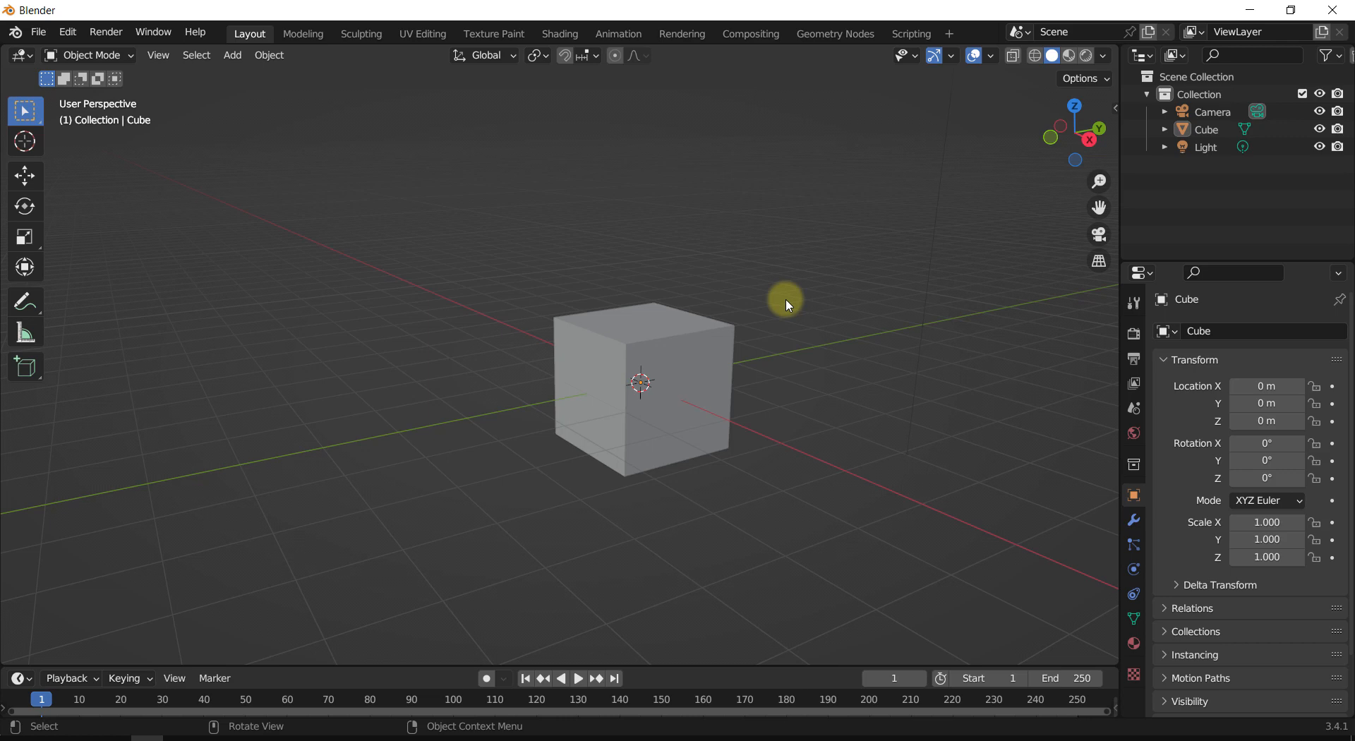
# Step: Delete the default cube and add a UV sphere in its place at the world origin
pyautogui.doubleClick(714, 342)
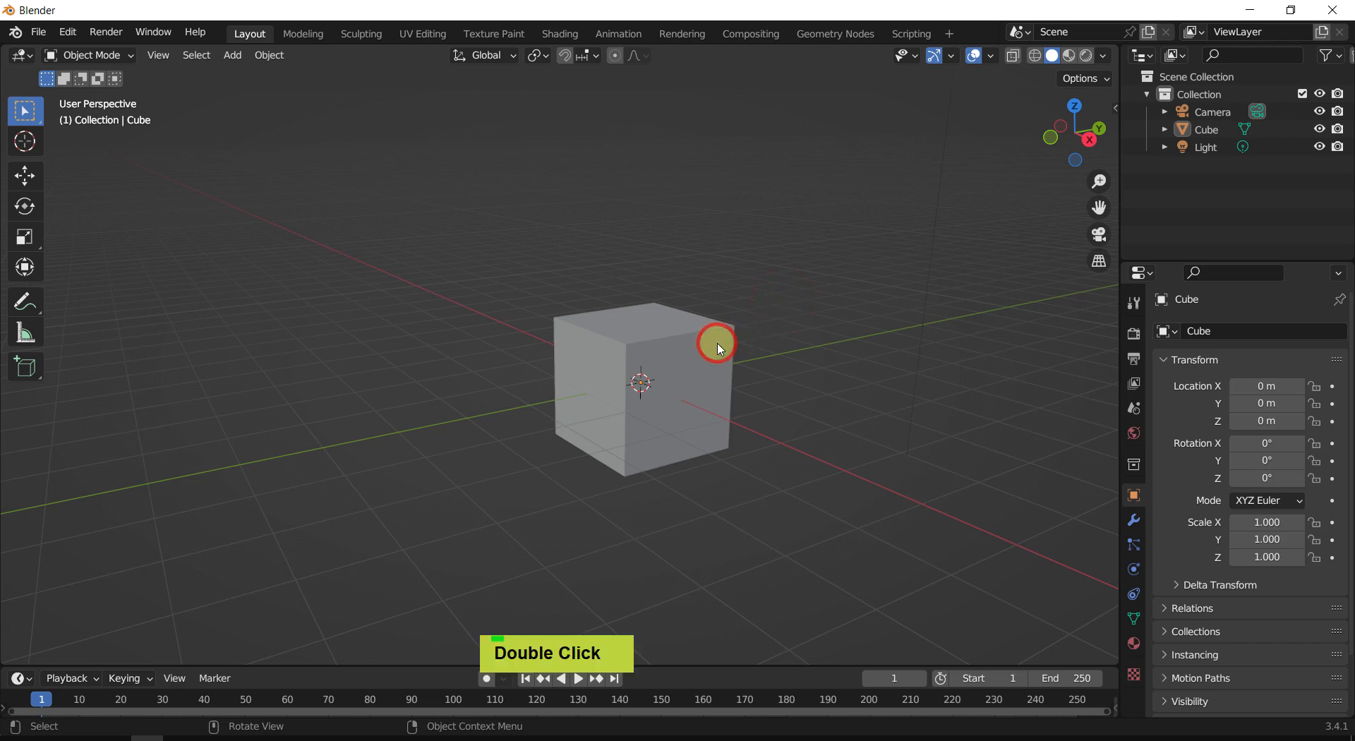
pyautogui.press('Delete')
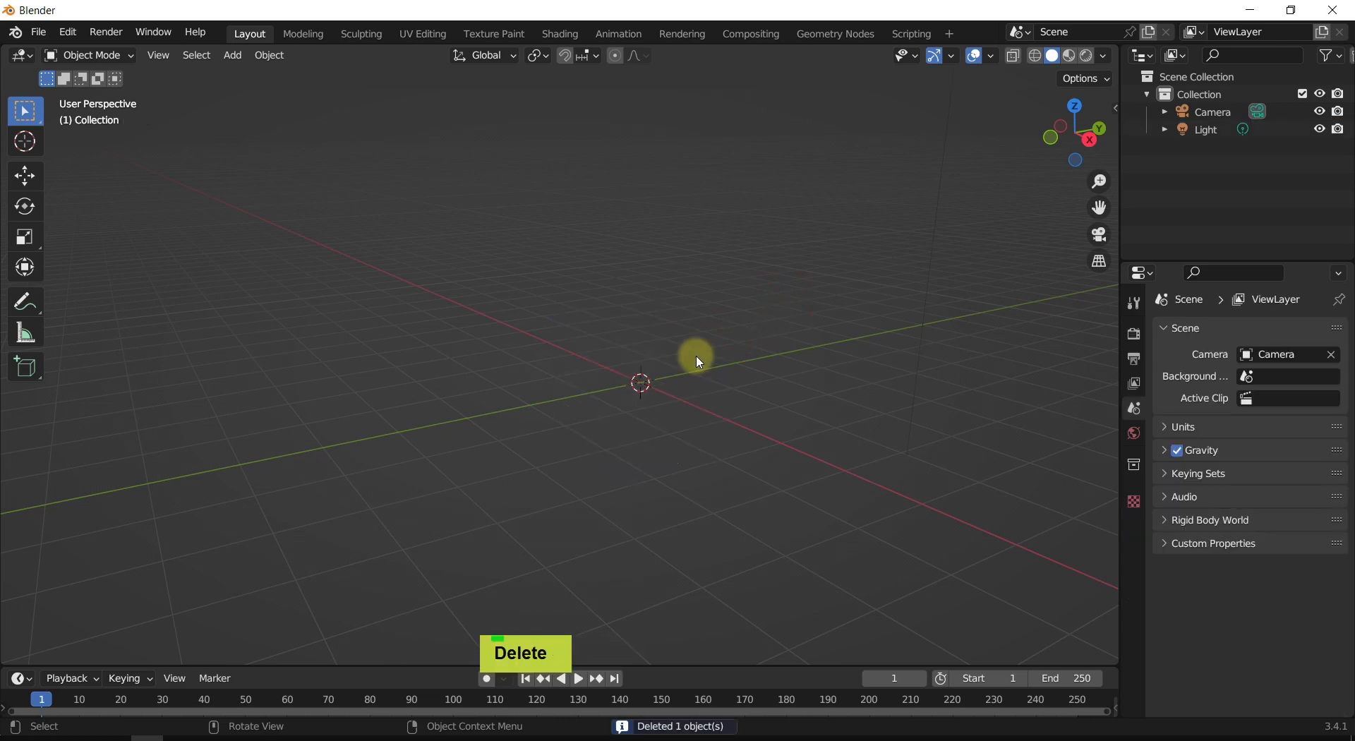
pyautogui.hotkey('shift', 'a')
pyautogui.press('m')
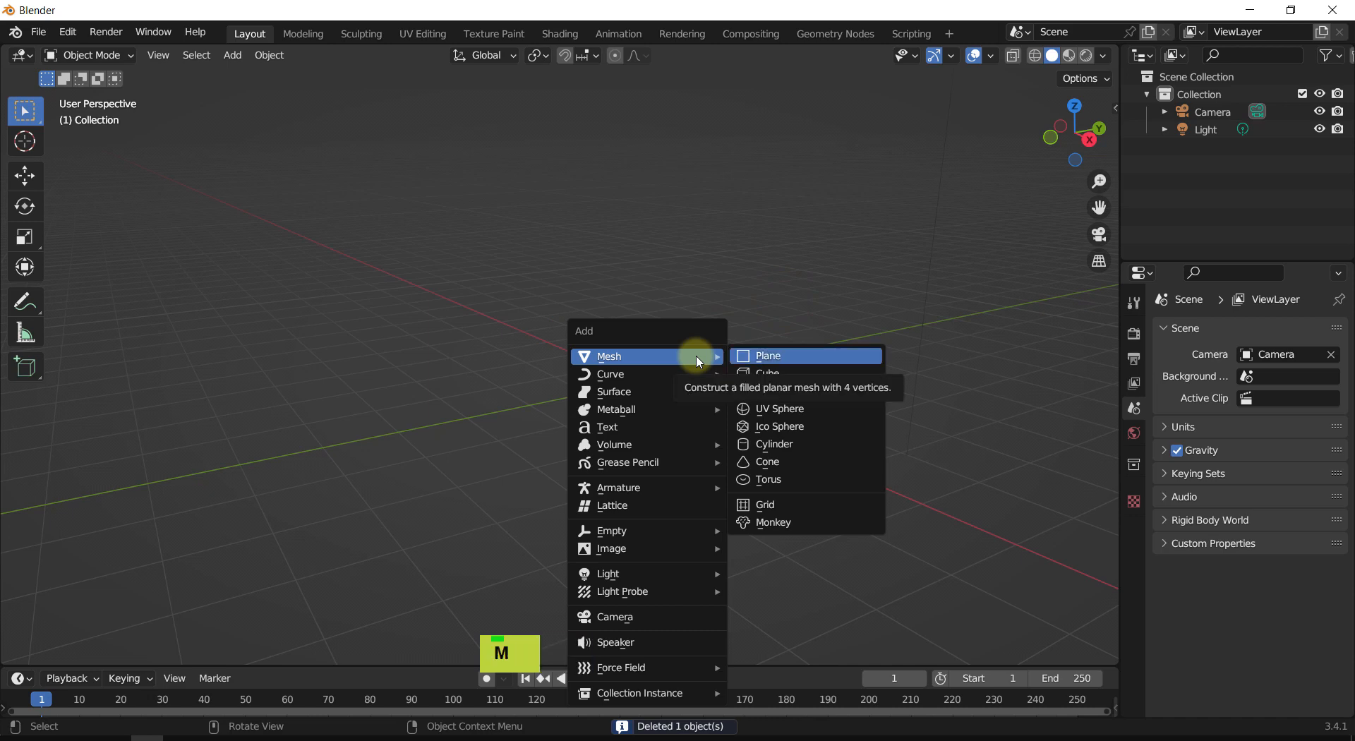
pyautogui.press('u')
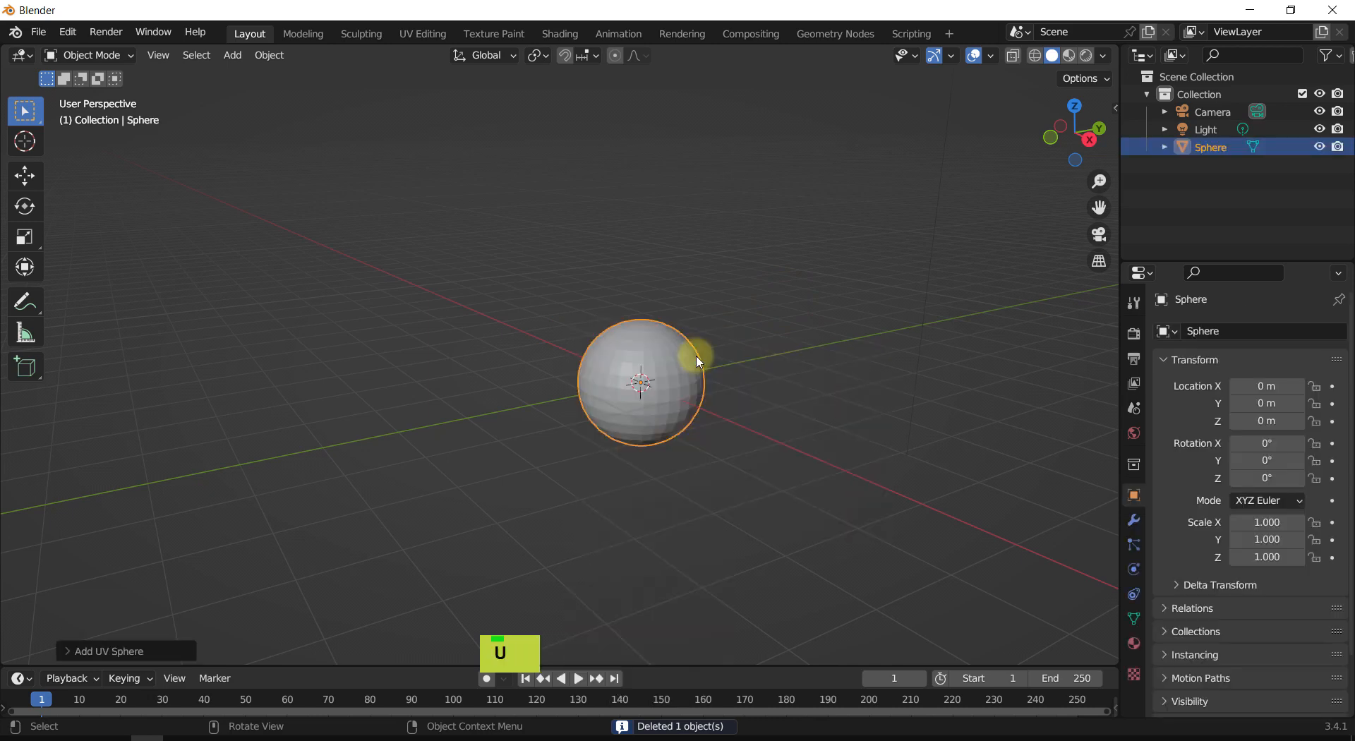
# Step: Set the new UV sphere's radius to 0.1 m
pyautogui.press('F9')
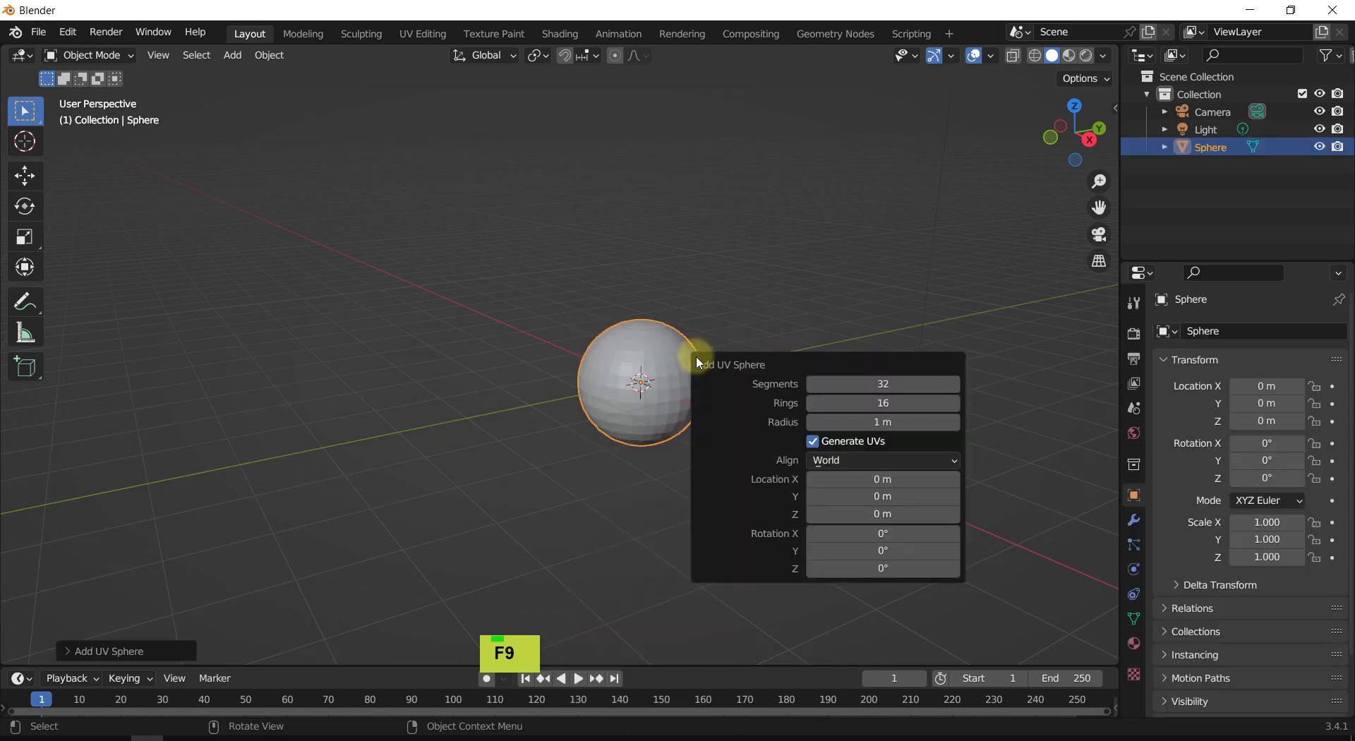
pyautogui.click(864, 422)
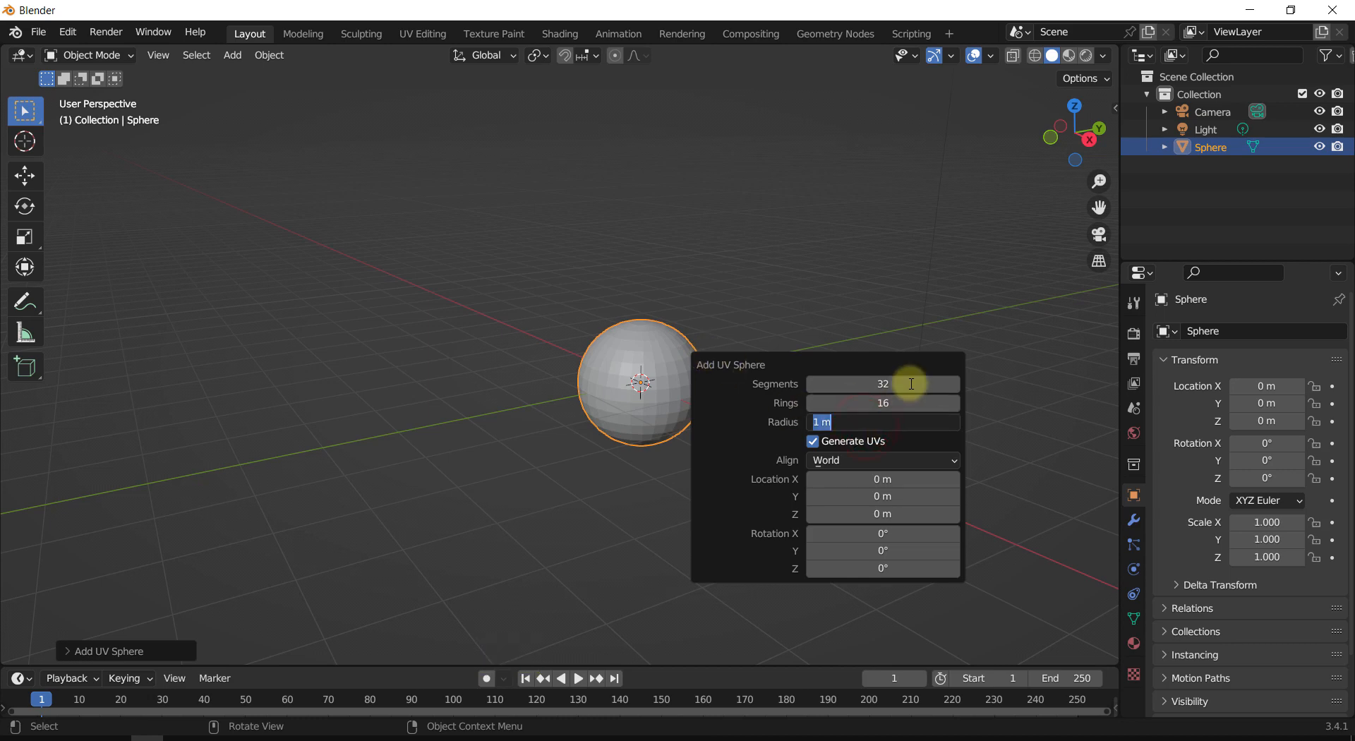
pyautogui.write('0.')
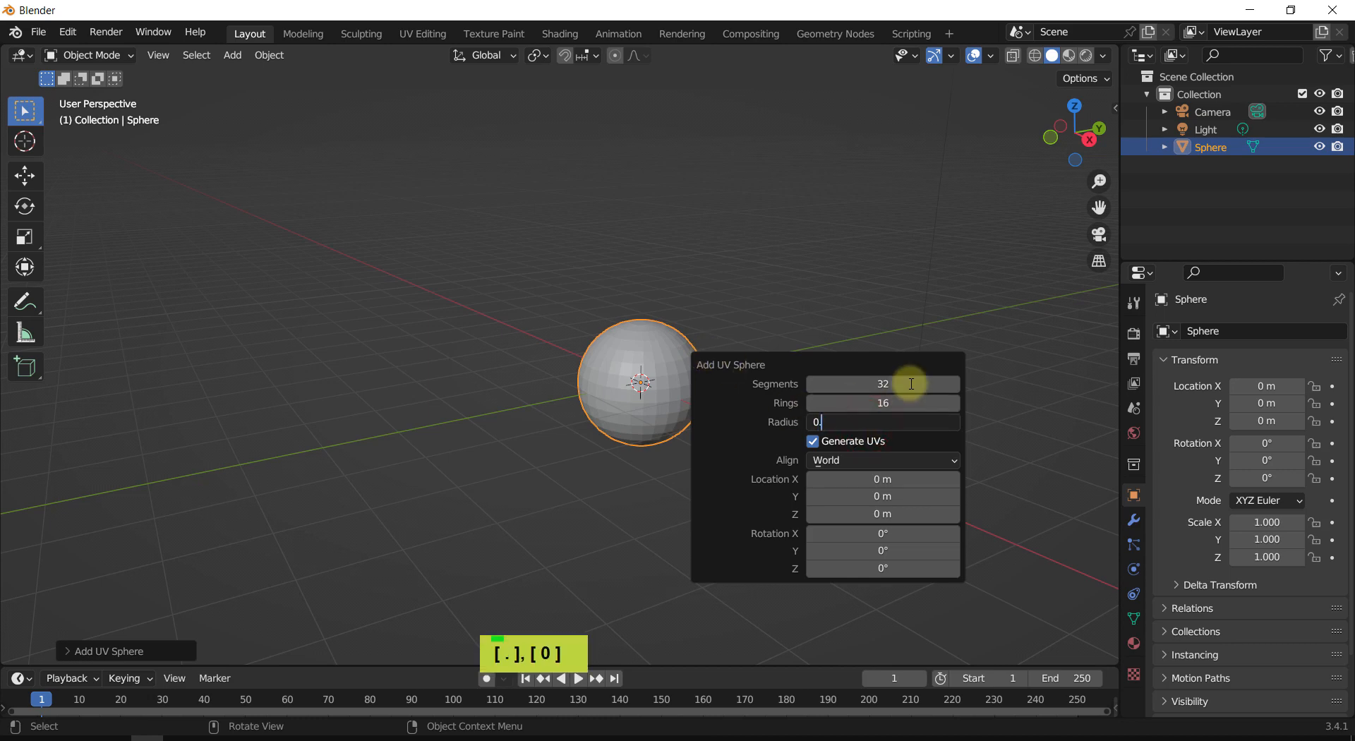
pyautogui.write('.')
pyautogui.press('BackSpace')
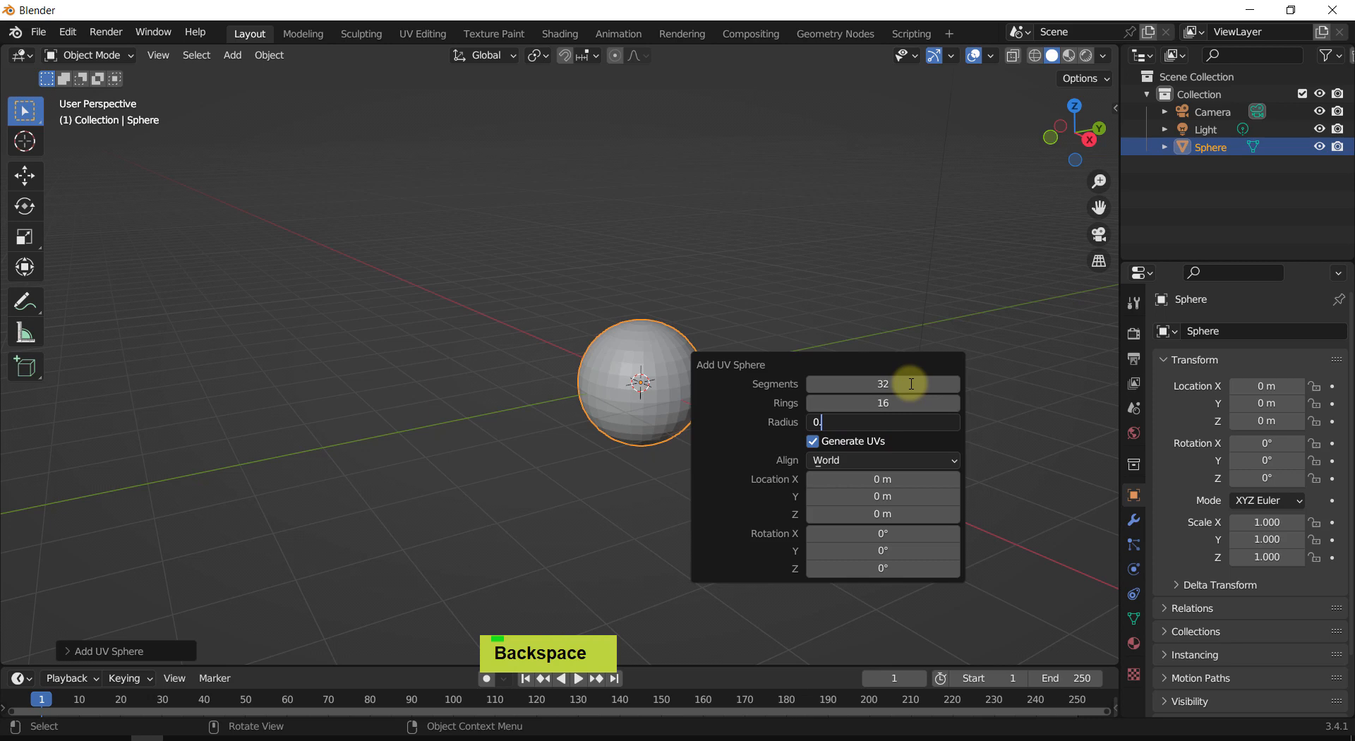
pyautogui.write('1')
pyautogui.press('Return')
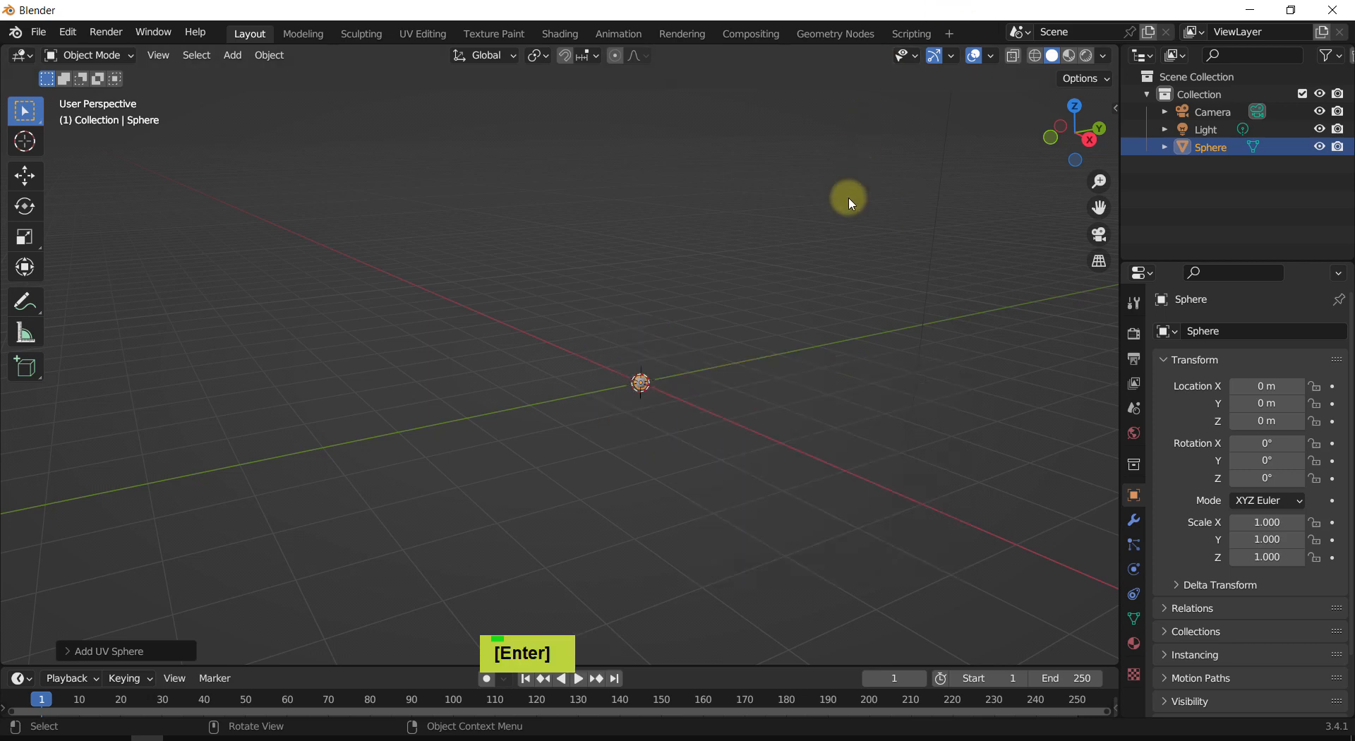
# Step: Give the sphere a material slot and create a new material in it
pyautogui.press('KP_Decimal')
pyautogui.moveTo(770, 299); pyautogui.dragTo(774, 317, button='middle')
pyautogui.scroll(-1, 774, 316)
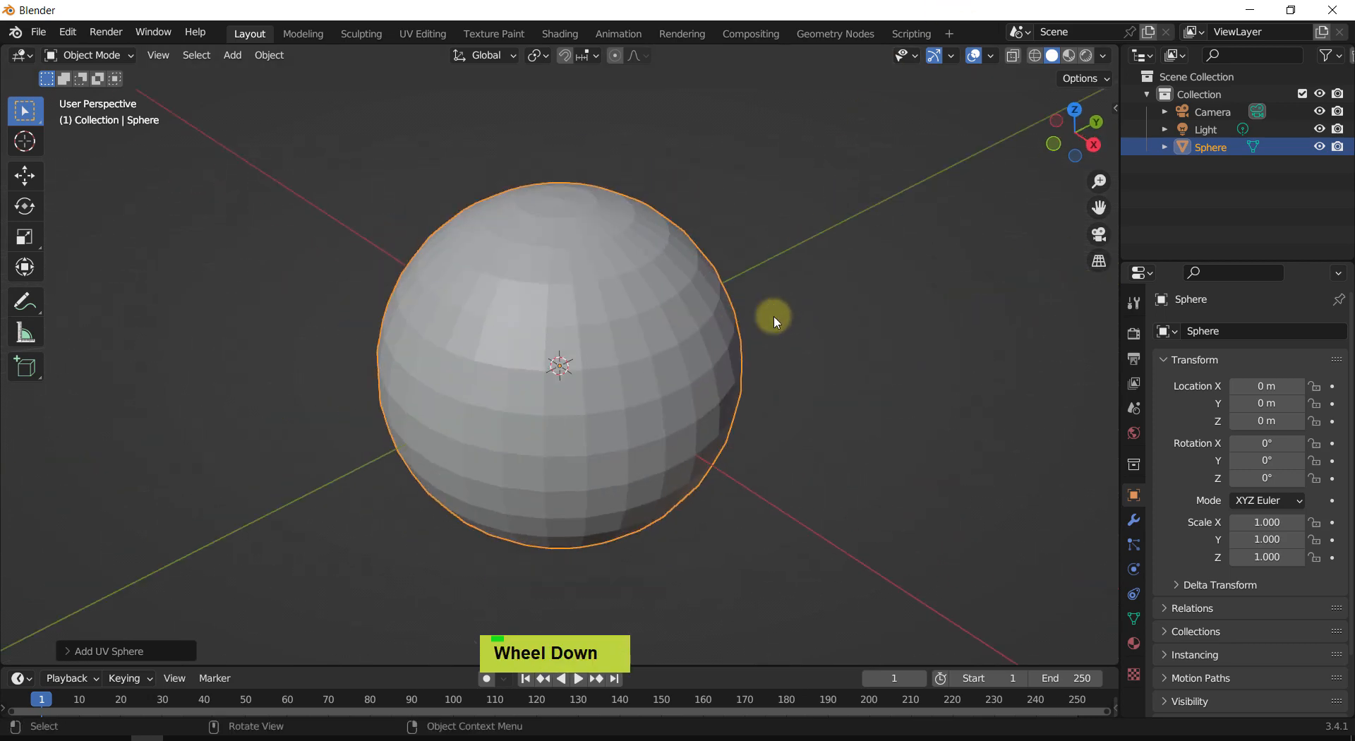
pyautogui.scroll(-1, 776, 322)
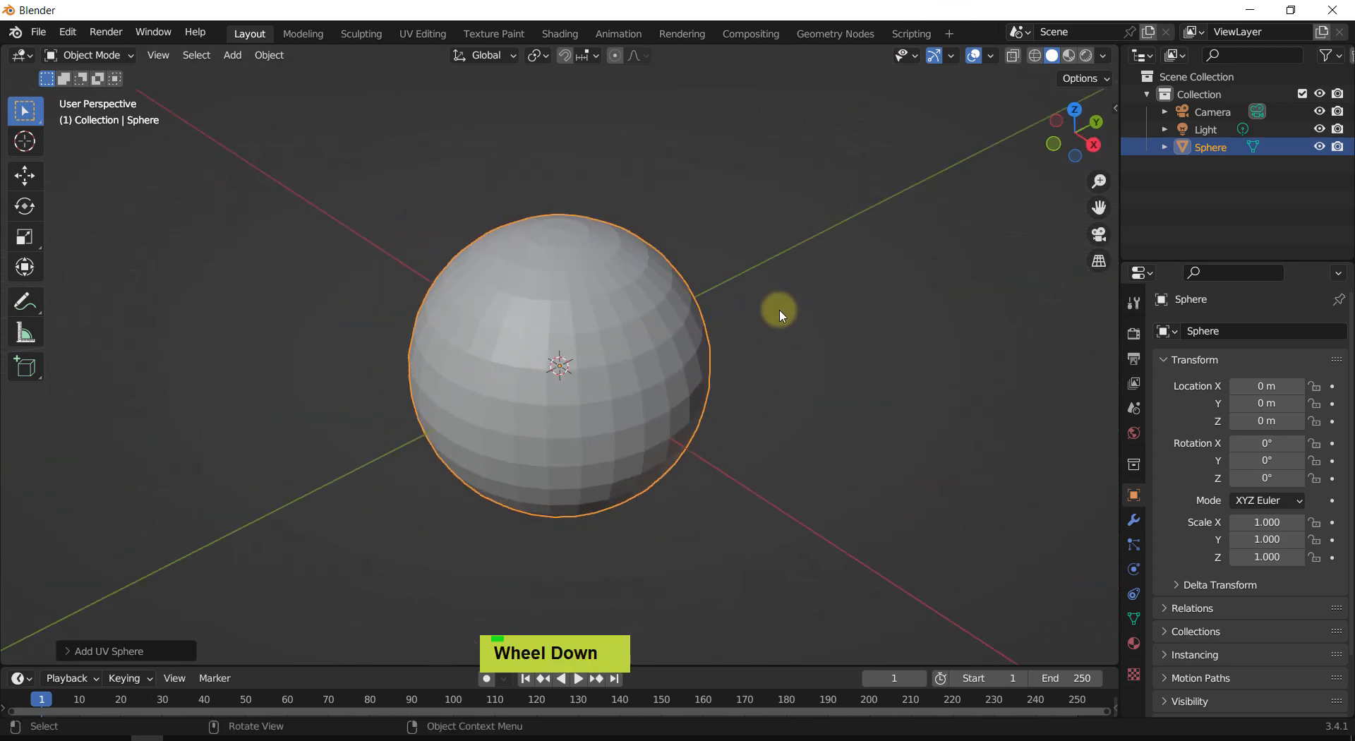
pyautogui.click(1134, 642)
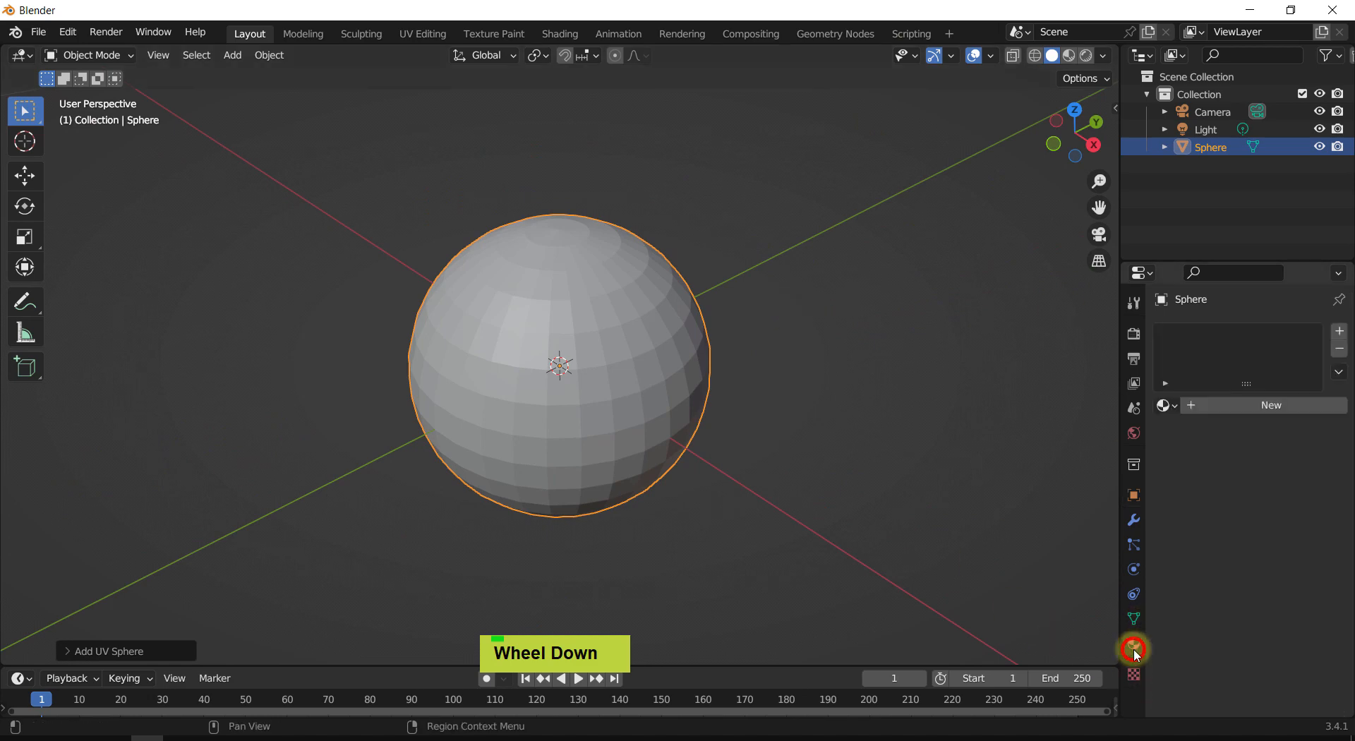
pyautogui.click(1340, 331)
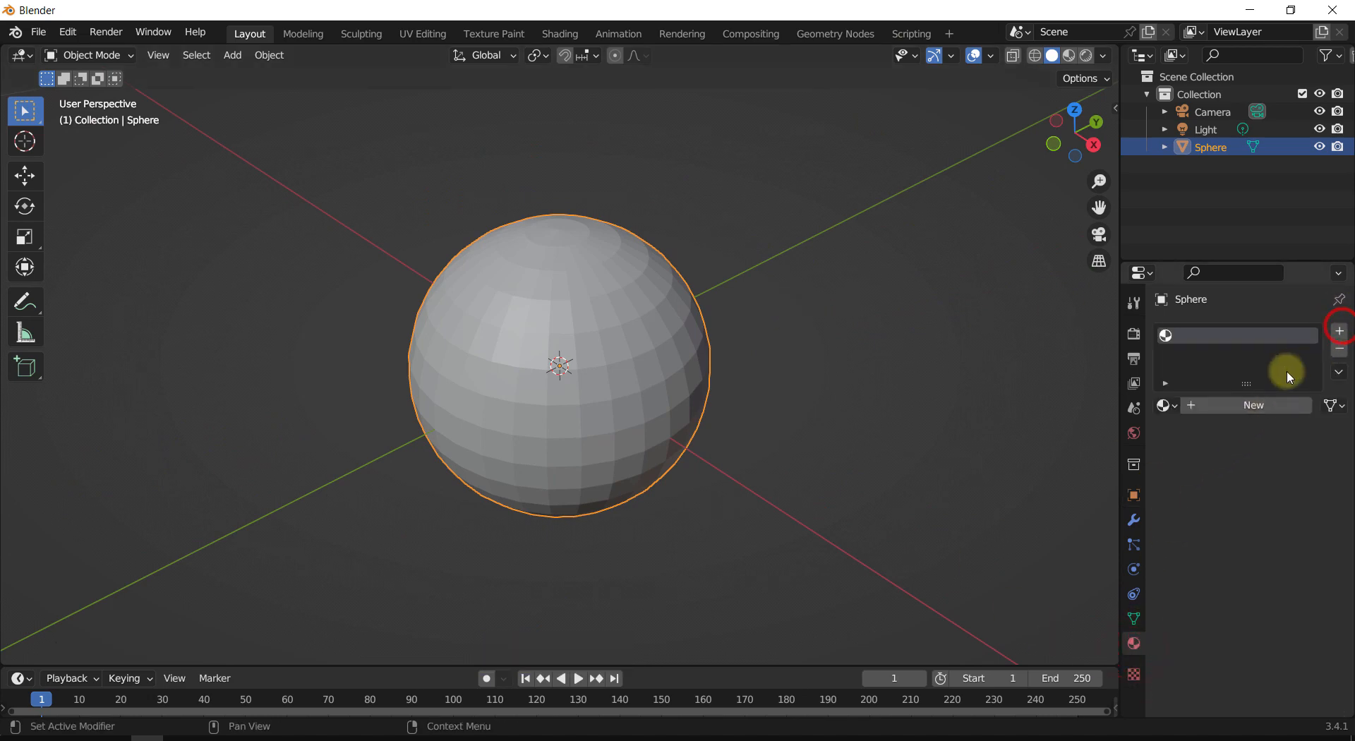
pyautogui.click(1224, 329)
pyautogui.doubleClick(1225, 405)
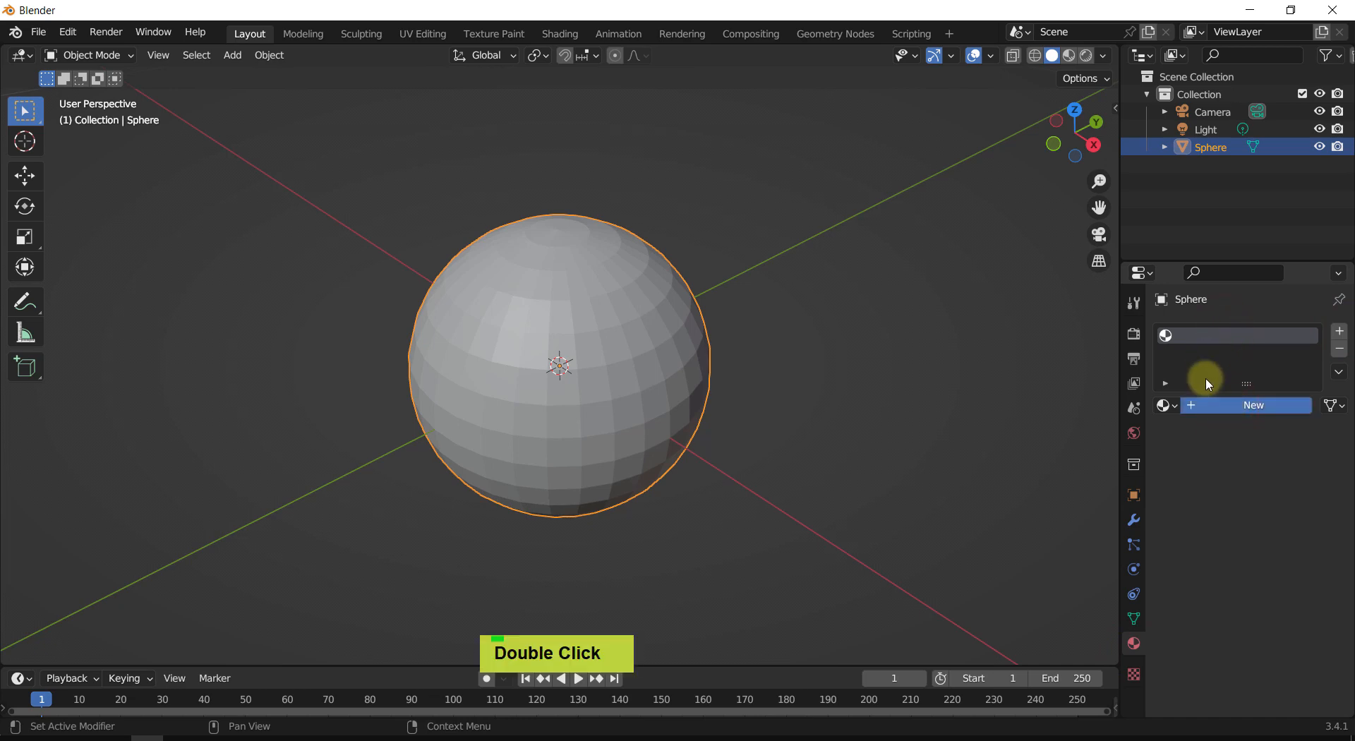
pyautogui.click(1188, 406)
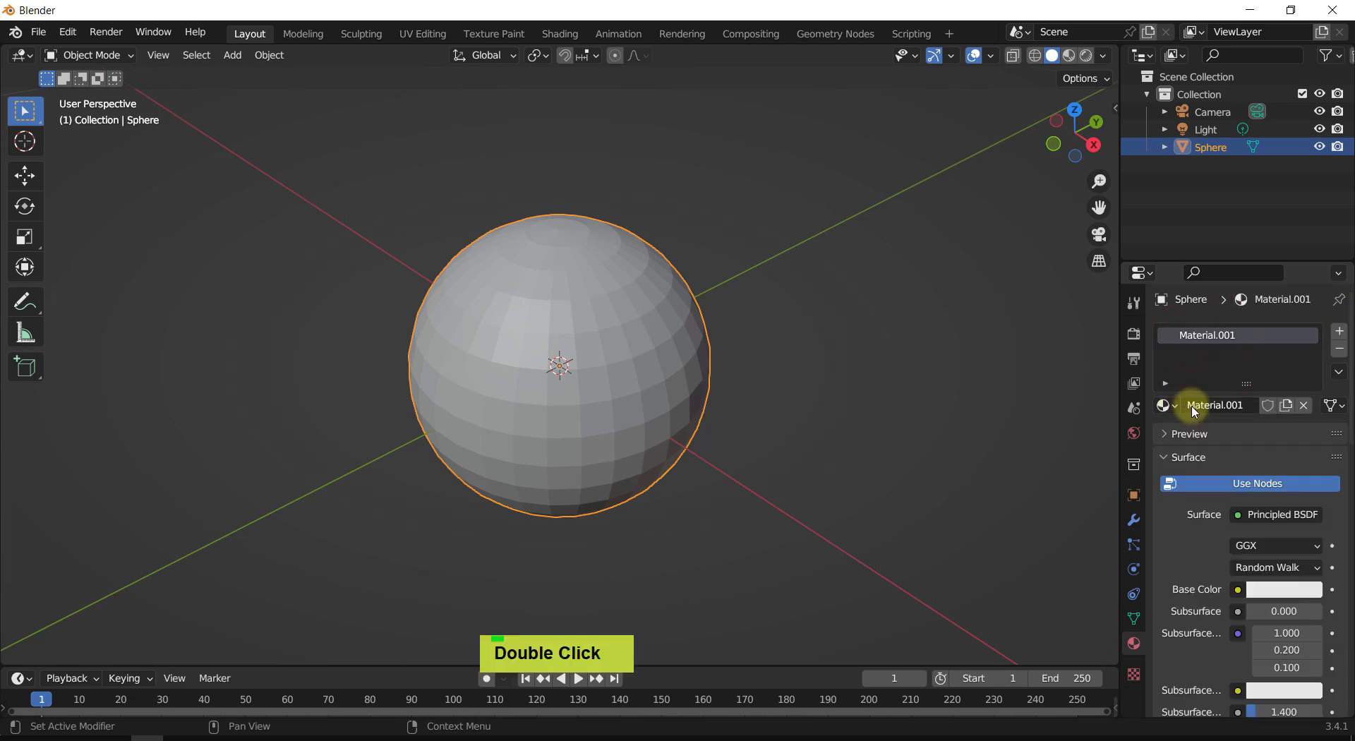
# Step: Rename the sphere's new material as Ball_Main
pyautogui.doubleClick(1246, 405)
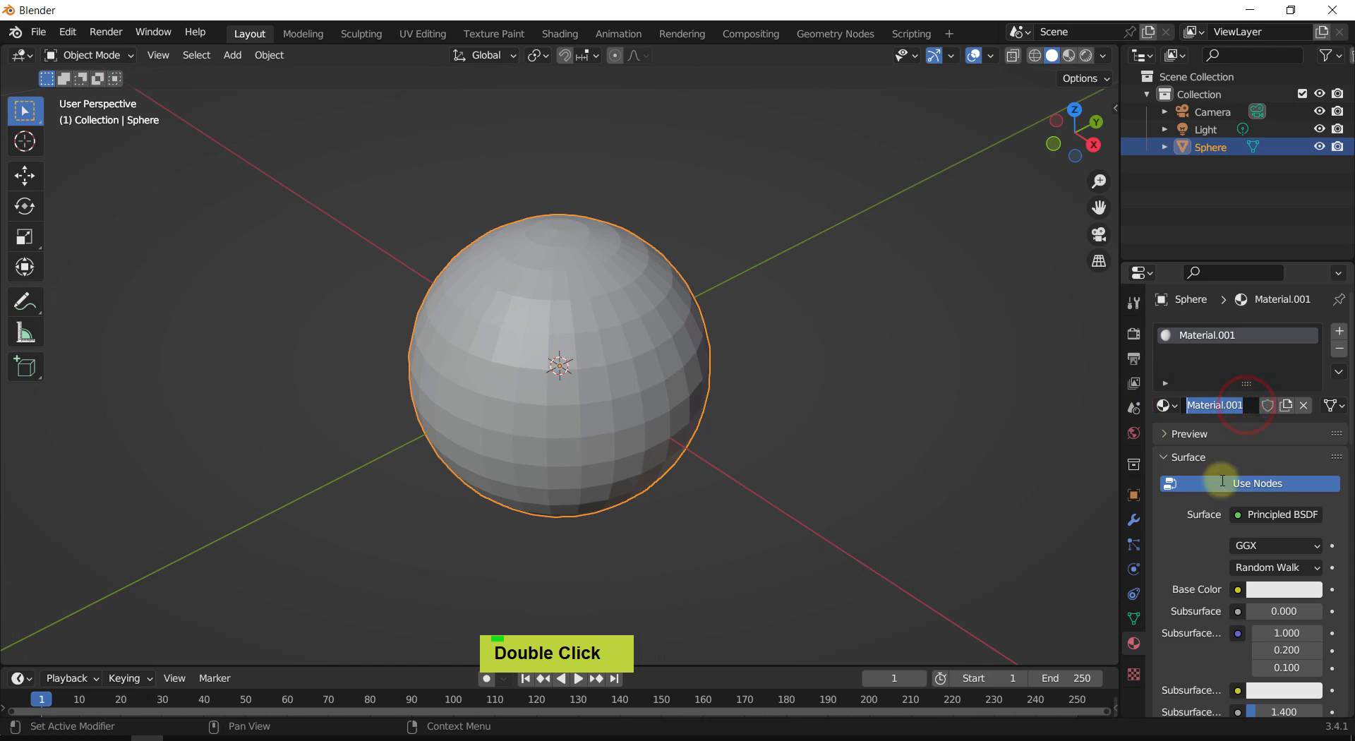
pyautogui.write('Ball')
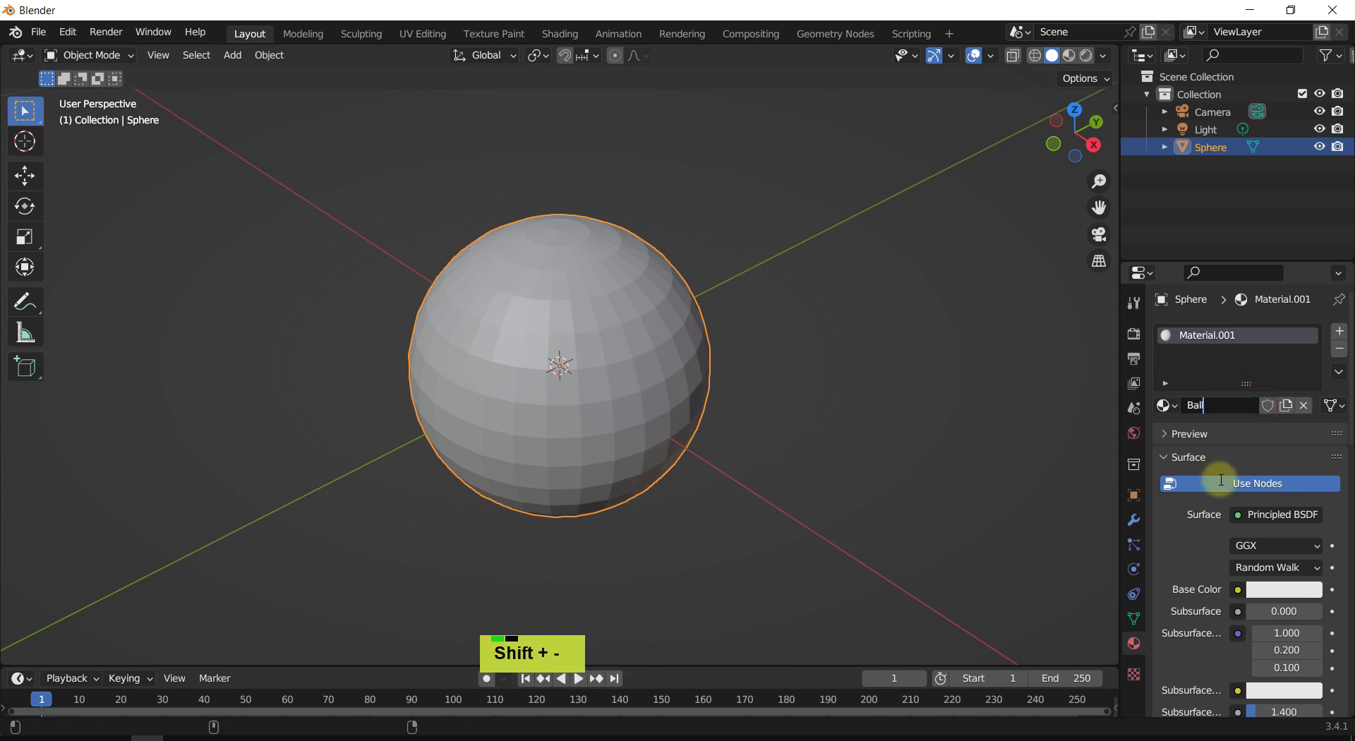
pyautogui.write('_M')
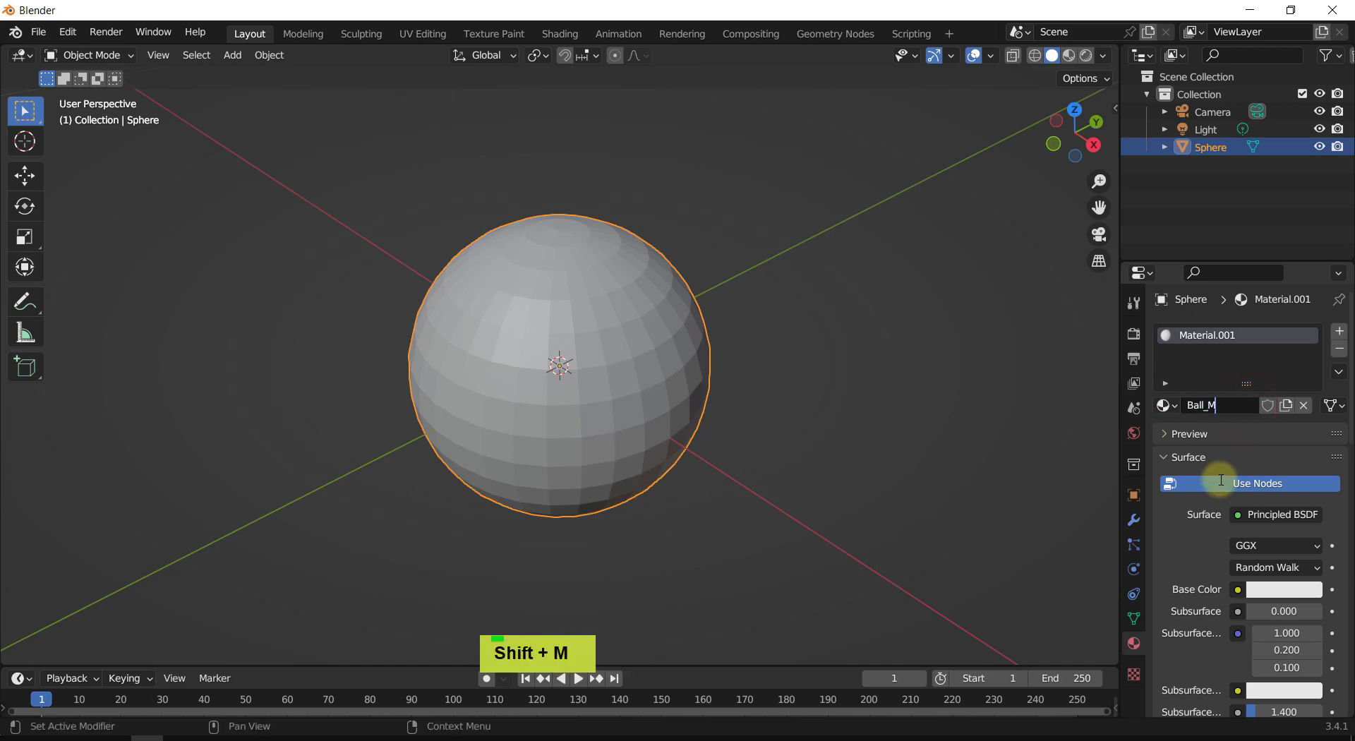
pyautogui.write('ain')
pyautogui.press('Return')
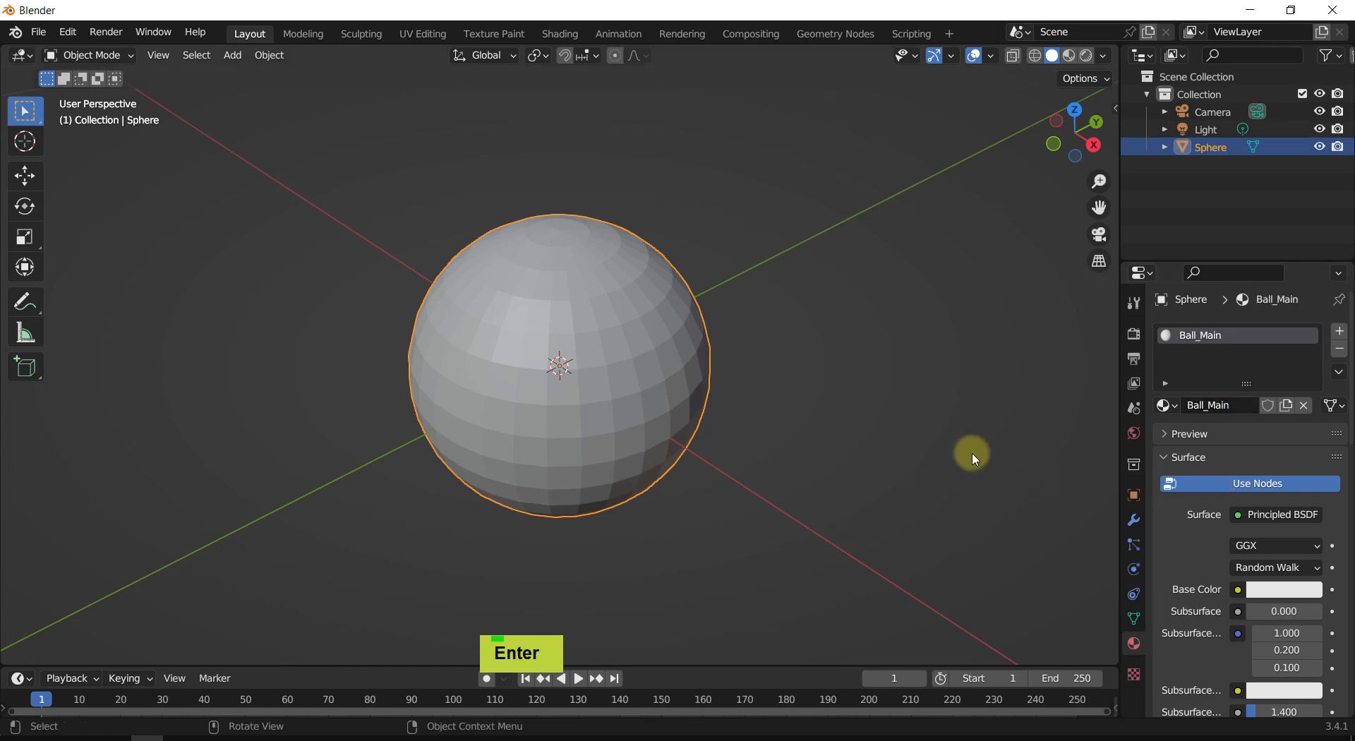
# Step: Set Ball_Main's base color to yellow and display the viewport in Material Preview shading
pyautogui.click(1288, 591)
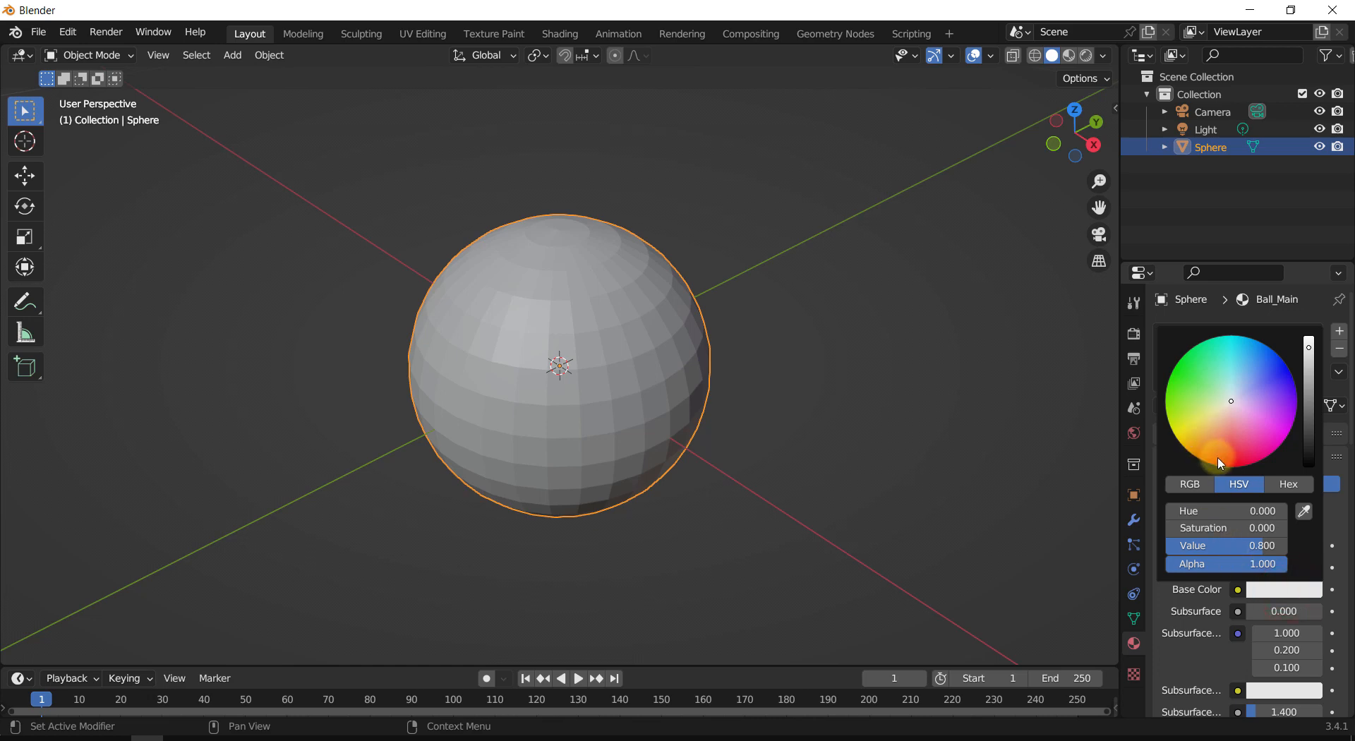
pyautogui.click(1182, 436)
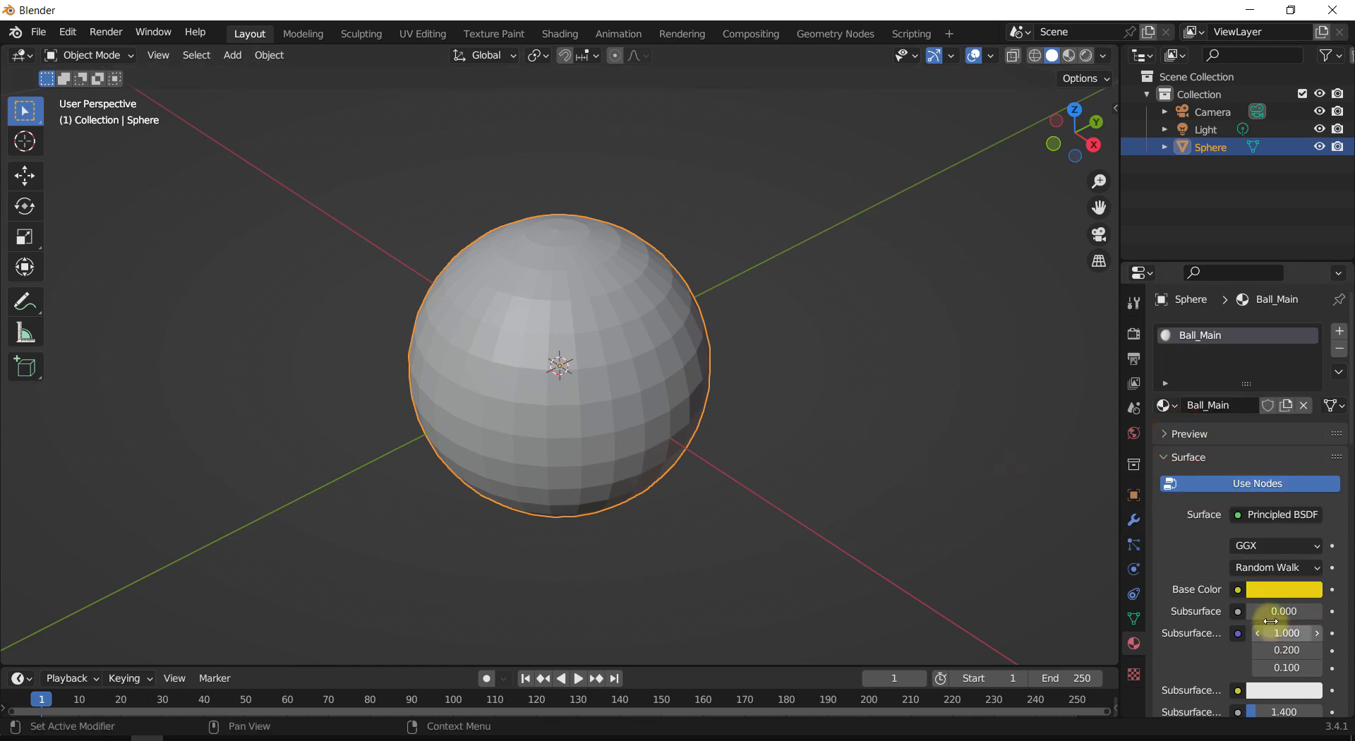
pyautogui.click(768, 248)
pyautogui.press('z')
pyautogui.click(766, 350)
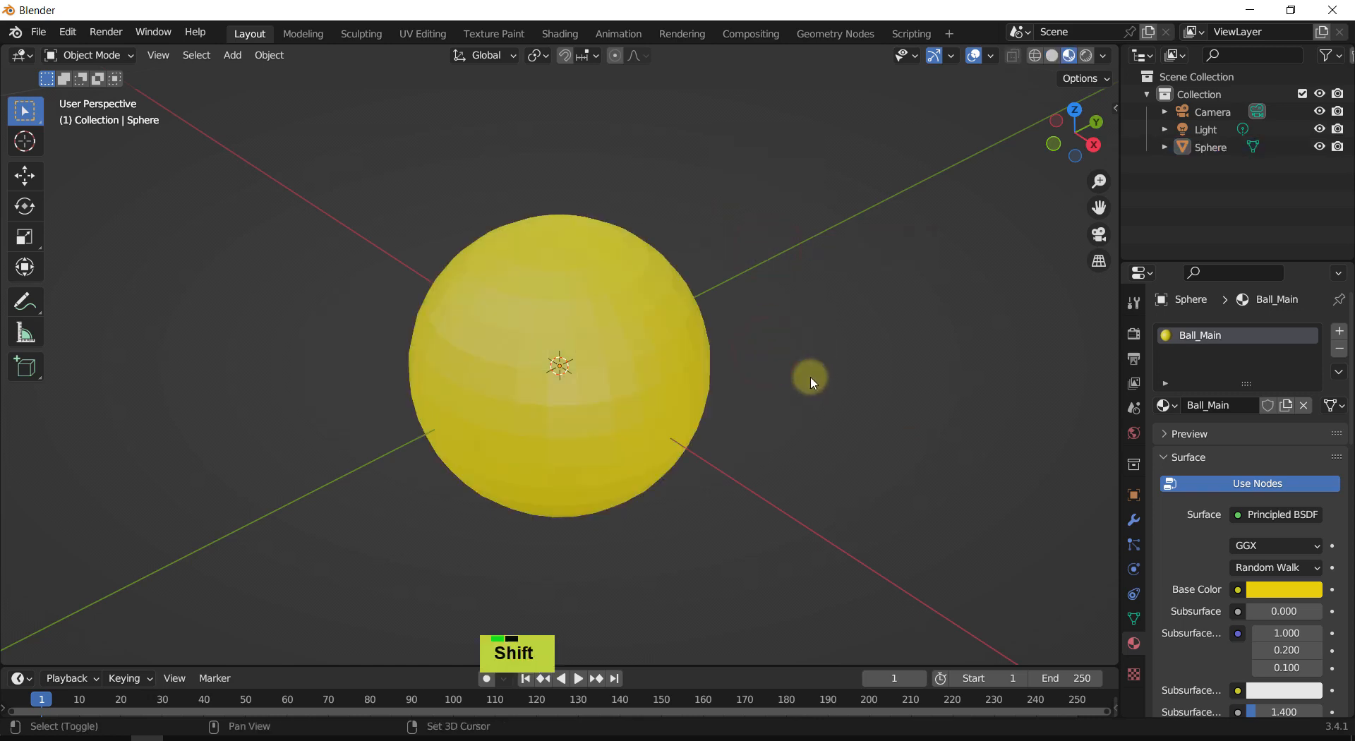
# Step: In Edit Mode, select the two rows of faces around the sphere's equator from the front view, including the hidden back faces through X-ray
pyautogui.keyDown('shift'); pyautogui.moveTo(812, 381); pyautogui.dragTo(843, 317, button='middle'); pyautogui.keyUp('shift')
pyautogui.press('Tab')
pyautogui.press('3')
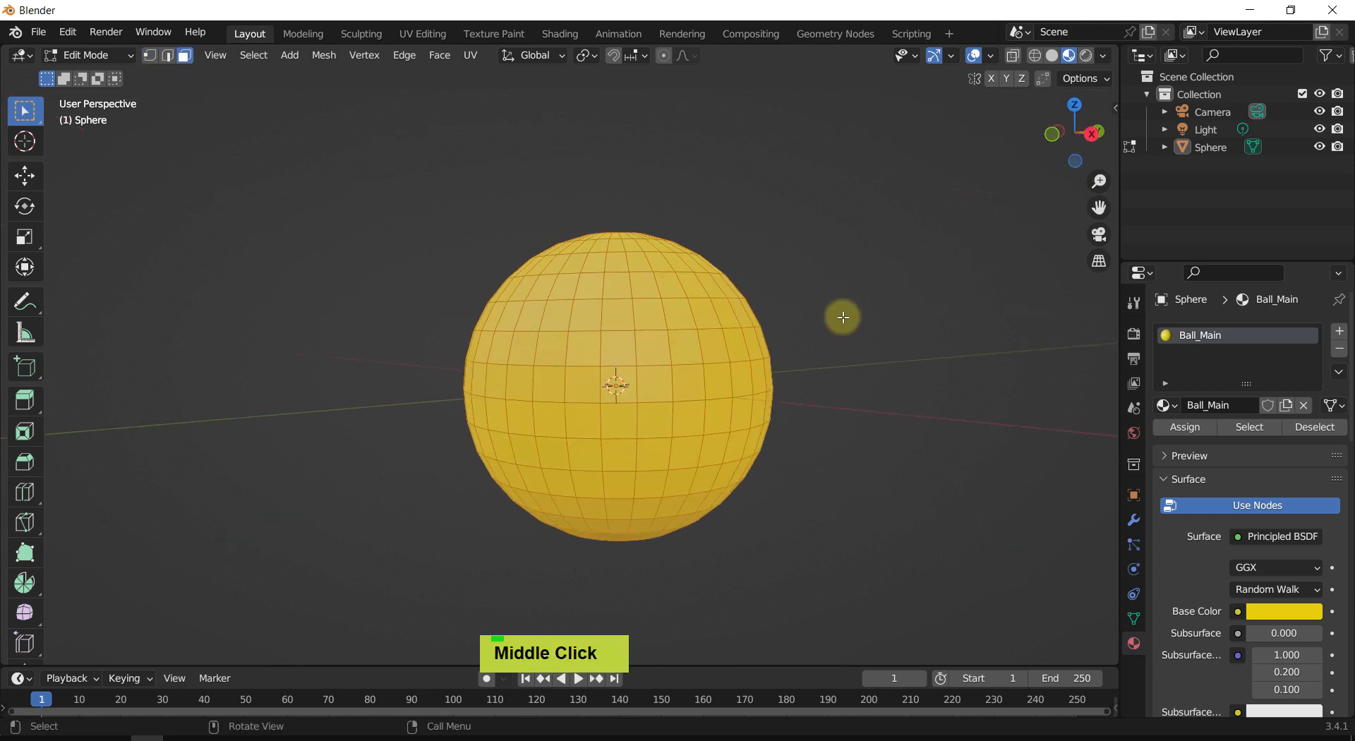
pyautogui.hotkey('alt', 'z')
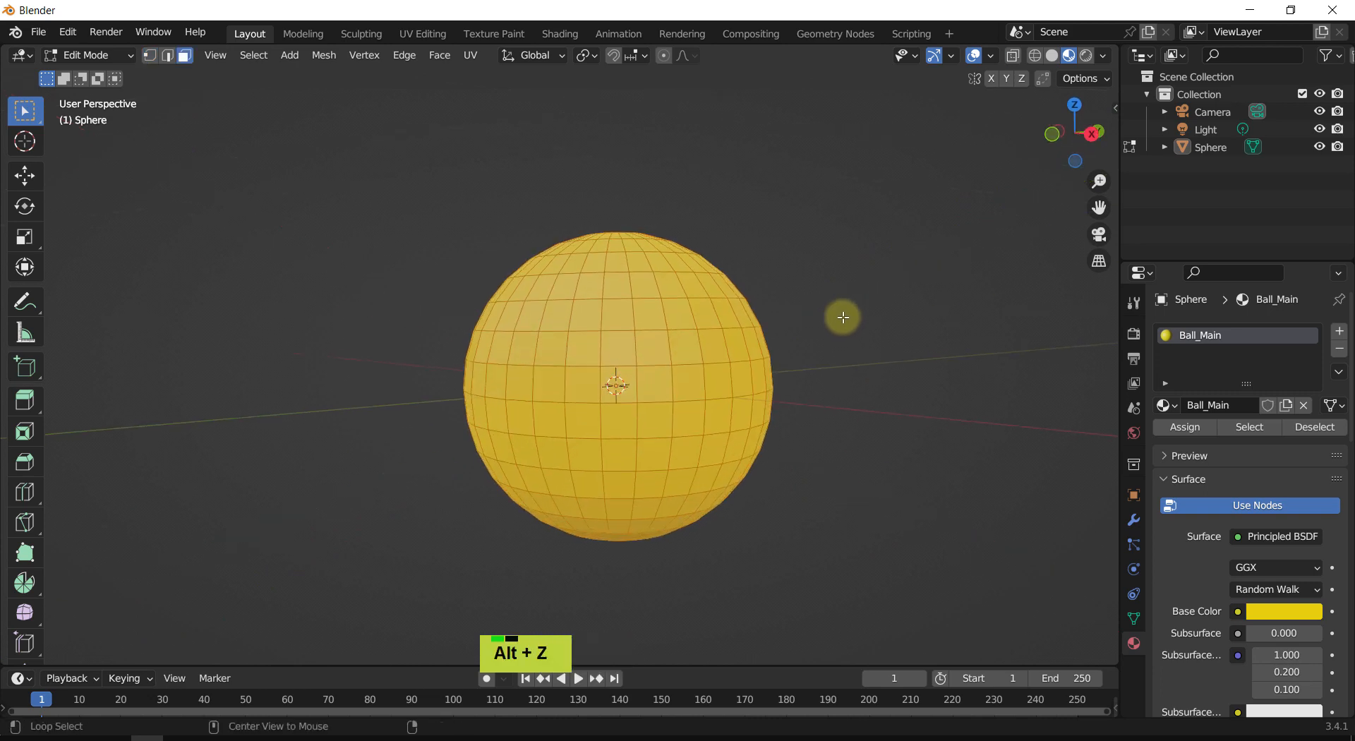
pyautogui.press('1')
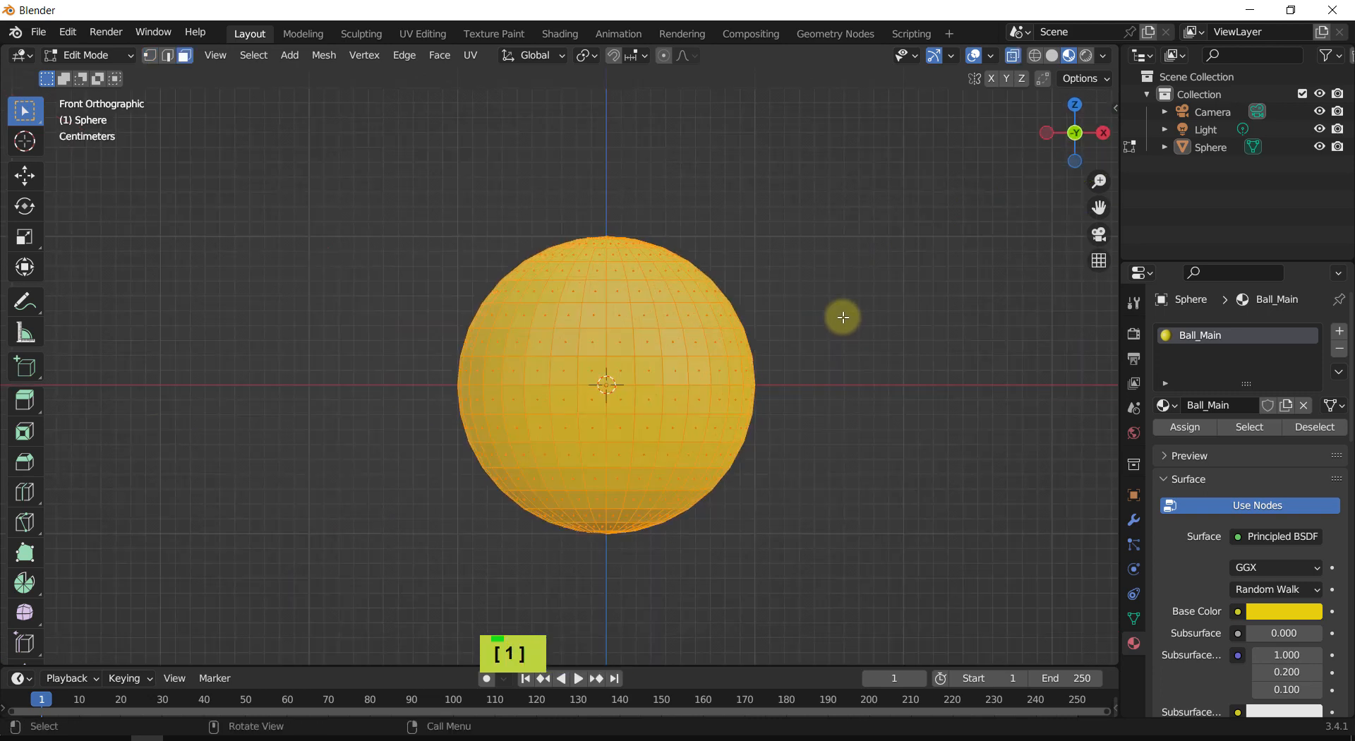
pyautogui.moveTo(826, 360); pyautogui.dragTo(296, 407)
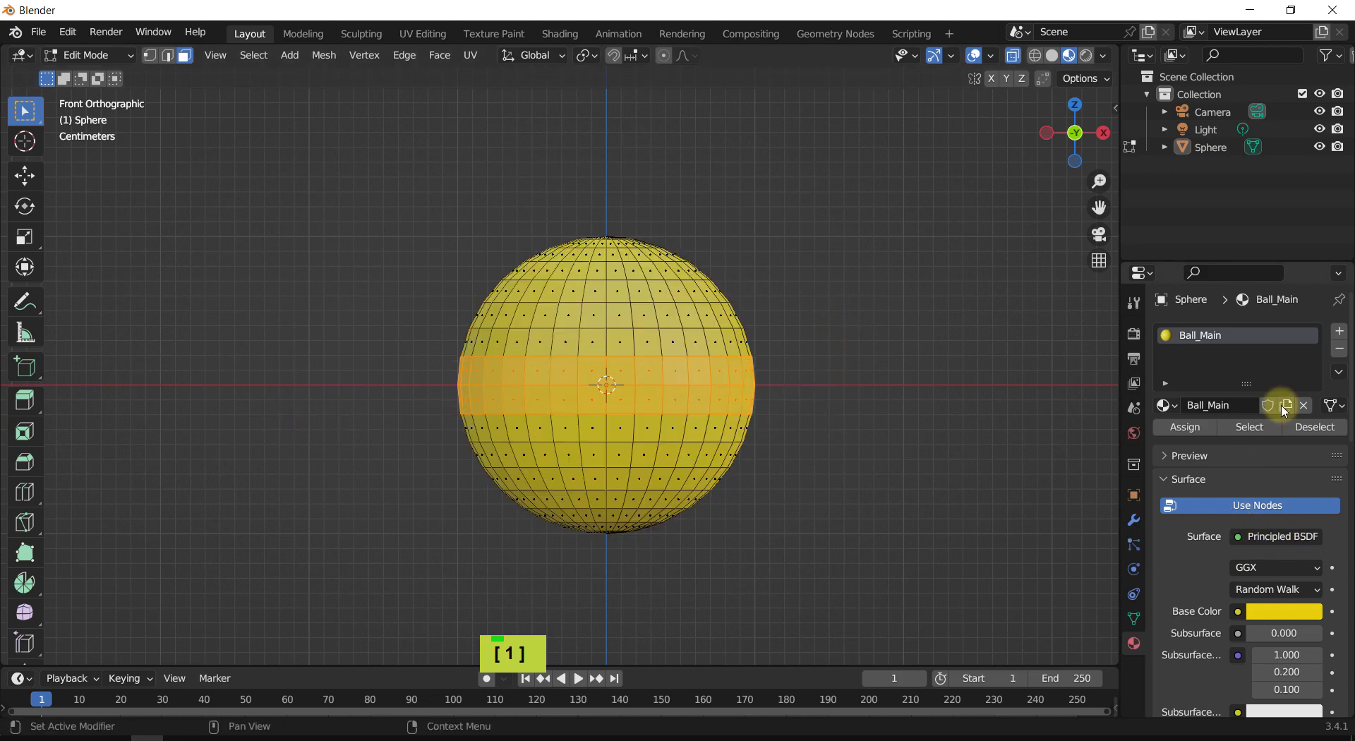
# Step: Add a second material slot to the sphere with a new material named Ball_Stripes
pyautogui.click(1340, 335)
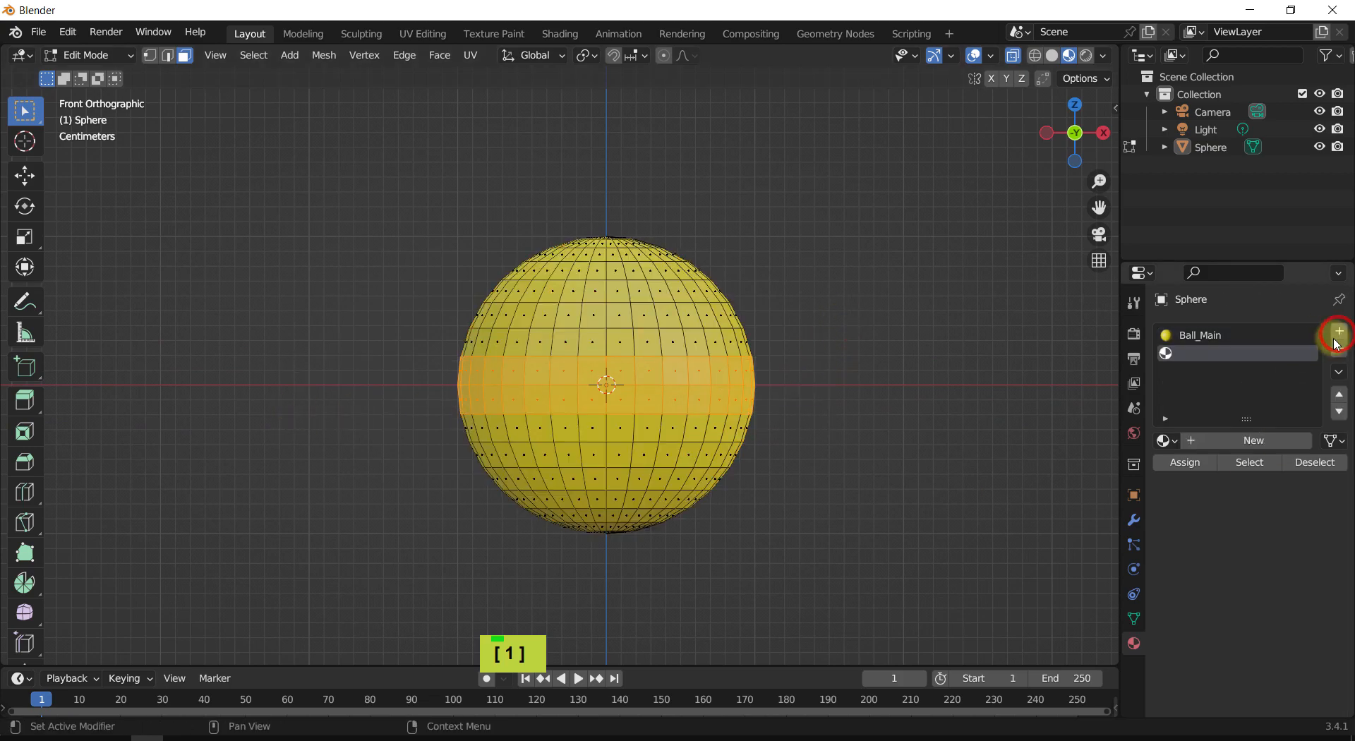
pyautogui.click(1244, 441)
pyautogui.click(1227, 440)
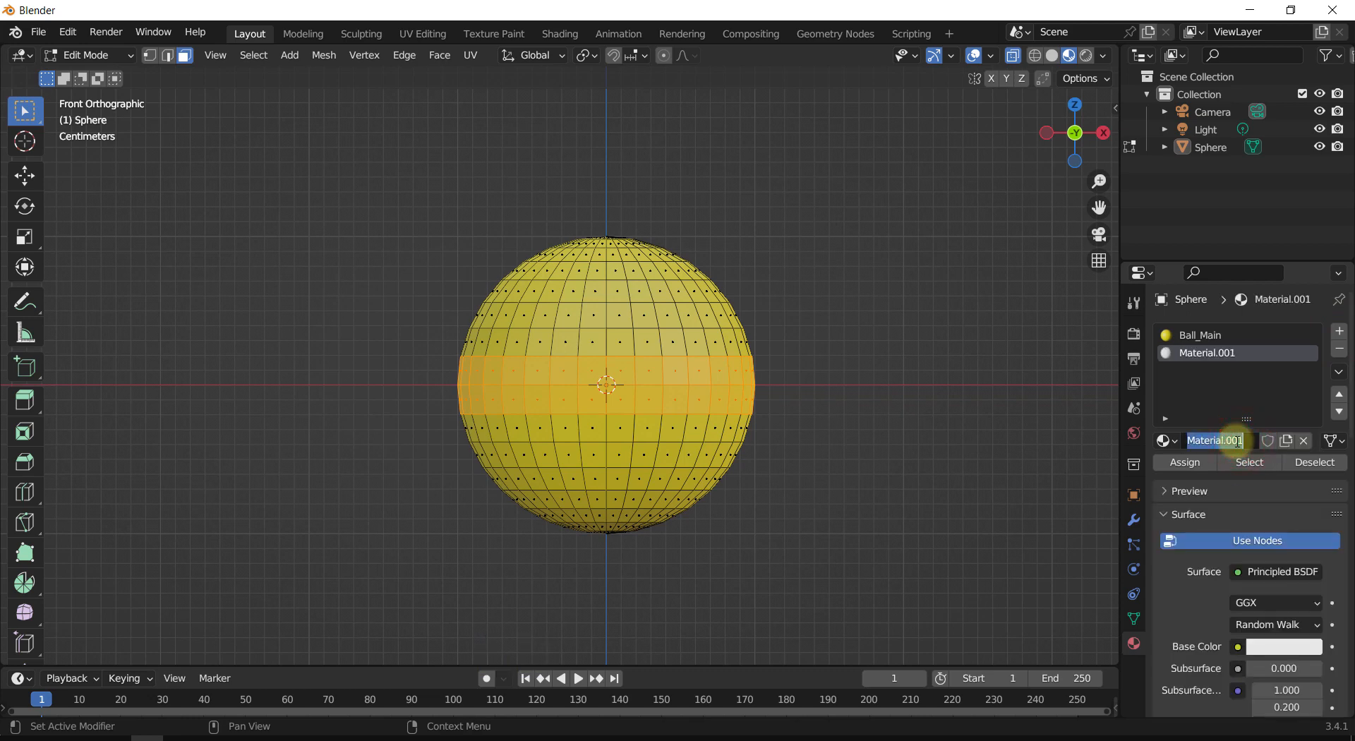
pyautogui.write('Ball_St')
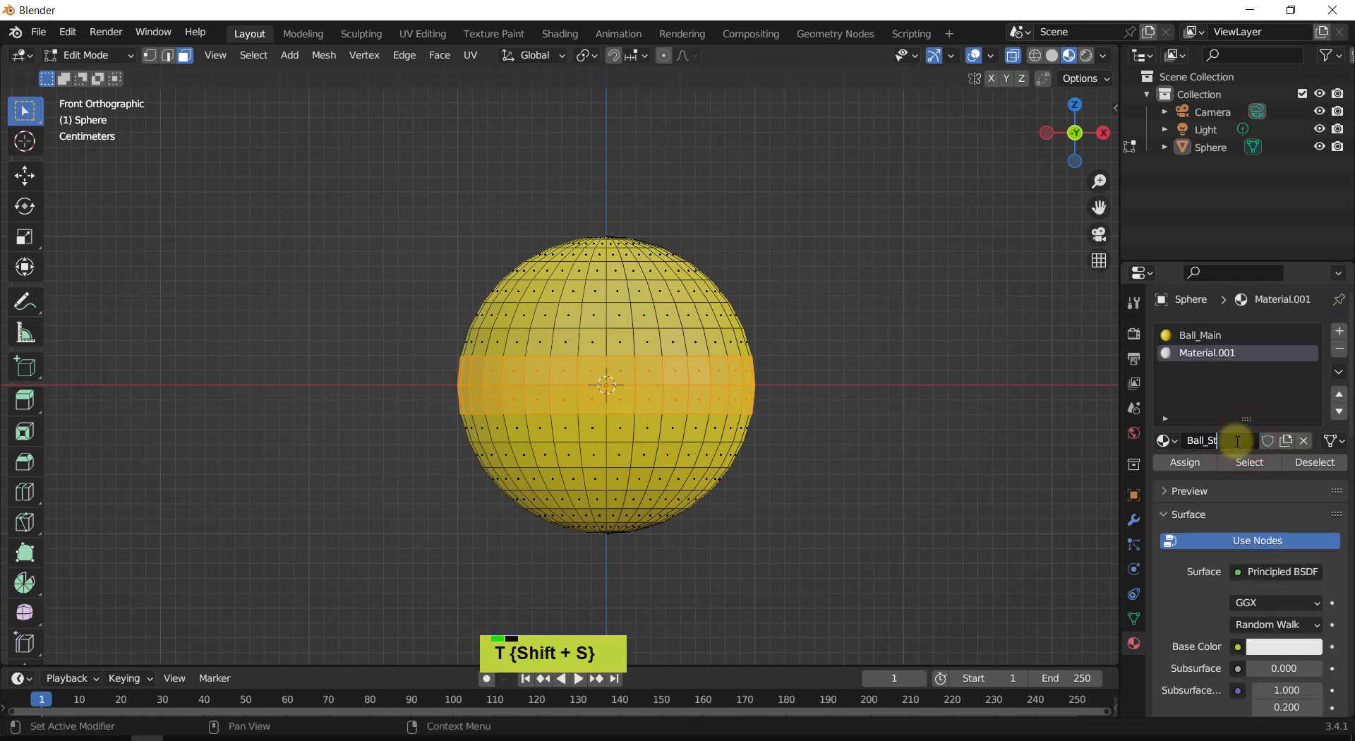
pyautogui.write('ripes')
pyautogui.press('Return')
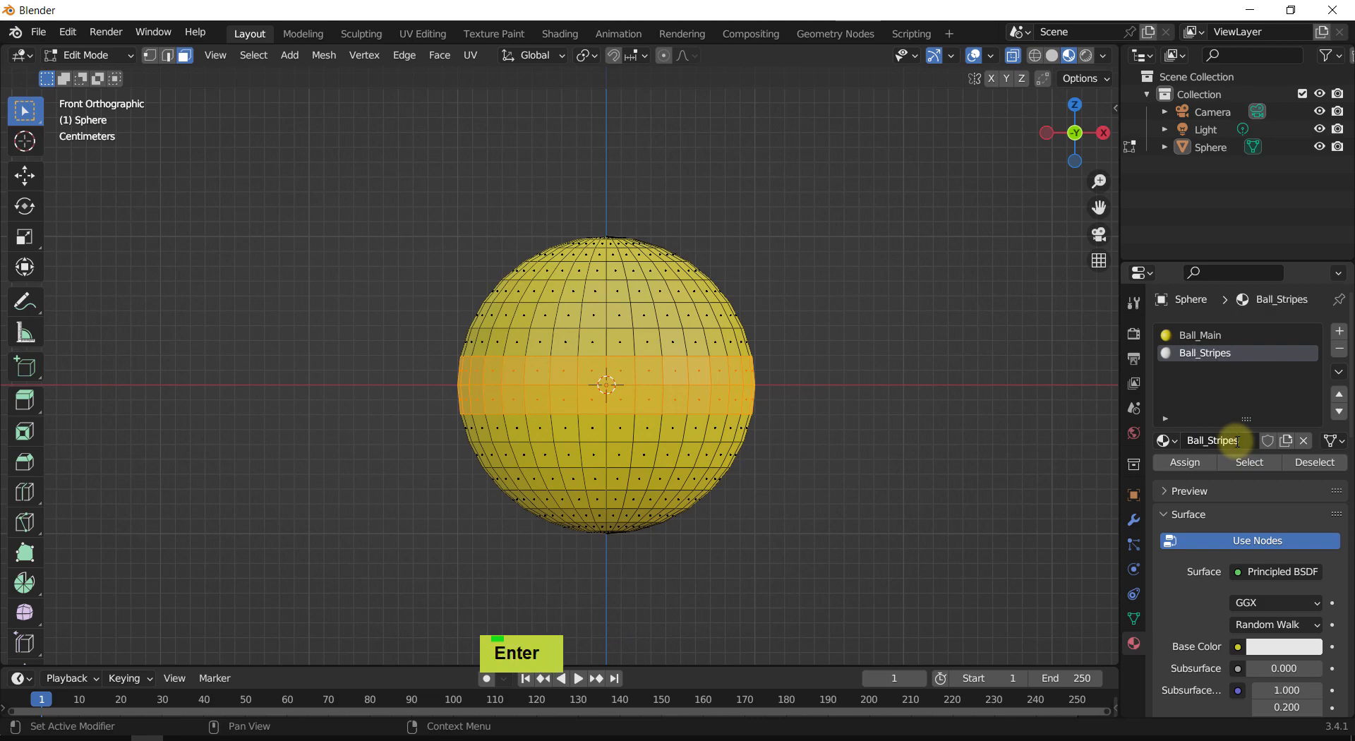
# Step: Set Ball_Stripes' base color to magenta and assign the material to the selected equatorial faces
pyautogui.click(1280, 646)
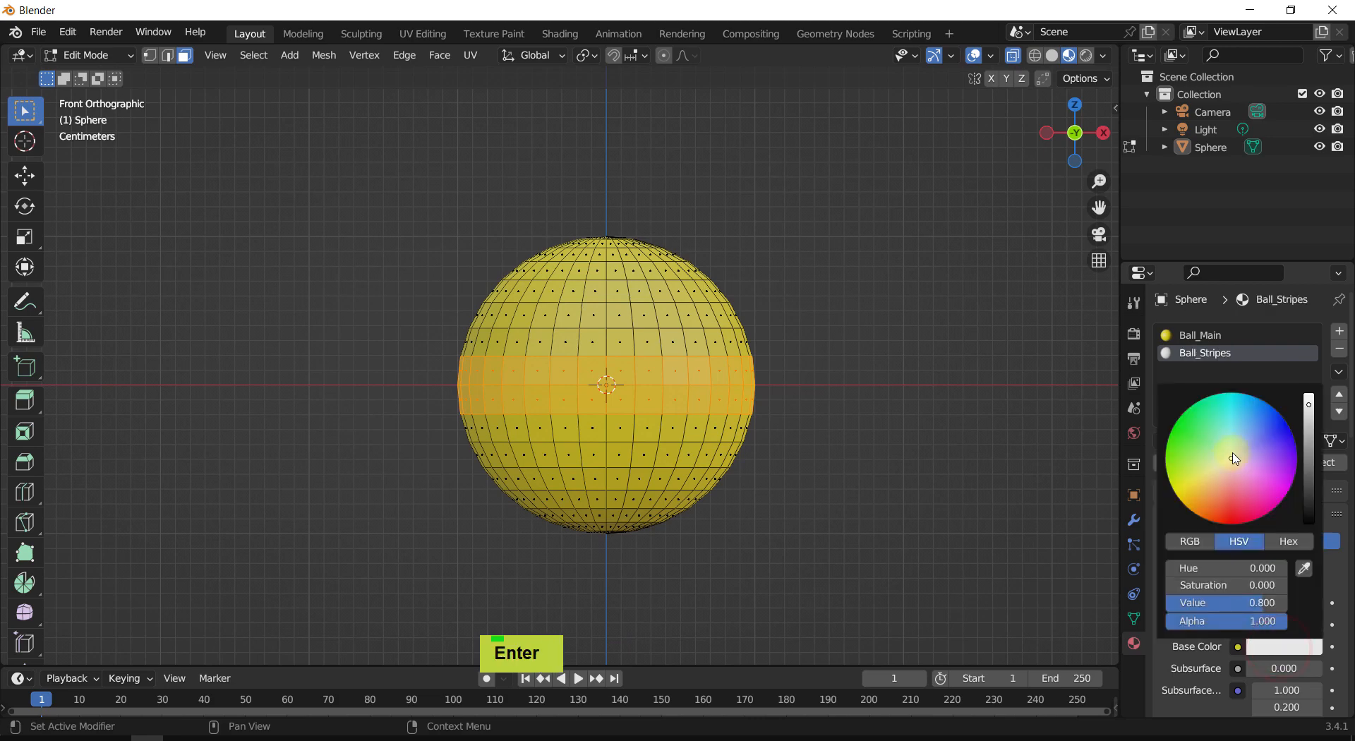
pyautogui.click(1282, 483)
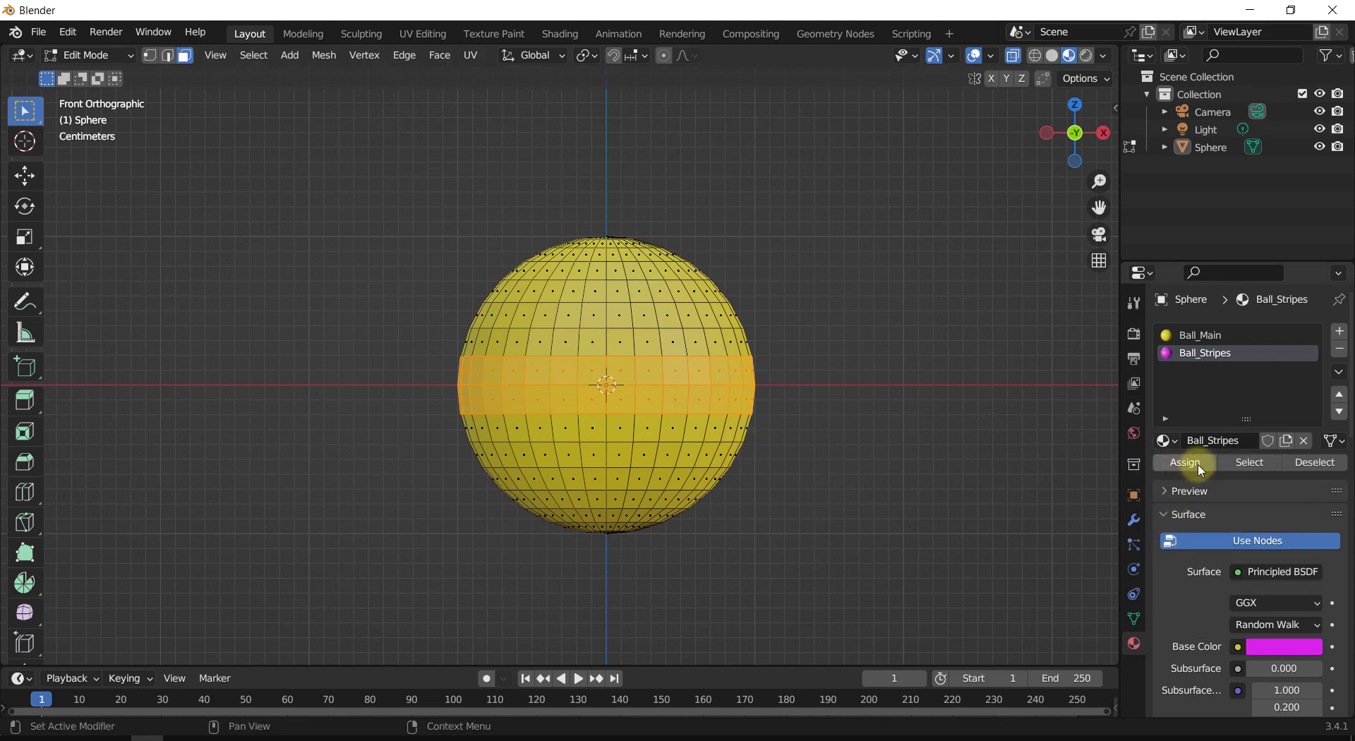
pyautogui.click(1199, 466)
# Step: Assign Ball_Stripes to the full ring of faces one row above the central stripe, leaving a single yellow row between them
pyautogui.scroll(2, 604, 297)
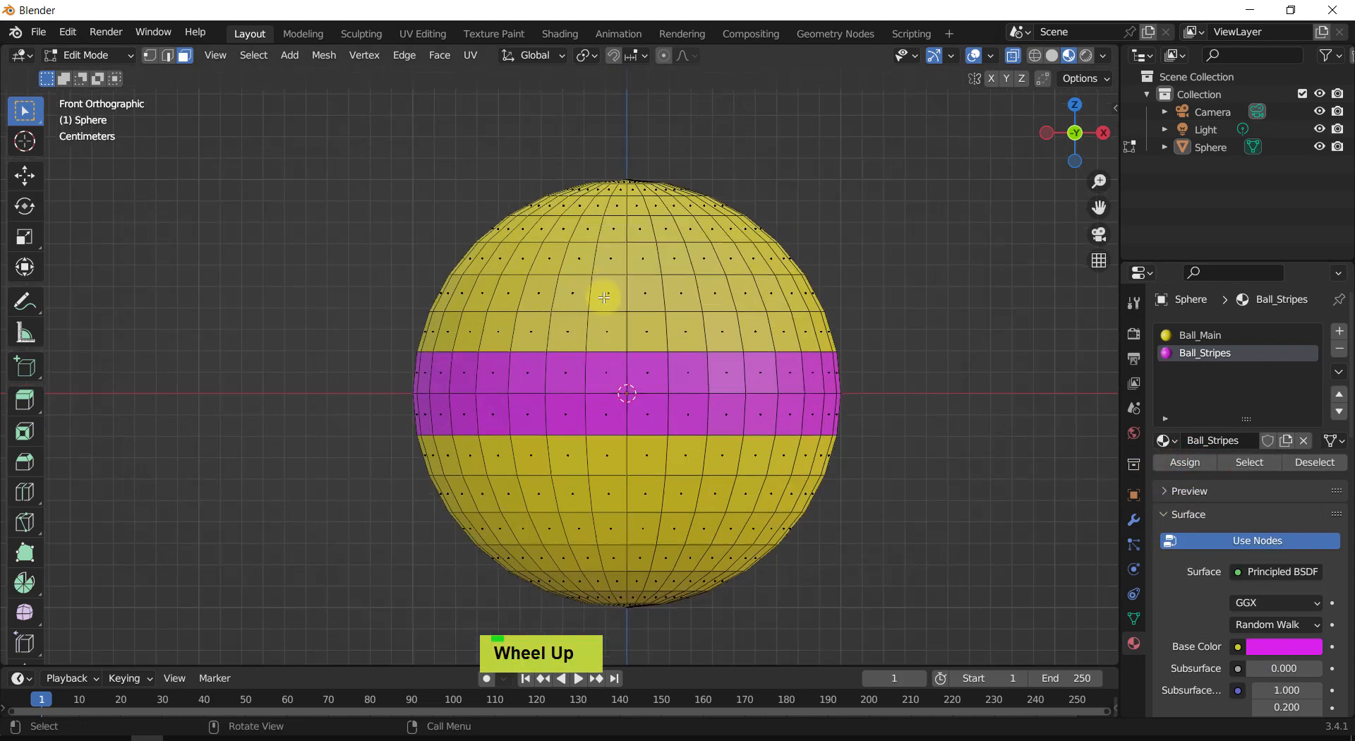
pyautogui.moveTo(414, 286); pyautogui.dragTo(982, 300)
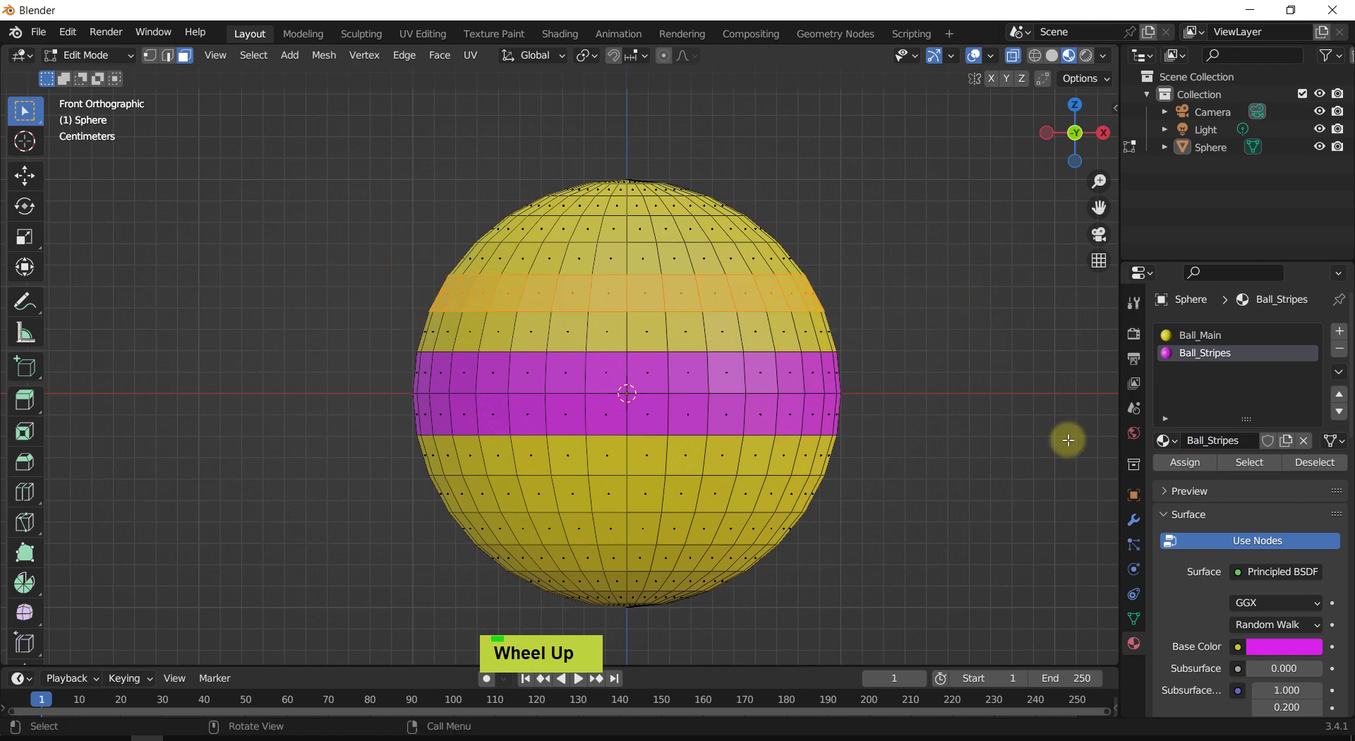
pyautogui.click(1199, 468)
# Step: Assign Ball_Stripes to the full ring of faces one row below the central stripe, leaving a single yellow row between them
pyautogui.doubleClick(1037, 474)
pyautogui.moveTo(955, 524); pyautogui.dragTo(366, 504)
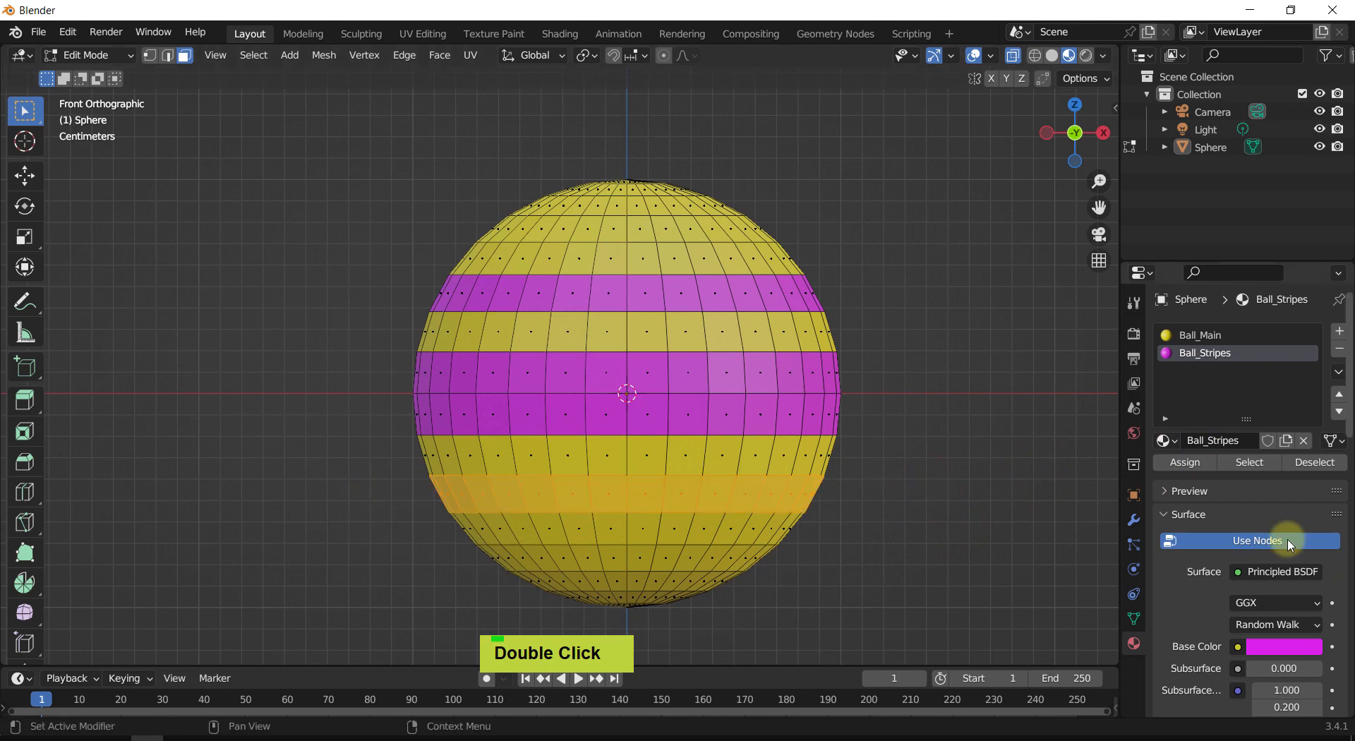
pyautogui.click(1195, 468)
pyautogui.click(953, 475)
pyautogui.scroll(-2, 948, 477)
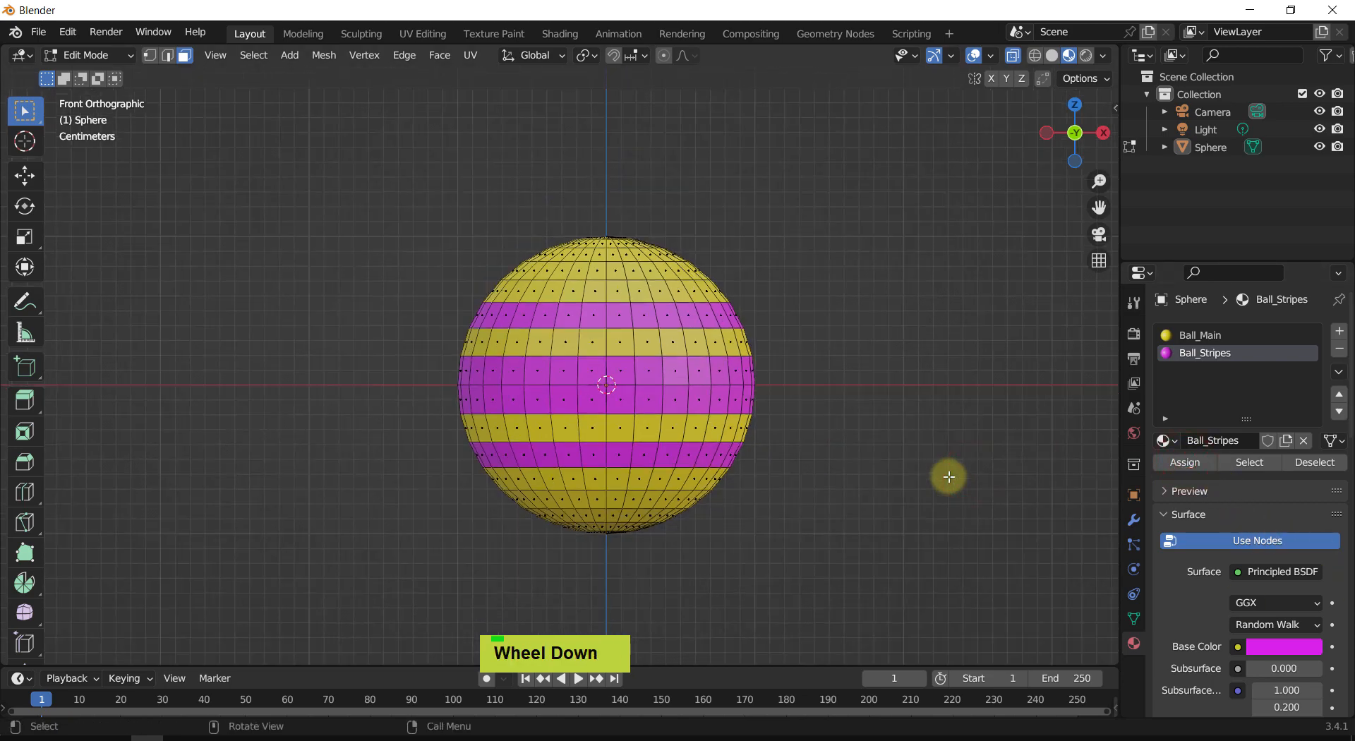
# Step: Return to Object Mode and apply Shade Smooth to the striped sphere
pyautogui.press('Tab')
pyautogui.moveTo(849, 317); pyautogui.dragTo(947, 452, button='middle')
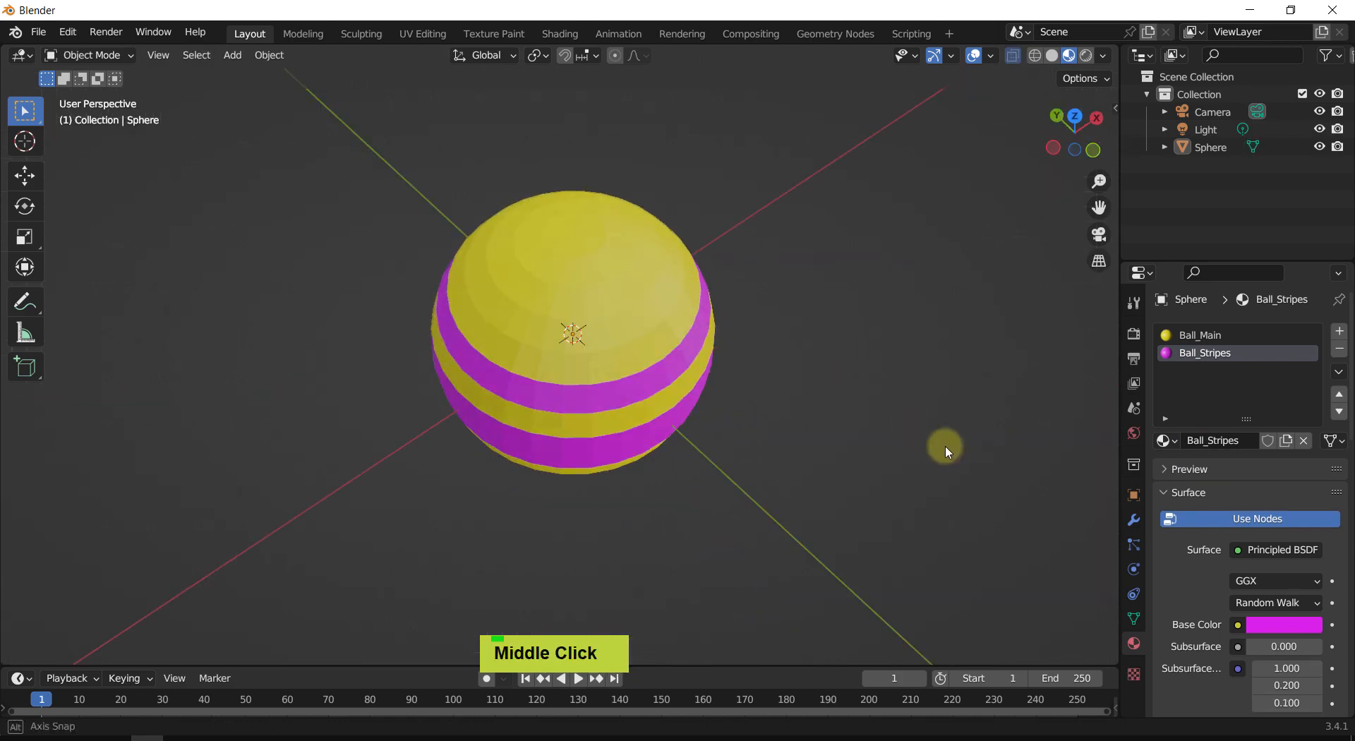
pyautogui.moveTo(810, 343); pyautogui.dragTo(769, 226, button='middle')
pyautogui.rightClick(621, 370)
pyautogui.click(621, 370)
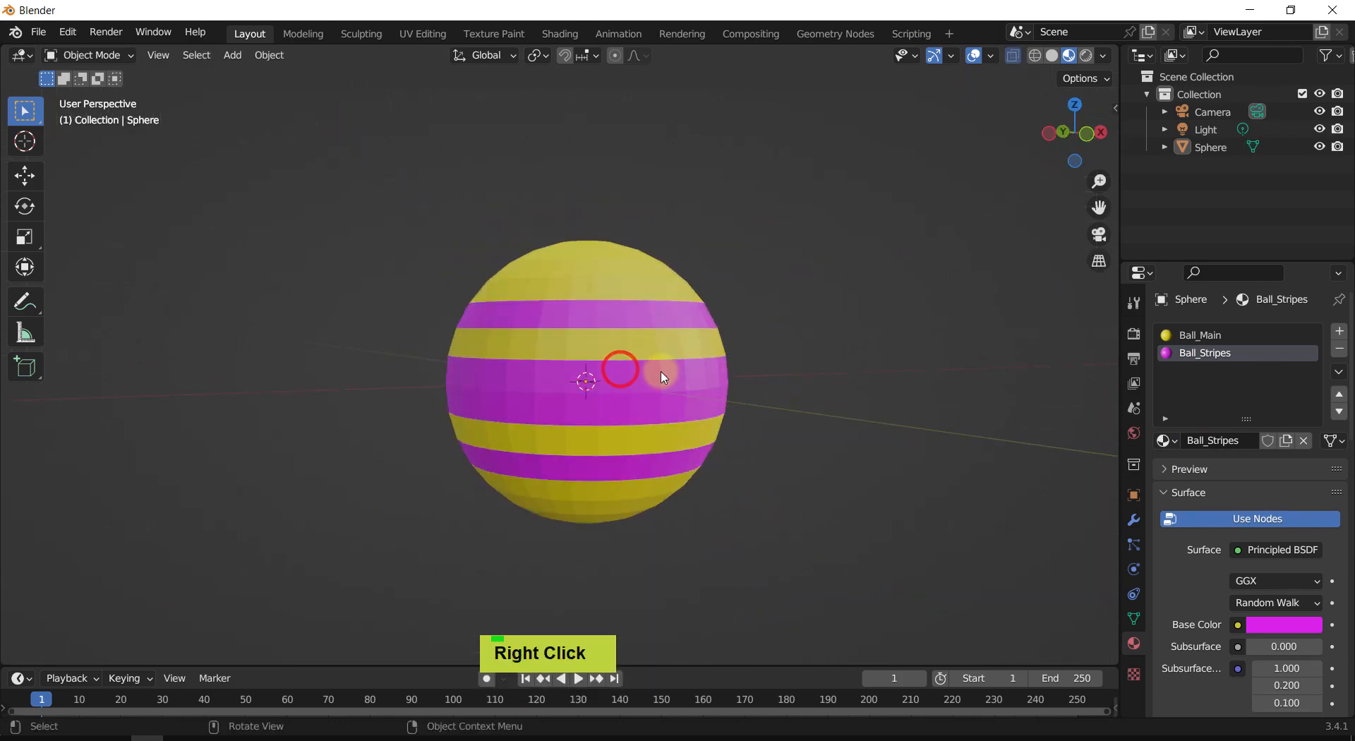
pyautogui.click(663, 376)
pyautogui.rightClick(615, 357)
pyautogui.click(549, 349)
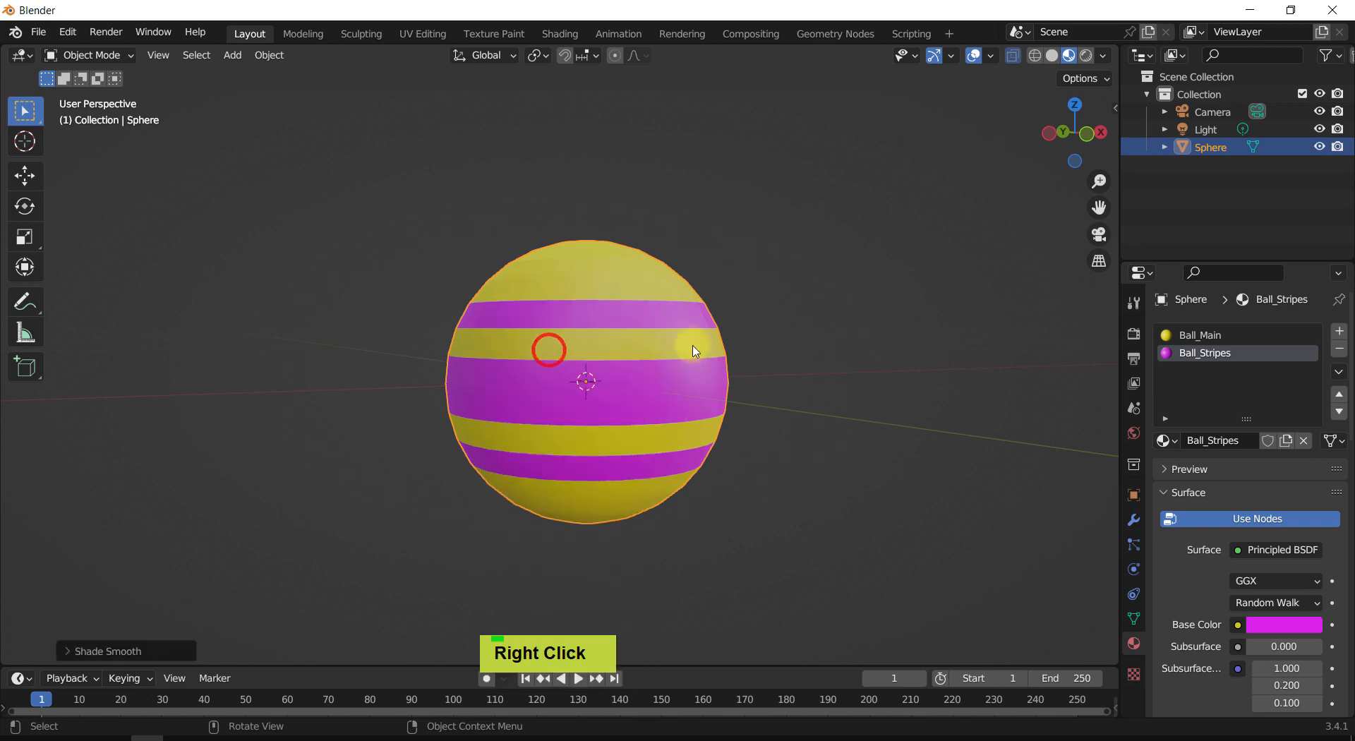
# Step: Apply all transforms to the selected sphere
pyautogui.keyDown('shift'); pyautogui.moveTo(768, 311); pyautogui.dragTo(804, 381, button='middle'); pyautogui.keyUp('shift')
pyautogui.scroll(-2, 811, 385)
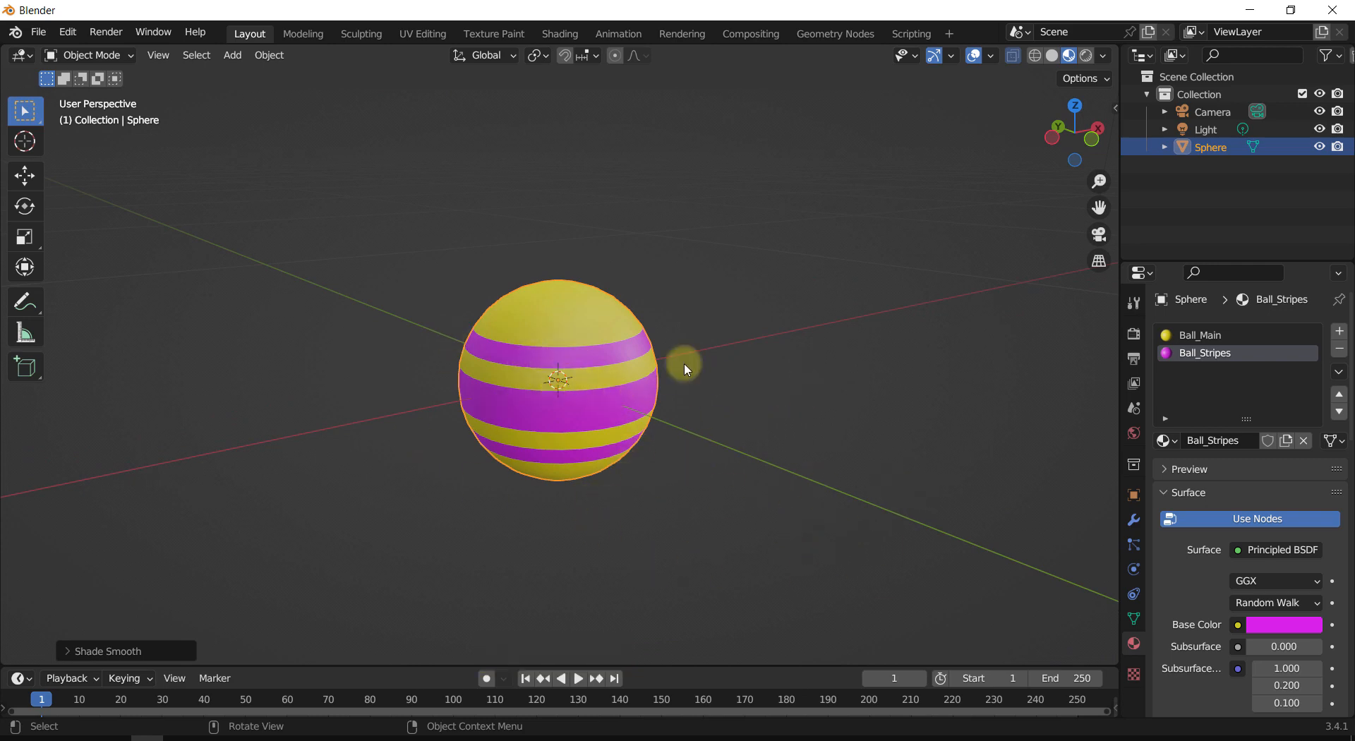
pyautogui.press('ctrl')
pyautogui.hotkey('ctrl', 'a')
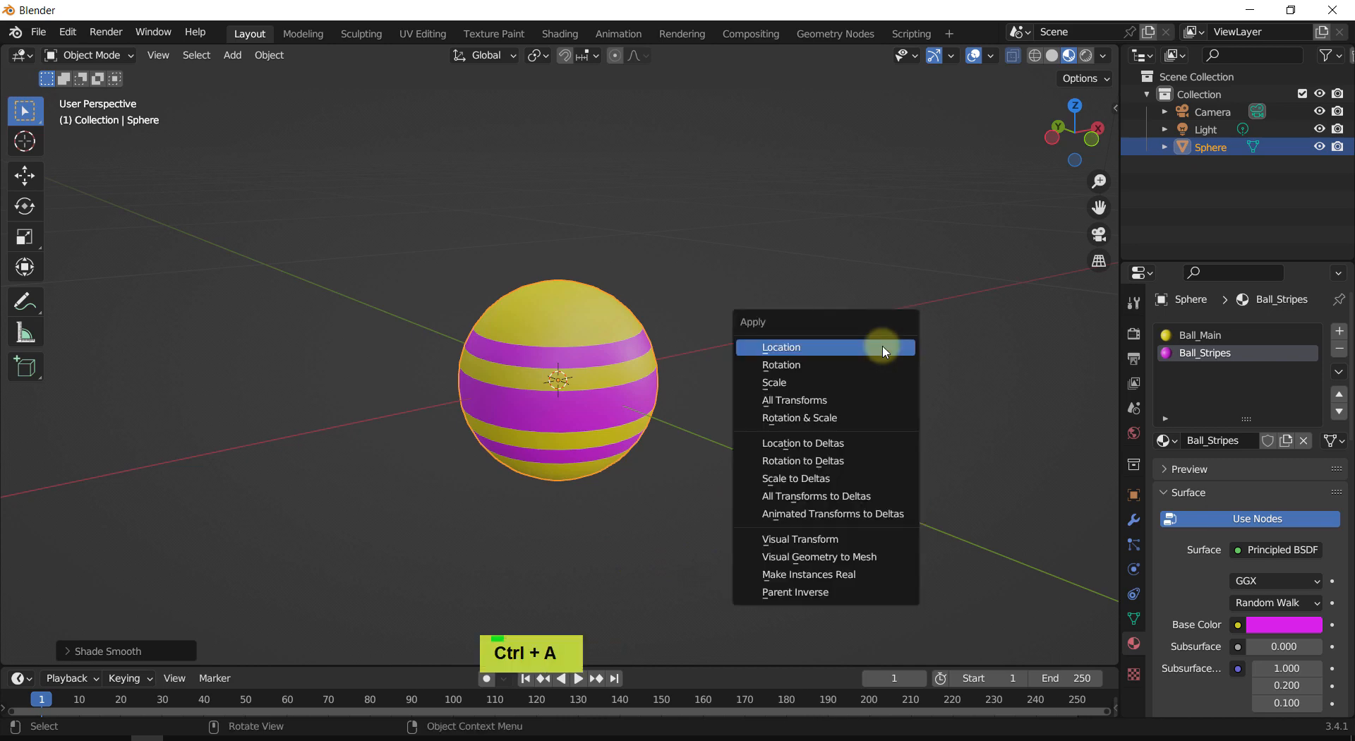
pyautogui.click(793, 399)
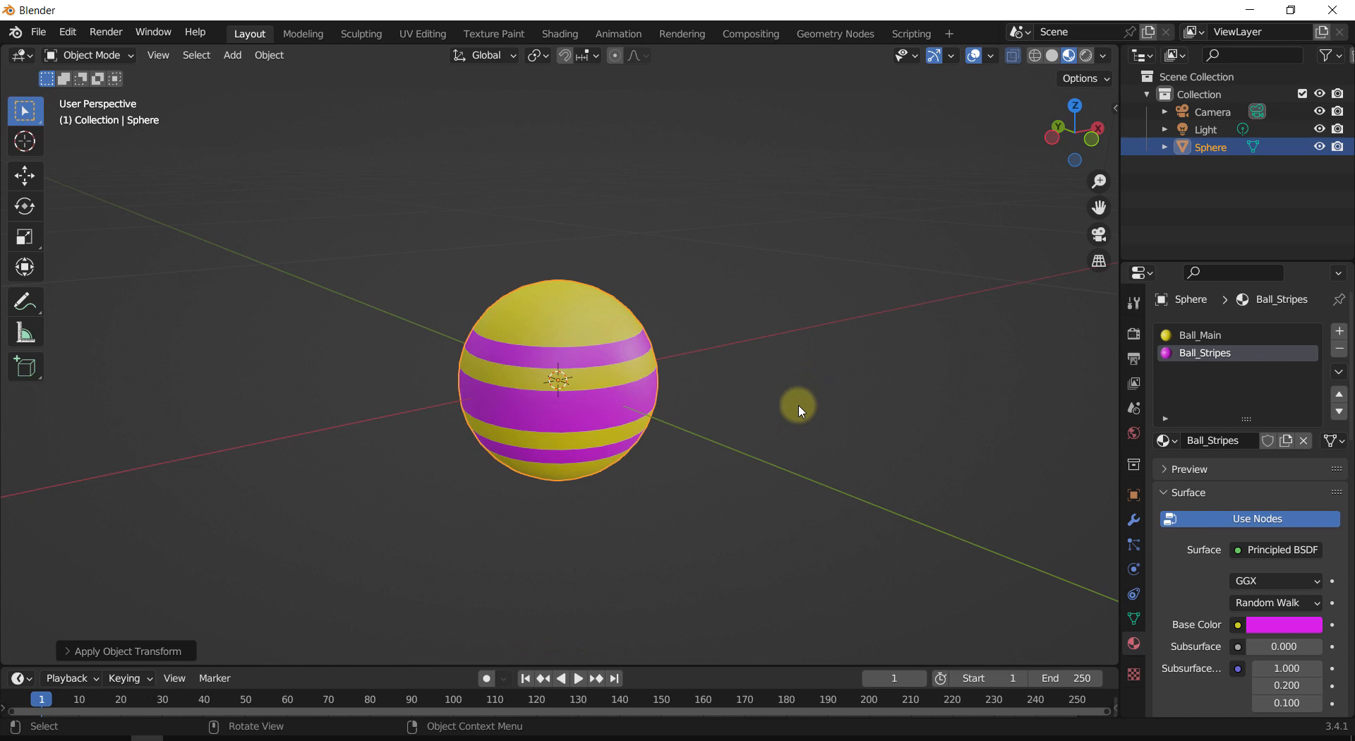
pyautogui.keyDown('shift'); pyautogui.moveTo(802, 411); pyautogui.dragTo(831, 400, button='middle'); pyautogui.keyUp('shift')
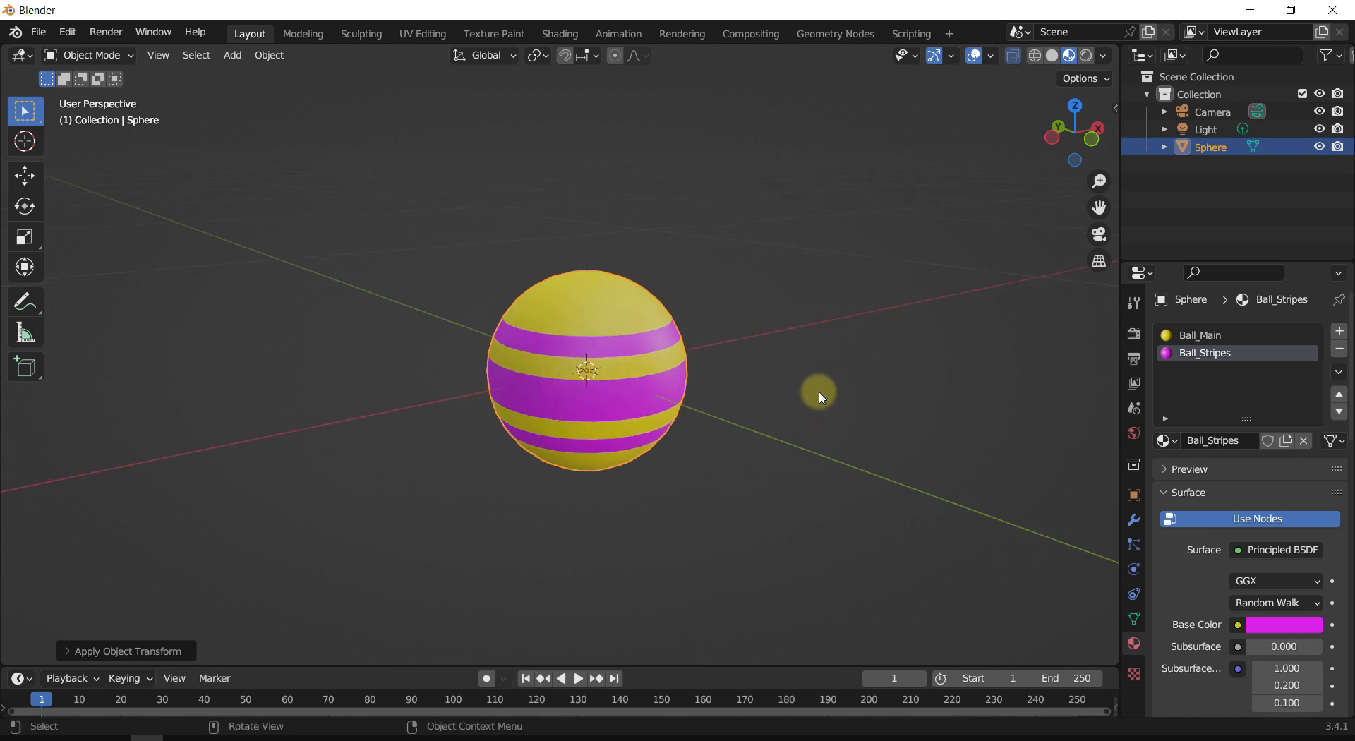
pyautogui.keyDown('shift'); pyautogui.moveTo(821, 397); pyautogui.dragTo(778, 415, button='middle'); pyautogui.keyUp('shift')
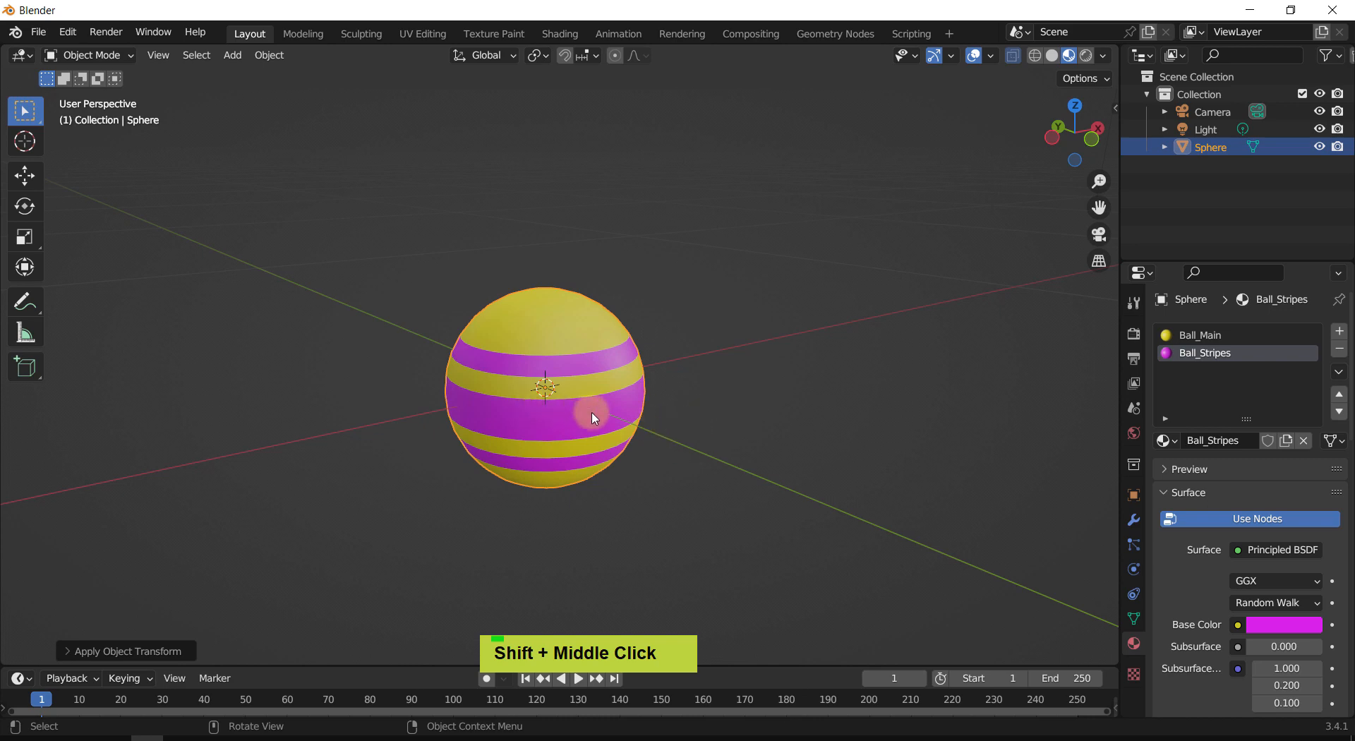
pyautogui.moveTo(595, 418); pyautogui.dragTo(629, 369, button='middle')
pyautogui.moveTo(463, 390); pyautogui.dragTo(463, 396, button='middle')
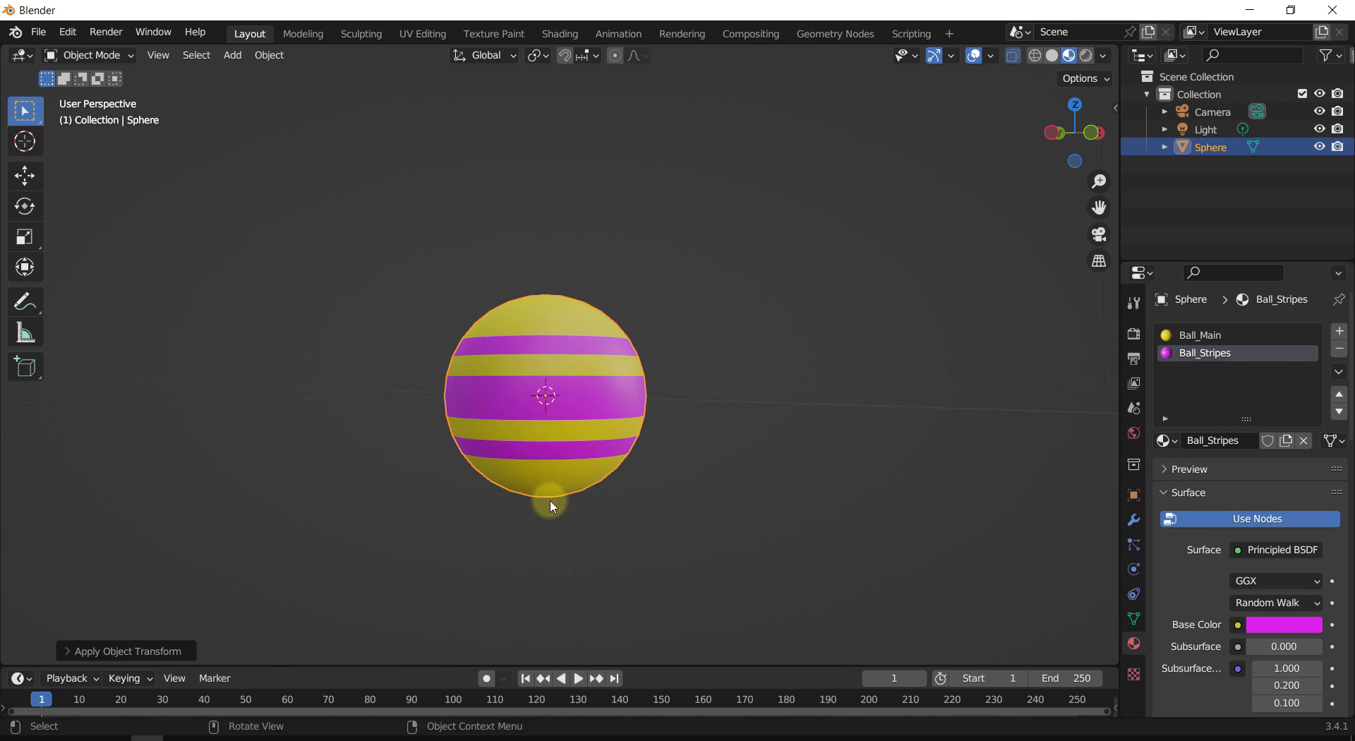
# Step: In the front orthographic view, move the sphere up along Z by about 0.098 m so its base rests on the ground line
pyautogui.moveTo(765, 414); pyautogui.dragTo(635, 369, button='middle')
pyautogui.press('KP_5')
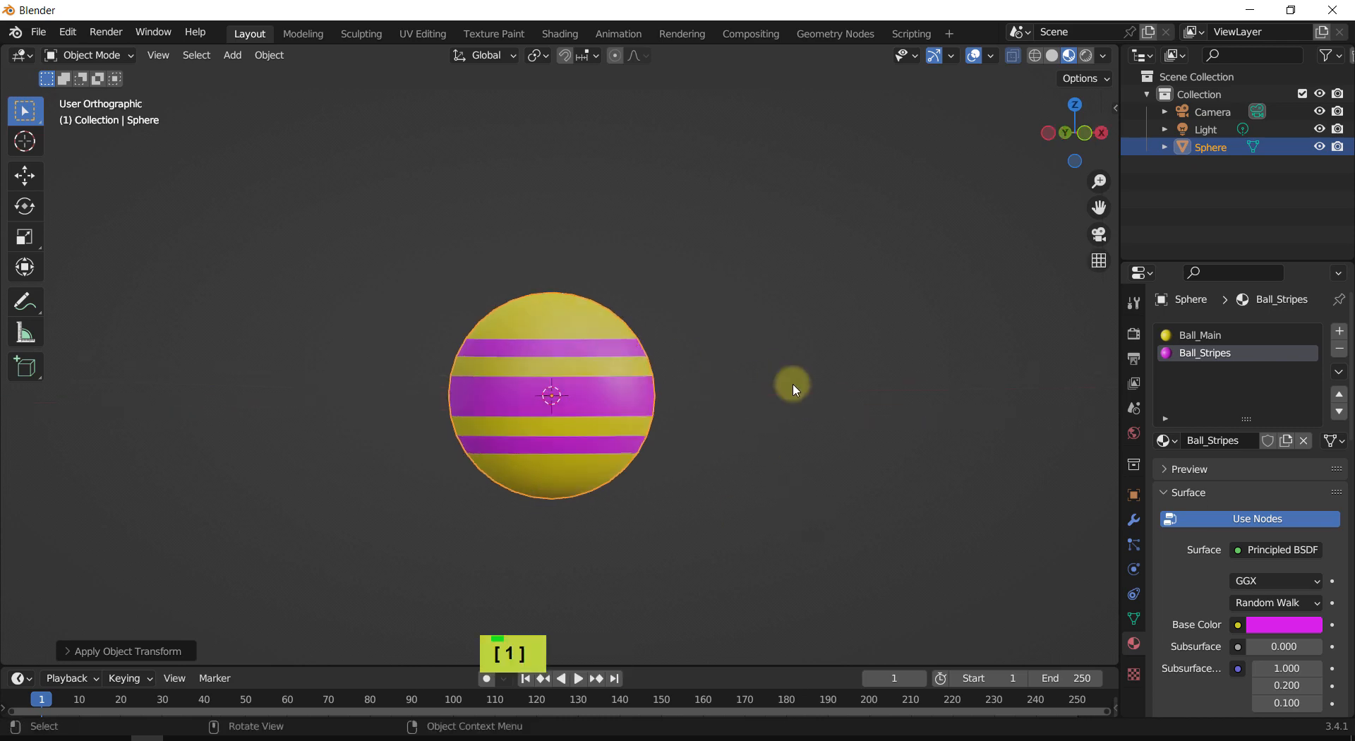
pyautogui.press('KP_1')
pyautogui.doubleClick(697, 302)
pyautogui.click(617, 349)
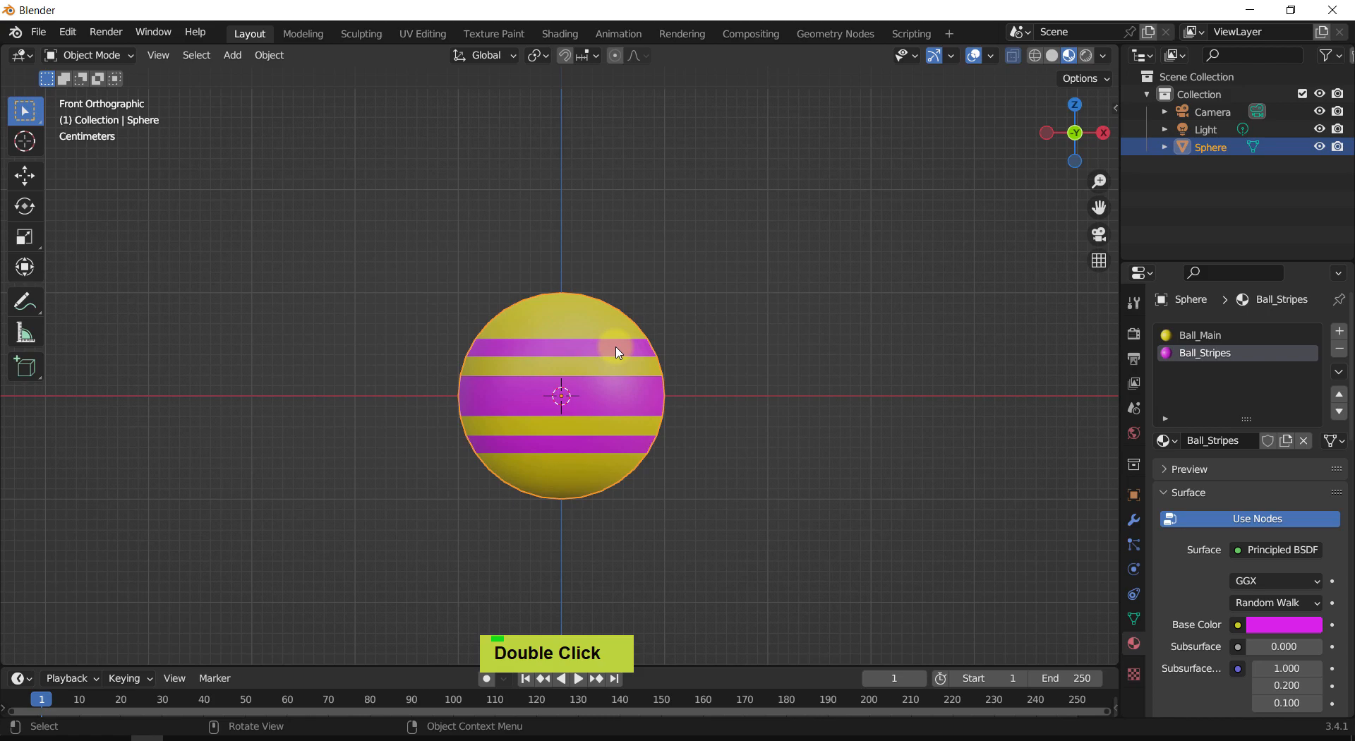
pyautogui.press('g')
pyautogui.press('z')
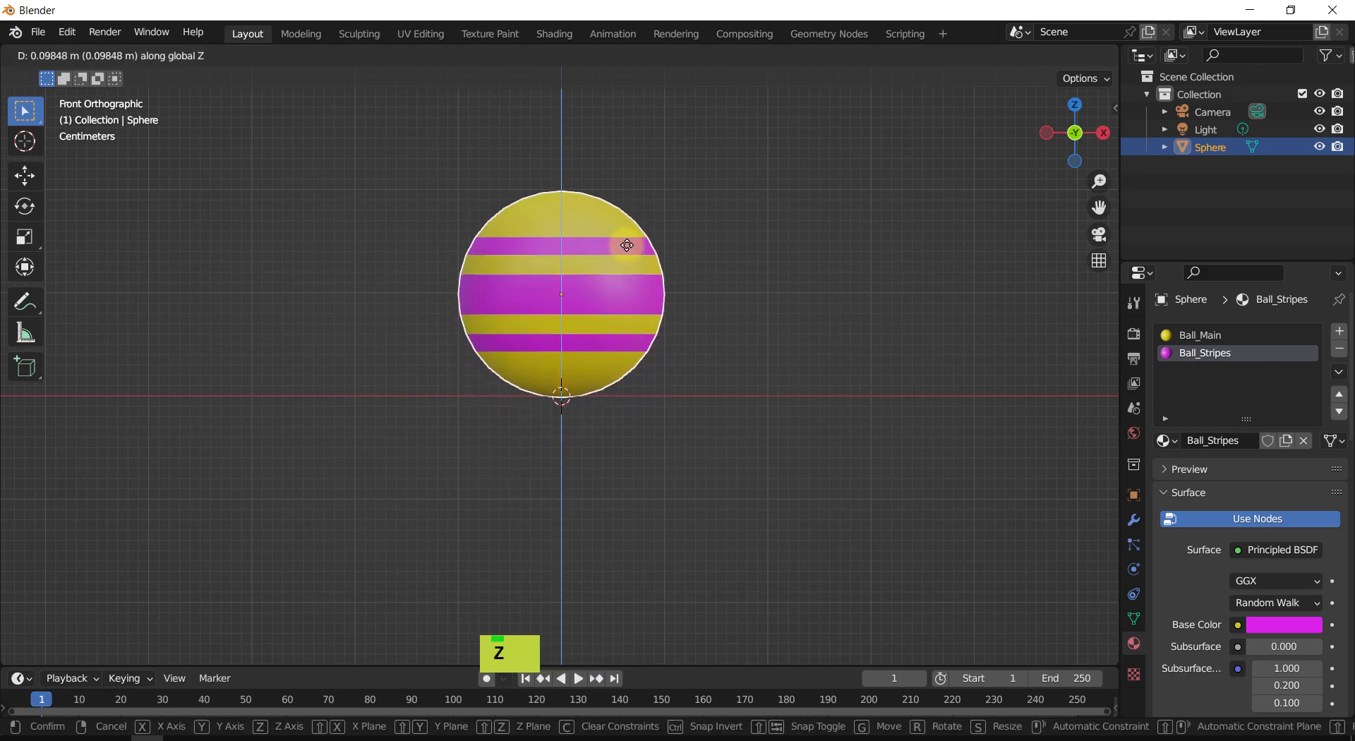
pyautogui.click(627, 245)
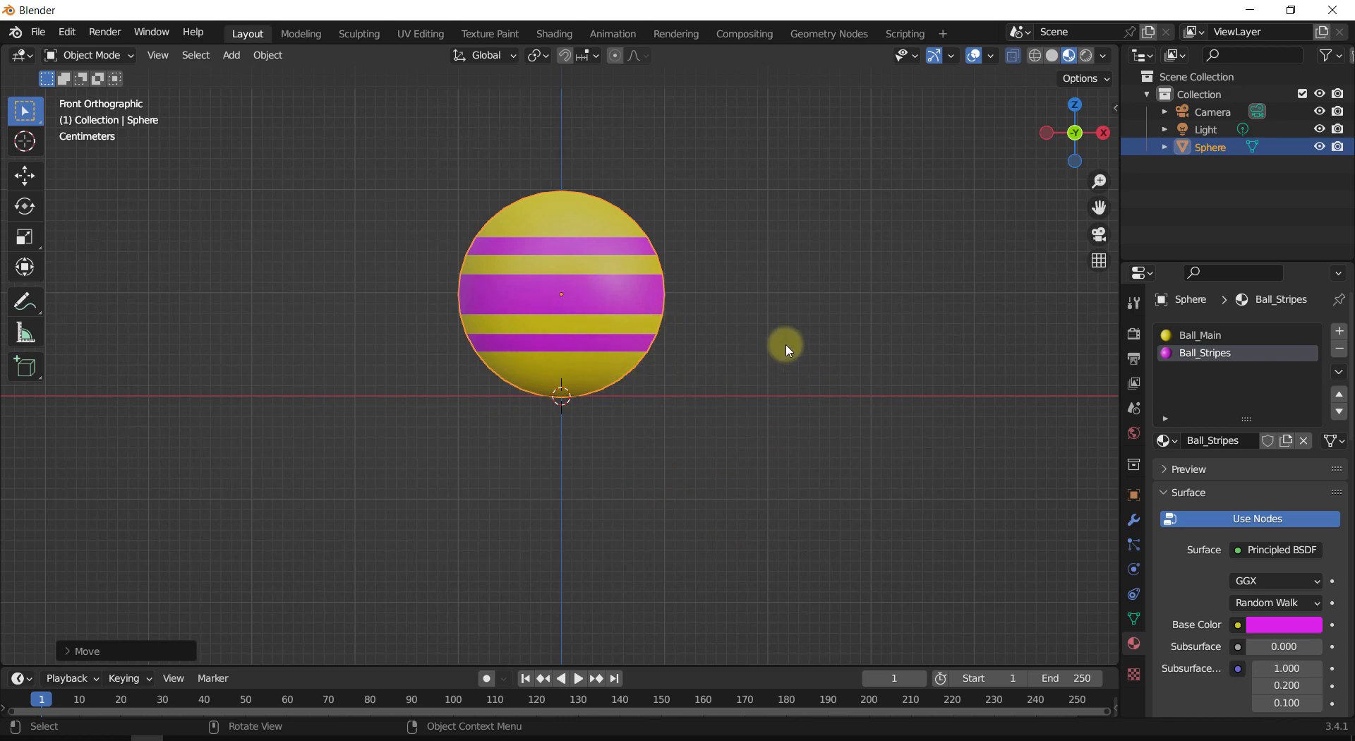
# Step: Set the sphere's Z location to exactly 0.1 m
pyautogui.press('n')
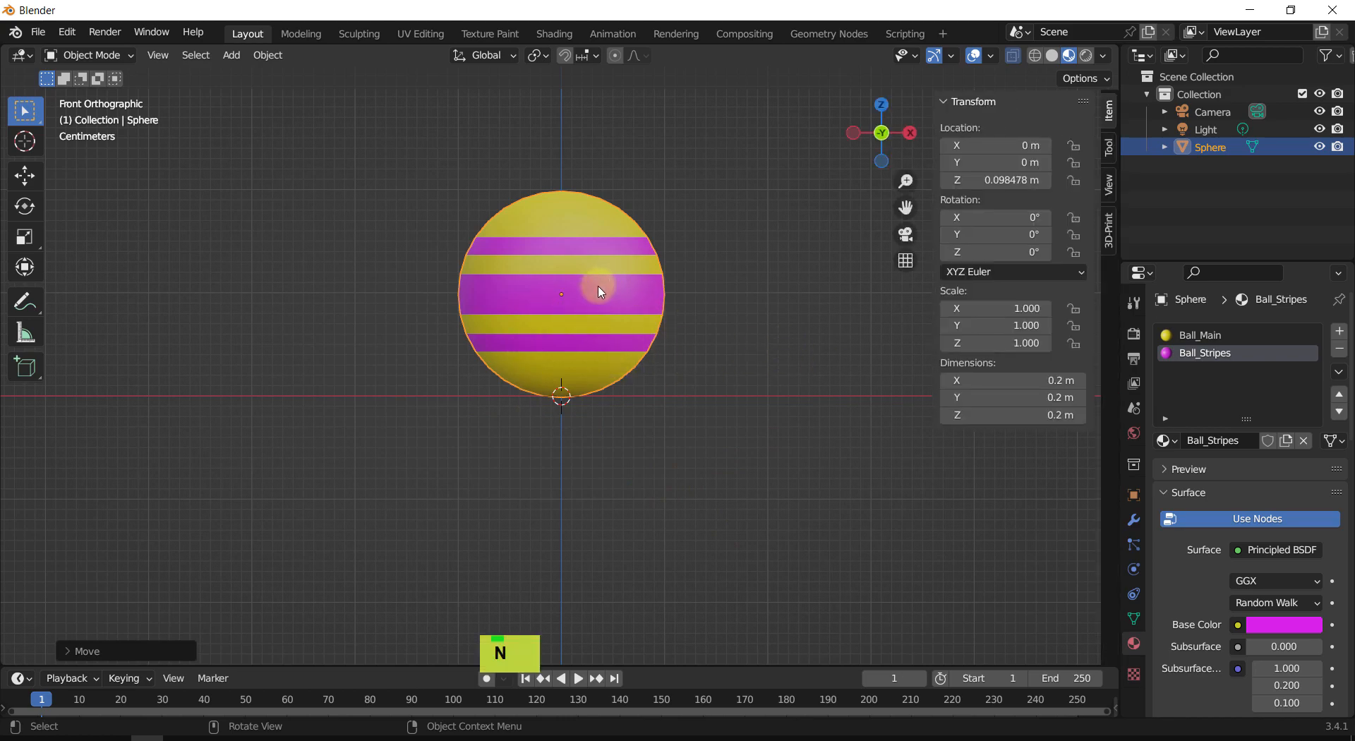
pyautogui.click(999, 180)
pyautogui.write('0.1')
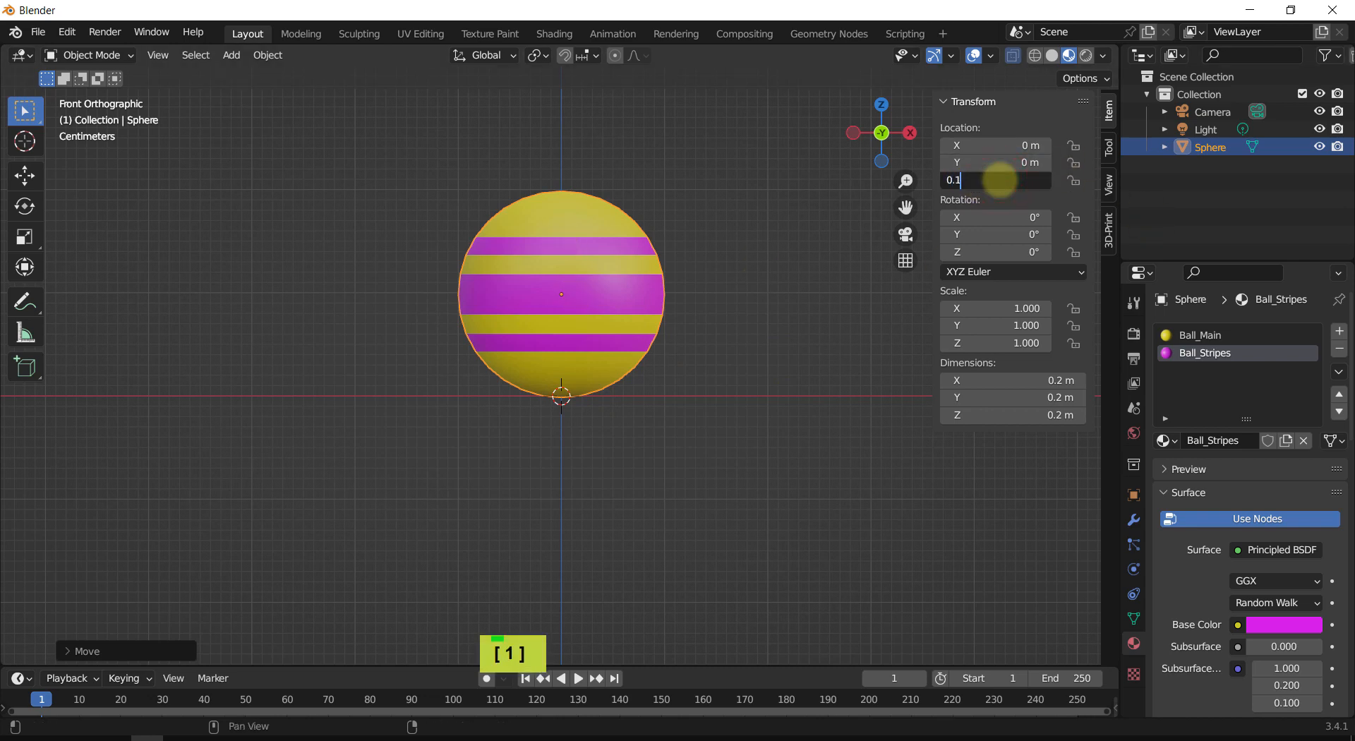
pyautogui.press('Return')
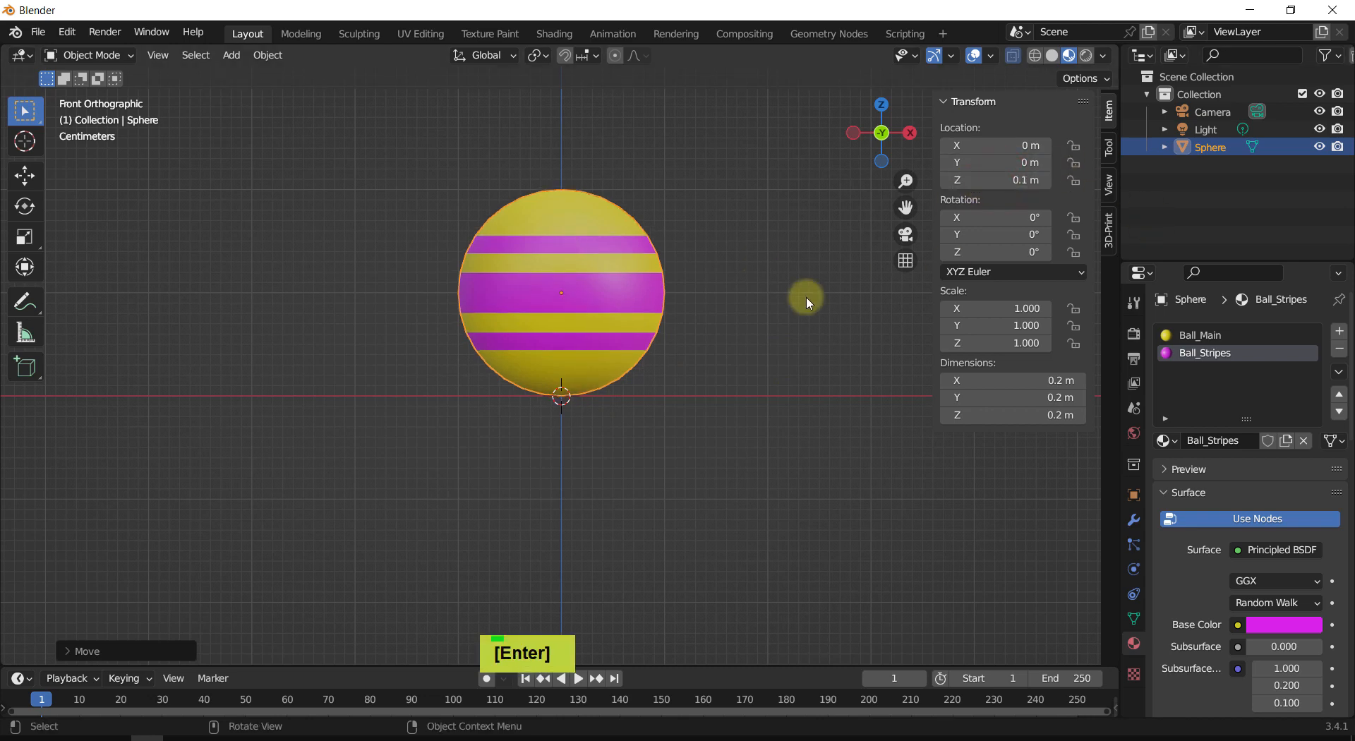
# Step: Try clearing the sphere's location and undo that change
pyautogui.keyDown('shift'); pyautogui.moveTo(686, 285); pyautogui.dragTo(728, 326, button='middle'); pyautogui.keyUp('shift')
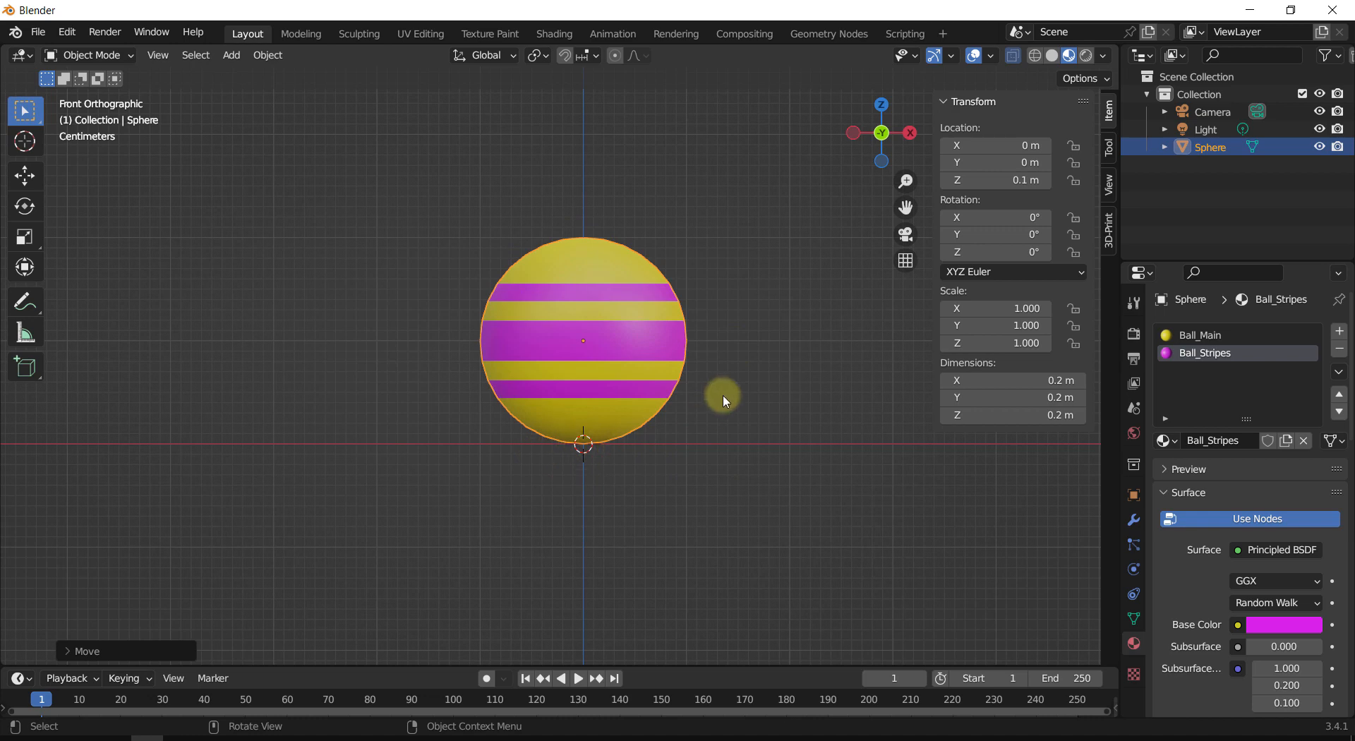
pyautogui.hotkey('alt', 'g')
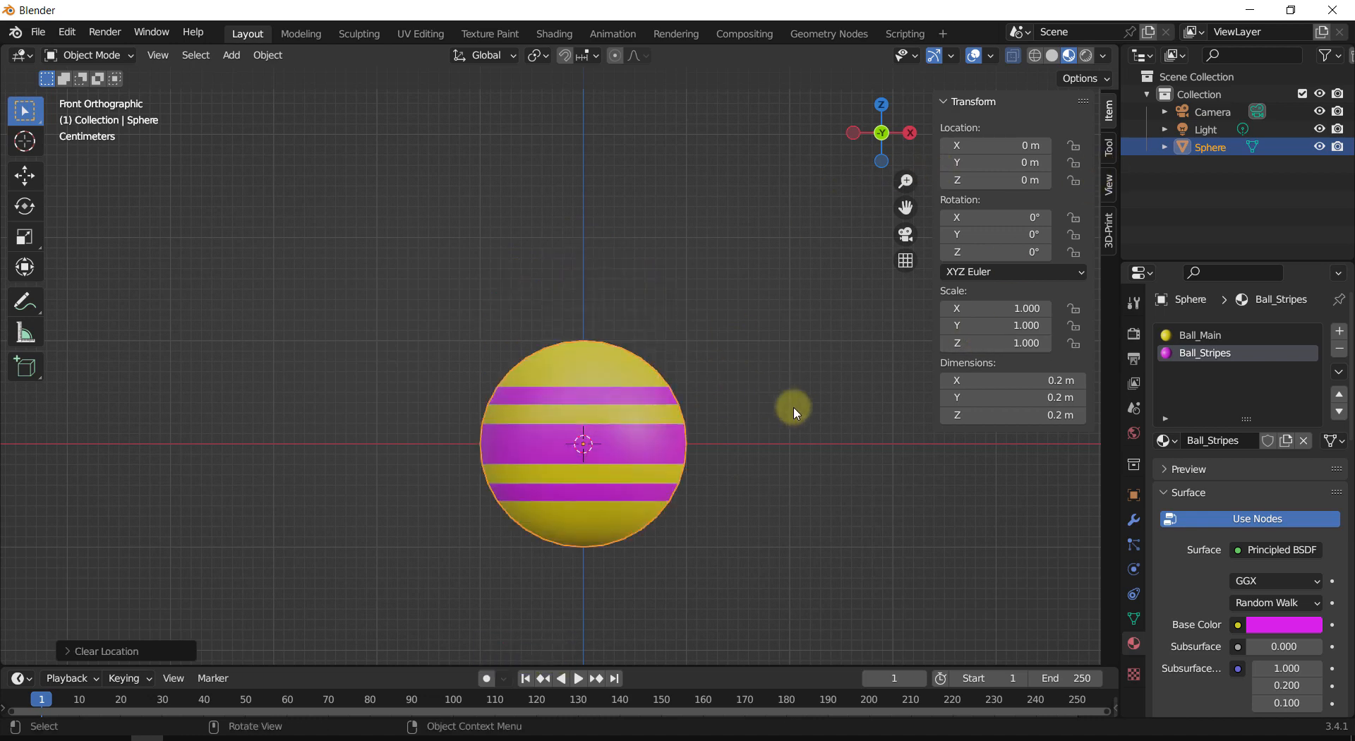
pyautogui.hotkey('ctrl', 'z')
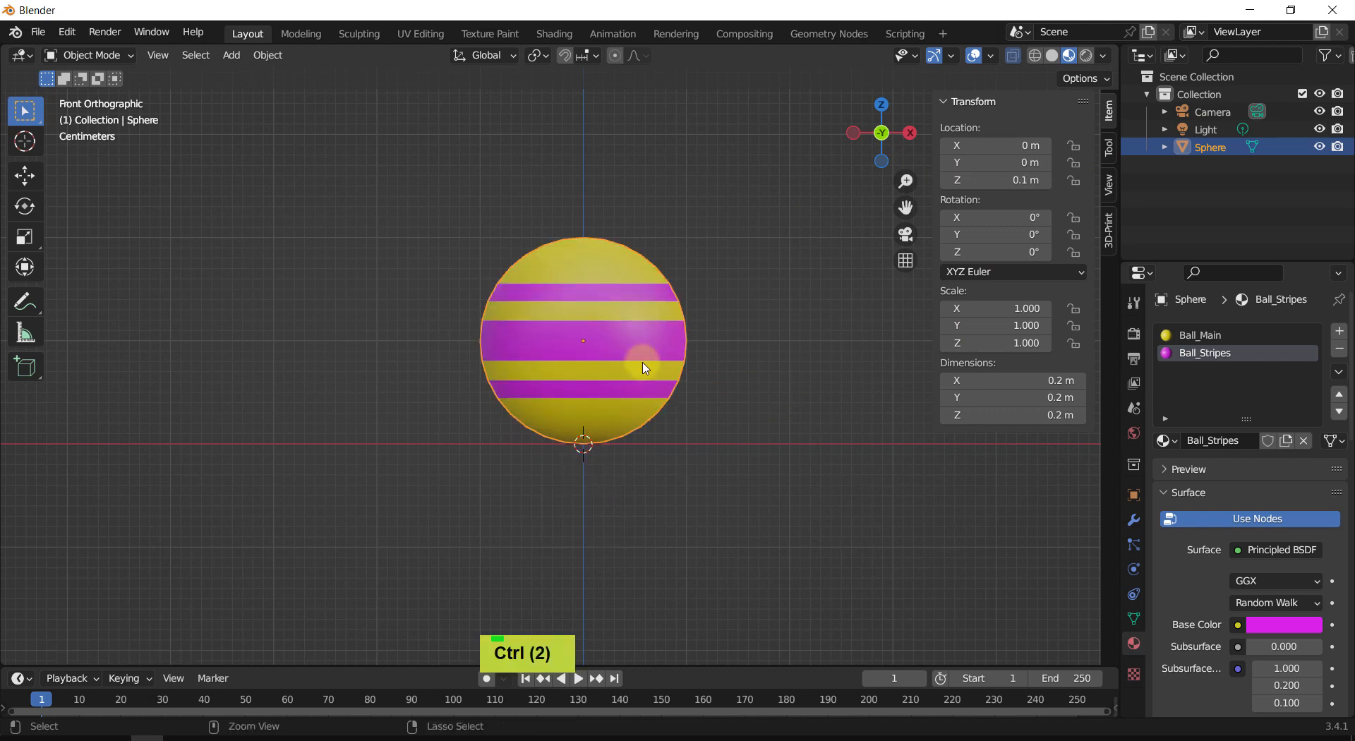
# Step: Apply the sphere's location to deltas and deselect the sphere
pyautogui.hotkey('ctrl', 'a')
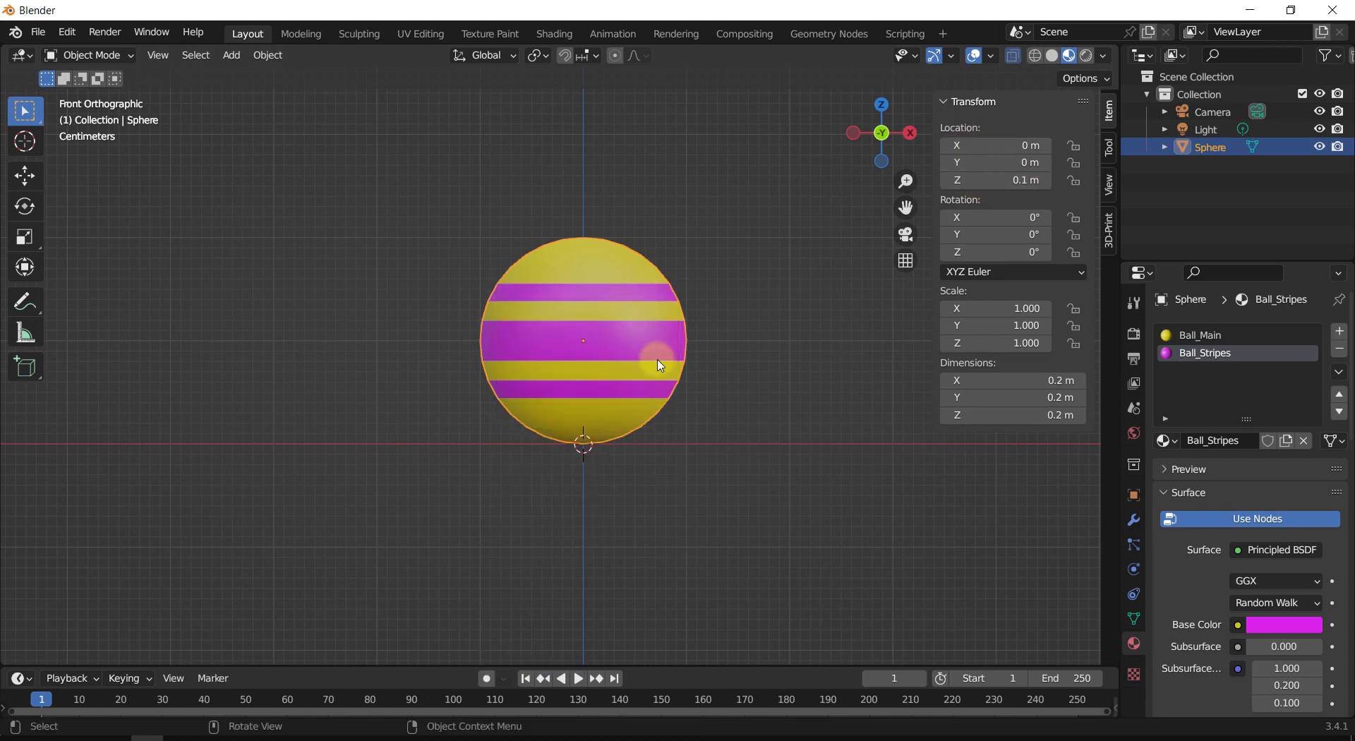
pyautogui.hotkey('ctrl', 'a')
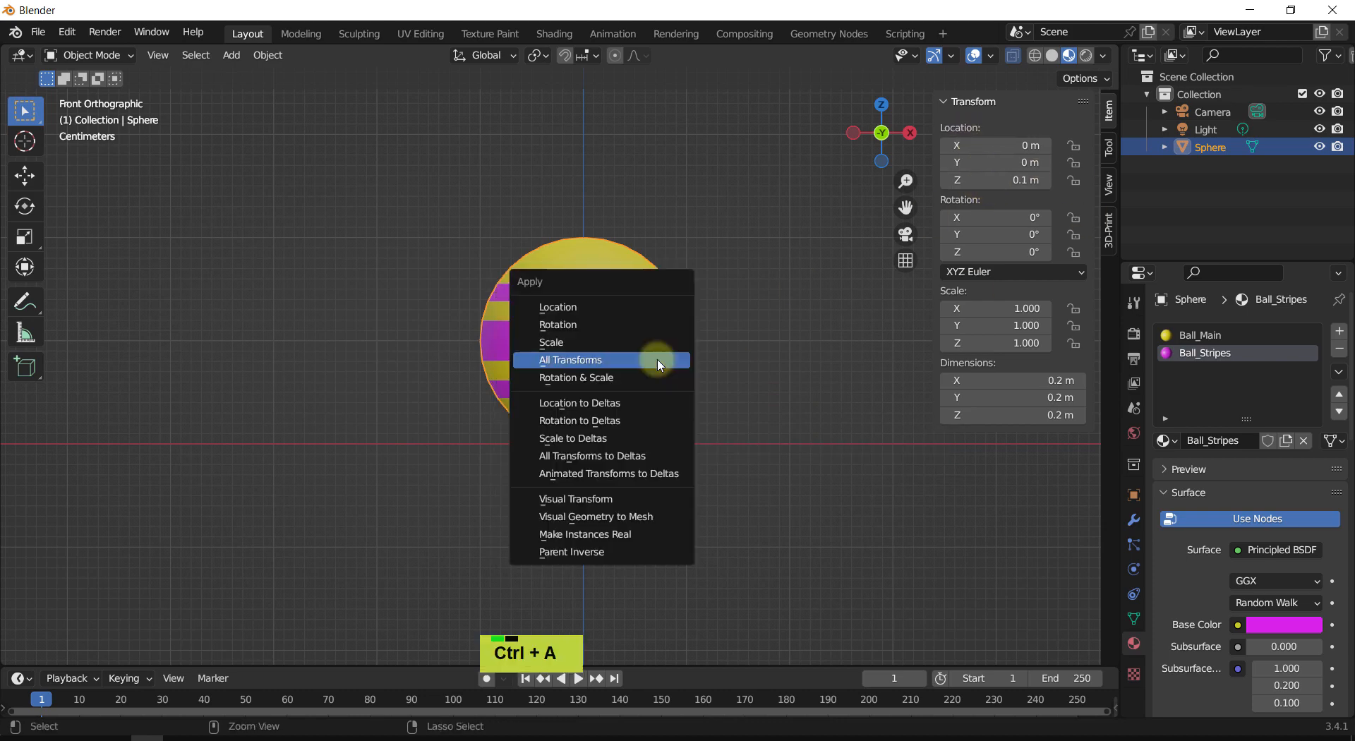
pyautogui.click(592, 402)
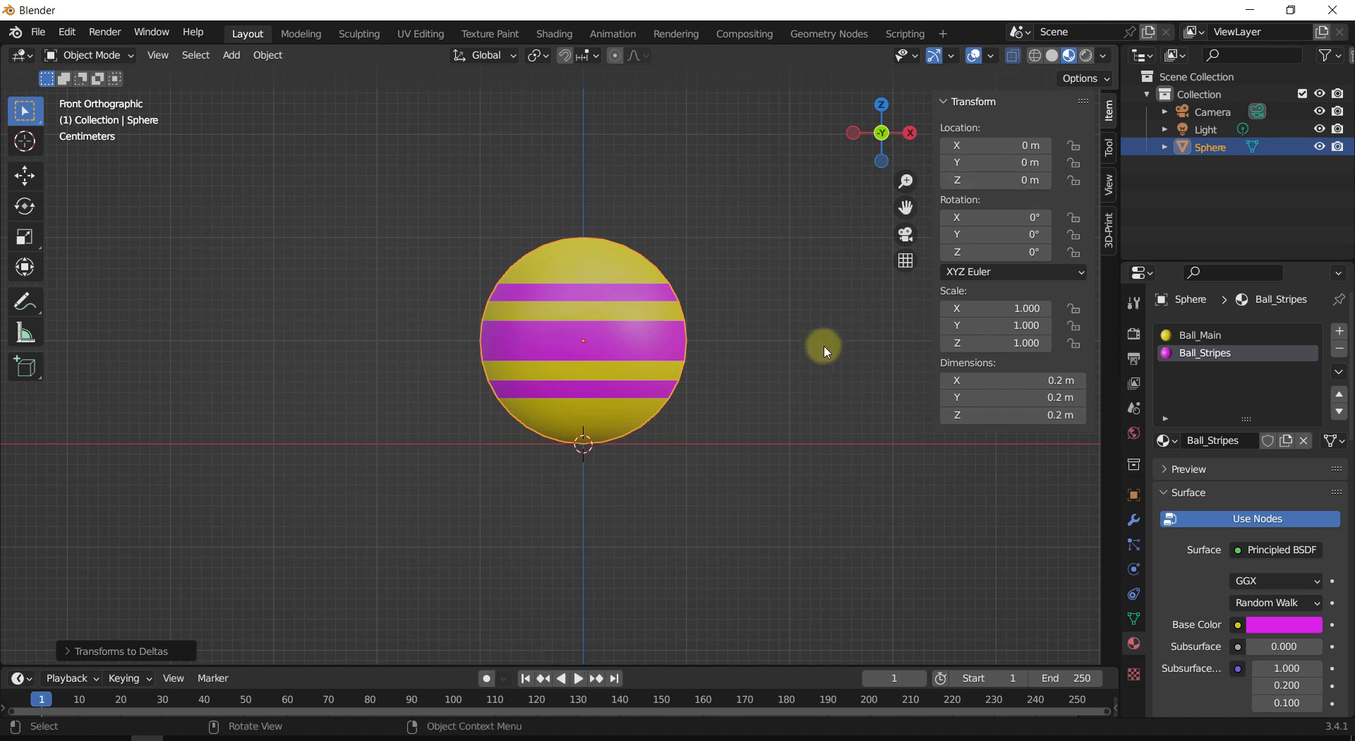
pyautogui.click(781, 364)
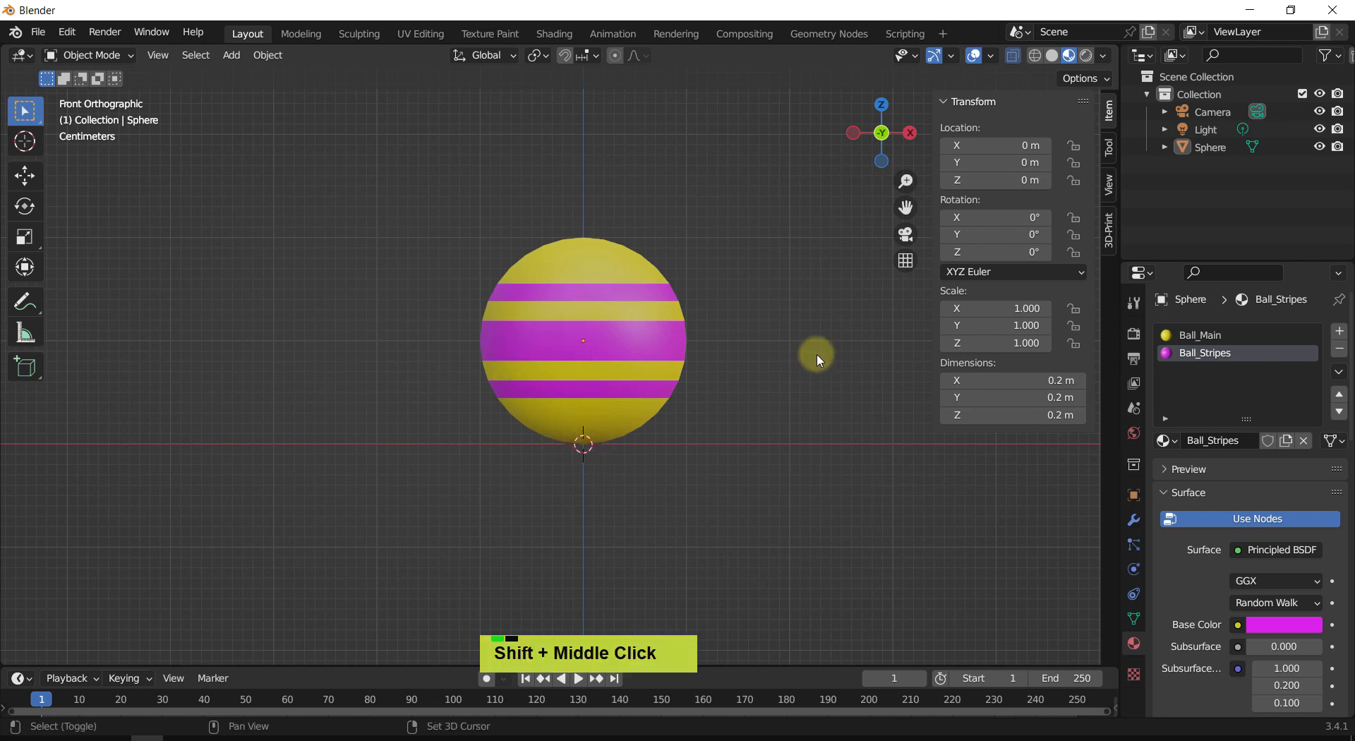
# Step: Rename the Sphere object to Ball_MESH
pyautogui.keyDown('shift'); pyautogui.moveTo(814, 357); pyautogui.dragTo(790, 371, button='middle'); pyautogui.keyUp('shift')
pyautogui.keyDown('shift'); pyautogui.moveTo(746, 312); pyautogui.dragTo(777, 355, button='middle'); pyautogui.keyUp('shift')
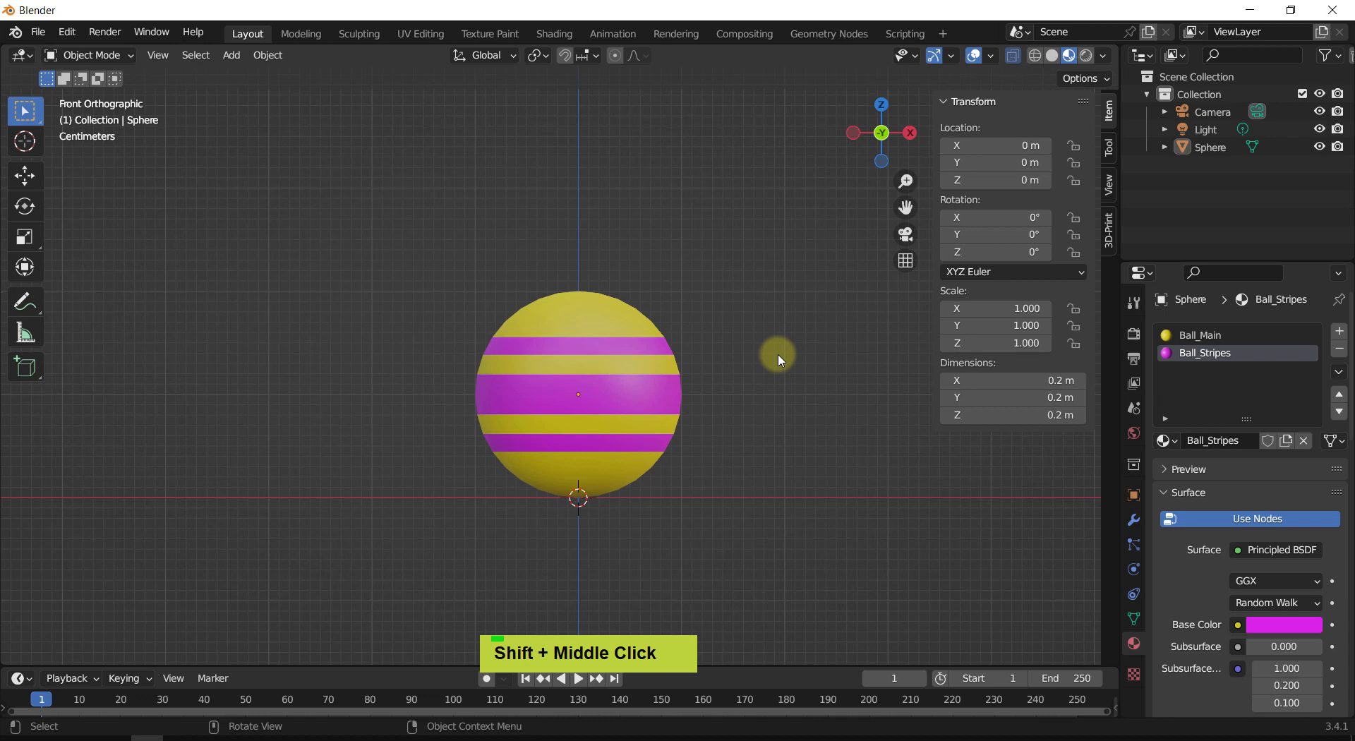
pyautogui.click(1212, 150)
pyautogui.press('F2')
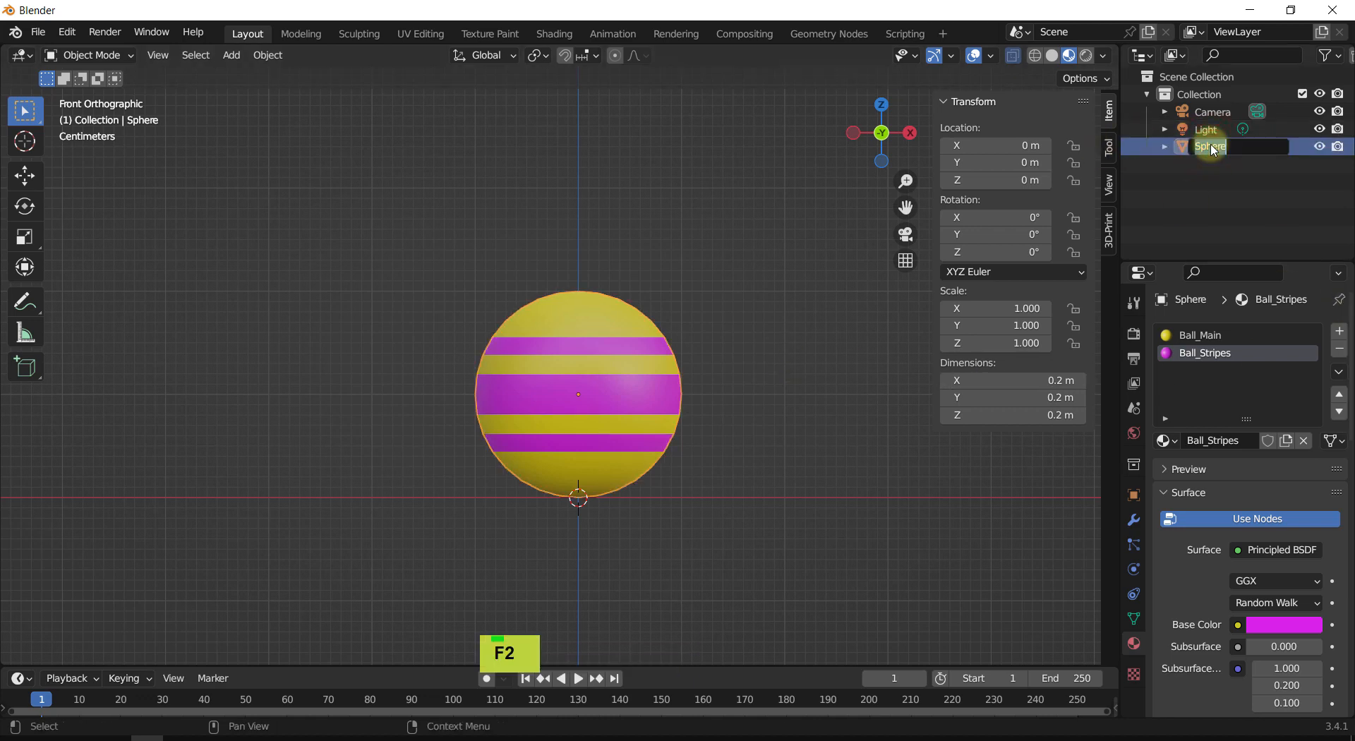
pyautogui.write('B')
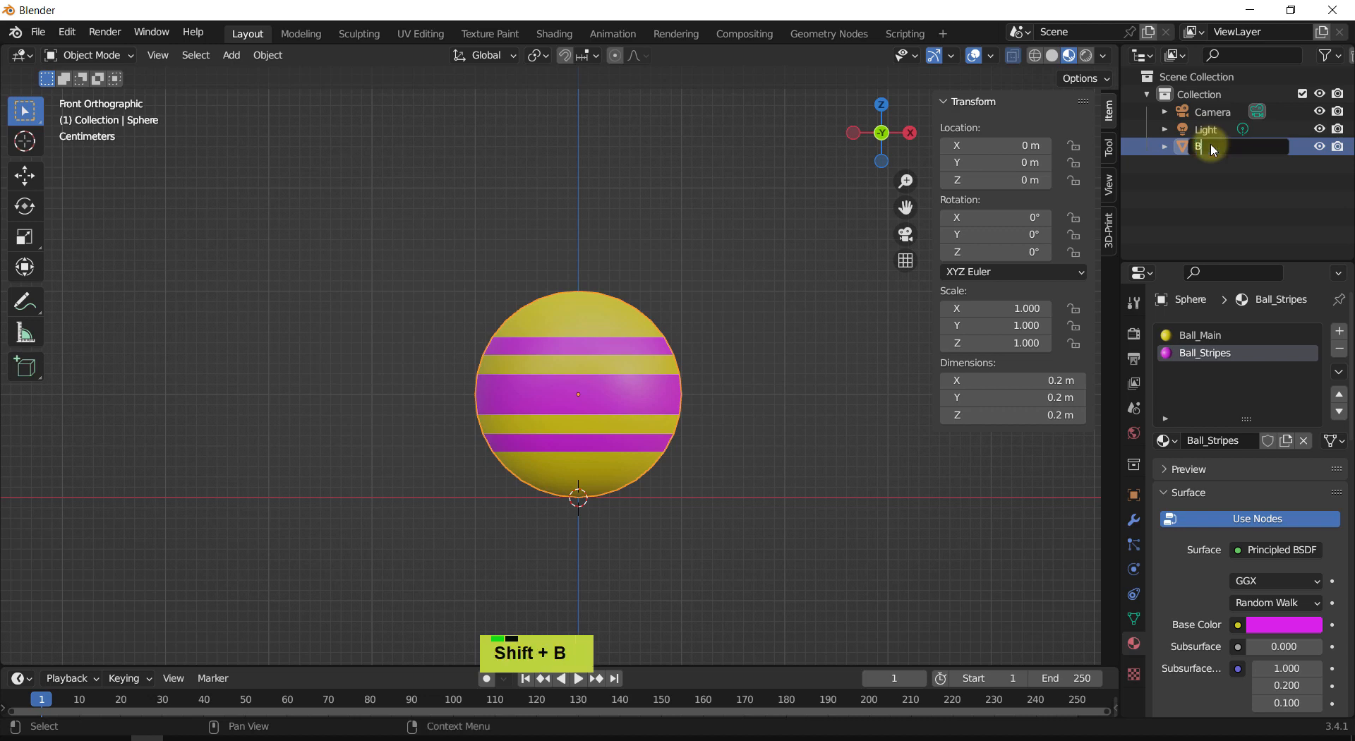
pyautogui.write('all_MESH')
pyautogui.press('Return')
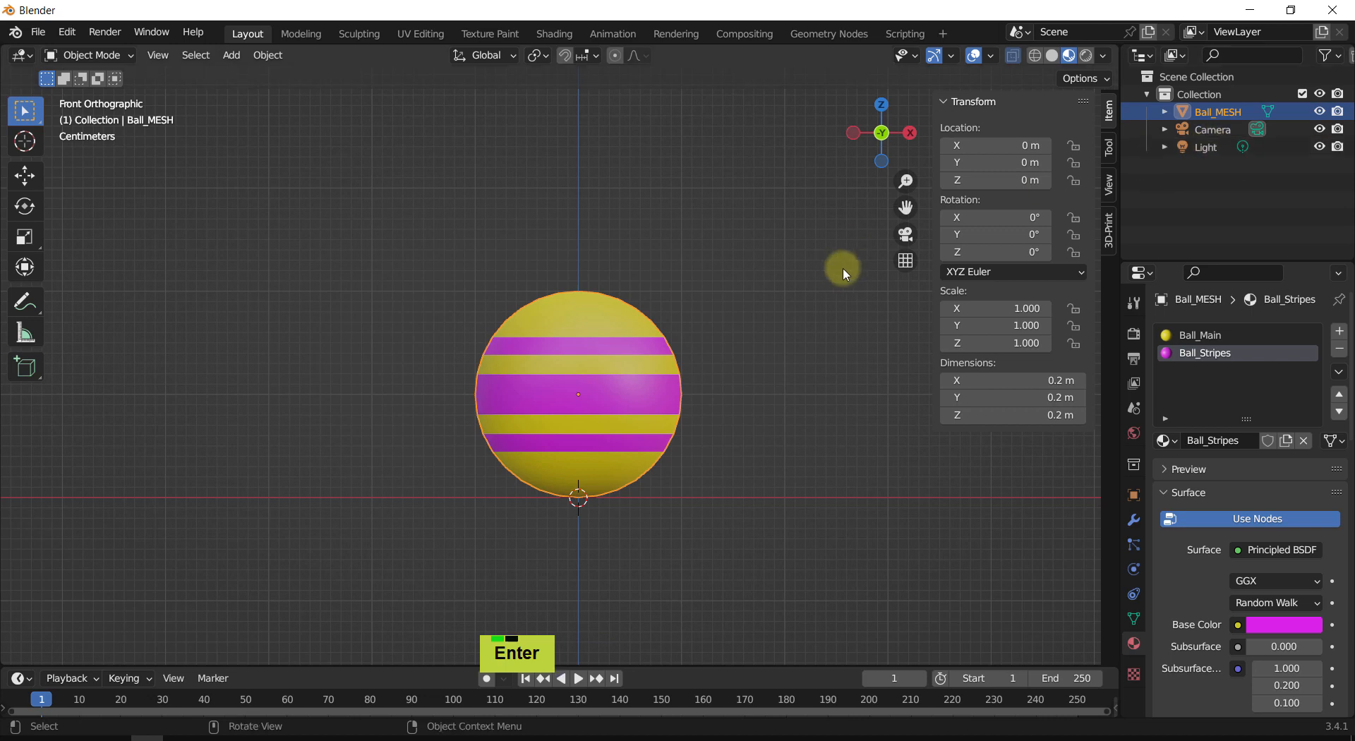
pyautogui.keyDown('shift'); pyautogui.moveTo(843, 268); pyautogui.dragTo(747, 290, button='middle'); pyautogui.keyUp('shift')
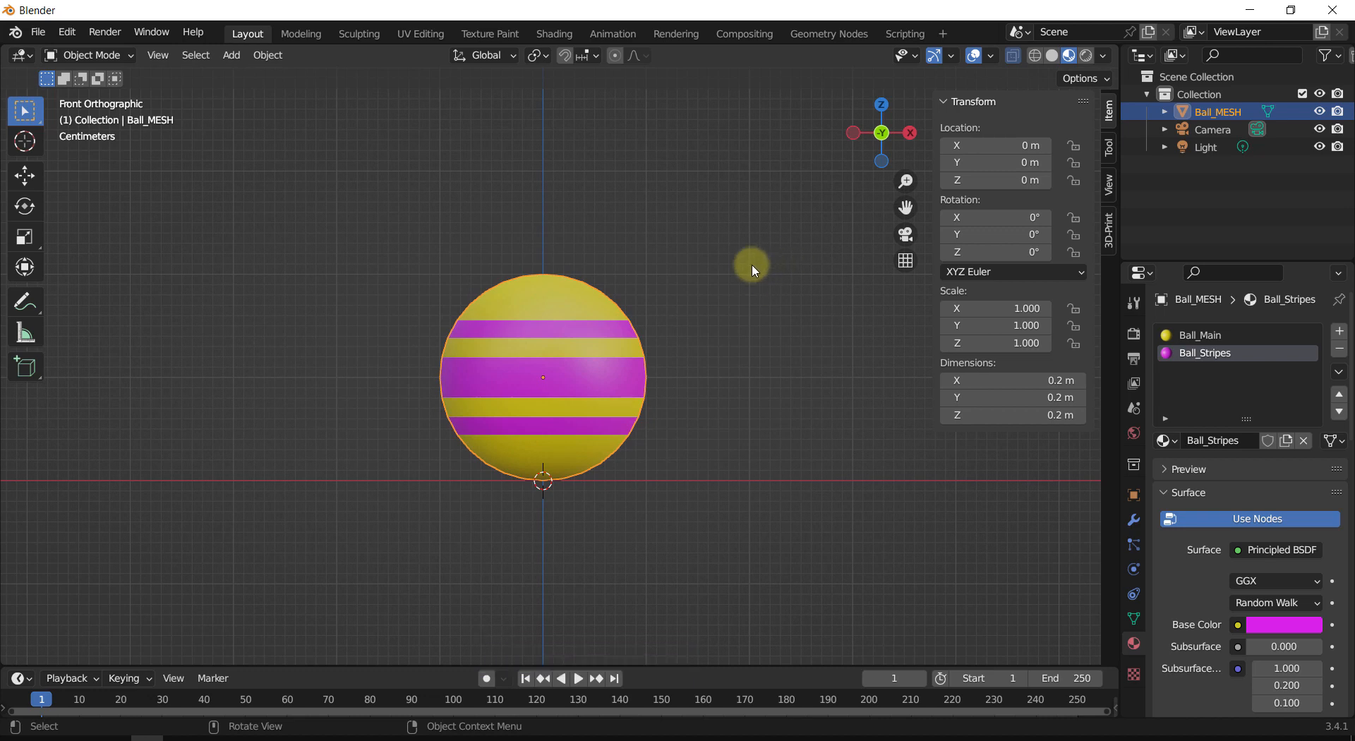
pyautogui.keyDown('shift'); pyautogui.moveTo(750, 266); pyautogui.dragTo(771, 289, button='middle'); pyautogui.keyUp('shift')
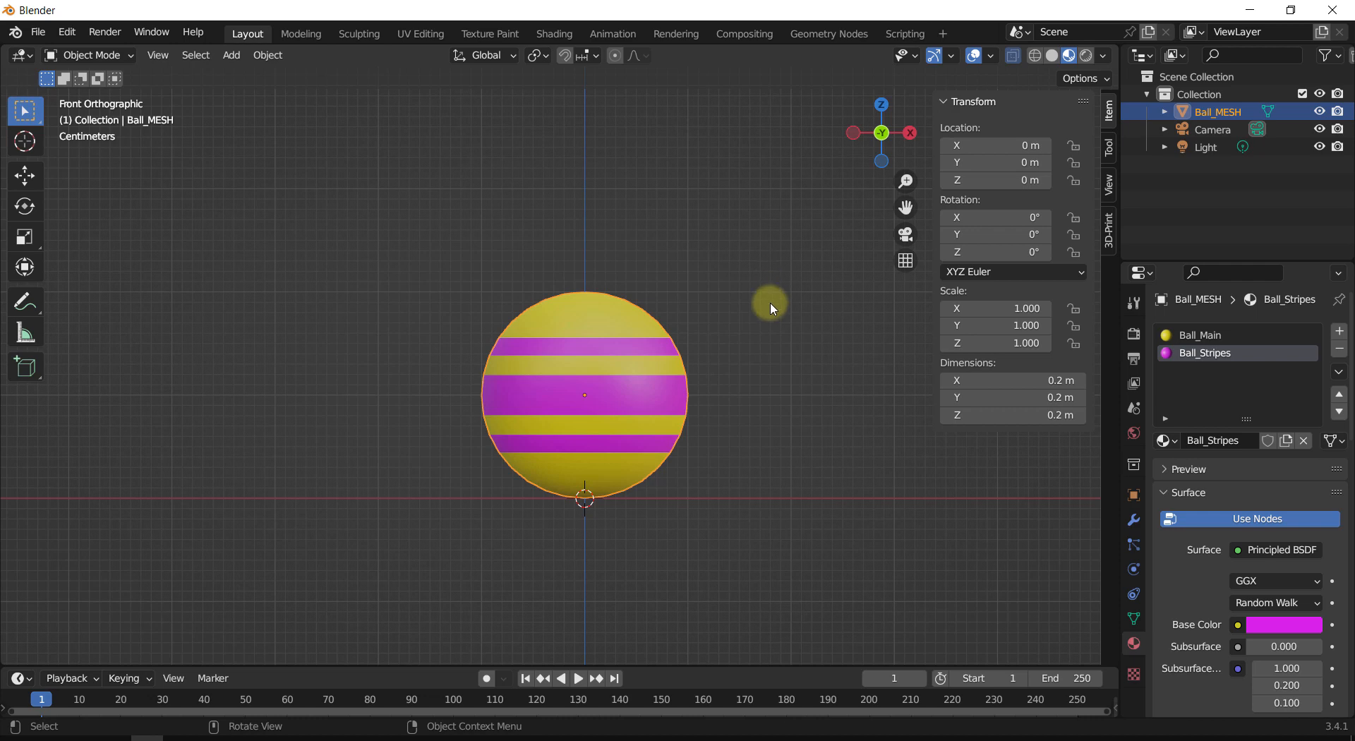
pyautogui.keyDown('shift'); pyautogui.middleClick(734, 279); pyautogui.keyUp('shift')
pyautogui.moveTo(725, 294)
pyautogui.keyDown('ctrl'); pyautogui.mouseDown(button='middle')
pyautogui.moveTo(746, 325)
pyautogui.moveTo(735, 287)
pyautogui.mouseUp(button='middle'); pyautogui.keyUp('ctrl')
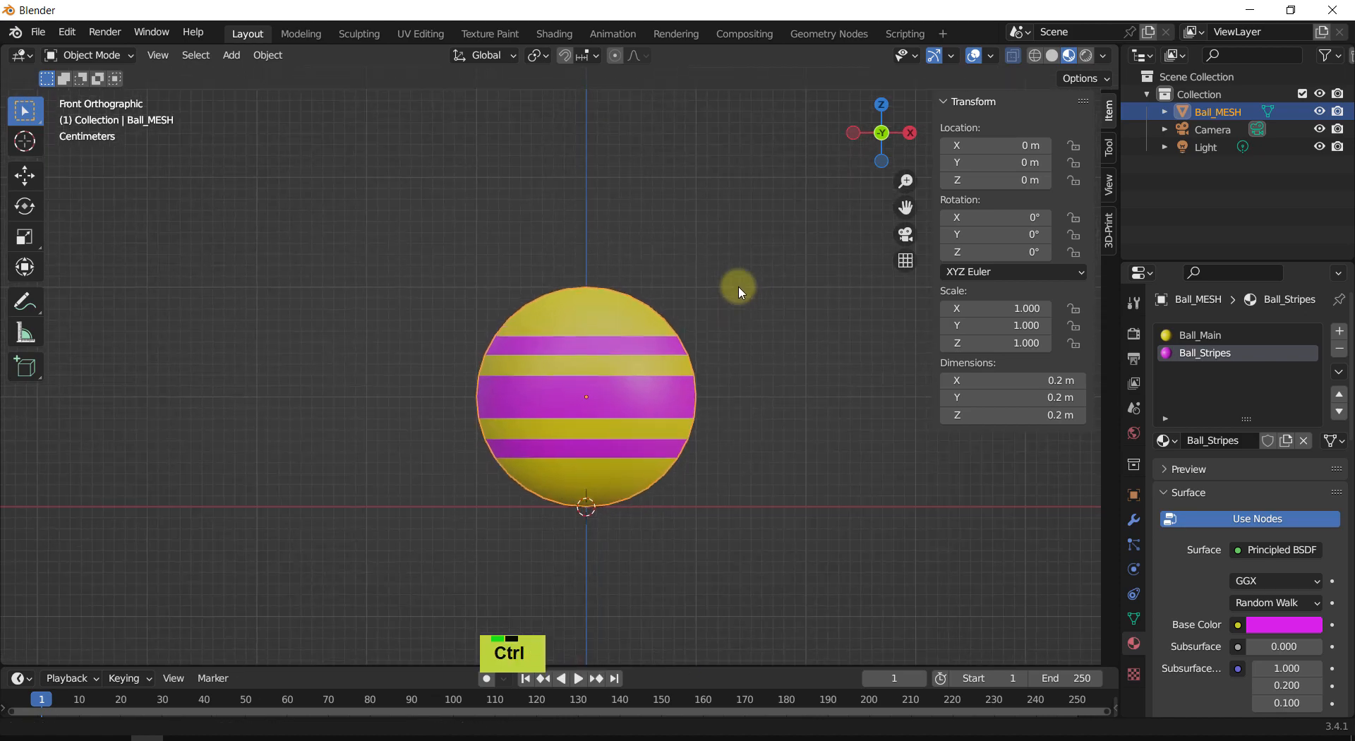
pyautogui.keyDown('shift'); pyautogui.moveTo(789, 357); pyautogui.dragTo(772, 337, button='middle'); pyautogui.keyUp('shift')
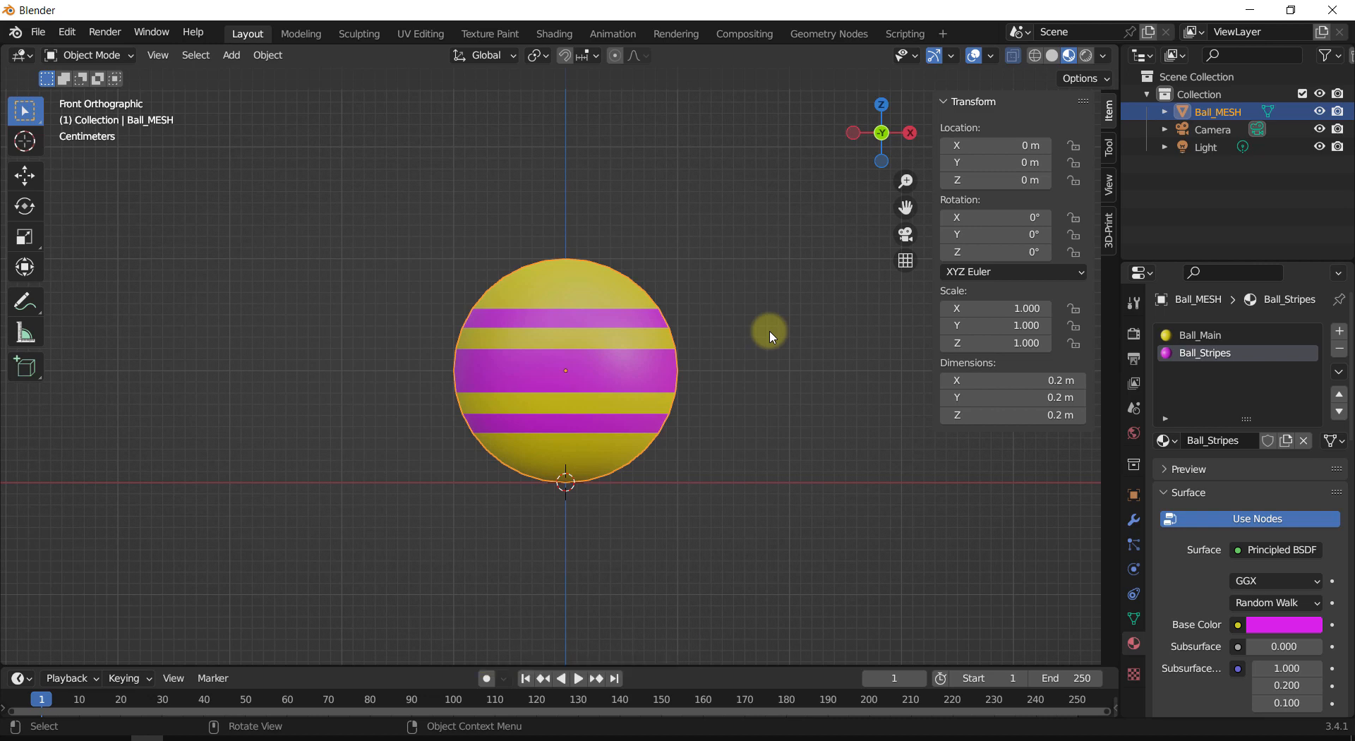
# Step: Add a single-bone armature at the world origin, at the base of the ball
pyautogui.press('shift')
pyautogui.hotkey('shift', 'a')
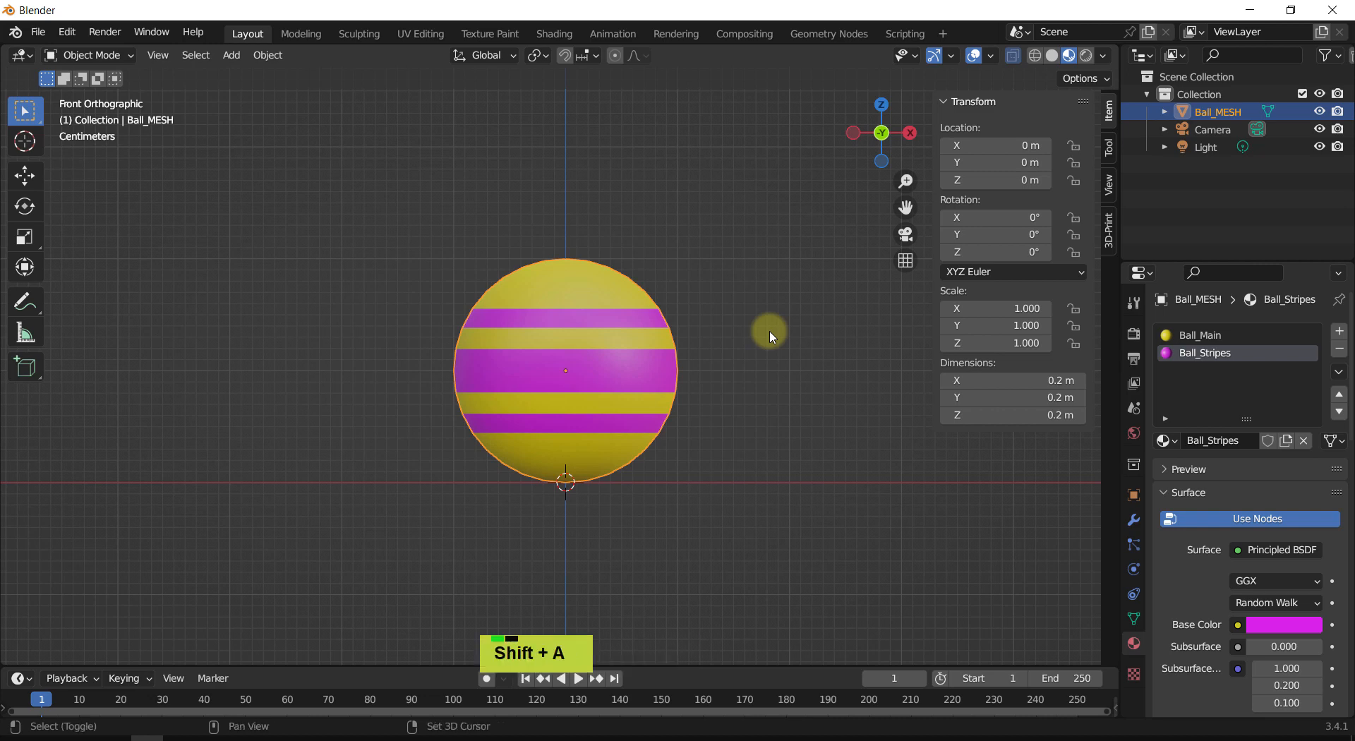
pyautogui.press('a')
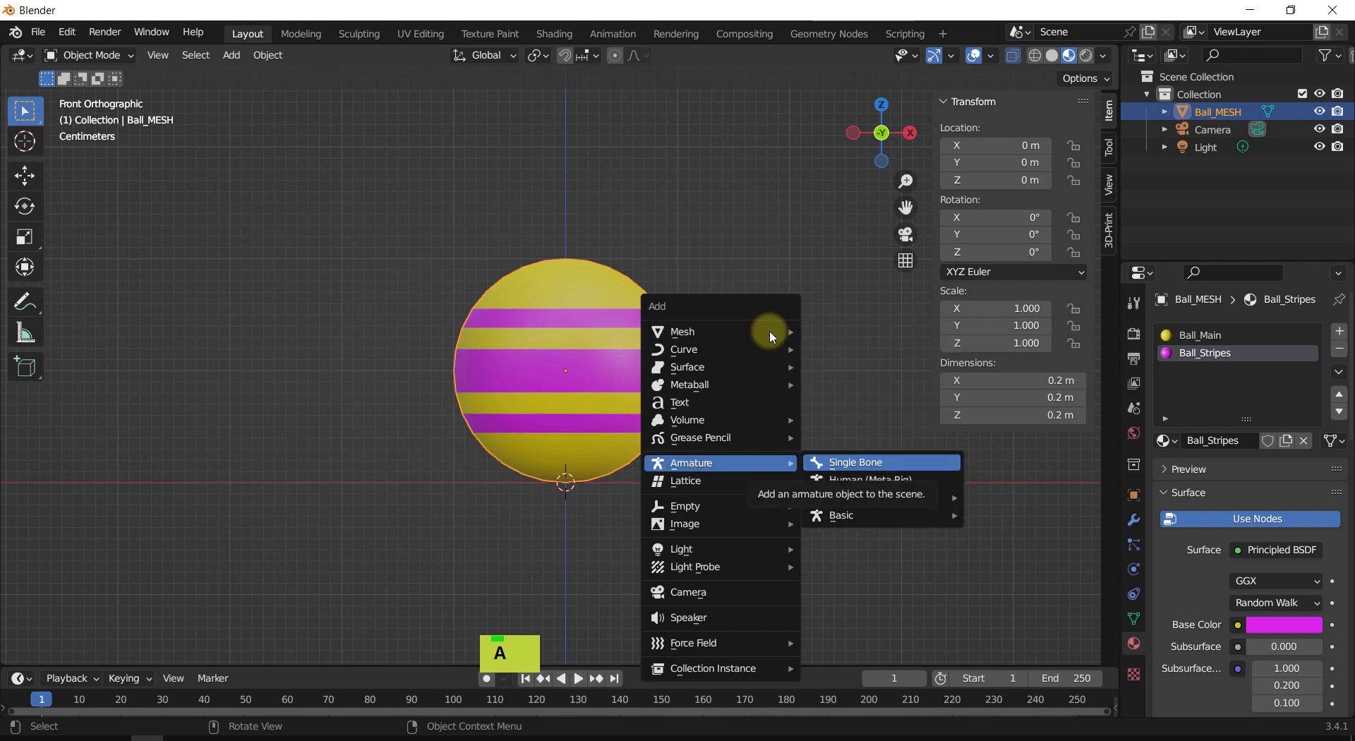
pyautogui.press('s')
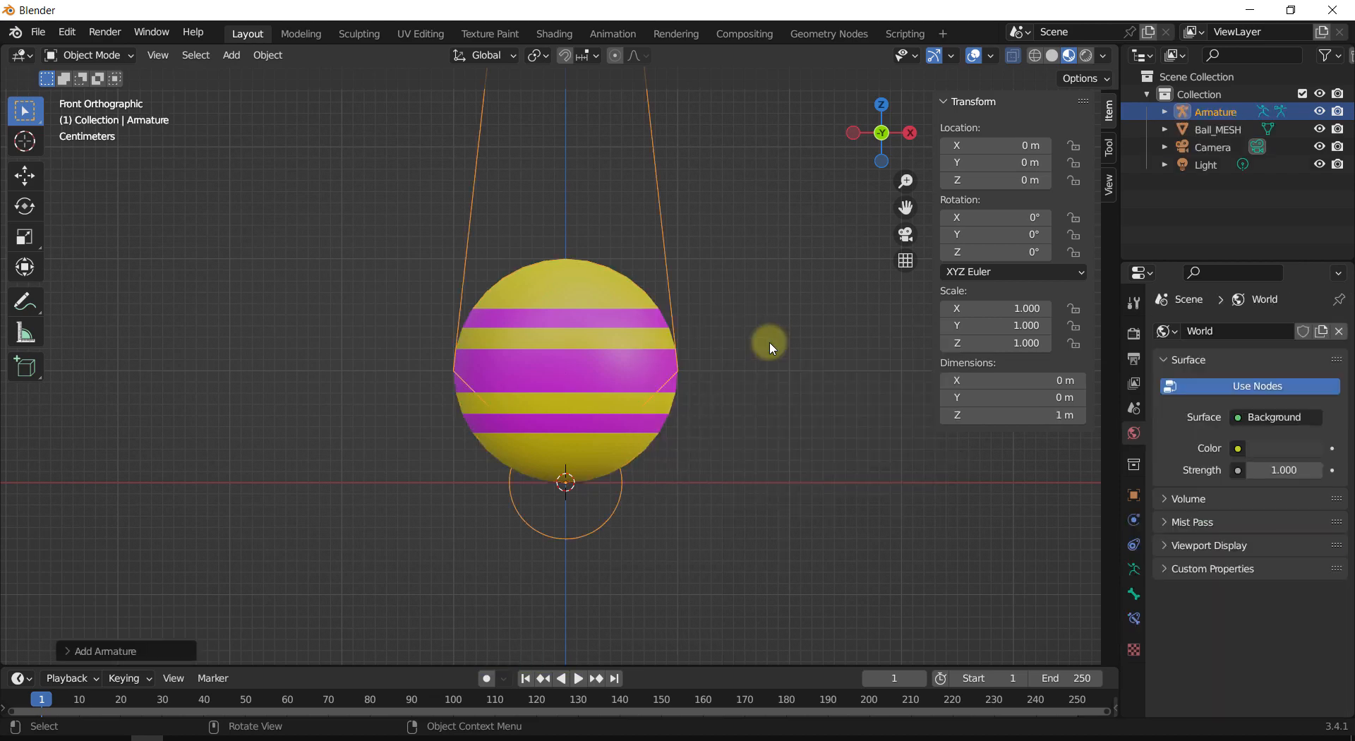
pyautogui.keyDown('ctrl'); pyautogui.moveTo(775, 363); pyautogui.dragTo(774, 407, button='middle'); pyautogui.keyUp('ctrl')
pyautogui.scroll(-1, 768, 387)
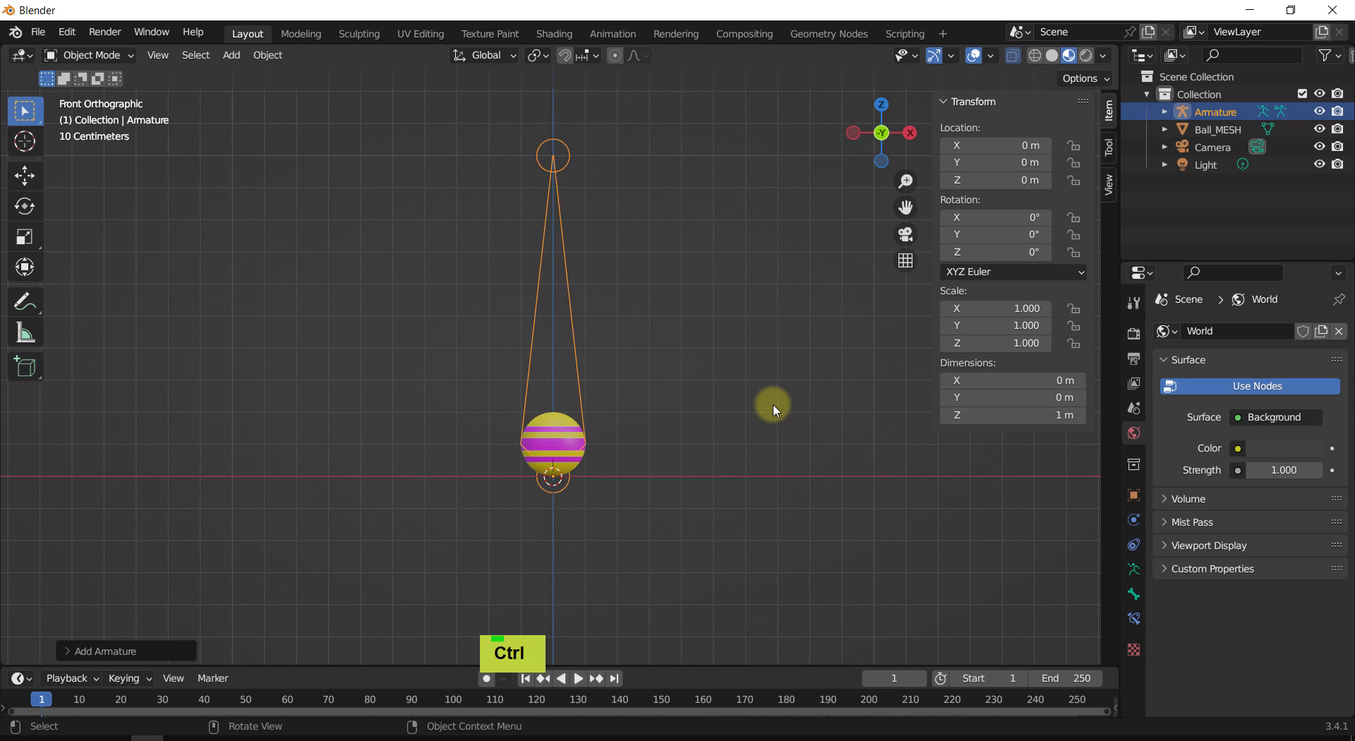
# Step: Toggle the armature between Object Mode and Pose Mode, finishing in Pose Mode
pyautogui.hotkey('ctrl', 'Tab')
pyautogui.click(569, 340)
pyautogui.hotkey('ctrl', 'Tab')
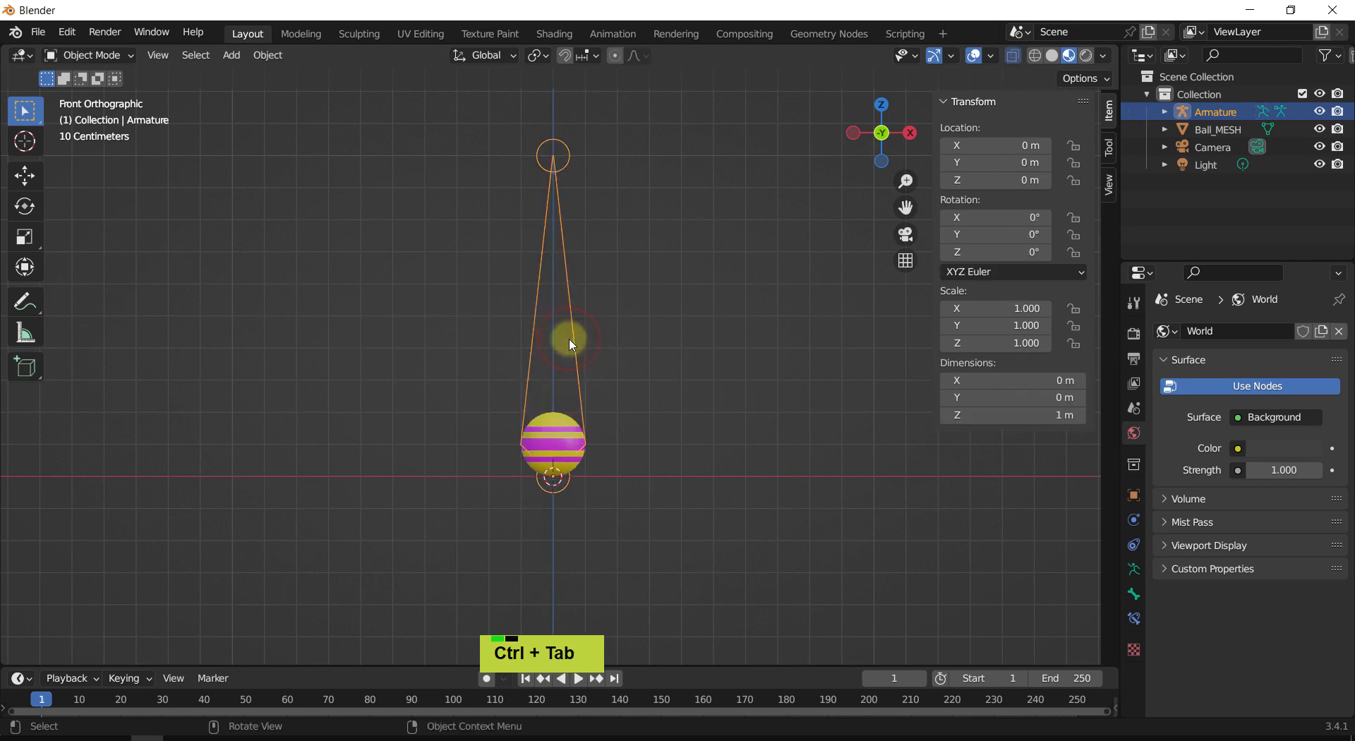
pyautogui.hotkey('ctrl', 'Tab')
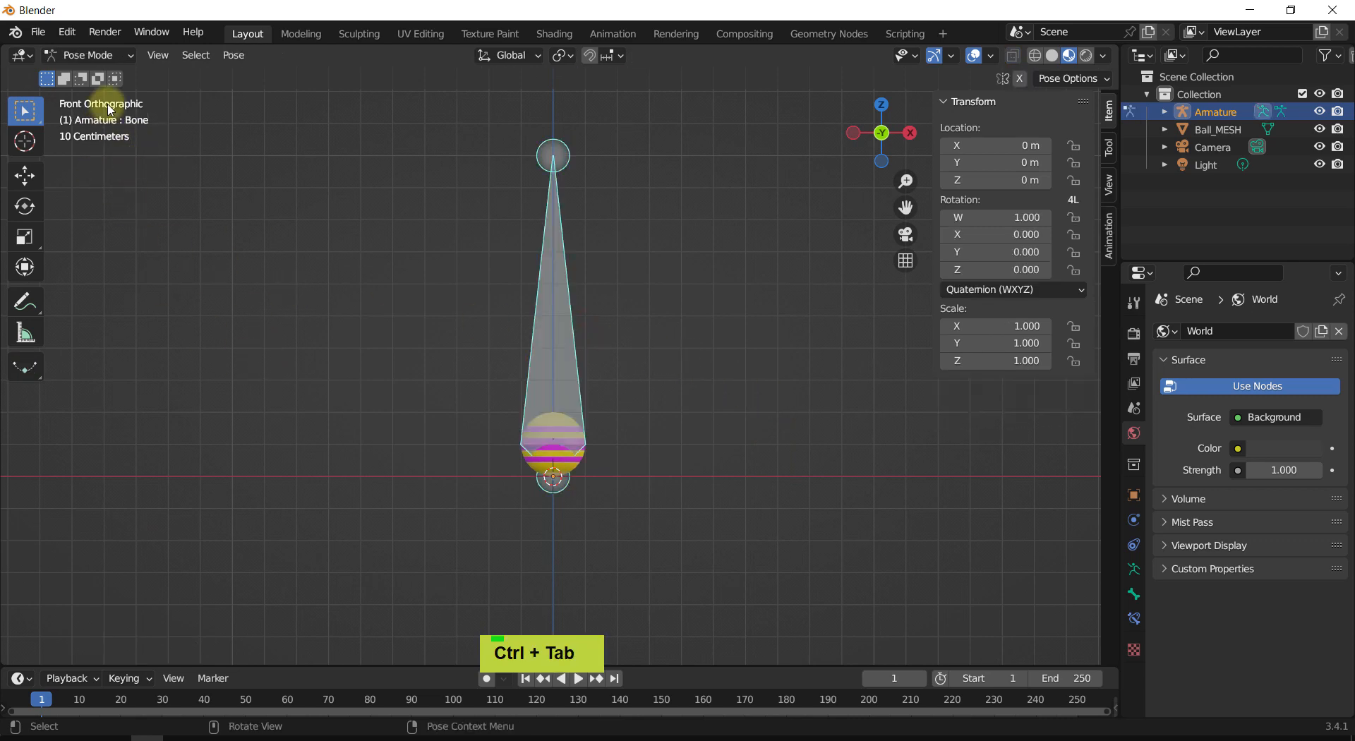
pyautogui.hotkey('ctrl', 'Tab')
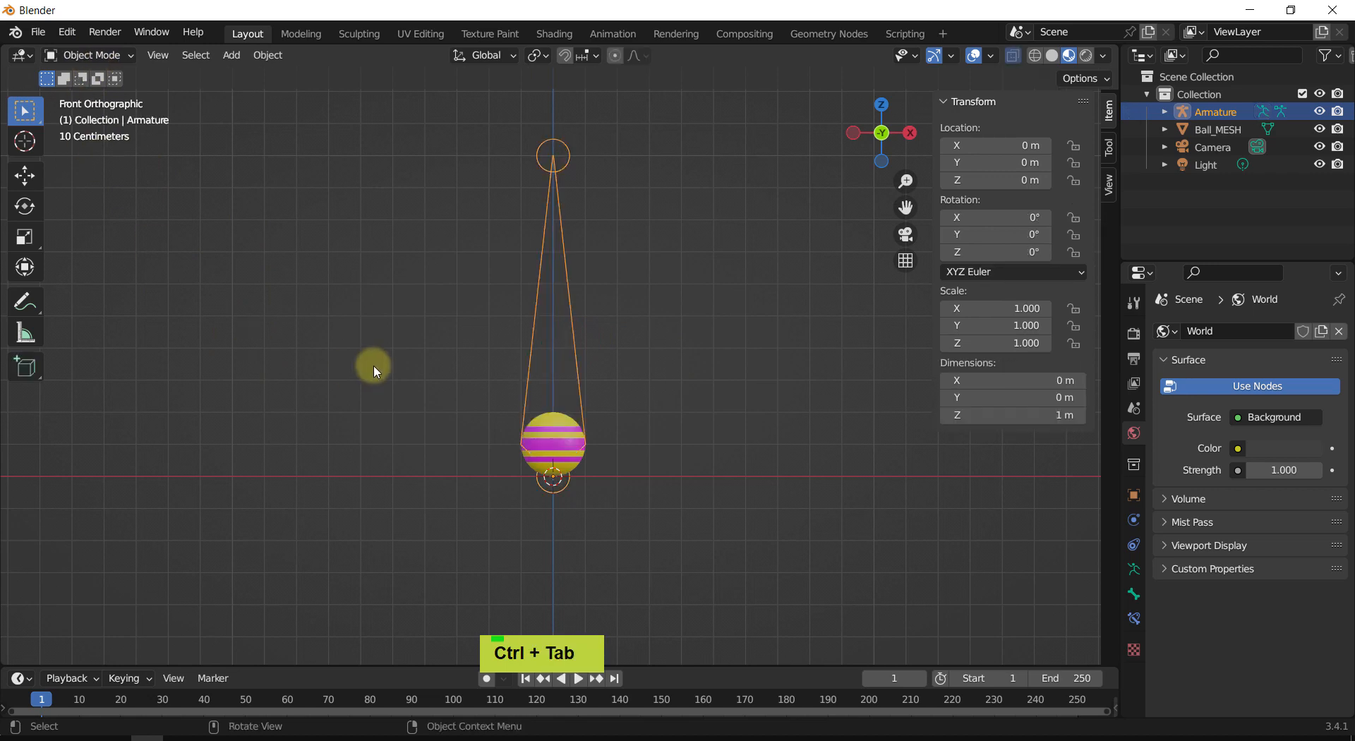
pyautogui.hotkey('ctrl', 'Tab')
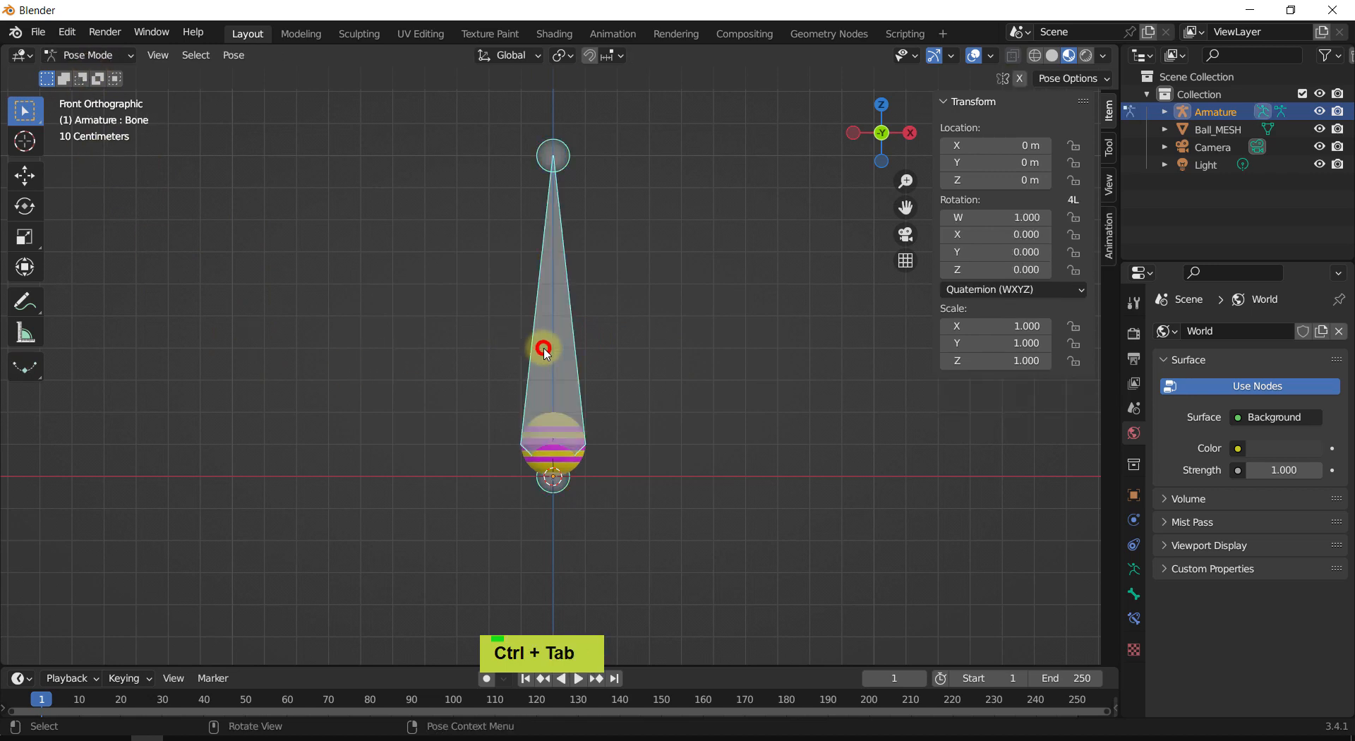
pyautogui.moveTo(659, 378); pyautogui.dragTo(709, 360, button='middle')
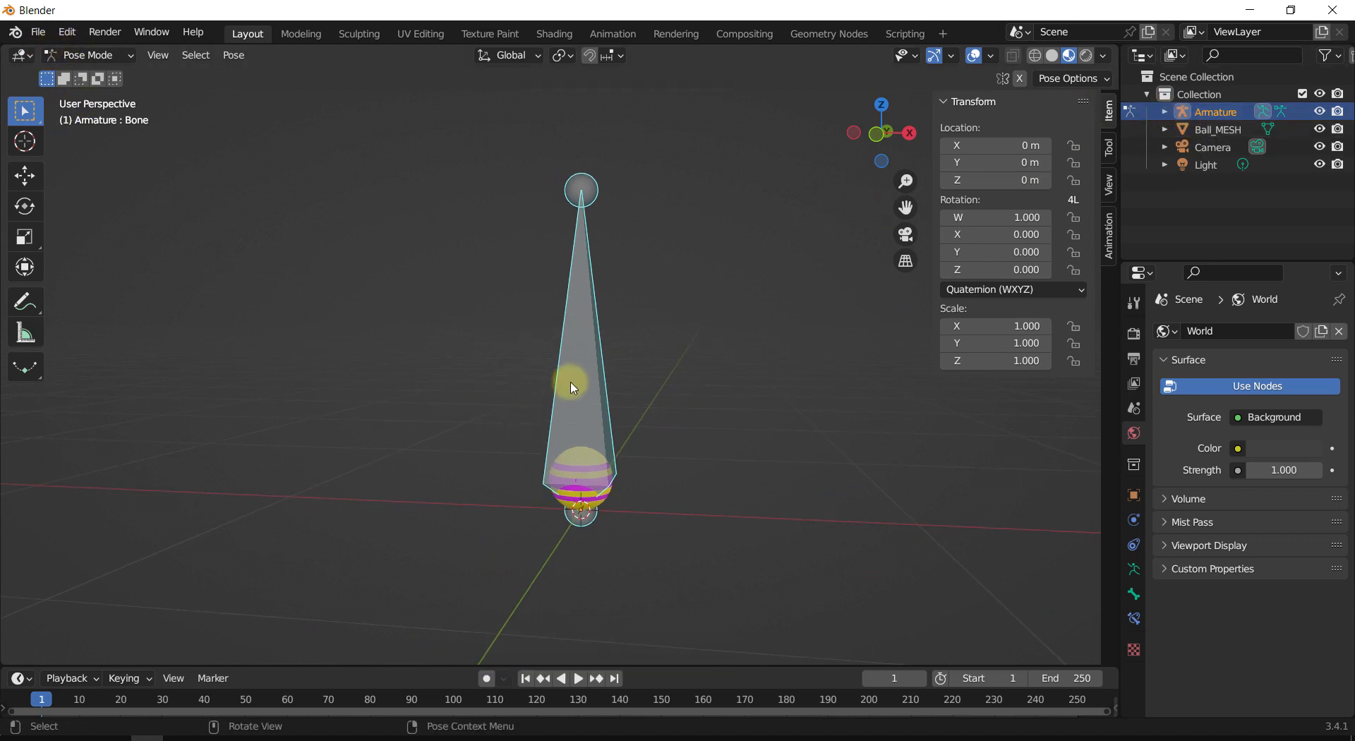
pyautogui.hotkey('ctrl', 'Tab')
pyautogui.hotkey('ctrl', 'Tab')
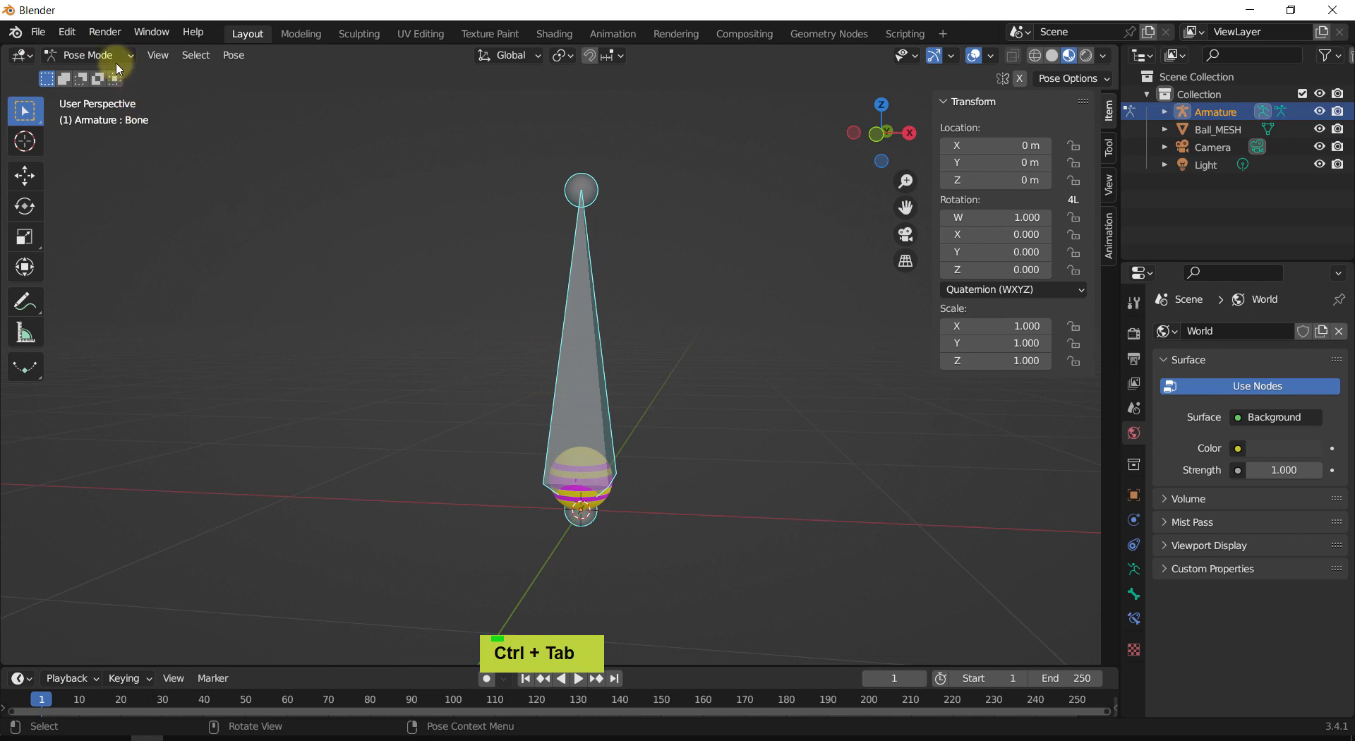
# Step: Cycle the armature through Edit Mode and Pose Mode, returning it to Object Mode
pyautogui.click(88, 55)
pyautogui.click(74, 89)
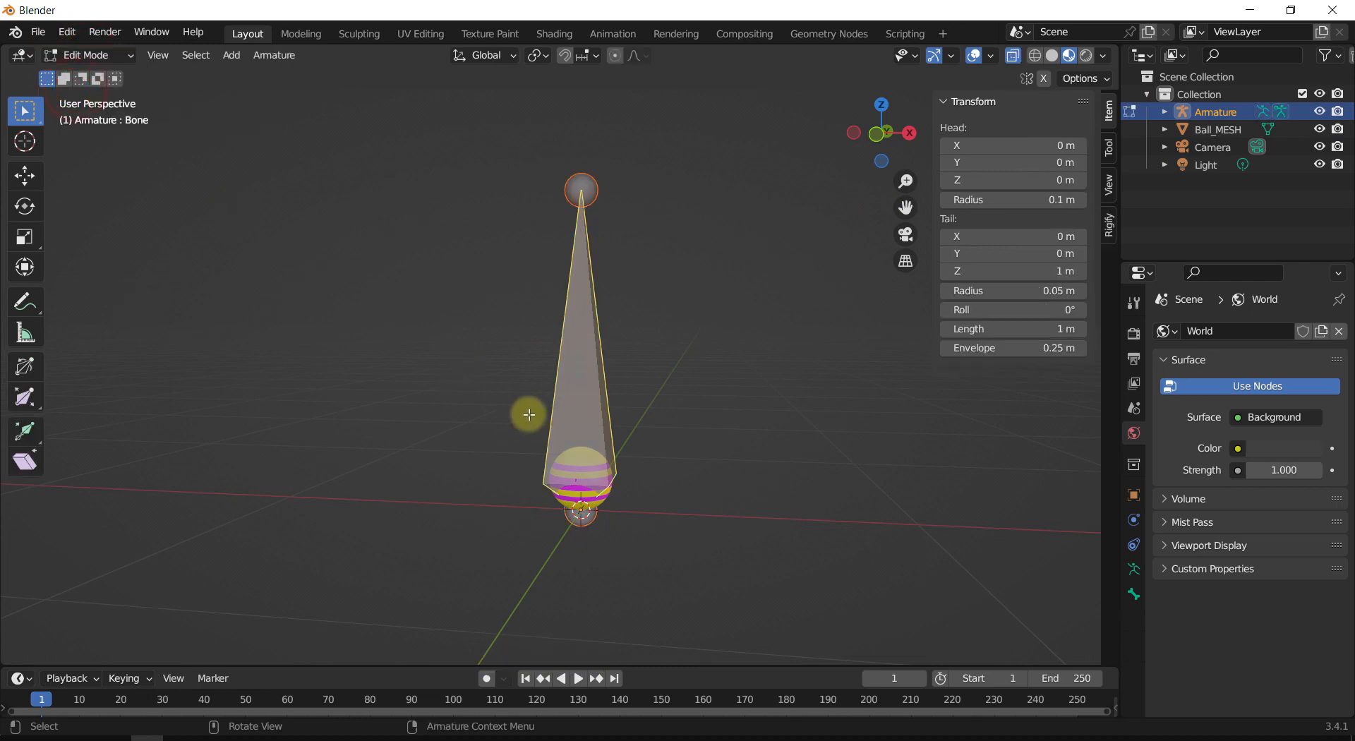
pyautogui.hotkey('ctrl', 'Tab')
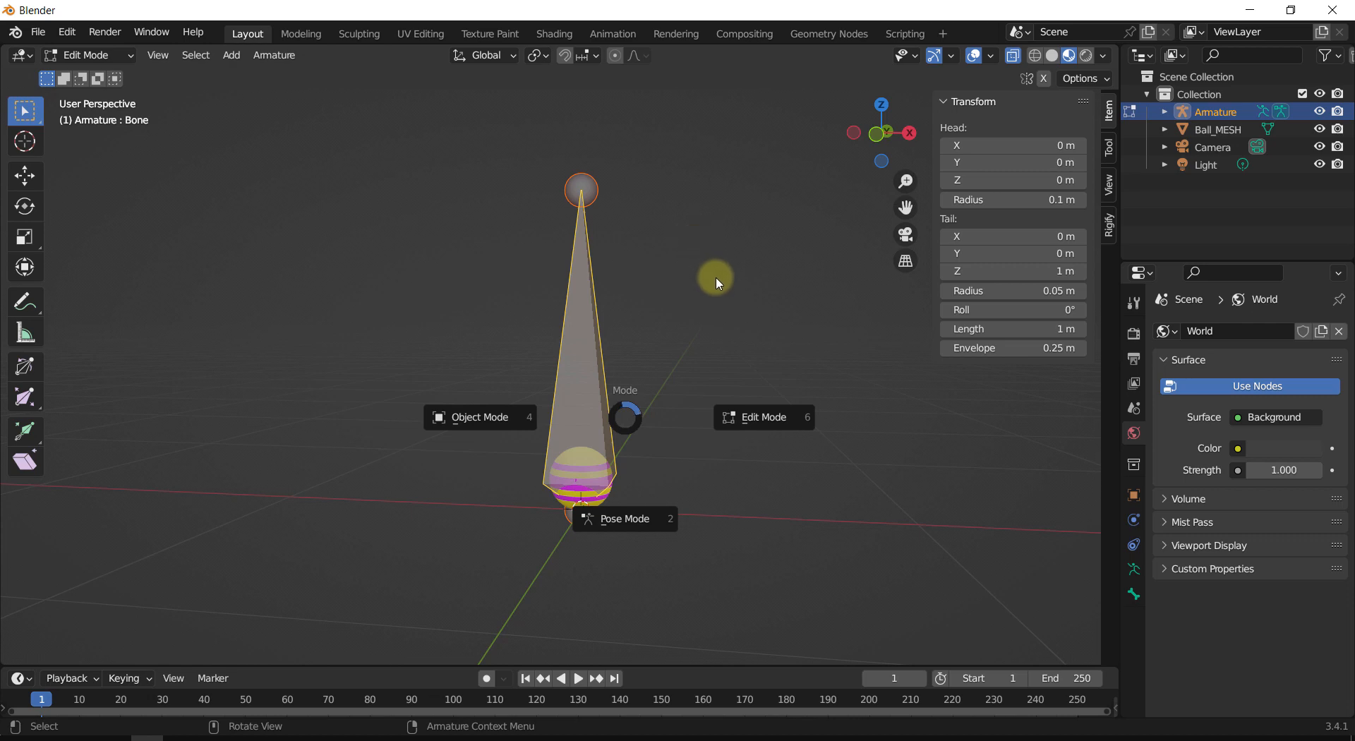
pyautogui.click(642, 519)
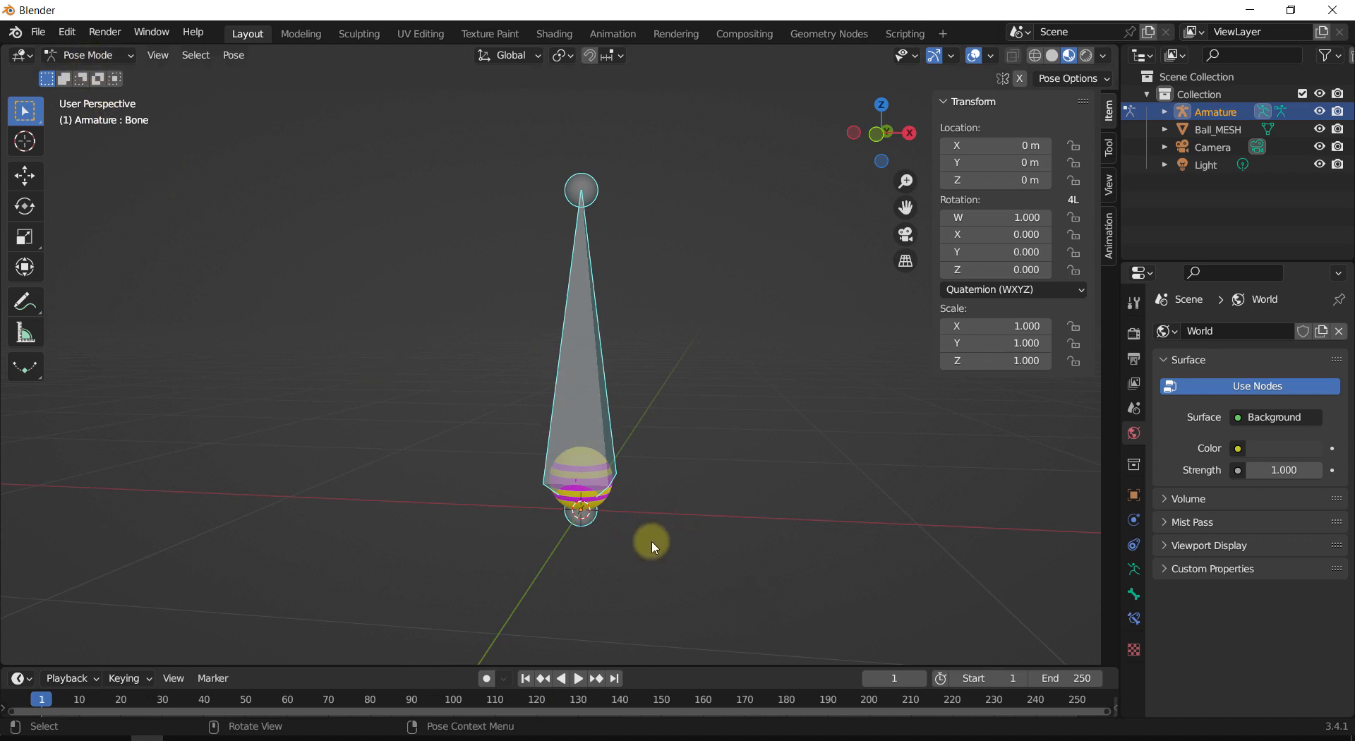
pyautogui.hotkey('ctrl', 'Tab')
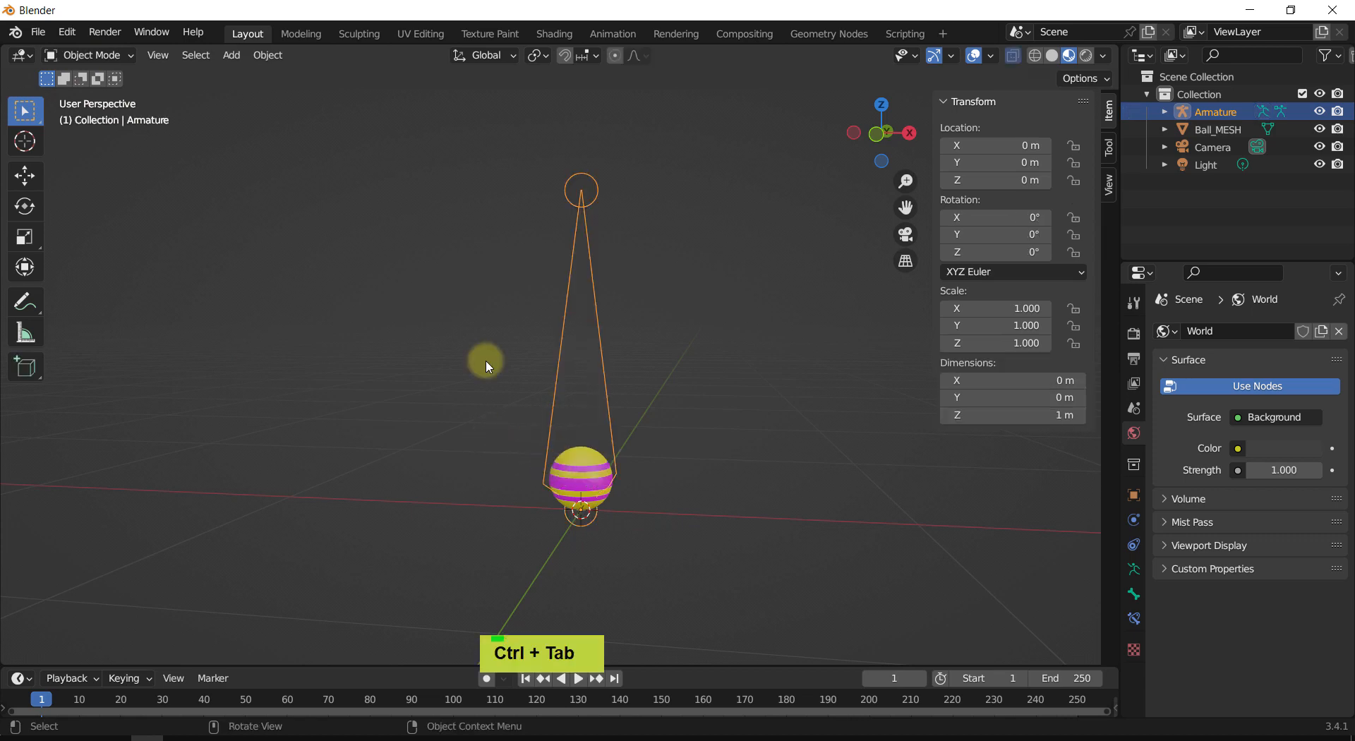
# Step: Put the armature in Edit Mode and view the bone from the front
pyautogui.click(116, 56)
pyautogui.click(85, 95)
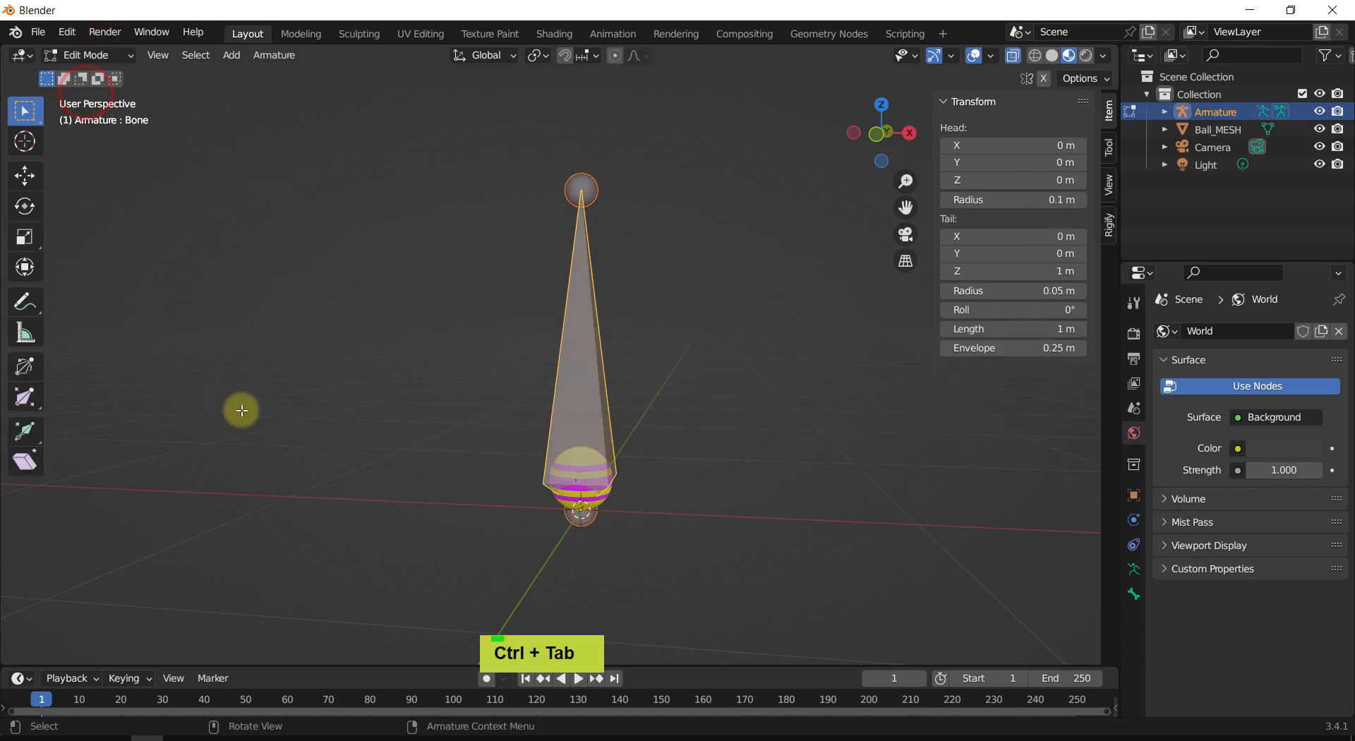
pyautogui.press('Tab')
pyautogui.press('Tab')
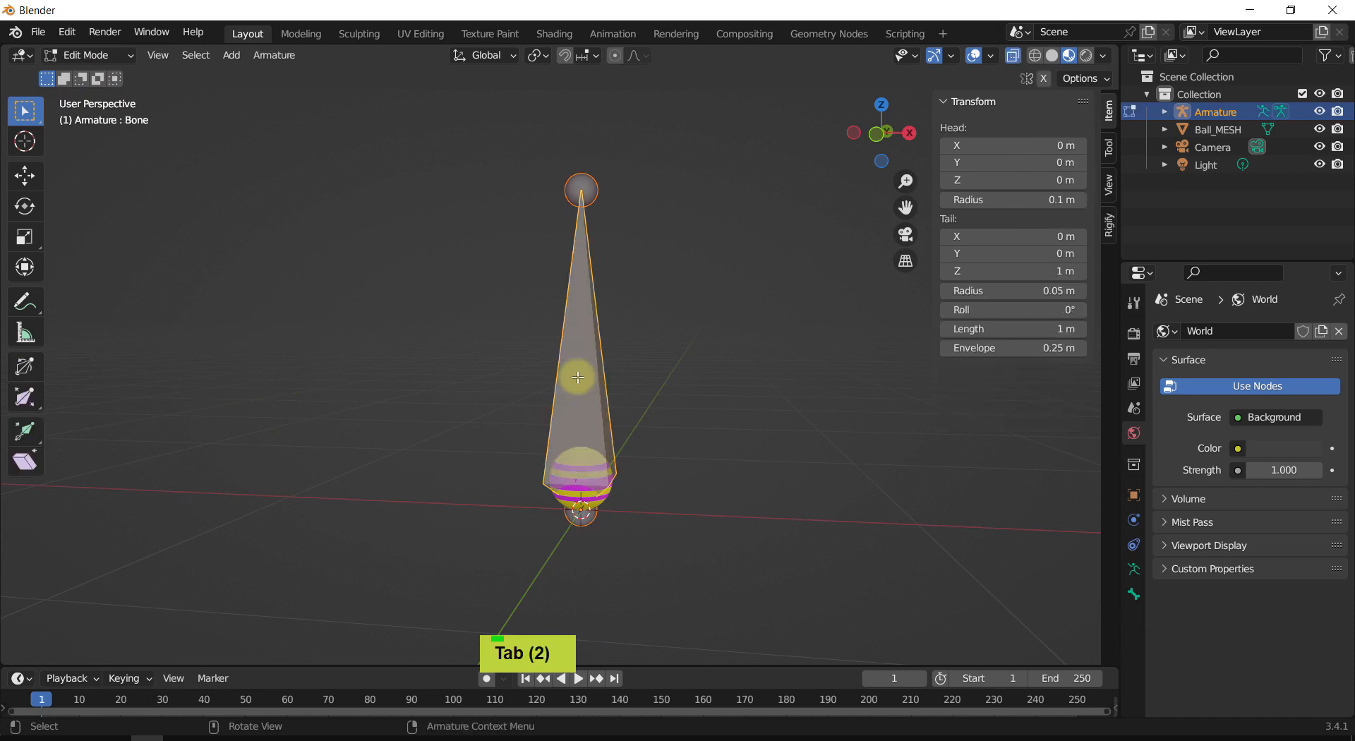
pyautogui.hotkey('ctrl', 'Tab')
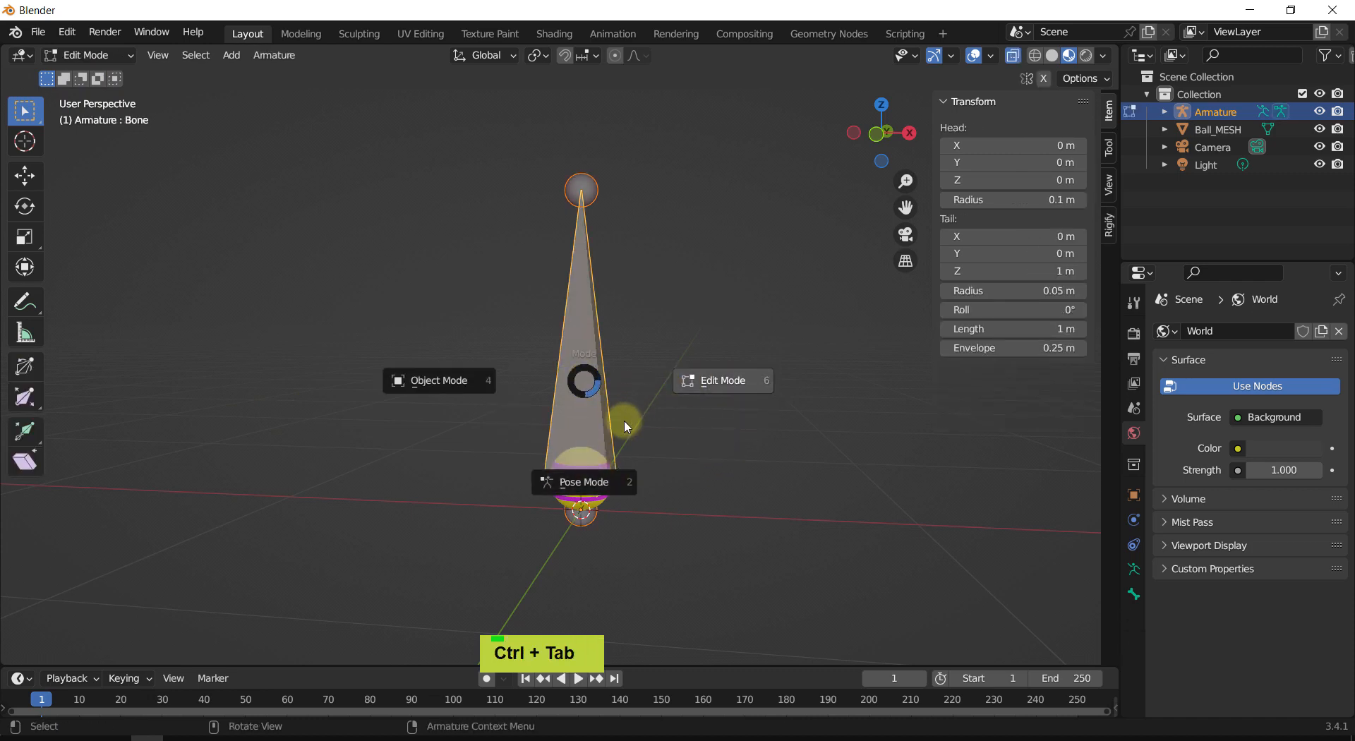
pyautogui.click(673, 459)
pyautogui.keyDown('shift'); pyautogui.moveTo(725, 466); pyautogui.dragTo(688, 522, button='middle'); pyautogui.keyUp('shift')
pyautogui.keyDown('shift'); pyautogui.moveTo(715, 480); pyautogui.dragTo(786, 453, button='middle'); pyautogui.keyUp('shift')
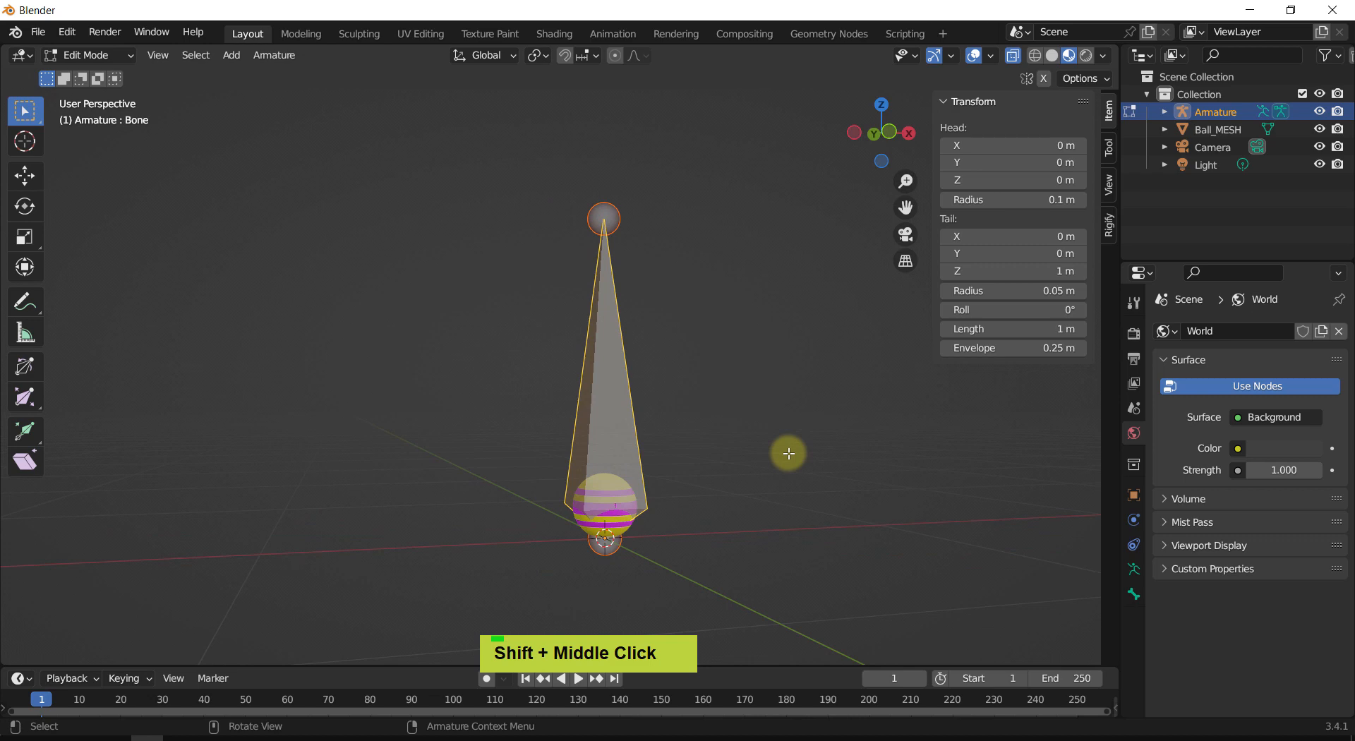
pyautogui.press('KP_1')
pyautogui.keyDown('shift'); pyautogui.moveTo(770, 379); pyautogui.dragTo(753, 361, button='middle'); pyautogui.keyUp('shift')
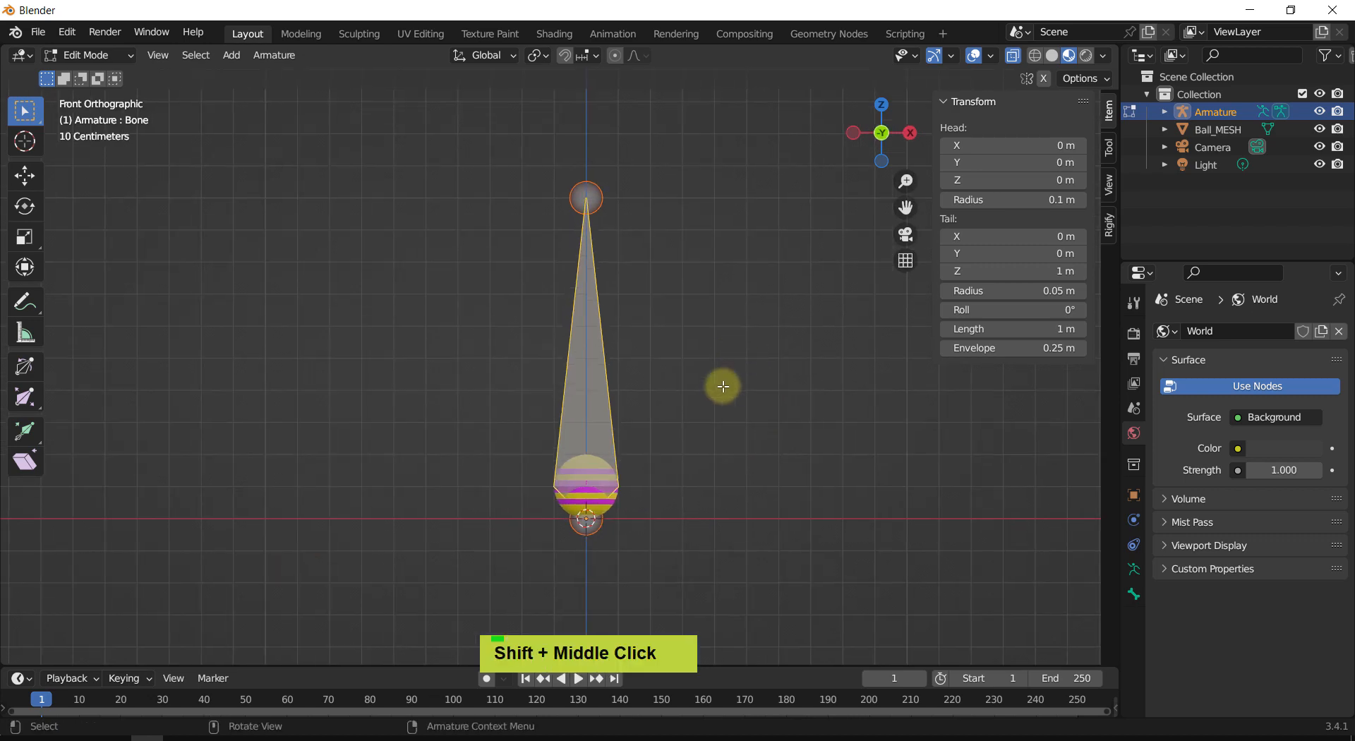
# Step: Try scaling the bone down to about 0.72 m long around its midpoint and undo that resize
pyautogui.press('s')
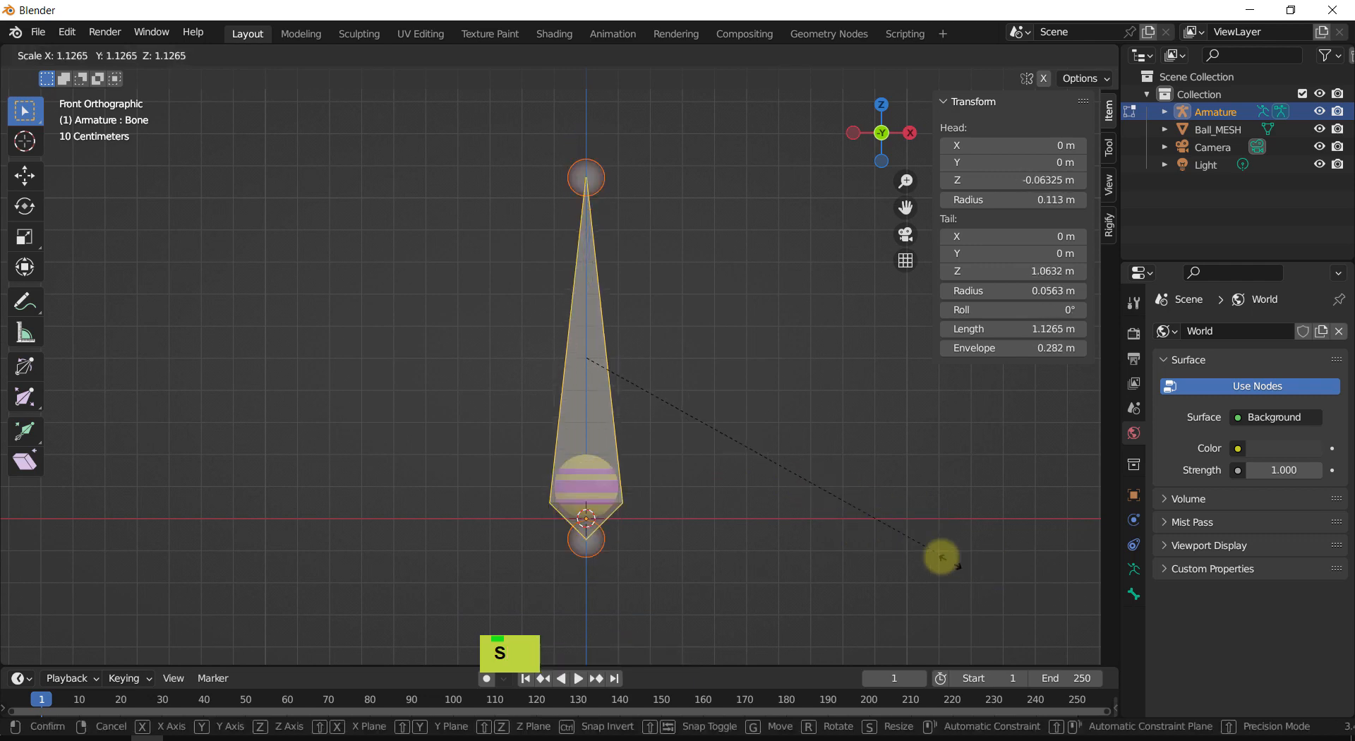
pyautogui.click(802, 491)
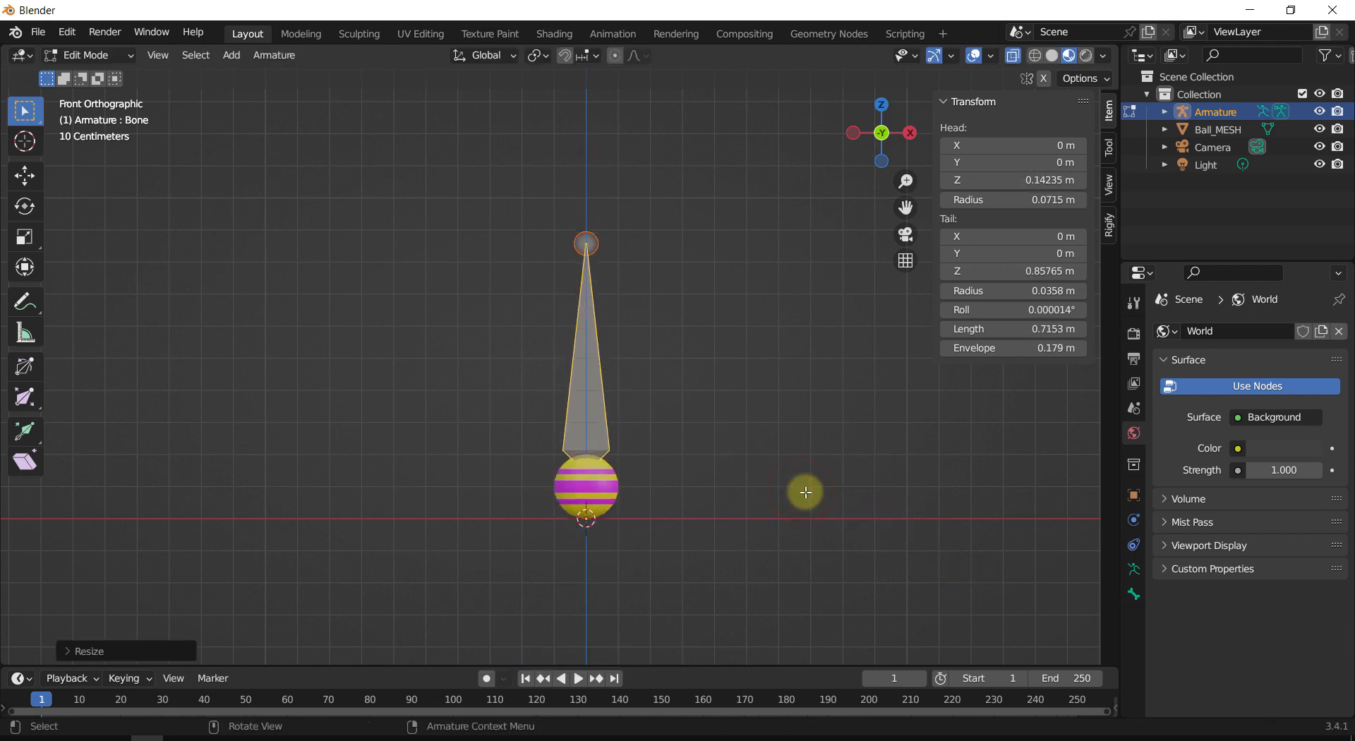
pyautogui.hotkey('ctrl', 'z')
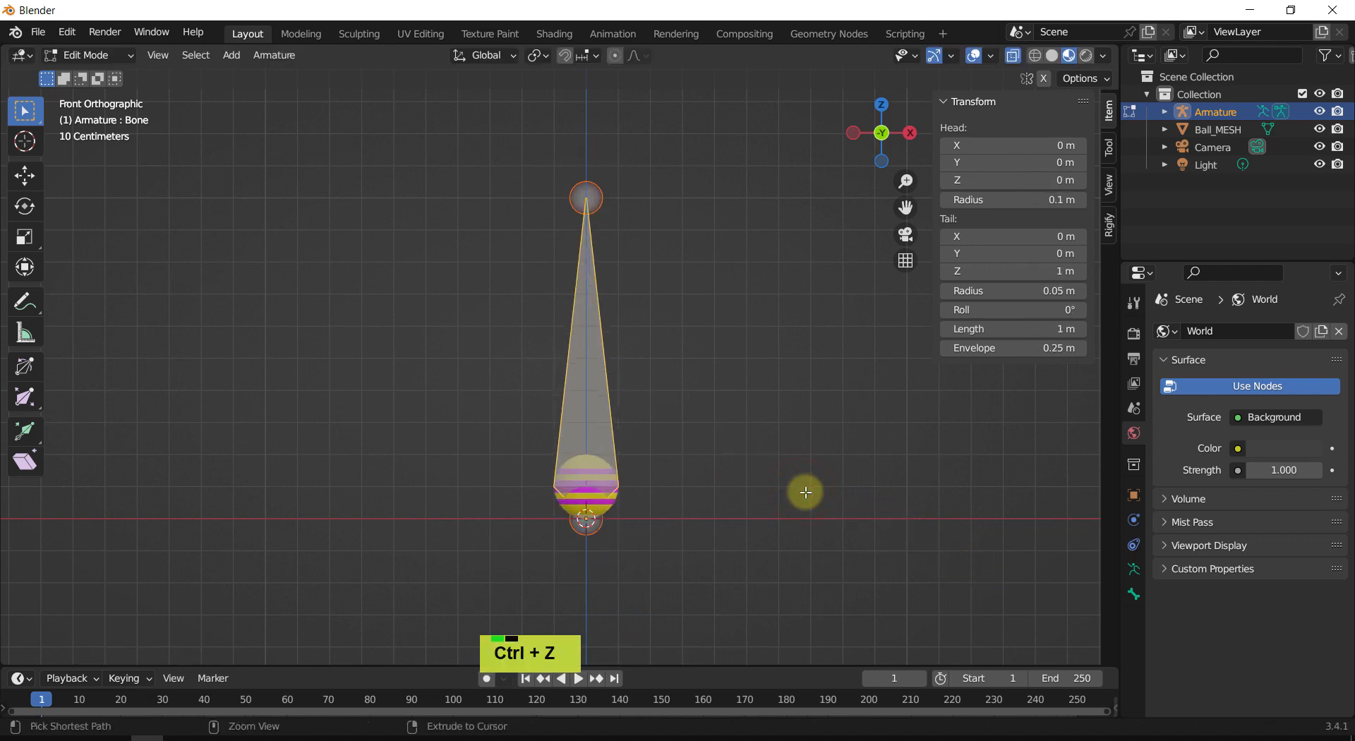
# Step: Set the transform pivot point to Individual Origins
pyautogui.click(540, 56)
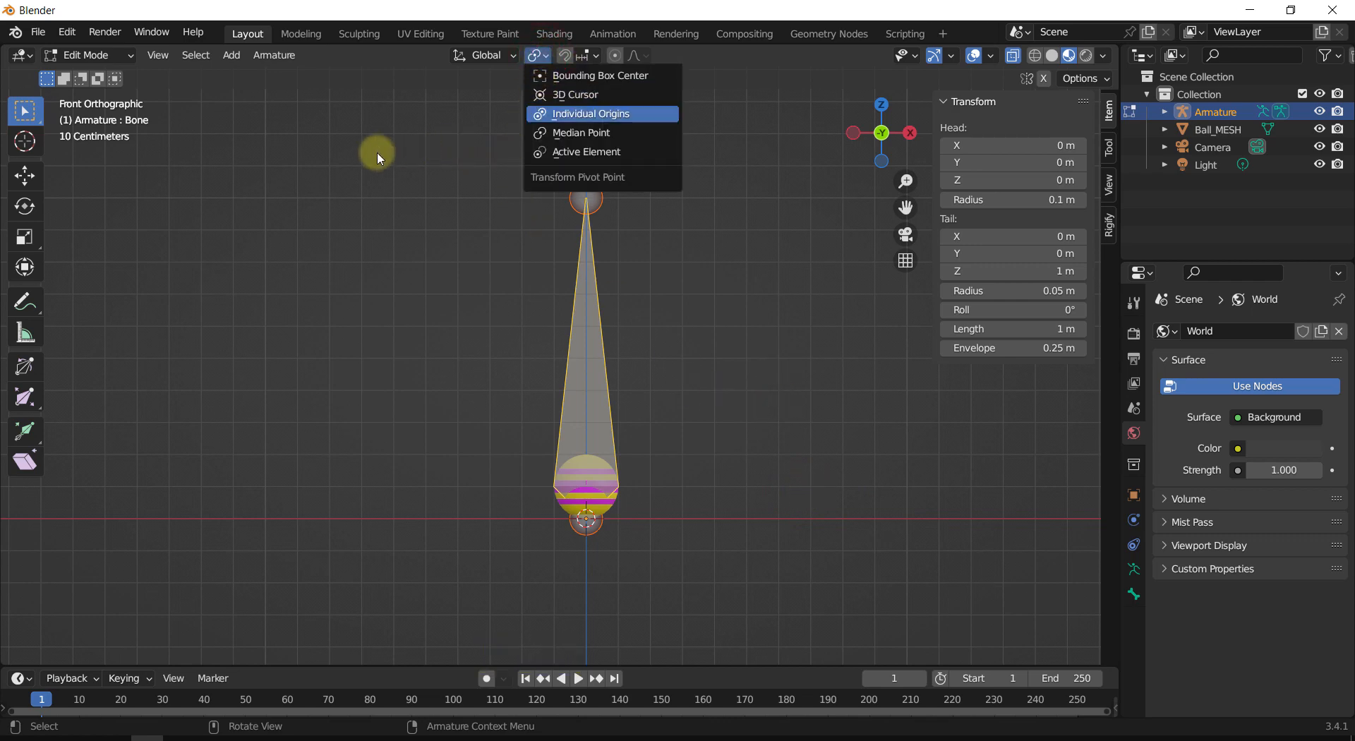
pyautogui.click(282, 120)
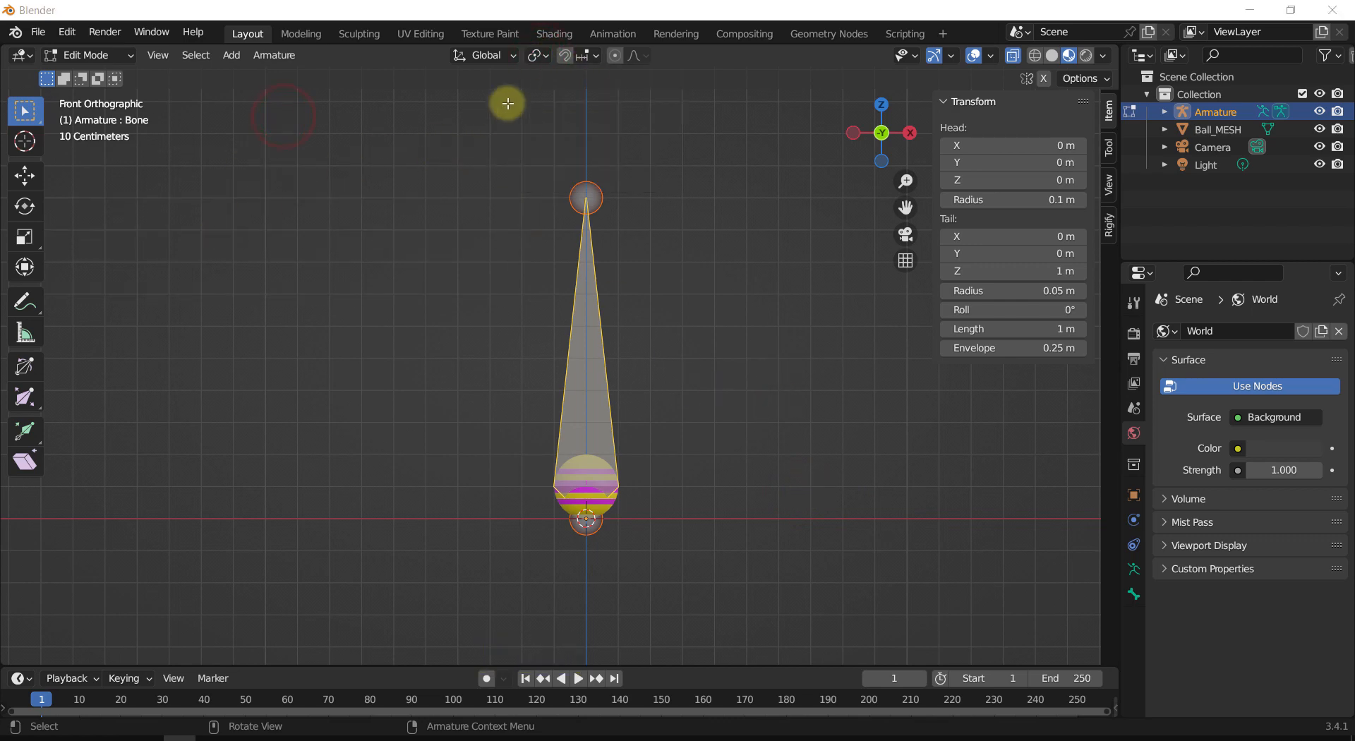
pyautogui.click(540, 56)
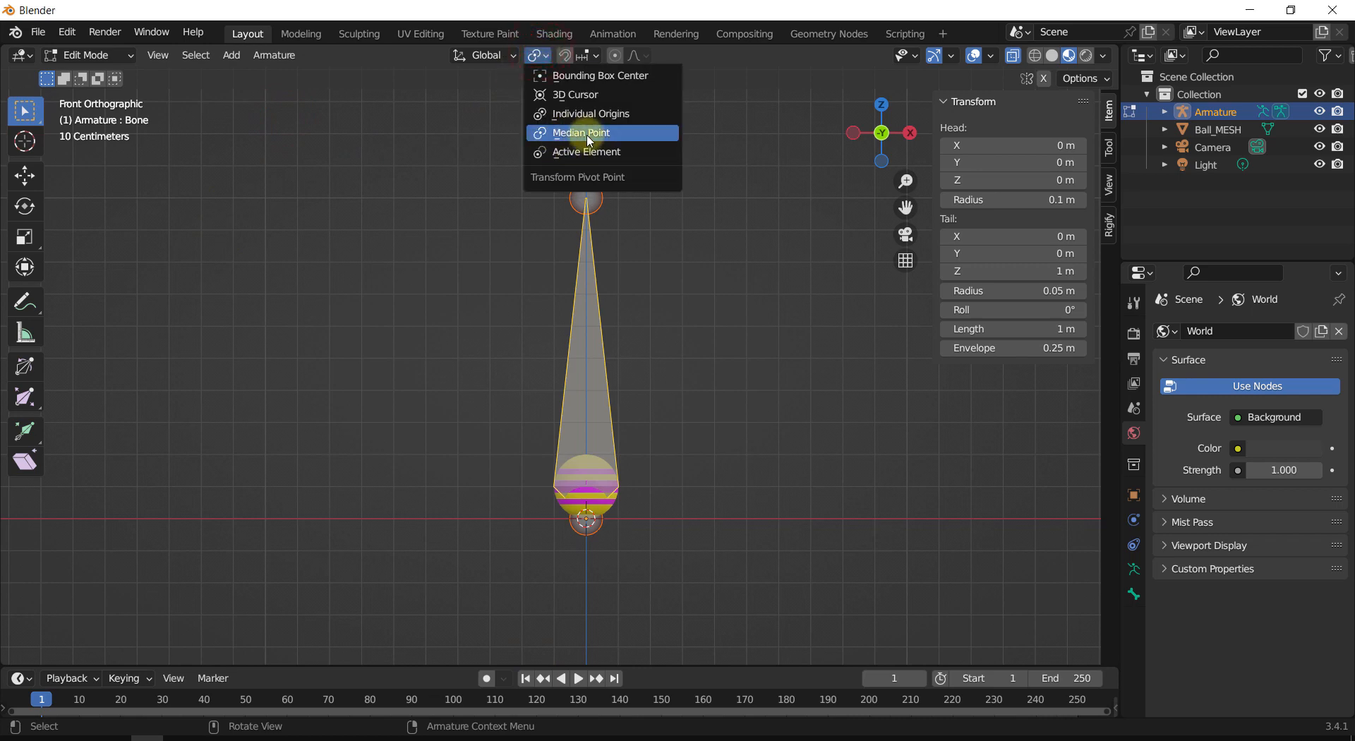
pyautogui.click(591, 134)
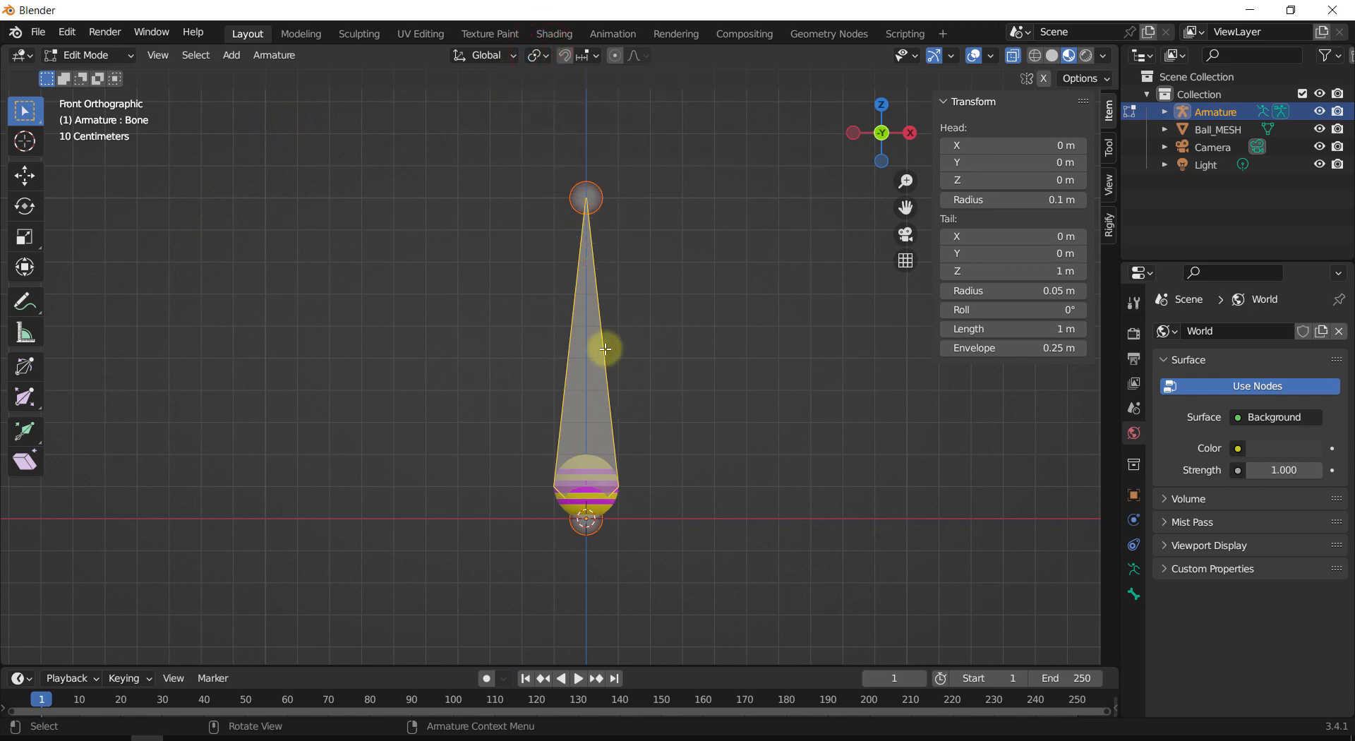
pyautogui.click(540, 56)
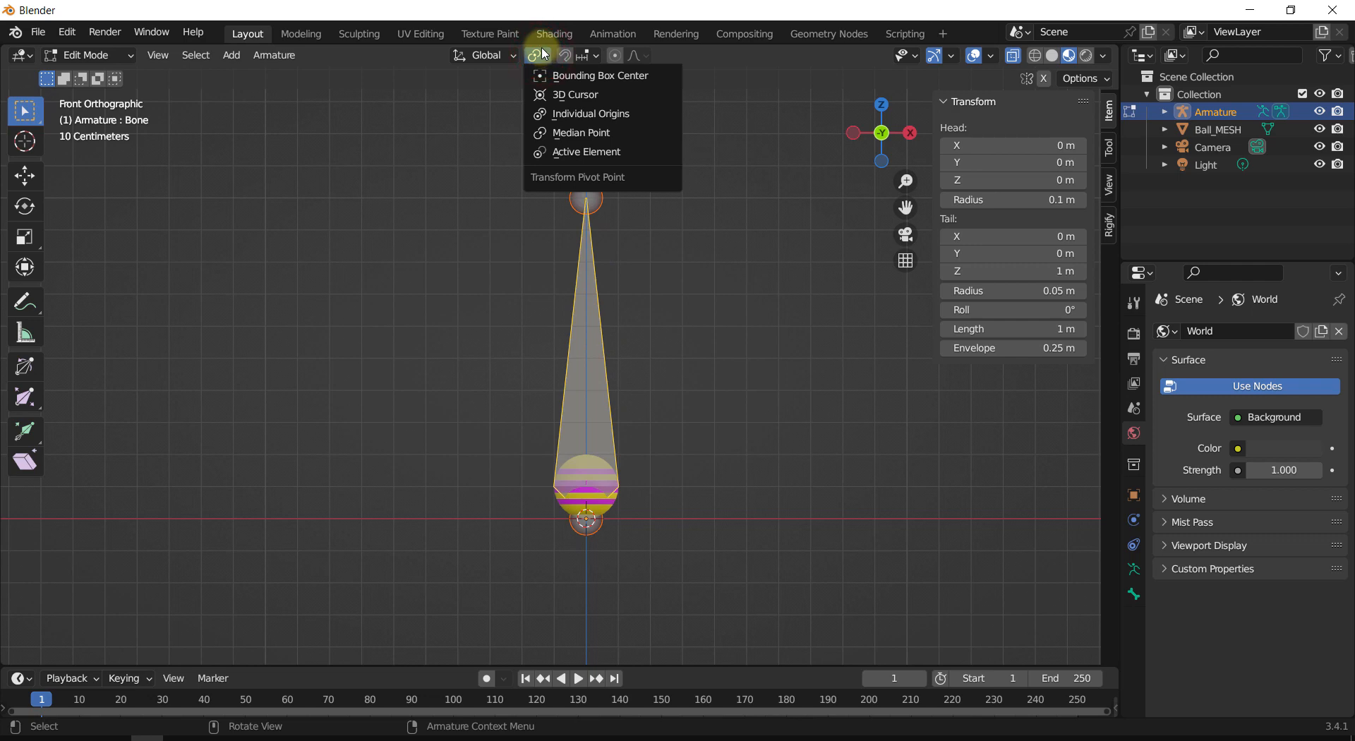
pyautogui.click(580, 113)
# Step: Scale the bone down from its base to about 0.21 m long, slightly taller than the ball
pyautogui.press('s')
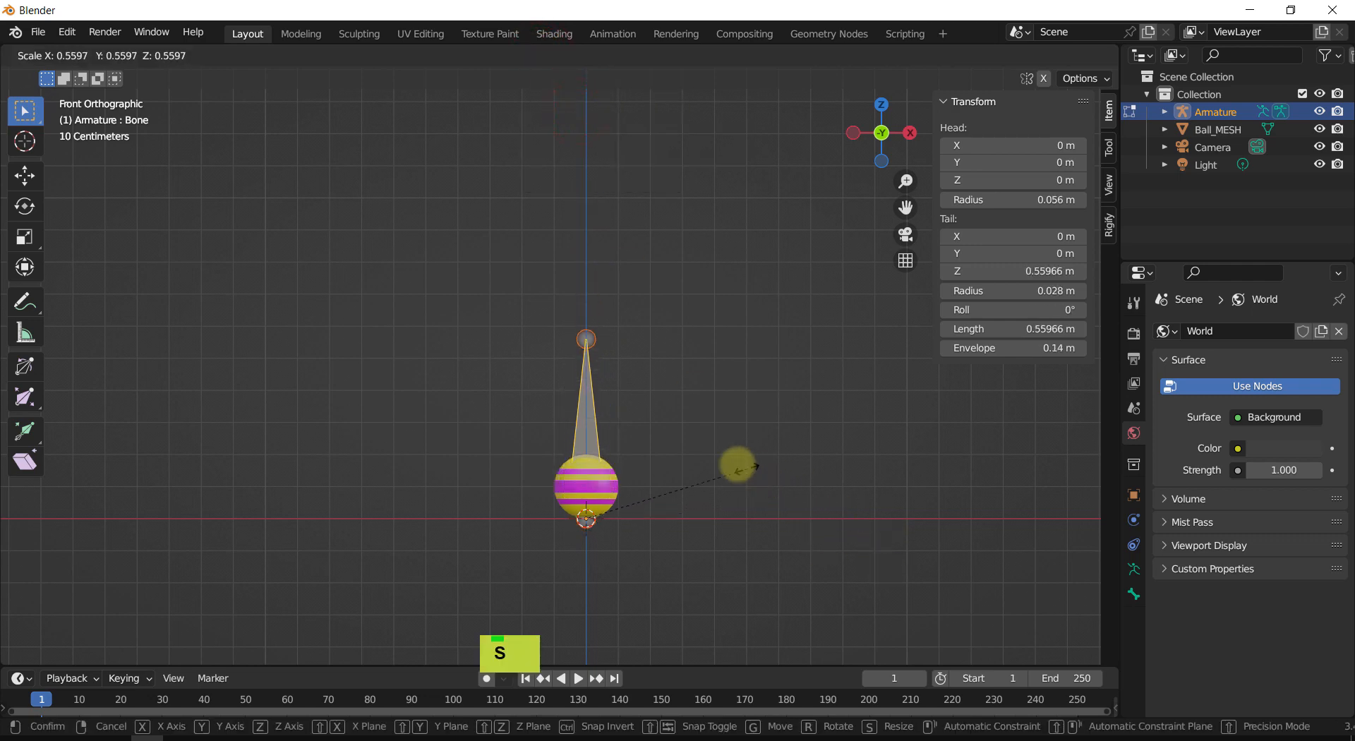
pyautogui.click(639, 426)
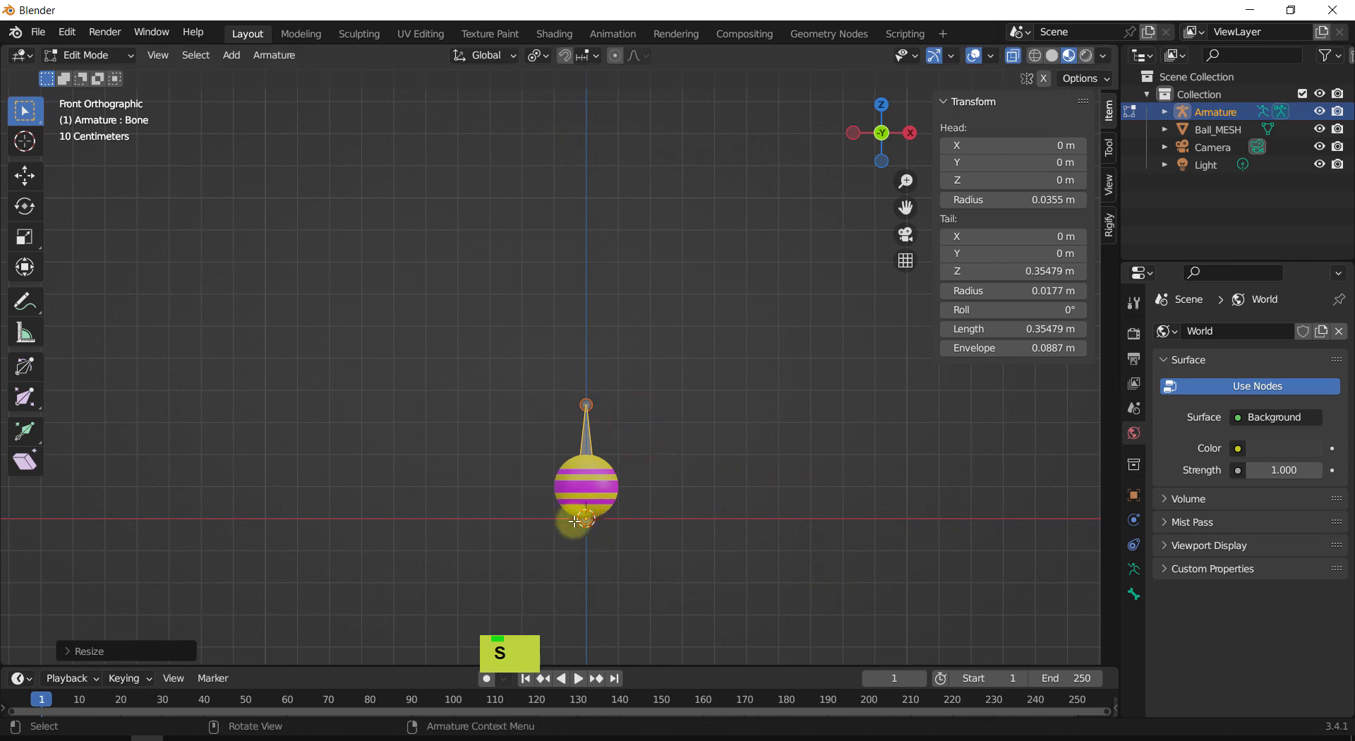
pyautogui.scroll(2, 598, 550)
pyautogui.keyDown('shift'); pyautogui.moveTo(599, 551); pyautogui.dragTo(621, 423, button='middle'); pyautogui.keyUp('shift')
pyautogui.scroll(2, 604, 380)
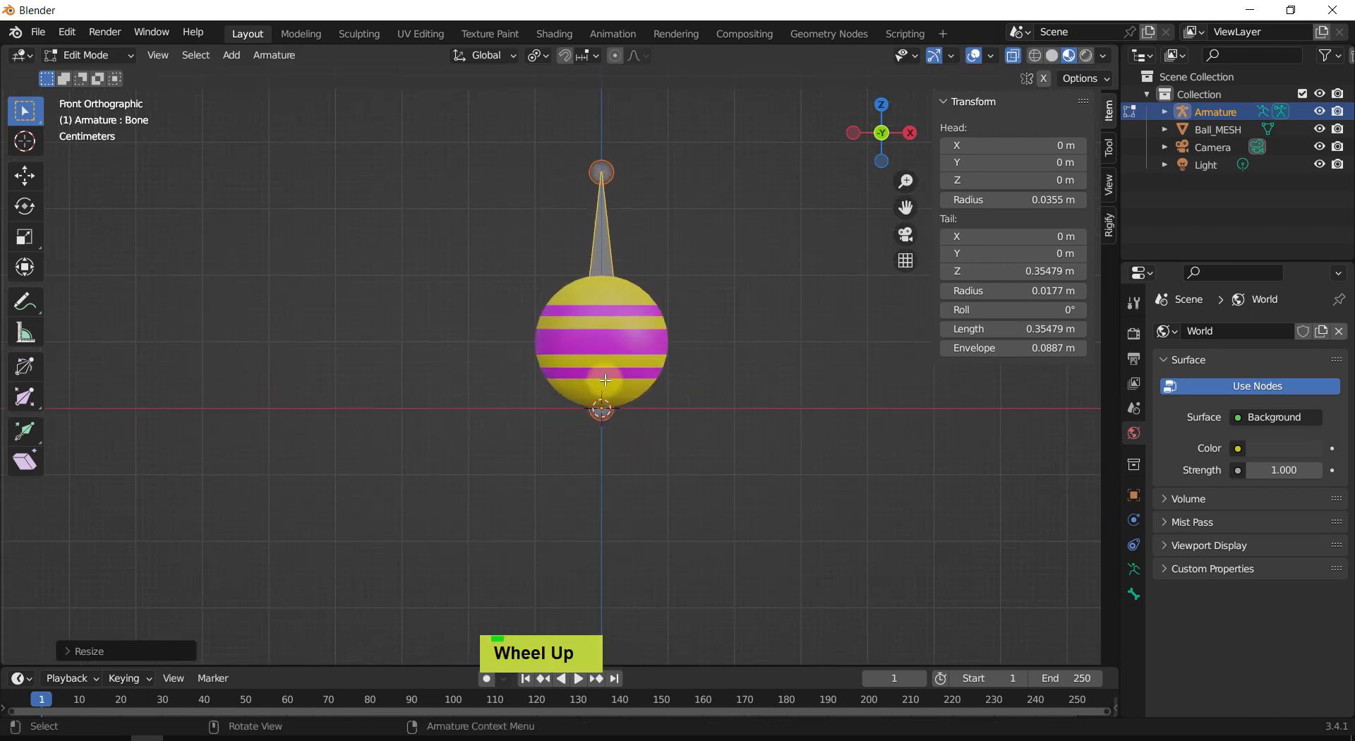
pyautogui.keyDown('shift'); pyautogui.moveTo(604, 380); pyautogui.dragTo(913, 577, button='middle'); pyautogui.keyUp('shift')
pyautogui.press('s')
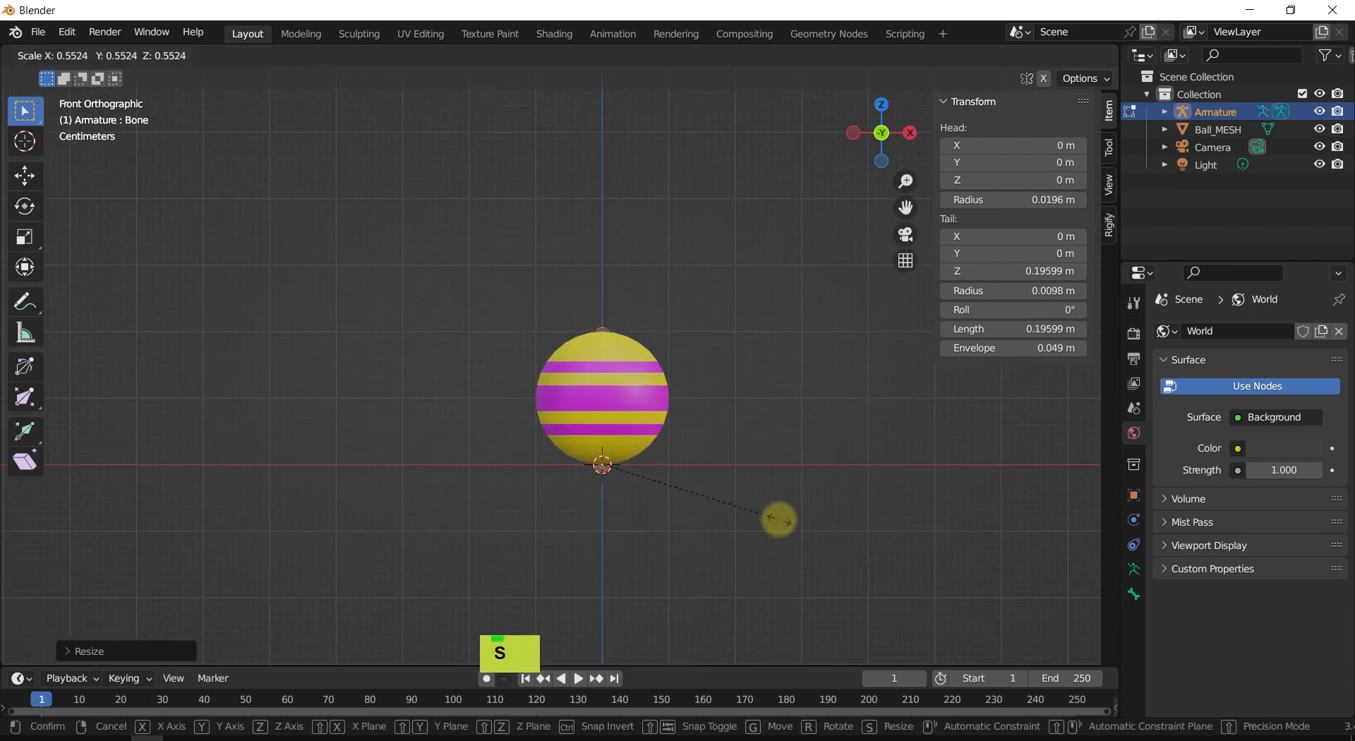
pyautogui.click(790, 530)
# Step: Set the armature's viewport display to In Front and show the bone names
pyautogui.moveTo(690, 371); pyautogui.dragTo(734, 472, button='middle')
pyautogui.scroll(2, 656, 403)
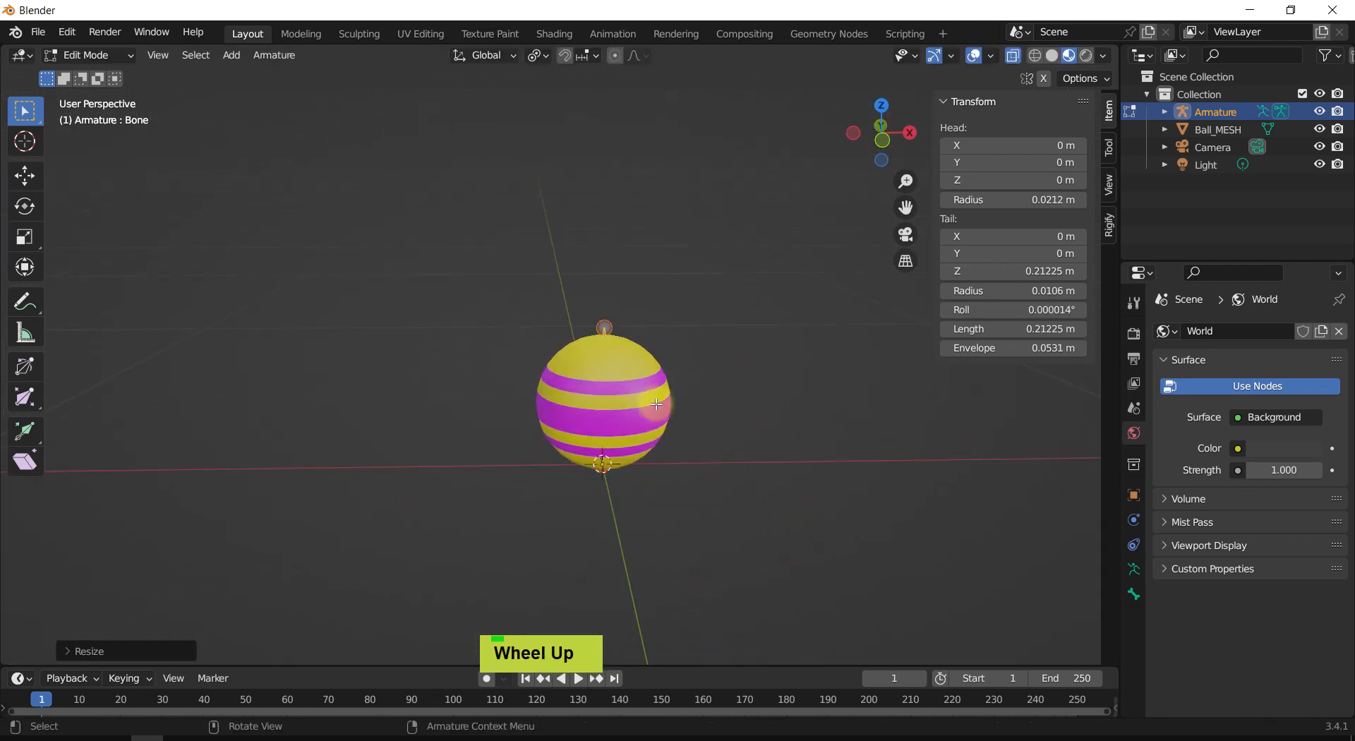
pyautogui.scroll(1, 656, 404)
pyautogui.keyDown('shift'); pyautogui.moveTo(723, 411); pyautogui.dragTo(697, 412, button='middle'); pyautogui.keyUp('shift')
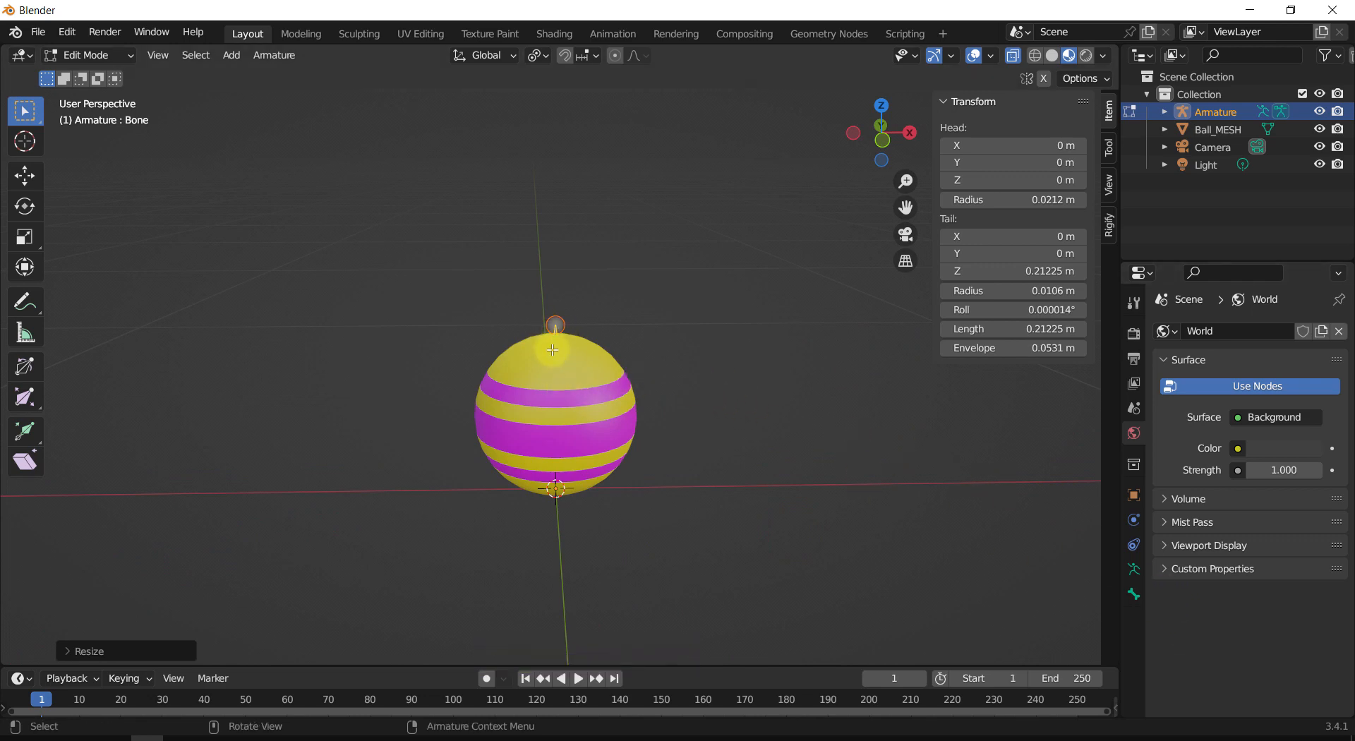
pyautogui.click(1186, 547)
pyautogui.click(1133, 568)
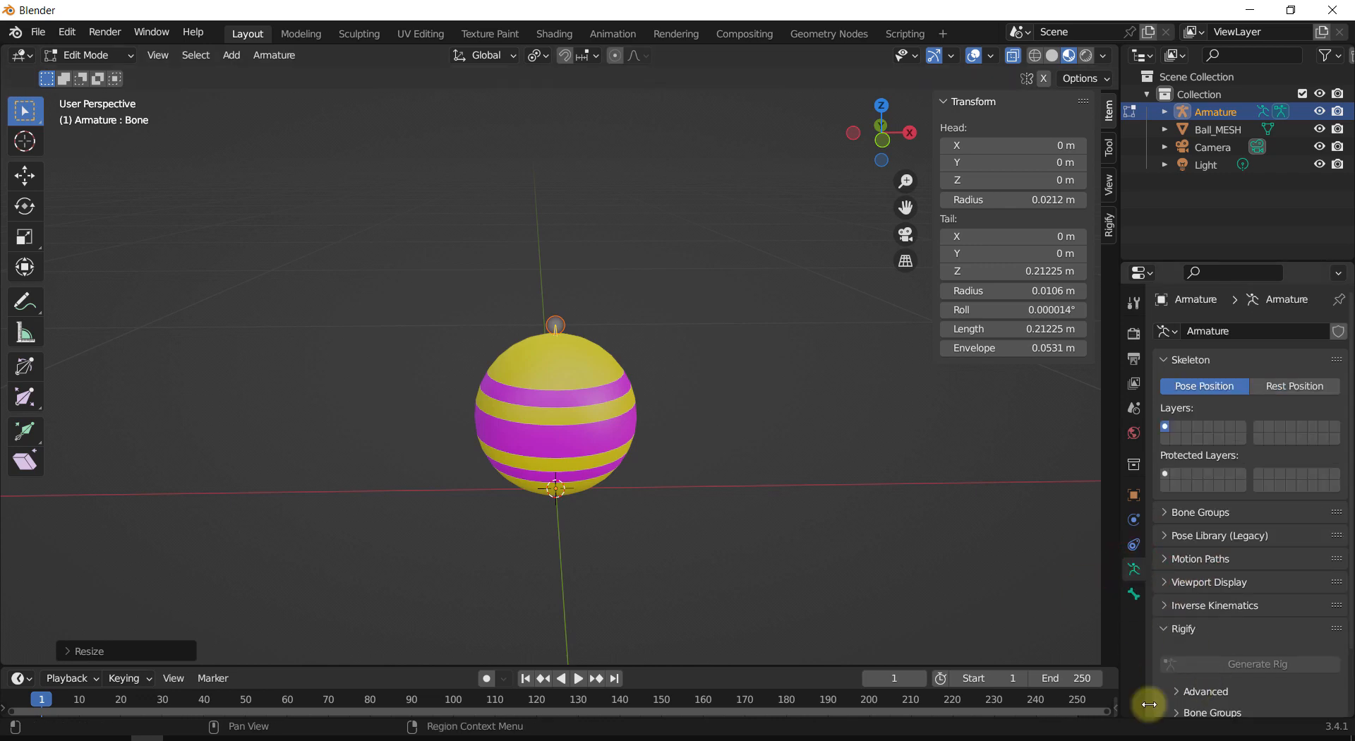
pyautogui.click(1207, 583)
pyautogui.scroll(-2, 1195, 644)
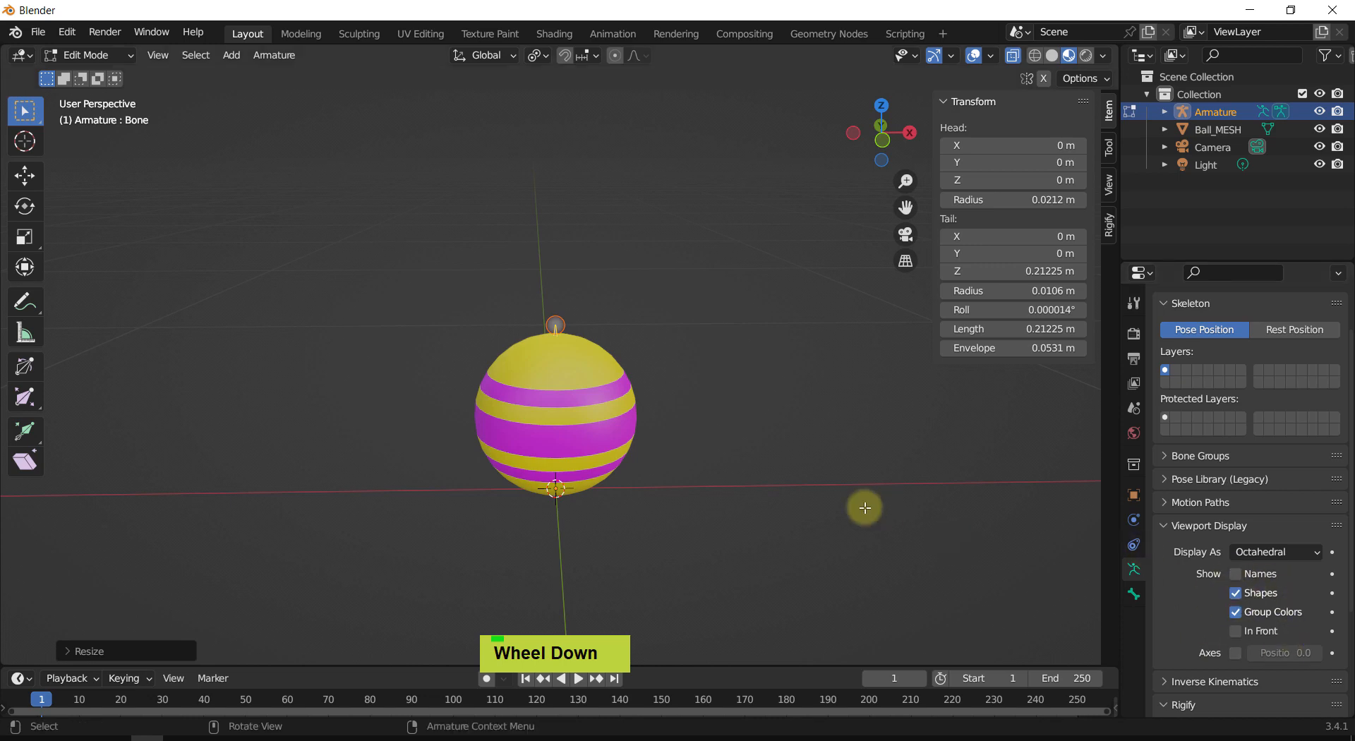
pyautogui.click(1237, 632)
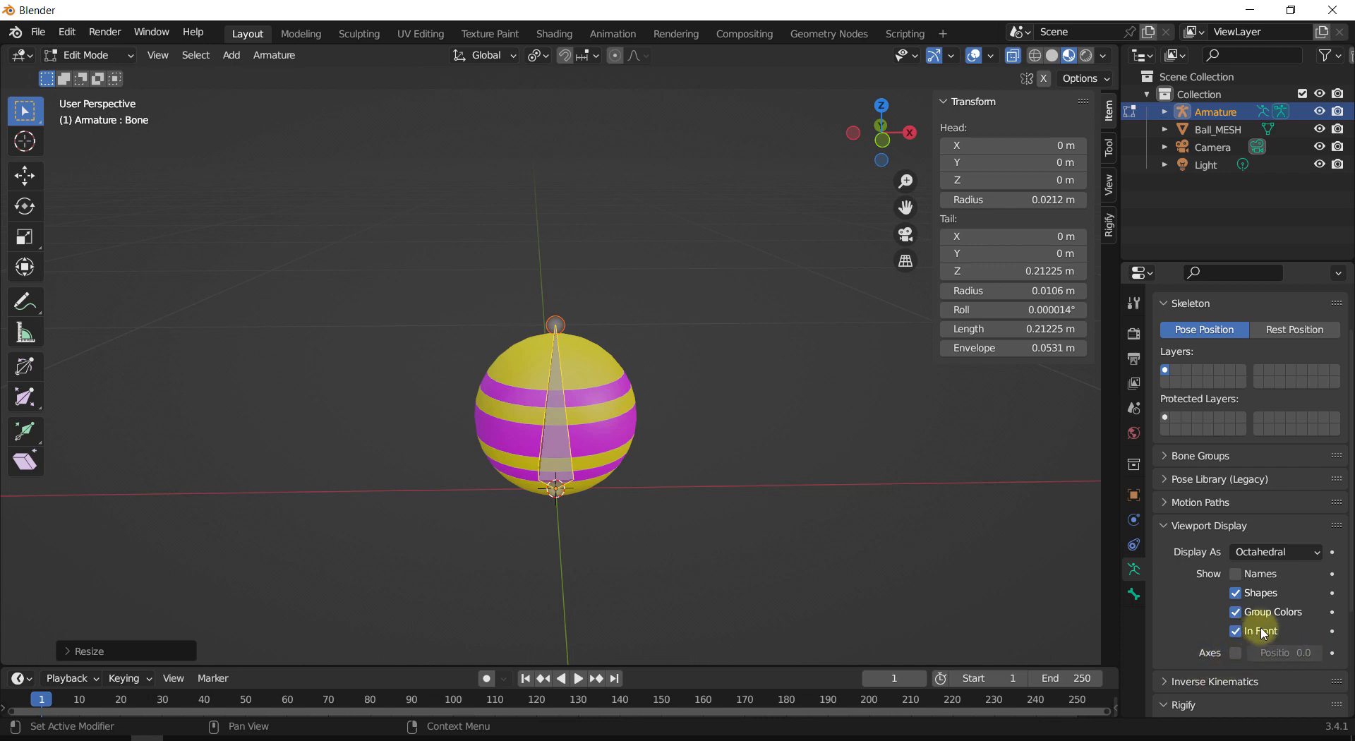
pyautogui.click(1240, 575)
pyautogui.keyDown('shift'); pyautogui.moveTo(822, 488); pyautogui.dragTo(857, 490, button='middle'); pyautogui.keyUp('shift')
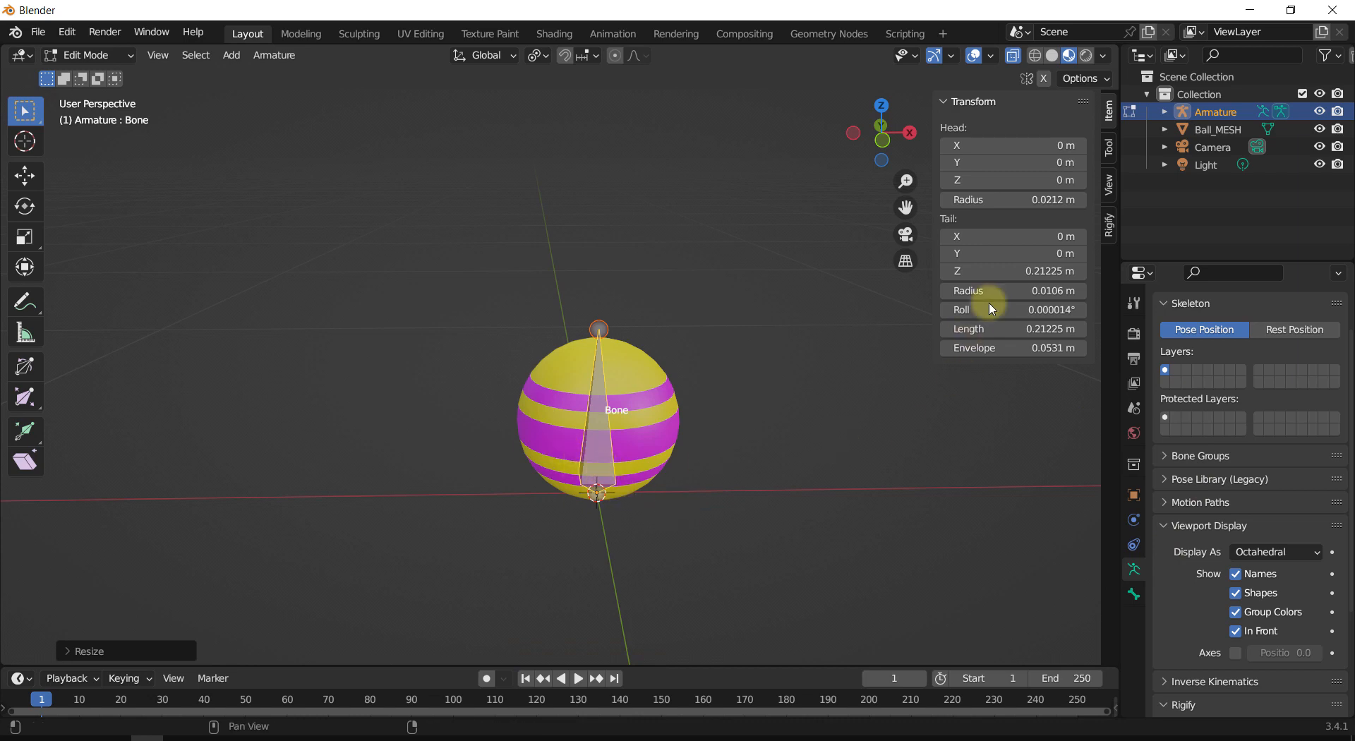
# Step: Locate the bone inside the armature's hierarchy and rename it Root
pyautogui.click(1164, 113)
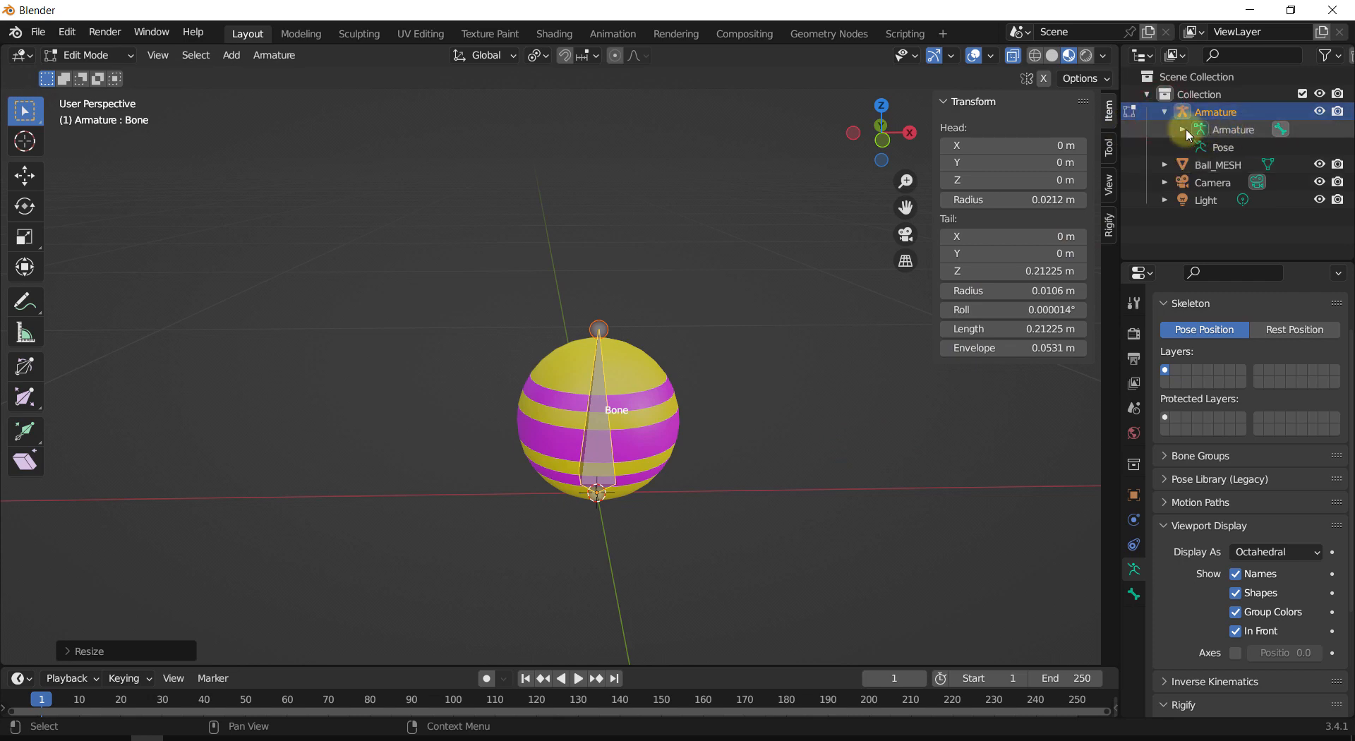
pyautogui.click(1183, 129)
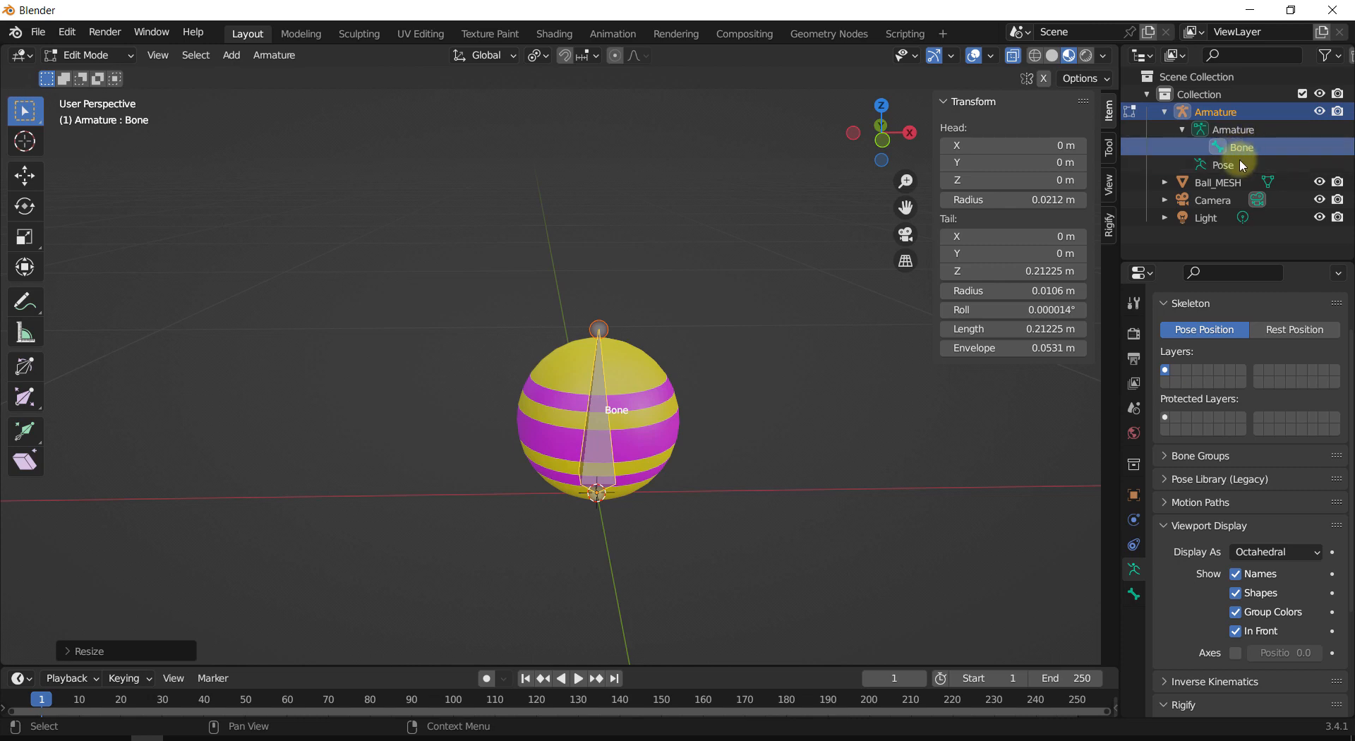
pyautogui.scroll(1, 1253, 510)
pyautogui.scroll(1, 1253, 510)
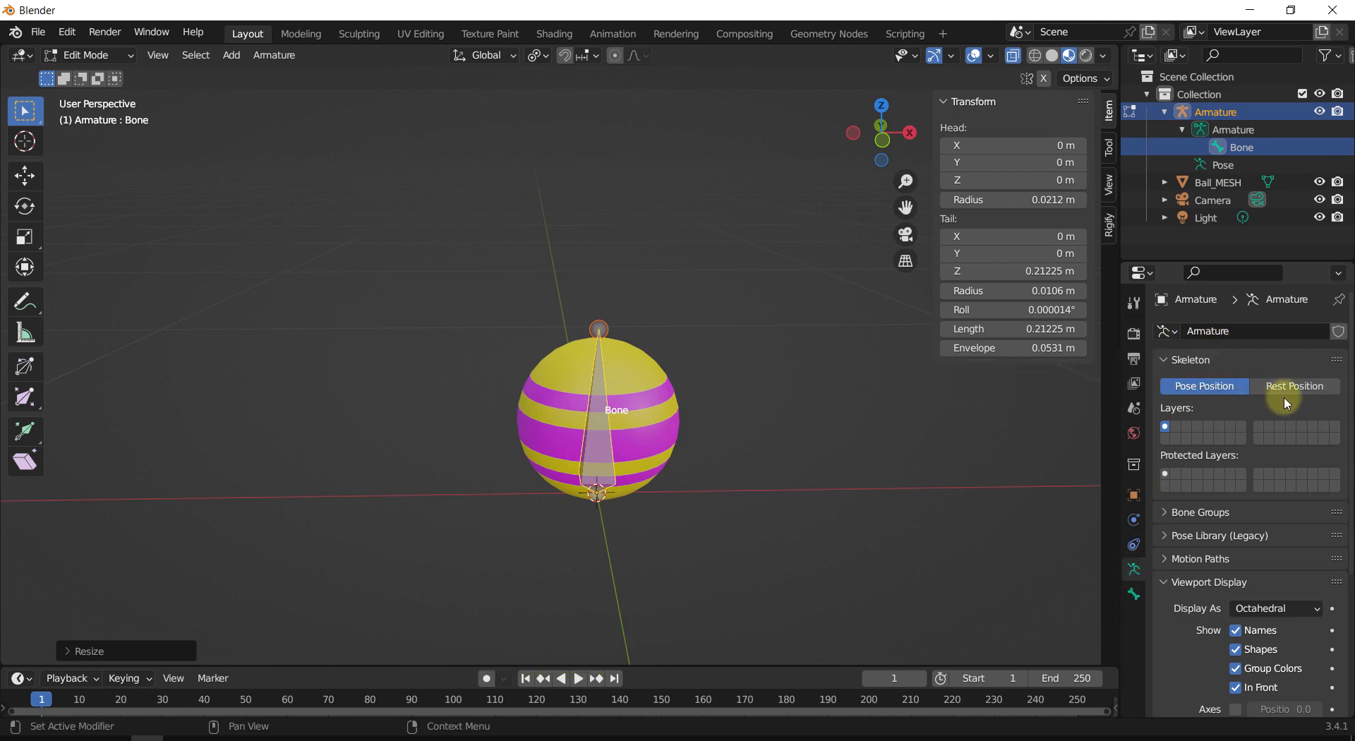
pyautogui.click(1133, 596)
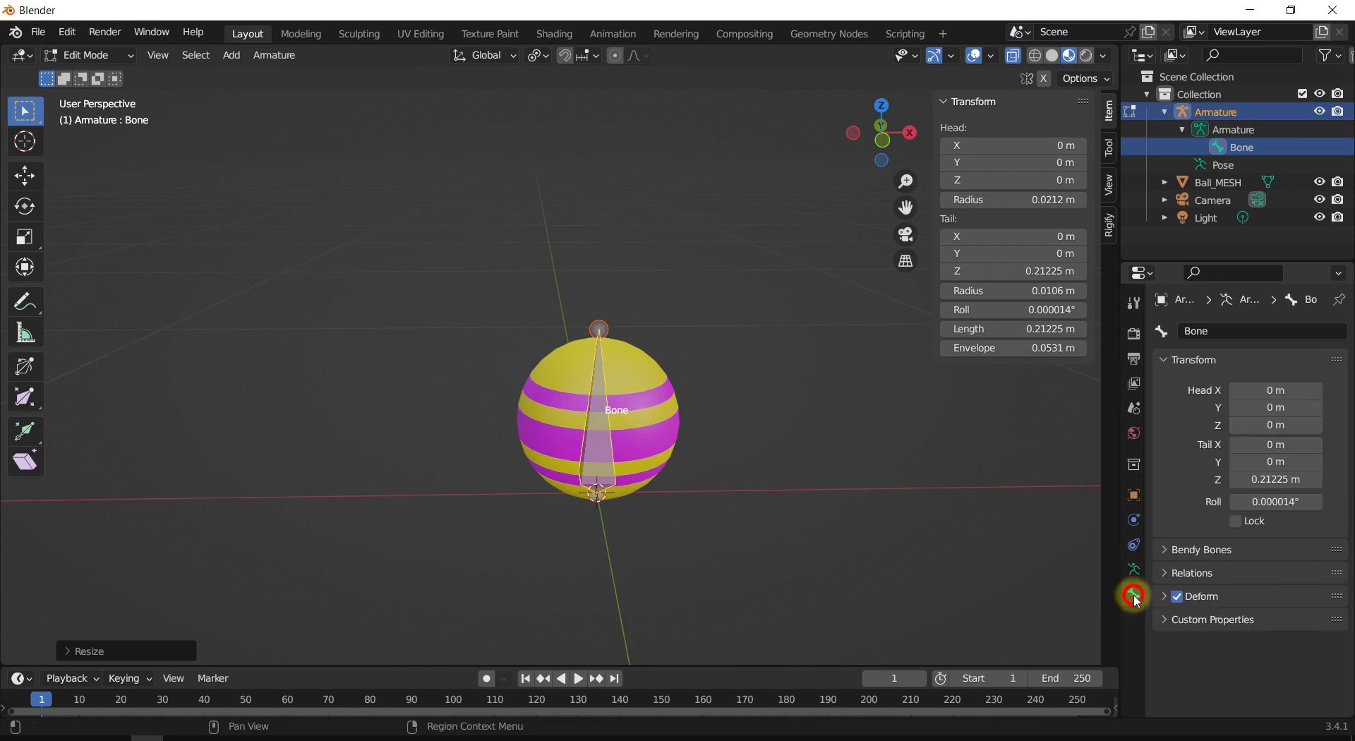
pyautogui.click(1220, 332)
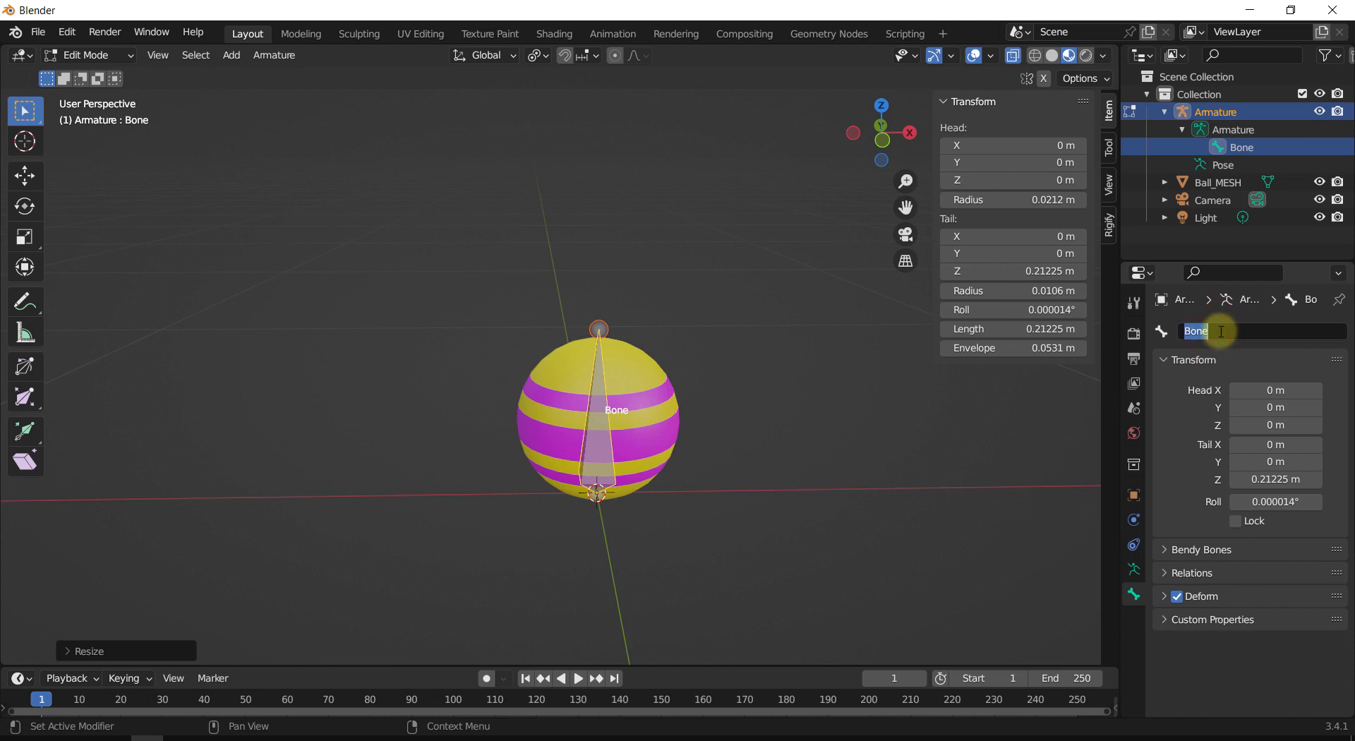
pyautogui.write('Root')
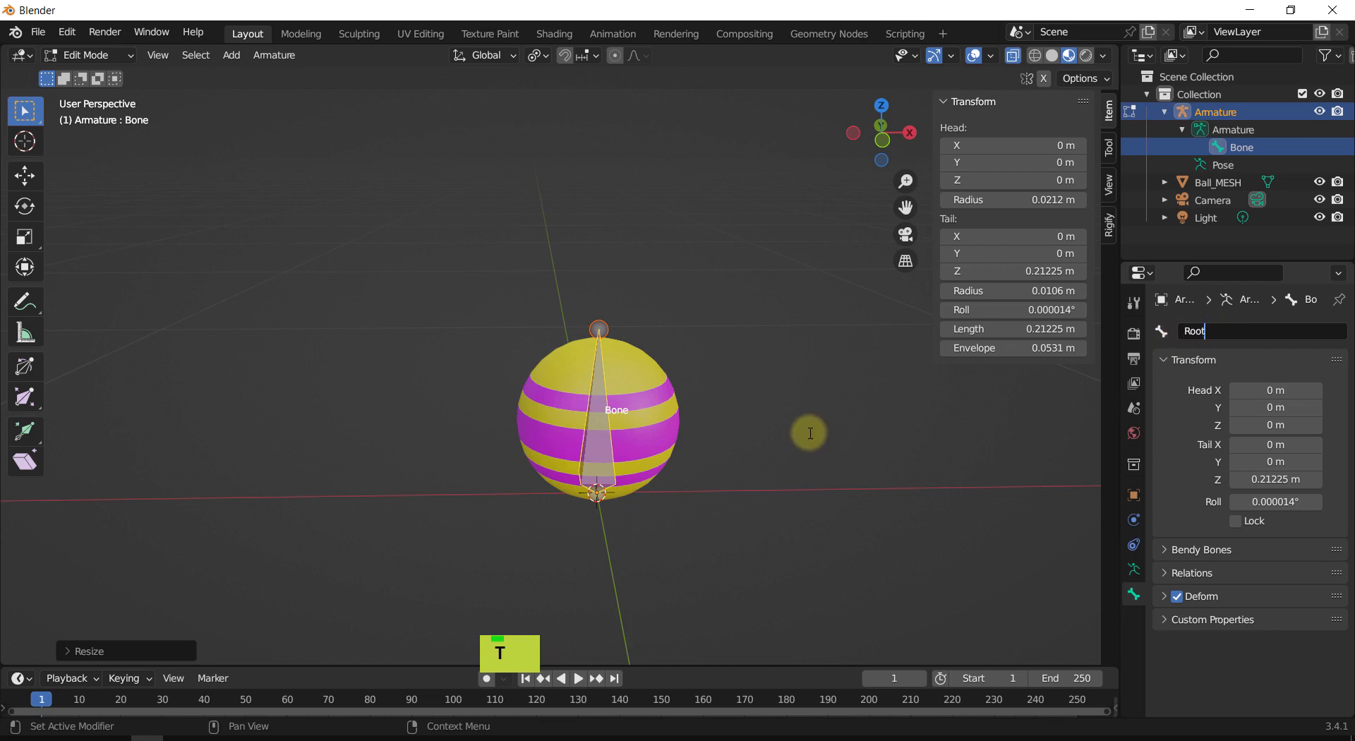
pyautogui.press('Return')
pyautogui.keyDown('shift'); pyautogui.moveTo(810, 432); pyautogui.dragTo(767, 431, button='middle'); pyautogui.keyUp('shift')
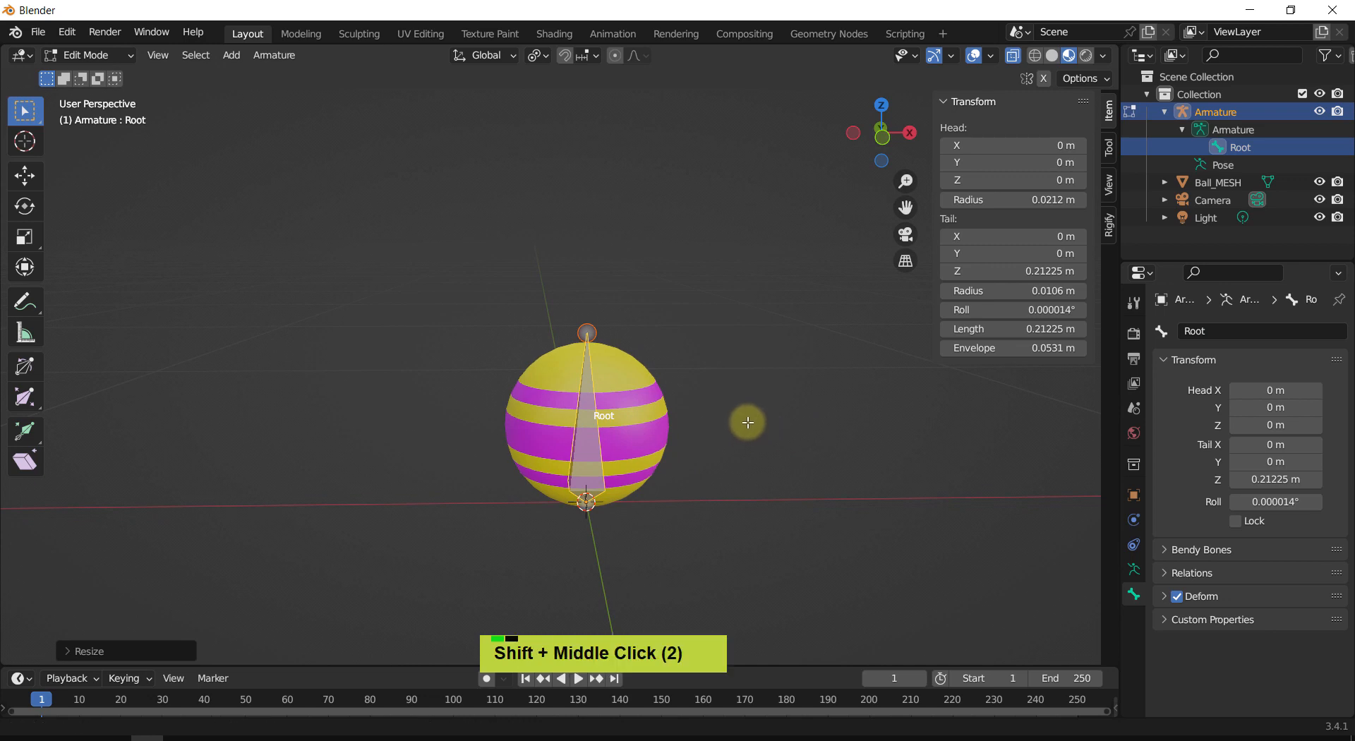
pyautogui.moveTo(713, 369); pyautogui.dragTo(660, 362, button='middle')
pyautogui.scroll(4, 659, 362)
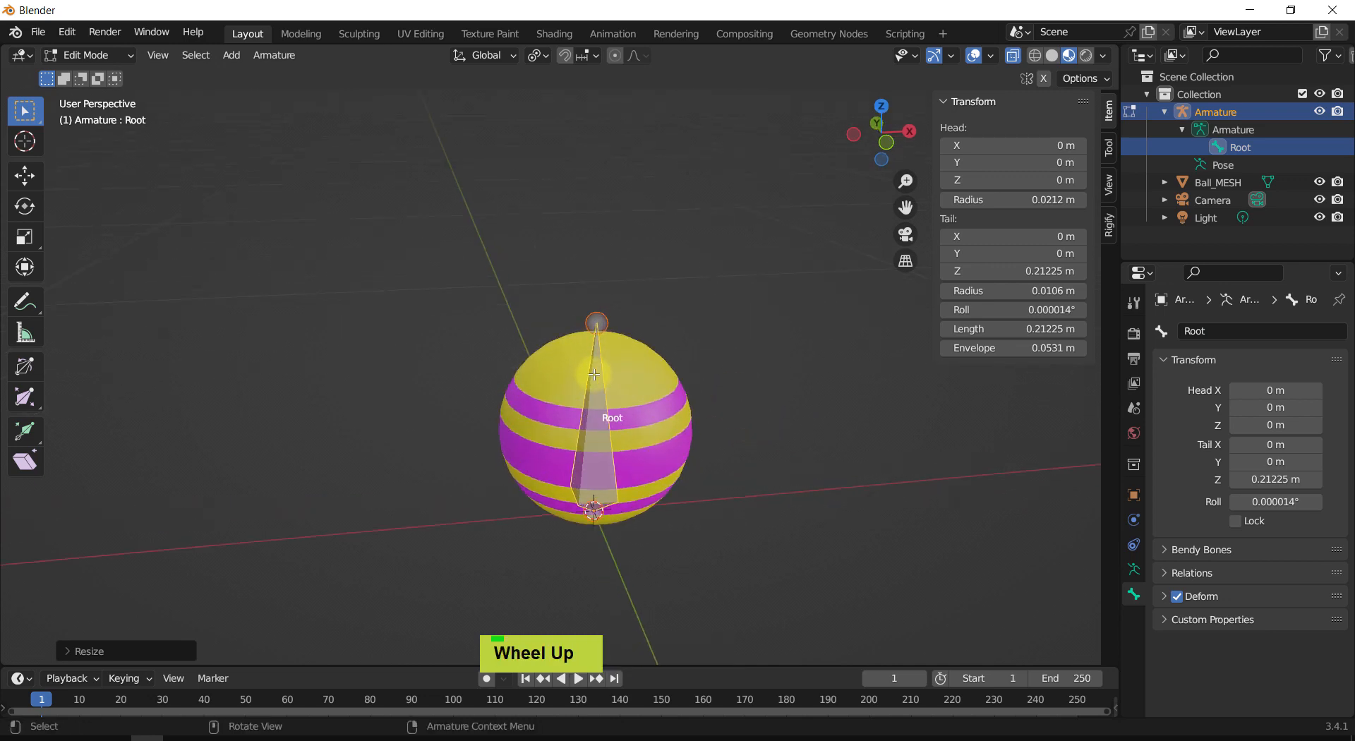
pyautogui.keyDown('shift'); pyautogui.moveTo(755, 372); pyautogui.dragTo(777, 308, button='middle'); pyautogui.keyUp('shift')
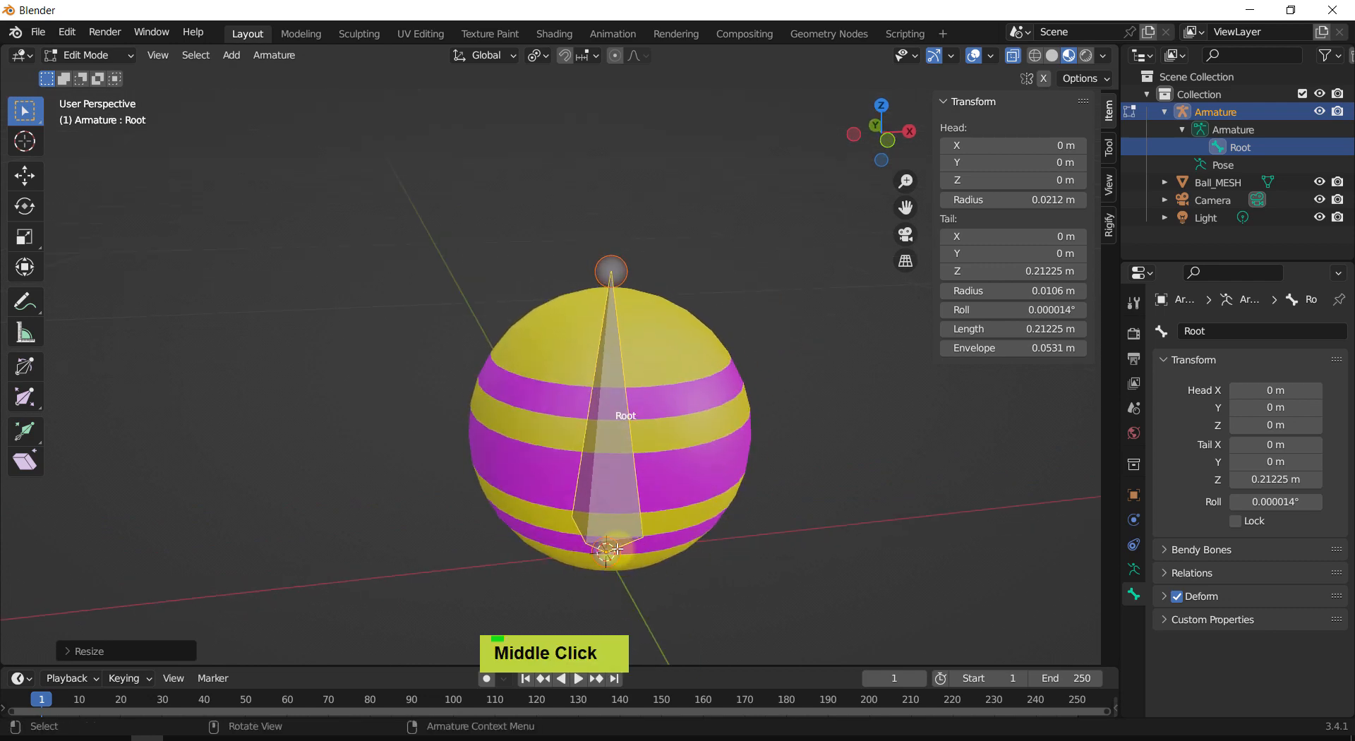
pyautogui.hotkey('shift', 's')
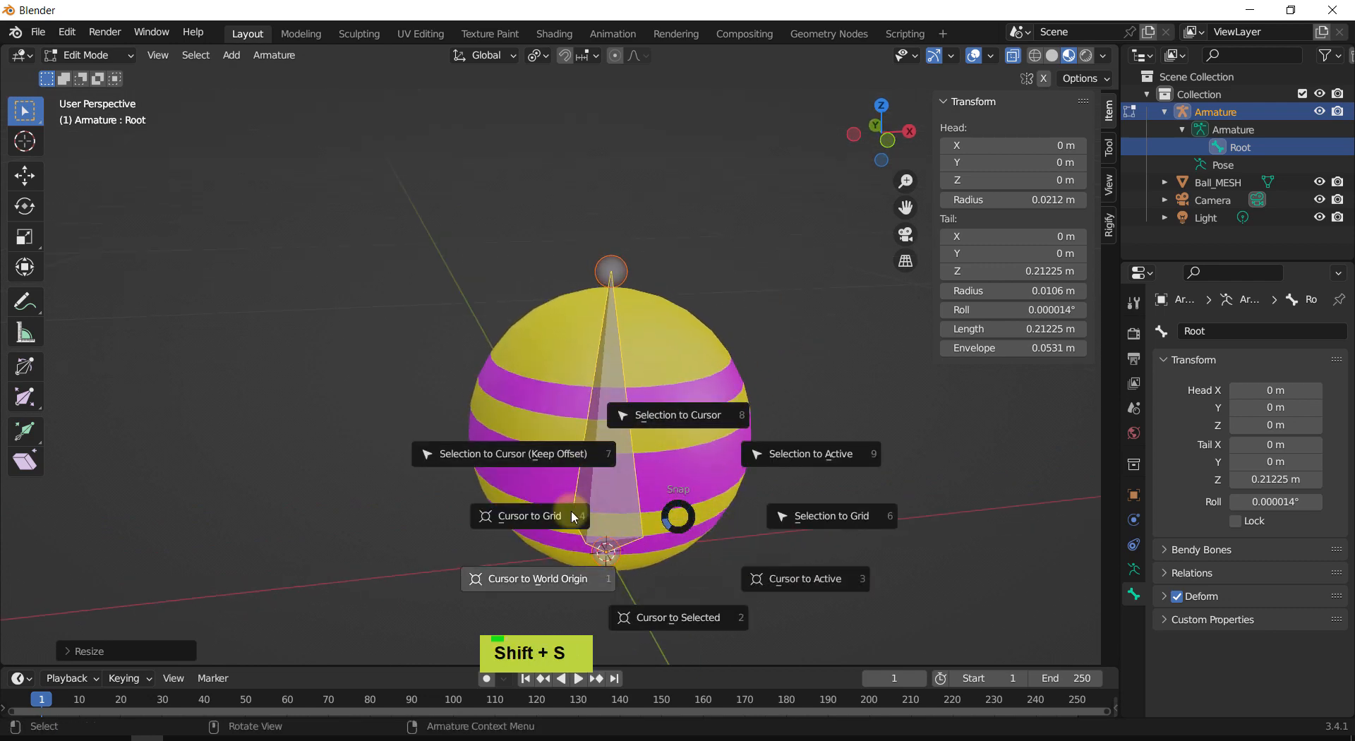
pyautogui.click(788, 303)
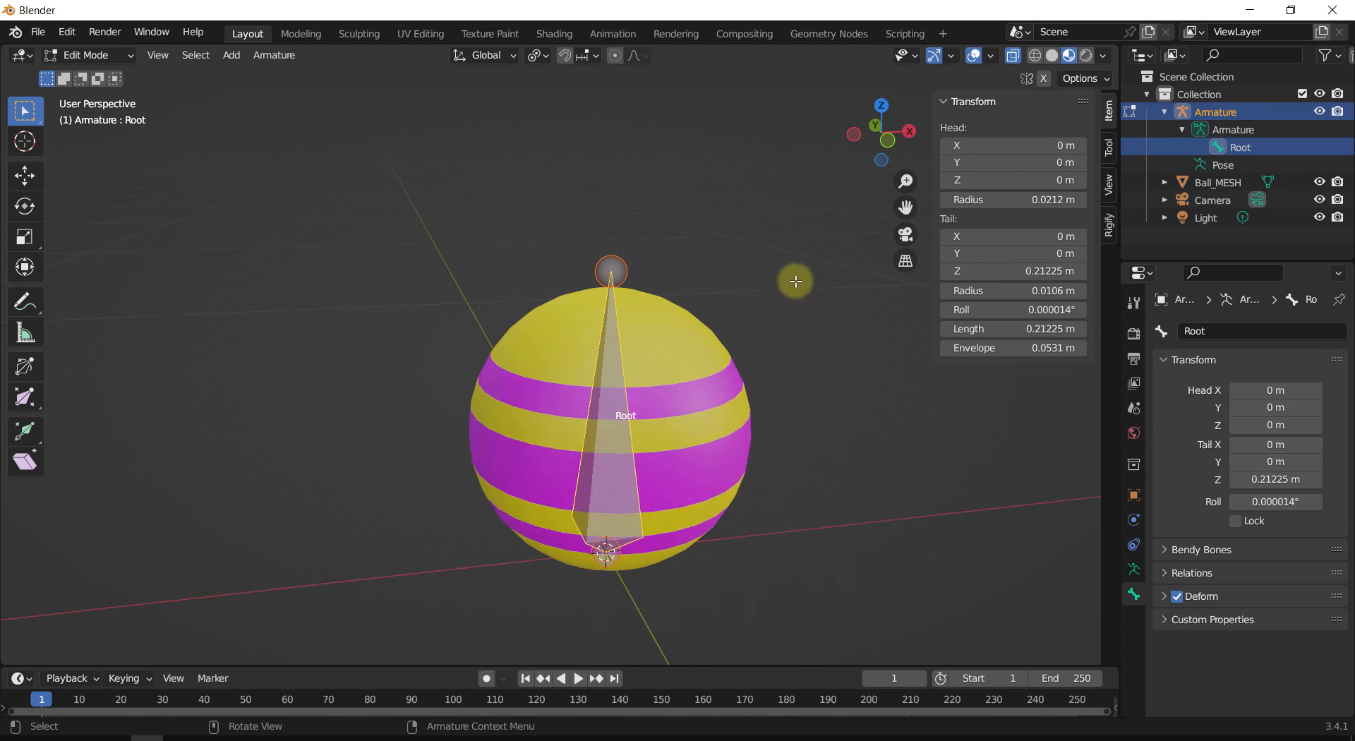
# Step: Enable snapping and set the snap target to Vertex
pyautogui.keyDown('shift'); pyautogui.moveTo(731, 232); pyautogui.dragTo(713, 246, button='middle'); pyautogui.keyUp('shift')
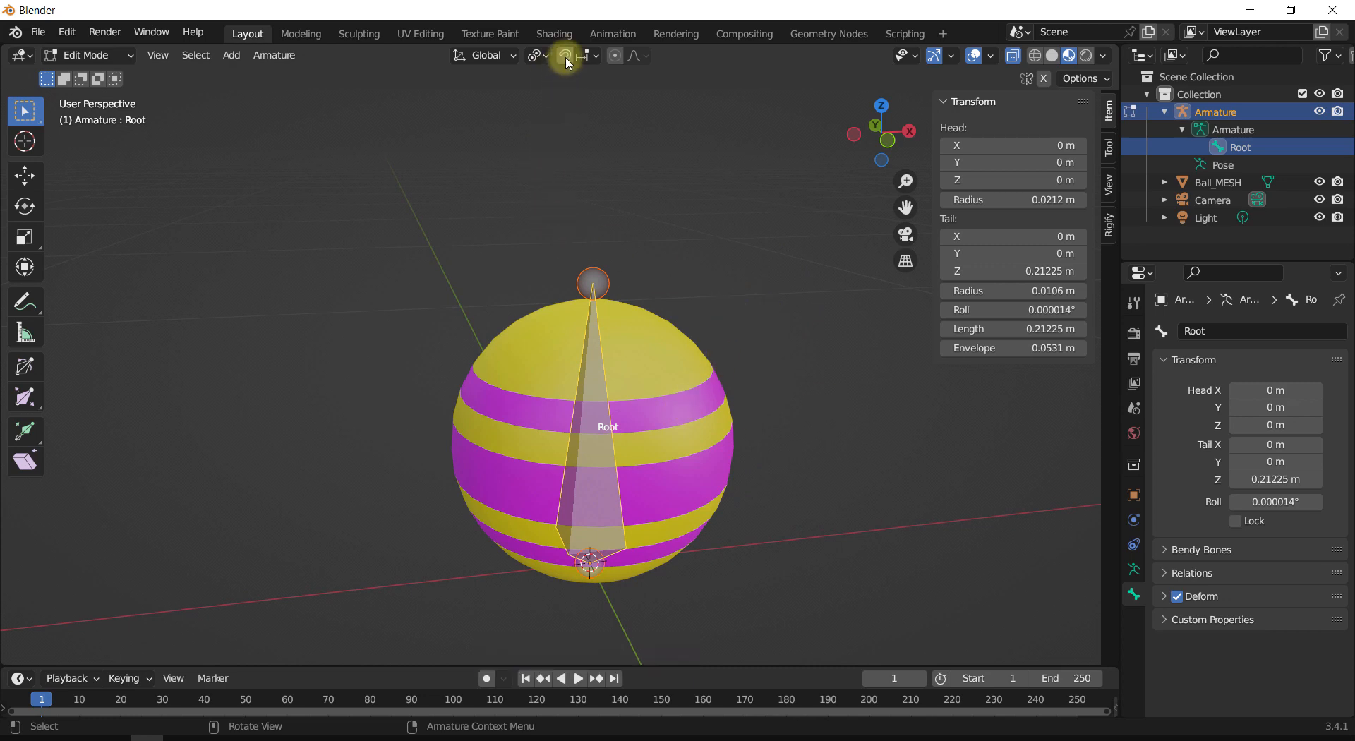
pyautogui.hotkey('shift', 'Tab')
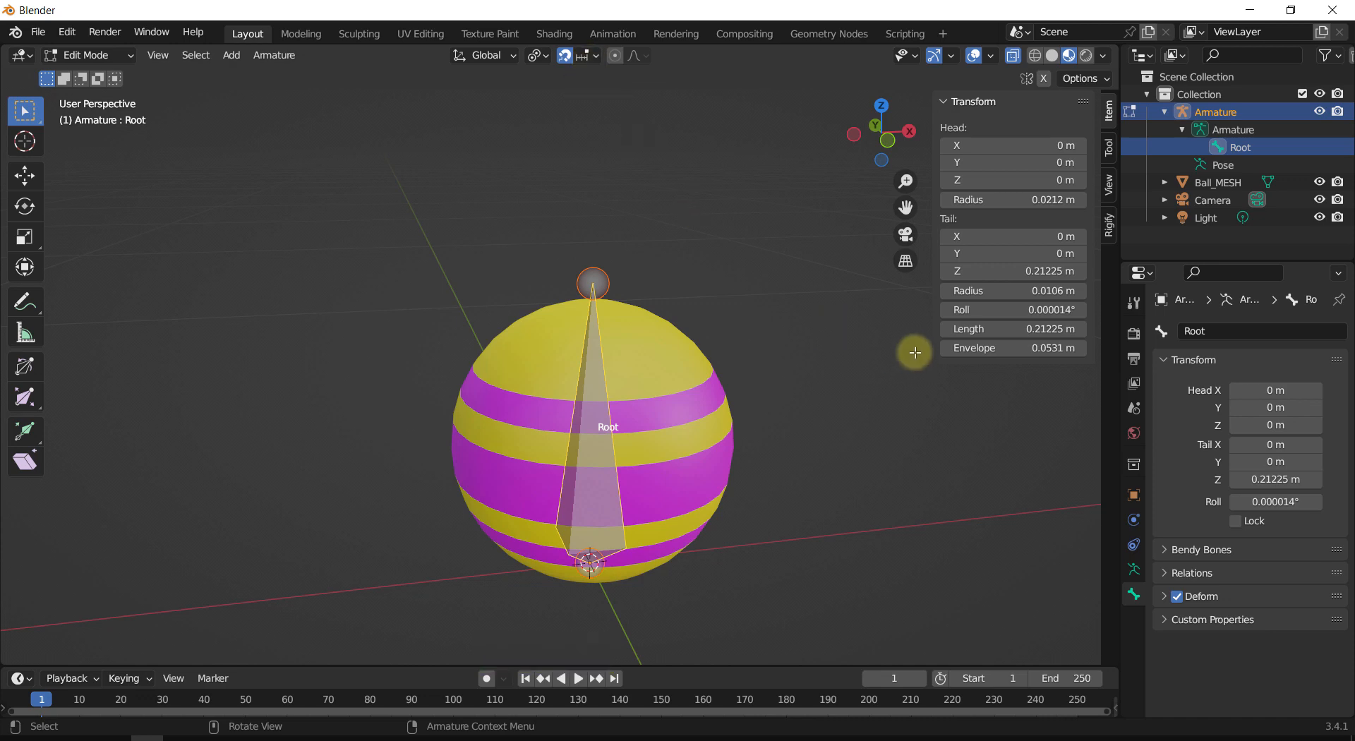
pyautogui.hotkey('ctrl', 'shift')
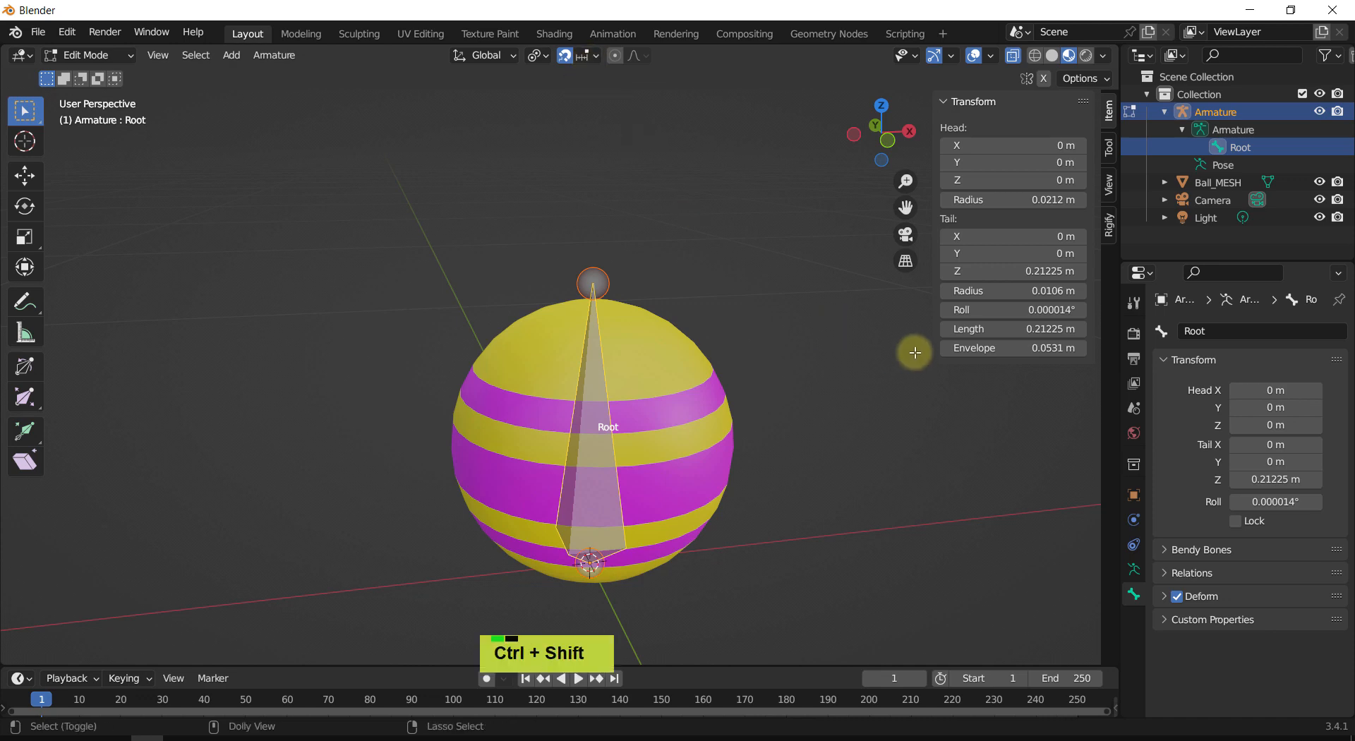
pyautogui.hotkey('ctrl', 'shift', 'Tab')
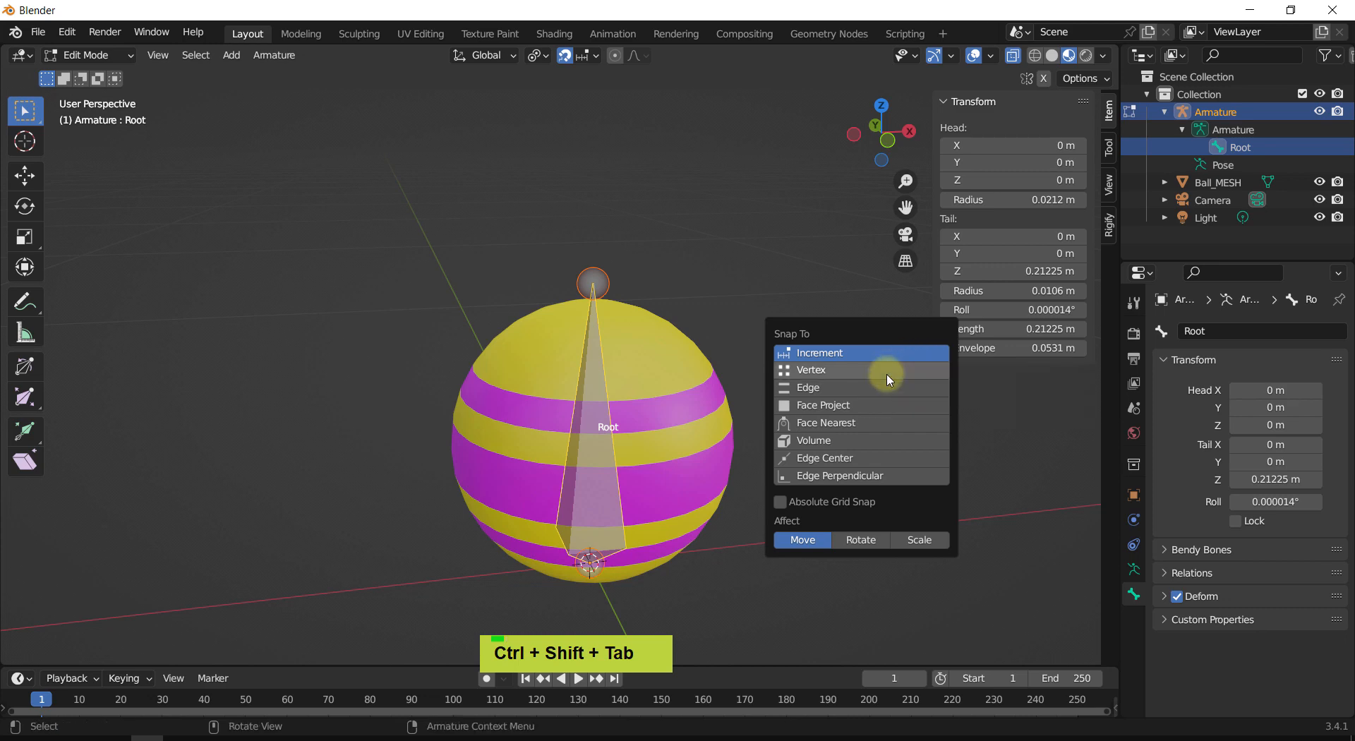
pyautogui.click(812, 369)
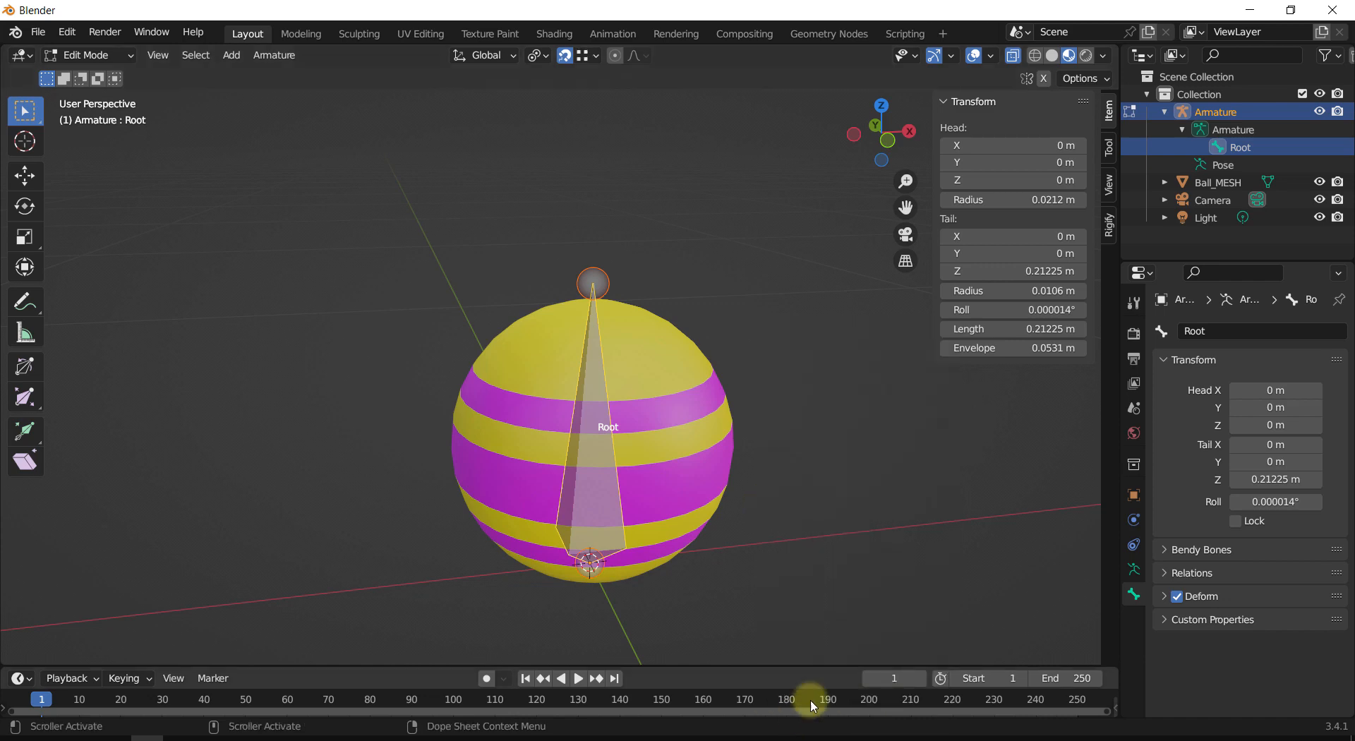
pyautogui.click(580, 56)
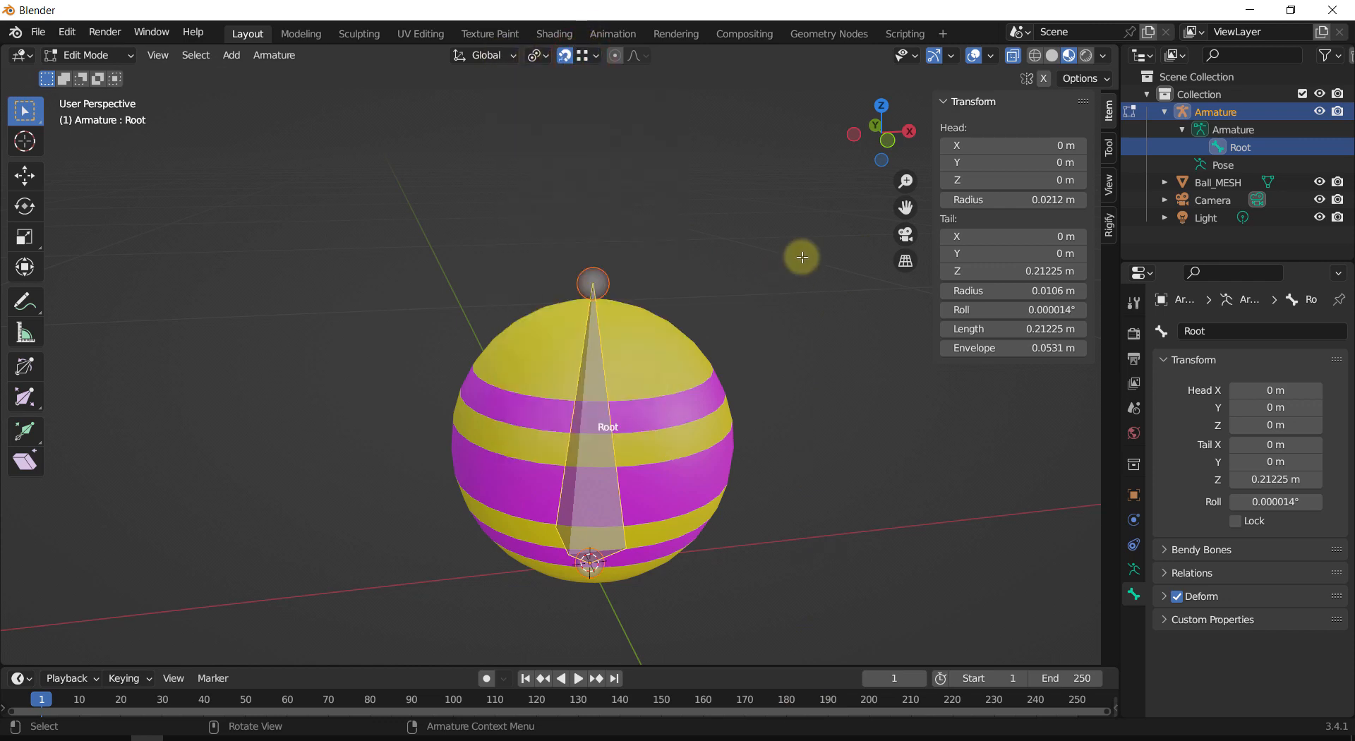
pyautogui.hotkey('ctrl', 'shift', 'Tab')
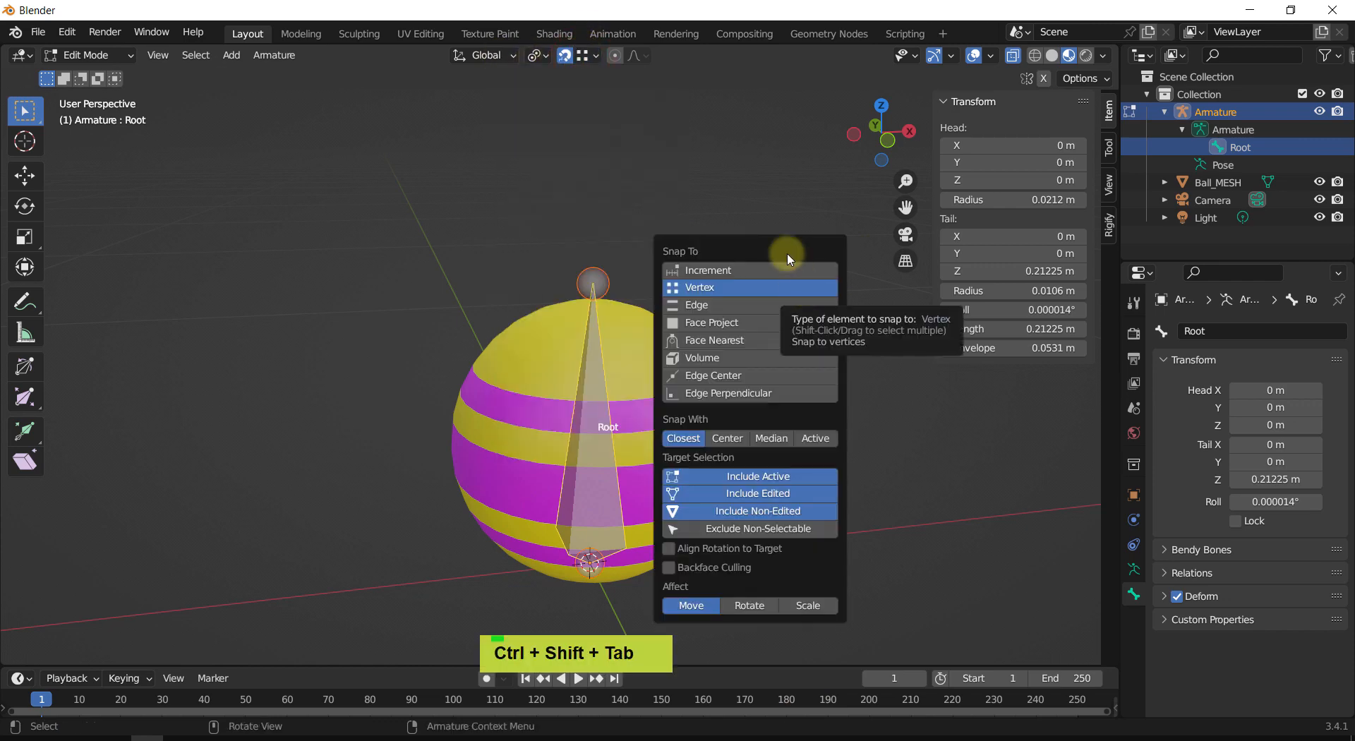
pyautogui.click(767, 180)
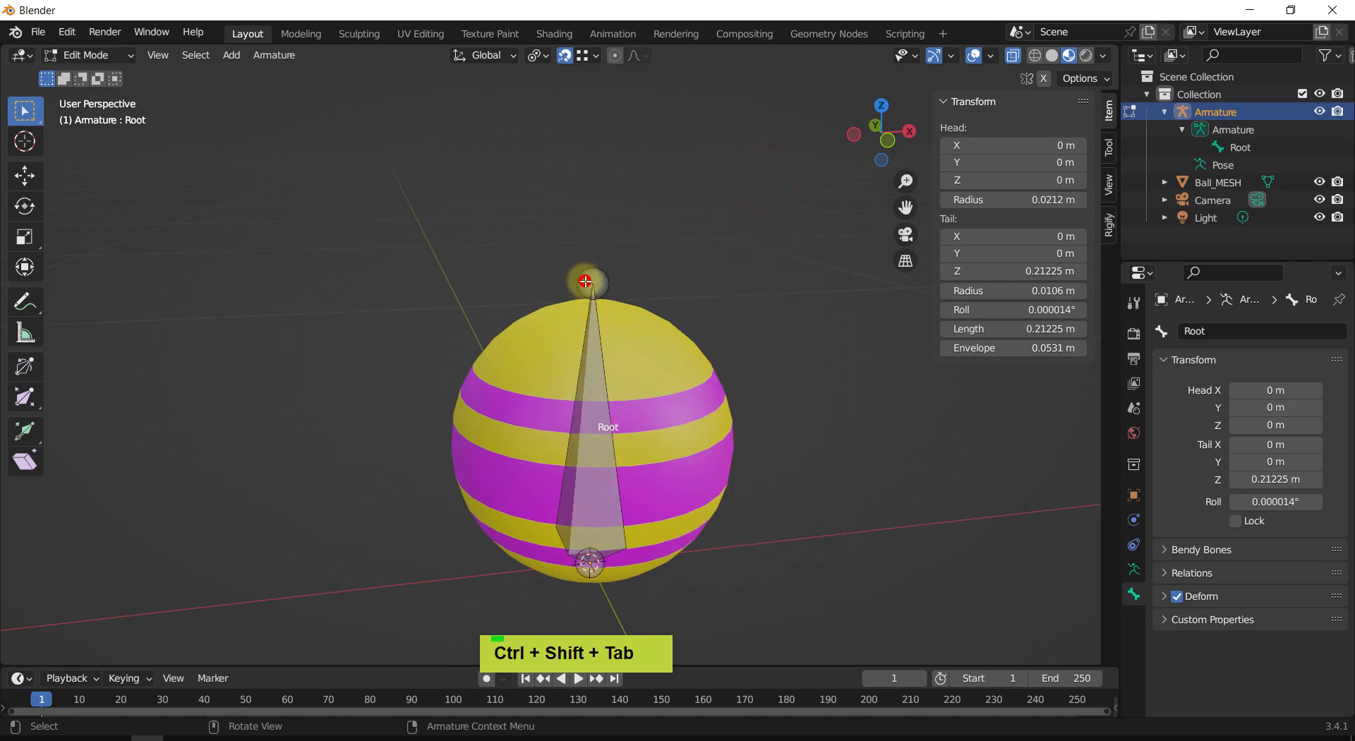
# Step: Move only the Root bone's tip freehand down near the ball's top, making the bone about 0.205 m long
pyautogui.click(585, 281)
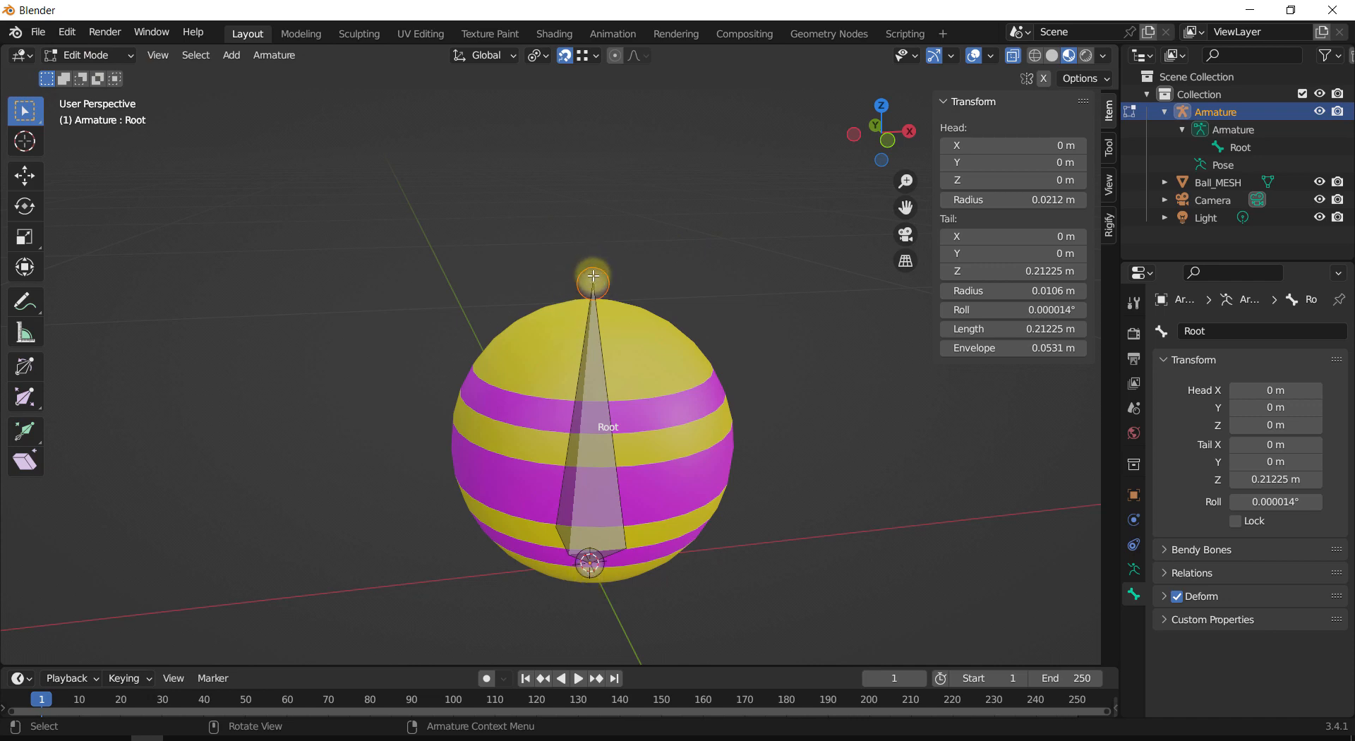
pyautogui.keyDown('shift'); pyautogui.moveTo(684, 278); pyautogui.dragTo(699, 243, button='middle'); pyautogui.keyUp('shift')
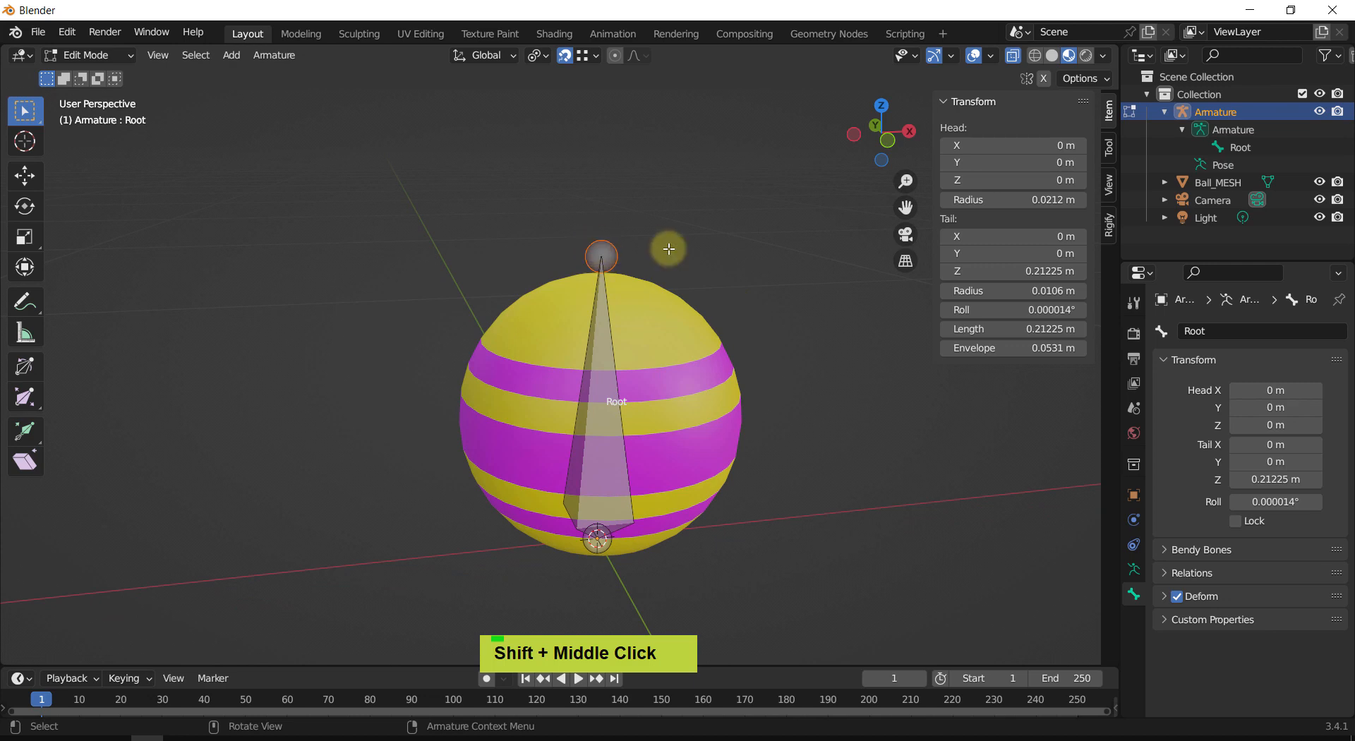
pyautogui.click(592, 543)
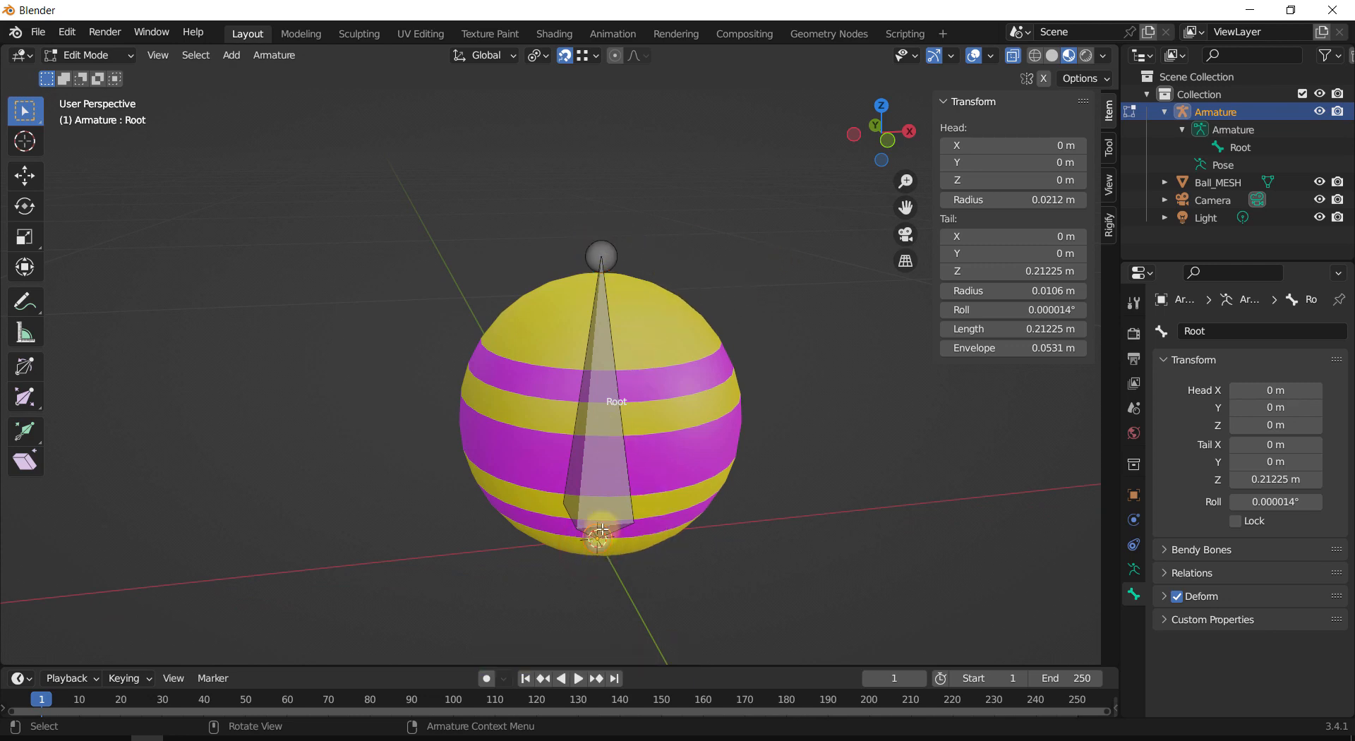
pyautogui.click(610, 256)
pyautogui.keyDown('shift'); pyautogui.moveTo(648, 254); pyautogui.dragTo(704, 257, button='middle'); pyautogui.keyUp('shift')
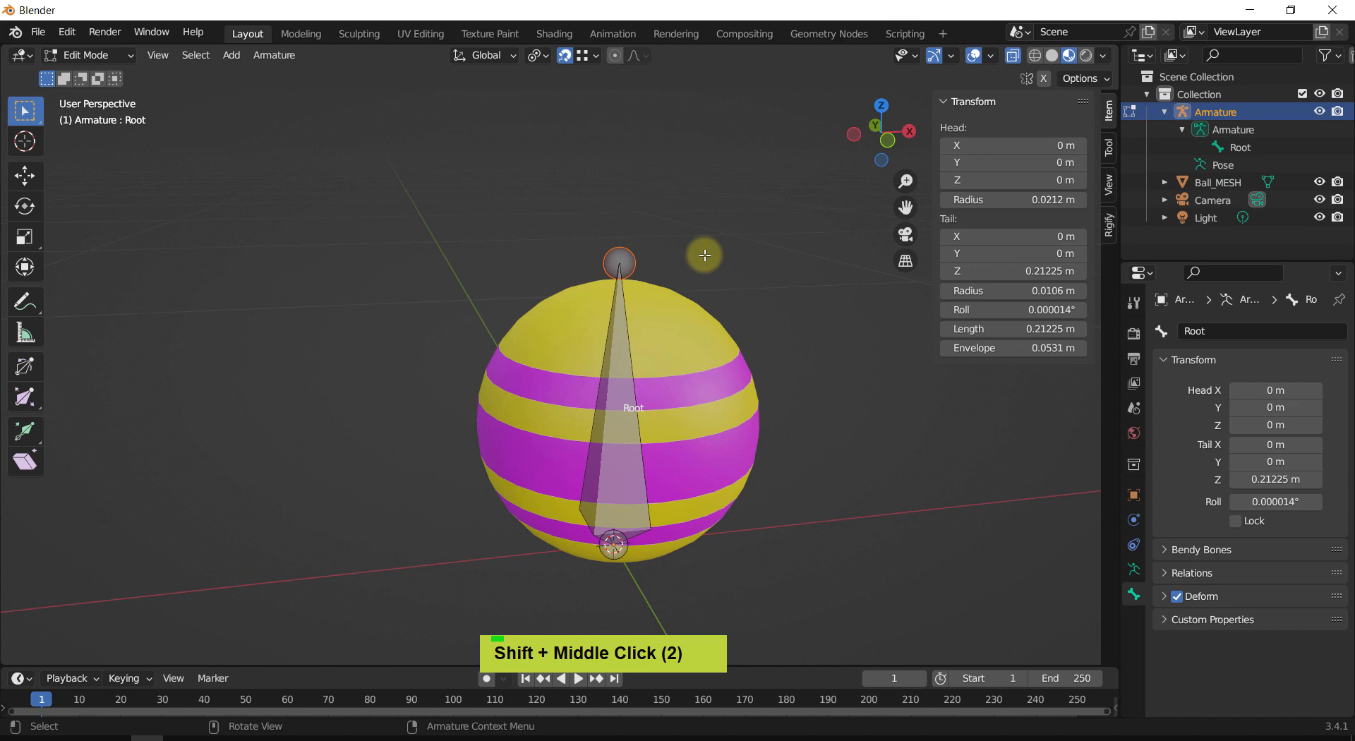
pyautogui.press('g')
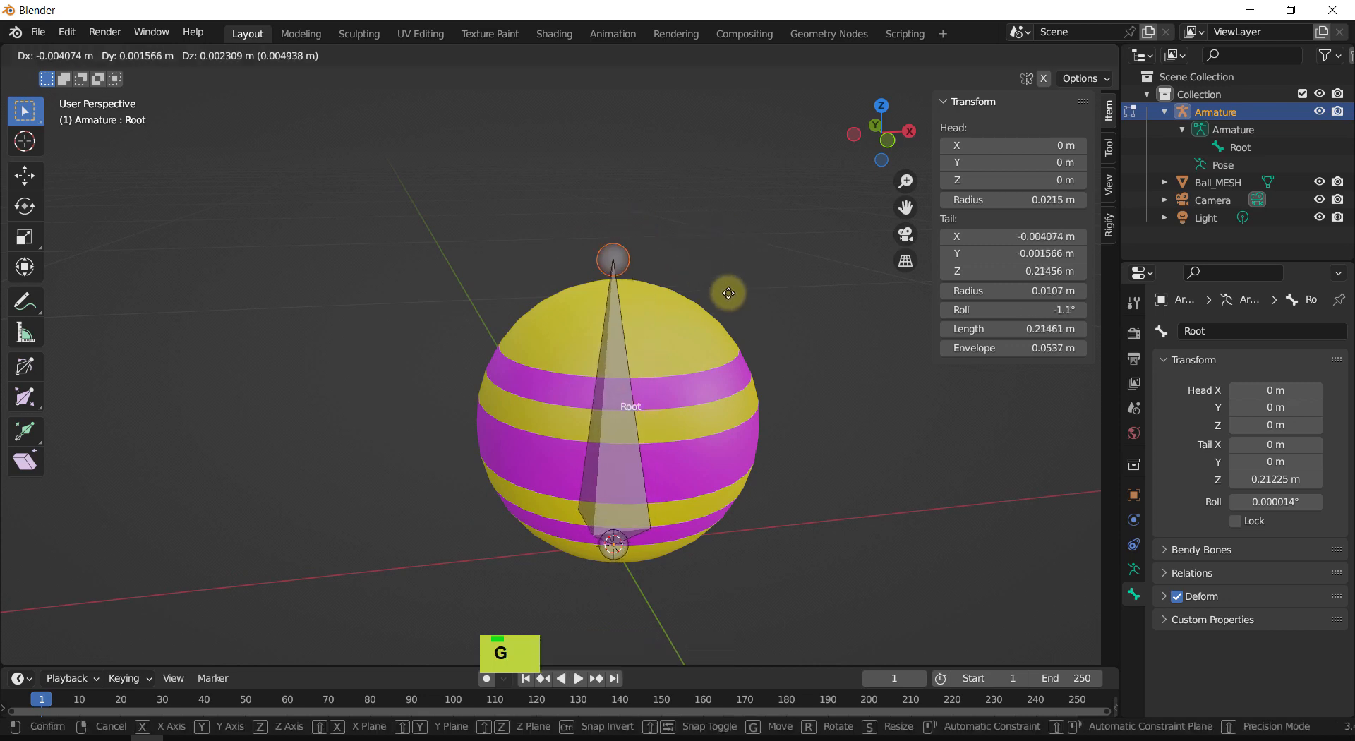
pyautogui.click(698, 266)
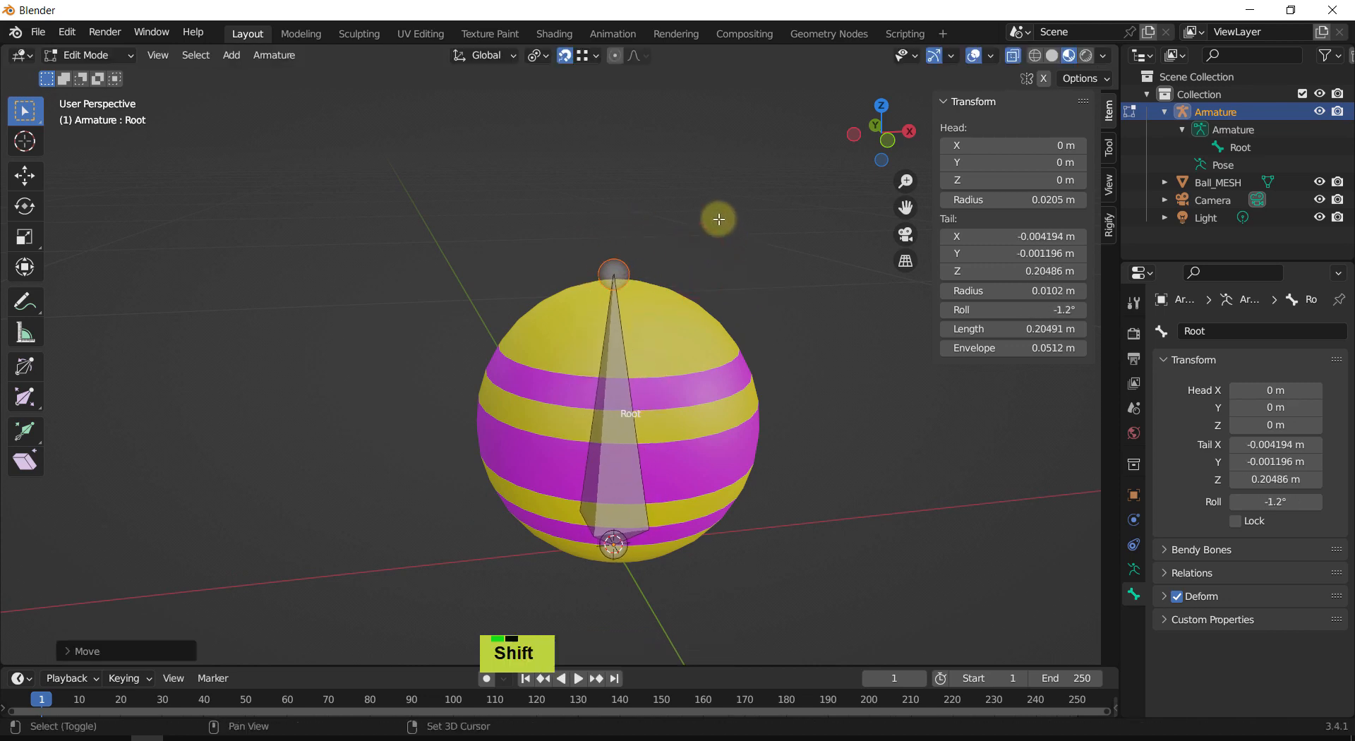
# Step: Display the wireframe overlay on the ball viewed from above and open the viewport overlay settings
pyautogui.moveTo(716, 218); pyautogui.dragTo(704, 294, button='middle')
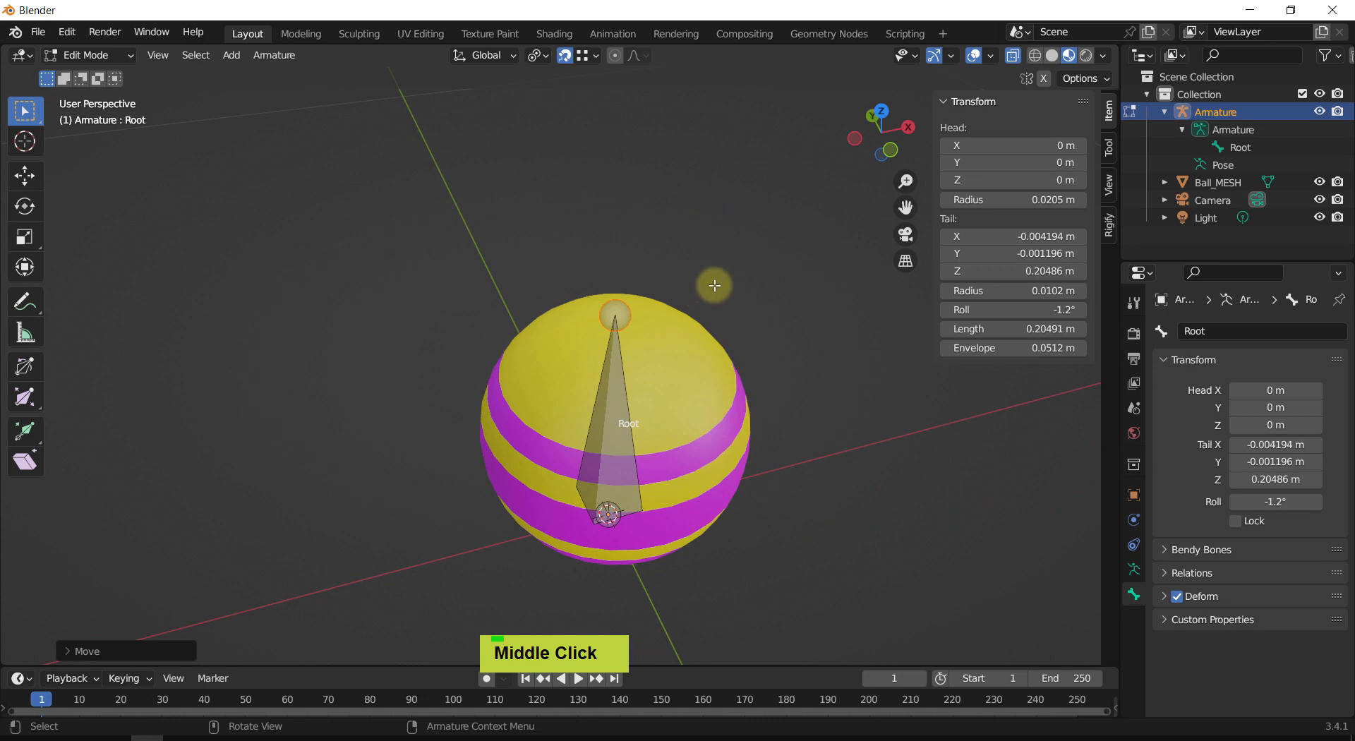
pyautogui.hotkey('alt', 'e')
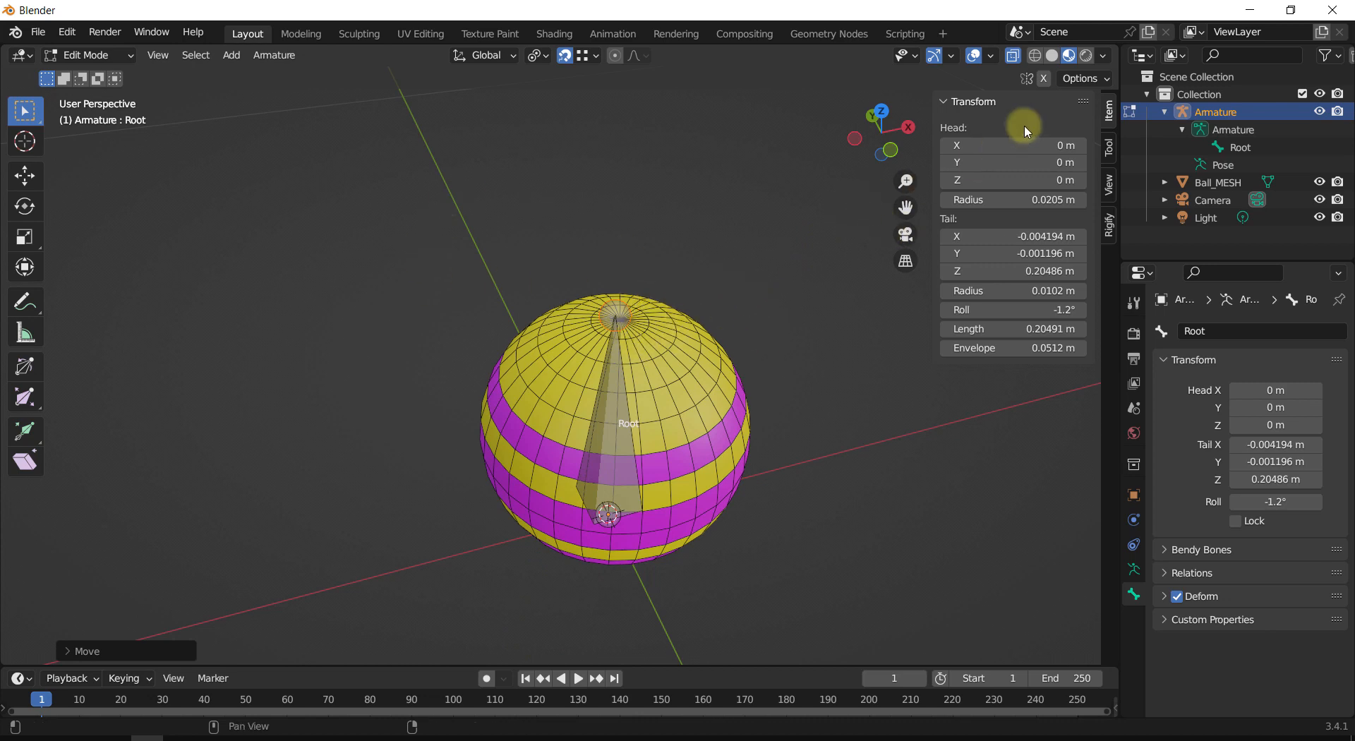
pyautogui.click(1104, 56)
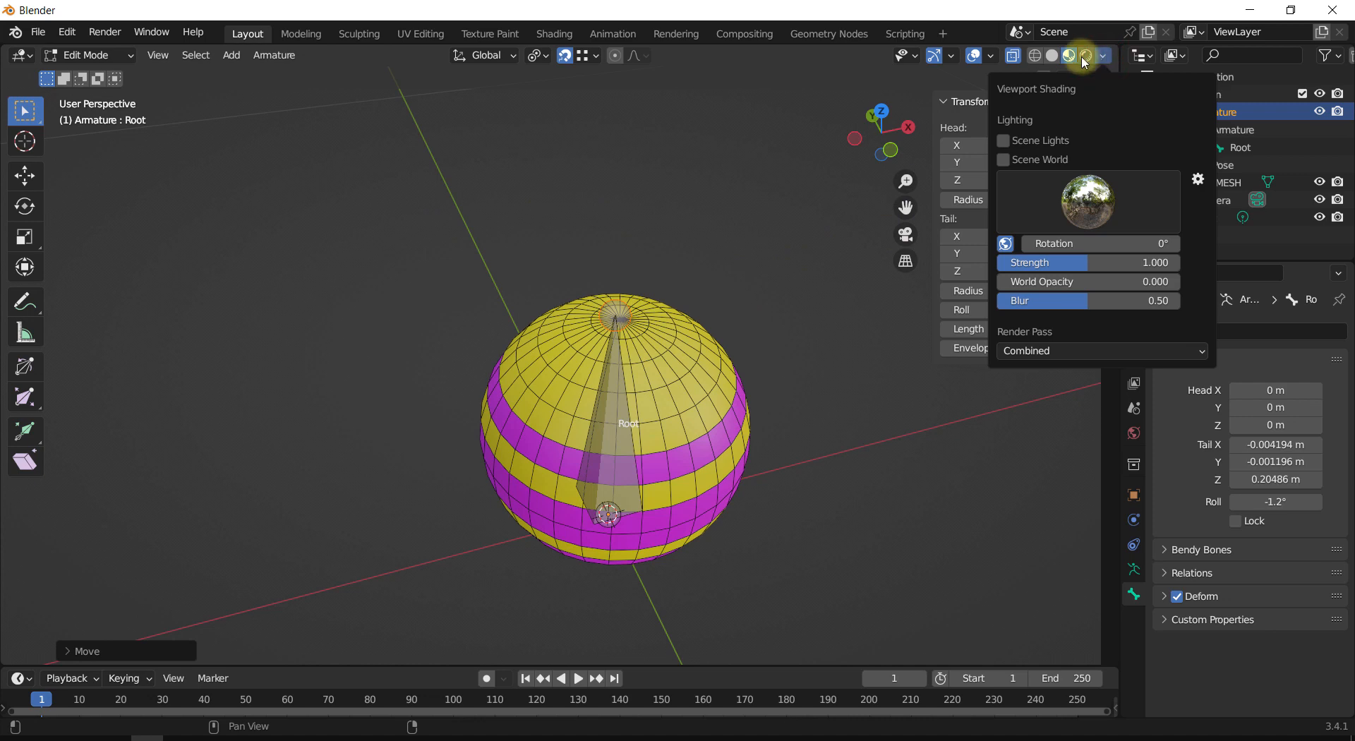
pyautogui.click(990, 55)
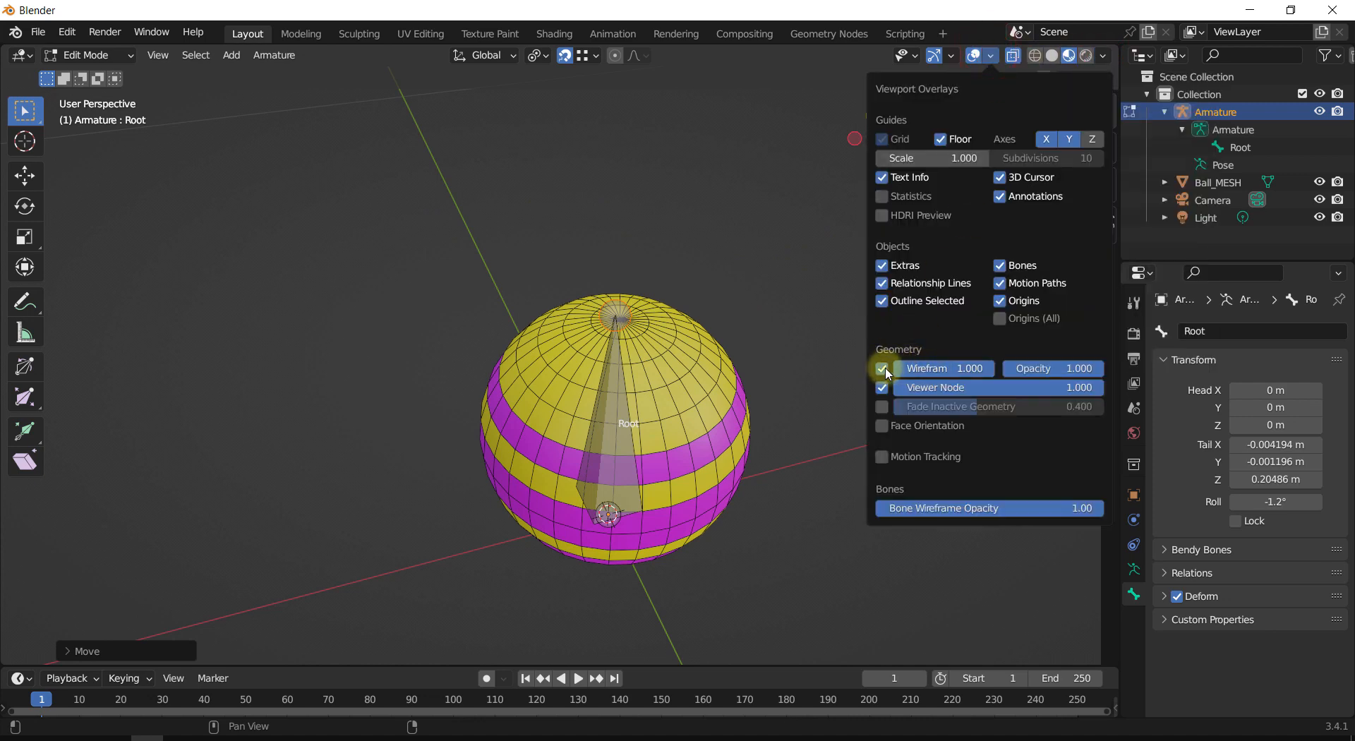
# Step: Show the bone's transform values and snap the Root bone's tip onto the ball's top centre vertex, at Z 0.2 m
pyautogui.press('n')
pyautogui.moveTo(622, 361); pyautogui.dragTo(620, 360, button='middle')
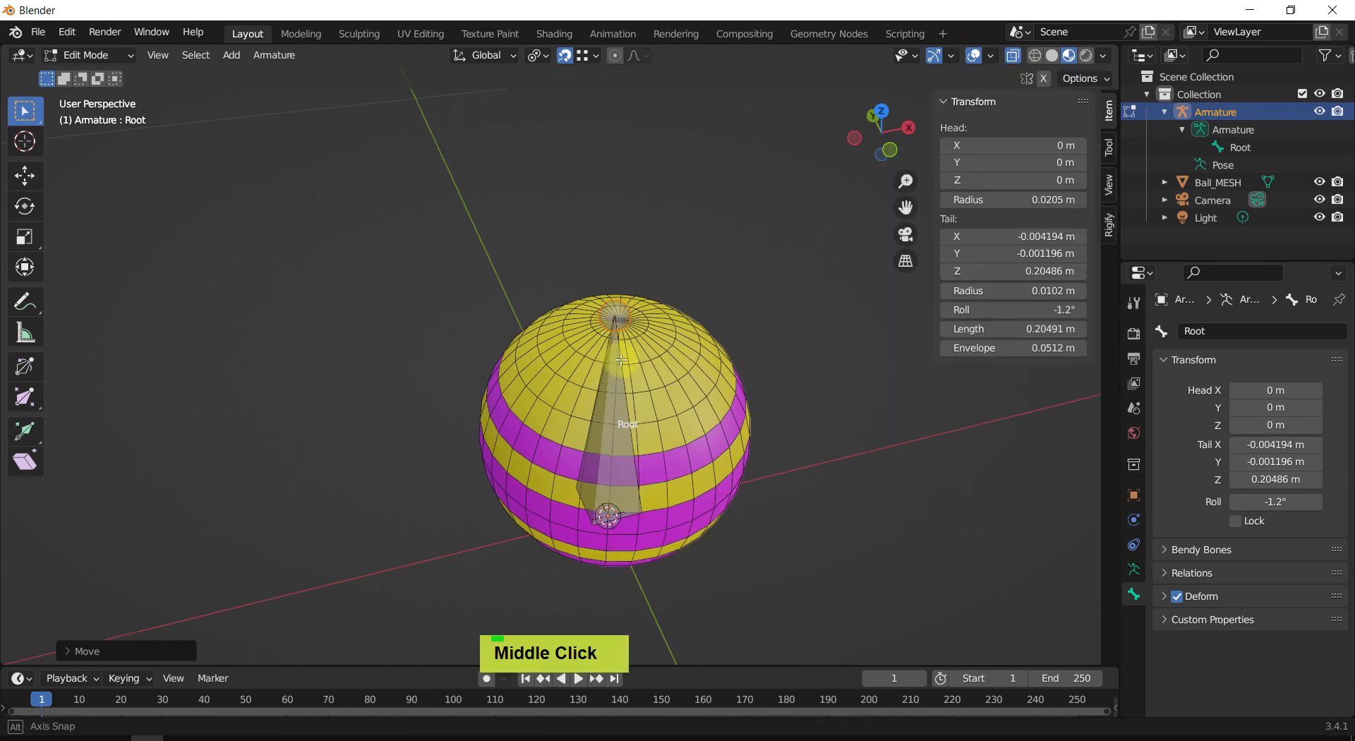
pyautogui.scroll(3, 621, 356)
pyautogui.keyDown('shift'); pyautogui.moveTo(663, 314); pyautogui.dragTo(641, 317, button='middle'); pyautogui.keyUp('shift')
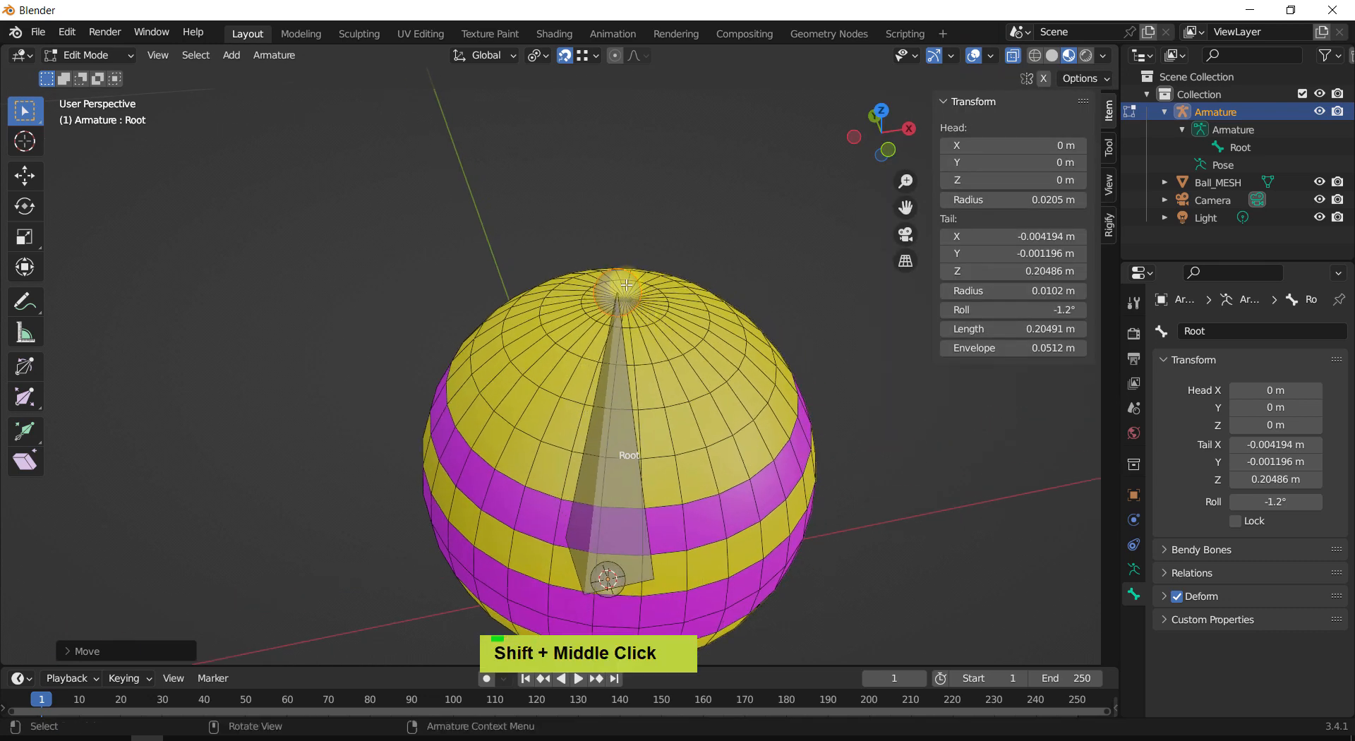
pyautogui.press('g')
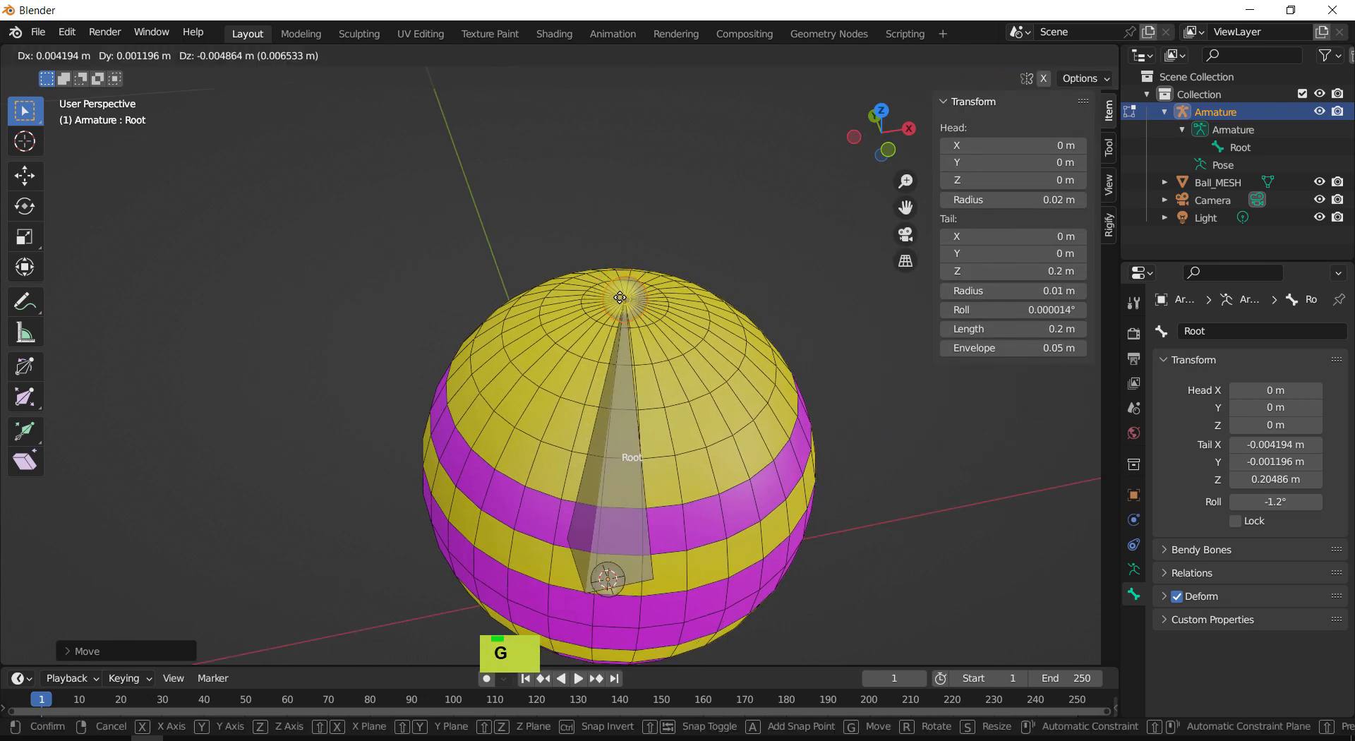
pyautogui.rightClick(625, 299)
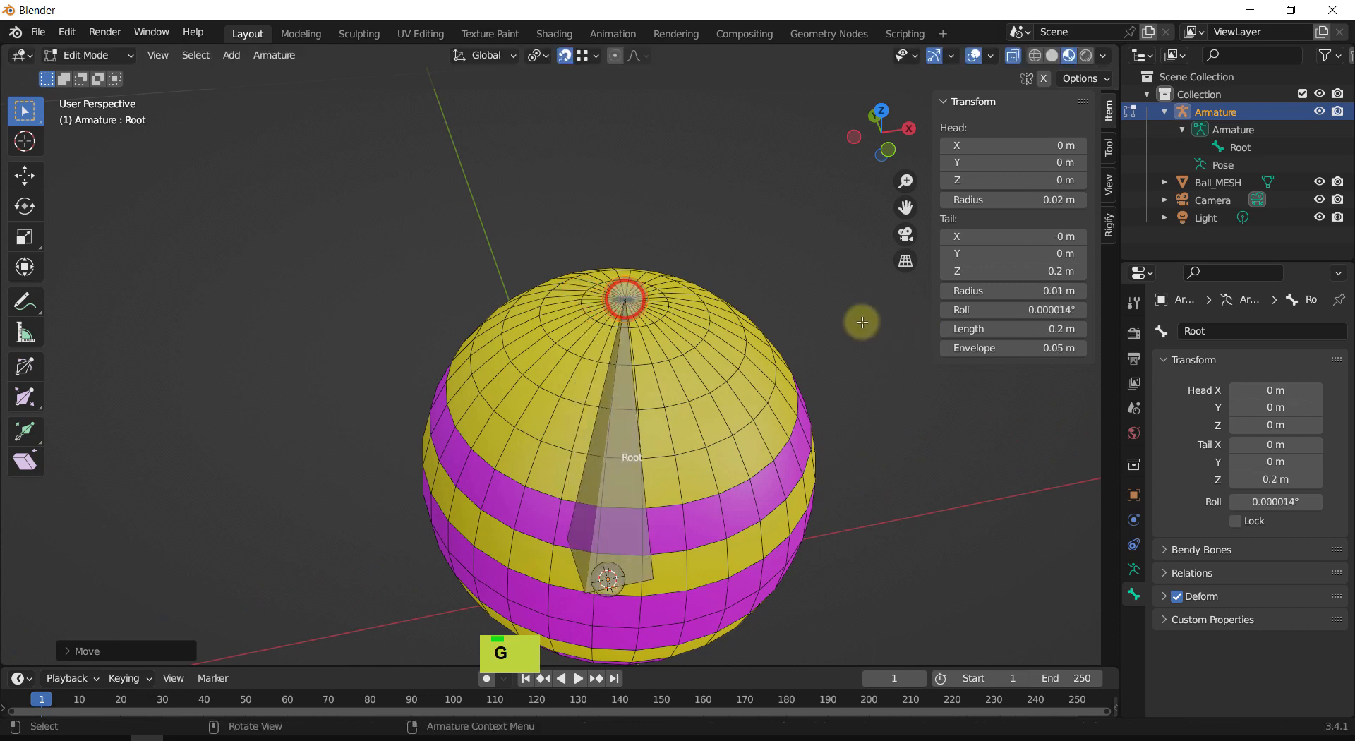
# Step: Disable permanent snapping and place the Root bone's tip on the ball's top vertex again with temporary snapping
pyautogui.hotkey('shift', 'Tab')
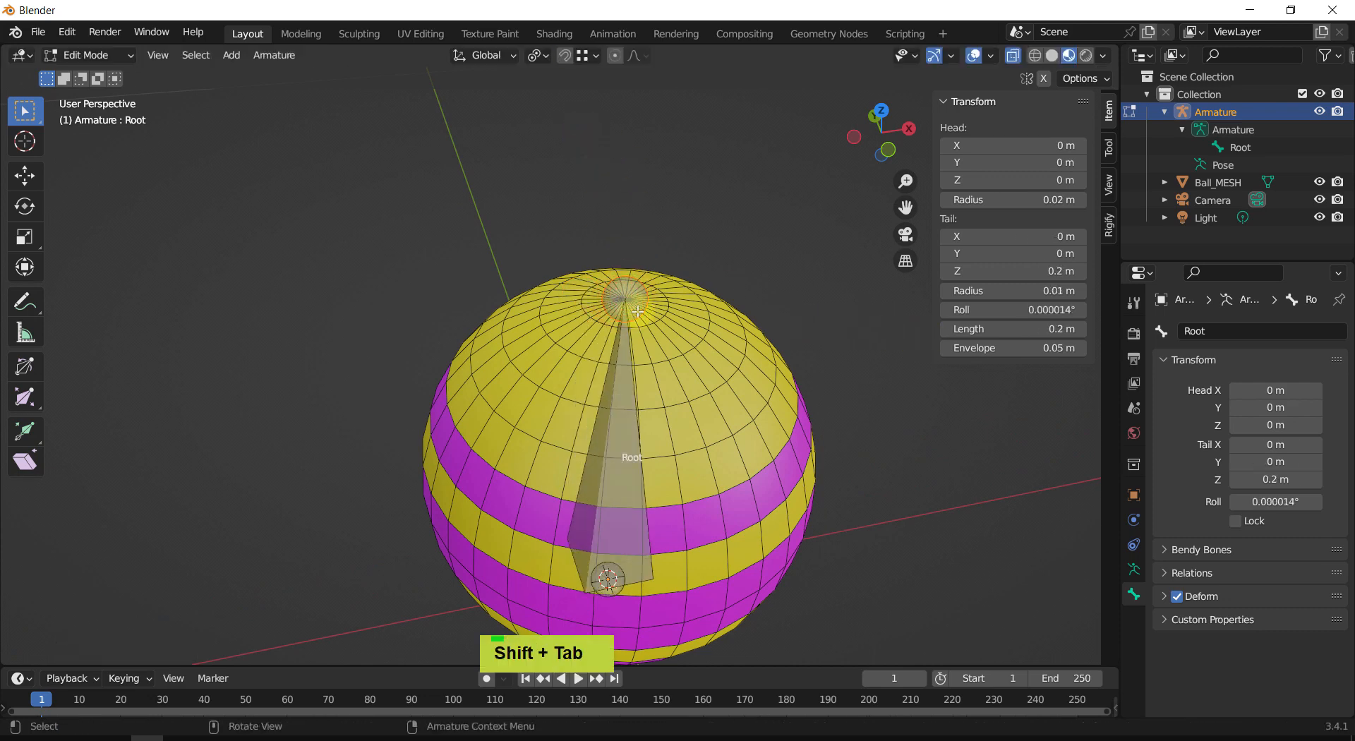
pyautogui.press('g')
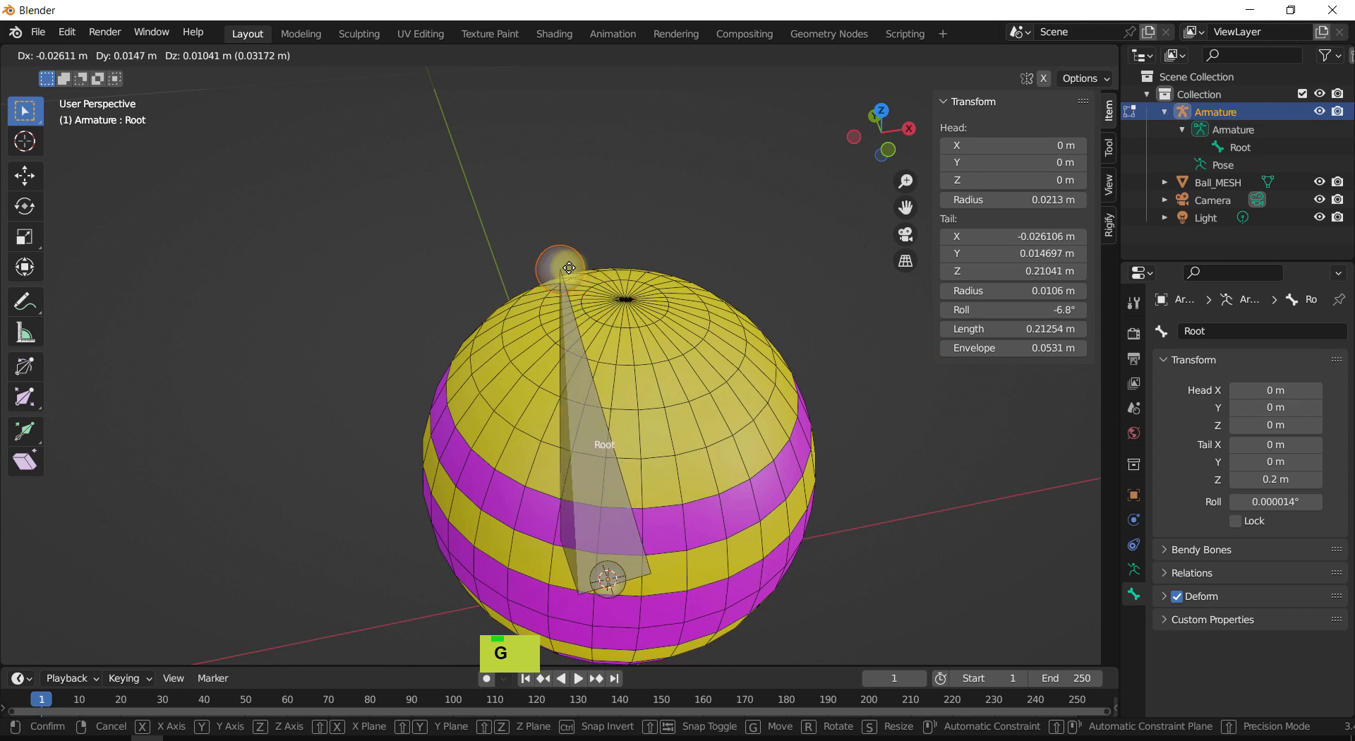
pyautogui.press('ctrl')
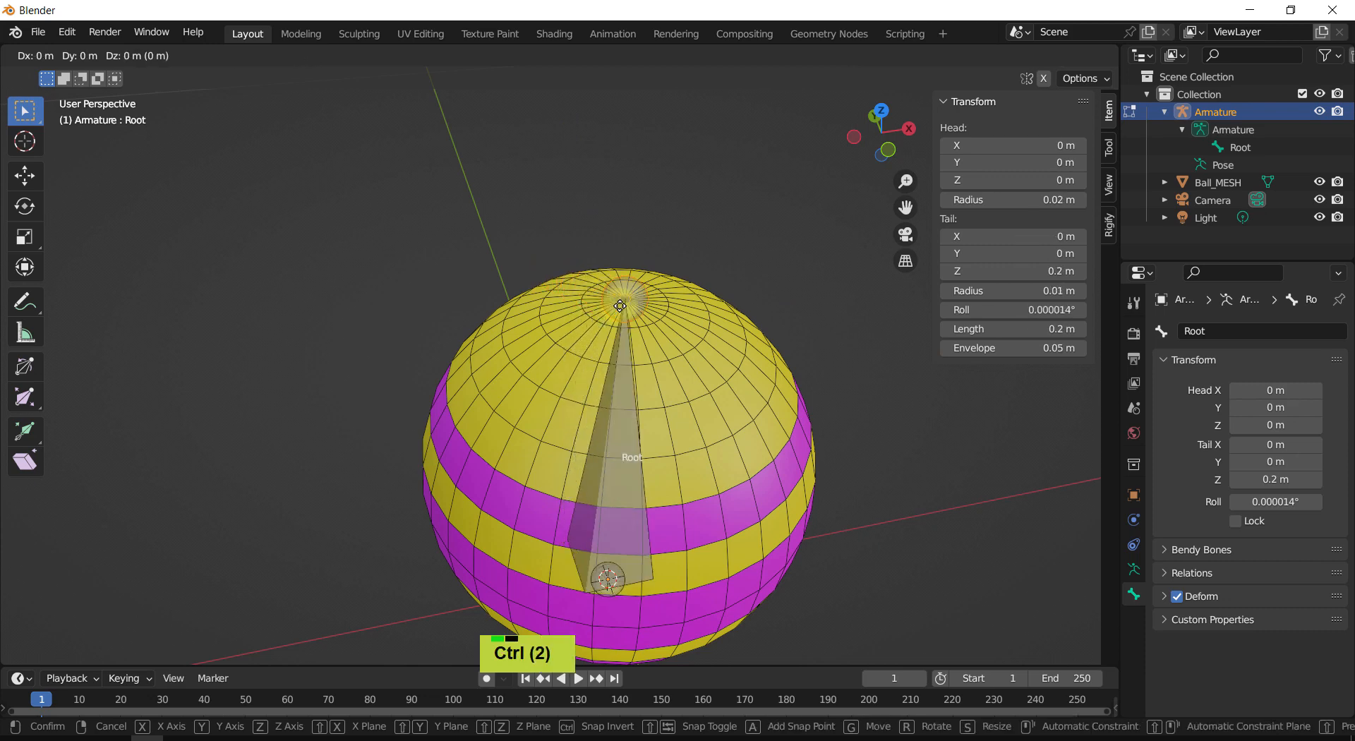
pyautogui.click(620, 298)
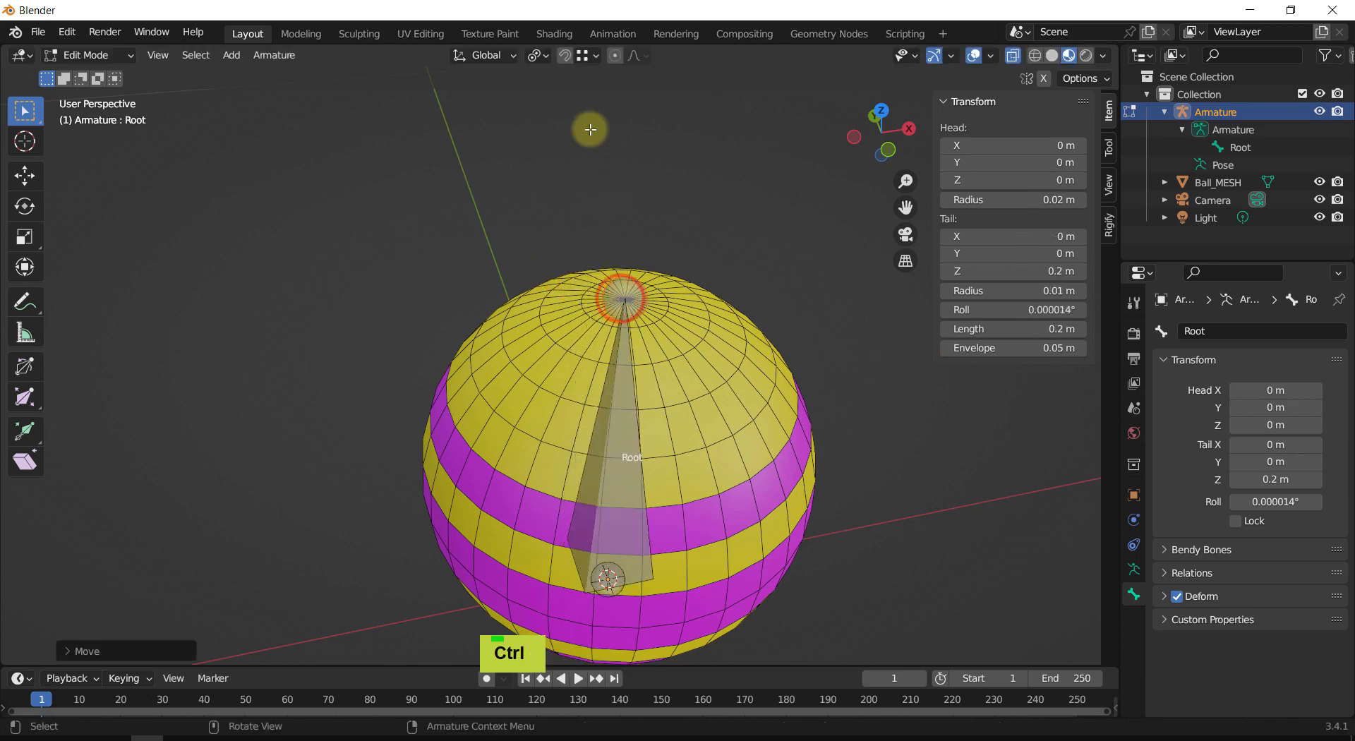
pyautogui.keyDown('shift'); pyautogui.moveTo(717, 254); pyautogui.dragTo(715, 198, button='middle'); pyautogui.keyUp('shift')
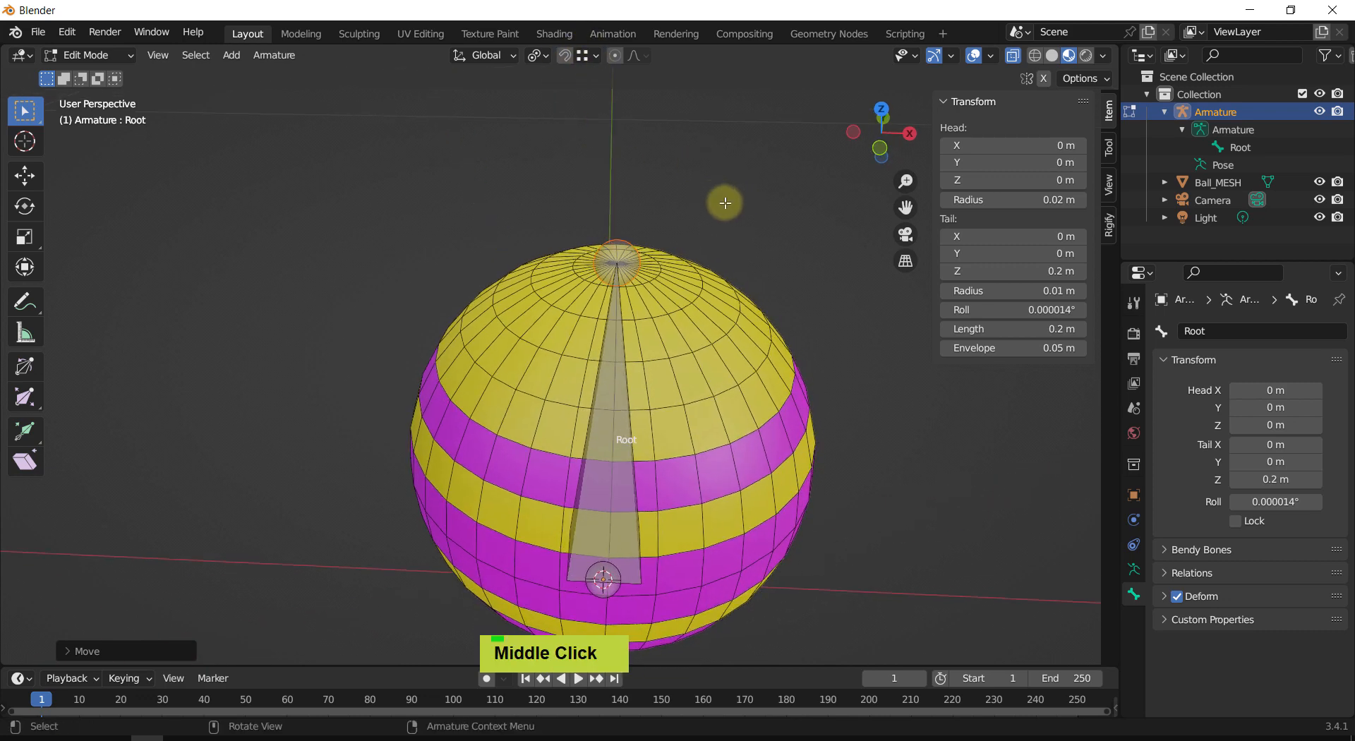
pyautogui.scroll(-1, 721, 201)
pyautogui.moveTo(722, 190); pyautogui.dragTo(749, 236, button='middle')
pyautogui.scroll(-1, 741, 212)
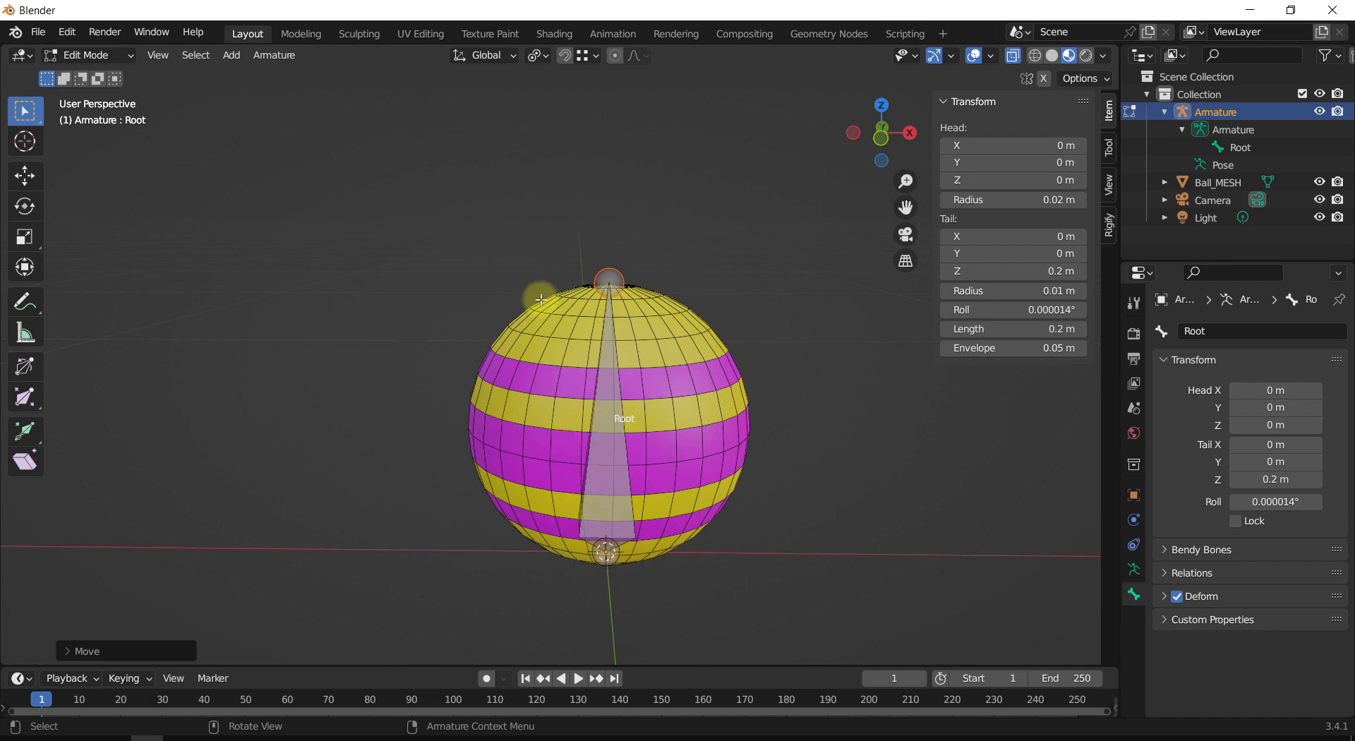
pyautogui.keyDown('shift'); pyautogui.moveTo(753, 284); pyautogui.dragTo(593, 562, button='middle'); pyautogui.keyUp('shift')
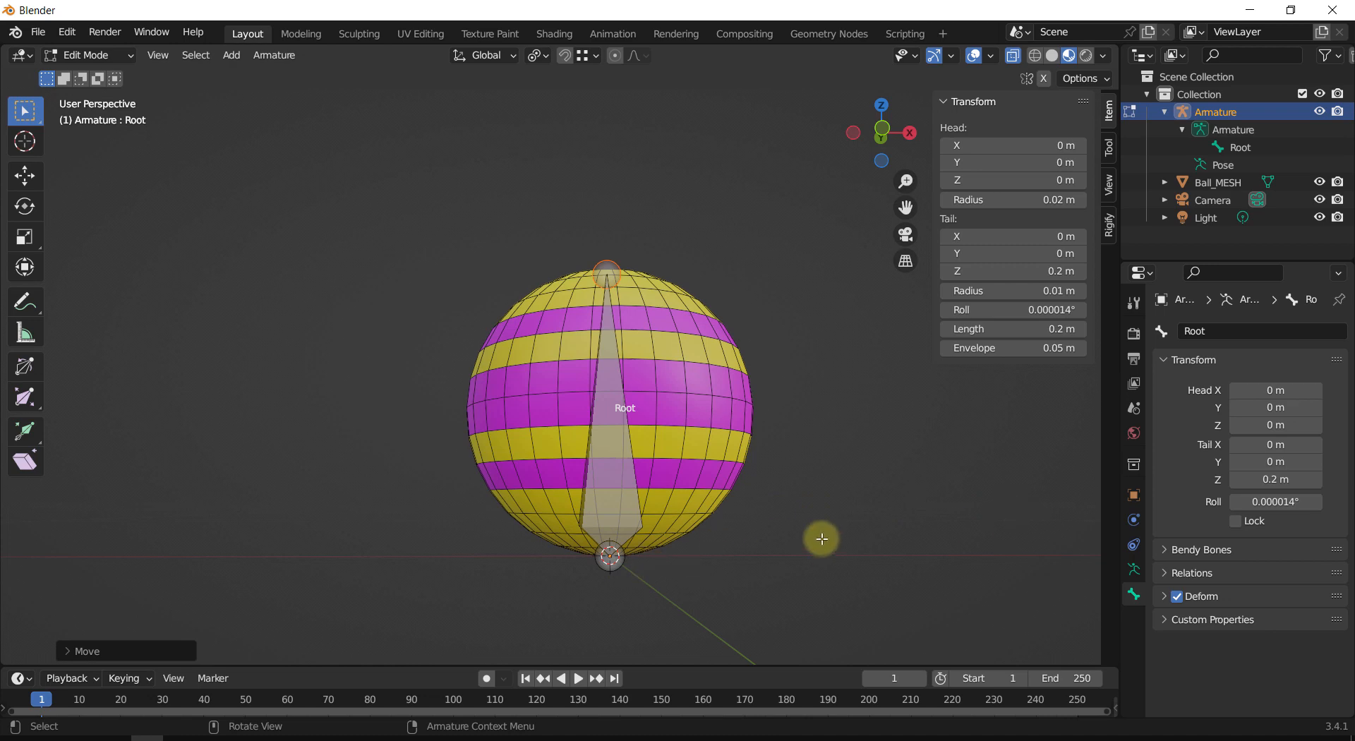
# Step: Move the Root bone to the first layer of the second row, and check that layer before displaying the first layer again
pyautogui.click(1133, 571)
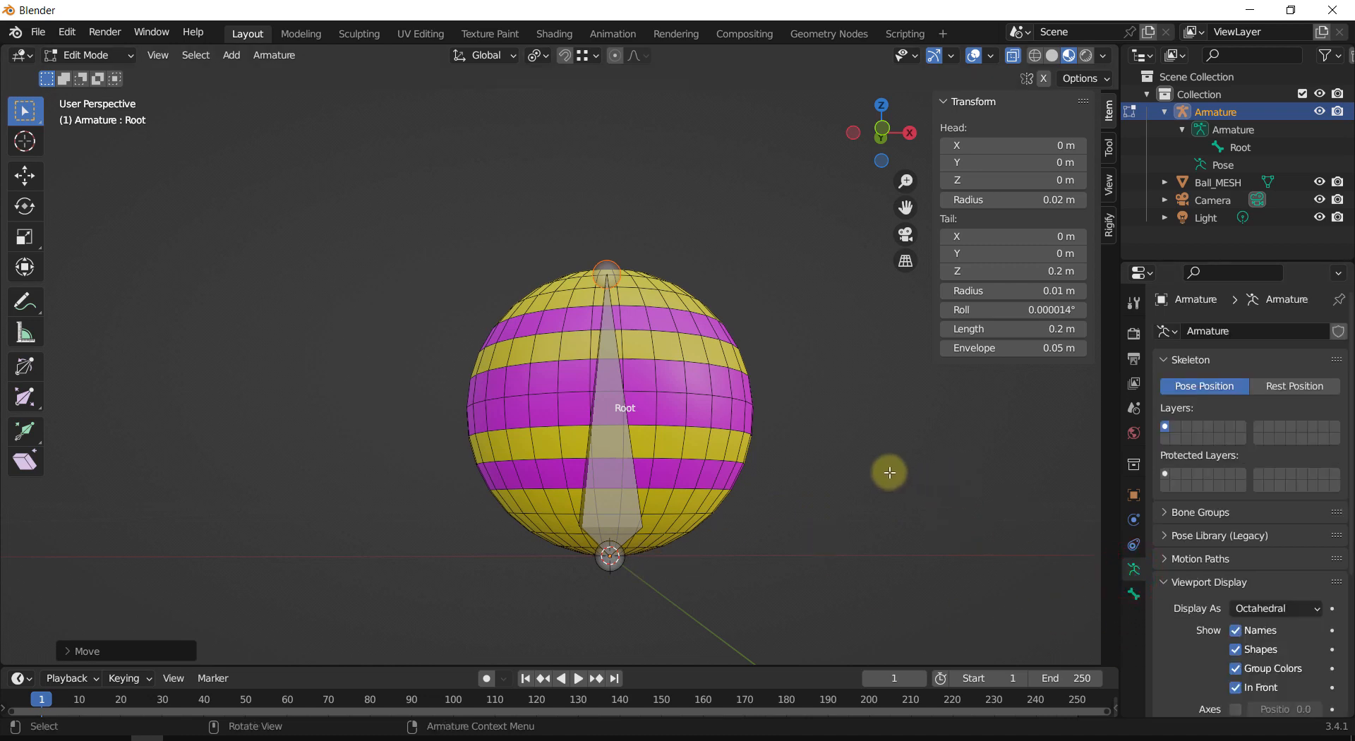
pyautogui.keyDown('shift'); pyautogui.moveTo(878, 471); pyautogui.dragTo(850, 453, button='middle'); pyautogui.keyUp('shift')
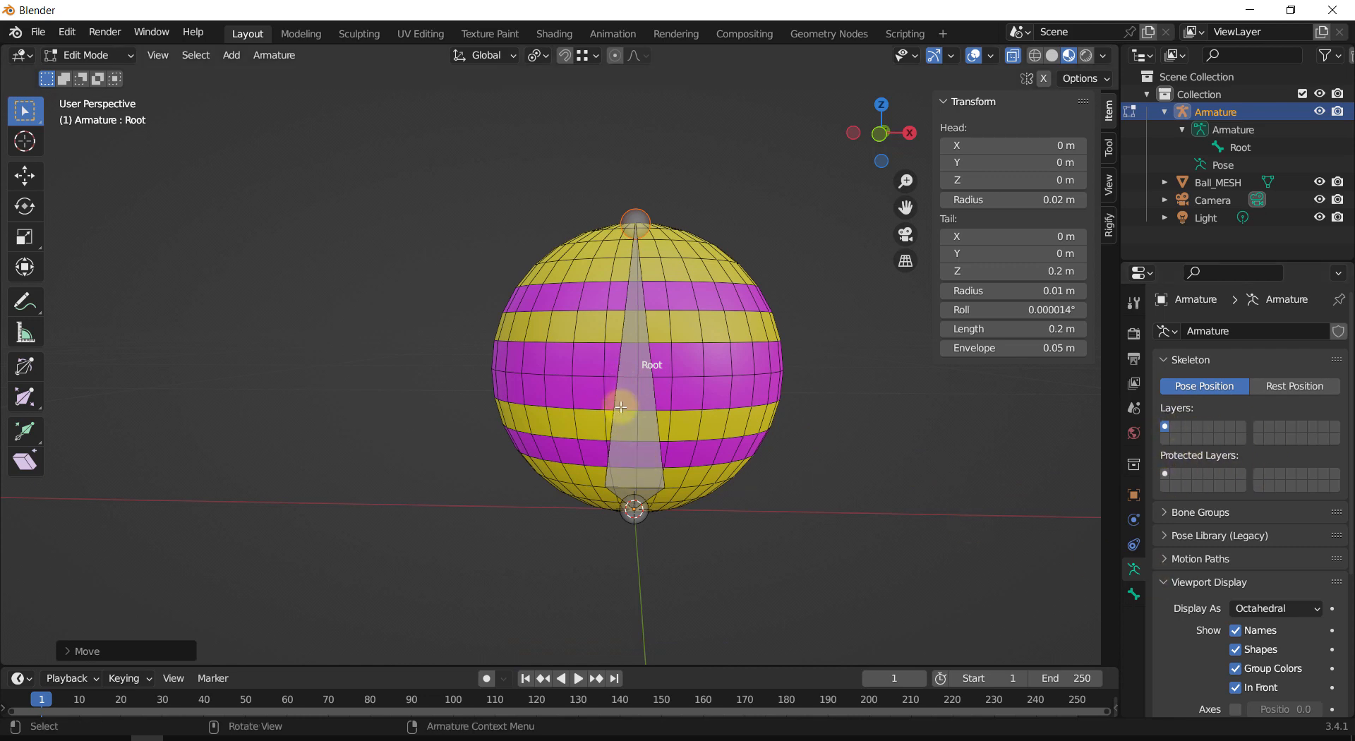
pyautogui.click(632, 427)
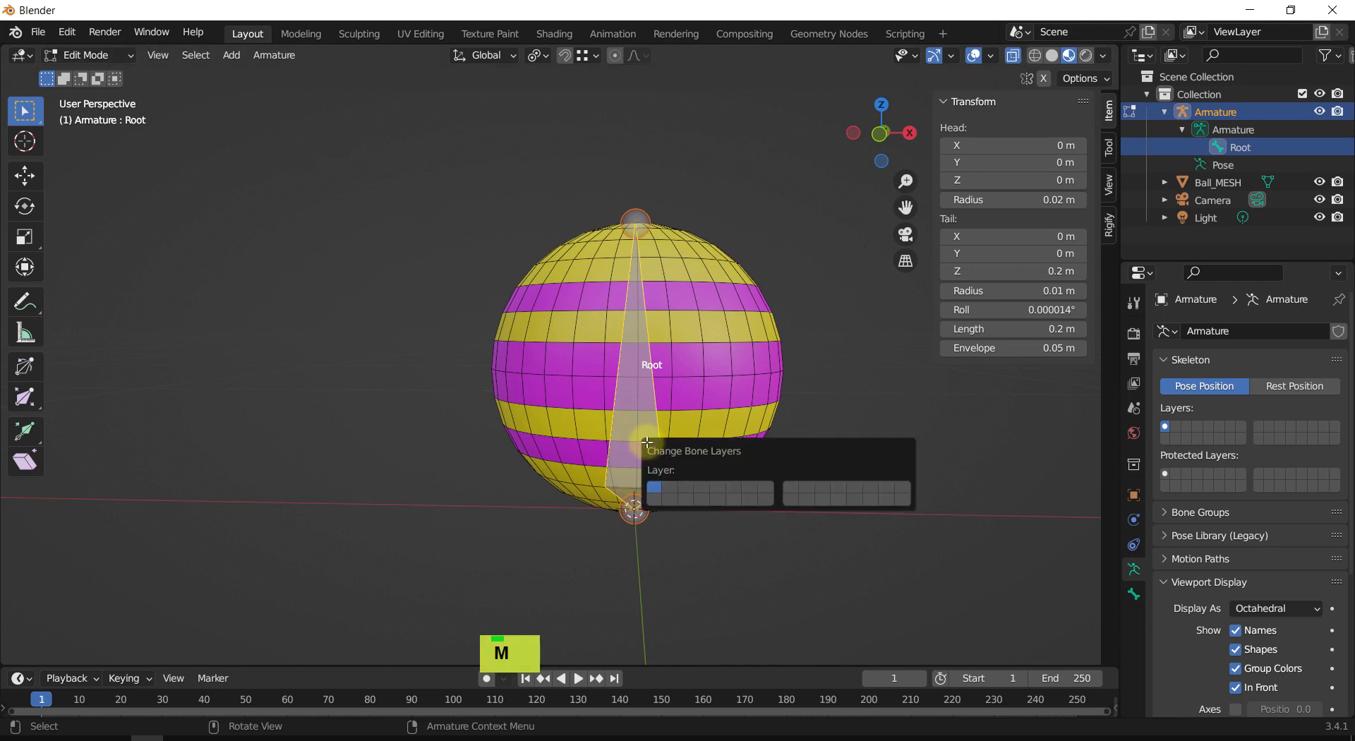
pyautogui.click(657, 504)
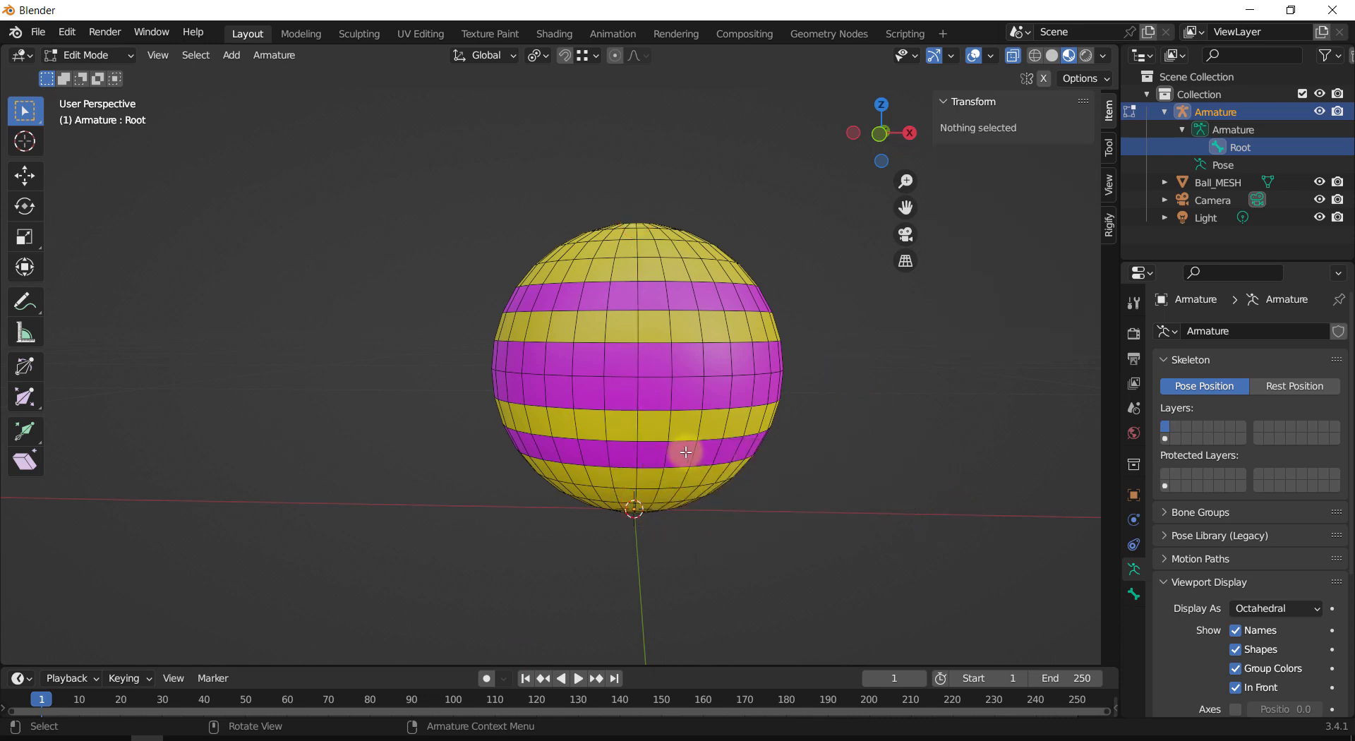
pyautogui.click(1165, 439)
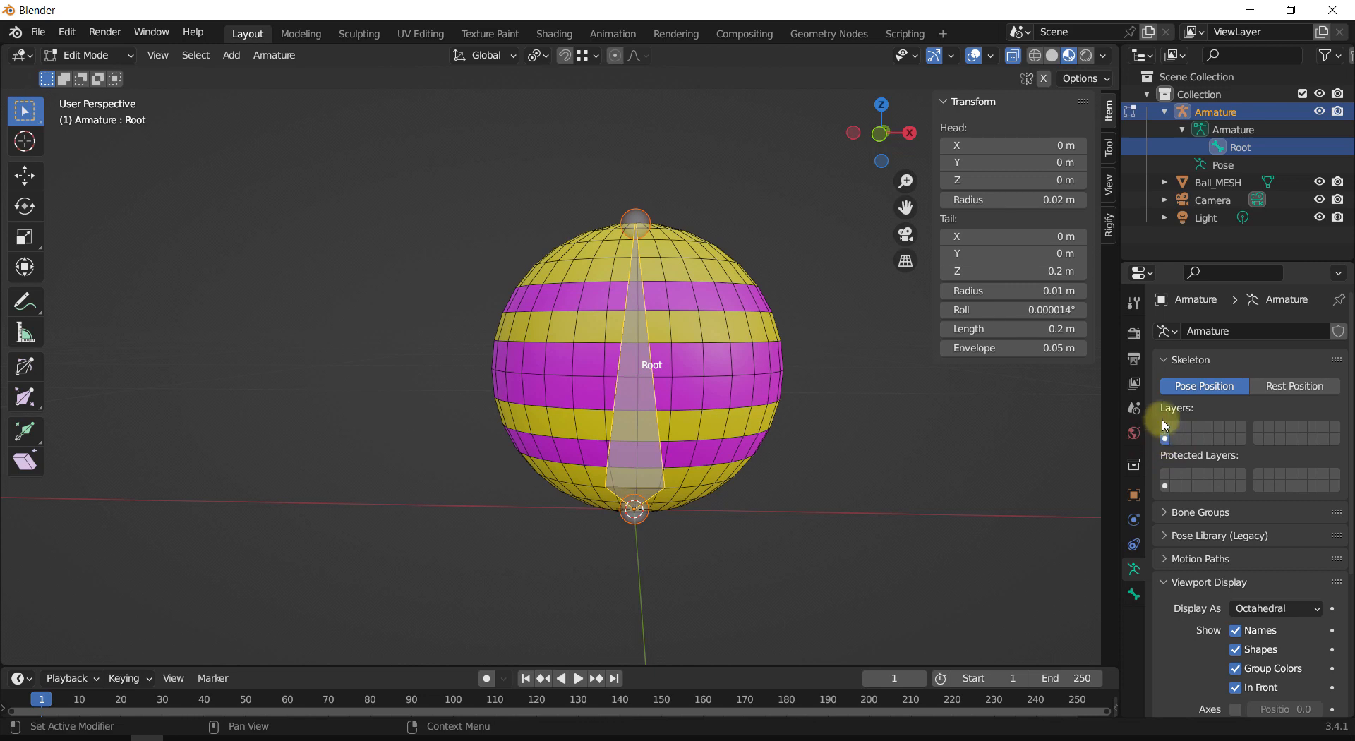
pyautogui.click(1164, 426)
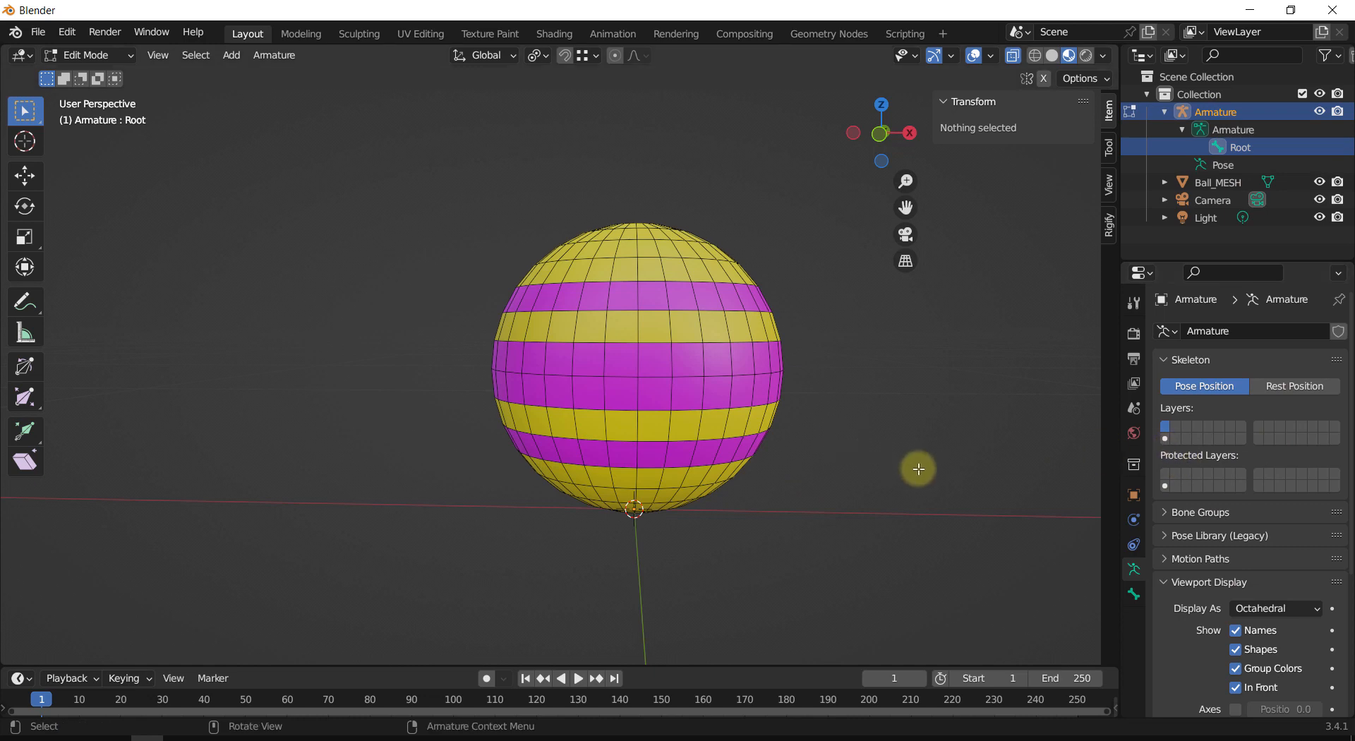
# Step: Add a new bone at the origin and scale it down in front view to about 0.21 m long
pyautogui.hotkey('shift', 'a')
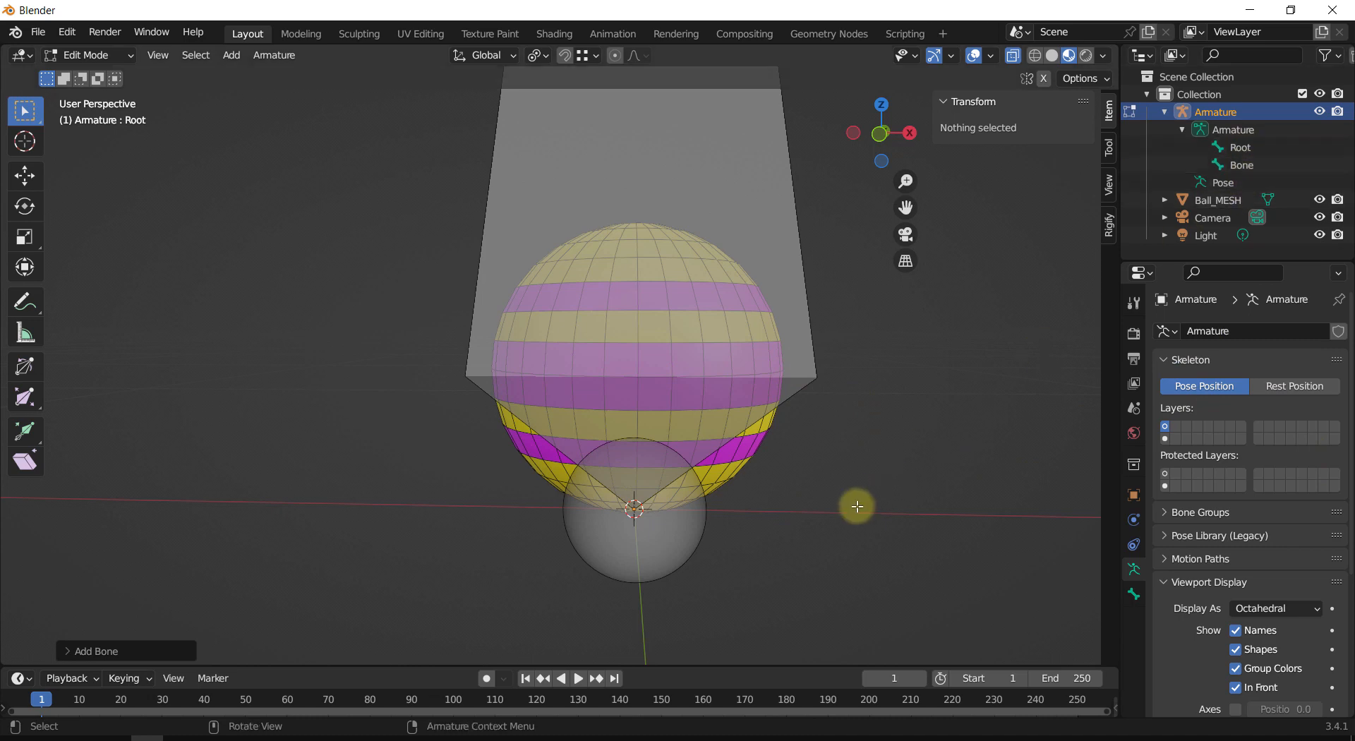
pyautogui.press('KP_1')
pyautogui.click(683, 197)
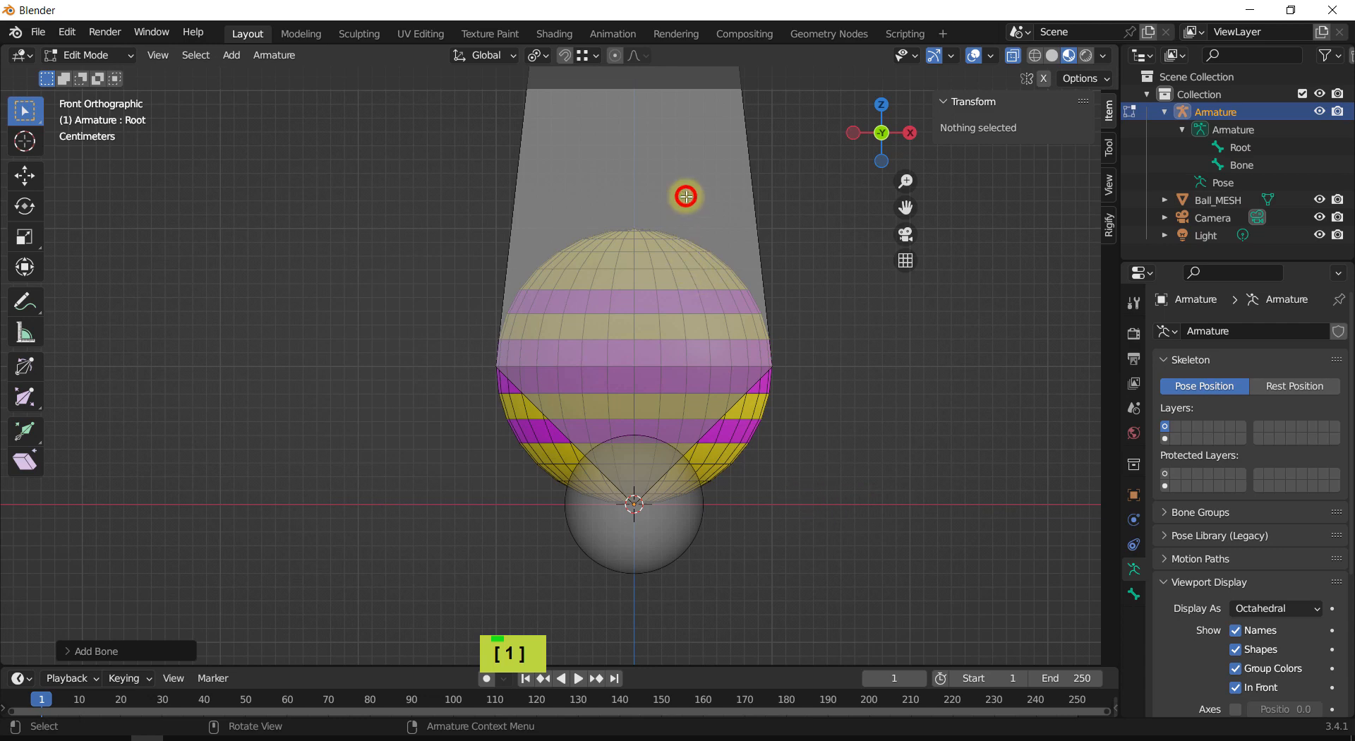
pyautogui.click(538, 55)
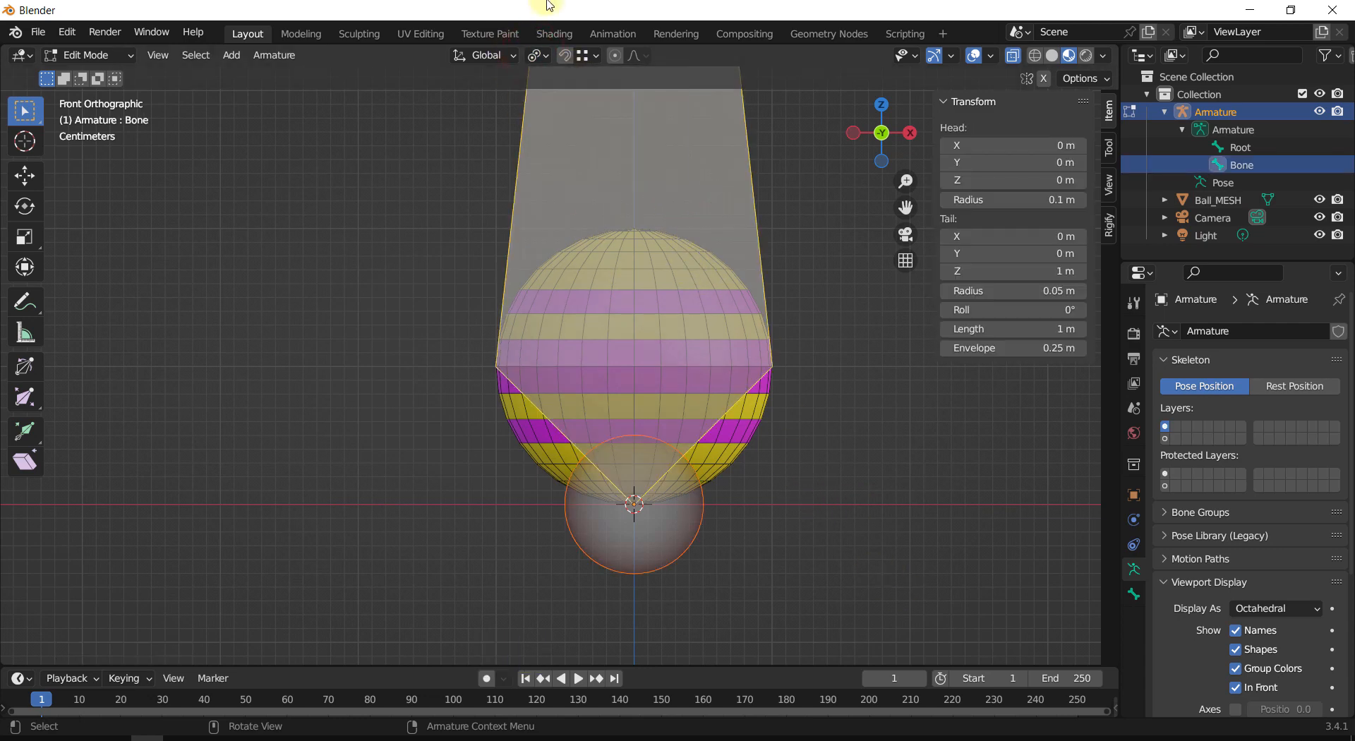
pyautogui.press('s')
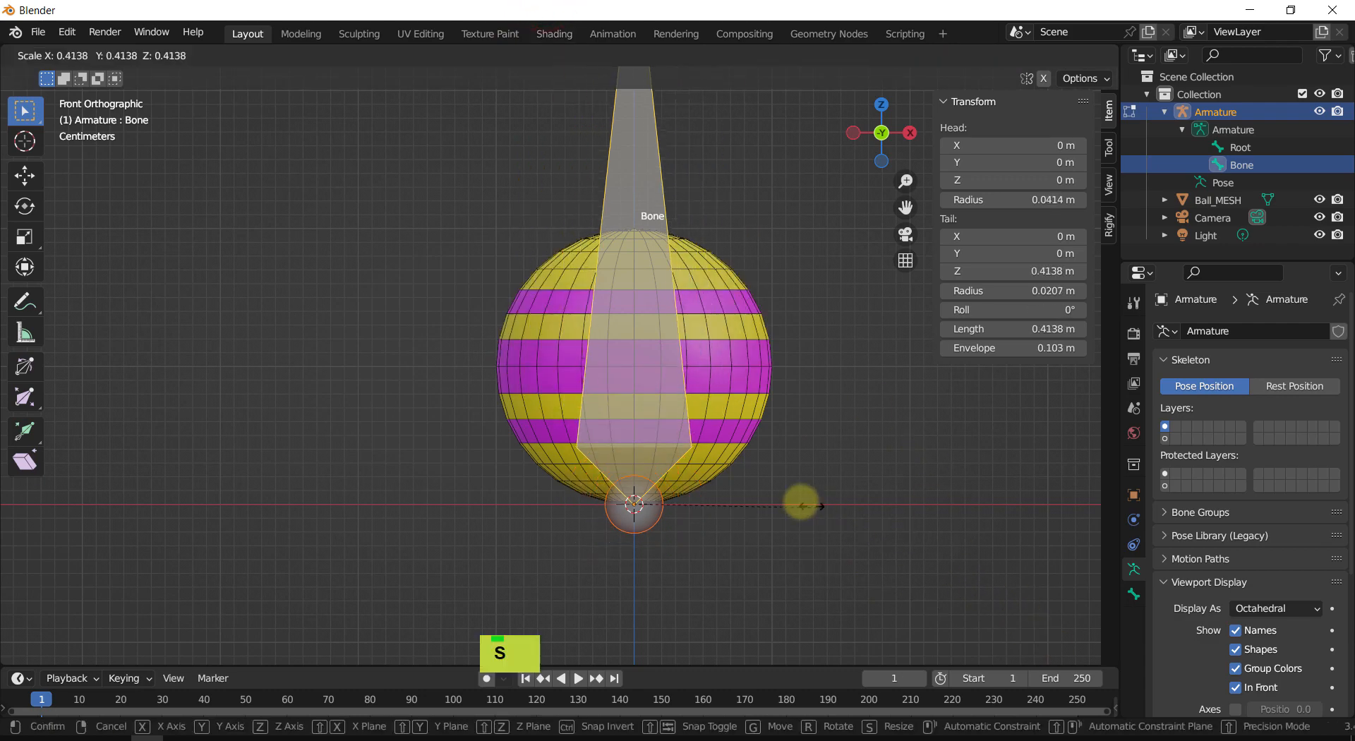
pyautogui.click(800, 499)
pyautogui.press('s')
pyautogui.click(863, 549)
# Step: Move only the new bone's tip onto the ball's top centre vertex with temporary snapping, making the bone 0.2 m long
pyautogui.moveTo(761, 277); pyautogui.dragTo(791, 296, button='middle')
pyautogui.scroll(2, 681, 234)
pyautogui.moveTo(700, 209); pyautogui.dragTo(587, 348, button='middle')
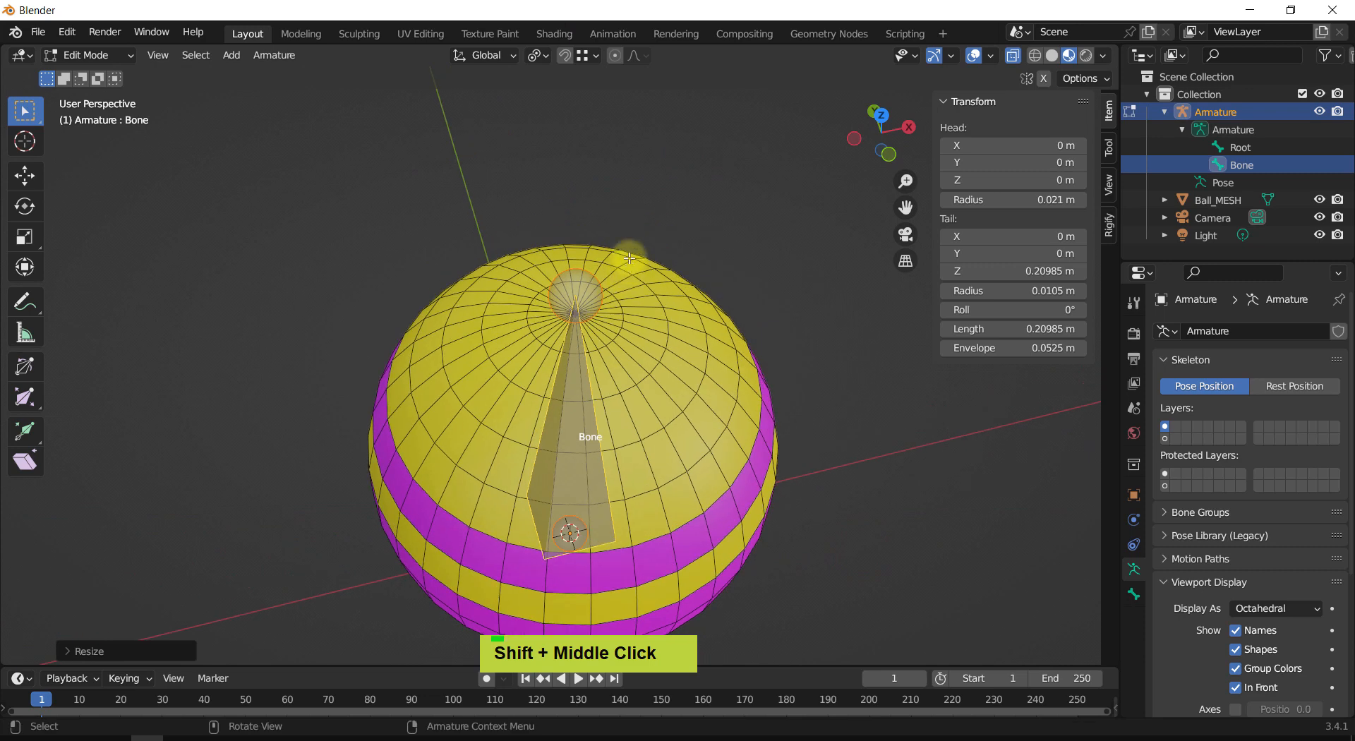
pyautogui.click(584, 292)
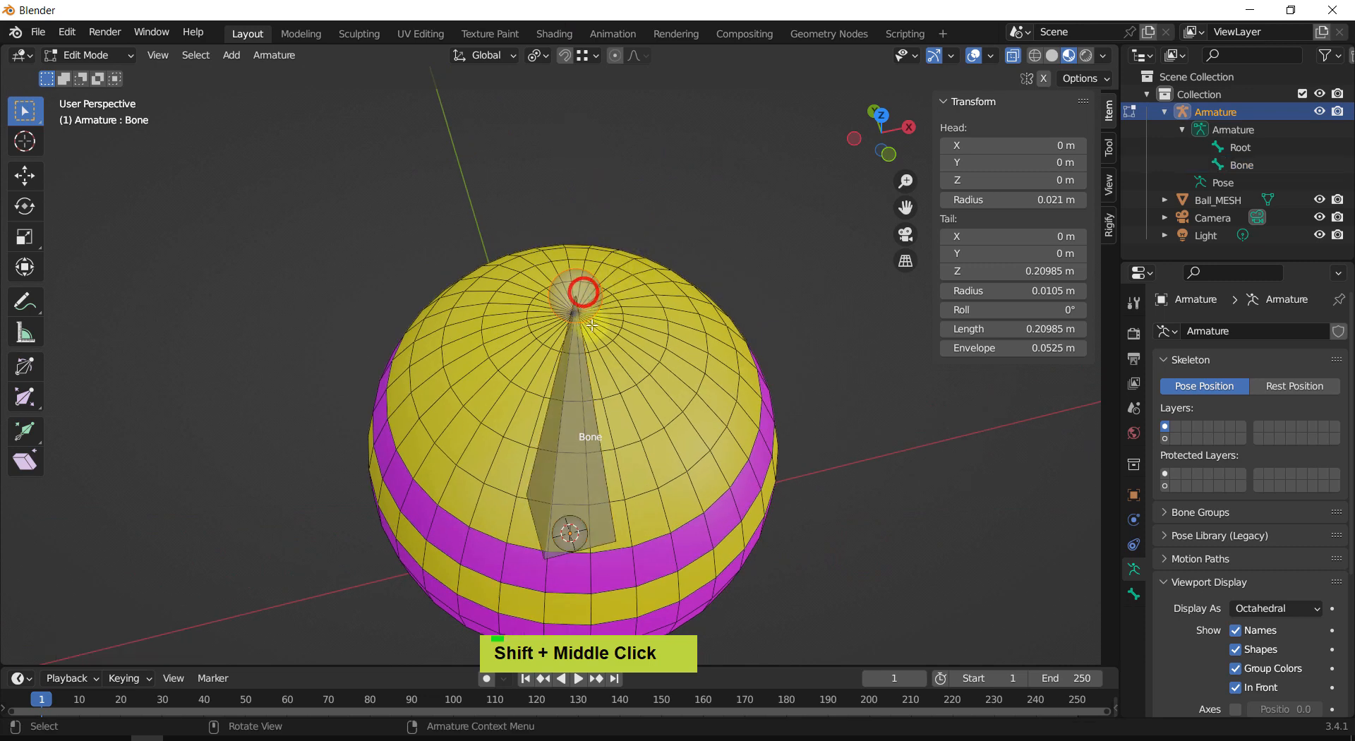
pyautogui.press('g')
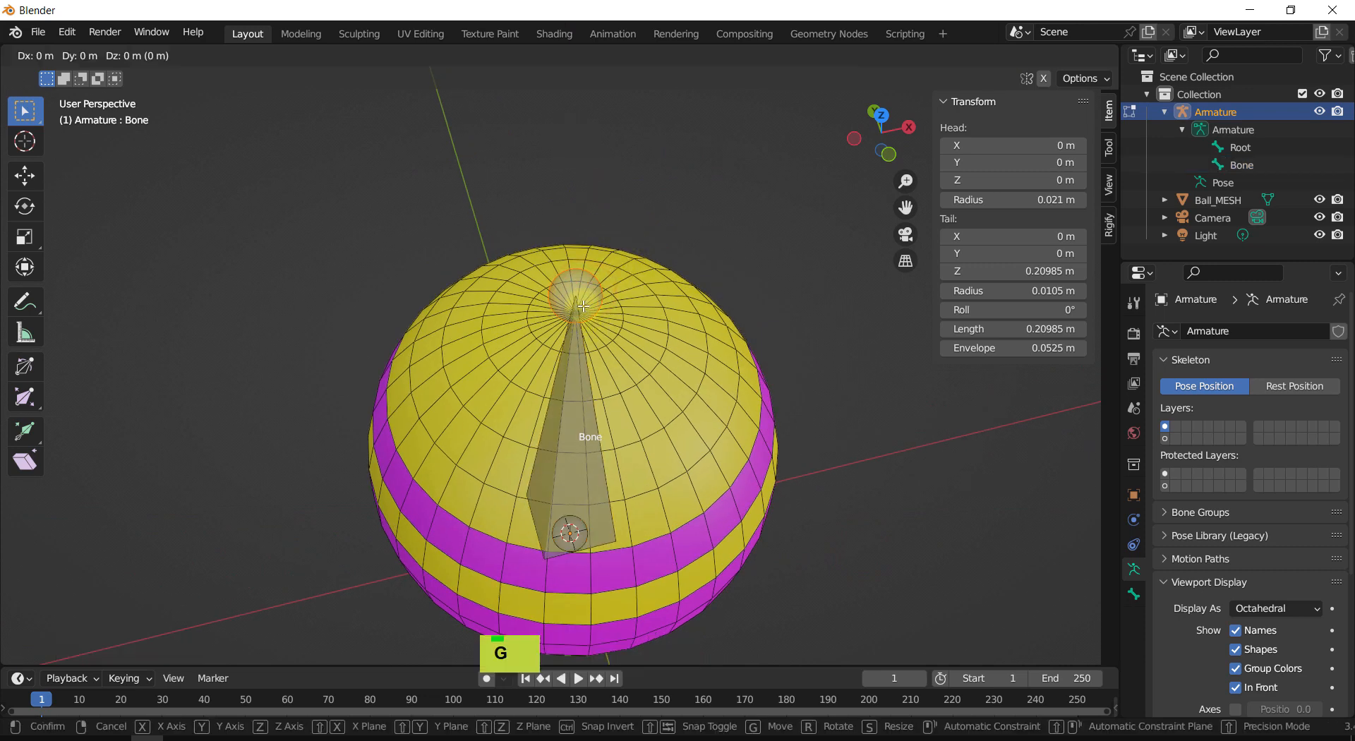
pyautogui.press('ctrl')
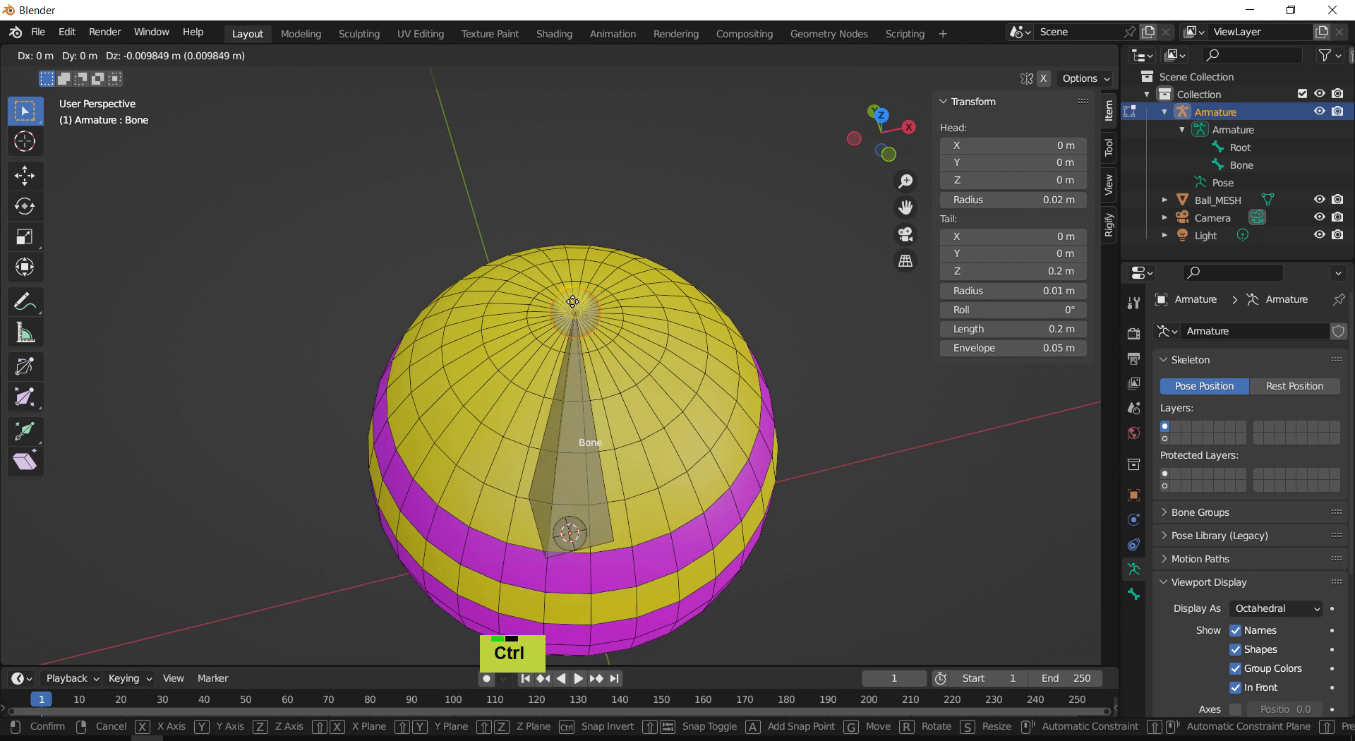
pyautogui.click(579, 312)
pyautogui.keyDown('shift'); pyautogui.moveTo(665, 226); pyautogui.dragTo(732, 159, button='middle'); pyautogui.keyUp('shift')
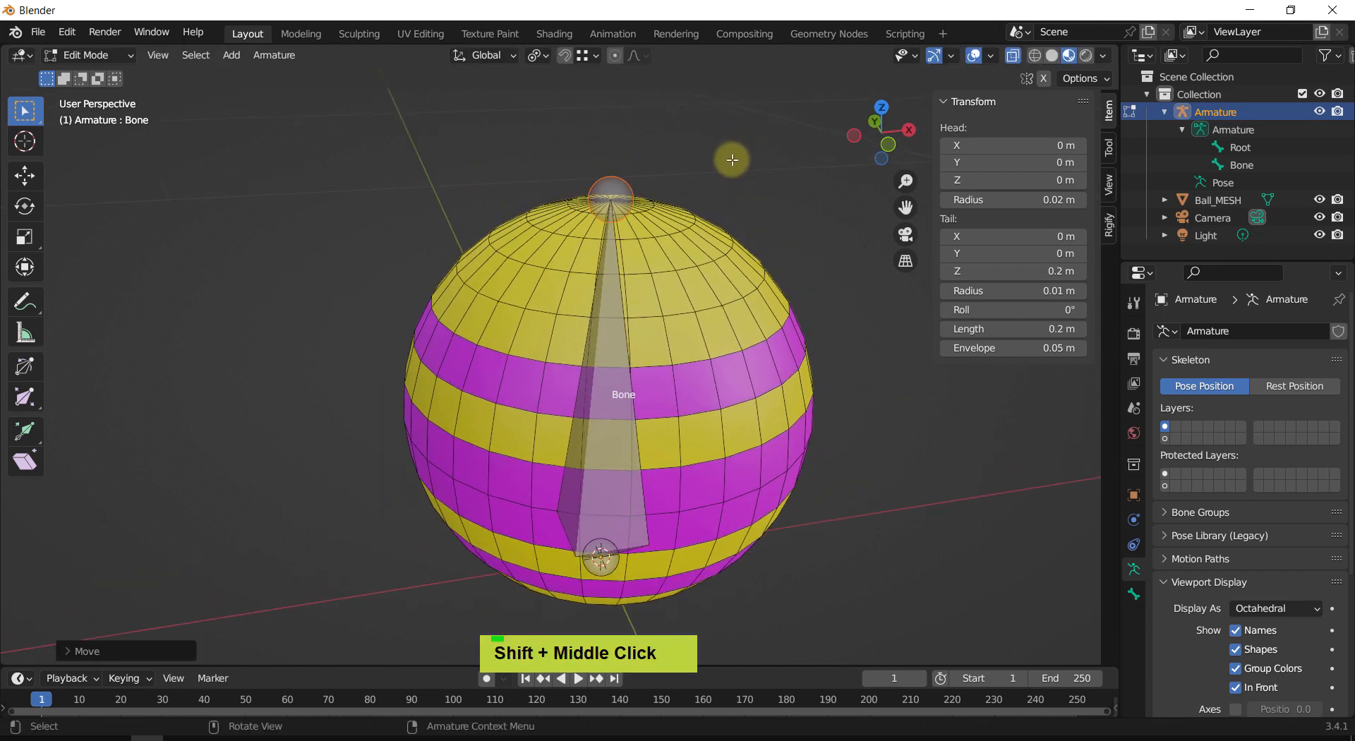
# Step: In front view, extrude a new bone straight up along Z from the central bone's tip, about 0.049 m long
pyautogui.press('KP_1')
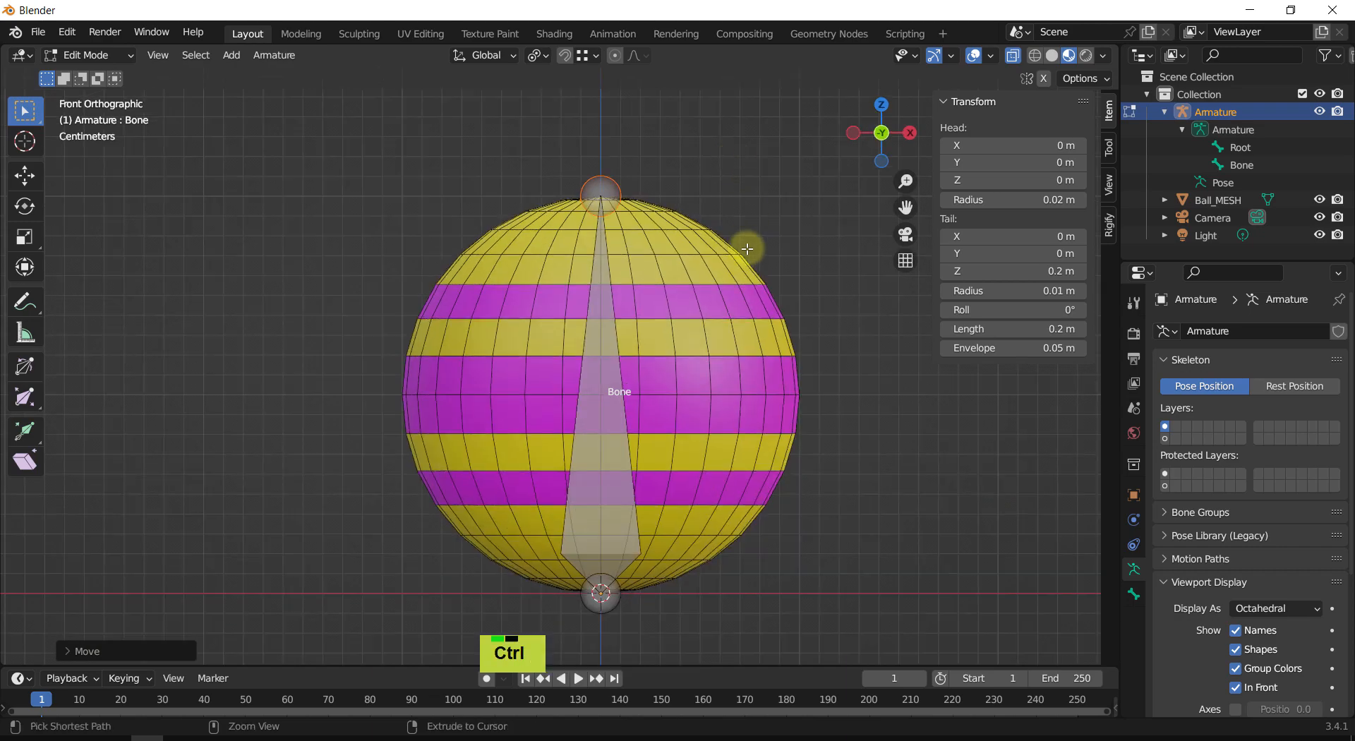
pyautogui.keyDown('ctrl'); pyautogui.moveTo(747, 249); pyautogui.dragTo(315, 221, button='middle'); pyautogui.keyUp('ctrl')
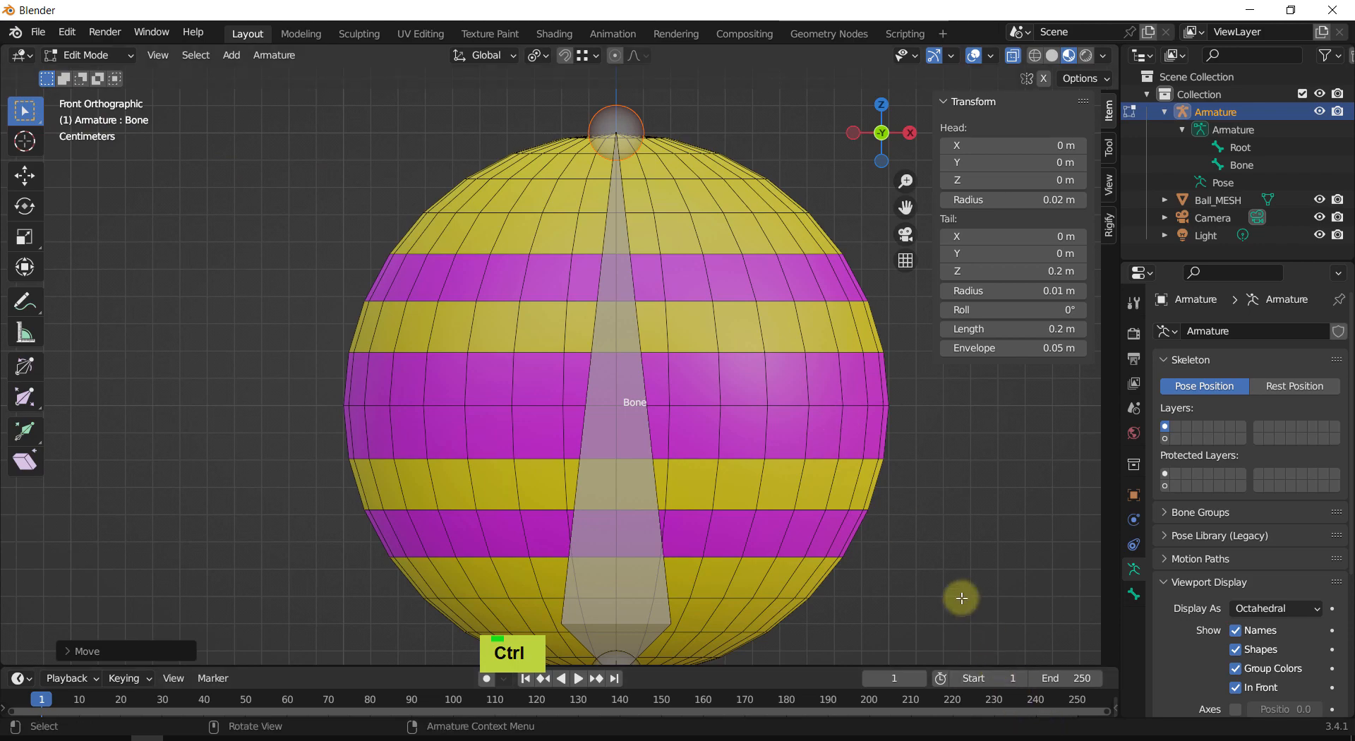
pyautogui.moveTo(705, 400); pyautogui.dragTo(814, 397, button='middle')
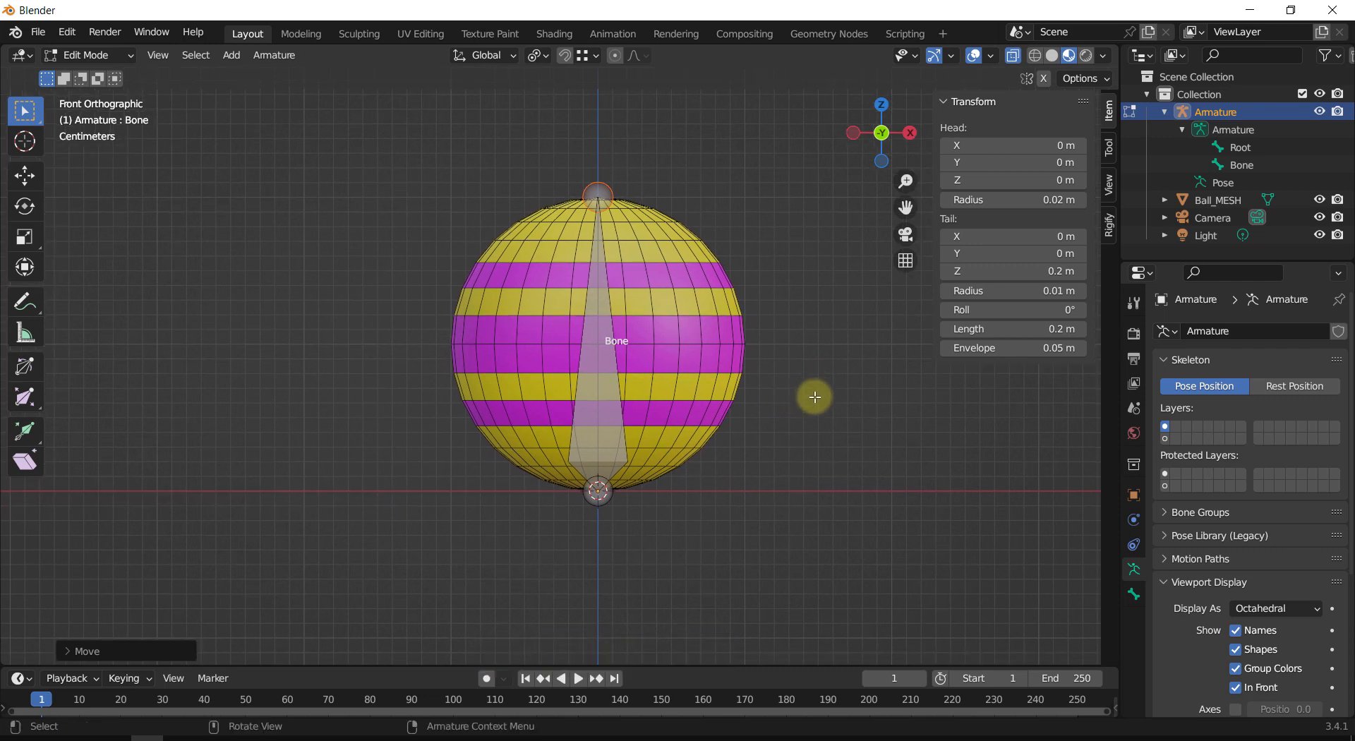
pyautogui.keyDown('shift'); pyautogui.moveTo(773, 384); pyautogui.dragTo(806, 426, button='middle'); pyautogui.keyUp('shift')
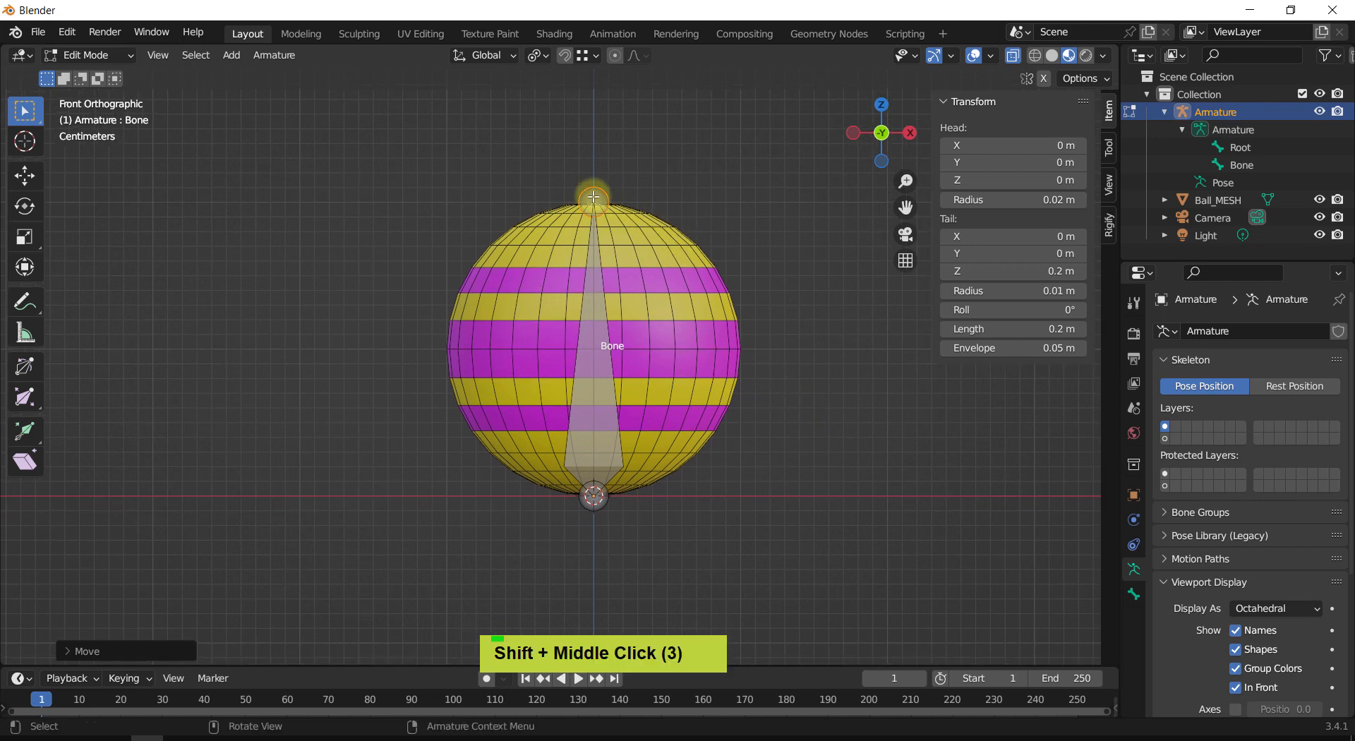
pyautogui.keyDown('shift'); pyautogui.moveTo(601, 203); pyautogui.dragTo(621, 228, button='middle'); pyautogui.keyUp('shift')
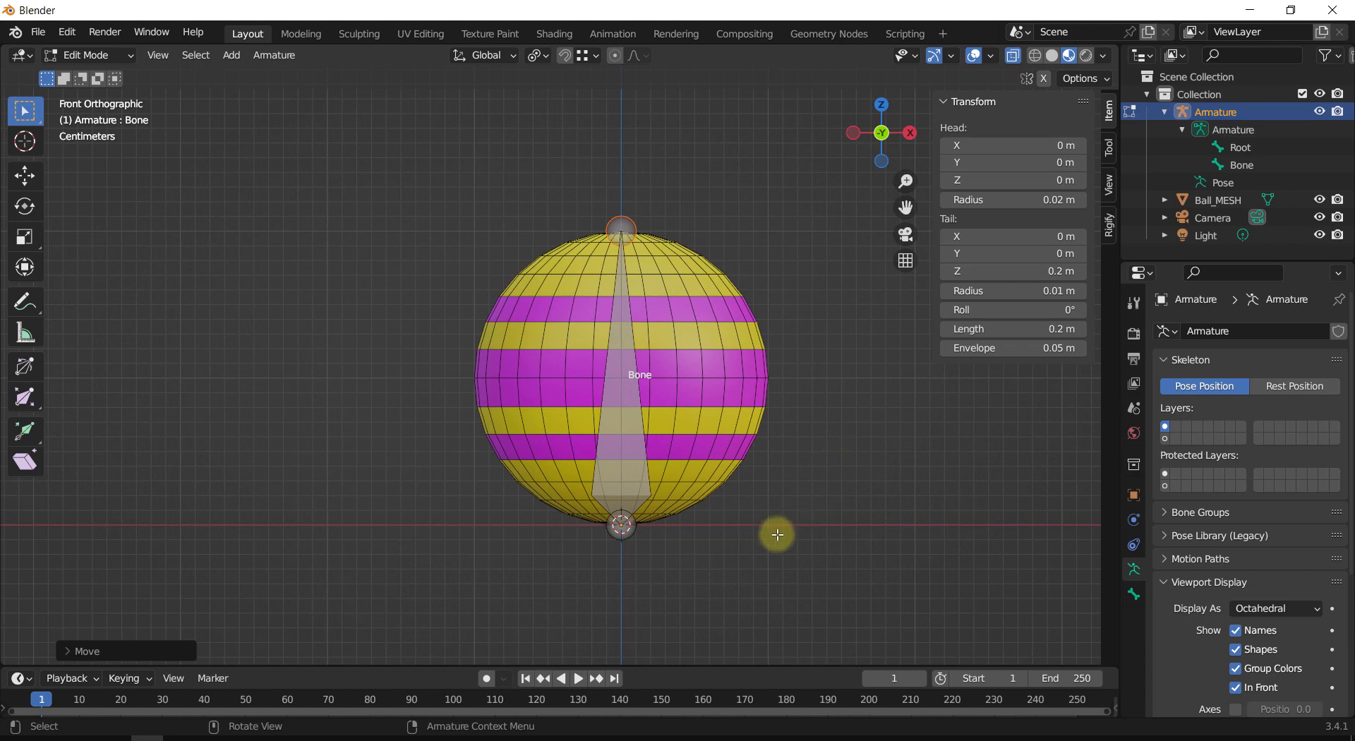
pyautogui.keyDown('ctrl'); pyautogui.middleClick(817, 448); pyautogui.keyUp('ctrl')
pyautogui.scroll(-1, 804, 393)
pyautogui.keyDown('shift'); pyautogui.moveTo(805, 390); pyautogui.dragTo(820, 431, button='middle'); pyautogui.keyUp('shift')
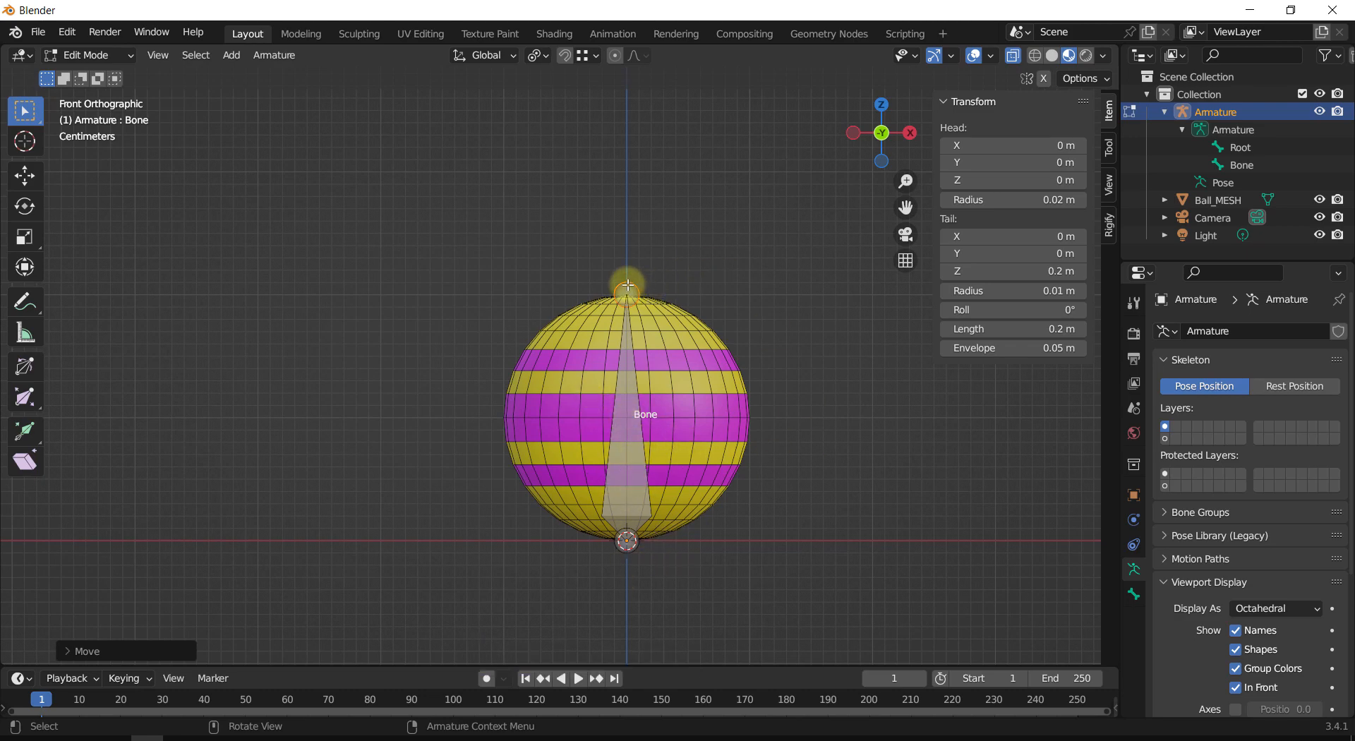
pyautogui.press('e')
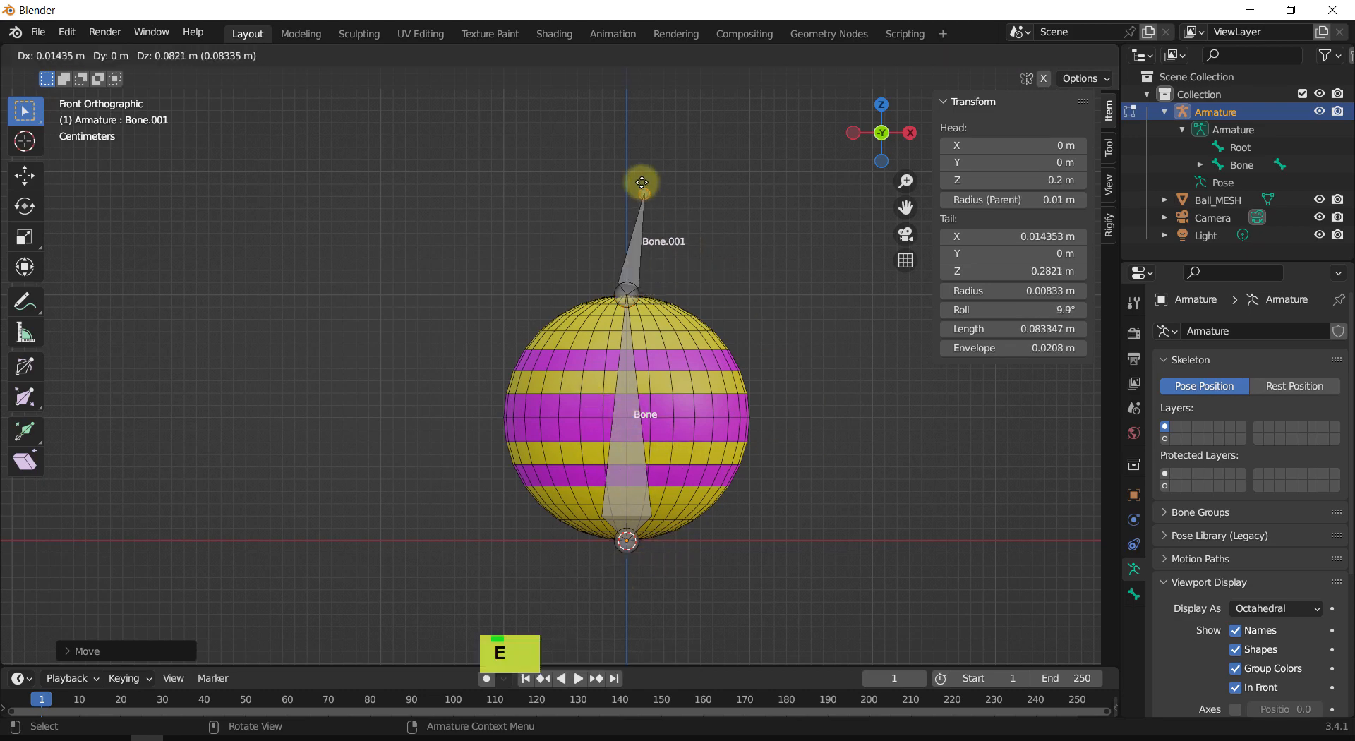
pyautogui.press('z')
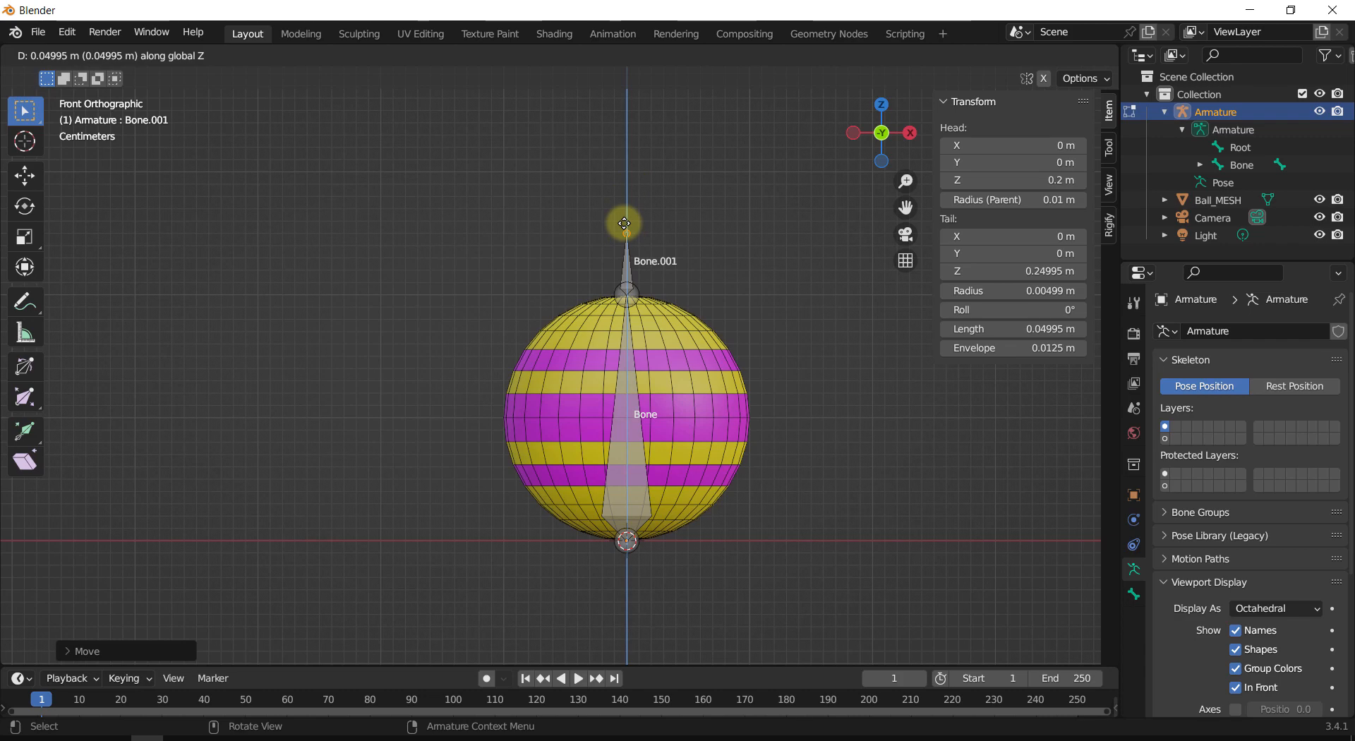
pyautogui.press('ctrl')
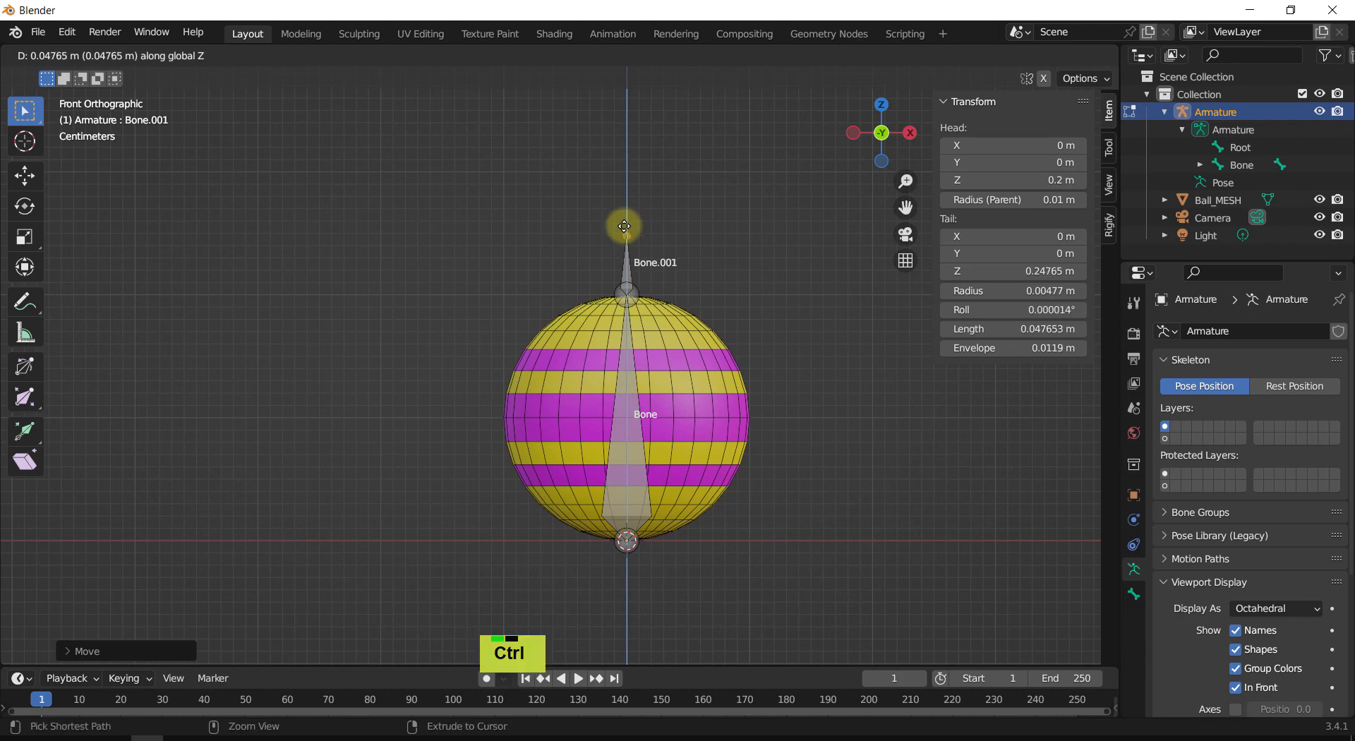
pyautogui.click(623, 226)
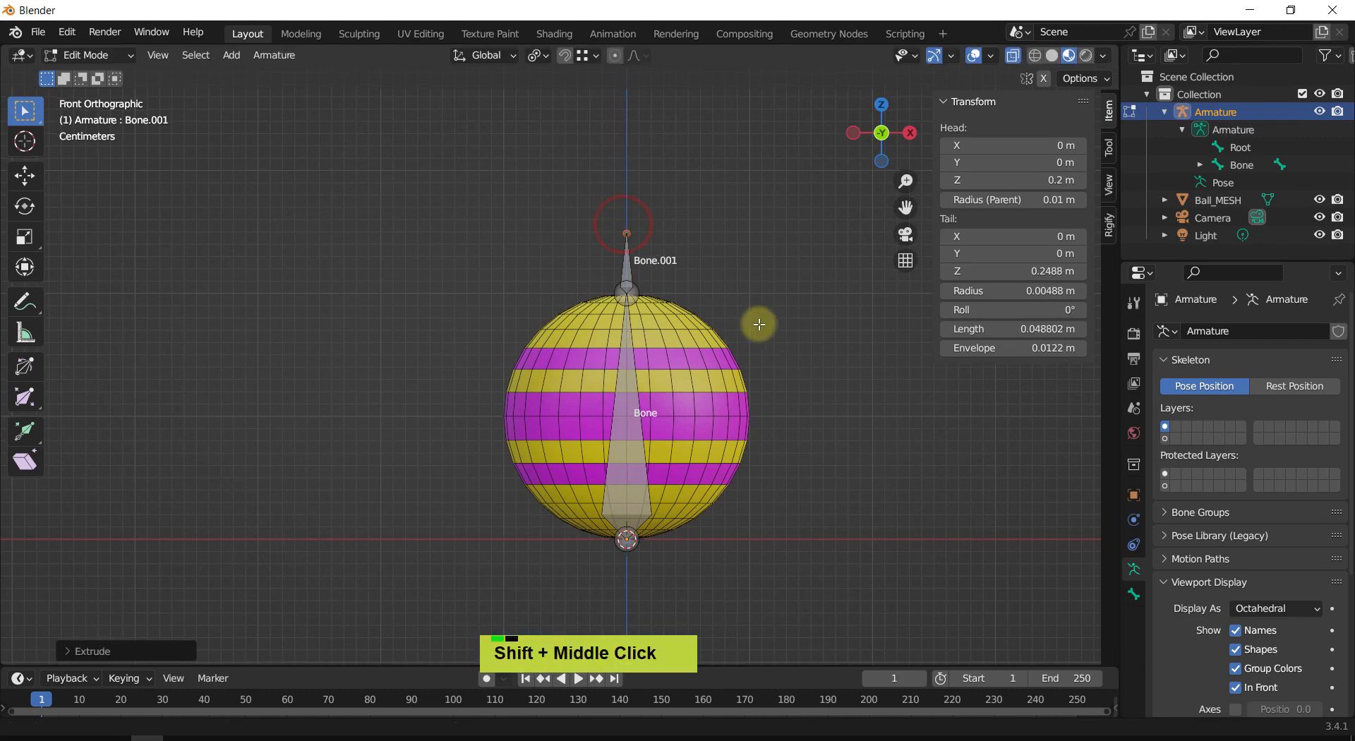
# Step: Extrude a bone straight down along Z from the central bone's base at the origin, about 0.05 m long
pyautogui.keyDown('shift'); pyautogui.moveTo(756, 323); pyautogui.dragTo(722, 214, button='middle'); pyautogui.keyUp('shift')
pyautogui.click(597, 430)
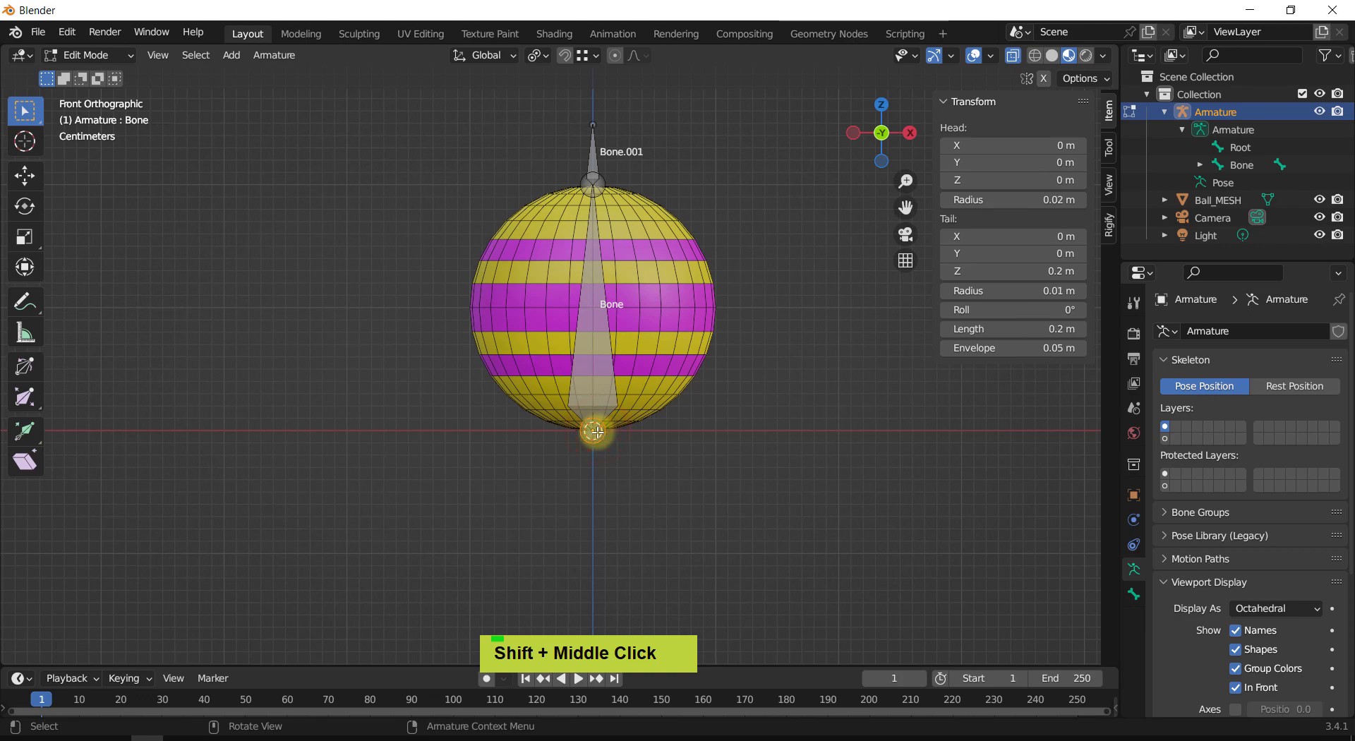
pyautogui.press('e')
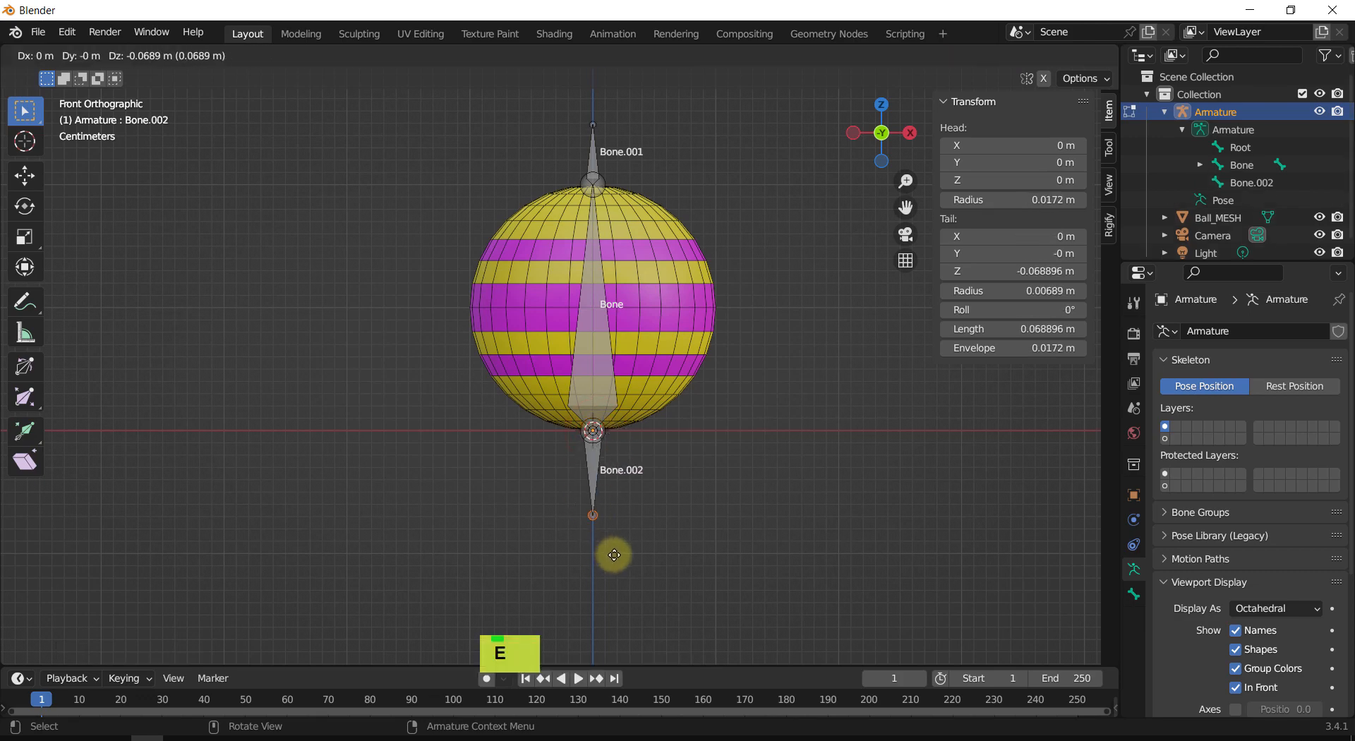
pyautogui.press('z')
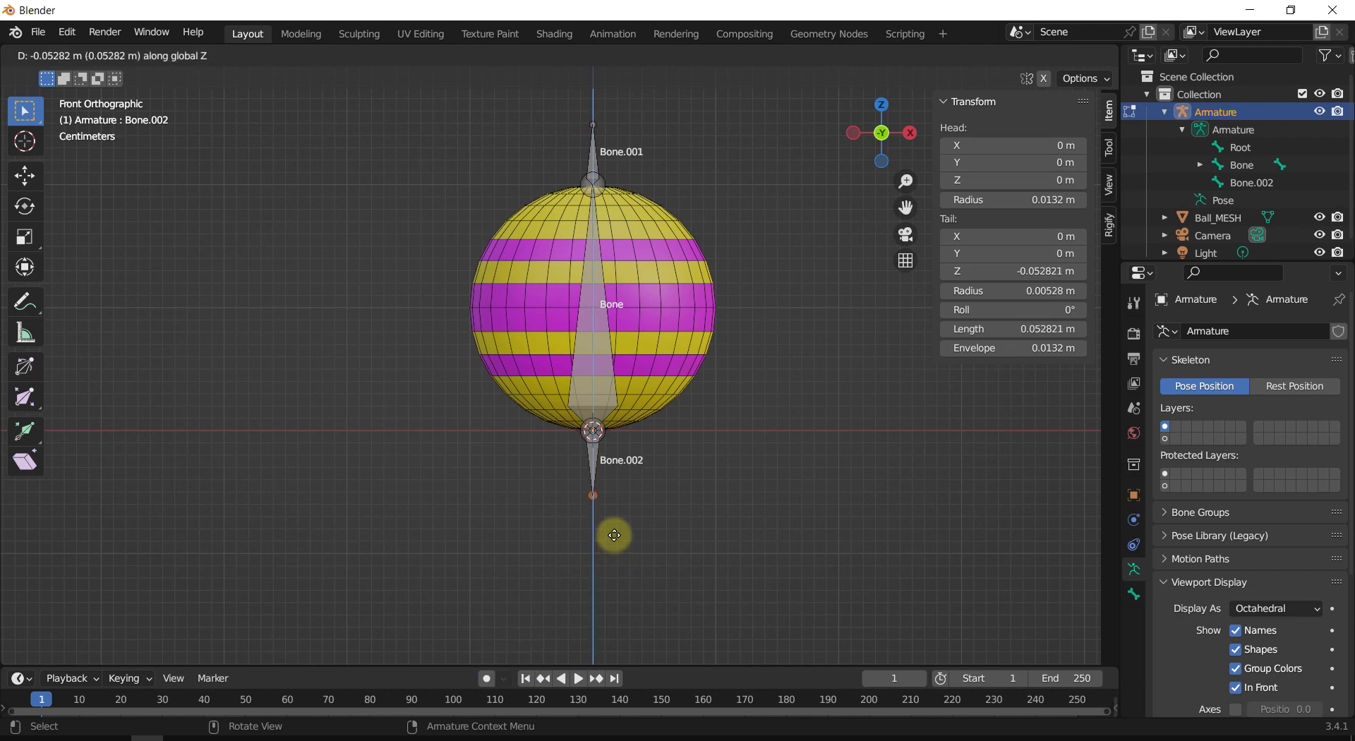
pyautogui.scroll(-1, 648, 468)
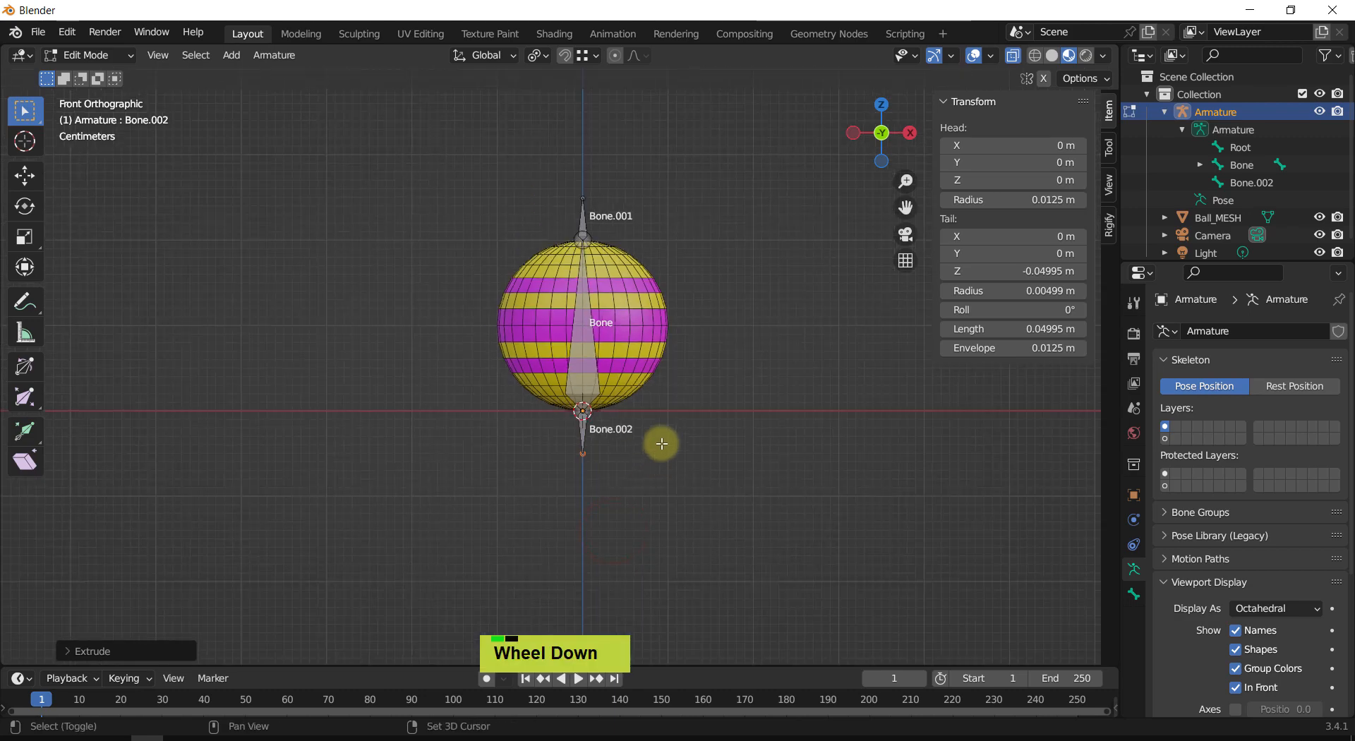
# Step: Rename the central bone inside the ball as MCH_Stretch
pyautogui.keyDown('shift'); pyautogui.moveTo(659, 445); pyautogui.dragTo(699, 487, button='middle'); pyautogui.keyUp('shift')
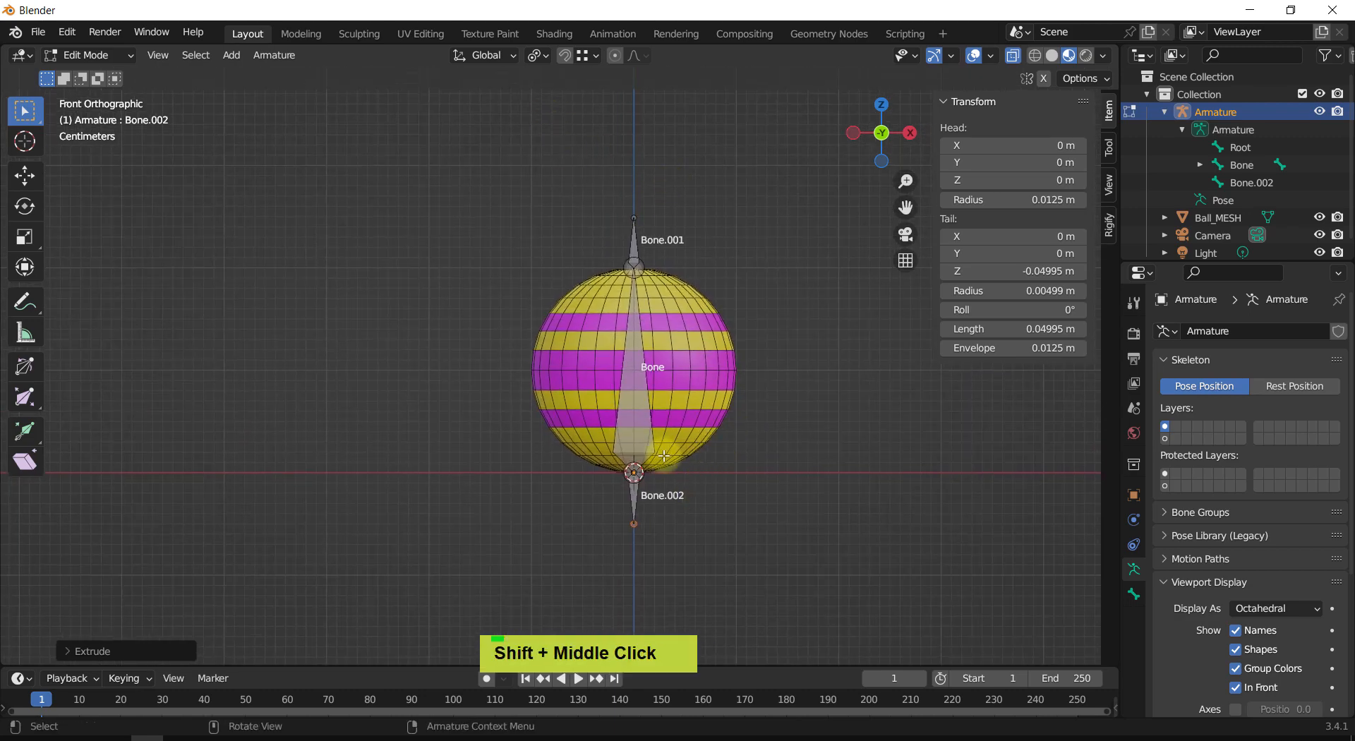
pyautogui.keyDown('shift'); pyautogui.moveTo(887, 473); pyautogui.dragTo(862, 488, button='middle'); pyautogui.keyUp('shift')
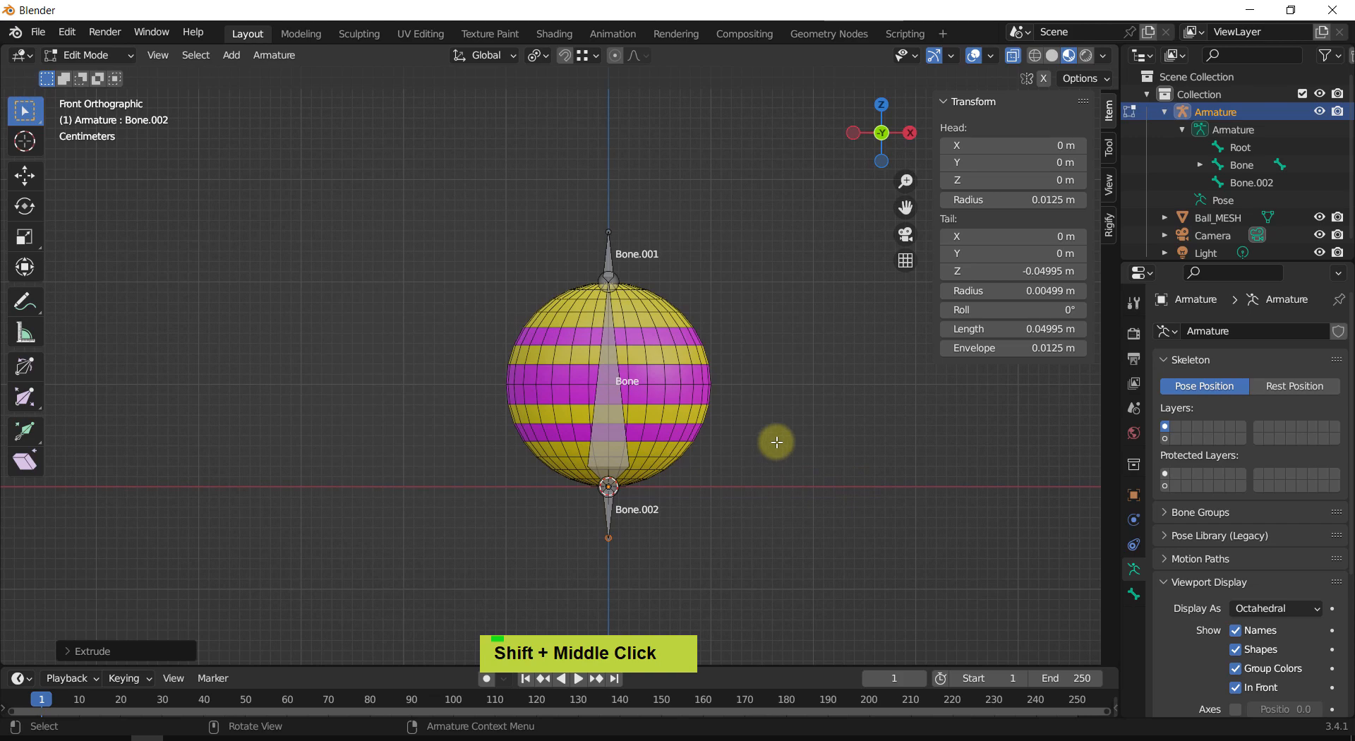
pyautogui.keyDown('shift'); pyautogui.moveTo(776, 441); pyautogui.dragTo(802, 444, button='middle'); pyautogui.keyUp('shift')
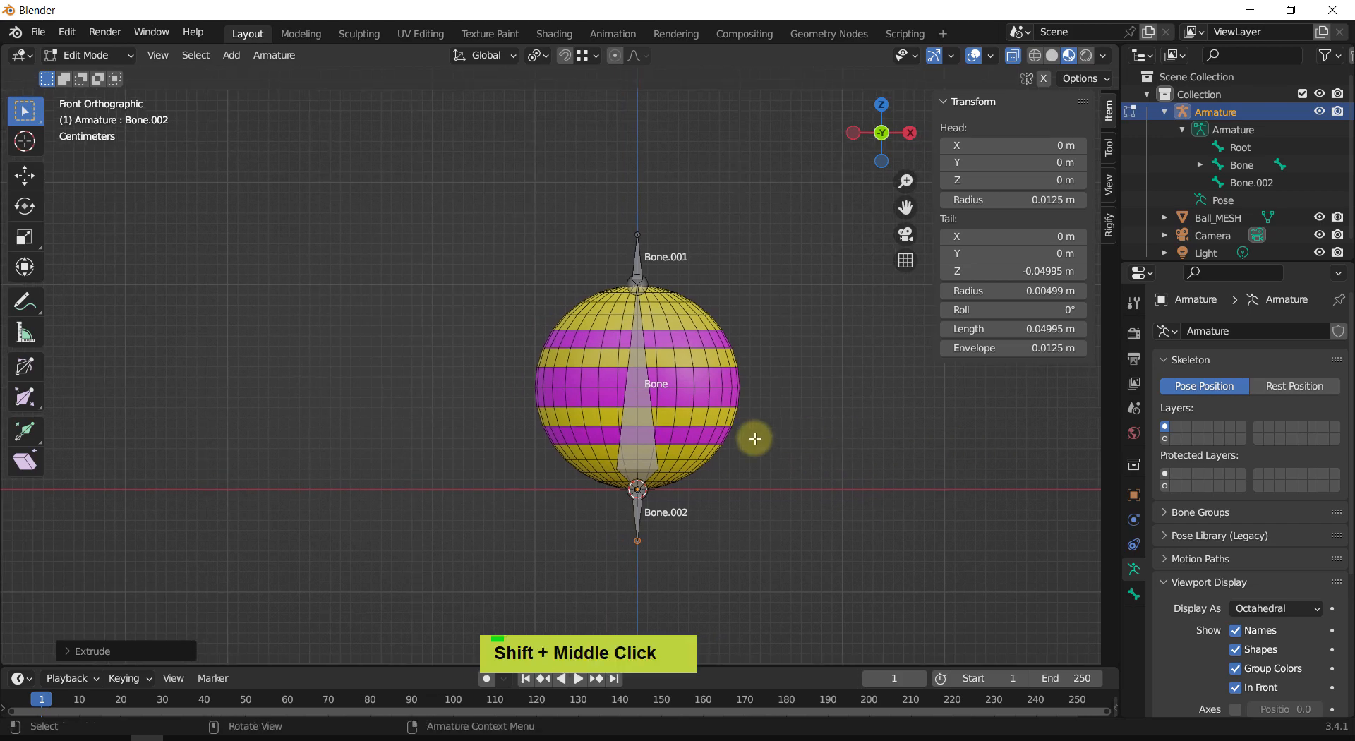
pyautogui.click(637, 432)
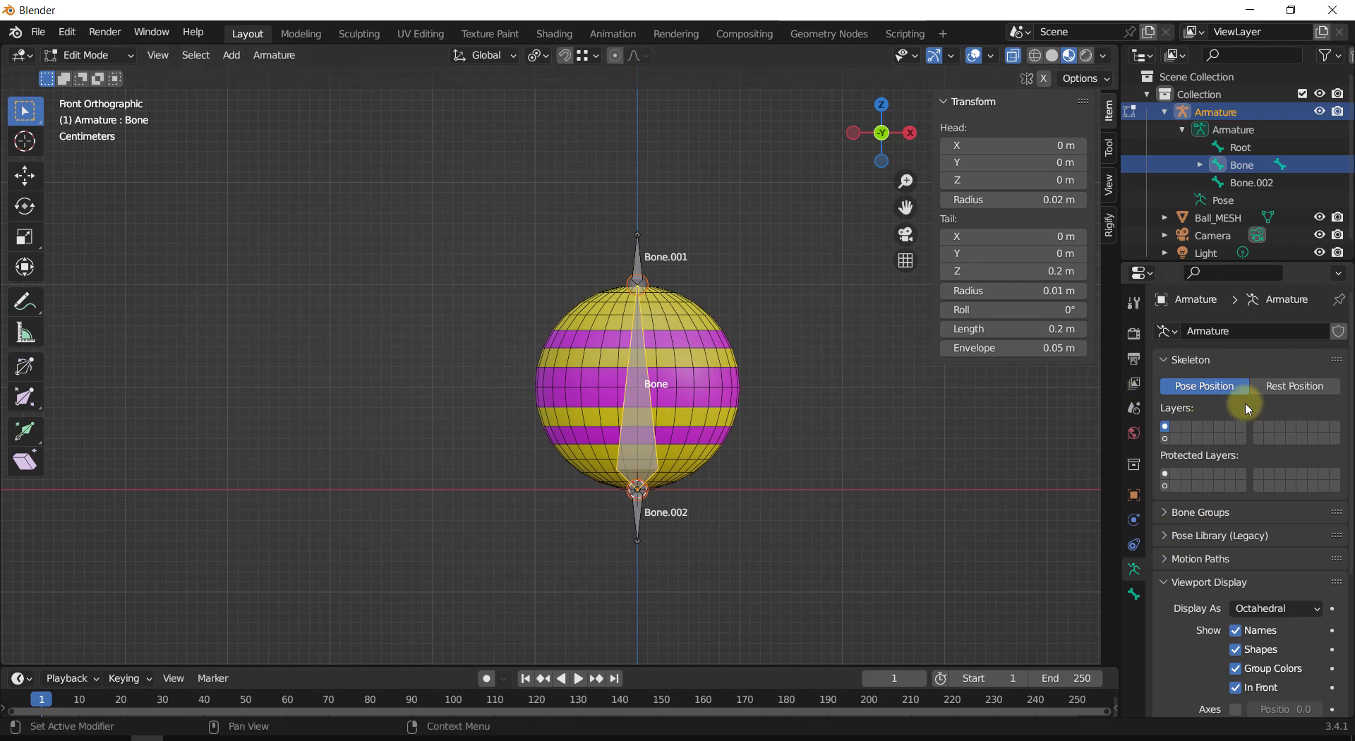
pyautogui.click(1137, 598)
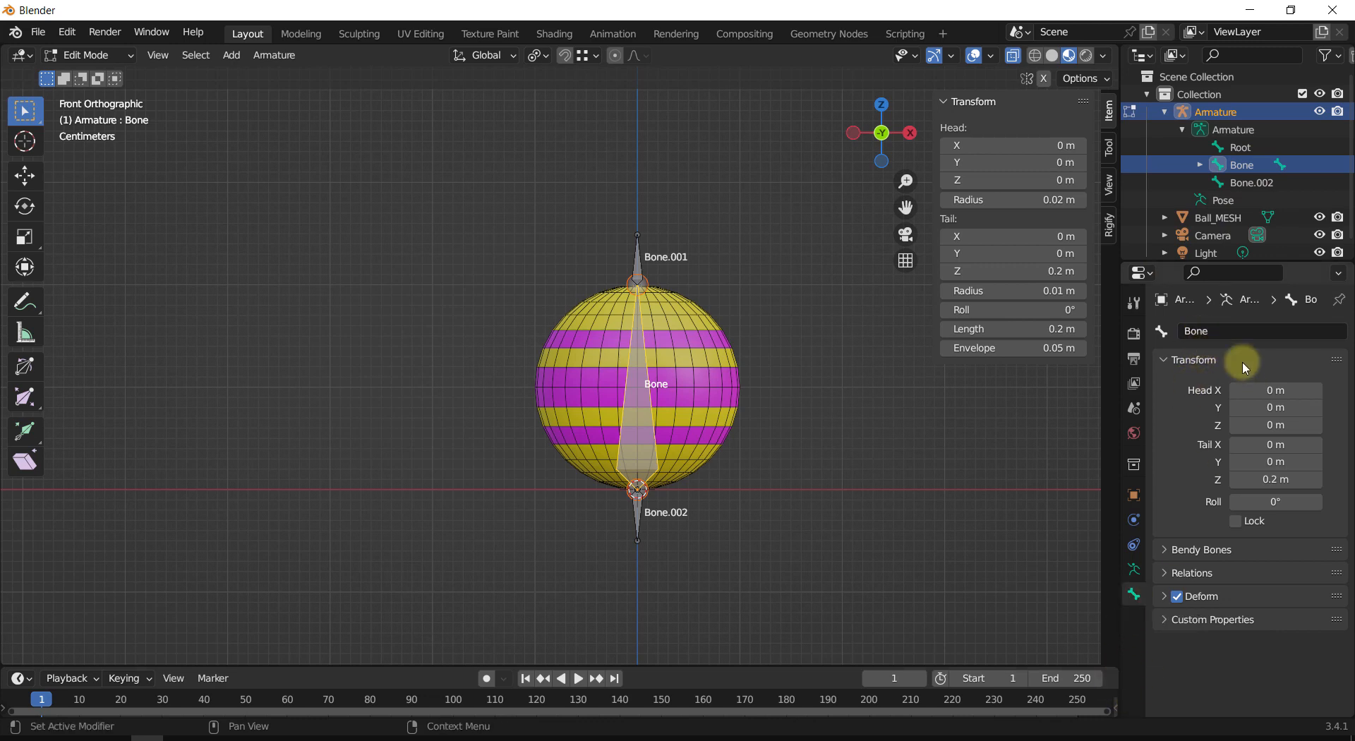
pyautogui.click(1226, 331)
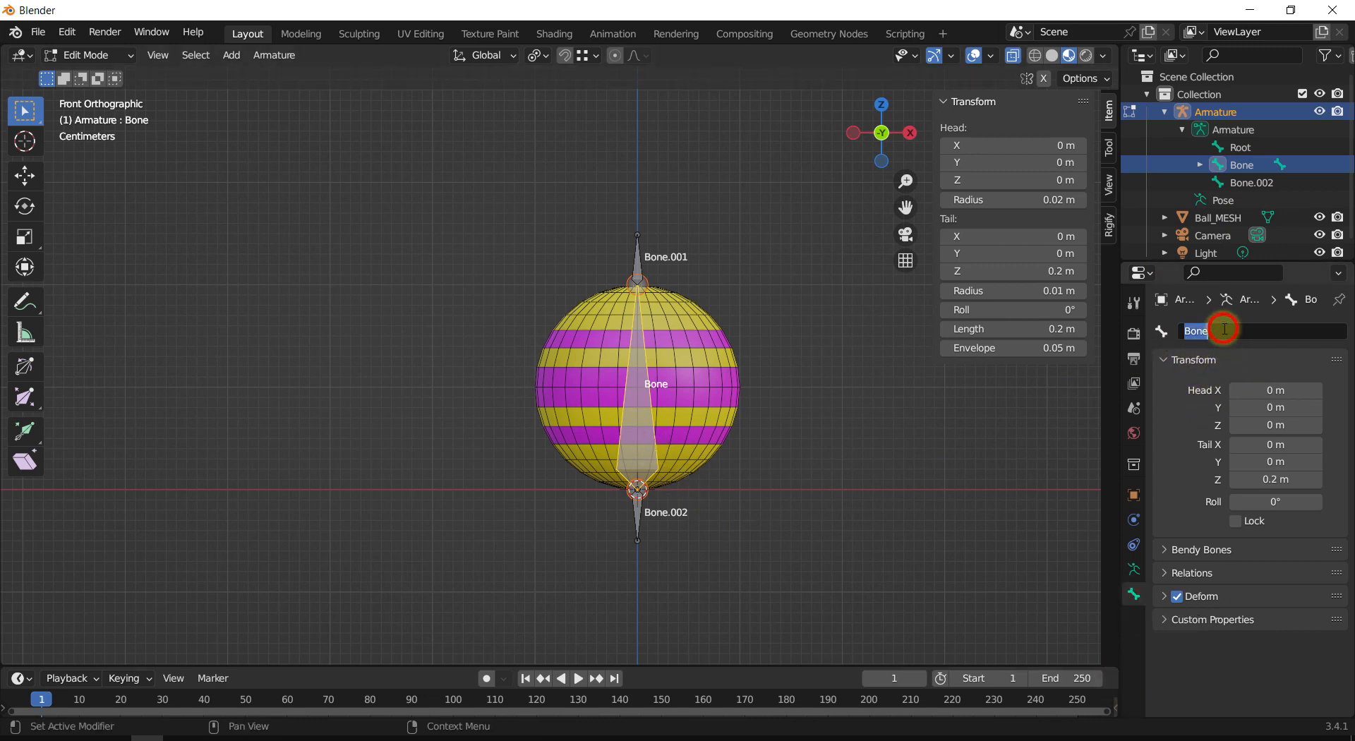
pyautogui.write('MCH')
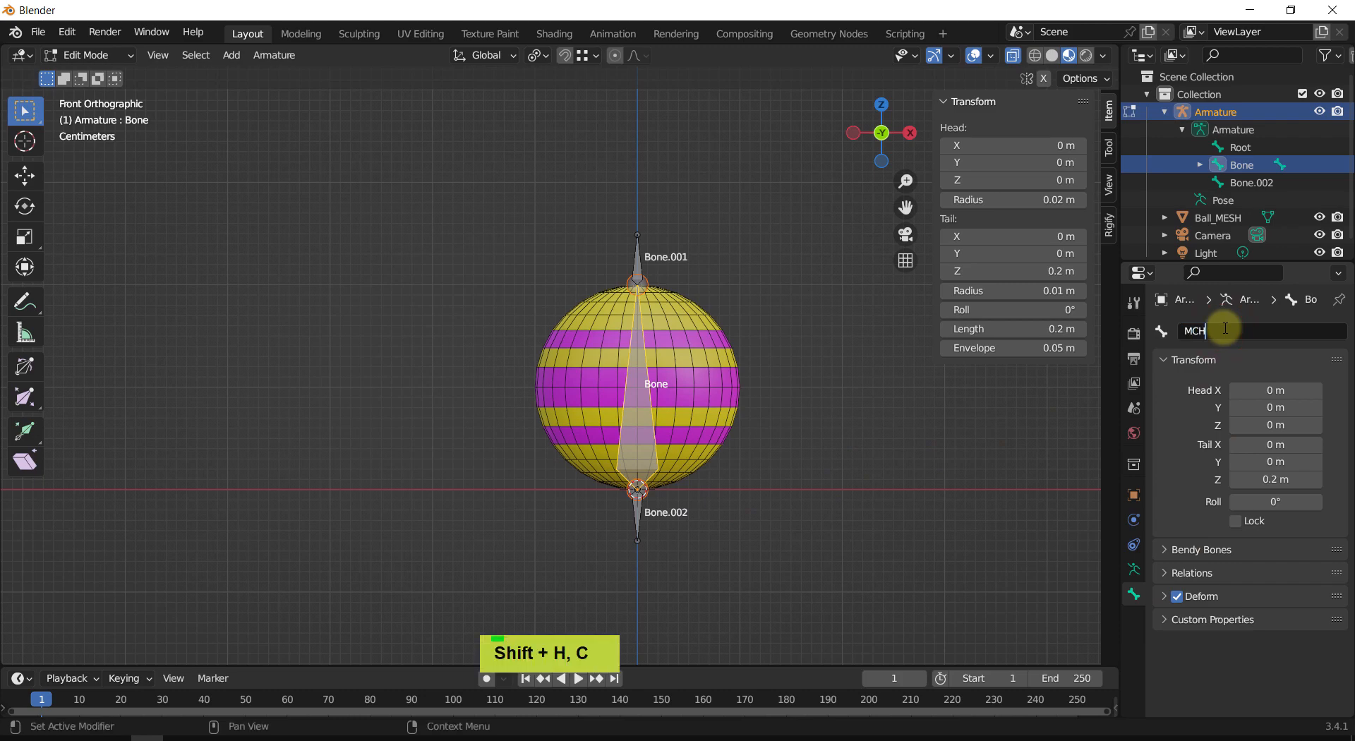
pyautogui.write('_Stretch')
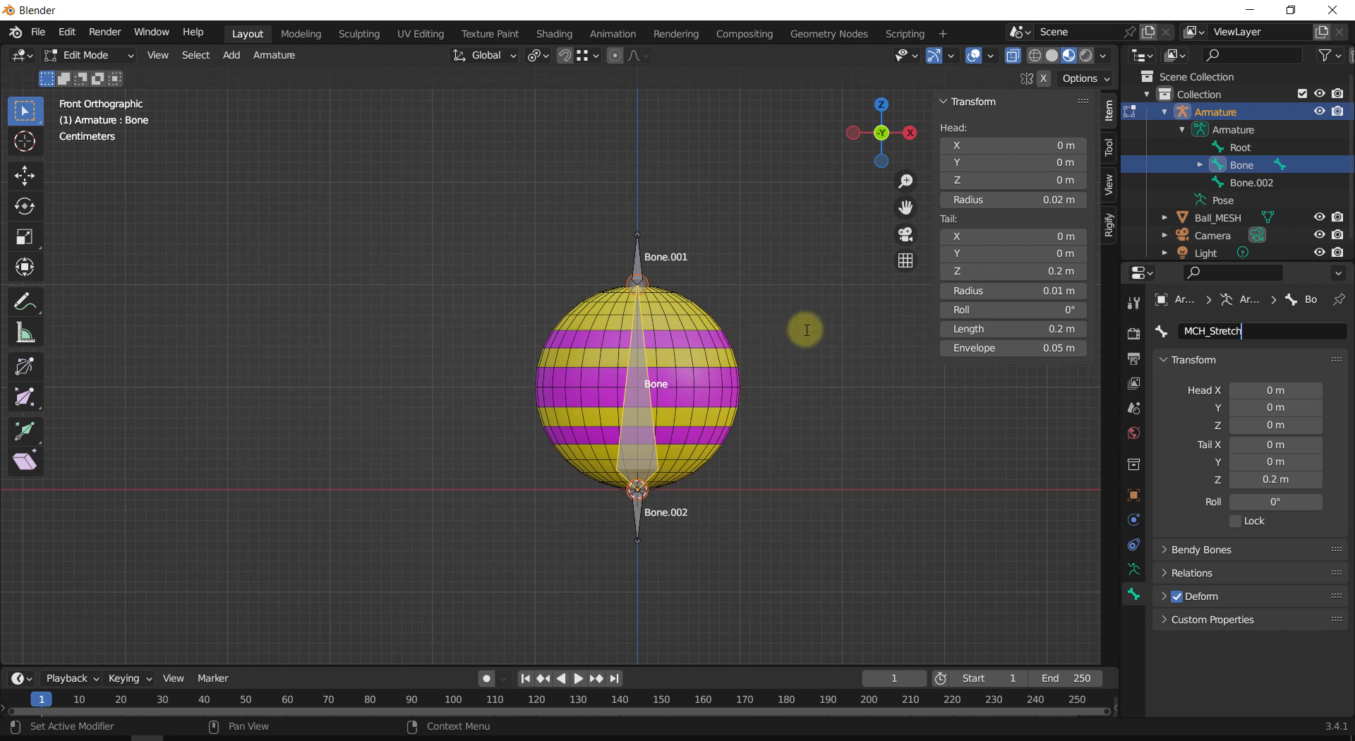
pyautogui.click(772, 288)
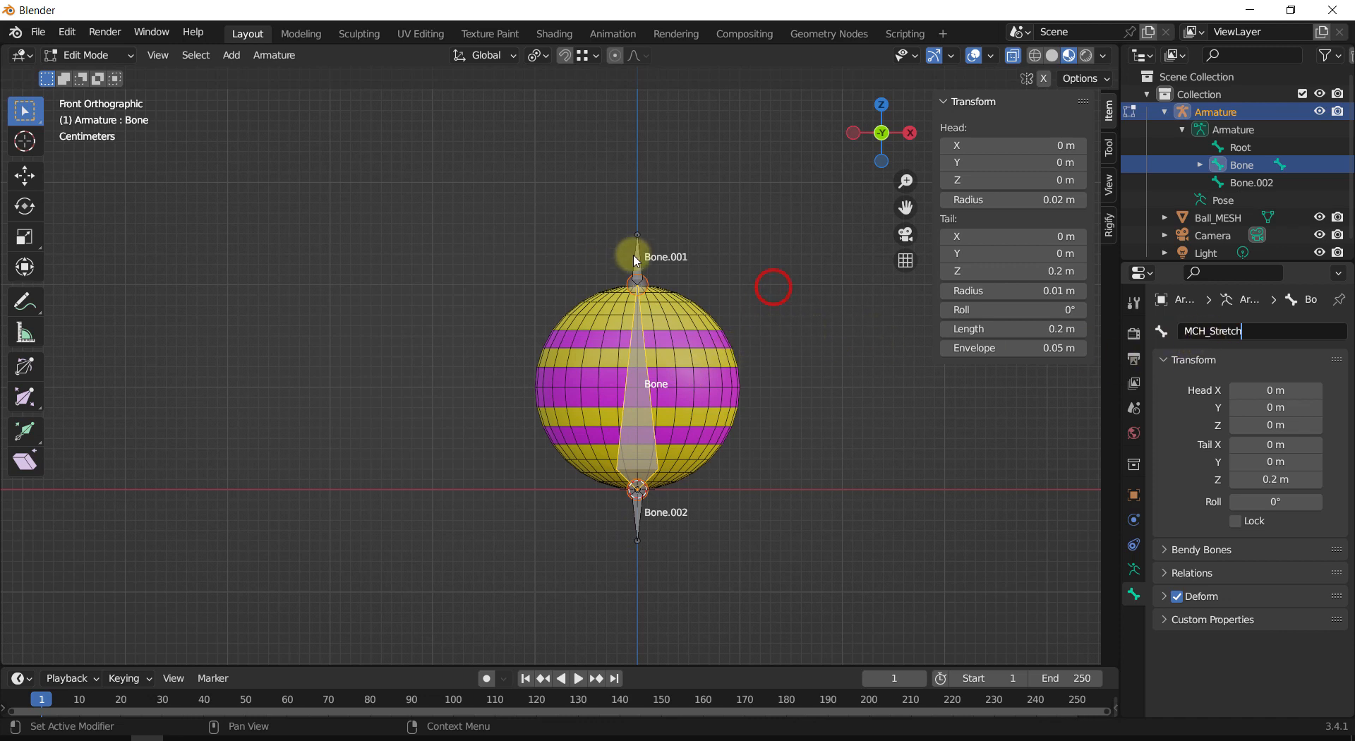
# Step: Rename the small bone above the ball as Stretch_Top
pyautogui.click(637, 273)
pyautogui.click(1264, 327)
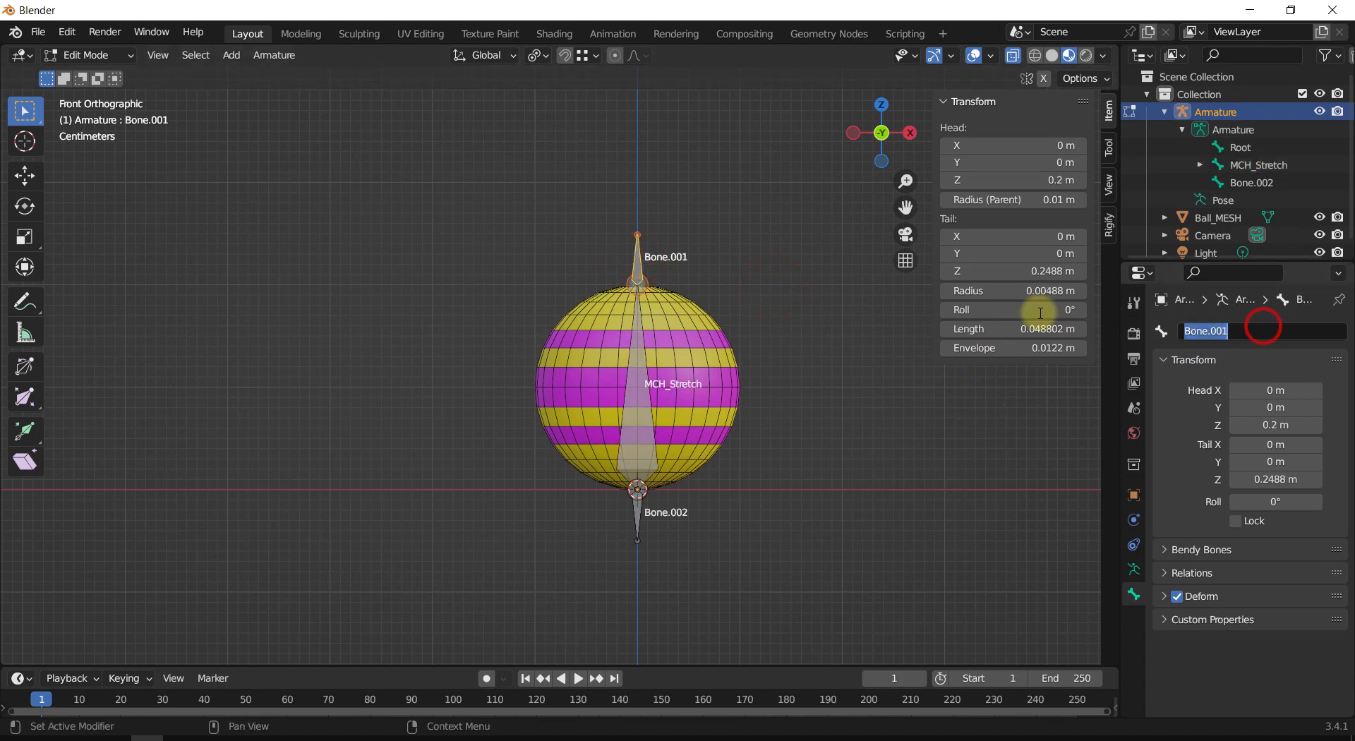
pyautogui.write('Stretch')
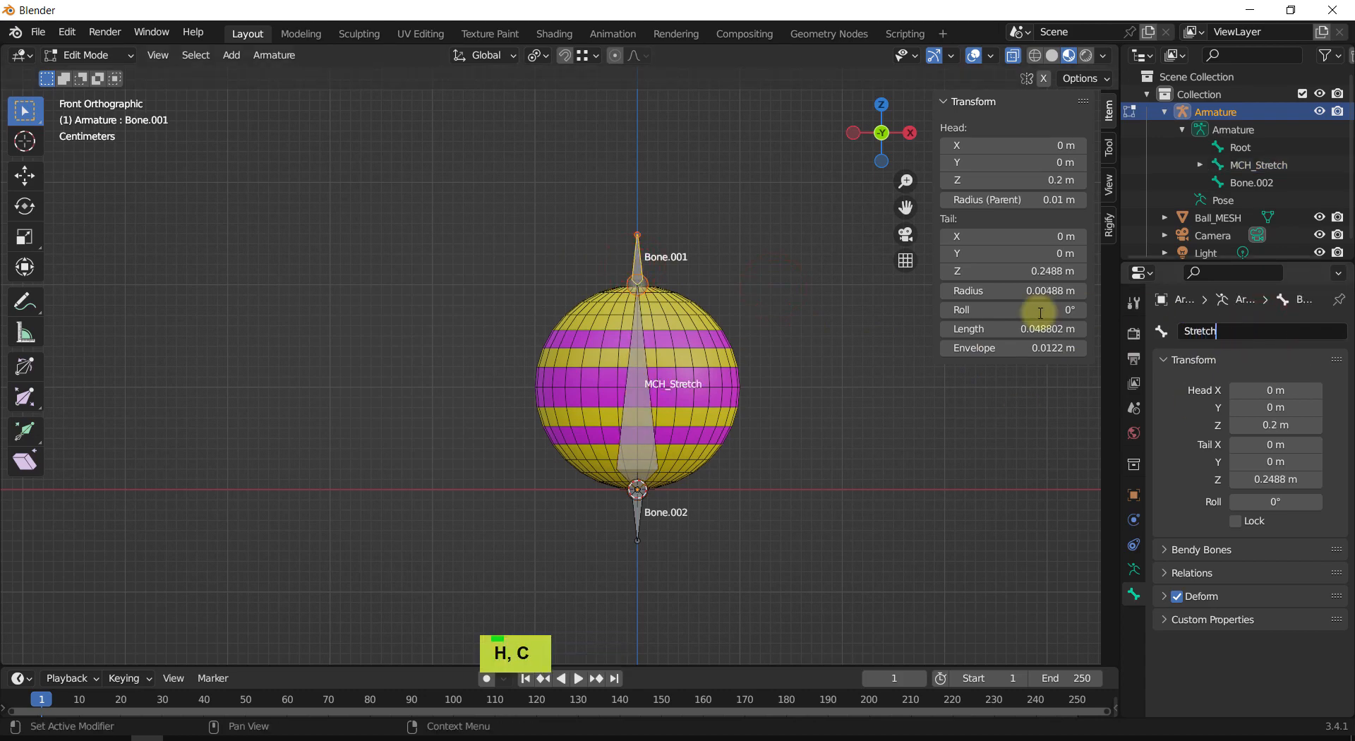
pyautogui.write('_Top')
pyautogui.press('Return')
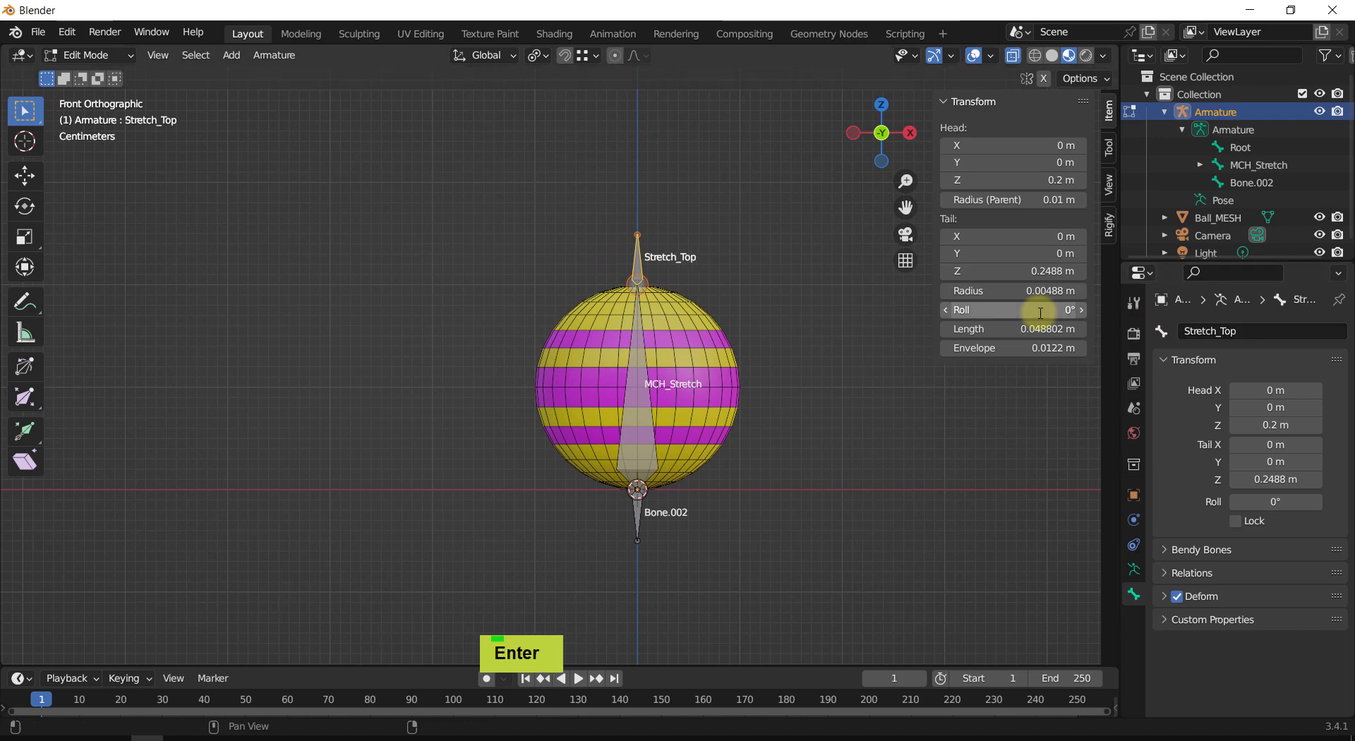
# Step: Rename the small bone below the ball as Stretch_Botm
pyautogui.click(636, 510)
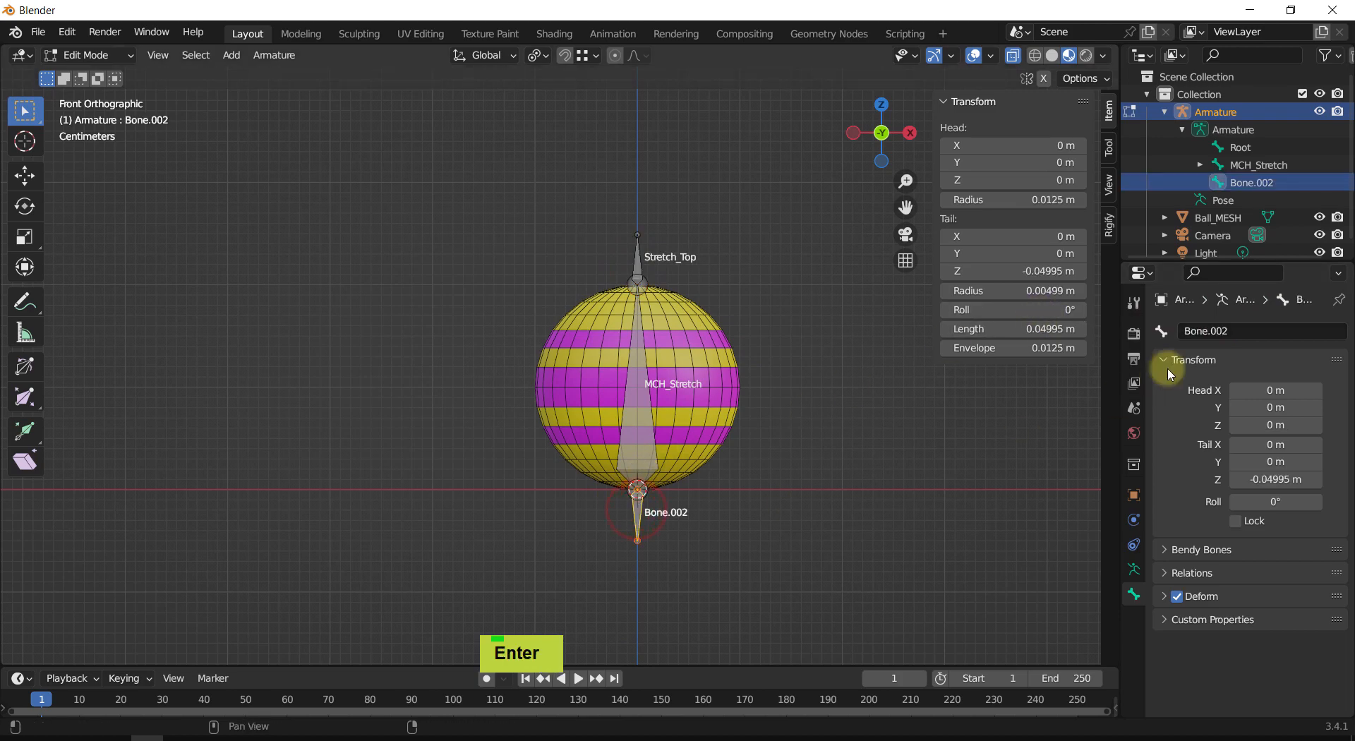
pyautogui.click(1239, 331)
pyautogui.write('Stre')
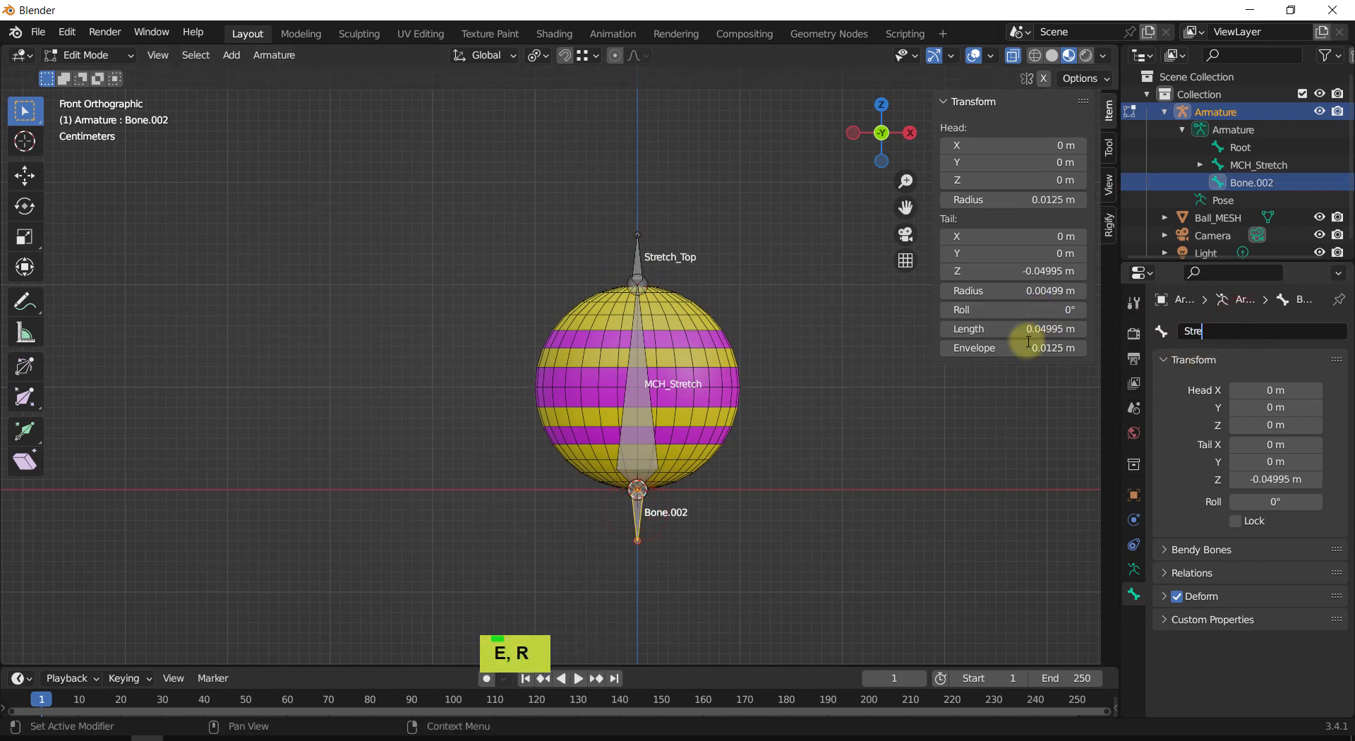
pyautogui.write('tch_')
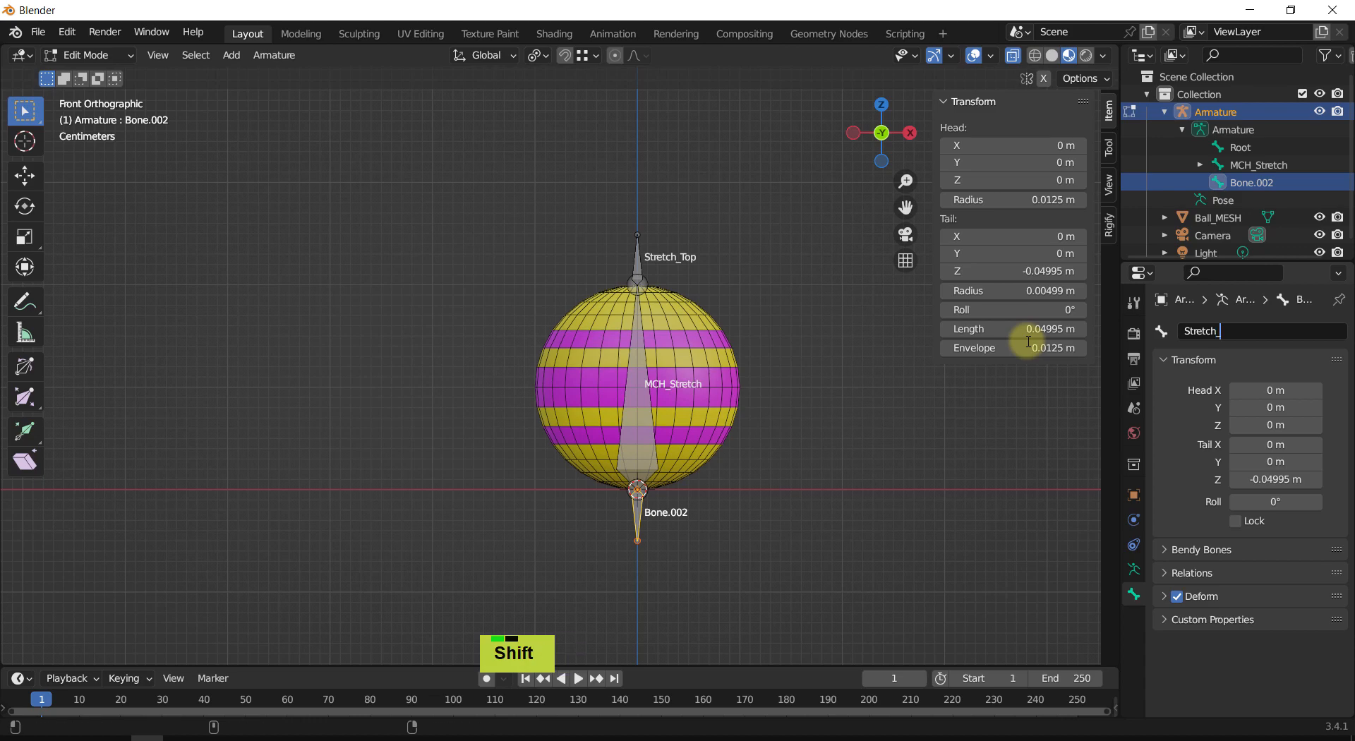
pyautogui.write('Bot')
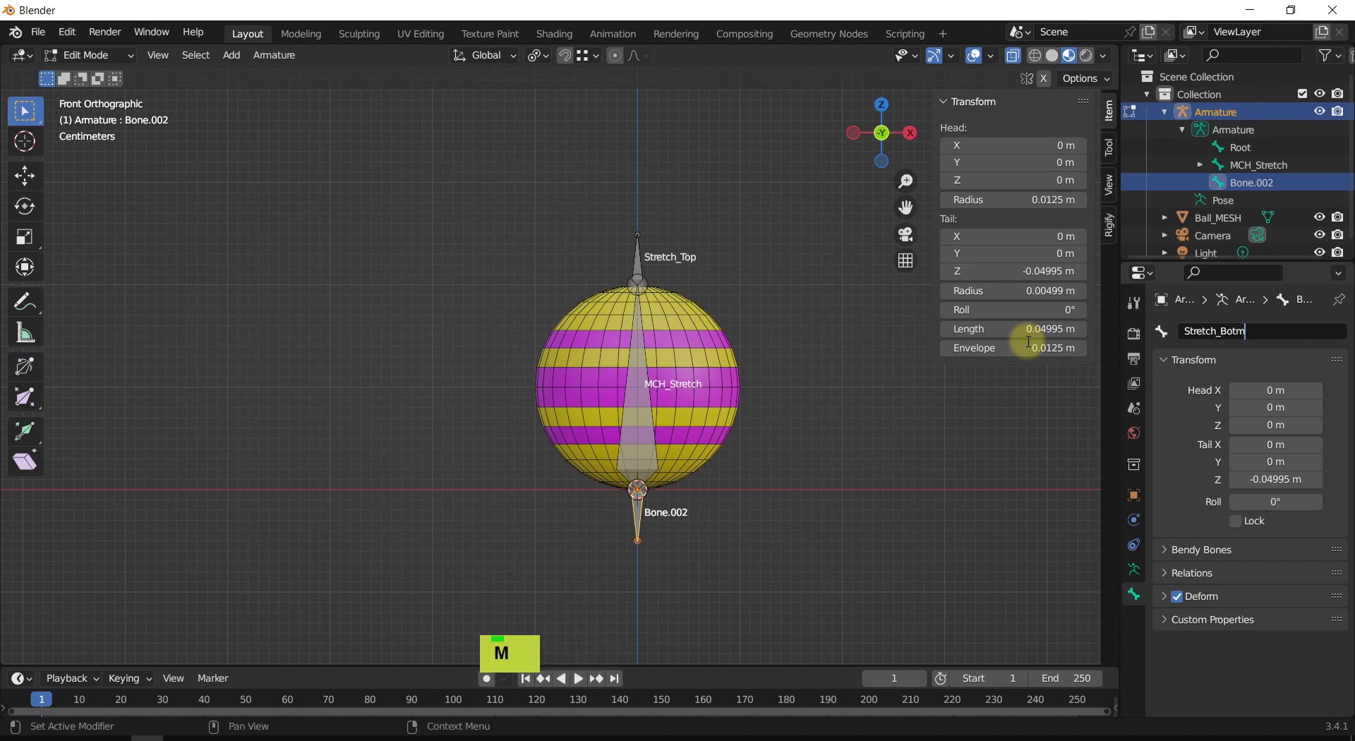
pyautogui.write('m')
pyautogui.press('Return')
# Step: Display only the armature's first second-row layer, which holds the Root bone
pyautogui.keyDown('shift'); pyautogui.middleClick(815, 409); pyautogui.keyUp('shift')
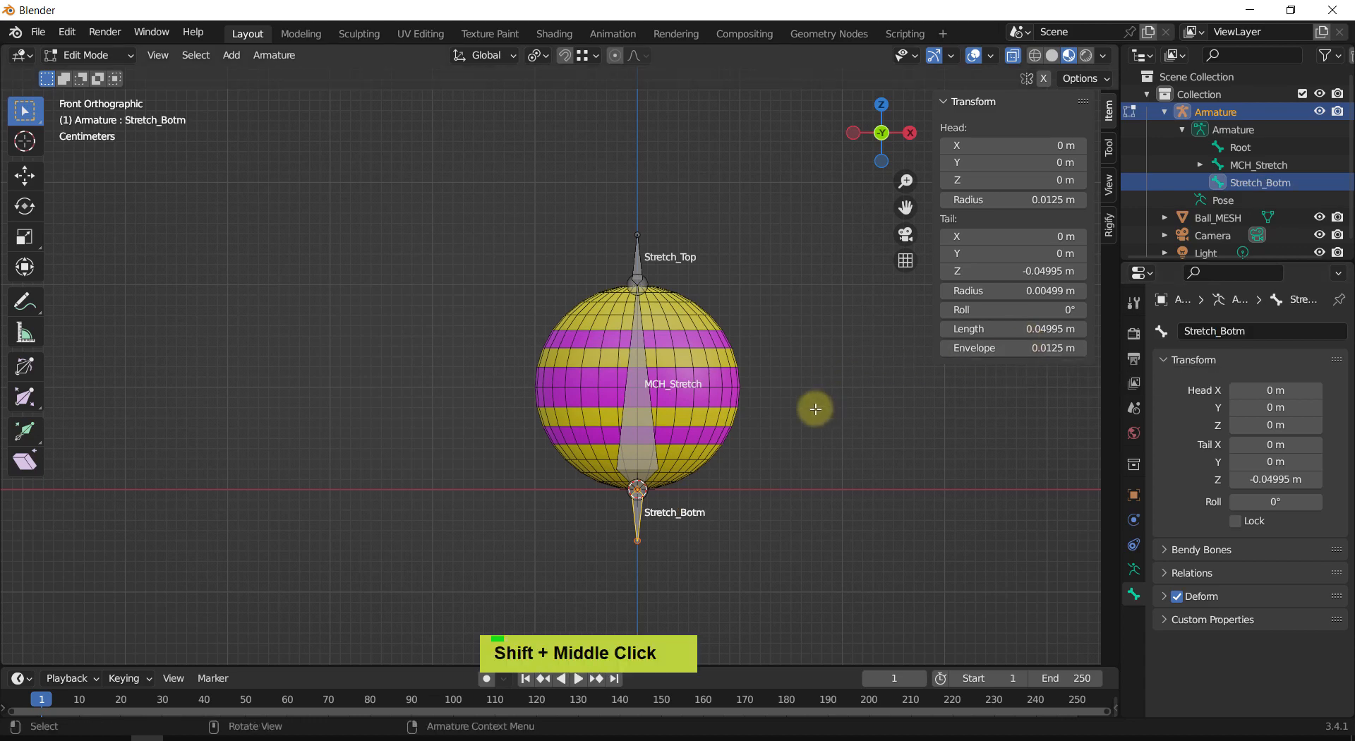
pyautogui.keyDown('shift'); pyautogui.moveTo(839, 417); pyautogui.dragTo(752, 419, button='middle'); pyautogui.keyUp('shift')
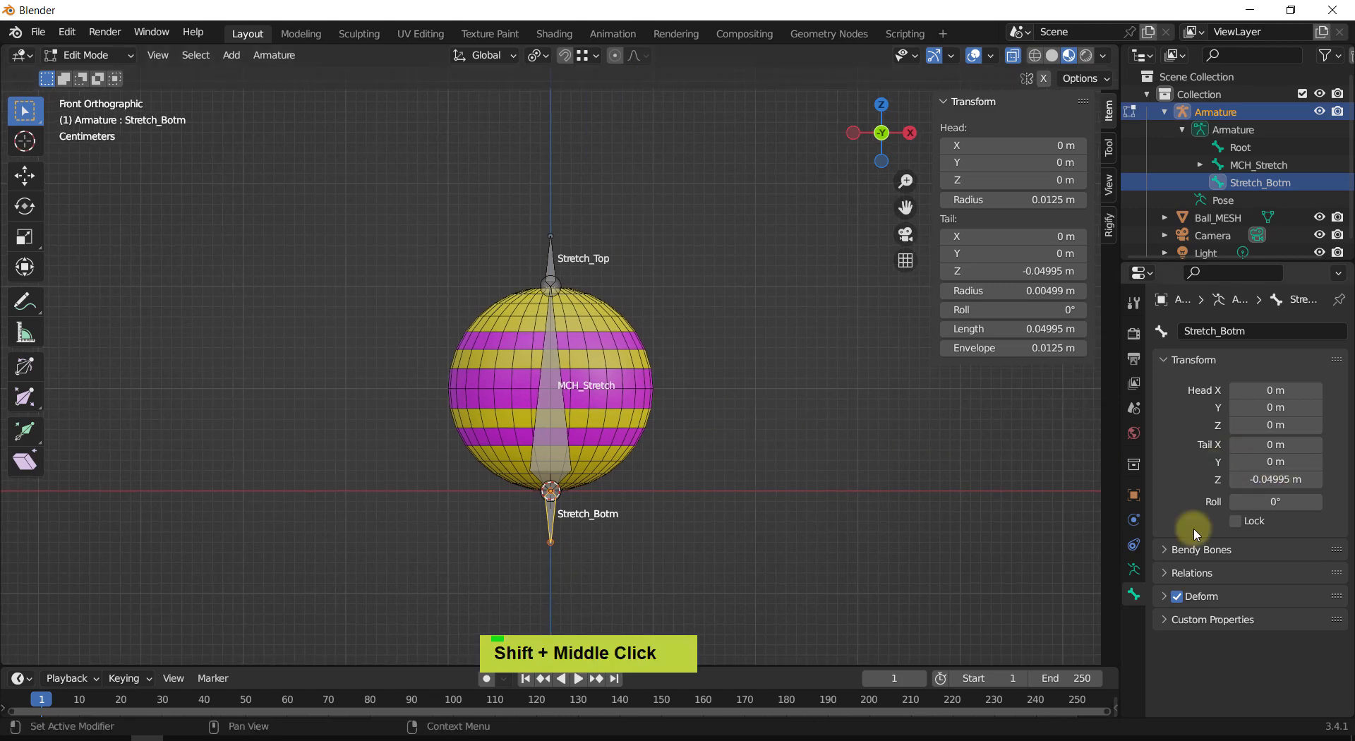
pyautogui.click(1134, 570)
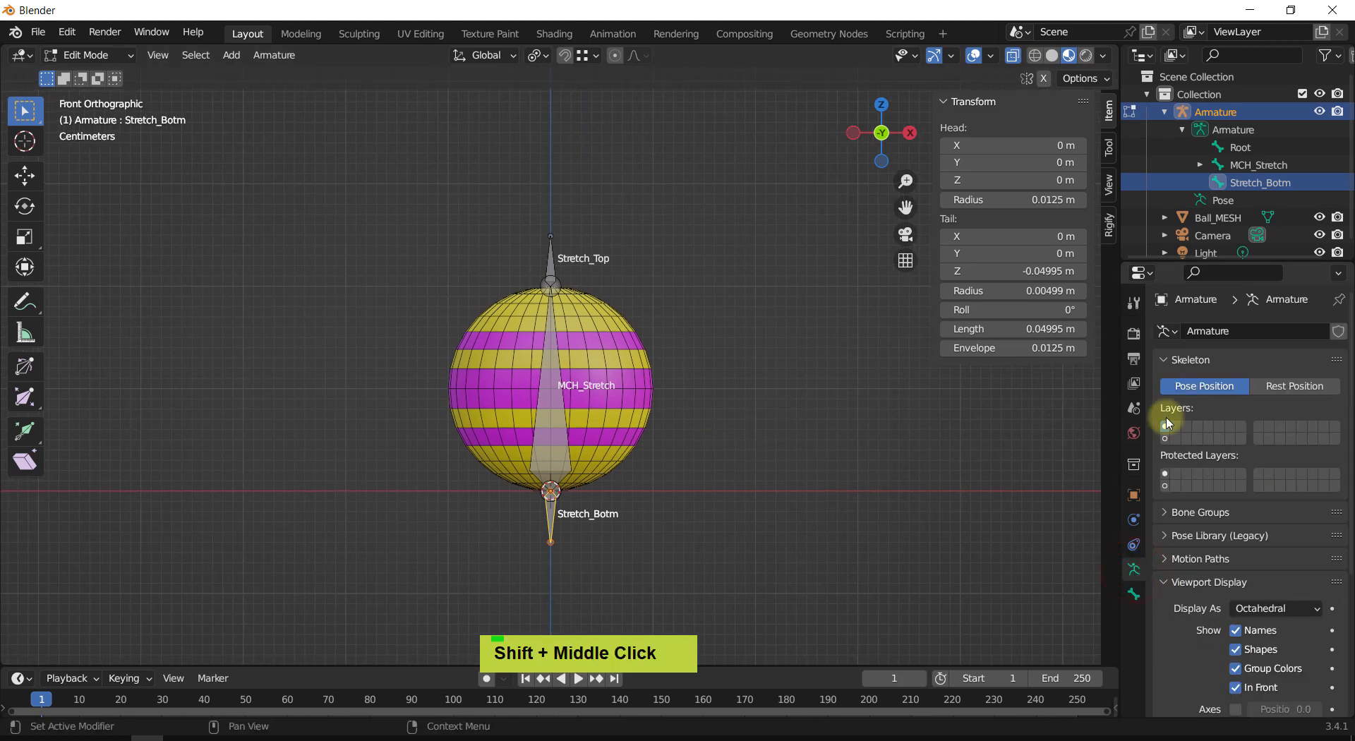
pyautogui.keyDown('shift'); pyautogui.moveTo(690, 523); pyautogui.dragTo(811, 457, button='middle'); pyautogui.keyUp('shift')
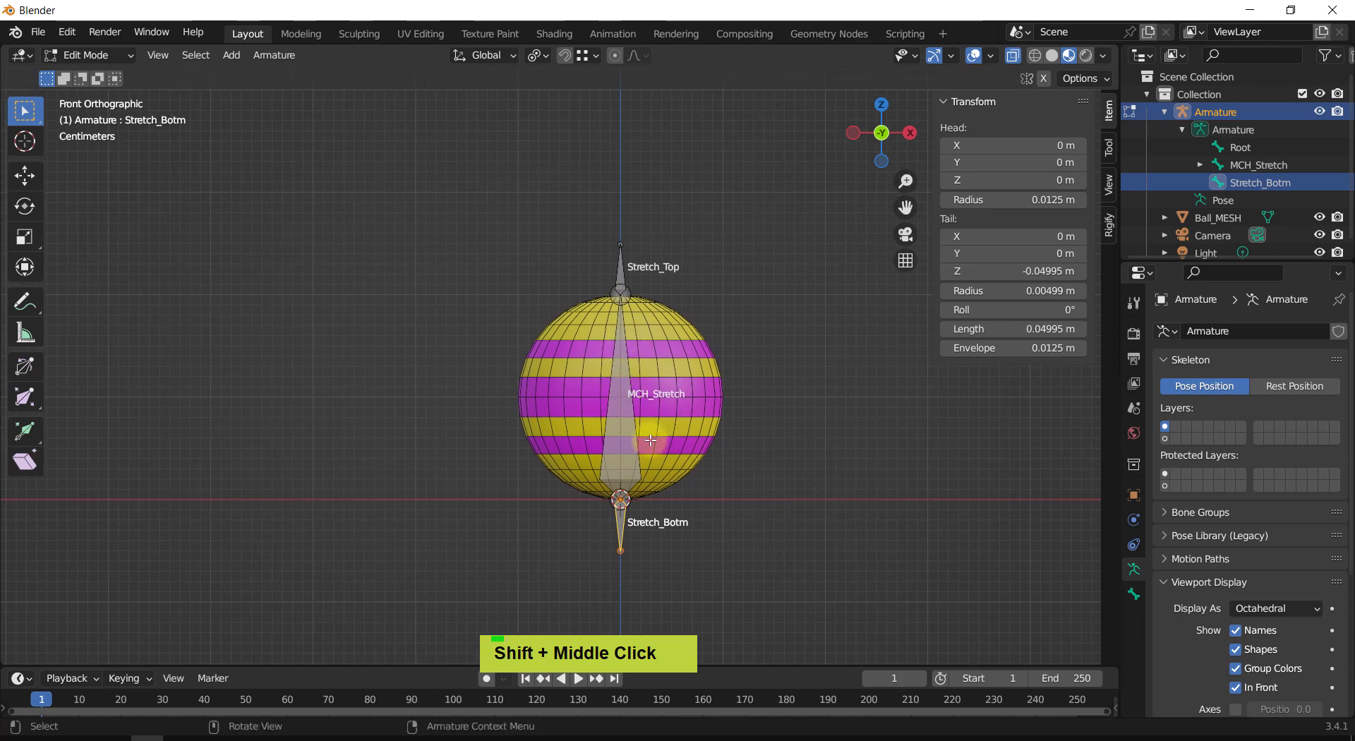
pyautogui.click(1164, 438)
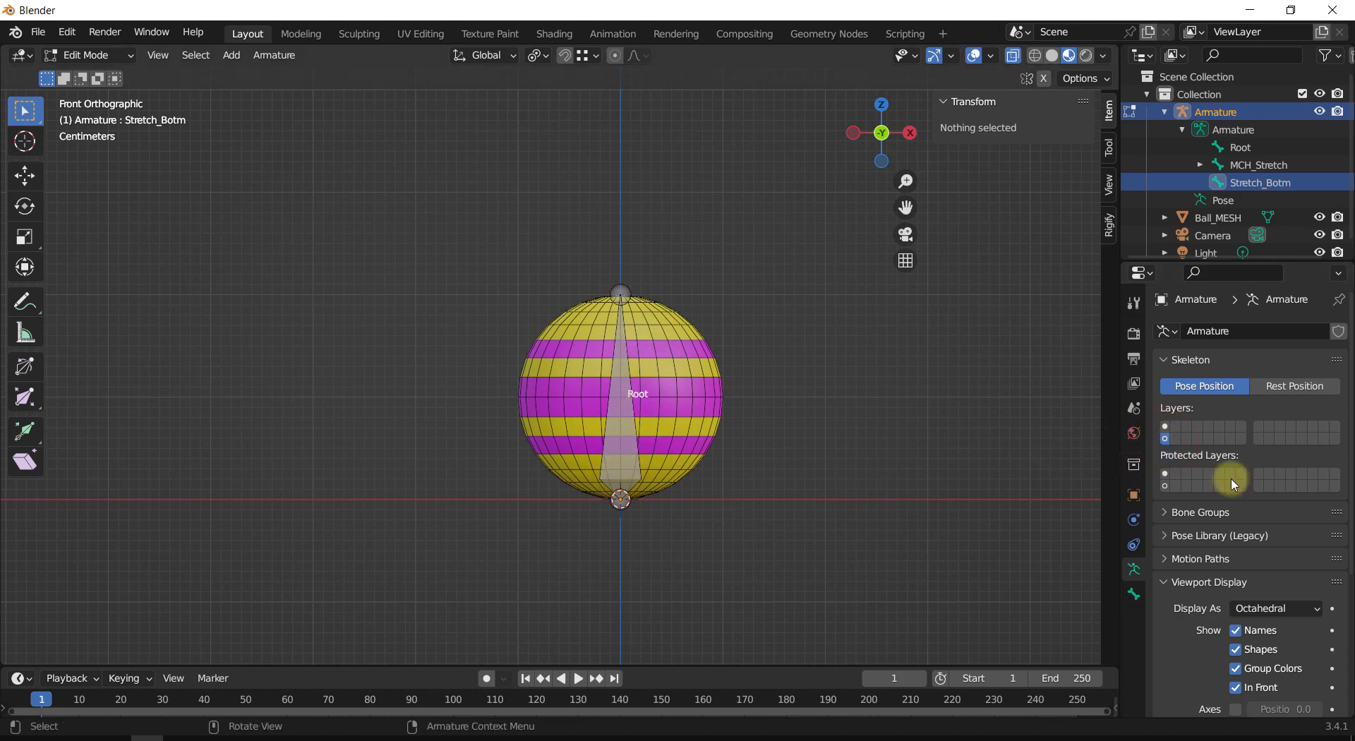
# Step: Display only the armature's second first-row layer, switching away from the layers that hold the stretch and Root bones
pyautogui.click(1165, 426)
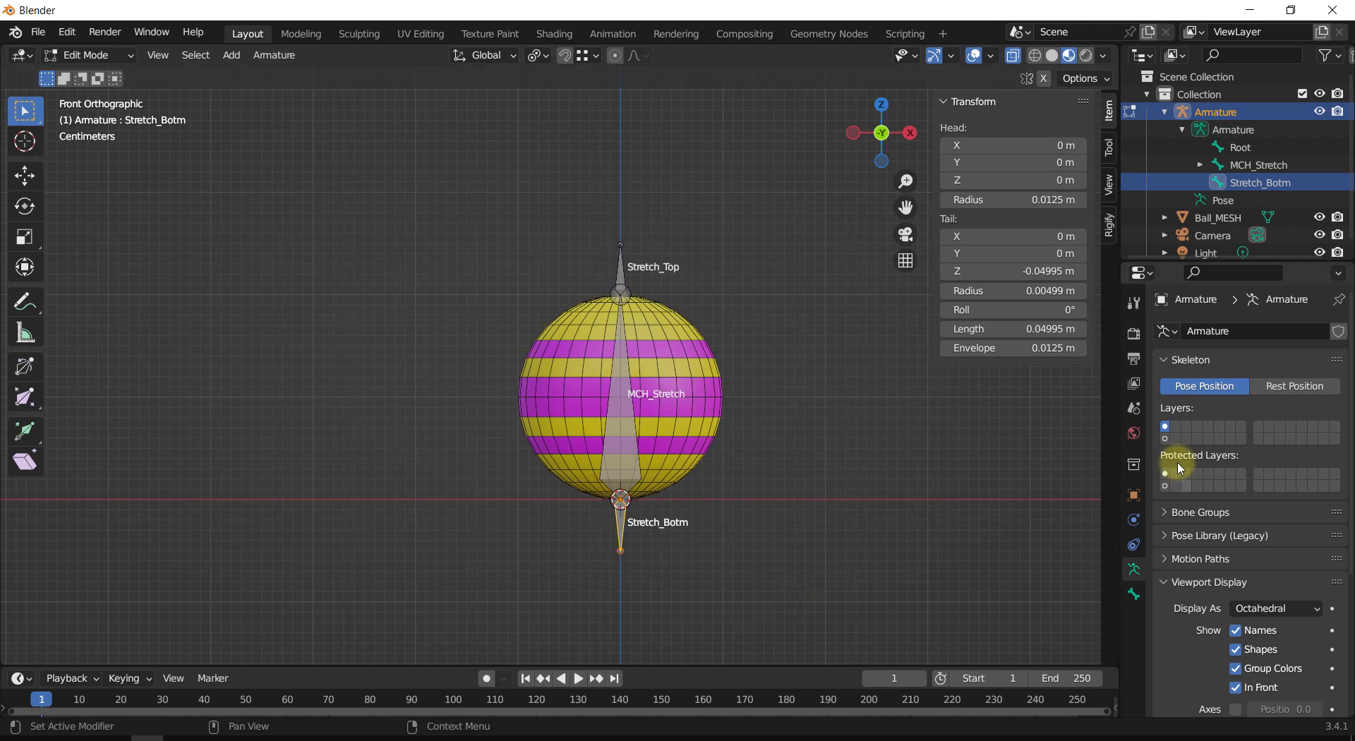
pyautogui.click(1175, 427)
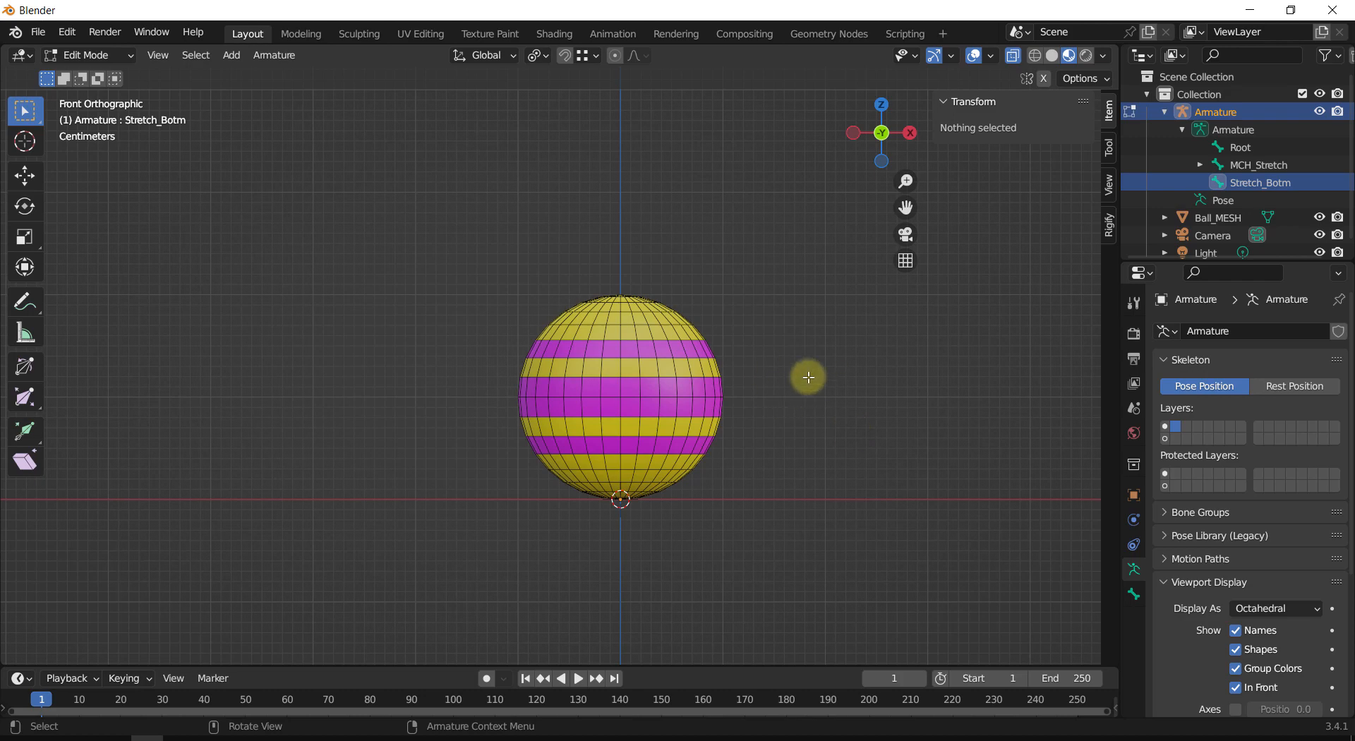
pyautogui.keyDown('shift'); pyautogui.moveTo(809, 378); pyautogui.dragTo(844, 372, button='middle'); pyautogui.keyUp('shift')
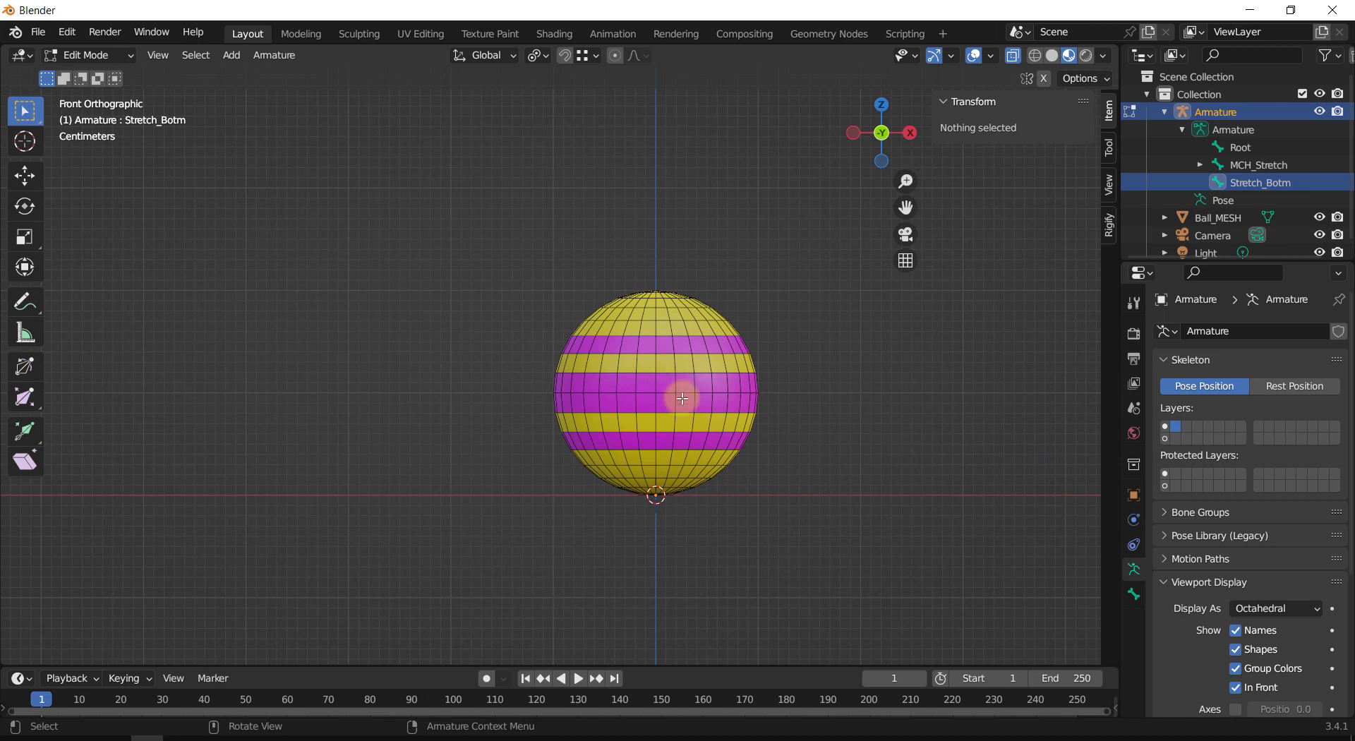
pyautogui.click(1171, 438)
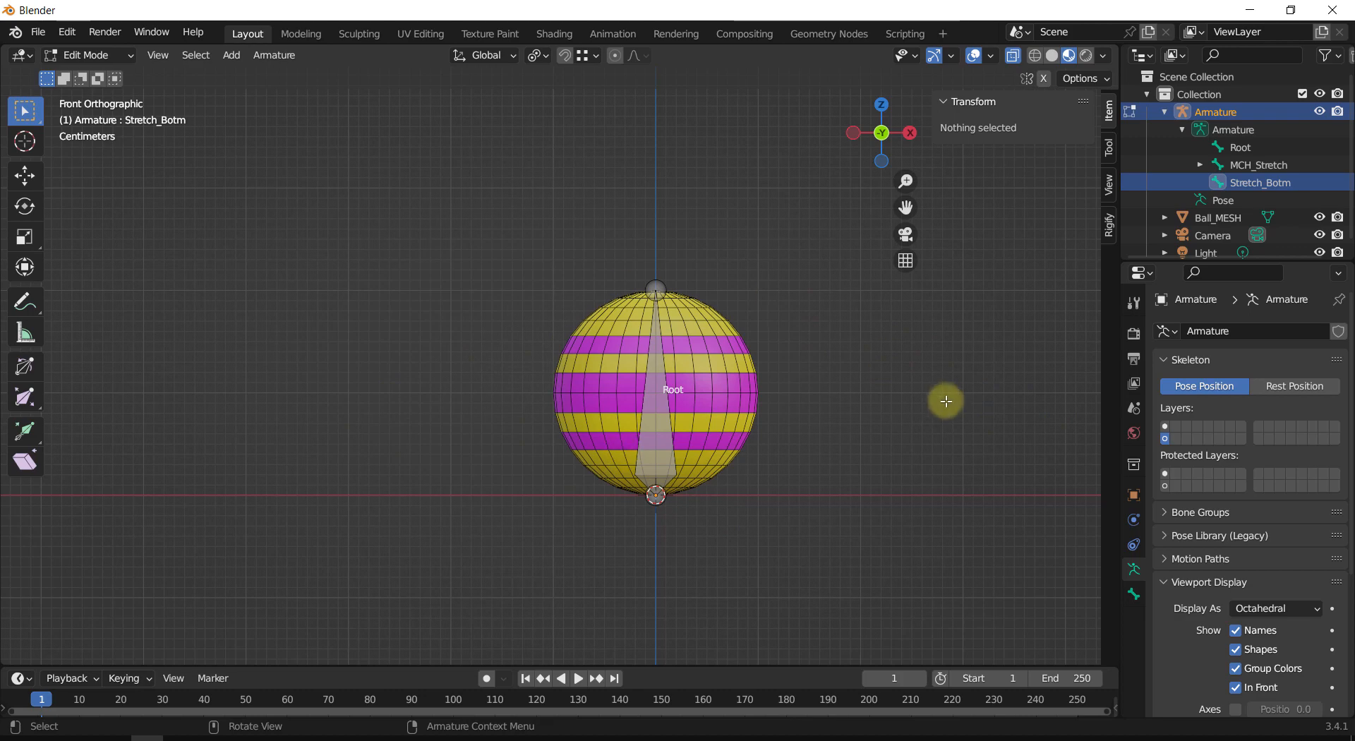
pyautogui.click(1173, 427)
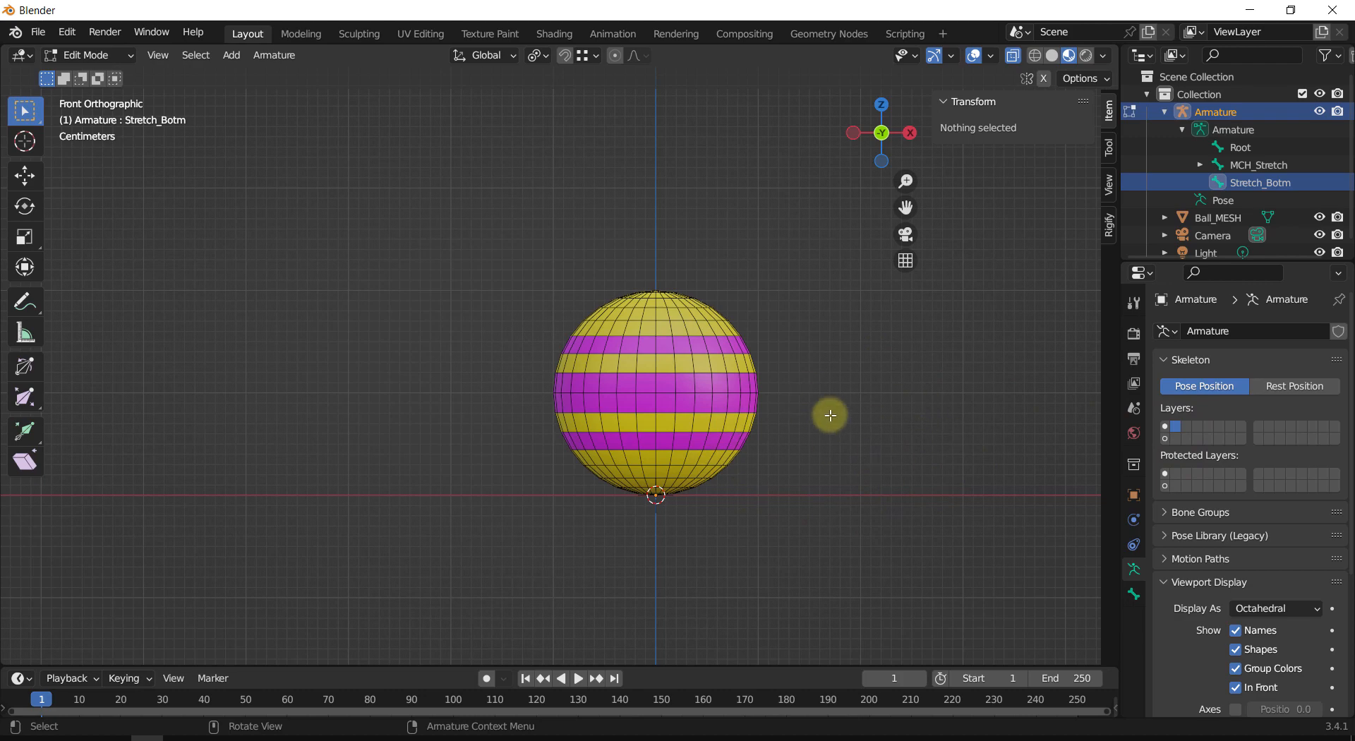
pyautogui.keyDown('shift'); pyautogui.moveTo(867, 414); pyautogui.dragTo(844, 430, button='middle'); pyautogui.keyUp('shift')
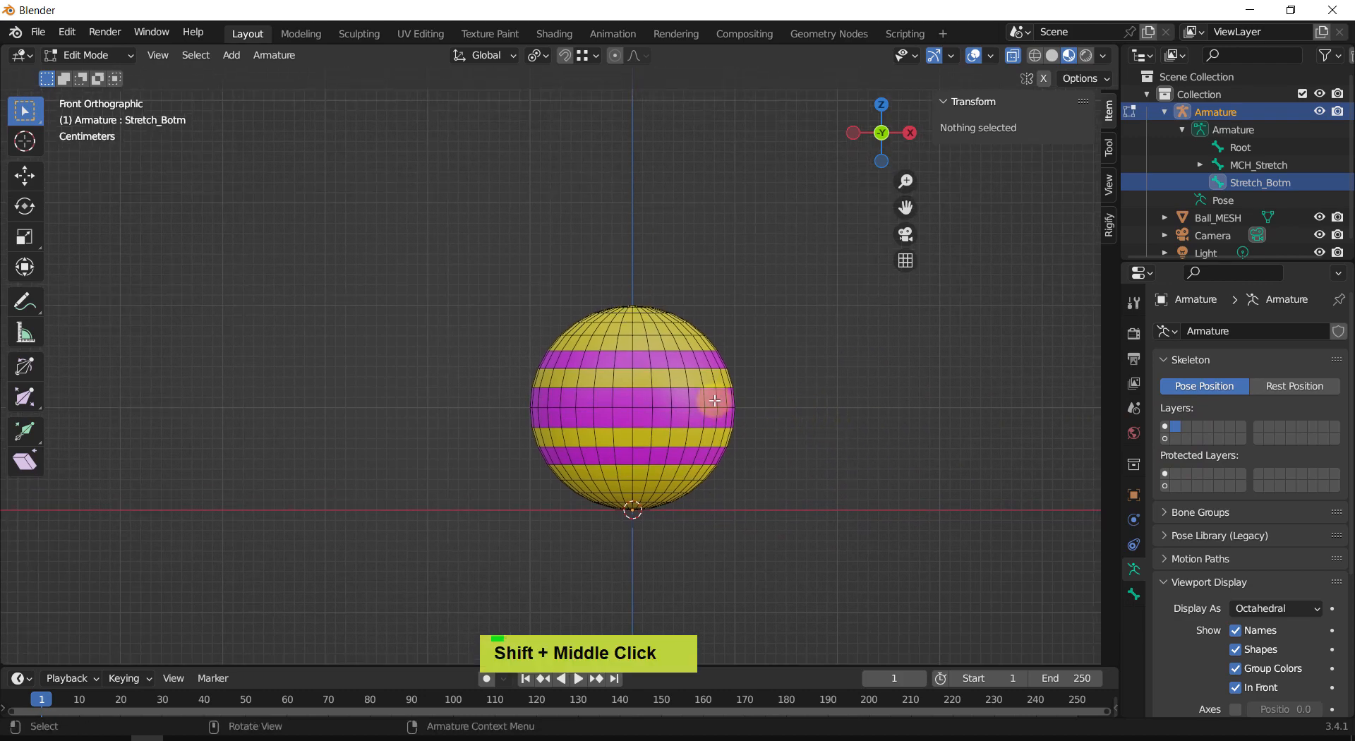
pyautogui.keyDown('shift'); pyautogui.moveTo(783, 386); pyautogui.dragTo(801, 345, button='middle'); pyautogui.keyUp('shift')
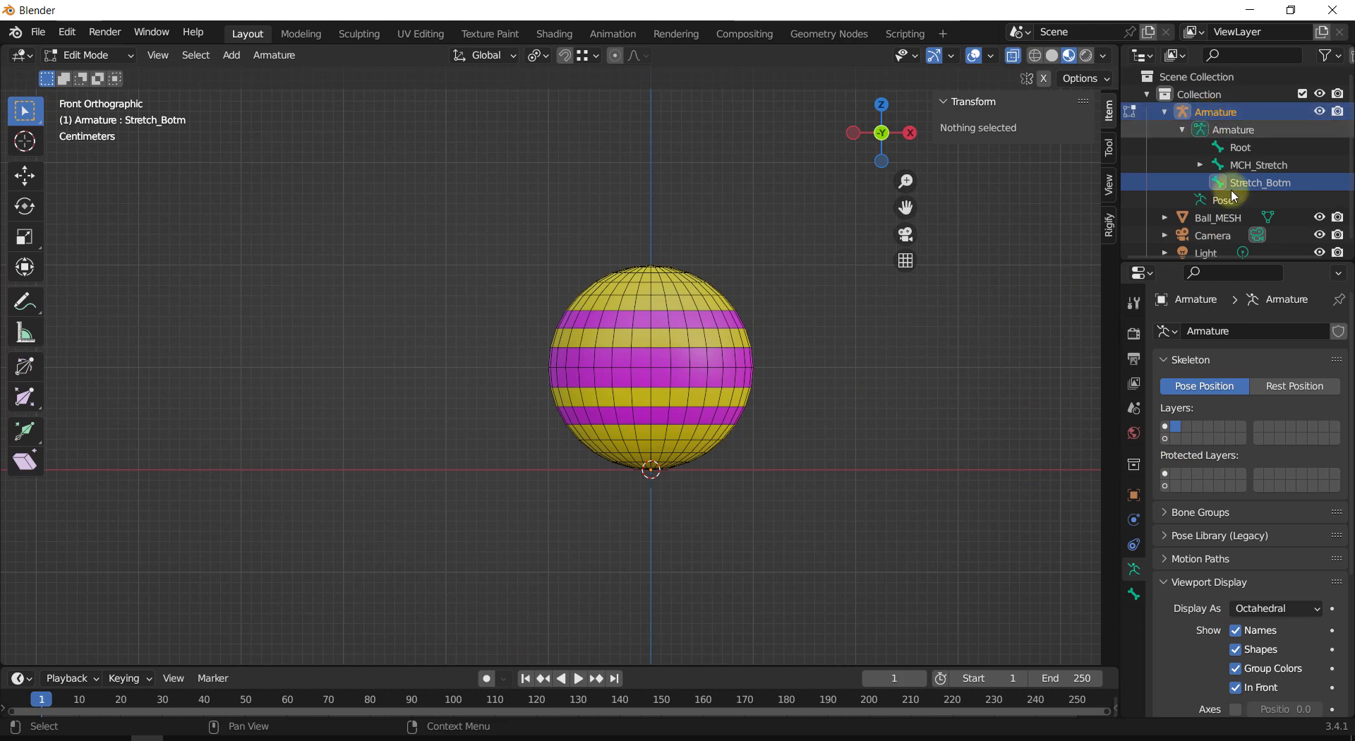
# Step: Try adding a bone at the 3D cursor beneath the ball, and undo the addition
pyautogui.hotkey('shift', 'a')
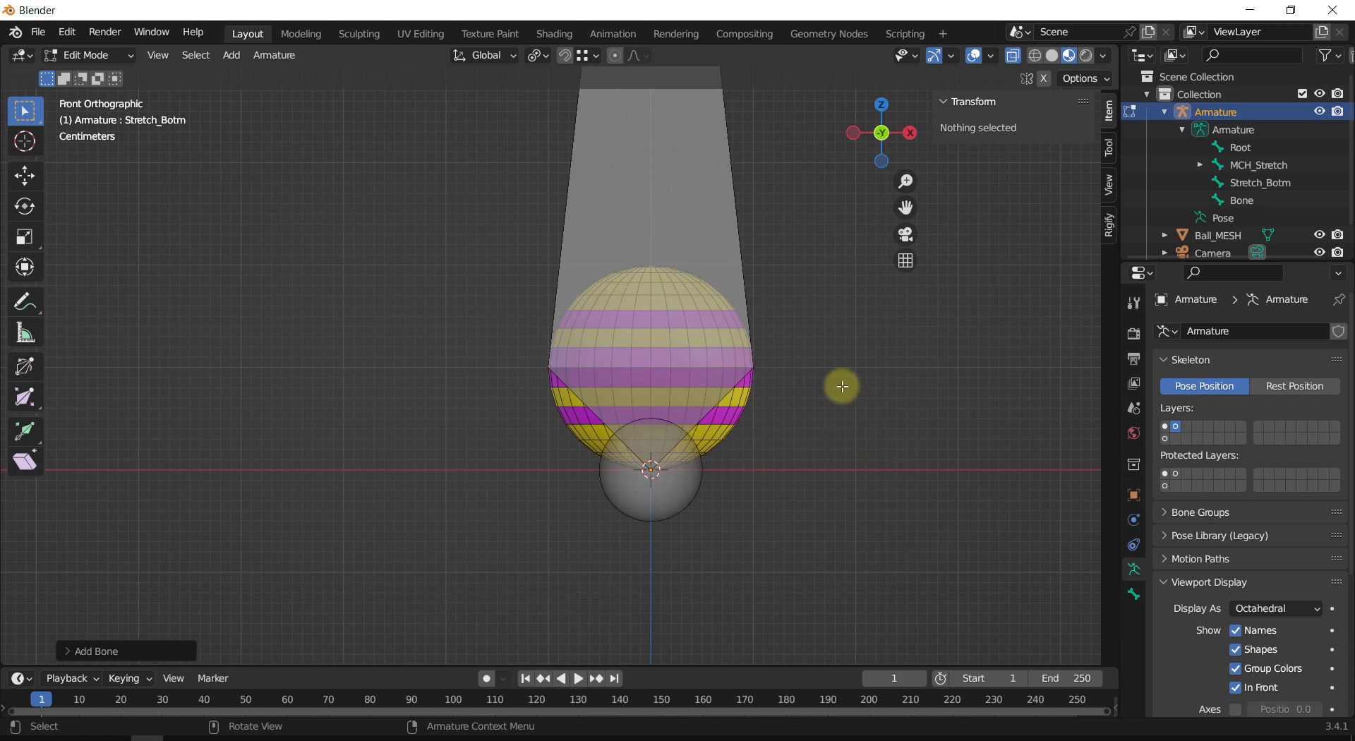
pyautogui.hotkey('ctrl', 'z')
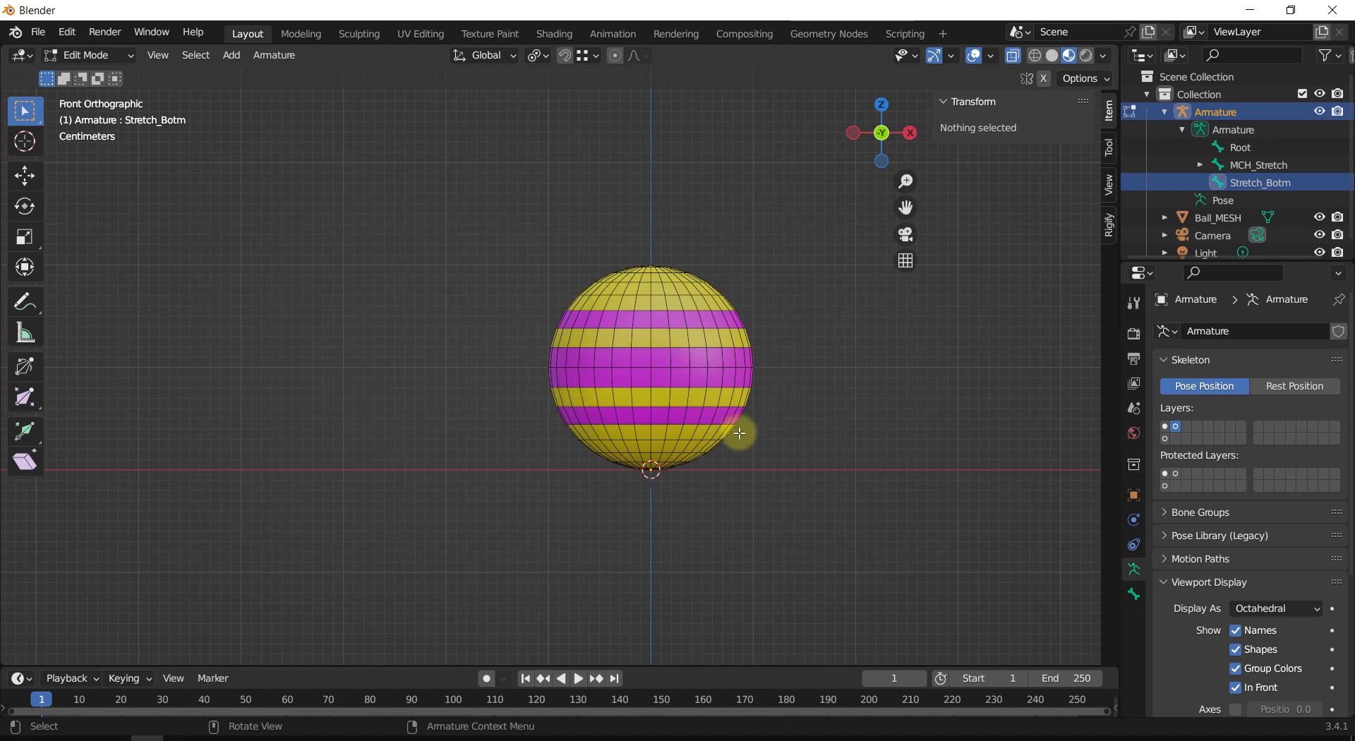
# Step: Switch to Object Mode and snap the 3D cursor to the centre of Ball_MESH
pyautogui.hotkey('ctrl', 'Tab')
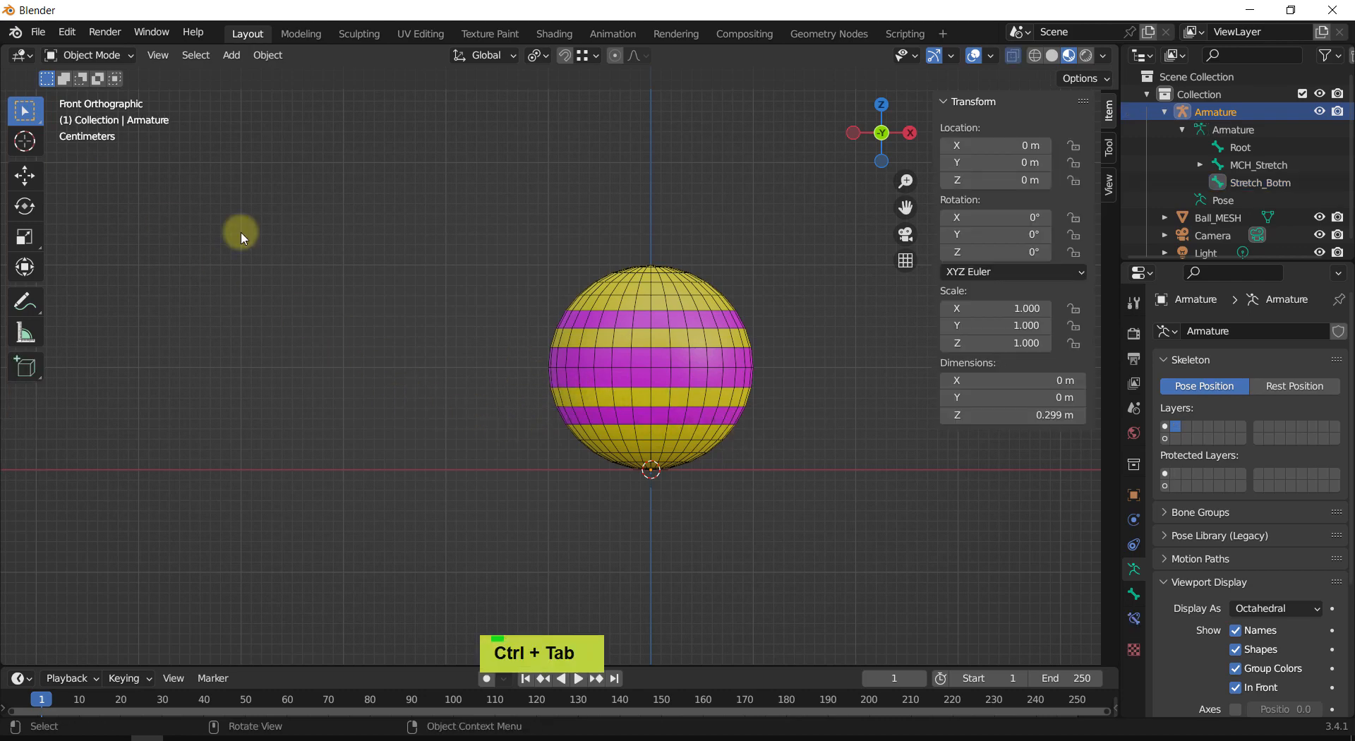
pyautogui.doubleClick(97, 55)
pyautogui.hotkey('ctrl', 'Tab')
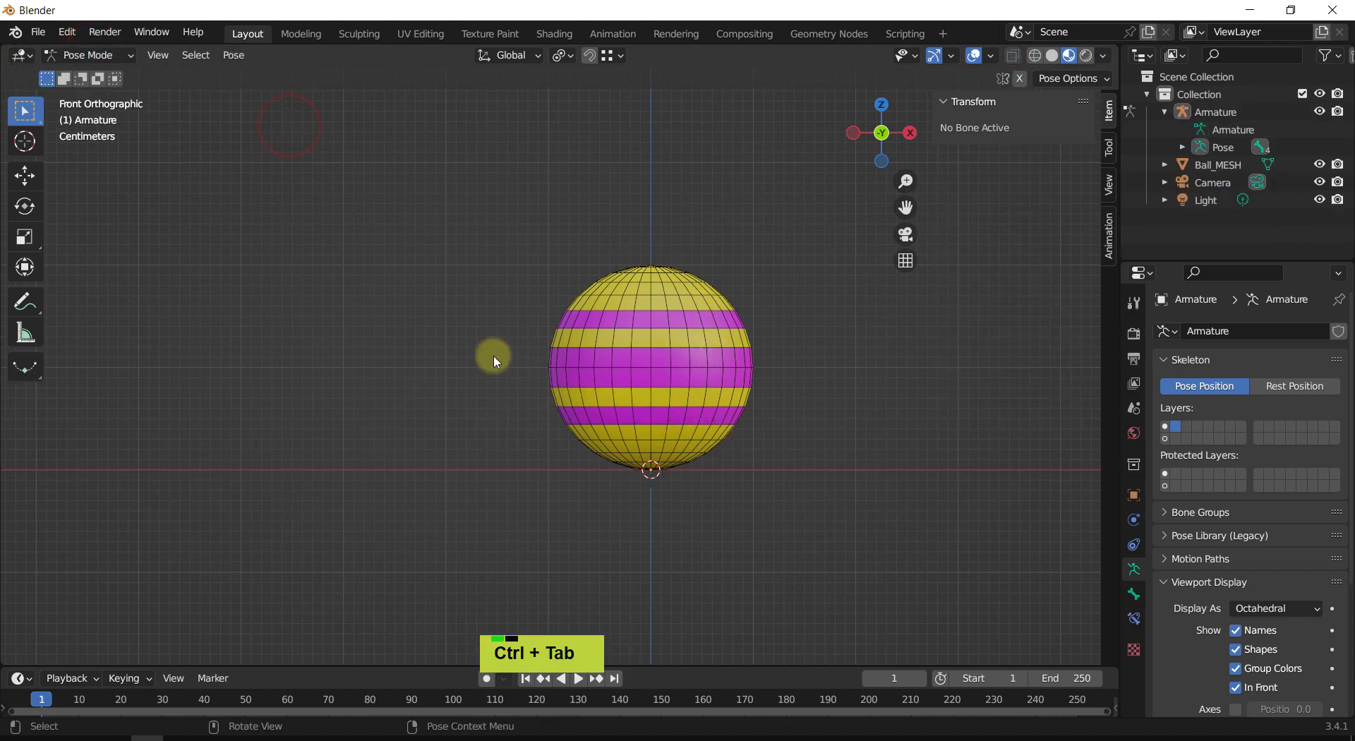
pyautogui.hotkey('ctrl', 'Tab')
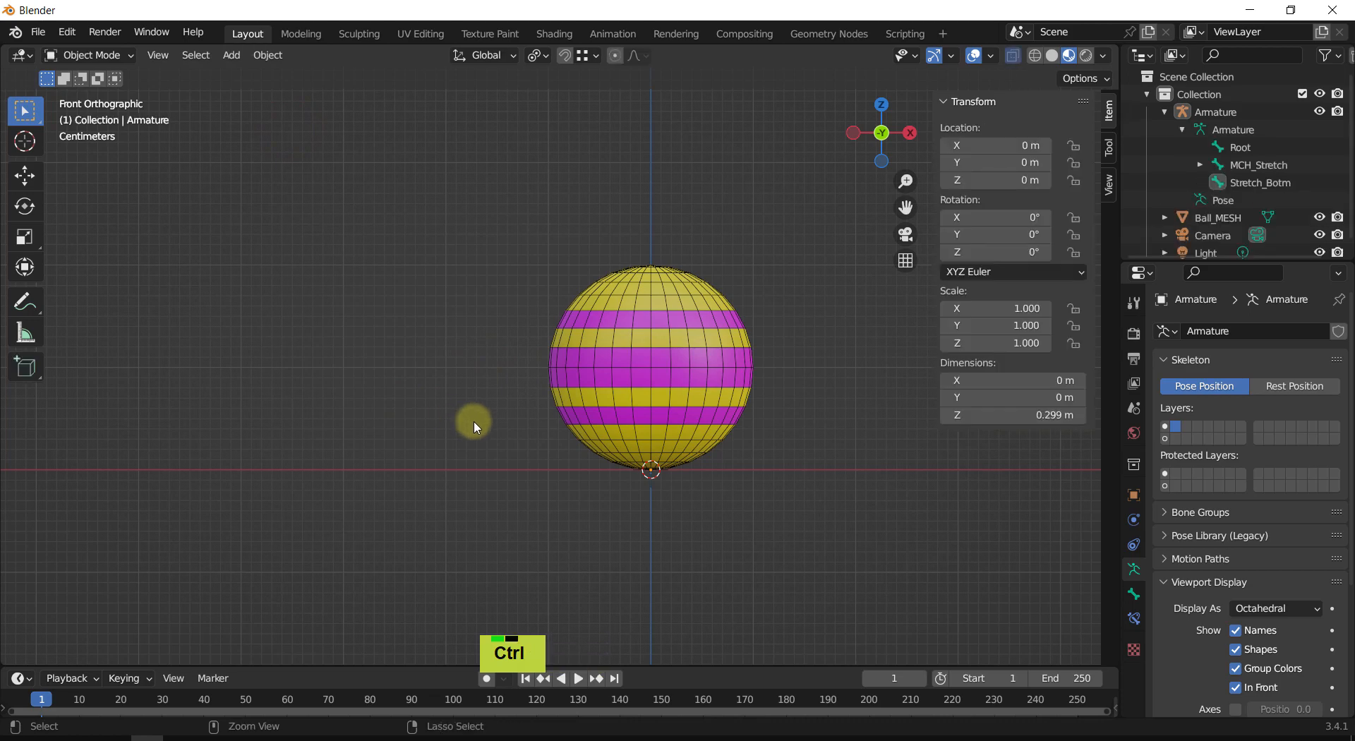
pyautogui.hotkey('ctrl', 'Tab')
pyautogui.hotkey('ctrl', 'Tab')
pyautogui.click(655, 386)
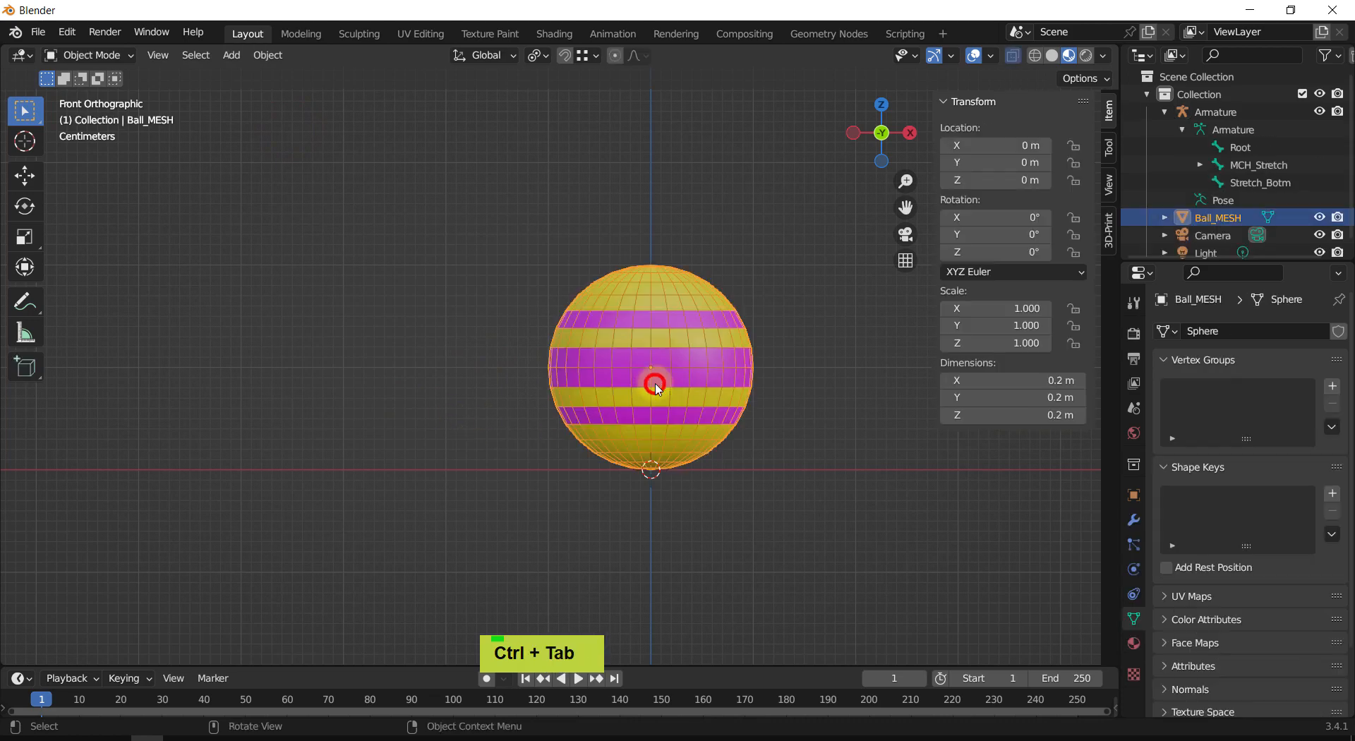
pyautogui.keyDown('shift'); pyautogui.moveTo(696, 372); pyautogui.dragTo(703, 408, button='middle'); pyautogui.keyUp('shift')
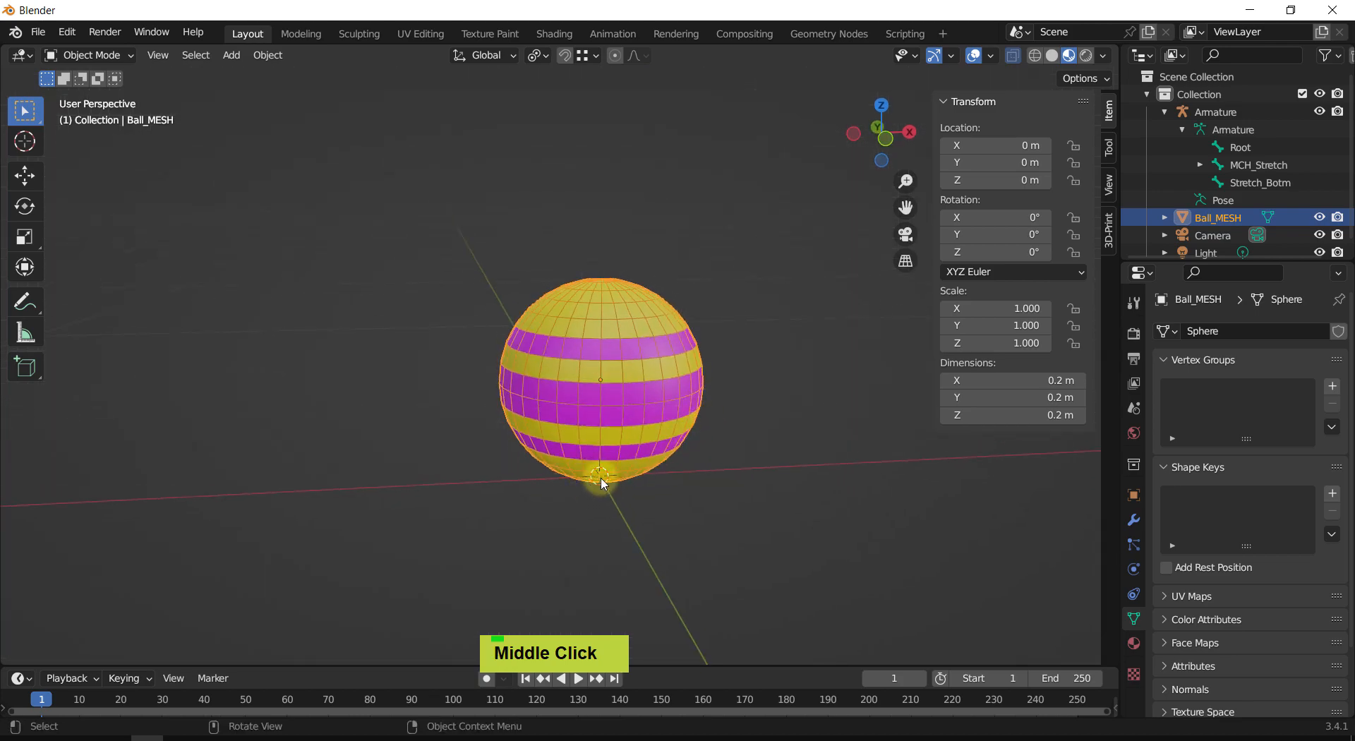
pyautogui.hotkey('shift', 's')
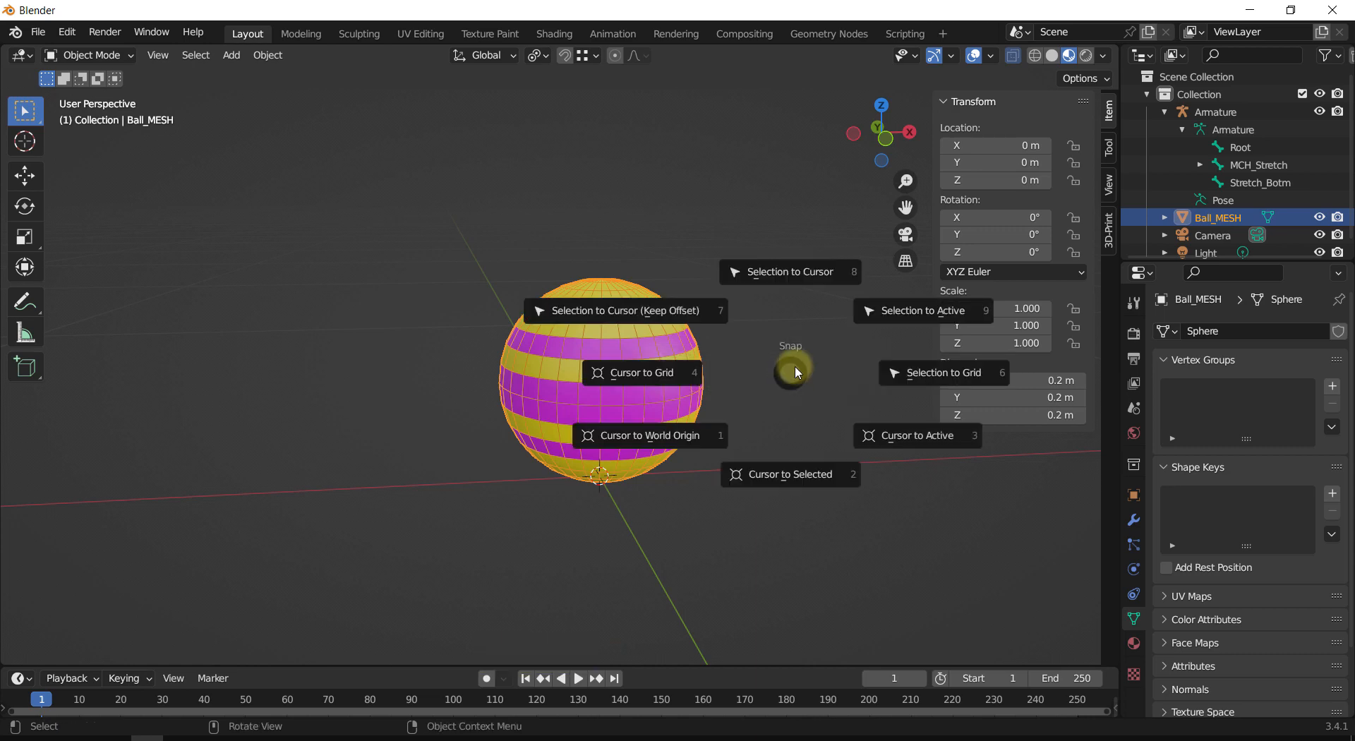
pyautogui.click(787, 480)
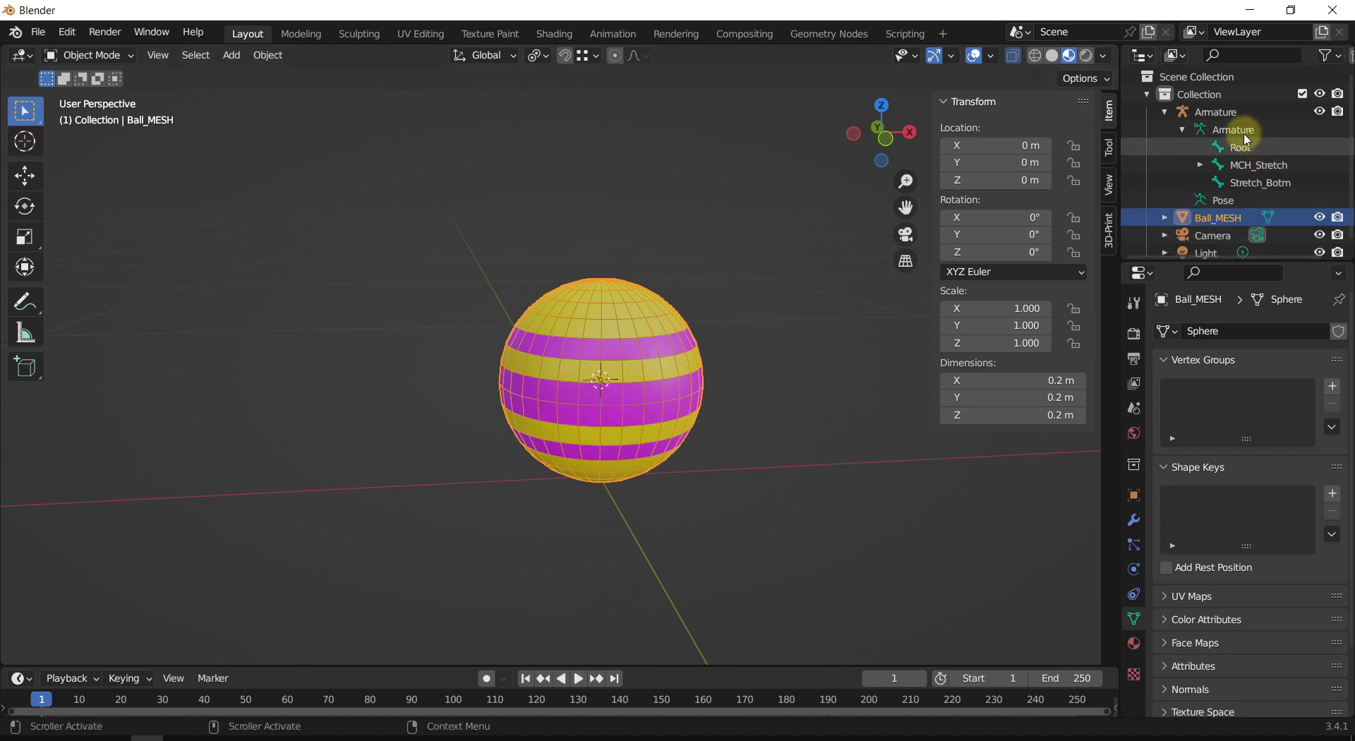
# Step: Add a new bone to the Armature in Edit Mode, starting at the 3D cursor in the ball's centre
pyautogui.click(1220, 112)
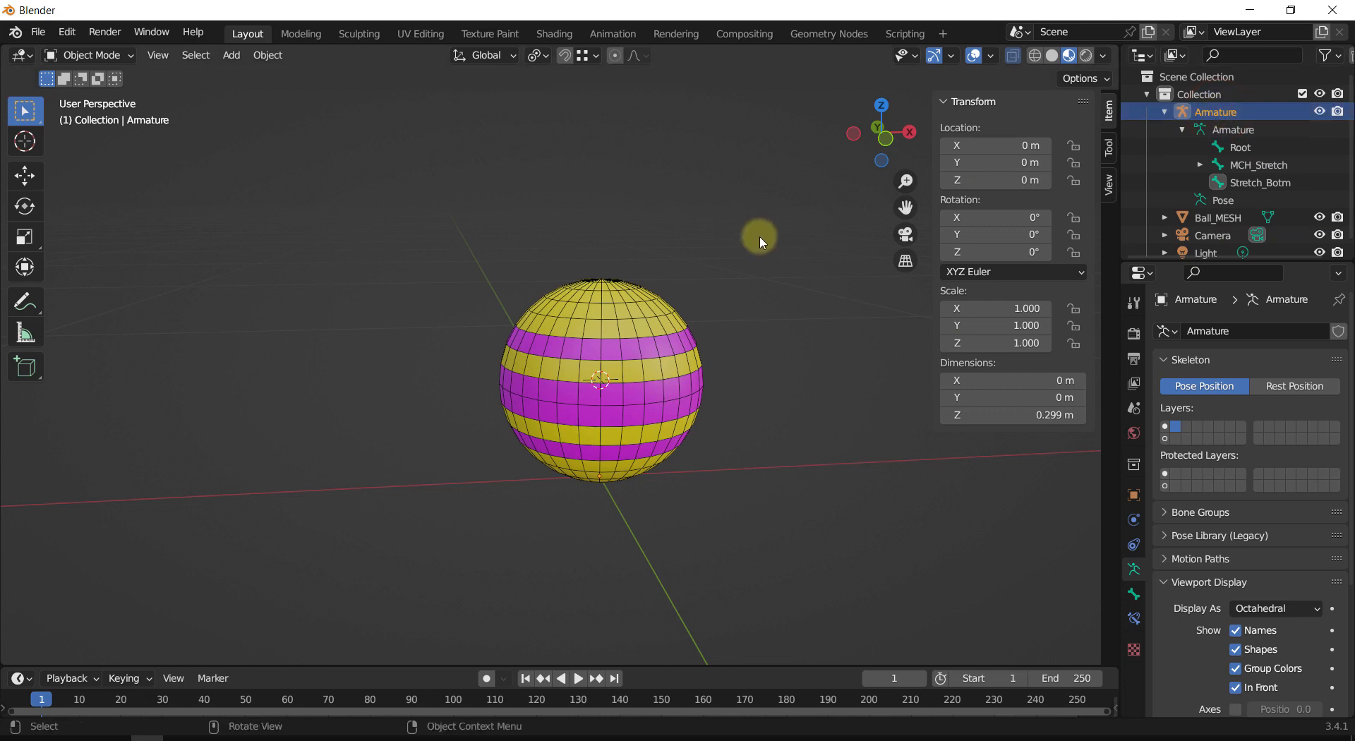
pyautogui.press('Tab')
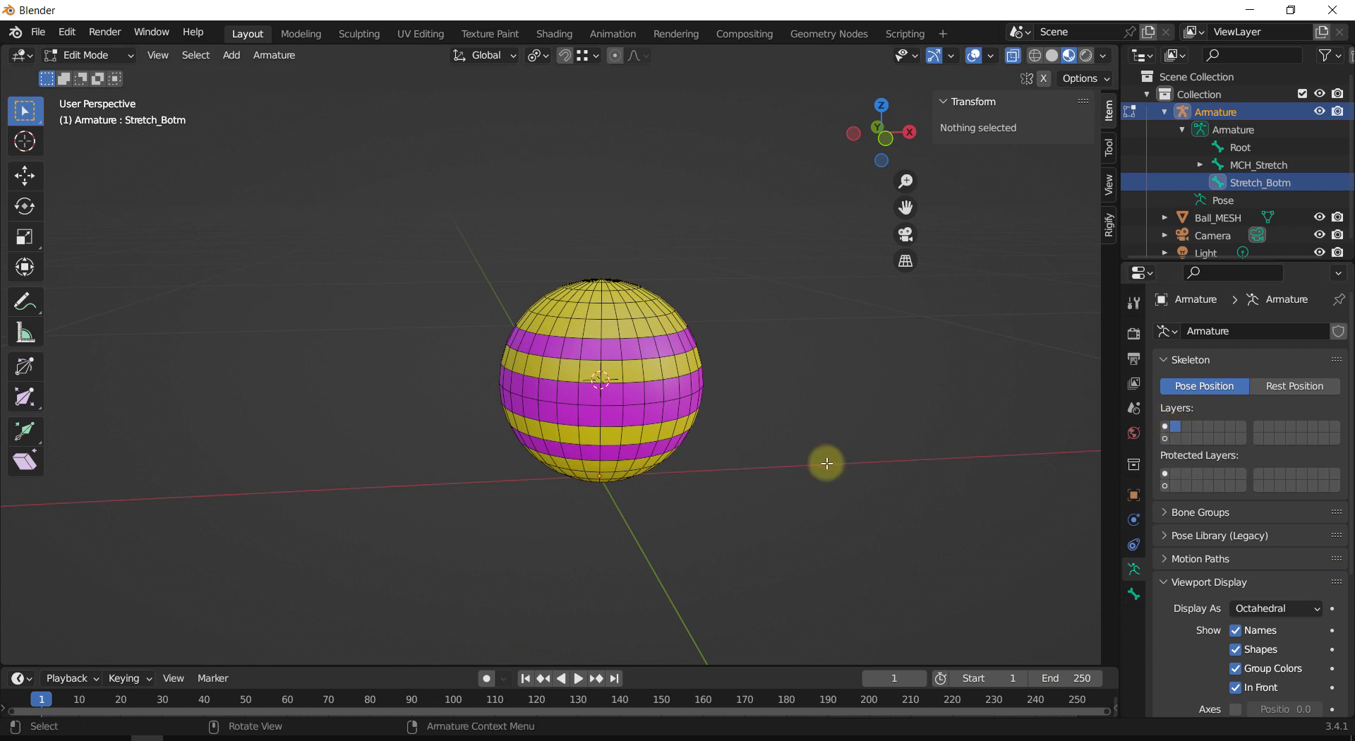
pyautogui.press('KP_1')
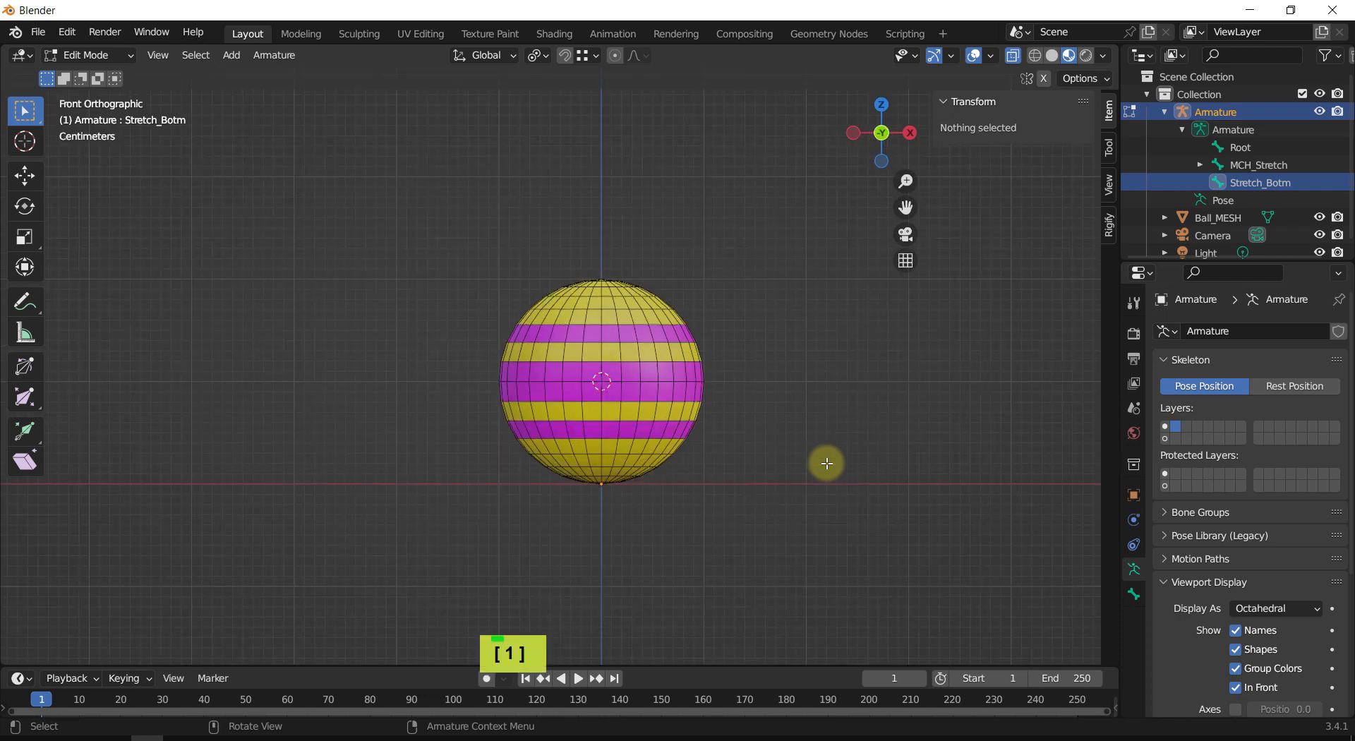
pyautogui.hotkey('shift', 'a')
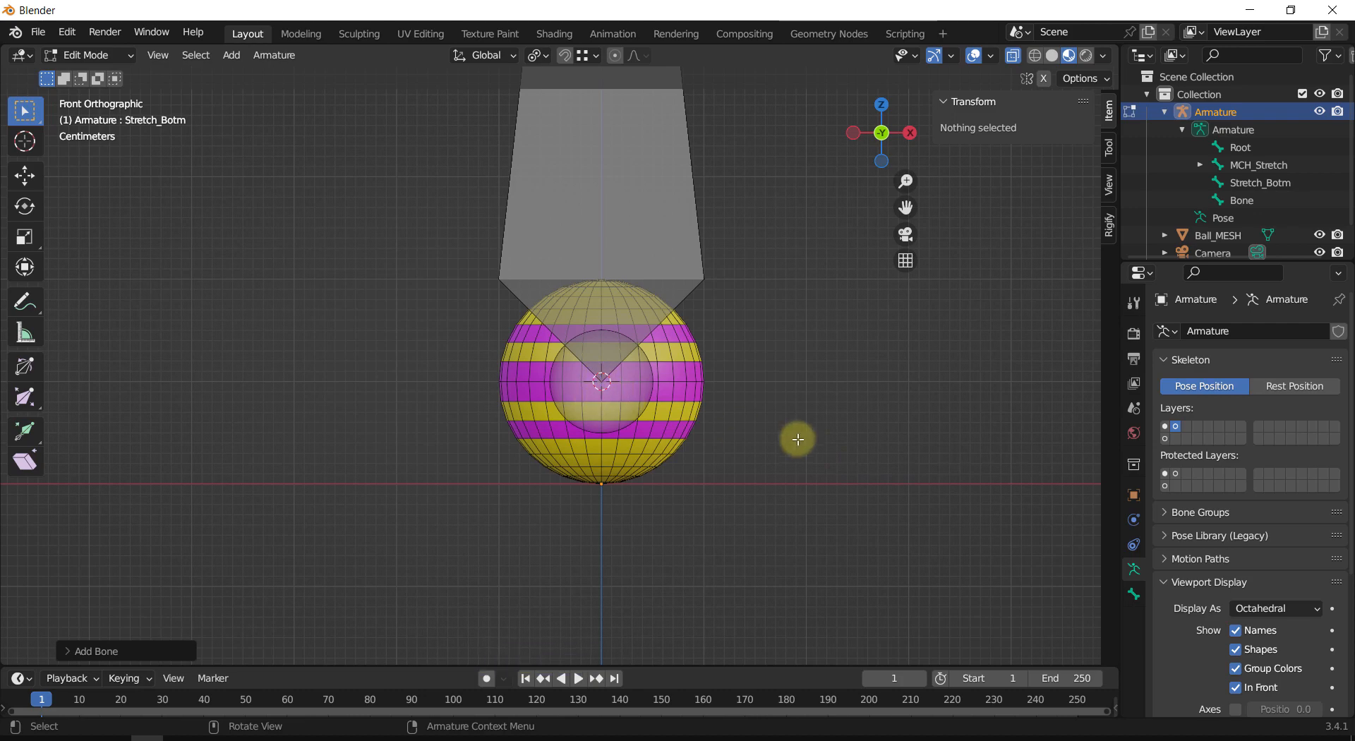
pyautogui.keyDown('ctrl'); pyautogui.moveTo(882, 429); pyautogui.dragTo(889, 584, button='middle'); pyautogui.keyUp('ctrl')
pyautogui.keyDown('shift'); pyautogui.moveTo(770, 400); pyautogui.dragTo(757, 459, button='middle'); pyautogui.keyUp('shift')
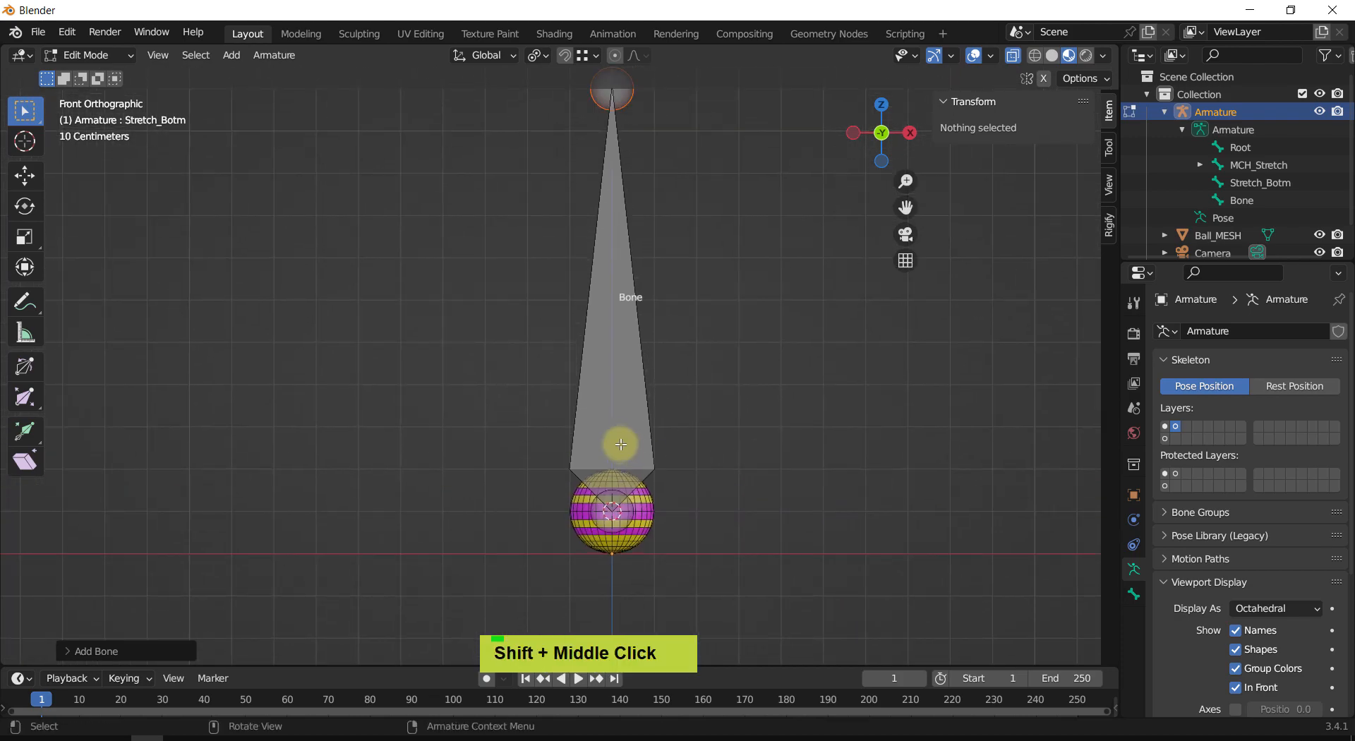
# Step: Scale the new bone down to a length of about 0.104 m so that it roughly reaches the ball's top
pyautogui.click(611, 413)
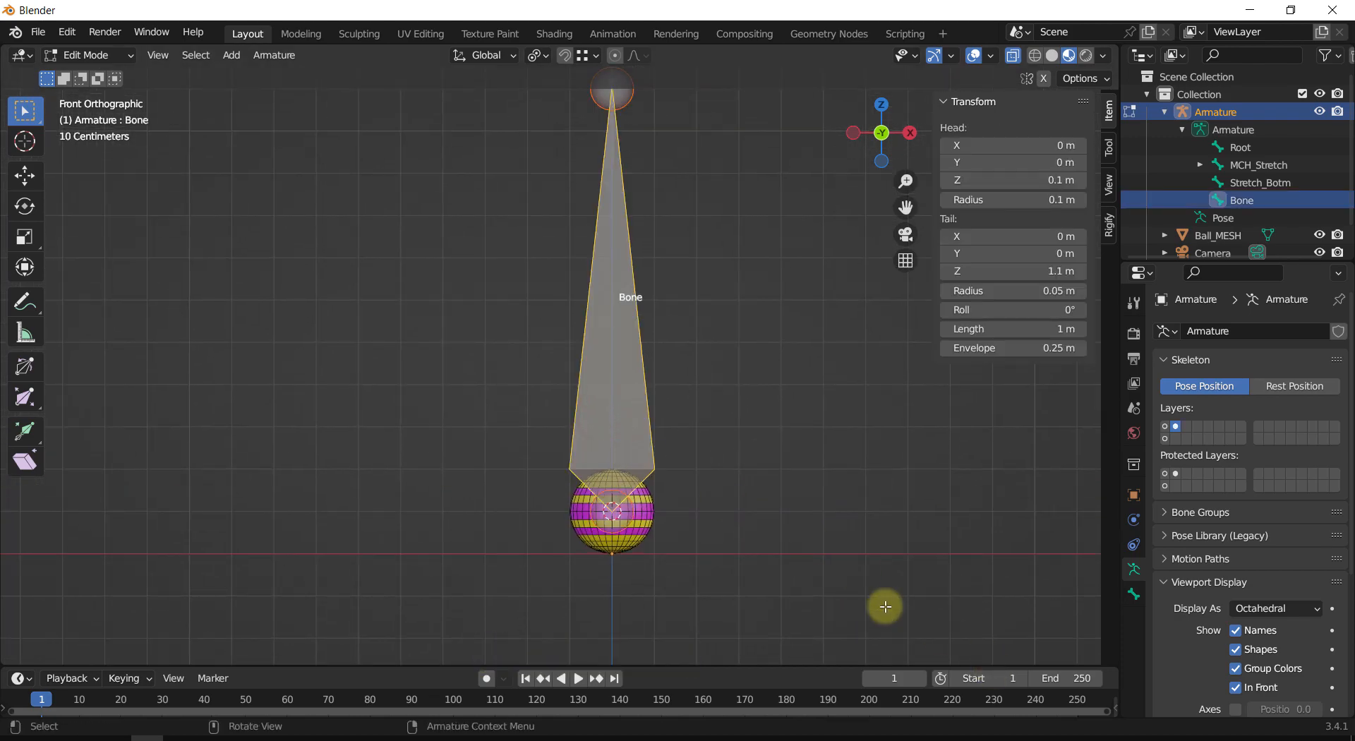
pyautogui.press('s')
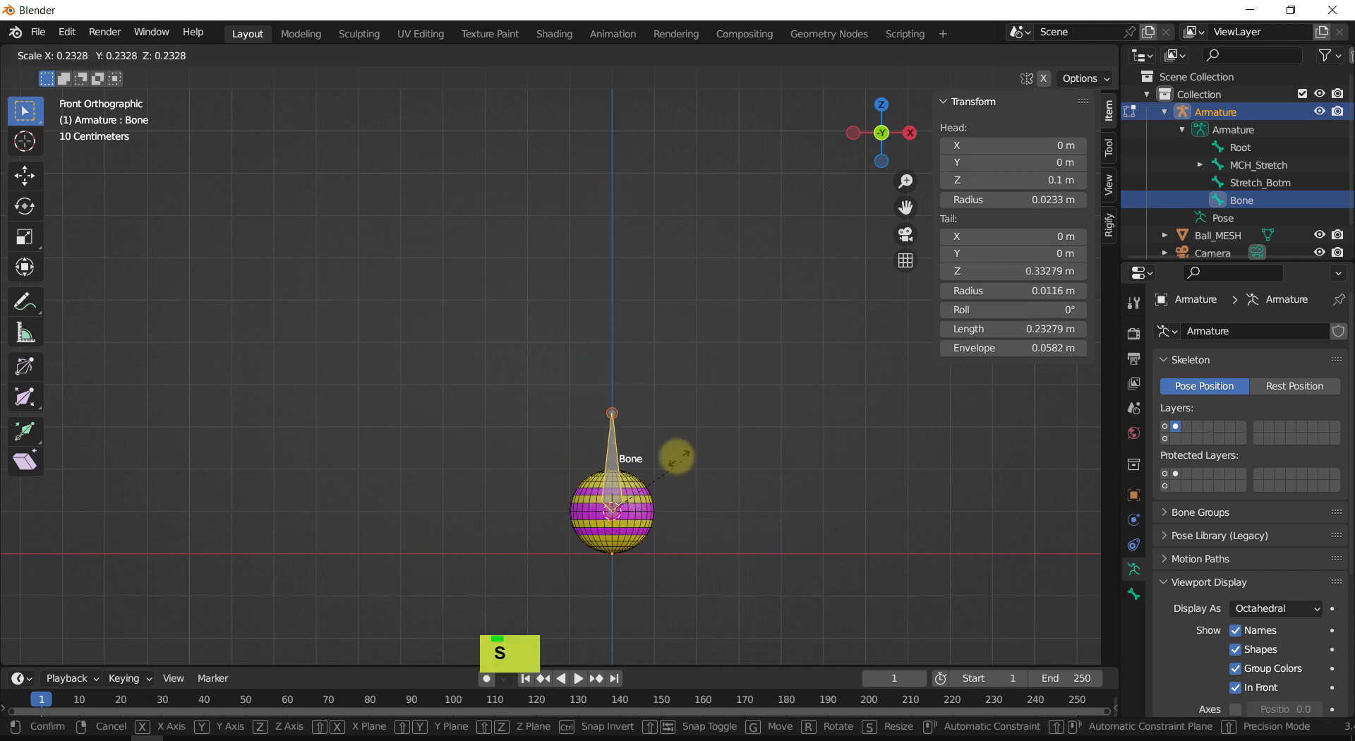
pyautogui.click(663, 447)
pyautogui.keyDown('shift'); pyautogui.moveTo(714, 549); pyautogui.dragTo(769, 466, button='middle'); pyautogui.keyUp('shift')
pyautogui.press('s')
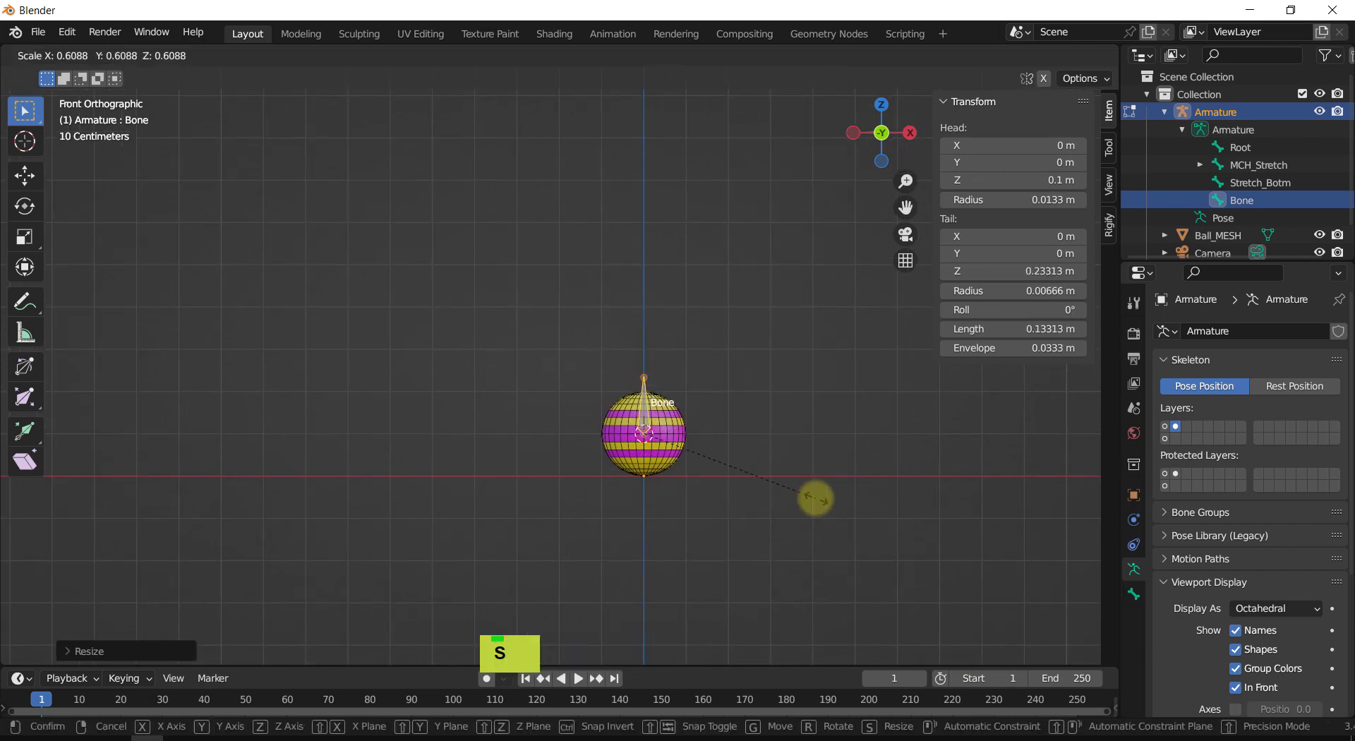
pyautogui.click(781, 478)
# Step: Move the new bone's tail with snapping onto the vertex at the ball's top pole
pyautogui.moveTo(662, 366); pyautogui.dragTo(629, 383, button='middle')
pyautogui.scroll(4, 629, 384)
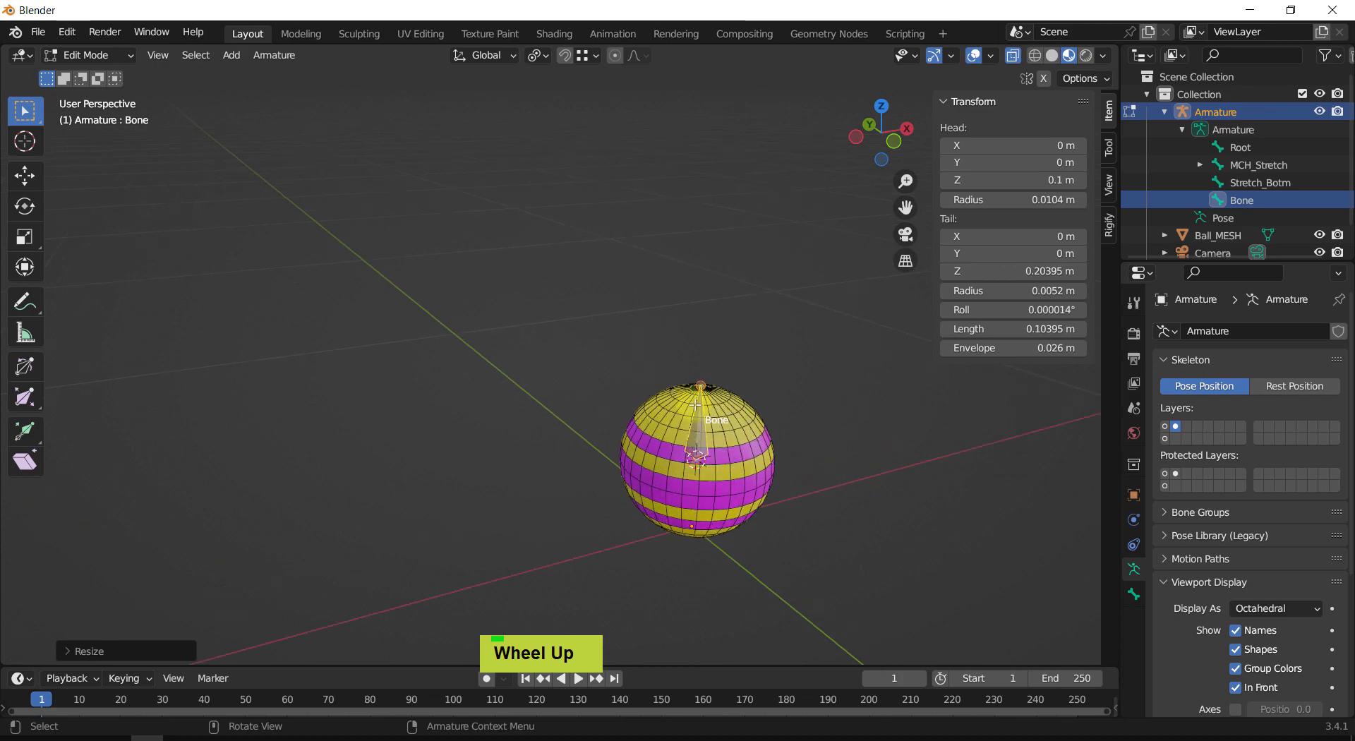
pyautogui.click(704, 388)
pyautogui.scroll(2, 706, 387)
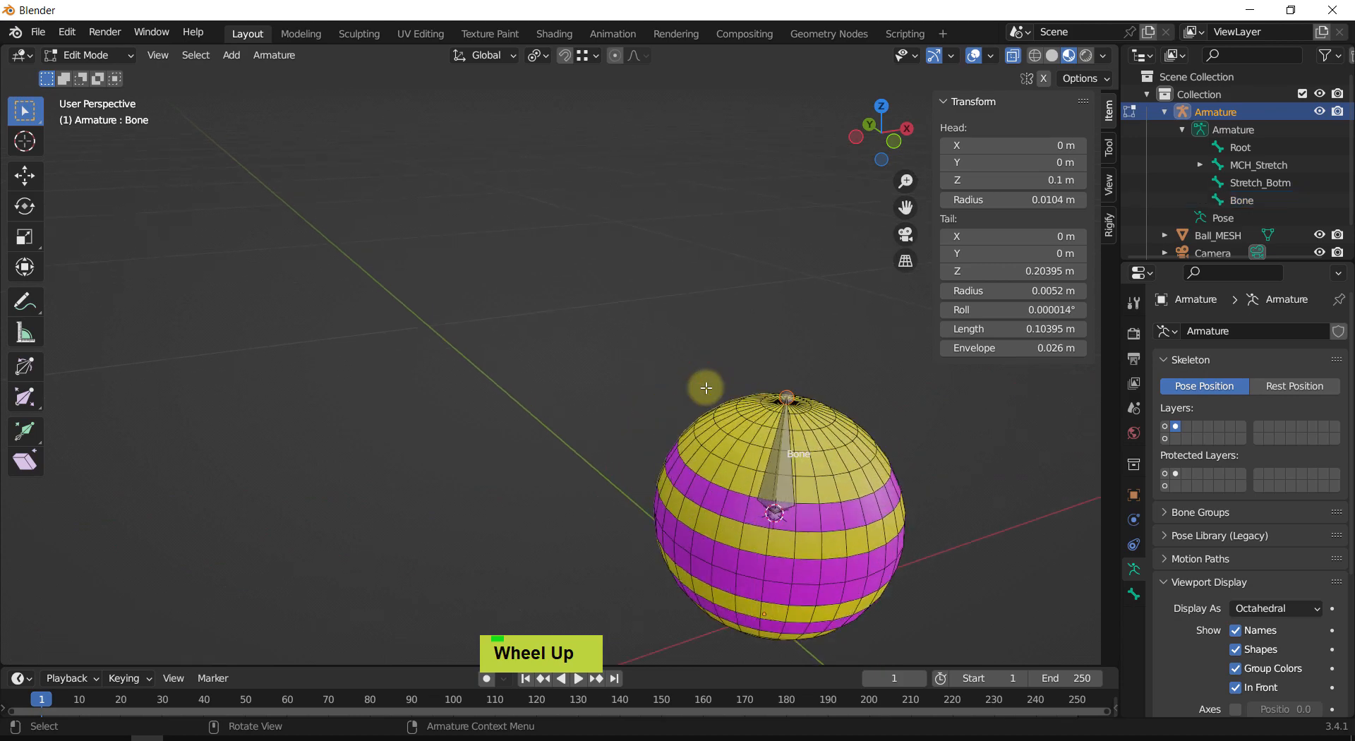
pyautogui.press('KP_Decimal')
pyautogui.scroll(-3, 758, 413)
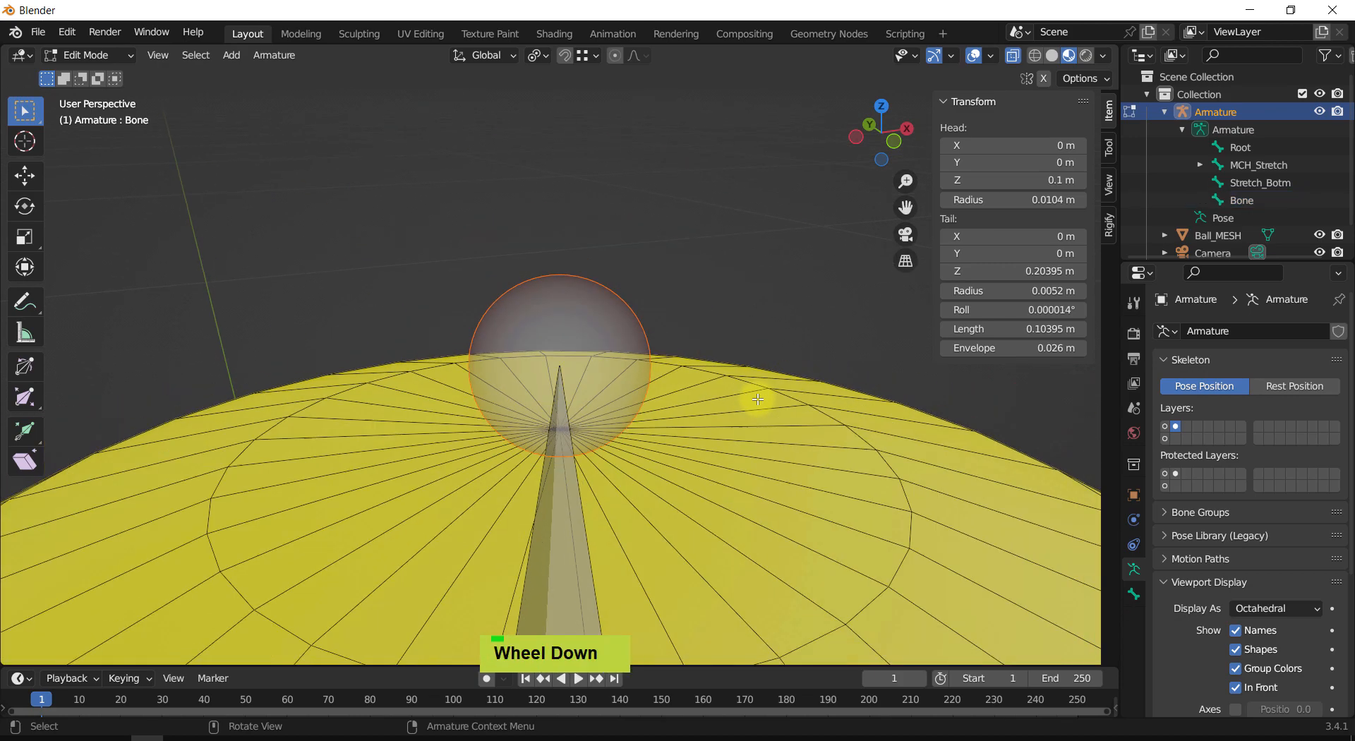
pyautogui.press('g')
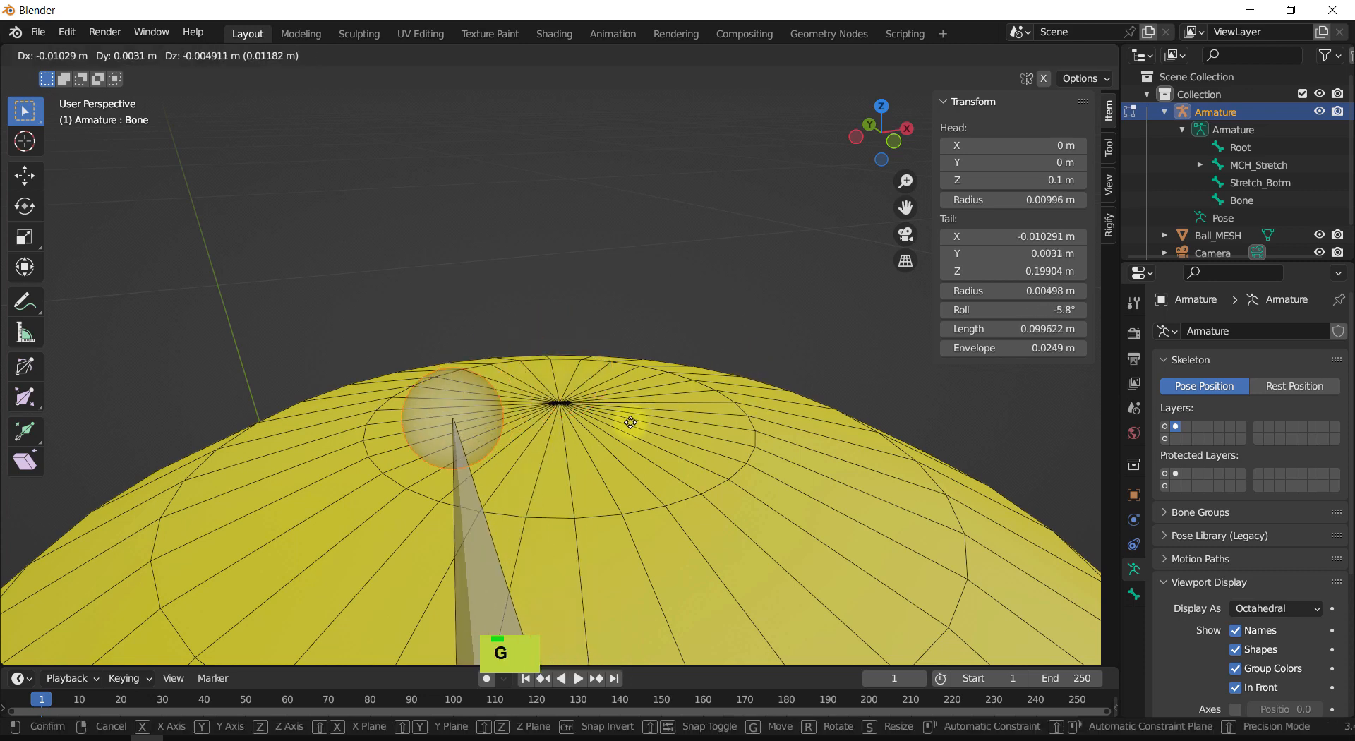
pyautogui.keyDown('ctrl'); pyautogui.click(555, 399); pyautogui.keyUp('ctrl')
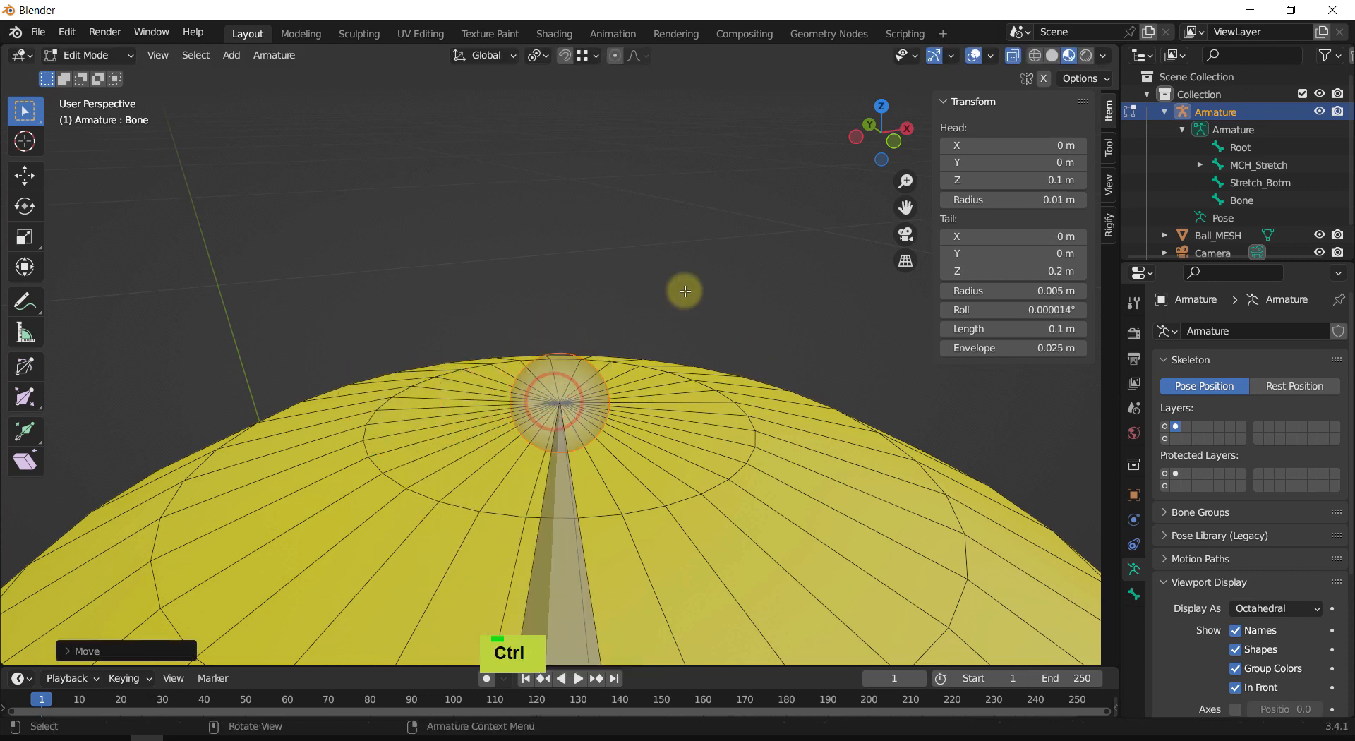
pyautogui.scroll(-2, 685, 291)
pyautogui.keyDown('shift'); pyautogui.moveTo(684, 291); pyautogui.dragTo(705, 273, button='middle'); pyautogui.keyUp('shift')
pyautogui.scroll(-2, 704, 274)
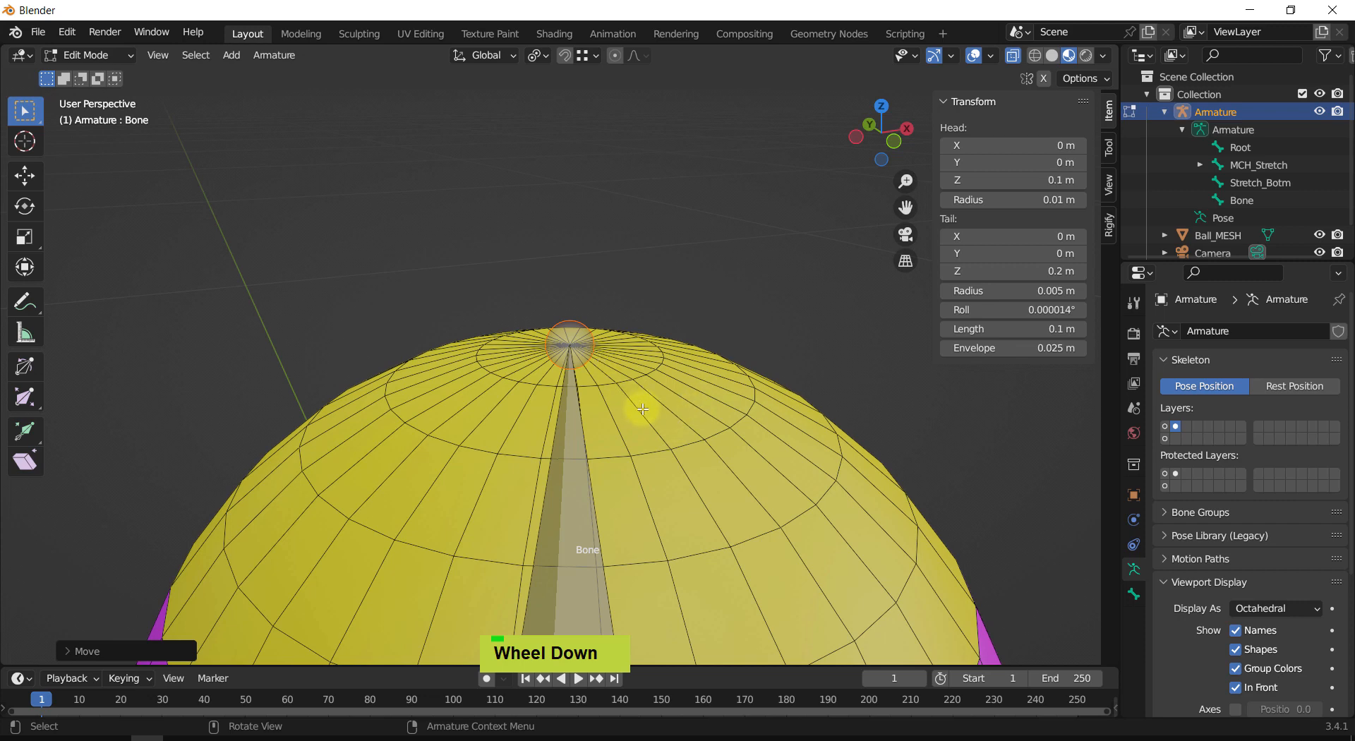
pyautogui.scroll(-3, 642, 409)
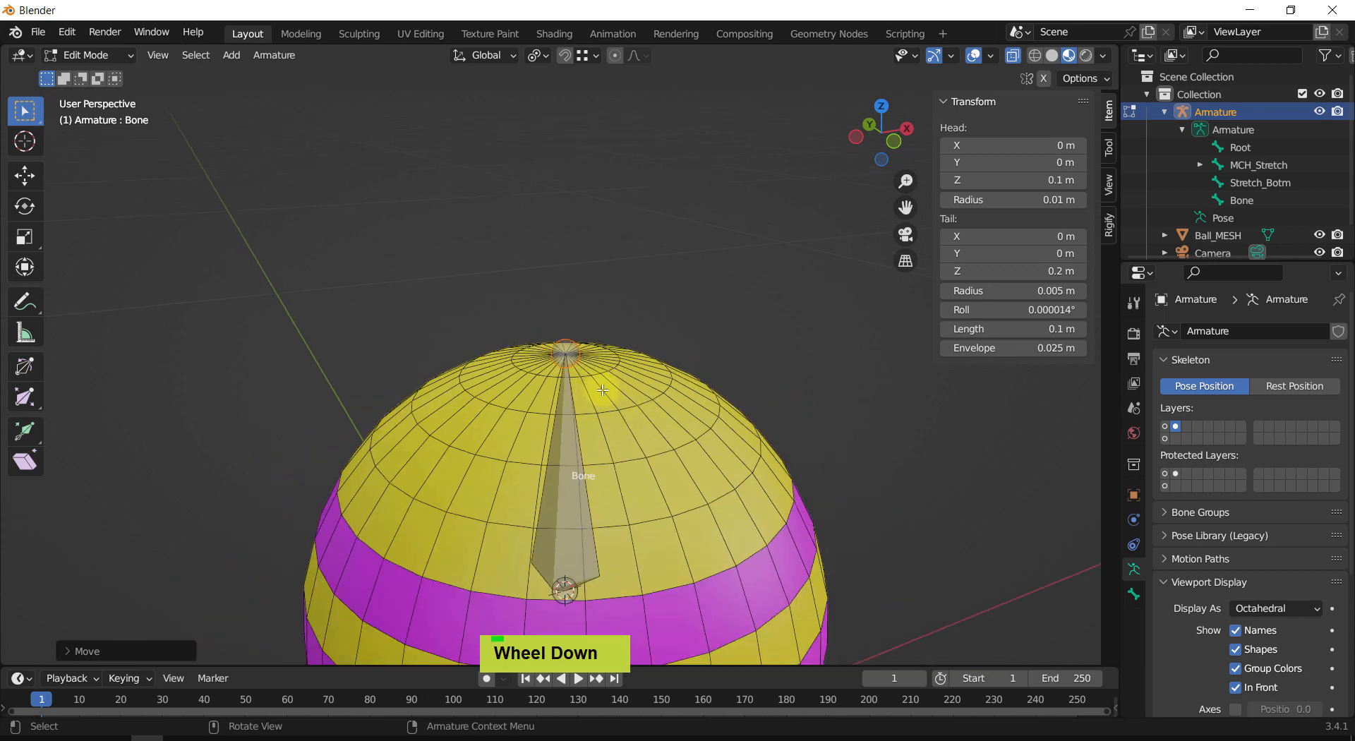
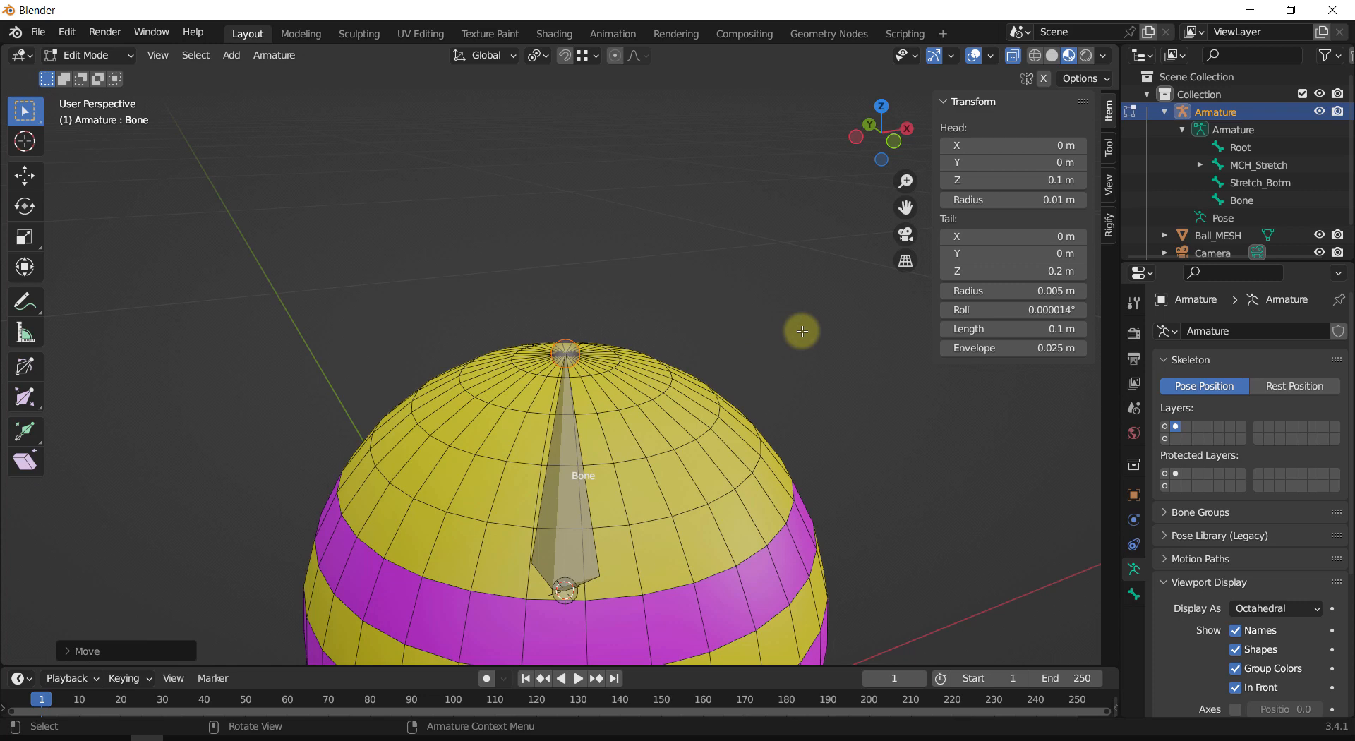
# Step: Set the Z coordinate of the new bone's tail to 0.2 m
pyautogui.scroll(-4, 801, 331)
pyautogui.moveTo(732, 375)
pyautogui.keyDown('shift'); pyautogui.mouseDown(button='middle')
pyautogui.moveTo(783, 327)
pyautogui.moveTo(720, 306)
pyautogui.moveTo(750, 320)
pyautogui.mouseUp(button='middle'); pyautogui.keyUp('shift')
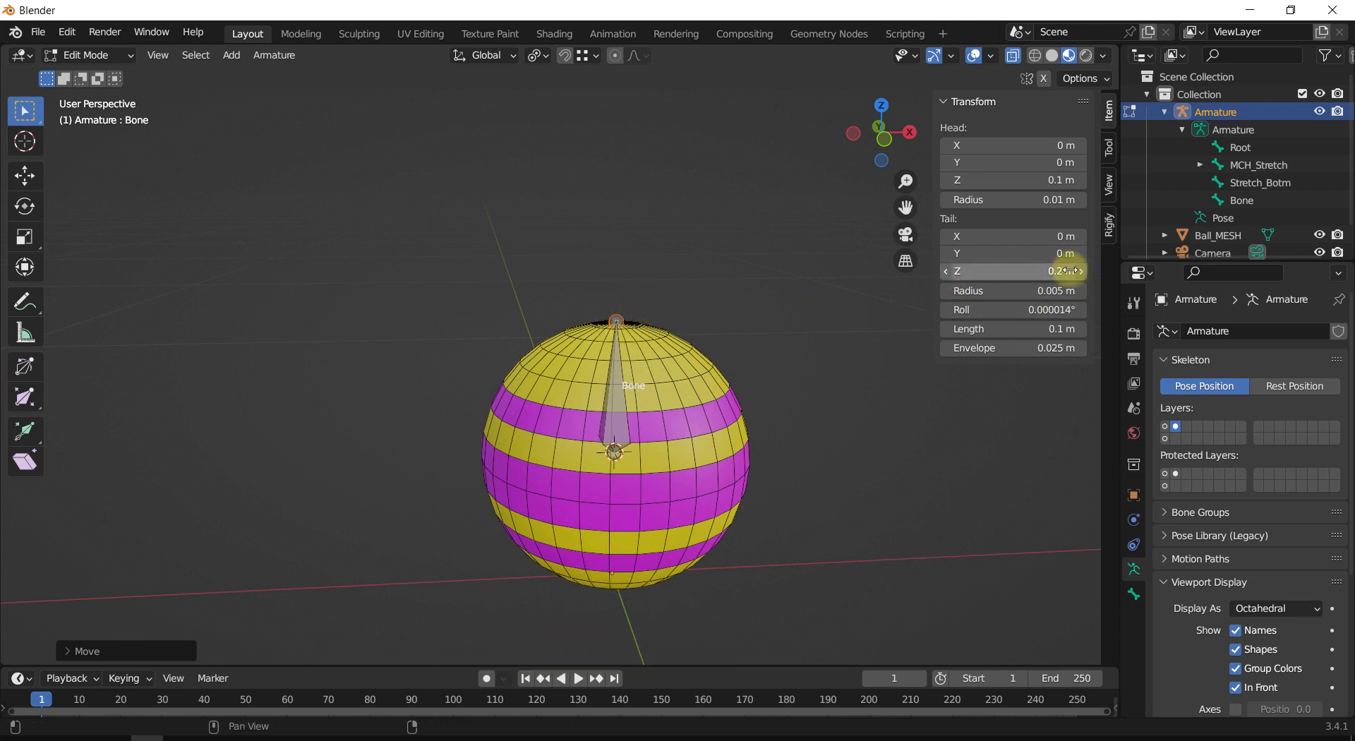
pyautogui.moveTo(1071, 270); pyautogui.dragTo(1042, 275)
pyautogui.click(1042, 275)
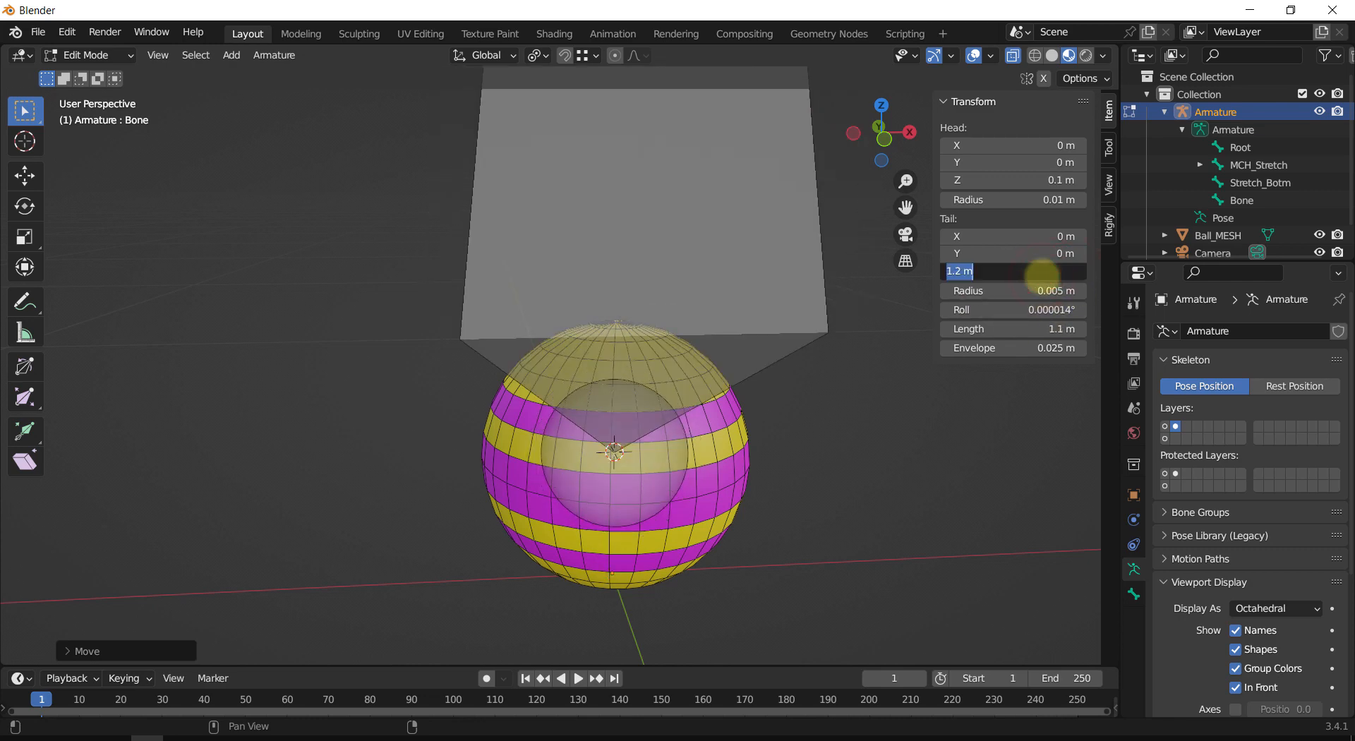
pyautogui.write('0.2')
pyautogui.press('Return')
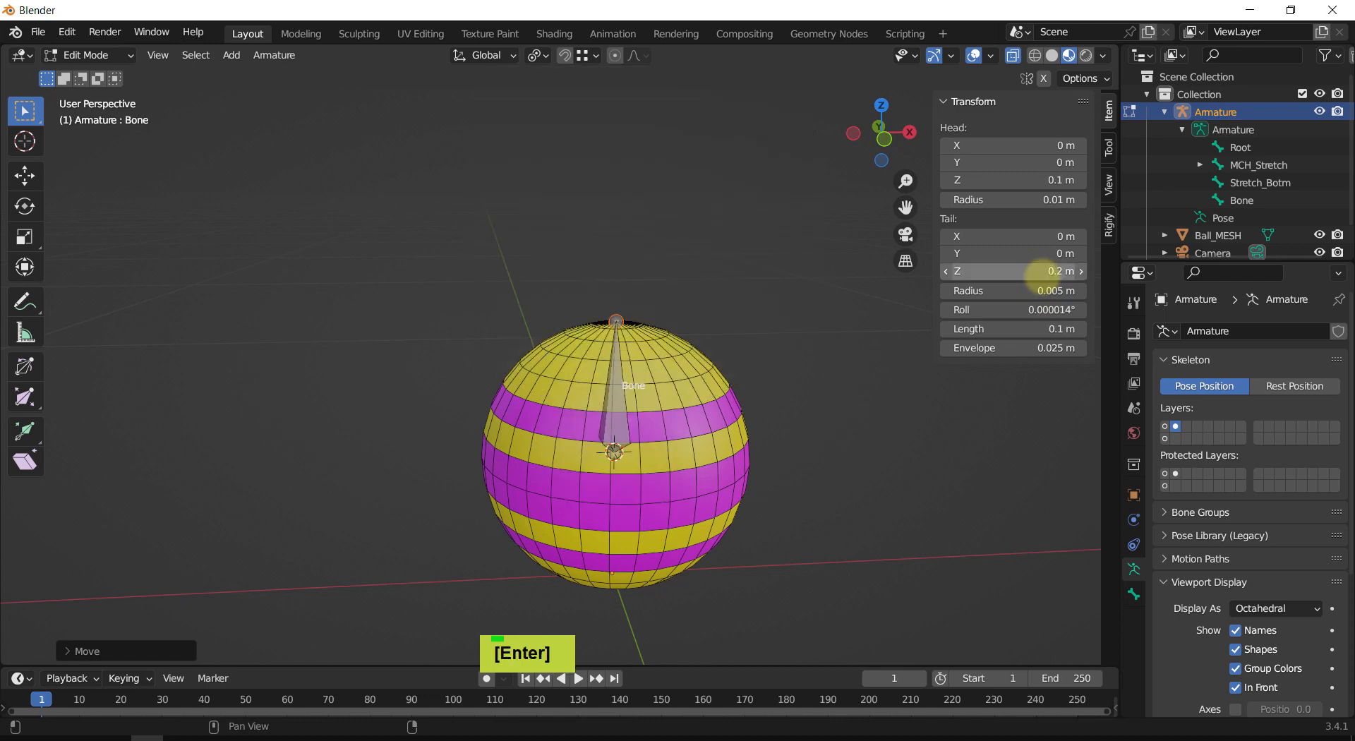
# Step: Rename the new bone running from the ball's centre to its top as Rotation
pyautogui.keyDown('shift'); pyautogui.moveTo(753, 330); pyautogui.dragTo(679, 334, button='middle'); pyautogui.keyUp('shift')
pyautogui.scroll(2, 768, 320)
pyautogui.scroll(1, 682, 339)
pyautogui.click(671, 474)
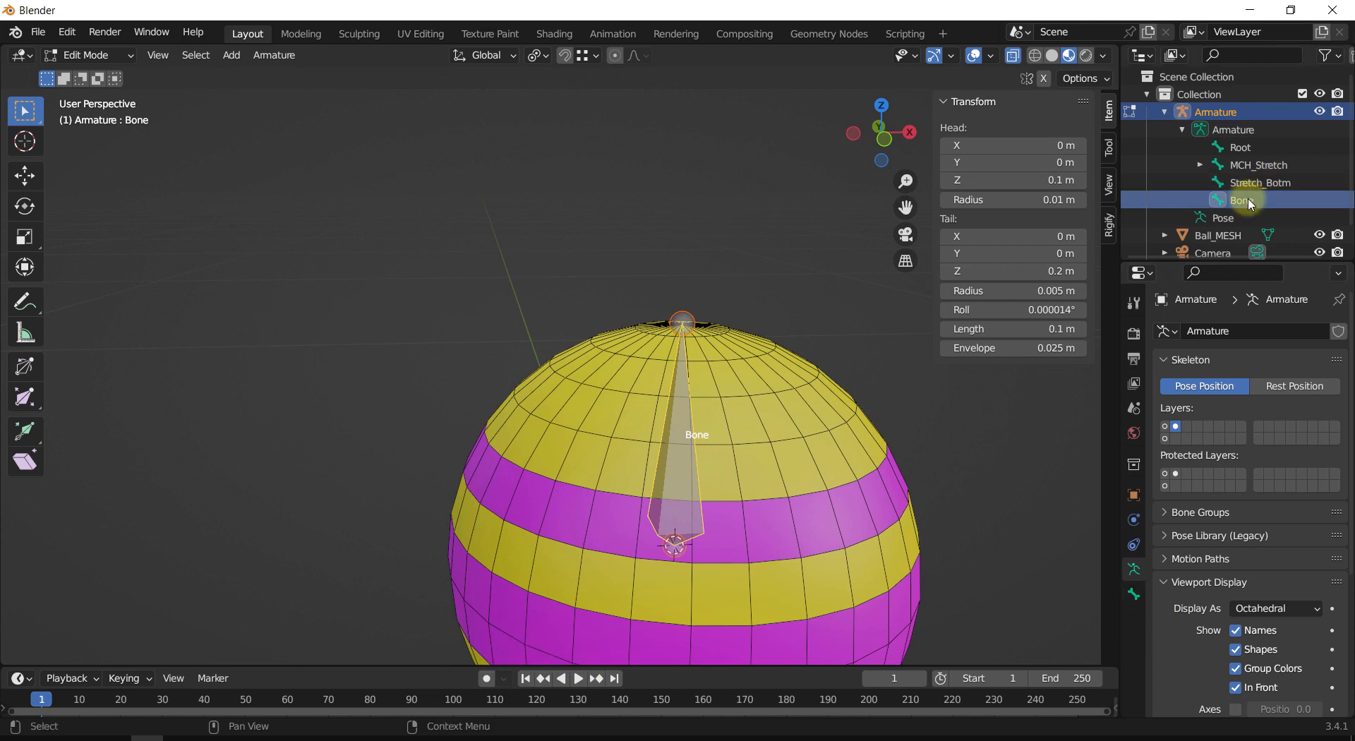
pyautogui.press('F2')
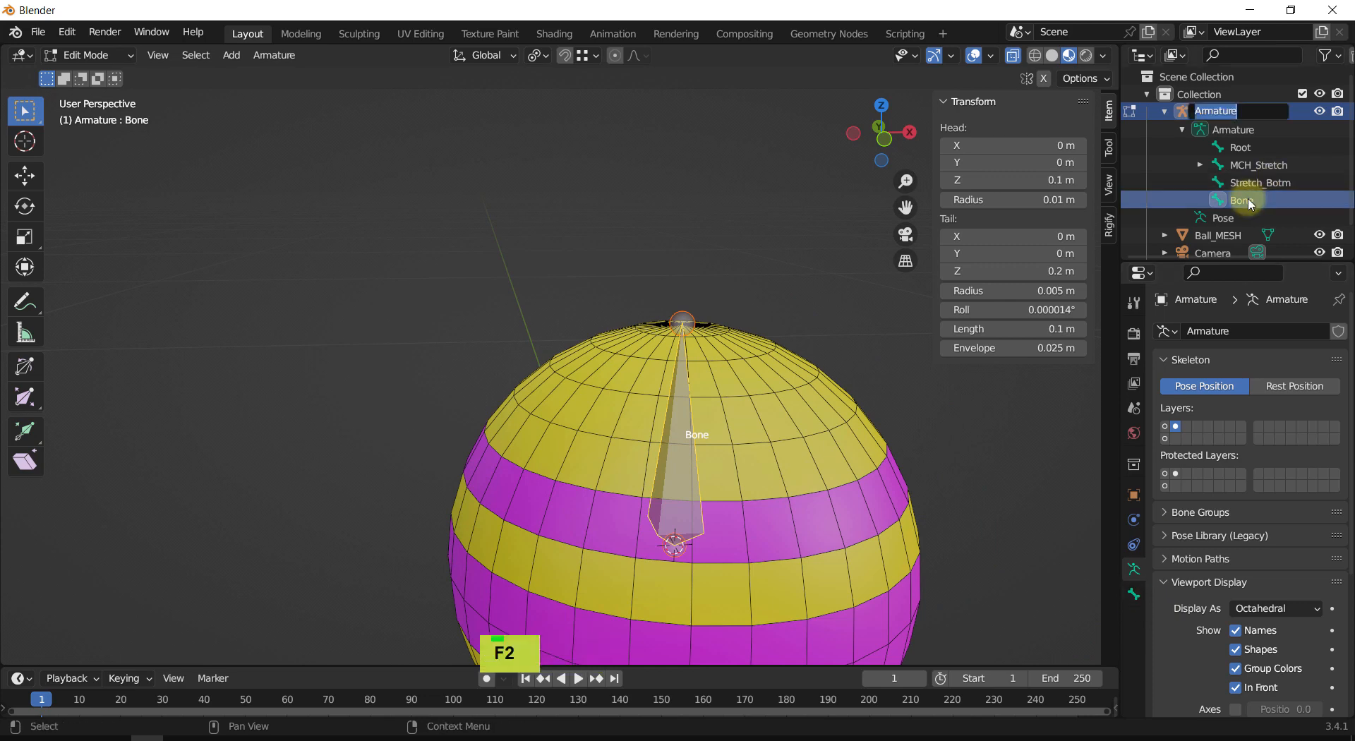
pyautogui.doubleClick(1250, 203)
pyautogui.press('F2')
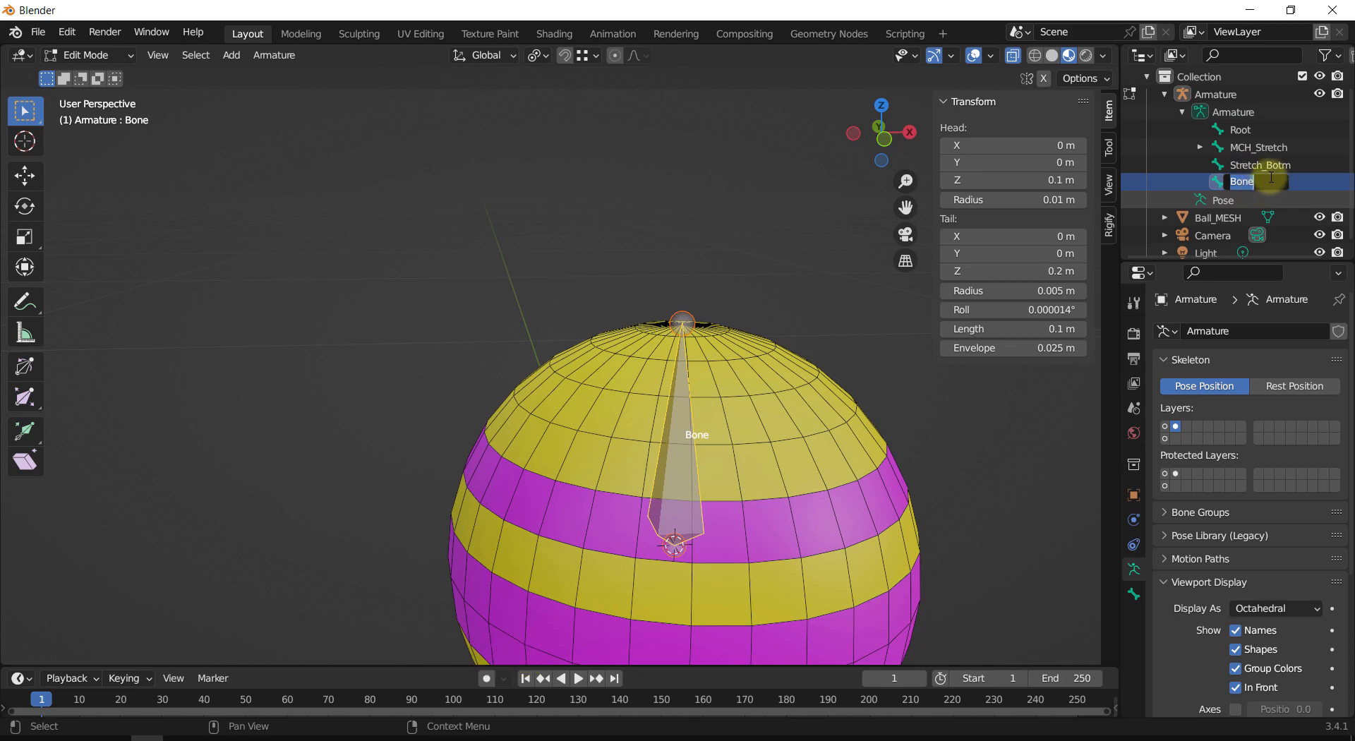
pyautogui.write('Rotati')
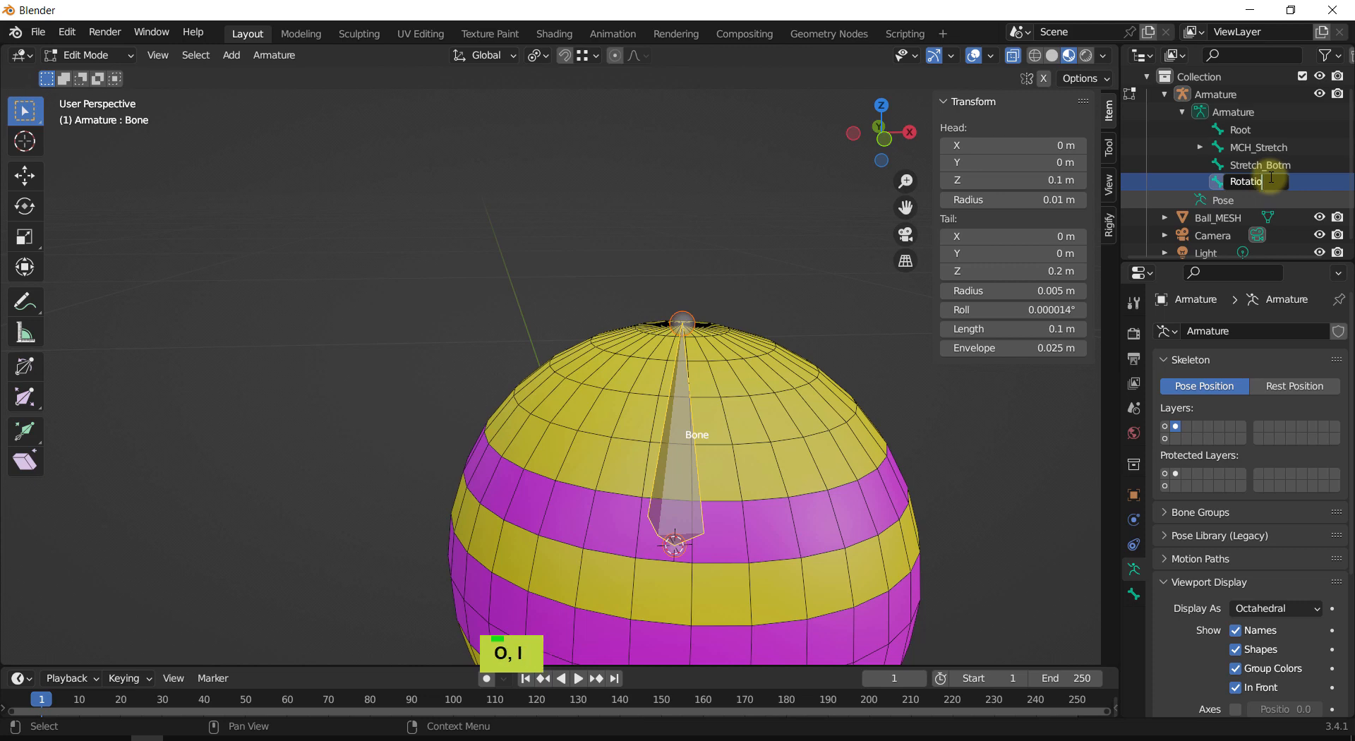
pyautogui.press('Return')
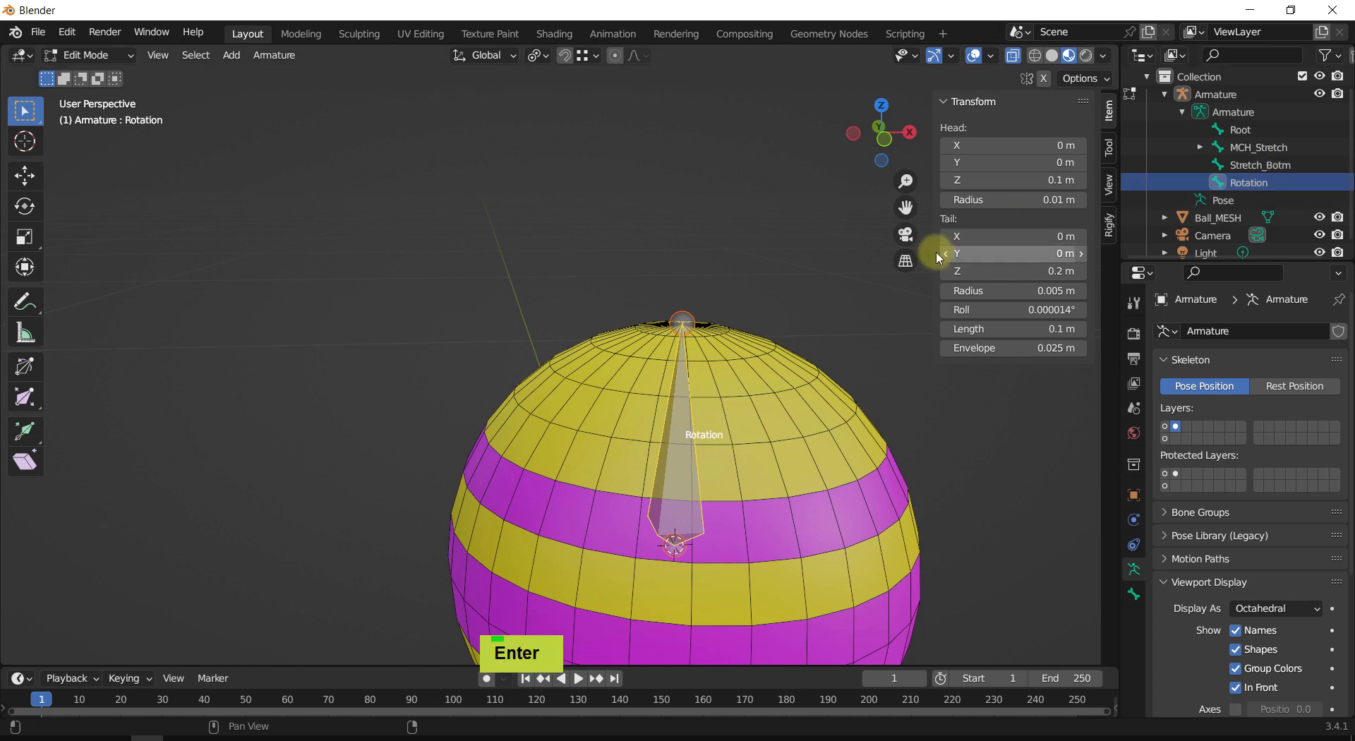
# Step: Examine which bones sit on each used armature layer, ending on the layer with the Rotation bone
pyautogui.keyDown('shift'); pyautogui.scroll(-2, 723, 297); pyautogui.keyUp('shift')
pyautogui.scroll(-2, 723, 298)
pyautogui.moveTo(754, 322)
pyautogui.keyDown('shift'); pyautogui.mouseDown(button='middle')
pyautogui.moveTo(765, 291)
pyautogui.moveTo(765, 302)
pyautogui.mouseUp(button='middle'); pyautogui.keyUp('shift')
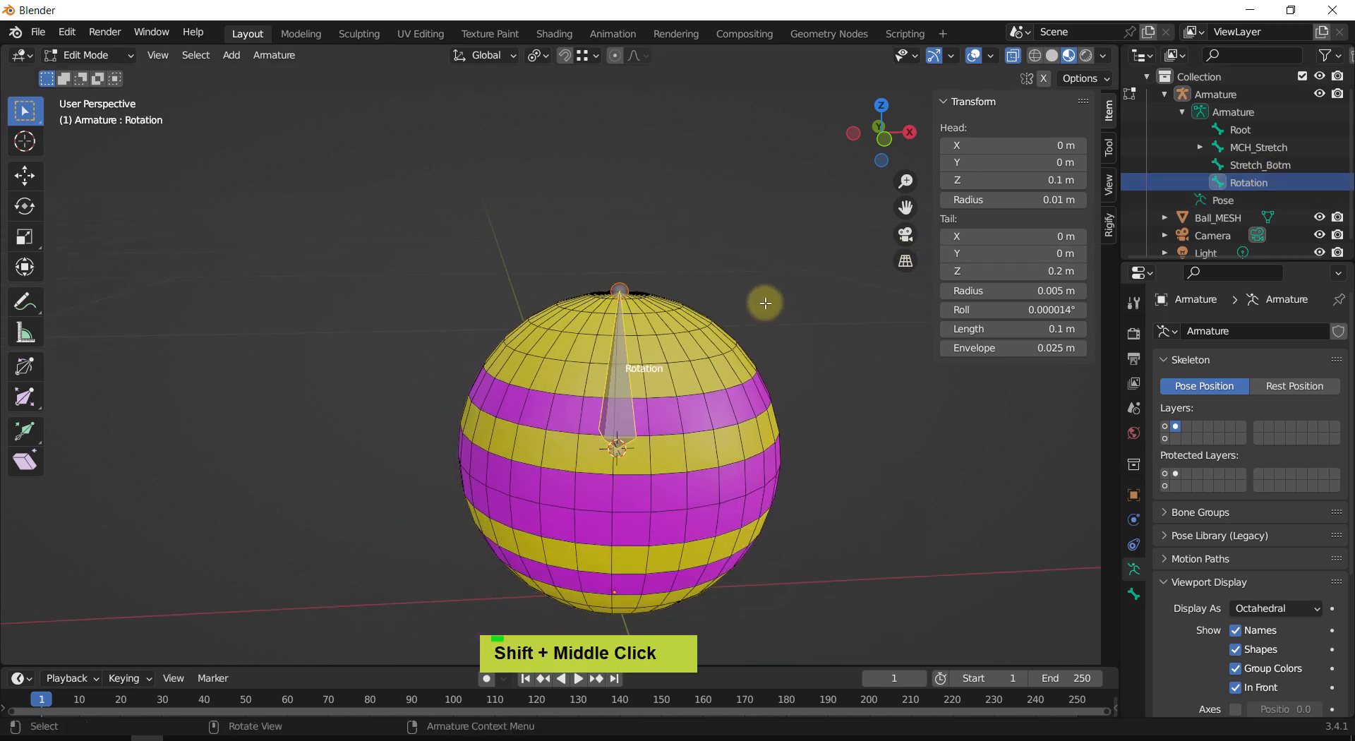
pyautogui.doubleClick(1165, 437)
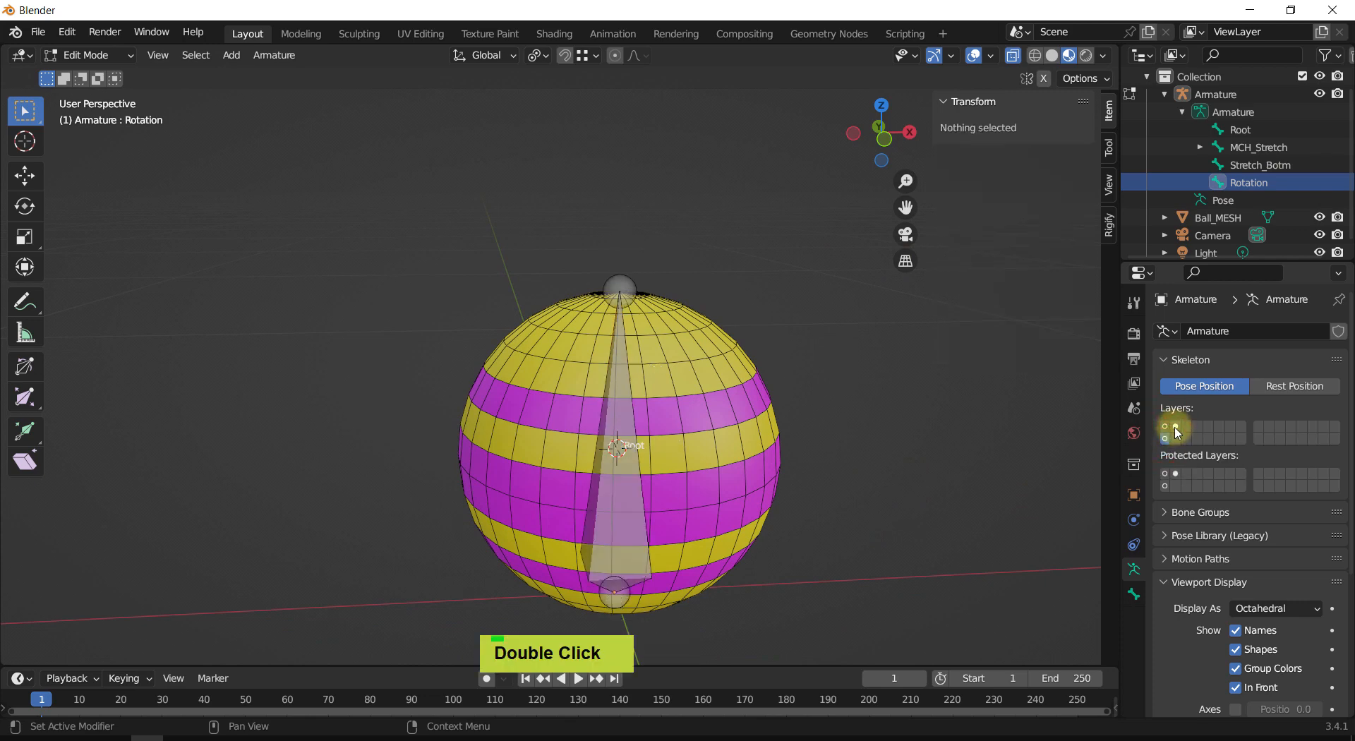
pyautogui.click(1175, 429)
pyautogui.click(1172, 436)
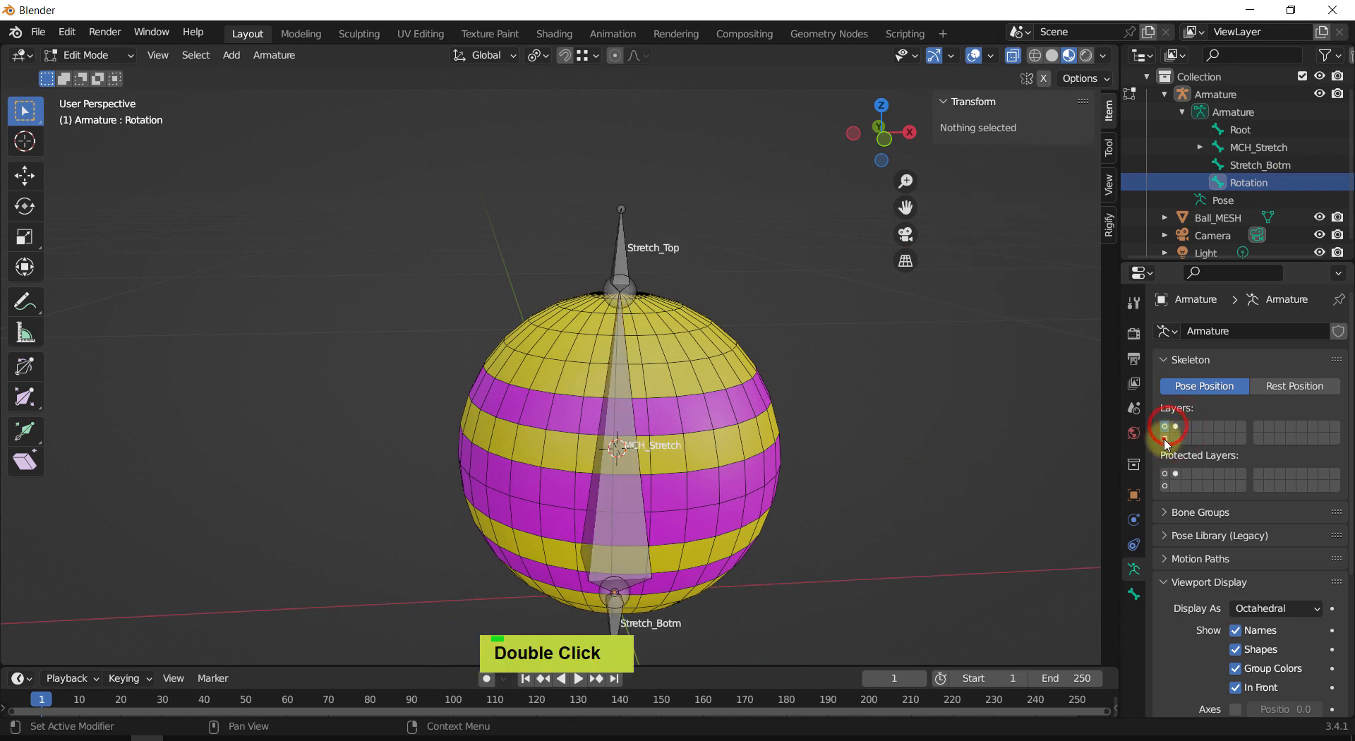
pyautogui.click(1175, 427)
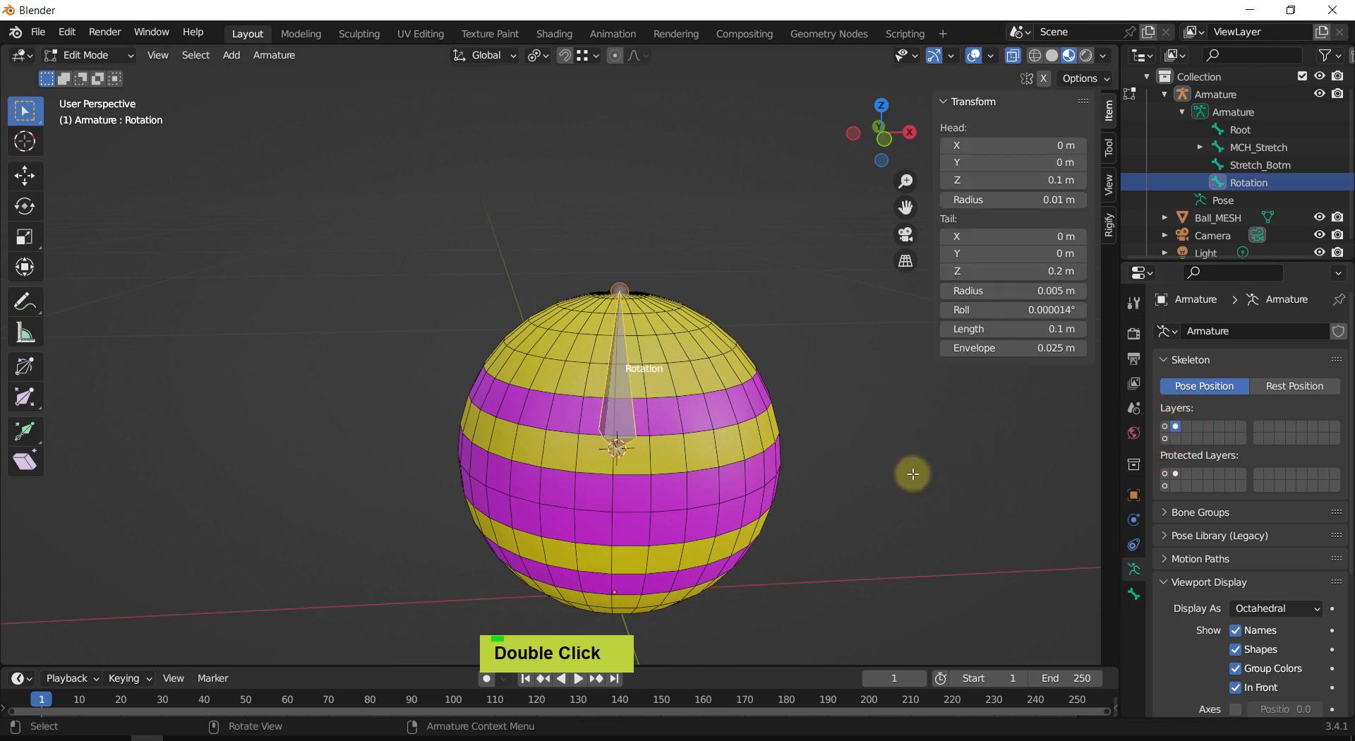
pyautogui.keyDown('shift'); pyautogui.moveTo(912, 474); pyautogui.dragTo(835, 450, button='middle'); pyautogui.keyUp('shift')
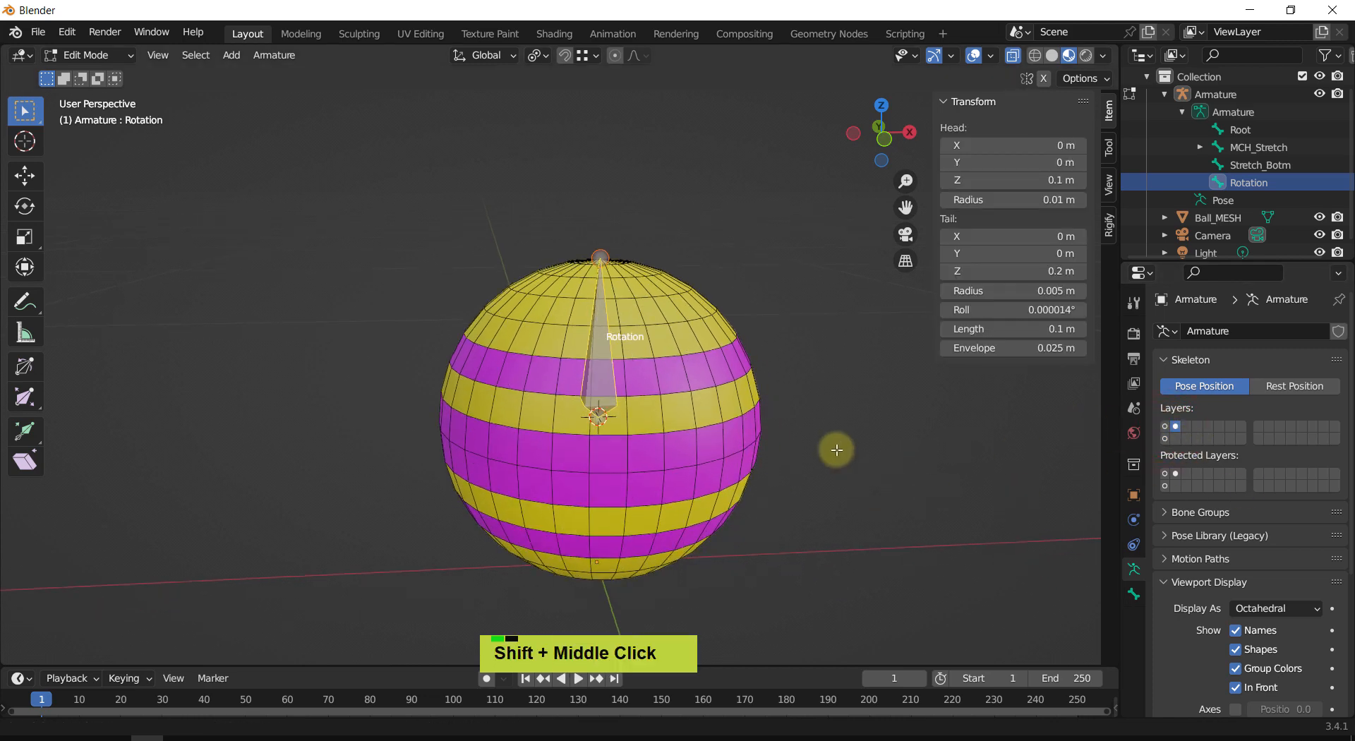
# Step: Add a new bone at the ball's centre on the second armature layer of the lower row
pyautogui.click(1175, 439)
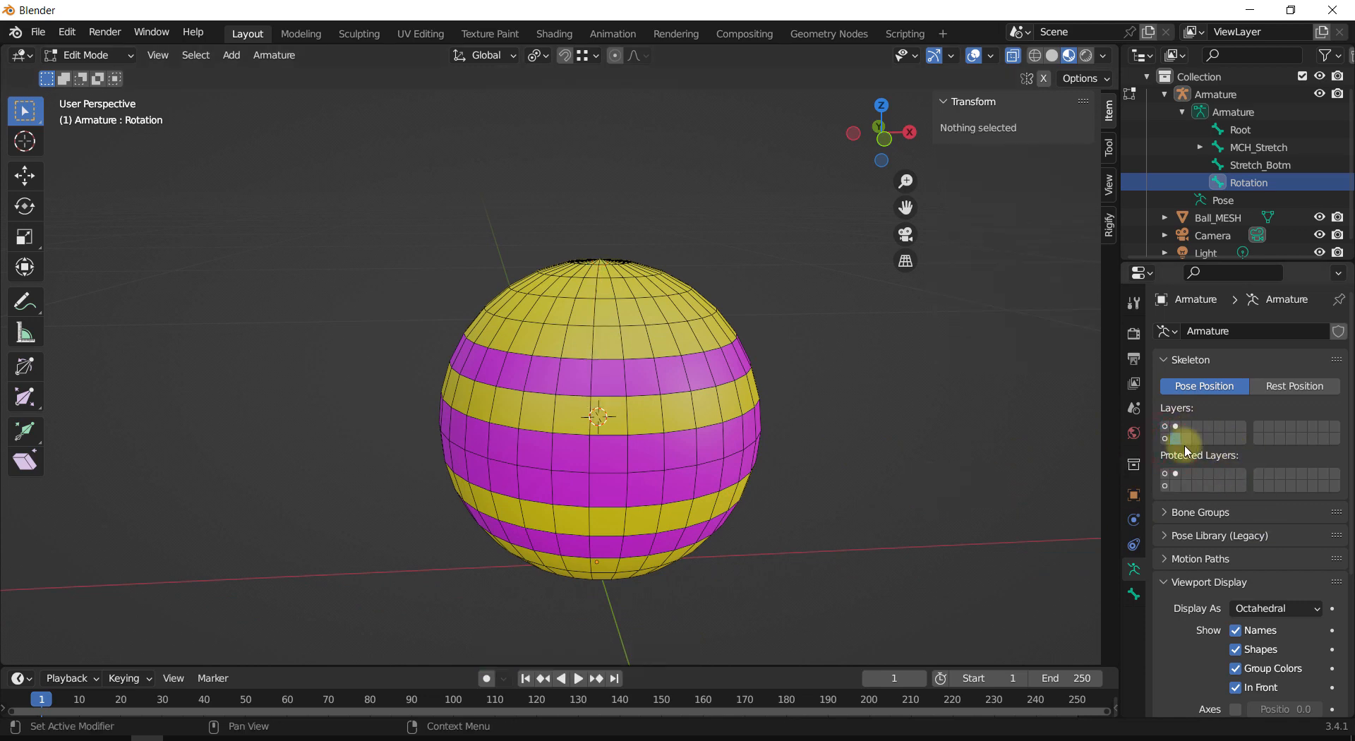
pyautogui.keyDown('shift'); pyautogui.moveTo(946, 478); pyautogui.dragTo(1020, 495, button='middle'); pyautogui.keyUp('shift')
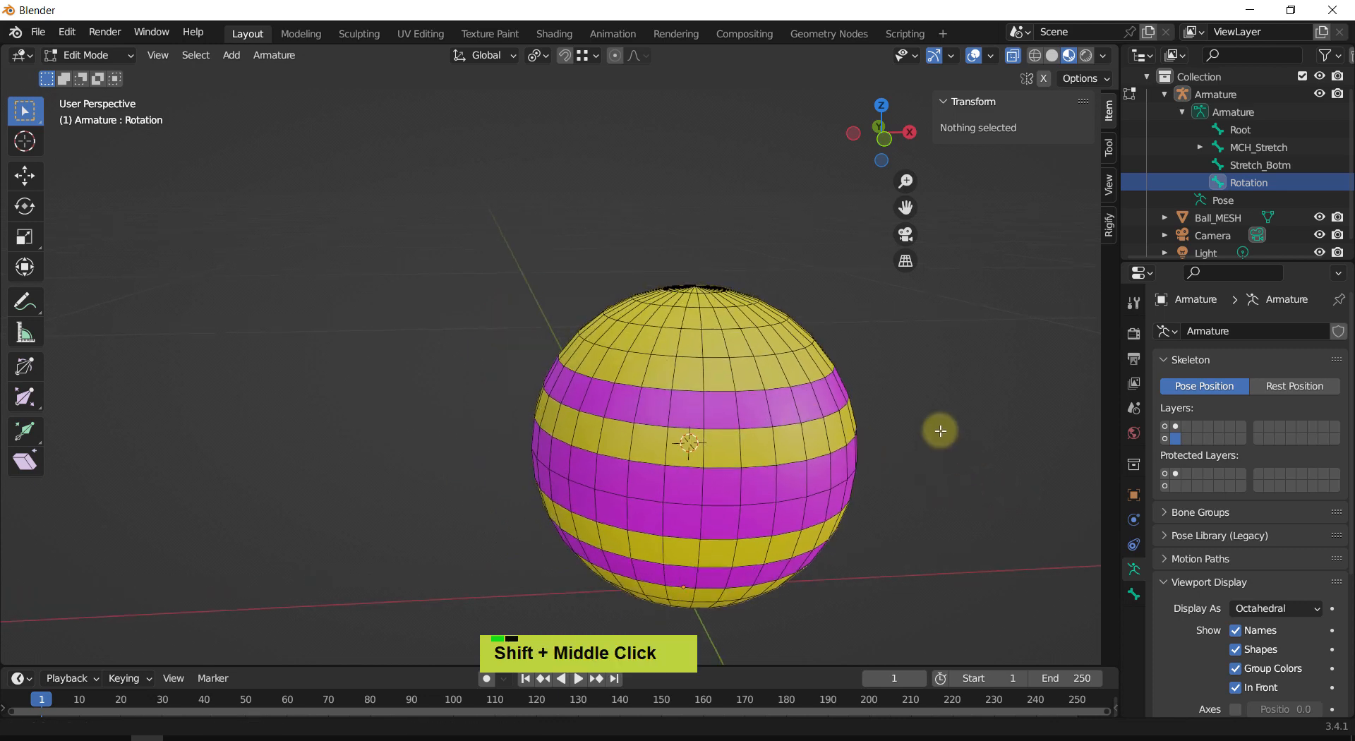
pyautogui.moveTo(937, 430); pyautogui.dragTo(874, 432, button='middle')
pyautogui.scroll(-2, 916, 428)
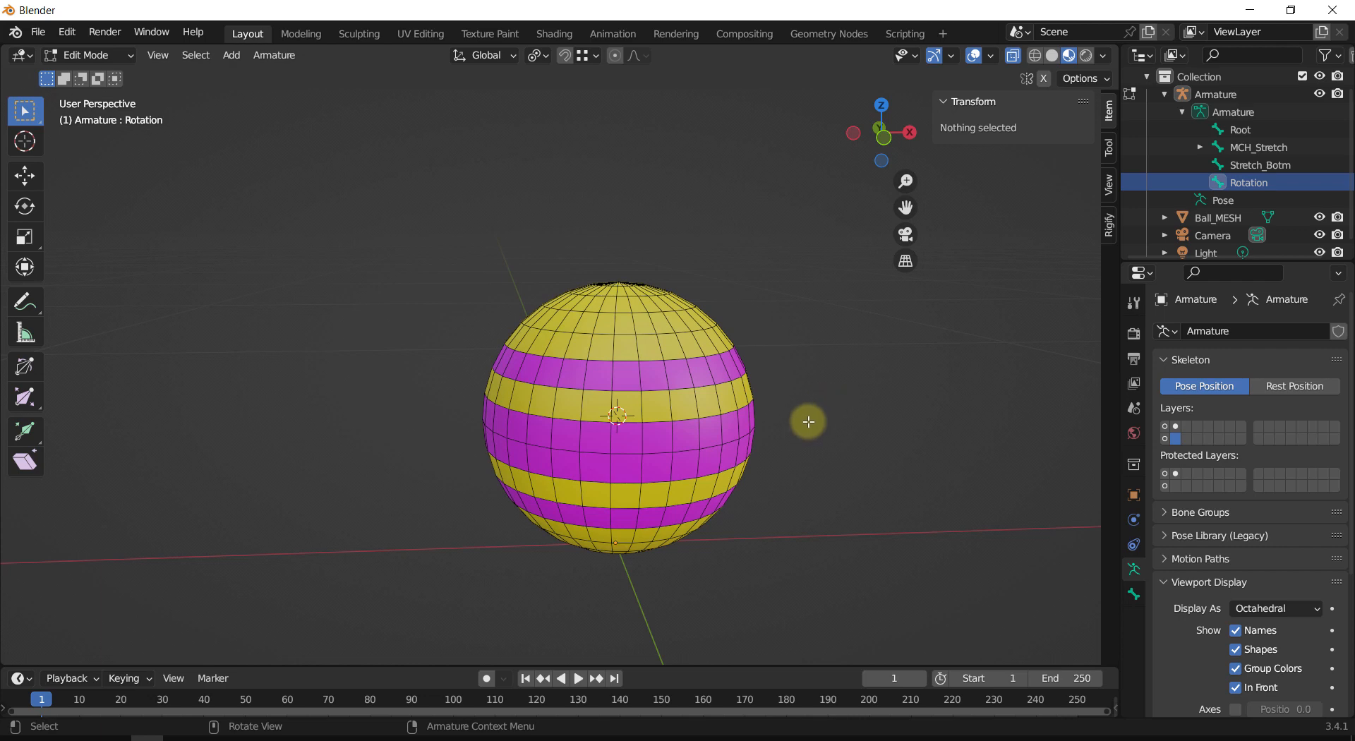
pyautogui.hotkey('shift', 'a')
pyautogui.press('1')
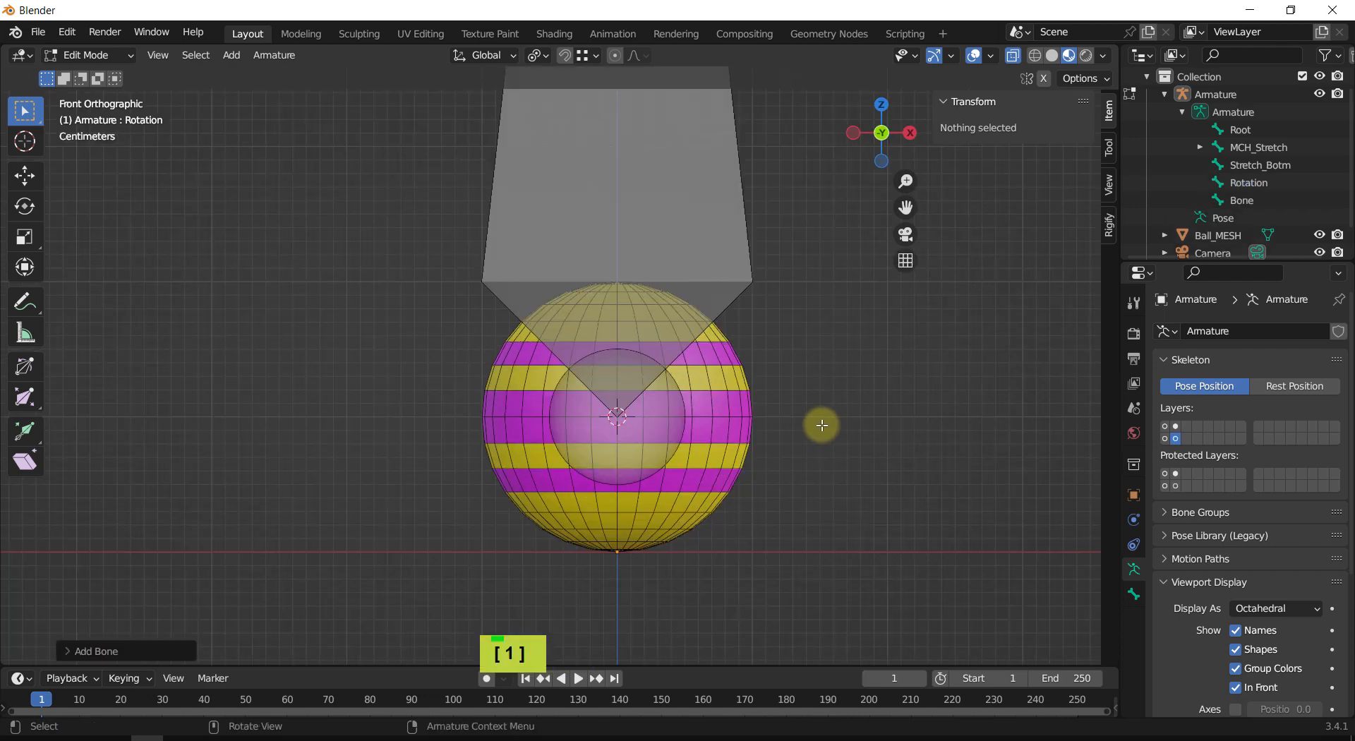
pyautogui.scroll(-5, 832, 435)
pyautogui.click(580, 306)
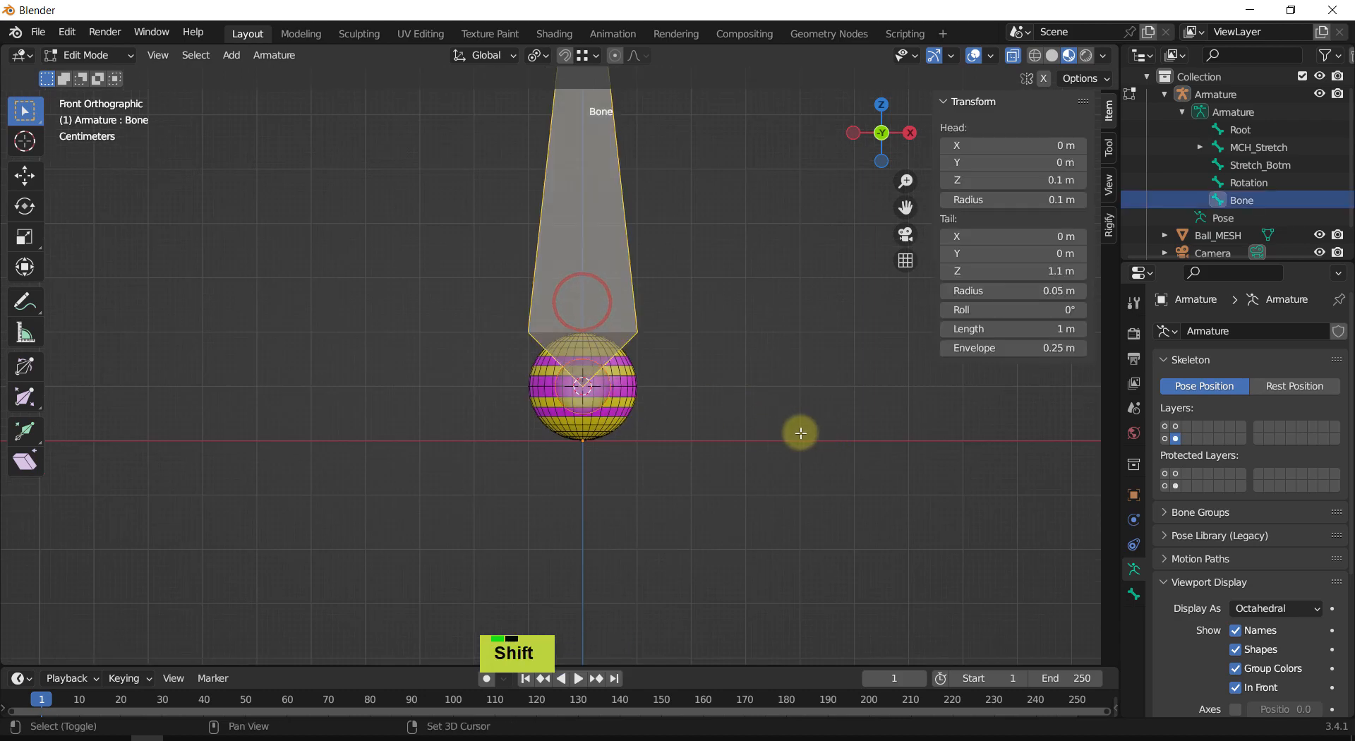
# Step: Scale the new bone down to a length of about 0.146 m so that it extends slightly above the ball
pyautogui.keyDown('shift'); pyautogui.moveTo(798, 429); pyautogui.dragTo(893, 618, button='middle'); pyautogui.keyUp('shift')
pyautogui.press('s')
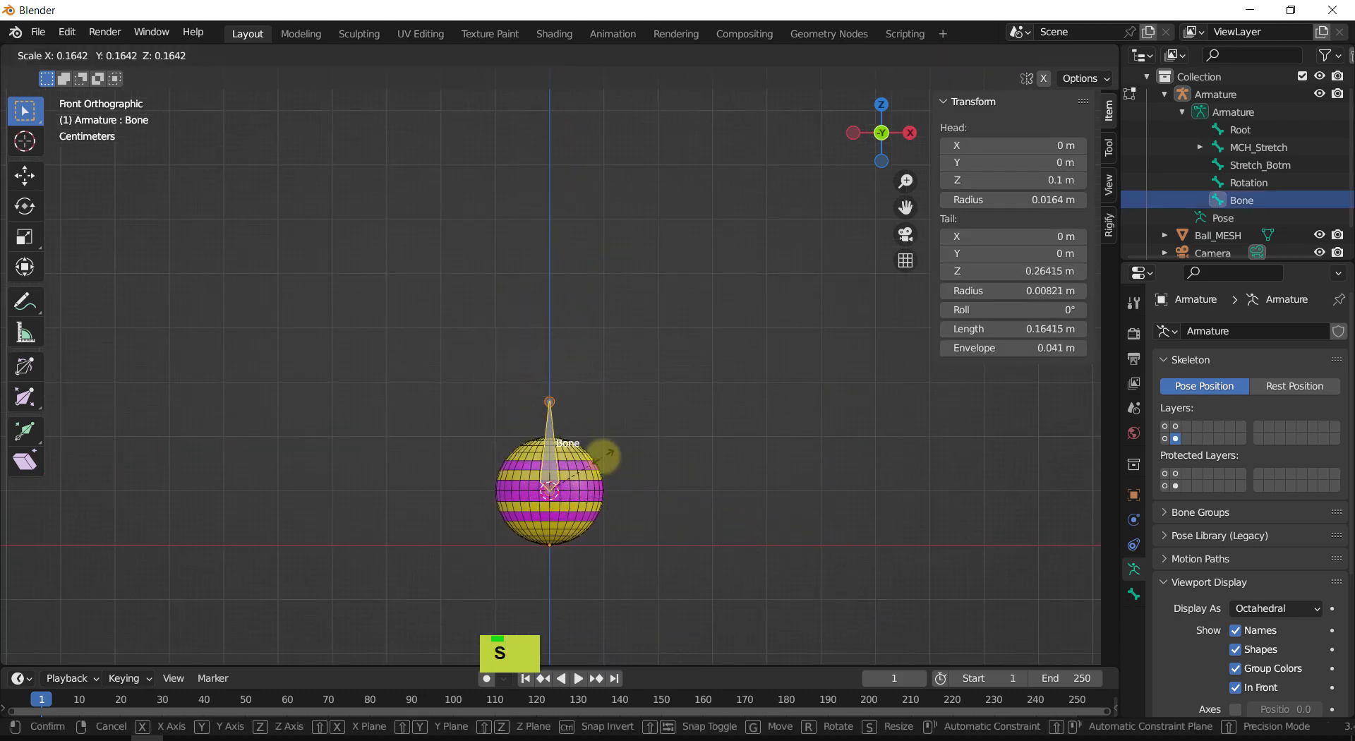
pyautogui.click(602, 456)
pyautogui.keyDown('shift'); pyautogui.moveTo(682, 505); pyautogui.dragTo(779, 491, button='middle'); pyautogui.keyUp('shift')
pyautogui.press('s')
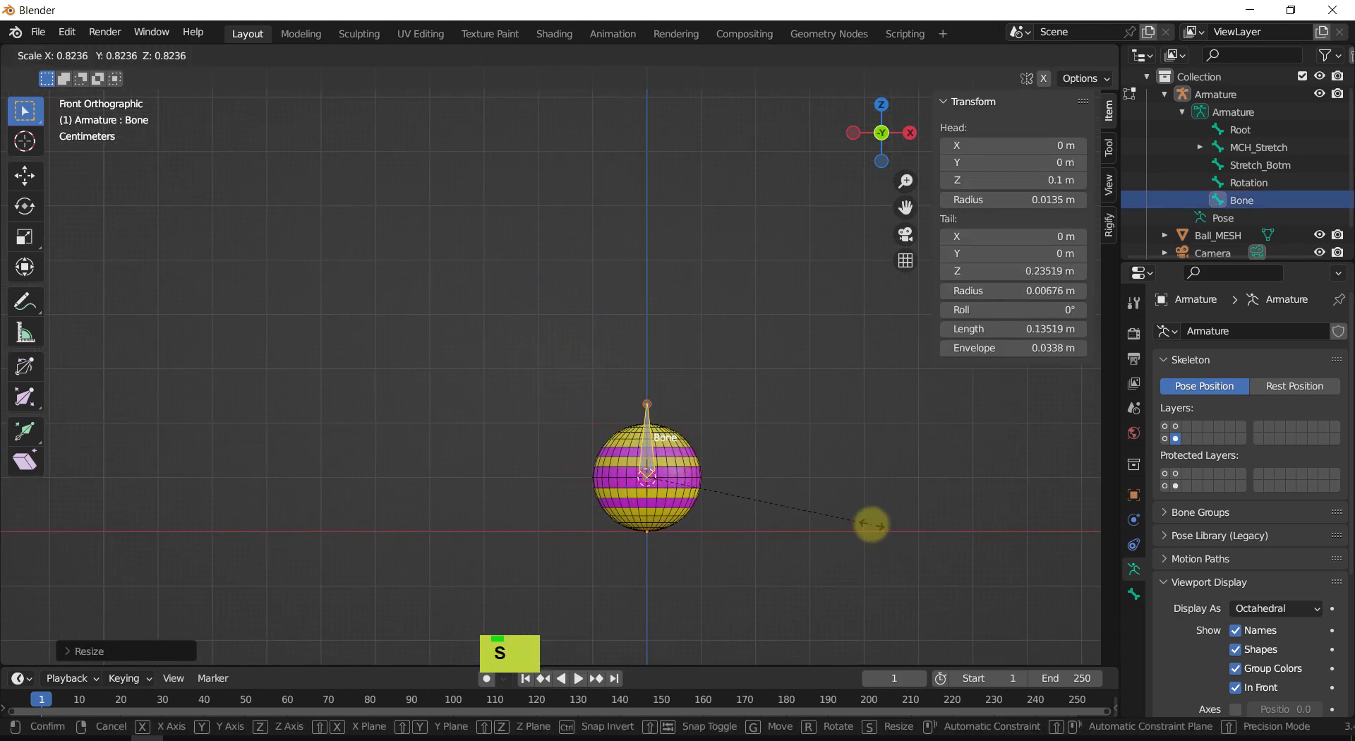
pyautogui.click(886, 536)
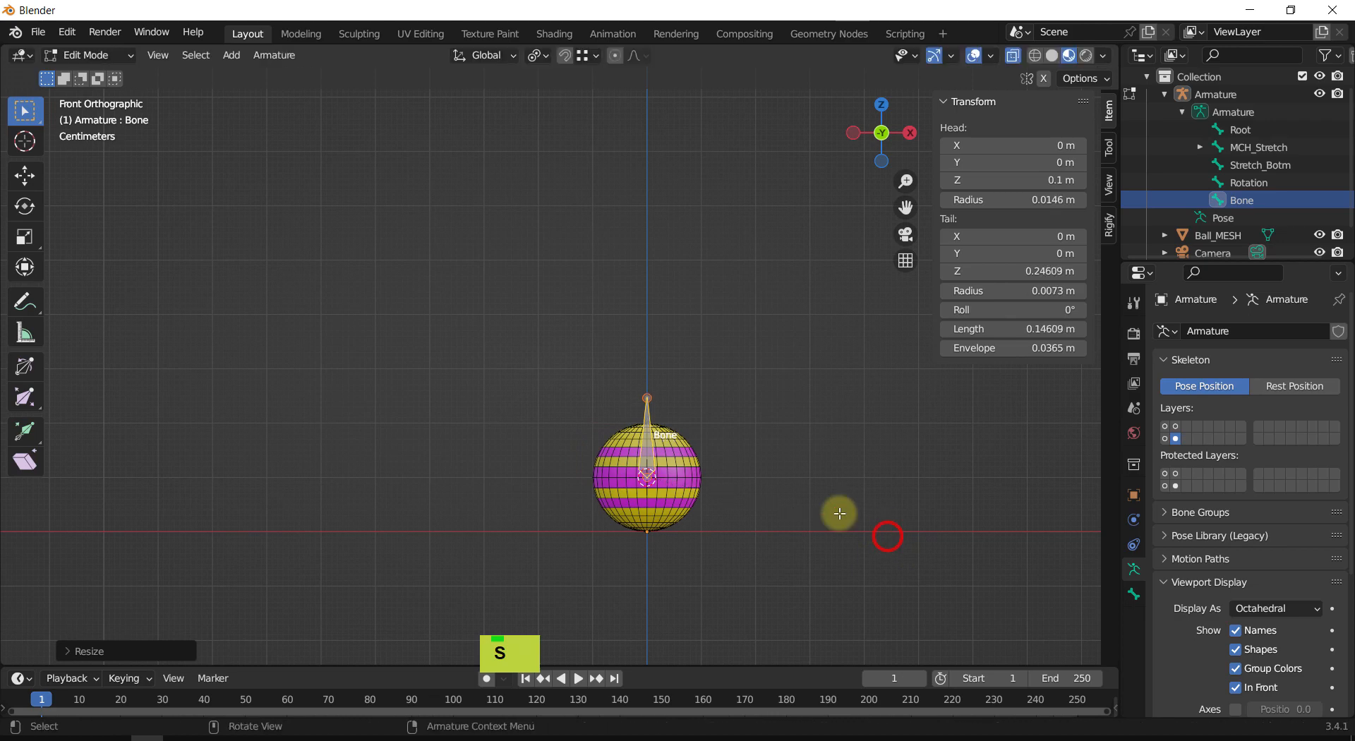
# Step: Rename the scaled bone as Center
pyautogui.keyDown('shift'); pyautogui.moveTo(780, 436); pyautogui.dragTo(844, 361, button='middle'); pyautogui.keyUp('shift')
pyautogui.scroll(4, 858, 371)
pyautogui.keyDown('shift'); pyautogui.moveTo(915, 413); pyautogui.dragTo(614, 428, button='middle'); pyautogui.keyUp('shift')
pyautogui.scroll(1, 613, 428)
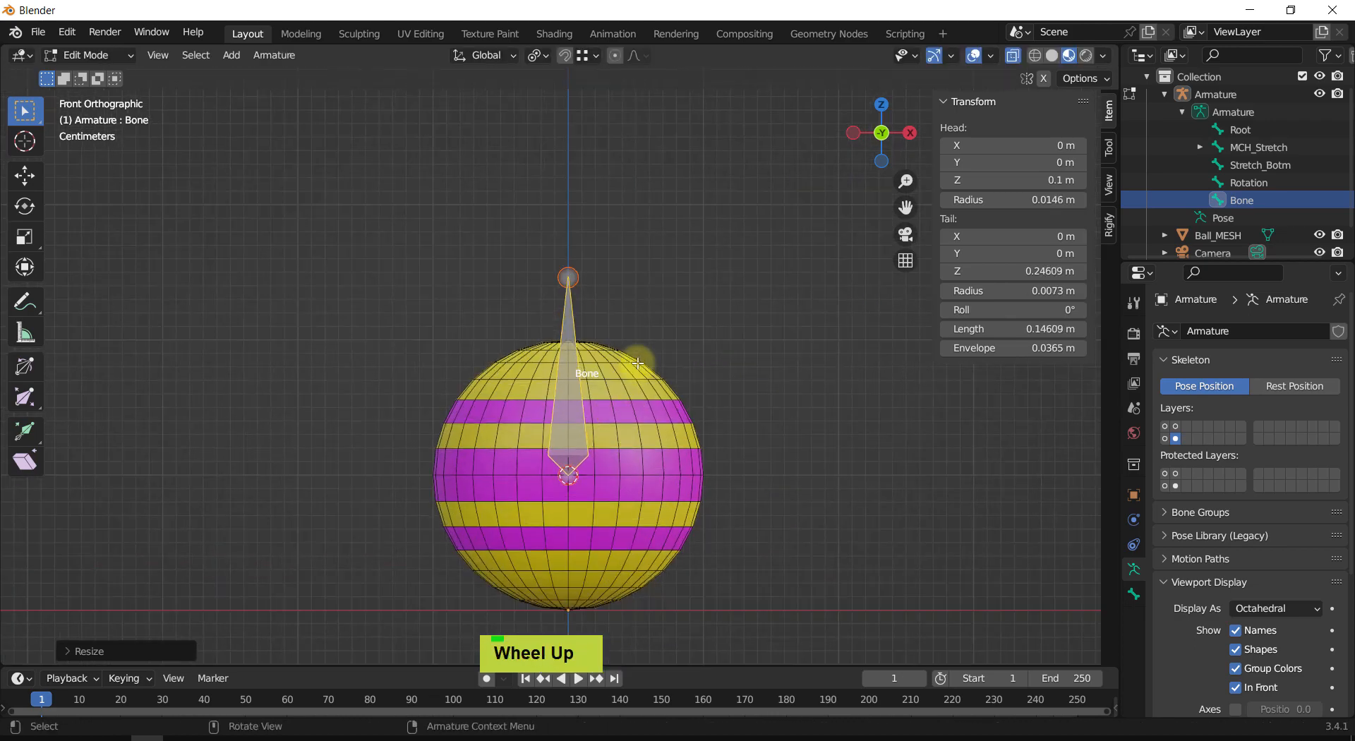
pyautogui.keyDown('shift'); pyautogui.moveTo(637, 364); pyautogui.dragTo(708, 294, button='middle'); pyautogui.keyUp('shift')
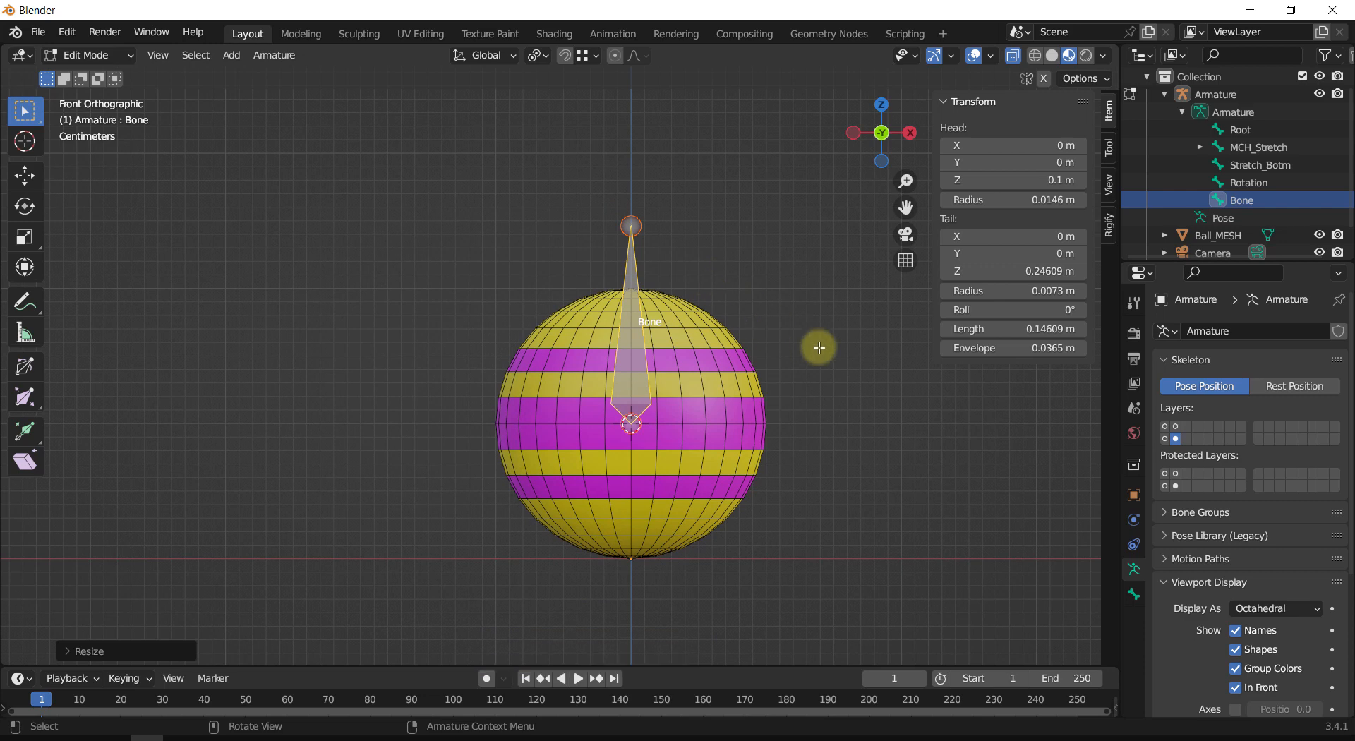
pyautogui.click(1135, 594)
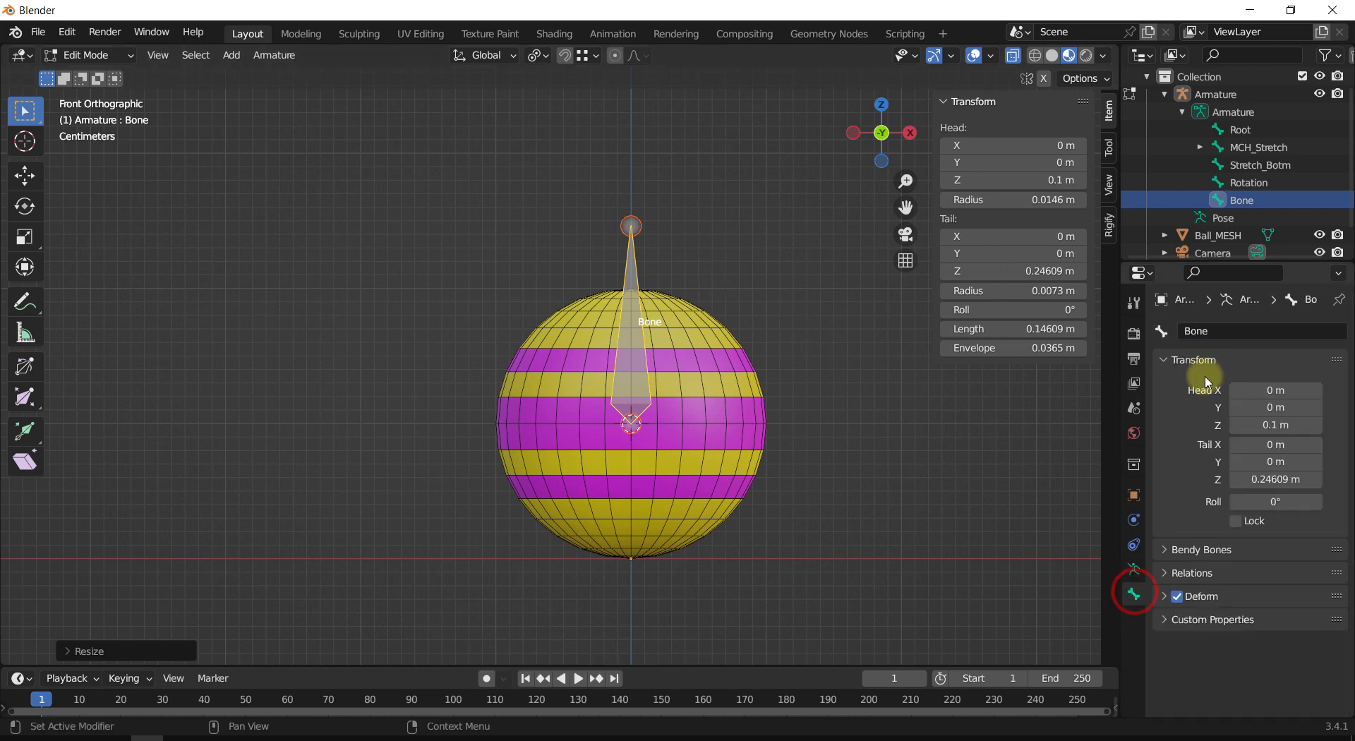
pyautogui.click(1209, 331)
pyautogui.write('Center')
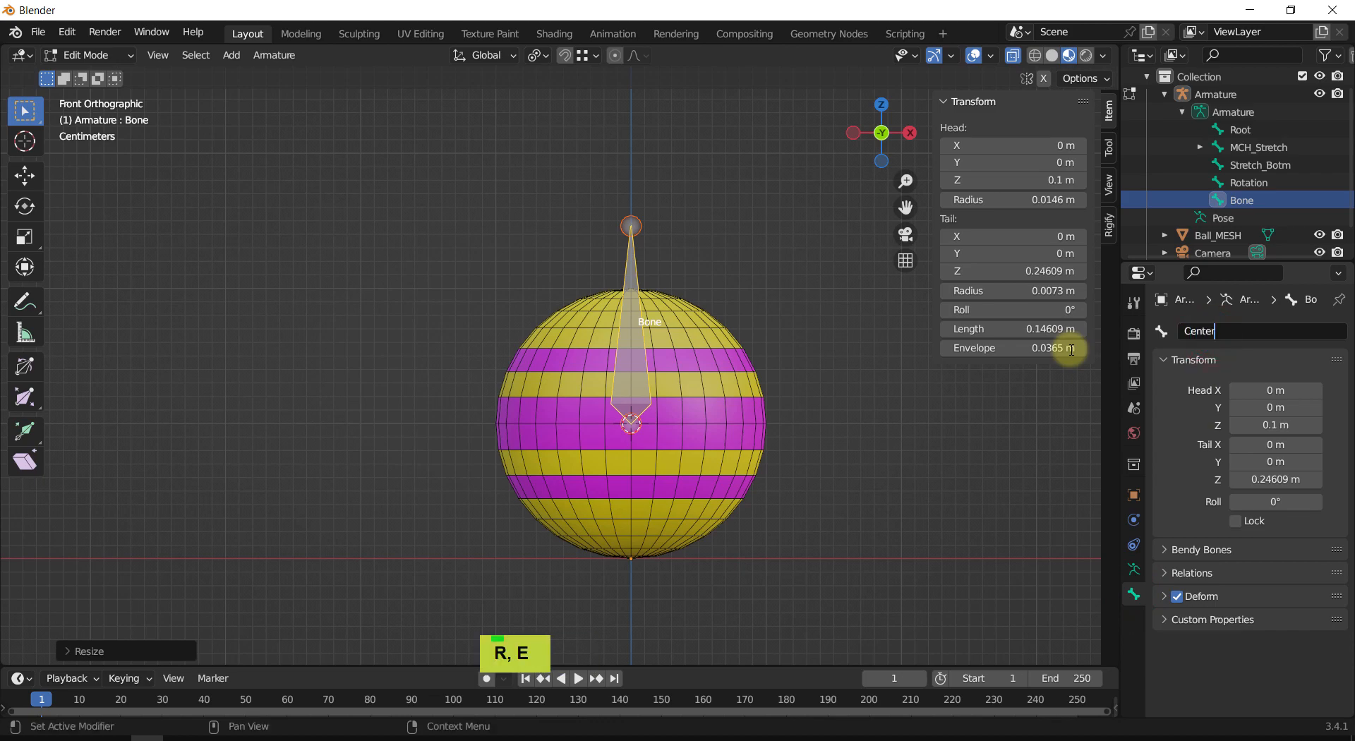
pyautogui.press('Return')
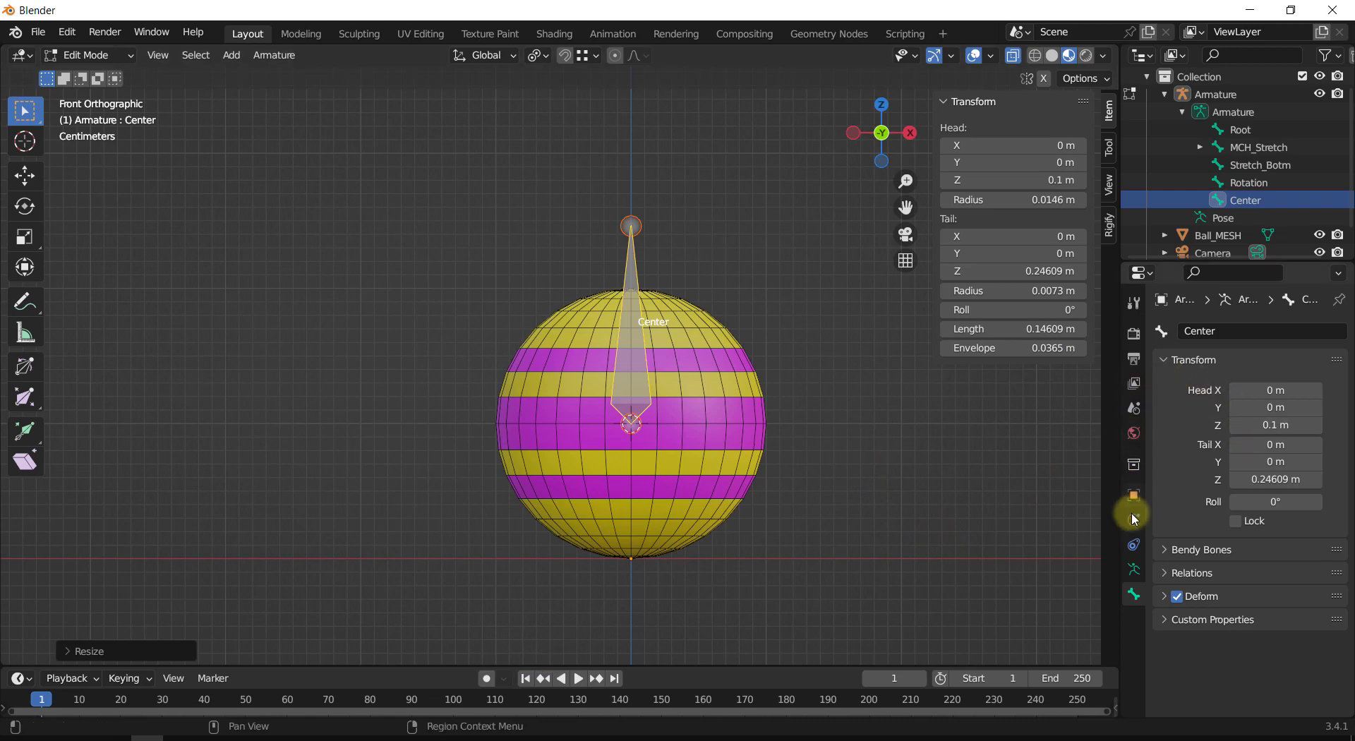
# Step: Check the Rotation and Center bone layers and display only the empty third armature layer of the upper row
pyautogui.click(1133, 570)
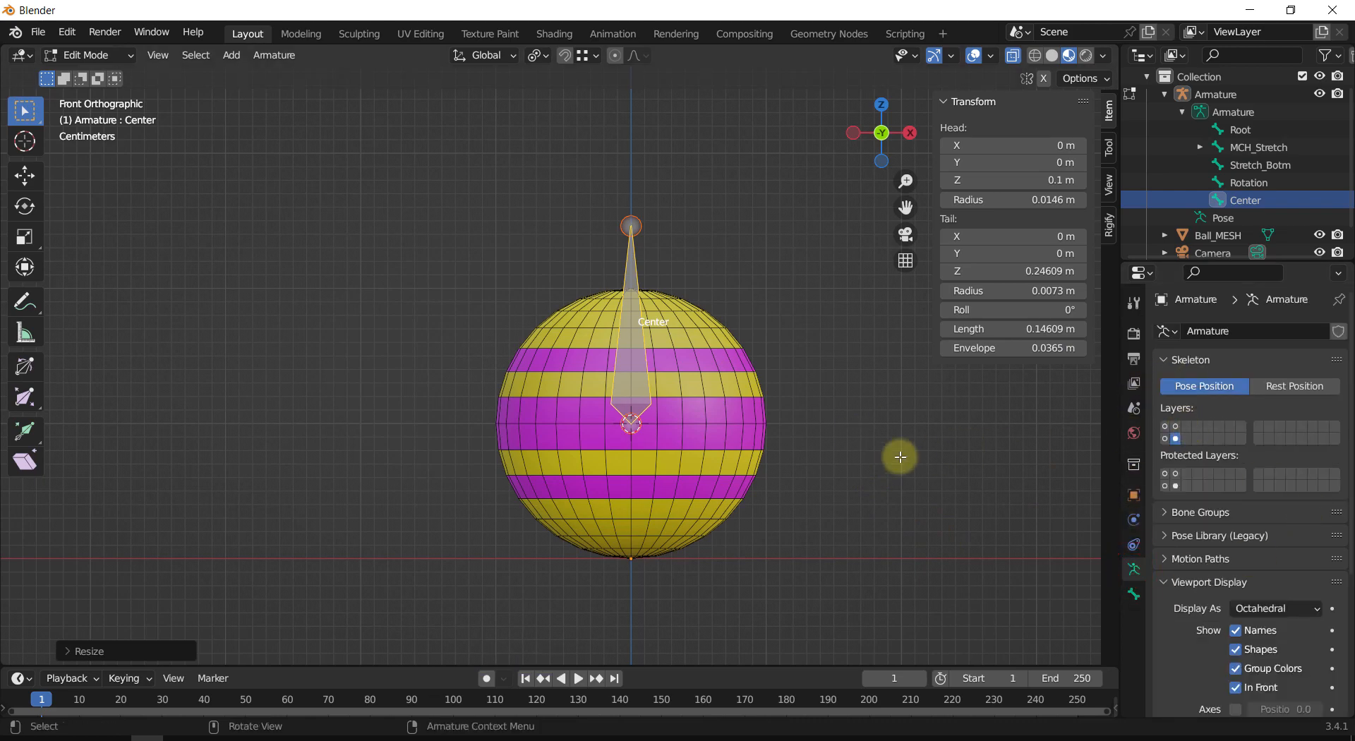
pyautogui.keyDown('shift'); pyautogui.moveTo(818, 429); pyautogui.dragTo(845, 397, button='middle'); pyautogui.keyUp('shift')
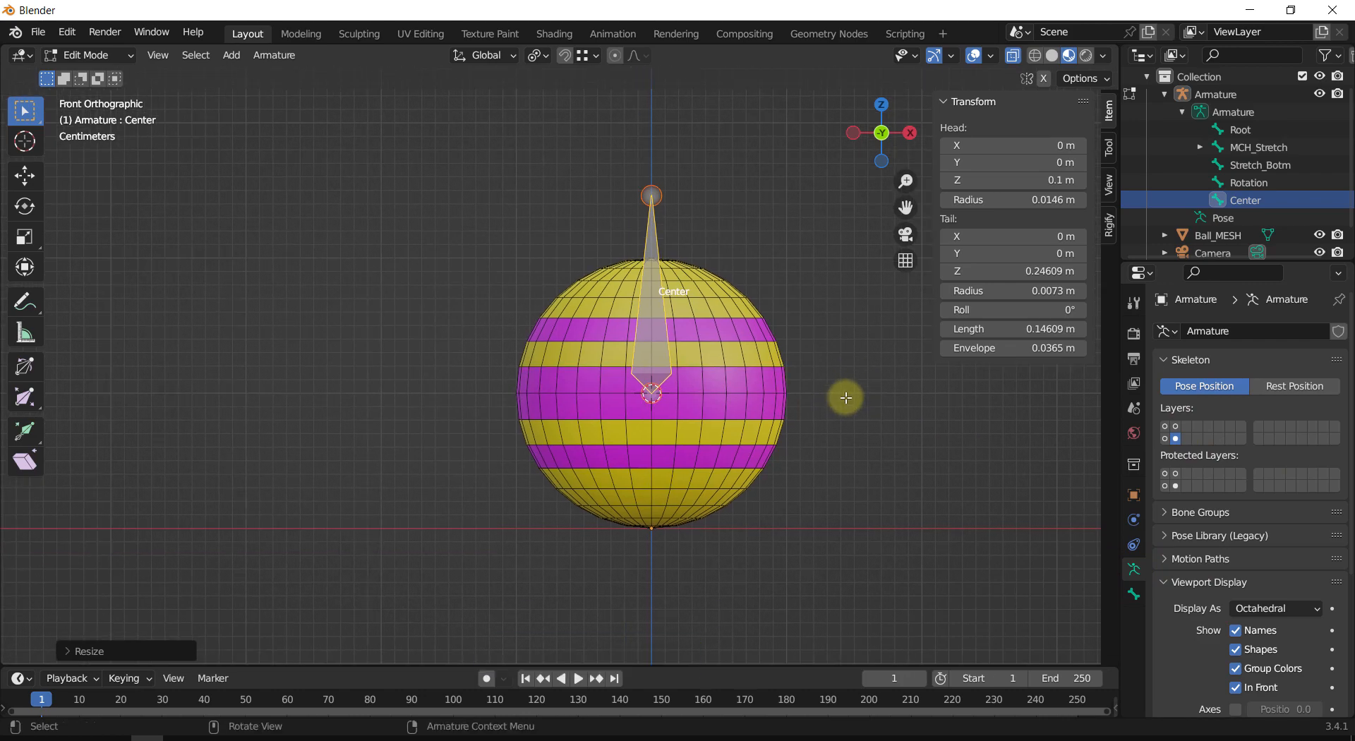
pyautogui.click(1175, 426)
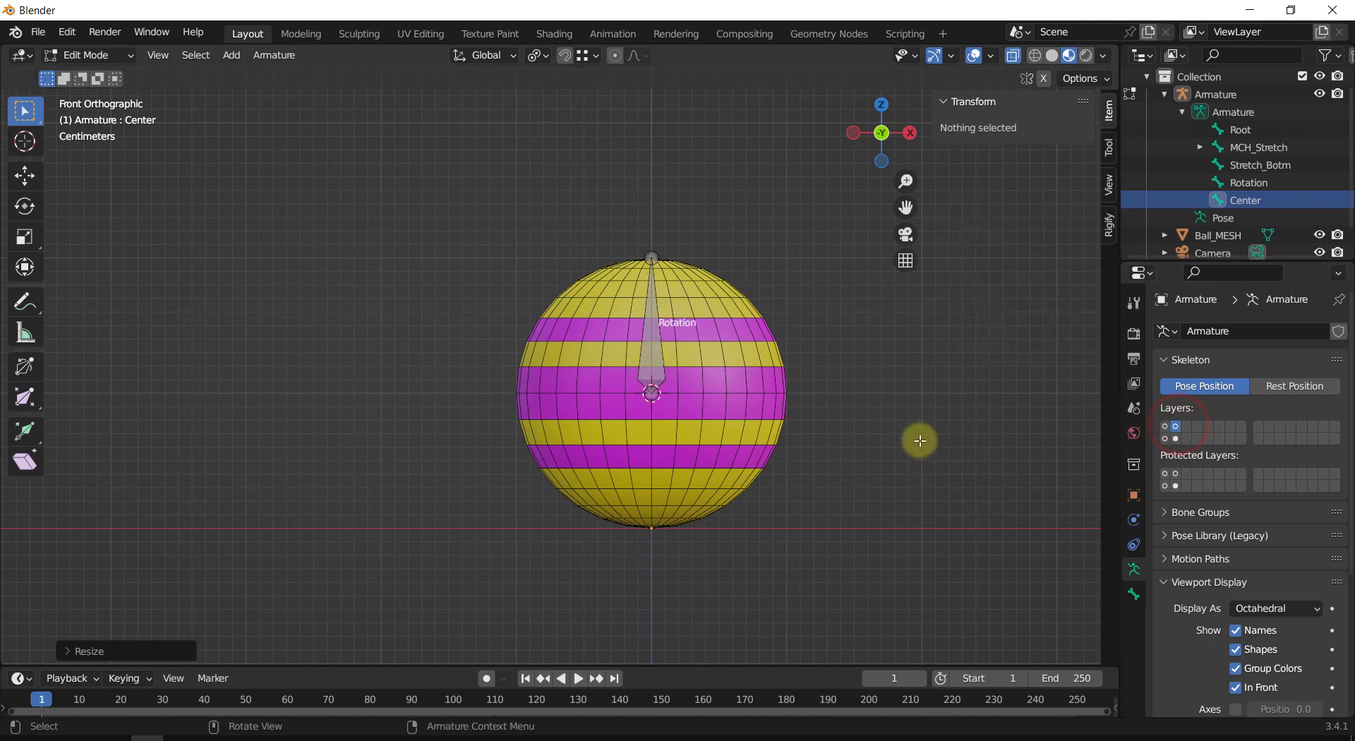
pyautogui.click(919, 441)
pyautogui.click(765, 388)
pyautogui.doubleClick(1175, 439)
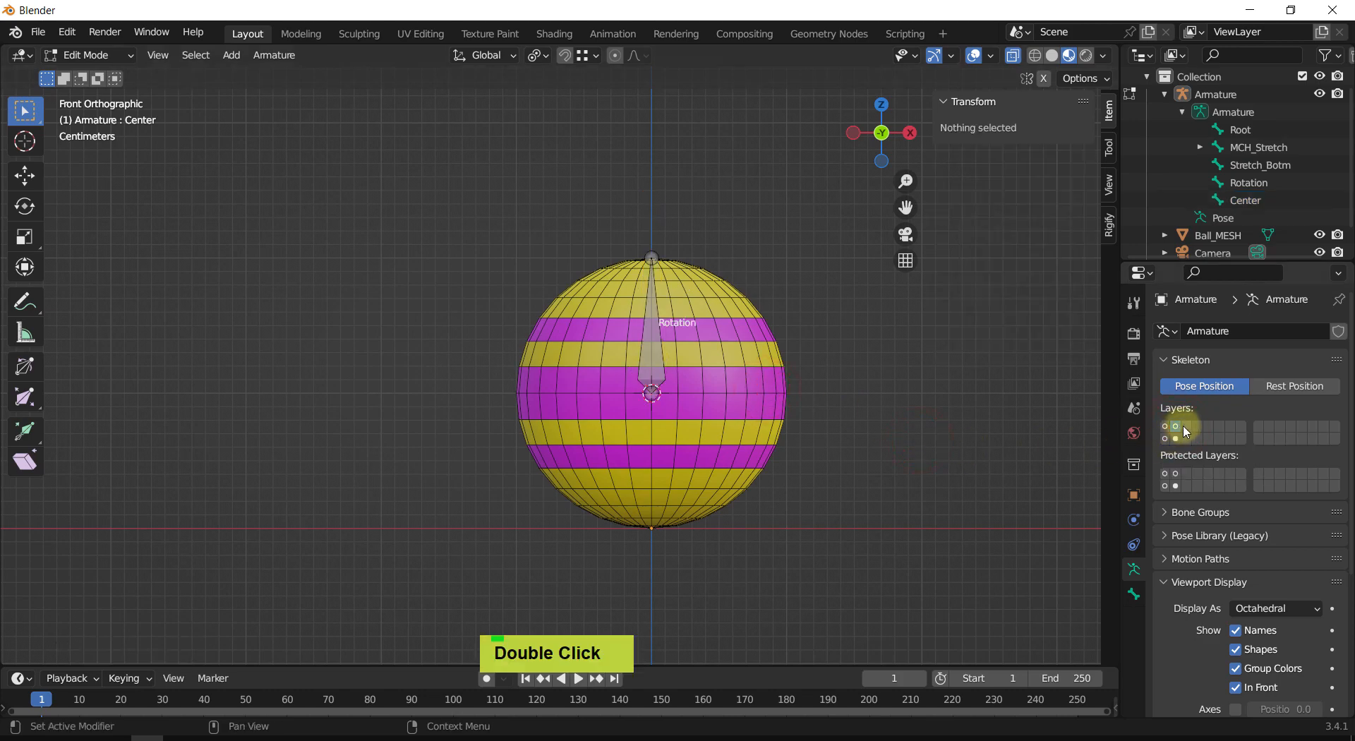
pyautogui.click(1187, 427)
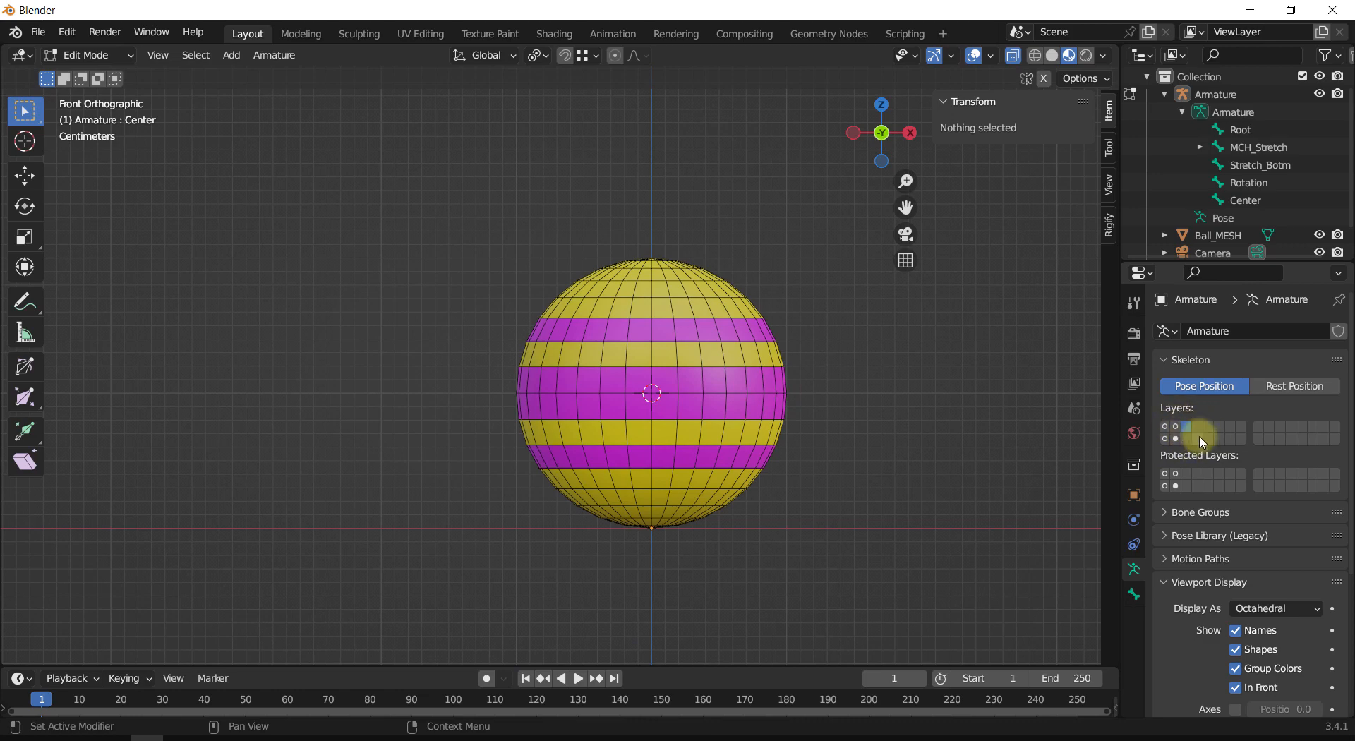
# Step: Switch the Armature back to Object Mode and select Ball_MESH
pyautogui.click(906, 483)
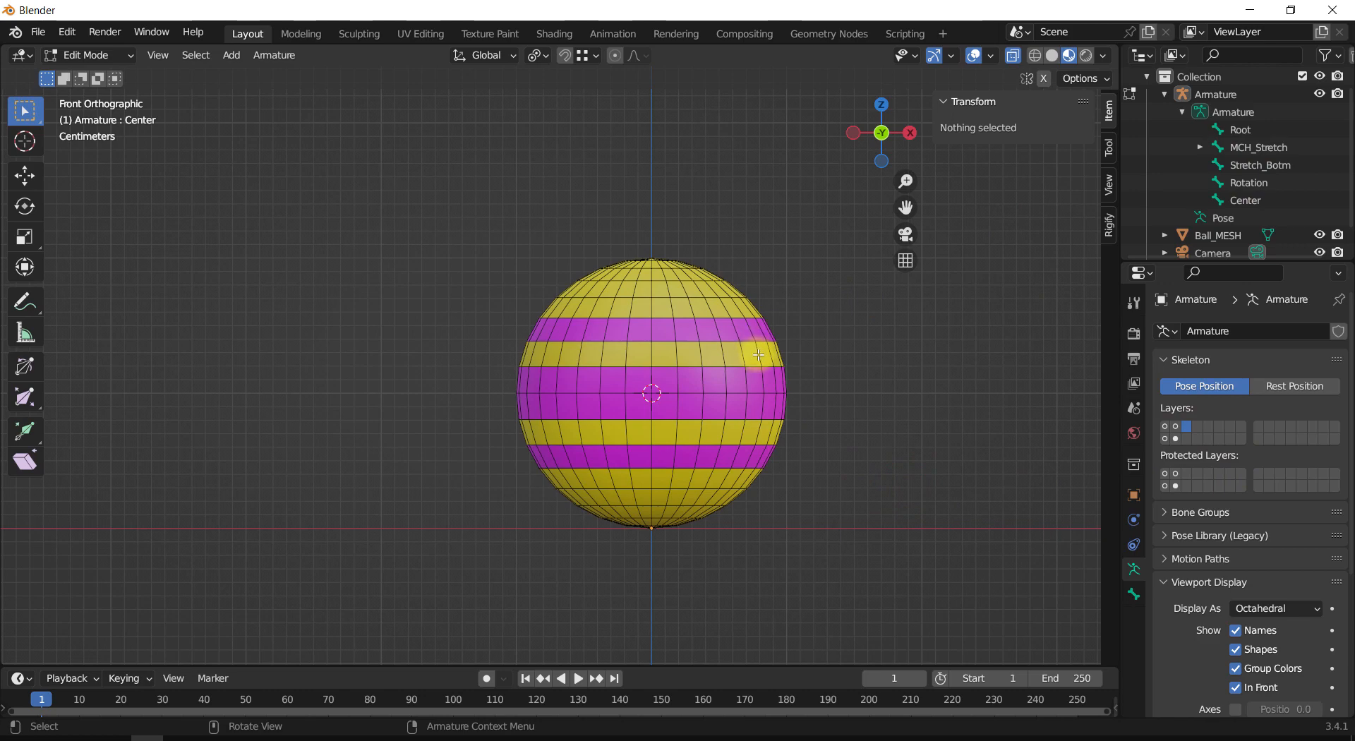
pyautogui.press('Tab')
pyautogui.click(735, 354)
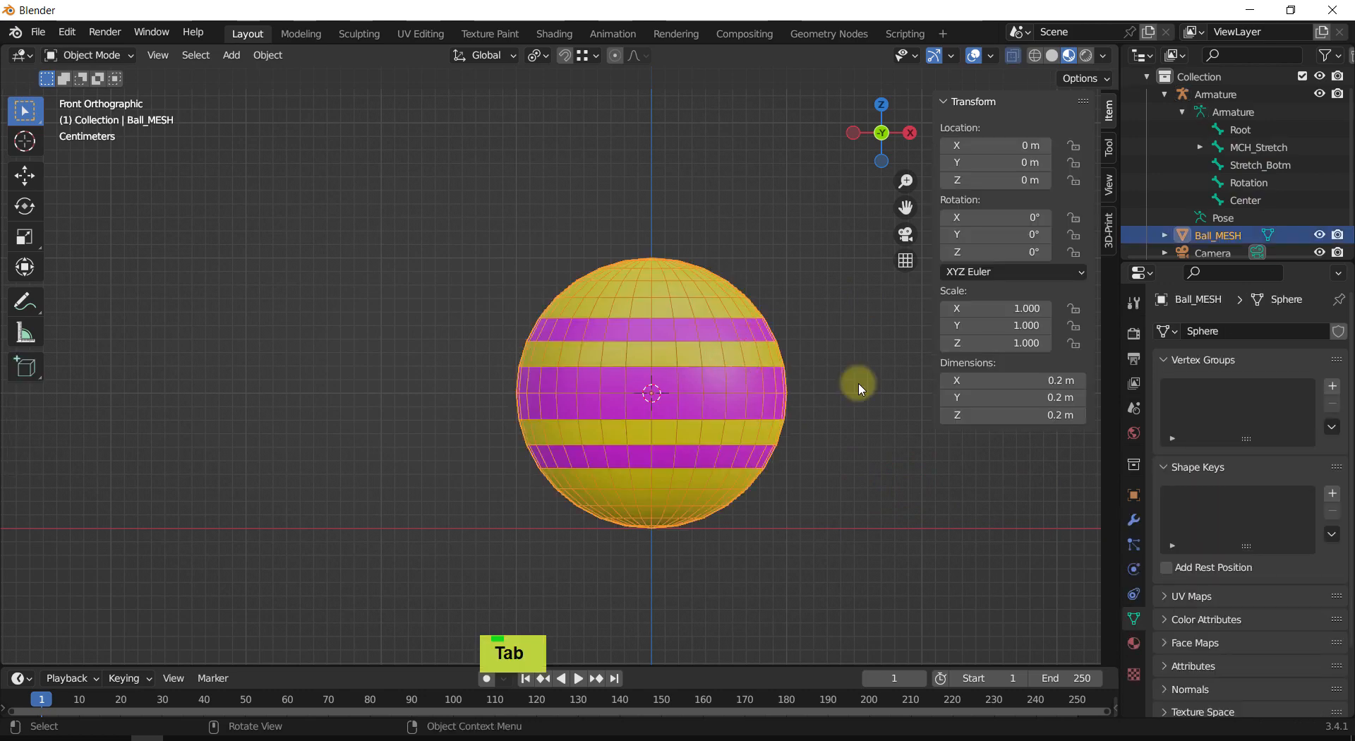
# Step: Test moving the ball to about X -0.12 m and Z 0.13 m, and clear its location
pyautogui.press('g')
pyautogui.click(677, 225)
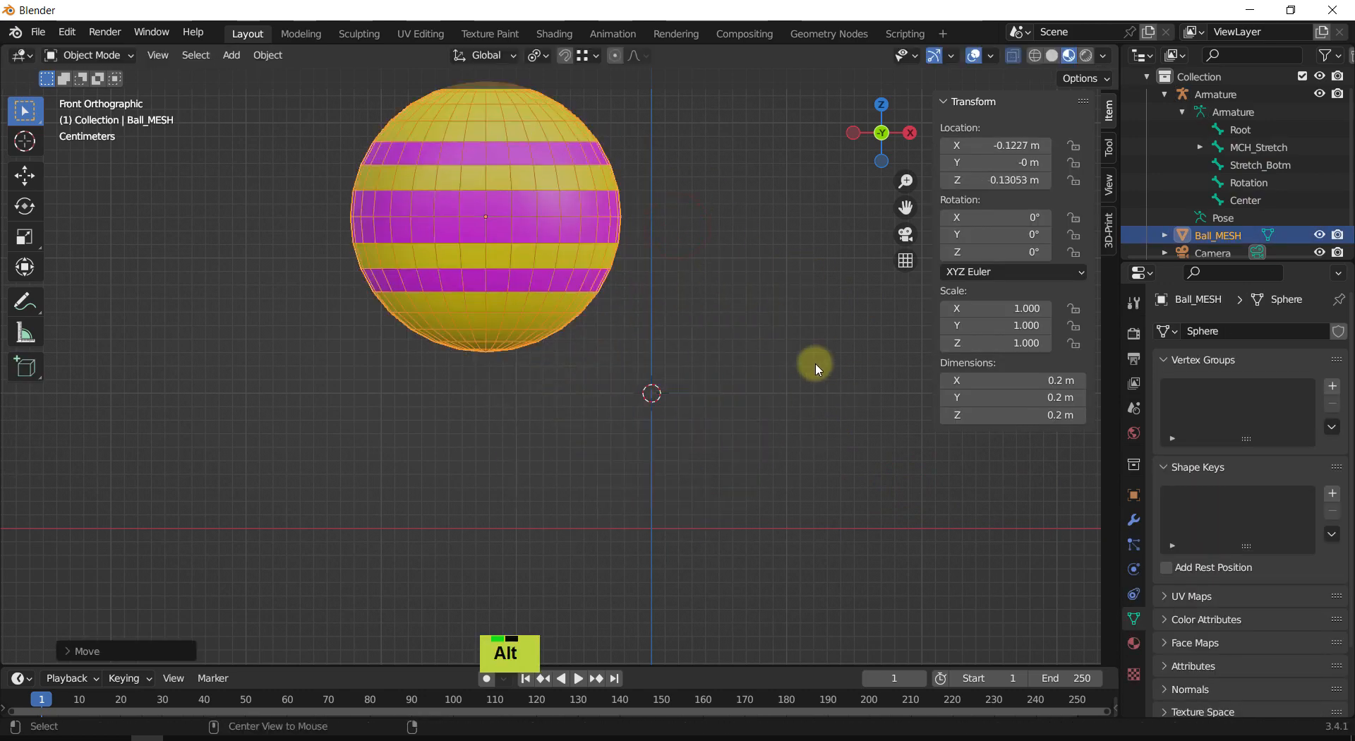
pyautogui.hotkey('alt', 'g')
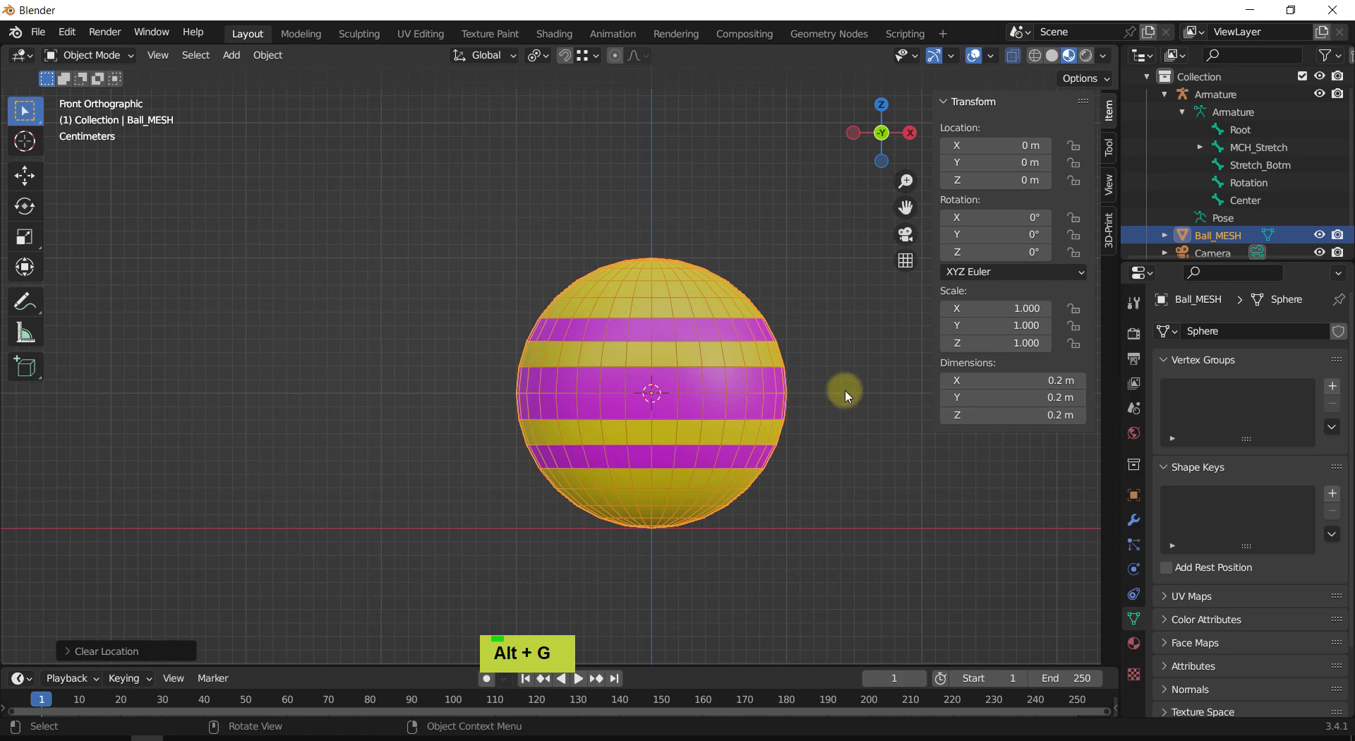
# Step: Test rotating the ball freely with trackball rotation, and clear its rotation
pyautogui.press('r')
pyautogui.press('r')
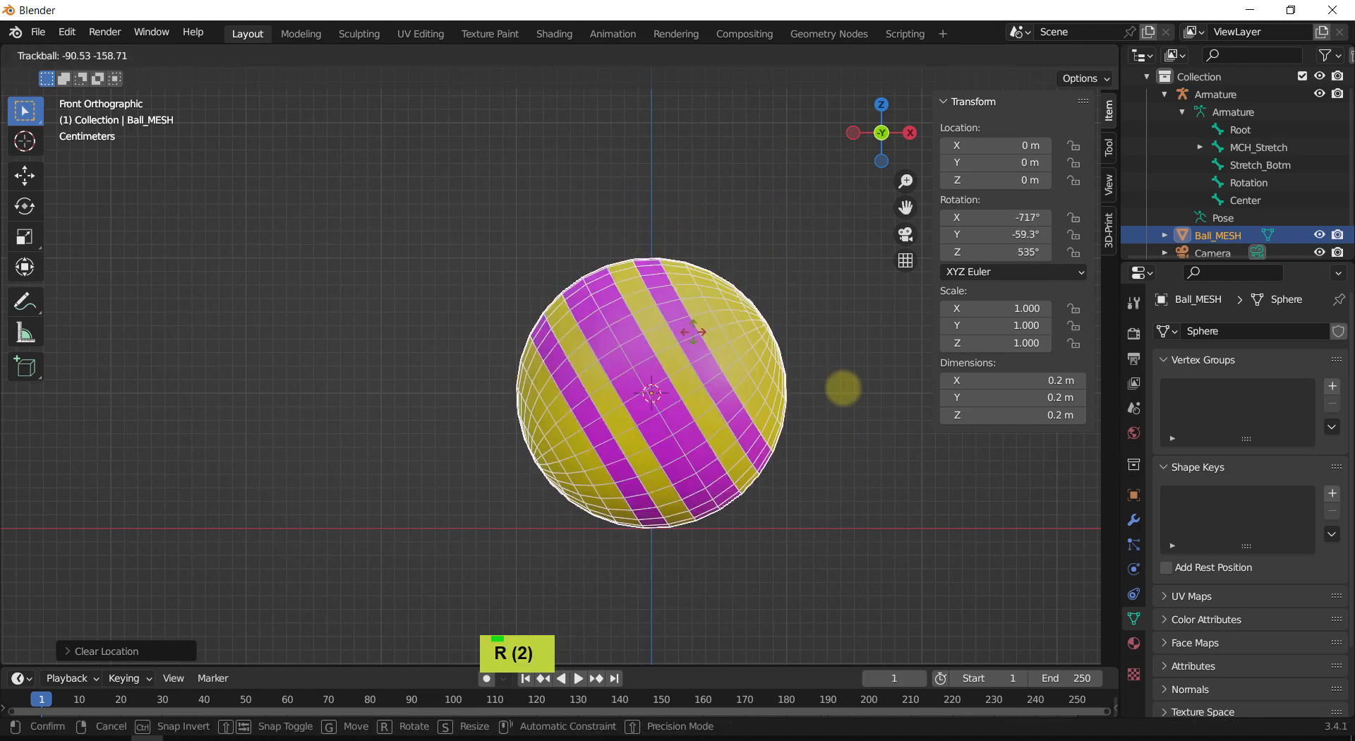
pyautogui.click(700, 220)
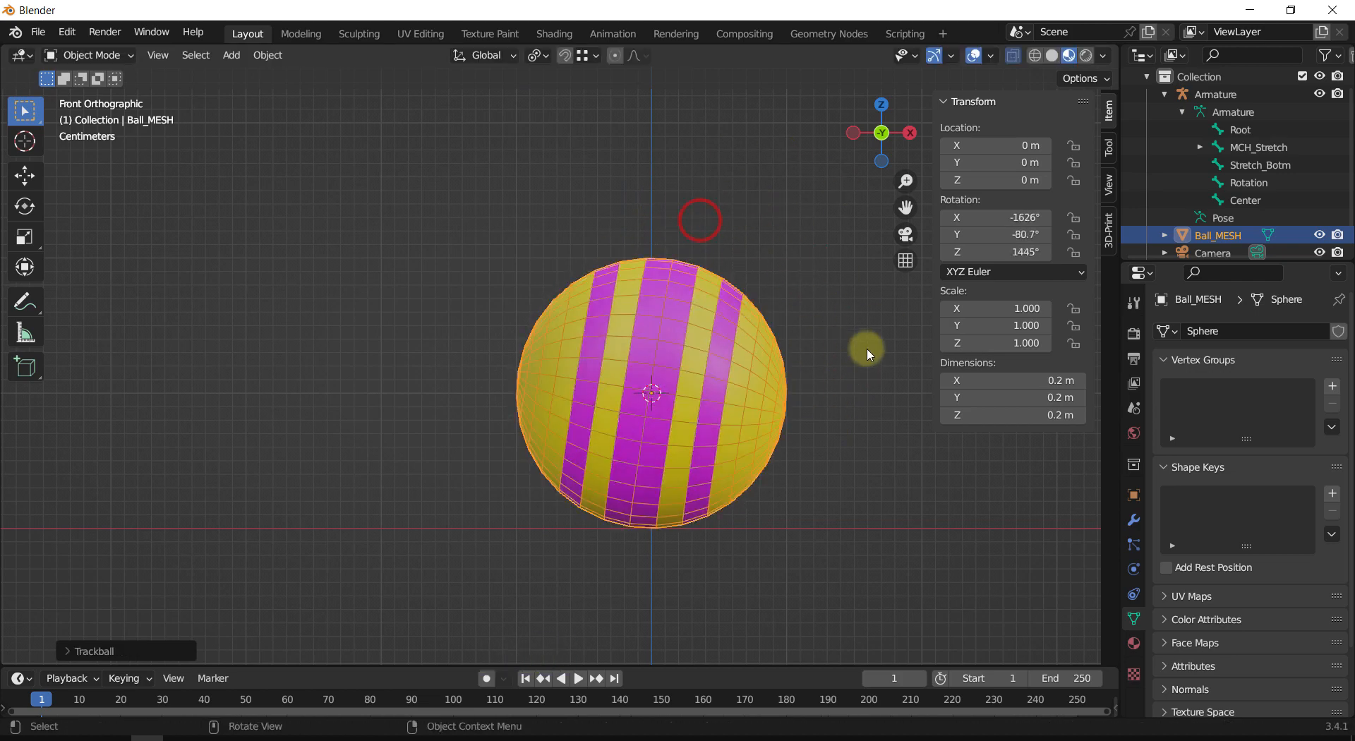
pyautogui.hotkey('alt', 'r')
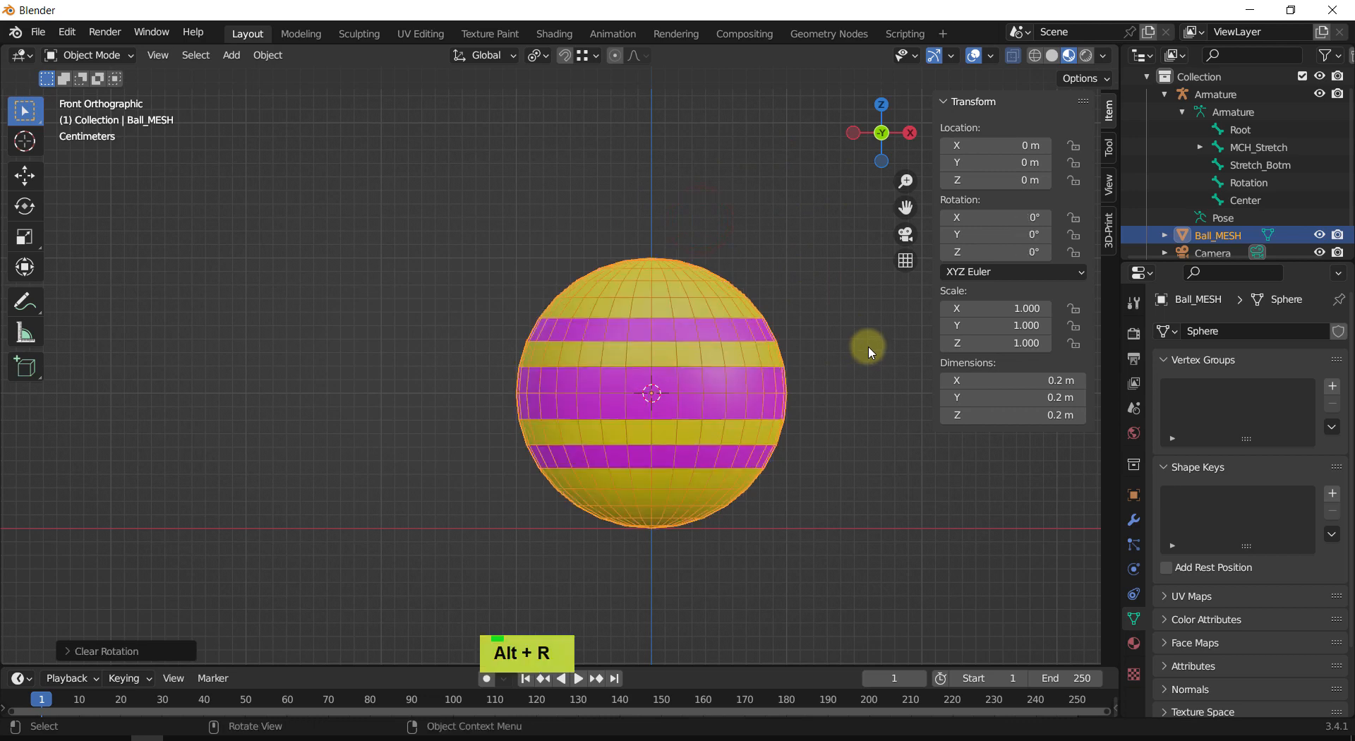
# Step: Test scaling Ball_MESH down uniformly, and clear its scale
pyautogui.press('s')
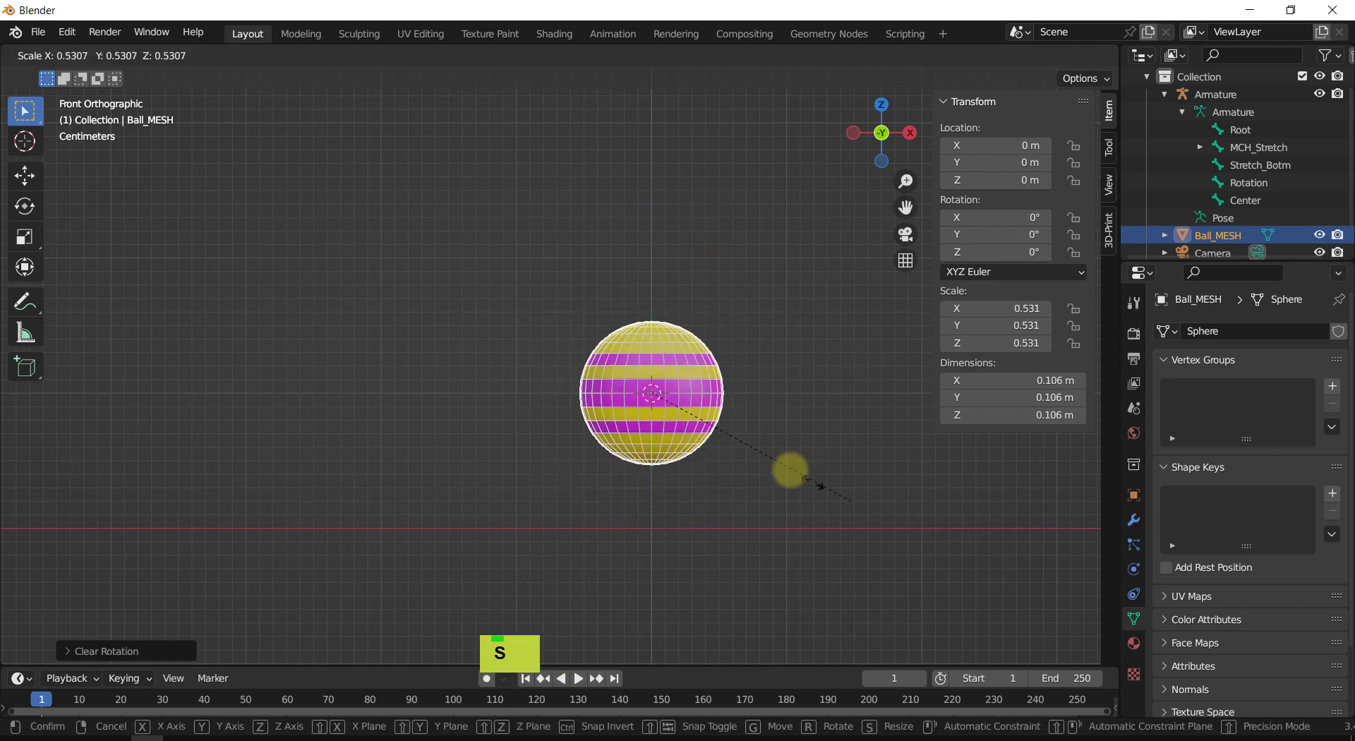
pyautogui.click(722, 442)
pyautogui.hotkey('alt', 's')
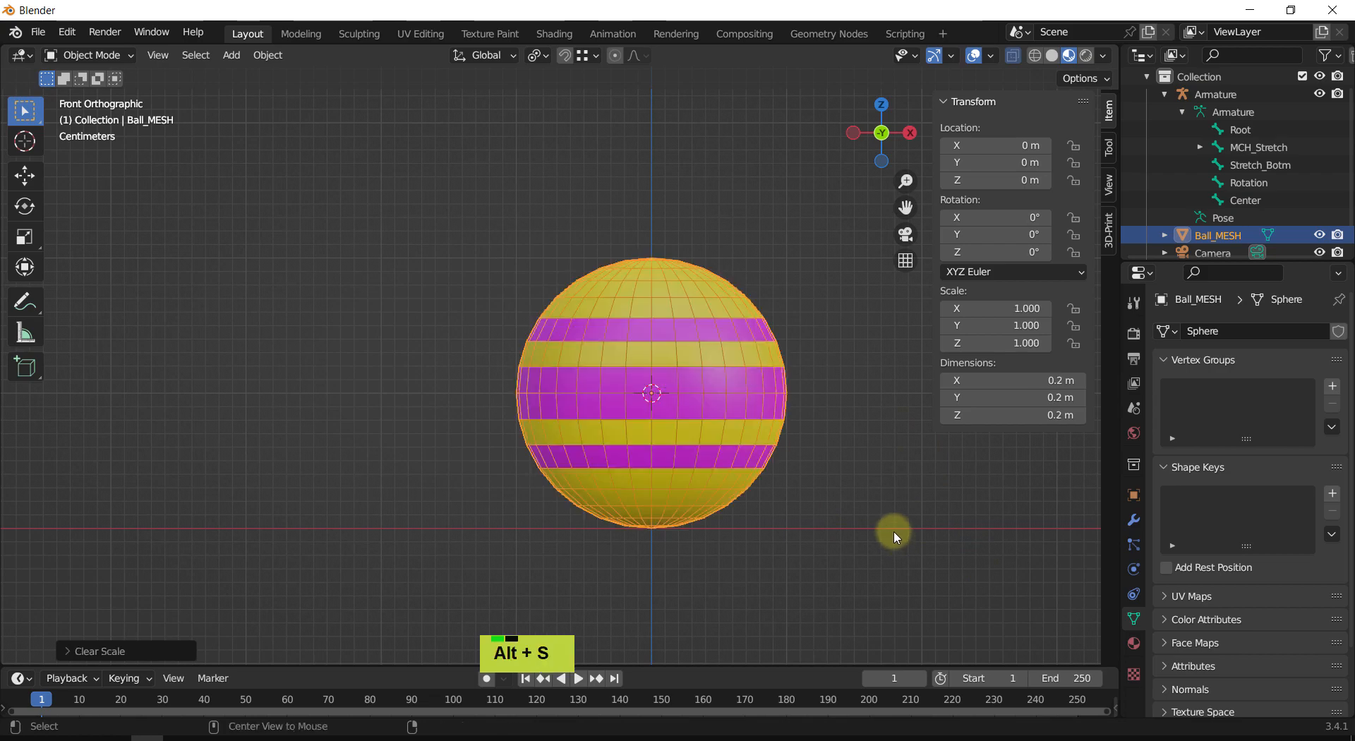
pyautogui.click(893, 519)
pyautogui.doubleClick(724, 417)
pyautogui.keyDown('shift'); pyautogui.moveTo(861, 456); pyautogui.dragTo(779, 445, button='middle'); pyautogui.keyUp('shift')
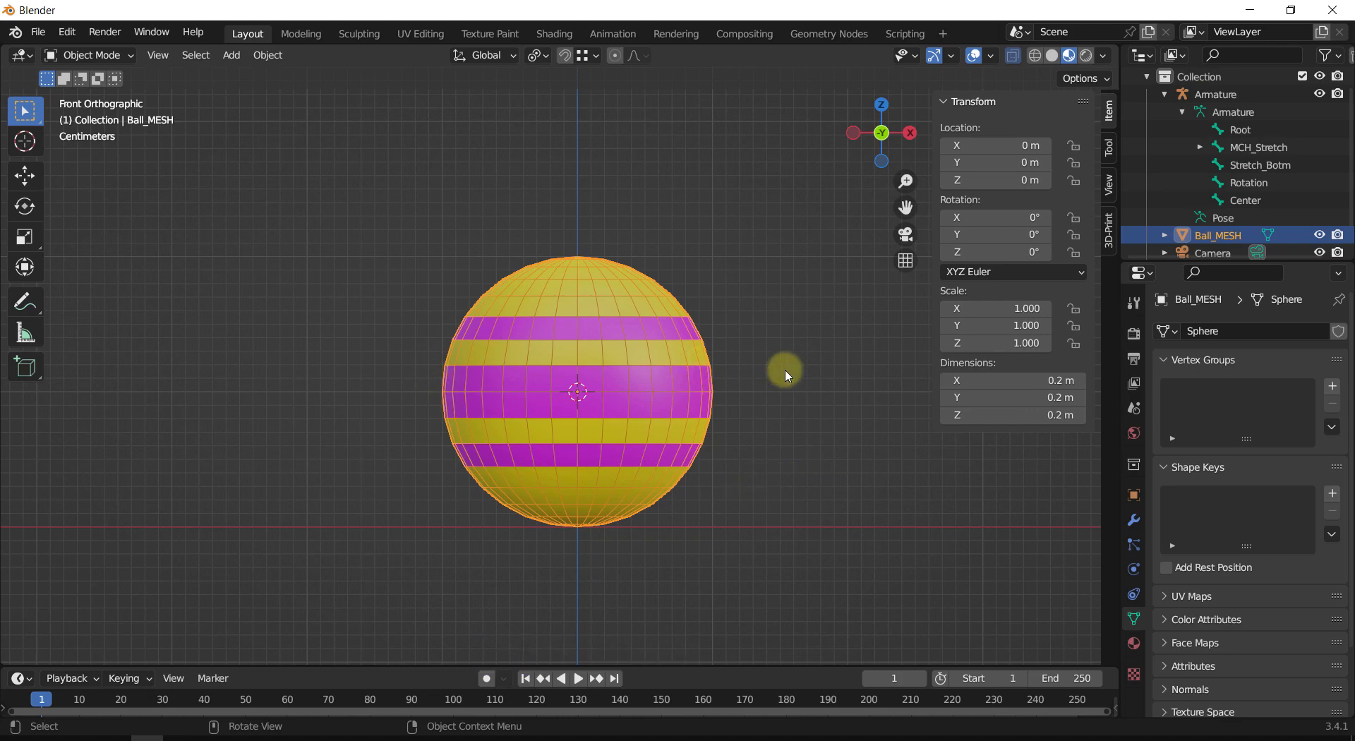
pyautogui.keyDown('shift'); pyautogui.moveTo(793, 412); pyautogui.dragTo(830, 407, button='middle'); pyautogui.keyUp('shift')
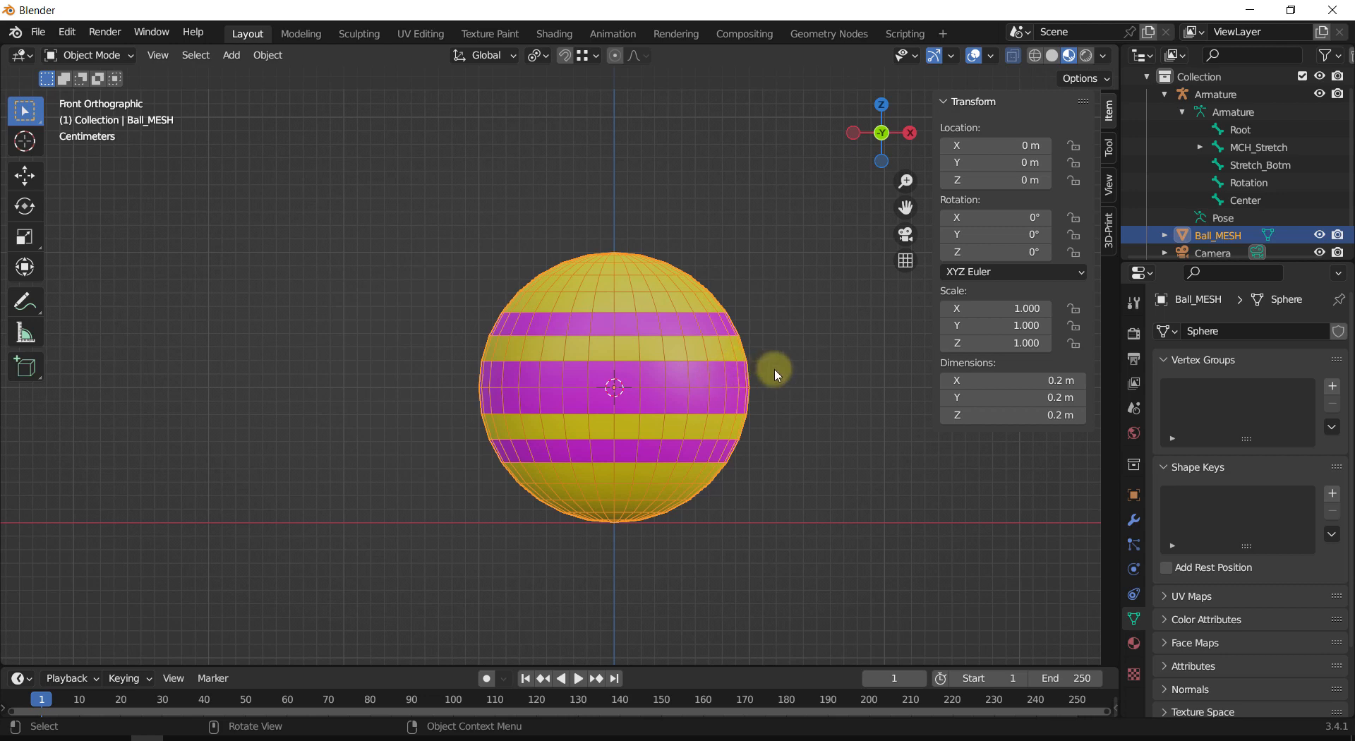
pyautogui.keyDown('shift'); pyautogui.moveTo(731, 323); pyautogui.dragTo(756, 299, button='middle'); pyautogui.keyUp('shift')
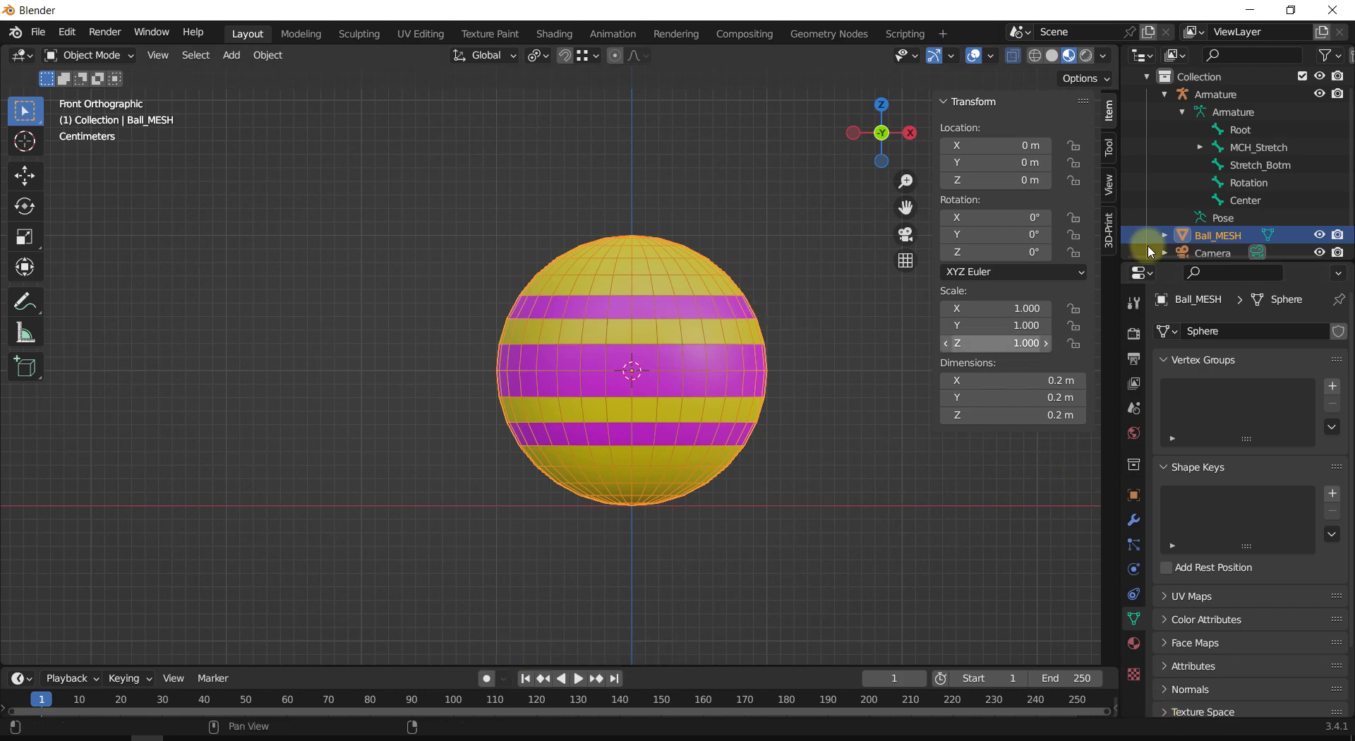
# Step: Put the Armature in Edit Mode and display only the second armature layer of the upper row, holding the Rotation bone
pyautogui.click(1225, 113)
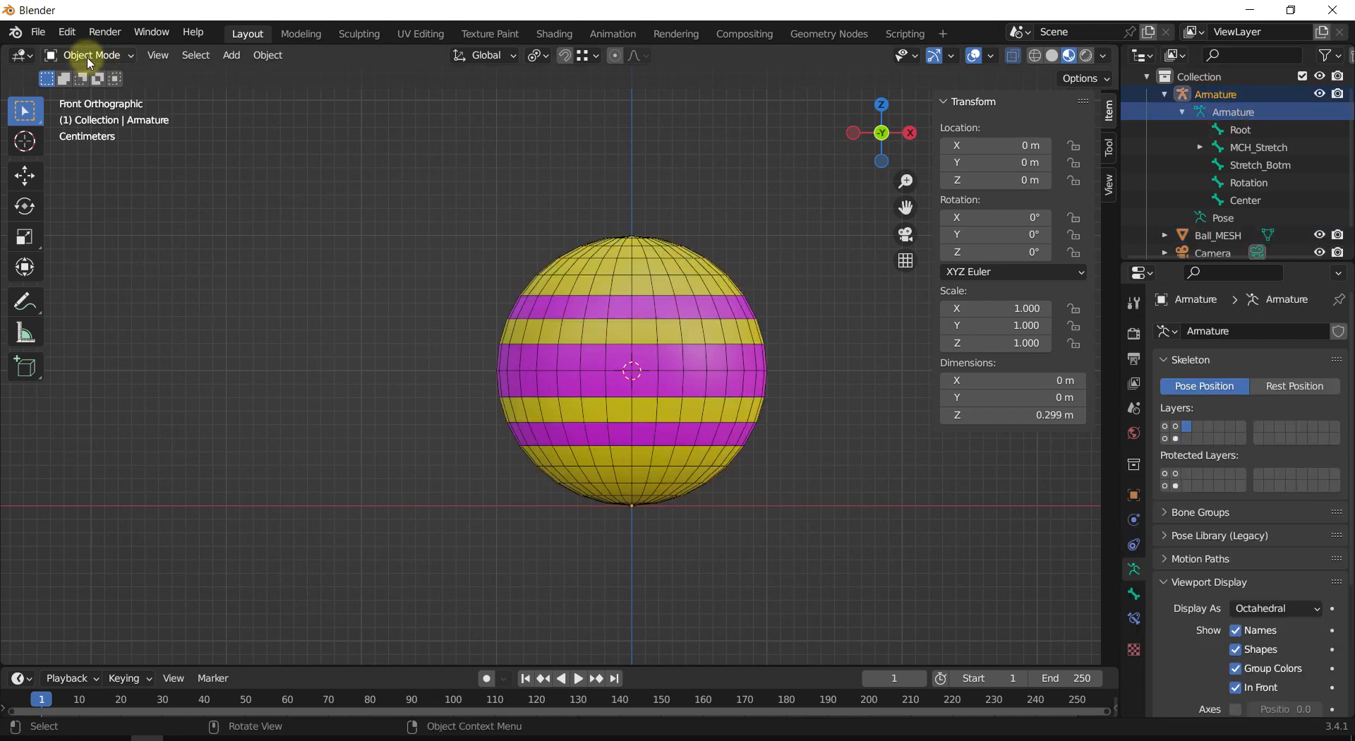
pyautogui.press('Tab')
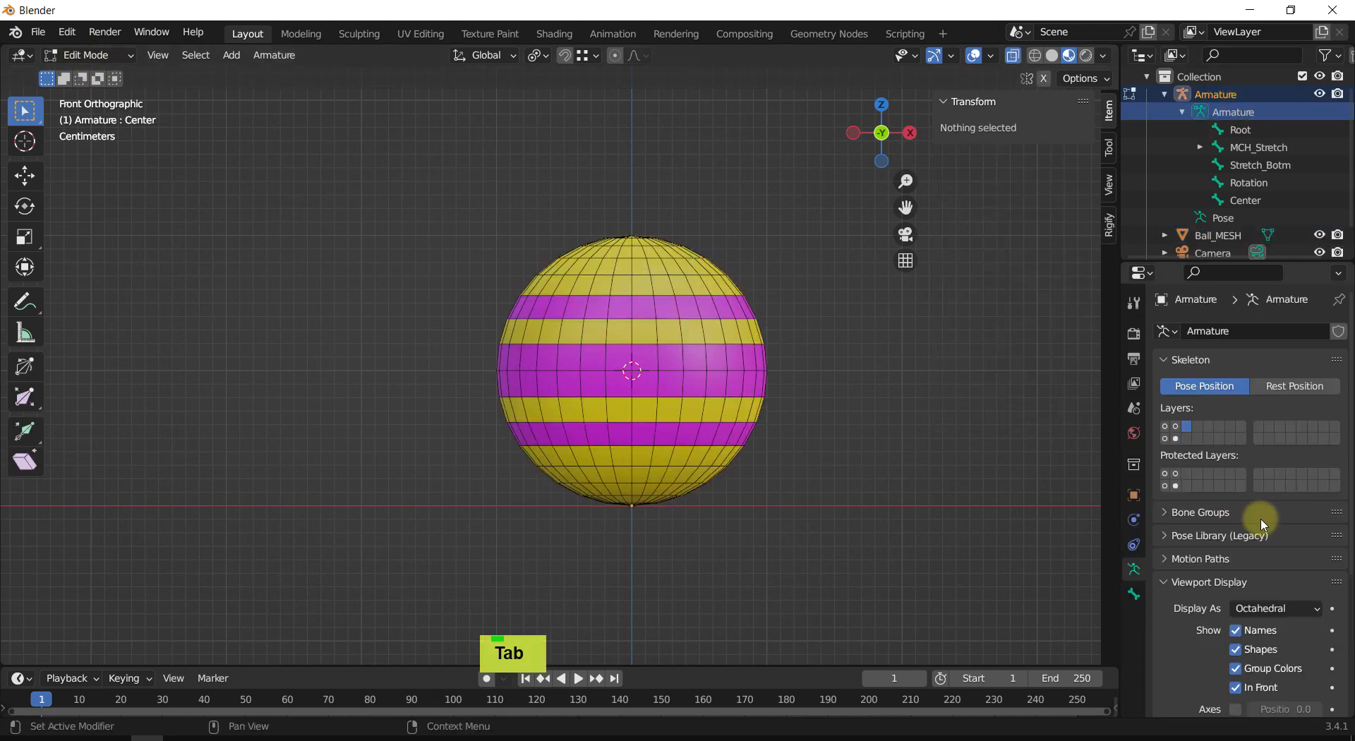
pyautogui.click(1174, 426)
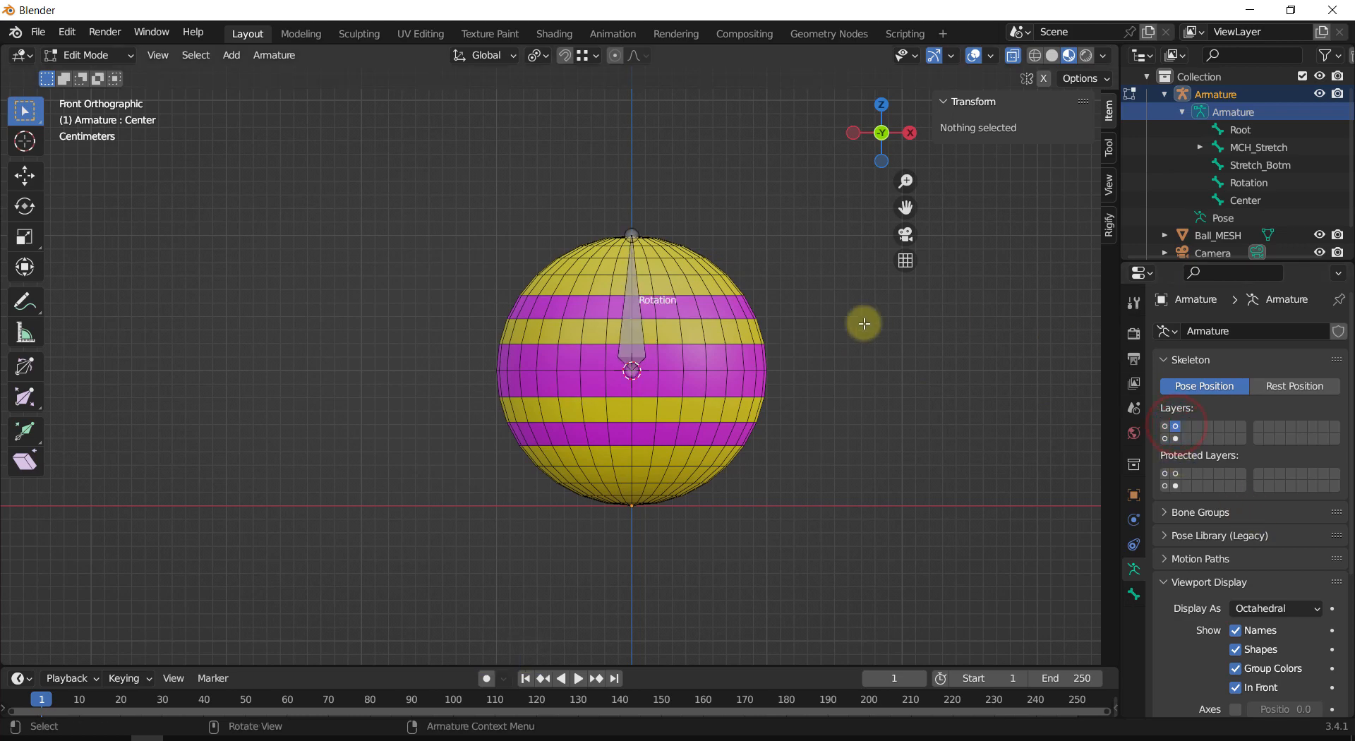
pyautogui.keyDown('shift'); pyautogui.moveTo(803, 349); pyautogui.dragTo(823, 353, button='middle'); pyautogui.keyUp('shift')
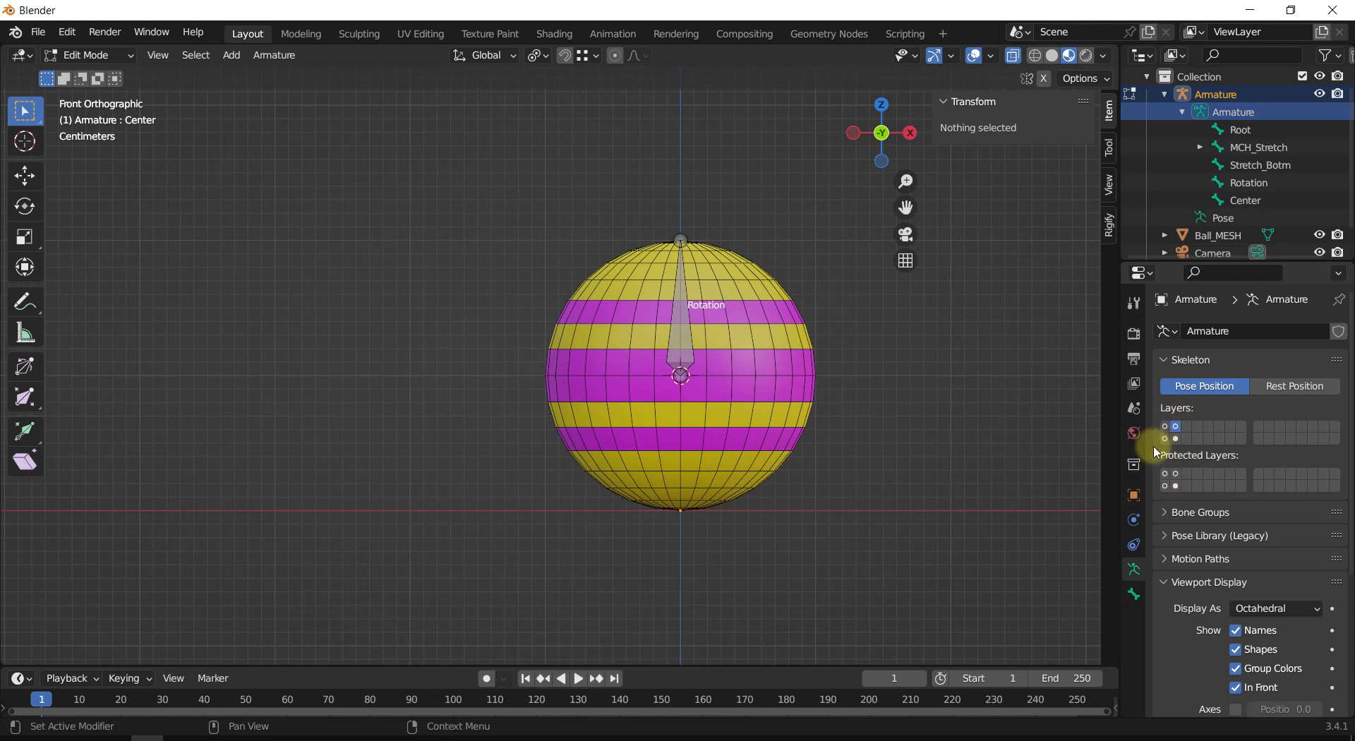
pyautogui.keyDown('ctrl'); pyautogui.moveTo(871, 383); pyautogui.dragTo(882, 348, button='middle'); pyautogui.keyUp('ctrl')
pyautogui.keyDown('shift'); pyautogui.moveTo(972, 370); pyautogui.dragTo(888, 389, button='middle'); pyautogui.keyUp('shift')
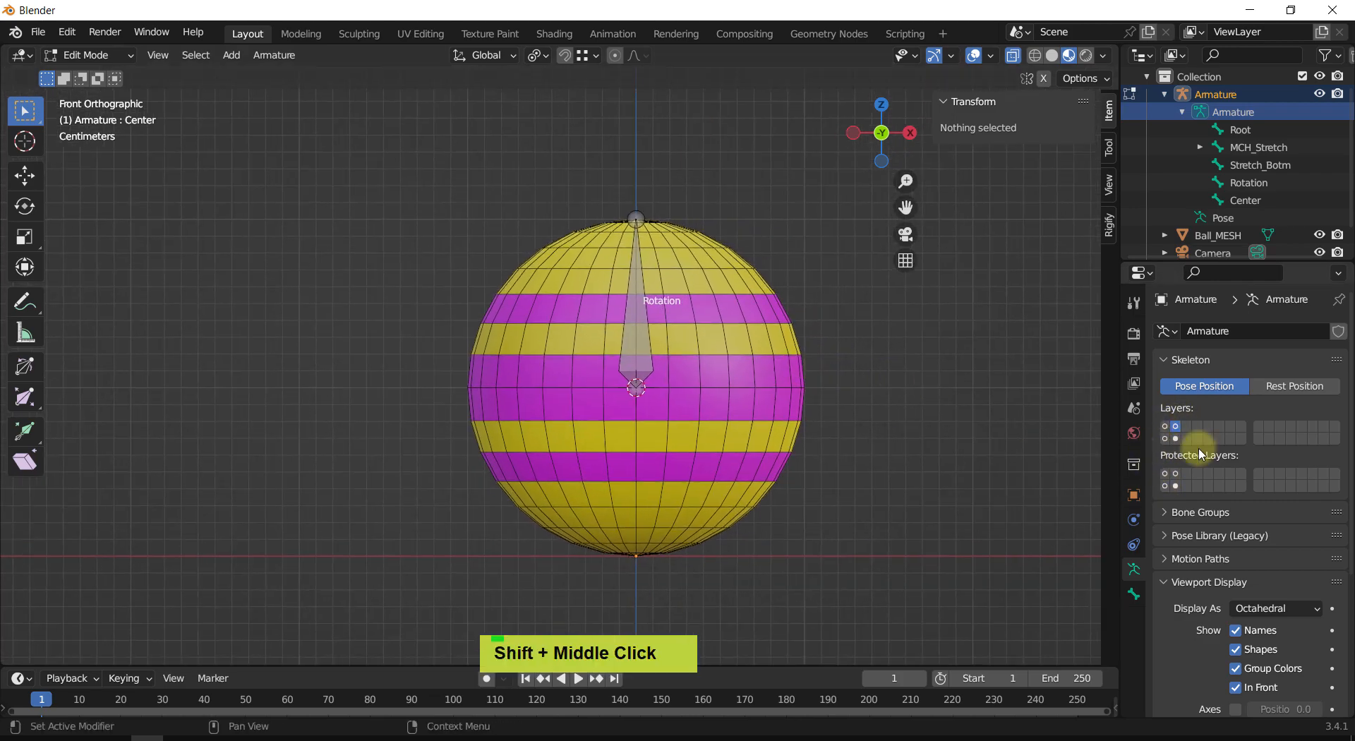
# Step: Check the stretch, Rotation, Root and Center bone layers together, and return to displaying only the Rotation bone's layer
pyautogui.click(1164, 429)
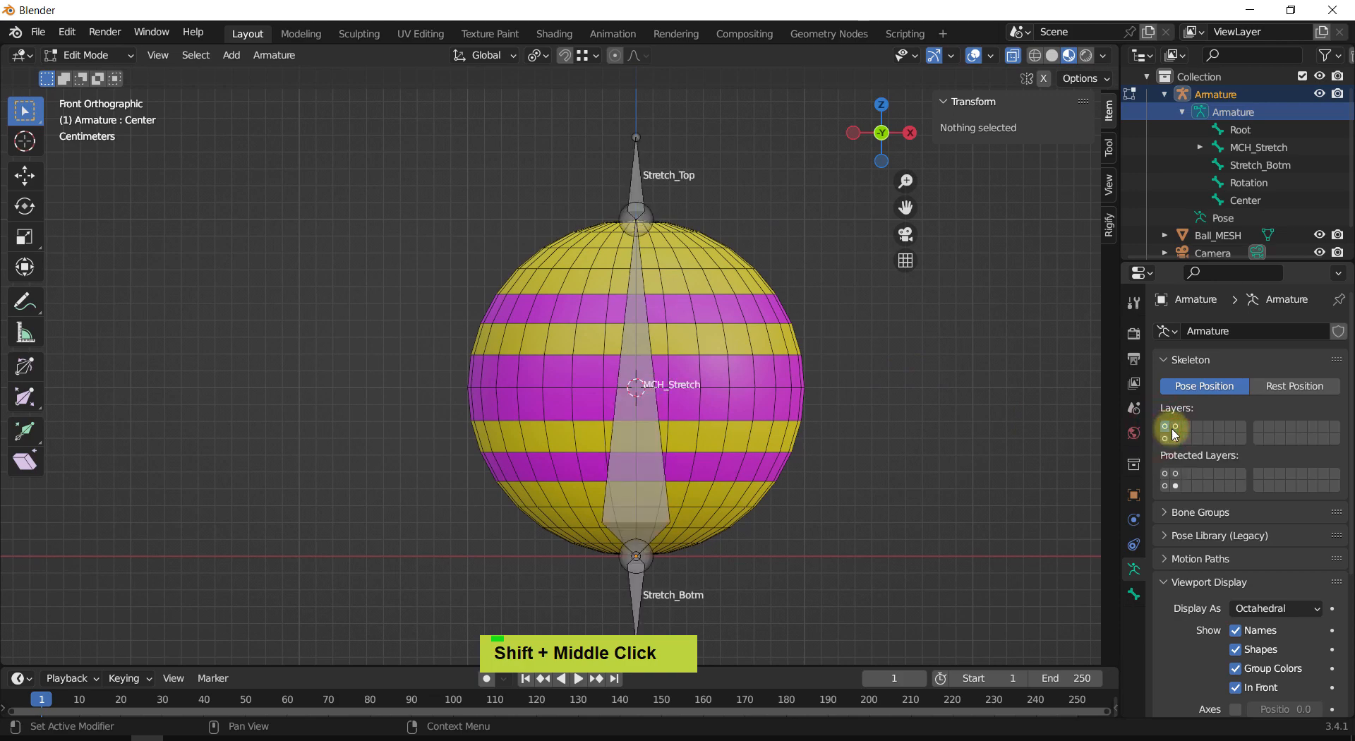
pyautogui.keyDown('shift'); pyautogui.click(1175, 428); pyautogui.keyUp('shift')
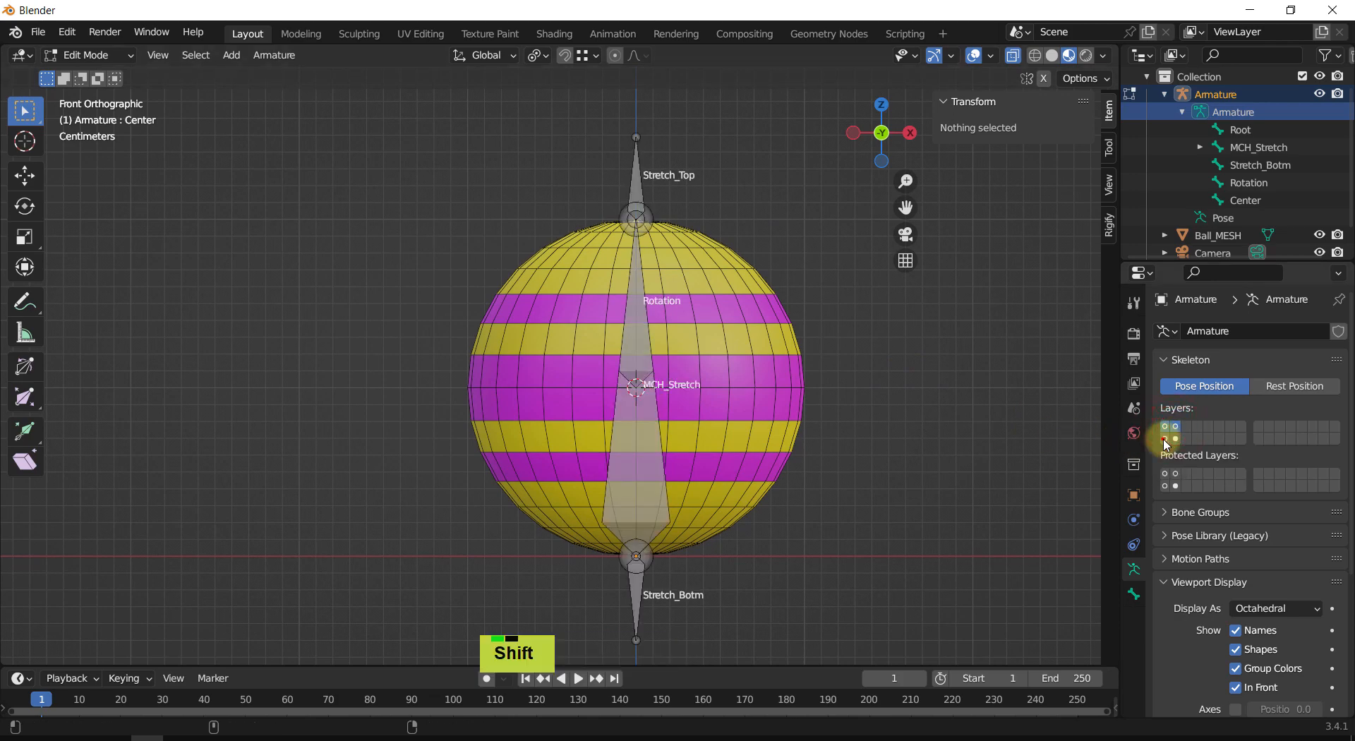
pyautogui.keyDown('shift'); pyautogui.click(1175, 438); pyautogui.keyUp('shift')
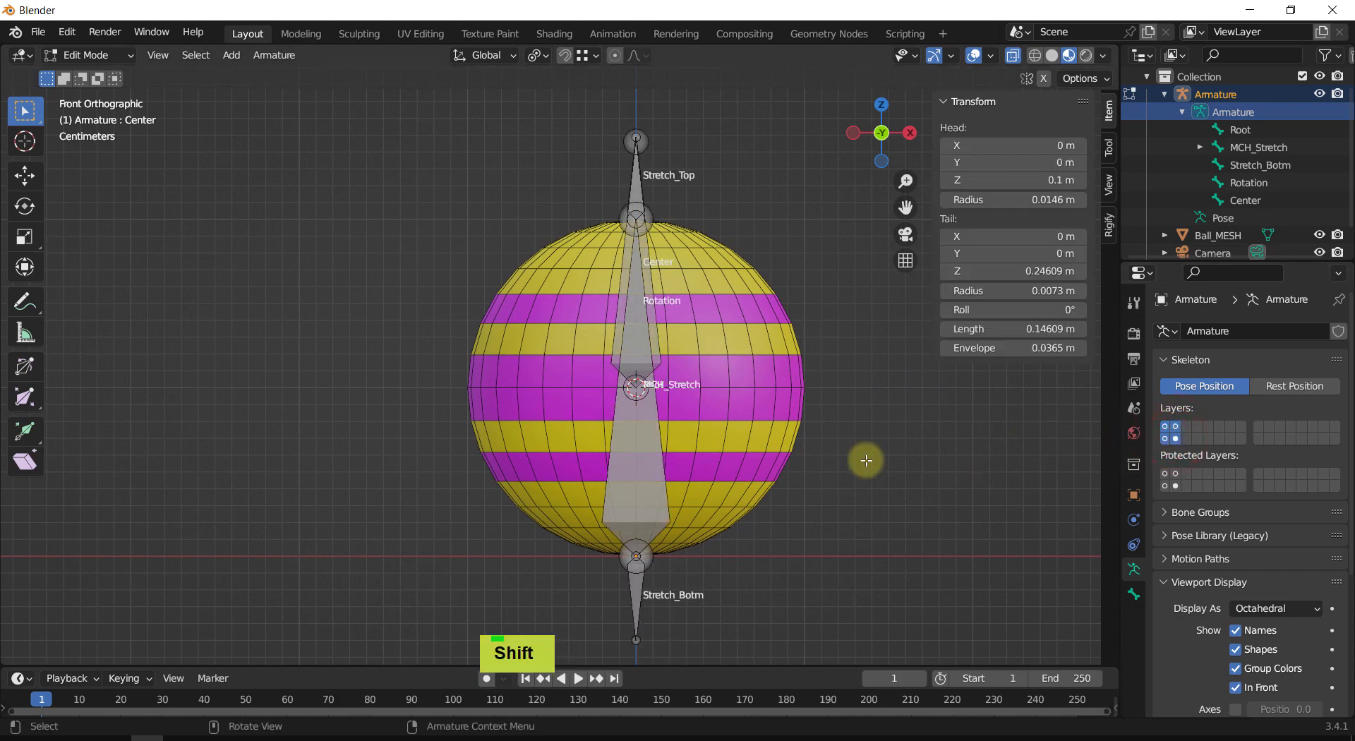
pyautogui.click(1176, 429)
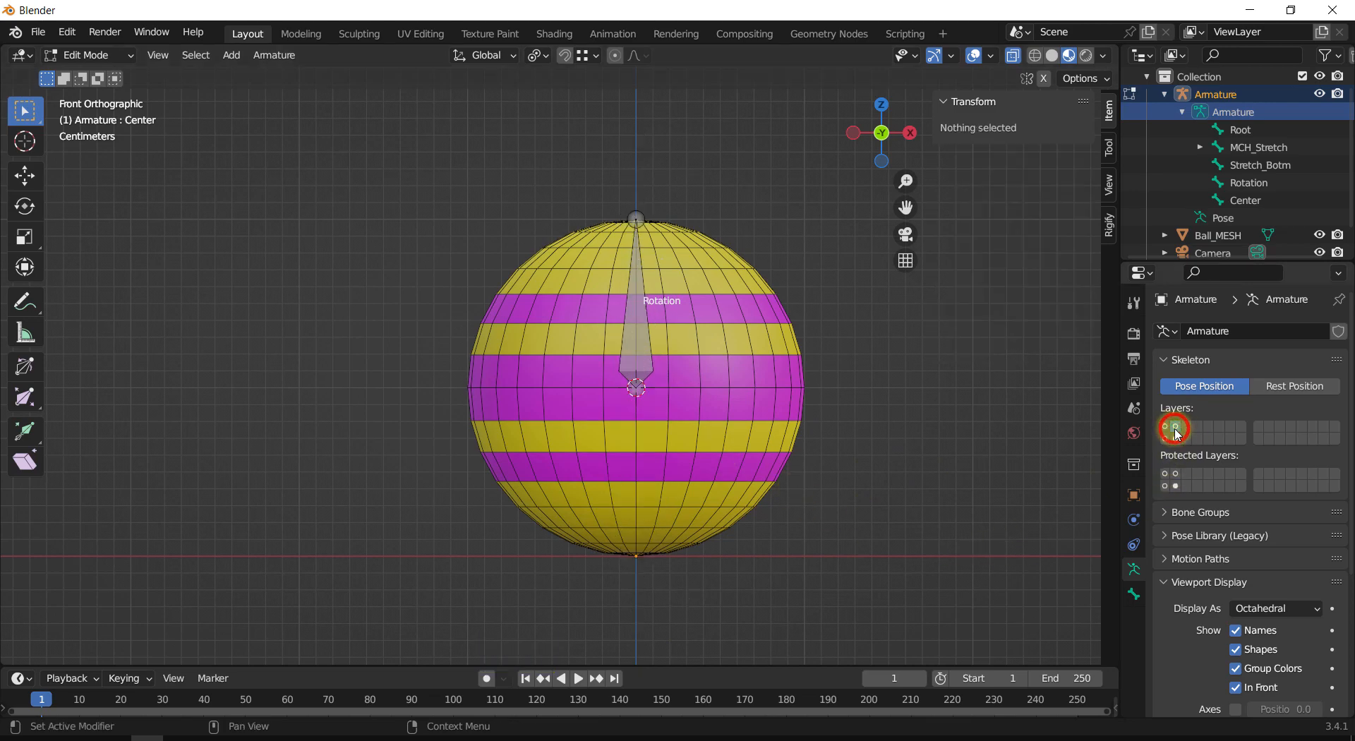
pyautogui.keyDown('shift'); pyautogui.moveTo(882, 407); pyautogui.dragTo(898, 409, button='middle'); pyautogui.keyUp('shift')
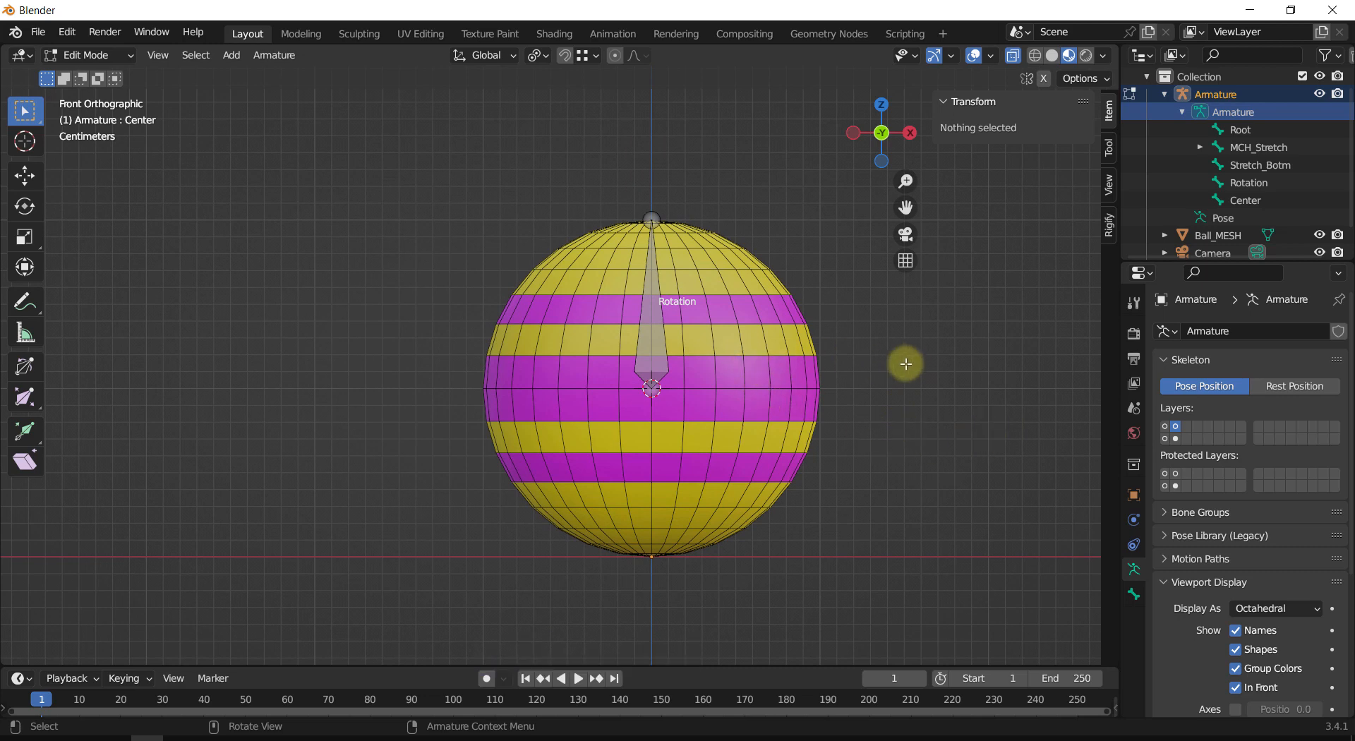
# Step: Return to Object Mode and select Ball_MESH, adding the Armature to the selection as the active object
pyautogui.press('Tab')
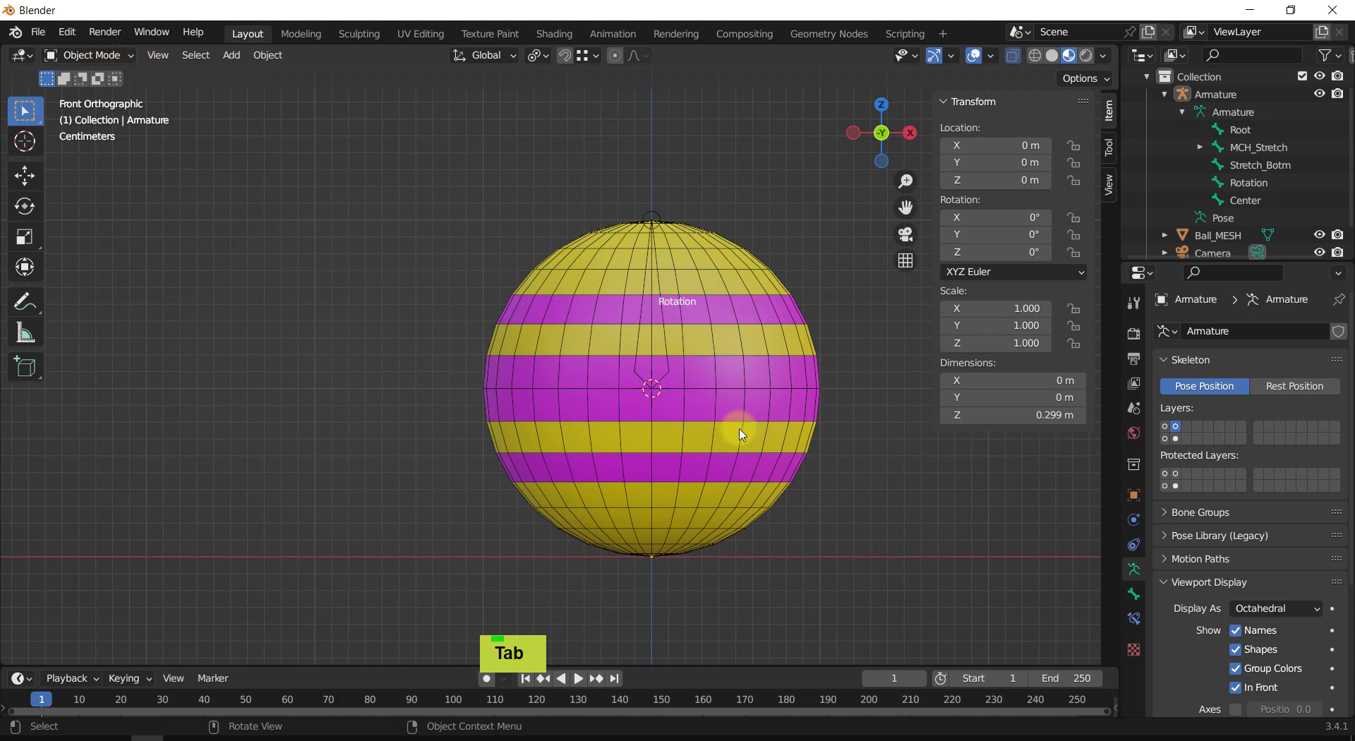
pyautogui.click(773, 345)
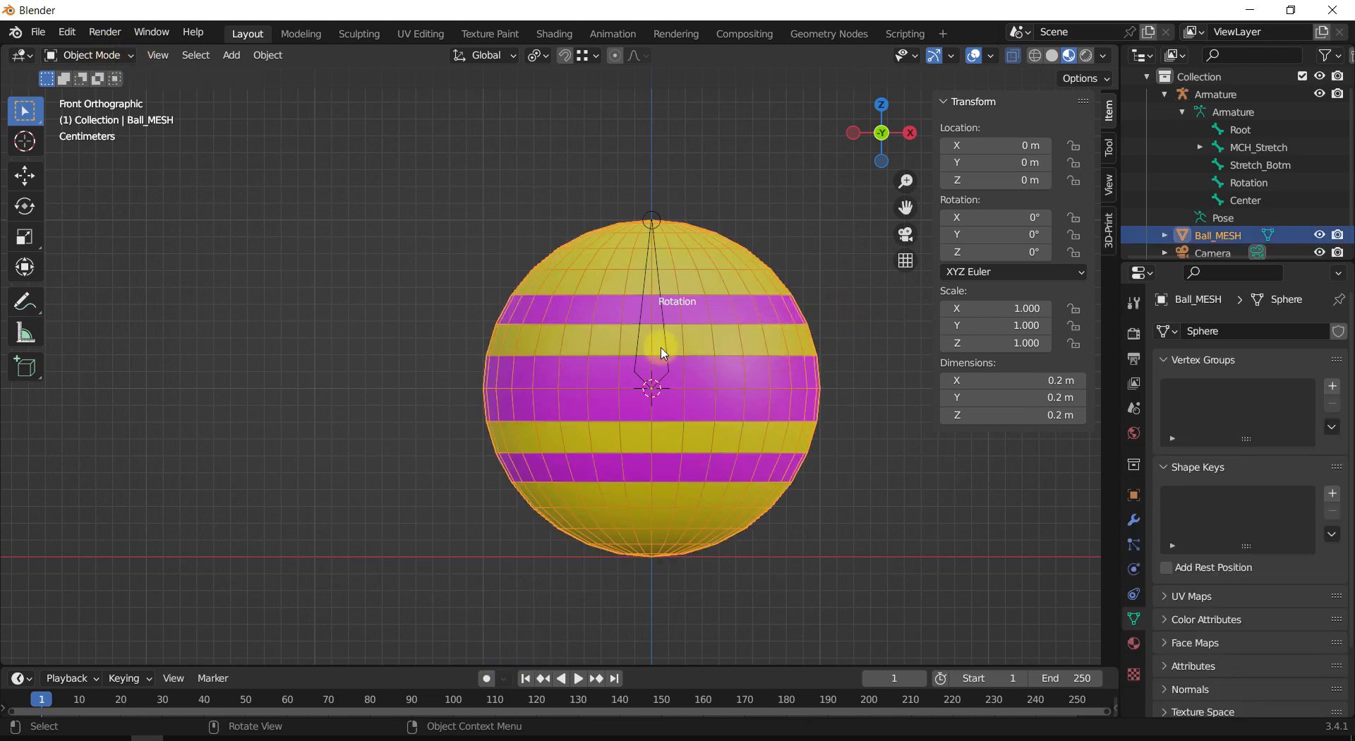
pyautogui.press('shift')
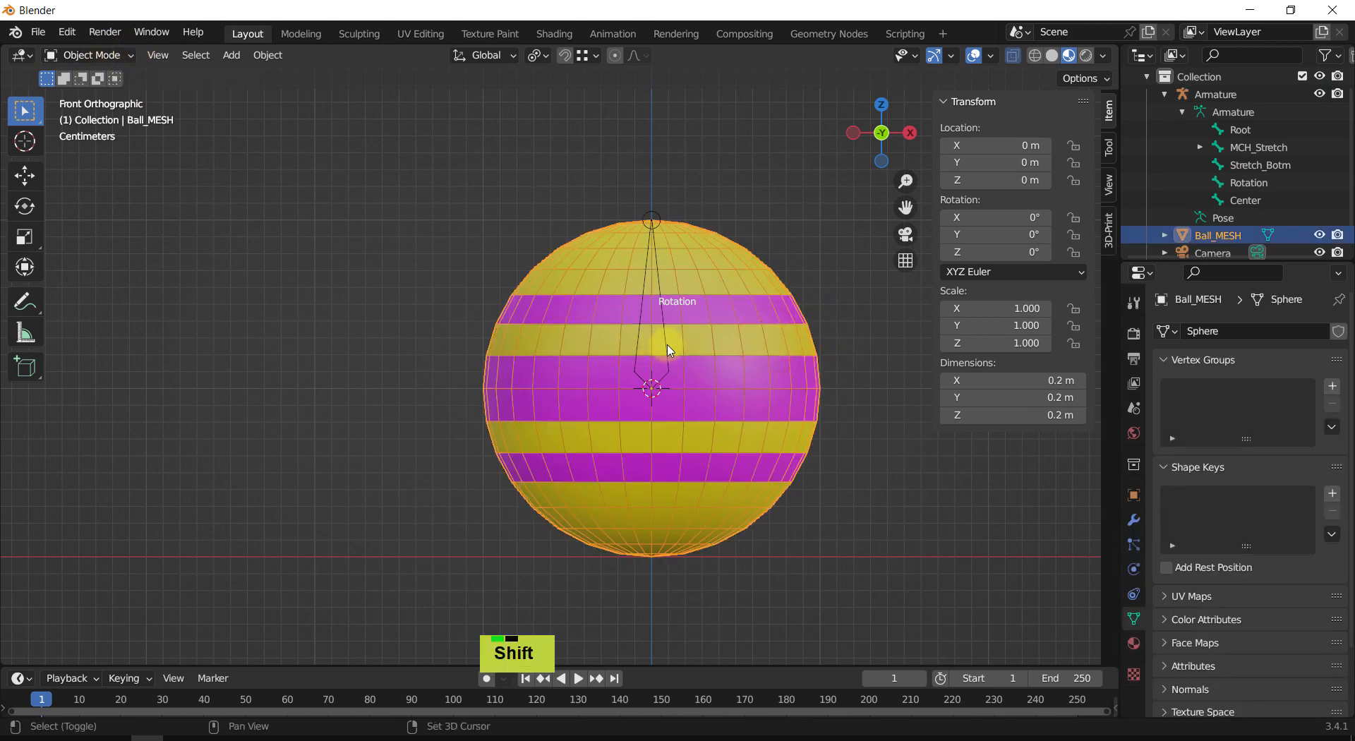
pyautogui.keyDown('shift'); pyautogui.click(671, 349); pyautogui.keyUp('shift')
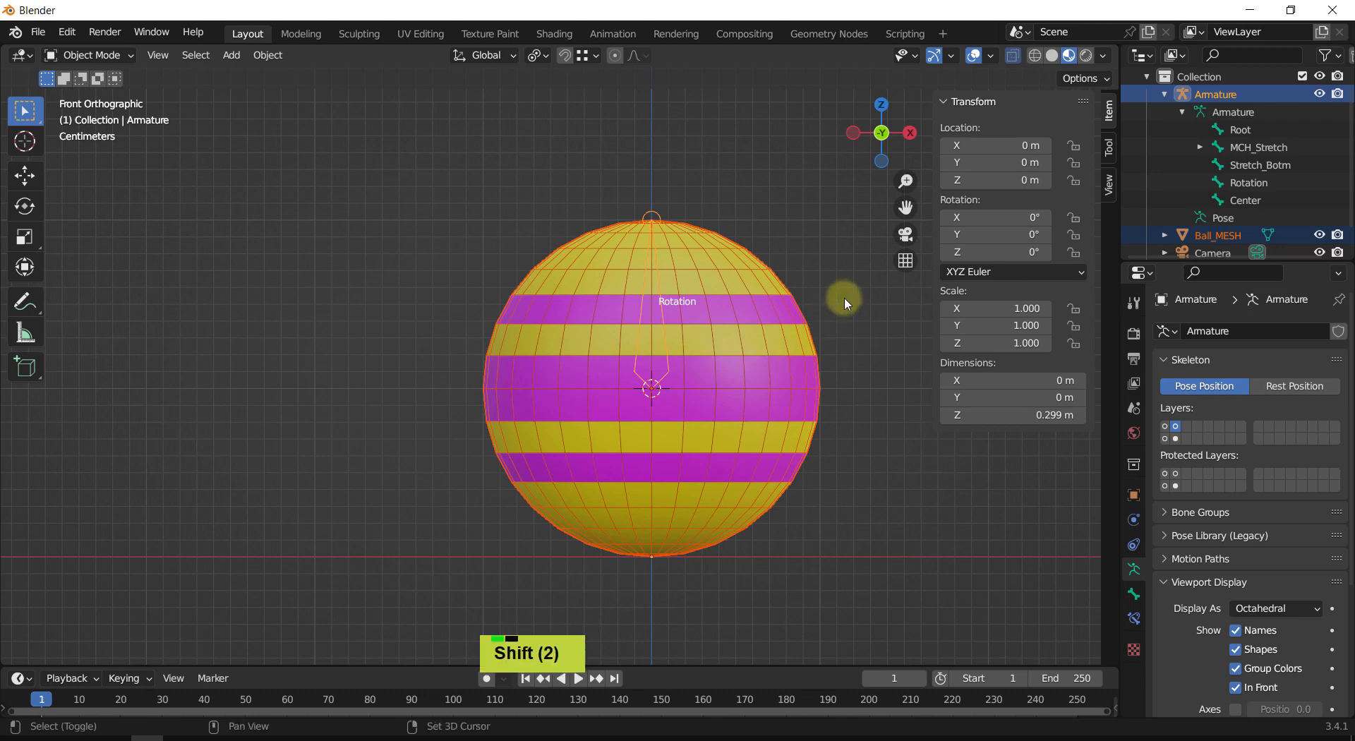
pyautogui.keyDown('shift'); pyautogui.moveTo(842, 300); pyautogui.dragTo(791, 290, button='middle'); pyautogui.keyUp('shift')
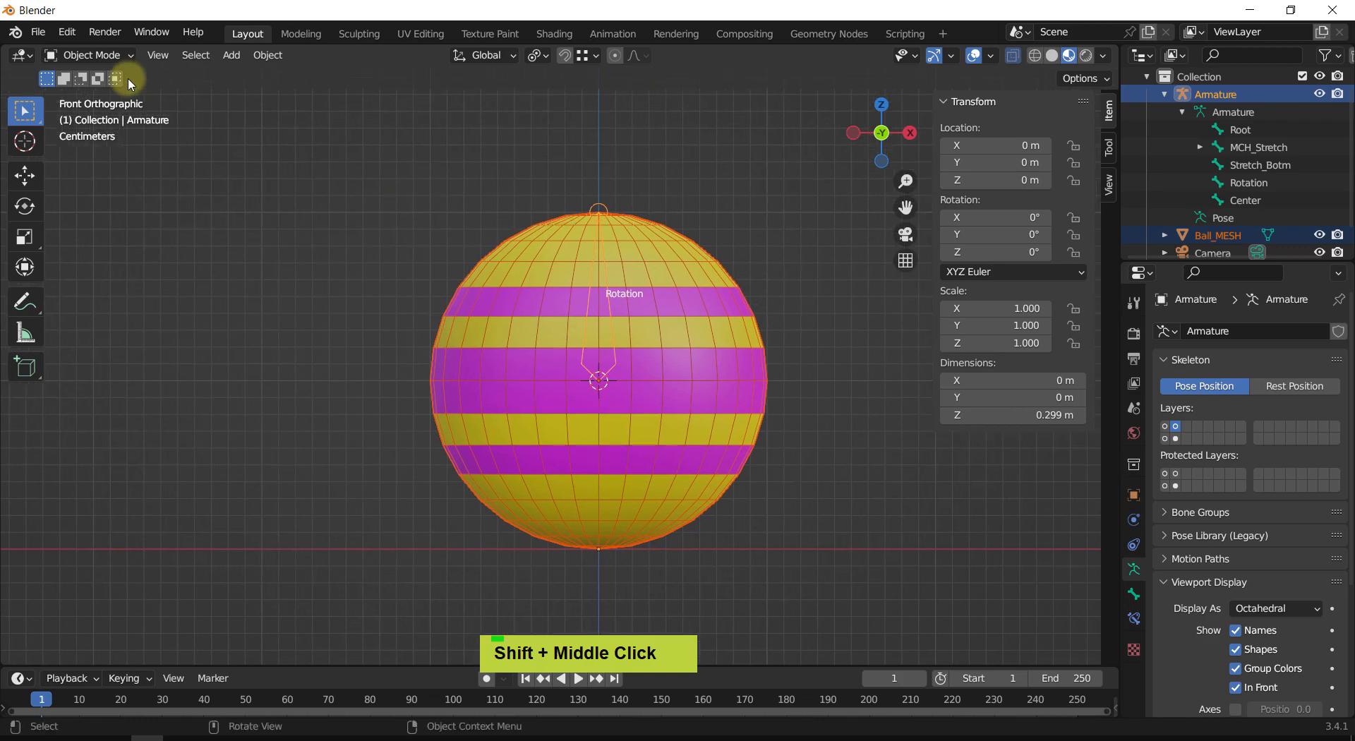
# Step: Switch the Armature to Pose Mode with Ball_MESH still selected
pyautogui.press('Tab')
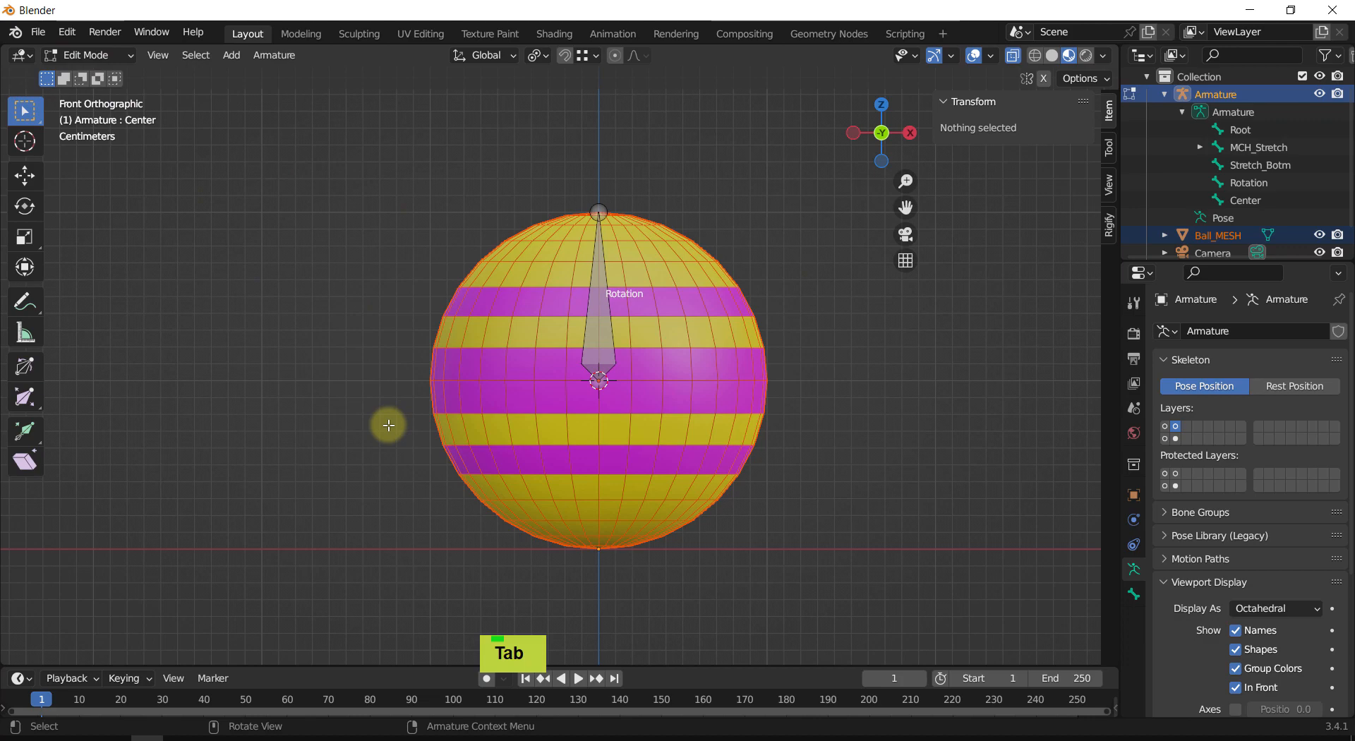
pyautogui.hotkey('ctrl', 'Tab')
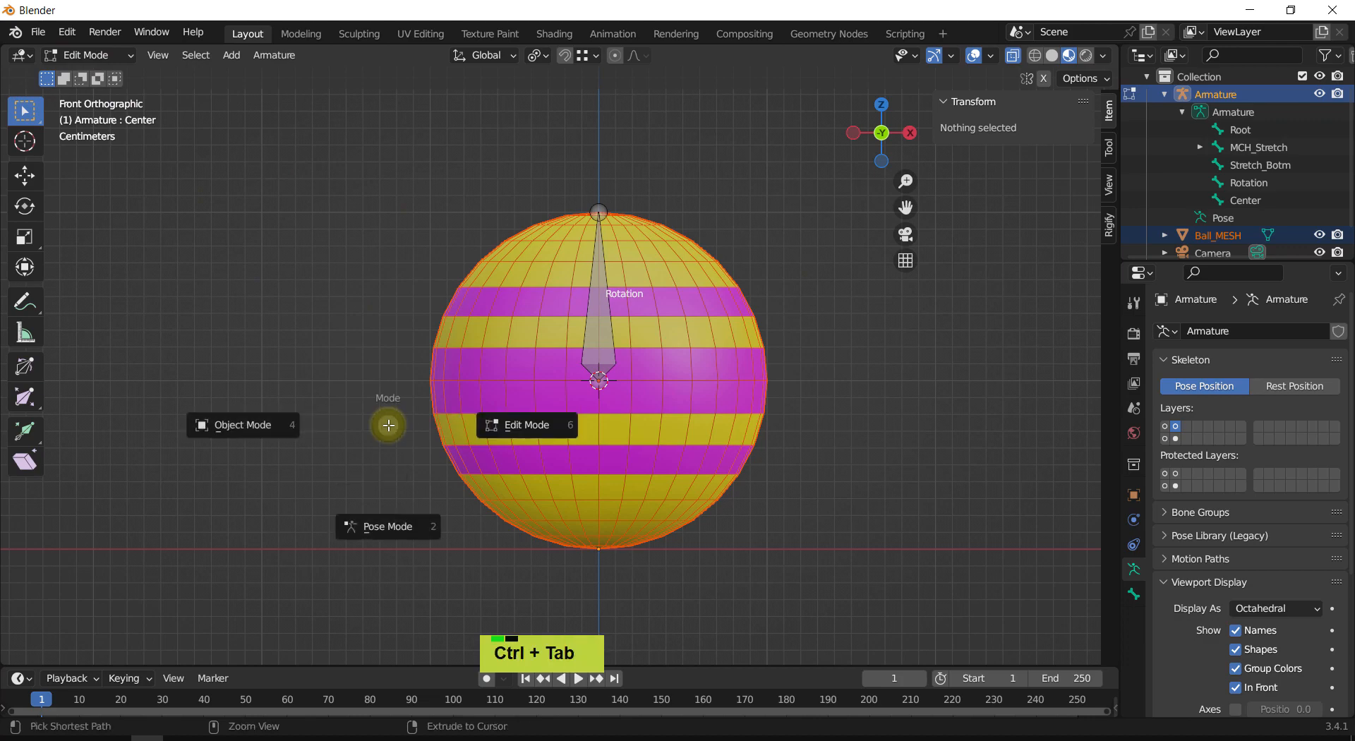
pyautogui.keyDown('ctrl'); pyautogui.click(379, 523); pyautogui.keyUp('ctrl')
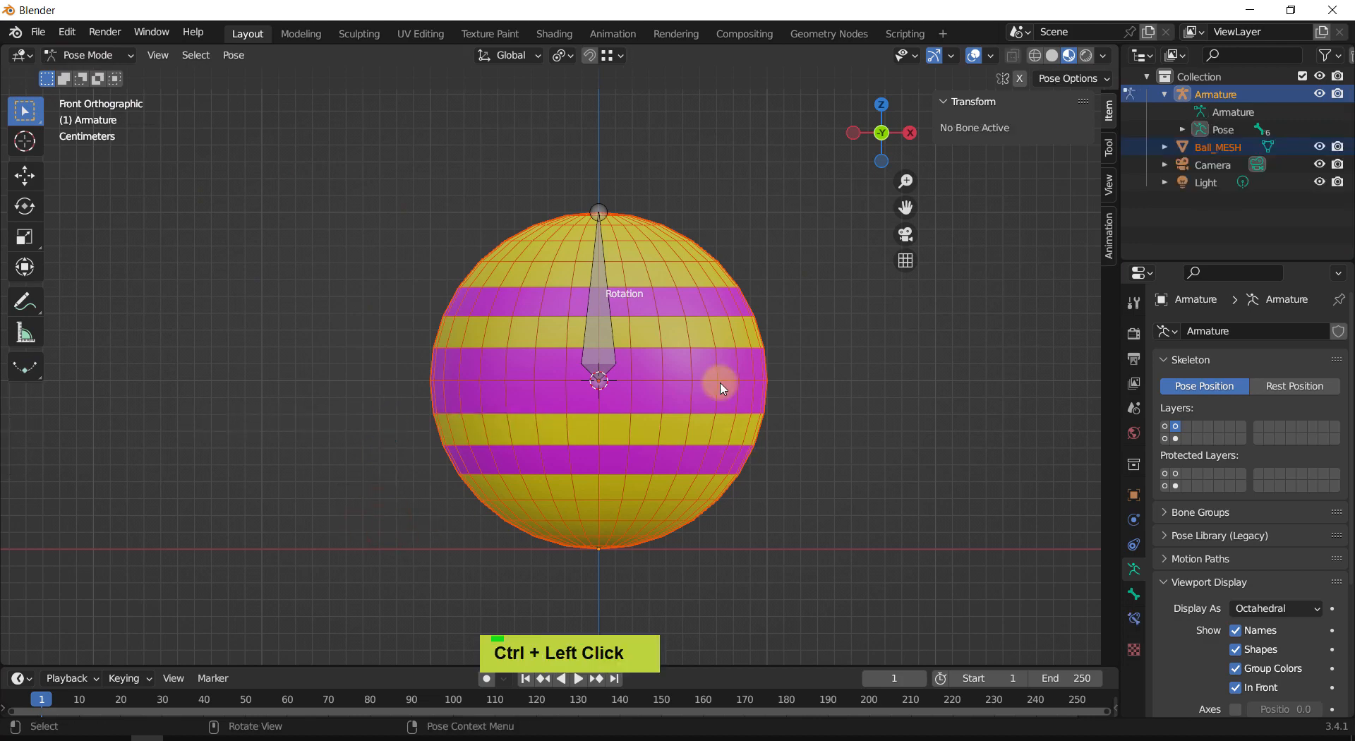
# Step: Select the Rotation bone and parent Ball_MESH to it with the Bone option
pyautogui.click(602, 327)
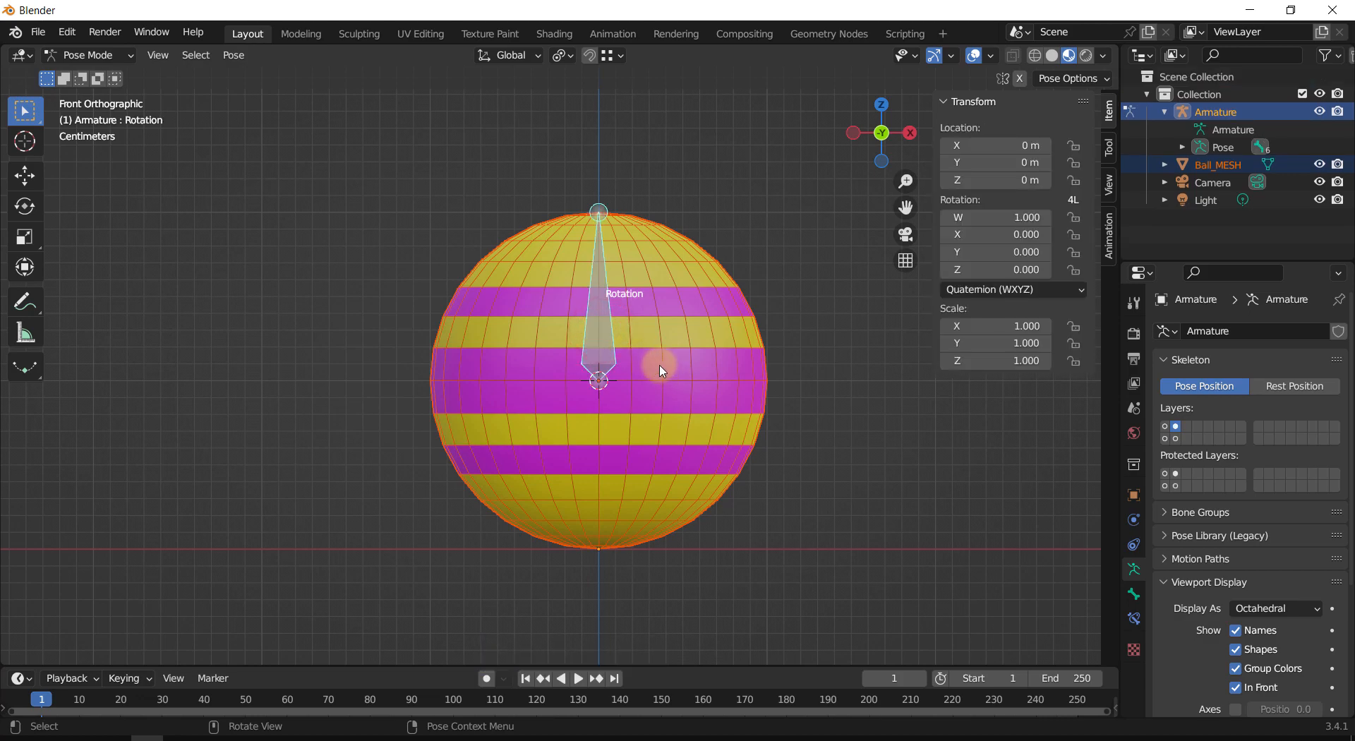
pyautogui.keyDown('shift'); pyautogui.moveTo(635, 333); pyautogui.dragTo(694, 341, button='middle'); pyautogui.keyUp('shift')
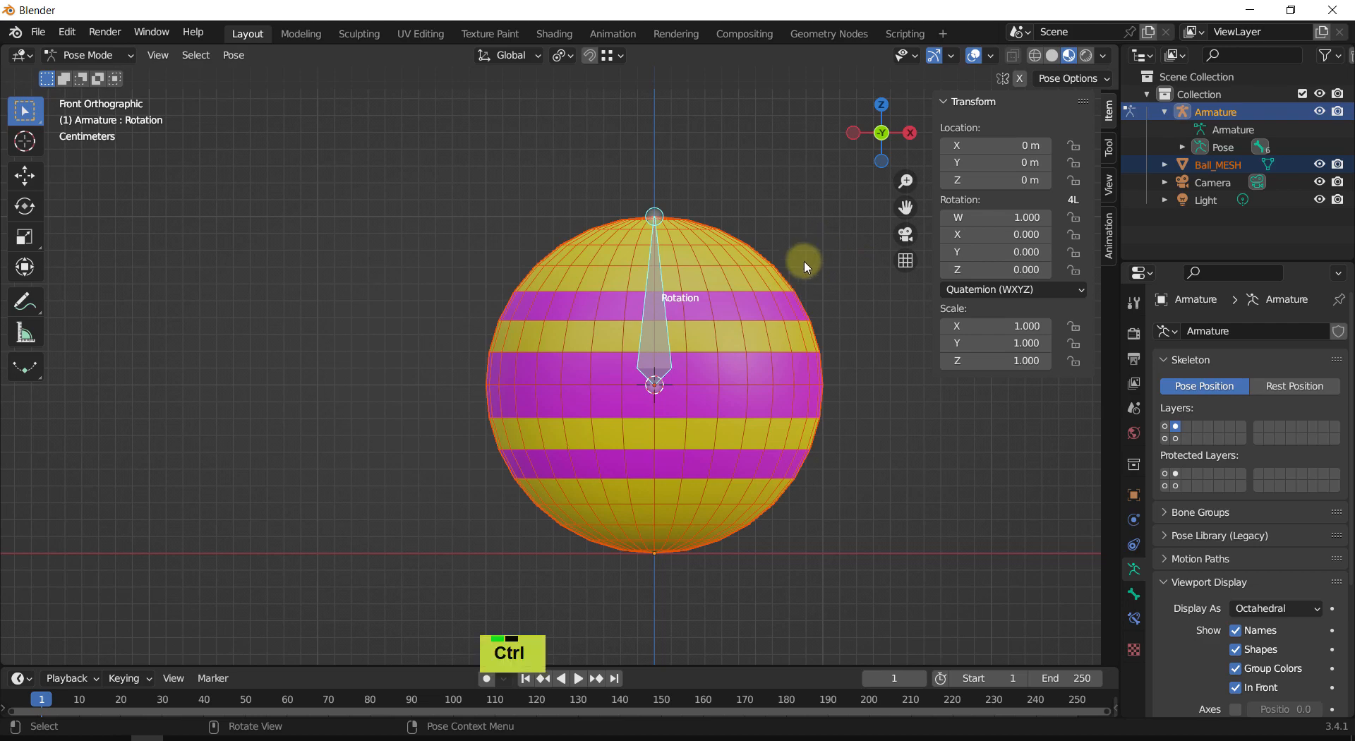
pyautogui.hotkey('ctrl', 'p')
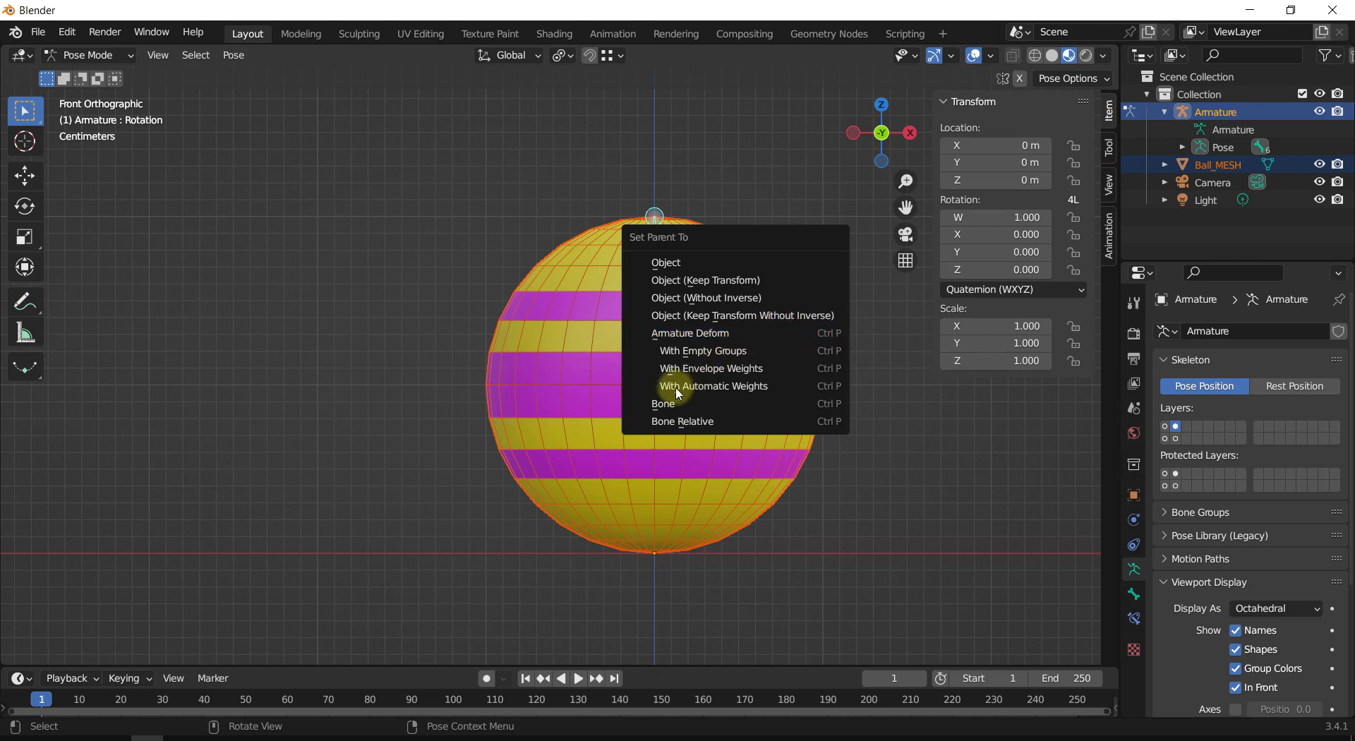
pyautogui.click(669, 405)
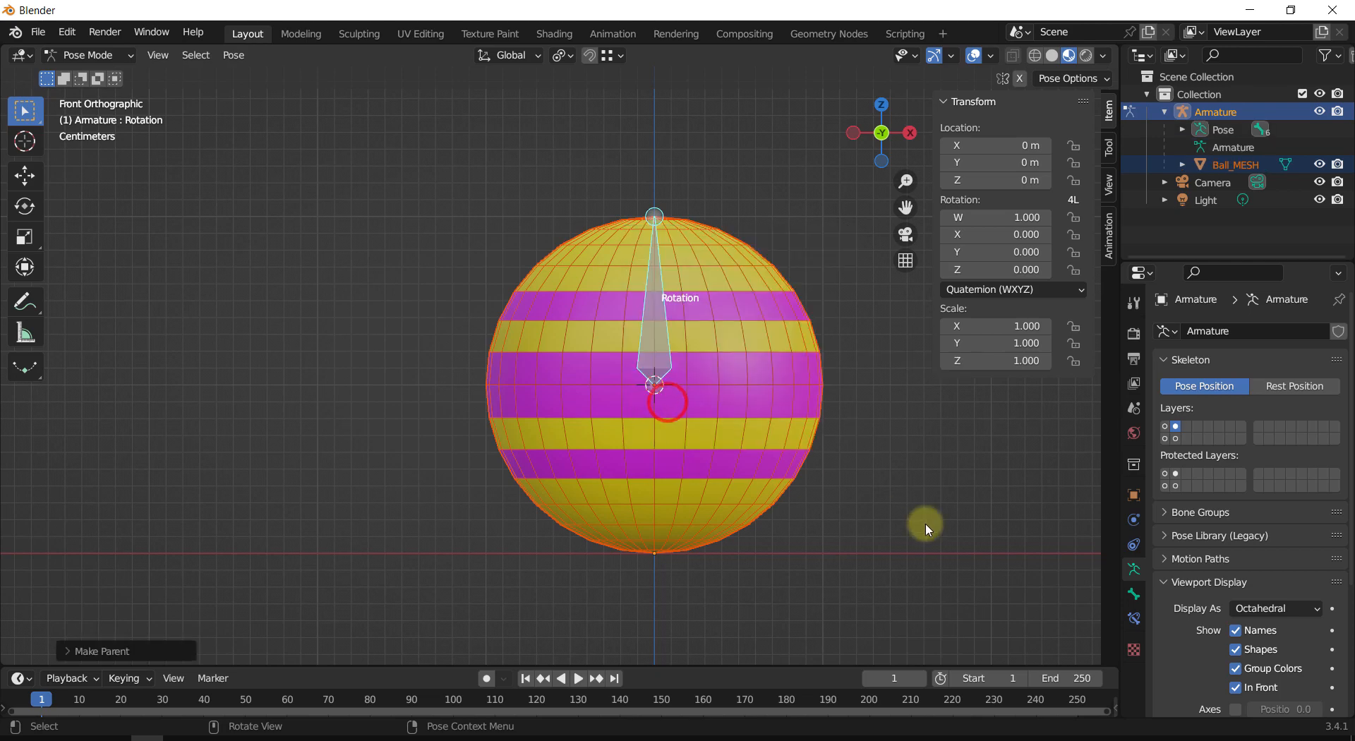
pyautogui.click(930, 526)
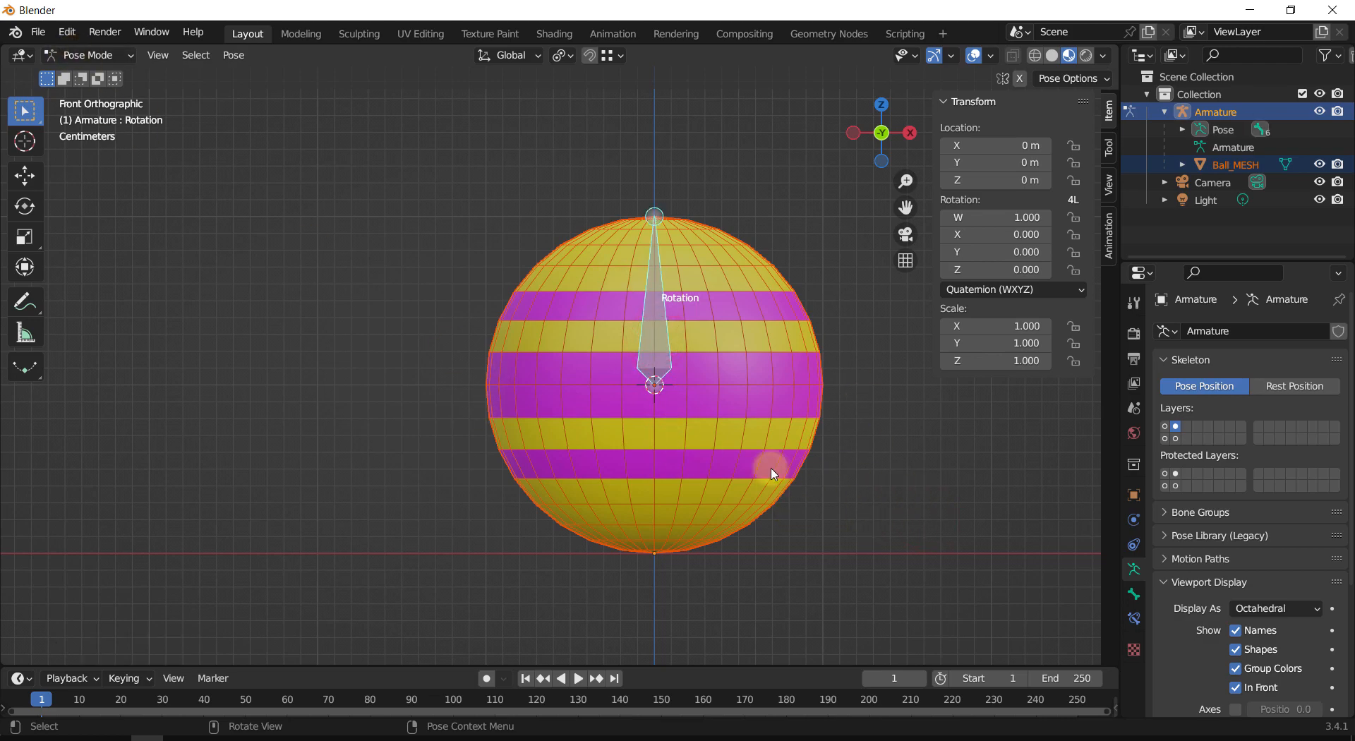
# Step: Test the parenting by rotating the Rotation bone freely with trackball rotation, and clear its rotation
pyautogui.press('r')
pyautogui.press('r')
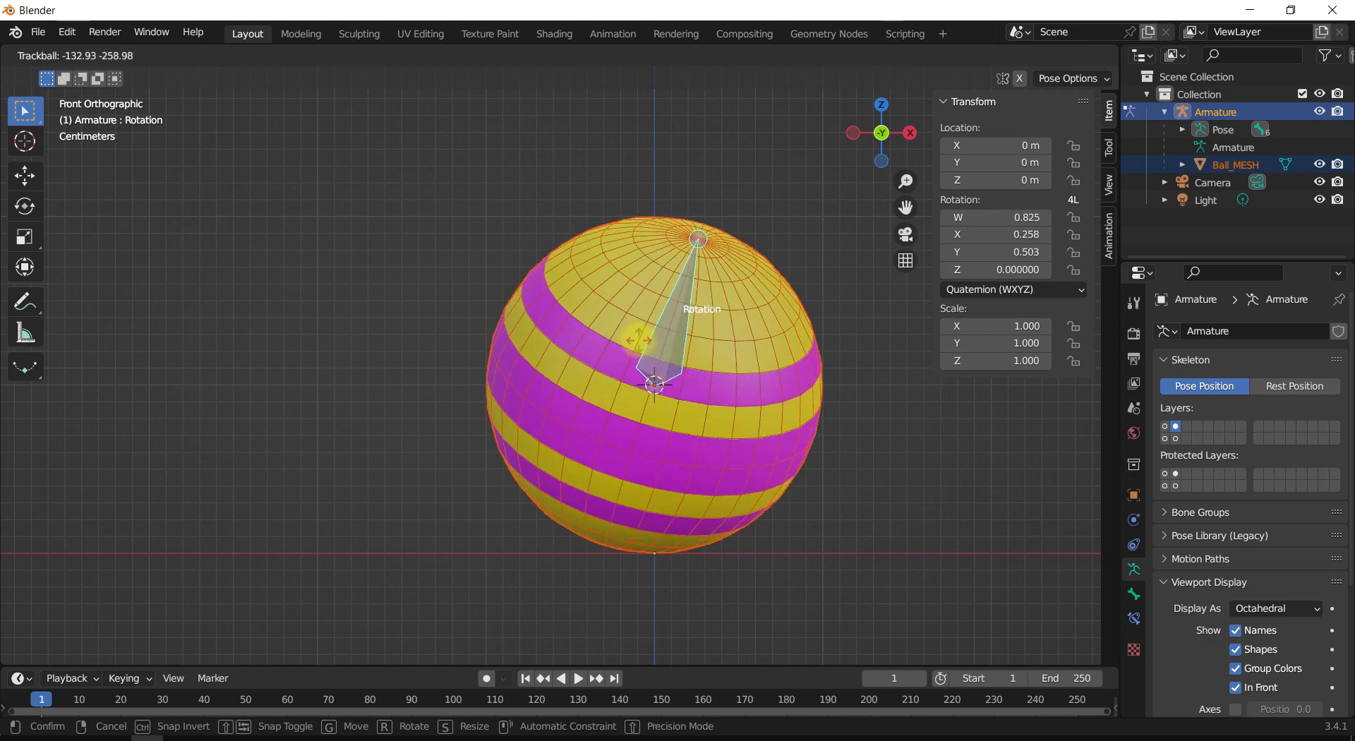
pyautogui.click(638, 338)
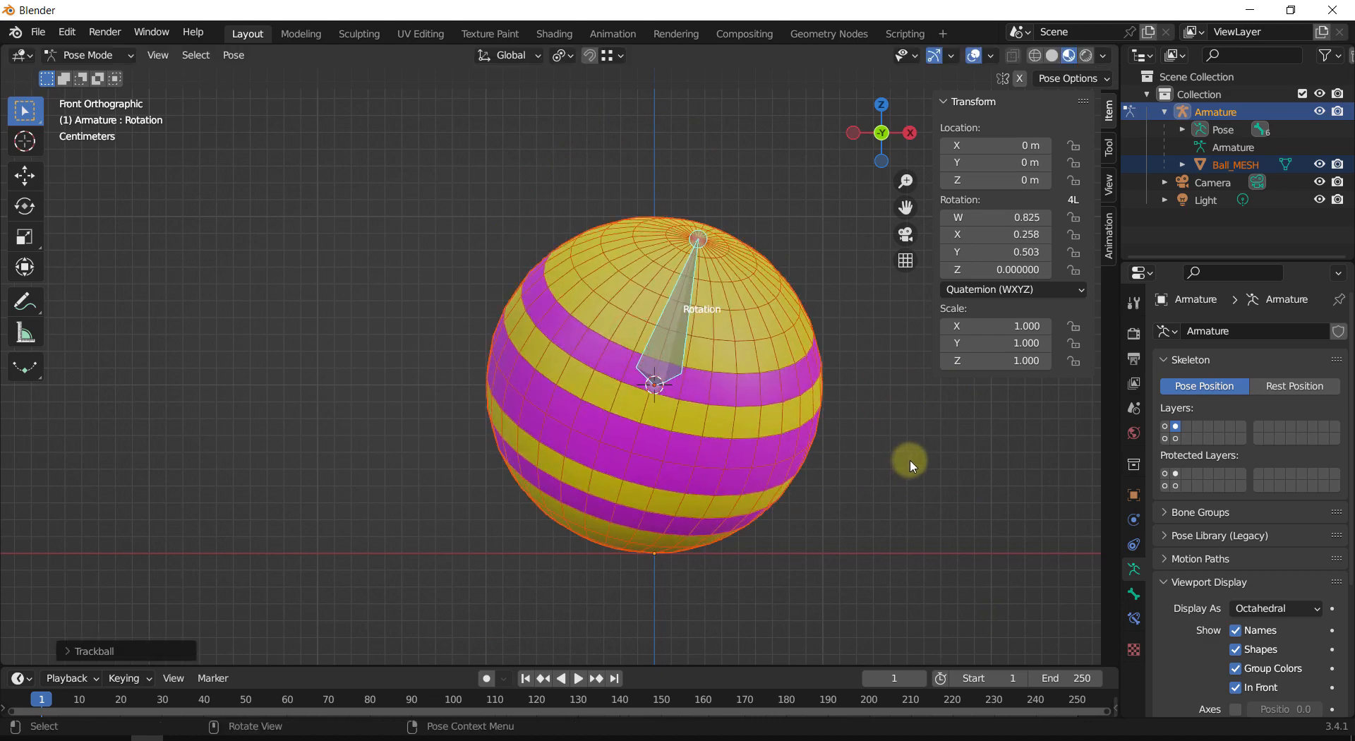
pyautogui.hotkey('alt', 'r')
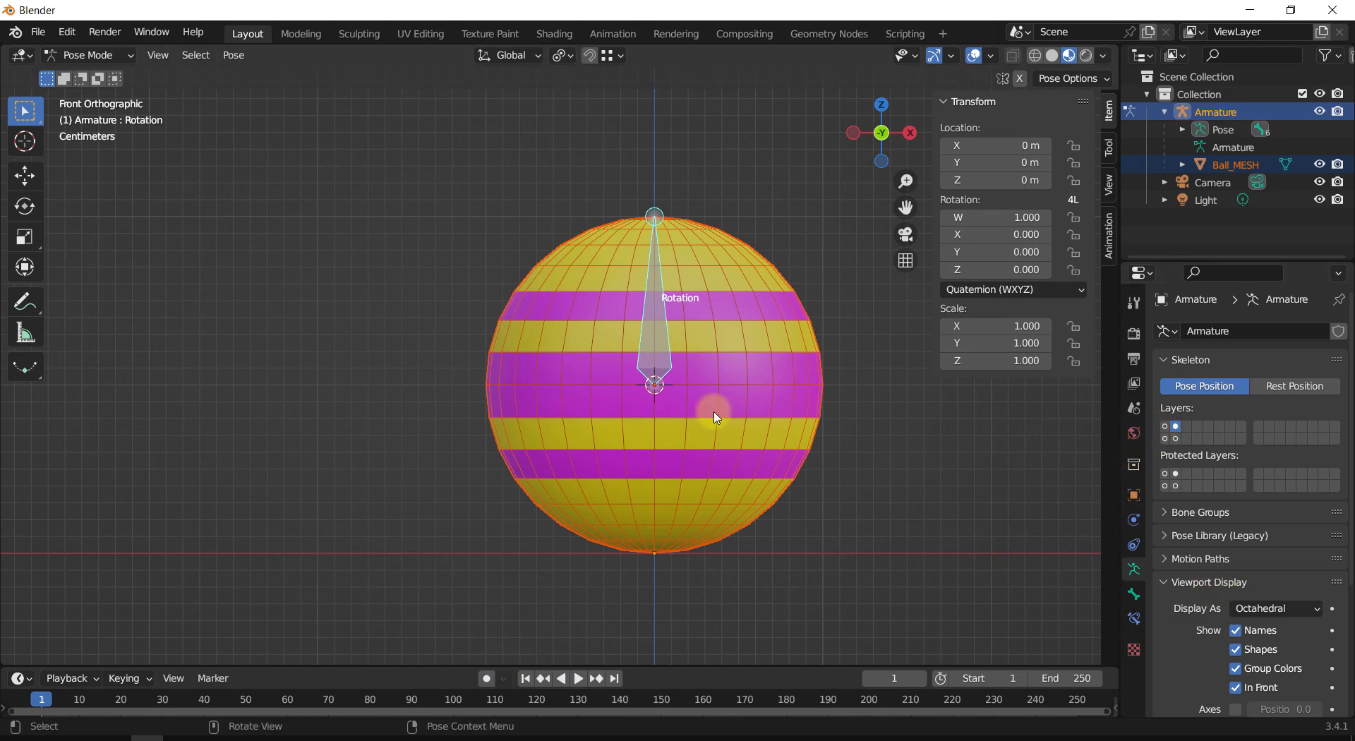
# Step: Switch between the stretch and Rotation bone layers, leaving only the stretch bones' layer displayed
pyautogui.click(1164, 426)
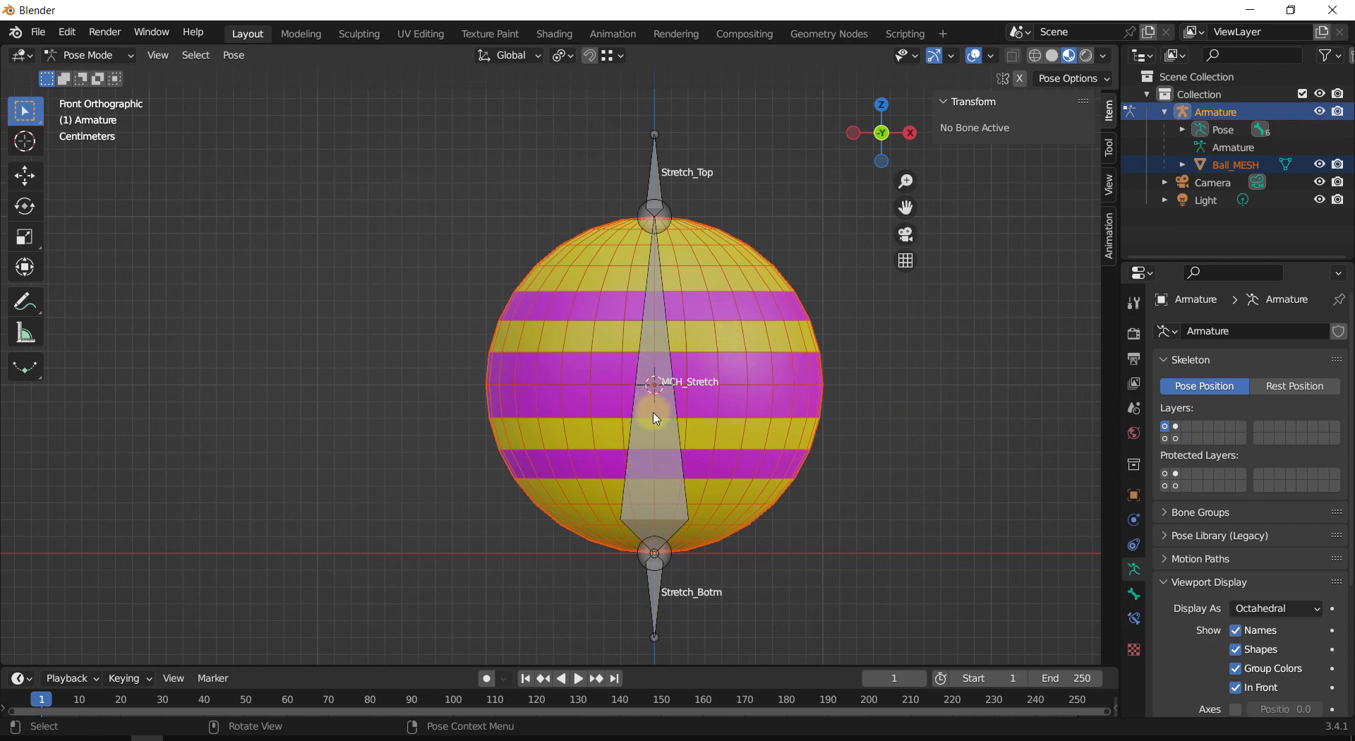
pyautogui.click(1176, 427)
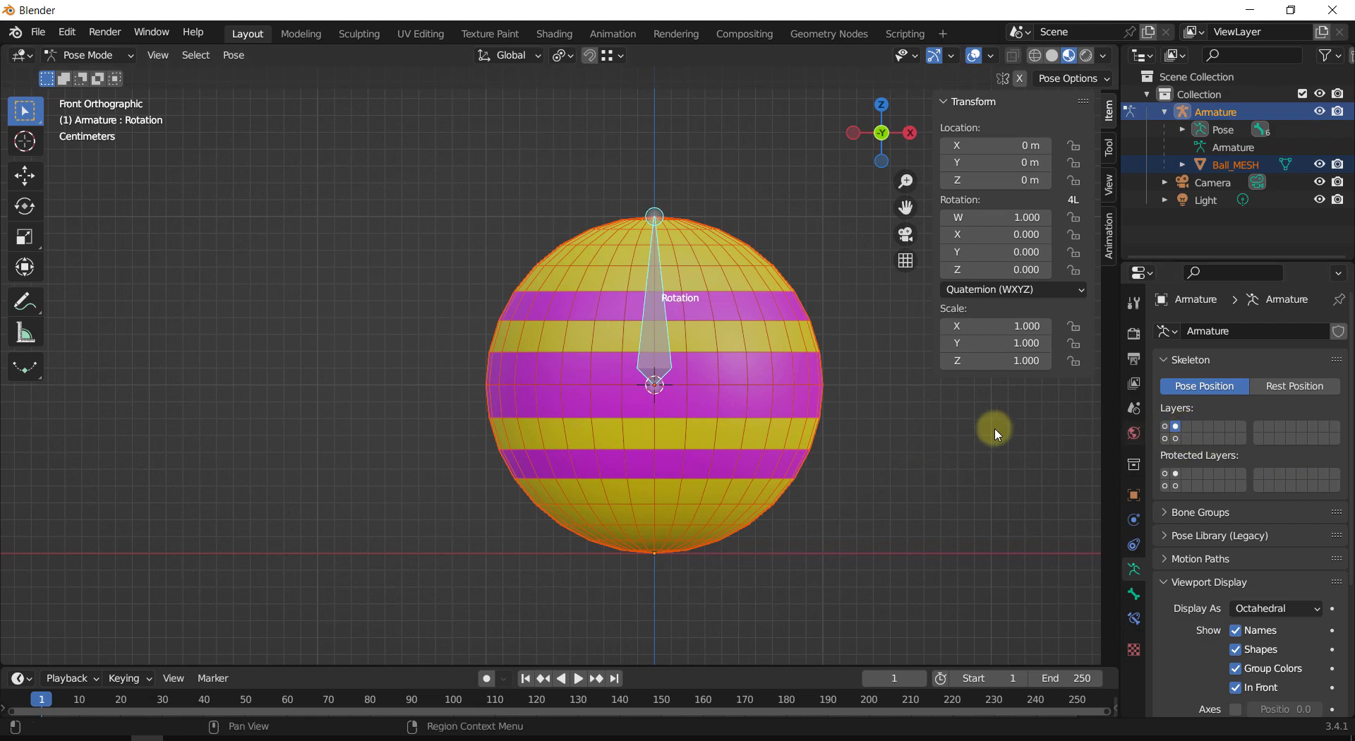
pyautogui.click(1164, 427)
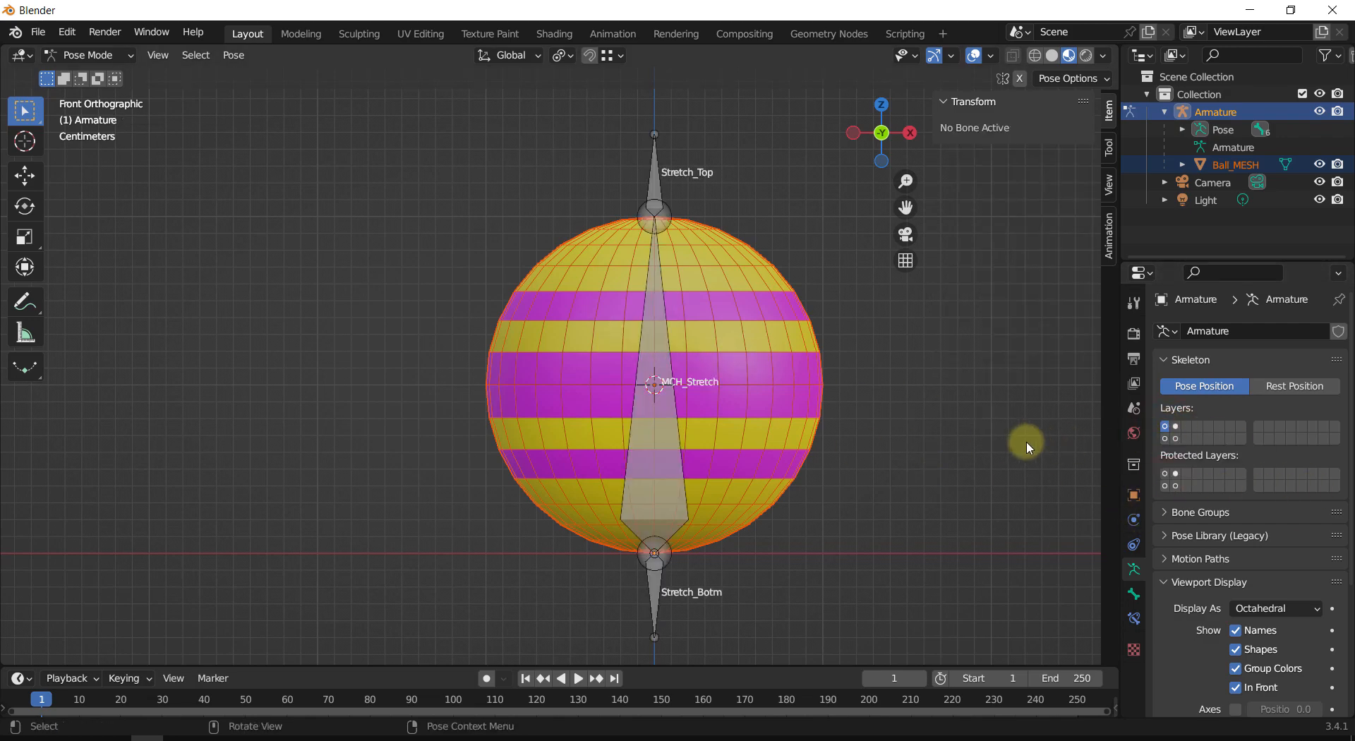
pyautogui.keyDown('shift'); pyautogui.moveTo(1026, 442); pyautogui.dragTo(986, 442, button='middle'); pyautogui.keyUp('shift')
pyautogui.keyDown('shift'); pyautogui.moveTo(907, 398); pyautogui.dragTo(939, 393, button='middle'); pyautogui.keyUp('shift')
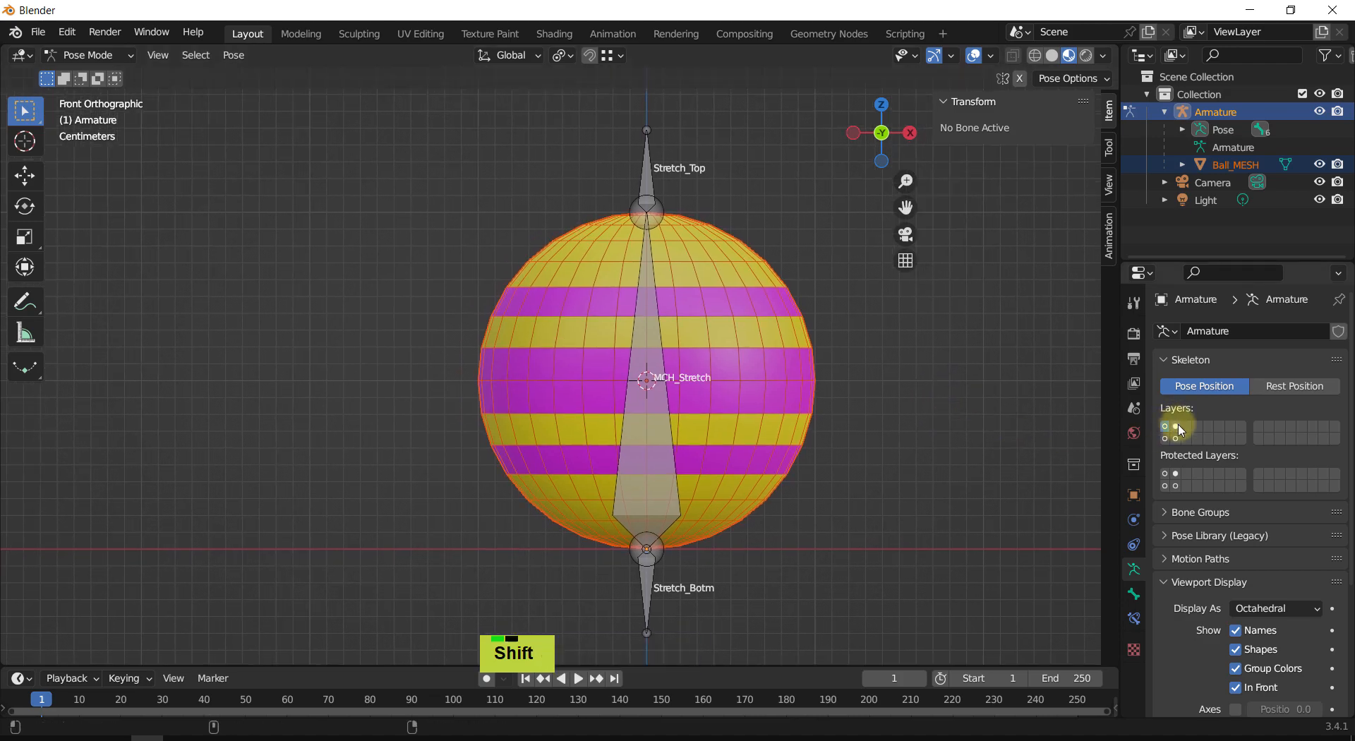
# Step: Display the Rotation bone's layer together with the stretch bones' layer and switch the armature to Edit Mode
pyautogui.keyDown('shift'); pyautogui.click(1176, 427); pyautogui.keyUp('shift')
pyautogui.keyDown('shift'); pyautogui.moveTo(910, 472); pyautogui.dragTo(925, 485, button='middle'); pyautogui.keyUp('shift')
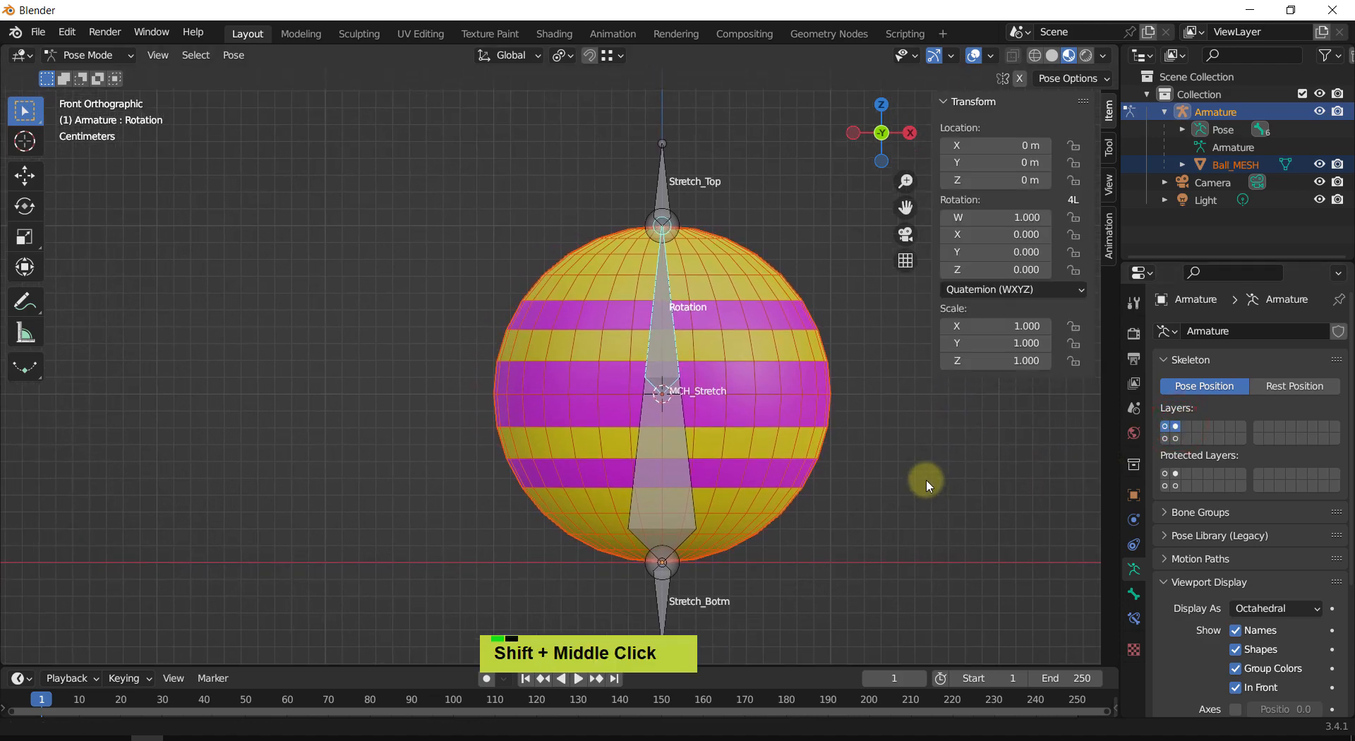
pyautogui.click(924, 479)
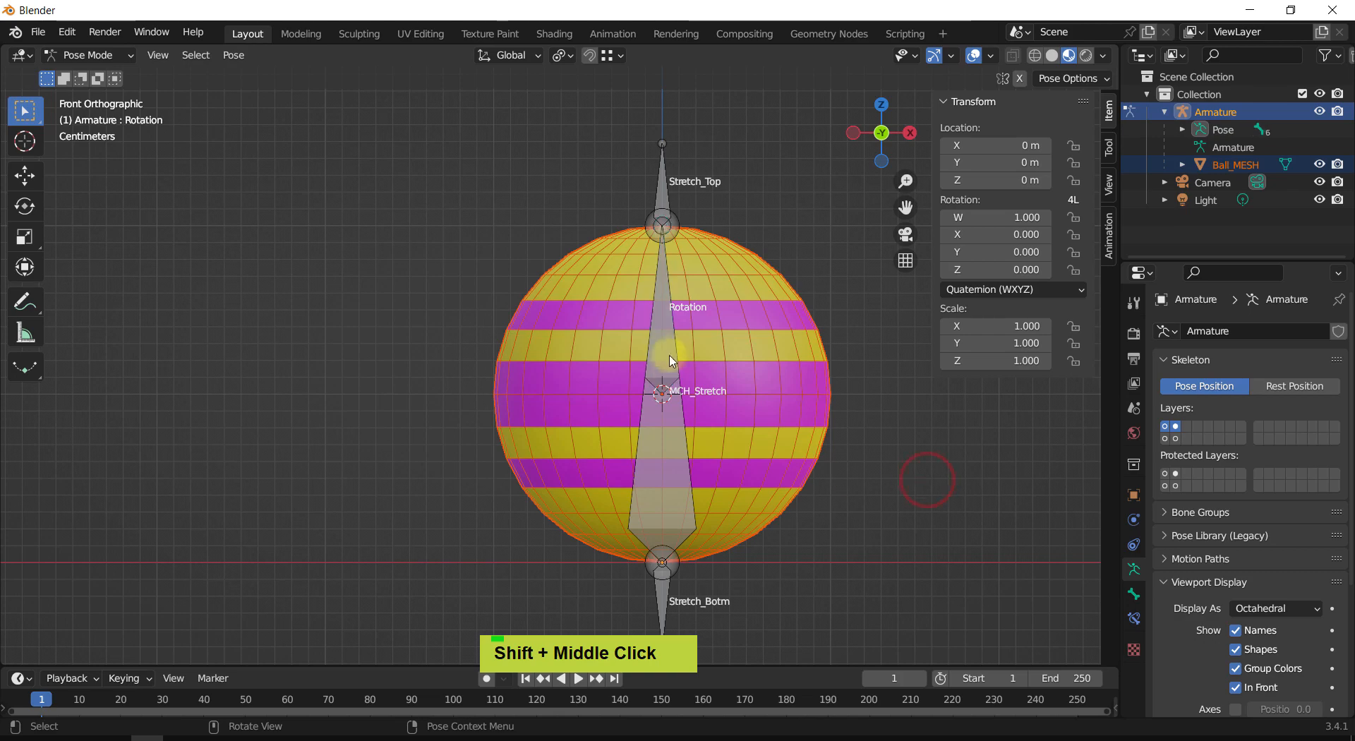
pyautogui.click(80, 63)
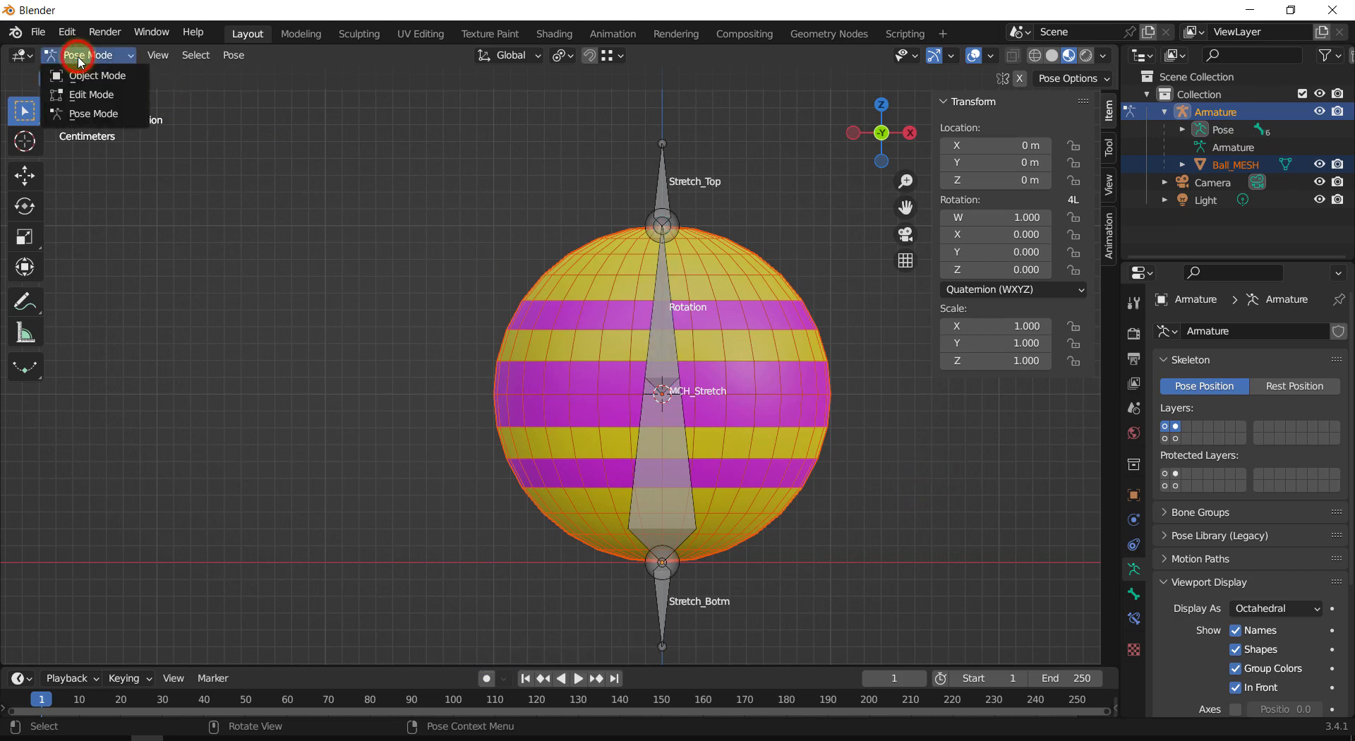
pyautogui.click(82, 94)
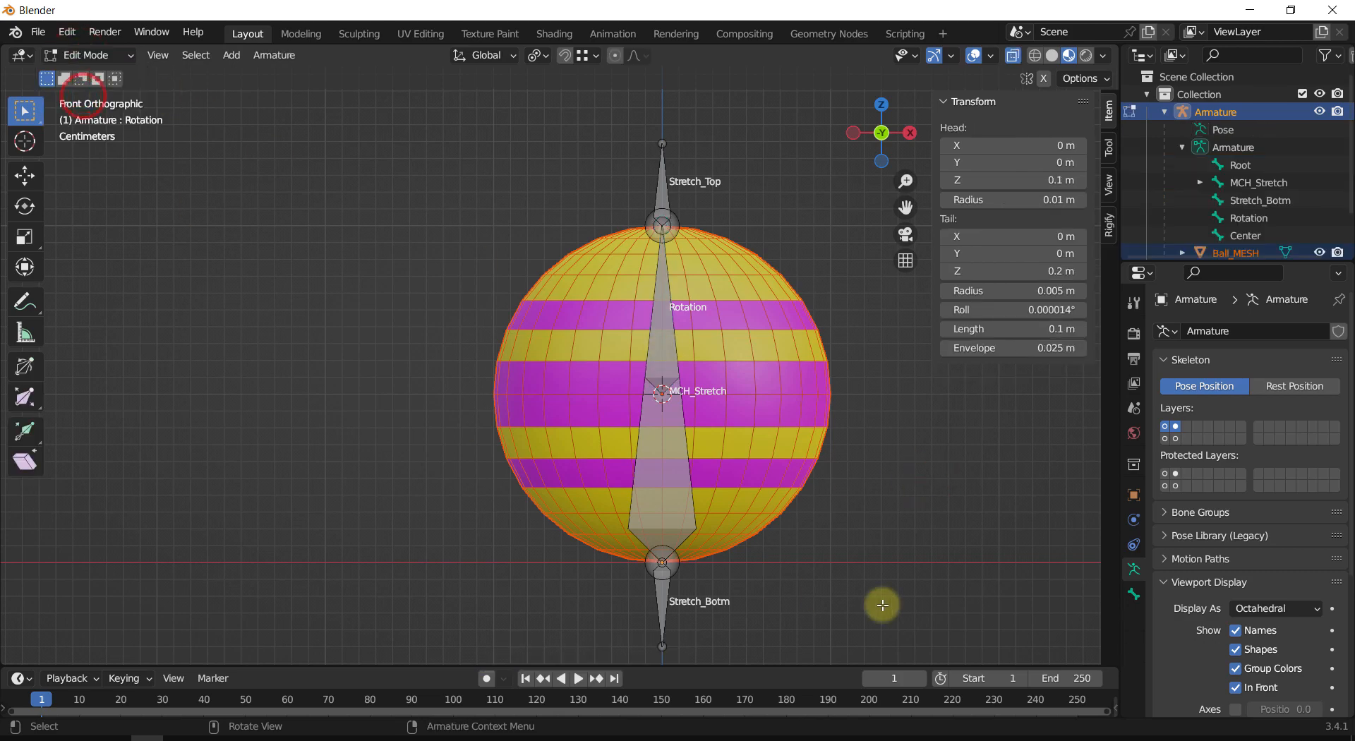
# Step: Parent the Rotation bone to the MCH_Stretch bone with the Keep Offset option
pyautogui.click(663, 356)
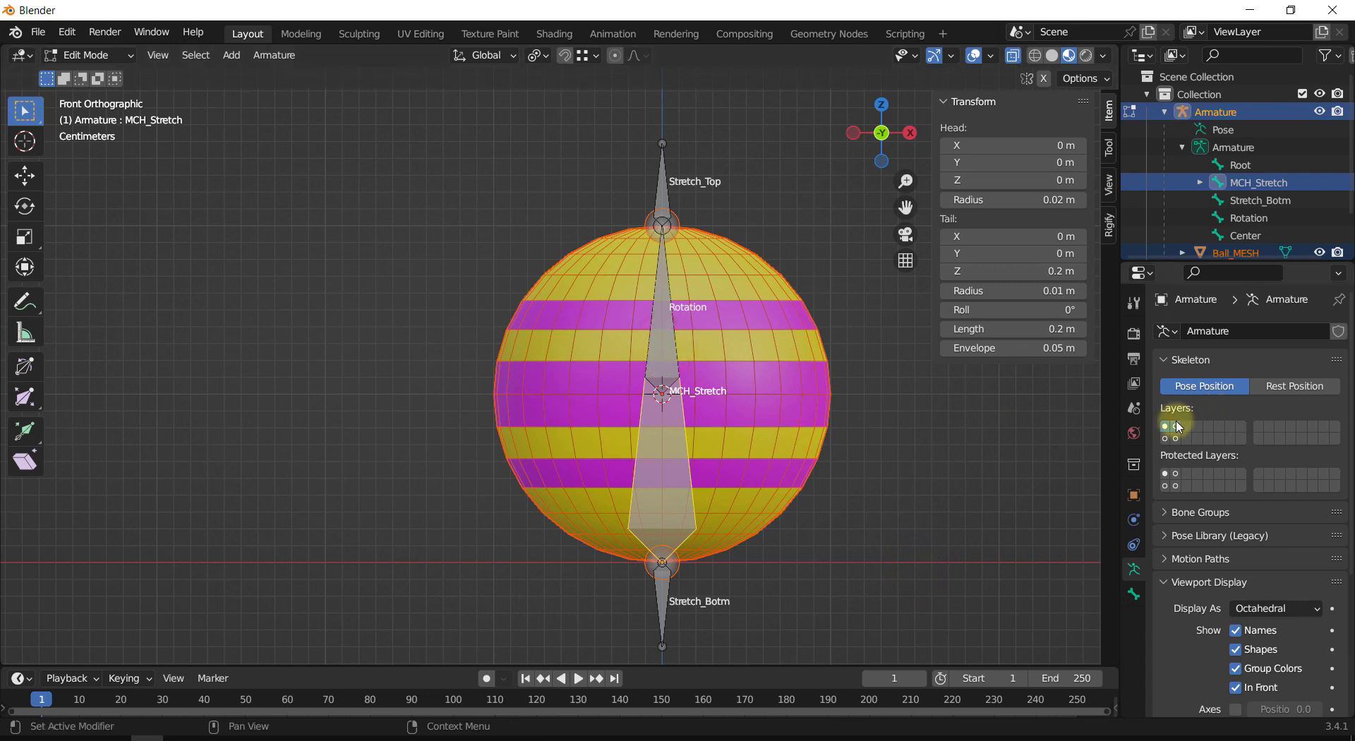
pyautogui.doubleClick(649, 333)
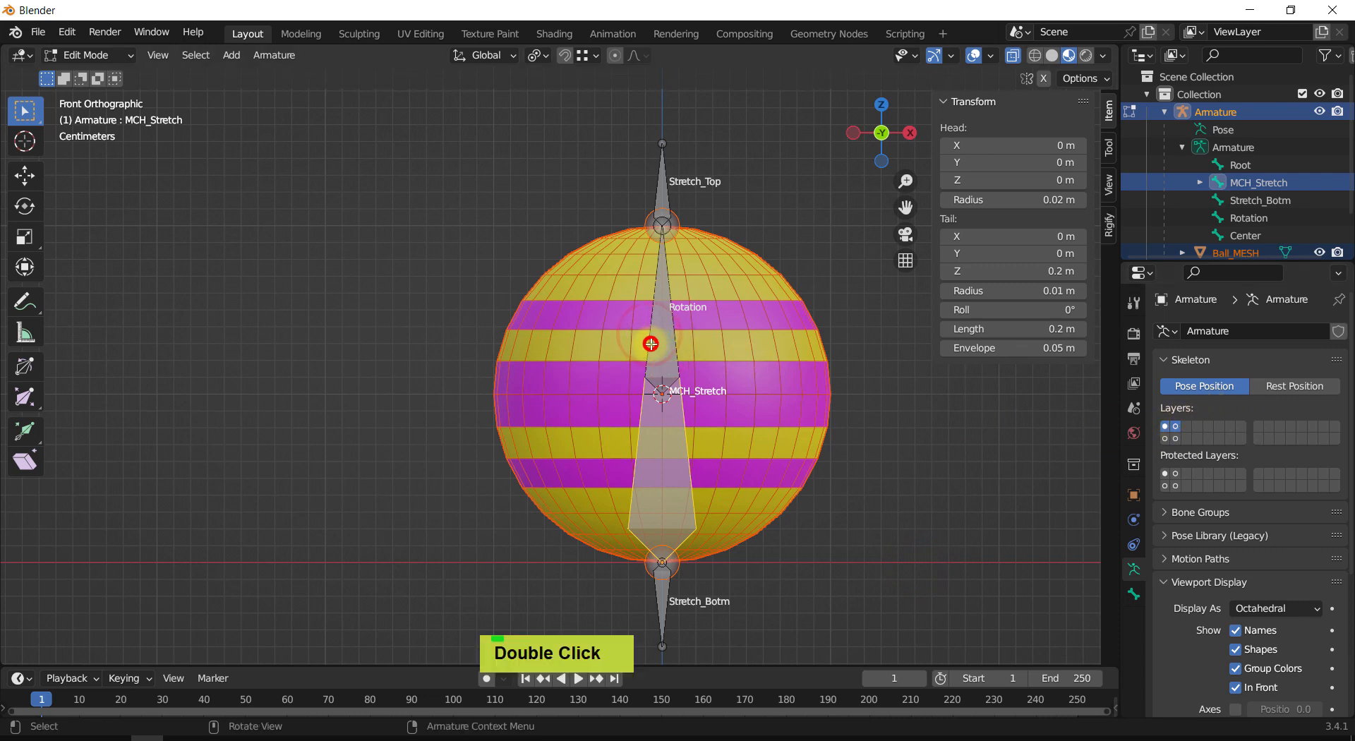
pyautogui.click(648, 378)
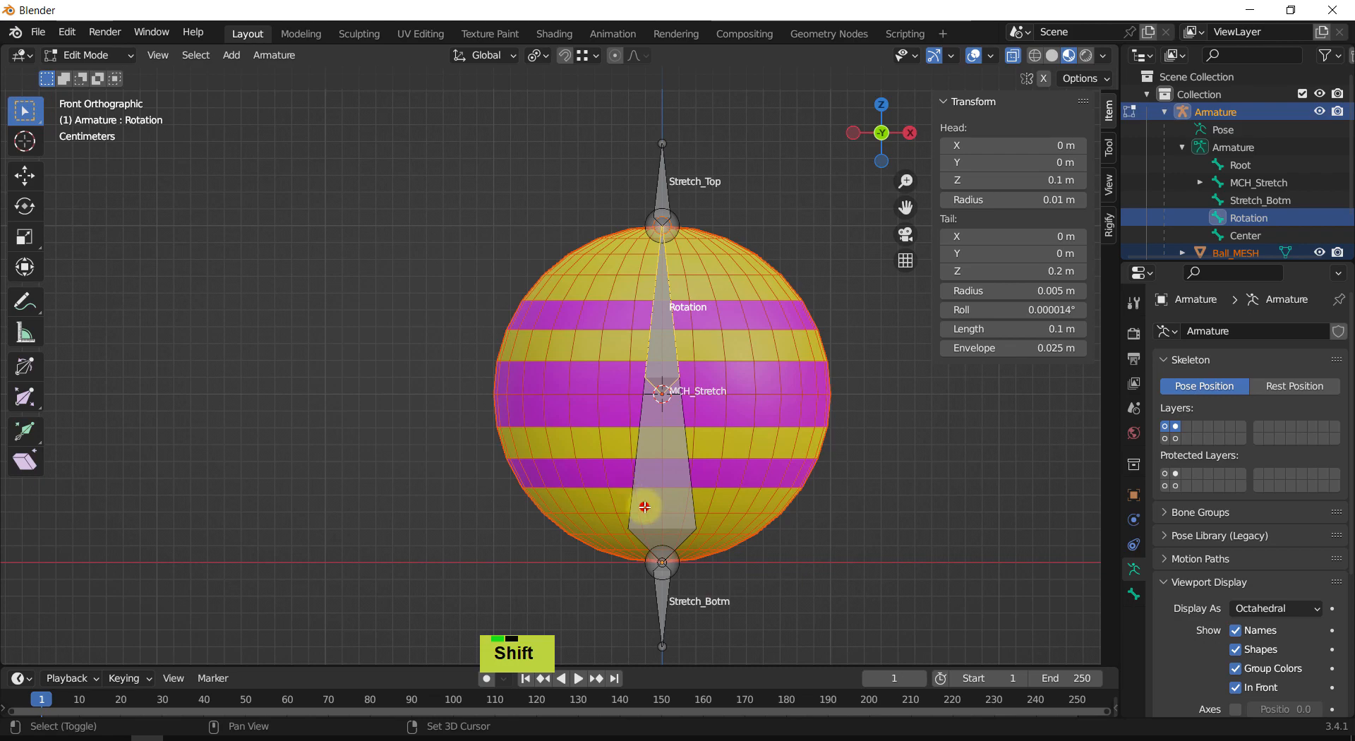
pyautogui.keyDown('shift'); pyautogui.click(646, 507); pyautogui.keyUp('shift')
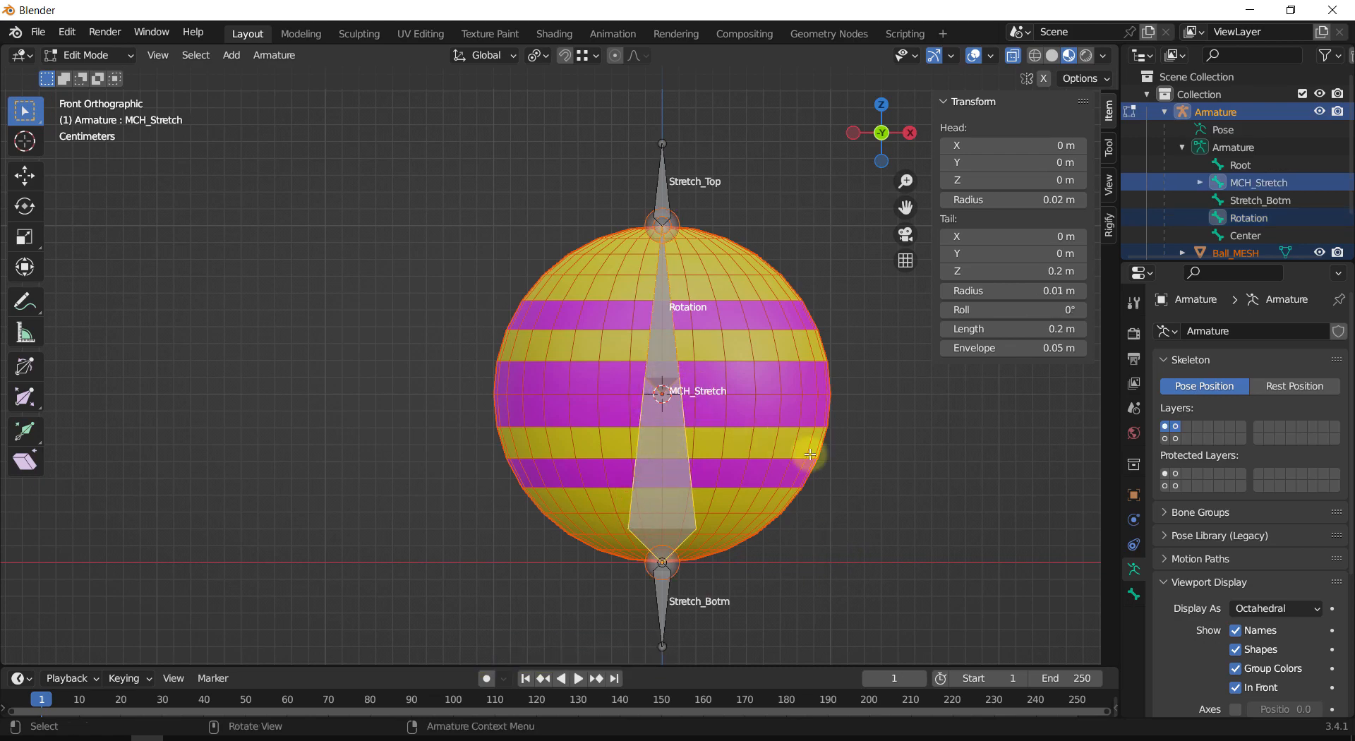
pyautogui.hotkey('ctrl', 'p')
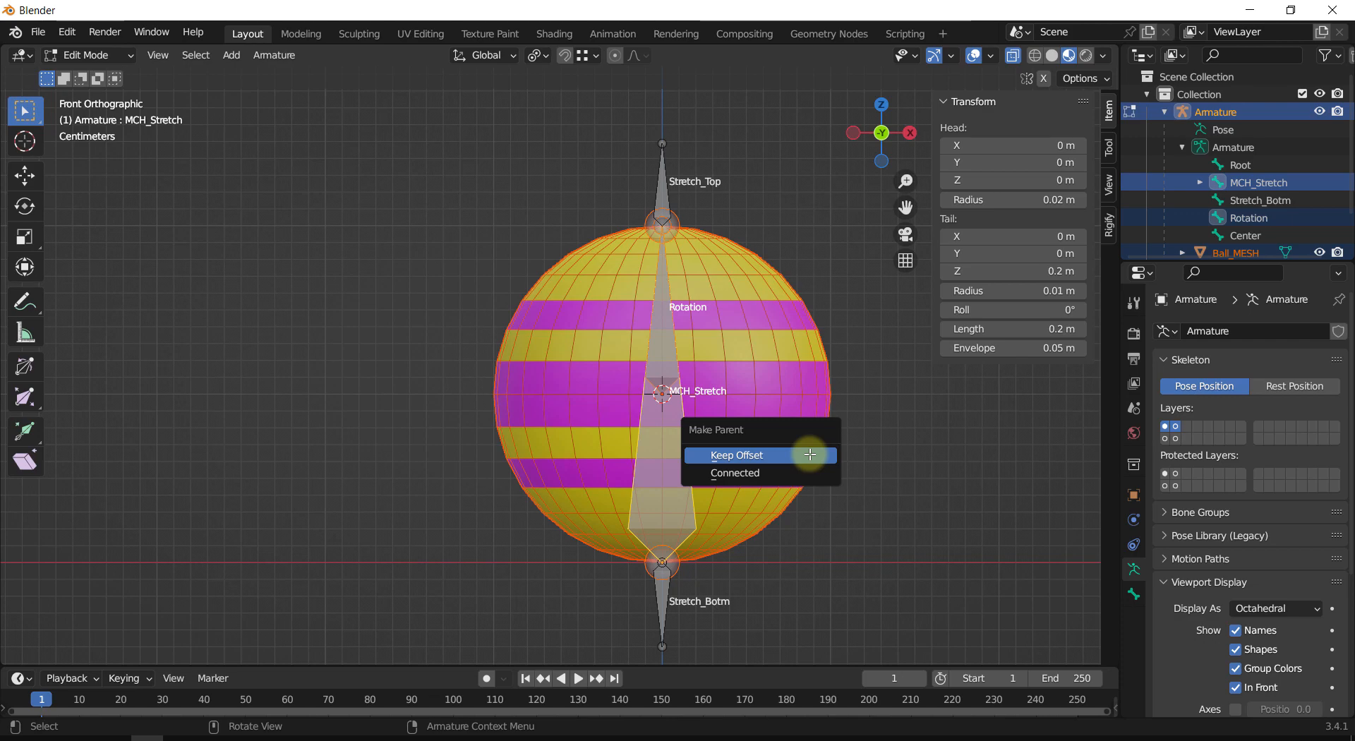
pyautogui.click(810, 457)
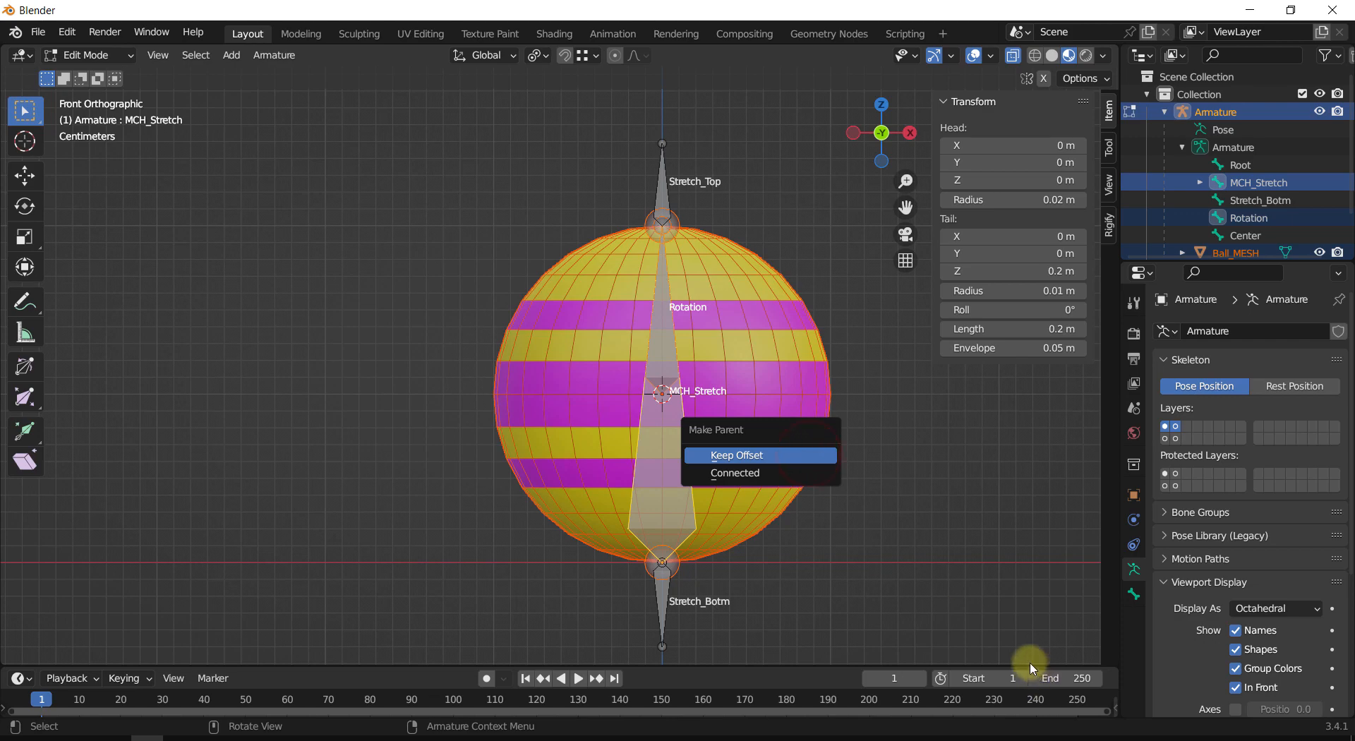
pyautogui.click(875, 493)
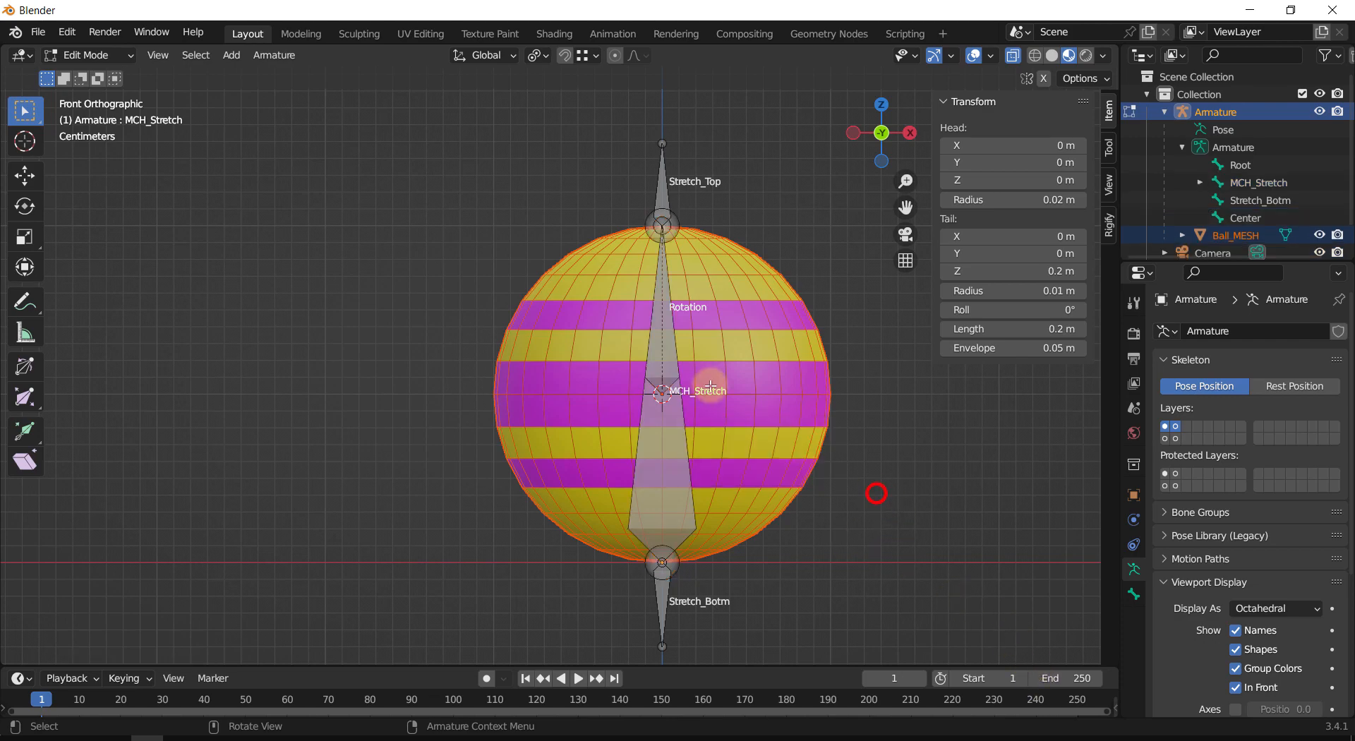
# Step: Switch the armature to Pose Mode and test the parenting by moving the MCH_Stretch bone, cancelling the move
pyautogui.click(649, 421)
pyautogui.press('g')
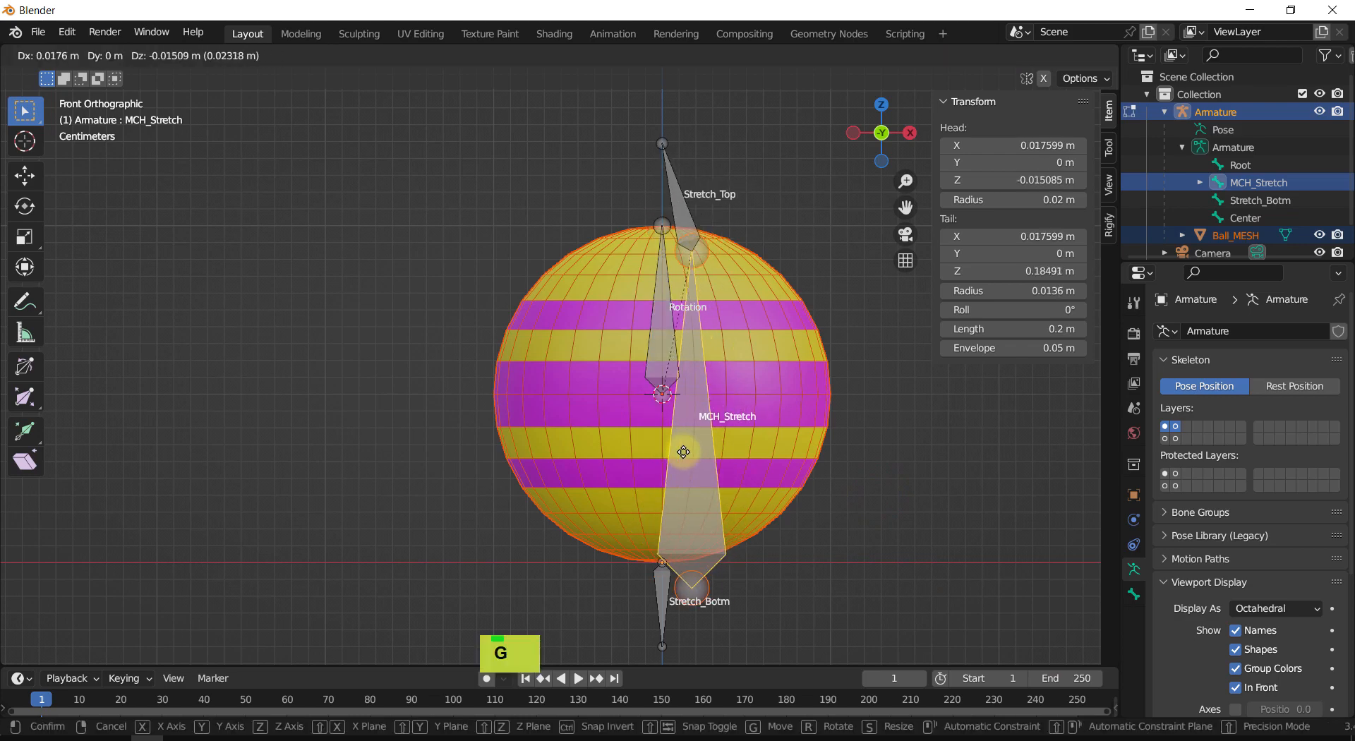
pyautogui.press('Escape')
pyautogui.hotkey('ctrl', 'Tab')
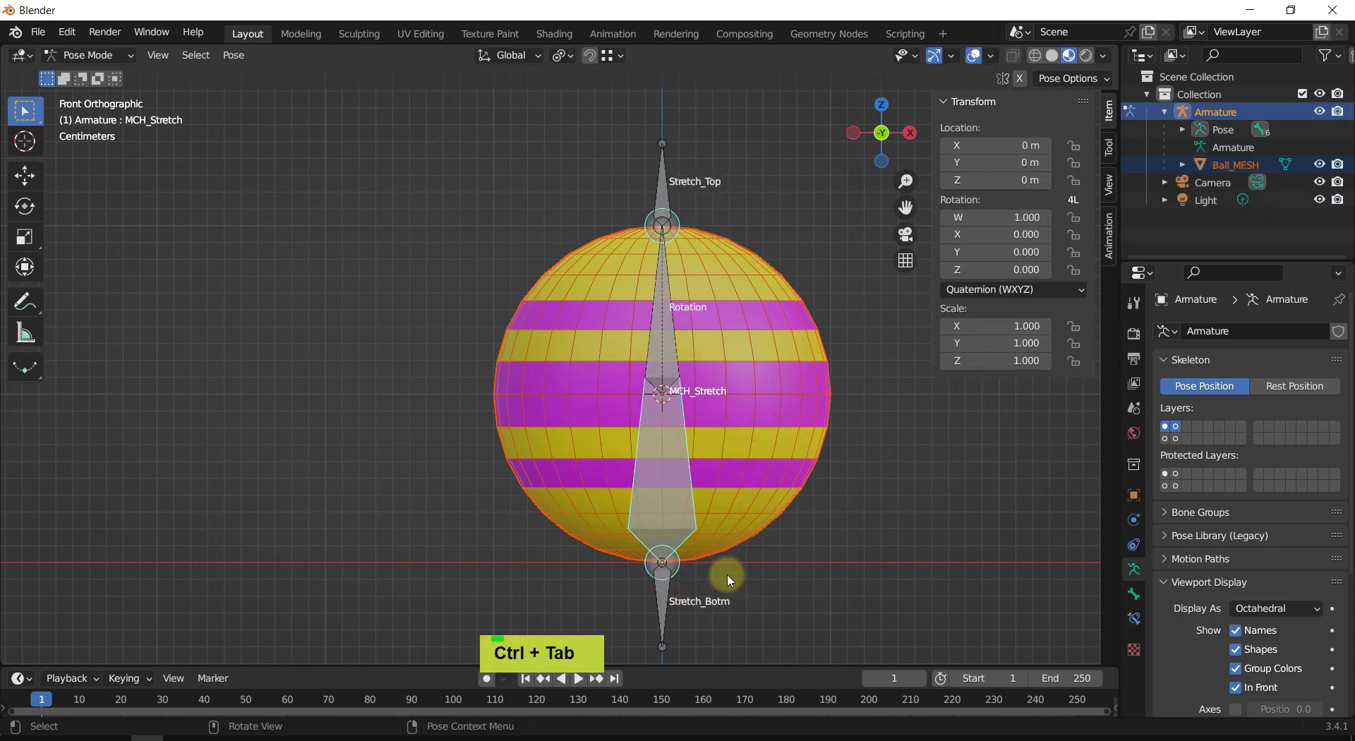
pyautogui.press('g')
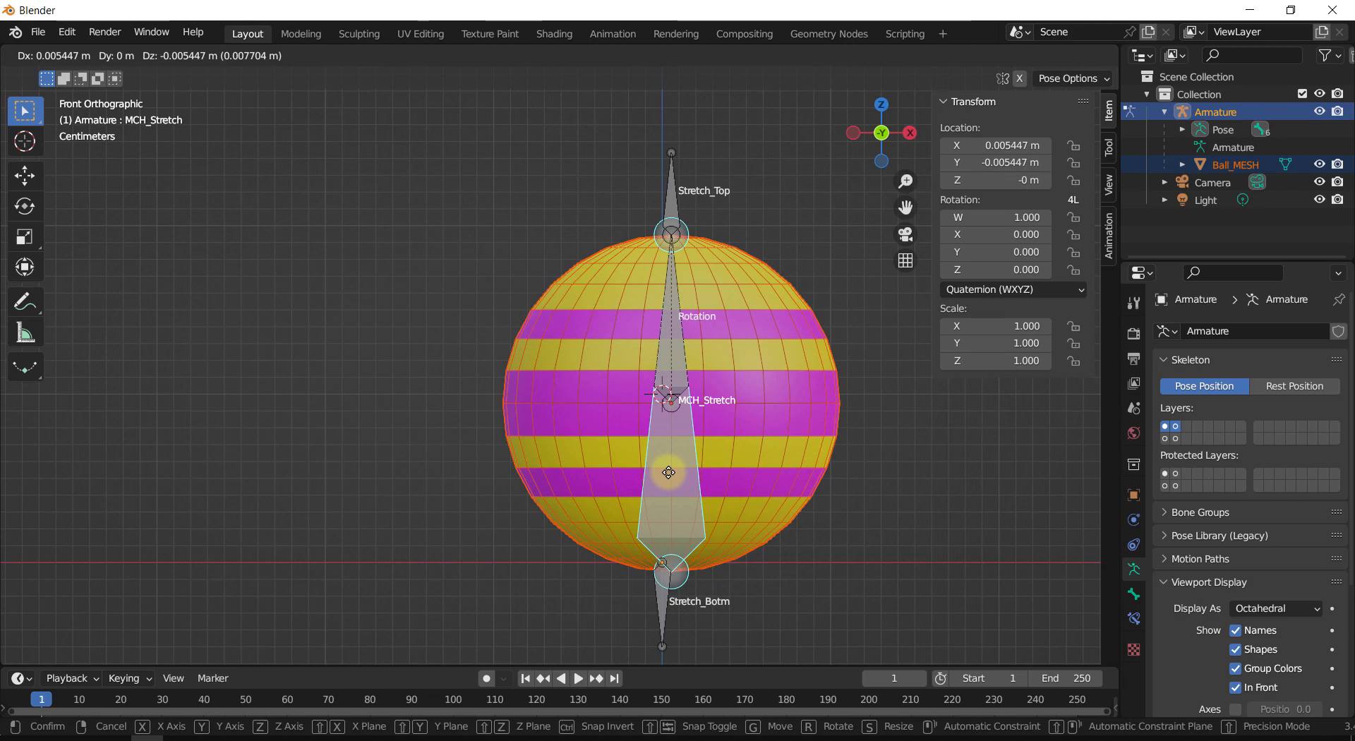
pyautogui.press('Escape')
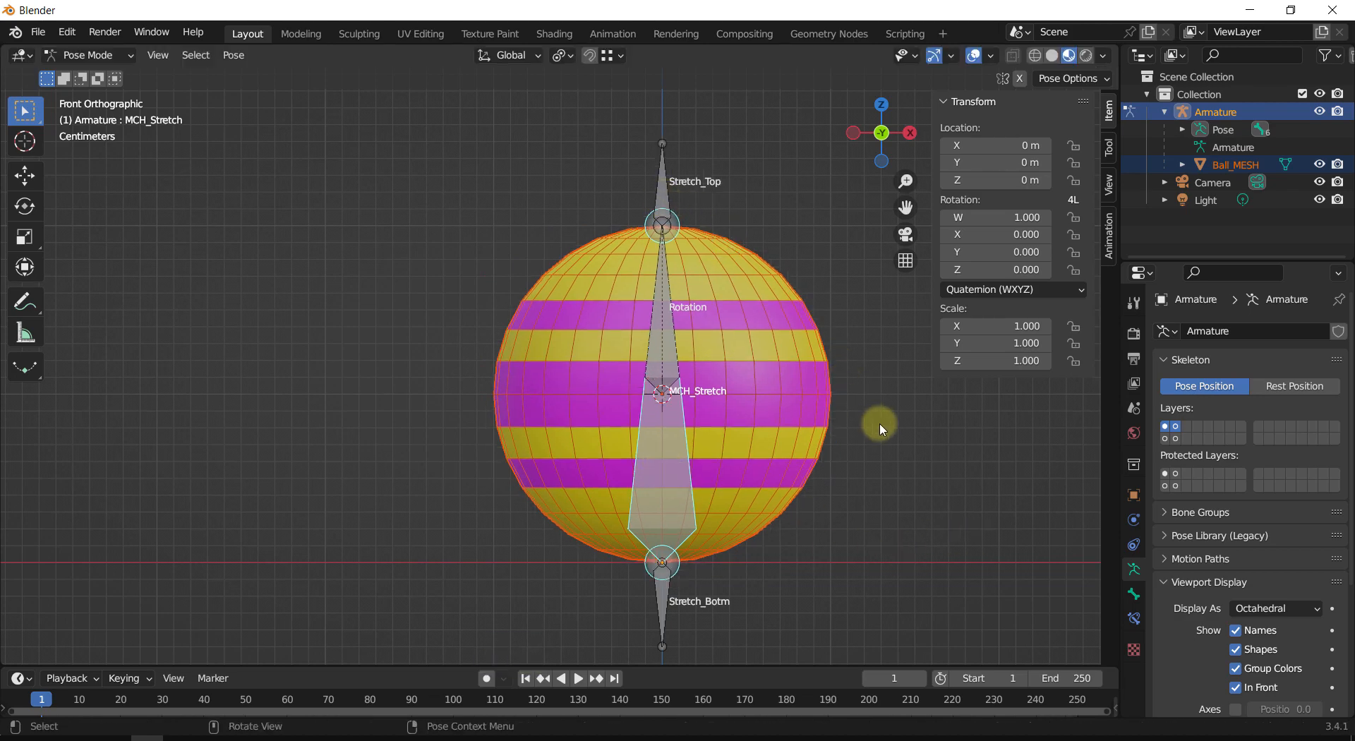
pyautogui.click(896, 446)
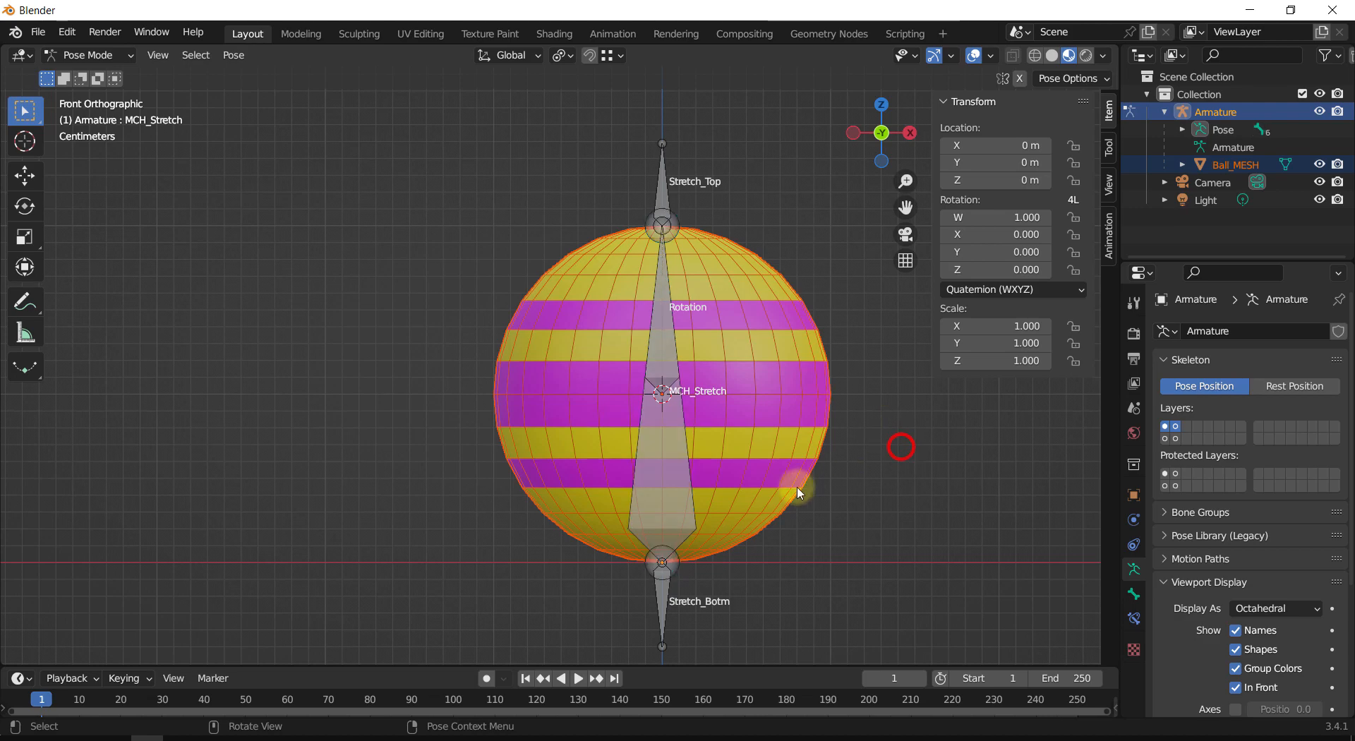
# Step: Test the parenting by scaling the MCH_Stretch bone down, and undo the scaling
pyautogui.click(651, 468)
pyautogui.press('s')
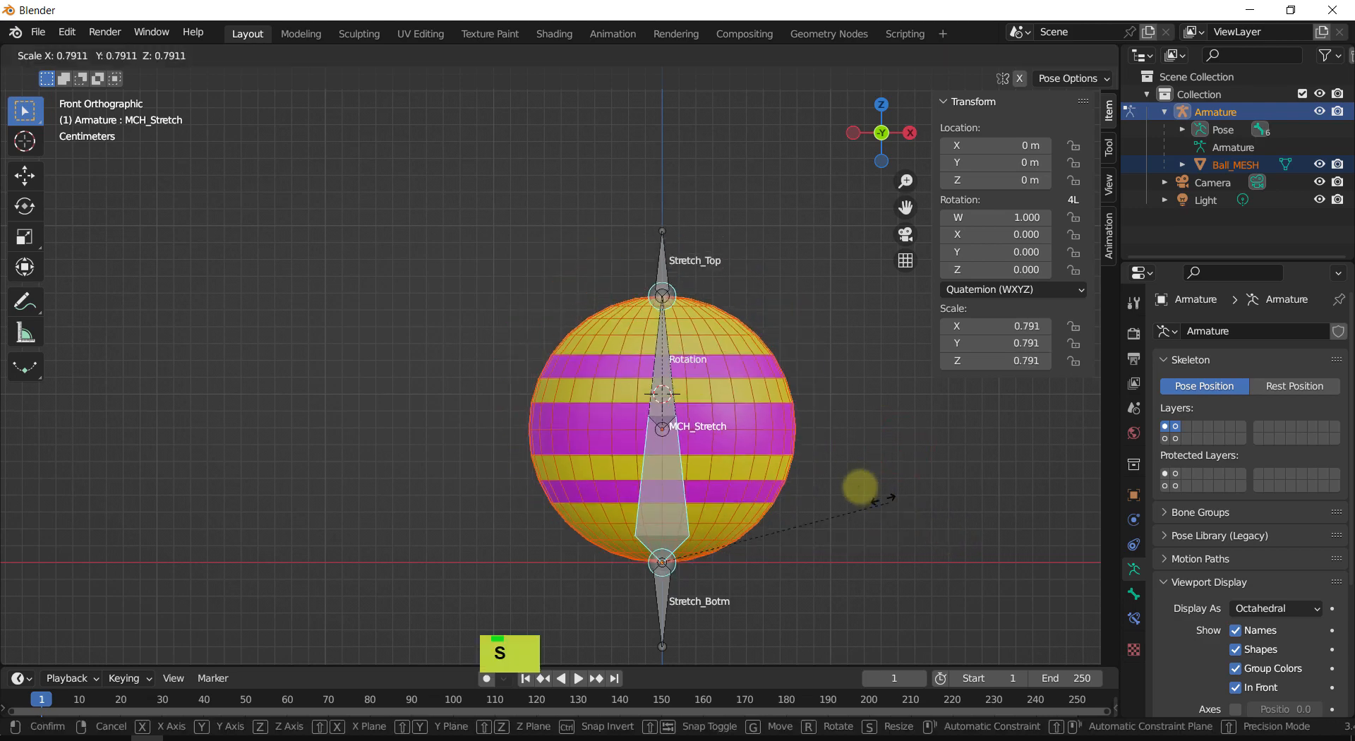
pyautogui.click(938, 545)
pyautogui.hotkey('ctrl', 'z')
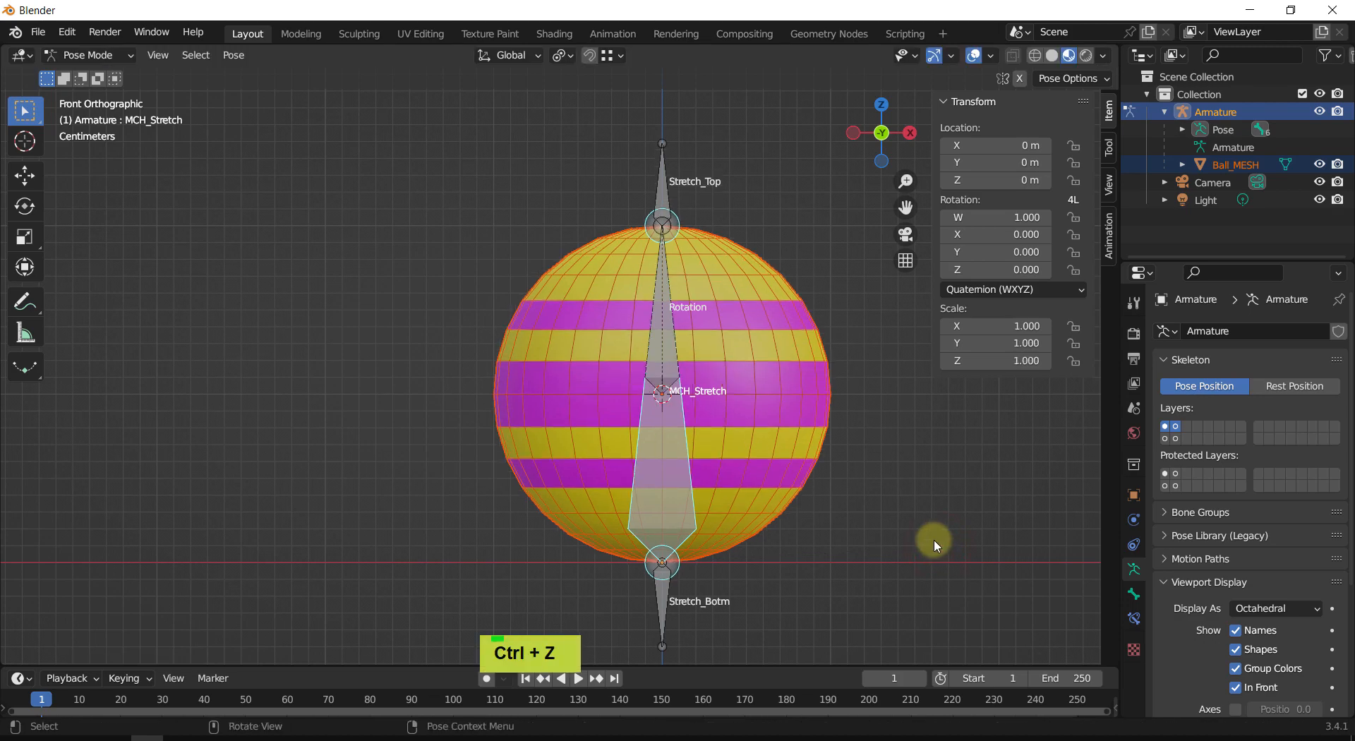
pyautogui.click(667, 352)
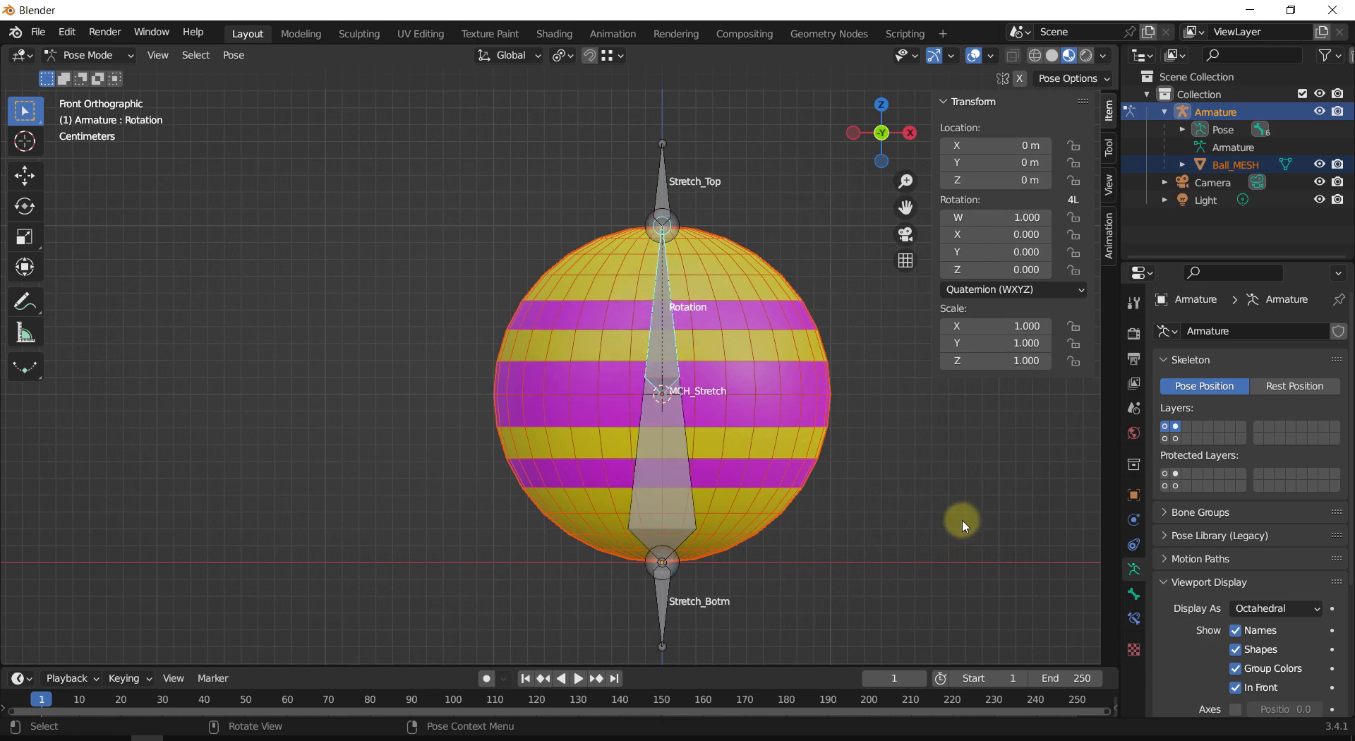
pyautogui.click(671, 475)
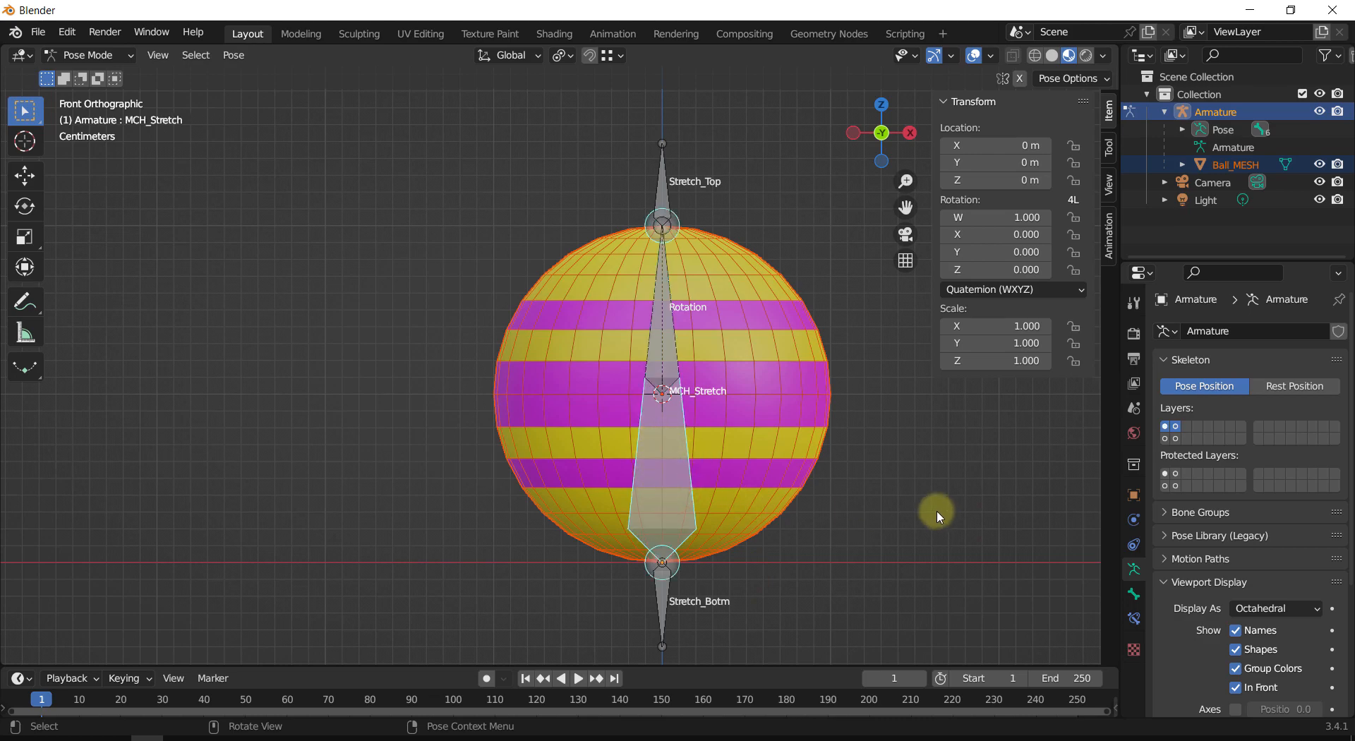
pyautogui.click(665, 343)
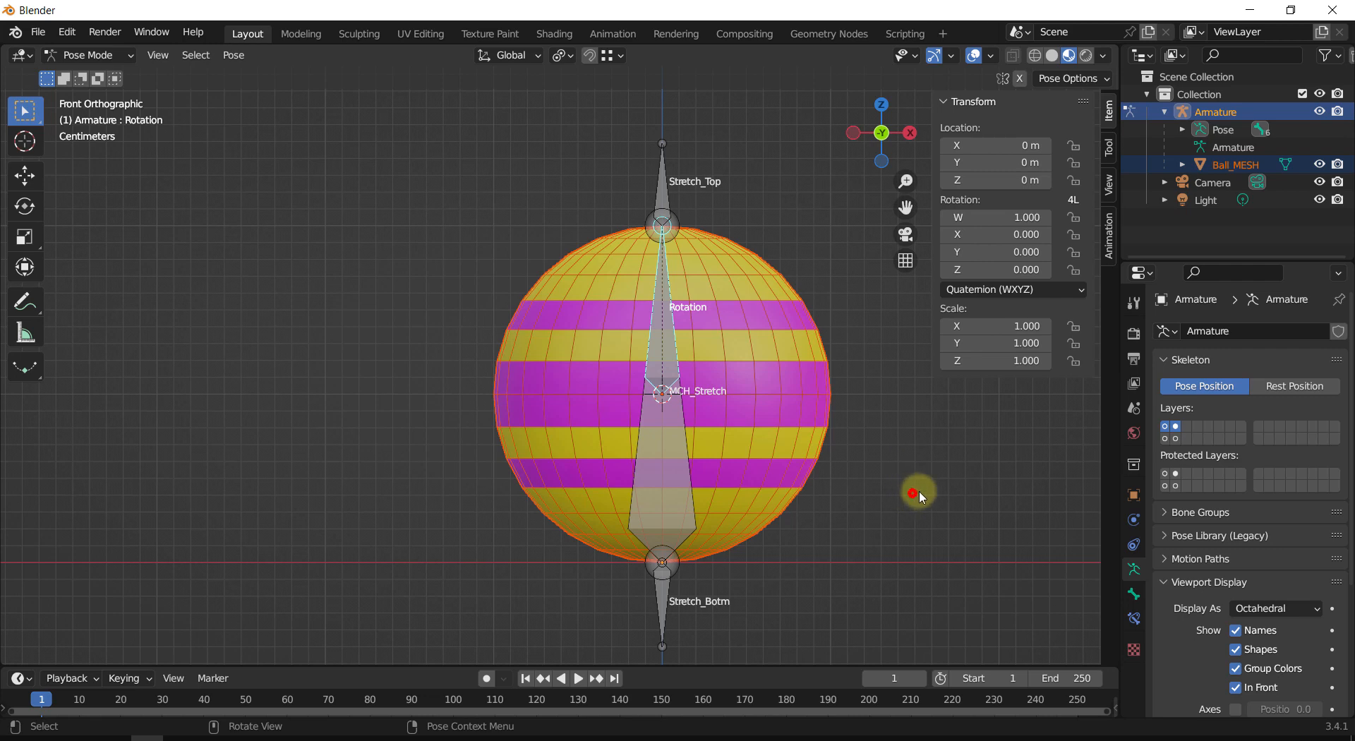
# Step: Try to move the Stretch_Top bone in Pose Mode
pyautogui.click(662, 189)
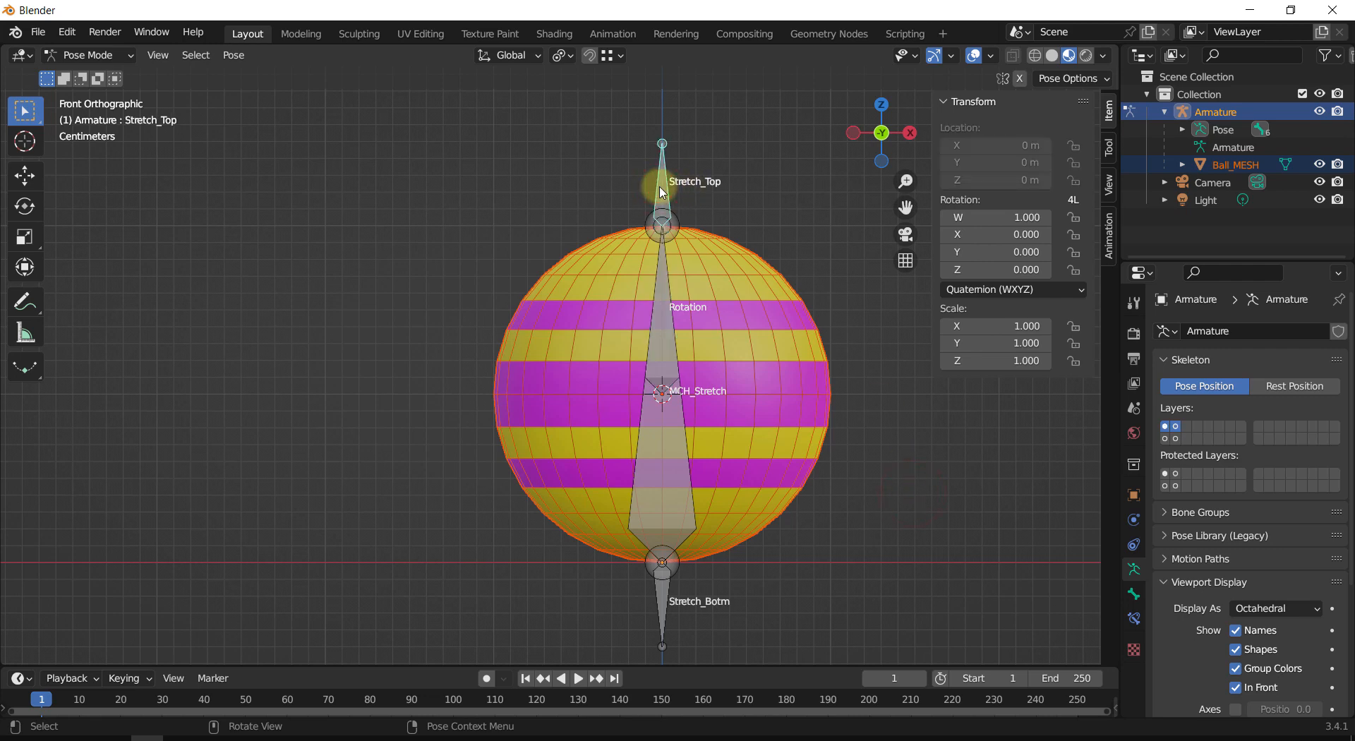
pyautogui.press('g')
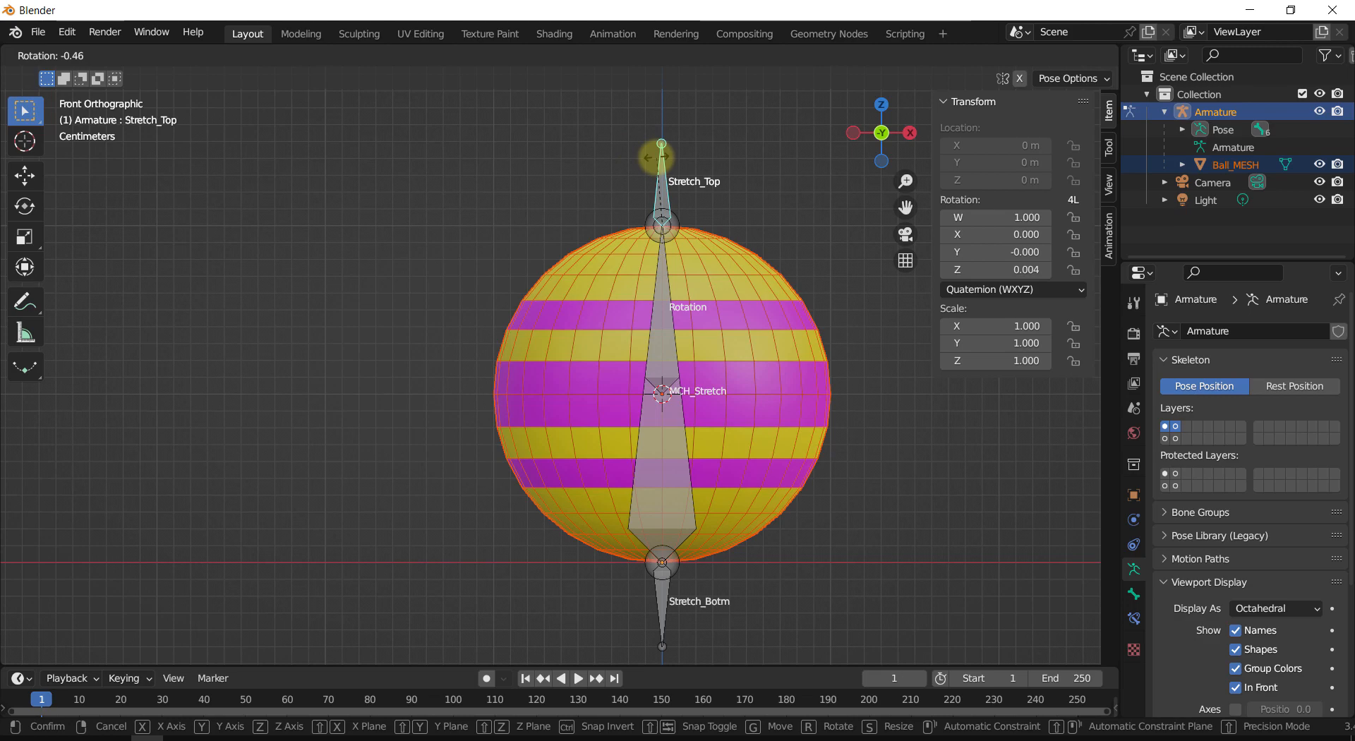
# Step: Cancel the rotation and, in Edit Mode, disconnect the Stretch_Top and Stretch_Botm bones from their parents
pyautogui.press('Escape')
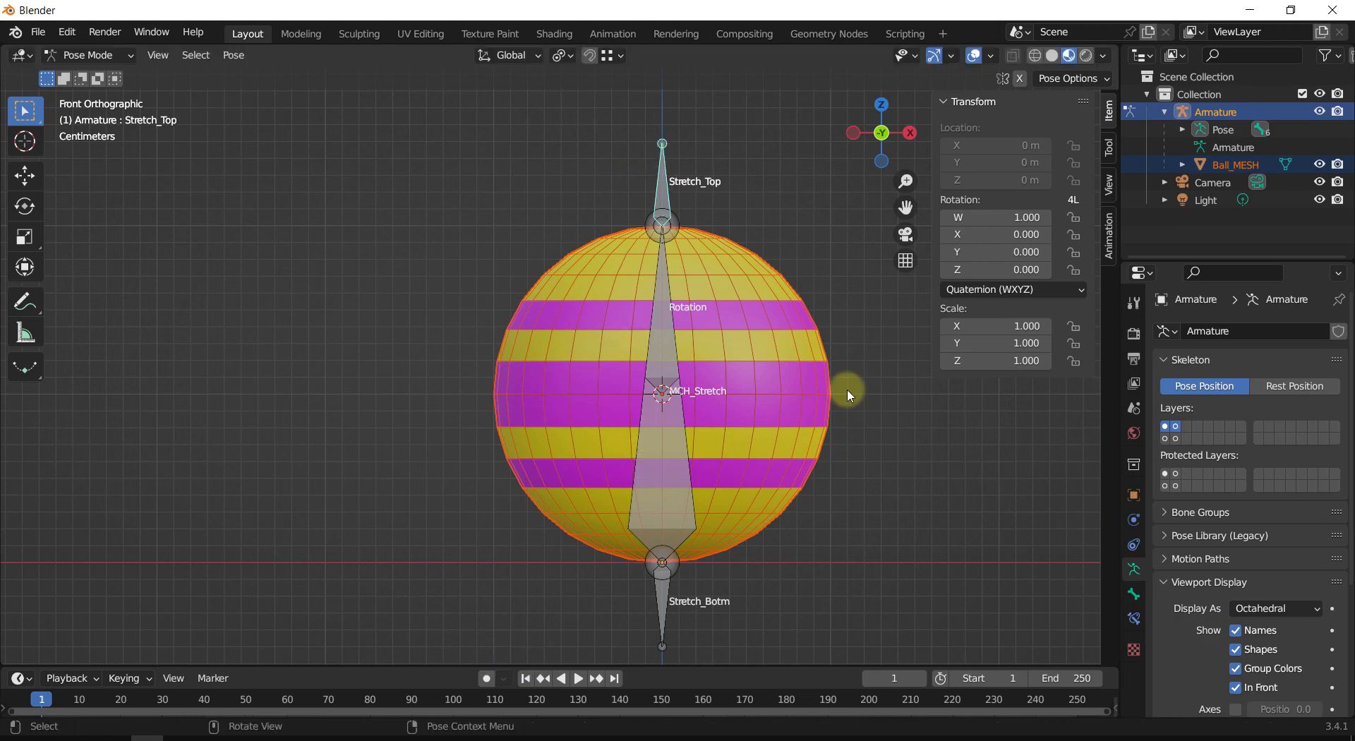
pyautogui.keyDown('shift'); pyautogui.moveTo(837, 242); pyautogui.dragTo(762, 209, button='middle'); pyautogui.keyUp('shift')
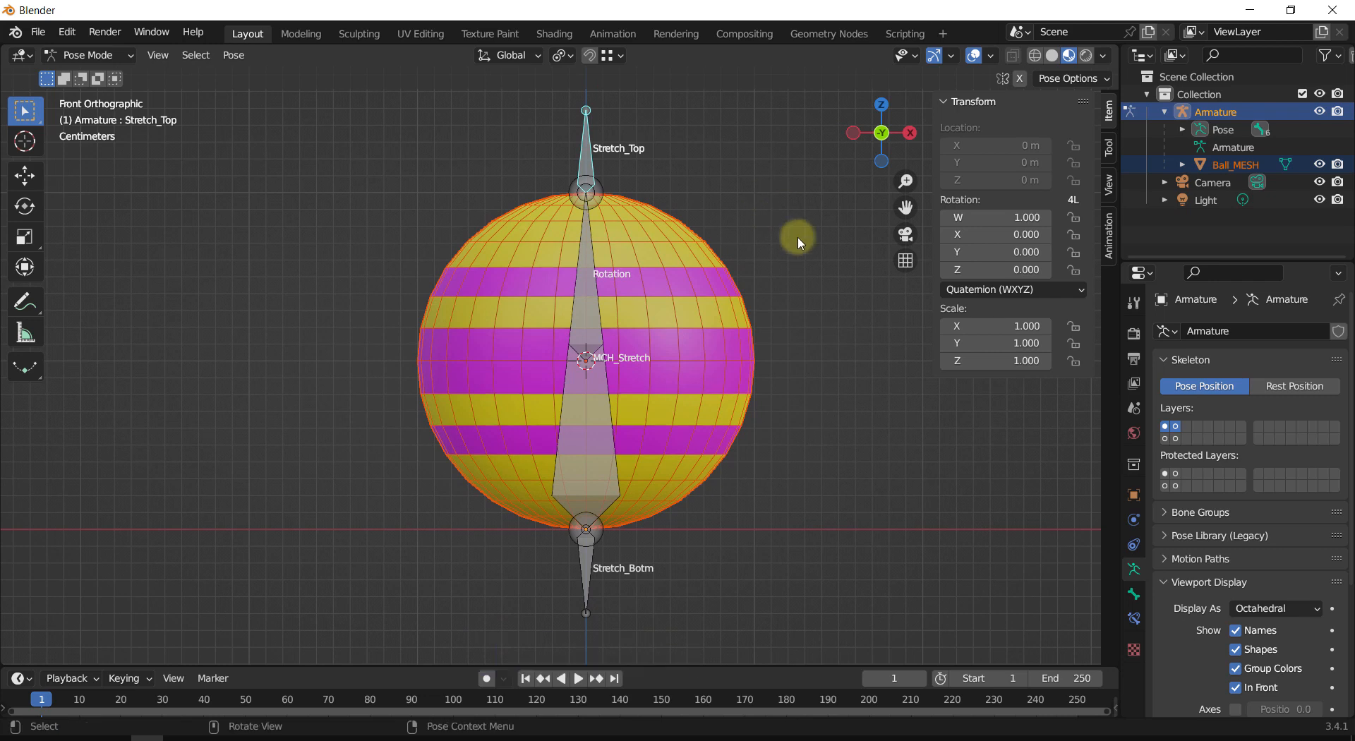
pyautogui.keyDown('shift'); pyautogui.moveTo(795, 240); pyautogui.dragTo(822, 265, button='middle'); pyautogui.keyUp('shift')
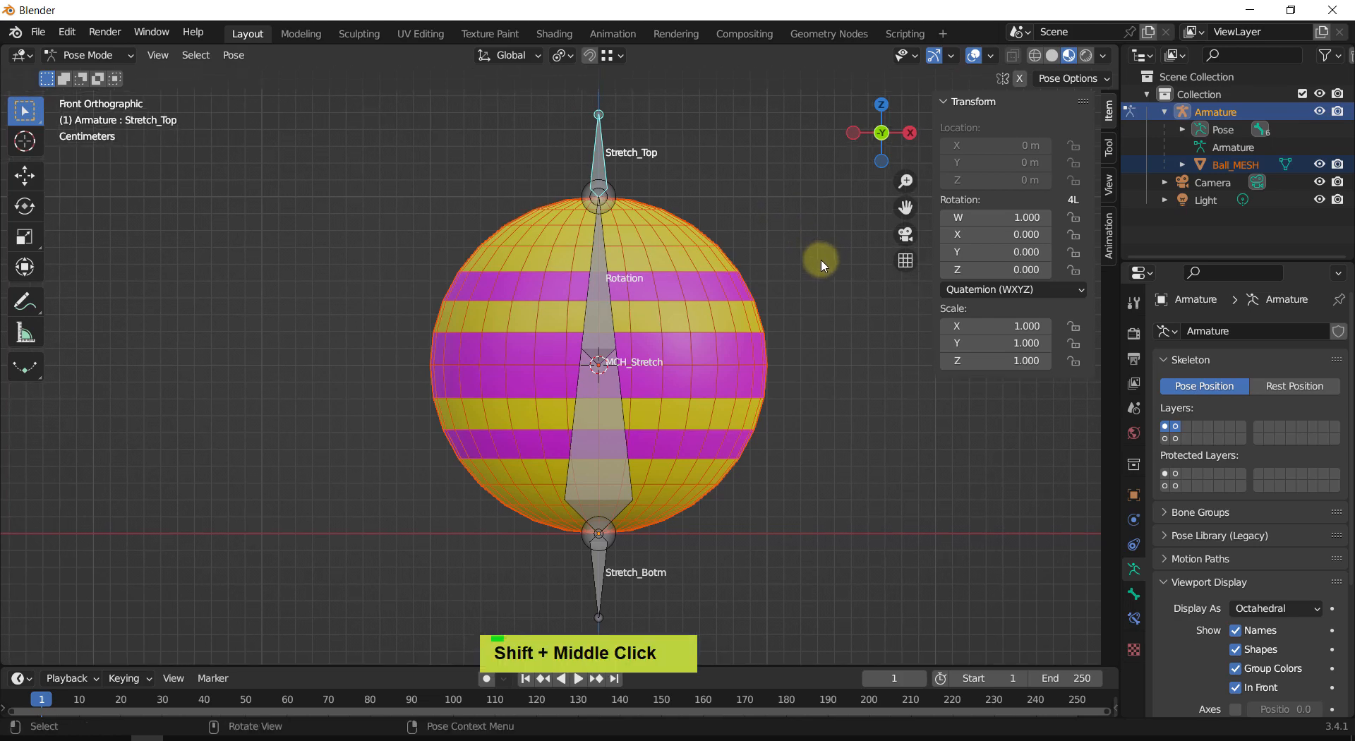
pyautogui.press('Tab')
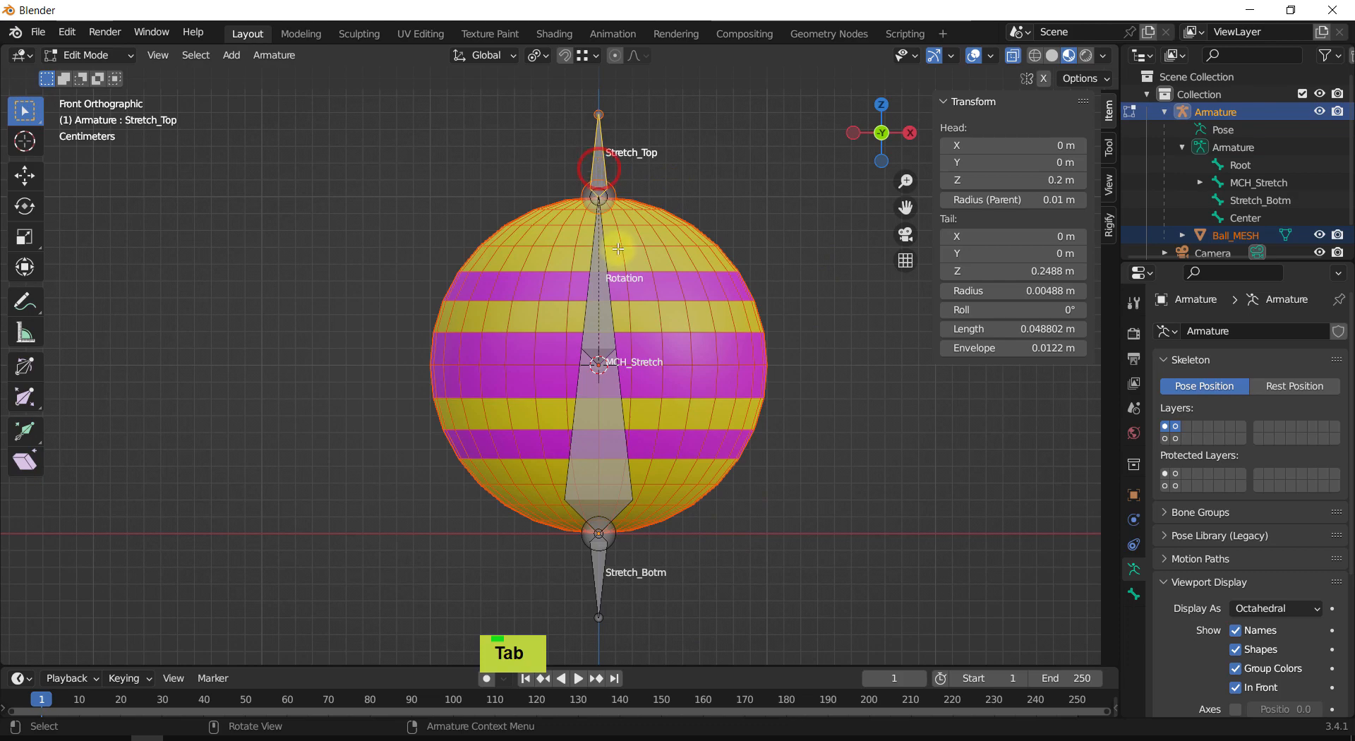
pyautogui.keyDown('shift'); pyautogui.click(604, 569); pyautogui.keyUp('shift')
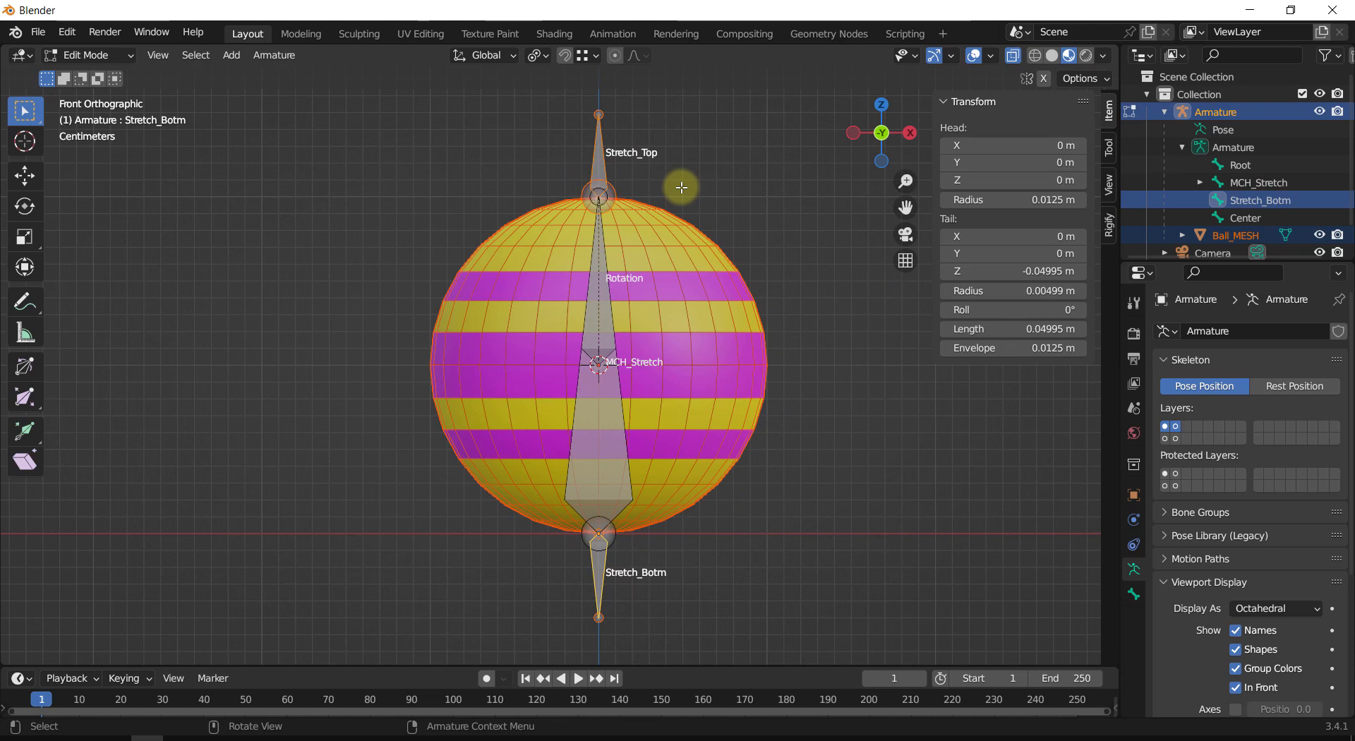
pyautogui.hotkey('alt', 'p')
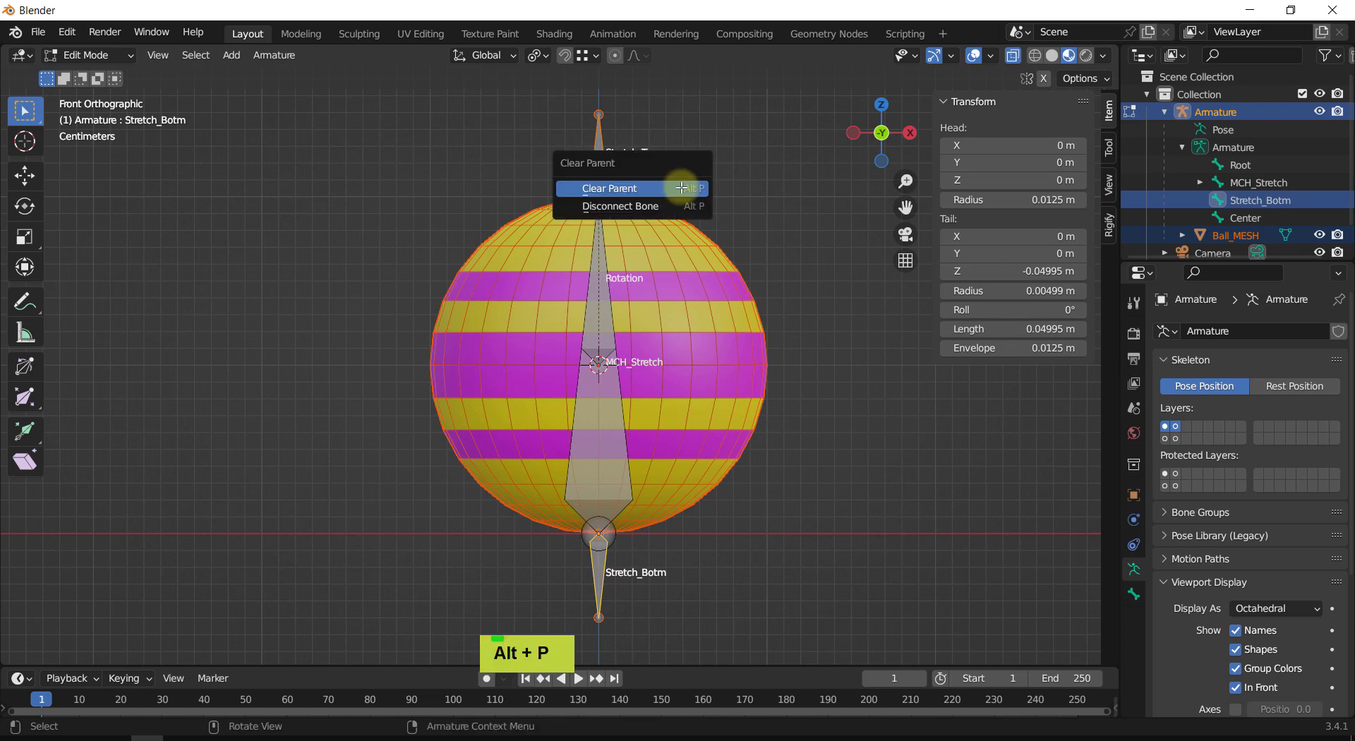
pyautogui.click(647, 207)
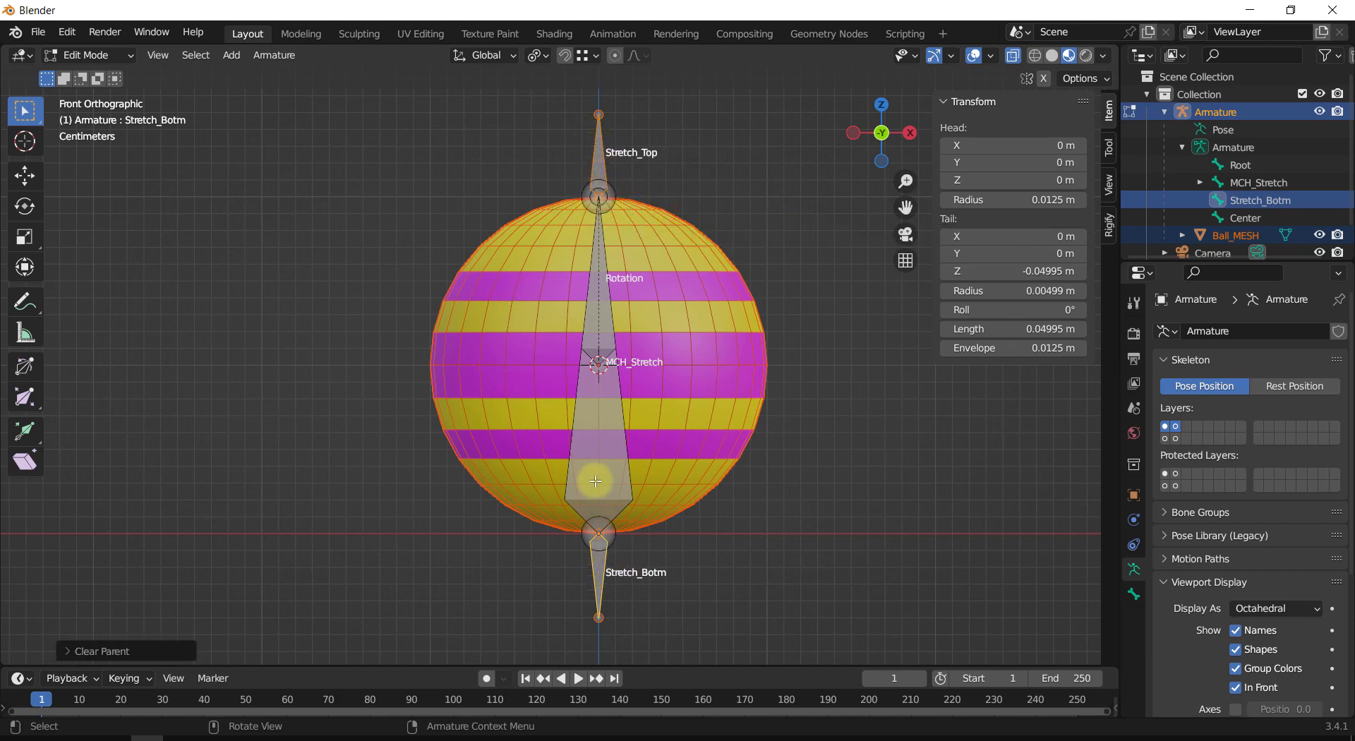
# Step: Show only the first armature layer and open the Relations settings of the Stretch_Top bone
pyautogui.click(1173, 425)
pyautogui.click(1165, 426)
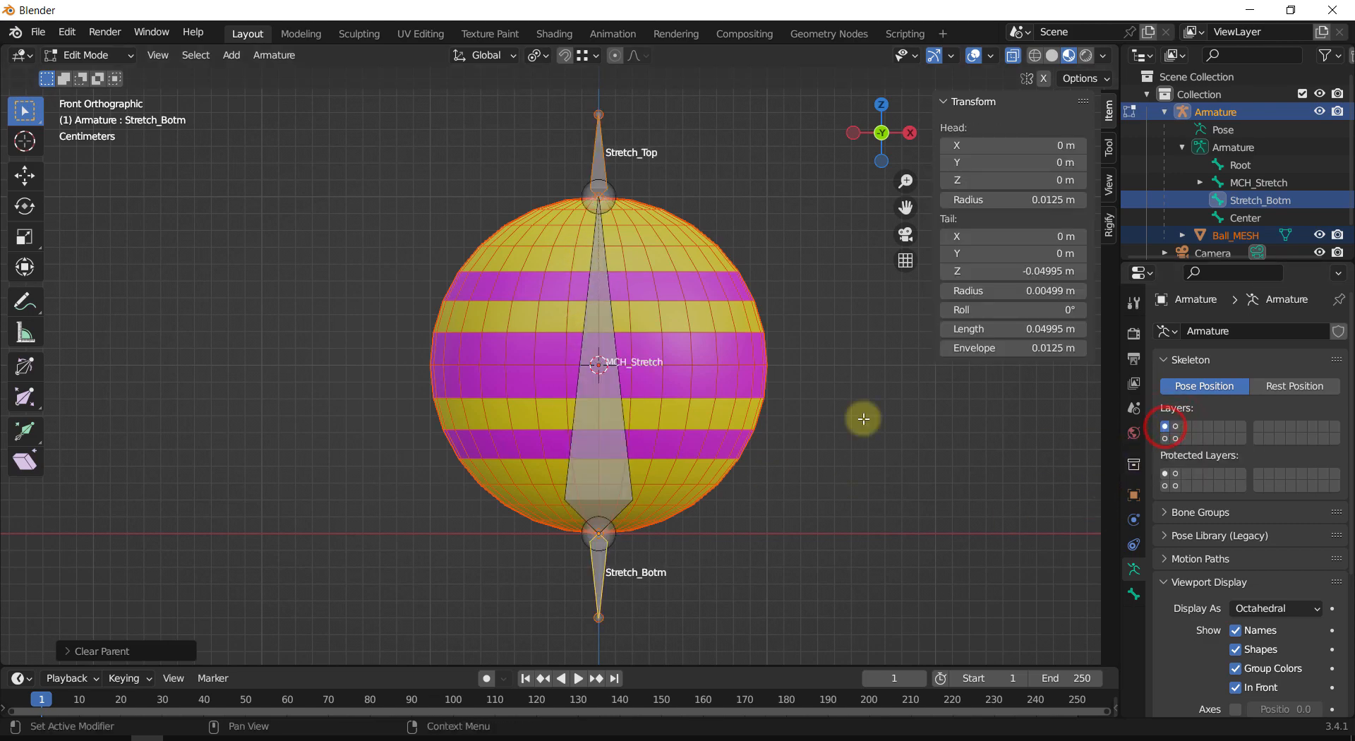
pyautogui.click(594, 164)
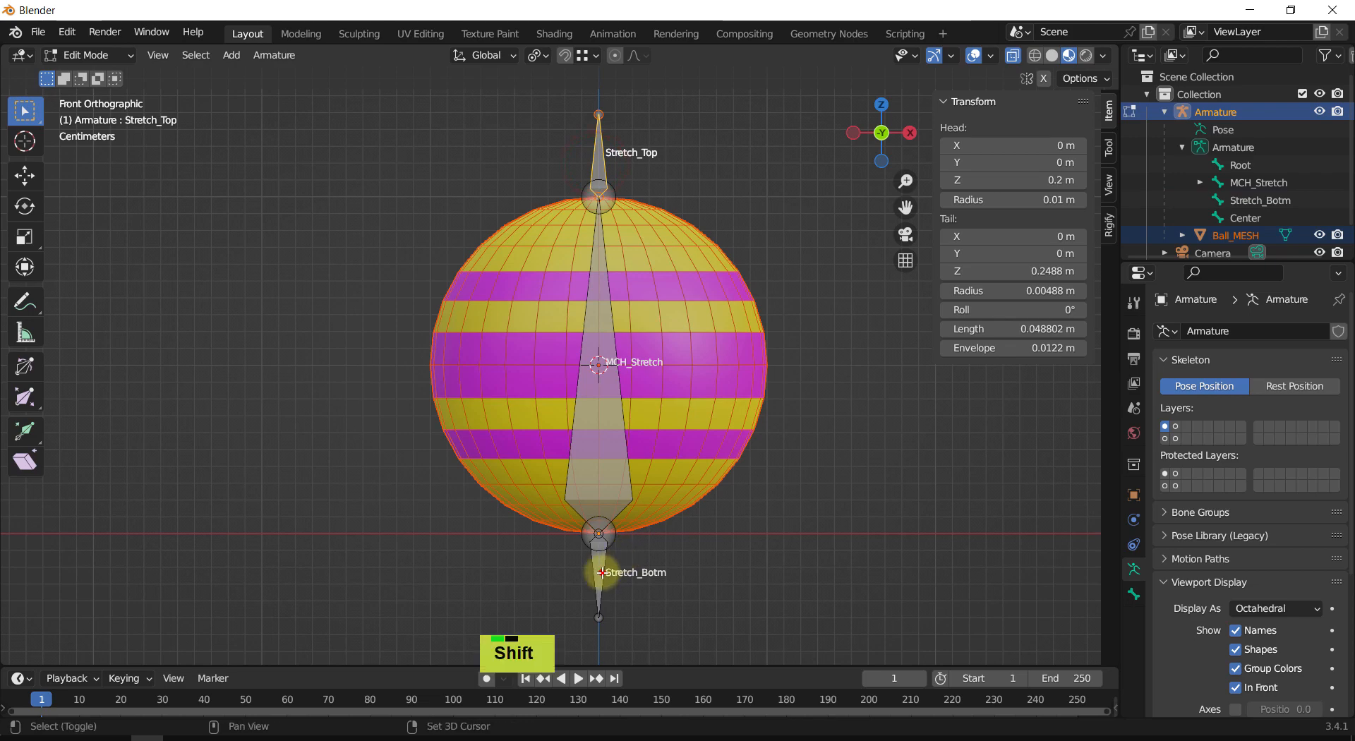
pyautogui.keyDown('shift'); pyautogui.click(594, 570); pyautogui.keyUp('shift')
pyautogui.click(725, 185)
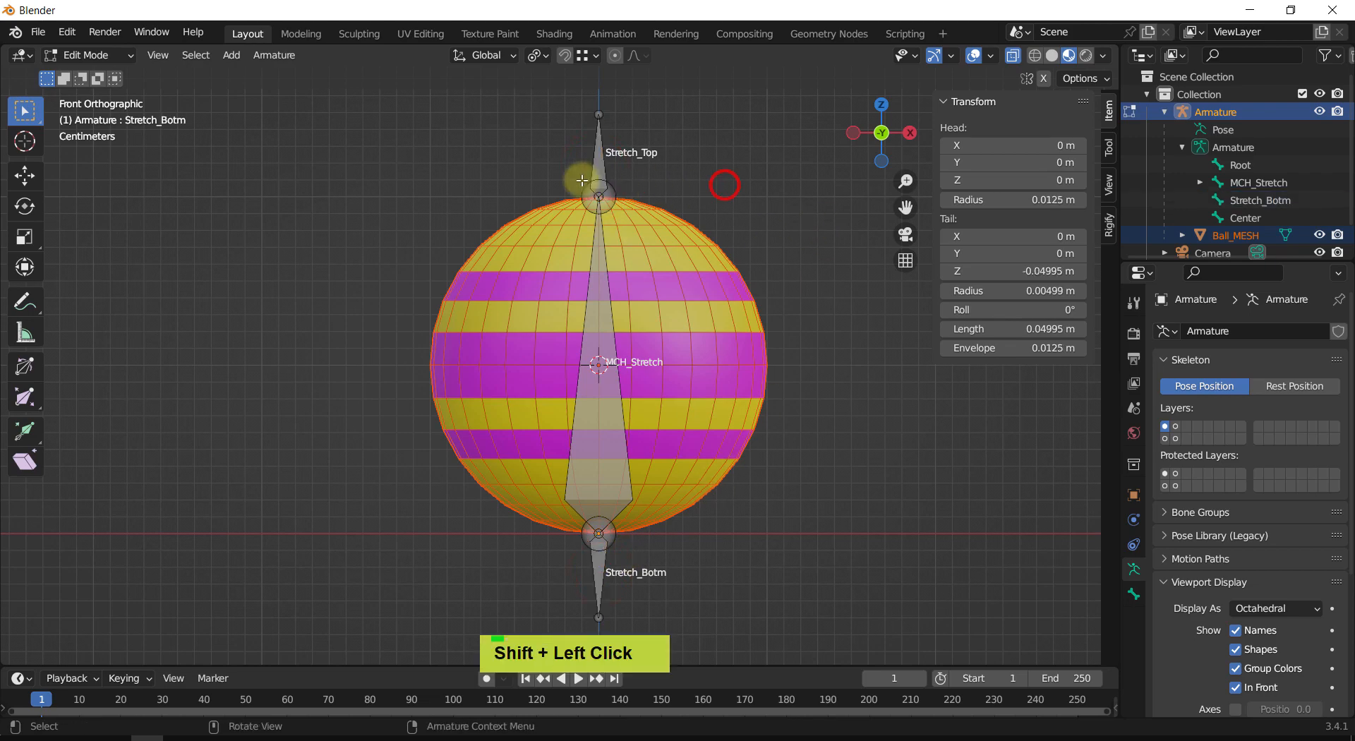
pyautogui.click(590, 158)
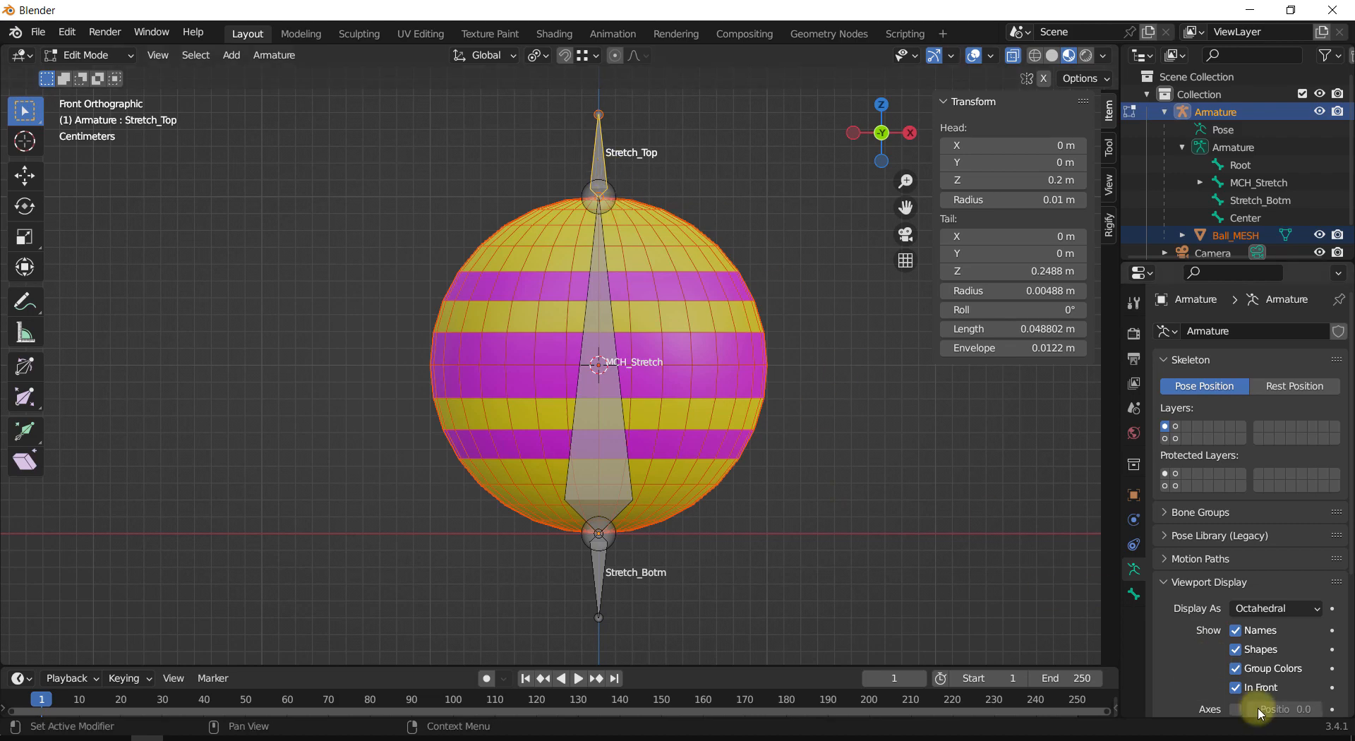
pyautogui.click(1136, 597)
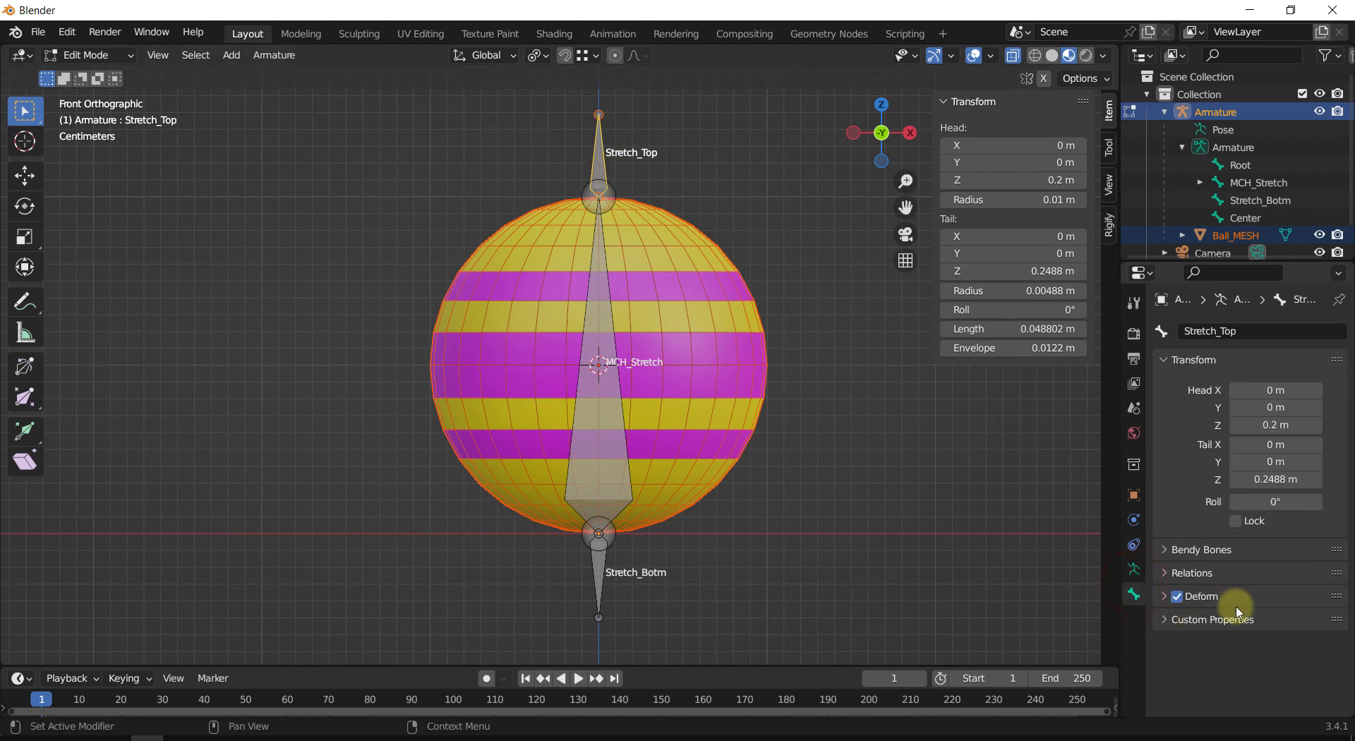
pyautogui.click(1190, 573)
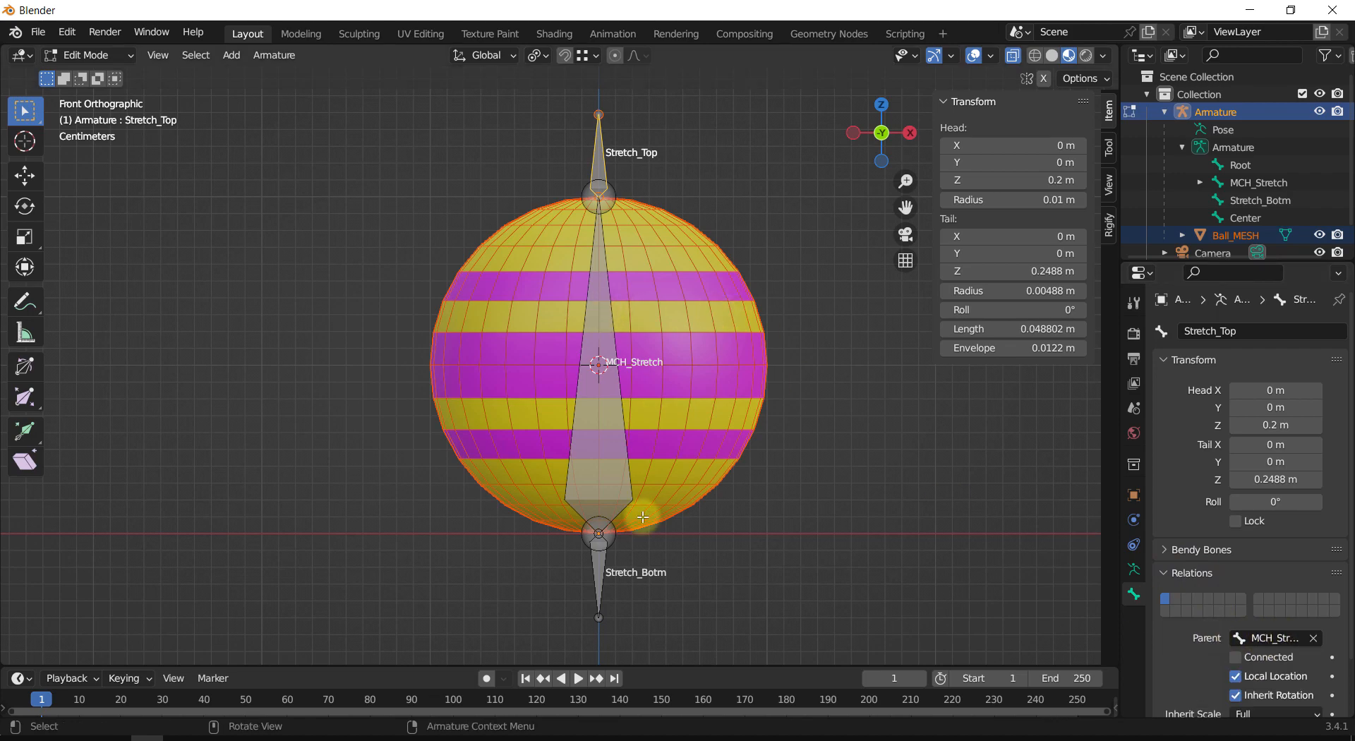
# Step: Clear the parent relationships of the Stretch_Top, Stretch_Botm and MCH_Stretch bones together
pyautogui.keyDown('shift'); pyautogui.click(605, 570); pyautogui.keyUp('shift')
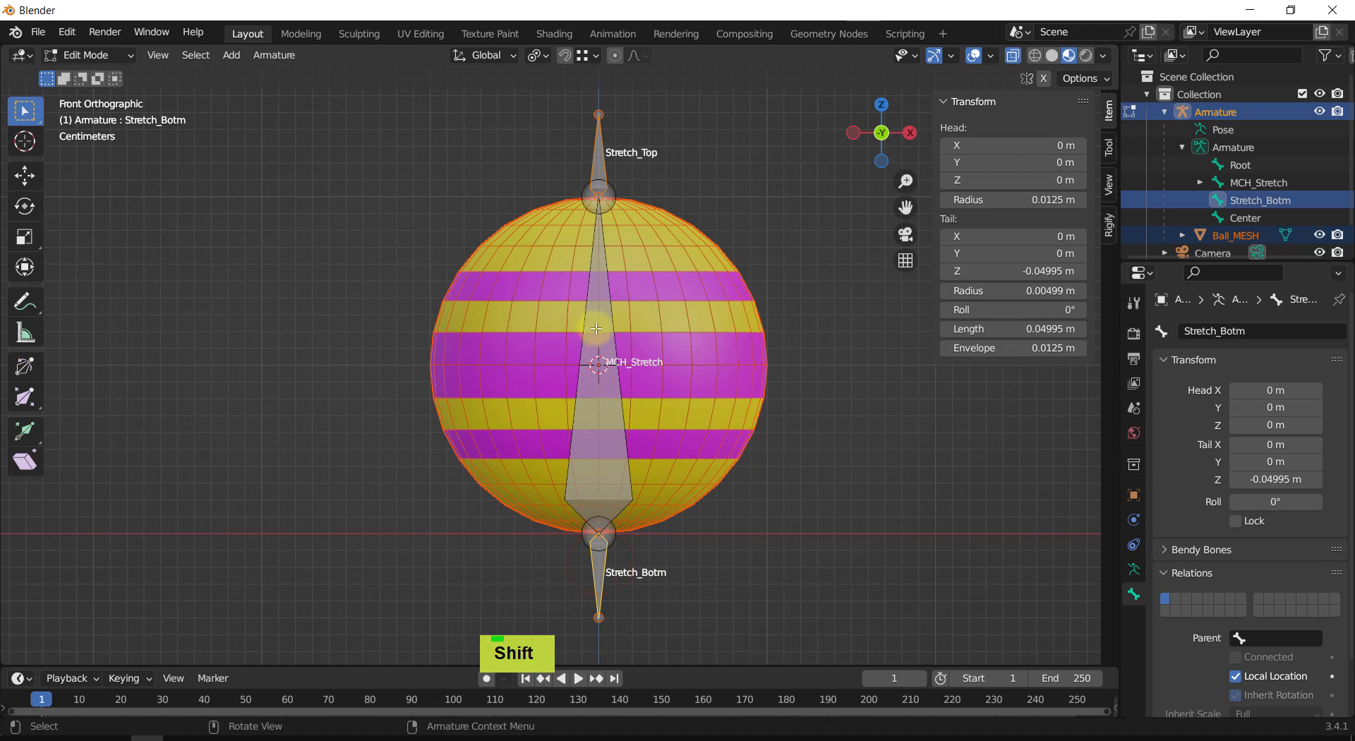
pyautogui.keyDown('shift'); pyautogui.click(596, 328); pyautogui.keyUp('shift')
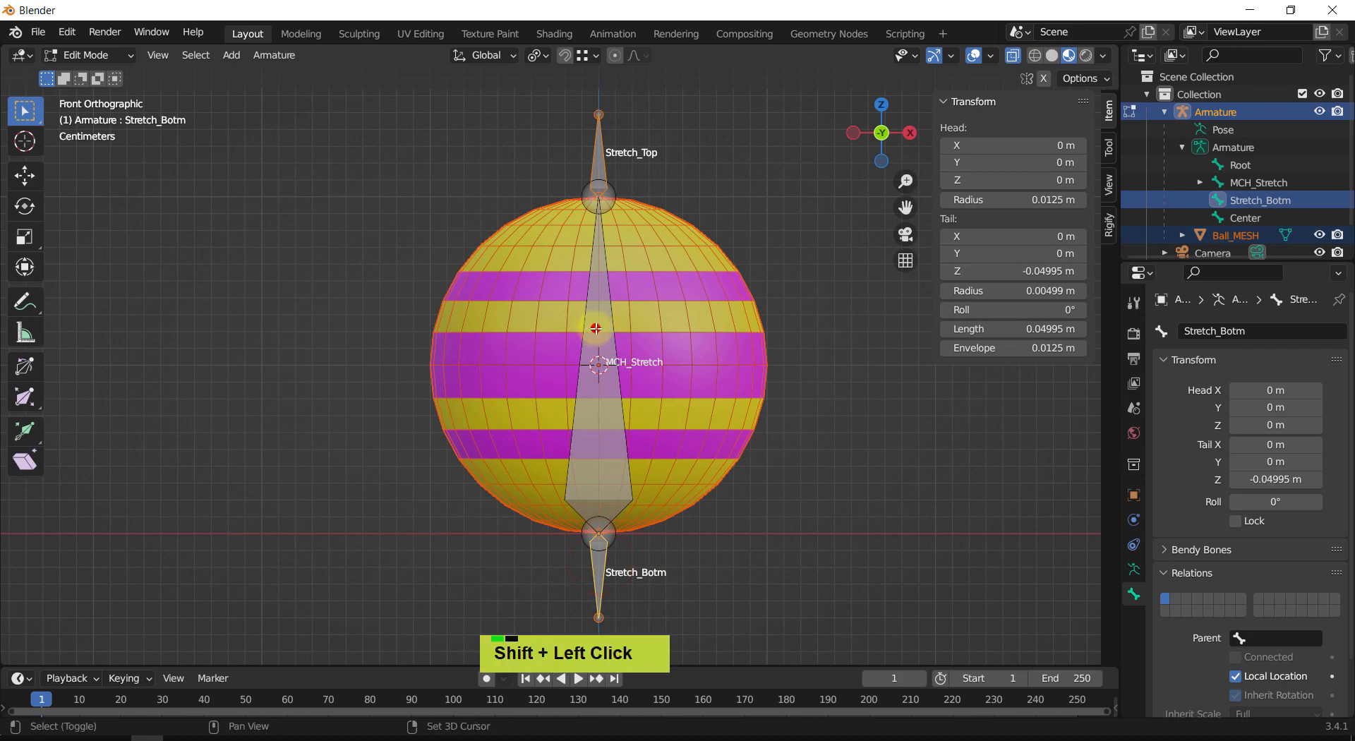
pyautogui.keyDown('shift'); pyautogui.click(596, 328); pyautogui.keyUp('shift')
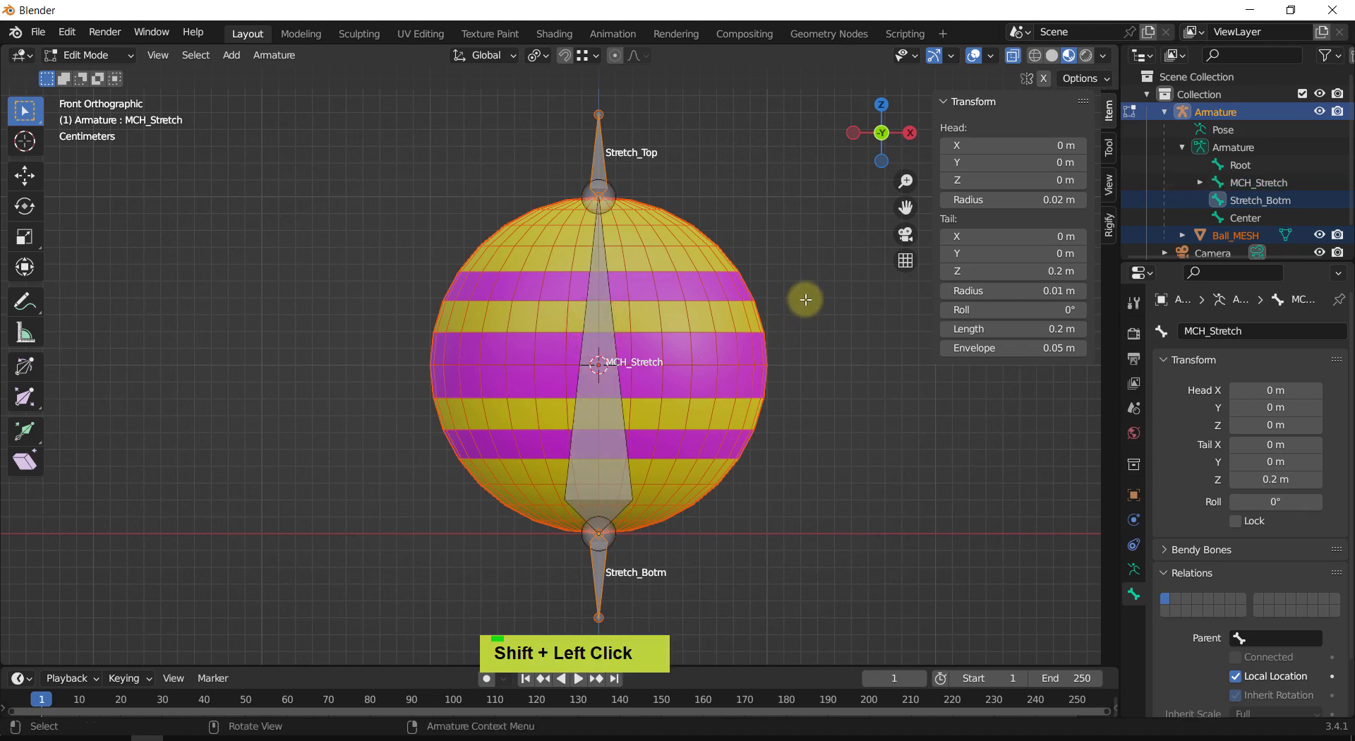
pyautogui.hotkey('alt', 'p')
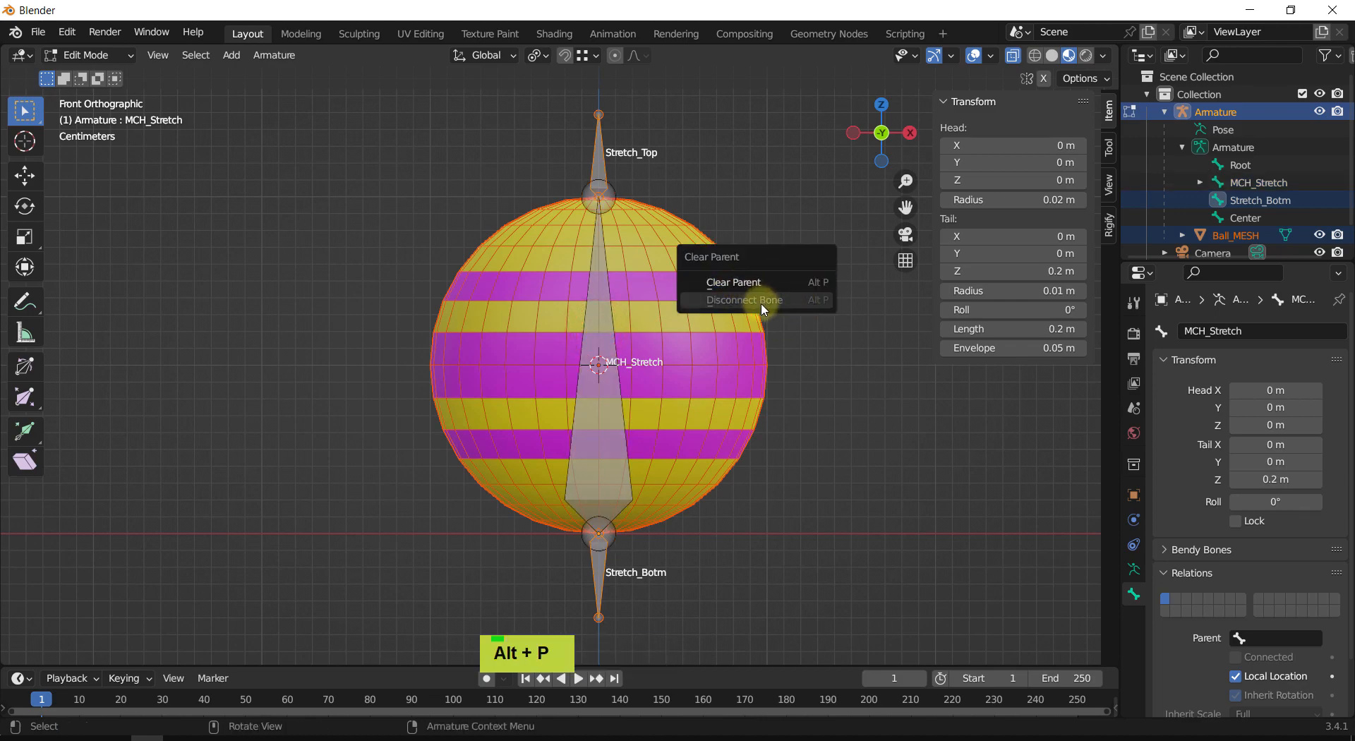
pyautogui.click(736, 282)
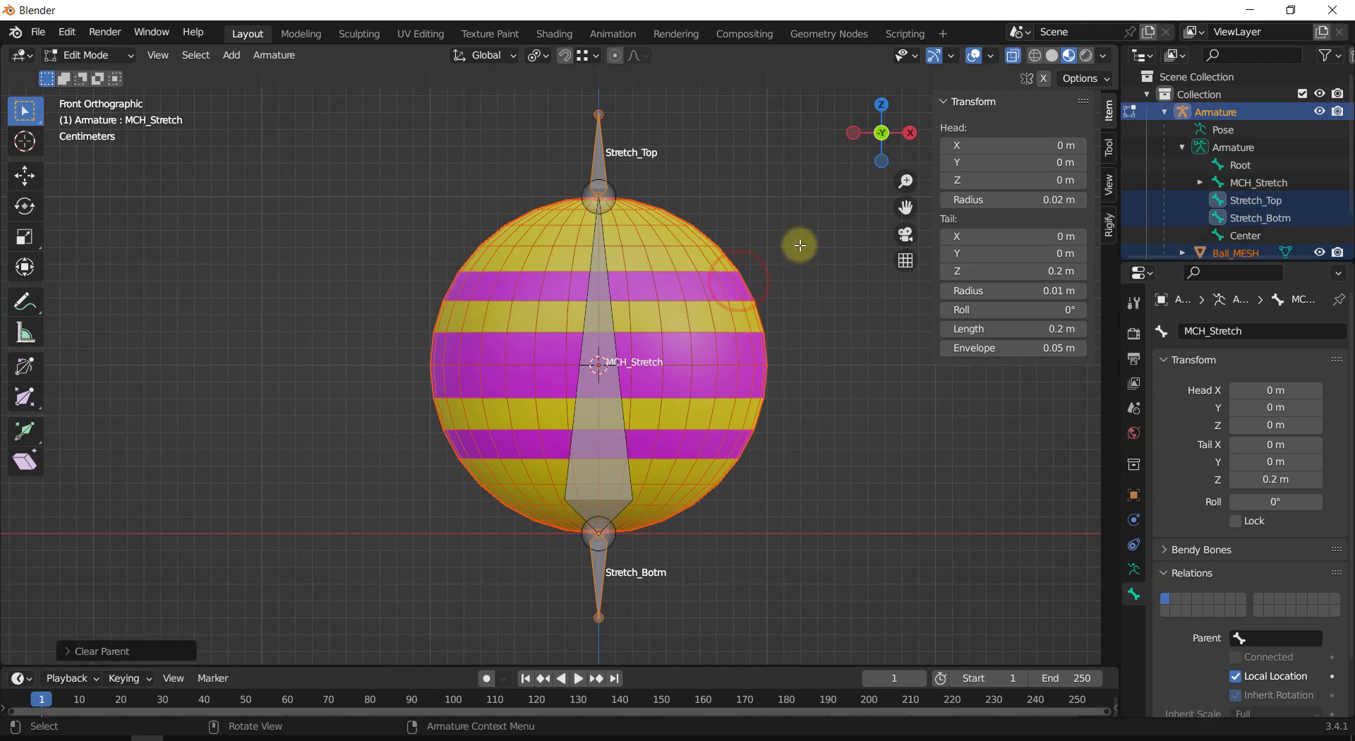
# Step: Switch to Pose Mode and test moving the Stretch_Top bone on its own, cancelling the move
pyautogui.click(600, 167)
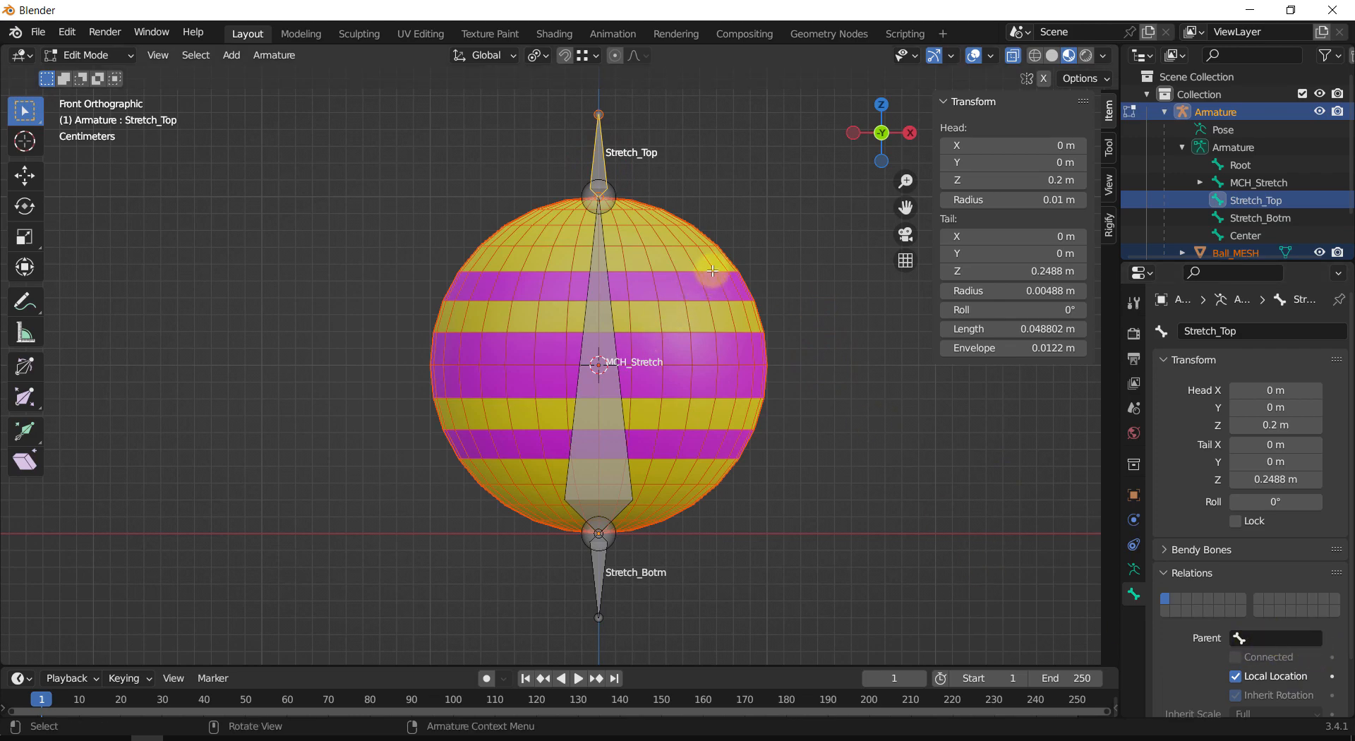
pyautogui.hotkey('ctrl', 'Tab')
pyautogui.press('g')
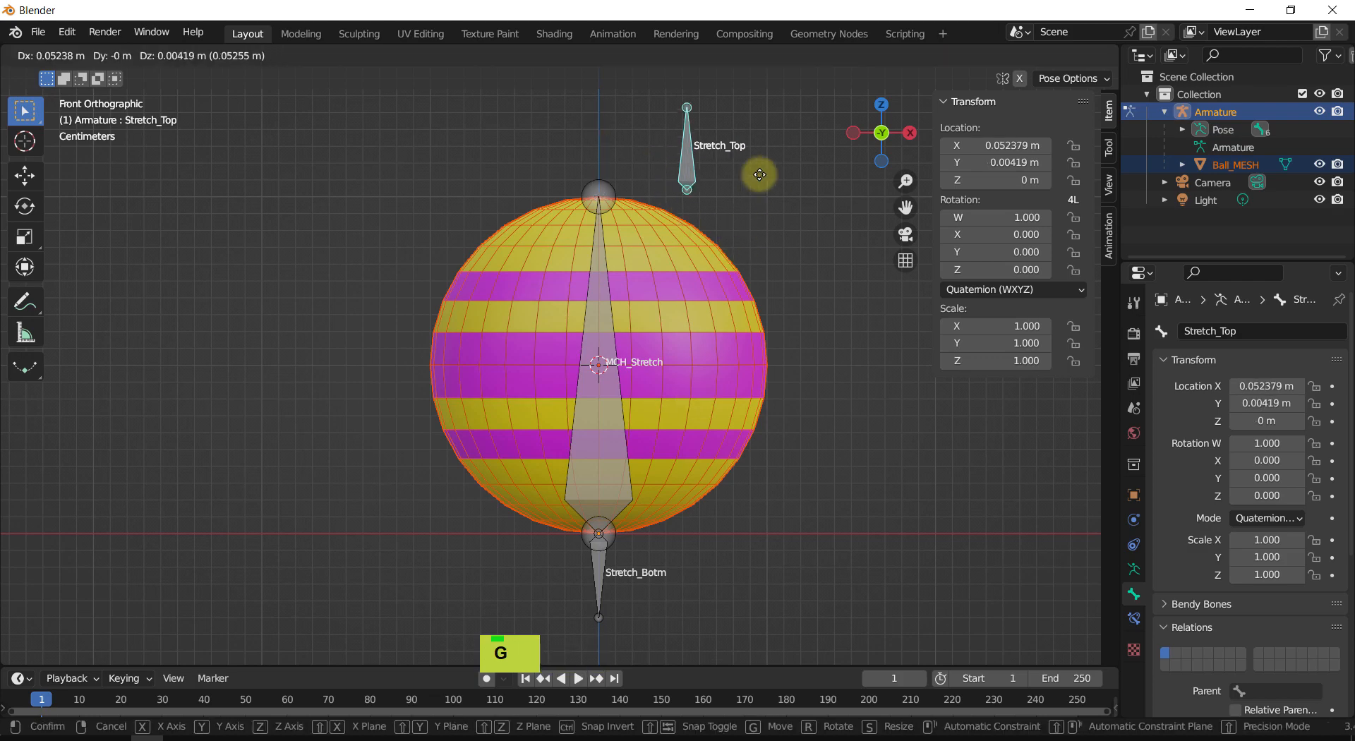
pyautogui.press('Escape')
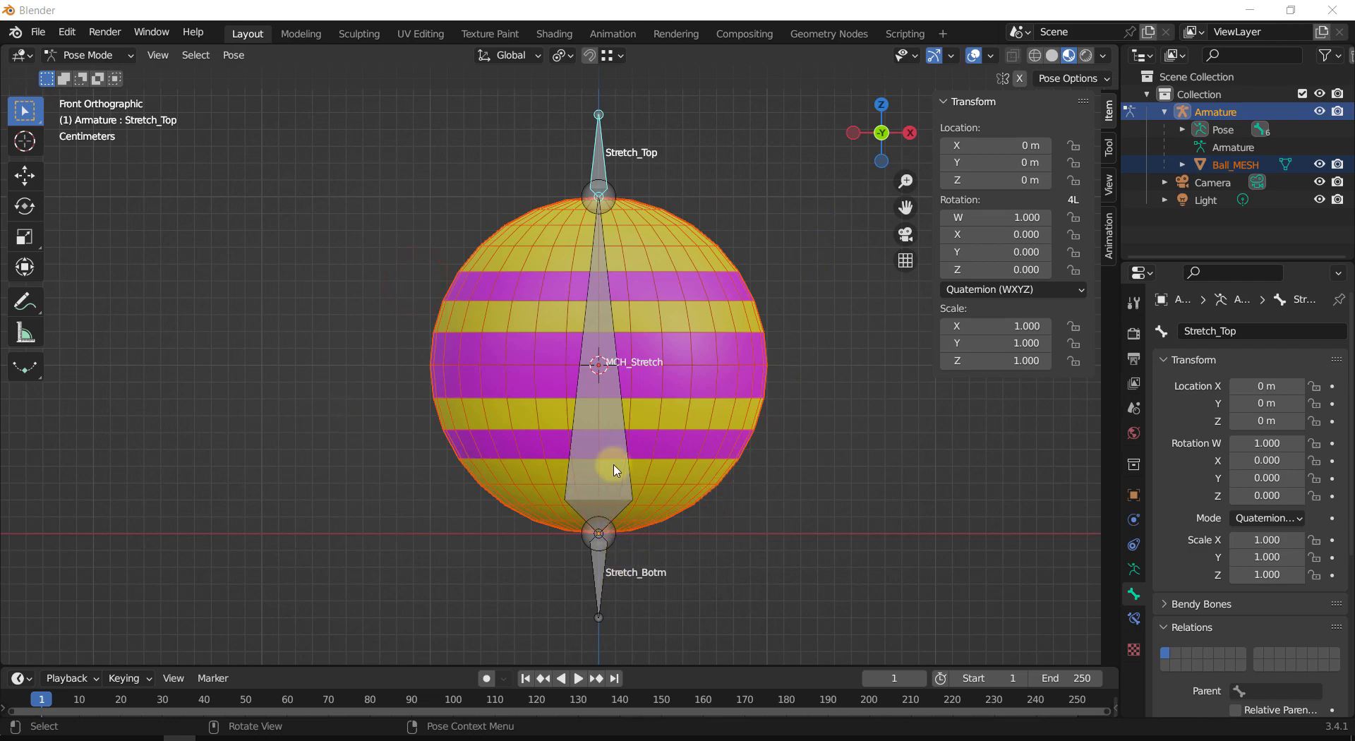
# Step: Add a Stretch To constraint to the MCH_Stretch bone with Stretch_Top as its target
pyautogui.click(841, 296)
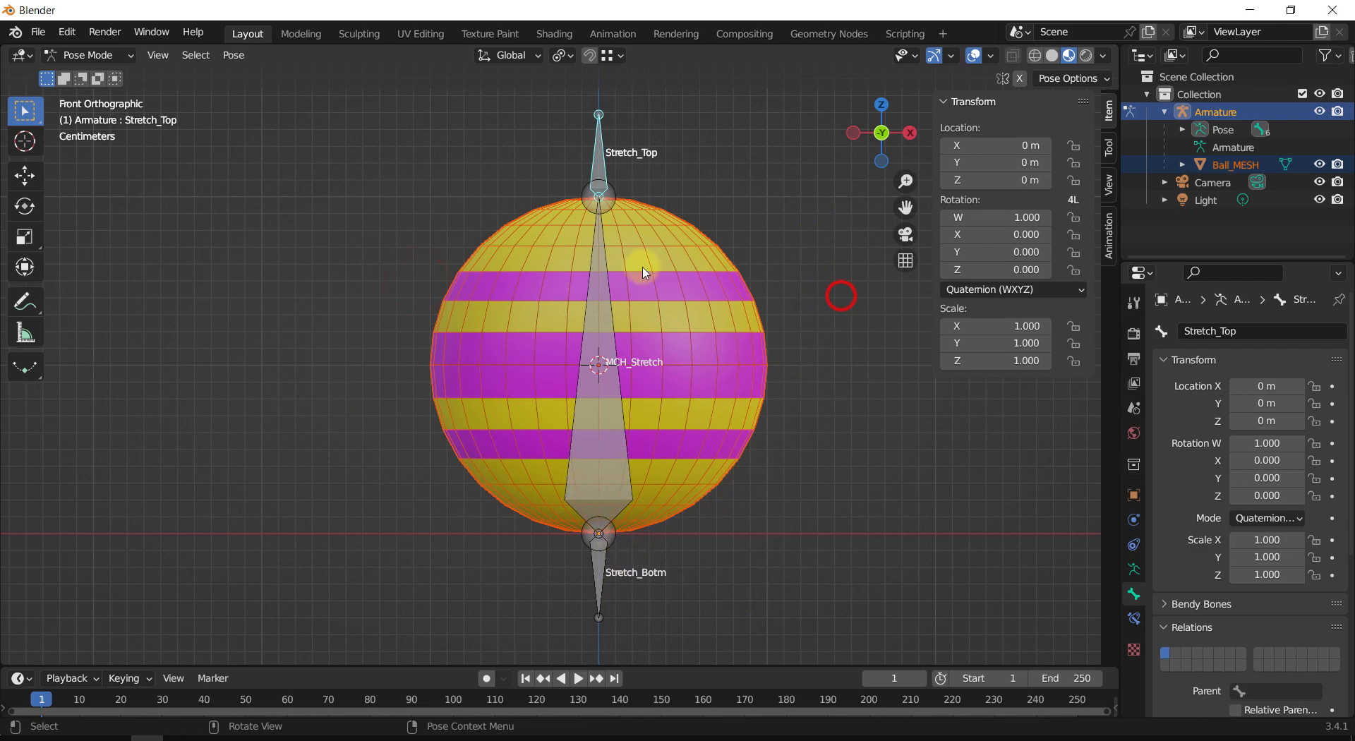
pyautogui.click(598, 172)
pyautogui.press('shift')
pyautogui.keyDown('shift'); pyautogui.click(598, 443); pyautogui.keyUp('shift')
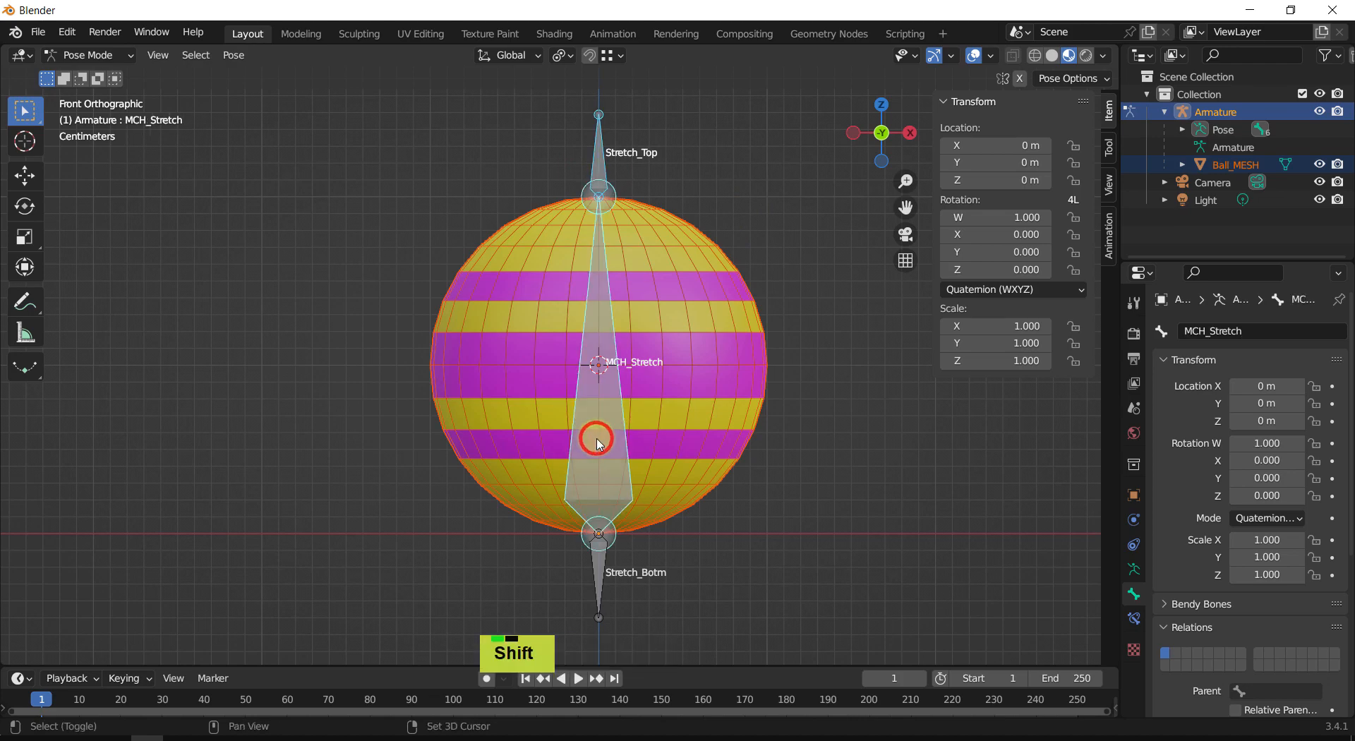
pyautogui.press('ctrl')
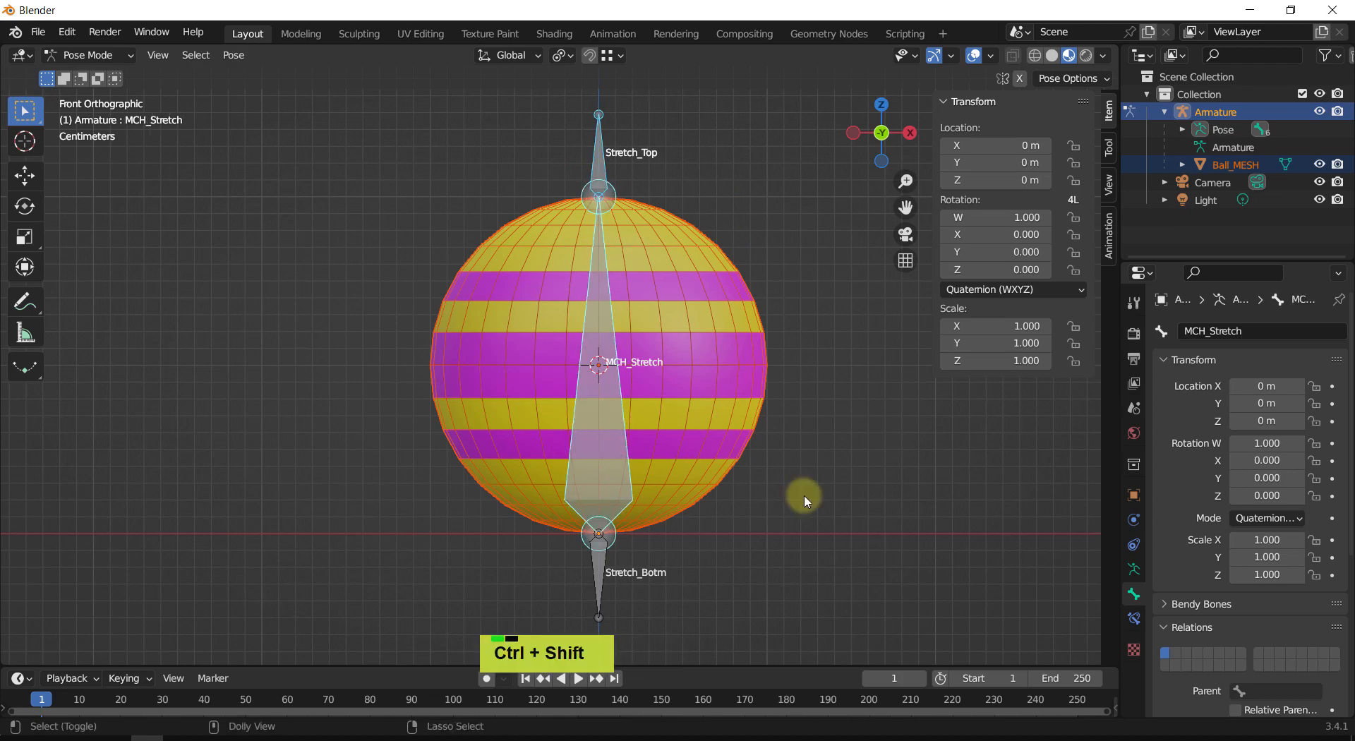
pyautogui.hotkey('ctrl', 'shift', 'c')
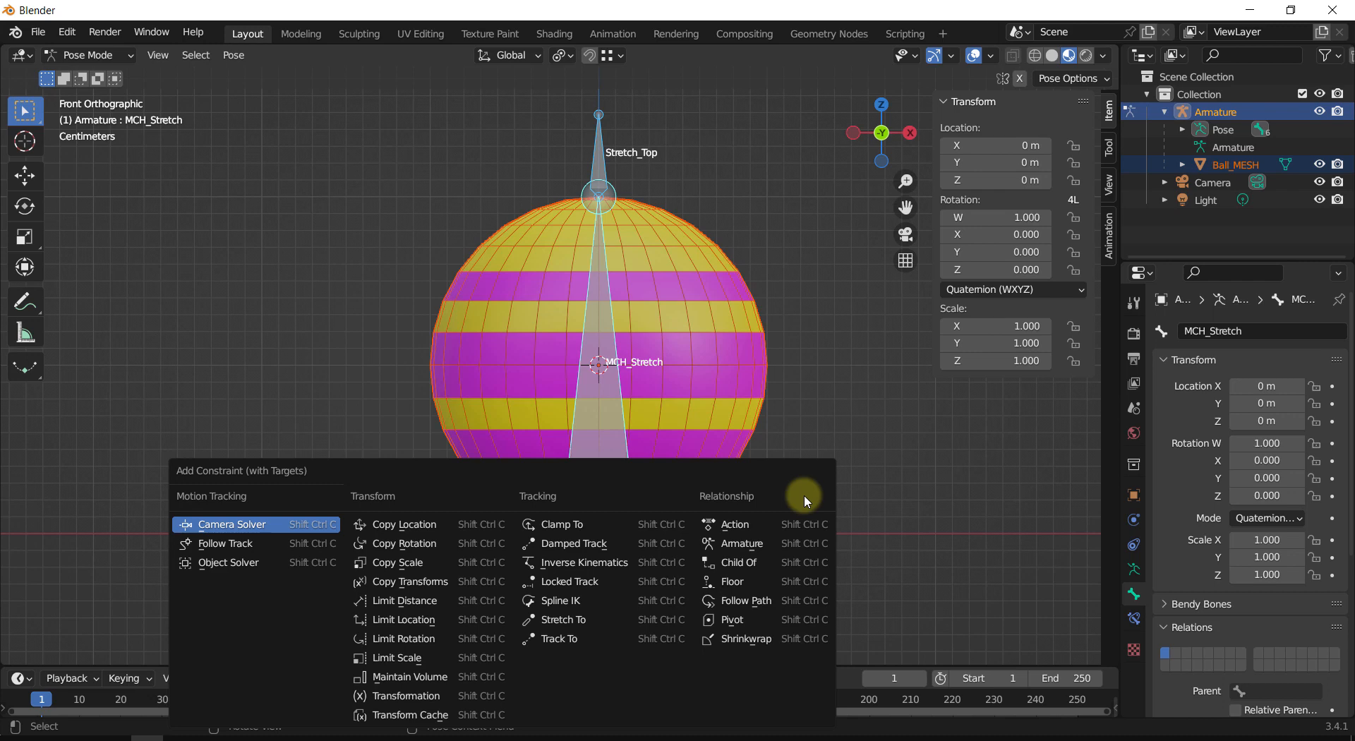
pyautogui.click(568, 620)
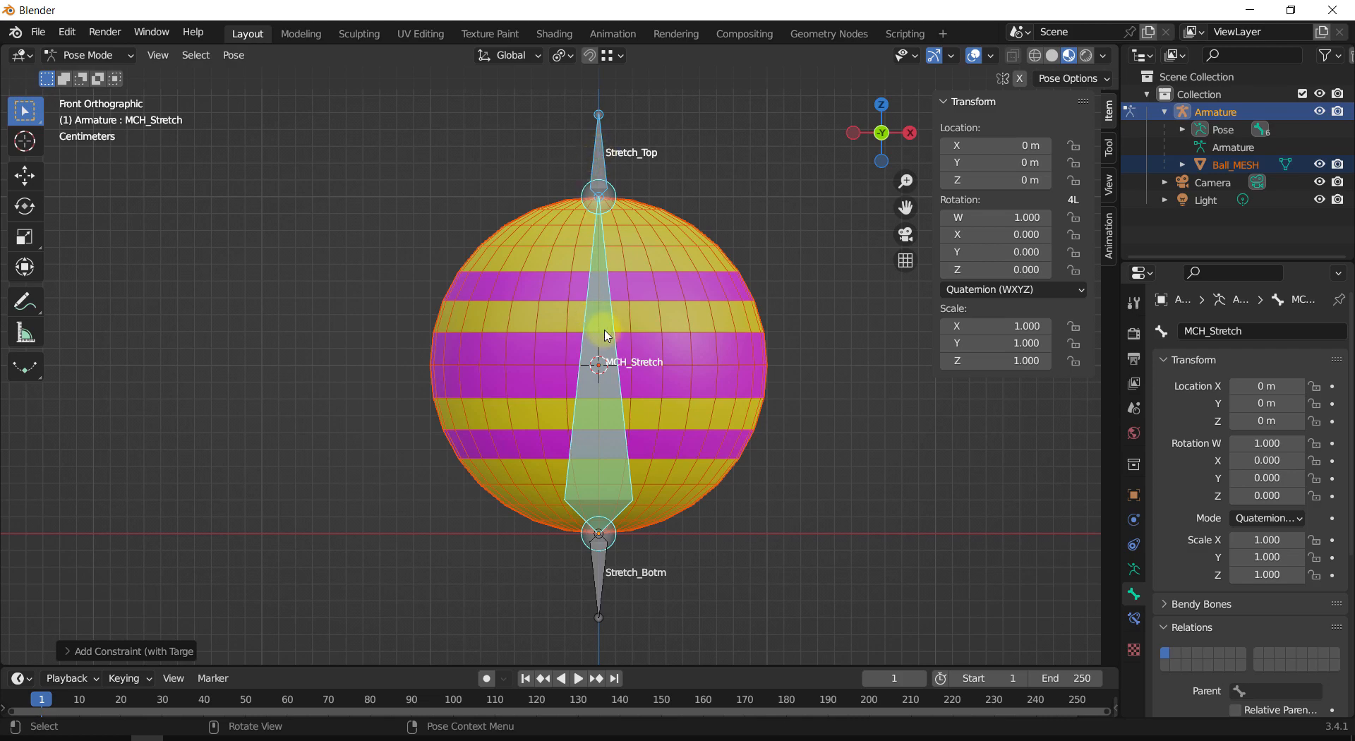
# Step: Move the Stretch_Top bone down to about X -0.018 m, Y -0.049 m to squash the ball
pyautogui.click(804, 265)
pyautogui.click(597, 167)
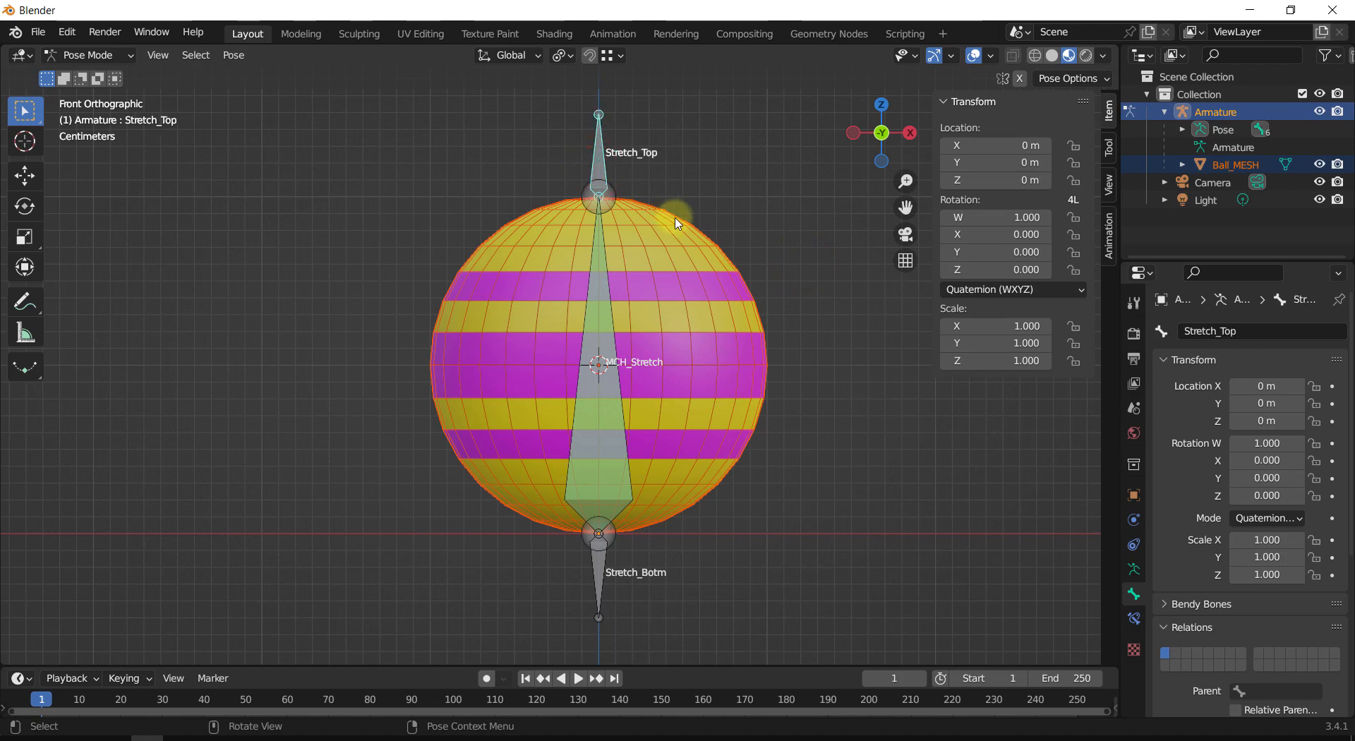
pyautogui.press('g')
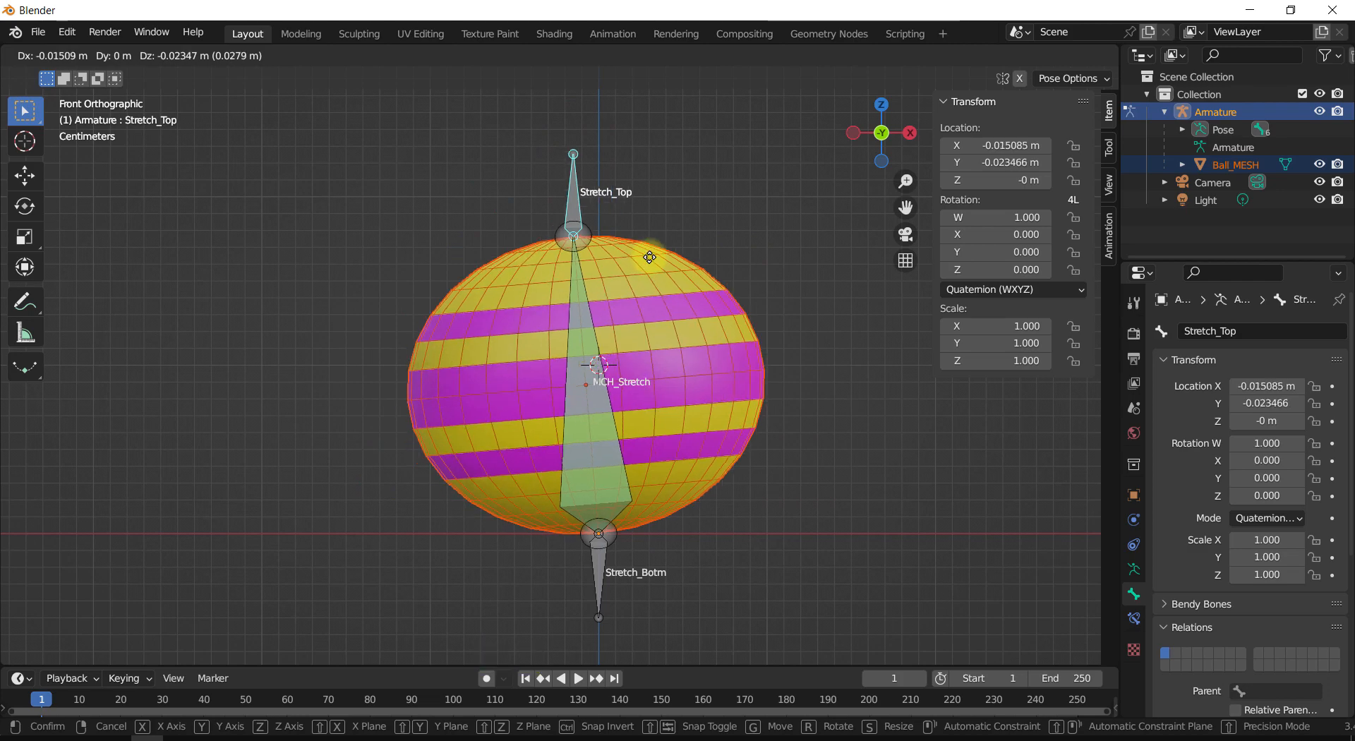
pyautogui.click(645, 302)
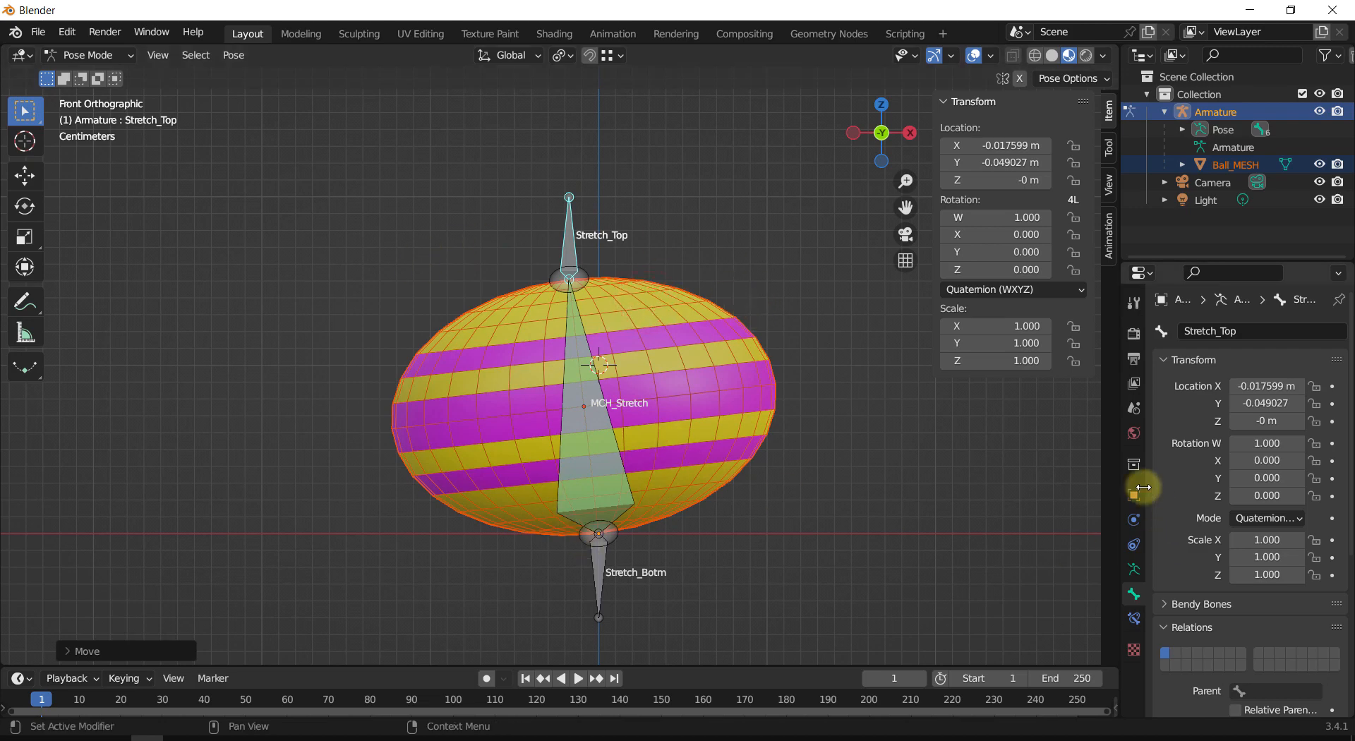
# Step: Show the second armature layer together with the first so the Rotation bone is displayed
pyautogui.click(1133, 569)
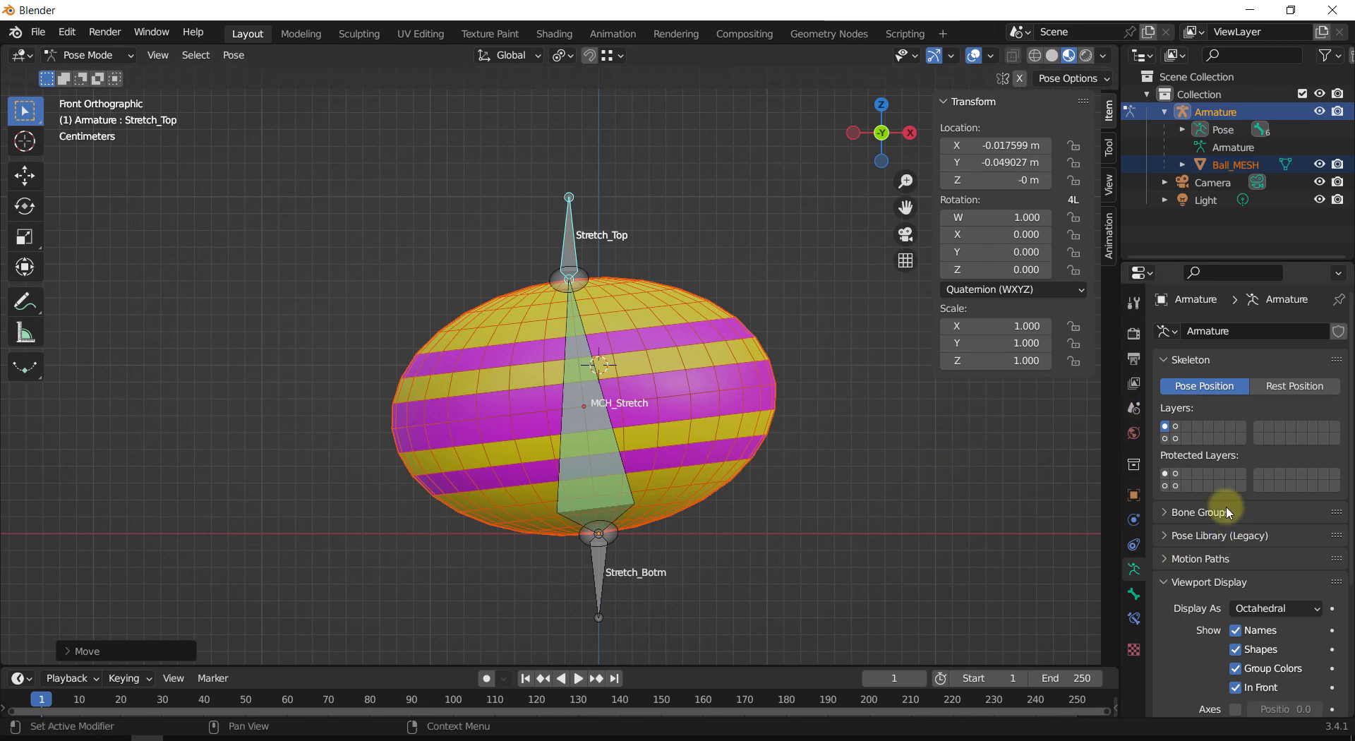
pyautogui.keyDown('shift'); pyautogui.click(1174, 427); pyautogui.keyUp('shift')
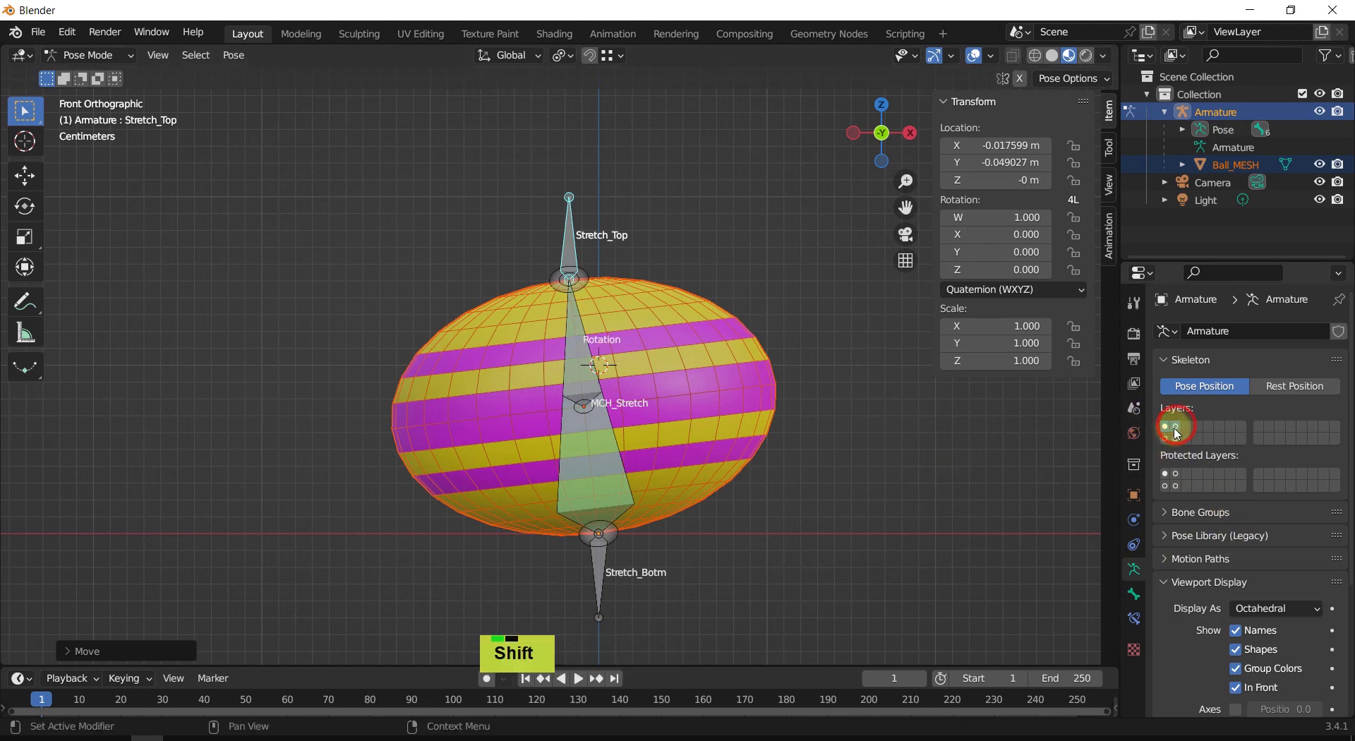
pyautogui.click(1087, 480)
# Step: Test rotating the Rotation bone clockwise to about W 0.892, Z -0.452 on the squashed ball, and undo the rotation
pyautogui.click(571, 376)
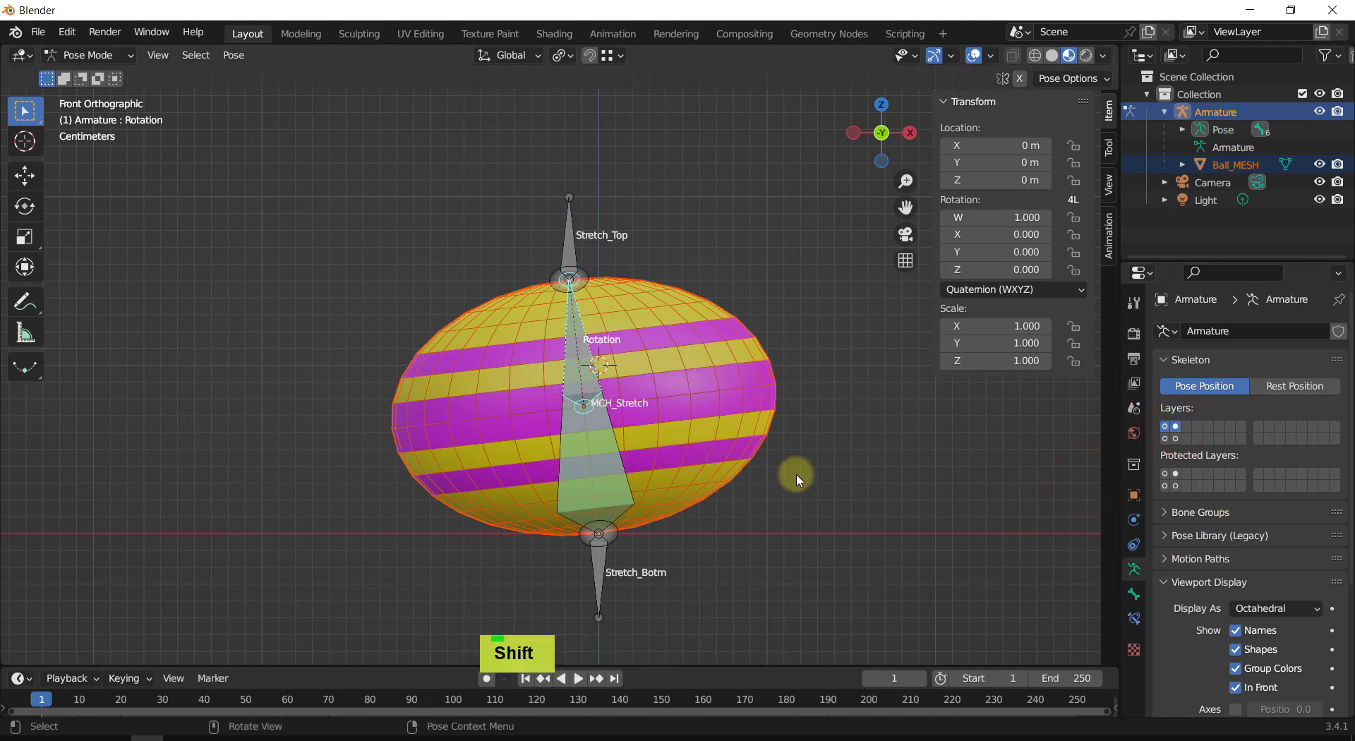
pyautogui.press('r')
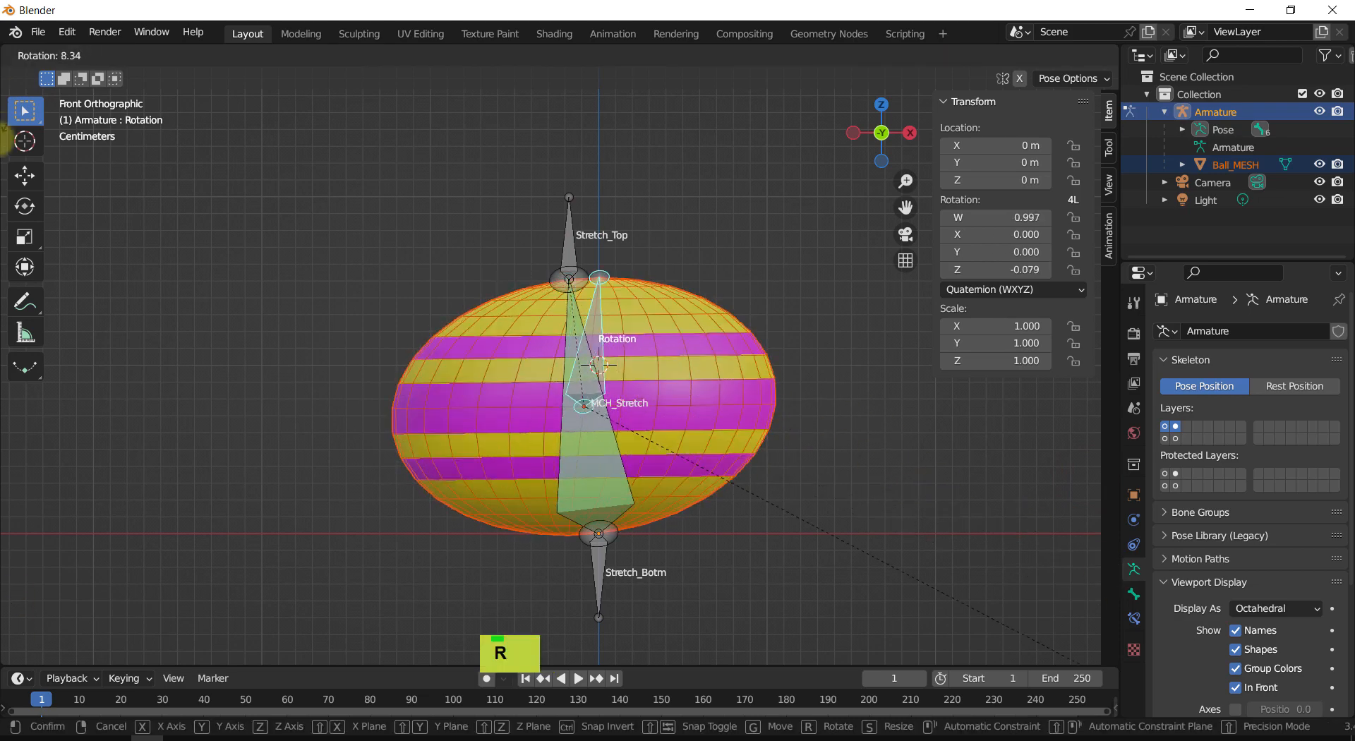
pyautogui.click(667, 109)
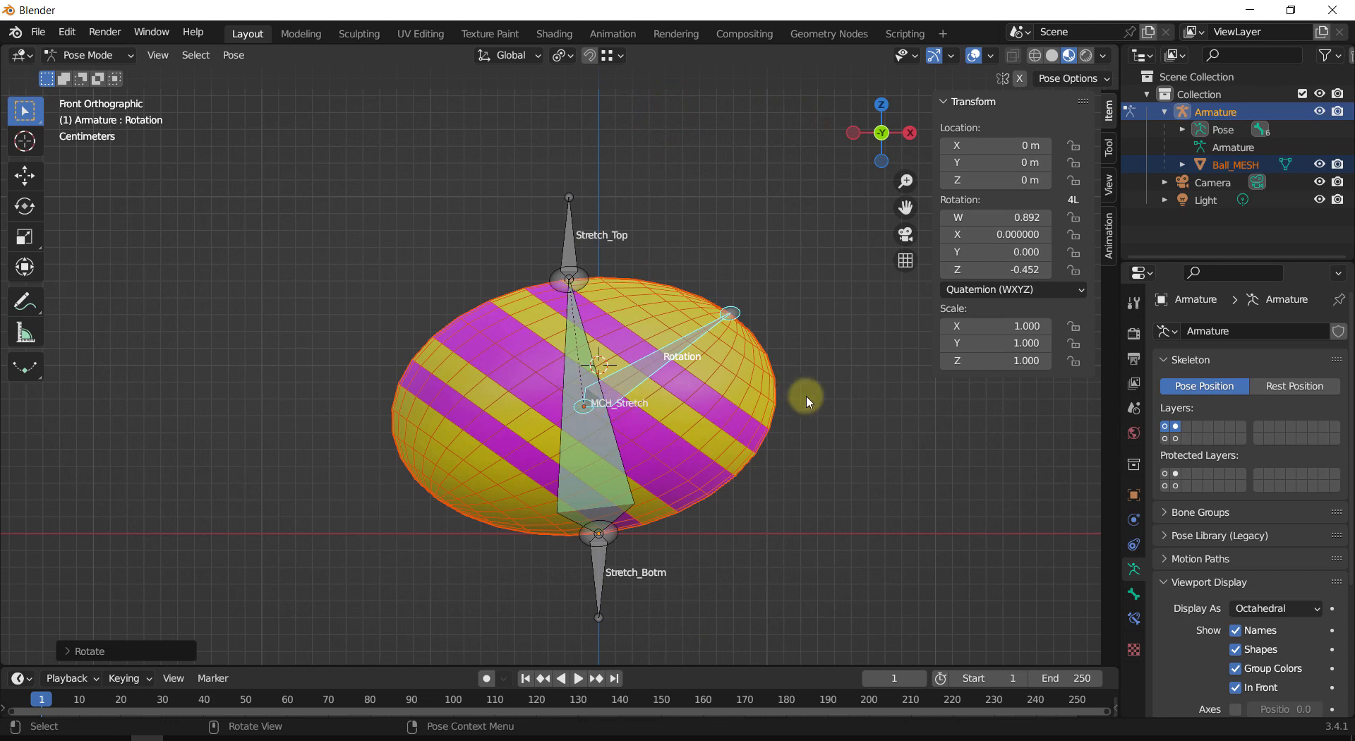
pyautogui.hotkey('ctrl', 'z')
pyautogui.hotkey('ctrl', 'z')
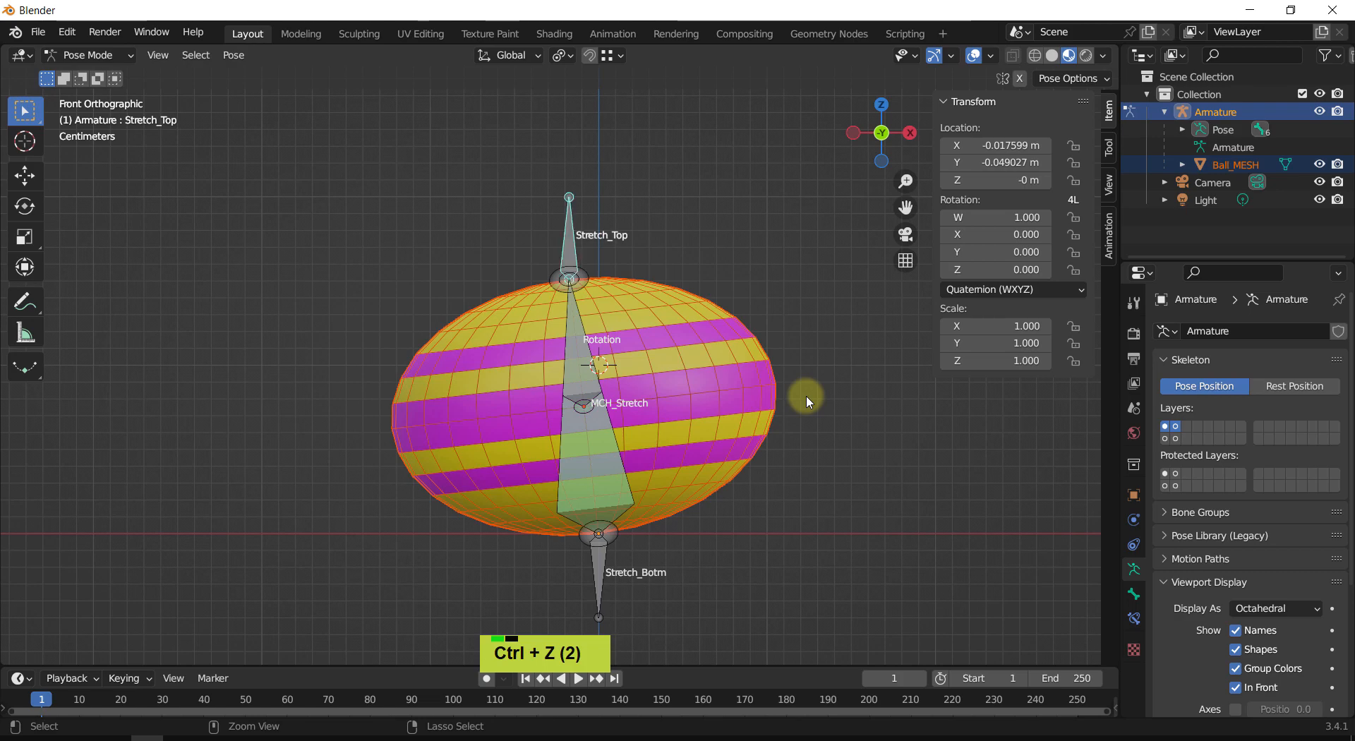
# Step: Undo the armature layer display change and the Stretch_Top squash move, and deselect all bones
pyautogui.hotkey('ctrl', 'z')
pyautogui.hotkey('ctrl', 'z')
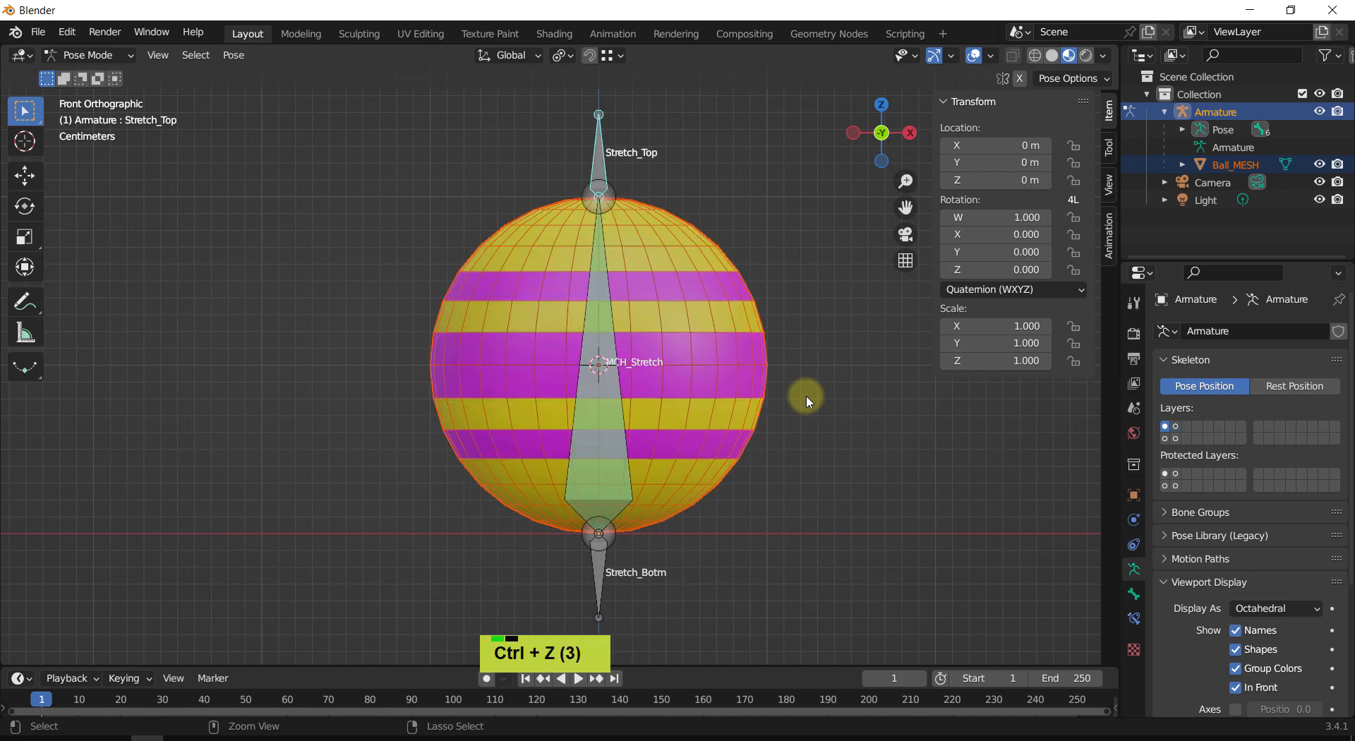
pyautogui.click(838, 434)
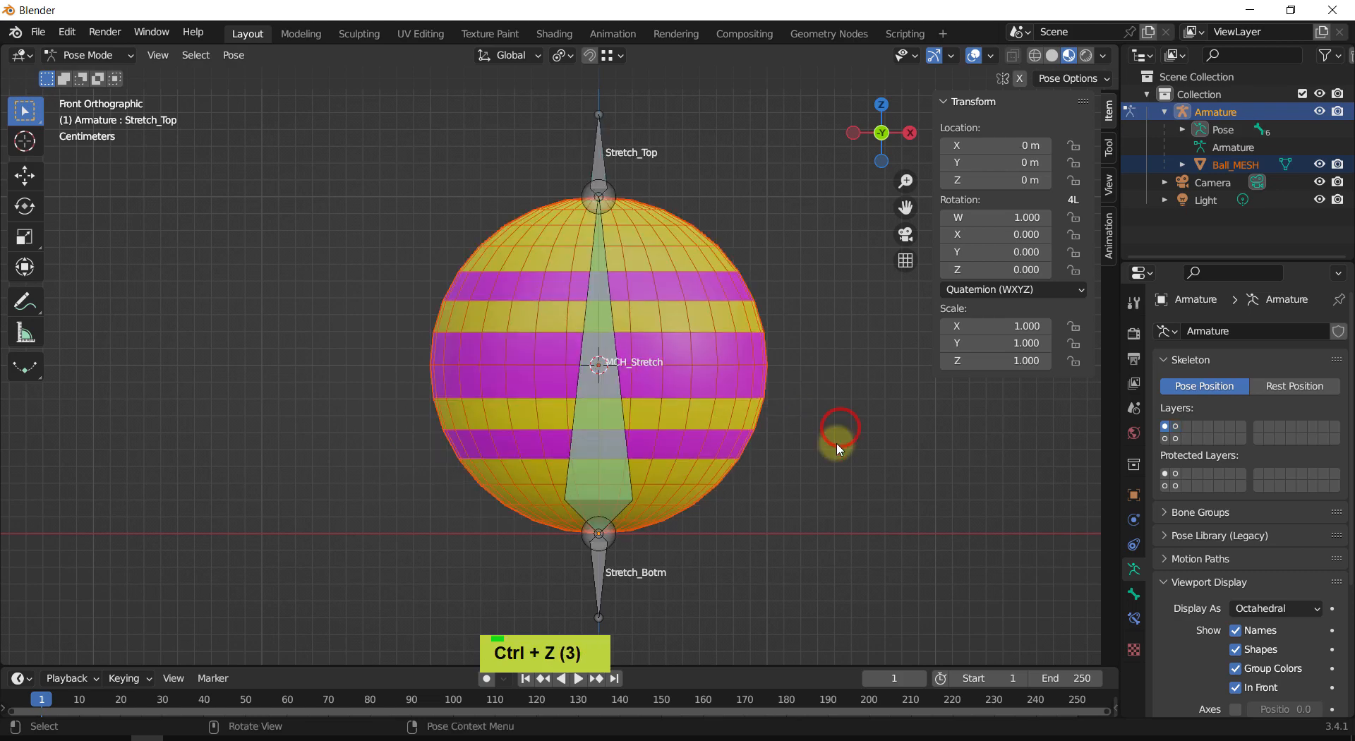
# Step: Test moving the Stretch_Botm bone sideways to about X 0.125 m, Y -0.021 m, and undo the move
pyautogui.click(599, 576)
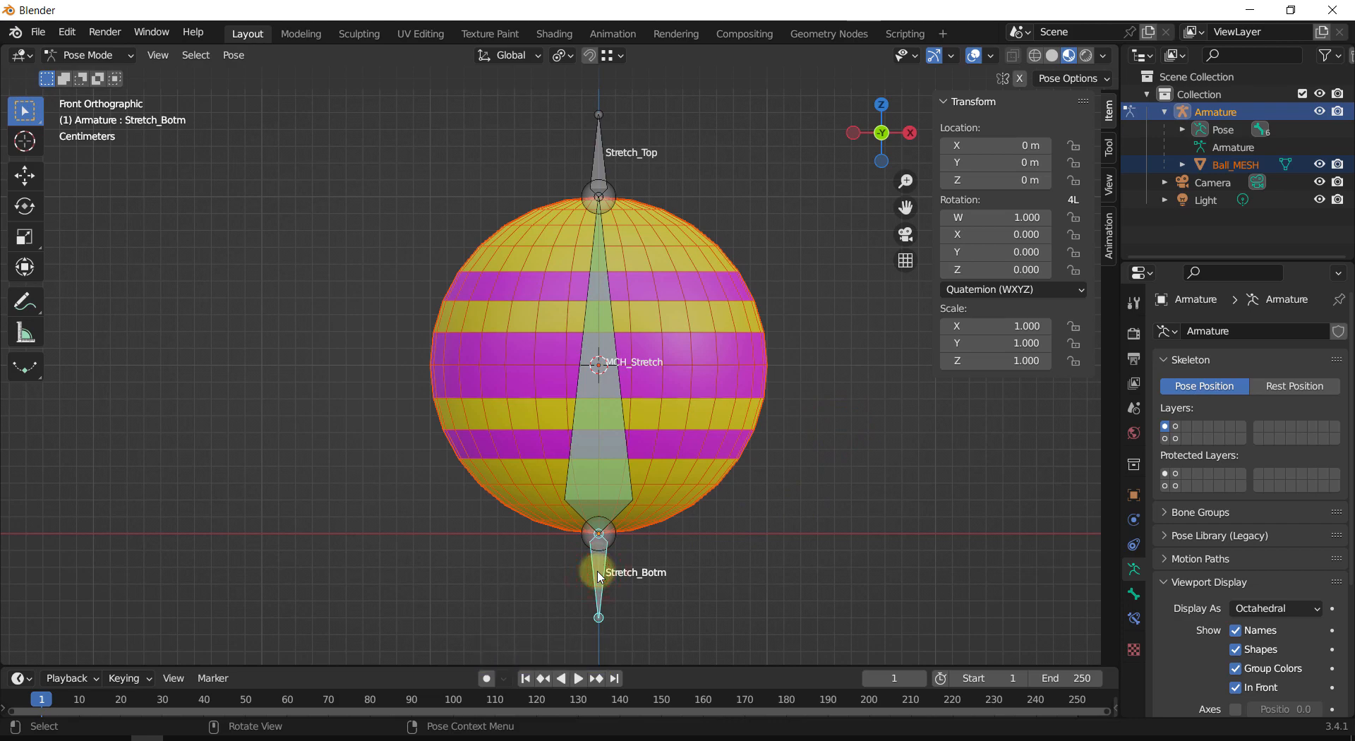
pyautogui.press('g')
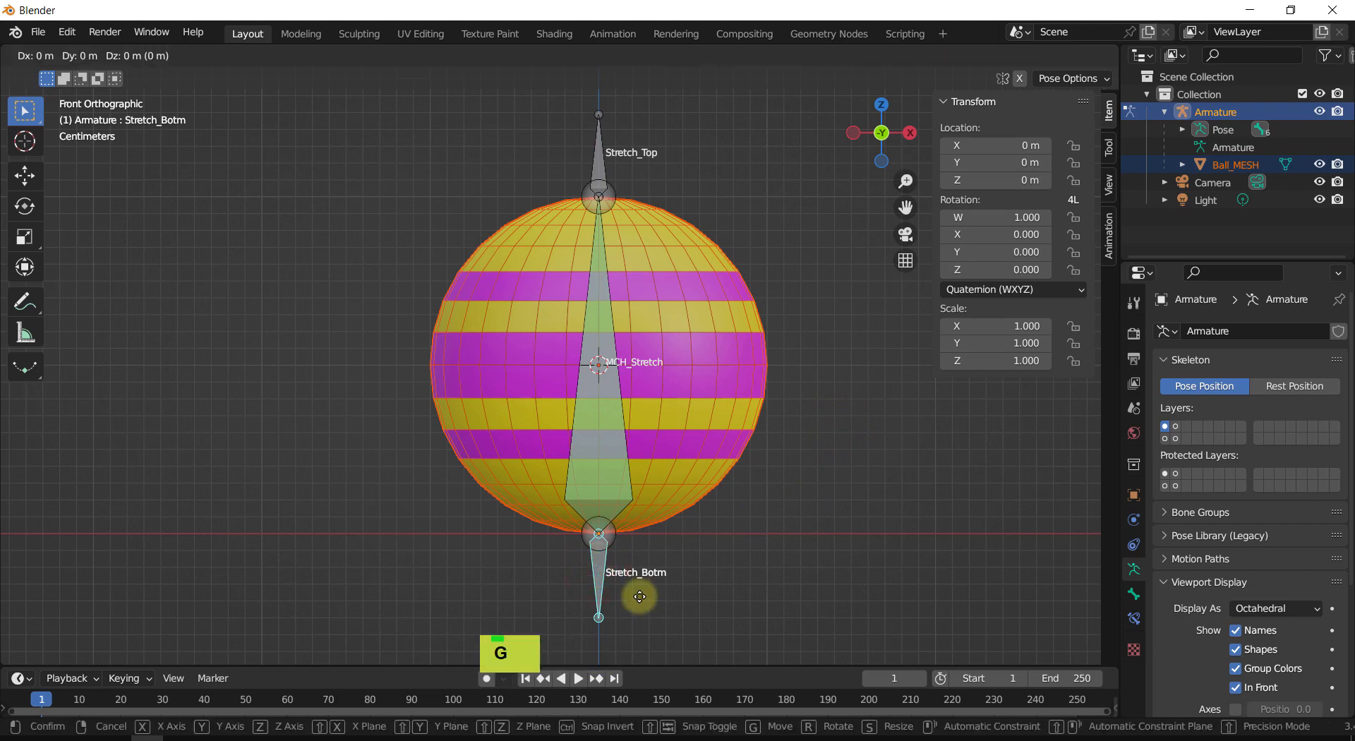
pyautogui.click(808, 537)
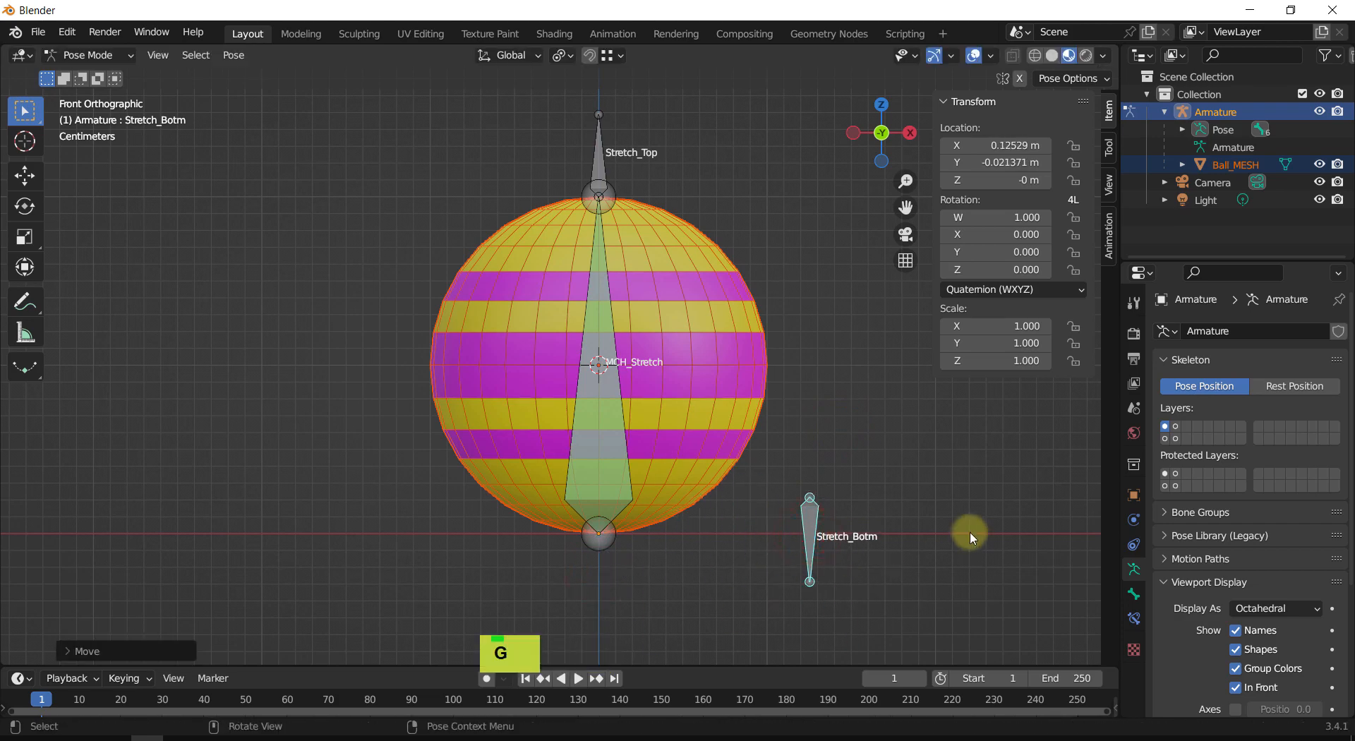
pyautogui.hotkey('ctrl', 'z')
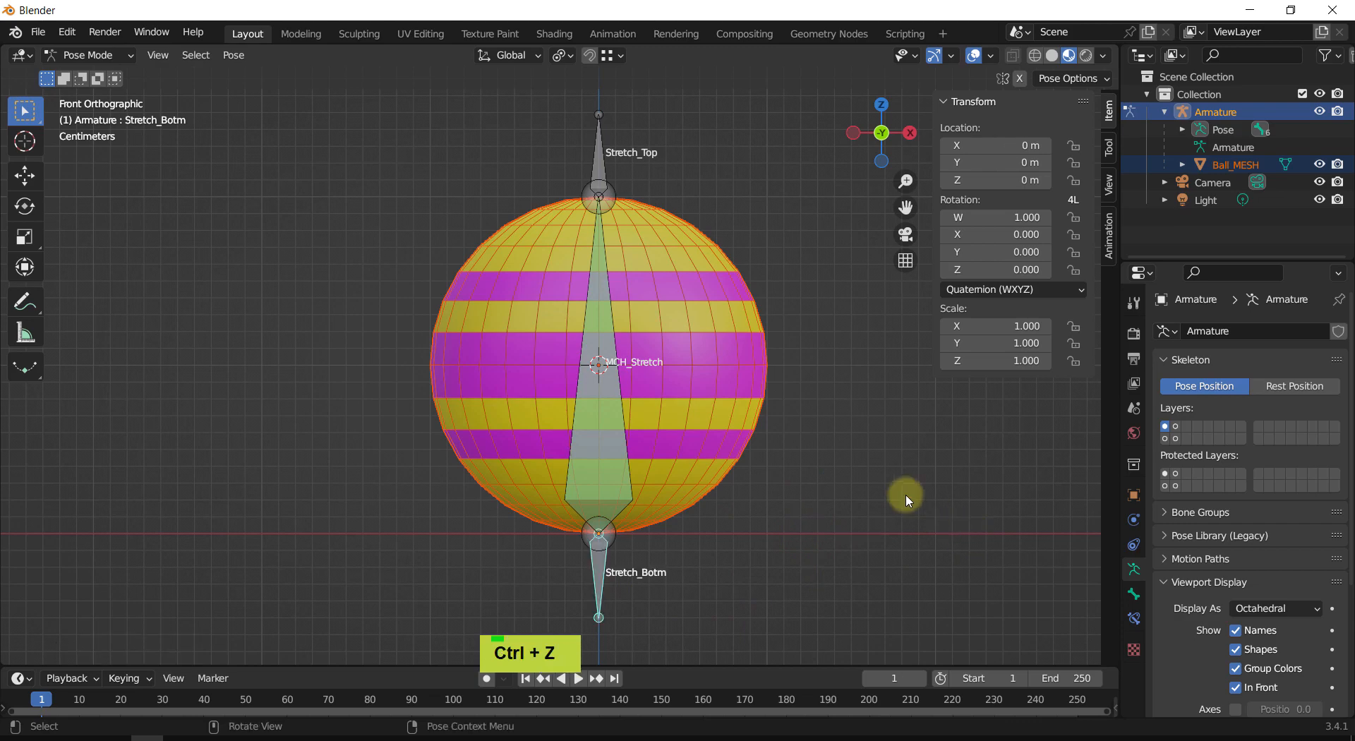
# Step: Parent the MCH_Stretch bone to the Stretch_Botm bone in Edit Mode, keeping its offset
pyautogui.keyDown('shift'); pyautogui.moveTo(845, 486); pyautogui.dragTo(862, 463, button='middle'); pyautogui.keyUp('shift')
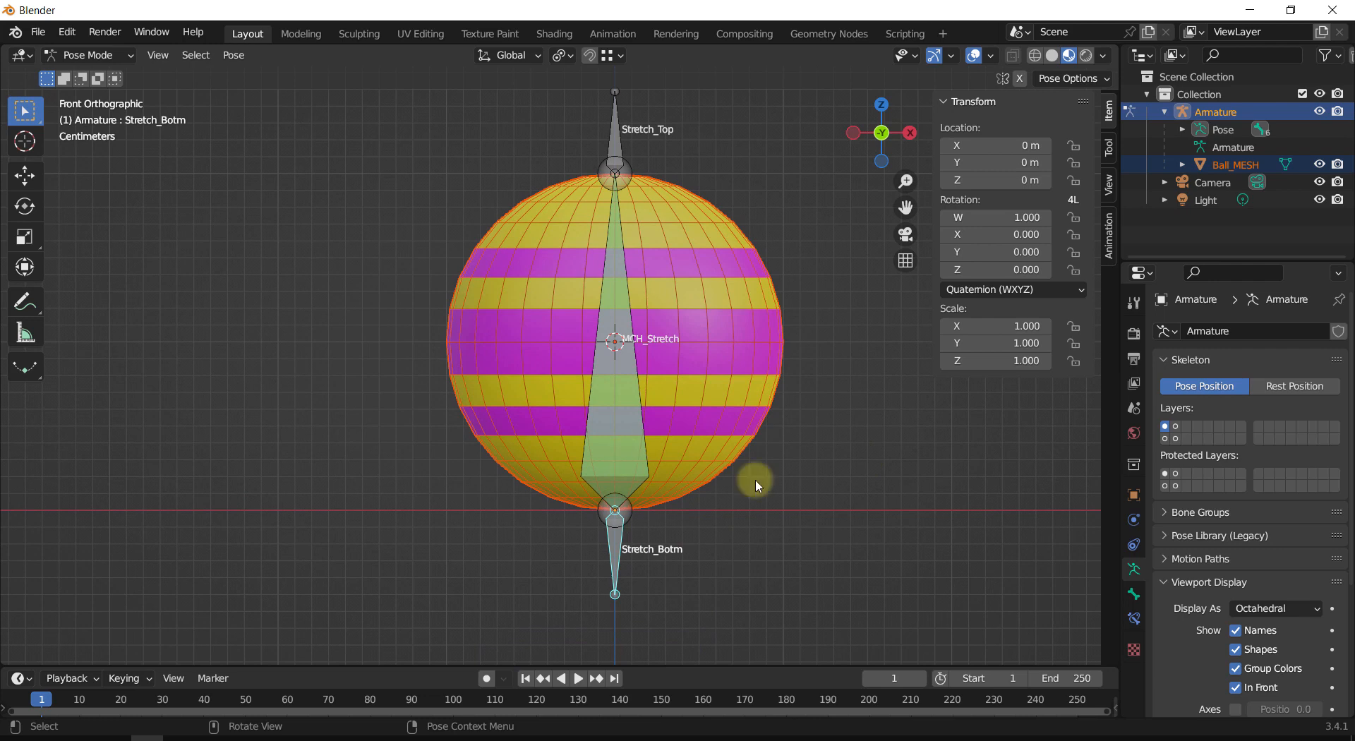
pyautogui.keyDown('shift'); pyautogui.moveTo(756, 483); pyautogui.dragTo(827, 458, button='middle'); pyautogui.keyUp('shift')
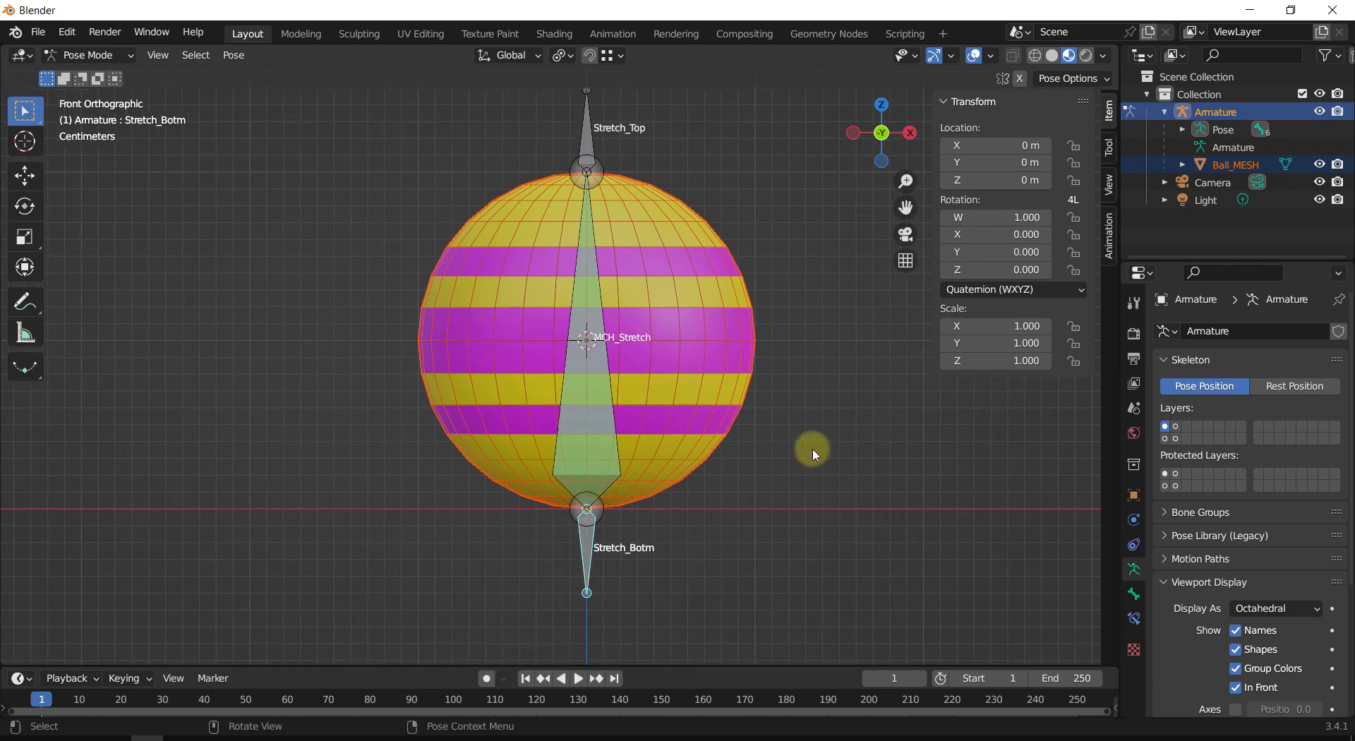
pyautogui.click(849, 451)
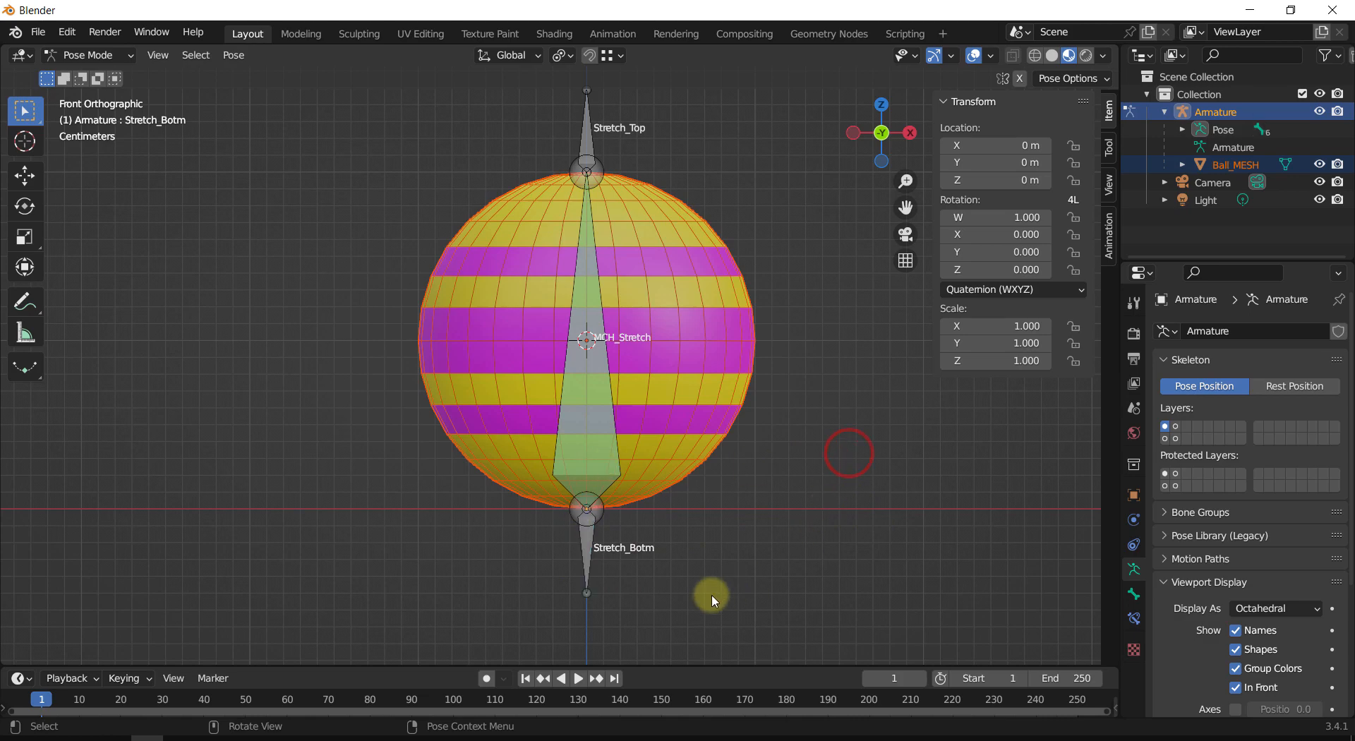
pyautogui.click(587, 471)
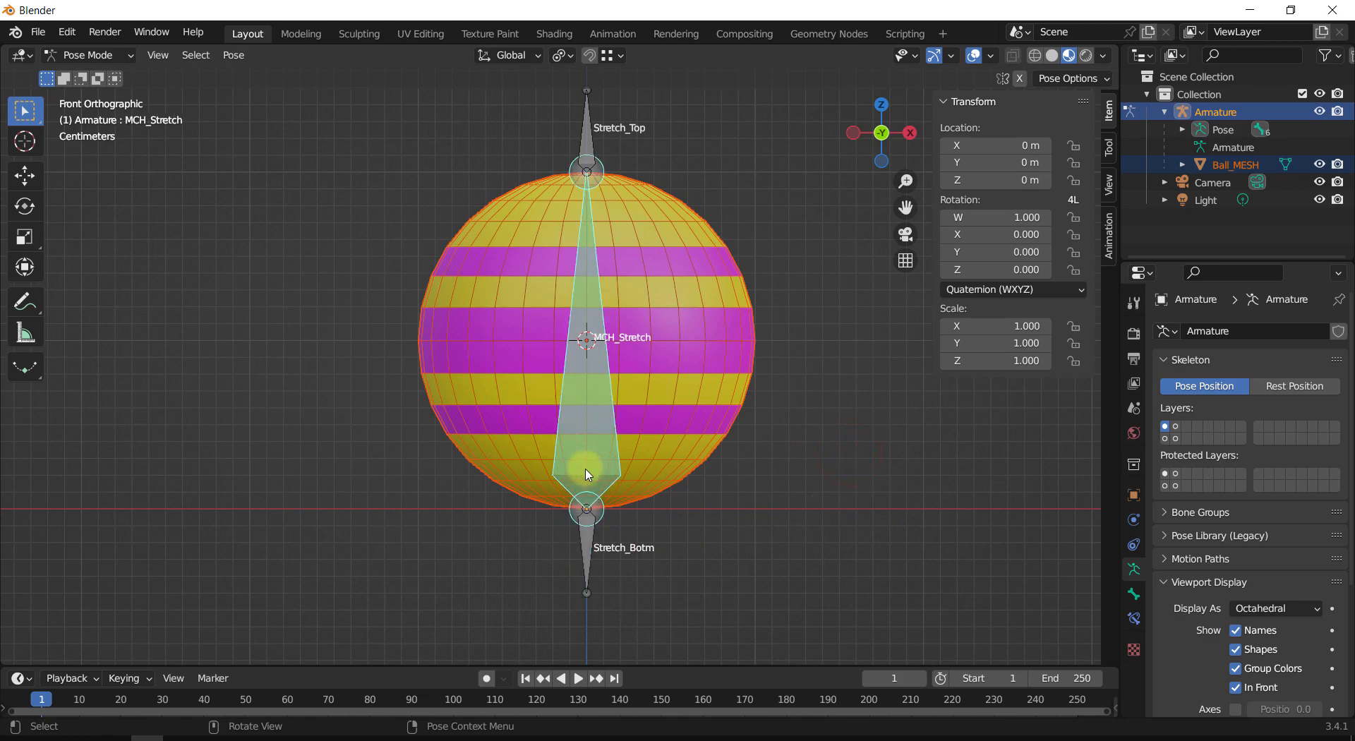
pyautogui.click(106, 57)
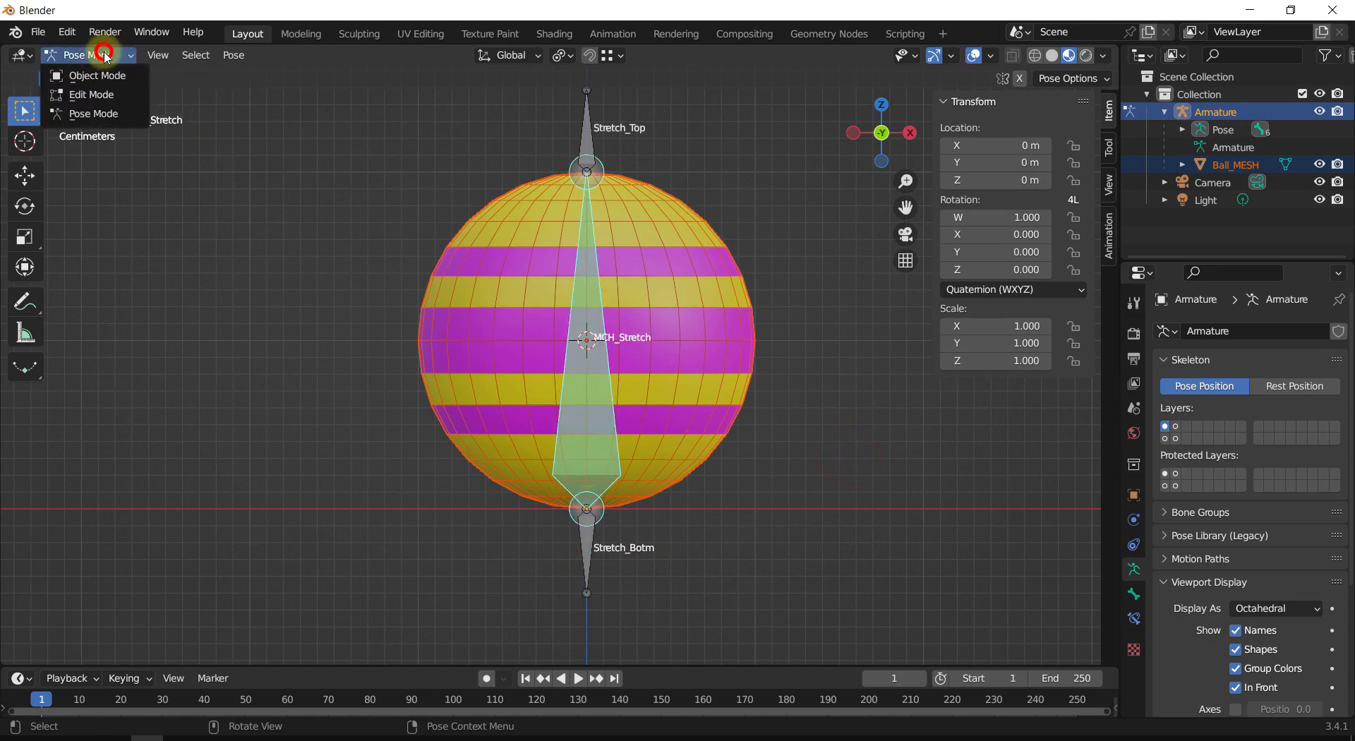
pyautogui.click(88, 91)
pyautogui.click(762, 464)
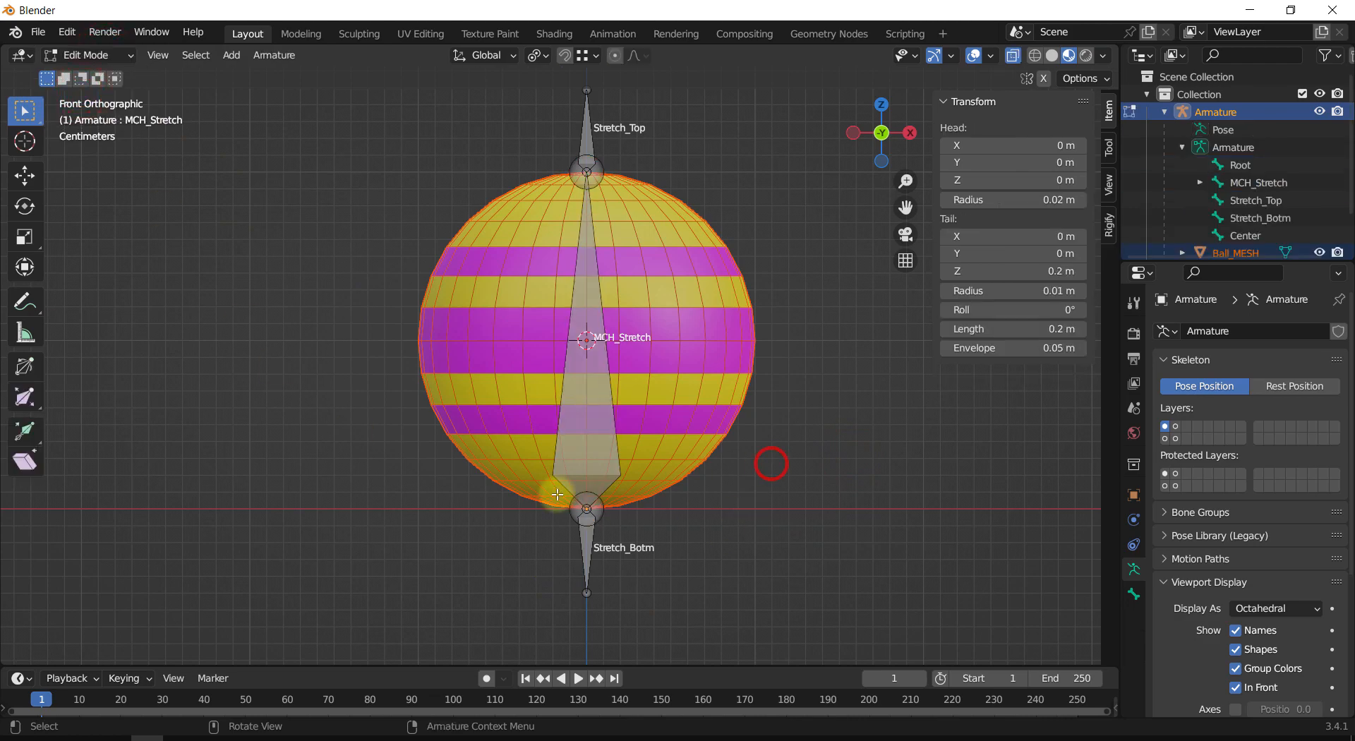
pyautogui.click(579, 451)
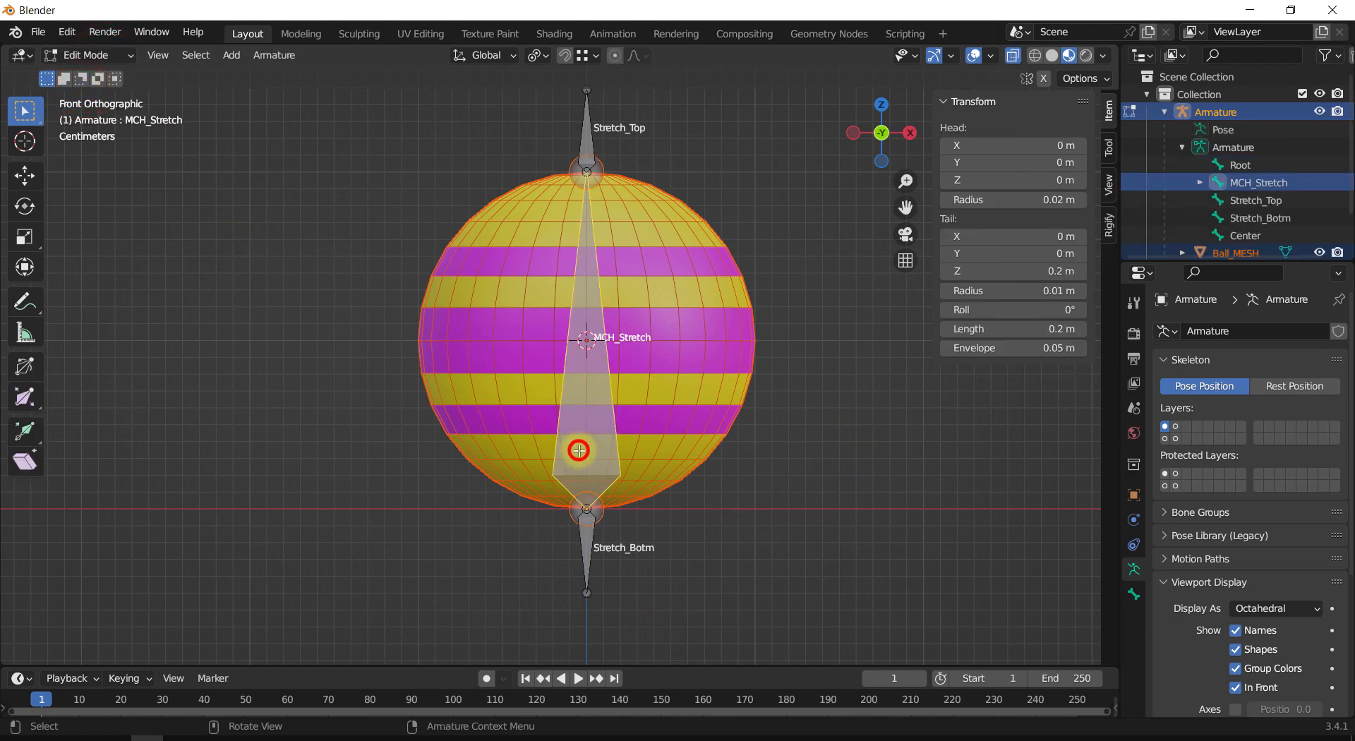
pyautogui.keyDown('shift'); pyautogui.click(592, 548); pyautogui.keyUp('shift')
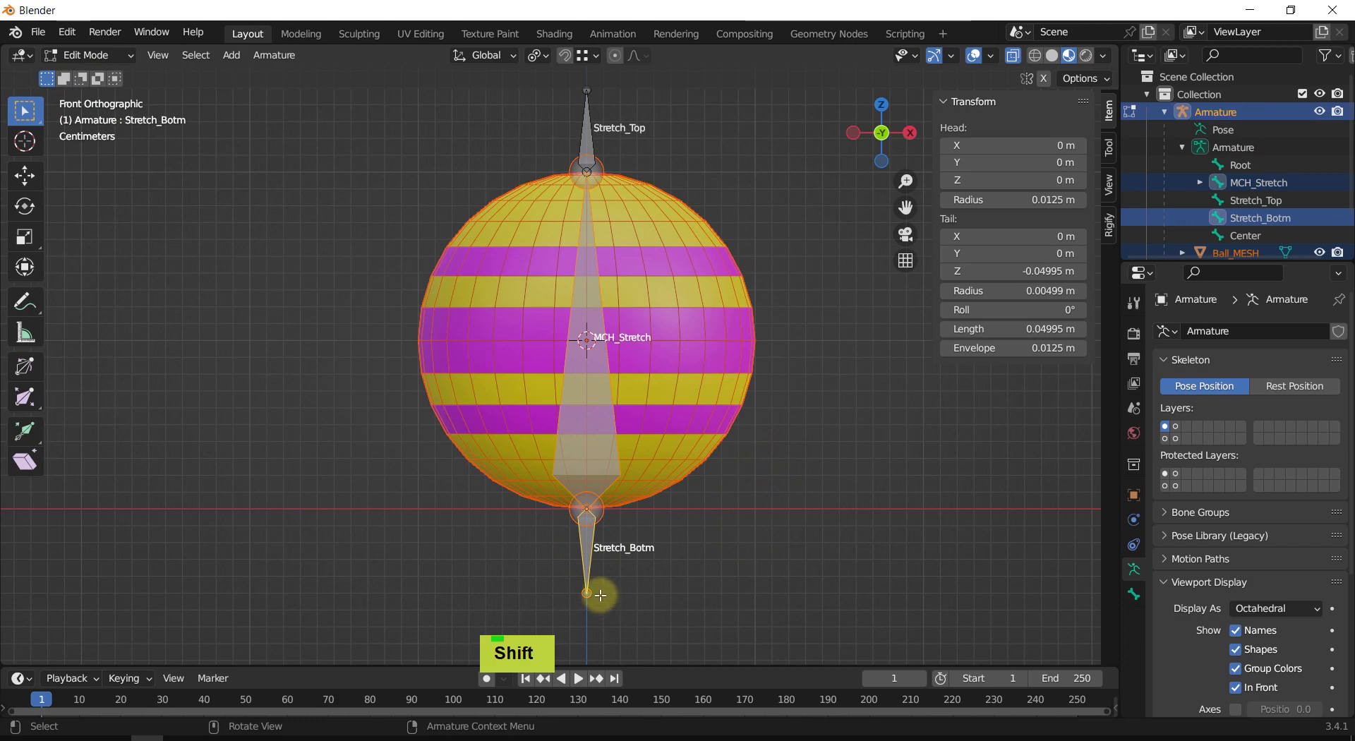
pyautogui.scroll(1, 596, 589)
pyautogui.keyDown('shift'); pyautogui.moveTo(734, 578); pyautogui.dragTo(702, 484, button='middle'); pyautogui.keyUp('shift')
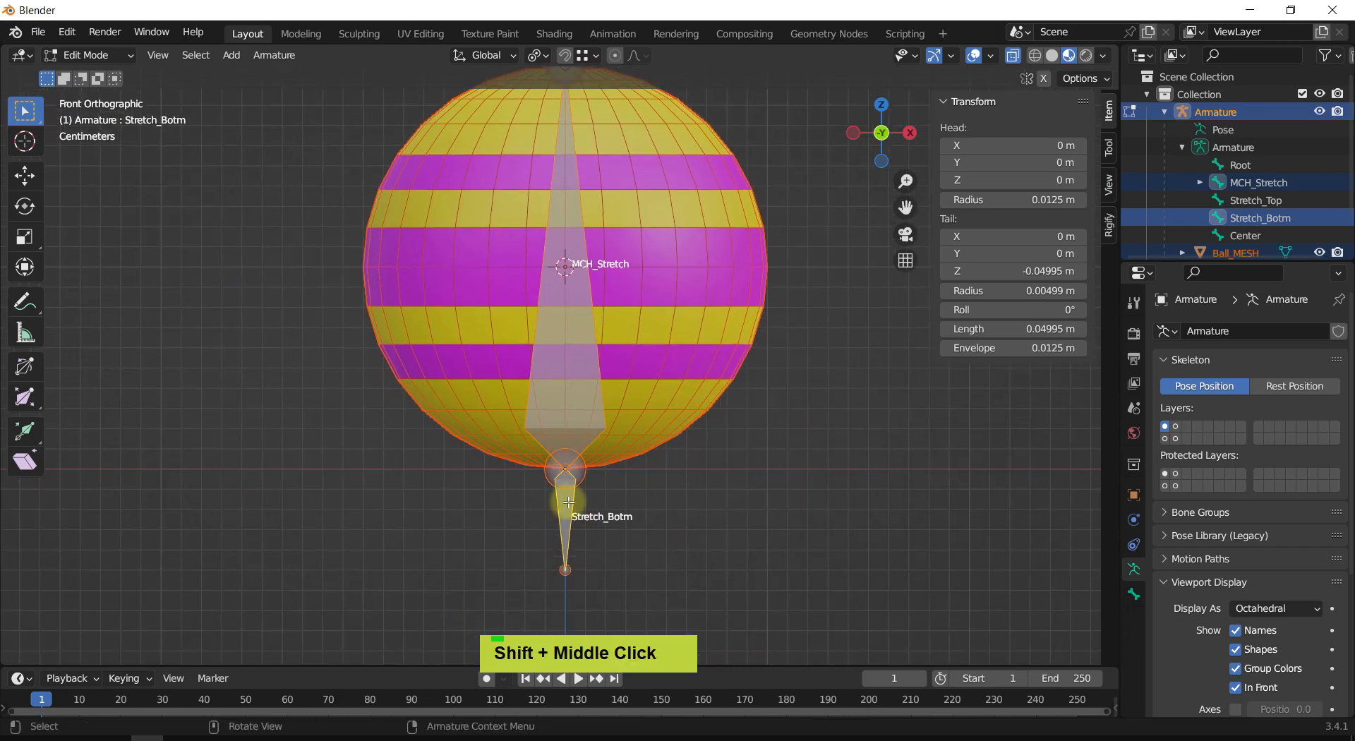
pyautogui.hotkey('ctrl', 'p')
pyautogui.click(566, 503)
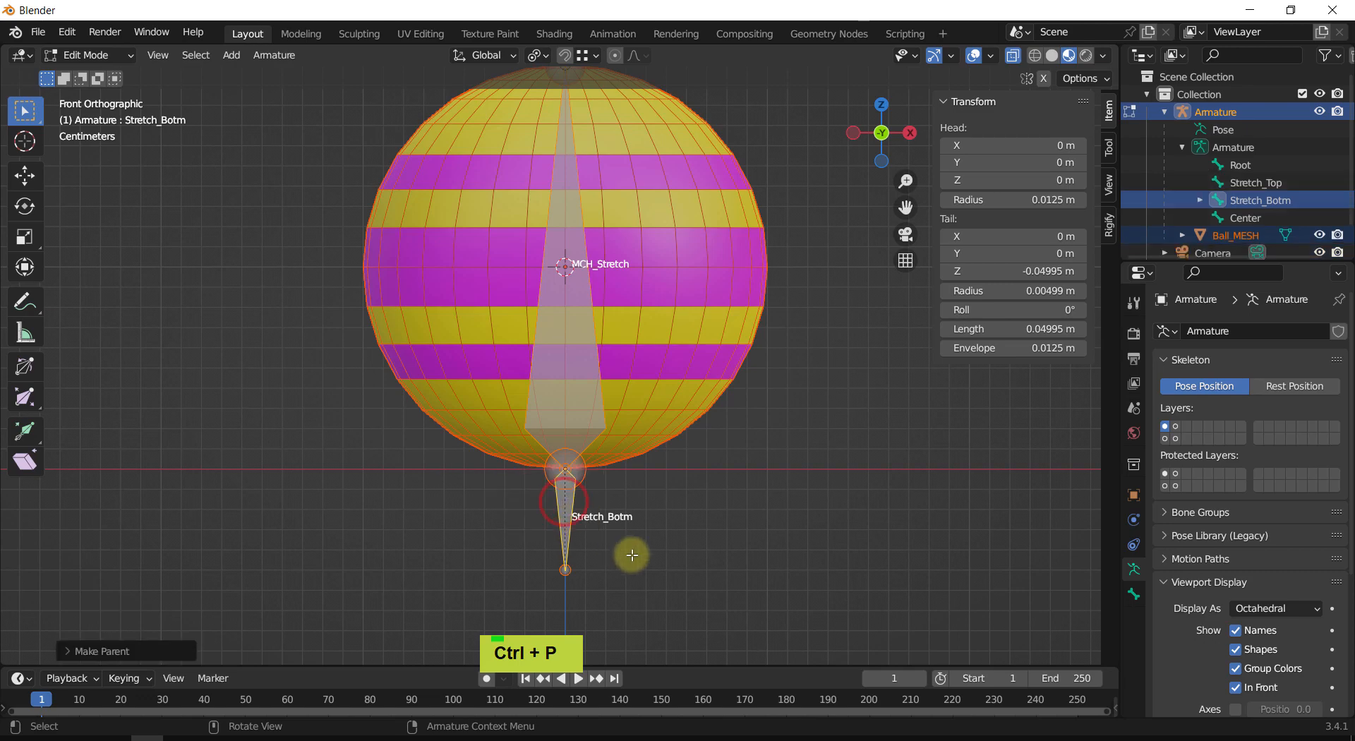
# Step: Switch the armature back to Pose Mode with the whole ball in view
pyautogui.hotkey('ctrl', 'Tab')
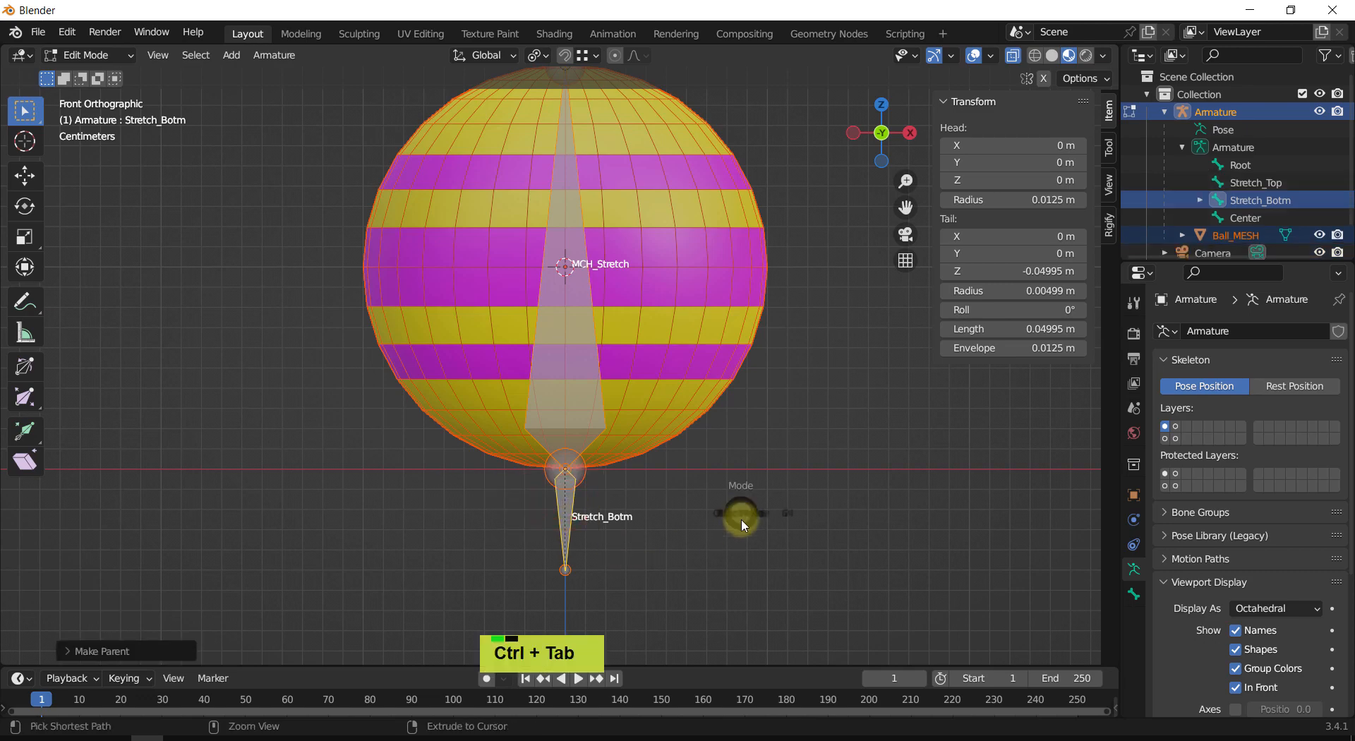
pyautogui.scroll(-2, 752, 547)
pyautogui.keyDown('shift'); pyautogui.moveTo(741, 506); pyautogui.dragTo(681, 520, button='middle'); pyautogui.keyUp('shift')
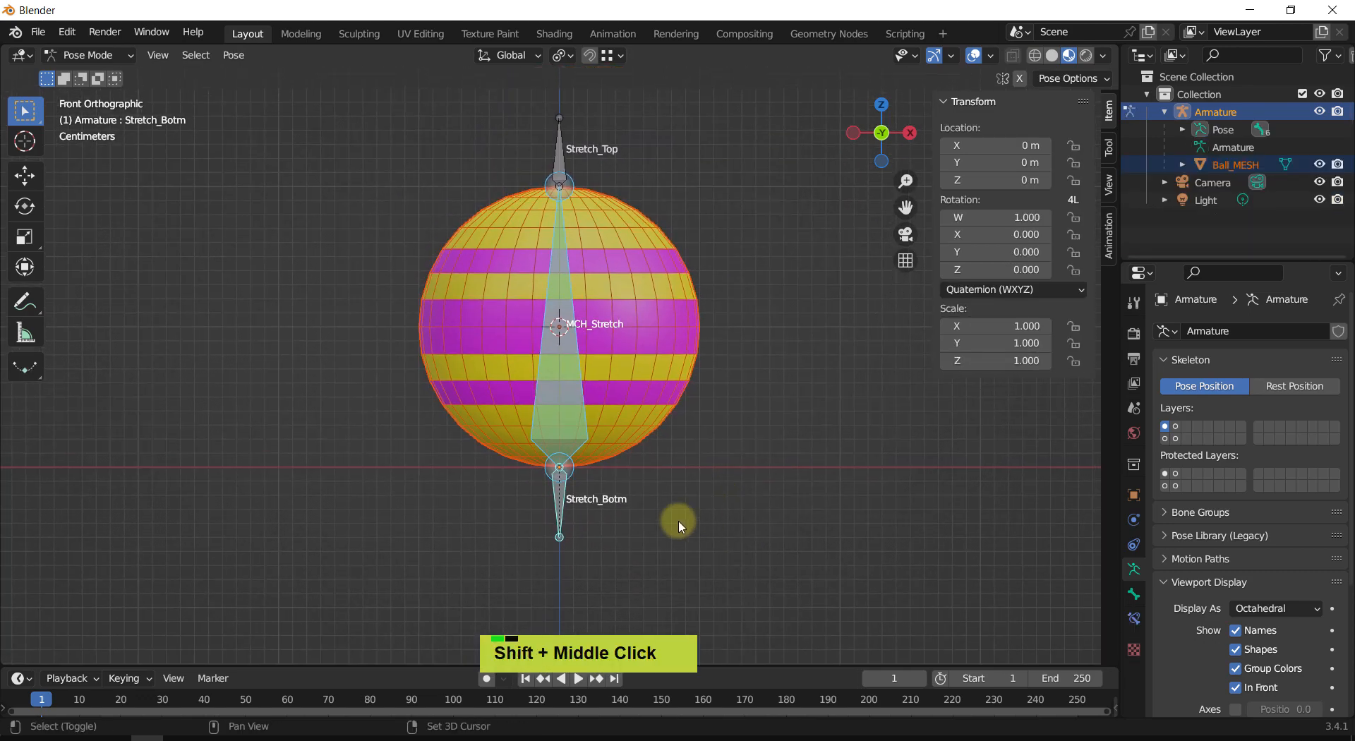
# Step: Test the stretching by moving the Stretch_Botm bone and the Stretch_Top bone one after the other, reverting each move
pyautogui.click(559, 501)
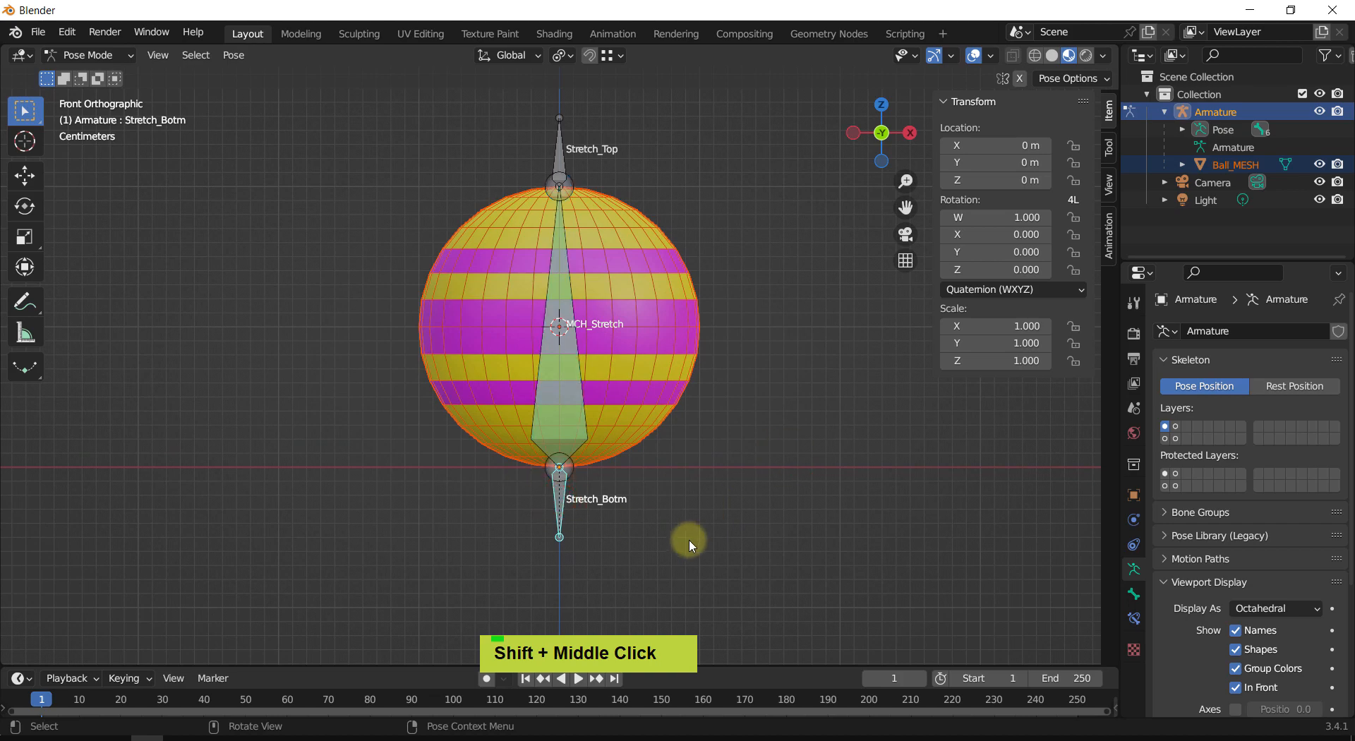
pyautogui.press('g')
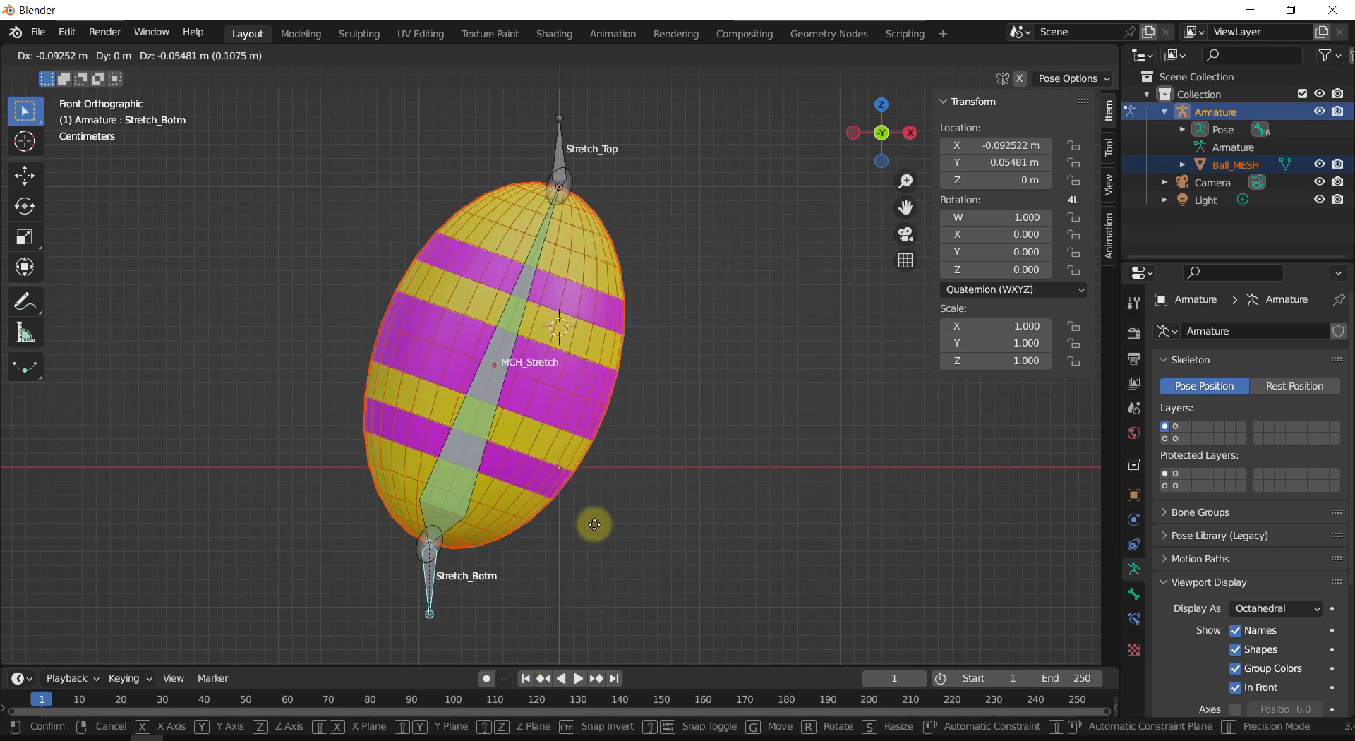
pyautogui.click(656, 426)
pyautogui.hotkey('ctrl', 'z')
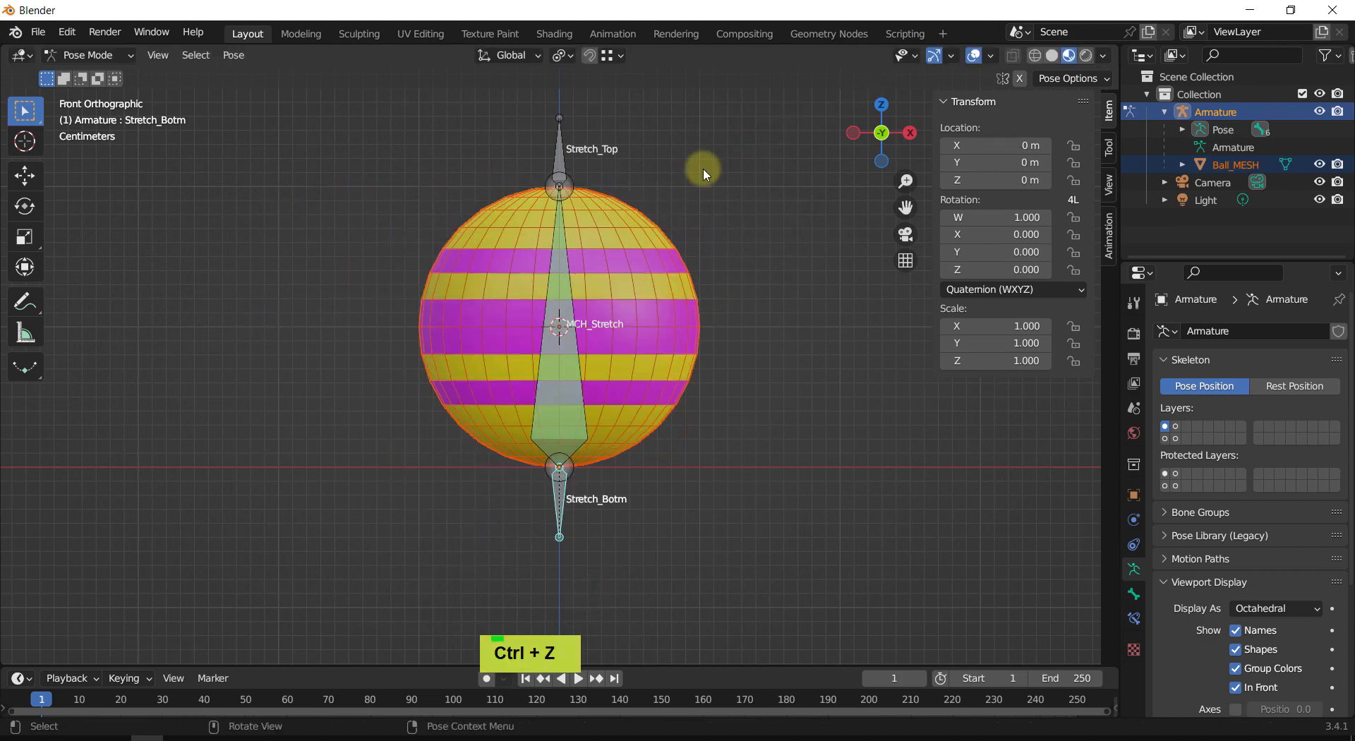
pyautogui.click(559, 157)
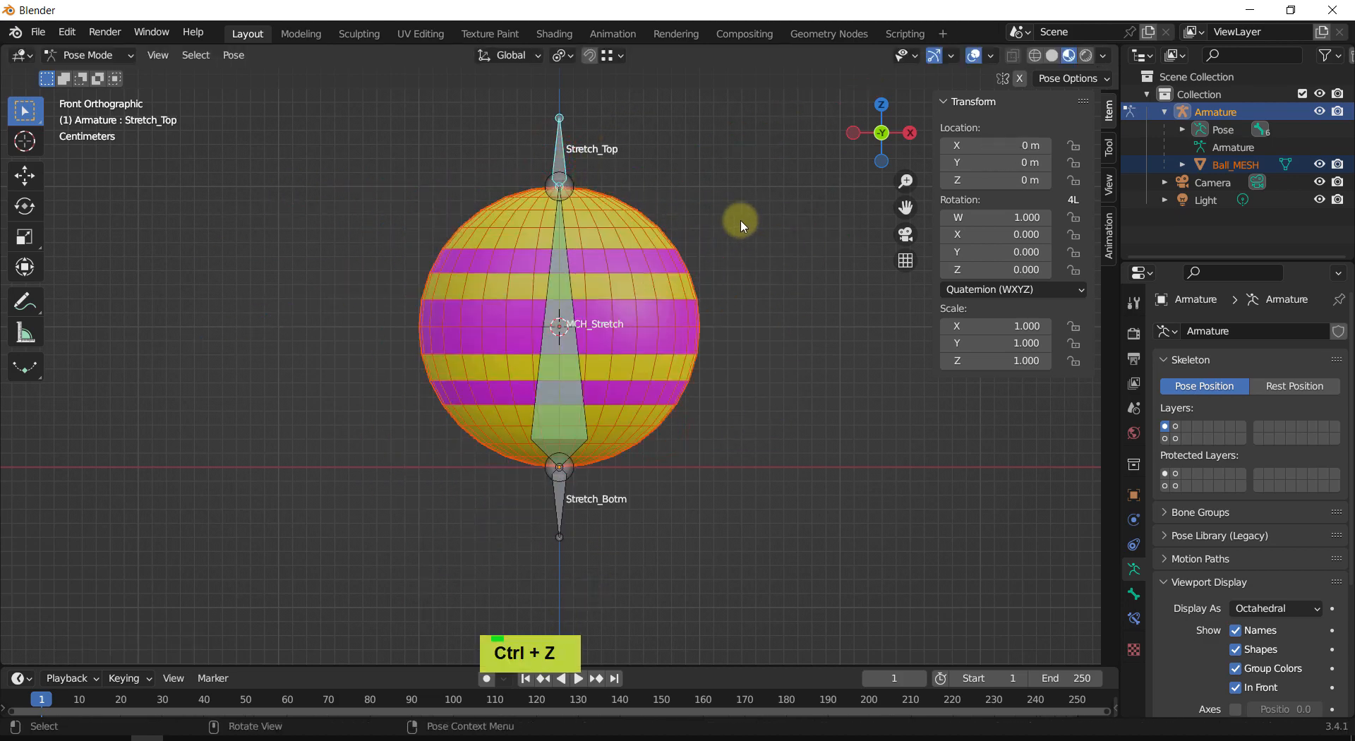
pyautogui.press('g')
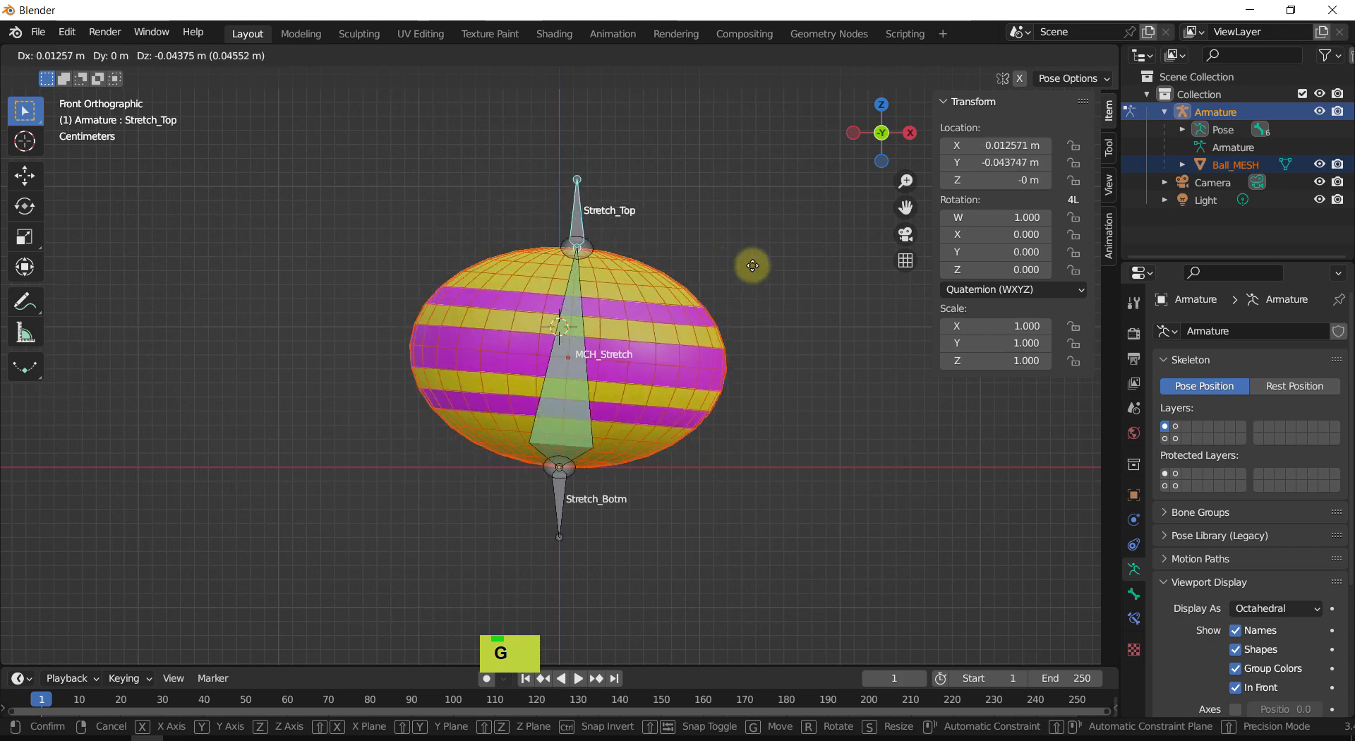
pyautogui.press('Escape')
pyautogui.keyDown('shift'); pyautogui.moveTo(778, 281); pyautogui.dragTo(795, 323, button='middle'); pyautogui.keyUp('shift')
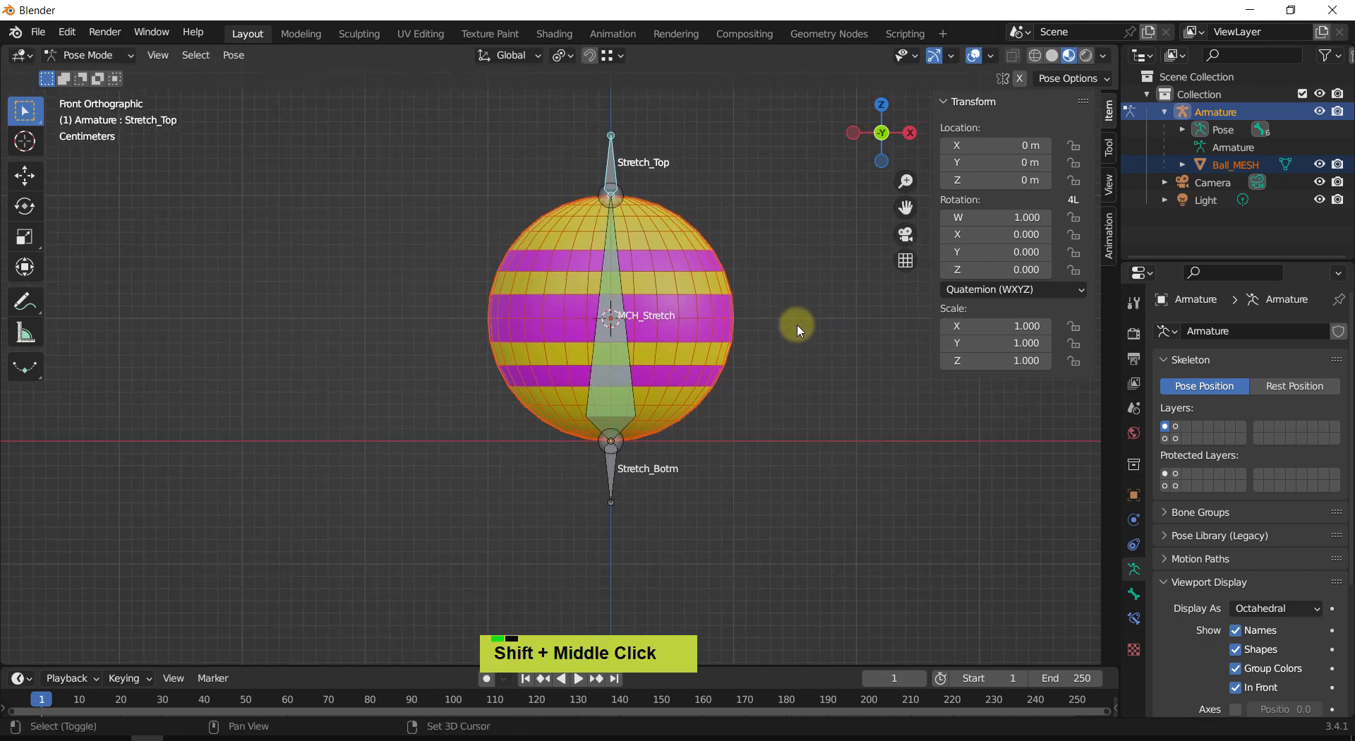
pyautogui.keyDown('ctrl'); pyautogui.moveTo(786, 374); pyautogui.dragTo(763, 399, button='middle'); pyautogui.keyUp('ctrl')
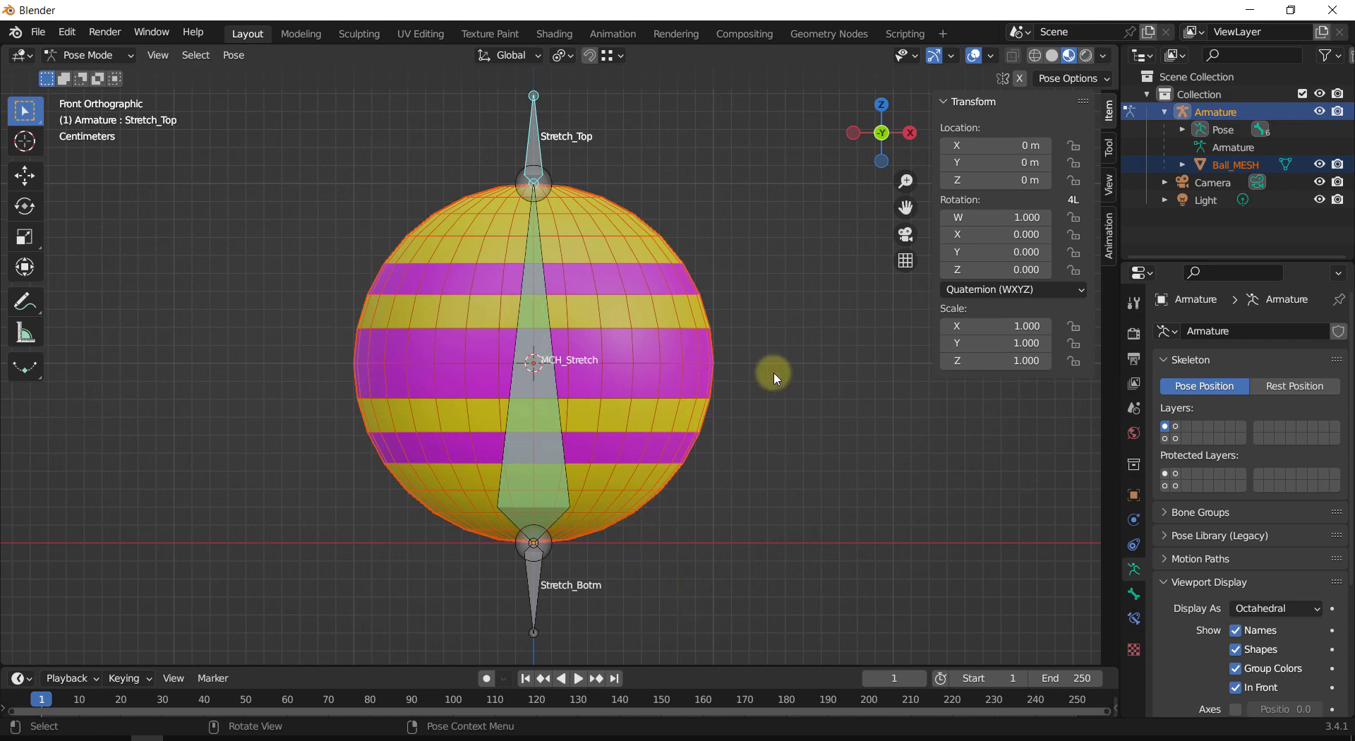
pyautogui.keyDown('shift'); pyautogui.moveTo(776, 367); pyautogui.dragTo(811, 357, button='middle'); pyautogui.keyUp('shift')
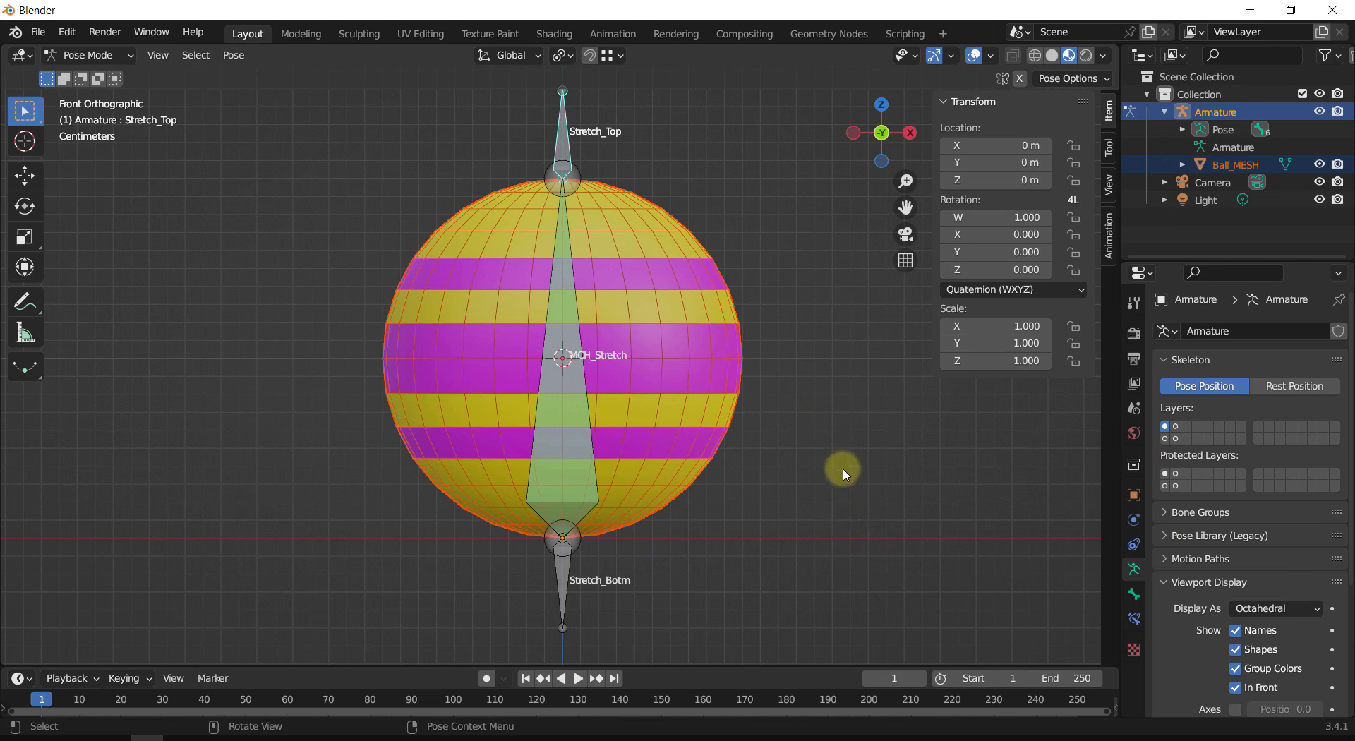
# Step: Move the MCH_Stretch bone to the third bone layer in the lower row of the first layer block
pyautogui.click(573, 422)
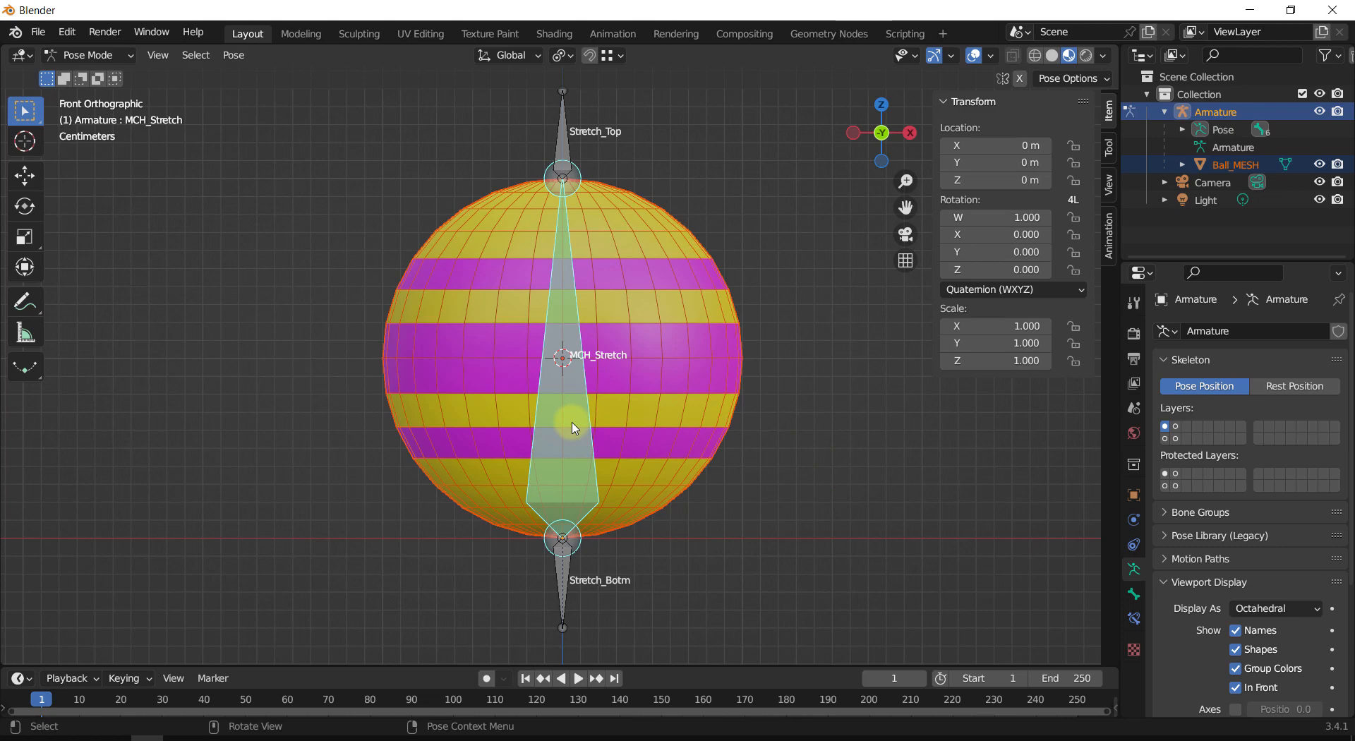
pyautogui.click(556, 133)
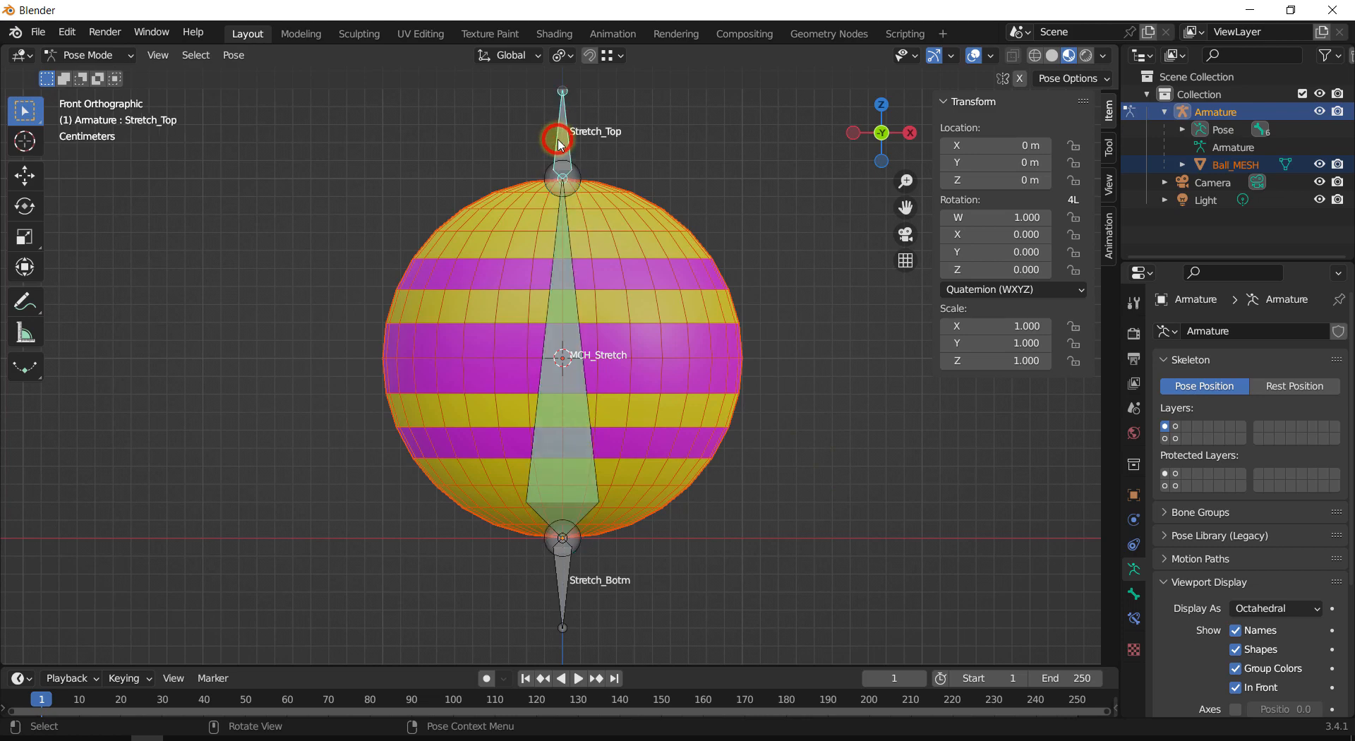
pyautogui.click(558, 337)
pyautogui.keyDown('shift'); pyautogui.moveTo(559, 342); pyautogui.dragTo(575, 365, button='middle'); pyautogui.keyUp('shift')
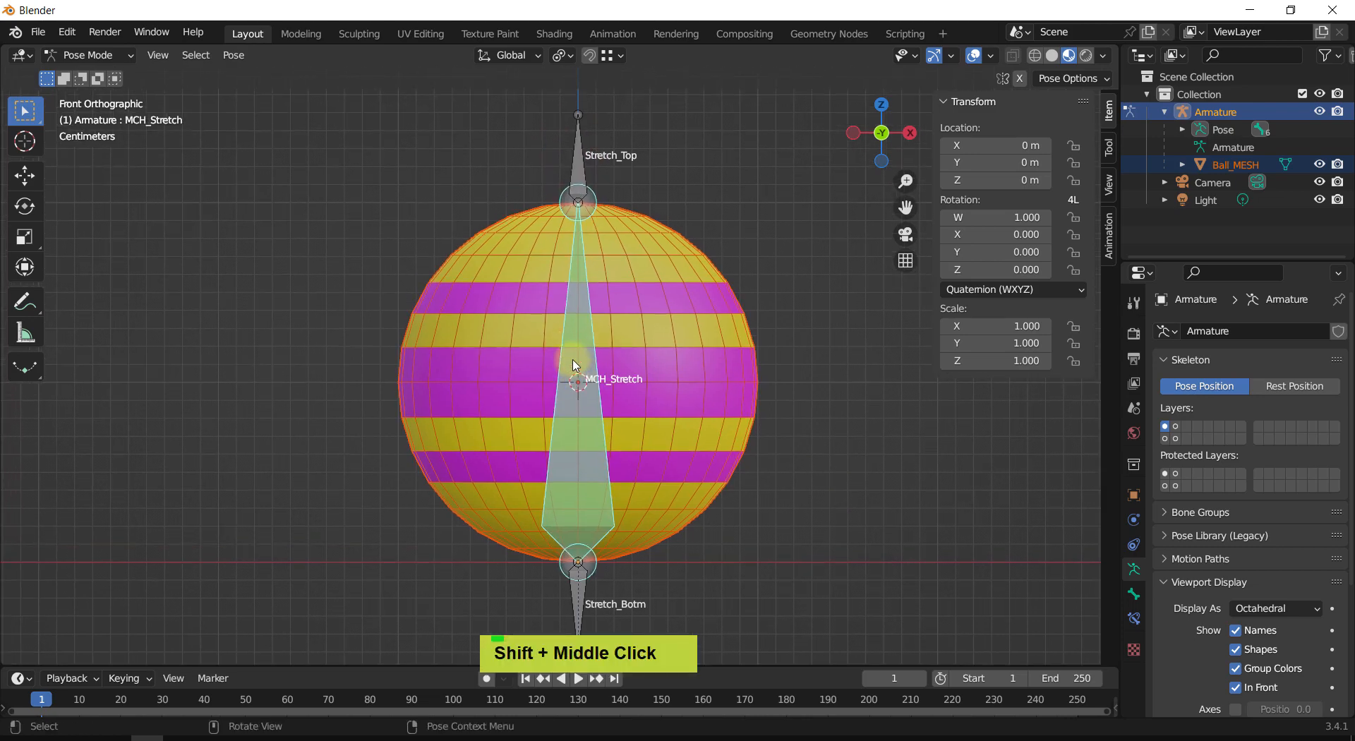
pyautogui.press('m')
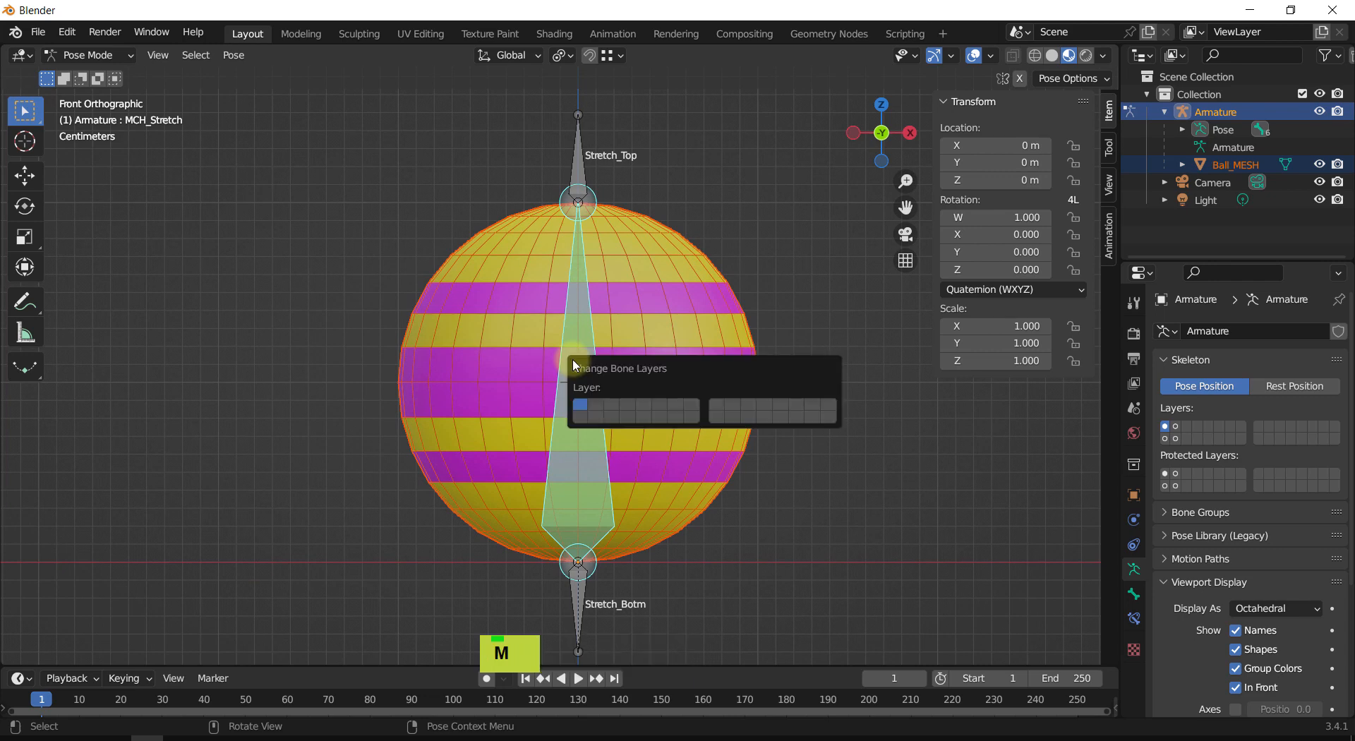
pyautogui.click(613, 413)
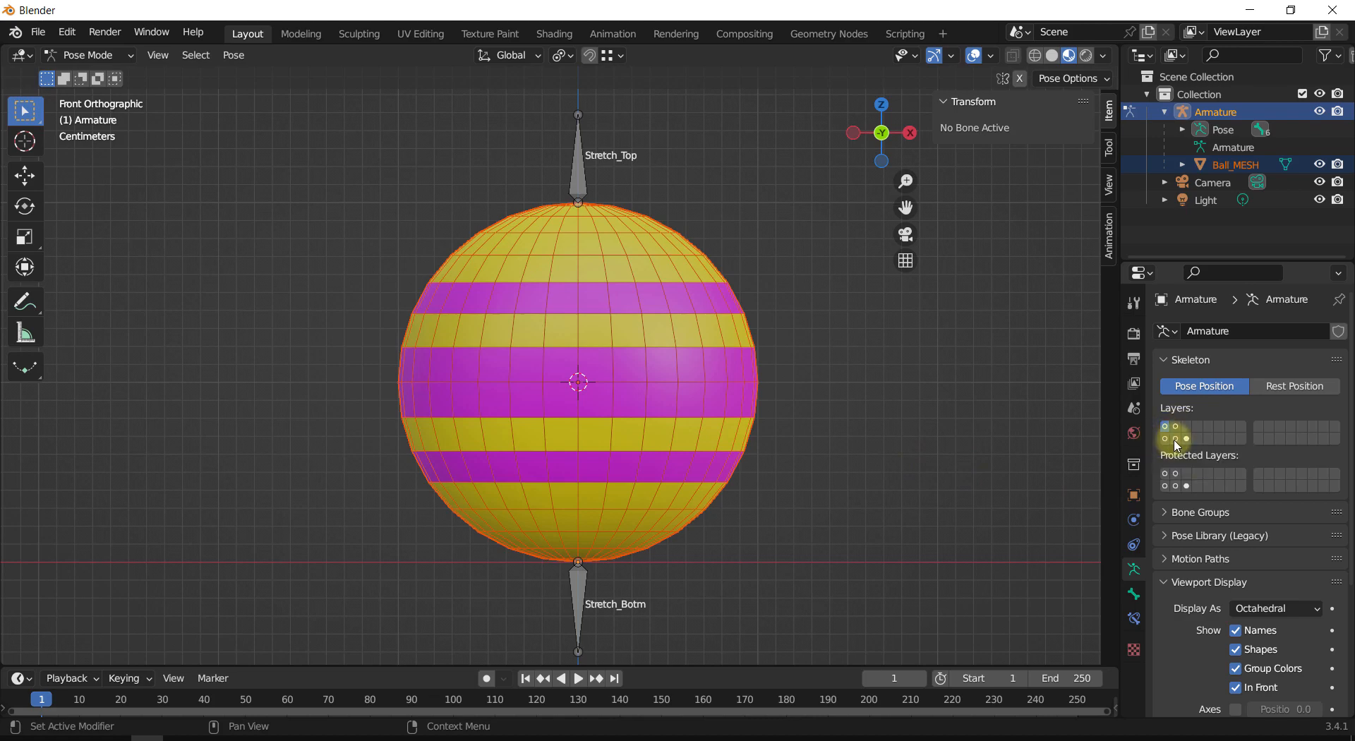
# Step: Show the second lower-row armature layer together with the first layer, and select the Center bone
pyautogui.click(1176, 438)
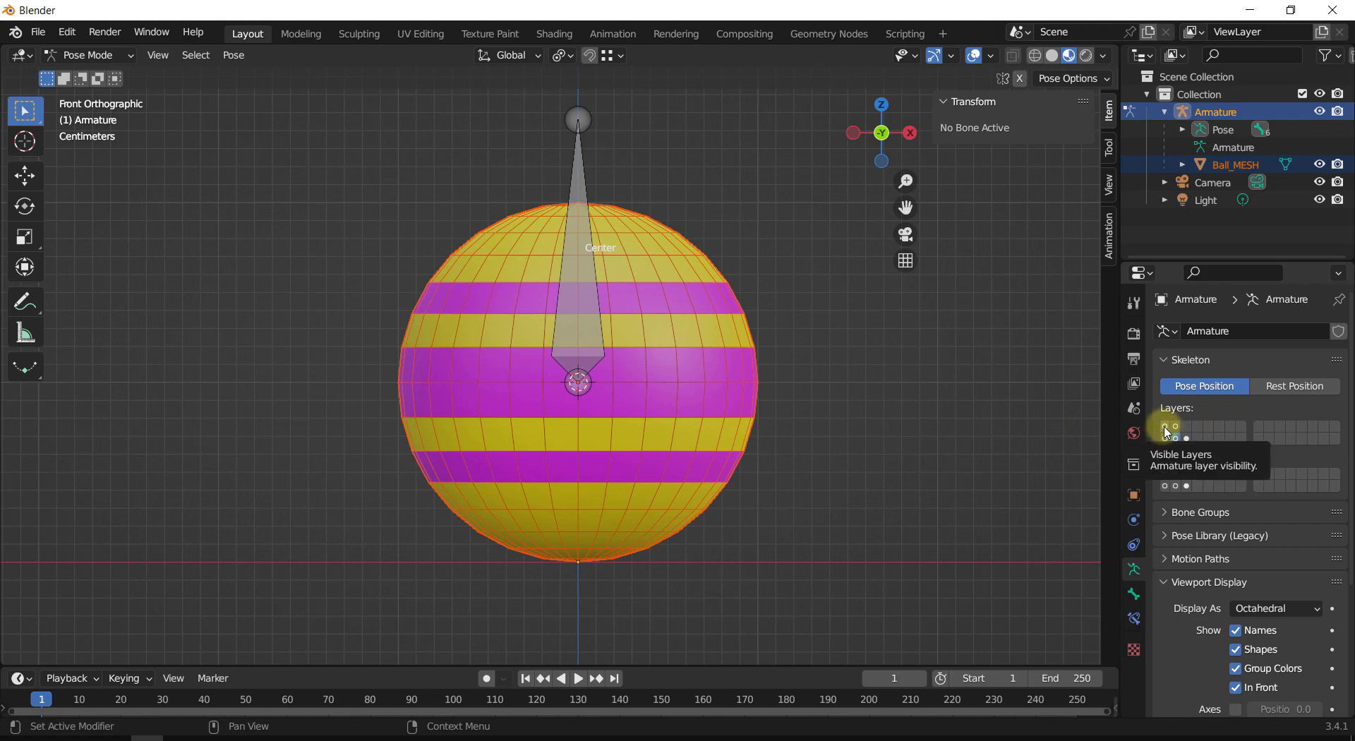
pyautogui.keyDown('shift'); pyautogui.click(1164, 427); pyautogui.keyUp('shift')
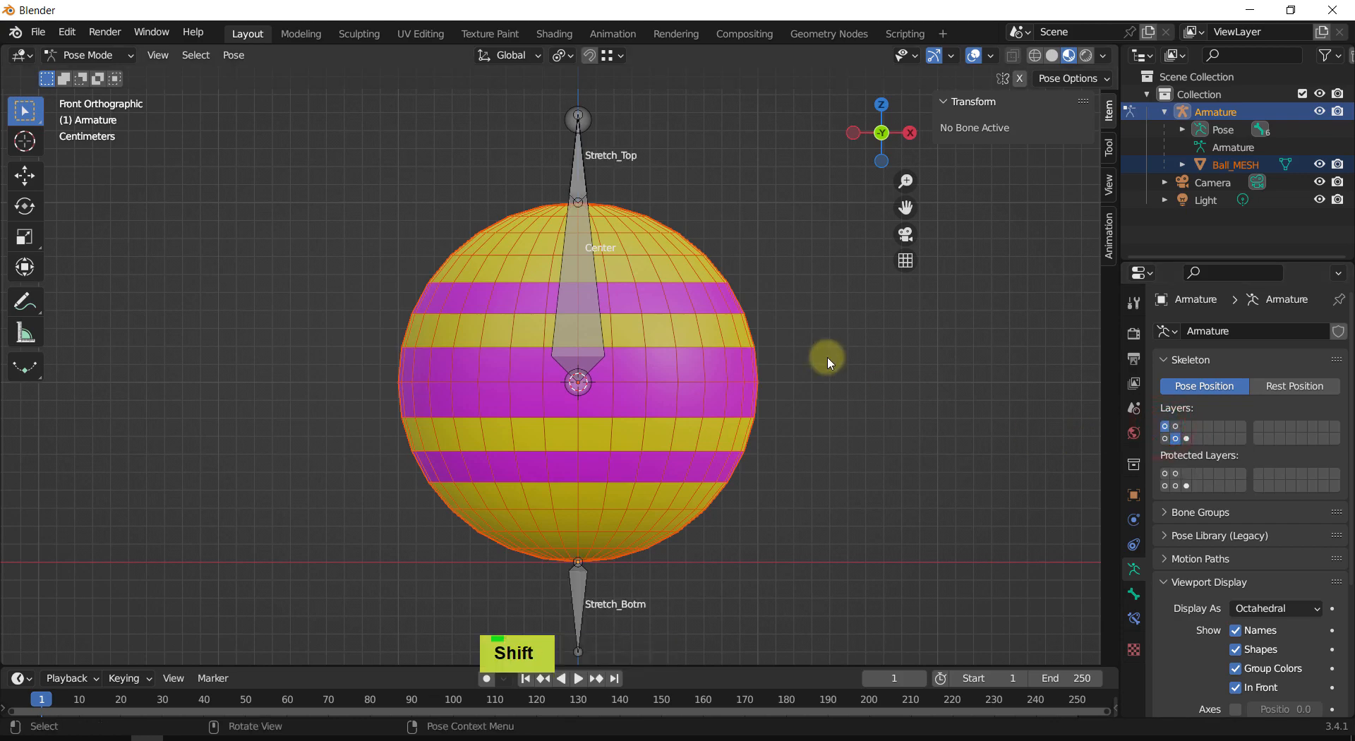
pyautogui.keyDown('shift'); pyautogui.moveTo(829, 364); pyautogui.dragTo(849, 310, button='middle'); pyautogui.keyUp('shift')
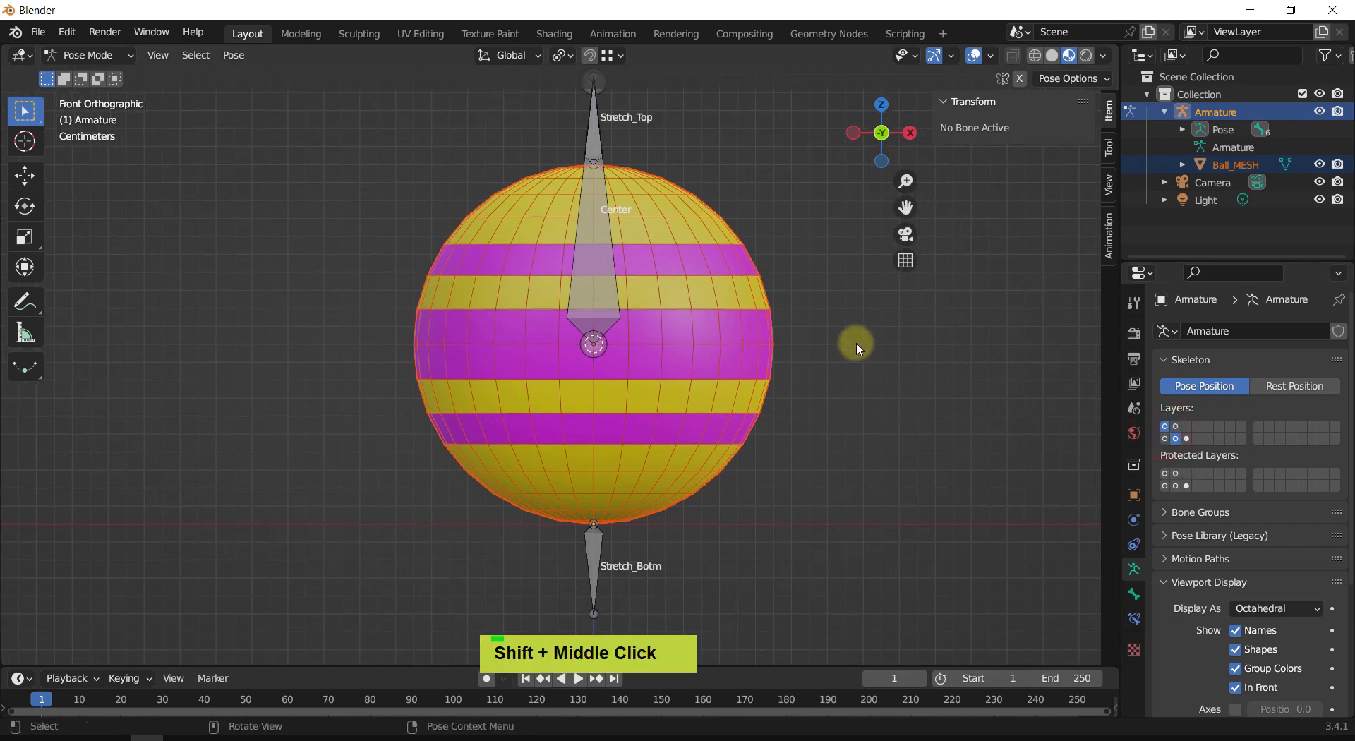
pyautogui.click(598, 268)
pyautogui.keyDown('shift'); pyautogui.moveTo(673, 193); pyautogui.dragTo(544, 171, button='middle'); pyautogui.keyUp('shift')
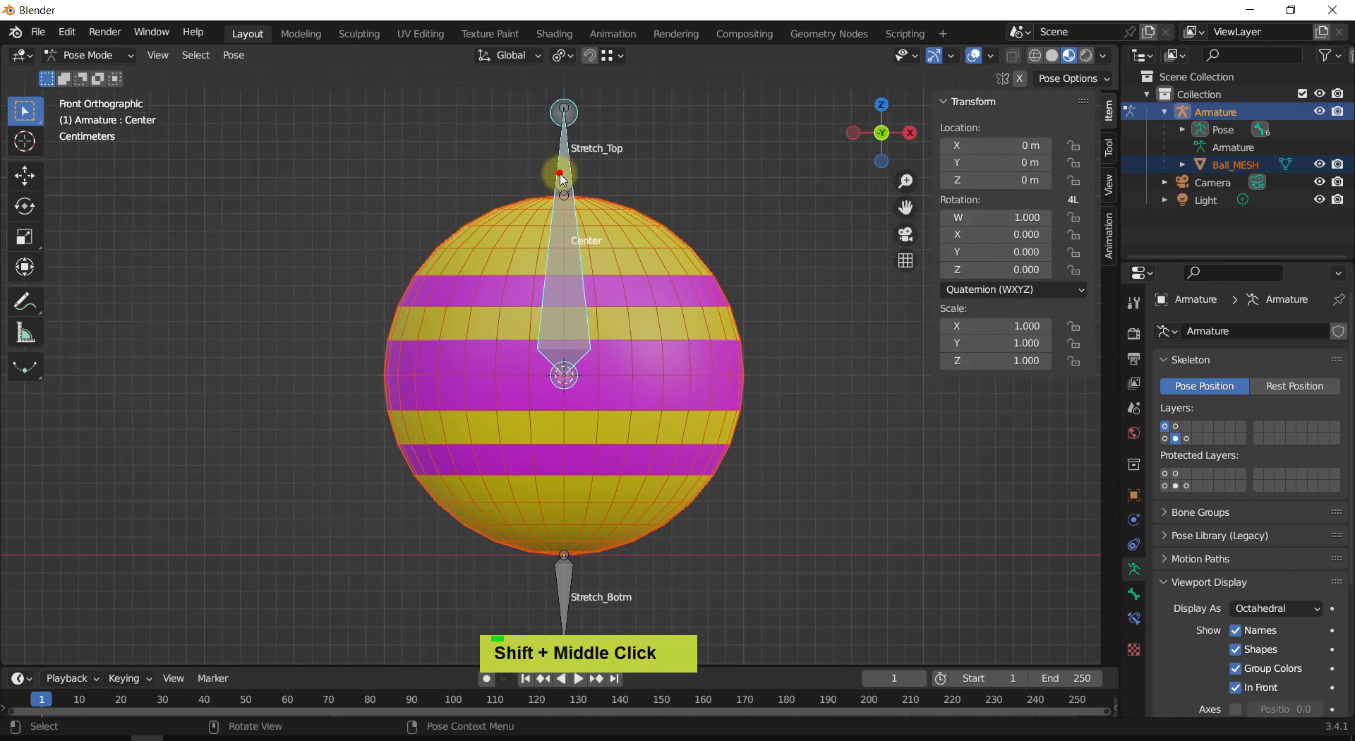
# Step: Parent the Stretch_Top and Stretch_Botm bones to the Center bone in Edit Mode, using Keep Offset
pyautogui.click(561, 176)
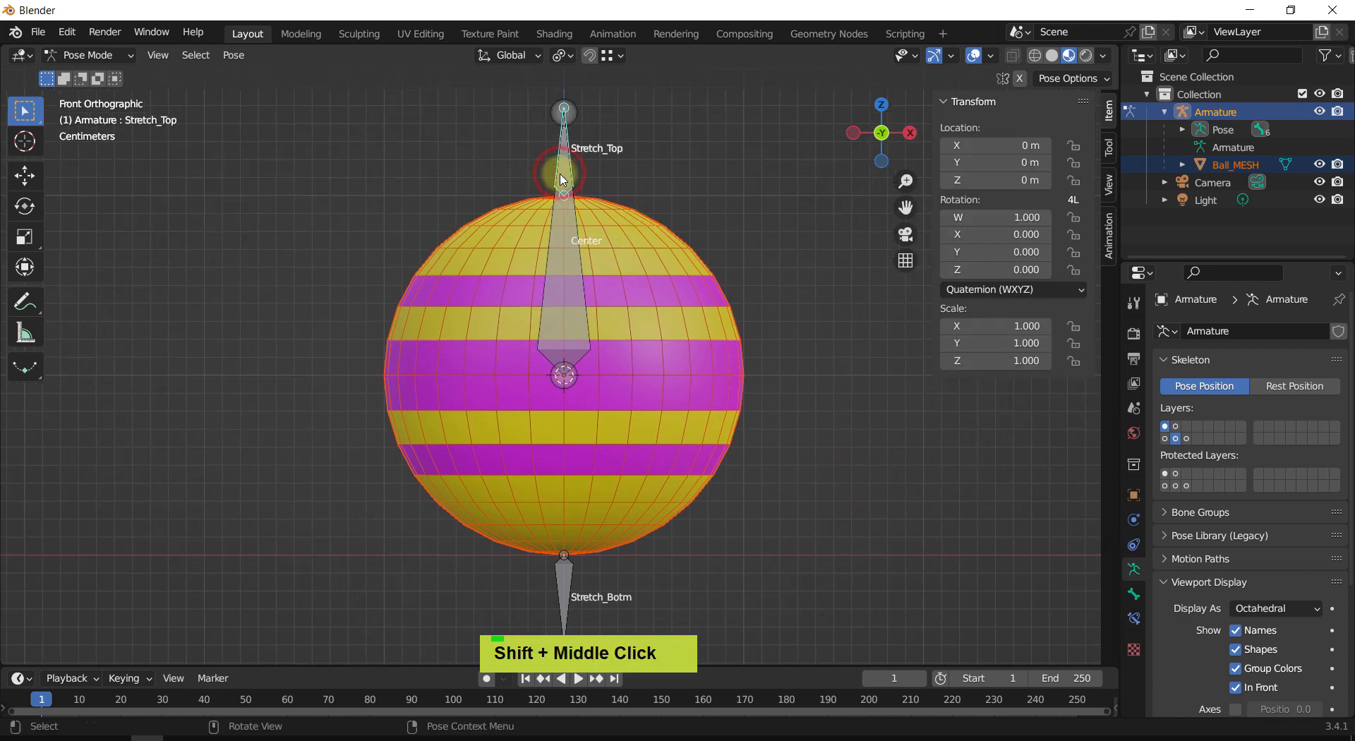
pyautogui.keyDown('shift'); pyautogui.click(566, 593); pyautogui.keyUp('shift')
pyautogui.keyDown('shift'); pyautogui.moveTo(780, 499); pyautogui.dragTo(847, 454, button='middle'); pyautogui.keyUp('shift')
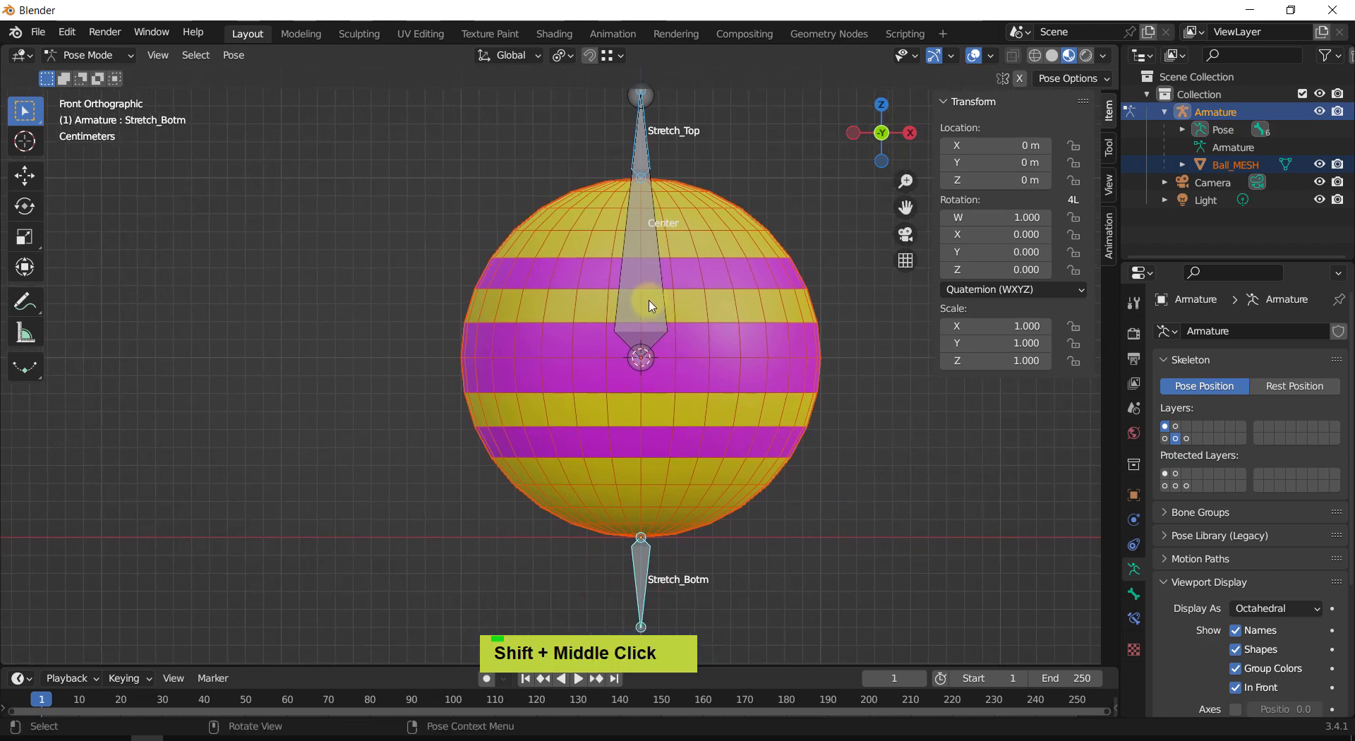
pyautogui.click(78, 55)
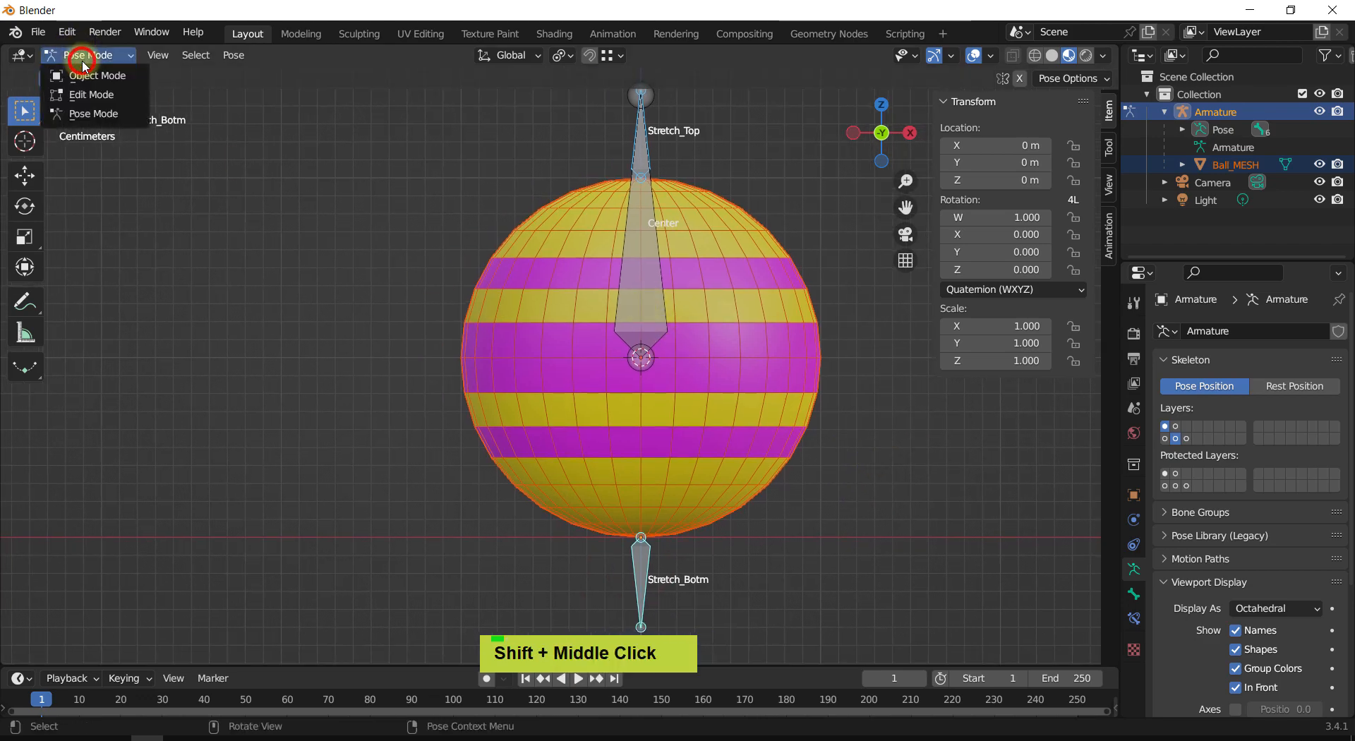
pyautogui.click(79, 96)
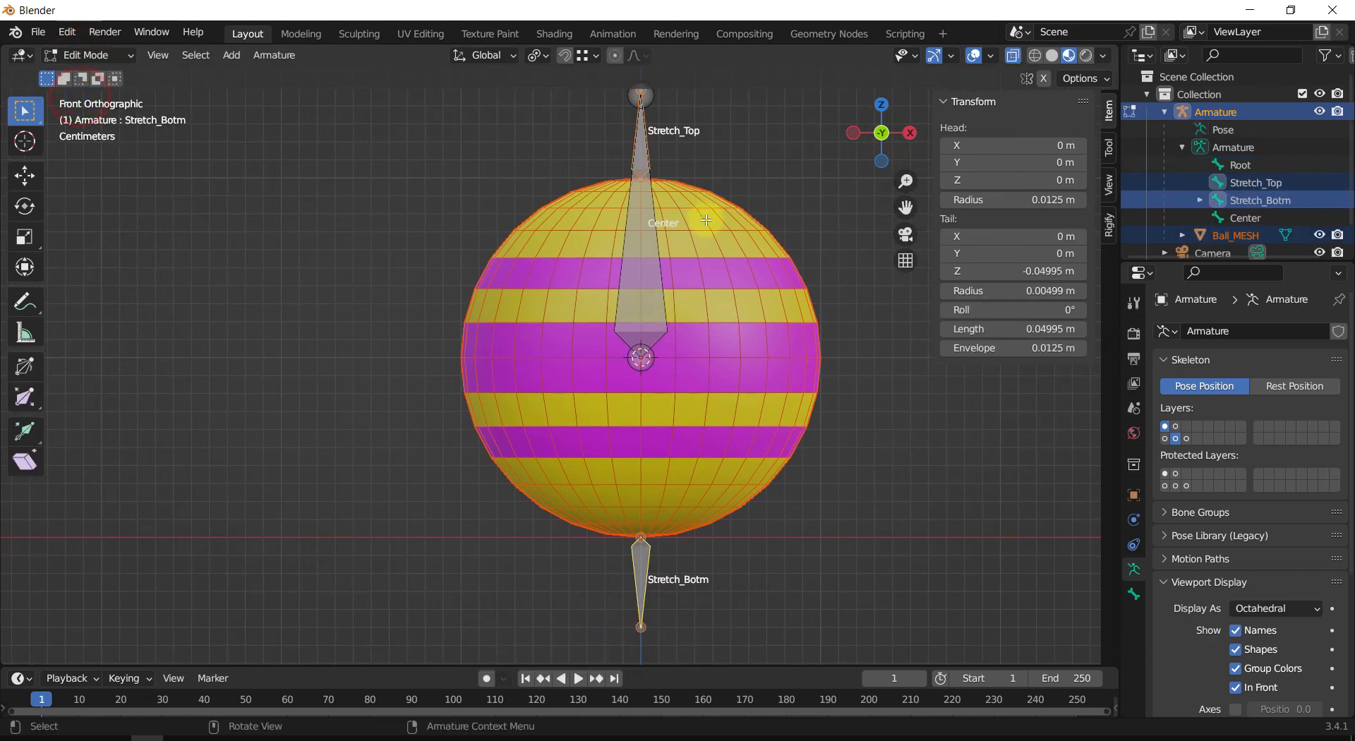
pyautogui.keyDown('shift'); pyautogui.click(650, 318); pyautogui.keyUp('shift')
pyautogui.moveTo(838, 417); pyautogui.dragTo(854, 447, button='middle')
pyautogui.scroll(-1, 772, 430)
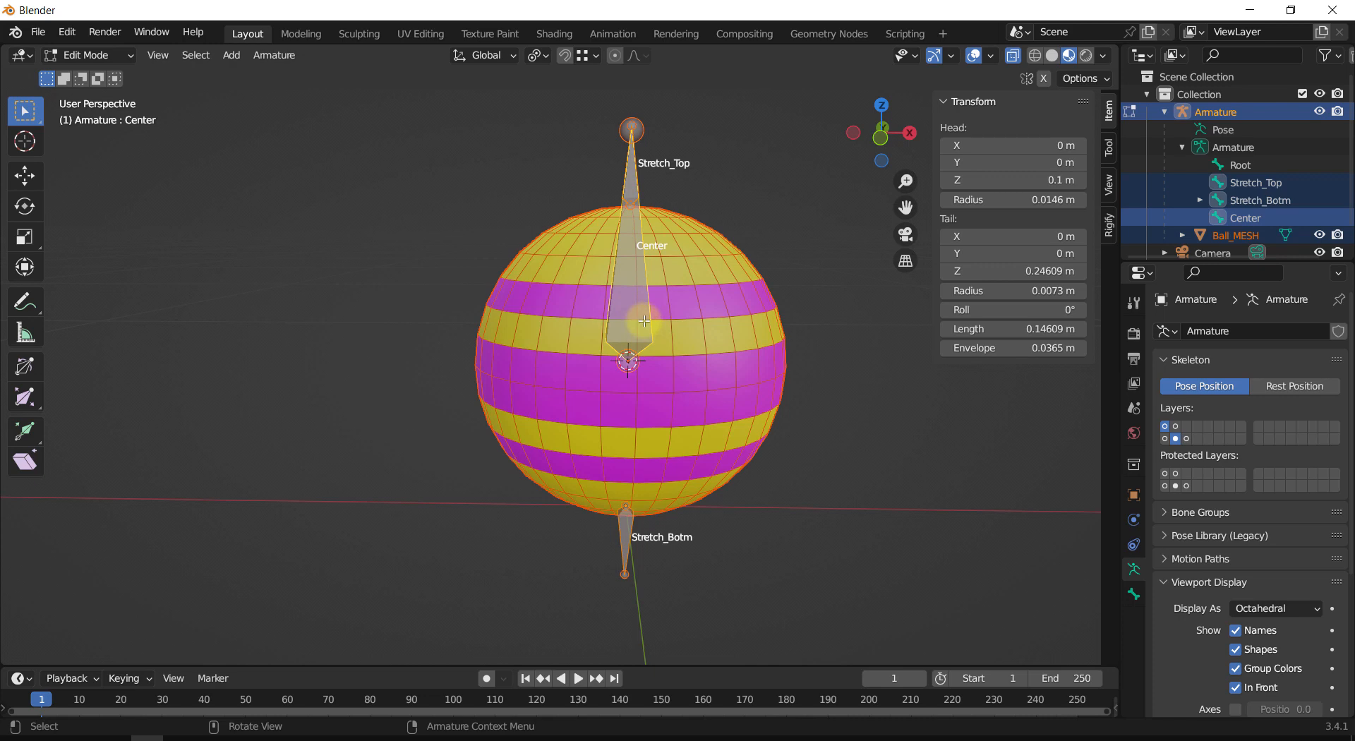
pyautogui.hotkey('ctrl', 'p')
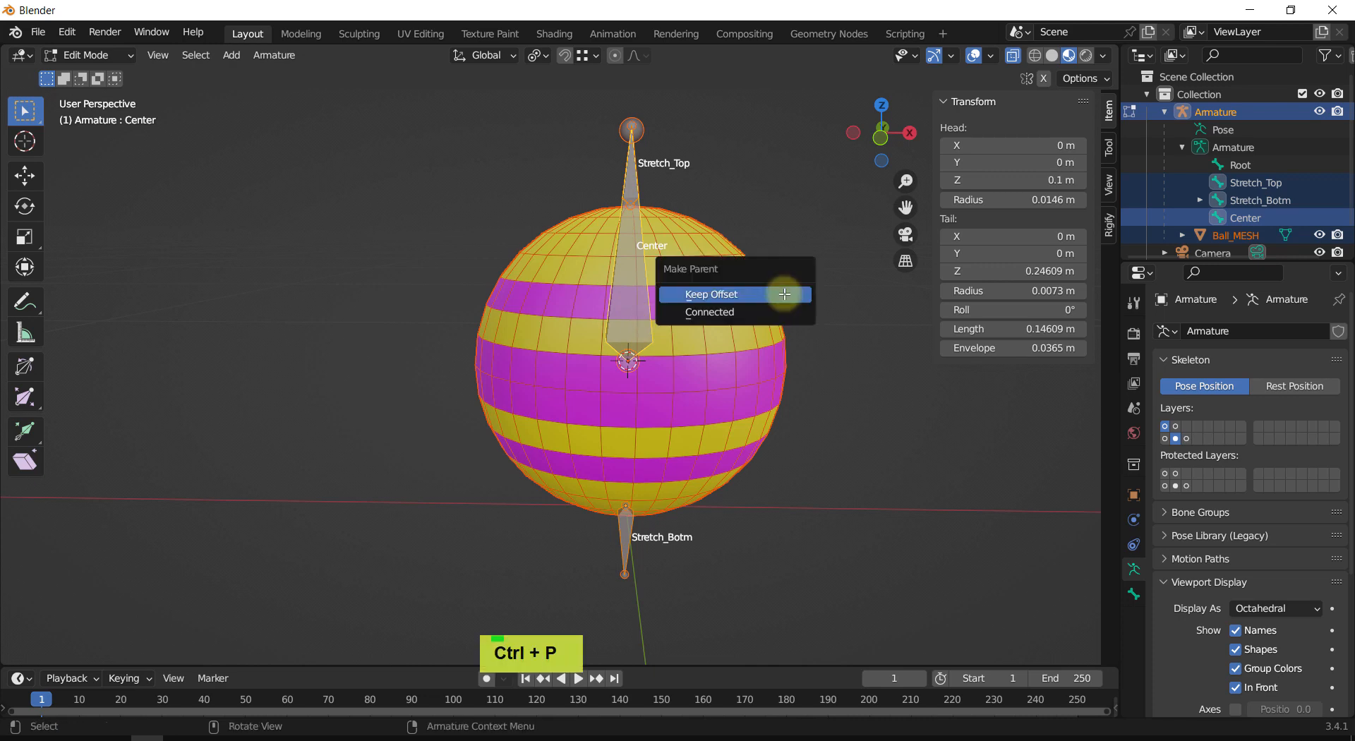
pyautogui.click(734, 298)
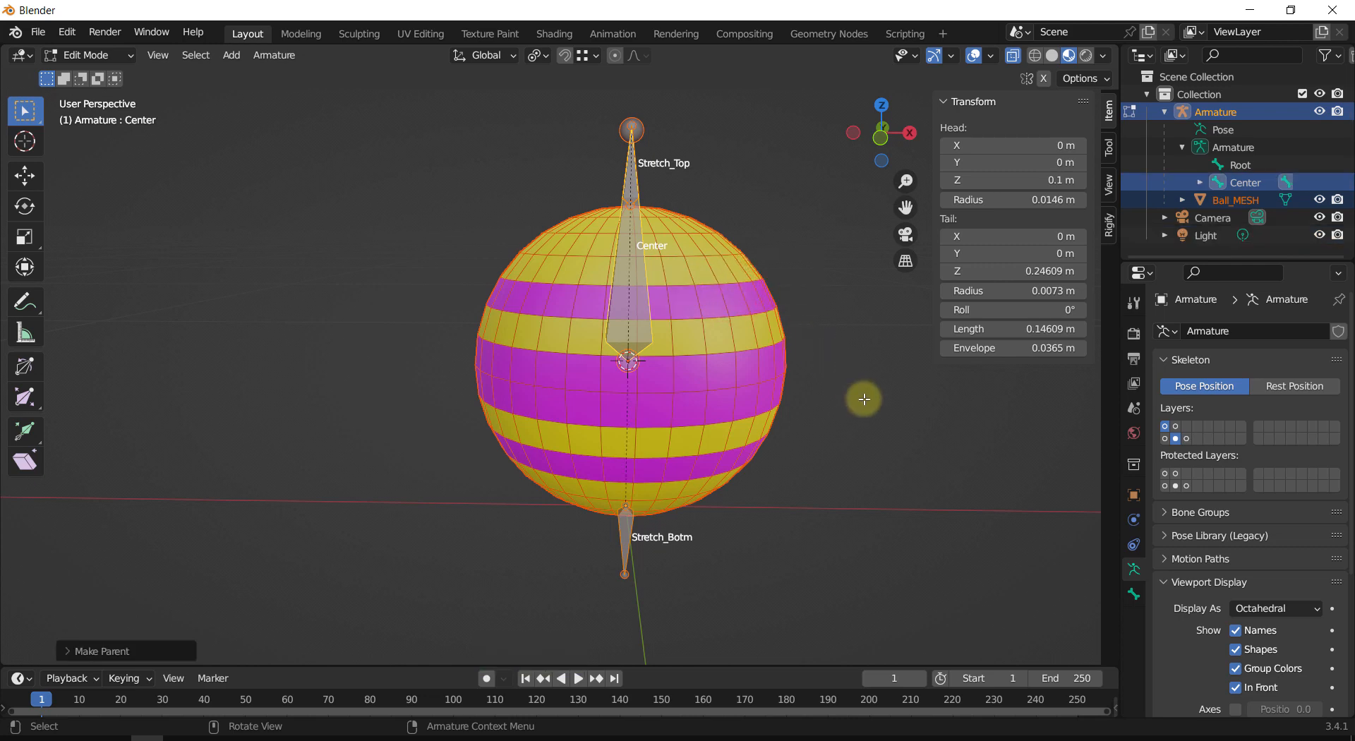
# Step: Inspect the dashed parent lines from the front view and check the Relationship Lines option in the viewport overlays
pyautogui.keyDown('shift'); pyautogui.moveTo(864, 399); pyautogui.dragTo(819, 418, button='middle'); pyautogui.keyUp('shift')
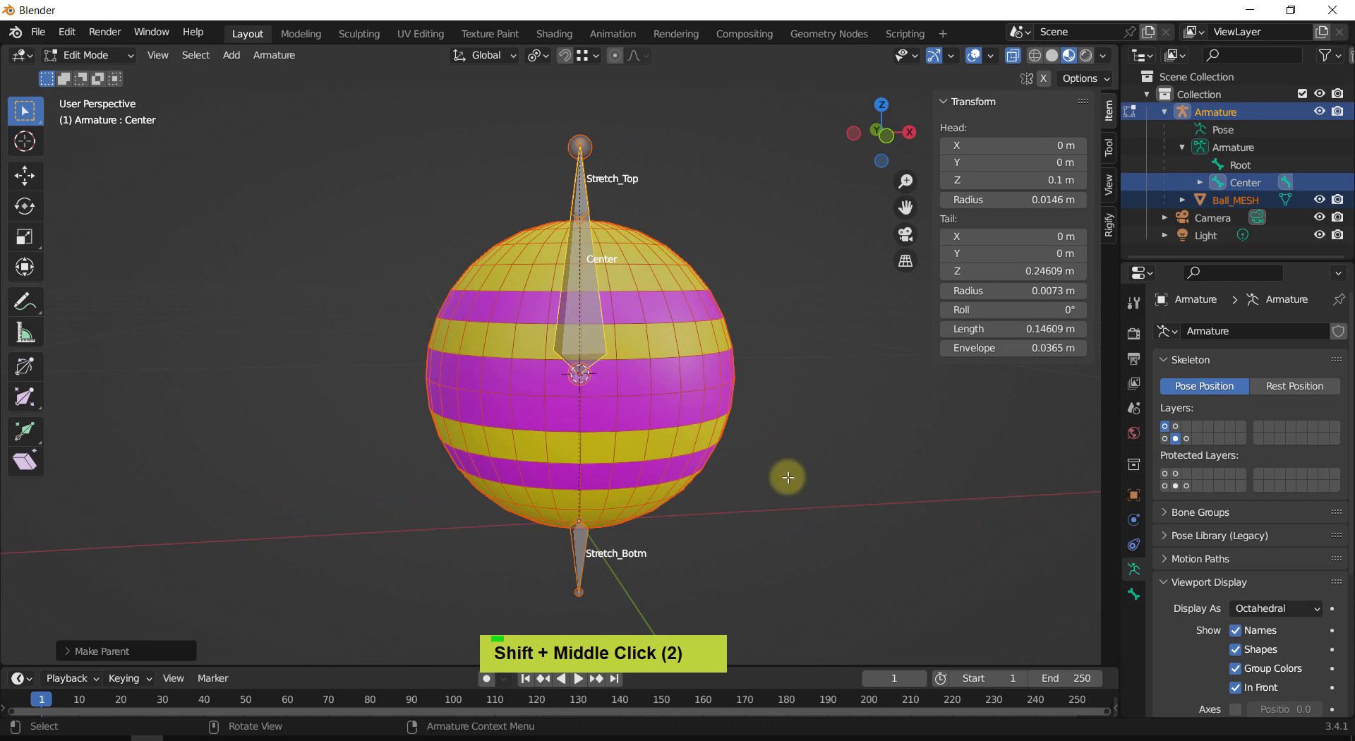
pyautogui.press('KP_1')
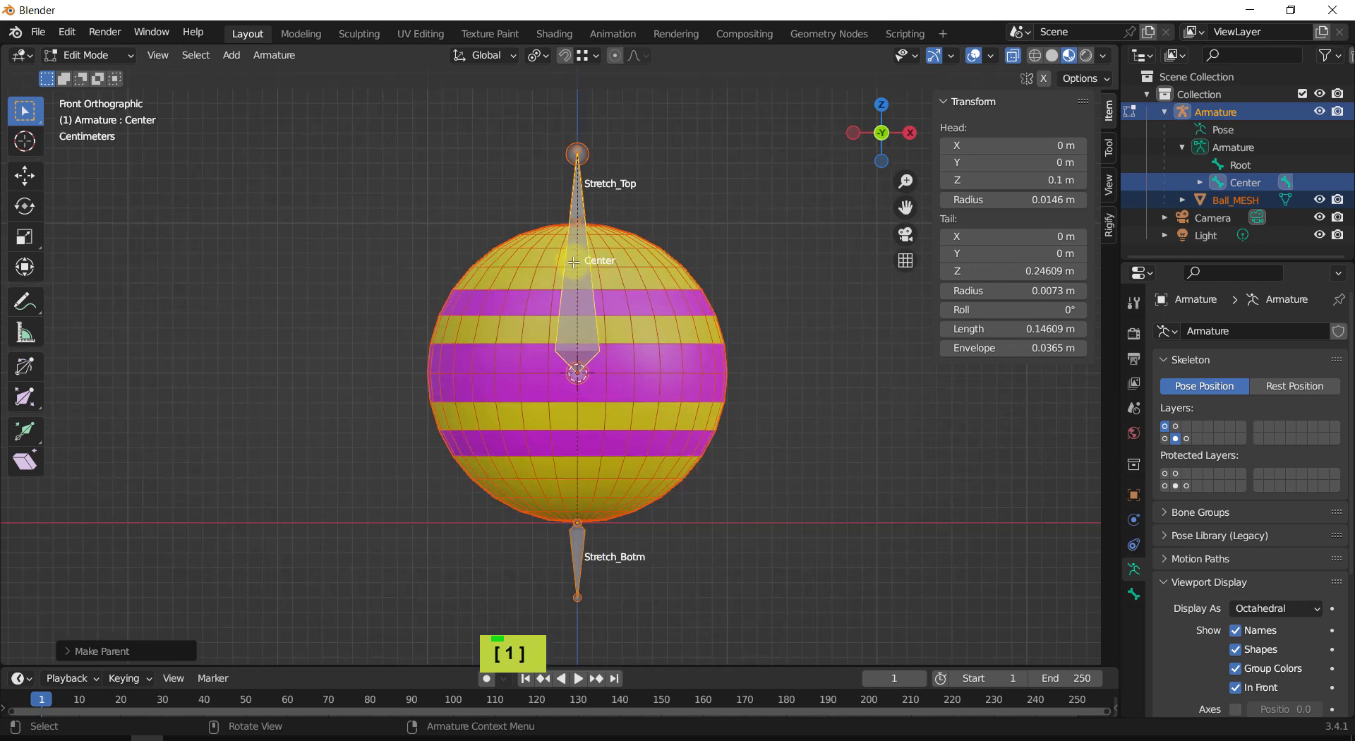
pyautogui.click(992, 56)
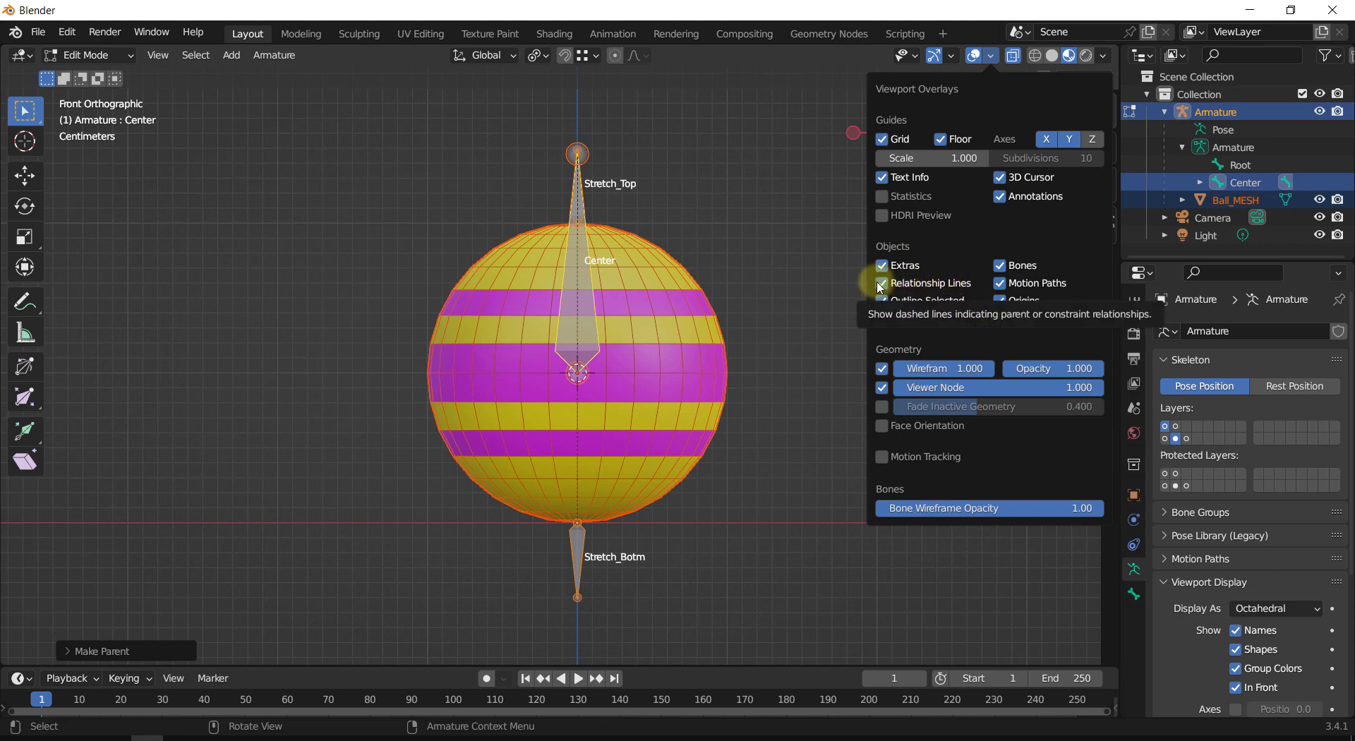
pyautogui.click(989, 56)
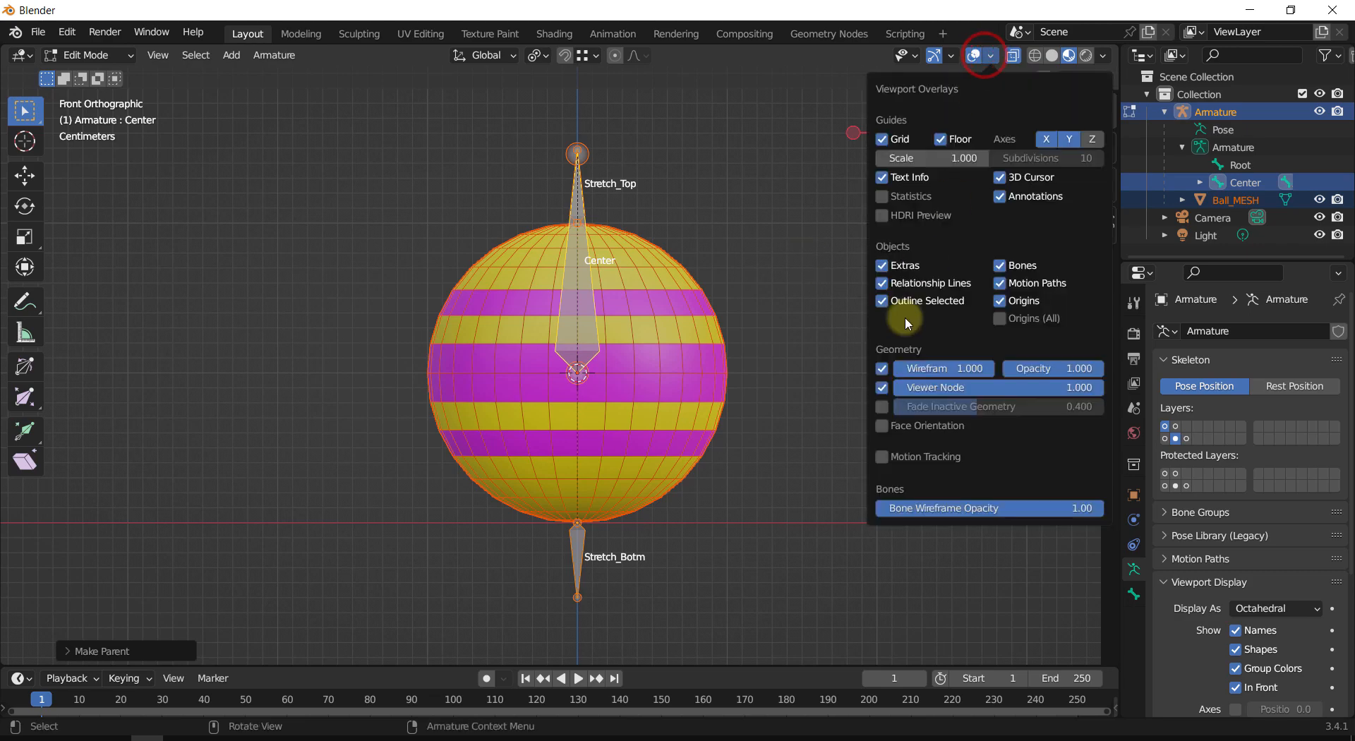
pyautogui.click(804, 295)
pyautogui.keyDown('shift'); pyautogui.moveTo(807, 350); pyautogui.dragTo(827, 329, button='middle'); pyautogui.keyUp('shift')
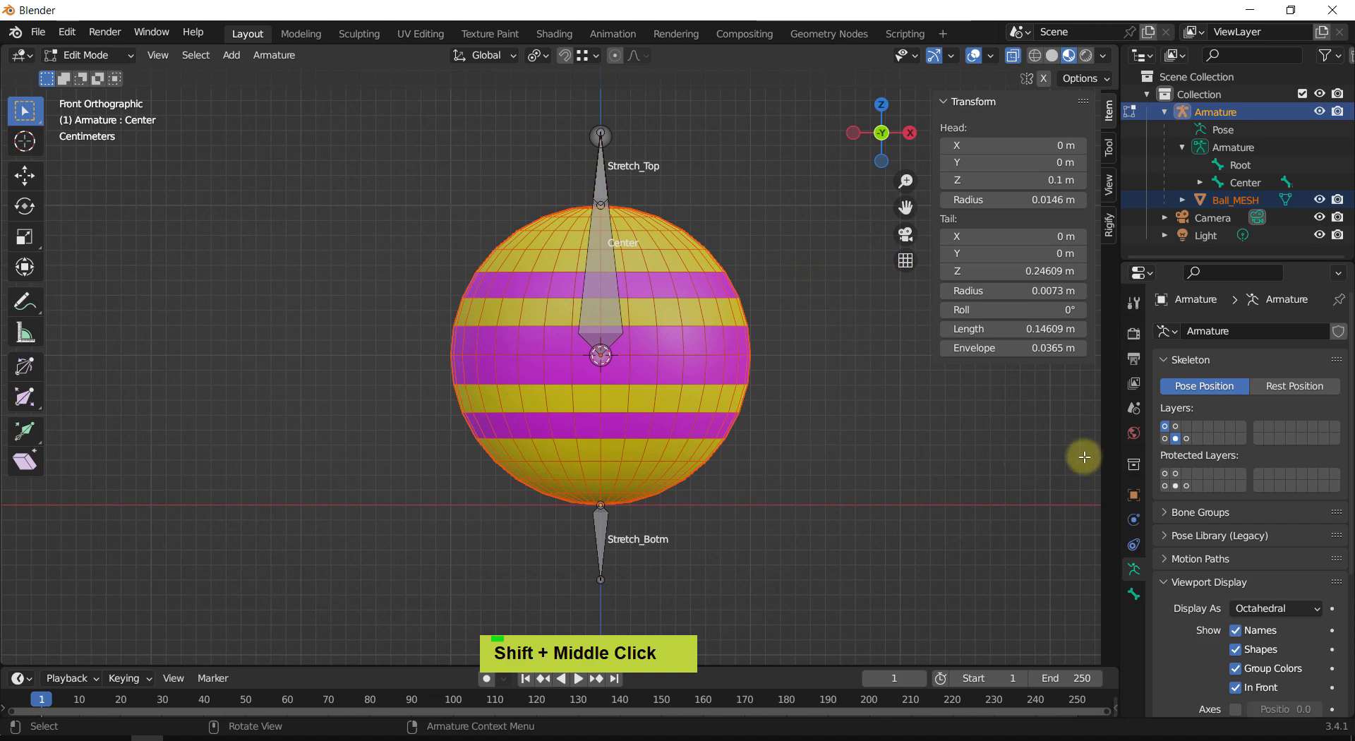
# Step: Try moving the Center bone in Edit Mode, and undo the move
pyautogui.click(602, 289)
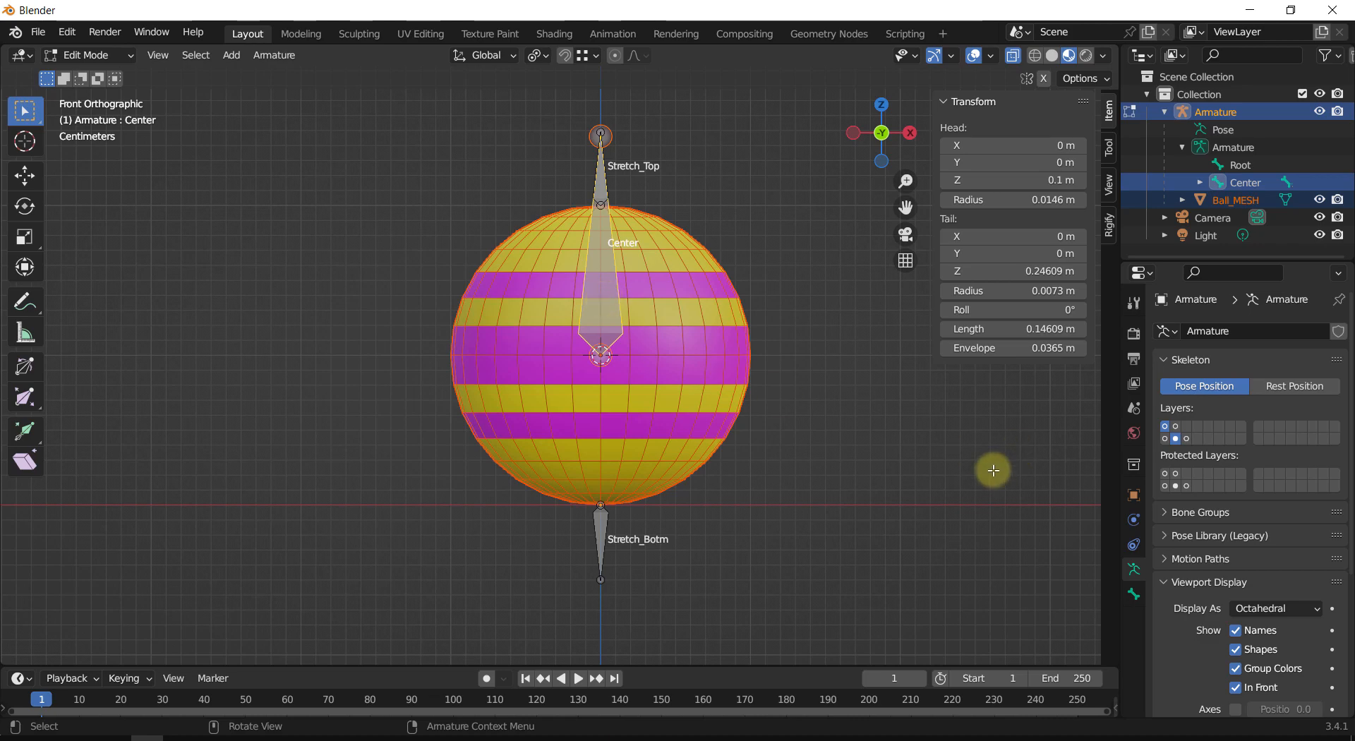
pyautogui.press('g')
pyautogui.click(931, 482)
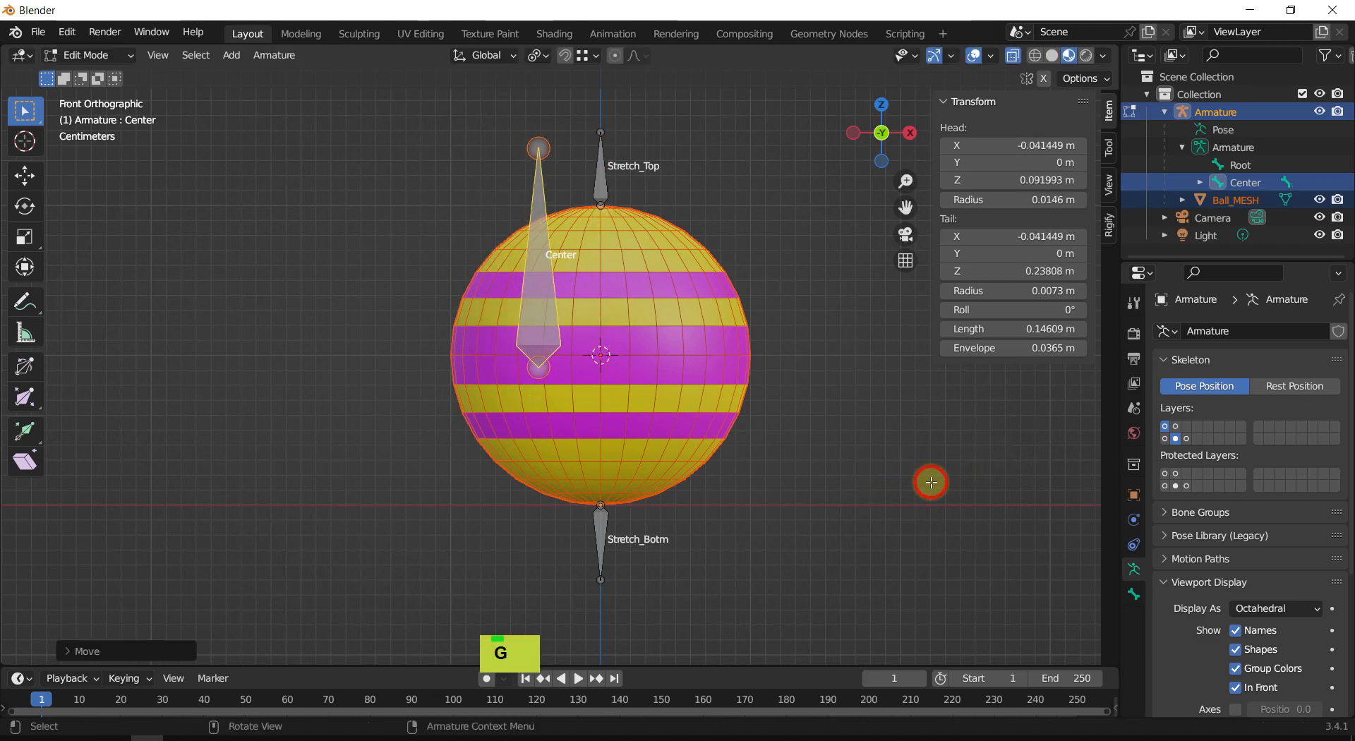
pyautogui.hotkey('ctrl', 'z')
# Step: Switch to Pose Mode and test the new parenting by moving the Center bone, reverting the move
pyautogui.hotkey('ctrl', 'Tab')
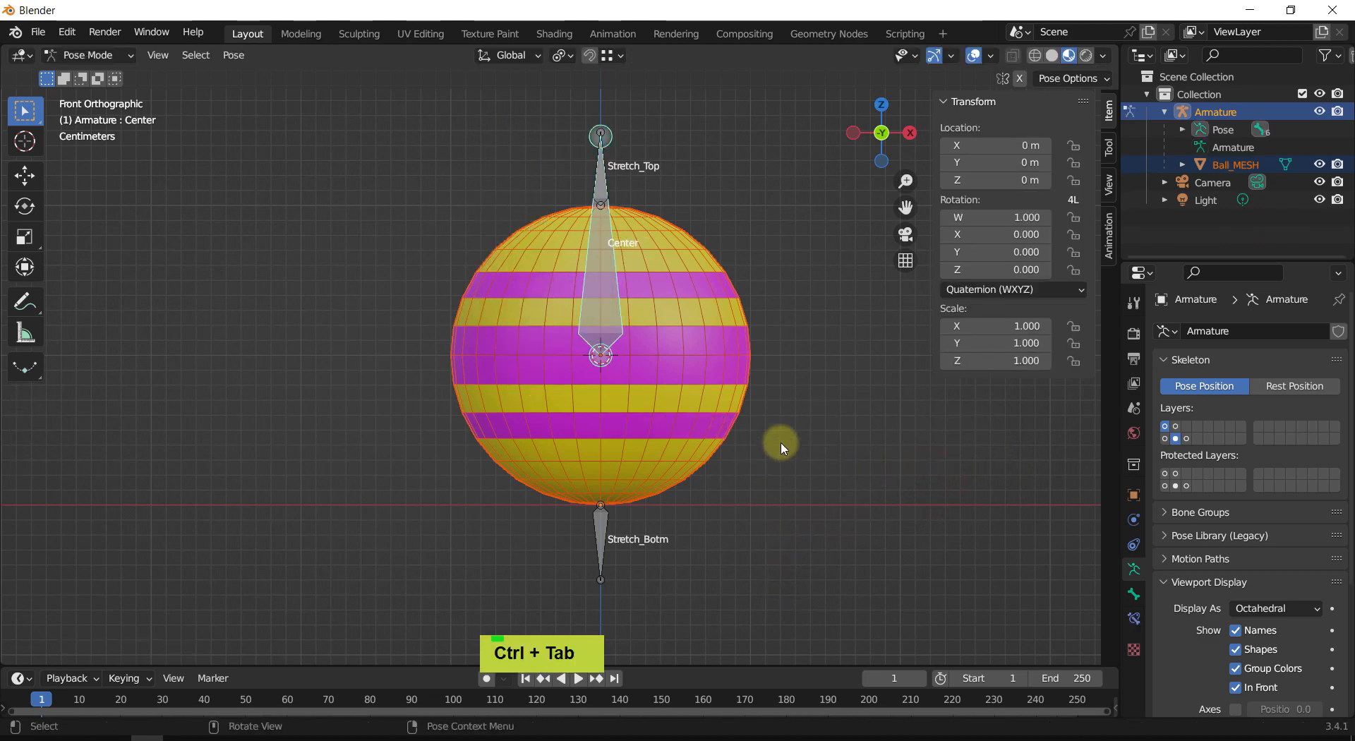
pyautogui.press('g')
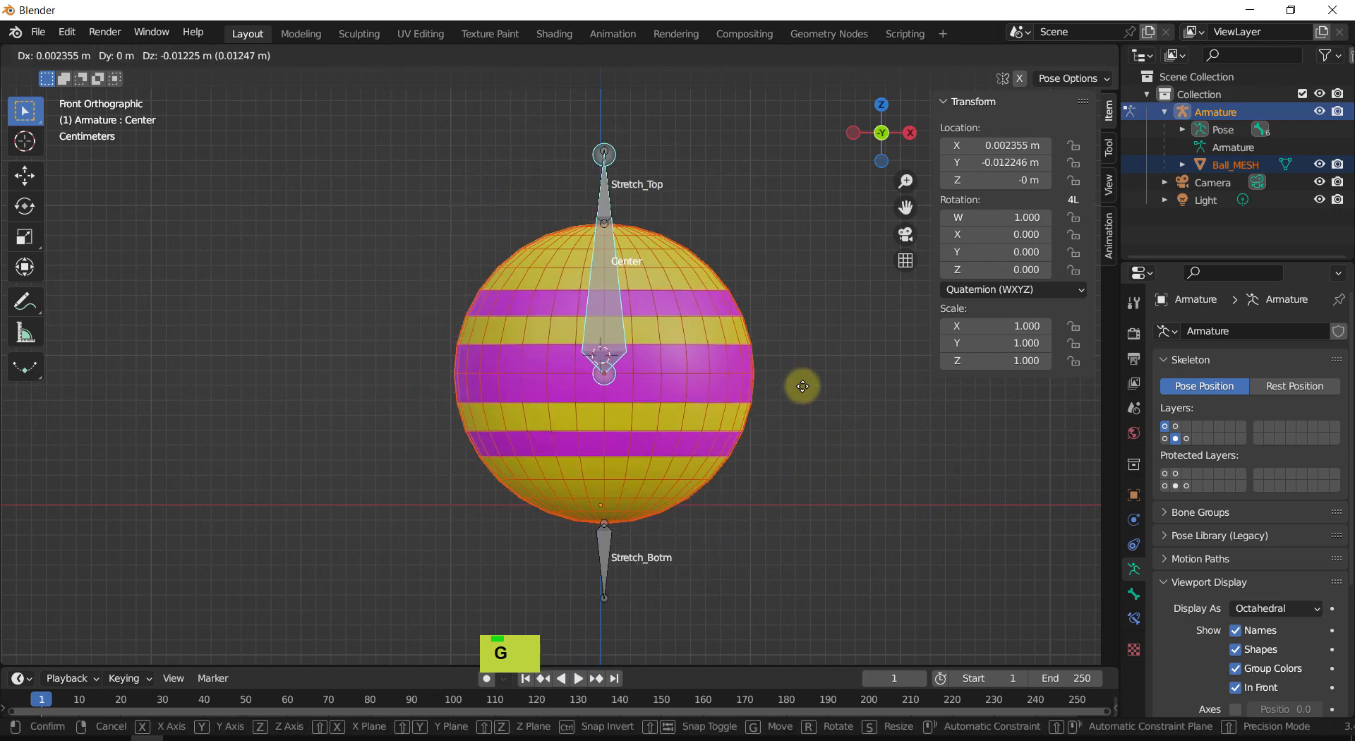
pyautogui.click(857, 432)
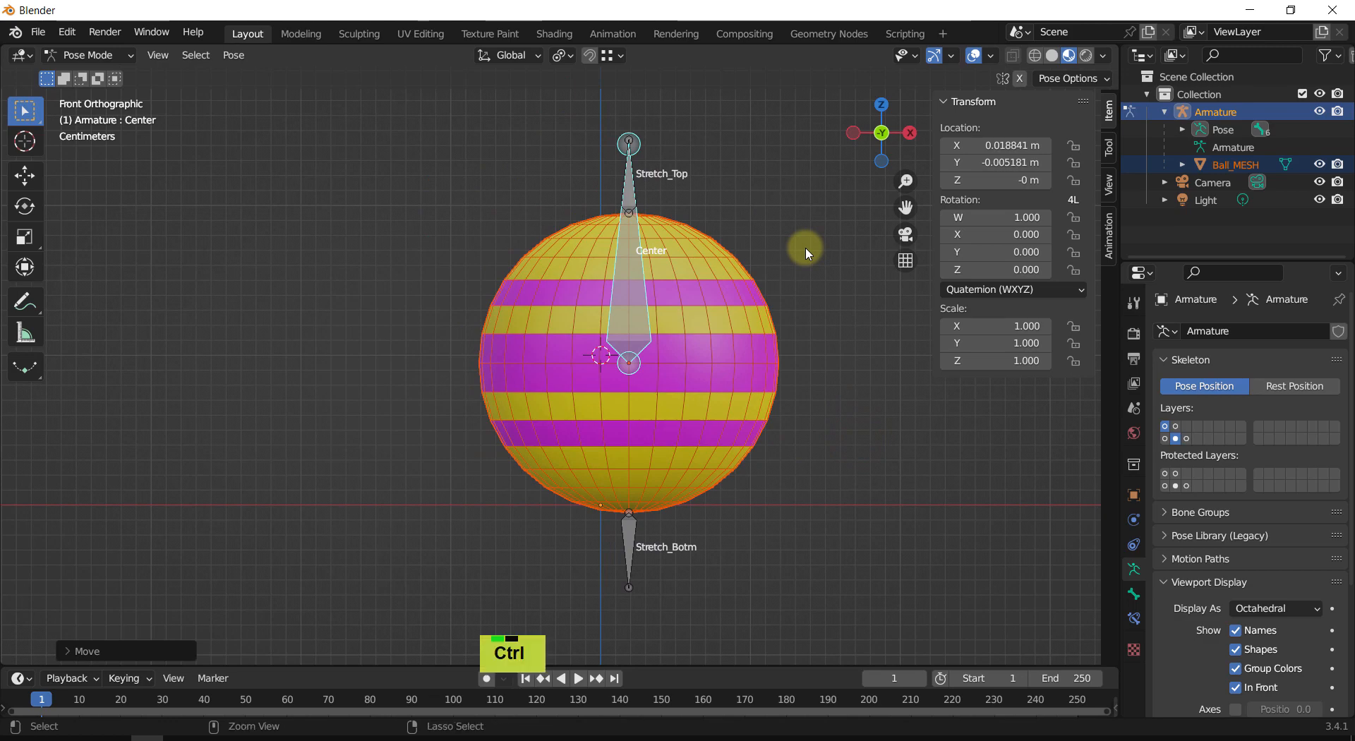
pyautogui.hotkey('ctrl', 'z')
pyautogui.keyDown('shift'); pyautogui.moveTo(819, 286); pyautogui.dragTo(823, 387, button='middle'); pyautogui.keyUp('shift')
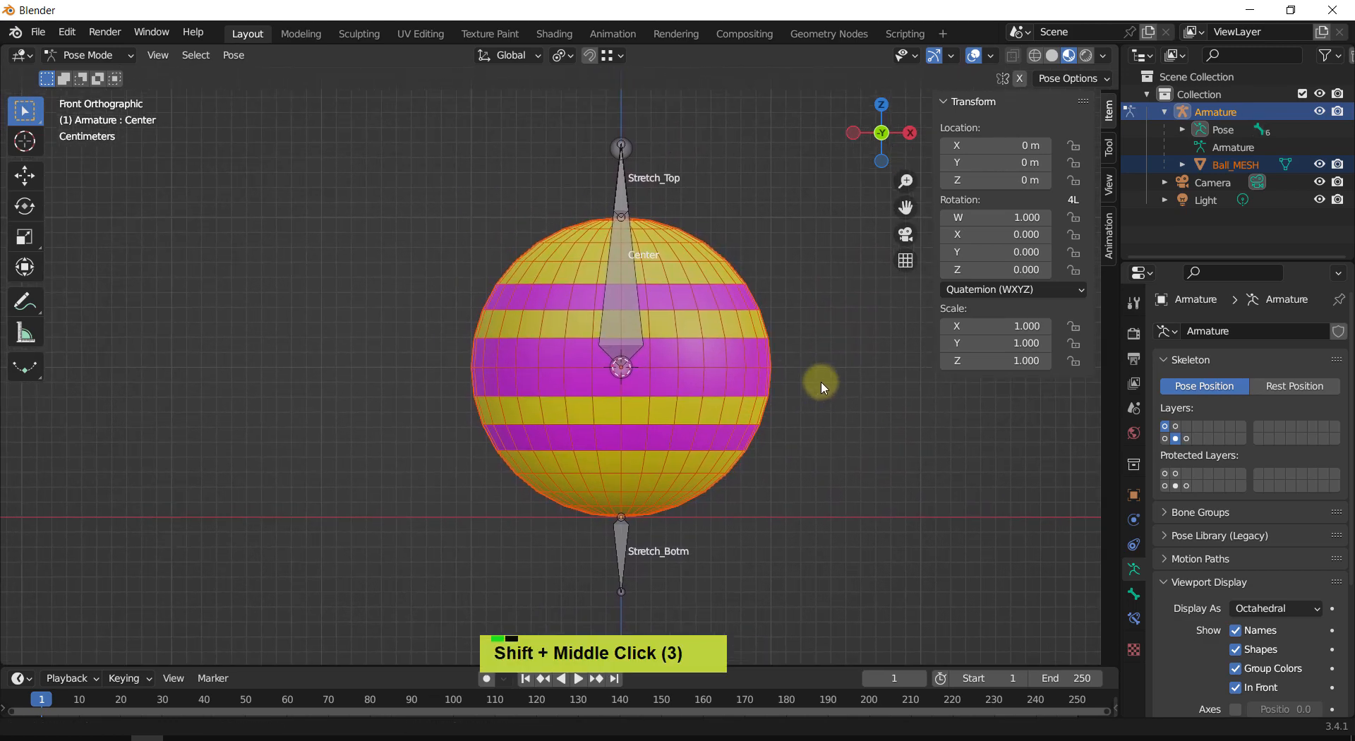
# Step: Show only the Root and Center bones by displaying the first two lower-row armature layers together
pyautogui.click(1166, 438)
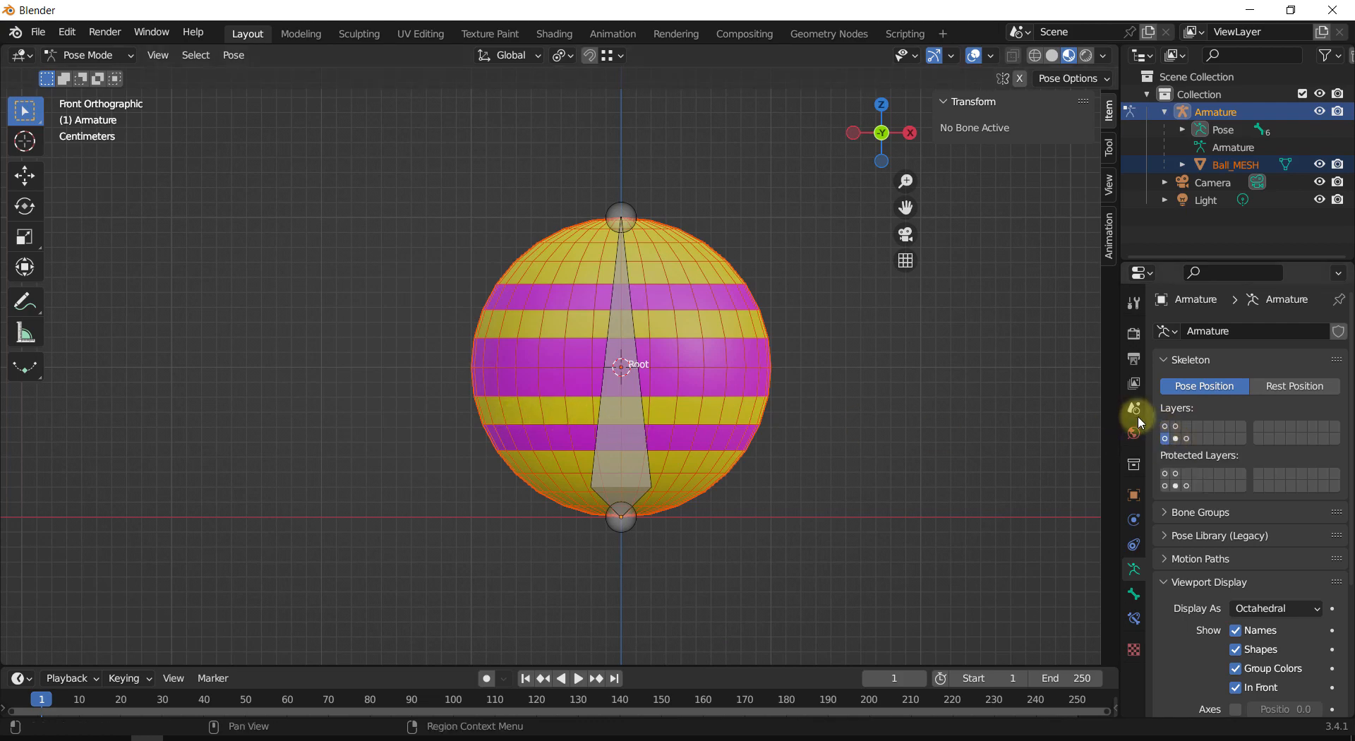
pyautogui.click(1164, 426)
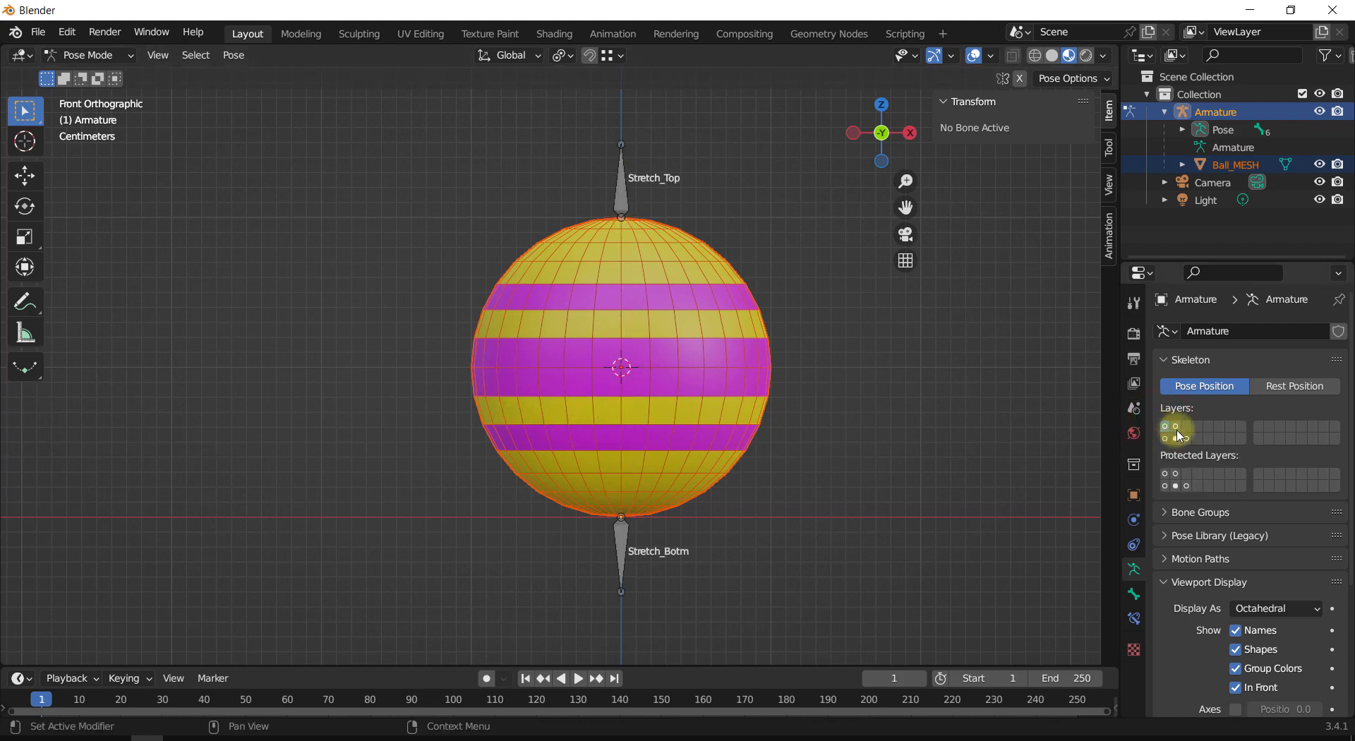
pyautogui.click(1175, 438)
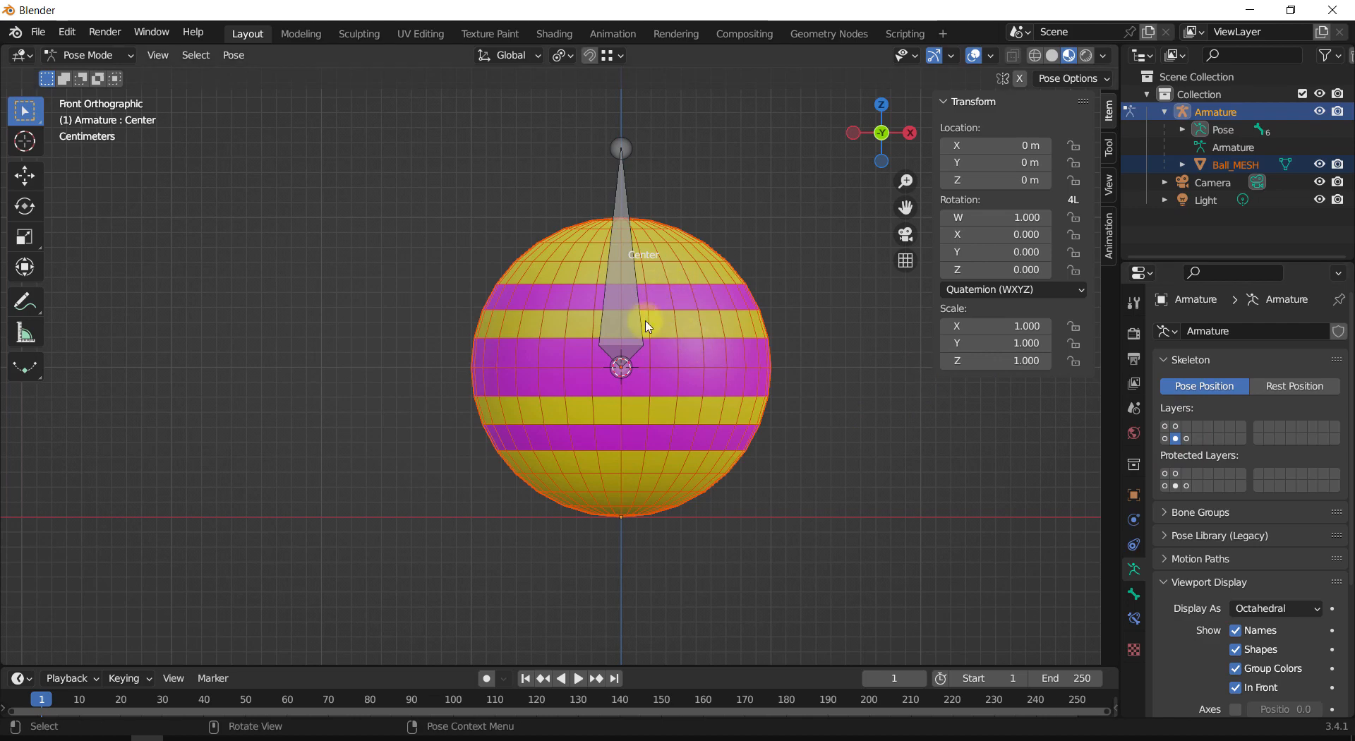
pyautogui.click(621, 367)
pyautogui.click(1164, 439)
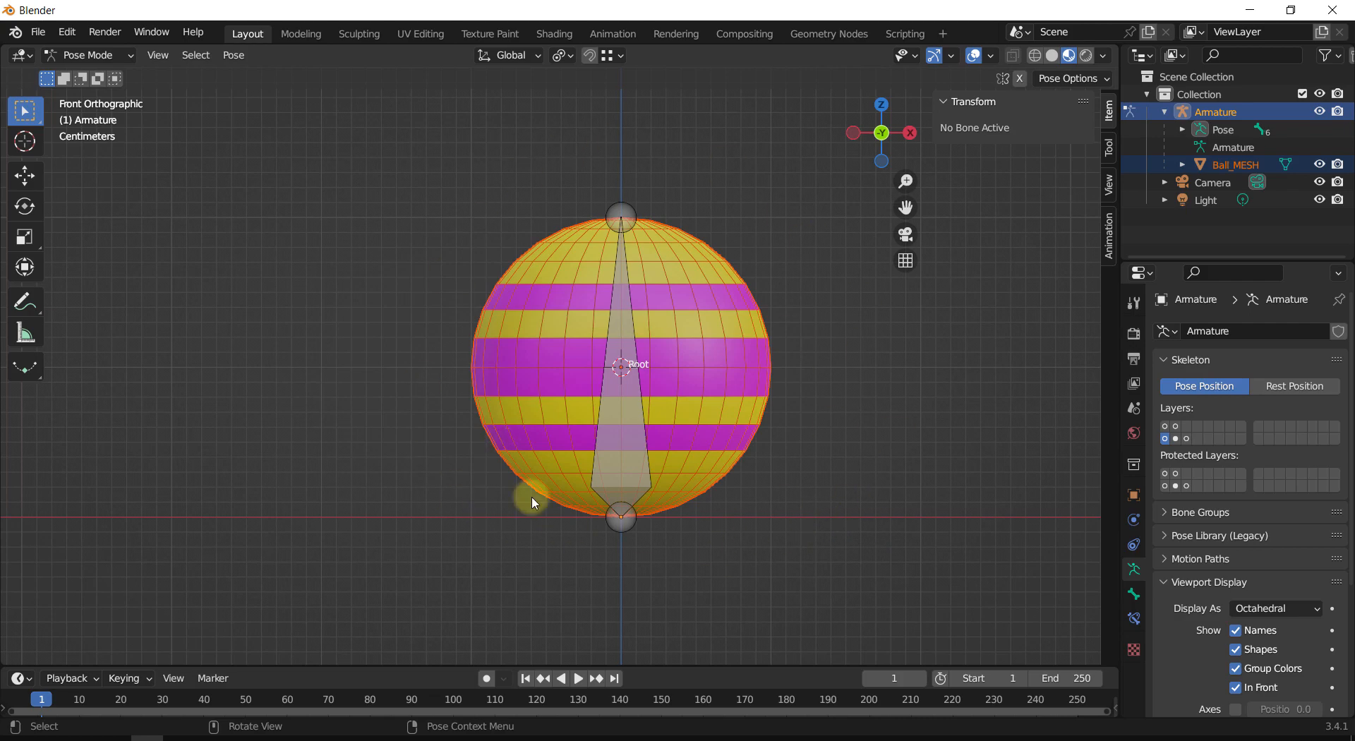
pyautogui.click(1175, 439)
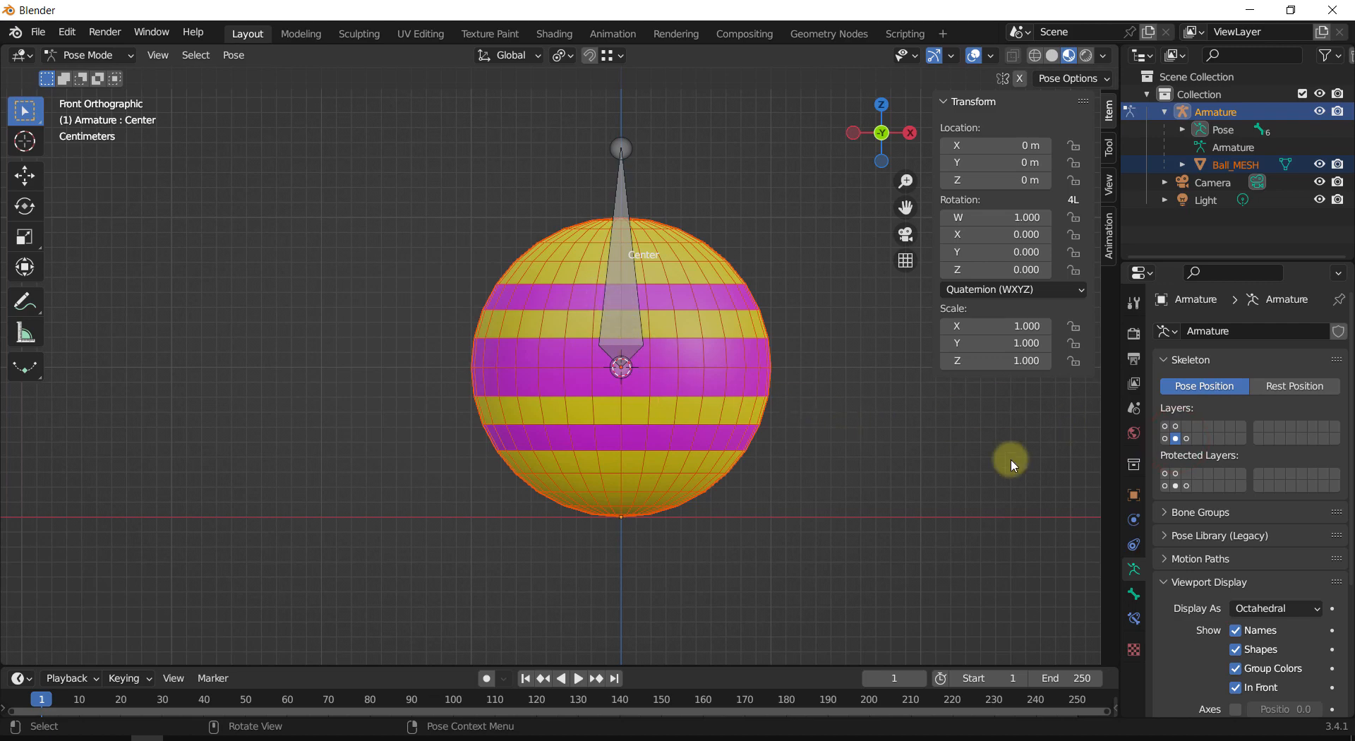
pyautogui.keyDown('shift'); pyautogui.click(1165, 438); pyautogui.keyUp('shift')
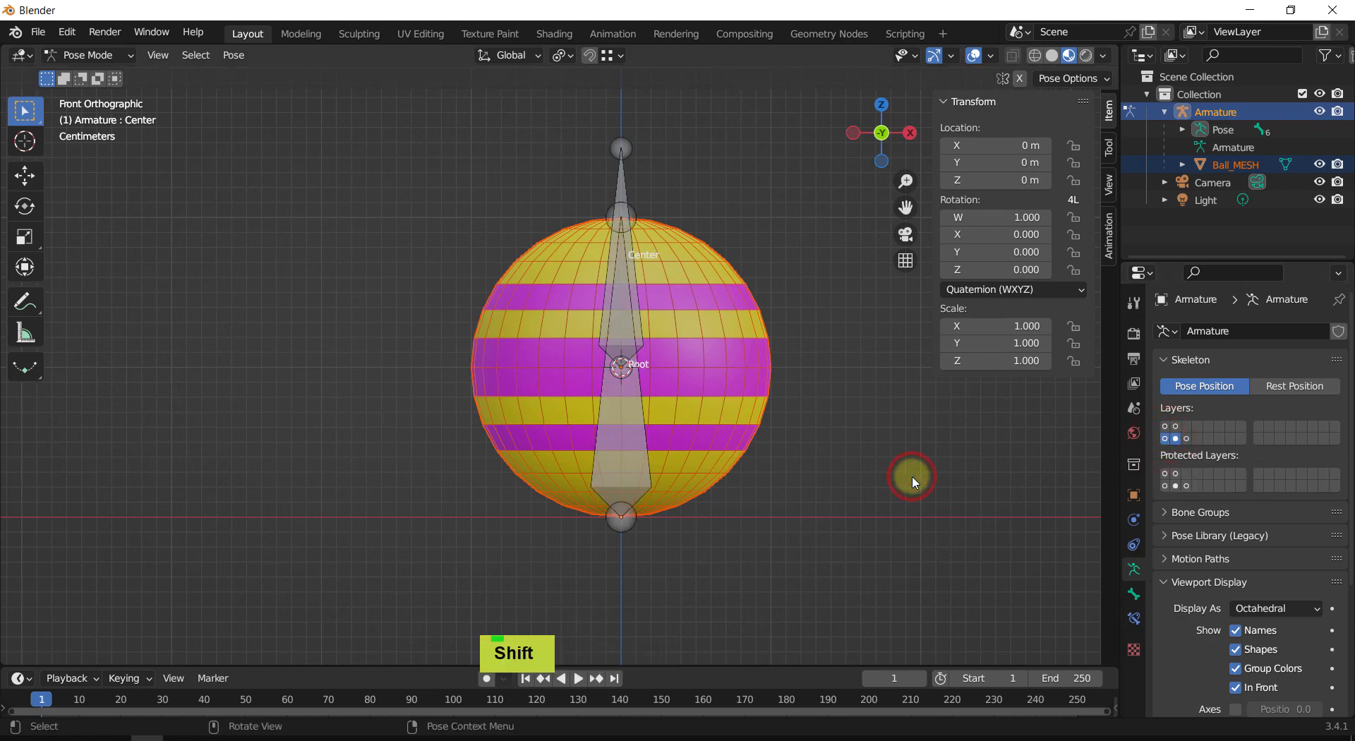
# Step: Switch the armature with the Root and Center bones to Edit Mode
pyautogui.click(615, 189)
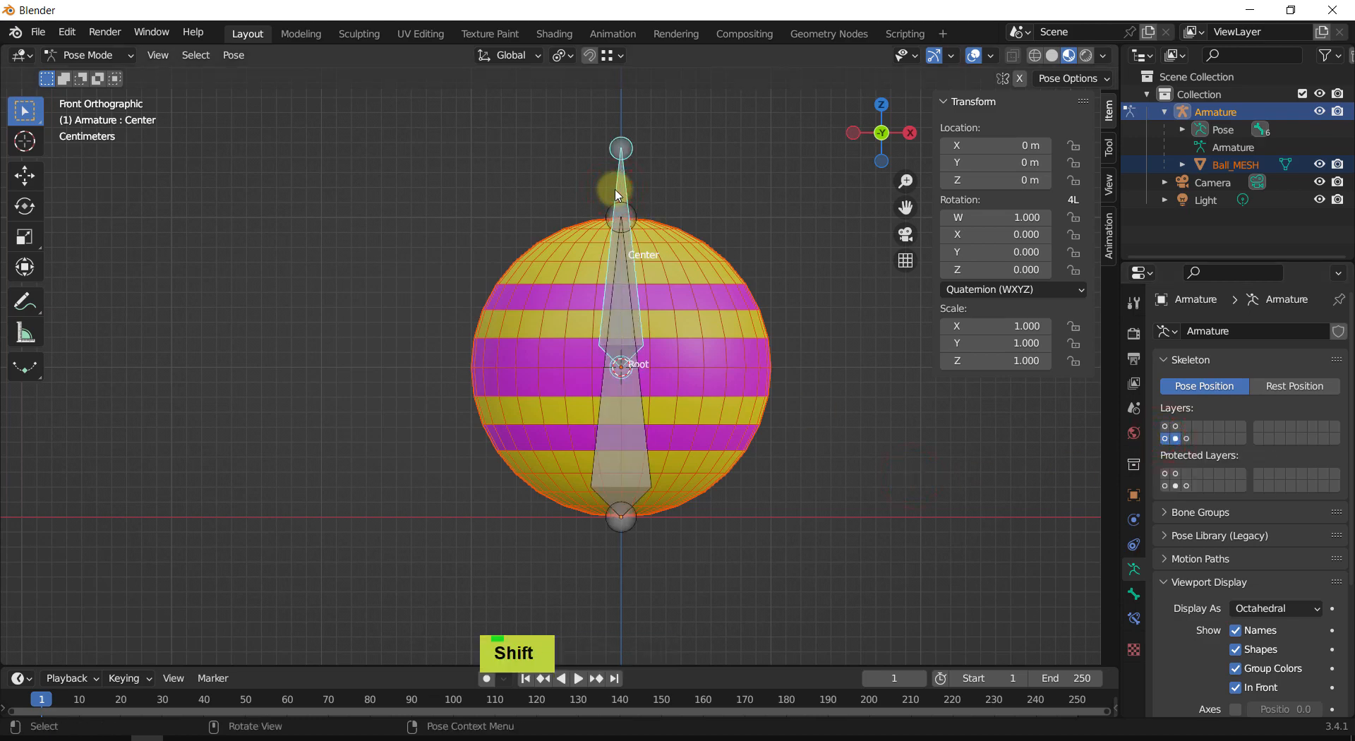
pyautogui.keyDown('shift'); pyautogui.click(642, 461); pyautogui.keyUp('shift')
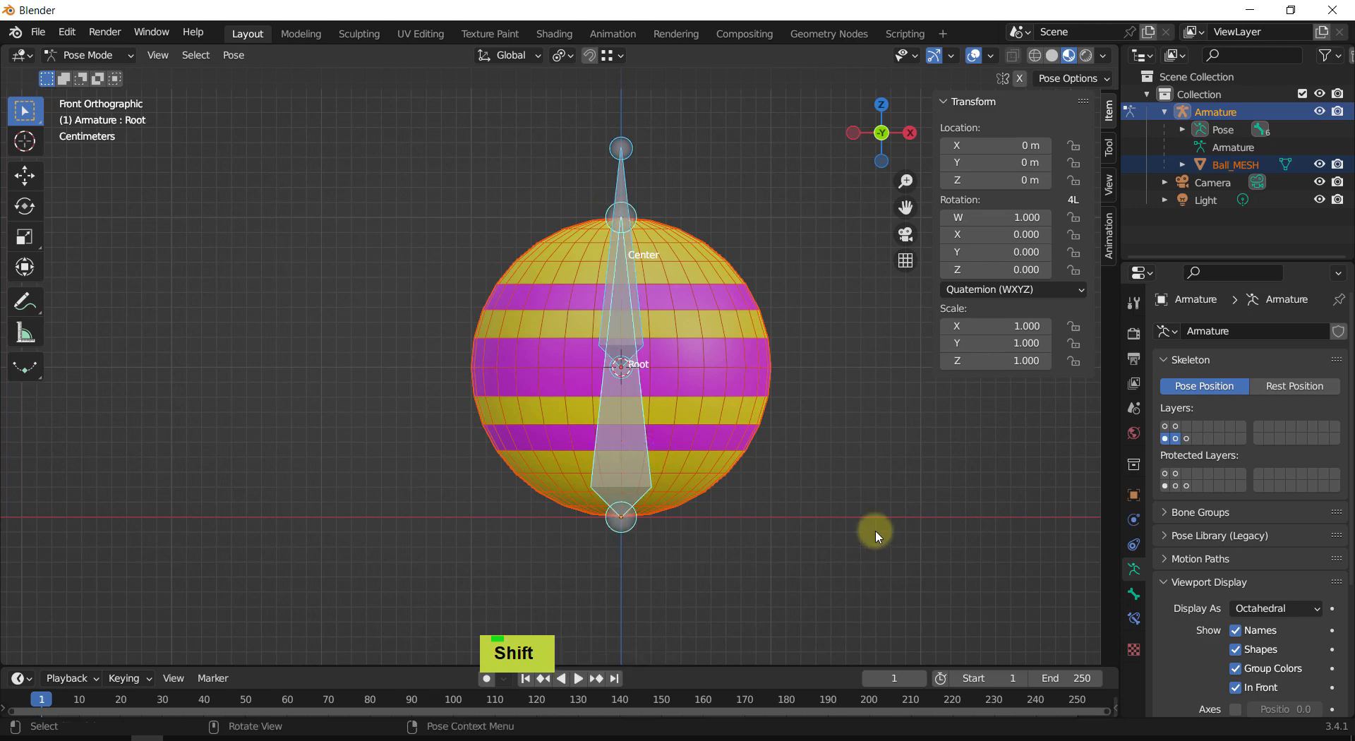
pyautogui.hotkey('ctrl', 'Tab')
pyautogui.click(791, 486)
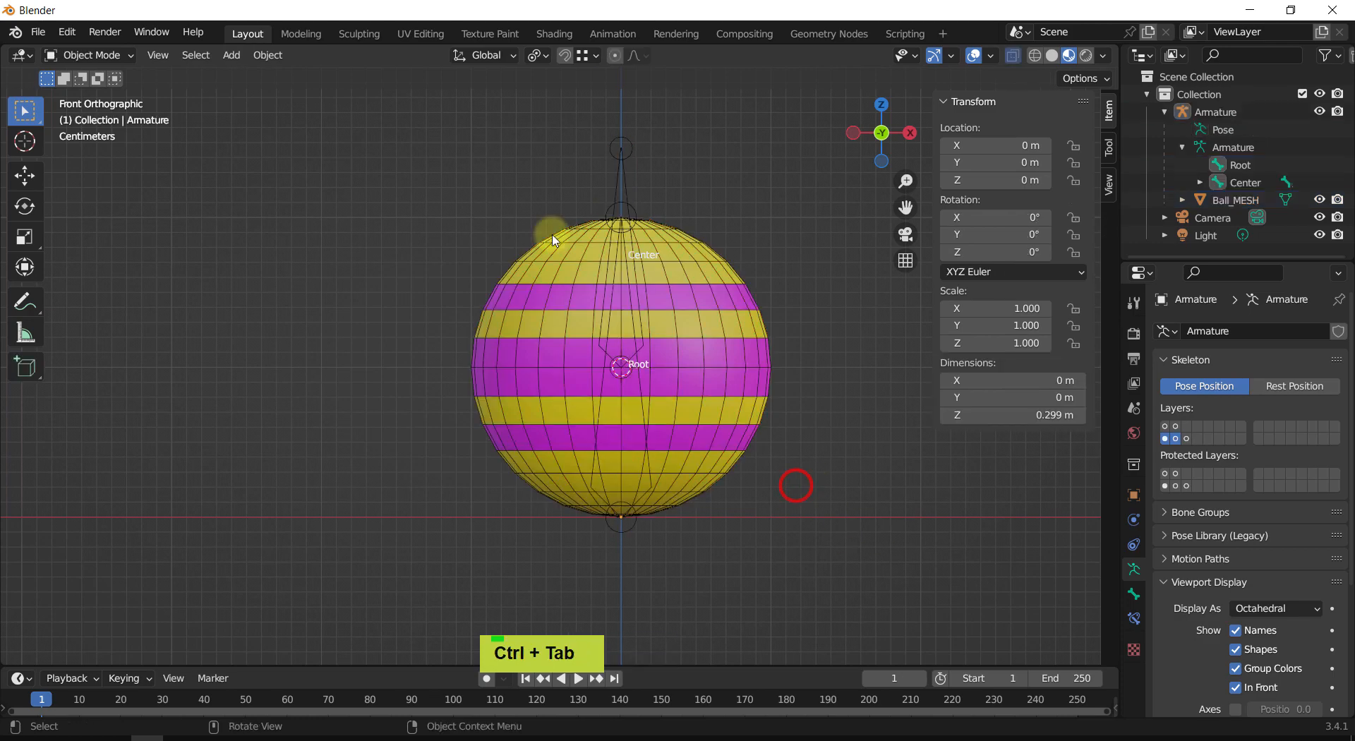
pyautogui.click(119, 67)
pyautogui.click(92, 99)
pyautogui.click(684, 183)
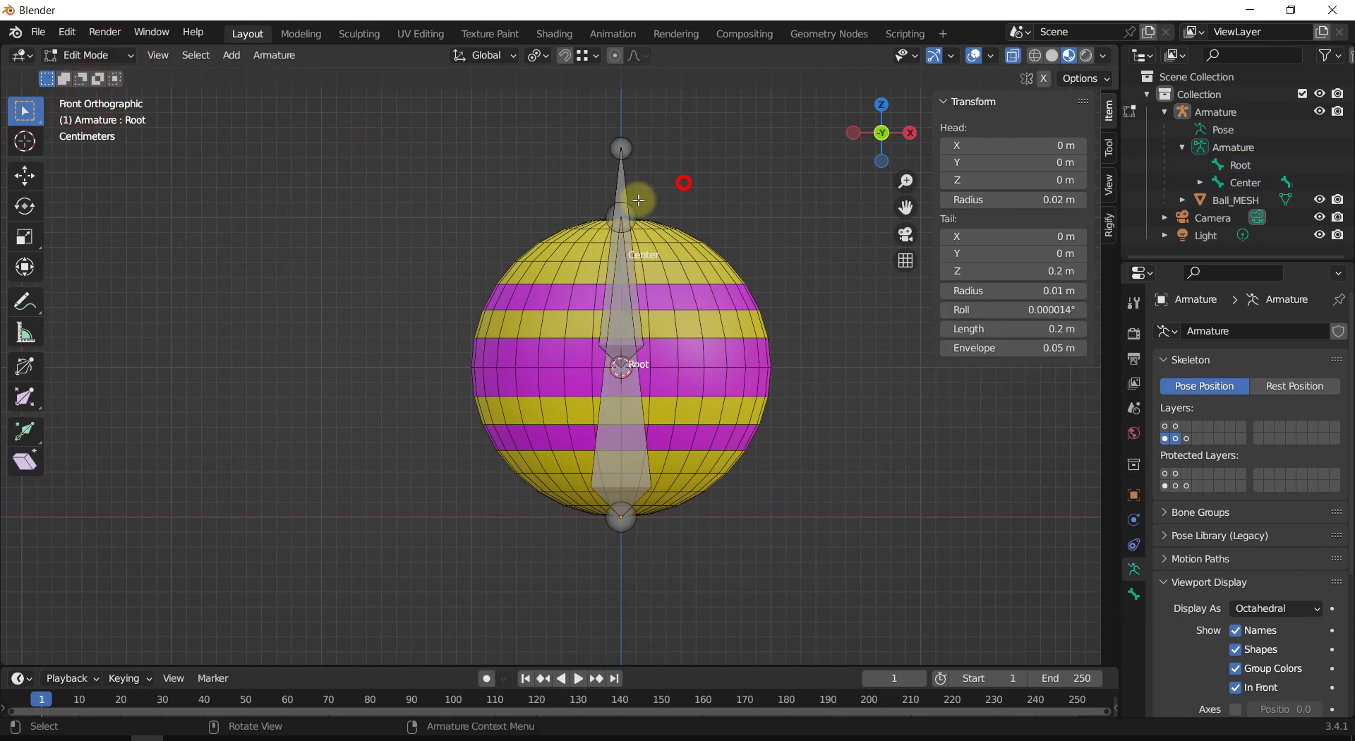
# Step: Parent the Center bone to the Root bone with Keep Offset
pyautogui.click(619, 199)
pyautogui.click(622, 189)
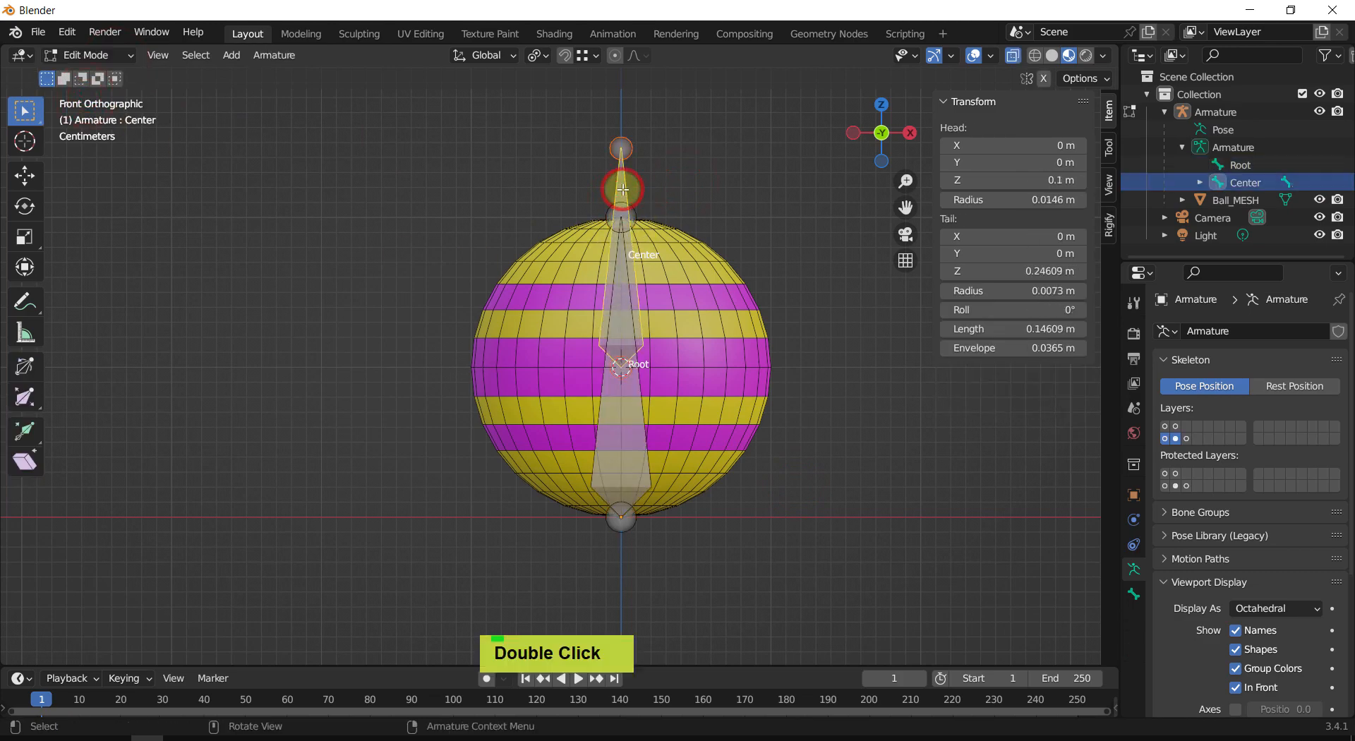
pyautogui.keyDown('shift'); pyautogui.click(622, 425); pyautogui.keyUp('shift')
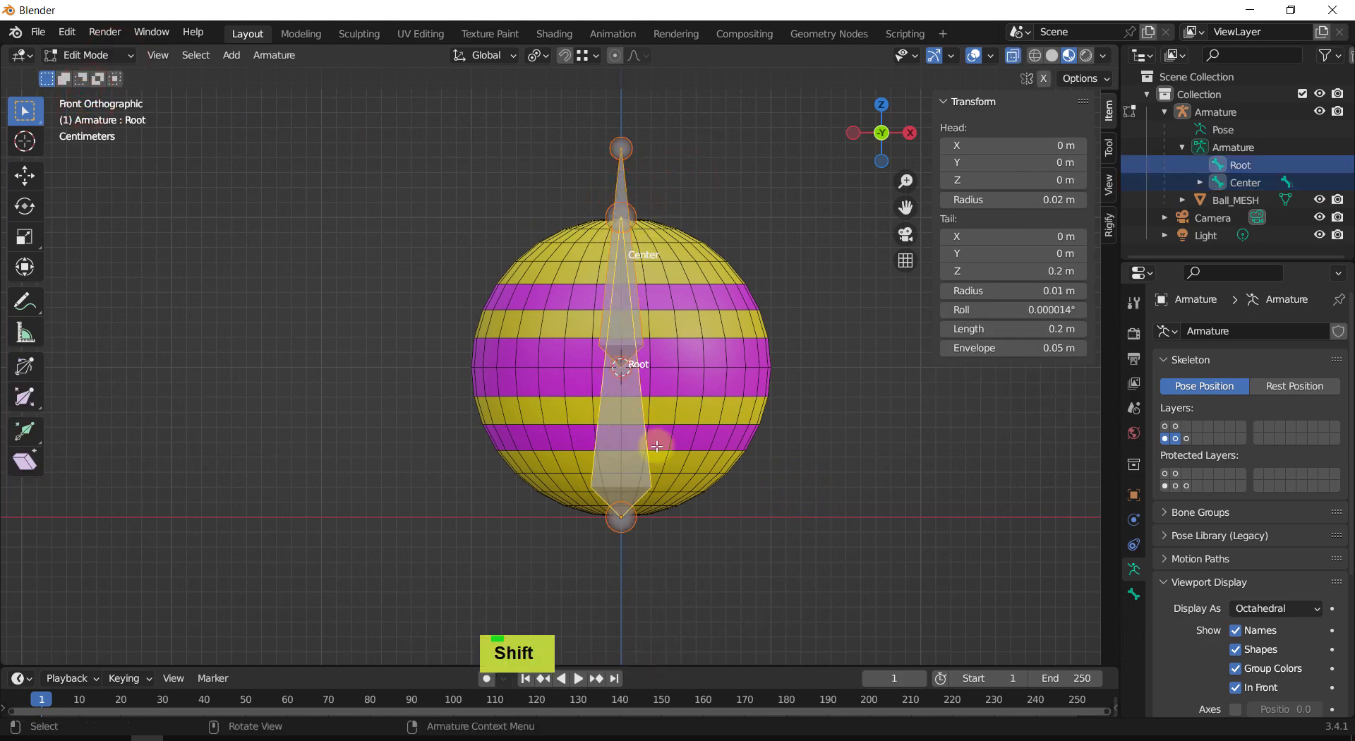
pyautogui.hotkey('ctrl', 'p')
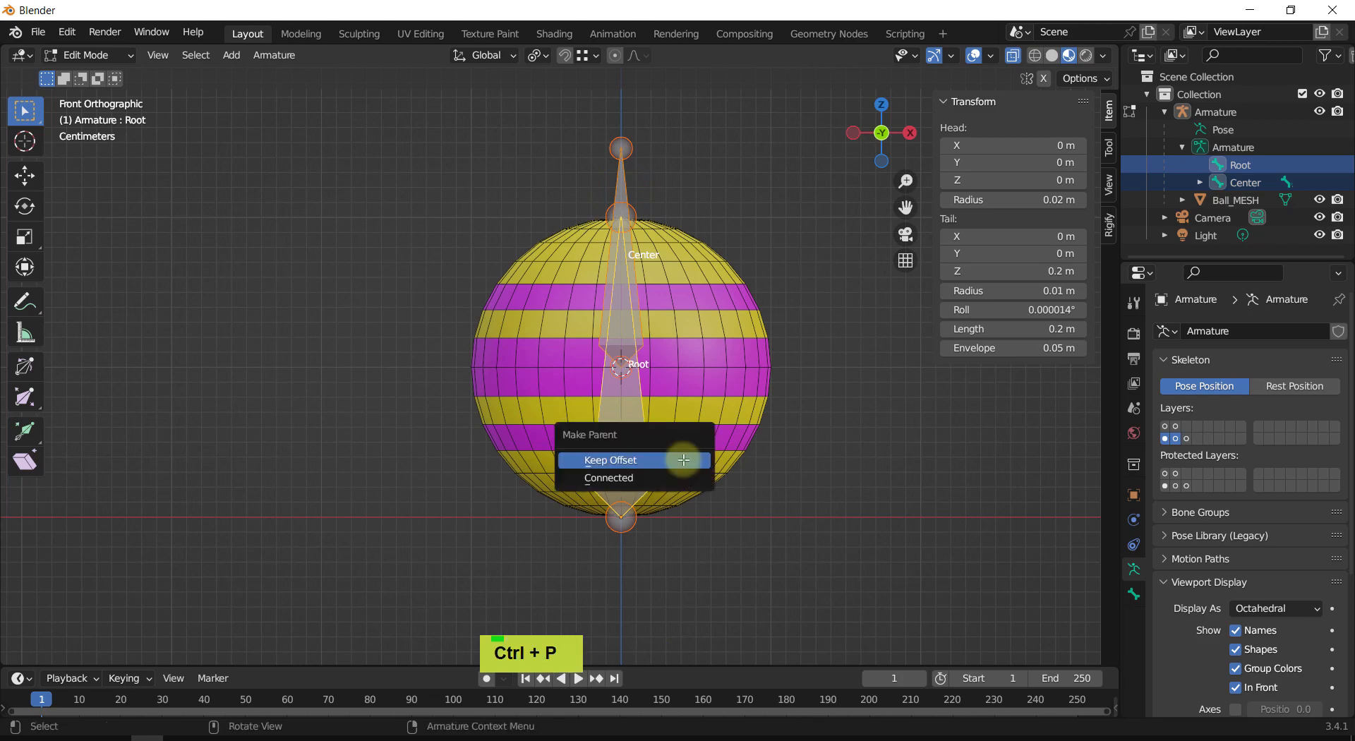
pyautogui.click(682, 459)
# Step: Show the two upper-row bone layers as well, and expand the Root, Center and Stretch_Botm hierarchy in the outliner
pyautogui.keyDown('shift'); pyautogui.moveTo(840, 459); pyautogui.dragTo(890, 484, button='middle'); pyautogui.keyUp('shift')
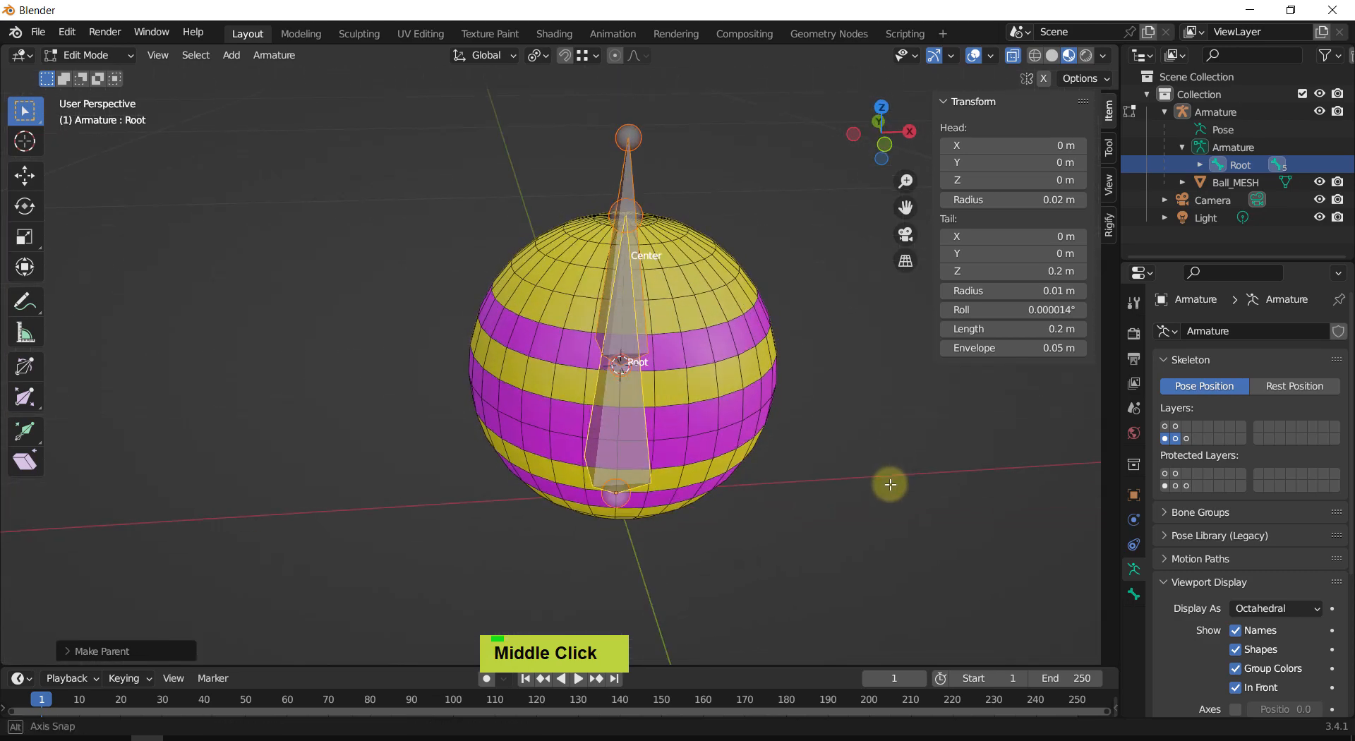
pyautogui.keyDown('shift'); pyautogui.click(1173, 426); pyautogui.keyUp('shift')
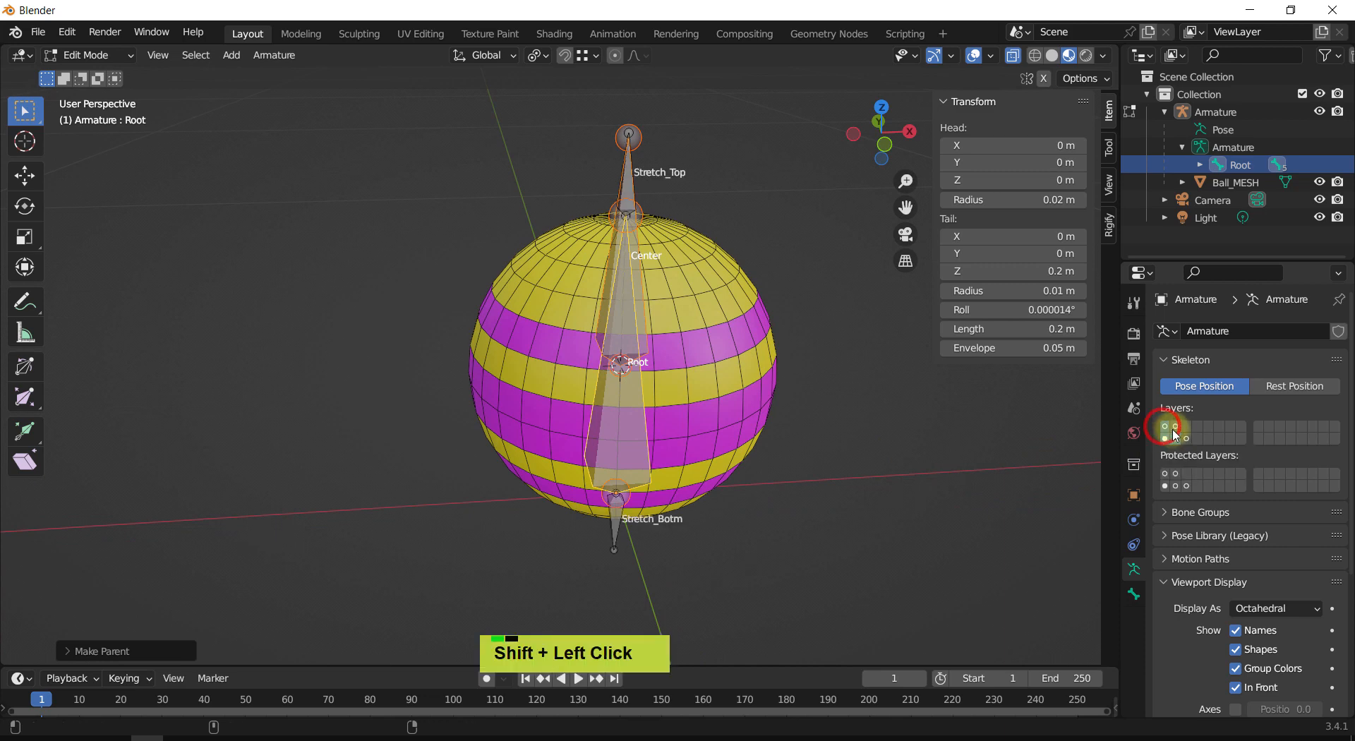
pyautogui.moveTo(1054, 470); pyautogui.dragTo(843, 452, button='middle')
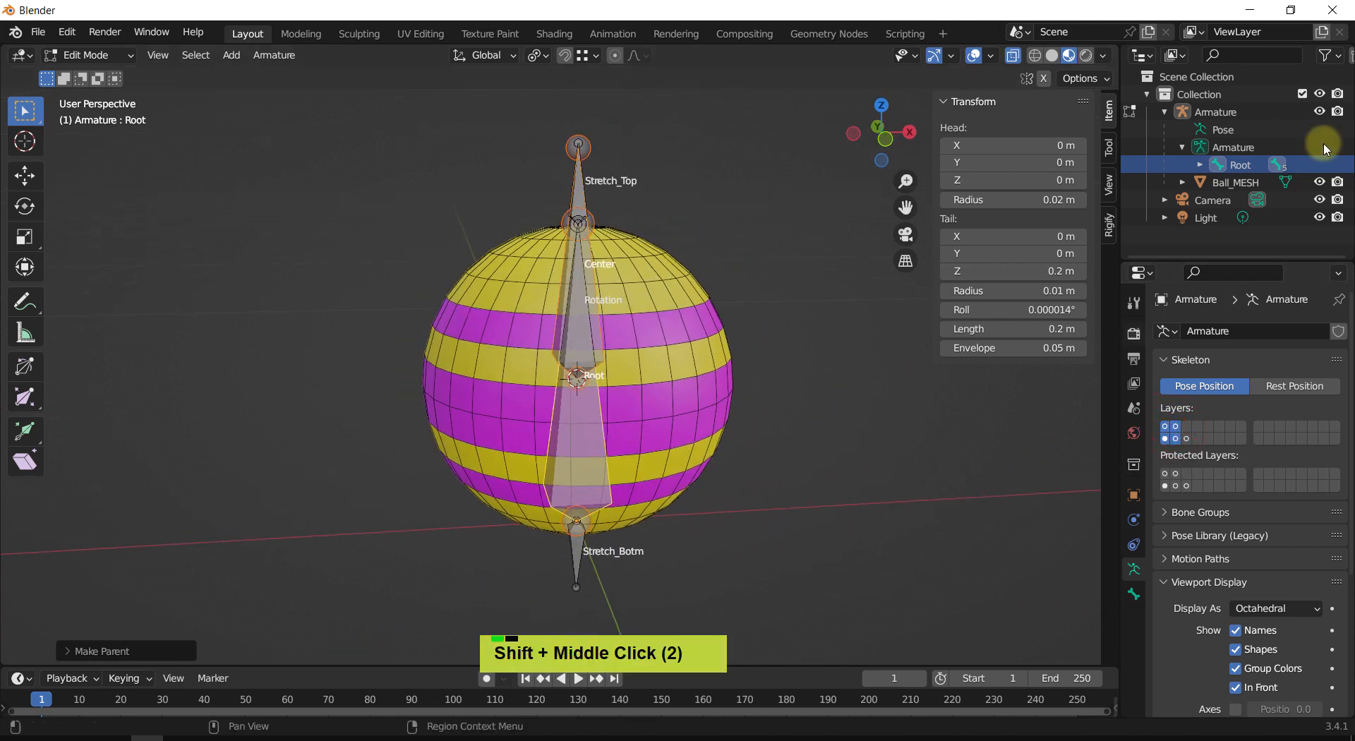
pyautogui.click(1199, 164)
pyautogui.click(1217, 182)
pyautogui.click(1235, 217)
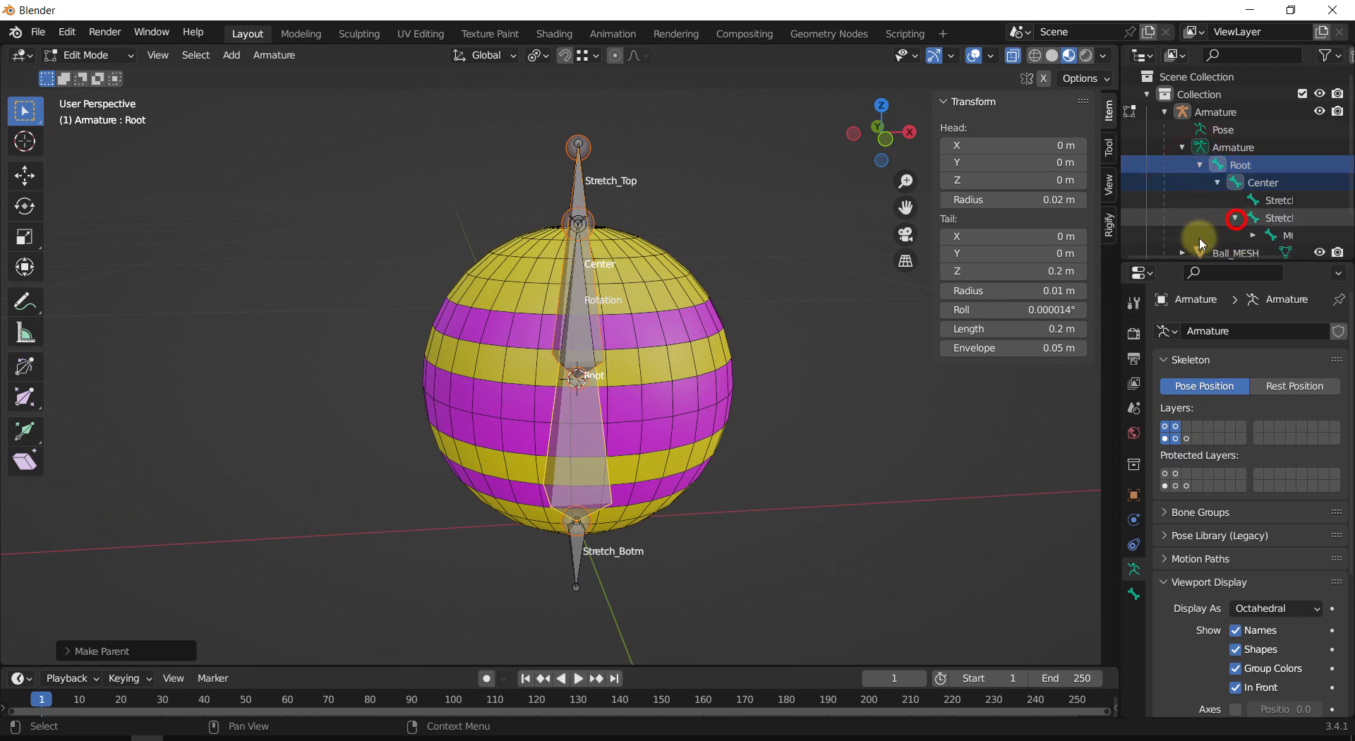
# Step: Widen the outliner and properties area and expand the MCH_Stretch bone in the hierarchy to reveal its child bone
pyautogui.moveTo(1119, 243); pyautogui.dragTo(996, 266)
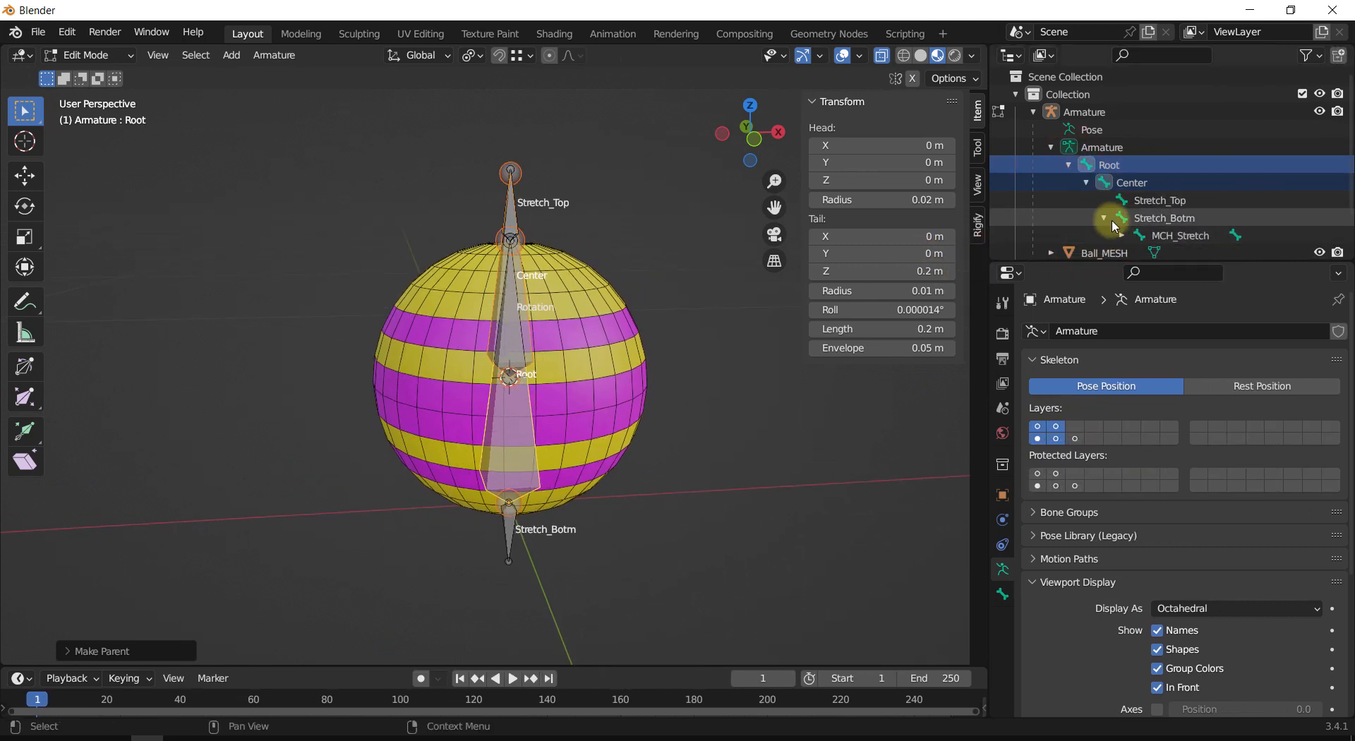
pyautogui.click(1121, 235)
pyautogui.scroll(-3, 1125, 226)
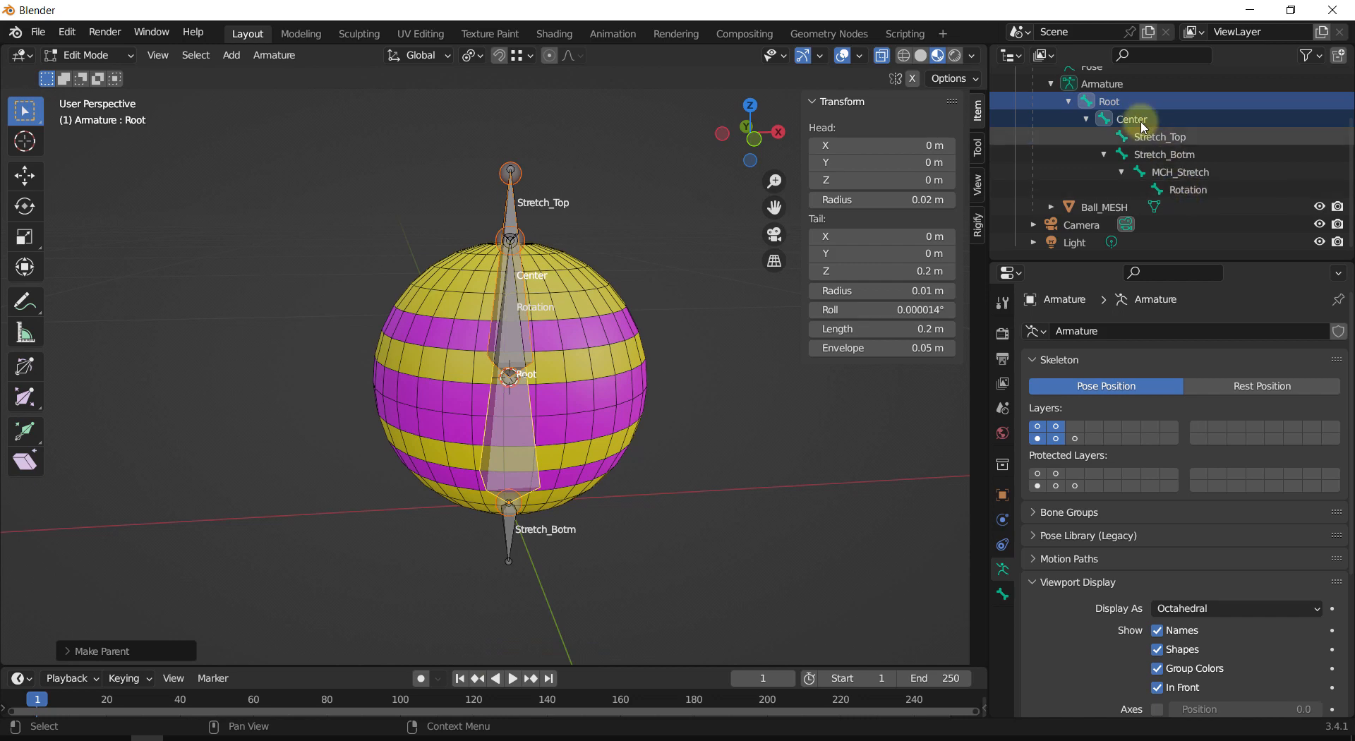
pyautogui.keyDown('shift'); pyautogui.moveTo(759, 295); pyautogui.dragTo(586, 293, button='middle'); pyautogui.keyUp('shift')
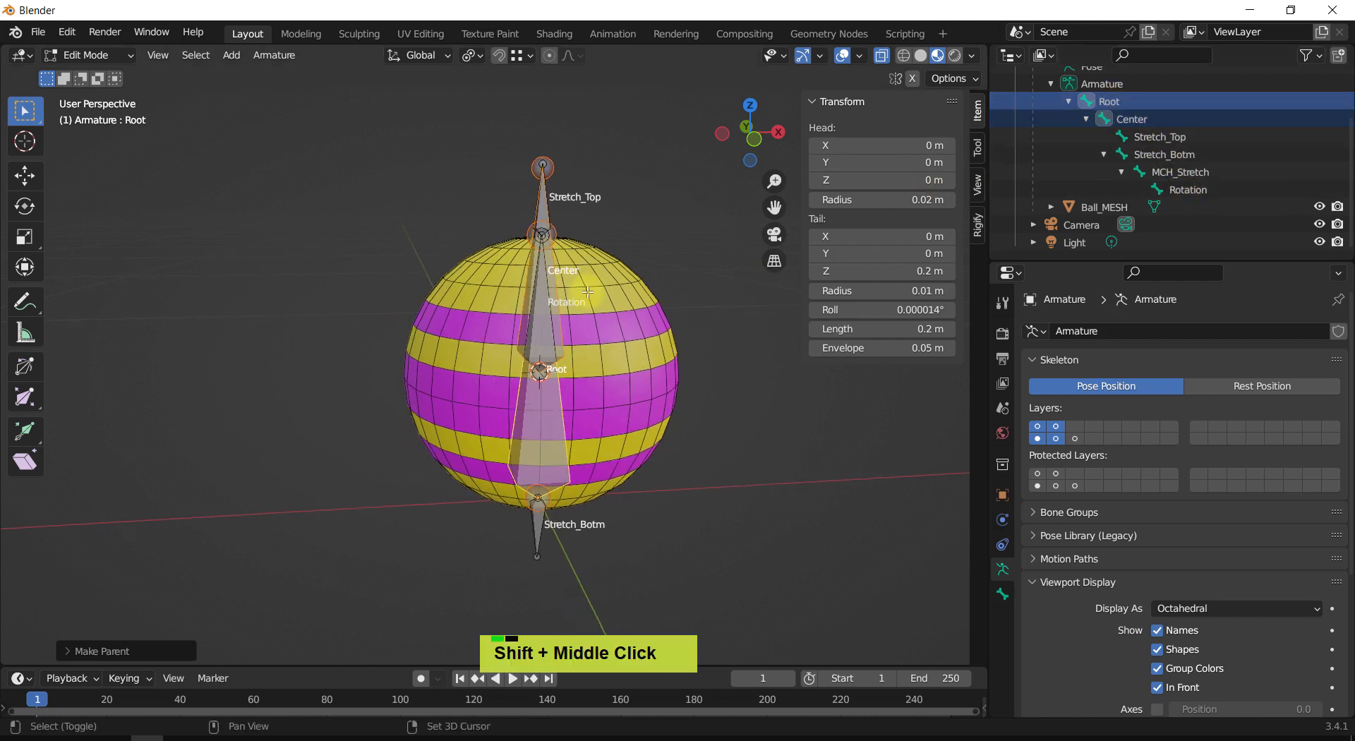
pyautogui.moveTo(93, 244); pyautogui.dragTo(101, 139)
pyautogui.scroll(1, 635, 502)
pyautogui.scroll(-4, 636, 533)
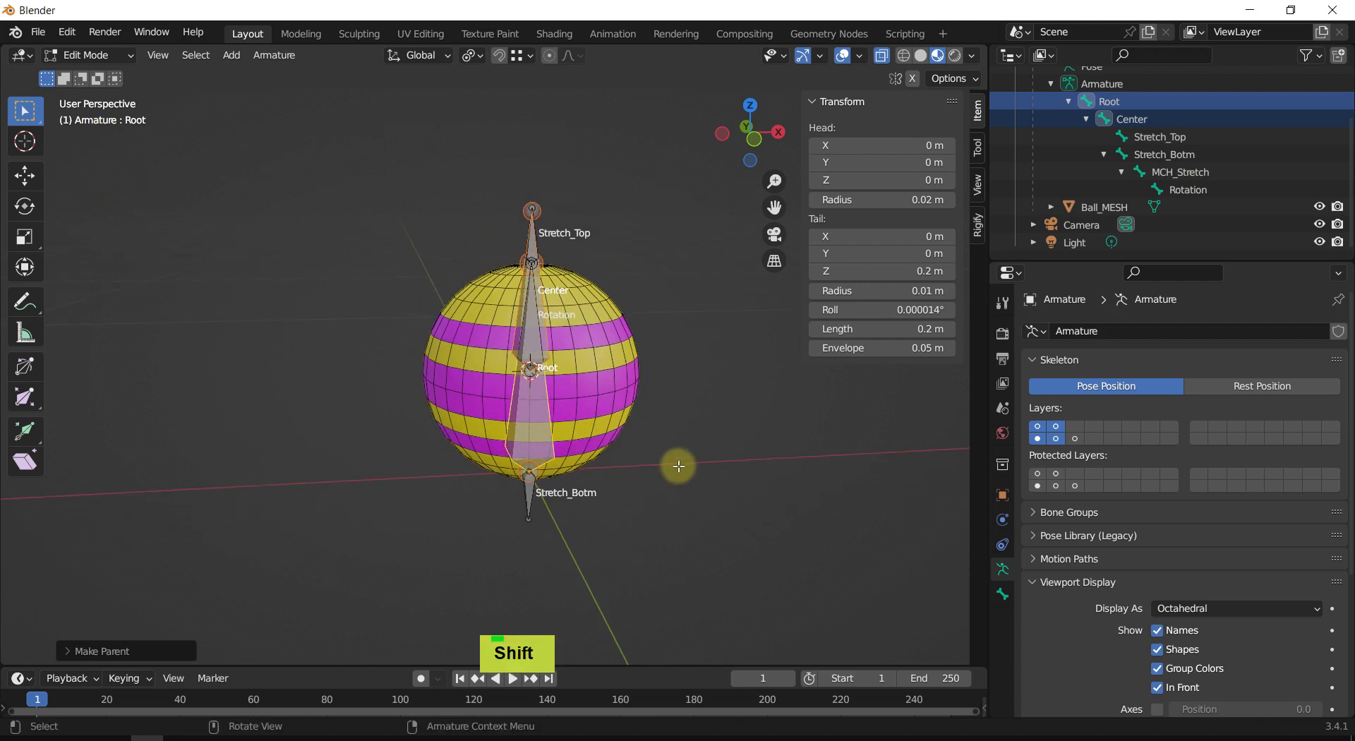
pyautogui.keyDown('shift'); pyautogui.moveTo(678, 466); pyautogui.dragTo(688, 465, button='middle'); pyautogui.keyUp('shift')
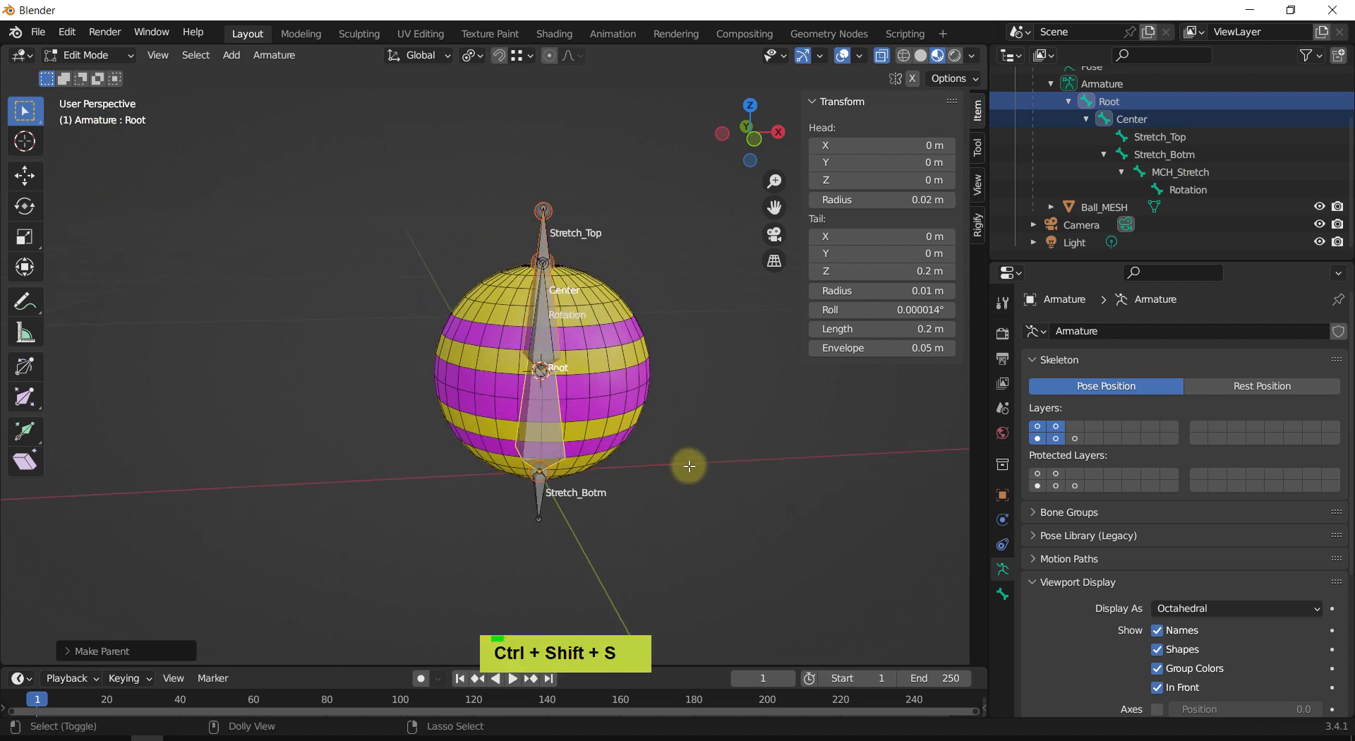
# Step: Save the file as Video_Rig.blend in the DigitalStudies-2_BlenderAnim folder
pyautogui.hotkey('ctrl', 'shift', 's')
pyautogui.moveTo(590, 100); pyautogui.dragTo(779, 214)
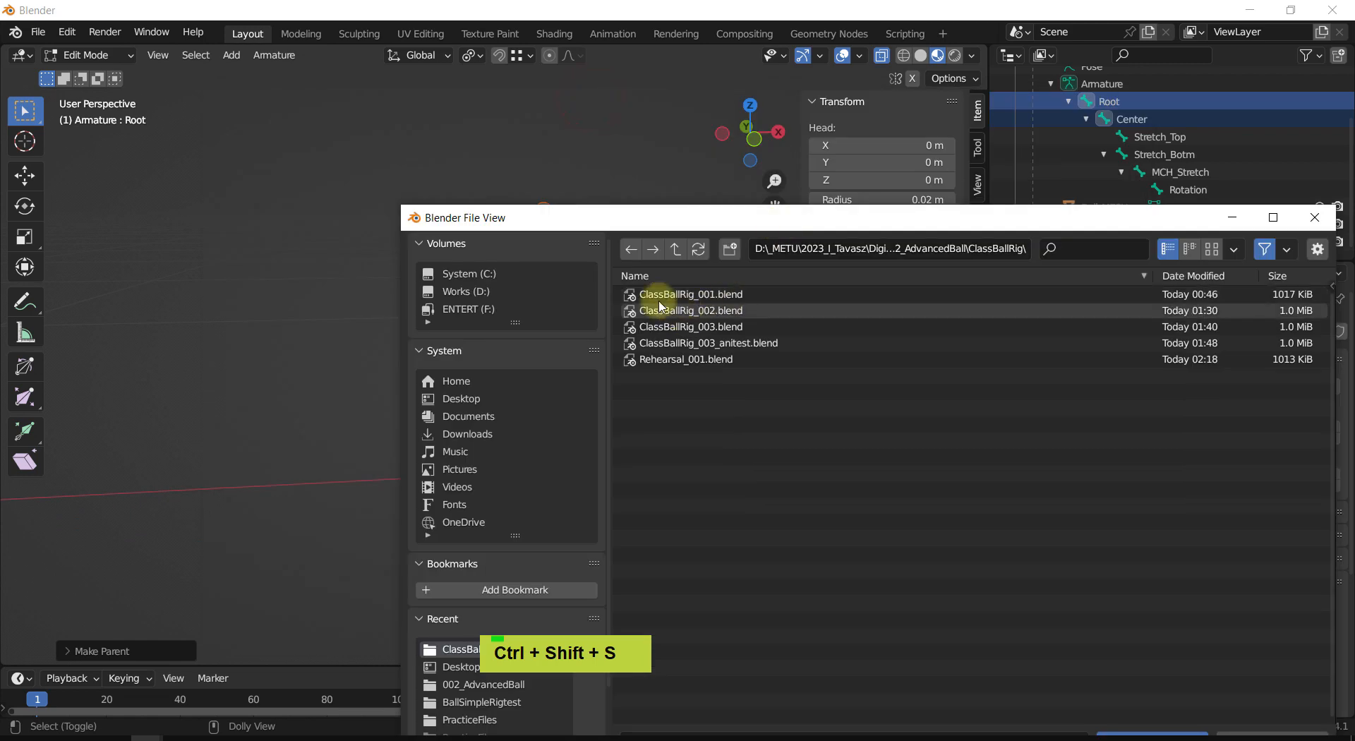
pyautogui.click(676, 249)
pyautogui.click(675, 249)
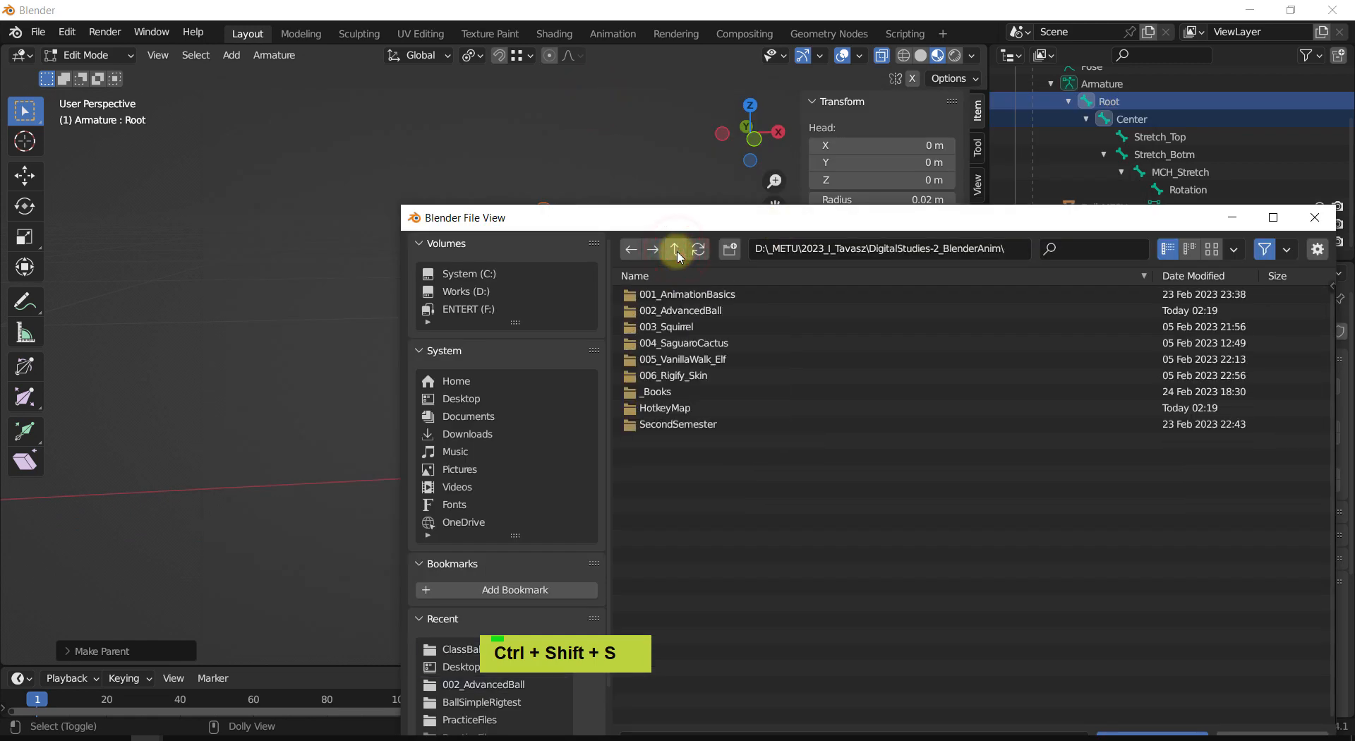
pyautogui.click(676, 249)
pyautogui.moveTo(694, 224); pyautogui.dragTo(639, 200)
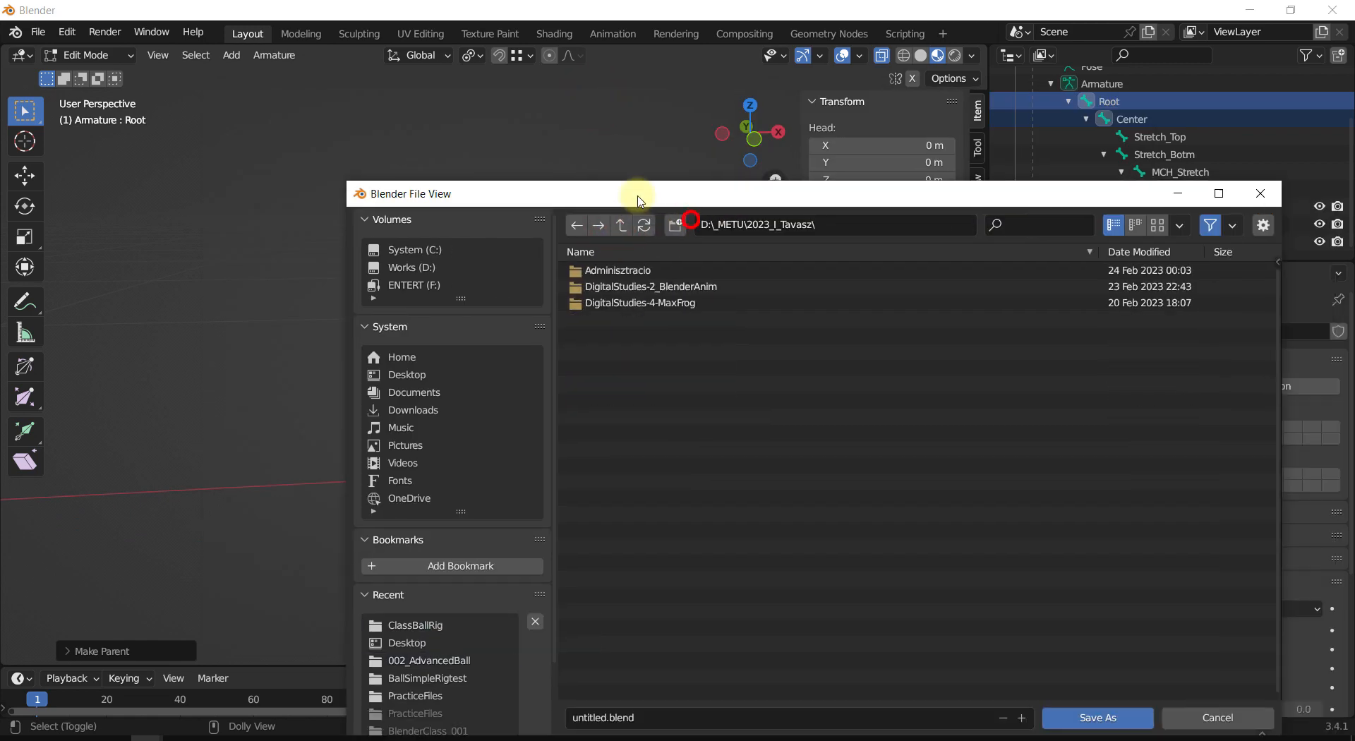
pyautogui.doubleClick(620, 286)
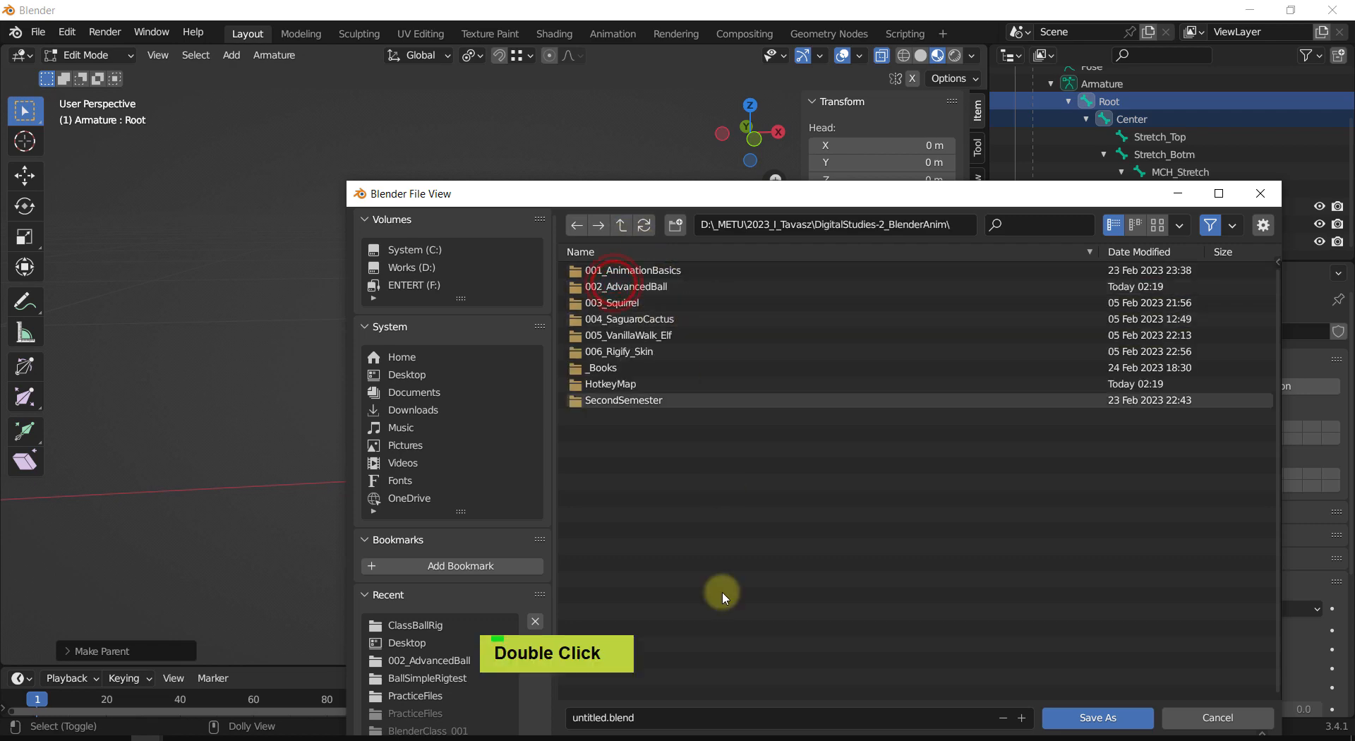
pyautogui.click(650, 711)
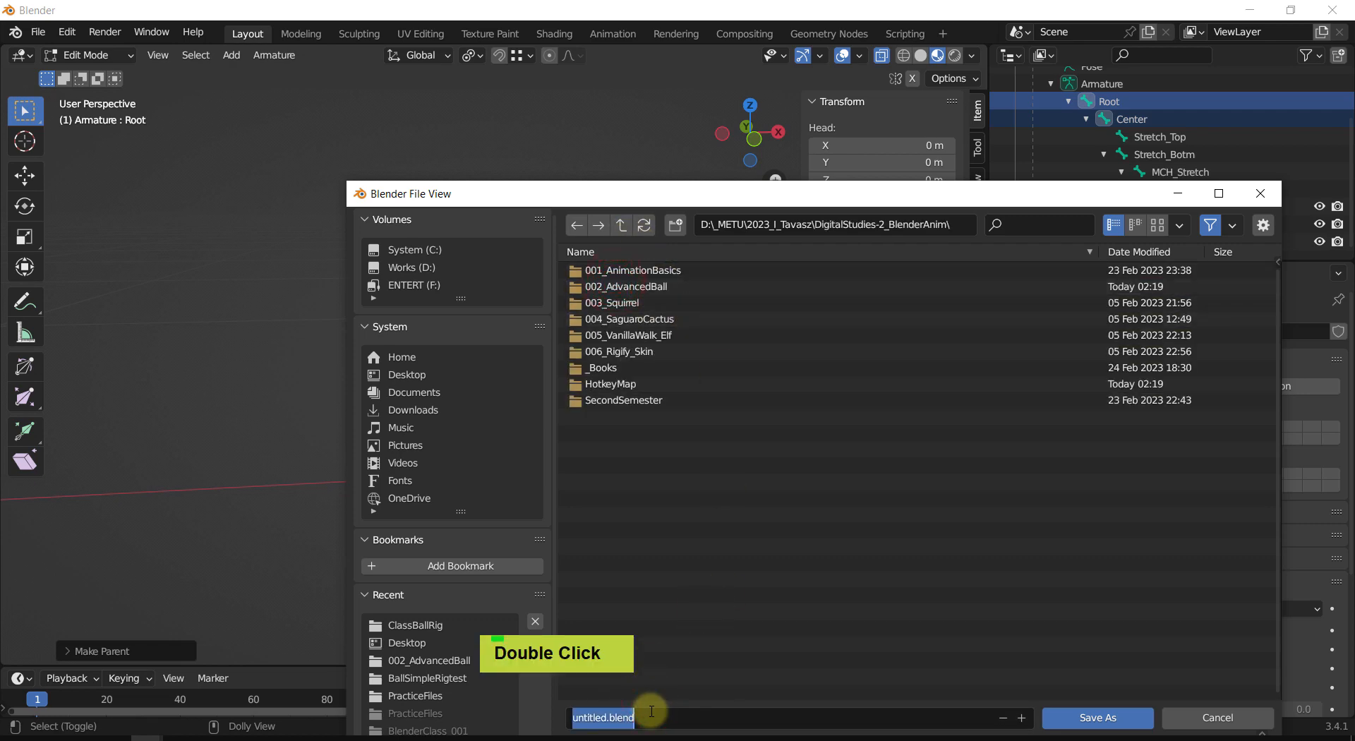
pyautogui.write('Video')
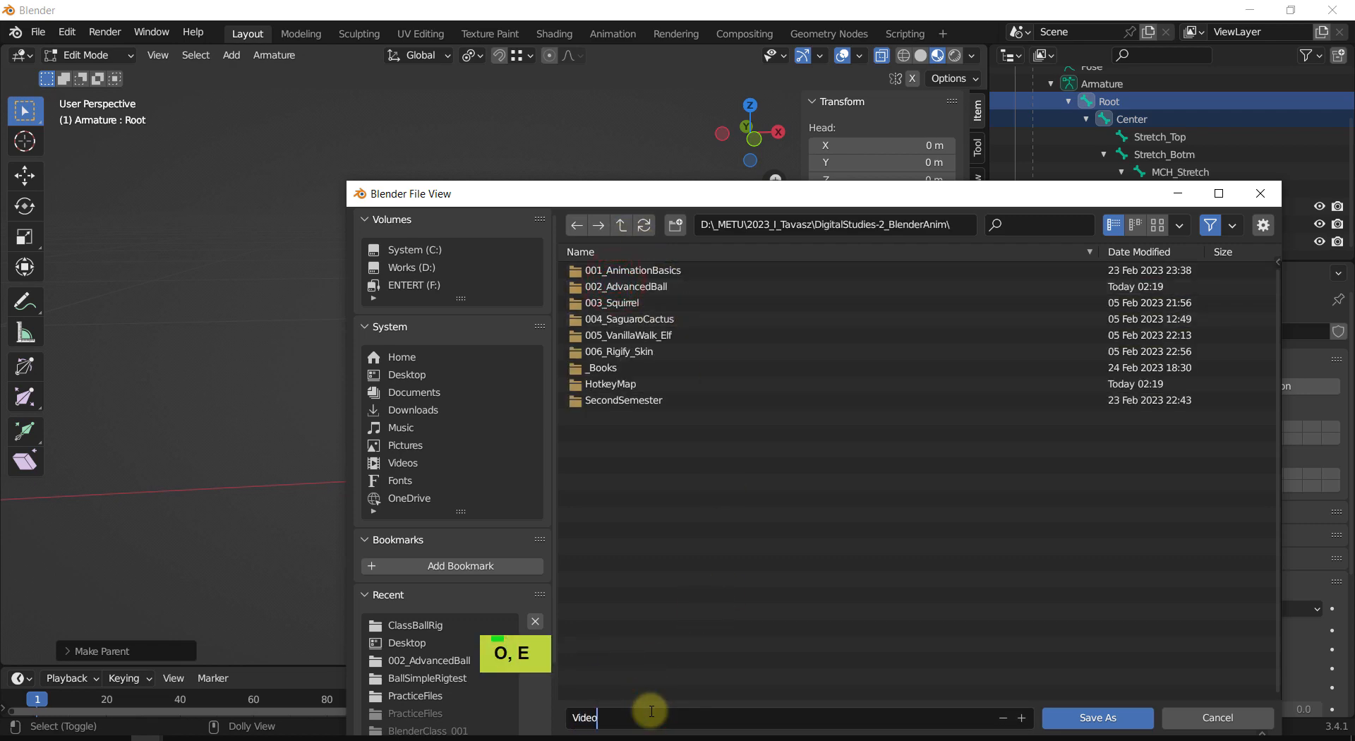
pyautogui.write('_Rig.blend')
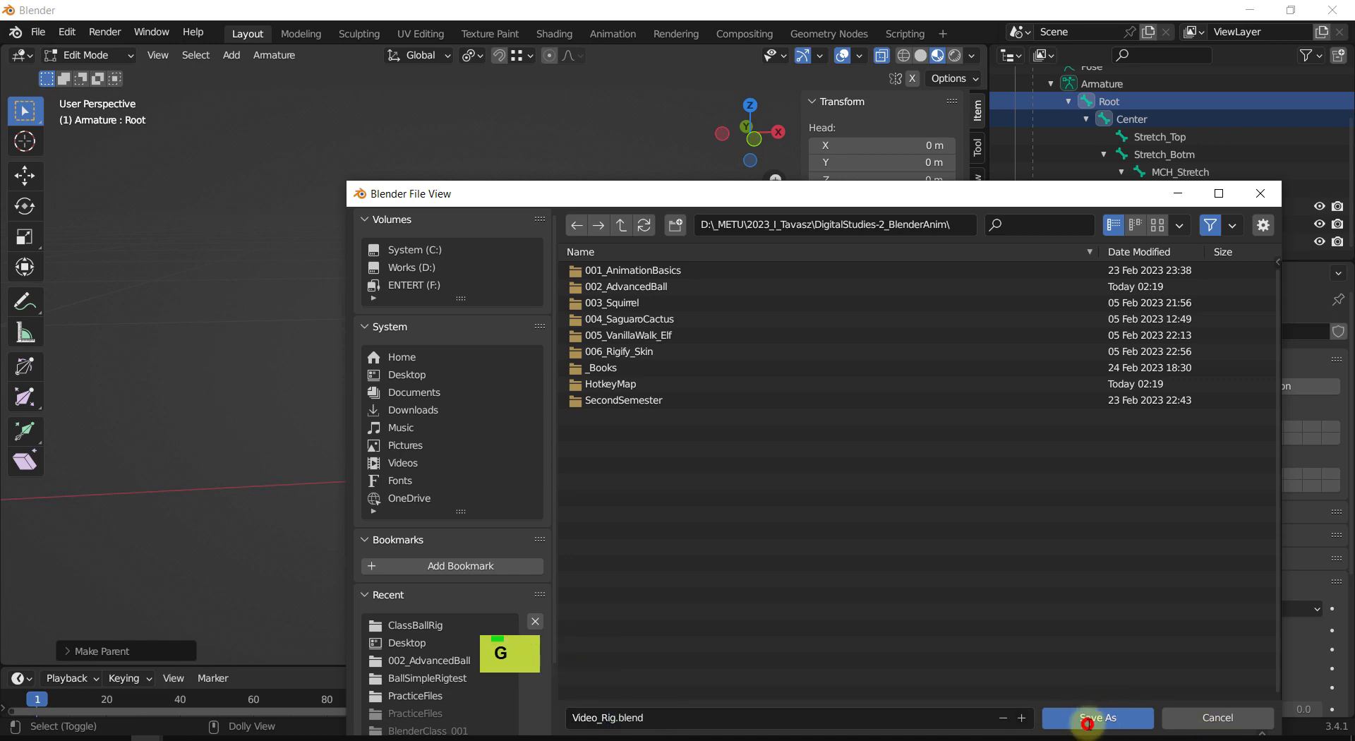
pyautogui.doubleClick(1097, 717)
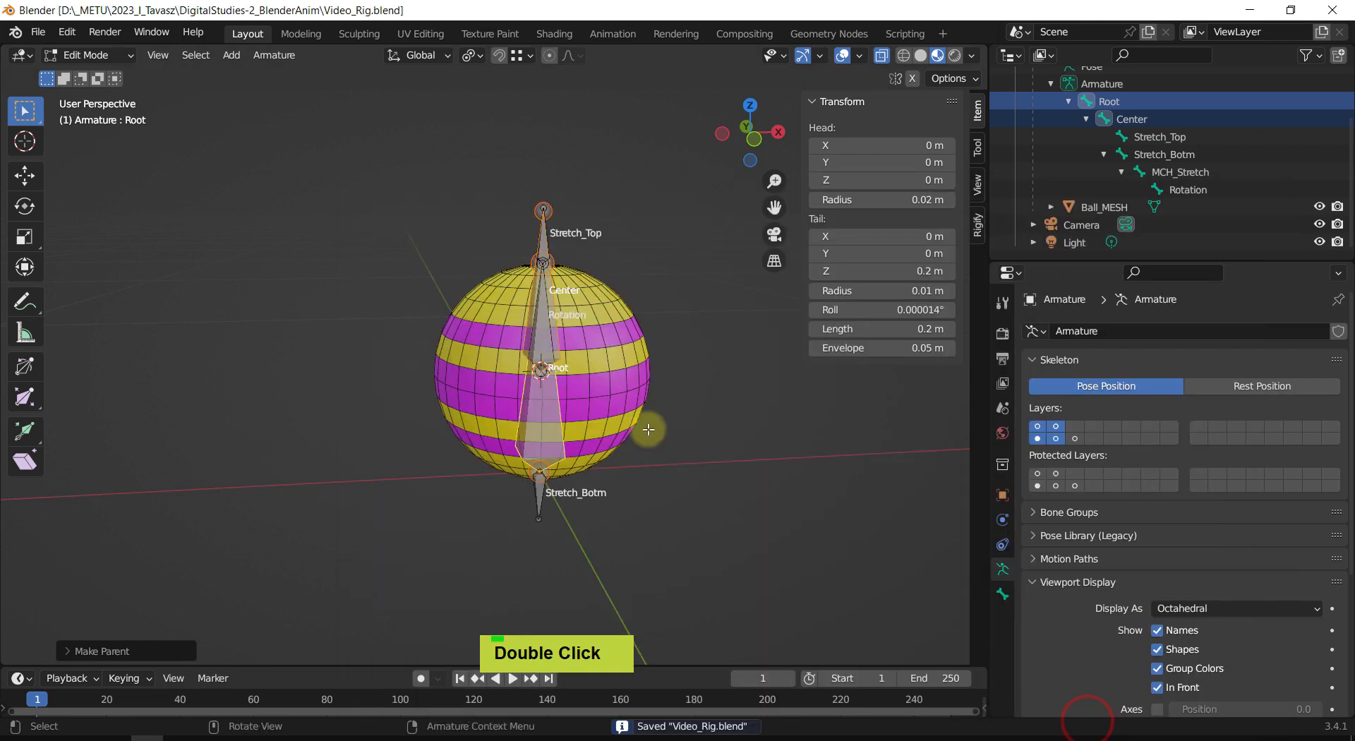
# Step: Deselect all bones and switch the armature to Pose Mode
pyautogui.keyDown('shift'); pyautogui.middleClick(696, 416); pyautogui.keyUp('shift')
pyautogui.keyDown('shift'); pyautogui.scroll(2, 713, 395); pyautogui.keyUp('shift')
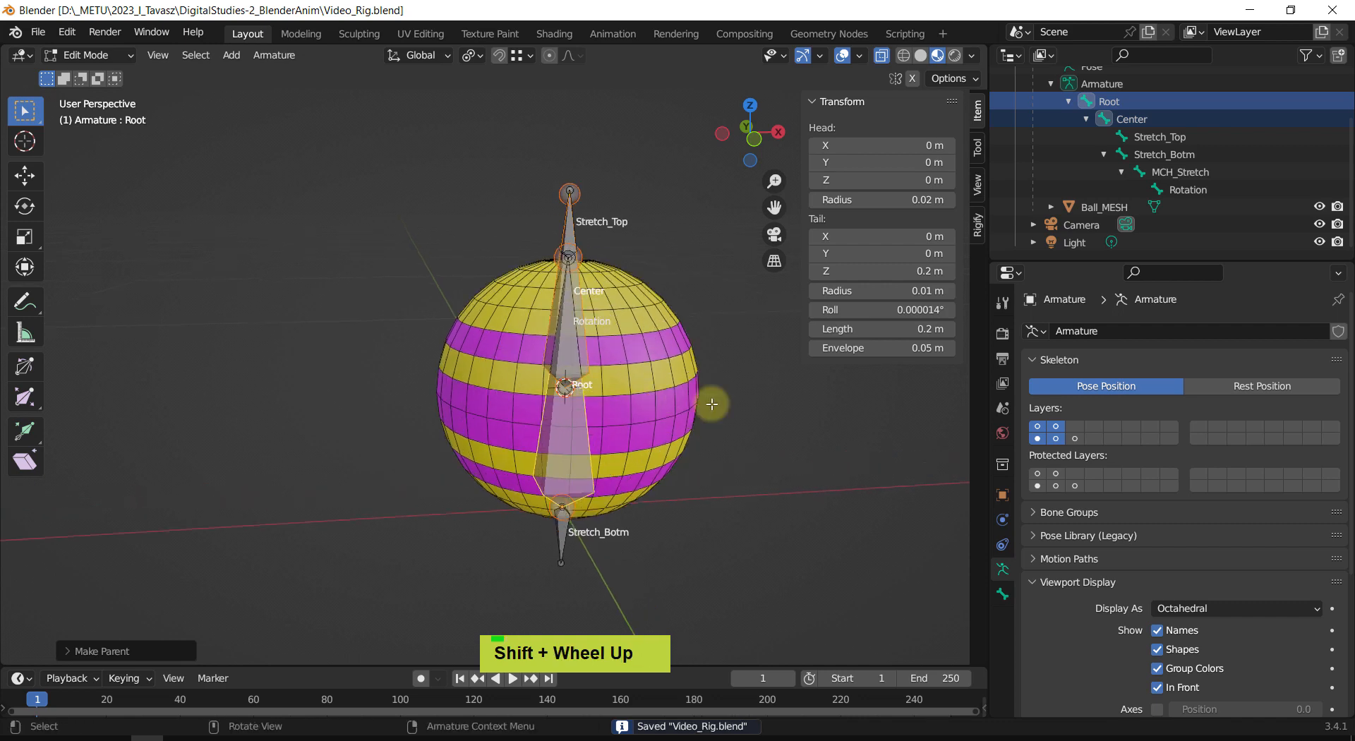
pyautogui.click(575, 370)
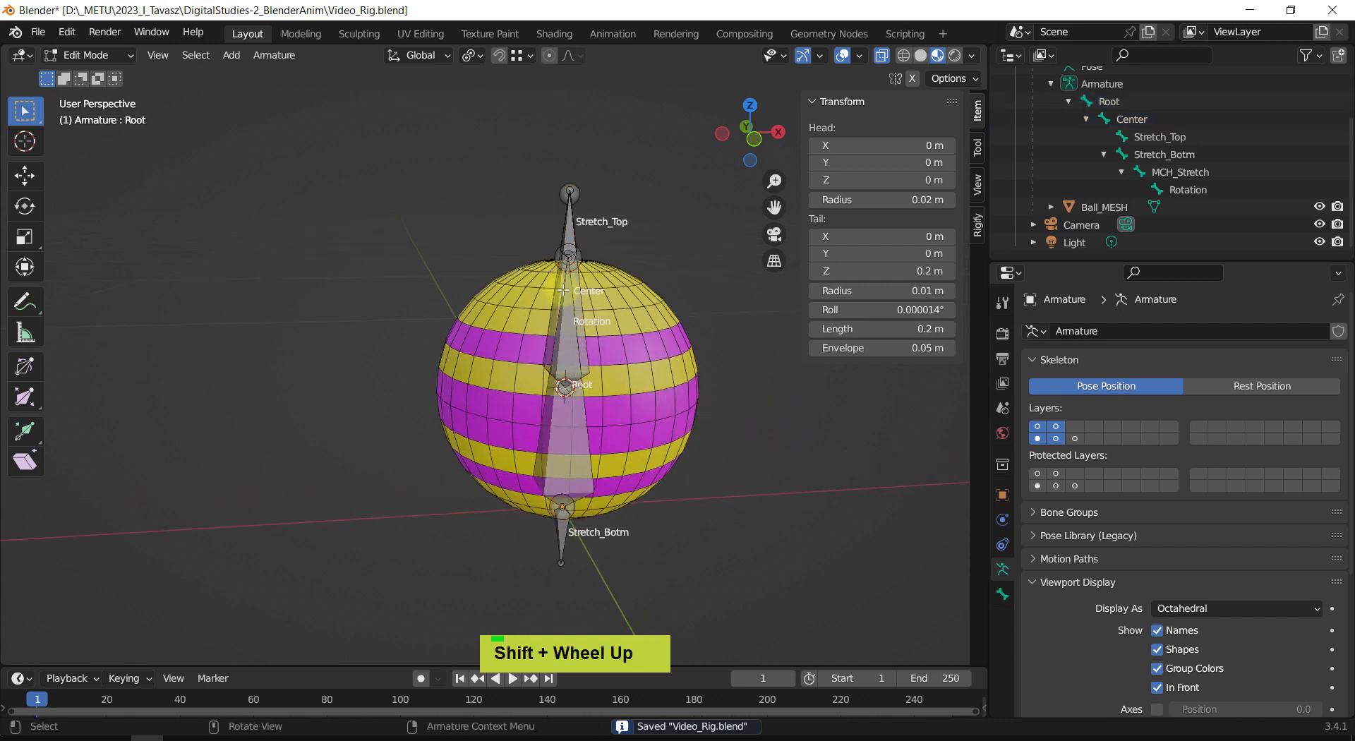
pyautogui.hotkey('ctrl', 'Tab')
pyautogui.keyDown('shift'); pyautogui.moveTo(741, 483); pyautogui.dragTo(676, 486, button='middle'); pyautogui.keyUp('shift')
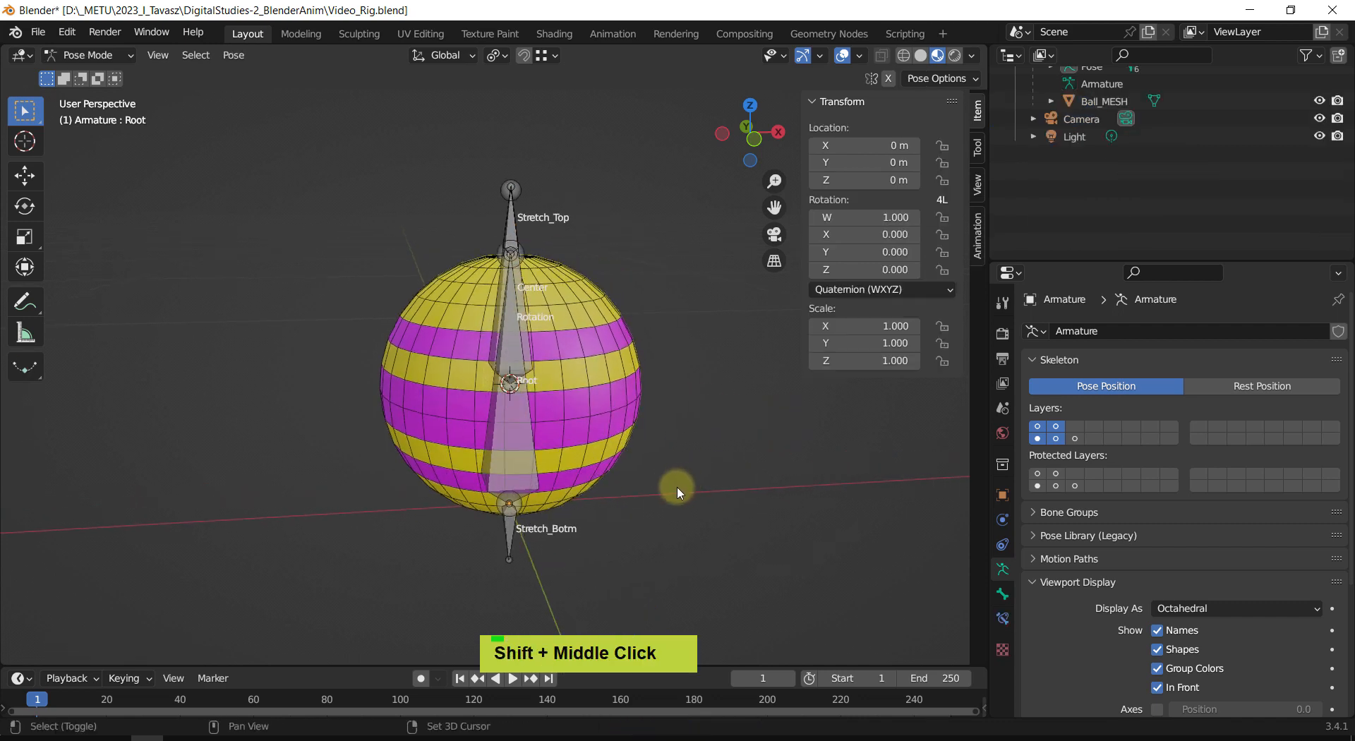
# Step: Move the Root bone freehand to about X 0.025, Y -0.013, Z 0.006 m to test the whole rig
pyautogui.click(500, 474)
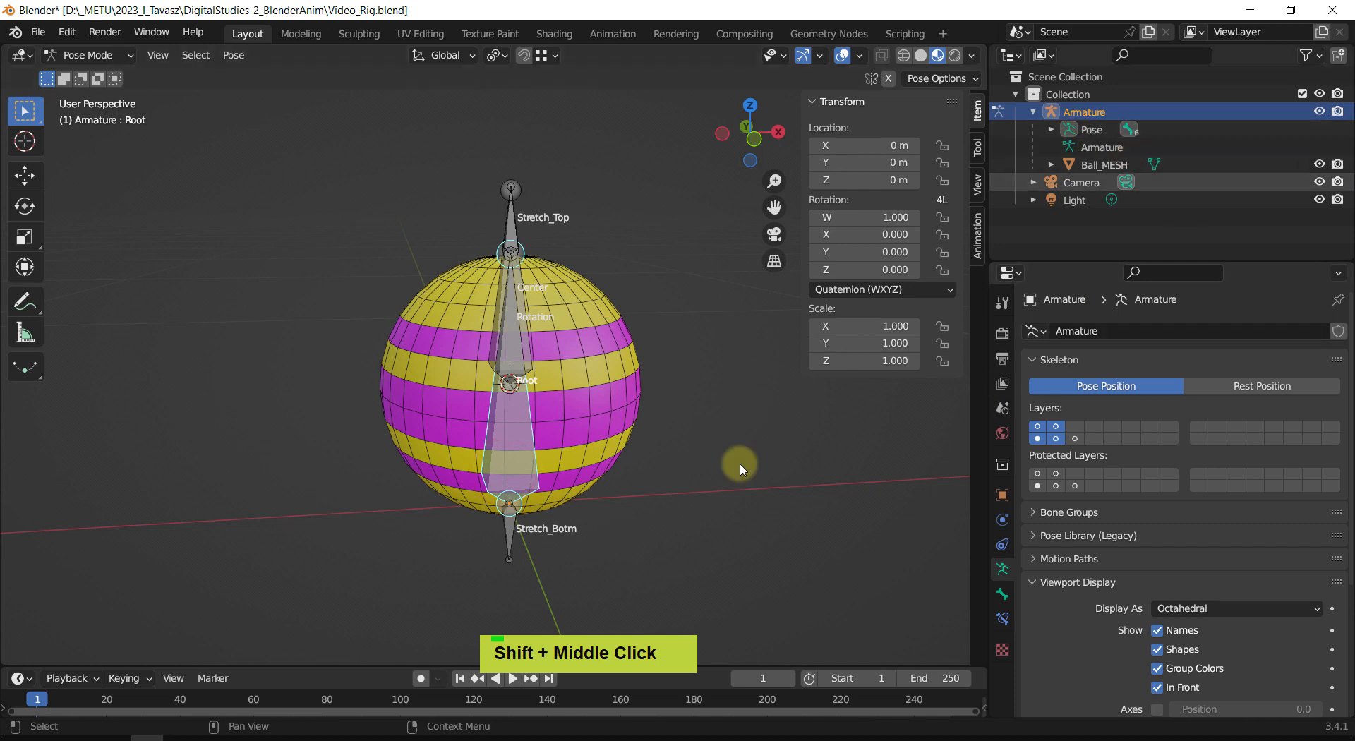
pyautogui.moveTo(122, 140); pyautogui.dragTo(121, 186)
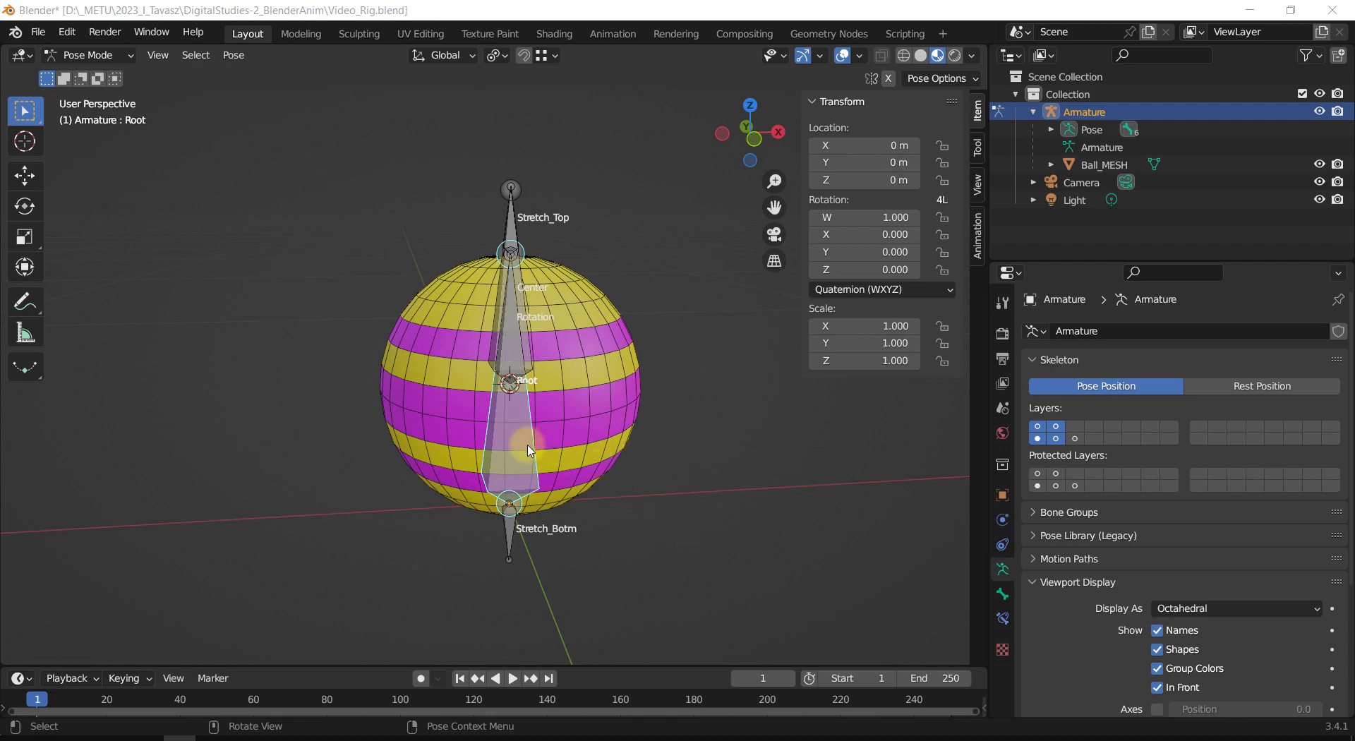
pyautogui.click(501, 437)
pyautogui.press('g')
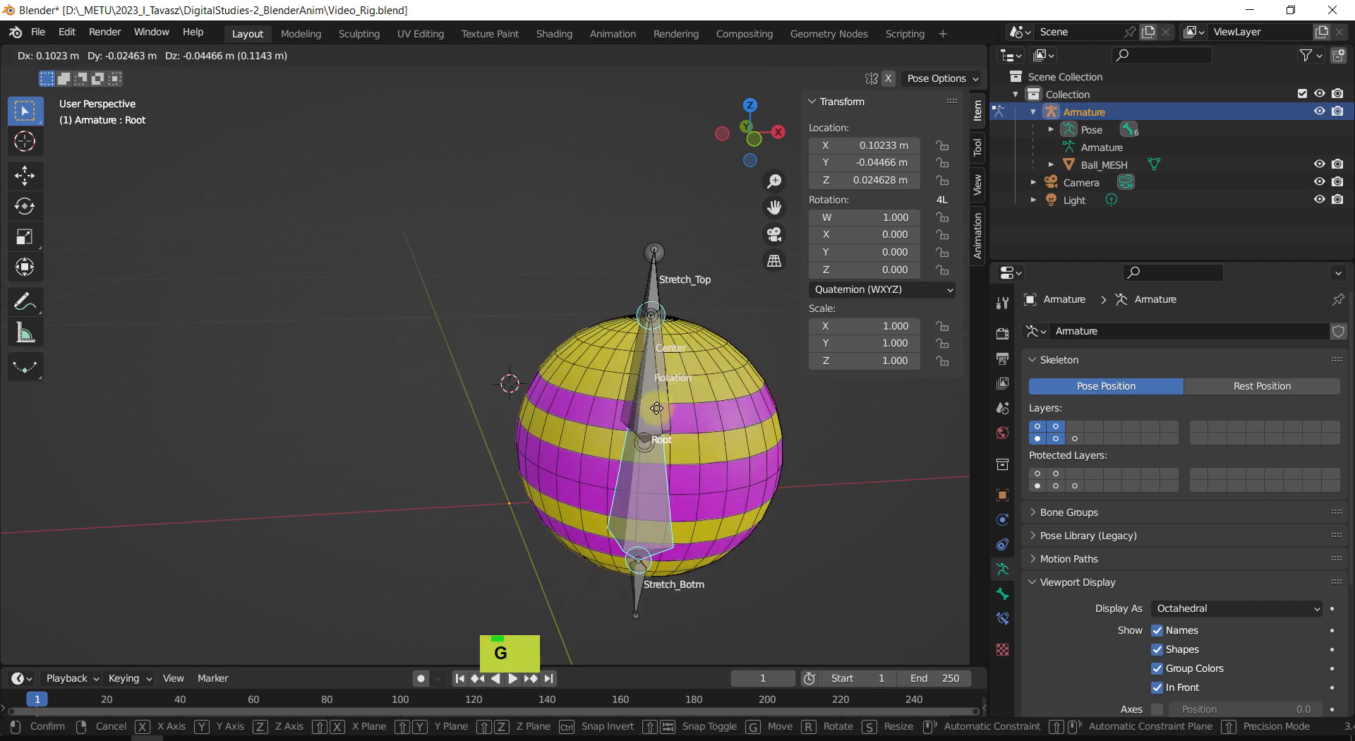
pyautogui.click(529, 457)
pyautogui.click(791, 460)
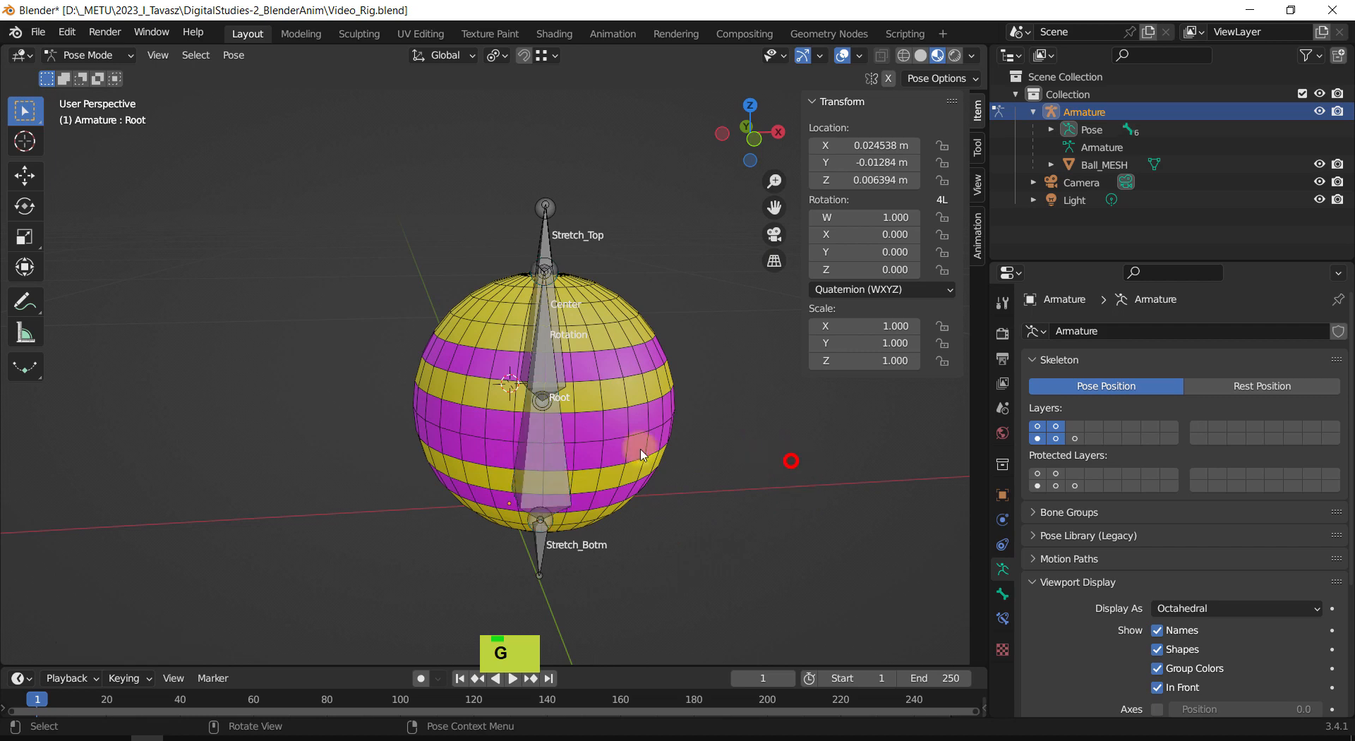
# Step: Rotate the Center bone freely with trackball rotation to about W 0.354, X 0.134, Y 0.906, Z -0.189
pyautogui.click(522, 349)
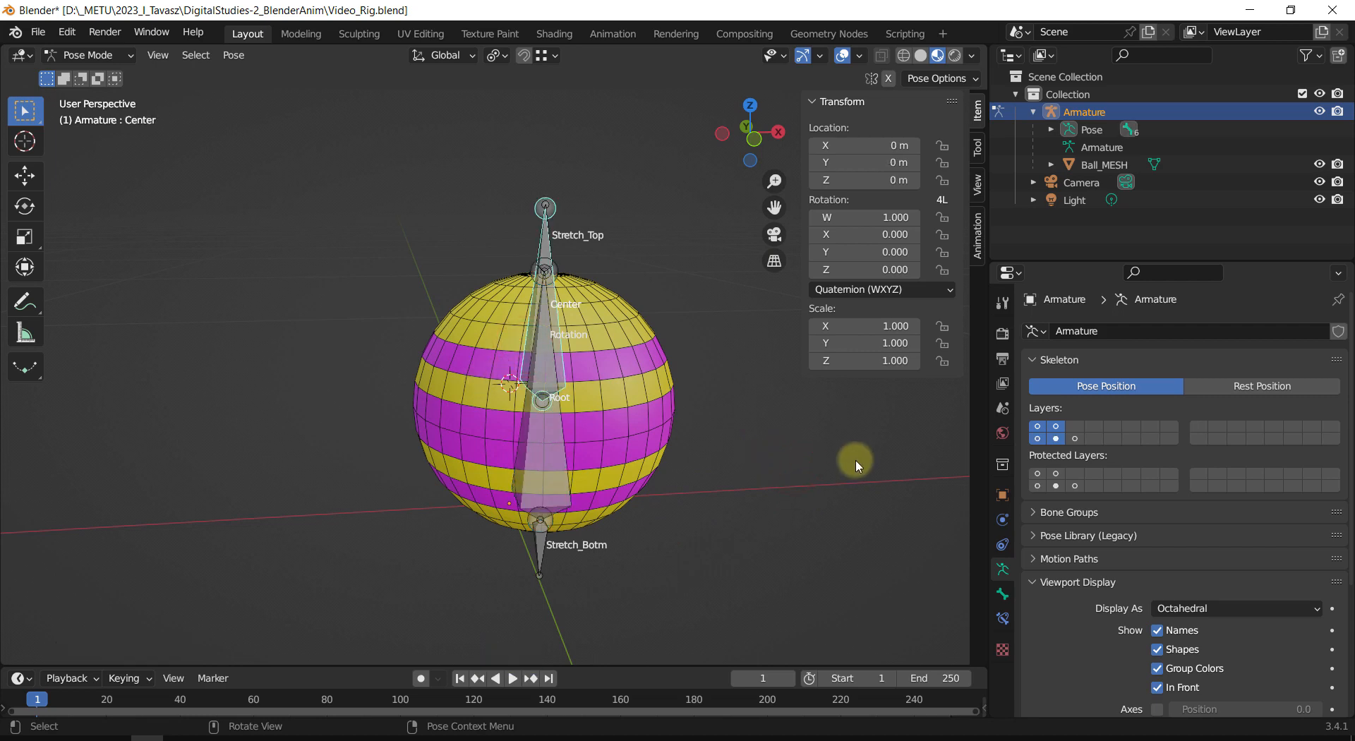
pyautogui.press('r')
pyautogui.press('r')
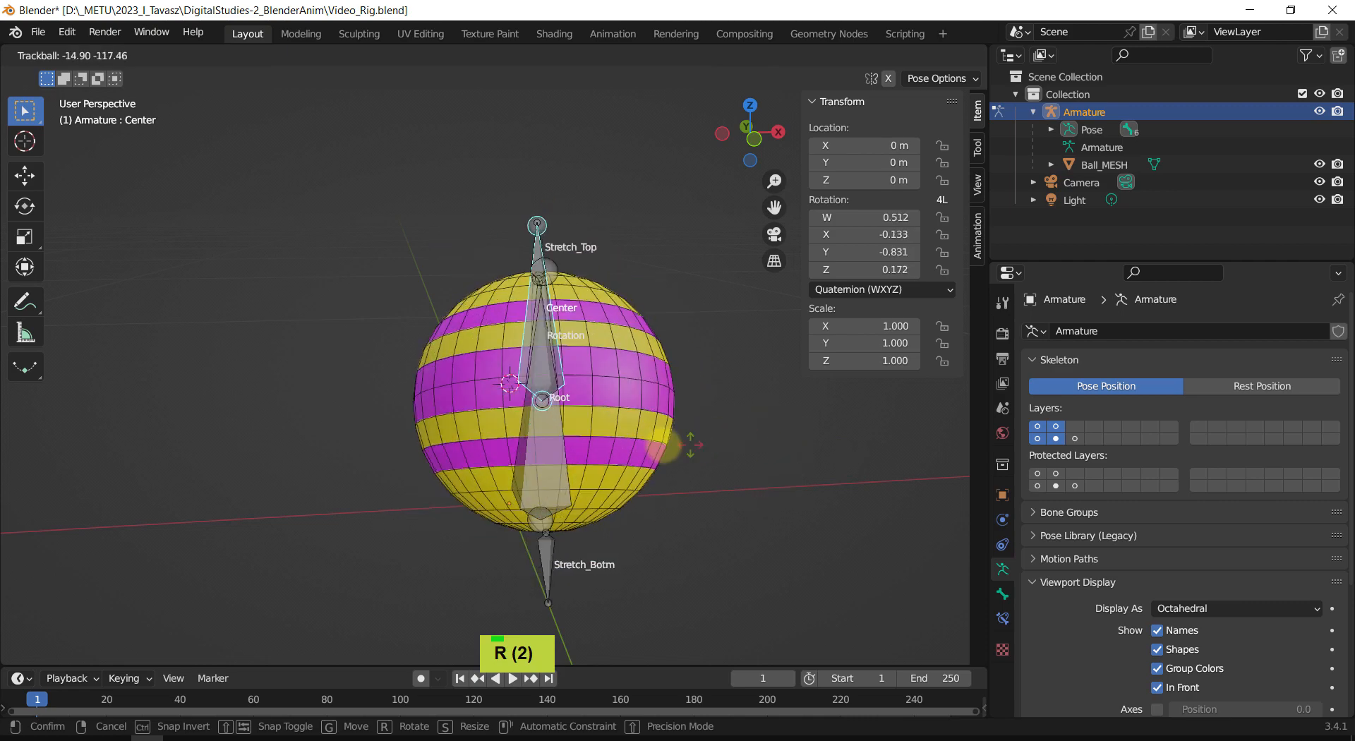
pyautogui.click(584, 428)
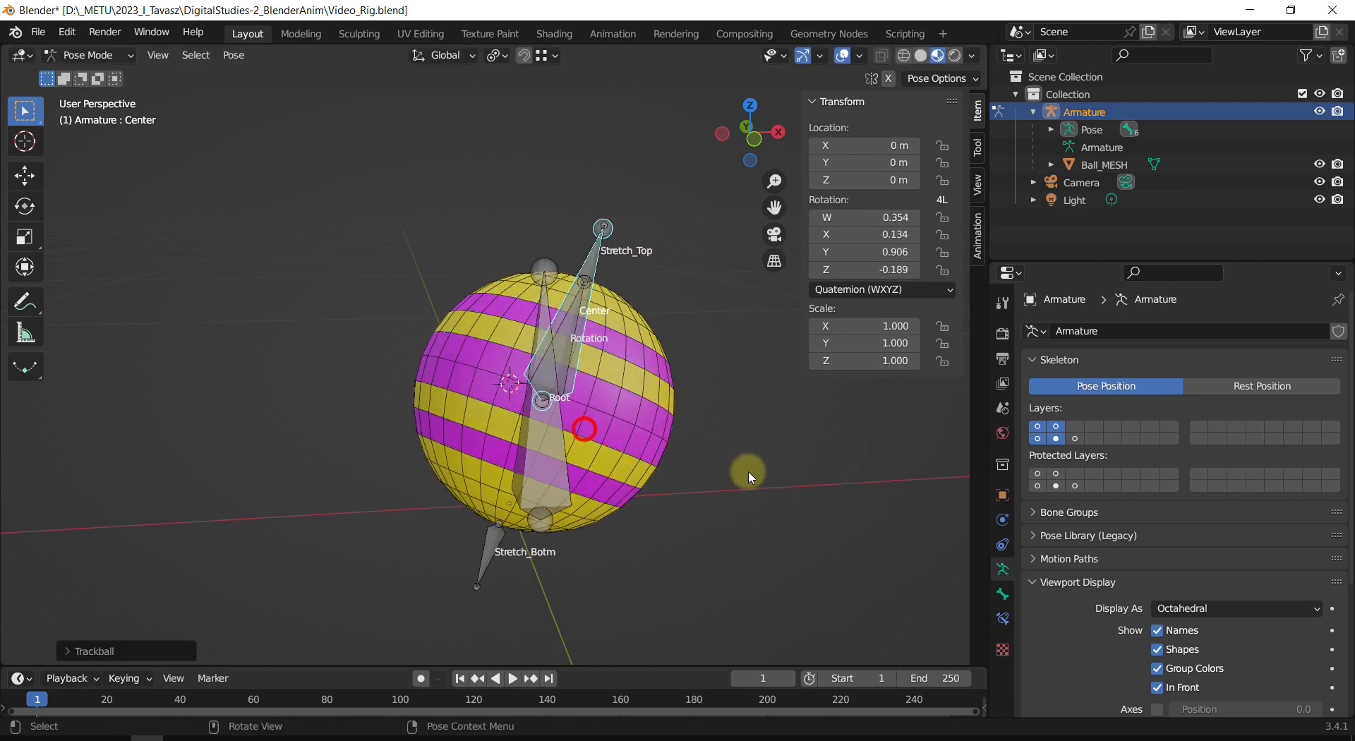
# Step: Move the Stretch_Top bone freehand to about X -0.043, Y -0.023, Z 0.031 m to squash the ball
pyautogui.click(586, 268)
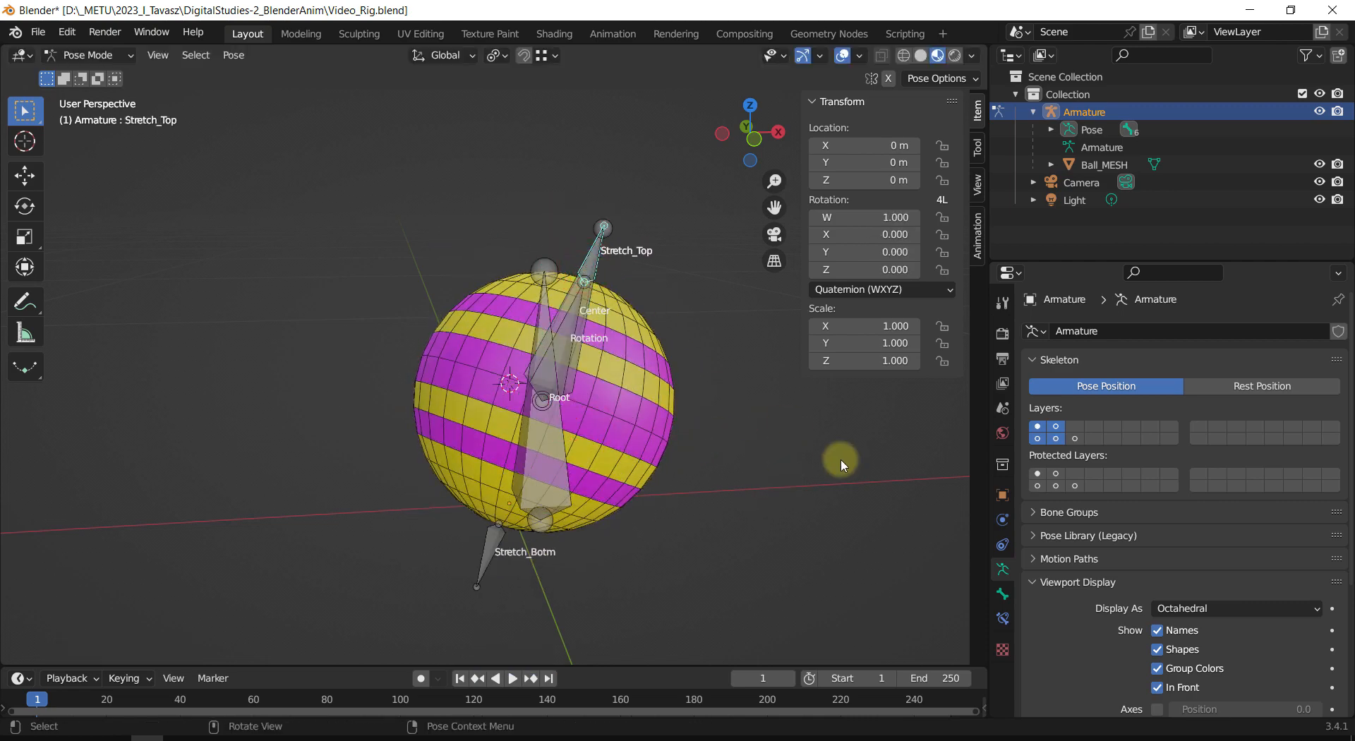
pyautogui.press('g')
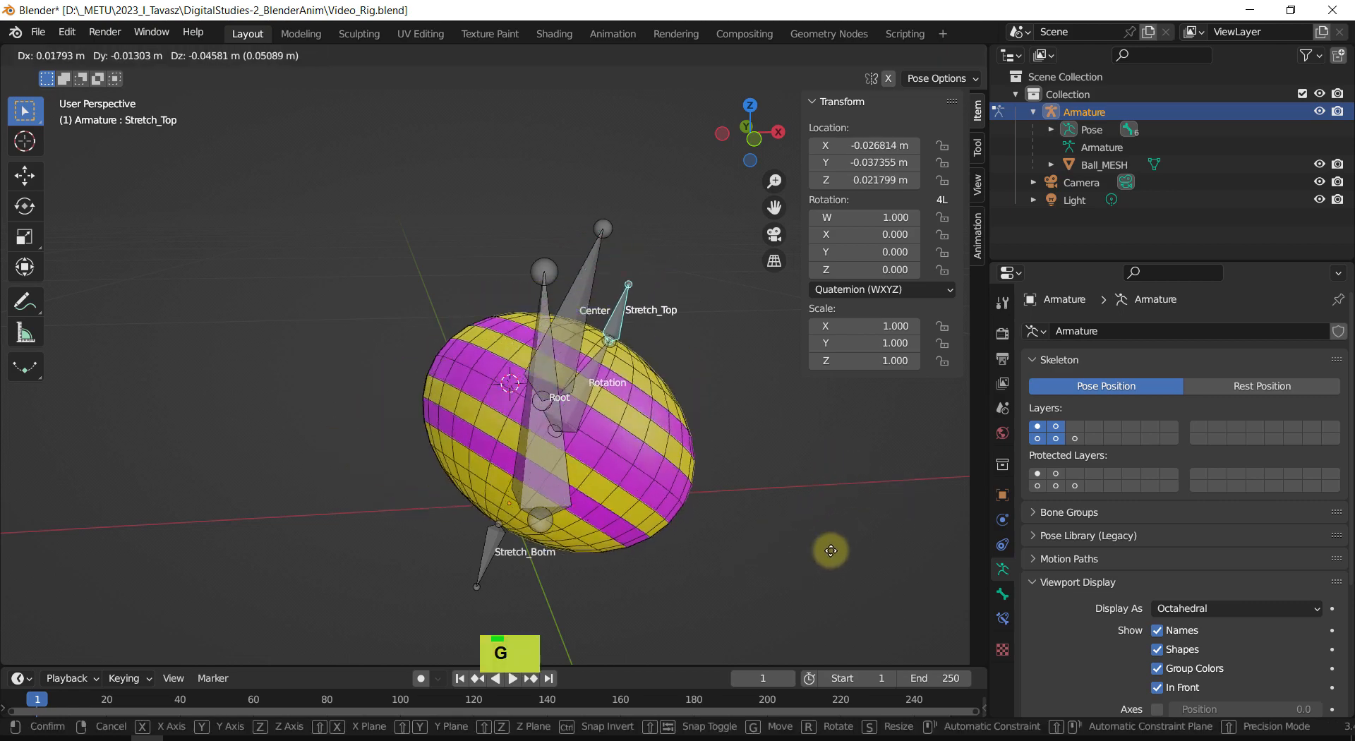
pyautogui.click(893, 506)
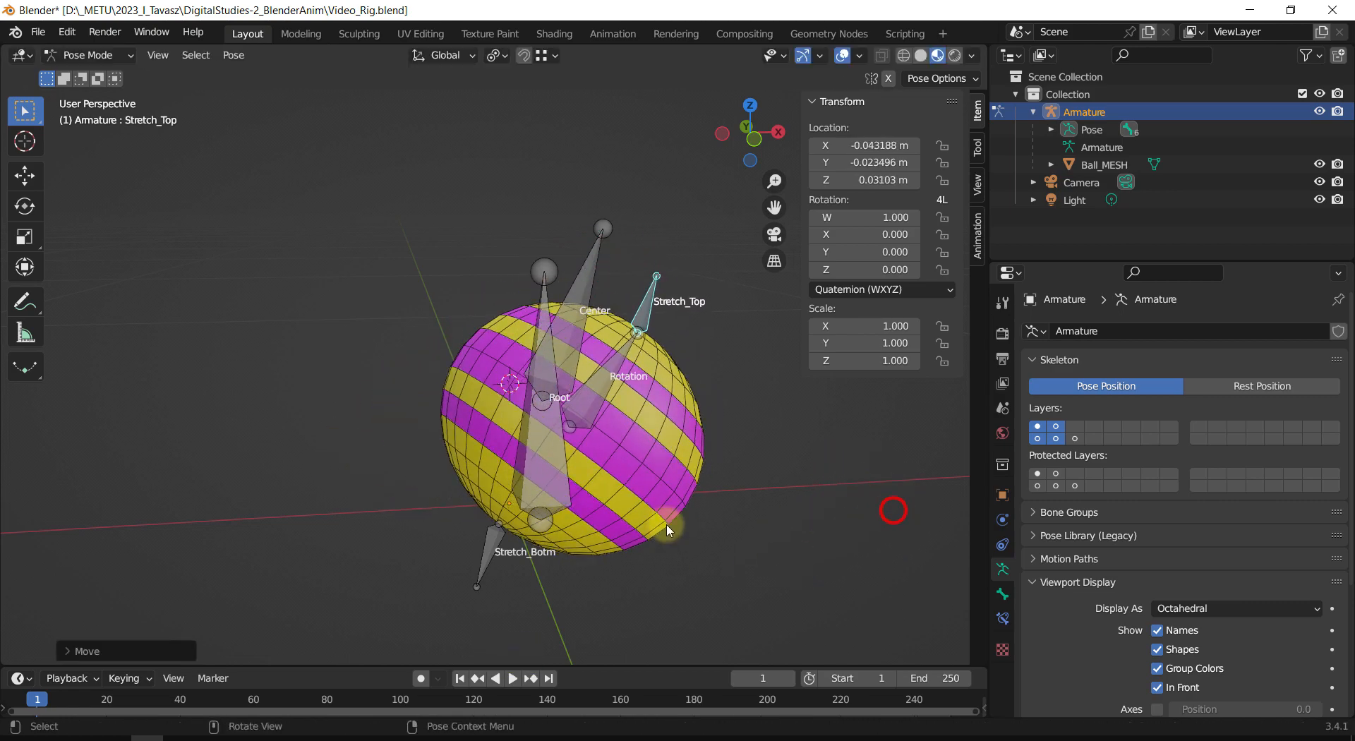
# Step: Rotate the Rotation bone freely with trackball rotation to about W 0.339, X 0.504, Y -0.751, Z -0.257
pyautogui.click(593, 388)
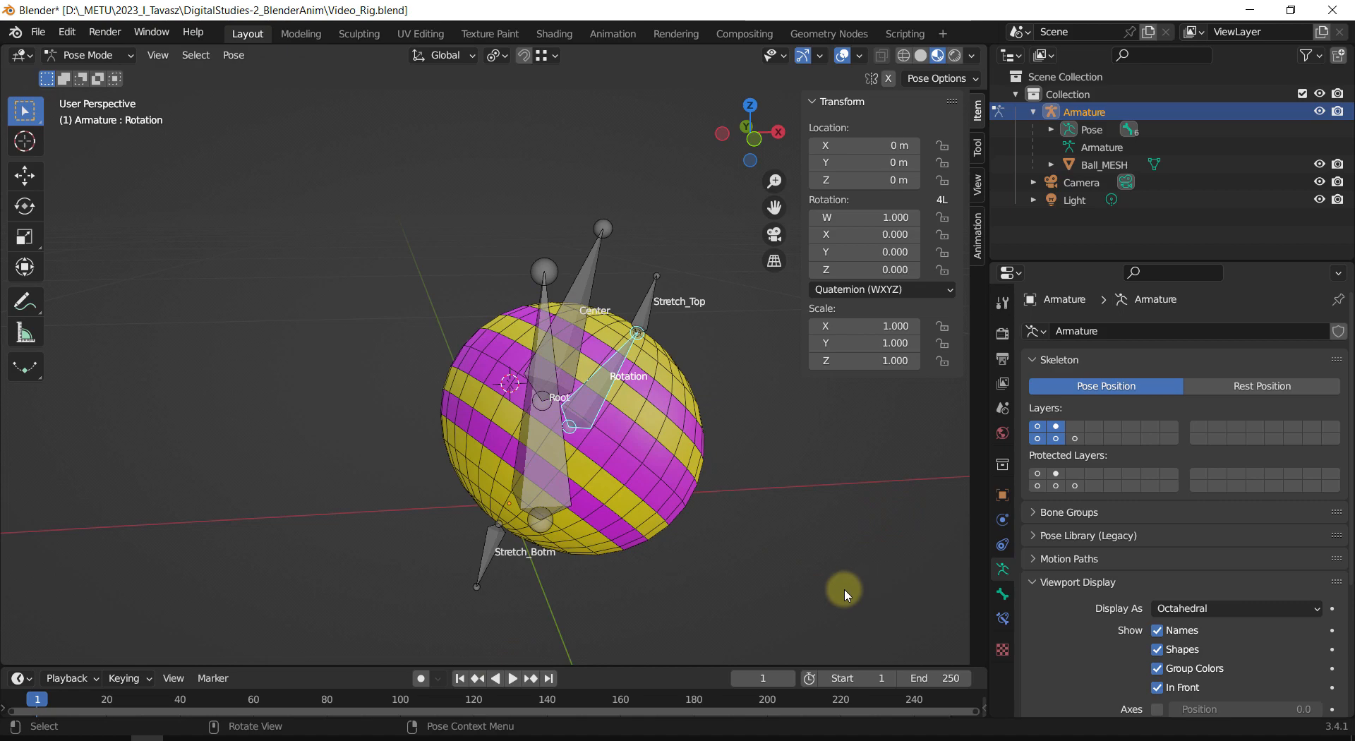
pyautogui.press('r')
pyautogui.press('r')
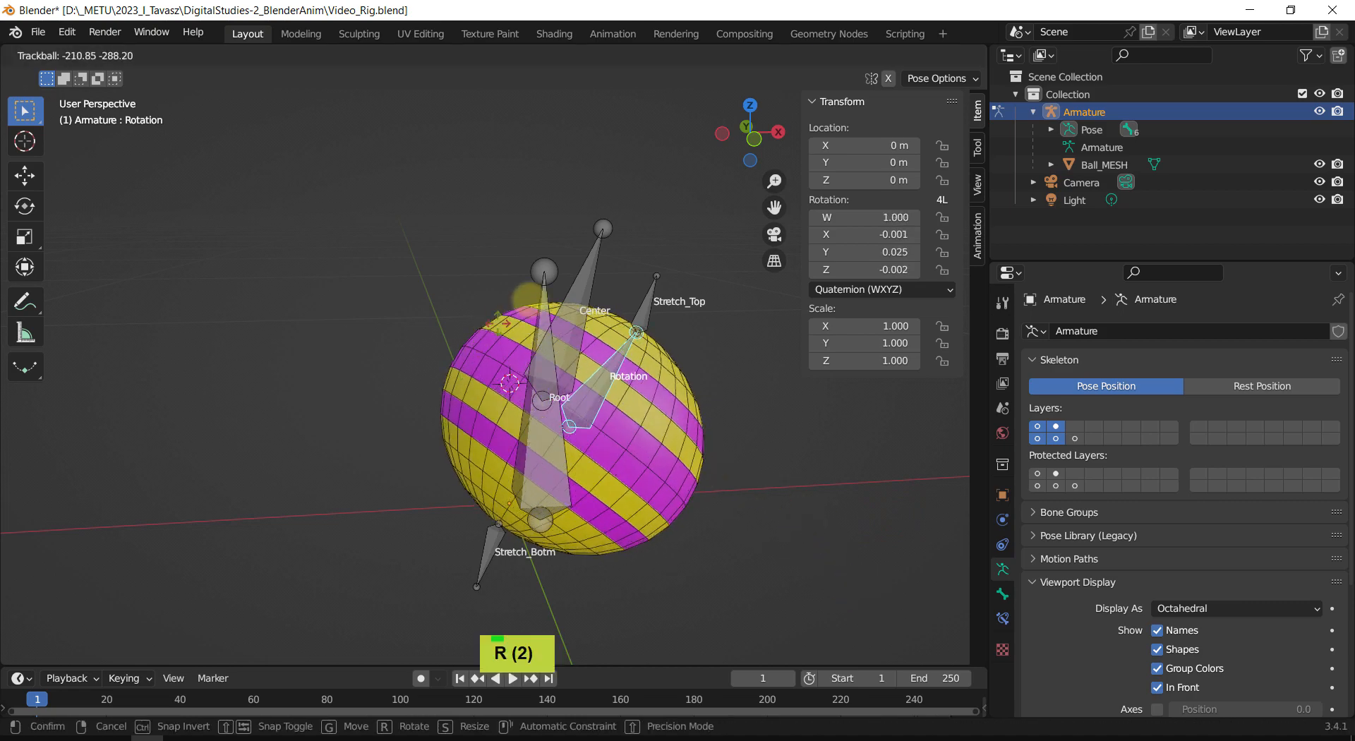
pyautogui.click(797, 425)
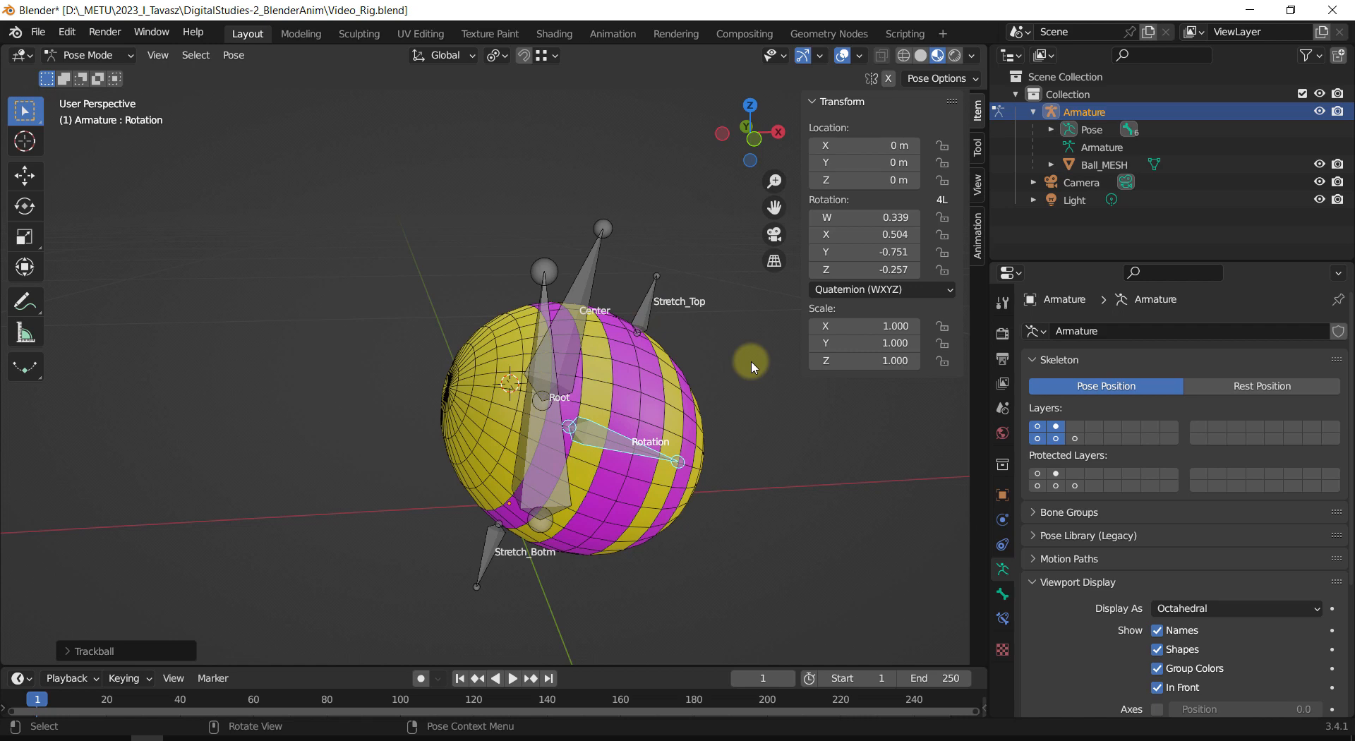
# Step: Undo all test poses of the Rotation, Stretch_Top, Center and Root bones, back through the switch to Pose Mode
pyautogui.hotkey('ctrl', 'z')
pyautogui.hotkey('ctrl', 'z')
pyautogui.hotkey('ctrl', 'z')
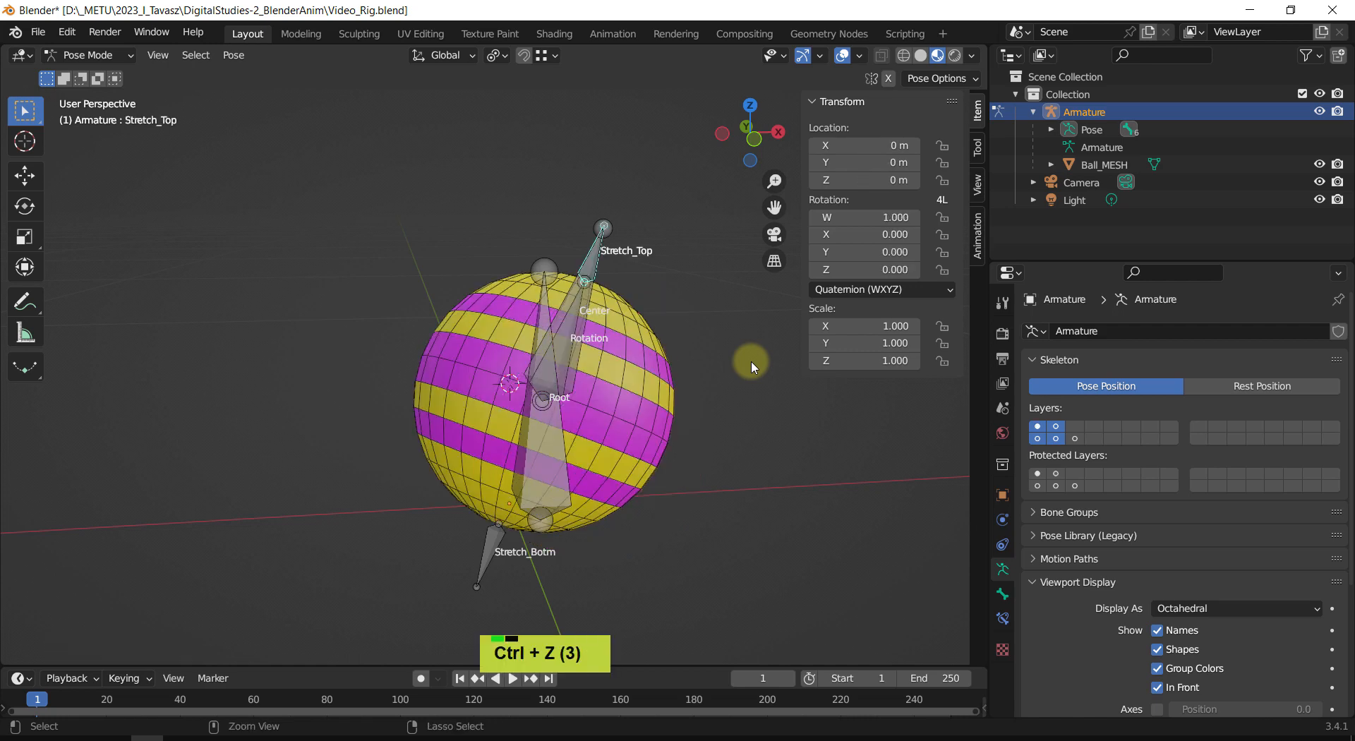
pyautogui.hotkey('ctrl', 'z')
pyautogui.hotkey('ctrl', 'z')
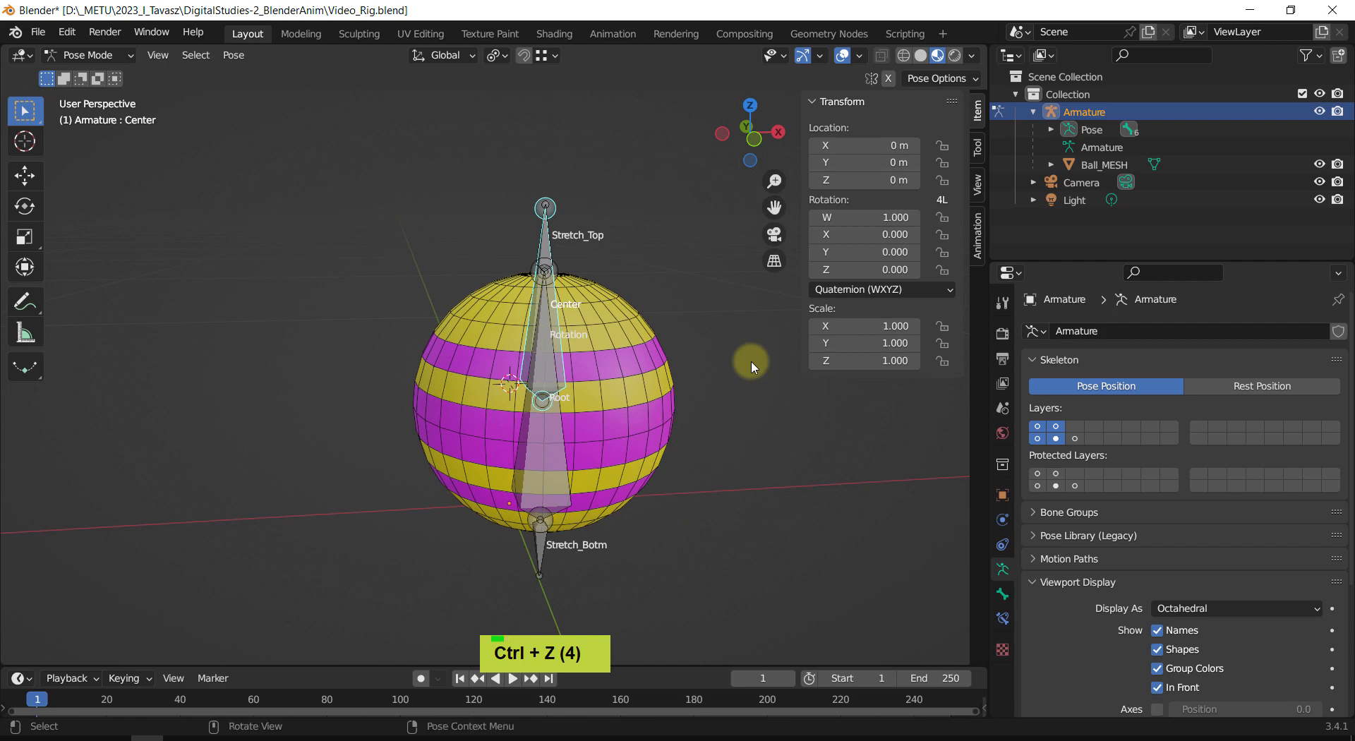
pyautogui.hotkey('ctrl', 'z')
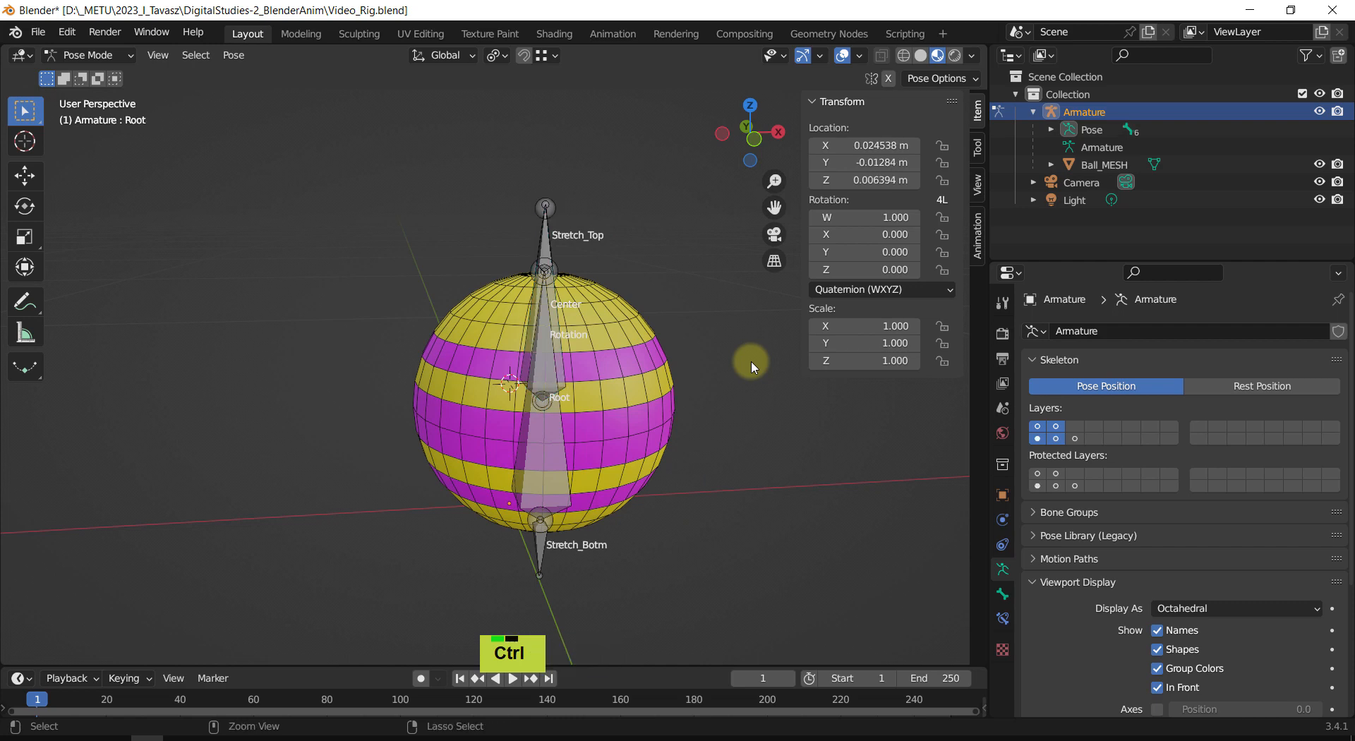
pyautogui.hotkey('ctrl', 'z')
pyautogui.moveTo(725, 365); pyautogui.dragTo(696, 388, button='middle')
pyautogui.hotkey('ctrl', 'z')
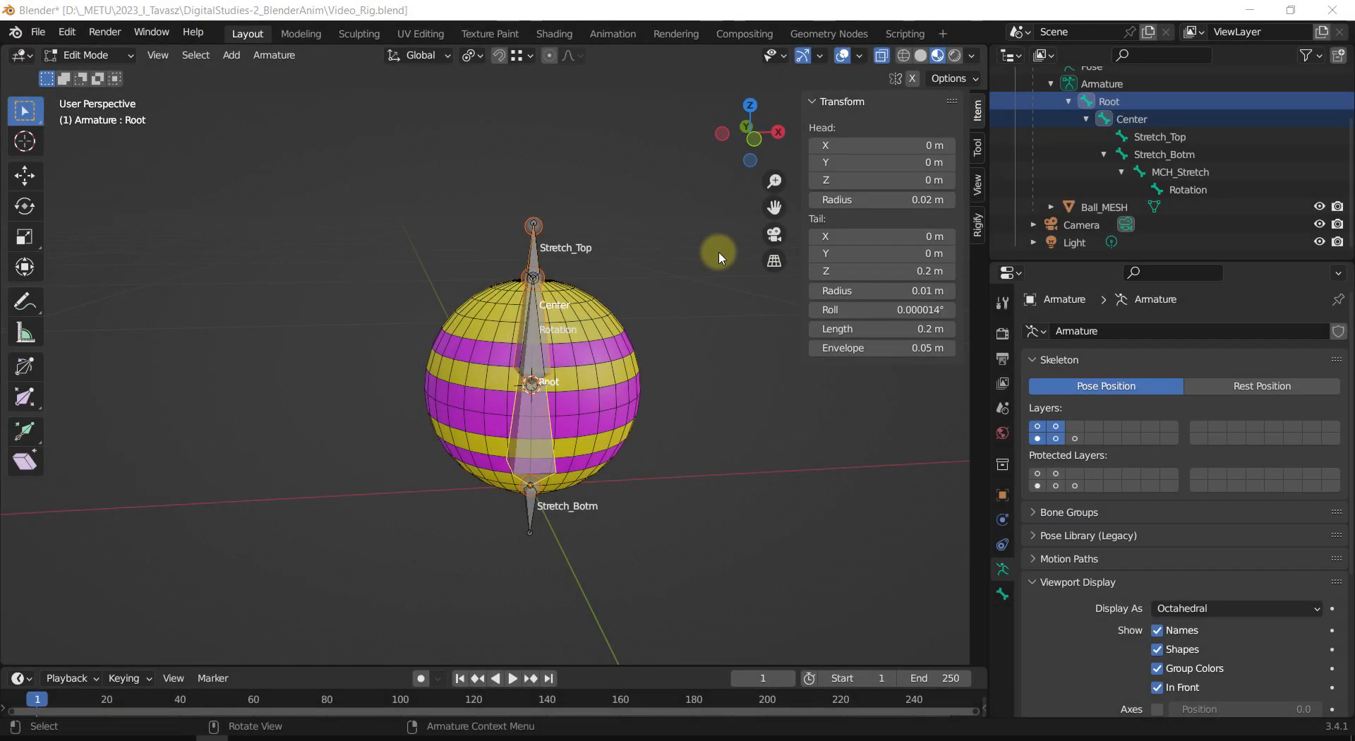
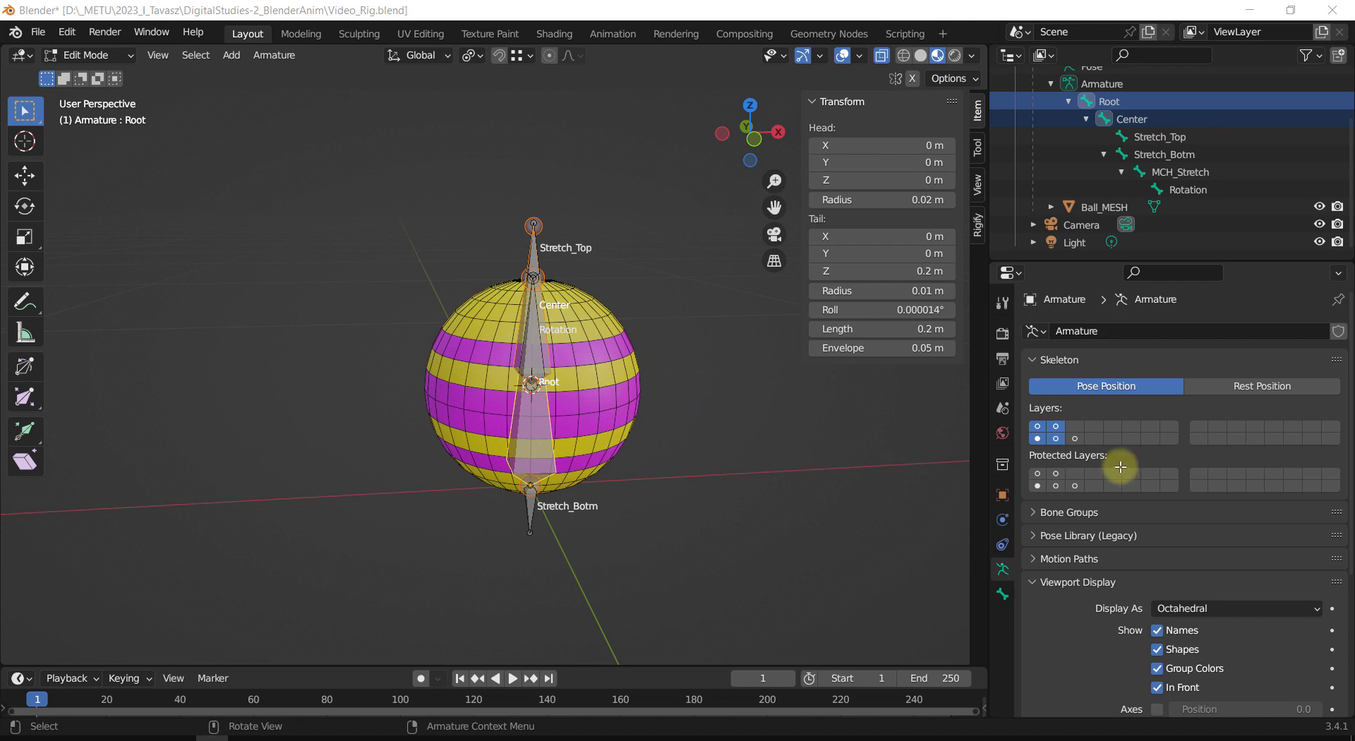
# Step: Show only the armature layer holding the Stretch_Top and Stretch_Botm bones, and return to Object Mode
pyautogui.click(1037, 426)
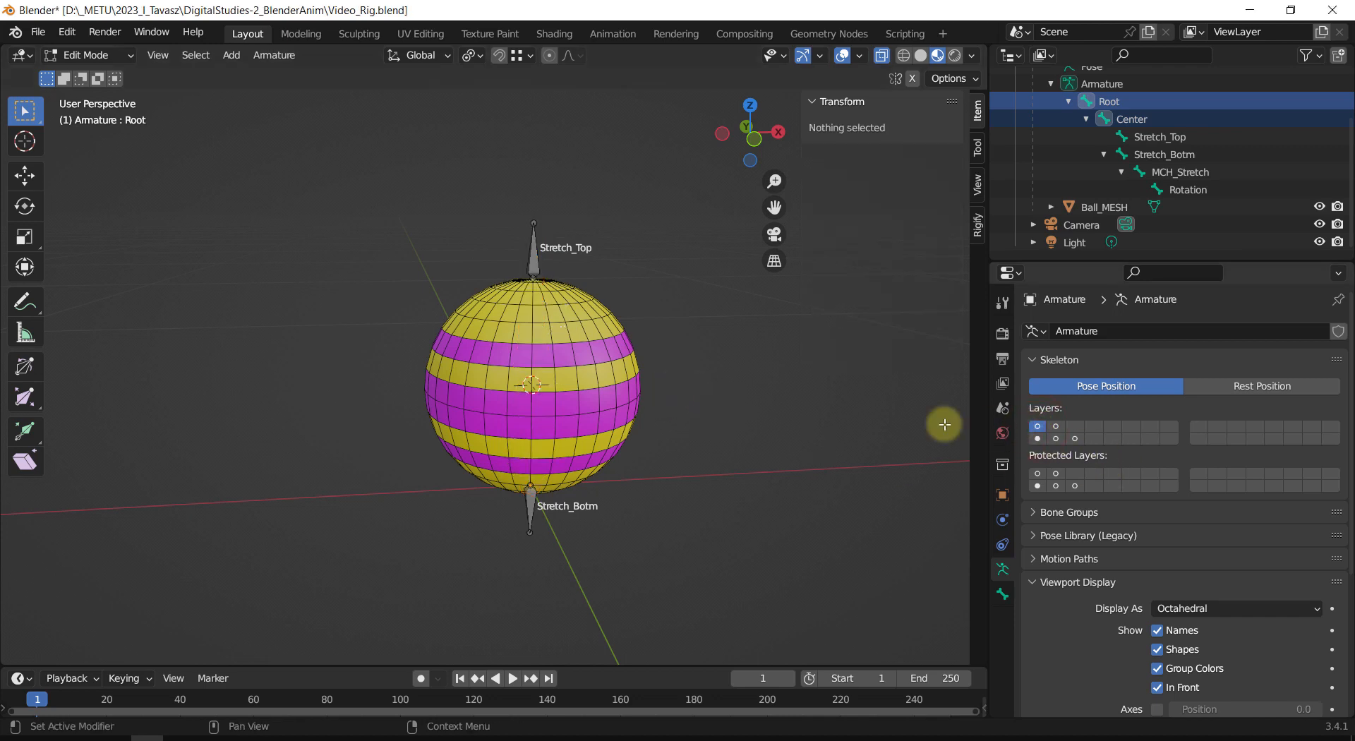
pyautogui.keyDown('shift'); pyautogui.moveTo(717, 435); pyautogui.dragTo(747, 413, button='middle'); pyautogui.keyUp('shift')
pyautogui.scroll(1, 719, 433)
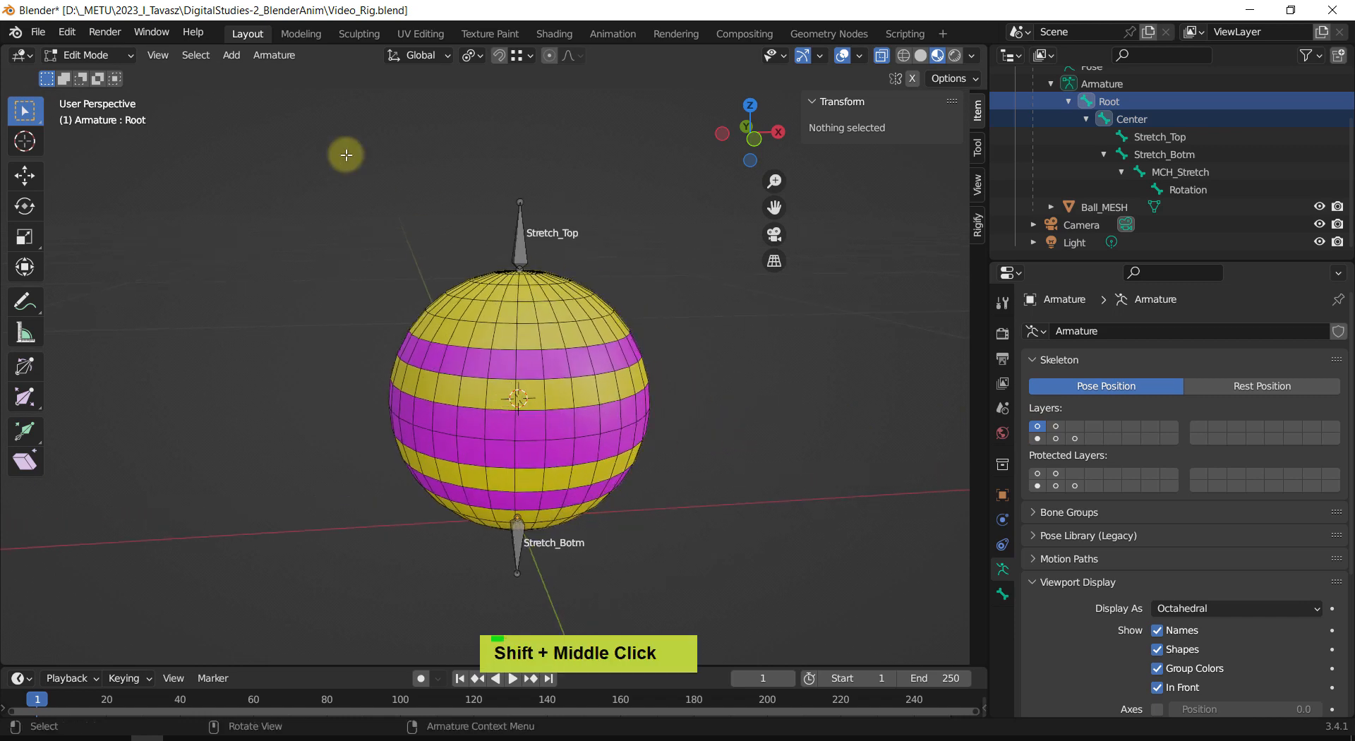
pyautogui.click(73, 59)
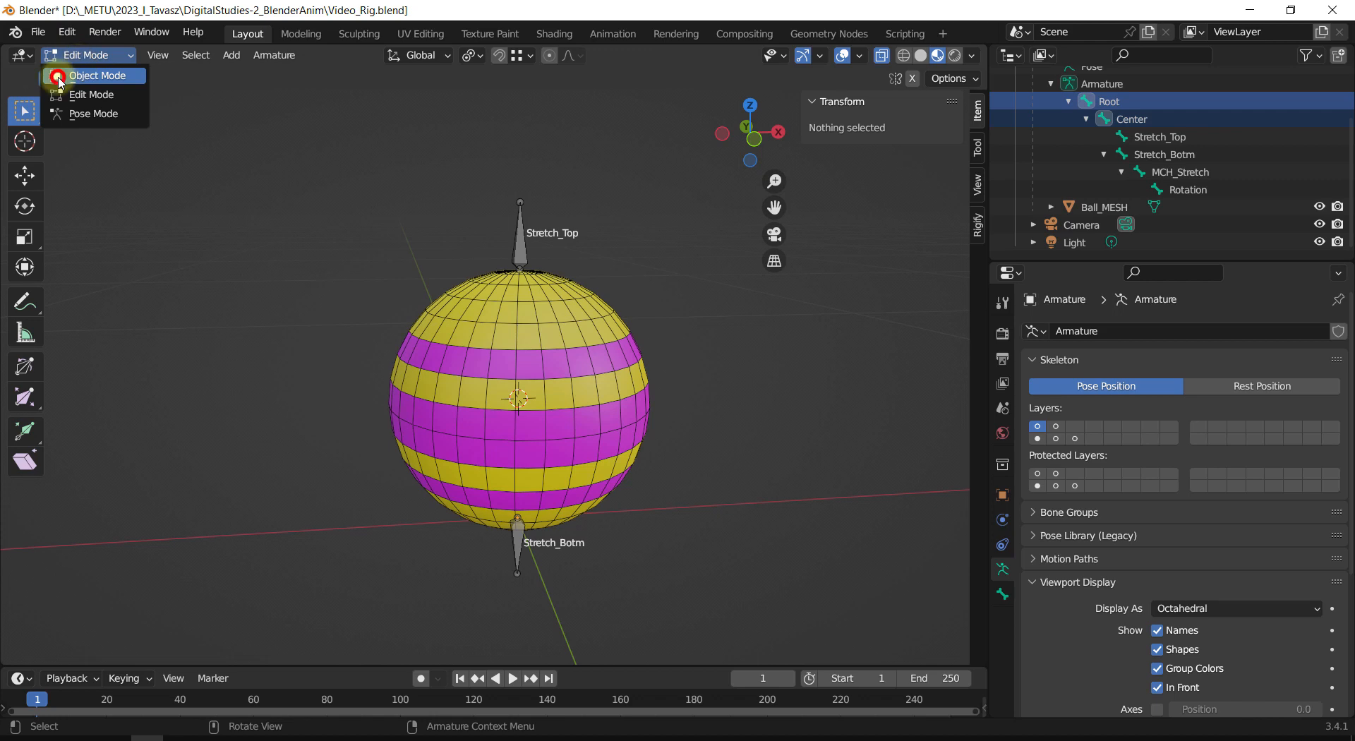
pyautogui.click(59, 79)
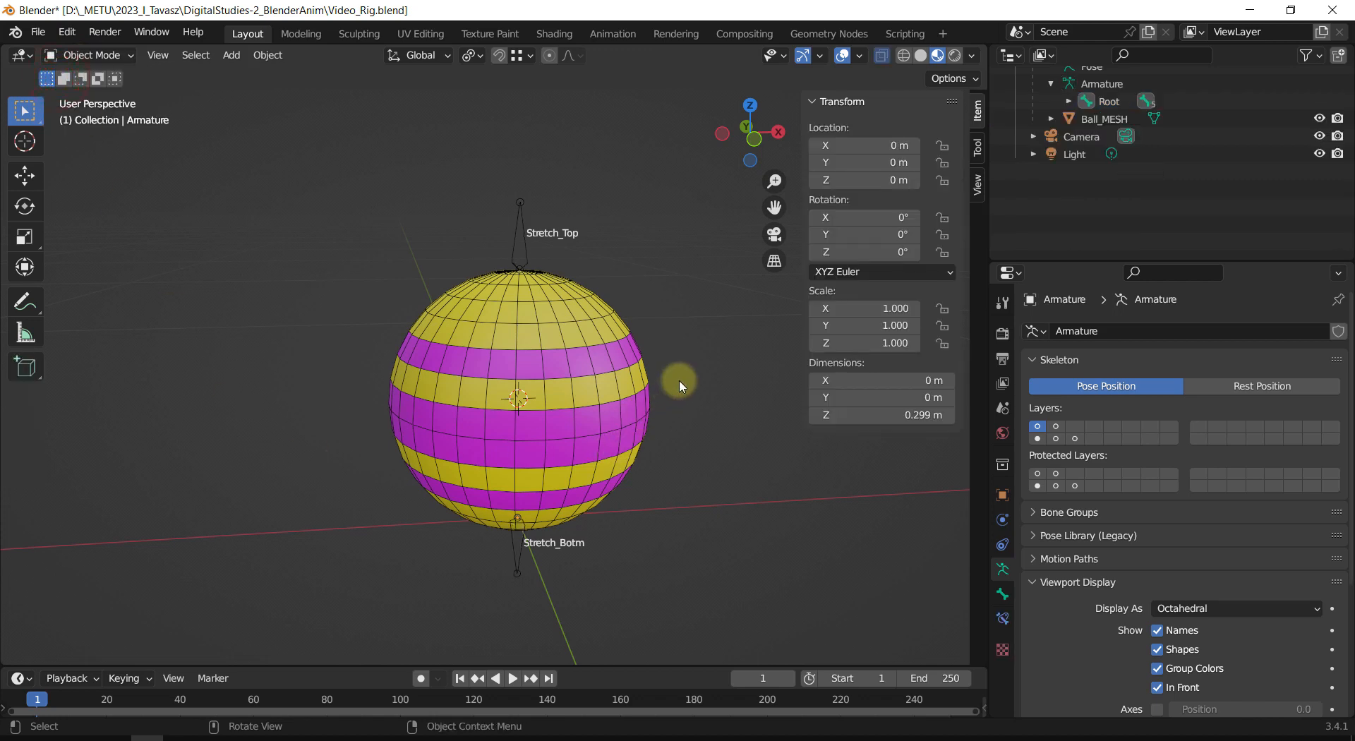
# Step: Add a cube mesh with a size of 0.02 m at the ball's centre
pyautogui.hotkey('shift', 'a')
pyautogui.moveTo(681, 386)
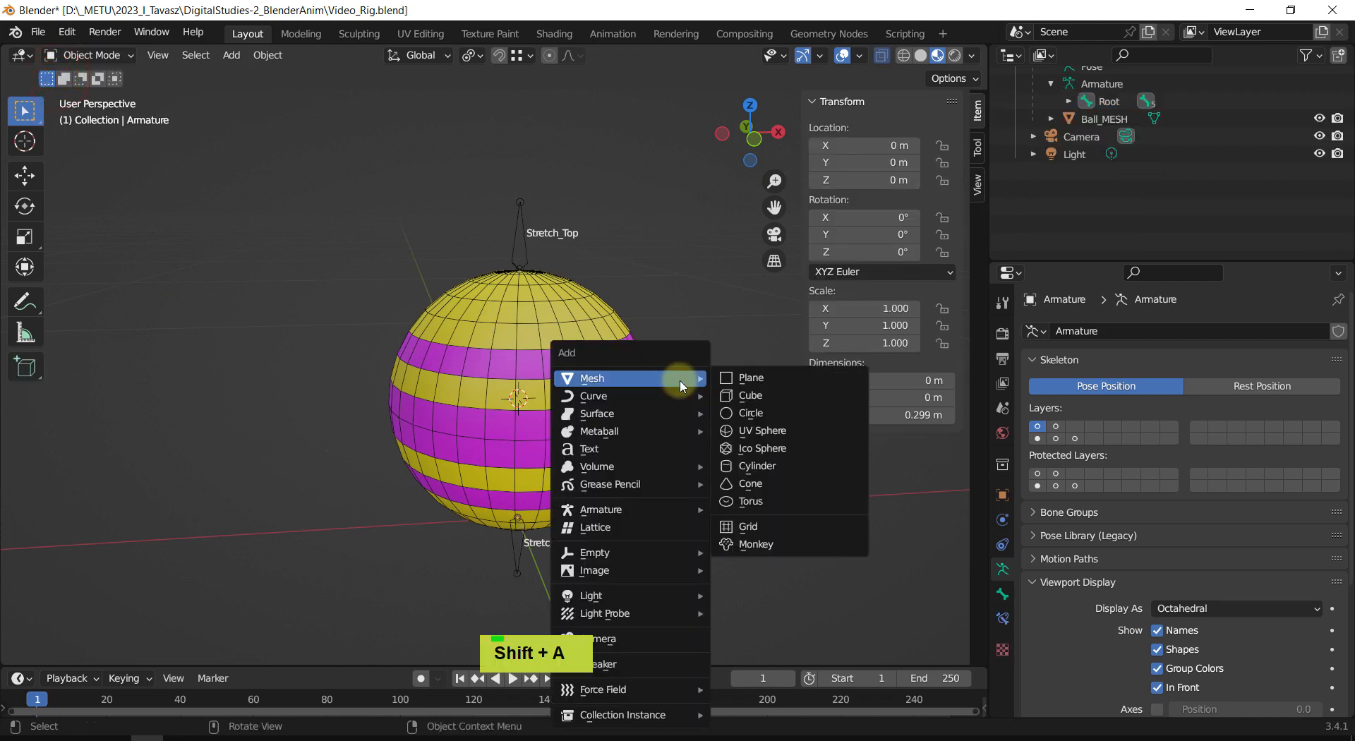
pyautogui.click(768, 397)
pyautogui.scroll(-4, 723, 448)
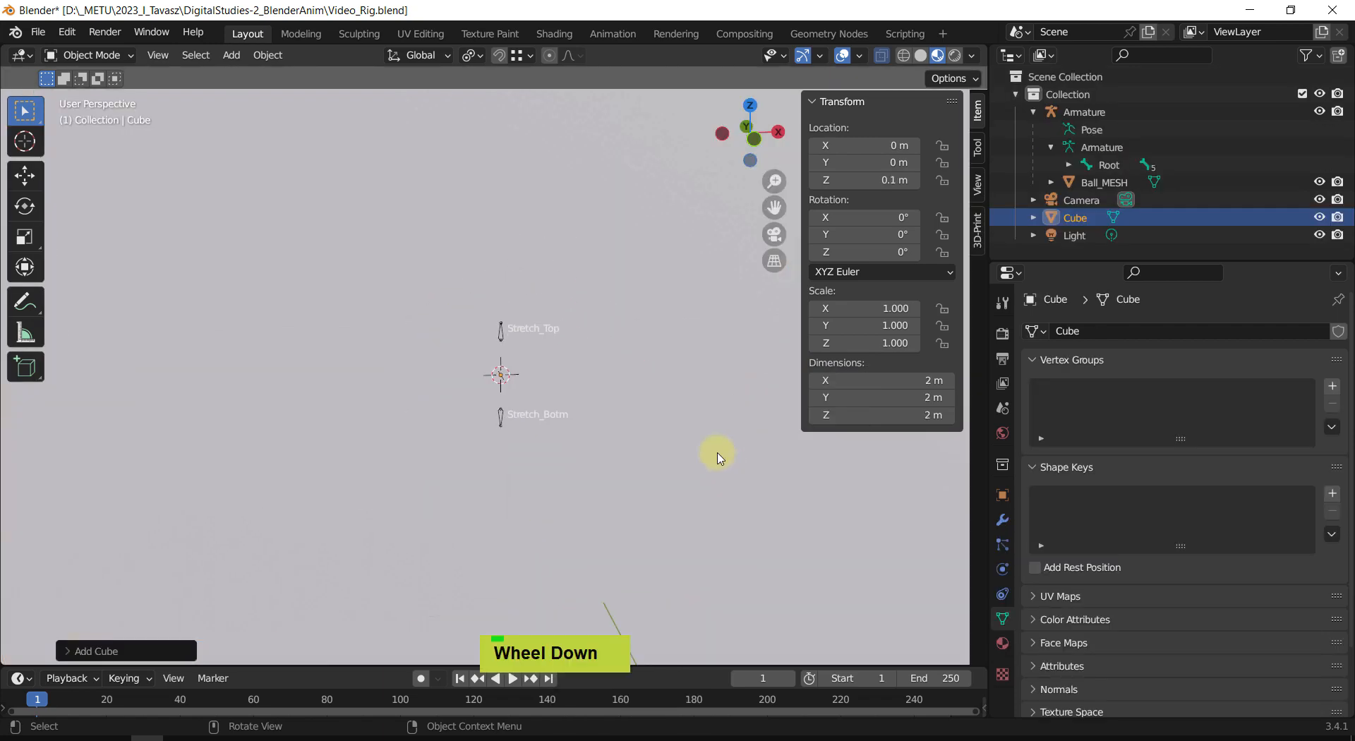
pyautogui.press('F9')
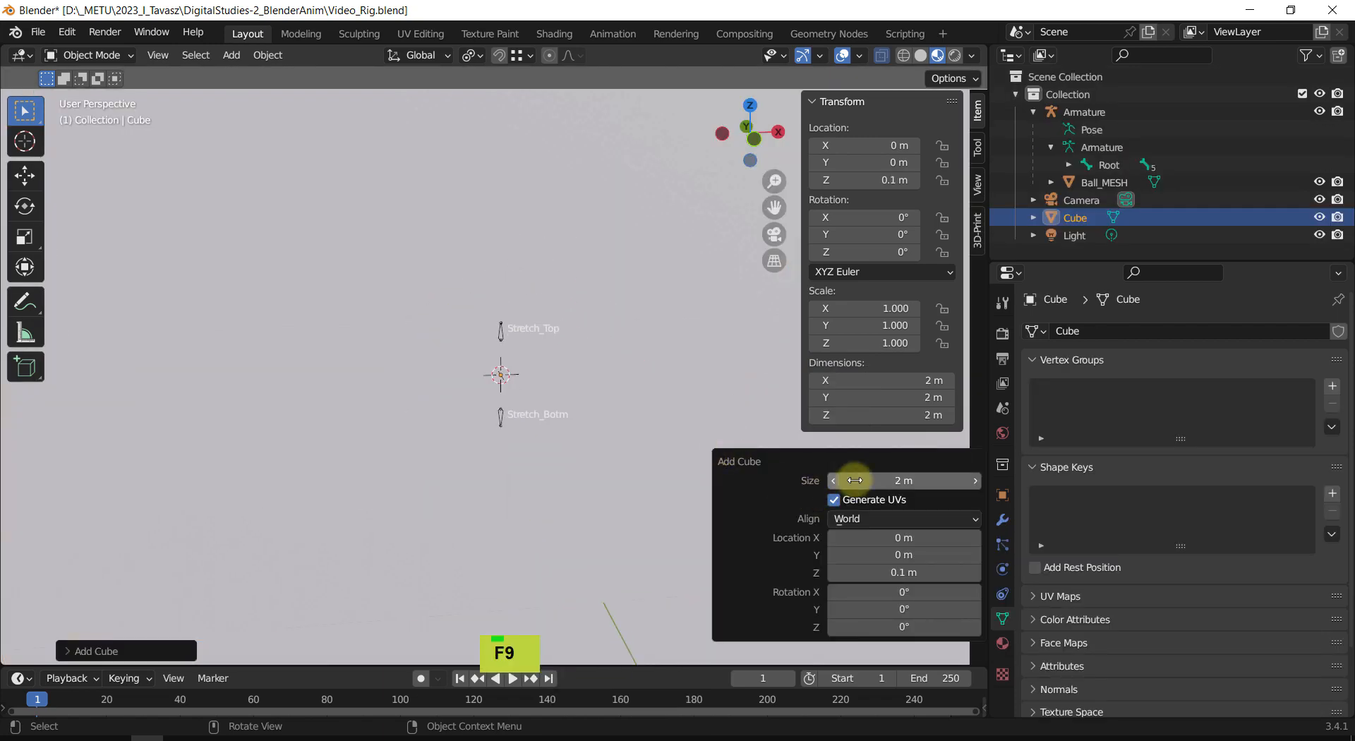
pyautogui.click(875, 474)
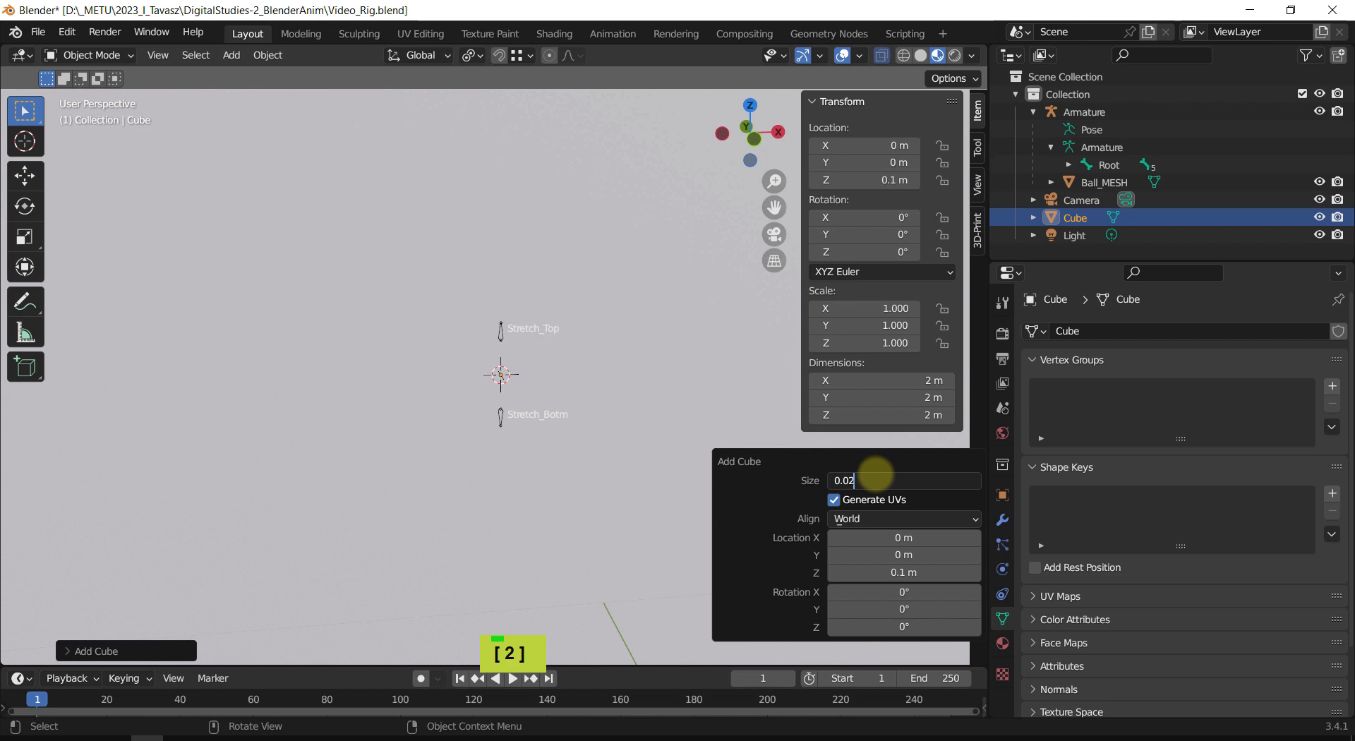
pyautogui.press('Return')
pyautogui.moveTo(633, 371); pyautogui.dragTo(663, 387, button='middle')
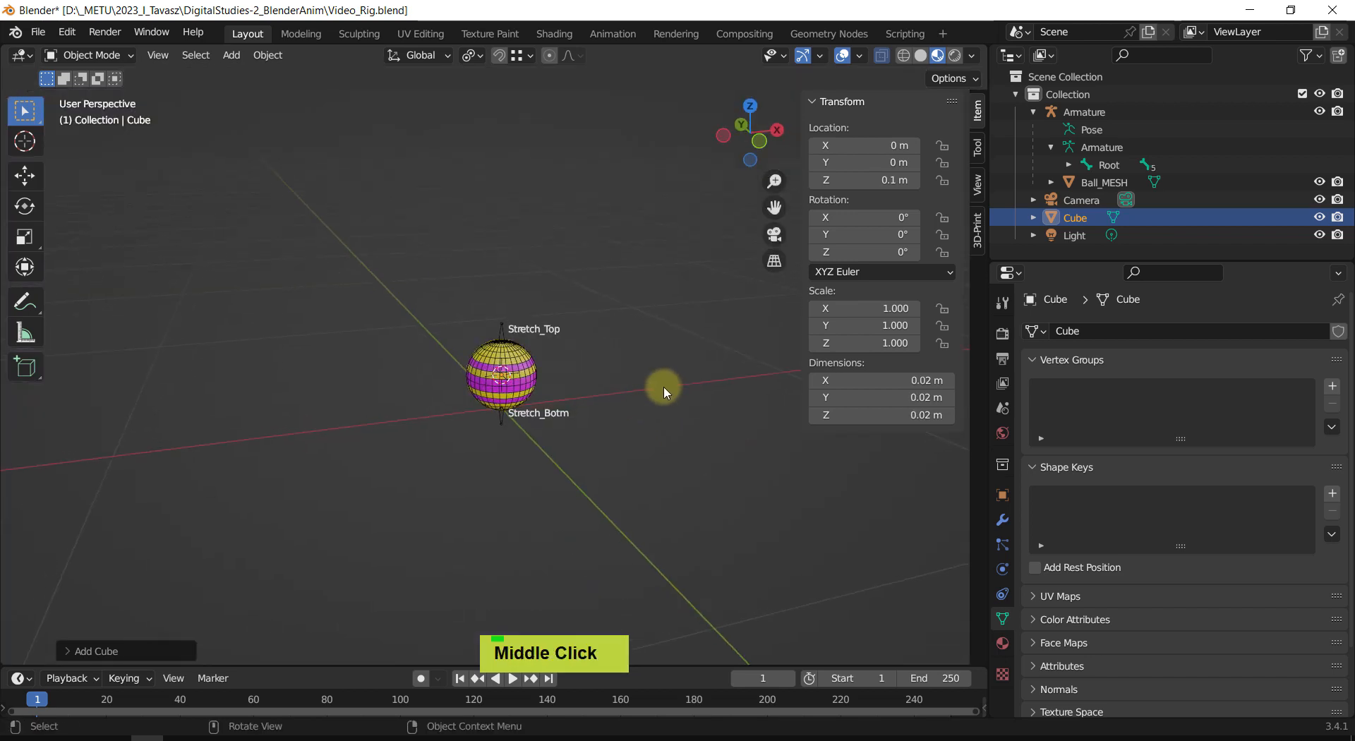
# Step: Move the cube straight up along Z to about 0.212 m, just above the ball at the Stretch_Top bone
pyautogui.press('g')
pyautogui.press('z')
pyautogui.click(671, 338)
pyautogui.scroll(3, 672, 339)
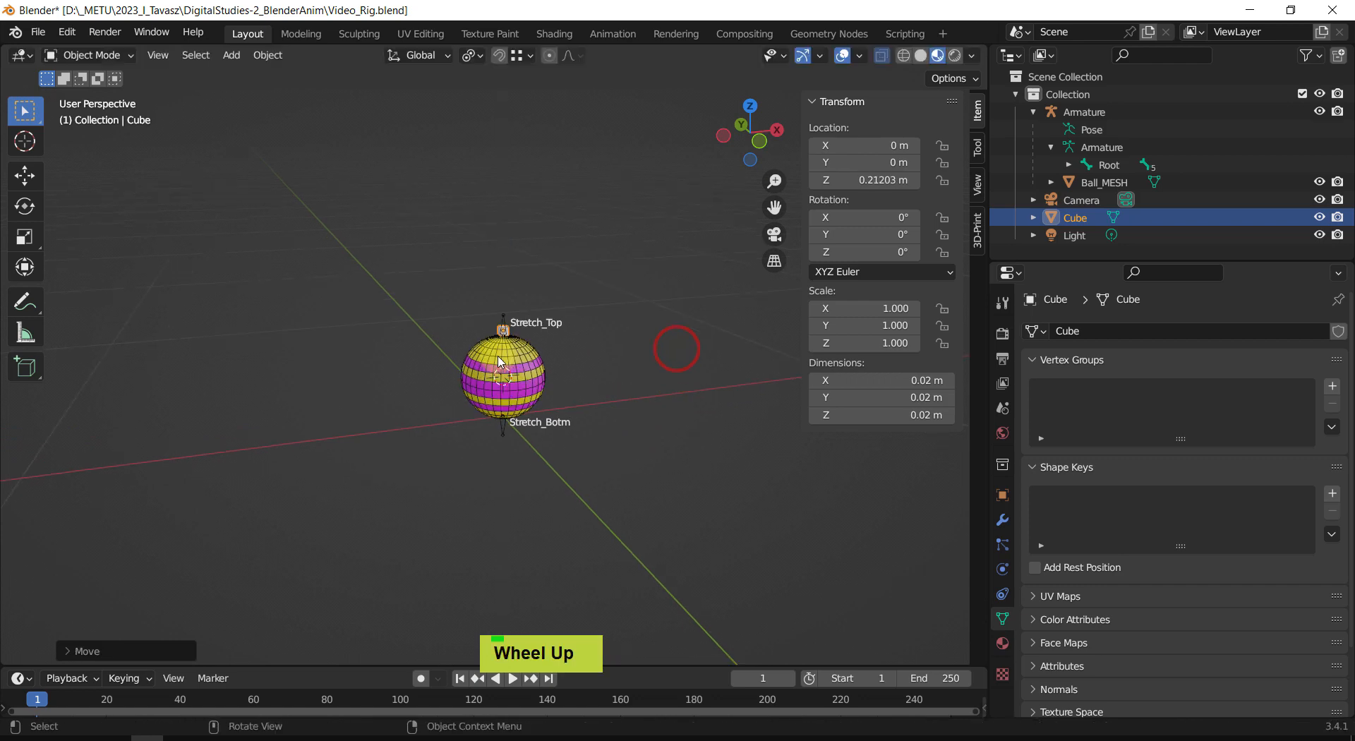
pyautogui.keyDown('shift'); pyautogui.scroll(1, 519, 357); pyautogui.keyUp('shift')
pyautogui.middleClick(518, 357)
pyautogui.scroll(2, 526, 355)
pyautogui.keyDown('shift'); pyautogui.moveTo(582, 342); pyautogui.dragTo(546, 312, button='middle'); pyautogui.keyUp('shift')
pyautogui.moveTo(603, 311)
pyautogui.mouseDown(button='middle')
pyautogui.moveTo(637, 300)
pyautogui.moveTo(600, 304)
pyautogui.moveTo(623, 324)
pyautogui.moveTo(661, 308)
pyautogui.moveTo(614, 320)
pyautogui.mouseUp(button='middle')
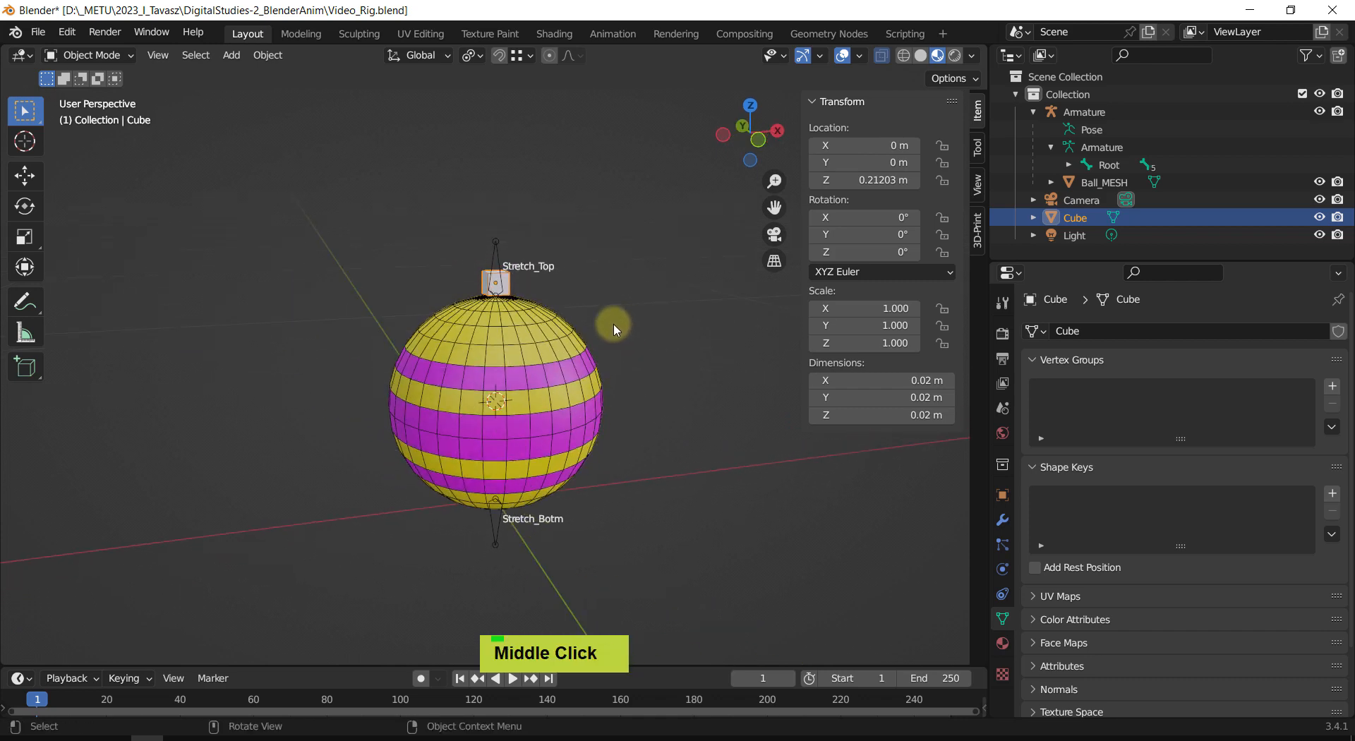
pyautogui.scroll(2, 498, 257)
pyautogui.keyDown('shift'); pyautogui.moveTo(498, 258); pyautogui.dragTo(558, 295, button='middle'); pyautogui.keyUp('shift')
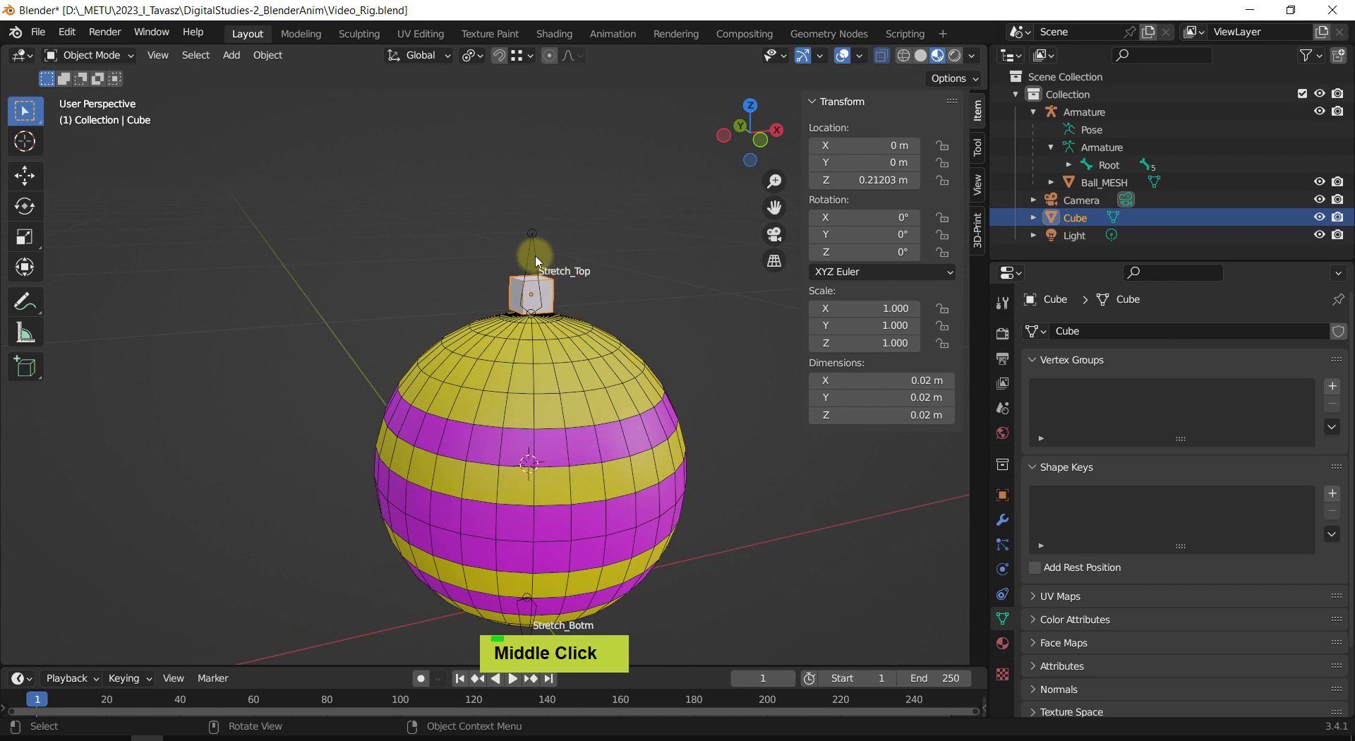
# Step: Select the armature and switch it to Pose Mode
pyautogui.click(536, 259)
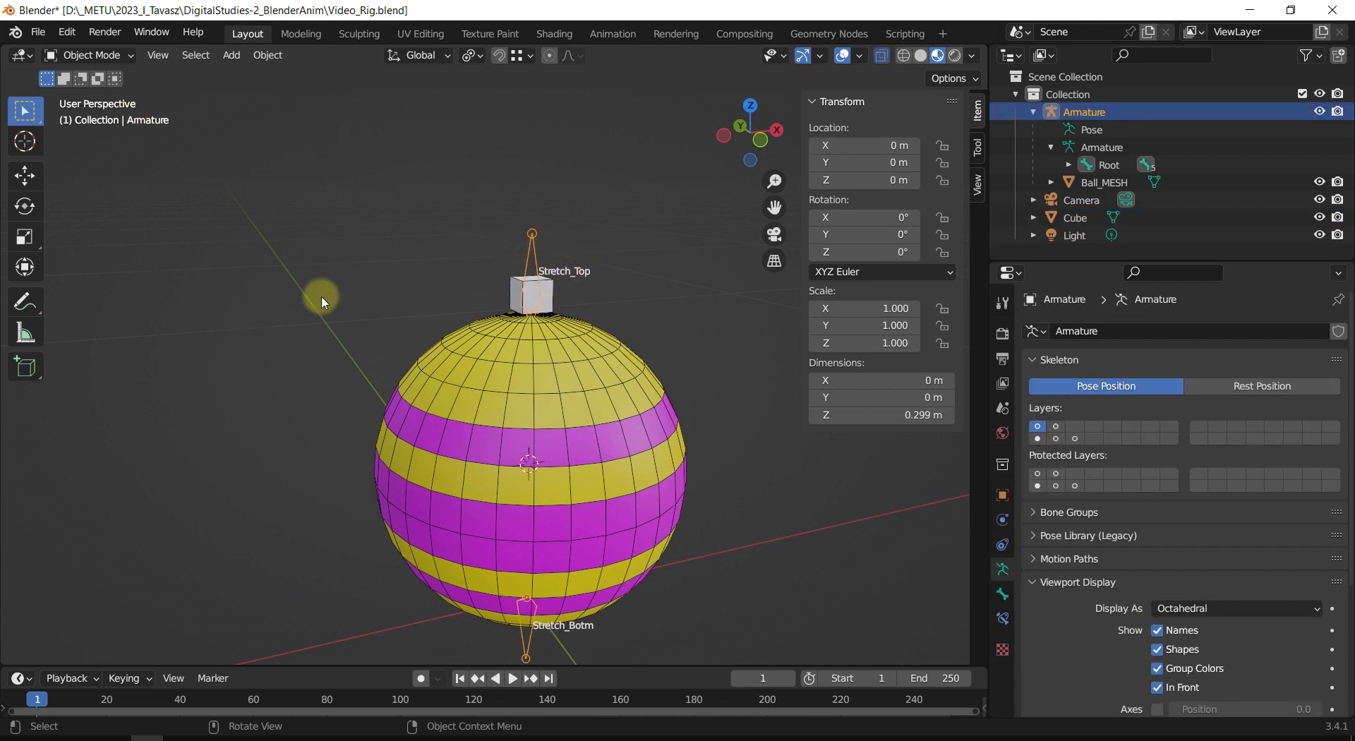
pyautogui.press('Tab')
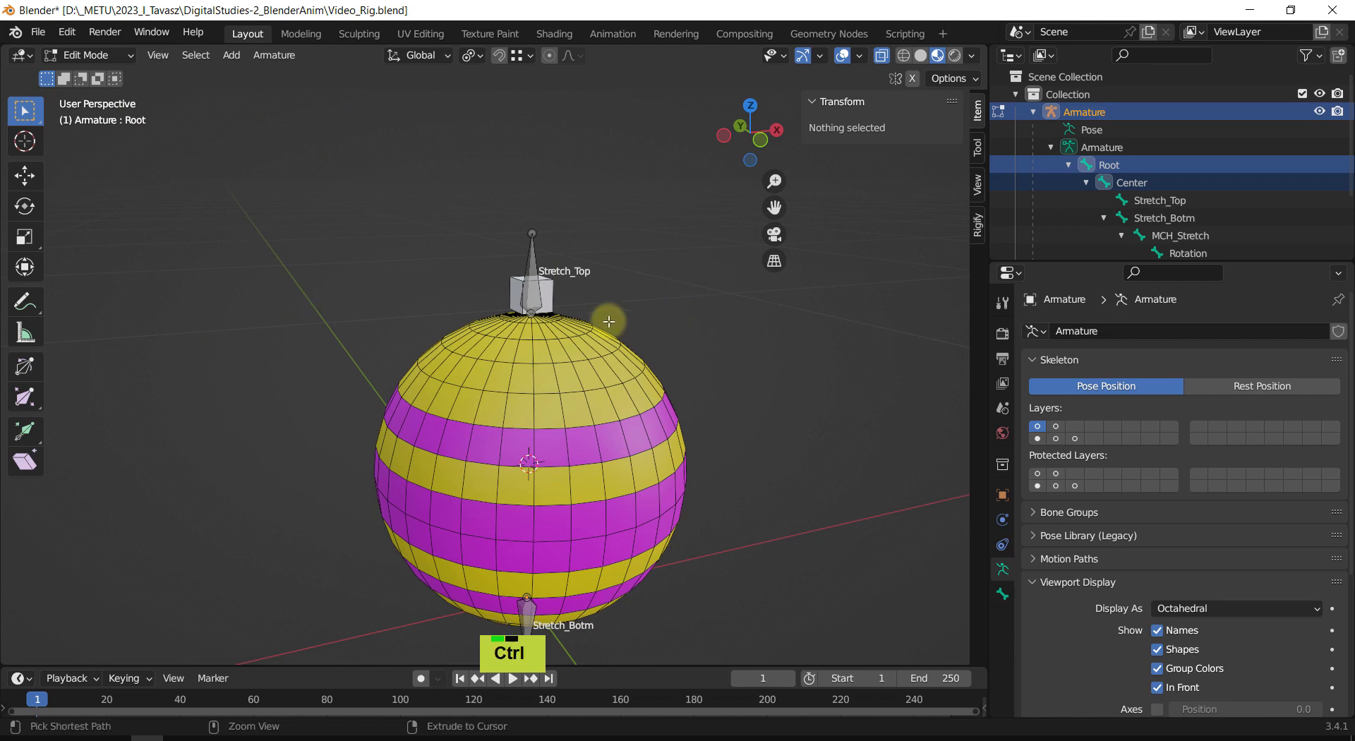
pyautogui.hotkey('ctrl', 'Tab')
pyautogui.keyDown('shift'); pyautogui.moveTo(732, 423); pyautogui.dragTo(748, 373, button='middle'); pyautogui.keyUp('shift')
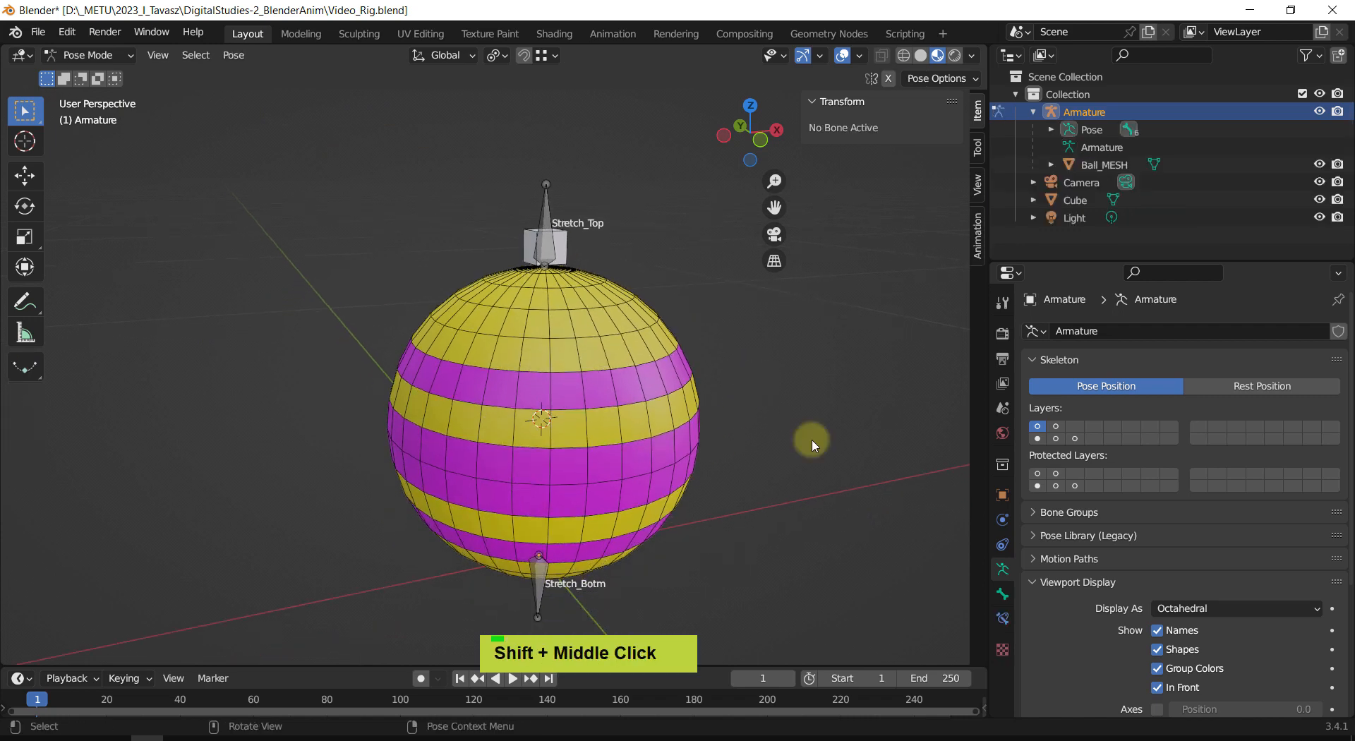
# Step: Assign the cube as the custom shape object of the Stretch_Top bone
pyautogui.click(1002, 595)
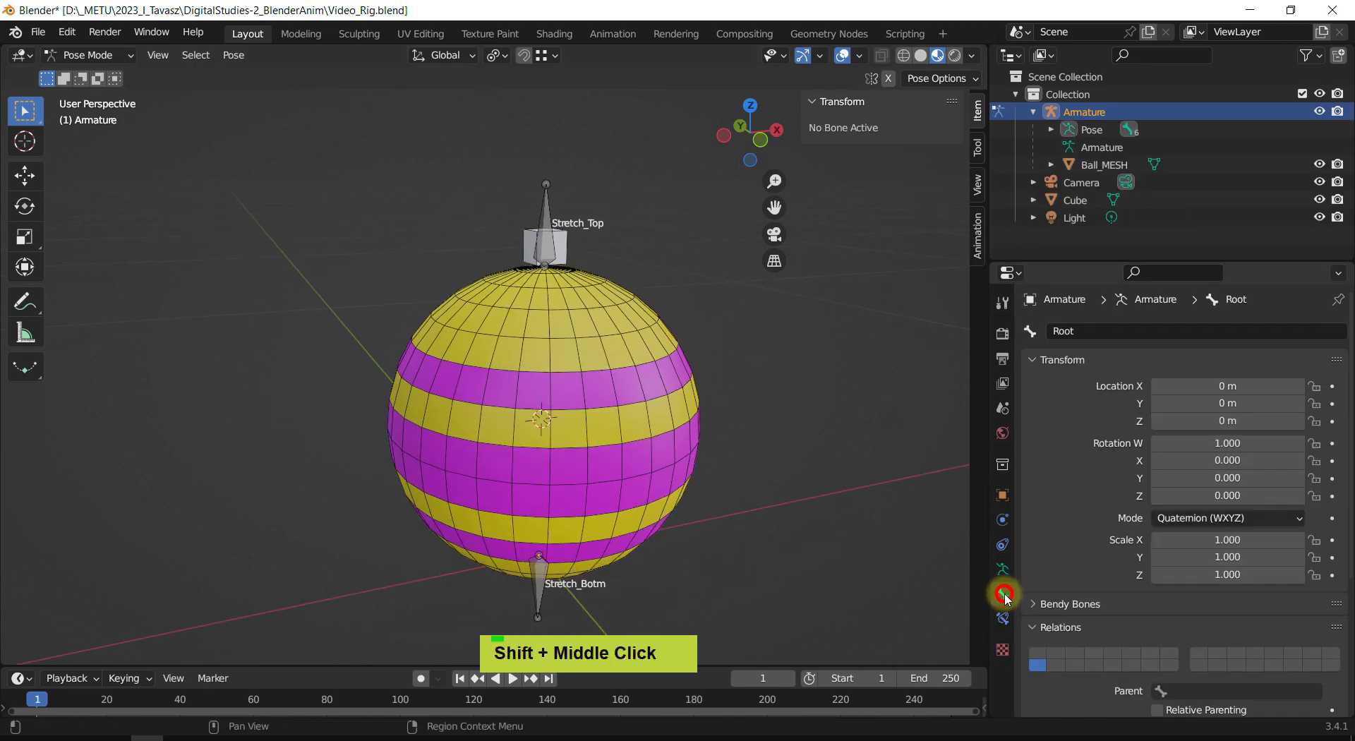
pyautogui.scroll(-3, 1066, 530)
pyautogui.scroll(-4, 1065, 531)
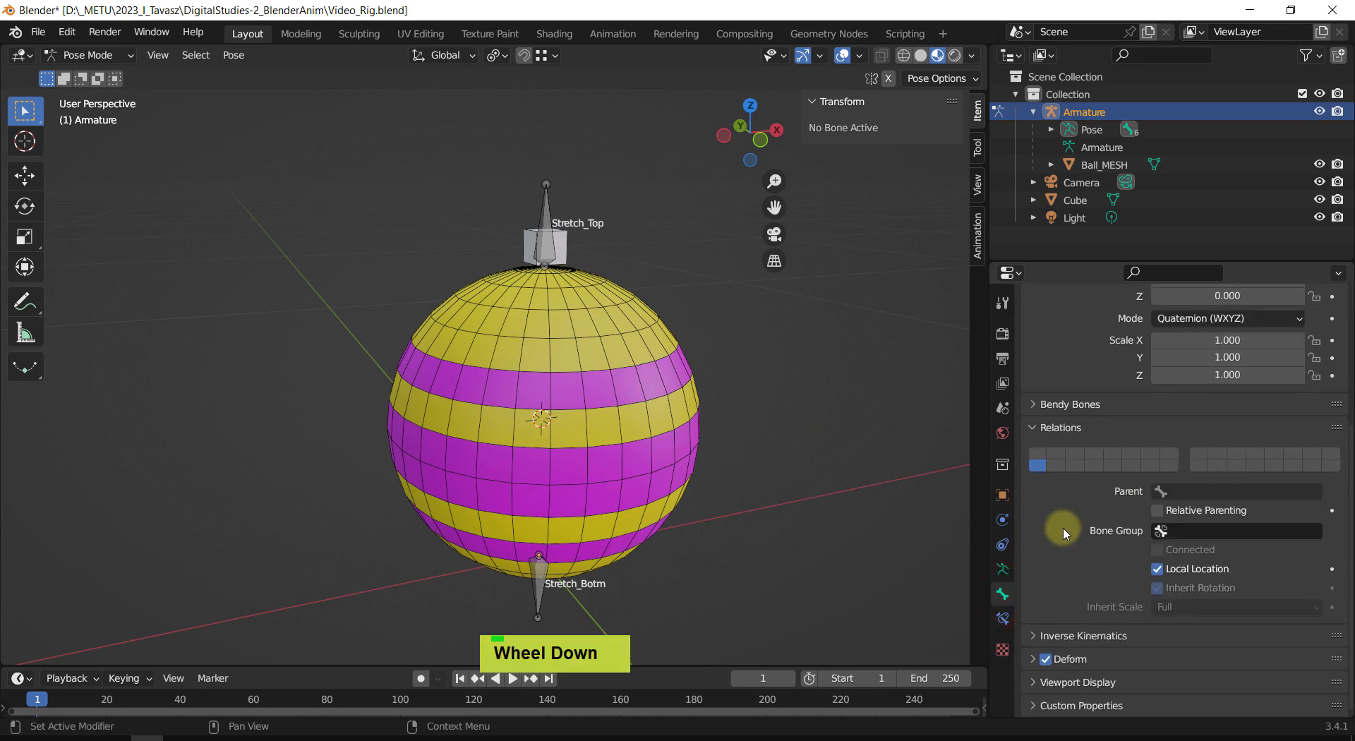
pyautogui.click(1058, 683)
pyautogui.scroll(-5, 1080, 592)
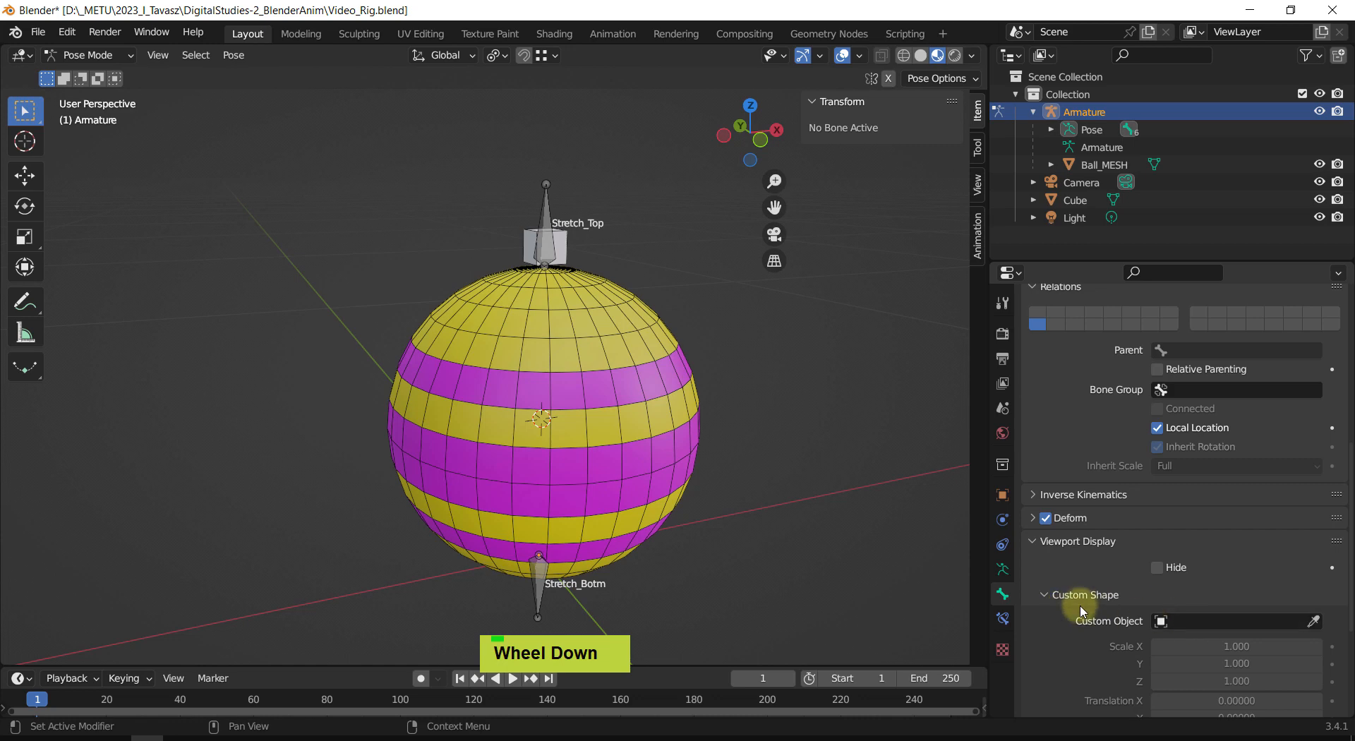
pyautogui.click(552, 252)
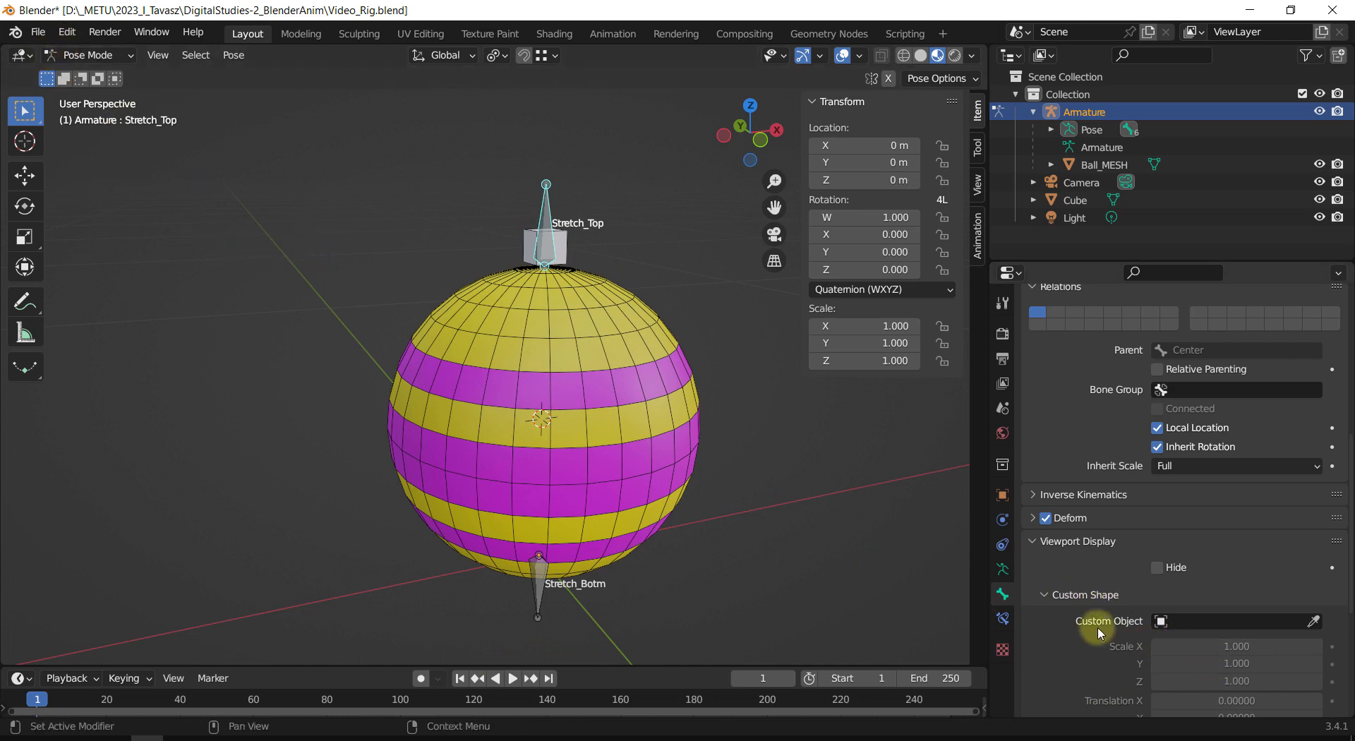
pyautogui.click(1314, 621)
pyautogui.click(570, 240)
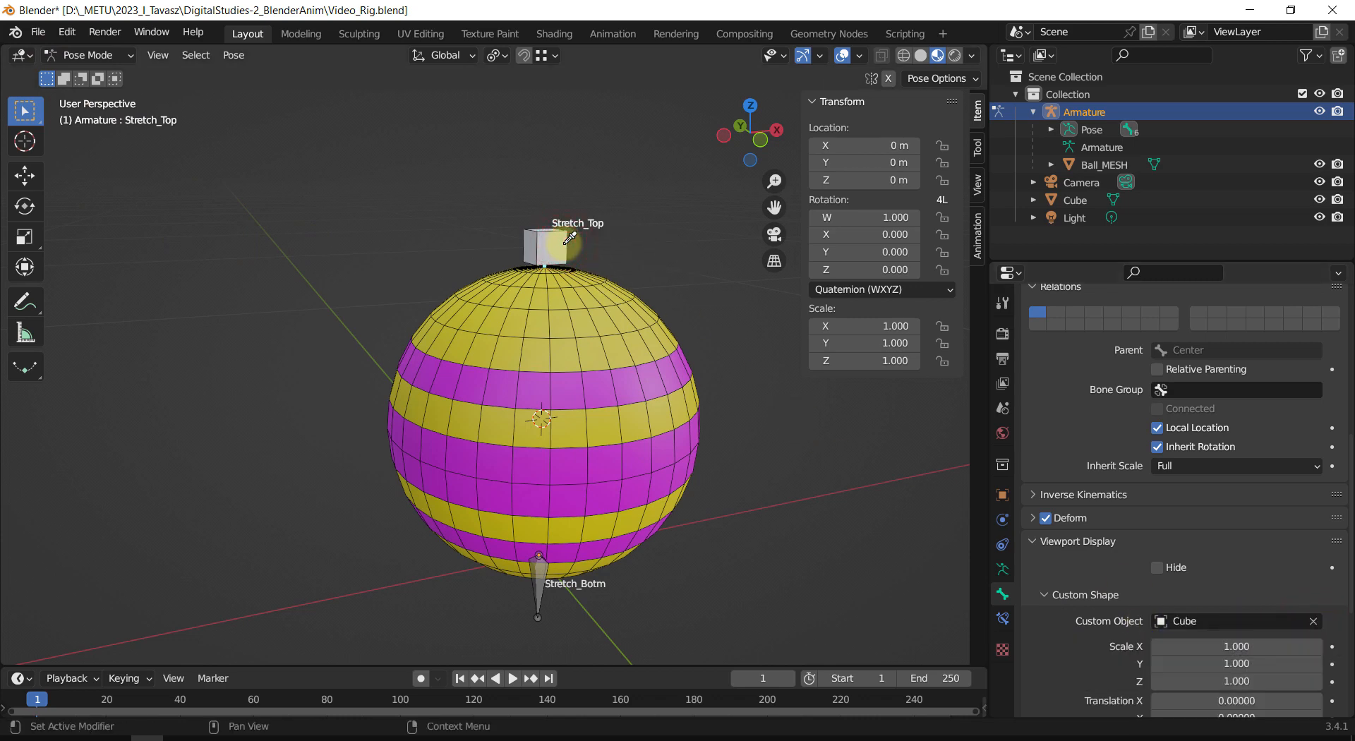
# Step: Turn off Scale to Bone Length for the Stretch_Top bone's custom shape
pyautogui.scroll(6, 534, 285)
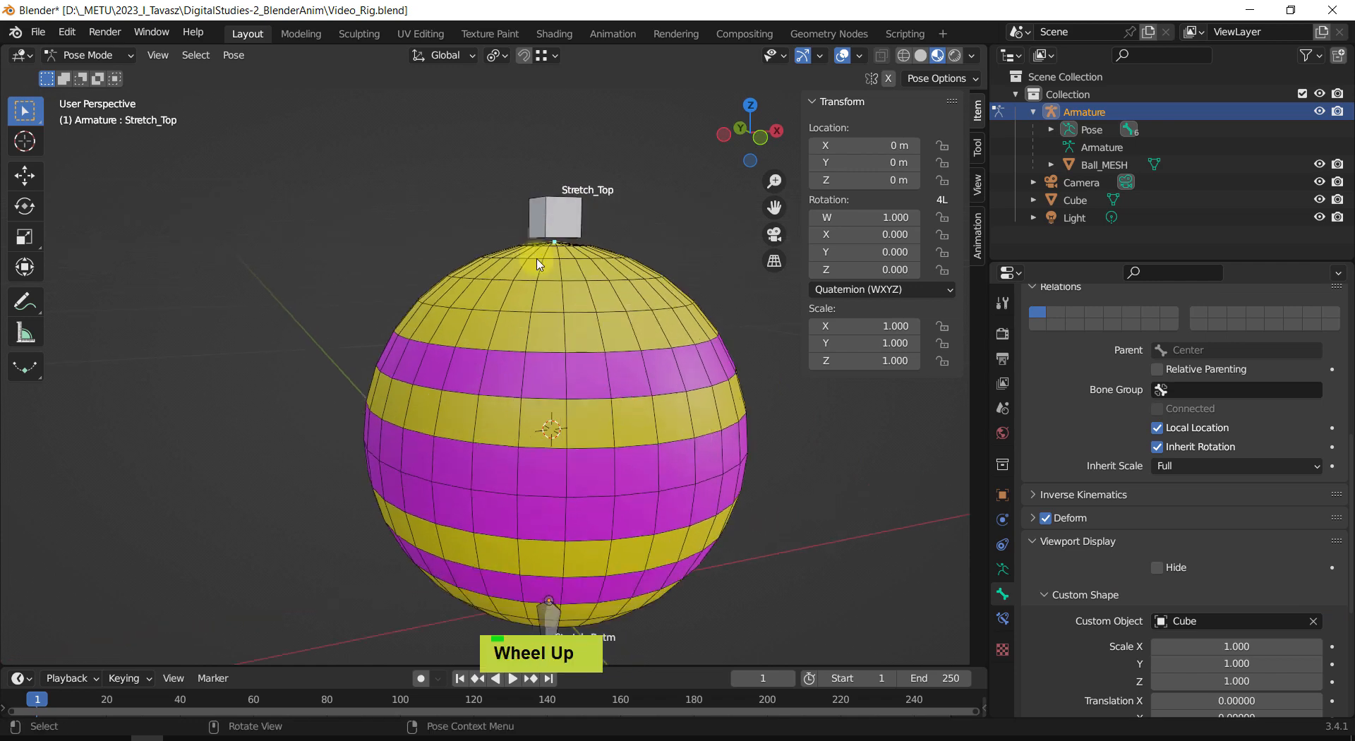
pyautogui.moveTo(584, 167)
pyautogui.keyDown('shift'); pyautogui.mouseDown(button='middle')
pyautogui.moveTo(607, 182)
pyautogui.moveTo(597, 188)
pyautogui.mouseUp(button='middle'); pyautogui.keyUp('shift')
pyautogui.scroll(3, 602, 185)
pyautogui.scroll(3, 597, 187)
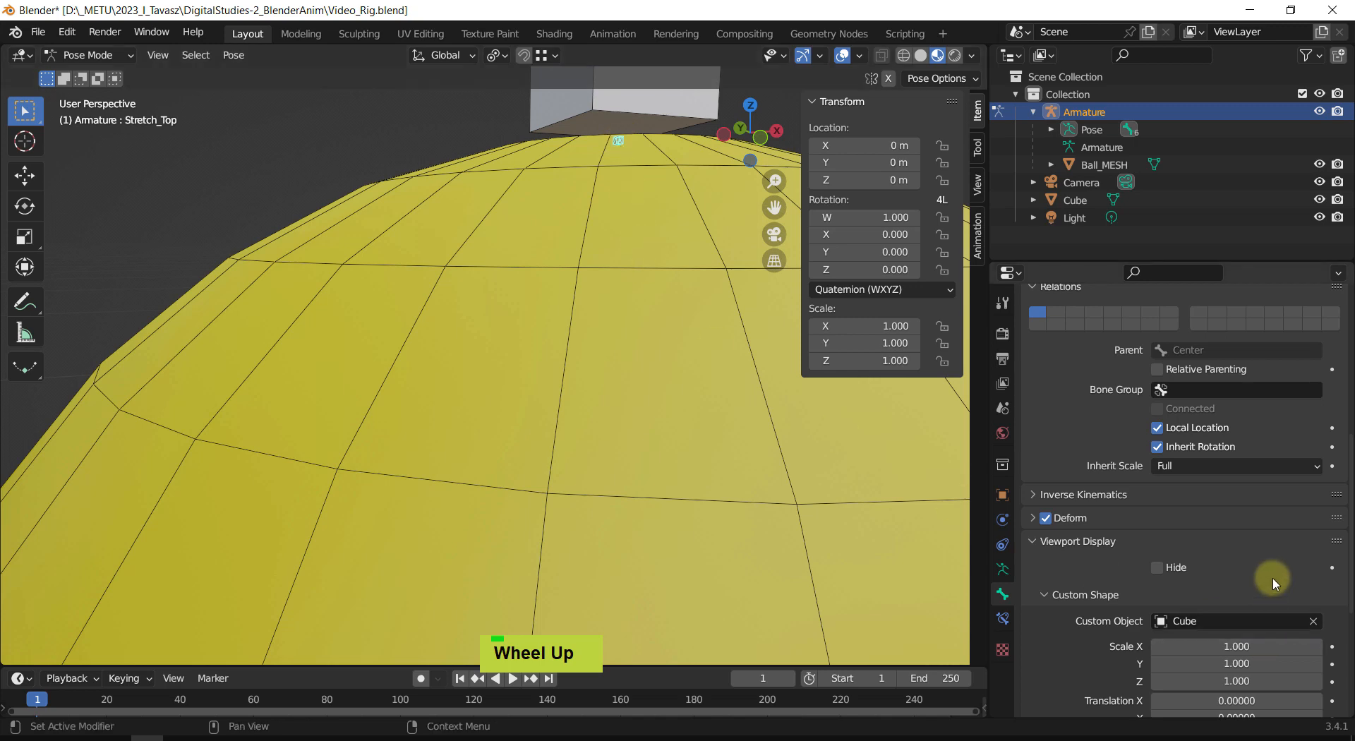
pyautogui.scroll(-6, 1267, 577)
pyautogui.click(1157, 604)
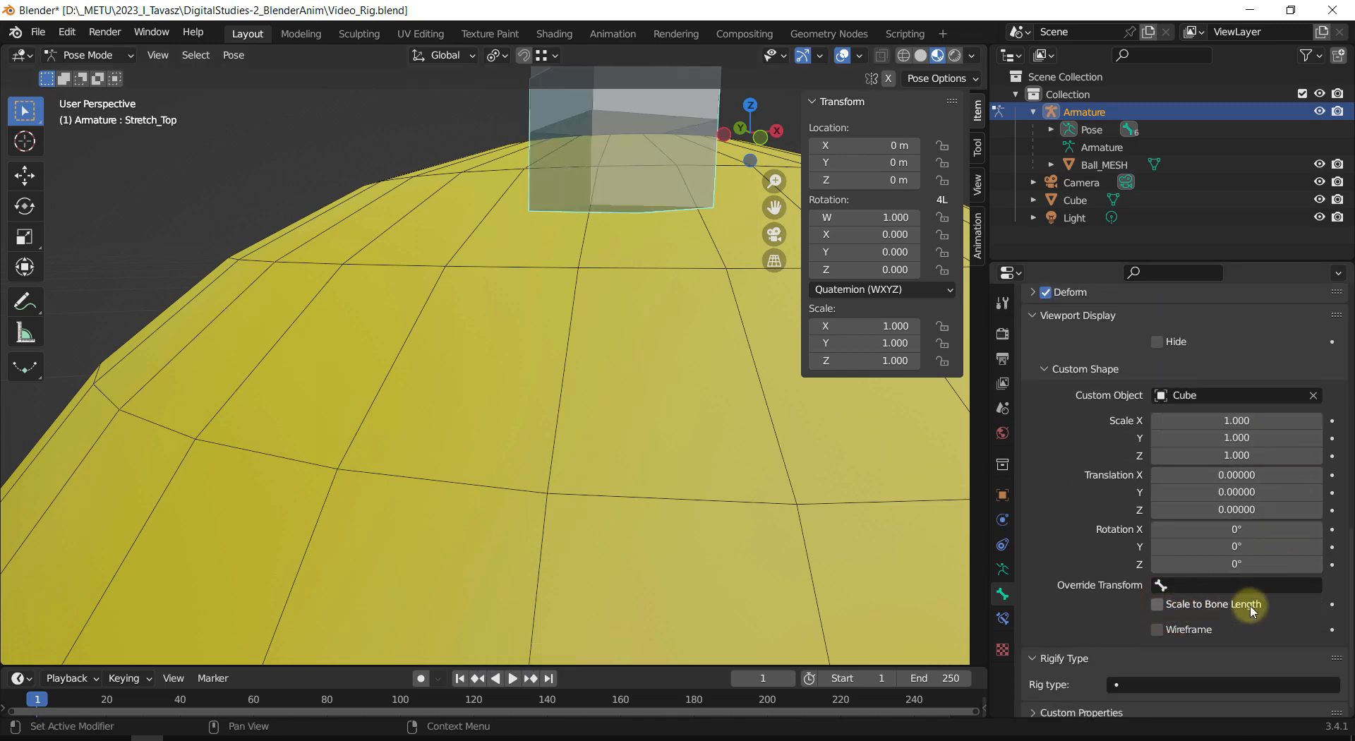
pyautogui.moveTo(514, 293); pyautogui.dragTo(561, 349, button='middle')
pyautogui.scroll(-5, 535, 315)
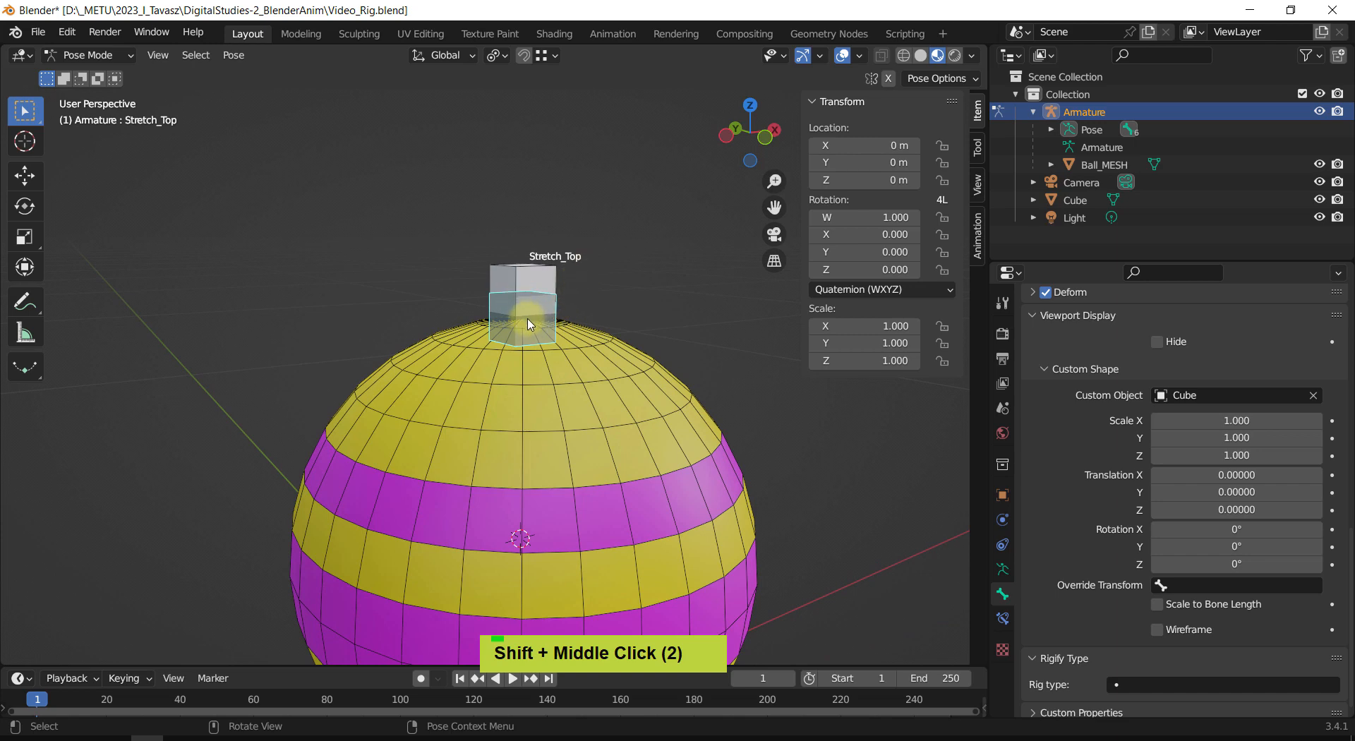
pyautogui.keyDown('shift'); pyautogui.moveTo(671, 347); pyautogui.dragTo(690, 323, button='middle'); pyautogui.keyUp('shift')
pyautogui.scroll(-2, 689, 291)
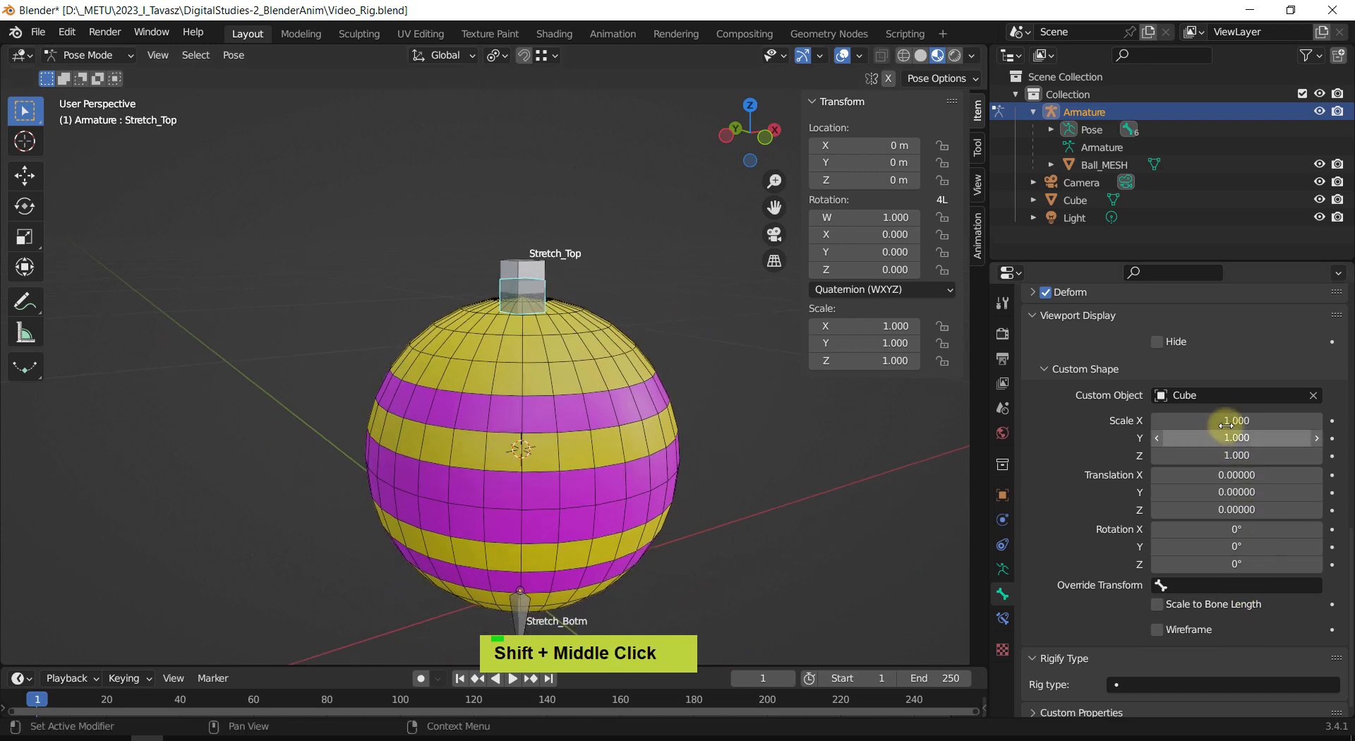
# Step: Try a custom shape X scale of 0.6 and a Y translation of about 0.011 on Stretch_Top, undoing both
pyautogui.moveTo(1230, 422); pyautogui.dragTo(1207, 423)
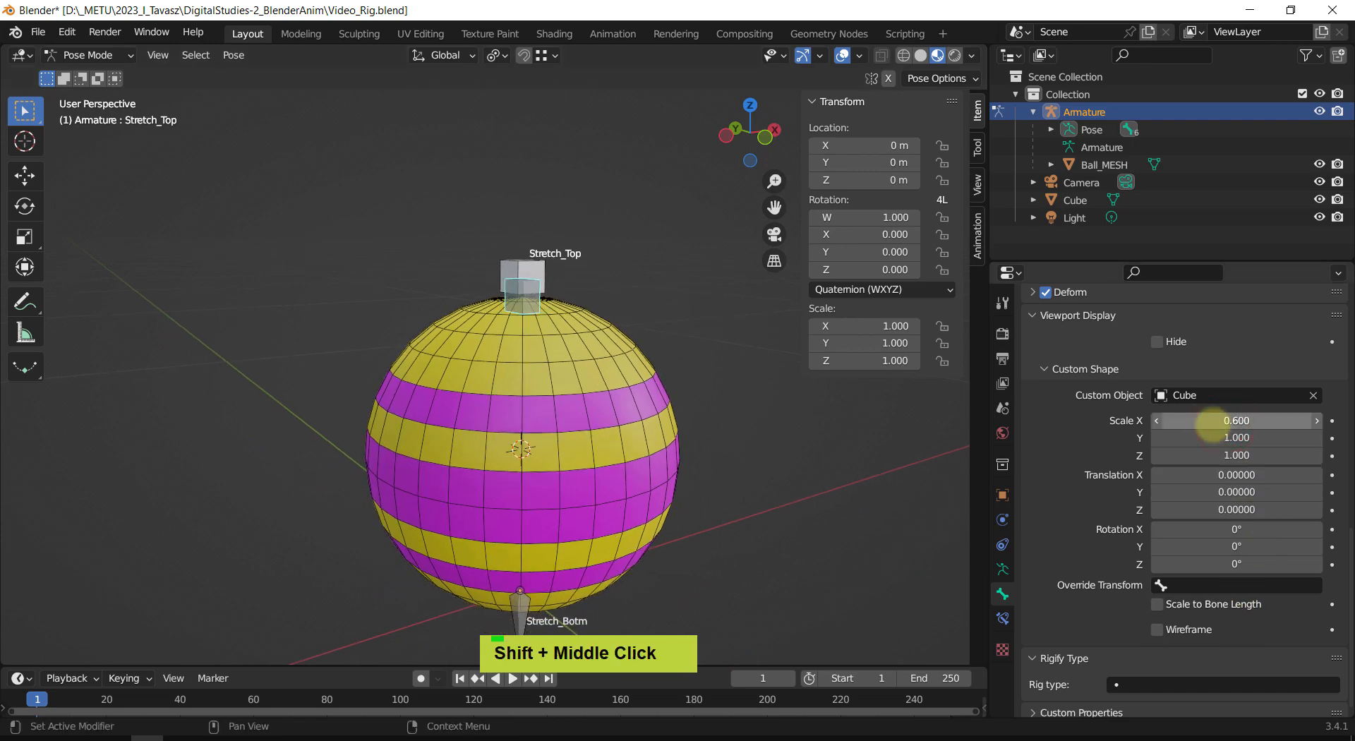
pyautogui.hotkey('ctrl', 'z')
pyautogui.moveTo(1240, 476)
pyautogui.mouseDown()
pyautogui.moveTo(1217, 473)
pyautogui.moveTo(1238, 469)
pyautogui.moveTo(1228, 491)
pyautogui.mouseUp()
pyautogui.hotkey('ctrl', 'z')
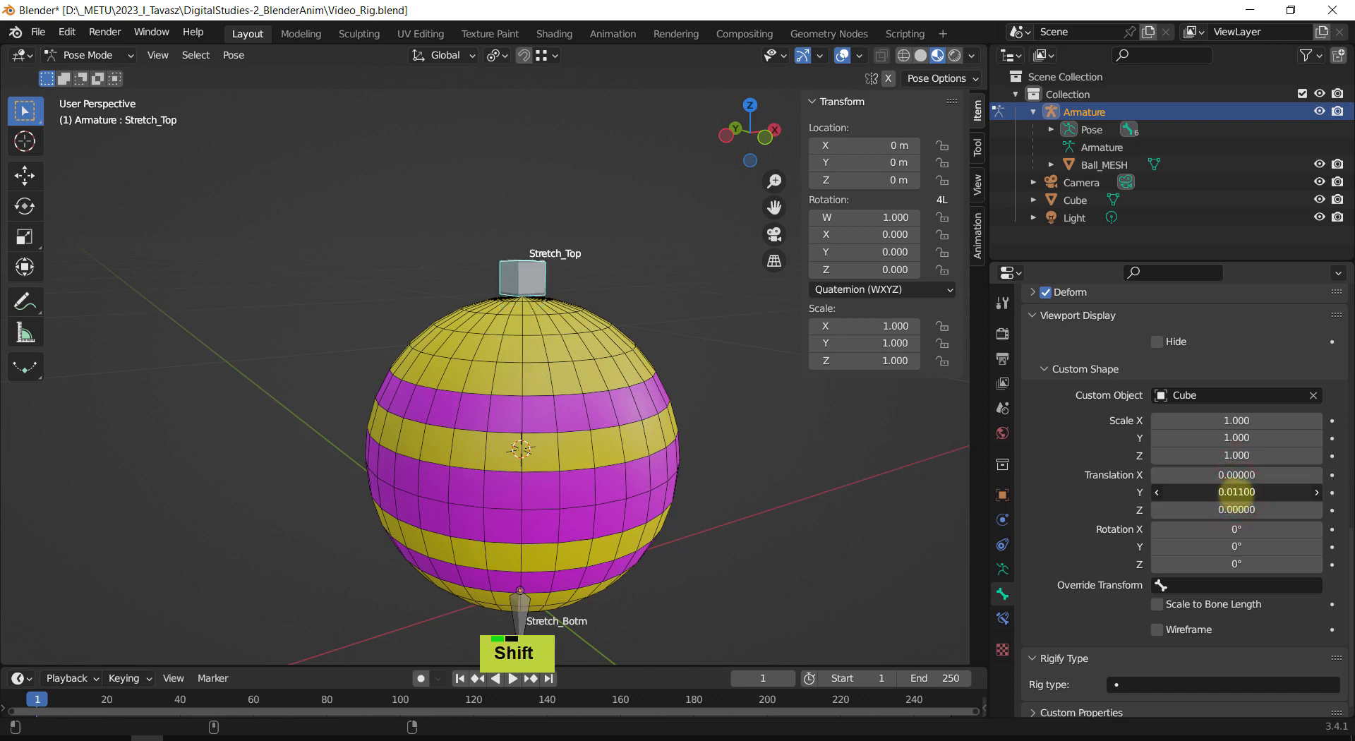
pyautogui.hotkey('ctrl', 'z')
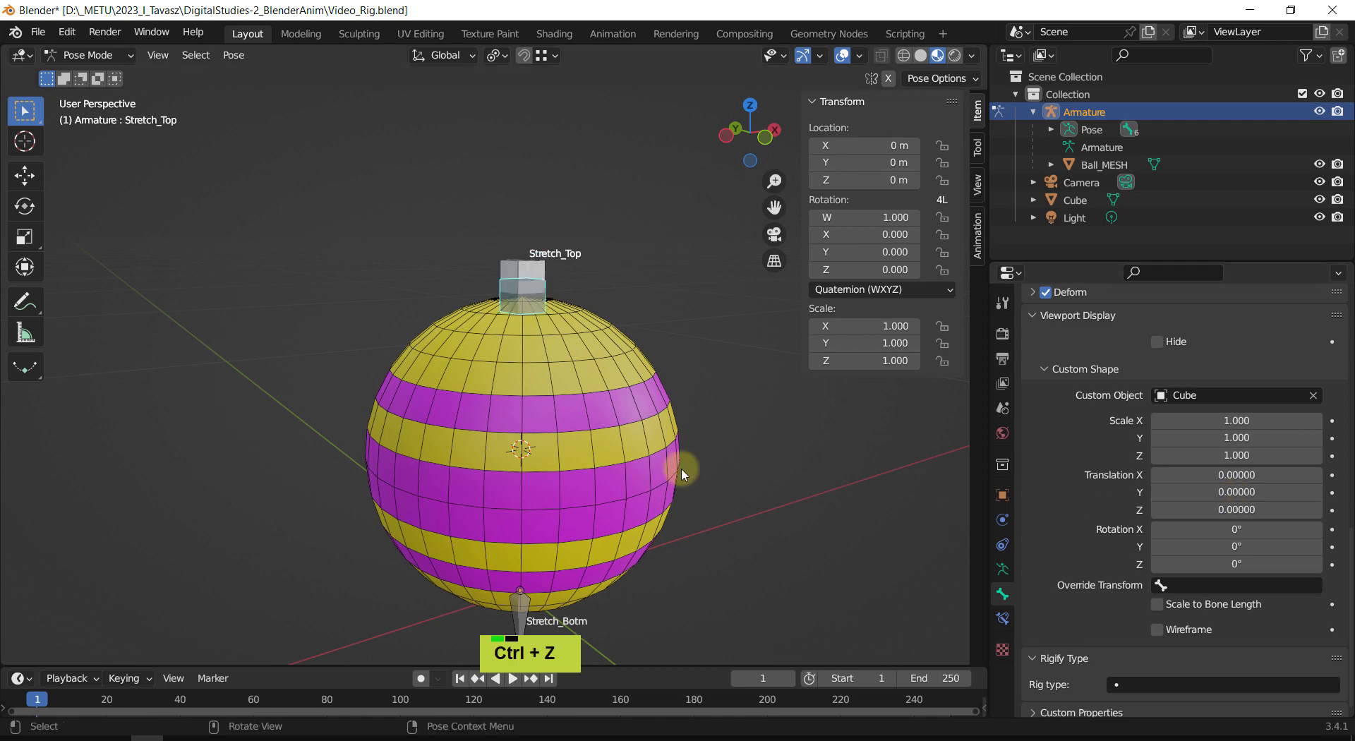
pyautogui.keyDown('shift'); pyautogui.moveTo(703, 374); pyautogui.dragTo(731, 346, button='middle'); pyautogui.keyUp('shift')
pyautogui.scroll(2, 555, 282)
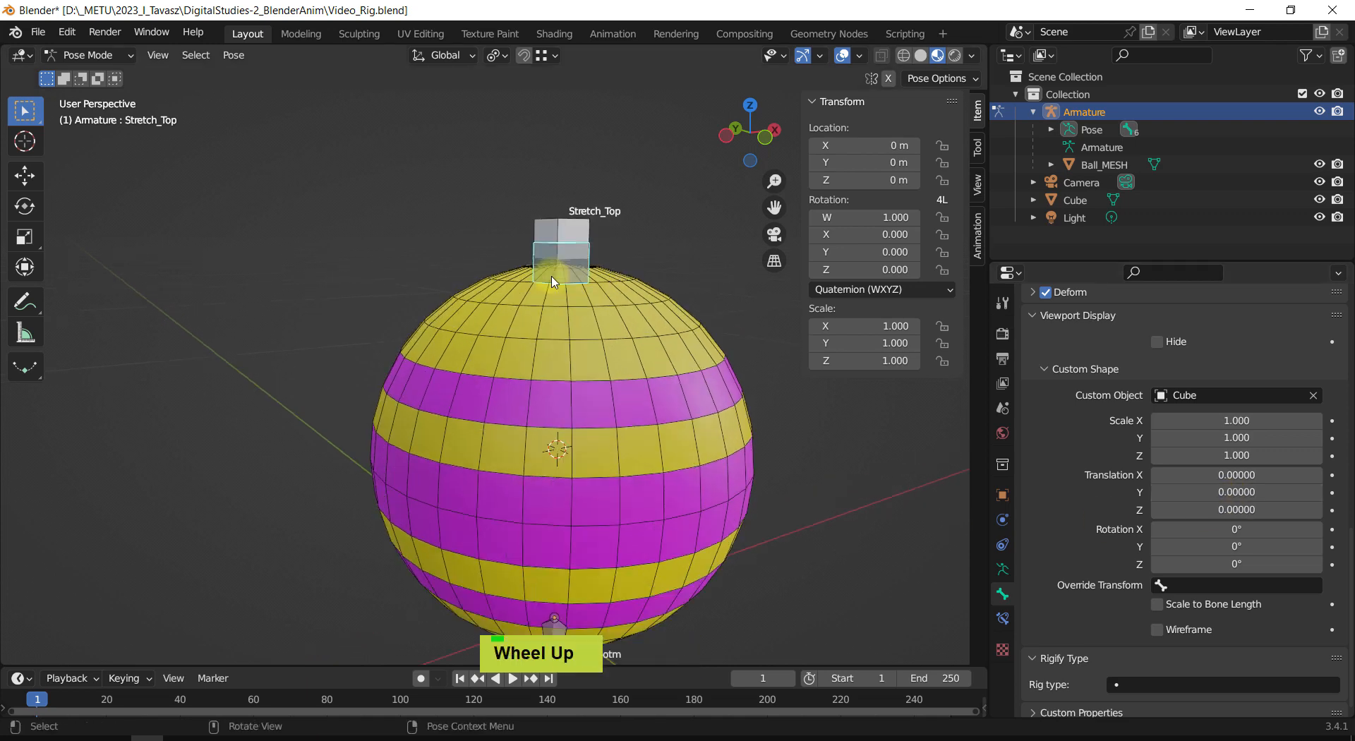
pyautogui.keyDown('shift'); pyautogui.moveTo(555, 282); pyautogui.dragTo(558, 339, button='middle'); pyautogui.keyUp('shift')
pyautogui.click(663, 270)
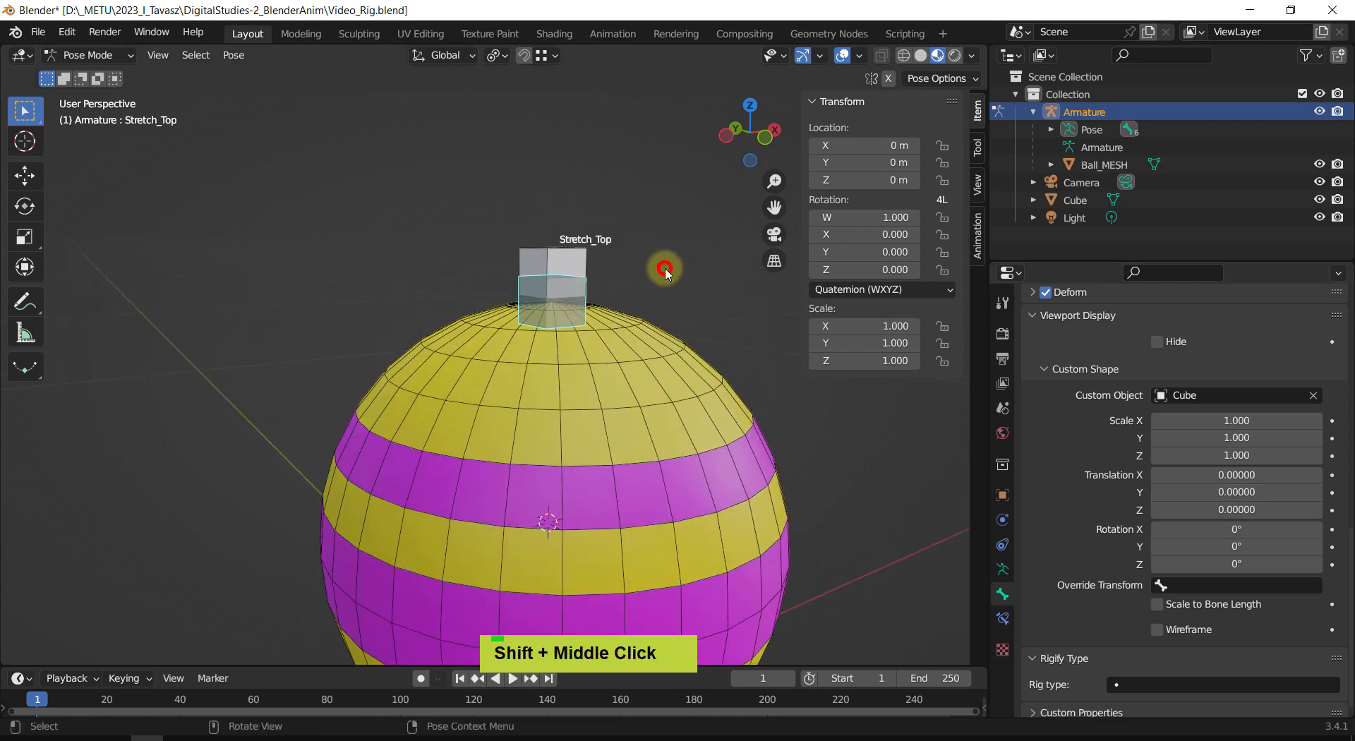
pyautogui.click(568, 266)
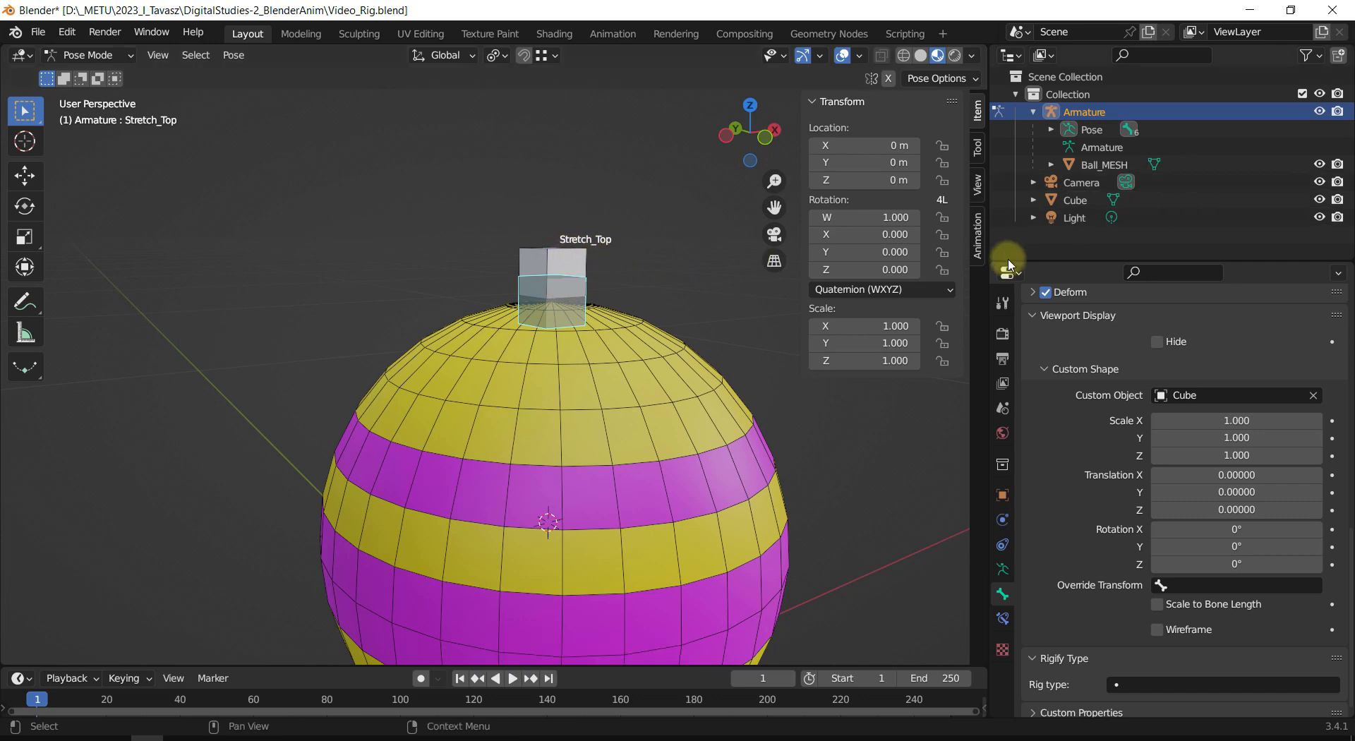
pyautogui.moveTo(553, 295); pyautogui.dragTo(561, 288, button='middle')
pyautogui.scroll(1, 567, 284)
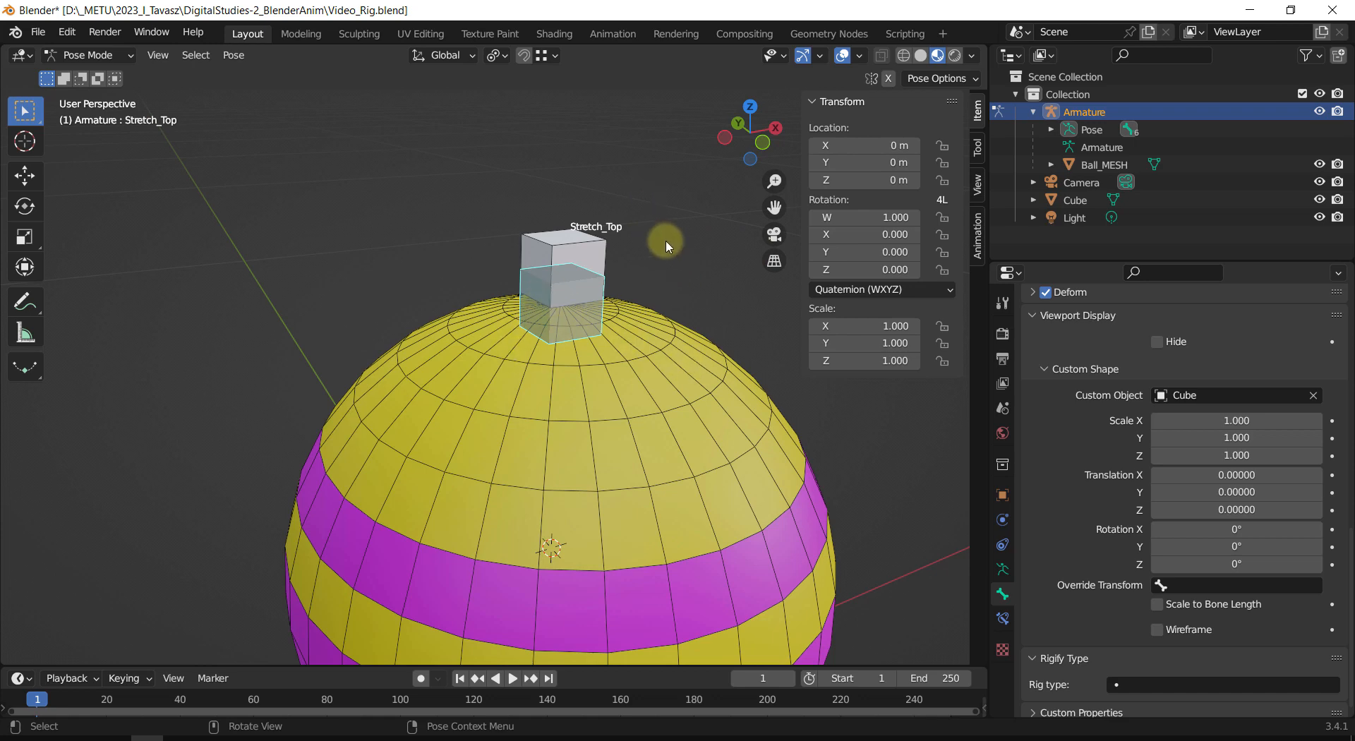
# Step: Rename the Cube object to Stretch_Widget
pyautogui.click(1082, 203)
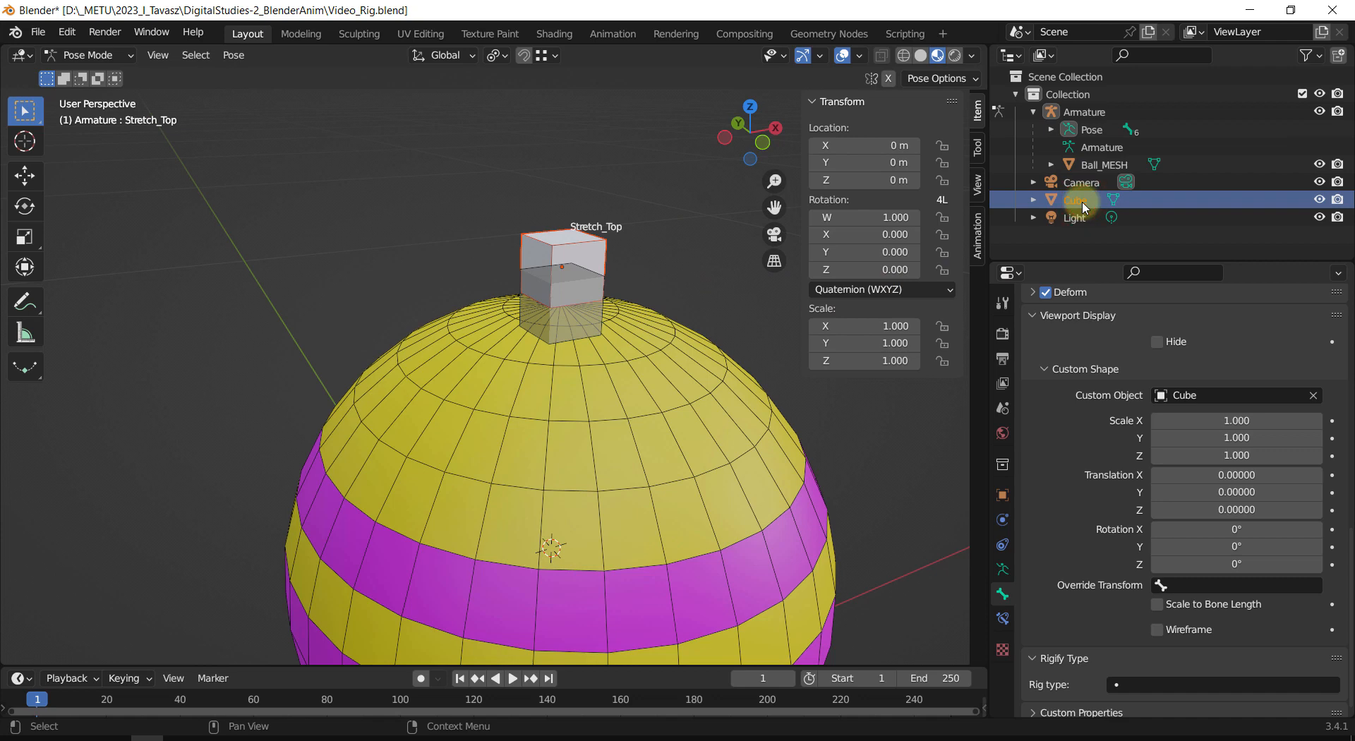
pyautogui.press('F2')
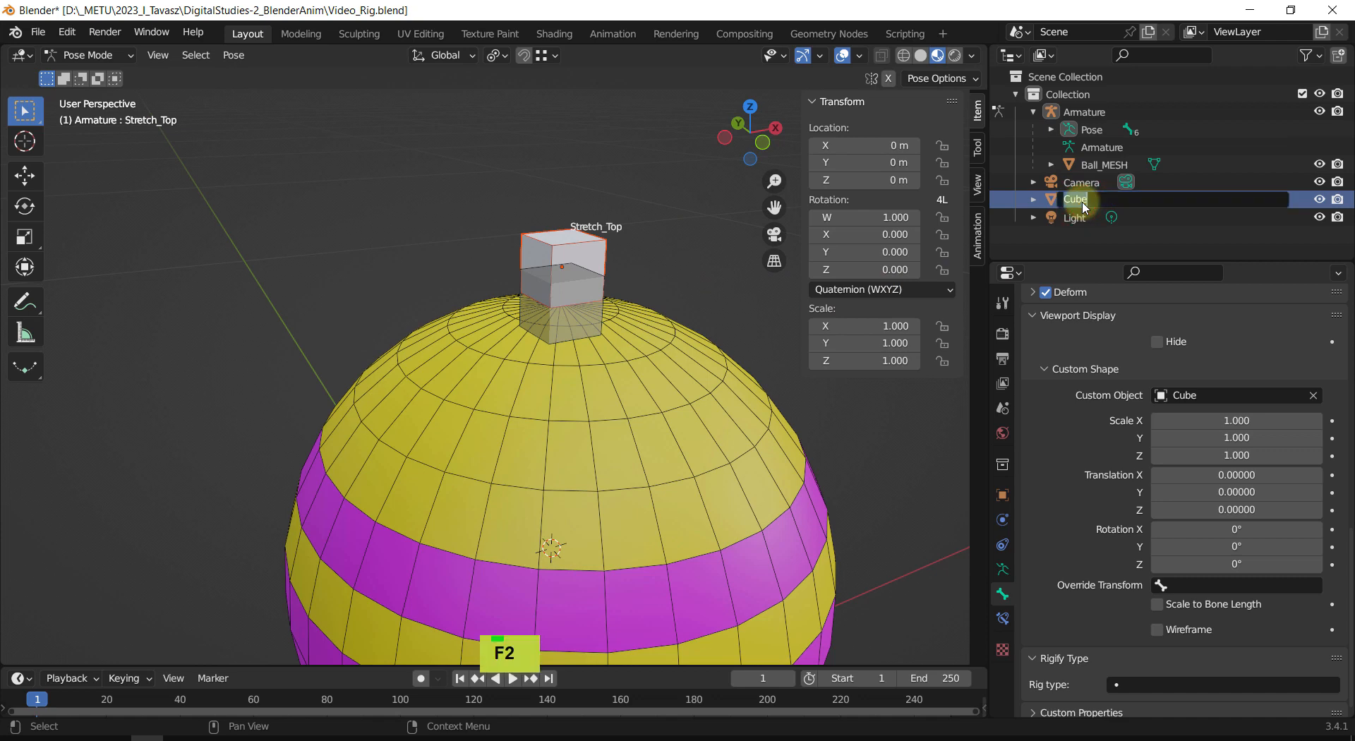
pyautogui.write('Stretch_Widget')
pyautogui.press('Return')
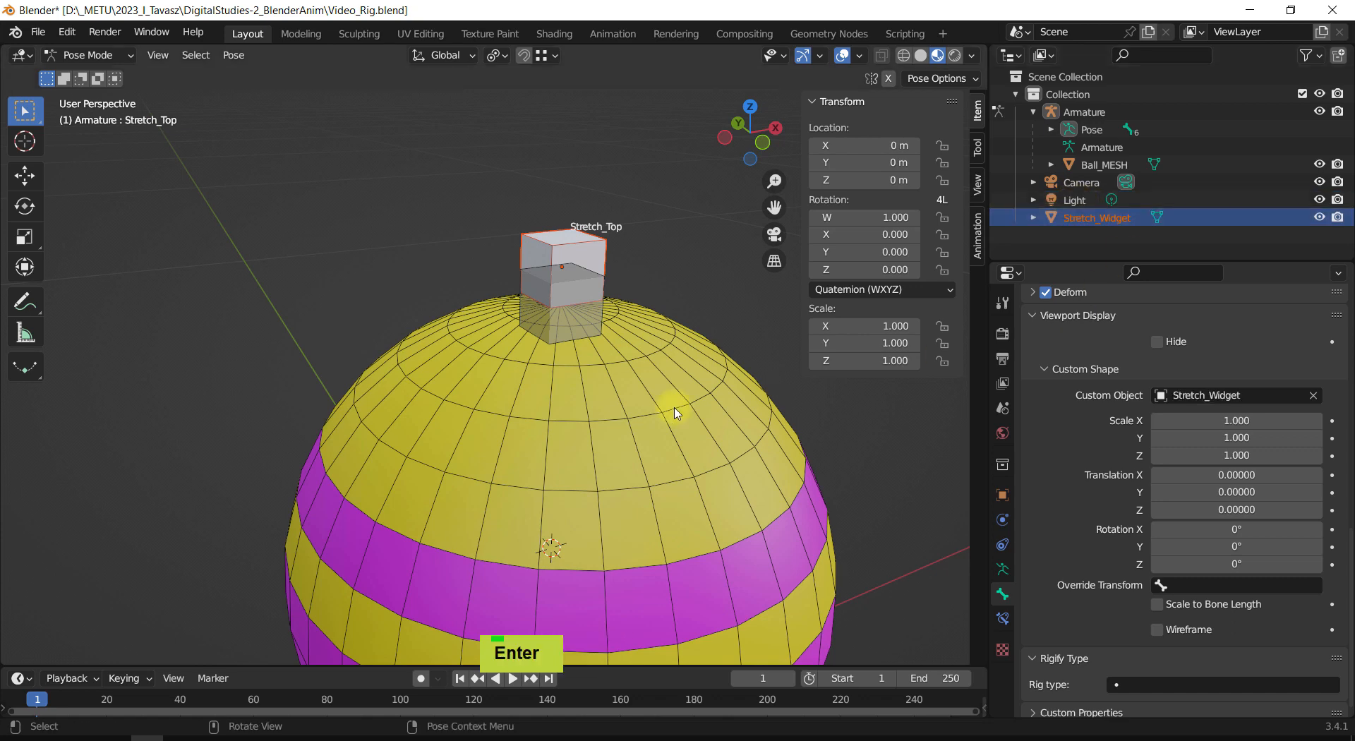
# Step: Assign Stretch_Widget as the custom shape object of the Stretch_Botm bone
pyautogui.scroll(-5, 656, 299)
pyautogui.keyDown('shift'); pyautogui.moveTo(640, 315); pyautogui.dragTo(685, 196, button='middle'); pyautogui.keyUp('shift')
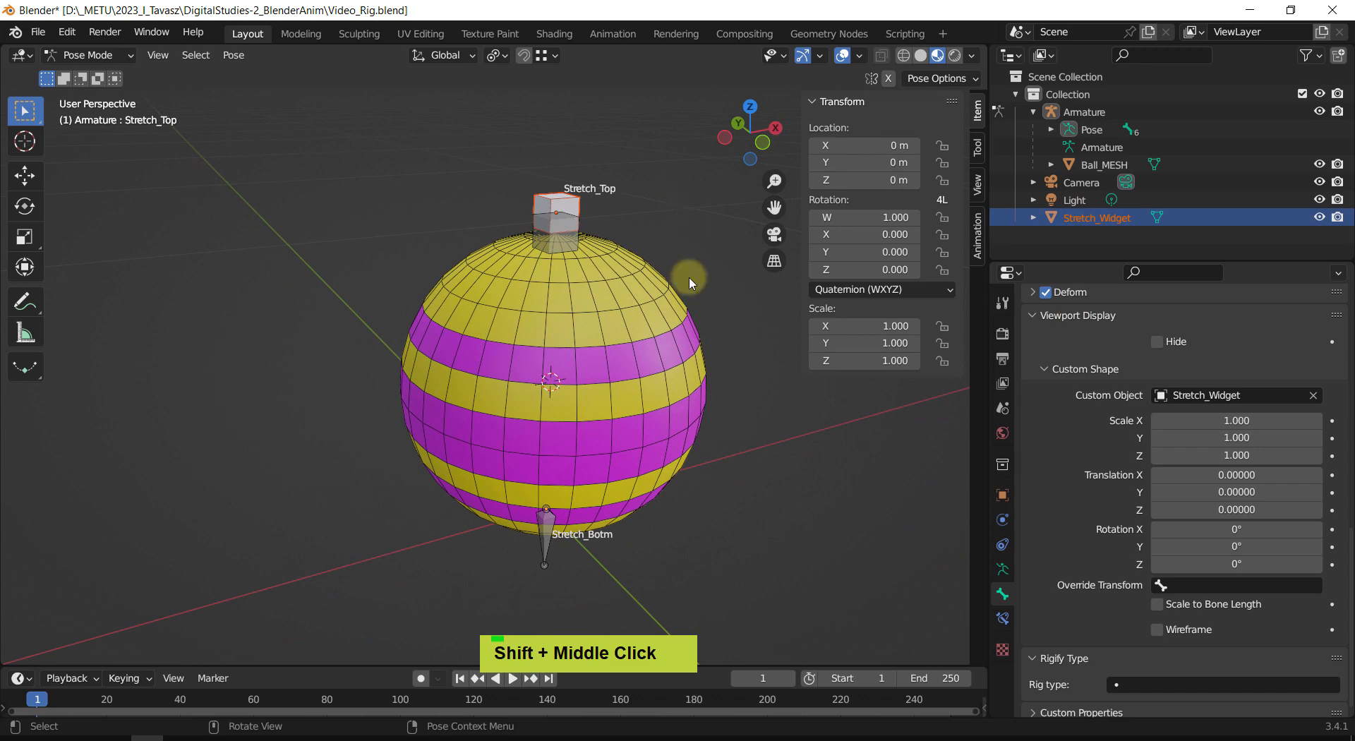
pyautogui.keyDown('shift'); pyautogui.moveTo(676, 396); pyautogui.dragTo(666, 351, button='middle'); pyautogui.keyUp('shift')
pyautogui.moveTo(586, 570); pyautogui.dragTo(563, 548)
pyautogui.click(541, 502)
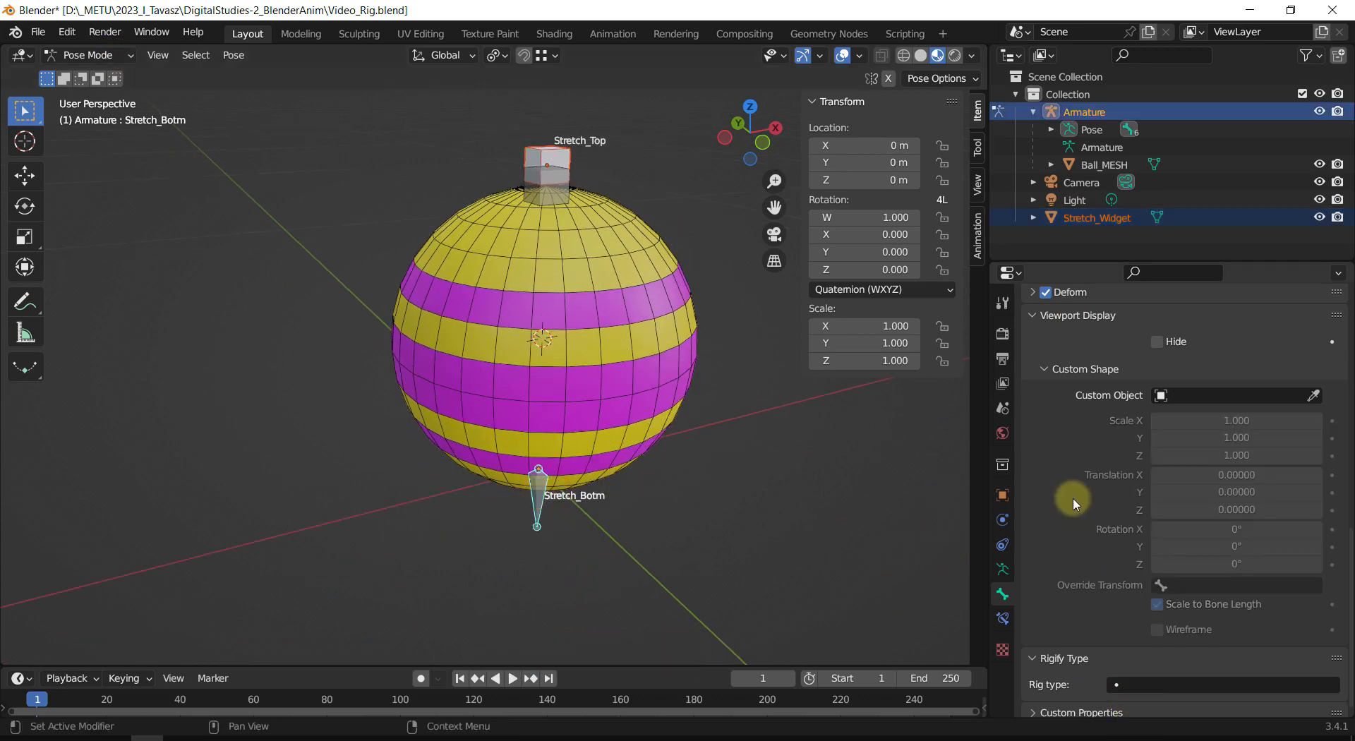
pyautogui.click(1313, 395)
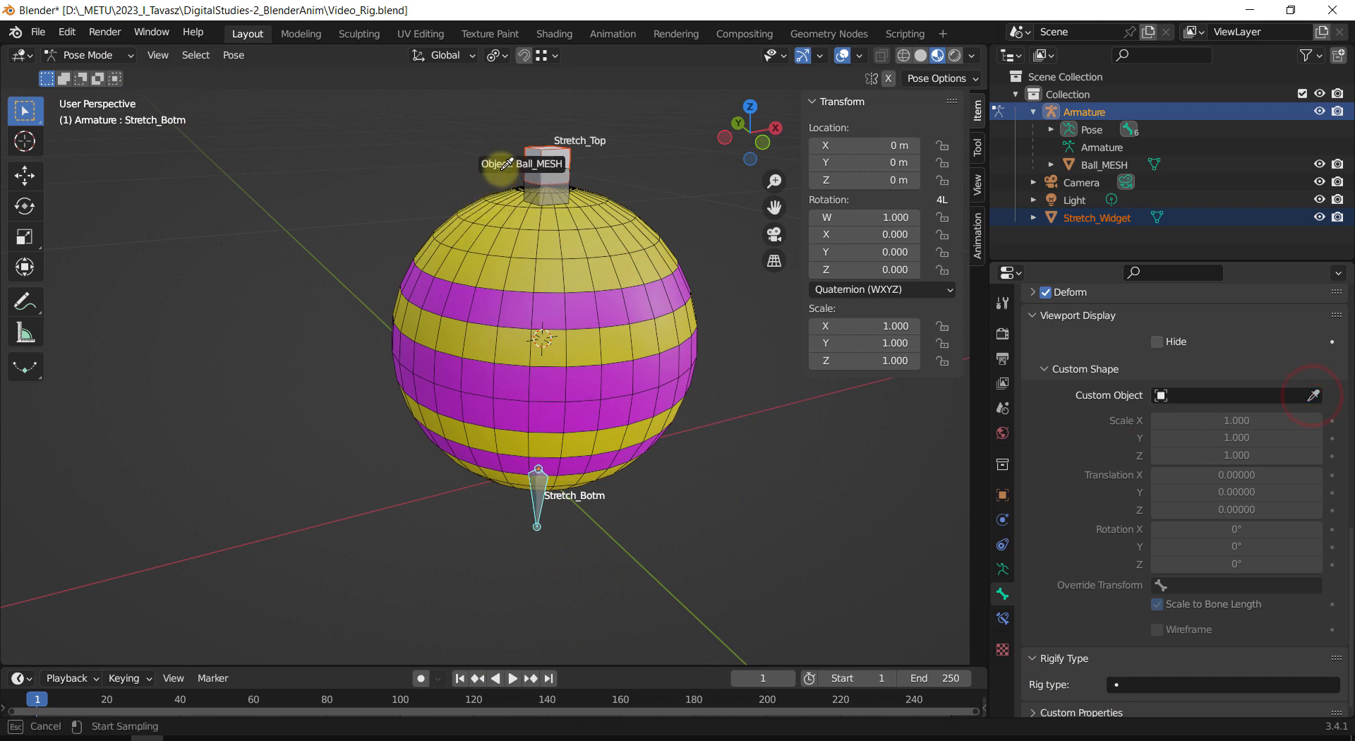
pyautogui.click(568, 152)
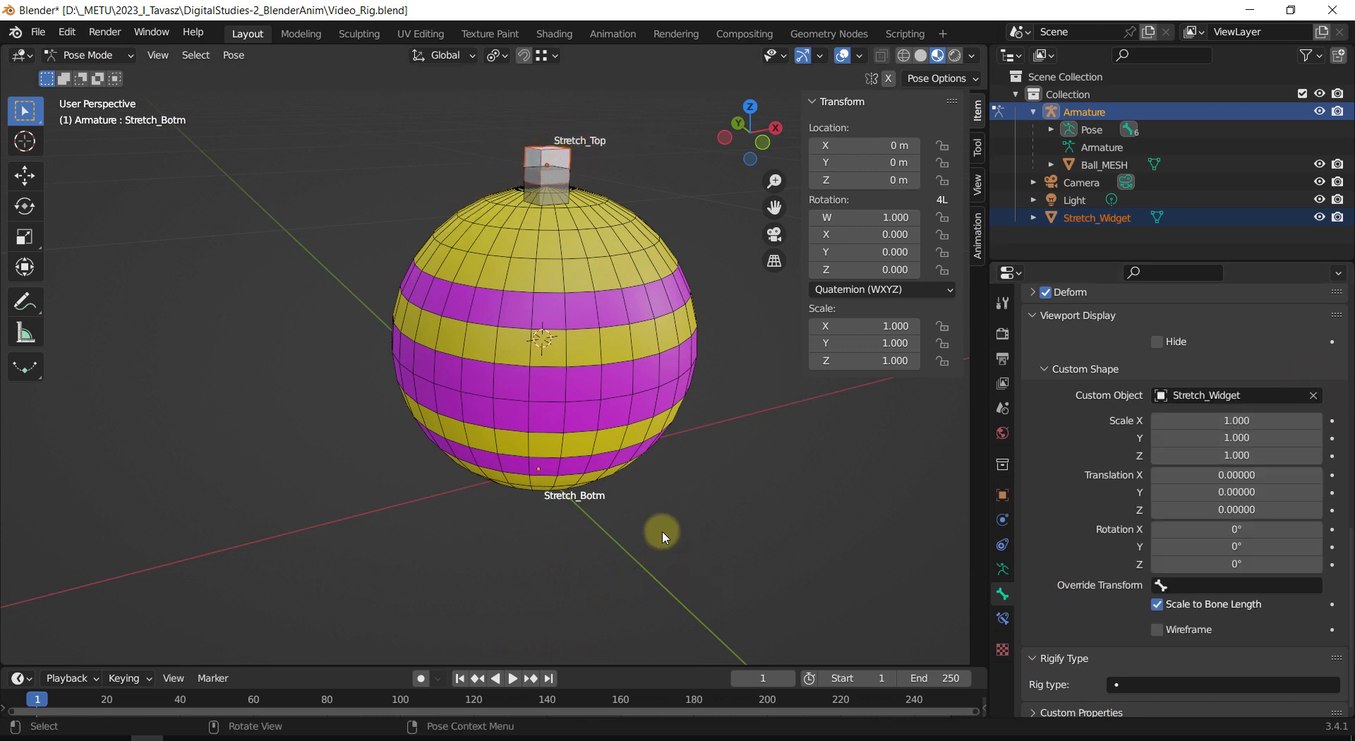
# Step: Turn off Scale to Bone Length for the Stretch_Botm bone's custom shape
pyautogui.moveTo(659, 536); pyautogui.dragTo(671, 450, button='middle')
pyautogui.scroll(2, 569, 514)
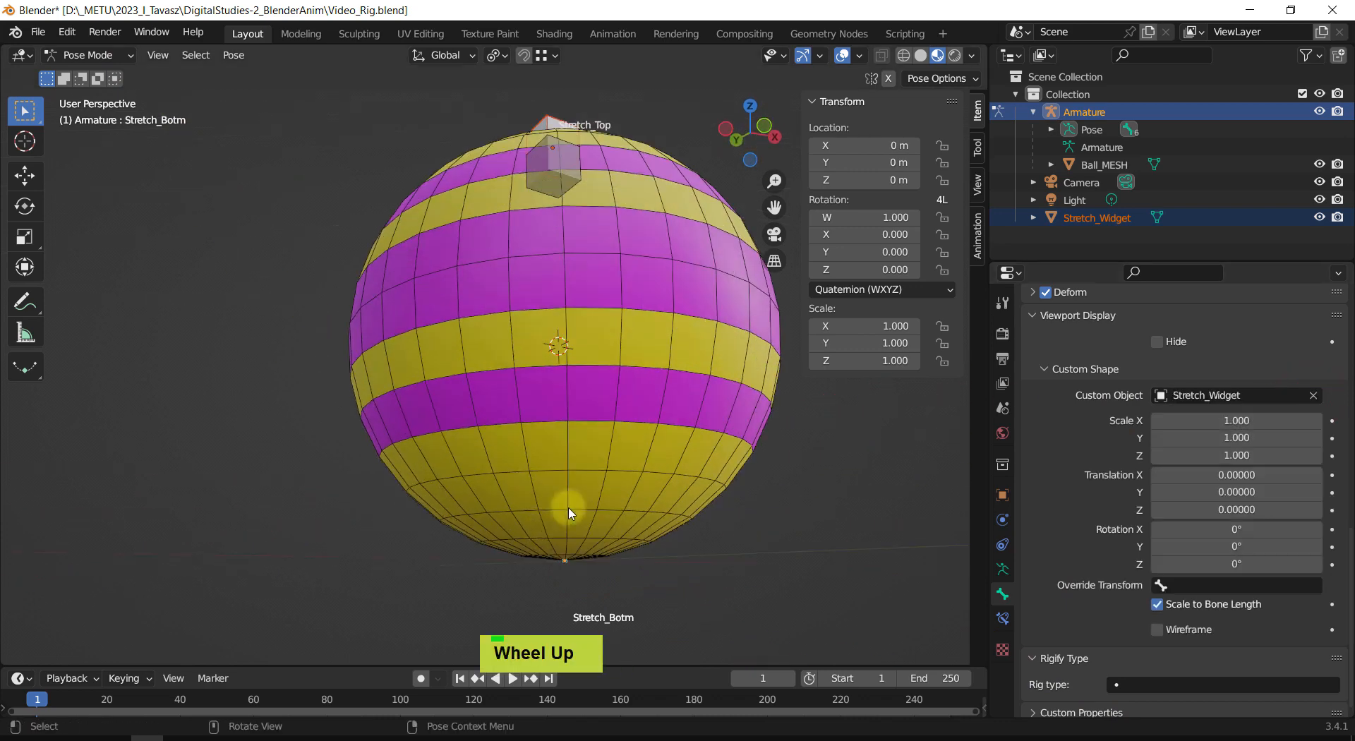
pyautogui.click(1158, 604)
pyautogui.moveTo(711, 487); pyautogui.dragTo(741, 529, button='middle')
pyautogui.scroll(-2, 705, 536)
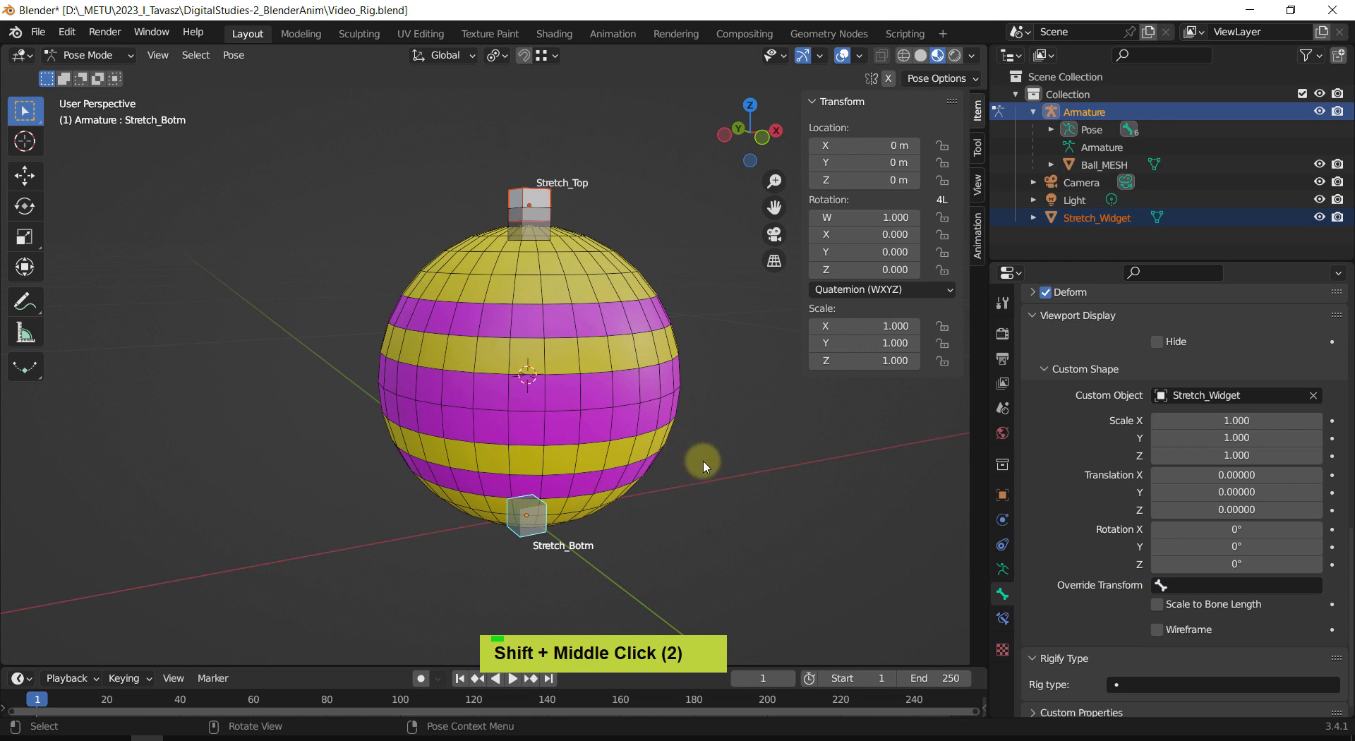
pyautogui.keyDown('shift'); pyautogui.moveTo(701, 417); pyautogui.dragTo(706, 455, button='middle'); pyautogui.keyUp('shift')
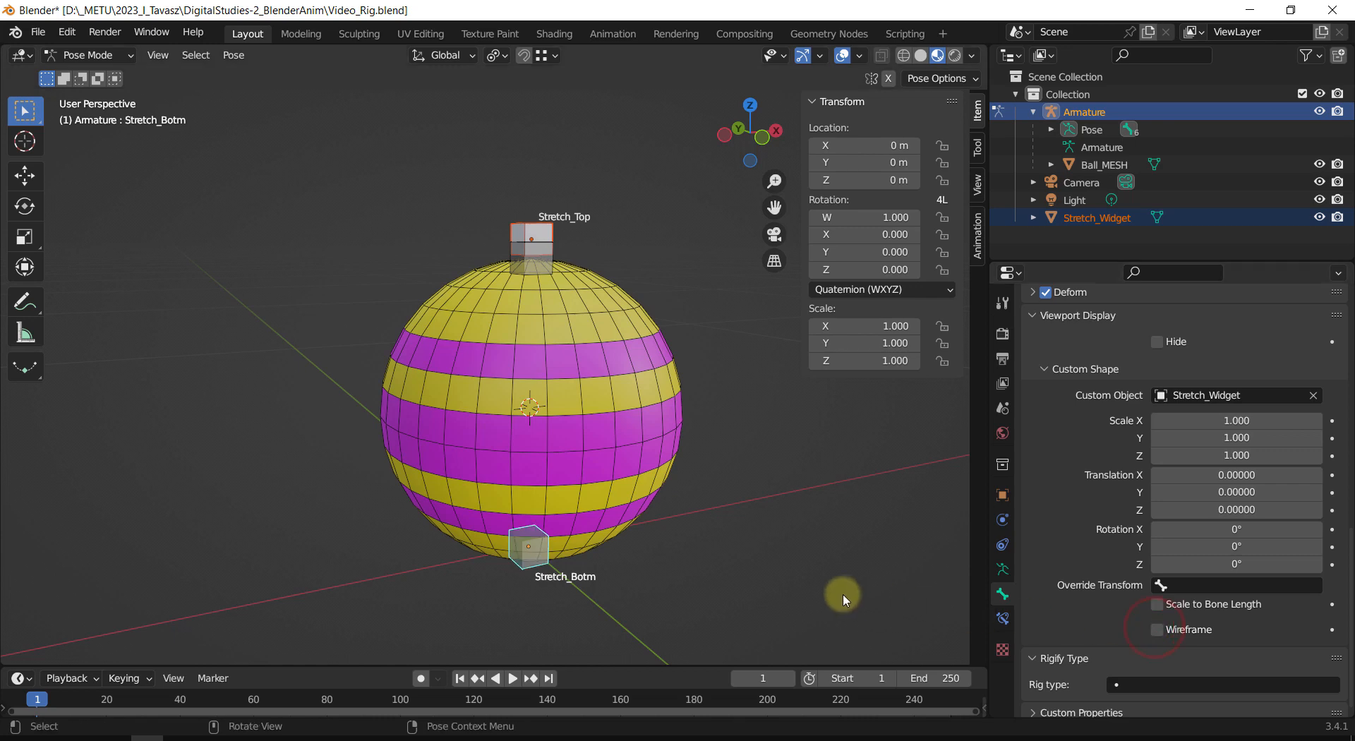
# Step: Display the custom shapes of both the Stretch_Botm and Stretch_Top bones as wireframe
pyautogui.keyDown('shift'); pyautogui.middleClick(776, 568); pyautogui.keyUp('shift')
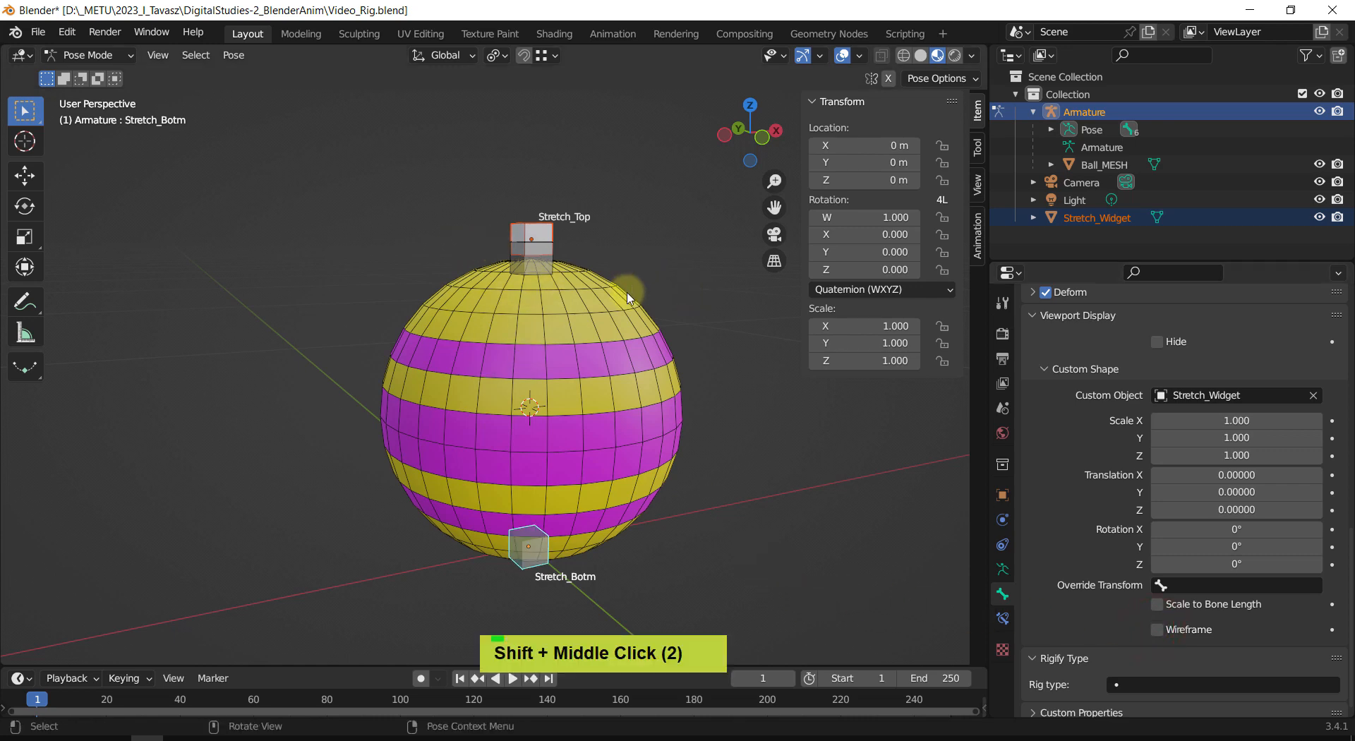
pyautogui.keyDown('shift'); pyautogui.moveTo(622, 269); pyautogui.dragTo(589, 233, button='middle'); pyautogui.keyUp('shift')
pyautogui.click(672, 258)
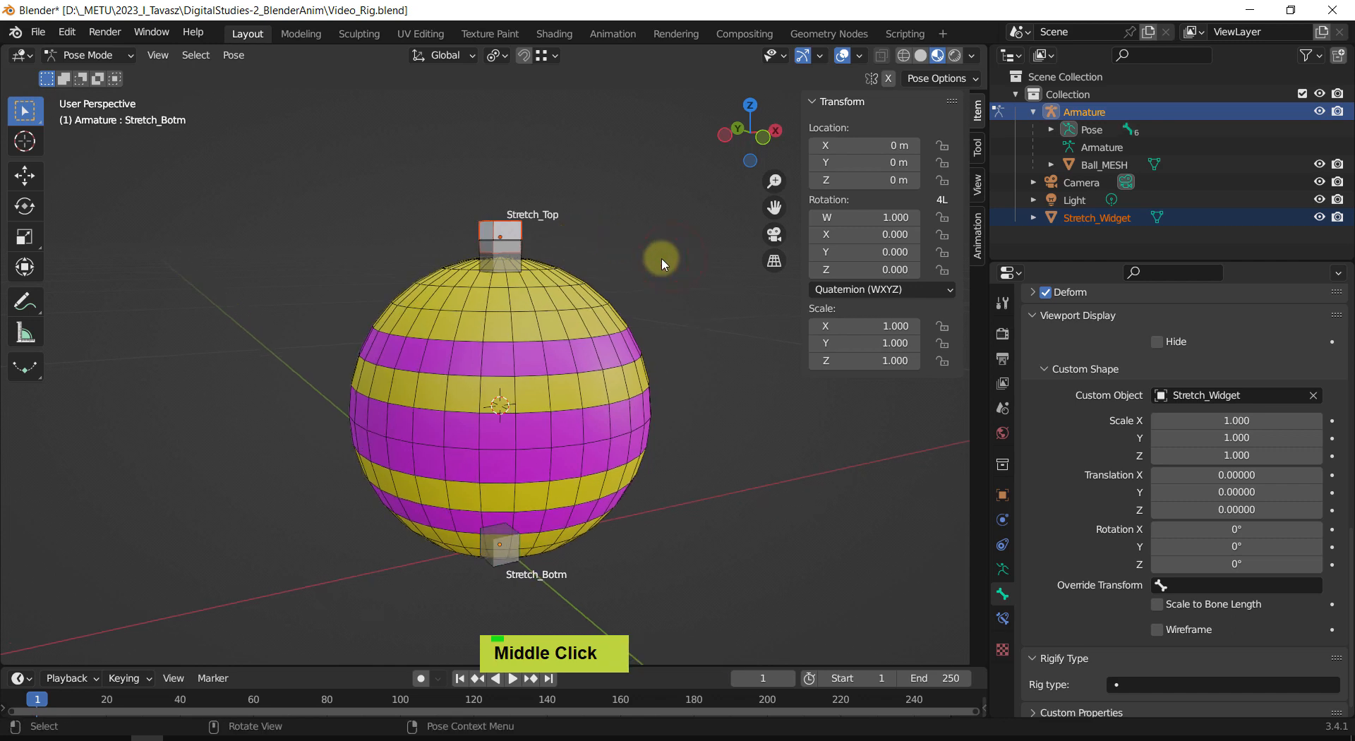
pyautogui.keyDown('shift'); pyautogui.moveTo(646, 268); pyautogui.dragTo(610, 253, button='middle'); pyautogui.keyUp('shift')
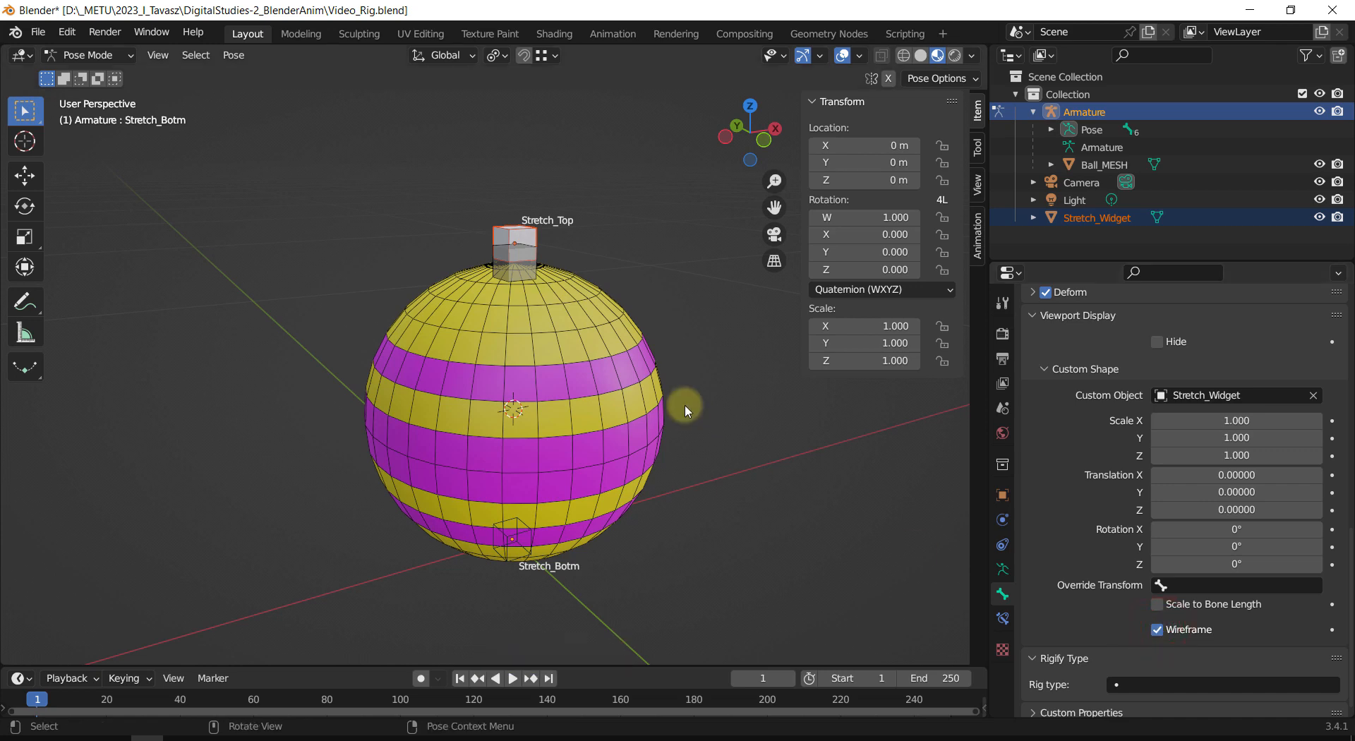
pyautogui.click(1189, 635)
pyautogui.doubleClick(807, 466)
pyautogui.keyDown('shift'); pyautogui.moveTo(735, 496); pyautogui.dragTo(769, 487, button='middle'); pyautogui.keyUp('shift')
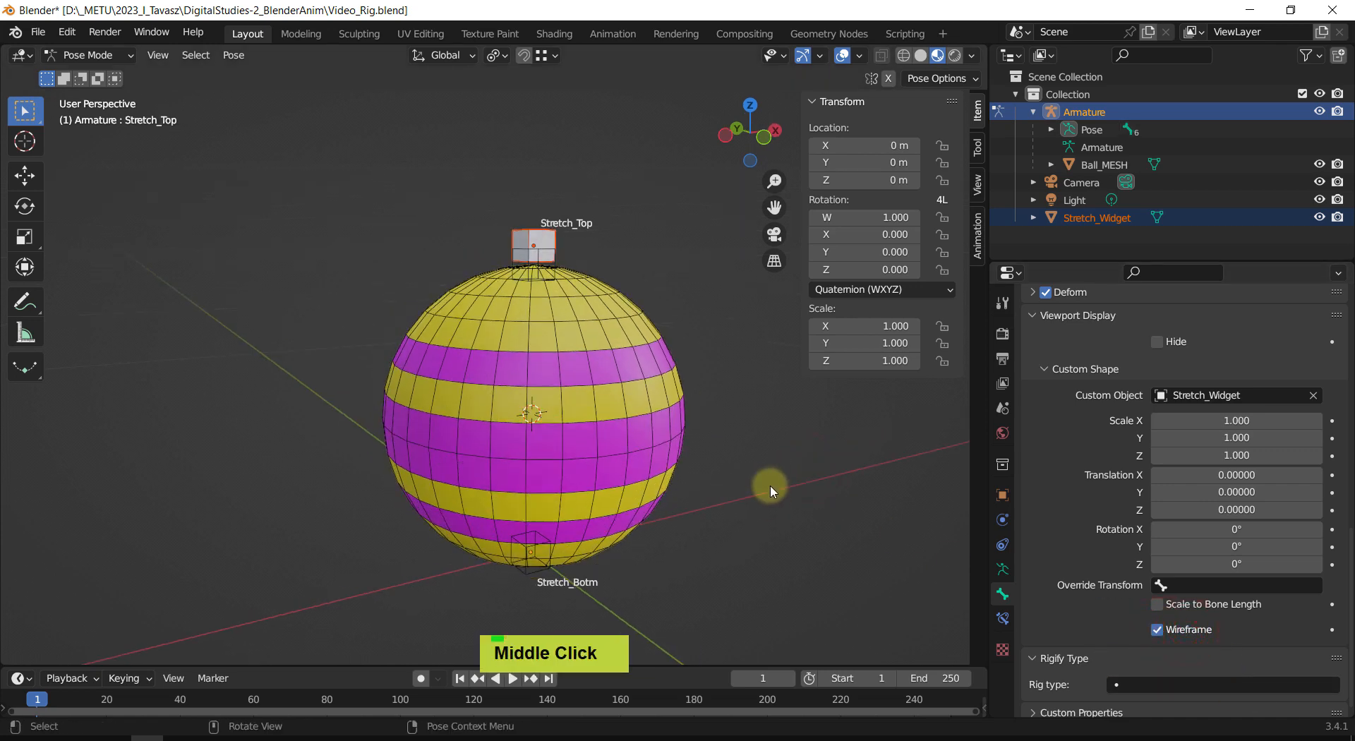
pyautogui.moveTo(639, 263); pyautogui.dragTo(629, 288, button='middle')
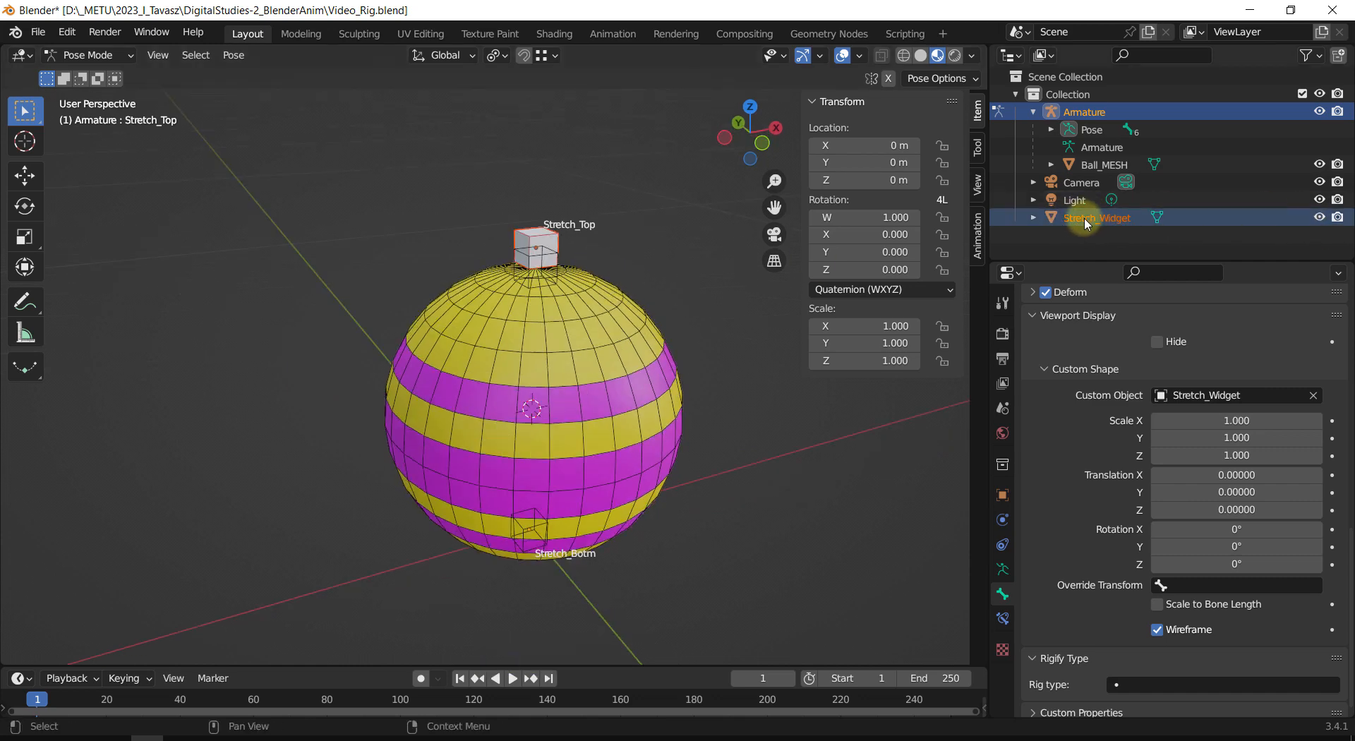
# Step: Move the selected Armature and Stretch_Widget objects into a new collection named Widgets
pyautogui.press('m')
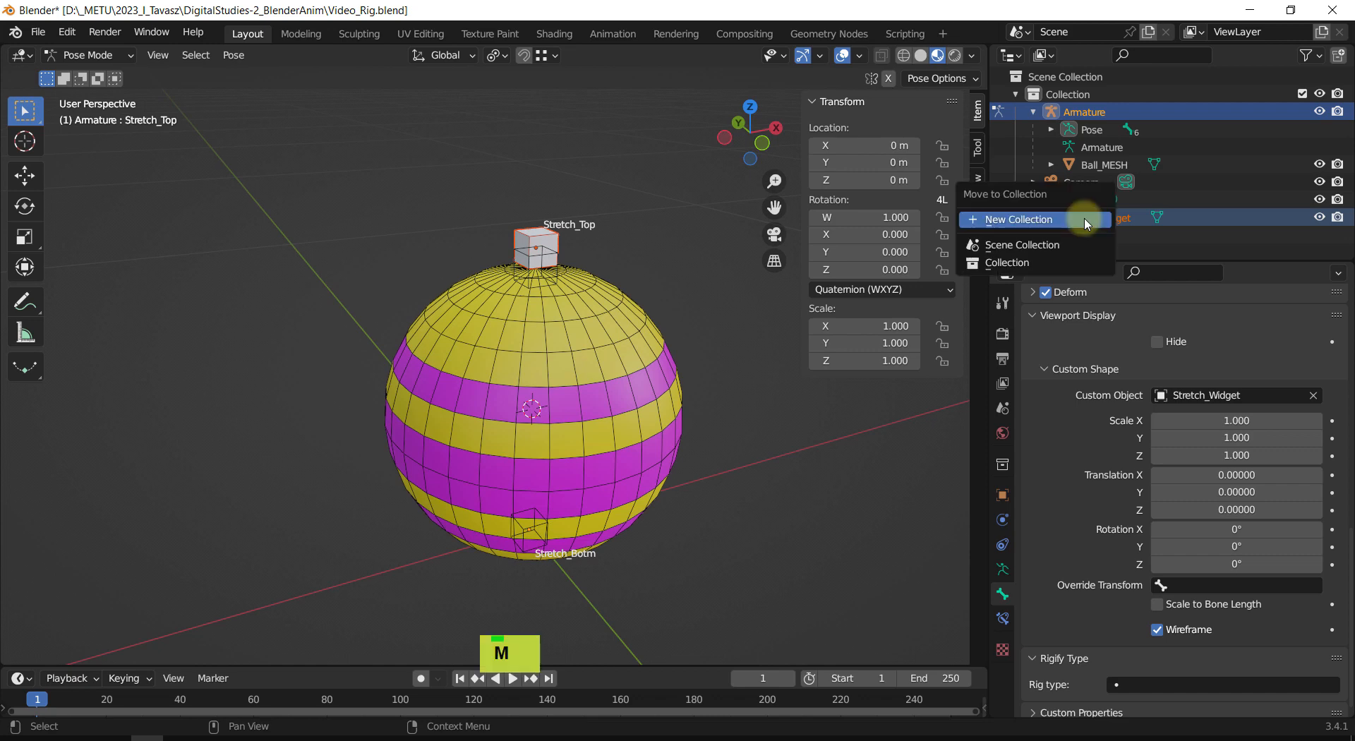
pyautogui.click(1084, 223)
pyautogui.click(1136, 252)
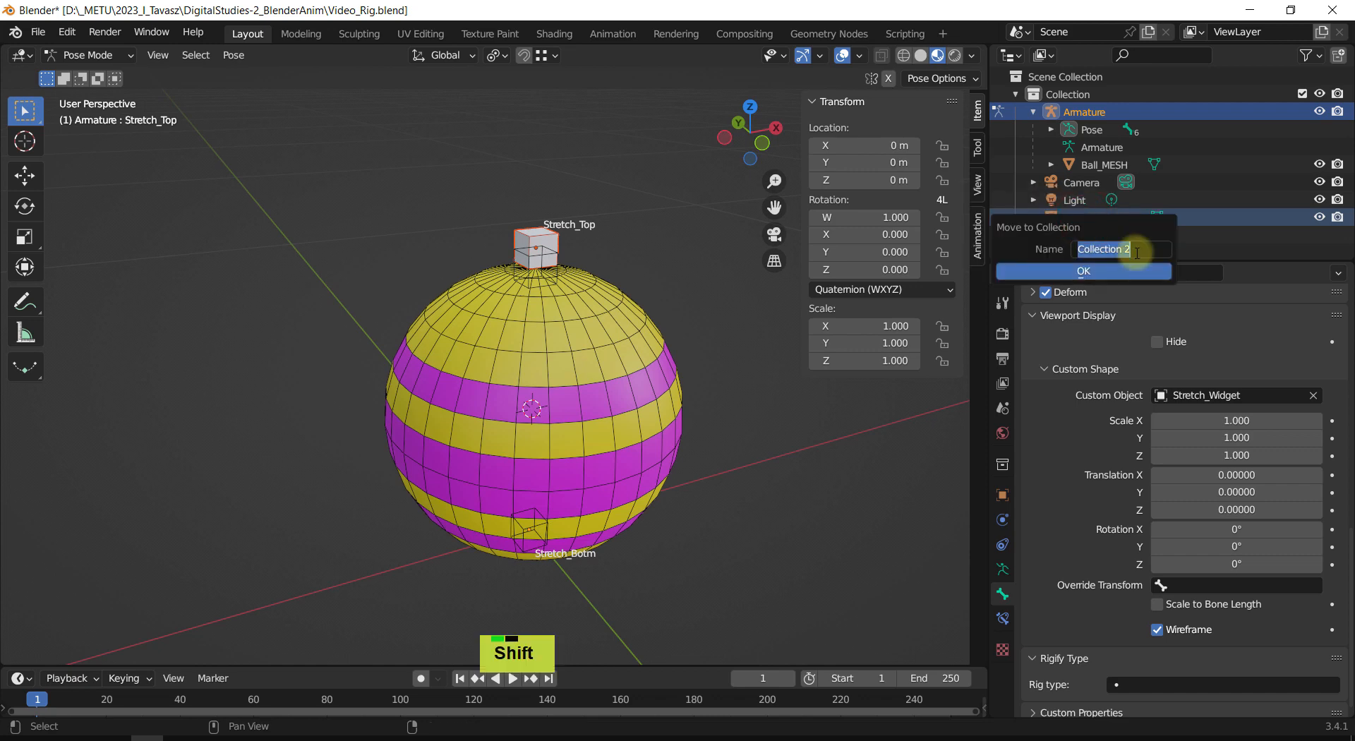
pyautogui.write('Widgets')
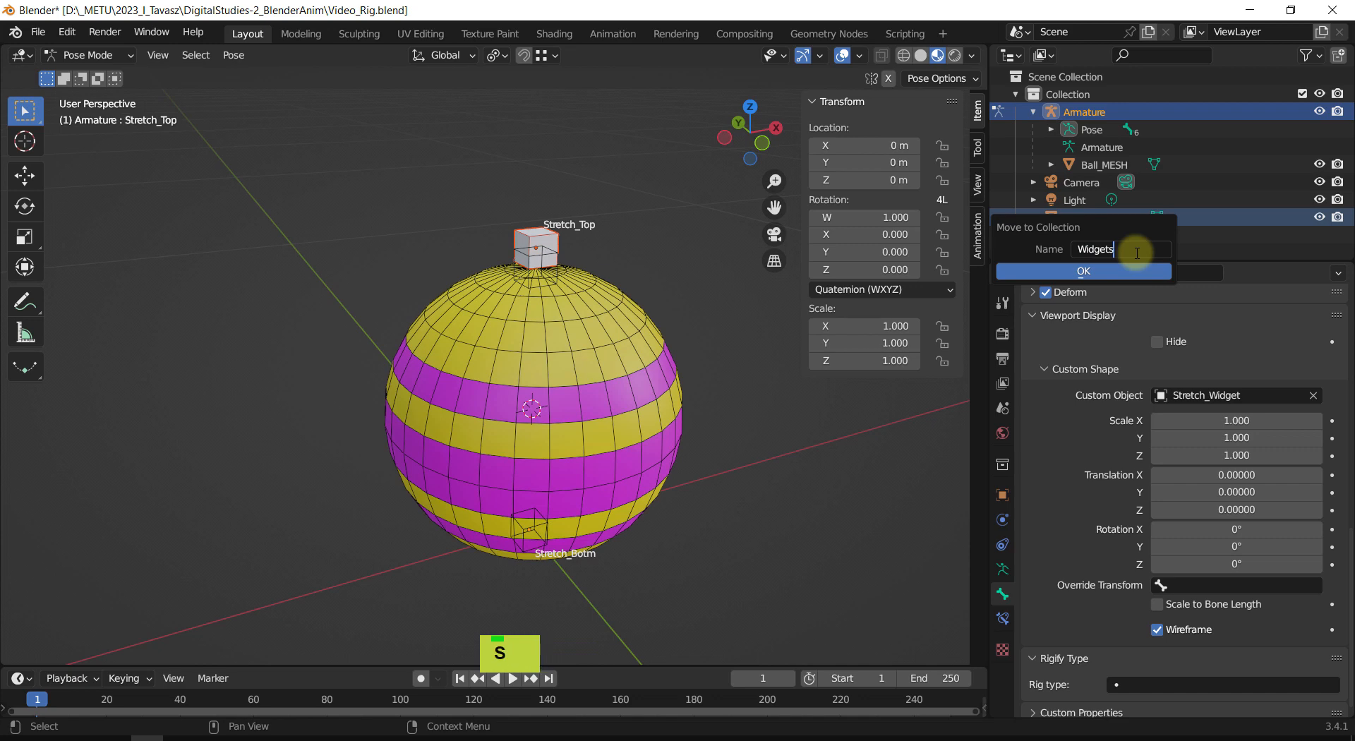
pyautogui.press('Return')
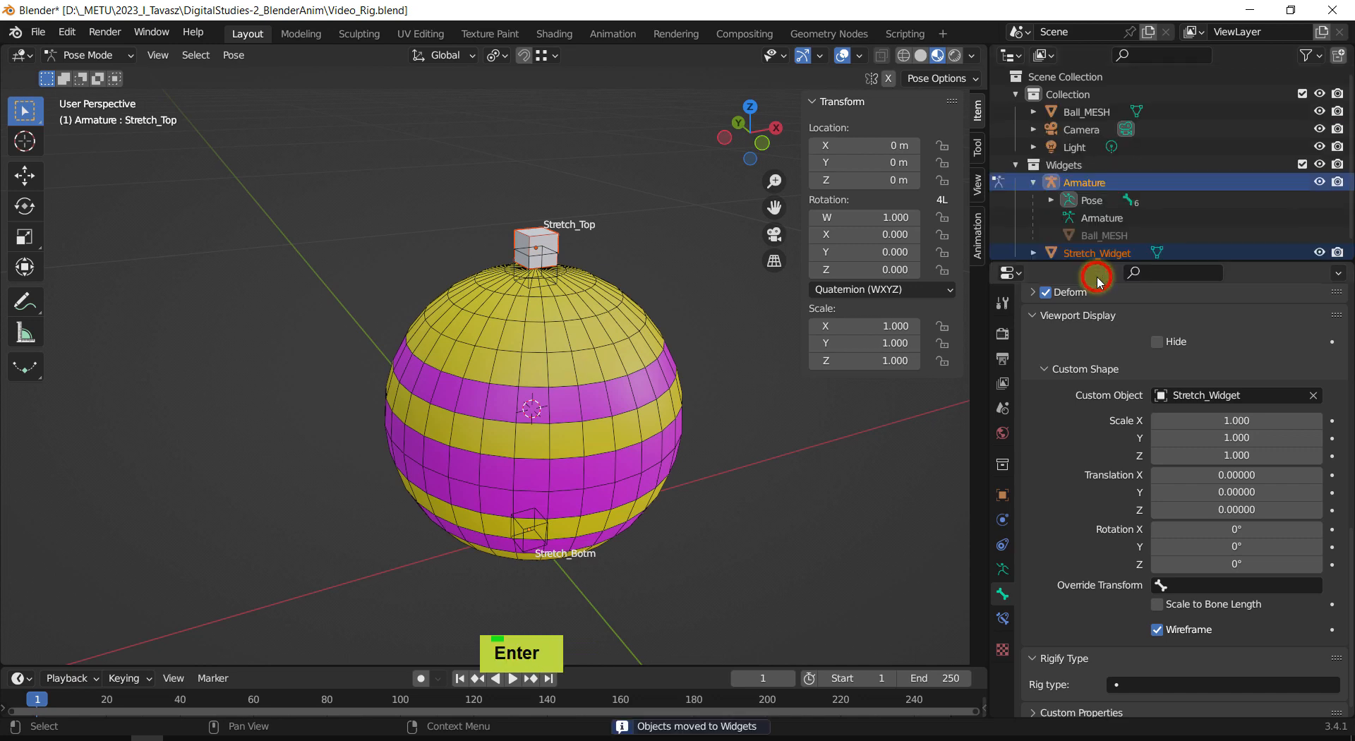
# Step: Move the Armature out of the Widgets collection and back into Collection
pyautogui.scroll(-1, 1108, 204)
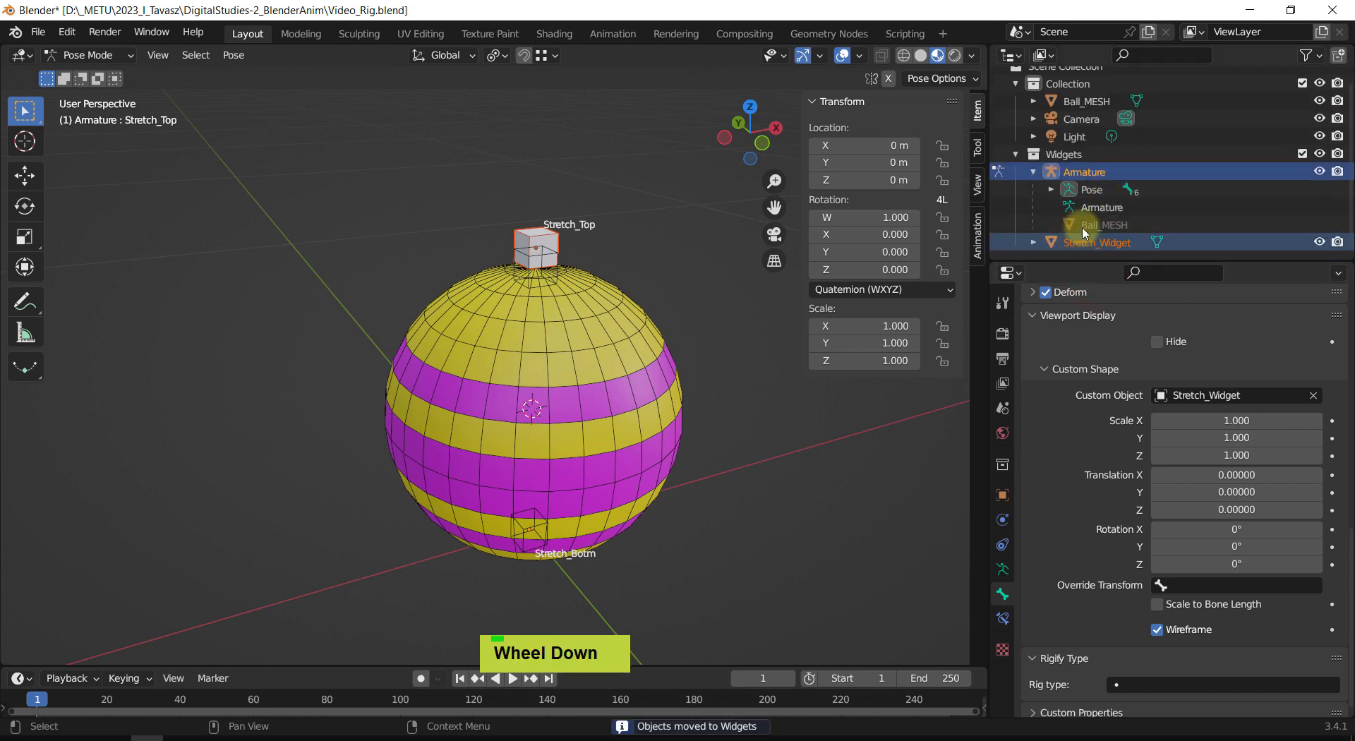
pyautogui.click(1031, 172)
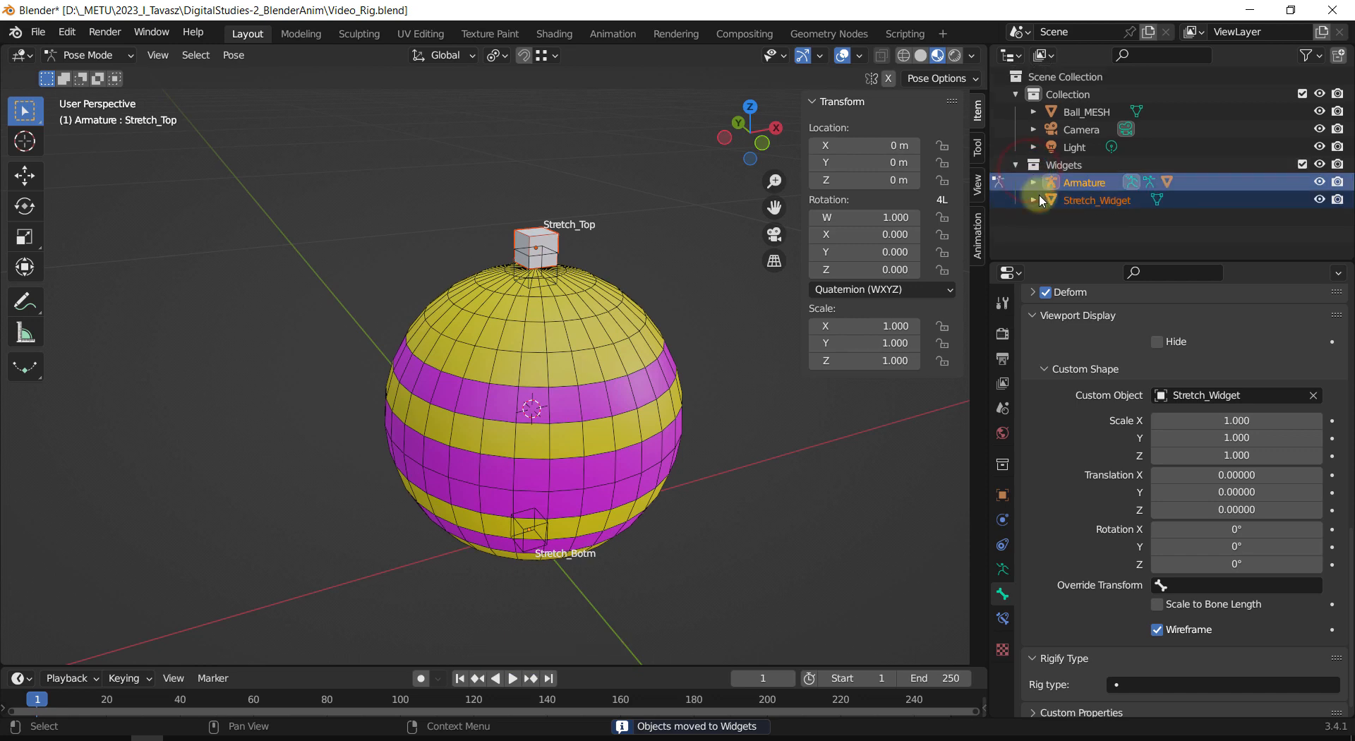
pyautogui.click(1085, 203)
pyautogui.click(1063, 166)
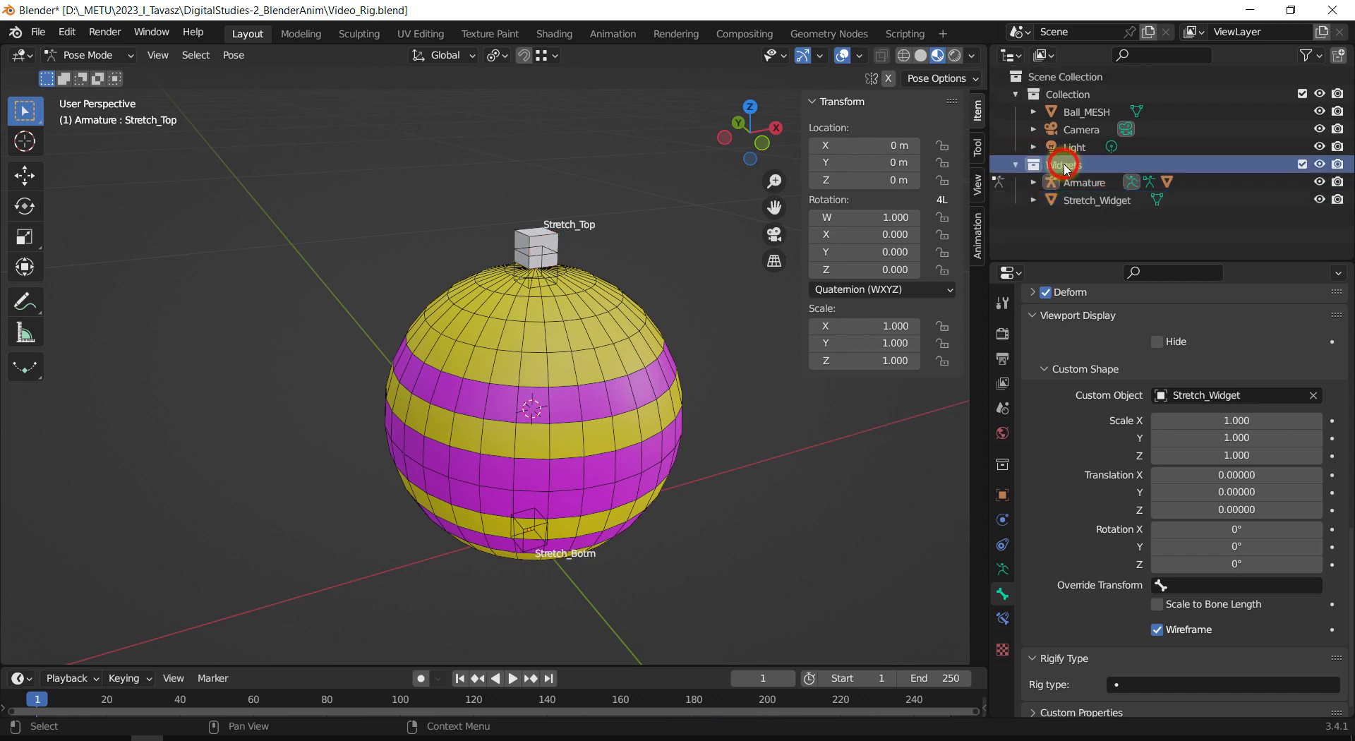
pyautogui.click(1088, 184)
pyautogui.moveTo(1084, 185); pyautogui.dragTo(1062, 94)
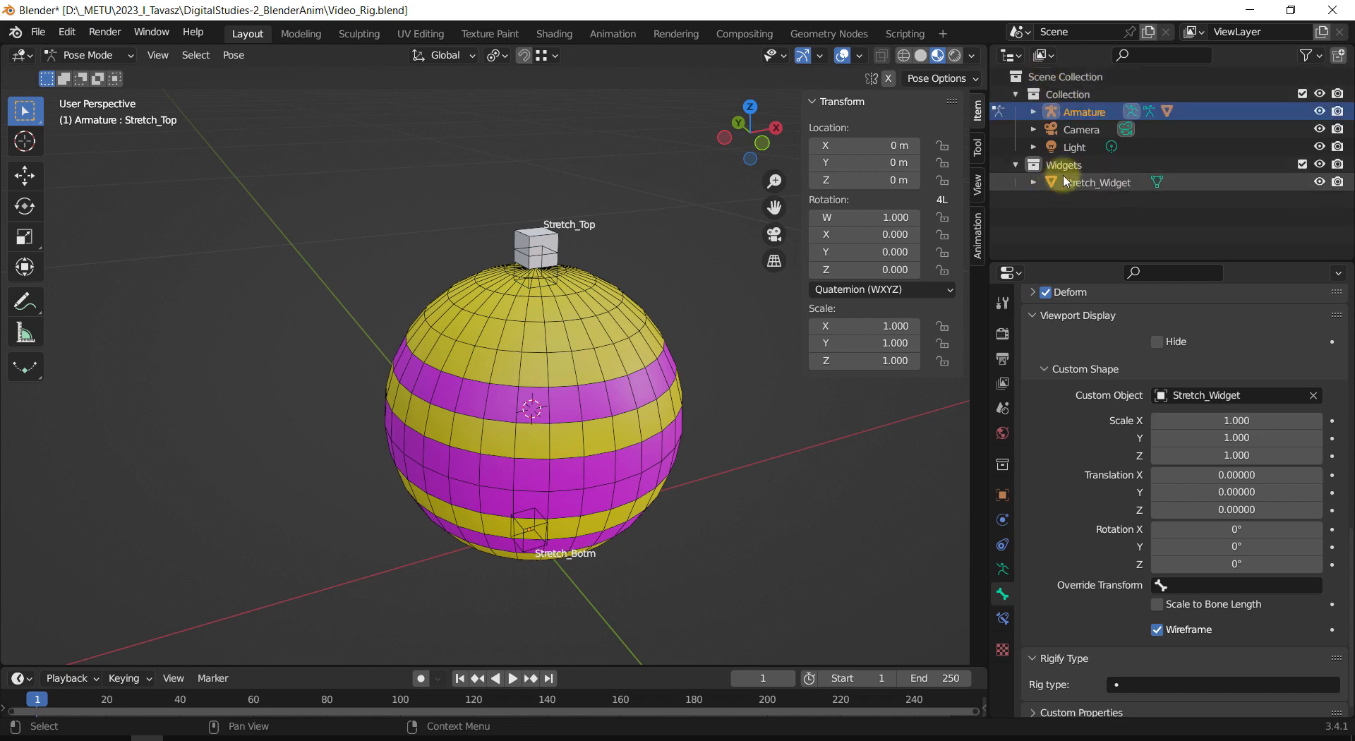
# Step: Hide the Widgets collection in the viewport
pyautogui.click(1322, 167)
pyautogui.keyDown('shift'); pyautogui.moveTo(665, 264); pyautogui.dragTo(681, 203, button='middle'); pyautogui.keyUp('shift')
pyautogui.moveTo(557, 229); pyautogui.dragTo(624, 233, button='middle')
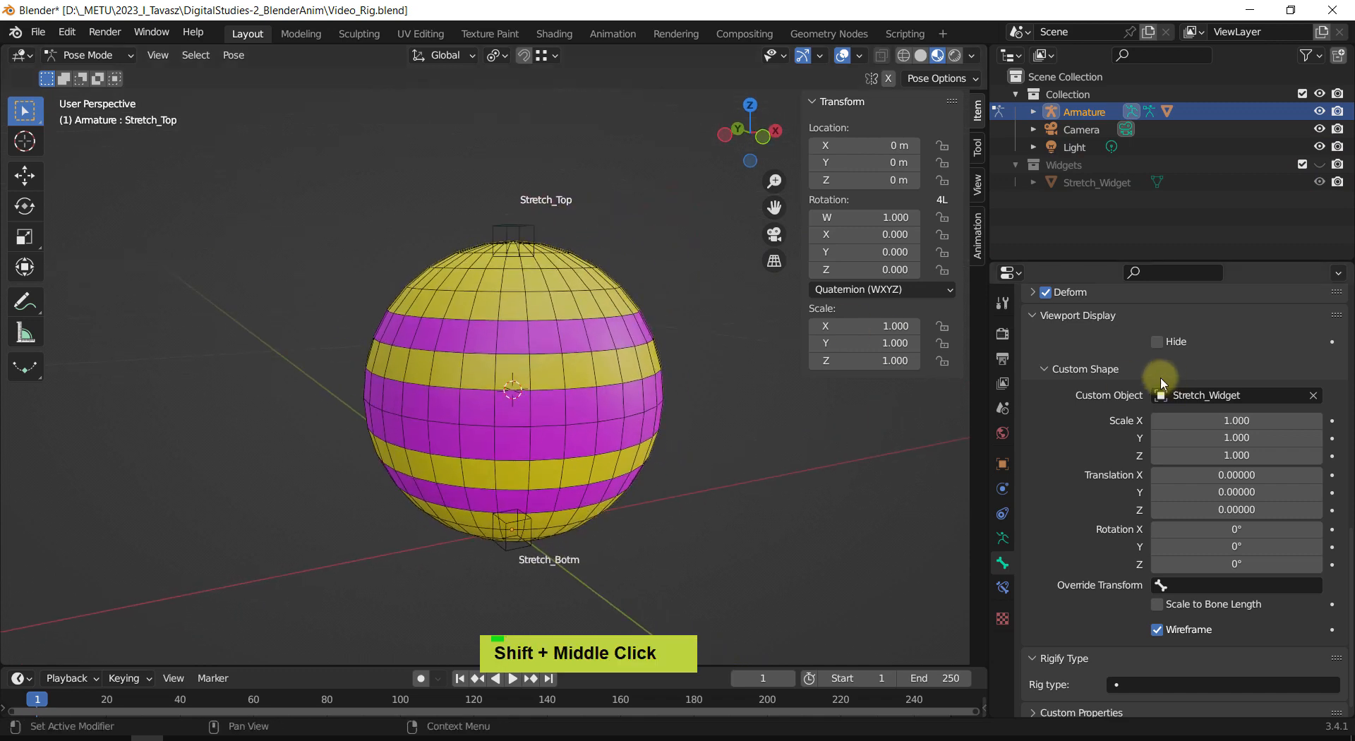
# Step: Show only the armature's second bone layer and select the Rotation bone
pyautogui.click(1003, 541)
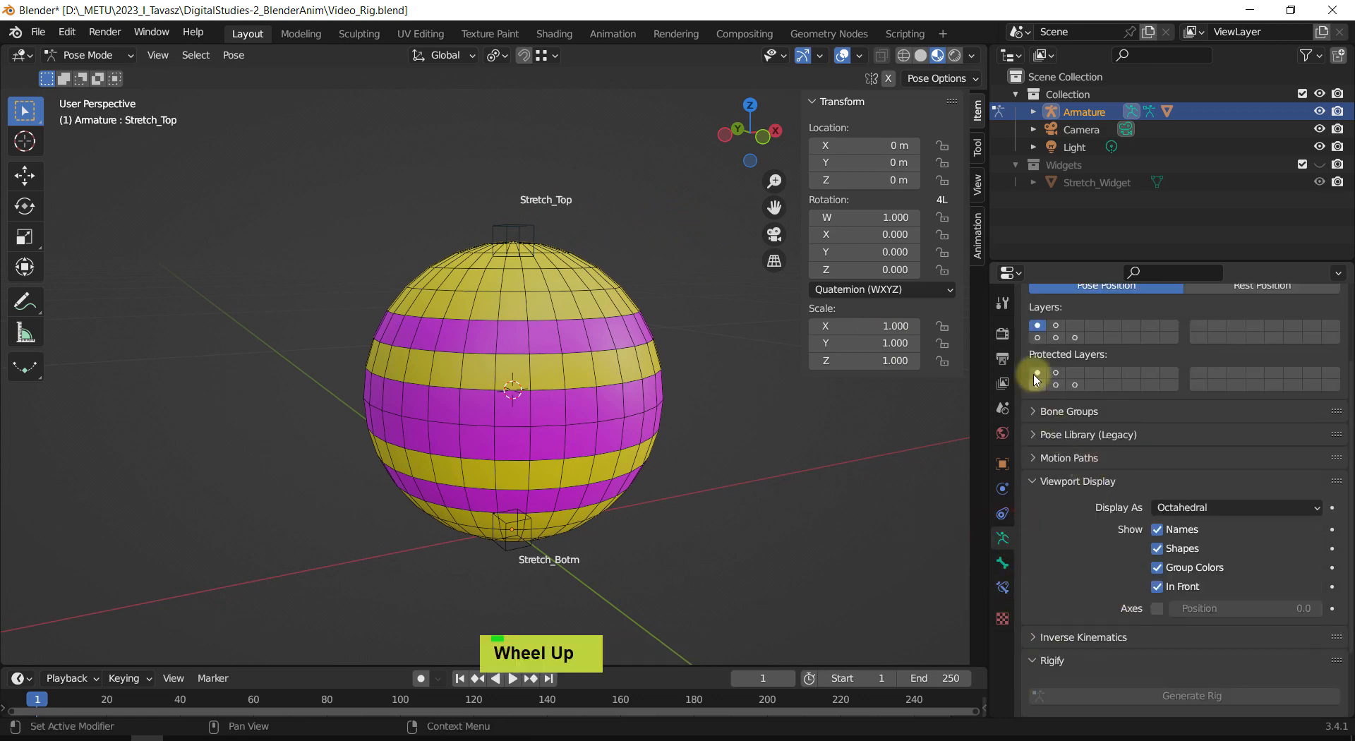
pyautogui.click(1052, 328)
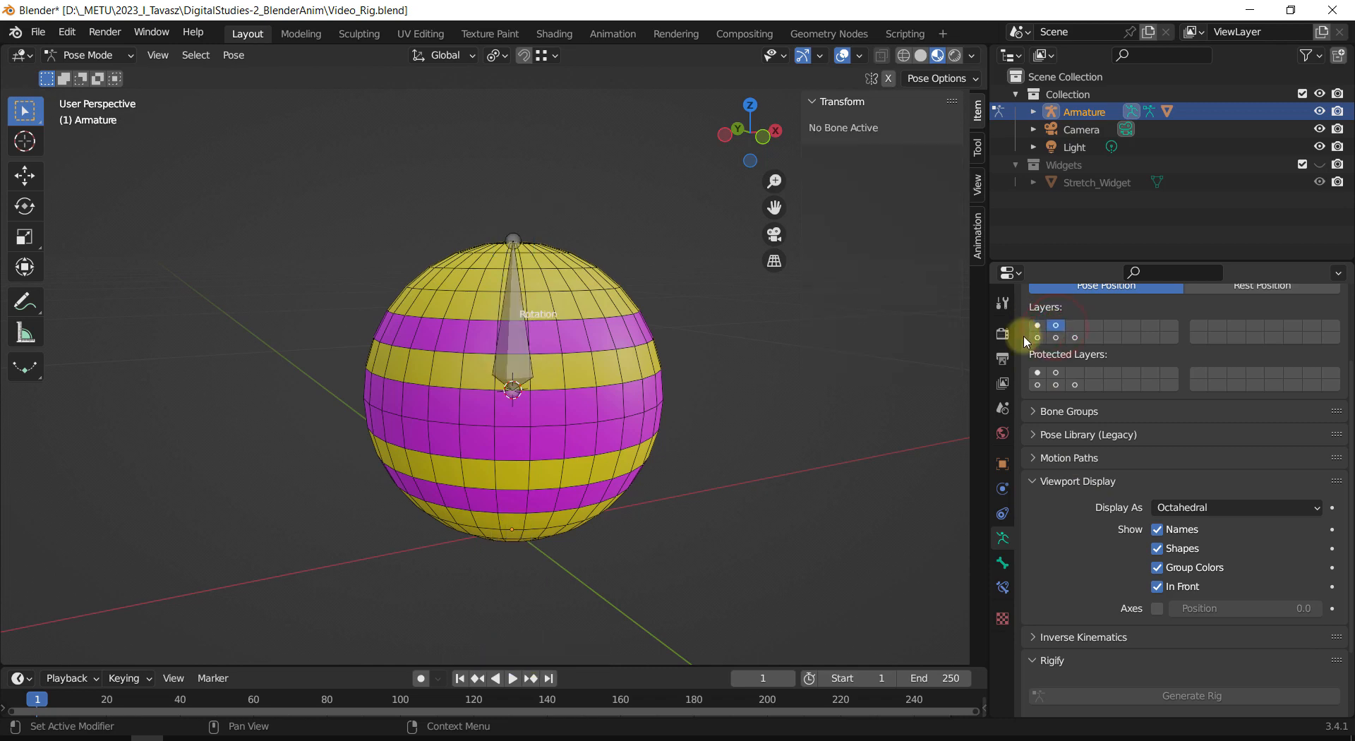
pyautogui.click(520, 351)
pyautogui.keyDown('shift'); pyautogui.moveTo(695, 379); pyautogui.dragTo(667, 382, button='middle'); pyautogui.keyUp('shift')
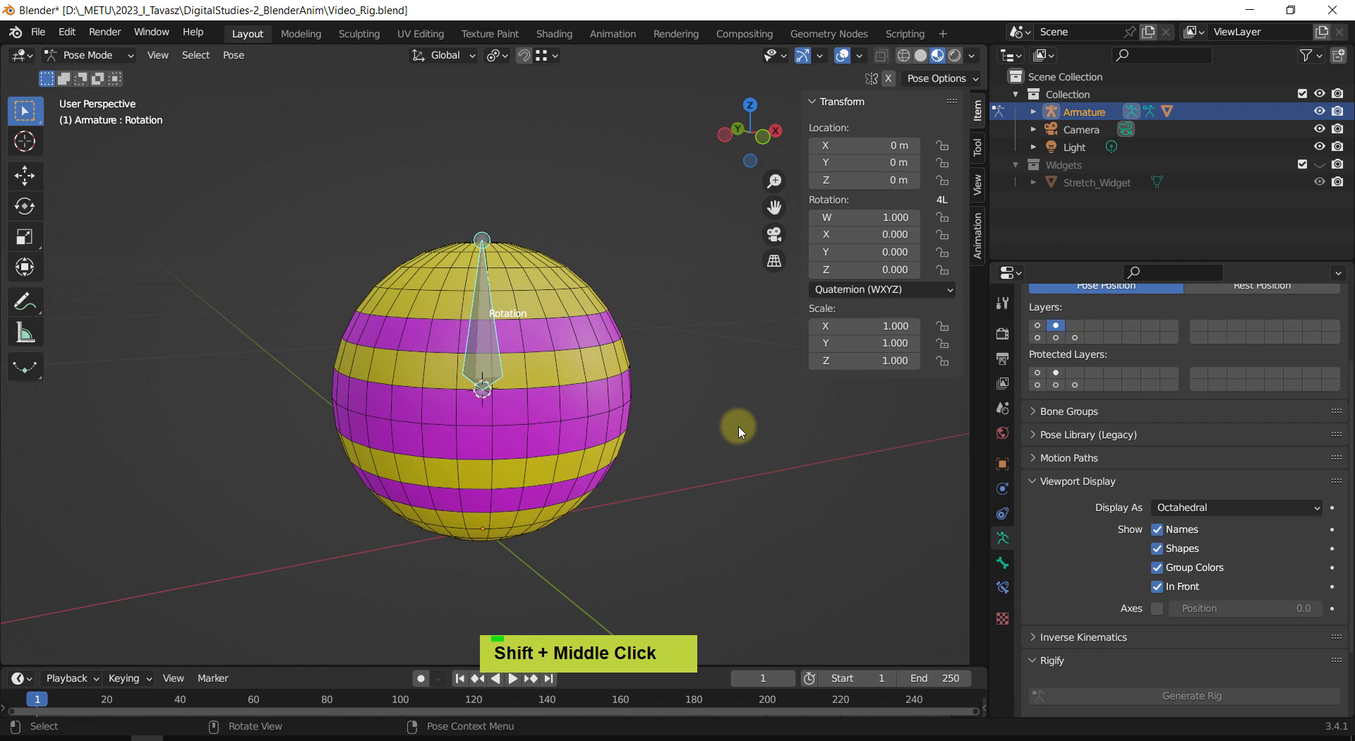
pyautogui.moveTo(737, 427); pyautogui.dragTo(749, 444, button='middle')
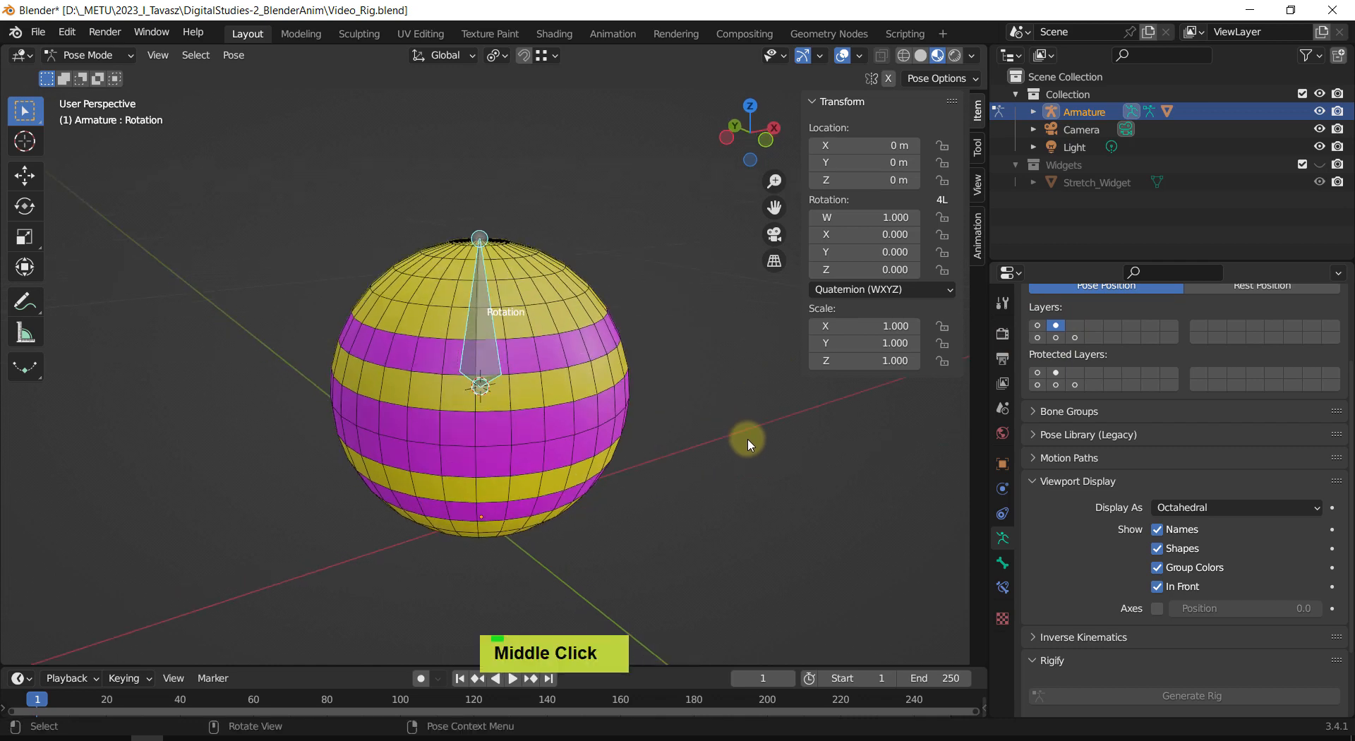
pyautogui.press('shift')
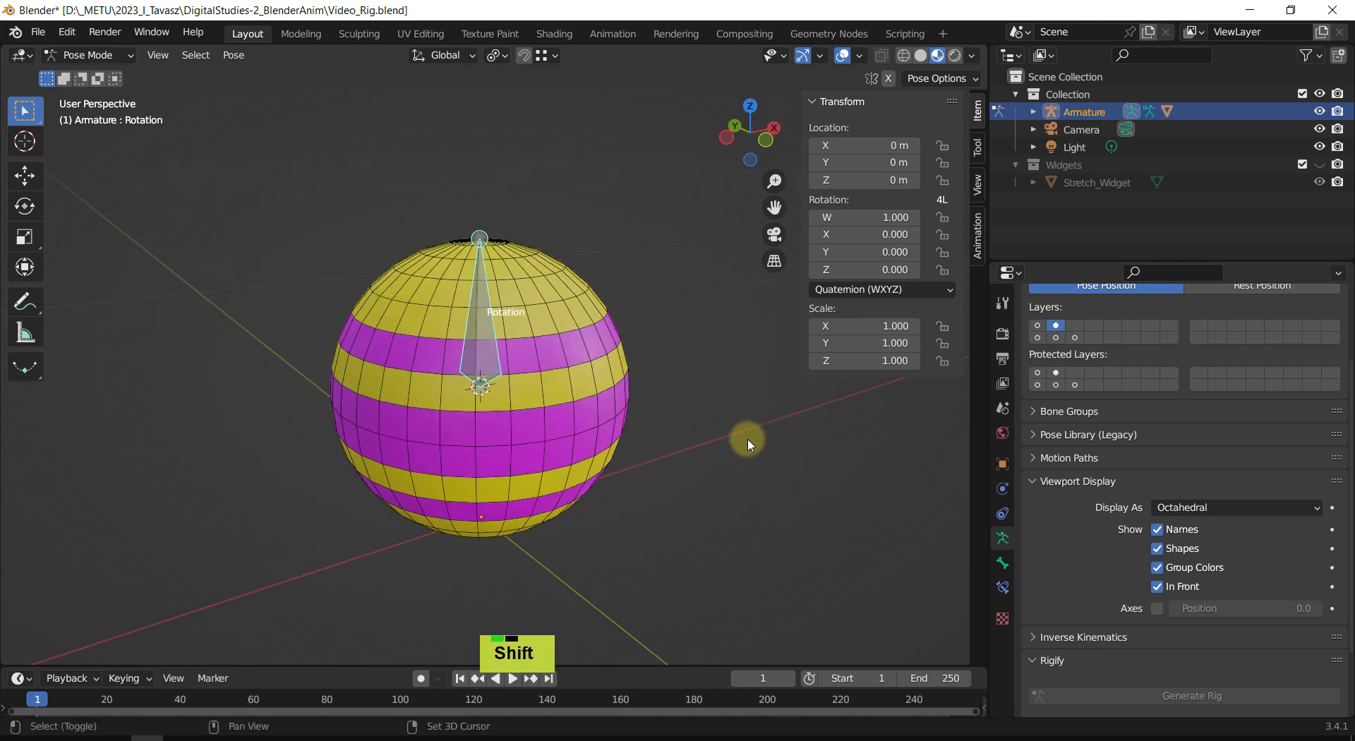
pyautogui.moveTo(749, 444); pyautogui.dragTo(744, 441, button='middle')
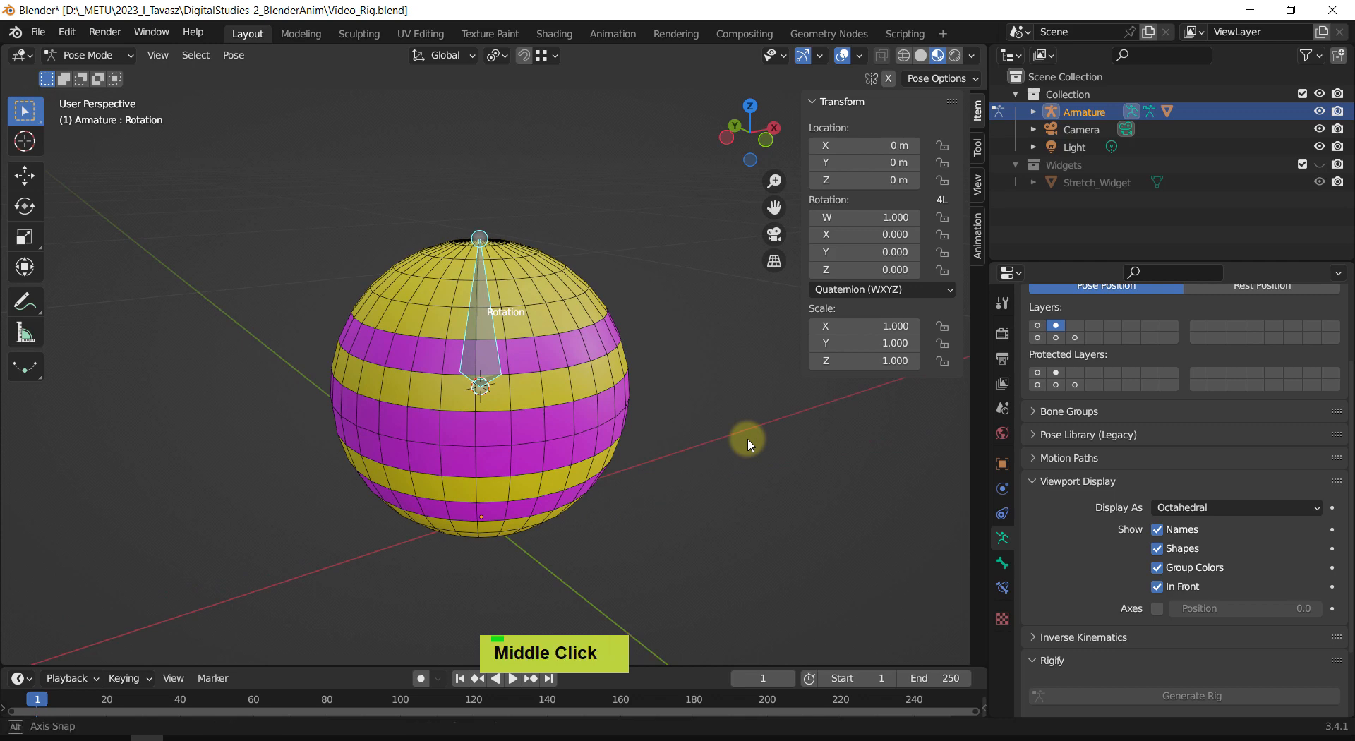
# Step: Switch from Pose Mode to Object Mode and add a mesh circle at the ball's center
pyautogui.click(98, 55)
pyautogui.click(54, 78)
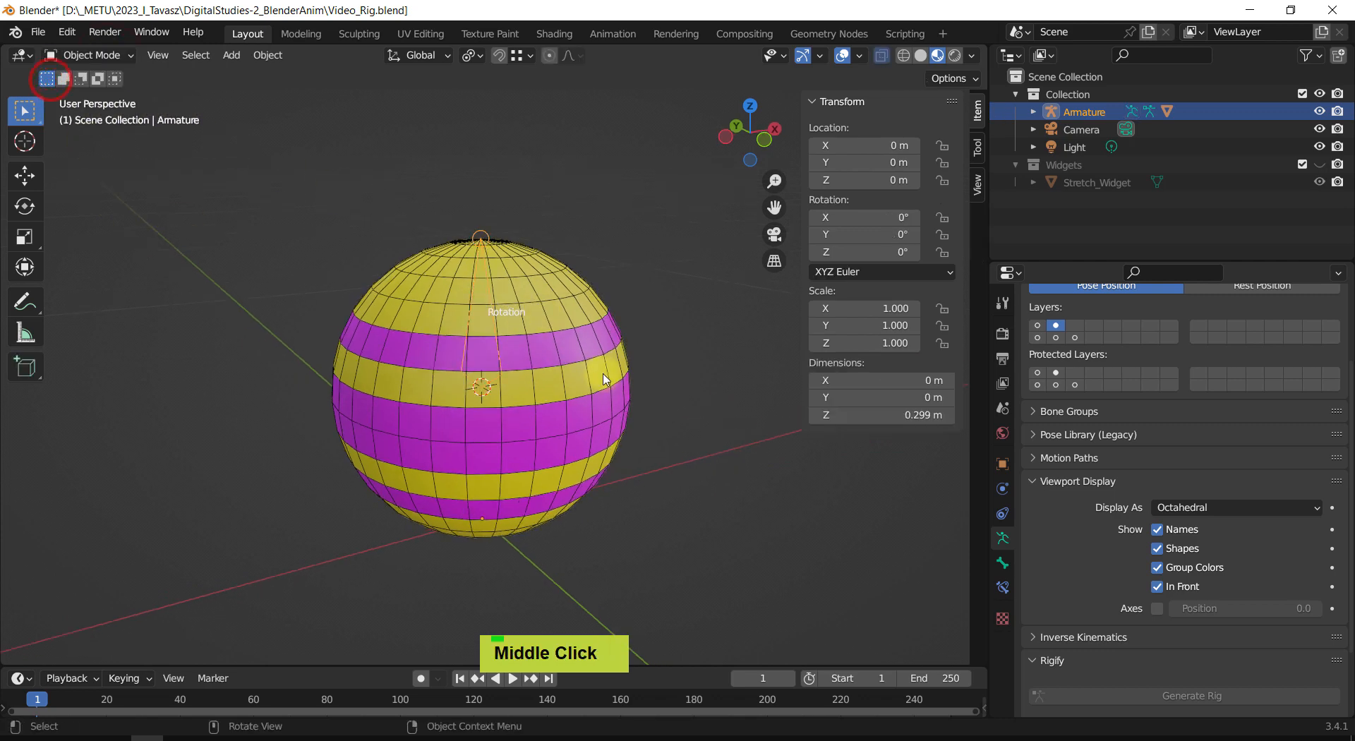
pyautogui.hotkey('shift', 'a')
pyautogui.moveTo(690, 385)
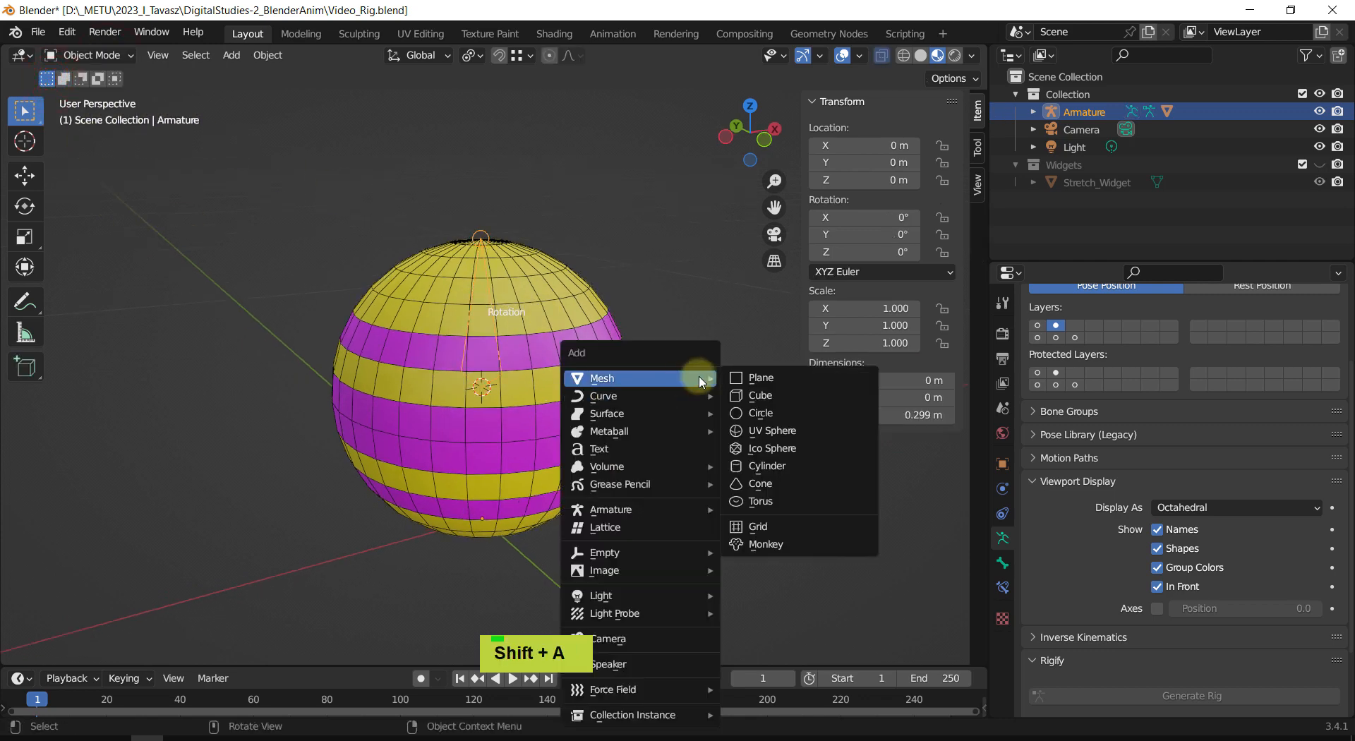
pyautogui.click(747, 413)
pyautogui.moveTo(662, 452); pyautogui.dragTo(635, 463, button='middle')
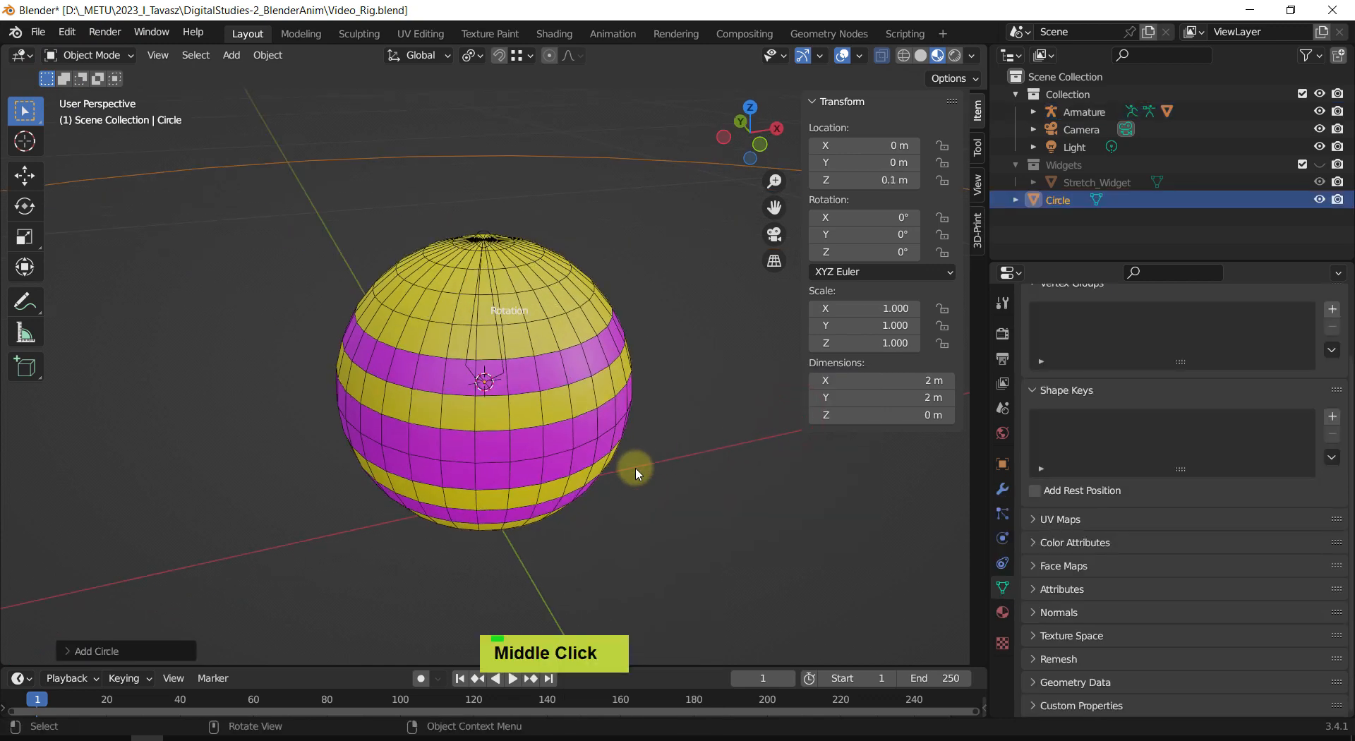
pyautogui.scroll(-2, 637, 476)
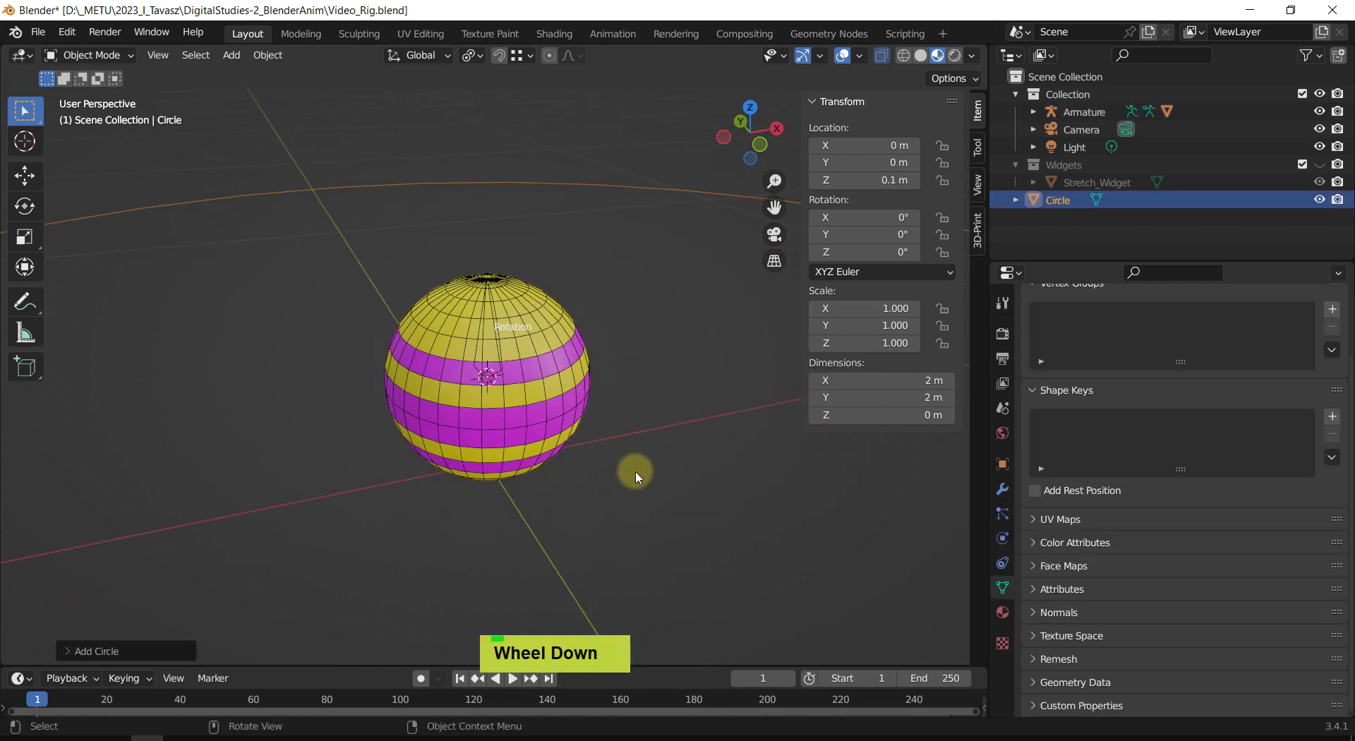
# Step: Set the new circle's radius to 0.12 m so that it surrounds the ball
pyautogui.press('F9')
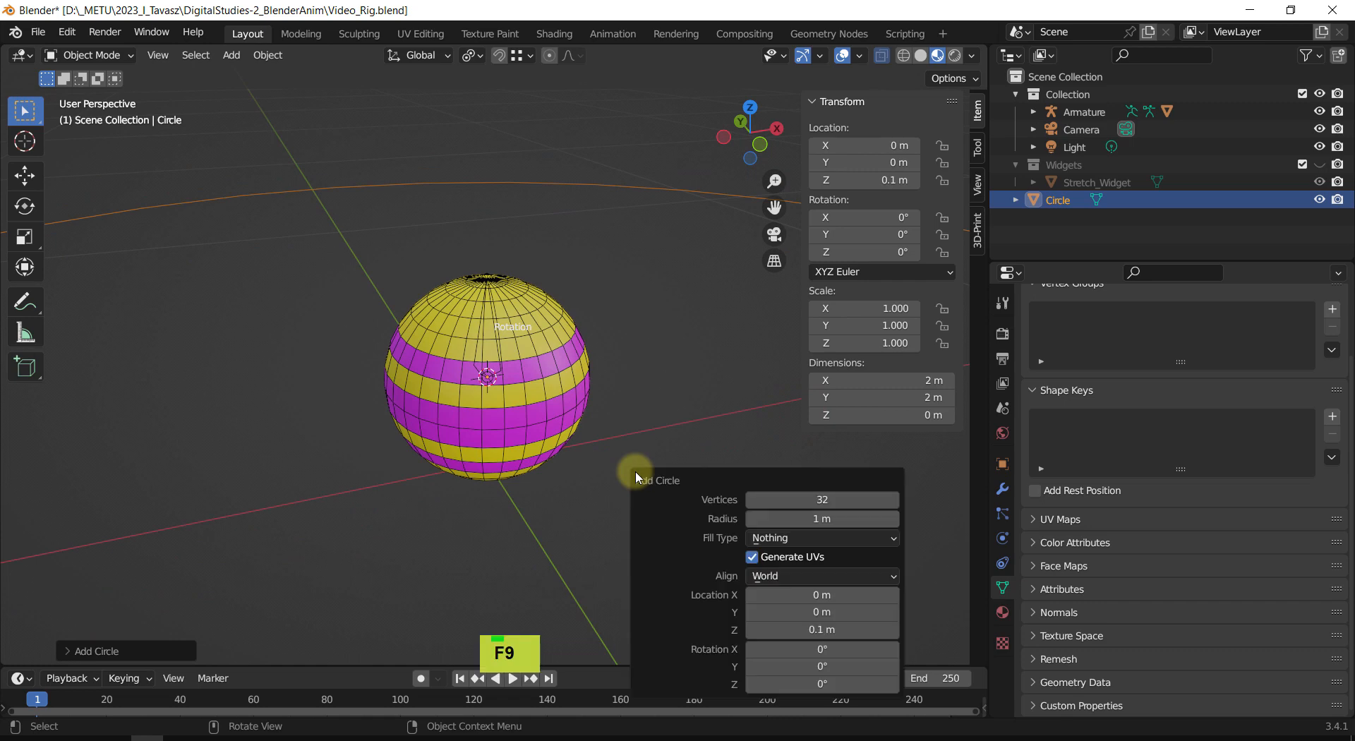
pyautogui.moveTo(824, 519); pyautogui.dragTo(755, 517)
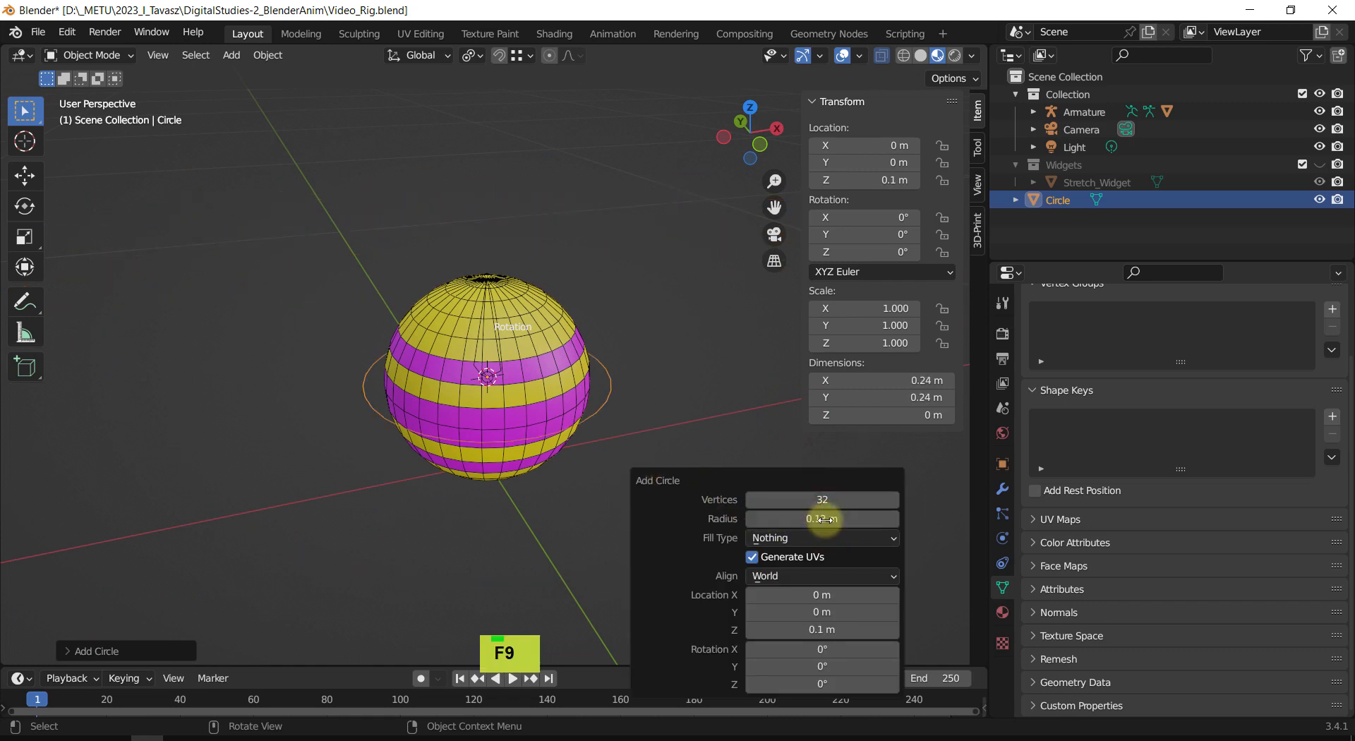
pyautogui.moveTo(643, 410); pyautogui.dragTo(620, 387, button='middle')
pyautogui.scroll(2, 578, 418)
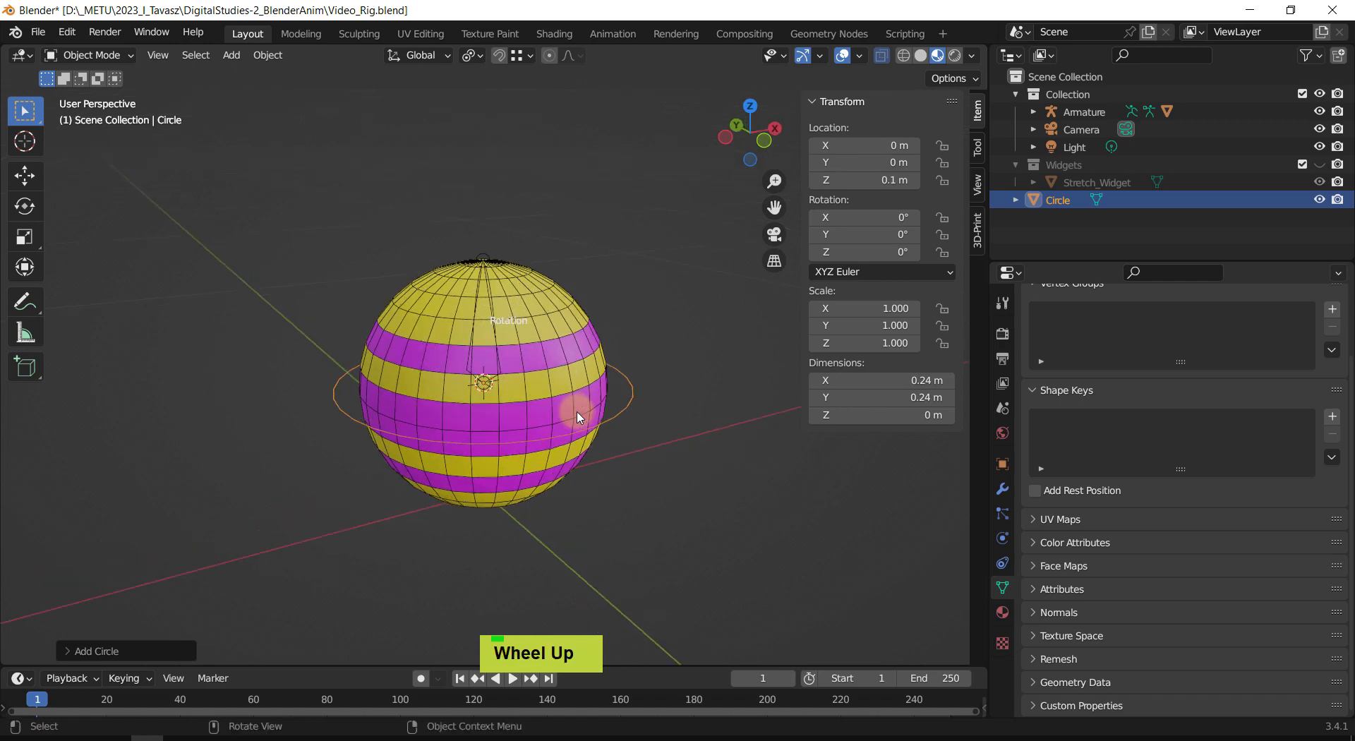
pyautogui.click(611, 430)
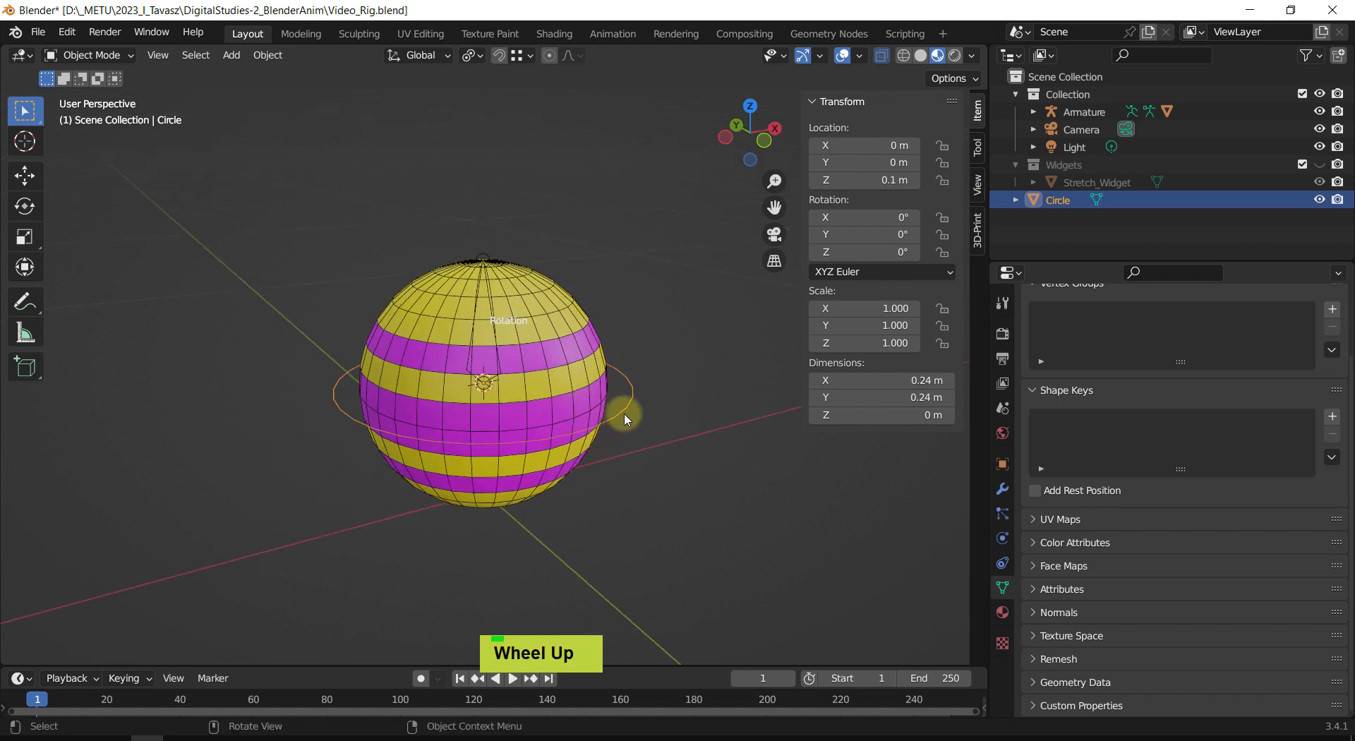
# Step: Rotate the circle to -90° about the Y axis so that it stands upright around the ball
pyautogui.hotkey('shift', 'space')
pyautogui.press('t')
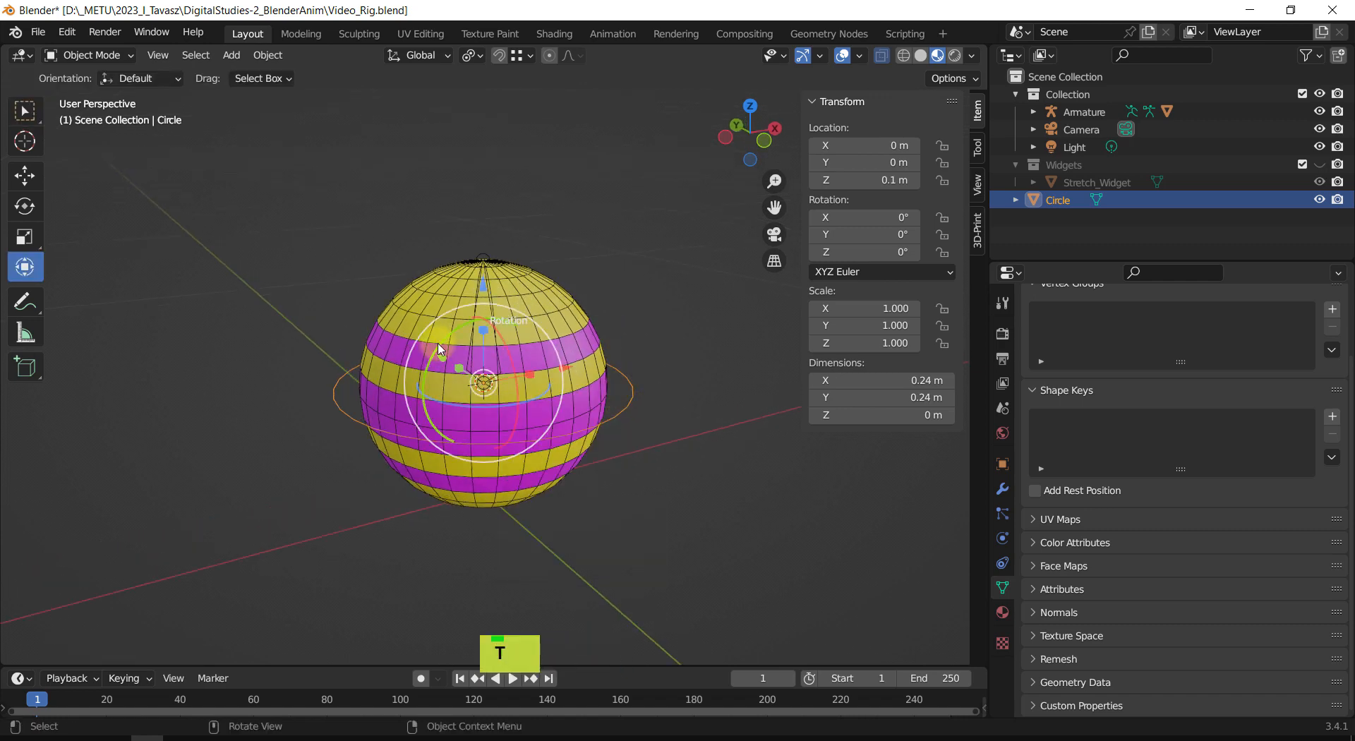
pyautogui.moveTo(438, 343); pyautogui.dragTo(447, 355, button='middle')
pyautogui.keyDown('ctrl'); pyautogui.moveTo(447, 346); pyautogui.dragTo(356, 474); pyautogui.keyUp('ctrl')
pyautogui.moveTo(633, 530)
pyautogui.mouseDown(button='middle')
pyautogui.moveTo(548, 492)
pyautogui.moveTo(625, 524)
pyautogui.mouseUp(button='middle')
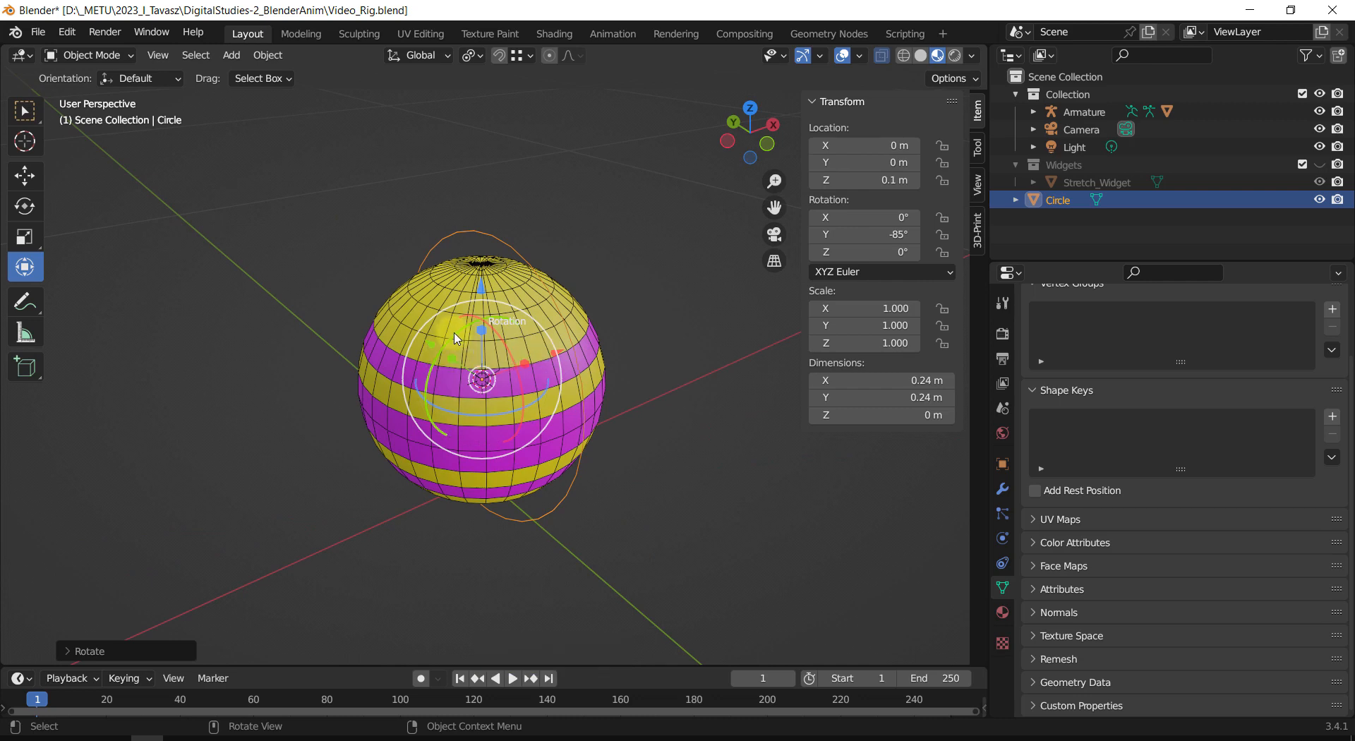
pyautogui.keyDown('ctrl'); pyautogui.moveTo(454, 329); pyautogui.dragTo(576, 362); pyautogui.keyUp('ctrl')
pyautogui.moveTo(576, 361); pyautogui.dragTo(675, 360, button='middle')
# Step: In Edit Mode, delete three roughly evenly spaced vertices of the circle to split it into three arcs
pyautogui.press('Tab')
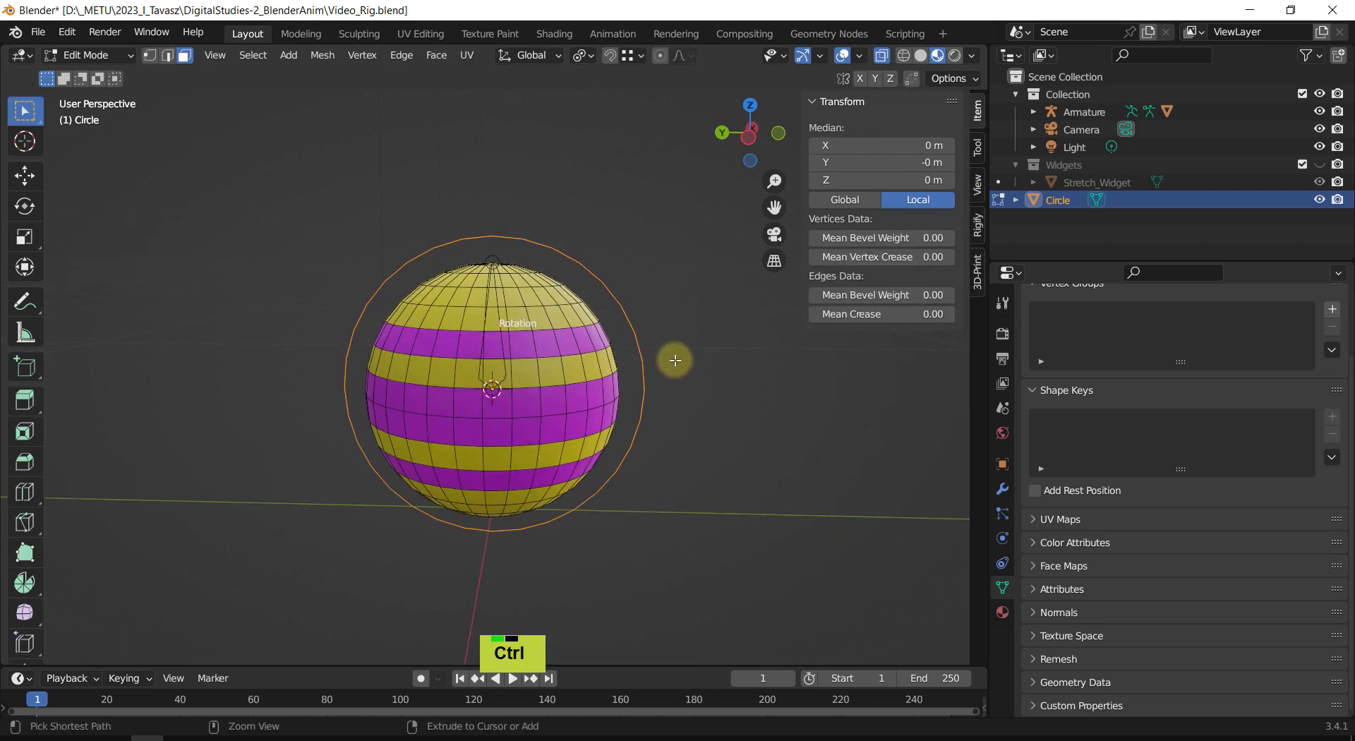
pyautogui.press('ctrl+KP_3')
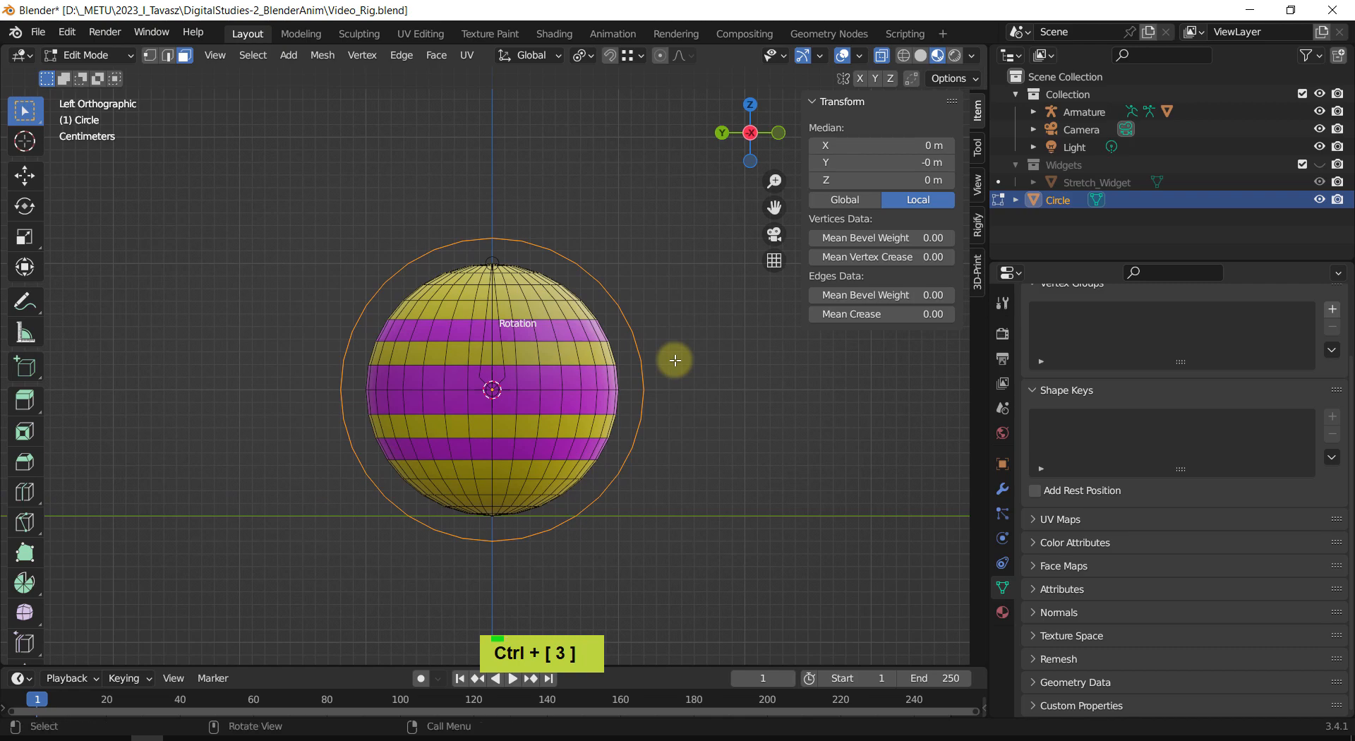
pyautogui.press('KP_3')
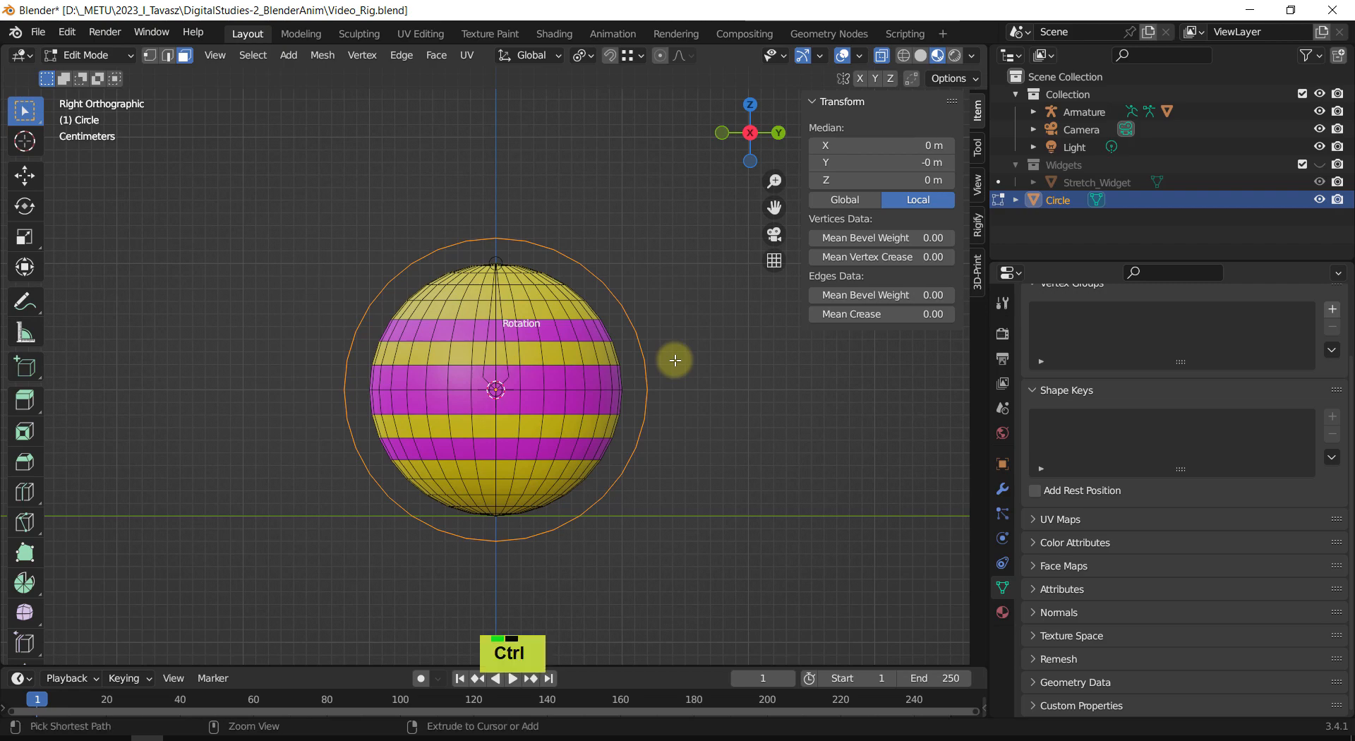
pyautogui.press('ctrl+KP_3')
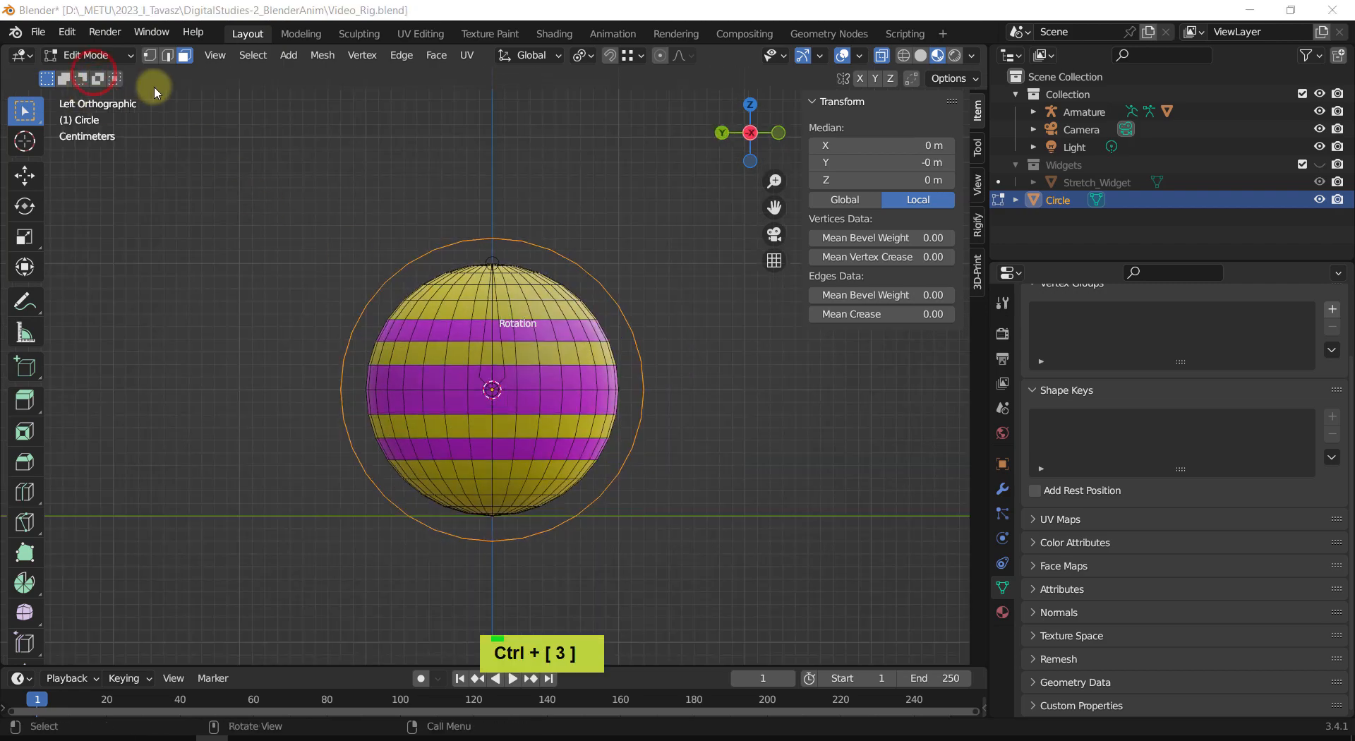
pyautogui.keyDown('shift'); pyautogui.moveTo(674, 332); pyautogui.dragTo(713, 311, button='middle'); pyautogui.keyUp('shift')
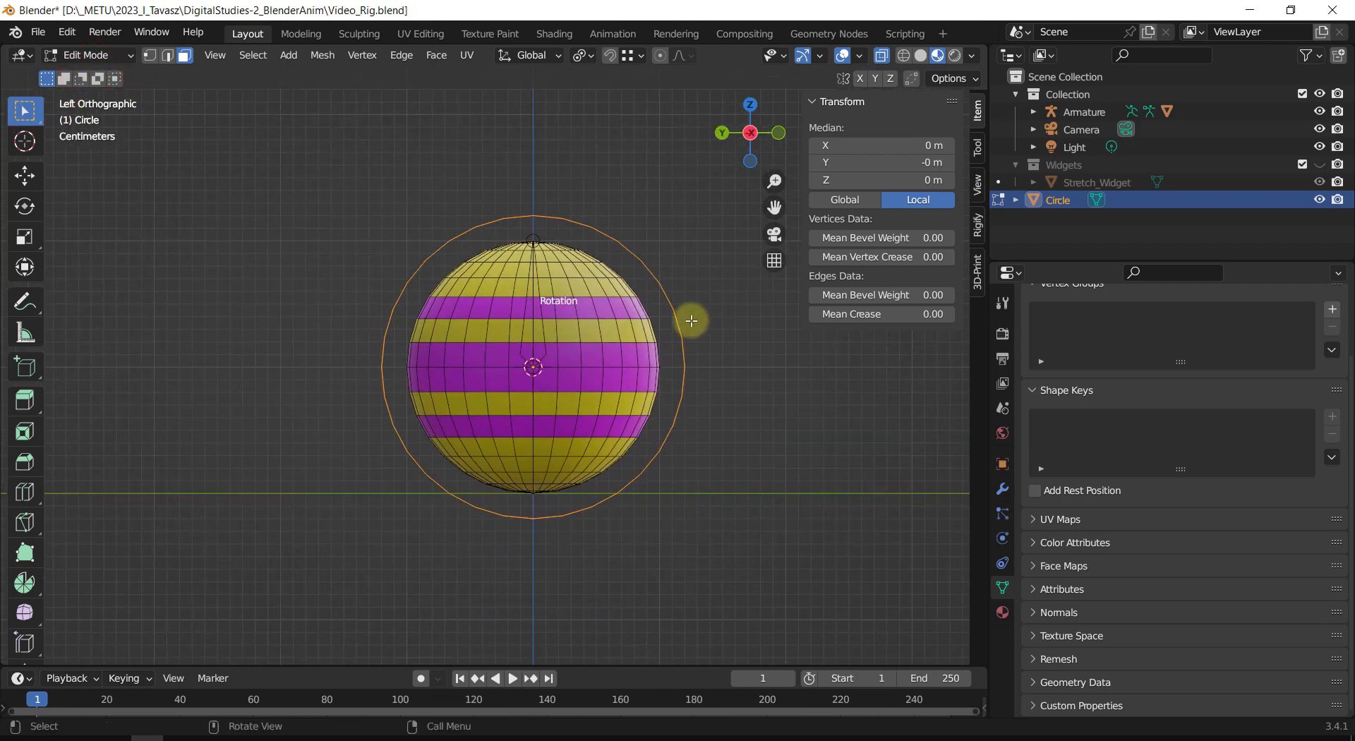
pyautogui.press('1')
pyautogui.click(534, 215)
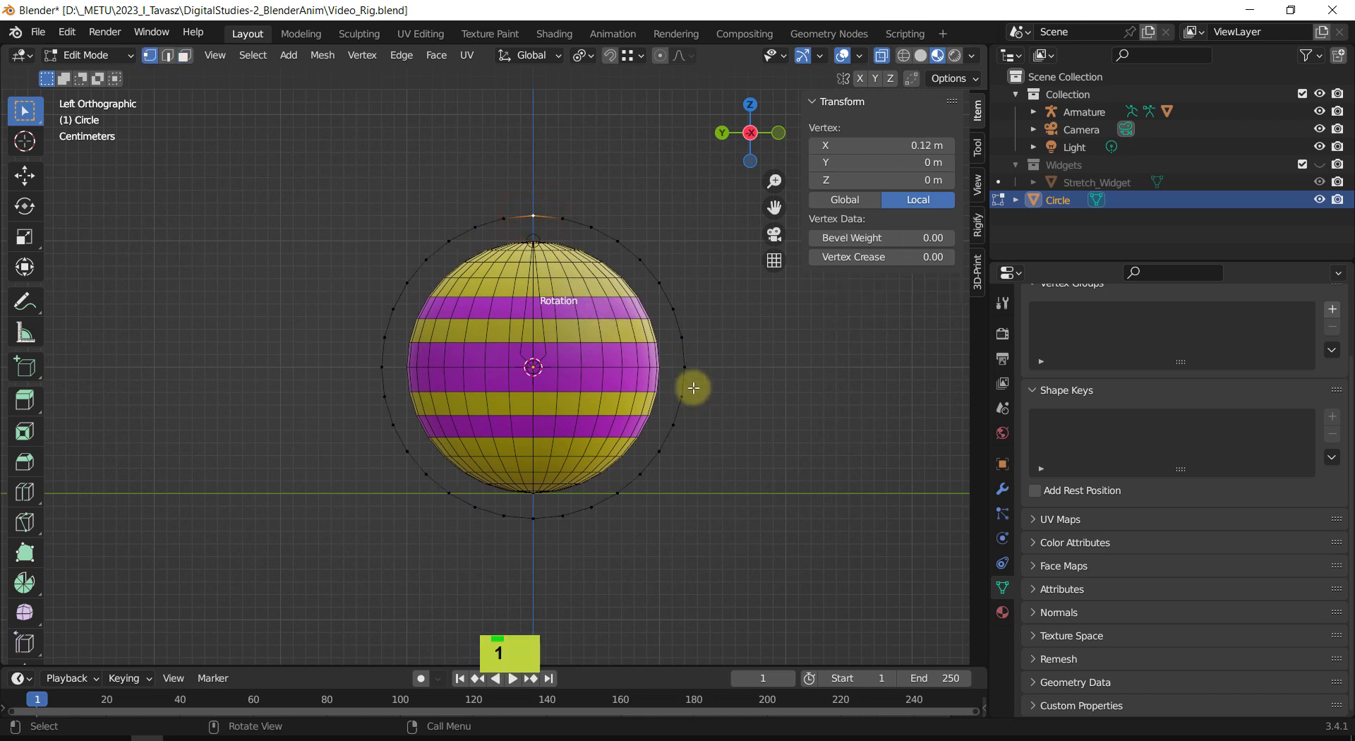
pyautogui.keyDown('shift'); pyautogui.click(659, 451); pyautogui.keyUp('shift')
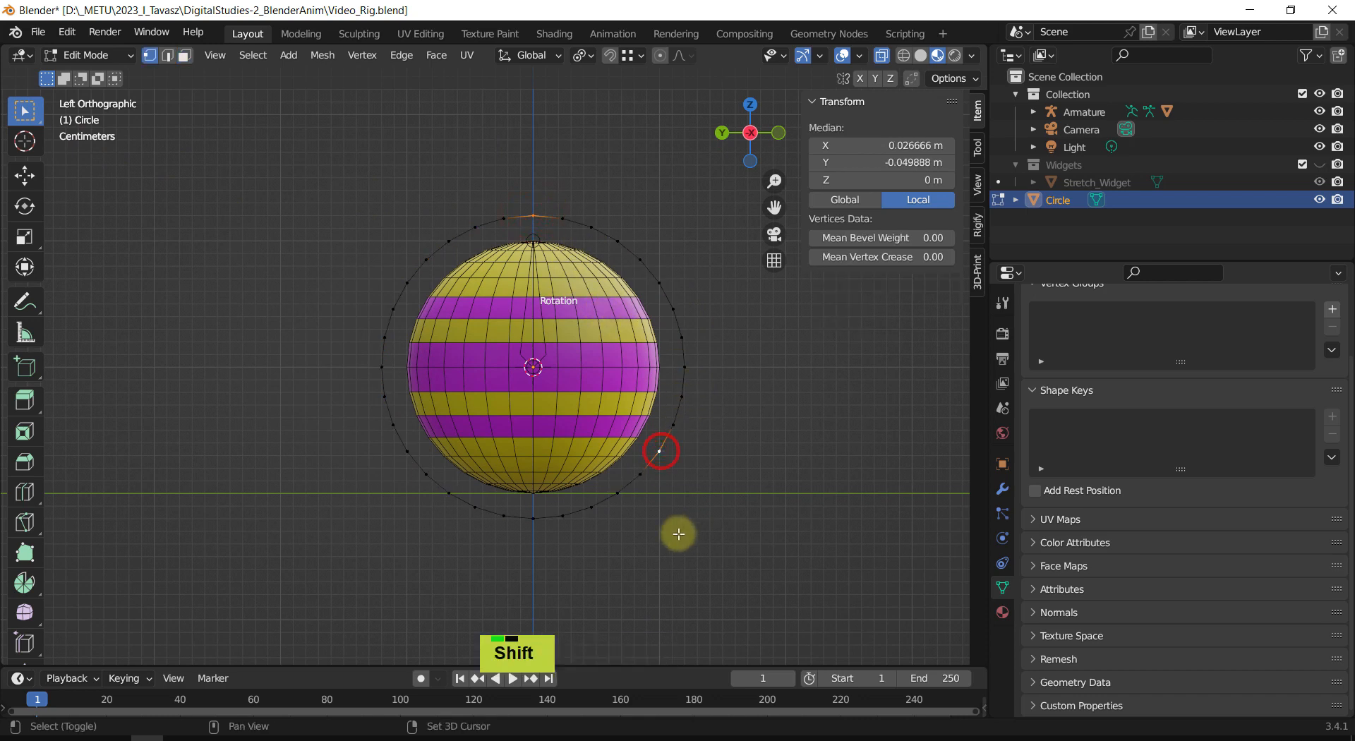
pyautogui.keyDown('shift'); pyautogui.click(390, 419); pyautogui.keyUp('shift')
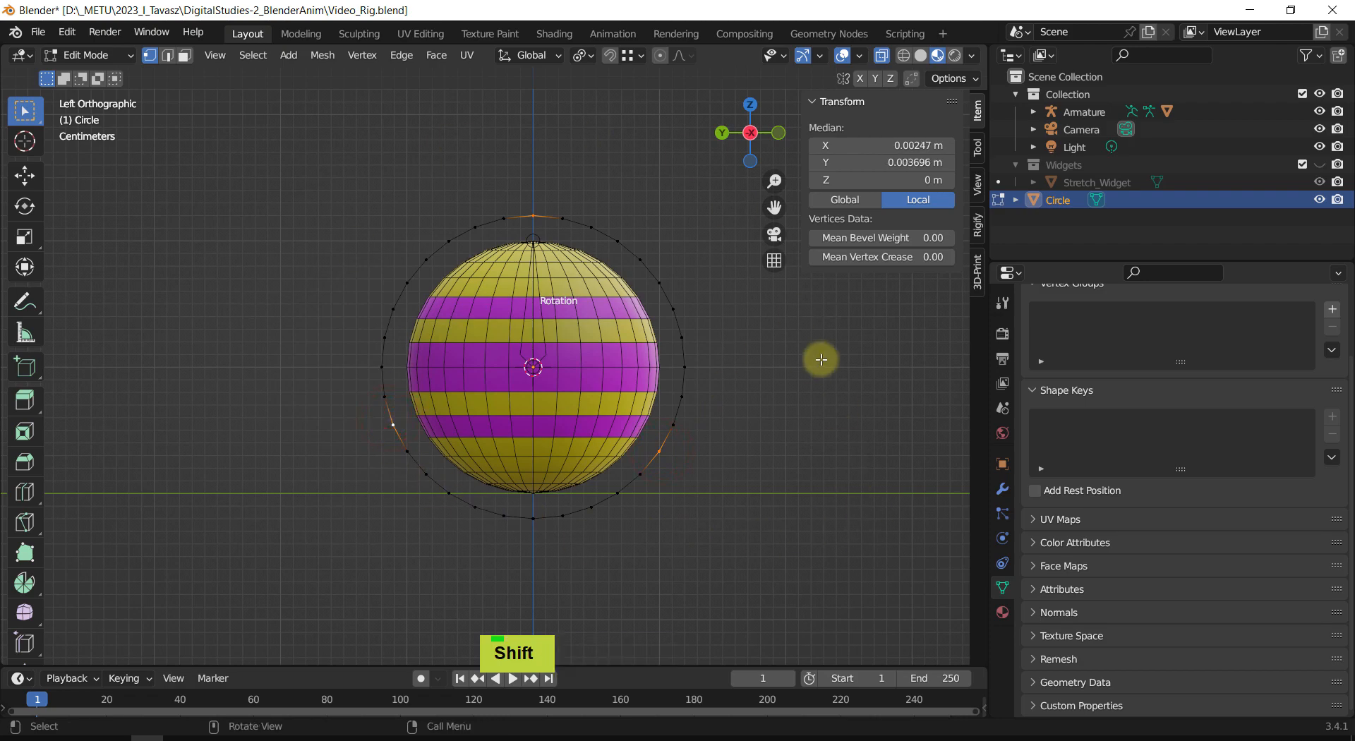
pyautogui.press('Delete')
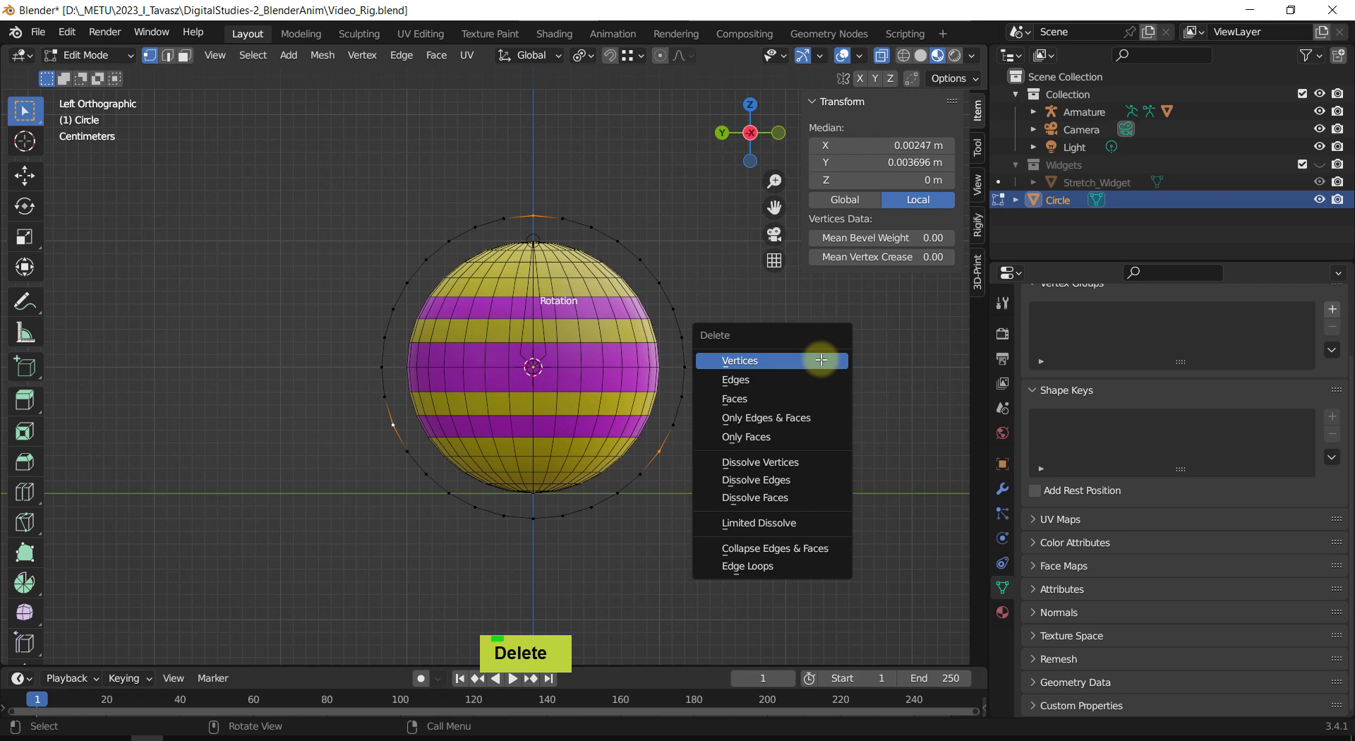
pyautogui.click(740, 360)
# Step: Extrude two short edges from the arc end just left of the ball's top to form an arrowhead
pyautogui.click(503, 218)
pyautogui.scroll(2, 500, 219)
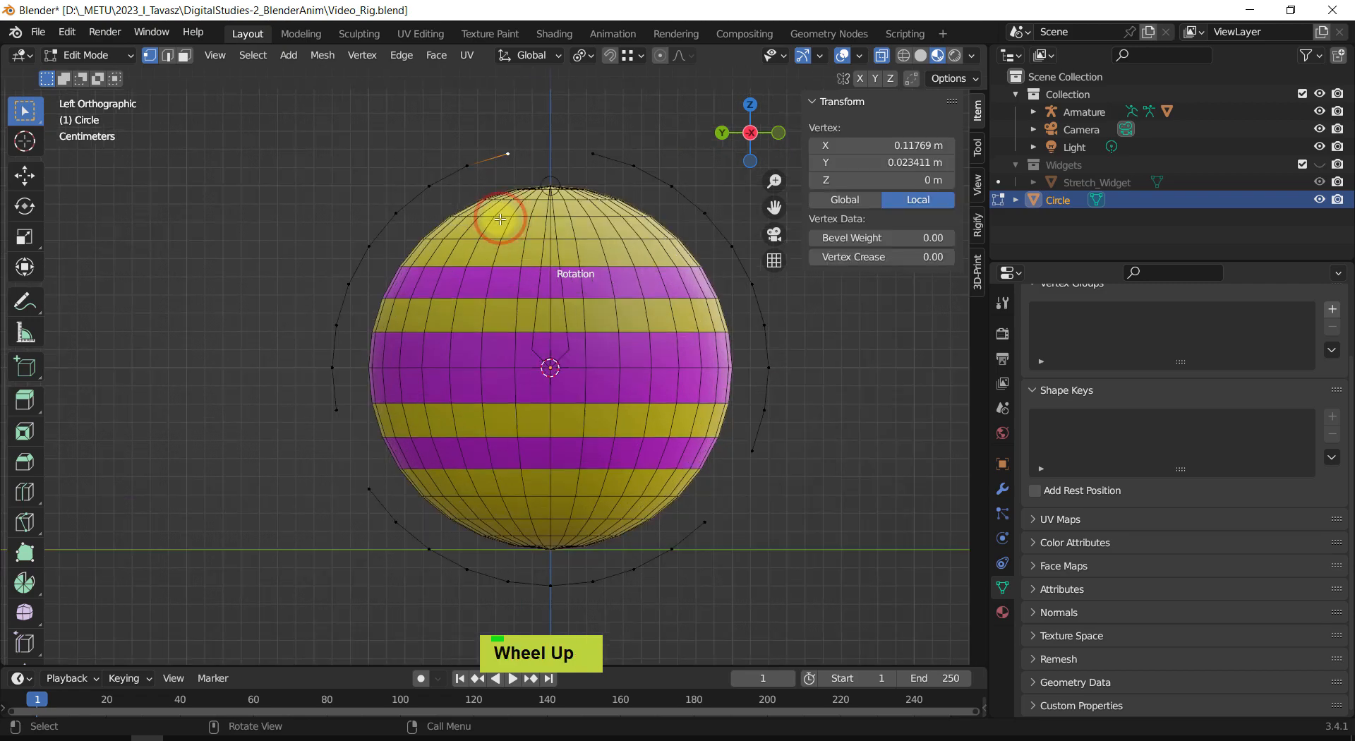
pyautogui.keyDown('shift'); pyautogui.moveTo(505, 223); pyautogui.dragTo(539, 346, button='middle'); pyautogui.keyUp('shift')
pyautogui.press('e')
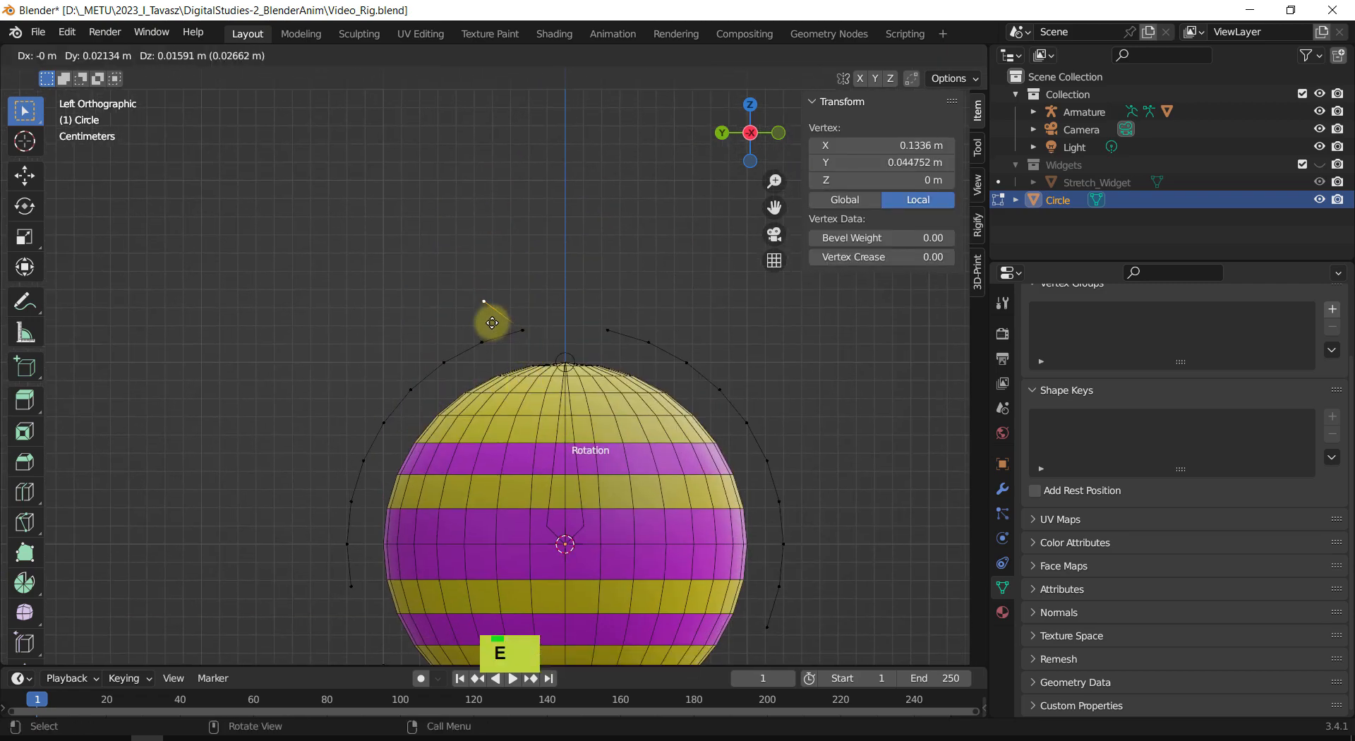
pyautogui.click(494, 333)
pyautogui.click(523, 334)
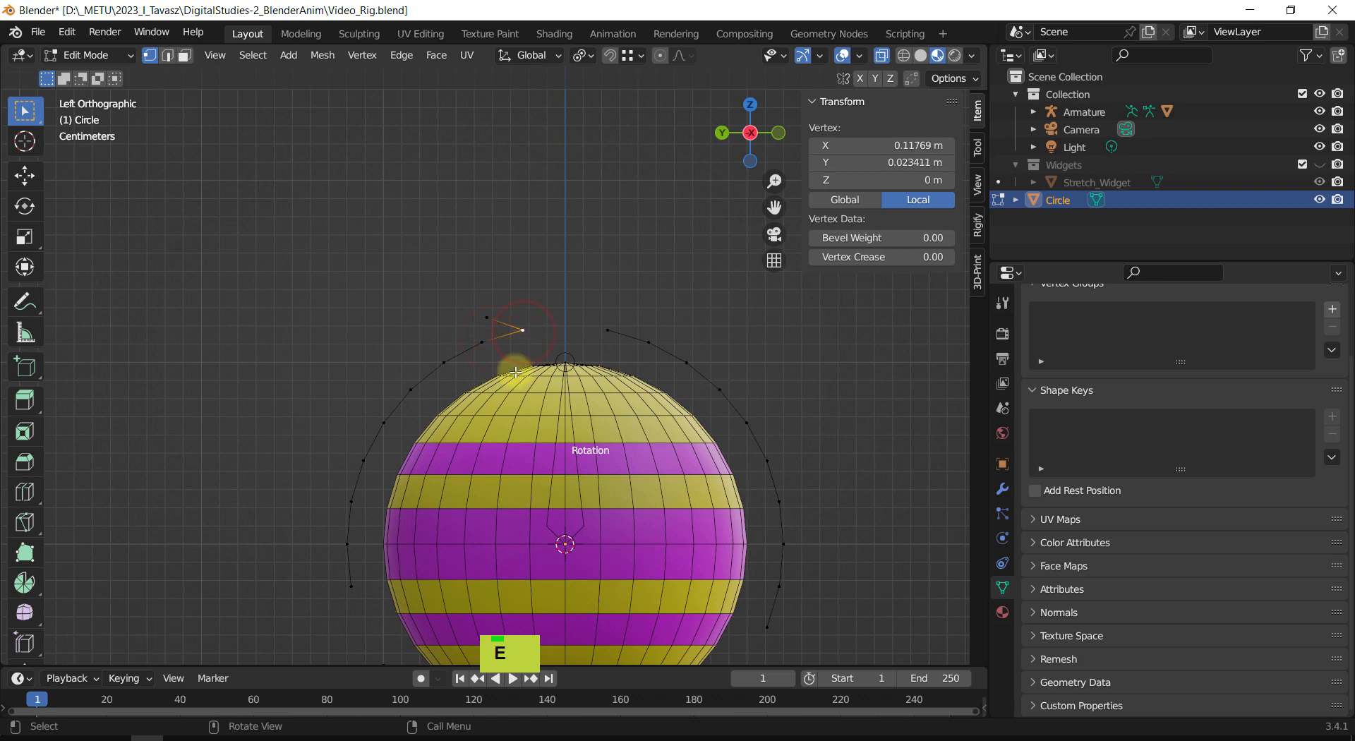
pyautogui.press('e')
pyautogui.click(496, 390)
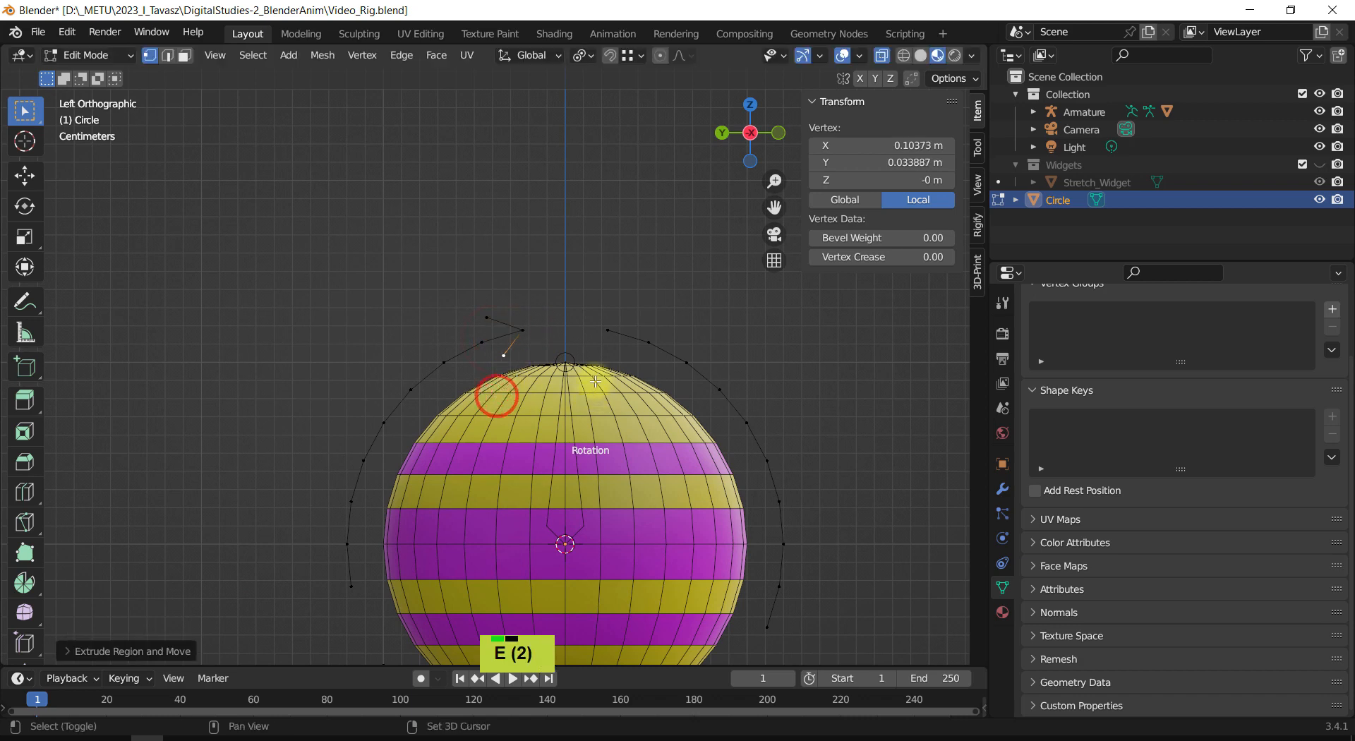
# Step: Extrude two short edges from the lower end of the right-hand arc to form a second arrowhead
pyautogui.keyDown('shift'); pyautogui.moveTo(728, 662); pyautogui.dragTo(692, 508, button='middle'); pyautogui.keyUp('shift')
pyautogui.click(728, 474)
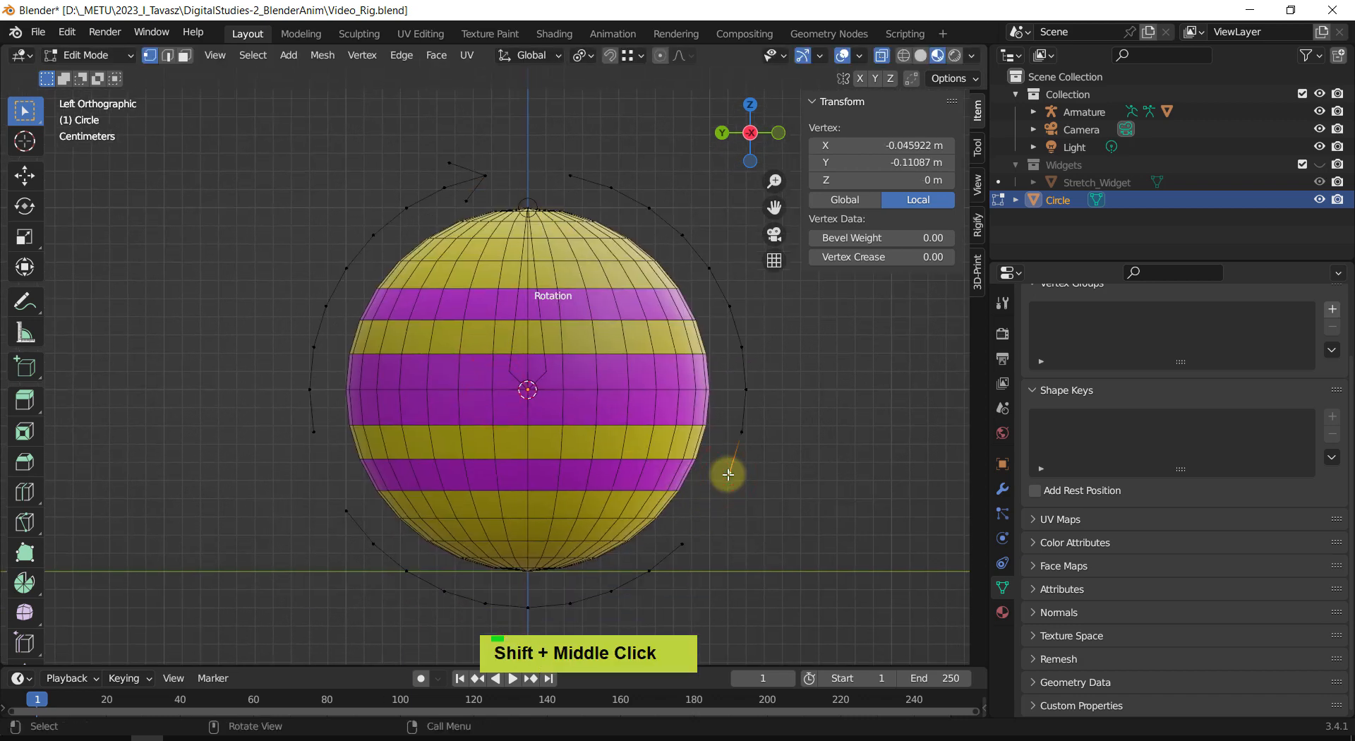
pyautogui.press('e')
pyautogui.click(719, 431)
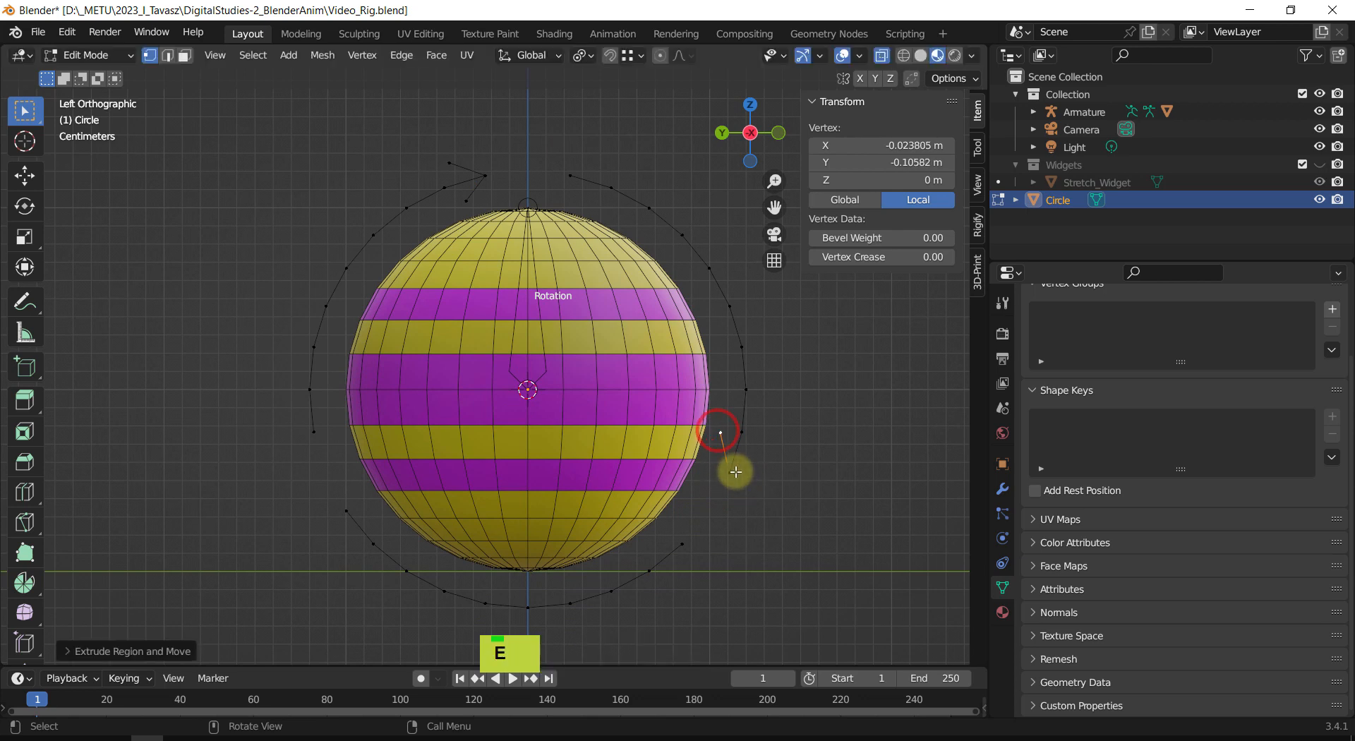
pyautogui.click(729, 472)
pyautogui.press('e')
pyautogui.click(765, 452)
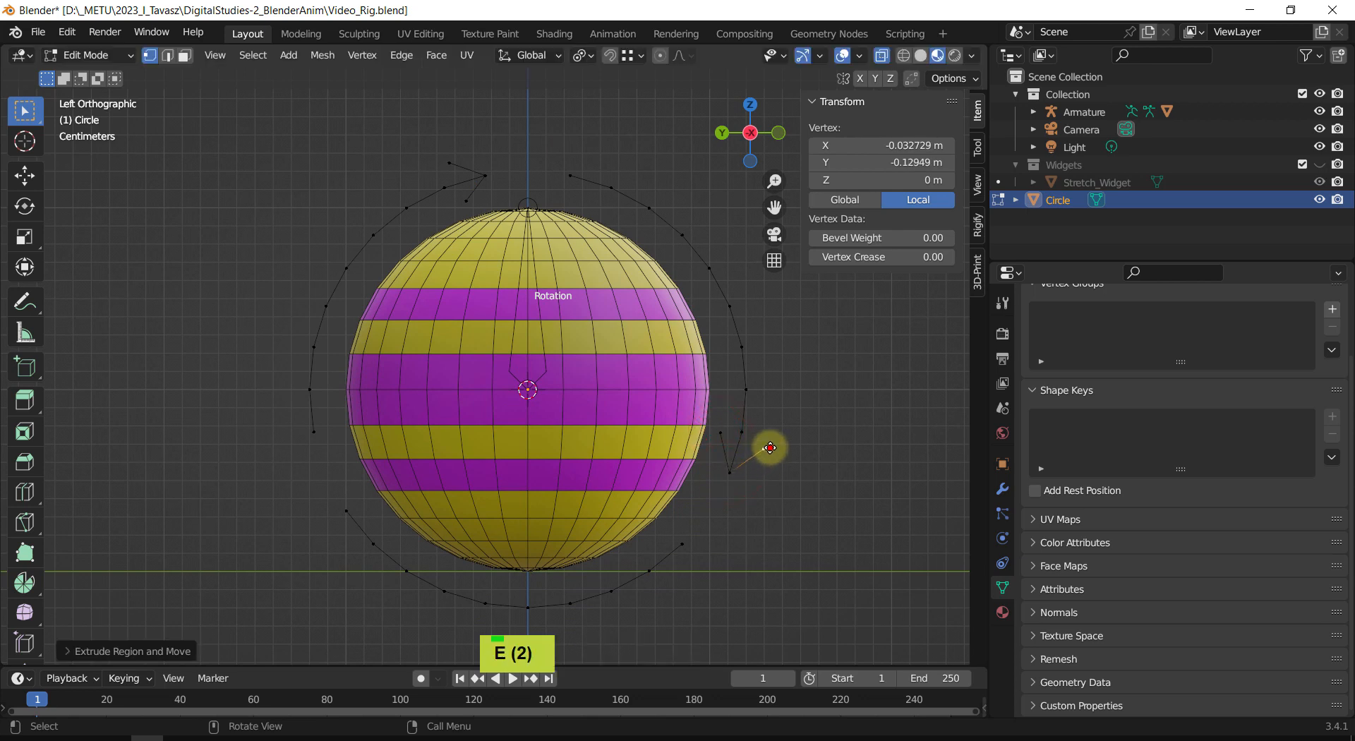
# Step: Extrude two short edges from the left end of the bottom arc as a third arrowhead and return to Object Mode
pyautogui.keyDown('shift'); pyautogui.moveTo(360, 498); pyautogui.dragTo(427, 460, button='middle'); pyautogui.keyUp('shift')
pyautogui.click(413, 470)
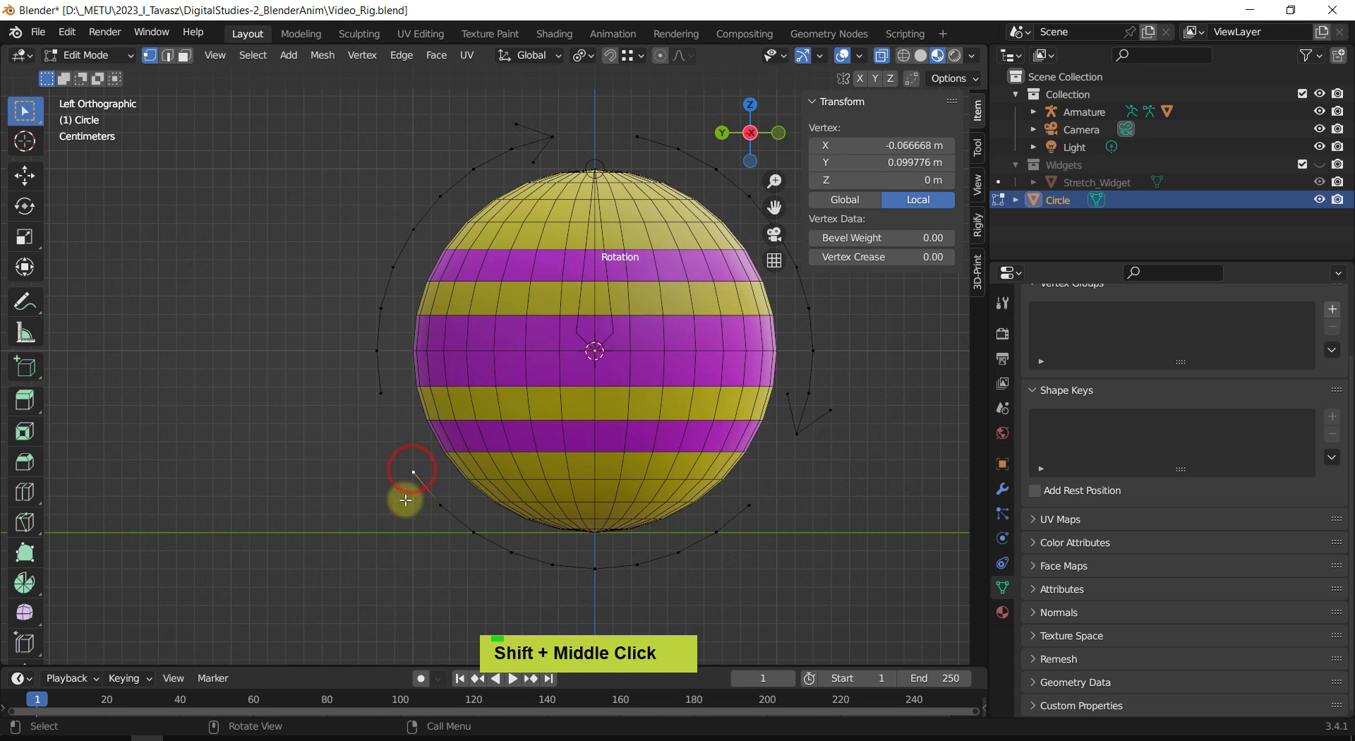
pyautogui.press('e')
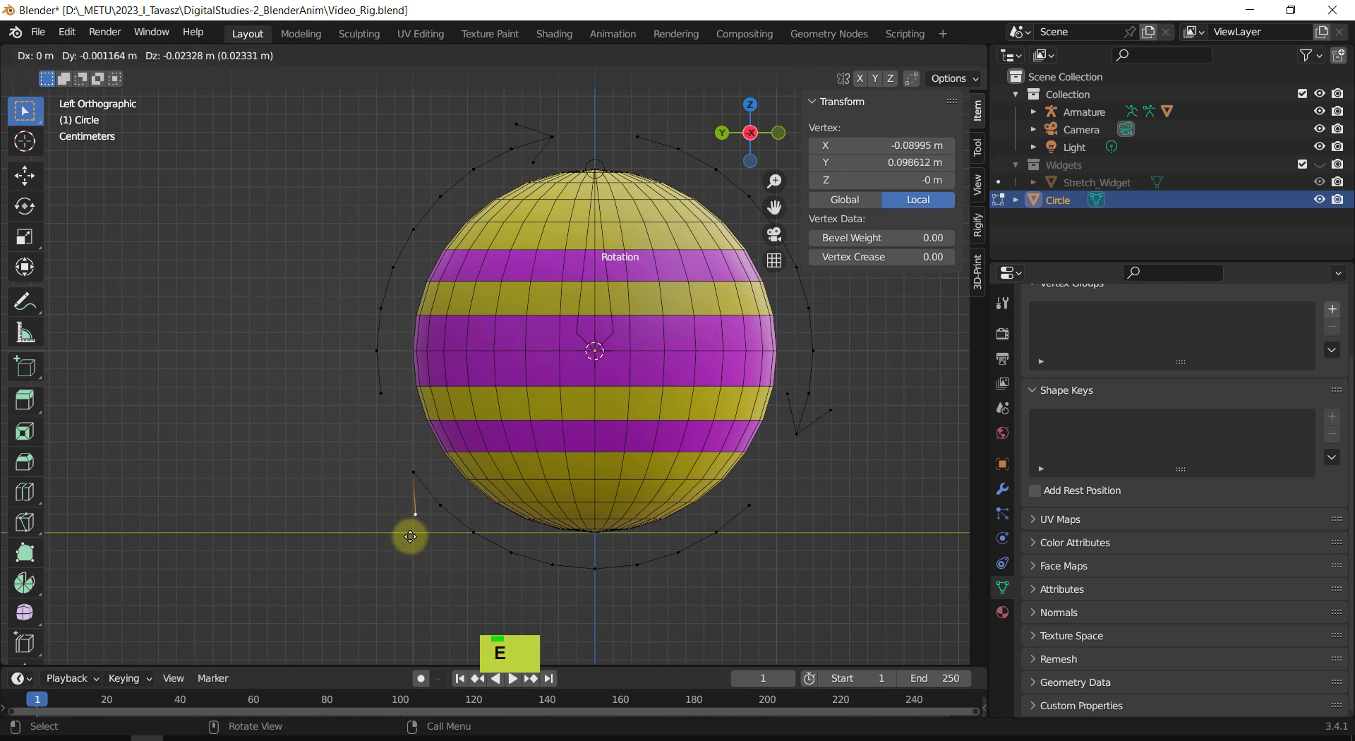
pyautogui.click(410, 536)
pyautogui.click(413, 470)
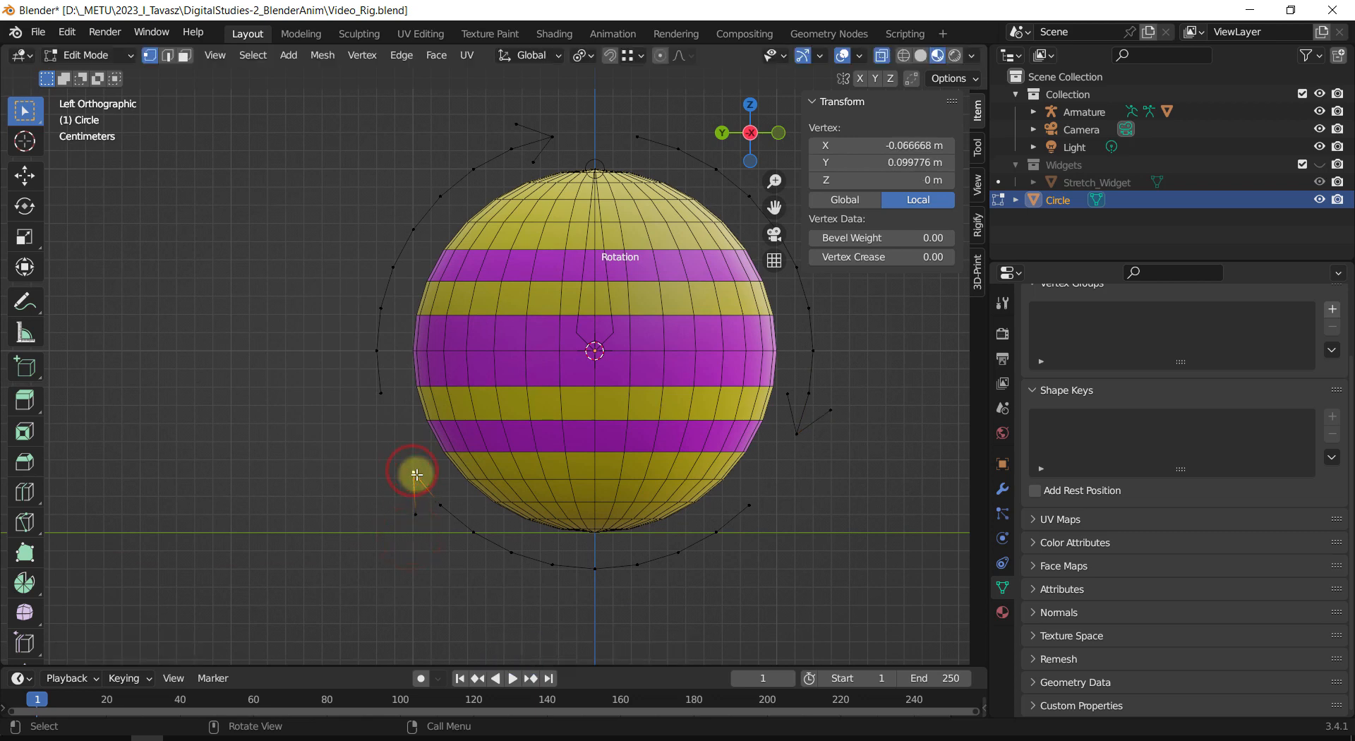
pyautogui.press('e')
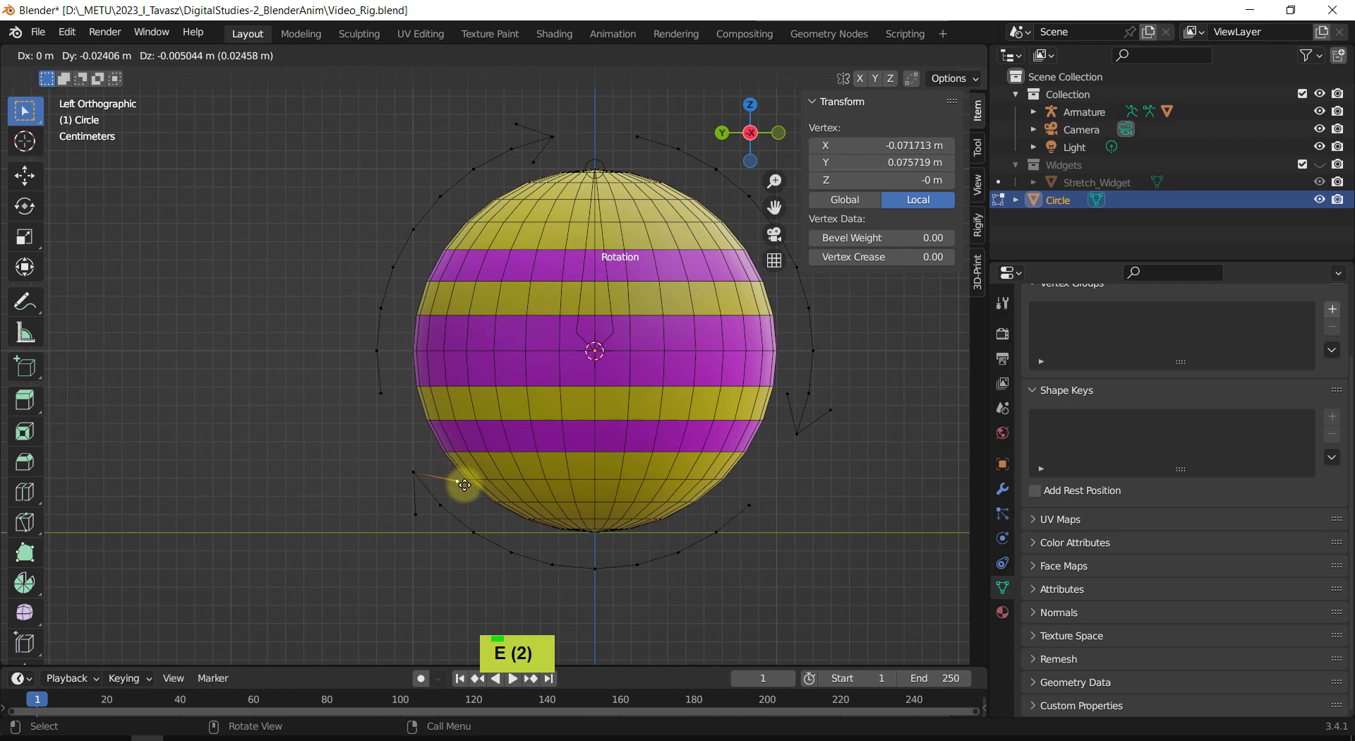
pyautogui.click(463, 485)
pyautogui.keyDown('shift'); pyautogui.moveTo(702, 466); pyautogui.dragTo(604, 462, button='middle'); pyautogui.keyUp('shift')
pyautogui.scroll(-2, 642, 475)
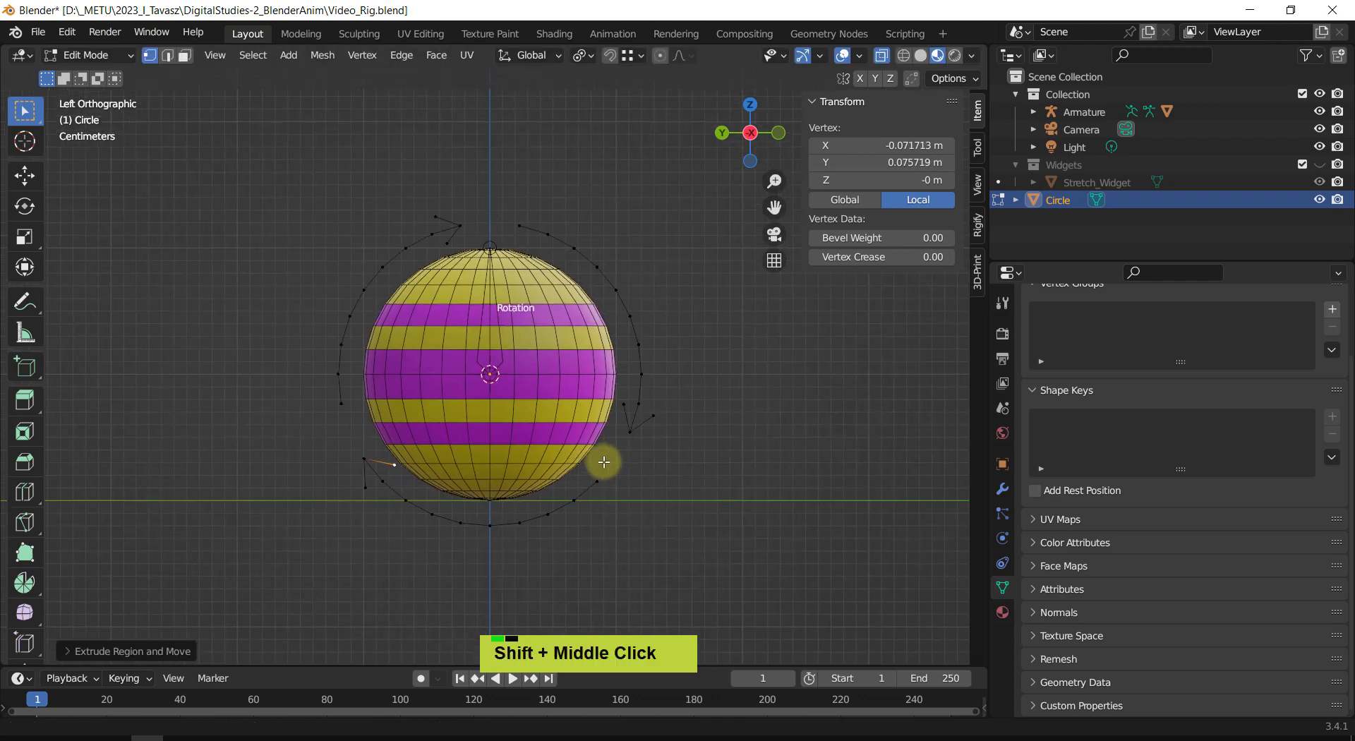
pyautogui.keyDown('shift'); pyautogui.moveTo(519, 423); pyautogui.dragTo(558, 407, button='middle'); pyautogui.keyUp('shift')
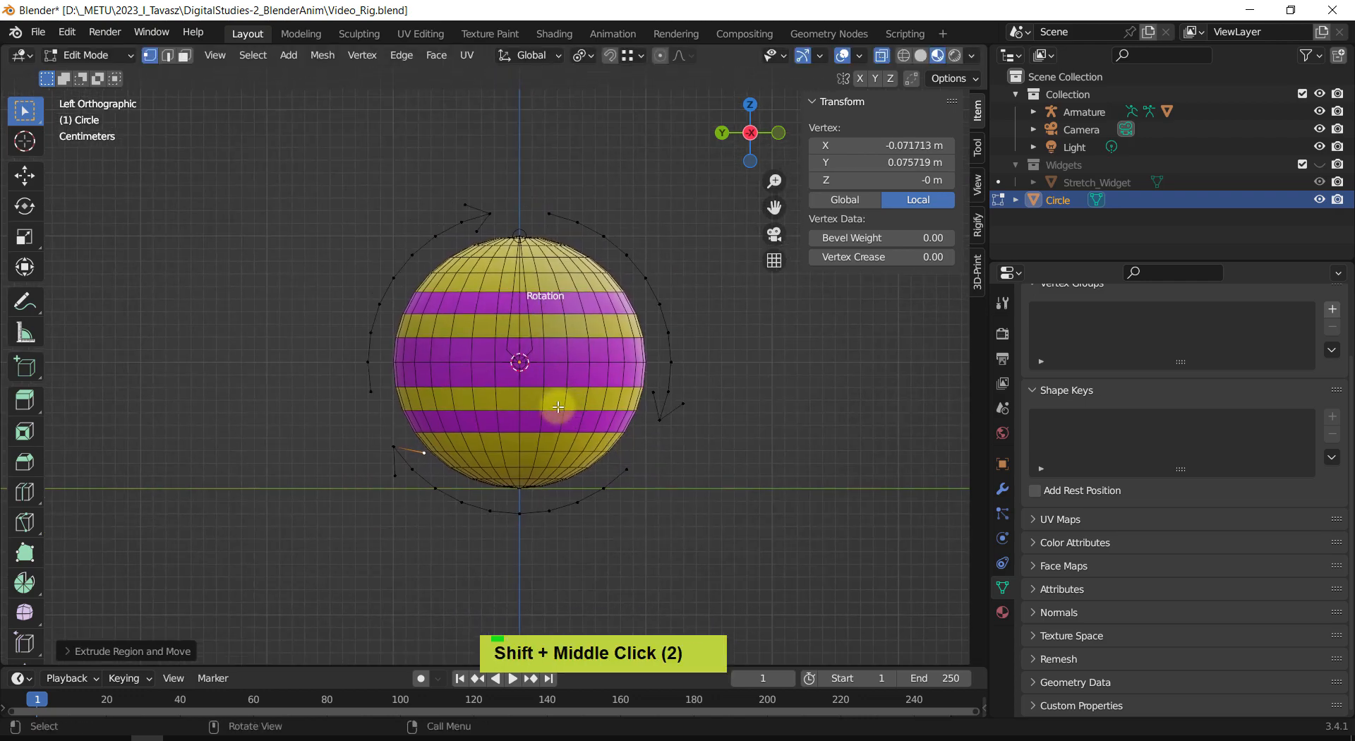
pyautogui.keyDown('shift'); pyautogui.moveTo(520, 370); pyautogui.dragTo(499, 387, button='middle'); pyautogui.keyUp('shift')
pyautogui.scroll(1, 520, 406)
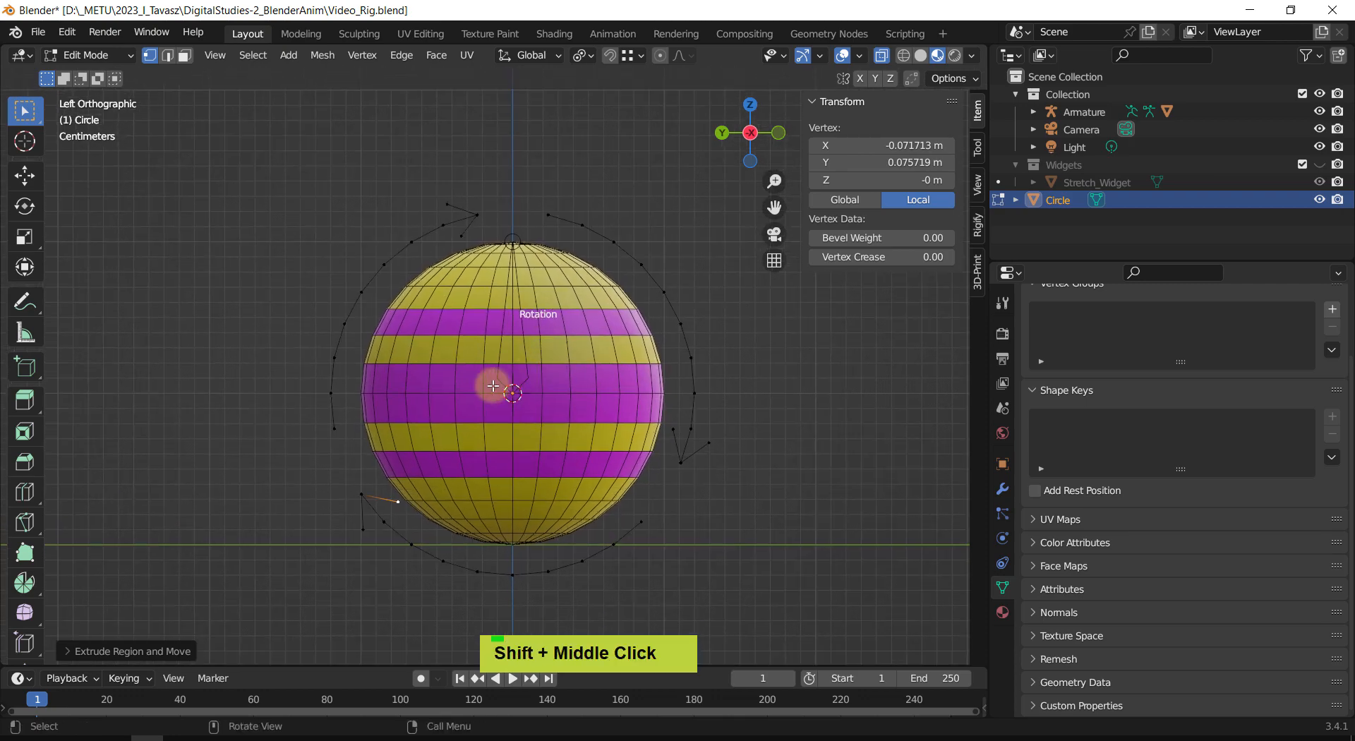
pyautogui.press('Tab')
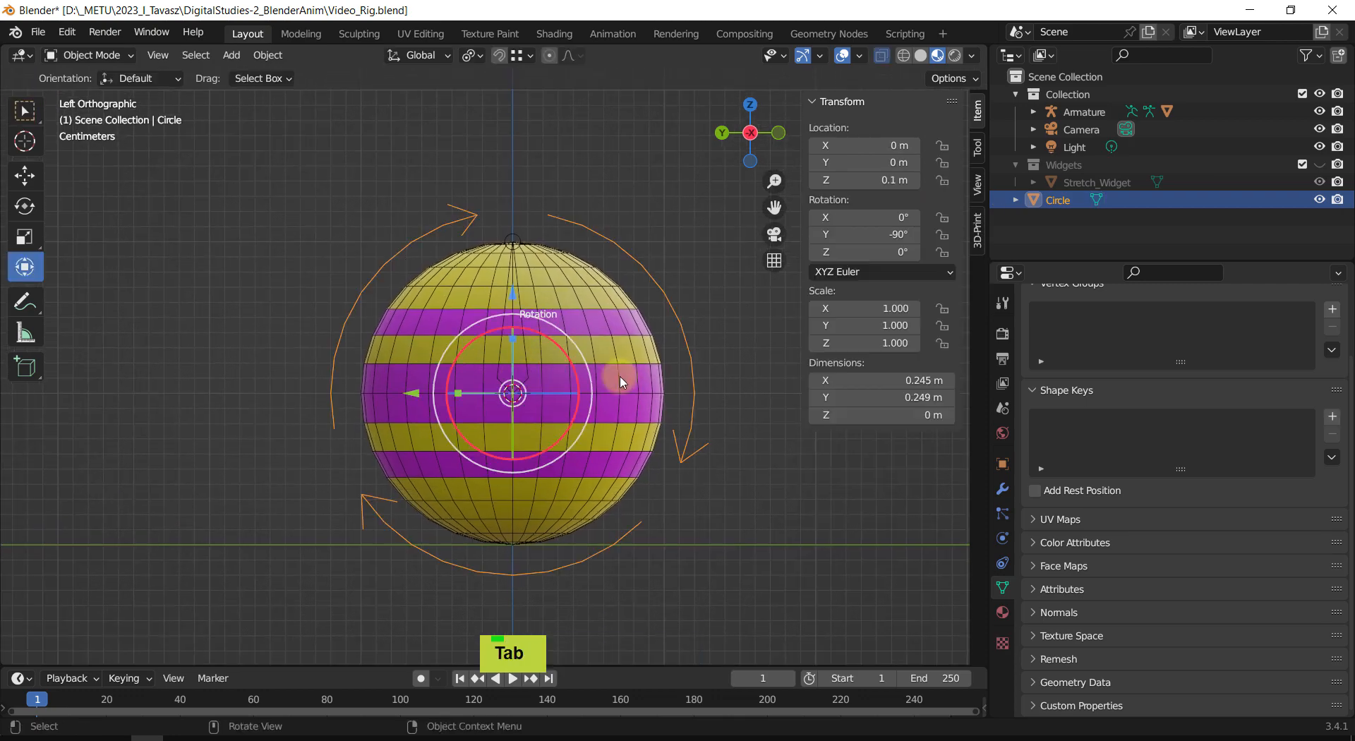
# Step: Select the armature and switch it to Pose Mode
pyautogui.click(682, 251)
pyautogui.click(524, 346)
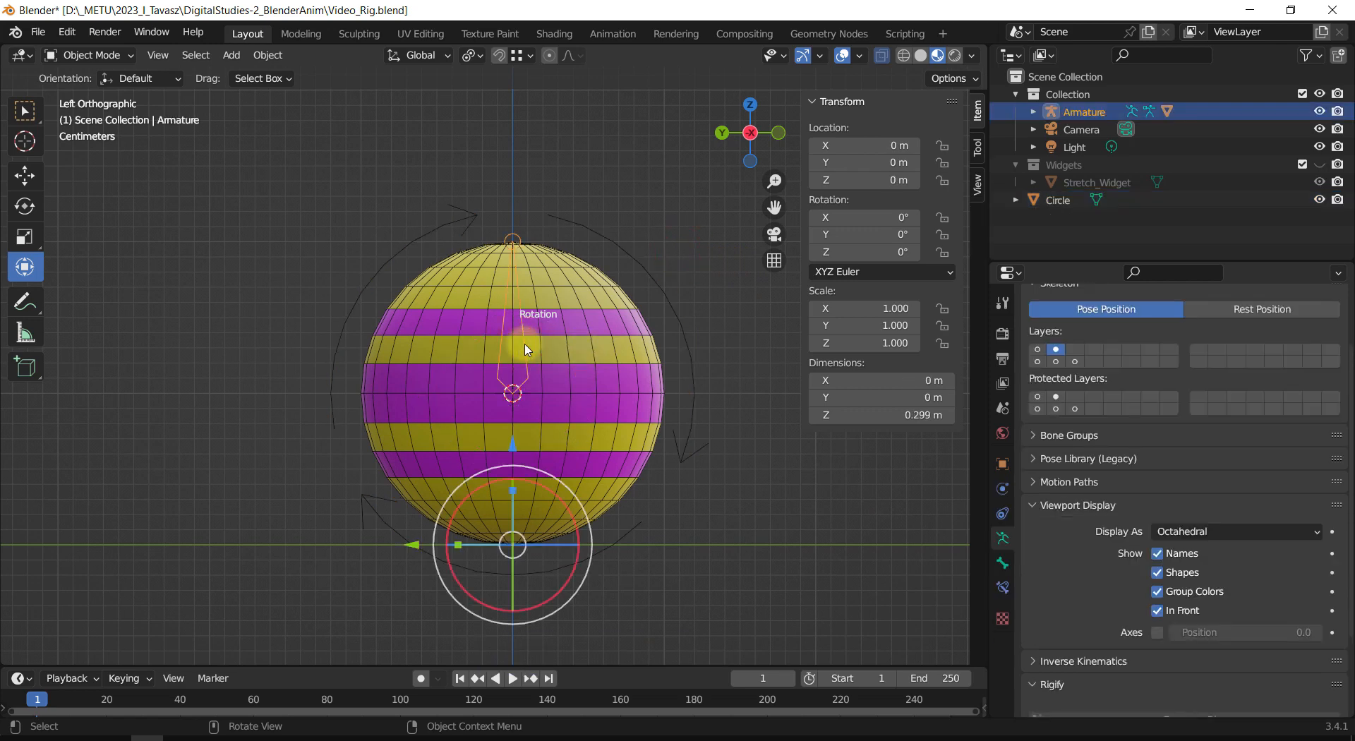
pyautogui.press('Tab')
pyautogui.hotkey('ctrl', 'Tab')
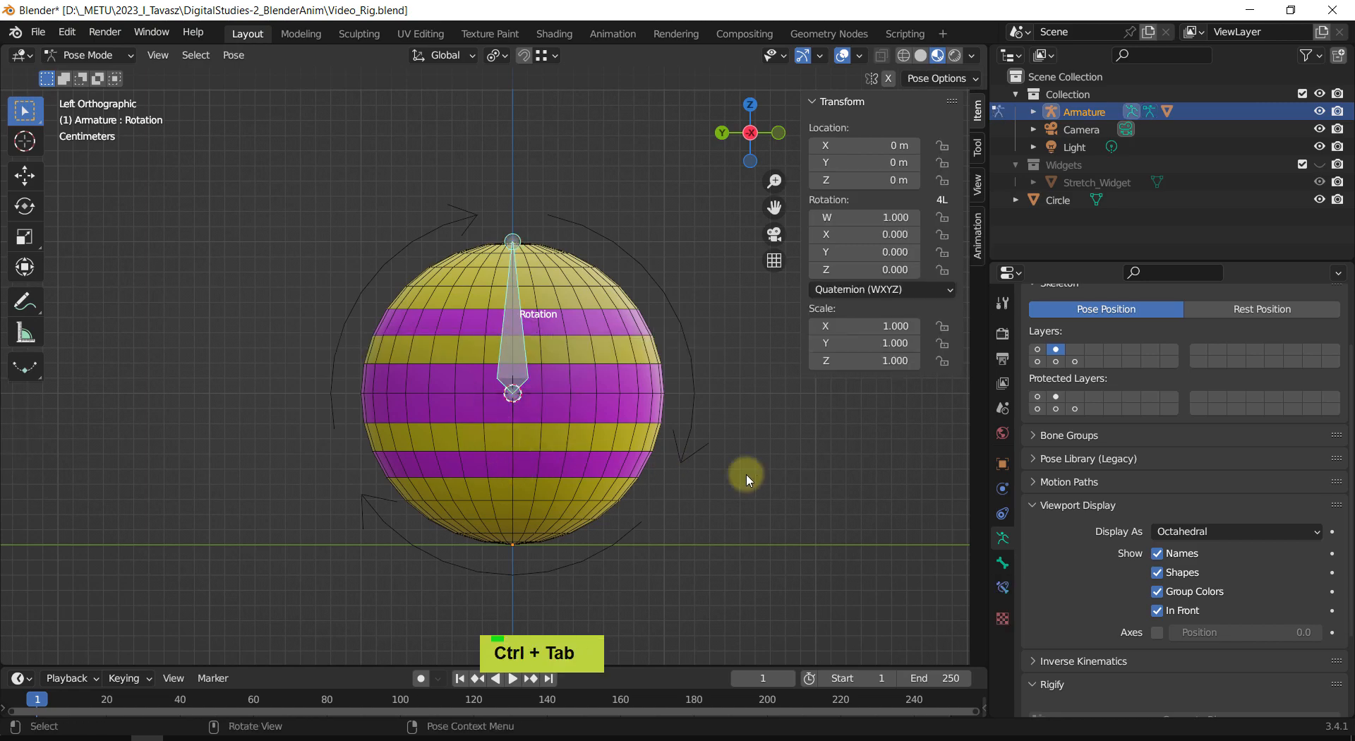
# Step: Assign the Circle object as the Rotation bone's custom shape, picking it in the viewport
pyautogui.click(1001, 564)
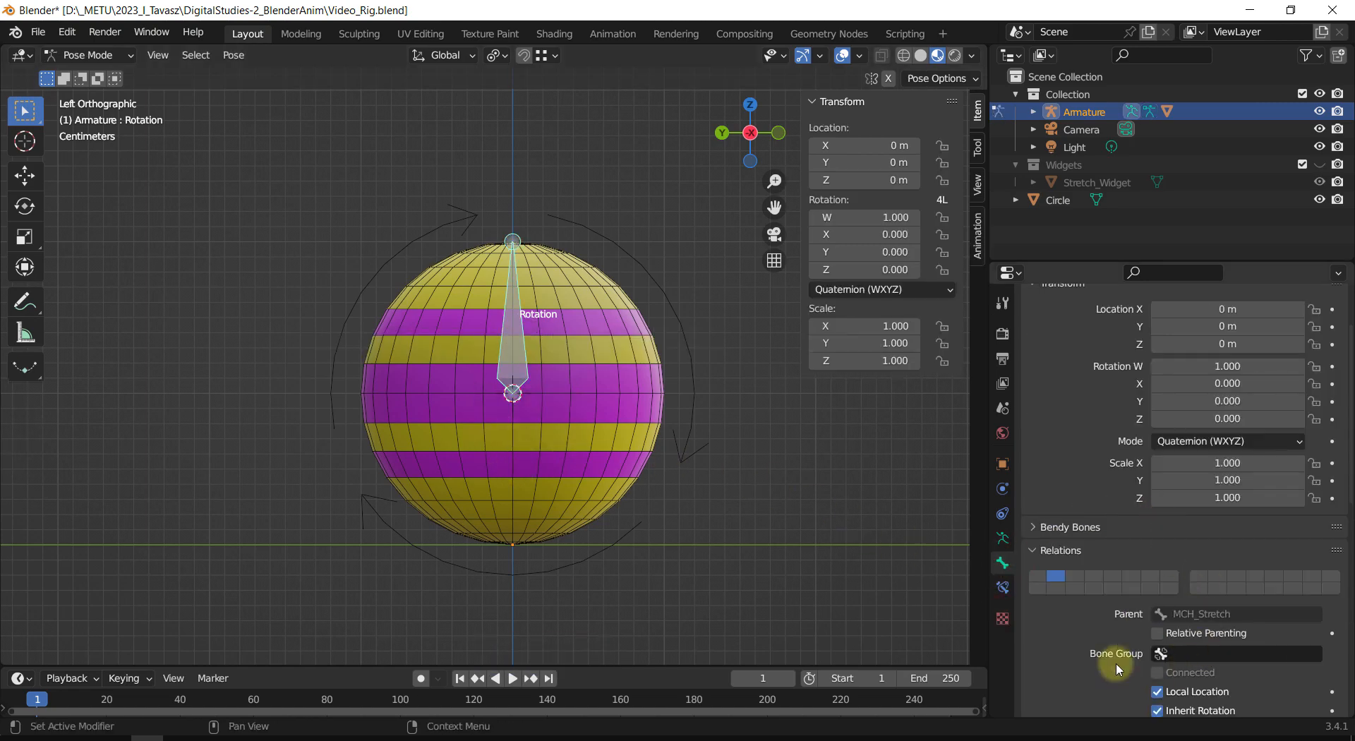
pyautogui.click(1066, 552)
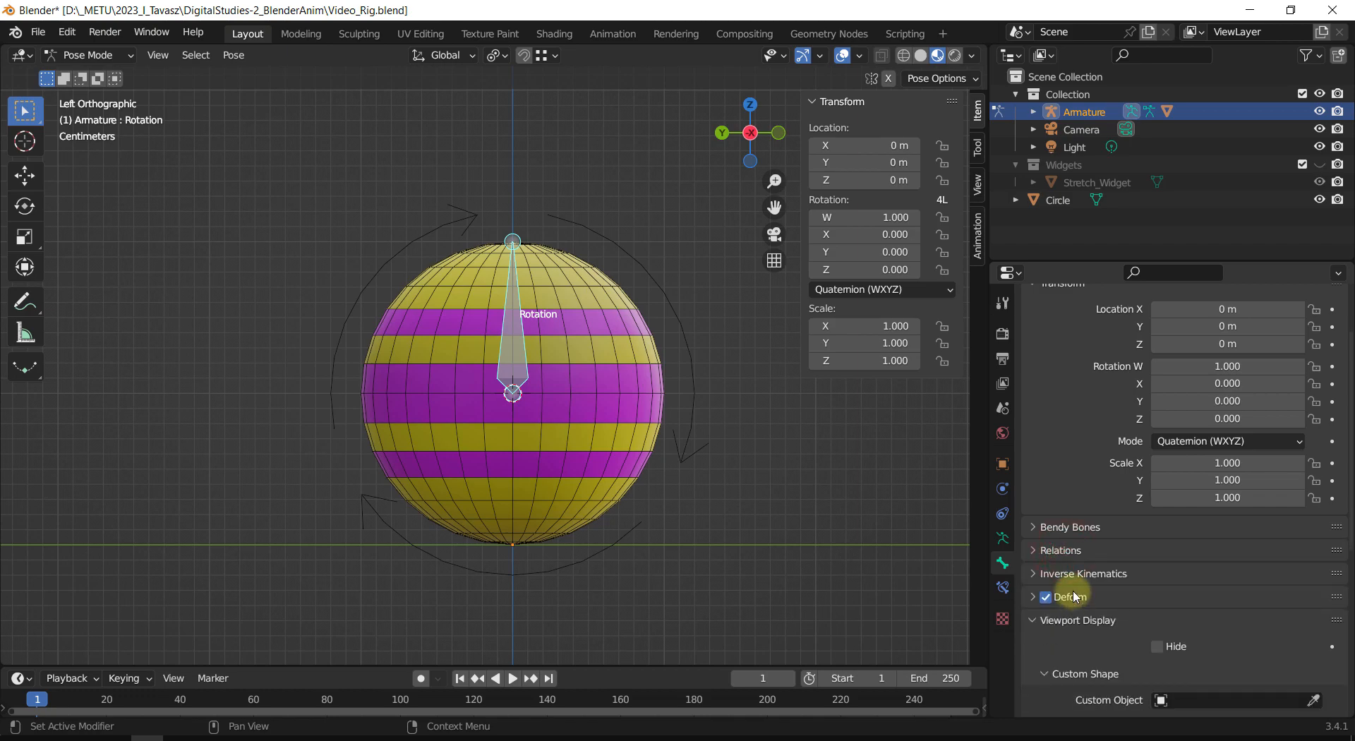
pyautogui.scroll(-2, 1070, 642)
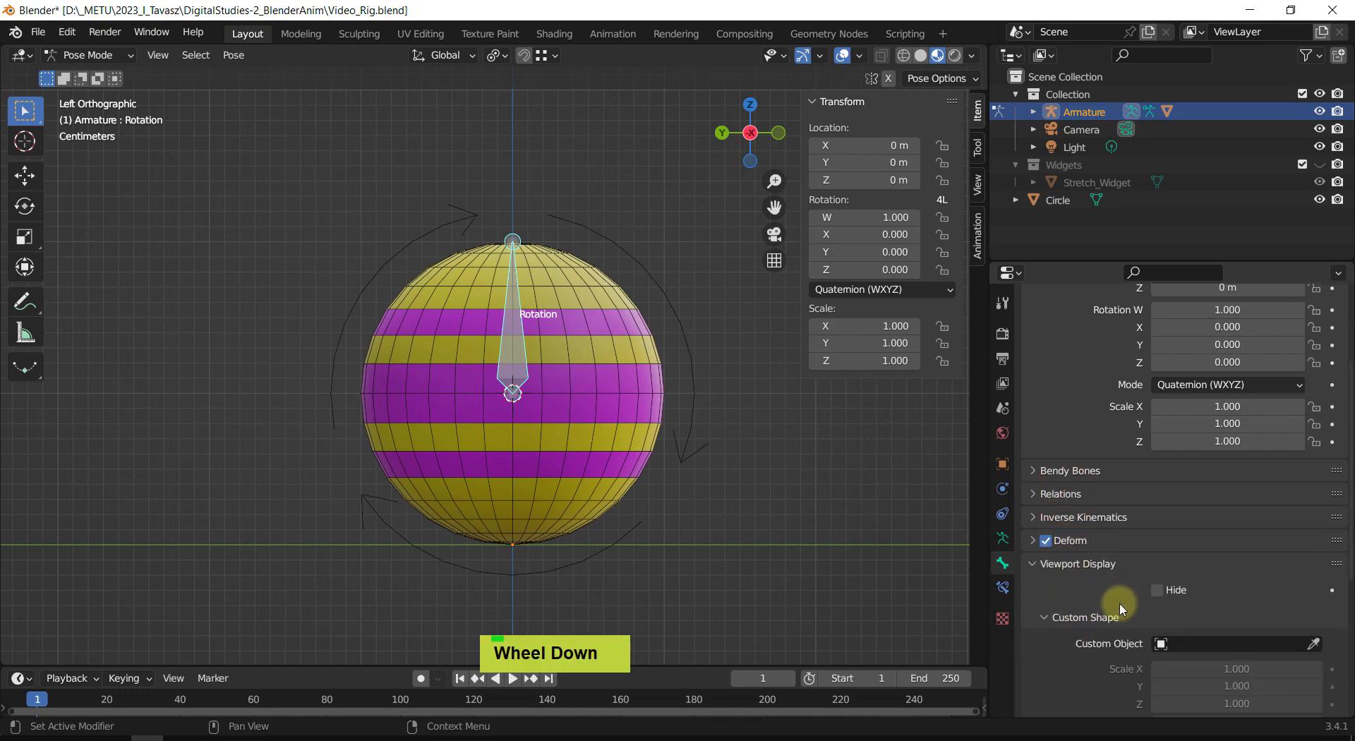
pyautogui.scroll(-2, 1093, 596)
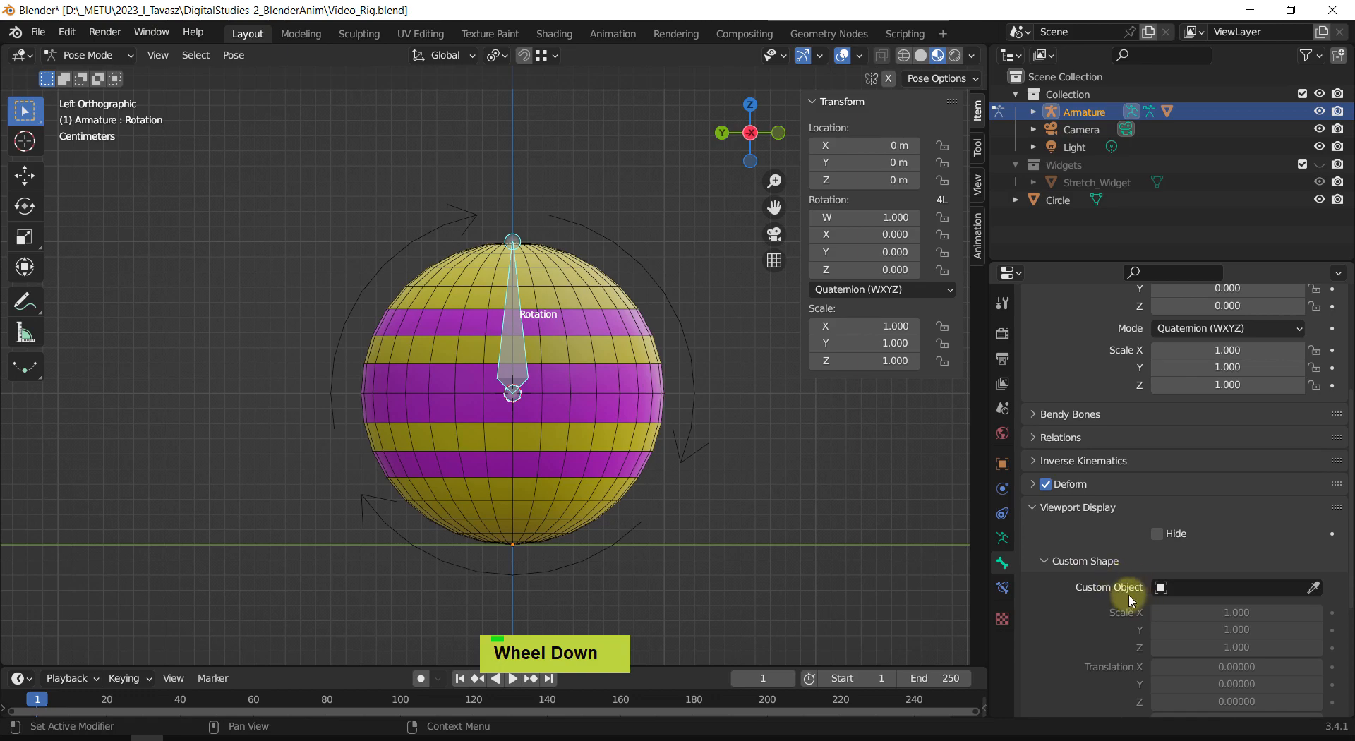
pyautogui.click(1312, 587)
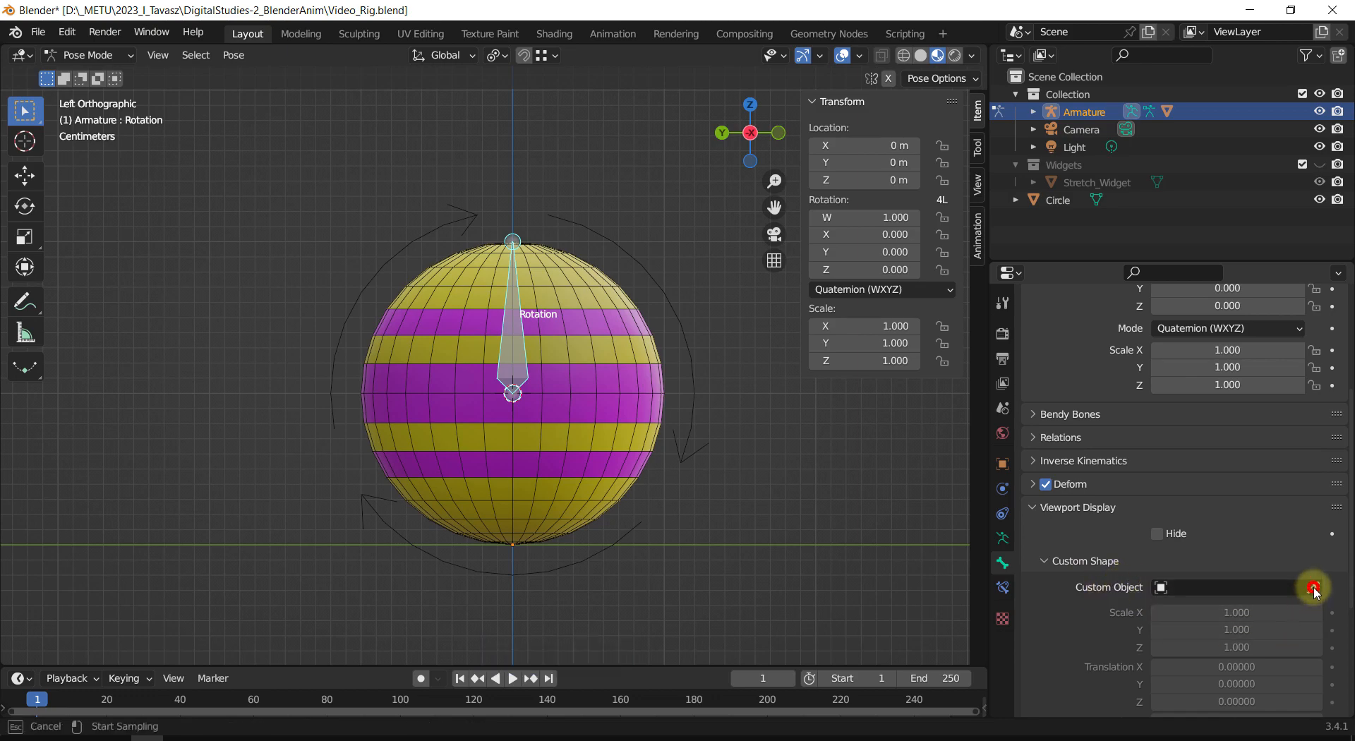
pyautogui.click(699, 383)
# Step: Disable Scale to Bone Length for the Rotation bone's custom shape
pyautogui.moveTo(656, 423); pyautogui.dragTo(921, 548, button='middle')
pyautogui.scroll(-6, 1179, 575)
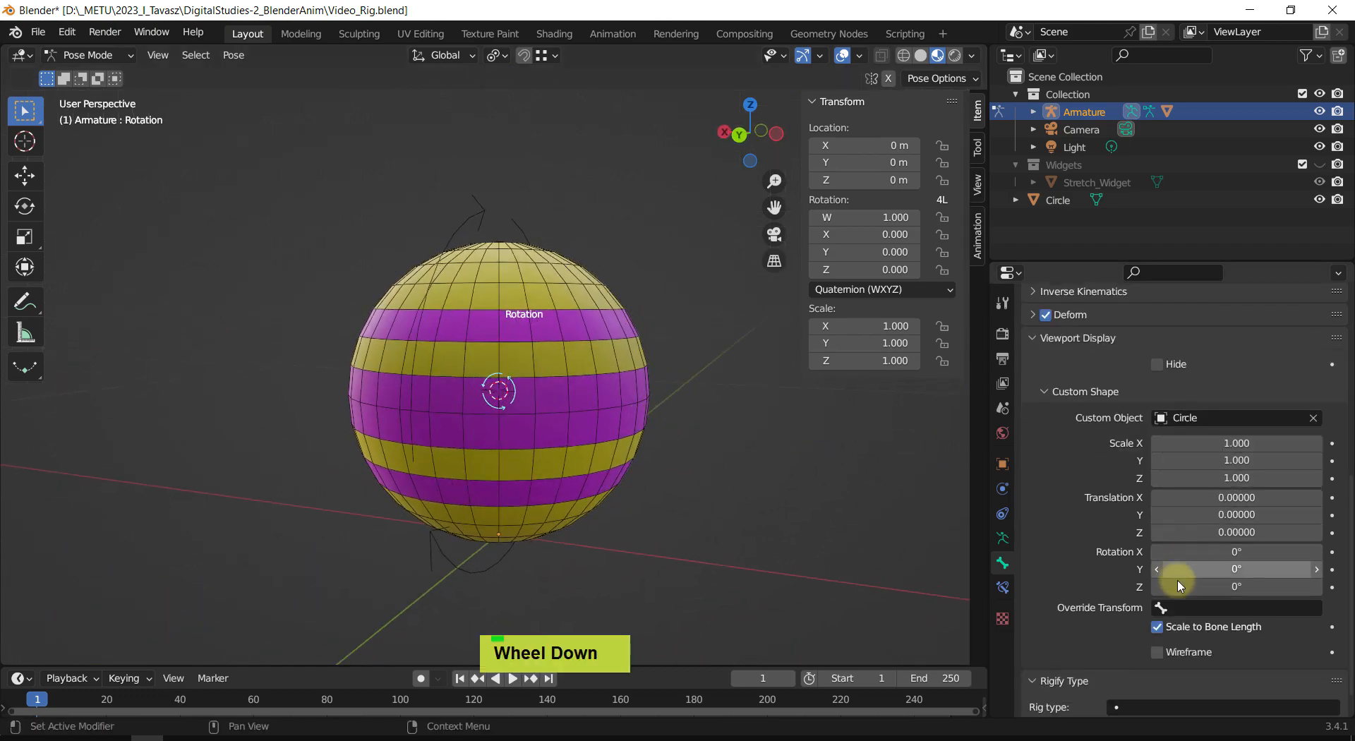
pyautogui.click(1158, 628)
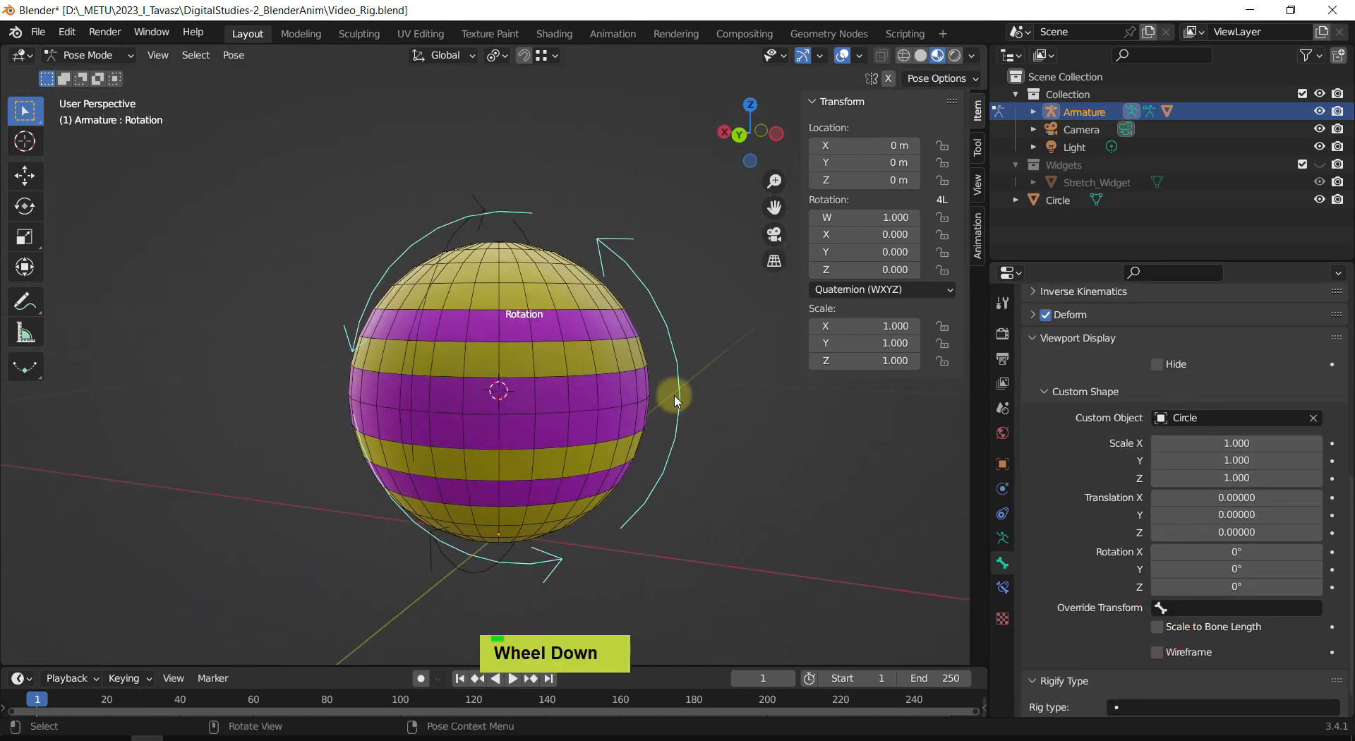
# Step: Try out rotating the Rotation bone's custom shape about X and Y, and reset its X rotation to 0°
pyautogui.moveTo(679, 393); pyautogui.dragTo(481, 429, button='middle')
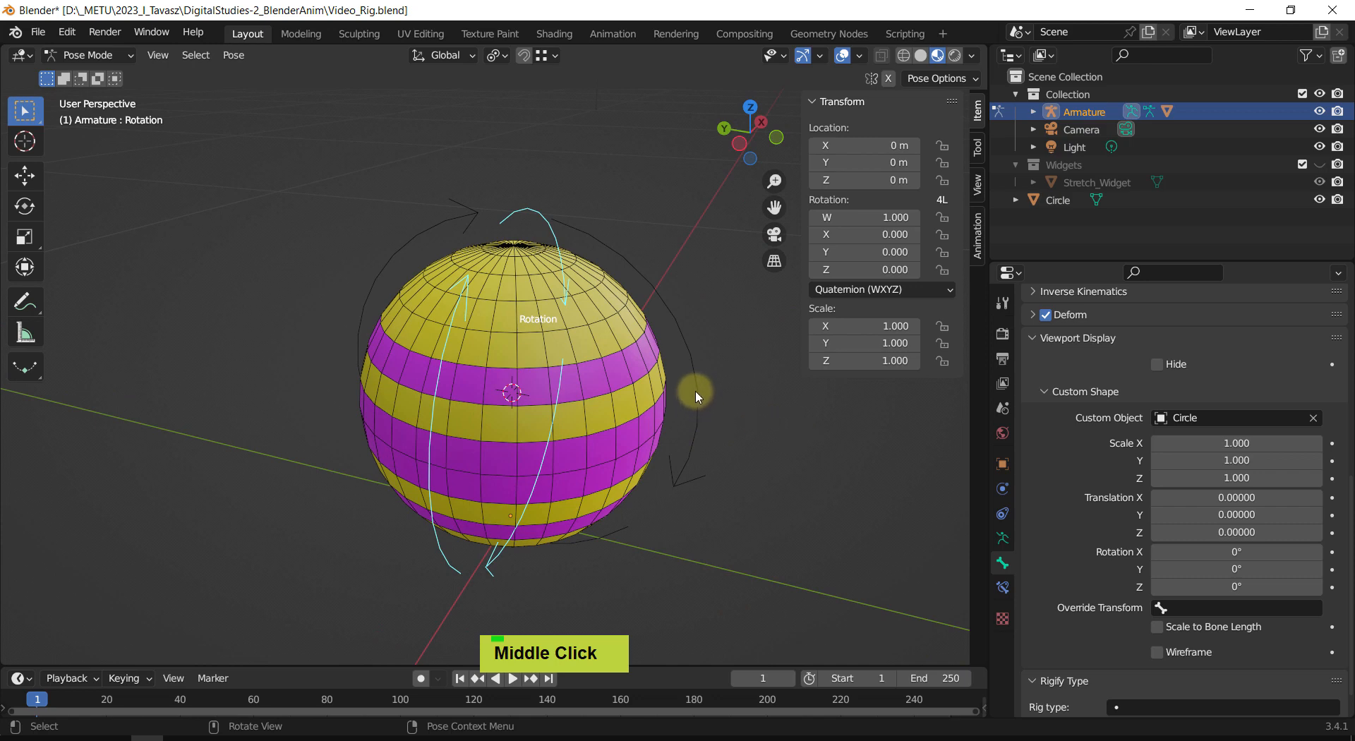
pyautogui.press('KP_1')
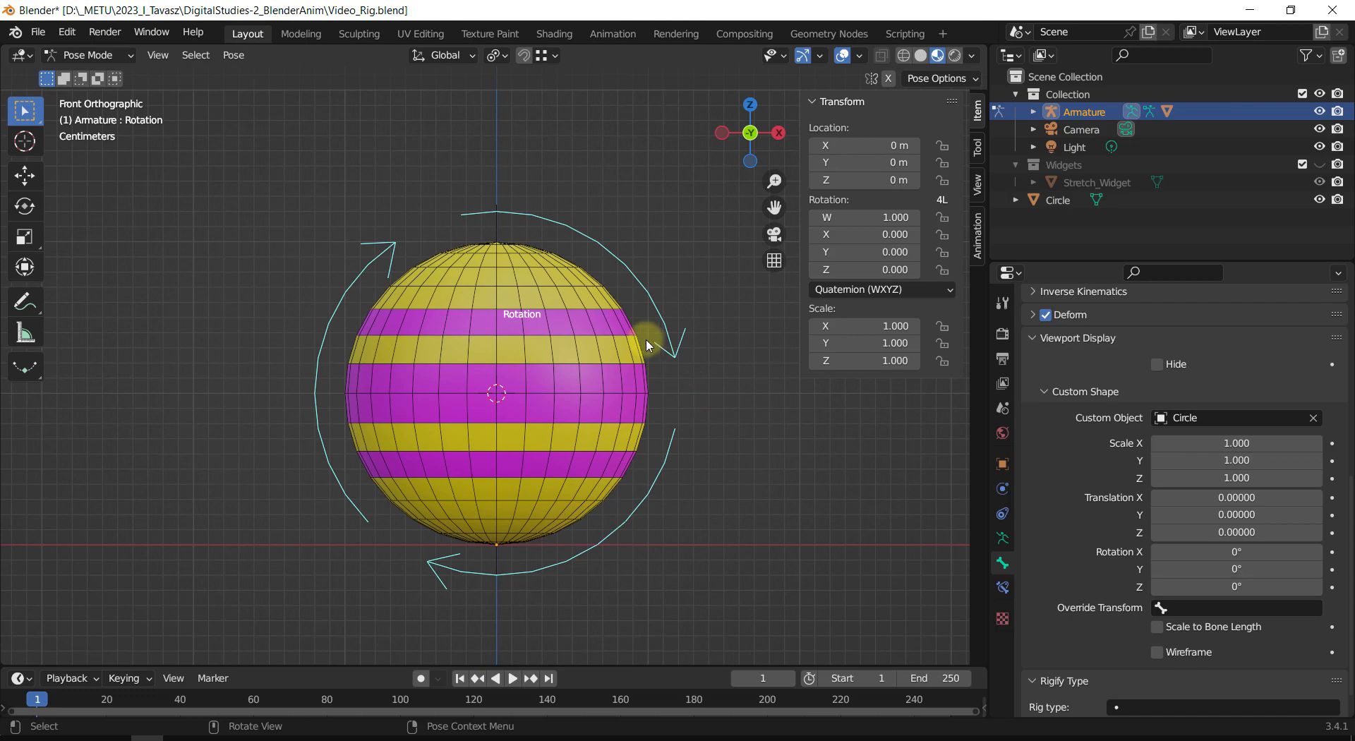
pyautogui.moveTo(644, 342); pyautogui.dragTo(702, 391, button='middle')
pyautogui.scroll(-1, 690, 409)
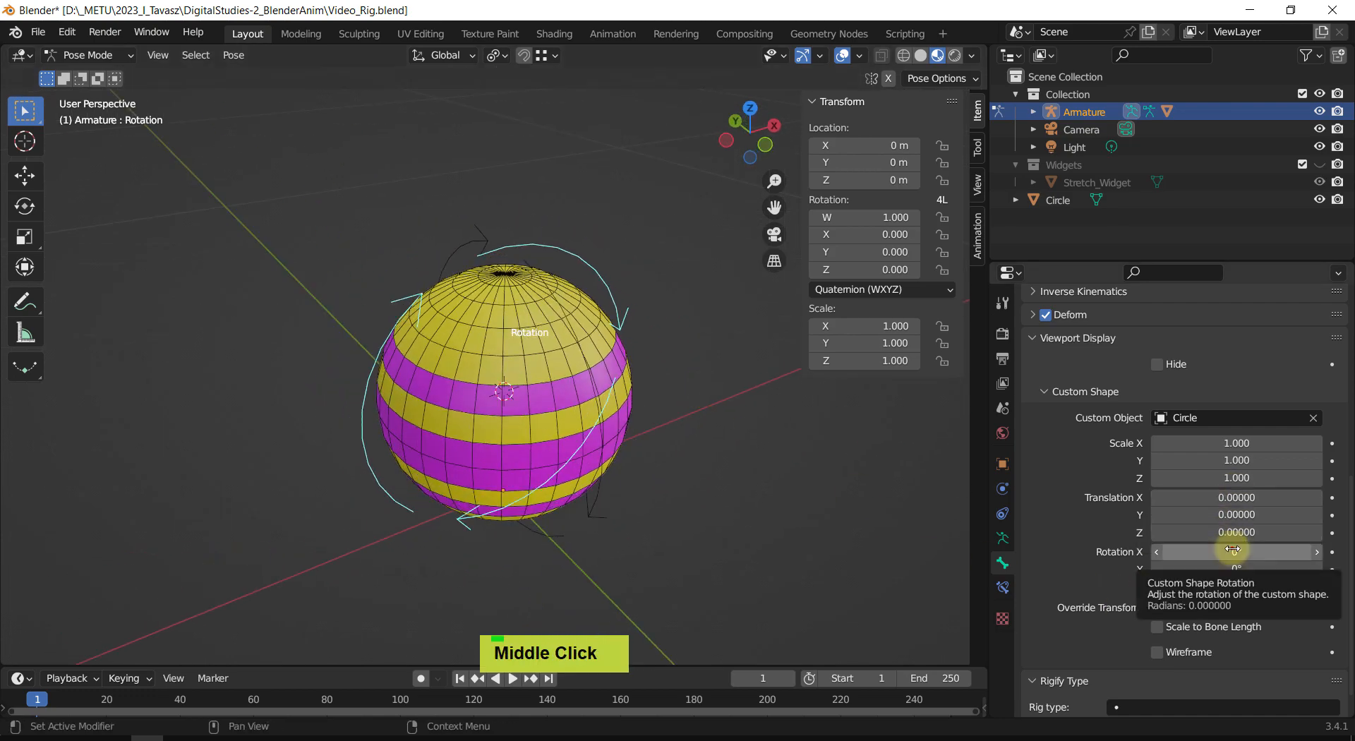
pyautogui.moveTo(1234, 547); pyautogui.dragTo(871, 544)
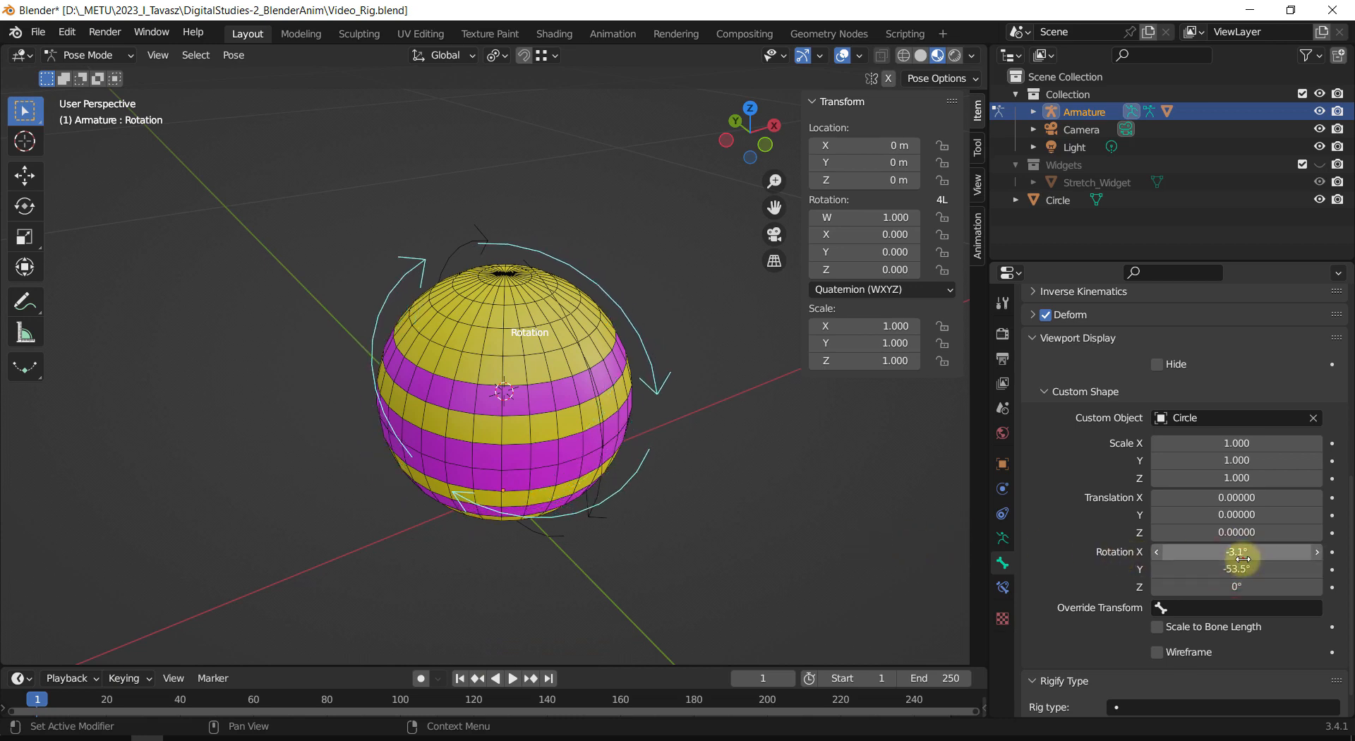
pyautogui.click(1240, 553)
pyautogui.write('0')
pyautogui.press('Return')
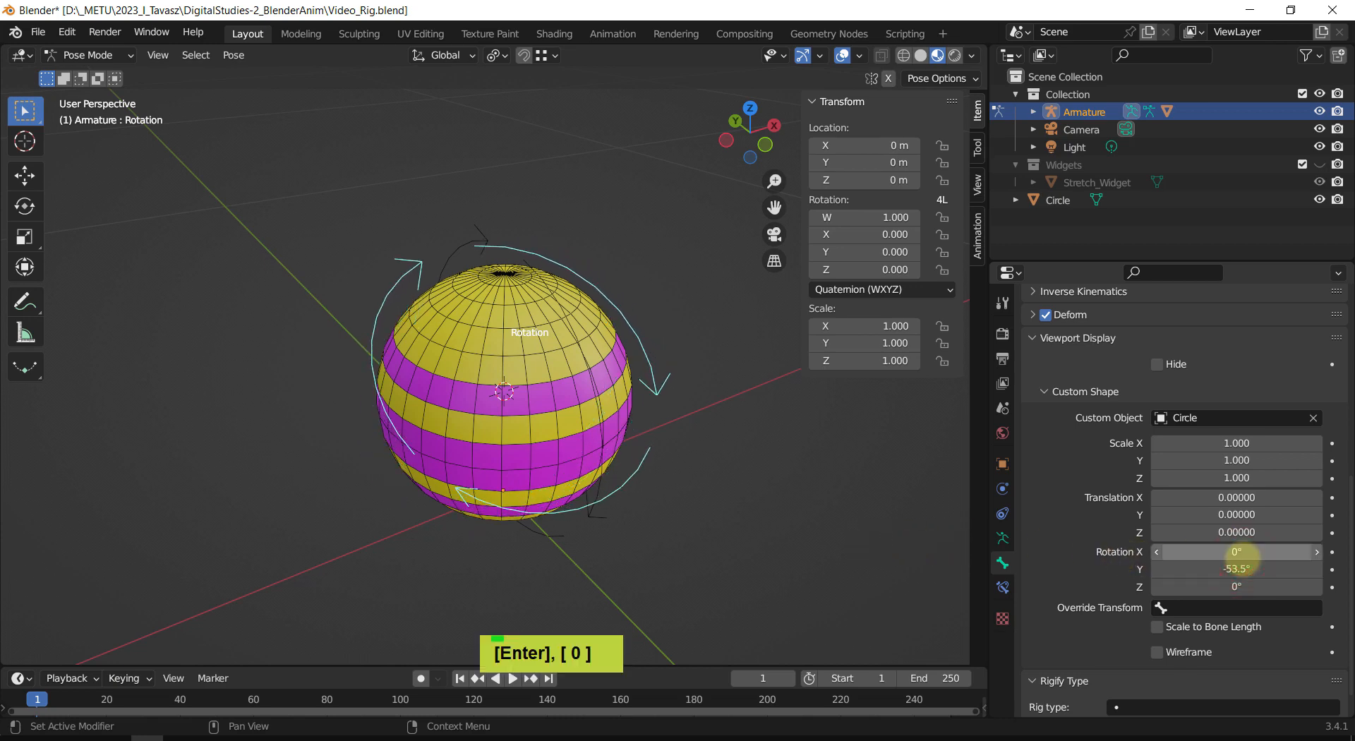
# Step: Set the Y rotation of the Rotation bone's custom shape to -90°, after trying 90°
pyautogui.click(1233, 562)
pyautogui.write('90')
pyautogui.press('Return')
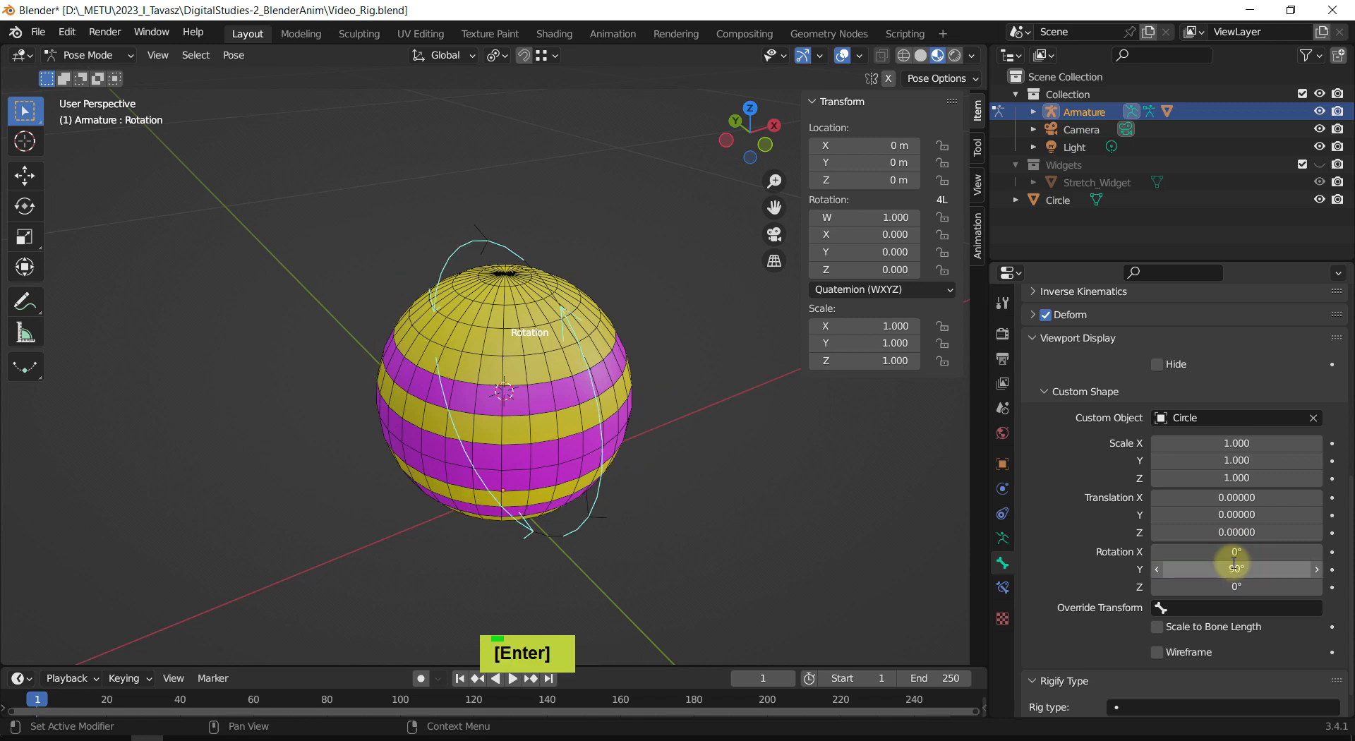
pyautogui.click(1232, 563)
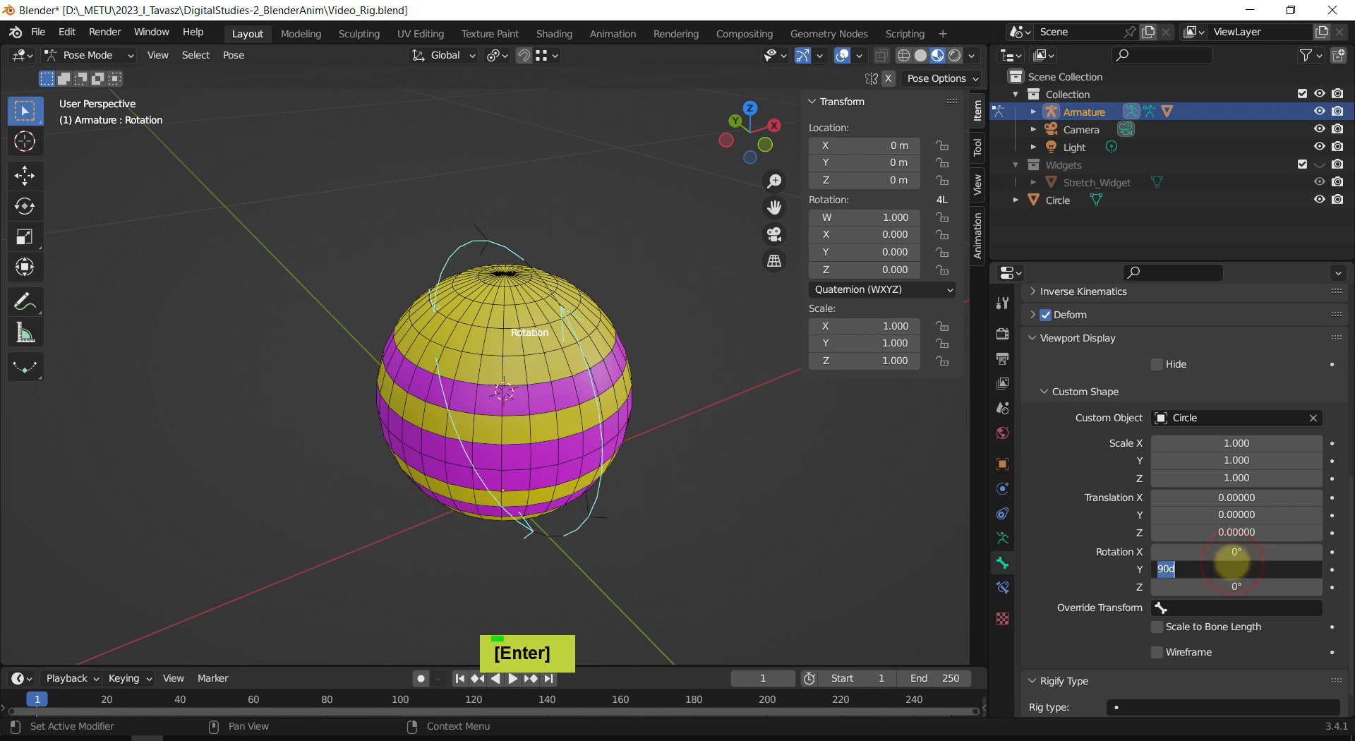
pyautogui.write('-90')
pyautogui.press('Return')
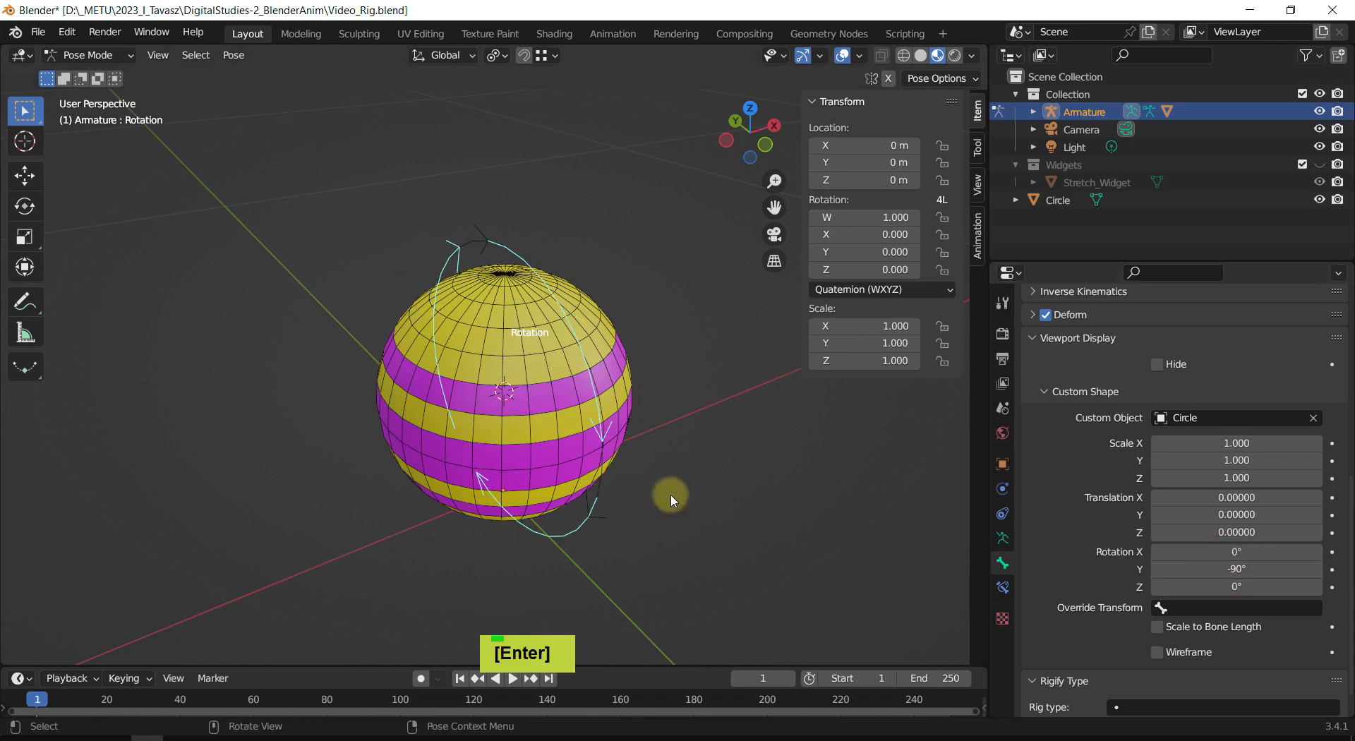
pyautogui.moveTo(668, 494); pyautogui.dragTo(787, 470, button='middle')
pyautogui.scroll(-2, 620, 466)
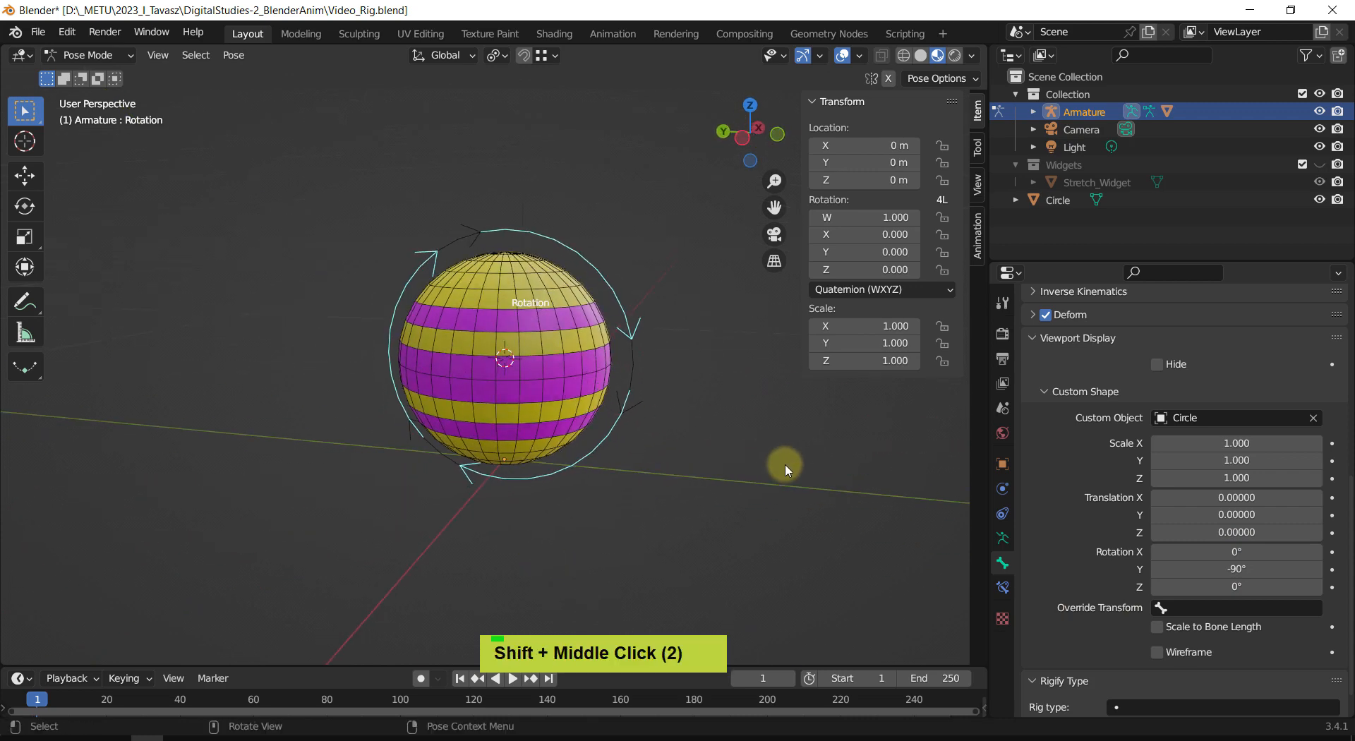
# Step: Rename the Circle object to Rotation_Widget and move it into the Widgets collection
pyautogui.click(1061, 202)
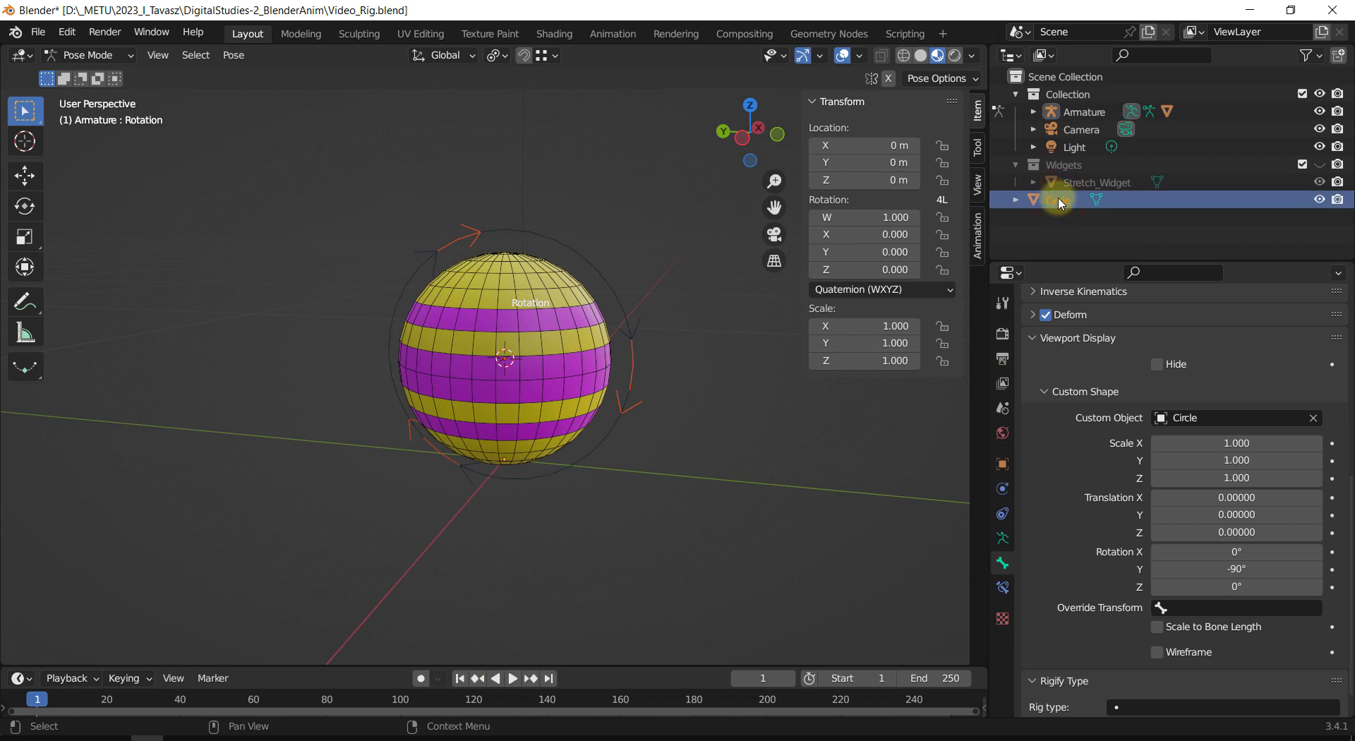
pyautogui.press('F2')
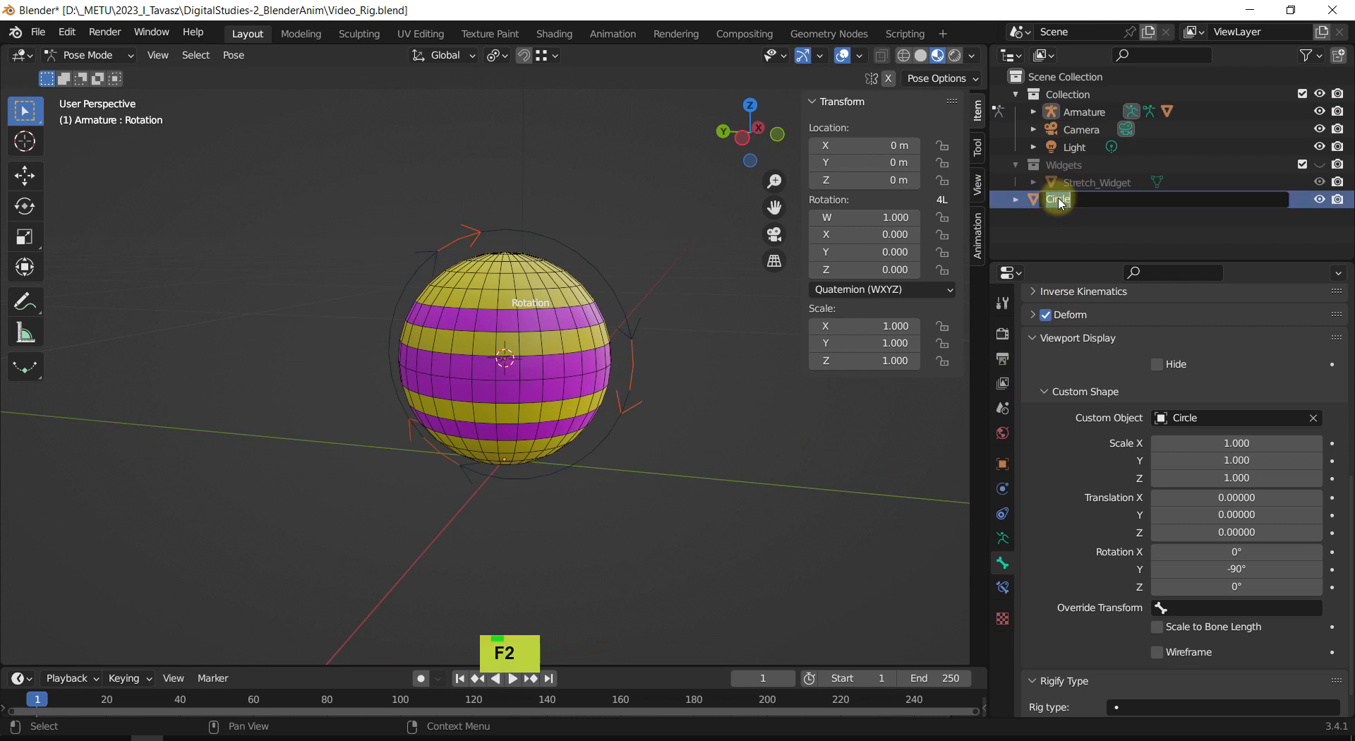
pyautogui.write('Rotation_Widge')
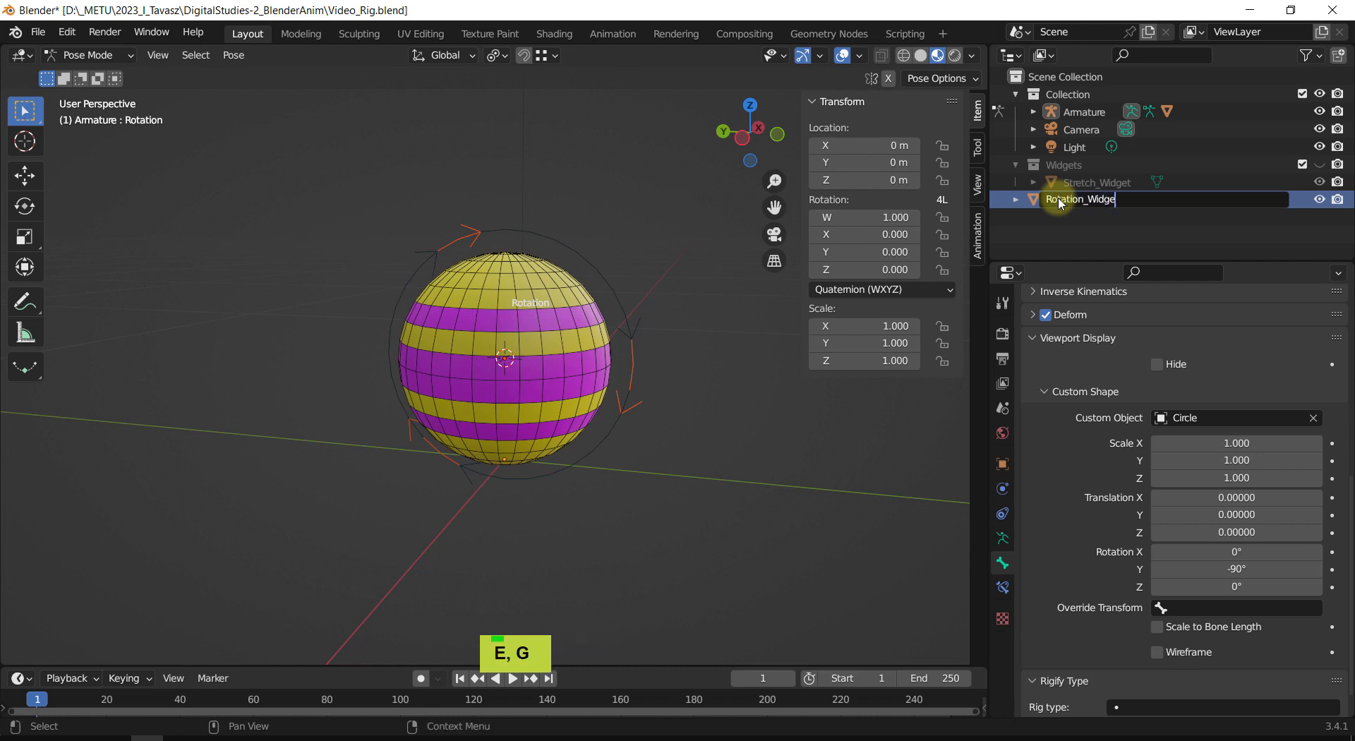
pyautogui.write('t')
pyautogui.press('Return')
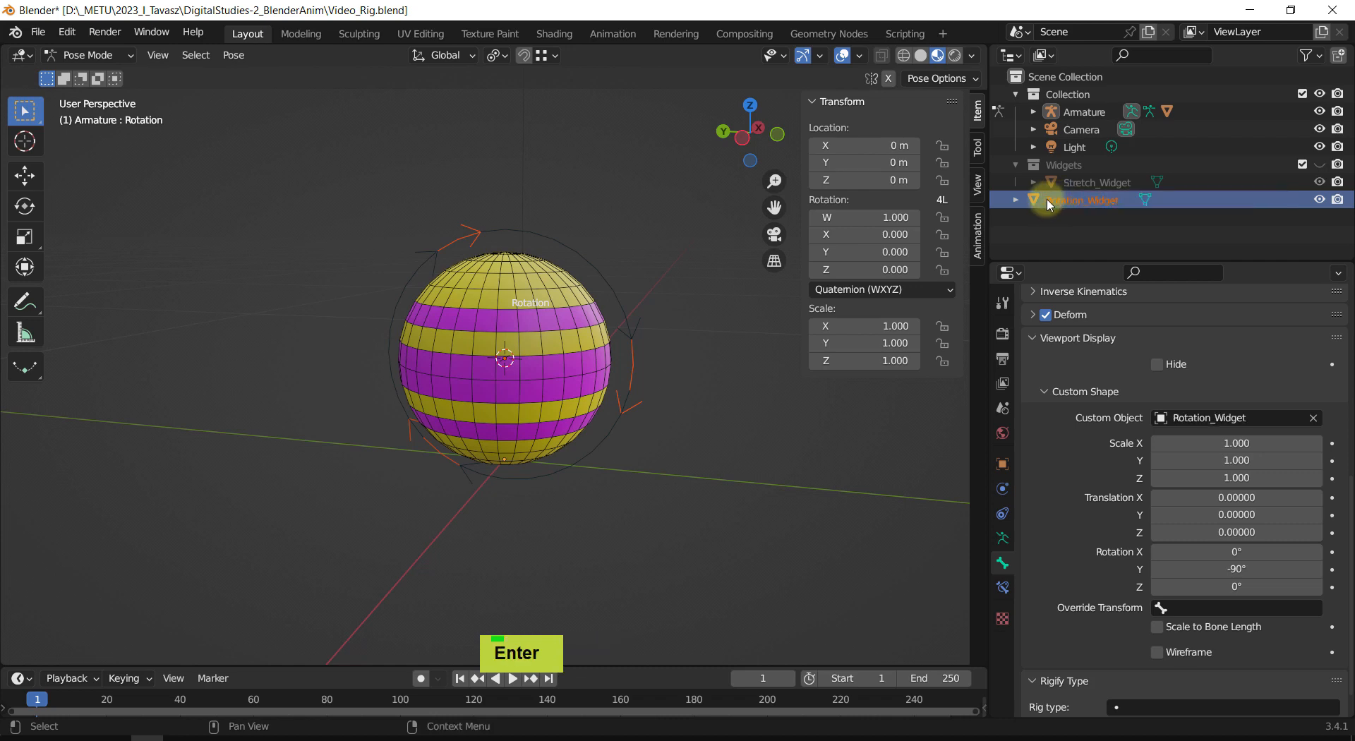
pyautogui.moveTo(1049, 205); pyautogui.dragTo(1065, 172)
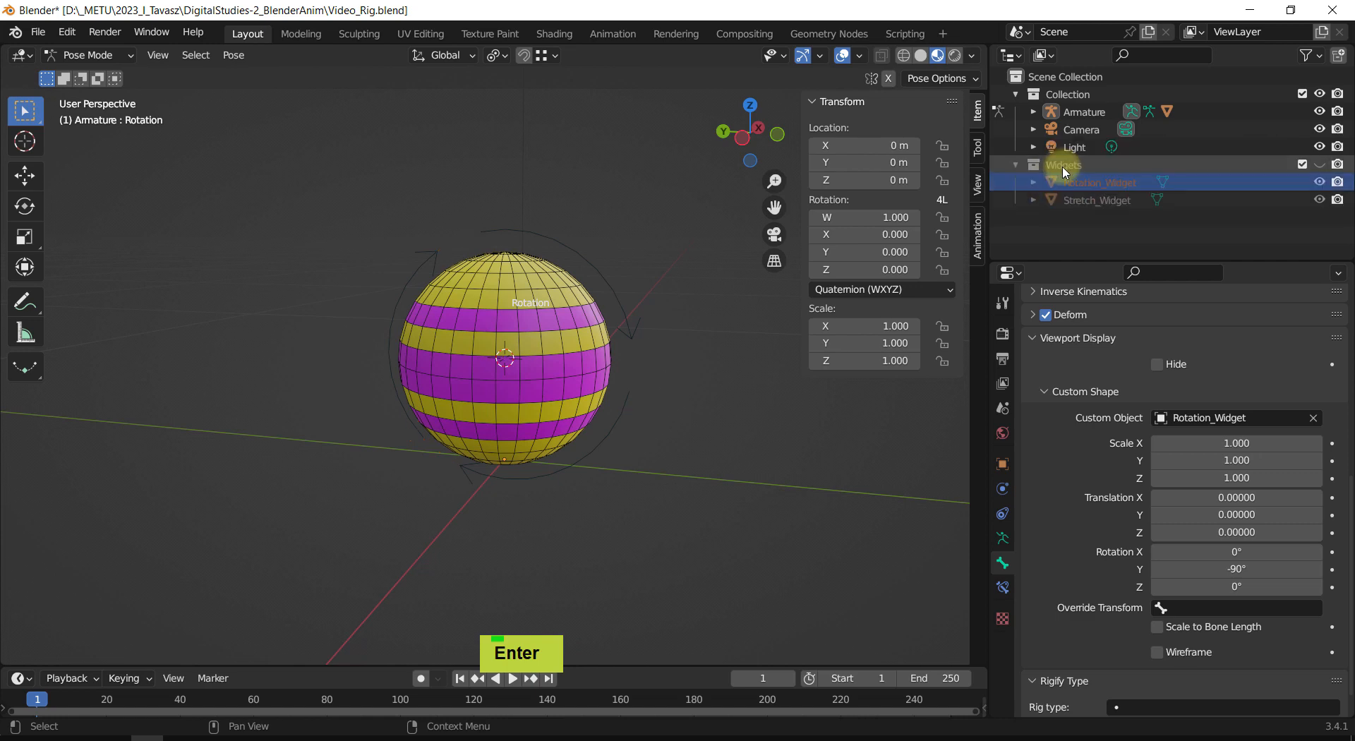
# Step: Reselect the armature in Pose Mode and show only the layer holding the Center bone, after checking the Root bone's layer
pyautogui.keyDown('shift'); pyautogui.moveTo(631, 413); pyautogui.dragTo(641, 388, button='middle'); pyautogui.keyUp('shift')
pyautogui.click(624, 334)
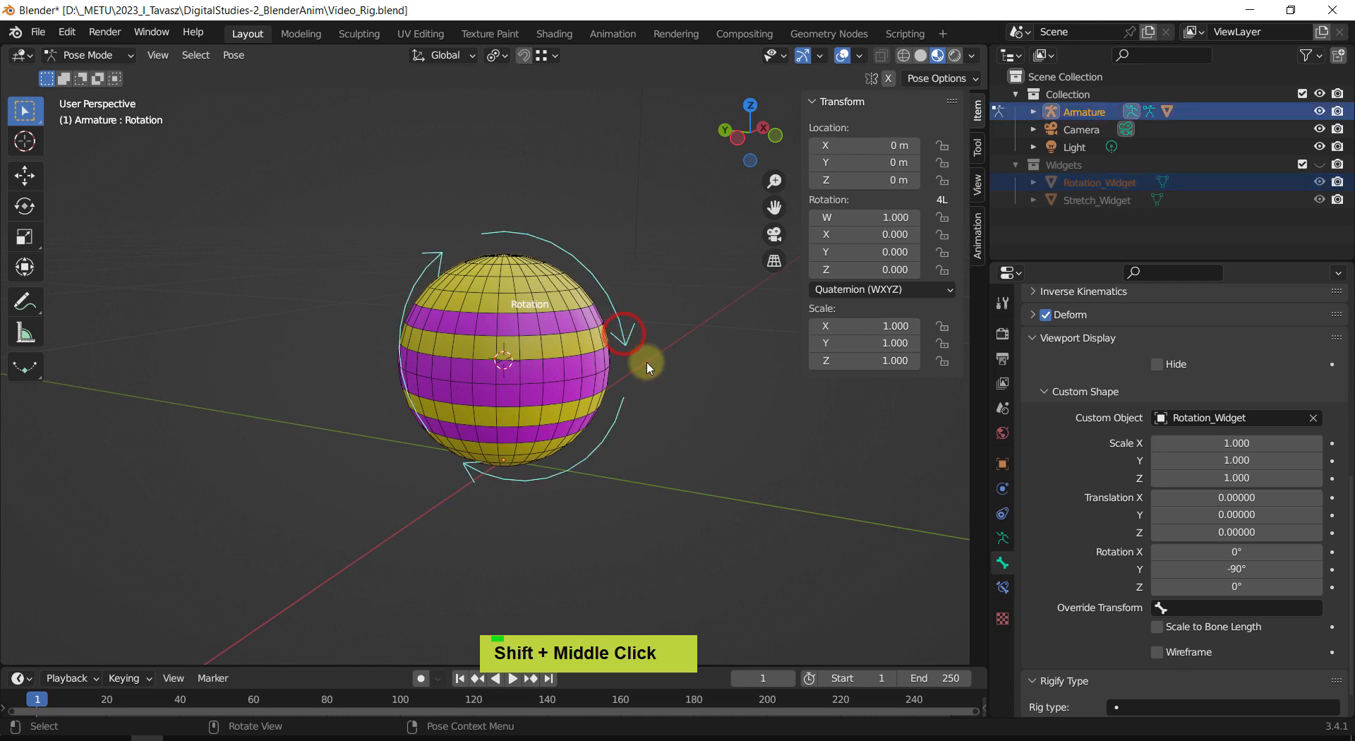
pyautogui.click(1002, 539)
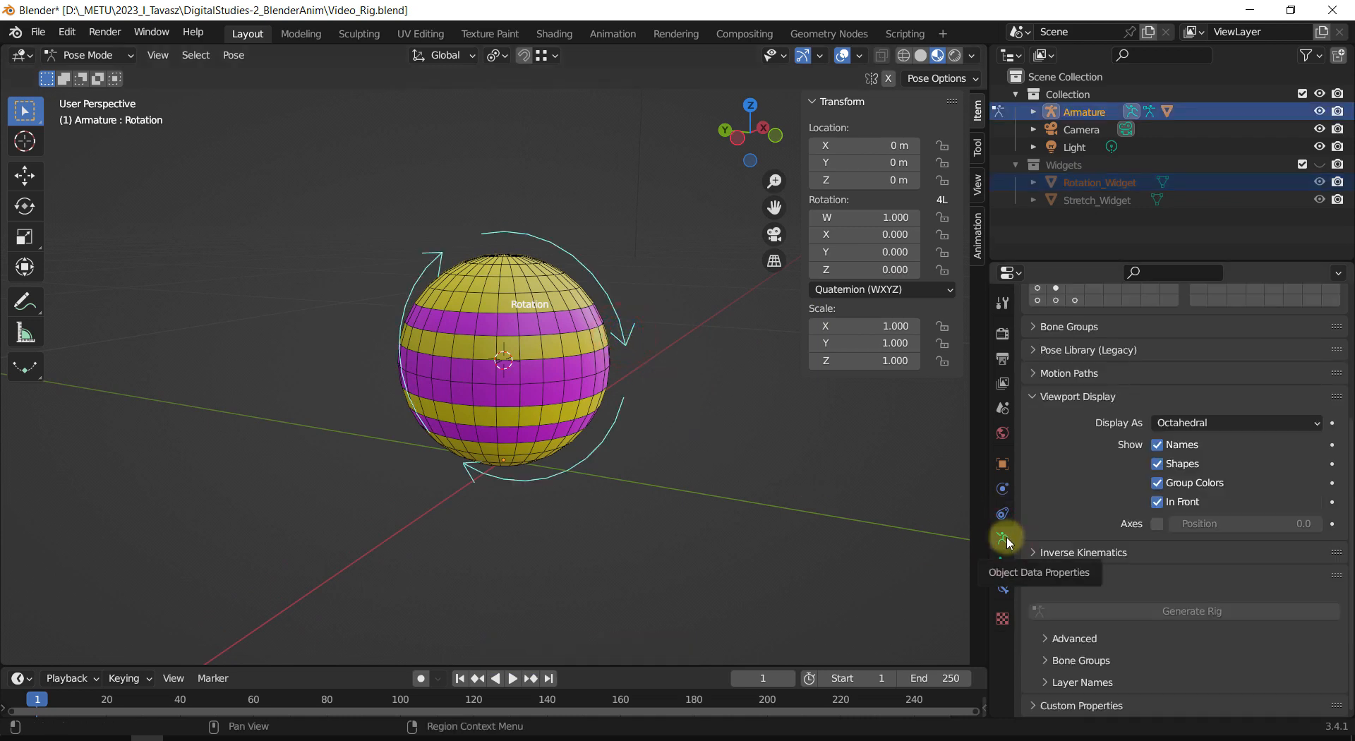
pyautogui.scroll(4, 1079, 402)
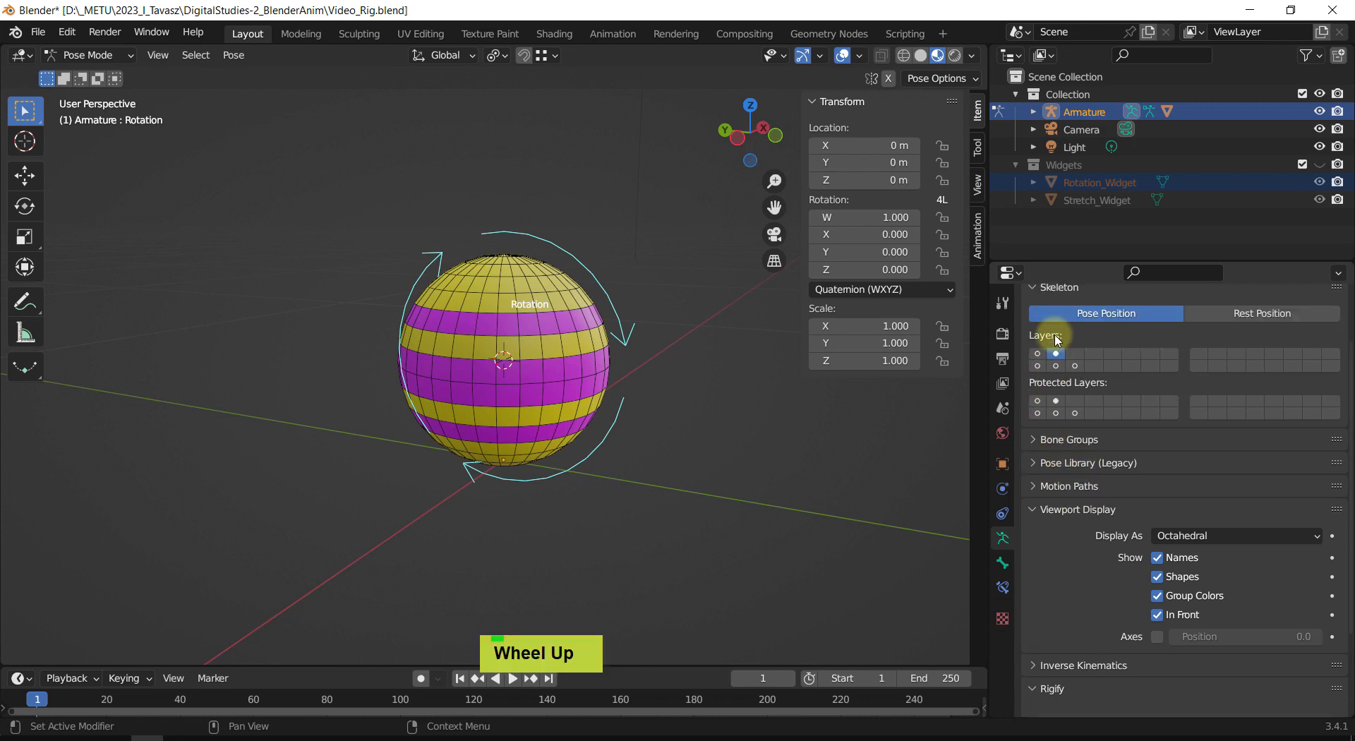
pyautogui.click(1056, 366)
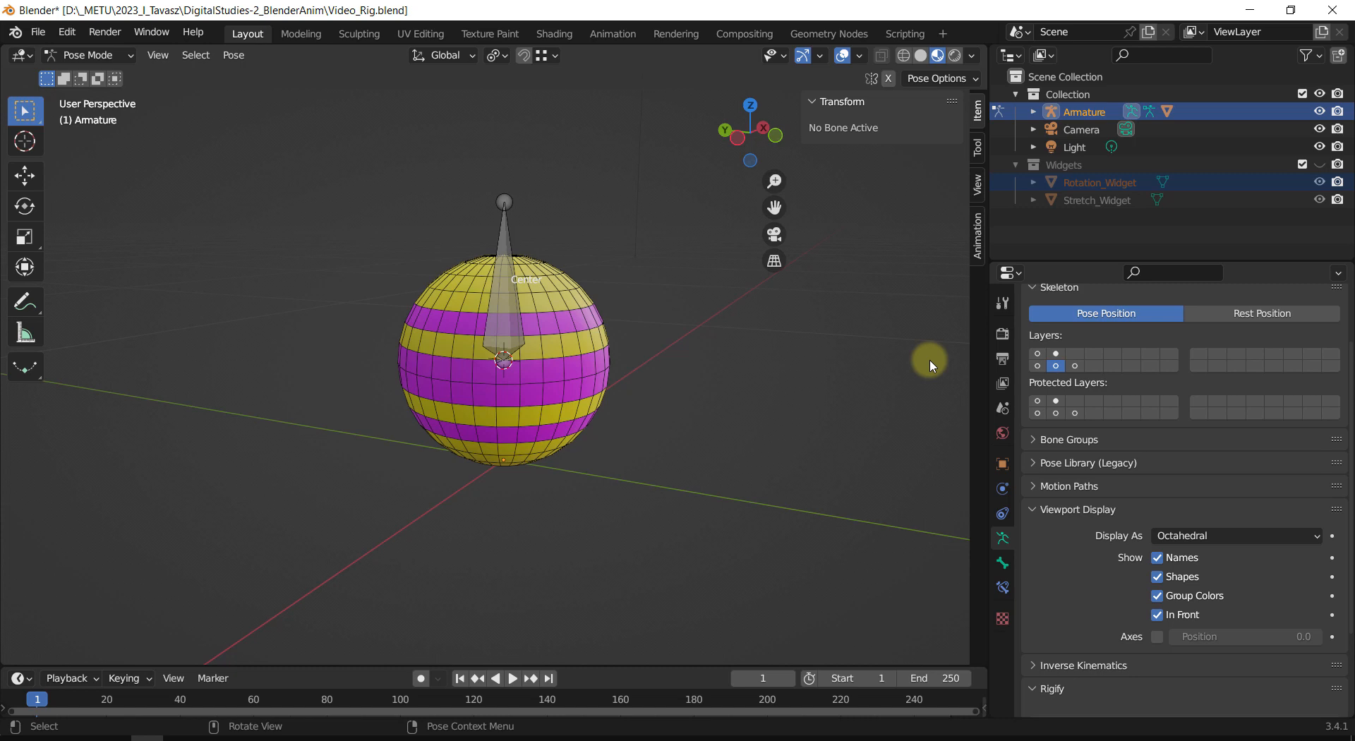
pyautogui.click(1037, 354)
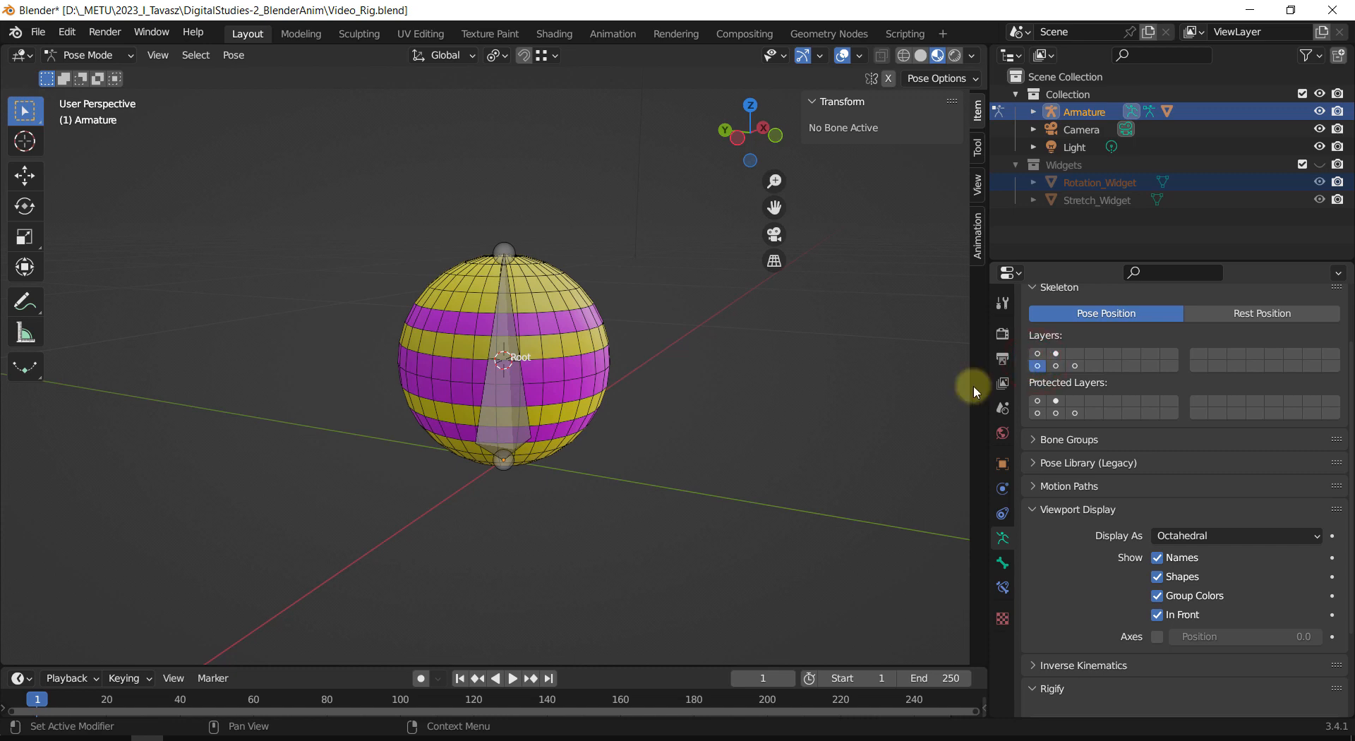
pyautogui.keyDown('shift'); pyautogui.moveTo(698, 403); pyautogui.dragTo(717, 430, button='middle'); pyautogui.keyUp('shift')
pyautogui.click(1054, 366)
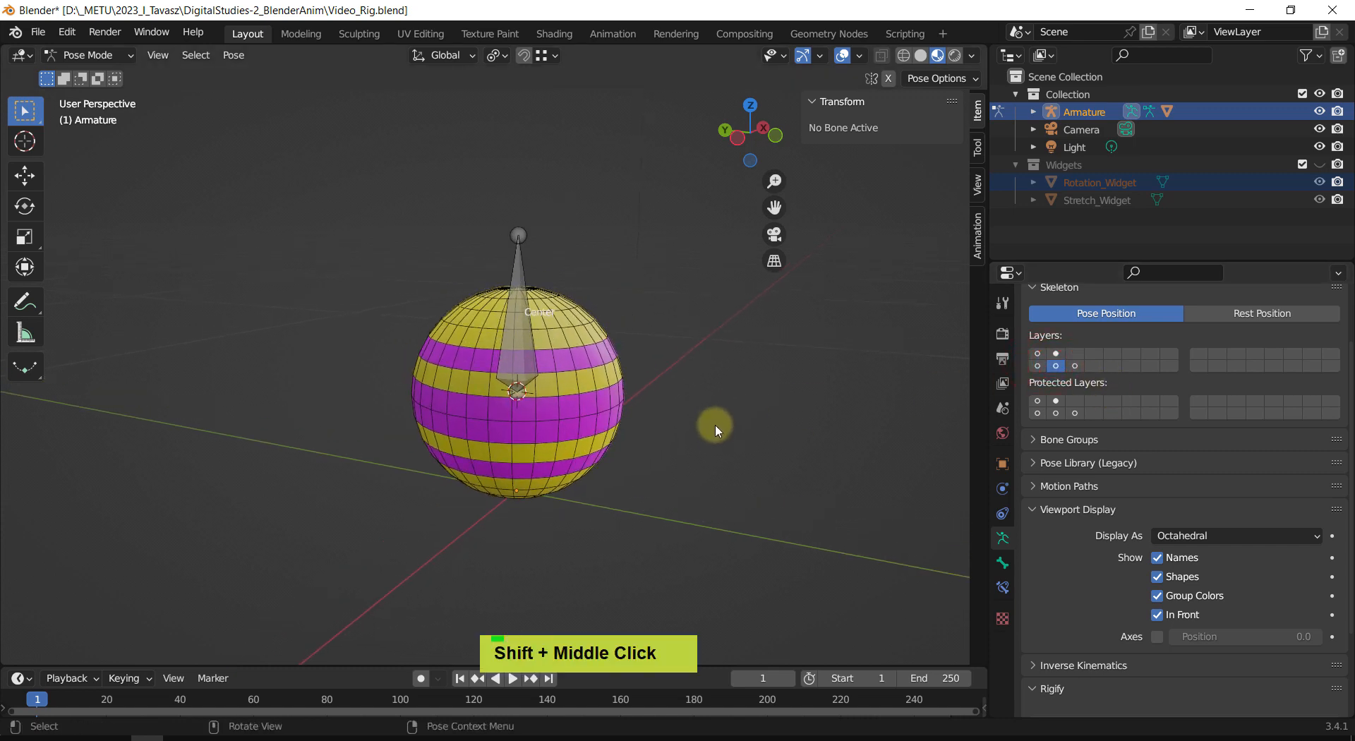
# Step: Return to Object Mode and add a mesh circle around the ball's middle for the Center bone's widget
pyautogui.click(83, 55)
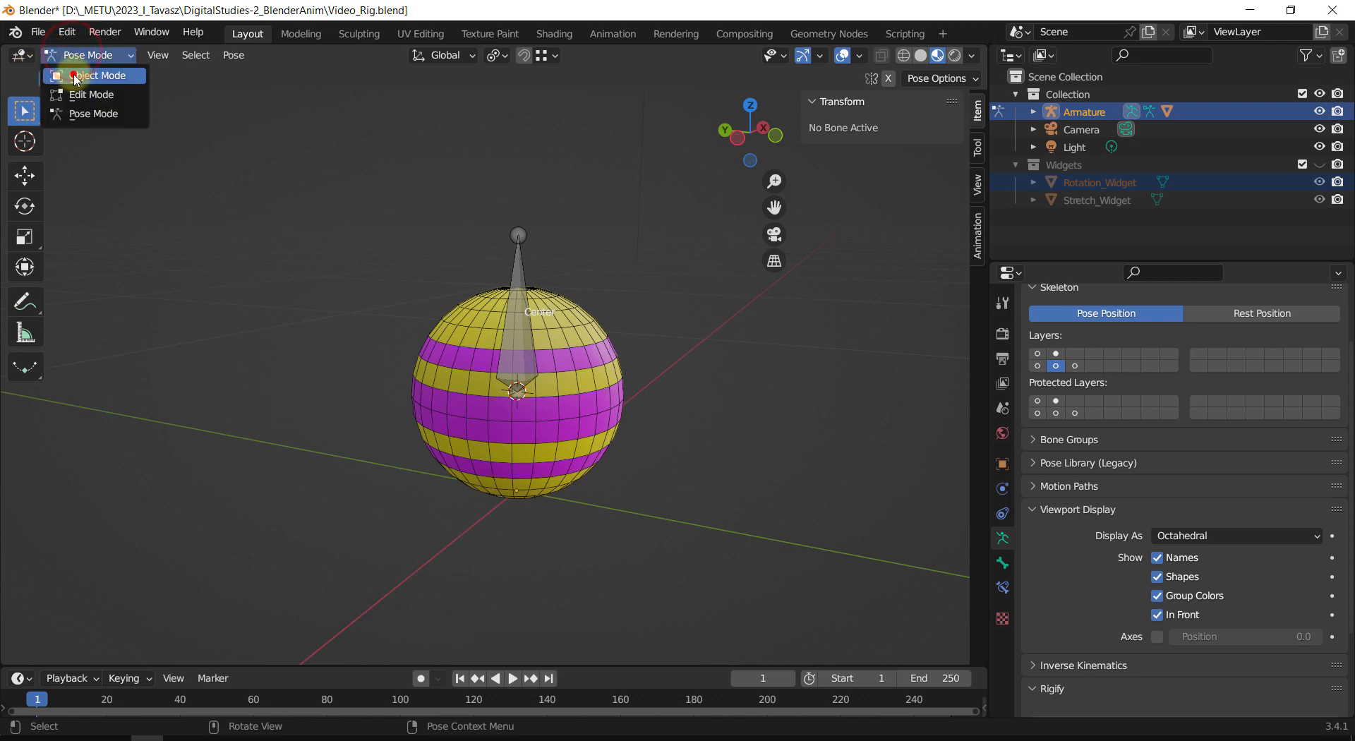
pyautogui.click(85, 75)
pyautogui.hotkey('shift', 'a')
pyautogui.moveTo(716, 360)
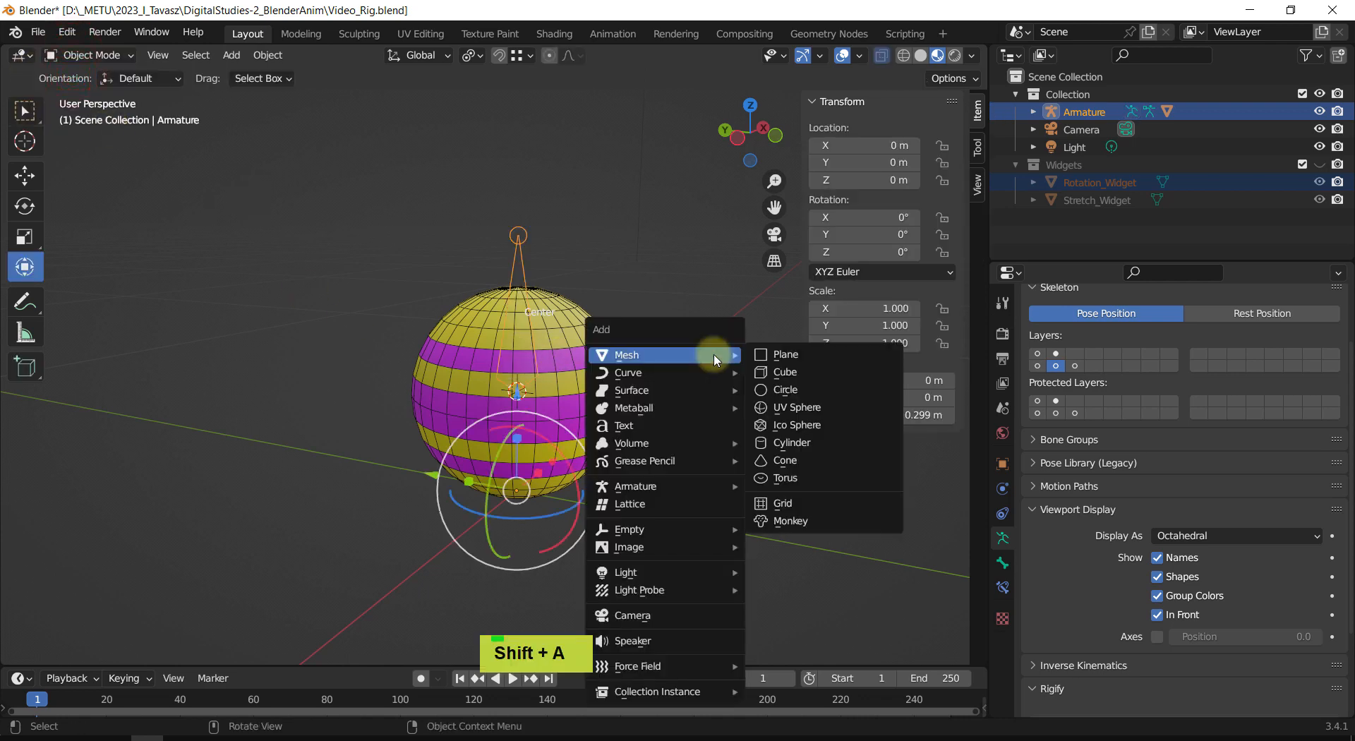
pyautogui.click(805, 390)
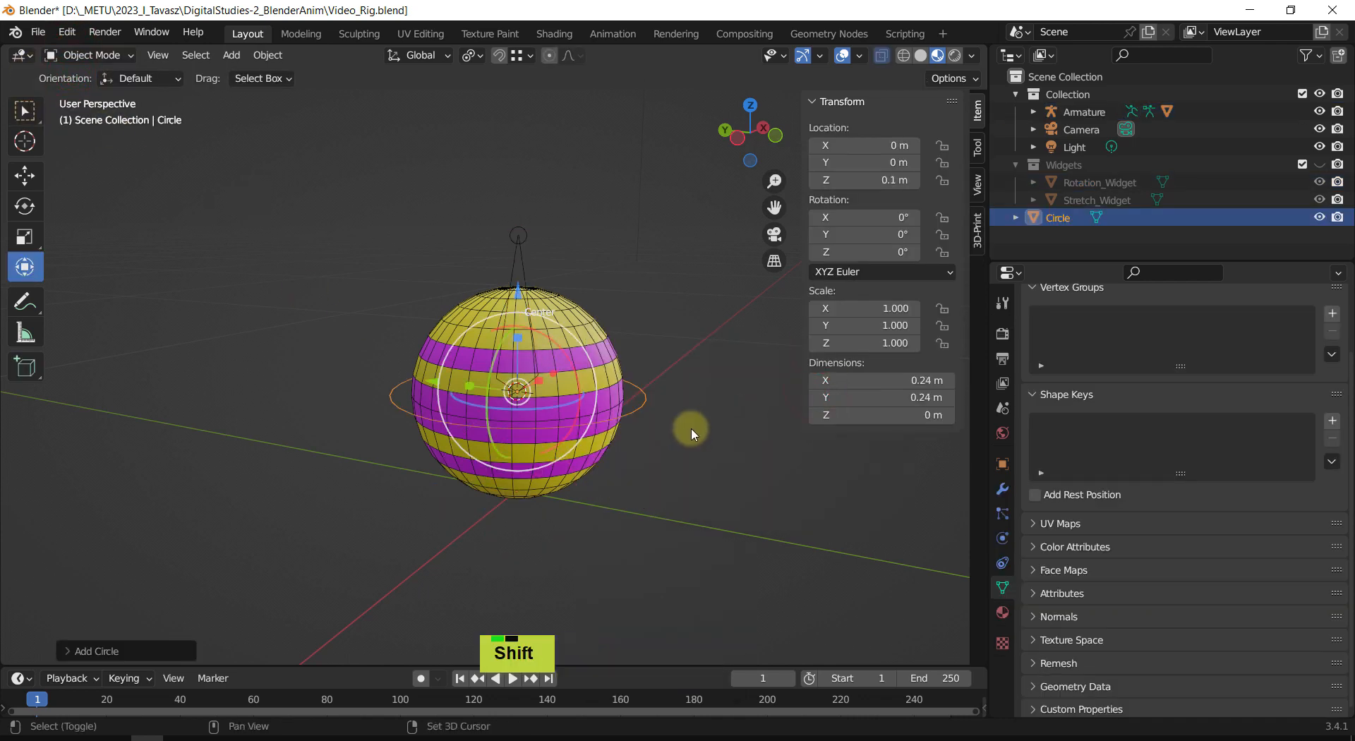
pyautogui.keyDown('shift'); pyautogui.moveTo(693, 434); pyautogui.dragTo(706, 430, button='middle'); pyautogui.keyUp('shift')
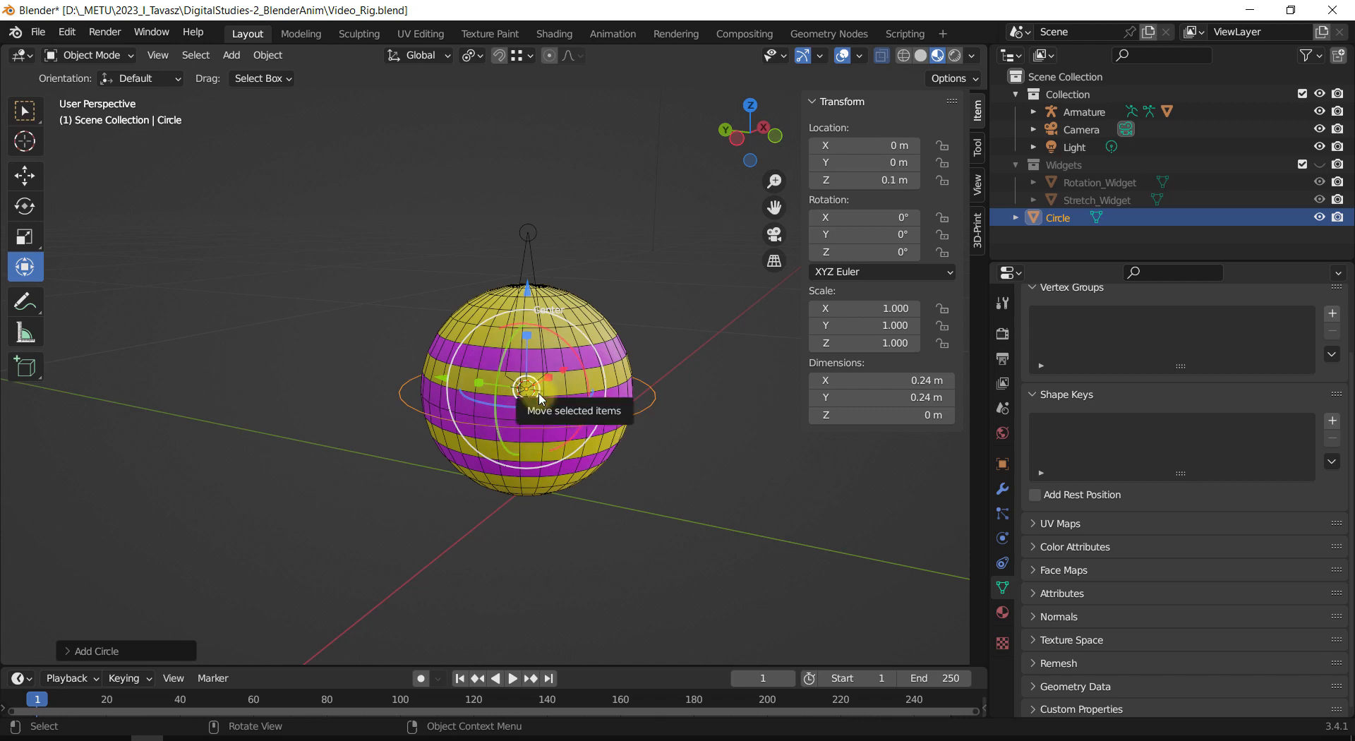
# Step: Set the new circle's vertex count to 12 in its creation settings
pyautogui.scroll(2, 702, 458)
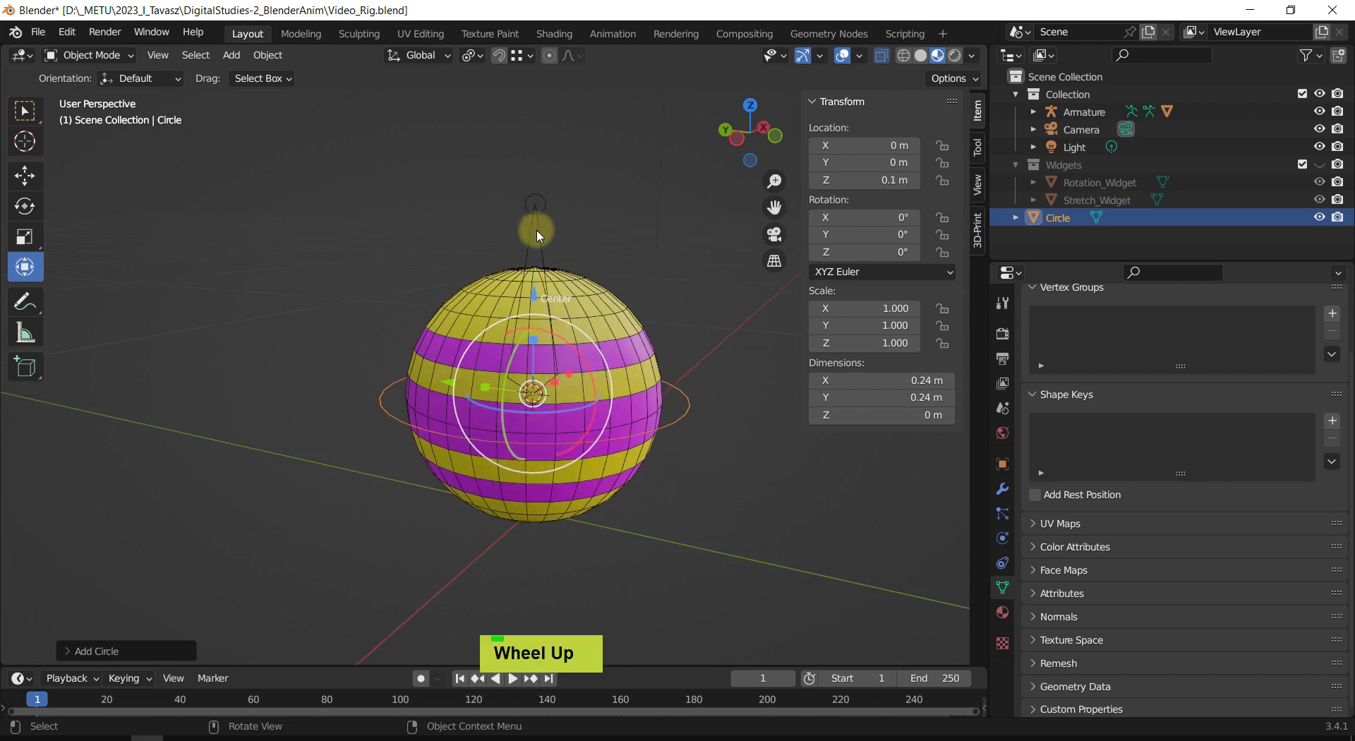
pyautogui.moveTo(683, 419); pyautogui.dragTo(705, 450, button='middle')
pyautogui.press('F9')
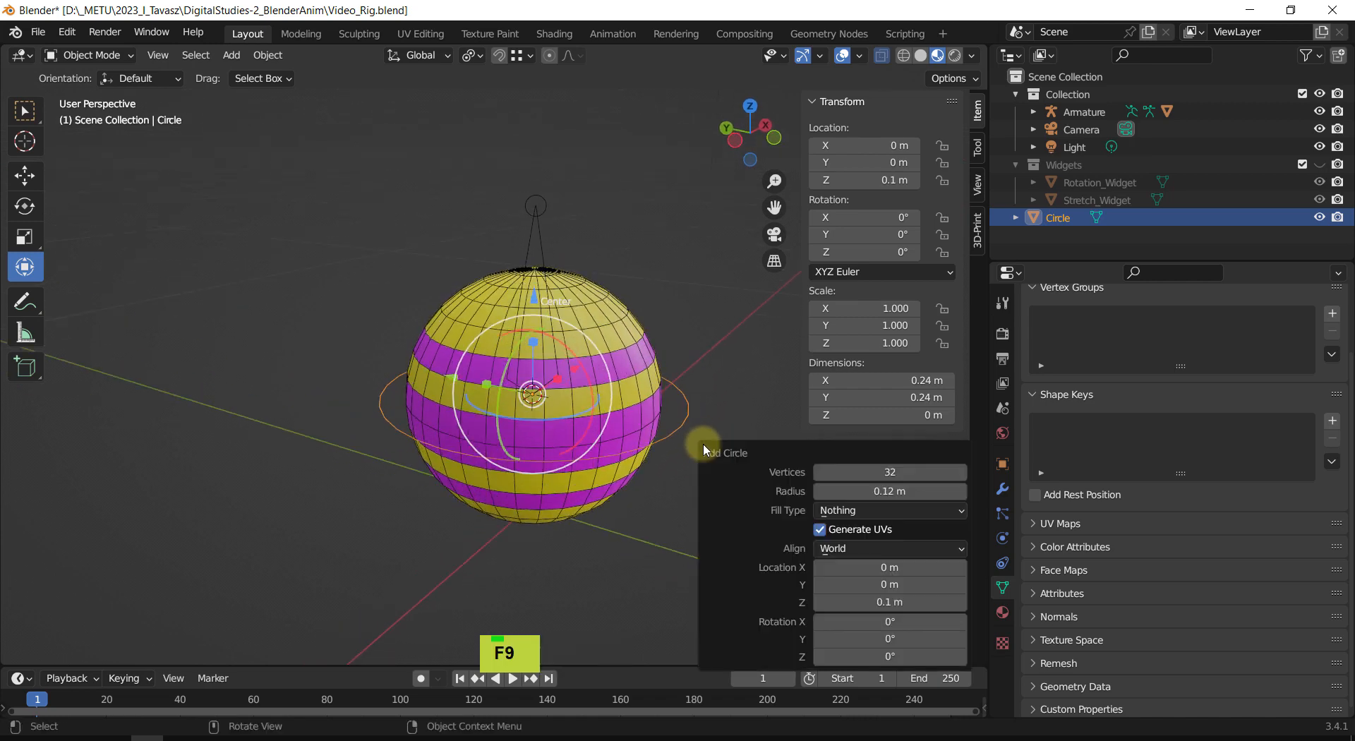
pyautogui.moveTo(899, 468); pyautogui.dragTo(868, 465)
pyautogui.click(906, 470)
pyautogui.write('12')
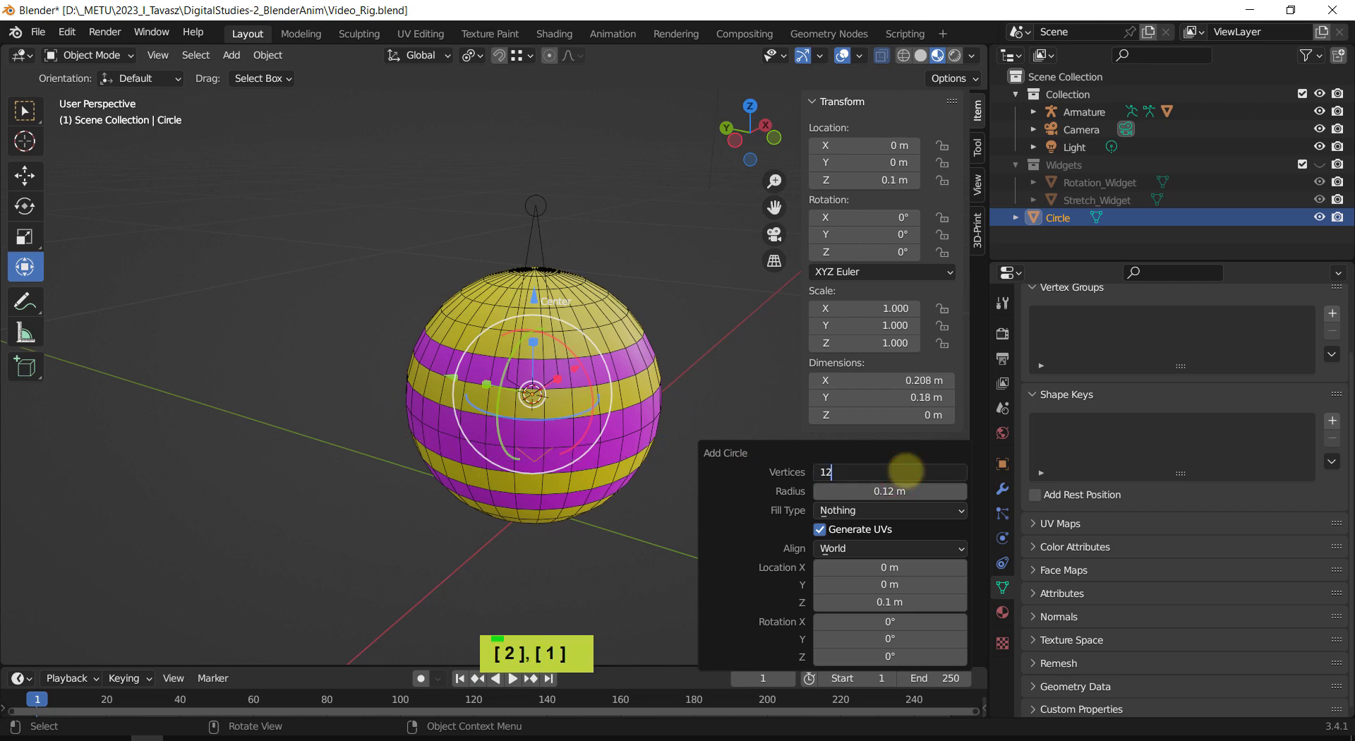
pyautogui.press('Return')
# Step: In Edit Mode, extrude the circle's vertex on the negative Y side outward about 0.02 m along the Y axis
pyautogui.moveTo(746, 404); pyautogui.dragTo(591, 290, button='middle')
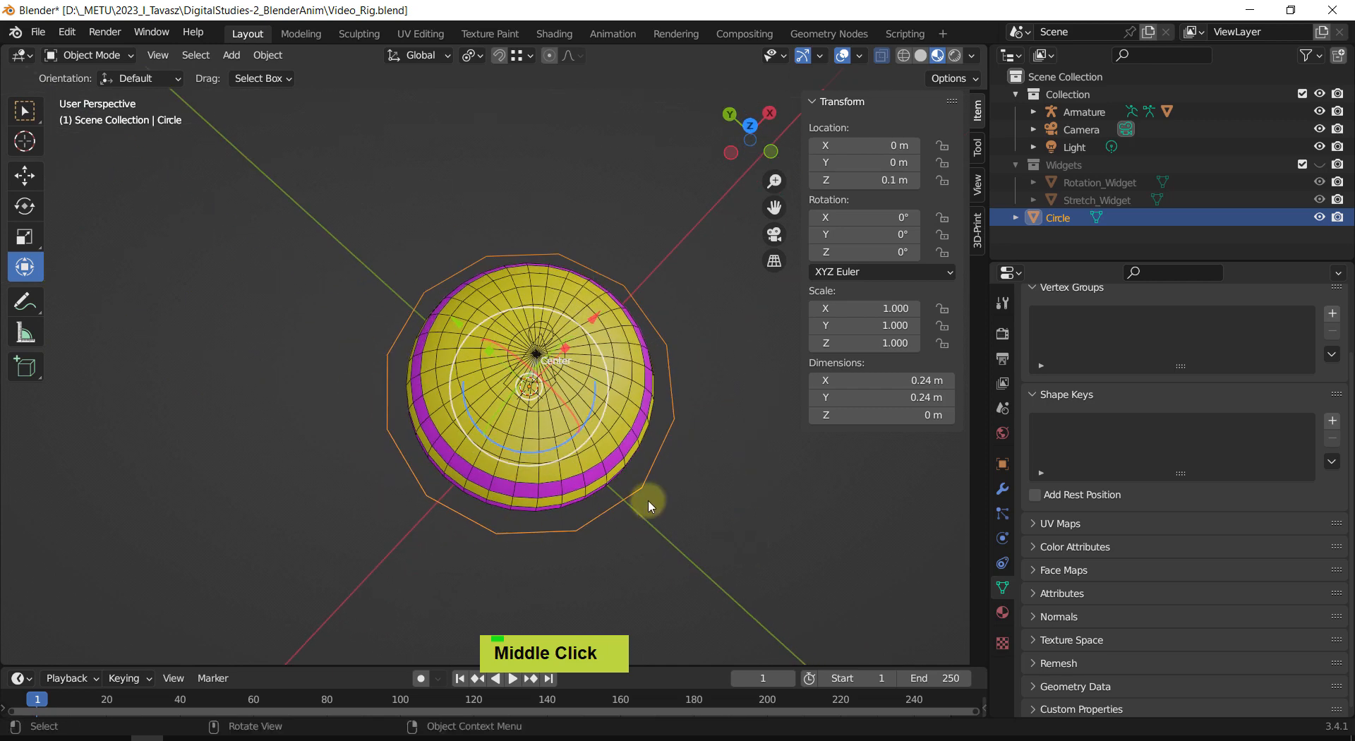
pyautogui.moveTo(659, 514); pyautogui.dragTo(734, 395, button='middle')
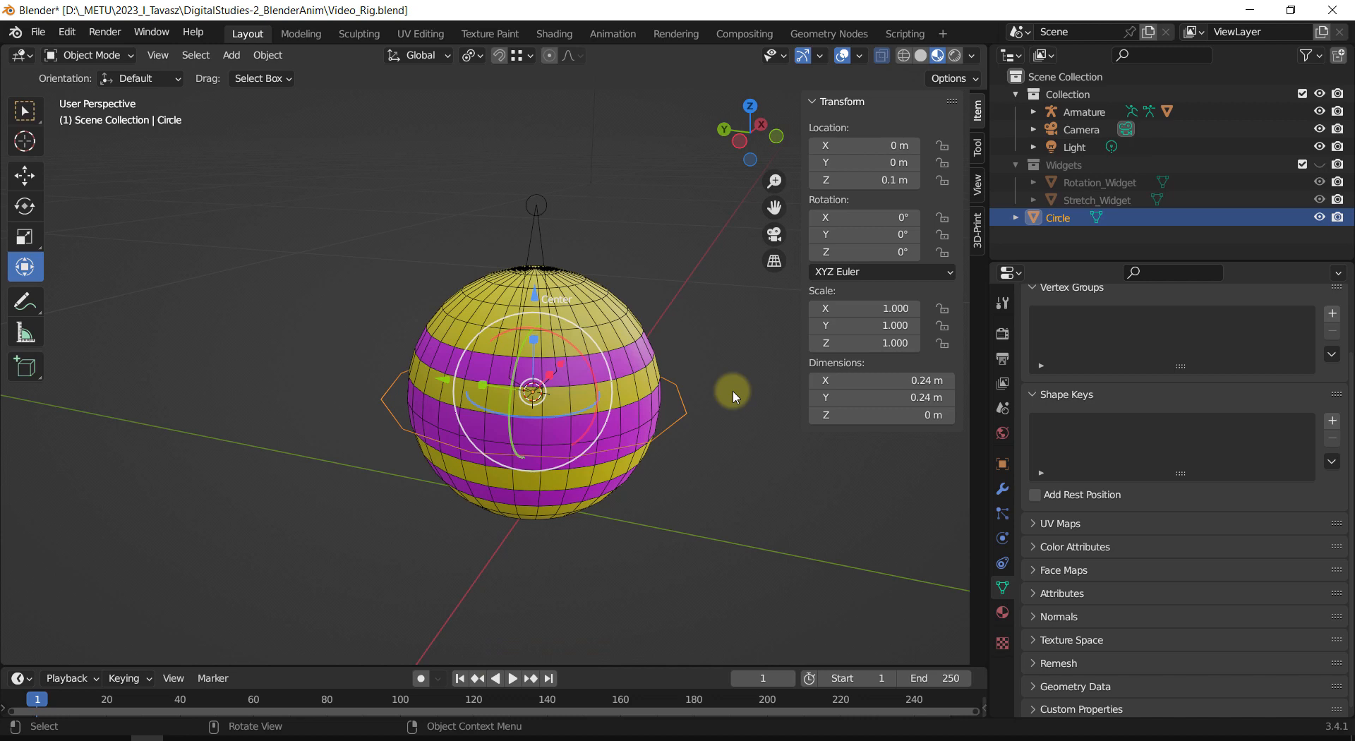
pyautogui.moveTo(728, 401); pyautogui.dragTo(734, 471, button='middle')
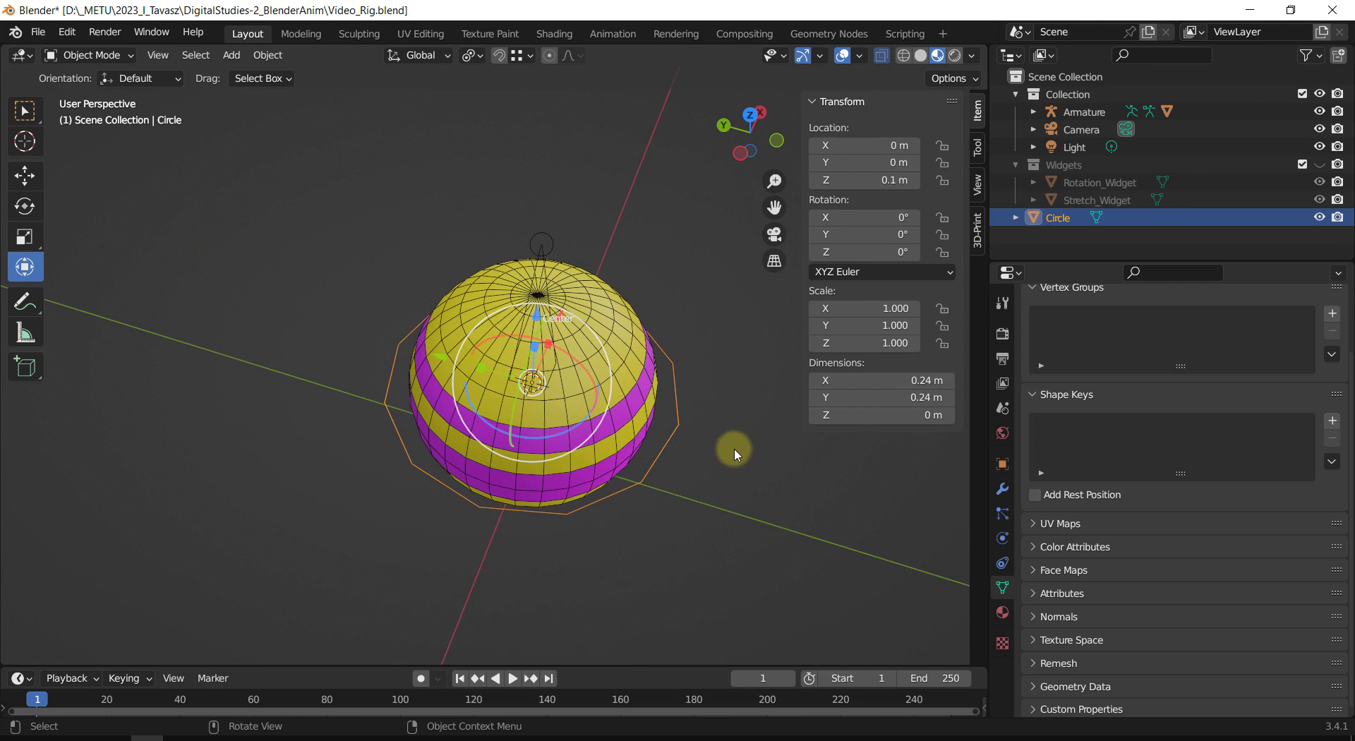
pyautogui.press('Tab')
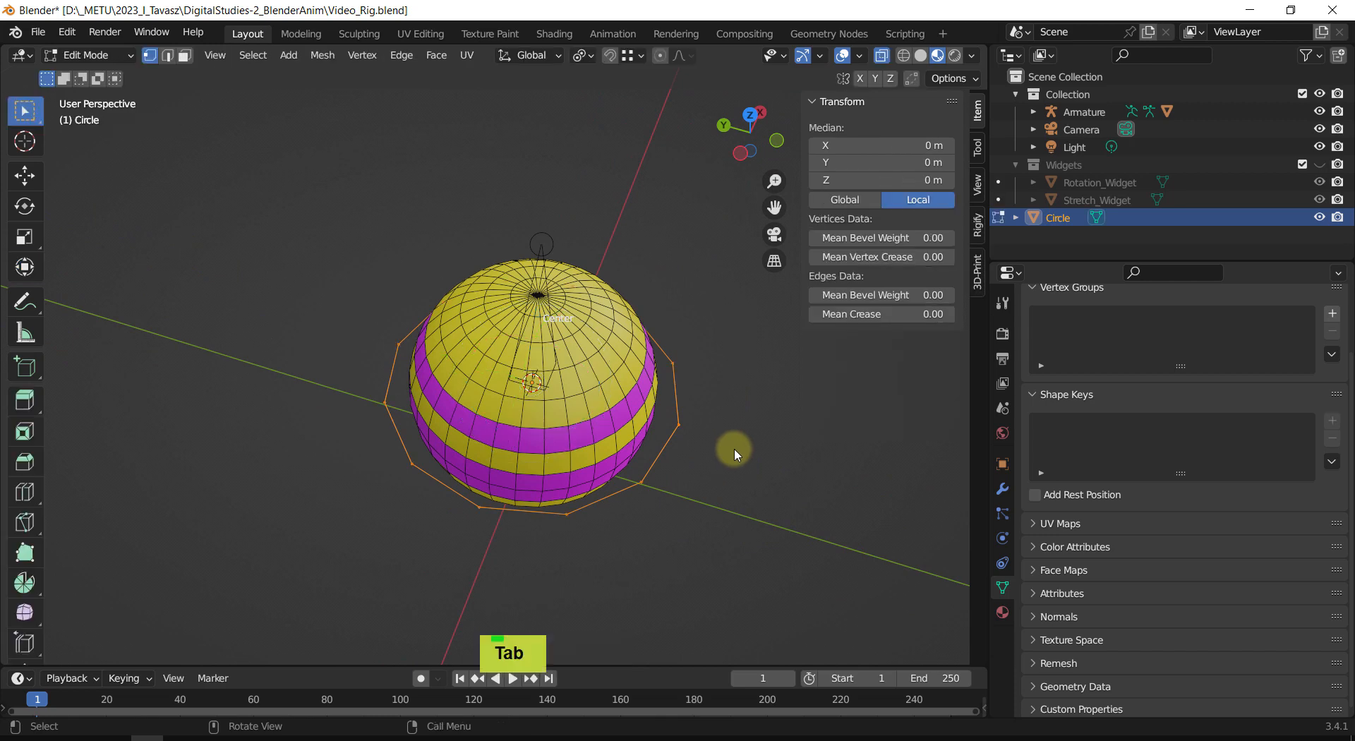
pyautogui.click(678, 421)
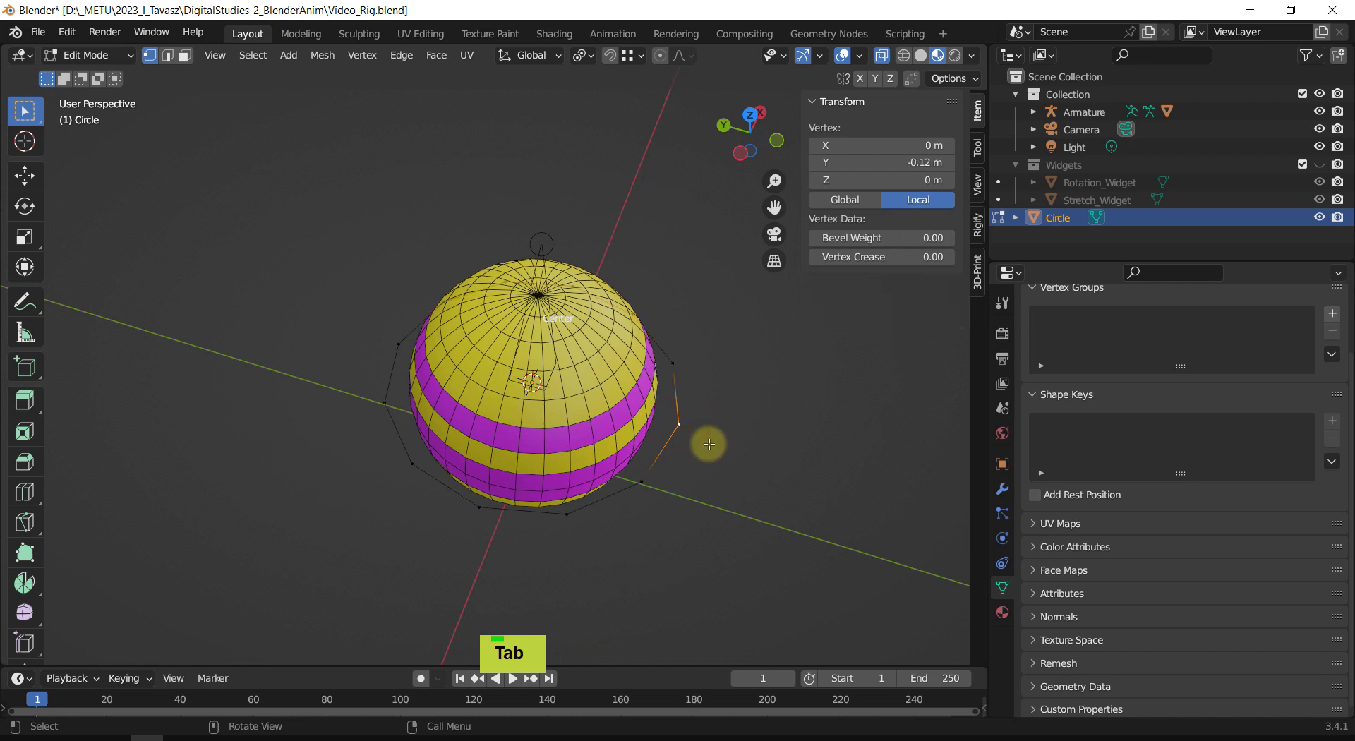
pyautogui.press('KP_7')
pyautogui.press('e')
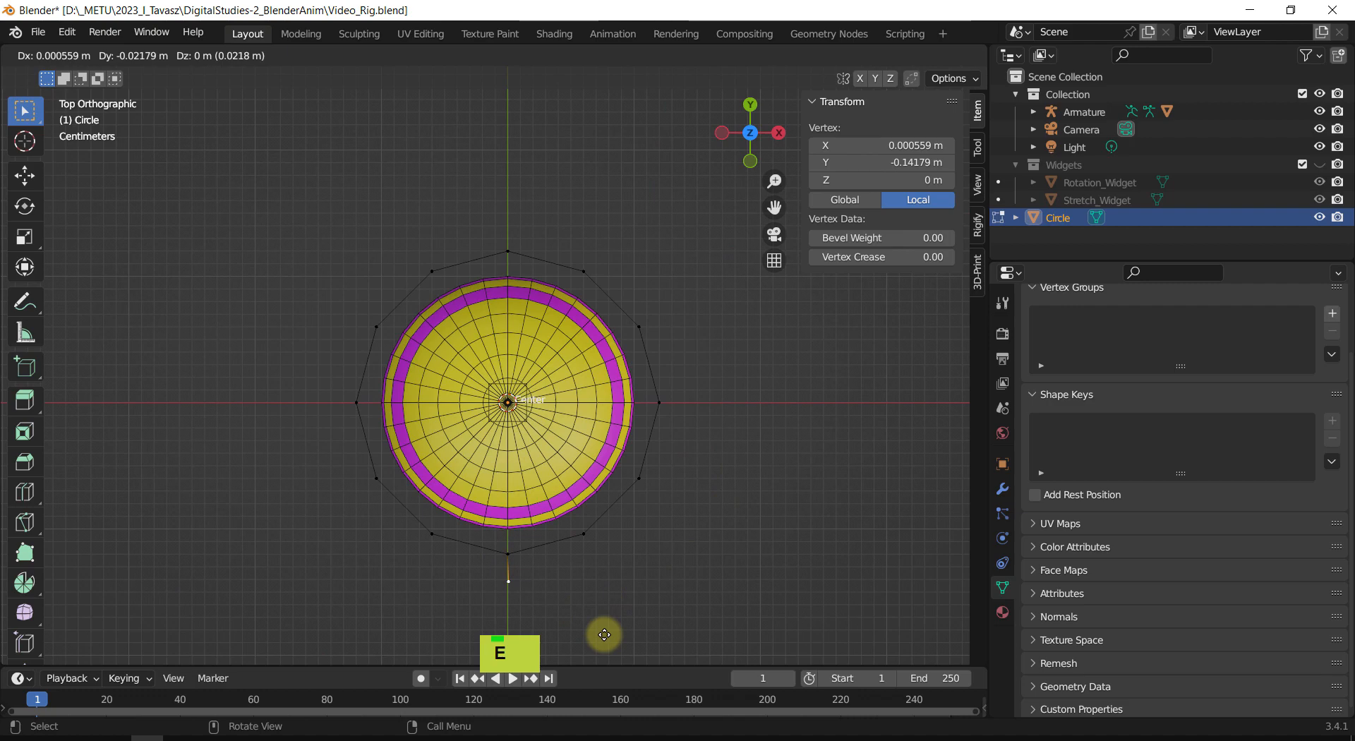
pyautogui.press('z')
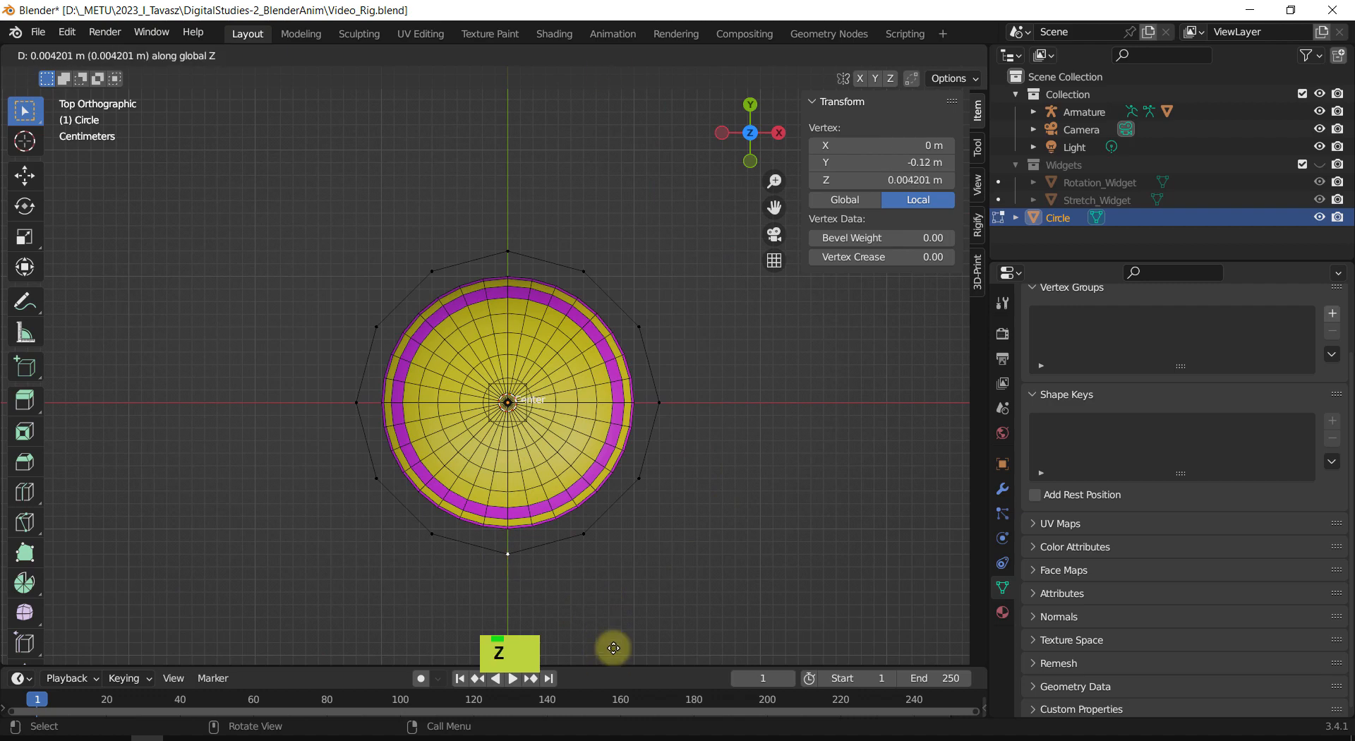
pyautogui.press('x')
pyautogui.press('y')
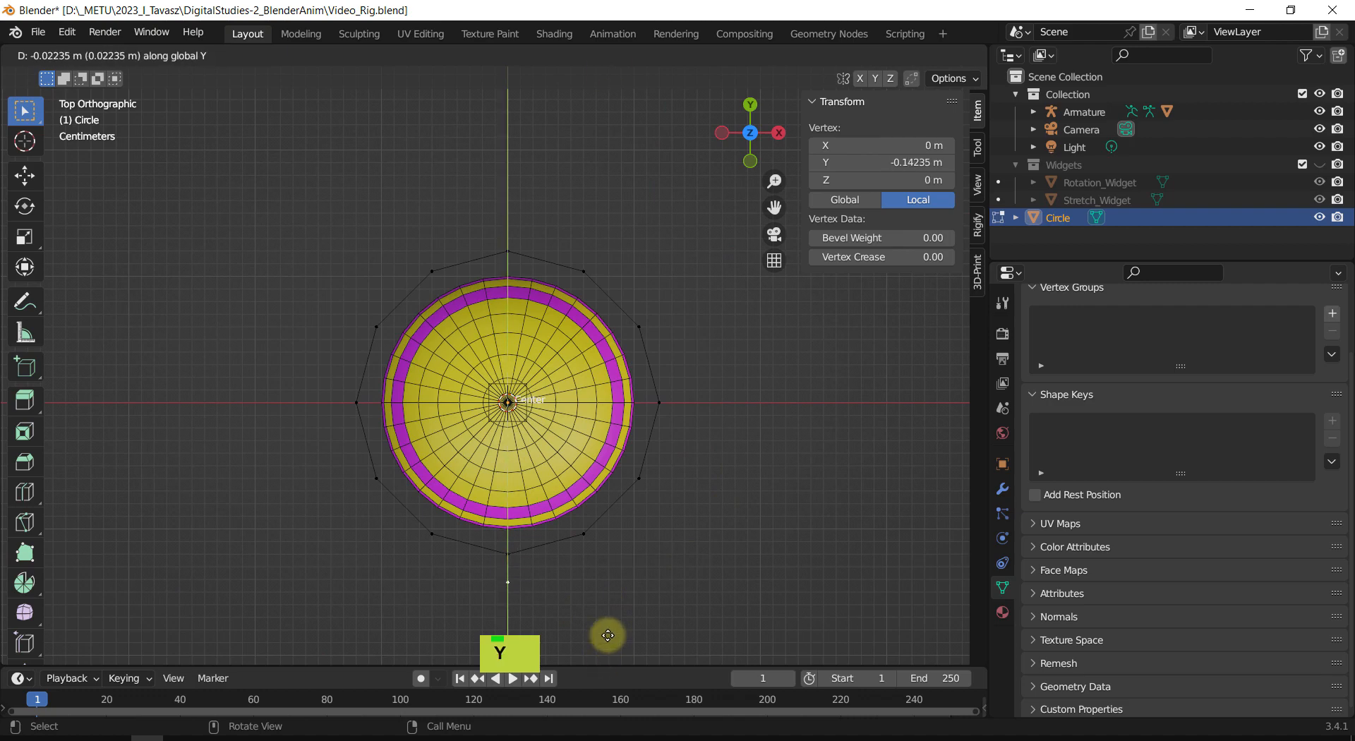
pyautogui.click(607, 635)
# Step: Extrude the circle's vertex on the positive Y side outward about 0.02 m along the Y axis
pyautogui.click(507, 250)
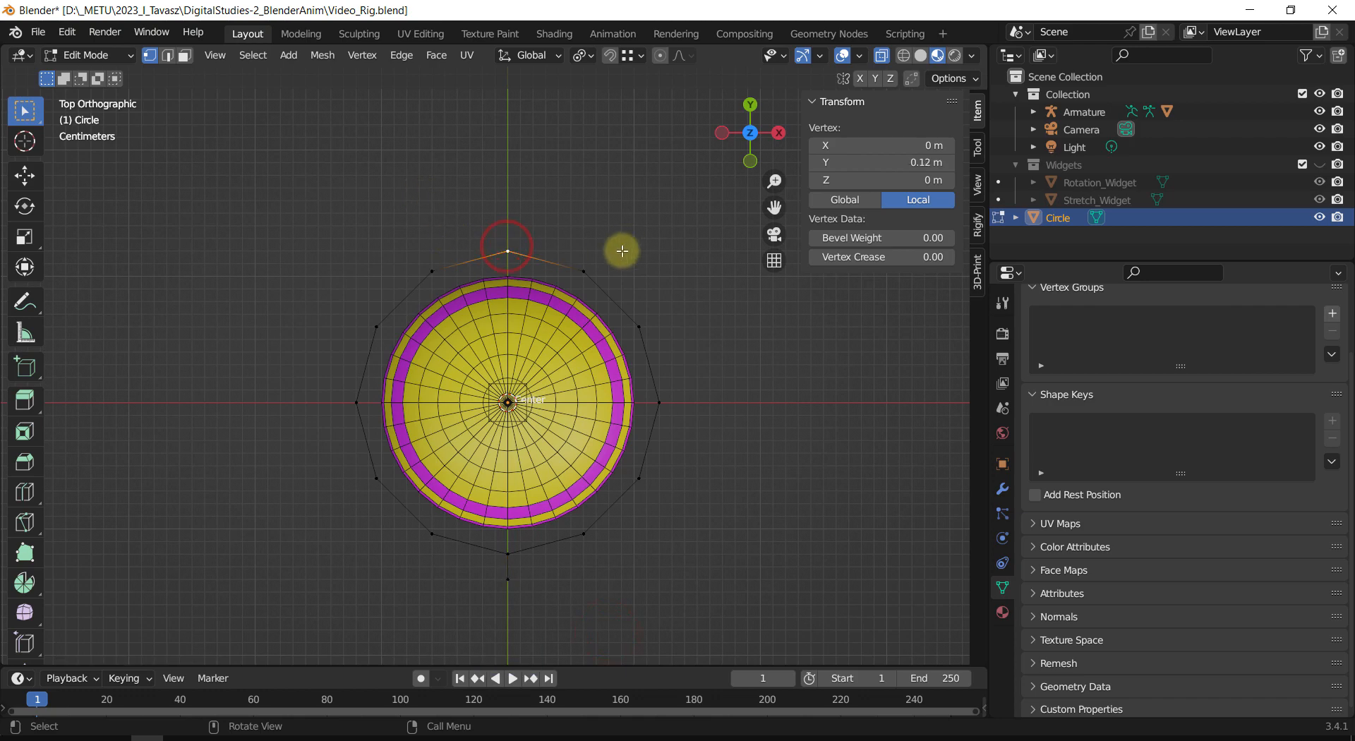
pyautogui.press('e')
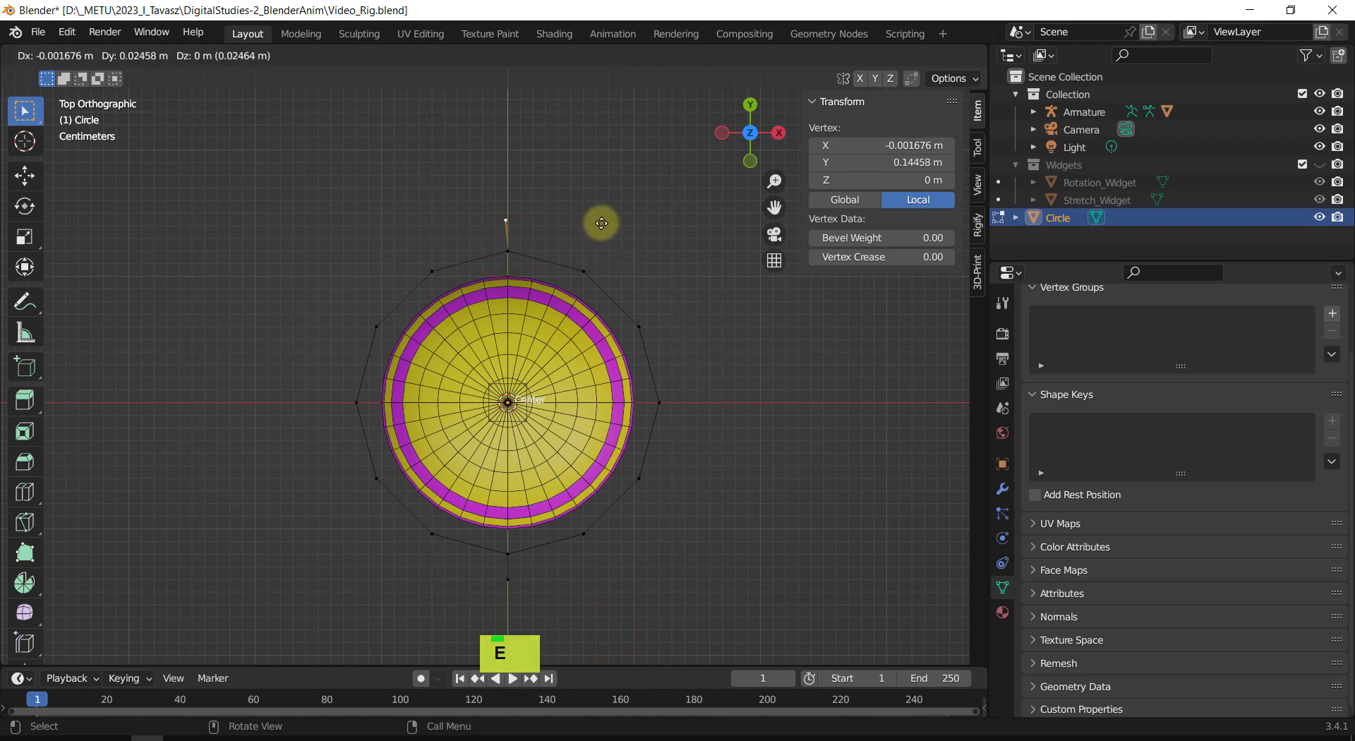
pyautogui.press('y')
pyautogui.click(602, 225)
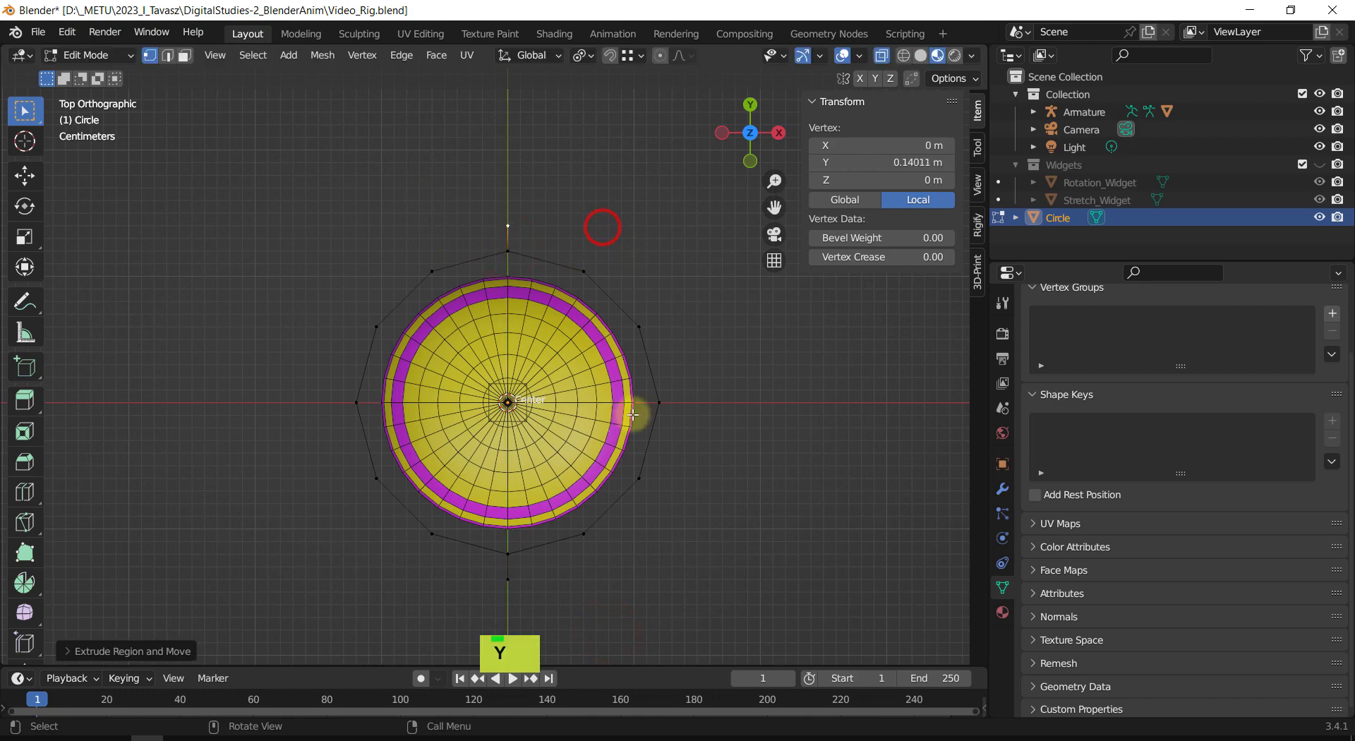
# Step: Extrude the circle's positive and negative X vertices outward about 0.02 m each along X, and return to Object Mode
pyautogui.click(659, 402)
pyautogui.press('e')
pyautogui.press('x')
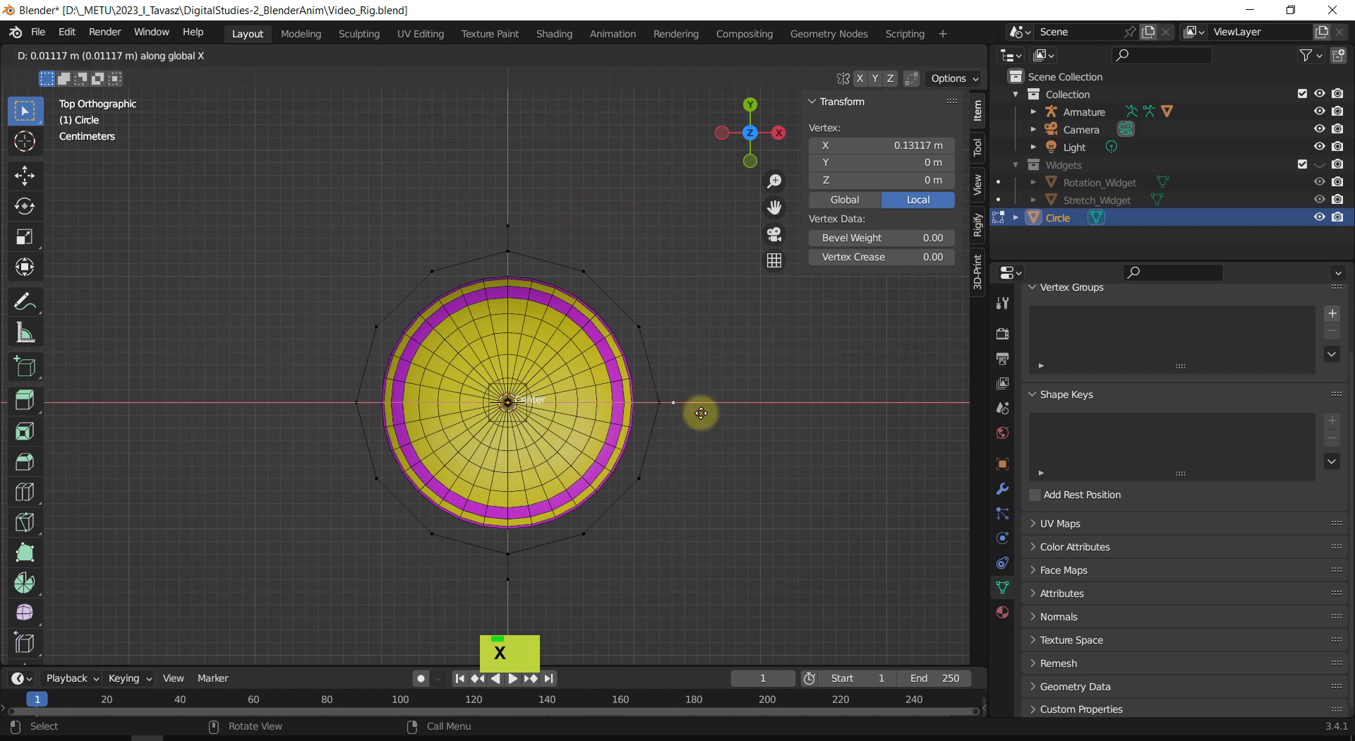
pyautogui.click(684, 414)
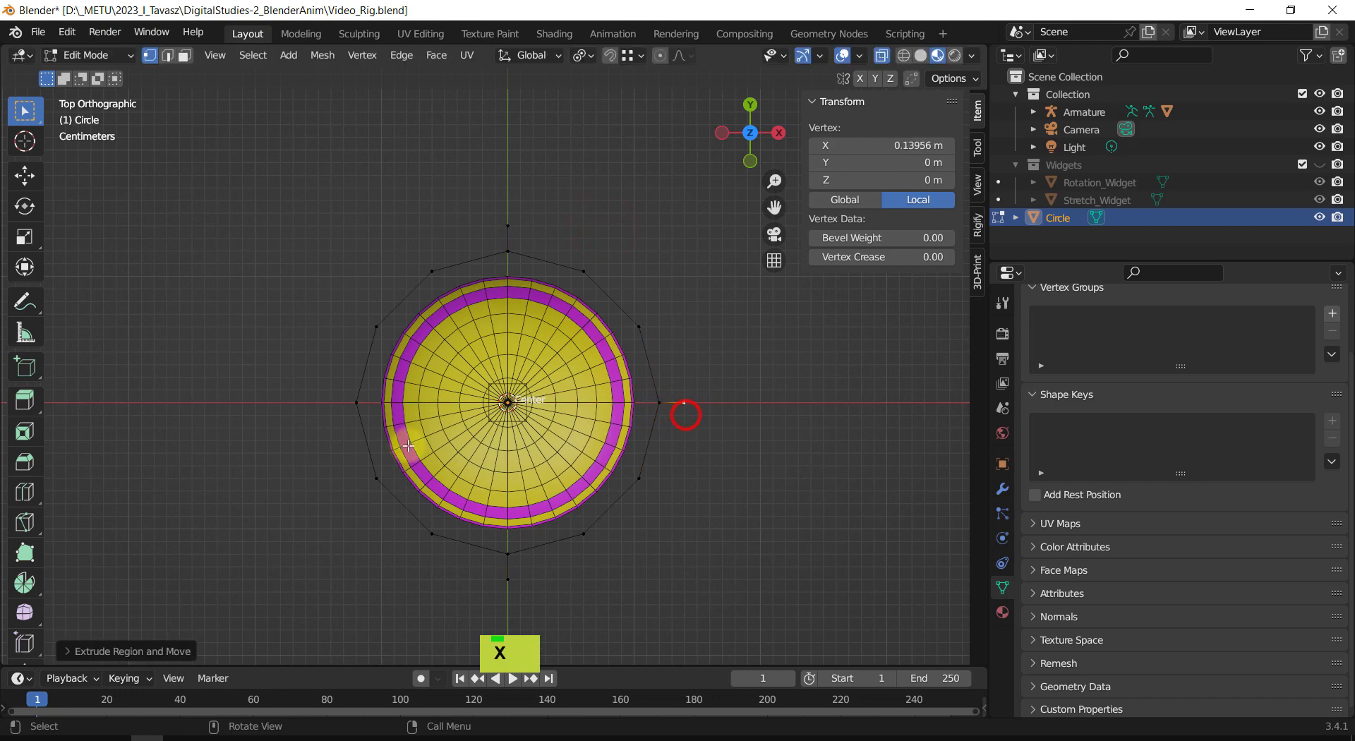
pyautogui.click(355, 402)
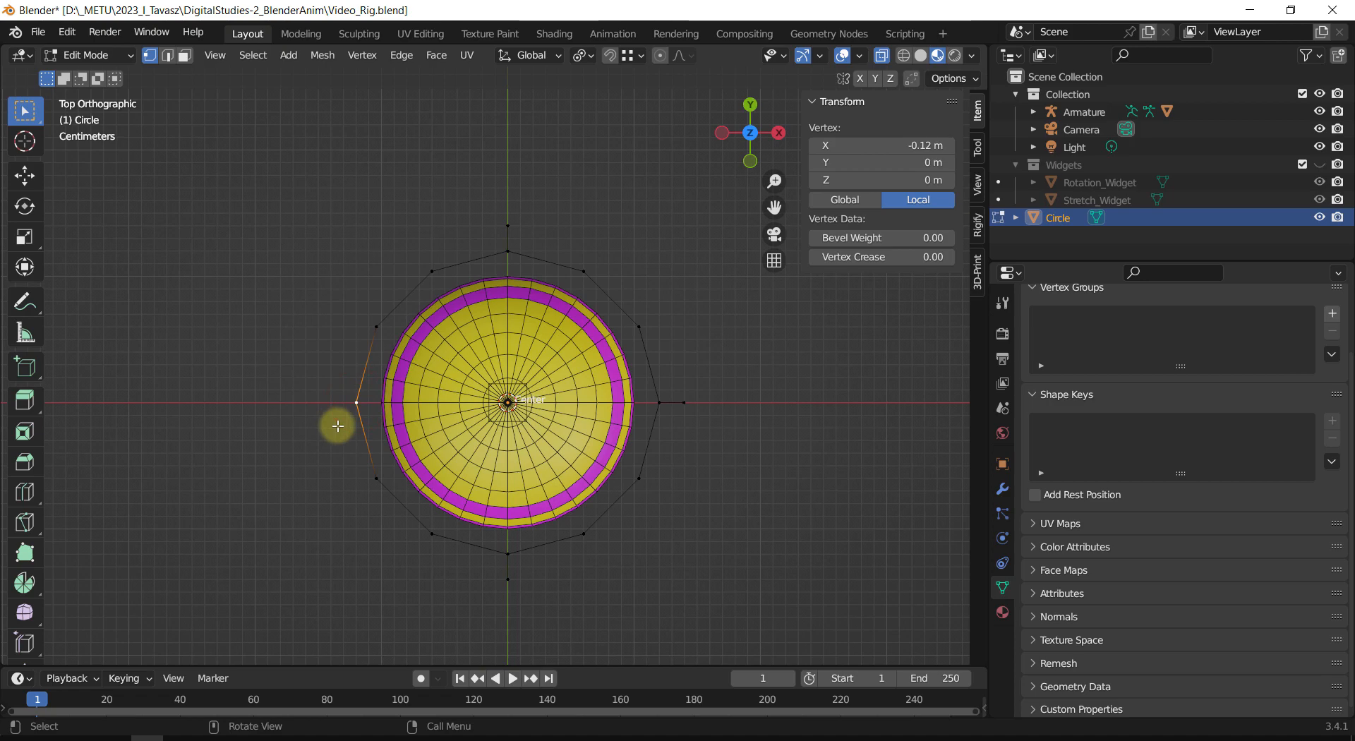
pyautogui.press('e')
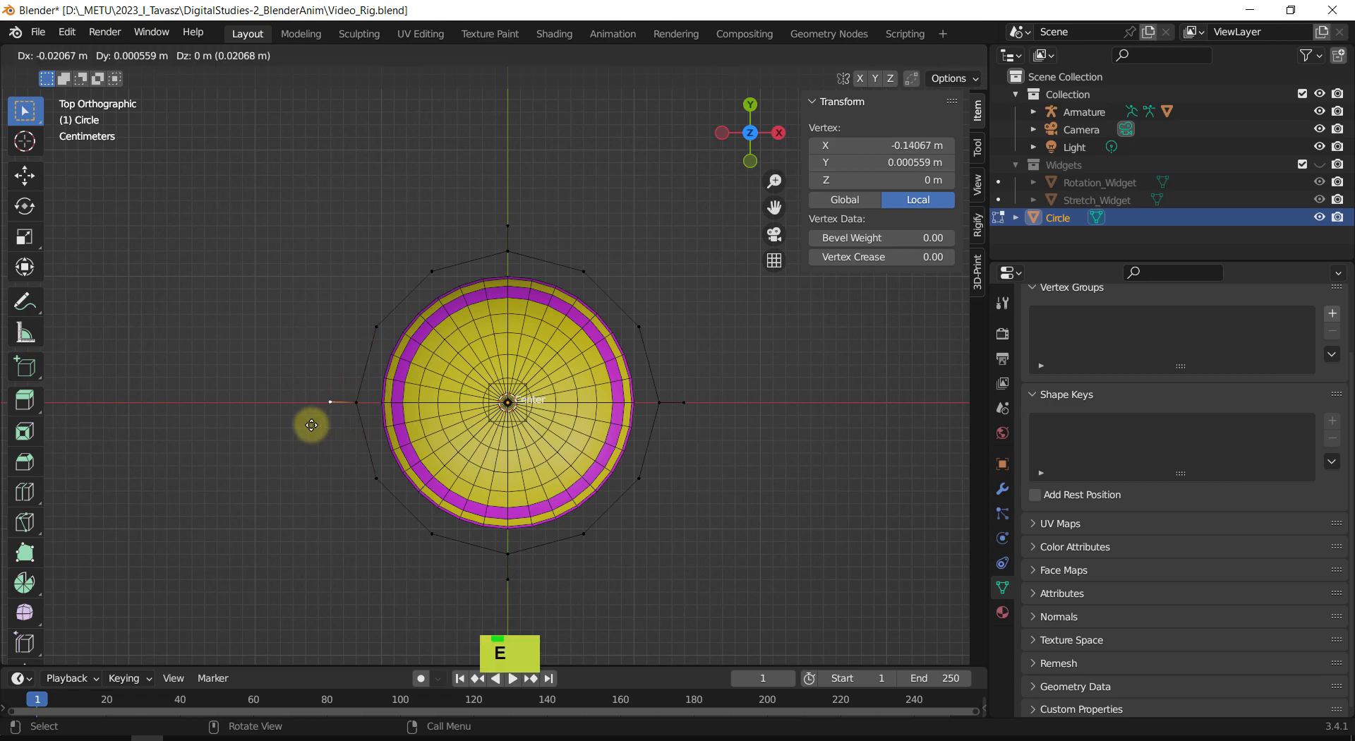
pyautogui.press('x')
pyautogui.click(311, 425)
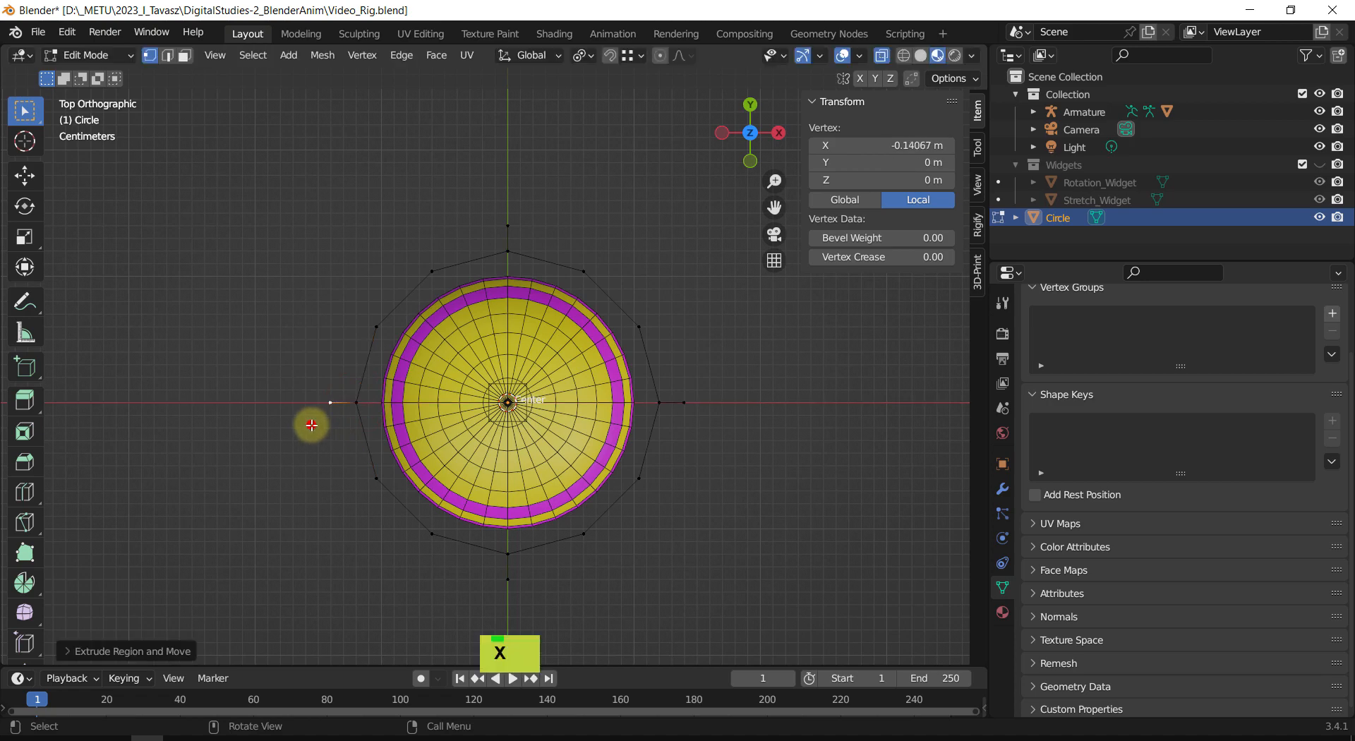
pyautogui.rightClick(338, 515)
pyautogui.click(225, 292)
pyautogui.press('Tab')
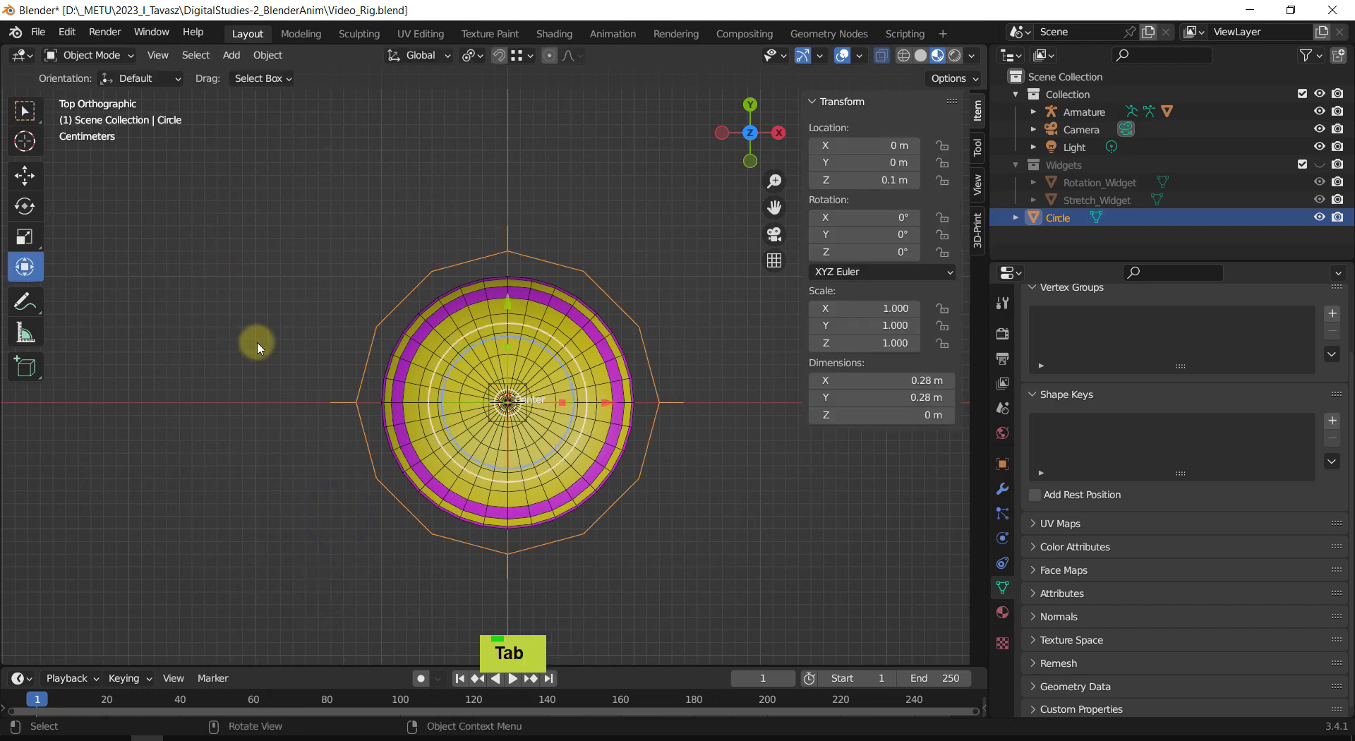
# Step: Select the armature through its Center bone and switch it to Pose Mode
pyautogui.moveTo(254, 342); pyautogui.dragTo(353, 221, button='middle')
pyautogui.keyDown('shift'); pyautogui.moveTo(383, 354); pyautogui.dragTo(388, 308, button='middle'); pyautogui.keyUp('shift')
pyautogui.moveTo(639, 379); pyautogui.dragTo(699, 388, button='middle')
pyautogui.click(718, 393)
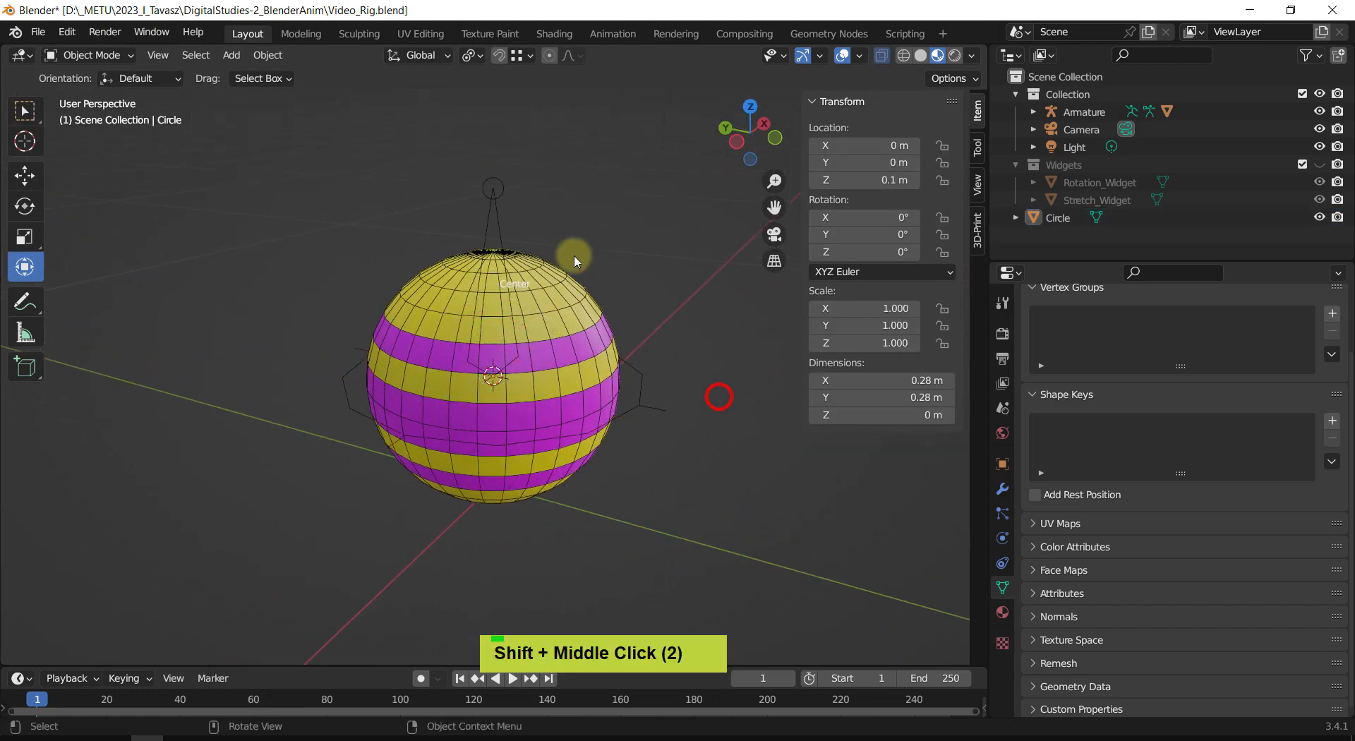
pyautogui.click(500, 241)
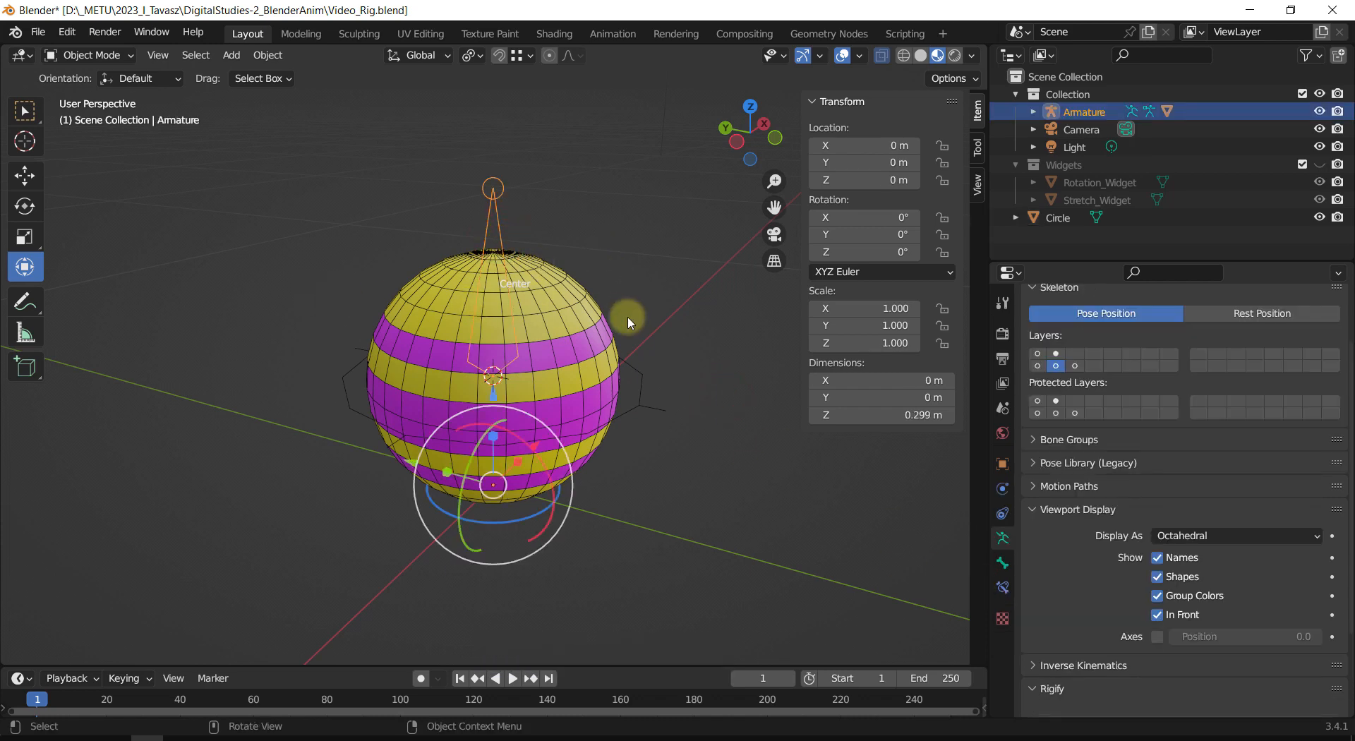
pyautogui.press('Tab')
pyautogui.hotkey('ctrl', 'Tab')
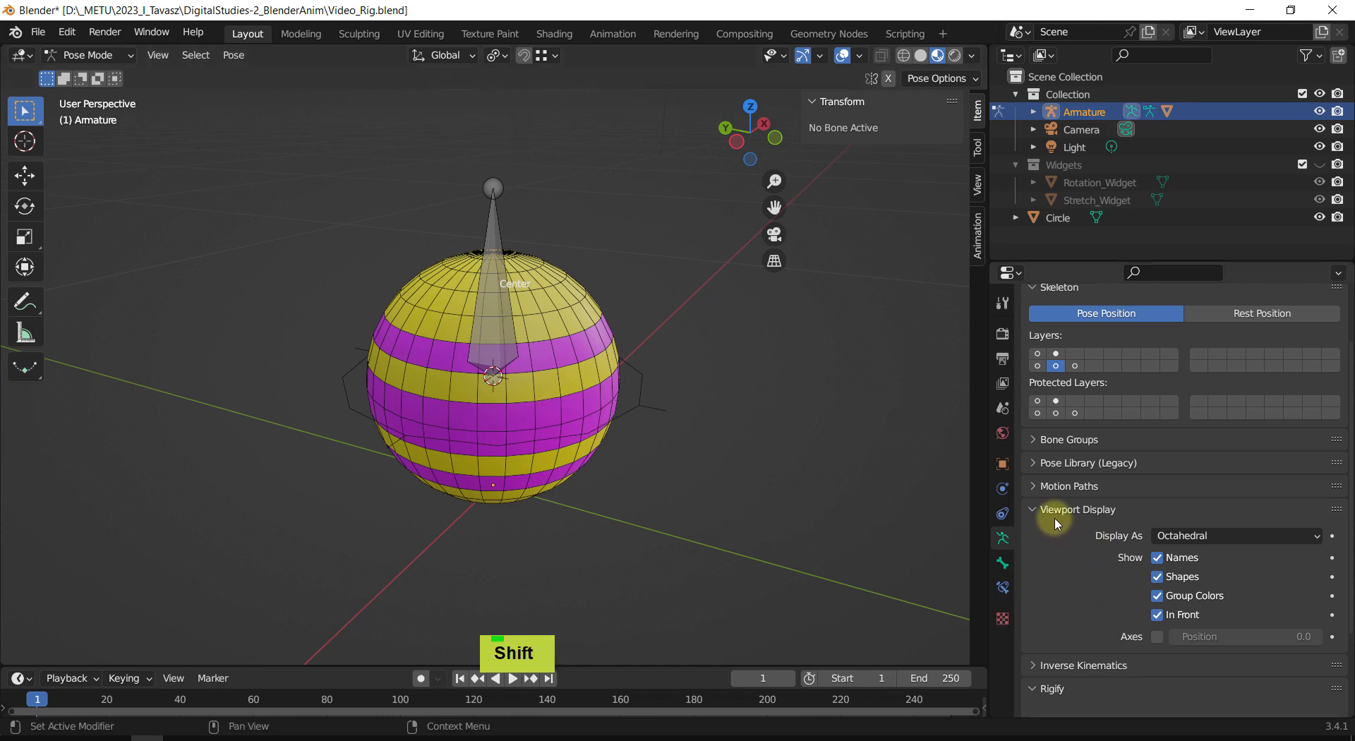
# Step: Select the Center bone and assign the Circle object as its custom shape in the bone's viewport display settings
pyautogui.click(1002, 562)
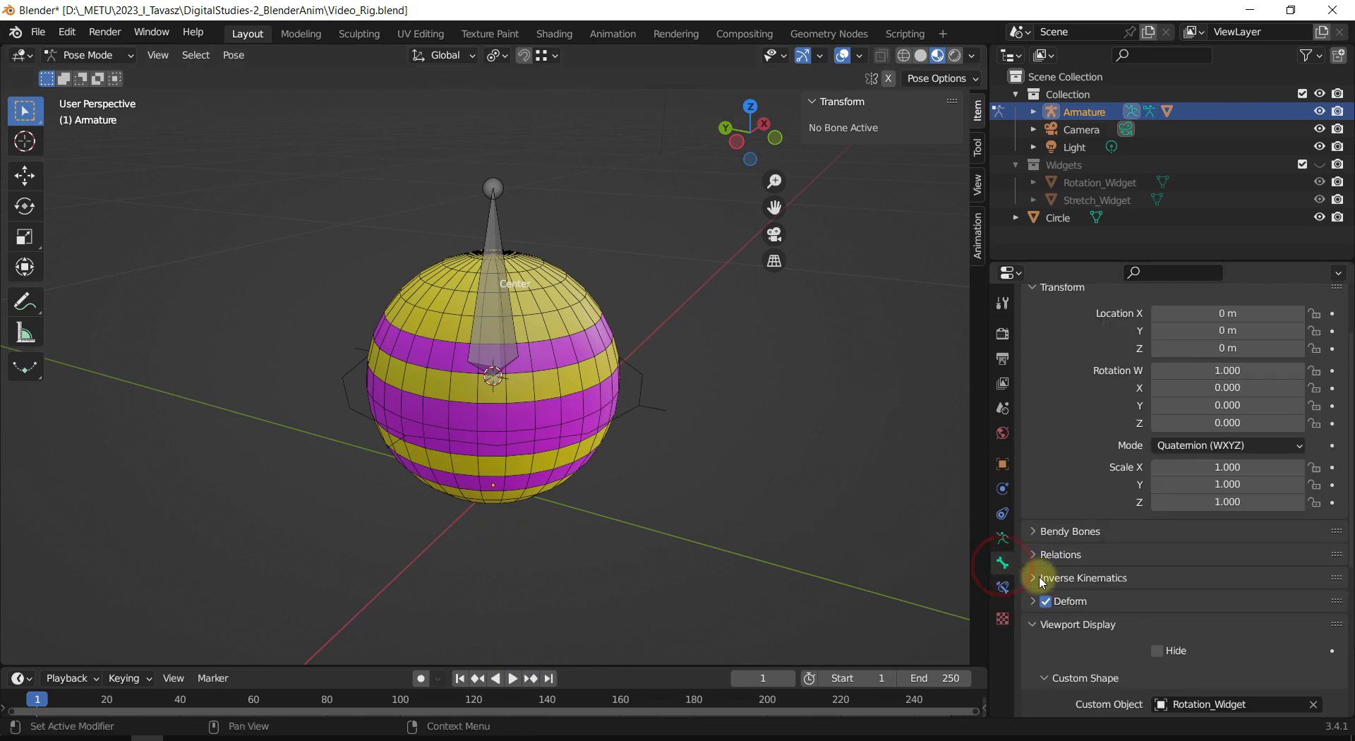
pyautogui.scroll(-5, 1151, 659)
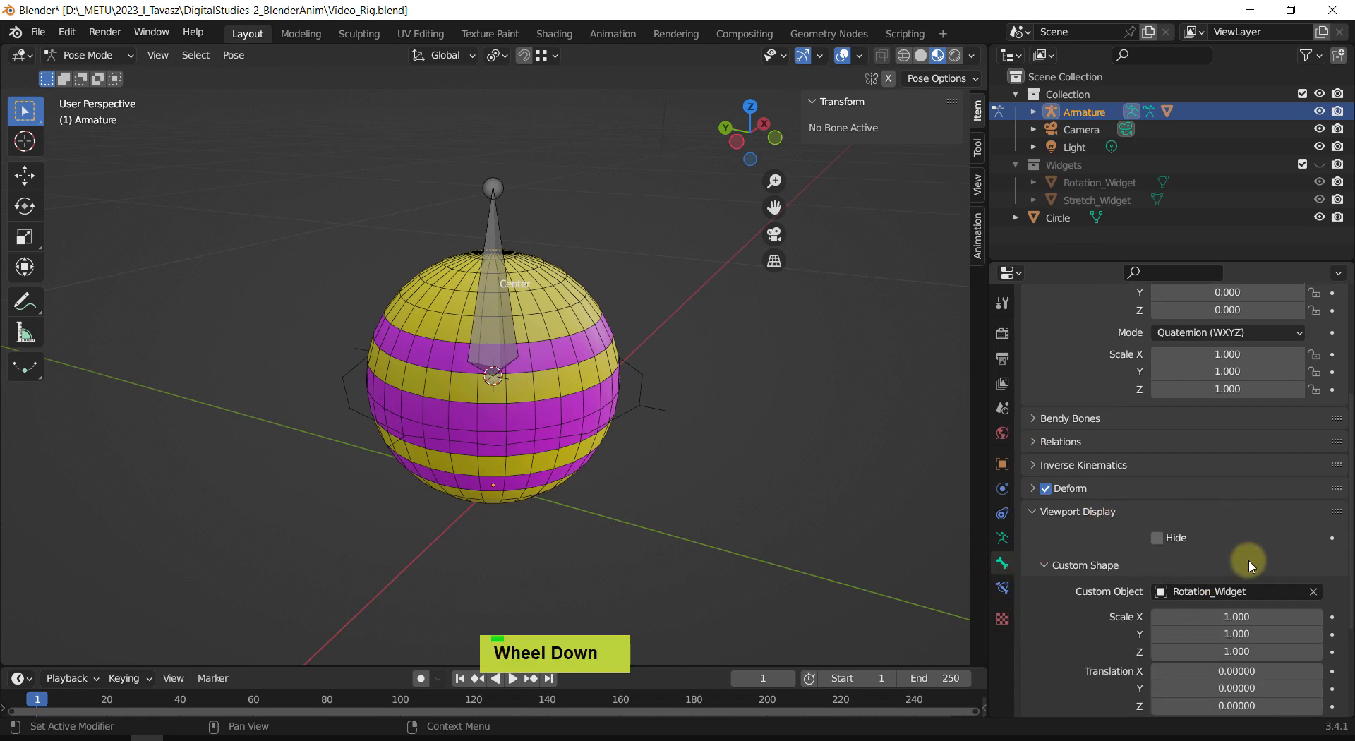
pyautogui.click(1047, 547)
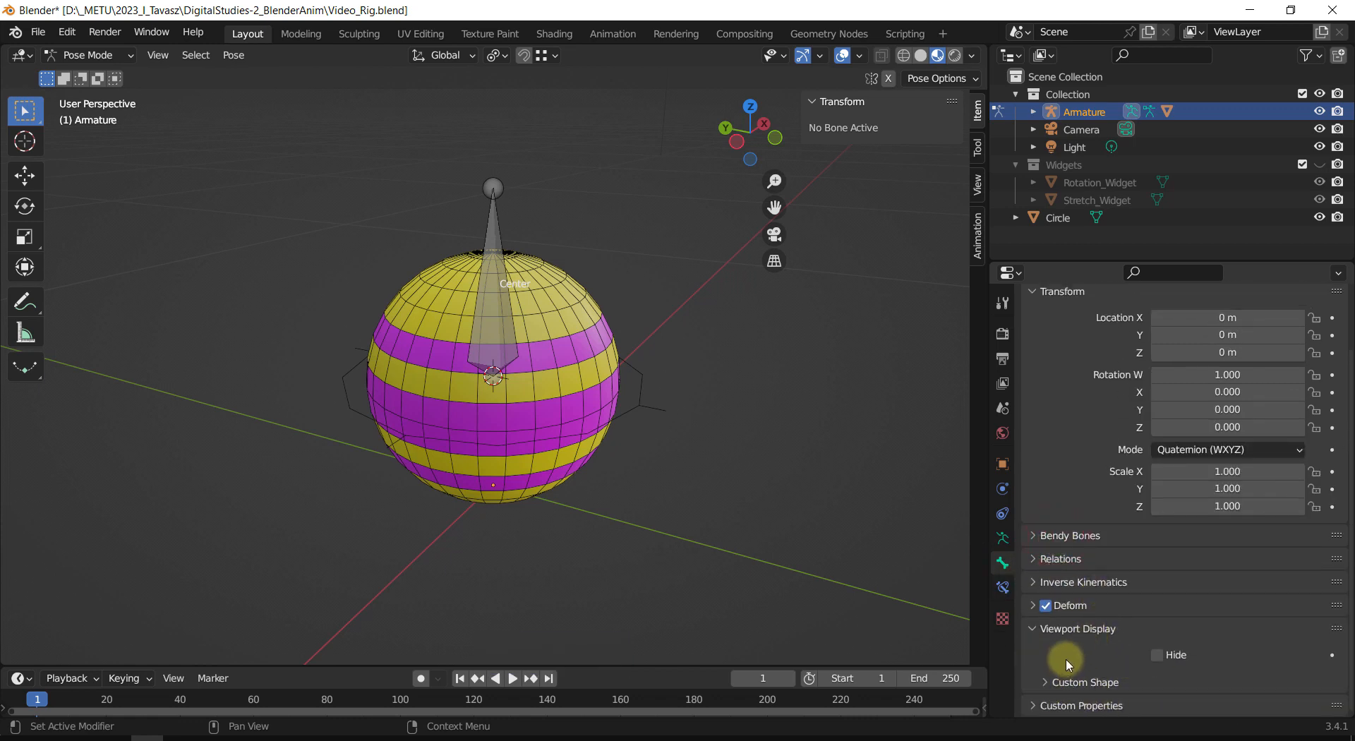
pyautogui.click(1070, 682)
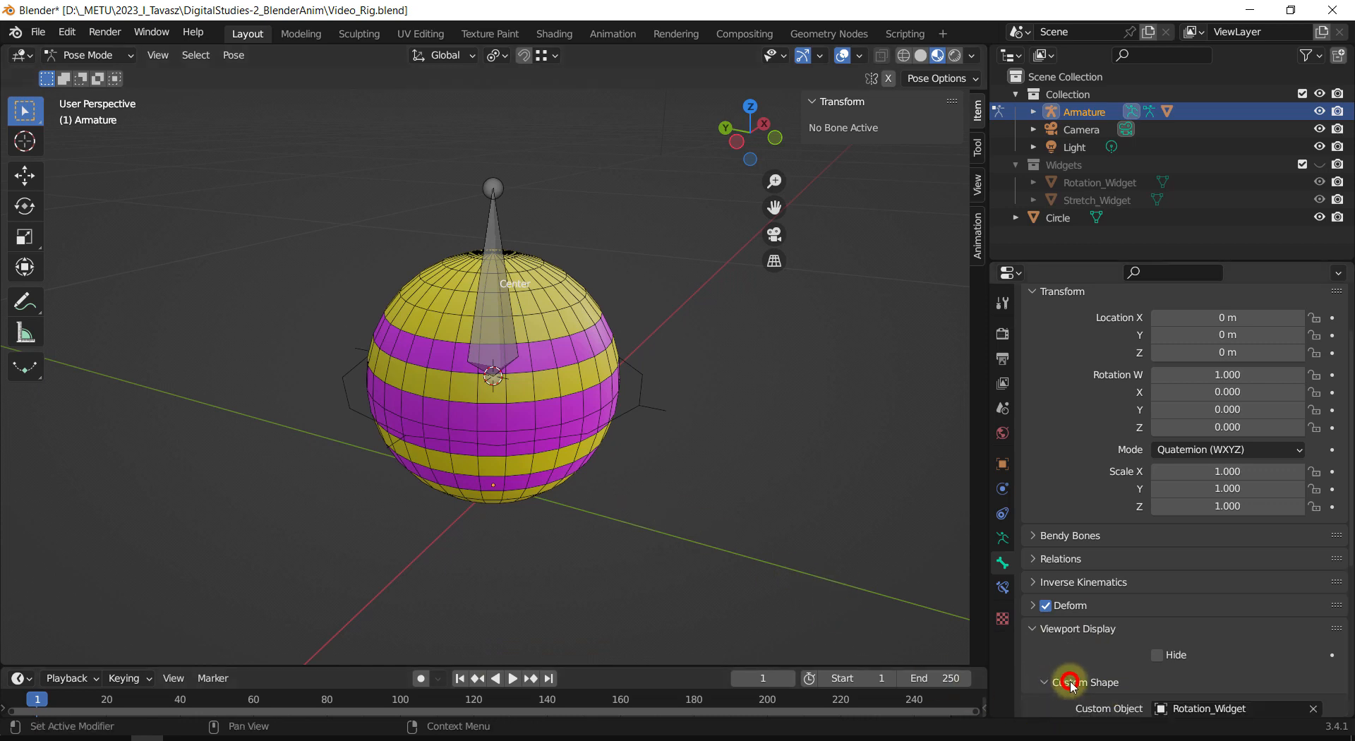
pyautogui.scroll(-3, 1086, 649)
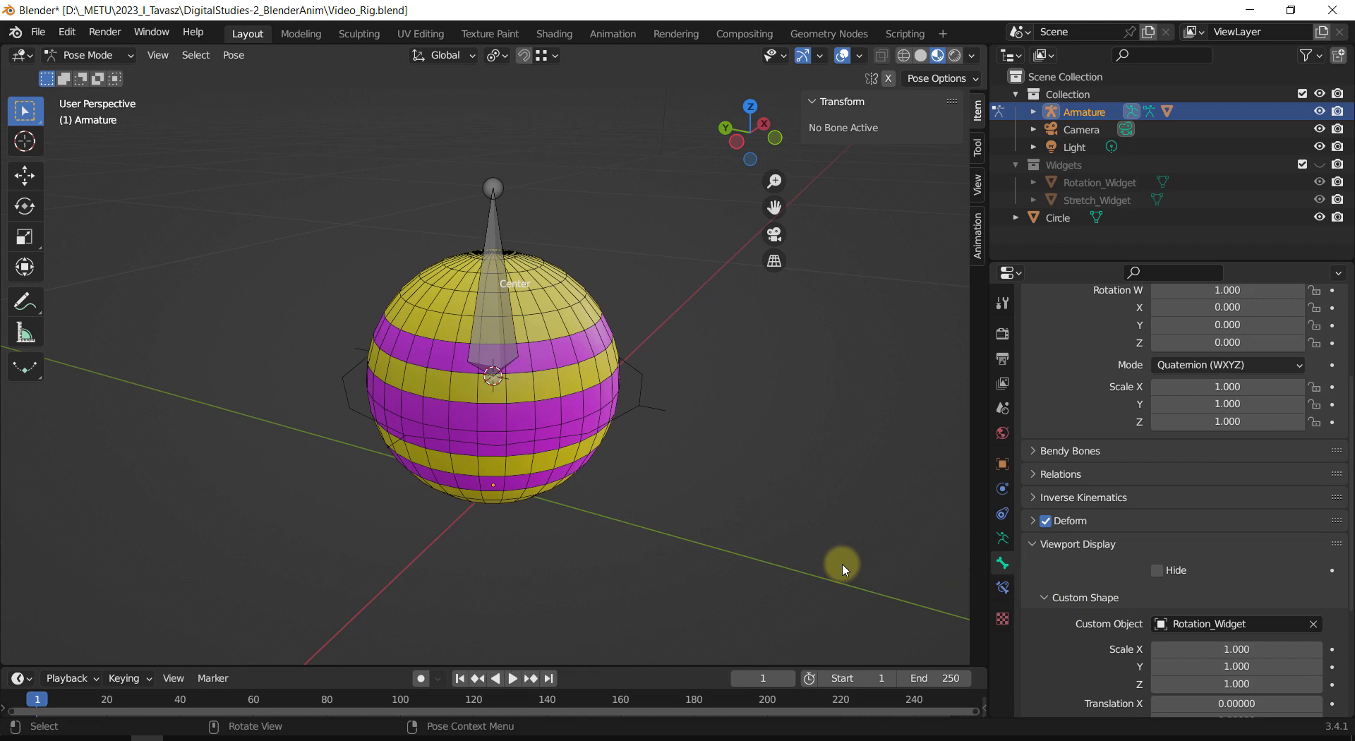
pyautogui.click(497, 244)
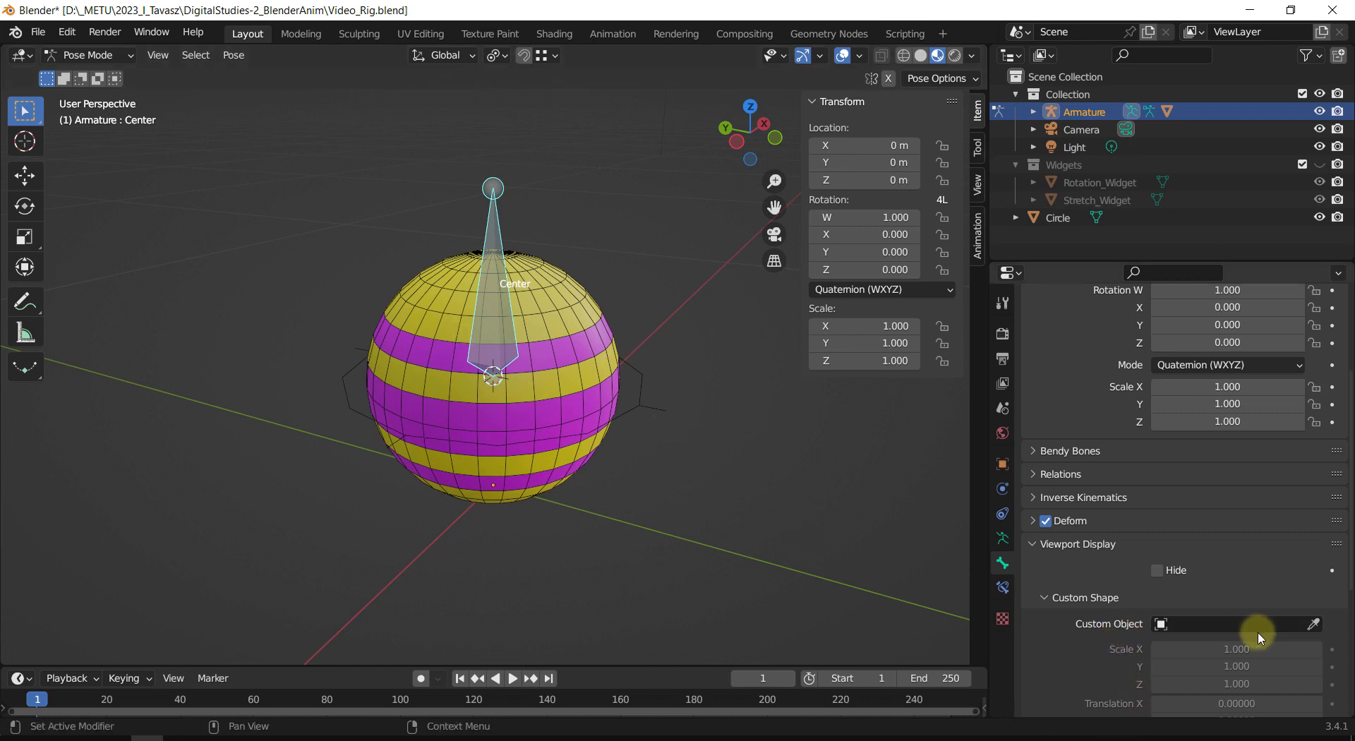
pyautogui.click(1314, 624)
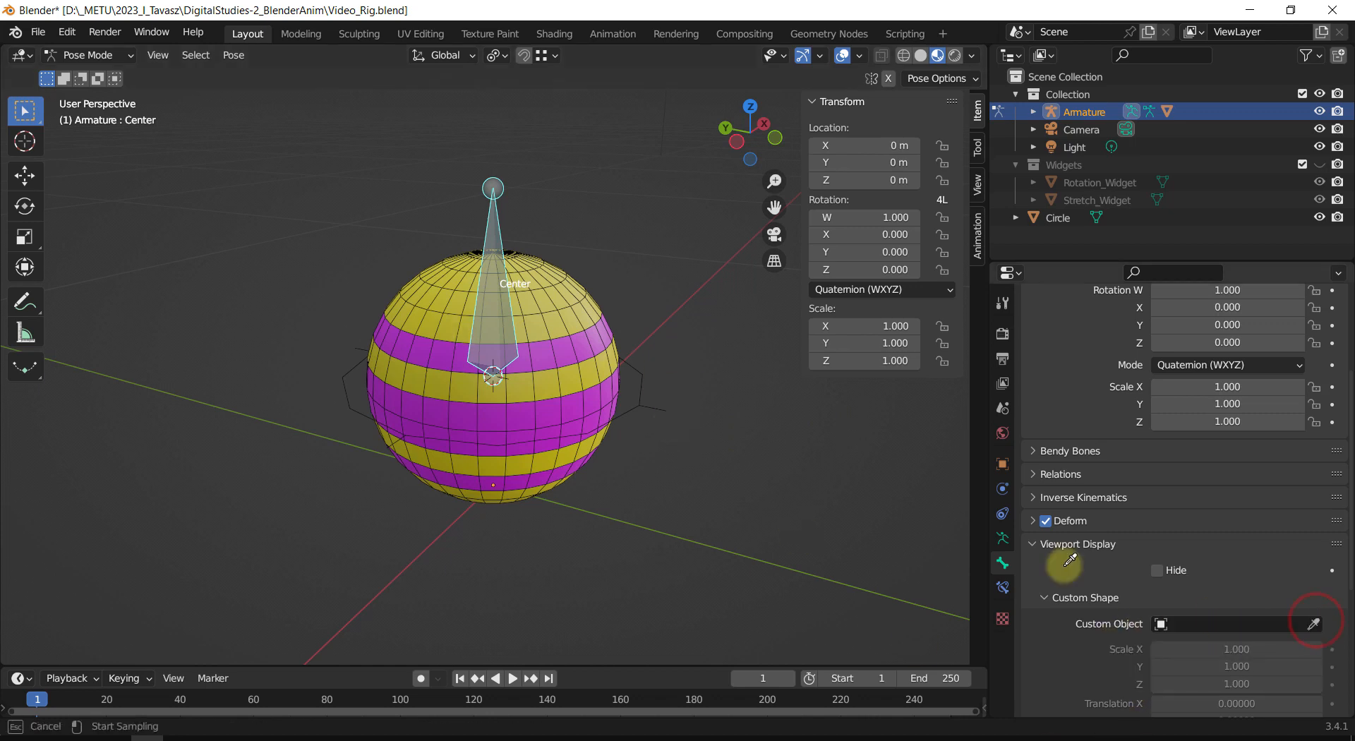
pyautogui.click(644, 388)
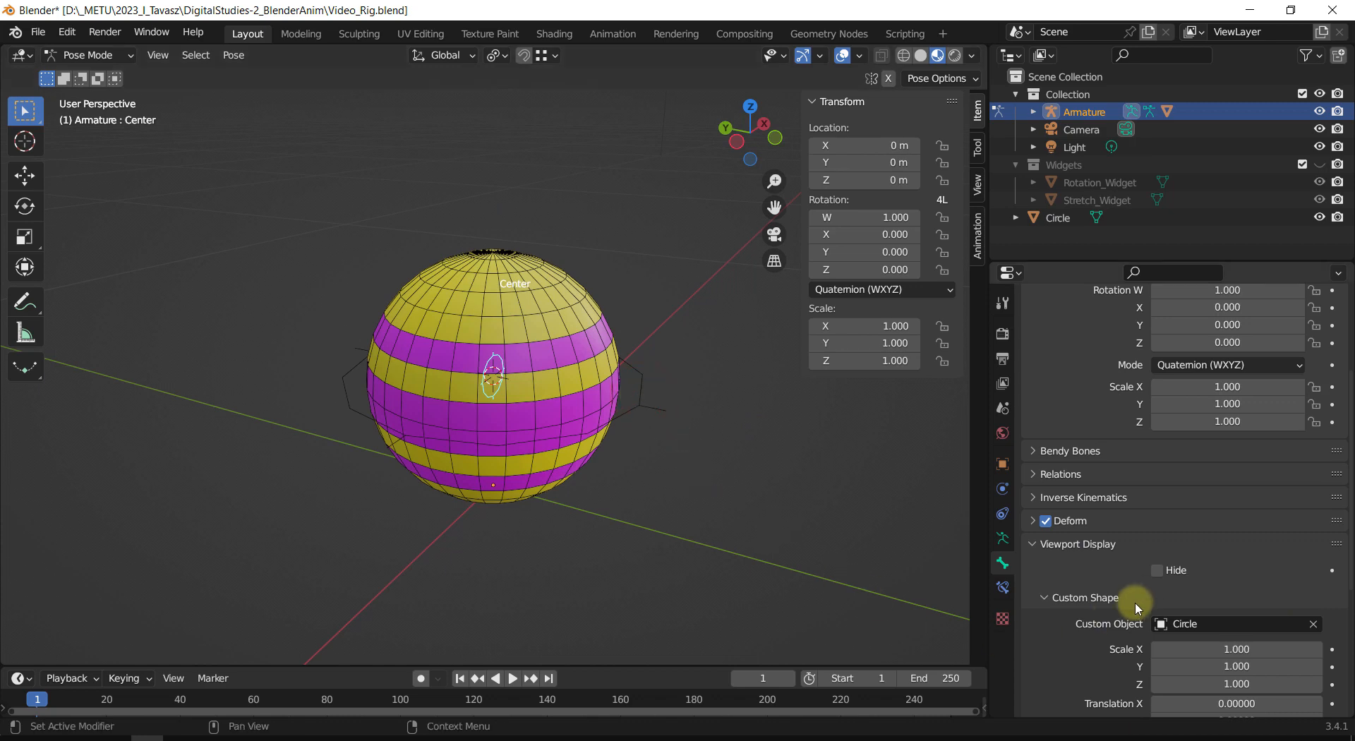
# Step: Disable Scale to Bone Length for the Center bone's custom shape and set its Rotation X to 90°
pyautogui.scroll(-5, 1147, 615)
pyautogui.scroll(-2, 1146, 615)
pyautogui.click(1156, 635)
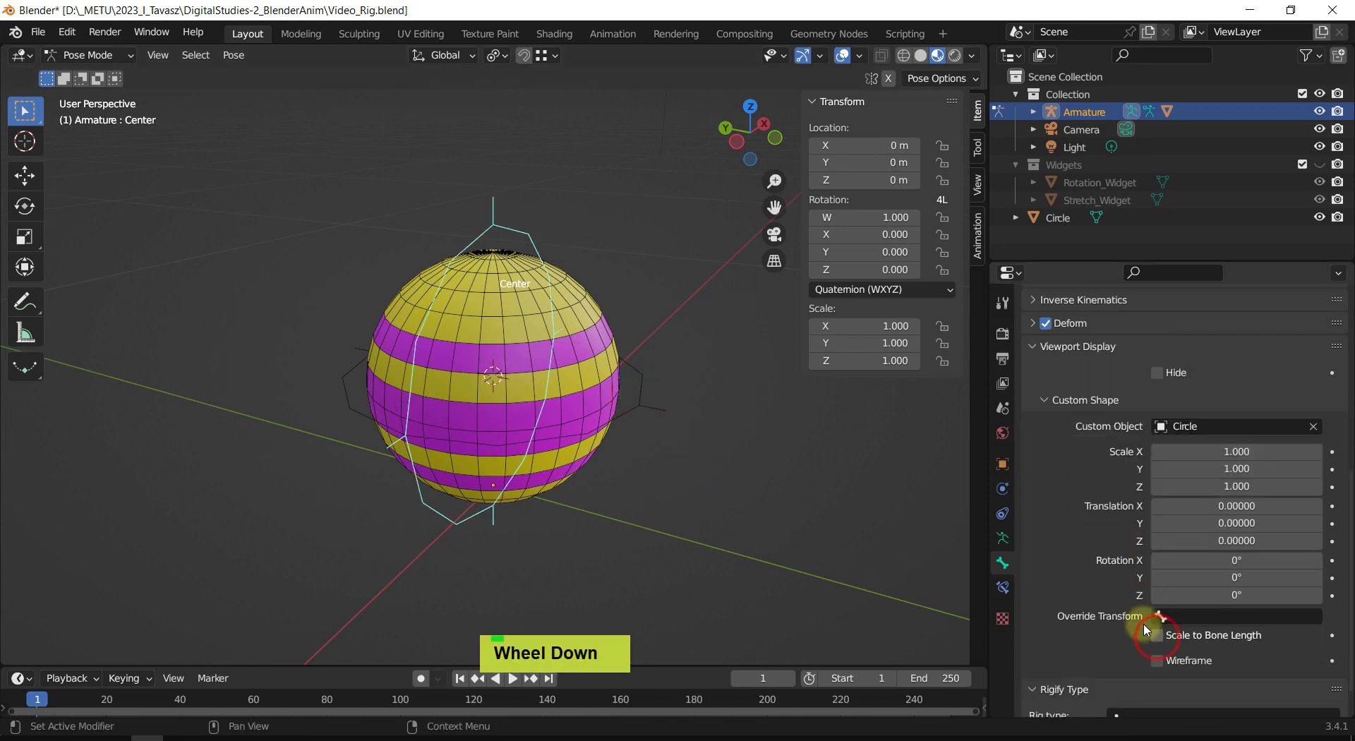
pyautogui.moveTo(1238, 561)
pyautogui.mouseDown()
pyautogui.moveTo(1277, 561)
pyautogui.moveTo(1227, 568)
pyautogui.mouseUp()
pyautogui.doubleClick(1229, 558)
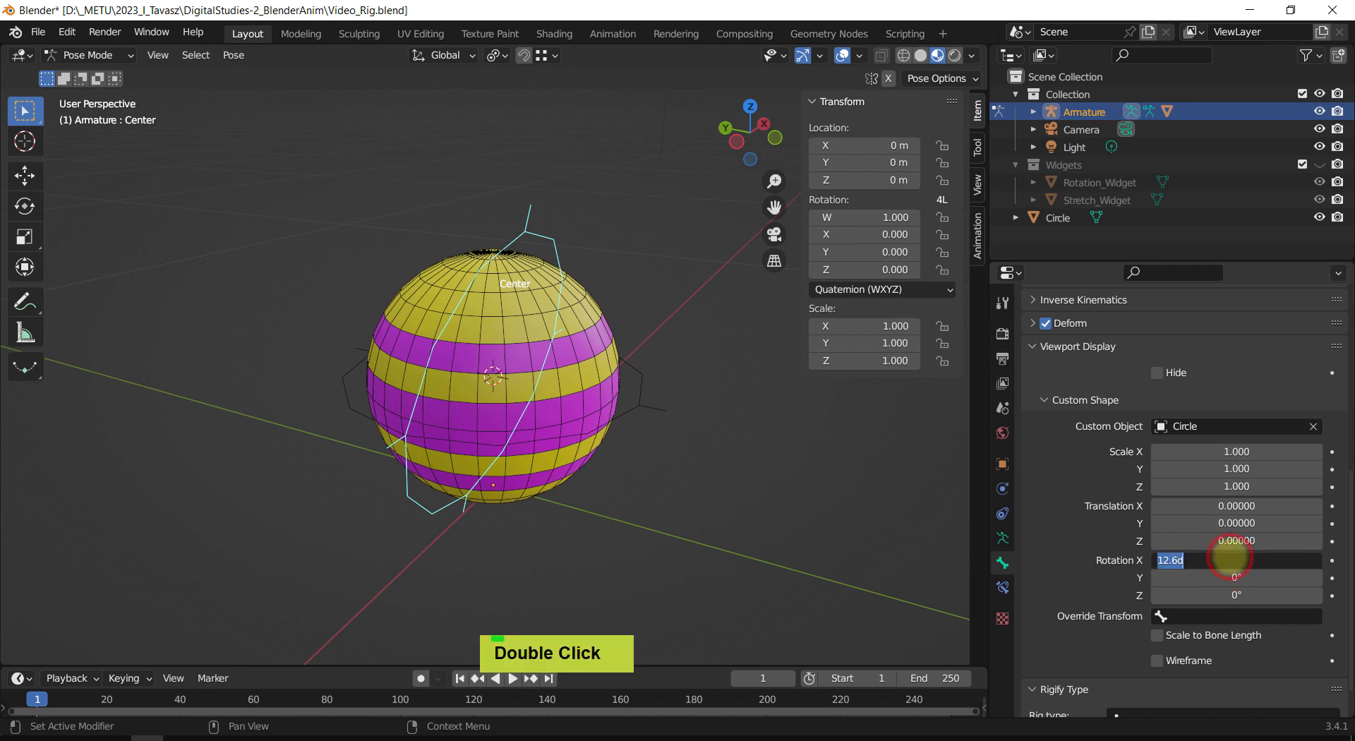
pyautogui.write('90')
pyautogui.press('Return')
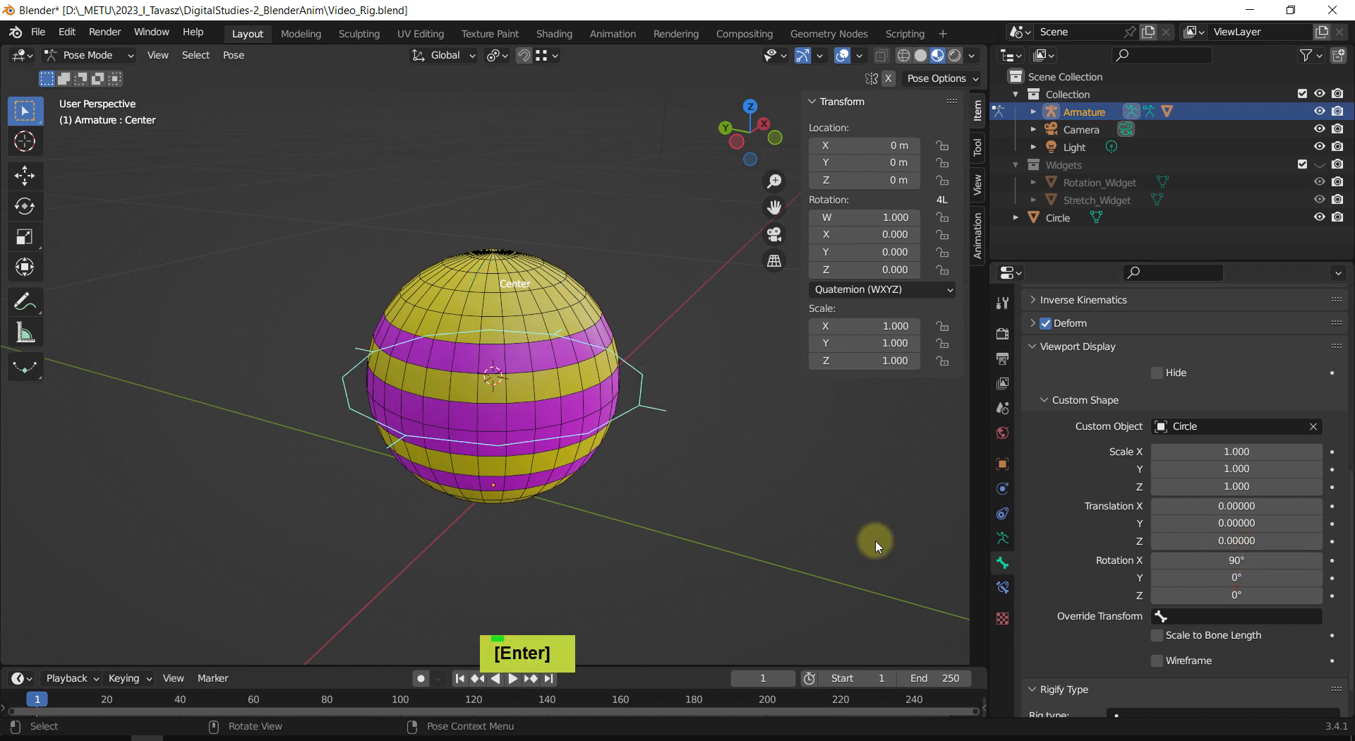
pyautogui.keyDown('shift'); pyautogui.moveTo(686, 479); pyautogui.dragTo(647, 474, button='middle'); pyautogui.keyUp('shift')
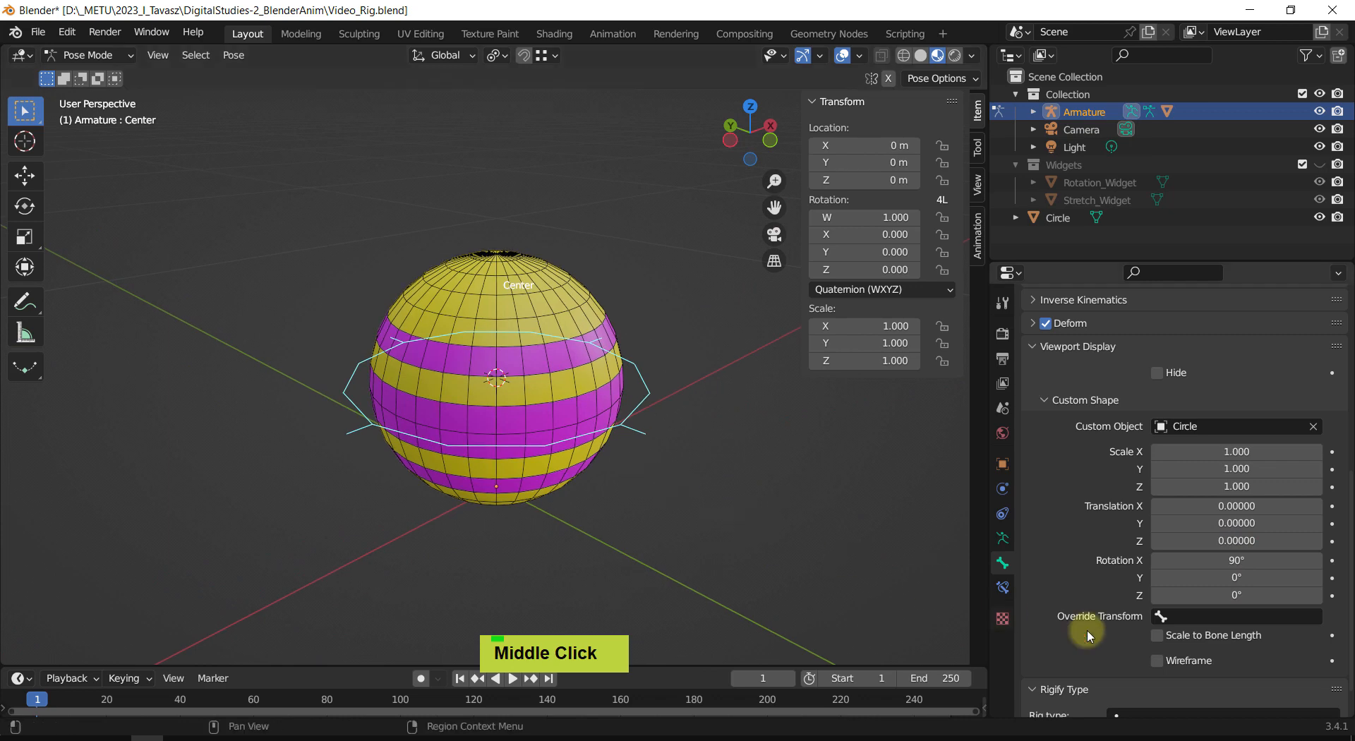
# Step: Rename the Circle object as Center_Widget
pyautogui.click(1058, 220)
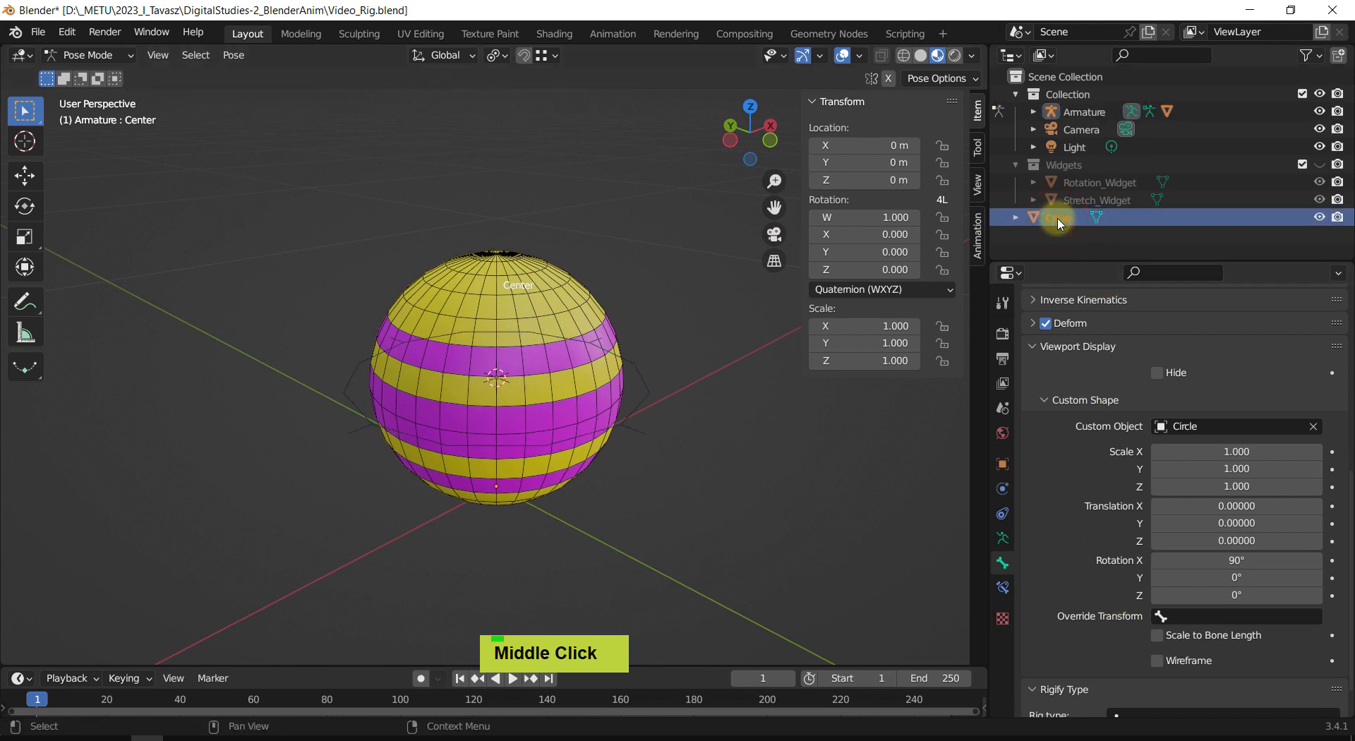
pyautogui.press('F2')
pyautogui.write('Ce')
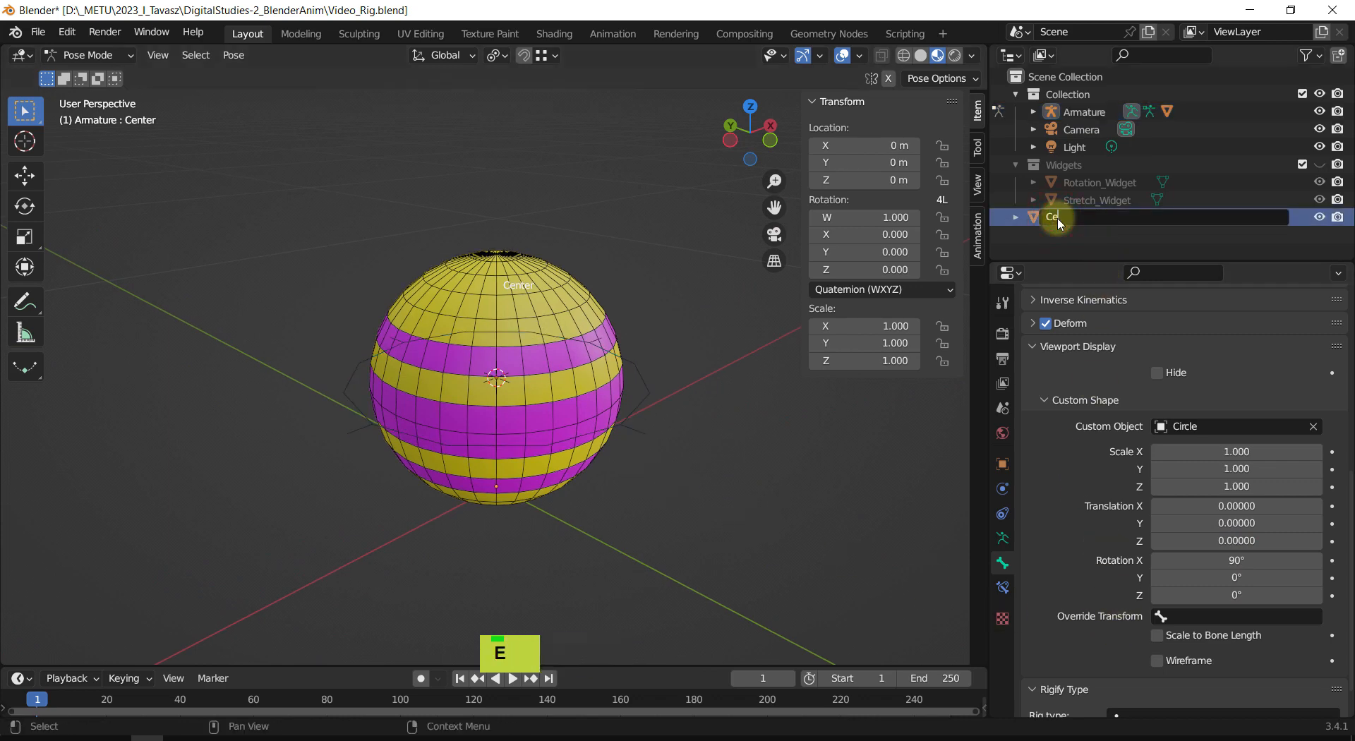
pyautogui.write('nter_Widget')
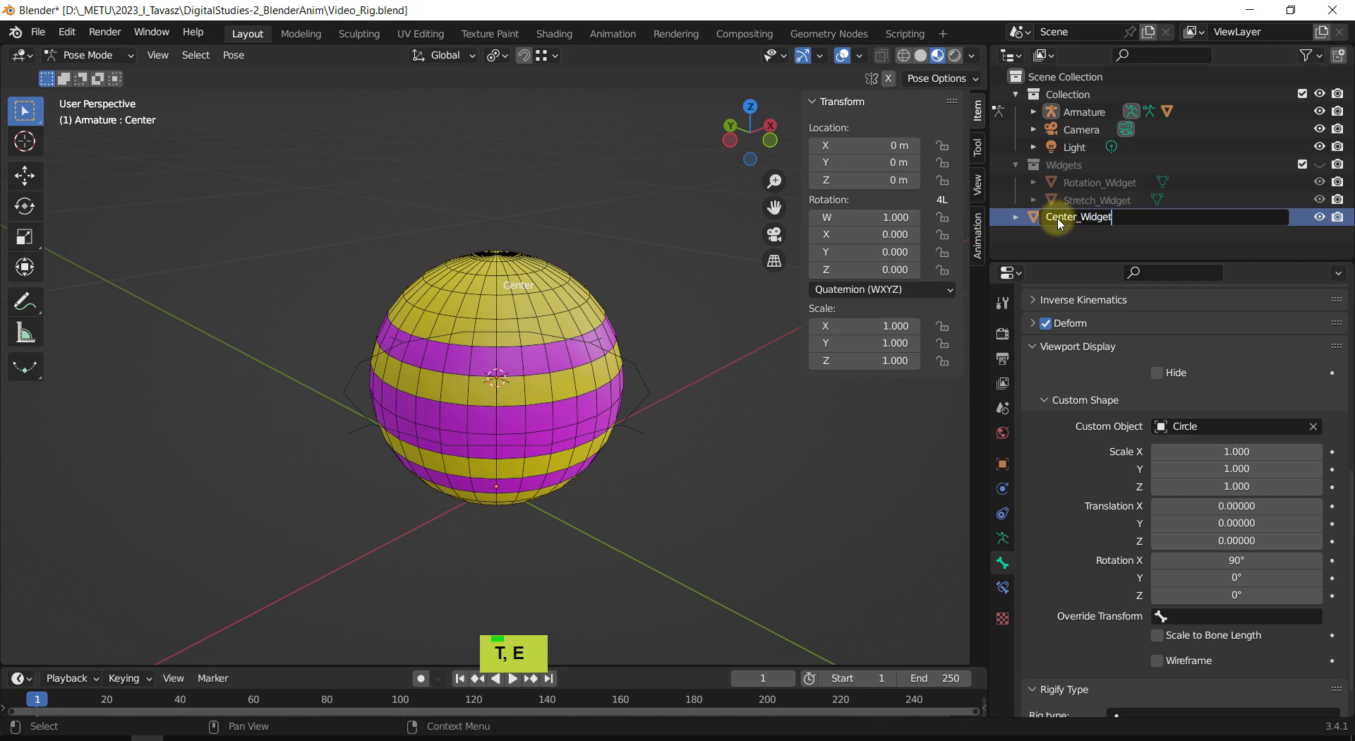
pyautogui.press('Return')
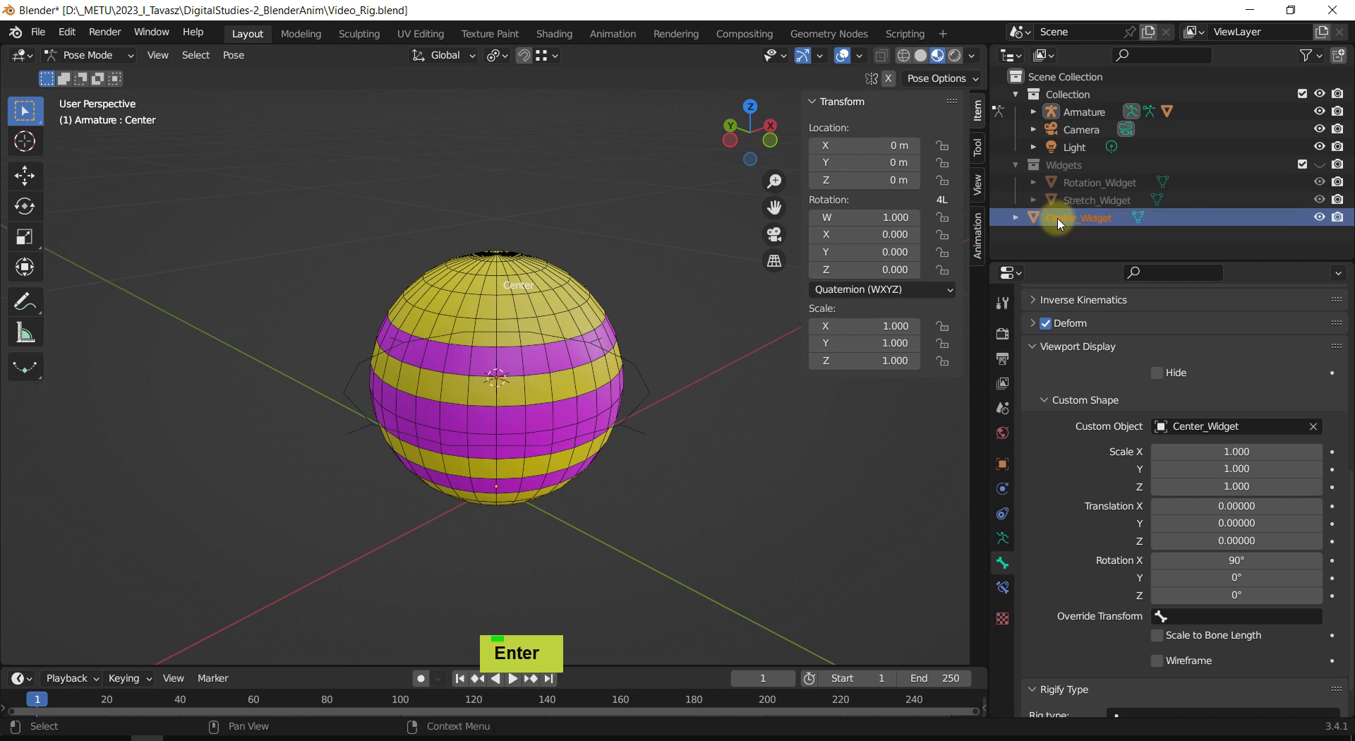
# Step: Move Center_Widget into the hidden Widgets collection
pyautogui.click(1320, 219)
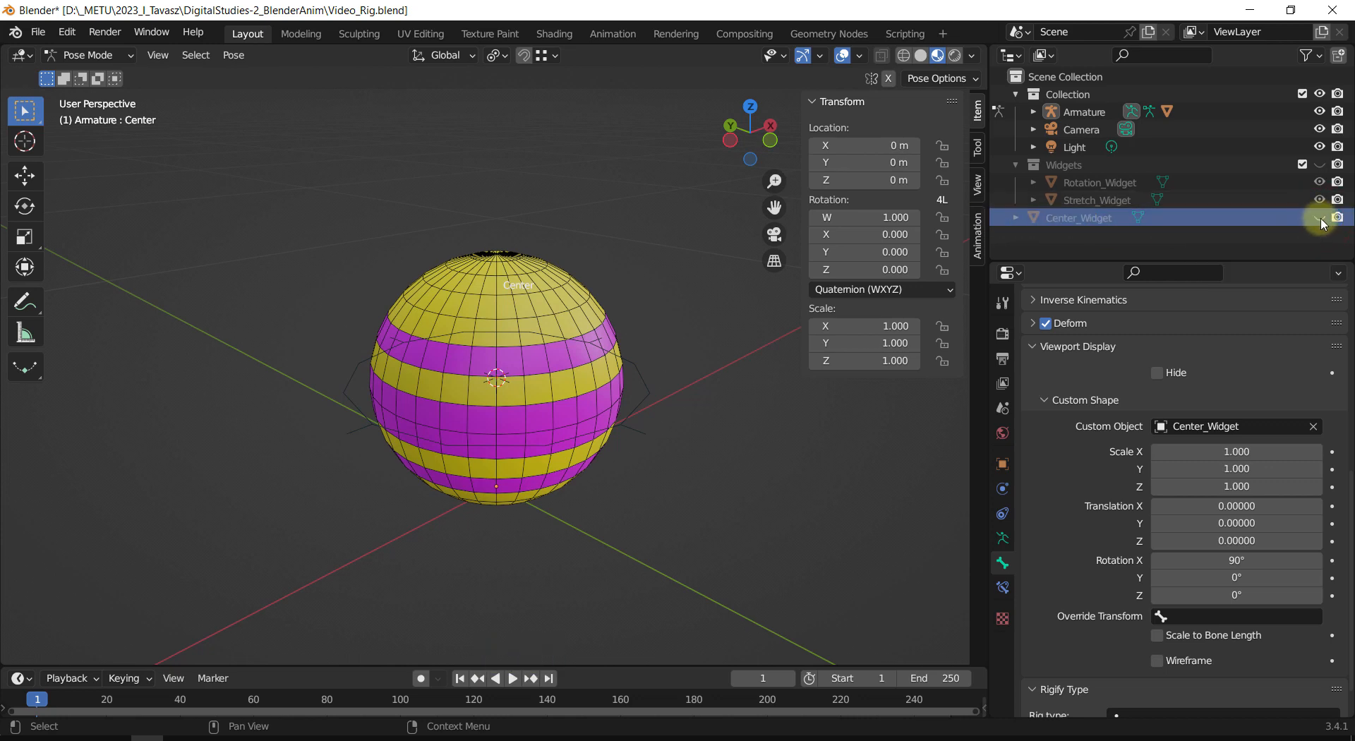
pyautogui.click(1321, 220)
pyautogui.moveTo(1073, 217); pyautogui.dragTo(1069, 171)
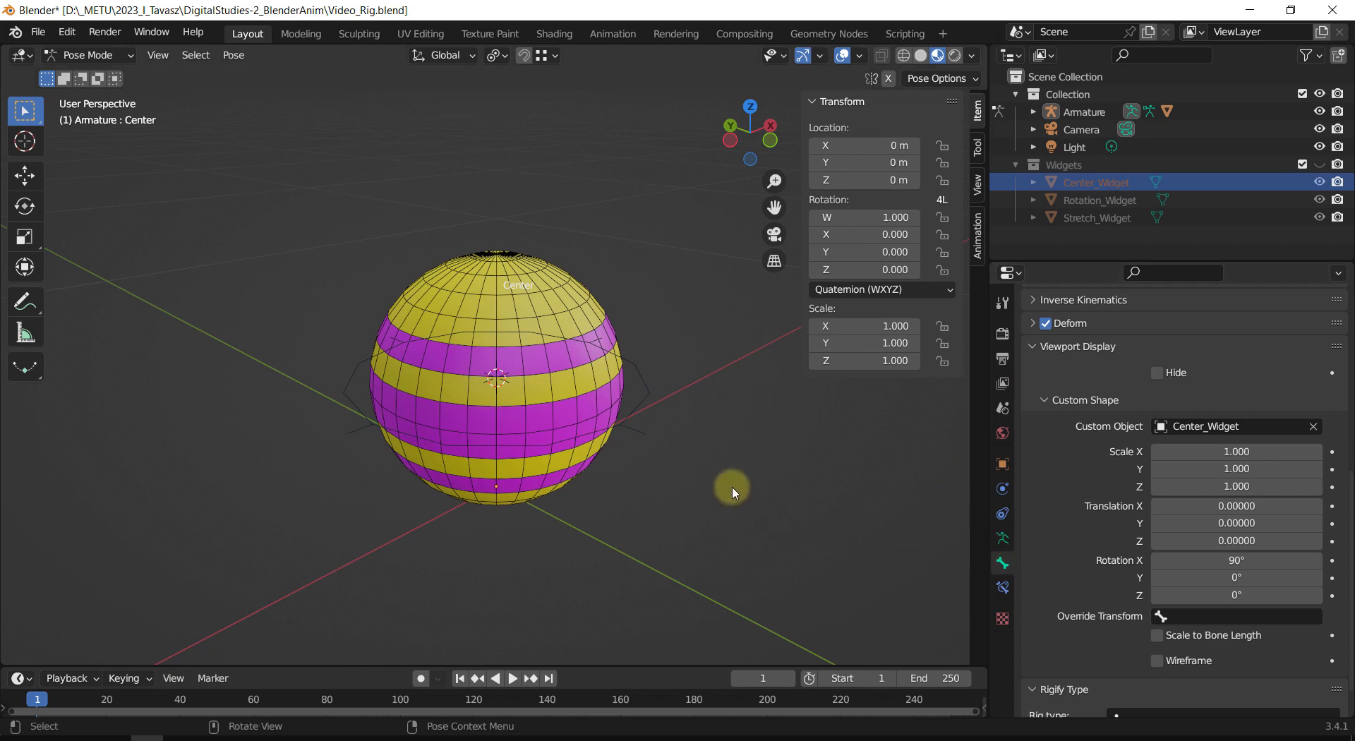
# Step: Switch the armature to Object Mode, deselect everything and reset the 3D cursor to the world origin
pyautogui.press('Tab')
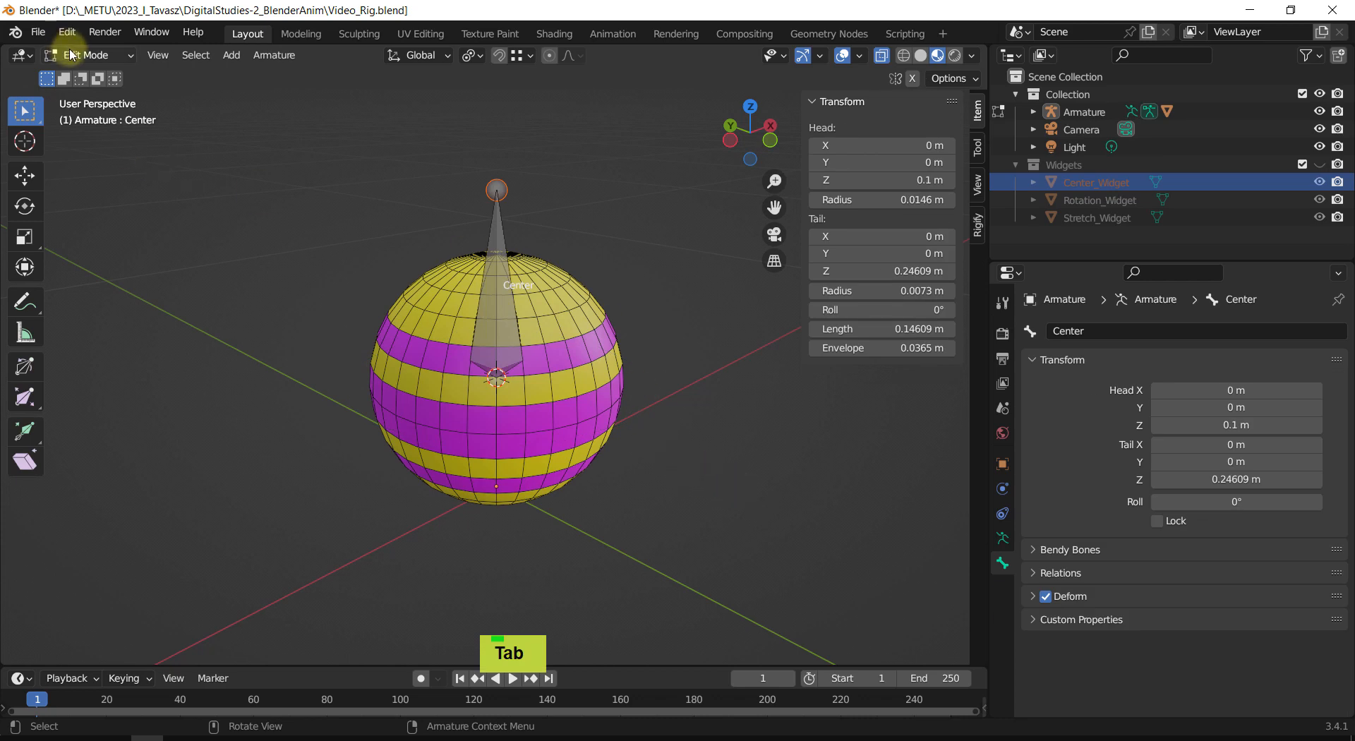
pyautogui.click(77, 55)
pyautogui.click(85, 74)
pyautogui.click(738, 515)
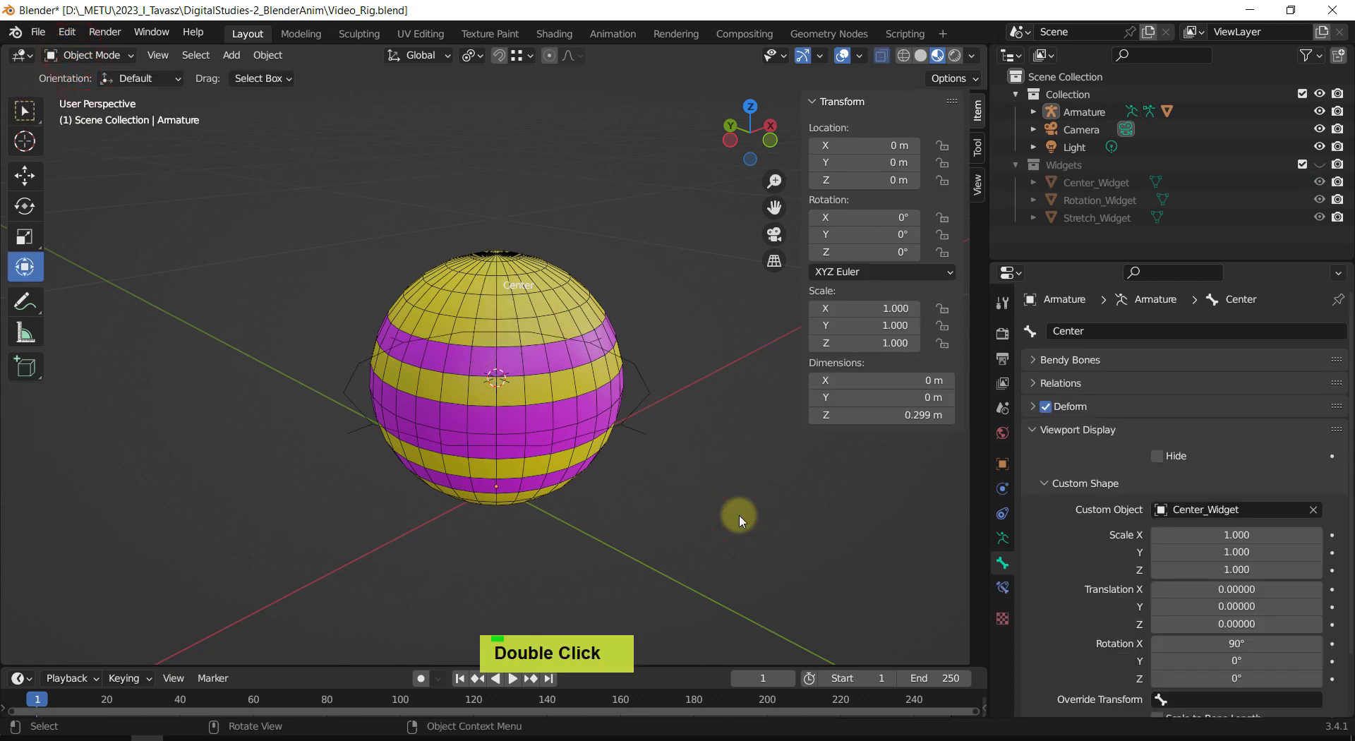
pyautogui.hotkey('shift', 'c')
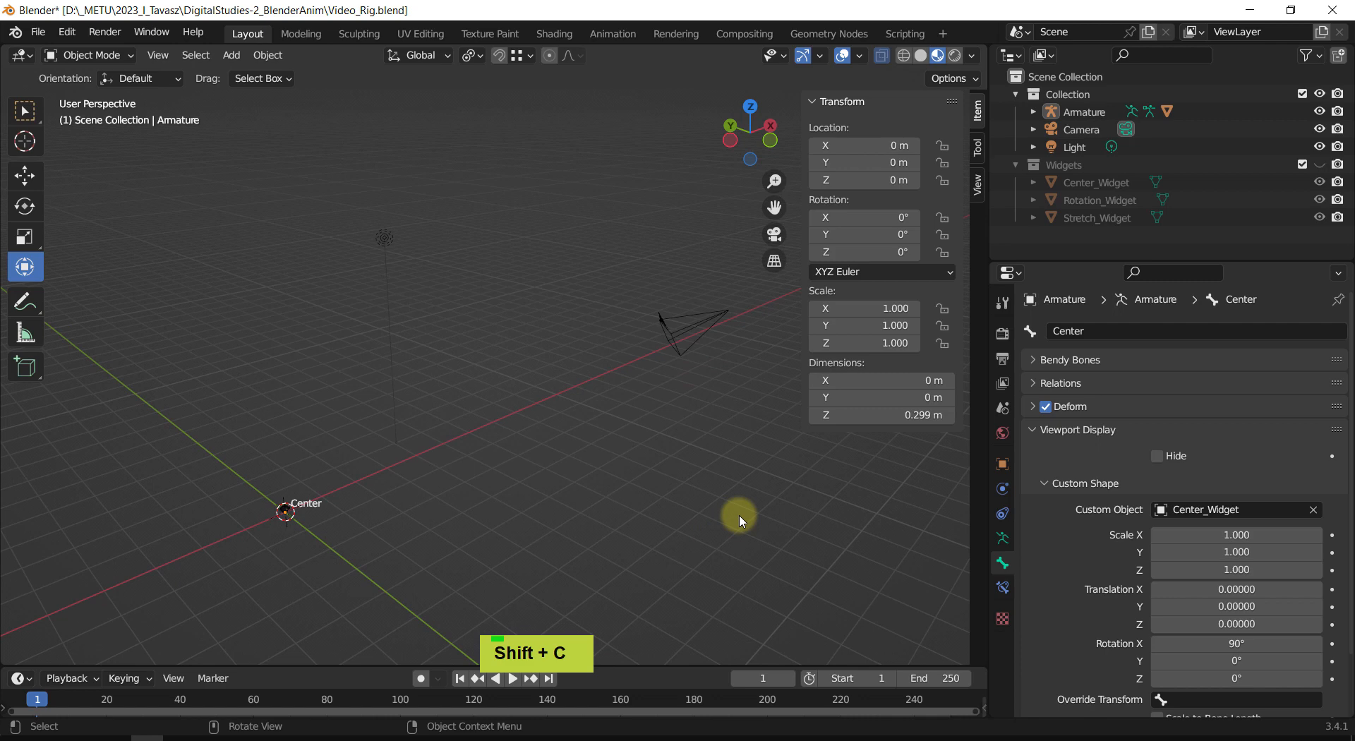
# Step: Select the armature to frame the ball in the viewport, and clear the selection
pyautogui.press('KP_Decimal')
pyautogui.moveTo(396, 440); pyautogui.dragTo(134, 614)
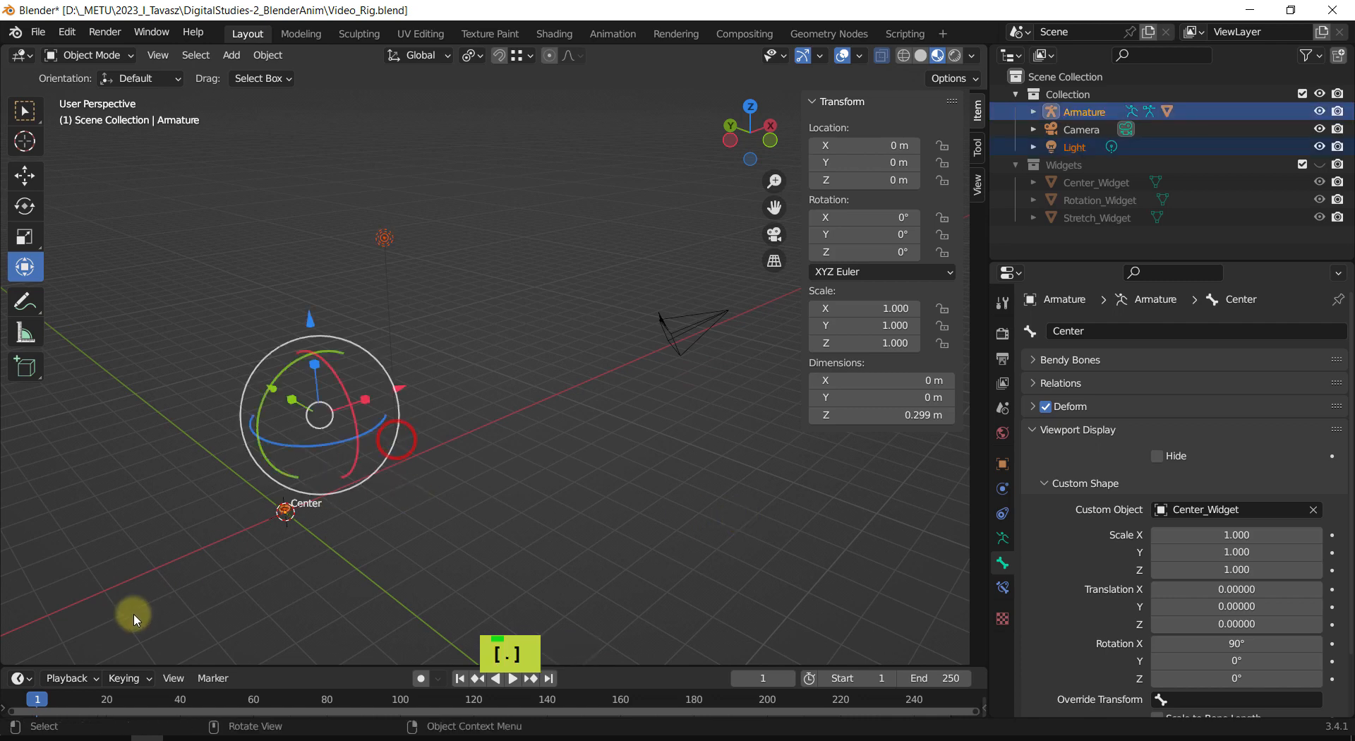
pyautogui.press('KP_Decimal')
pyautogui.keyDown('shift'); pyautogui.moveTo(275, 515); pyautogui.dragTo(318, 377, button='middle'); pyautogui.keyUp('shift')
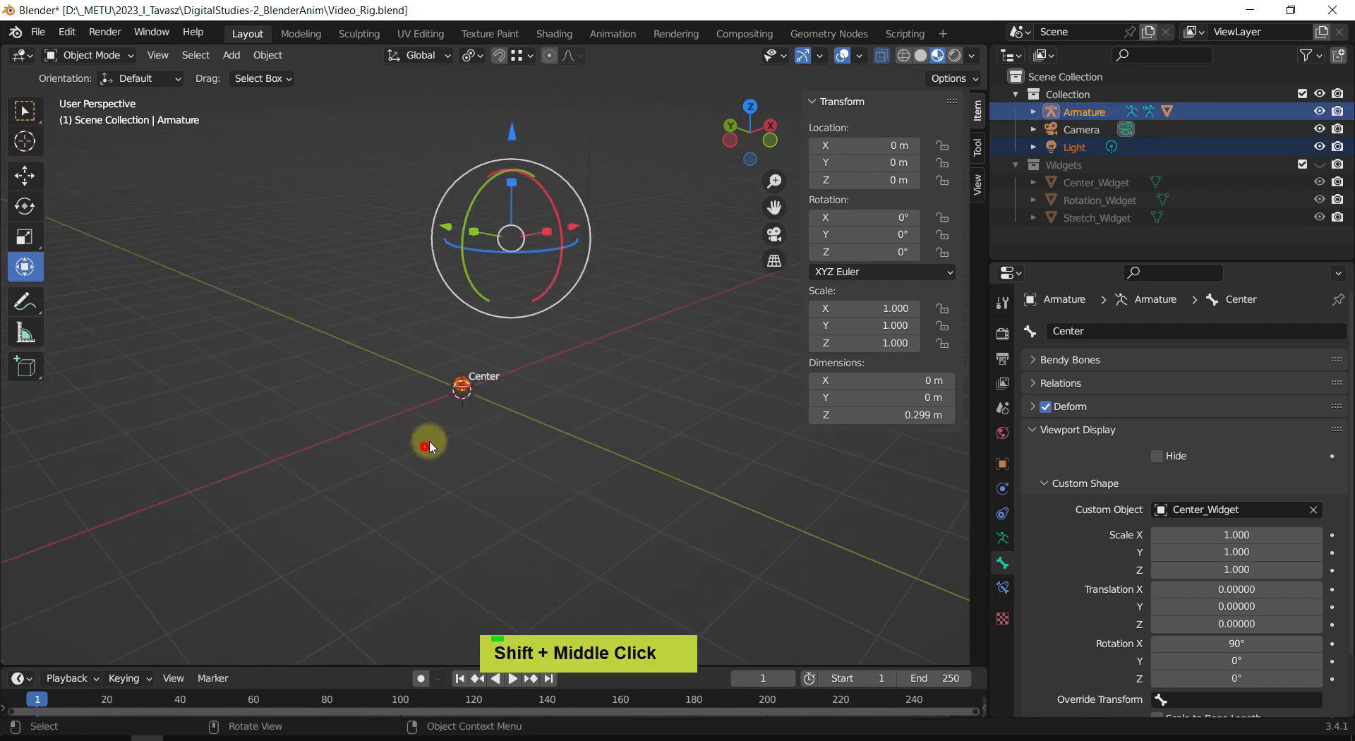
pyautogui.click(424, 446)
pyautogui.moveTo(417, 324); pyautogui.dragTo(533, 452)
pyautogui.press('KP_Decimal')
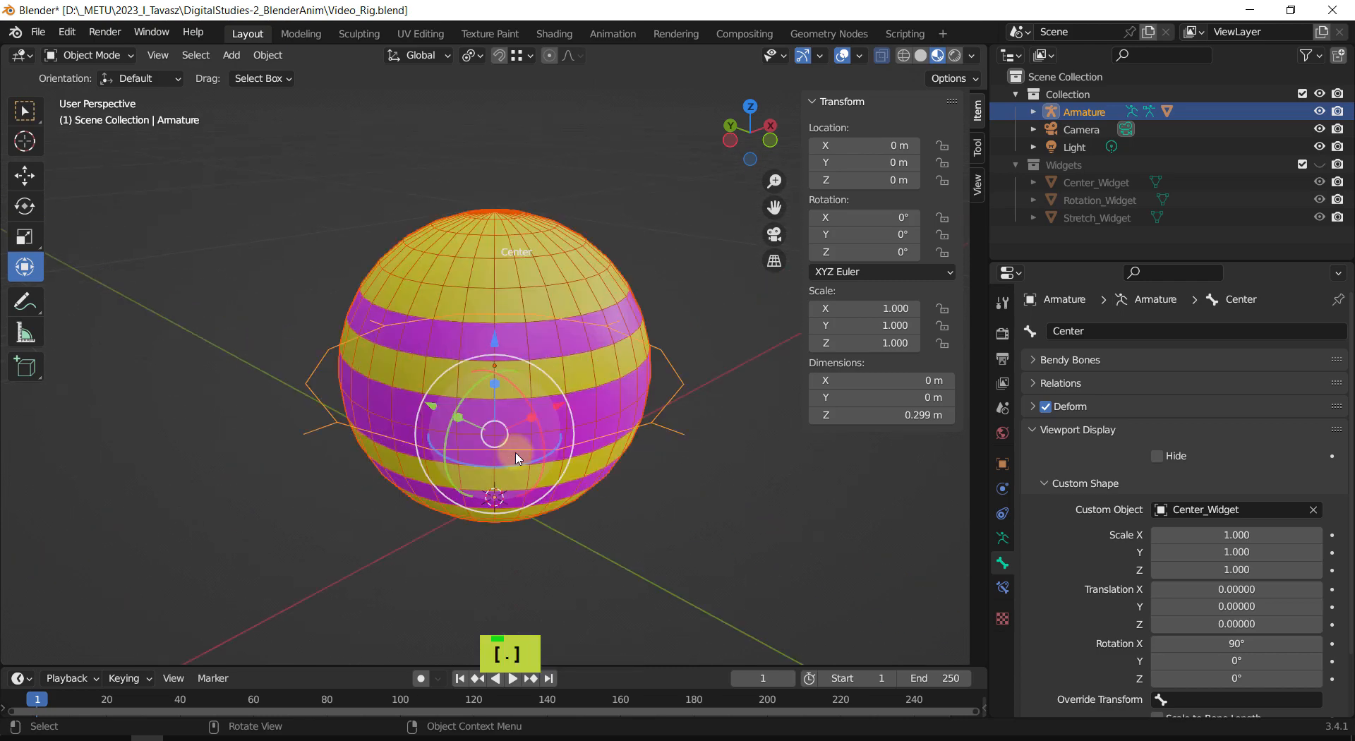
pyautogui.click(674, 547)
pyautogui.scroll(-2, 493, 498)
pyautogui.moveTo(493, 498); pyautogui.dragTo(494, 522, button='middle')
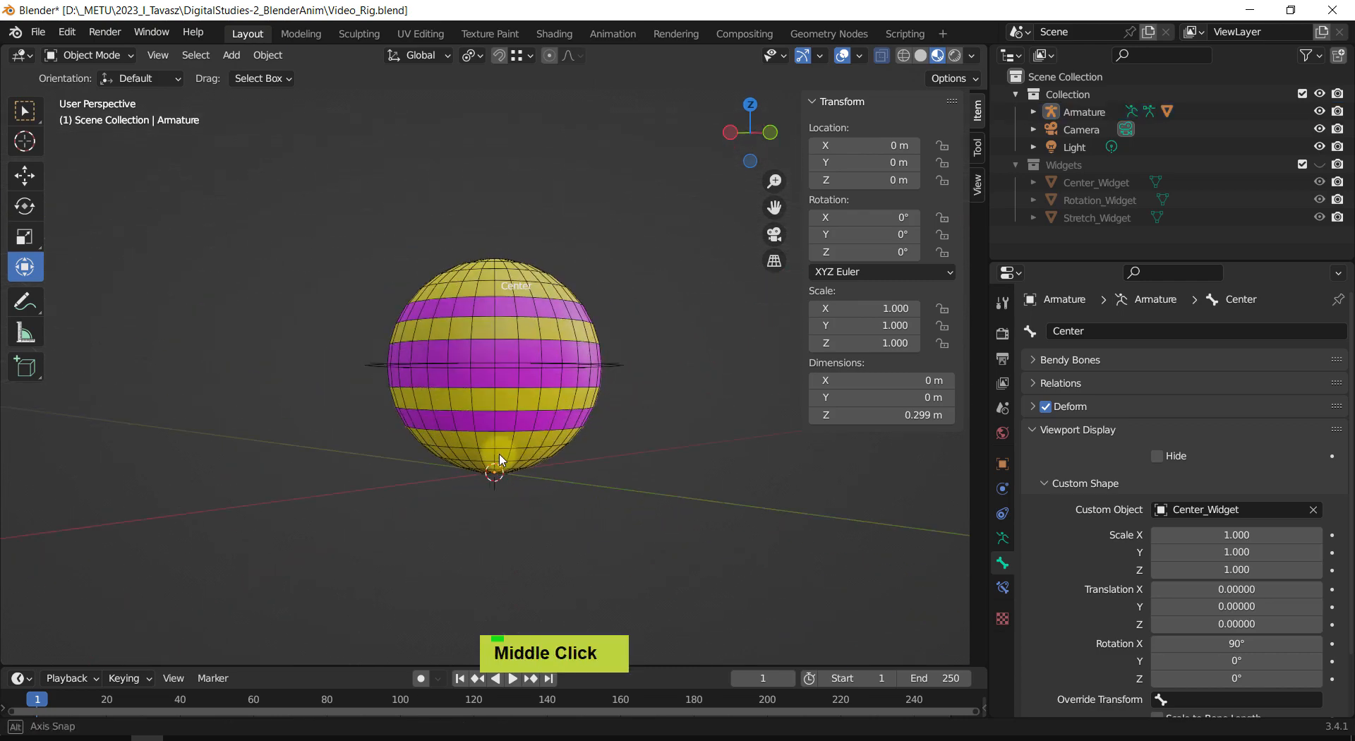
pyautogui.moveTo(494, 478); pyautogui.dragTo(695, 474, button='middle')
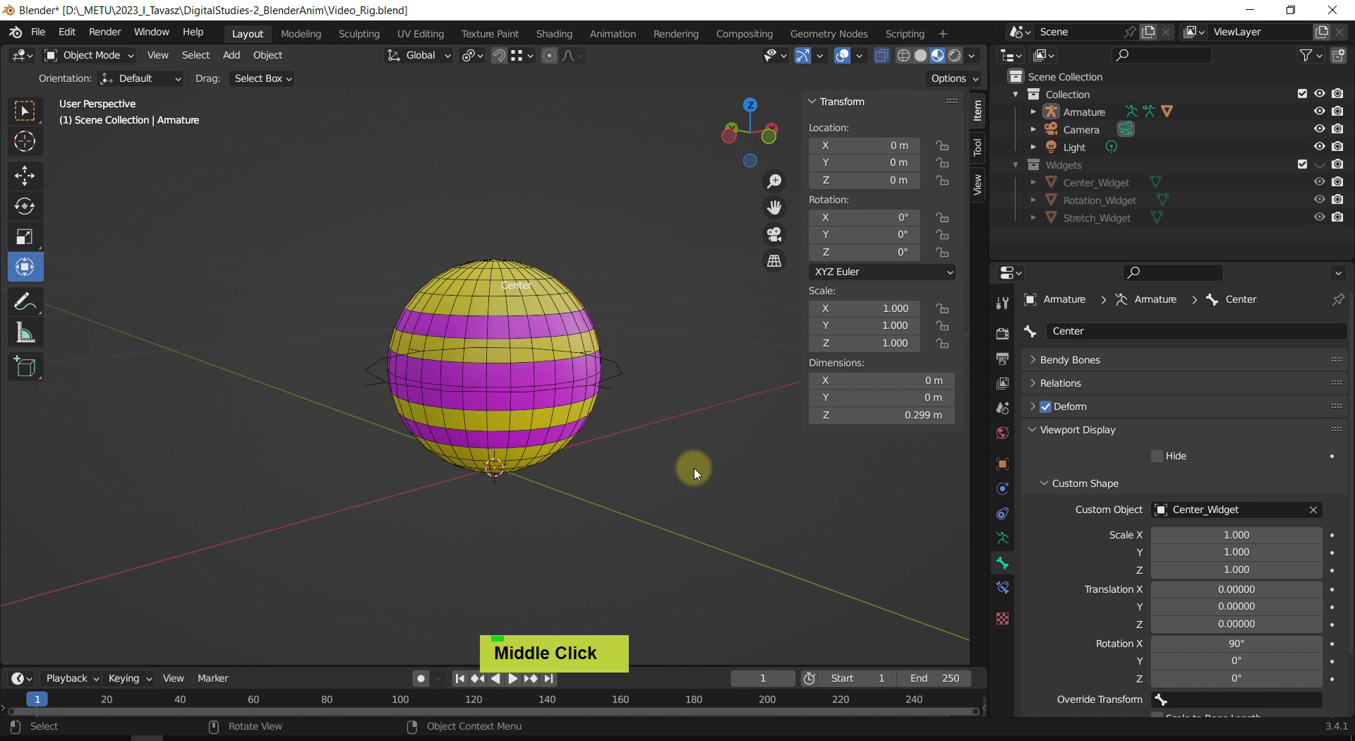
pyautogui.hotkey('shift', 'a')
pyautogui.press('m')
pyautogui.press('c')
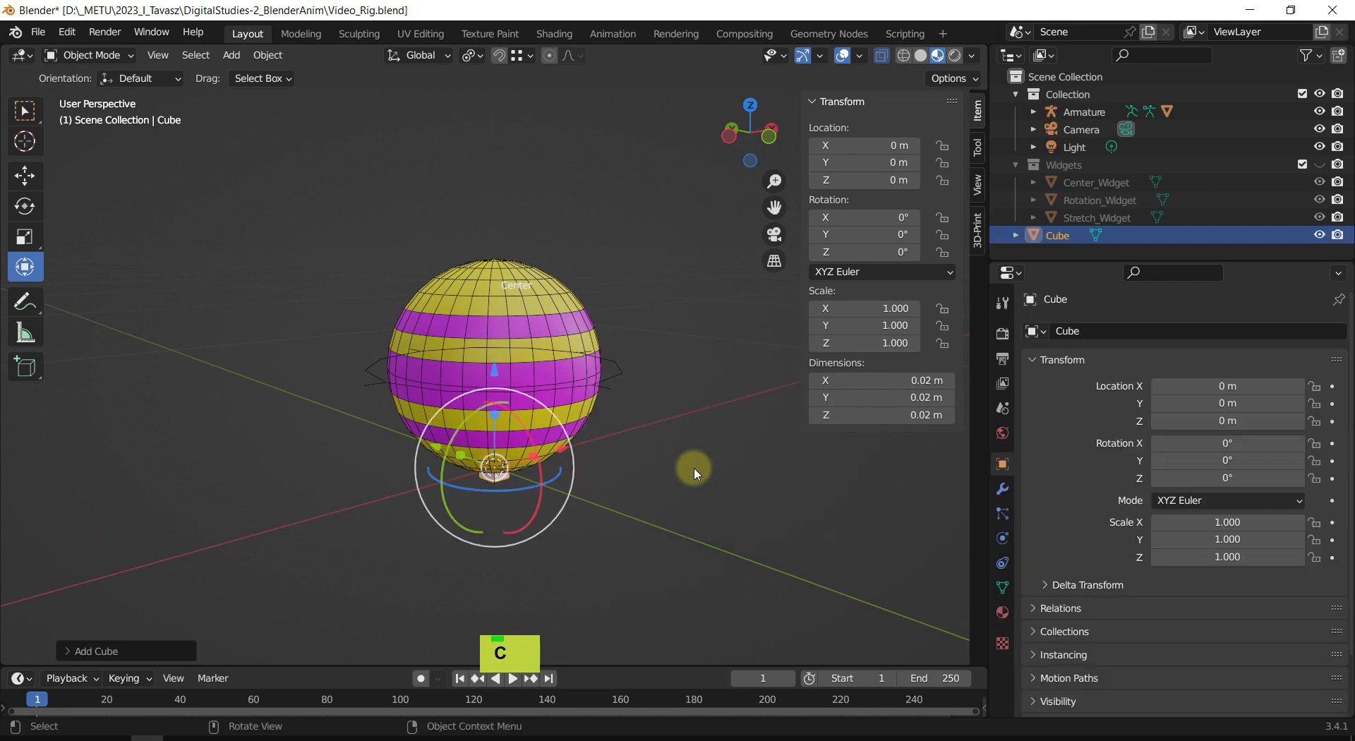
pyautogui.hotkey('ctrl', 'z')
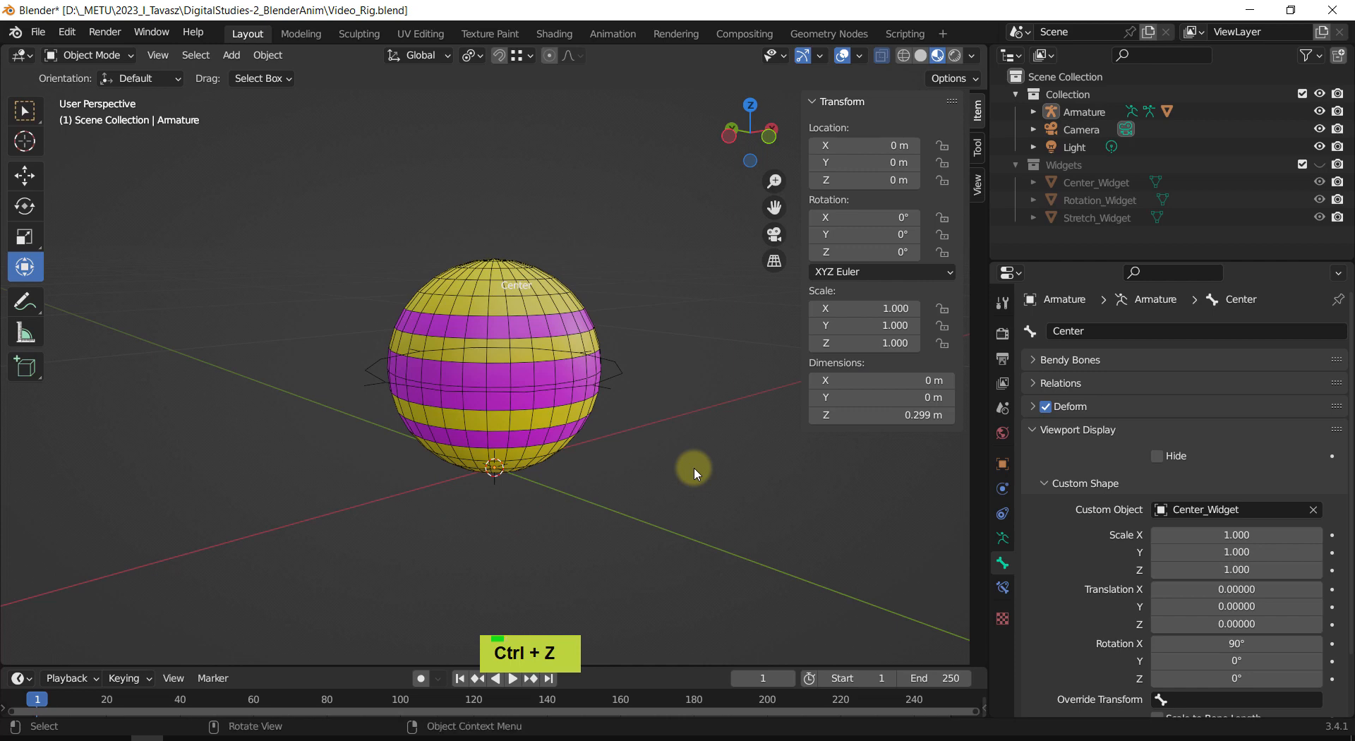
# Step: Add a mesh circle 0.24 m in diameter at the world origin beneath the ball
pyautogui.hotkey('shift', 'a')
pyautogui.press('m')
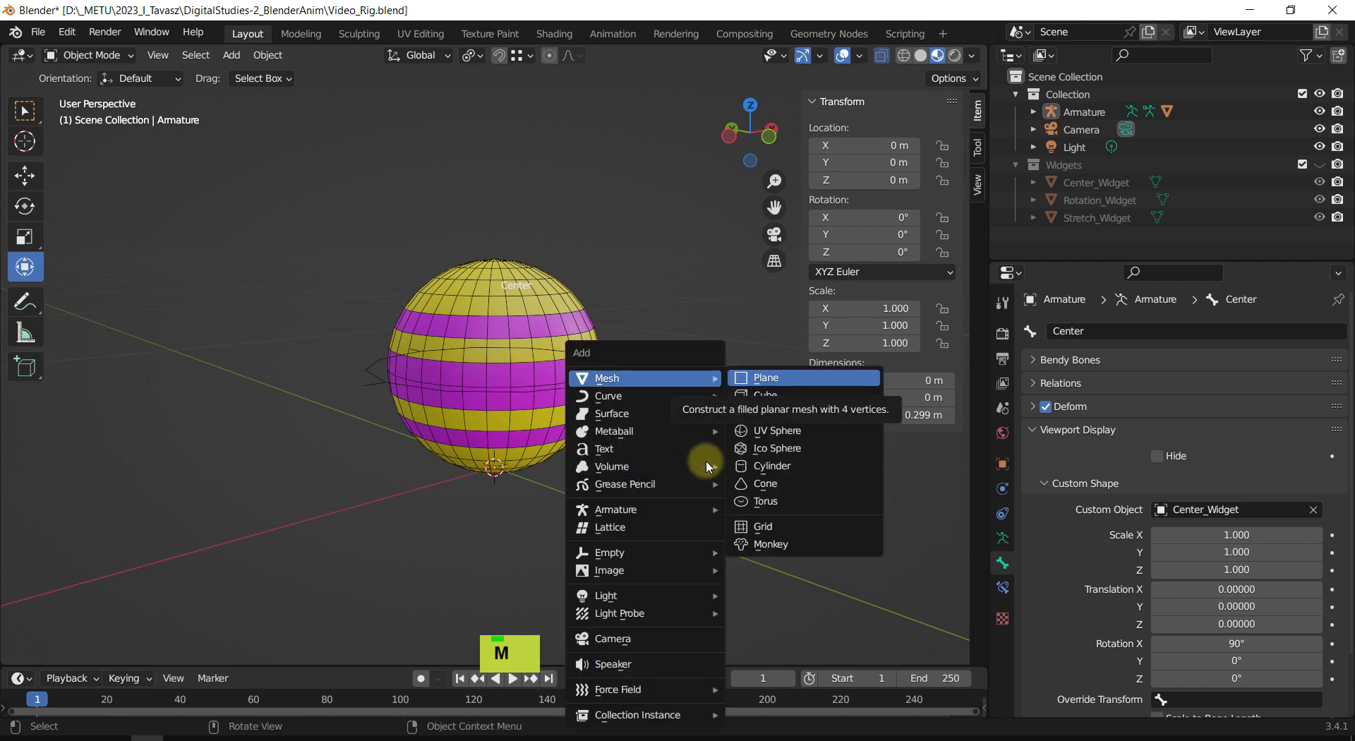
pyautogui.press('Escape')
pyautogui.hotkey('shift', 'a')
pyautogui.moveTo(708, 465)
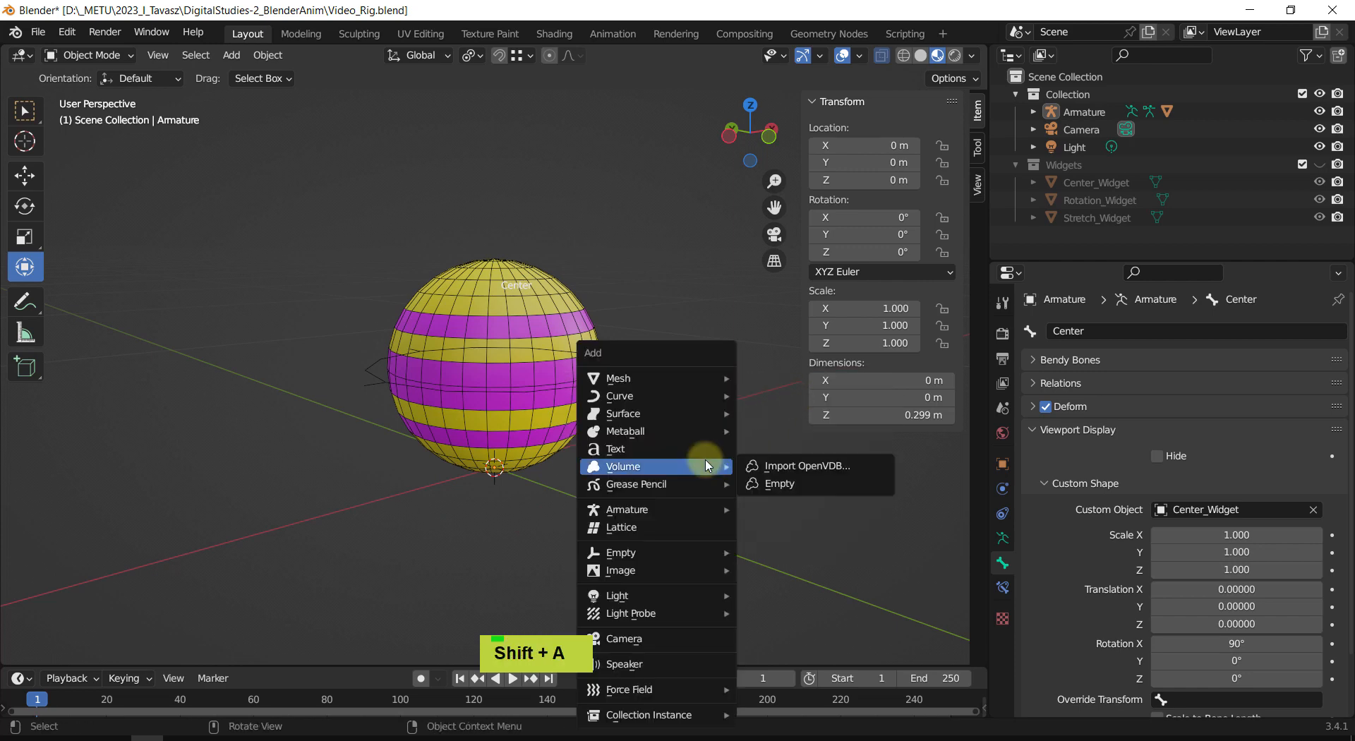
pyautogui.press('m')
pyautogui.press('r')
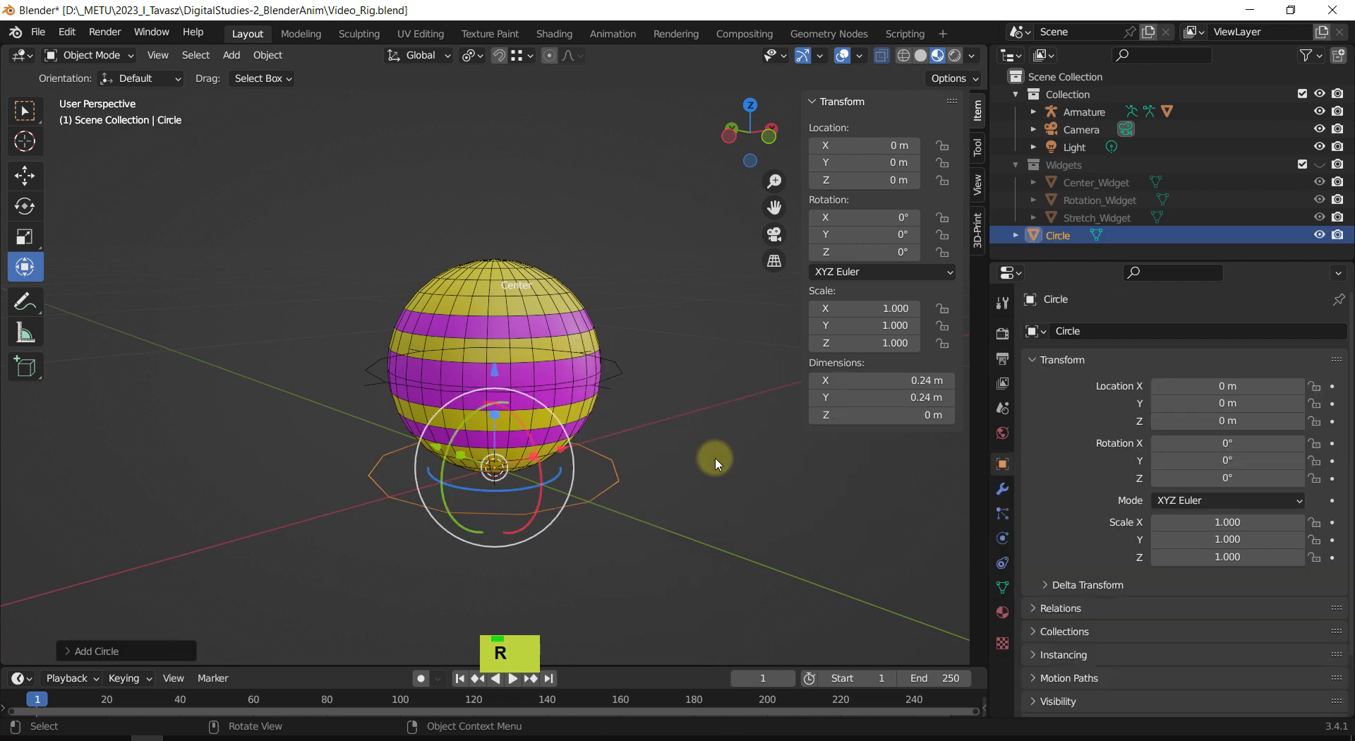
pyautogui.moveTo(715, 463)
pyautogui.keyDown('shift'); pyautogui.mouseDown(button='middle')
pyautogui.moveTo(711, 441)
pyautogui.moveTo(732, 467)
pyautogui.mouseUp(button='middle'); pyautogui.keyUp('shift')
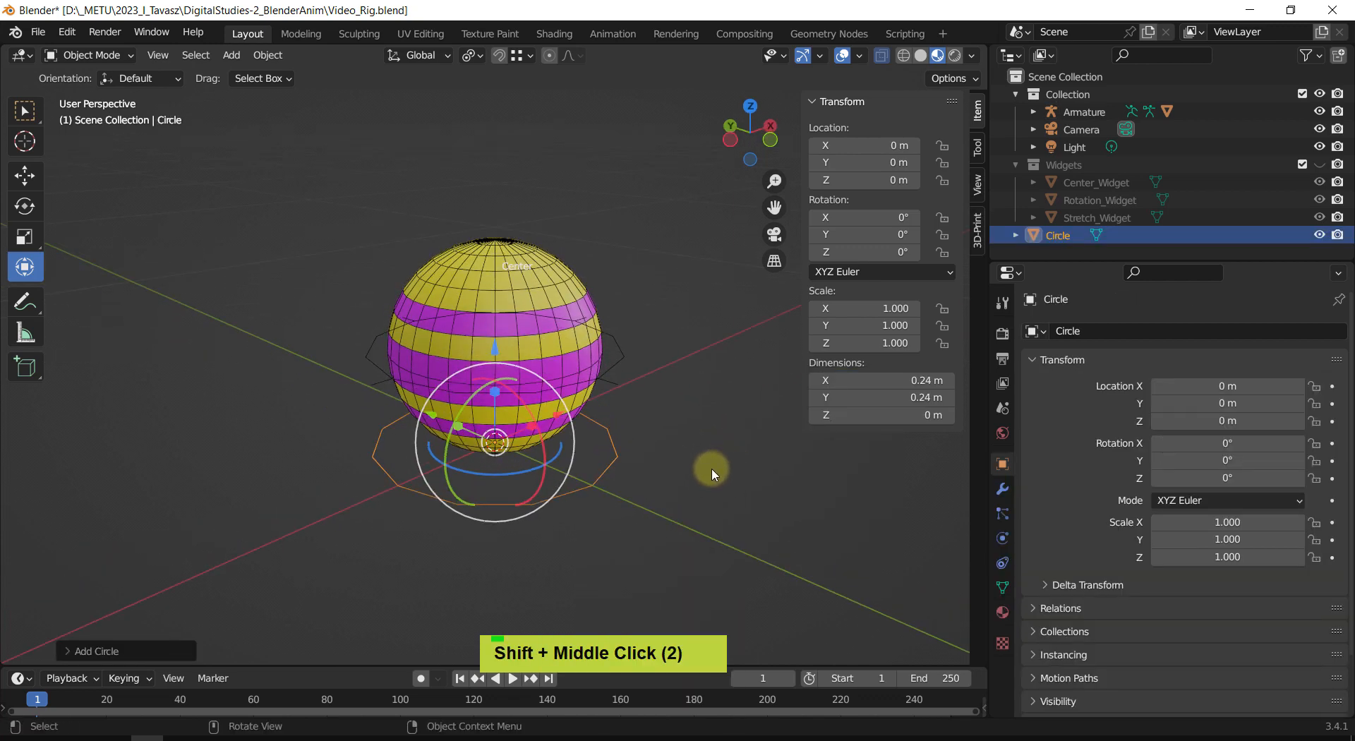
# Step: Set the new circle's radius to 0.1 m and deselect it
pyautogui.press('F9')
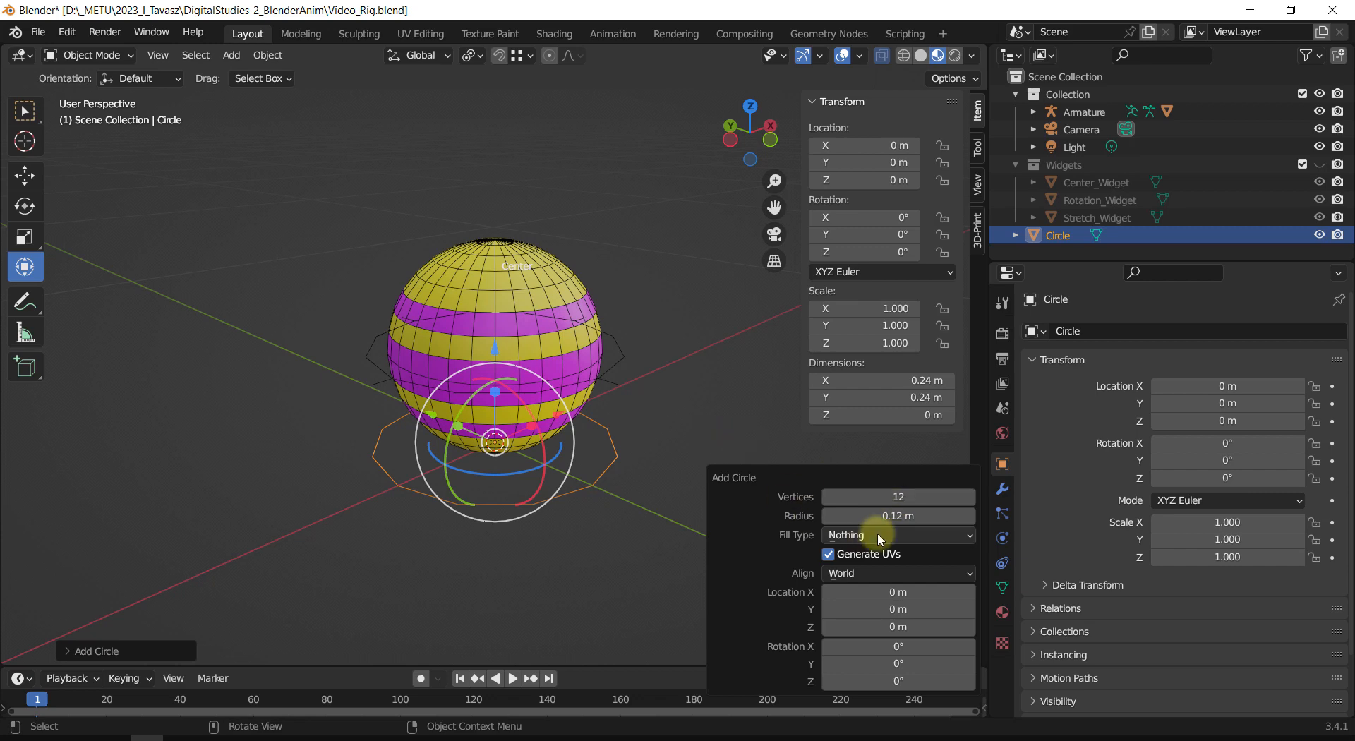
pyautogui.click(887, 514)
pyautogui.moveTo(888, 514); pyautogui.dragTo(877, 514)
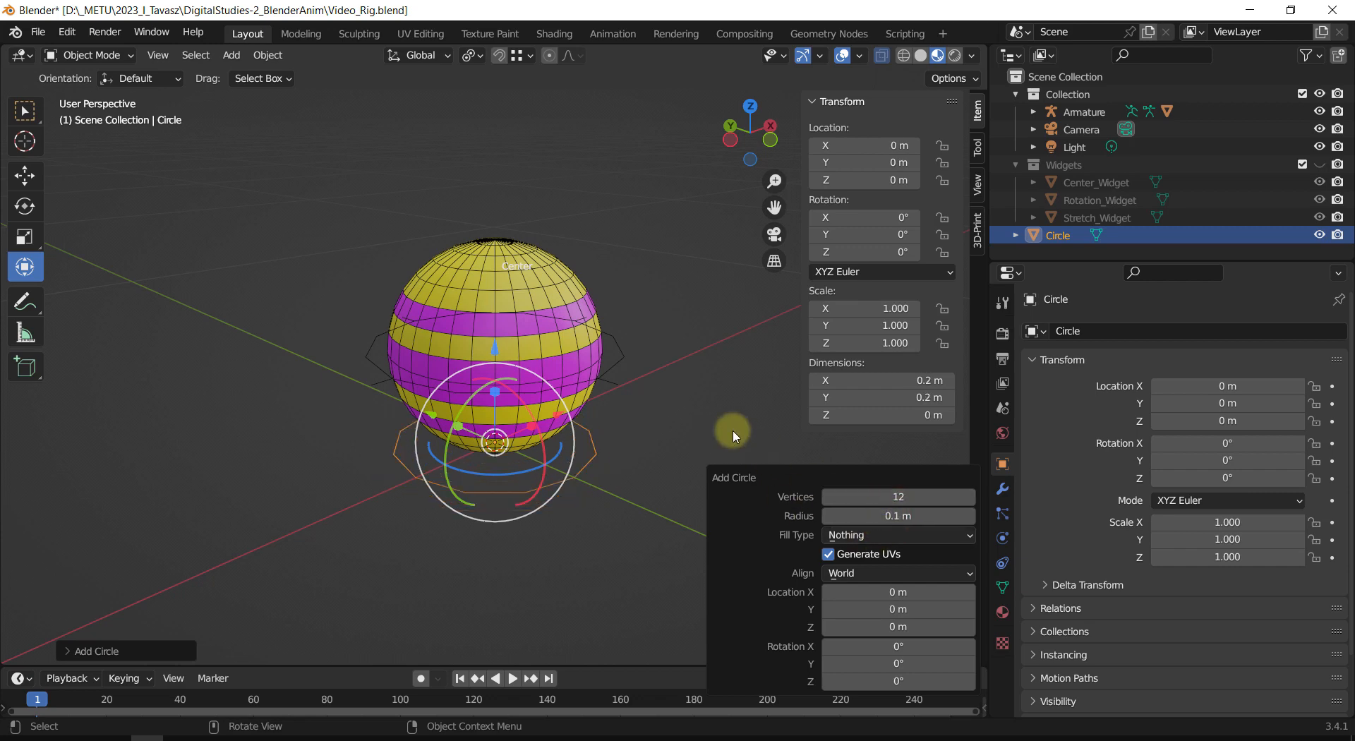
pyautogui.click(678, 408)
# Step: Open the circle in Edit Mode and isolate it in local view
pyautogui.keyDown('shift'); pyautogui.moveTo(636, 469); pyautogui.dragTo(617, 450, button='middle'); pyautogui.keyUp('shift')
pyautogui.scroll(2, 616, 451)
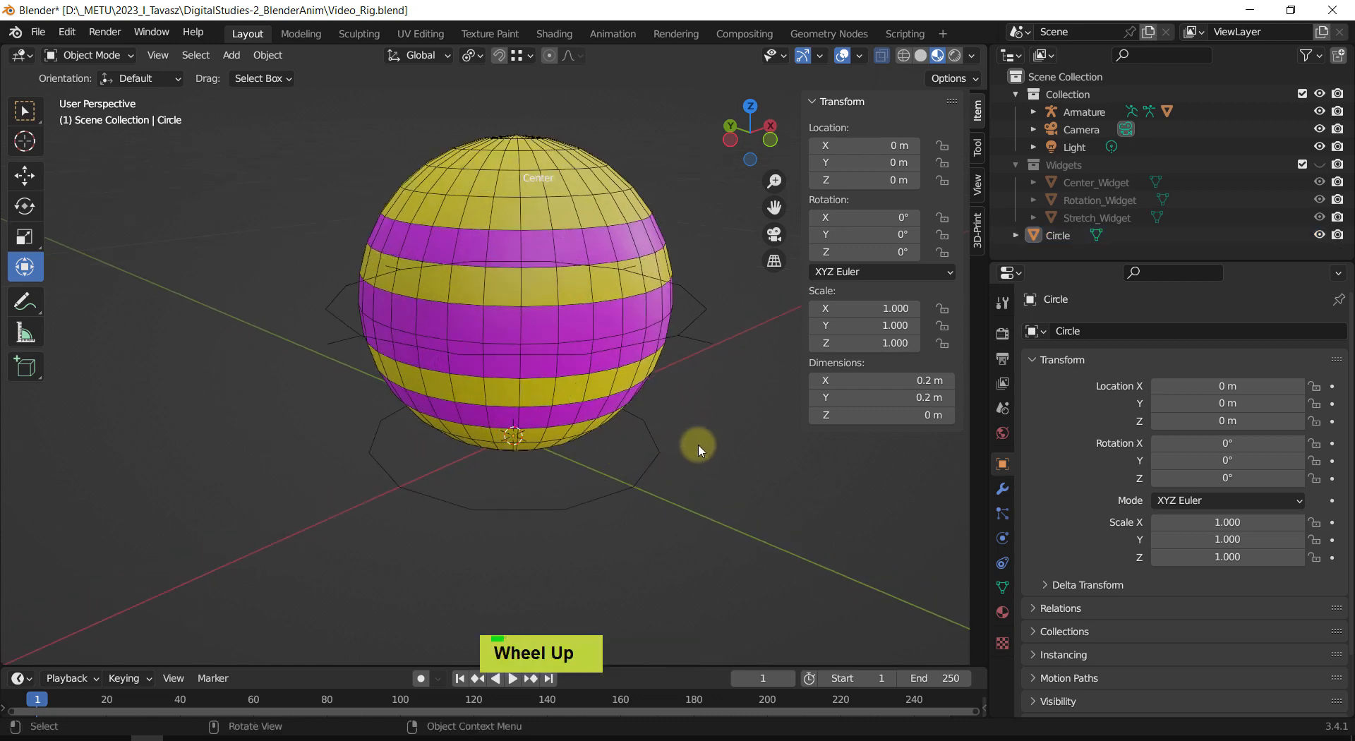
pyautogui.keyDown('shift'); pyautogui.moveTo(699, 445); pyautogui.dragTo(664, 400, button='middle'); pyautogui.keyUp('shift')
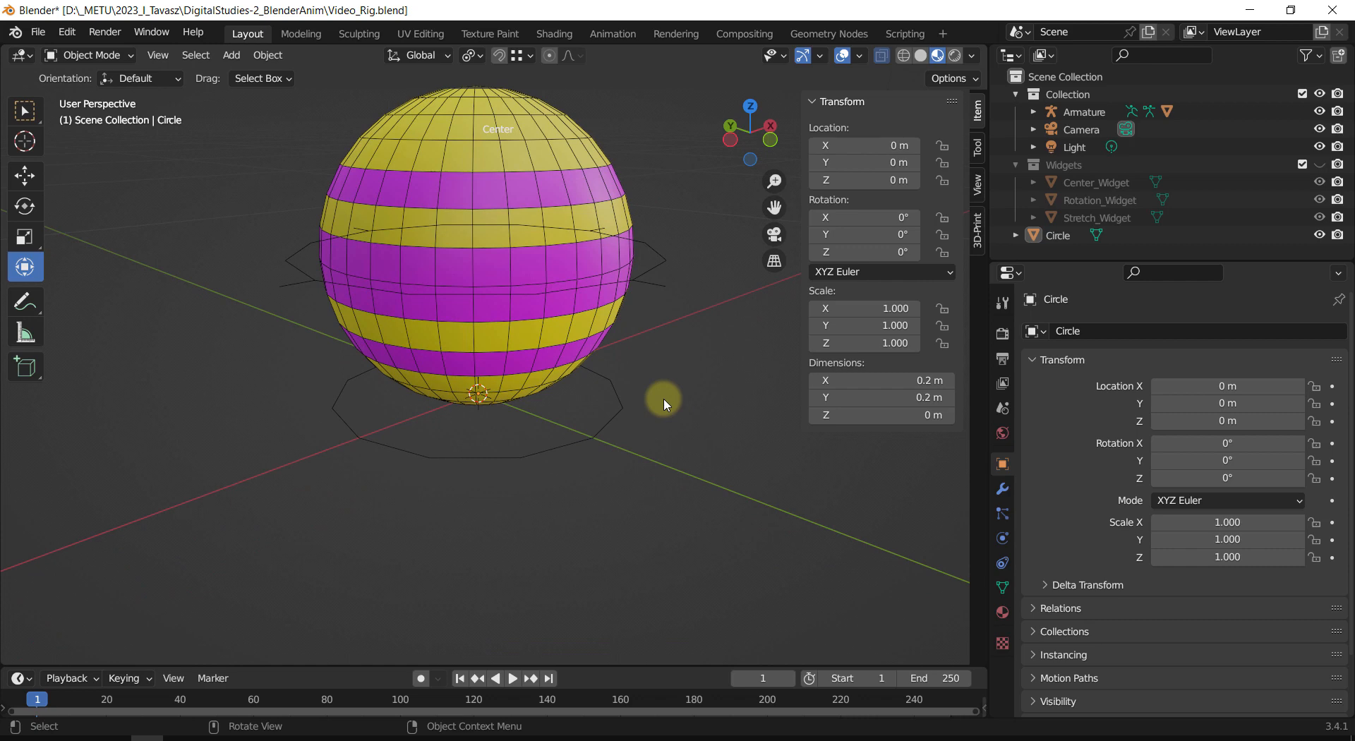
pyautogui.click(623, 407)
pyautogui.press('Tab')
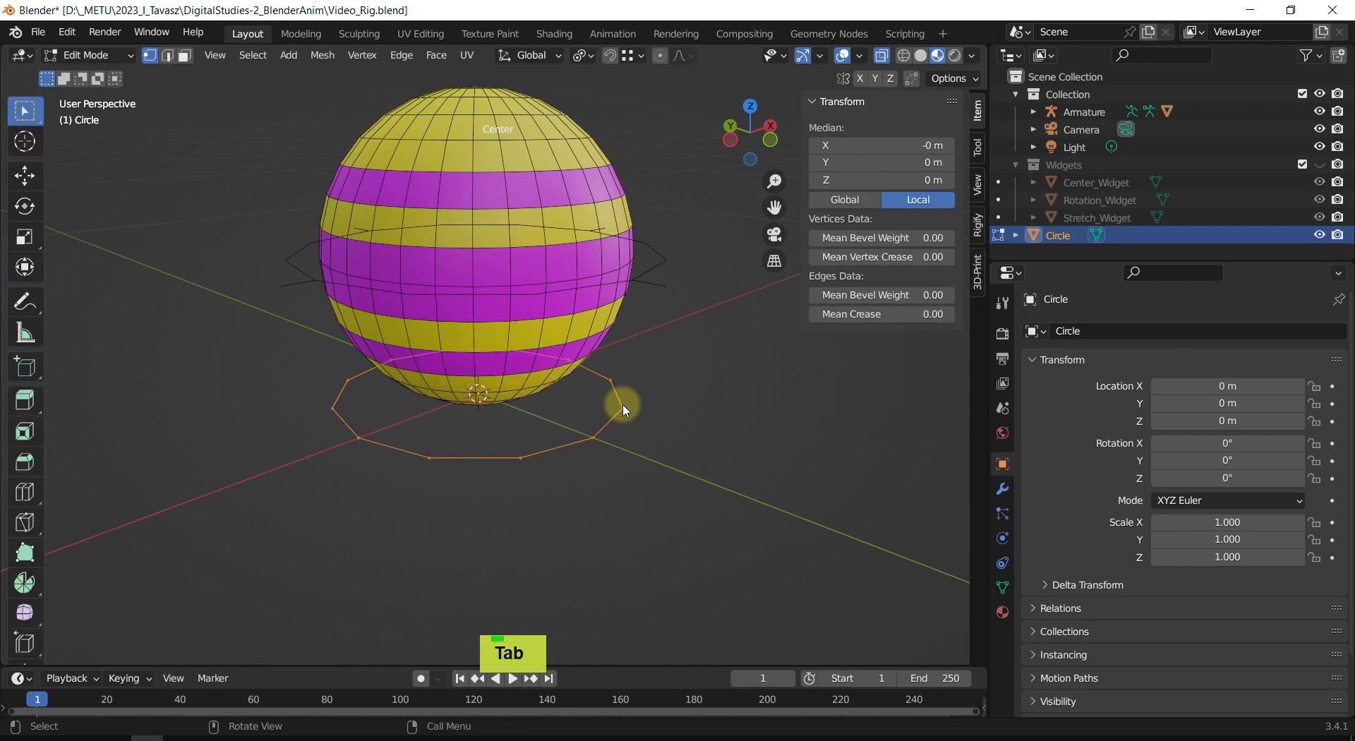
pyautogui.press('KP_Divide')
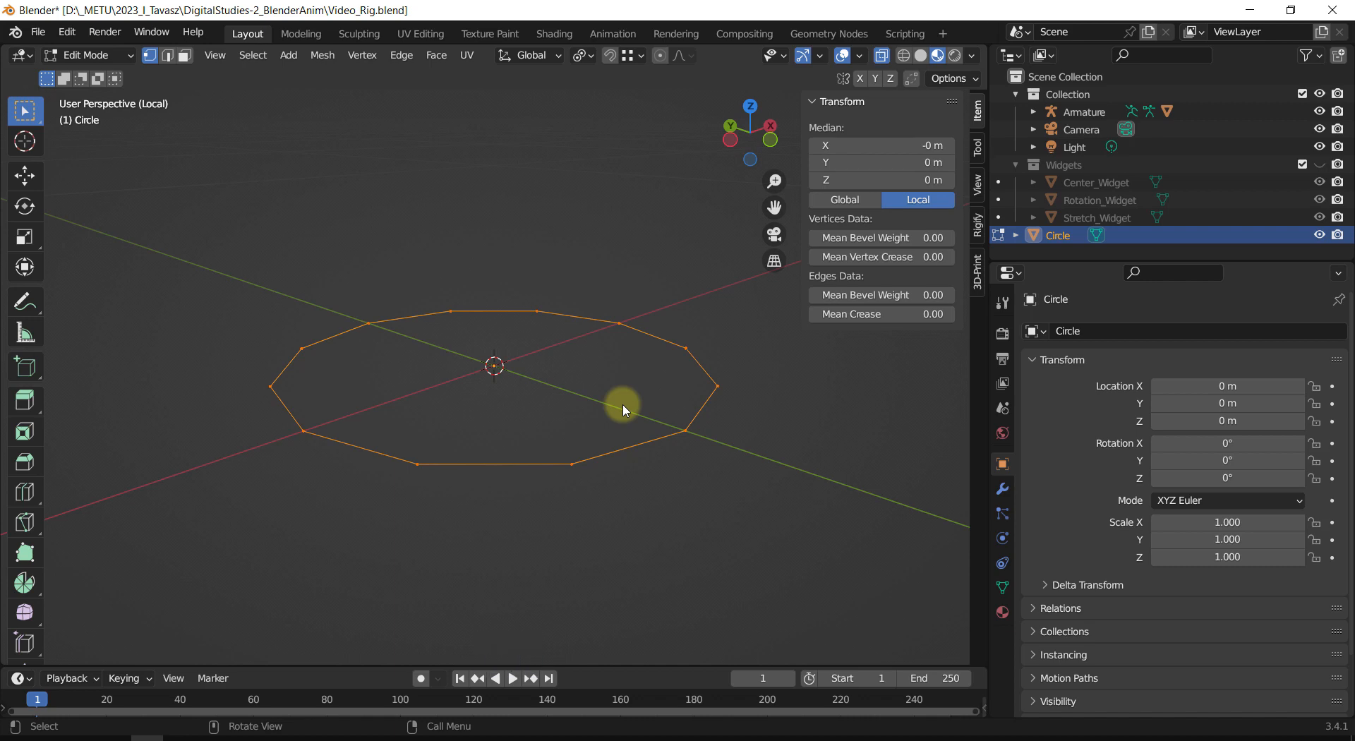
# Step: In top view, extrude the vertex at Y 0.1 m across the circle, snapping it onto the opposite vertex at Y -0.1 m
pyautogui.press('KP_7')
pyautogui.click(493, 153)
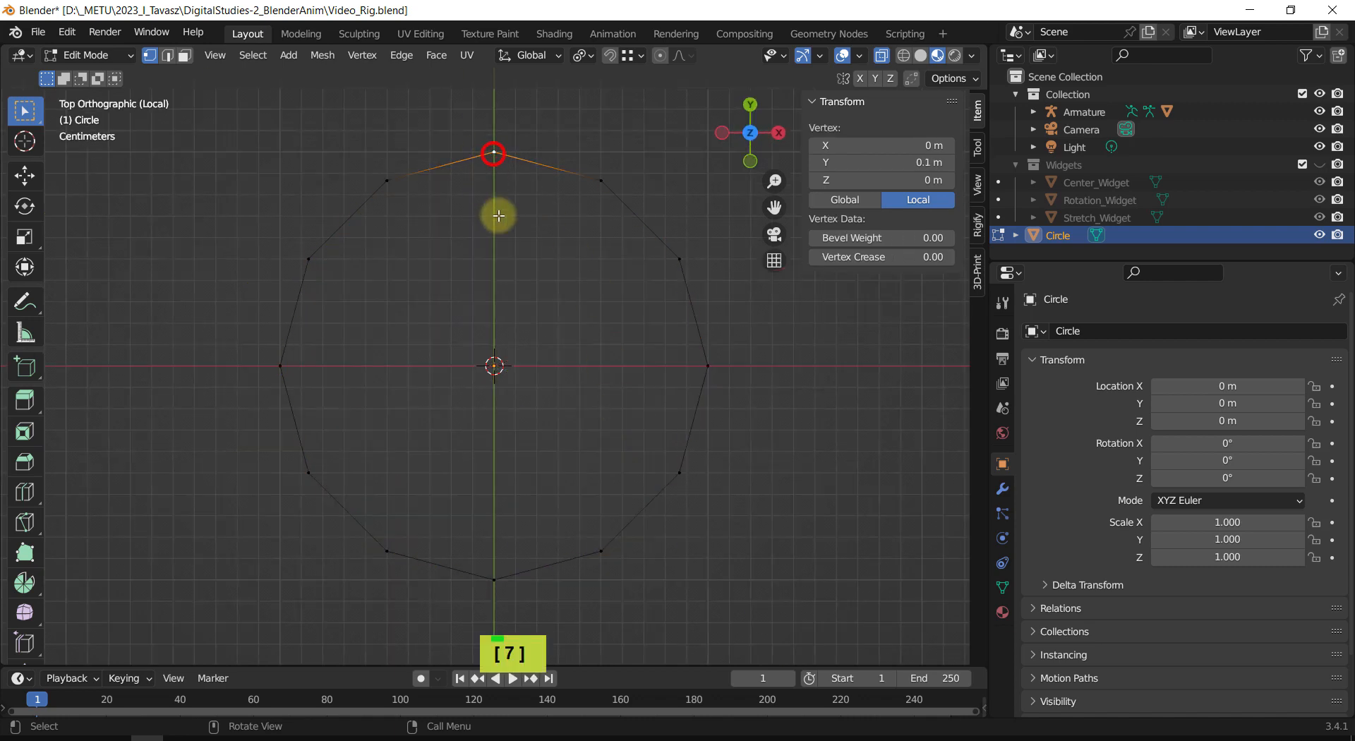
pyautogui.press('e')
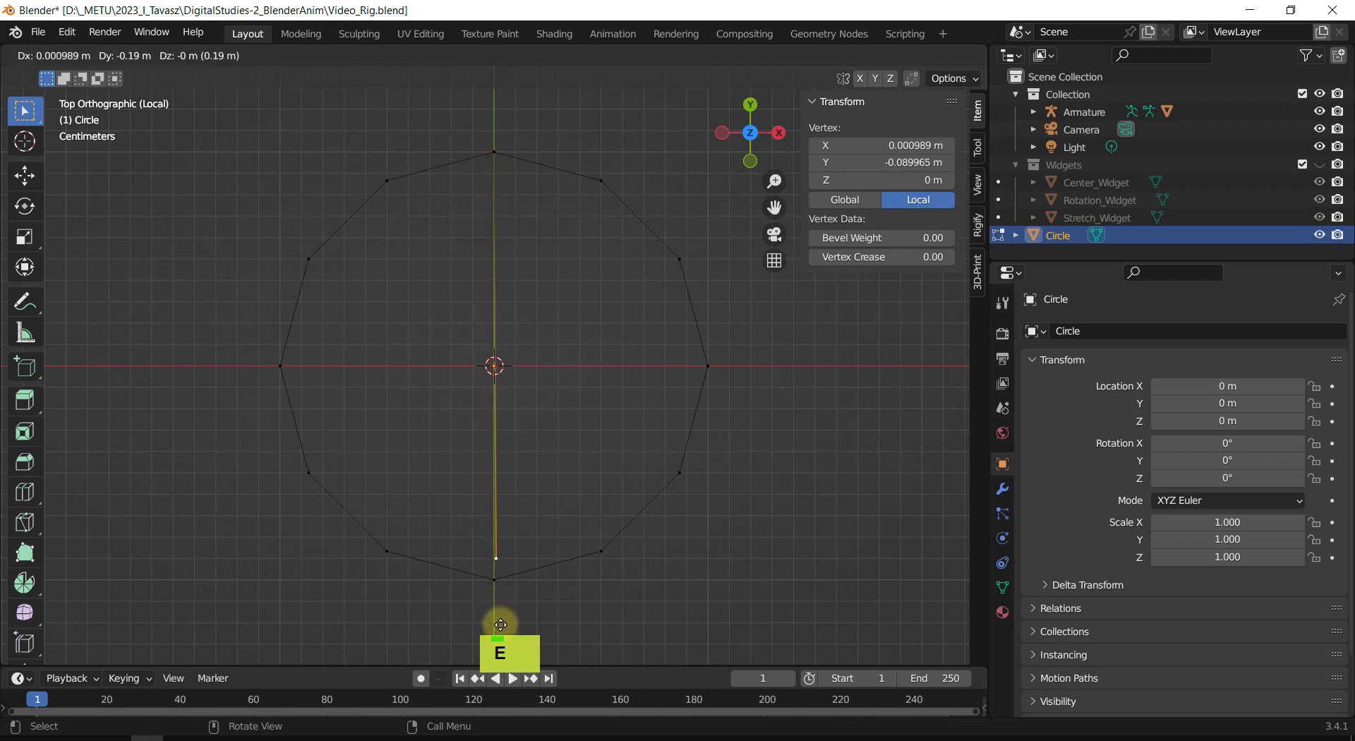
pyautogui.press('ctrl')
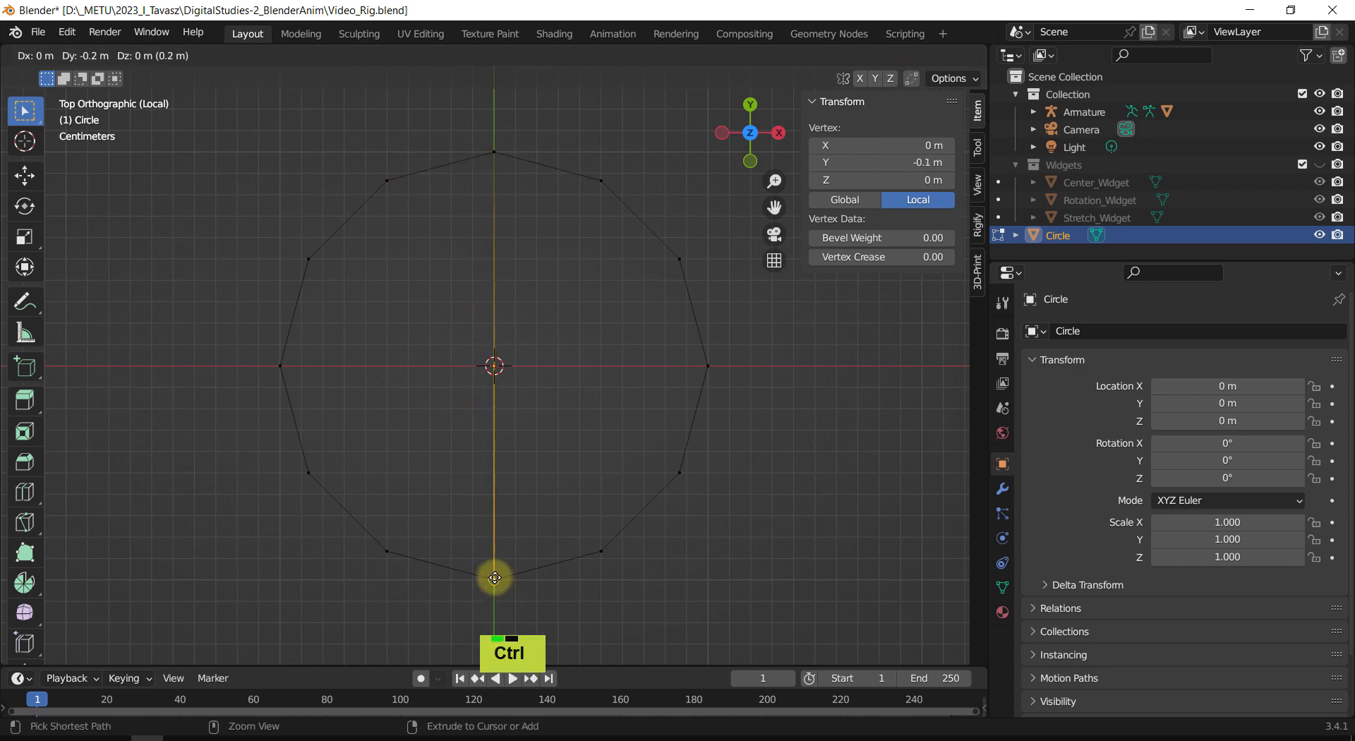
pyautogui.click(493, 577)
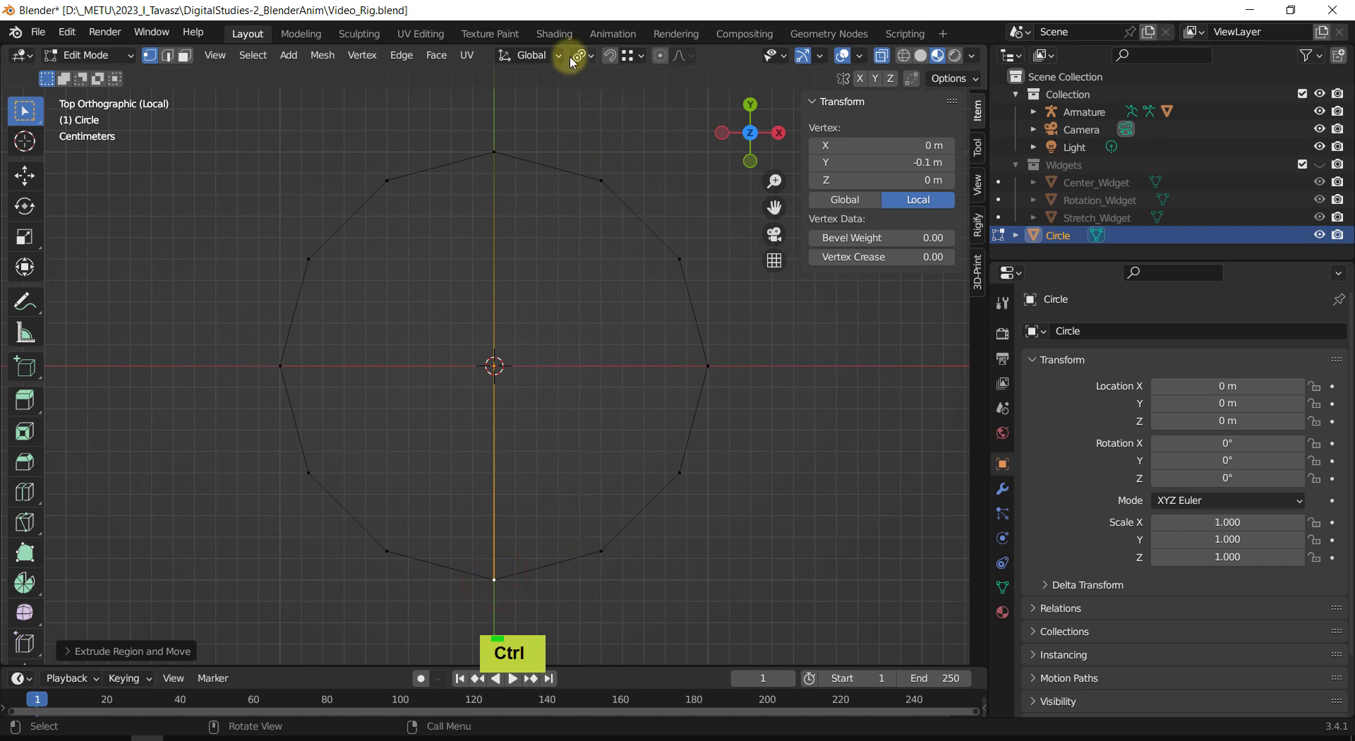
# Step: Review the snapping target options, toggling snapping on and back off
pyautogui.click(611, 56)
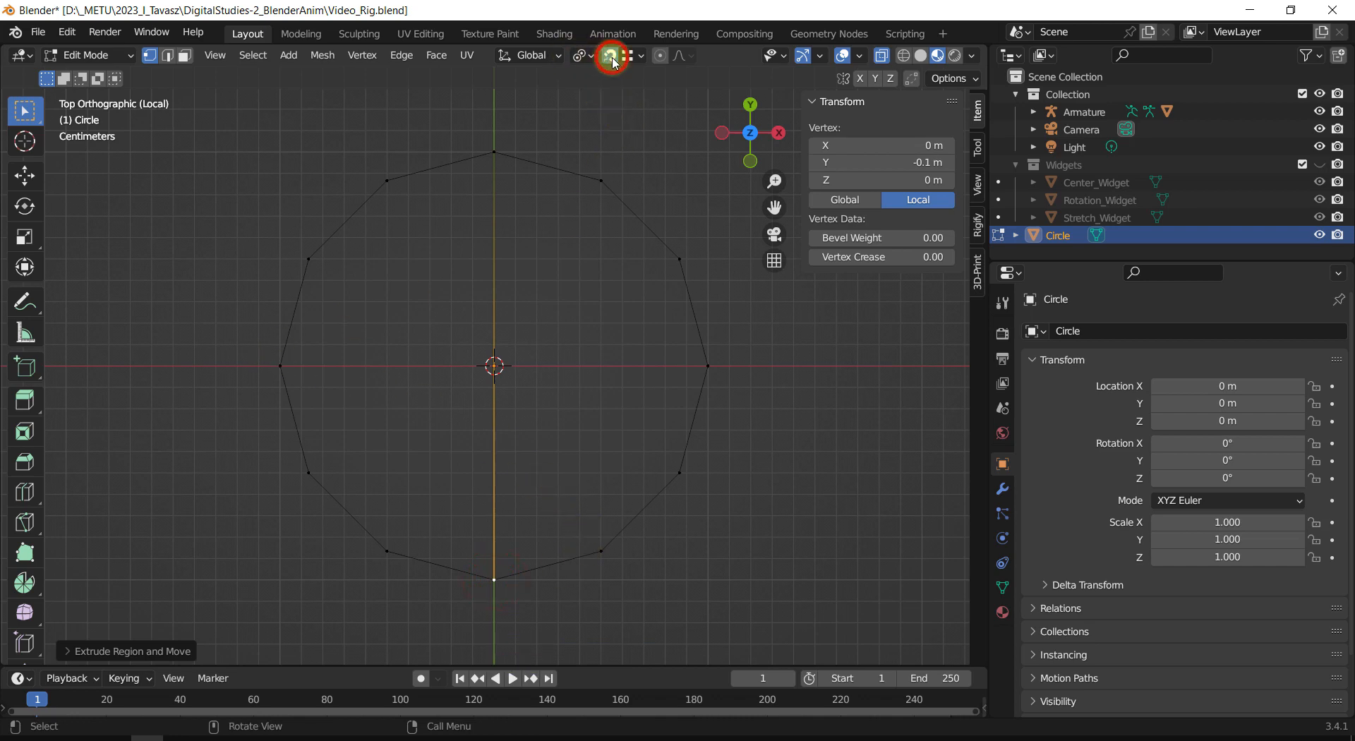
pyautogui.click(628, 55)
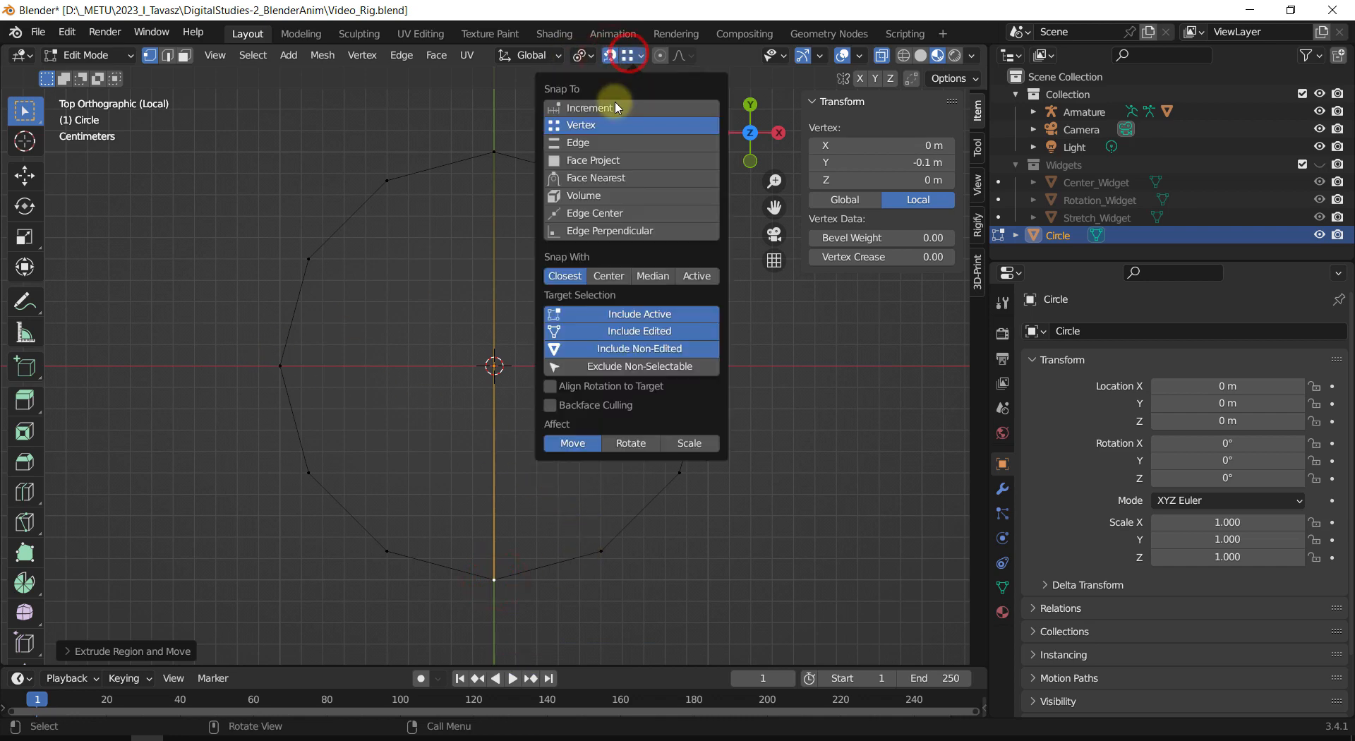
pyautogui.click(610, 56)
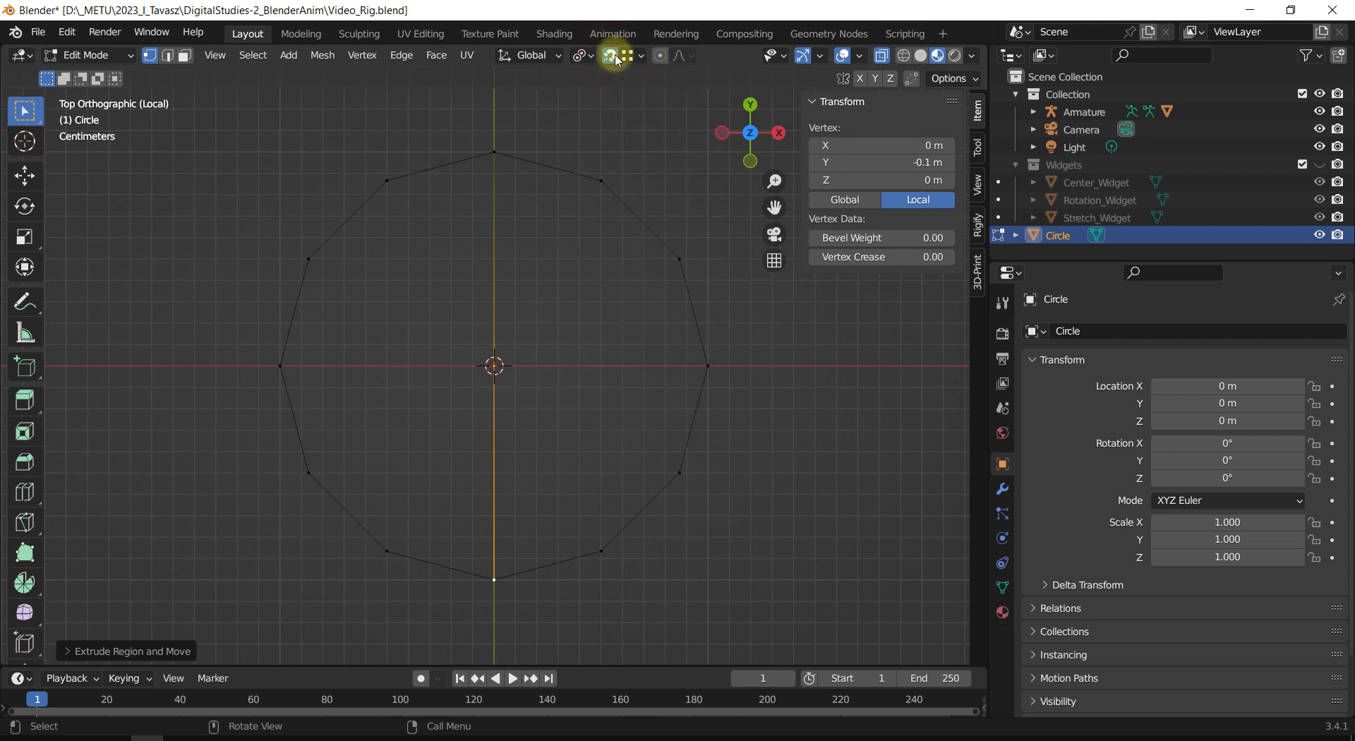
pyautogui.hotkey('shift', 'Tab')
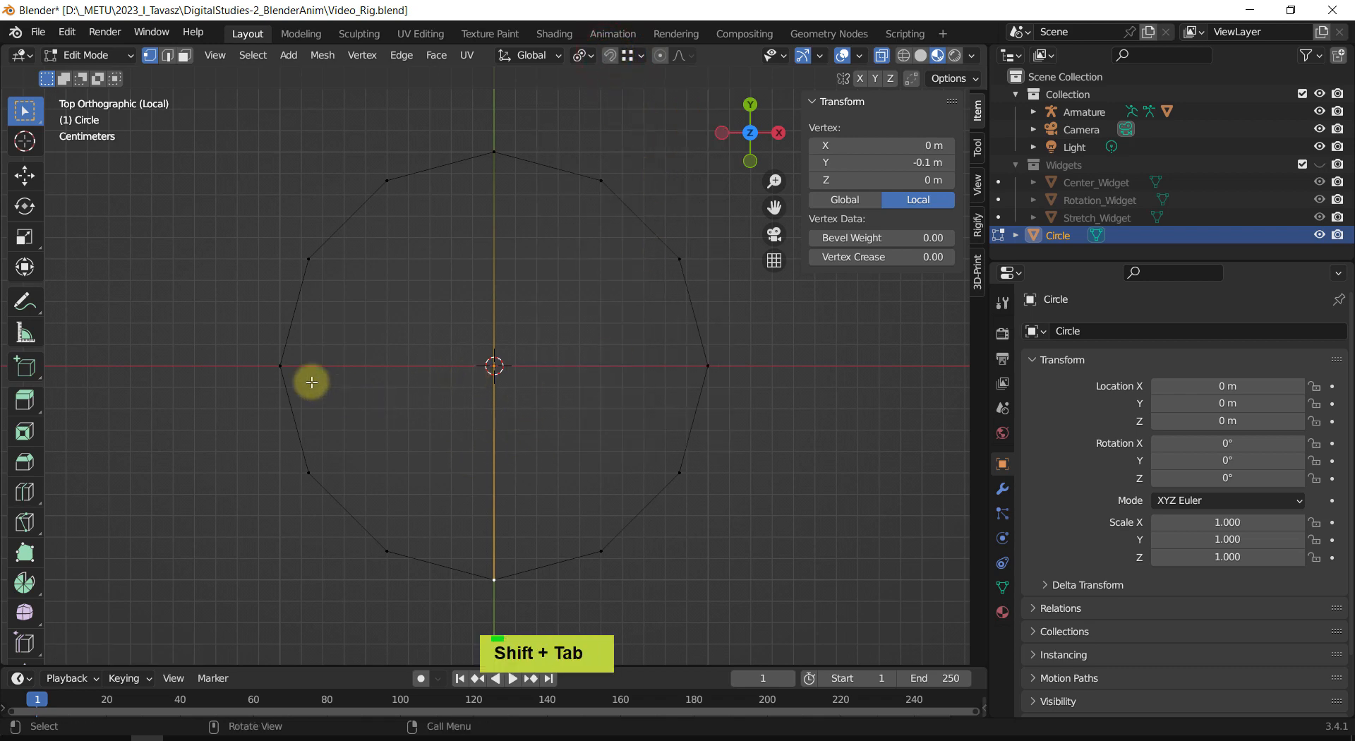
# Step: Extrude the vertex at X -0.1 m across the circle, snapping it to X 0.1 m, and return to Object Mode
pyautogui.click(278, 366)
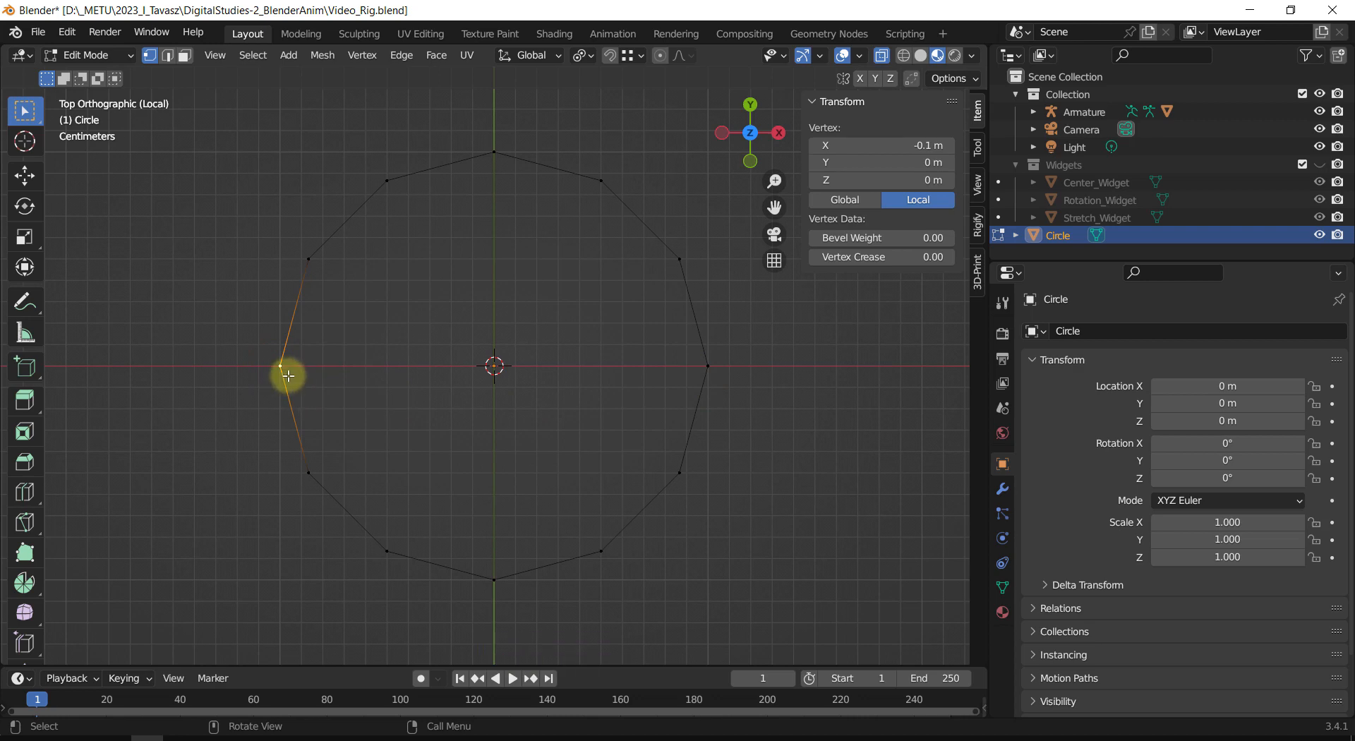
pyautogui.press('e')
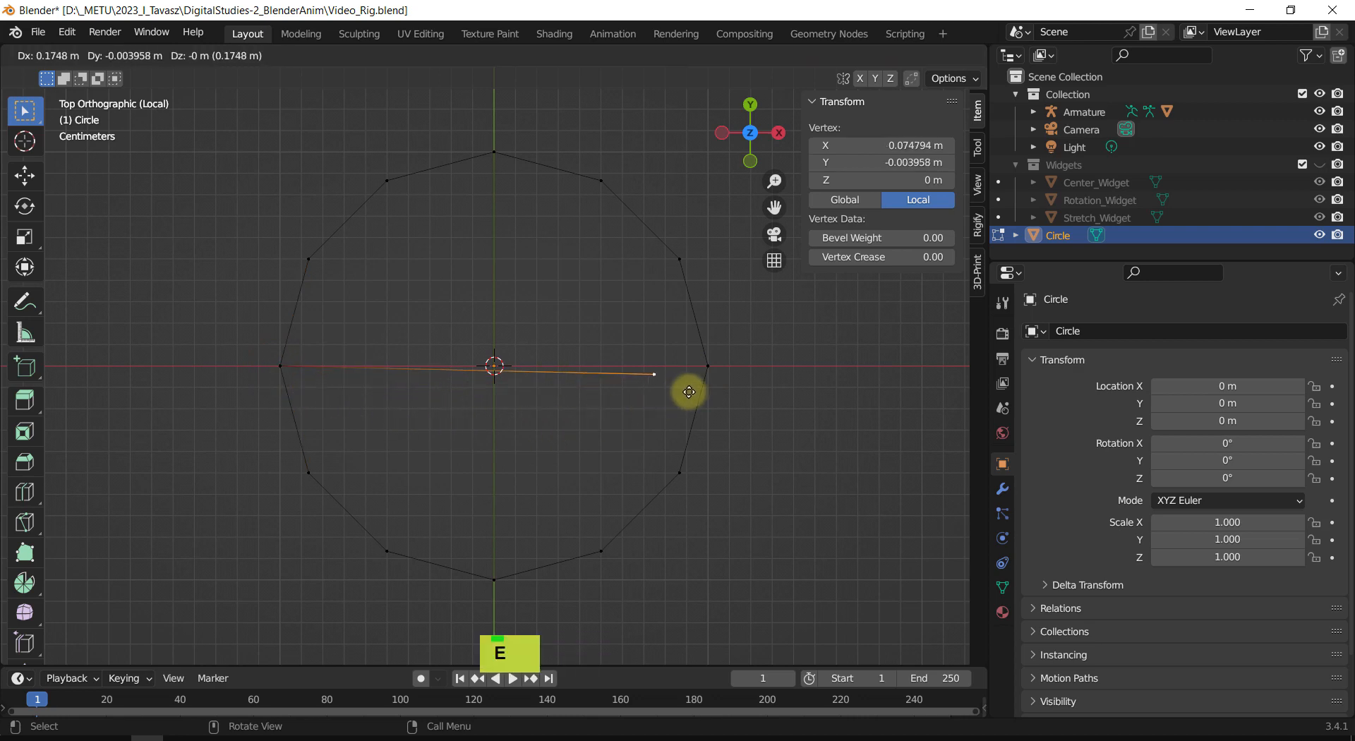
pyautogui.keyDown('ctrl'); pyautogui.click(705, 362); pyautogui.keyUp('ctrl')
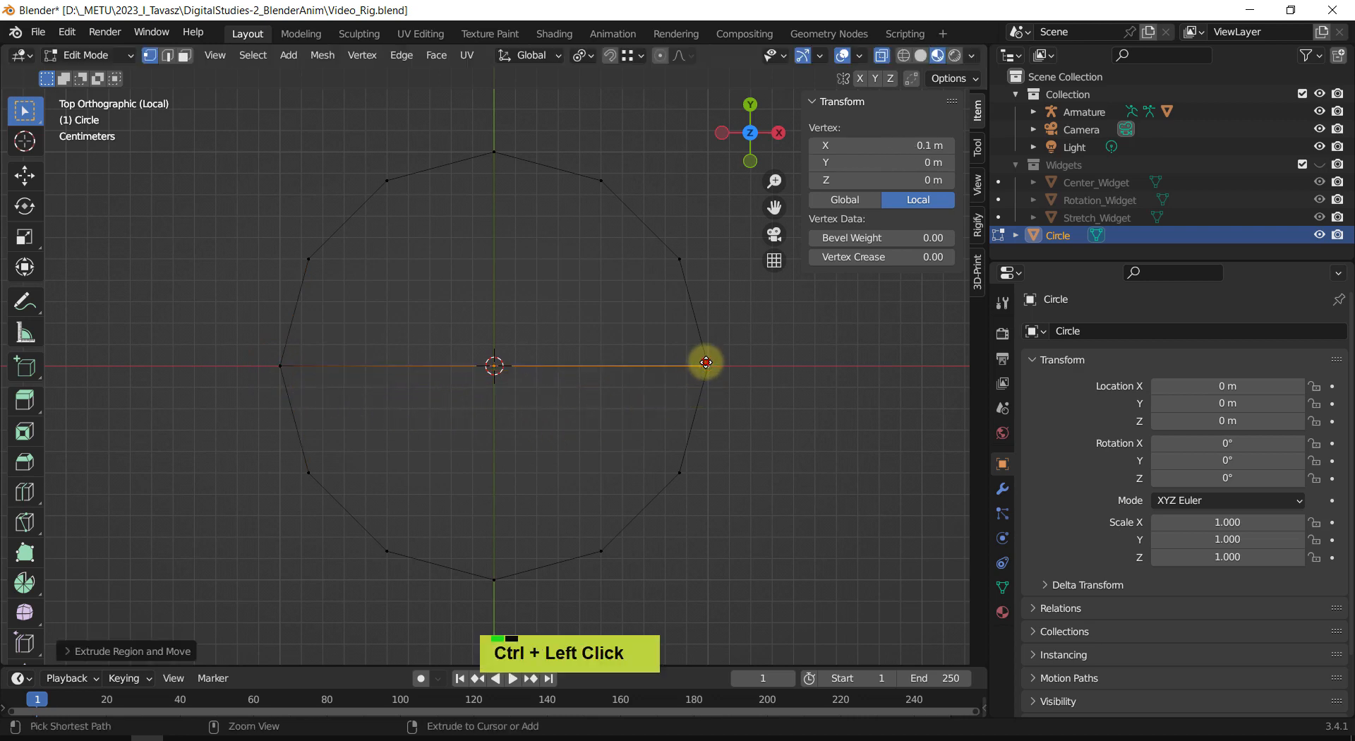
pyautogui.press('Tab')
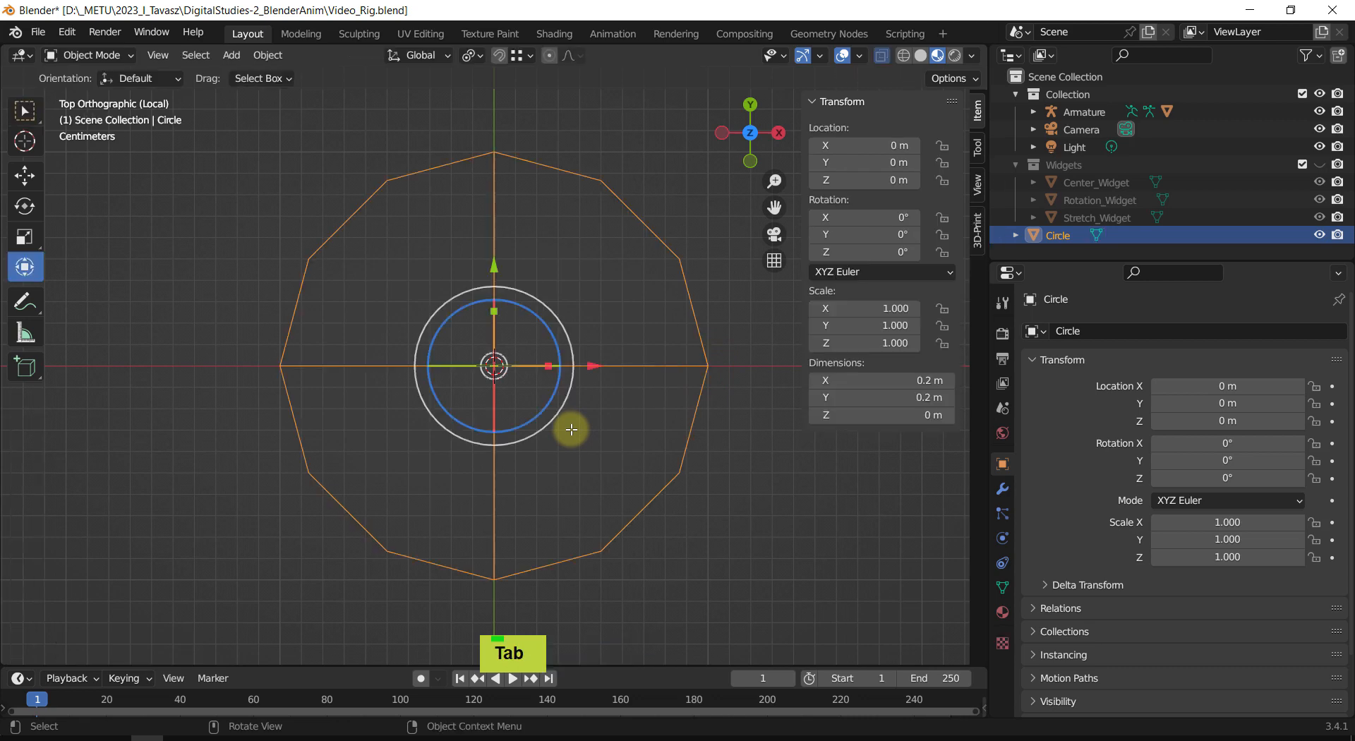
# Step: Test moving the crossed circle away from the origin and undo the move
pyautogui.moveTo(565, 426); pyautogui.dragTo(680, 247, button='middle')
pyautogui.click(688, 221)
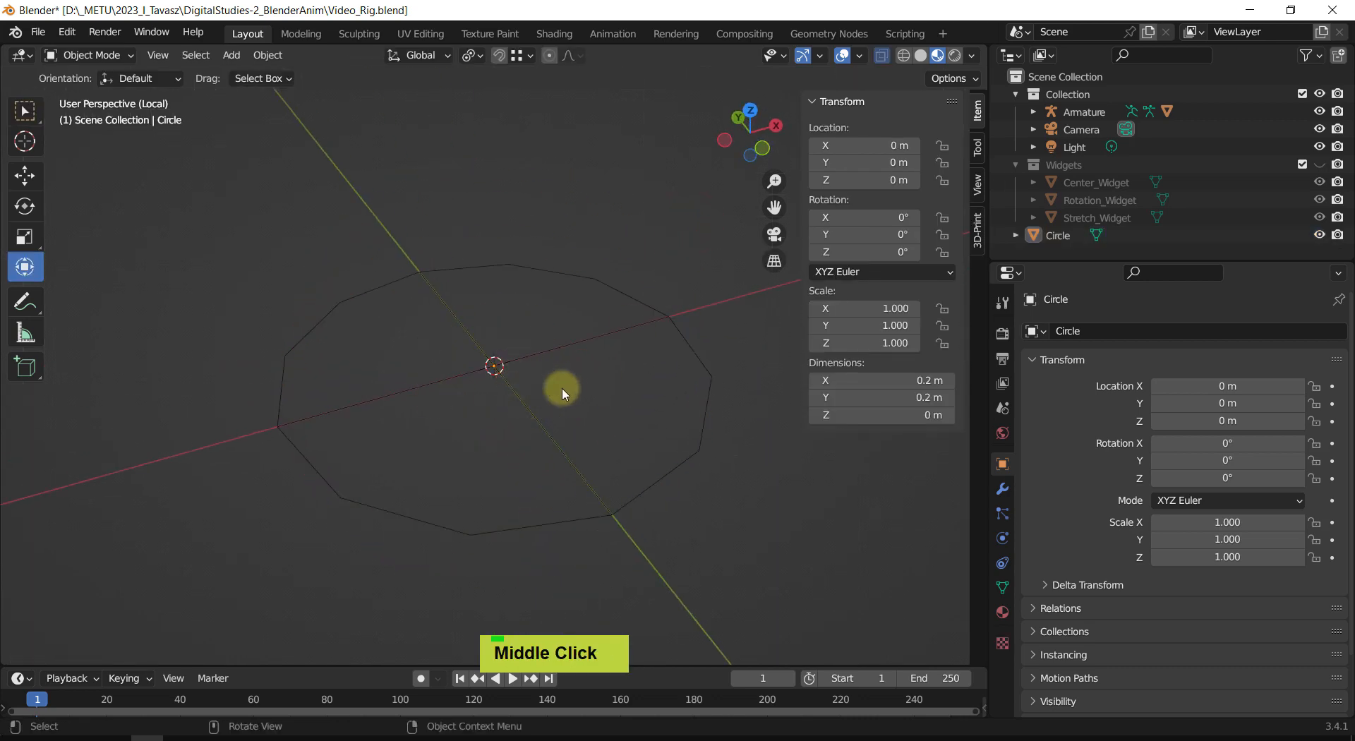
pyautogui.scroll(-3, 566, 393)
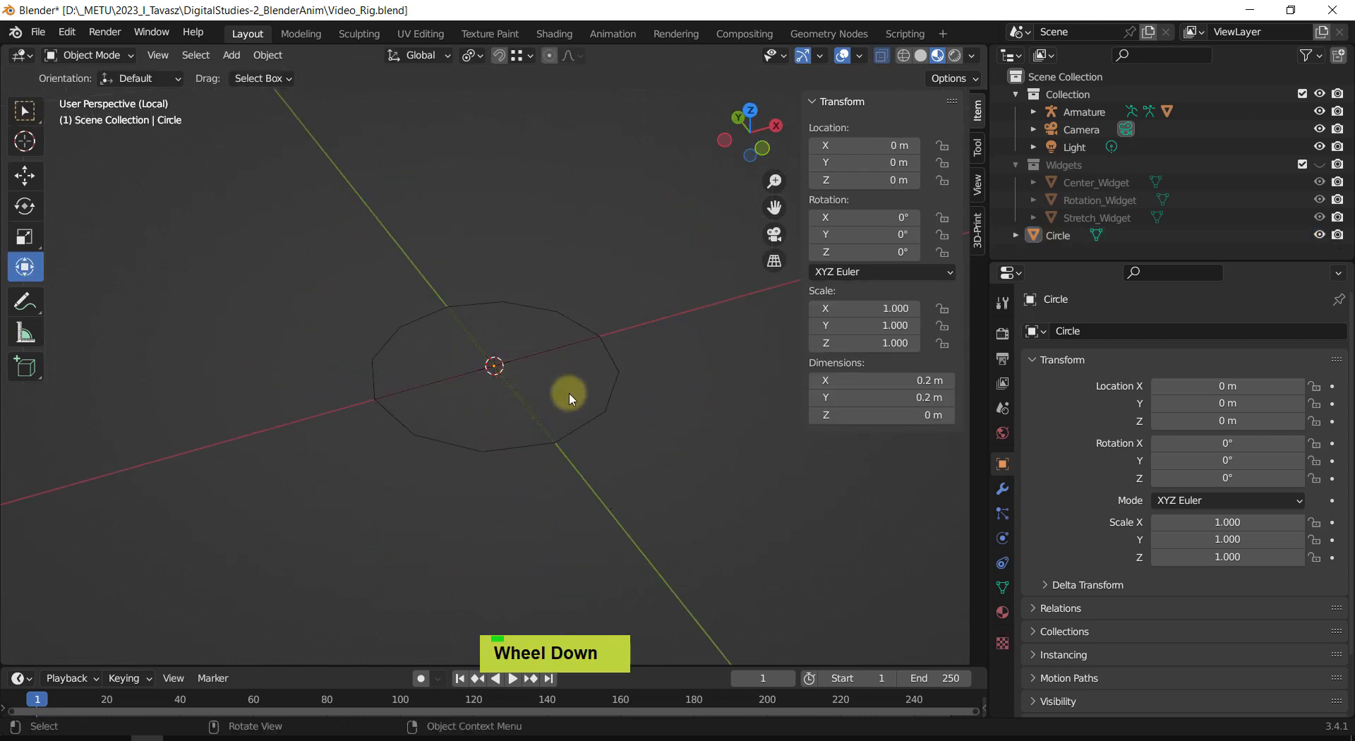
pyautogui.click(603, 409)
pyautogui.press('g')
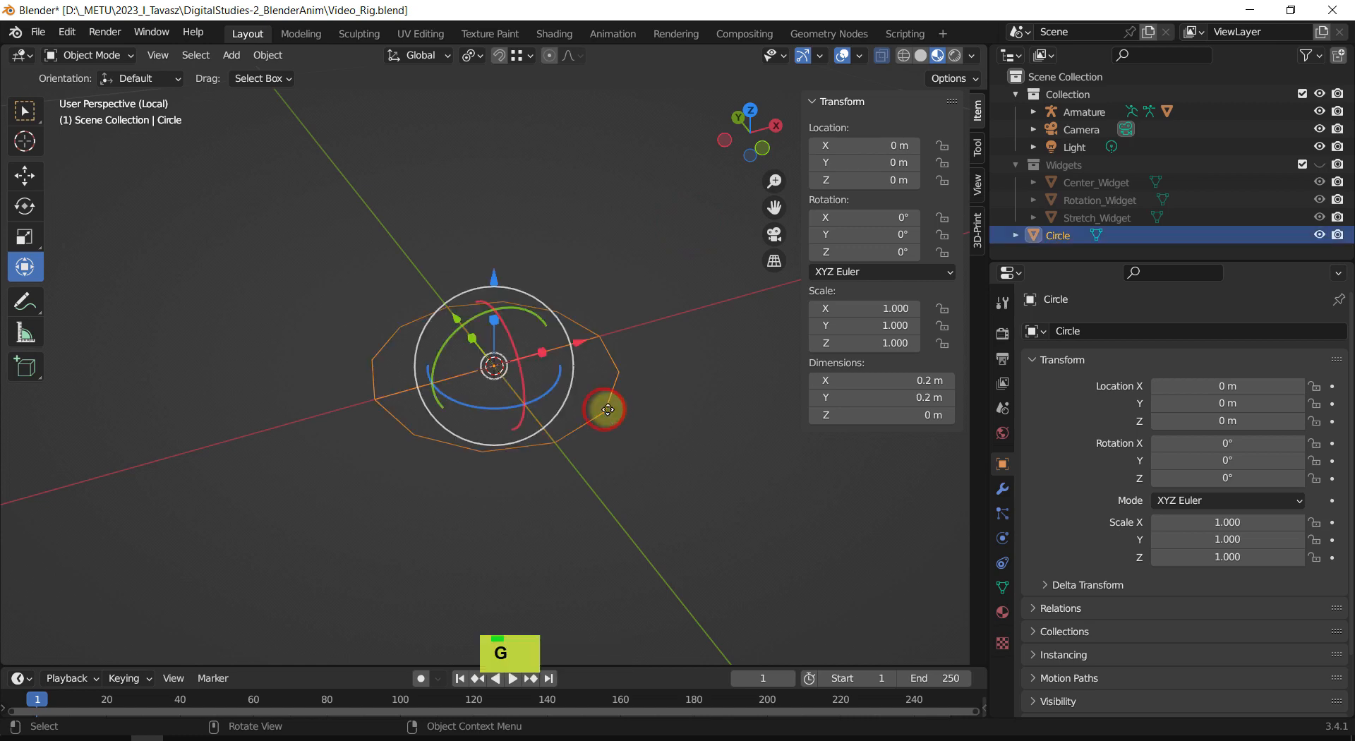
pyautogui.click(724, 463)
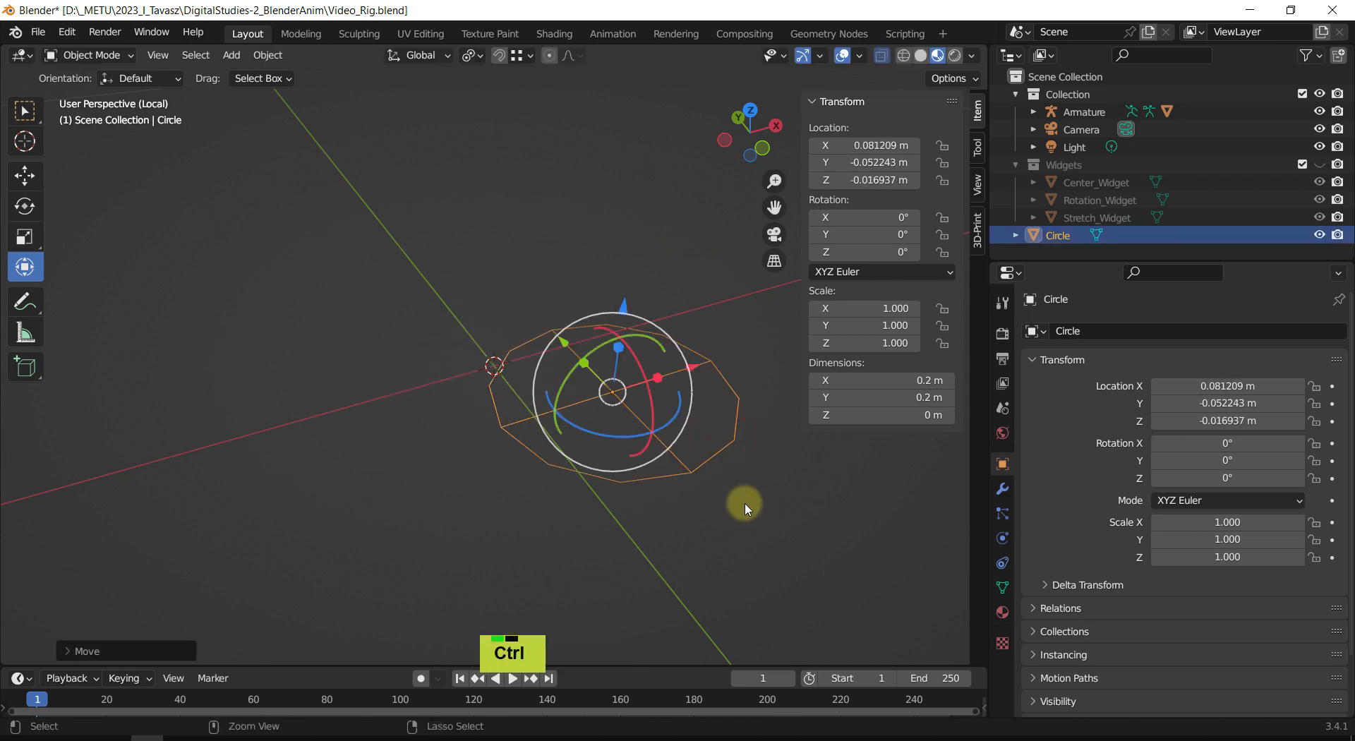
pyautogui.hotkey('ctrl', 'z')
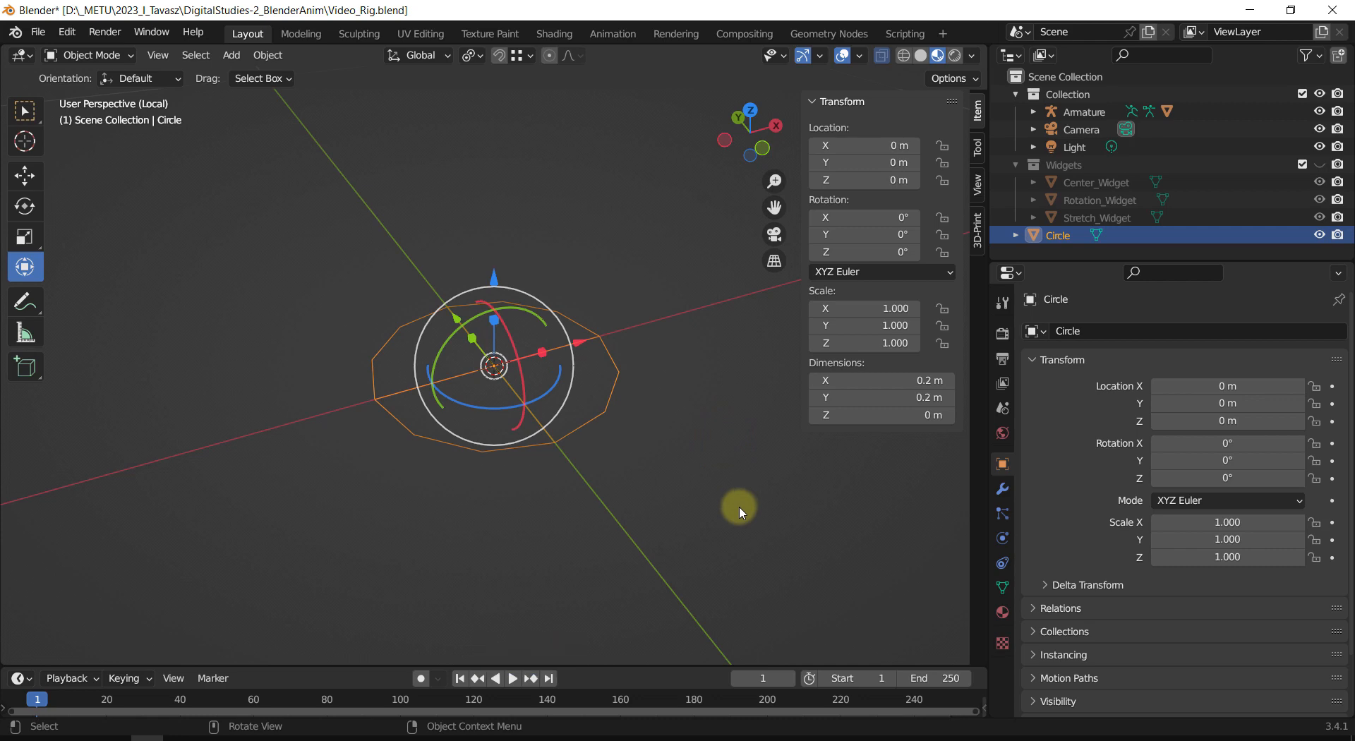
# Step: Leave local view to bring back the ball and its rig, and deselect the circle
pyautogui.keyDown('shift'); pyautogui.moveTo(671, 490); pyautogui.dragTo(704, 444, button='middle'); pyautogui.keyUp('shift')
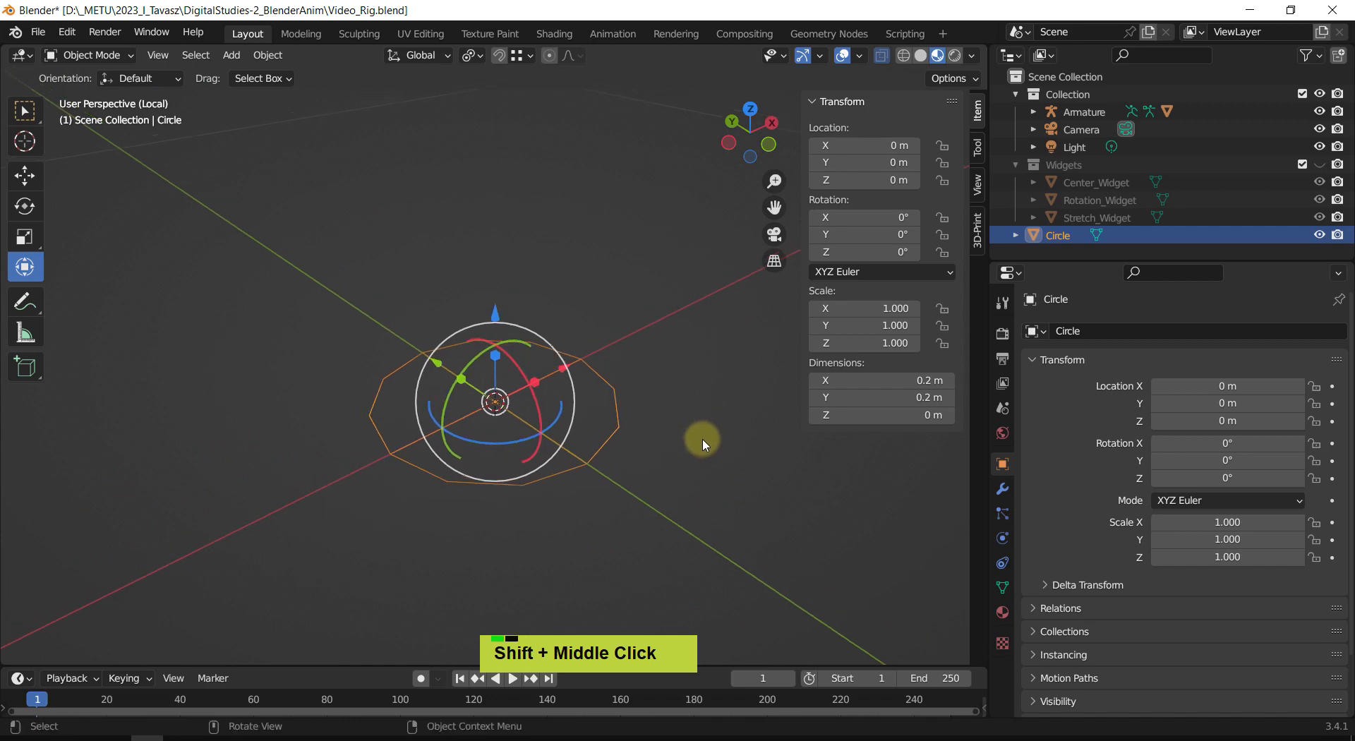
pyautogui.press('/')
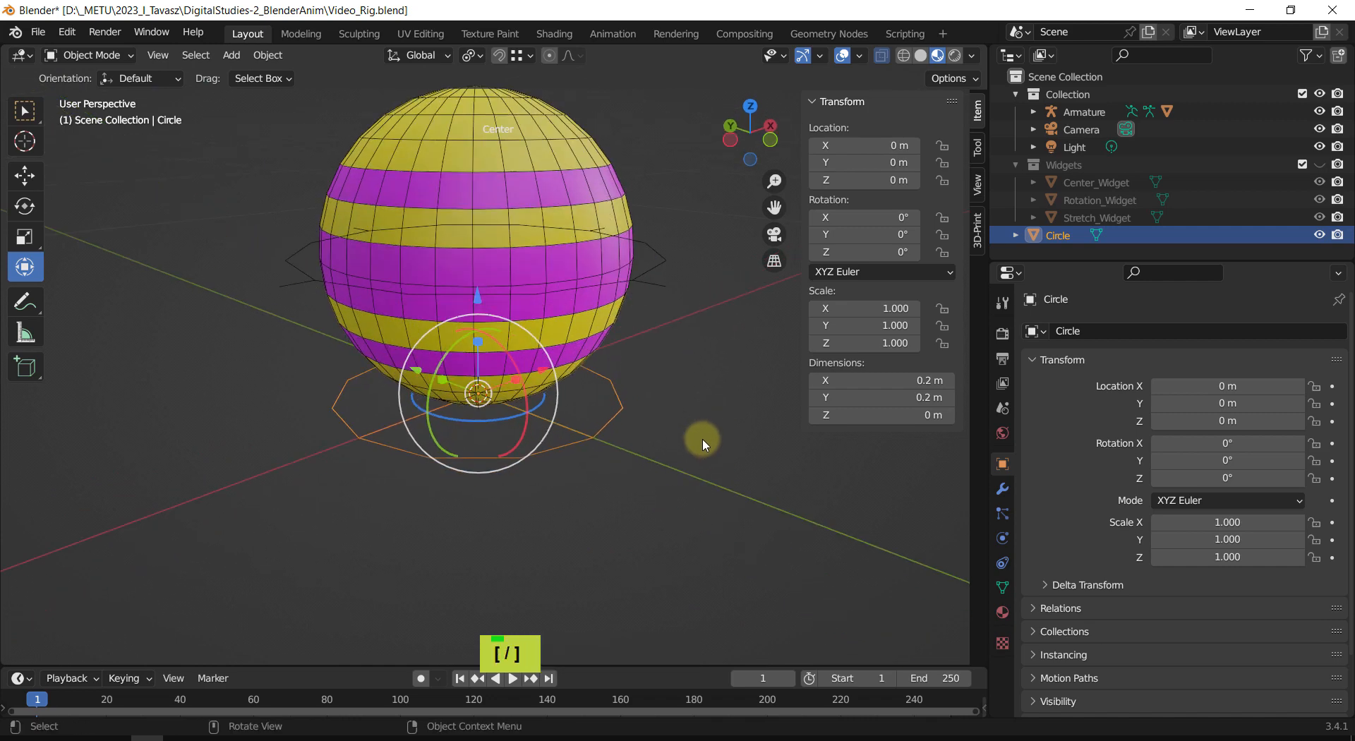
pyautogui.keyDown('shift'); pyautogui.moveTo(703, 443); pyautogui.dragTo(704, 475, button='middle'); pyautogui.keyUp('shift')
pyautogui.click(726, 453)
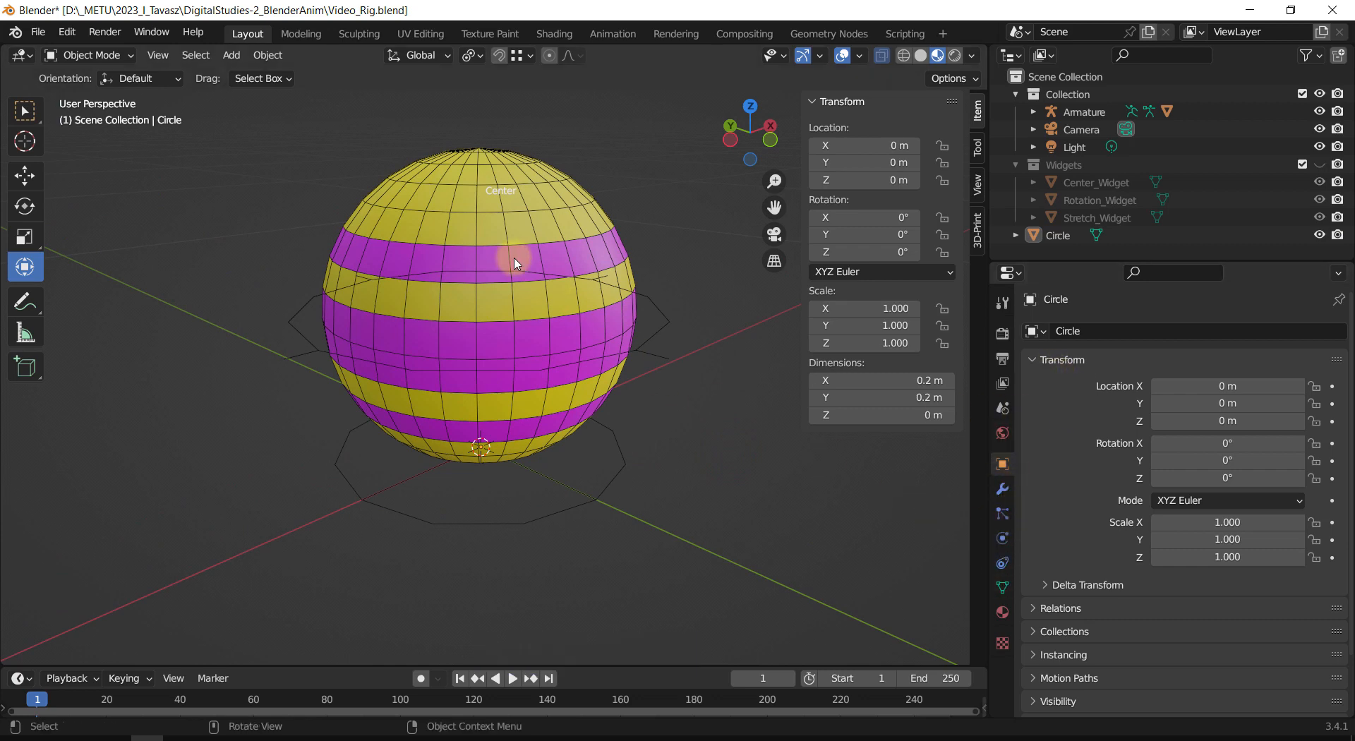
pyautogui.keyDown('shift'); pyautogui.moveTo(515, 259); pyautogui.dragTo(517, 374, button='middle'); pyautogui.keyUp('shift')
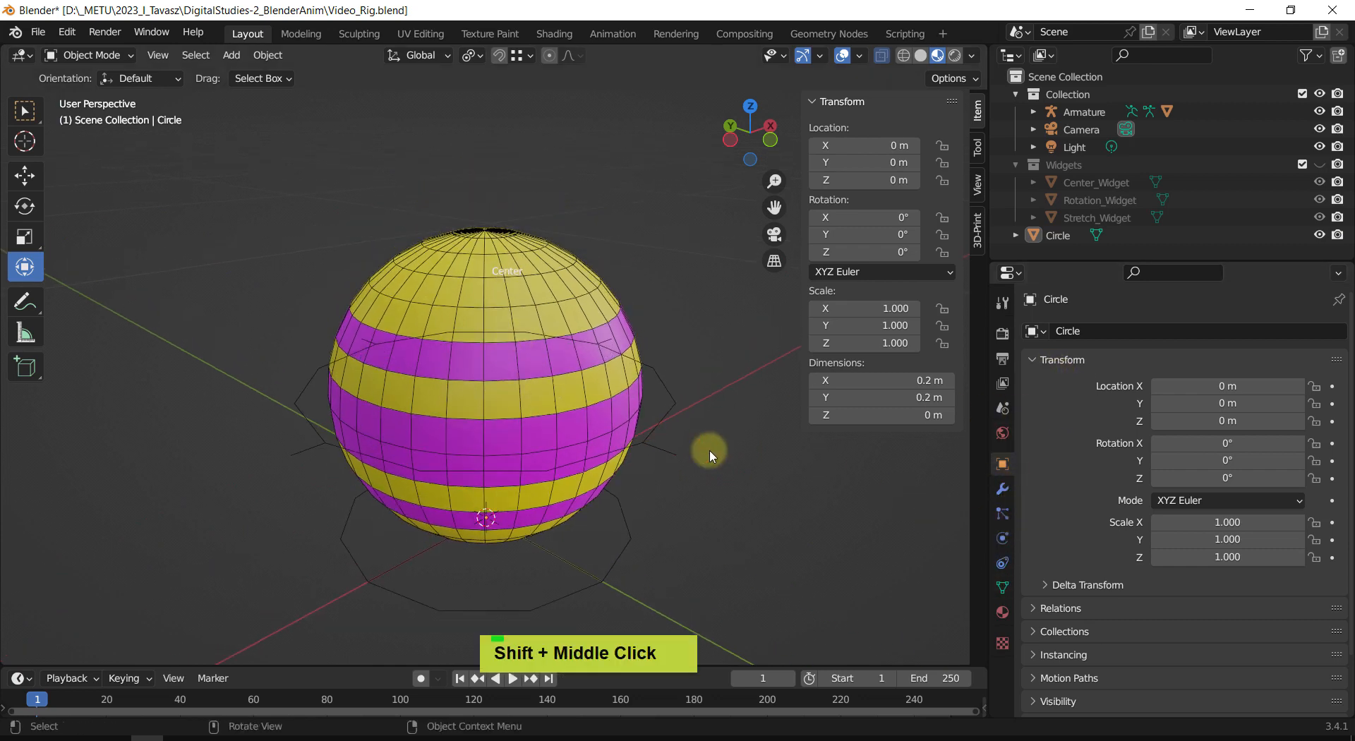
# Step: Select the armature and switch it to Pose Mode
pyautogui.click(675, 407)
pyautogui.press('Tab')
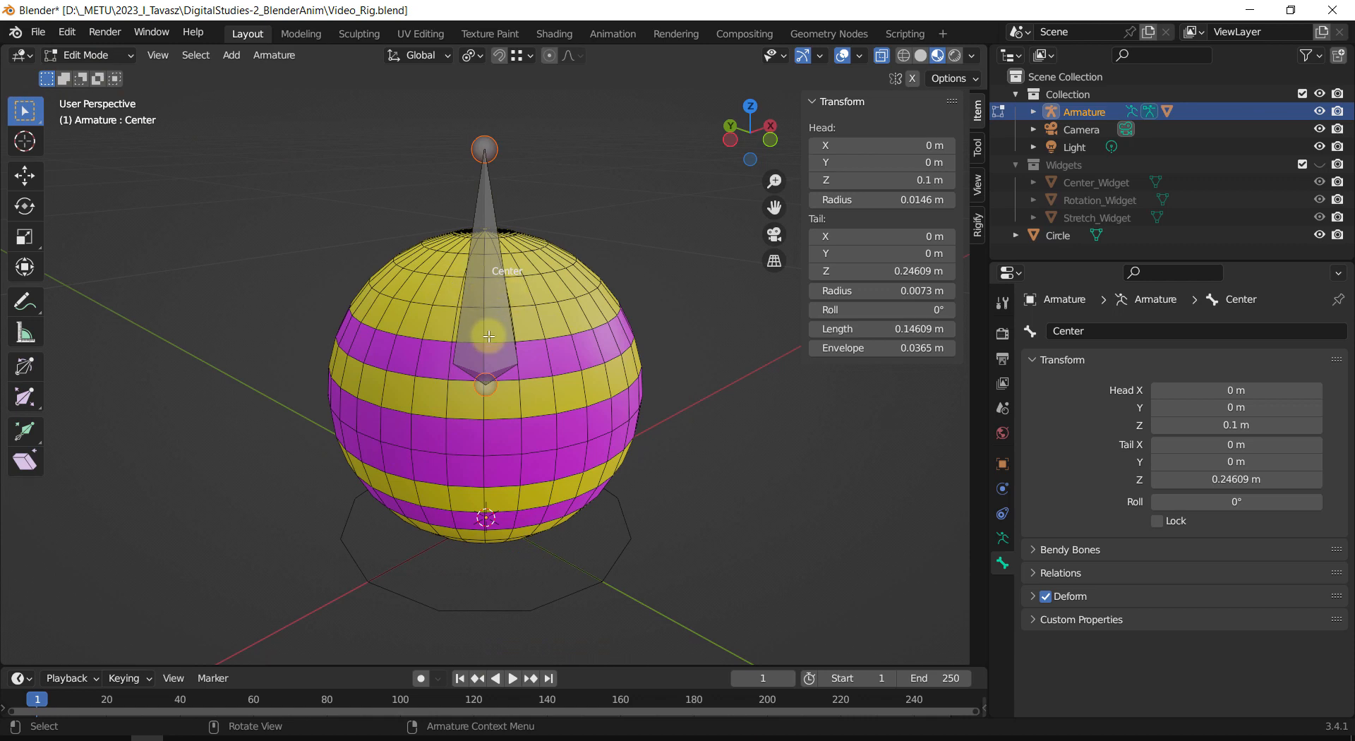
pyautogui.hotkey('ctrl', 'Tab')
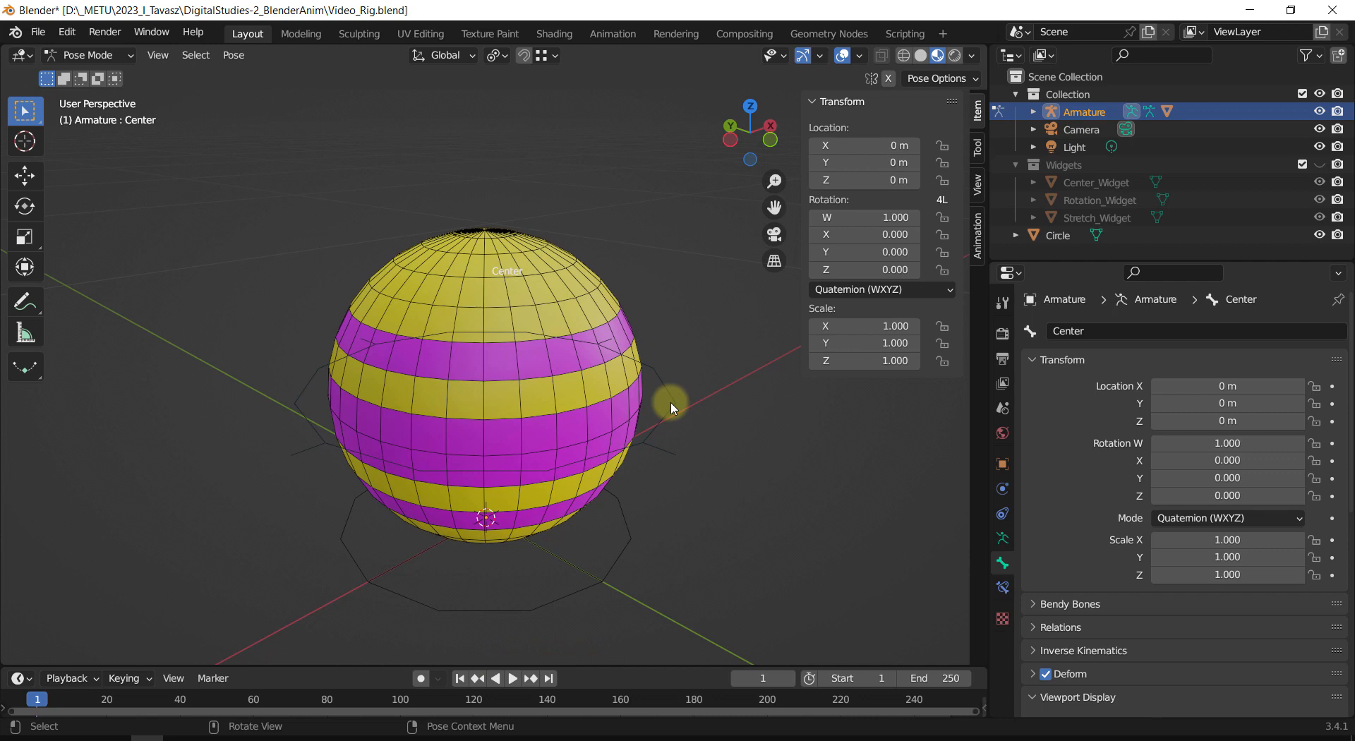
# Step: Show only the armature's first lower-row bone layer and select the Root bone
pyautogui.click(1004, 539)
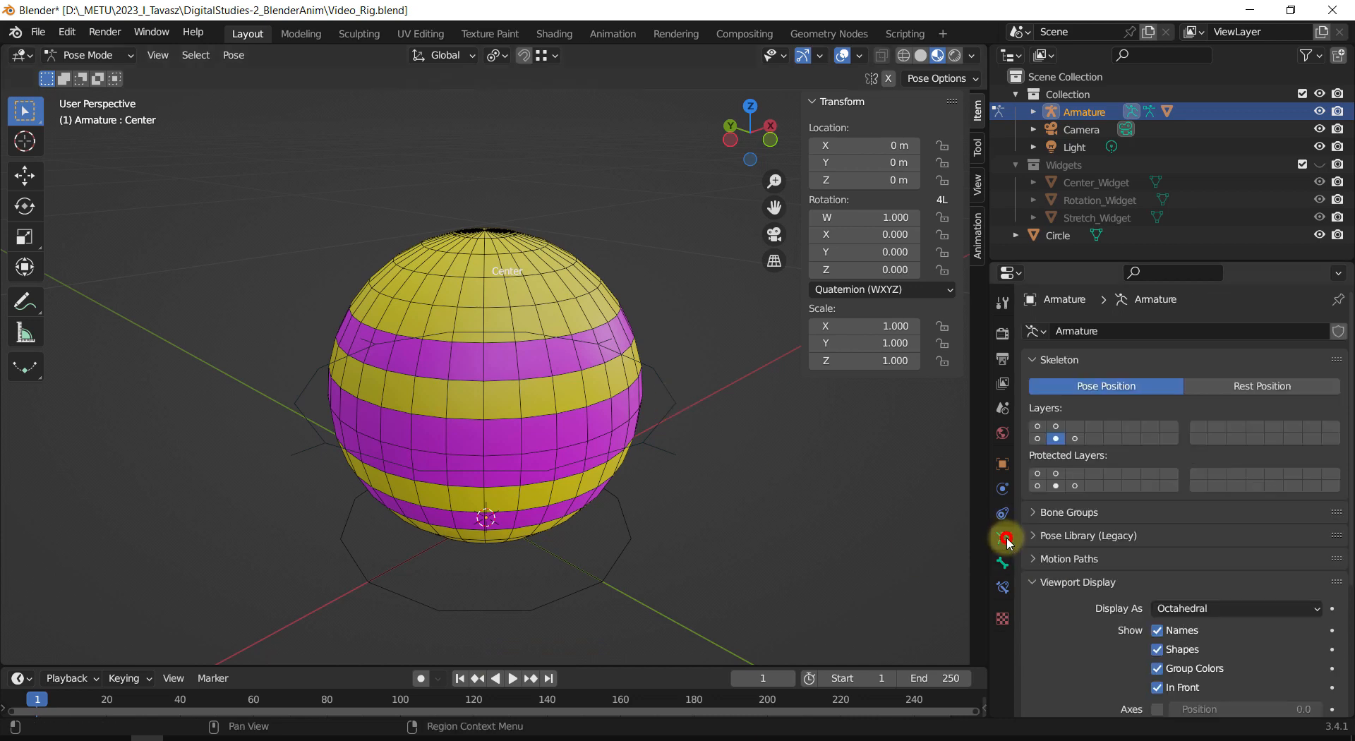
pyautogui.click(1037, 438)
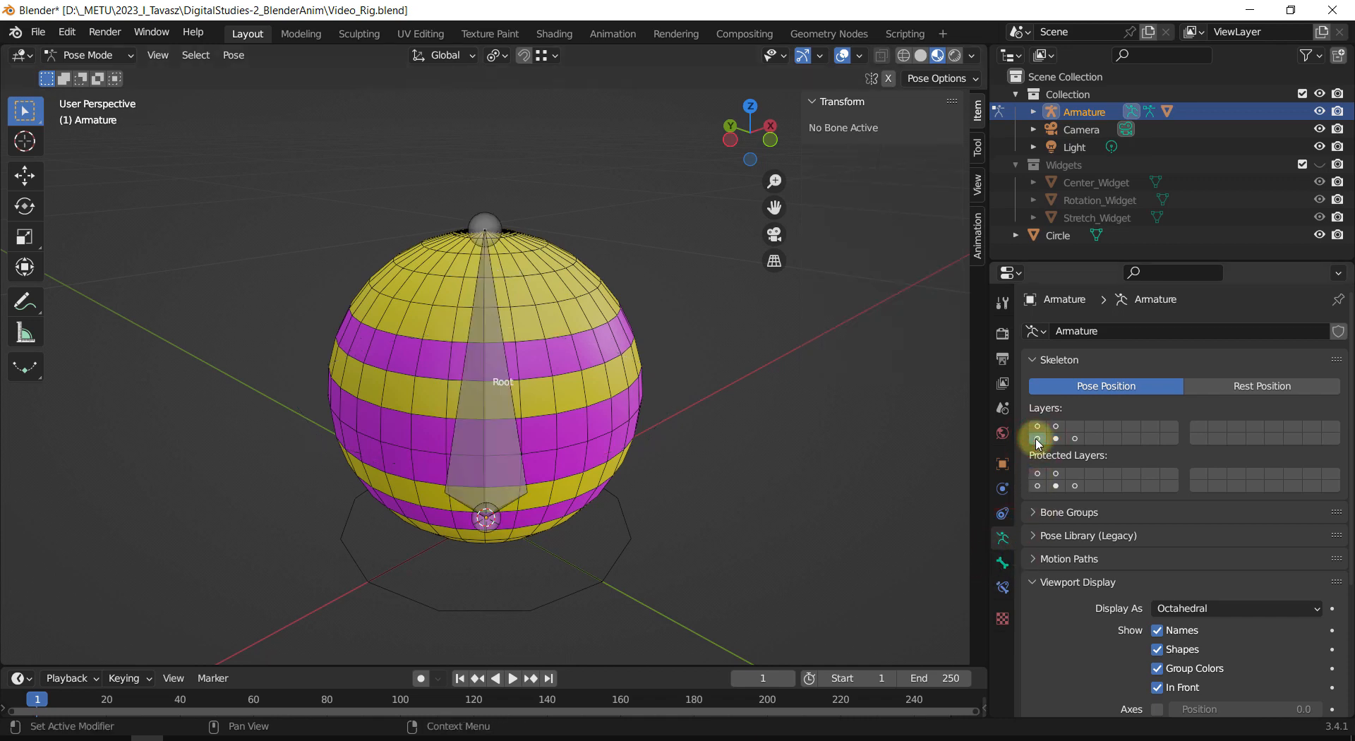
pyautogui.click(470, 434)
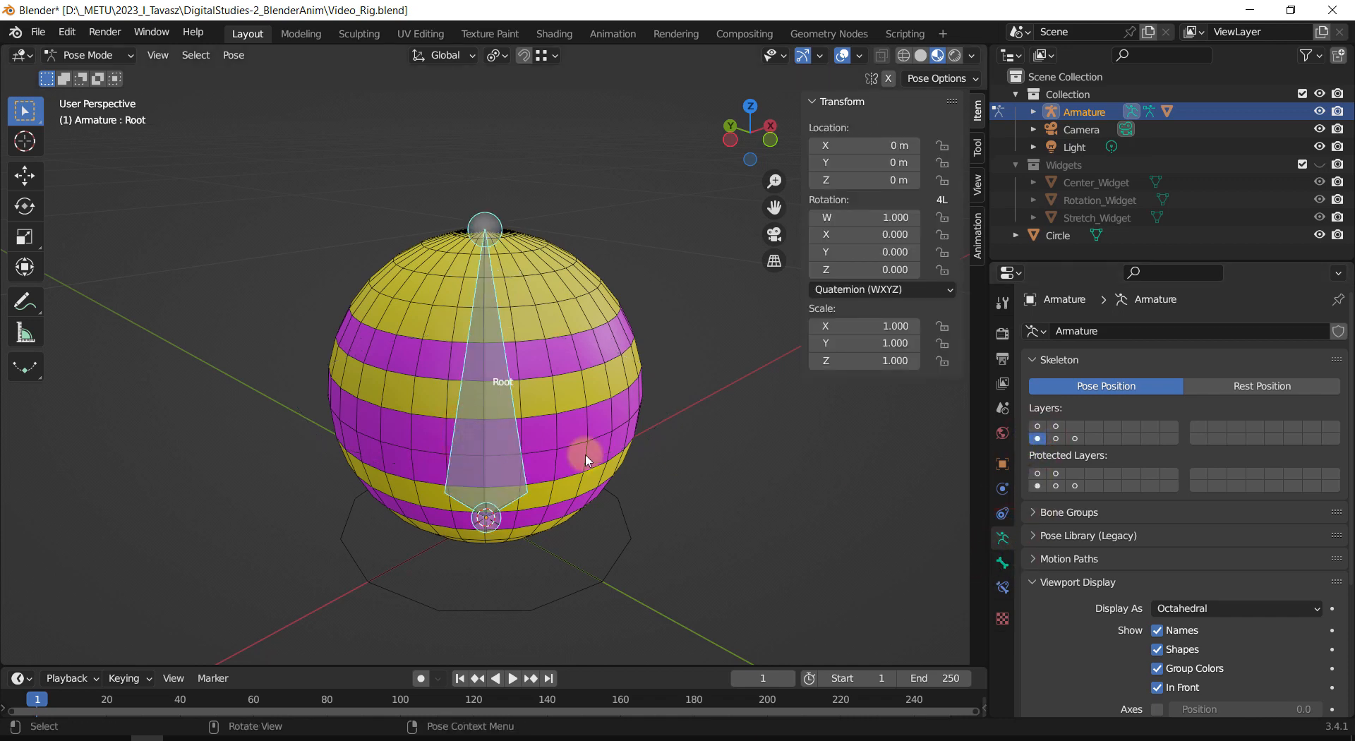
# Step: Assign the crossed circle as the Root bone's custom shape object
pyautogui.scroll(-6, 1118, 608)
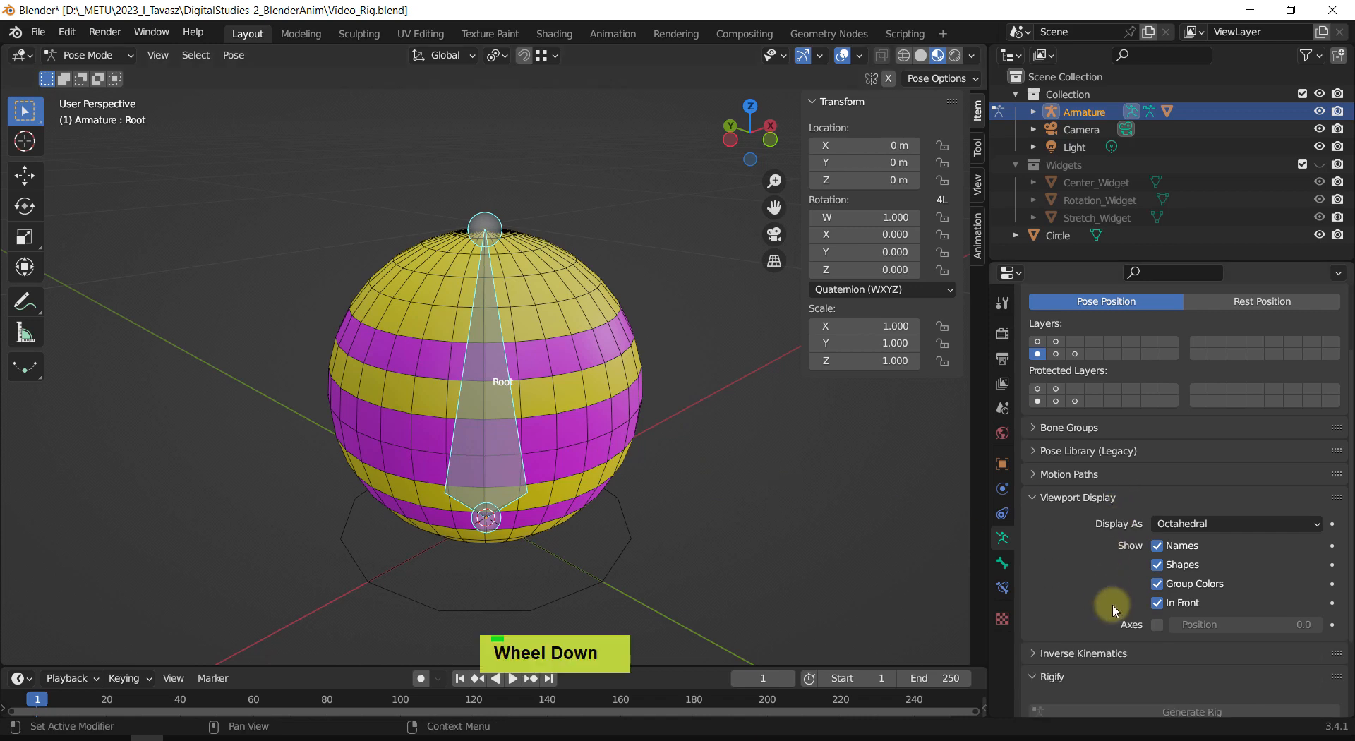
pyautogui.click(1001, 564)
pyautogui.scroll(-1, 1121, 589)
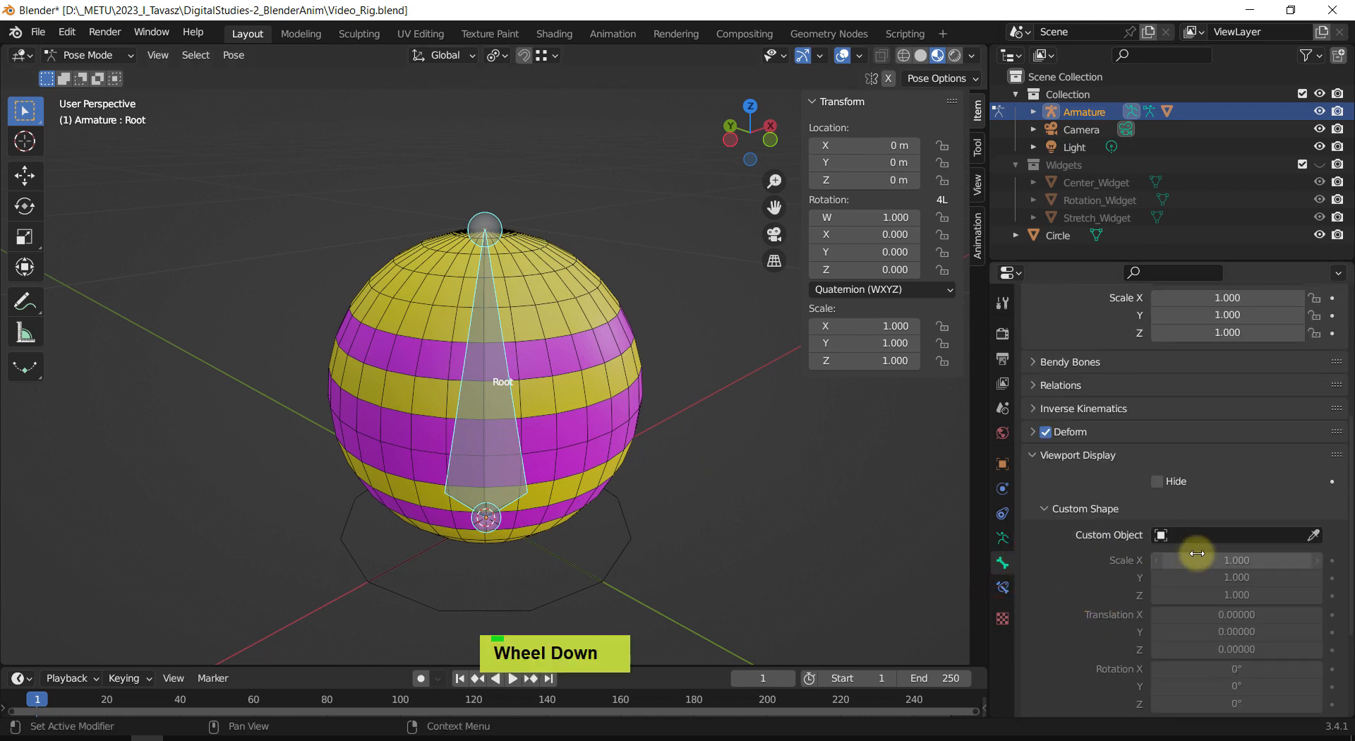
pyautogui.click(1313, 535)
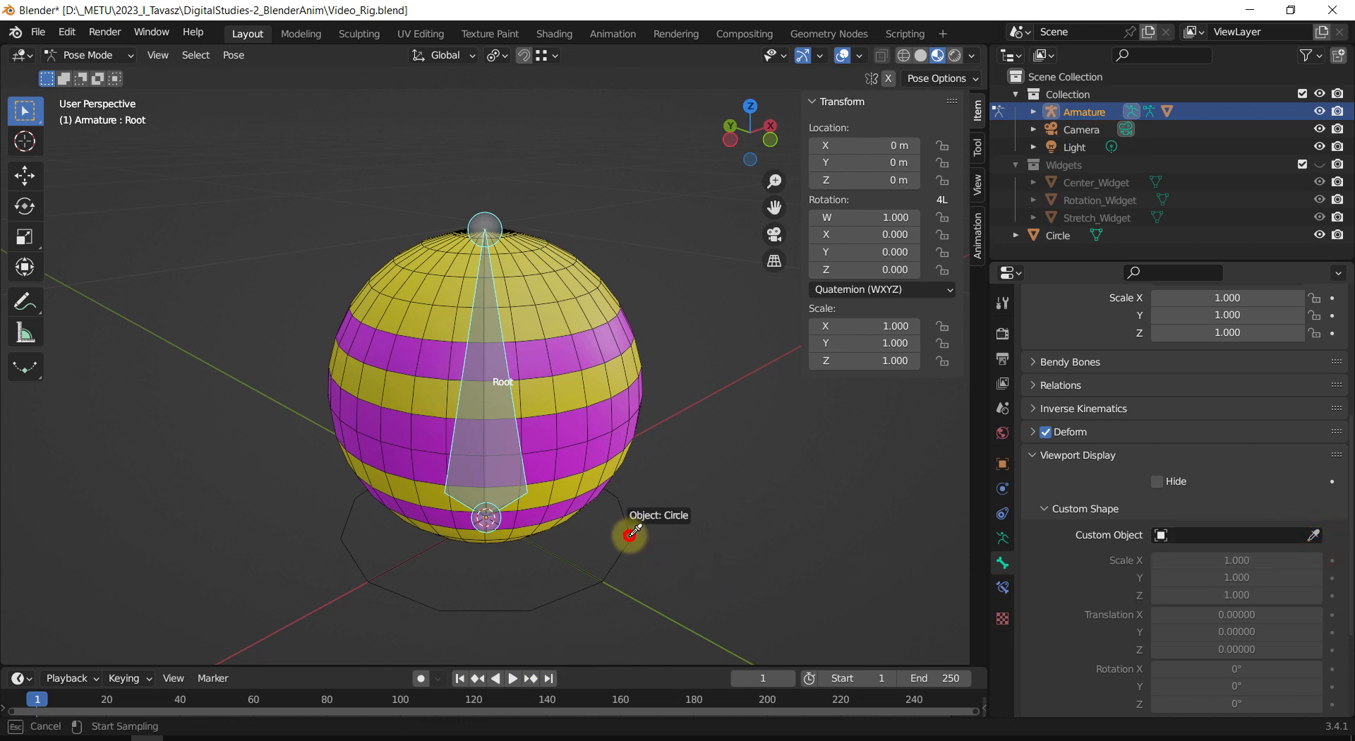
pyautogui.click(630, 534)
# Step: Turn off Scale to Bone Length for the Root bone's custom shape and set its X rotation to 90°
pyautogui.scroll(-4, 1111, 557)
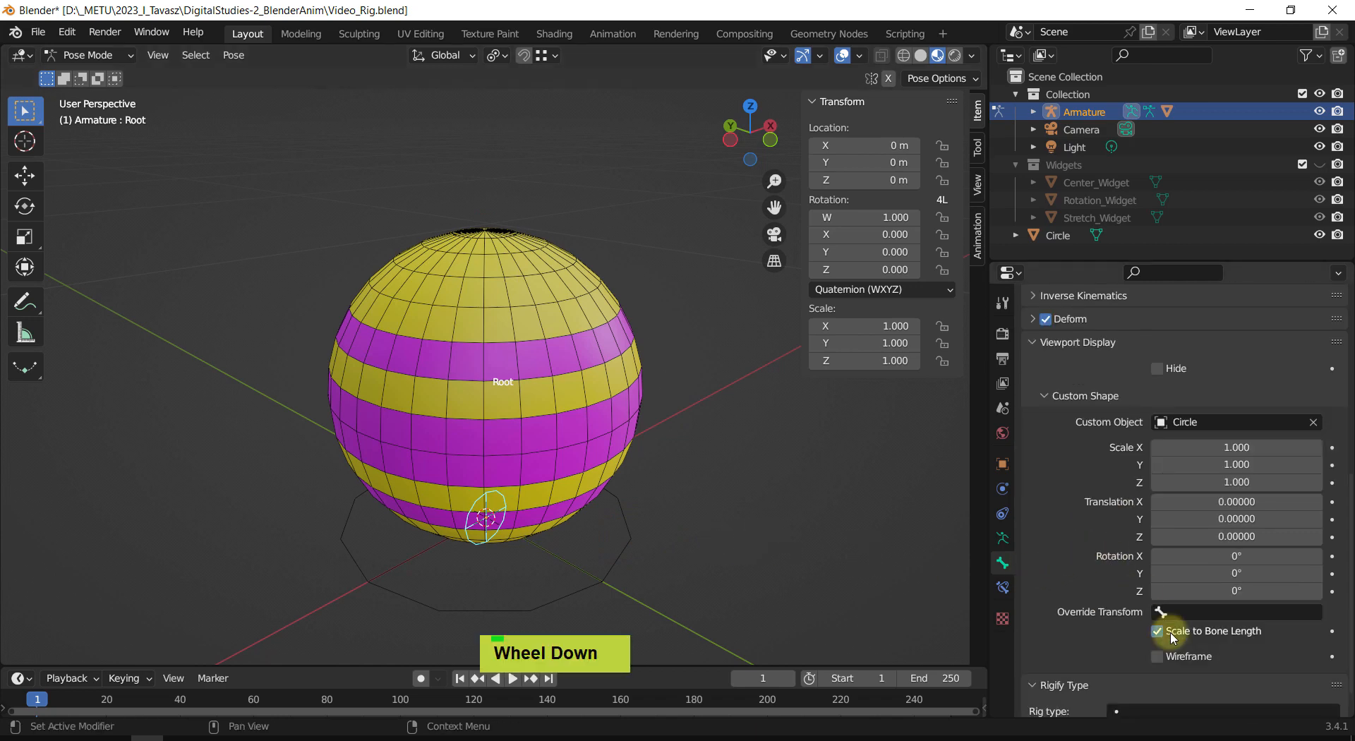
pyautogui.click(1157, 631)
pyautogui.click(1218, 557)
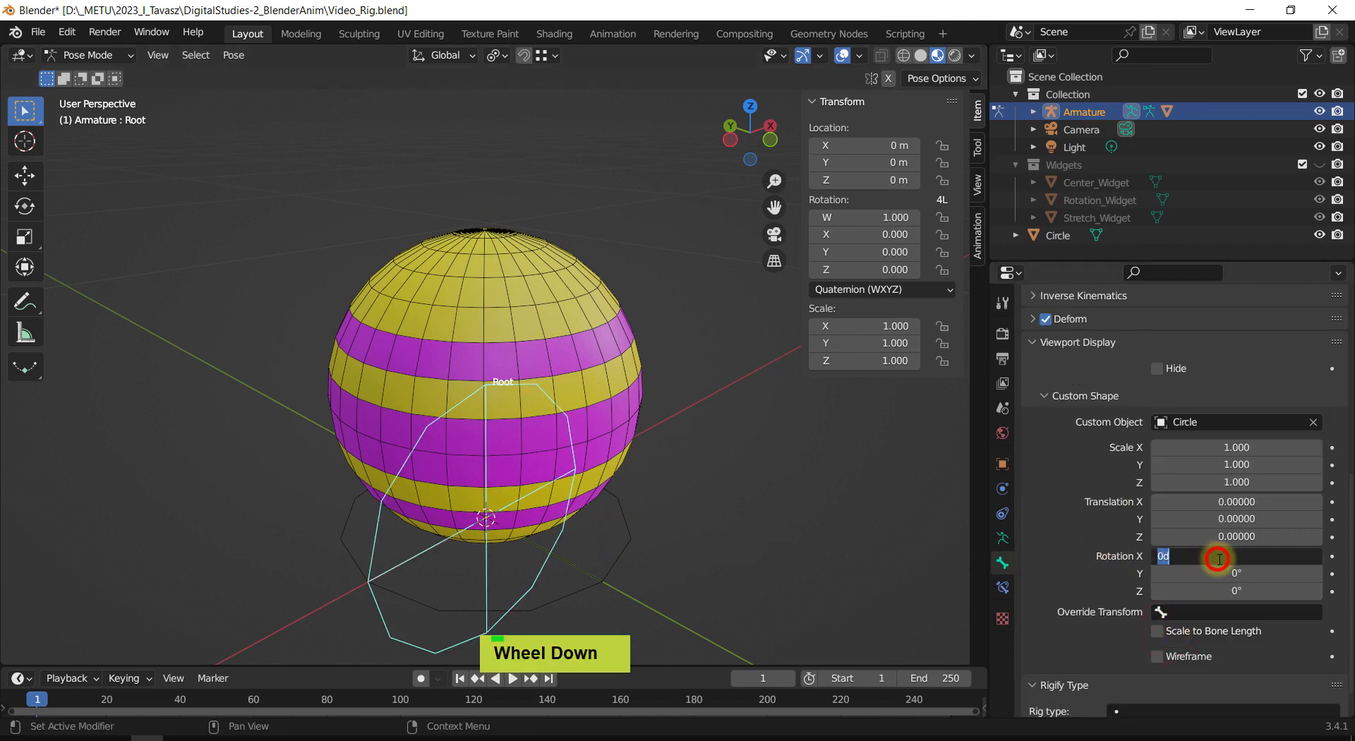
pyautogui.write('90')
pyautogui.press('Return')
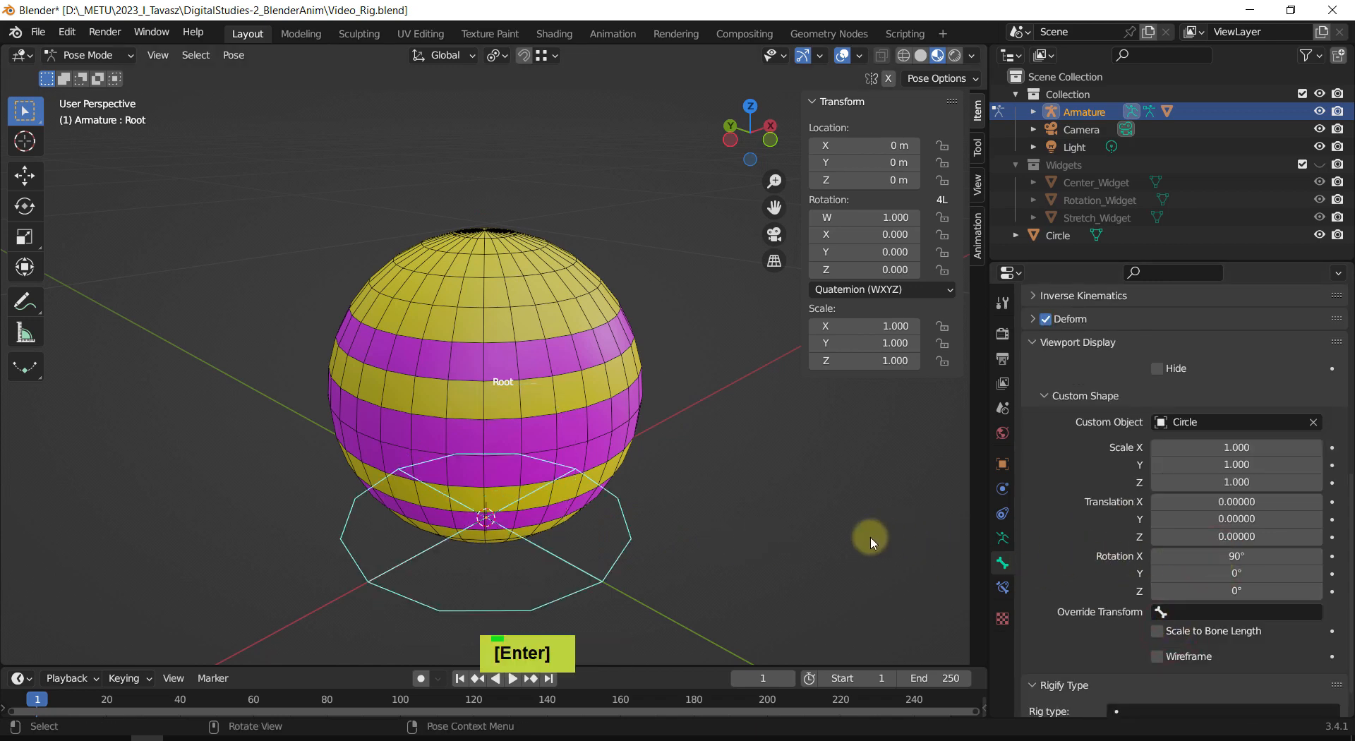
# Step: Rename the circle object as Root_Widget and move it into the Widgets collection
pyautogui.click(1059, 235)
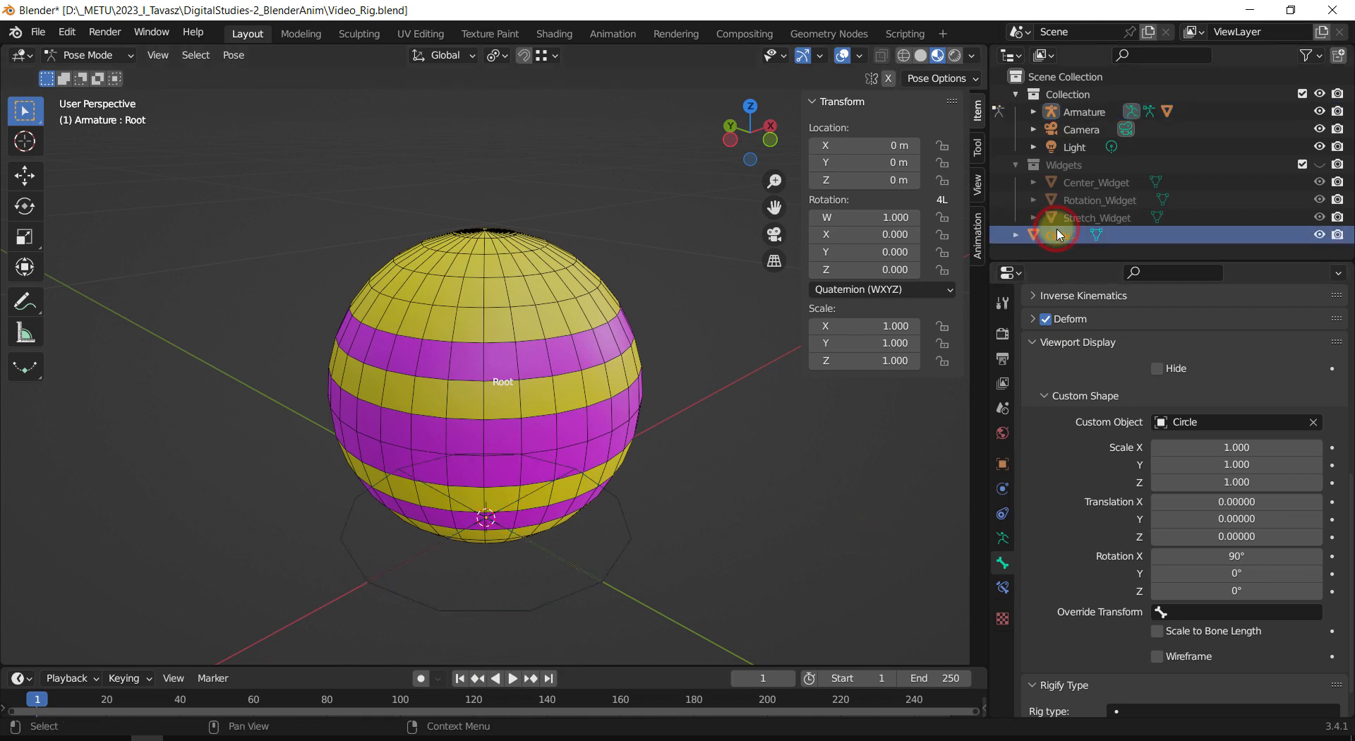
pyautogui.press('F2')
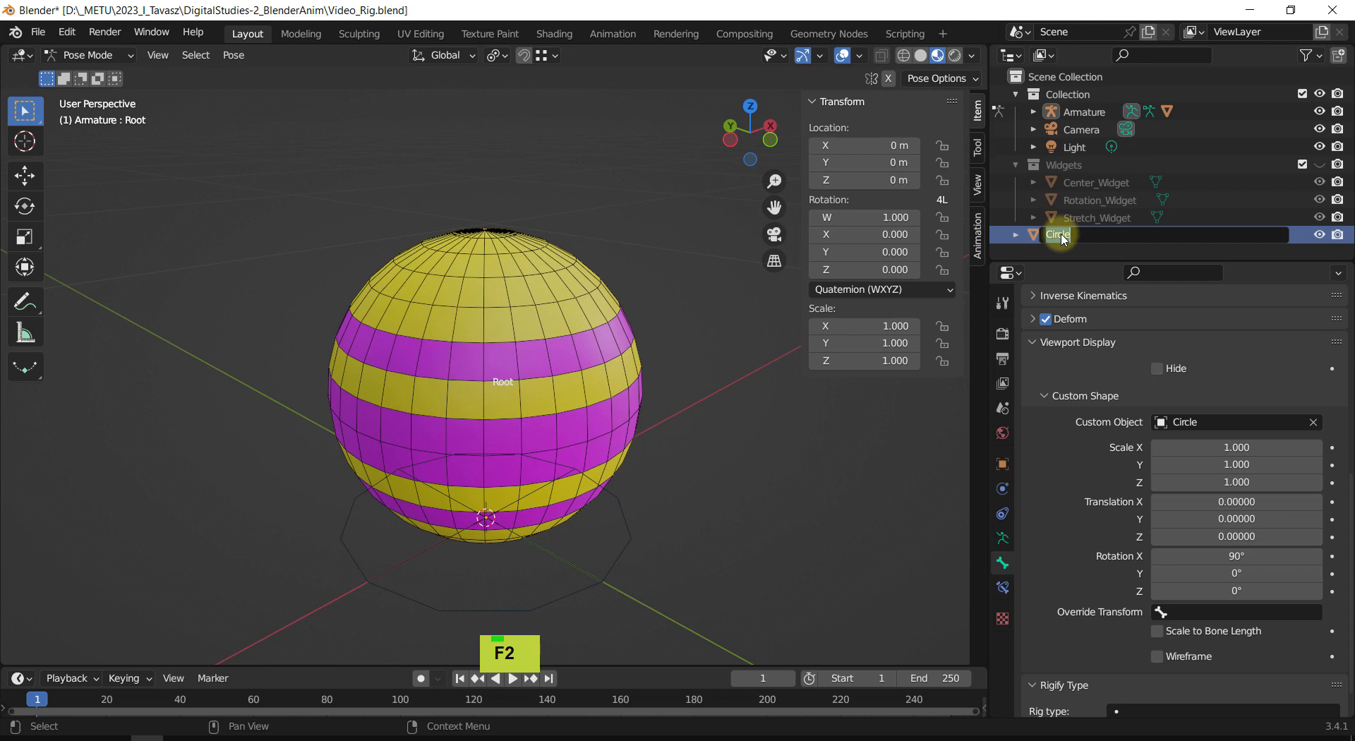
pyautogui.write('Root_Widget')
pyautogui.press('Return')
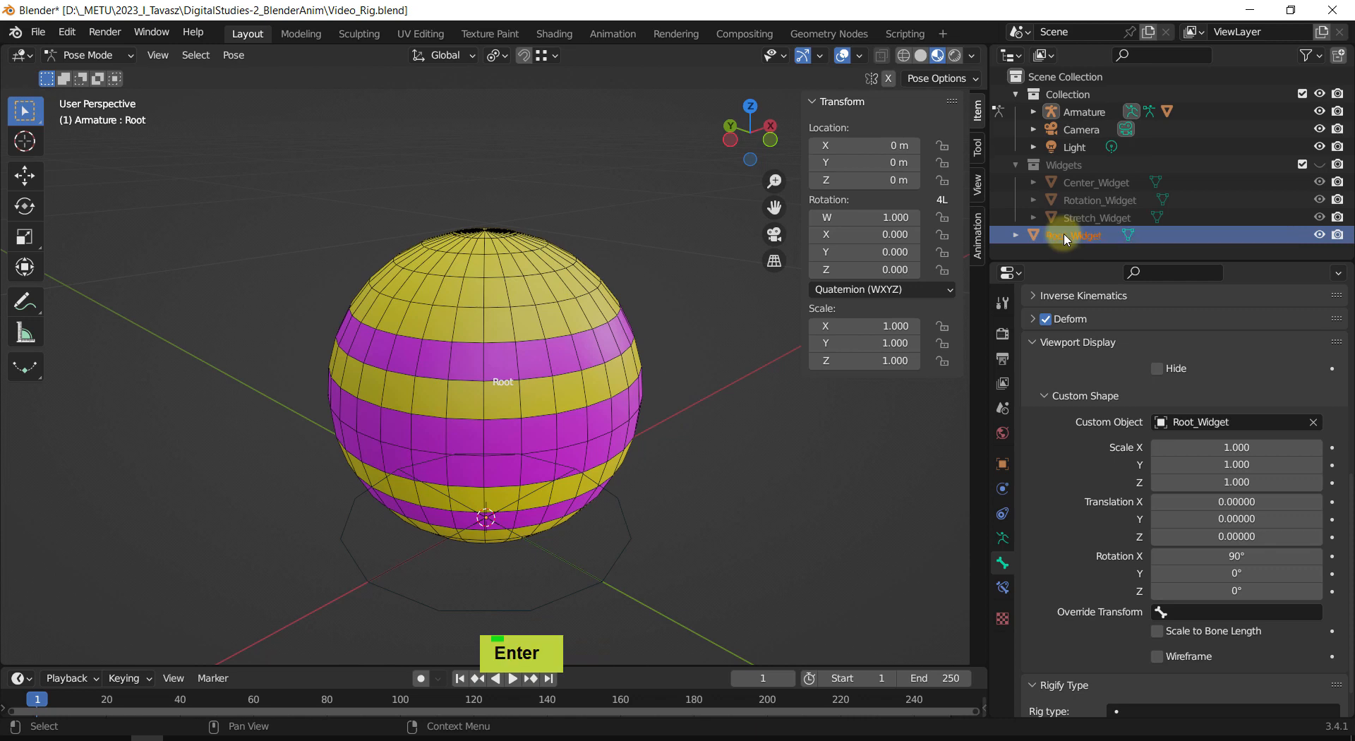
pyautogui.moveTo(1065, 240); pyautogui.dragTo(1059, 165)
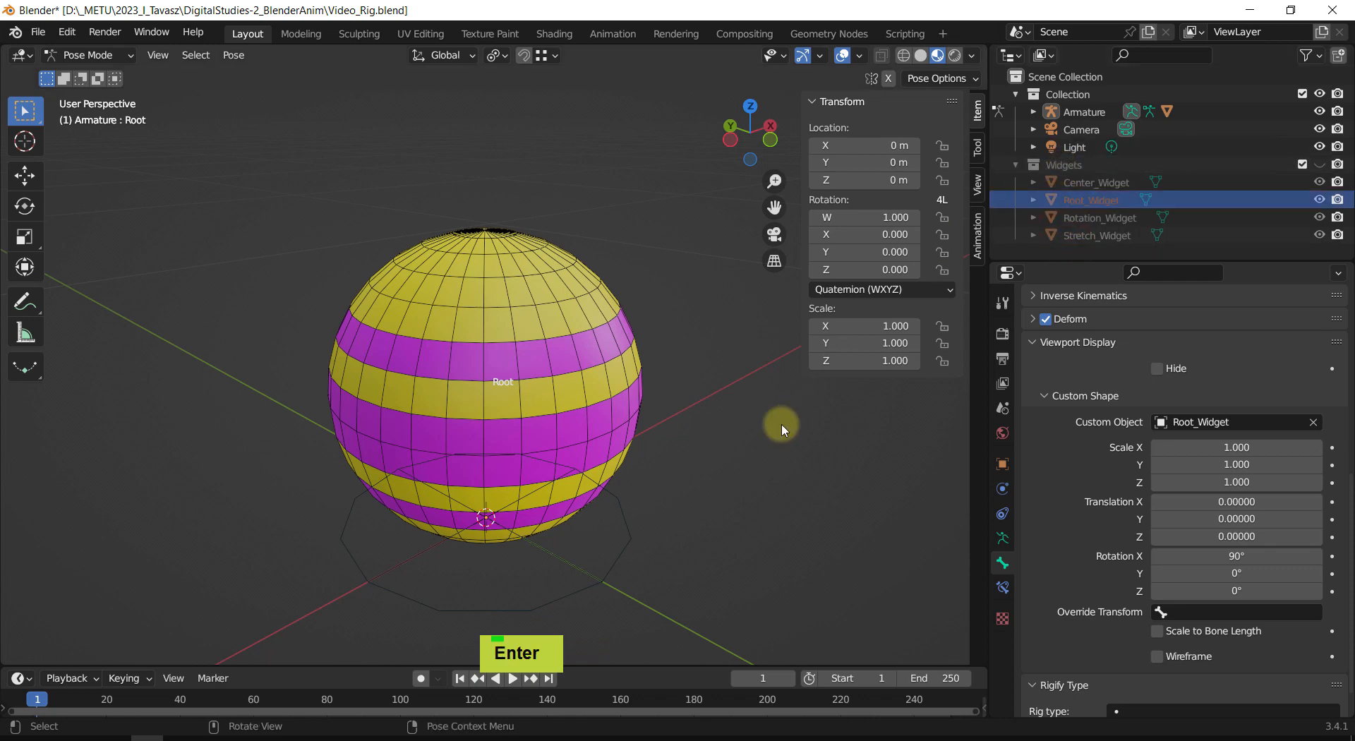
# Step: Unhide the Widgets collection and select Root_Widget
pyautogui.keyDown('shift'); pyautogui.moveTo(782, 430); pyautogui.dragTo(726, 484, button='middle'); pyautogui.keyUp('shift')
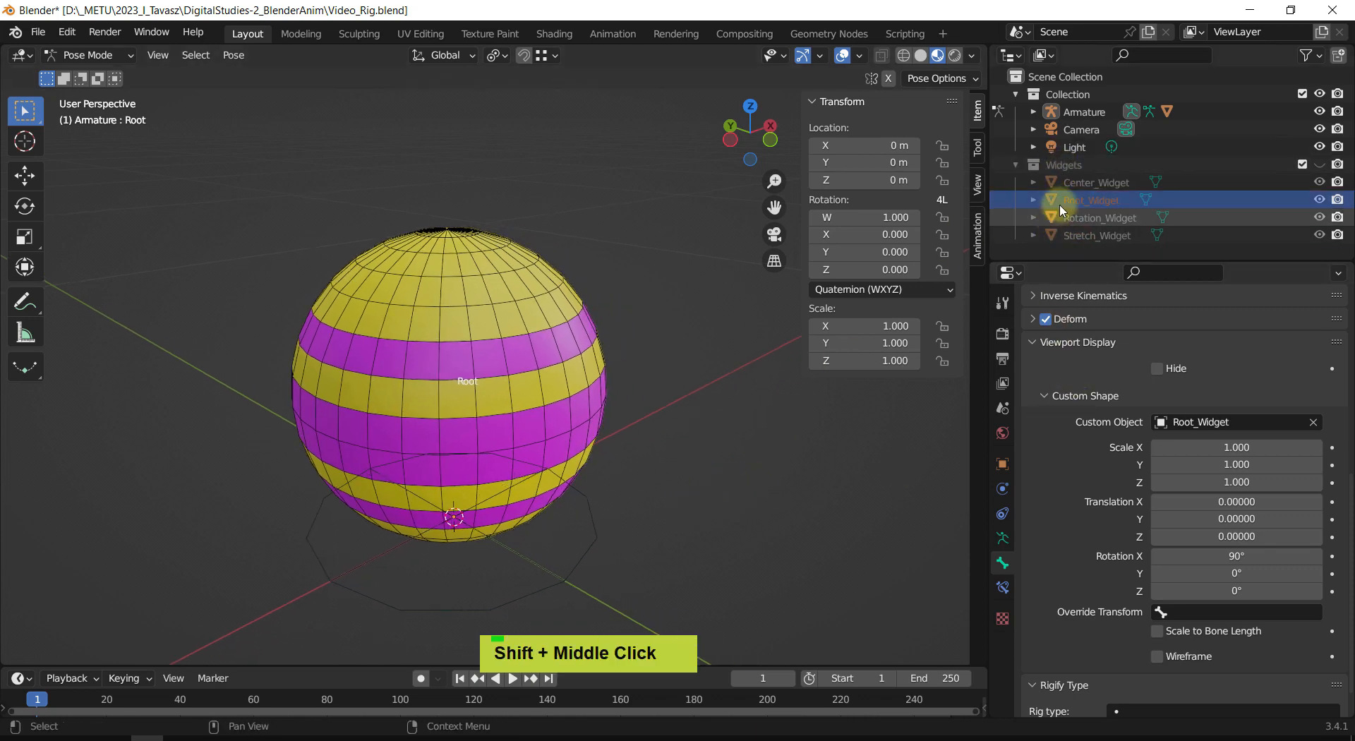
pyautogui.click(1320, 163)
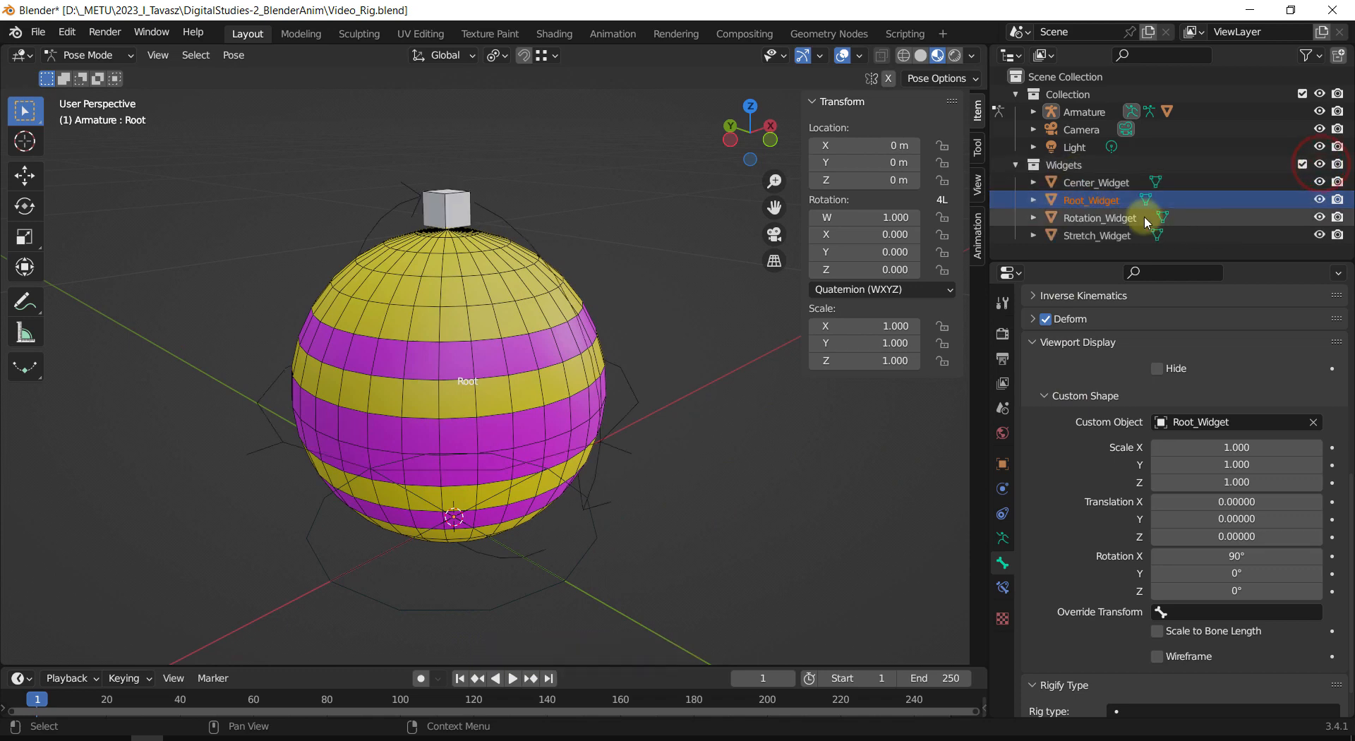
pyautogui.click(1087, 200)
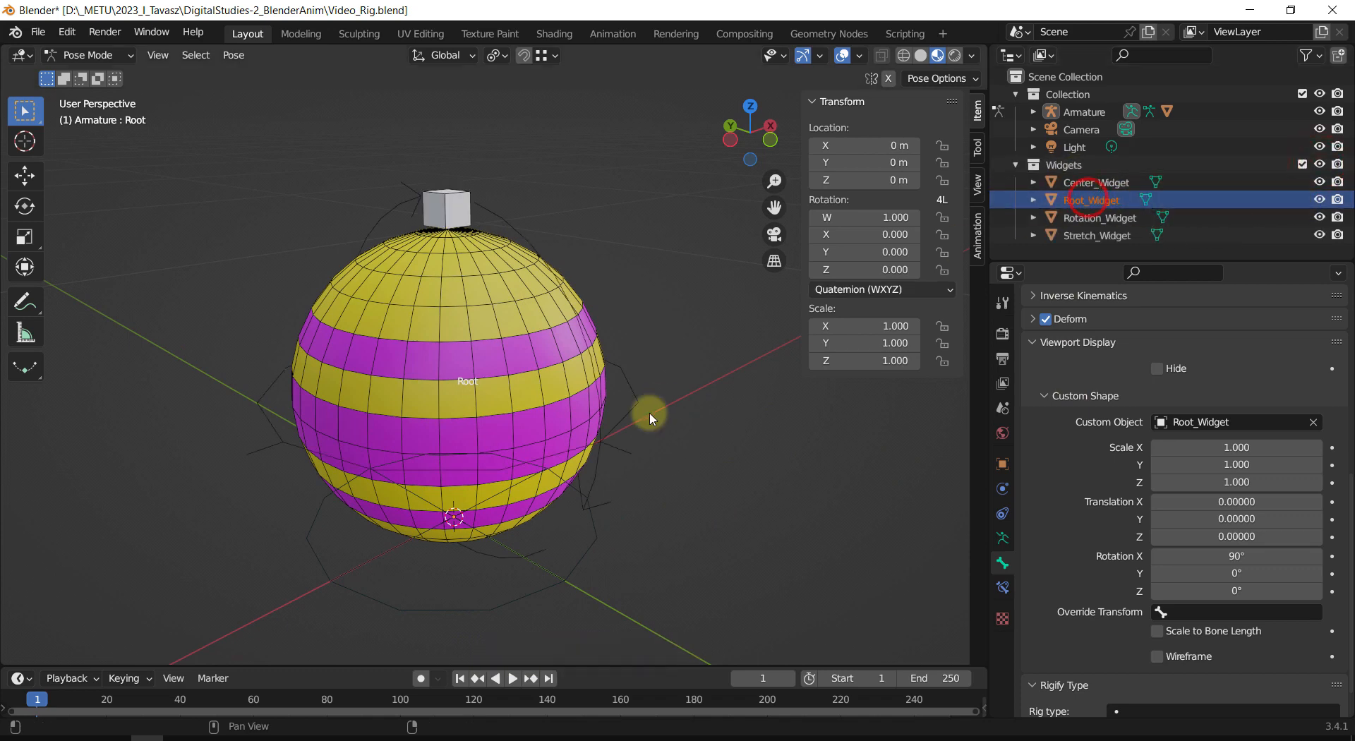
pyautogui.moveTo(650, 417); pyautogui.dragTo(731, 435, button='middle')
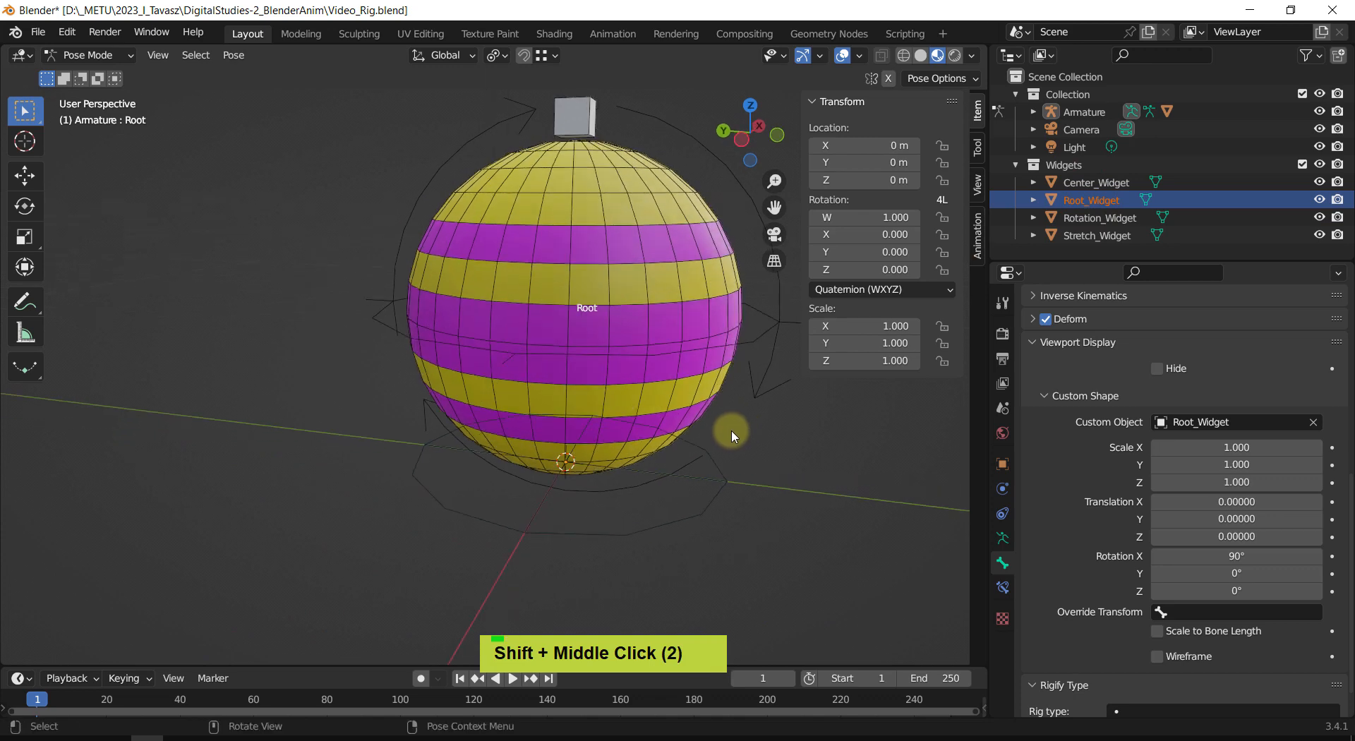
pyautogui.press('Tab')
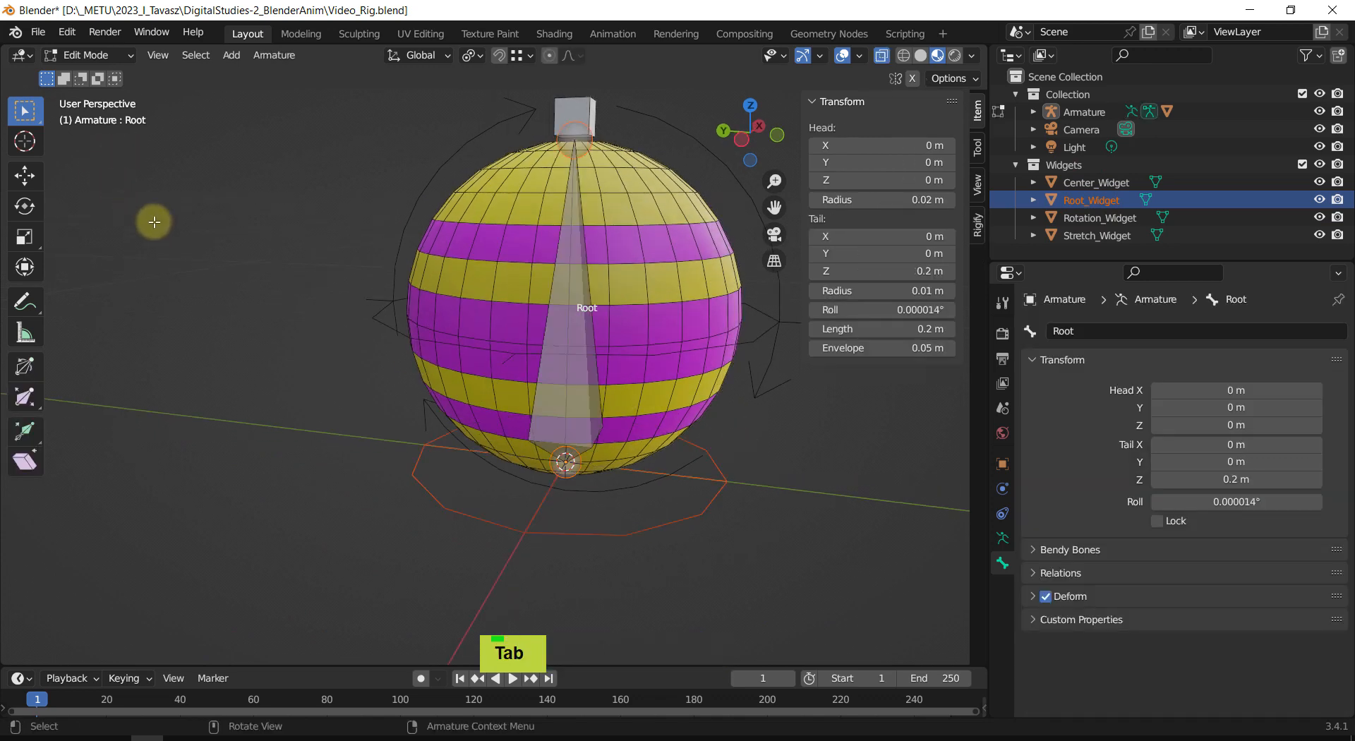
pyautogui.click(700, 511)
pyautogui.press('1')
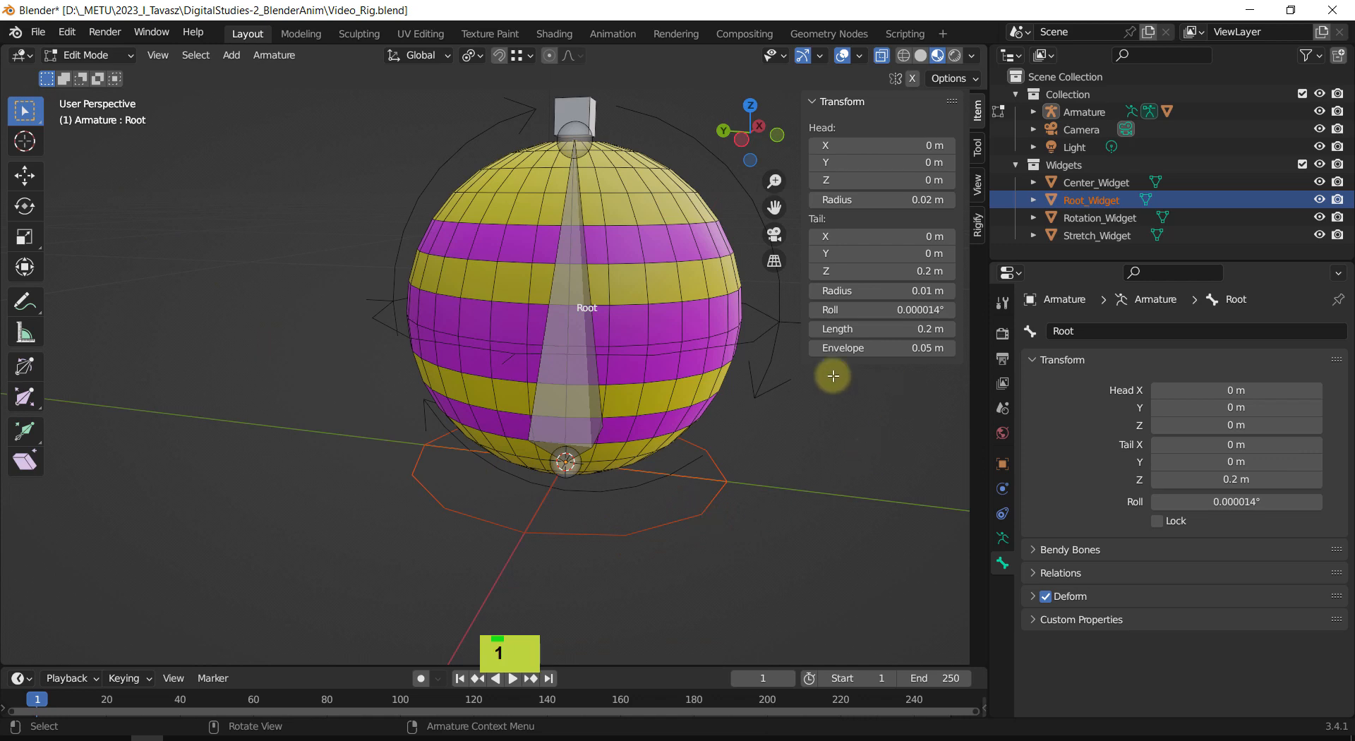
pyautogui.moveTo(242, 258); pyautogui.dragTo(393, 281, button='middle')
pyautogui.press('Tab')
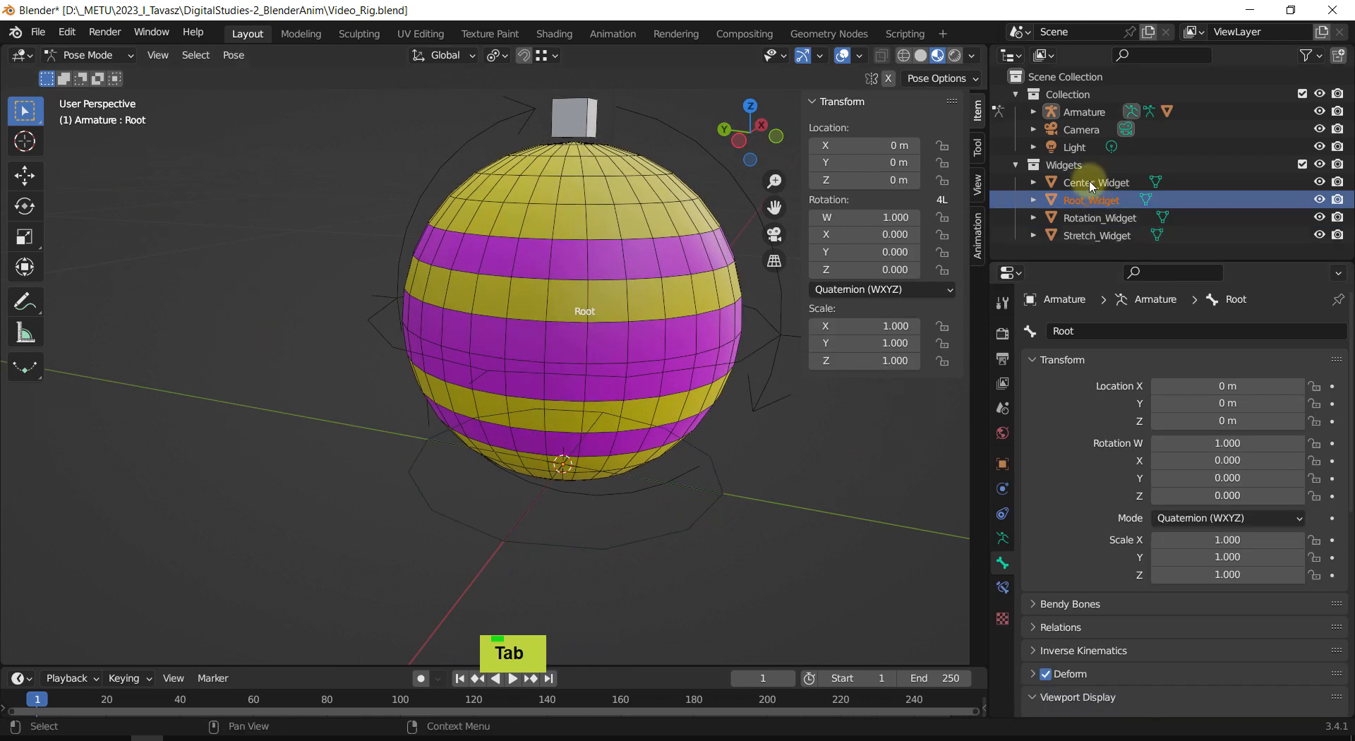
pyautogui.press('Tab')
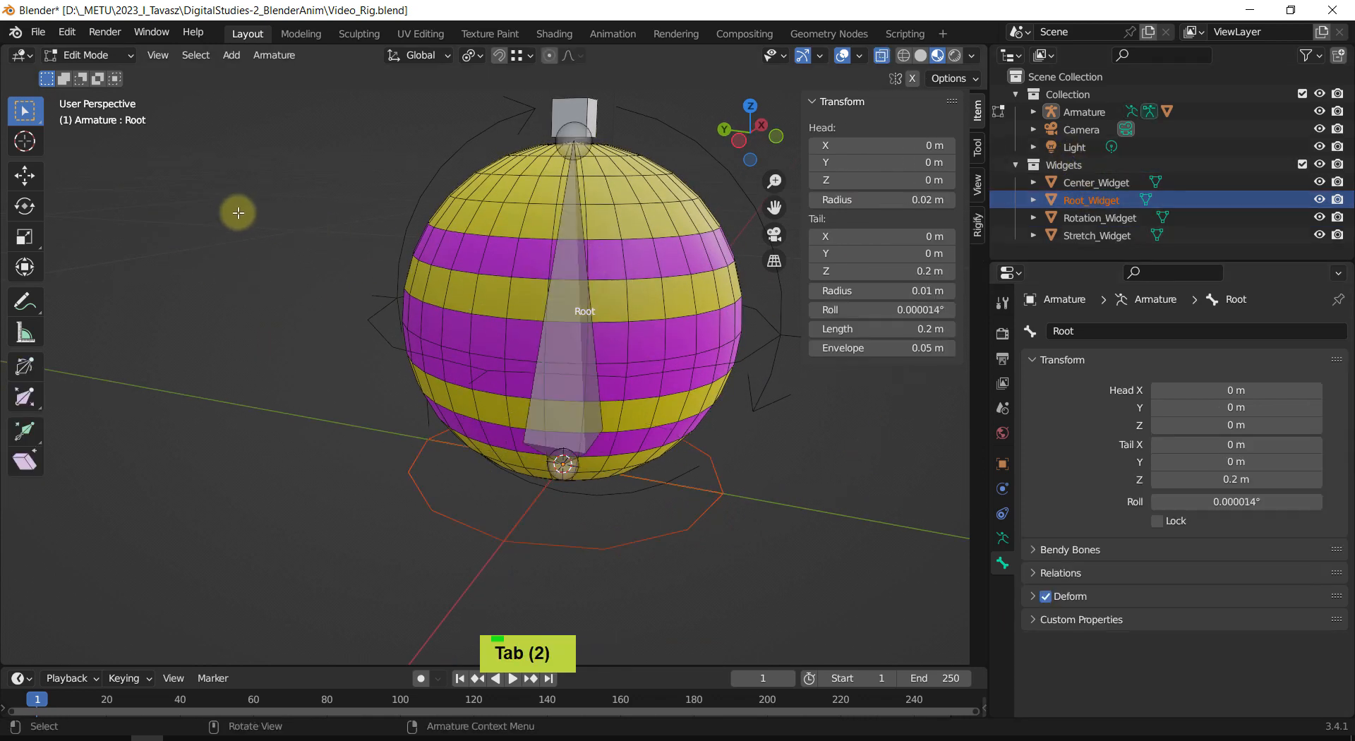
# Step: Return to Object Mode, select Root_Widget and open its mesh in Edit Mode
pyautogui.click(76, 55)
pyautogui.click(83, 74)
pyautogui.click(193, 279)
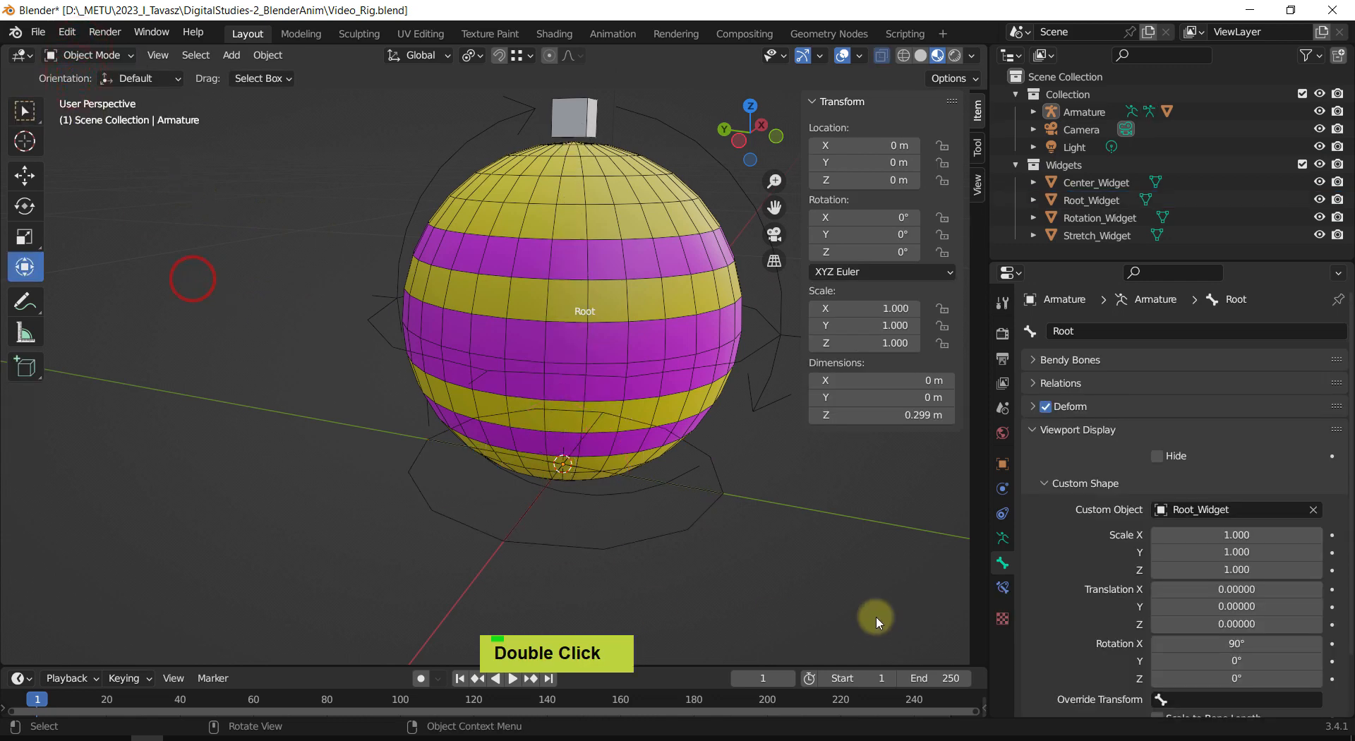
pyautogui.click(1091, 201)
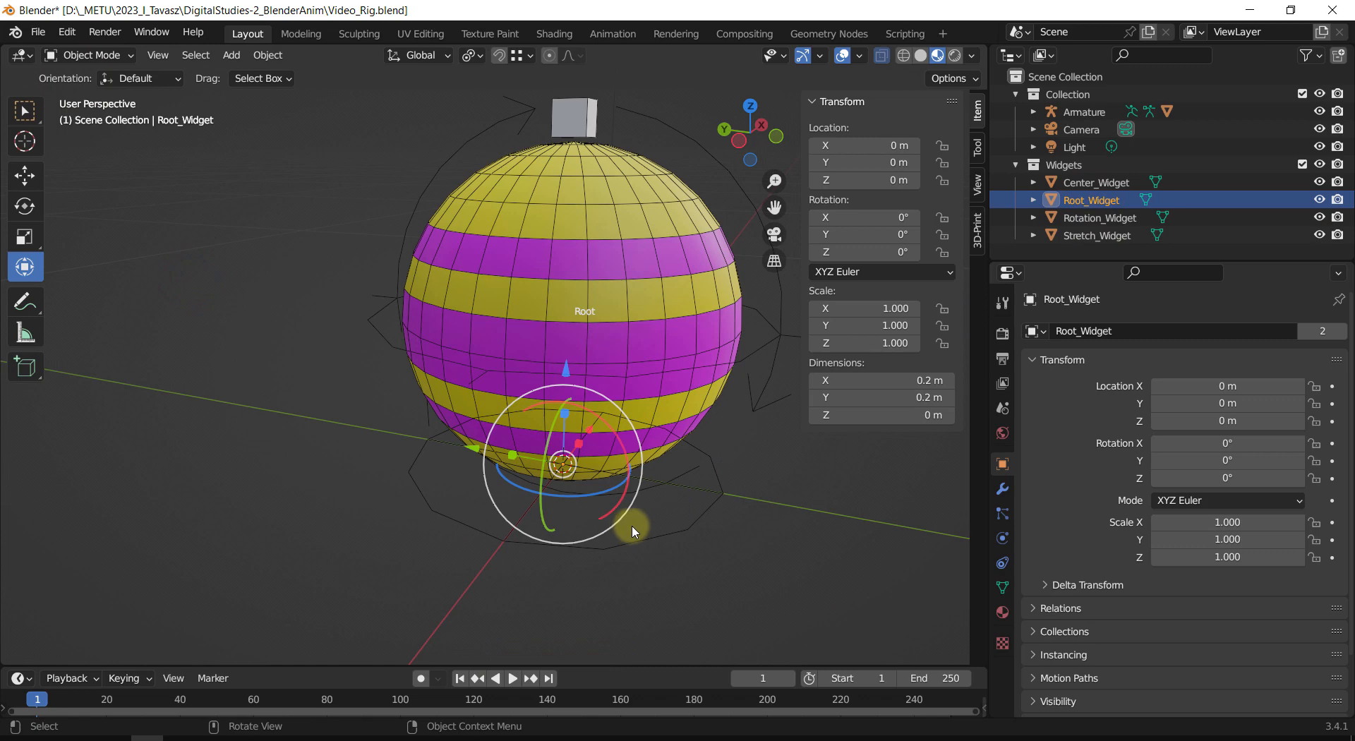
pyautogui.press('Tab')
# Step: Test moving a single rim vertex of Root_Widget outward and undo the move
pyautogui.keyDown('shift'); pyautogui.moveTo(630, 536); pyautogui.dragTo(613, 519, button='middle'); pyautogui.keyUp('shift')
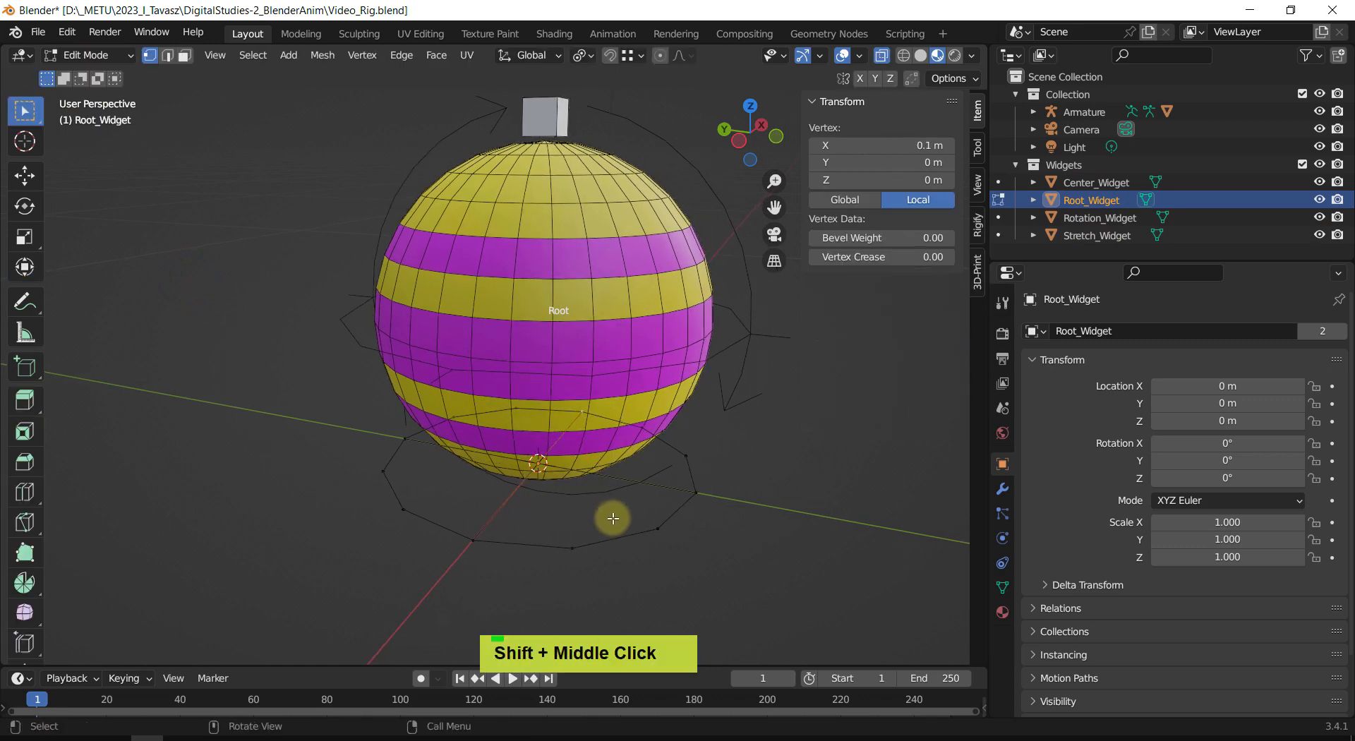
pyautogui.press('a')
pyautogui.click(658, 528)
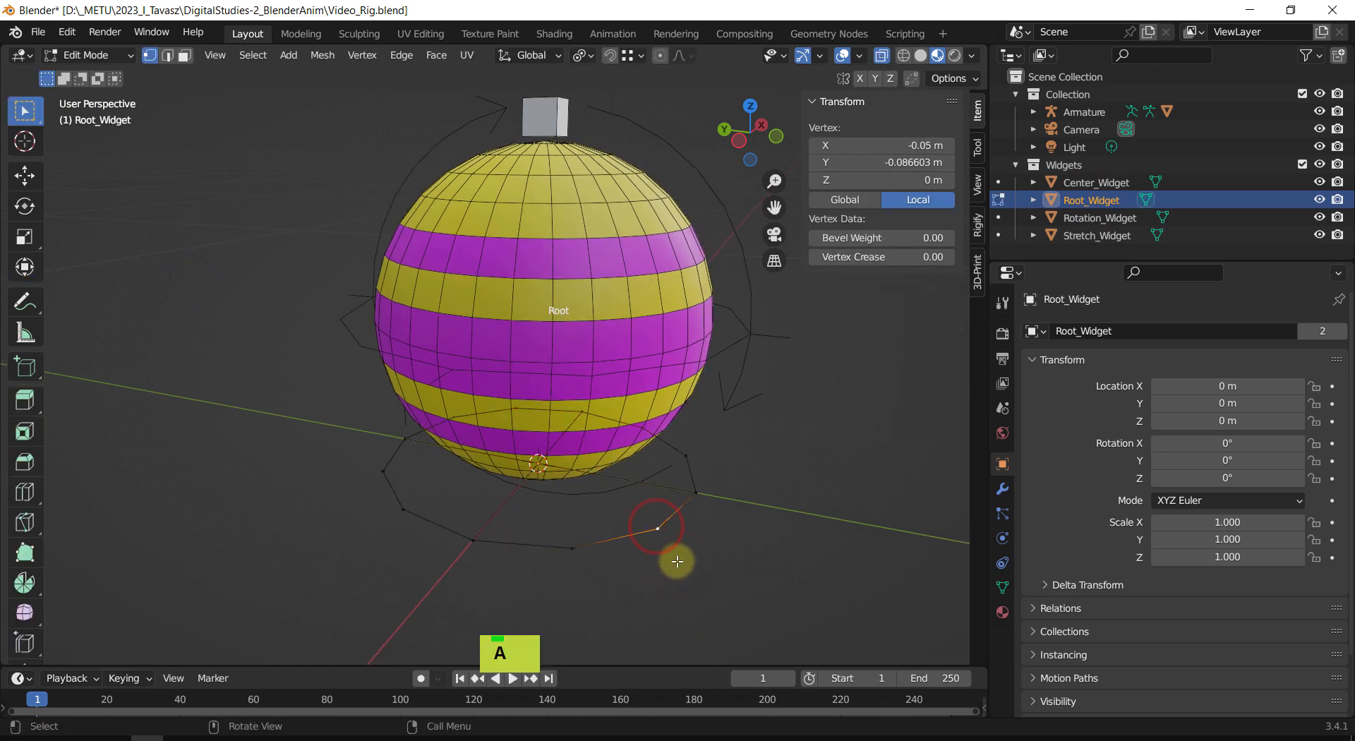
pyautogui.press('g')
pyautogui.click(791, 588)
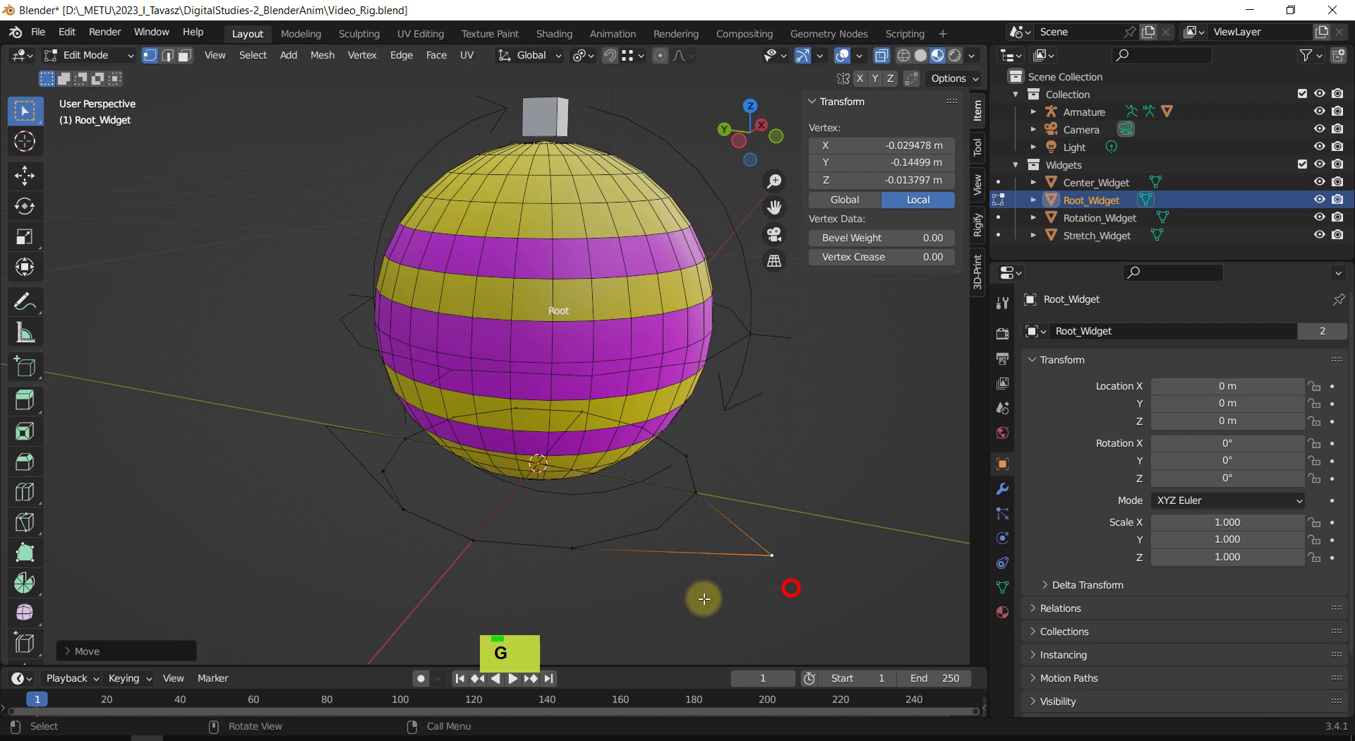
pyautogui.moveTo(334, 472); pyautogui.dragTo(357, 417, button='middle')
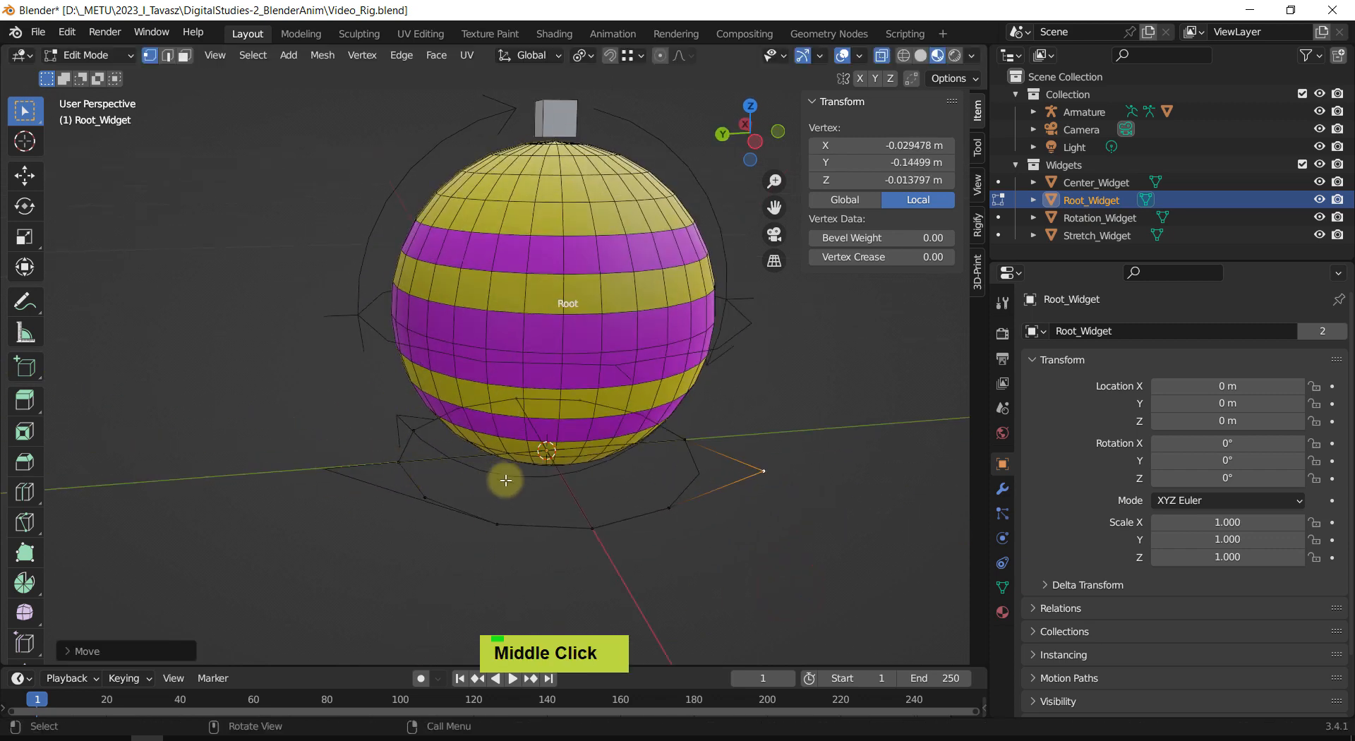
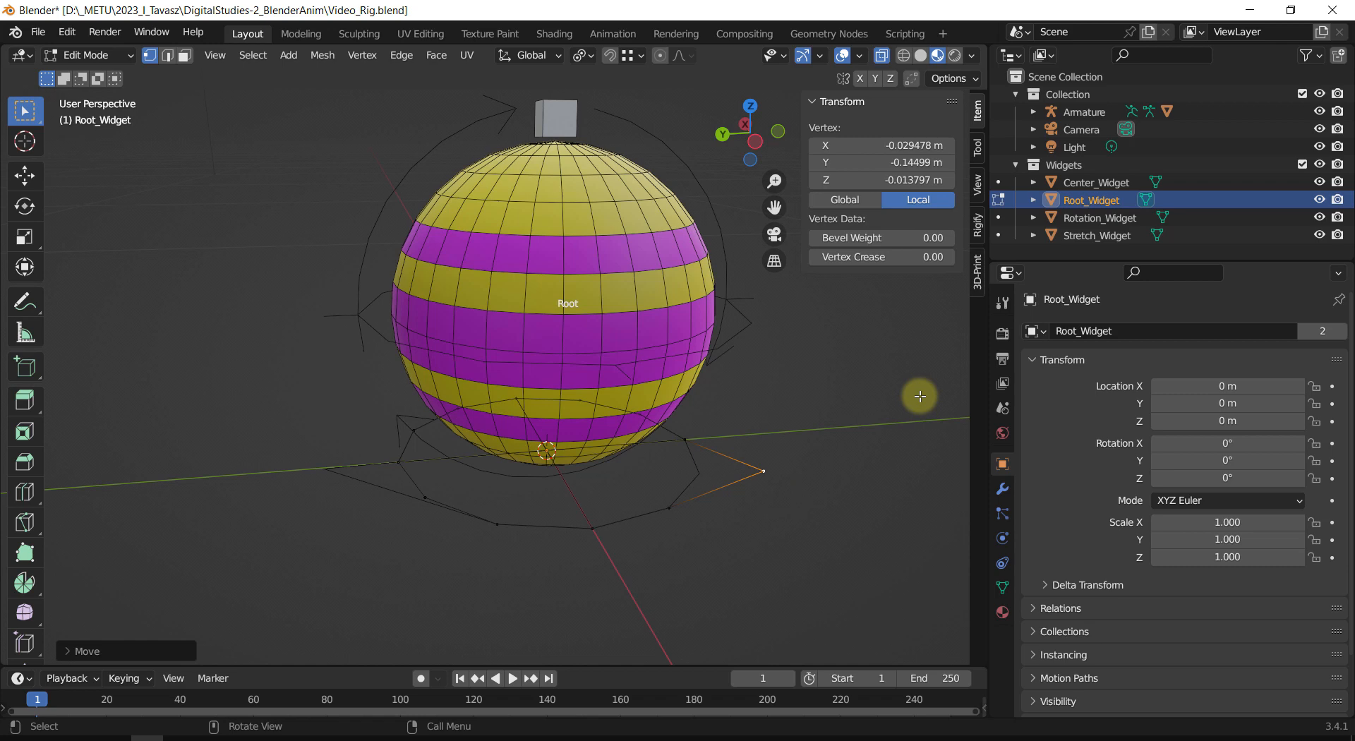
pyautogui.hotkey('ctrl', 'z')
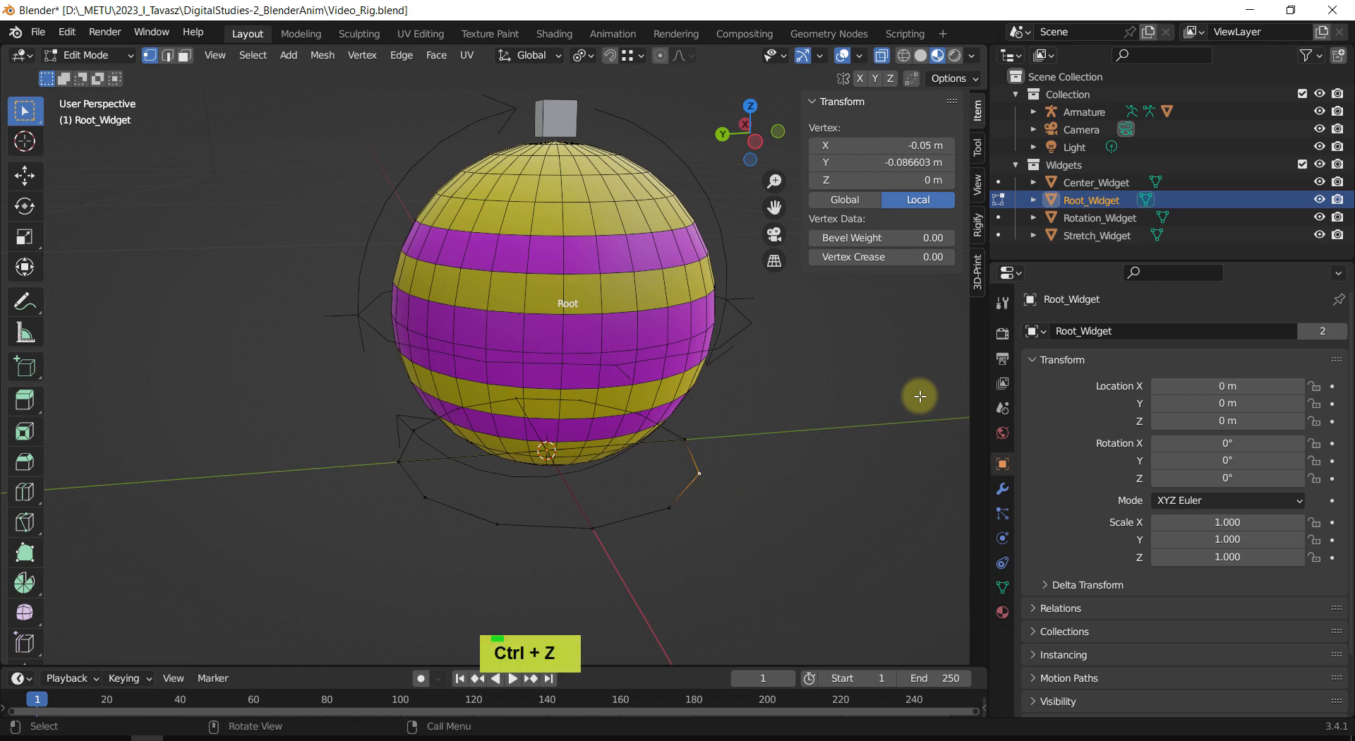
pyautogui.keyDown('shift'); pyautogui.moveTo(919, 396); pyautogui.dragTo(799, 410, button='middle'); pyautogui.keyUp('shift')
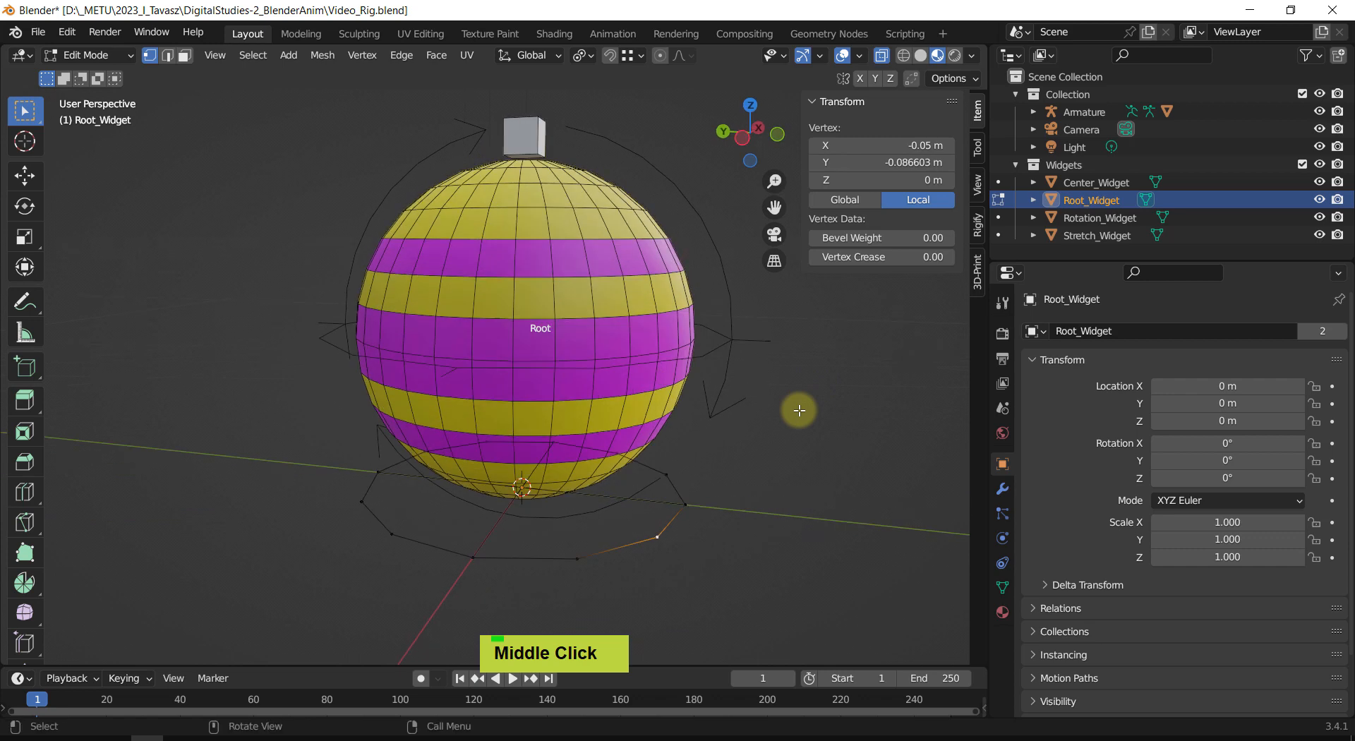
# Step: Leave Edit Mode on Root_Widget and hide the Widgets collection
pyautogui.press('Tab')
pyautogui.keyDown('shift'); pyautogui.moveTo(780, 480); pyautogui.dragTo(742, 510, button='middle'); pyautogui.keyUp('shift')
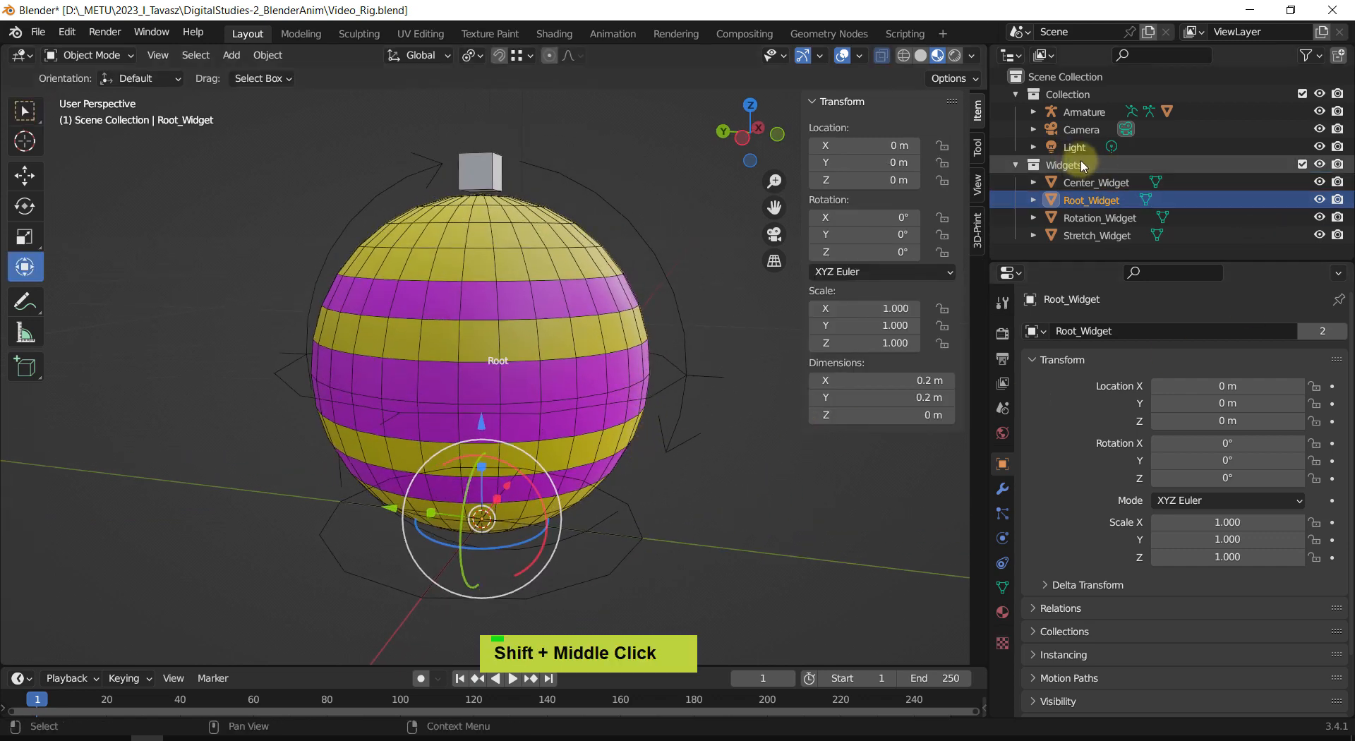
pyautogui.click(1319, 165)
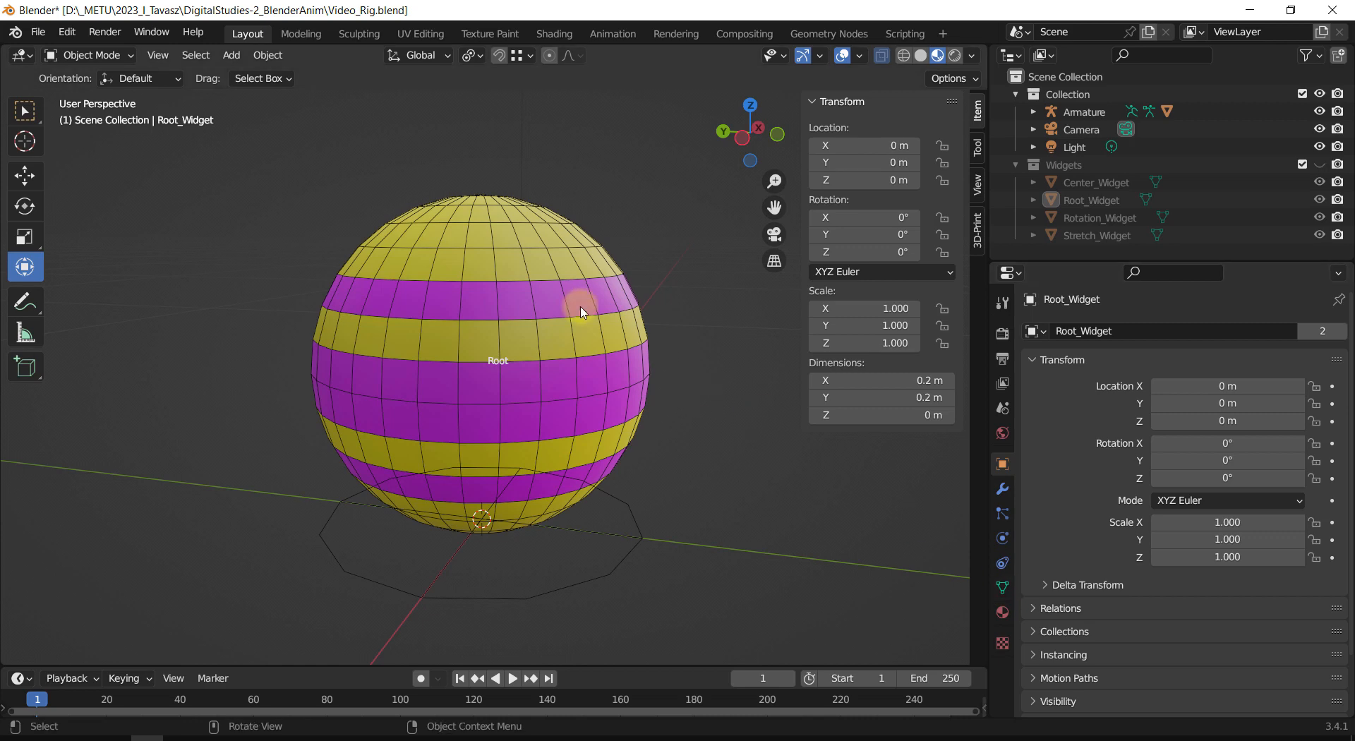
# Step: Select the armature by its root control shape and switch it to Pose Mode
pyautogui.click(325, 540)
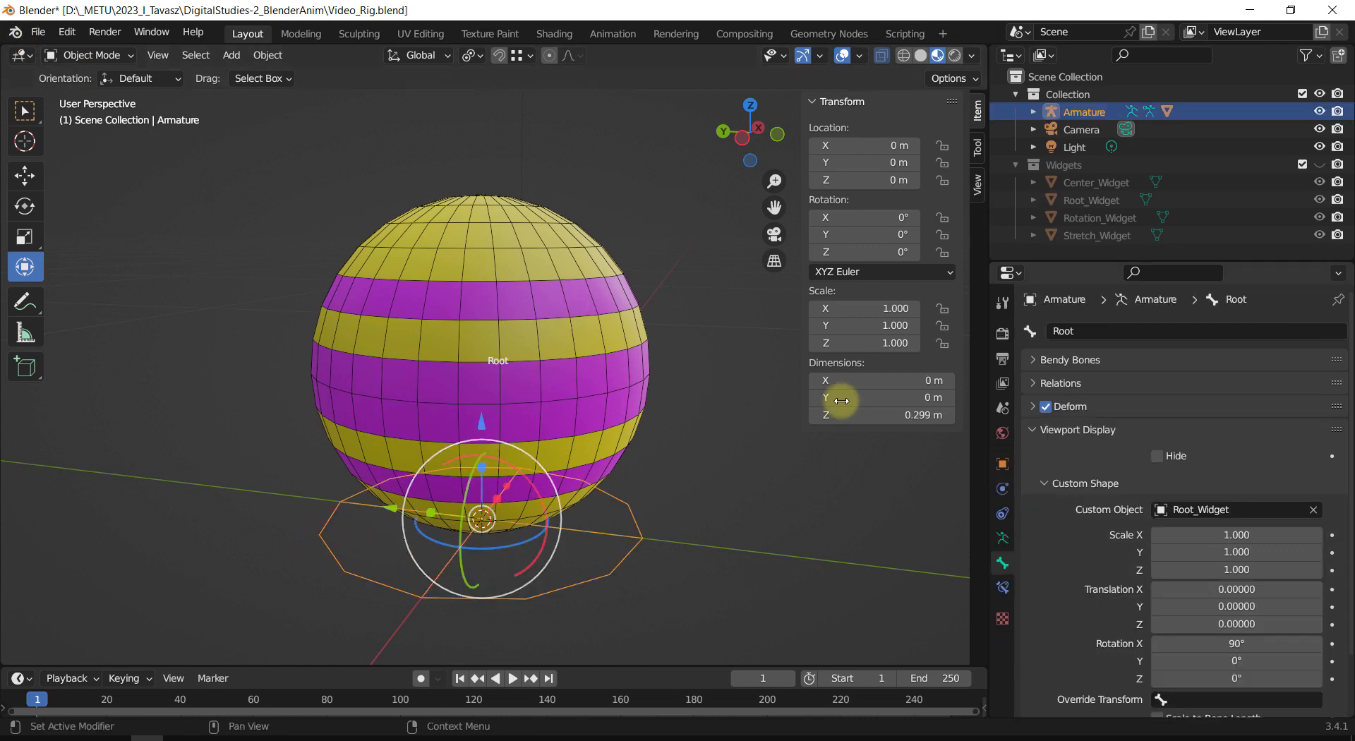
pyautogui.press('Tab')
pyautogui.hotkey('ctrl', 'Tab')
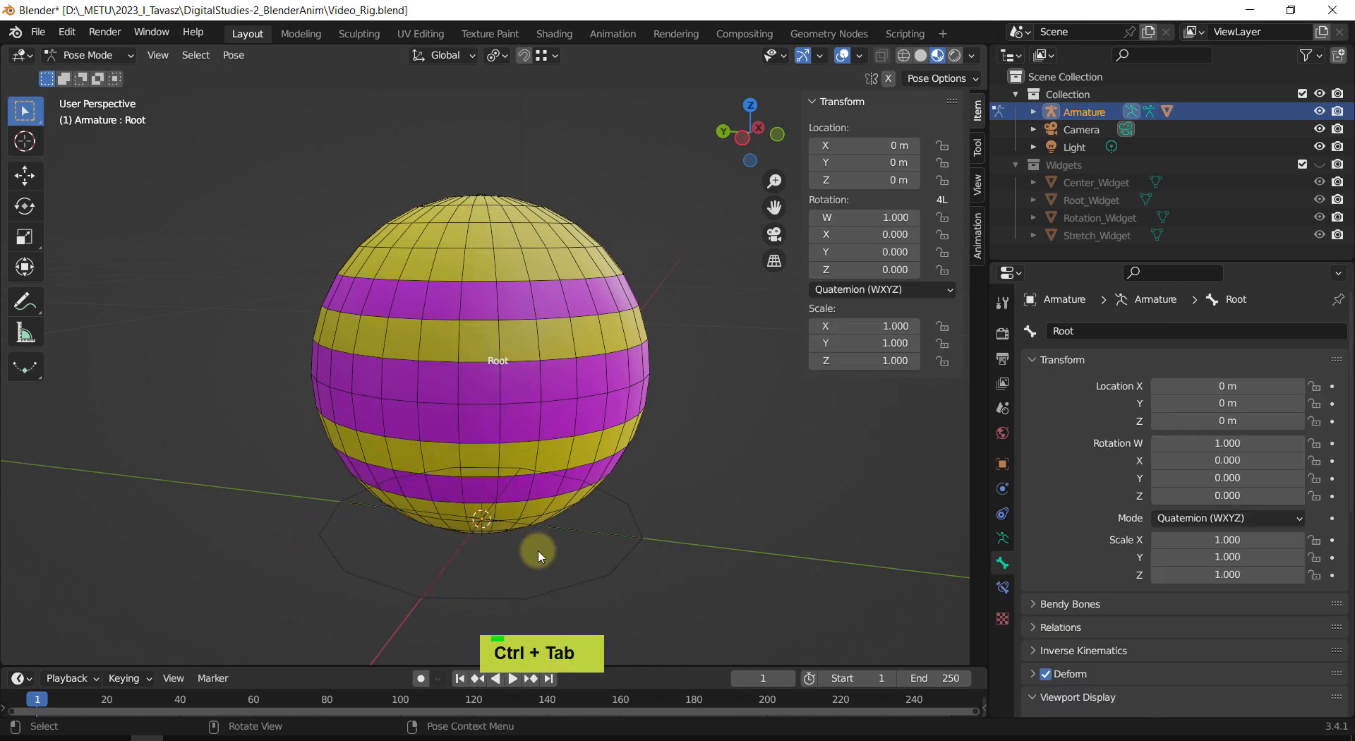
pyautogui.keyDown('shift'); pyautogui.moveTo(708, 502); pyautogui.dragTo(805, 485, button='middle'); pyautogui.keyUp('shift')
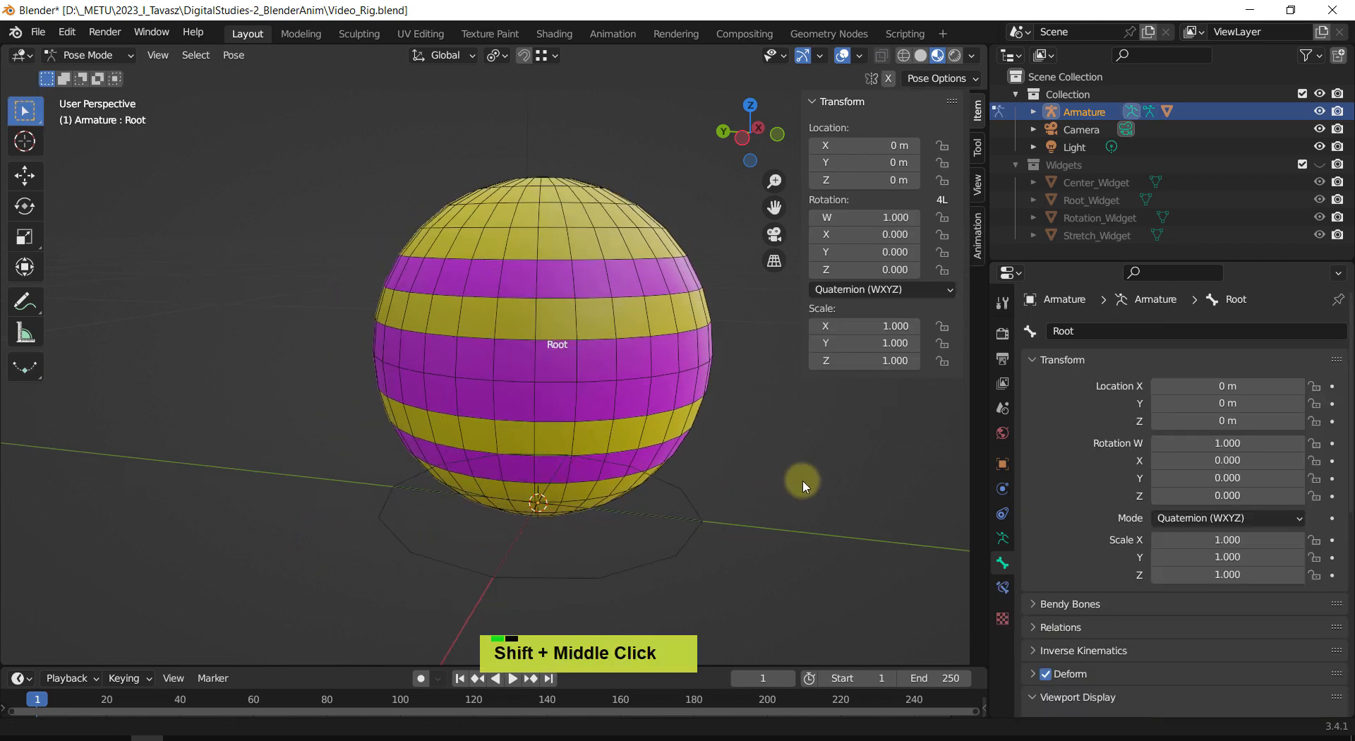
# Step: Also show the armature's first two upper-row bone layers and second lower-row layer, and turn off the bone names display
pyautogui.click(1001, 538)
pyautogui.keyDown('shift'); pyautogui.click(1038, 427); pyautogui.keyUp('shift')
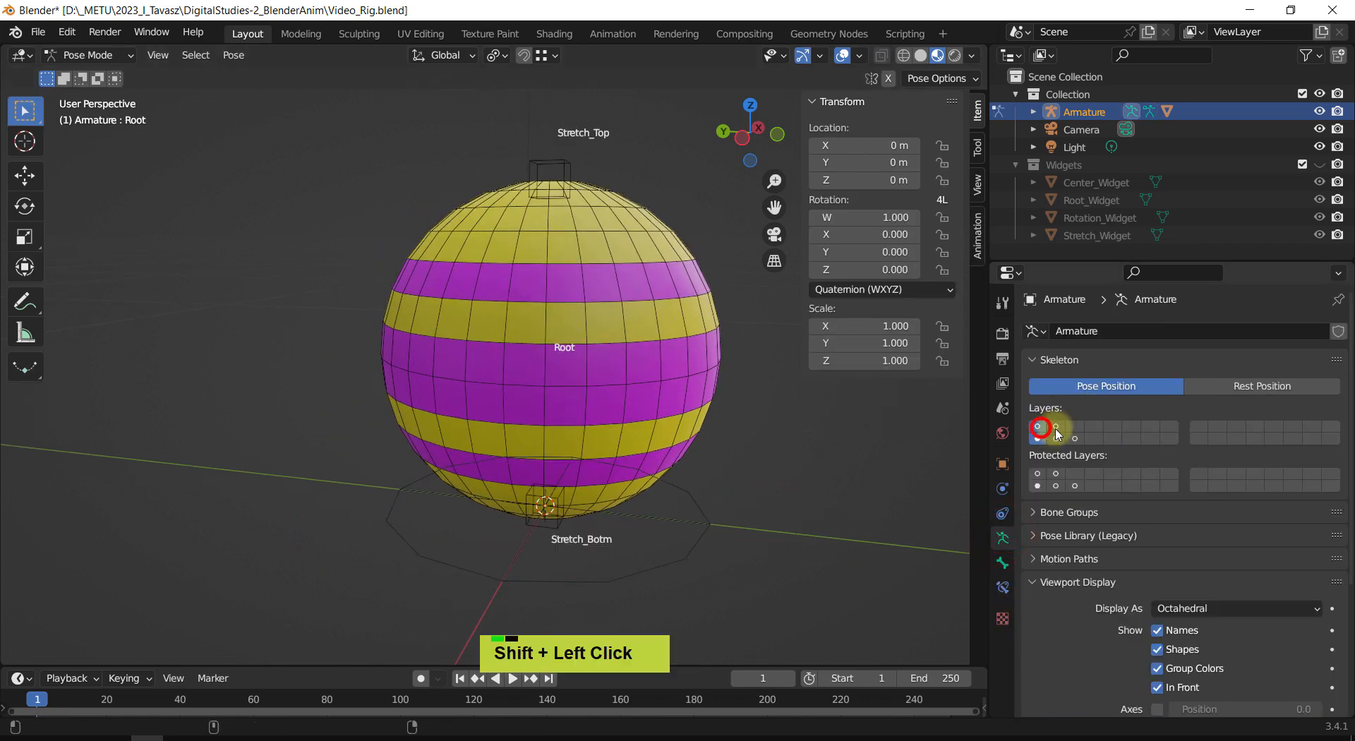
pyautogui.keyDown('shift'); pyautogui.click(1056, 427); pyautogui.keyUp('shift')
pyautogui.keyDown('shift'); pyautogui.click(1056, 440); pyautogui.keyUp('shift')
pyautogui.keyDown('shift'); pyautogui.moveTo(837, 488); pyautogui.dragTo(726, 519, button='middle'); pyautogui.keyUp('shift')
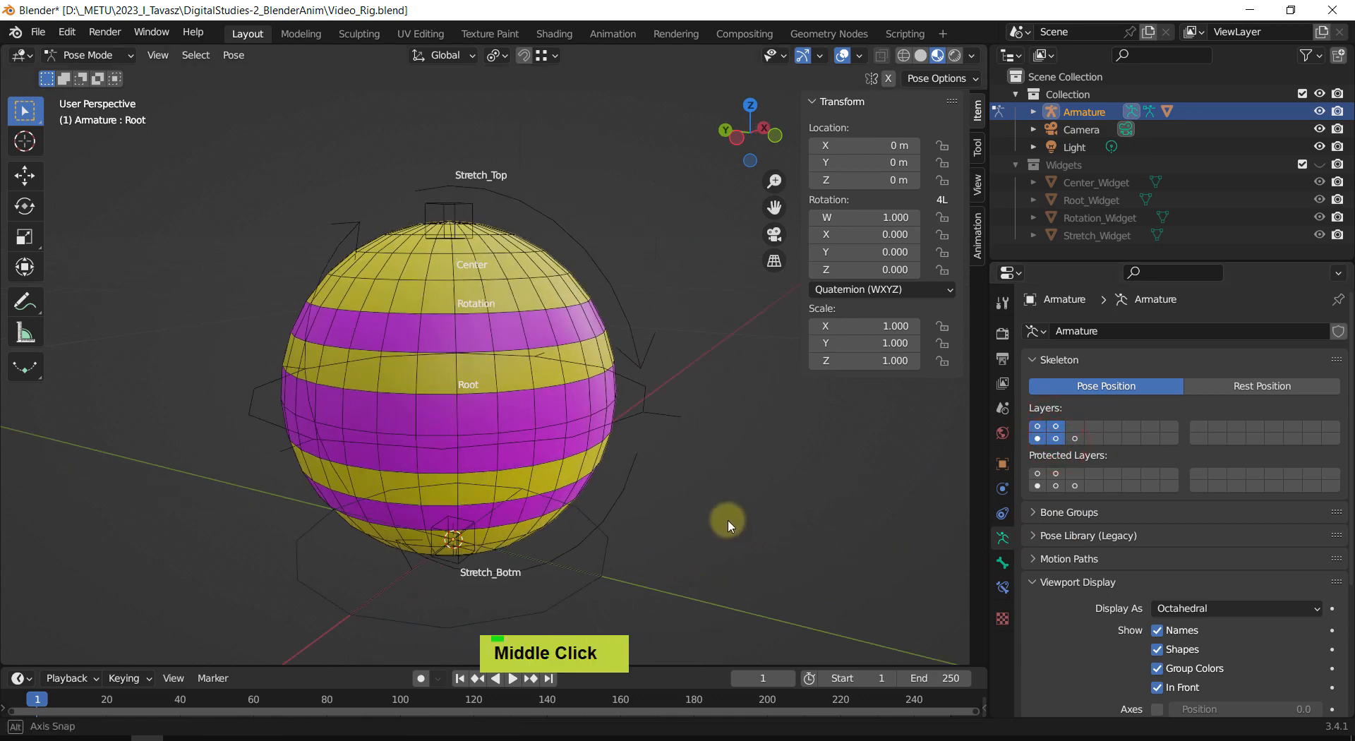
pyautogui.click(1158, 630)
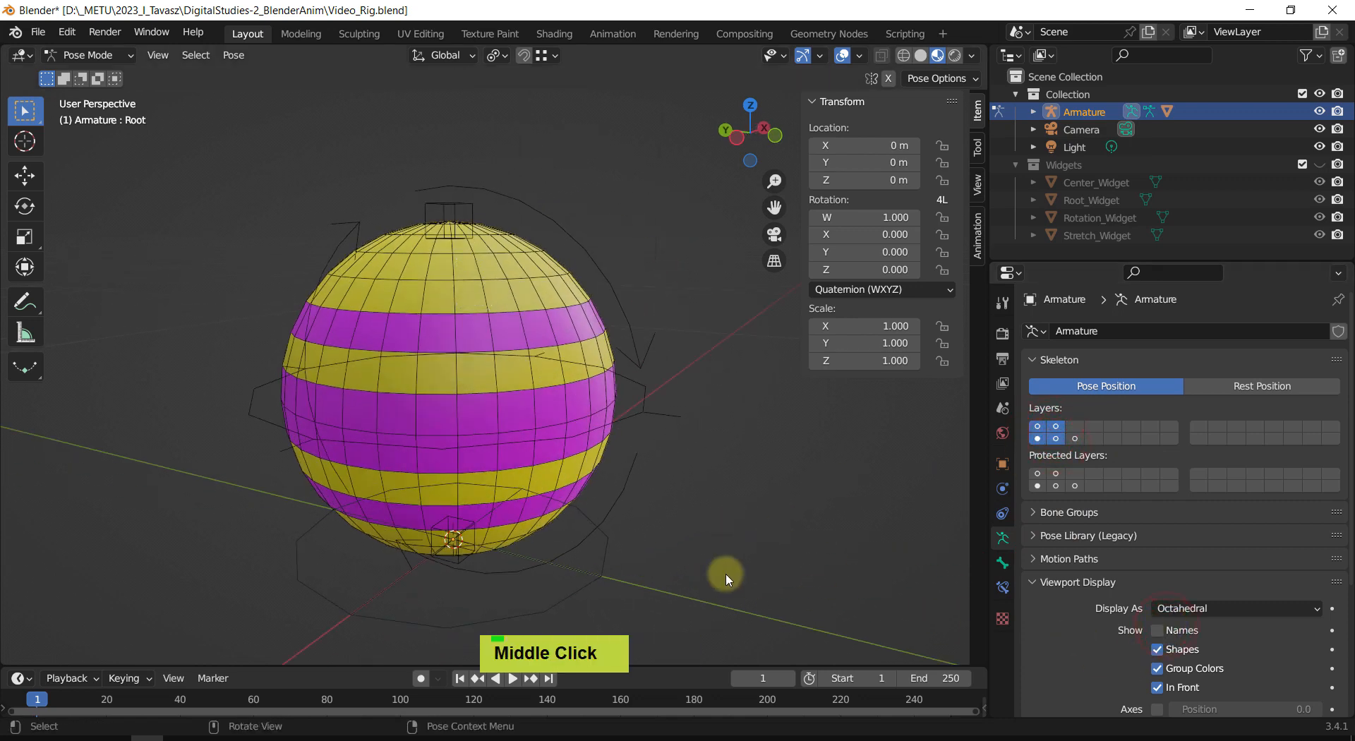
# Step: Expand the armature's bone group settings and narrow the properties area to enlarge the 3D viewport
pyautogui.keyDown('shift'); pyautogui.moveTo(725, 573); pyautogui.dragTo(772, 477, button='middle'); pyautogui.keyUp('shift')
pyautogui.scroll(-2, 733, 487)
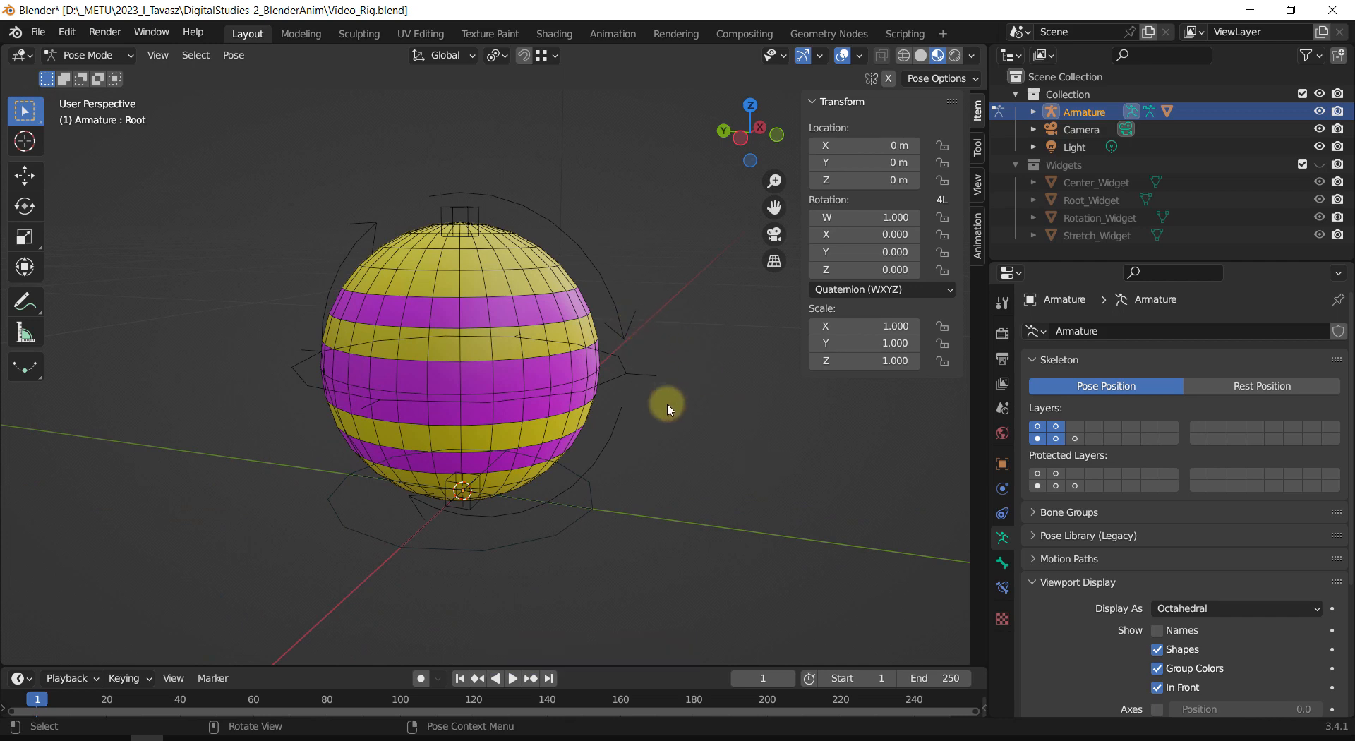
pyautogui.click(1060, 512)
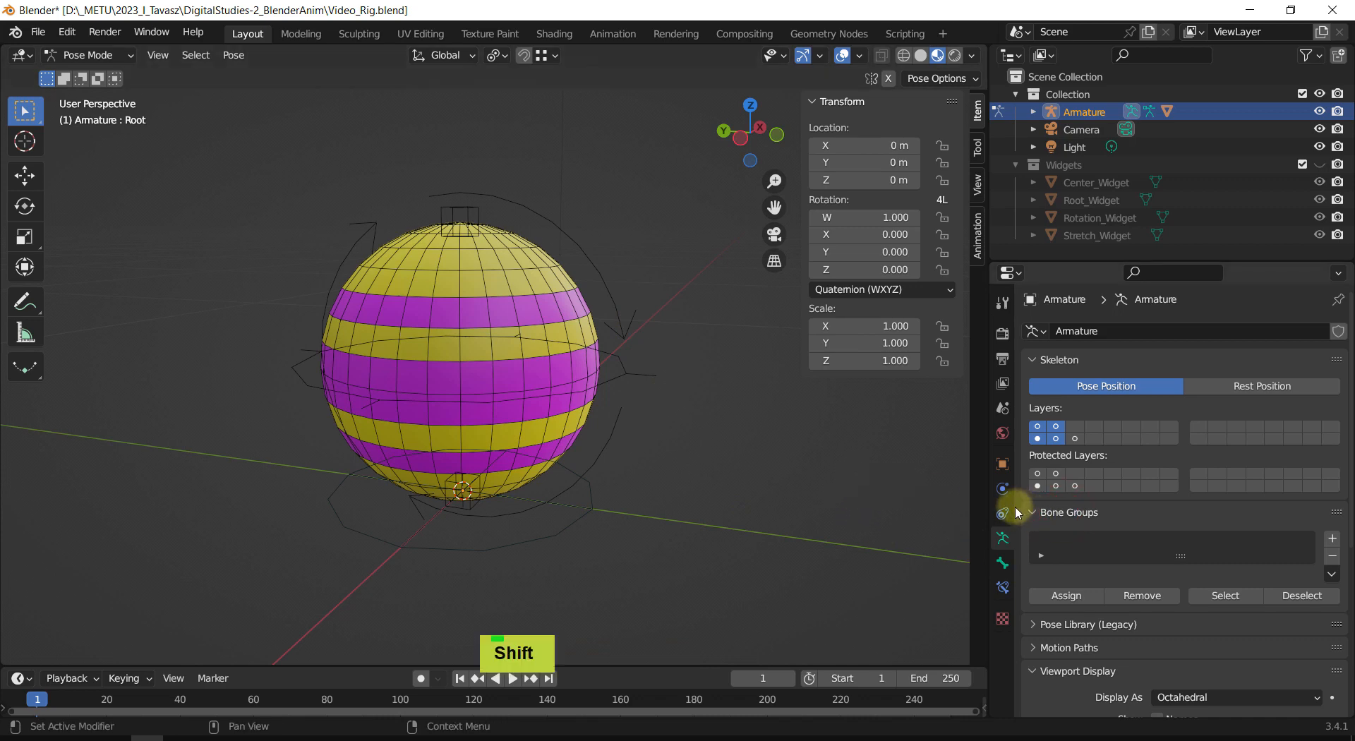
pyautogui.moveTo(1014, 507); pyautogui.dragTo(1210, 510)
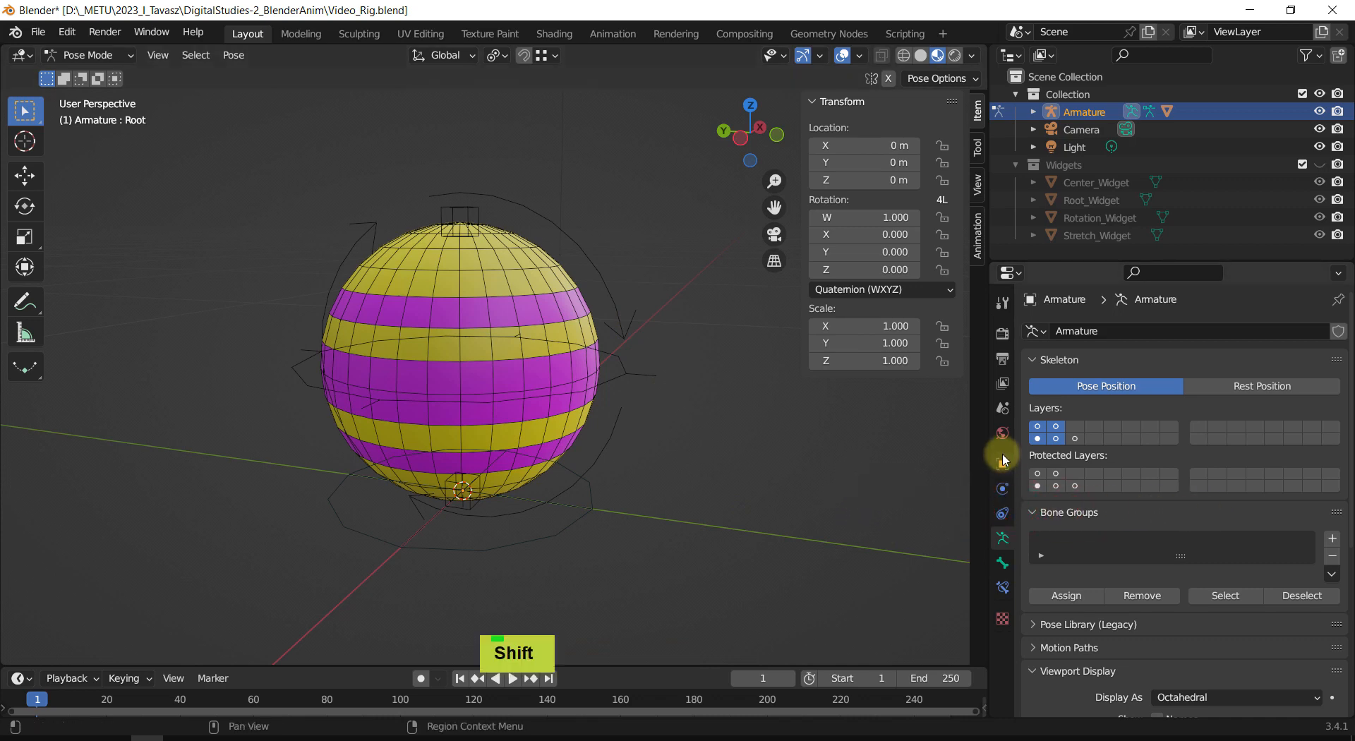
pyautogui.moveTo(986, 452); pyautogui.dragTo(1100, 447)
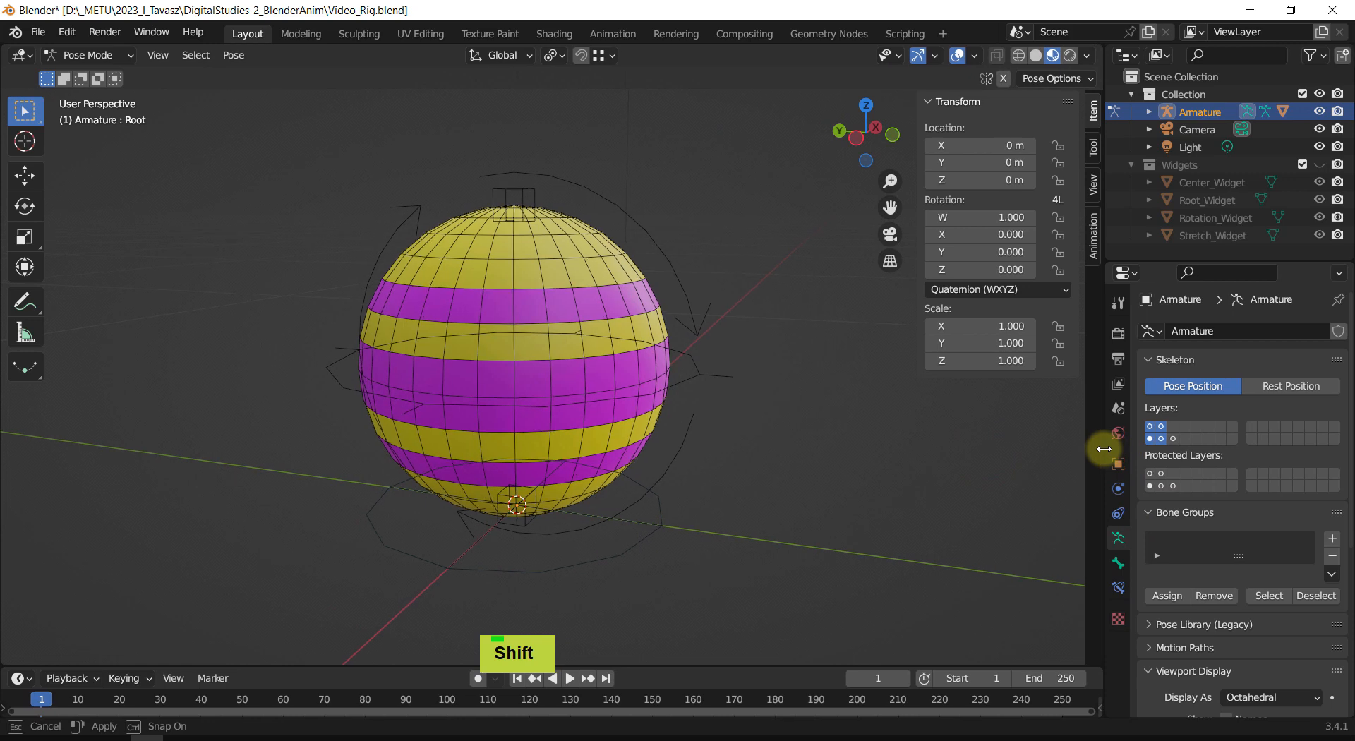
# Step: Select the Stretch_Top and Stretch_Botm controls and add a bone group named Yellow
pyautogui.keyDown('shift'); pyautogui.moveTo(695, 393); pyautogui.dragTo(679, 401, button='middle'); pyautogui.keyUp('shift')
pyautogui.click(513, 206)
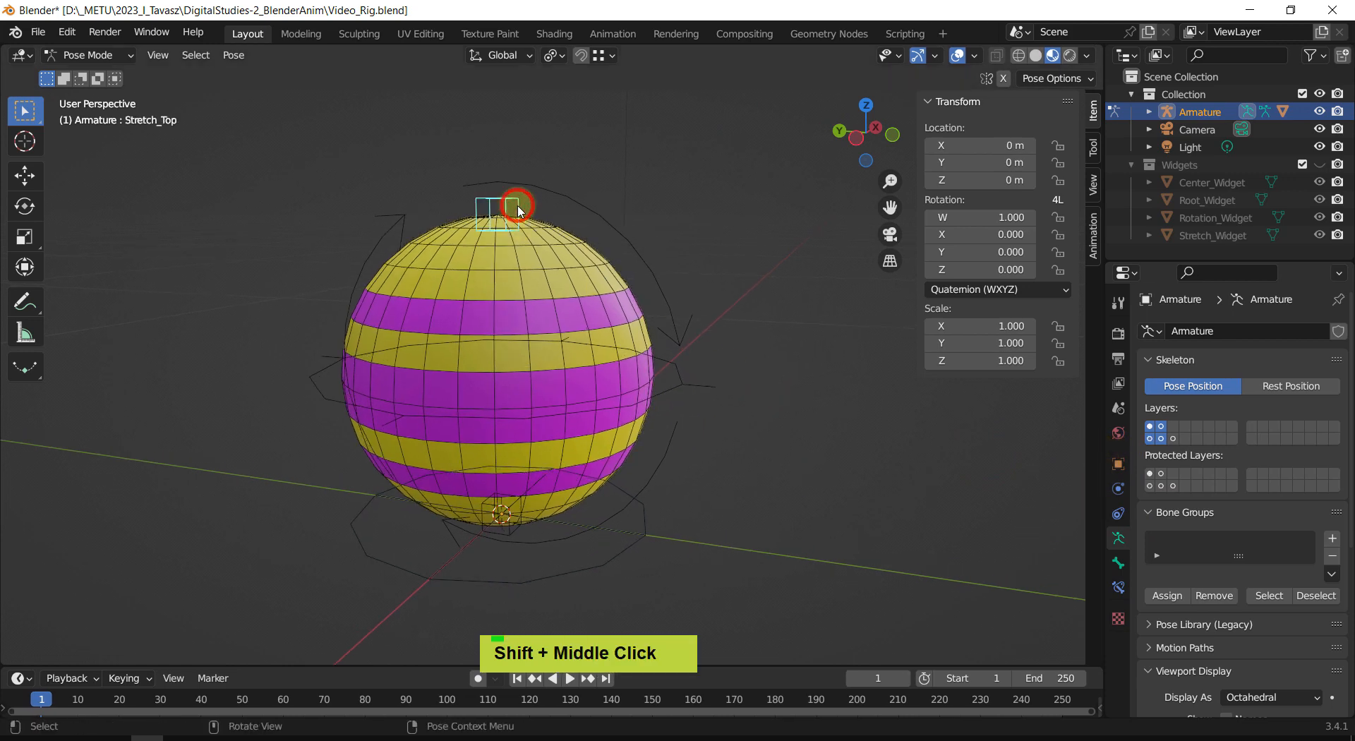
pyautogui.keyDown('shift'); pyautogui.click(505, 532); pyautogui.keyUp('shift')
pyautogui.click(1332, 538)
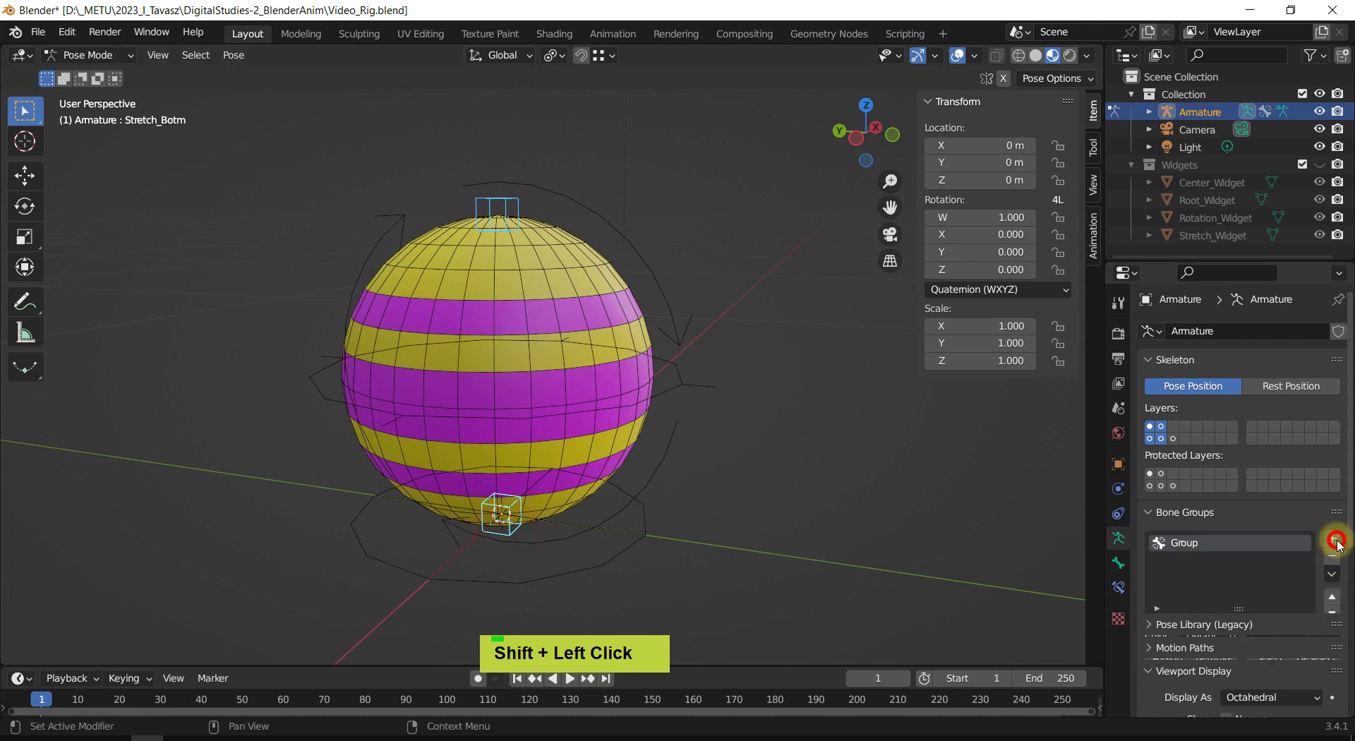
pyautogui.doubleClick(1186, 542)
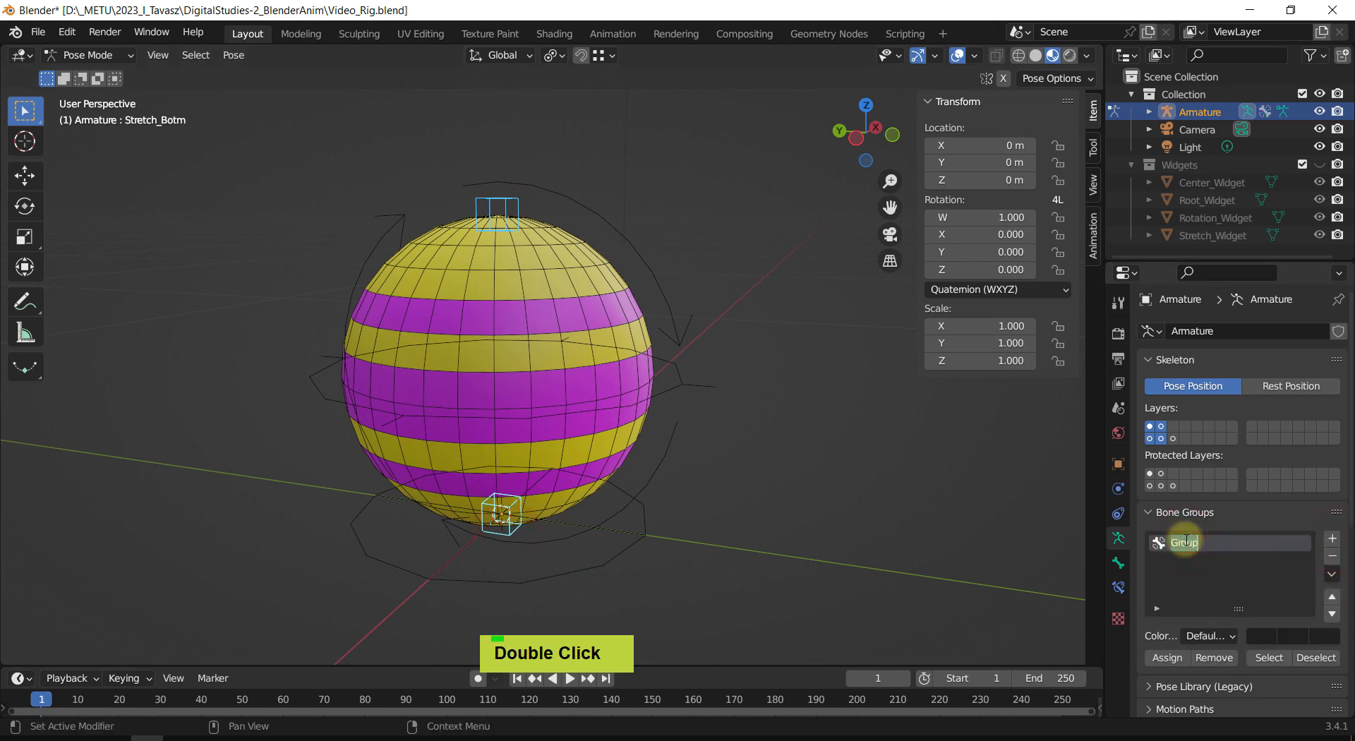
pyautogui.write('Yellow')
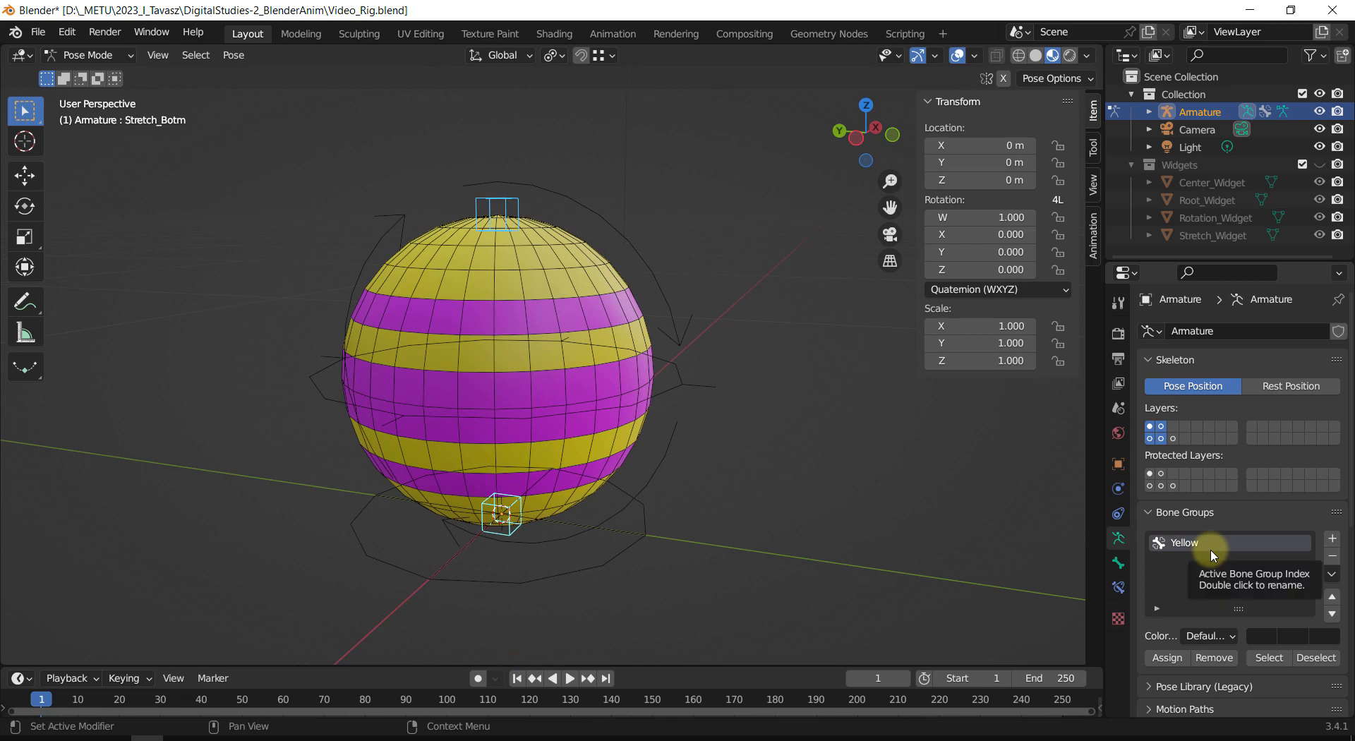
# Step: Assign both stretch controls to the Yellow group and give the group 09 - Theme Color Set
pyautogui.keyDown('shift'); pyautogui.moveTo(837, 488); pyautogui.dragTo(736, 464, button='middle'); pyautogui.keyUp('shift')
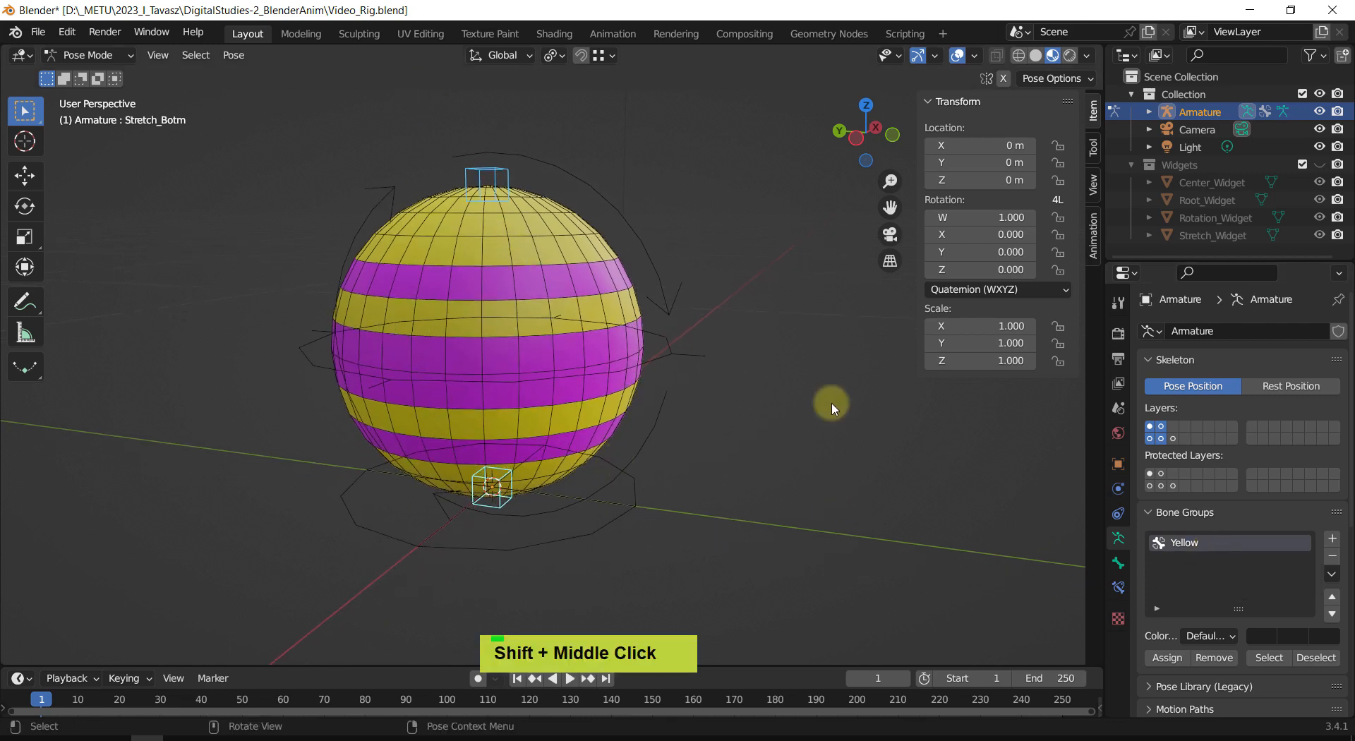
pyautogui.click(1164, 659)
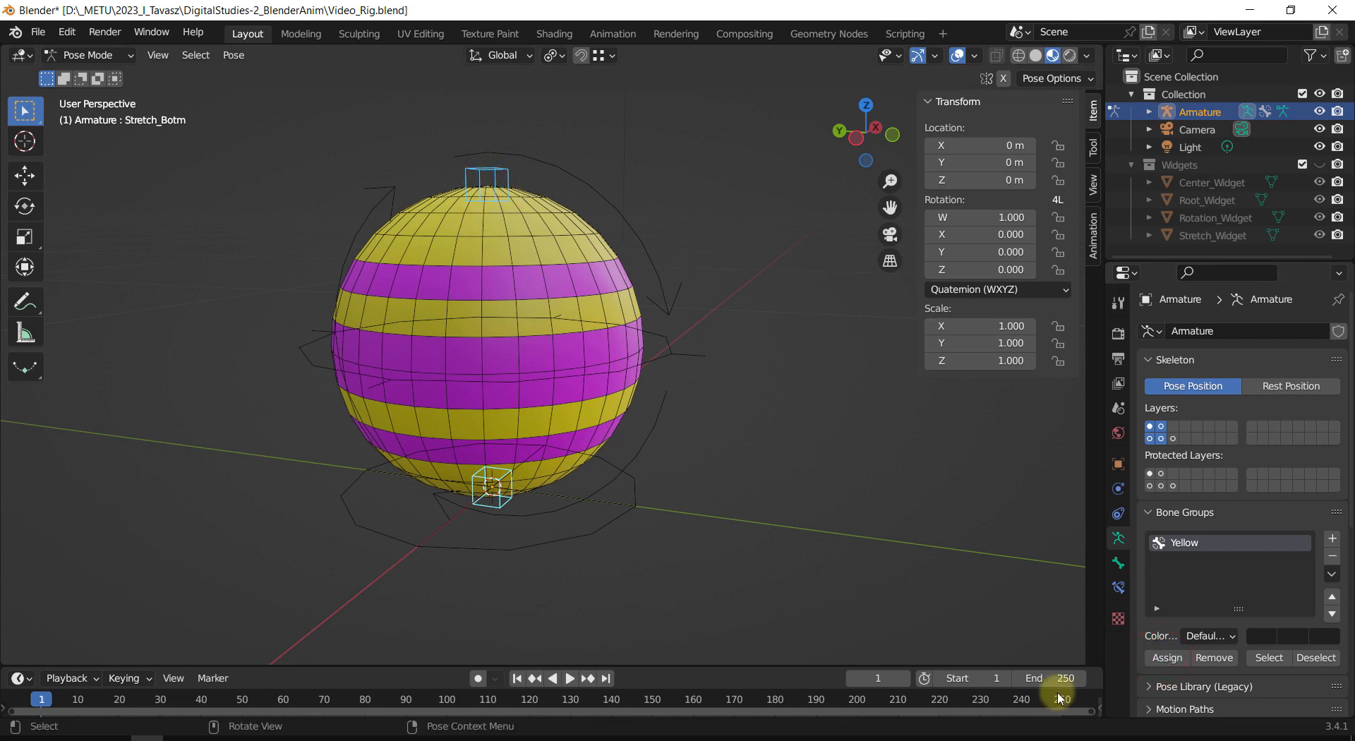
pyautogui.click(1208, 636)
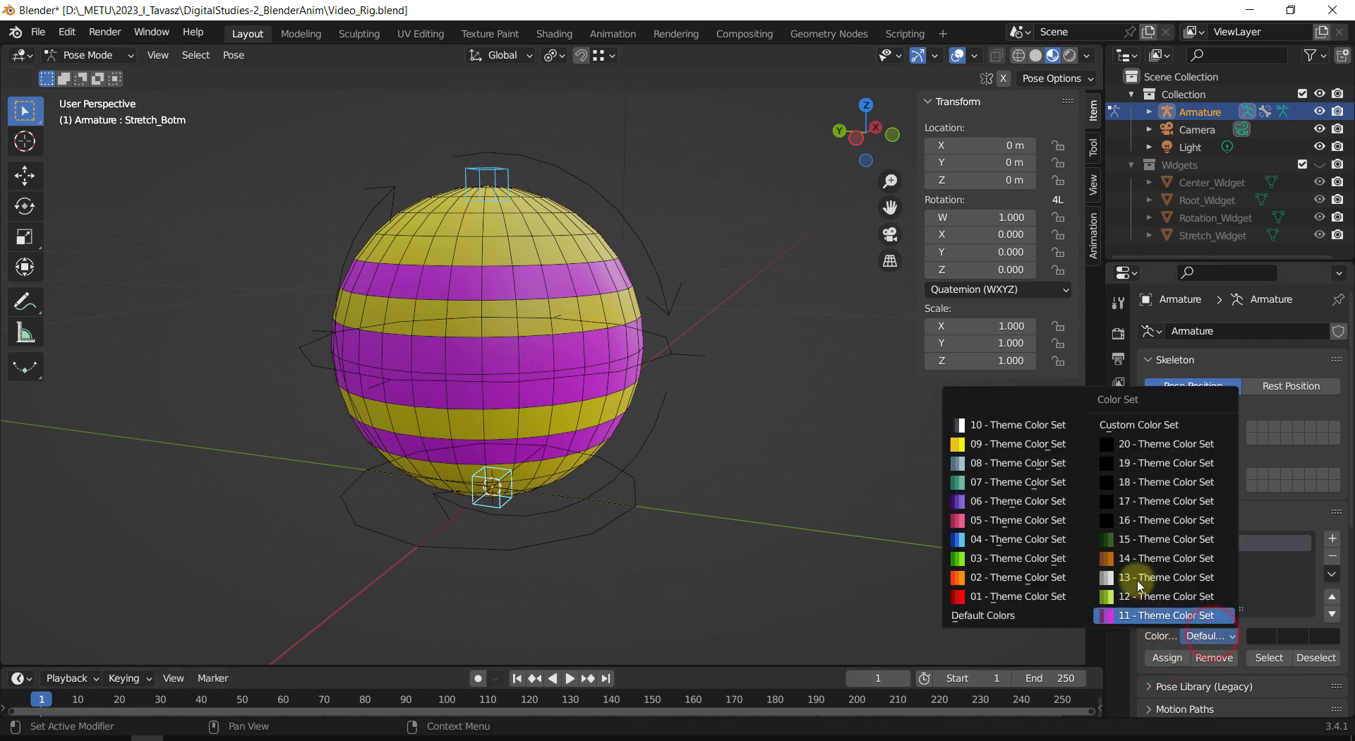
pyautogui.click(985, 444)
pyautogui.doubleClick(794, 387)
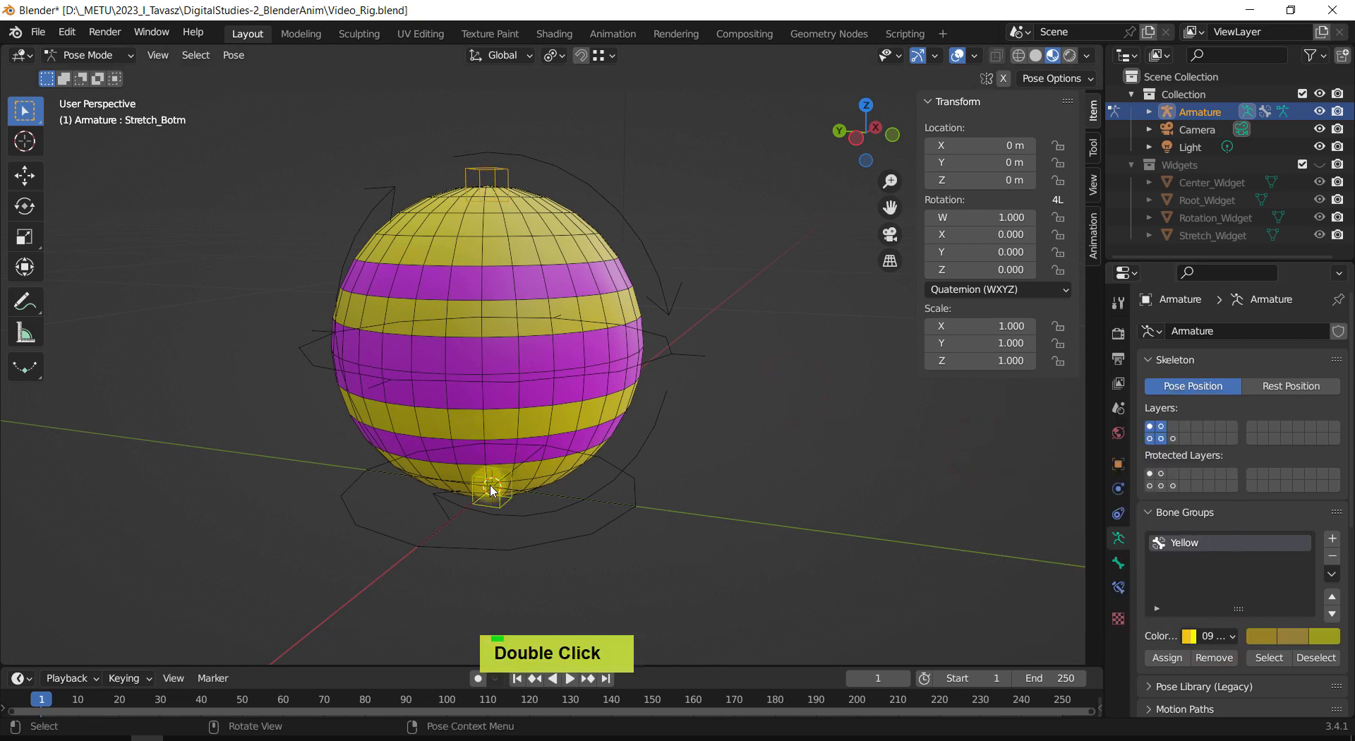
pyautogui.click(498, 504)
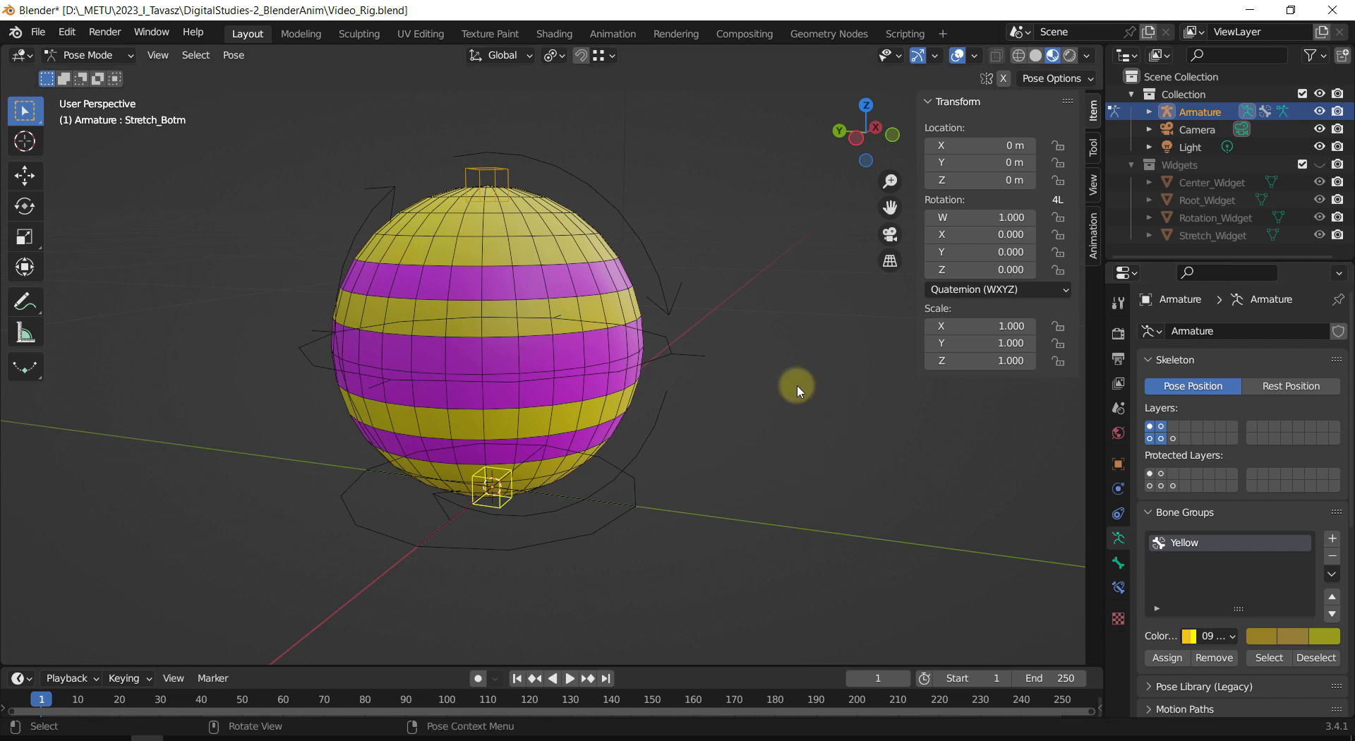
# Step: Select the Rotation control around the ball and add a bone group named Blue
pyautogui.click(655, 279)
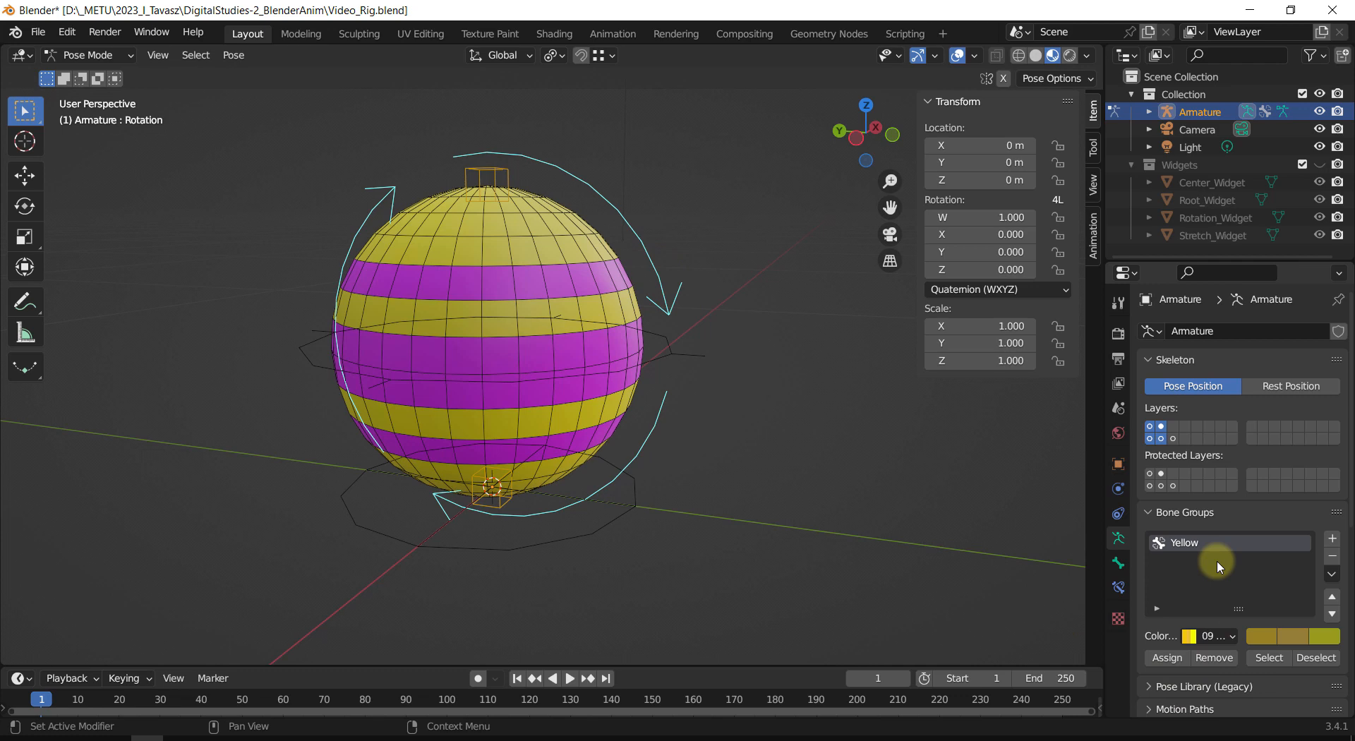
pyautogui.click(1331, 539)
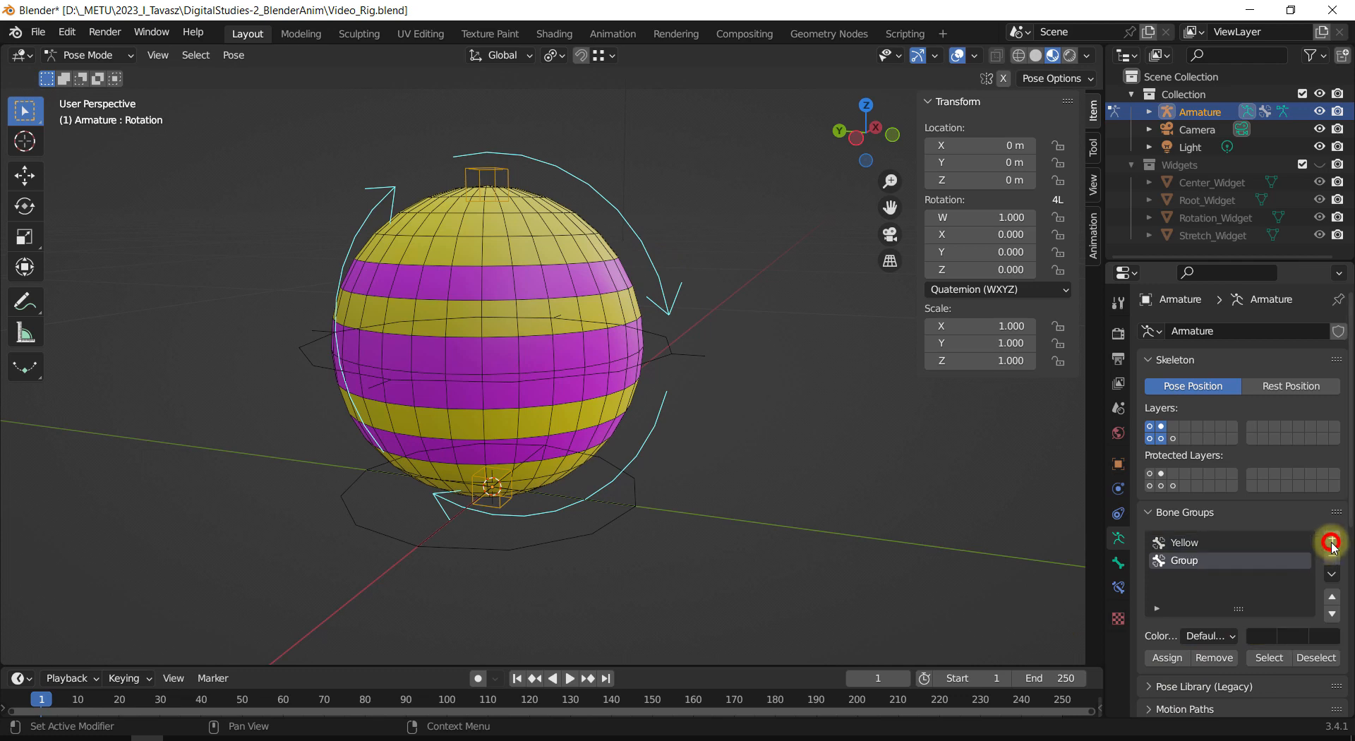
pyautogui.doubleClick(1188, 561)
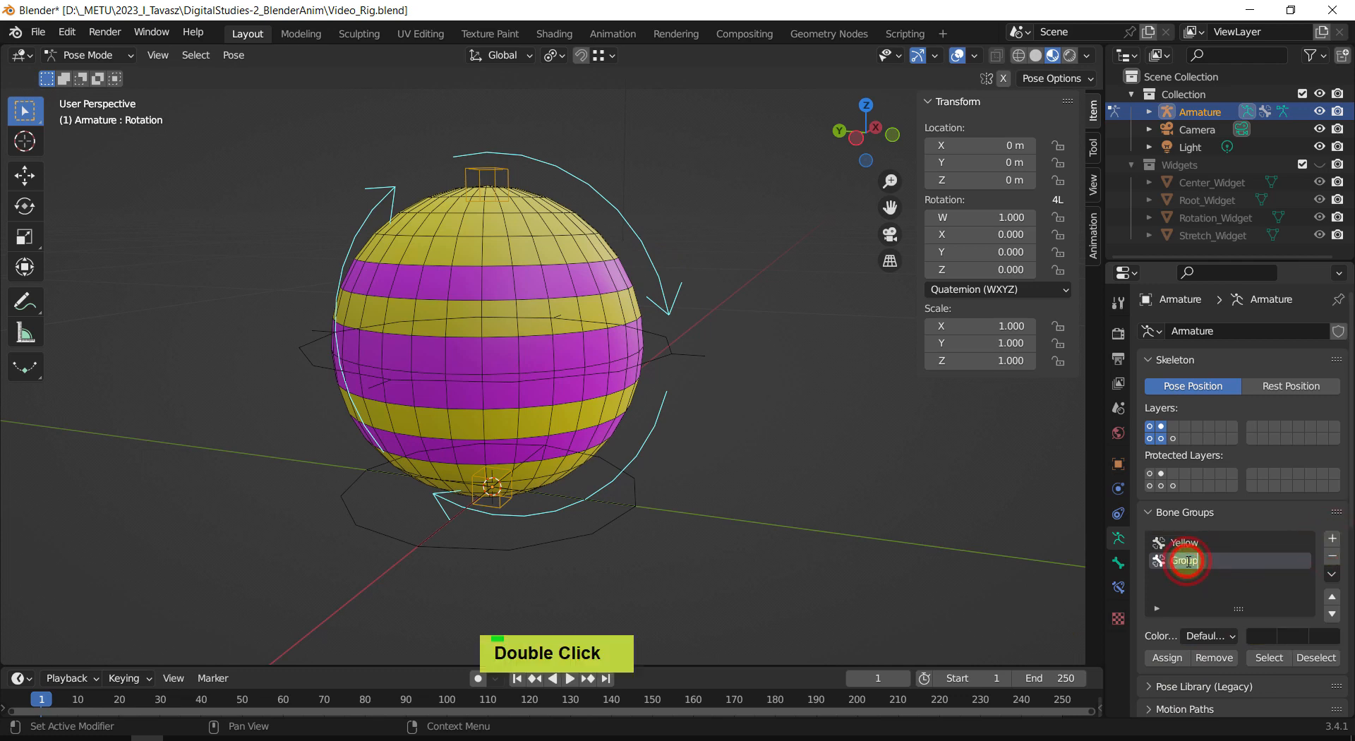
pyautogui.write('Blue')
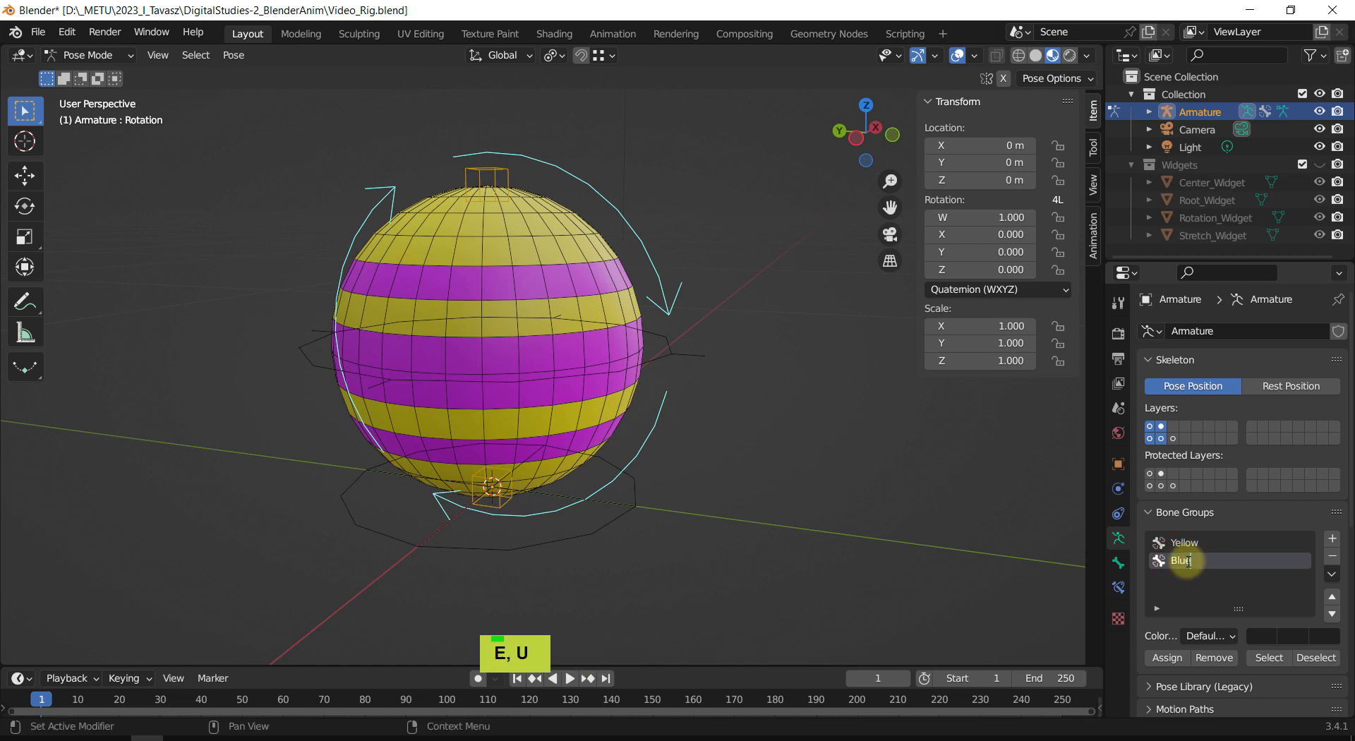
# Step: Give the Blue group 04 - Theme Color Set and assign the Rotation control to it
pyautogui.click(1203, 636)
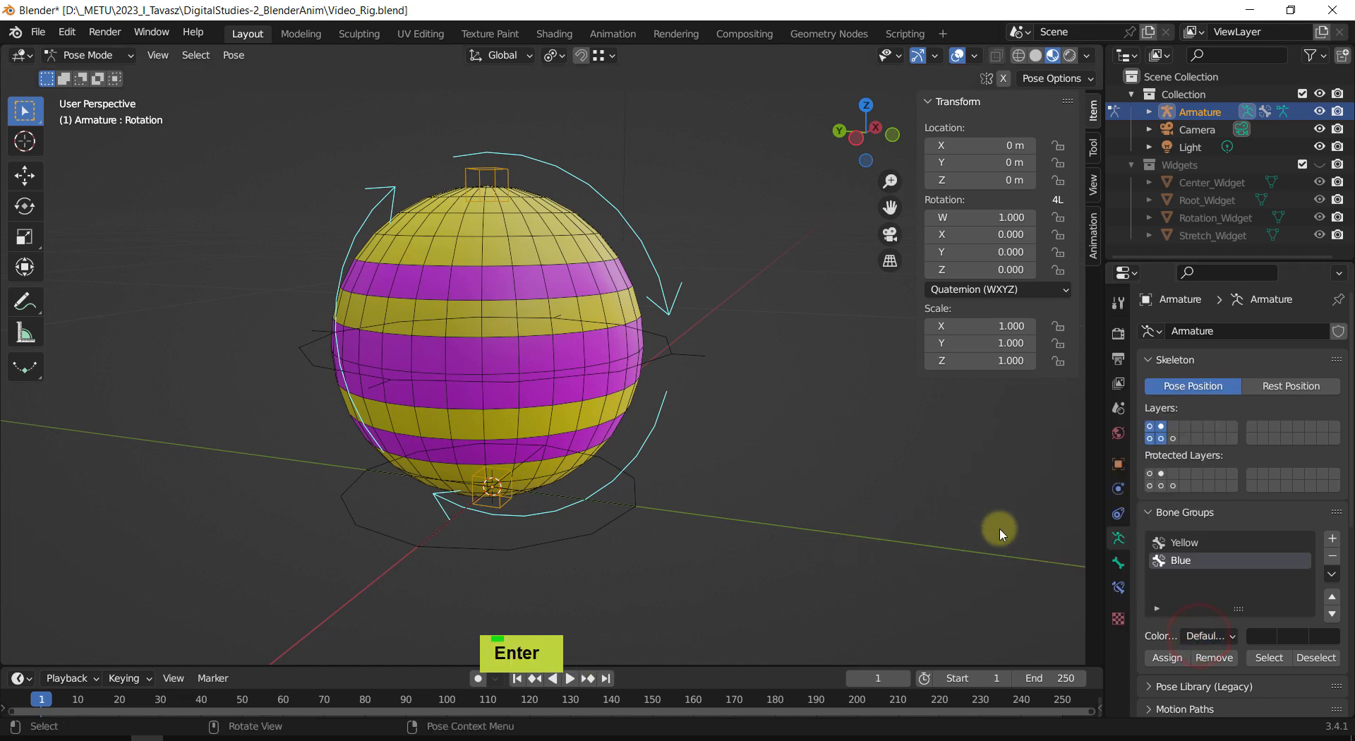
pyautogui.click(1201, 636)
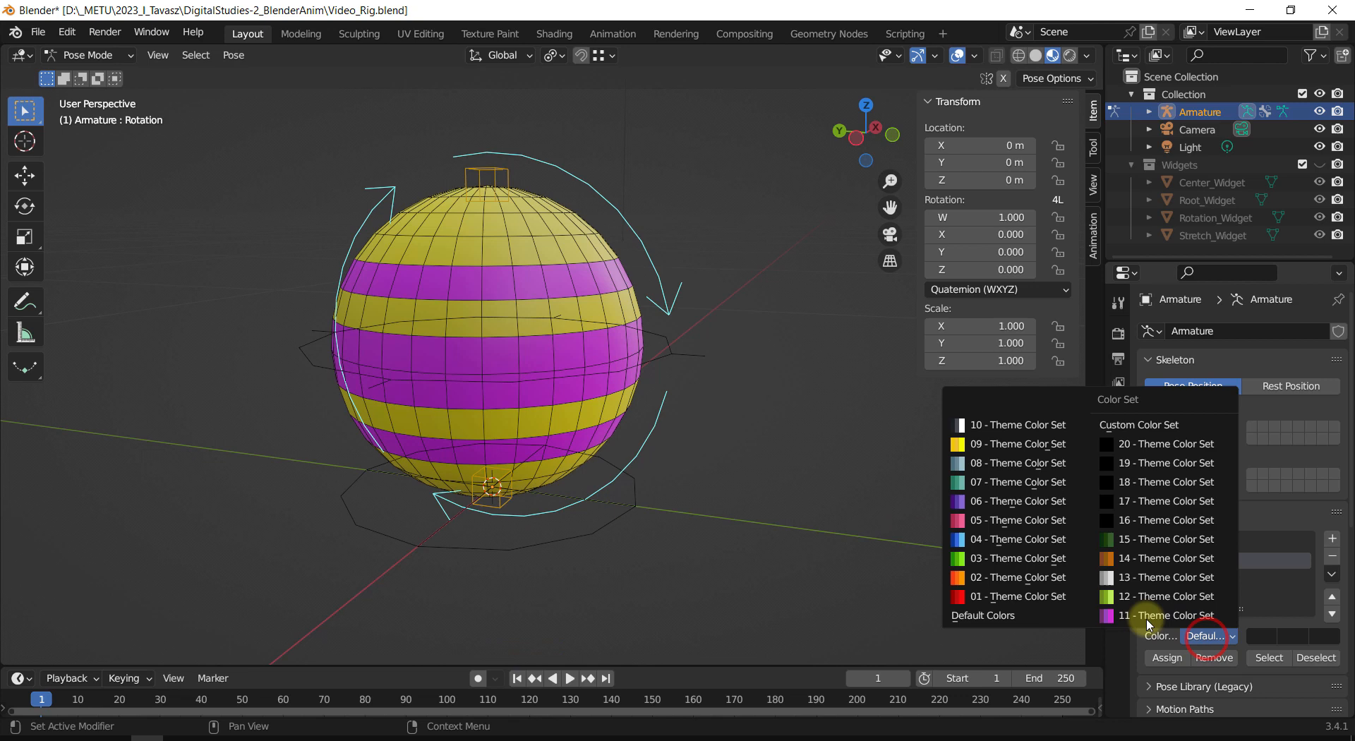
pyautogui.click(984, 539)
pyautogui.click(1166, 656)
pyautogui.click(890, 415)
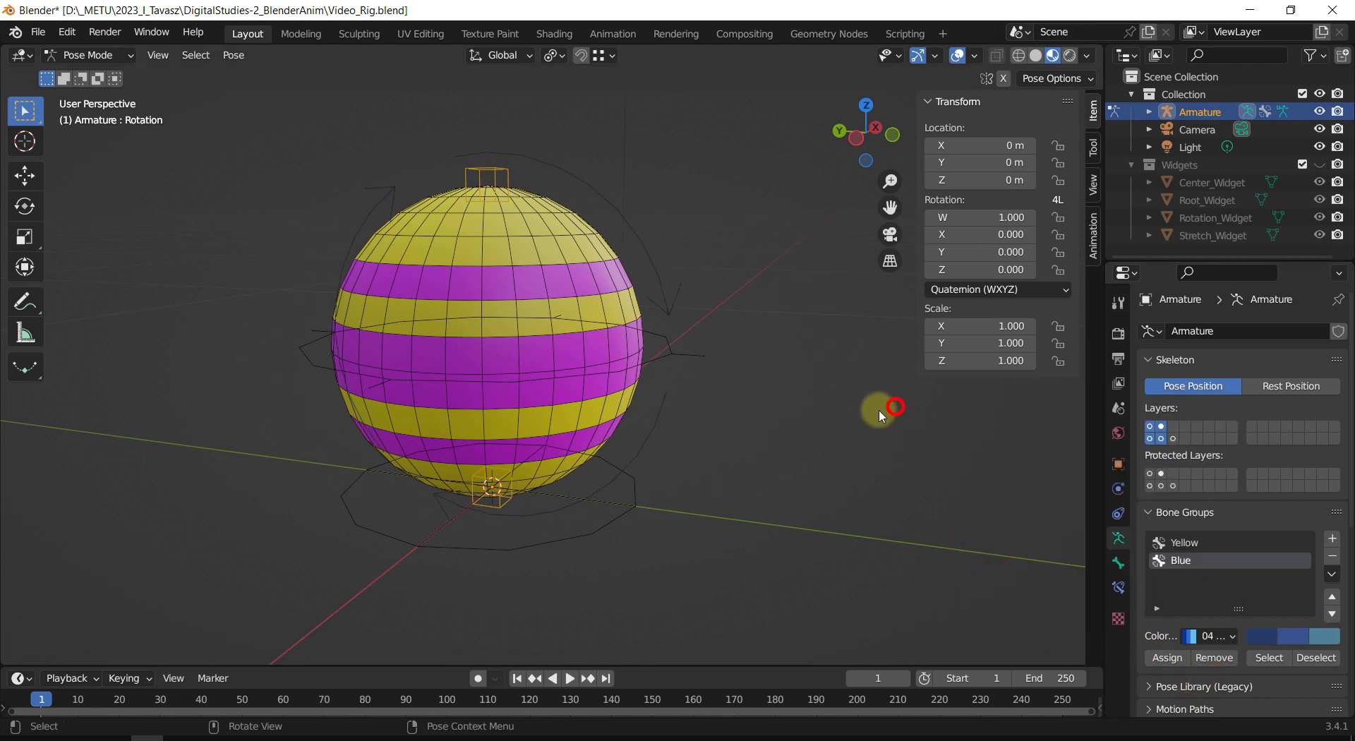
pyautogui.click(661, 304)
pyautogui.click(1165, 658)
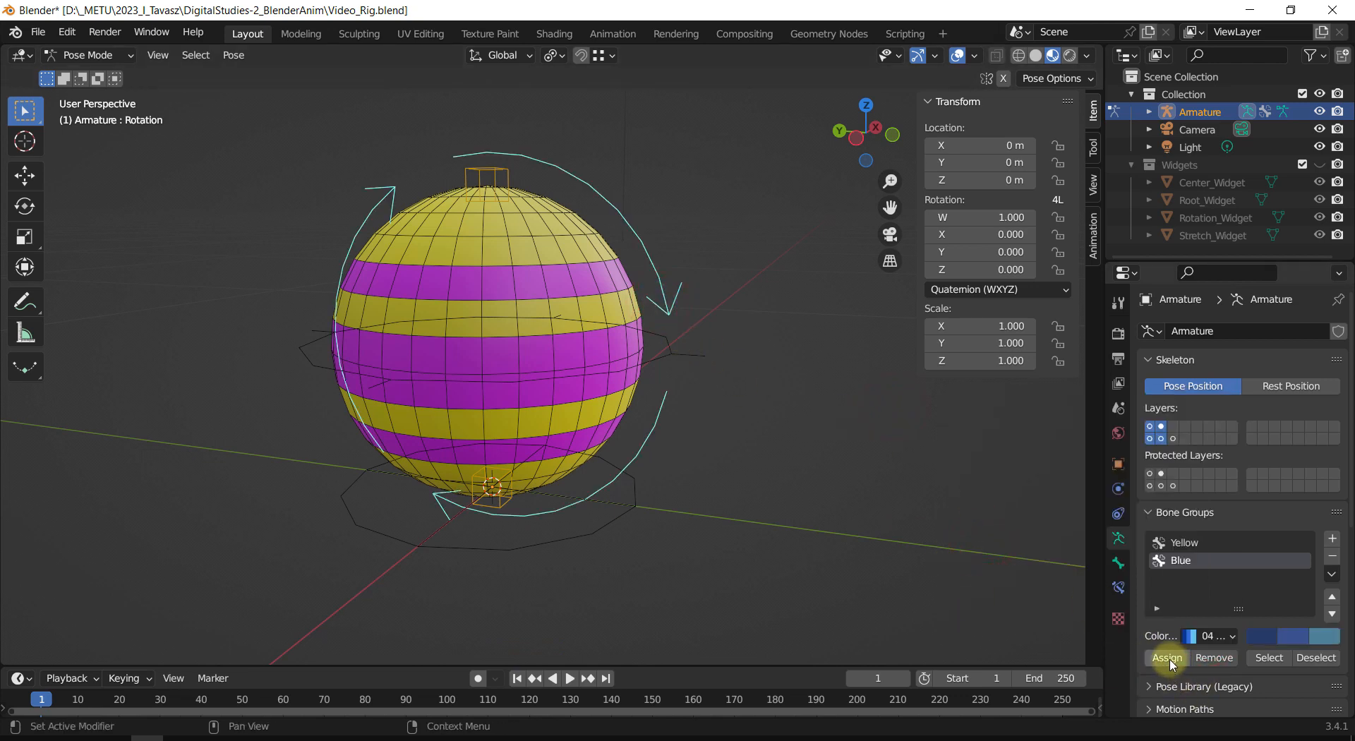
pyautogui.doubleClick(756, 341)
# Step: Create a bone group named Red with 01 - Theme Color Set and assign the Center control to it
pyautogui.click(707, 355)
pyautogui.click(1332, 538)
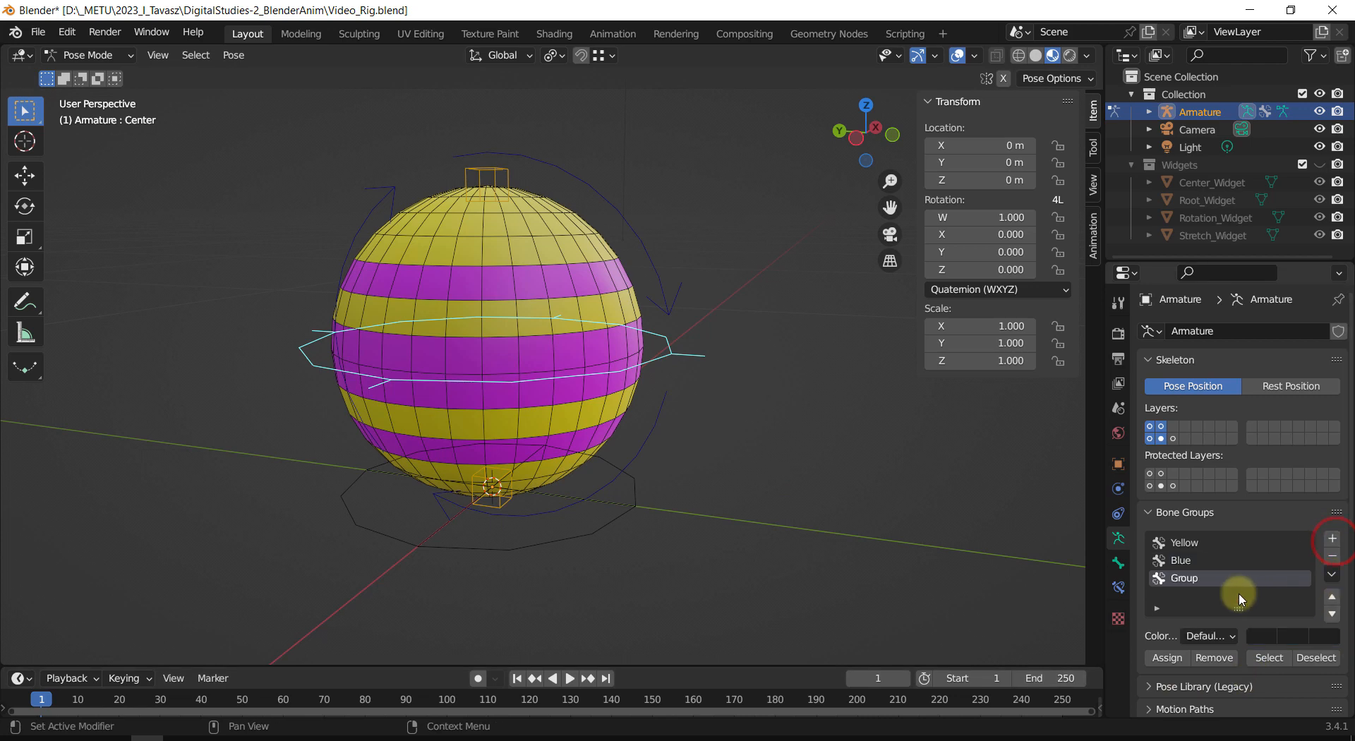
pyautogui.doubleClick(1184, 578)
pyautogui.write('Red')
pyautogui.press('Return')
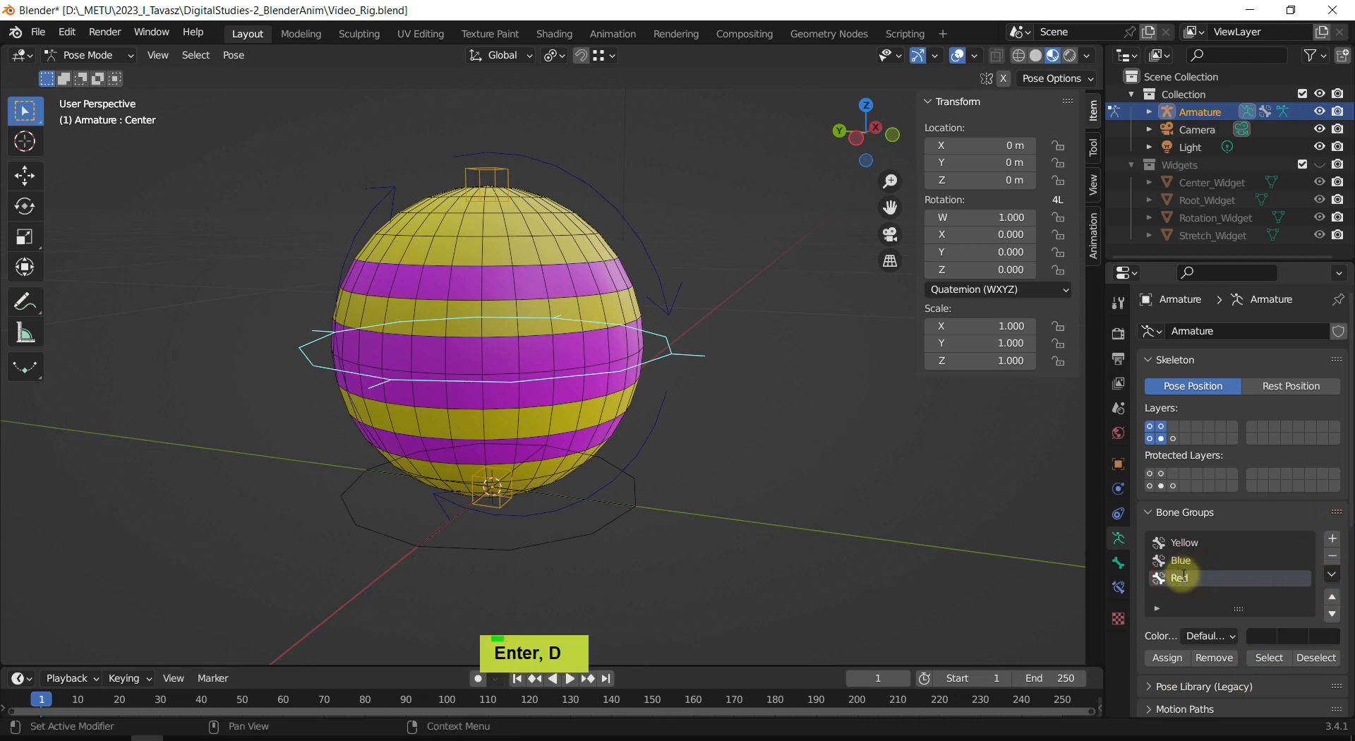
pyautogui.doubleClick(1191, 636)
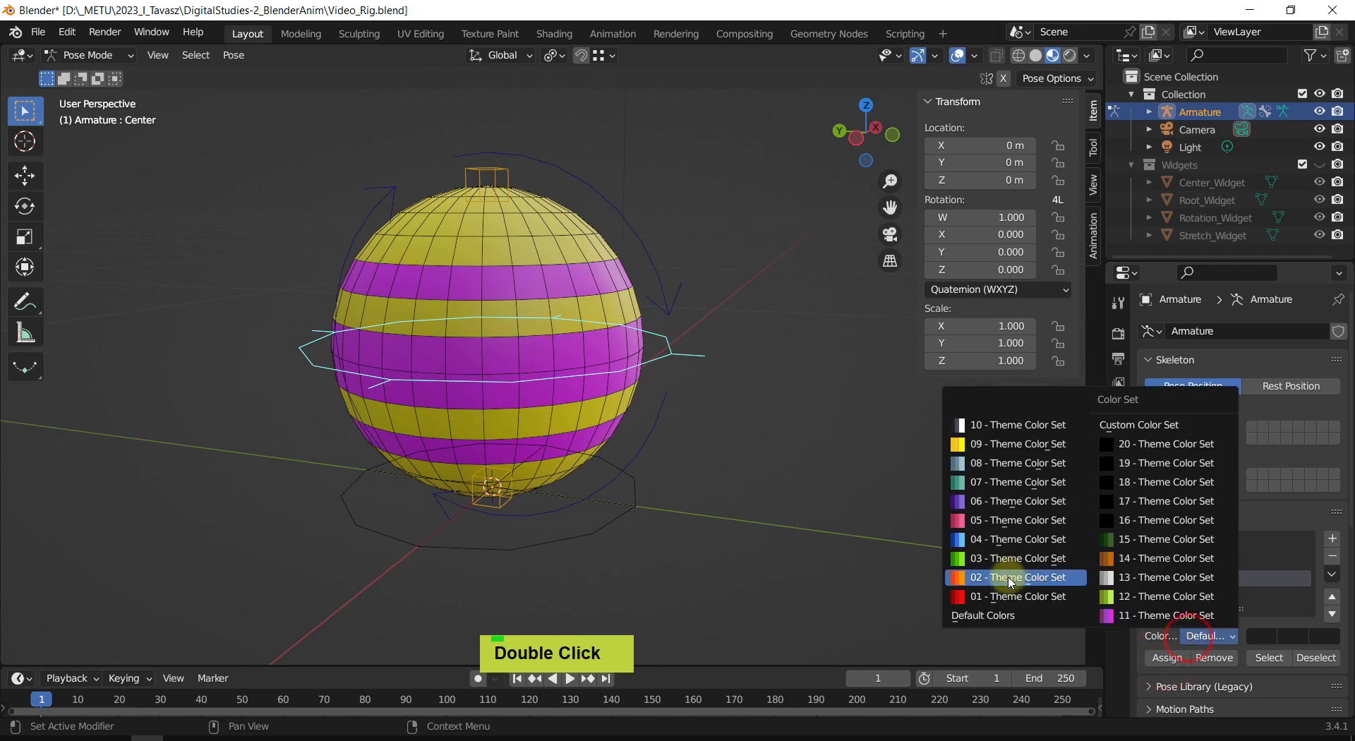
pyautogui.click(988, 596)
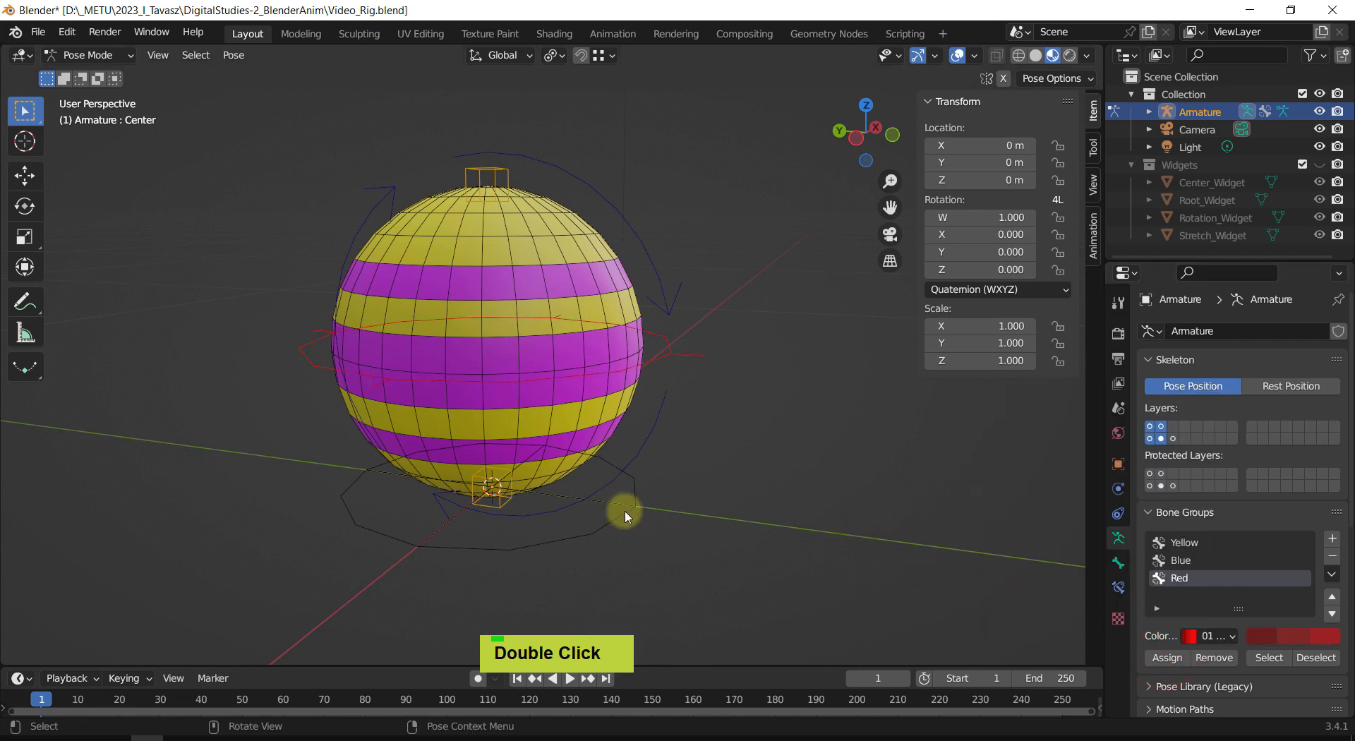
# Step: Select the Root control under the ball and add a bone group named Green
pyautogui.doubleClick(626, 516)
pyautogui.keyDown('shift'); pyautogui.moveTo(807, 487); pyautogui.dragTo(849, 487, button='middle'); pyautogui.keyUp('shift')
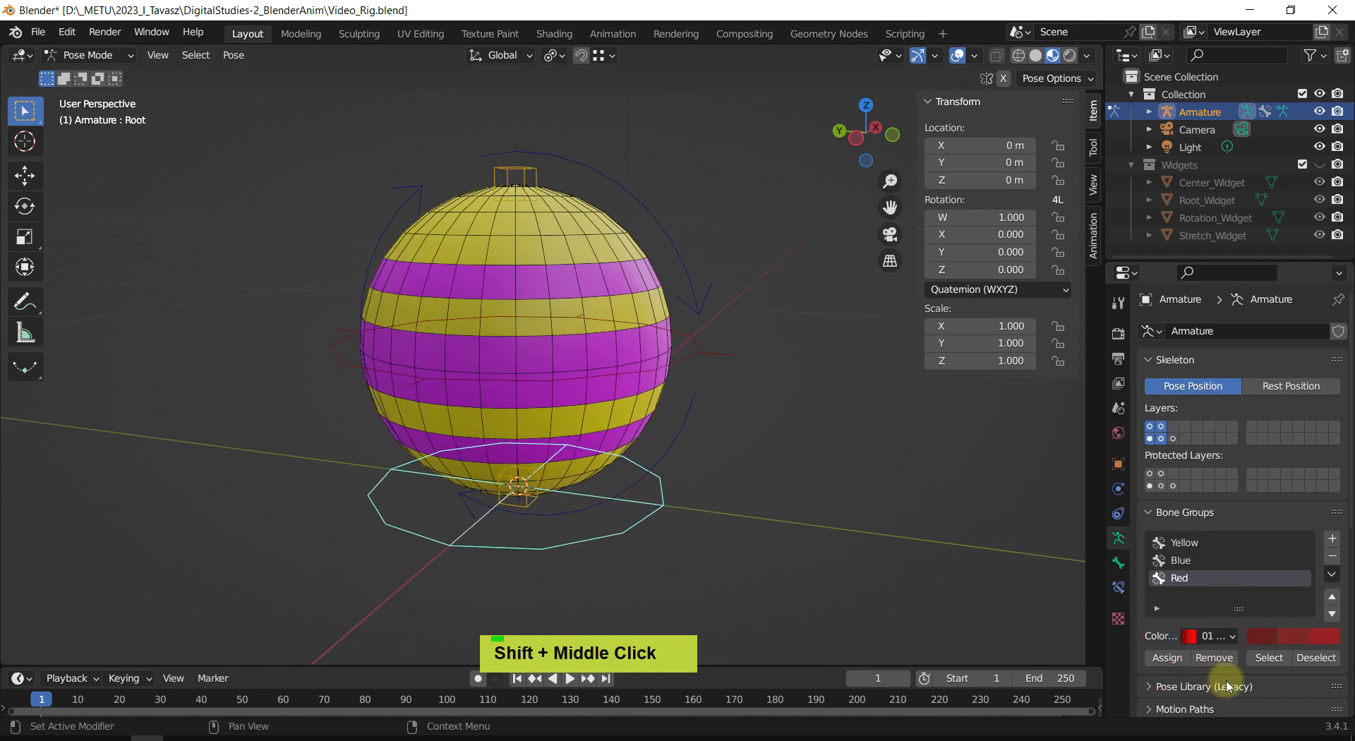
pyautogui.click(1332, 538)
pyautogui.doubleClick(1189, 598)
pyautogui.write('Green')
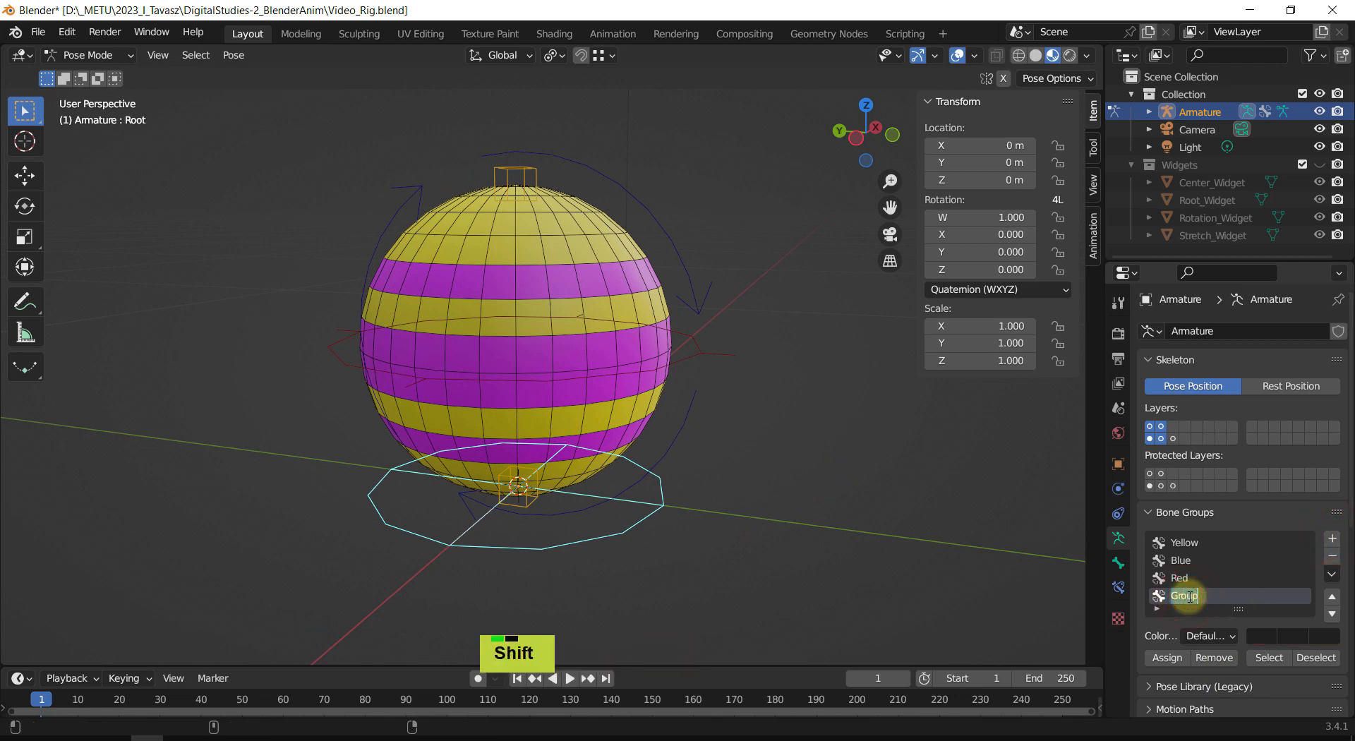
# Step: Give the Green group 03 - Theme Color Set and assign the Root control to it
pyautogui.click(1208, 636)
pyautogui.click(983, 555)
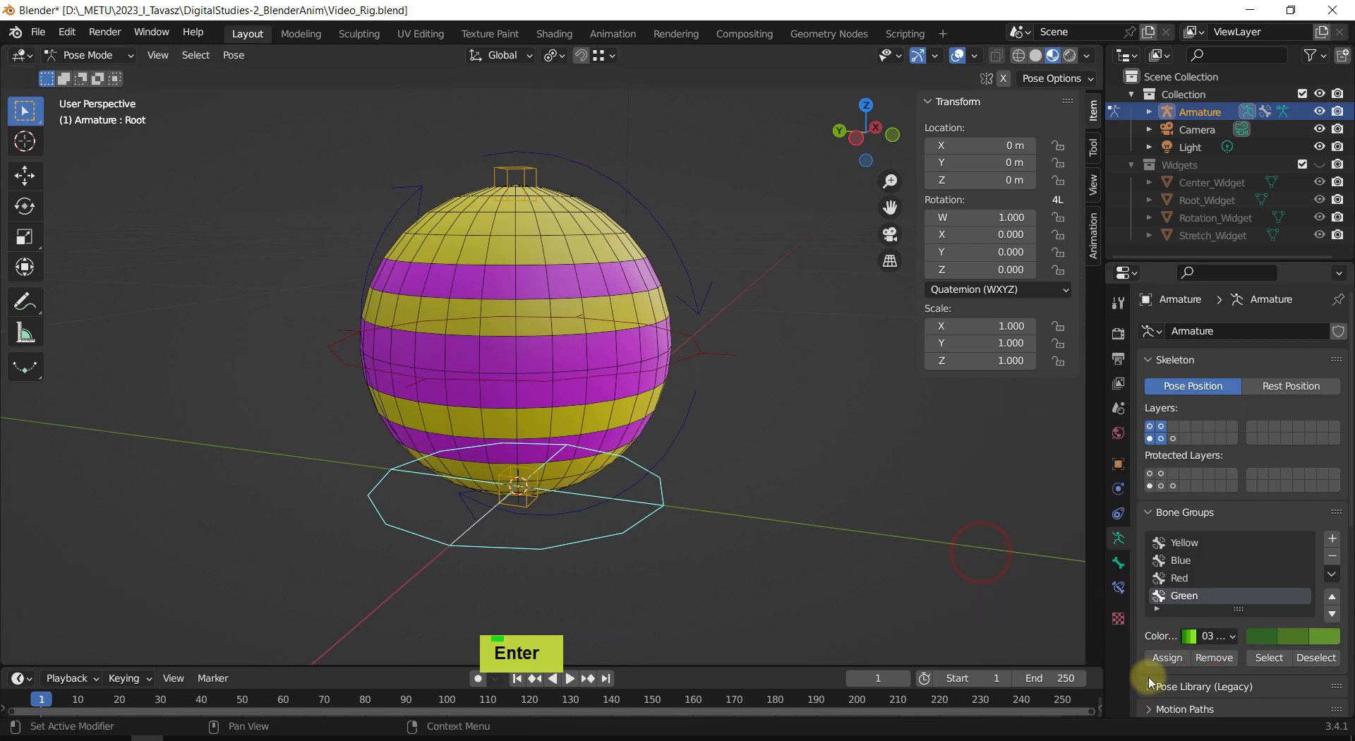
pyautogui.click(1166, 657)
pyautogui.doubleClick(913, 505)
# Step: Turn off the wireframe display over the ball mesh in the viewport
pyautogui.scroll(-2, 797, 507)
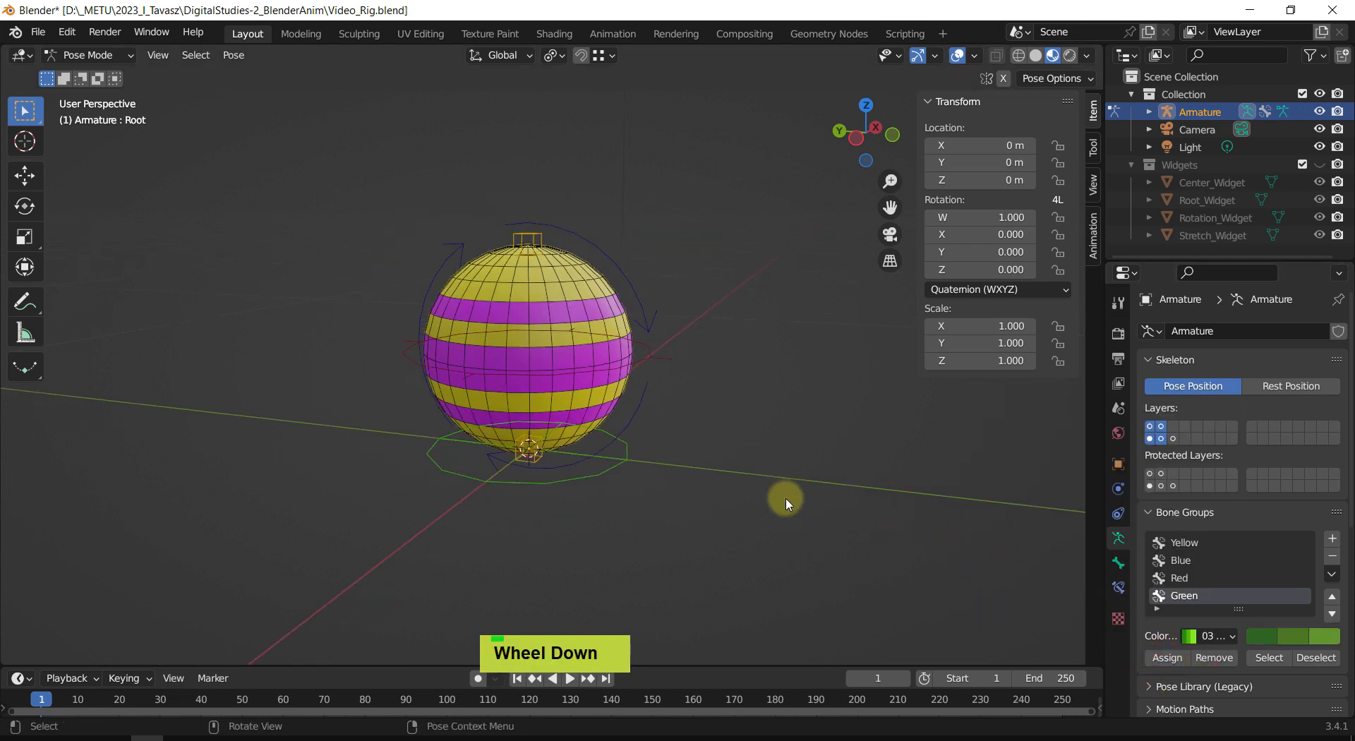
pyautogui.keyDown('shift'); pyautogui.moveTo(783, 499); pyautogui.dragTo(759, 484, button='middle'); pyautogui.keyUp('shift')
pyautogui.hotkey('alt', 'e')
pyautogui.click(796, 369)
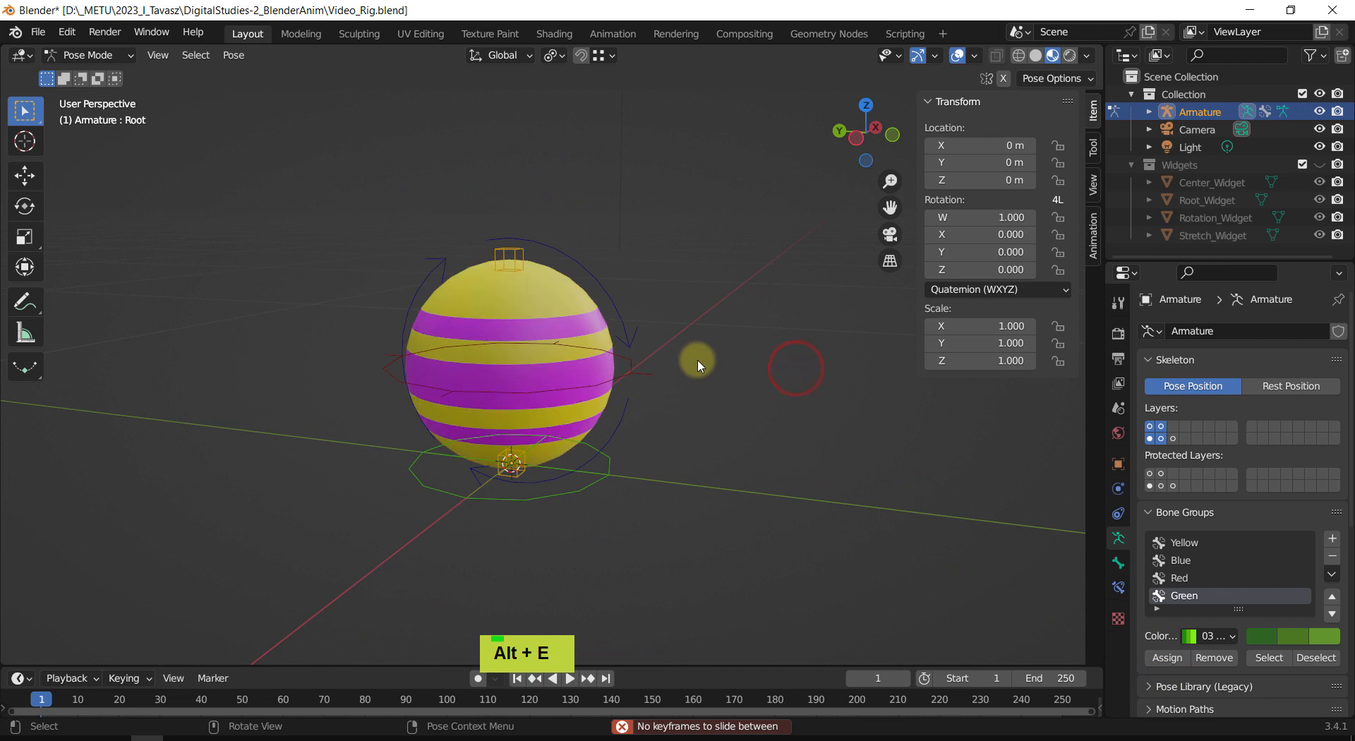
# Step: Check how the rig displays in Edit Mode and in Object Mode with the armature deselected
pyautogui.press('Tab')
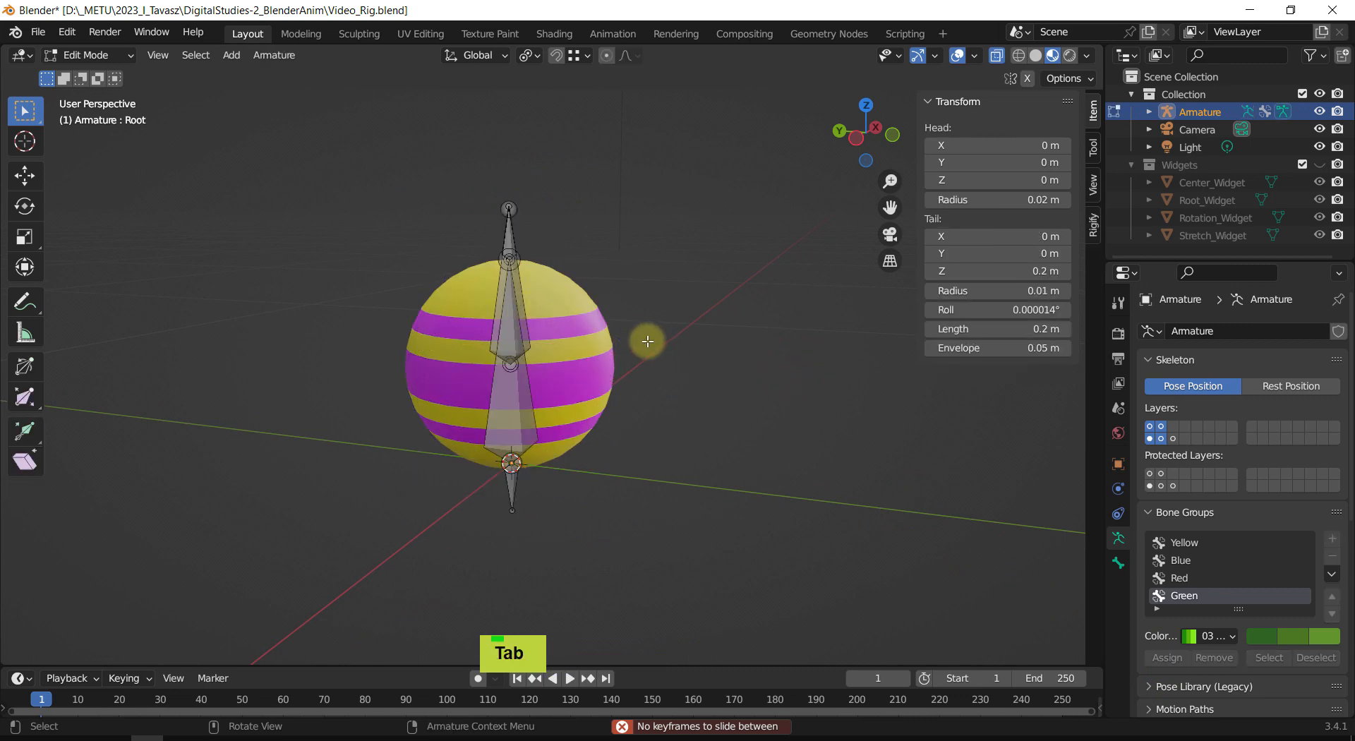
pyautogui.press('Tab')
pyautogui.hotkey('ctrl', 'Tab')
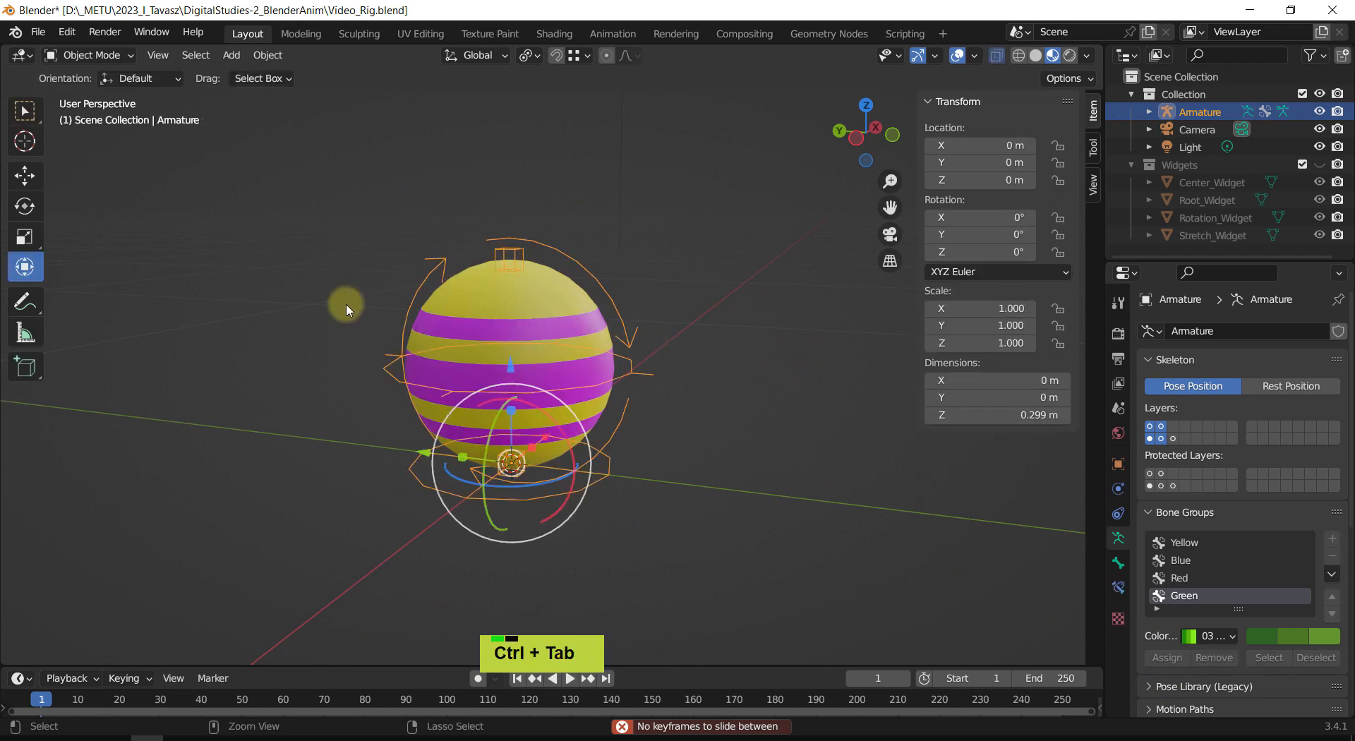
pyautogui.click(730, 310)
pyautogui.moveTo(515, 326); pyautogui.dragTo(572, 330, button='middle')
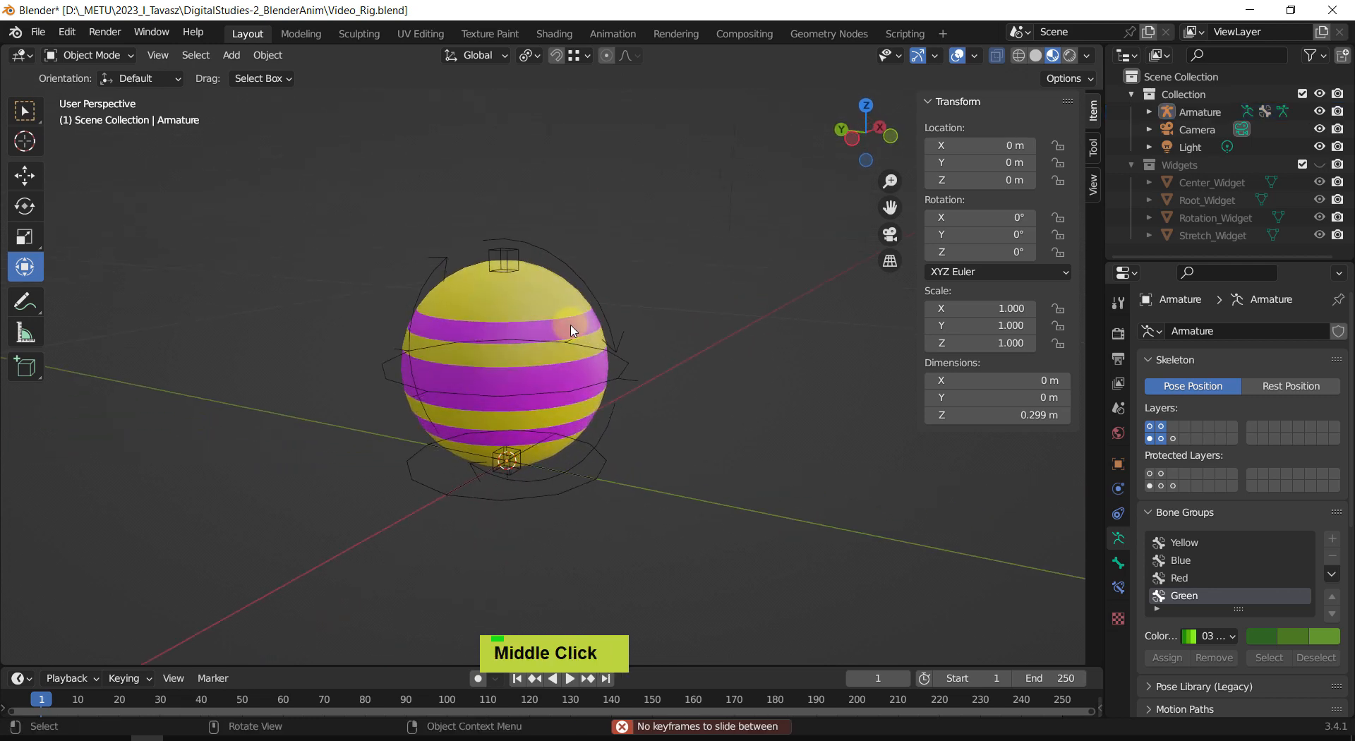
# Step: Reselect the armature, return it to Pose Mode, and select the Center control
pyautogui.click(614, 328)
pyautogui.hotkey('ctrl', 'Tab')
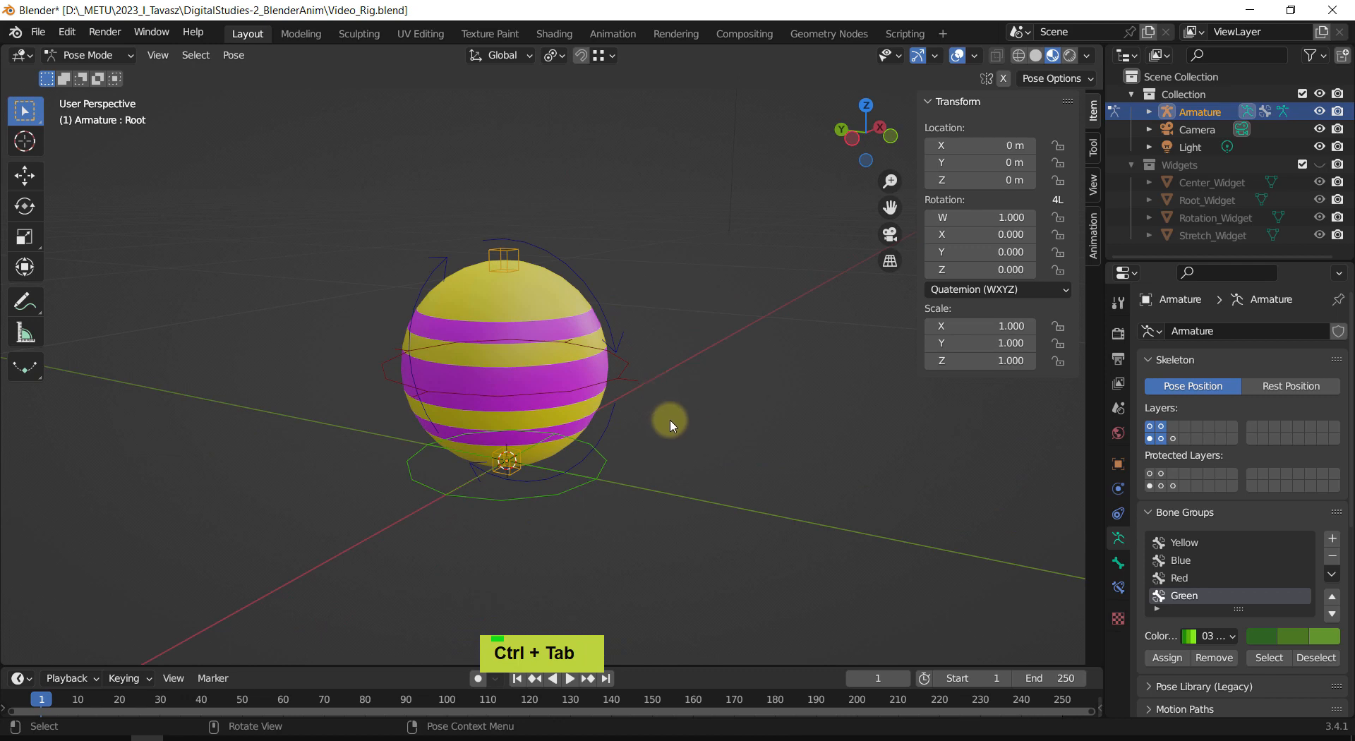
pyautogui.click(611, 341)
pyautogui.click(633, 390)
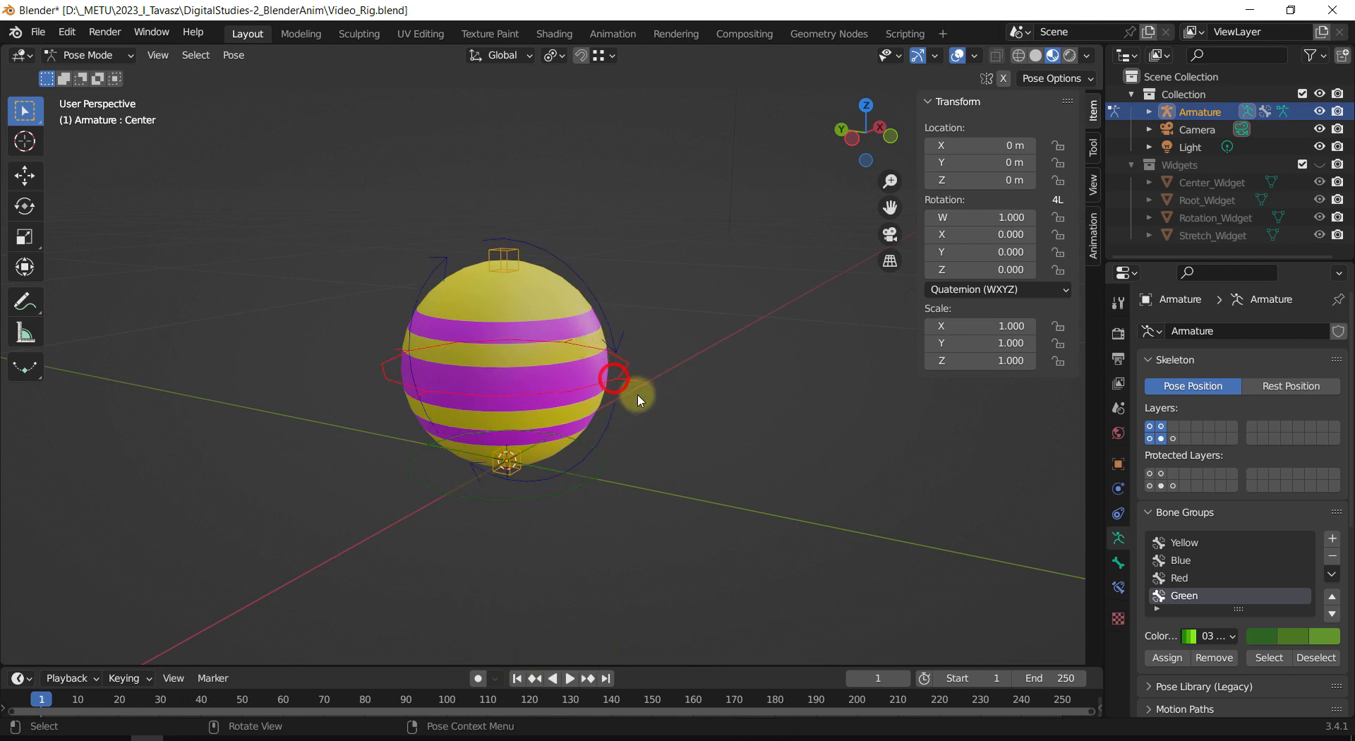
# Step: Select all of the ball rig's controls in Pose Mode
pyautogui.keyDown('shift'); pyautogui.moveTo(659, 399); pyautogui.dragTo(745, 414, button='middle'); pyautogui.keyUp('shift')
pyautogui.scroll(1, 663, 409)
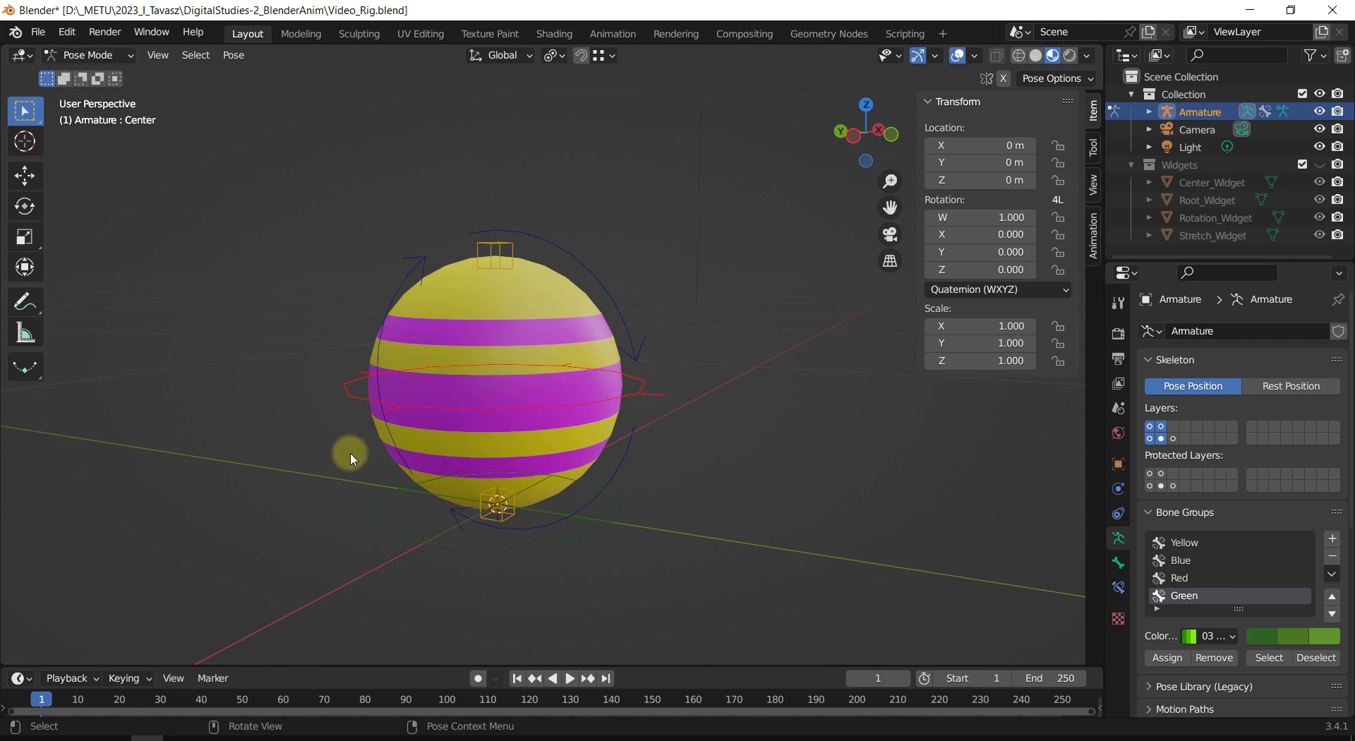
pyautogui.press('b')
pyautogui.moveTo(888, 733); pyautogui.dragTo(724, 583)
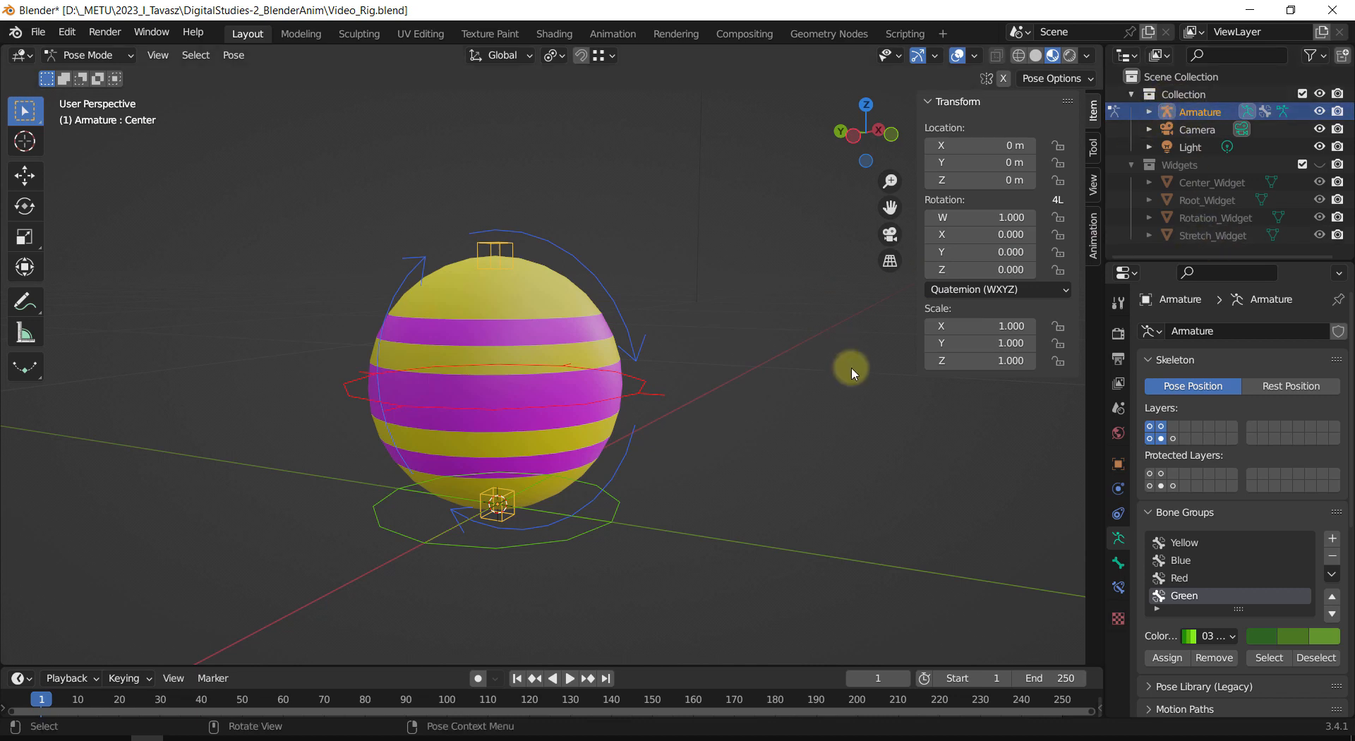
# Step: Switch to Object Mode, select the ball mesh and check which interaction modes are available for it
pyautogui.click(88, 55)
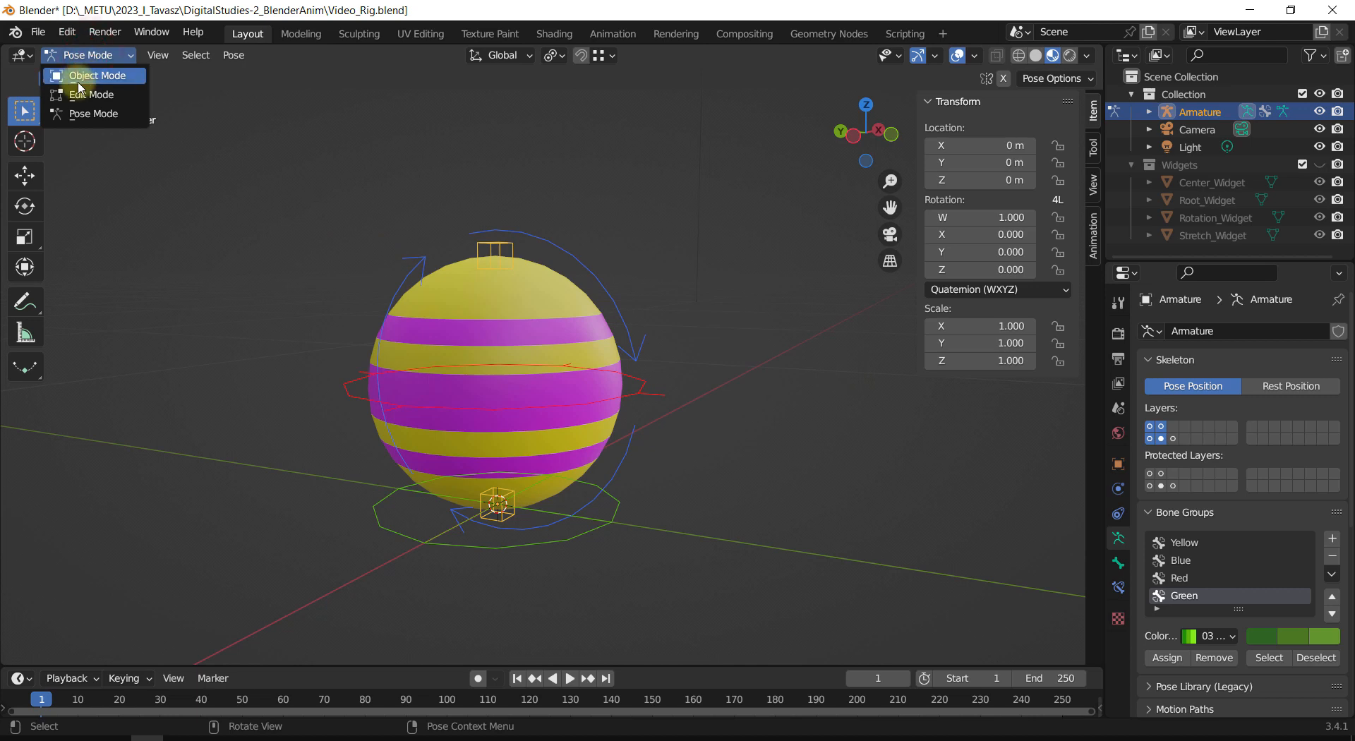
pyautogui.click(76, 76)
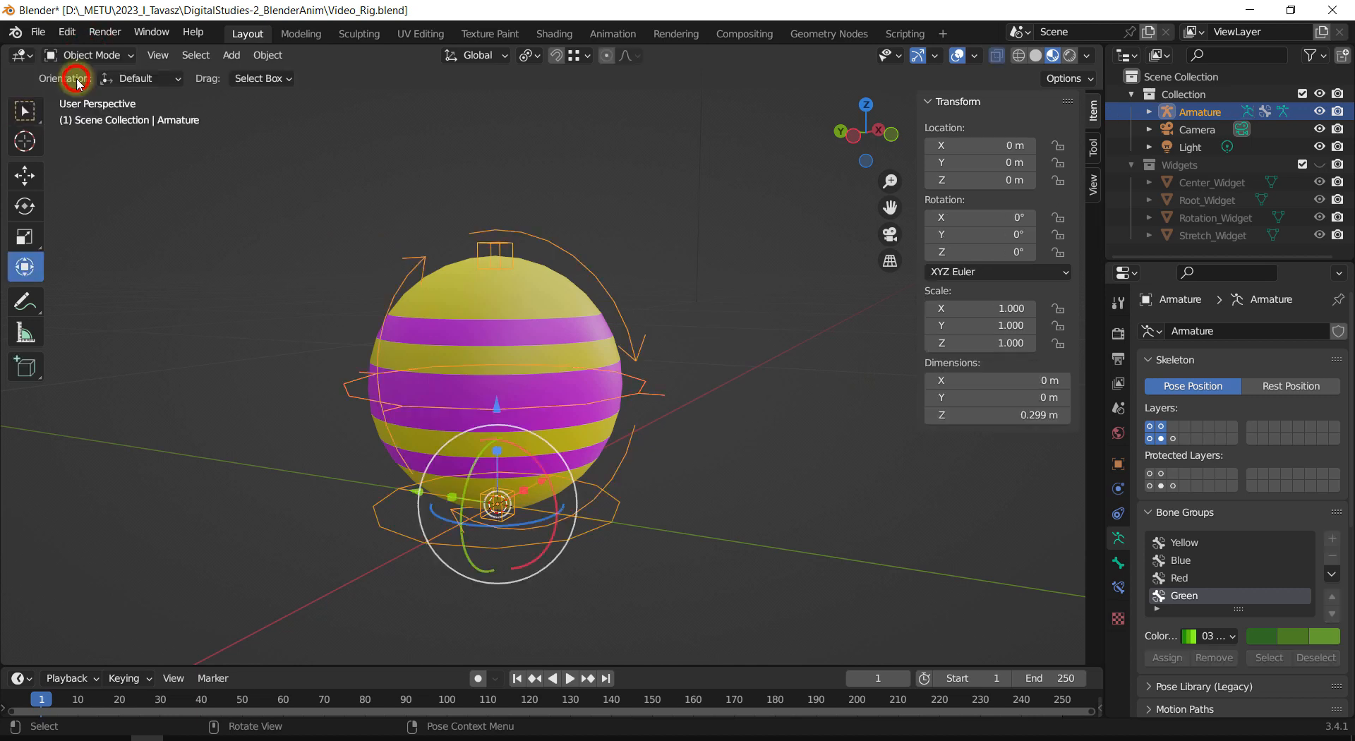
pyautogui.click(732, 326)
pyautogui.doubleClick(518, 332)
pyautogui.click(592, 299)
pyautogui.click(555, 314)
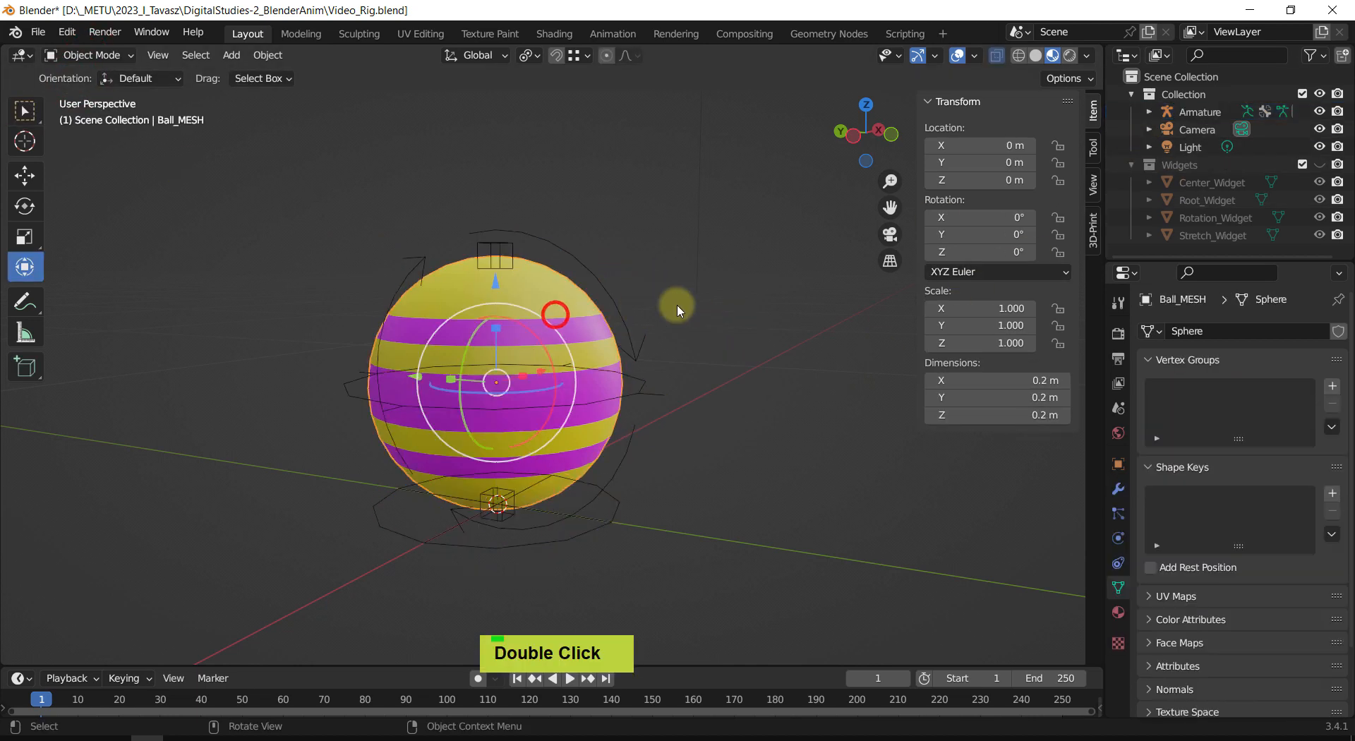
pyautogui.click(676, 305)
pyautogui.click(89, 55)
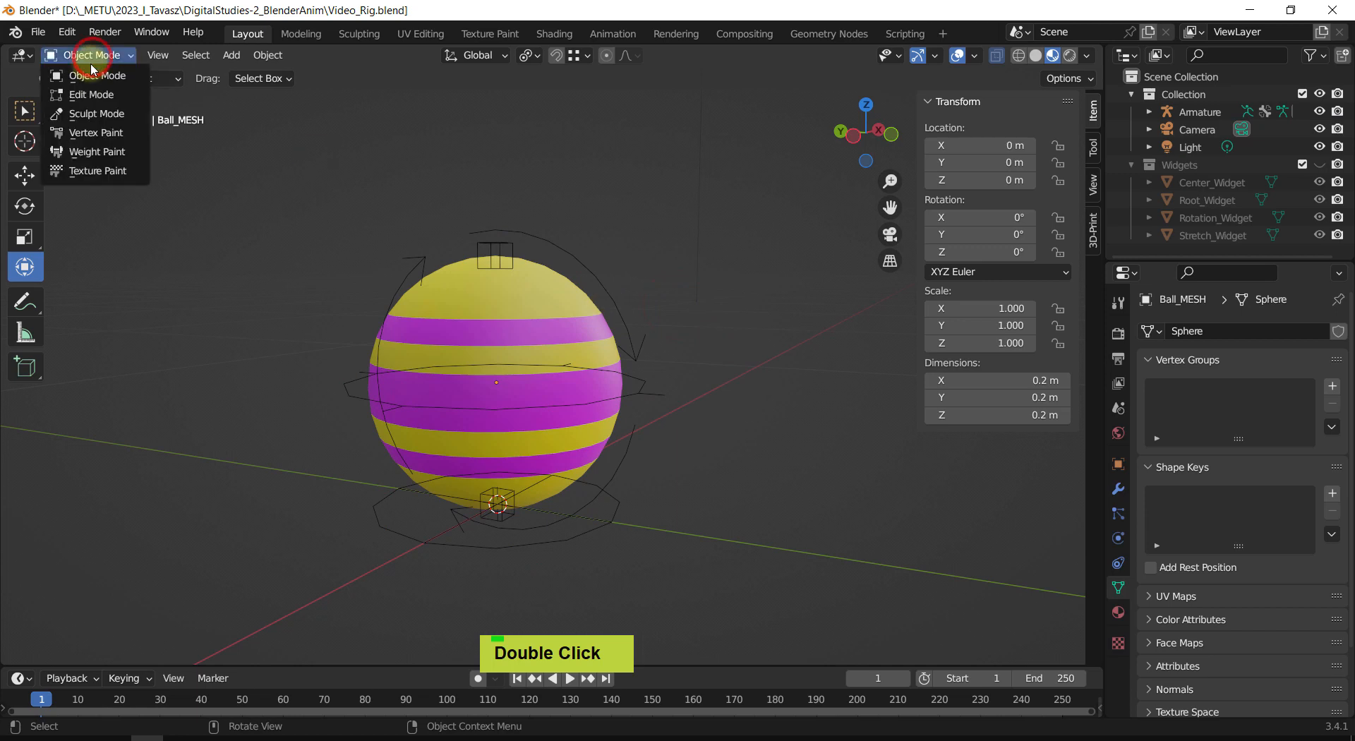
pyautogui.click(134, 254)
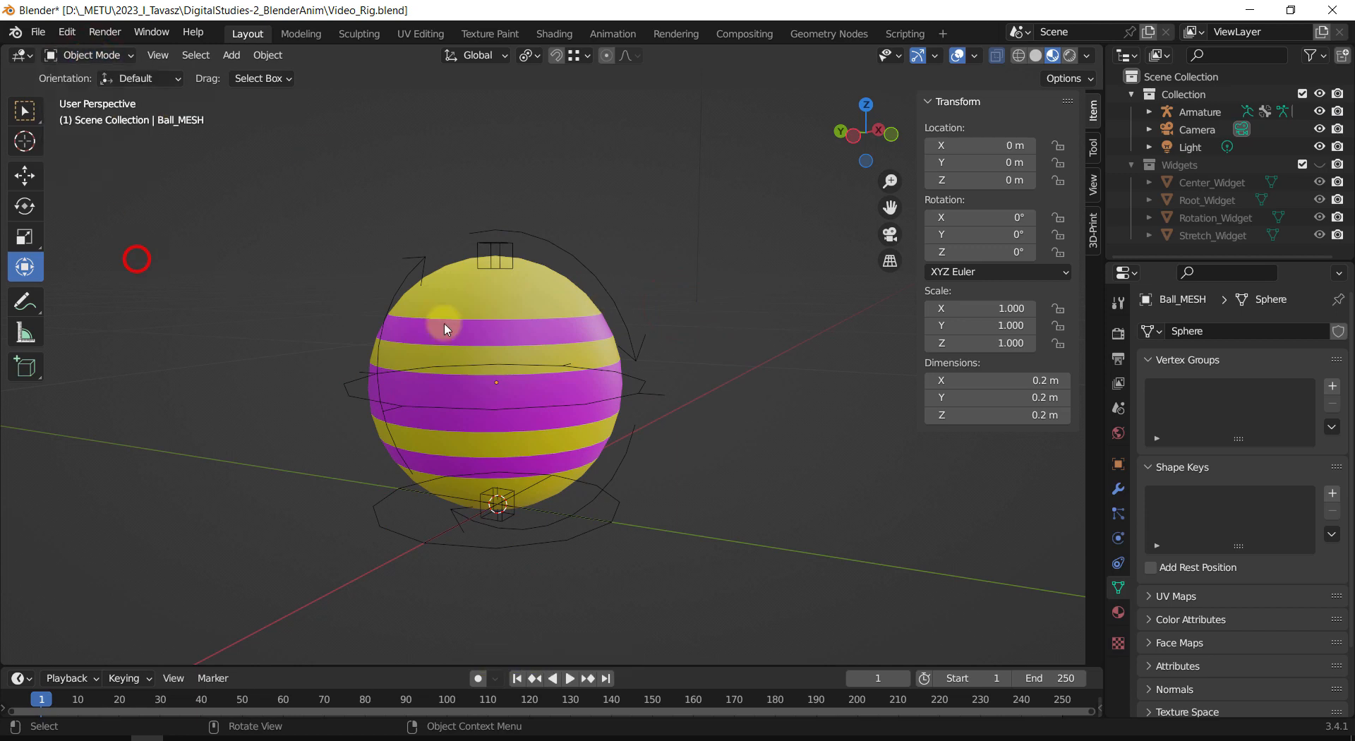
# Step: Reselect the armature and return it to Pose Mode
pyautogui.click(558, 245)
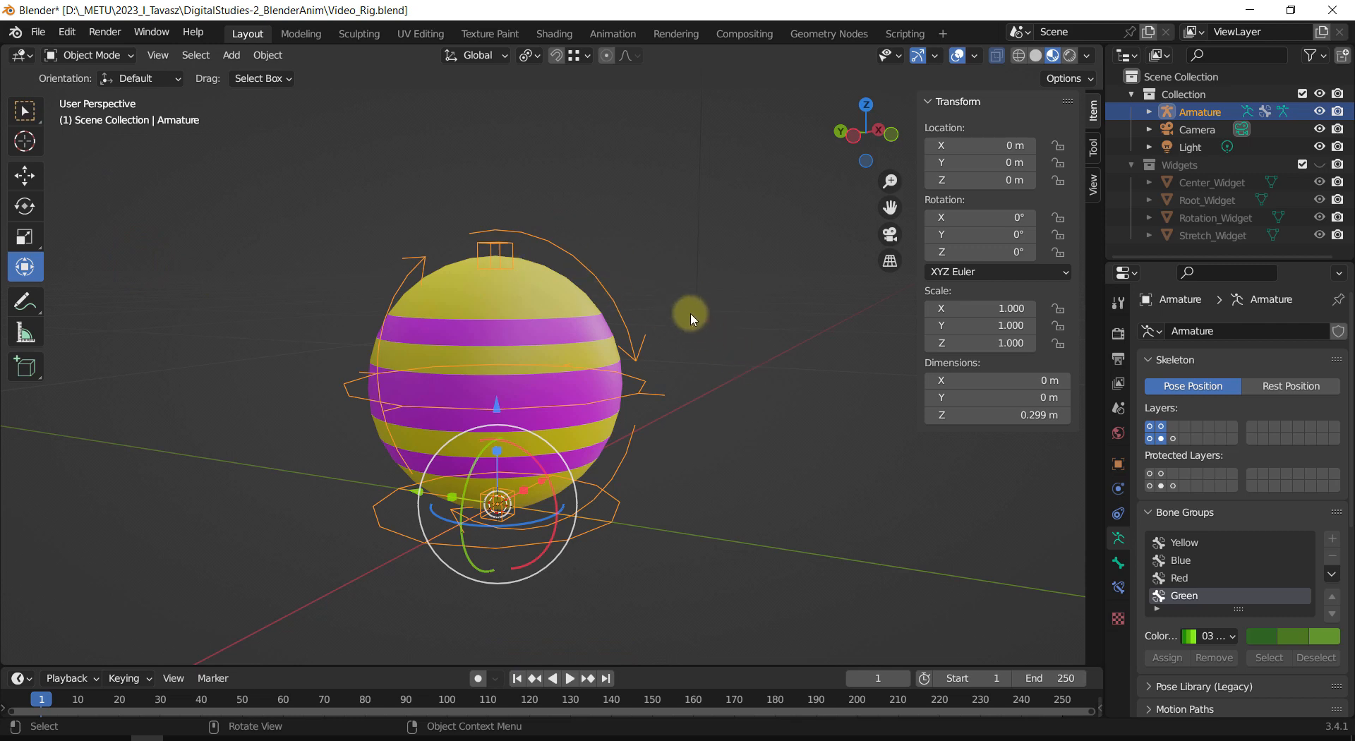
pyautogui.press('Tab')
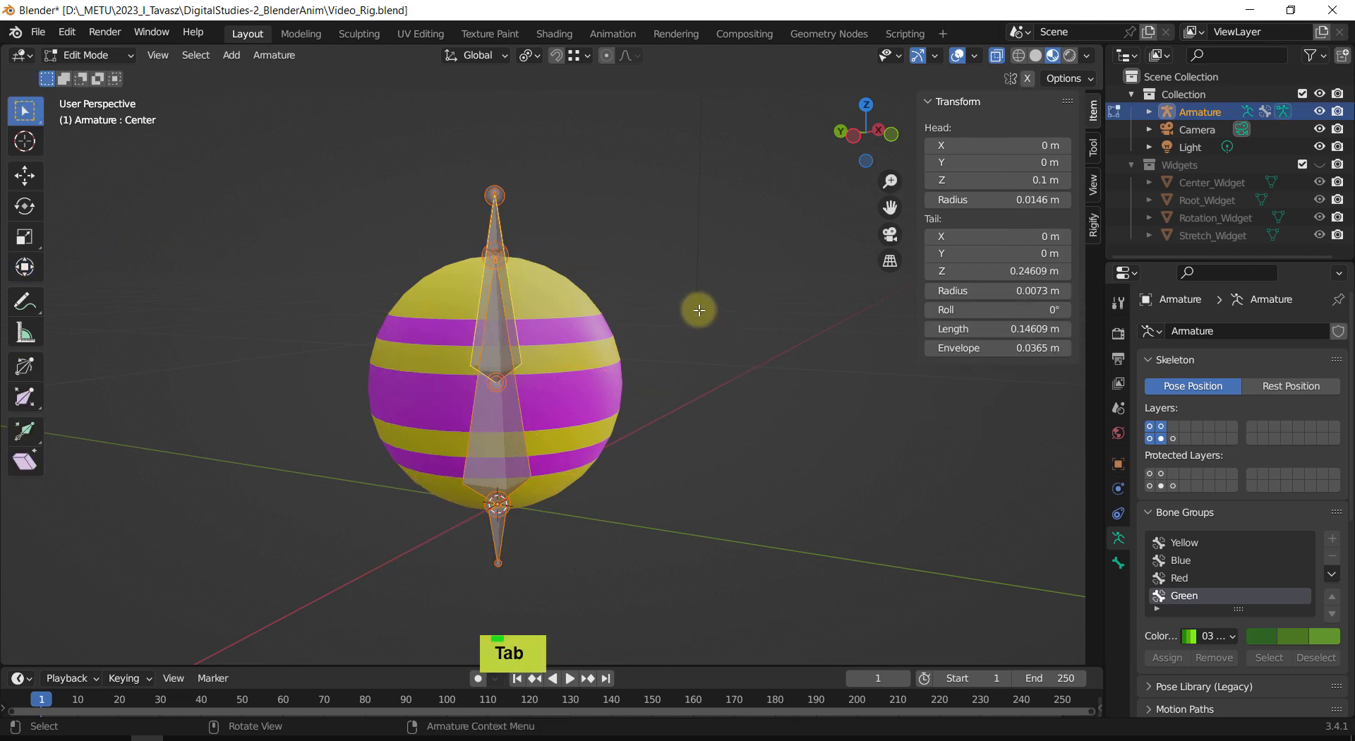
pyautogui.hotkey('ctrl', 'Tab')
pyautogui.keyDown('shift'); pyautogui.moveTo(750, 475); pyautogui.dragTo(729, 478, button='middle'); pyautogui.keyUp('shift')
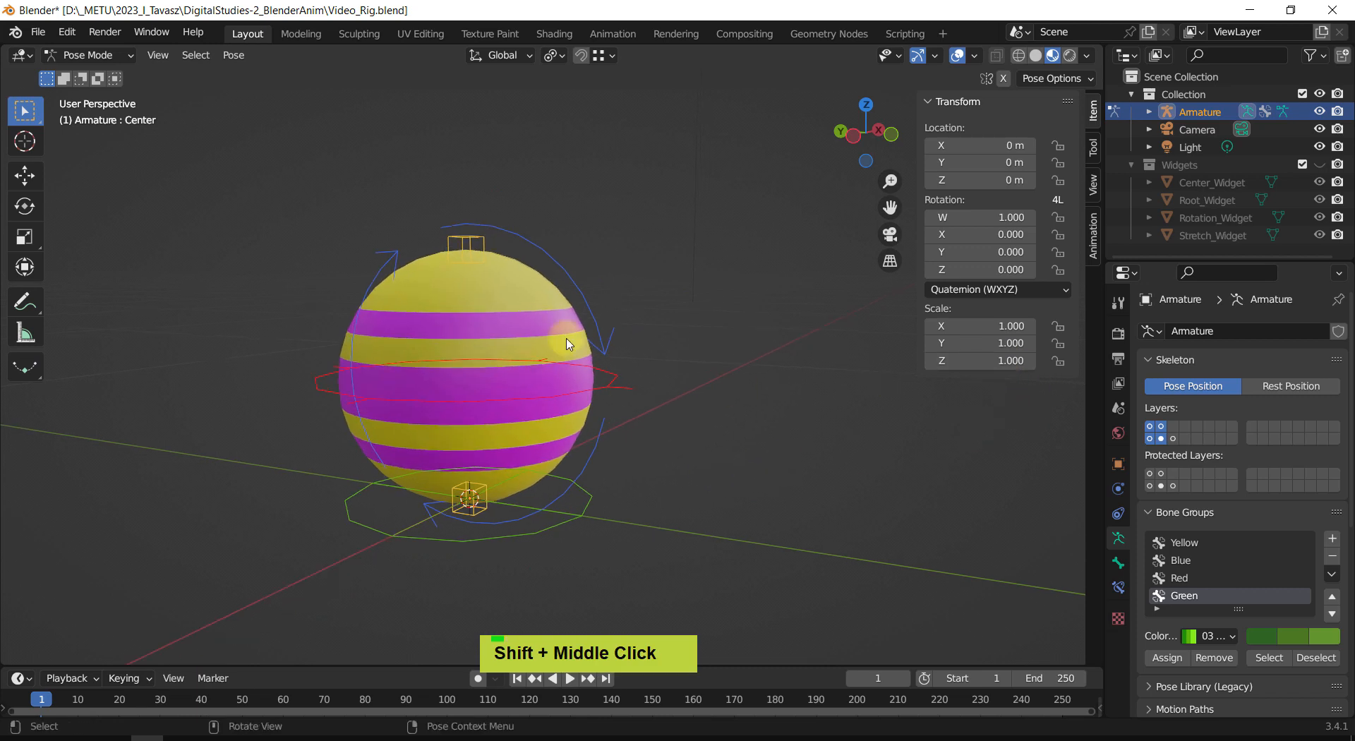
# Step: Set the rotation mode of all selected controls to XYZ Euler at once, and deselect them
pyautogui.moveTo(730, 184); pyautogui.dragTo(124, 606)
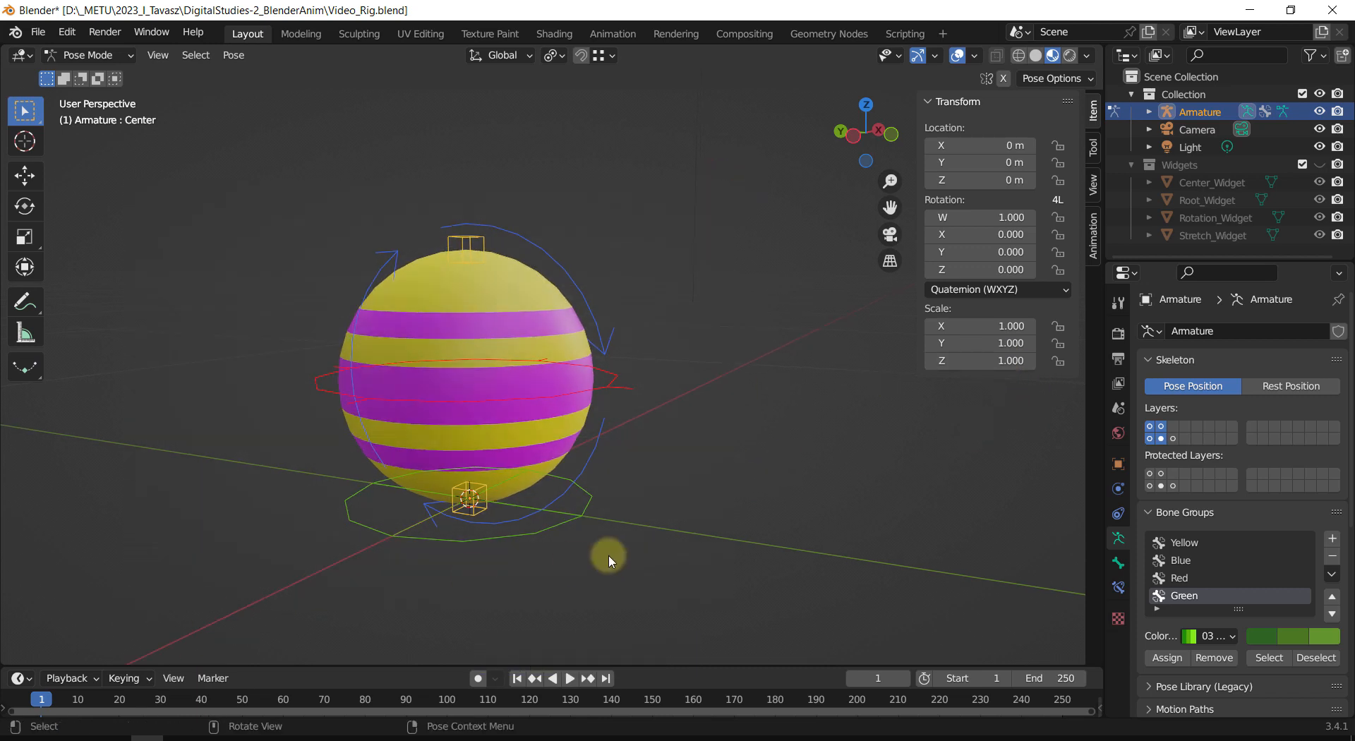
pyautogui.keyDown('alt'); pyautogui.click(996, 289); pyautogui.keyUp('alt')
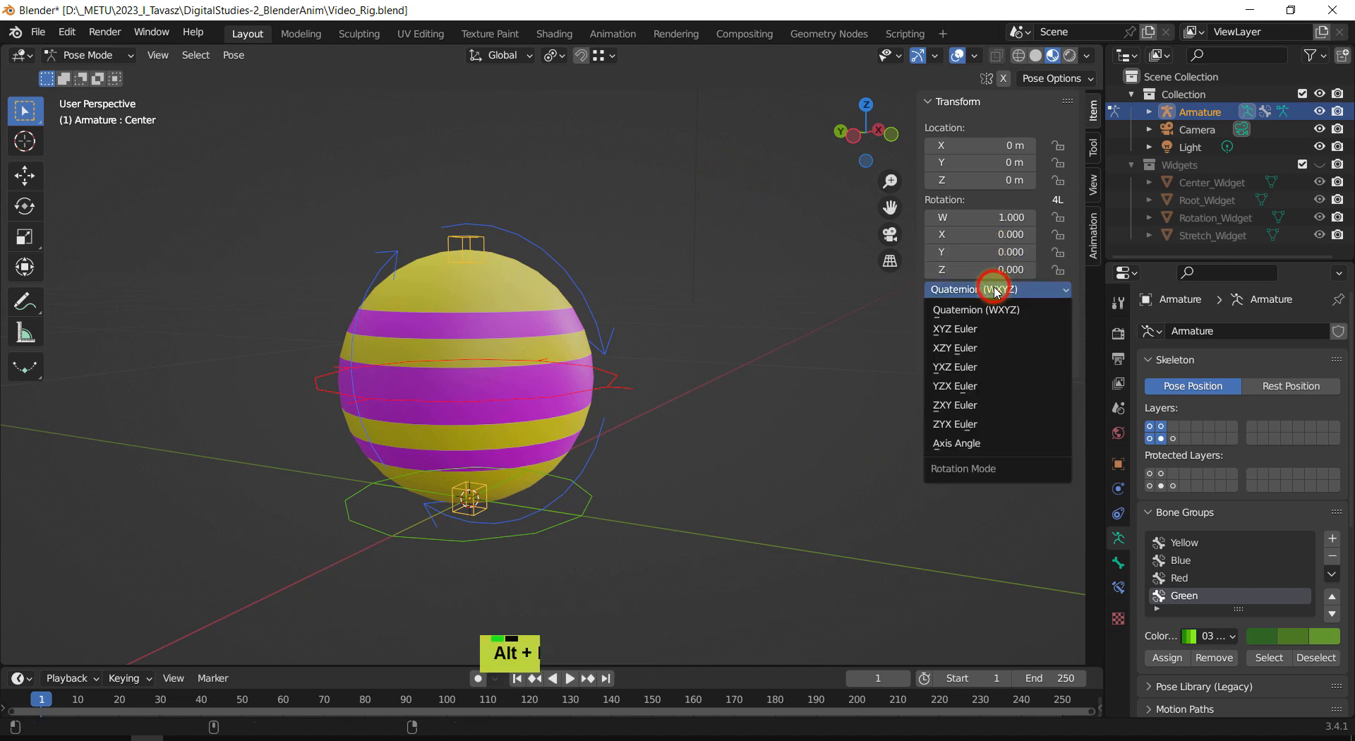
pyautogui.keyDown('alt'); pyautogui.click(970, 328); pyautogui.keyUp('alt')
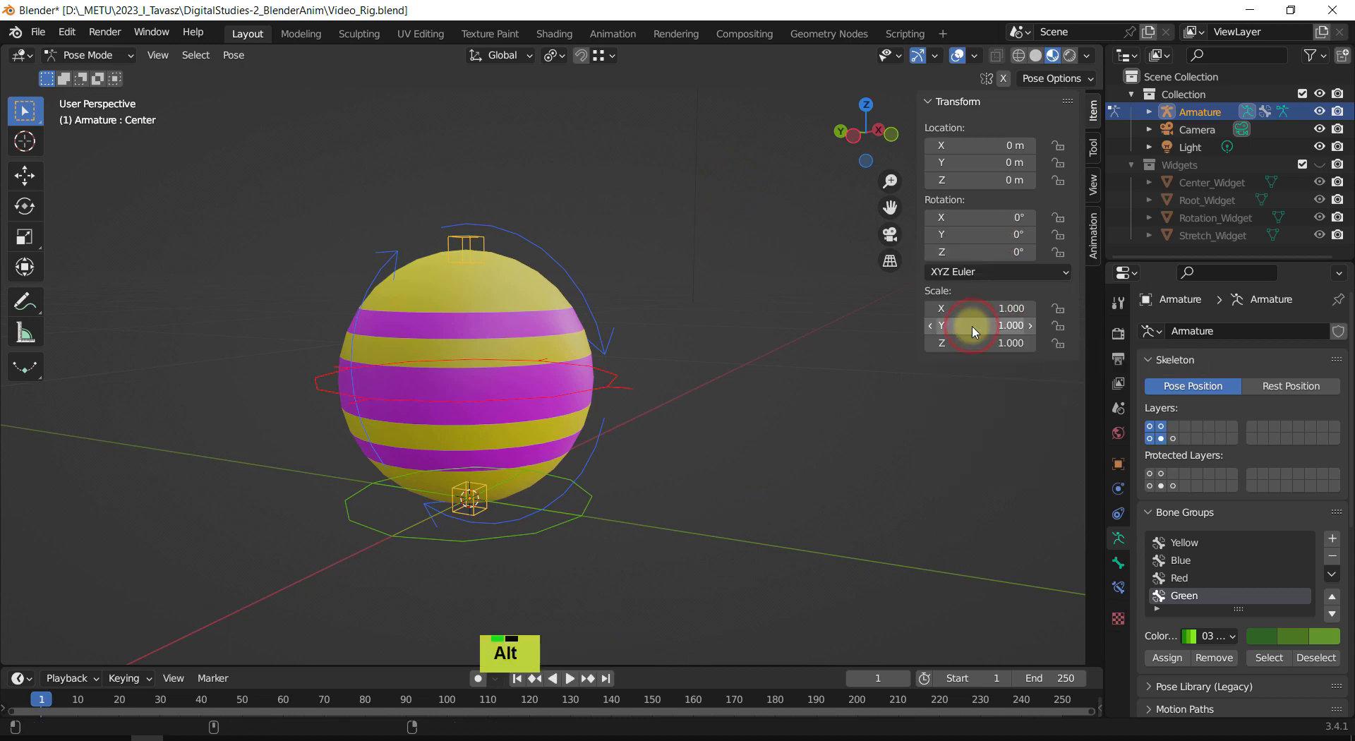
pyautogui.click(861, 321)
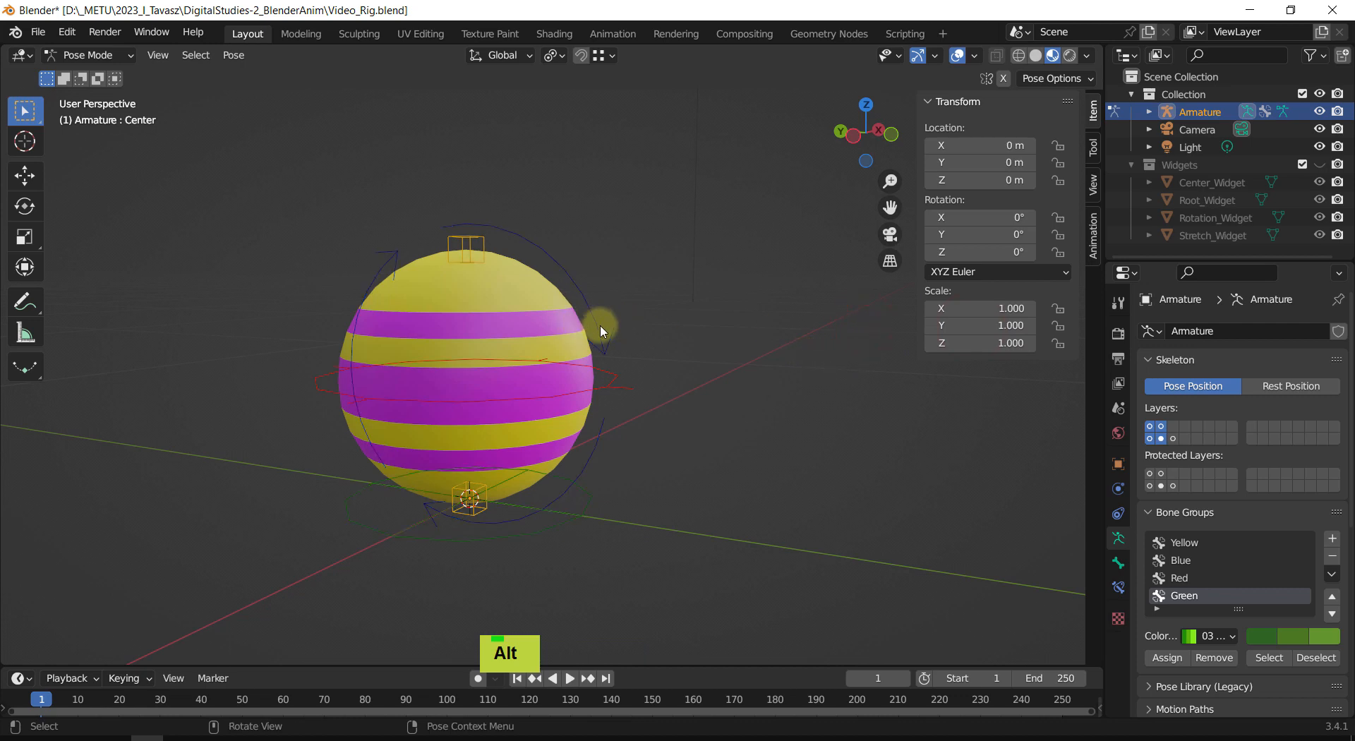
# Step: Select individual controls, including Root, and check the rotation mode assigned to them
pyautogui.click(600, 326)
pyautogui.click(603, 384)
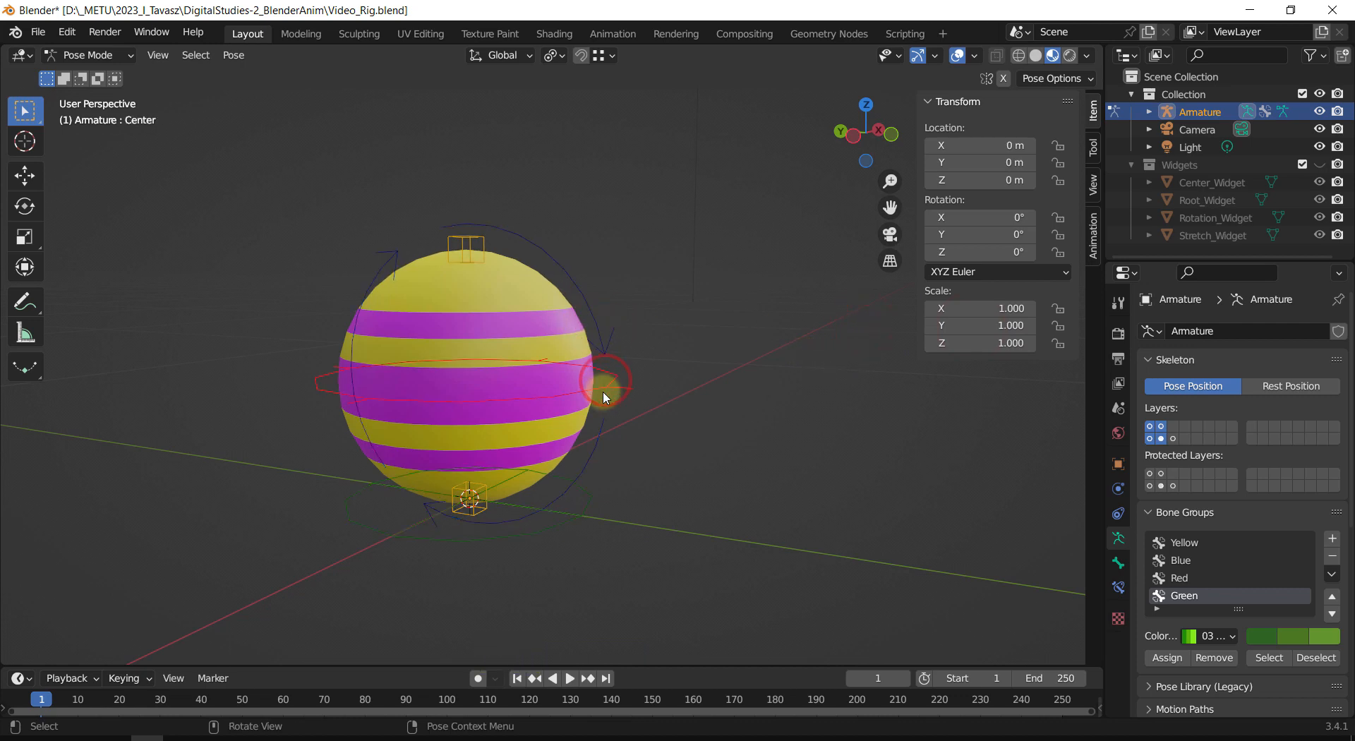
pyautogui.click(581, 473)
pyautogui.click(591, 498)
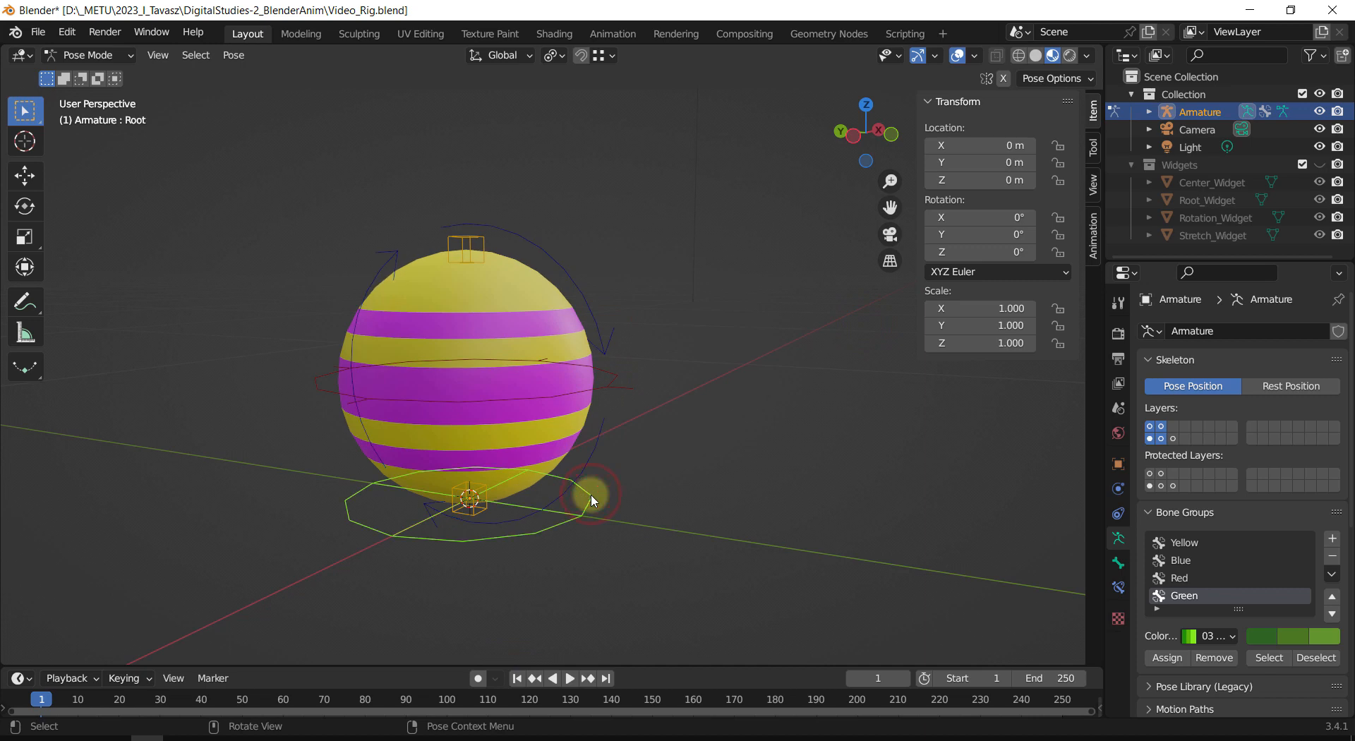
pyautogui.click(984, 273)
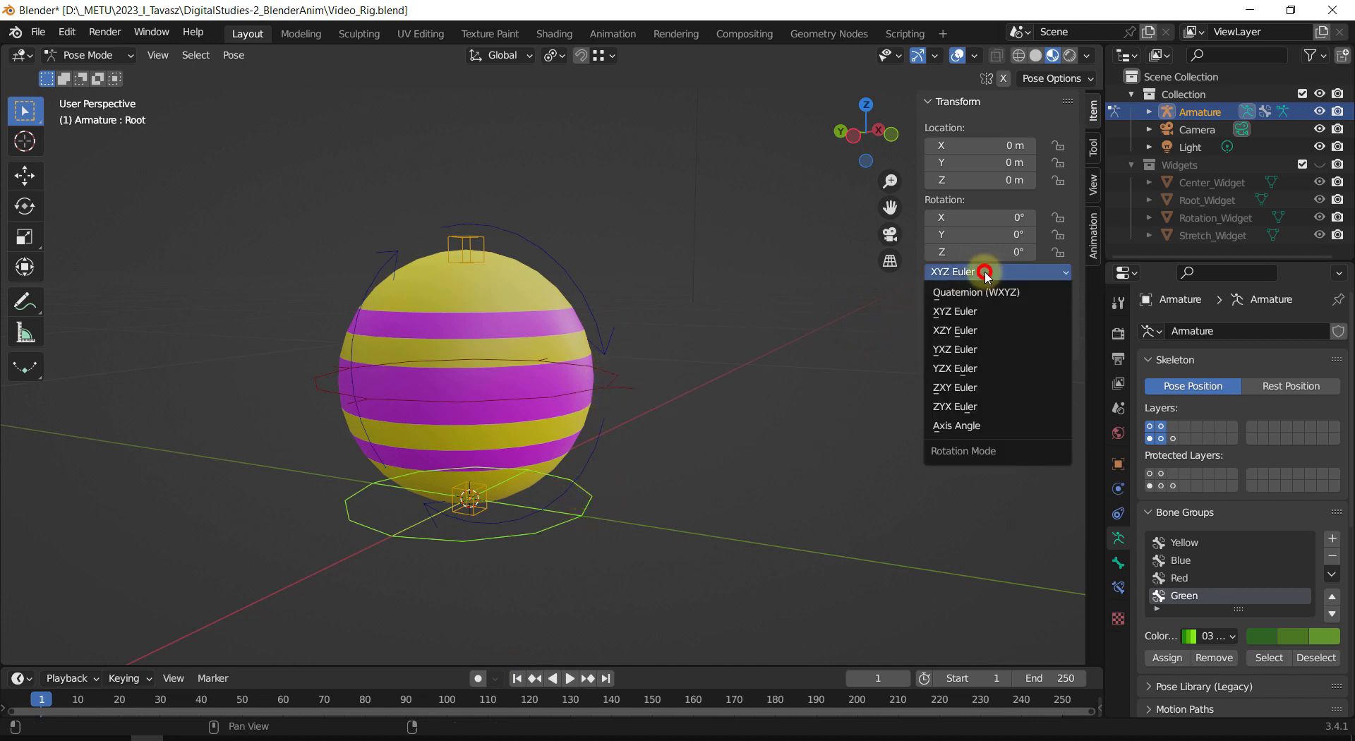
pyautogui.click(986, 274)
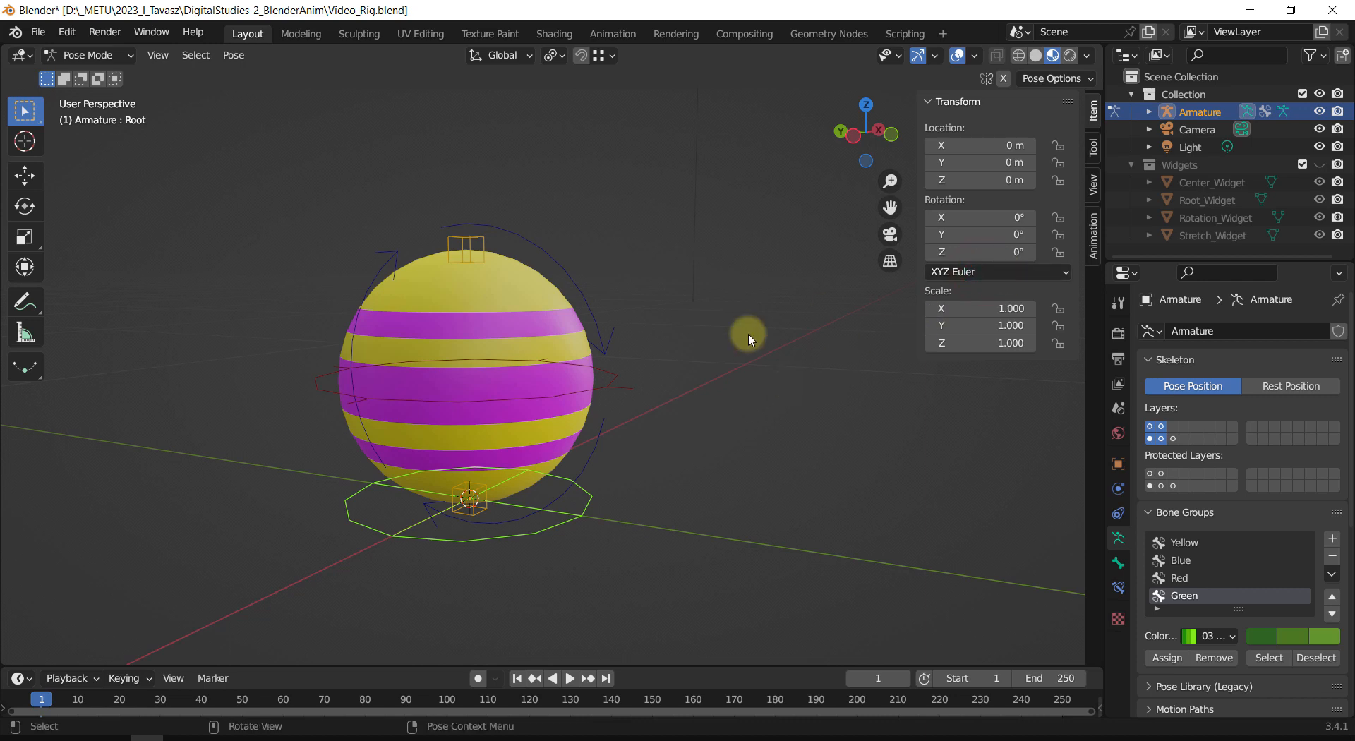
# Step: Lock the X, Y and Z location and scale channels of the Rotation control, keeping its rotation unlocked
pyautogui.keyDown('shift'); pyautogui.moveTo(713, 348); pyautogui.dragTo(767, 357, button='middle'); pyautogui.keyUp('shift')
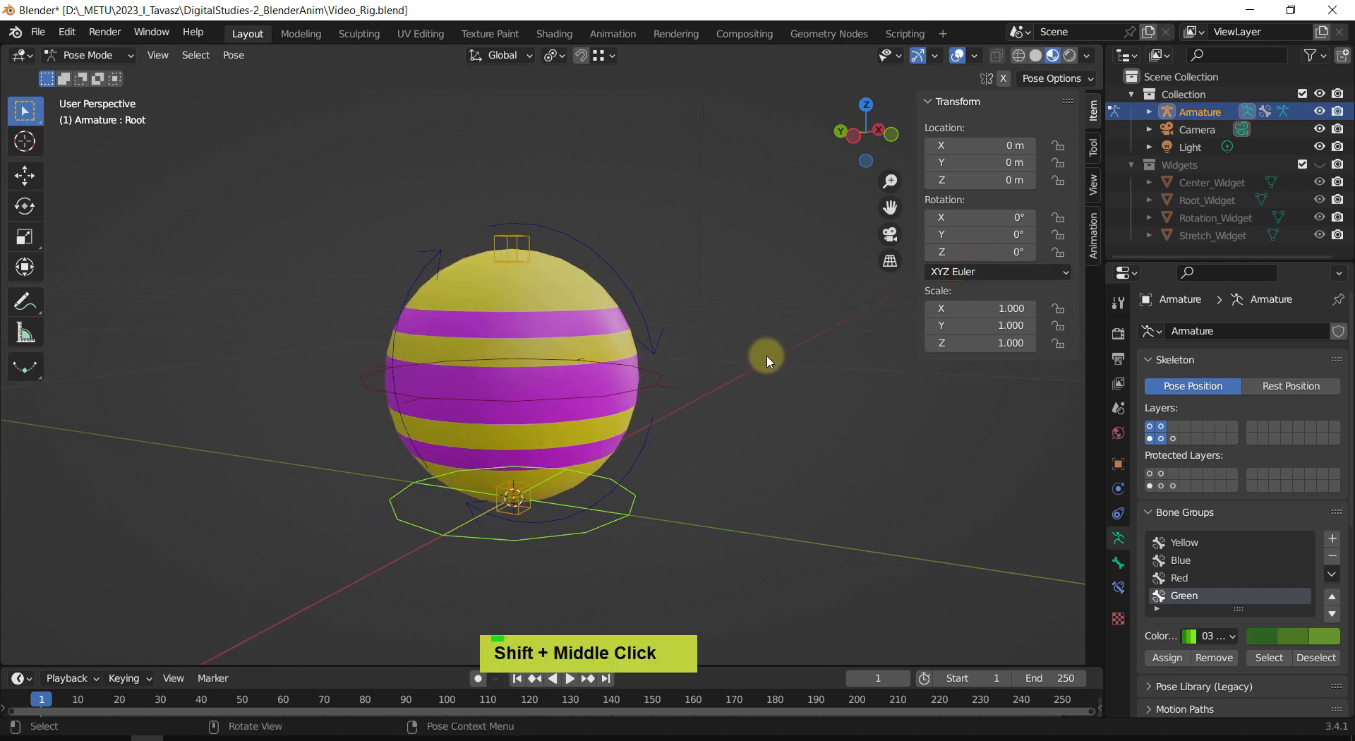
pyautogui.click(633, 300)
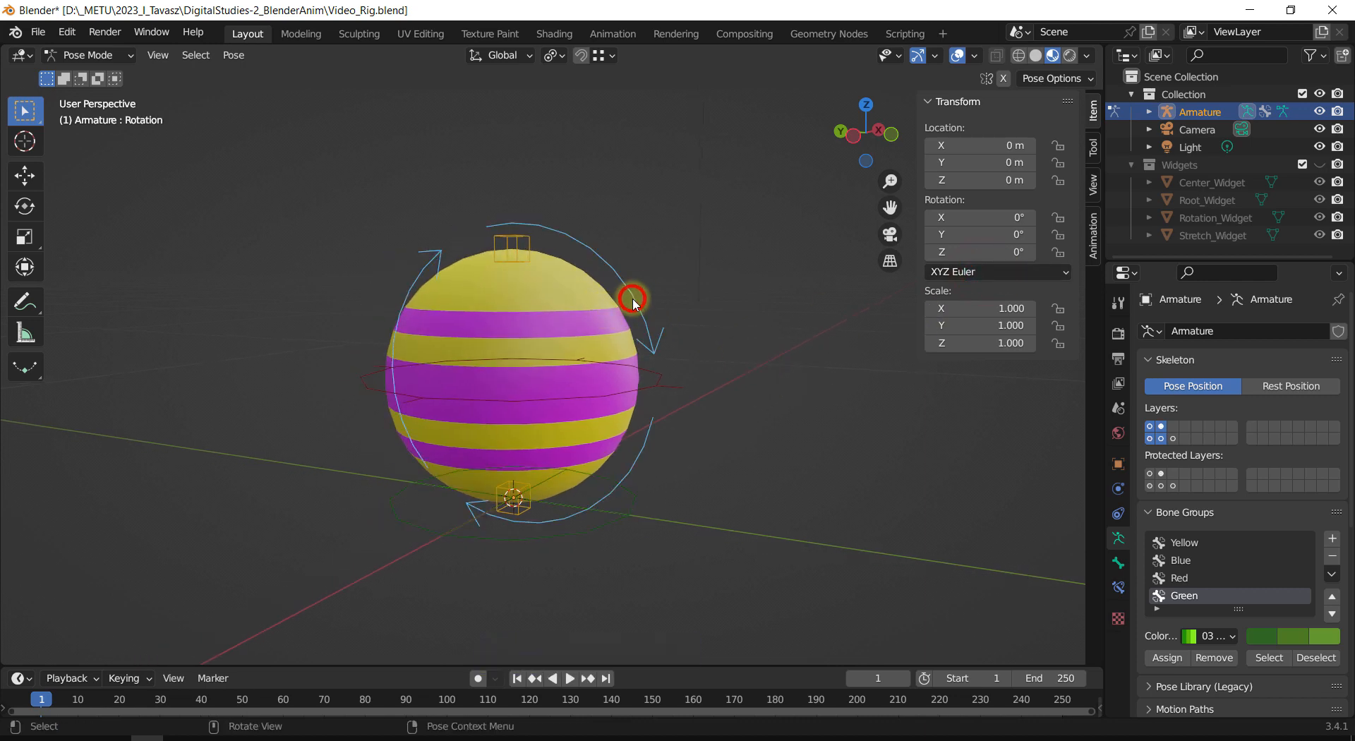
pyautogui.click(191, 89)
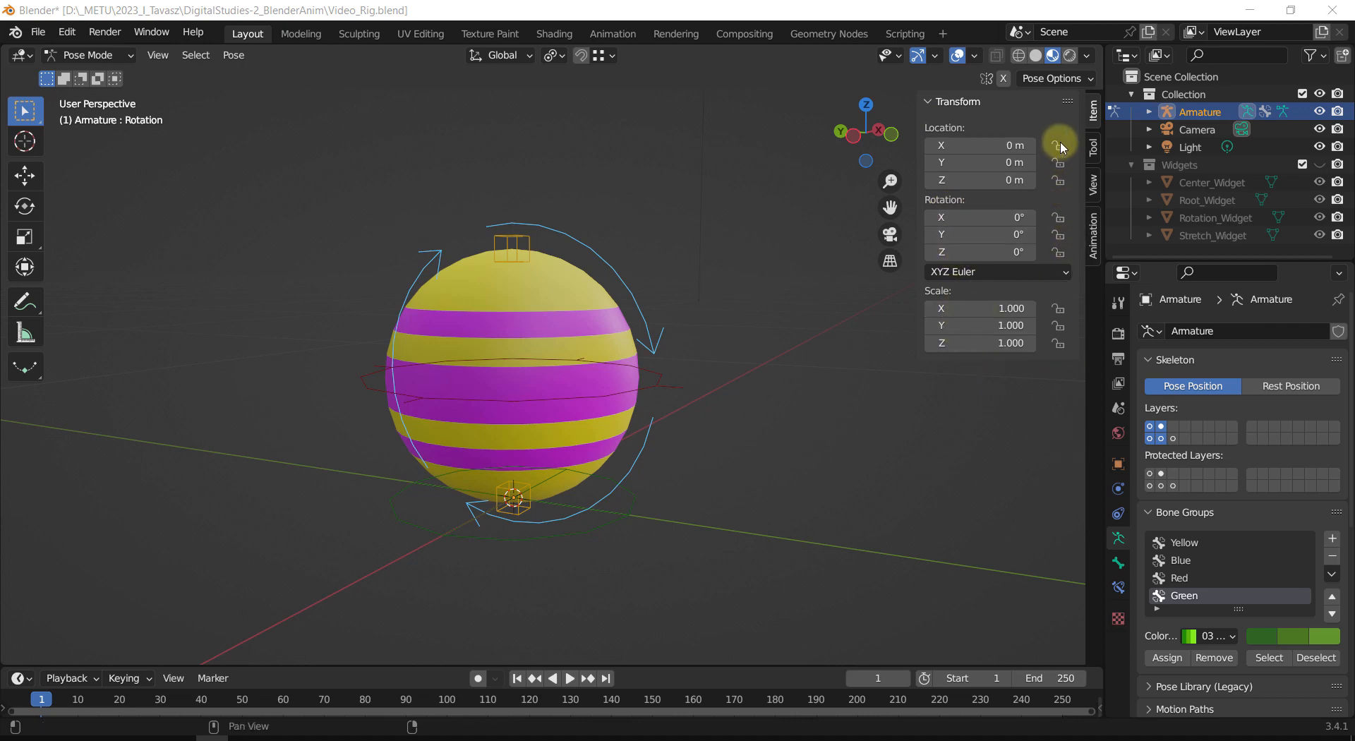
pyautogui.moveTo(1059, 146); pyautogui.dragTo(1059, 217)
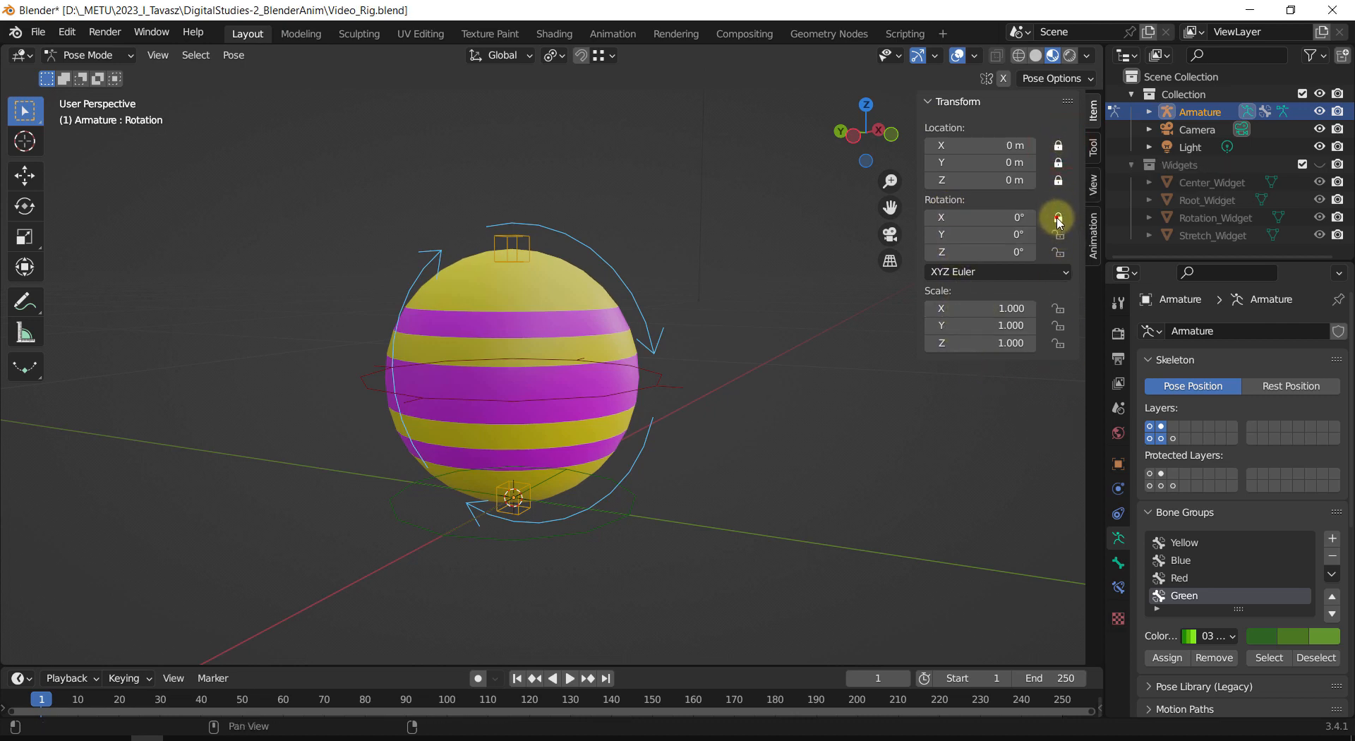
pyautogui.moveTo(1058, 308); pyautogui.dragTo(1058, 342)
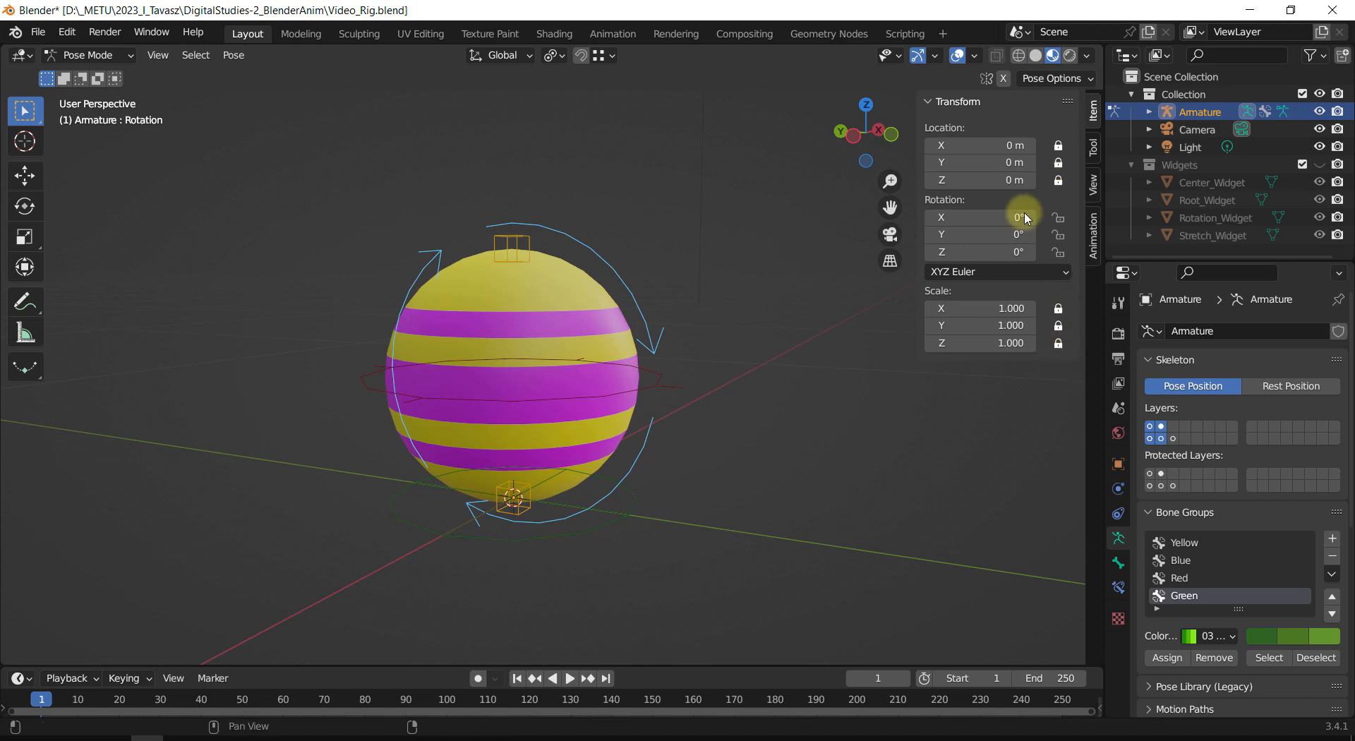
# Step: Lock the X, Y and Z rotation and scale channels of the Stretch_Top control
pyautogui.click(513, 244)
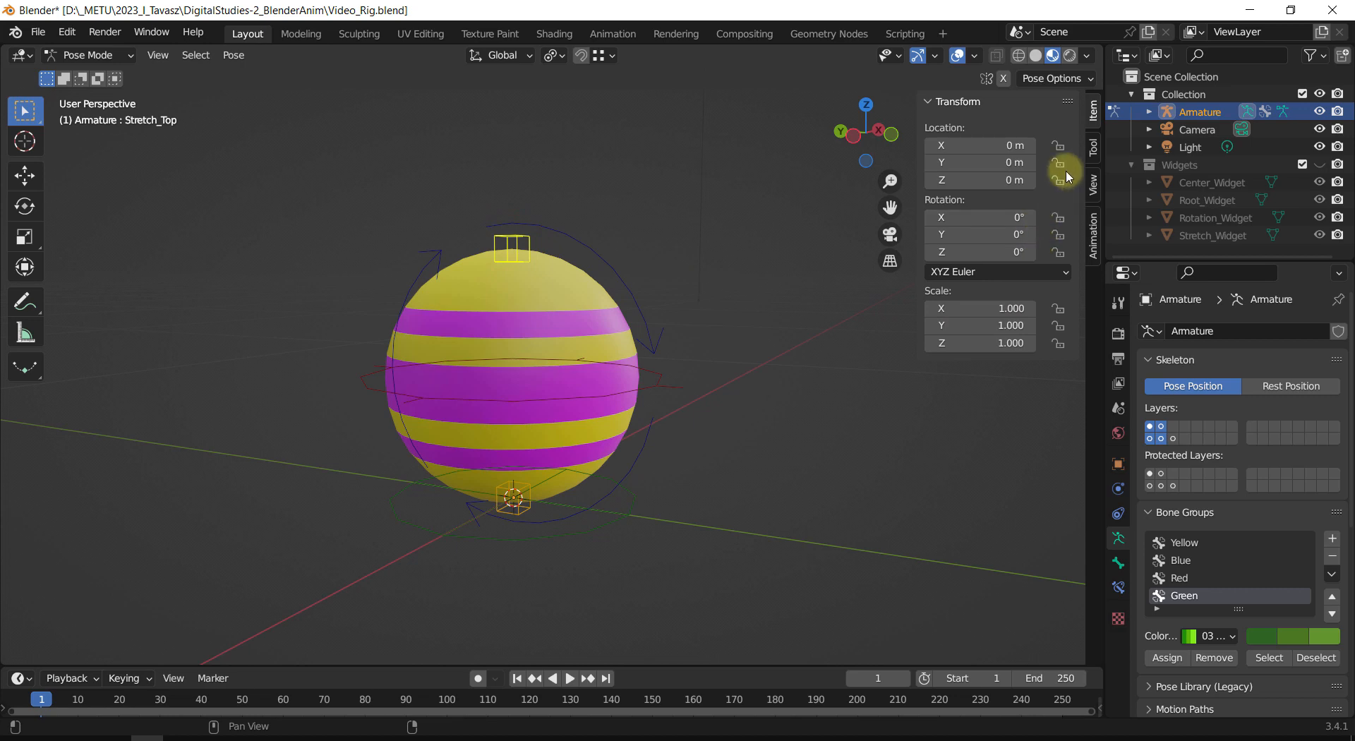
pyautogui.moveTo(1058, 217); pyautogui.dragTo(1058, 252)
pyautogui.moveTo(1058, 308); pyautogui.dragTo(1059, 343)
# Step: Activate the Transform tool on Stretch_Top and set the transform orientation to Local
pyautogui.keyDown('shift'); pyautogui.moveTo(534, 243); pyautogui.dragTo(679, 295, button='middle'); pyautogui.keyUp('shift')
pyautogui.press('space')
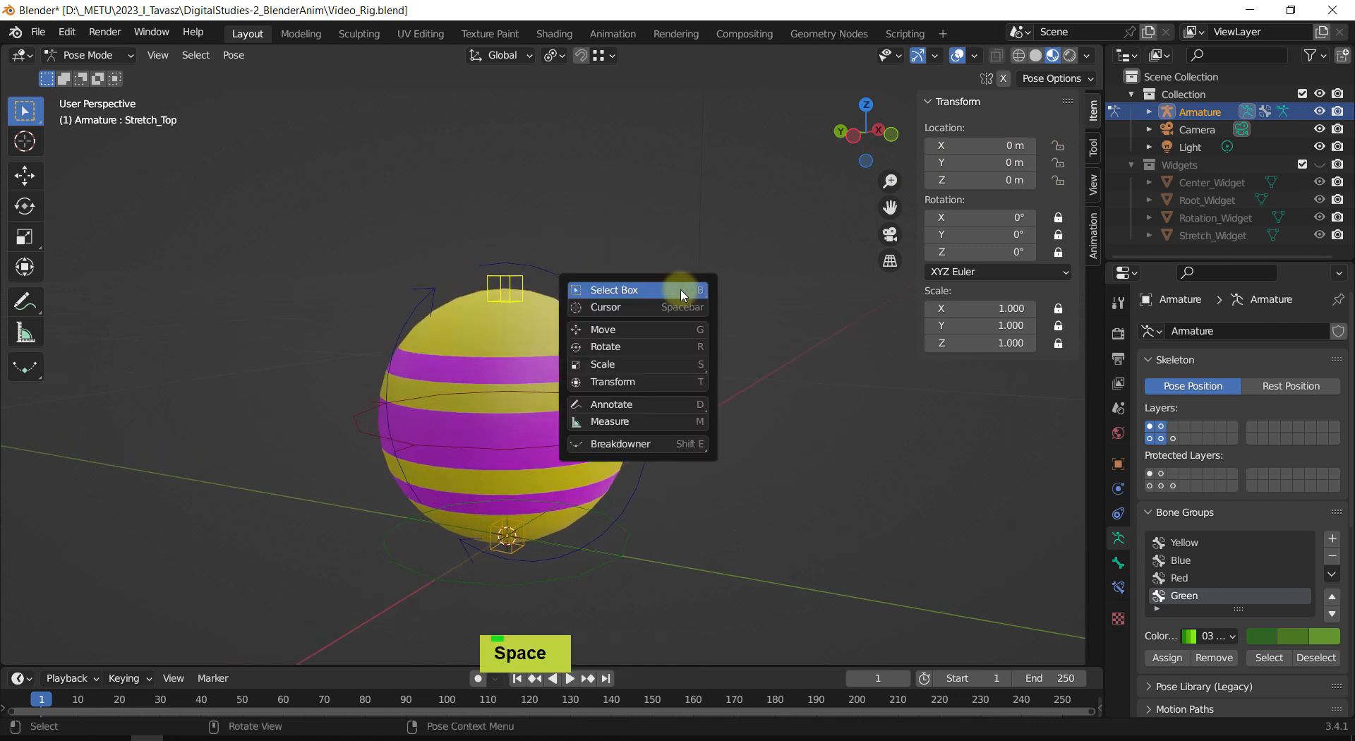
pyautogui.press('t')
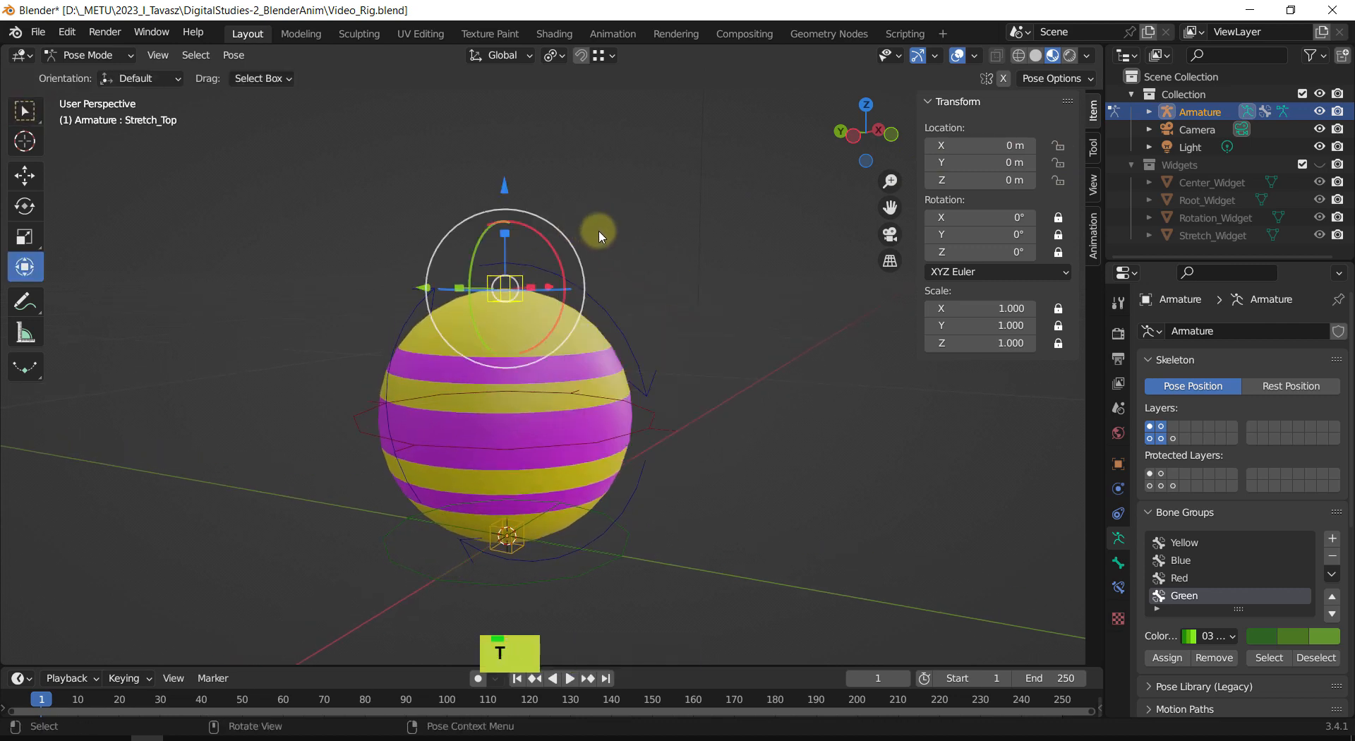
pyautogui.press(',')
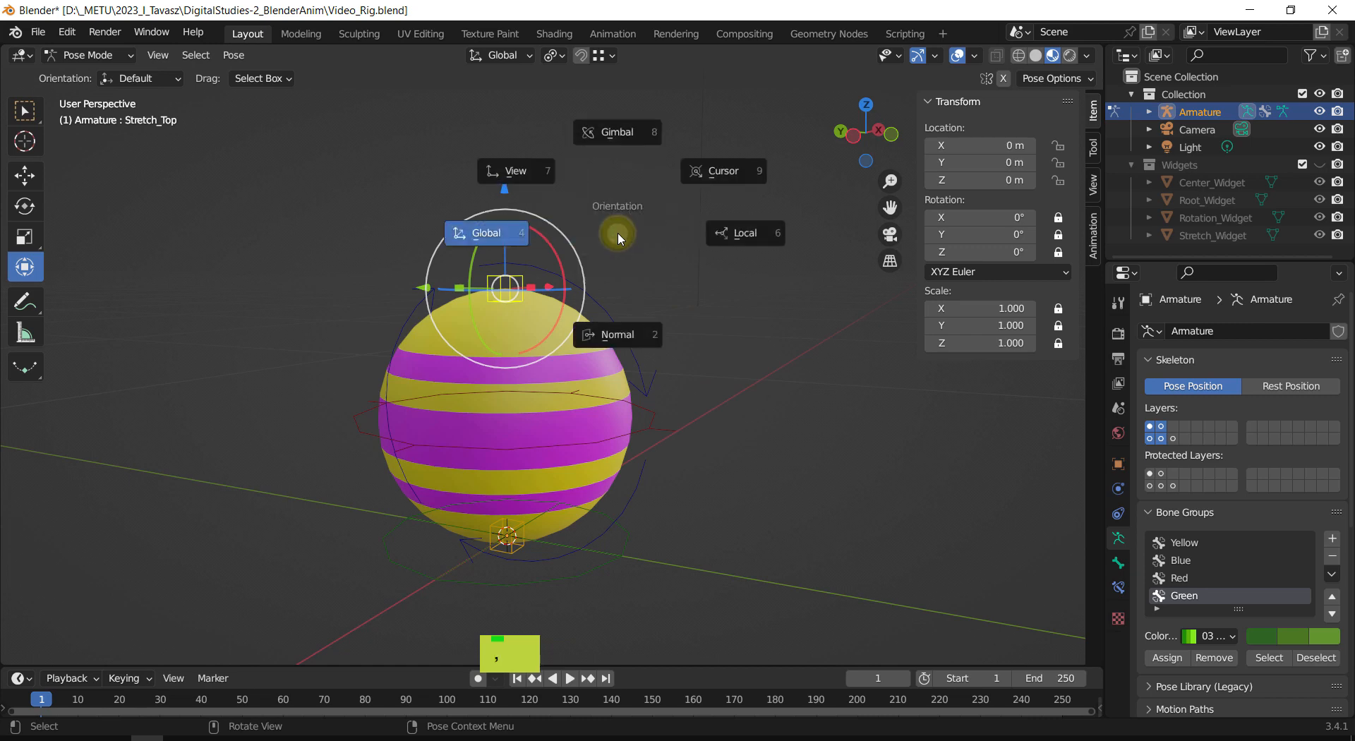
pyautogui.click(755, 230)
pyautogui.keyDown('shift'); pyautogui.moveTo(765, 242); pyautogui.dragTo(716, 315, button='middle'); pyautogui.keyUp('shift')
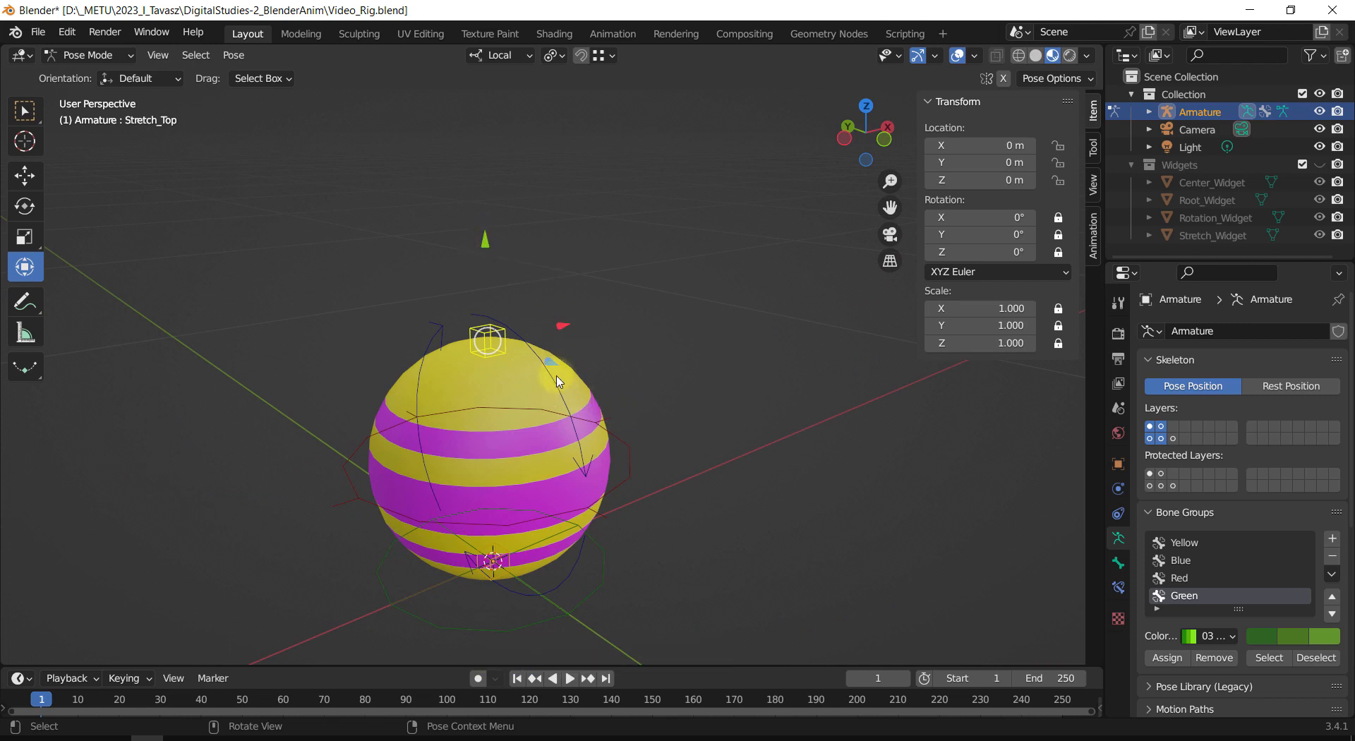
# Step: Compare Stretch_Top's axes by switching the transform orientation to Global and back to Local
pyautogui.moveTo(559, 369); pyautogui.dragTo(660, 347, button='middle')
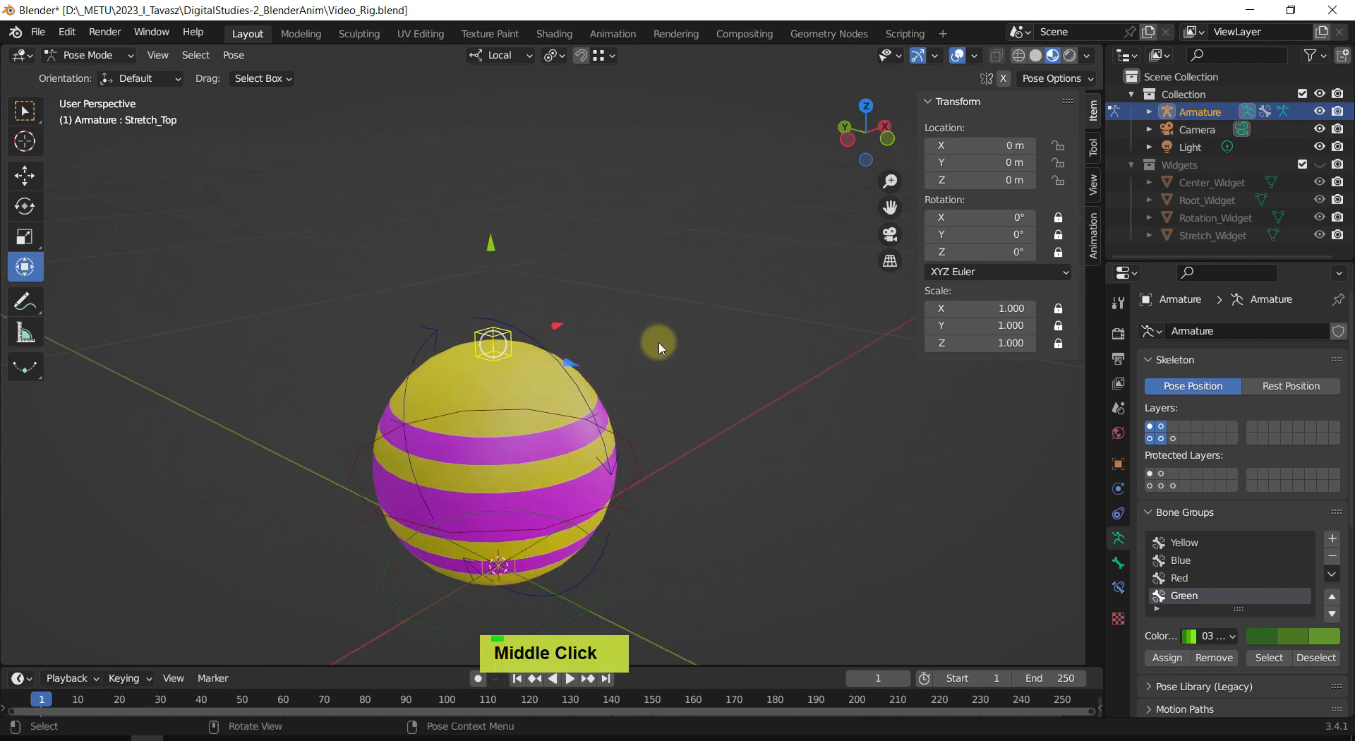
pyautogui.press(',')
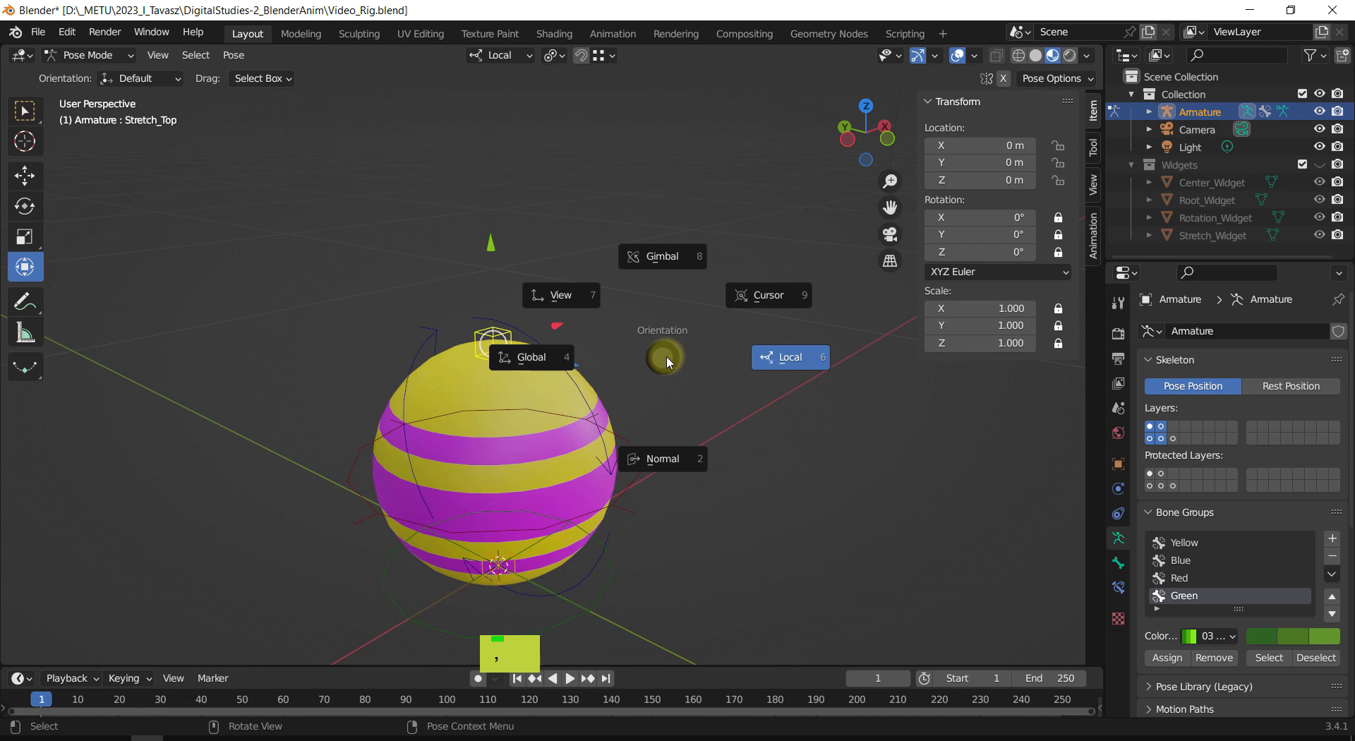
pyautogui.click(598, 366)
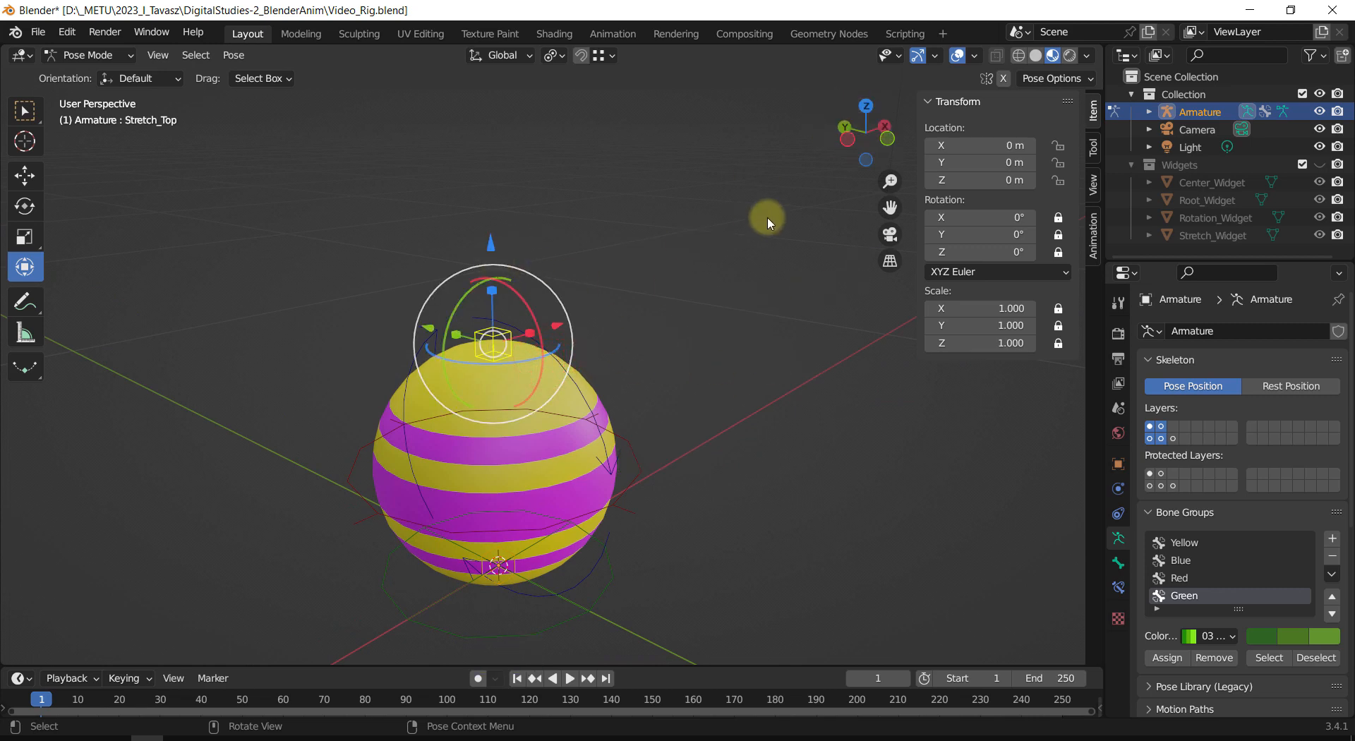
pyautogui.press(',')
pyautogui.click(850, 345)
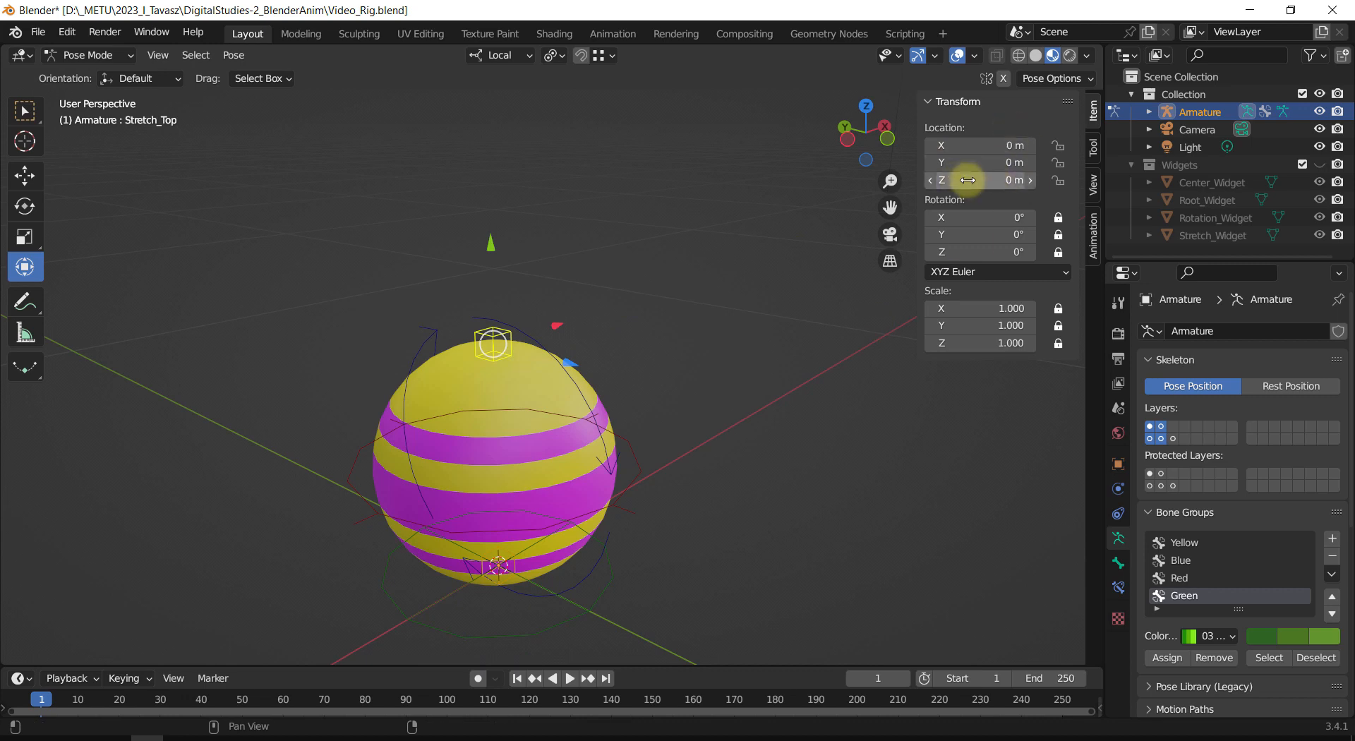
# Step: Lock Stretch_Top's X and Z location and test the control by moving it up to about 0.067 m in Y
pyautogui.click(1057, 145)
pyautogui.click(1057, 182)
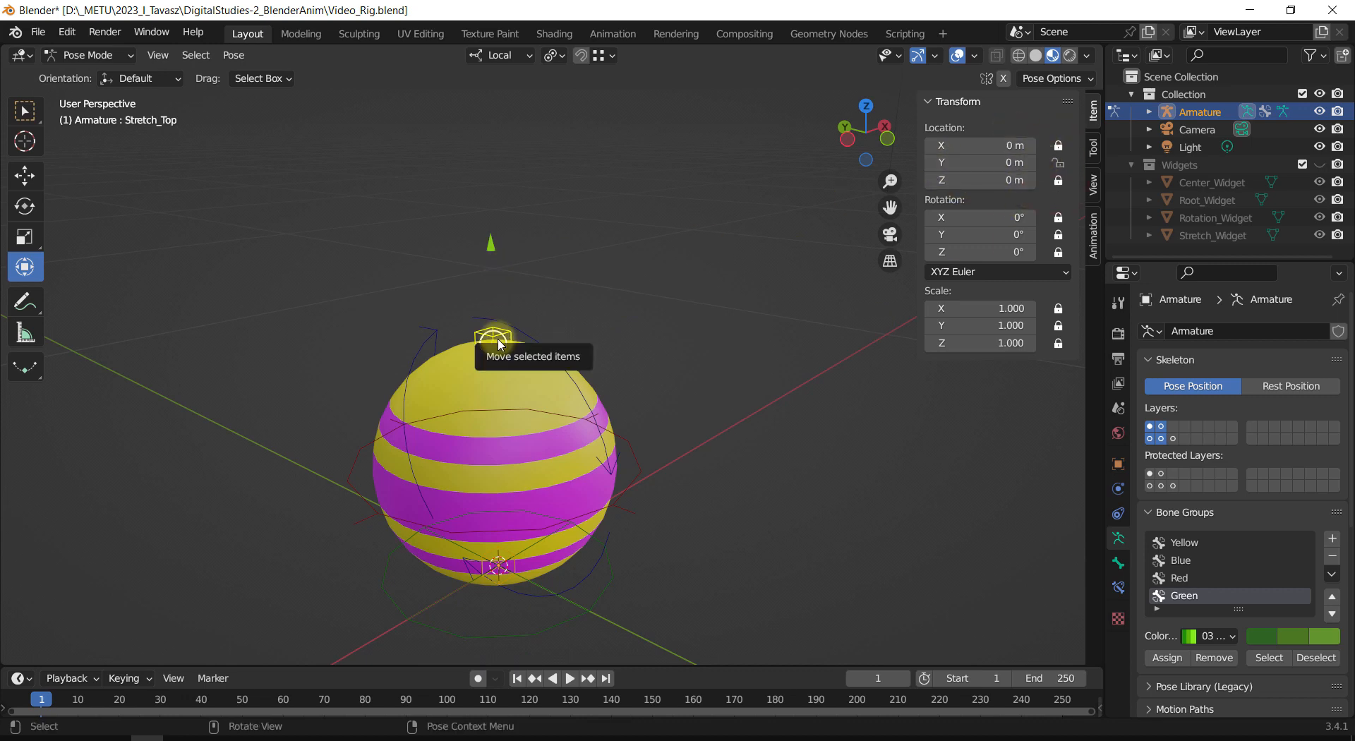
pyautogui.press('g')
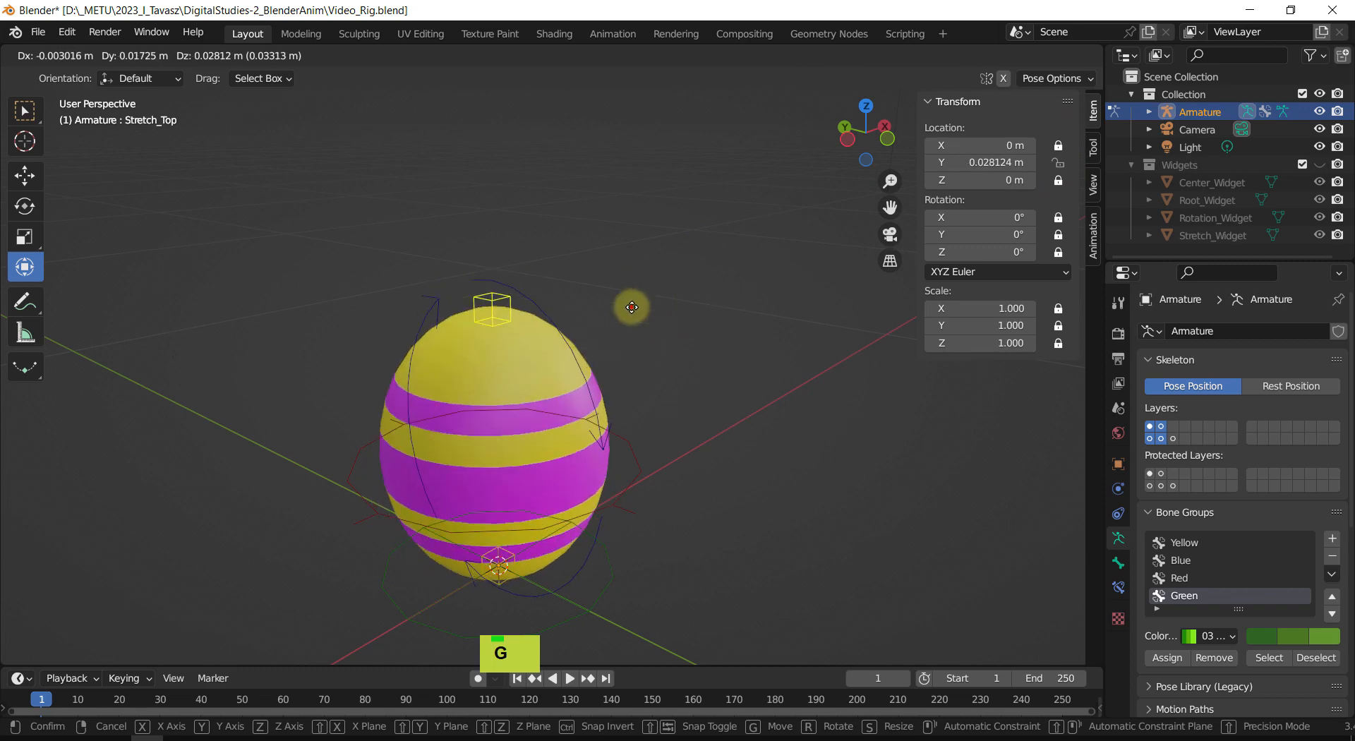
pyautogui.click(629, 306)
pyautogui.press('g')
pyautogui.rightClick(682, 416)
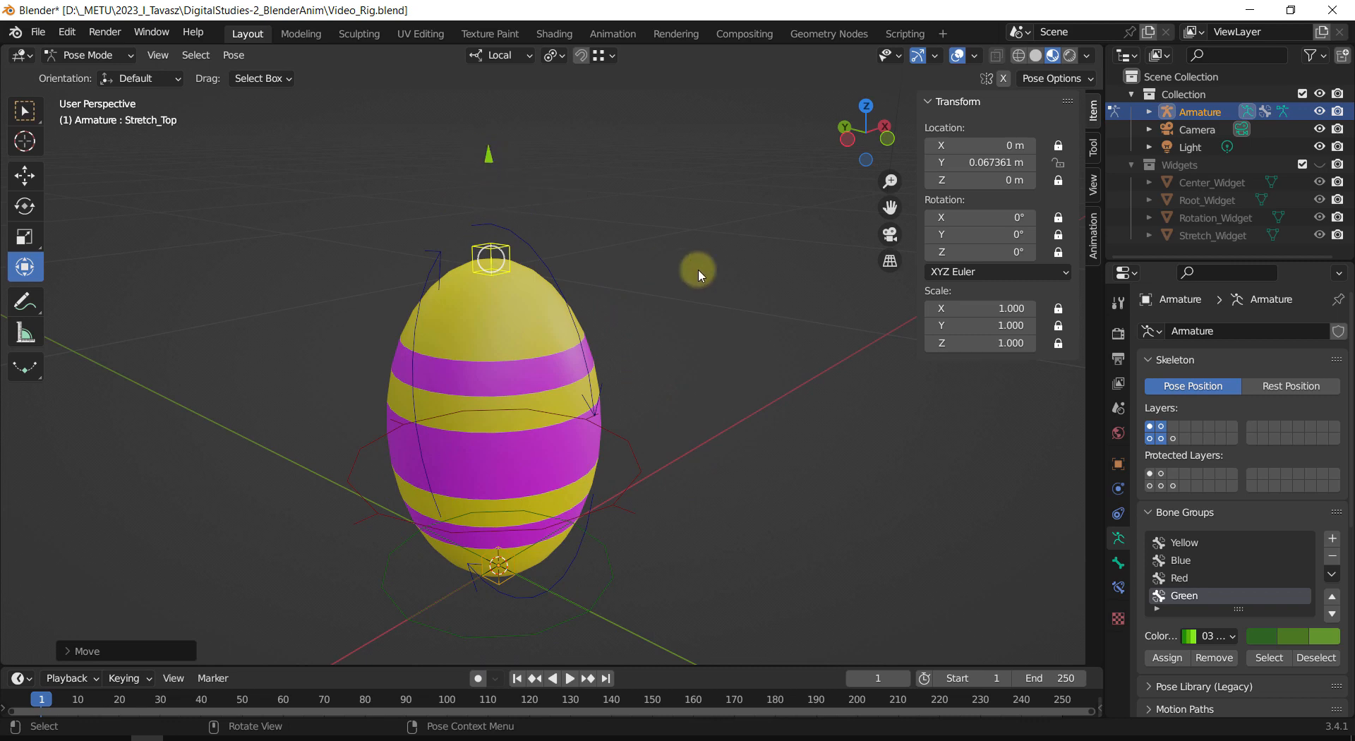
# Step: Clear Stretch_Top's location and set the transform orientation to Cursor for the Stretch_Botm control
pyautogui.hotkey('alt', 'g')
pyautogui.keyDown('shift'); pyautogui.moveTo(693, 281); pyautogui.dragTo(546, 517, button='middle'); pyautogui.keyUp('shift')
pyautogui.click(539, 547)
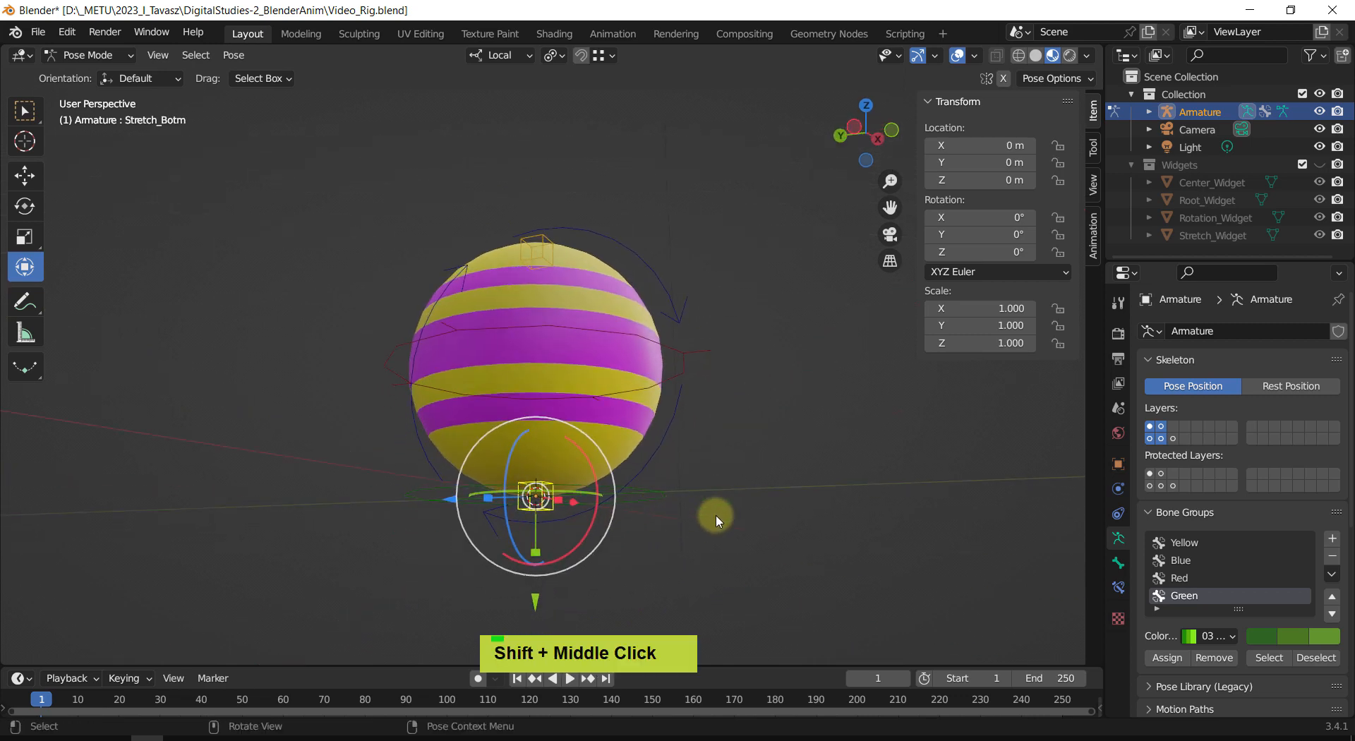
pyautogui.press(',')
pyautogui.click(815, 349)
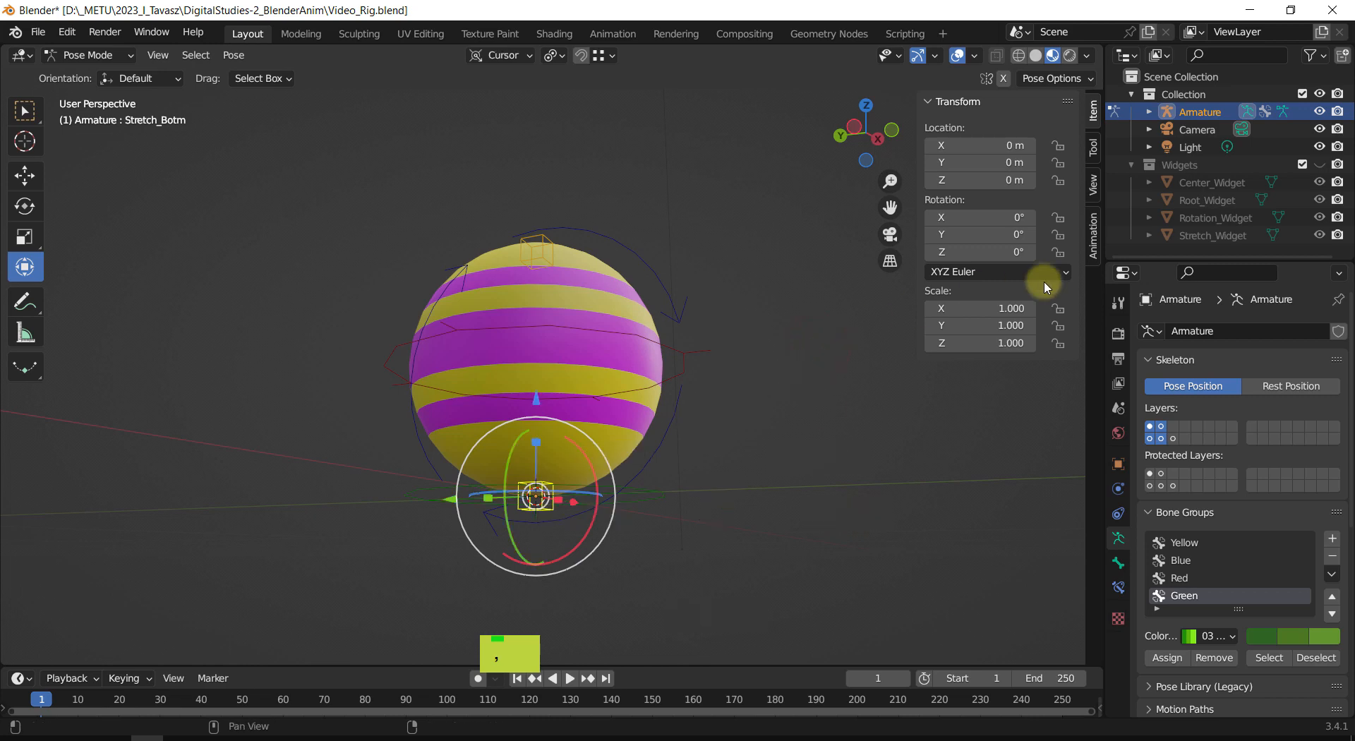
# Step: Lock all rotation and scale channels of the Stretch_Botm control, along with its X and Z location
pyautogui.moveTo(1058, 218); pyautogui.dragTo(1058, 384)
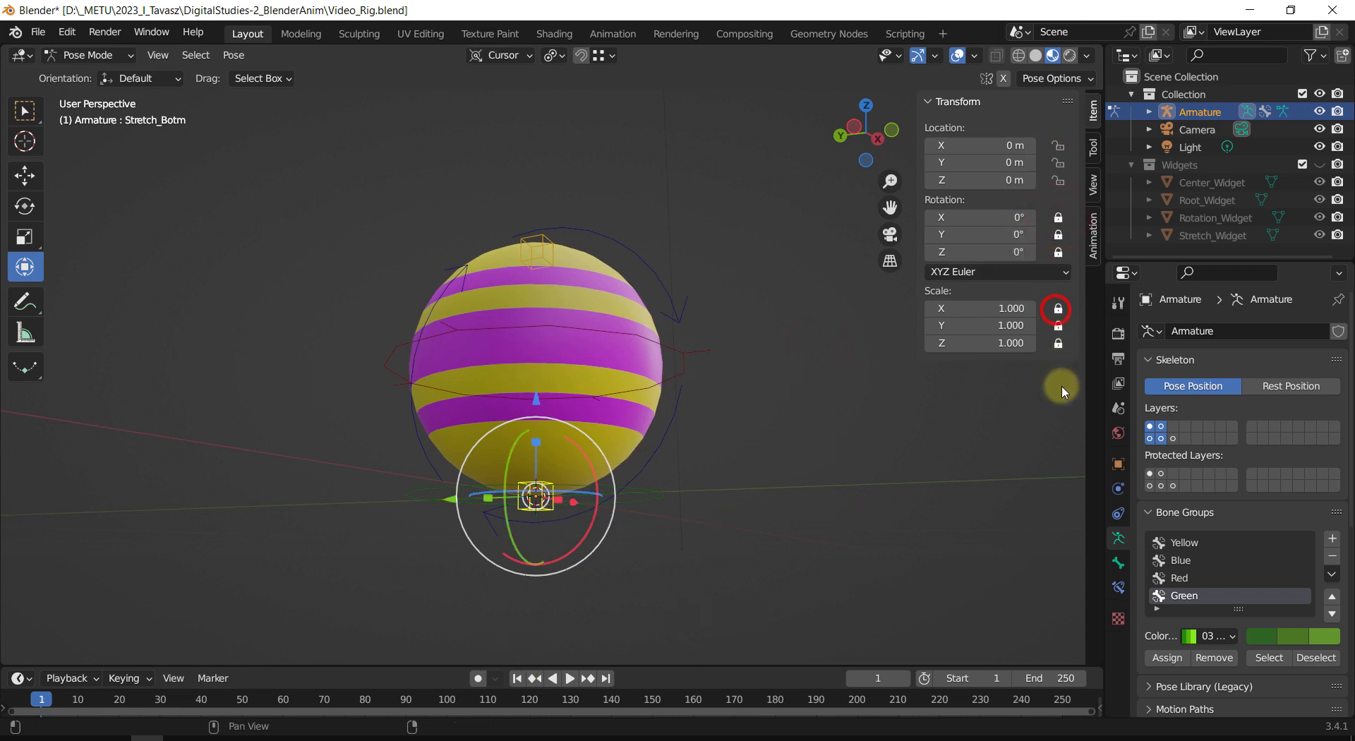
pyautogui.click(1057, 146)
pyautogui.click(1059, 181)
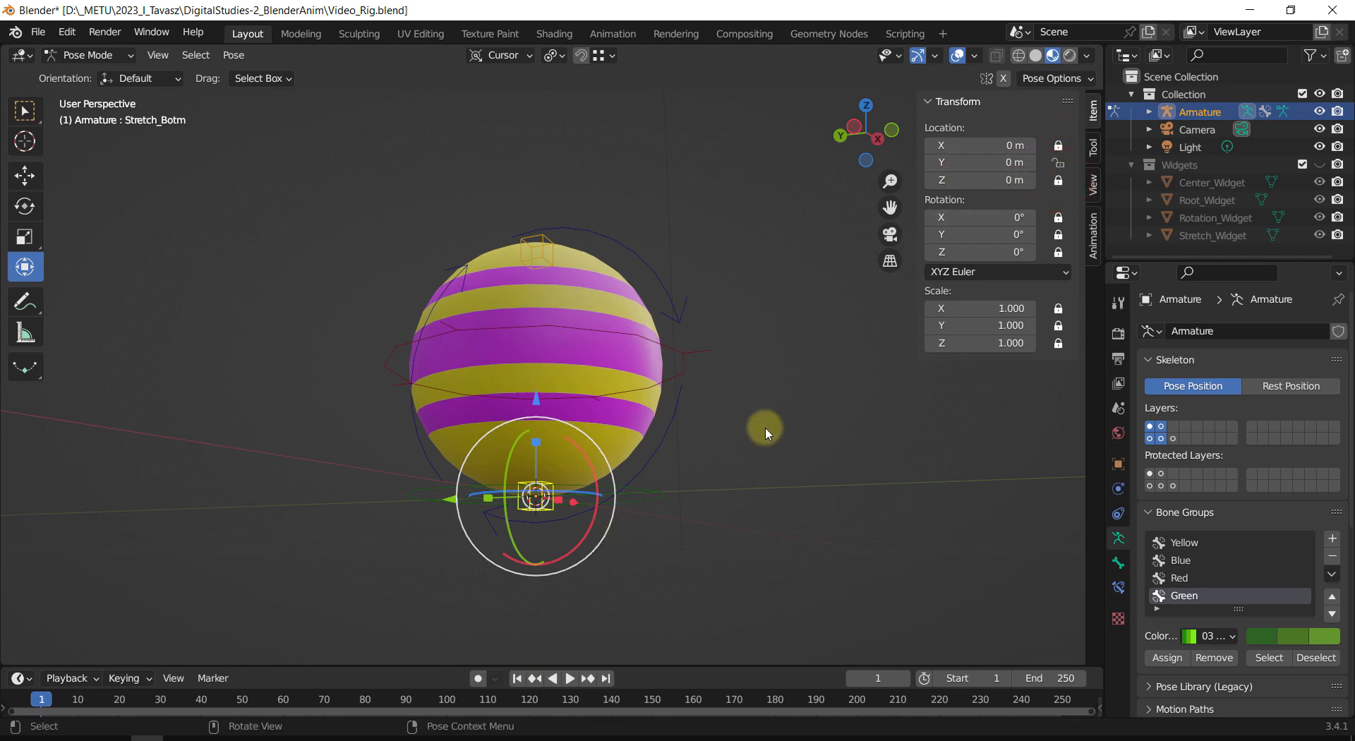
# Step: Test Stretch_Botm by moving it to about 0.009 m in Y, and clear its location
pyautogui.moveTo(765, 423); pyautogui.dragTo(808, 415, button='middle')
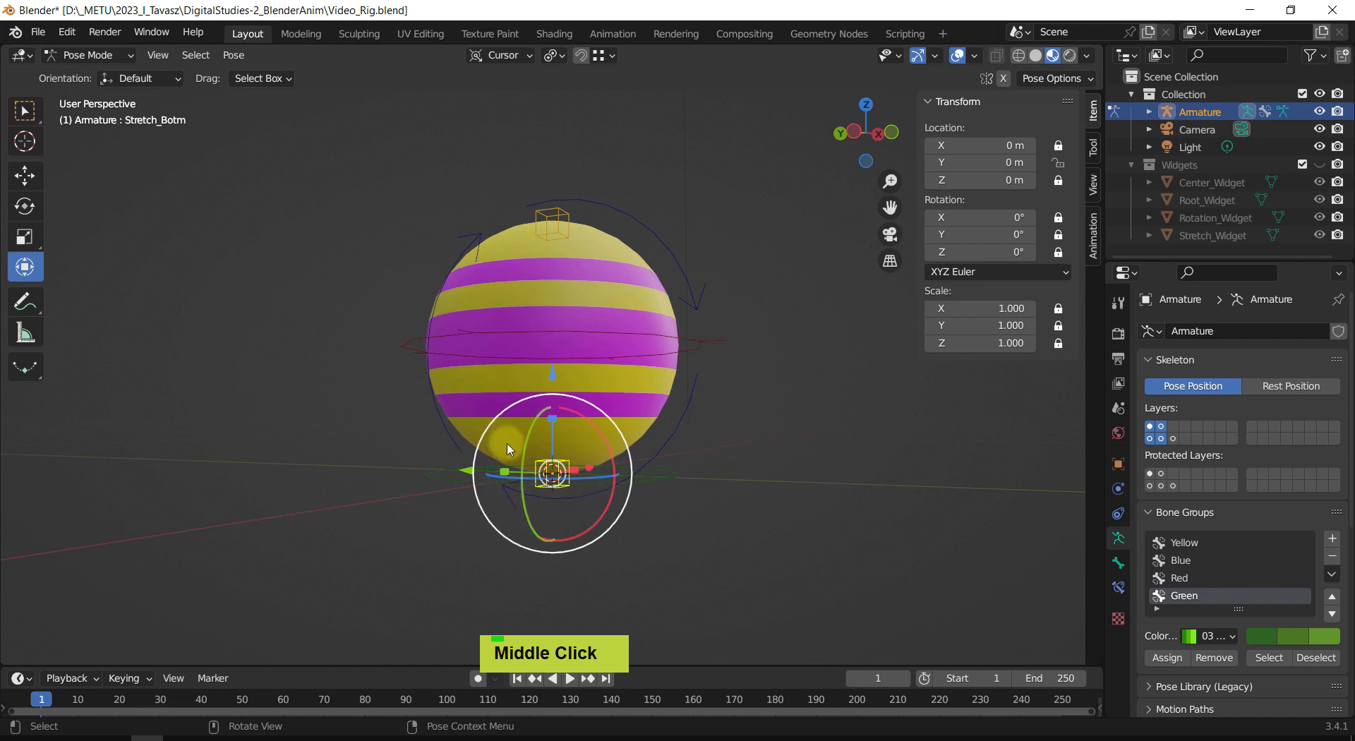
pyautogui.press('g')
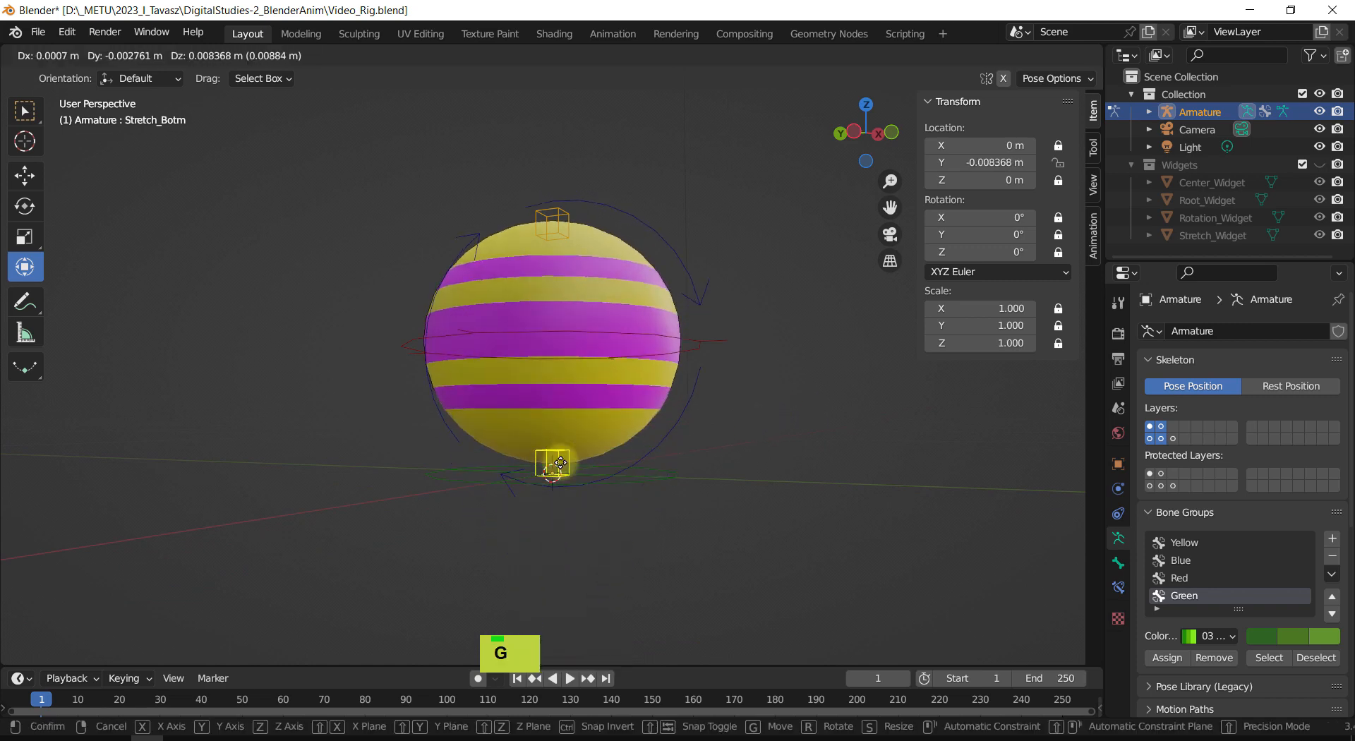
pyautogui.click(552, 474)
pyautogui.moveTo(776, 494)
pyautogui.keyDown('shift'); pyautogui.mouseDown(button='middle')
pyautogui.moveTo(784, 447)
pyautogui.moveTo(771, 470)
pyautogui.mouseUp(button='middle'); pyautogui.keyUp('shift')
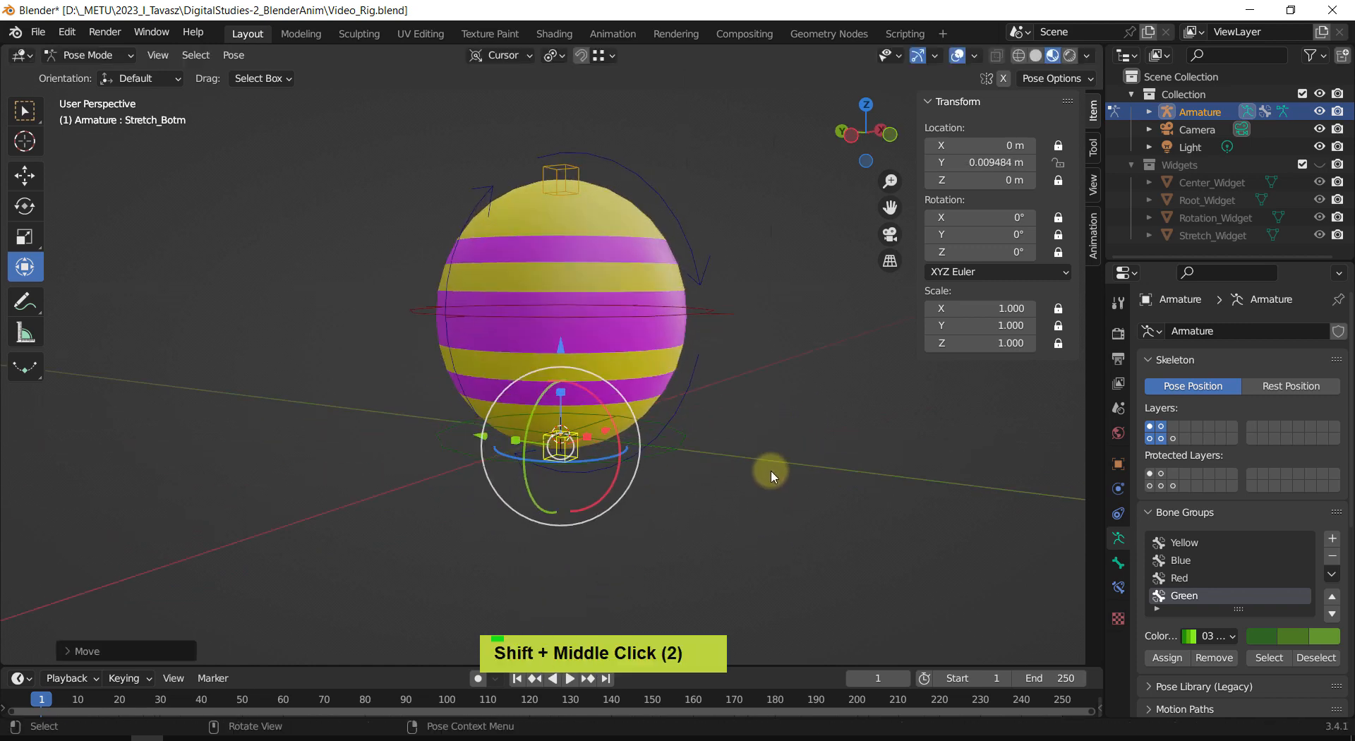
pyautogui.hotkey('alt', 'g')
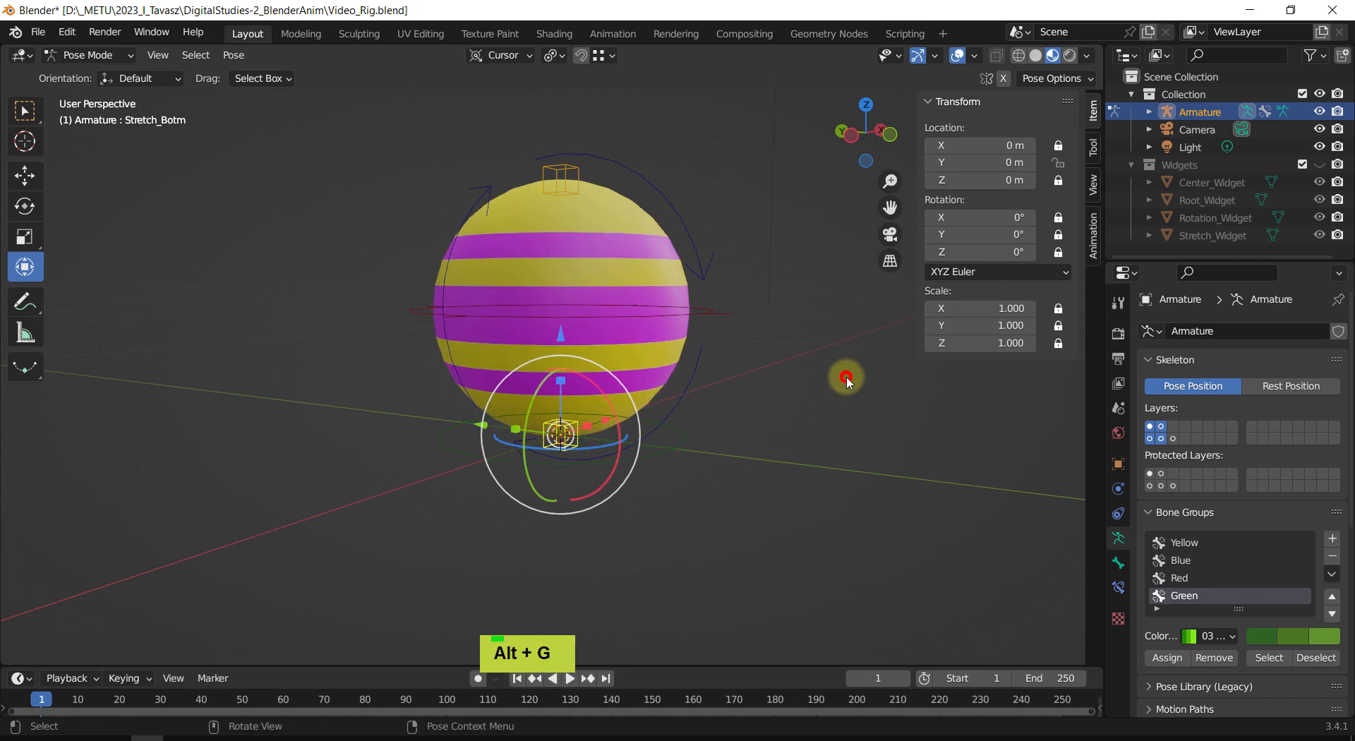
pyautogui.keyDown('shift'); pyautogui.moveTo(845, 376); pyautogui.dragTo(802, 442, button='middle'); pyautogui.keyUp('shift')
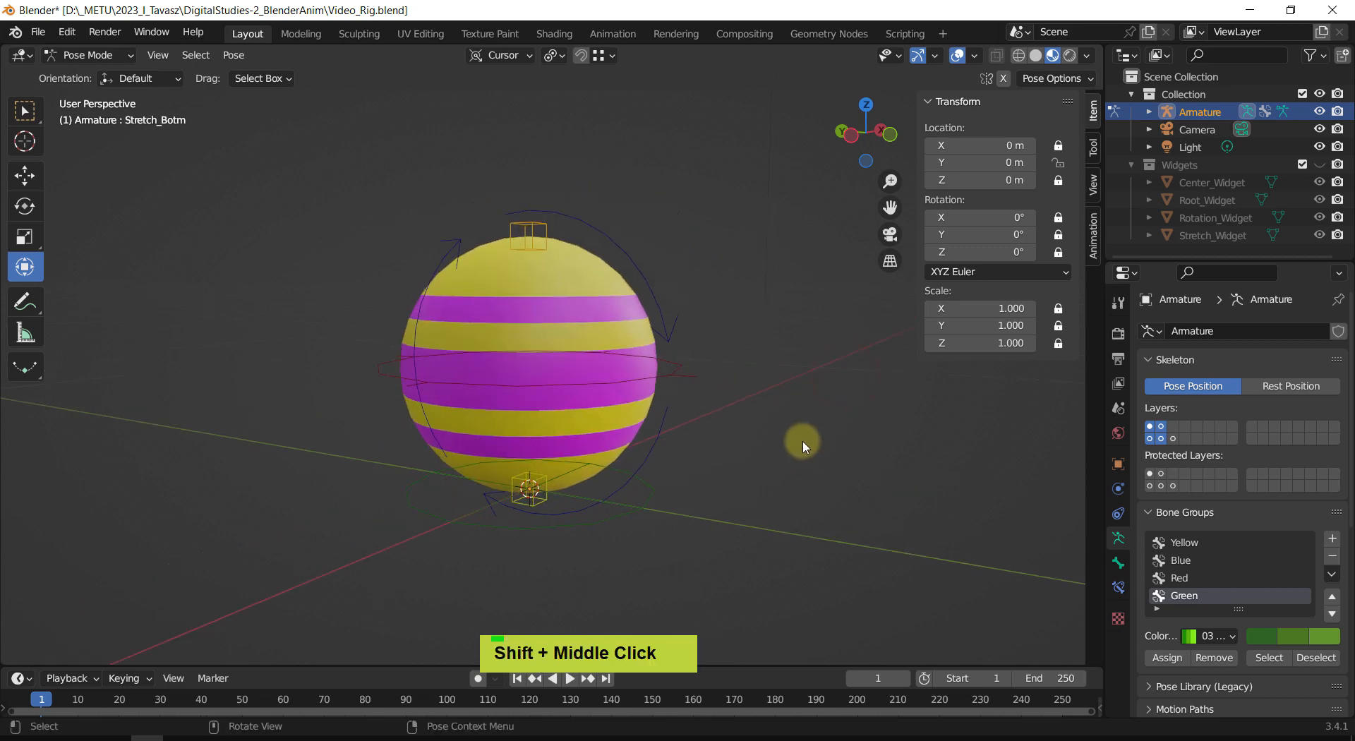
# Step: Test the Center control by scaling it up to about 1.42, cancel the change, and lock its X, Y and Z scale
pyautogui.click(569, 222)
pyautogui.click(538, 230)
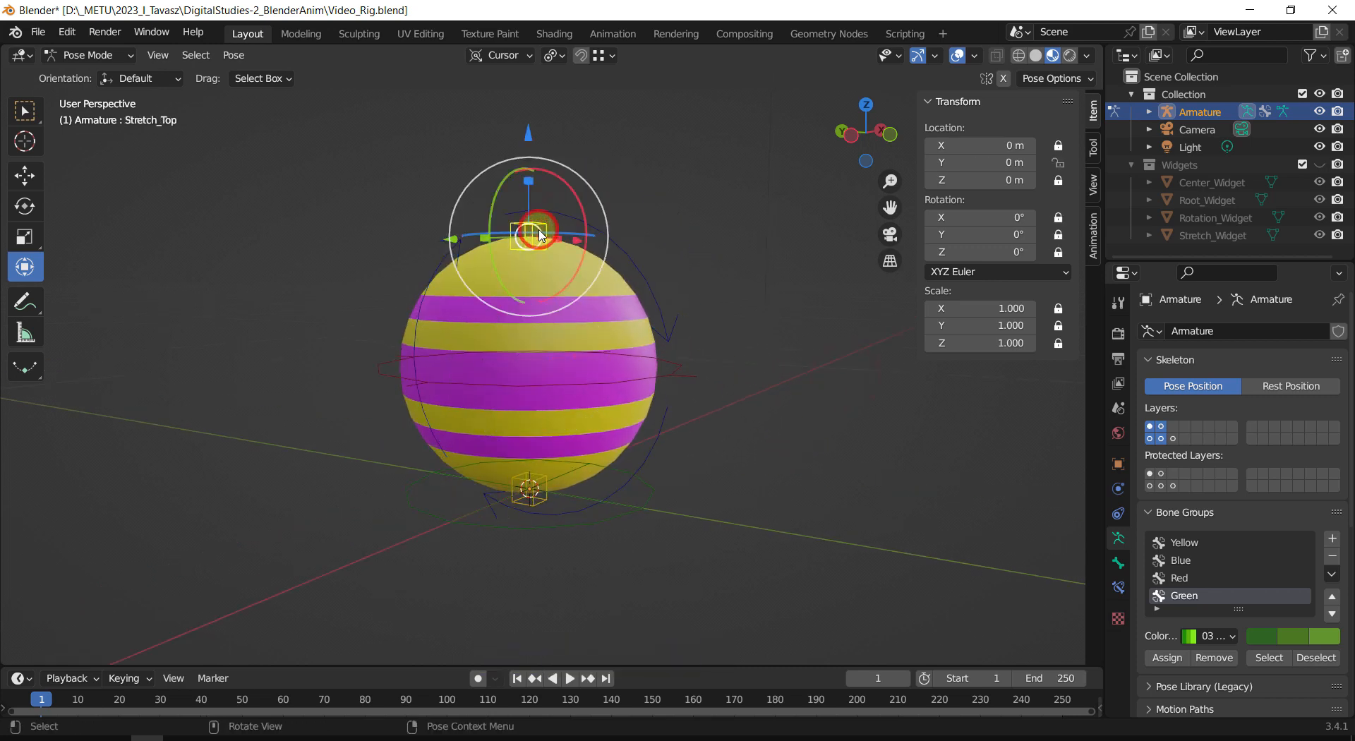
pyautogui.click(676, 376)
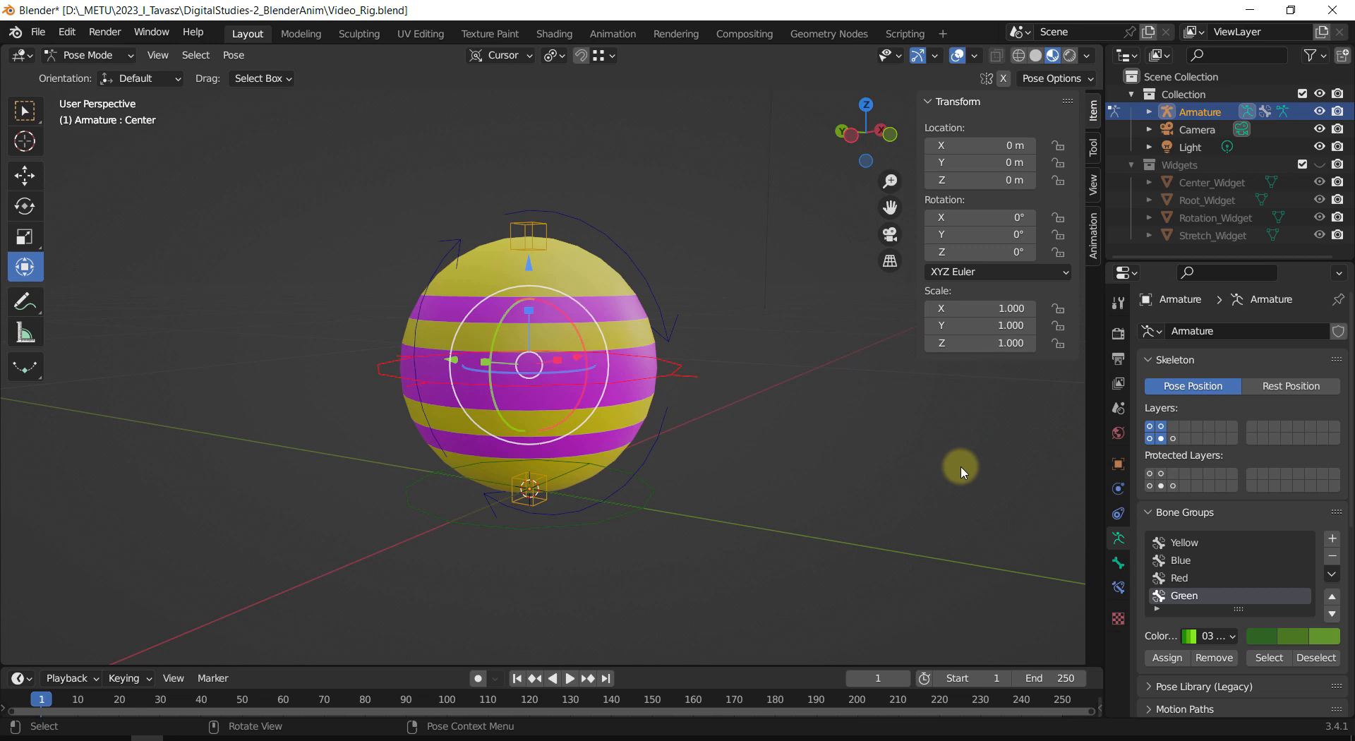
pyautogui.press('s')
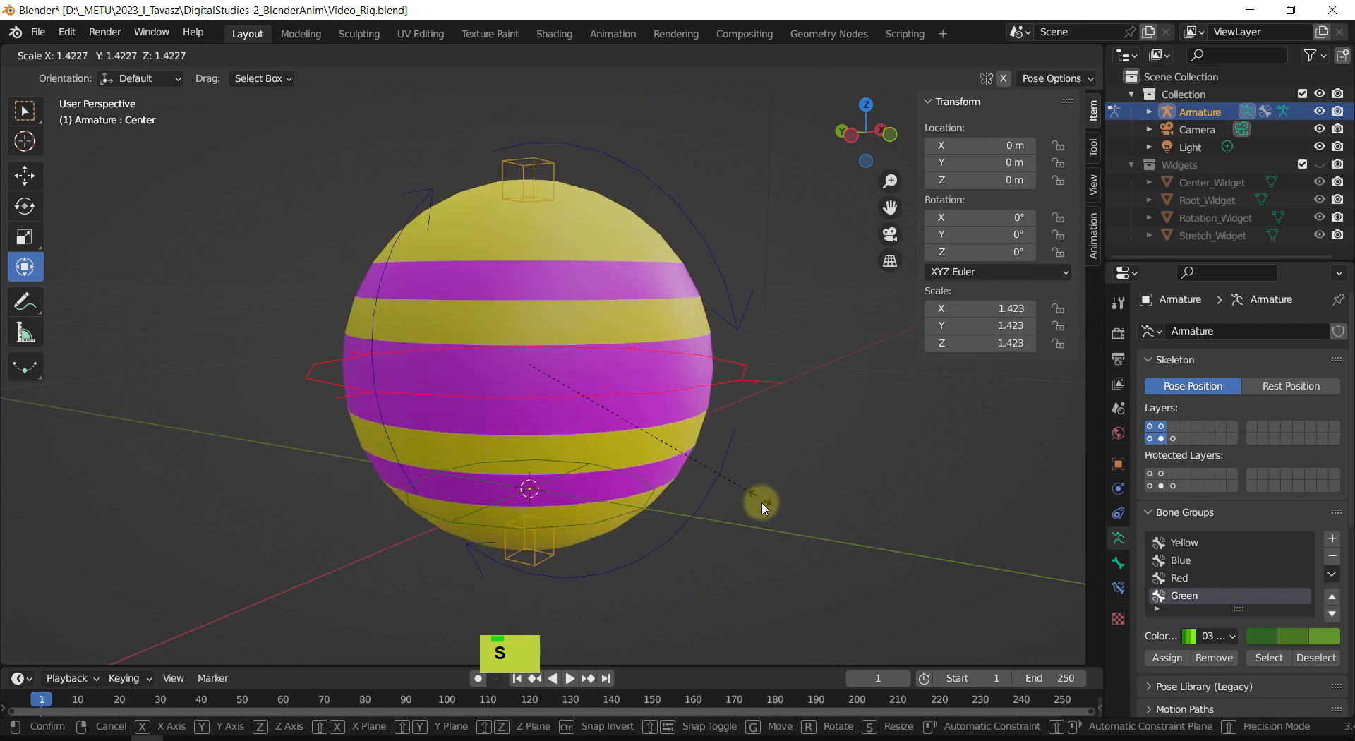
pyautogui.press('Escape')
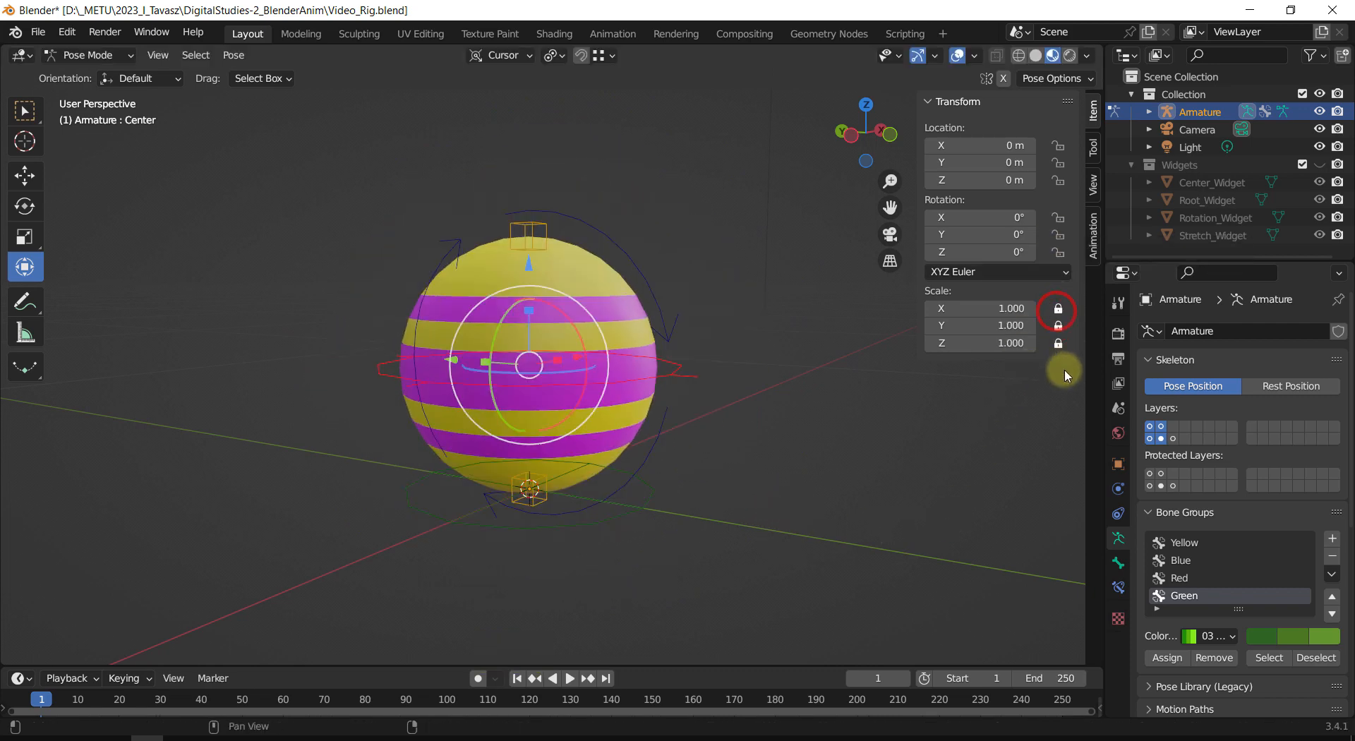
pyautogui.click(916, 538)
# Step: Try uniformly scaling the Root control and undo the change
pyautogui.click(644, 503)
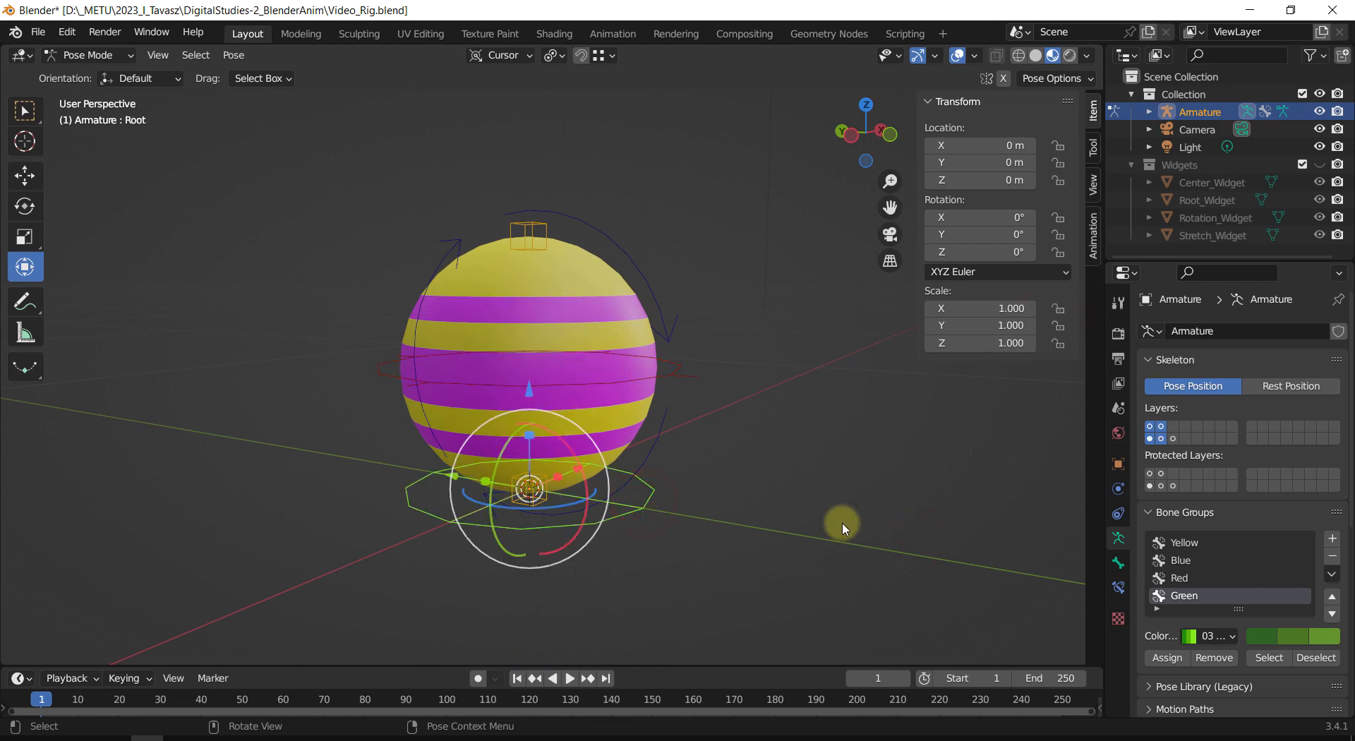
pyautogui.press('s')
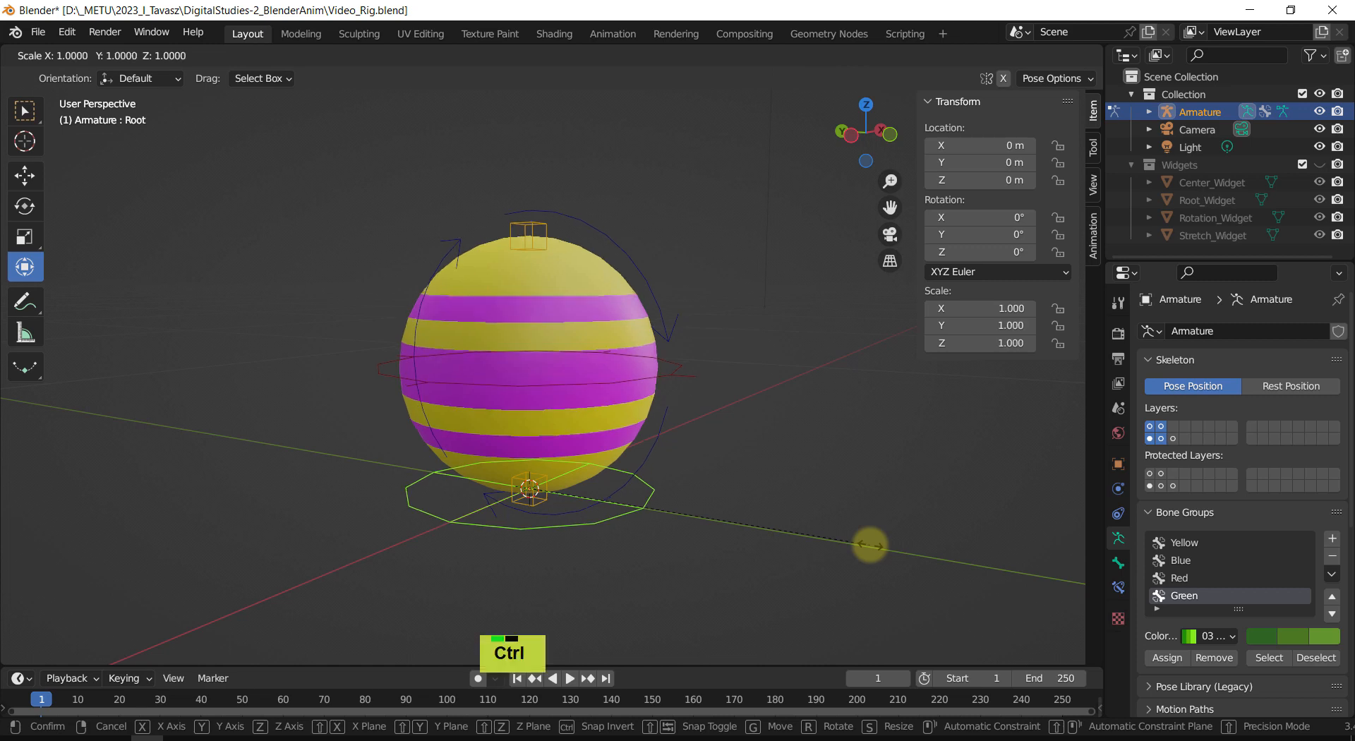
pyautogui.hotkey('ctrl', 'z')
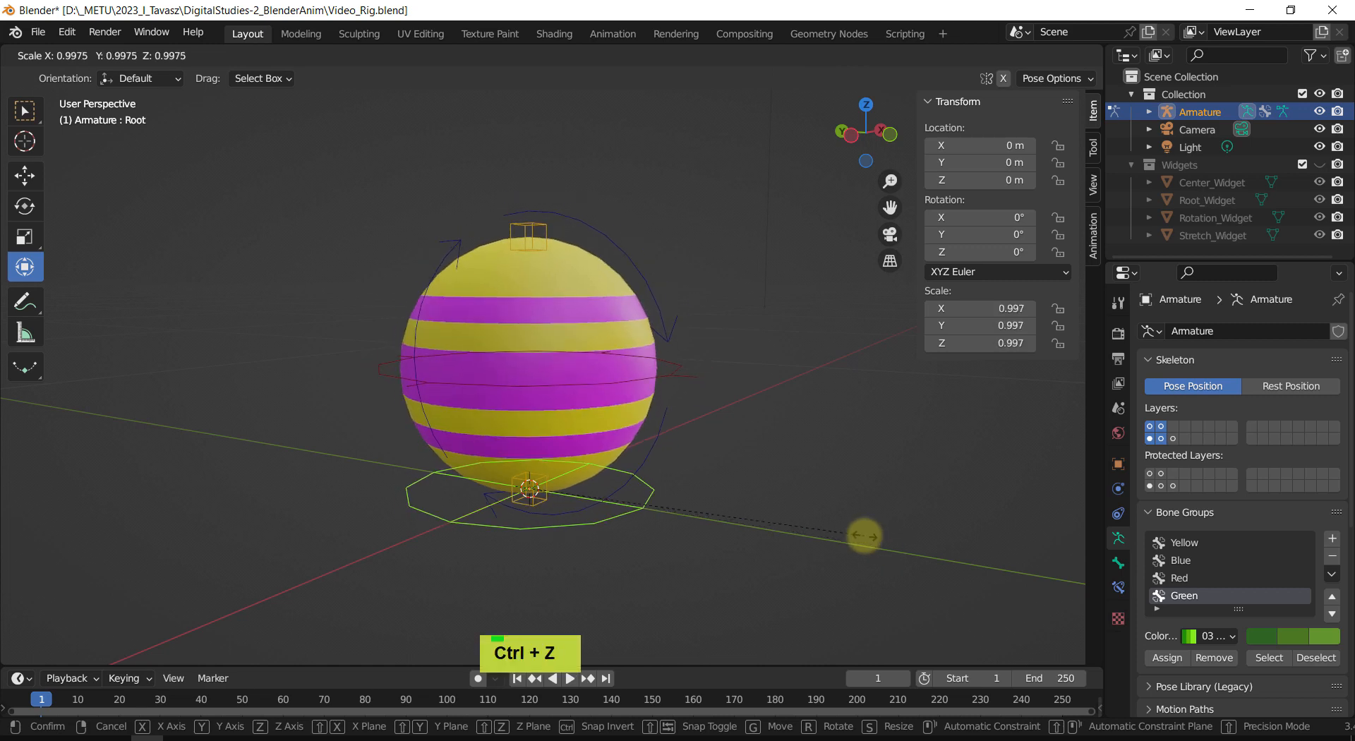
pyautogui.click(865, 538)
pyautogui.hotkey('ctrl', 'z')
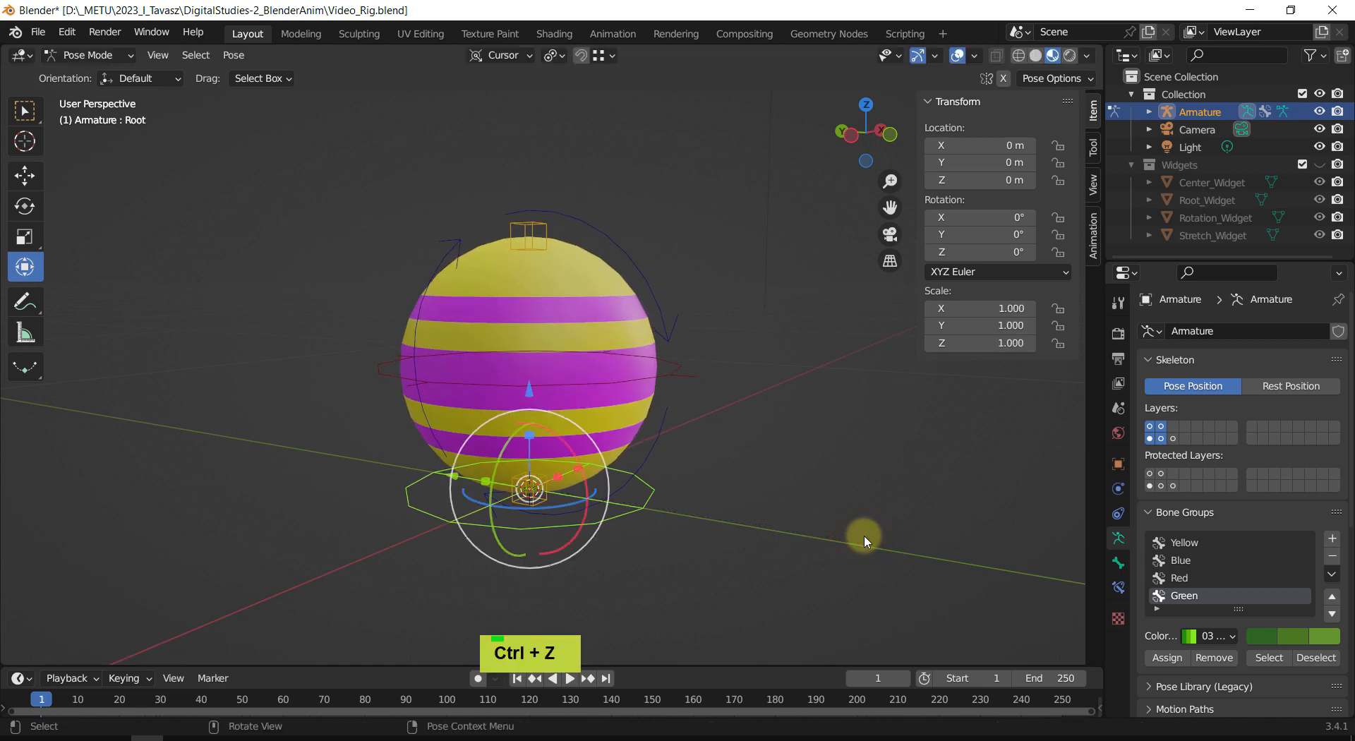
pyautogui.keyDown('shift'); pyautogui.moveTo(855, 538); pyautogui.dragTo(716, 485, button='middle'); pyautogui.keyUp('shift')
pyautogui.click(762, 421)
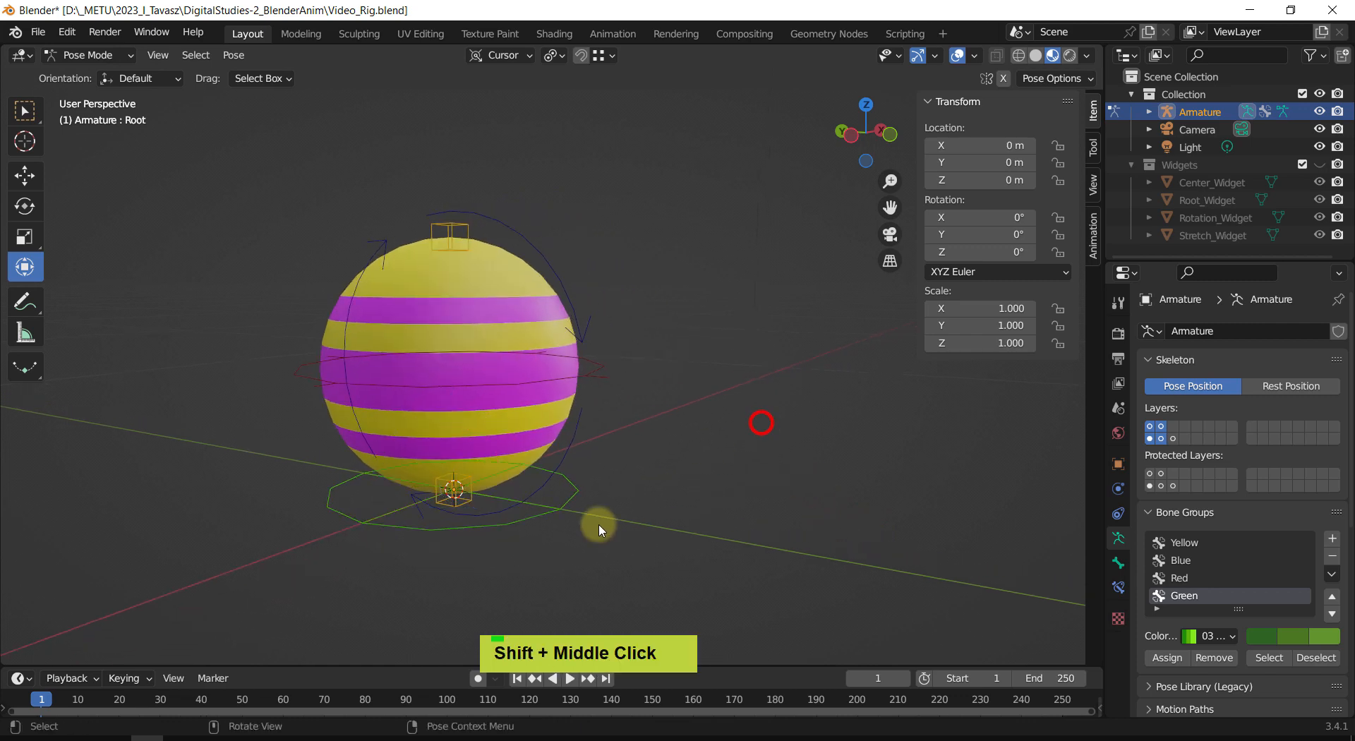
pyautogui.keyDown('shift'); pyautogui.moveTo(621, 491); pyautogui.dragTo(690, 485, button='middle'); pyautogui.keyUp('shift')
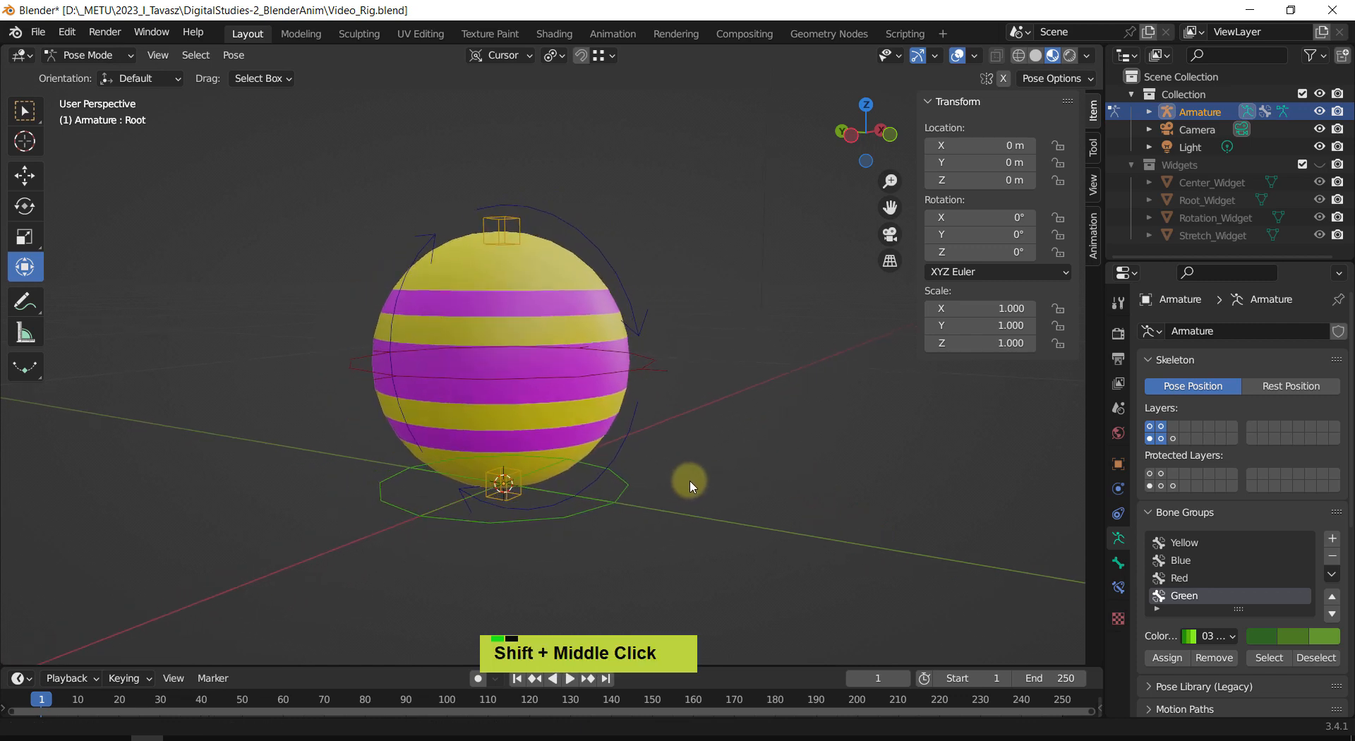
pyautogui.click(621, 489)
pyautogui.hotkey('ctrl', 'z')
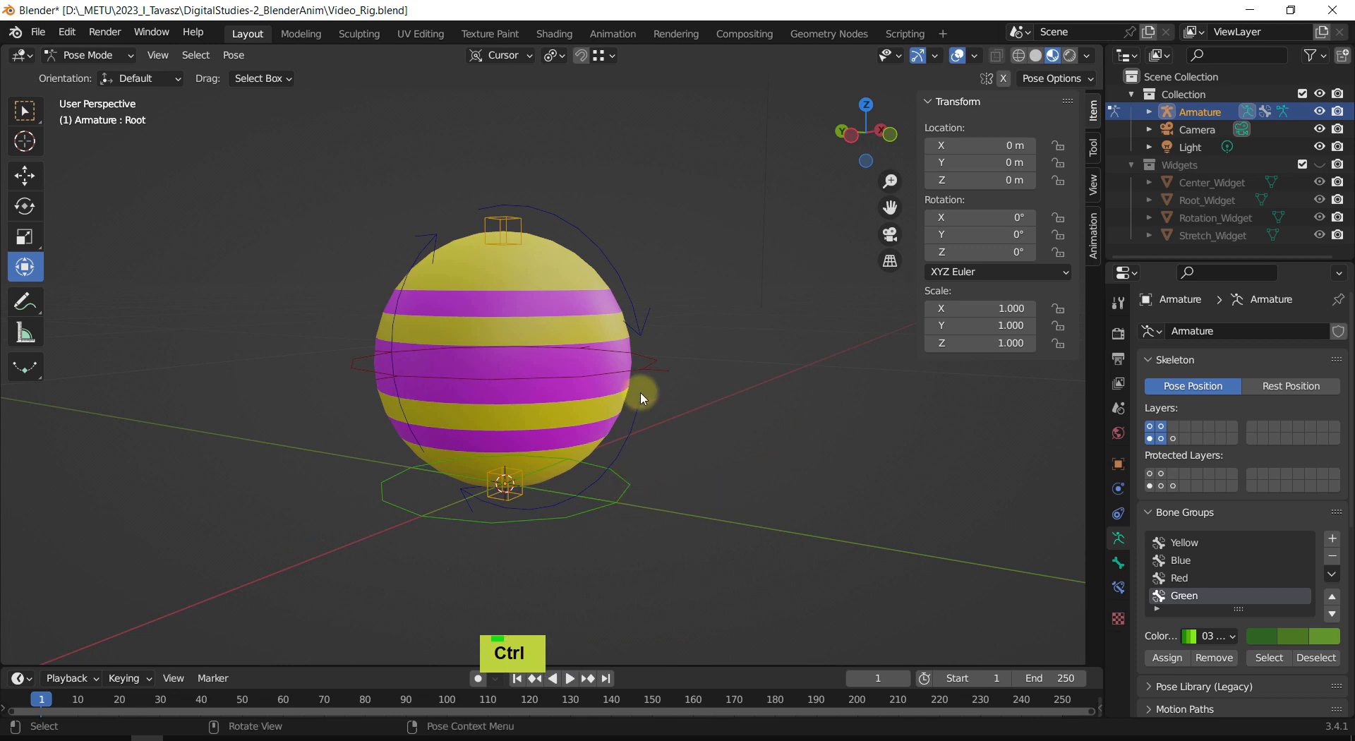
pyautogui.click(648, 366)
pyautogui.click(629, 486)
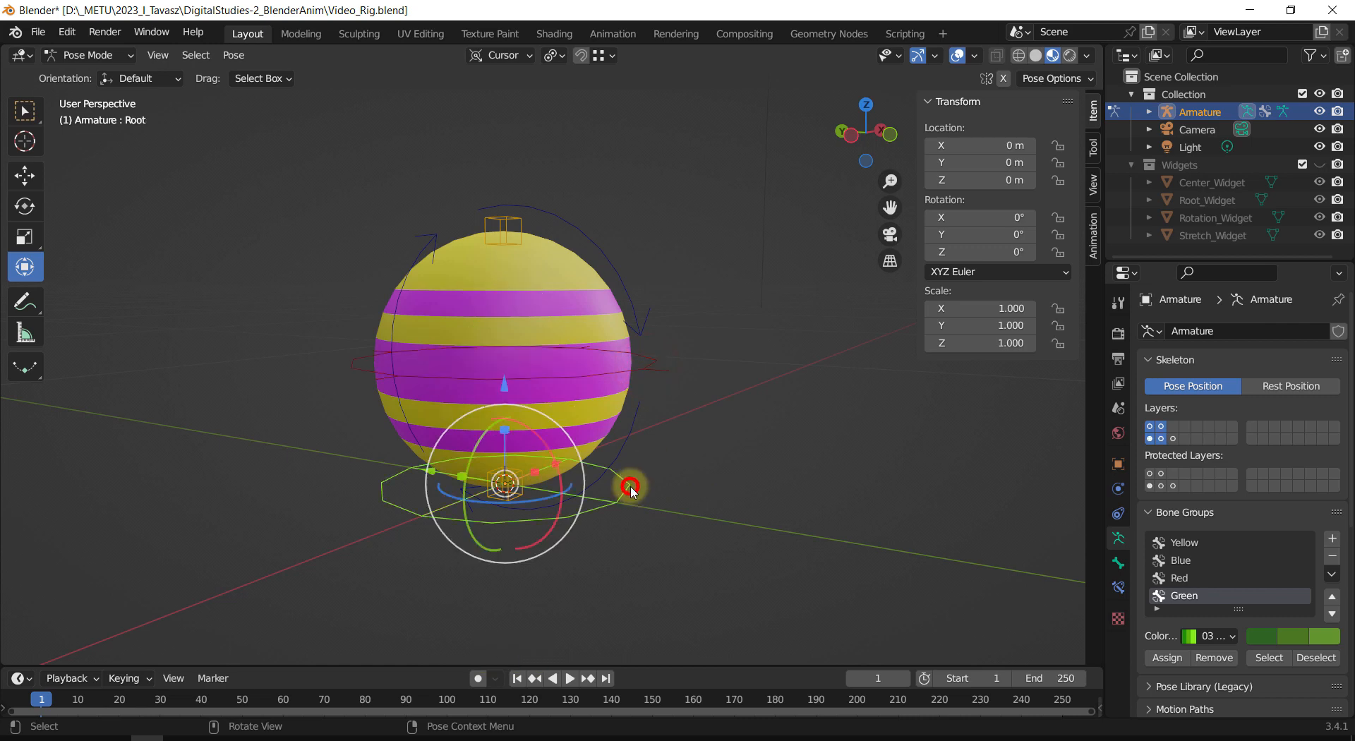
pyautogui.keyDown('shift'); pyautogui.moveTo(671, 498); pyautogui.dragTo(701, 459, button='middle'); pyautogui.keyUp('shift')
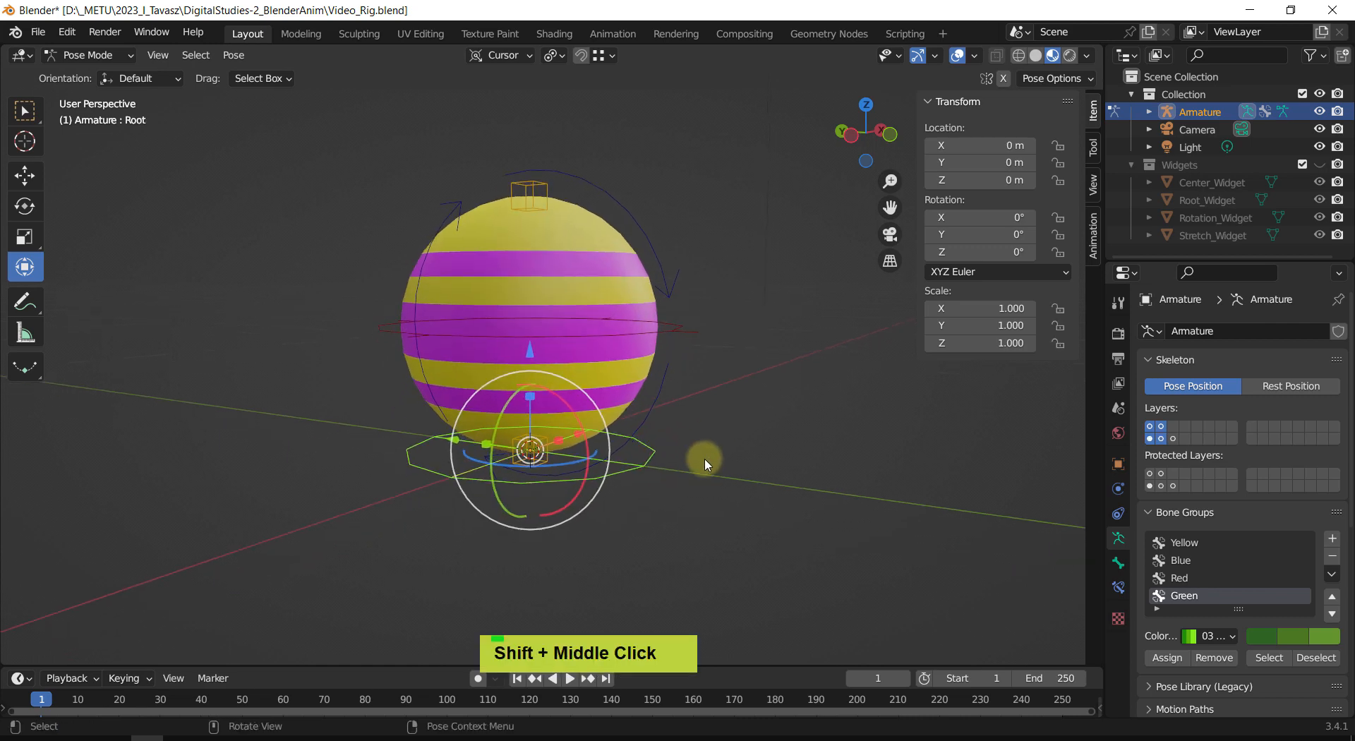
pyautogui.hotkey('alt', 'g')
pyautogui.click(752, 440)
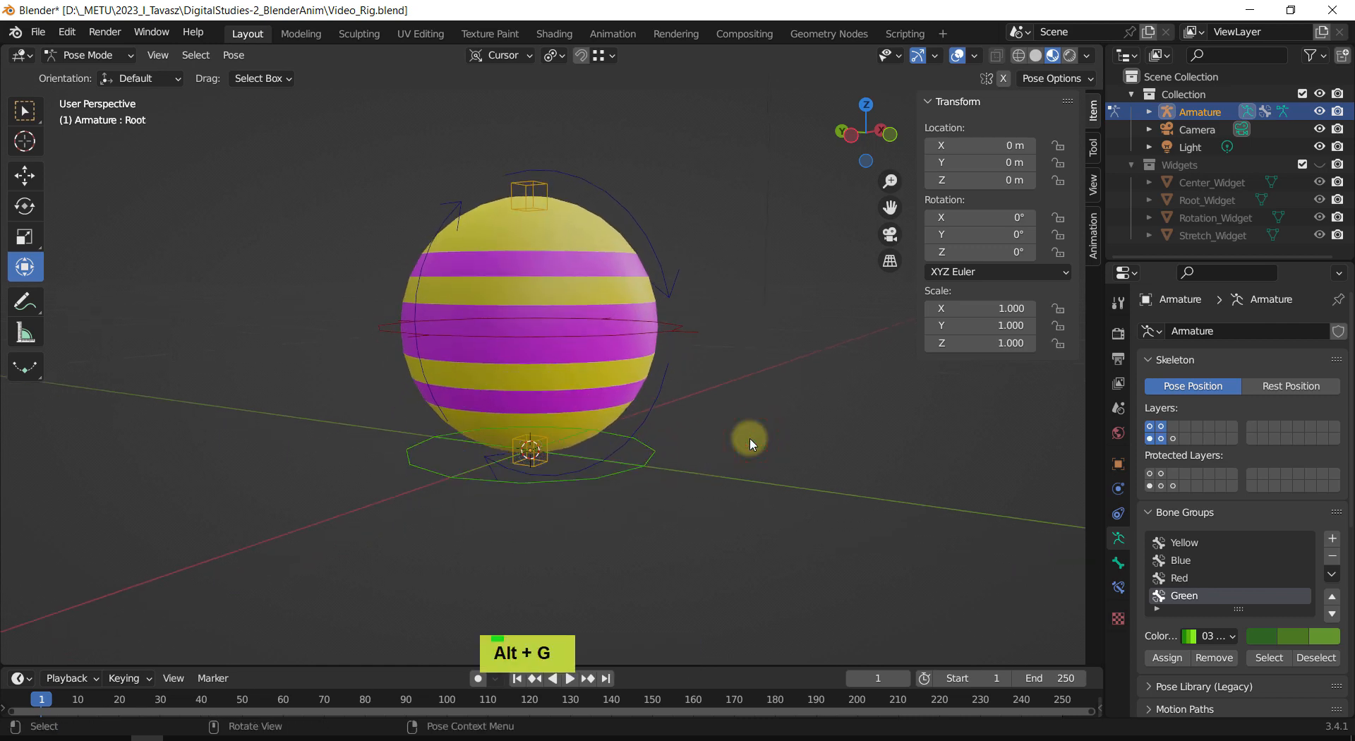
pyautogui.click(651, 457)
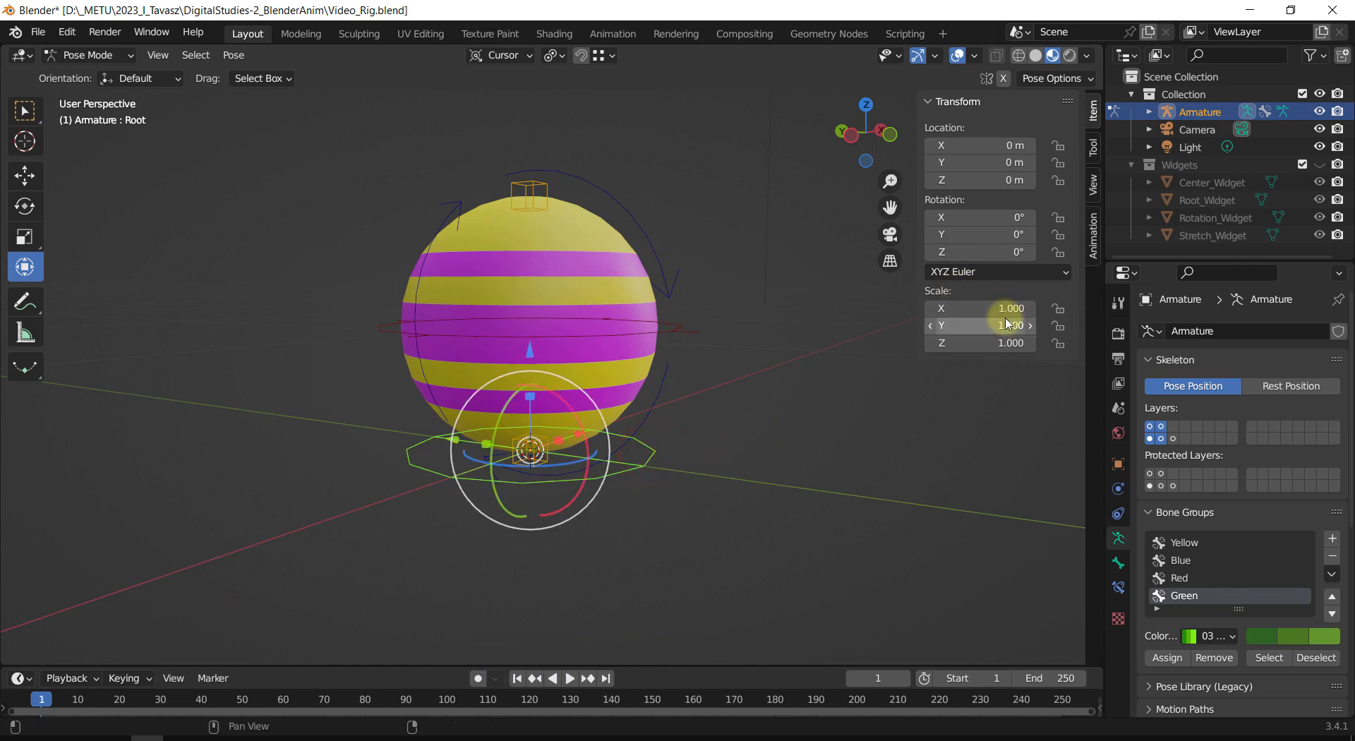
# Step: Set the active keying set to Whole Character (Selected Bones Only) with the Rotation control selected, and deselect the control
pyautogui.keyDown('shift'); pyautogui.moveTo(854, 394); pyautogui.dragTo(760, 440, button='middle'); pyautogui.keyUp('shift')
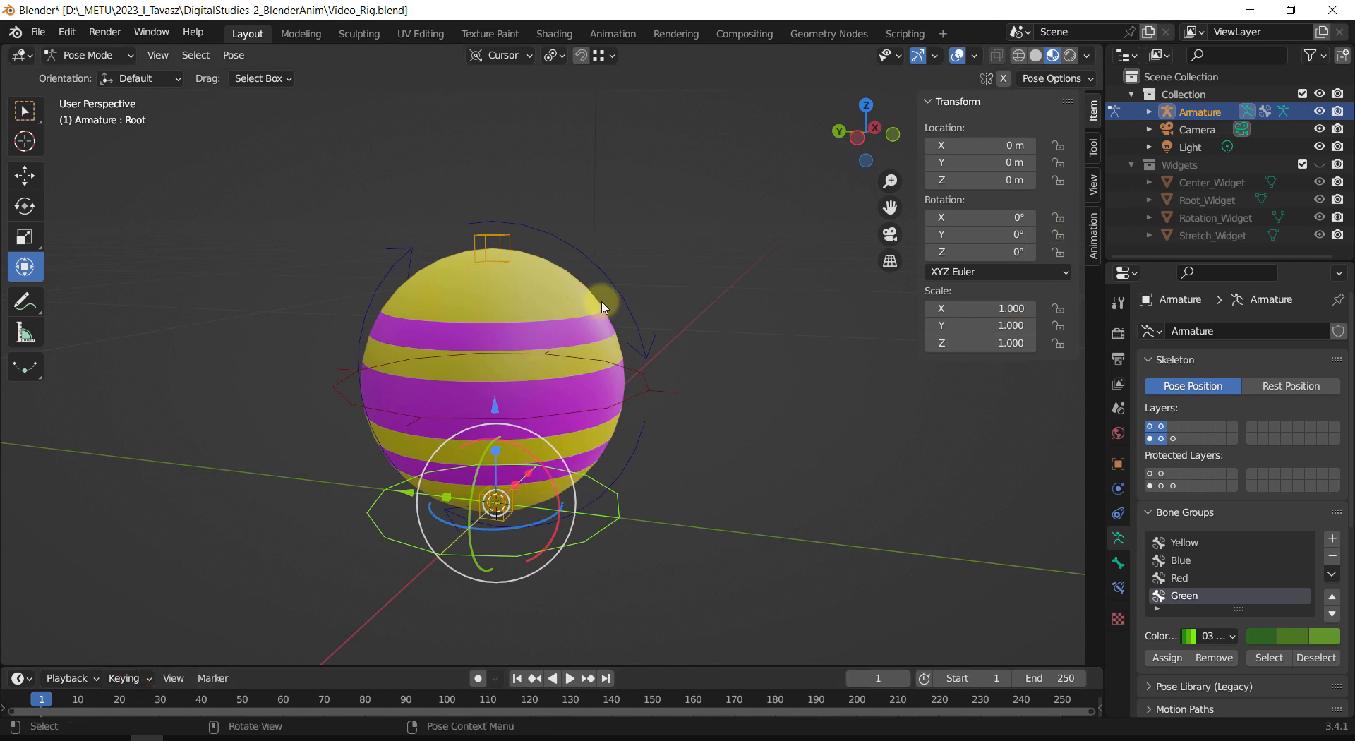
pyautogui.click(621, 298)
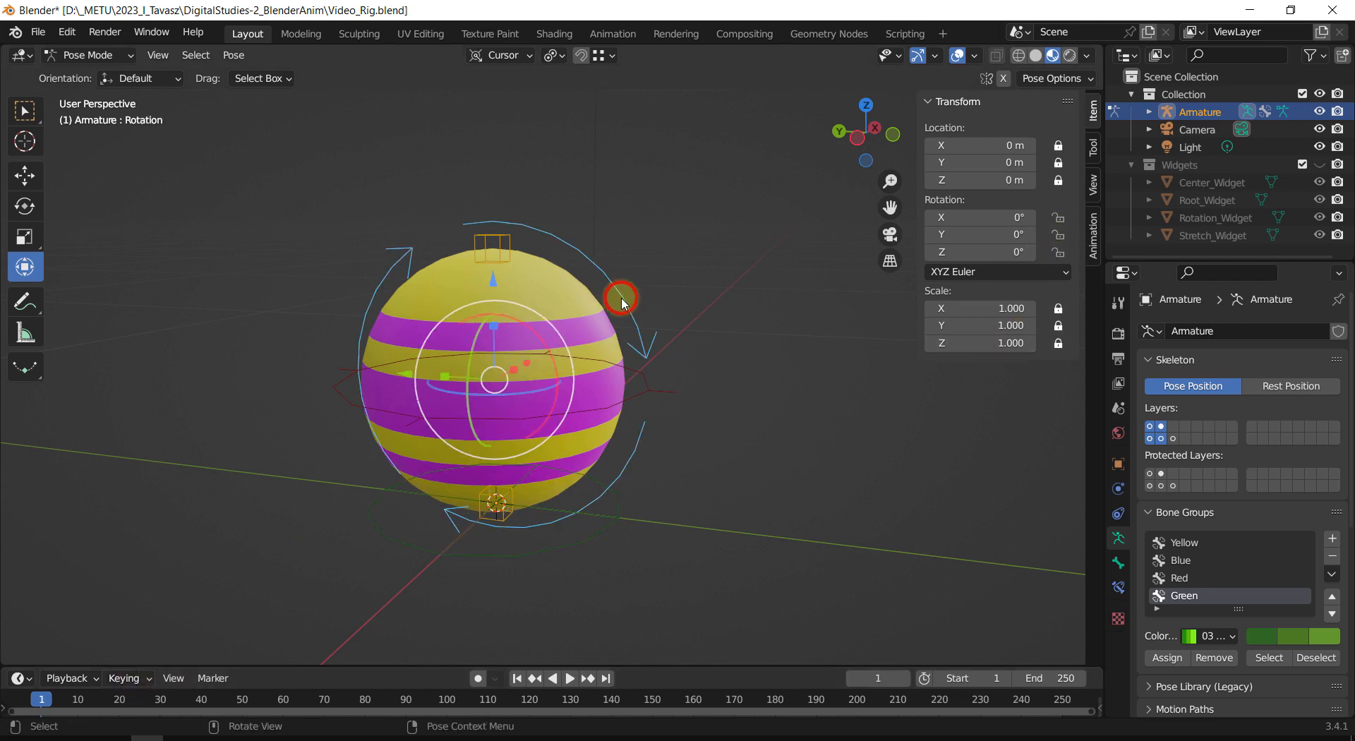
pyautogui.click(121, 679)
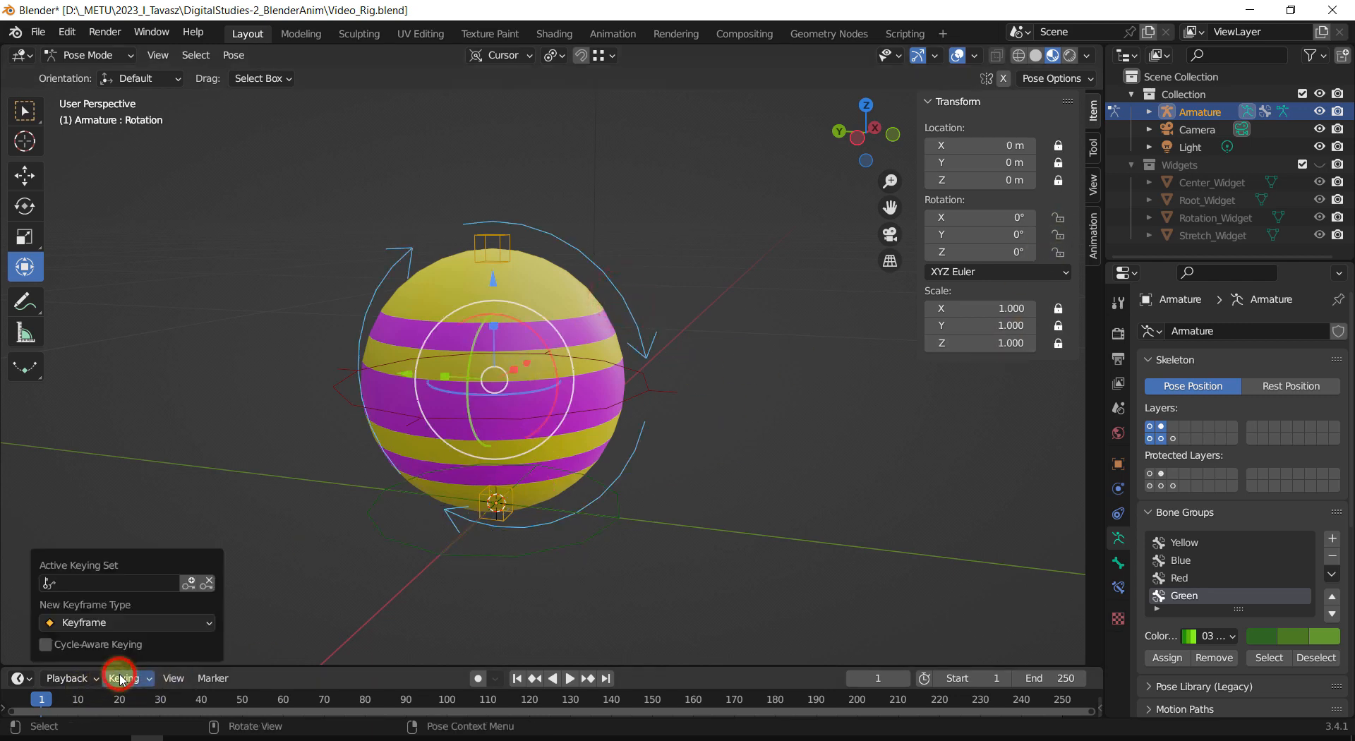
pyautogui.click(86, 584)
pyautogui.scroll(-3, 88, 585)
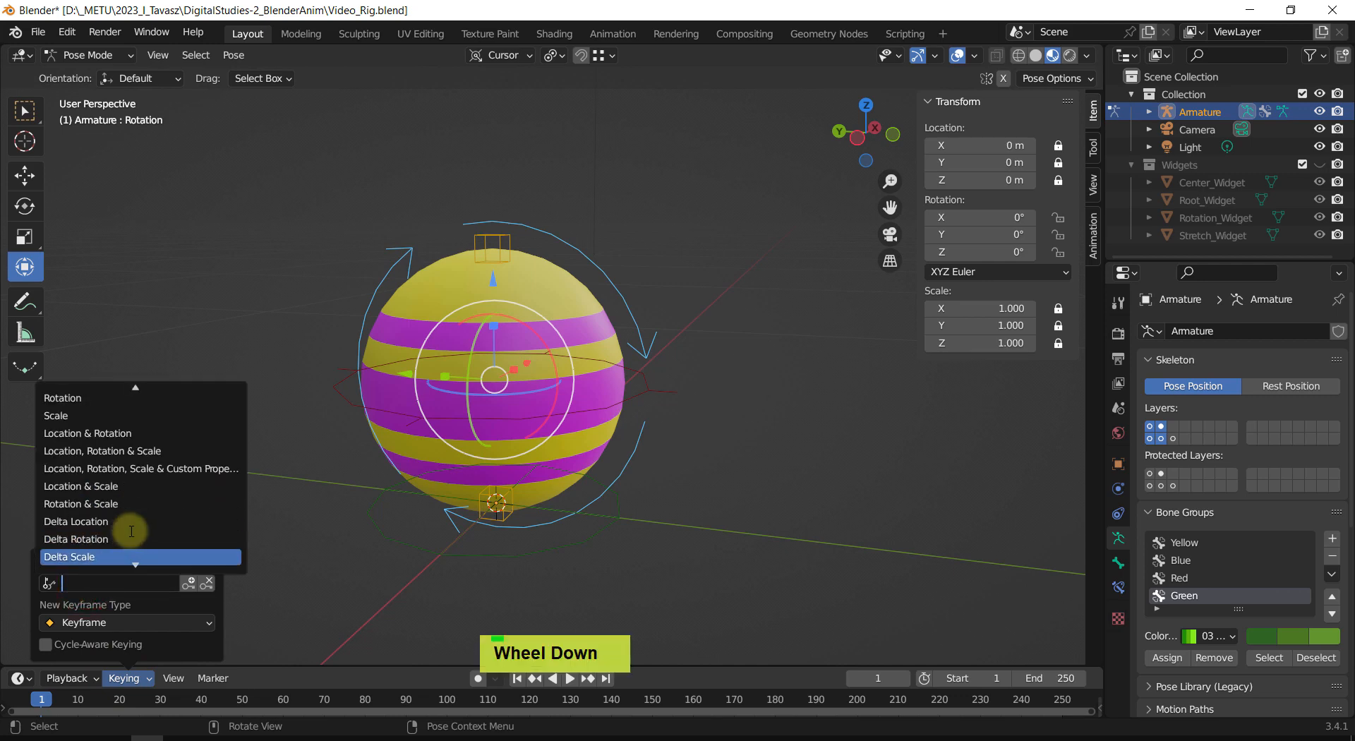
pyautogui.scroll(-10, 131, 530)
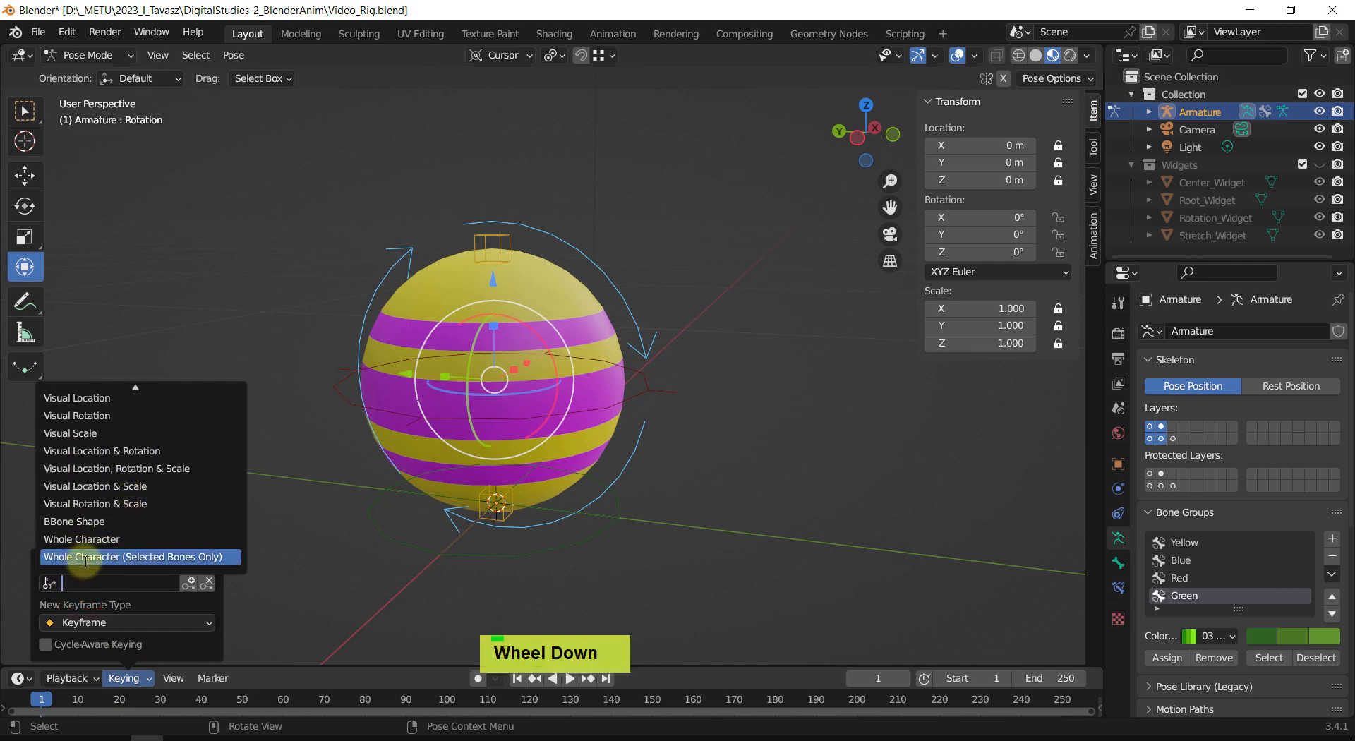
pyautogui.click(171, 559)
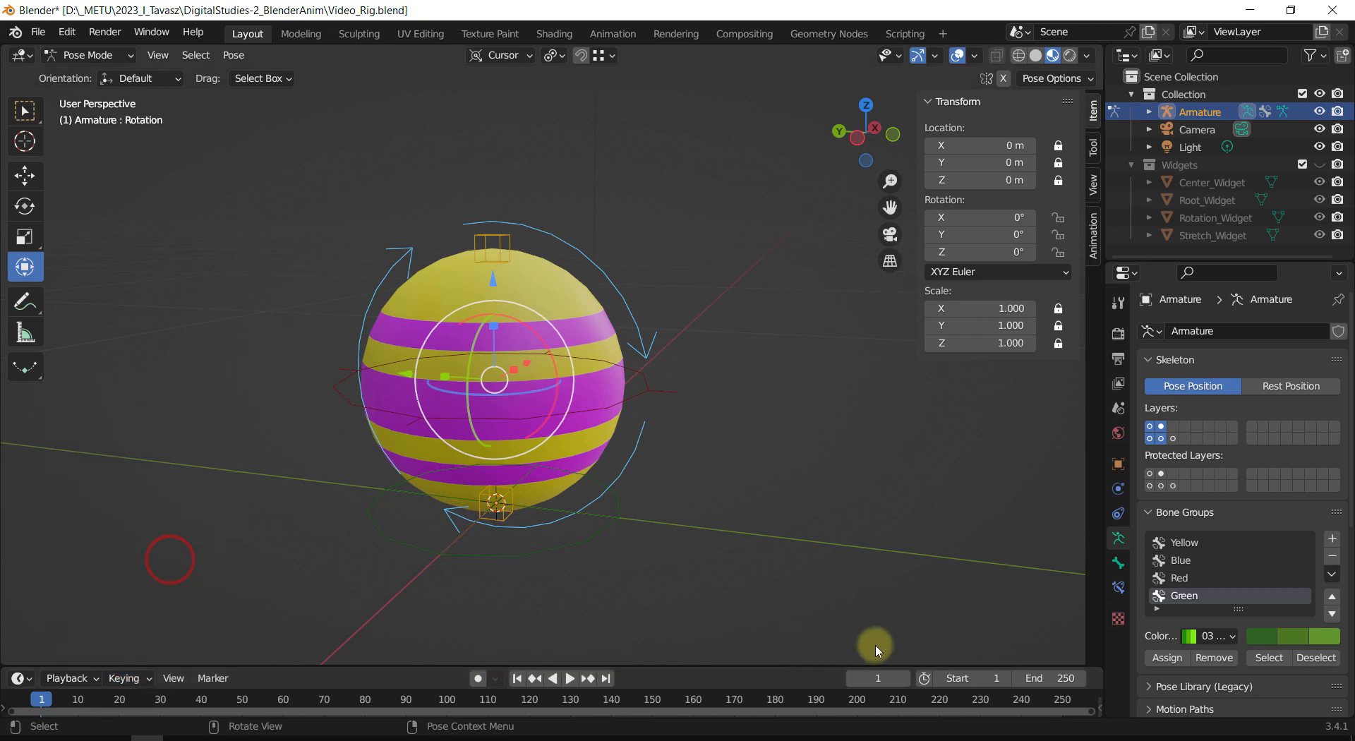
pyautogui.click(870, 437)
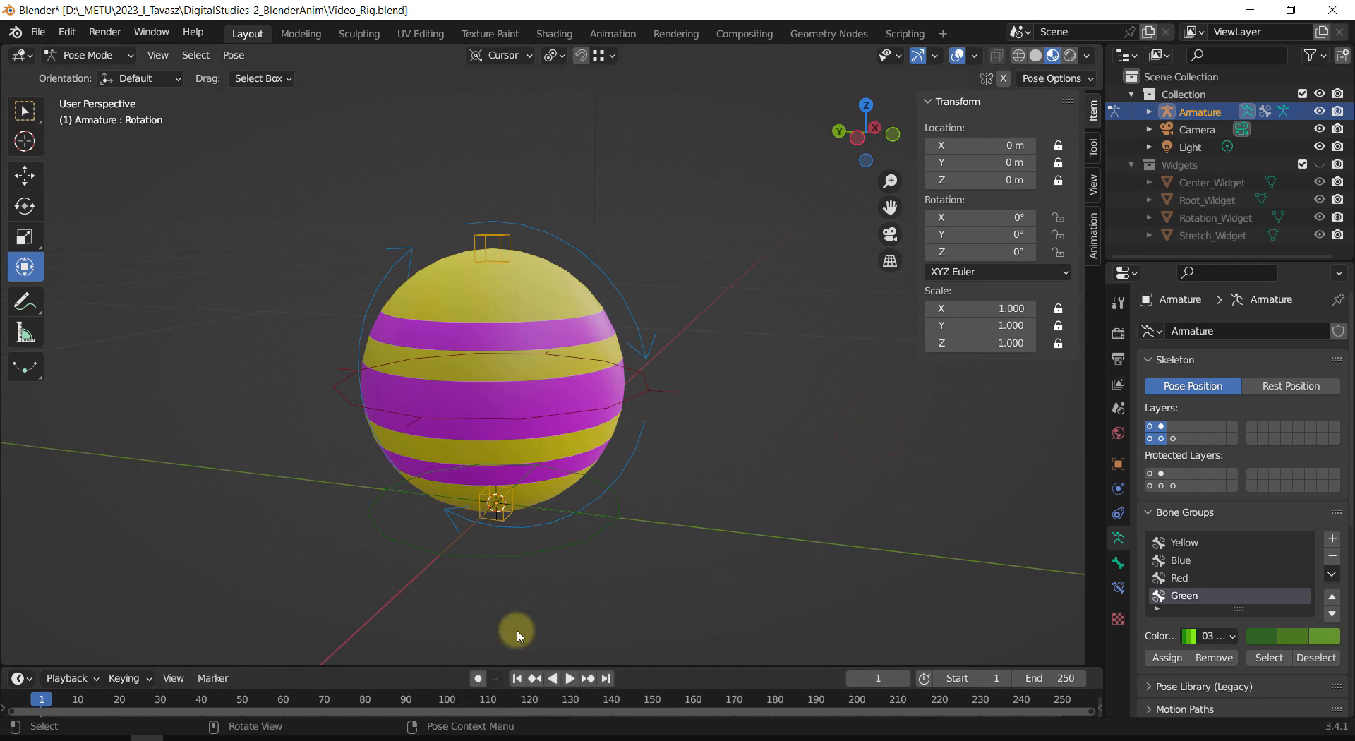
# Step: Switch the armature from Pose Mode to Object Mode so new objects can be added
pyautogui.moveTo(863, 470); pyautogui.dragTo(791, 434, button='middle')
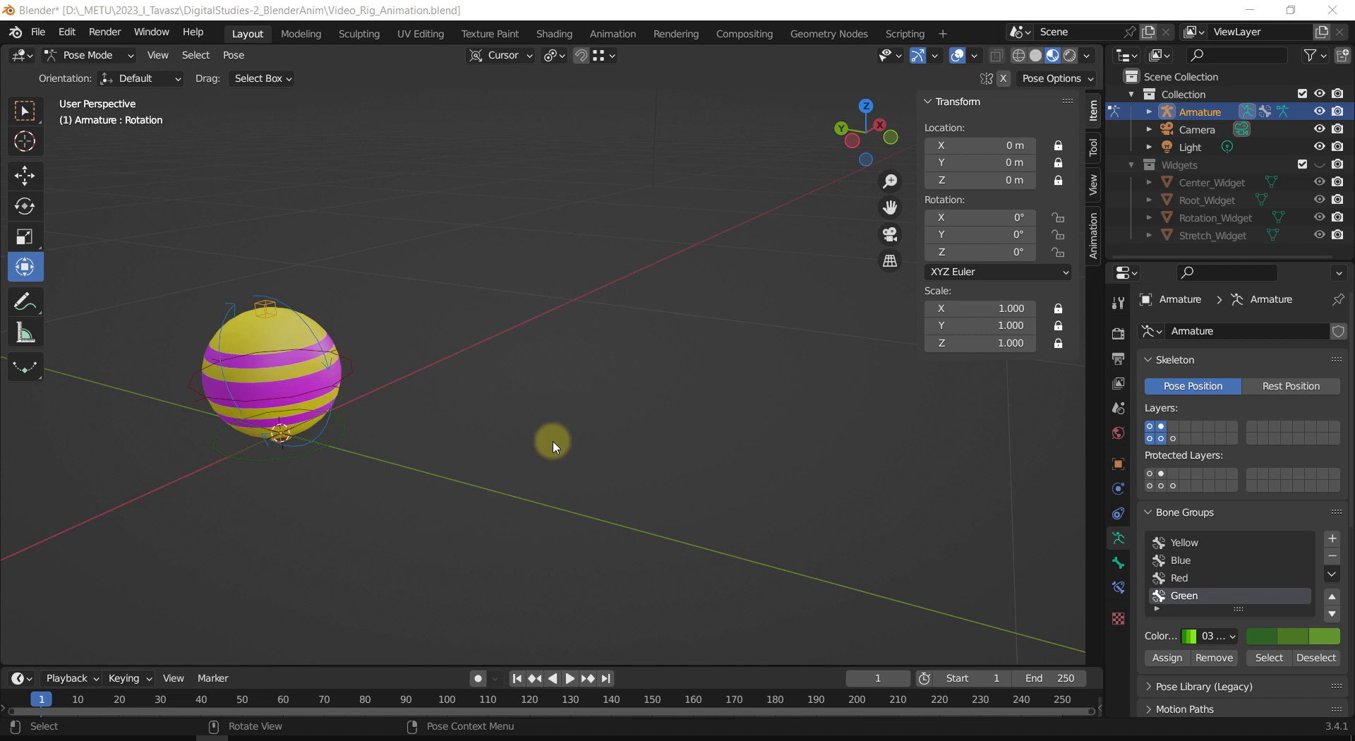
pyautogui.scroll(-5, 553, 443)
pyautogui.scroll(-2, 629, 422)
pyautogui.keyDown('shift'); pyautogui.moveTo(639, 422); pyautogui.dragTo(607, 426, button='middle'); pyautogui.keyUp('shift')
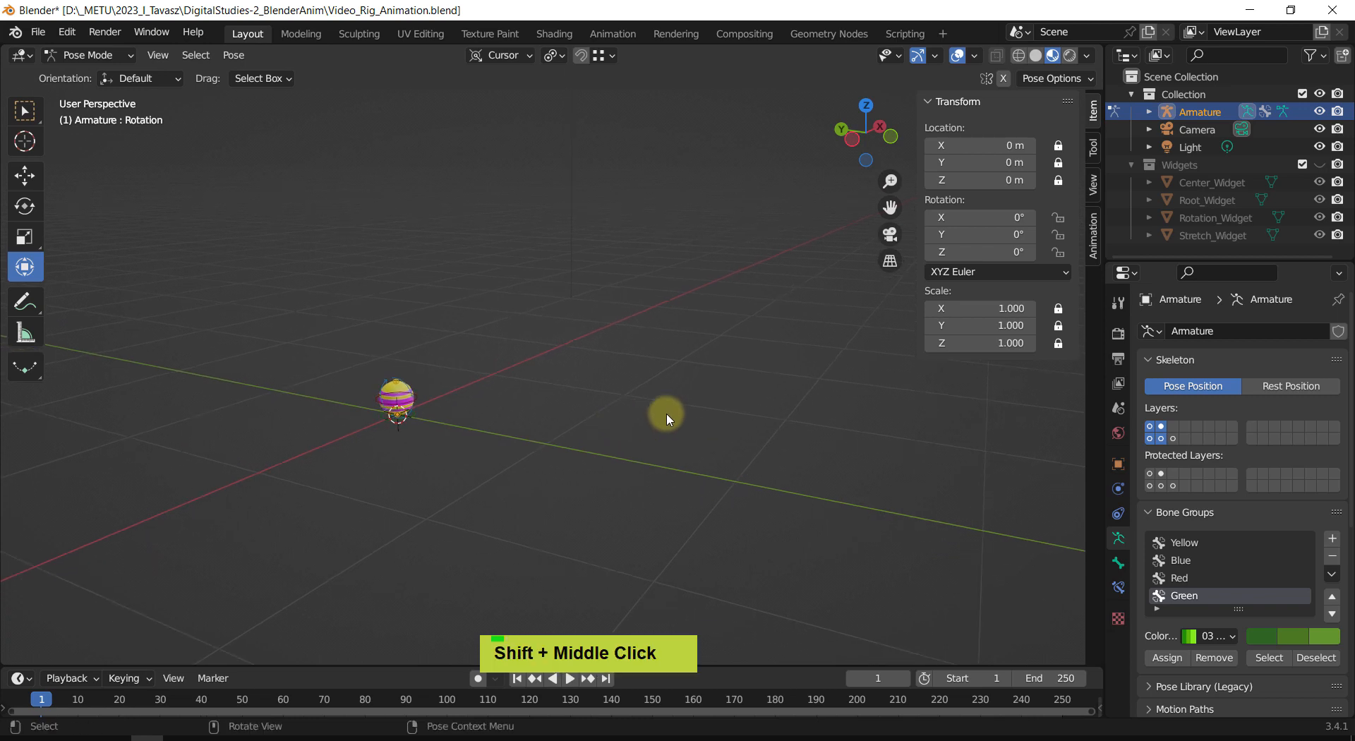
pyautogui.hotkey('shift', 'a')
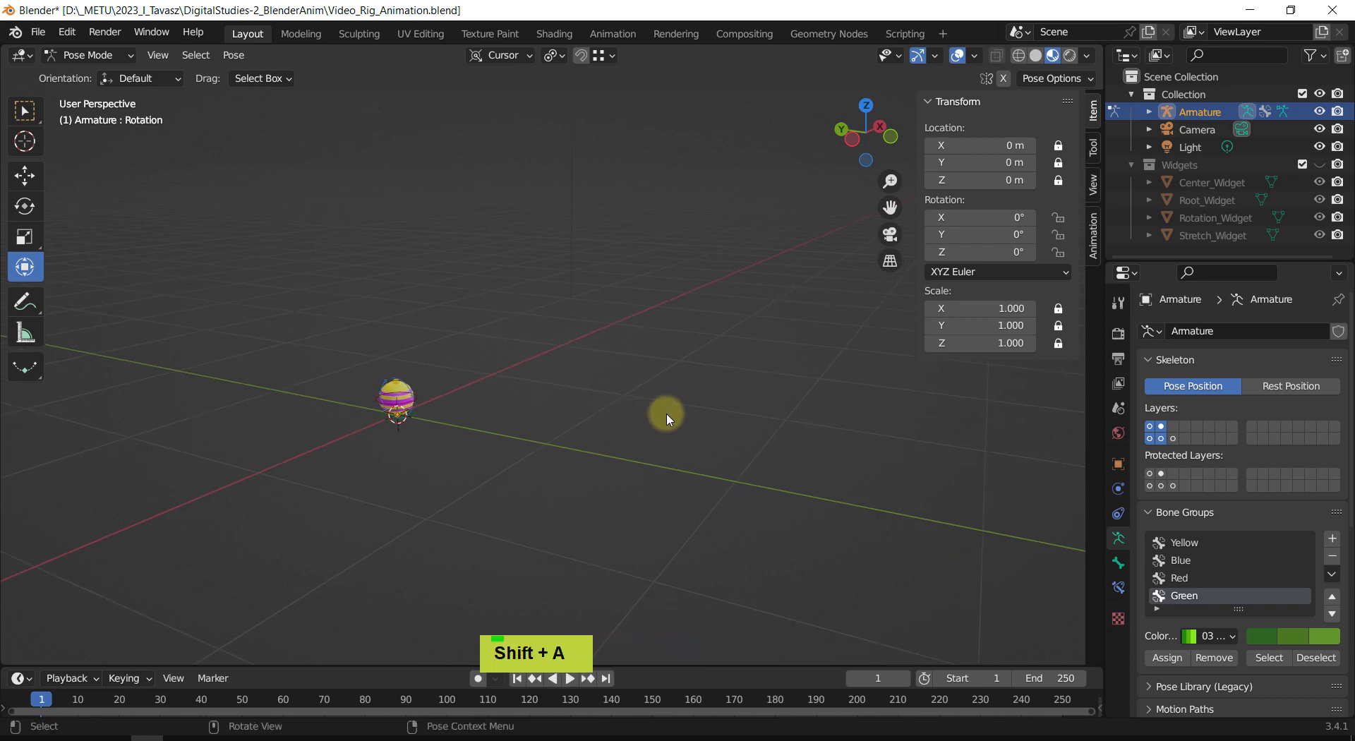
pyautogui.click(89, 55)
pyautogui.click(61, 79)
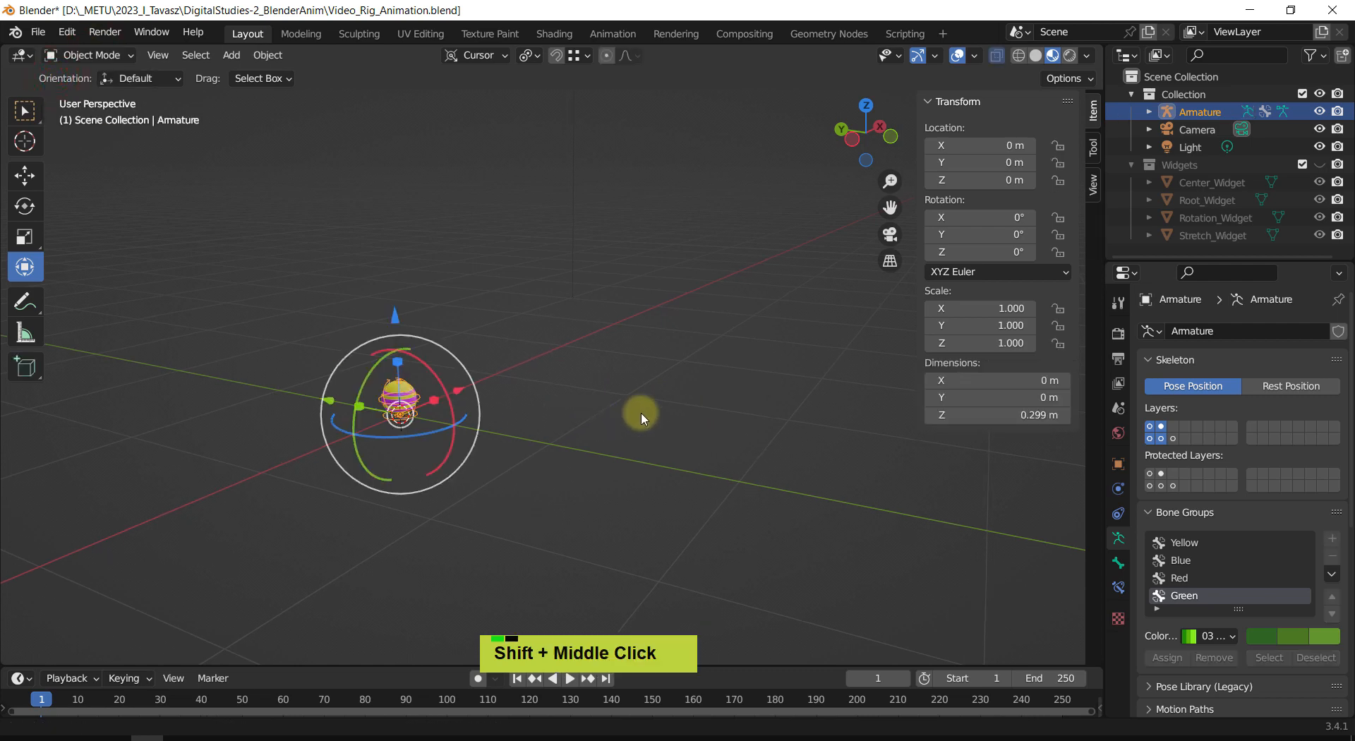
# Step: Add a cylinder mesh to the scene at the world origin
pyautogui.keyDown('shift'); pyautogui.moveTo(641, 411); pyautogui.dragTo(633, 424, button='middle'); pyautogui.keyUp('shift')
pyautogui.hotkey('shift', 'a')
pyautogui.moveTo(634, 423)
pyautogui.moveTo(625, 377)
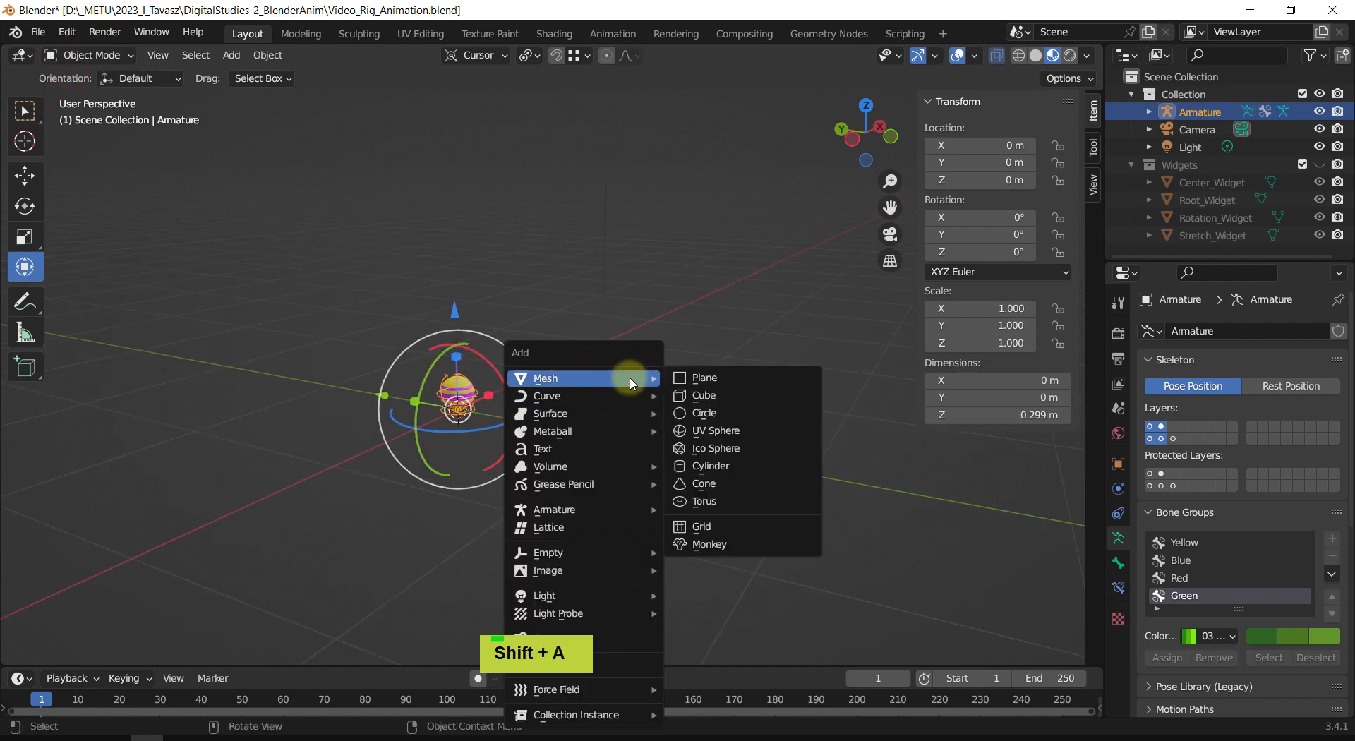
pyautogui.click(750, 462)
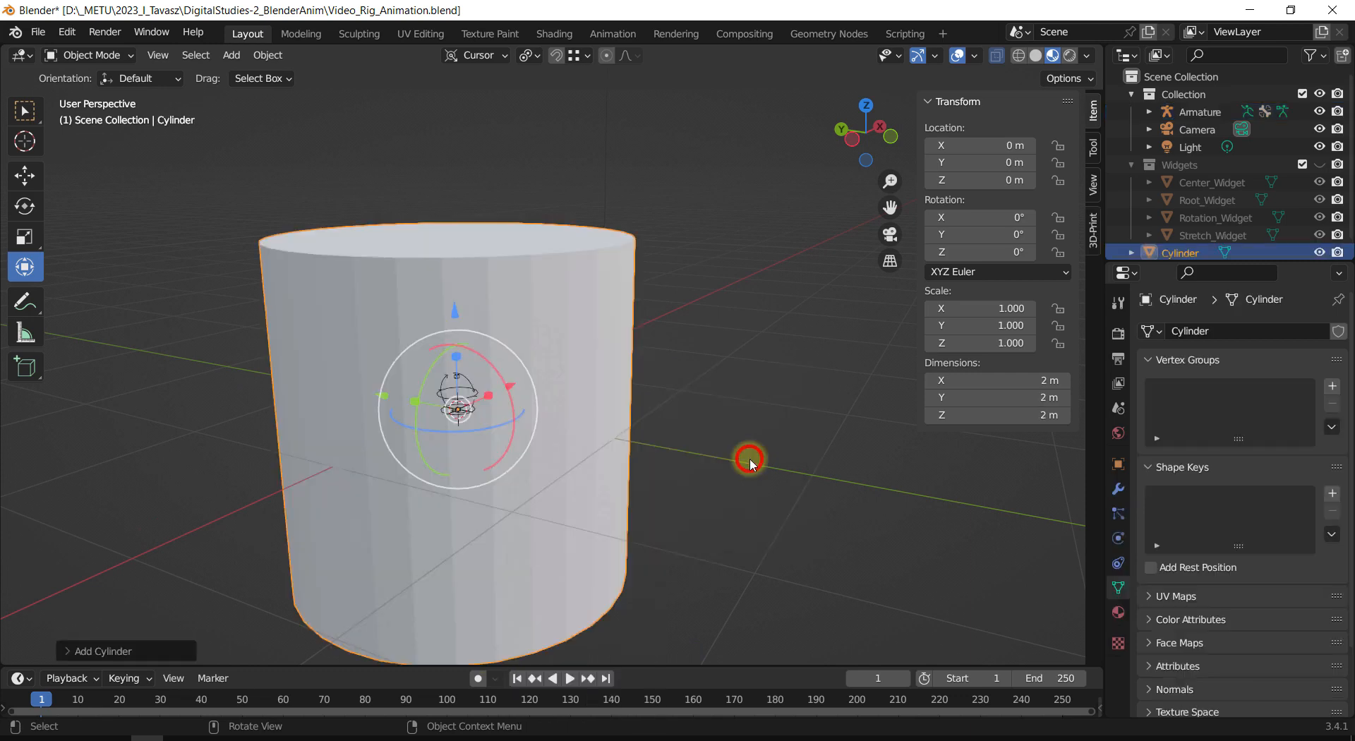
pyautogui.keyDown('shift'); pyautogui.moveTo(740, 431); pyautogui.dragTo(714, 396, button='middle'); pyautogui.keyUp('shift')
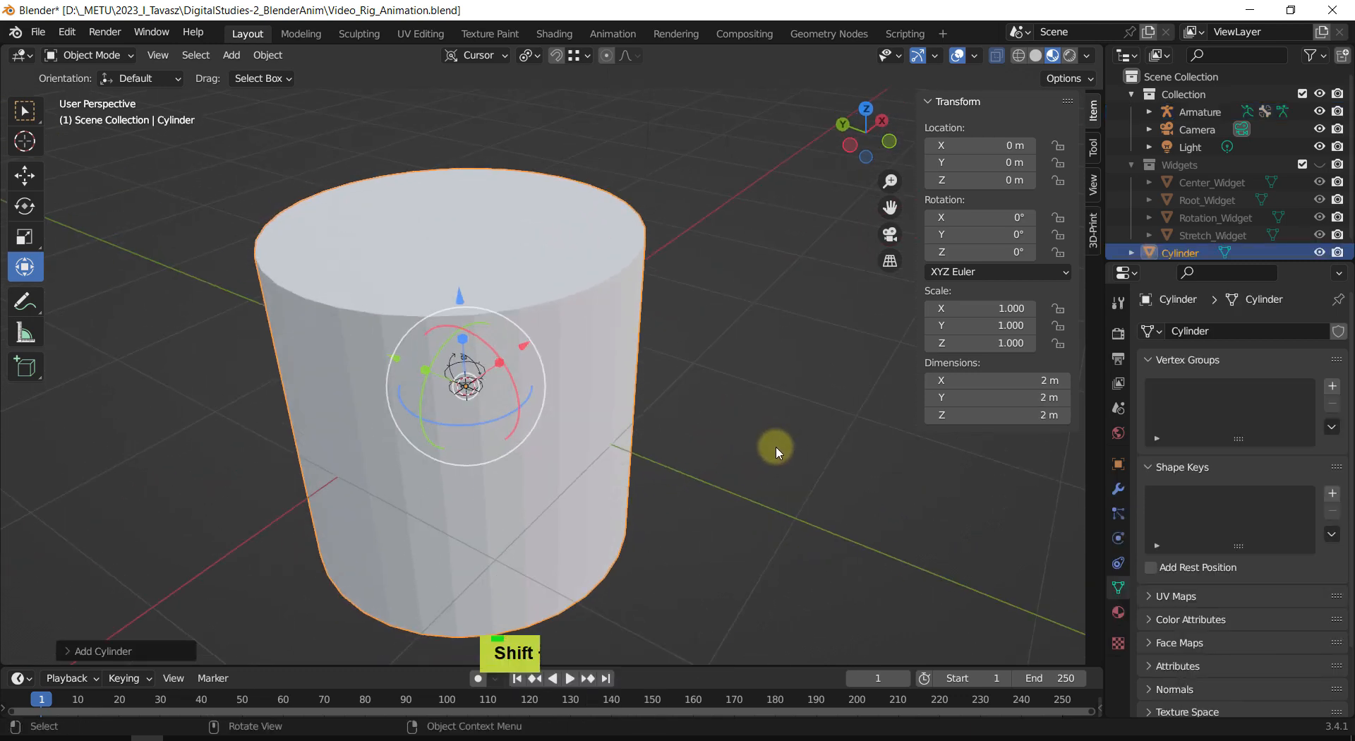
# Step: Set the new cylinder's radius to 0.5 m and its vertex count to 64
pyautogui.press('F9')
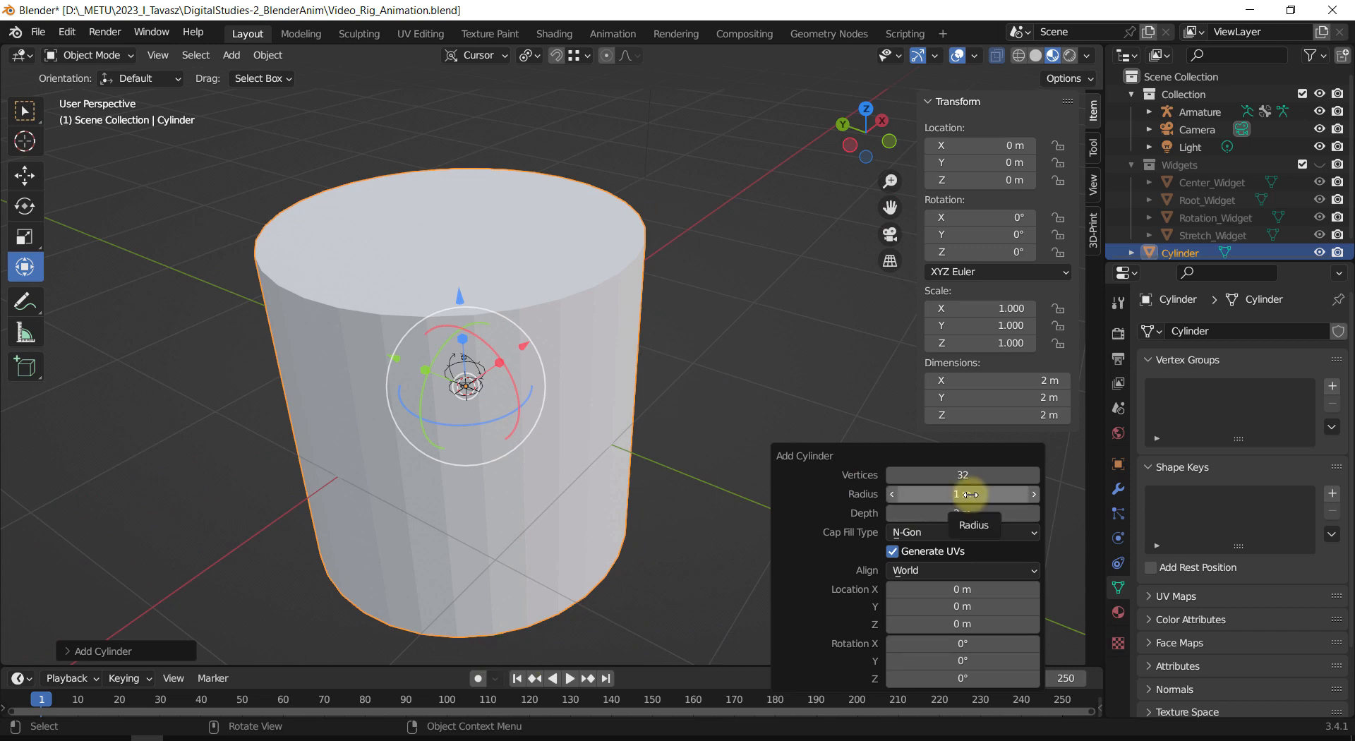
pyautogui.moveTo(971, 494)
pyautogui.mouseDown()
pyautogui.moveTo(928, 493)
pyautogui.moveTo(952, 493)
pyautogui.mouseUp()
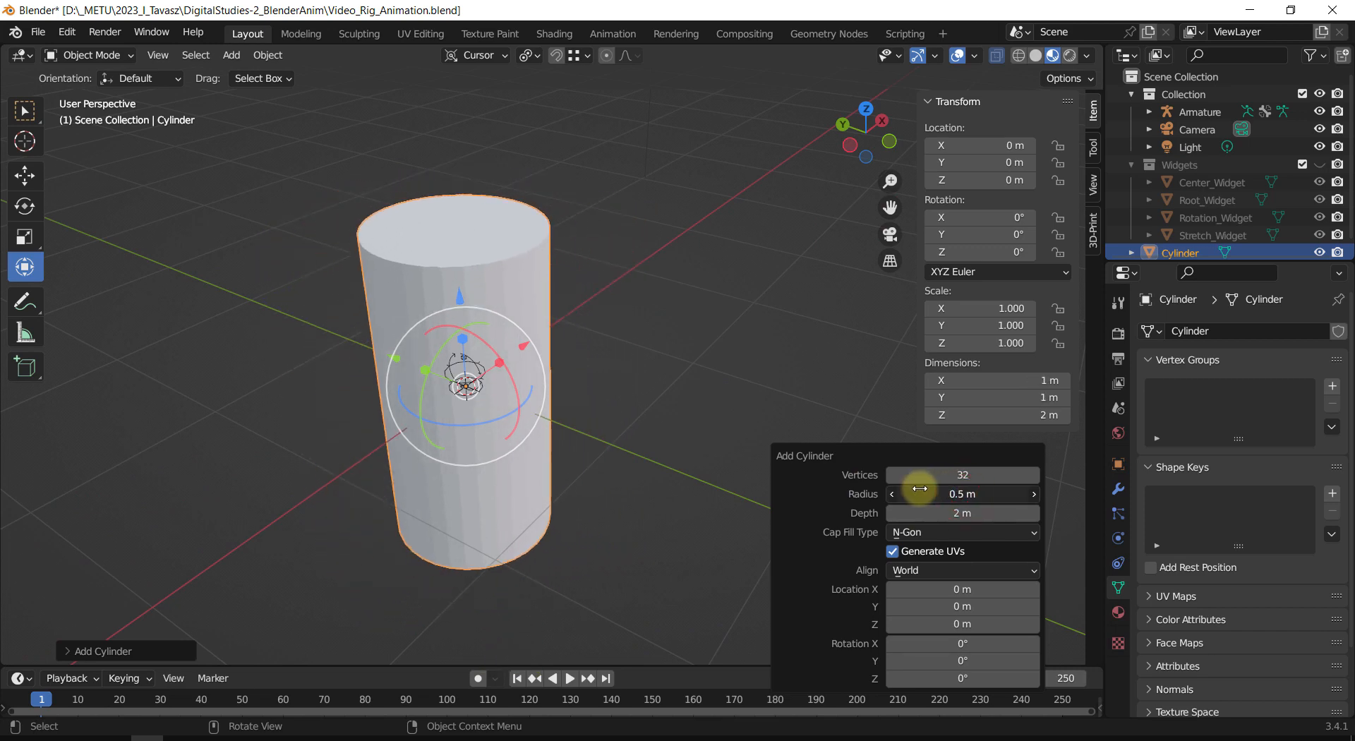
pyautogui.click(967, 475)
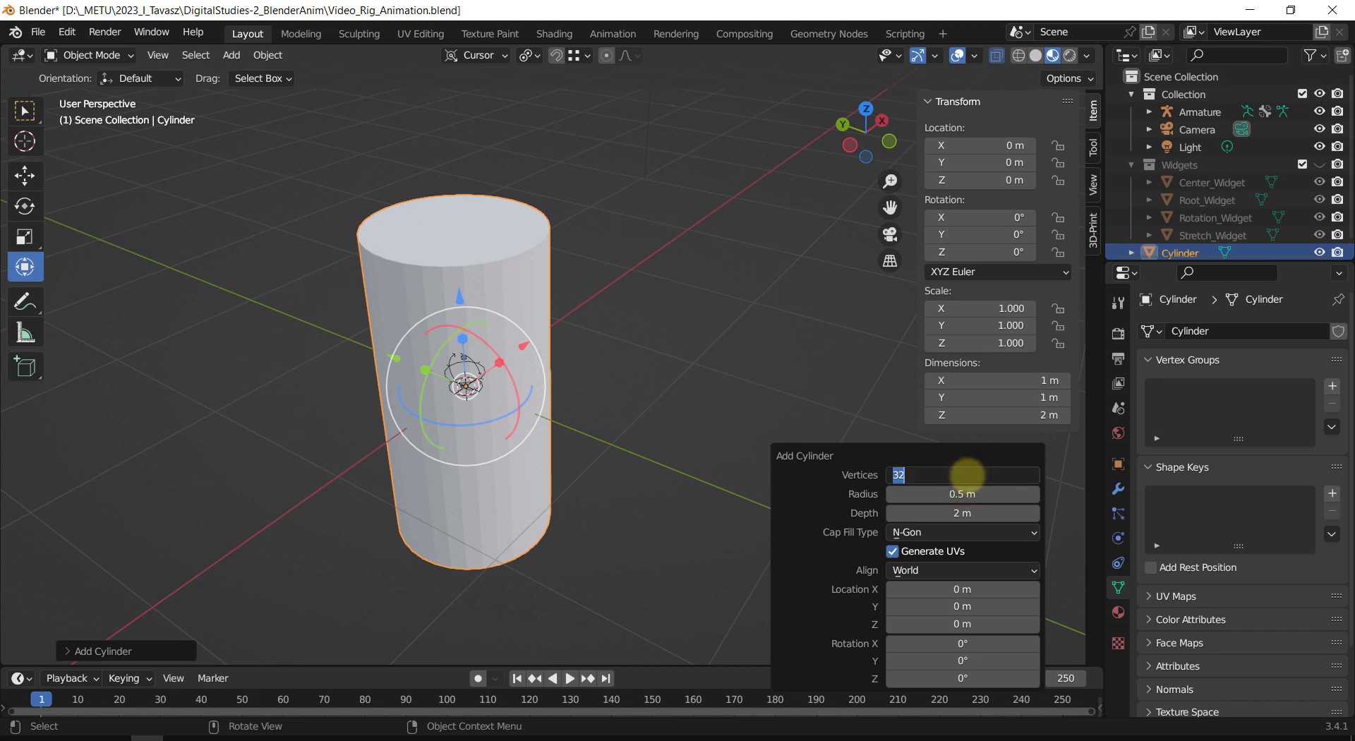
pyautogui.write('64')
pyautogui.press('Return')
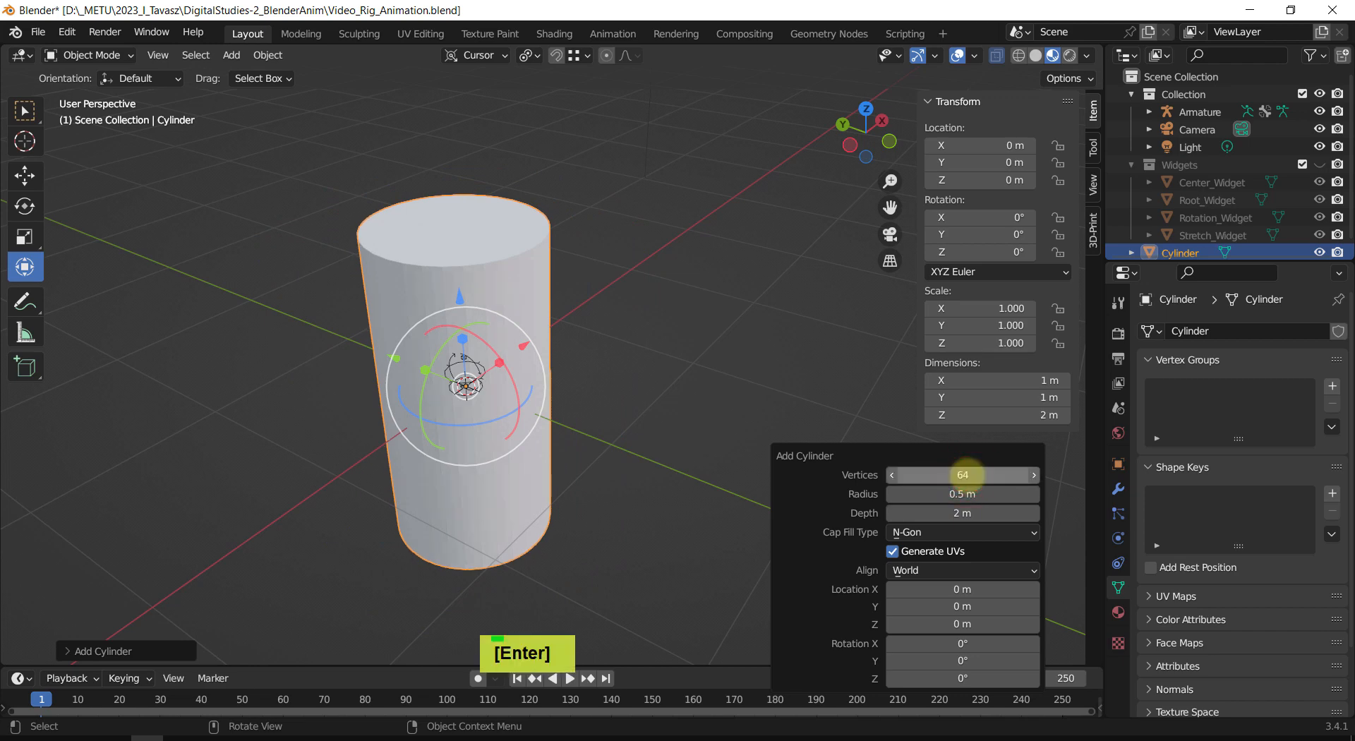
# Step: Apply Shade Smooth to the cylinder
pyautogui.rightClick(482, 278)
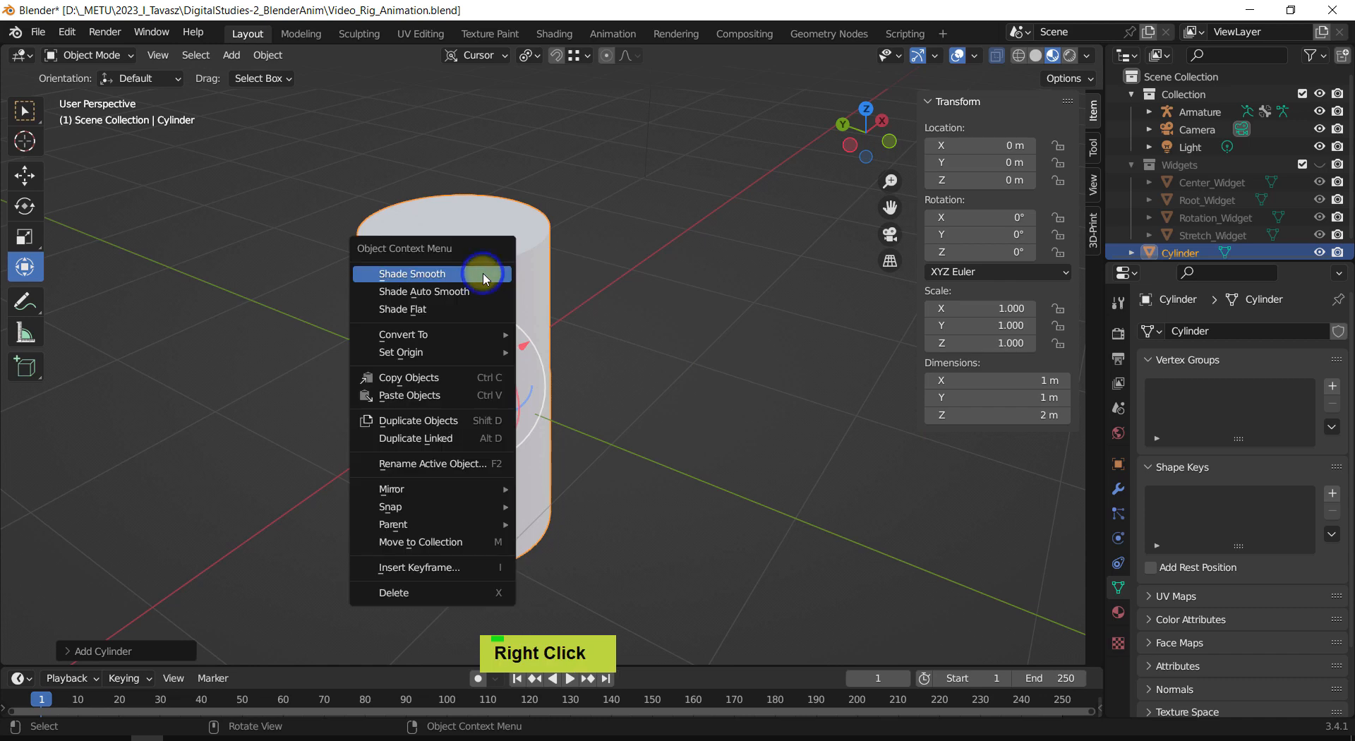
pyautogui.click(485, 276)
pyautogui.moveTo(482, 276); pyautogui.dragTo(629, 323, button='middle')
pyautogui.scroll(-1, 574, 360)
pyautogui.scroll(1, 557, 387)
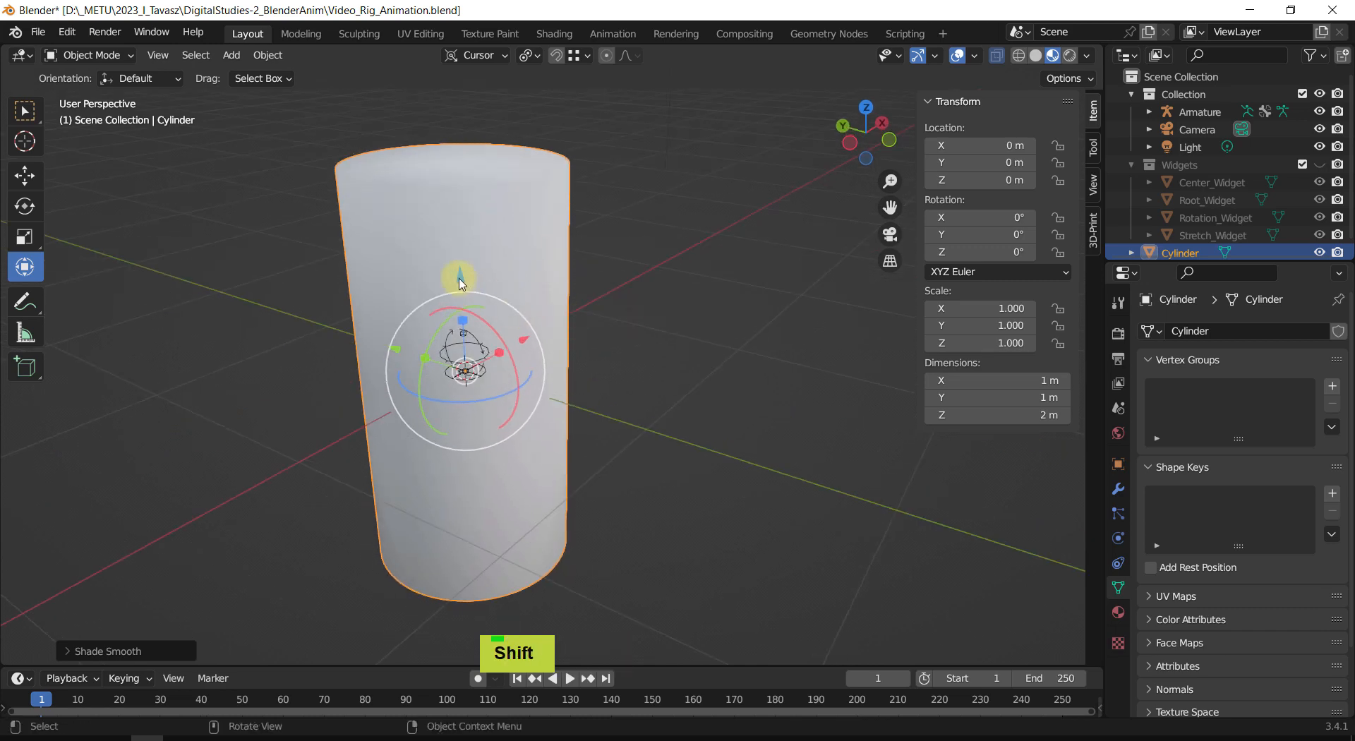
# Step: Raise the cylinder along the vertical axis and set its Z location to exactly 1 m
pyautogui.keyDown('shift'); pyautogui.moveTo(463, 277); pyautogui.dragTo(432, 113); pyautogui.keyUp('shift')
pyautogui.keyDown('shift'); pyautogui.moveTo(559, 339); pyautogui.dragTo(605, 354, button='middle'); pyautogui.keyUp('shift')
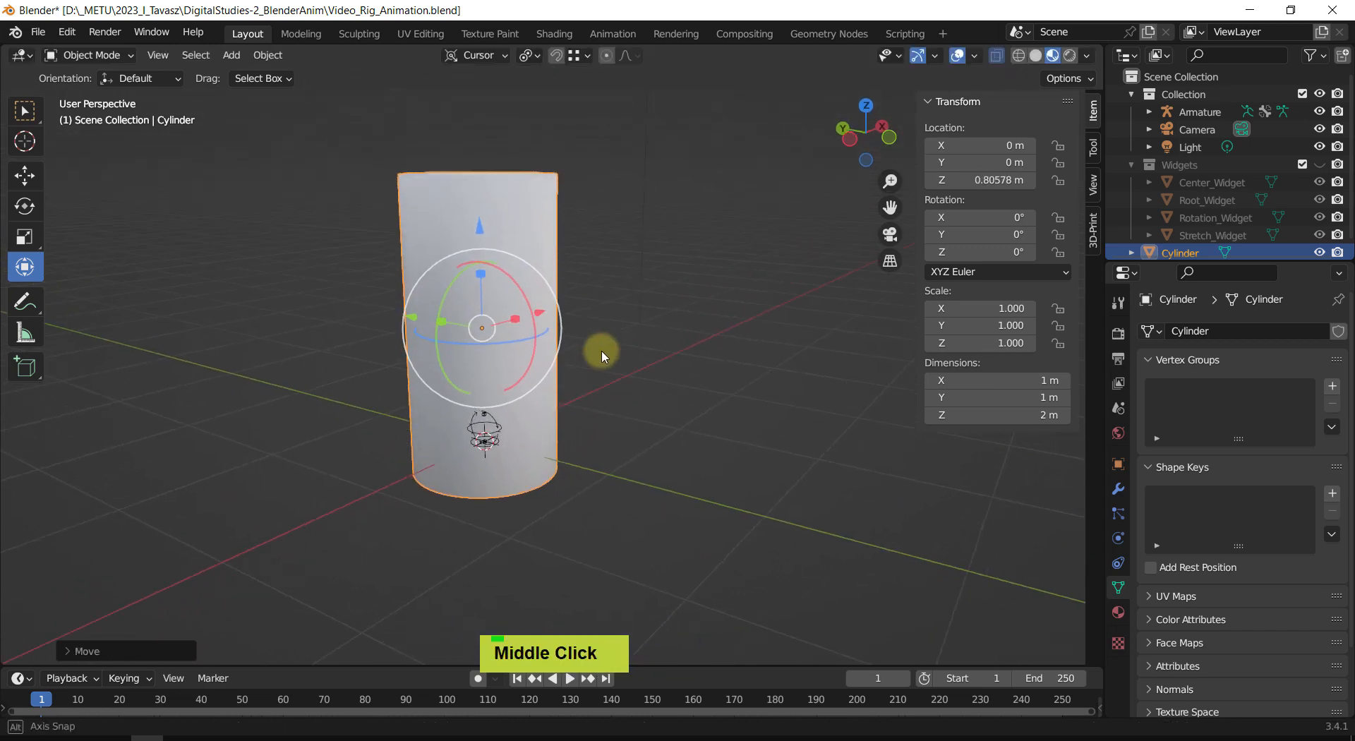
pyautogui.click(997, 177)
pyautogui.write('1')
pyautogui.press('Return')
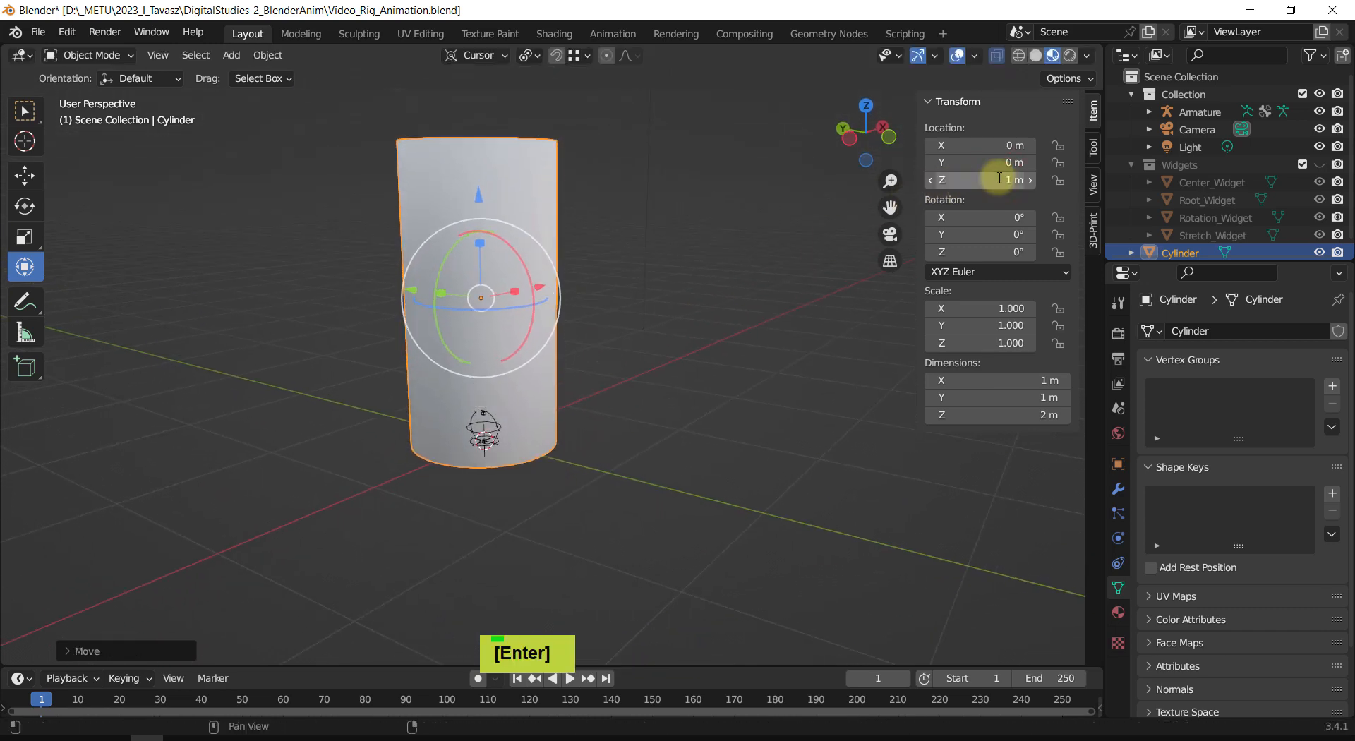
pyautogui.keyDown('shift'); pyautogui.moveTo(813, 347); pyautogui.dragTo(793, 400, button='middle'); pyautogui.keyUp('shift')
pyautogui.moveTo(740, 374); pyautogui.dragTo(732, 368, button='middle')
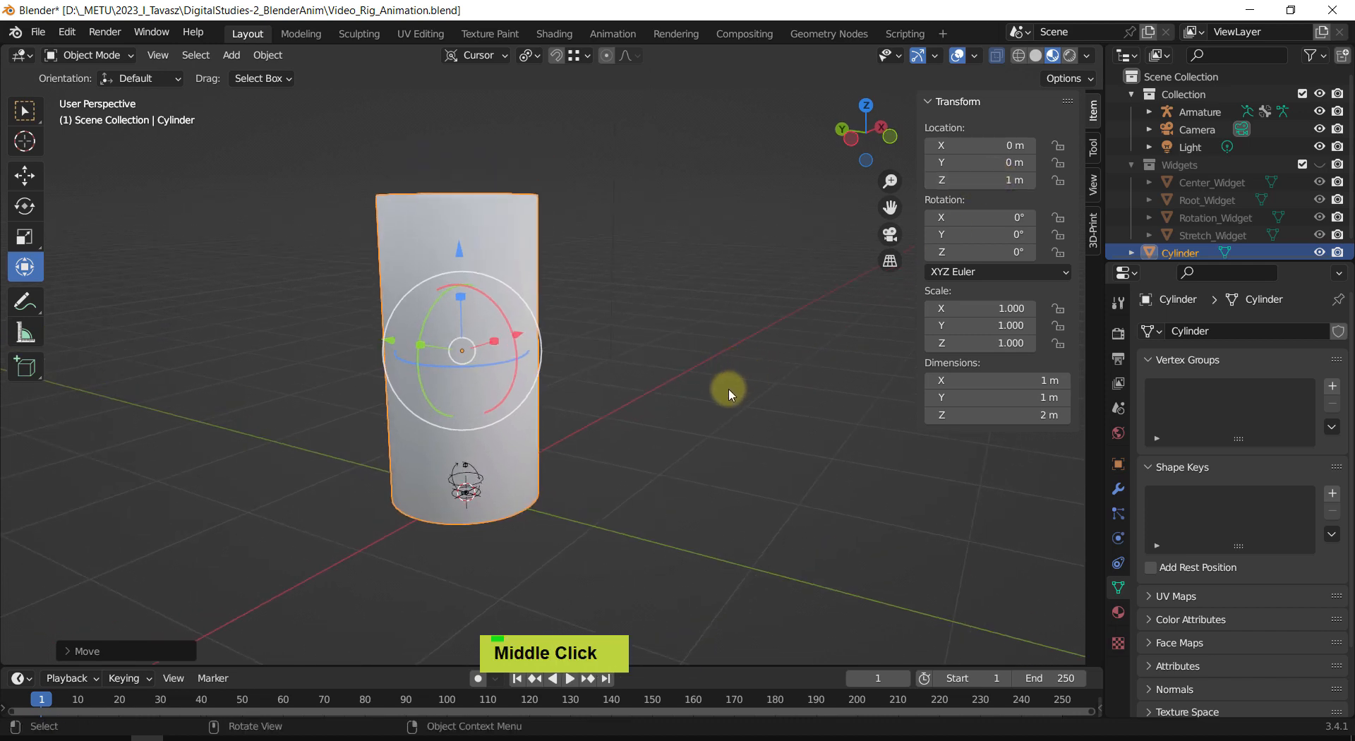
# Step: Enter Pose Mode on the ball rig's armature inside the cylinder and select its Root control
pyautogui.click(636, 439)
pyautogui.scroll(5, 427, 550)
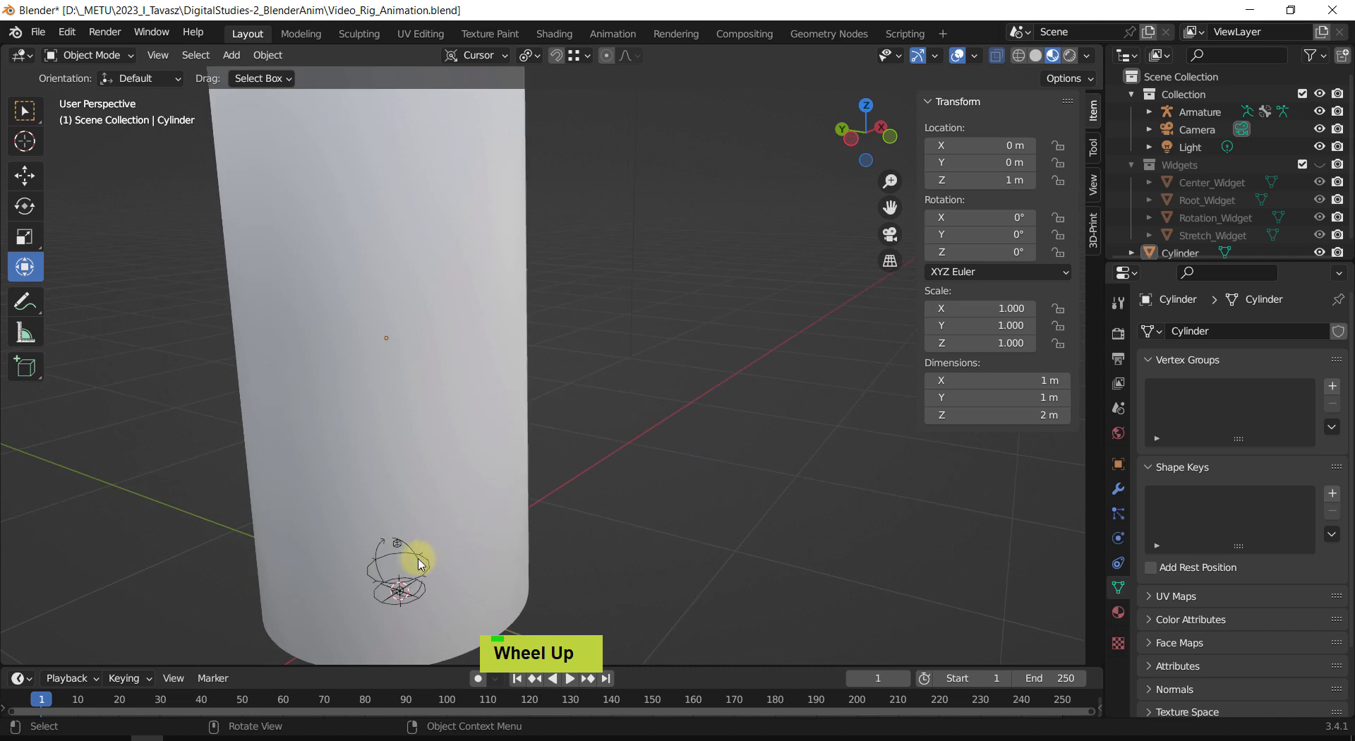
pyautogui.moveTo(421, 563); pyautogui.dragTo(532, 384, button='middle')
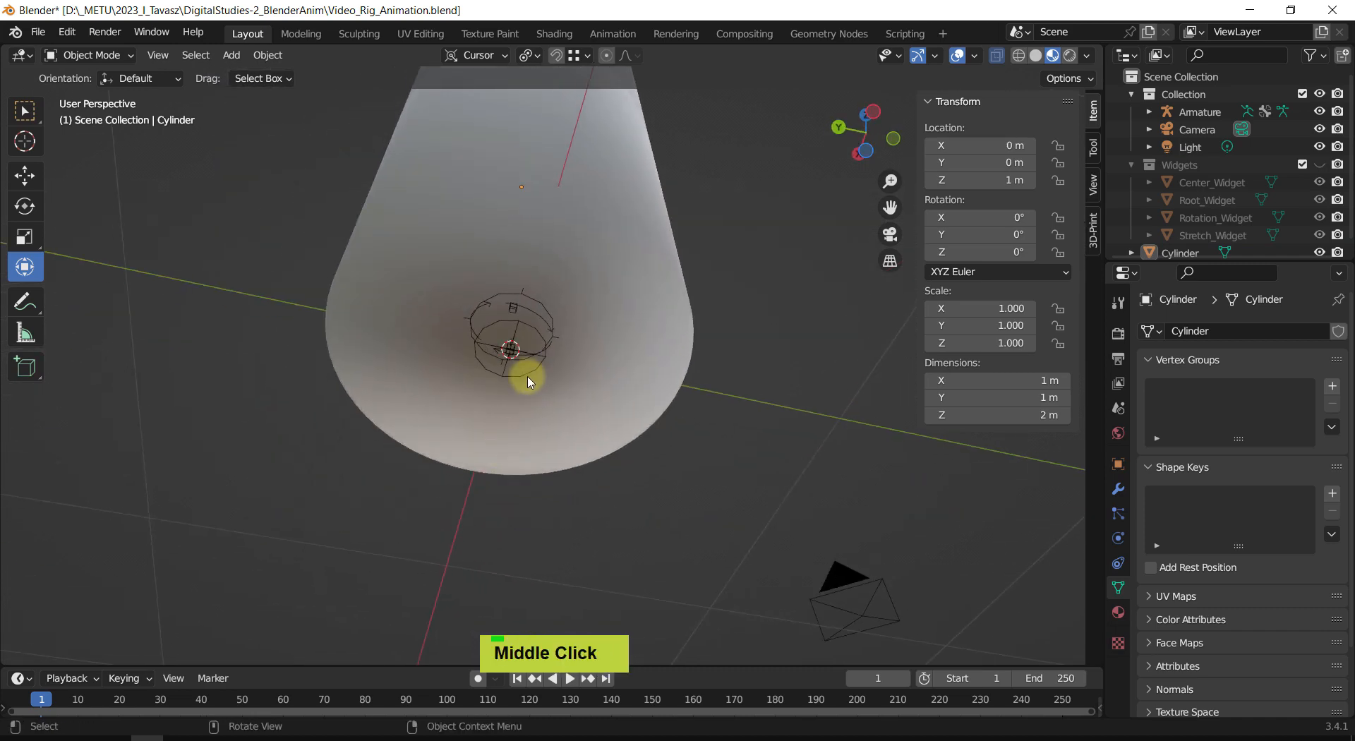
pyautogui.keyDown('ctrl'); pyautogui.click(529, 363); pyautogui.keyUp('ctrl')
pyautogui.keyDown('ctrl'); pyautogui.click(529, 356); pyautogui.keyUp('ctrl')
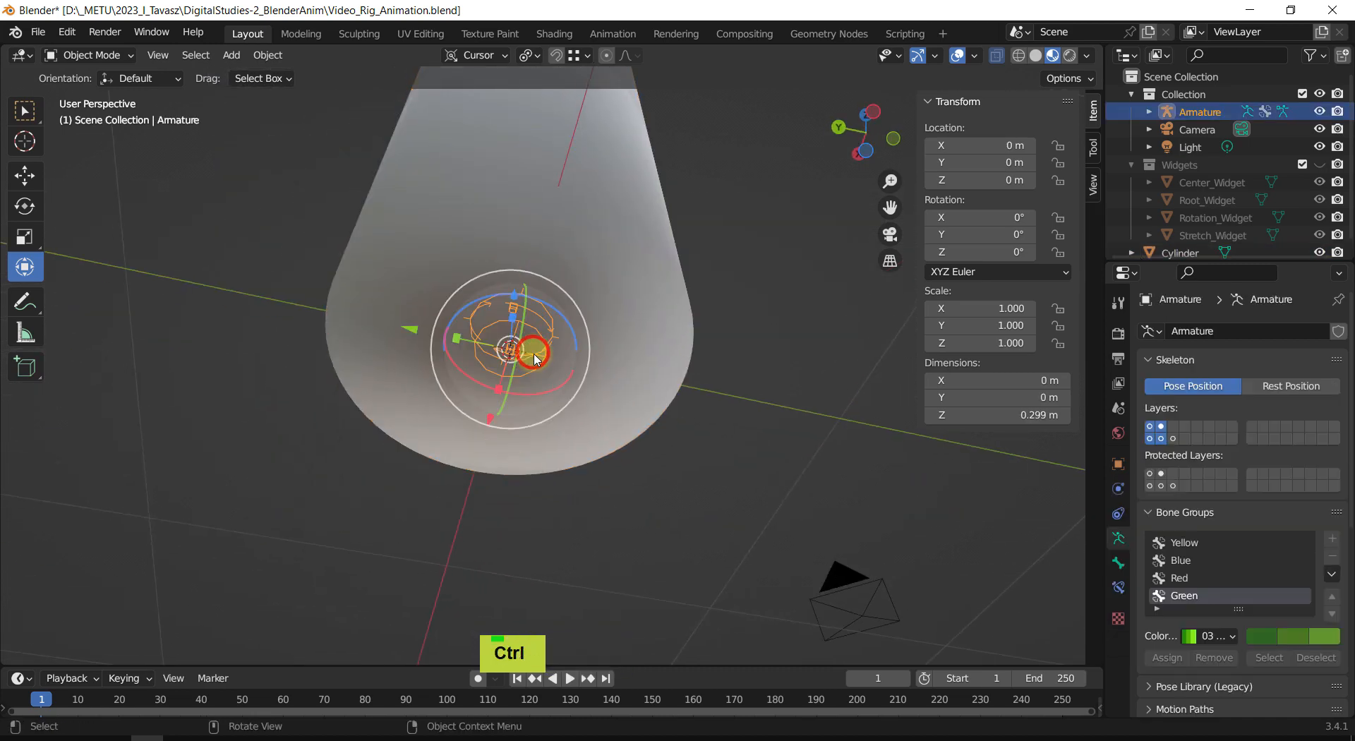
pyautogui.hotkey('ctrl', 'Tab')
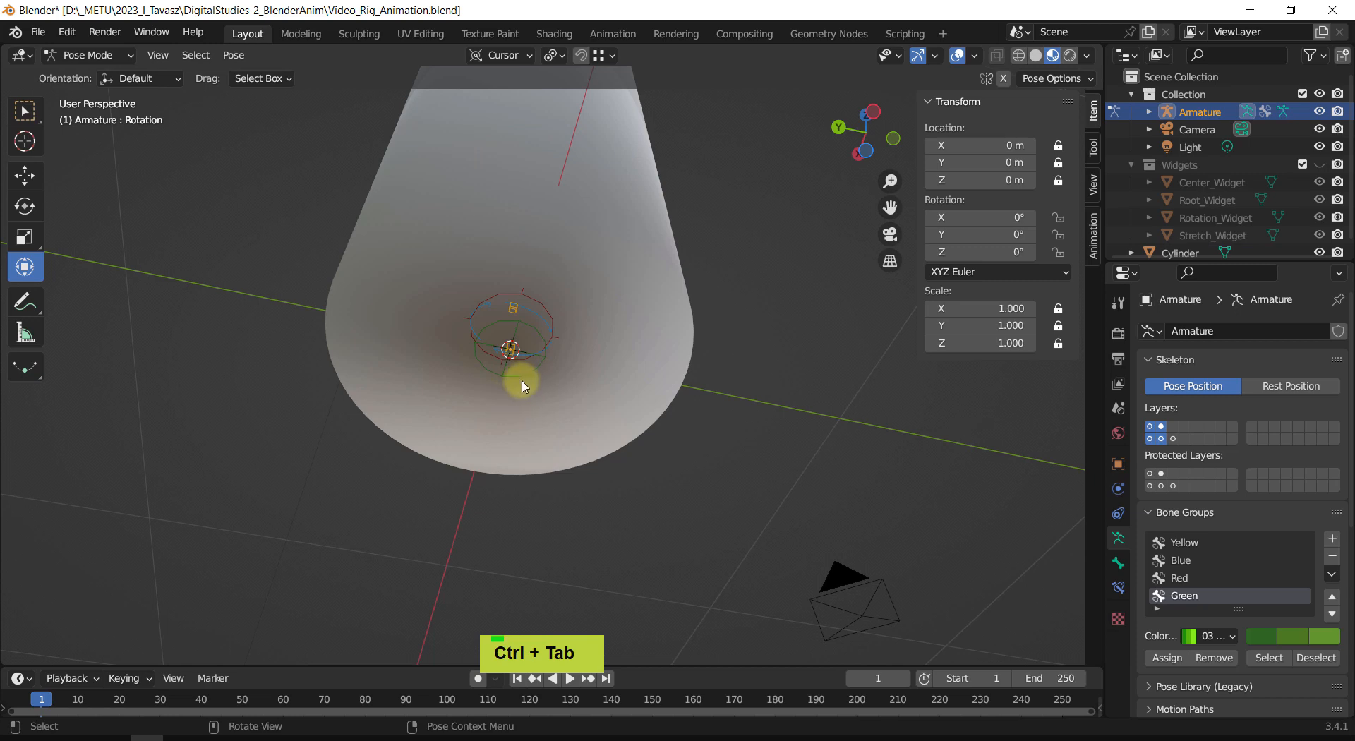
pyautogui.click(526, 379)
# Step: Raise the Root control onto the cylinder's top and set its Y location to 2 m
pyautogui.moveTo(544, 363); pyautogui.dragTo(570, 477, button='middle')
pyautogui.scroll(-2, 535, 478)
pyautogui.moveTo(503, 472); pyautogui.dragTo(539, 226)
pyautogui.keyDown('shift'); pyautogui.moveTo(540, 226); pyautogui.dragTo(543, 247, button='middle'); pyautogui.keyUp('shift')
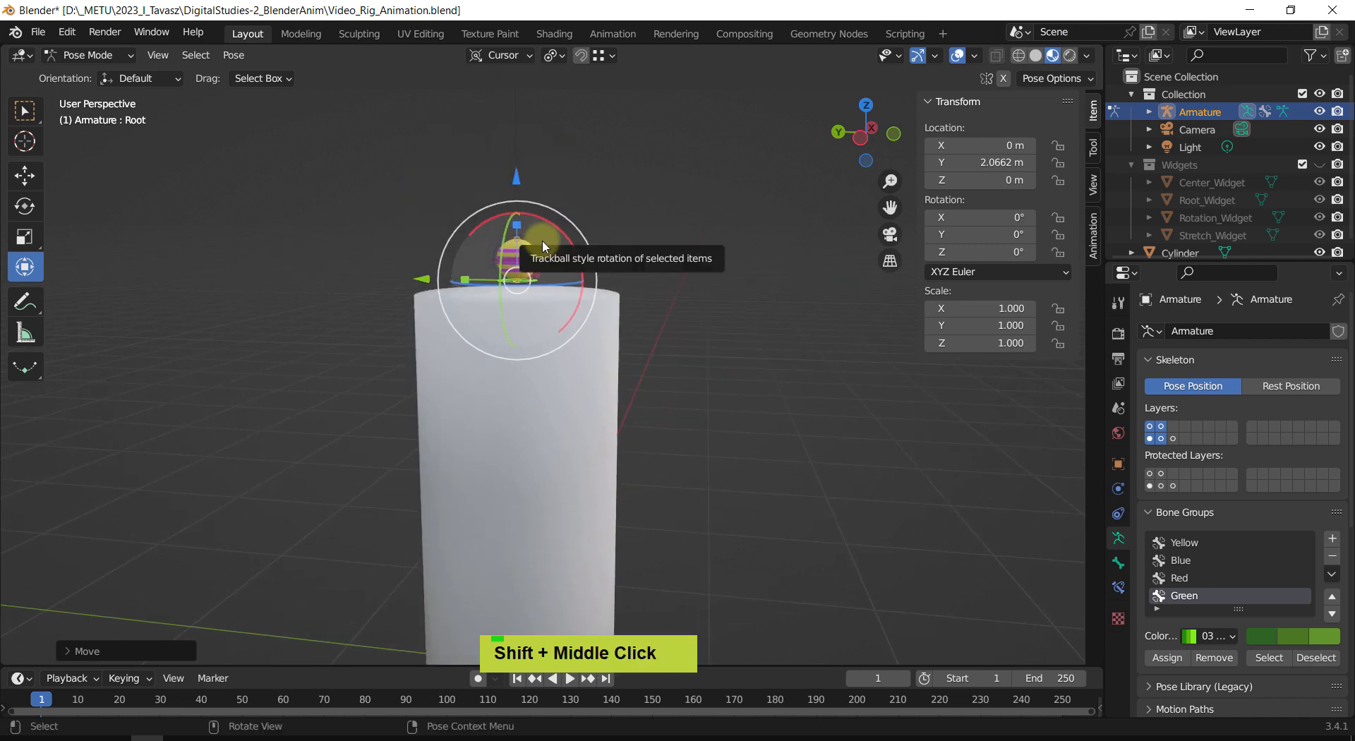
pyautogui.doubleClick(978, 162)
pyautogui.write('2')
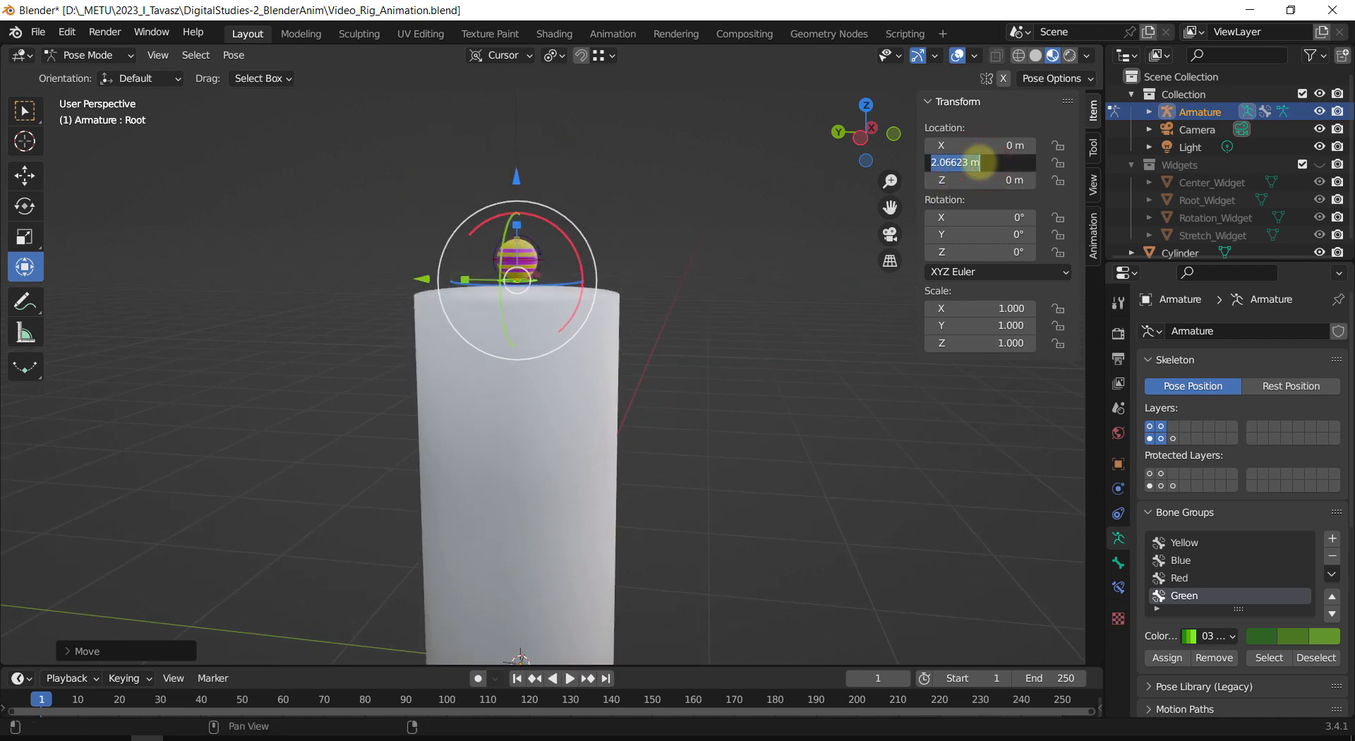
pyautogui.press('Return')
# Step: Move the Root control towards the cylinder's top edge, to a Z location of about 0.39 m, and deselect it
pyautogui.moveTo(768, 282); pyautogui.dragTo(393, 399, button='middle')
pyautogui.moveTo(397, 356); pyautogui.dragTo(471, 381)
pyautogui.scroll(2, 553, 426)
pyautogui.keyDown('shift'); pyautogui.moveTo(553, 427); pyautogui.dragTo(594, 399, button='middle'); pyautogui.keyUp('shift')
pyautogui.keyDown('shift'); pyautogui.scroll(2, 532, 369); pyautogui.keyUp('shift')
pyautogui.scroll(1, 520, 326)
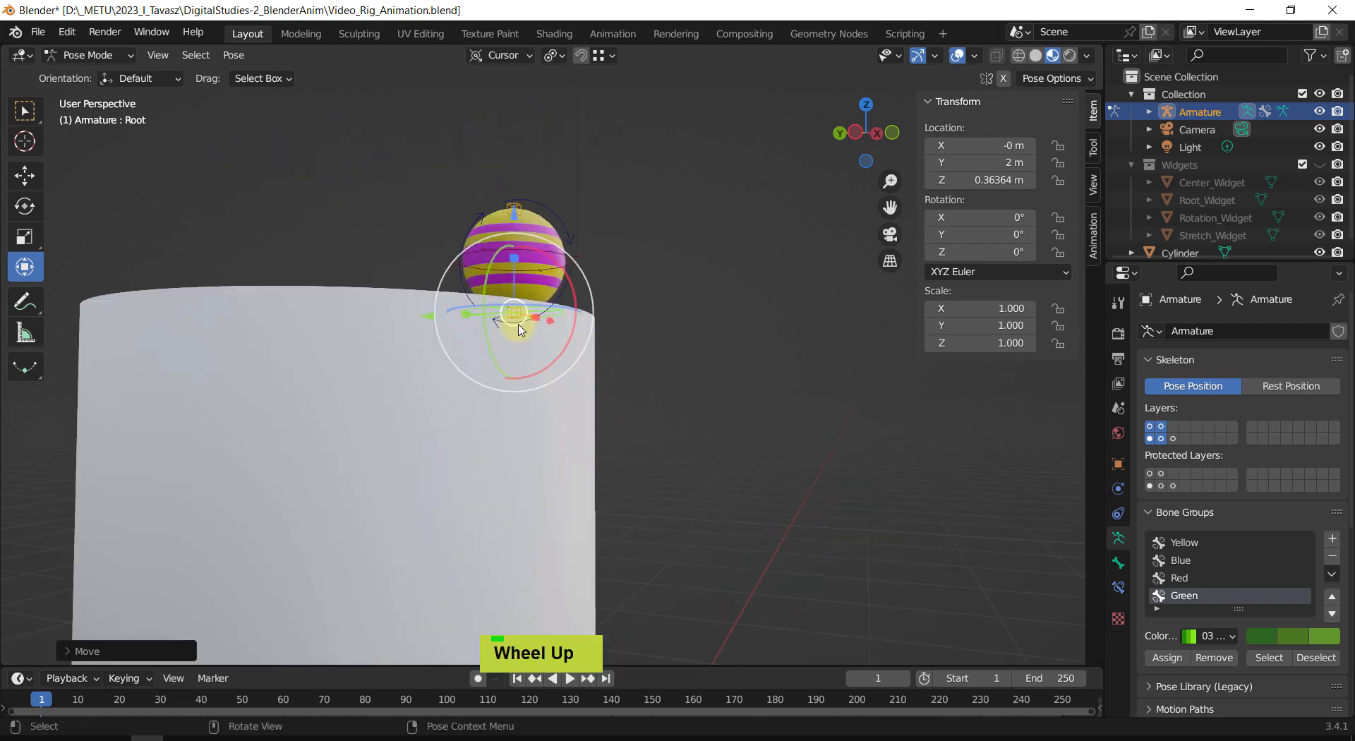
pyautogui.keyDown('shift'); pyautogui.moveTo(523, 312); pyautogui.dragTo(546, 257, button='middle'); pyautogui.keyUp('shift')
pyautogui.moveTo(539, 255); pyautogui.dragTo(427, 337, button='middle')
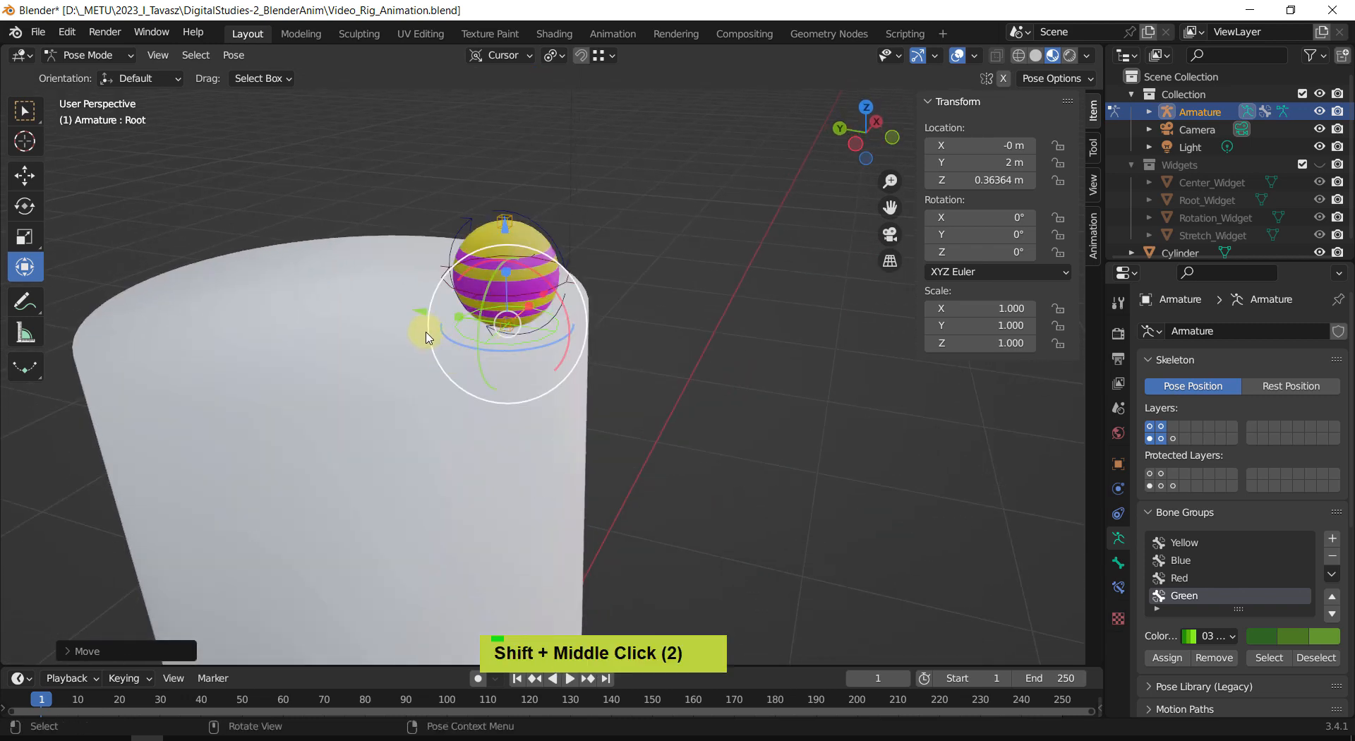
pyautogui.moveTo(425, 319); pyautogui.dragTo(440, 315)
pyautogui.click(227, 354)
pyautogui.scroll(-1, 237, 362)
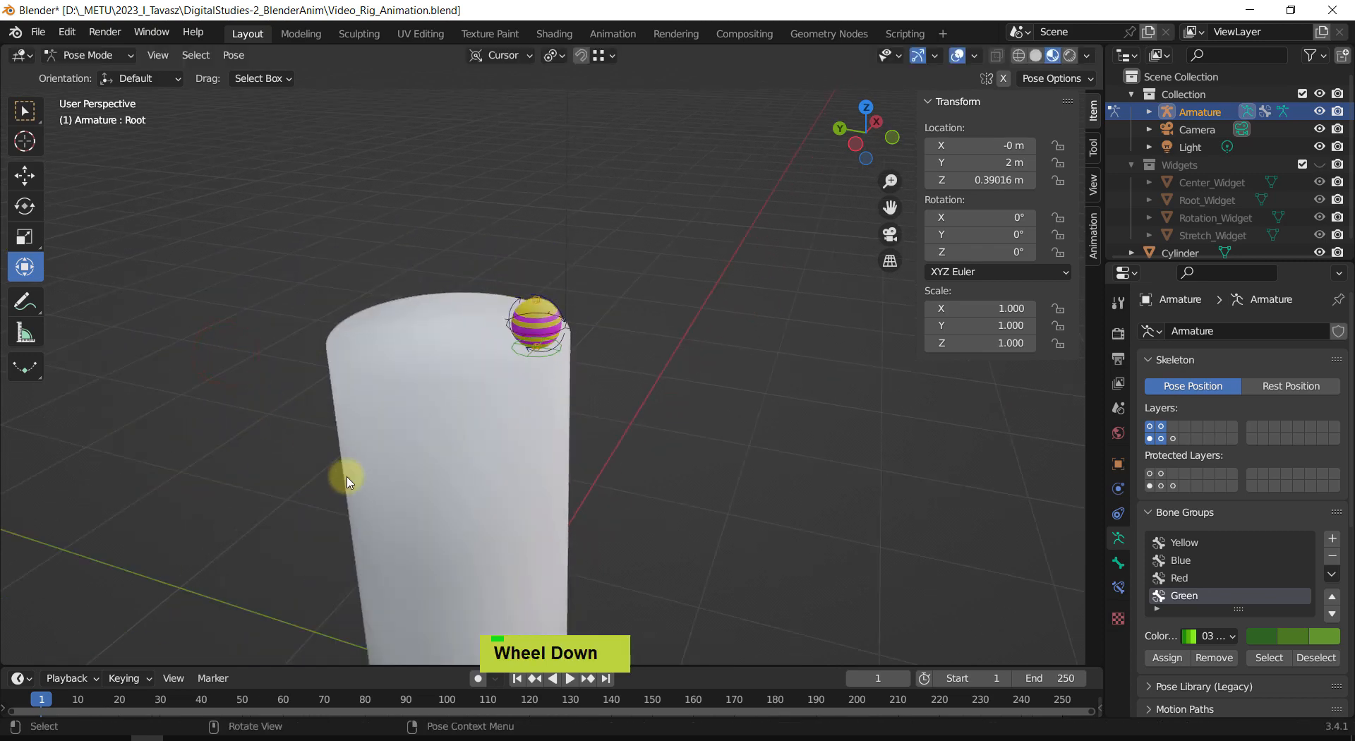
# Step: Return the armature to Object Mode and enable Auto Smooth at 30° in the cylinder's normals settings
pyautogui.keyDown('shift'); pyautogui.moveTo(470, 514); pyautogui.dragTo(400, 363, button='middle'); pyautogui.keyUp('shift')
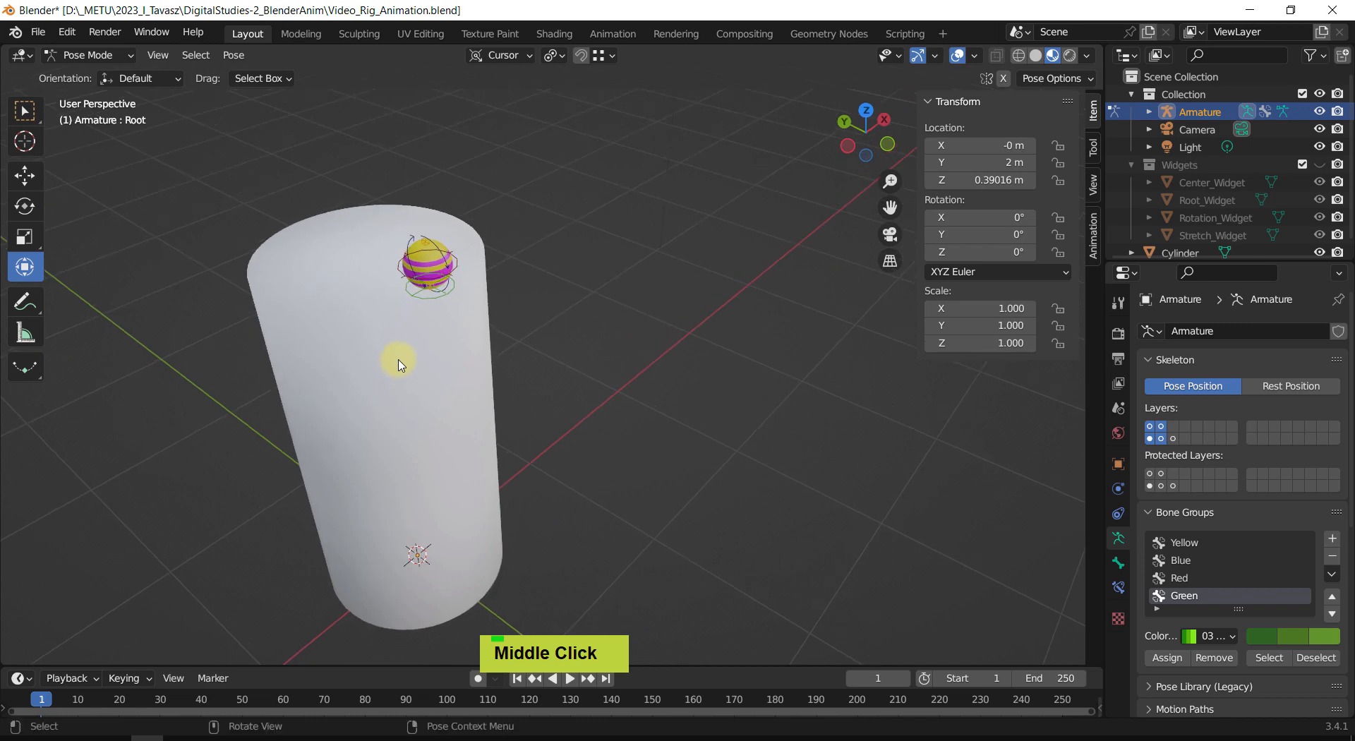
pyautogui.click(99, 55)
pyautogui.click(56, 76)
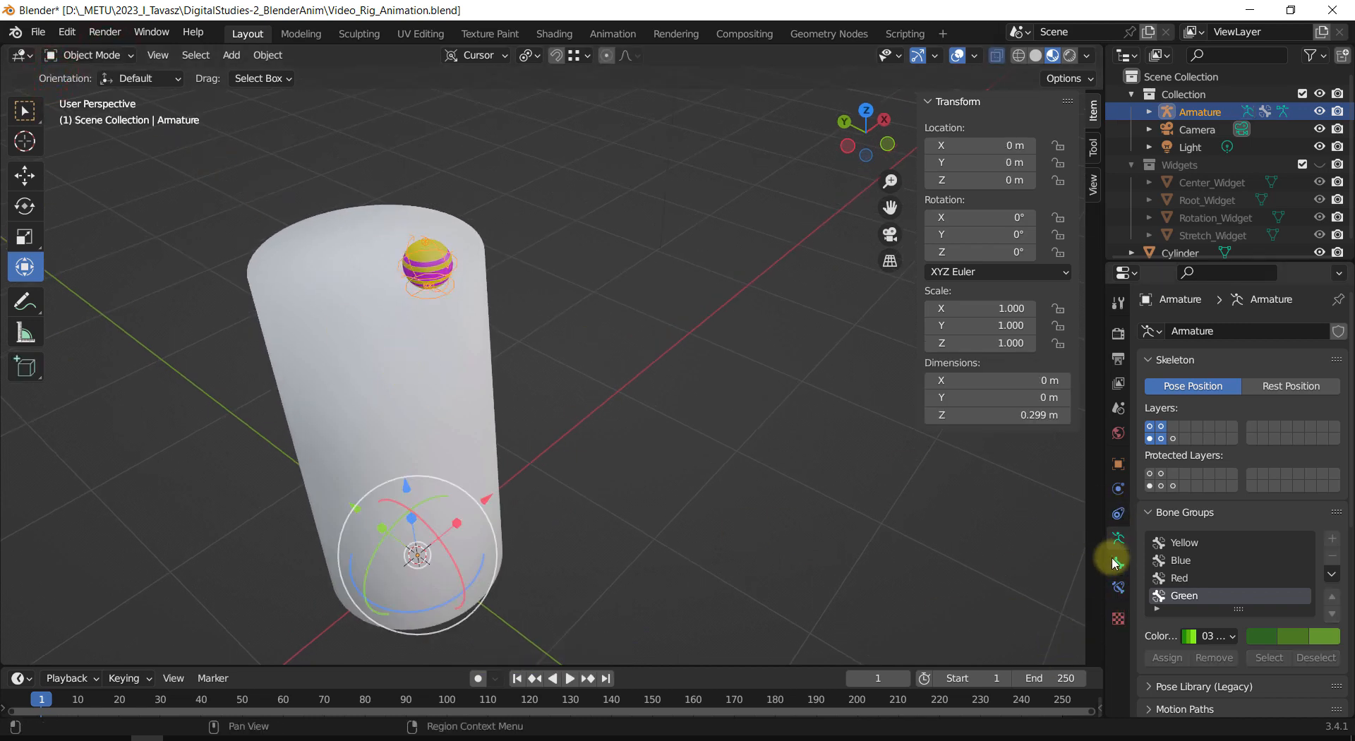
pyautogui.click(457, 323)
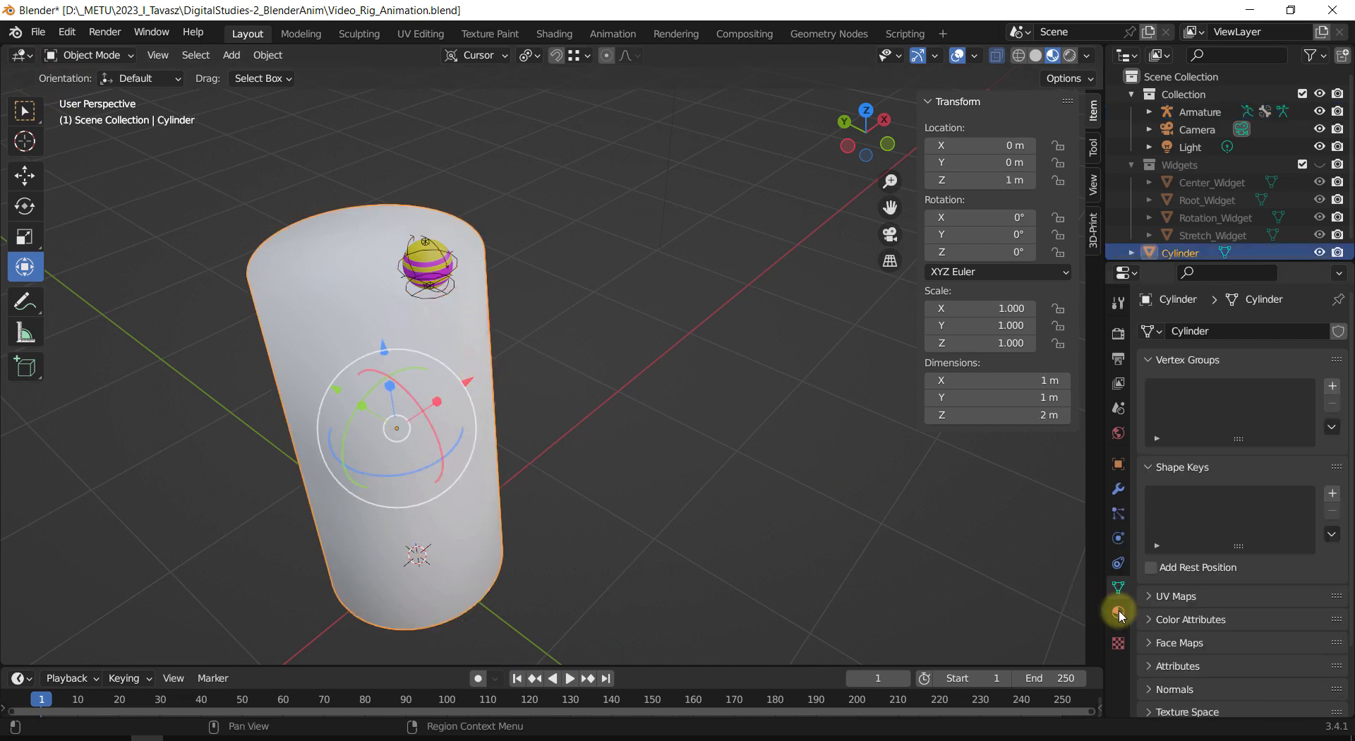
pyautogui.scroll(-3, 1238, 617)
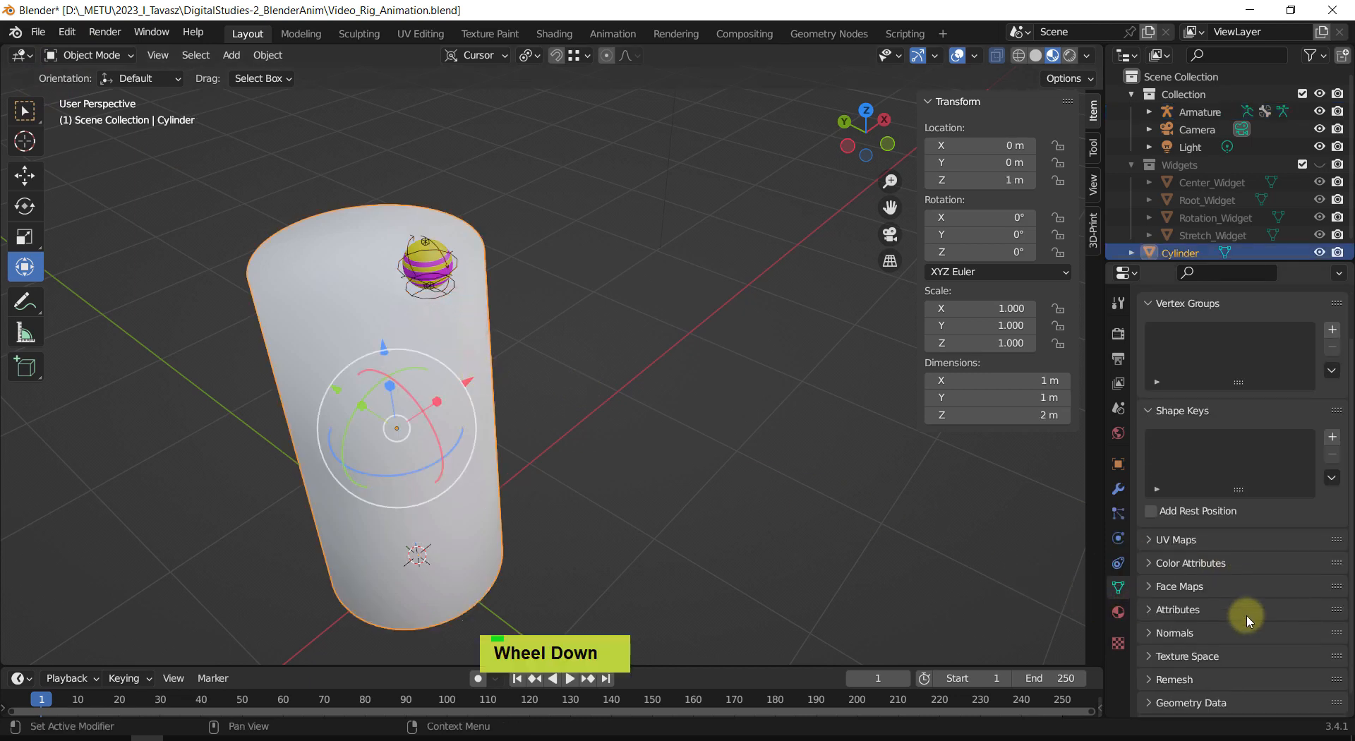
pyautogui.click(1202, 615)
pyautogui.click(1224, 638)
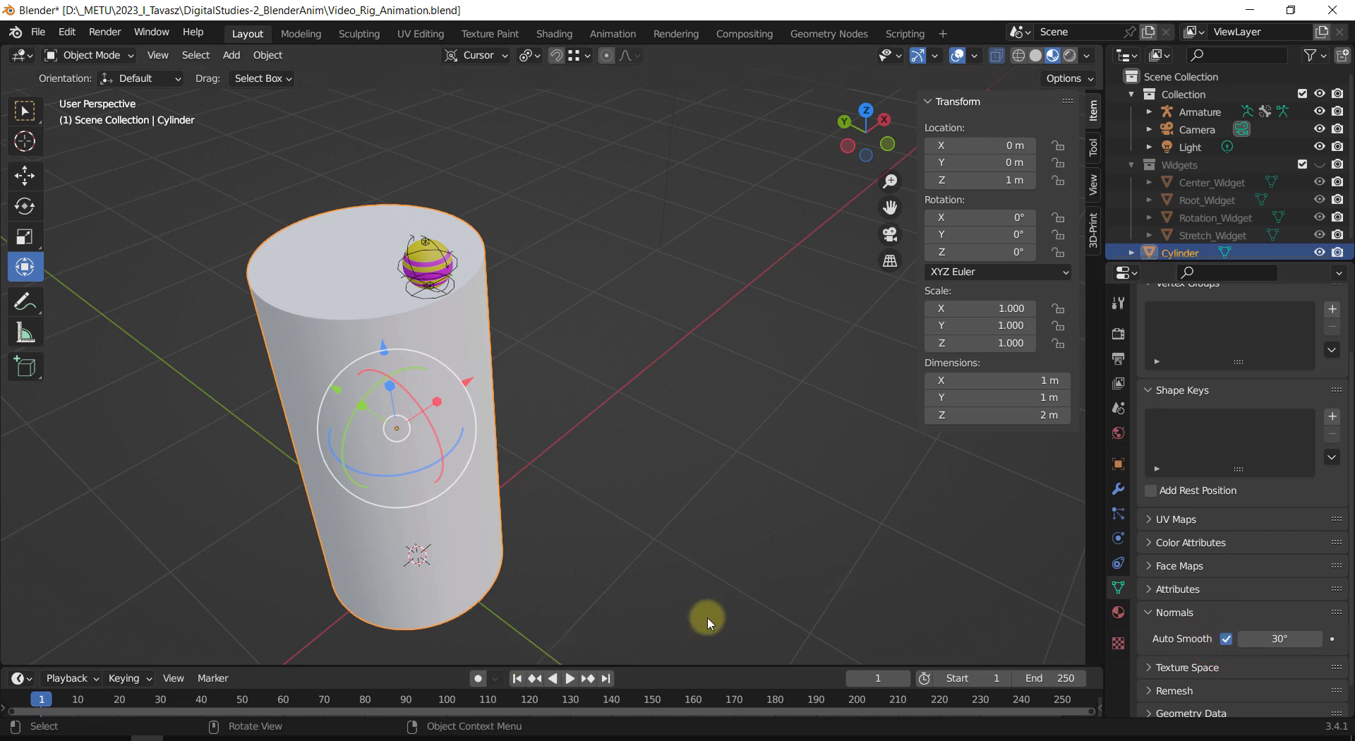
# Step: Switch the cylinder's Auto Smooth off and back on to compare the shading of its top and sides
pyautogui.click(1226, 638)
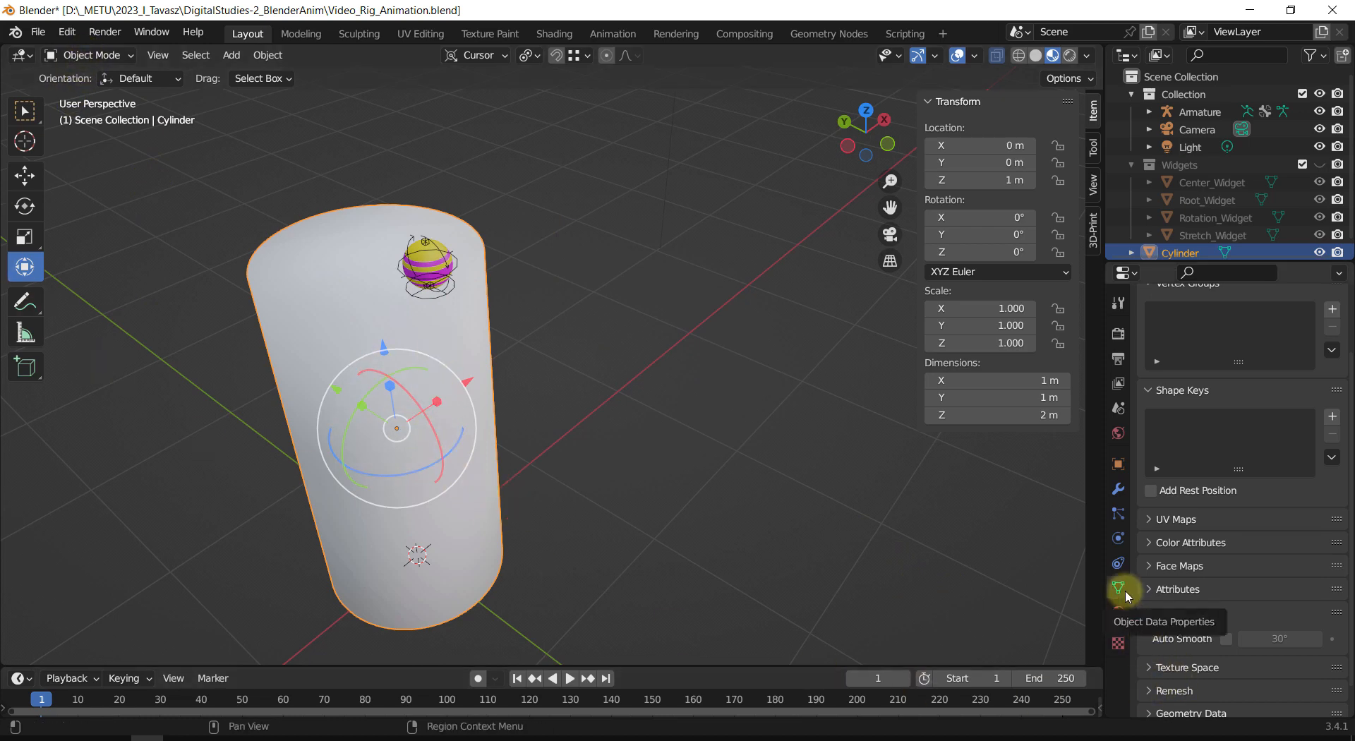
pyautogui.click(1226, 638)
pyautogui.moveTo(570, 523); pyautogui.dragTo(599, 514, button='middle')
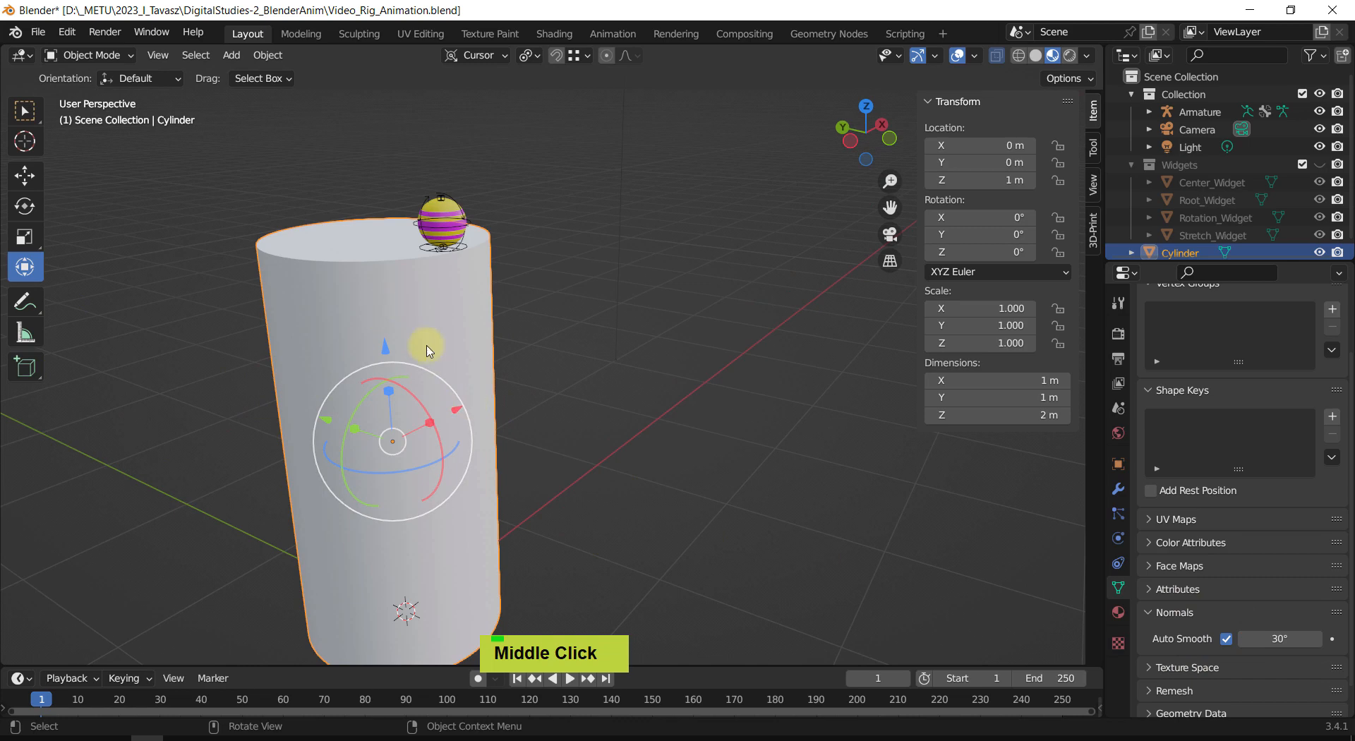
pyautogui.moveTo(493, 285); pyautogui.dragTo(511, 304, button='middle')
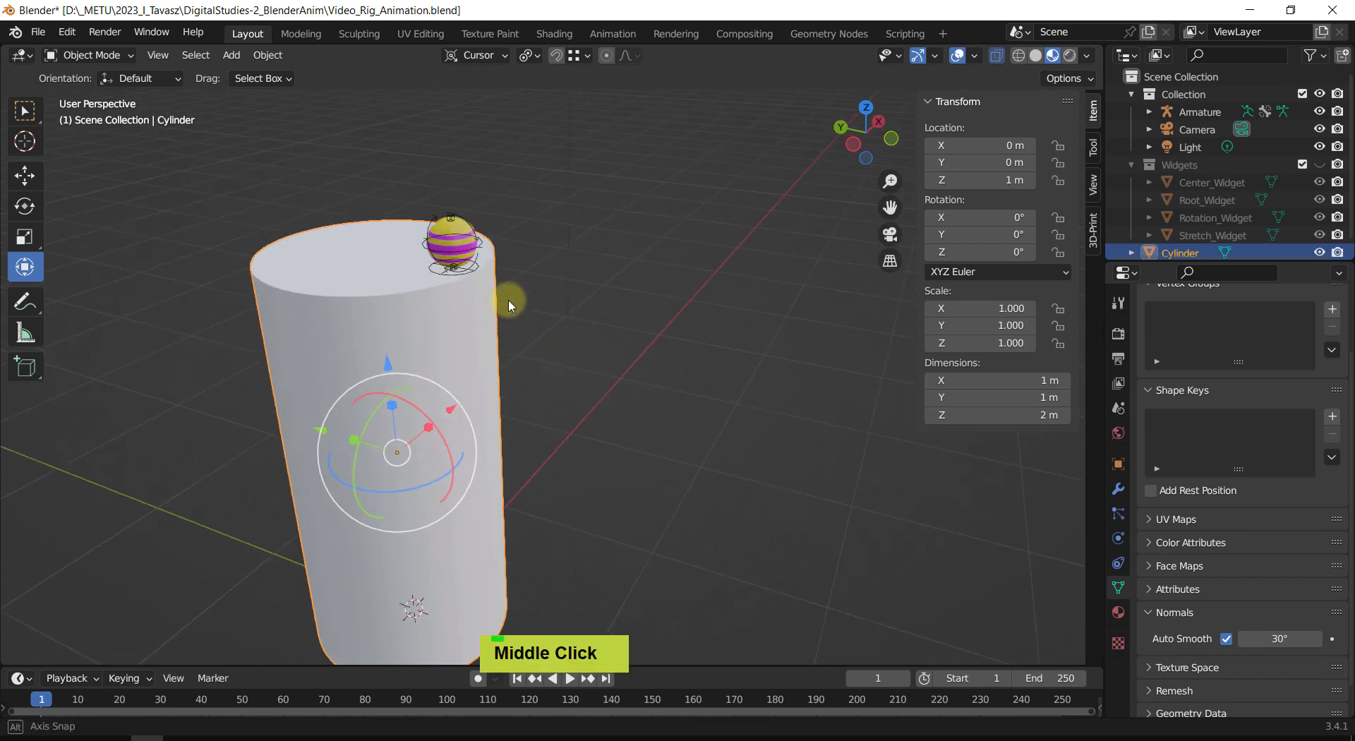
# Step: Duplicate the ball rig's armature in place, without moving the copy
pyautogui.click(451, 281)
pyautogui.scroll(-3, 494, 304)
pyautogui.keyDown('shift'); pyautogui.moveTo(575, 476); pyautogui.dragTo(538, 468, button='middle'); pyautogui.keyUp('shift')
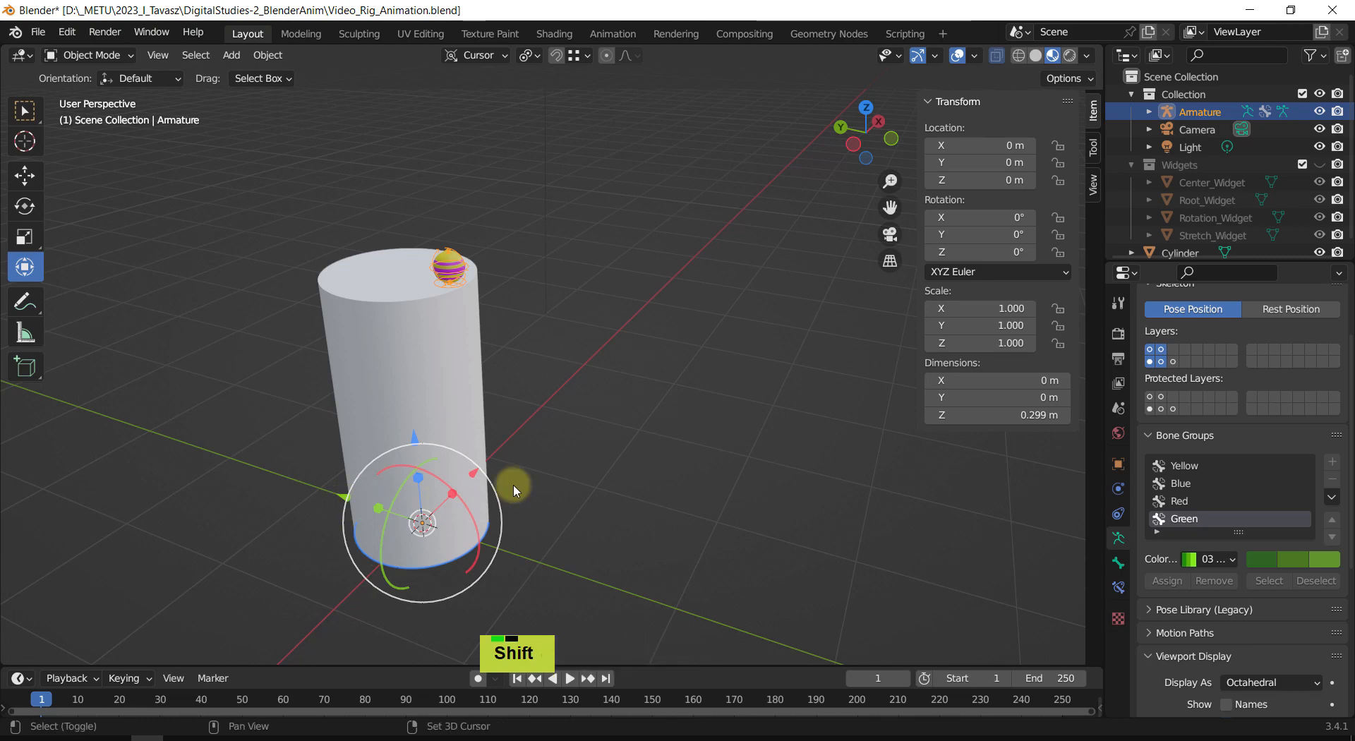
pyautogui.hotkey('shift', 'd')
pyautogui.press('Escape')
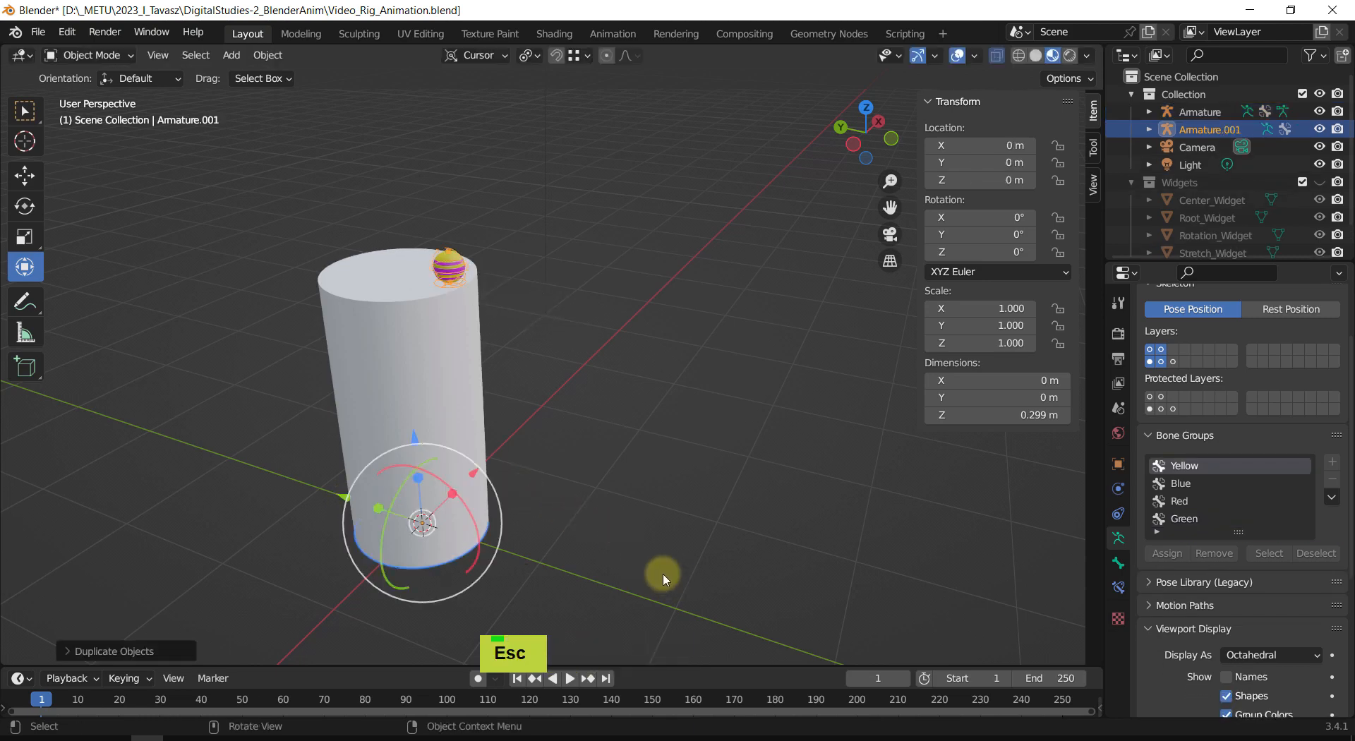
# Step: Select the cylinder and try the Affect Only Origins transform option, switching it on and off again
pyautogui.click(470, 426)
pyautogui.moveTo(570, 526); pyautogui.dragTo(581, 476, button='middle')
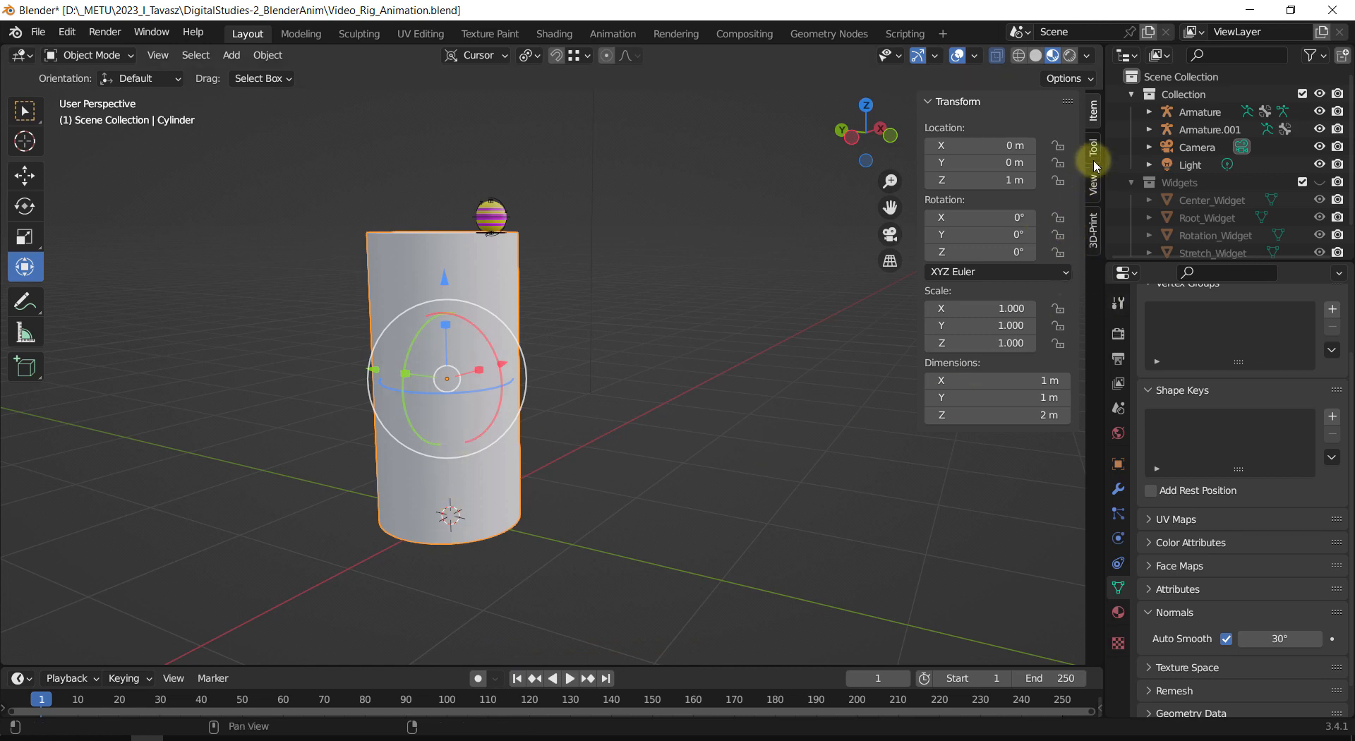
pyautogui.click(1092, 190)
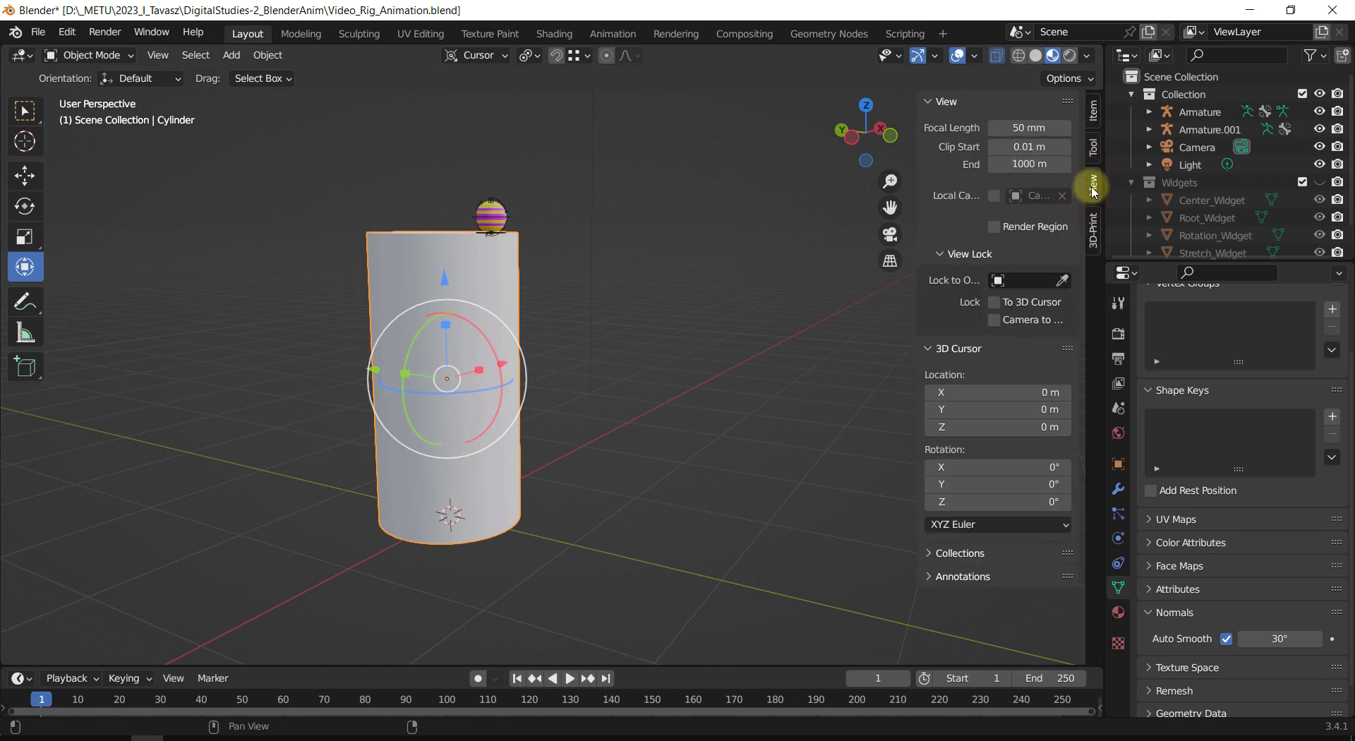
pyautogui.click(1092, 149)
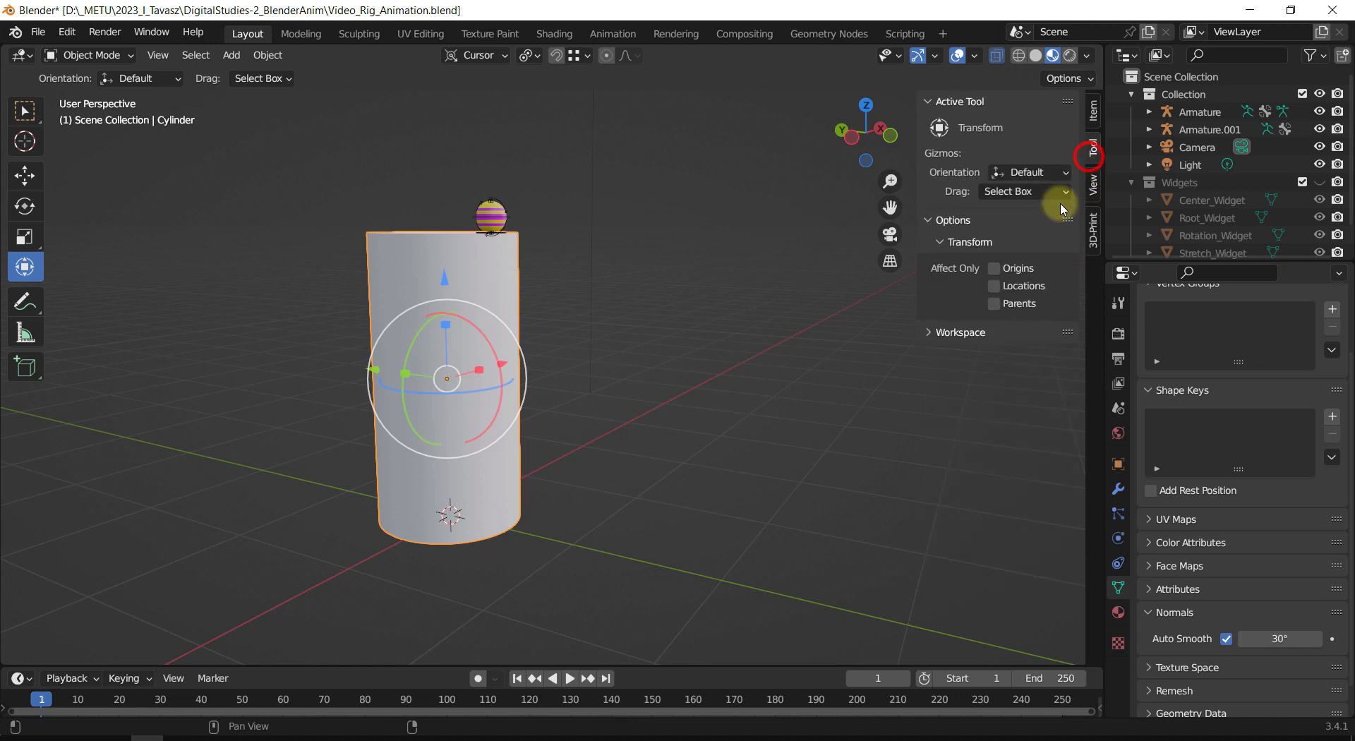
pyautogui.click(1004, 273)
pyautogui.click(1002, 272)
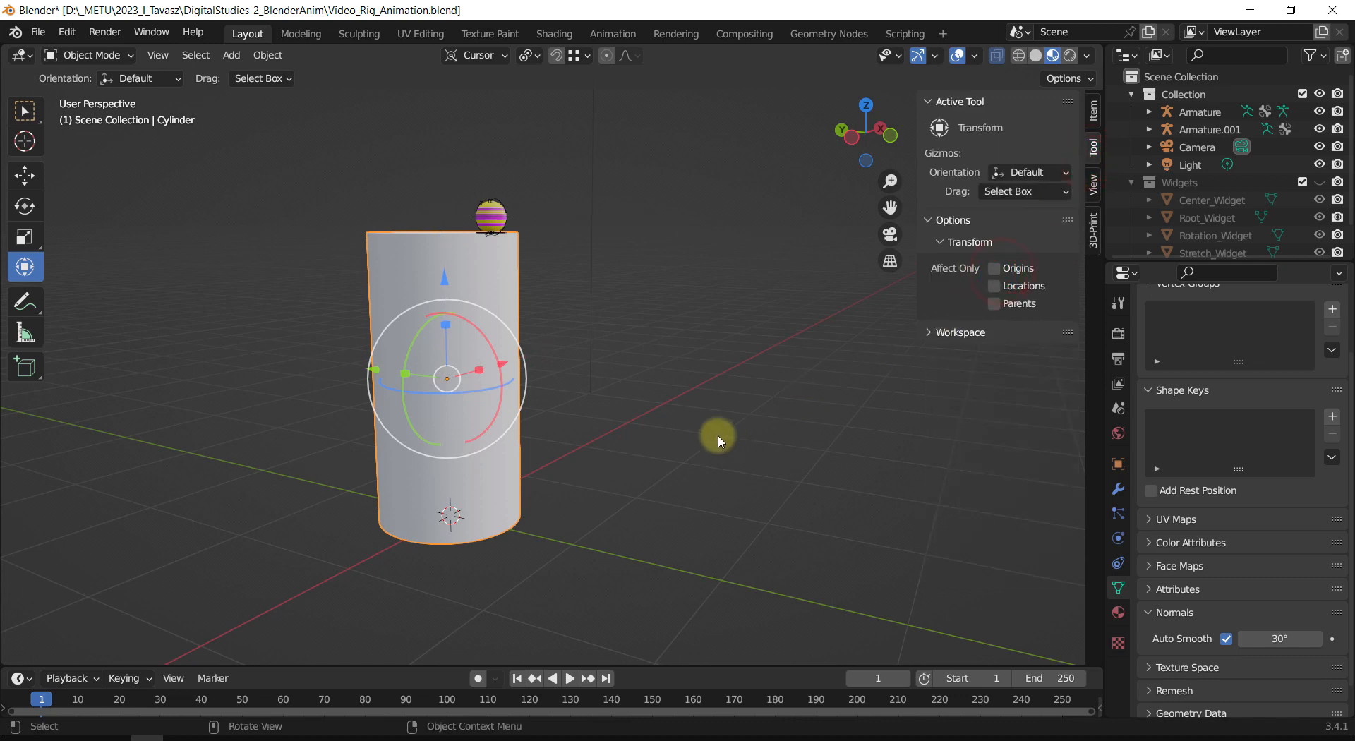
# Step: Snap the cylinder's origin to the 3D cursor at its base with Affect Only Origins enabled, and switch the option off again
pyautogui.press('ctrl')
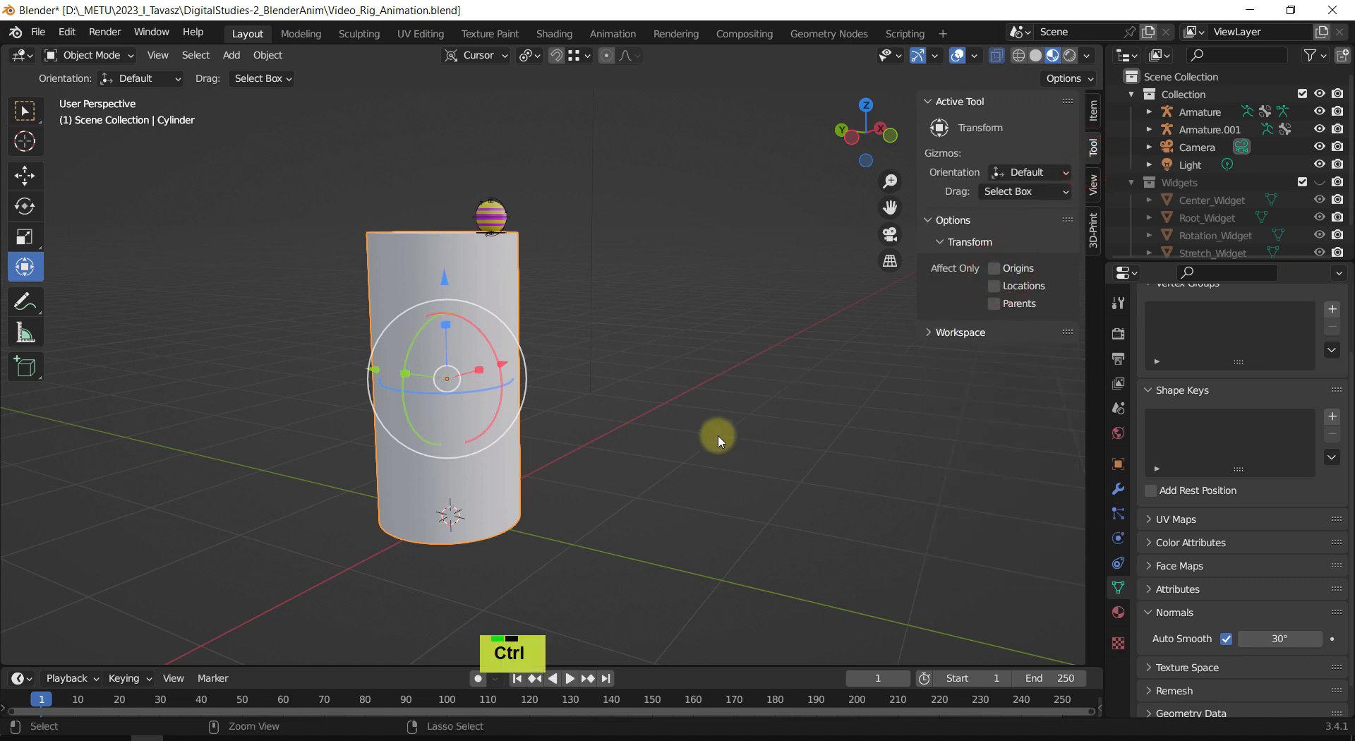
pyautogui.hotkey('ctrl', '.')
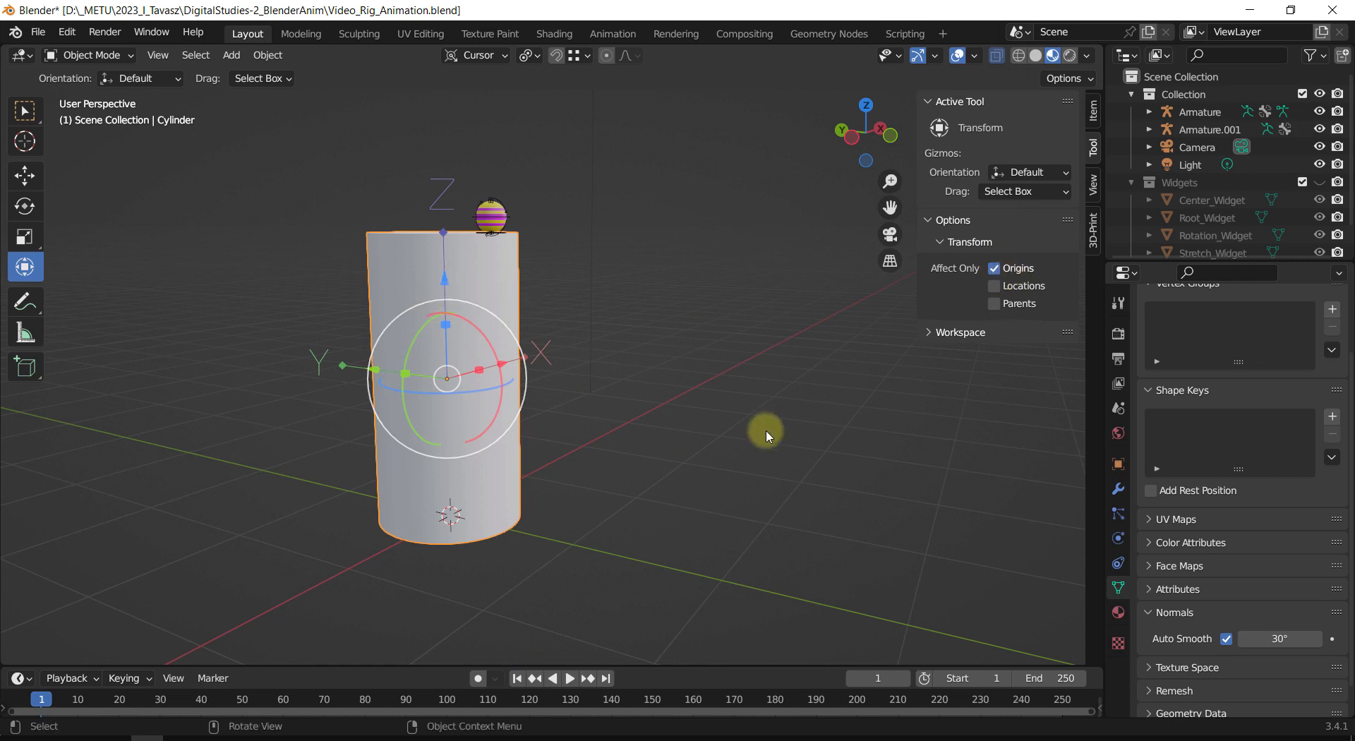
pyautogui.hotkey('shift', 's')
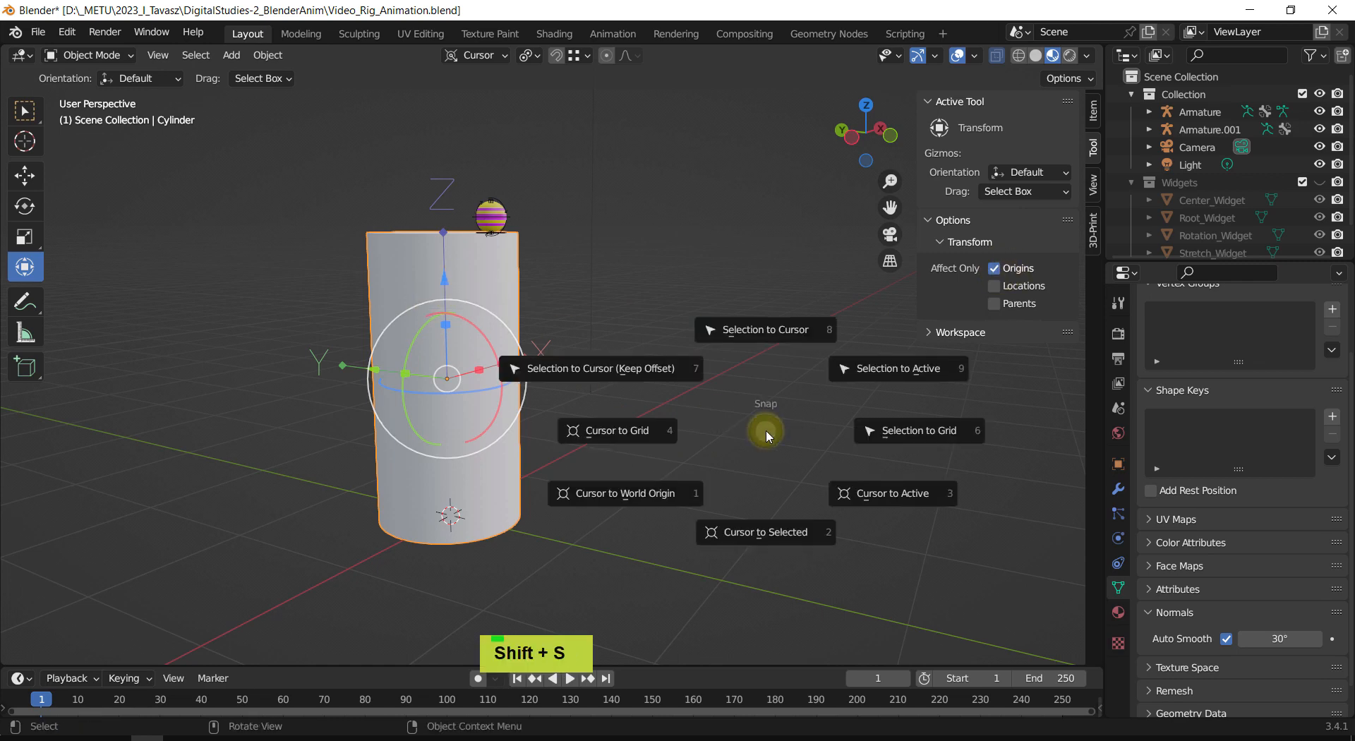
pyautogui.click(774, 331)
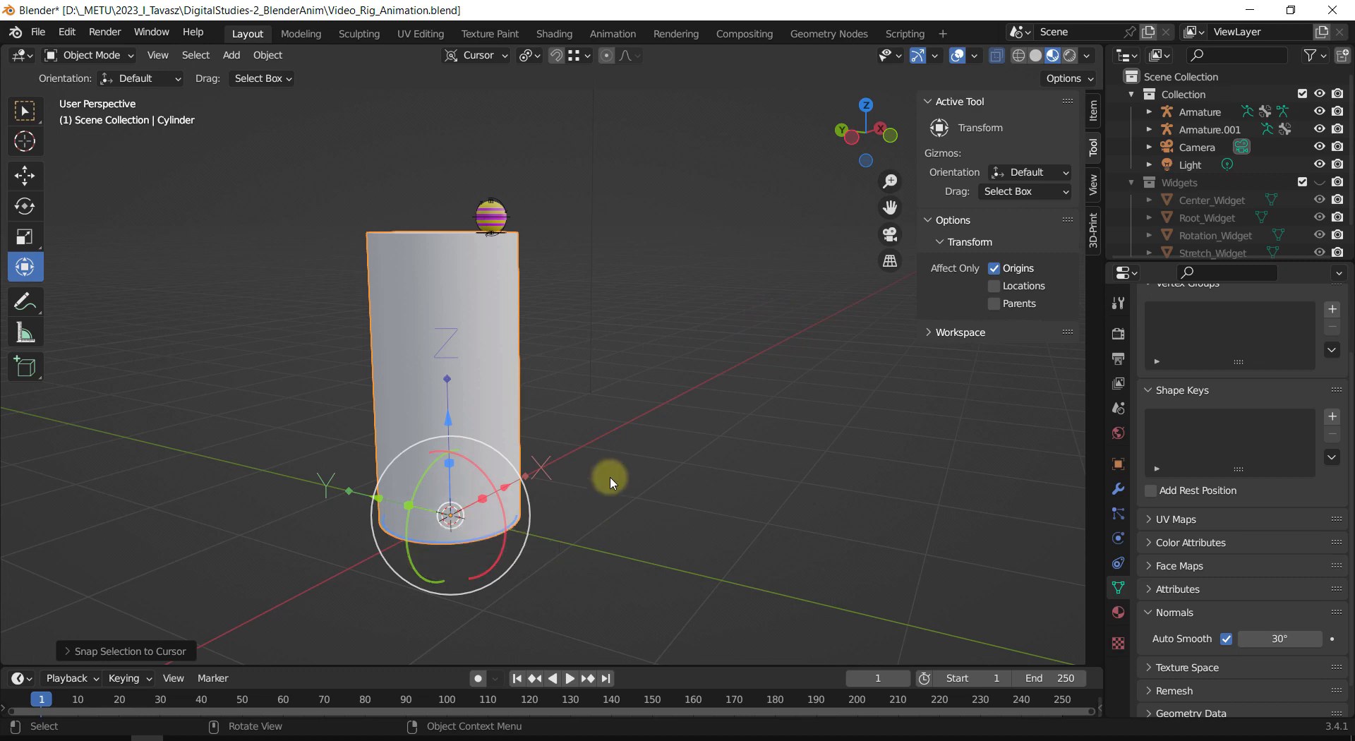
pyautogui.hotkey('ctrl', '.')
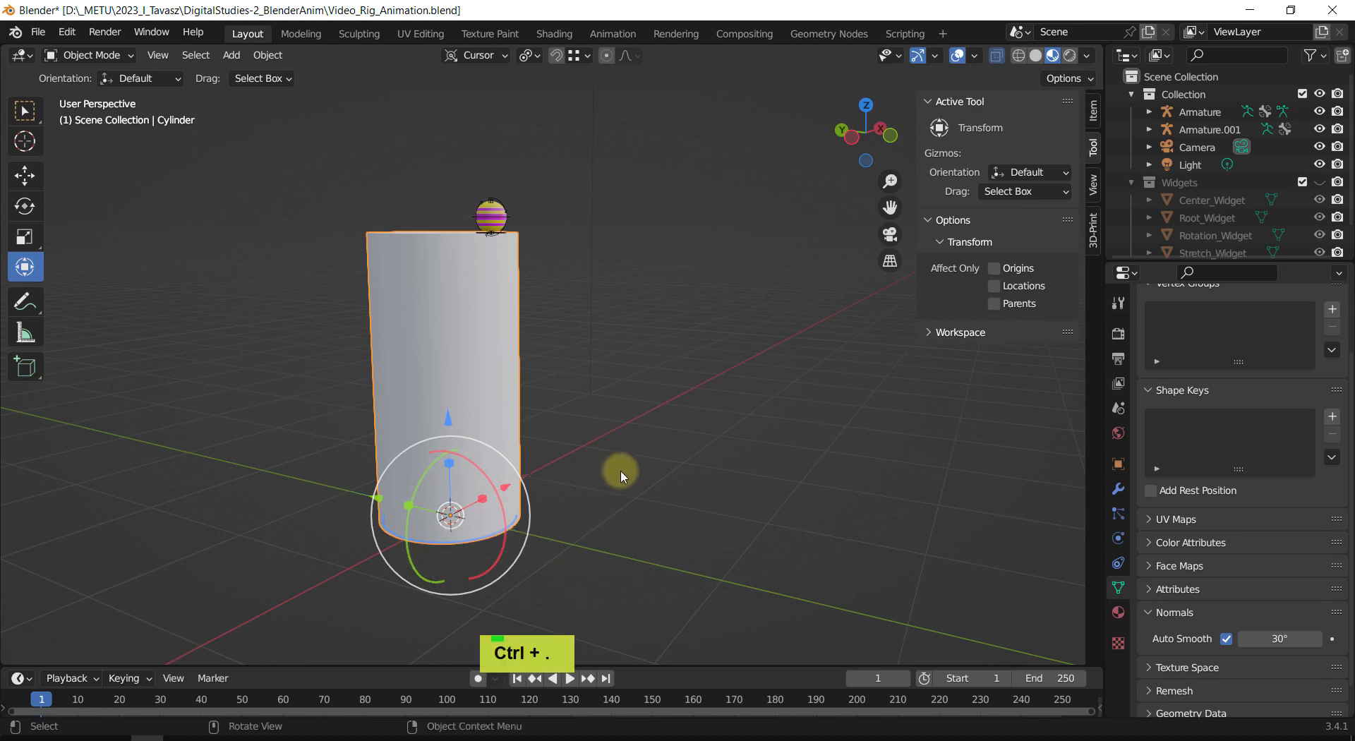
# Step: Show the object's transform values and duplicate the cylinder along the Y axis to about Y -1.32 m
pyautogui.click(1092, 112)
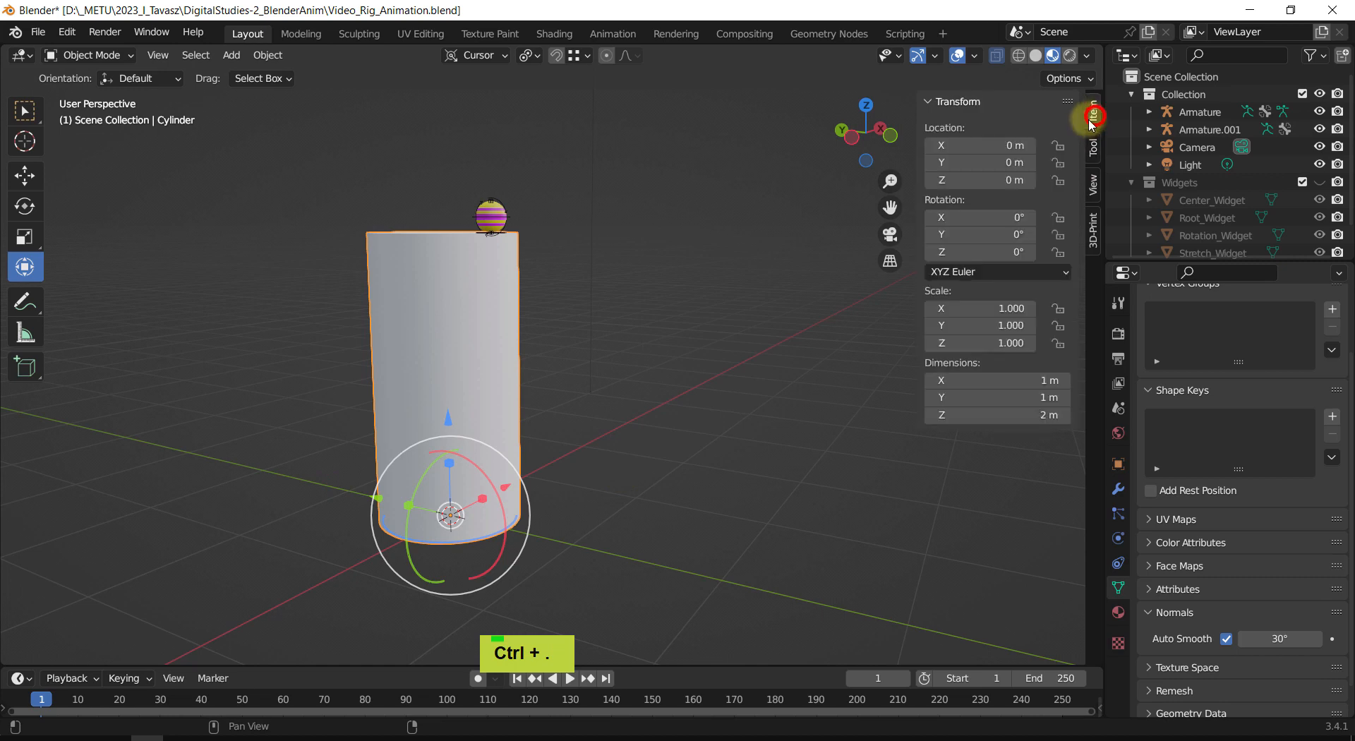
pyautogui.keyDown('shift'); pyautogui.moveTo(656, 427); pyautogui.dragTo(621, 441, button='middle'); pyautogui.keyUp('shift')
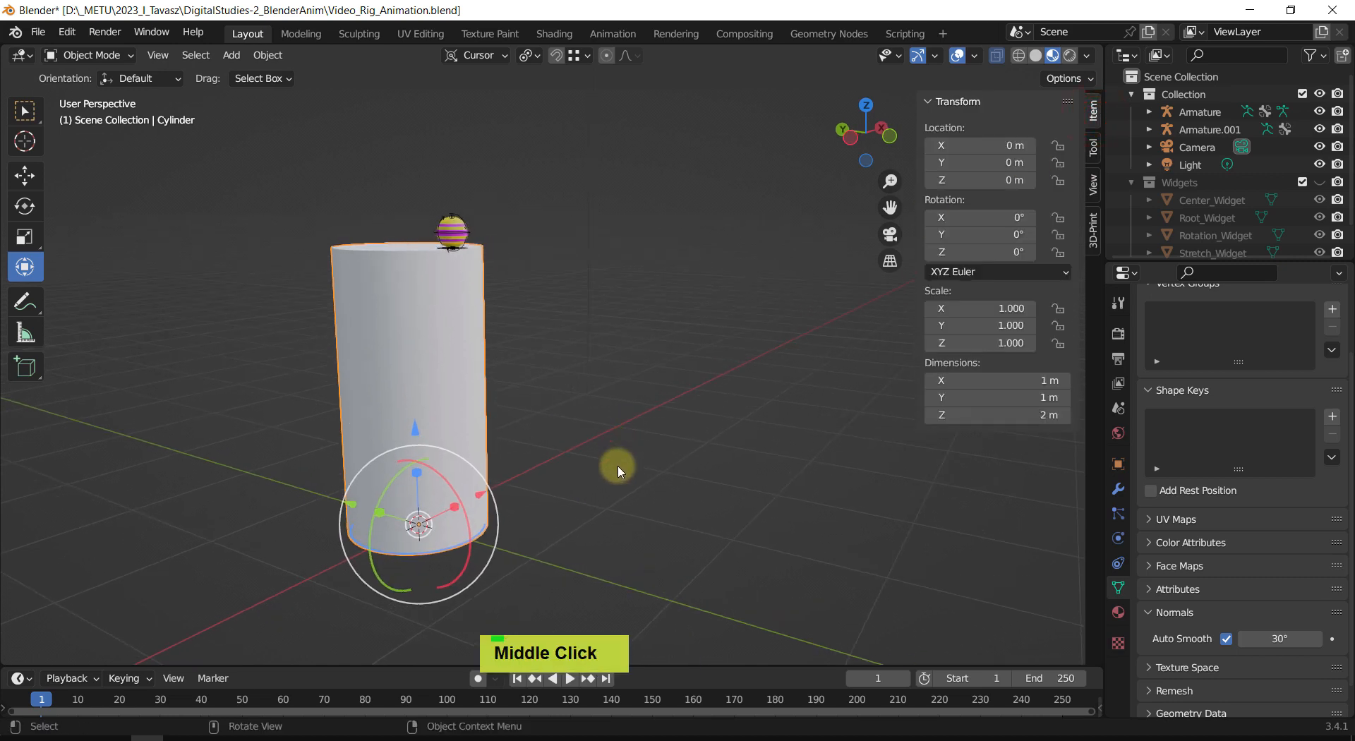
pyautogui.hotkey('shift', 'd')
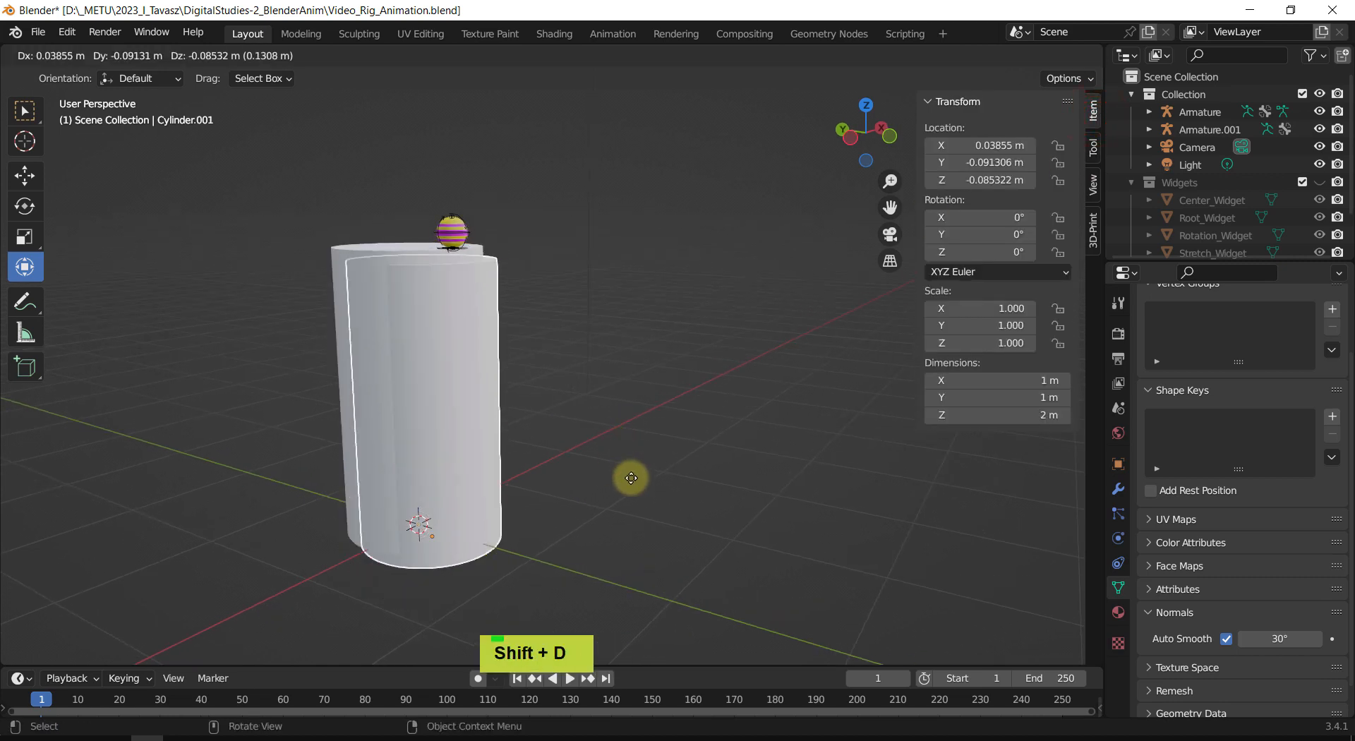
pyautogui.press('y')
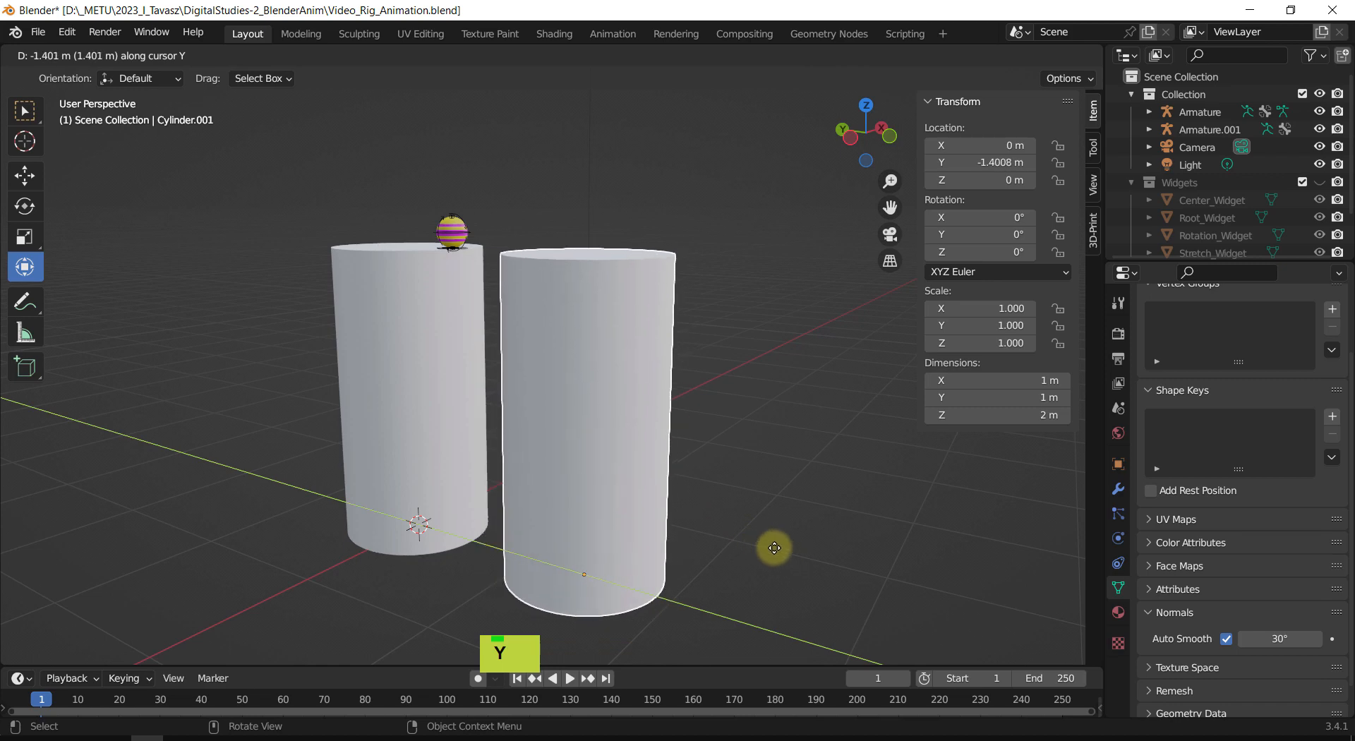
pyautogui.click(763, 549)
# Step: Scale the duplicated cylinder down uniformly to about 0.492
pyautogui.moveTo(721, 501); pyautogui.dragTo(811, 534, button='middle')
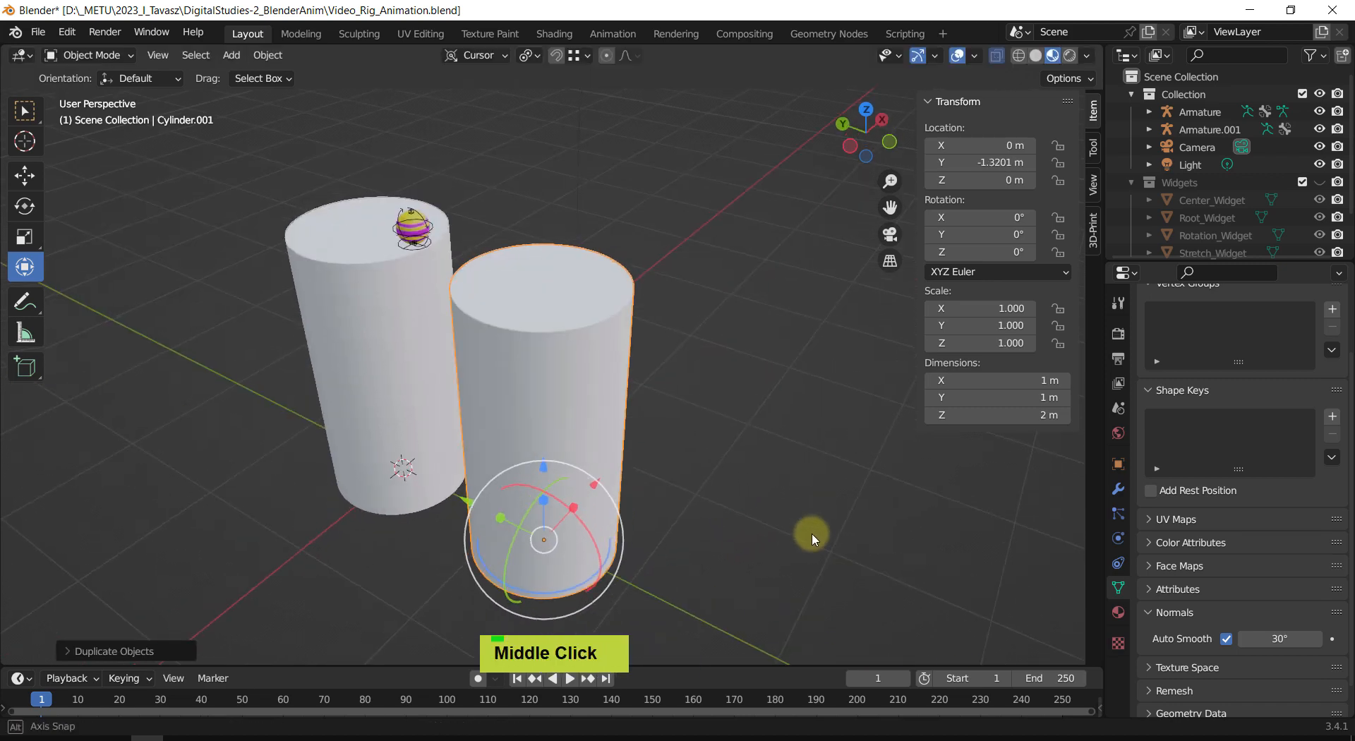
pyautogui.press('s')
pyautogui.click(748, 584)
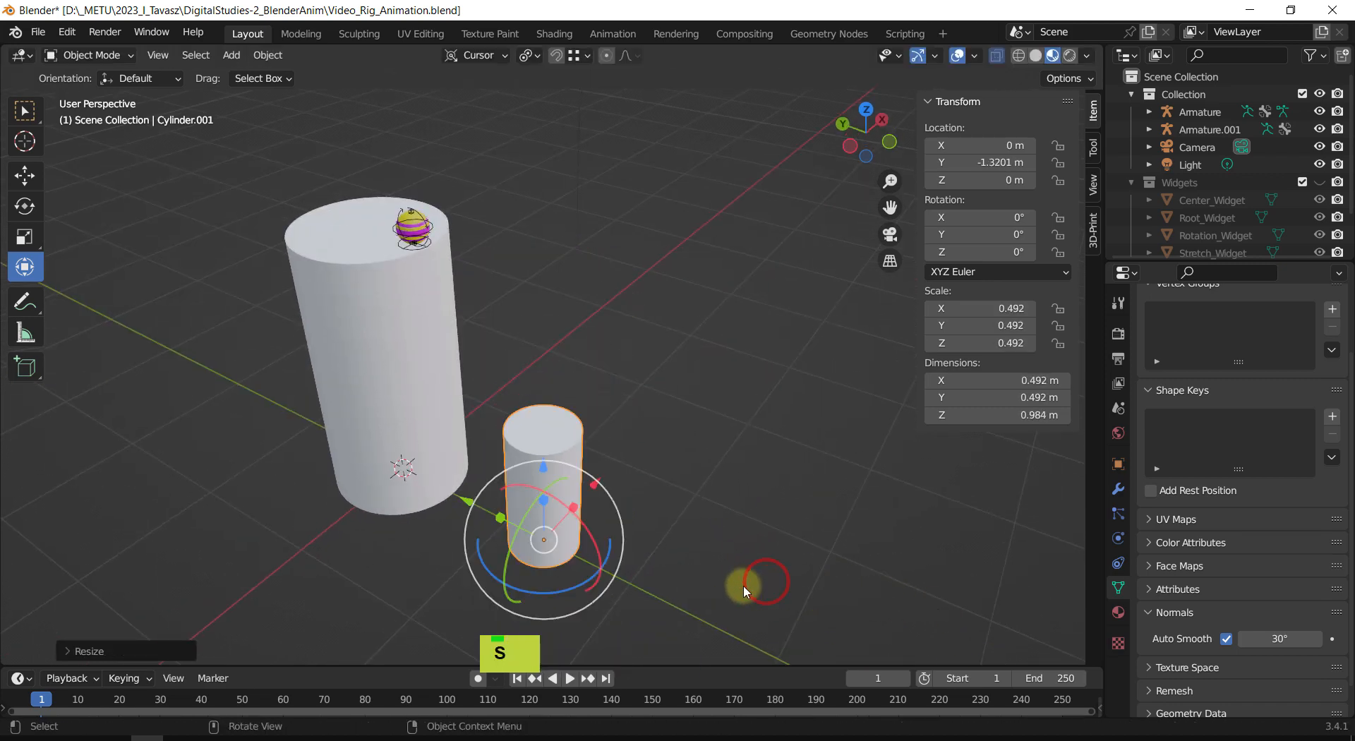
# Step: Flatten the small cylinder into a disc about 0.08 m high by lowering its top face along Z in Edit Mode, and return to Object Mode
pyautogui.moveTo(740, 583); pyautogui.dragTo(720, 562, button='middle')
pyautogui.press('Tab')
pyautogui.click(557, 424)
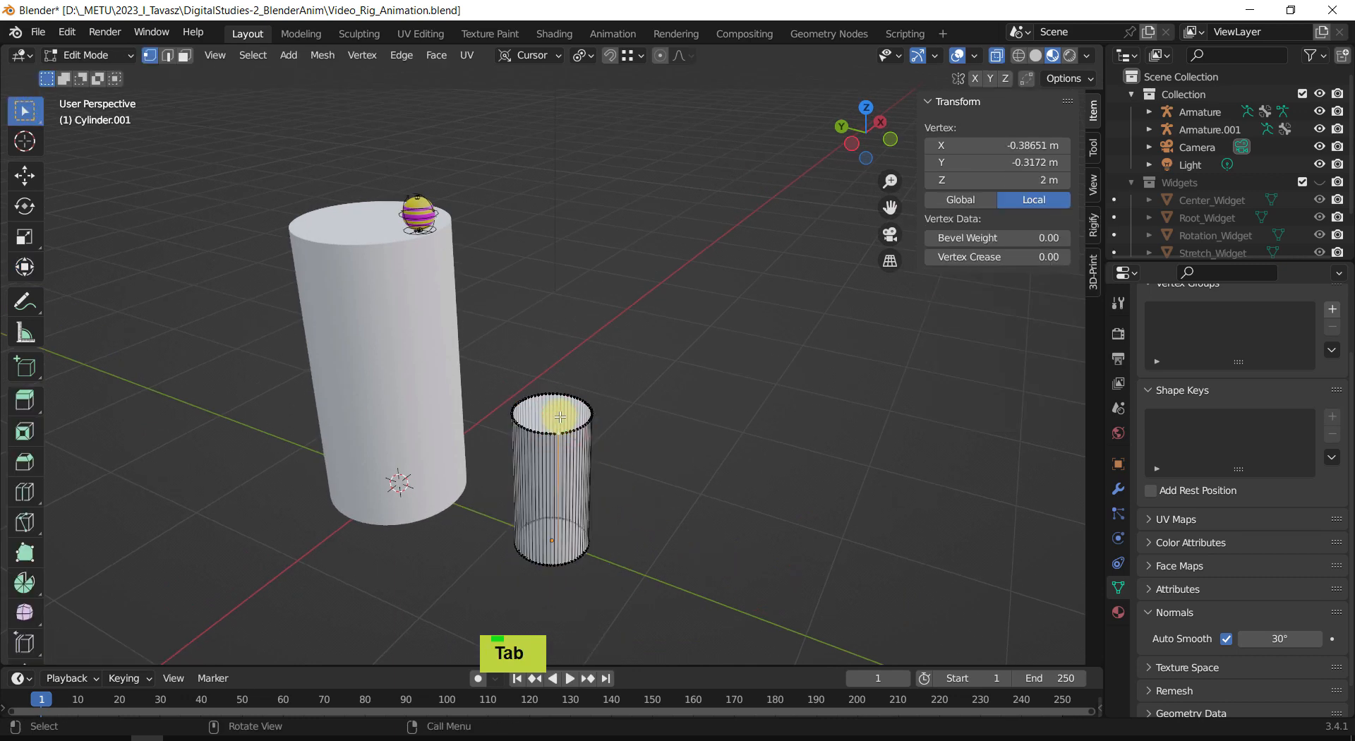
pyautogui.press('3')
pyautogui.click(554, 409)
pyautogui.moveTo(697, 563); pyautogui.dragTo(639, 491, button='middle')
pyautogui.press('g')
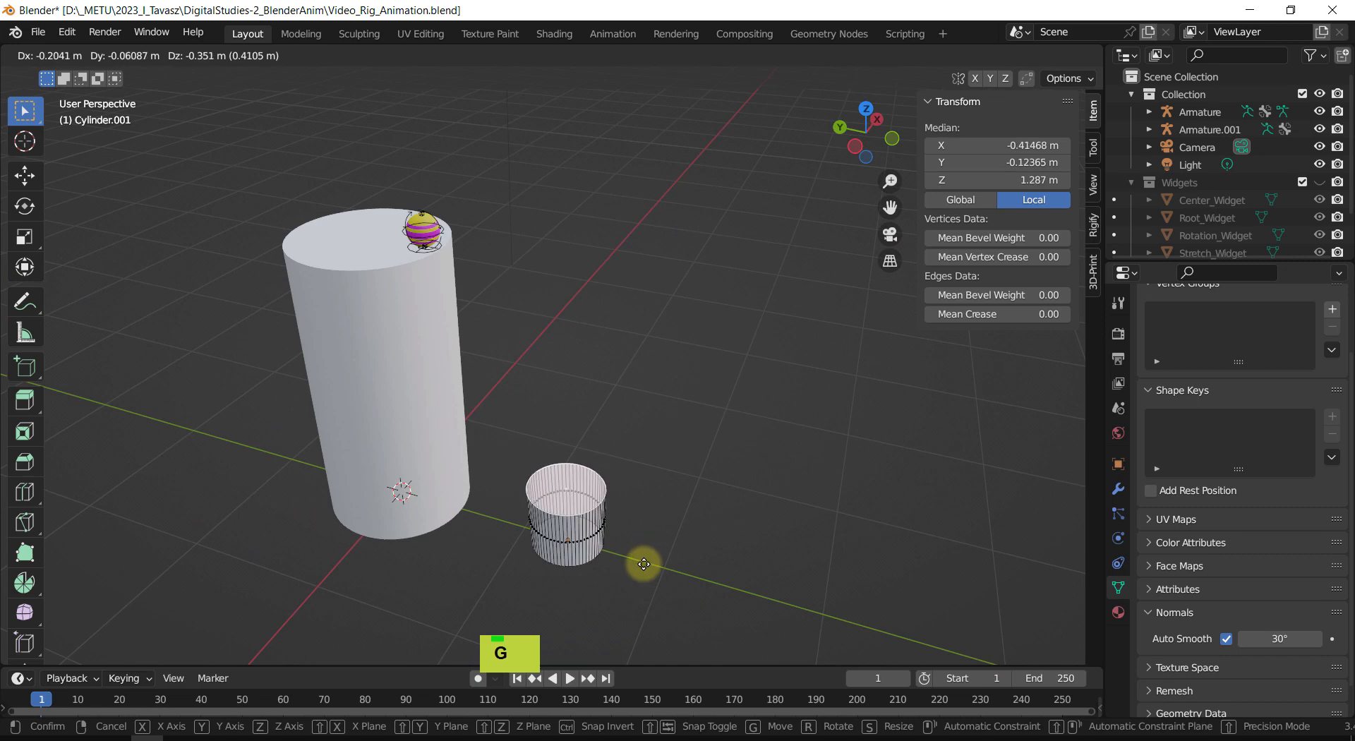
pyautogui.press('z')
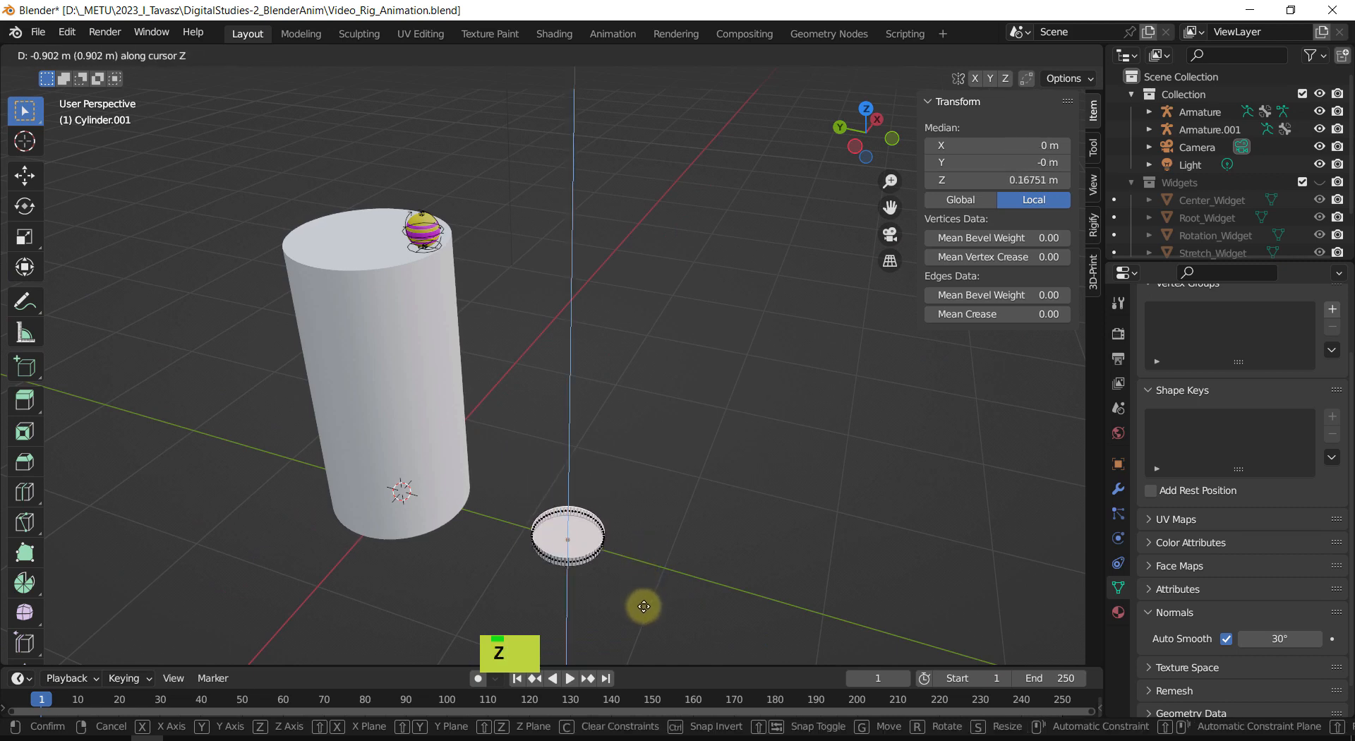
pyautogui.click(644, 606)
pyautogui.keyDown('shift'); pyautogui.moveTo(642, 599); pyautogui.dragTo(668, 531, button='middle'); pyautogui.keyUp('shift')
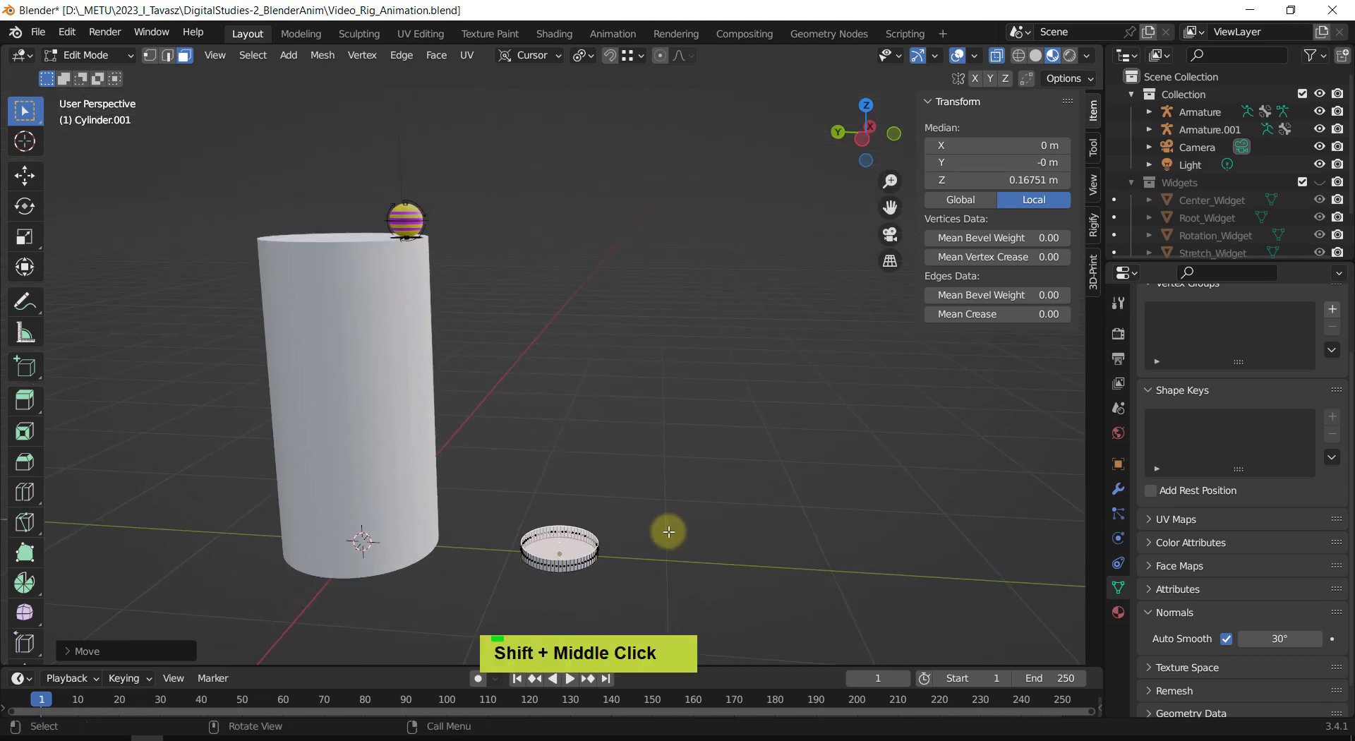
pyautogui.click(728, 498)
pyautogui.press('Tab')
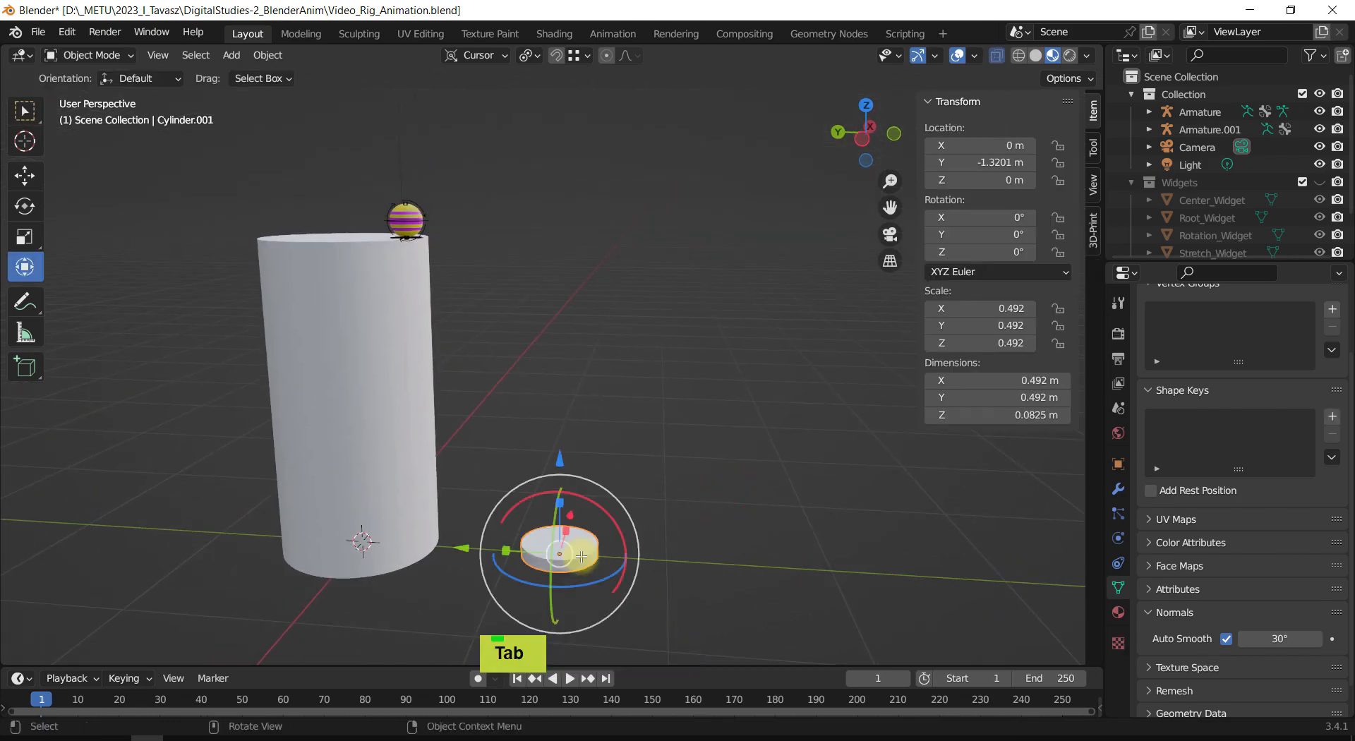
# Step: Move the disc along Y closer to the tall cylinder, to about Y -1.09 m
pyautogui.moveTo(462, 551); pyautogui.dragTo(423, 544)
pyautogui.keyDown('shift'); pyautogui.moveTo(596, 497); pyautogui.dragTo(614, 449, button='middle'); pyautogui.keyUp('shift')
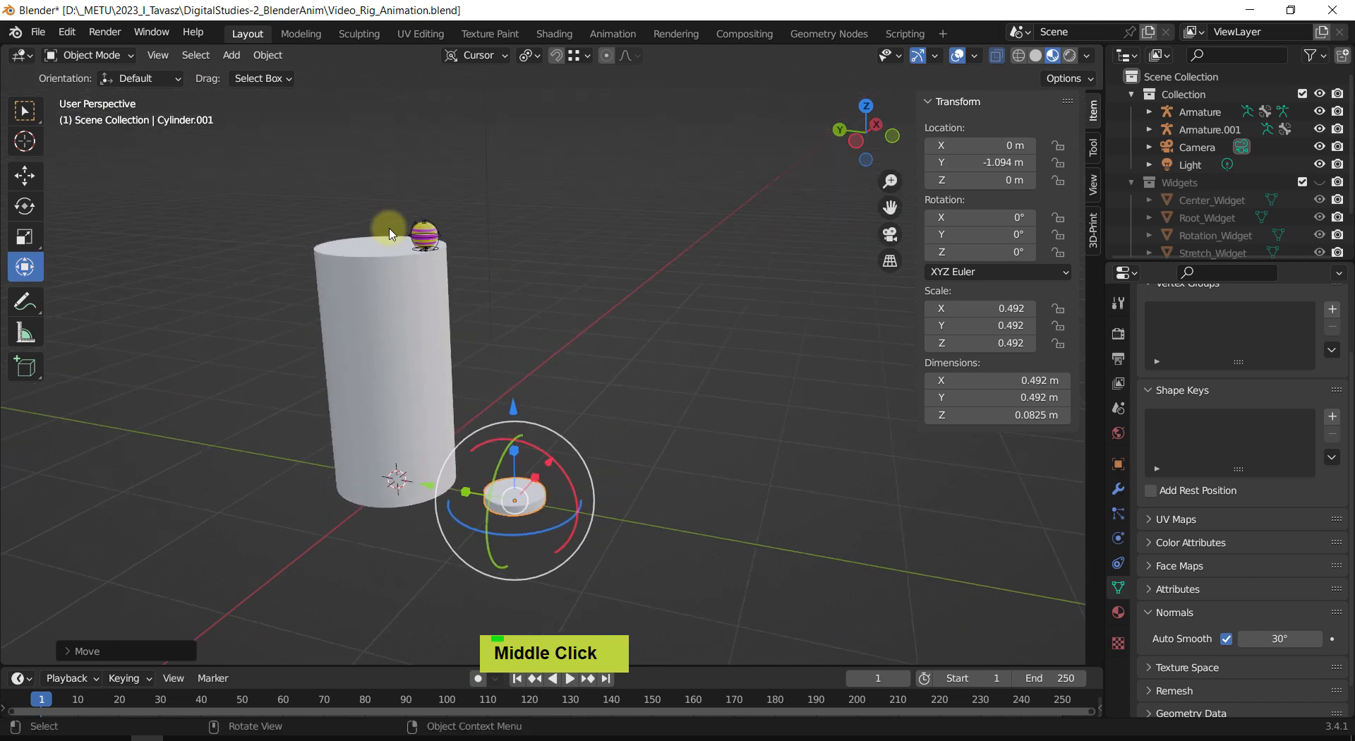
pyautogui.moveTo(517, 459); pyautogui.dragTo(560, 439, button='middle')
pyautogui.keyDown('shift'); pyautogui.moveTo(560, 439); pyautogui.dragTo(377, 209, button='middle'); pyautogui.keyUp('shift')
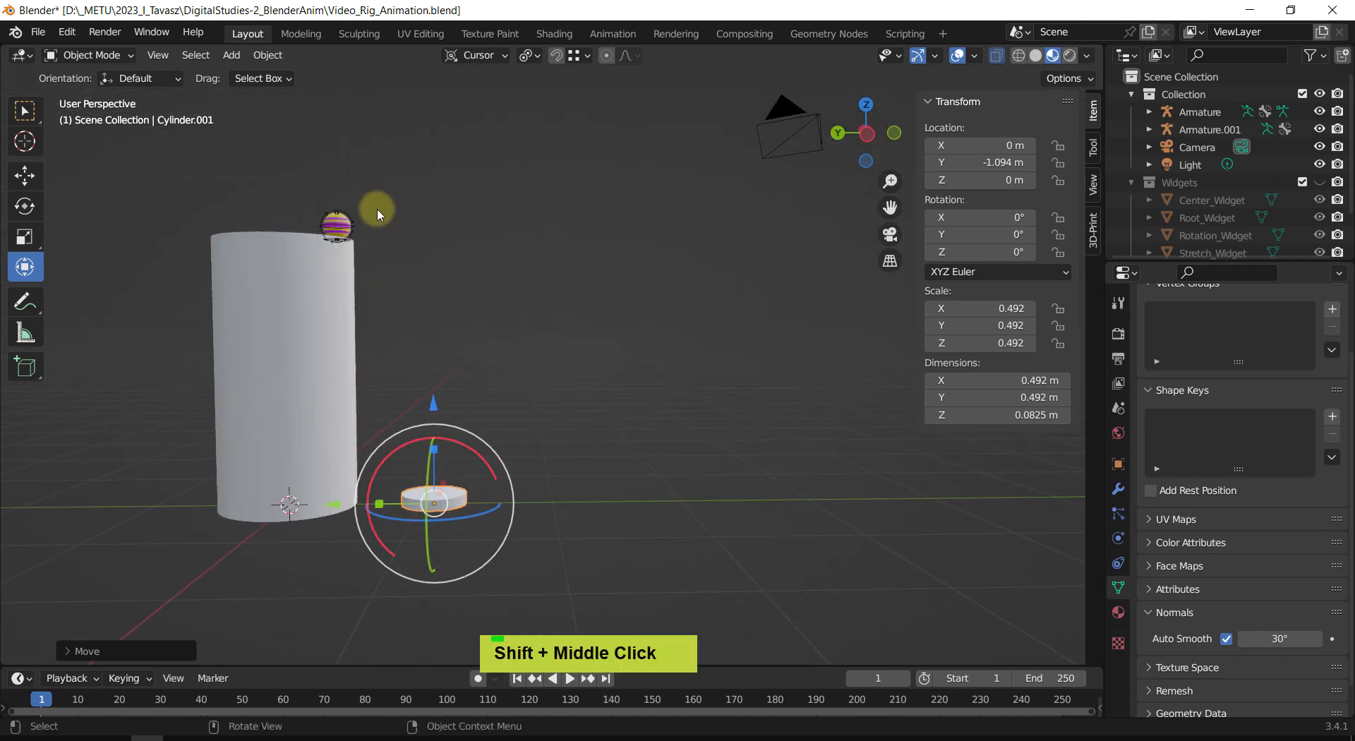
pyautogui.moveTo(616, 468); pyautogui.dragTo(611, 474, button='middle')
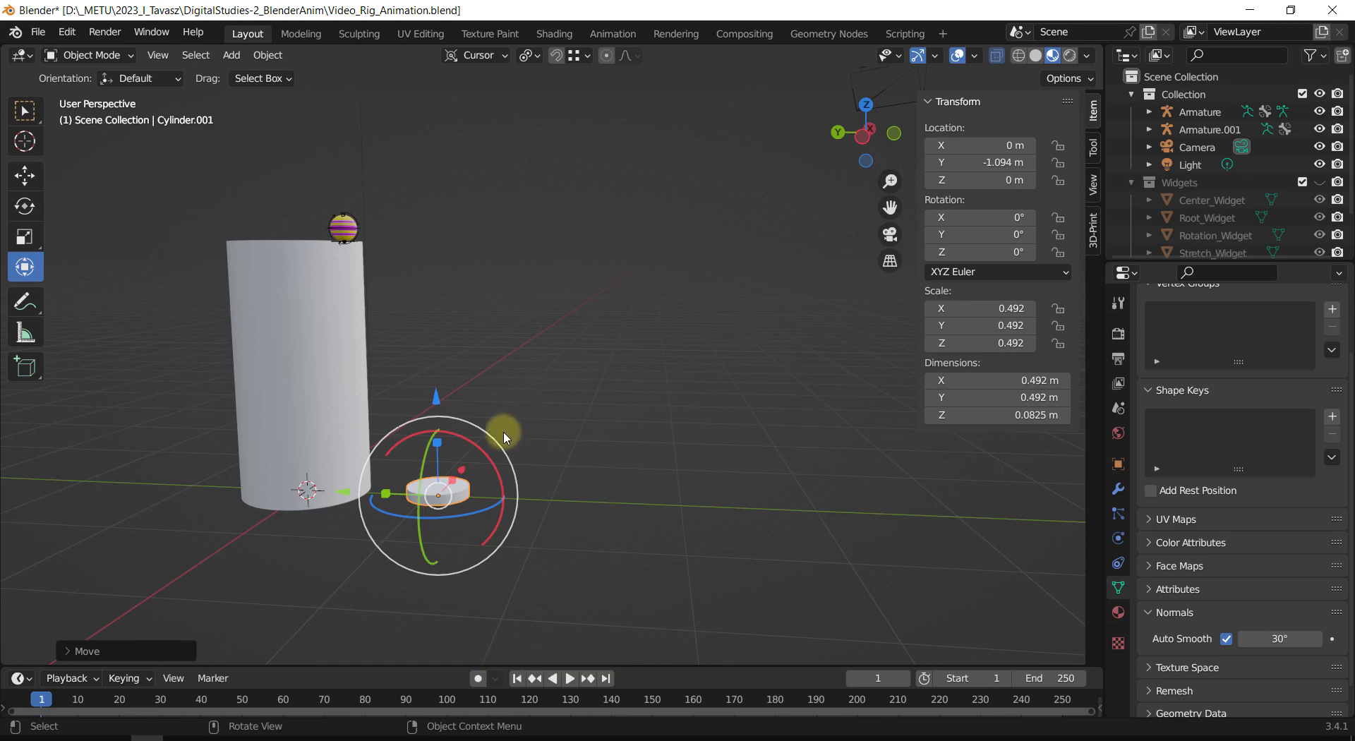
pyautogui.moveTo(598, 463); pyautogui.dragTo(599, 475, button='middle')
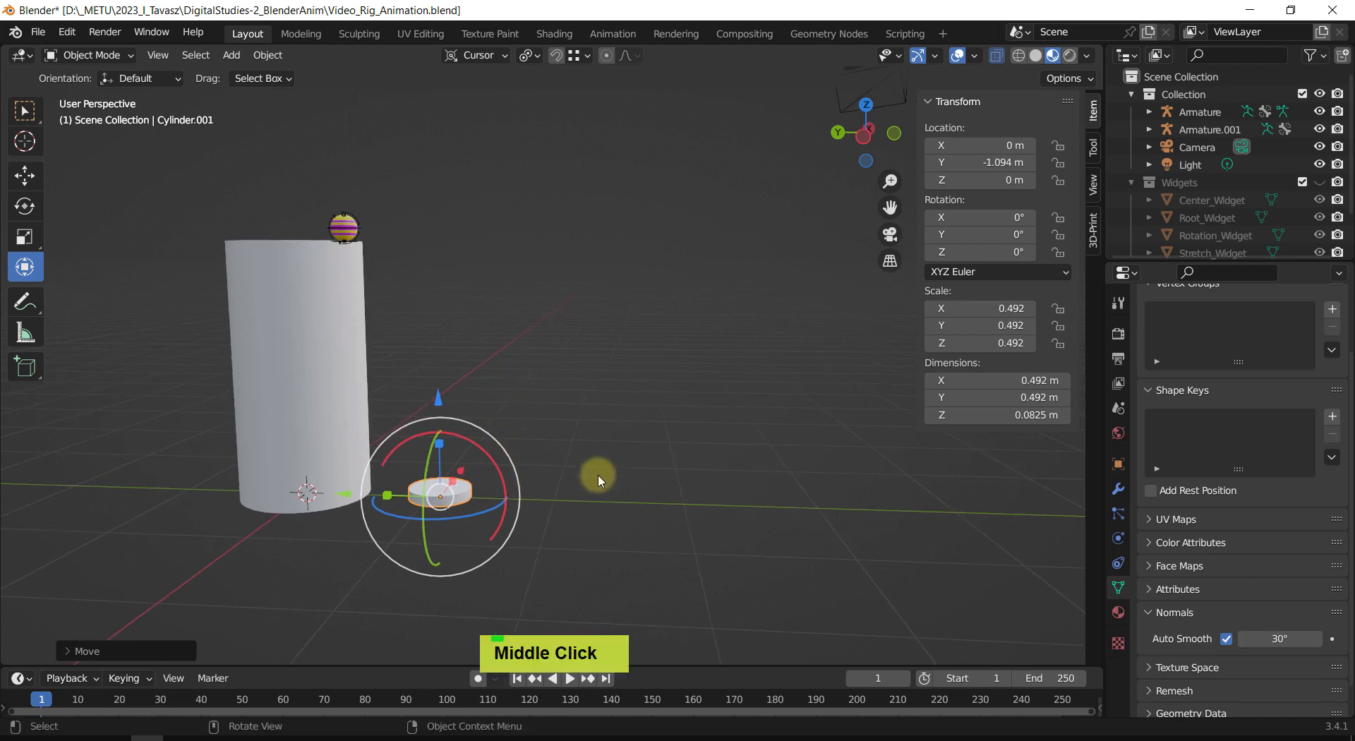
# Step: Duplicate the disc along Y to about -2.02 m and raise the copy along Z to about 0.62 m
pyautogui.hotkey('shift', 'd')
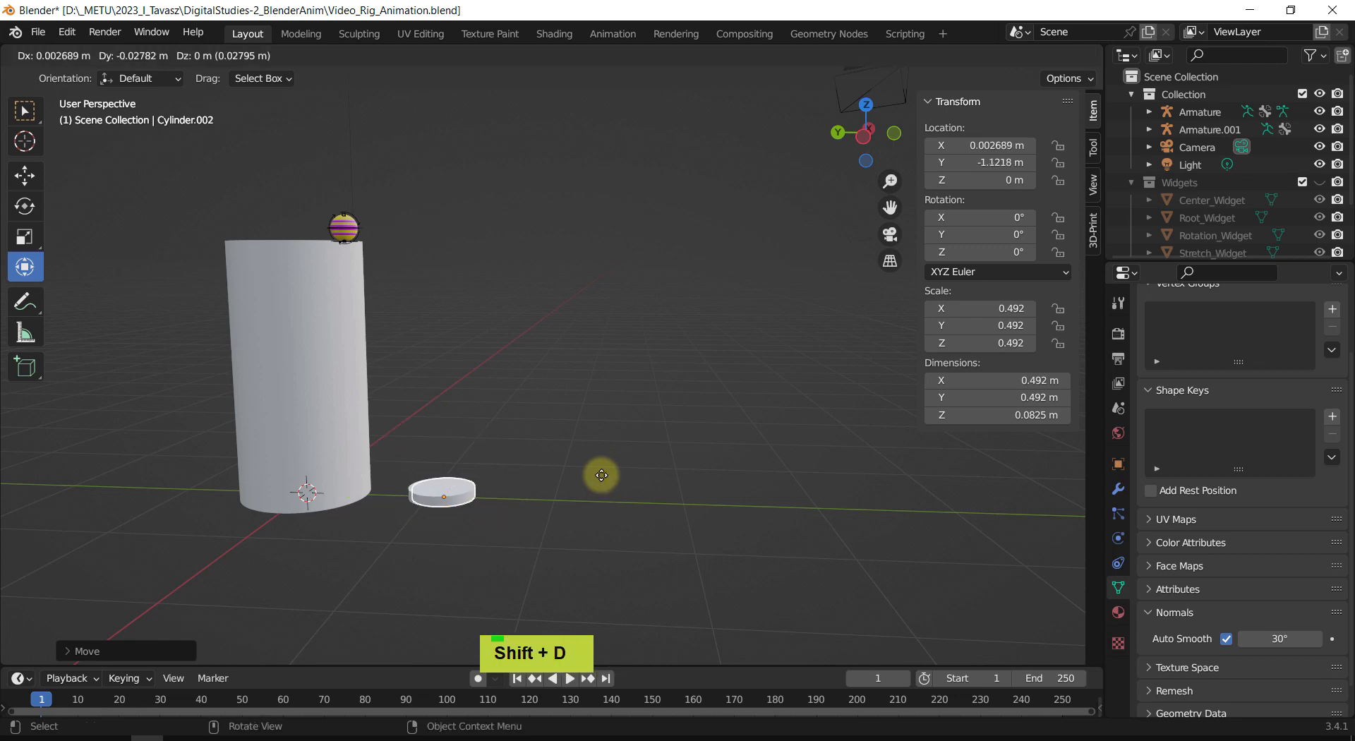
pyautogui.press('y')
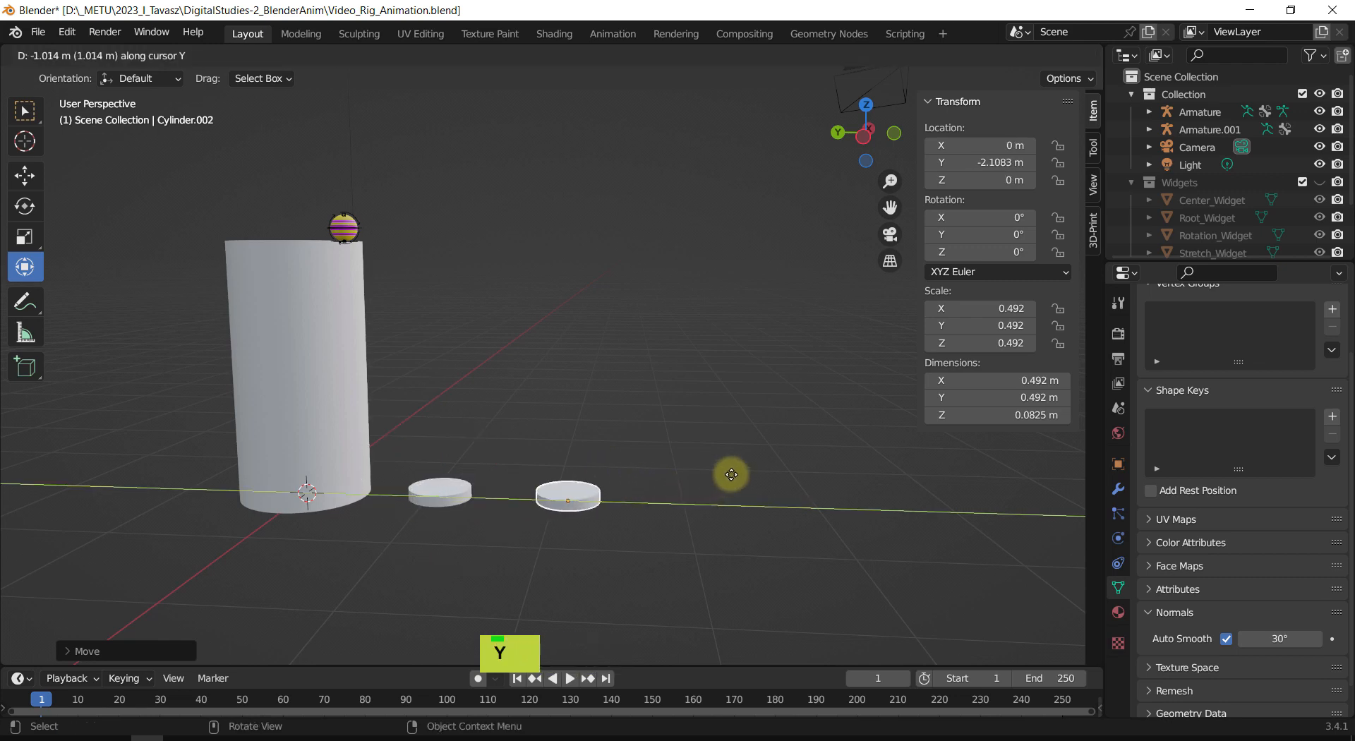
pyautogui.click(715, 475)
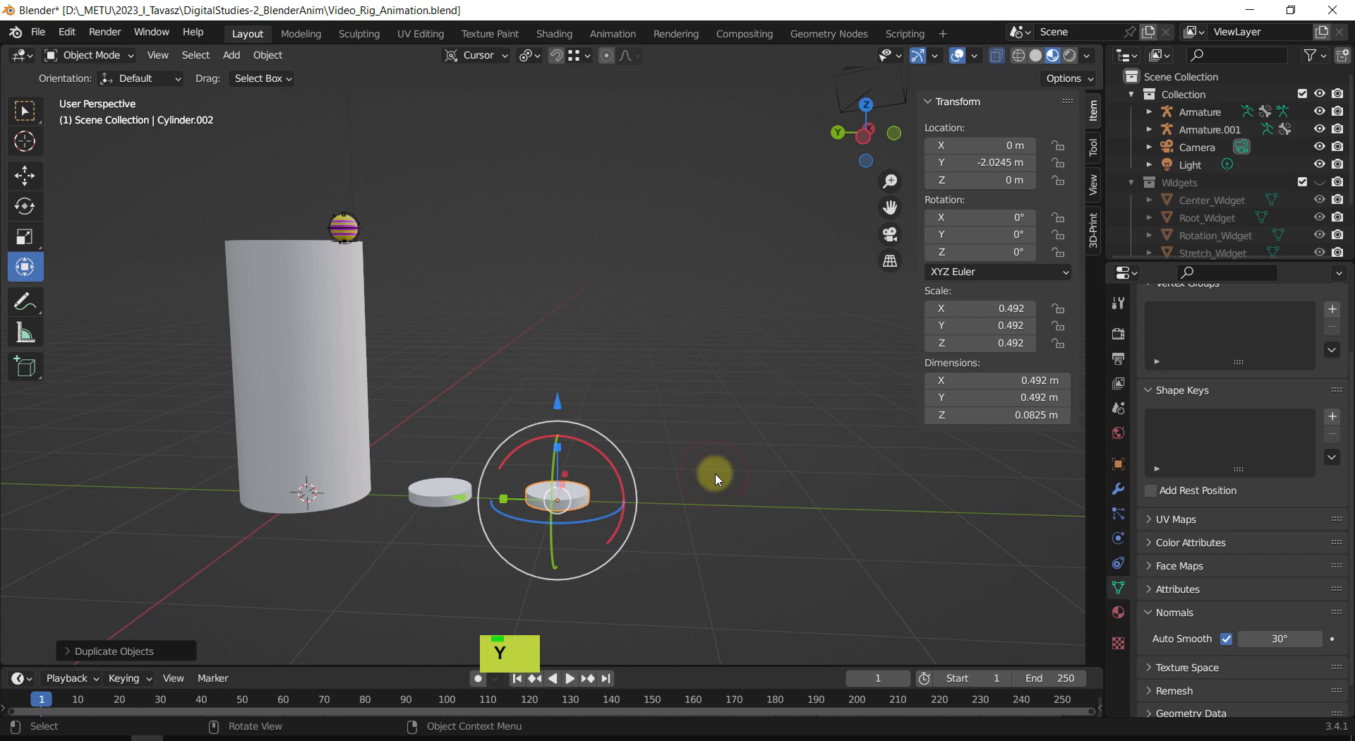
pyautogui.press('g')
pyautogui.press('z')
pyautogui.click(718, 397)
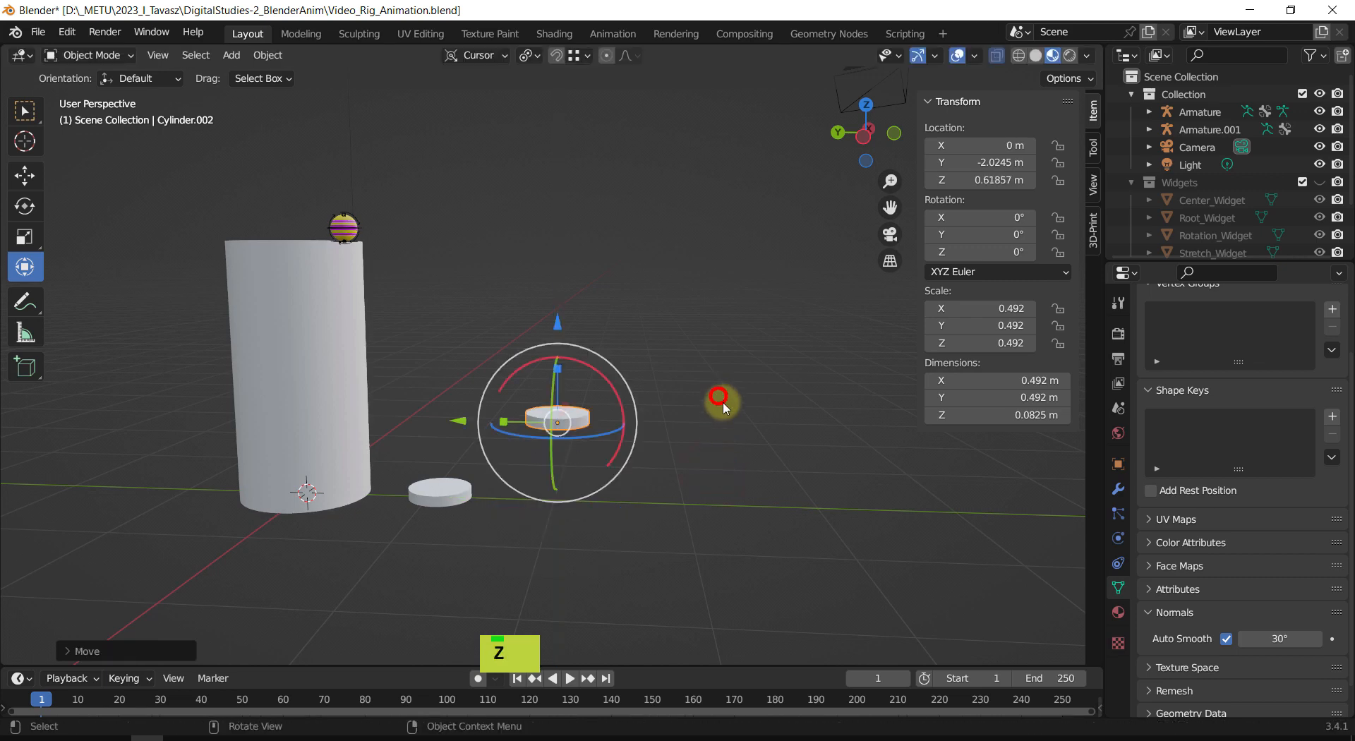
# Step: Shift the raised second disc sideways along the X axis to about X -0.72 m
pyautogui.moveTo(723, 405); pyautogui.dragTo(561, 515, button='middle')
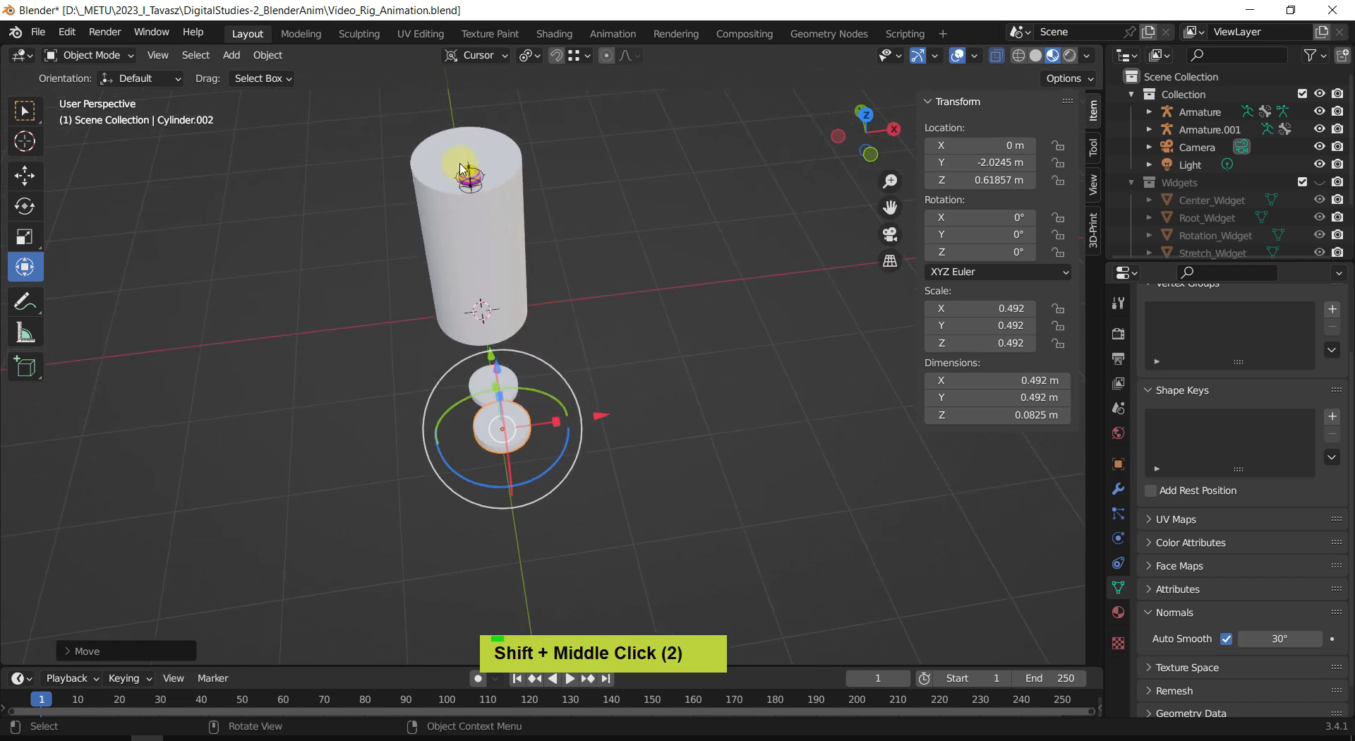
pyautogui.keyDown('shift'); pyautogui.moveTo(497, 355); pyautogui.dragTo(502, 411, button='middle'); pyautogui.keyUp('shift')
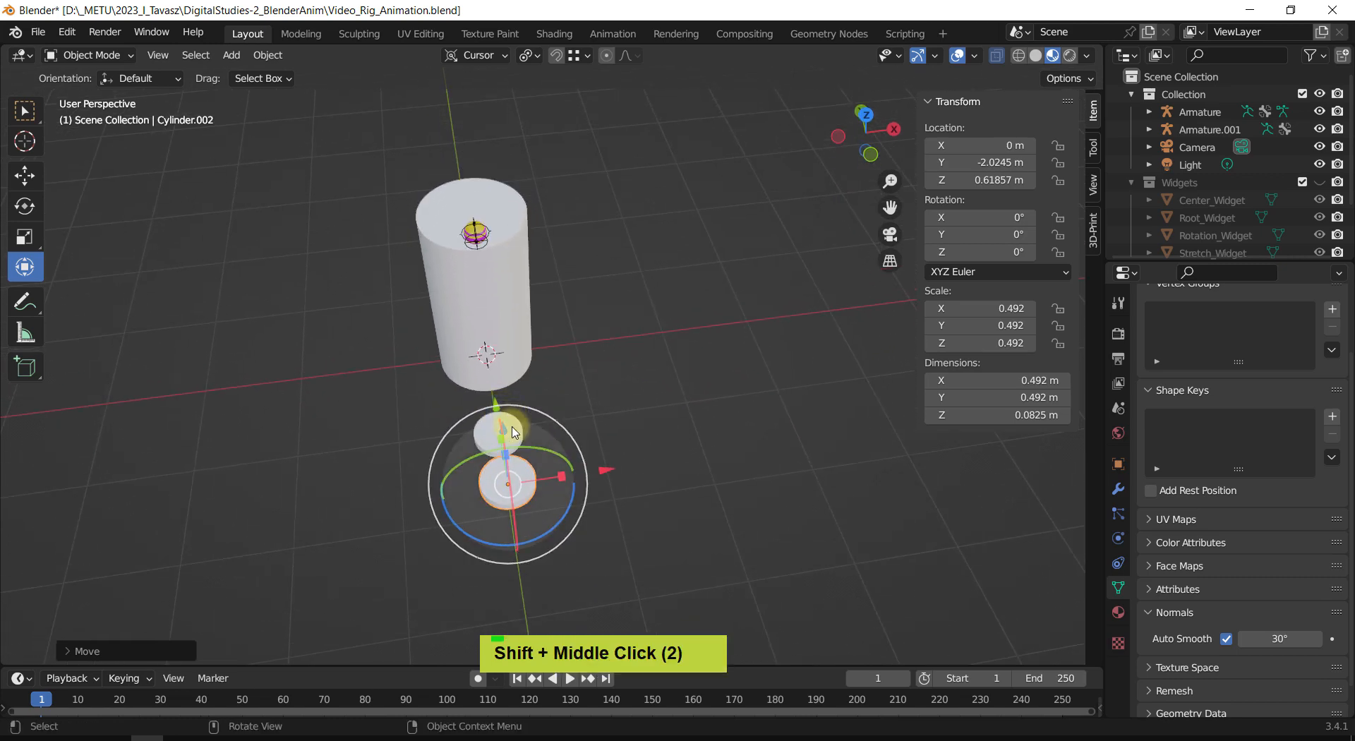
pyautogui.keyDown('shift'); pyautogui.moveTo(632, 427); pyautogui.dragTo(639, 391, button='middle'); pyautogui.keyUp('shift')
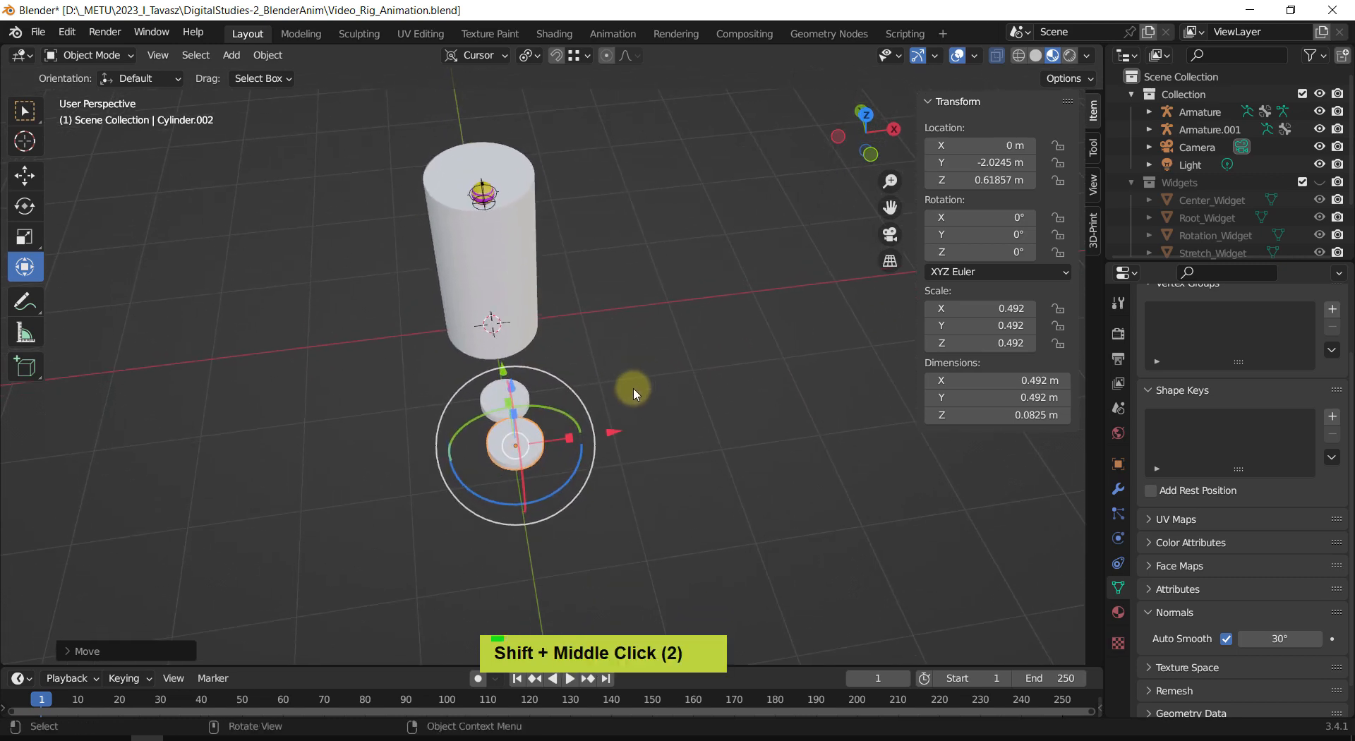
pyautogui.press('g')
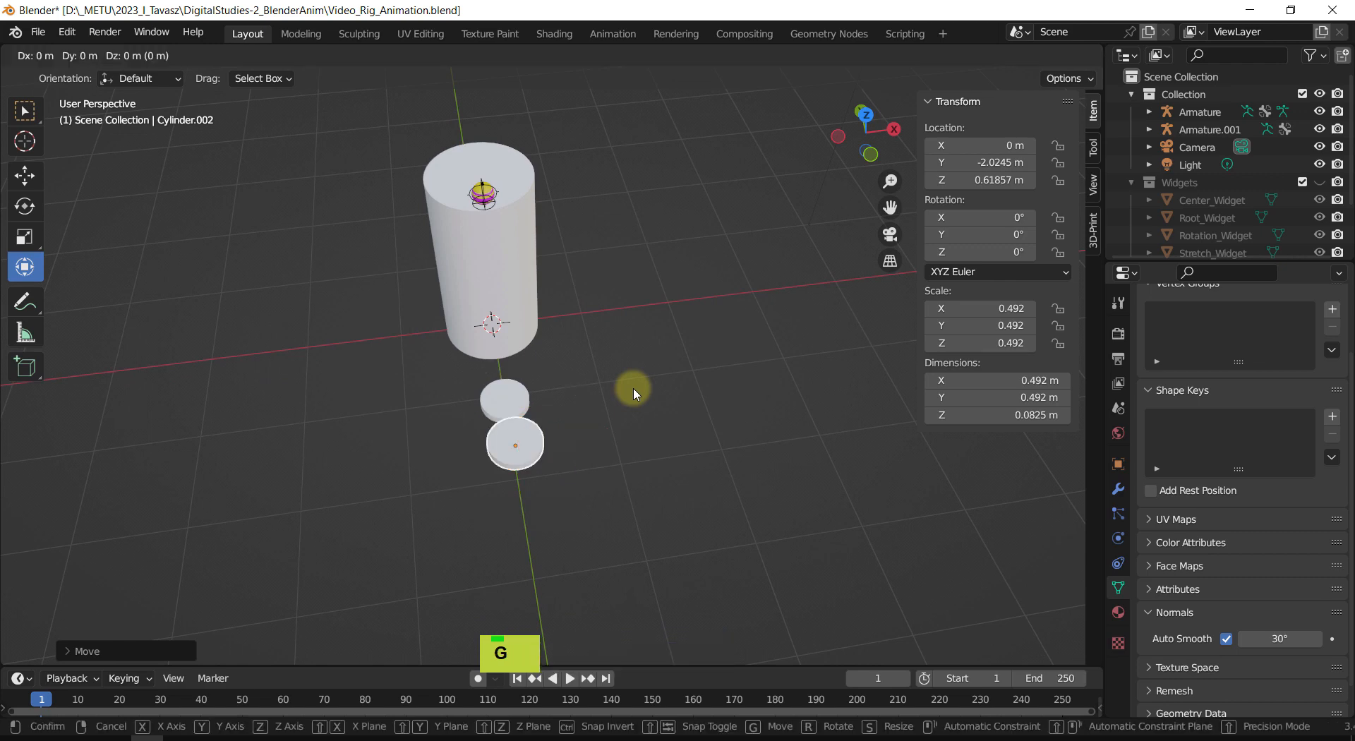
pyautogui.press('x')
pyautogui.click(554, 429)
# Step: Duplicate the raised disc and place the copy farther from the cylinder, at about X 0.29 m, Y -2.77 m, Z 0.37 m
pyautogui.keyDown('shift'); pyautogui.moveTo(554, 431); pyautogui.dragTo(515, 473, button='middle'); pyautogui.keyUp('shift')
pyautogui.moveTo(521, 462); pyautogui.dragTo(647, 342, button='middle')
pyautogui.keyDown('shift'); pyautogui.scroll(-1, 640, 383); pyautogui.keyUp('shift')
pyautogui.moveTo(641, 387); pyautogui.dragTo(493, 575, button='middle')
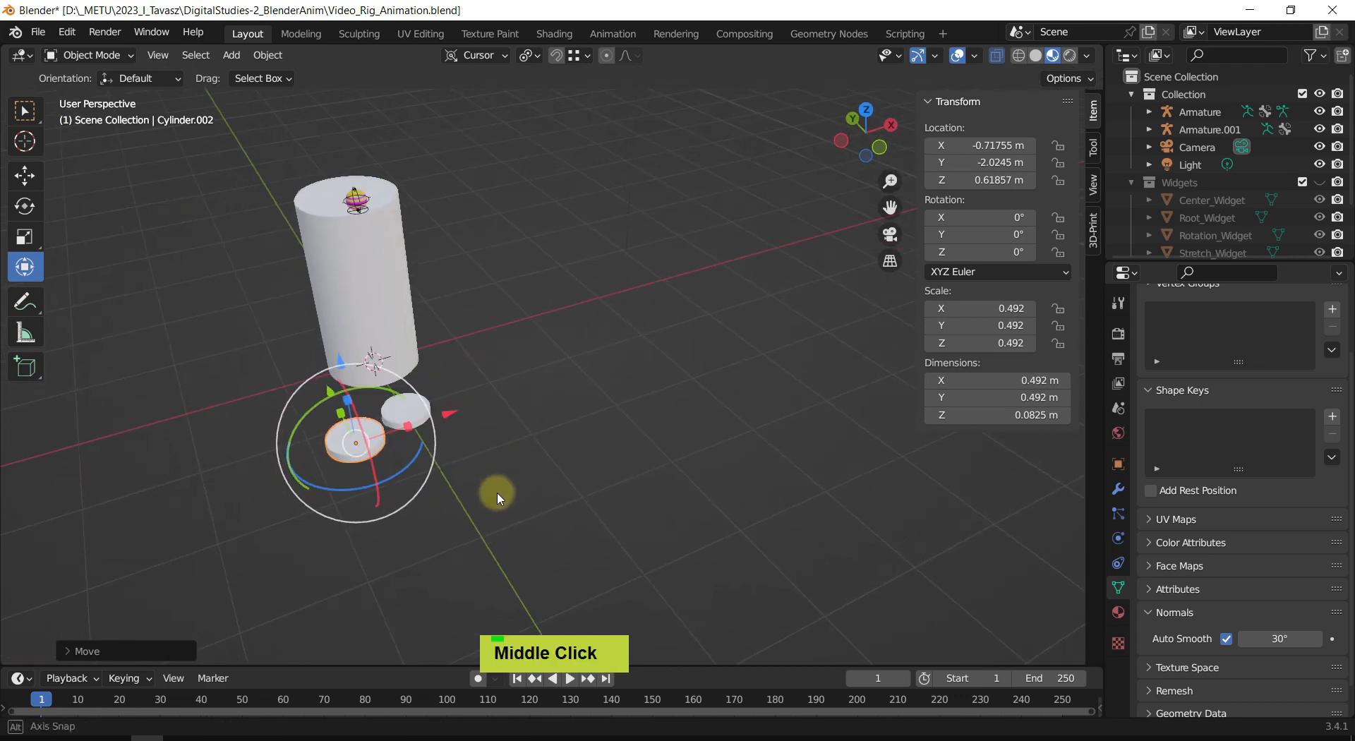
pyautogui.hotkey('shift', 'd')
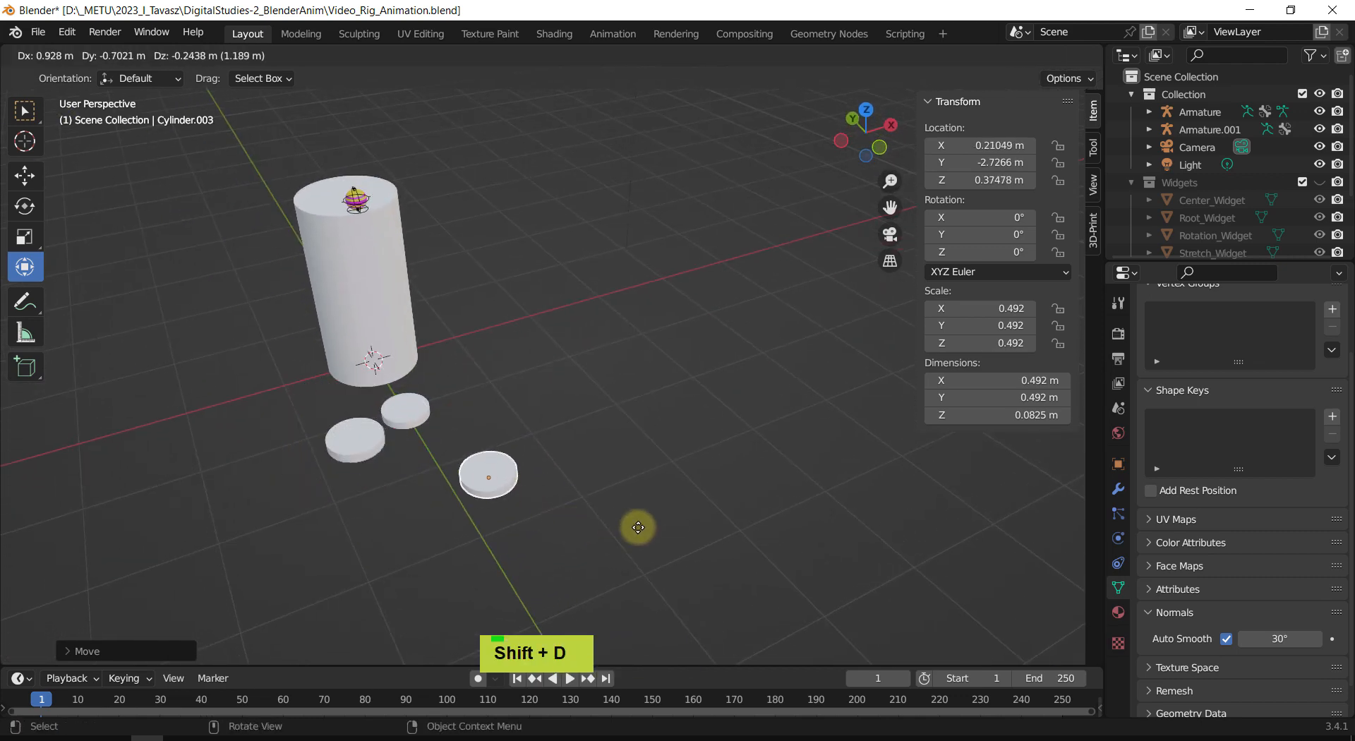
pyautogui.click(635, 525)
# Step: Lower the third disc to about Z 0.21 m and shift it along X to about 0.53 m
pyautogui.moveTo(635, 526); pyautogui.dragTo(508, 377, button='middle')
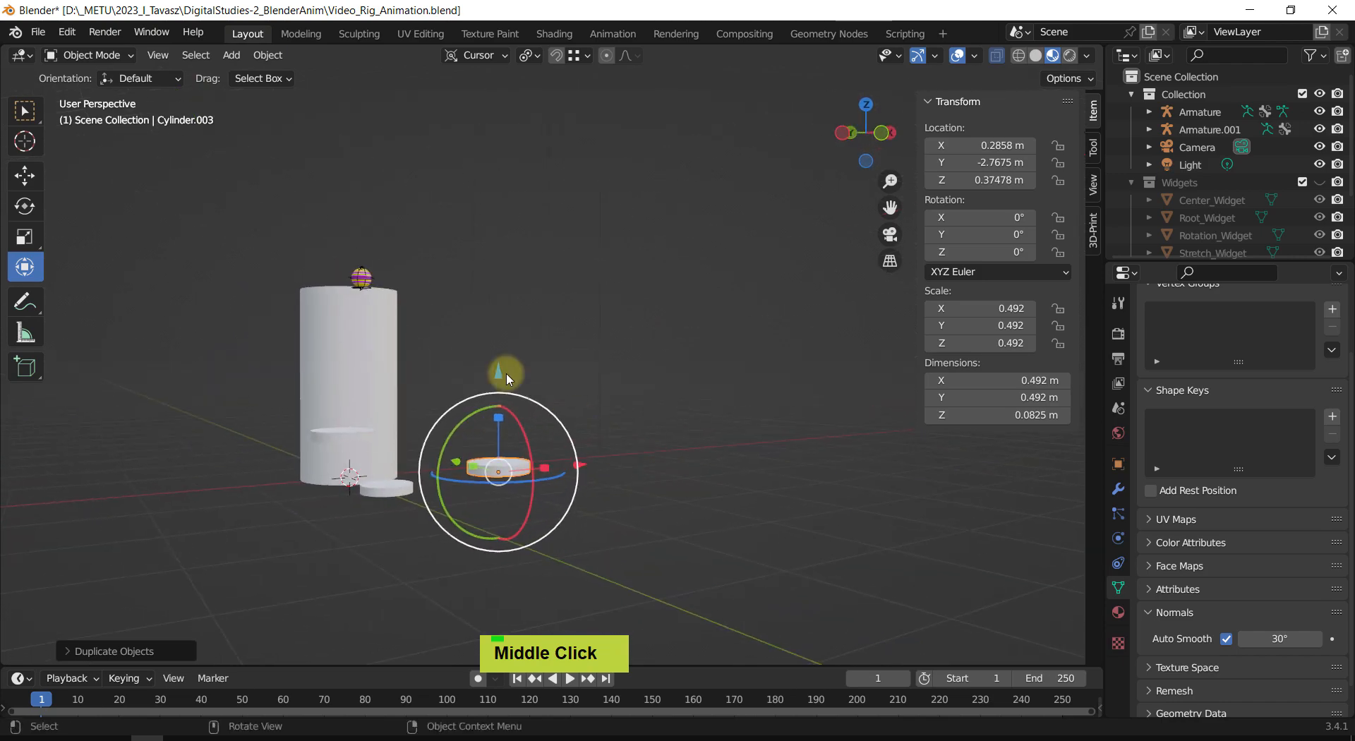
pyautogui.moveTo(500, 373); pyautogui.dragTo(502, 399)
pyautogui.moveTo(596, 480); pyautogui.dragTo(575, 373, button='middle')
pyautogui.scroll(1, 611, 443)
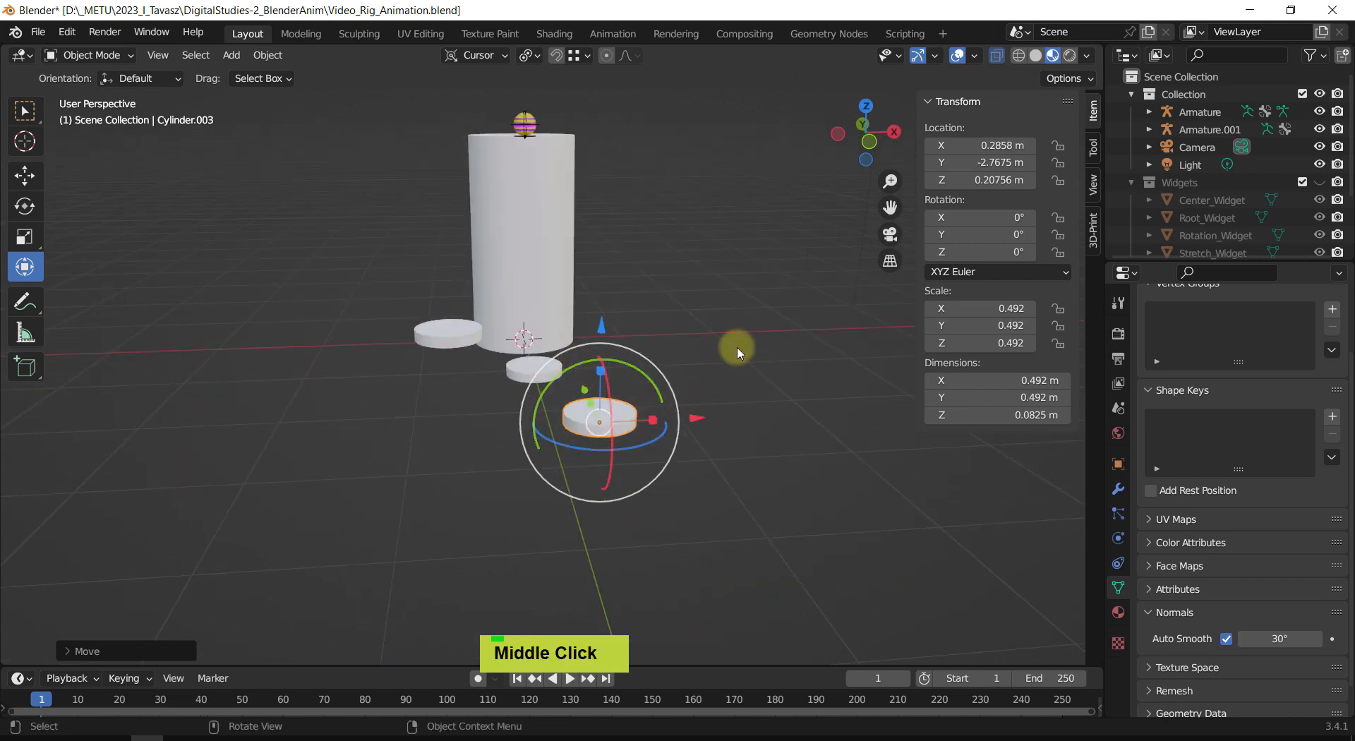
pyautogui.keyDown('shift'); pyautogui.moveTo(734, 332); pyautogui.dragTo(656, 406, button='middle'); pyautogui.keyUp('shift')
pyautogui.moveTo(636, 485); pyautogui.dragTo(669, 478)
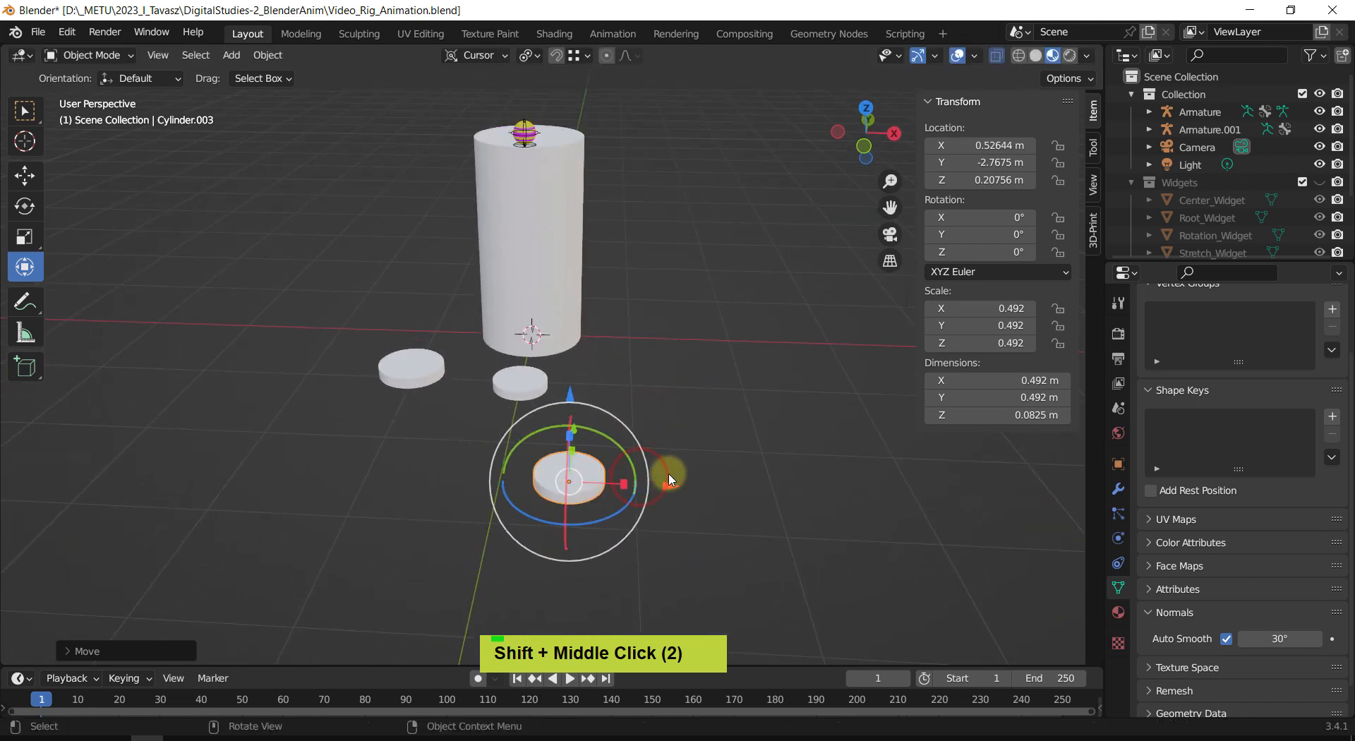
pyautogui.scroll(-1, 526, 477)
pyautogui.moveTo(504, 482); pyautogui.dragTo(666, 442, button='middle')
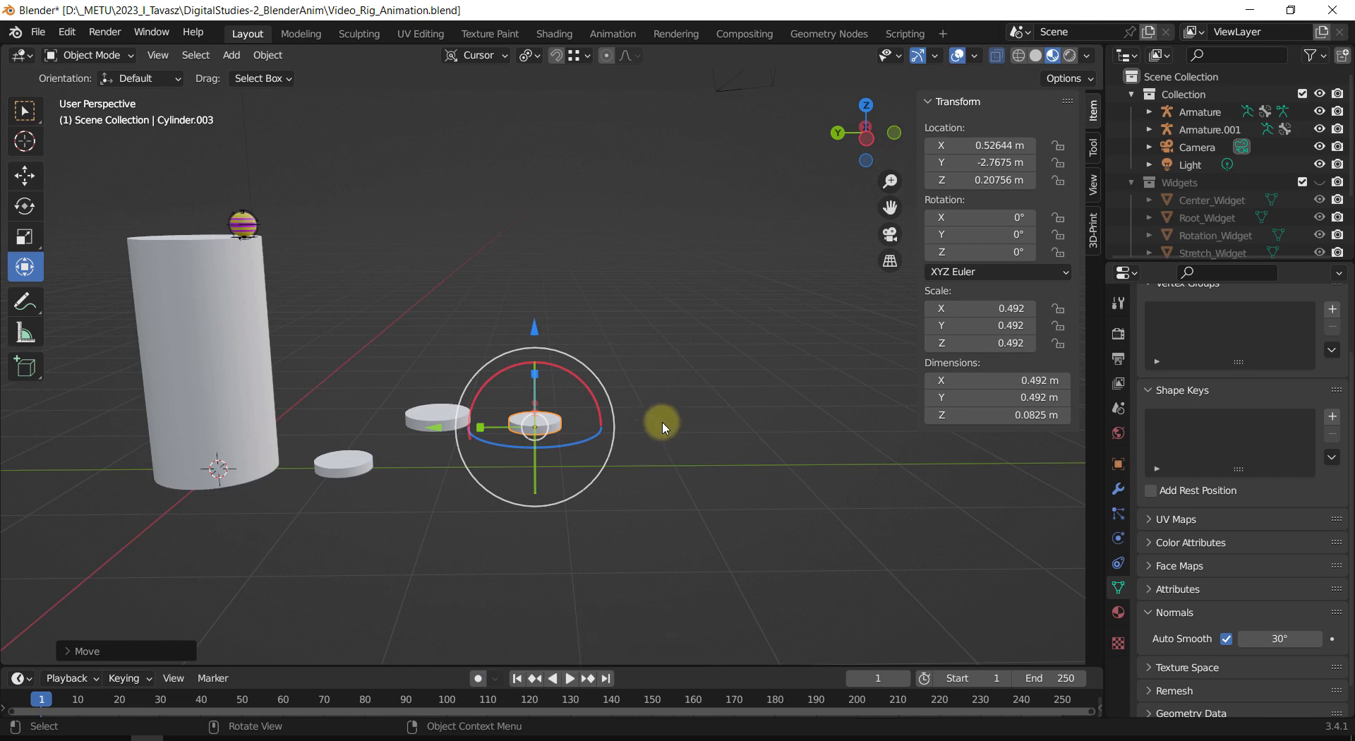
pyautogui.keyDown('shift'); pyautogui.moveTo(659, 426); pyautogui.dragTo(526, 385, button='middle'); pyautogui.keyUp('shift')
pyautogui.press('g')
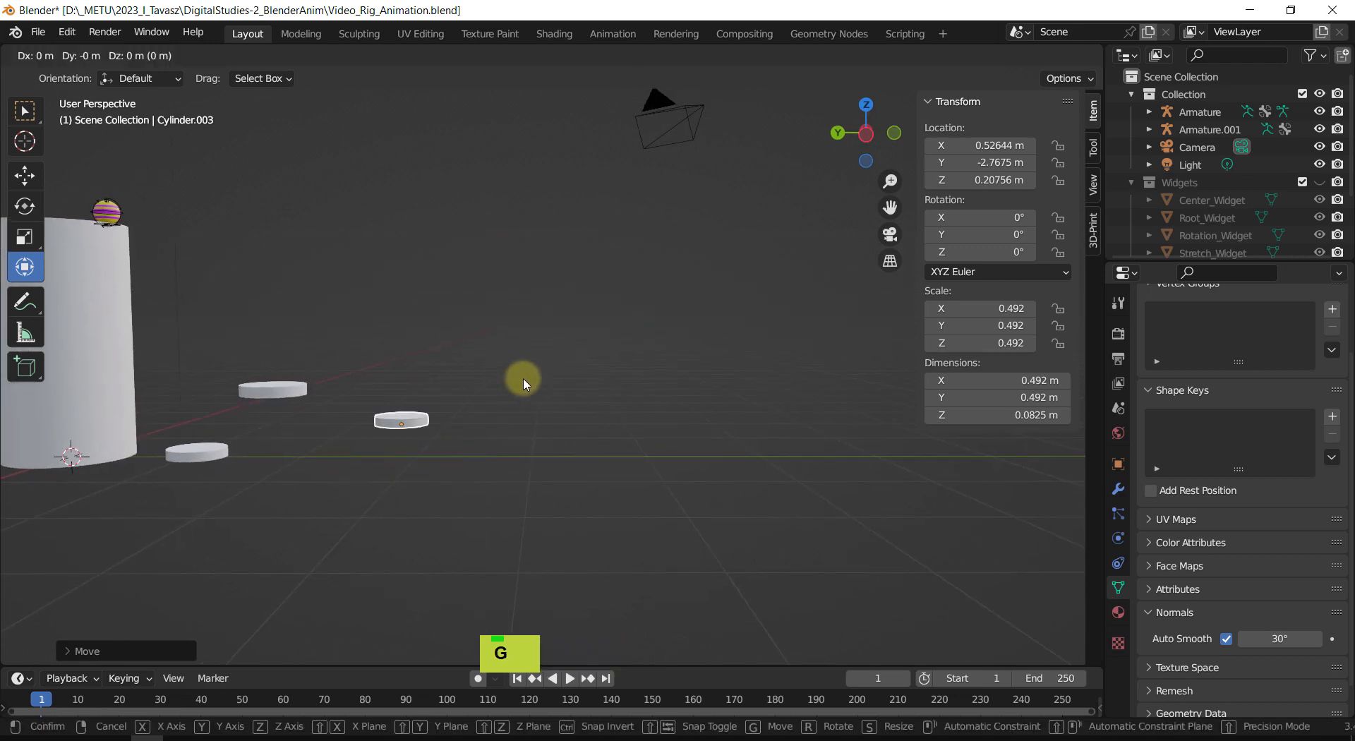
pyautogui.press('y')
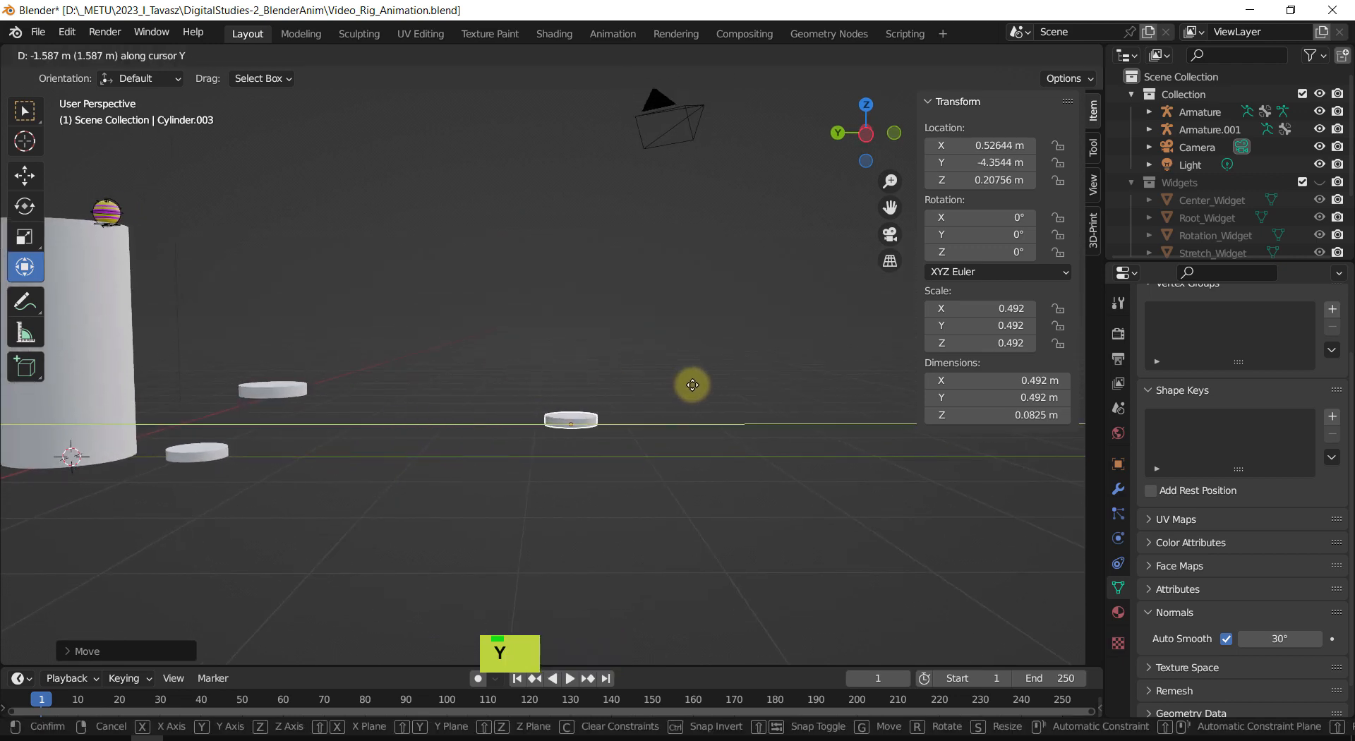
pyautogui.click(640, 383)
pyautogui.hotkey('ctrl', 'z')
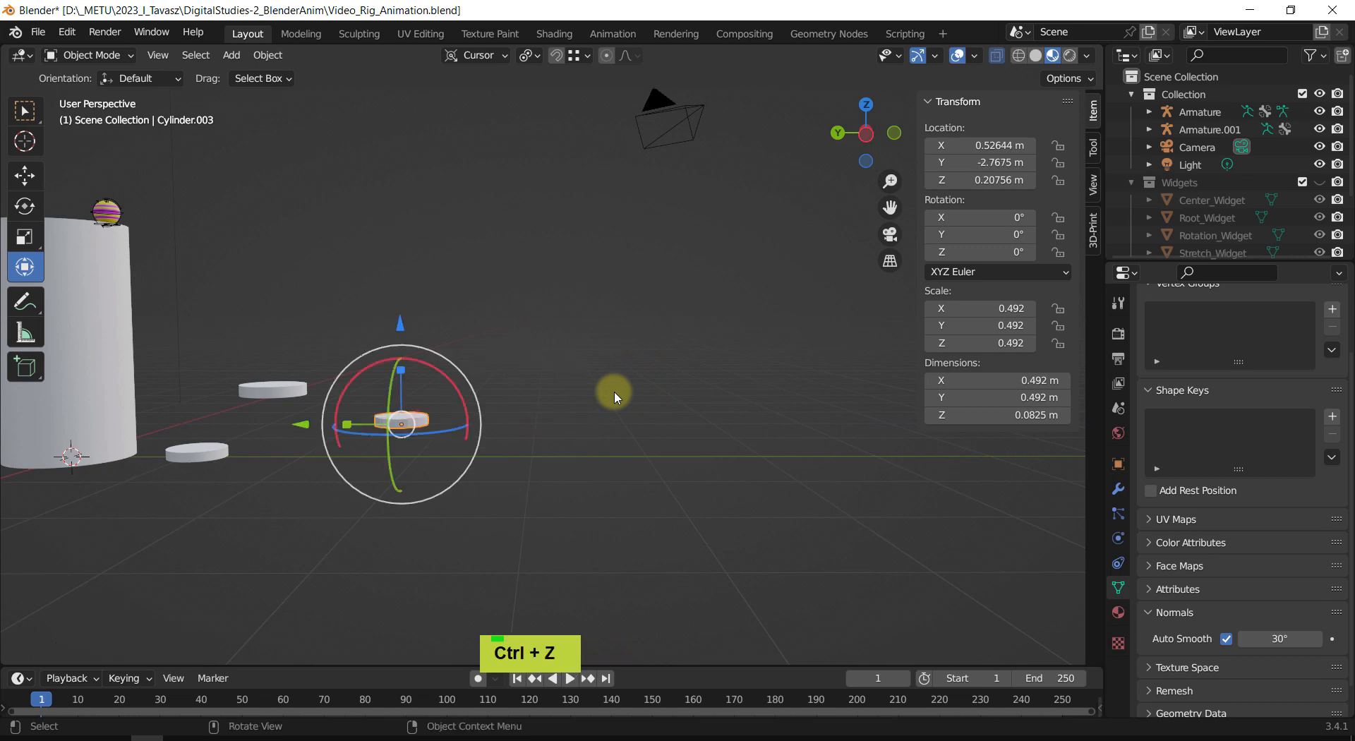
# Step: Duplicate the third disc along Y to about -4.00 m and raise the copy along Z to about 1.01 m
pyautogui.hotkey('shift', 'd')
pyautogui.press('g')
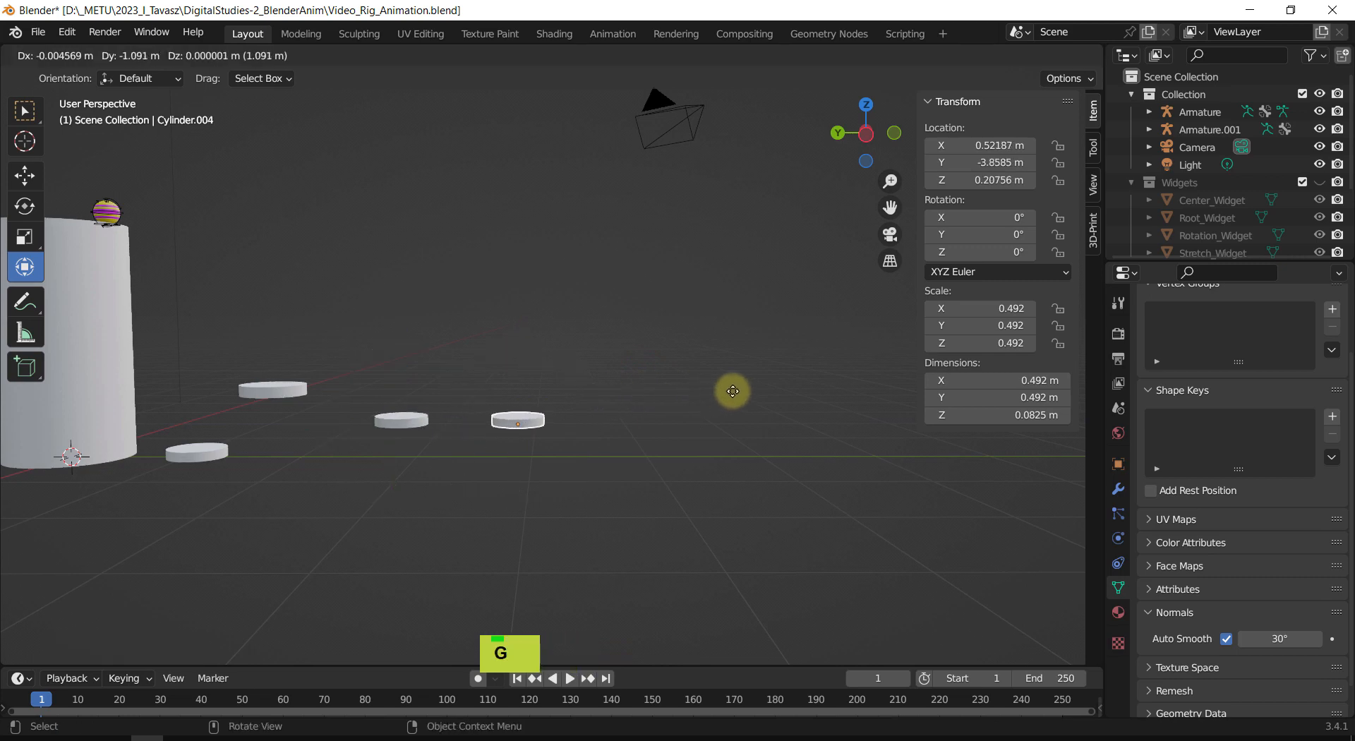
pyautogui.press('y')
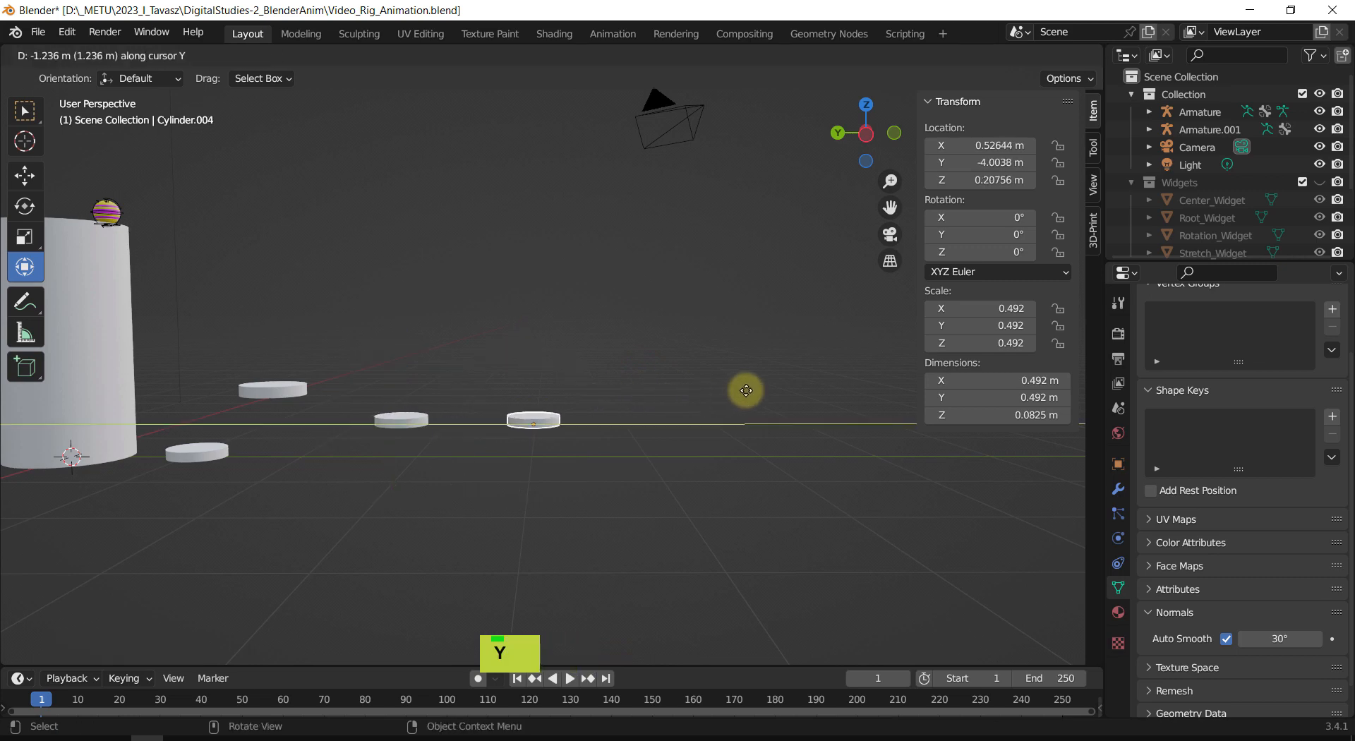
pyautogui.click(746, 390)
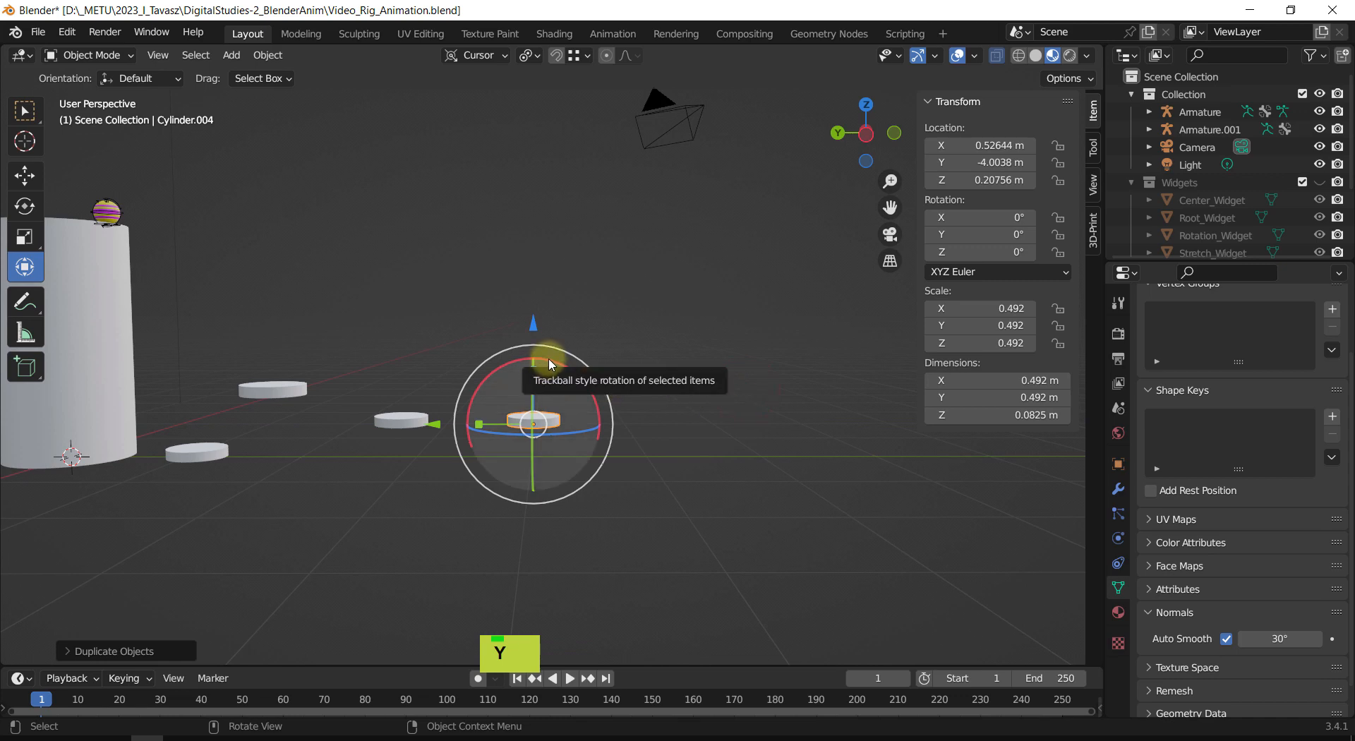
pyautogui.press('g')
pyautogui.press('z')
pyautogui.click(550, 240)
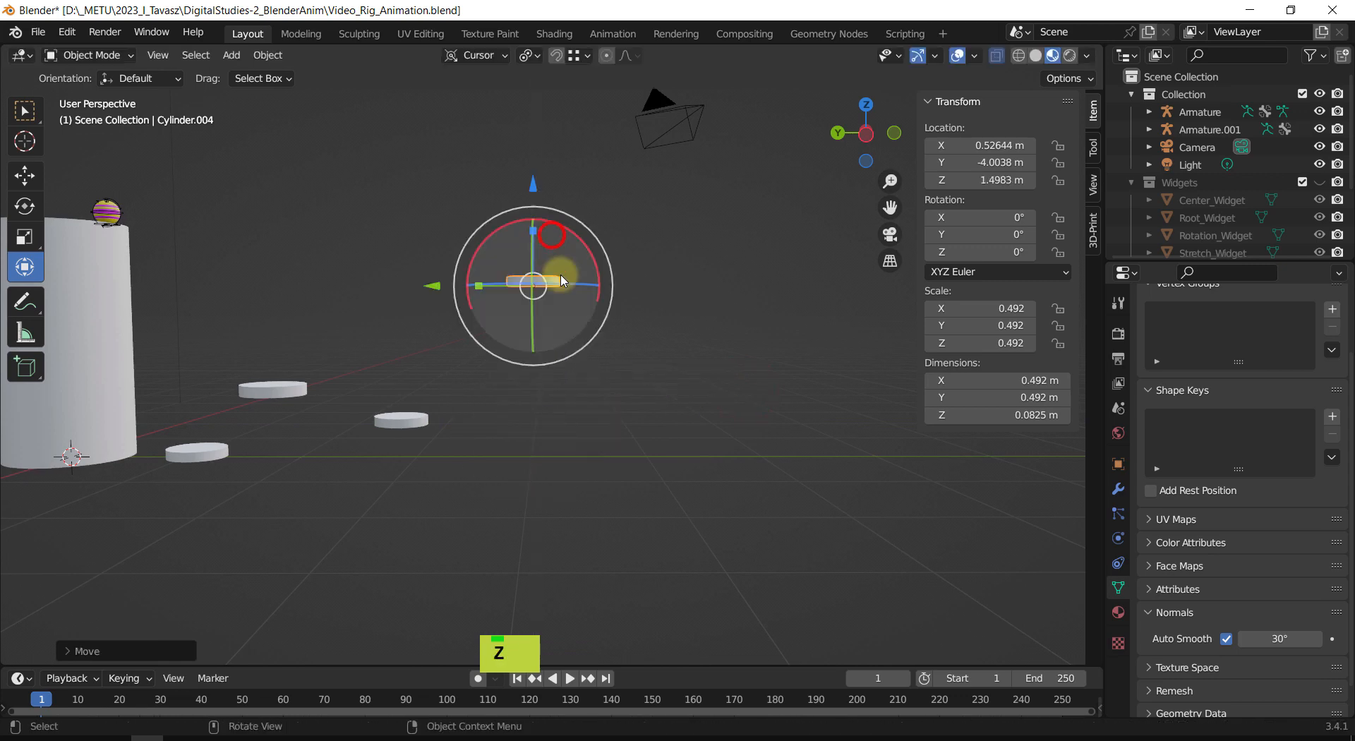
pyautogui.moveTo(522, 200); pyautogui.dragTo(554, 266)
# Step: Scale the fourth disc up to about 0.95 m across and flatten it along Z to about 0.06 m thick
pyautogui.moveTo(554, 266); pyautogui.dragTo(521, 363, button='middle')
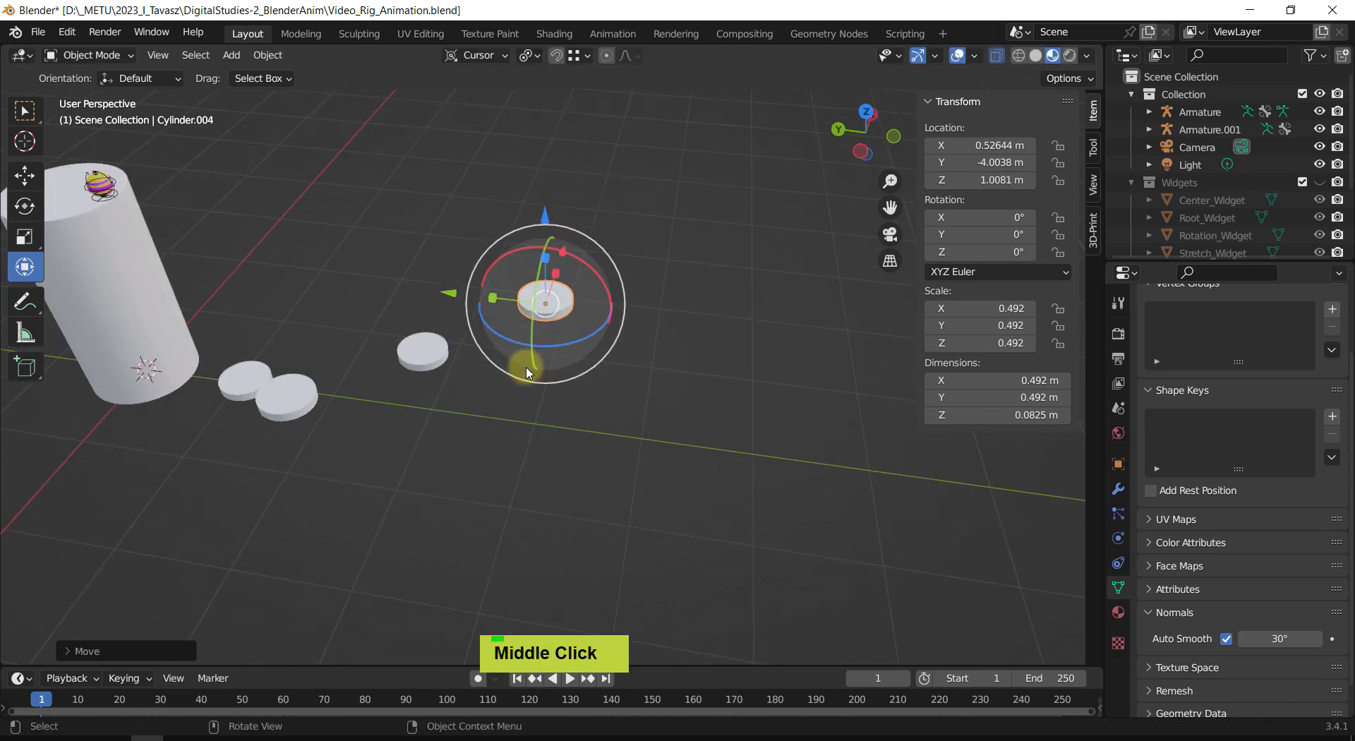
pyautogui.scroll(2, 553, 300)
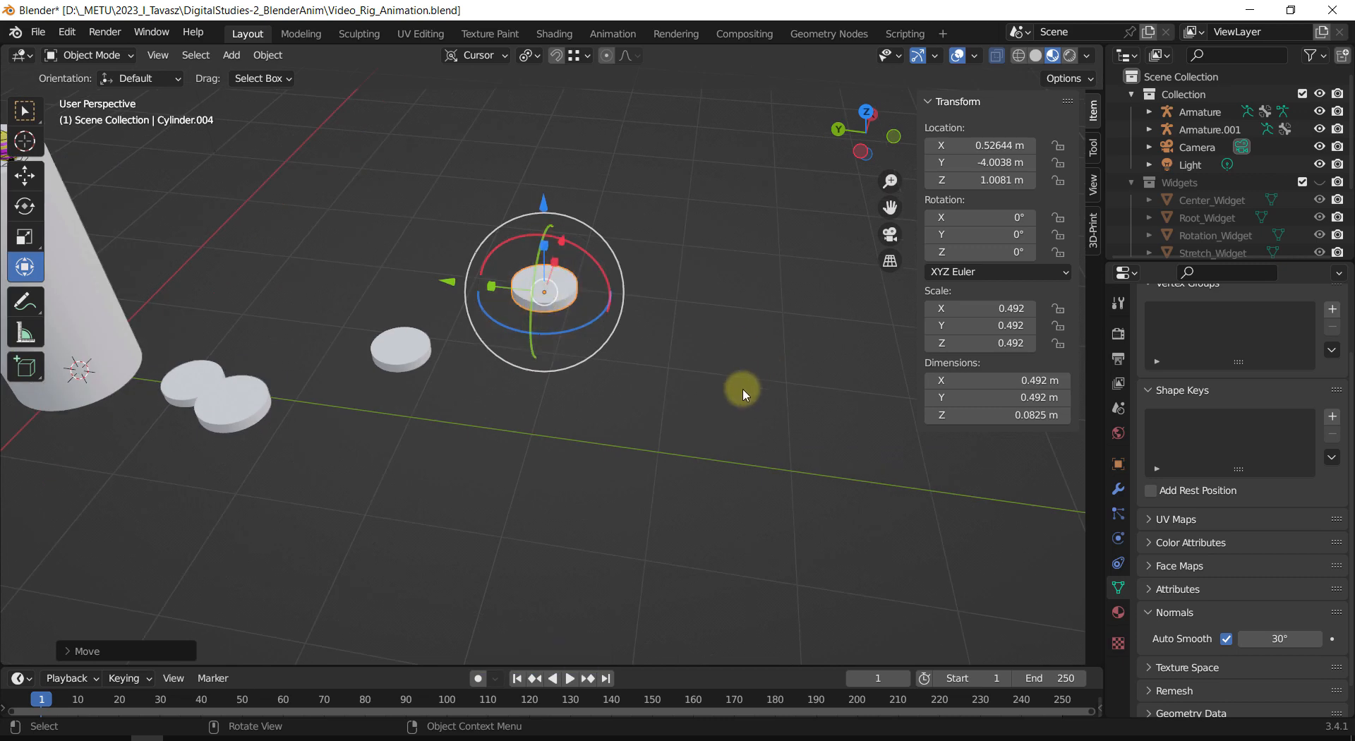
pyautogui.press('s')
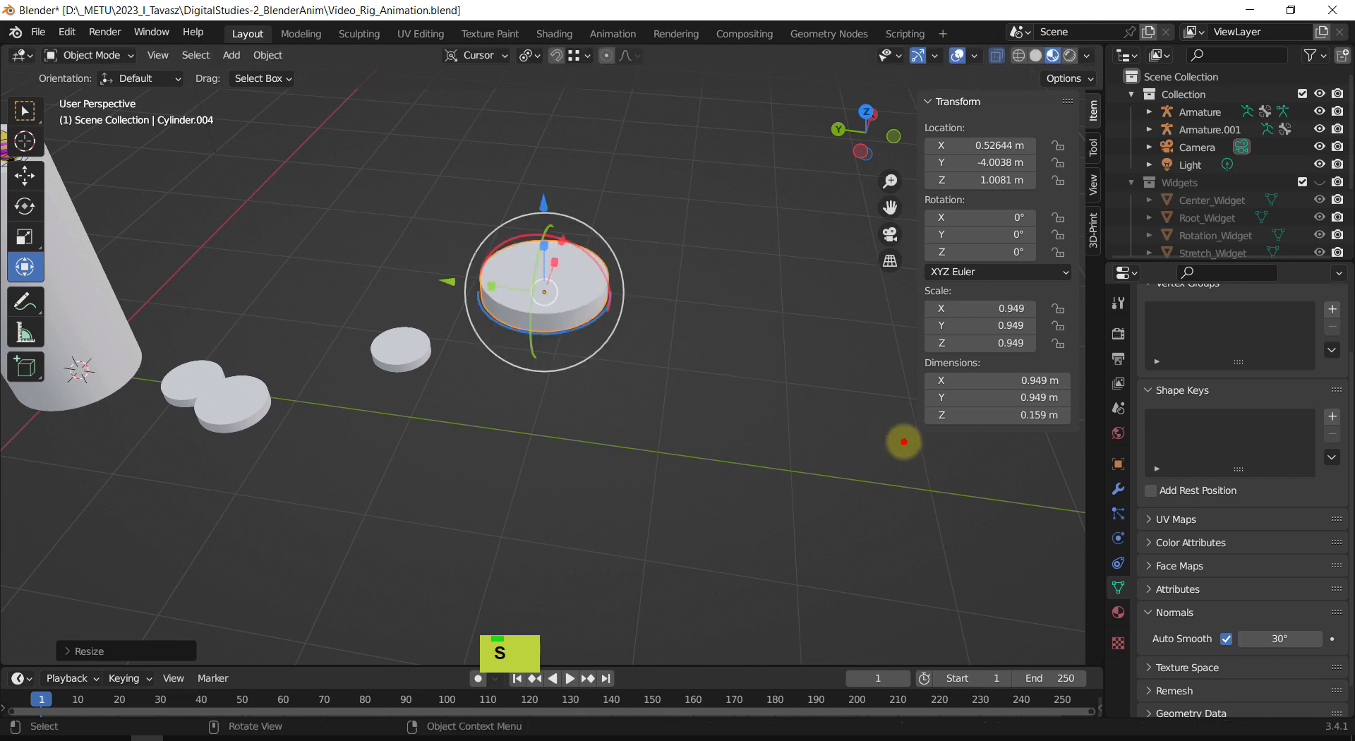
pyautogui.click(898, 445)
pyautogui.press('s')
pyautogui.press('z')
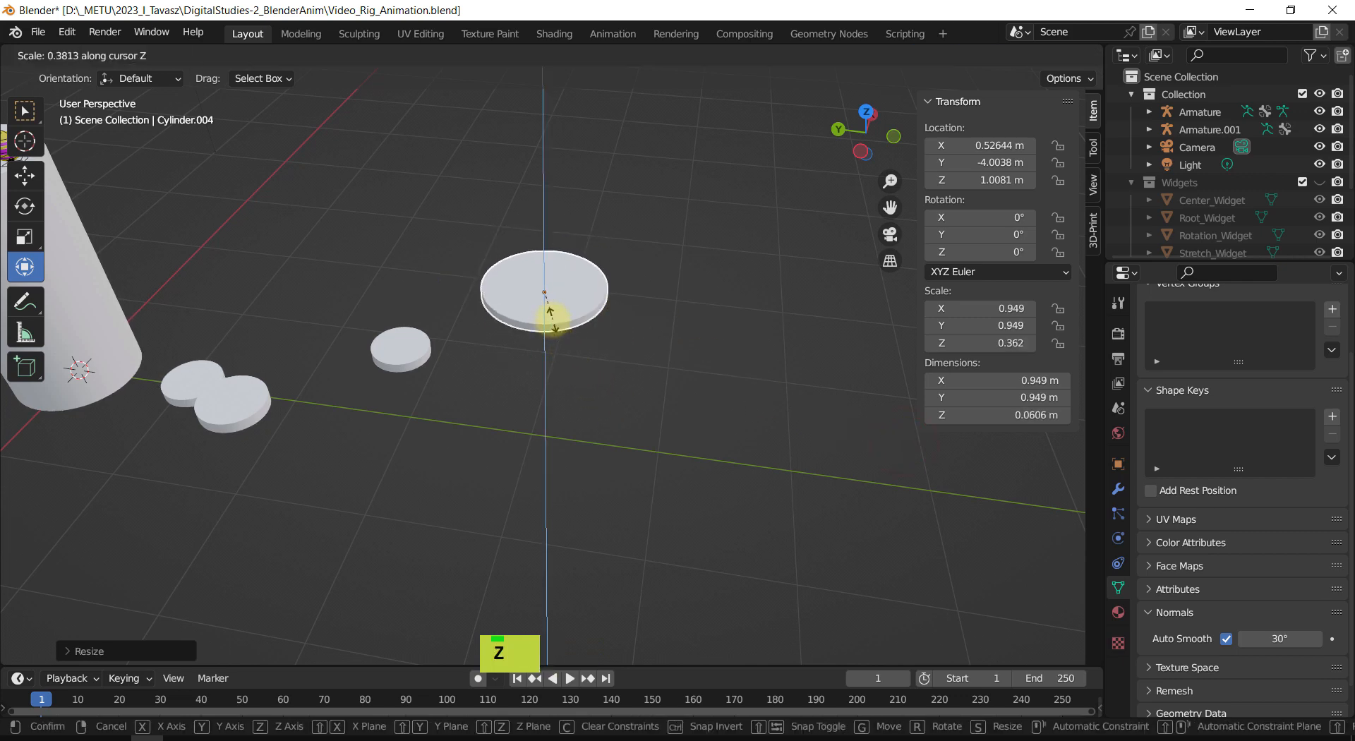
pyautogui.click(549, 314)
pyautogui.moveTo(560, 345); pyautogui.dragTo(523, 395, button='middle')
pyautogui.press('Tab')
pyautogui.keyDown('shift'); pyautogui.moveTo(498, 326); pyautogui.dragTo(547, 397, button='middle'); pyautogui.keyUp('shift')
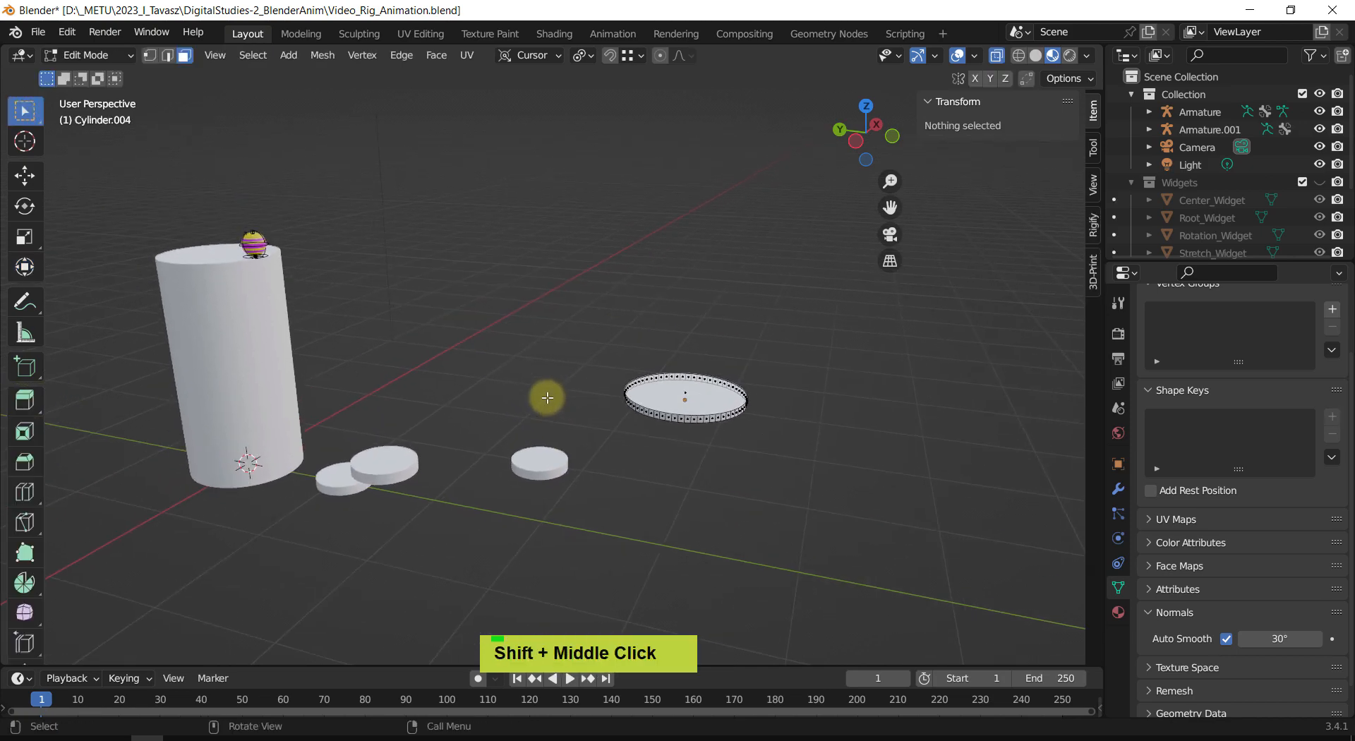
pyautogui.press('Tab')
# Step: Inset the bottom face of the raised second disc and extrude it downward about 0.75 m as a support column
pyautogui.keyDown('shift'); pyautogui.moveTo(508, 342); pyautogui.dragTo(509, 379, button='middle'); pyautogui.keyUp('shift')
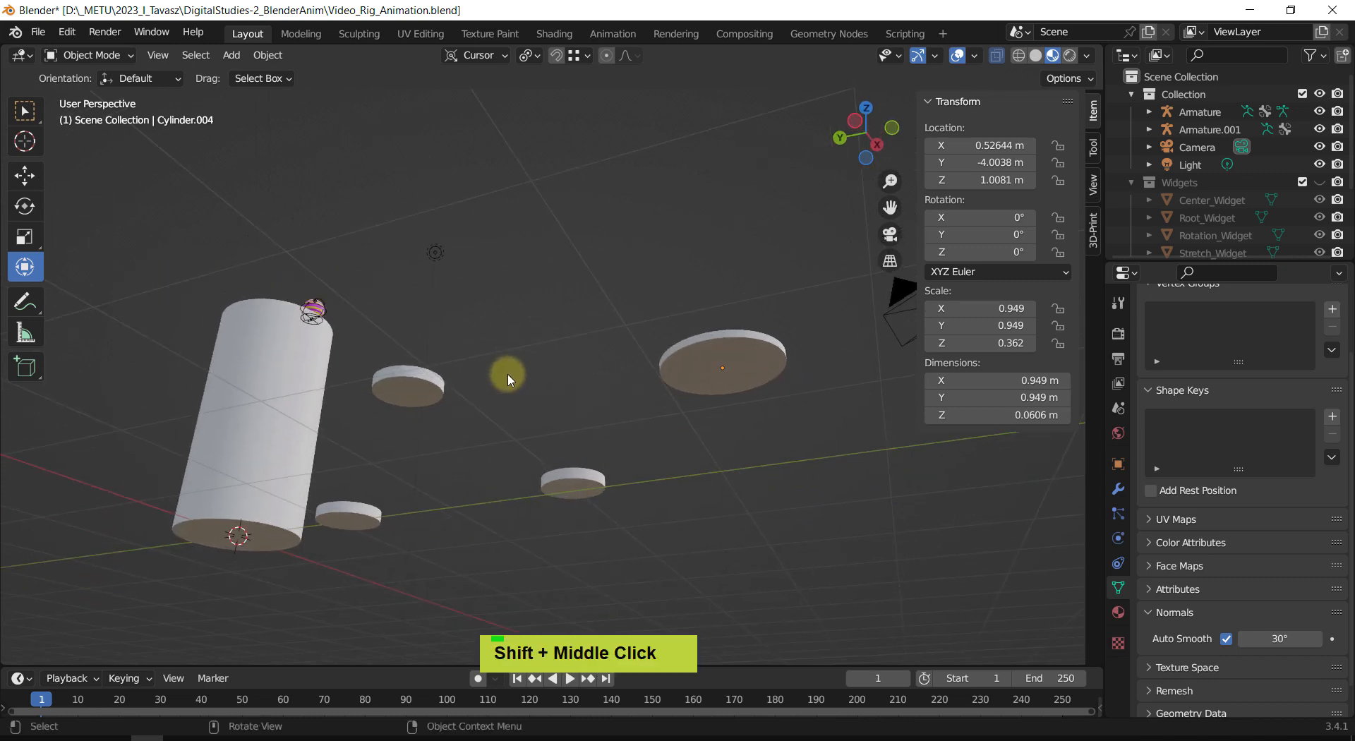
pyautogui.keyDown('shift'); pyautogui.moveTo(575, 422); pyautogui.dragTo(523, 403, button='middle'); pyautogui.keyUp('shift')
pyautogui.click(390, 356)
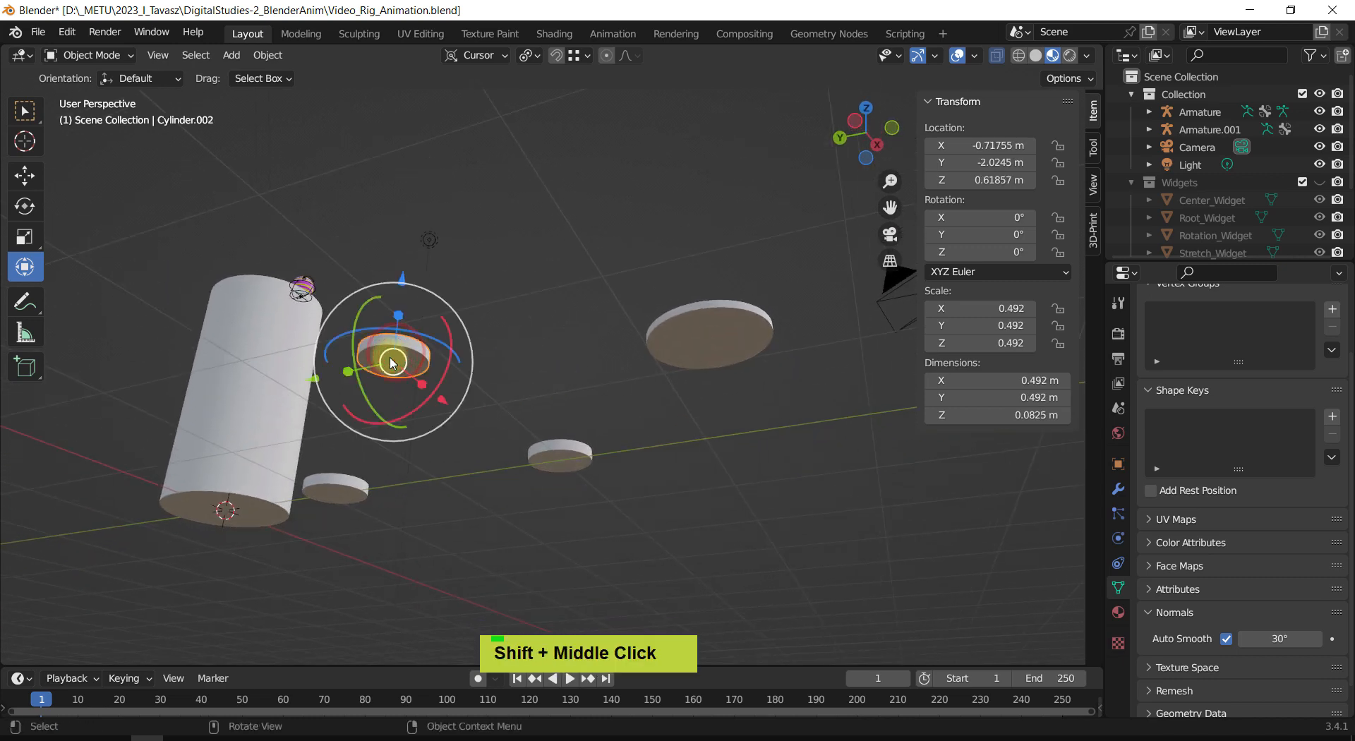
pyautogui.press('Tab')
pyautogui.scroll(2, 389, 358)
pyautogui.keyDown('shift'); pyautogui.moveTo(387, 360); pyautogui.dragTo(452, 366, button='middle'); pyautogui.keyUp('shift')
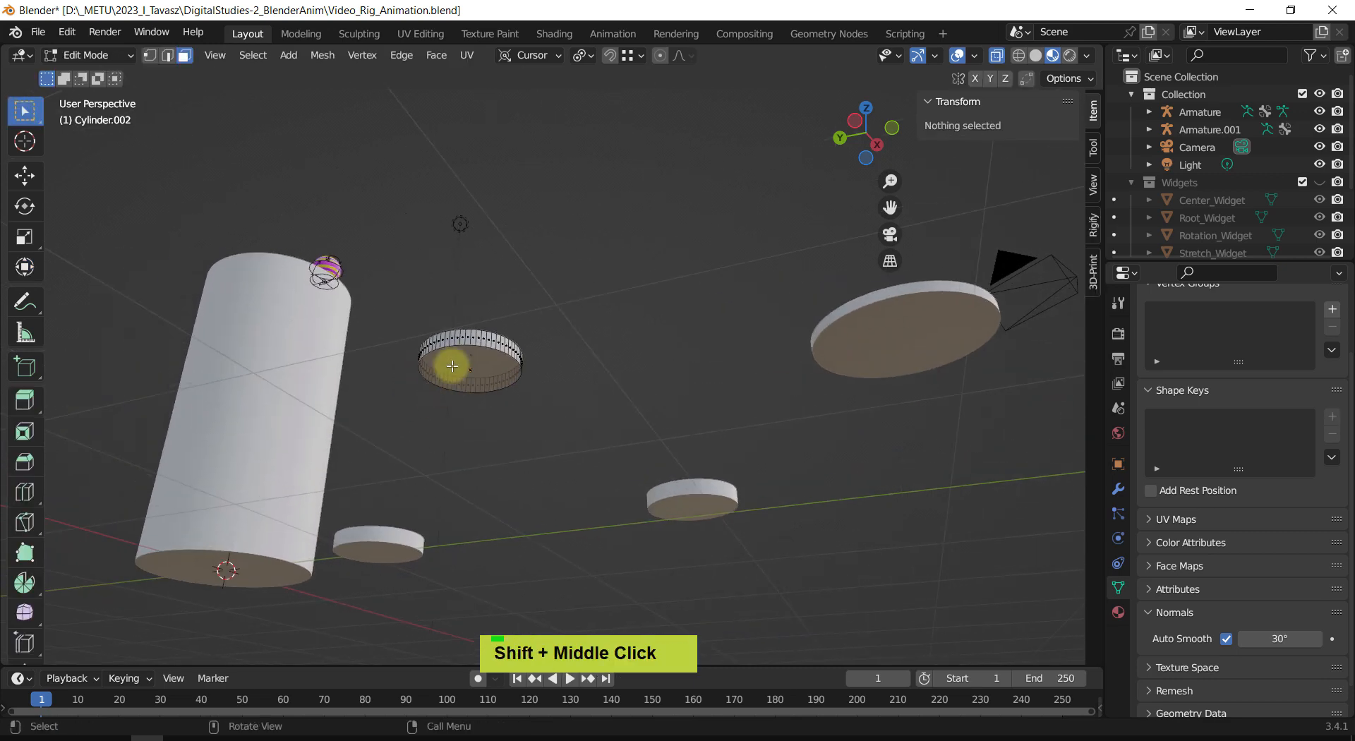
pyautogui.click(453, 366)
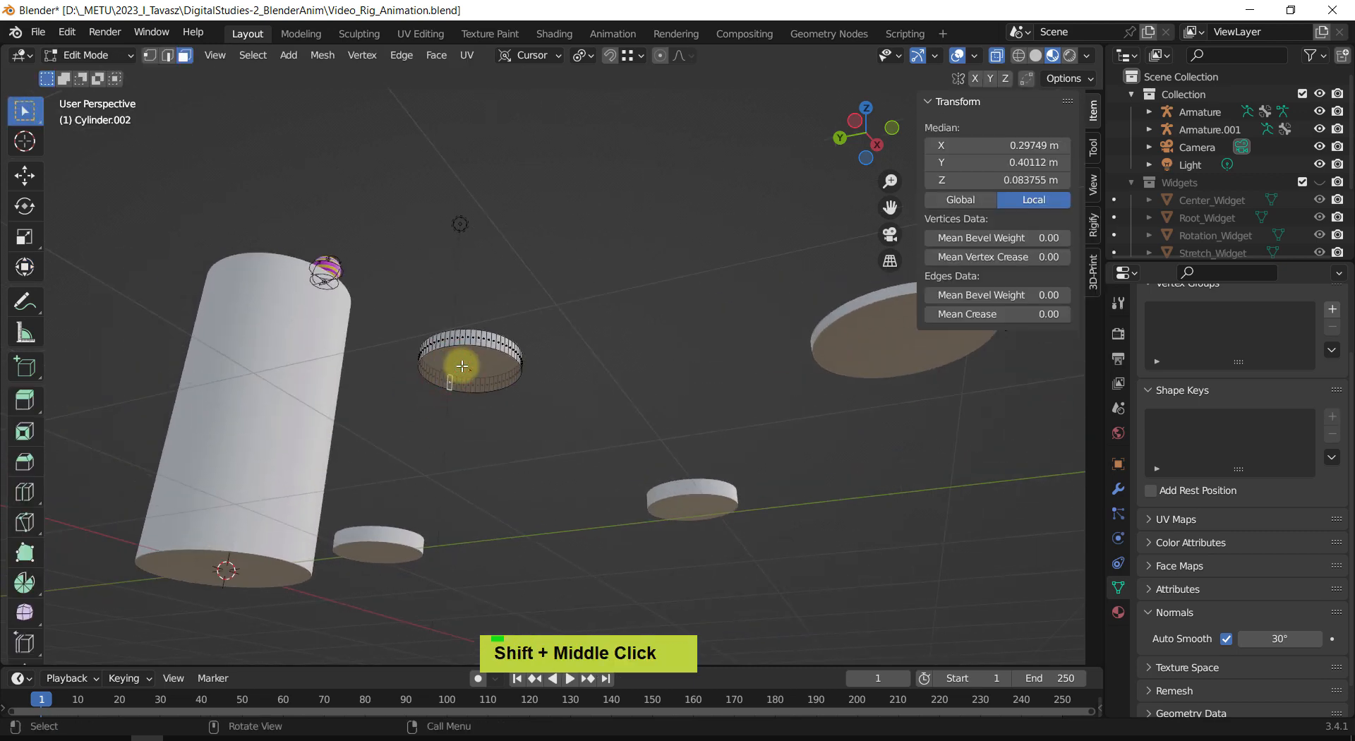
pyautogui.click(478, 368)
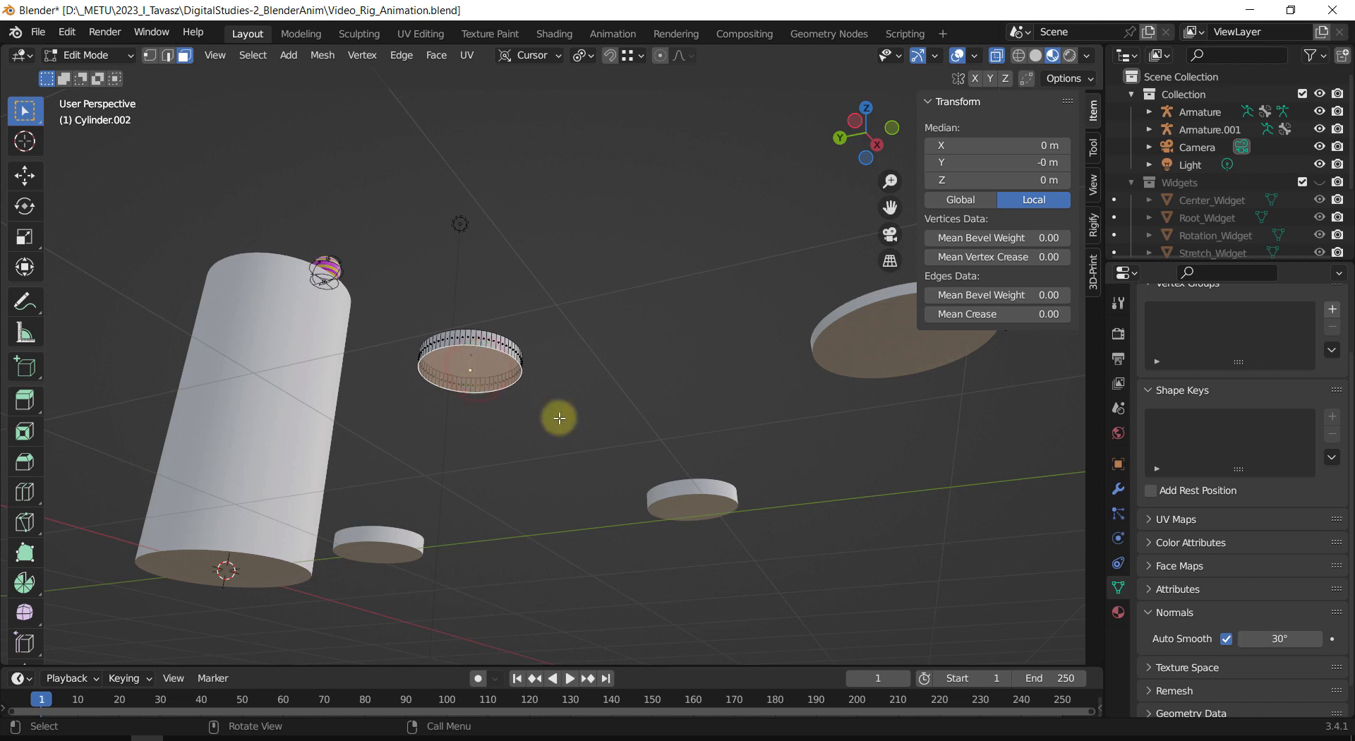
pyautogui.press('i')
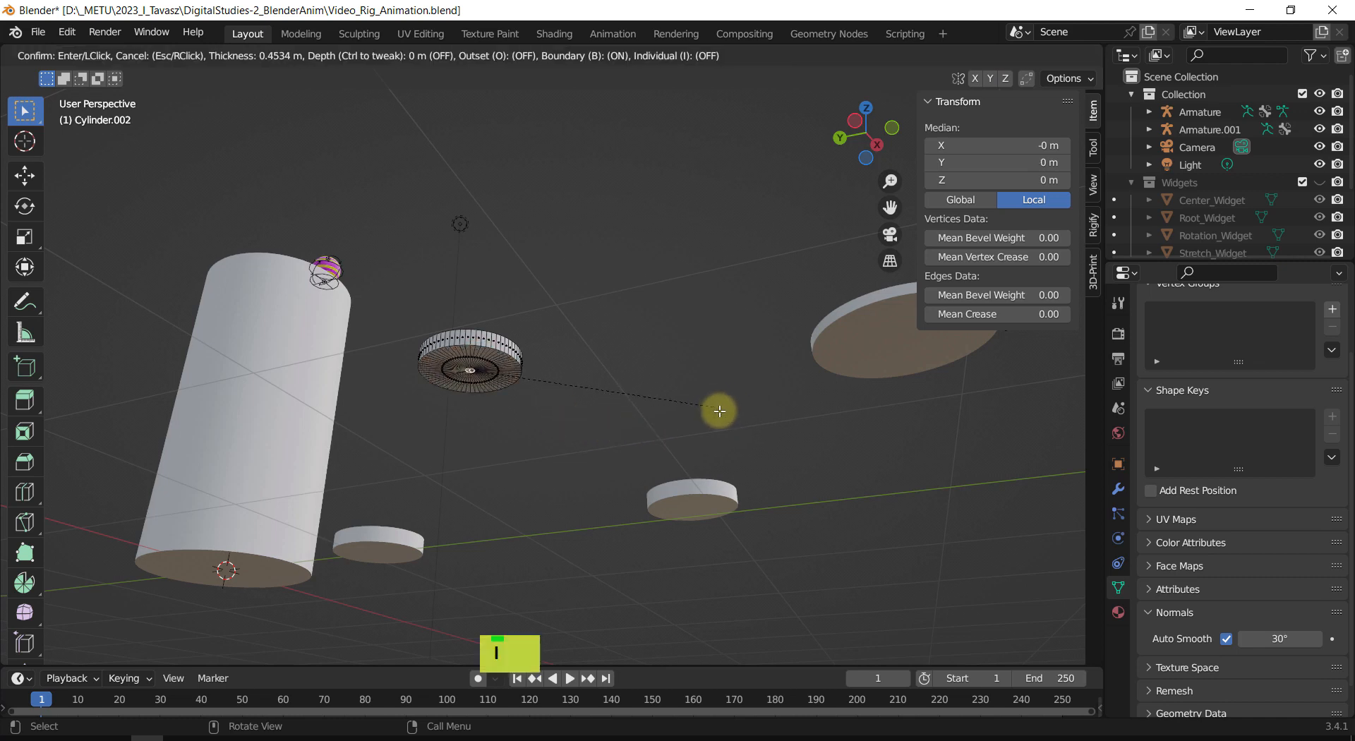
pyautogui.click(734, 419)
pyautogui.press('e')
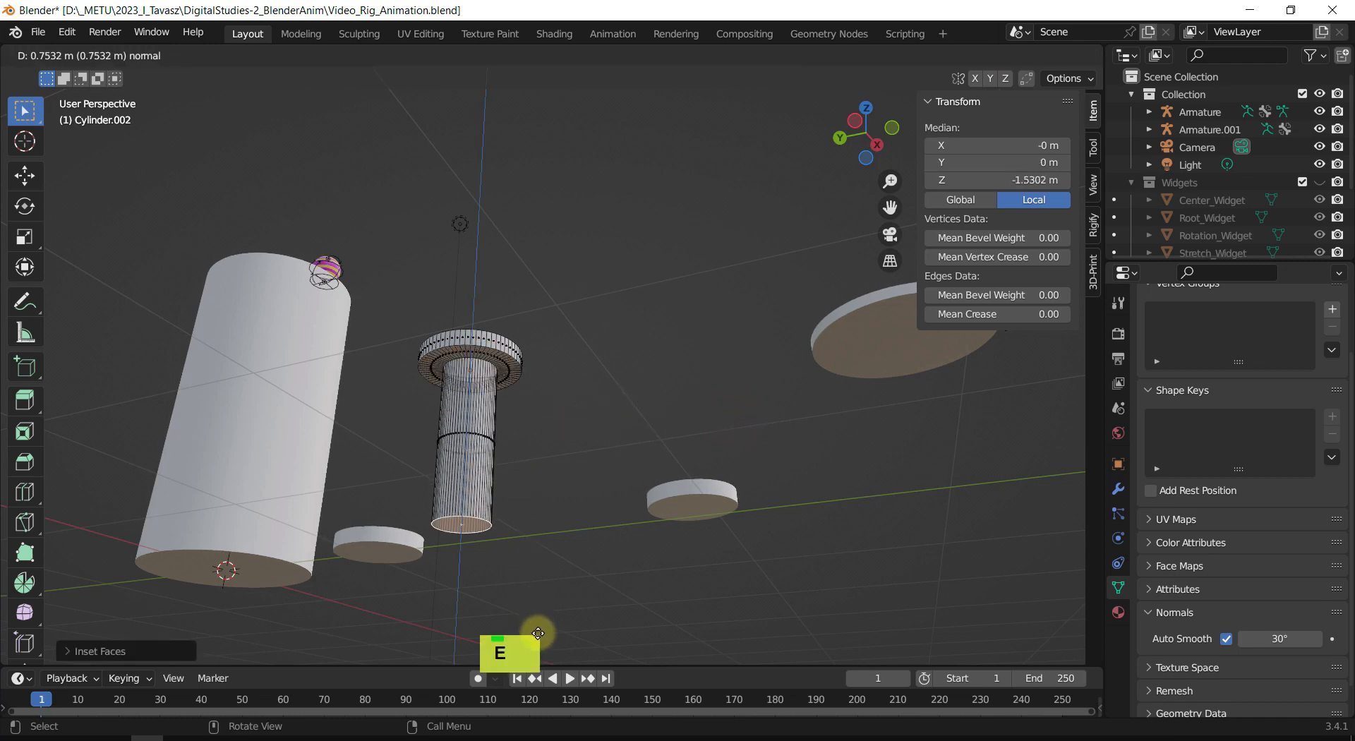
pyautogui.click(539, 633)
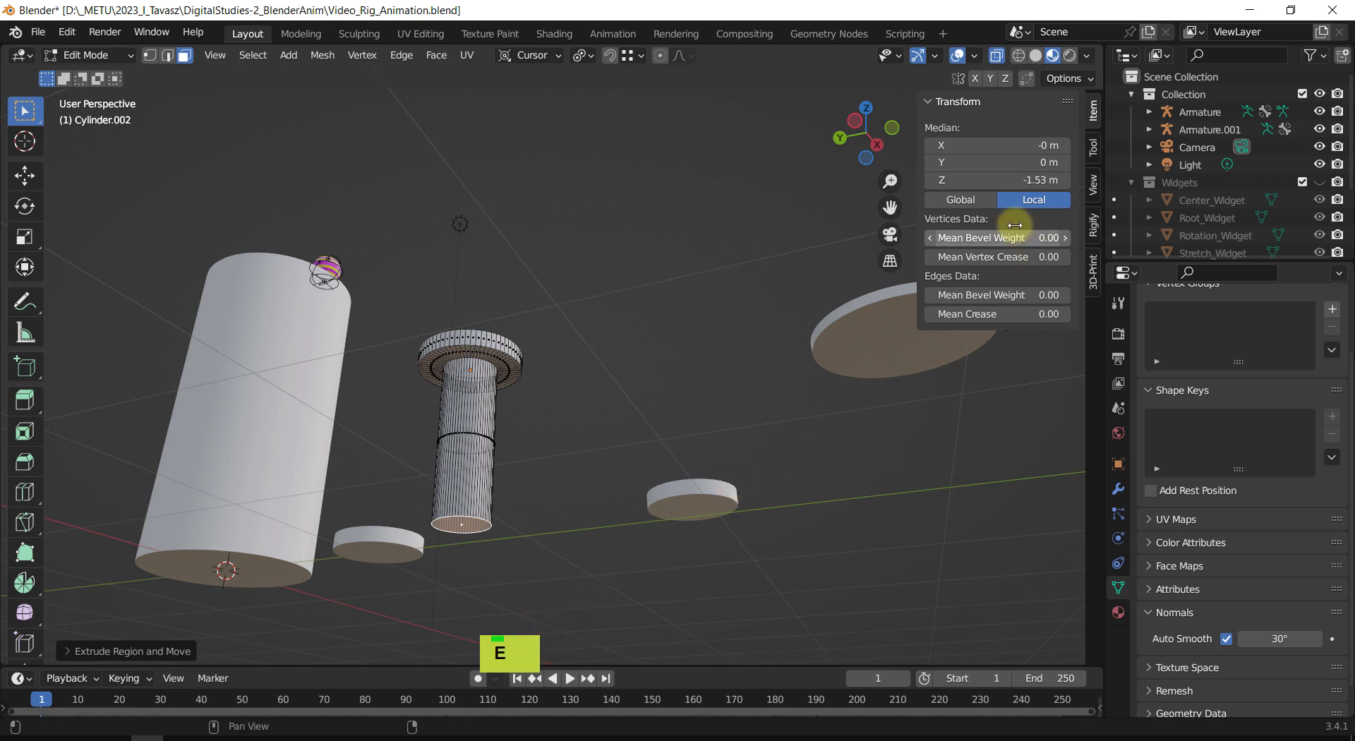
pyautogui.write('0')
pyautogui.press('Return')
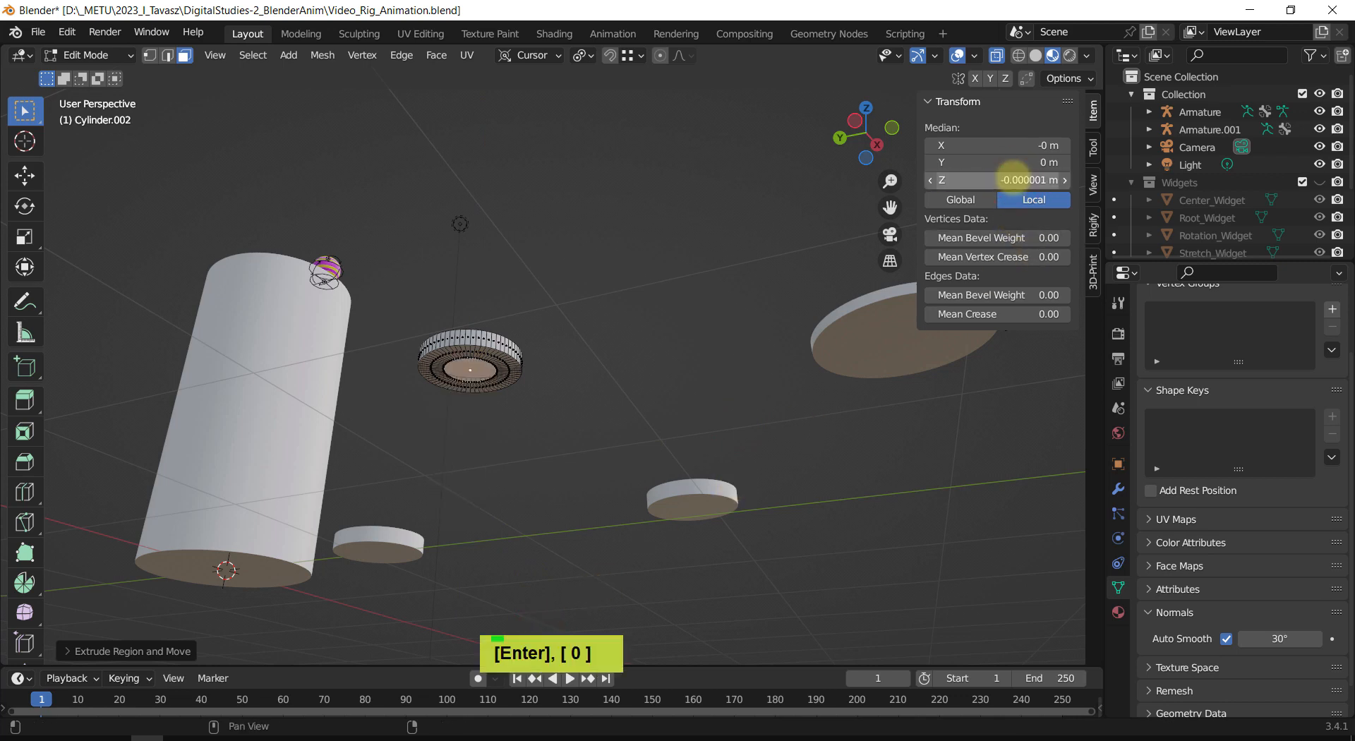
pyautogui.keyDown('shift'); pyautogui.moveTo(735, 327); pyautogui.dragTo(683, 302, button='middle'); pyautogui.keyUp('shift')
pyautogui.hotkey('ctrl', 'z')
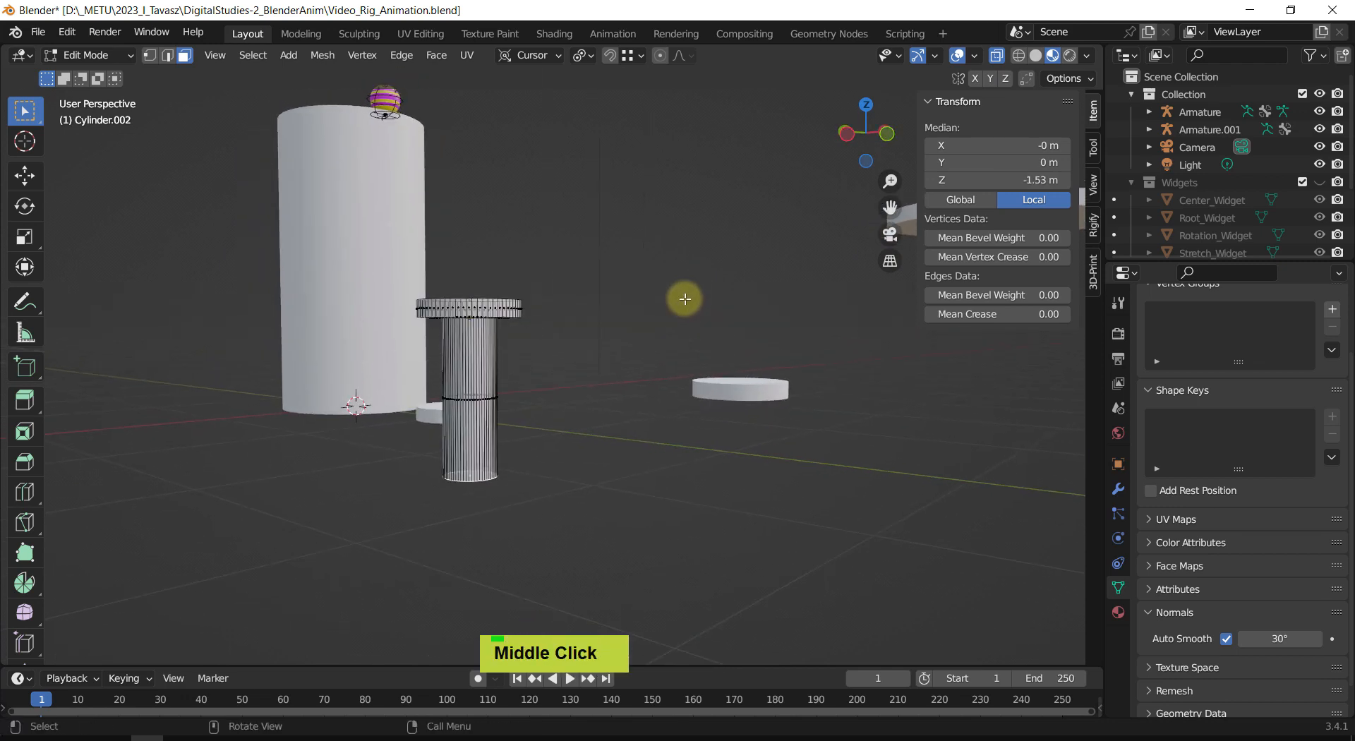
# Step: Set the transform orientation to Global and raise the column's bottom vertices about 0.12 m along Z to ground level
pyautogui.press(',')
pyautogui.click(576, 308)
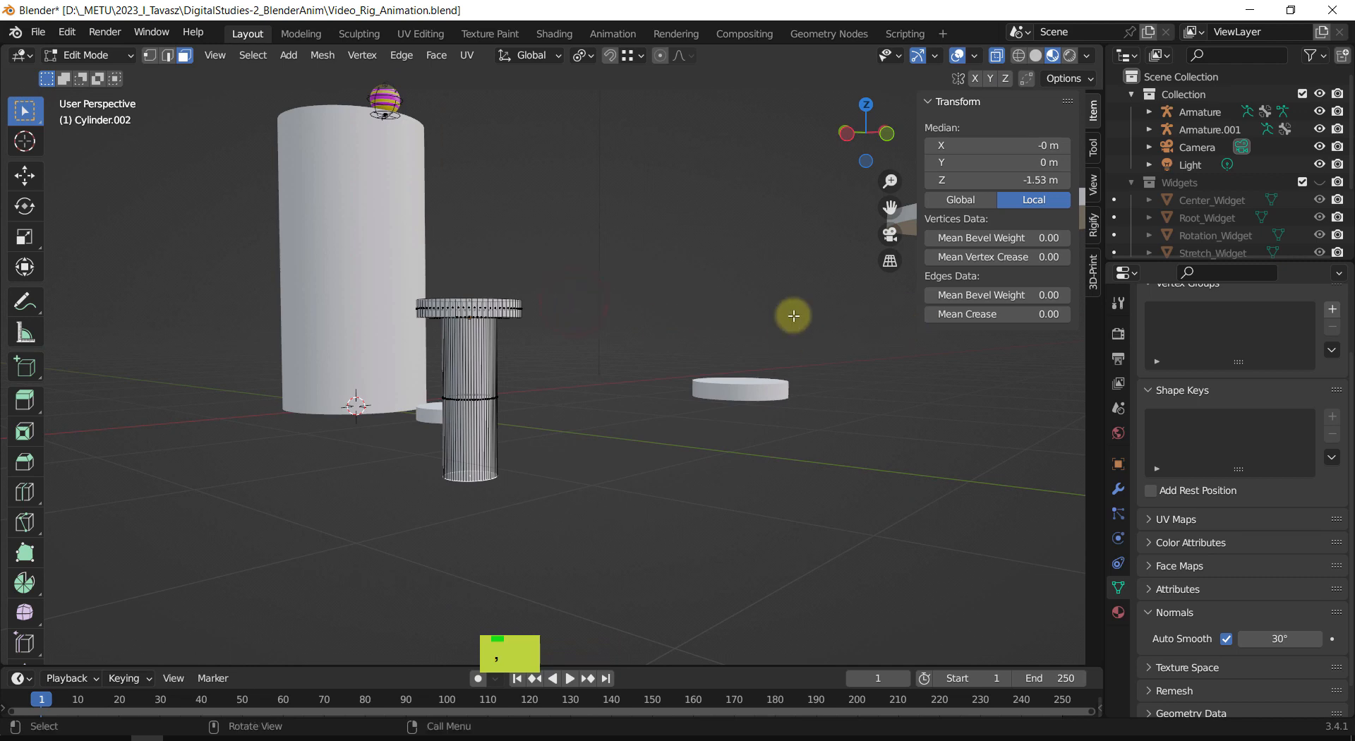
pyautogui.keyDown('shift'); pyautogui.moveTo(793, 316); pyautogui.dragTo(550, 477, button='middle'); pyautogui.keyUp('shift')
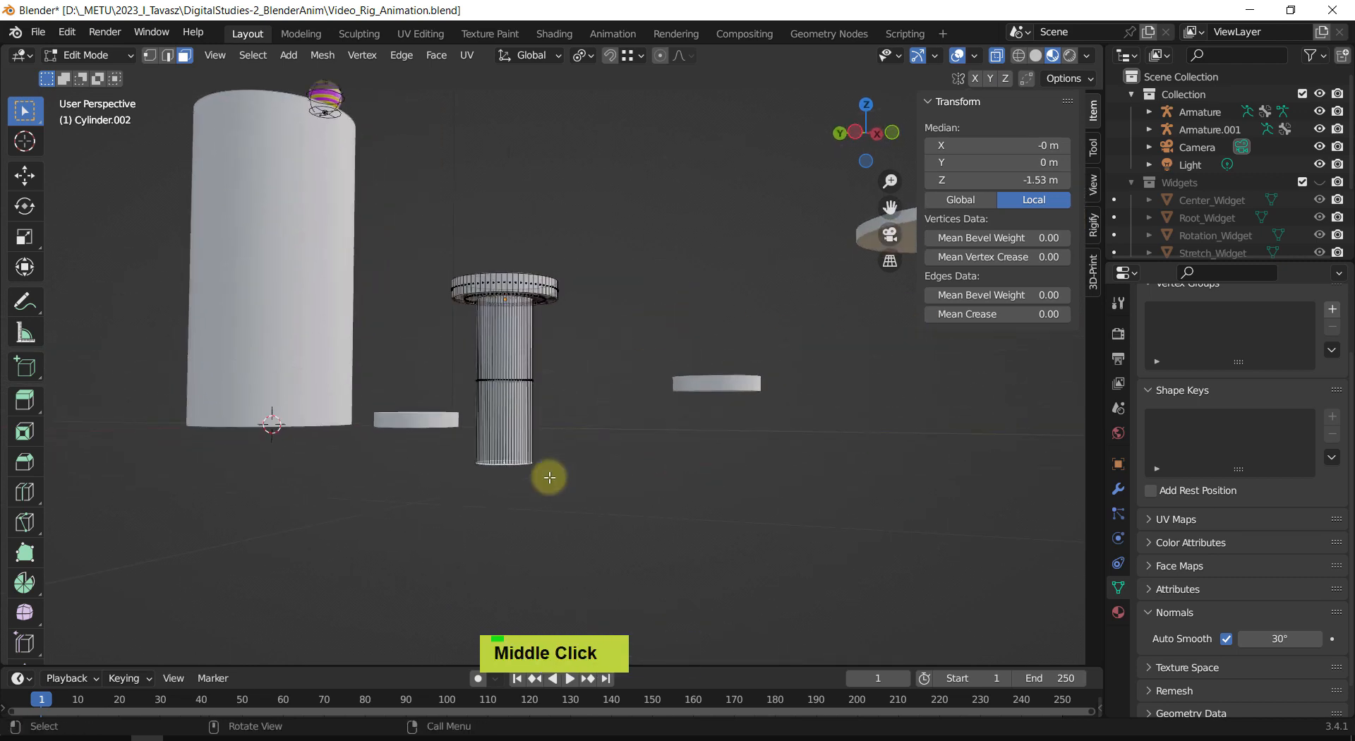
pyautogui.press('1')
pyautogui.moveTo(581, 539); pyautogui.dragTo(398, 448)
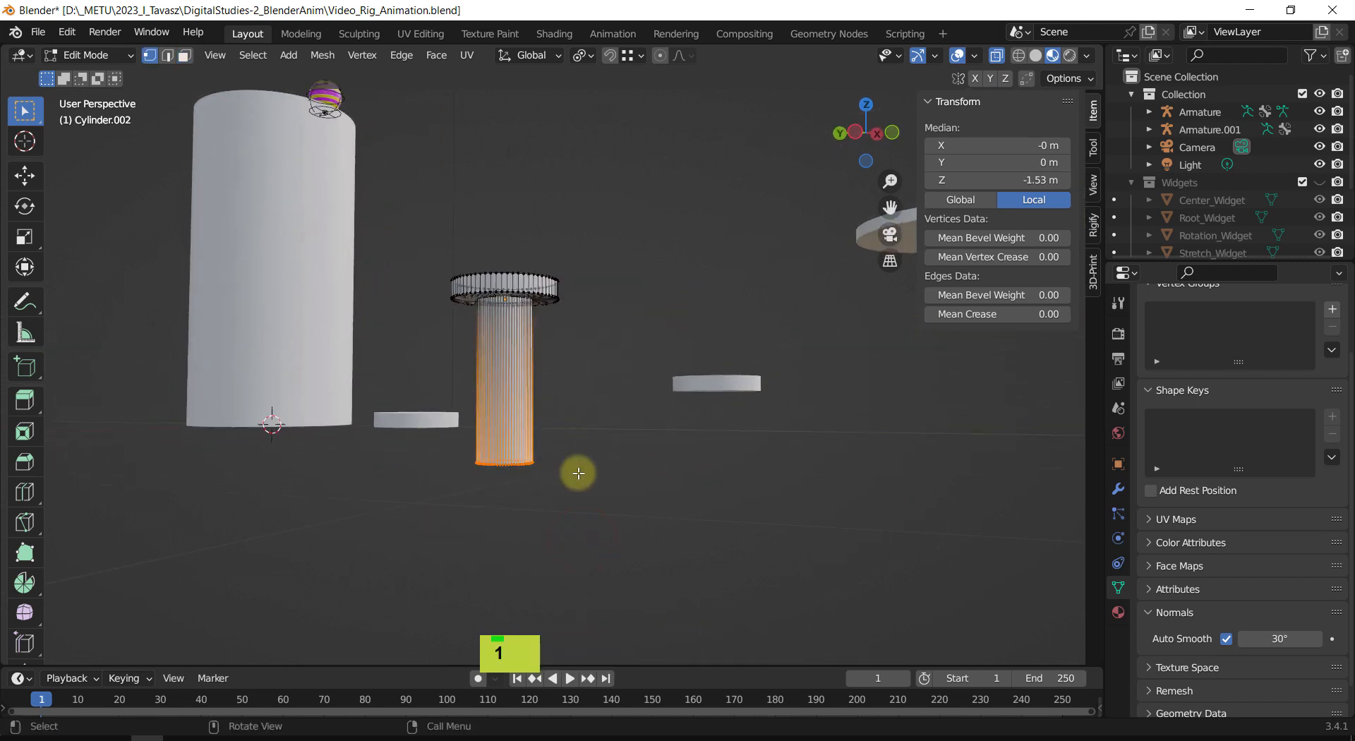
pyautogui.press('KP_1')
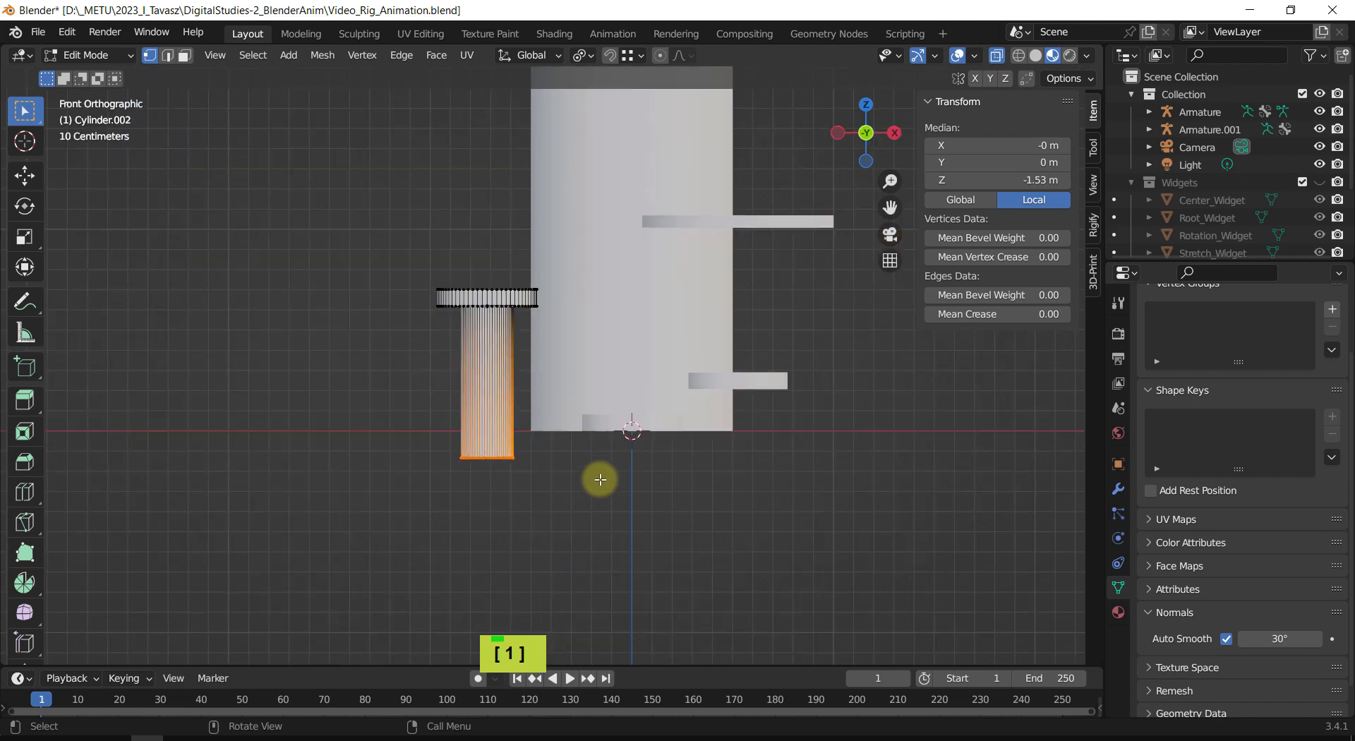
pyautogui.press('g')
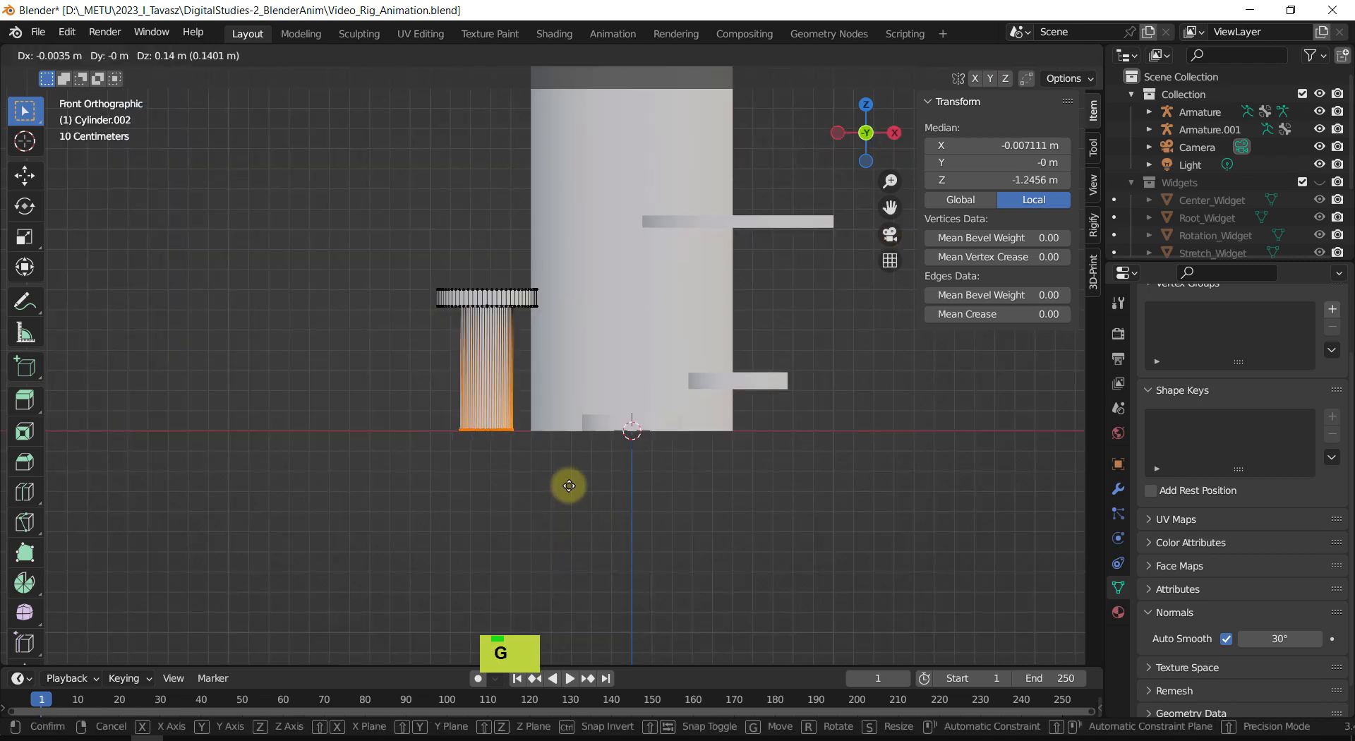
pyautogui.press('z')
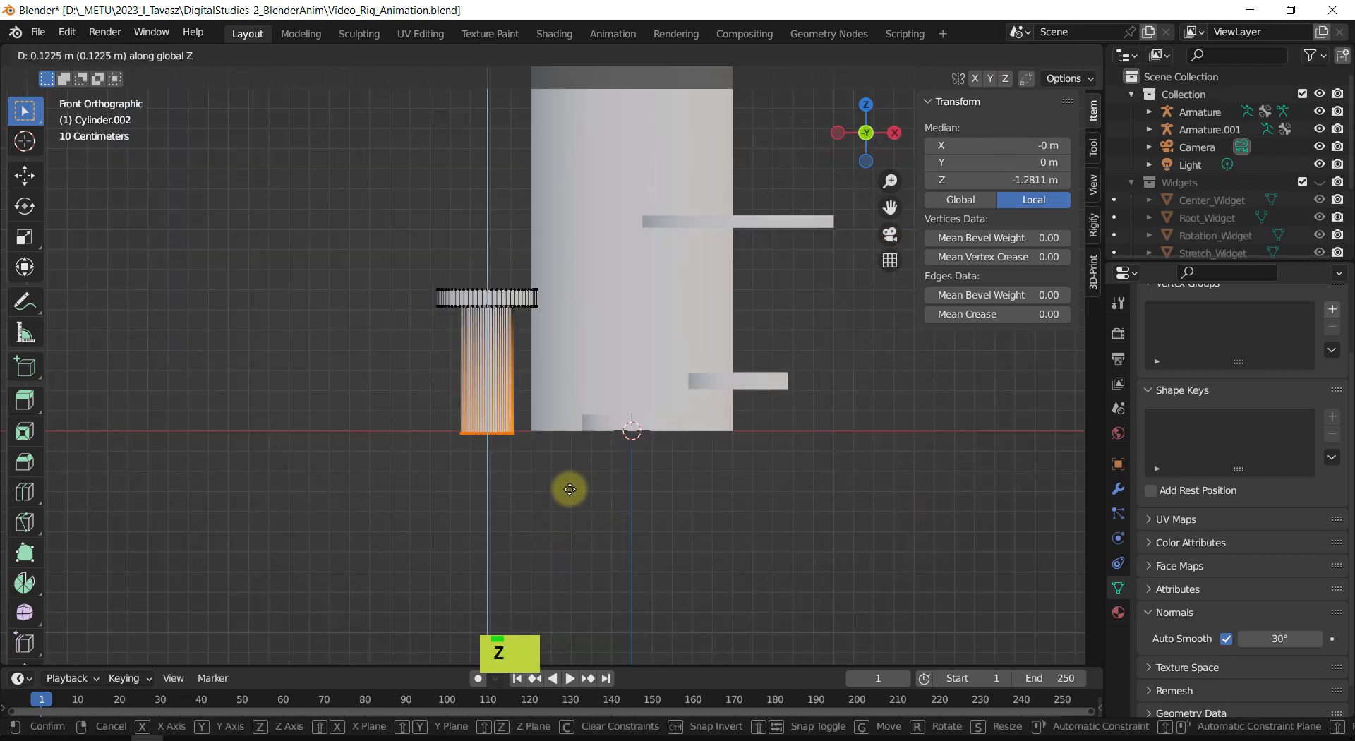
pyautogui.click(569, 489)
# Step: Inset the bottom face of the third disc and extrude it downward to about -0.58 m local Z as a support column
pyautogui.moveTo(538, 536); pyautogui.dragTo(287, 494, button='middle')
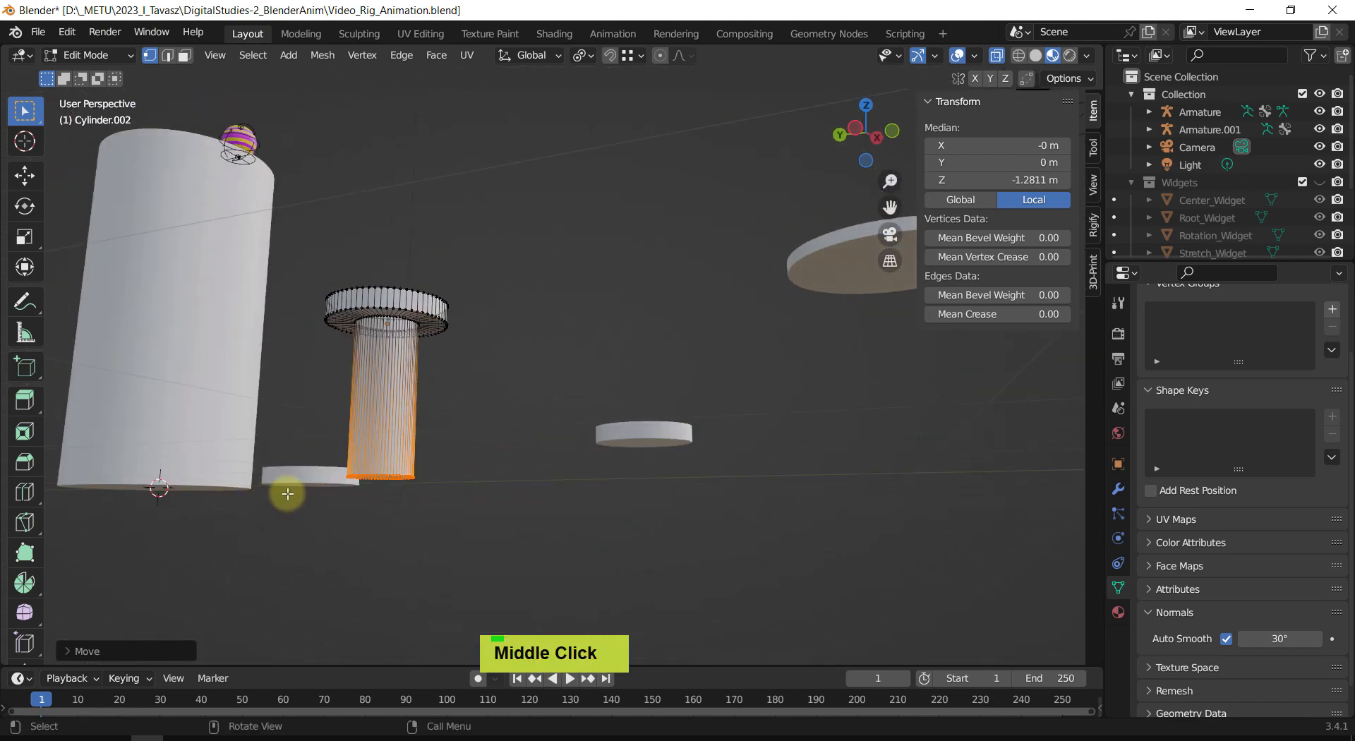
pyautogui.keyDown('shift'); pyautogui.moveTo(698, 567); pyautogui.dragTo(569, 473, button='middle'); pyautogui.keyUp('shift')
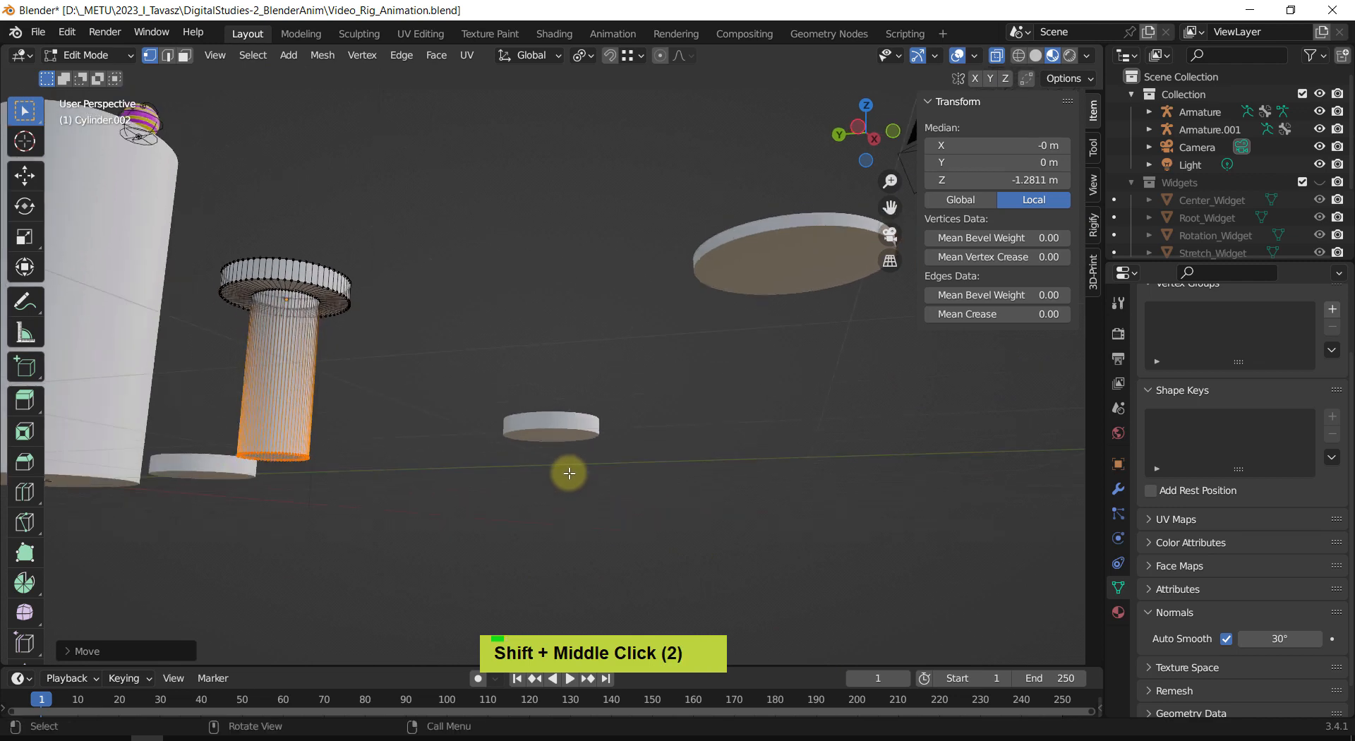
pyautogui.press('Tab')
pyautogui.click(561, 428)
pyautogui.scroll(3, 562, 423)
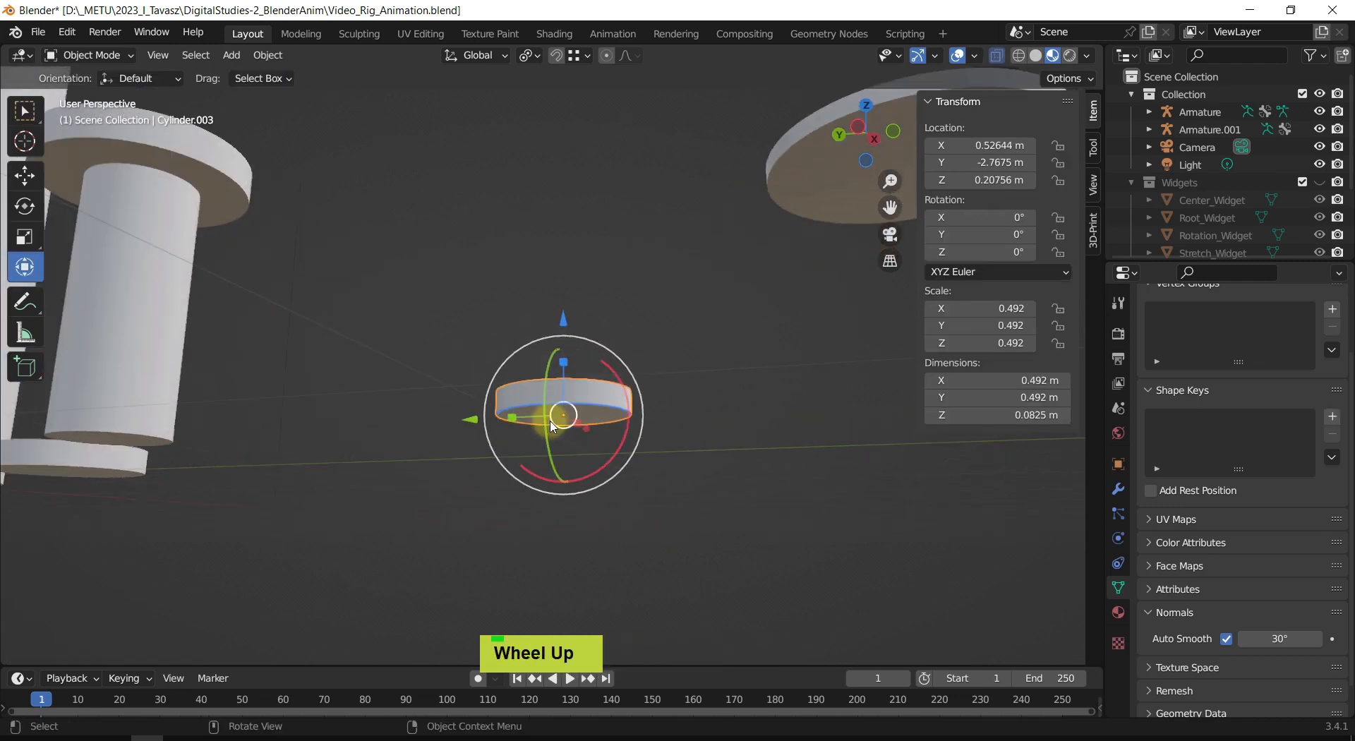
pyautogui.moveTo(562, 424); pyautogui.dragTo(564, 417, button='middle')
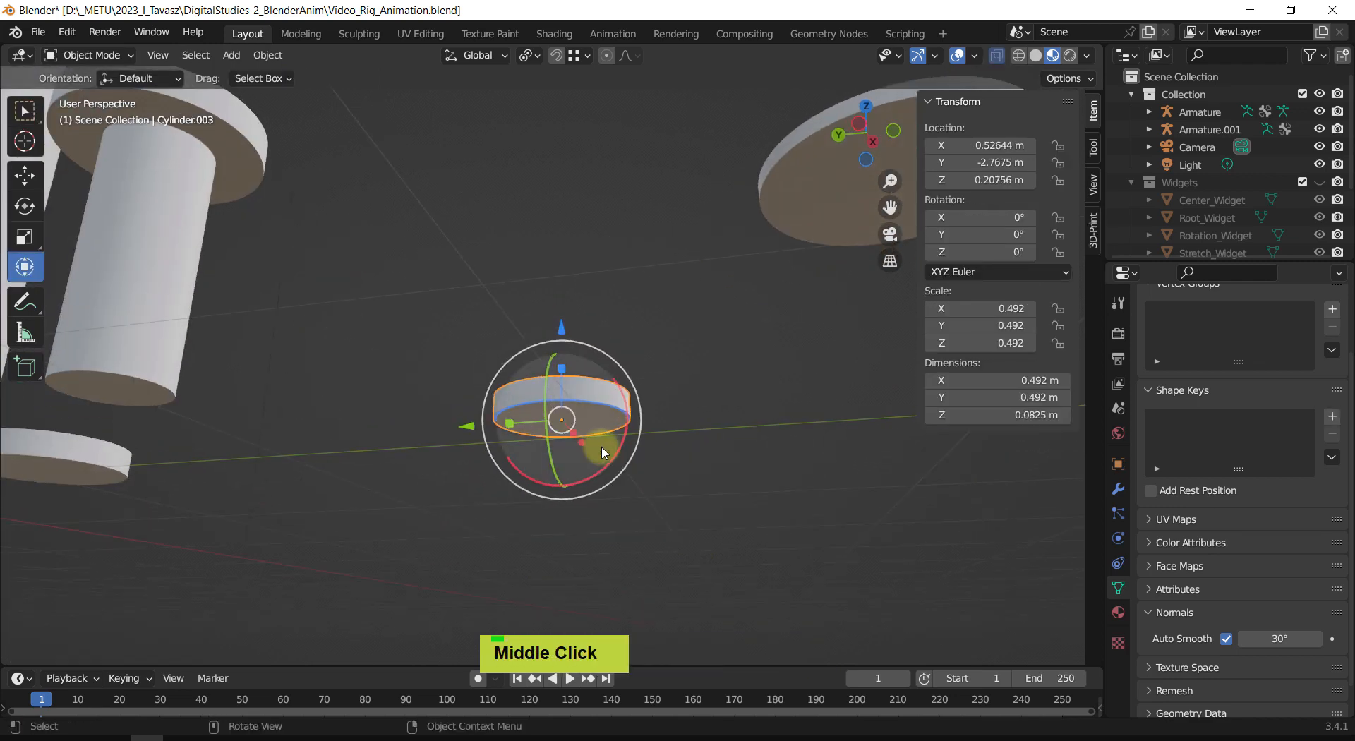
pyautogui.press('Tab')
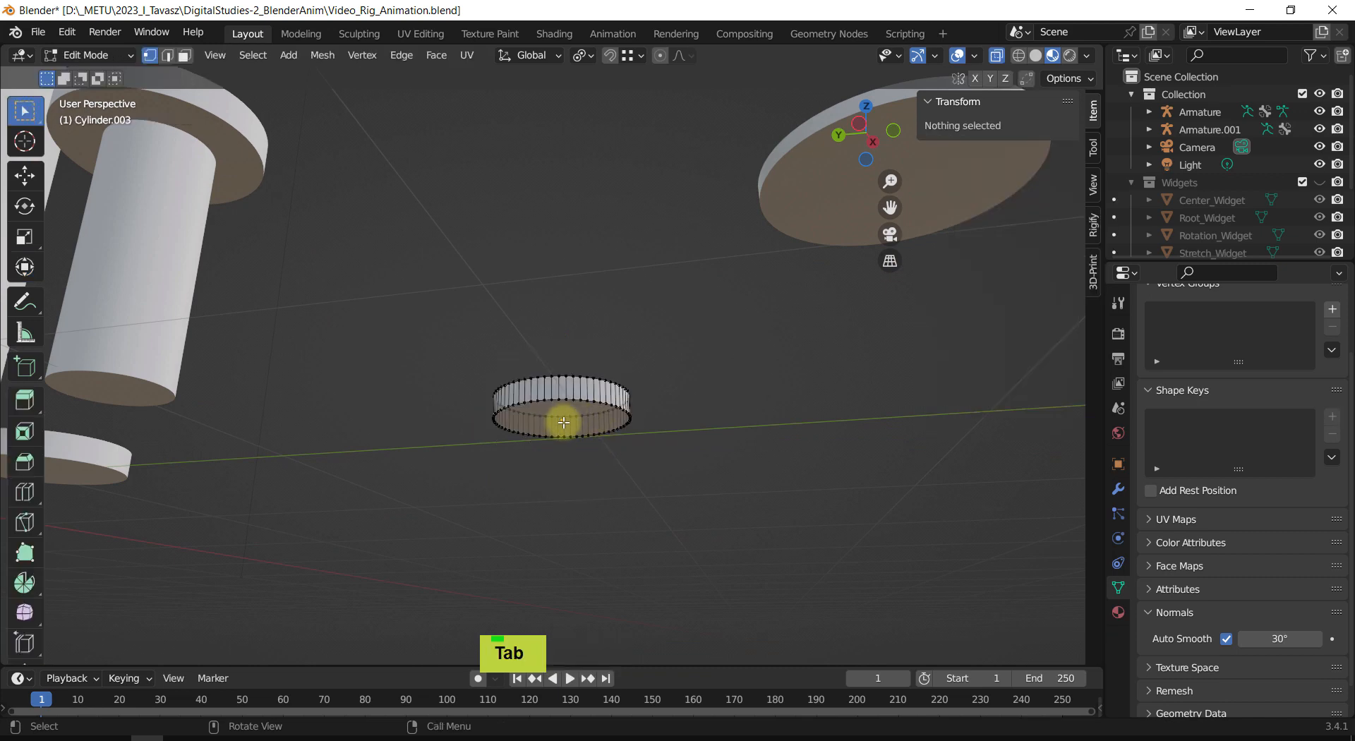
pyautogui.click(561, 418)
pyautogui.press('3')
pyautogui.click(561, 418)
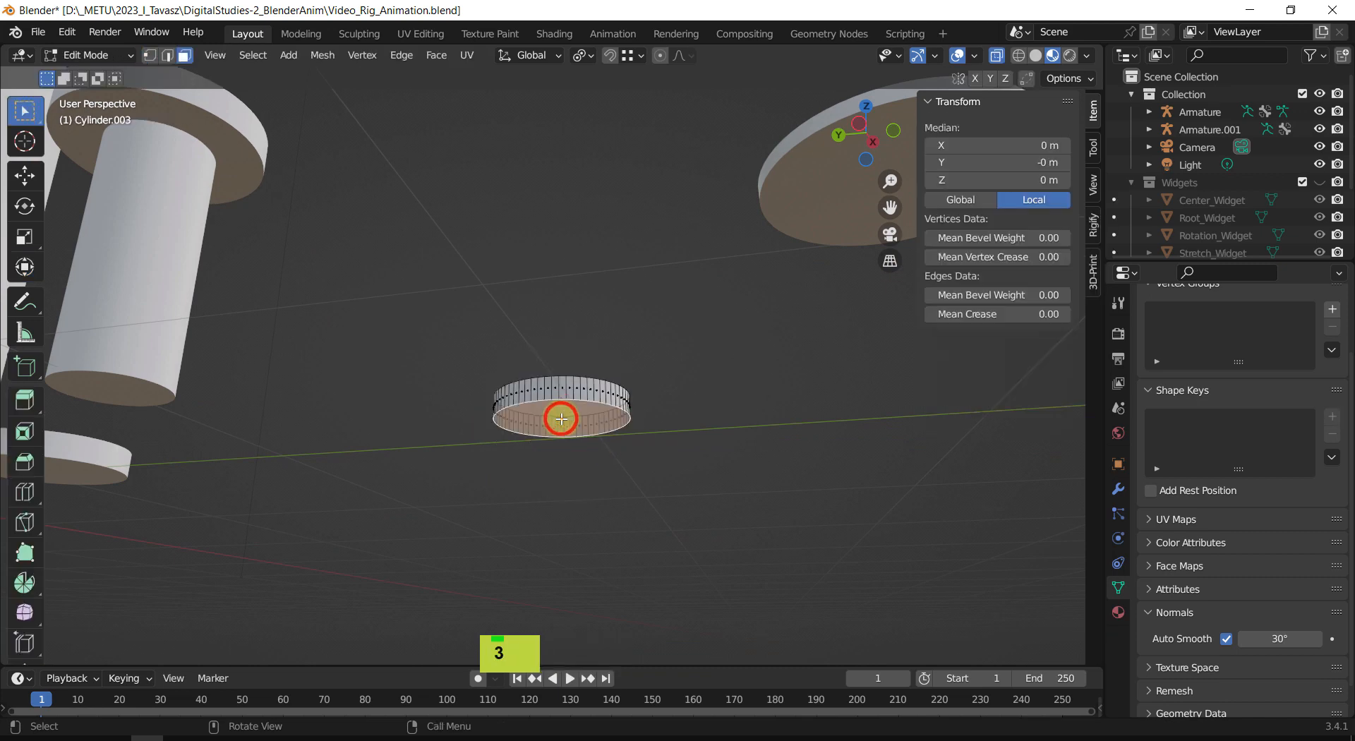
pyautogui.press('i')
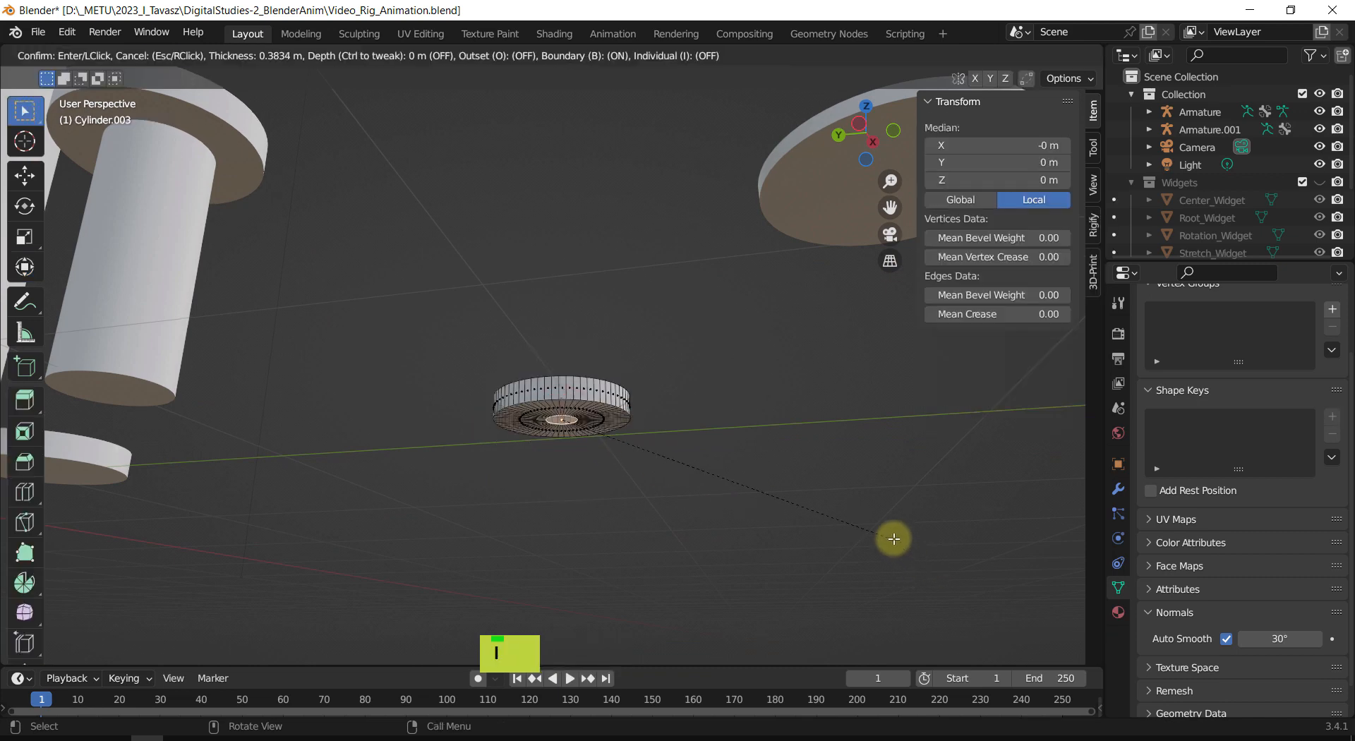
pyautogui.click(903, 548)
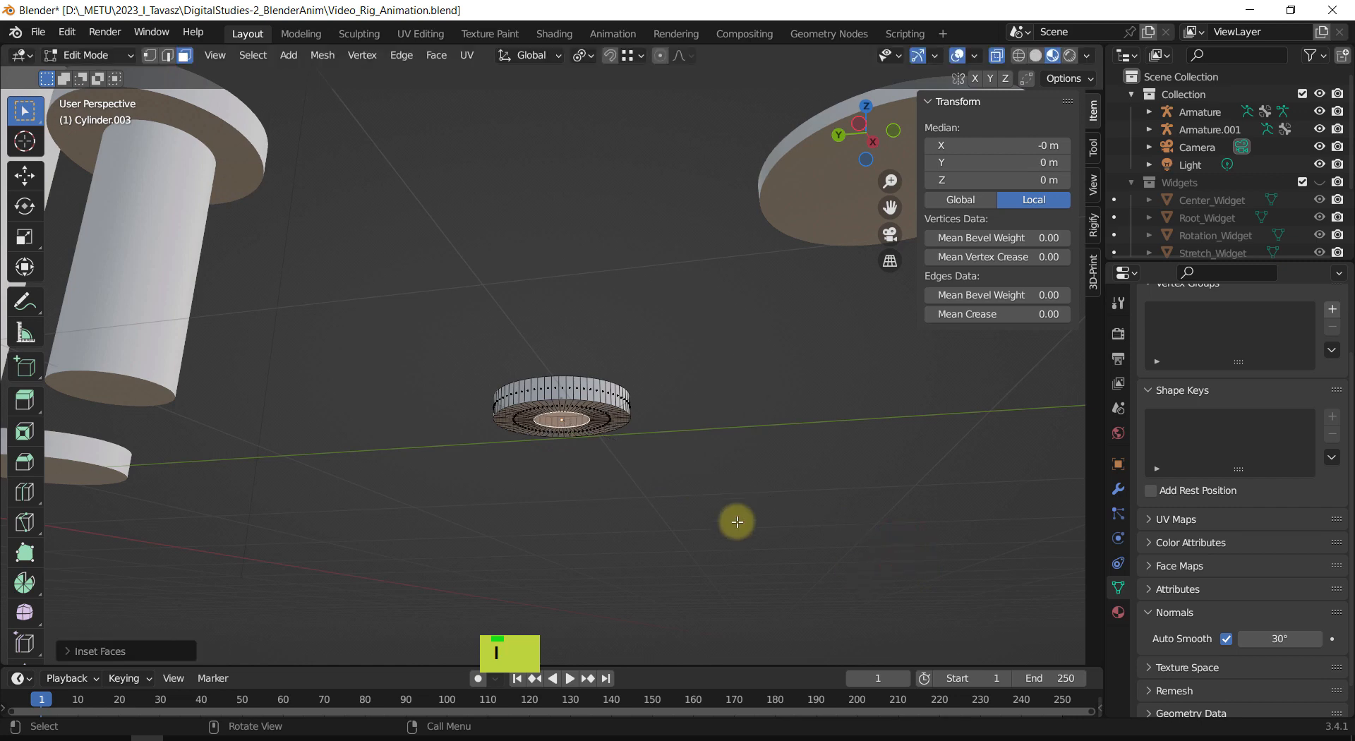
pyautogui.press('e')
pyautogui.click(730, 600)
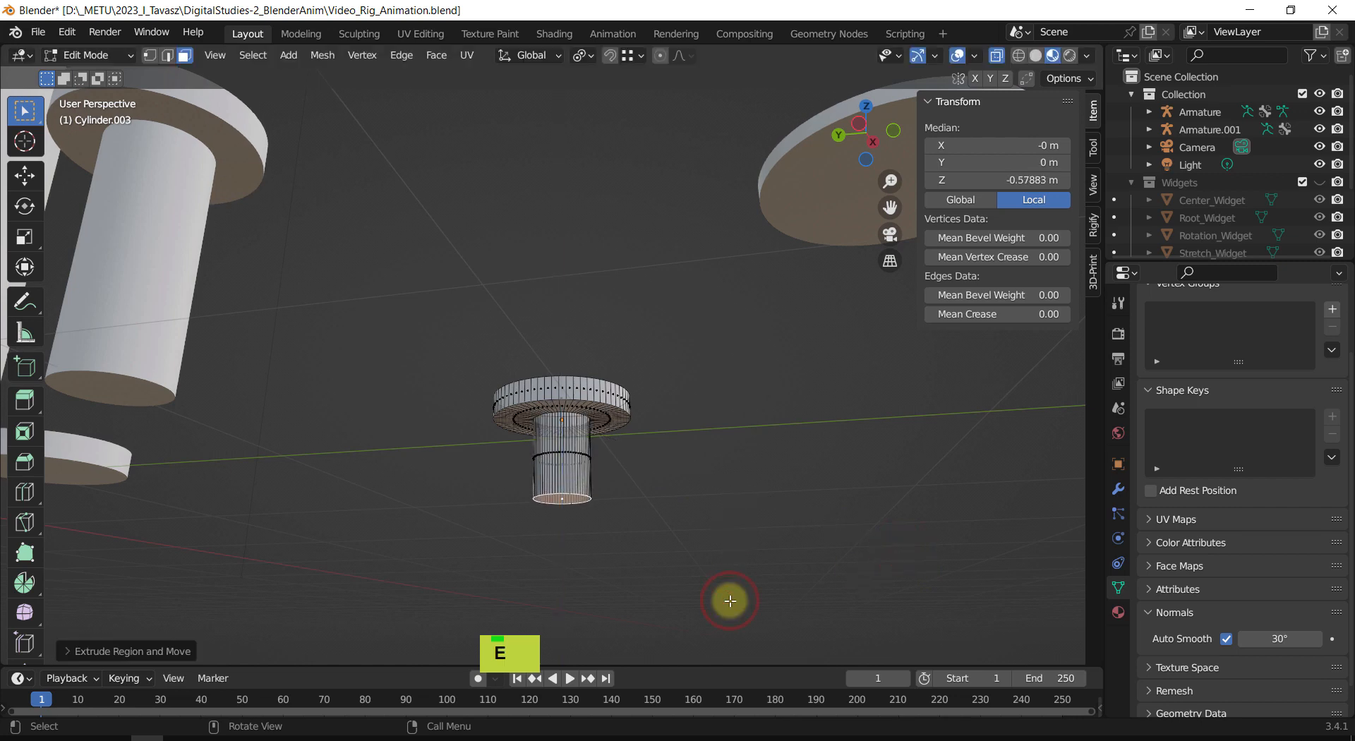
# Step: Raise the bottom face of the third disc's column about 0.066 m along Z to ground level and return to Object Mode
pyautogui.press('KP_1')
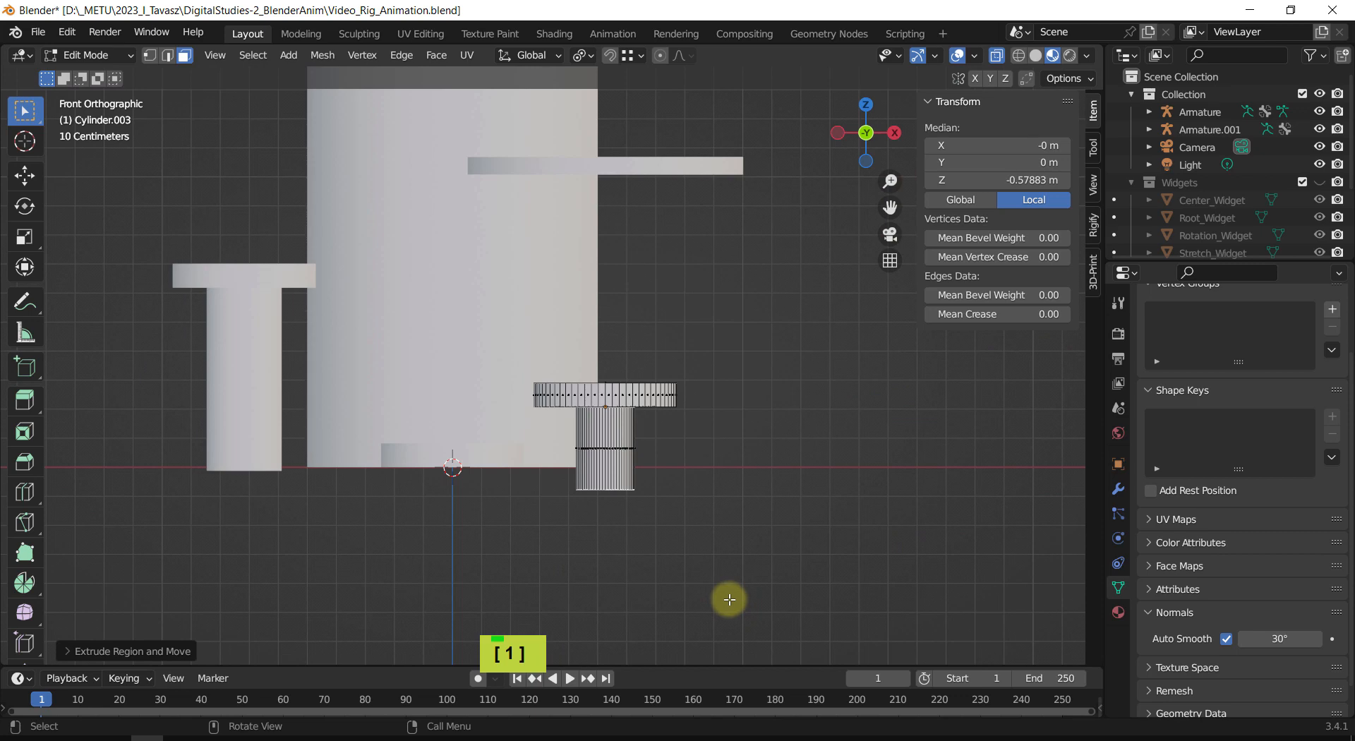
pyautogui.press('g')
pyautogui.press('z')
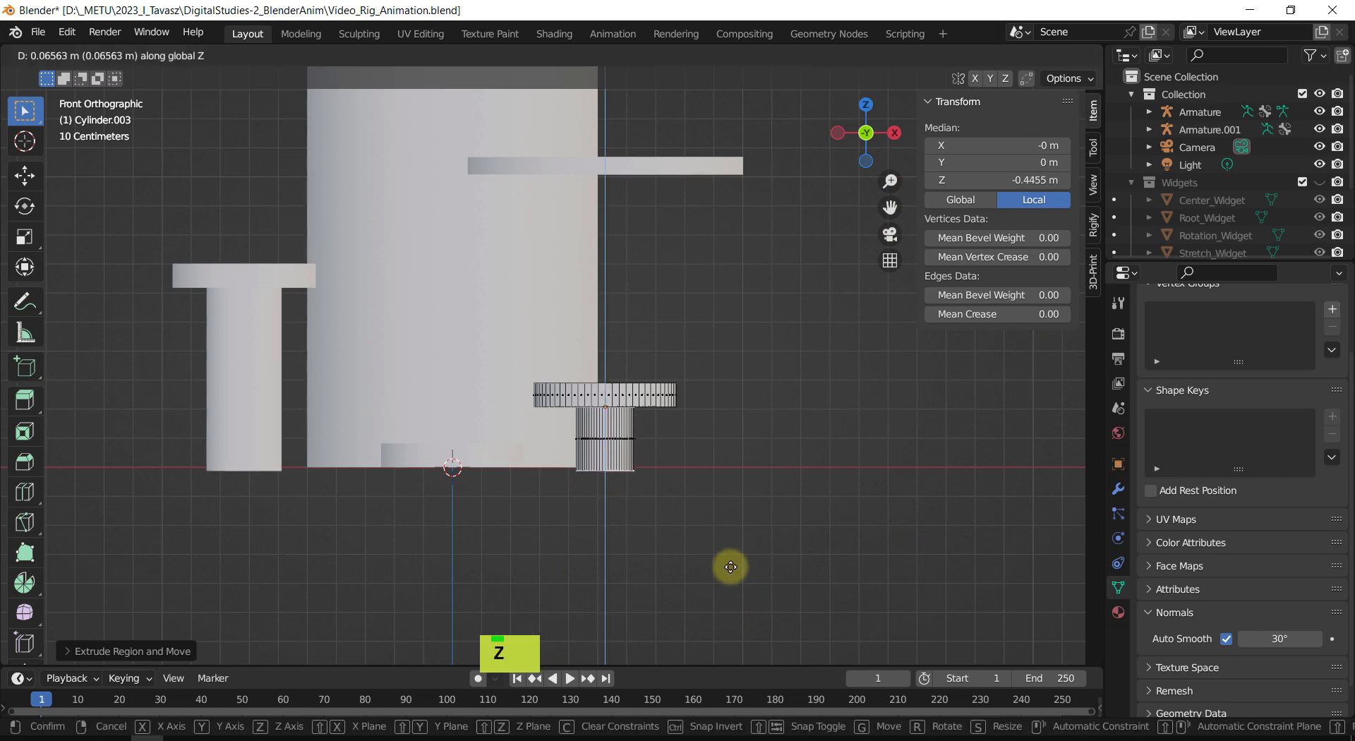
pyautogui.click(726, 565)
pyautogui.moveTo(592, 541); pyautogui.dragTo(743, 529, button='middle')
pyautogui.scroll(-3, 744, 529)
pyautogui.press('Tab')
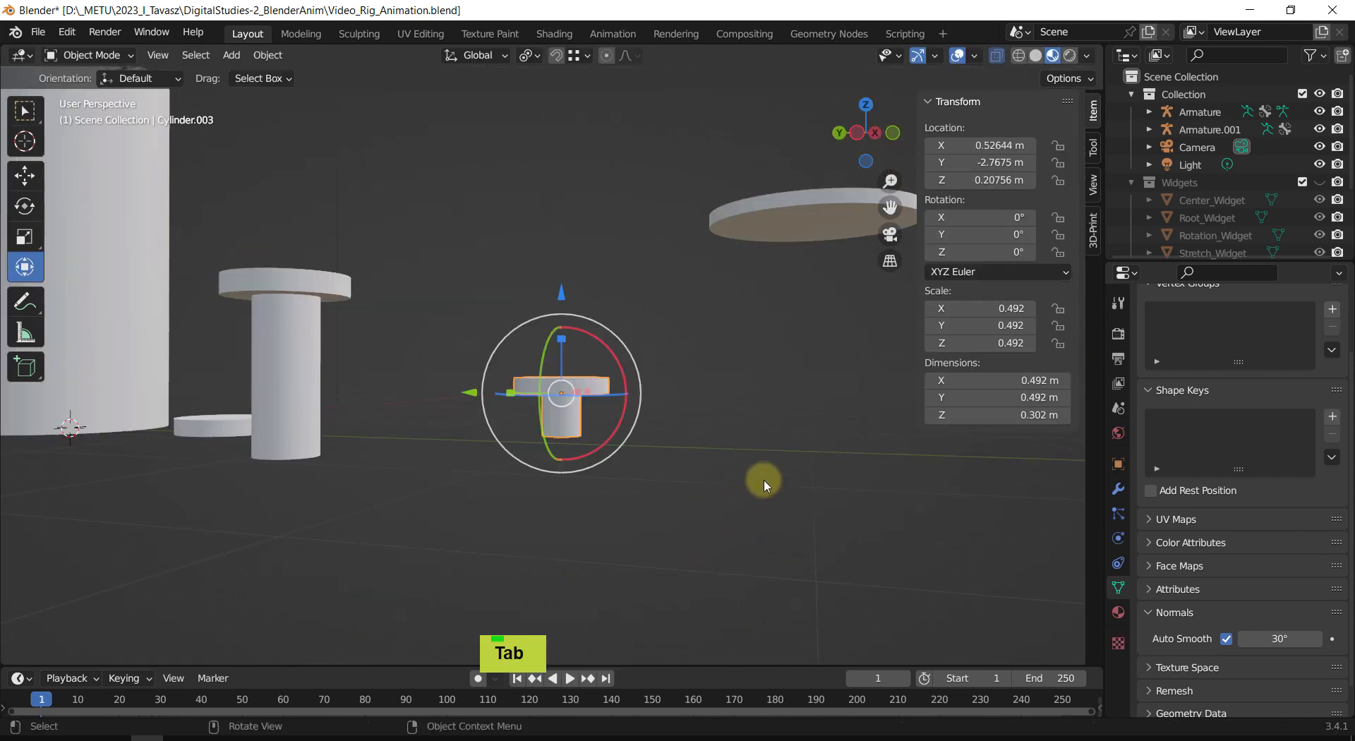
# Step: Inset the bottom face of the large fourth disc and extrude it downward to about -2.40 m local Z as a support column
pyautogui.keyDown('shift'); pyautogui.moveTo(765, 484); pyautogui.dragTo(632, 408, button='middle'); pyautogui.keyUp('shift')
pyautogui.click(636, 294)
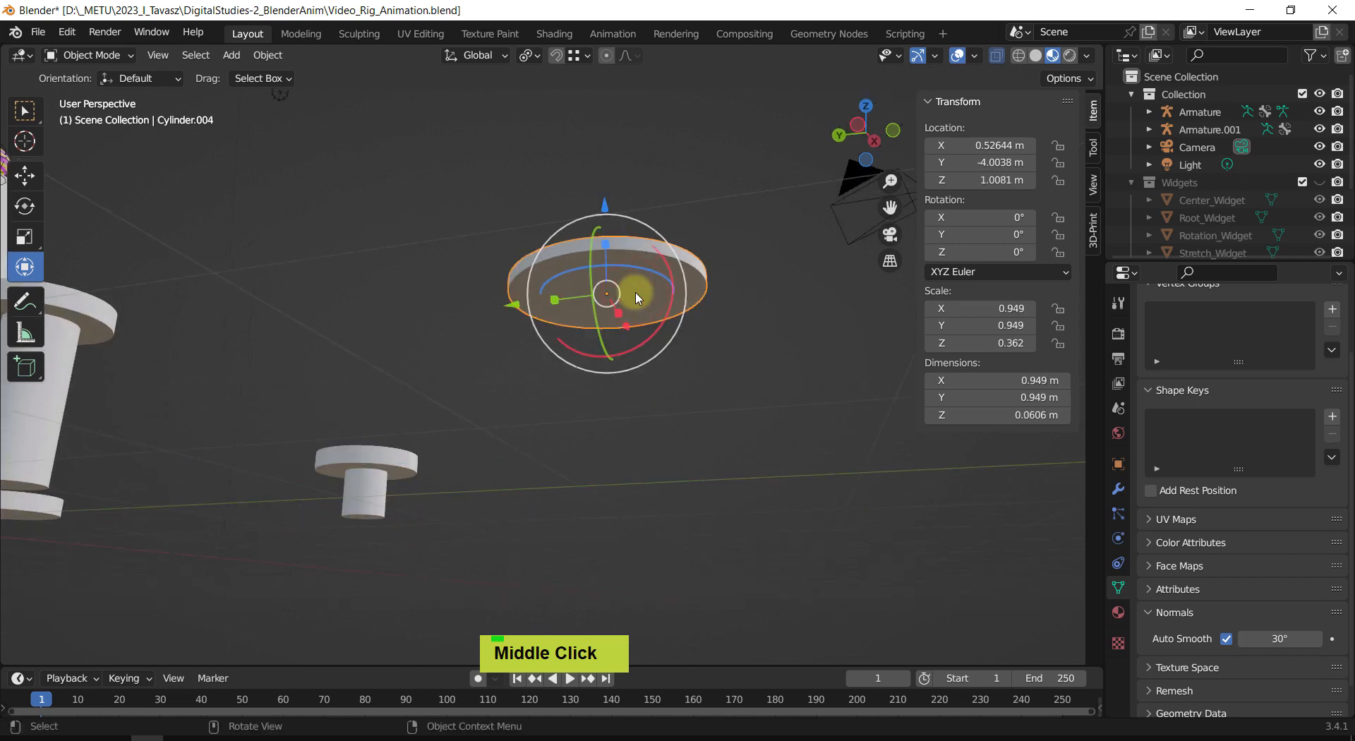
pyautogui.keyDown('shift'); pyautogui.moveTo(637, 298); pyautogui.dragTo(582, 289, button='middle'); pyautogui.keyUp('shift')
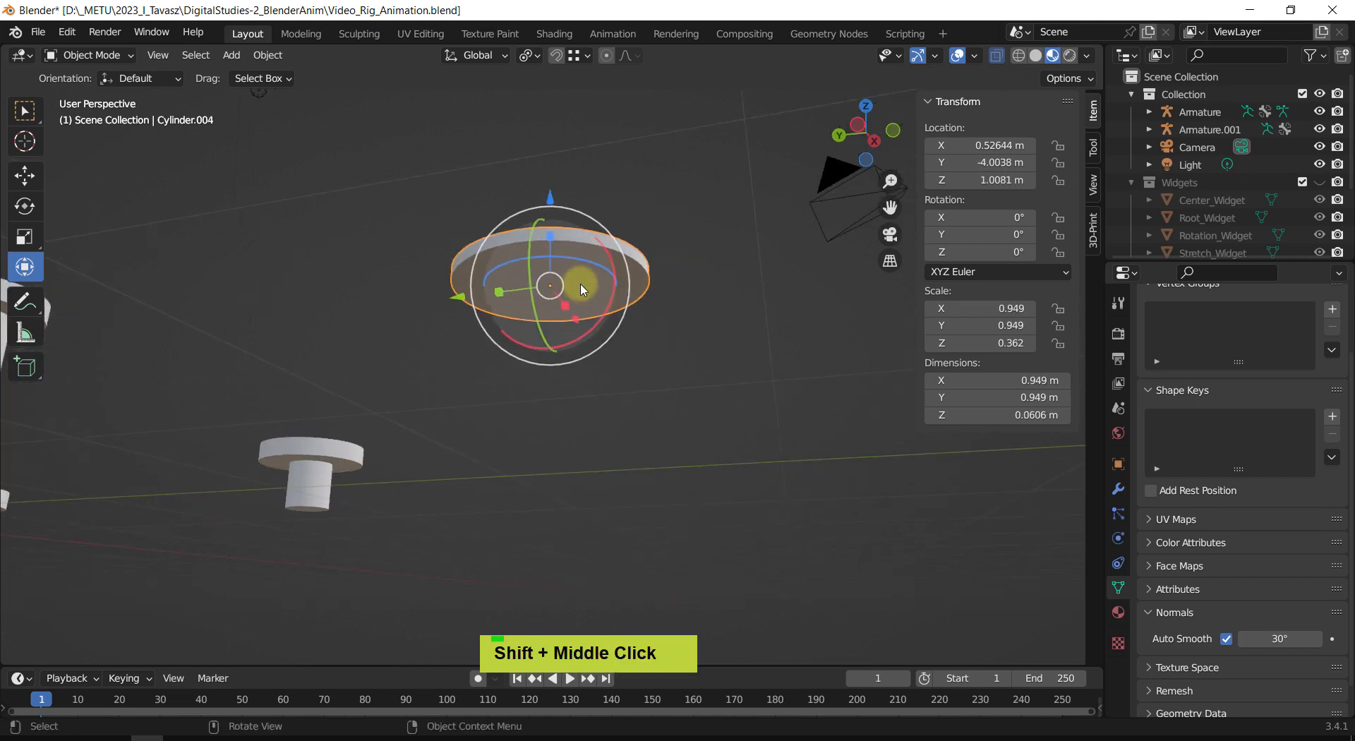
pyautogui.scroll(2, 583, 289)
pyautogui.press('Tab')
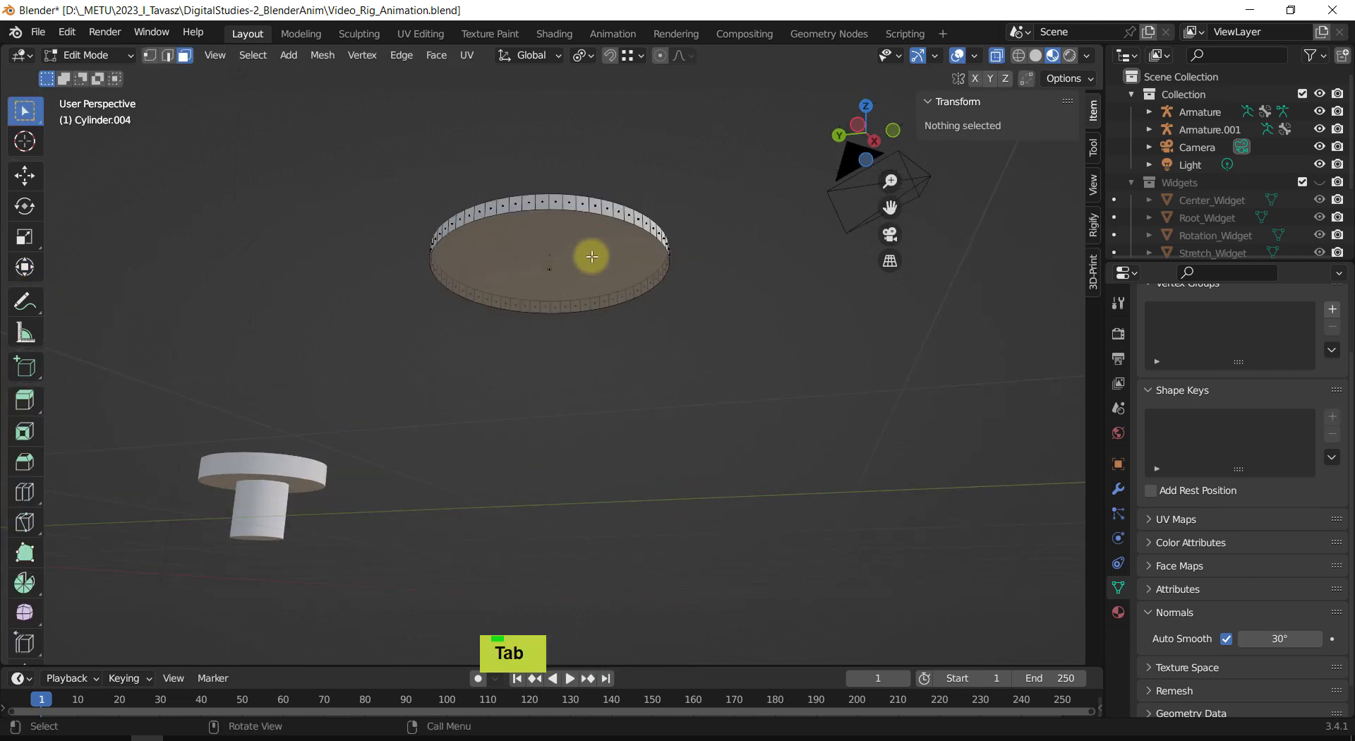
pyautogui.click(553, 272)
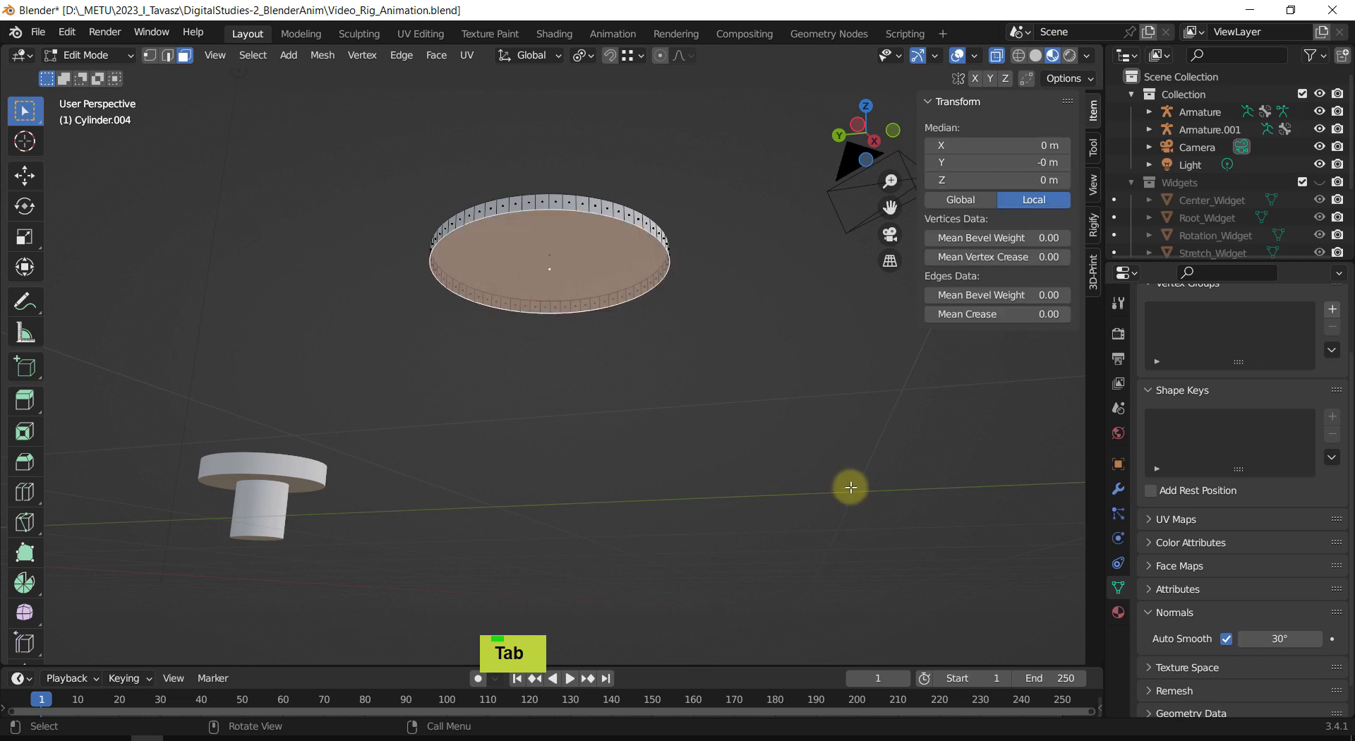
pyautogui.press('i')
pyautogui.click(793, 431)
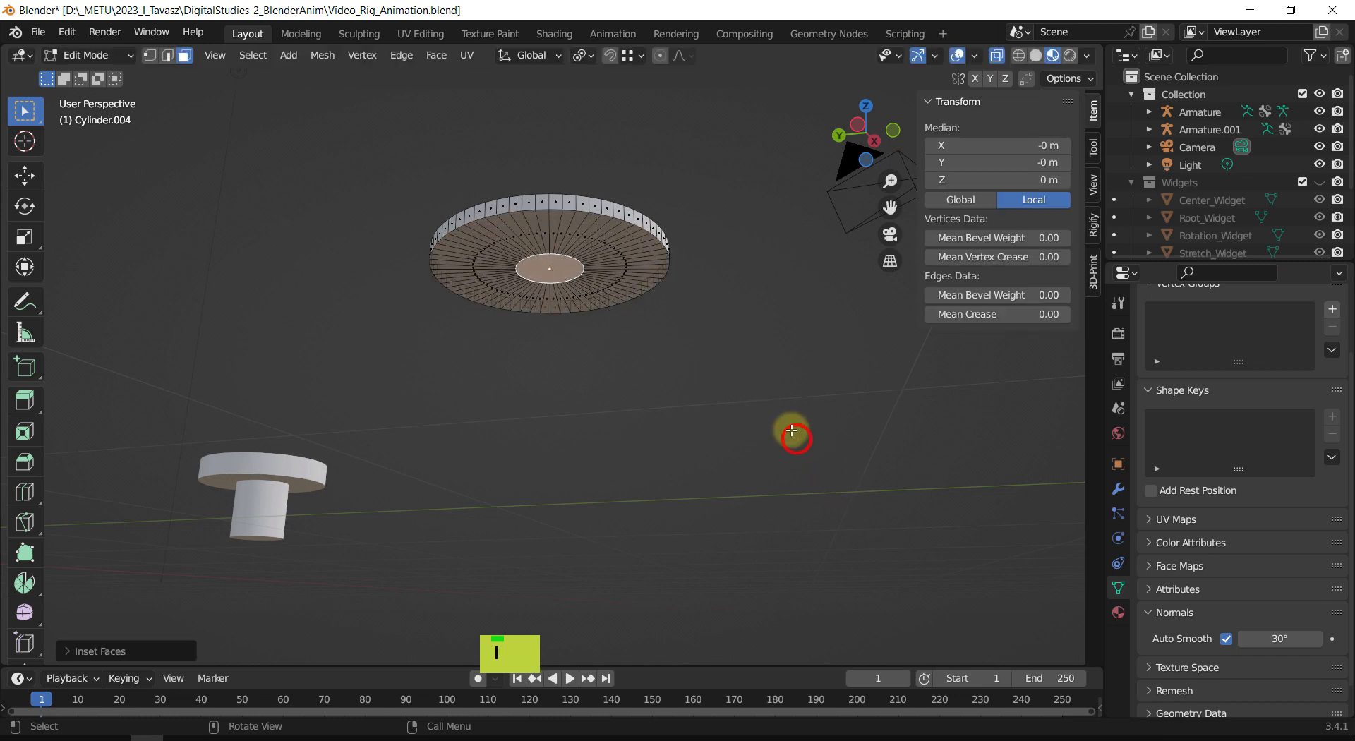
pyautogui.press('e')
pyautogui.click(767, 626)
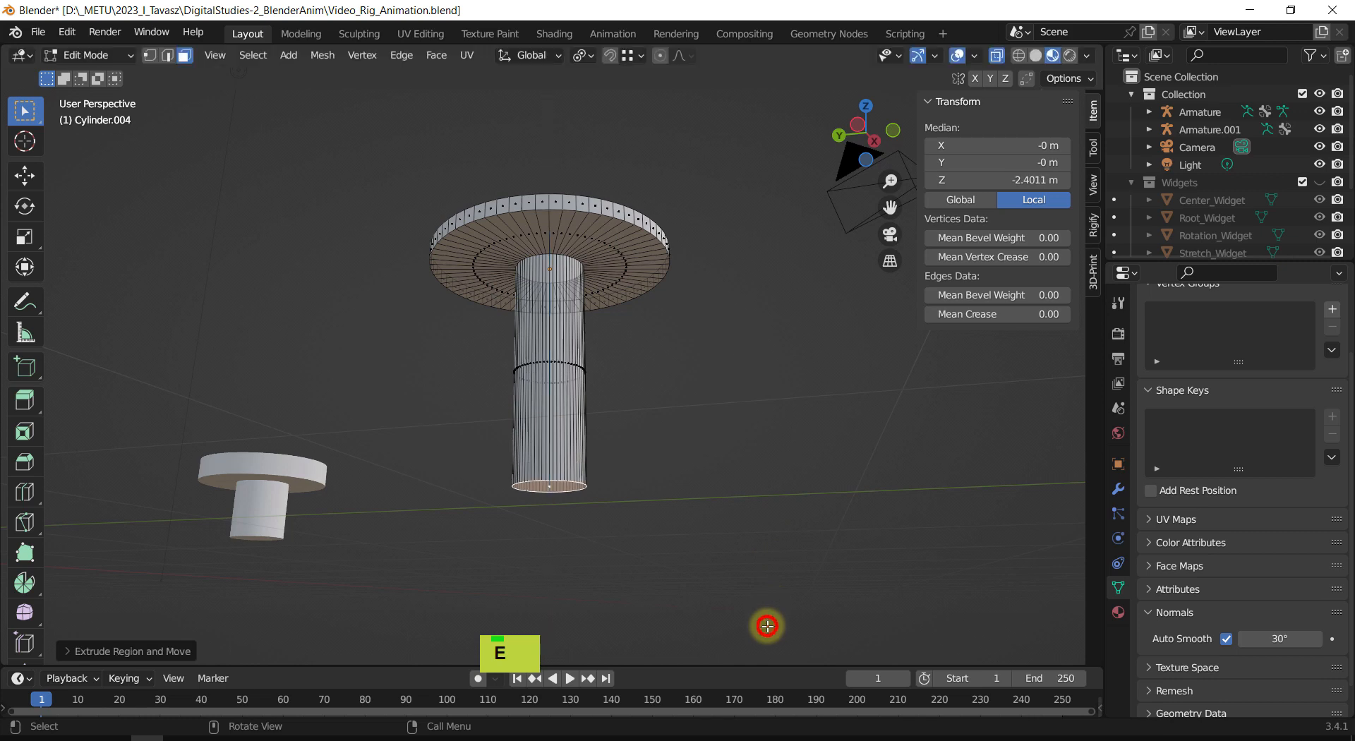
# Step: Lower the bottom face of the fourth disc's column to ground level, about -2.86 m local Z, and return to Object Mode
pyautogui.press('KP_1')
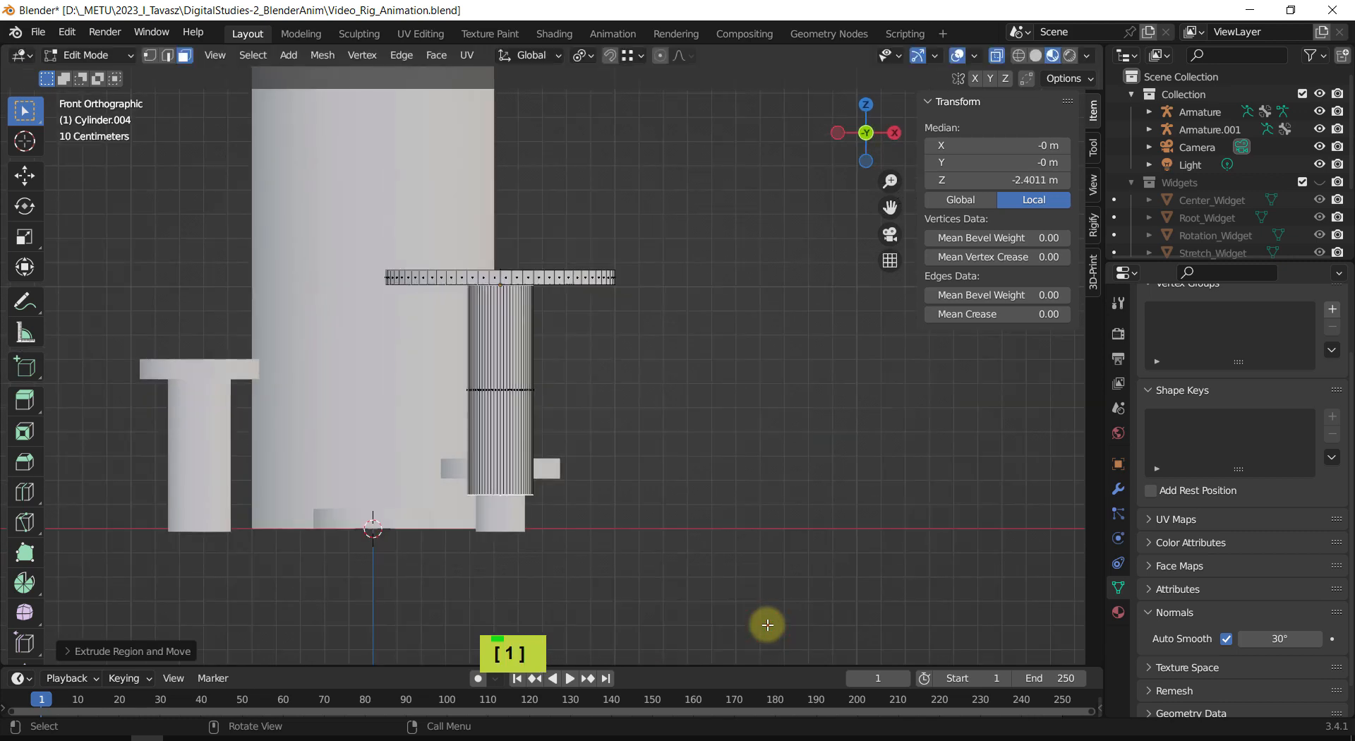
pyautogui.press('g')
pyautogui.press('z')
pyautogui.click(769, 68)
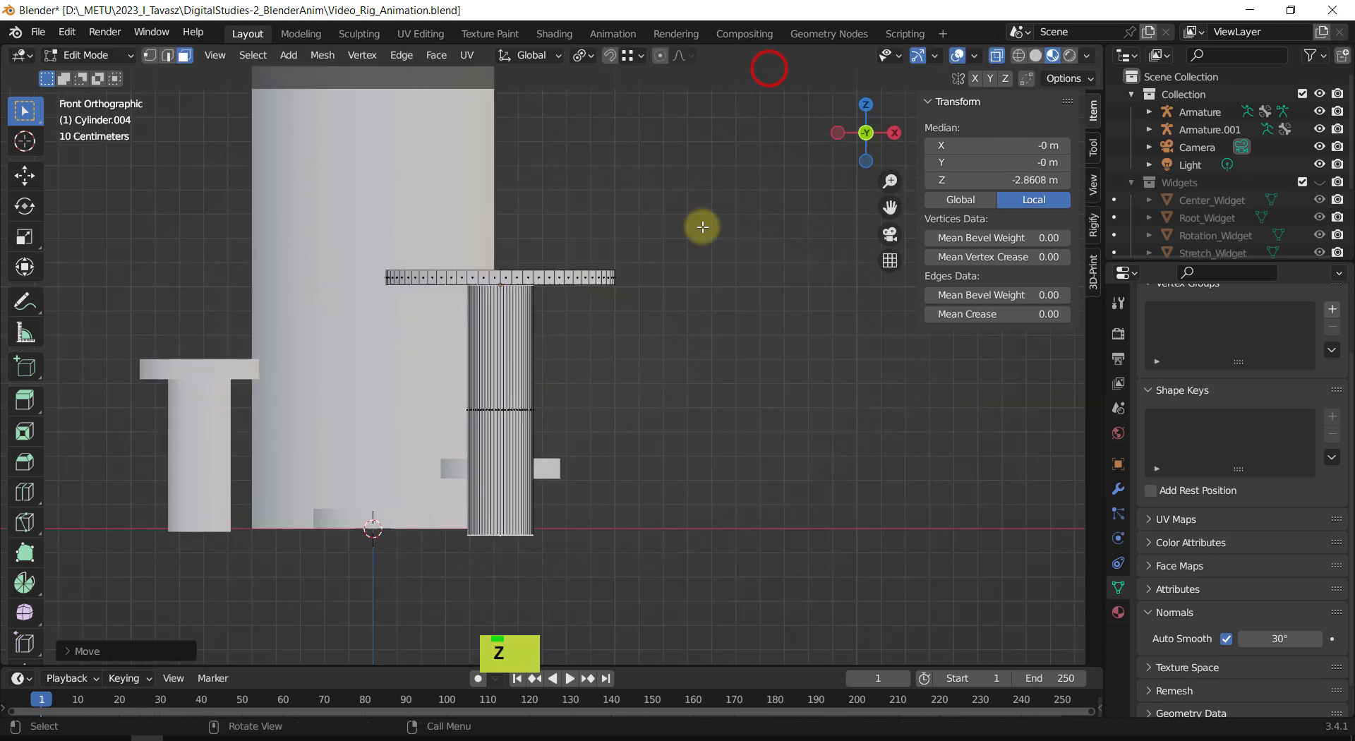
pyautogui.moveTo(641, 417); pyautogui.dragTo(720, 453, button='middle')
pyautogui.scroll(-3, 615, 437)
pyautogui.press('Tab')
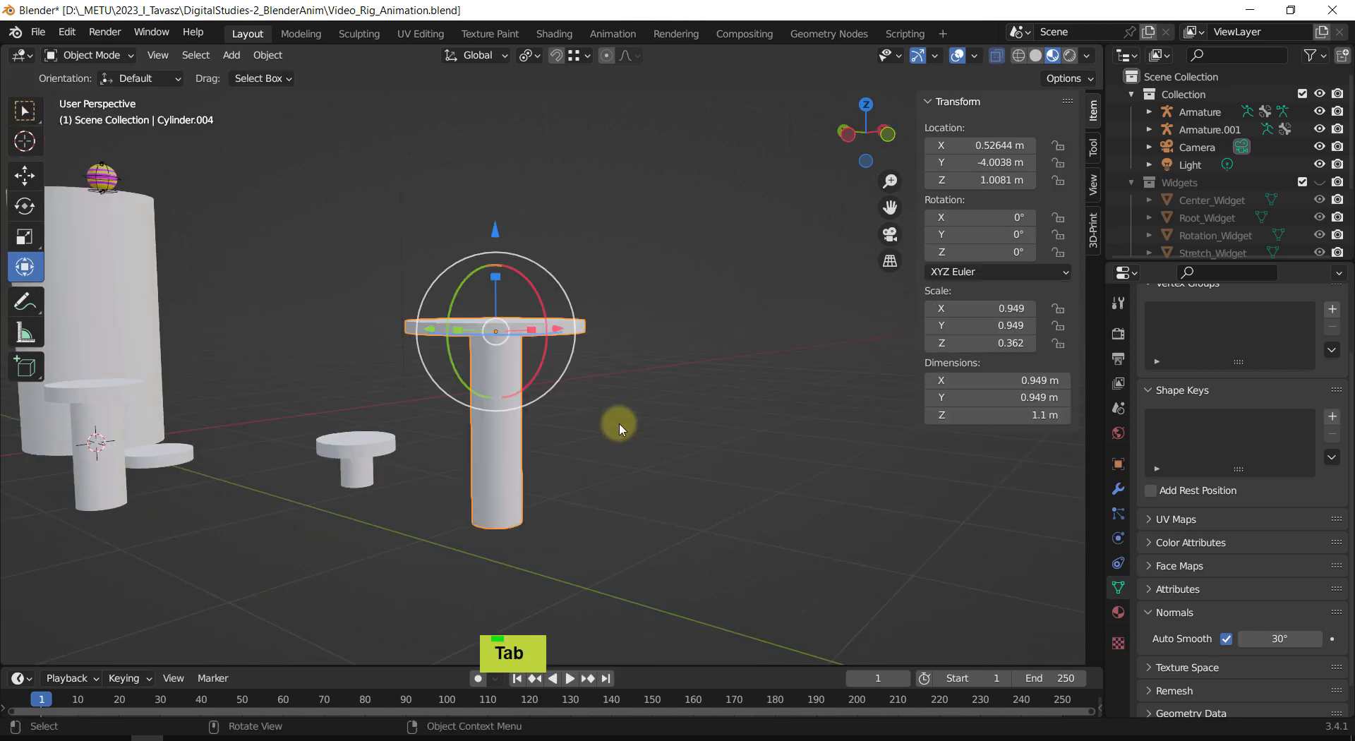
# Step: Deselect the fourth disc and add a mesh plane at the world origin as the ground
pyautogui.keyDown('shift'); pyautogui.moveTo(617, 424); pyautogui.dragTo(759, 414, button='middle'); pyautogui.keyUp('shift')
pyautogui.scroll(-2, 475, 350)
pyautogui.moveTo(474, 351); pyautogui.dragTo(586, 366, button='middle')
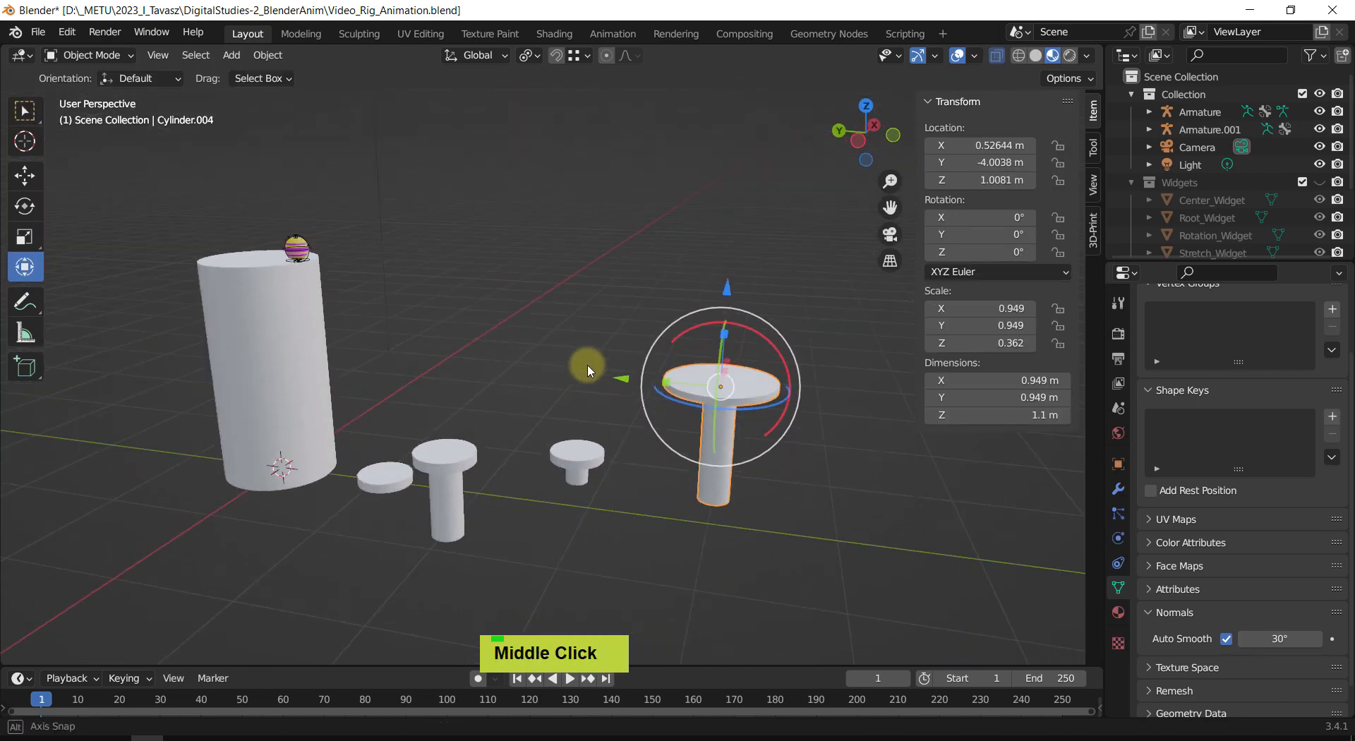
pyautogui.moveTo(525, 321)
pyautogui.keyDown('shift'); pyautogui.mouseDown(button='middle')
pyautogui.moveTo(553, 315)
pyautogui.moveTo(501, 323)
pyautogui.mouseUp(button='middle'); pyautogui.keyUp('shift')
pyautogui.scroll(-2, 574, 311)
pyautogui.click(537, 302)
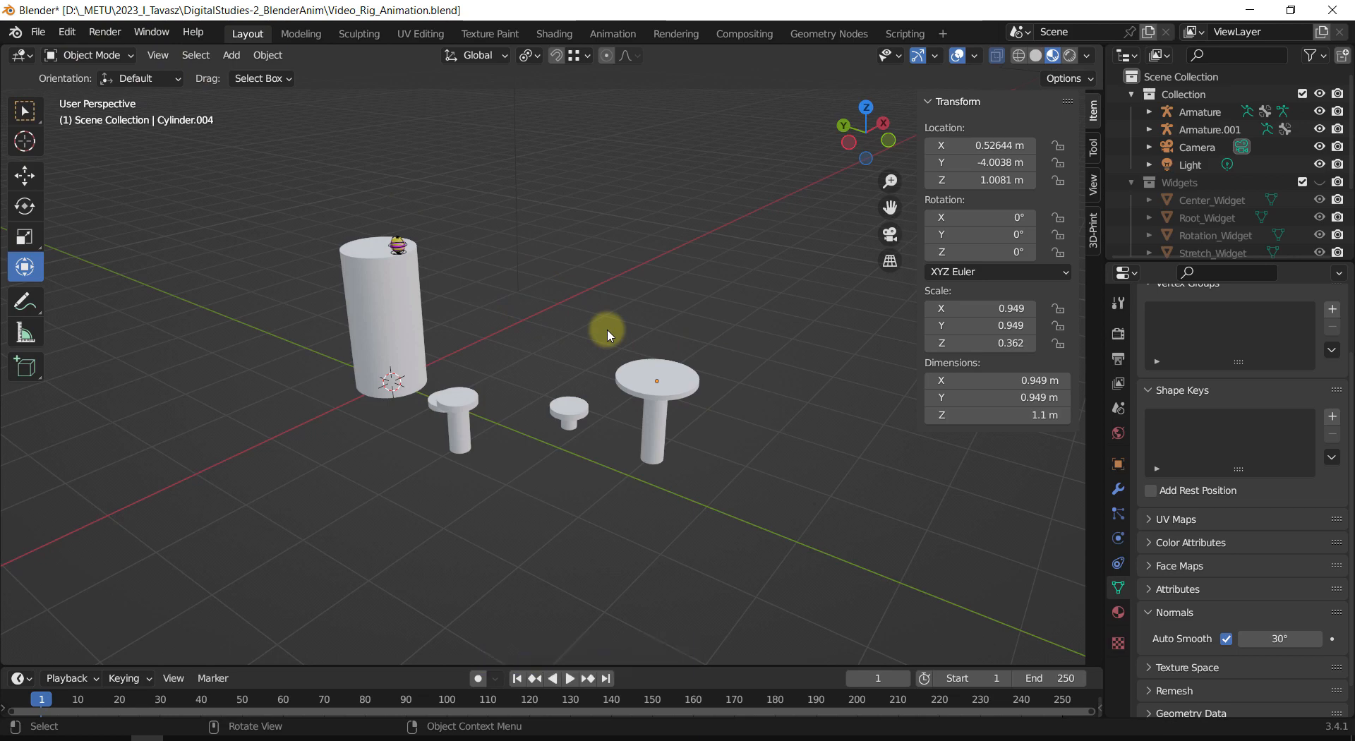
pyautogui.hotkey('shift', 'a')
pyautogui.moveTo(610, 335)
pyautogui.press('m')
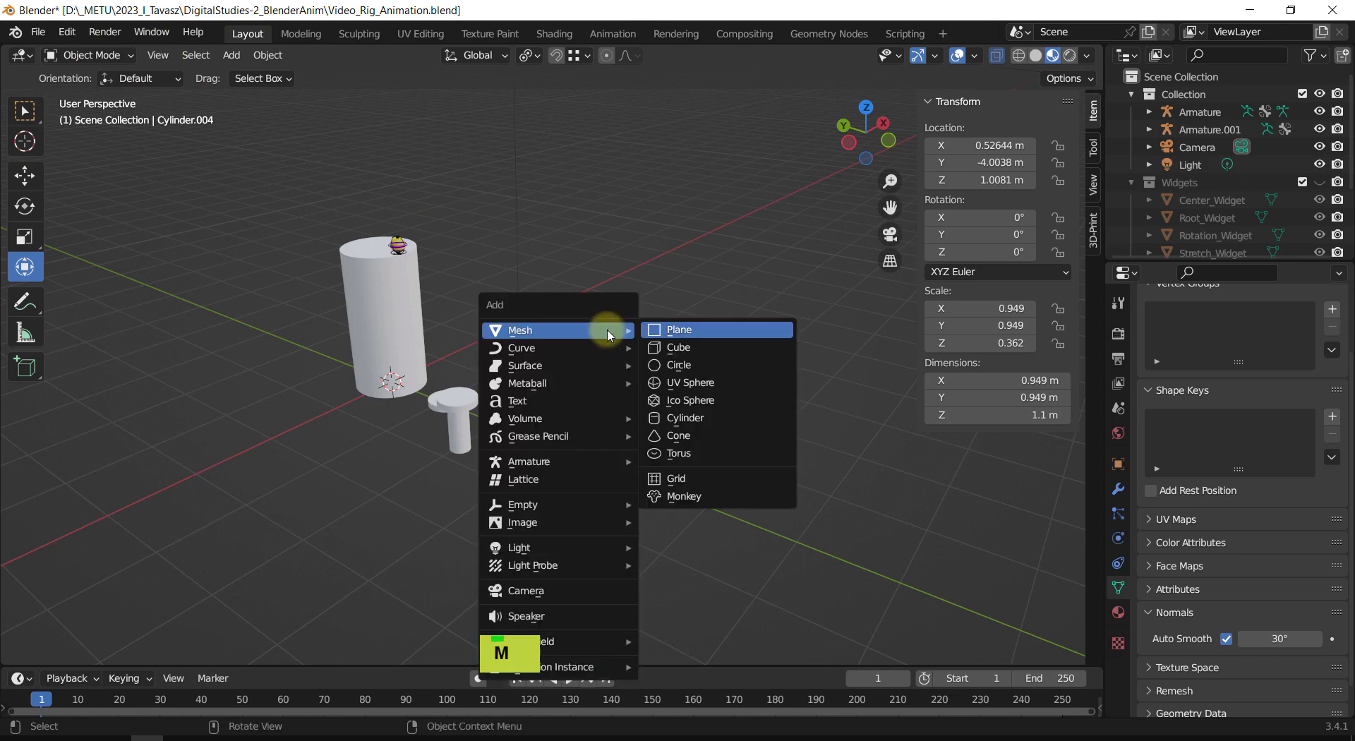
pyautogui.press('p')
pyautogui.moveTo(589, 342); pyautogui.dragTo(278, 407, button='middle')
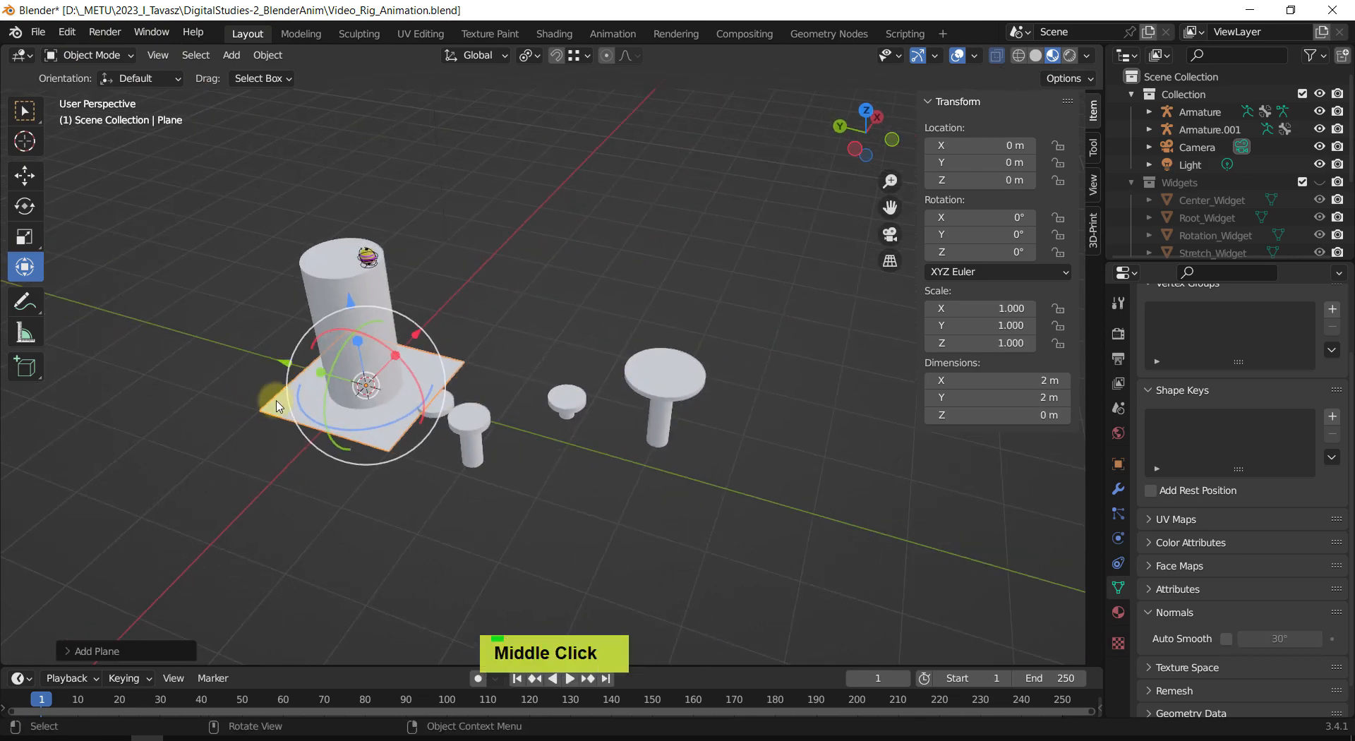
# Step: Move the ground plane's edge nearest the discs along Y to about -5.99 m so the plane runs beneath all the columns
pyautogui.press('Tab')
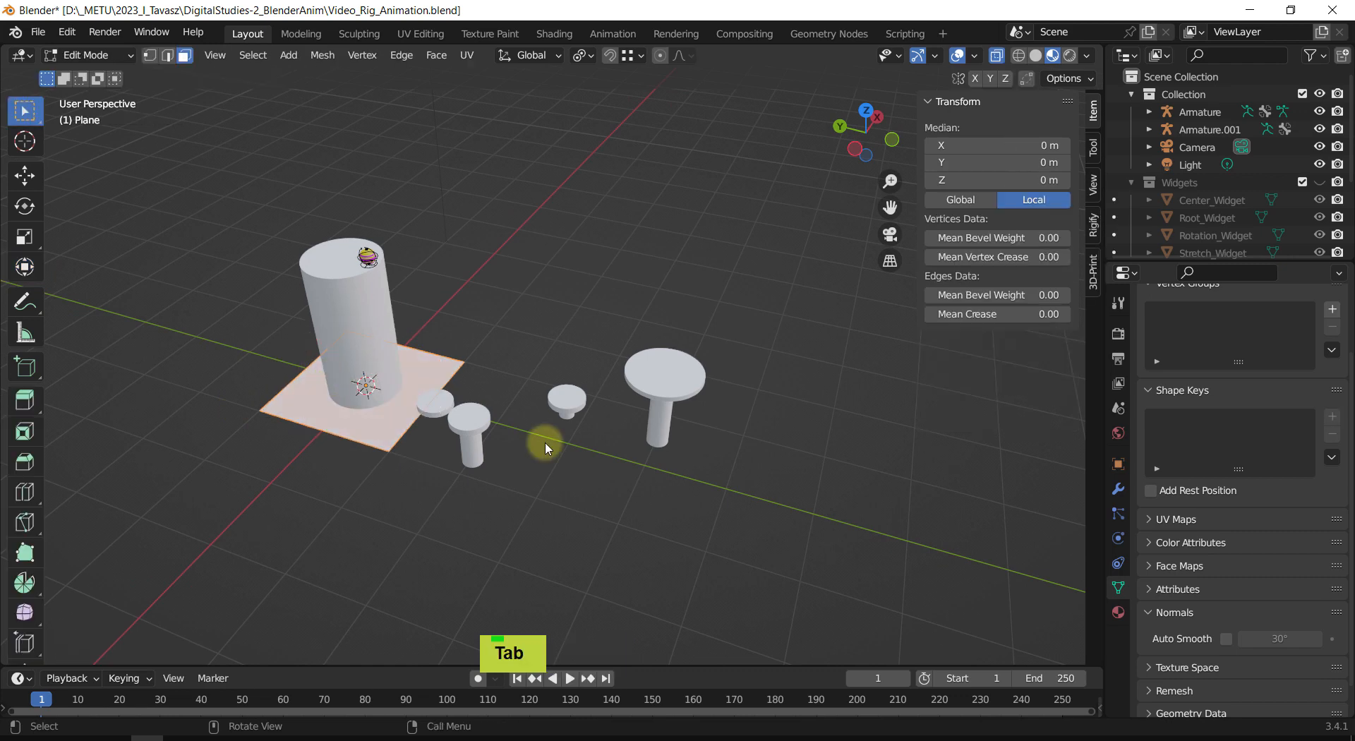
pyautogui.press('2')
pyautogui.click(430, 402)
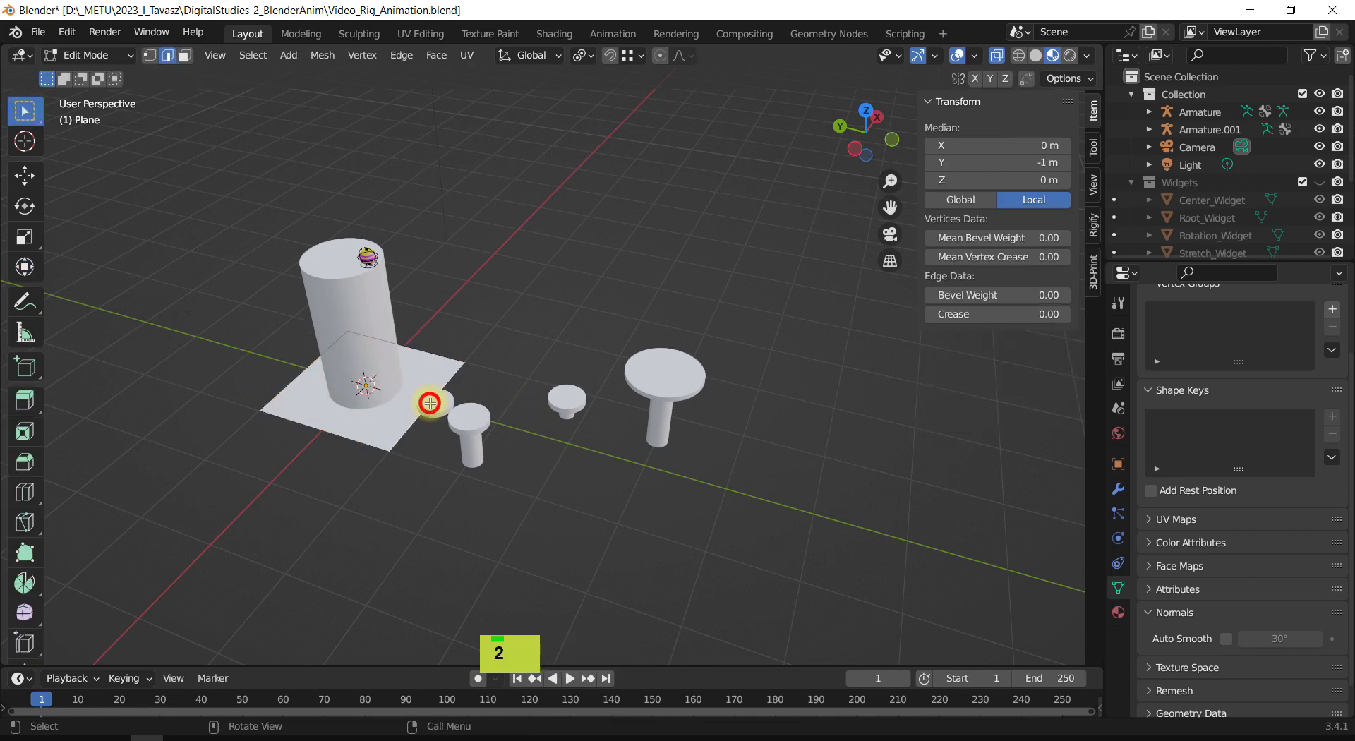
pyautogui.press('g')
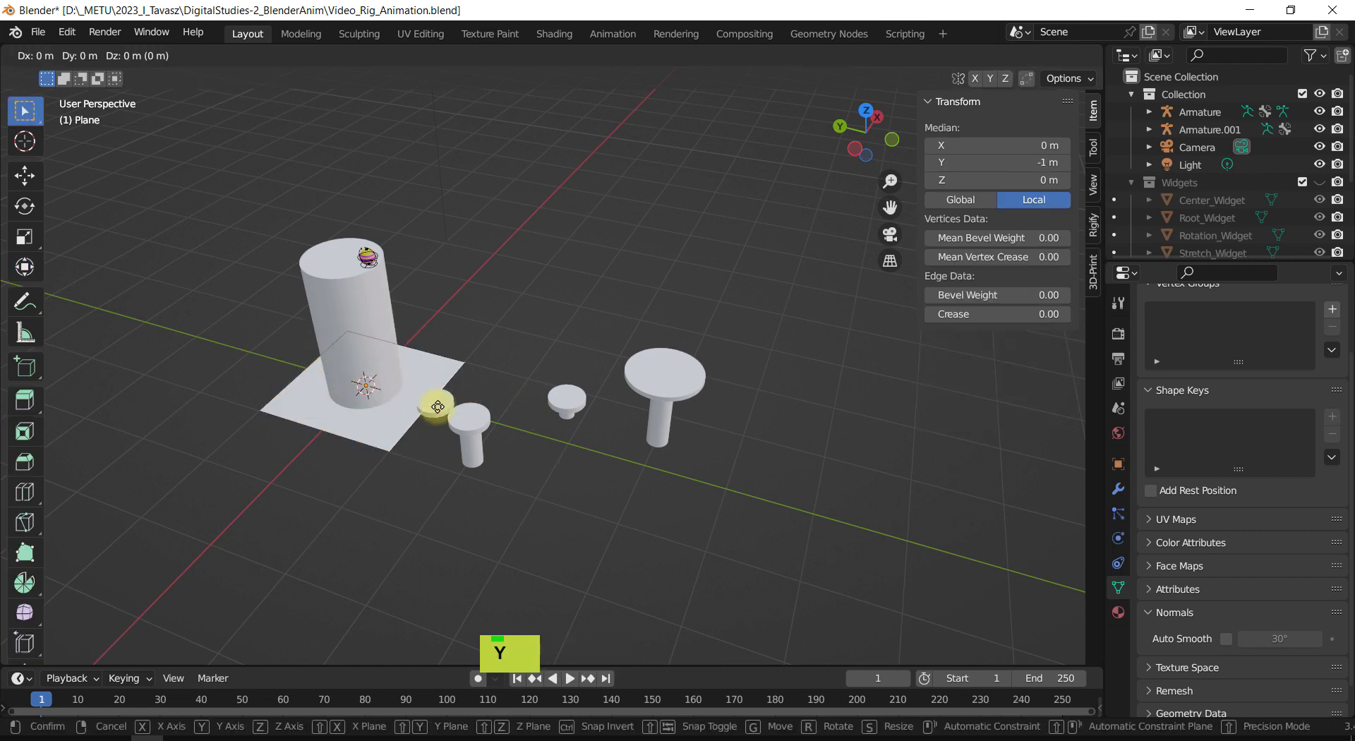
pyautogui.click(802, 565)
pyautogui.moveTo(699, 532); pyautogui.dragTo(603, 521, button='middle')
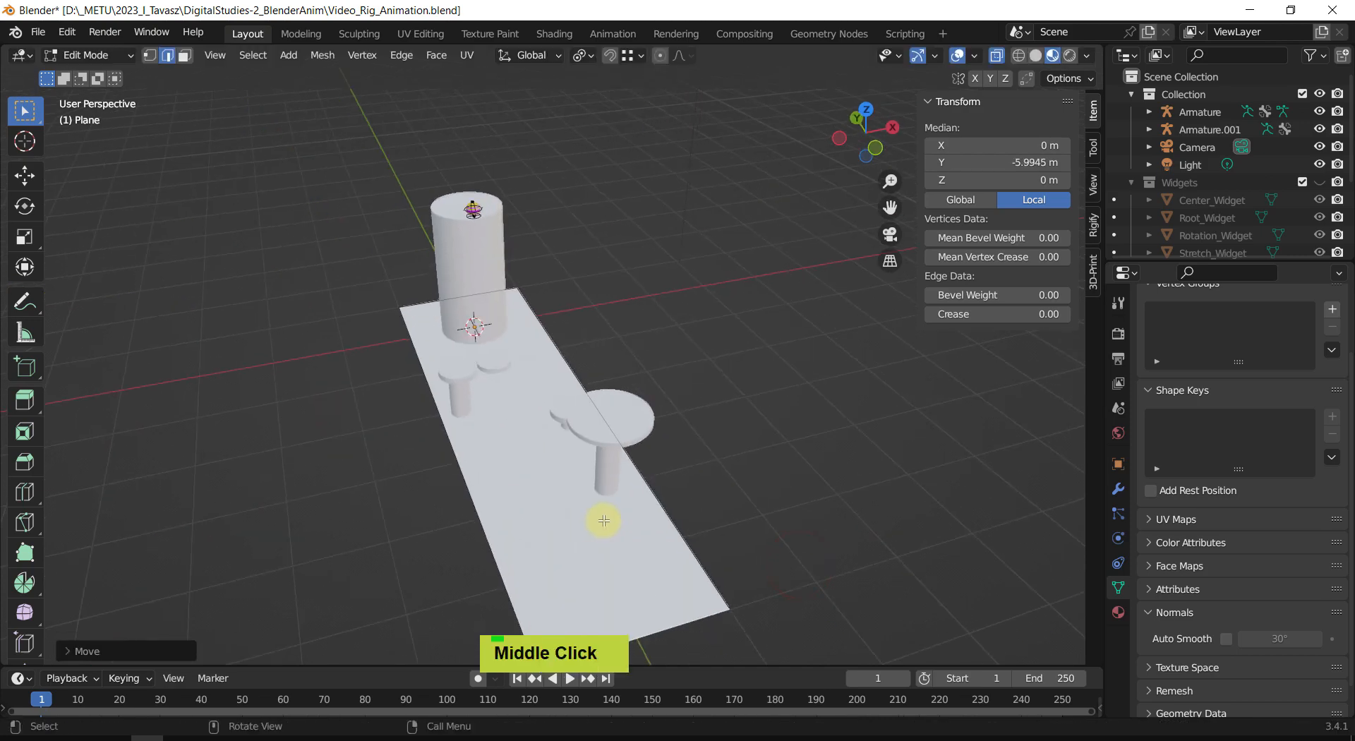
# Step: Scale the ground plane's face along X with the Transform tool to about twice its width
pyautogui.press('3')
pyautogui.click(507, 443)
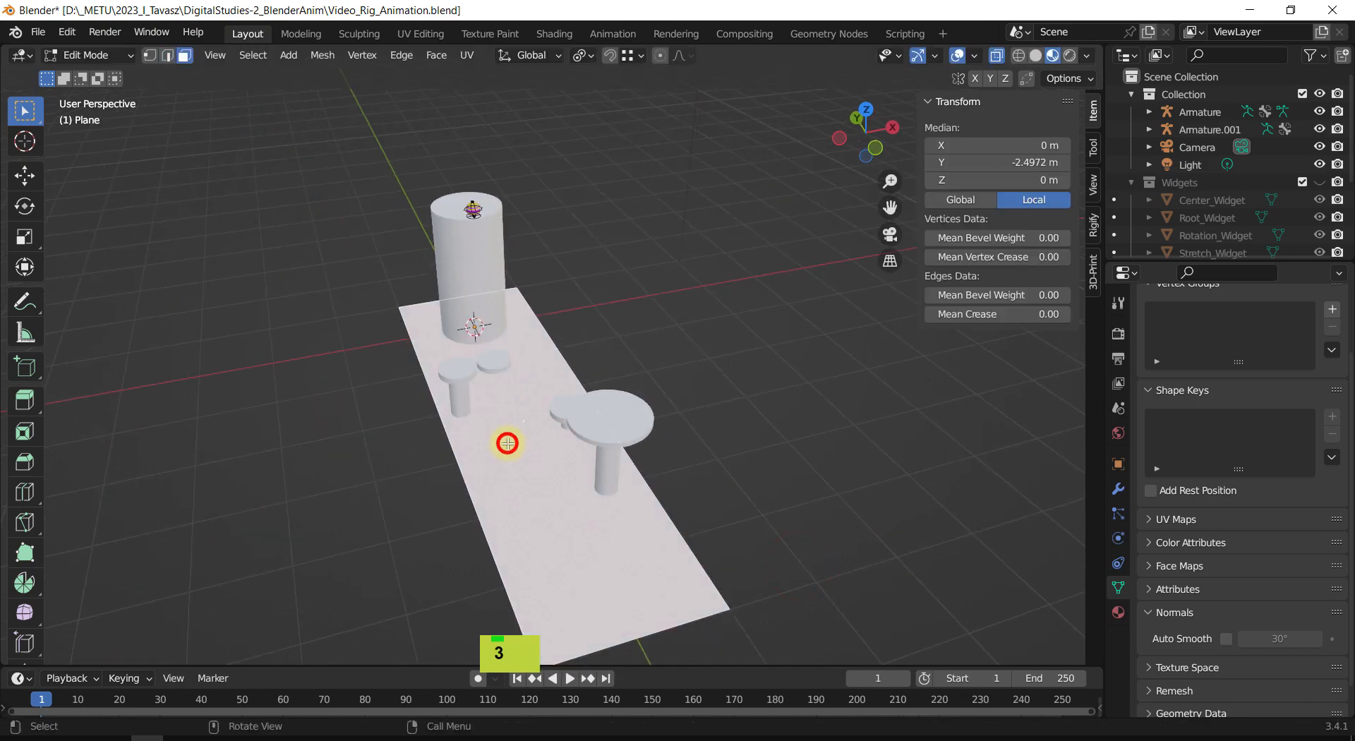
pyautogui.press('space')
pyautogui.press('t')
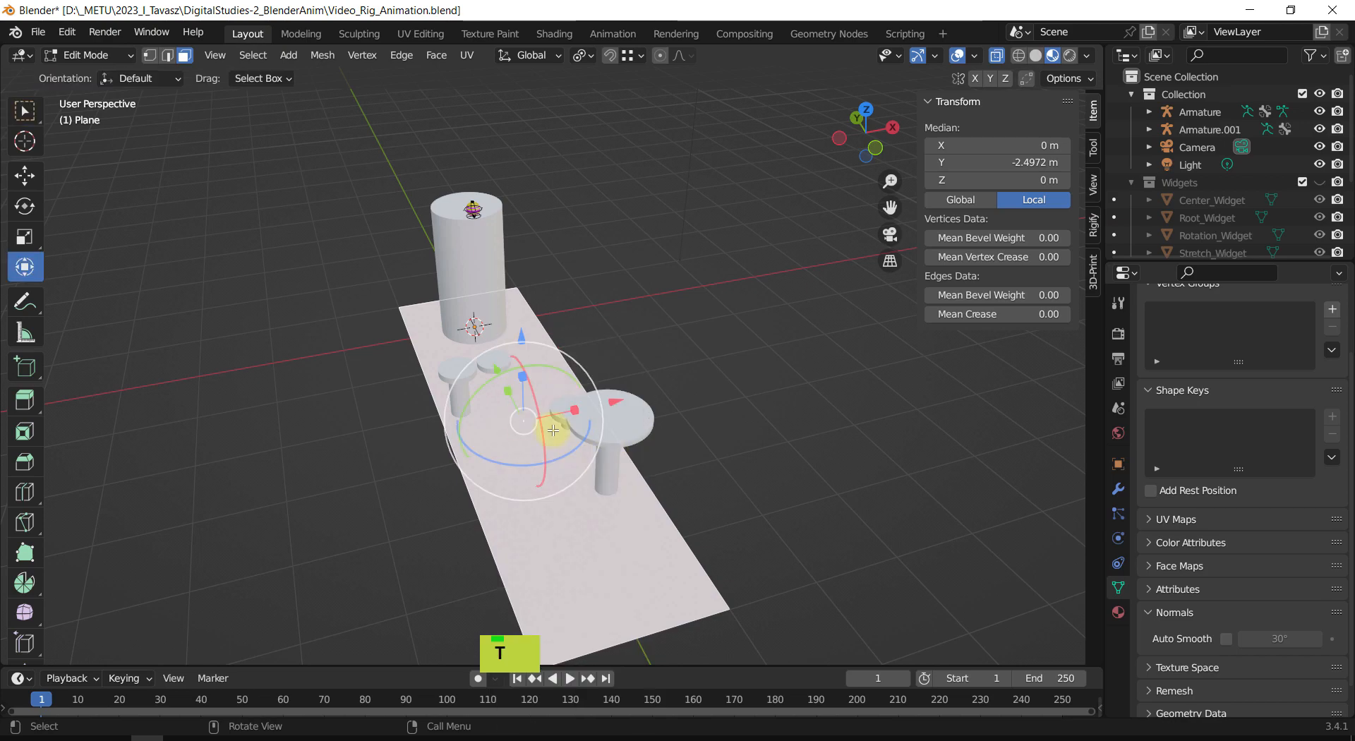
pyautogui.moveTo(566, 407); pyautogui.dragTo(621, 487)
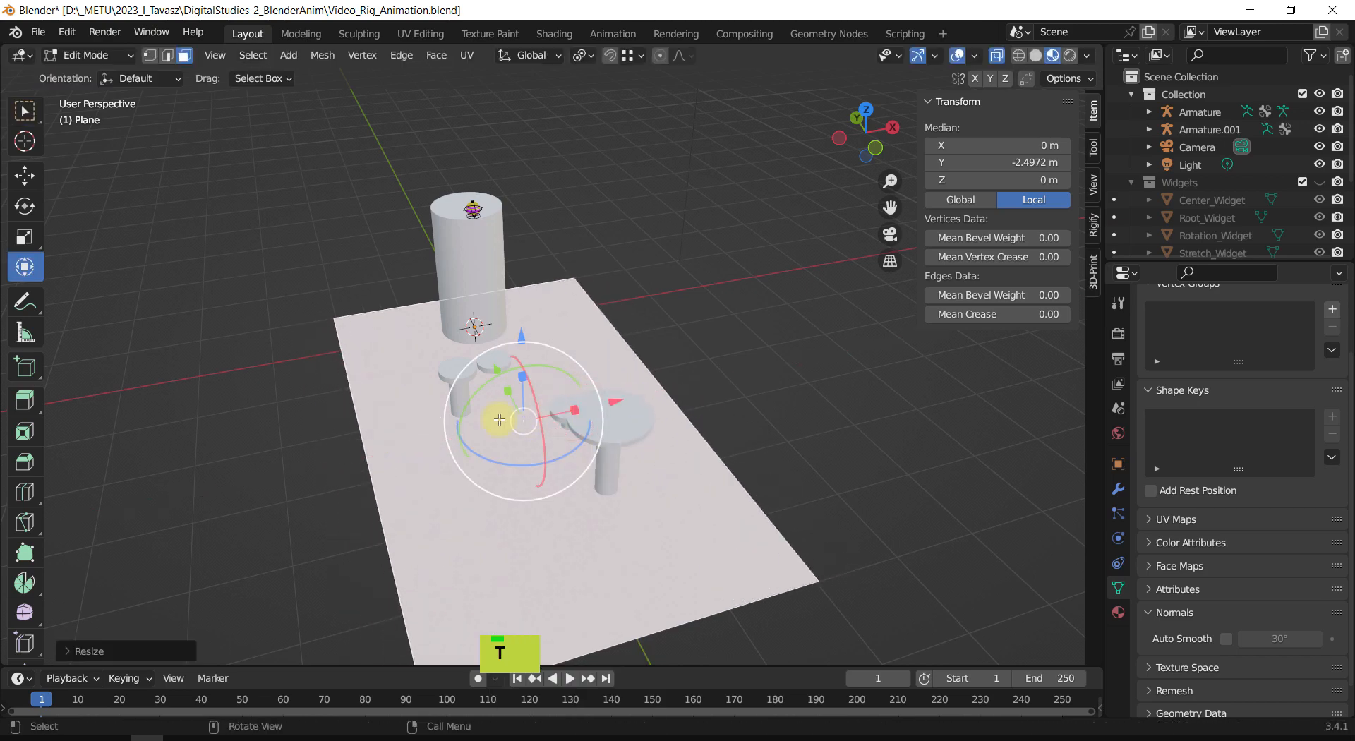
pyautogui.moveTo(621, 486); pyautogui.dragTo(494, 464, button='middle')
# Step: Lengthen the ground plane's face along Y past the tall cylinder, widen it further along X, and clear the selection
pyautogui.moveTo(489, 413); pyautogui.dragTo(469, 411)
pyautogui.moveTo(700, 516); pyautogui.dragTo(593, 452, button='middle')
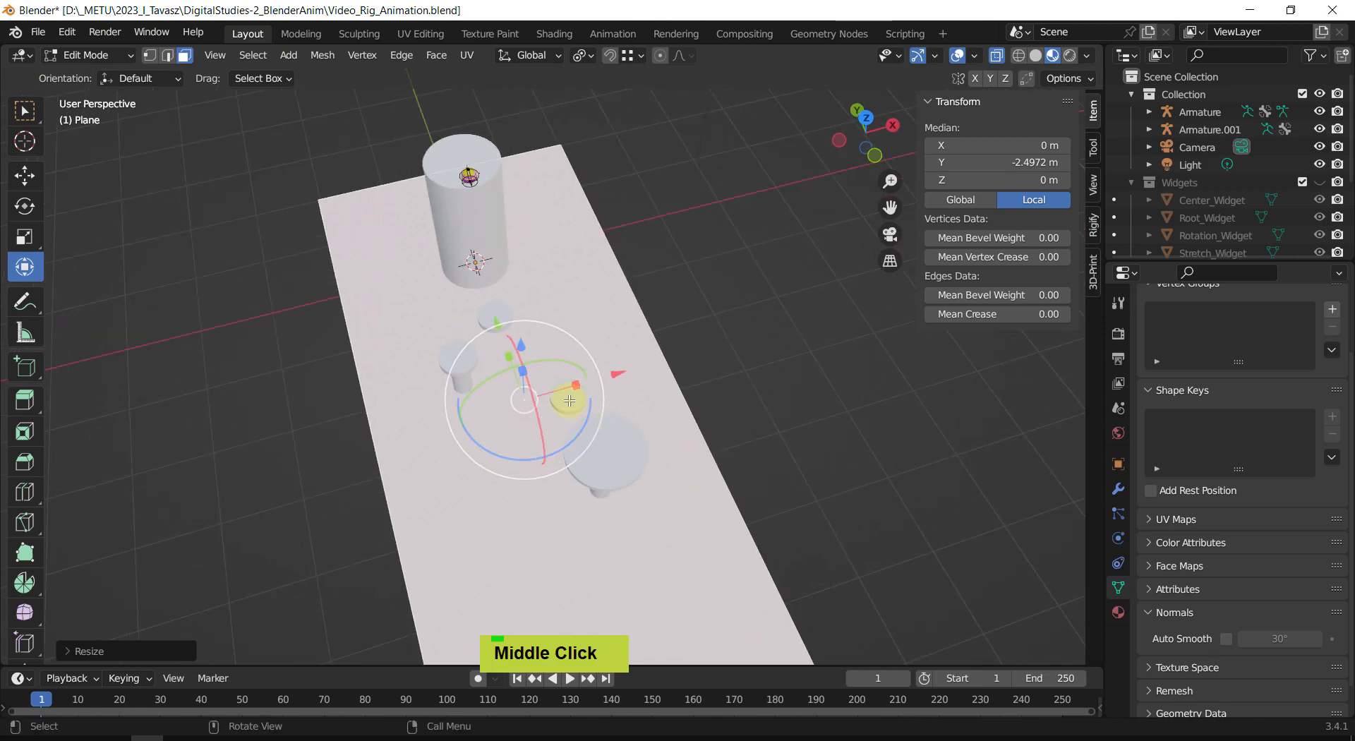
pyautogui.moveTo(575, 383); pyautogui.dragTo(604, 423, button='middle')
pyautogui.scroll(2, 523, 479)
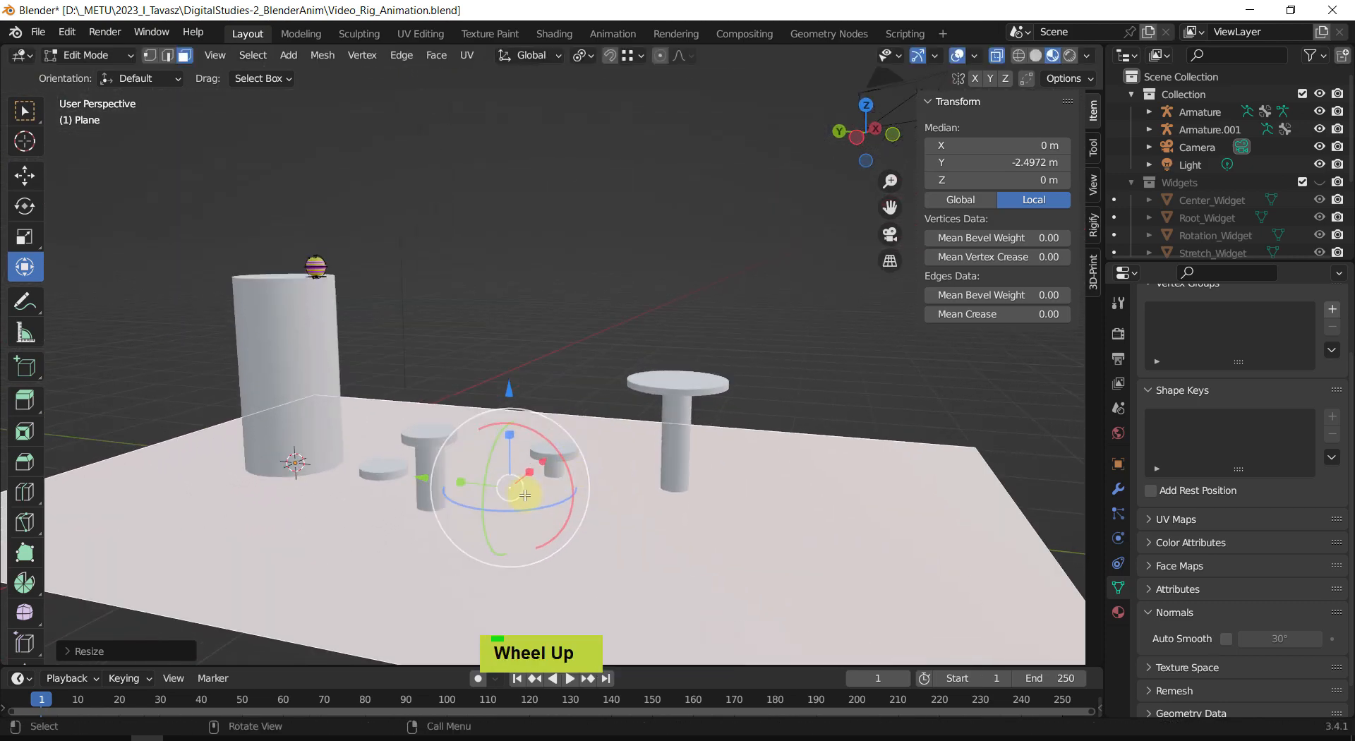
pyautogui.keyDown('shift'); pyautogui.moveTo(523, 480); pyautogui.dragTo(534, 417, button='middle'); pyautogui.keyUp('shift')
pyautogui.click(567, 288)
pyautogui.moveTo(567, 289); pyautogui.dragTo(547, 305, button='middle')
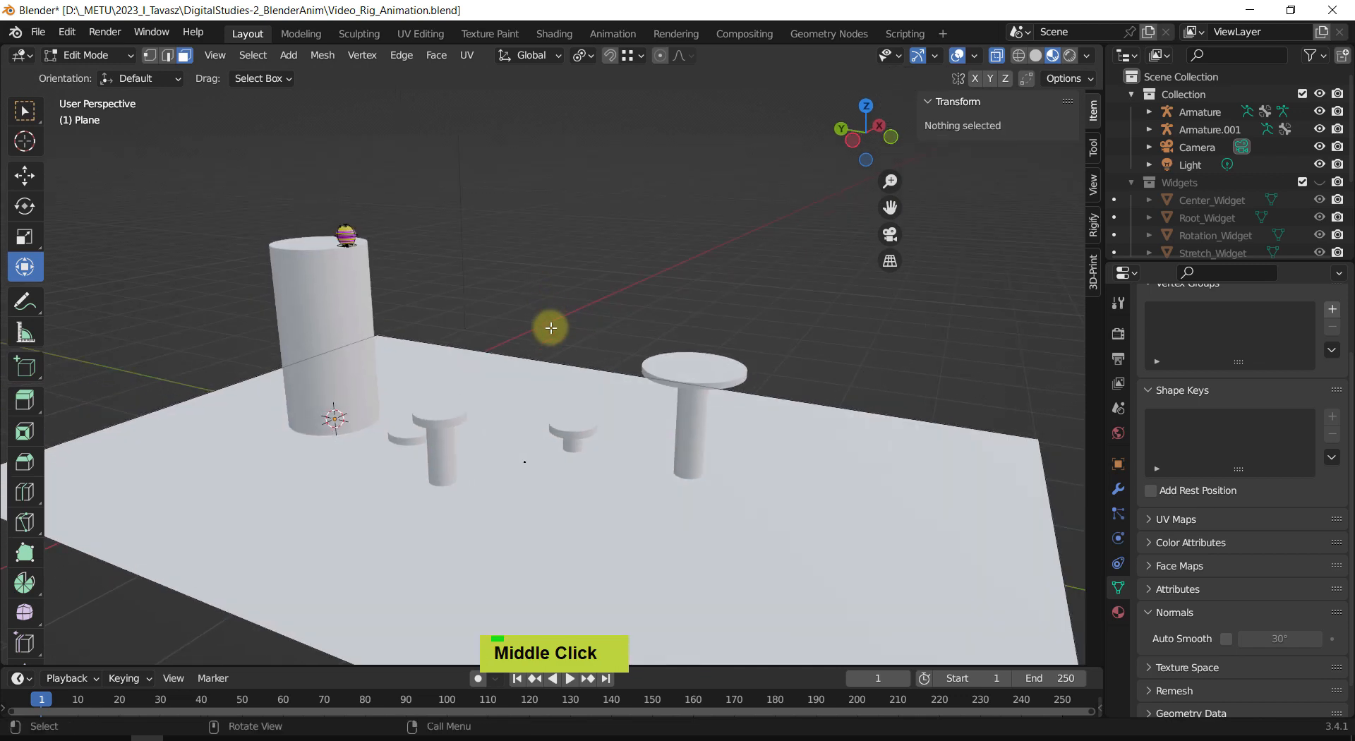
# Step: Return the ground plane to Object Mode and show the wireframe overlay on all objects
pyautogui.press('Tab')
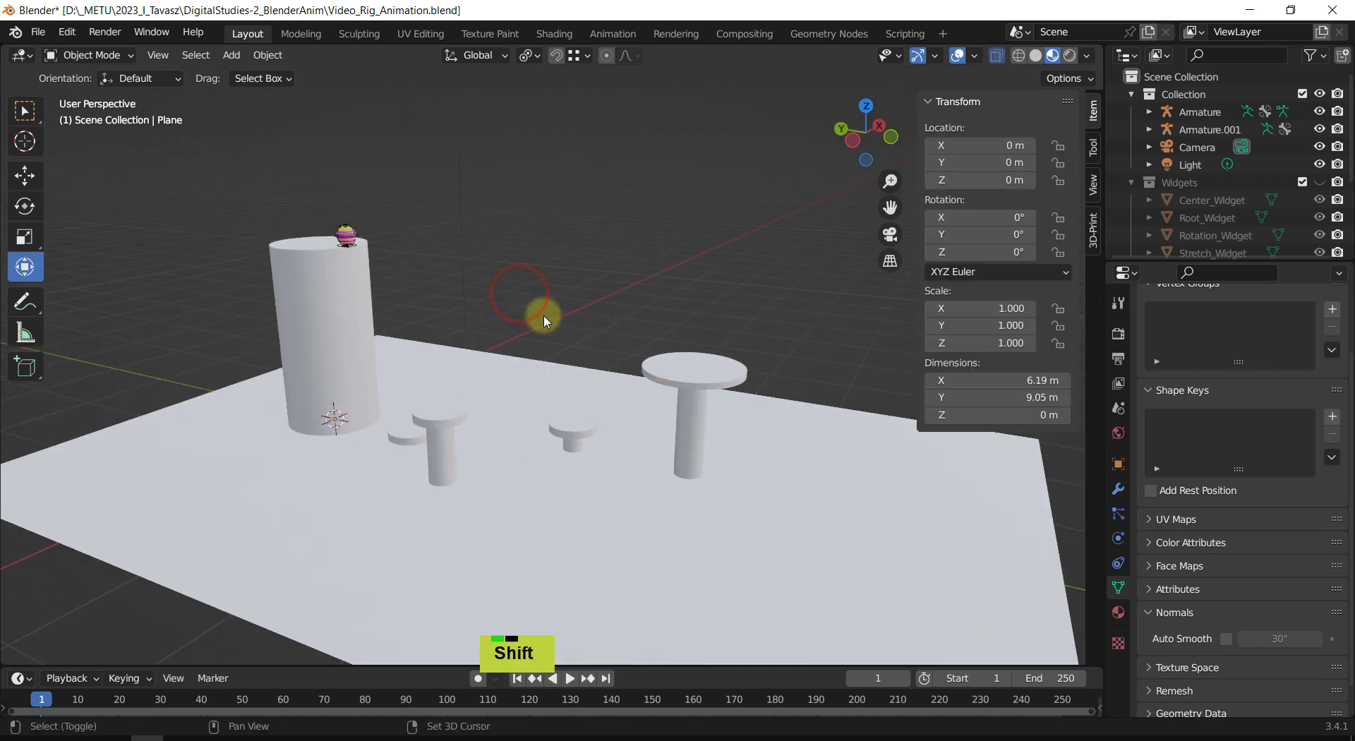
pyautogui.keyDown('shift'); pyautogui.moveTo(542, 315); pyautogui.dragTo(484, 309, button='middle'); pyautogui.keyUp('shift')
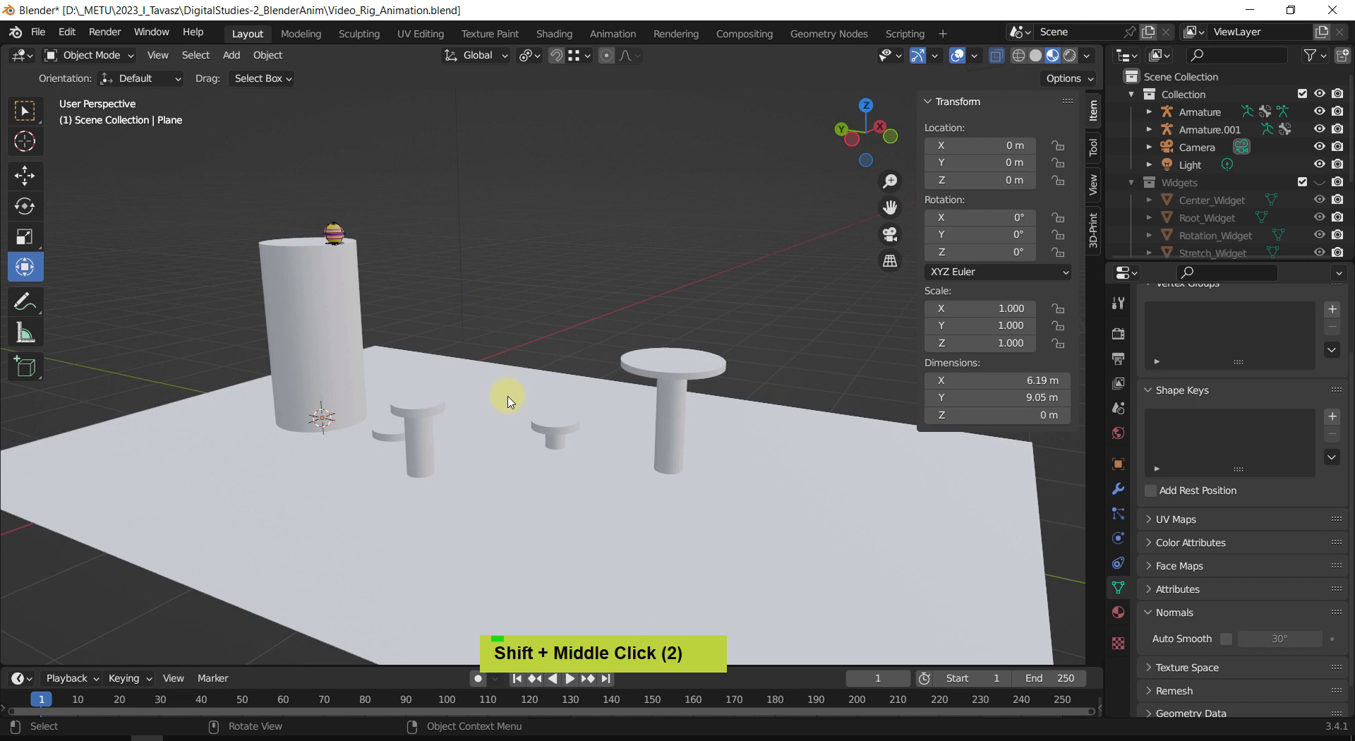
pyautogui.hotkey('alt', 'e')
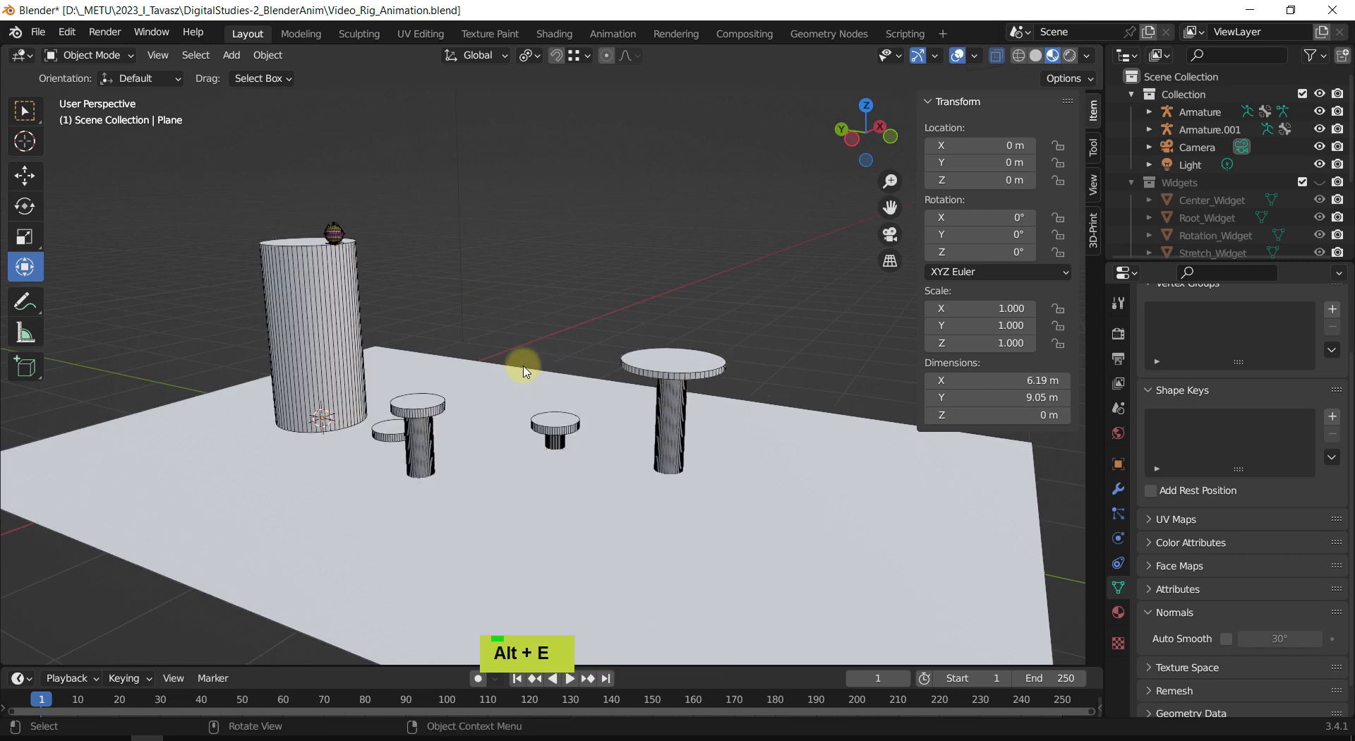
# Step: Select the Armature.001 rig of the ball on top of the tall cylinder and switch it to Pose Mode
pyautogui.keyDown('shift'); pyautogui.moveTo(524, 372); pyautogui.dragTo(541, 404, button='middle'); pyautogui.keyUp('shift')
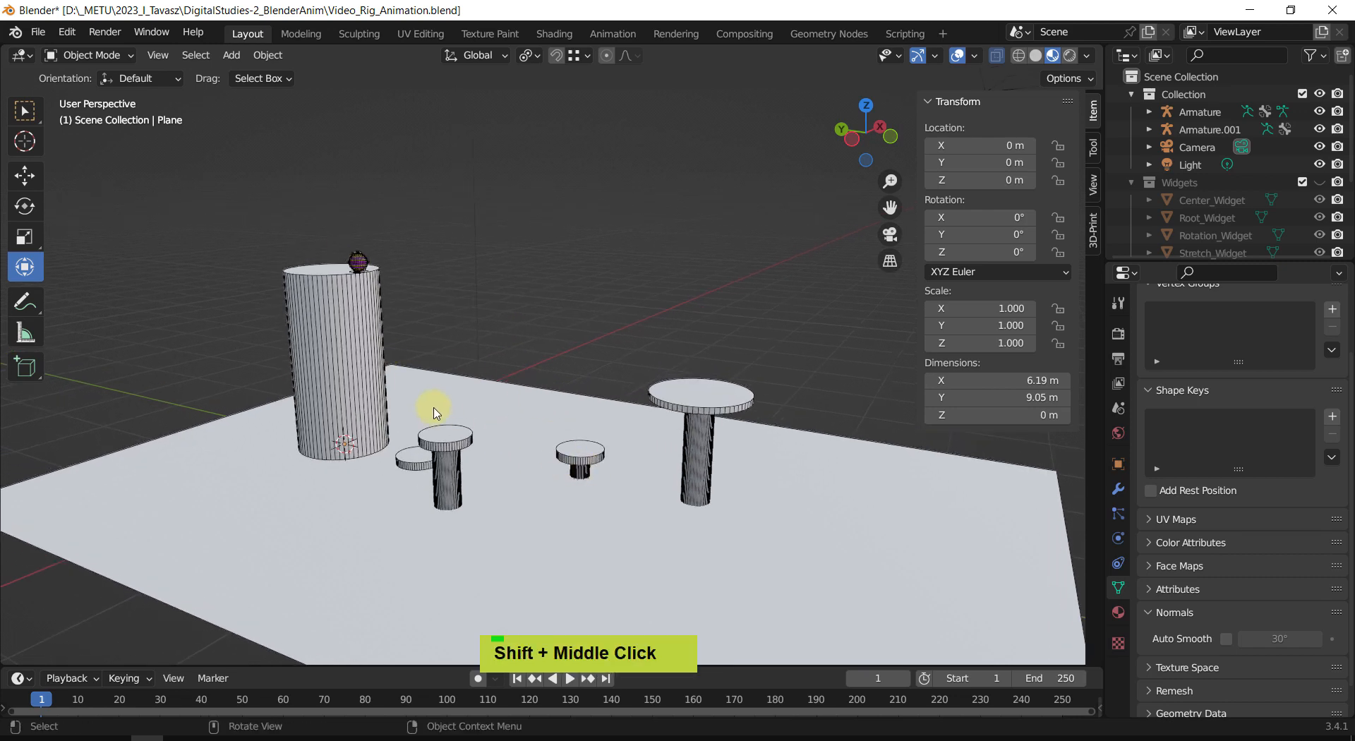
pyautogui.moveTo(435, 412); pyautogui.dragTo(353, 378, button='middle')
pyautogui.scroll(2, 324, 327)
pyautogui.keyDown('shift'); pyautogui.scroll(2, 317, 336); pyautogui.keyUp('shift')
pyautogui.scroll(4, 285, 299)
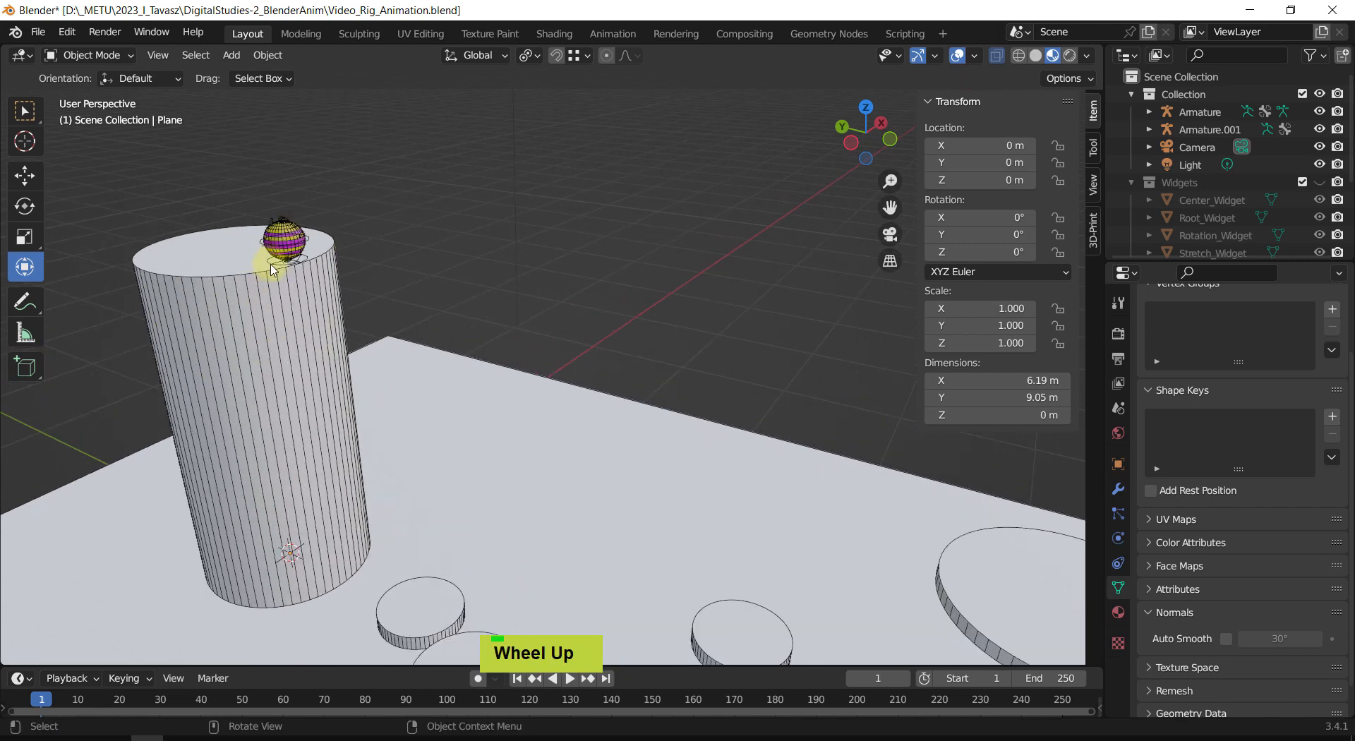
pyautogui.hotkey('ctrl', 'Tab')
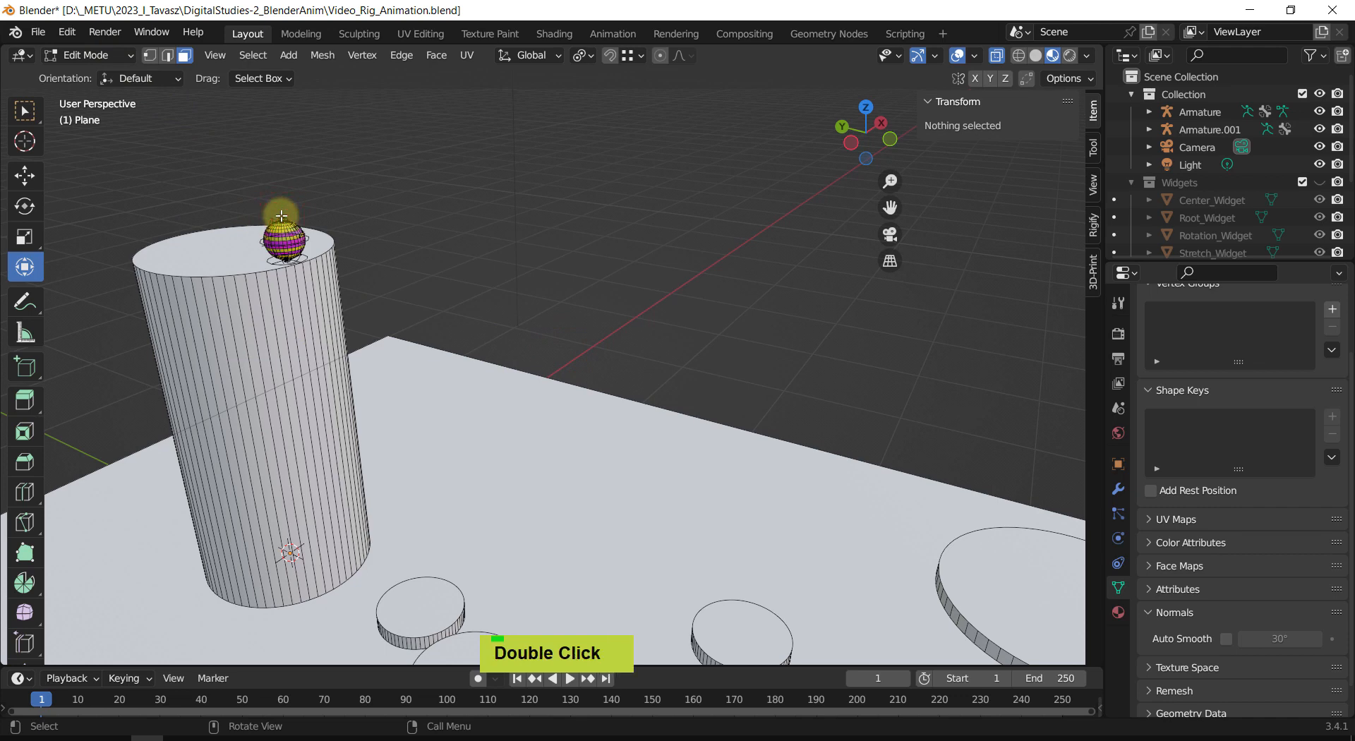
pyautogui.press('Tab')
pyautogui.click(285, 223)
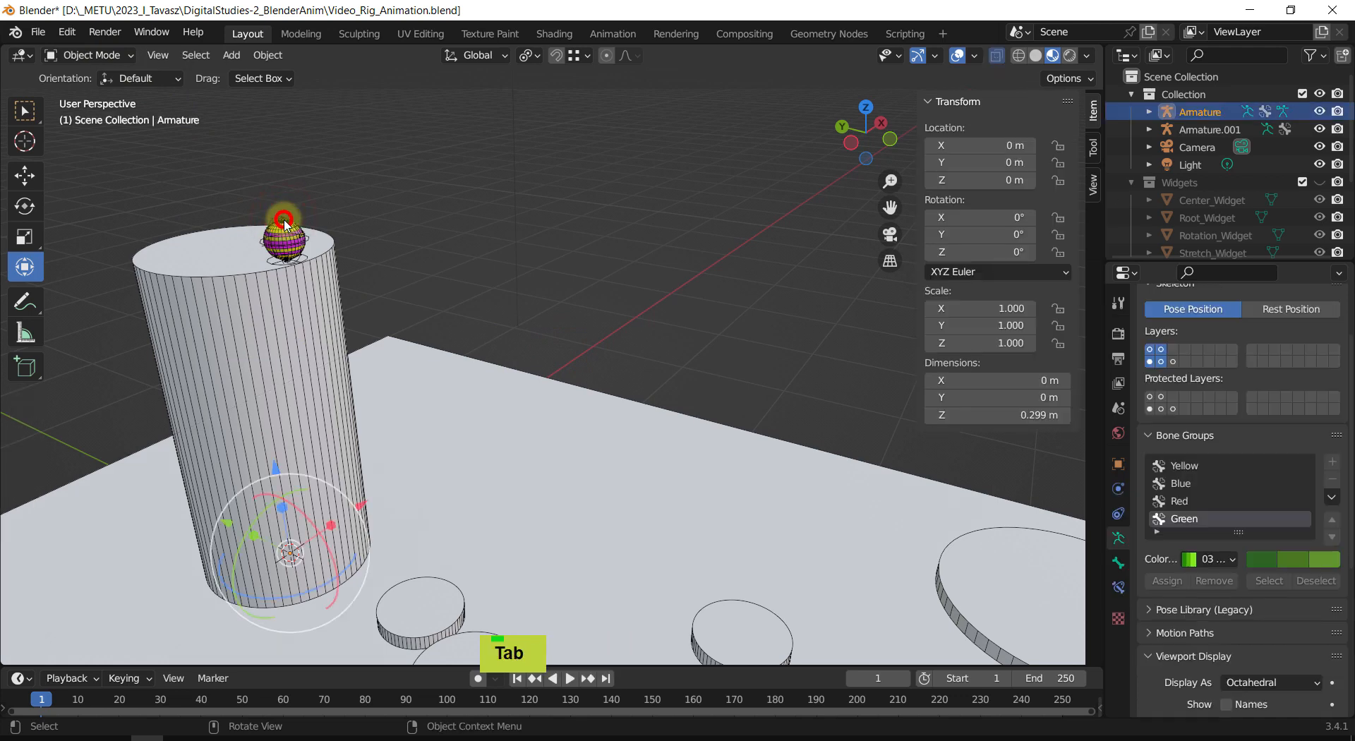
pyautogui.click(272, 248)
pyautogui.press('Tab')
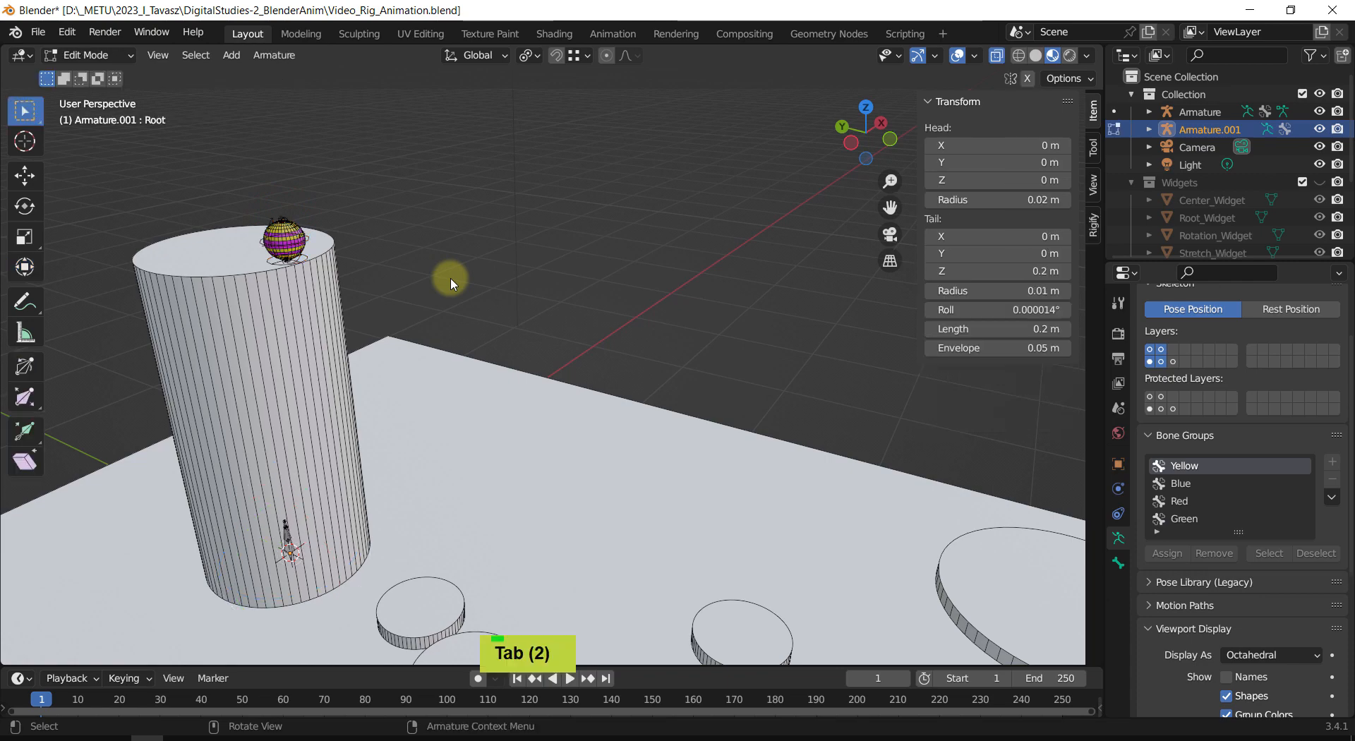
pyautogui.hotkey('ctrl', 'Tab')
pyautogui.keyDown('shift'); pyautogui.moveTo(463, 365); pyautogui.dragTo(489, 314, button='middle'); pyautogui.keyUp('shift')
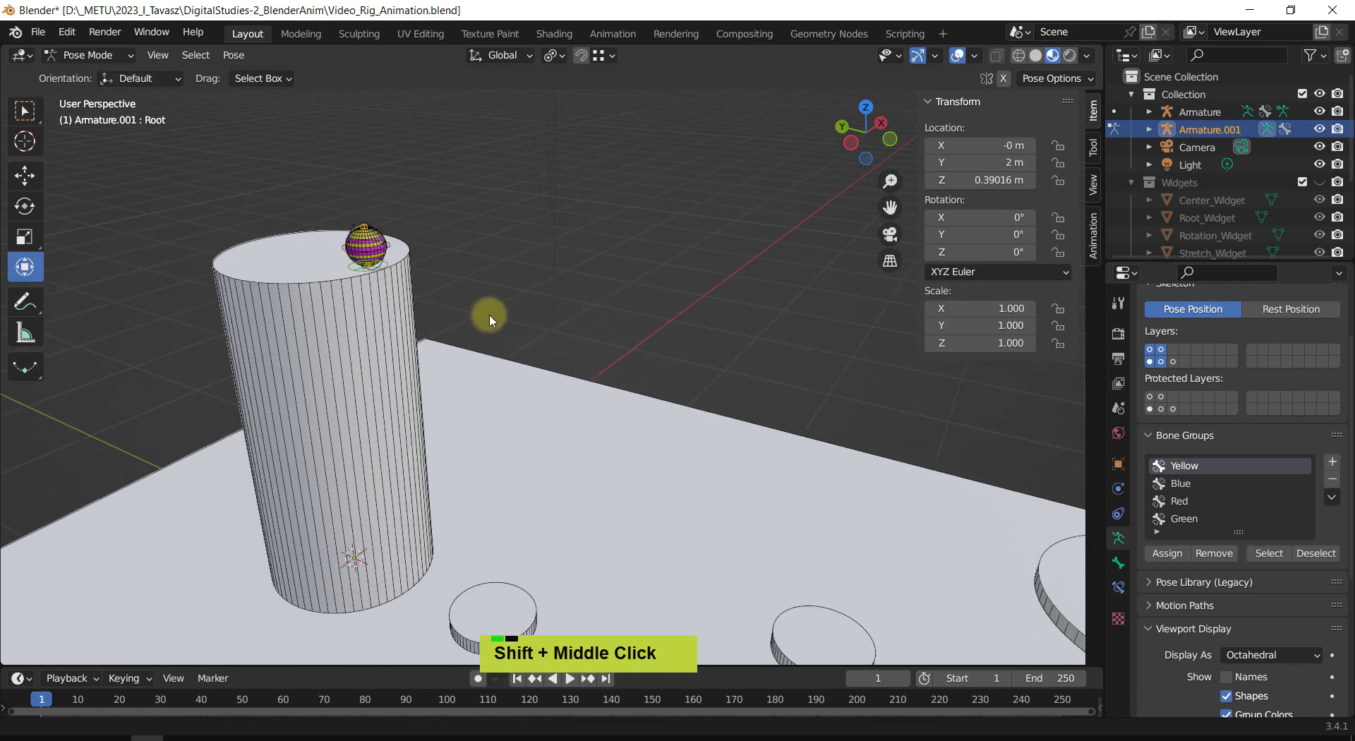
pyautogui.scroll(2, 394, 299)
pyautogui.keyDown('shift'); pyautogui.moveTo(394, 299); pyautogui.dragTo(563, 351, button='middle'); pyautogui.keyUp('shift')
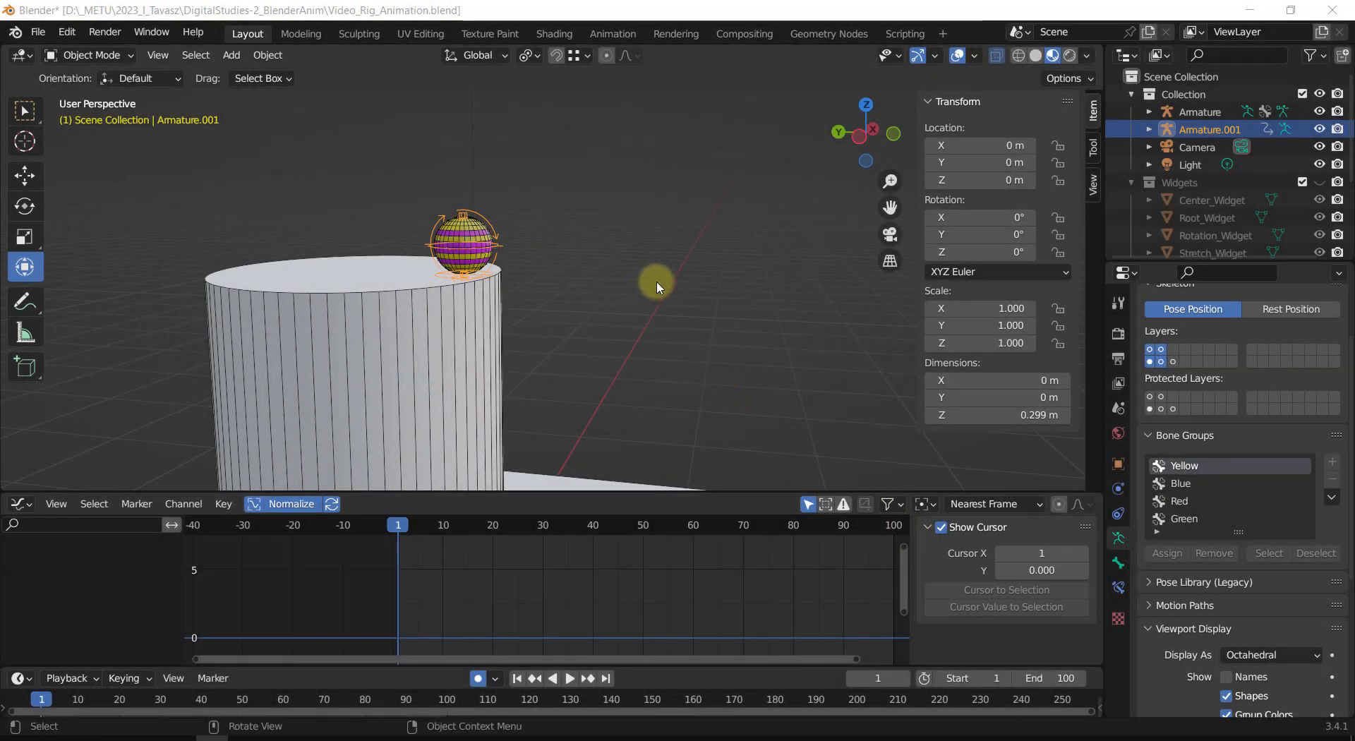
# Step: Delete the duplicate Armature.001 rig from the scene collection
pyautogui.moveTo(656, 282); pyautogui.dragTo(610, 352, button='middle')
pyautogui.scroll(-2, 605, 348)
pyautogui.scroll(3, 603, 346)
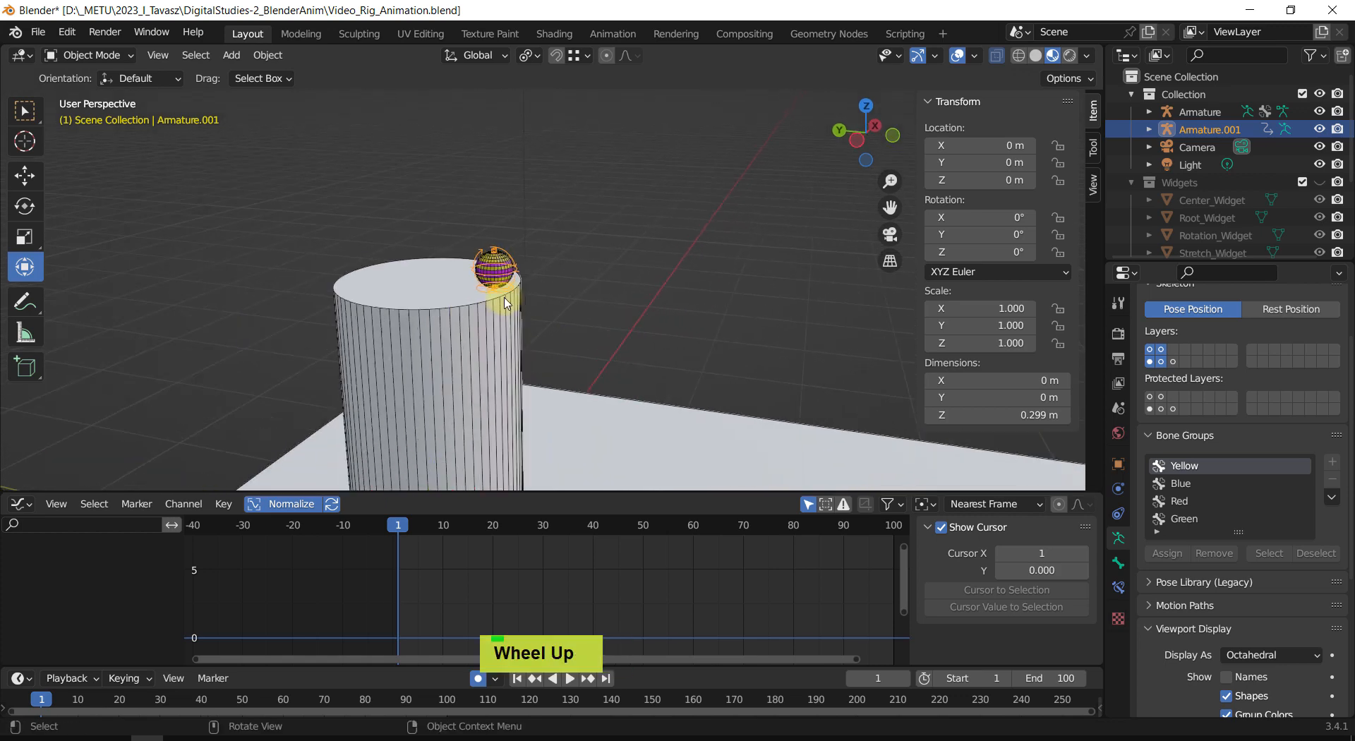
pyautogui.scroll(1, 477, 274)
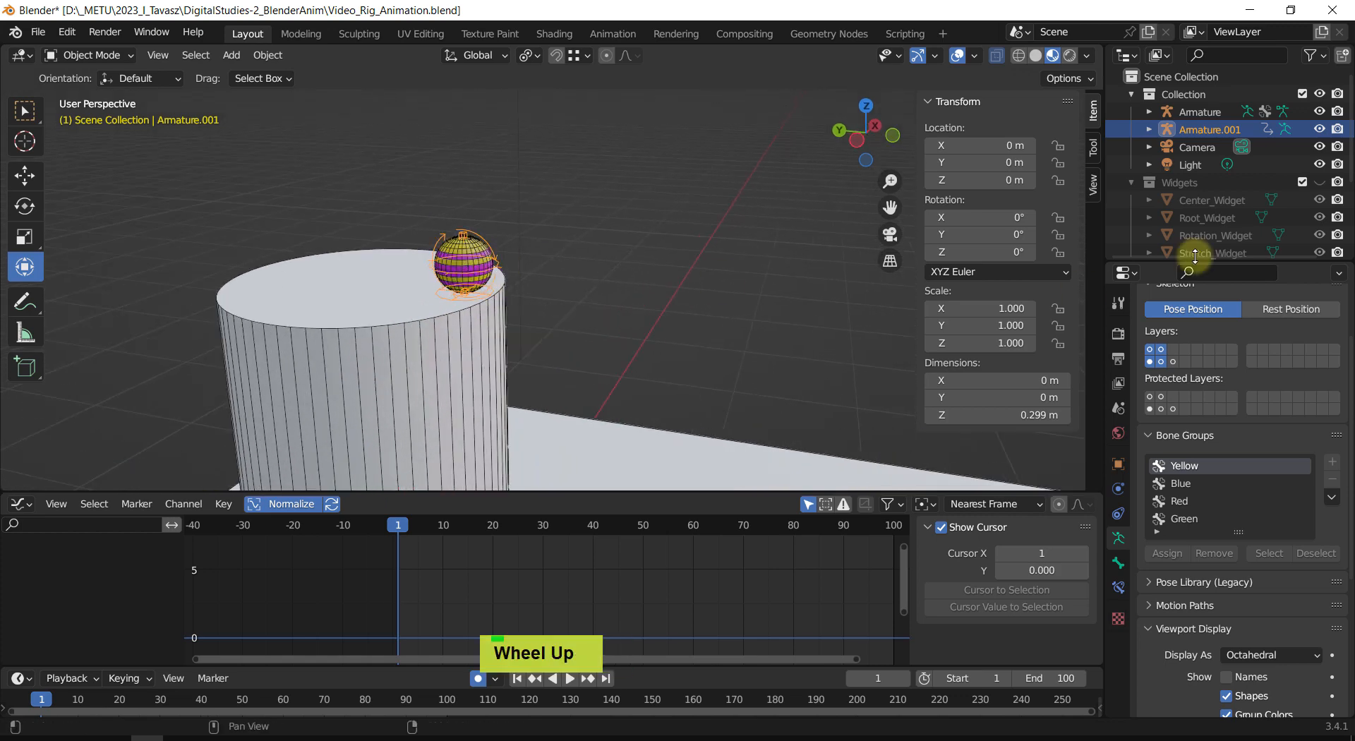
pyautogui.click(1202, 113)
pyautogui.click(1203, 129)
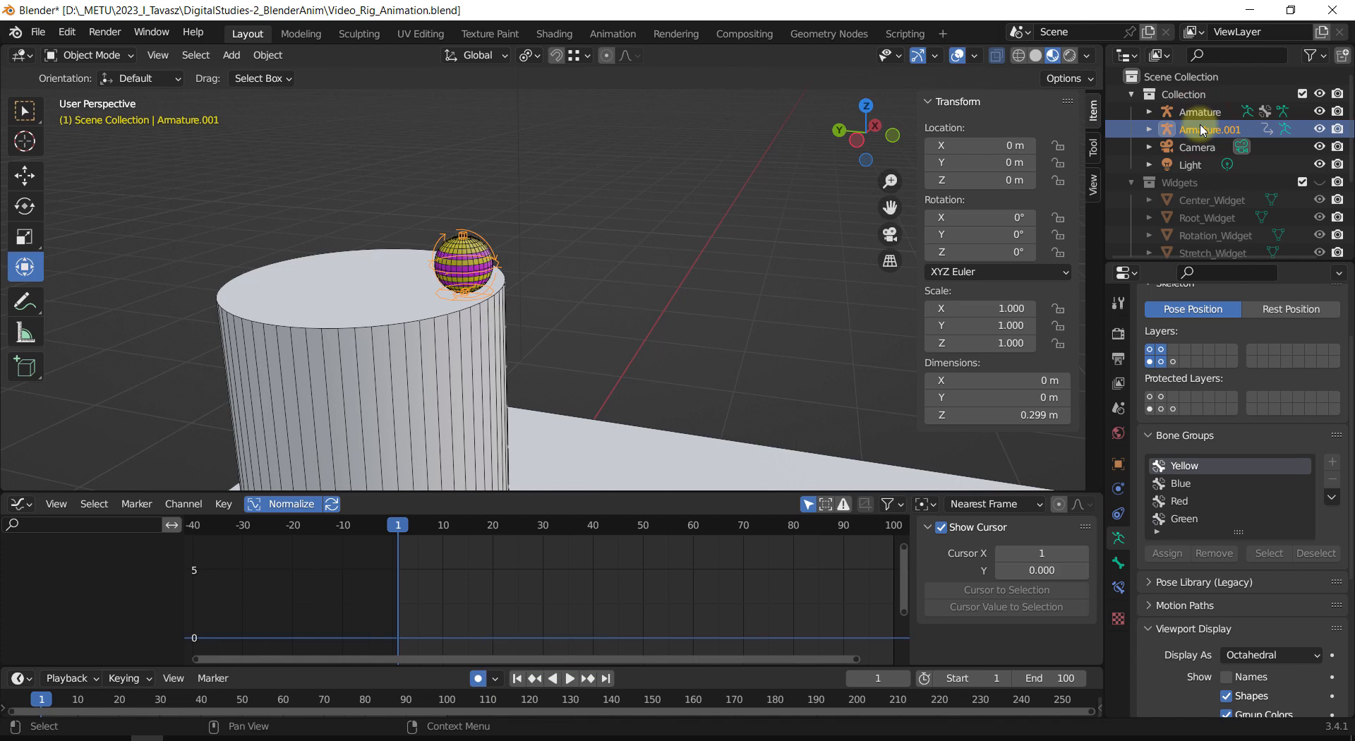
pyautogui.press('Delete')
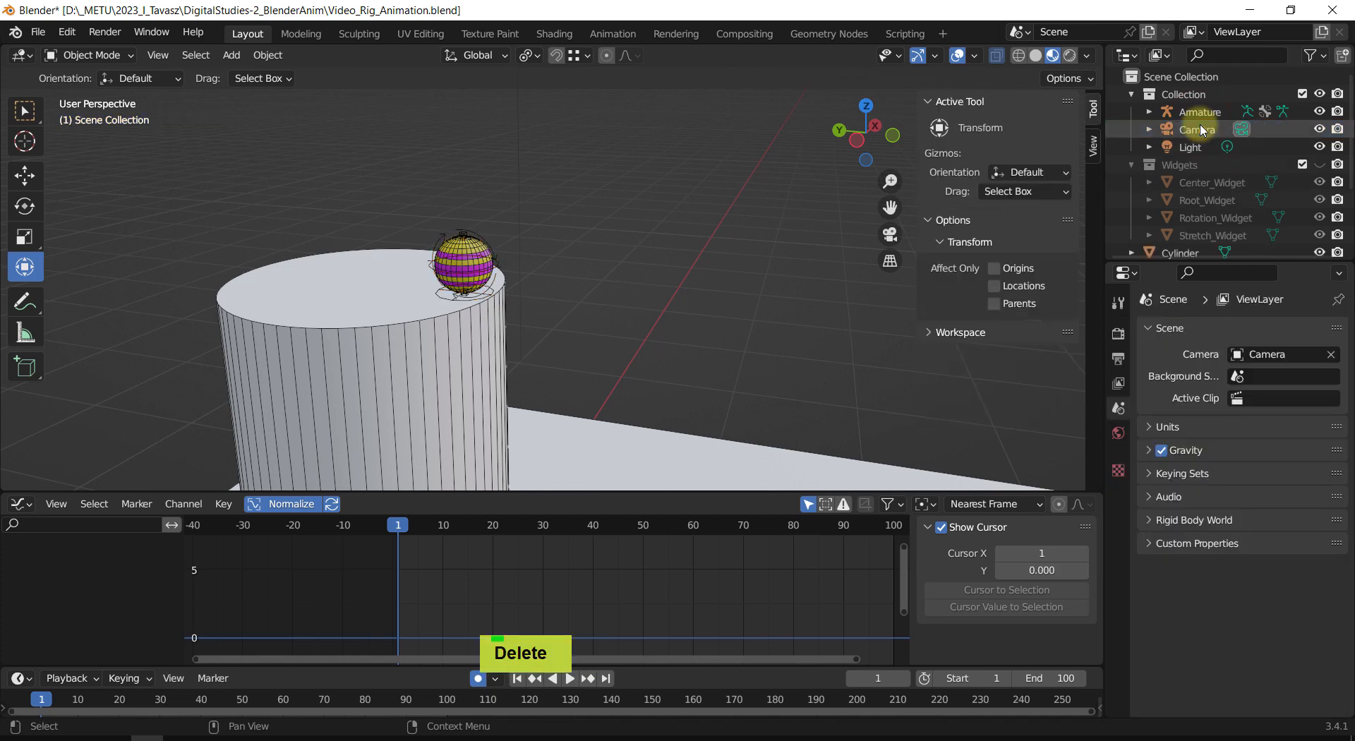
# Step: Rename the remaining armature as Ball_RIG and expand its hierarchy in the scene collection
pyautogui.click(1202, 113)
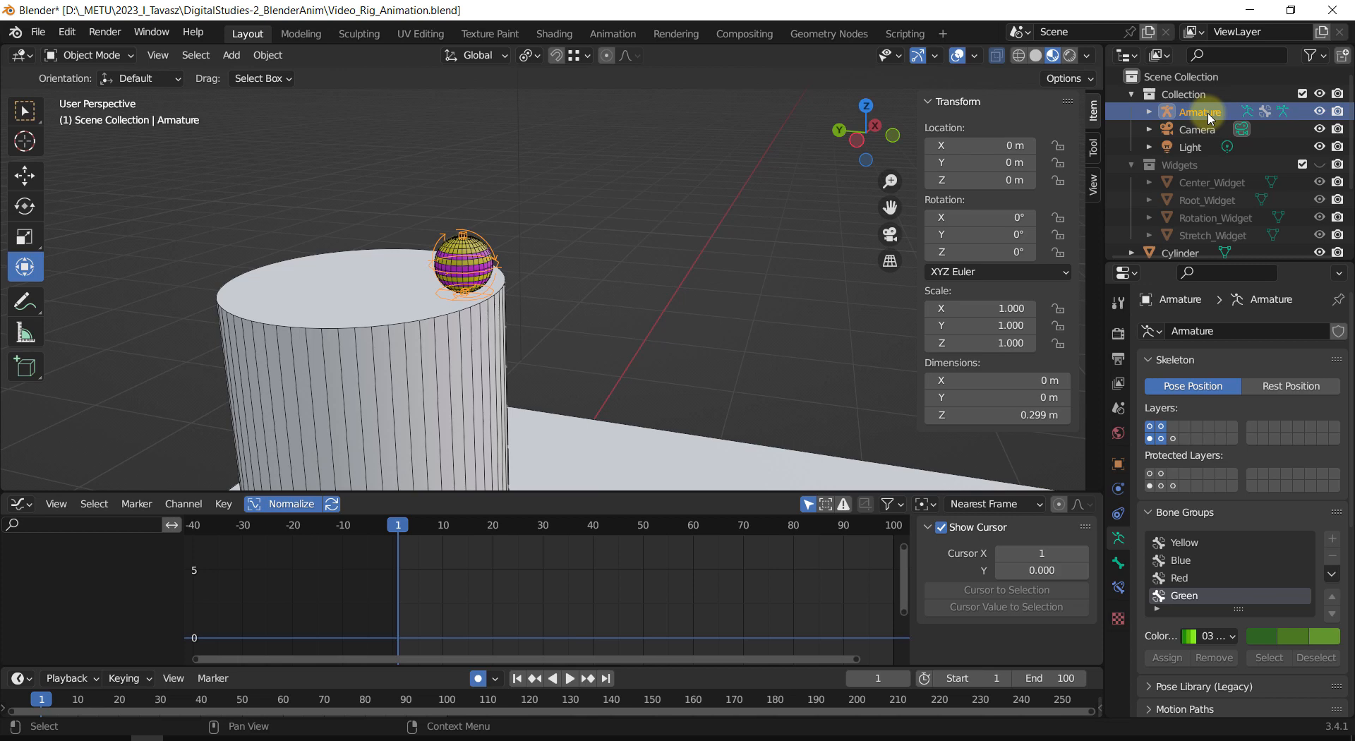
pyautogui.press('F2')
pyautogui.write('Ball_RIG')
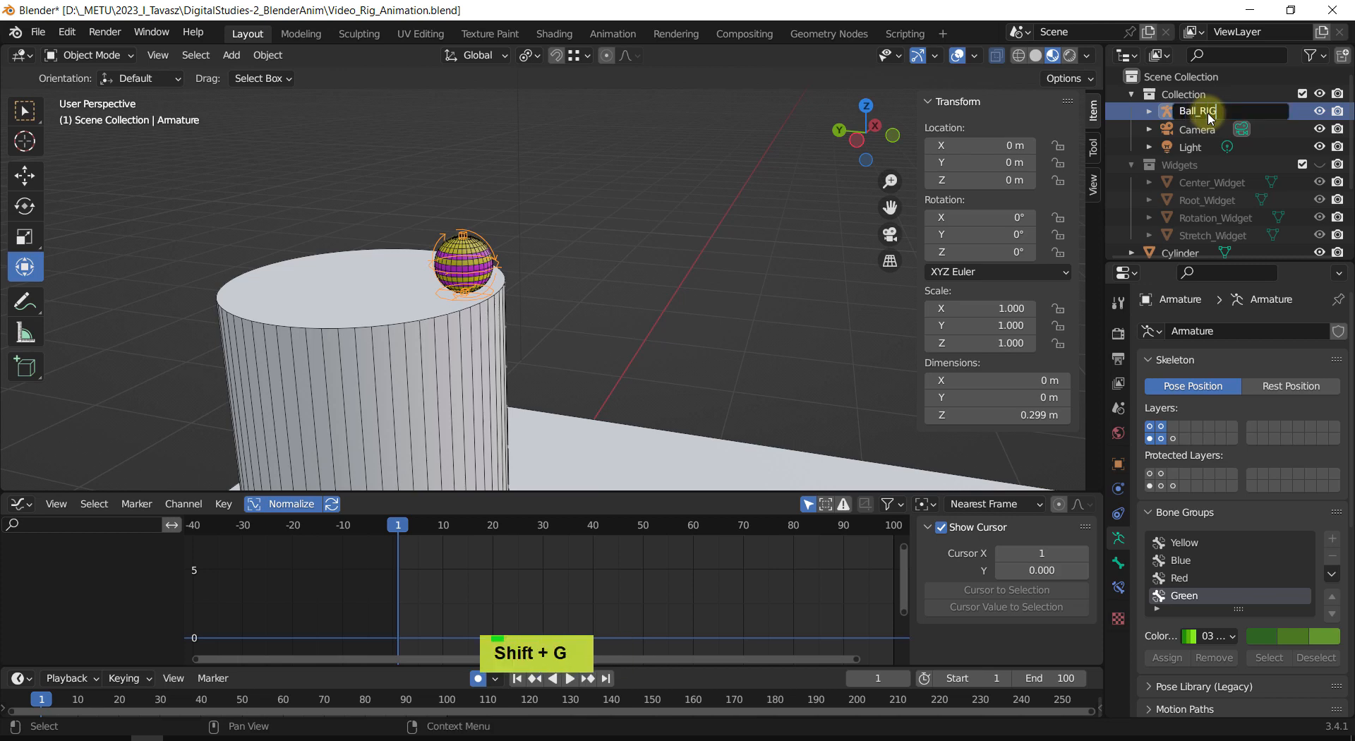
pyautogui.press('Return')
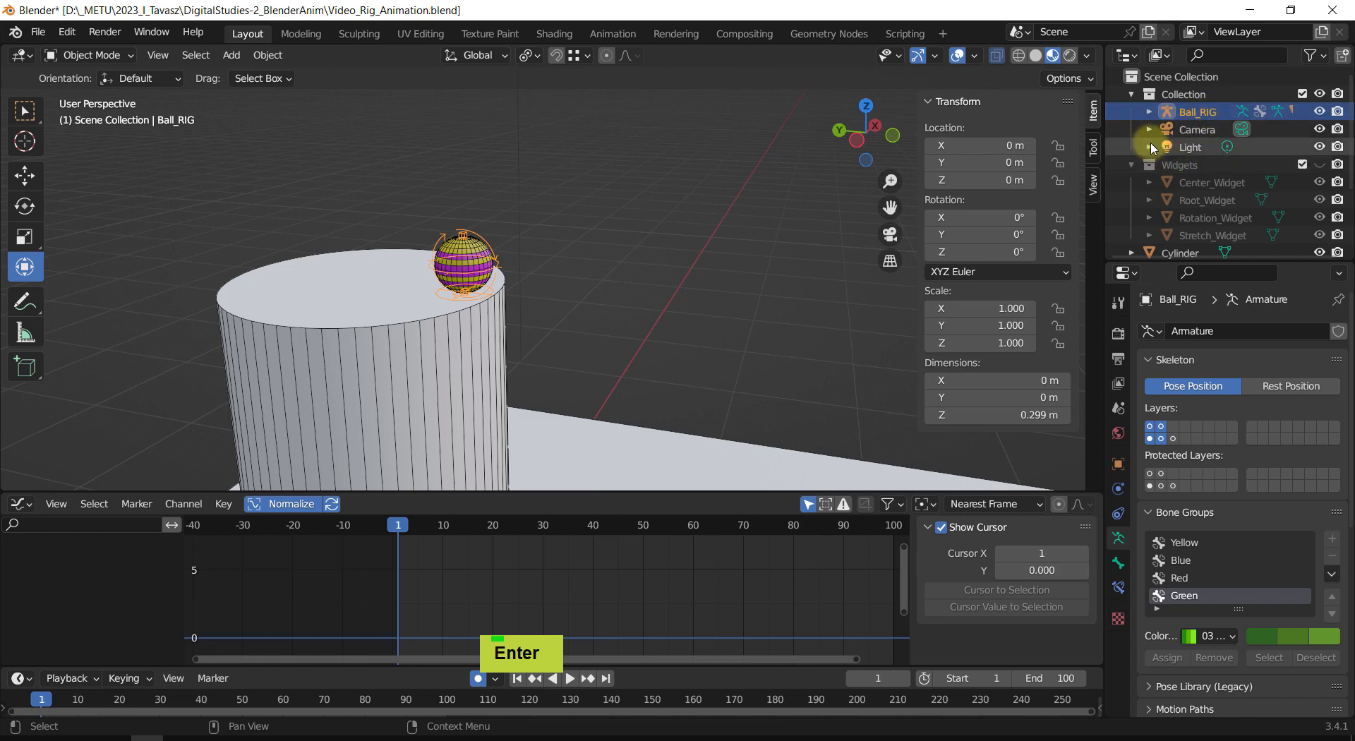
pyautogui.click(1150, 112)
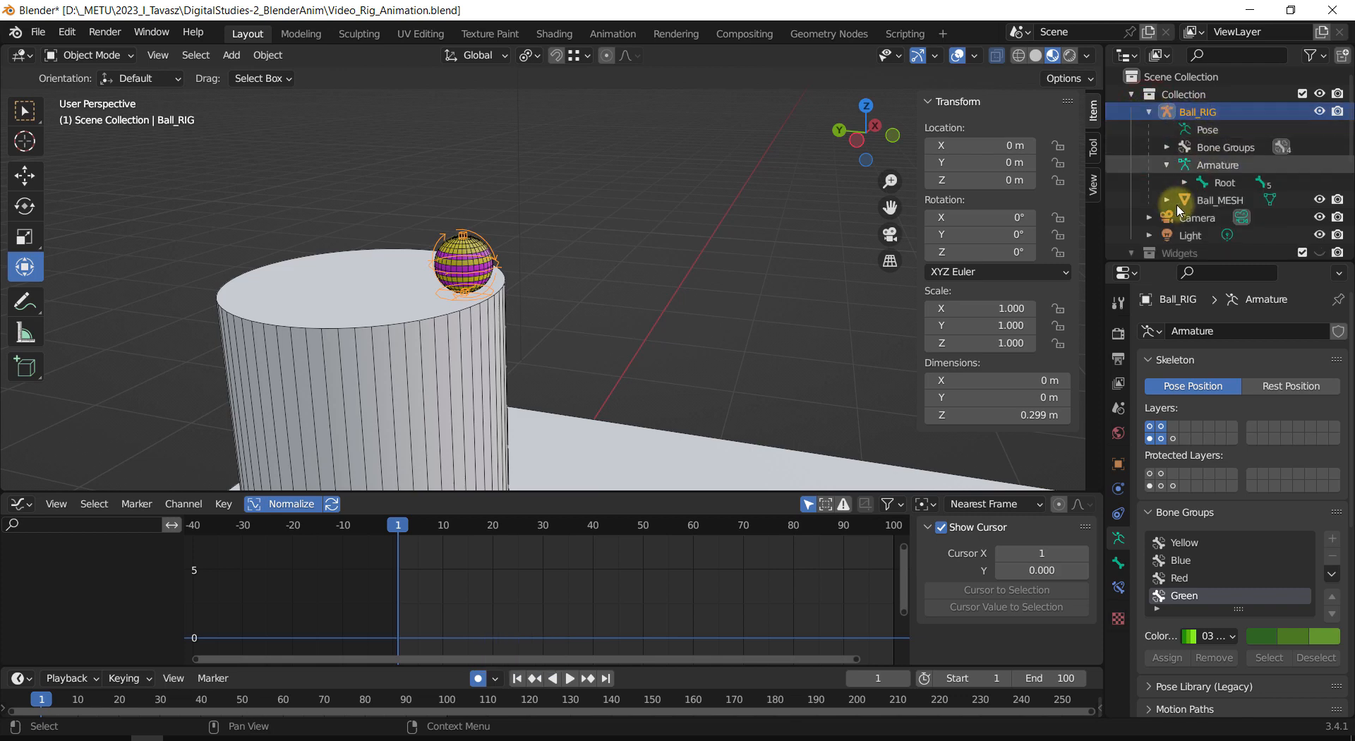
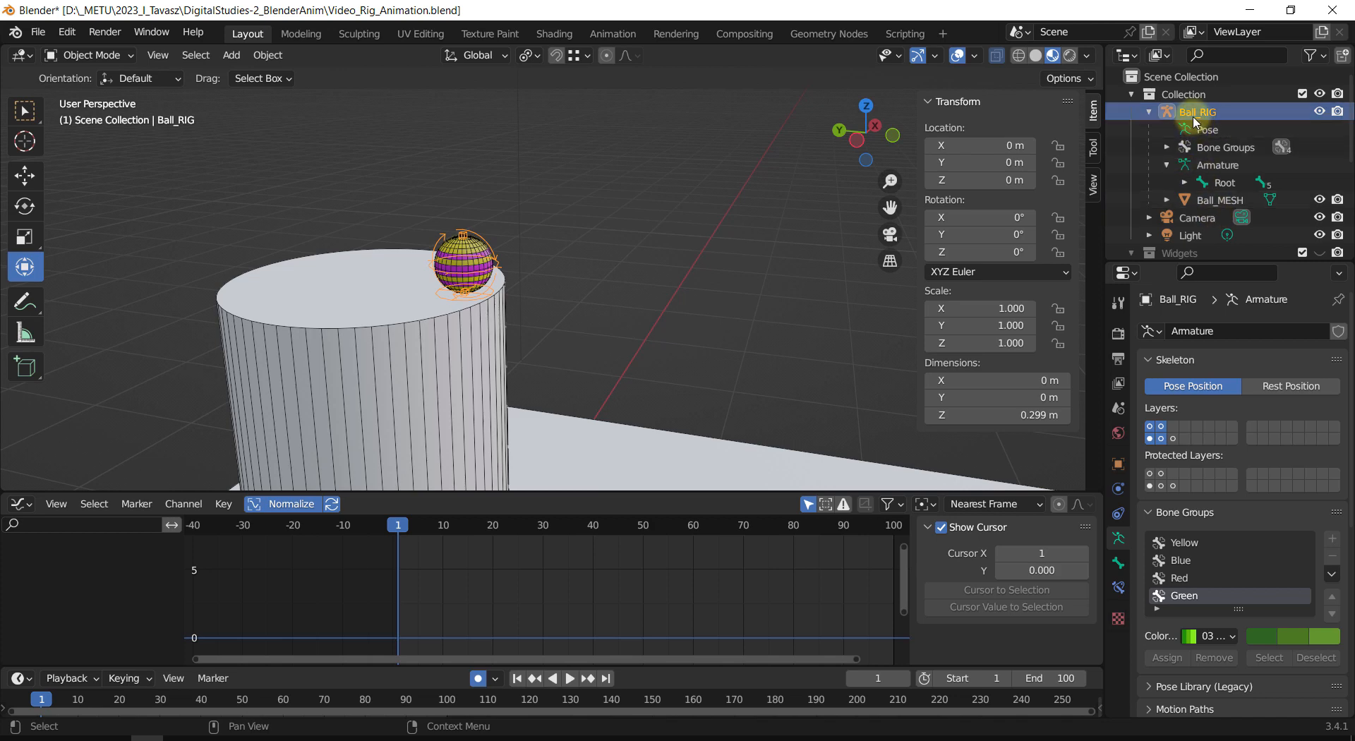
# Step: Switch Ball_RIG to Pose Mode and insert a keyframe on its Root bone at frame 1
pyautogui.doubleClick(462, 297)
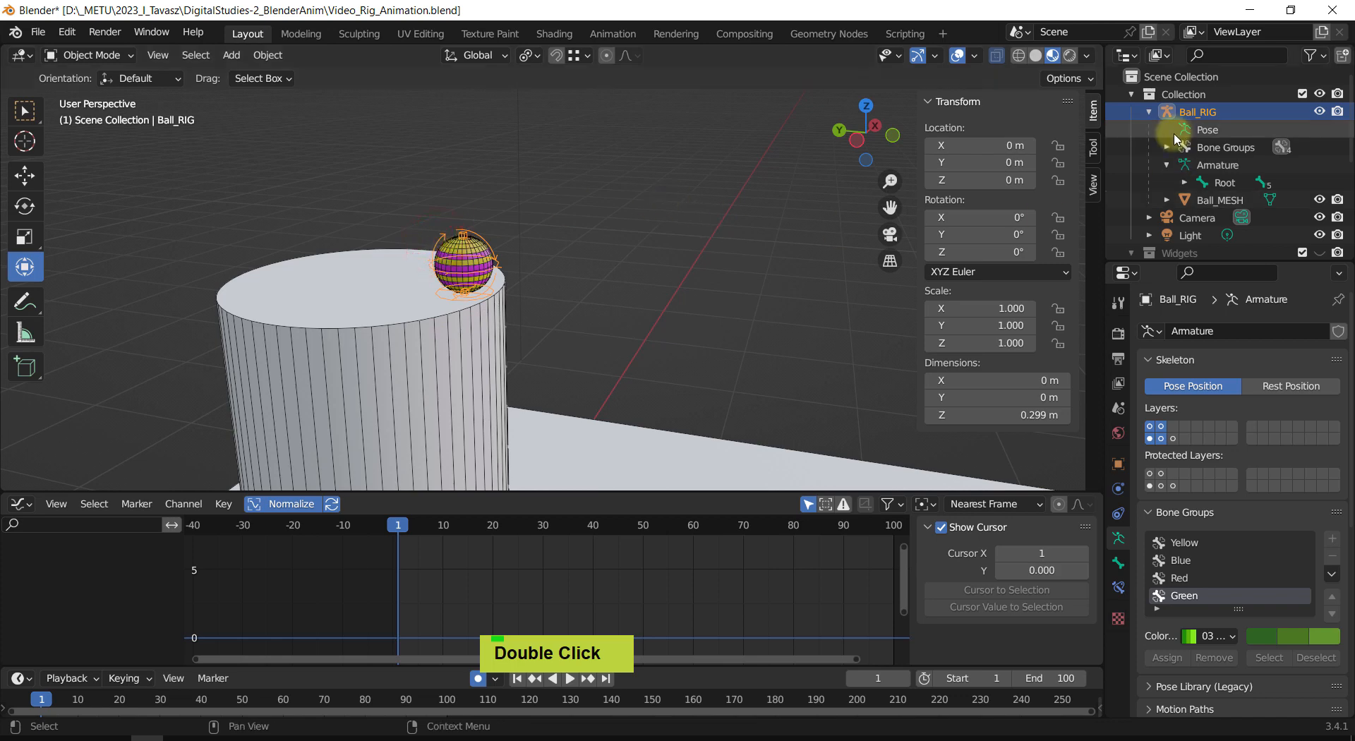
pyautogui.keyDown('shift'); pyautogui.moveTo(468, 157); pyautogui.dragTo(480, 157, button='middle'); pyautogui.keyUp('shift')
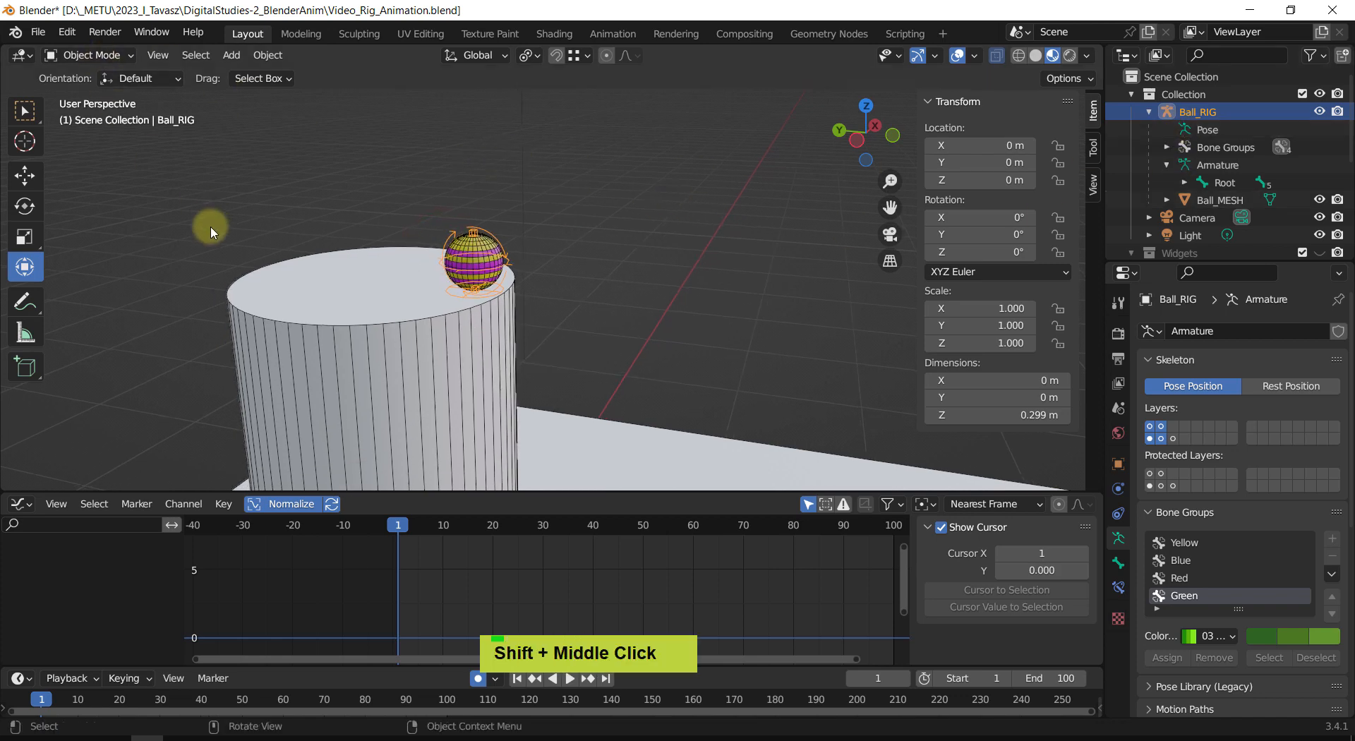
pyautogui.press('Tab')
pyautogui.keyDown('shift'); pyautogui.moveTo(568, 242); pyautogui.dragTo(543, 243, button='middle'); pyautogui.keyUp('shift')
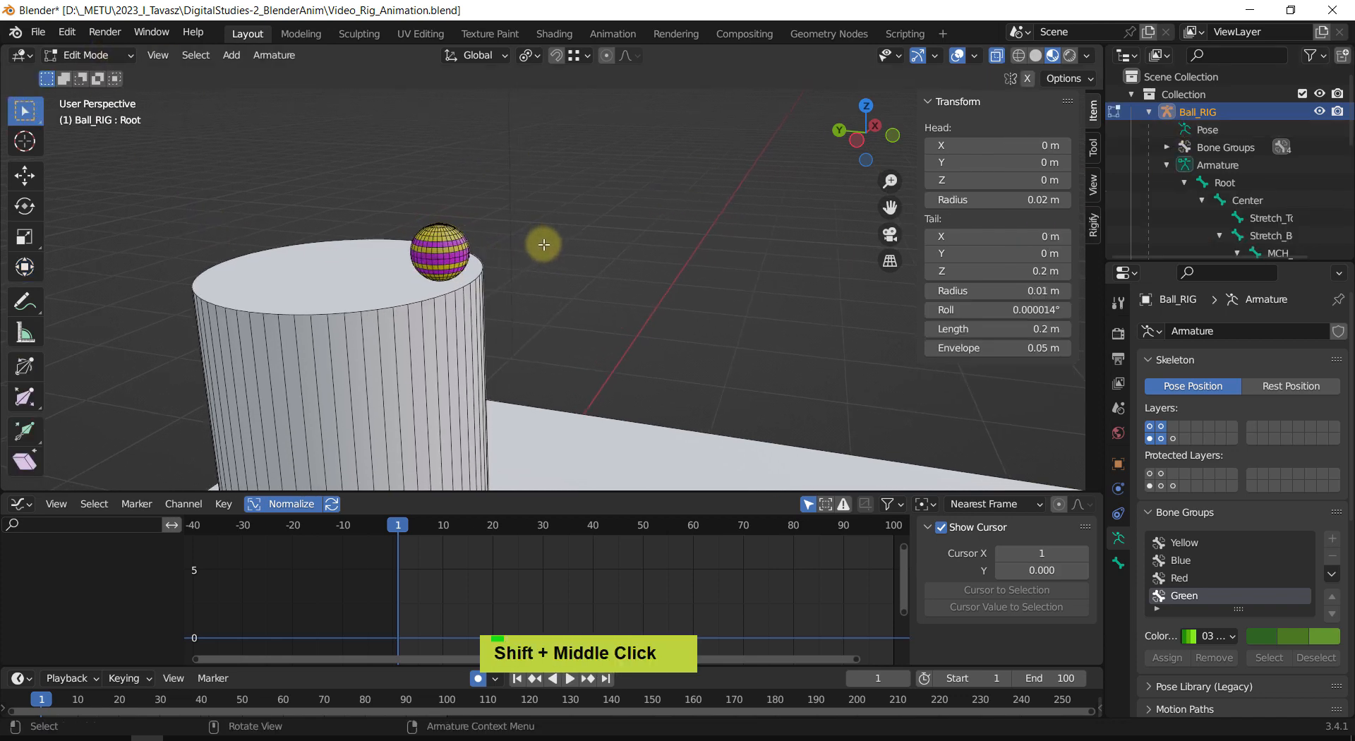
pyautogui.hotkey('ctrl', 'Tab')
pyautogui.keyDown('shift'); pyautogui.moveTo(560, 338); pyautogui.dragTo(639, 320, button='middle'); pyautogui.keyUp('shift')
pyautogui.scroll(3, 422, 337)
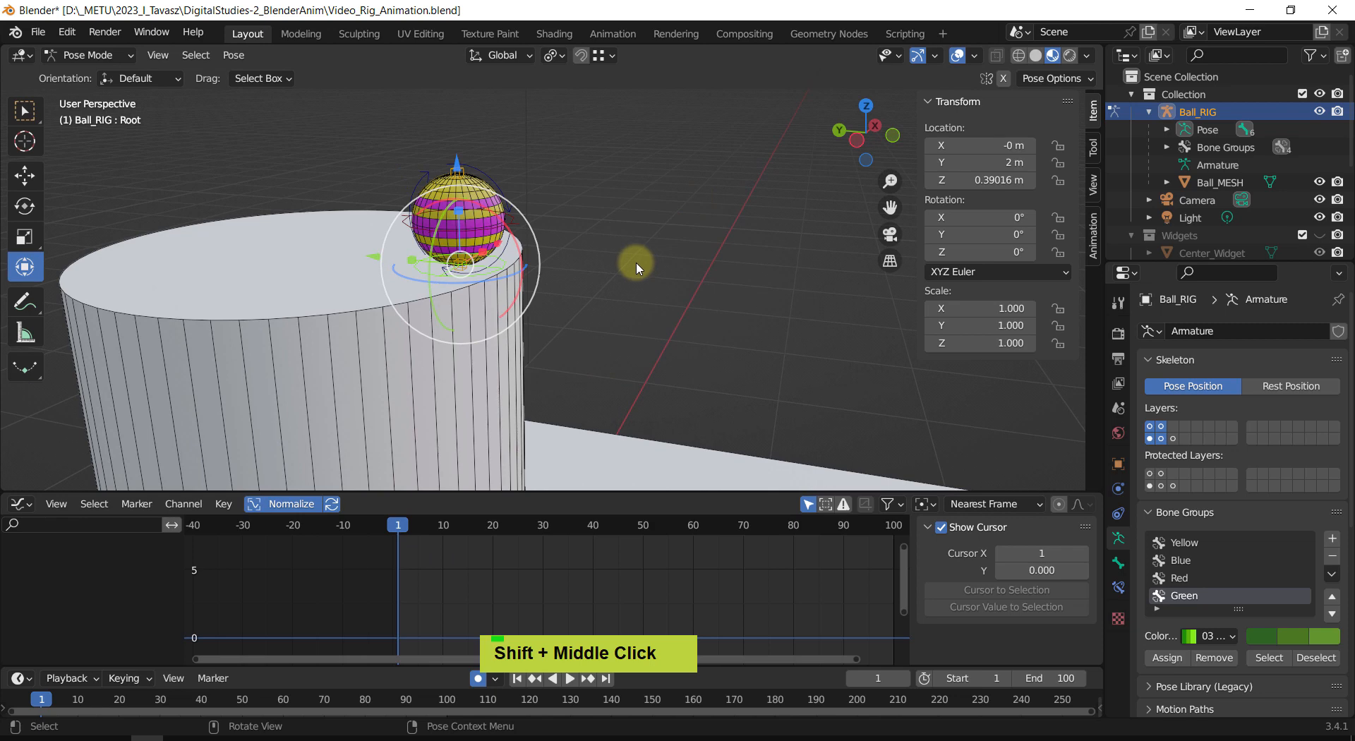
pyautogui.press('i')
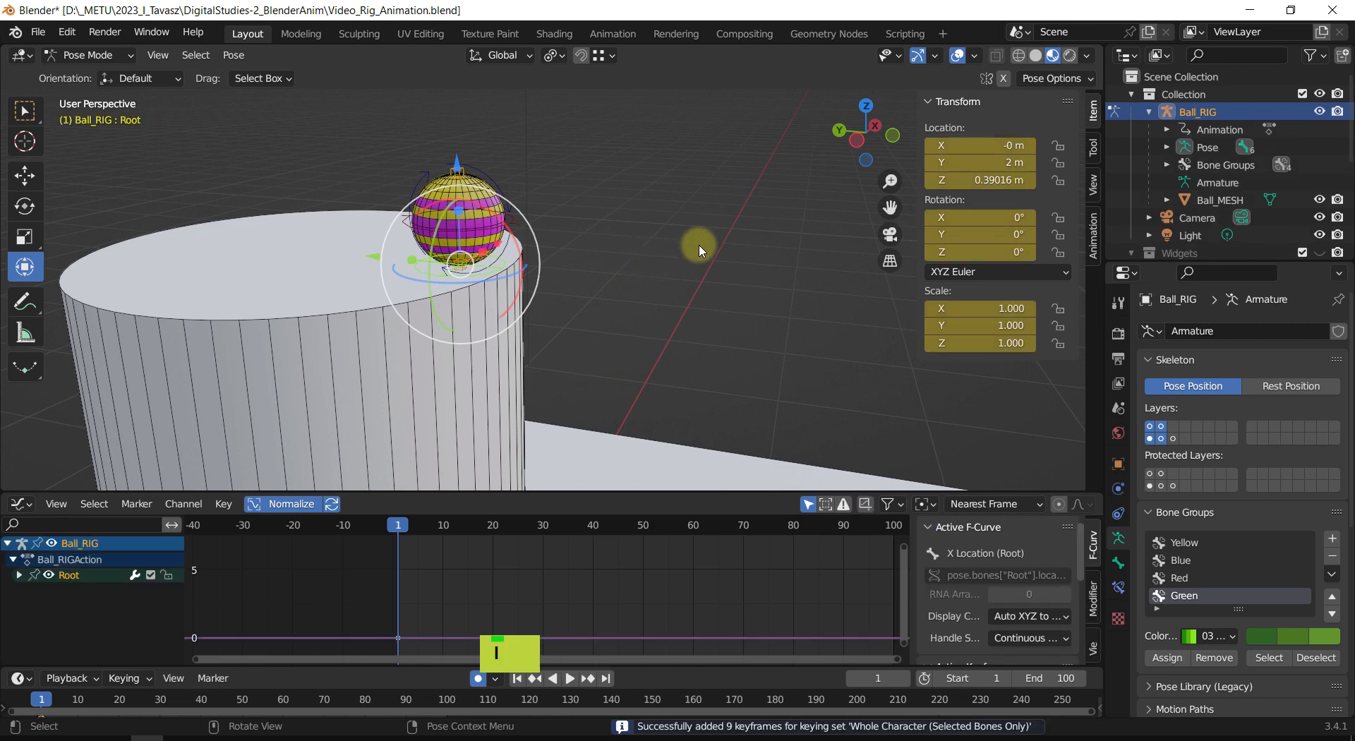
# Step: At frame 5, move the Root bone along the global Y axis to the cylinder's edge, about 0.483 m in its Z location
pyautogui.moveTo(402, 525); pyautogui.dragTo(422, 530)
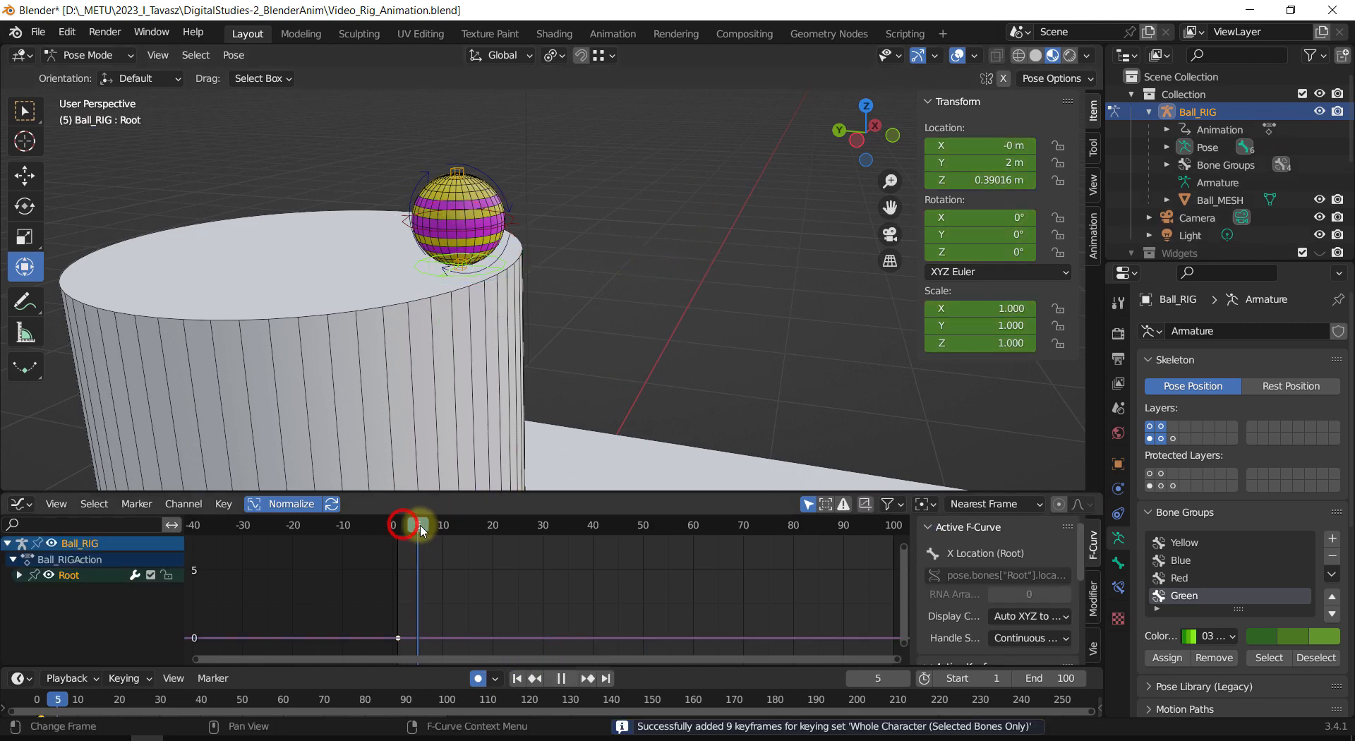
pyautogui.keyDown('shift'); pyautogui.moveTo(586, 242); pyautogui.dragTo(572, 256, button='middle'); pyautogui.keyUp('shift')
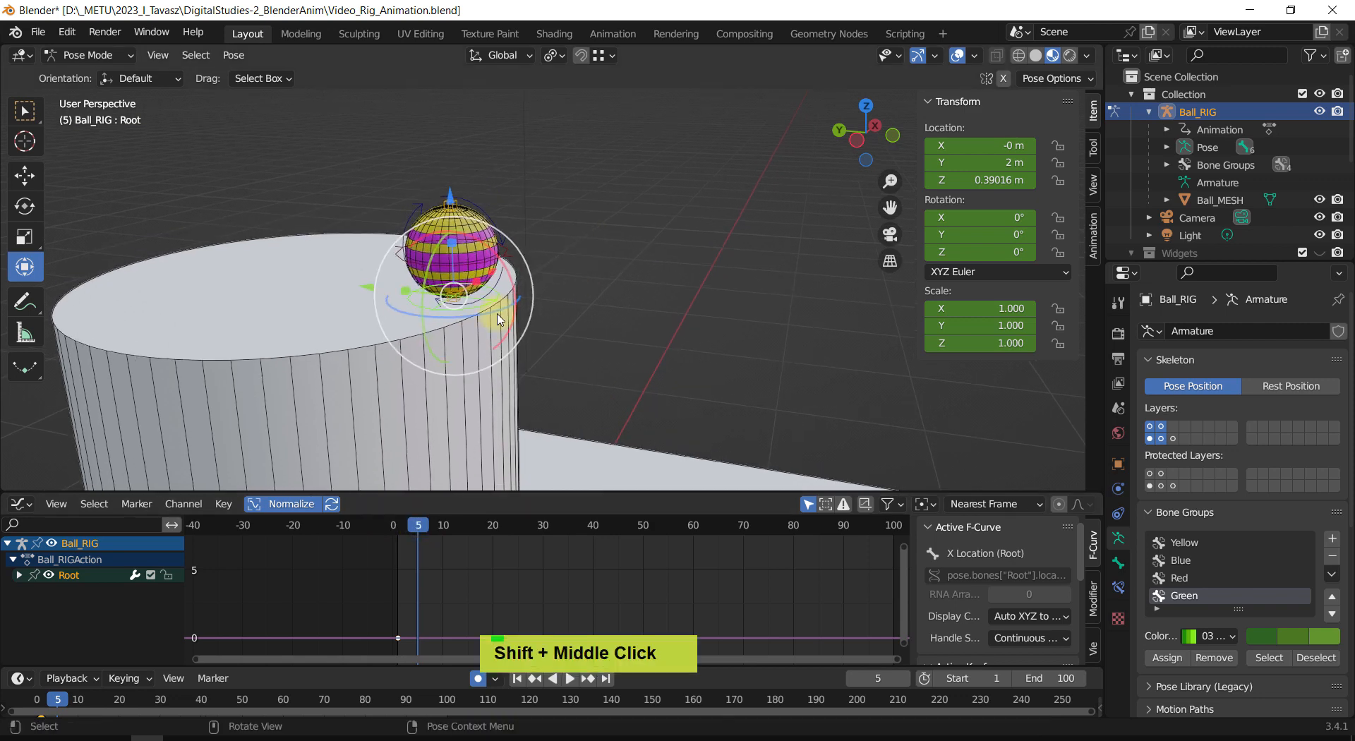
pyautogui.scroll(2, 348, 297)
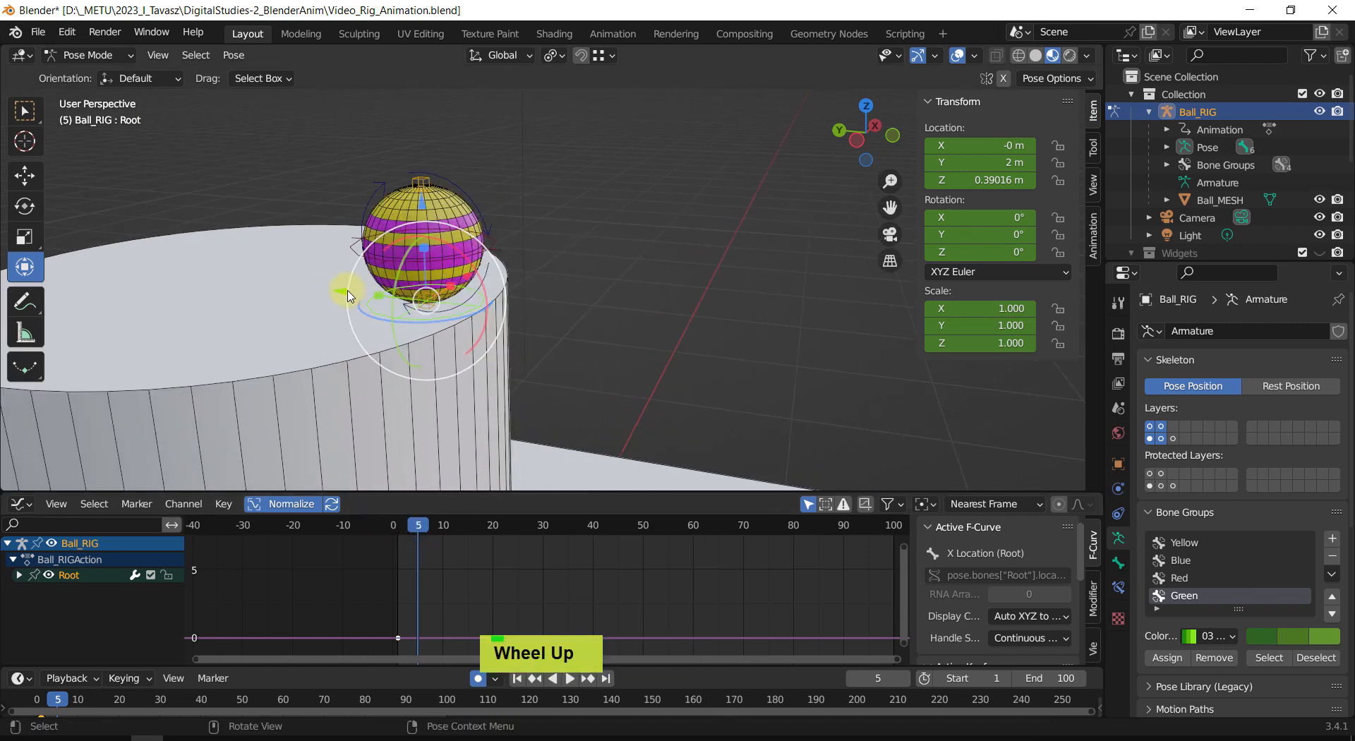
pyautogui.click(478, 680)
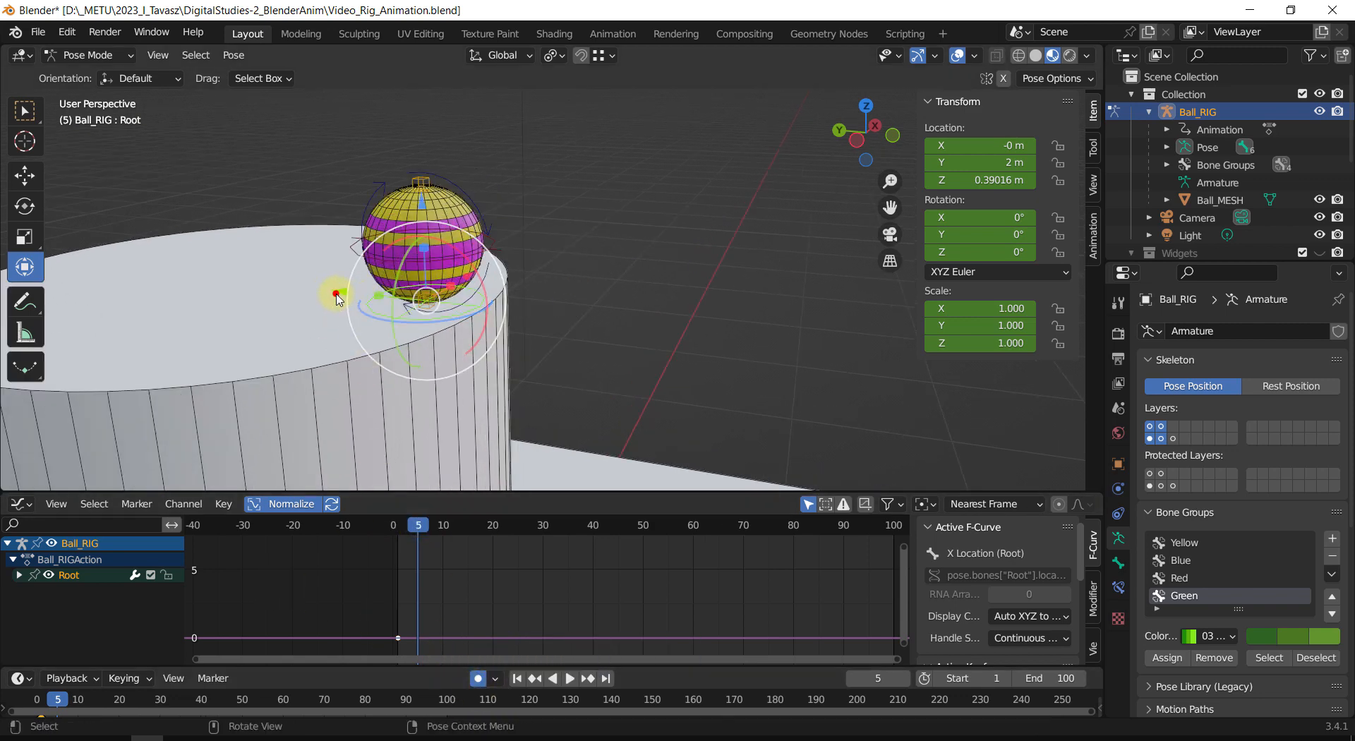
pyautogui.moveTo(337, 298); pyautogui.dragTo(387, 305)
pyautogui.moveTo(420, 523); pyautogui.dragTo(393, 520)
pyautogui.keyDown('shift'); pyautogui.moveTo(584, 324); pyautogui.dragTo(705, 353, button='middle'); pyautogui.keyUp('shift')
pyautogui.scroll(3, 705, 353)
pyautogui.keyDown('shift'); pyautogui.moveTo(706, 92); pyautogui.dragTo(554, 243, button='middle'); pyautogui.keyUp('shift')
pyautogui.scroll(2, 646, 321)
pyautogui.moveTo(401, 525); pyautogui.dragTo(419, 525)
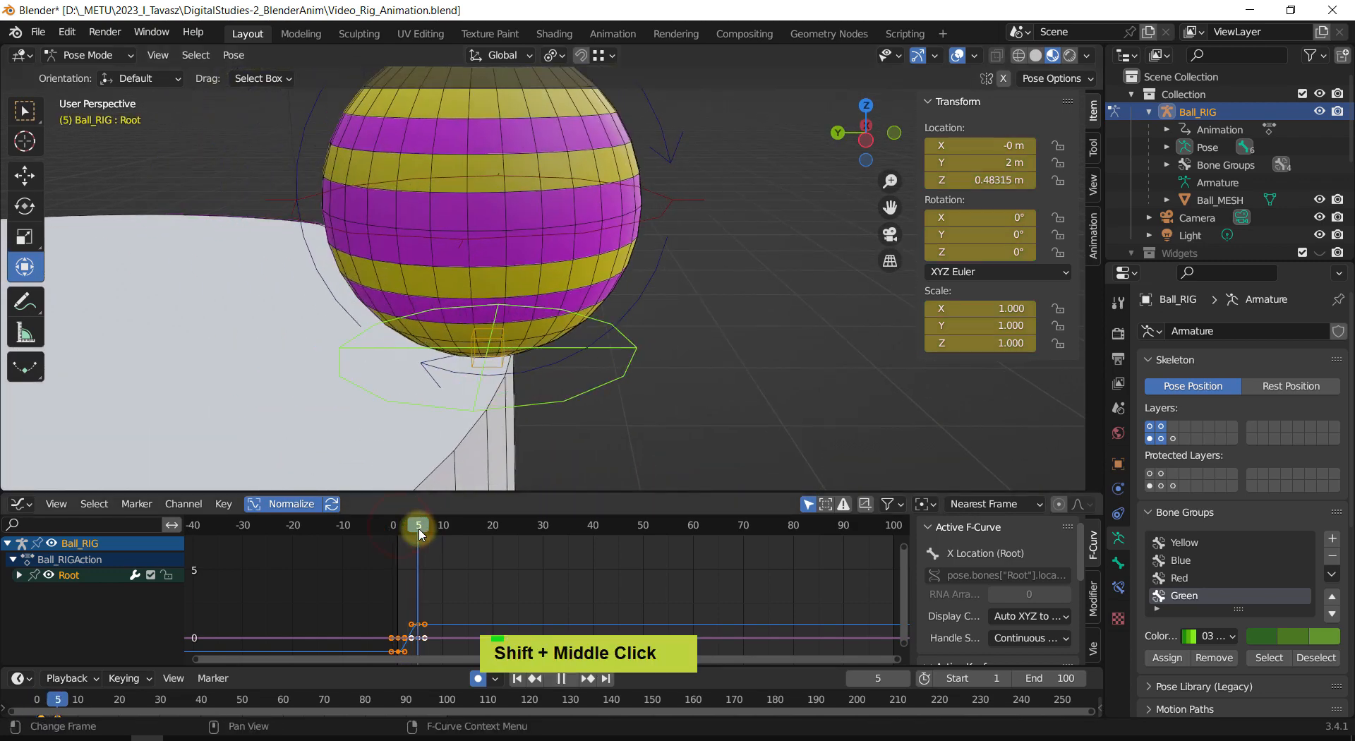
# Step: Lower the left handle of the Root bone's Z Location key at frame 5 to remove the ease-out, and preview the motion
pyautogui.click(19, 576)
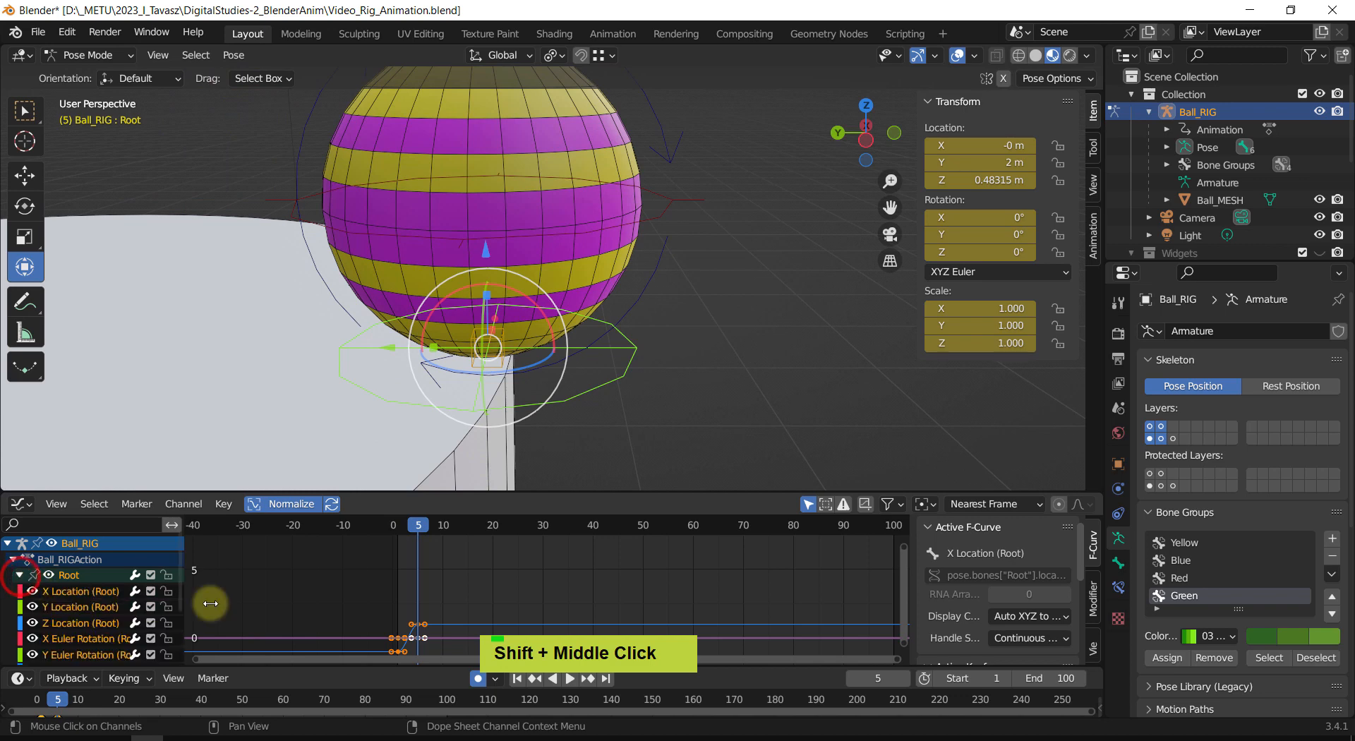
pyautogui.keyDown('shift'); pyautogui.moveTo(311, 594); pyautogui.dragTo(339, 532, button='middle'); pyautogui.keyUp('shift')
pyautogui.scroll(1, 441, 587)
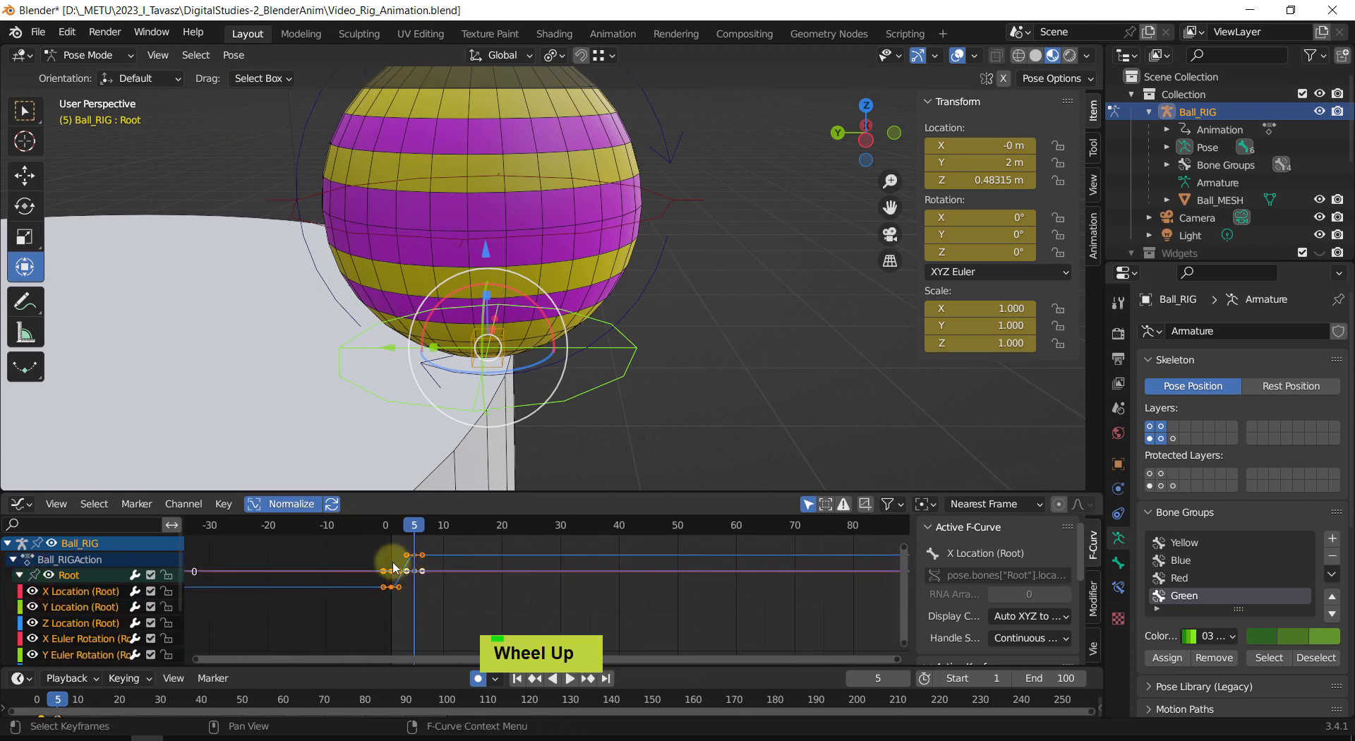
pyautogui.keyDown('ctrl'); pyautogui.moveTo(392, 568); pyautogui.dragTo(612, 601, button='middle'); pyautogui.keyUp('ctrl')
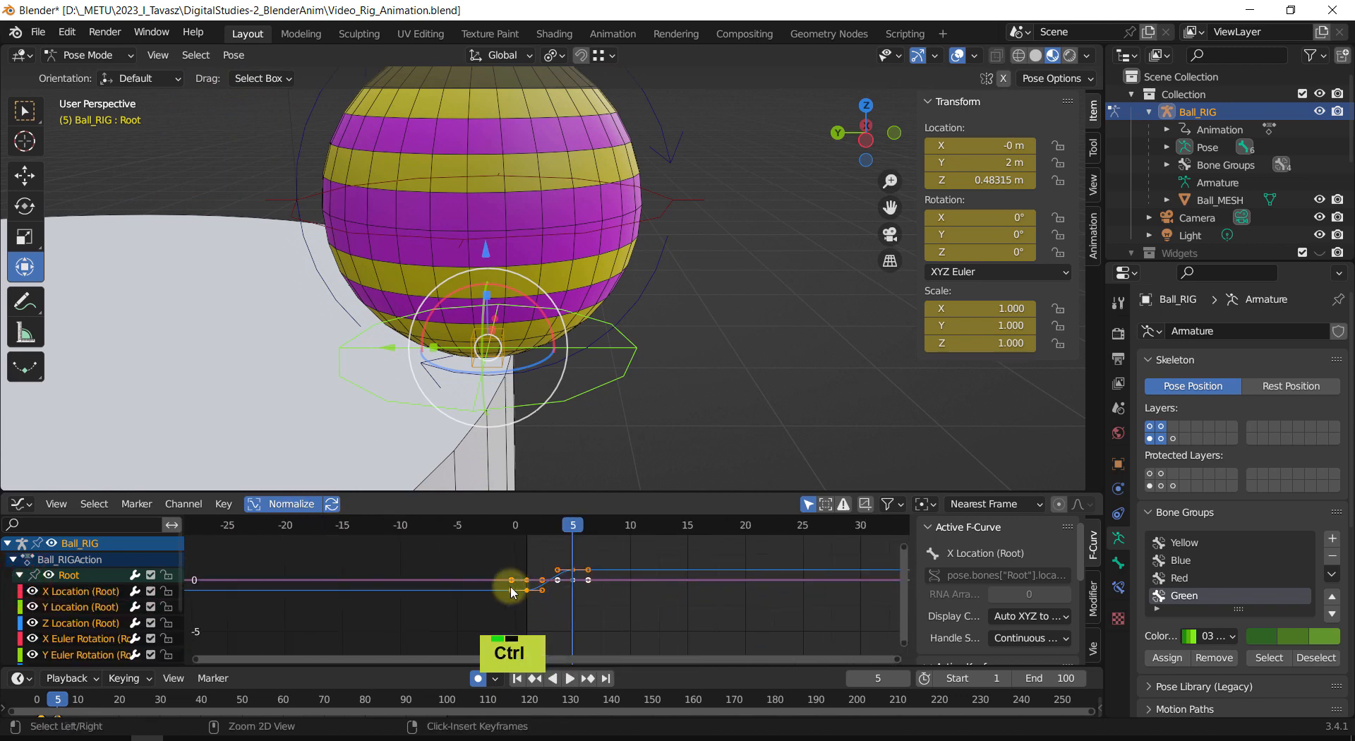
pyautogui.keyDown('ctrl'); pyautogui.moveTo(513, 592); pyautogui.dragTo(544, 587, button='middle'); pyautogui.keyUp('ctrl')
pyautogui.click(578, 587)
pyautogui.scroll(2, 555, 548)
pyautogui.scroll(2, 543, 587)
pyautogui.scroll(1, 544, 591)
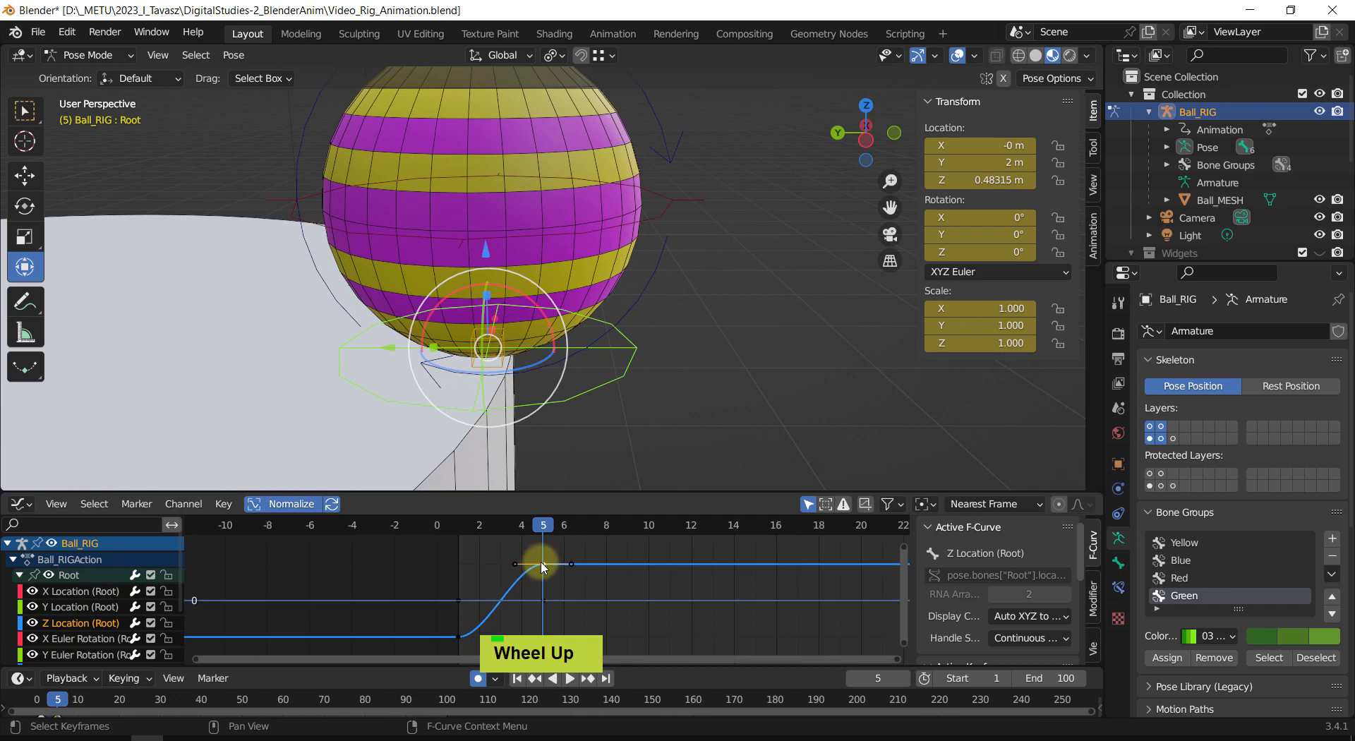
pyautogui.moveTo(517, 572); pyautogui.dragTo(518, 601)
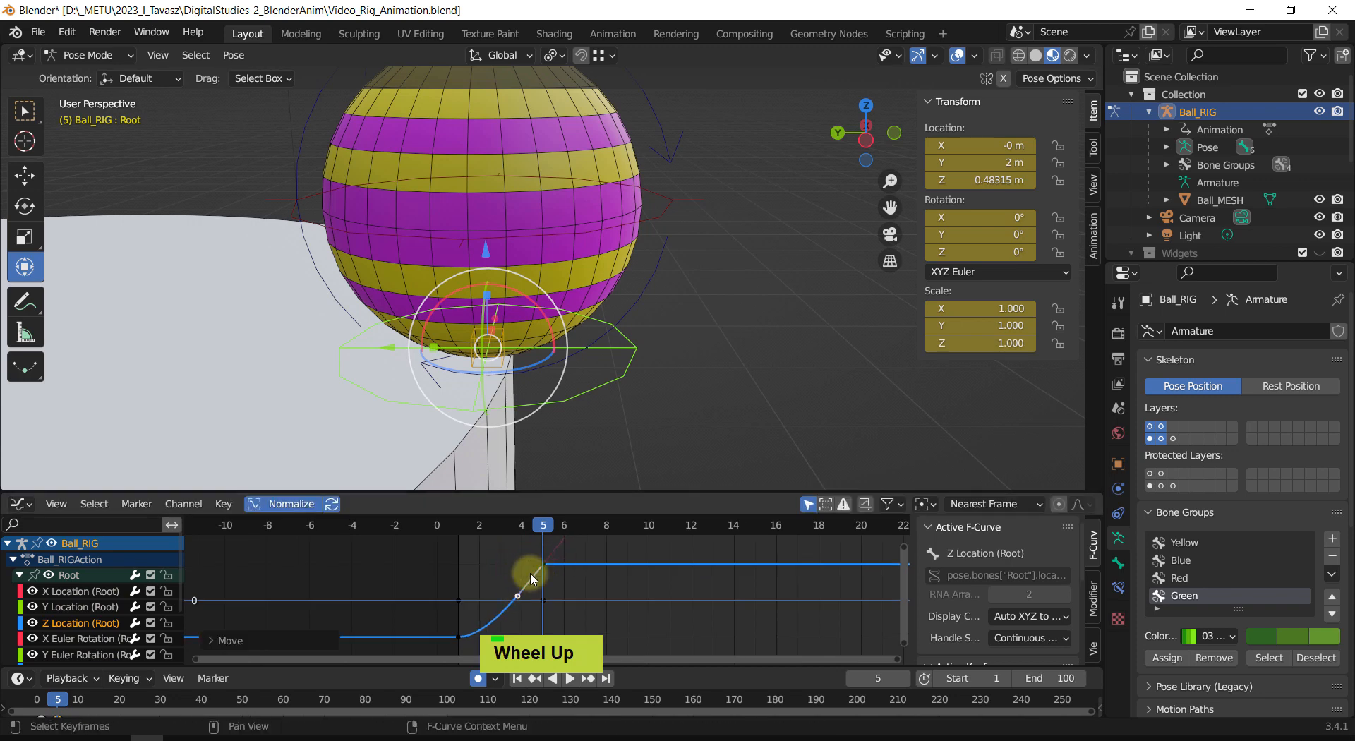
pyautogui.moveTo(544, 526); pyautogui.dragTo(429, 539)
pyautogui.press('space')
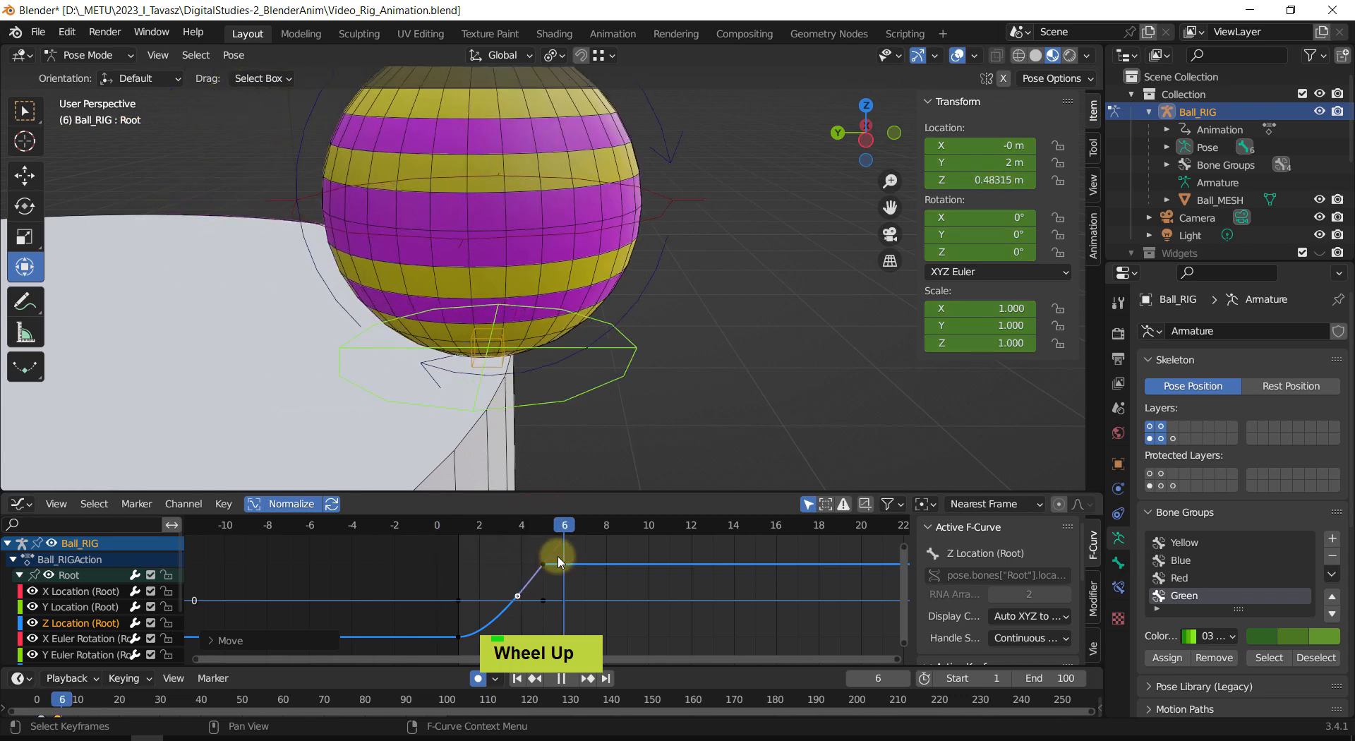
pyautogui.keyDown('alt'); pyautogui.scroll(1, 549, 561); pyautogui.keyUp('alt')
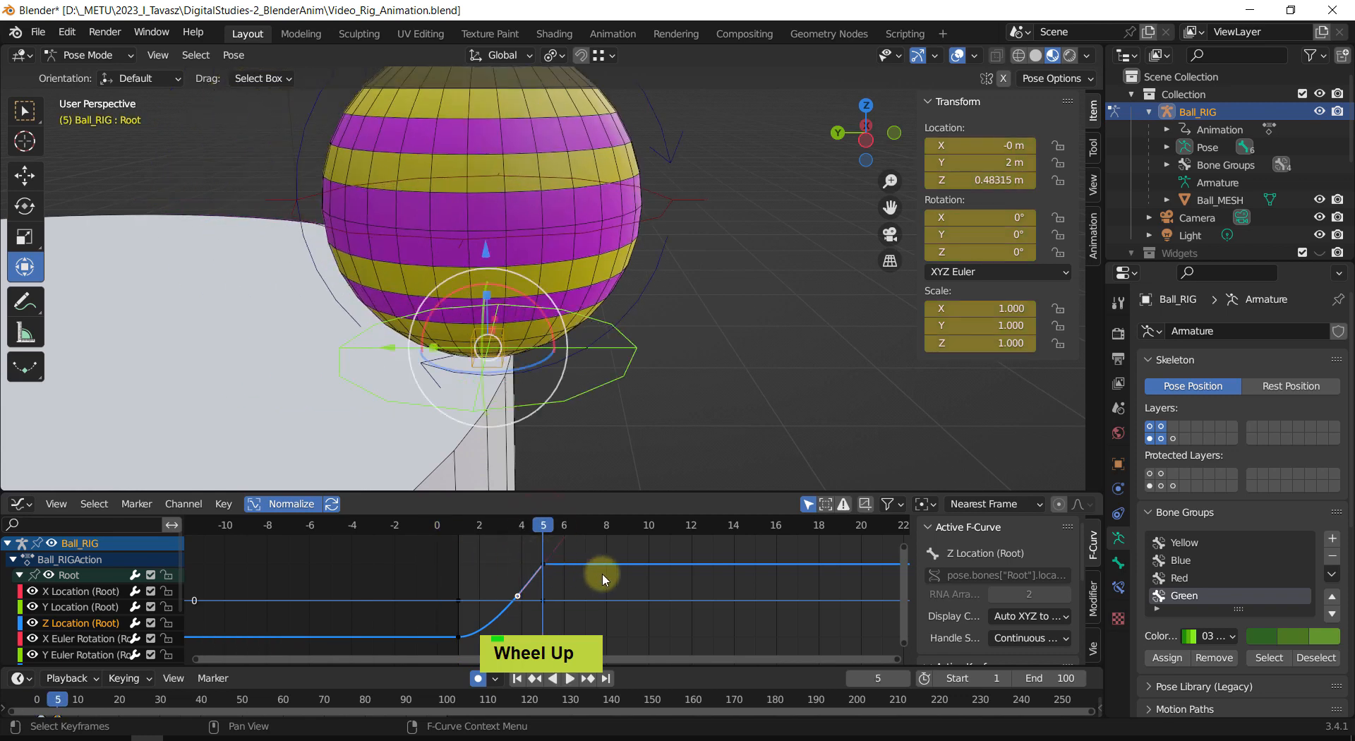
# Step: Select the ball's Rotation bone and insert a keyframe on it at frame 1
pyautogui.keyDown('shift'); pyautogui.moveTo(605, 575); pyautogui.dragTo(527, 475, button='middle'); pyautogui.keyUp('shift')
pyautogui.scroll(-1, 559, 590)
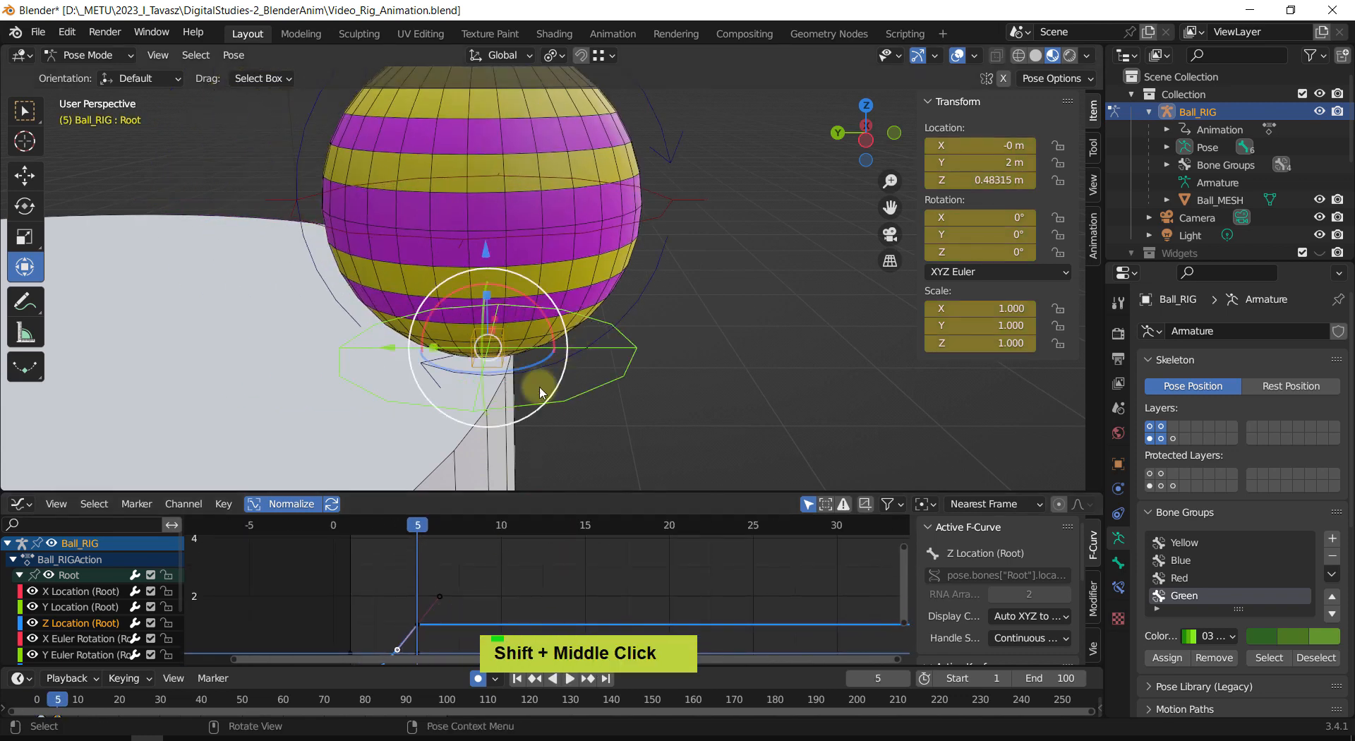
pyautogui.moveTo(418, 539); pyautogui.dragTo(354, 540)
pyautogui.moveTo(566, 299); pyautogui.dragTo(661, 297, button='middle')
pyautogui.click(597, 328)
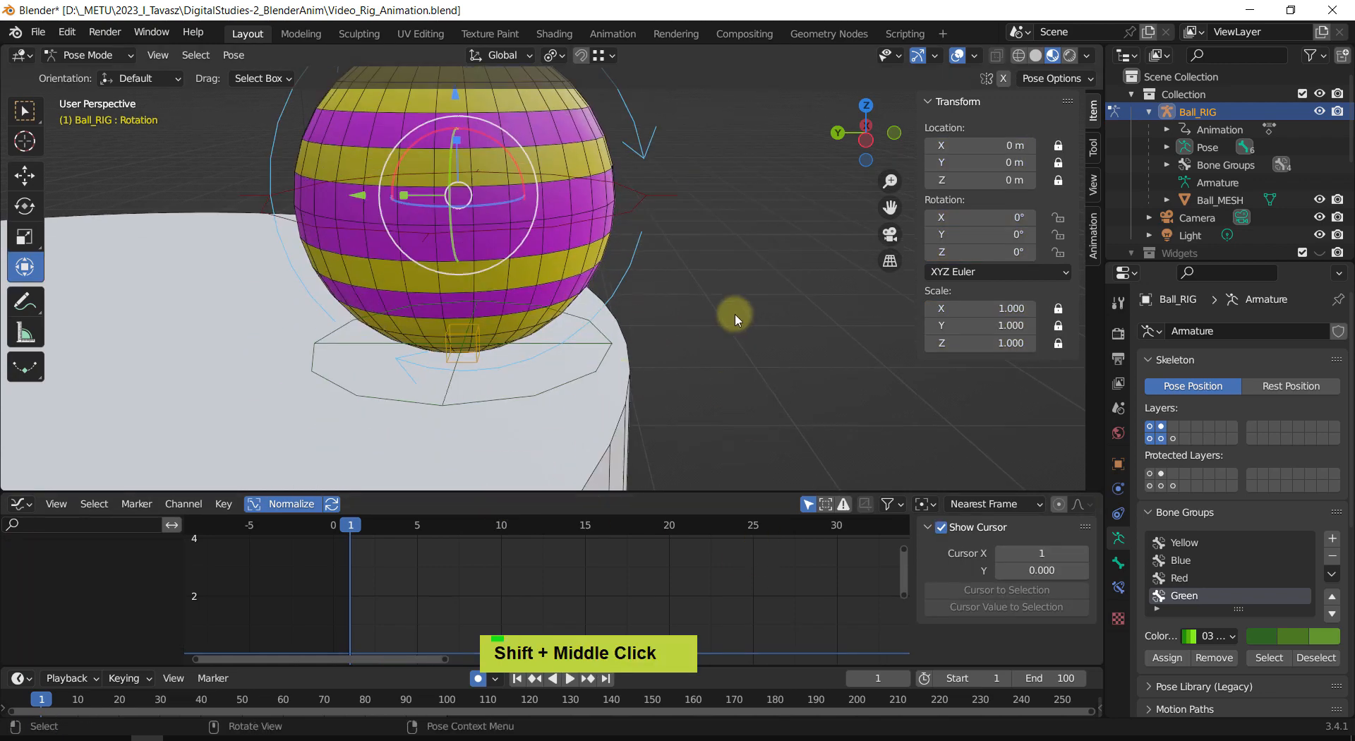
pyautogui.scroll(-3, 734, 319)
pyautogui.moveTo(741, 287)
pyautogui.keyDown('shift'); pyautogui.mouseDown(button='middle')
pyautogui.moveTo(727, 333)
pyautogui.moveTo(724, 304)
pyautogui.mouseUp(button='middle'); pyautogui.keyUp('shift')
pyautogui.press('i')
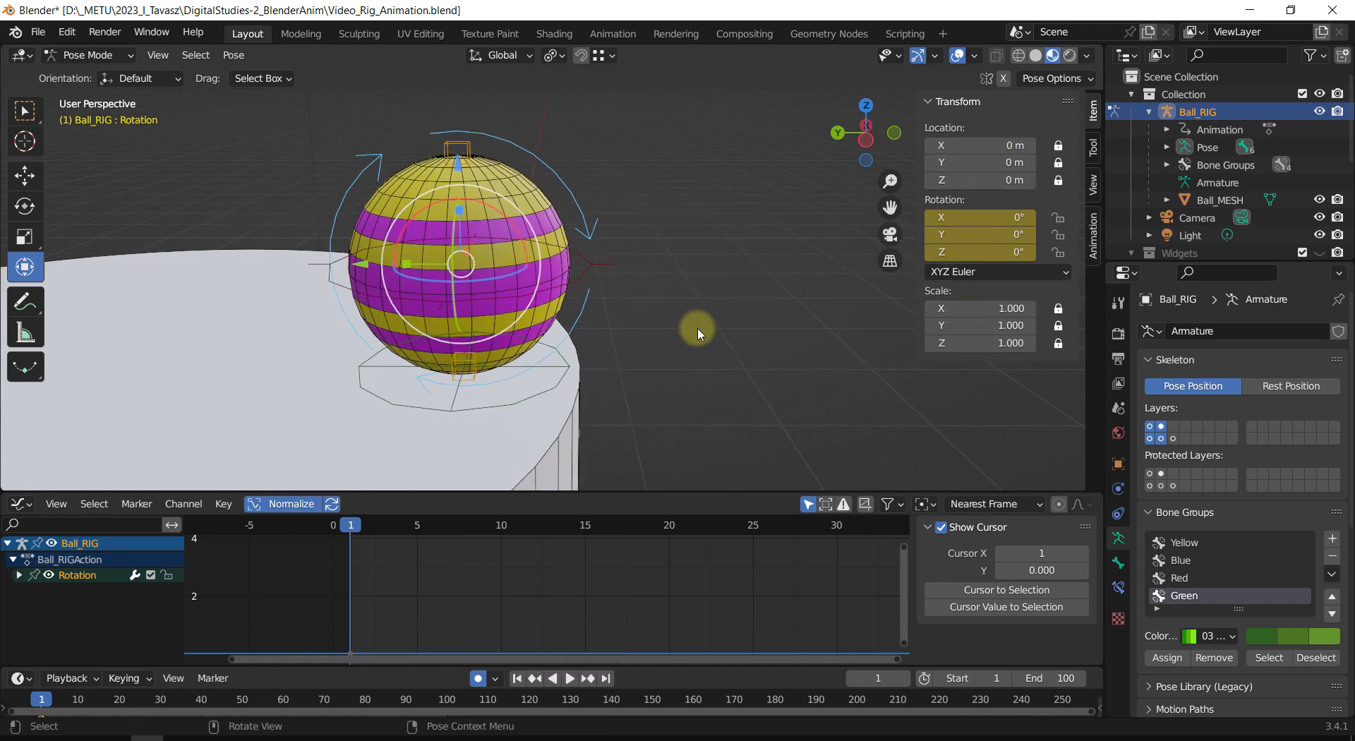
pyautogui.moveTo(351, 523)
pyautogui.mouseDown()
pyautogui.moveTo(365, 522)
pyautogui.moveTo(348, 531)
pyautogui.mouseUp()
pyautogui.press('Up')
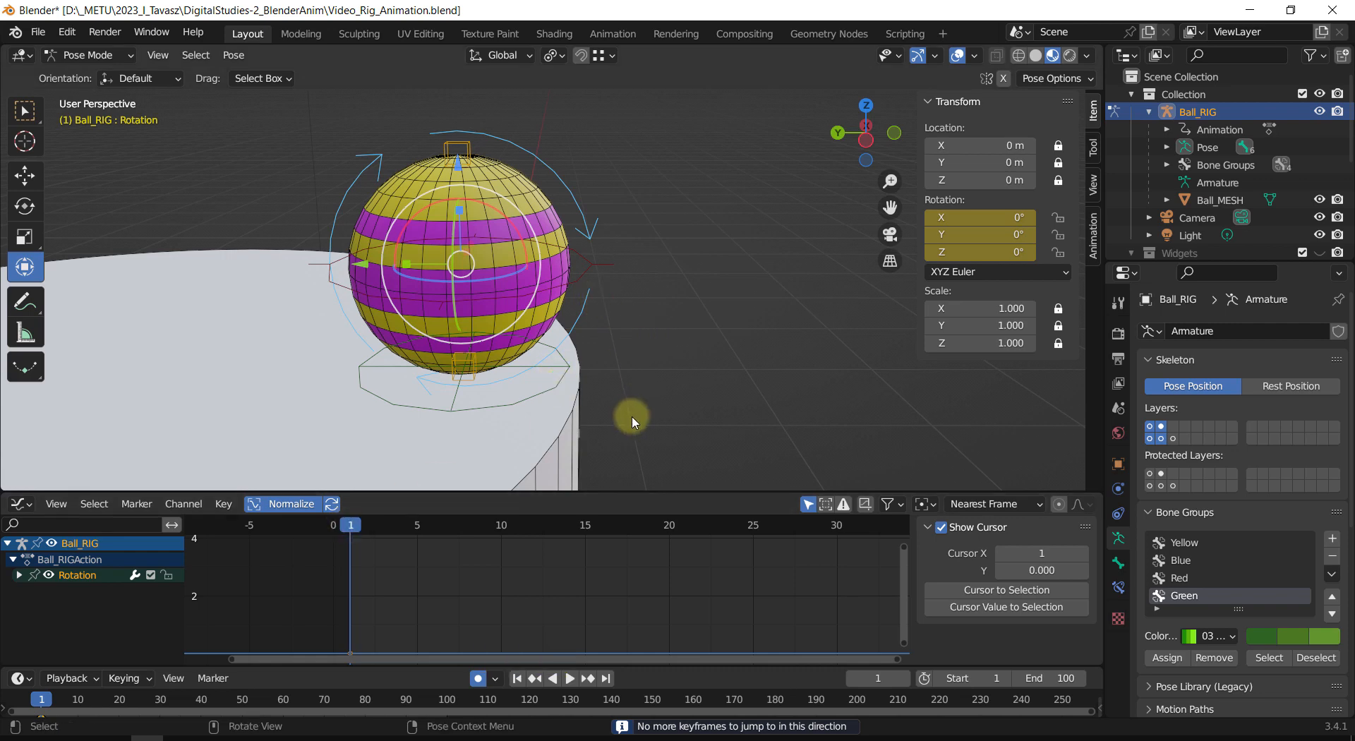
# Step: At frame 5, rotate the Rotation bone about 39.4° around the X axis so the ball rolls toward the cylinder's edge
pyautogui.moveTo(340, 535); pyautogui.dragTo(416, 527)
pyautogui.keyDown('shift'); pyautogui.moveTo(656, 240); pyautogui.dragTo(612, 280, button='middle'); pyautogui.keyUp('shift')
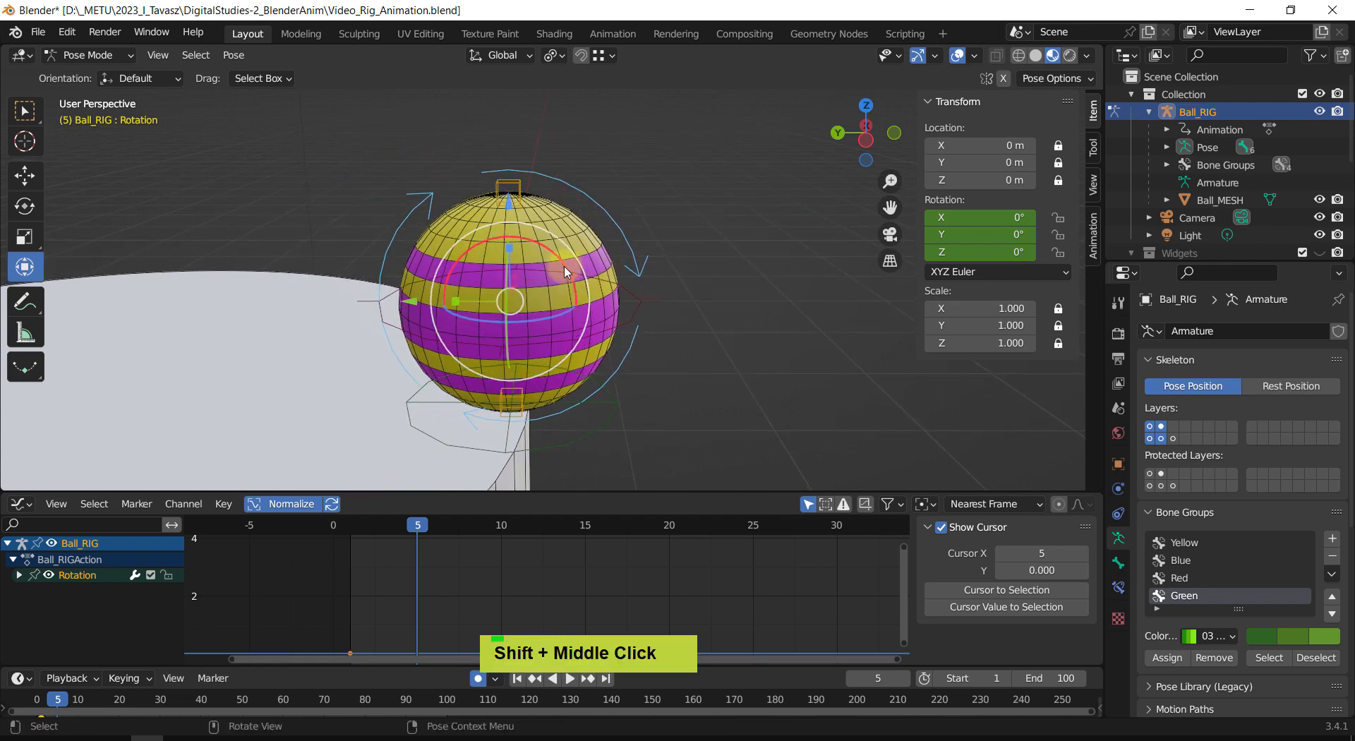
pyautogui.moveTo(565, 270); pyautogui.dragTo(586, 310)
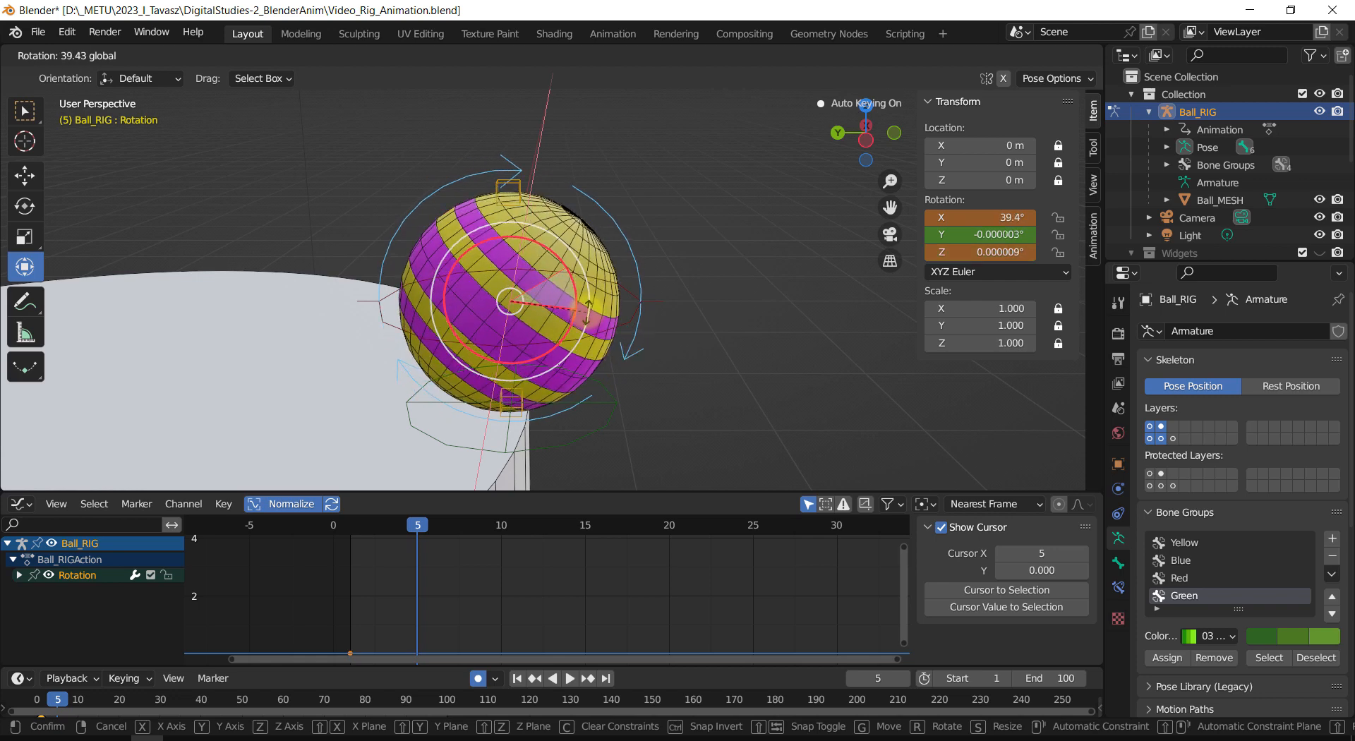
pyautogui.click(432, 490)
pyautogui.moveTo(418, 522); pyautogui.dragTo(409, 548)
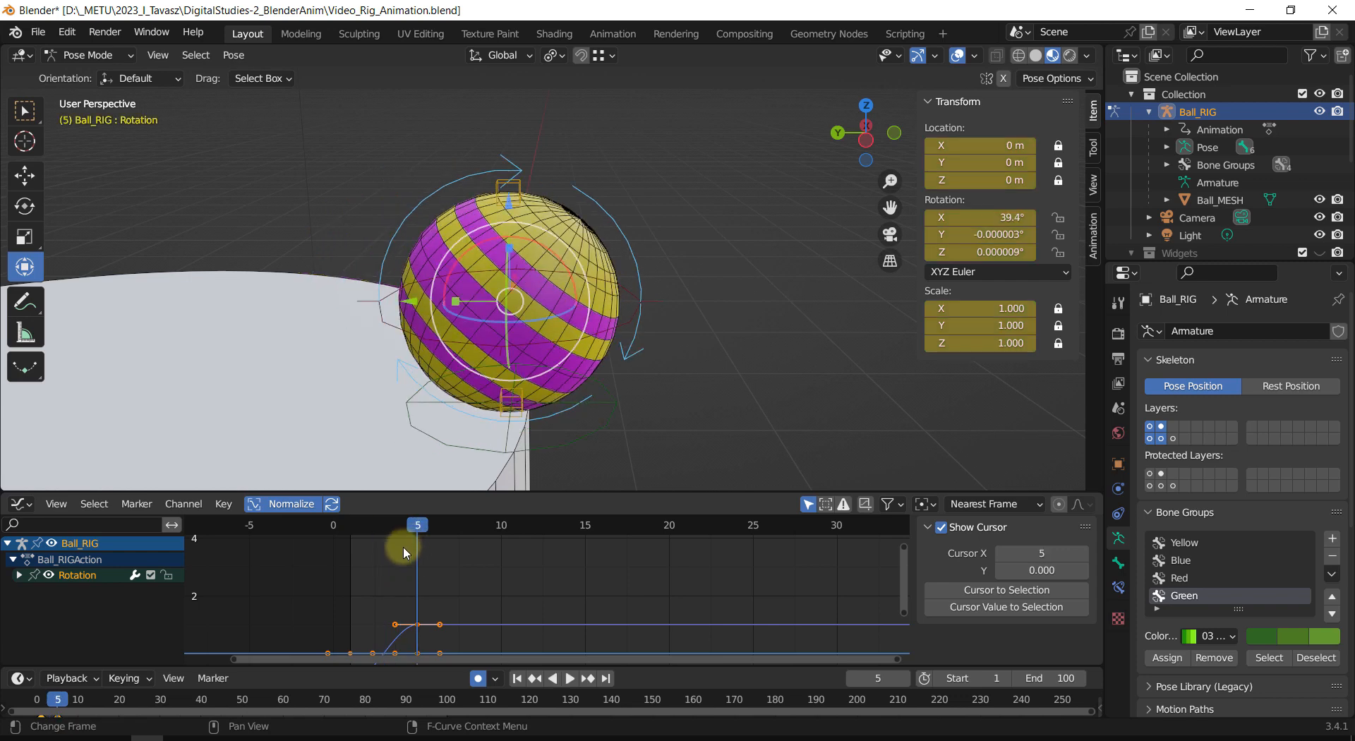
# Step: Lower the left handle of the Rotation bone's X Euler Rotation key at frame 5 to remove the curve's ease-out
pyautogui.keyDown('shift'); pyautogui.moveTo(472, 610); pyautogui.dragTo(490, 566, button='middle'); pyautogui.keyUp('shift')
pyautogui.click(13, 578)
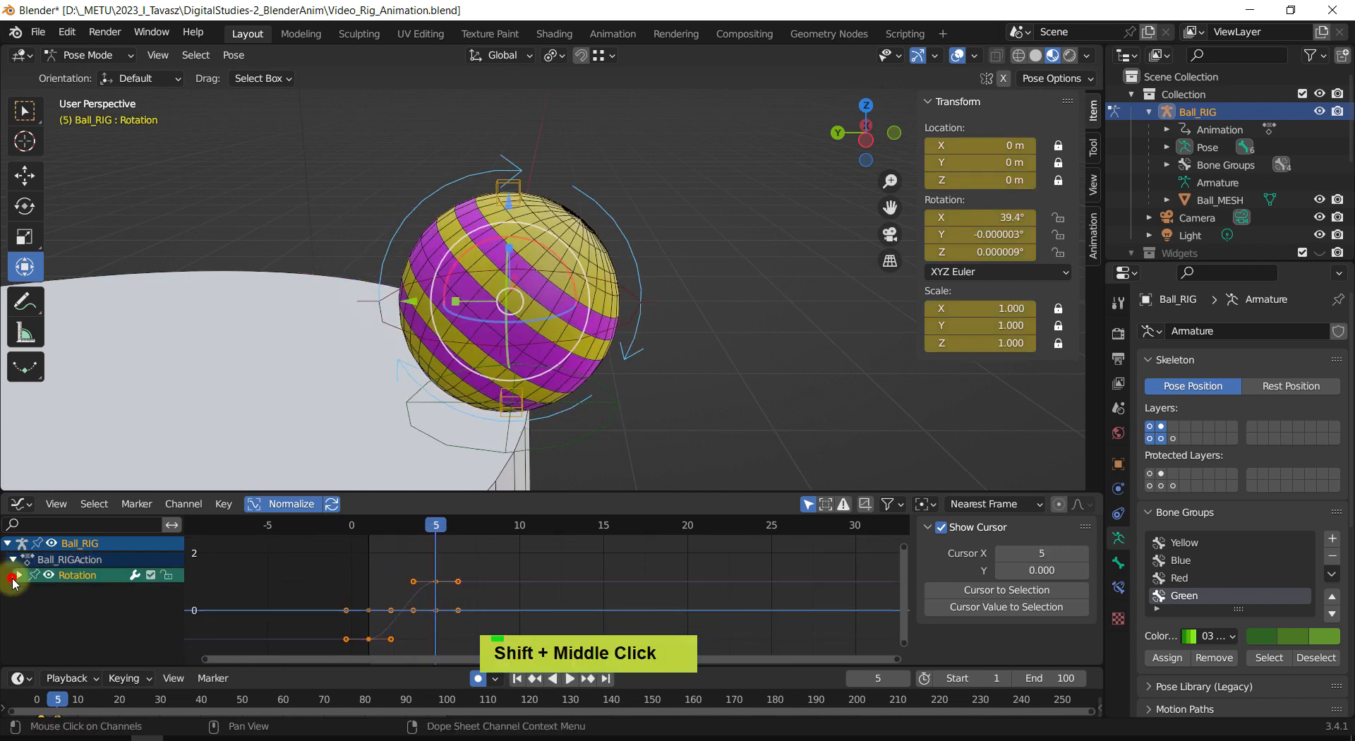
pyautogui.click(19, 576)
pyautogui.moveTo(510, 584); pyautogui.dragTo(523, 561, button='middle')
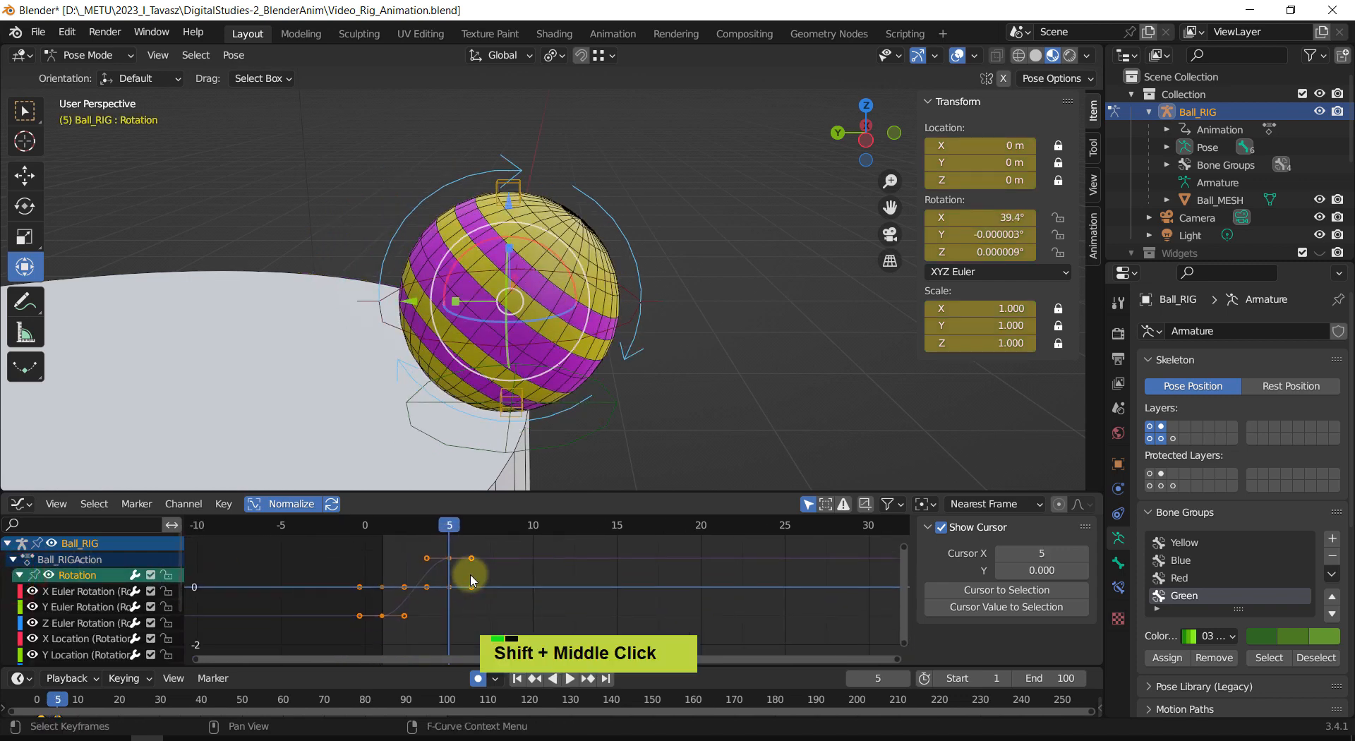
pyautogui.click(452, 565)
pyautogui.click(449, 558)
pyautogui.click(438, 560)
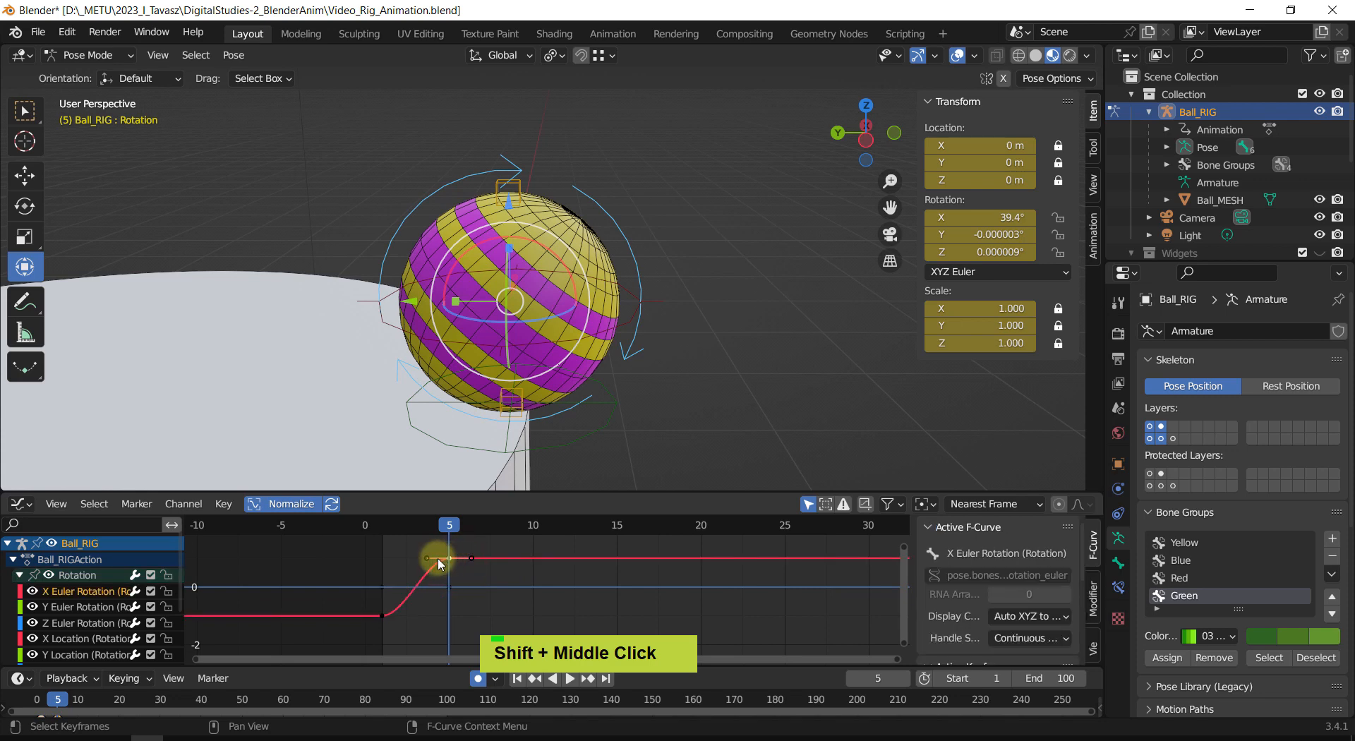
pyautogui.moveTo(430, 562); pyautogui.dragTo(439, 575)
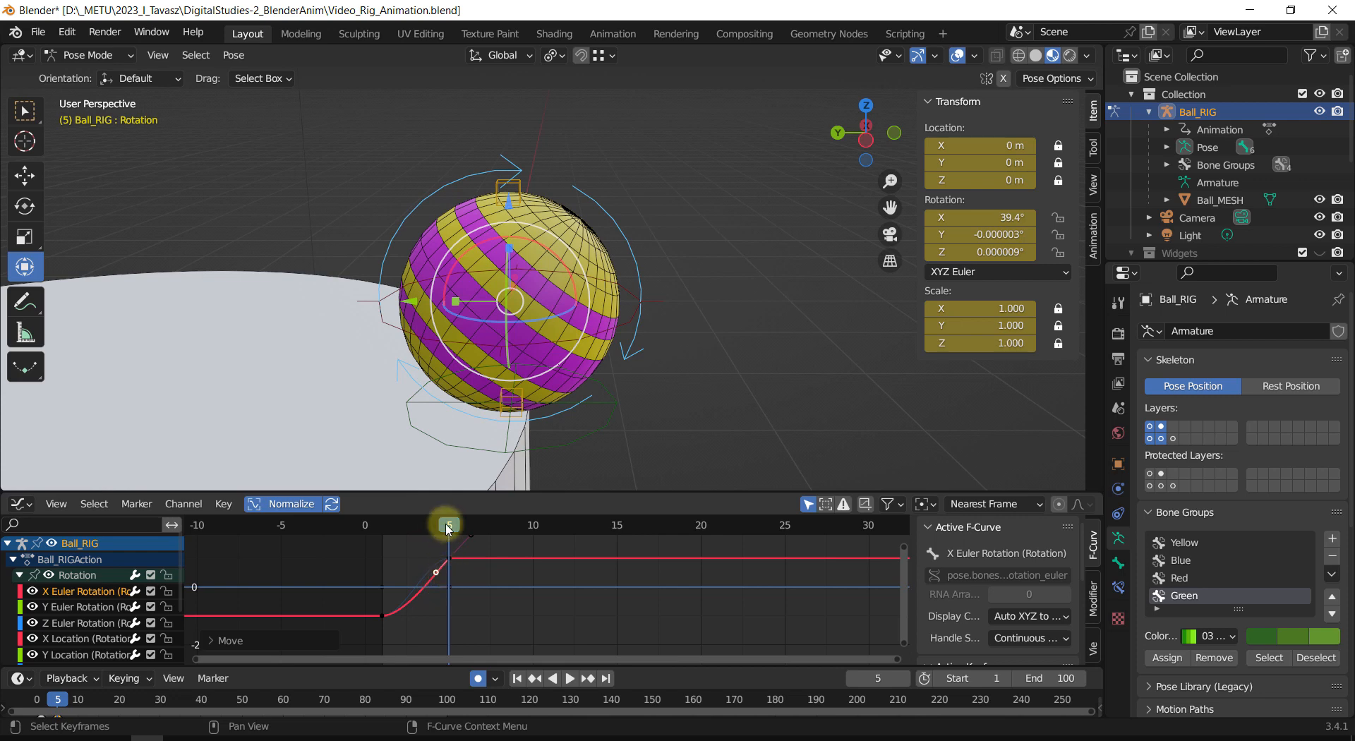
# Step: Play the animation from the start twice to check how the ball rolls to the edge
pyautogui.moveTo(449, 525); pyautogui.dragTo(349, 545)
pyautogui.hotkey('shift', 'space')
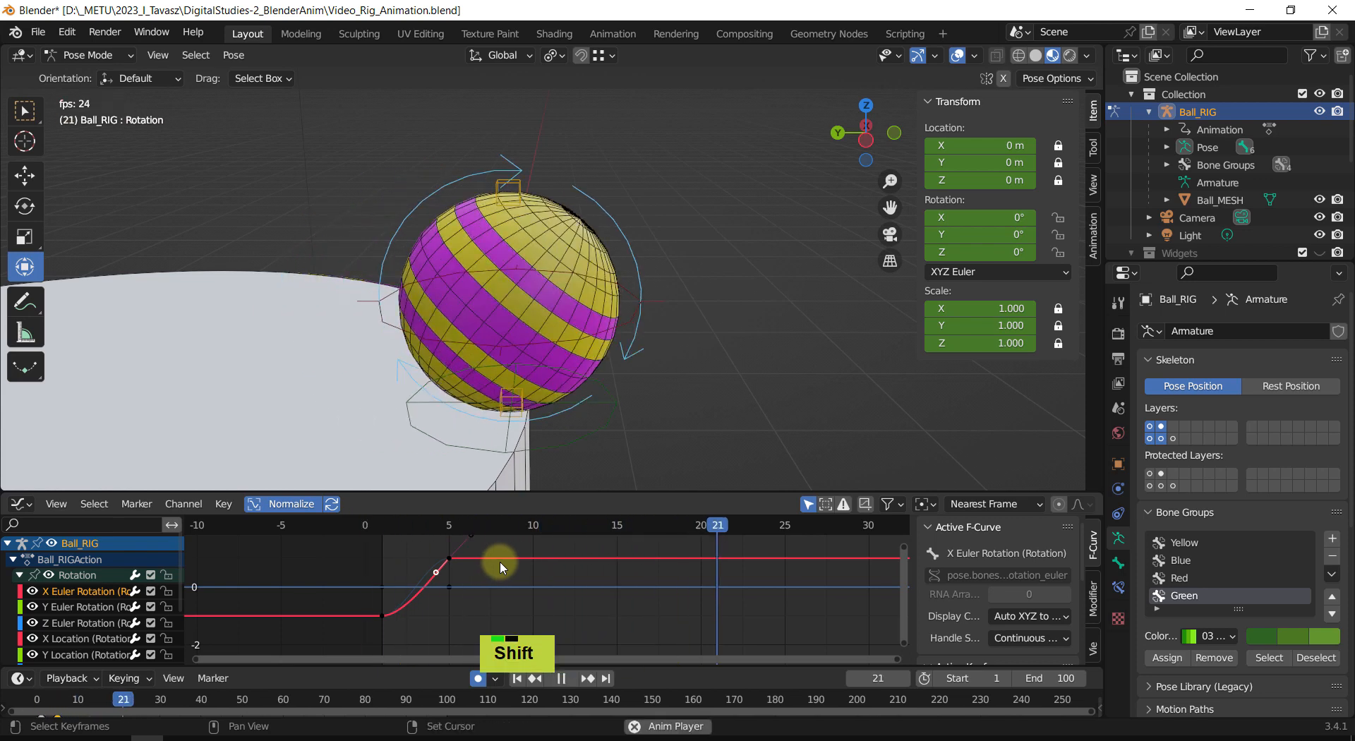
pyautogui.hotkey('shift', 'space')
pyautogui.moveTo(426, 528); pyautogui.dragTo(370, 534)
pyautogui.hotkey('shift', 'space')
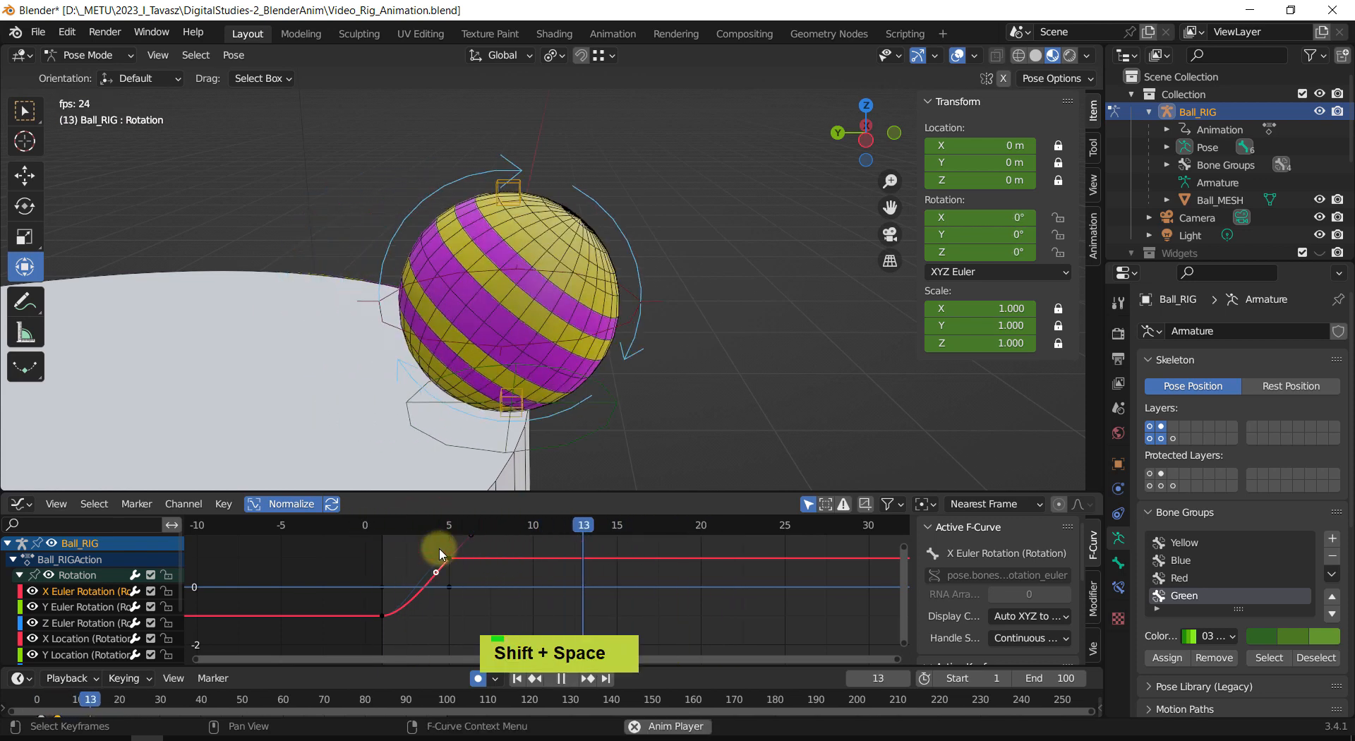
pyautogui.hotkey('shift', 'space')
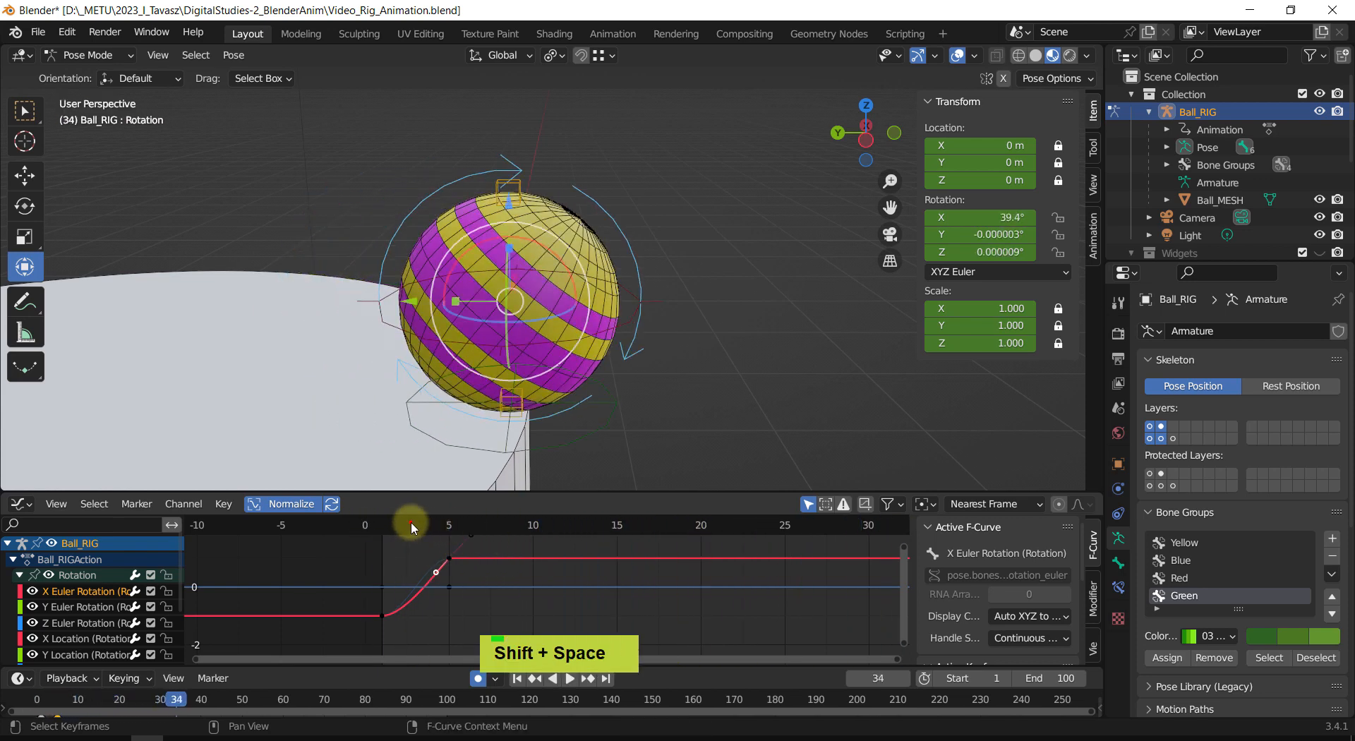
# Step: Select the ball's Center bone and insert a keyframe on it at frame 1
pyautogui.moveTo(422, 527); pyautogui.dragTo(449, 529)
pyautogui.keyDown('shift'); pyautogui.moveTo(676, 382); pyautogui.dragTo(655, 398, button='middle'); pyautogui.keyUp('shift')
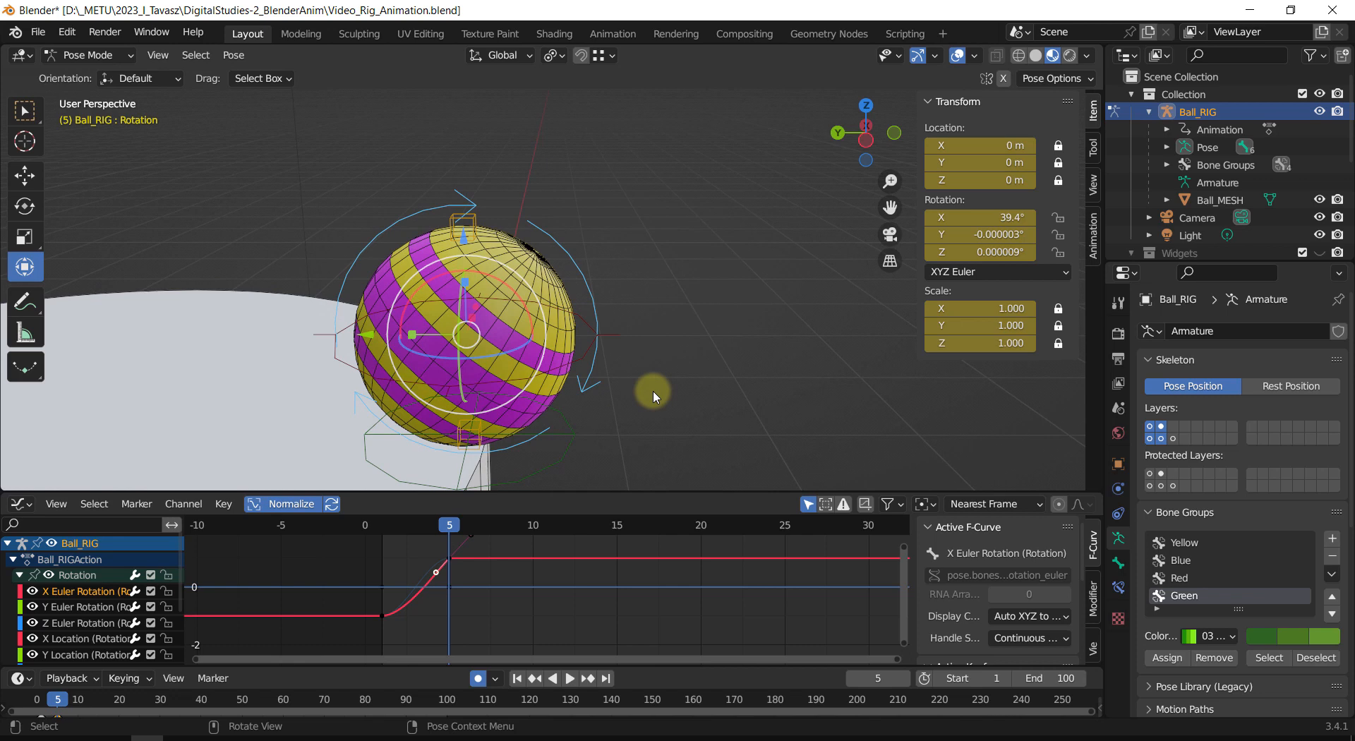
pyautogui.click(588, 351)
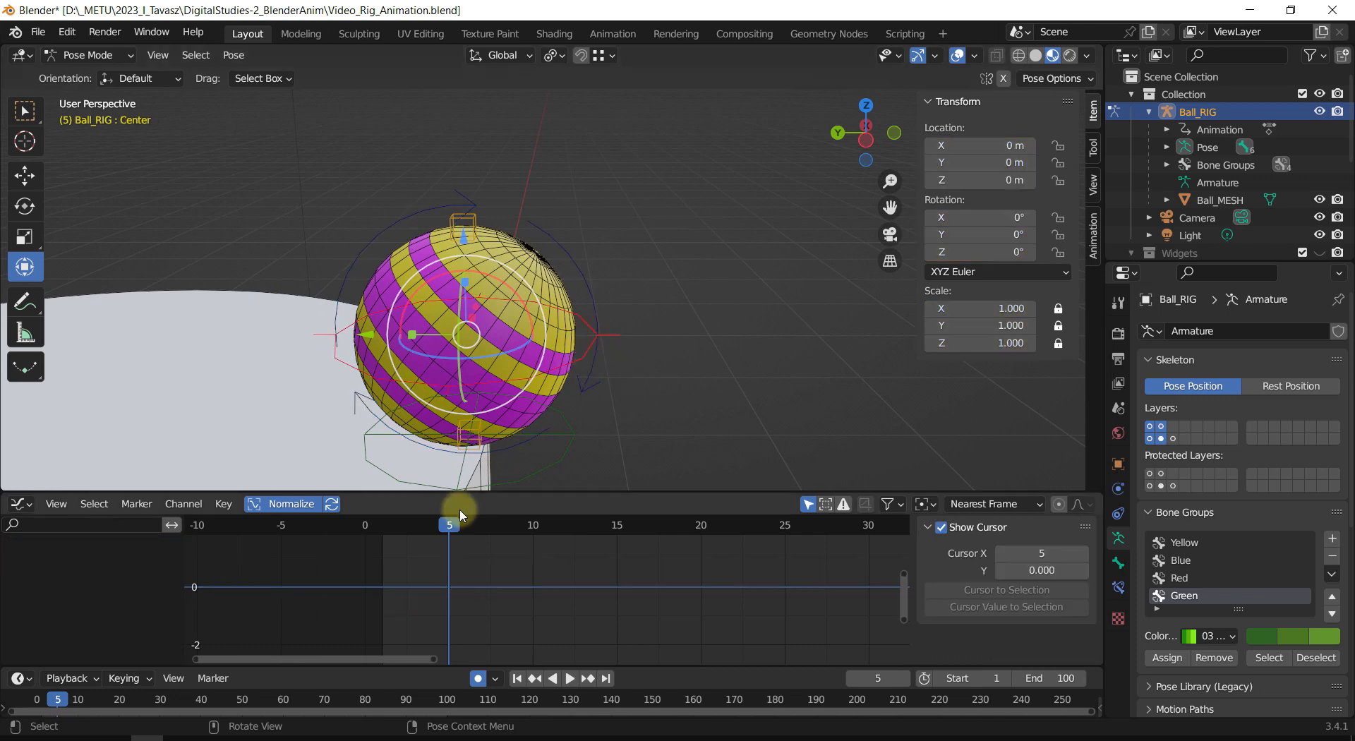
pyautogui.moveTo(448, 526); pyautogui.dragTo(386, 535)
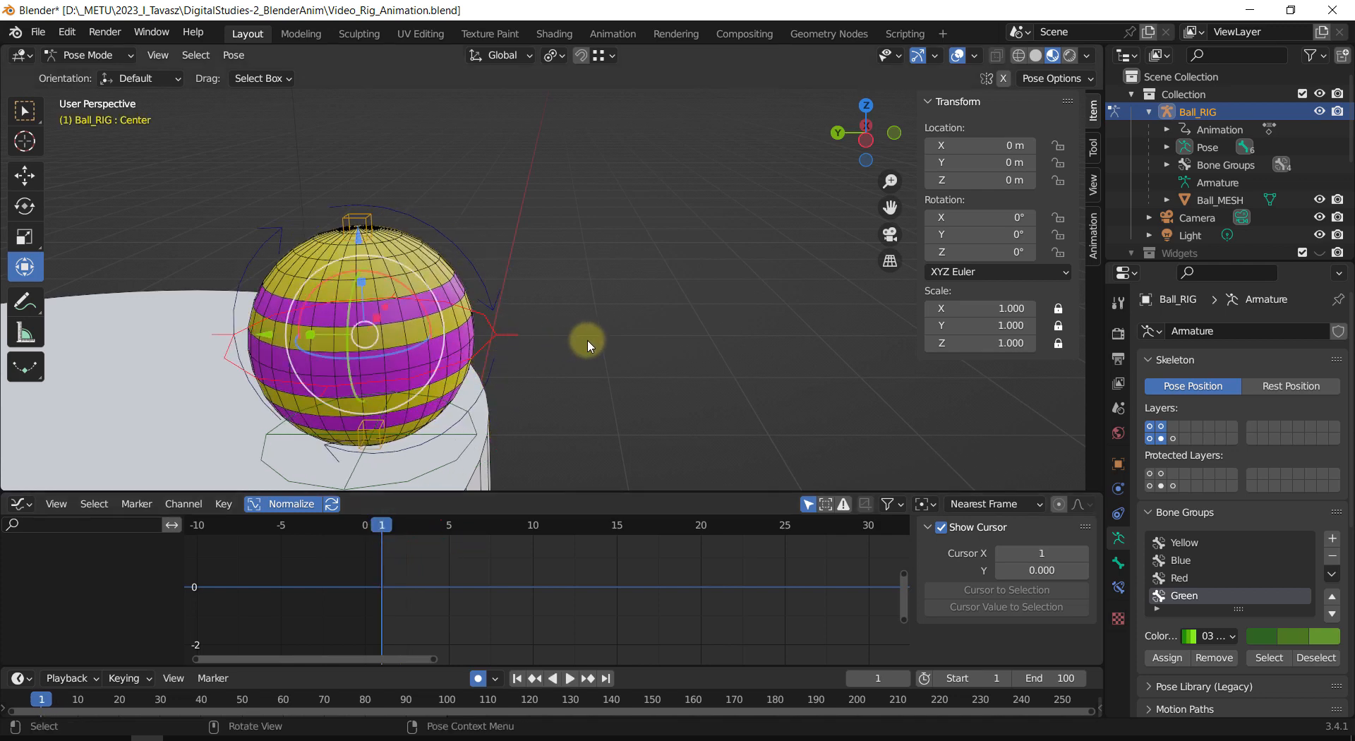
pyautogui.press('i')
# Step: At frame 5, rotate the Center bone about 18.7° around the X axis so the ball's squash direction tilts toward the cylinder's edge
pyautogui.moveTo(380, 524); pyautogui.dragTo(449, 539)
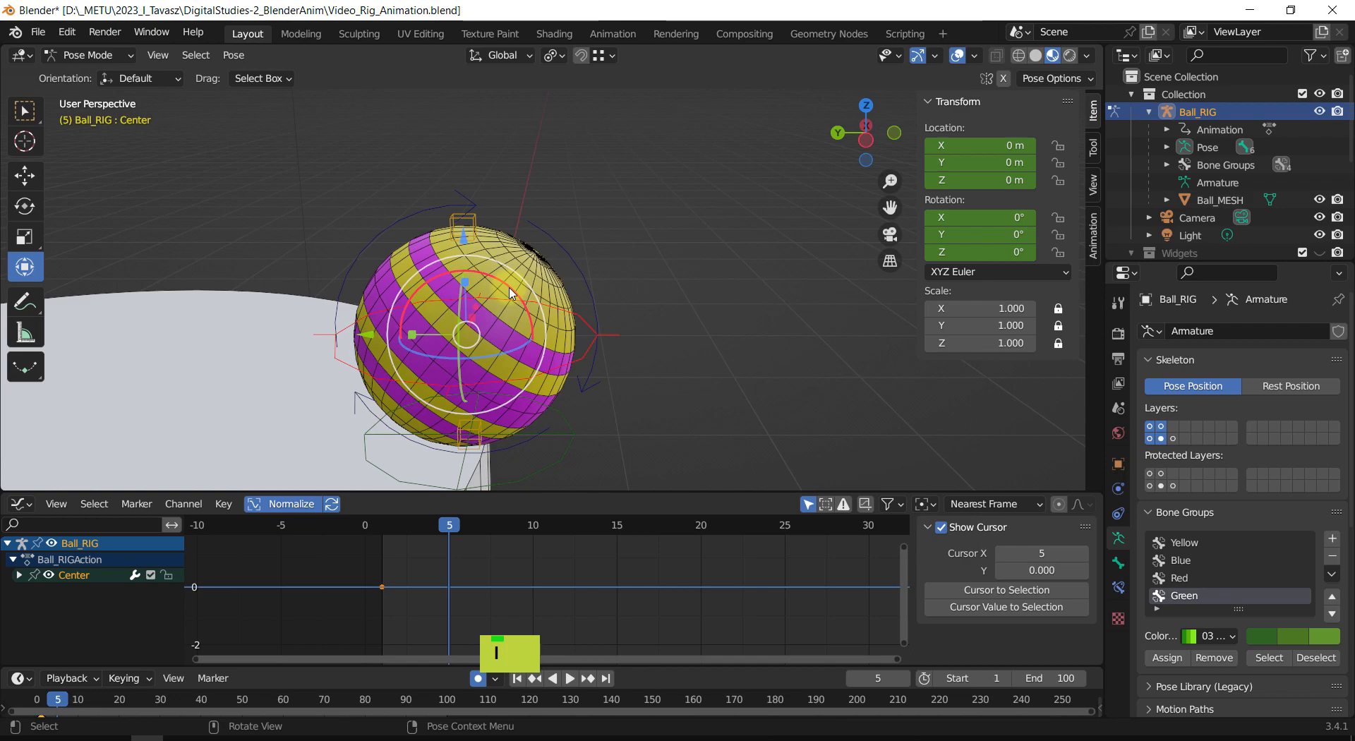
pyautogui.moveTo(509, 289); pyautogui.dragTo(517, 294)
pyautogui.moveTo(446, 523); pyautogui.dragTo(456, 551)
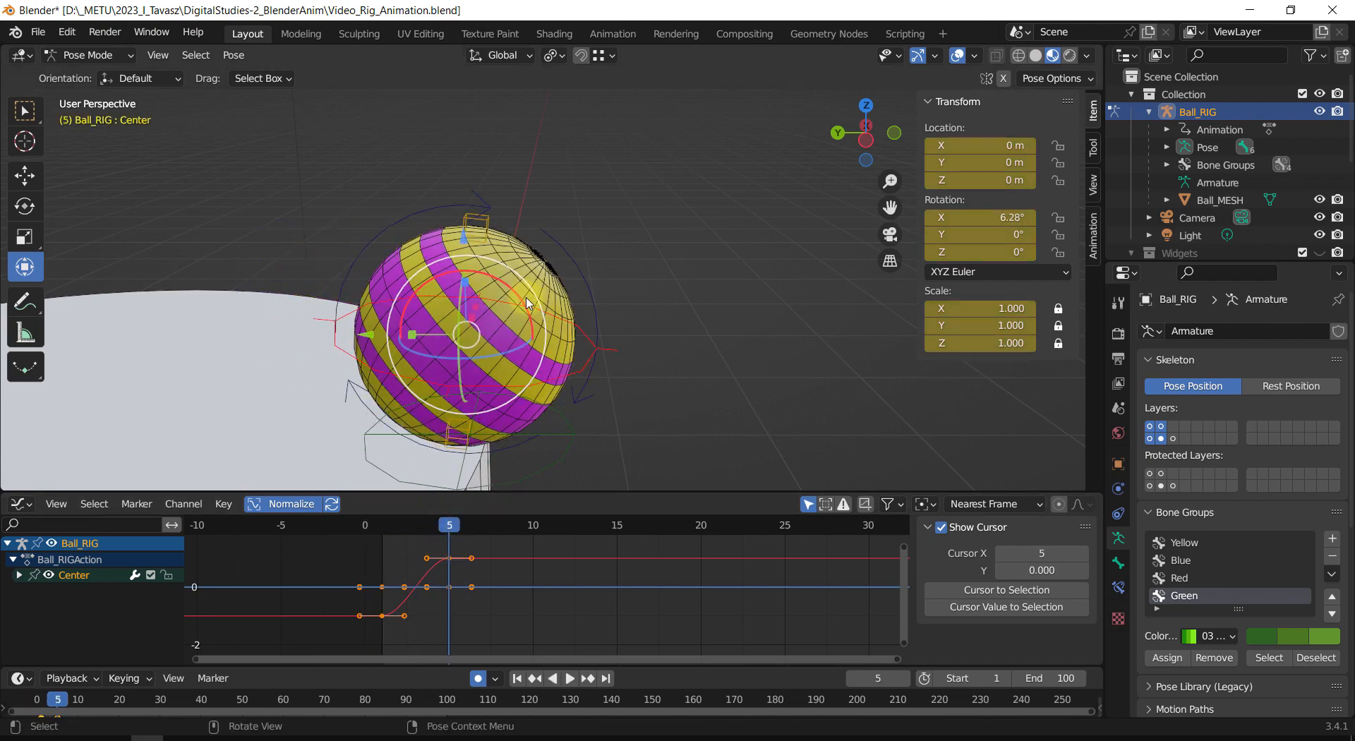
pyautogui.moveTo(528, 304); pyautogui.dragTo(530, 388)
# Step: Lower the left handle of the Center bone's X Euler Rotation key at frame 5 to remove the curve's ease-out
pyautogui.moveTo(455, 531); pyautogui.dragTo(434, 571)
pyautogui.click(428, 559)
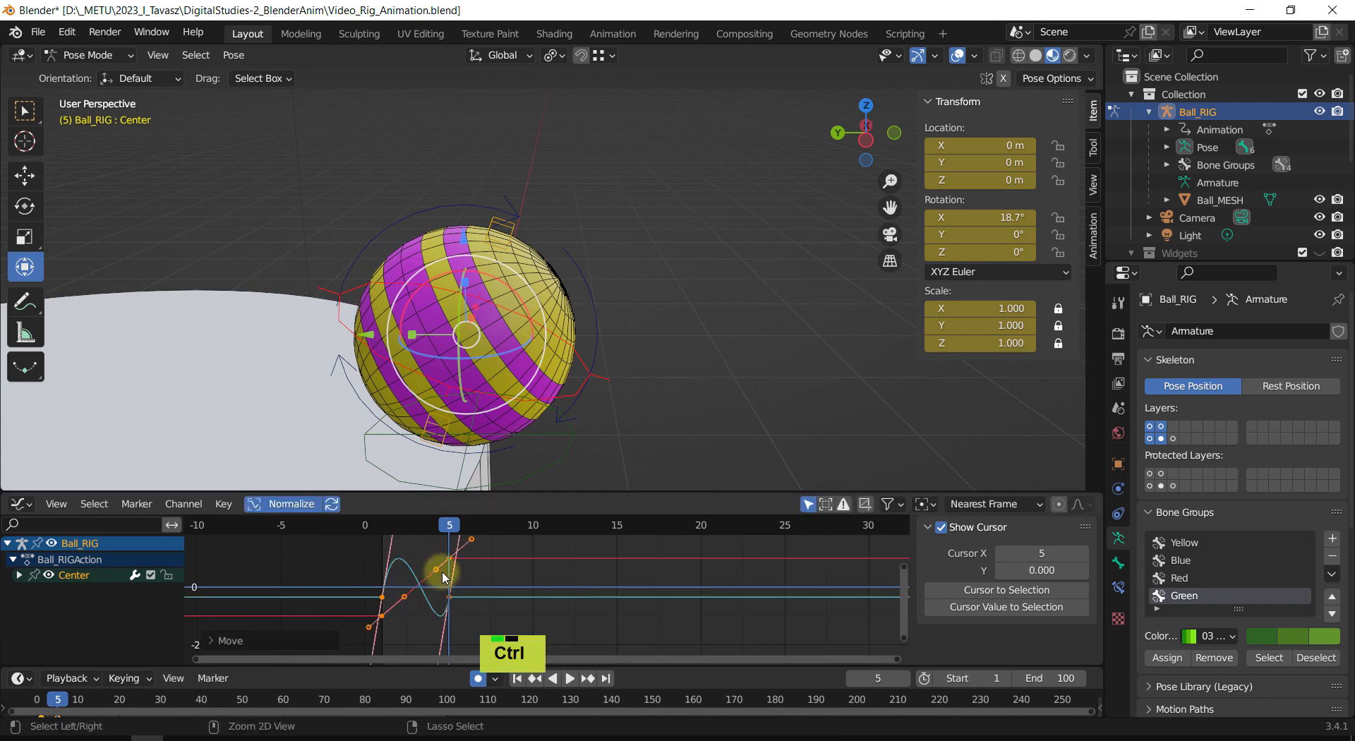
pyautogui.hotkey('ctrl', 'z')
pyautogui.click(449, 559)
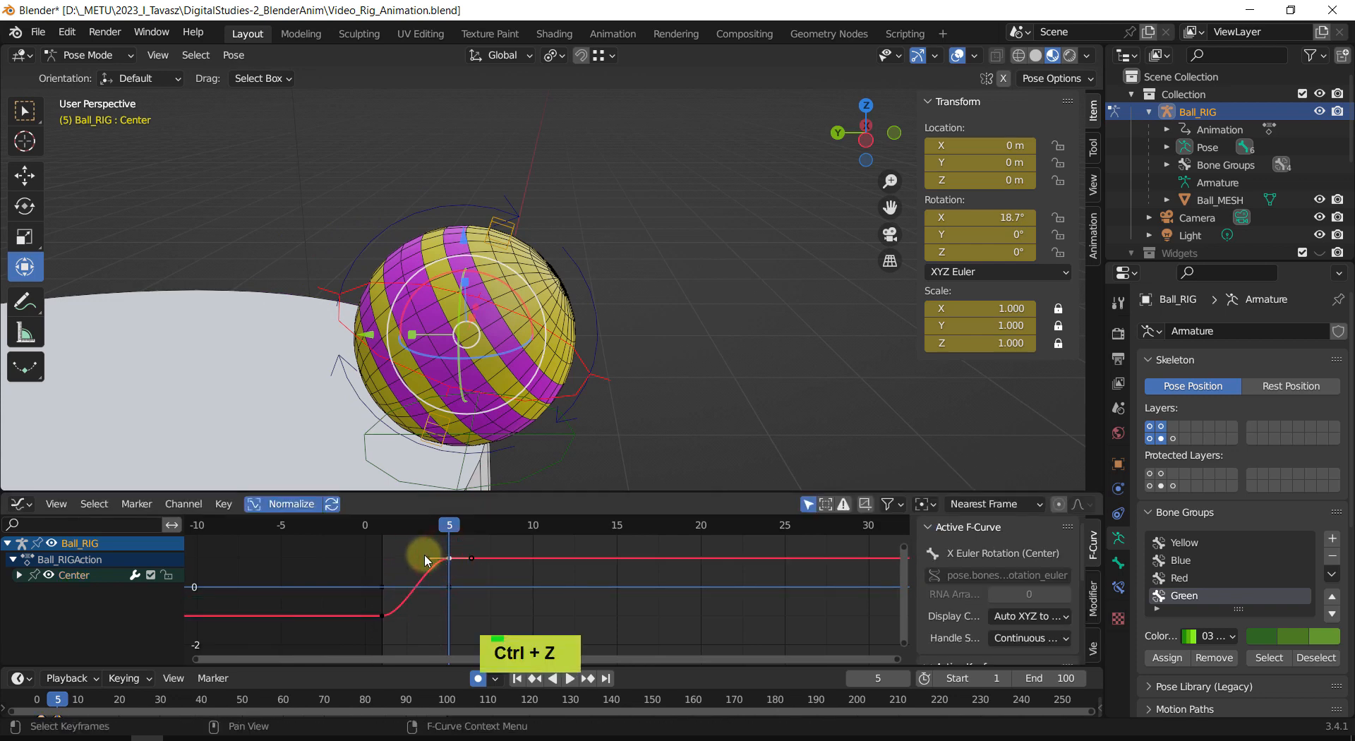
pyautogui.moveTo(425, 557); pyautogui.dragTo(434, 574)
pyautogui.moveTo(451, 523)
pyautogui.mouseDown()
pyautogui.moveTo(407, 539)
pyautogui.moveTo(449, 543)
pyautogui.mouseUp()
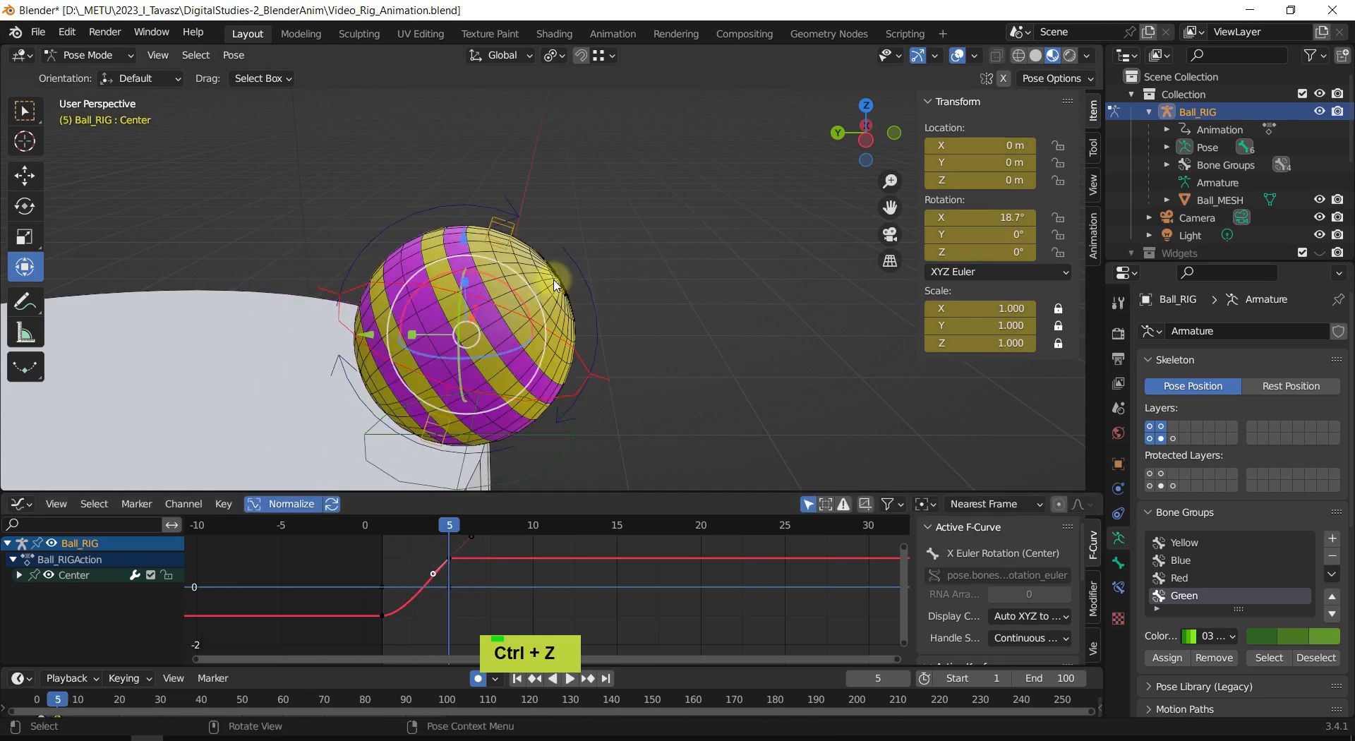
# Step: Select the Stretch_Top bone above the ball and switch the transform orientation to Local
pyautogui.click(509, 235)
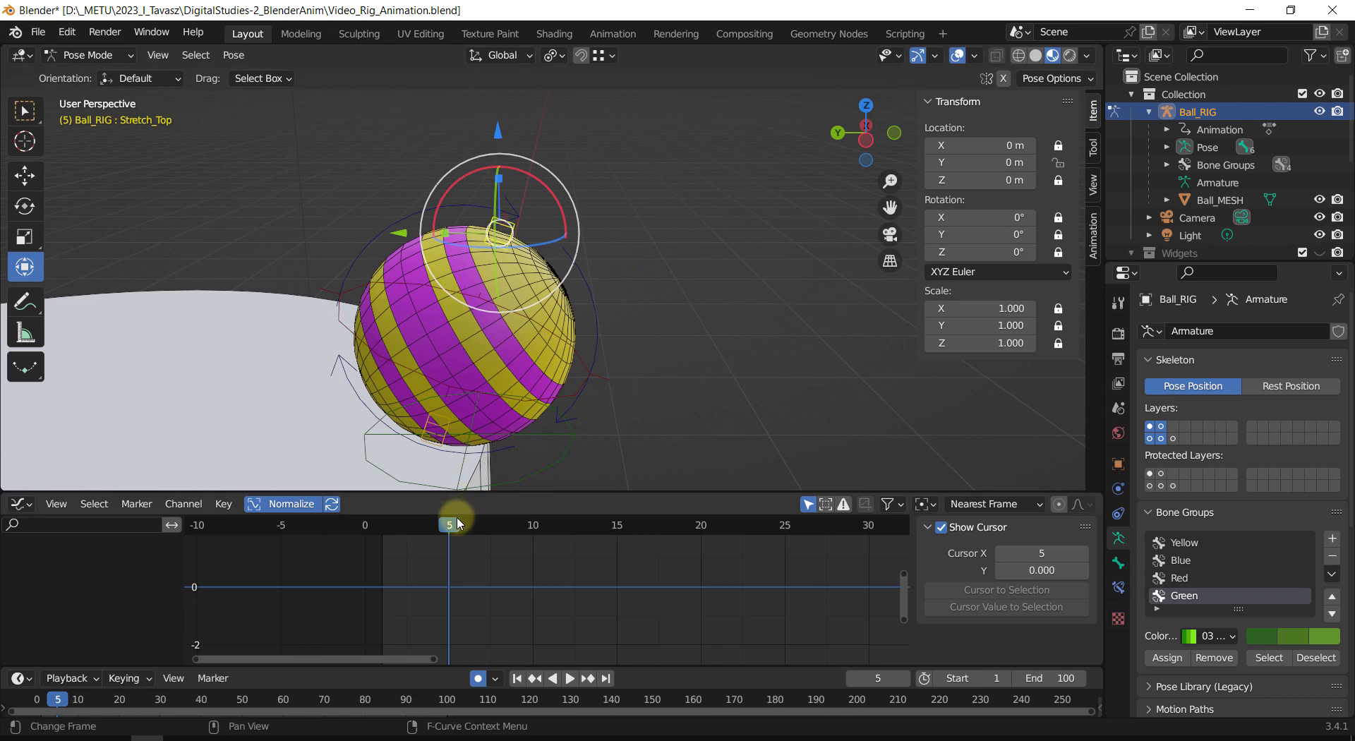
pyautogui.moveTo(453, 525)
pyautogui.mouseDown()
pyautogui.moveTo(396, 535)
pyautogui.moveTo(449, 536)
pyautogui.mouseUp()
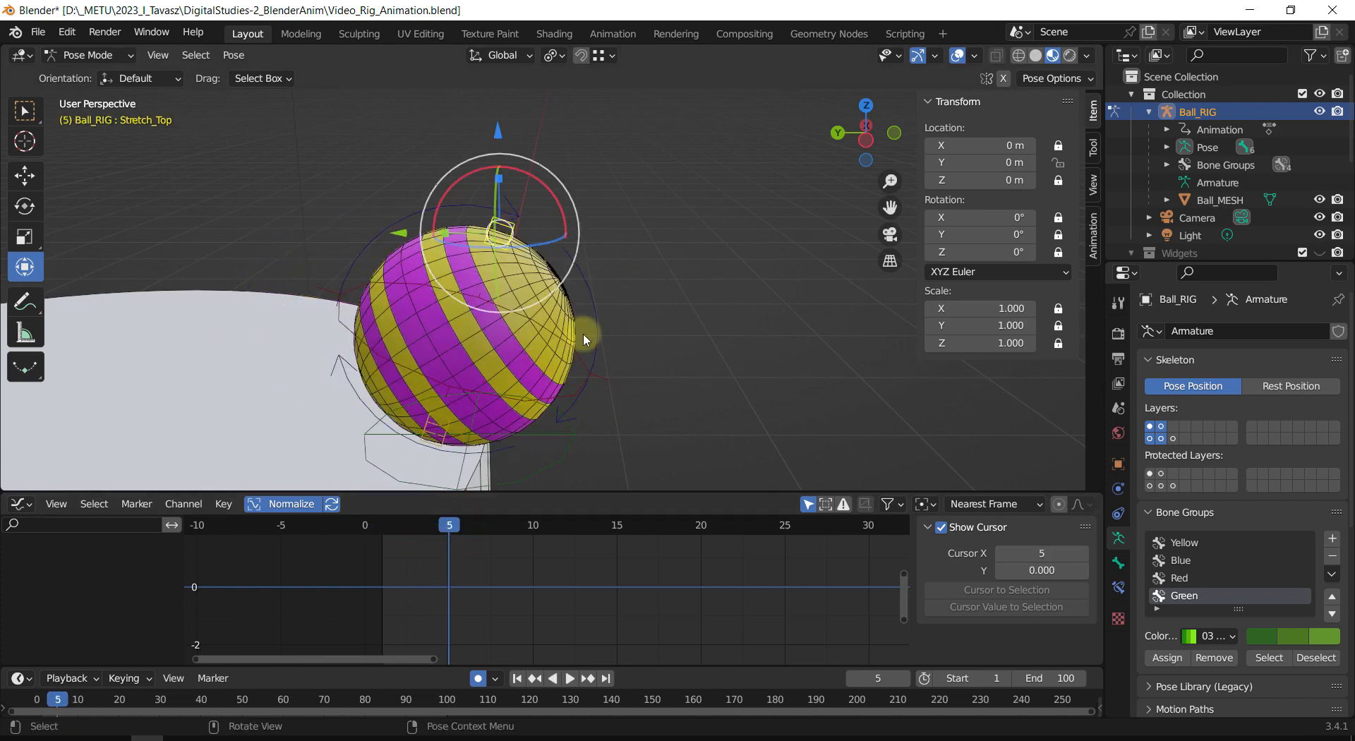
pyautogui.scroll(-1, 653, 293)
pyautogui.keyDown('shift'); pyautogui.moveTo(654, 294); pyautogui.dragTo(592, 297, button='middle'); pyautogui.keyUp('shift')
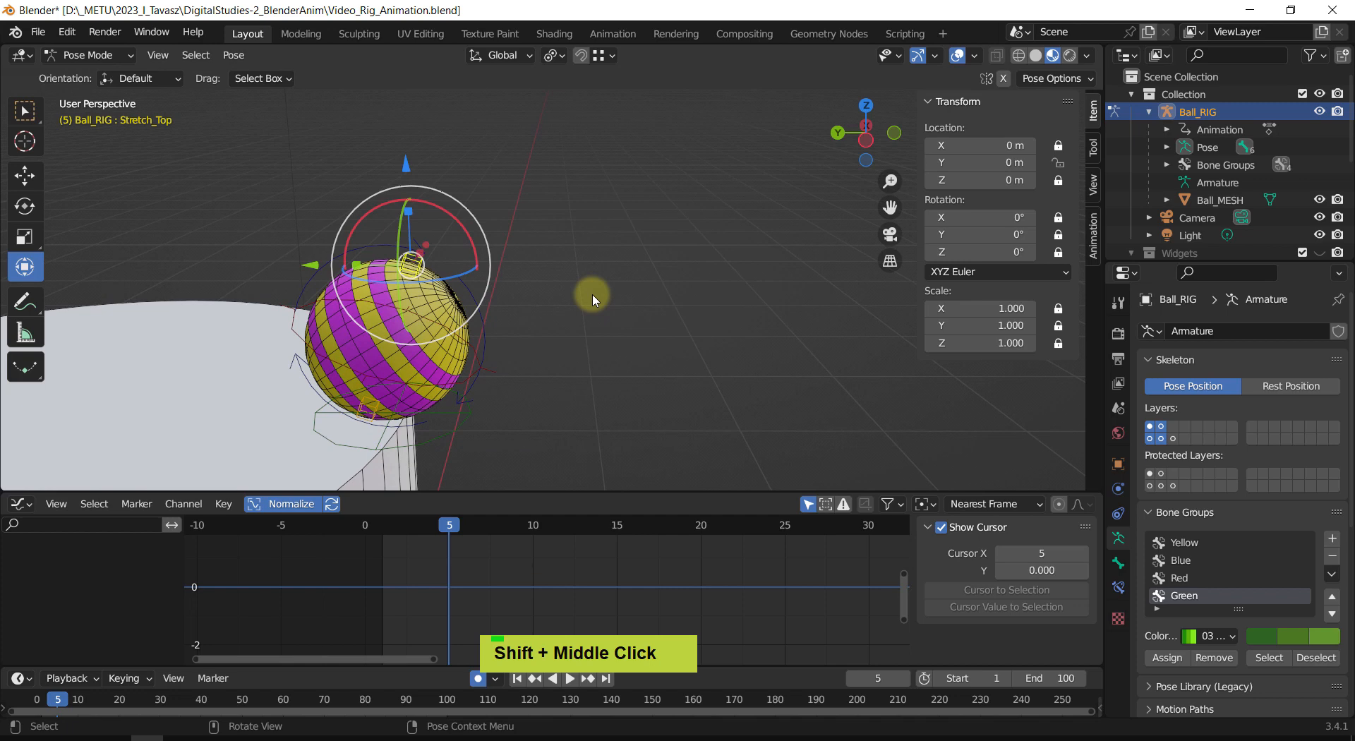
pyautogui.press(',')
pyautogui.click(731, 299)
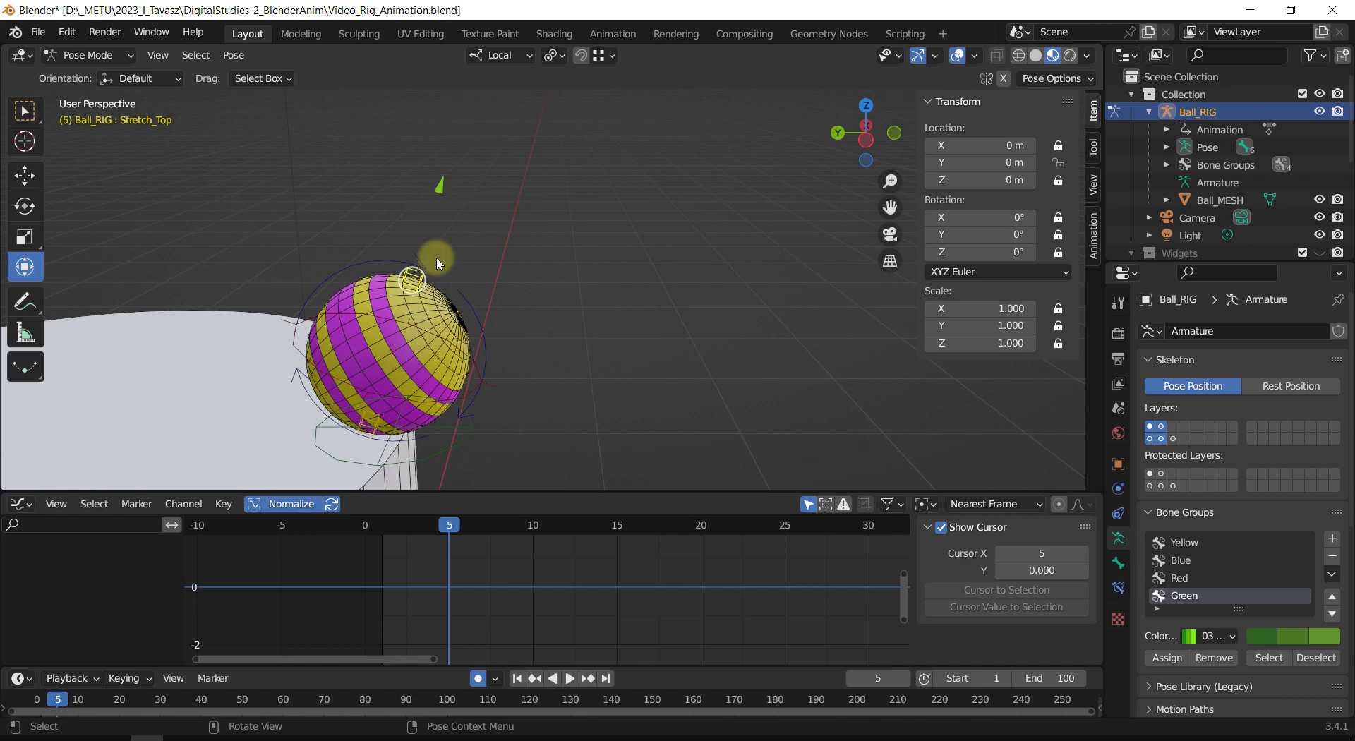
# Step: Keyframe the Stretch_Top bone at frame 1 and squash the ball at frame 5 by moving it to about -0.0356 m on local Y
pyautogui.moveTo(448, 529); pyautogui.dragTo(383, 534)
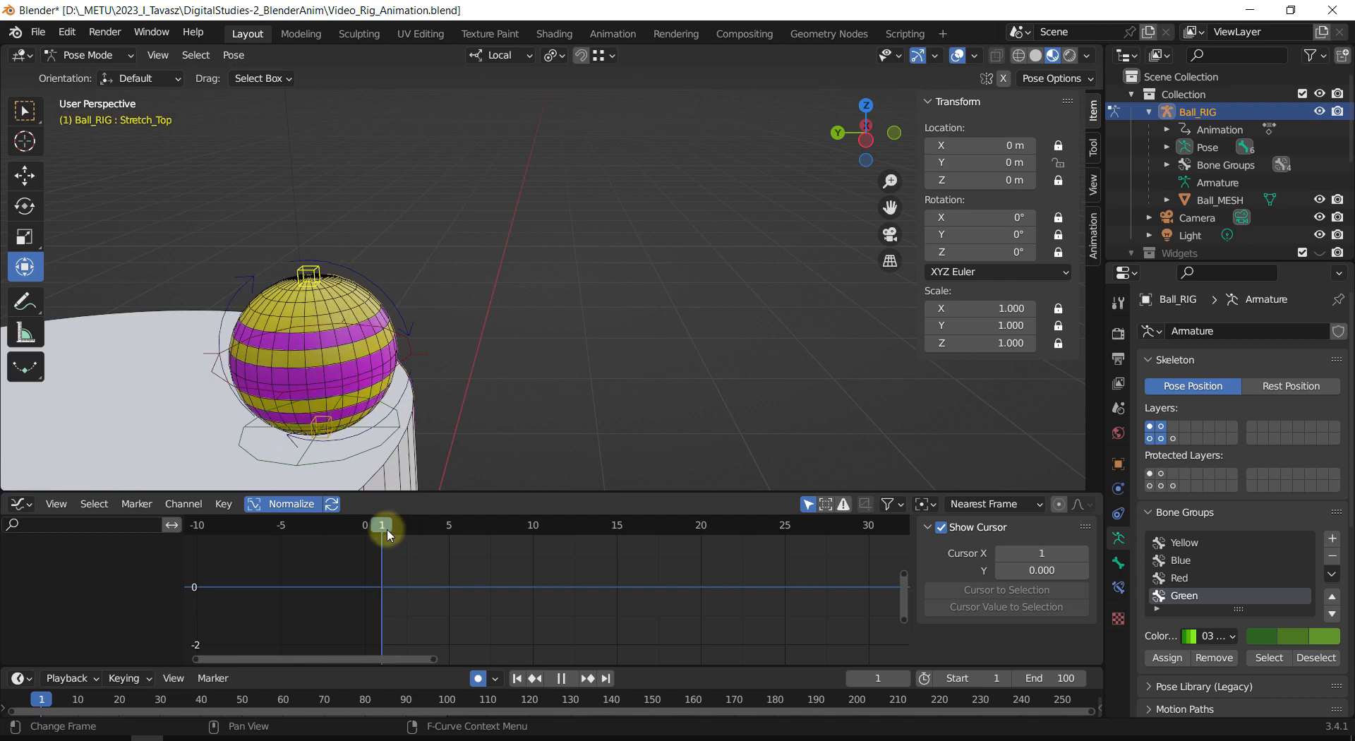
pyautogui.press('i')
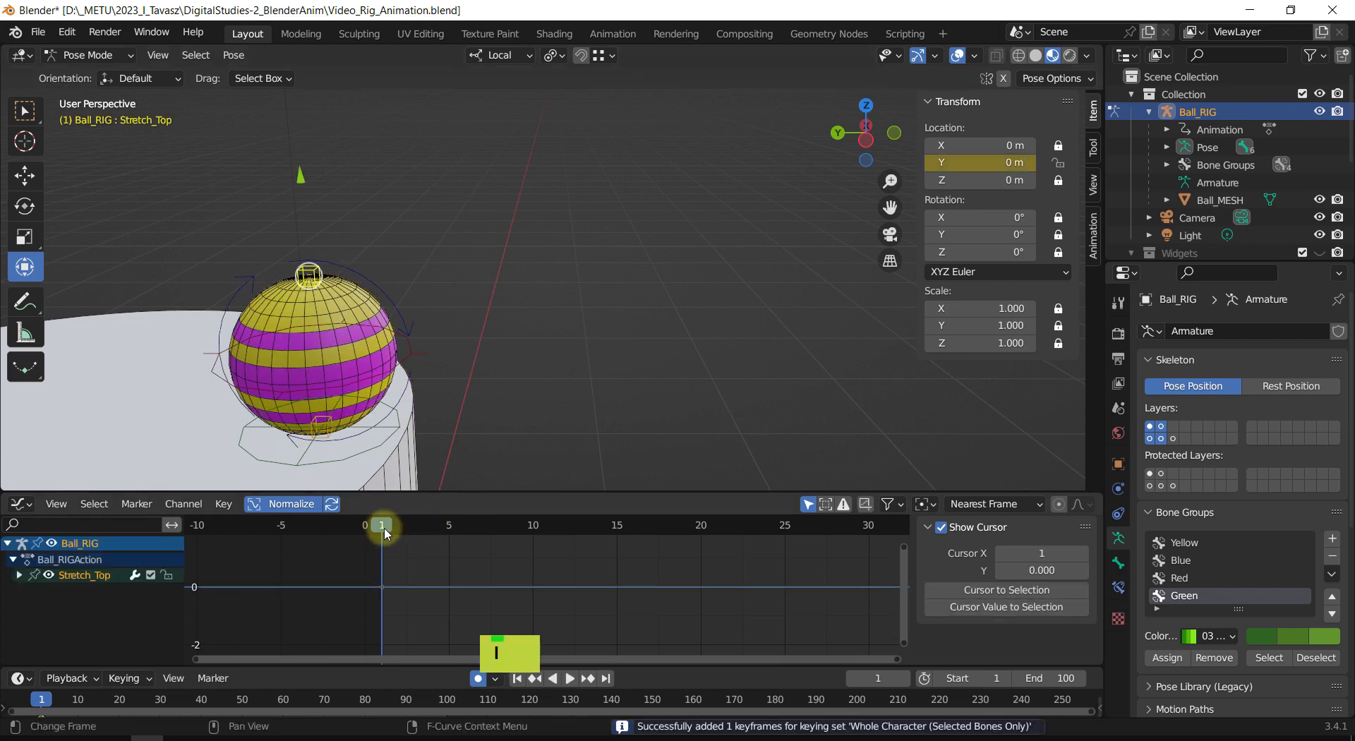
pyautogui.moveTo(408, 527); pyautogui.dragTo(449, 534)
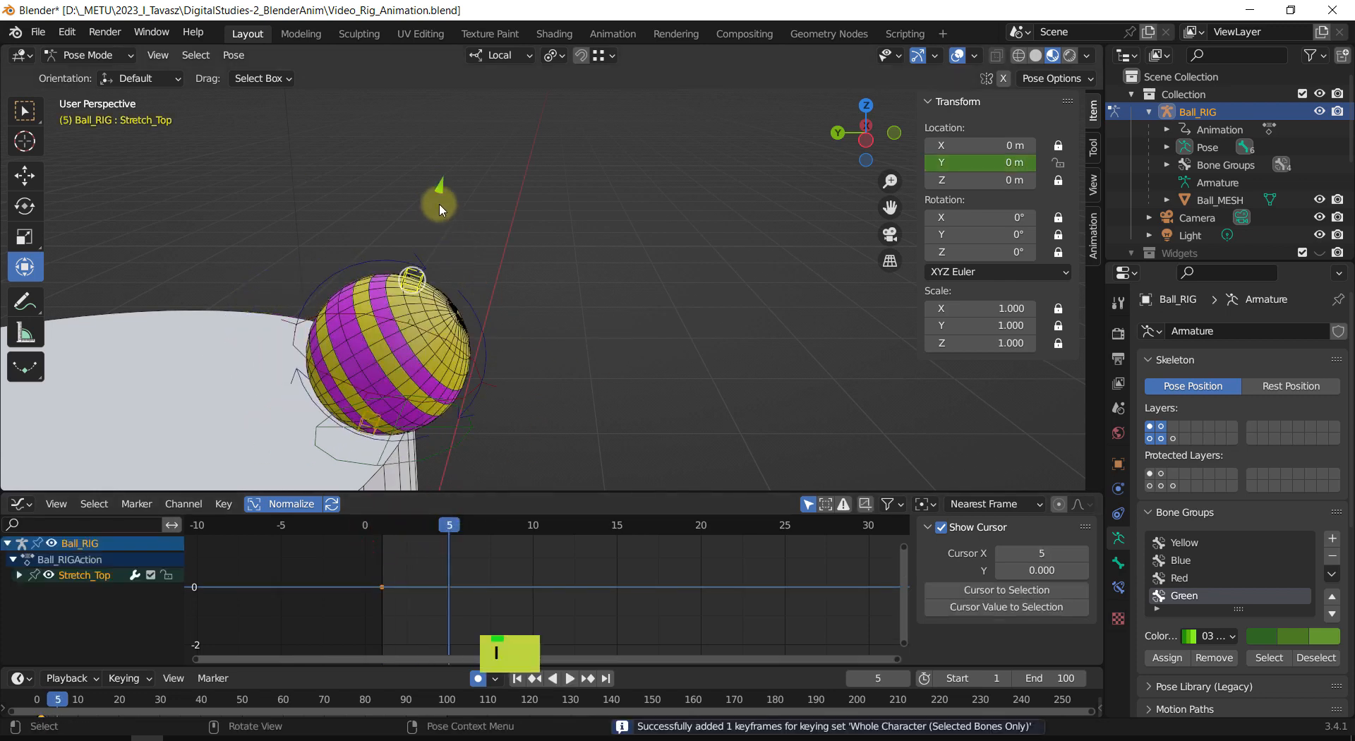
pyautogui.moveTo(437, 186); pyautogui.dragTo(426, 213)
pyautogui.press('space')
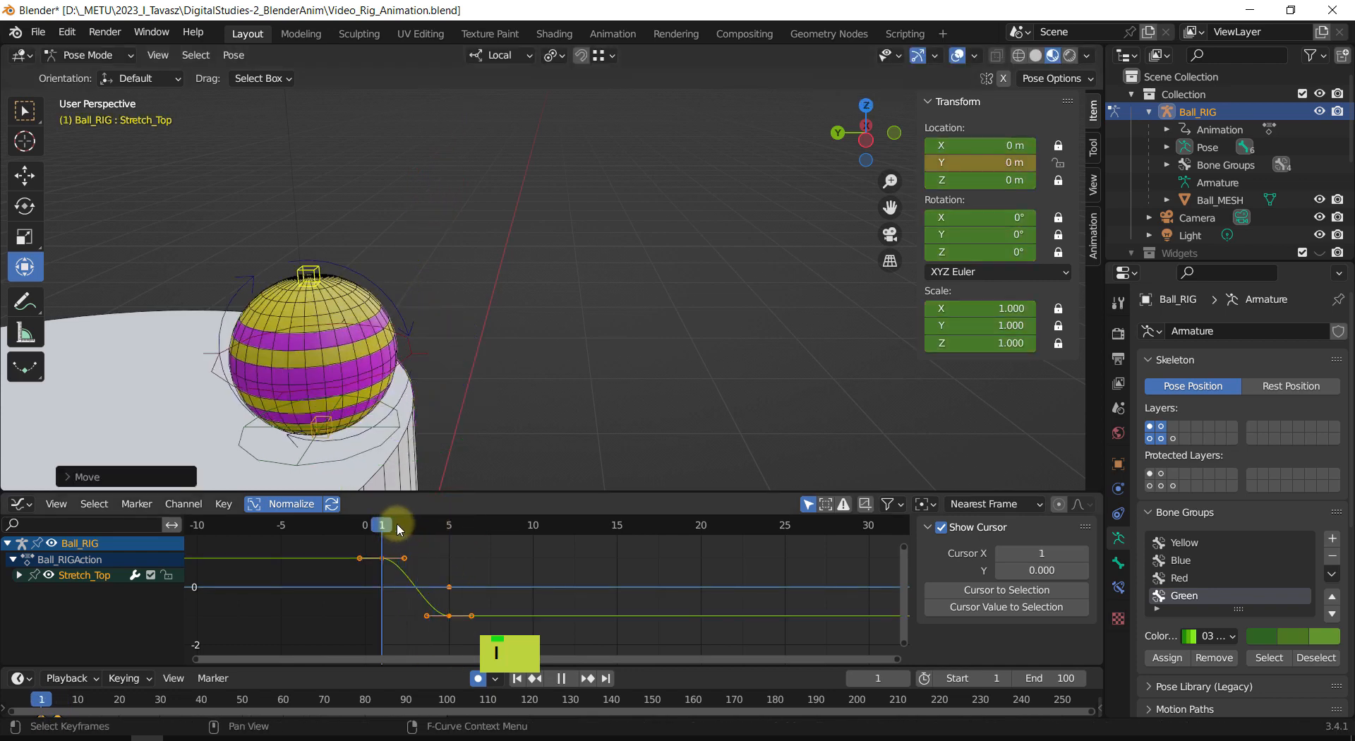
pyautogui.press('space')
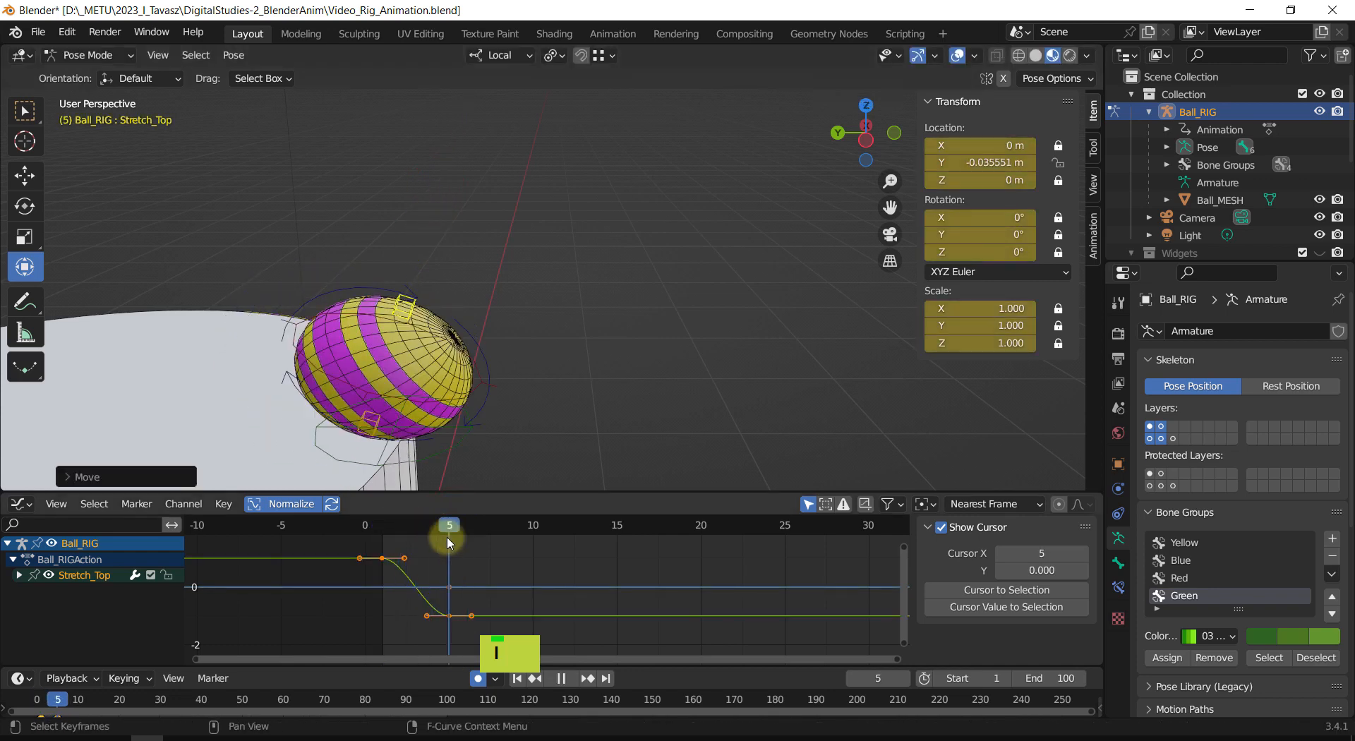
# Step: Raise the left handle of the Stretch_Top bone's Y Location key at frame 5 to remove the curve's ease-out
pyautogui.click(433, 616)
pyautogui.click(444, 619)
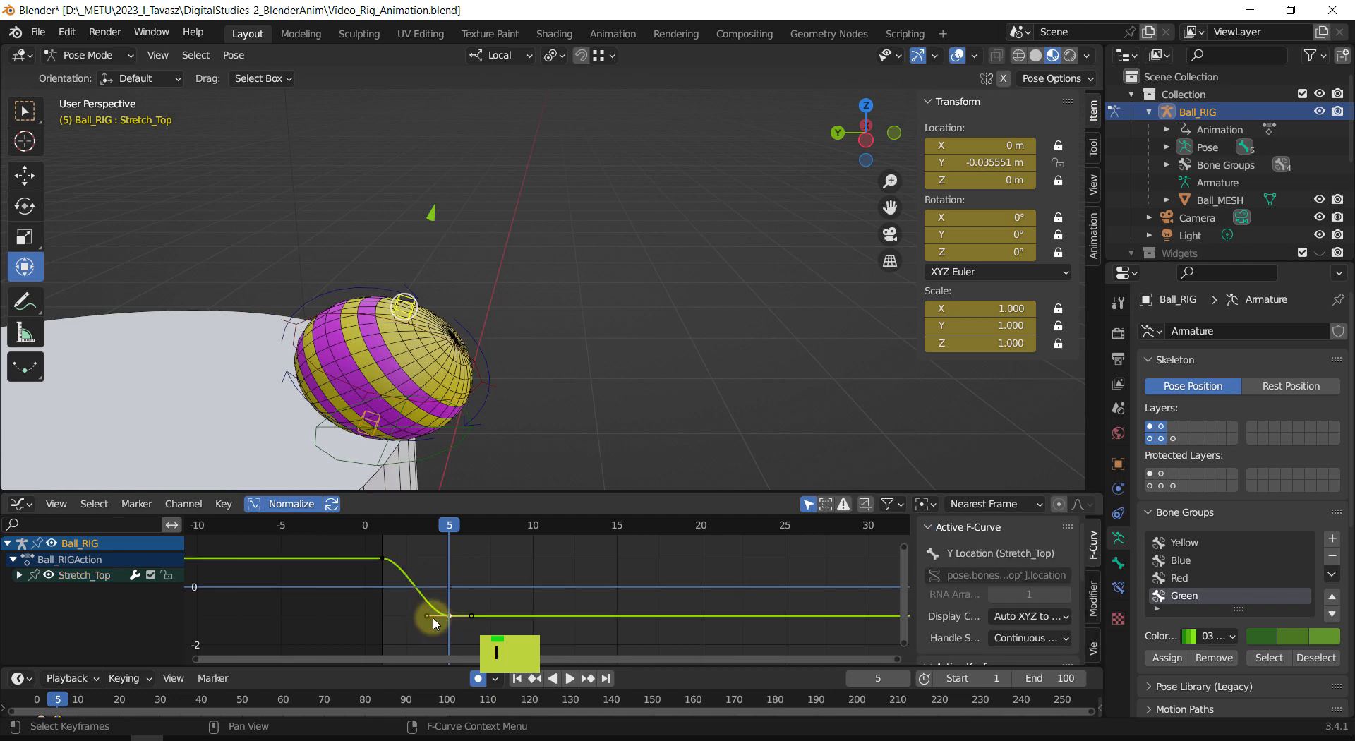
pyautogui.moveTo(429, 618); pyautogui.dragTo(433, 595)
# Step: Play the animation from the start to check the squash, and clear the Stretch_Top bone's location at frame 6
pyautogui.moveTo(454, 527); pyautogui.dragTo(386, 530)
pyautogui.hotkey('shift', 'space')
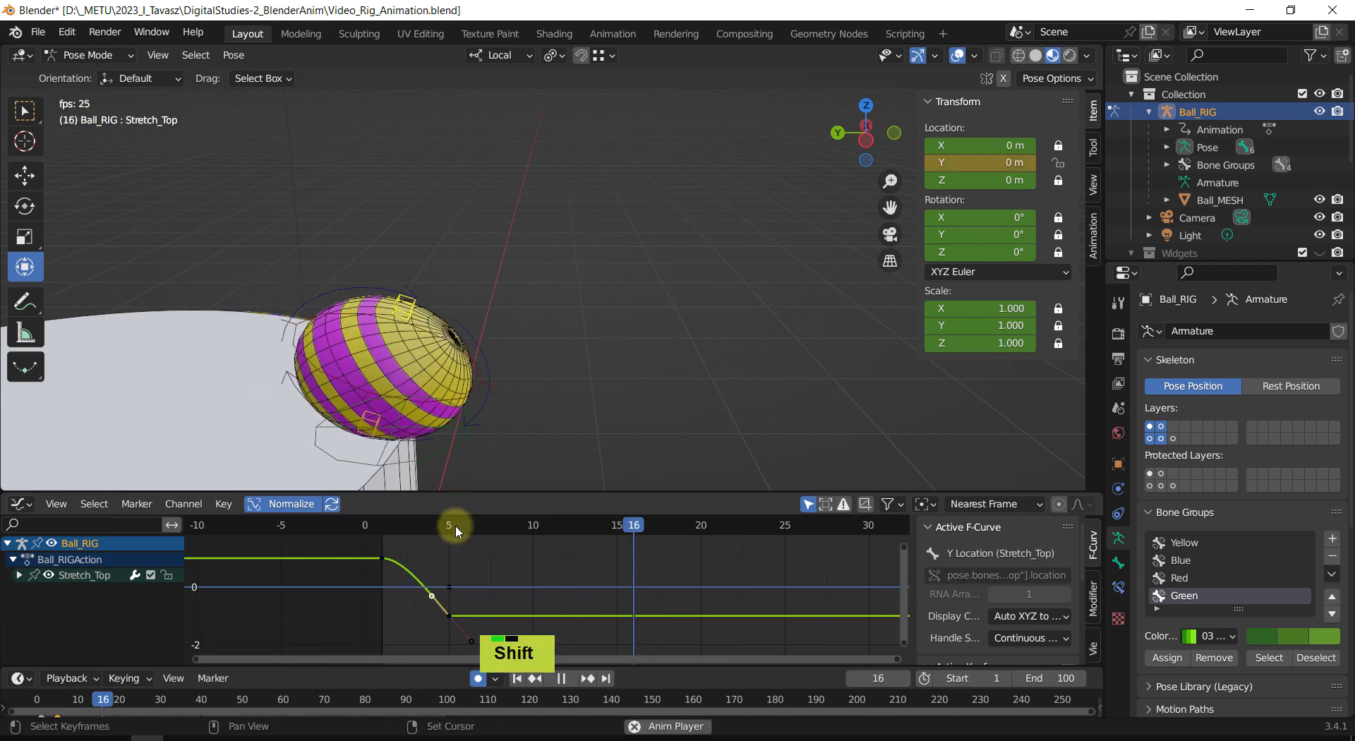
pyautogui.hotkey('shift', 'space')
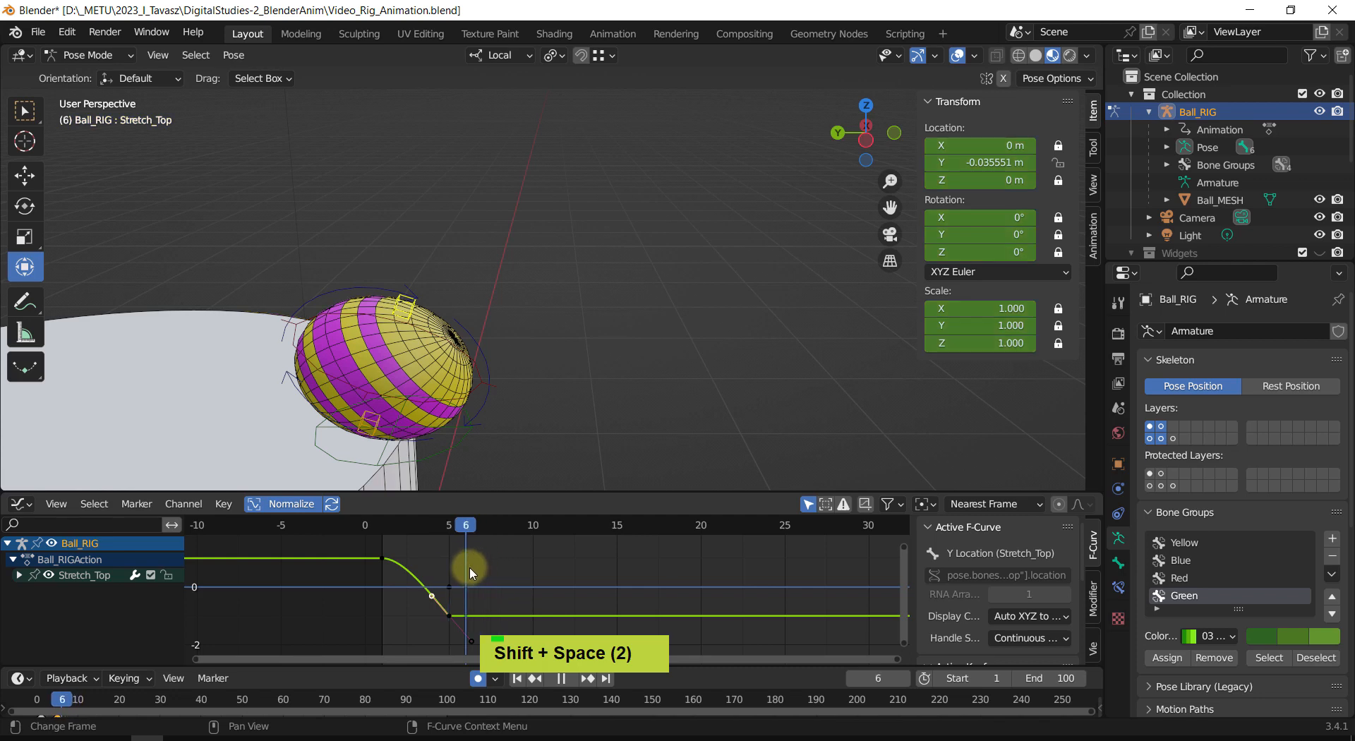
pyautogui.moveTo(557, 366); pyautogui.dragTo(557, 357, button='middle')
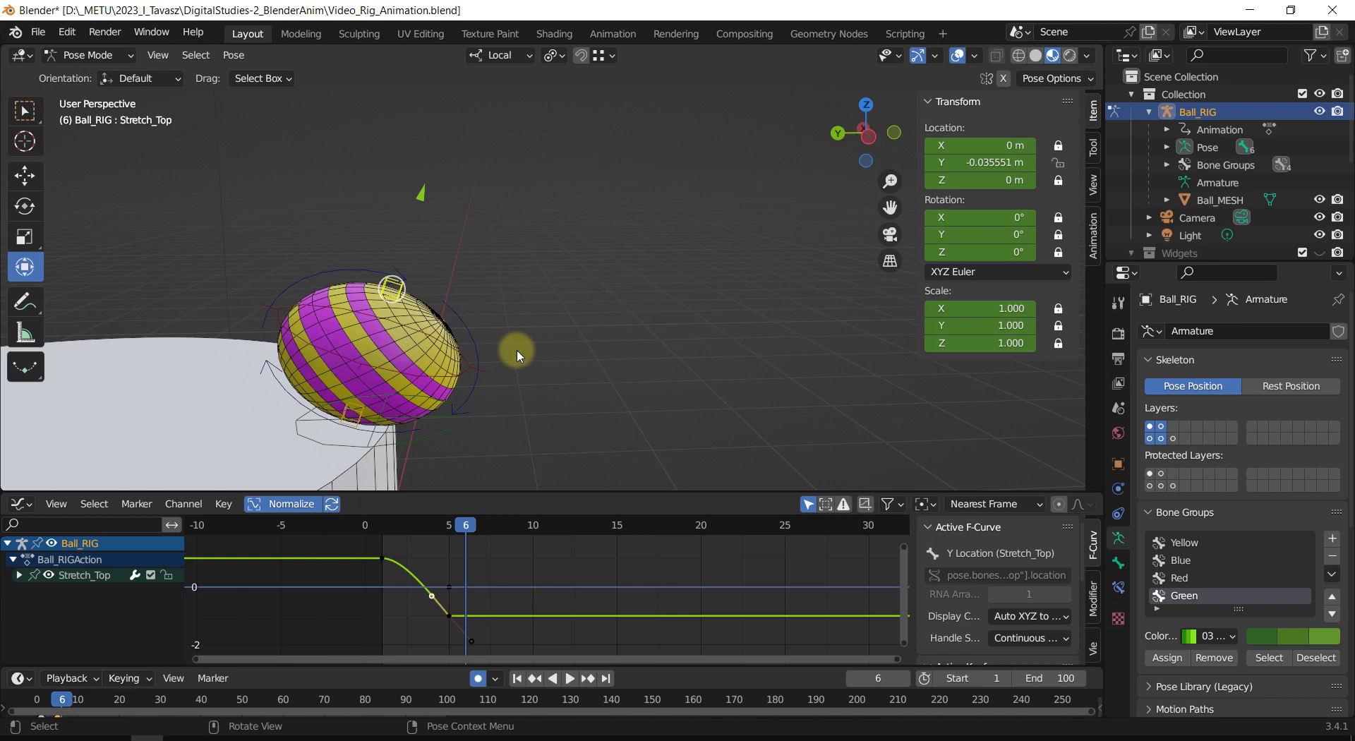
pyautogui.hotkey('alt', 'g')
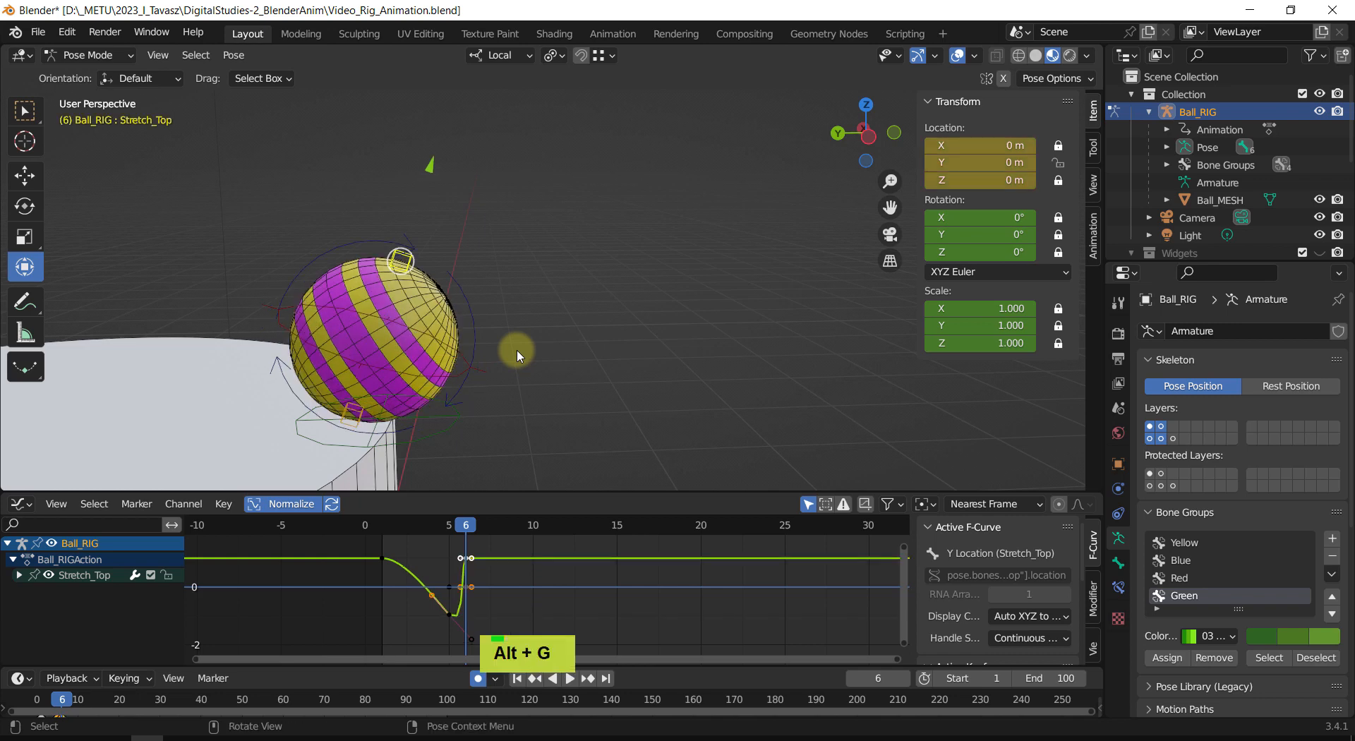
# Step: At frame 6, move the Root bone up and off the cylinder's edge, to about 2.047 m on Y and 0.571 m on Z
pyautogui.click(439, 435)
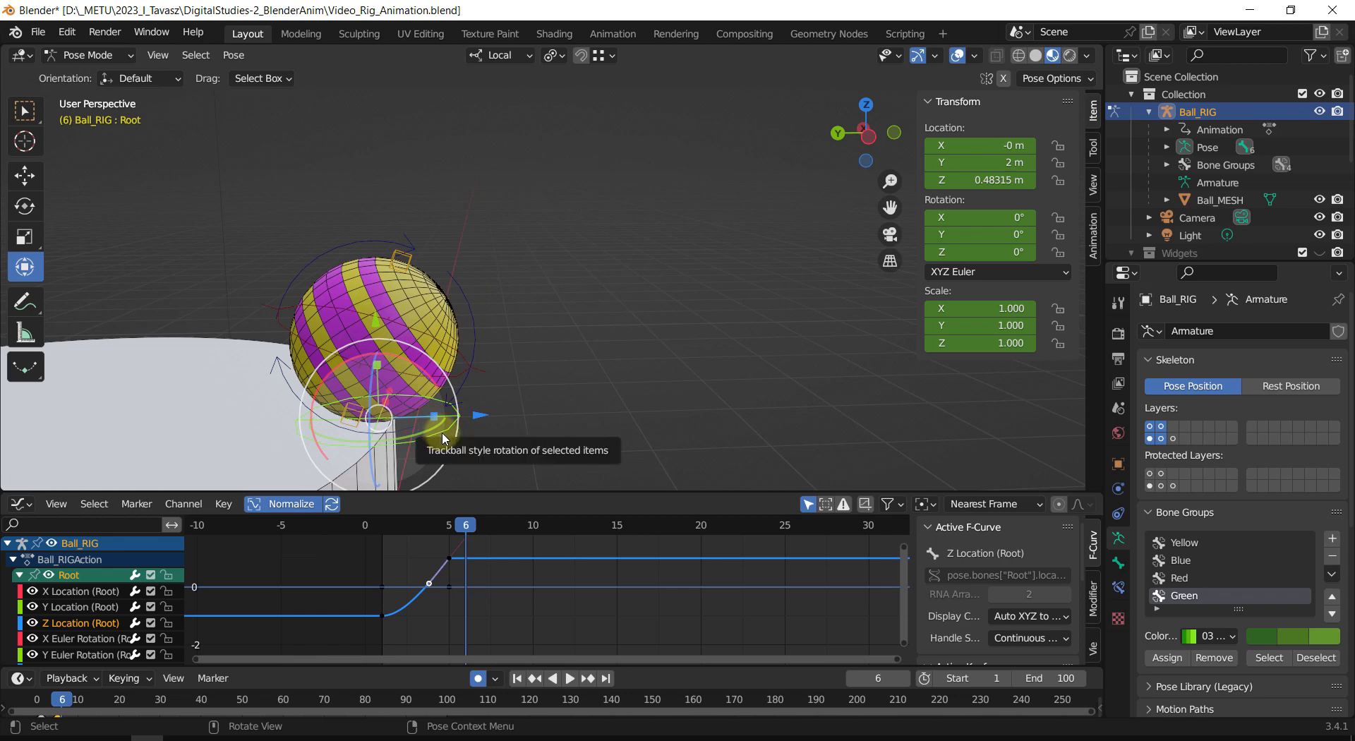
pyautogui.scroll(-2, 558, 395)
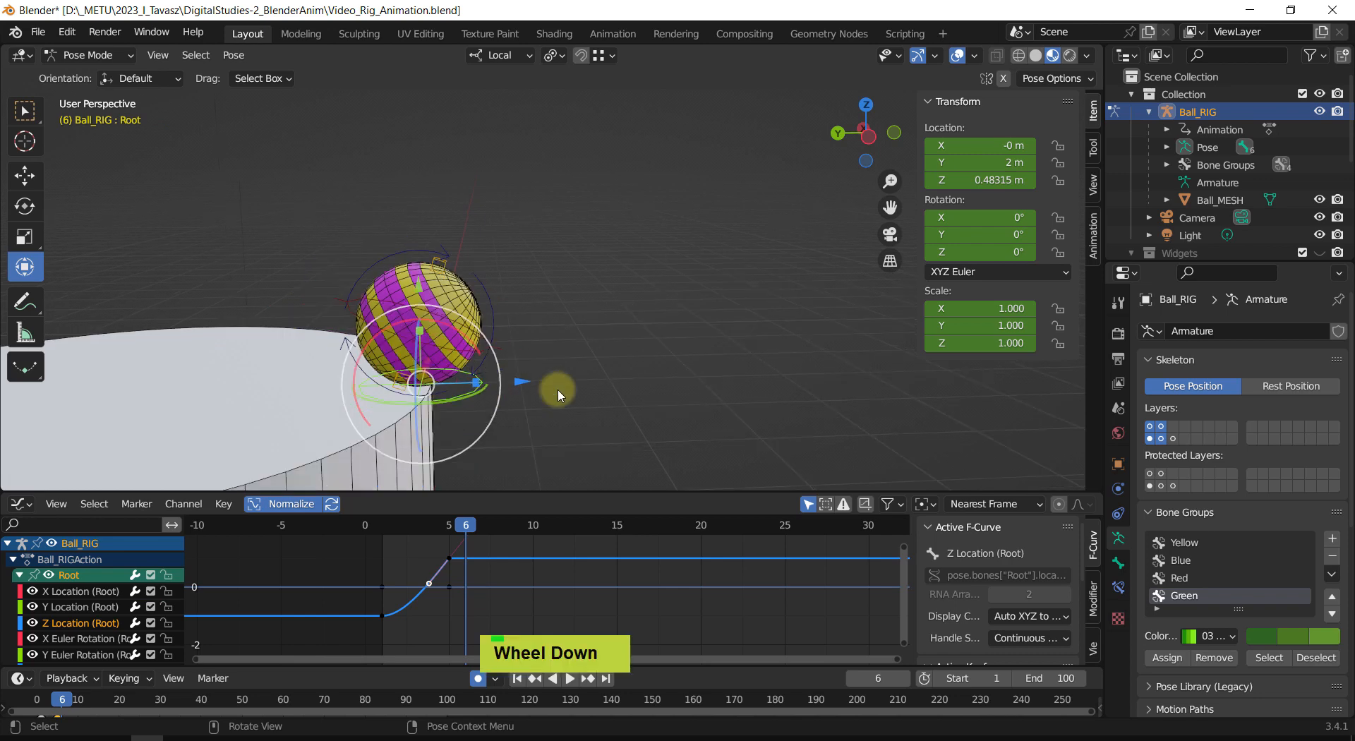
pyautogui.moveTo(417, 282); pyautogui.dragTo(419, 247)
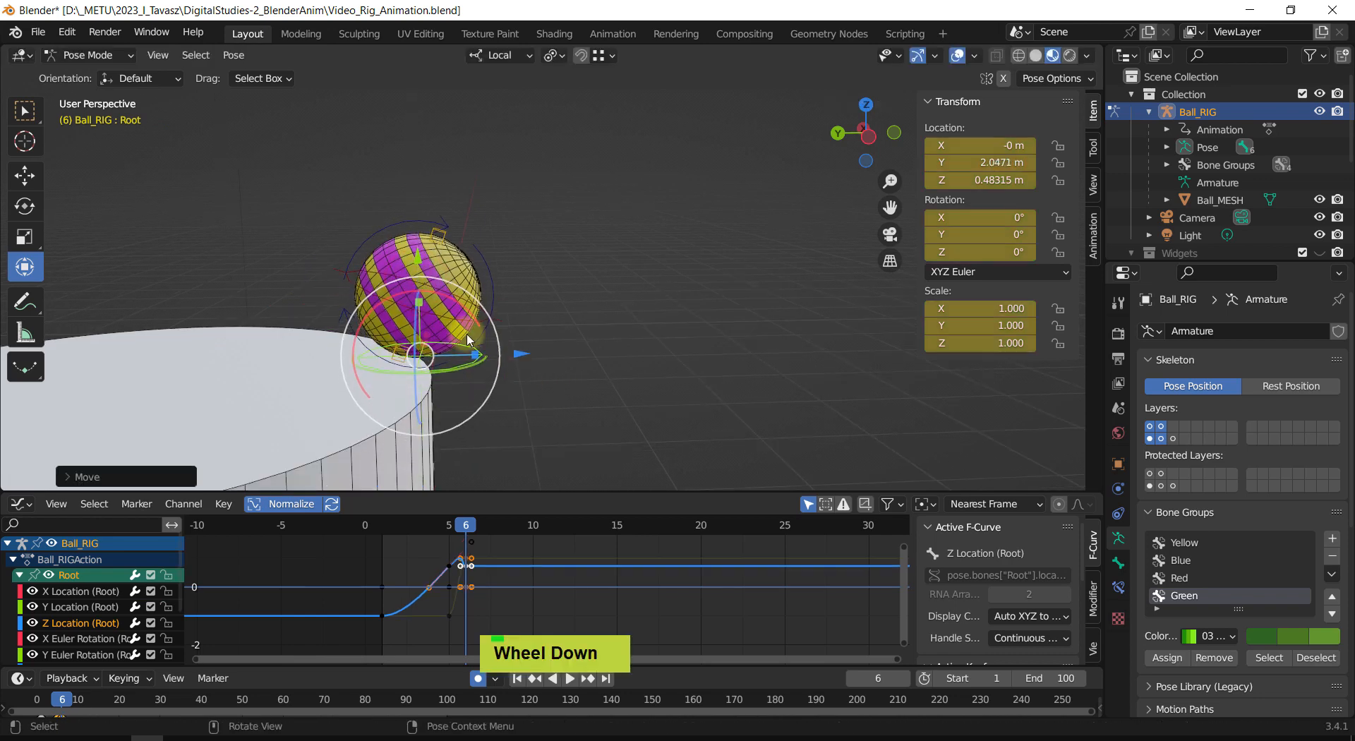
pyautogui.moveTo(525, 353); pyautogui.dragTo(578, 352)
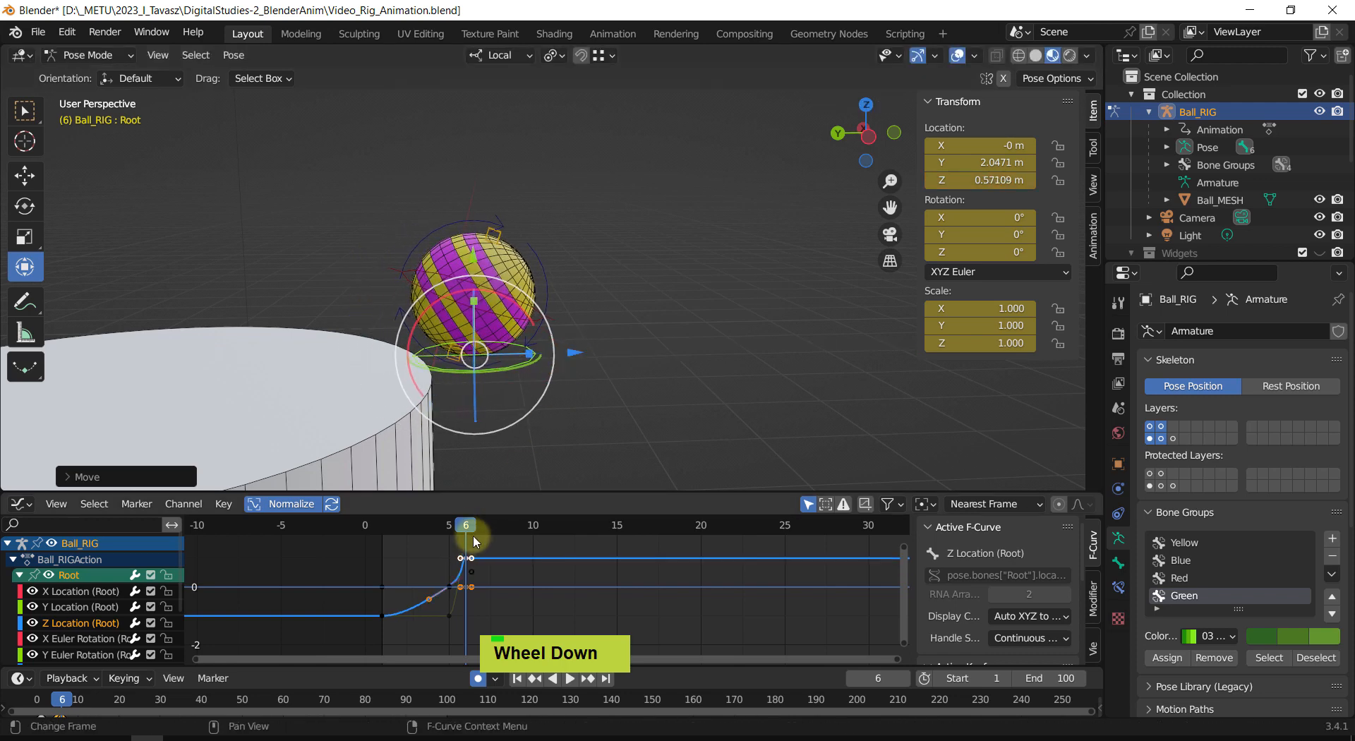
pyautogui.moveTo(469, 529)
pyautogui.mouseDown()
pyautogui.moveTo(394, 535)
pyautogui.moveTo(466, 549)
pyautogui.moveTo(387, 544)
pyautogui.moveTo(466, 551)
pyautogui.mouseUp()
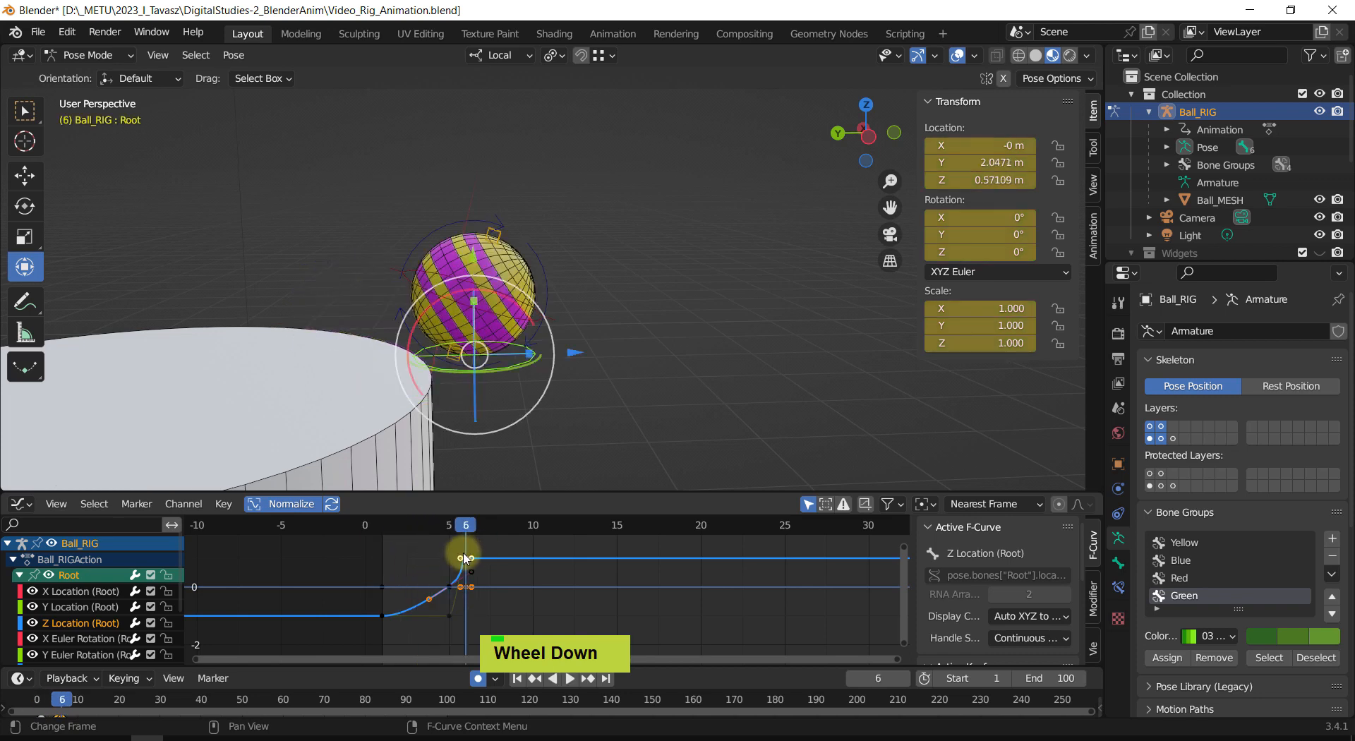
# Step: Stretch the ball at frame 6 by moving the Stretch_Top bone to about 0.0233 m on local Y
pyautogui.click(493, 236)
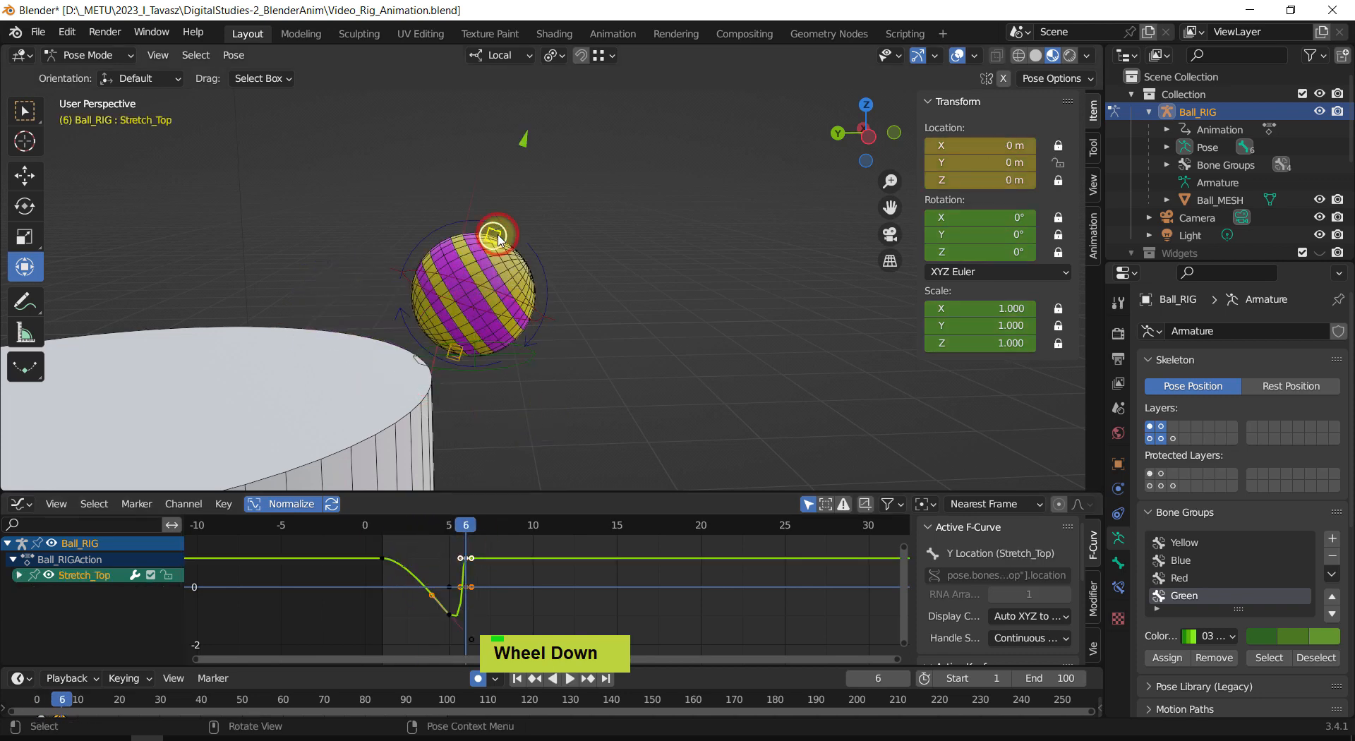
pyautogui.moveTo(525, 141); pyautogui.dragTo(521, 212)
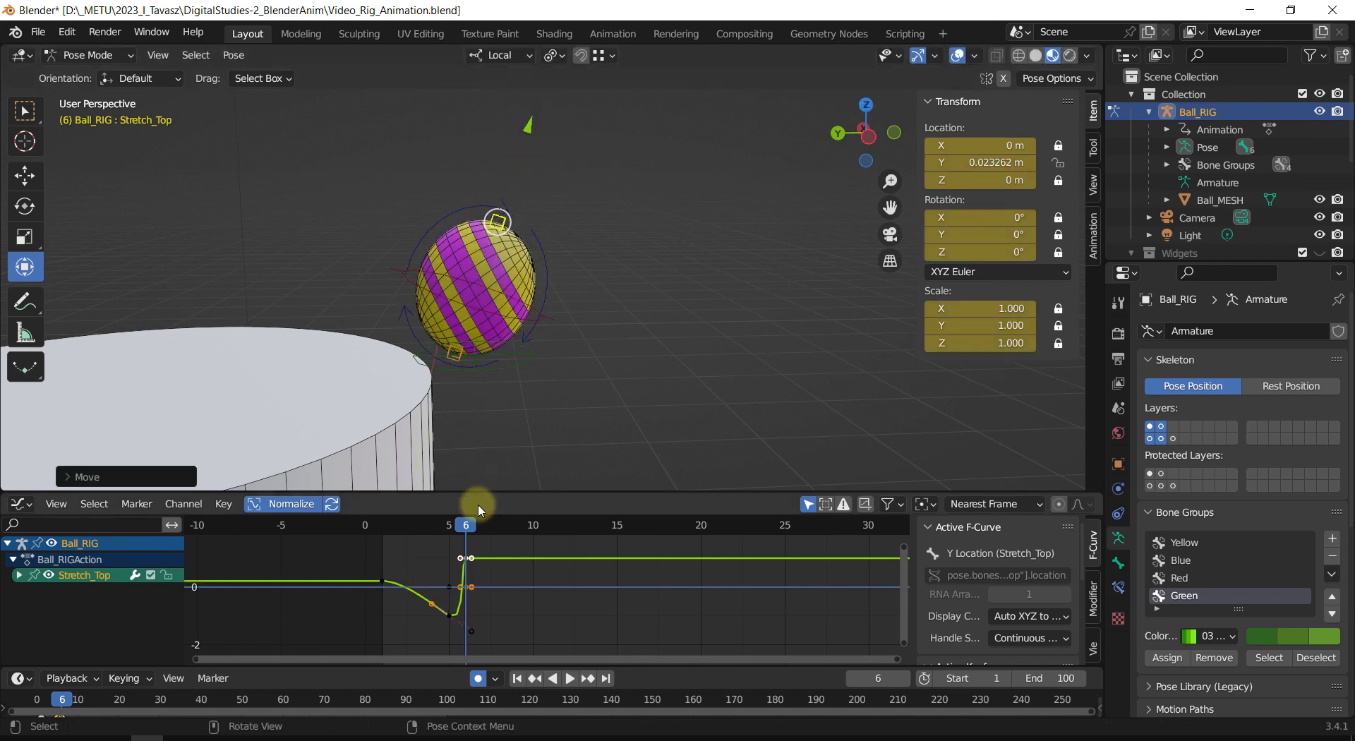
pyautogui.moveTo(471, 529); pyautogui.dragTo(522, 575)
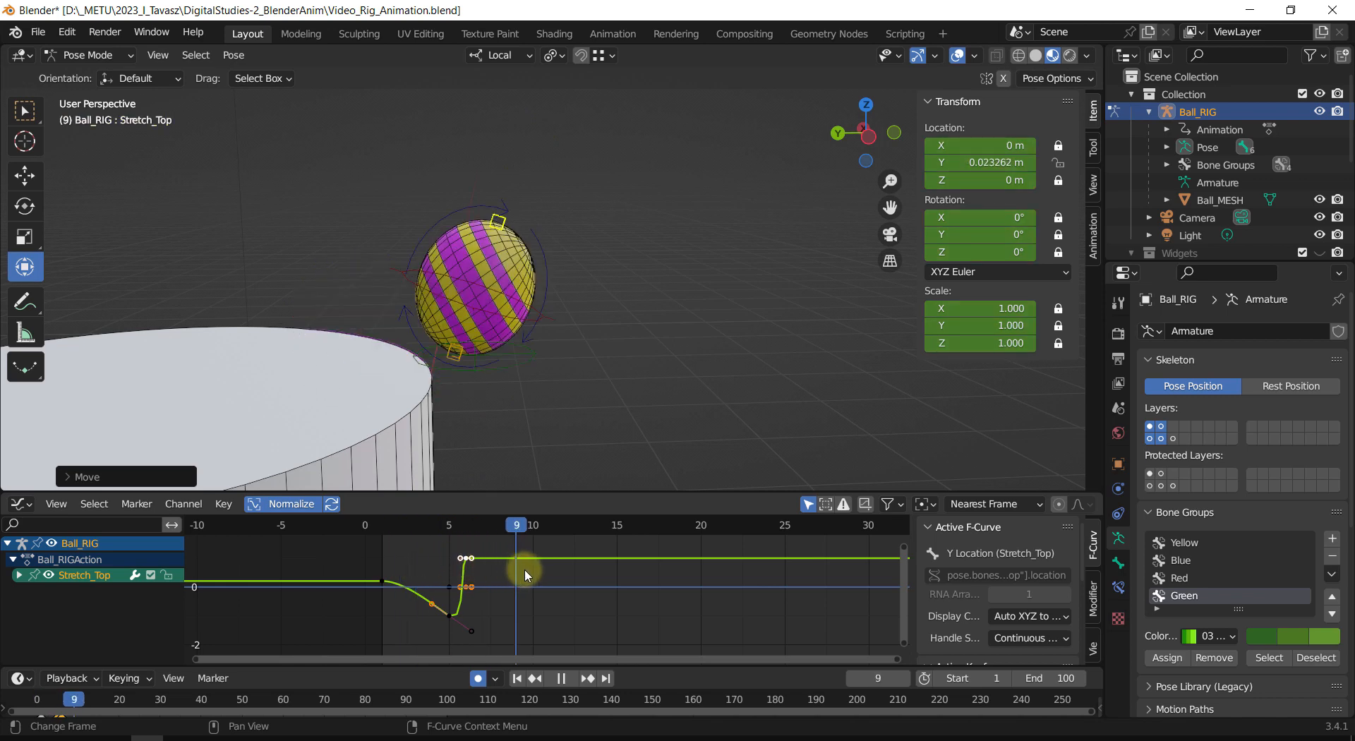
# Step: At frame 9, clear the Stretch_Top bone's location to return the ball to its round shape
pyautogui.scroll(-3, 552, 414)
pyautogui.keyDown('shift'); pyautogui.moveTo(656, 357); pyautogui.dragTo(542, 371, button='middle'); pyautogui.keyUp('shift')
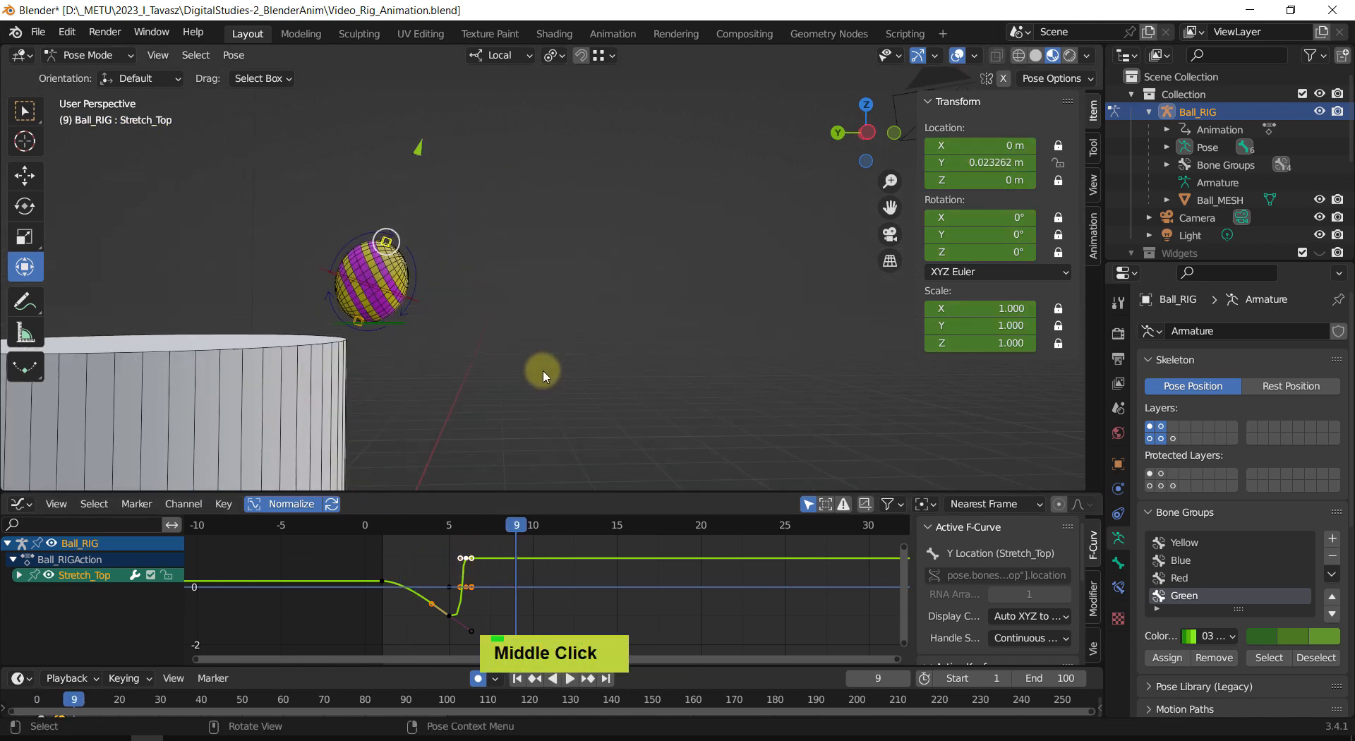
pyautogui.scroll(-2, 543, 376)
pyautogui.keyDown('shift'); pyautogui.moveTo(529, 469); pyautogui.dragTo(556, 428, button='middle'); pyautogui.keyUp('shift')
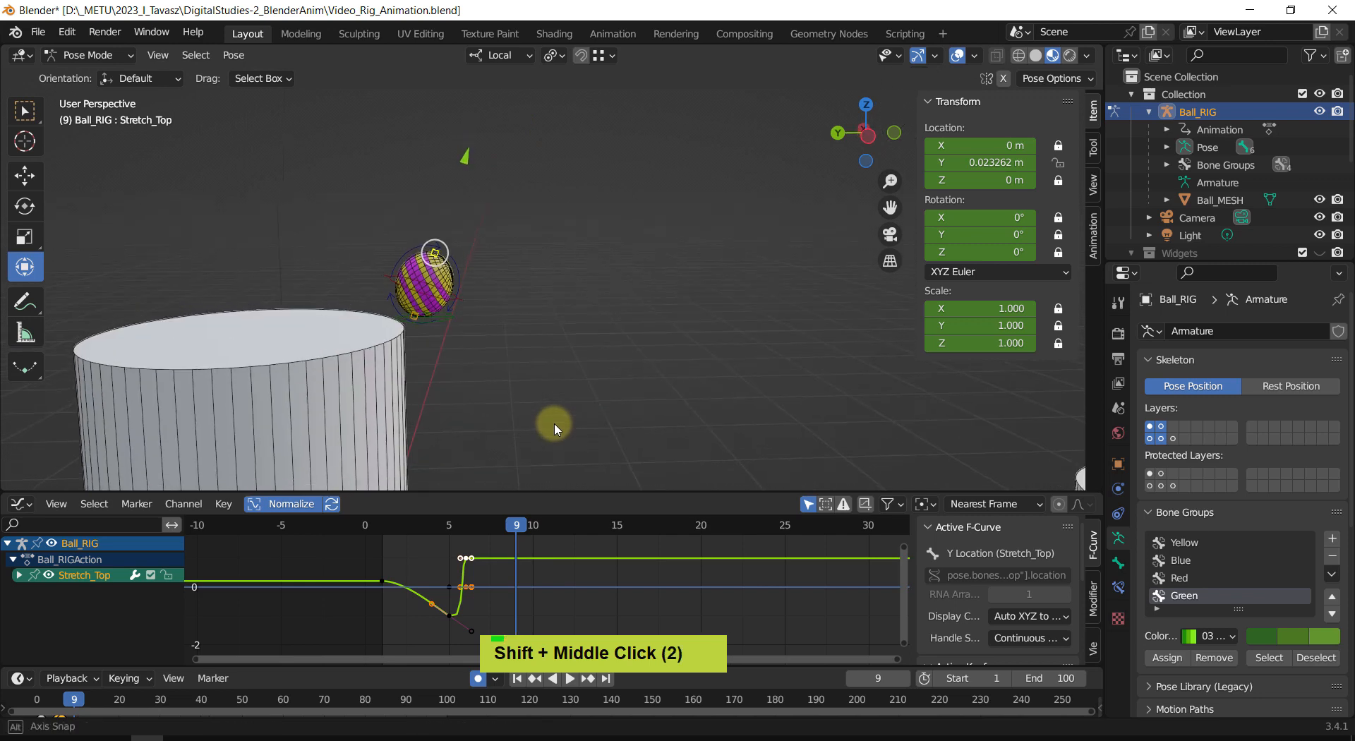
pyautogui.moveTo(480, 534); pyautogui.dragTo(521, 548)
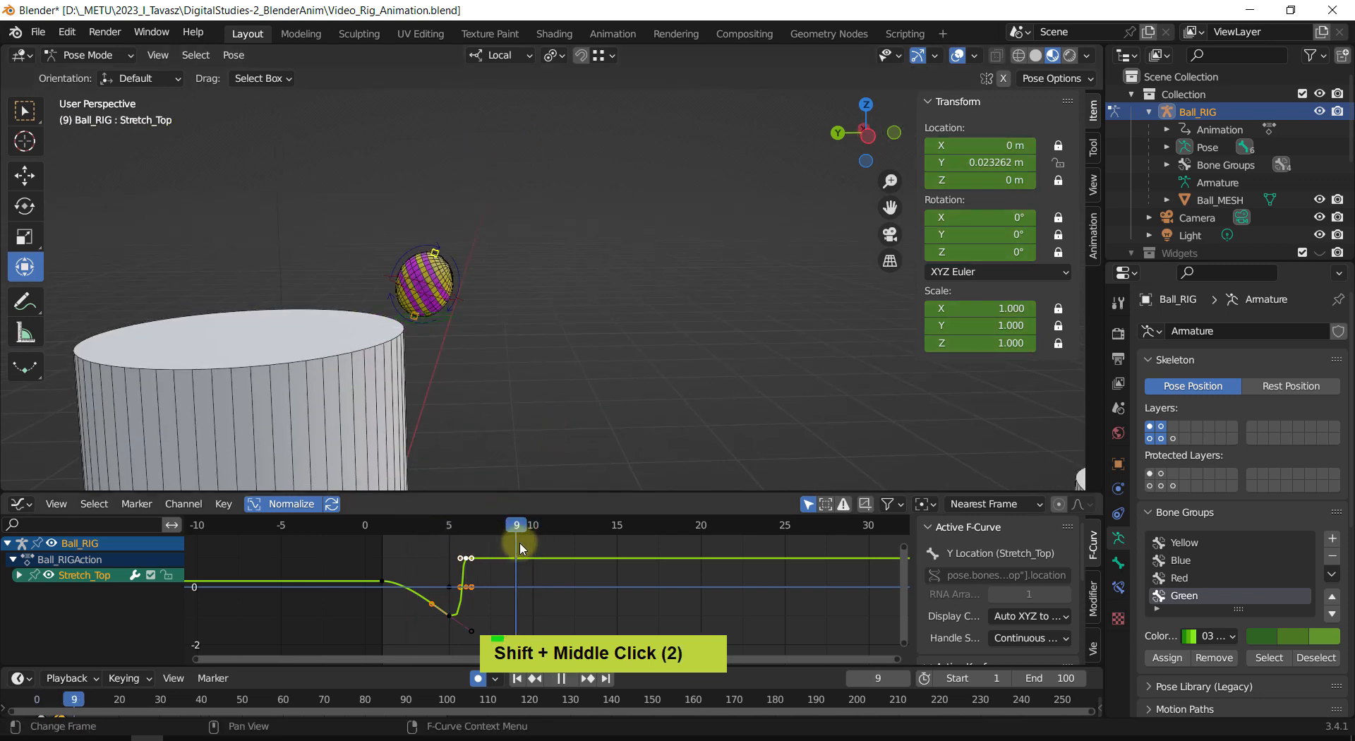
pyautogui.keyDown('shift'); pyautogui.moveTo(517, 252); pyautogui.dragTo(493, 272, button='middle'); pyautogui.keyUp('shift')
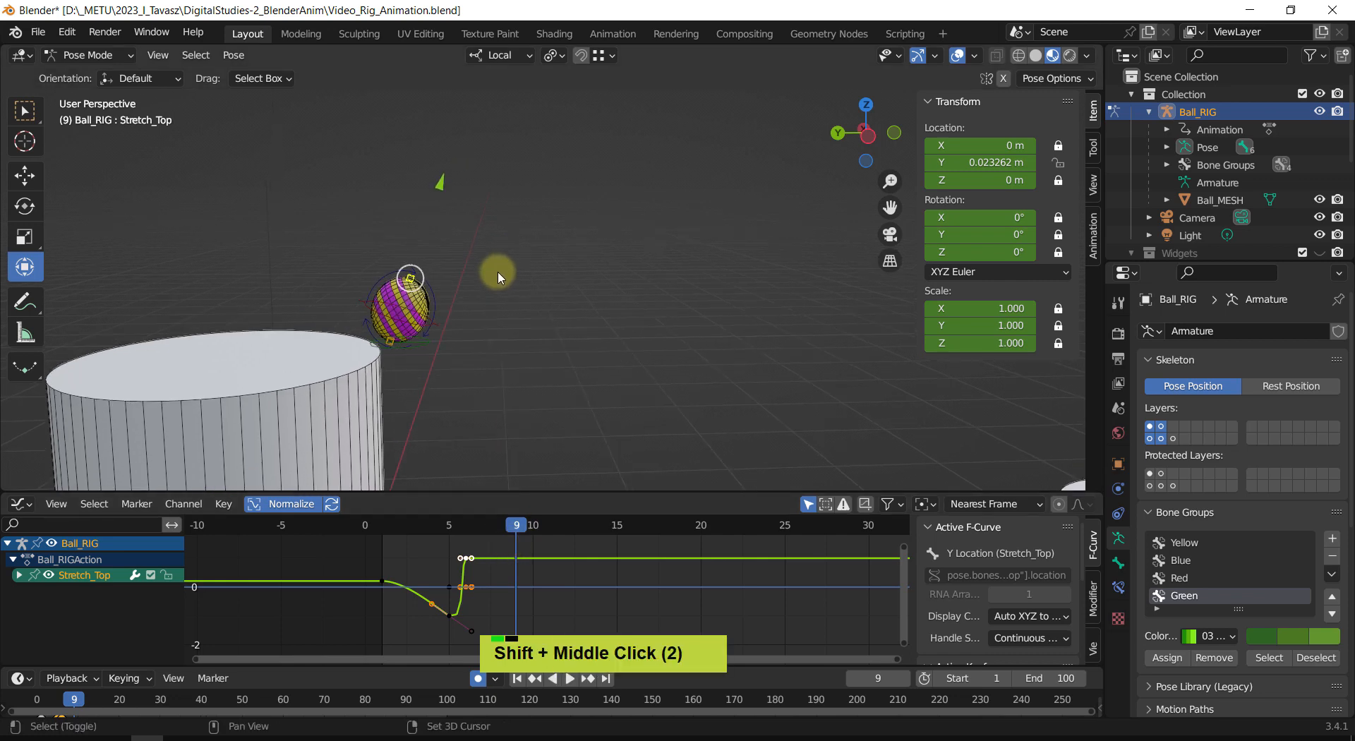
pyautogui.click(414, 353)
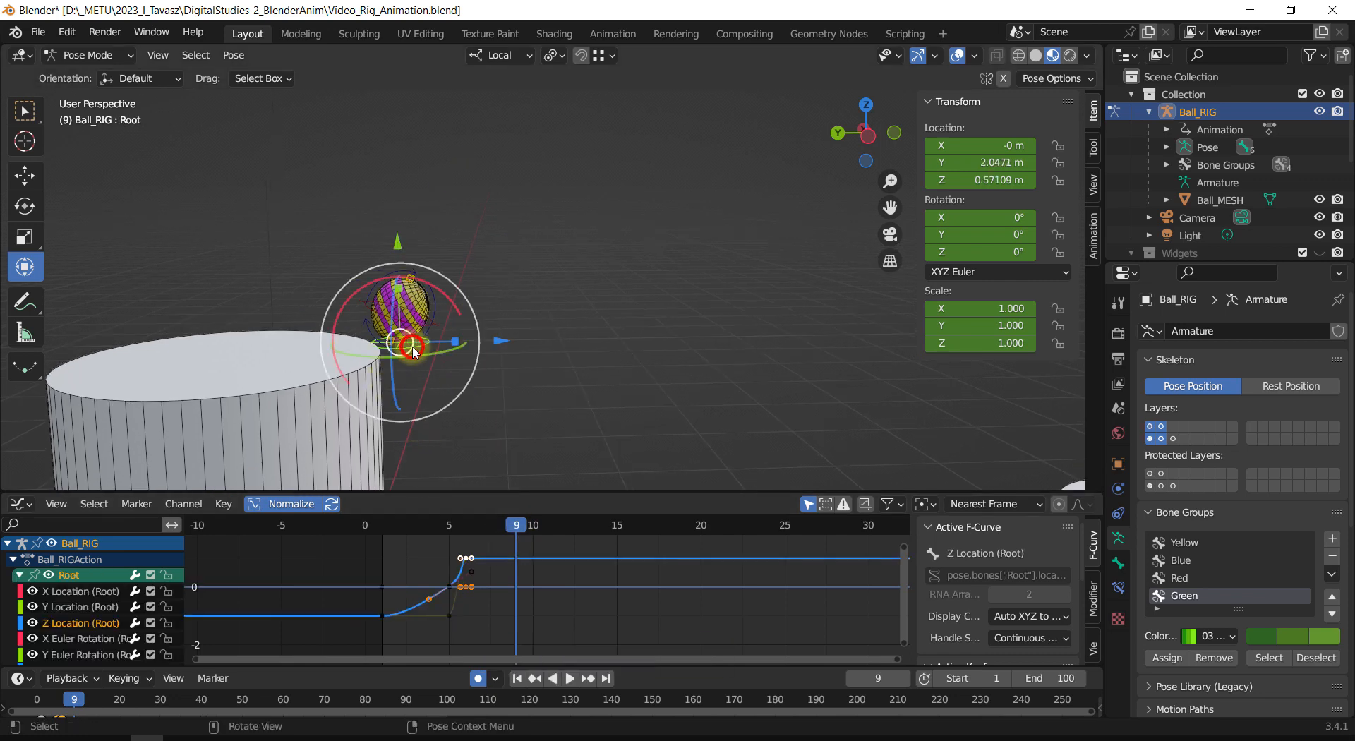
pyautogui.click(420, 272)
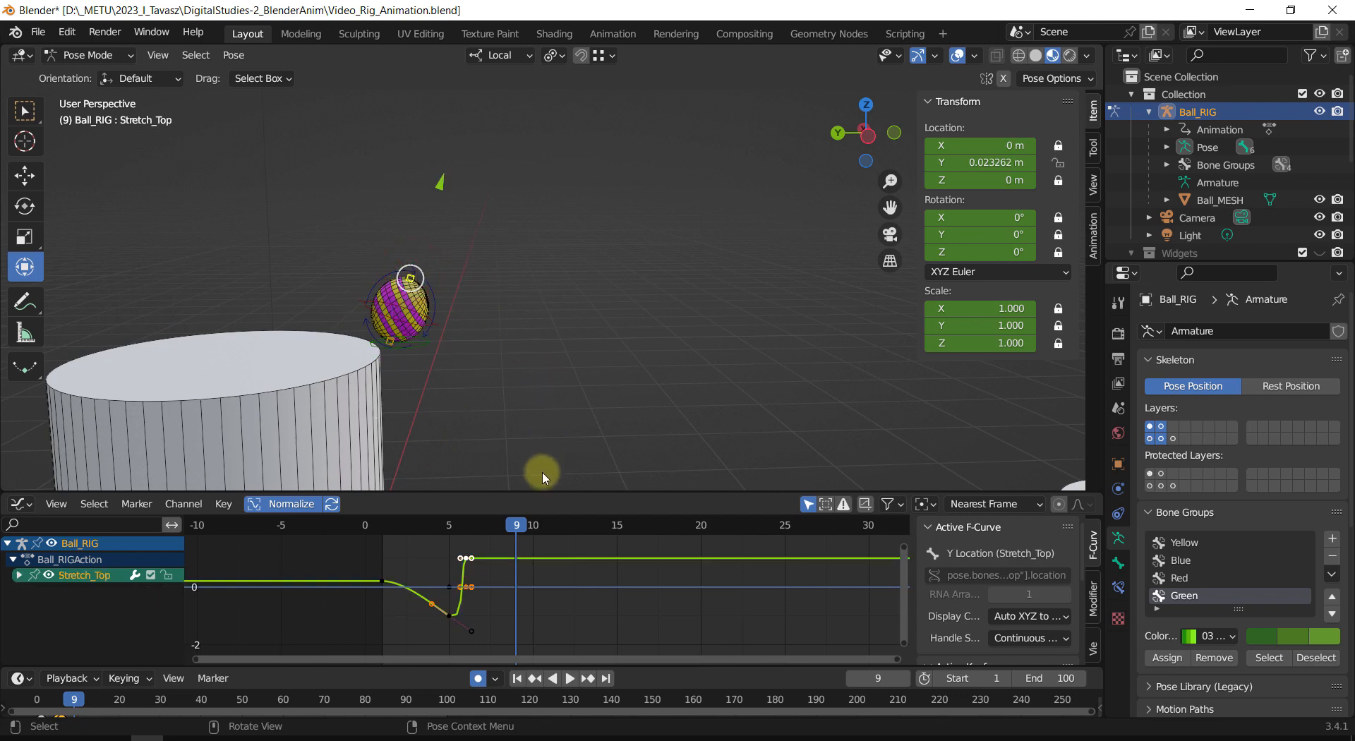
pyautogui.hotkey('alt', 'g')
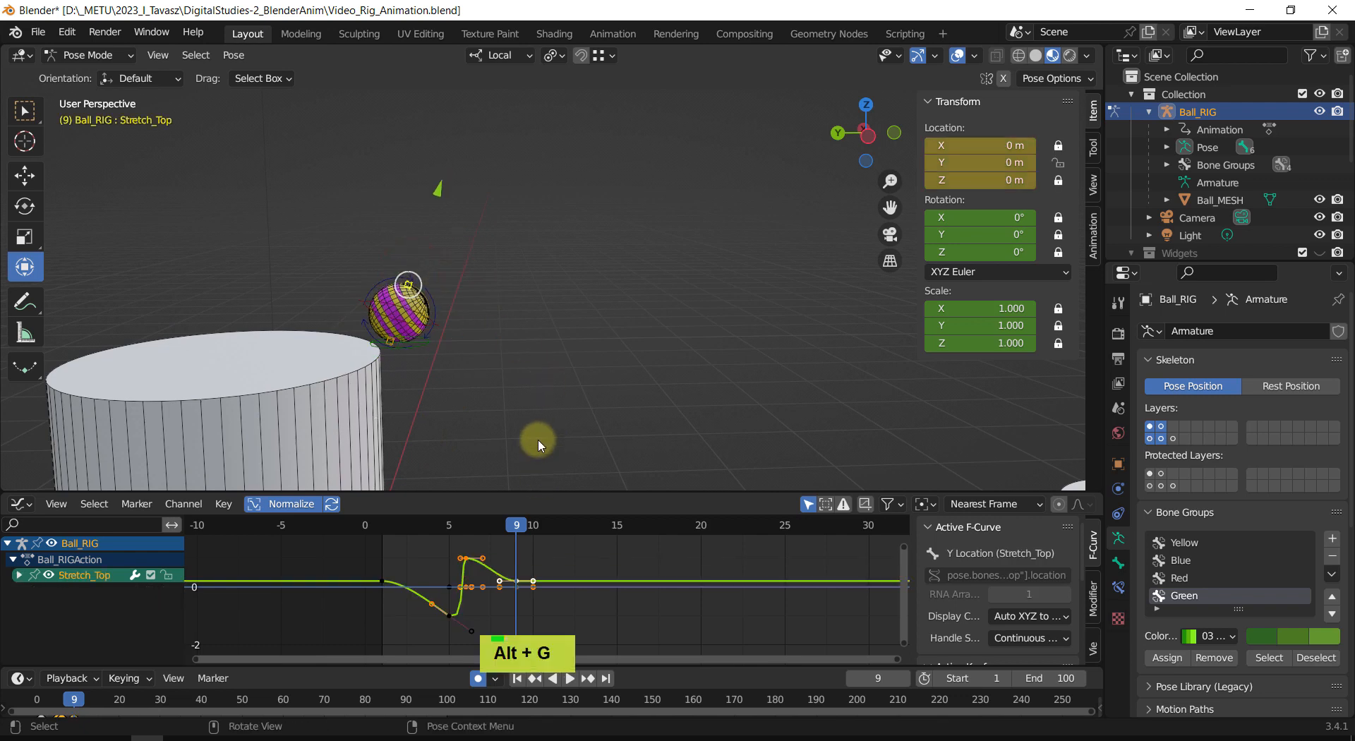
# Step: At frame 9, move the Root bone in left view to about 2.165 m on Y and 0.785 m on Z
pyautogui.click(420, 354)
pyautogui.click(420, 348)
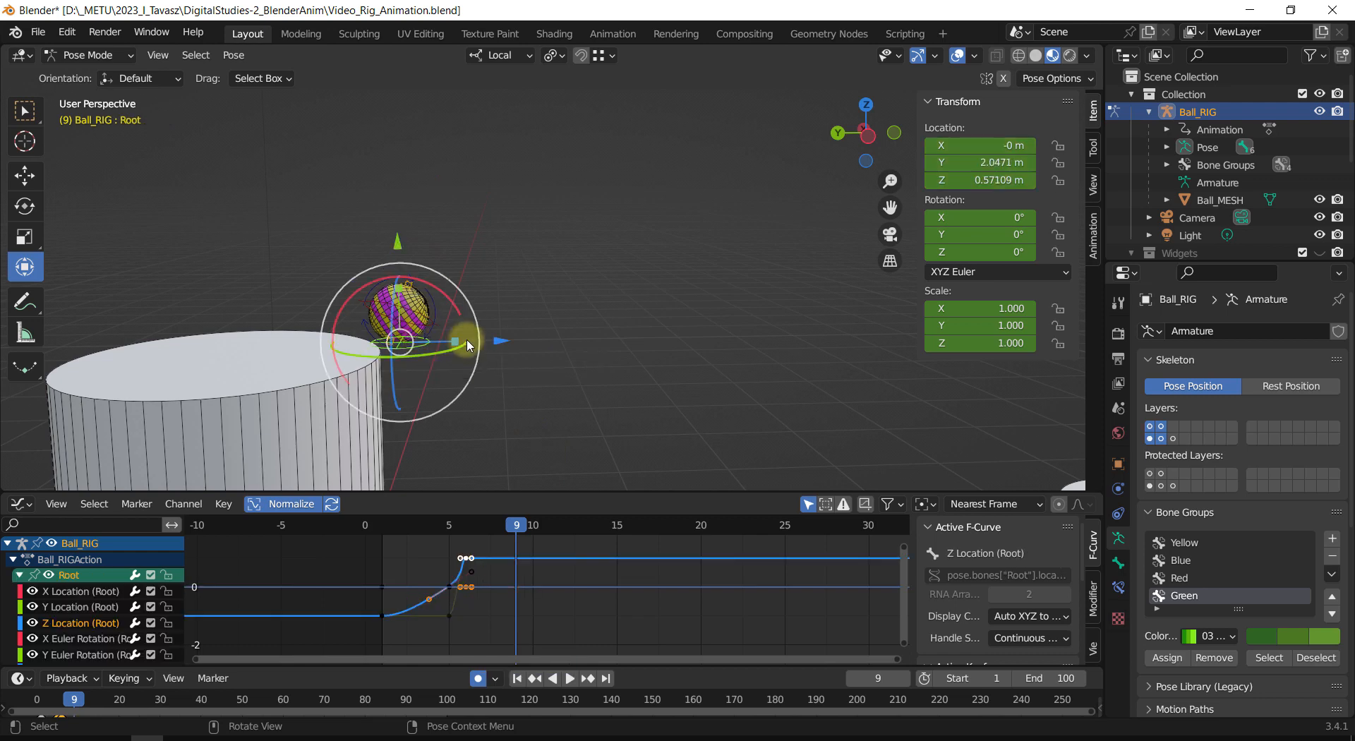
pyautogui.press('KP_1')
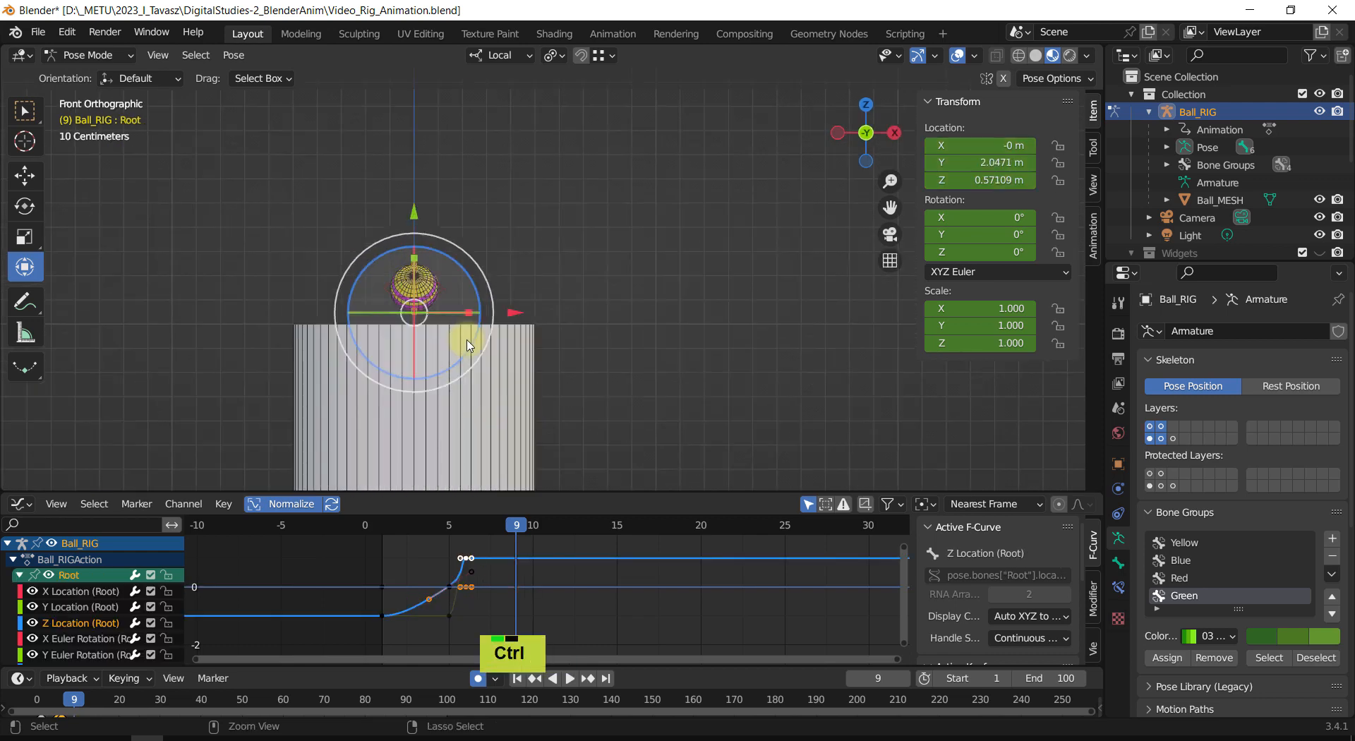
pyautogui.press('ctrl+KP_3')
pyautogui.keyDown('shift'); pyautogui.scroll(-3, 483, 282); pyautogui.keyUp('shift')
pyautogui.keyDown('shift'); pyautogui.moveTo(482, 282); pyautogui.dragTo(455, 273, button='middle'); pyautogui.keyUp('shift')
pyautogui.scroll(2, 447, 296)
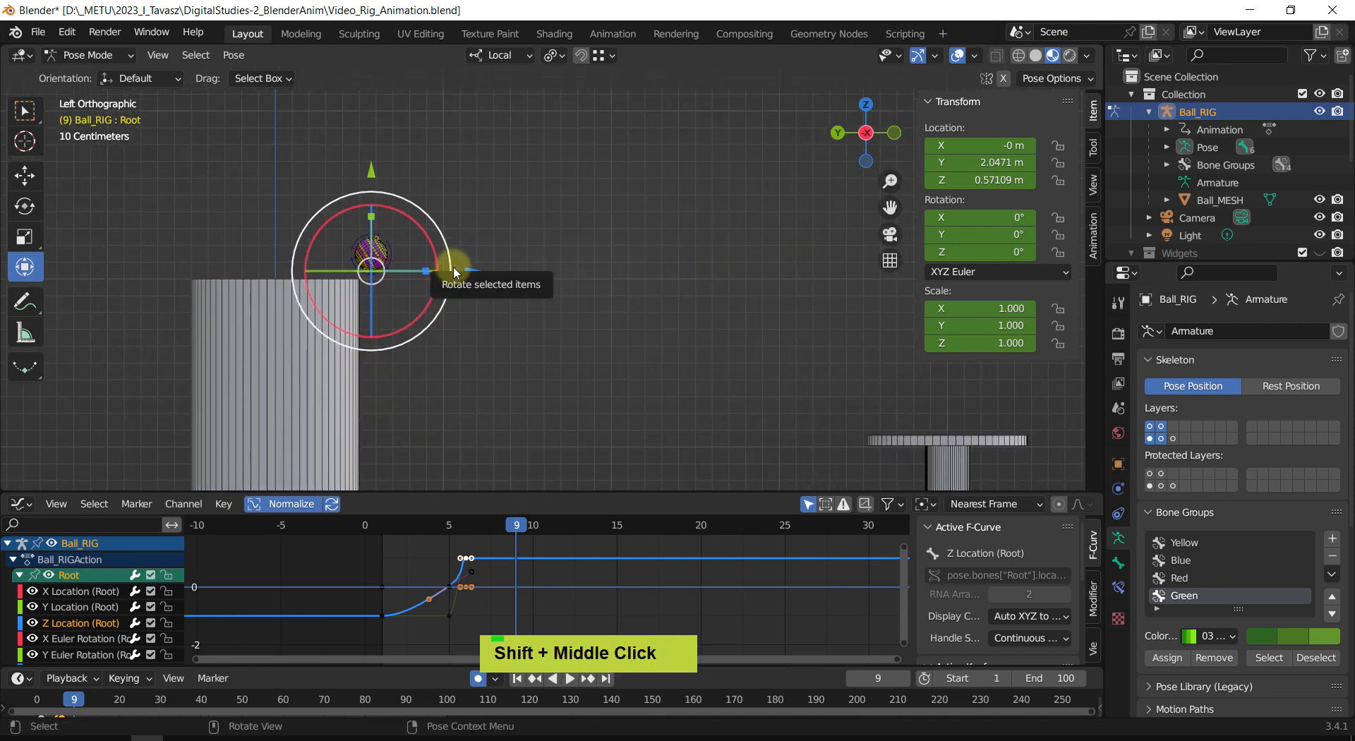
pyautogui.press('g')
pyautogui.click(488, 247)
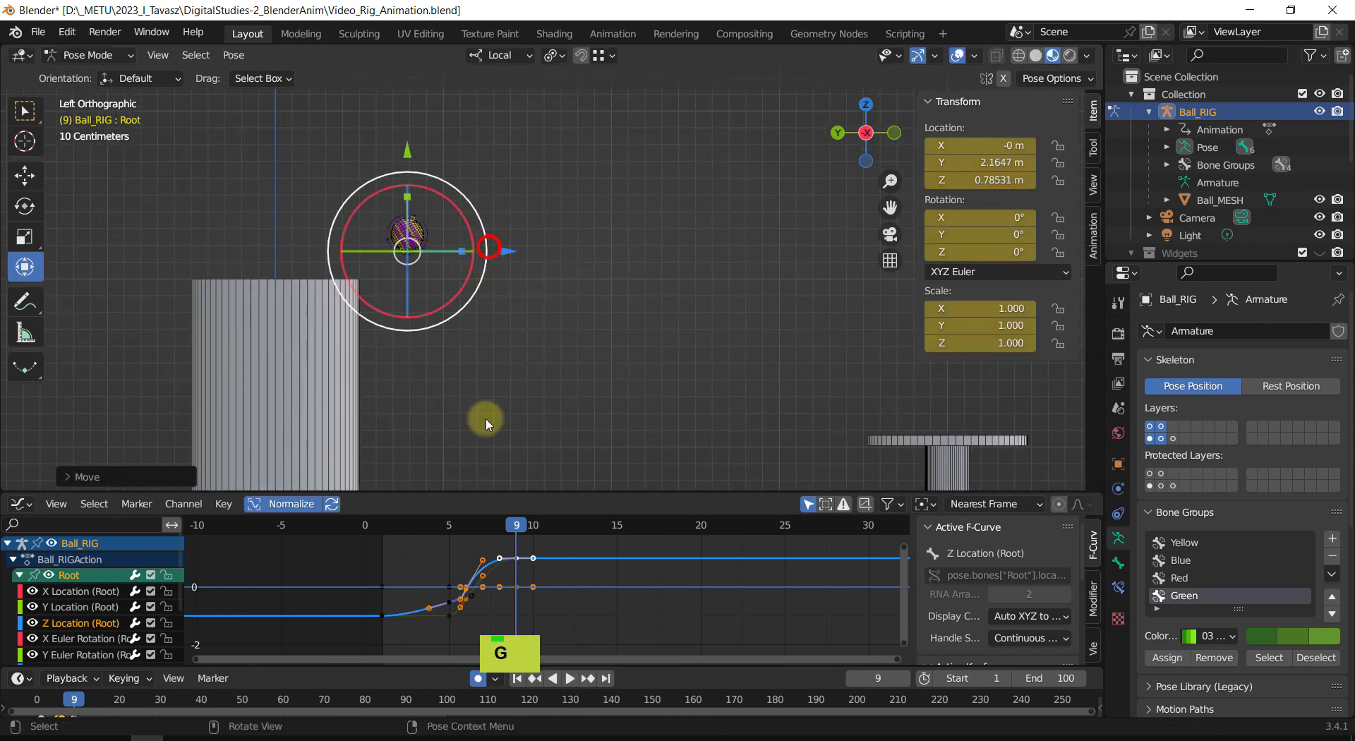
# Step: At frame 12, place the Root bone on top of the nearest low disc, at about 0.078 m on Y and 1.096 m on Z
pyautogui.moveTo(516, 525); pyautogui.dragTo(551, 546)
pyautogui.keyDown('shift'); pyautogui.moveTo(489, 386); pyautogui.dragTo(514, 294, button='middle'); pyautogui.keyUp('shift')
pyautogui.scroll(-2, 515, 293)
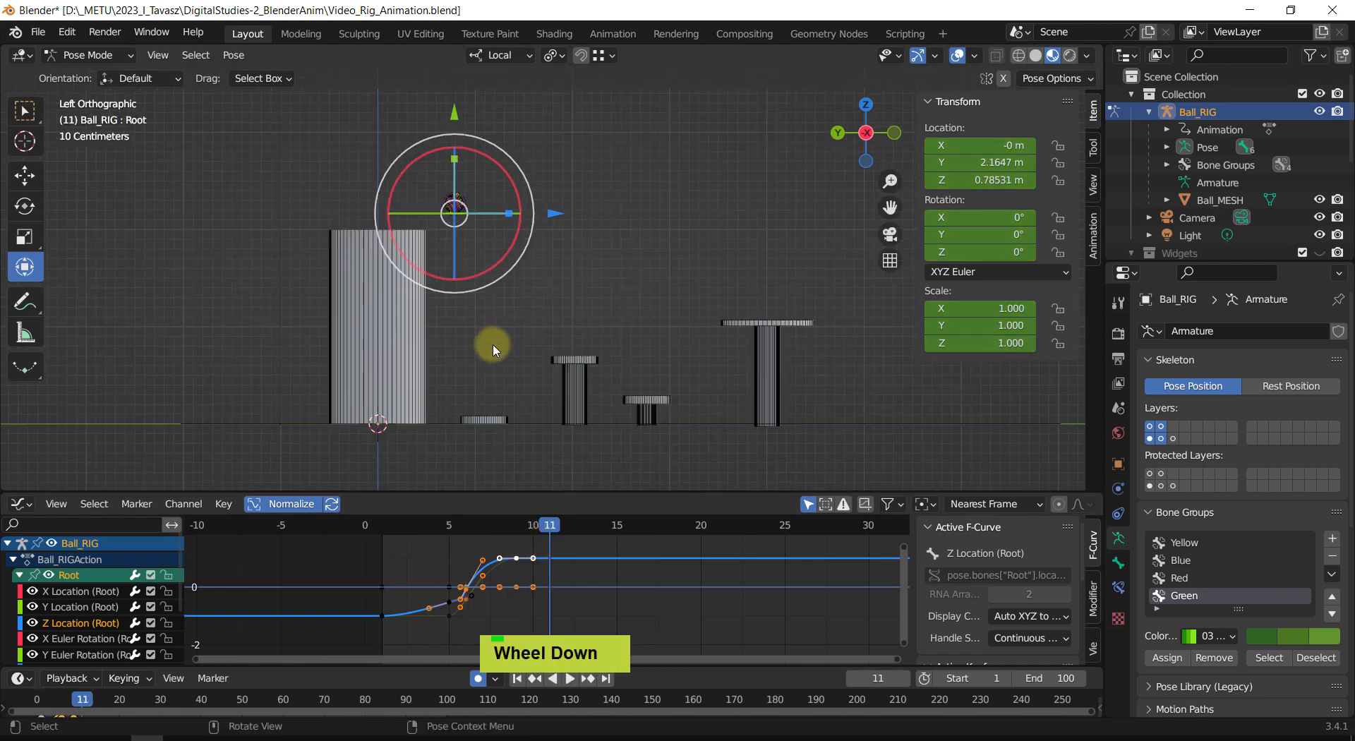
pyautogui.keyDown('shift'); pyautogui.moveTo(489, 341); pyautogui.dragTo(515, 273, button='middle'); pyautogui.keyUp('shift')
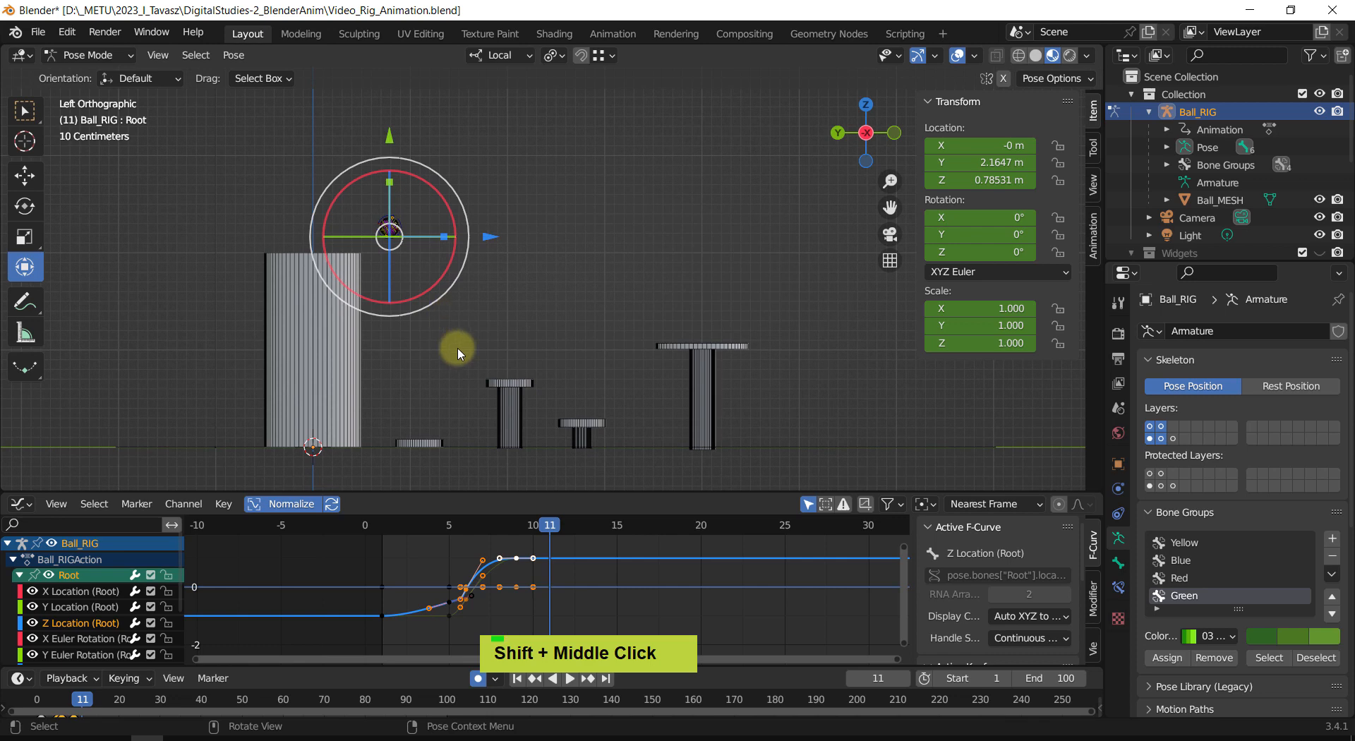
pyautogui.moveTo(548, 529); pyautogui.dragTo(575, 553)
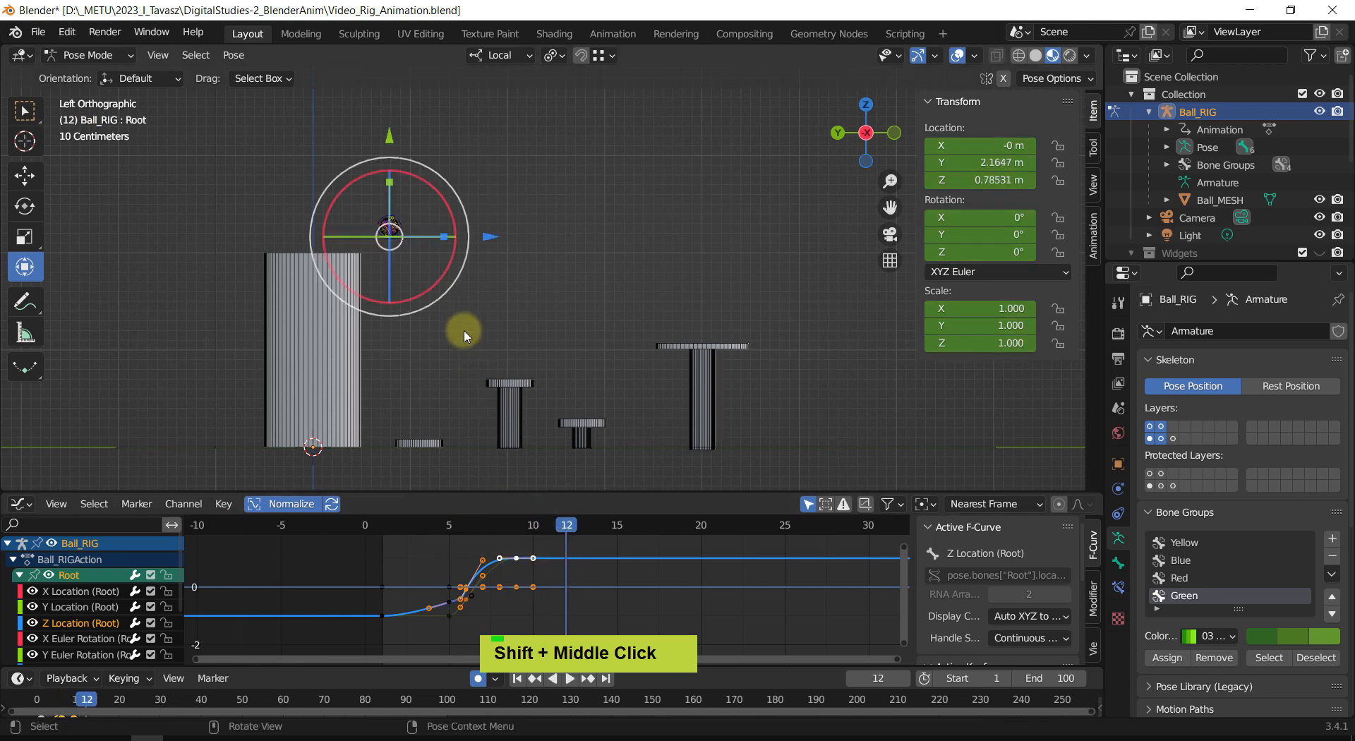
pyautogui.press('g')
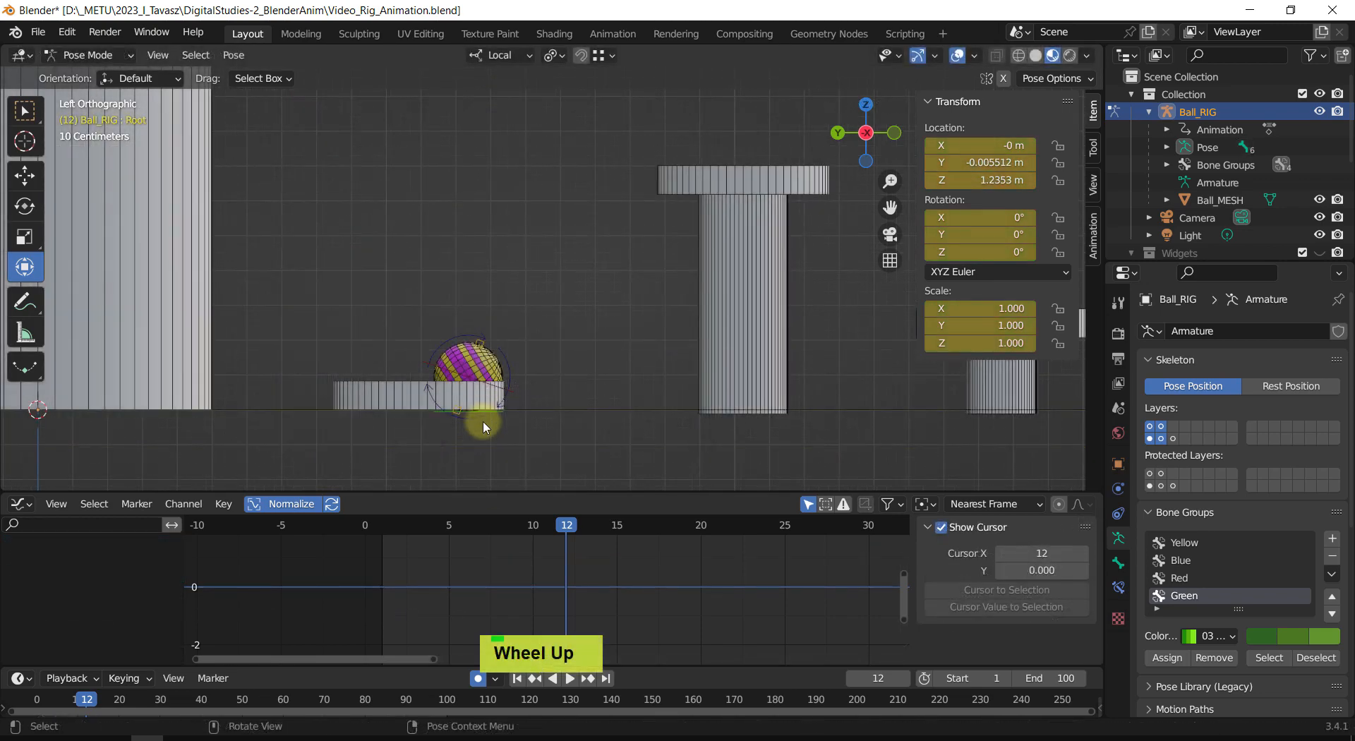
pyautogui.click(484, 419)
pyautogui.press('g')
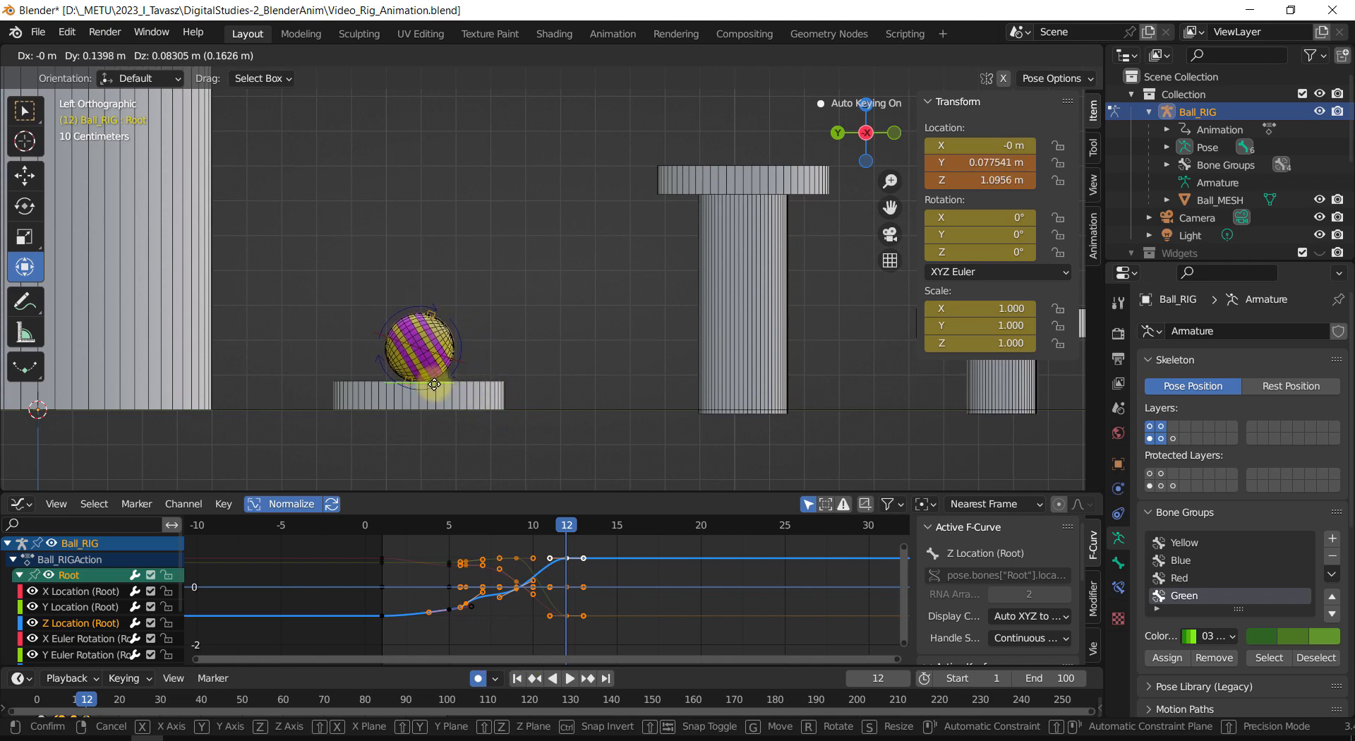
pyautogui.click(436, 381)
# Step: At frame 12, rotate the Center bone upright, to about -1.1° on X
pyautogui.moveTo(607, 372)
pyautogui.mouseDown(button='middle')
pyautogui.moveTo(541, 405)
pyautogui.moveTo(410, 429)
pyautogui.moveTo(593, 381)
pyautogui.moveTo(574, 357)
pyautogui.moveTo(591, 355)
pyautogui.mouseUp(button='middle')
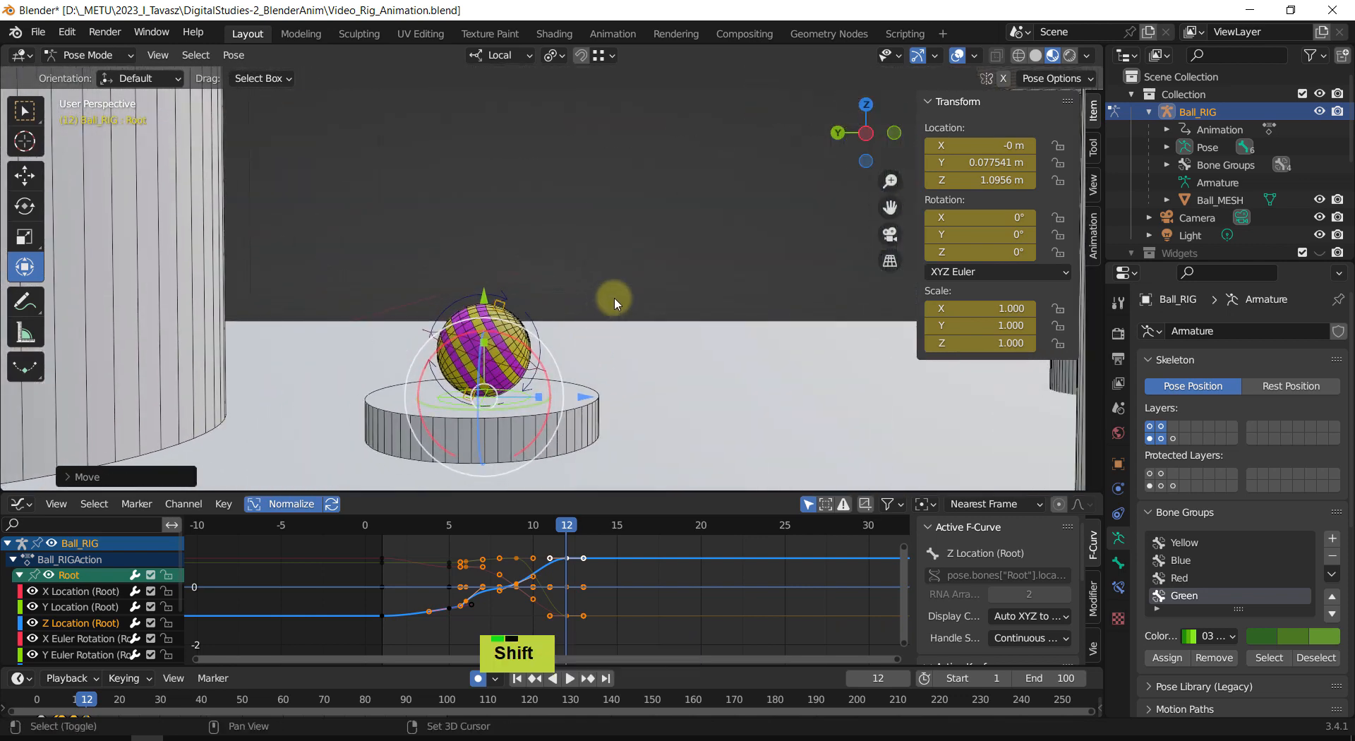
pyautogui.keyDown('shift'); pyautogui.moveTo(611, 298); pyautogui.dragTo(620, 284, button='middle'); pyautogui.keyUp('shift')
pyautogui.scroll(1, 597, 291)
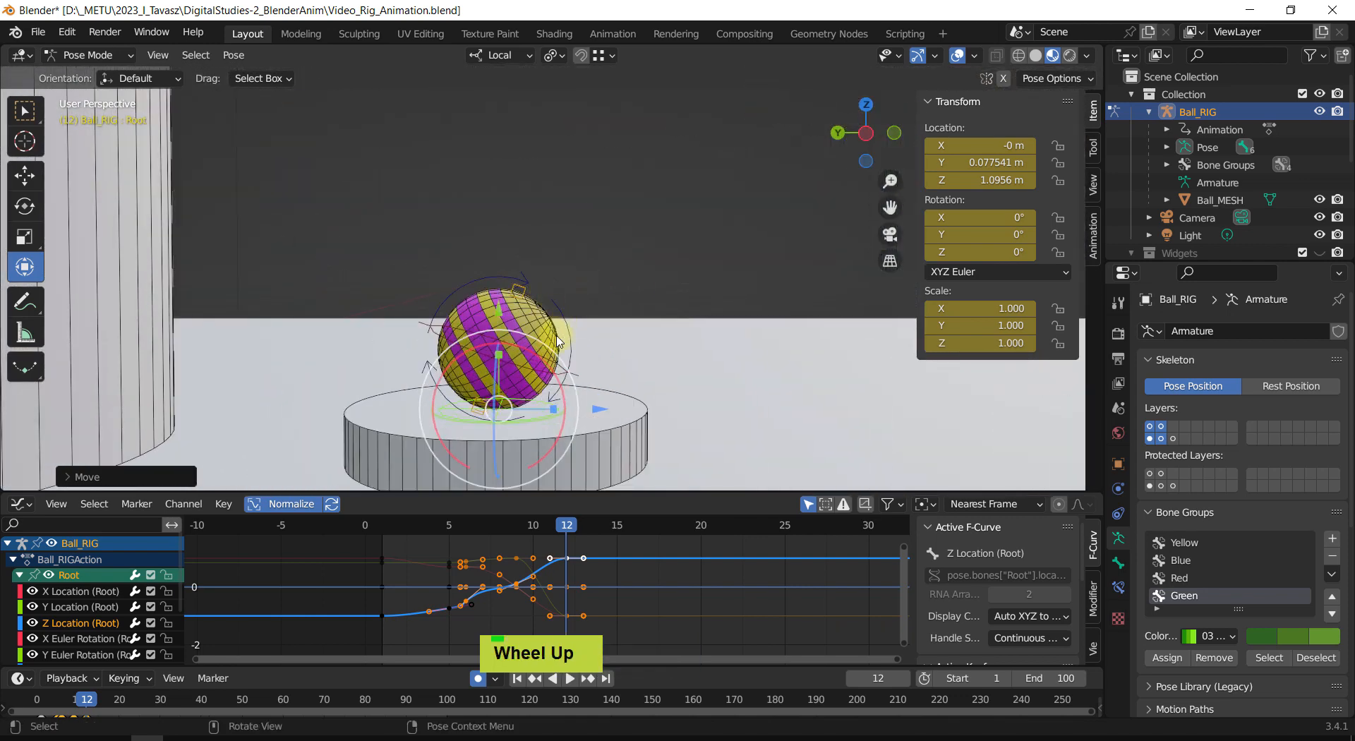
pyautogui.click(433, 331)
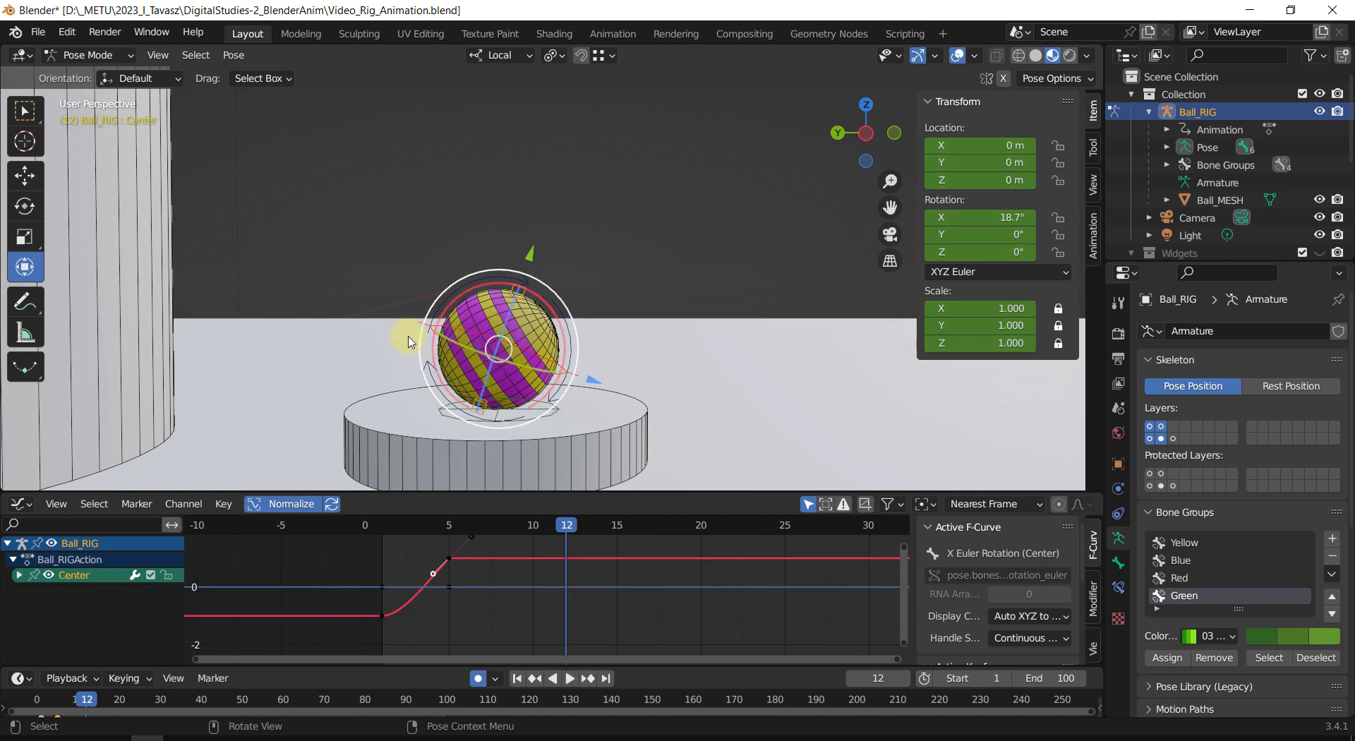
pyautogui.scroll(1, 649, 363)
pyautogui.moveTo(650, 362); pyautogui.dragTo(589, 262, button='middle')
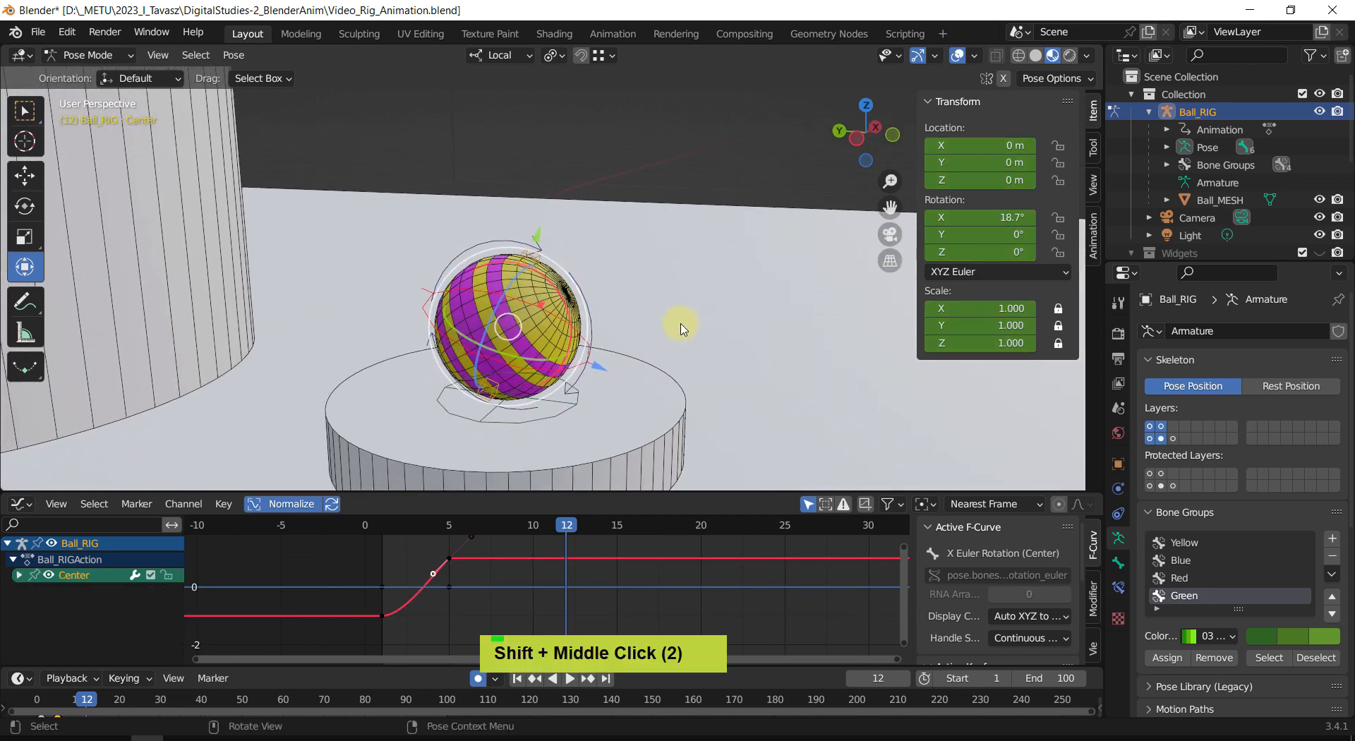
pyautogui.moveTo(681, 328)
pyautogui.mouseDown(button='middle')
pyautogui.moveTo(684, 300)
pyautogui.moveTo(701, 290)
pyautogui.moveTo(676, 305)
pyautogui.mouseUp(button='middle')
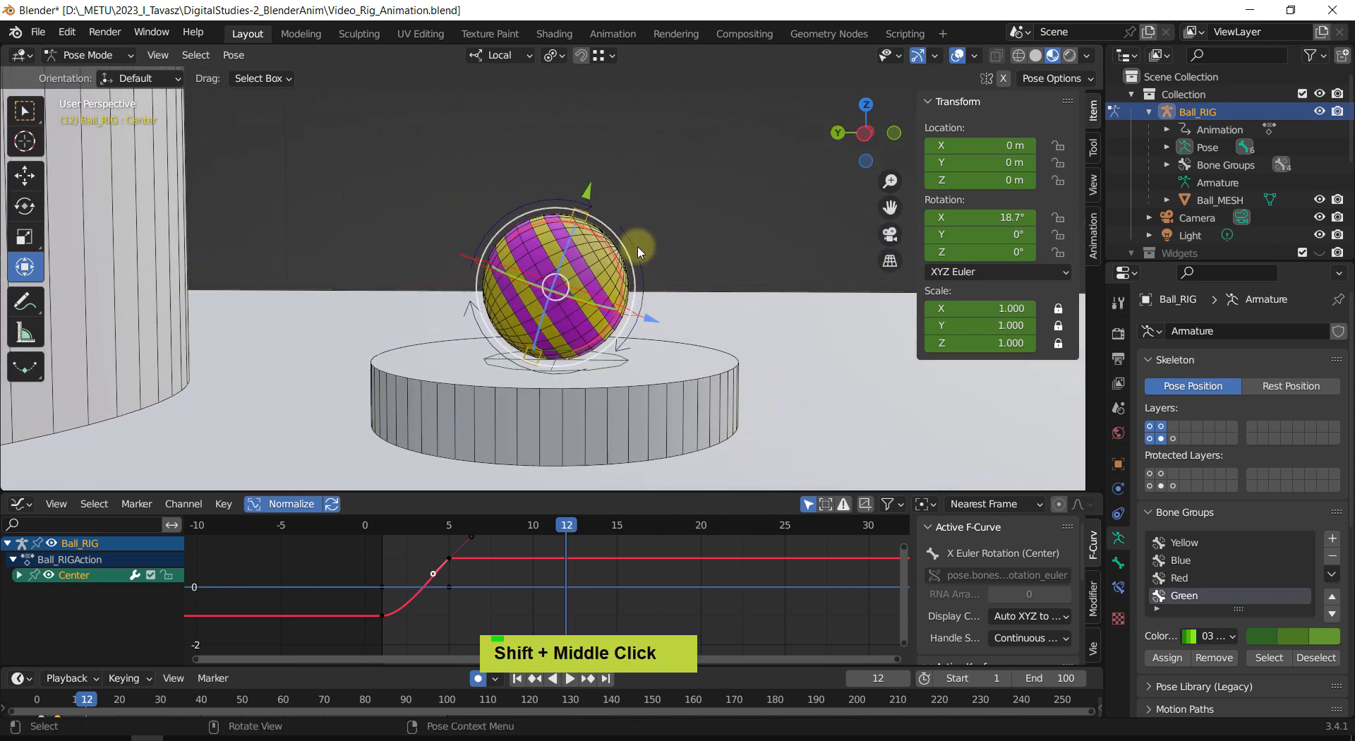
pyautogui.moveTo(638, 252); pyautogui.dragTo(608, 223)
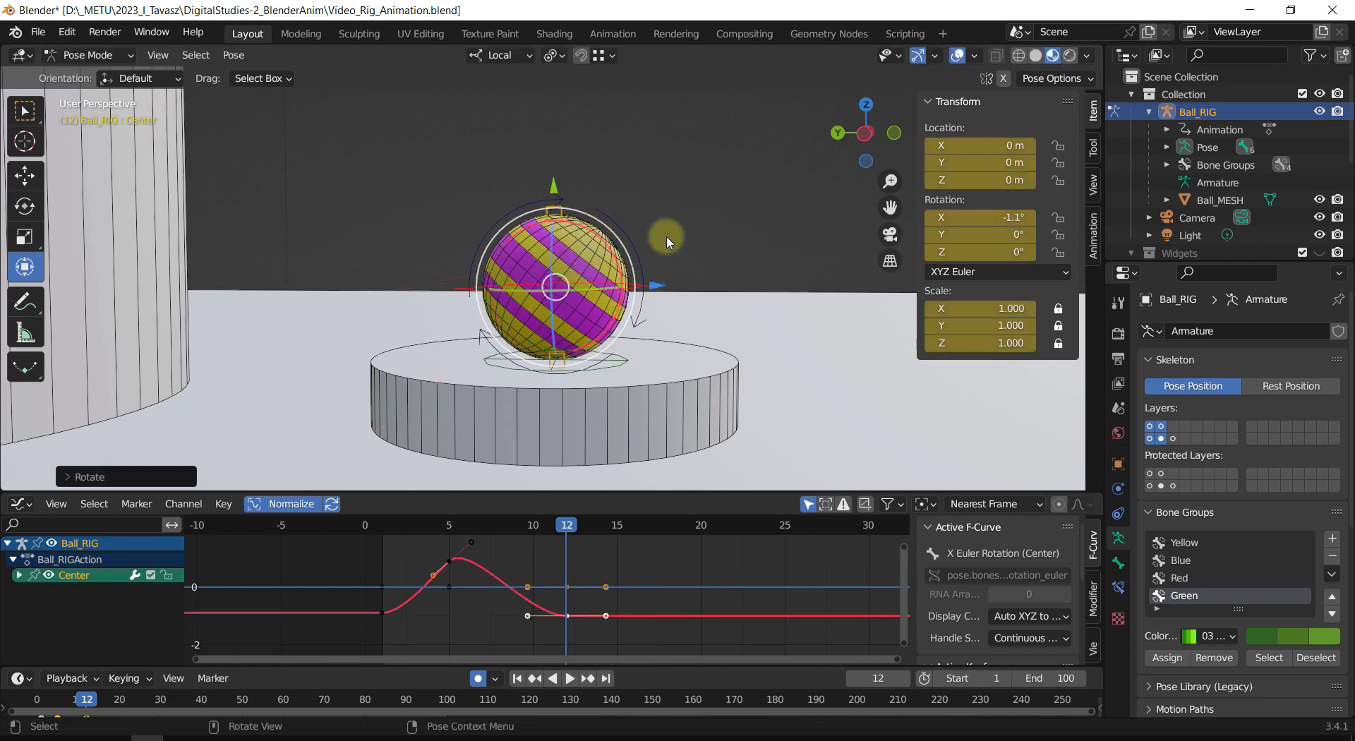
# Step: At frame 11, stretch the falling ball by moving the Stretch_Top bone to about 0.0573 m on local Y
pyautogui.keyDown('shift'); pyautogui.moveTo(666, 236); pyautogui.dragTo(716, 268, button='middle'); pyautogui.keyUp('shift')
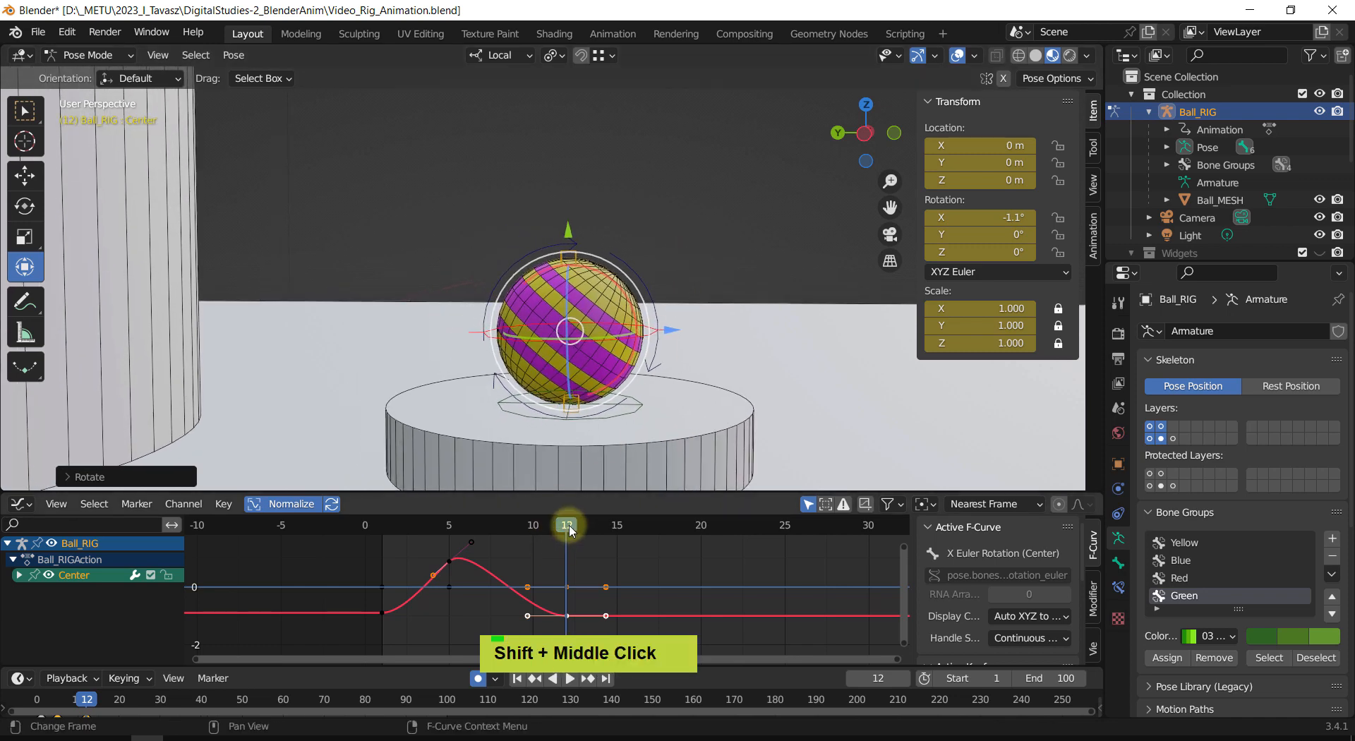
pyautogui.moveTo(567, 525); pyautogui.dragTo(558, 530)
pyautogui.scroll(-3, 593, 356)
pyautogui.keyDown('shift'); pyautogui.moveTo(584, 339); pyautogui.dragTo(532, 255, button='middle'); pyautogui.keyUp('shift')
pyautogui.keyDown('shift'); pyautogui.scroll(3, 557, 283); pyautogui.keyUp('shift')
pyautogui.scroll(2, 551, 275)
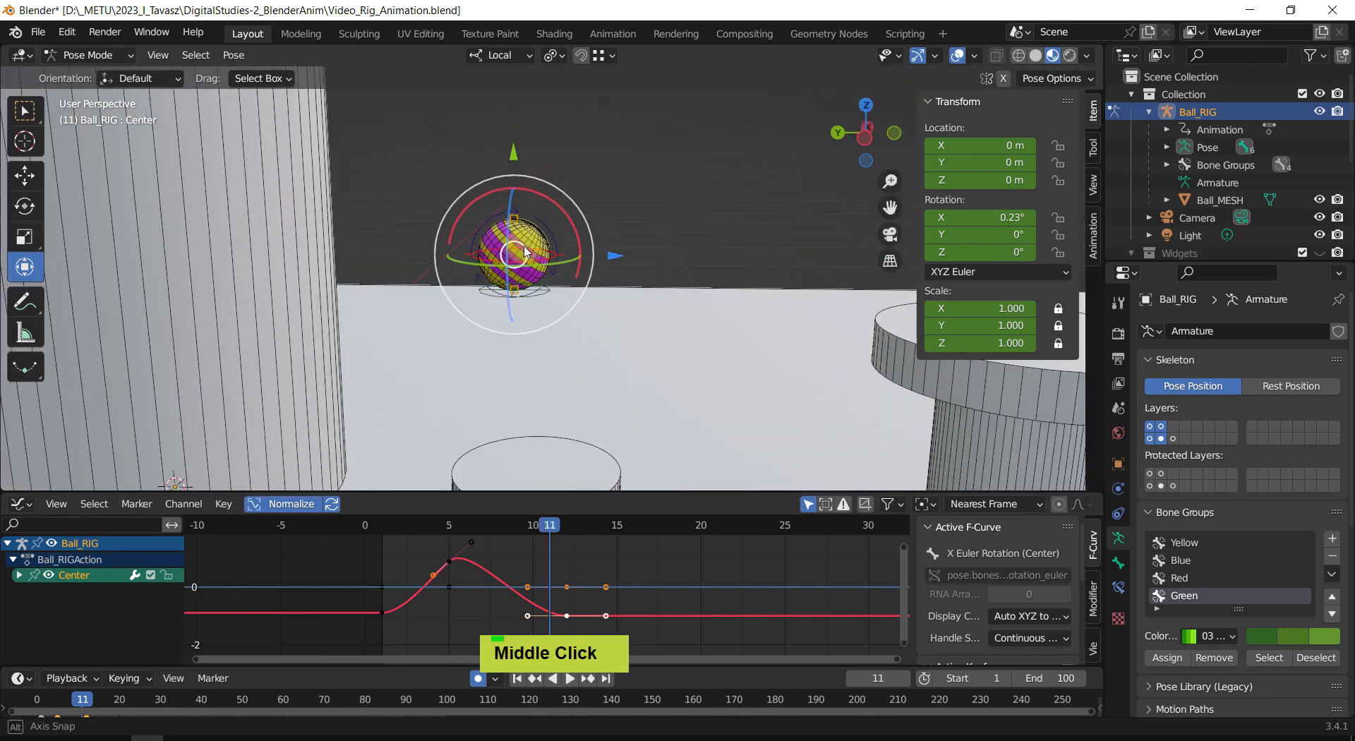
pyautogui.scroll(2, 531, 254)
pyautogui.moveTo(565, 225); pyautogui.dragTo(559, 220)
pyautogui.click(502, 205)
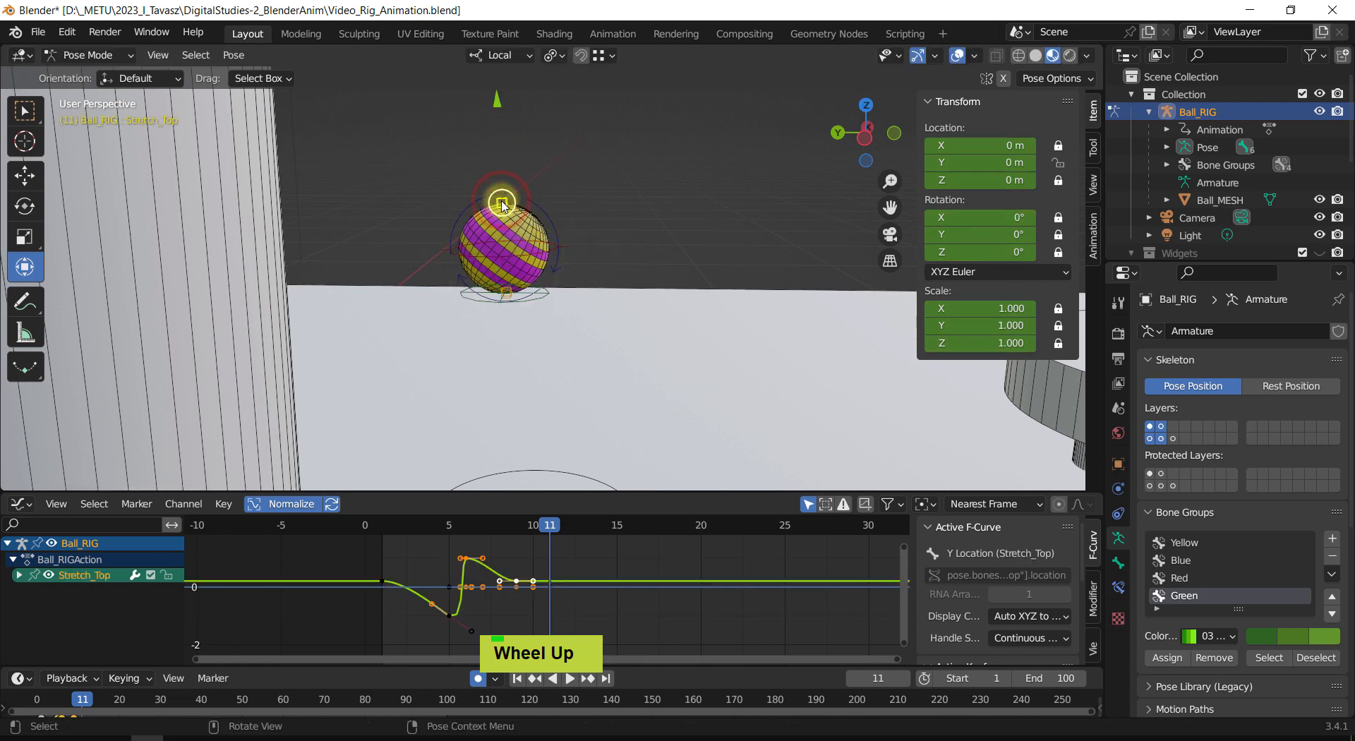
pyautogui.moveTo(496, 105); pyautogui.dragTo(494, 74)
pyautogui.scroll(-2, 536, 311)
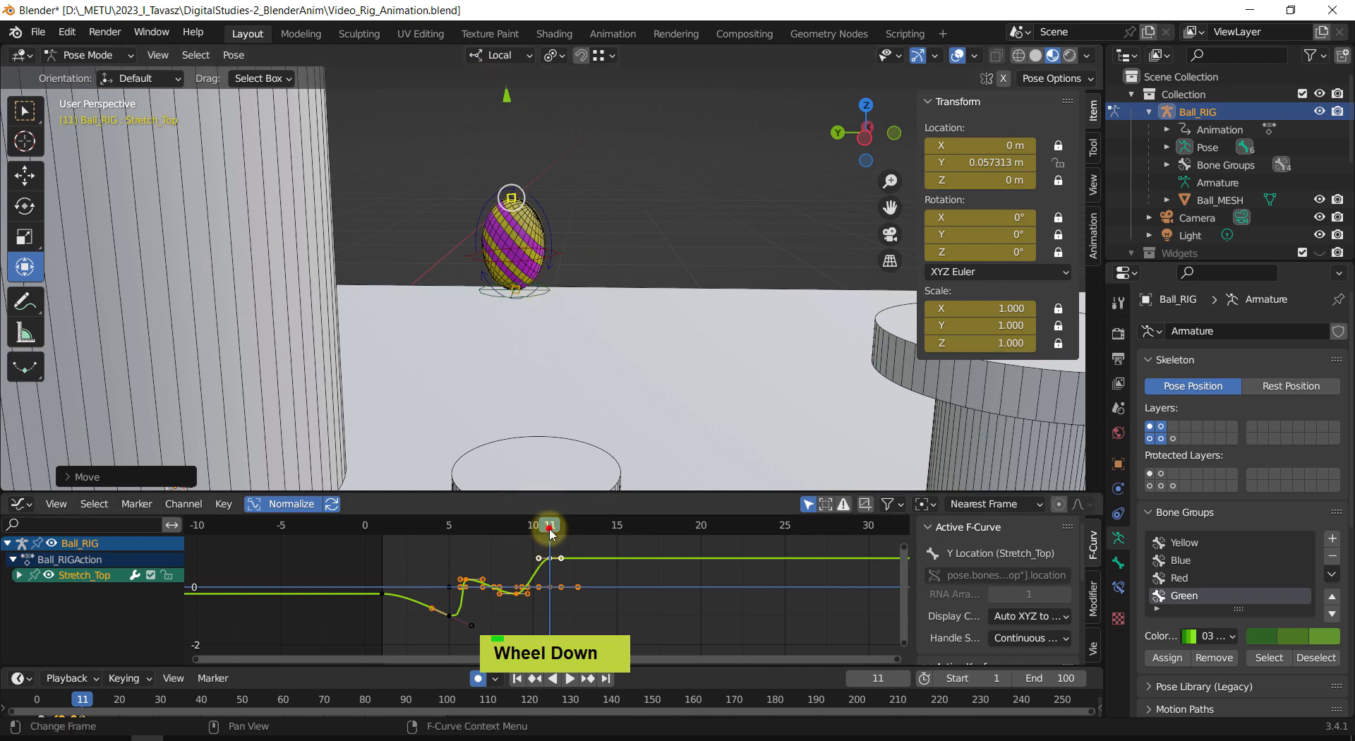
# Step: Scrub through frames 4 to 12 and play the animation from the start to check the jump and landing
pyautogui.moveTo(553, 534); pyautogui.dragTo(562, 534)
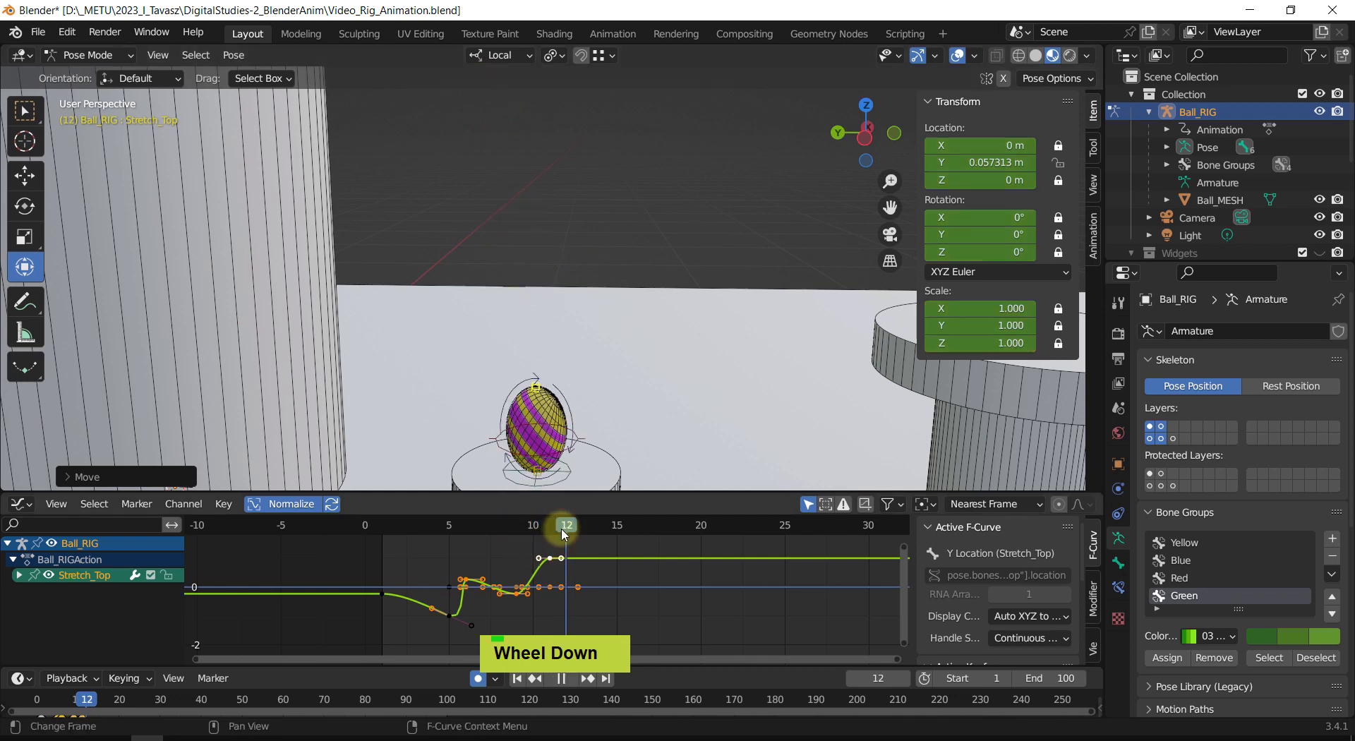
pyautogui.keyDown('shift'); pyautogui.moveTo(591, 381); pyautogui.dragTo(522, 298, button='middle'); pyautogui.keyUp('shift')
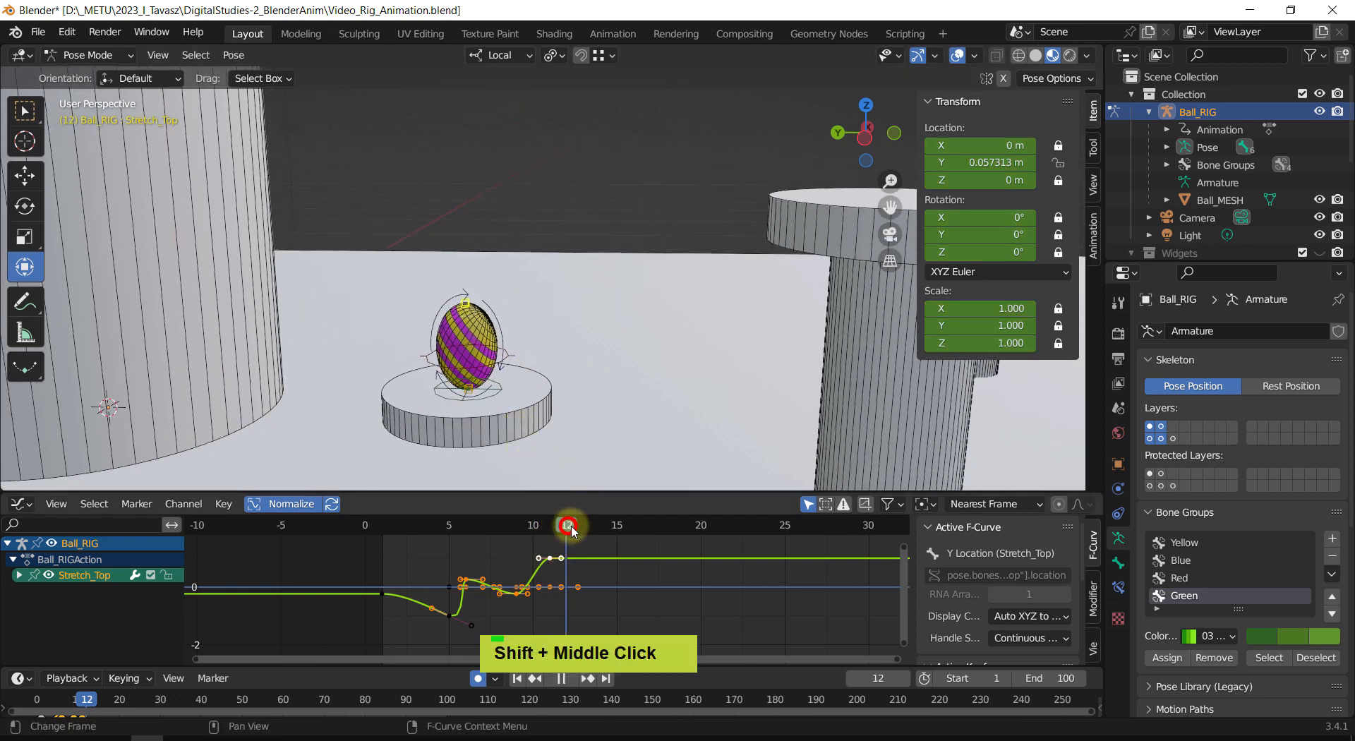
pyautogui.moveTo(573, 531); pyautogui.dragTo(532, 530)
pyautogui.scroll(-1, 583, 369)
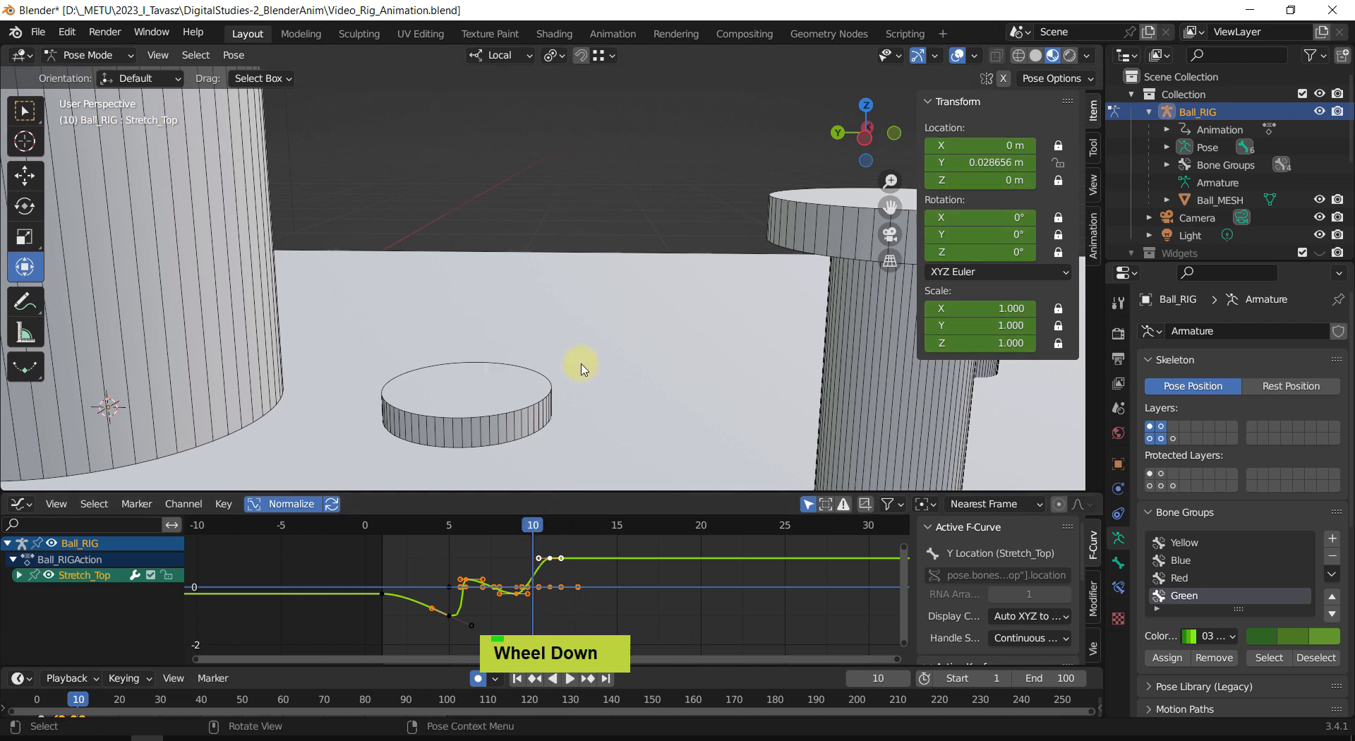
pyautogui.scroll(-5, 581, 368)
pyautogui.keyDown('shift'); pyautogui.moveTo(529, 303); pyautogui.dragTo(502, 363, button='middle'); pyautogui.keyUp('shift')
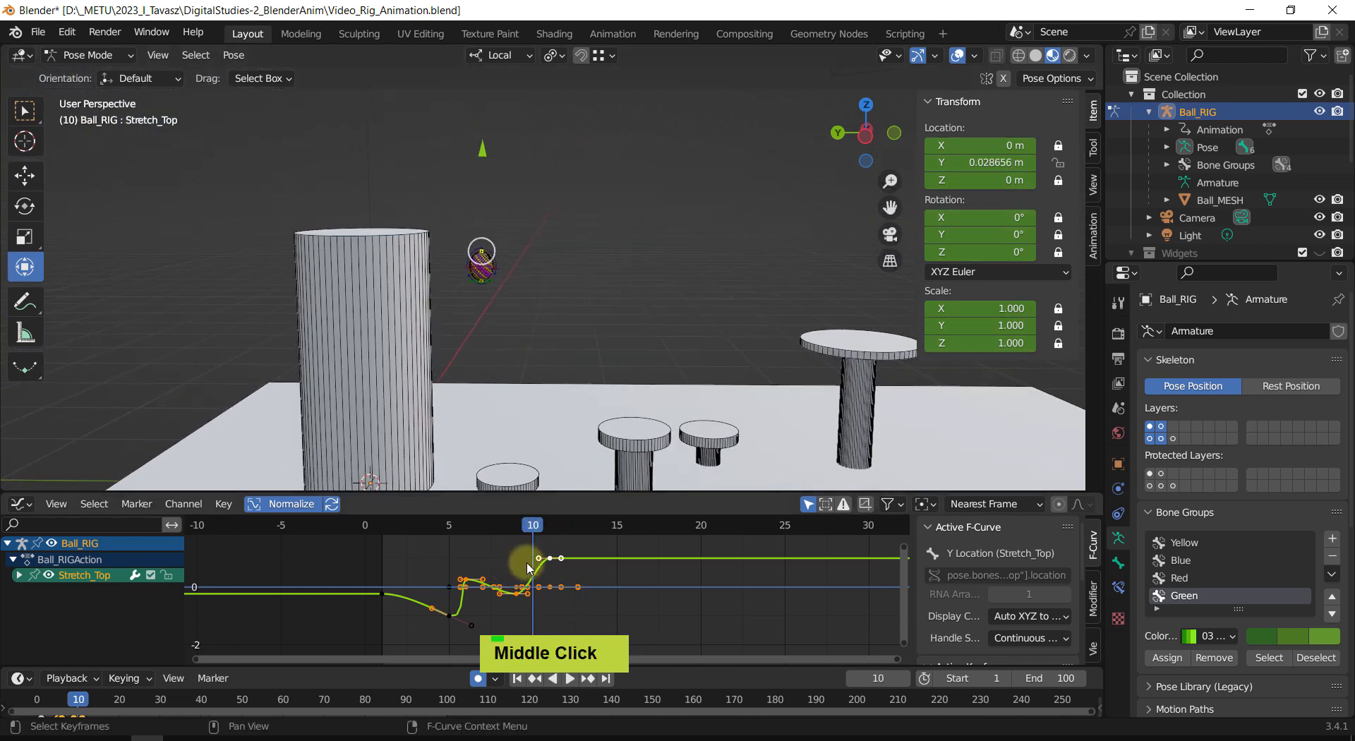
pyautogui.moveTo(534, 533); pyautogui.dragTo(429, 533)
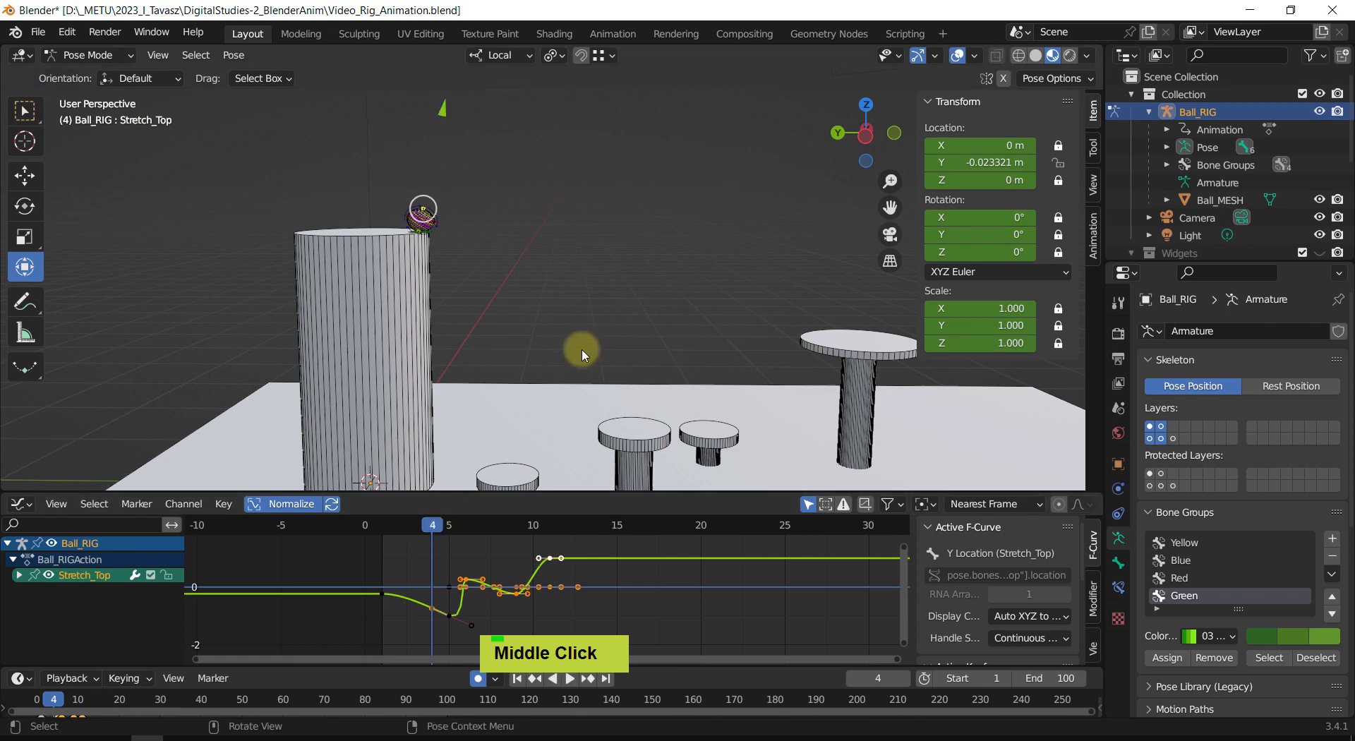
pyautogui.hotkey('shift', 'space')
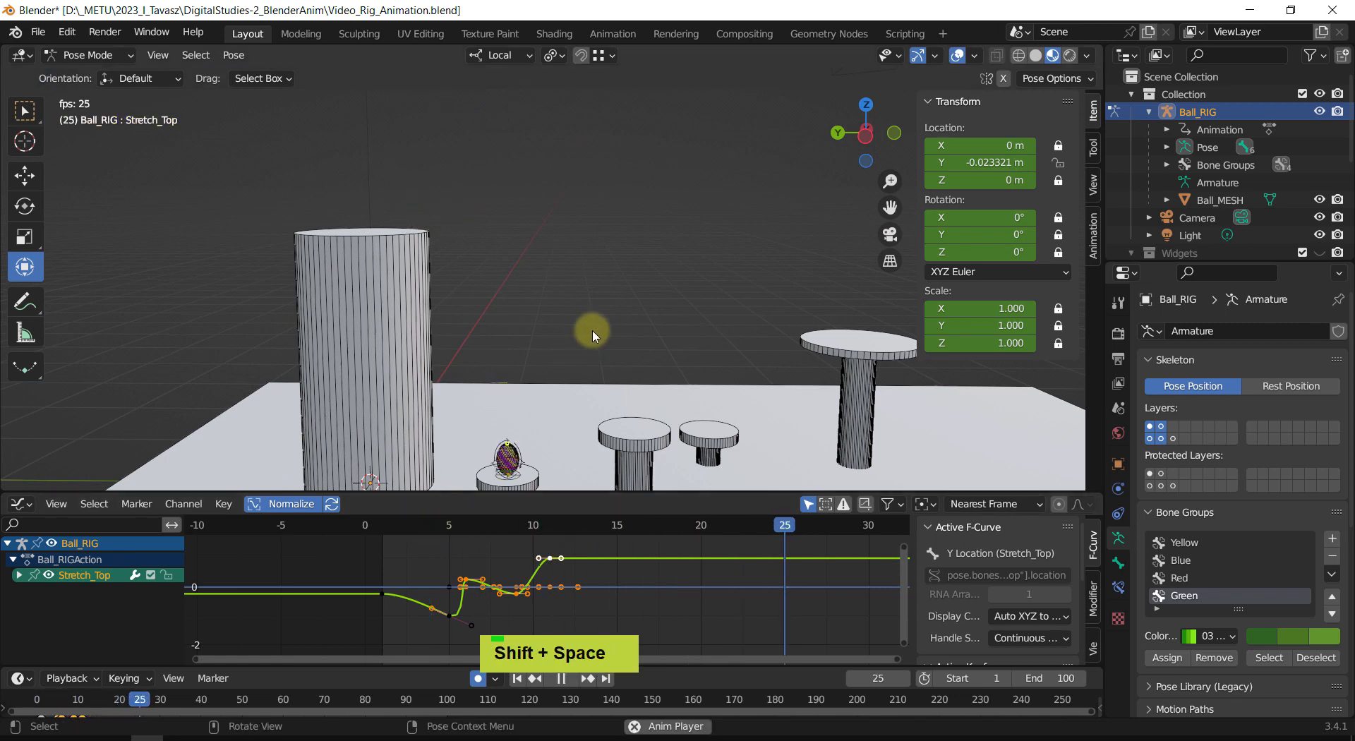
pyautogui.hotkey('shift', 'space')
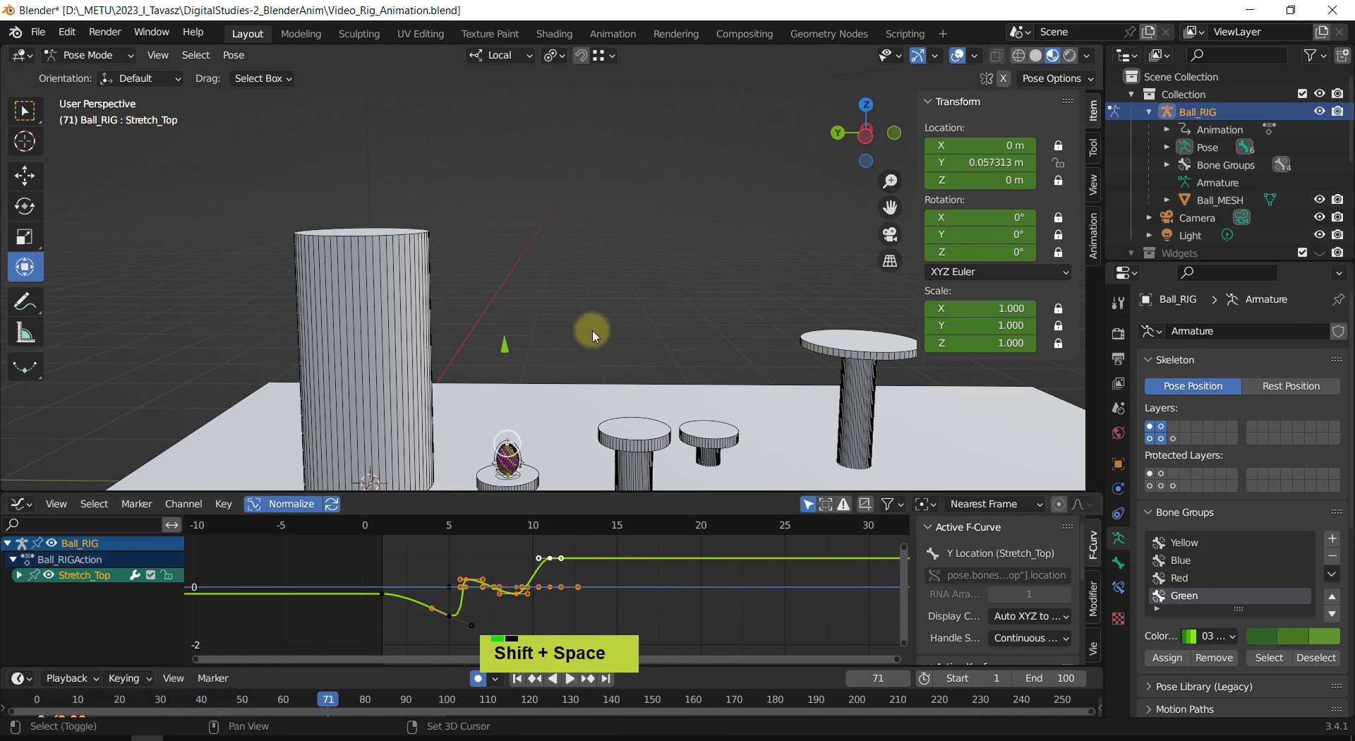
pyautogui.hotkey('shift', 'Left')
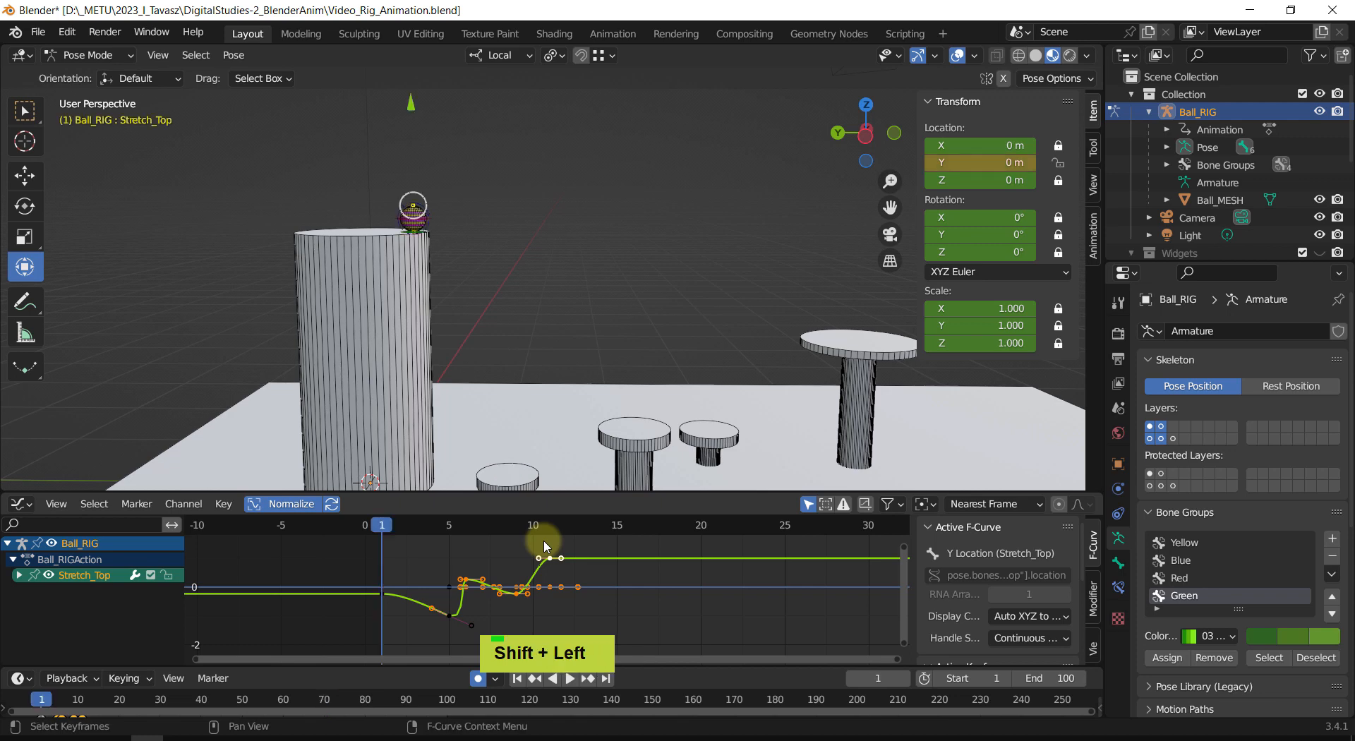
pyautogui.hotkey('shift', 'space')
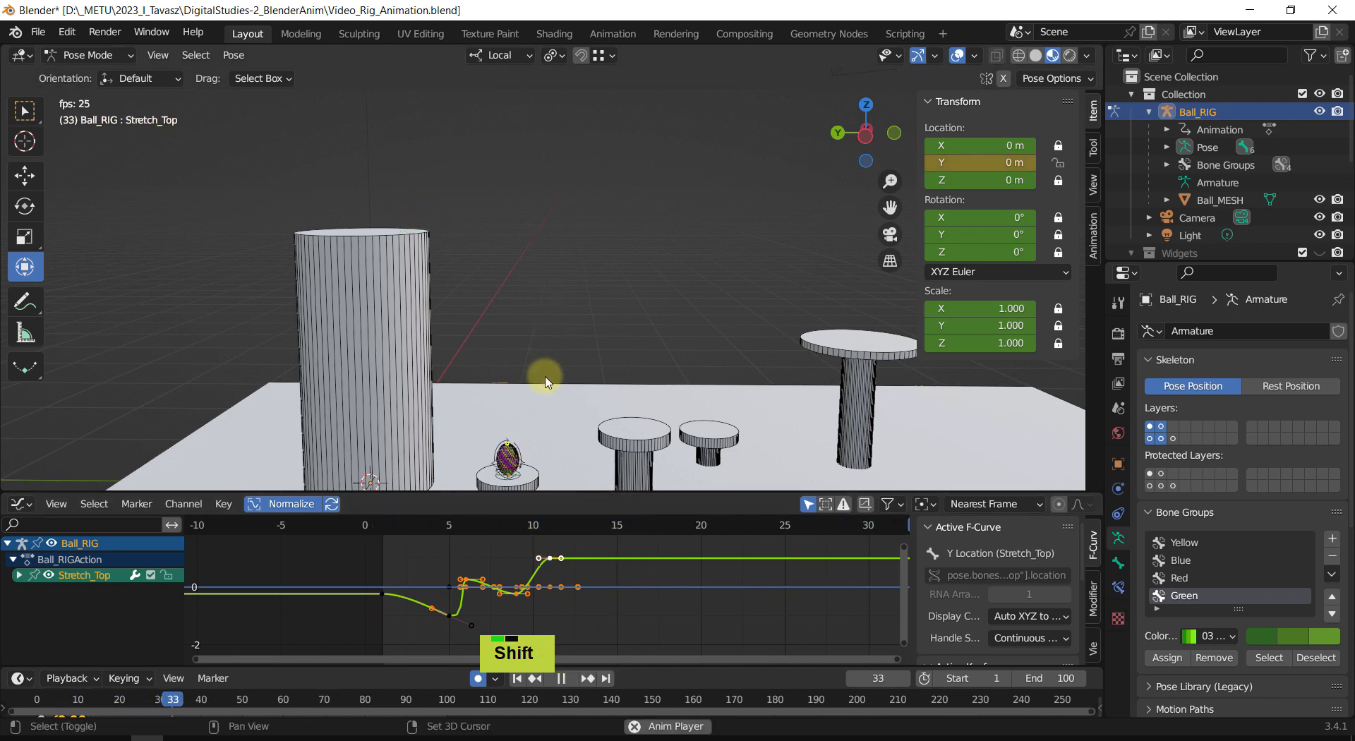
# Step: Stop the playback and select all control bones of the ball rig
pyautogui.hotkey('shift', 'space')
pyautogui.keyDown('shift'); pyautogui.moveTo(557, 441); pyautogui.dragTo(547, 345, button='middle'); pyautogui.keyUp('shift')
pyautogui.scroll(3, 530, 426)
pyautogui.scroll(-3, 559, 353)
pyautogui.scroll(5, 547, 346)
pyautogui.keyDown('shift'); pyautogui.moveTo(564, 452); pyautogui.dragTo(565, 356, button='middle'); pyautogui.keyUp('shift')
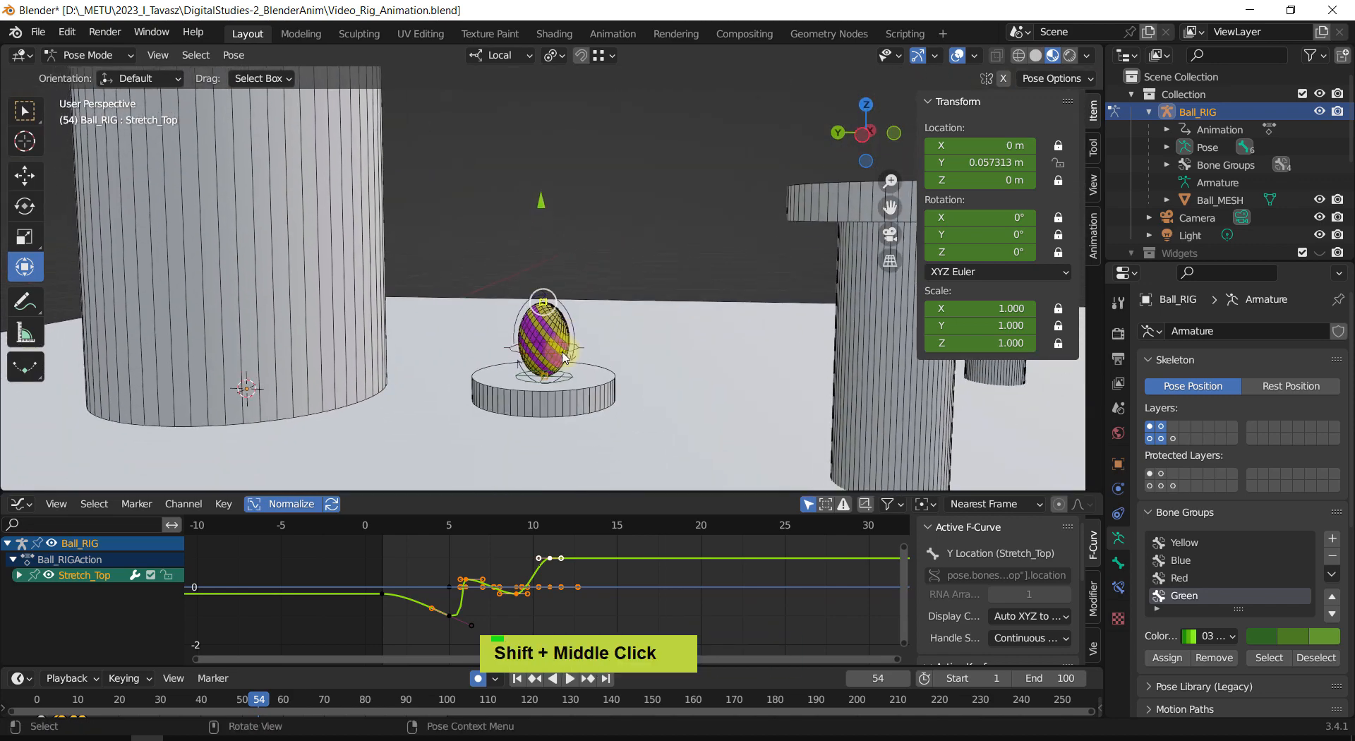
pyautogui.doubleClick(474, 248)
pyautogui.click(620, 393)
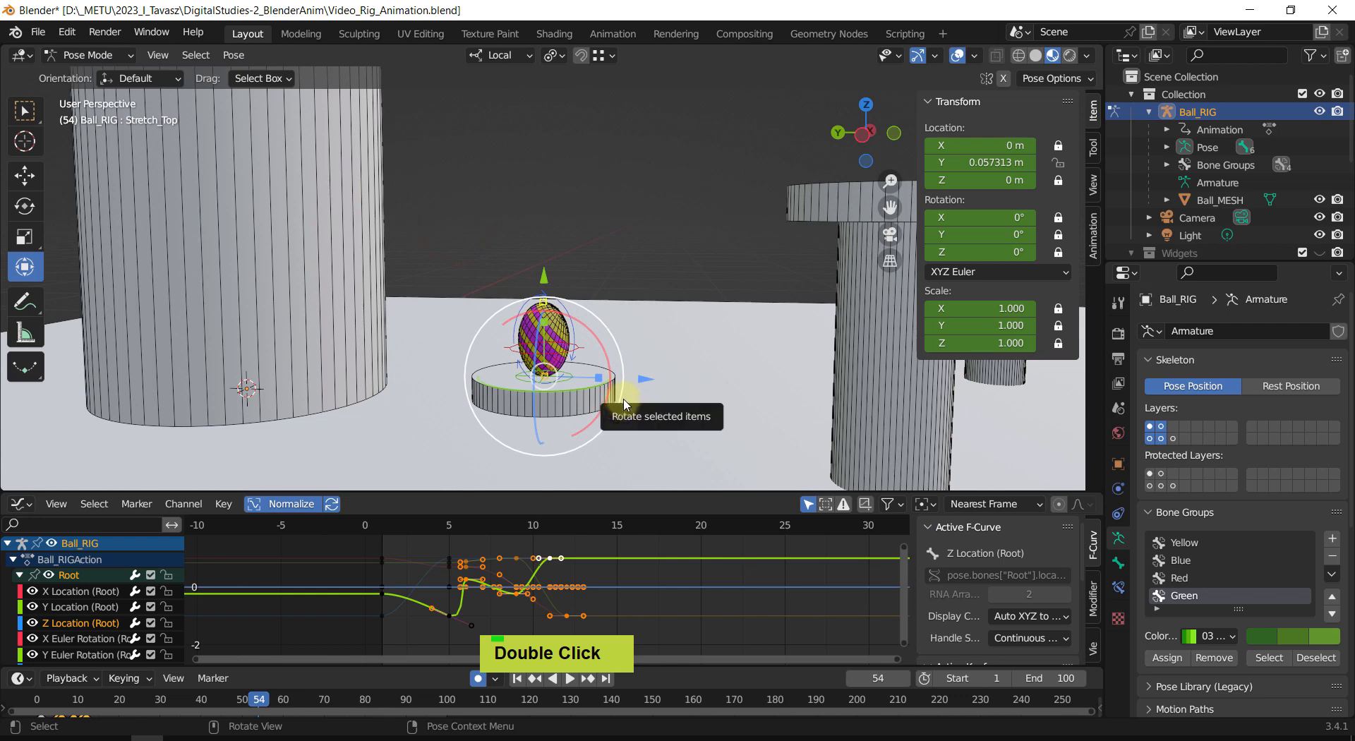
# Step: Stretch the timing of all keyframes by scaling them along X by about 1.25, using the 2D Cursor at frame 1 as pivot
pyautogui.keyDown('shift'); pyautogui.moveTo(617, 583); pyautogui.dragTo(541, 578, button='middle'); pyautogui.keyUp('shift')
pyautogui.scroll(-1, 584, 582)
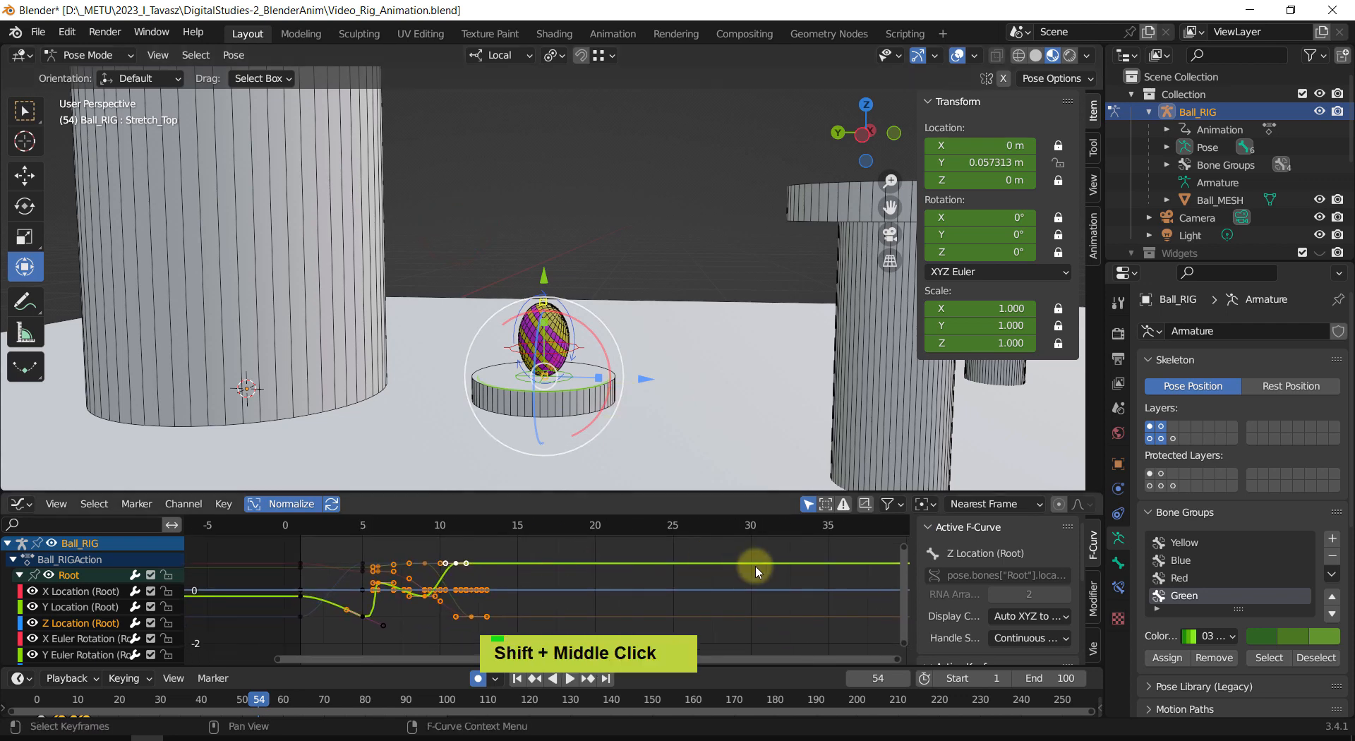
pyautogui.click(931, 503)
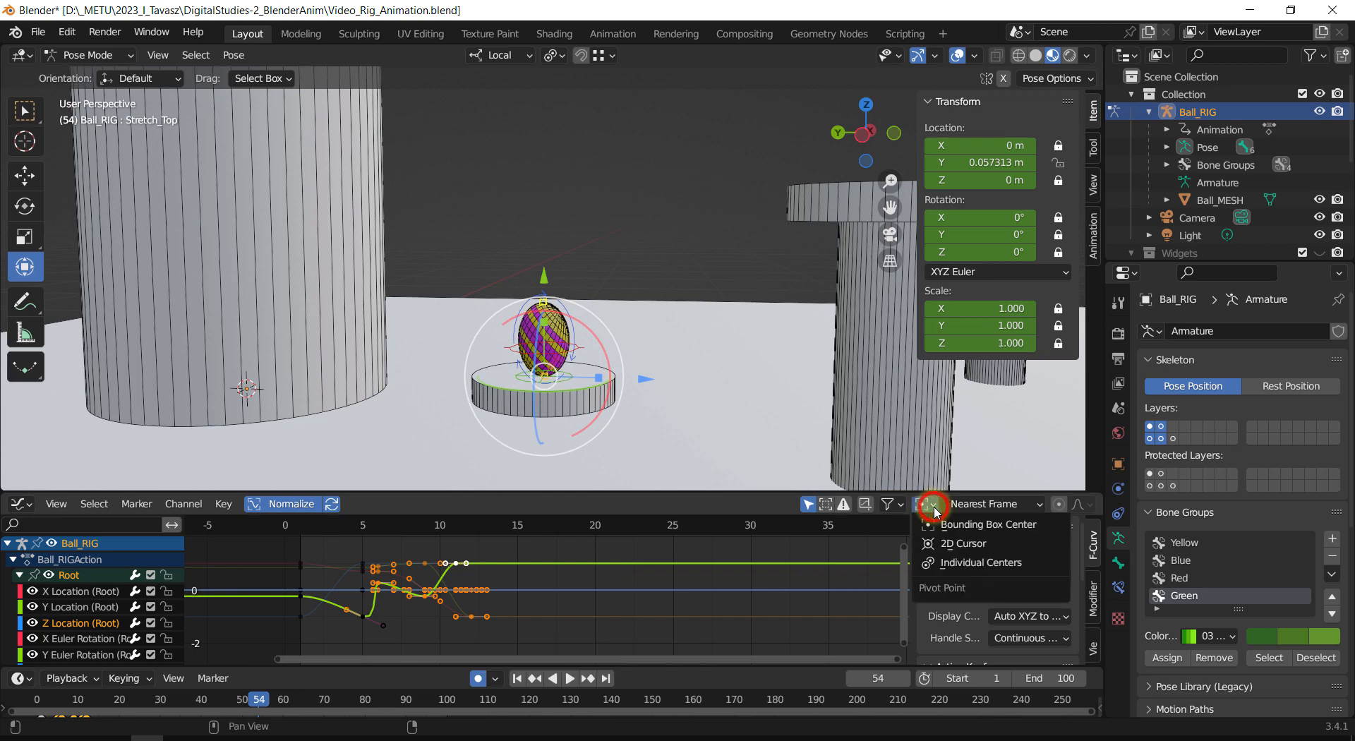
pyautogui.click(960, 541)
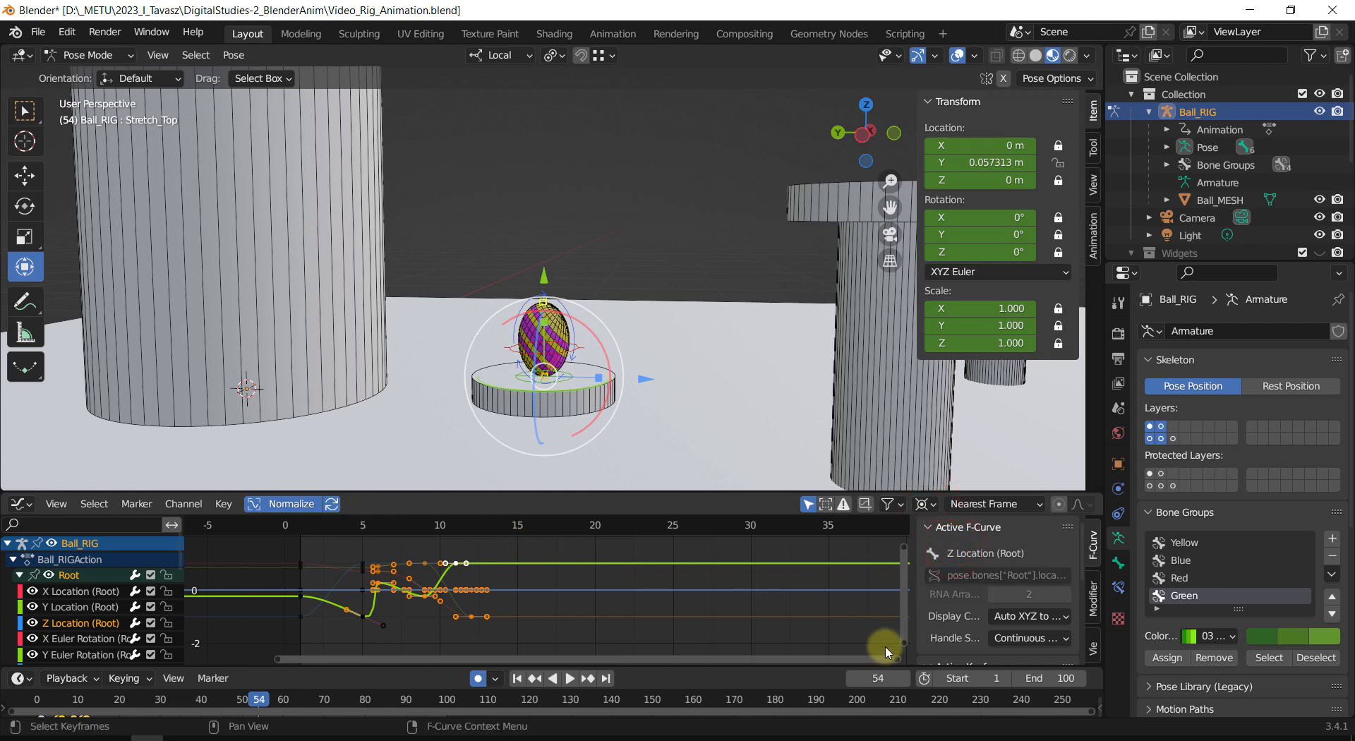
pyautogui.hotkey('shift', 'Left')
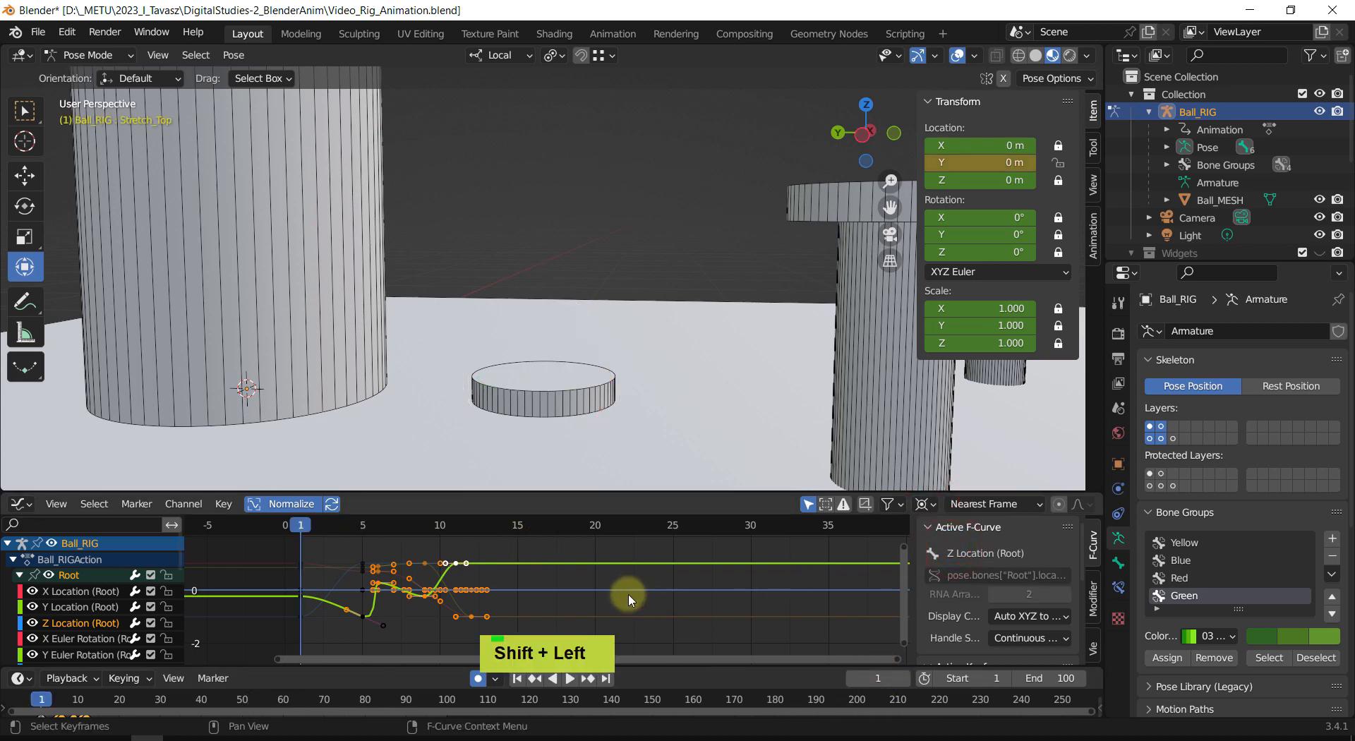
pyautogui.press('s')
pyautogui.press('x')
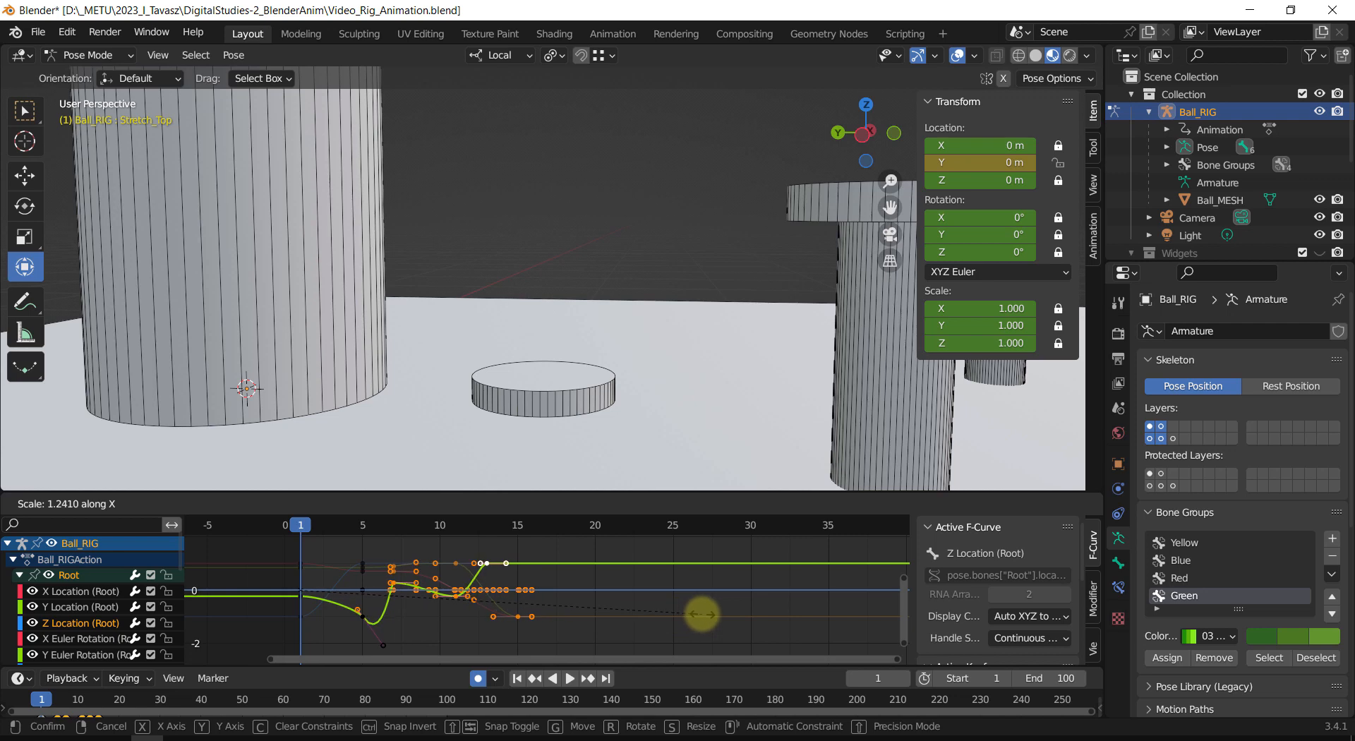
pyautogui.click(709, 613)
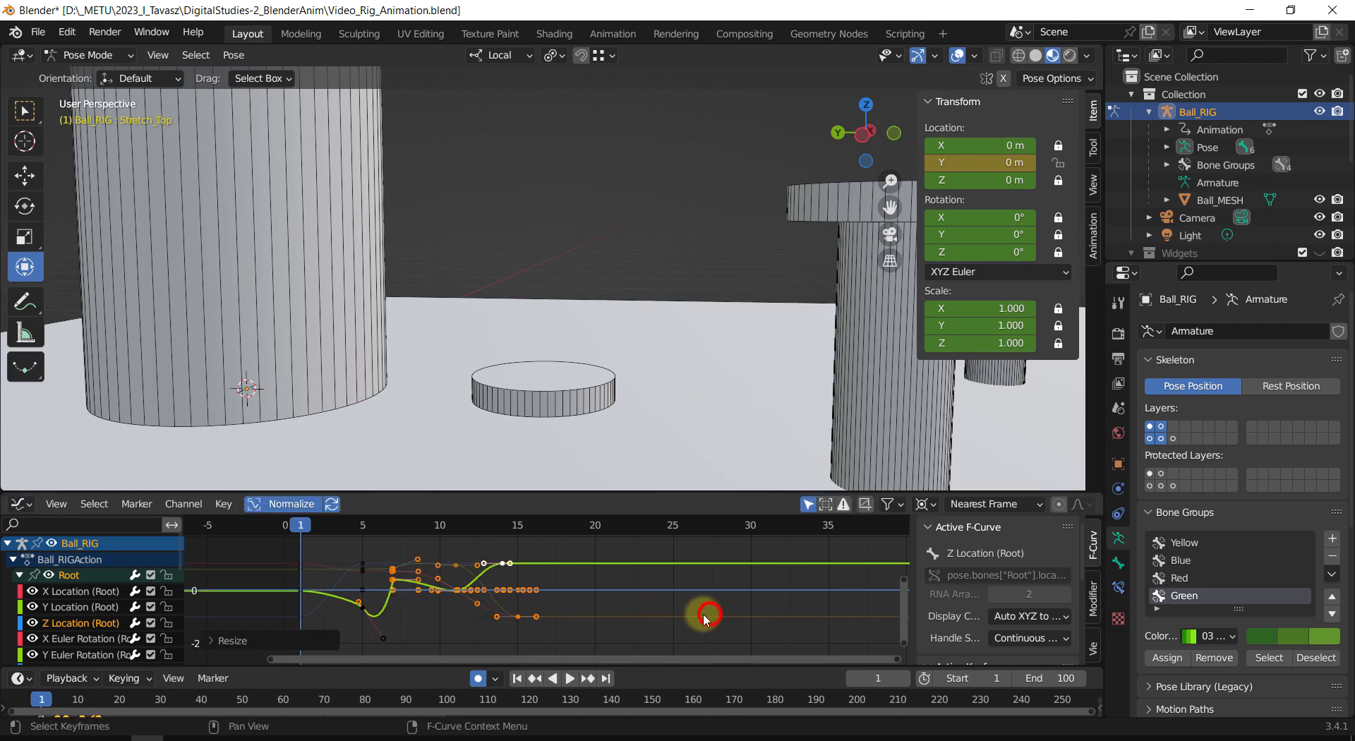
pyautogui.scroll(-3, 591, 610)
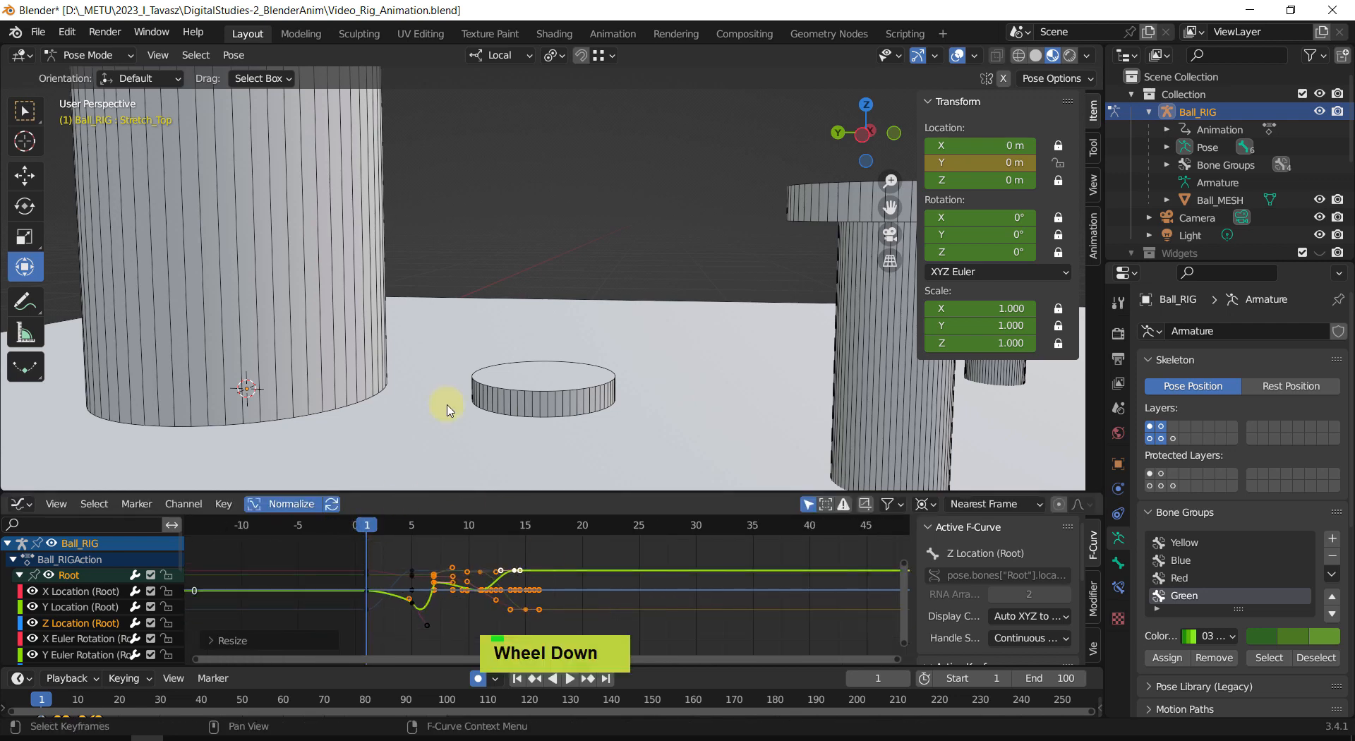
# Step: Scrub from frame 1 to 11 with the whole scene in view to check the slowed-down jump
pyautogui.scroll(-4, 447, 406)
pyautogui.keyDown('shift'); pyautogui.moveTo(511, 298); pyautogui.dragTo(461, 407, button='middle'); pyautogui.keyUp('shift')
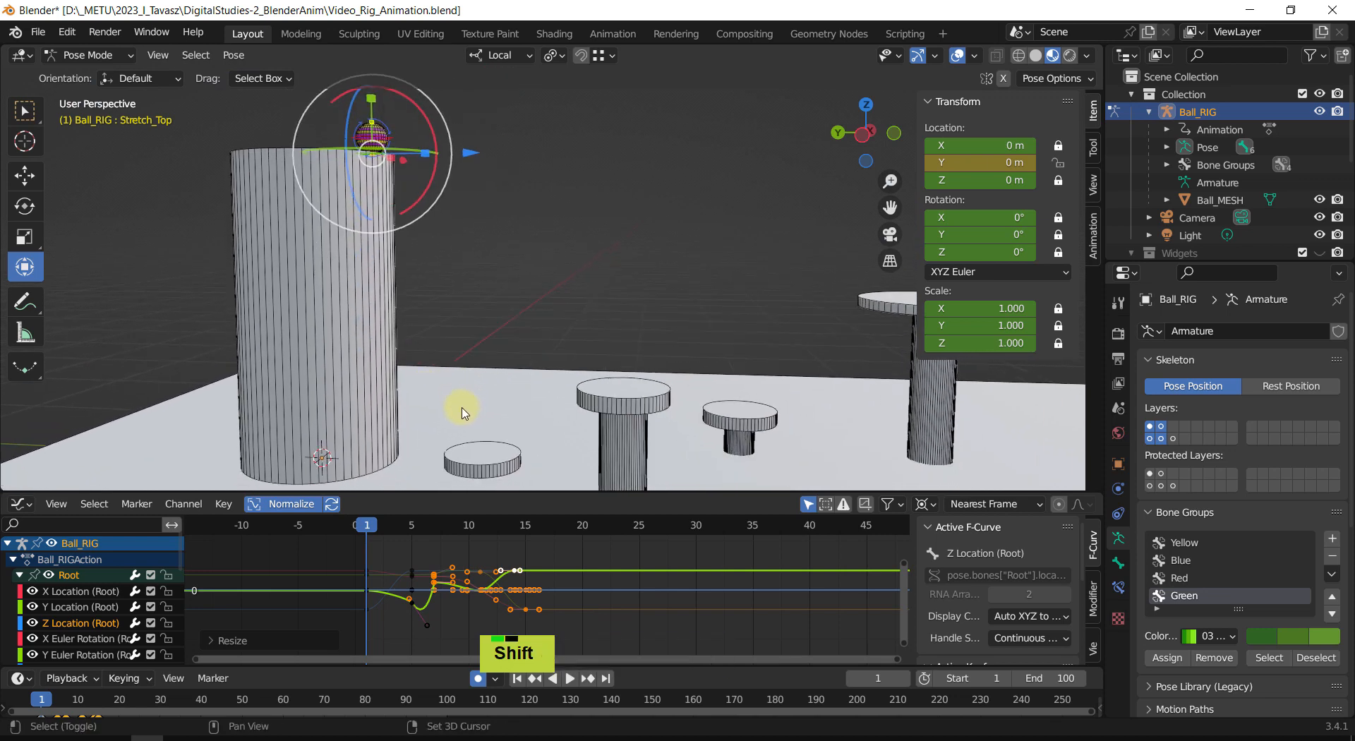
pyautogui.moveTo(367, 535); pyautogui.dragTo(481, 561)
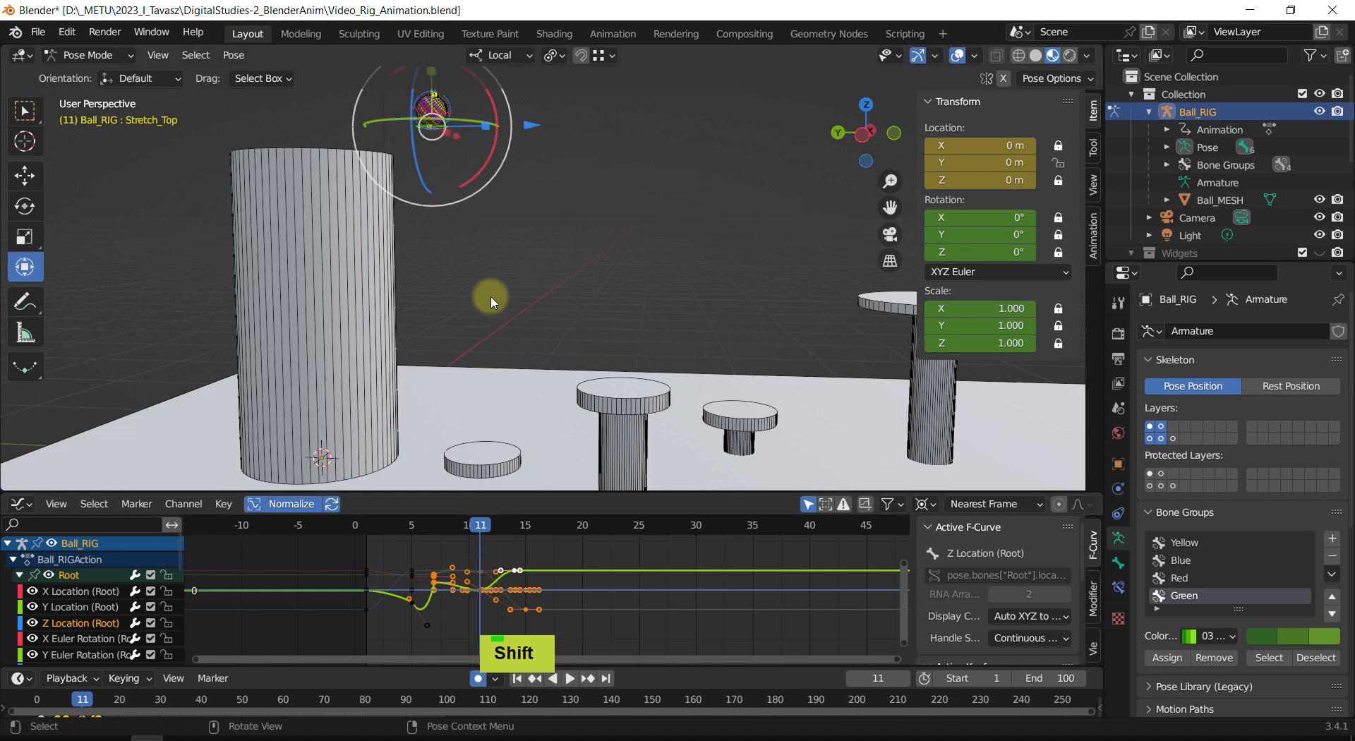
# Step: Select the Root bone and isolate its Z Location curve by hiding its X and Y location, rotation and scale curves
pyautogui.click(554, 253)
pyautogui.click(415, 127)
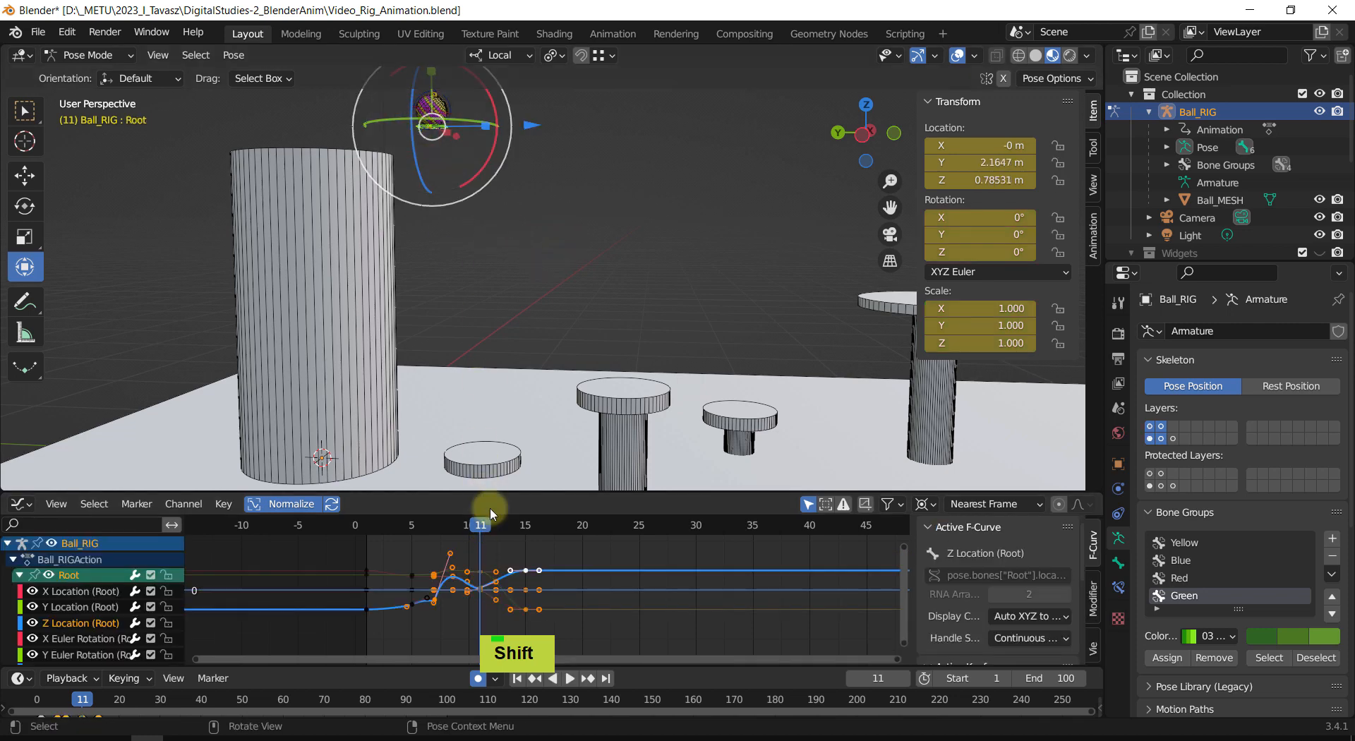
pyautogui.keyDown('shift'); pyautogui.scroll(2, 481, 594); pyautogui.keyUp('shift')
pyautogui.scroll(5, 426, 586)
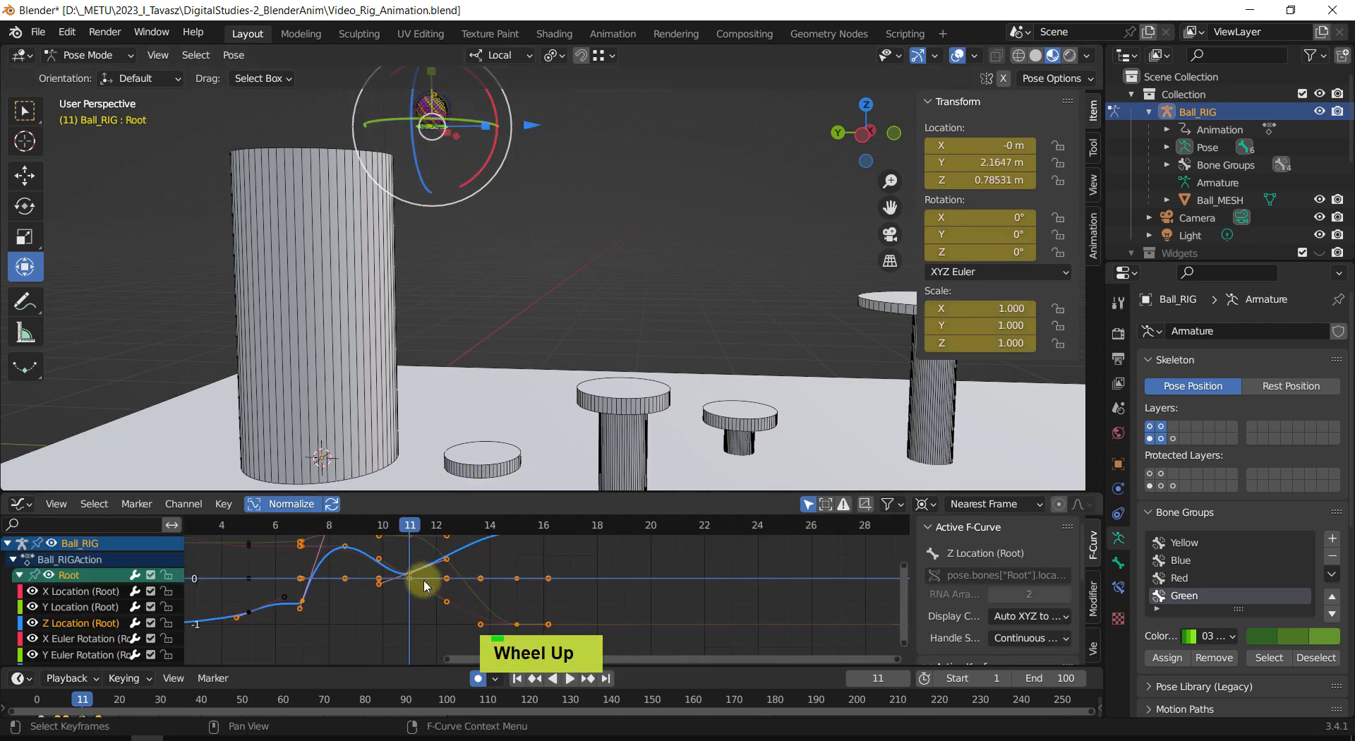
pyautogui.scroll(1, 425, 587)
pyautogui.keyDown('shift'); pyautogui.moveTo(448, 600); pyautogui.dragTo(492, 597, button='middle'); pyautogui.keyUp('shift')
pyautogui.keyDown('shift'); pyautogui.scroll(1, 430, 600); pyautogui.keyUp('shift')
pyautogui.scroll(2, 430, 600)
pyautogui.scroll(2, 434, 609)
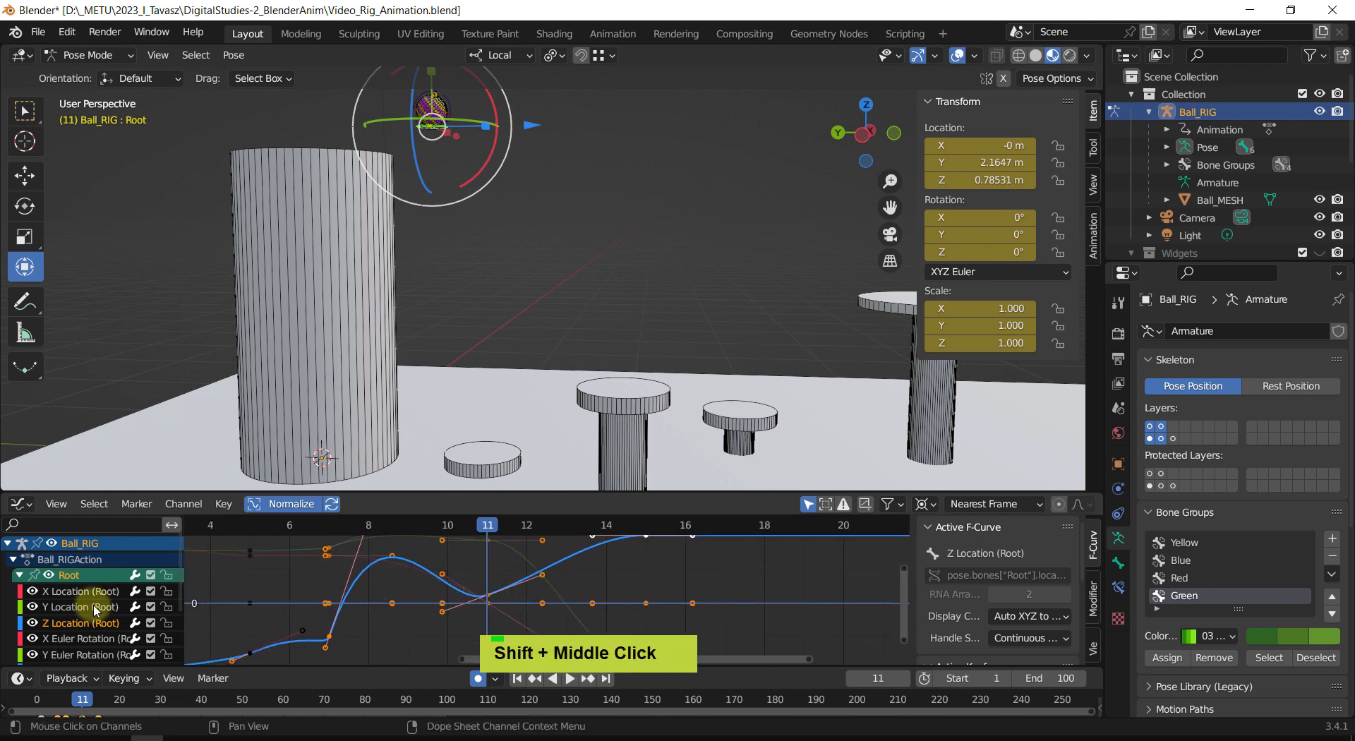
pyautogui.click(83, 624)
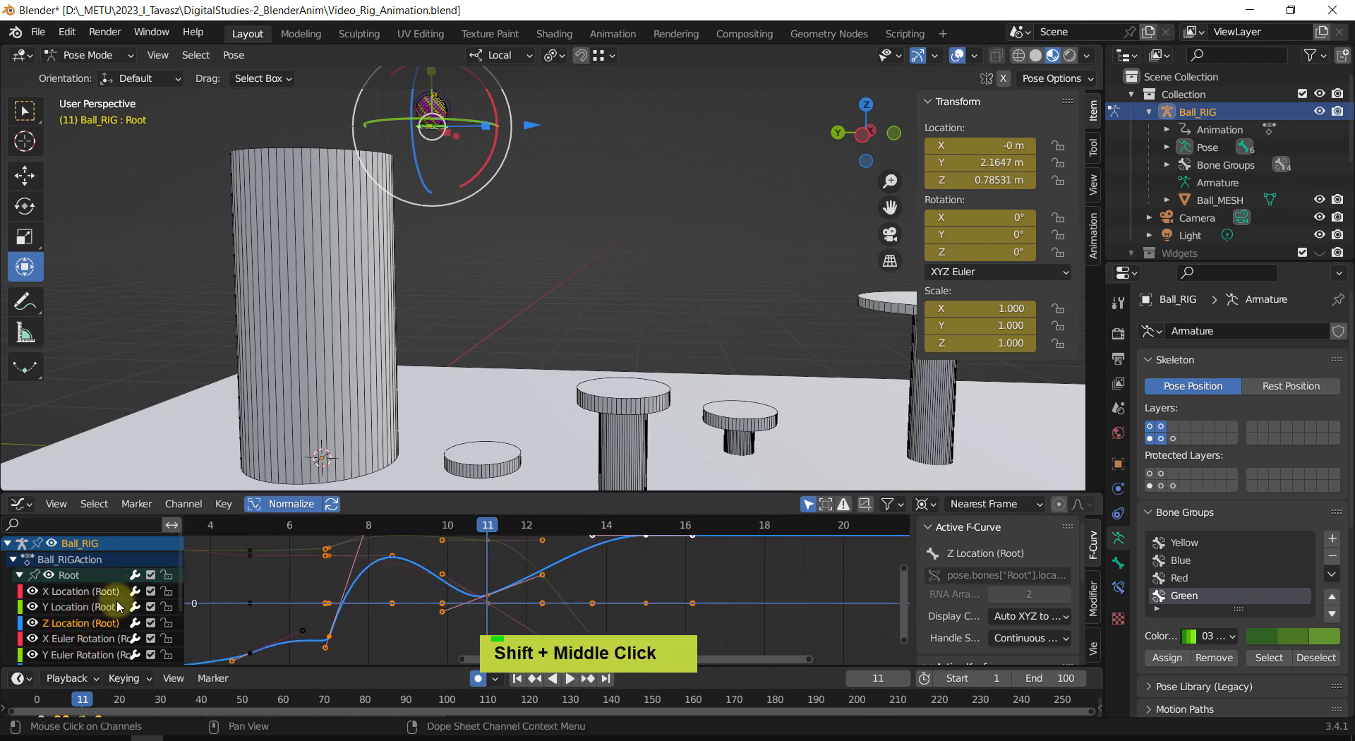
pyautogui.click(33, 590)
pyautogui.click(33, 606)
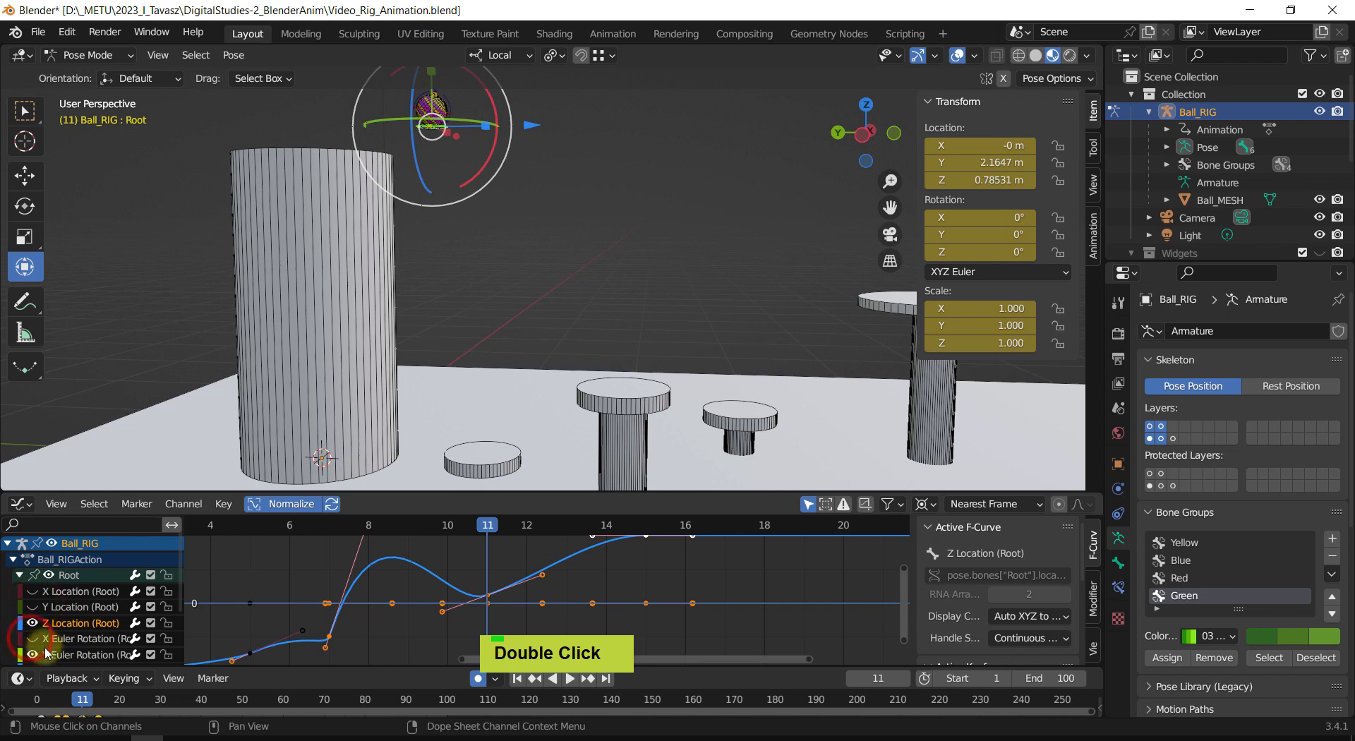
pyautogui.keyDown('shift'); pyautogui.moveTo(38, 656); pyautogui.dragTo(27, 608, button='middle'); pyautogui.keyUp('shift')
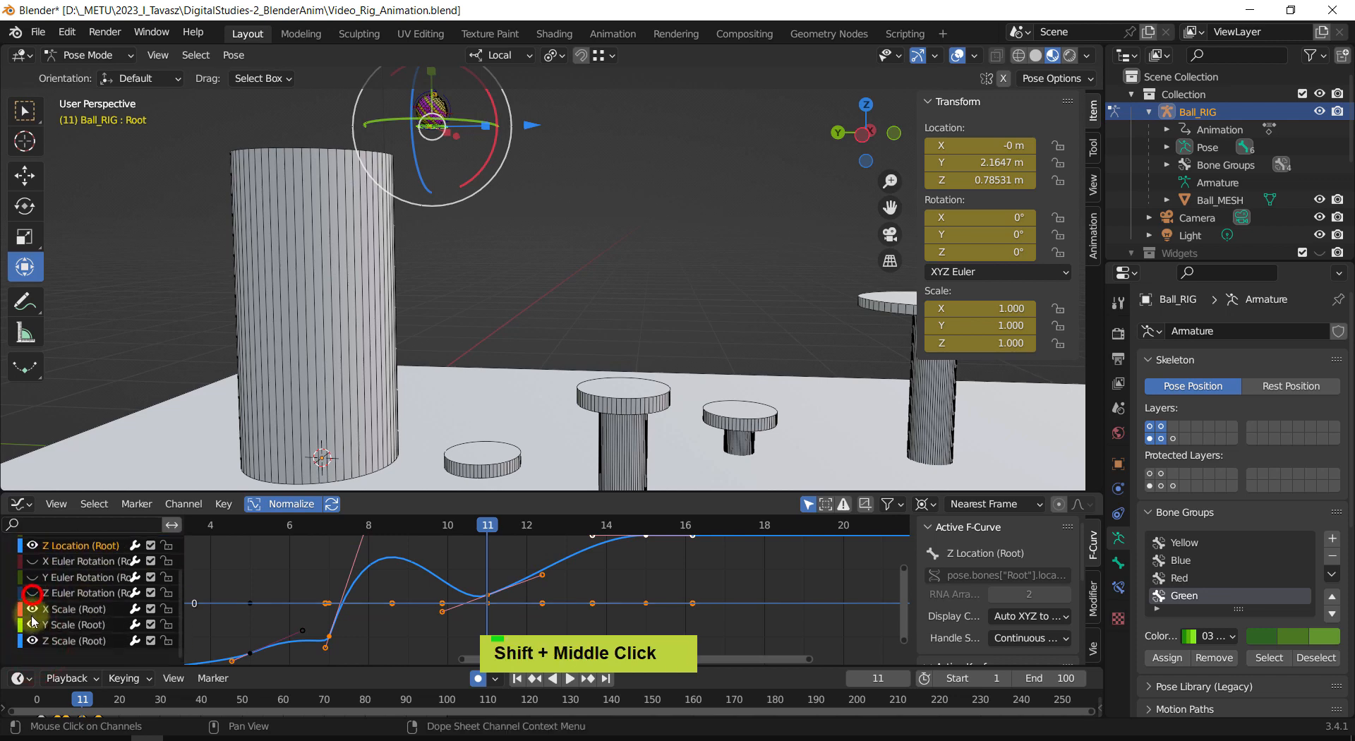
pyautogui.doubleClick(32, 623)
pyautogui.click(32, 624)
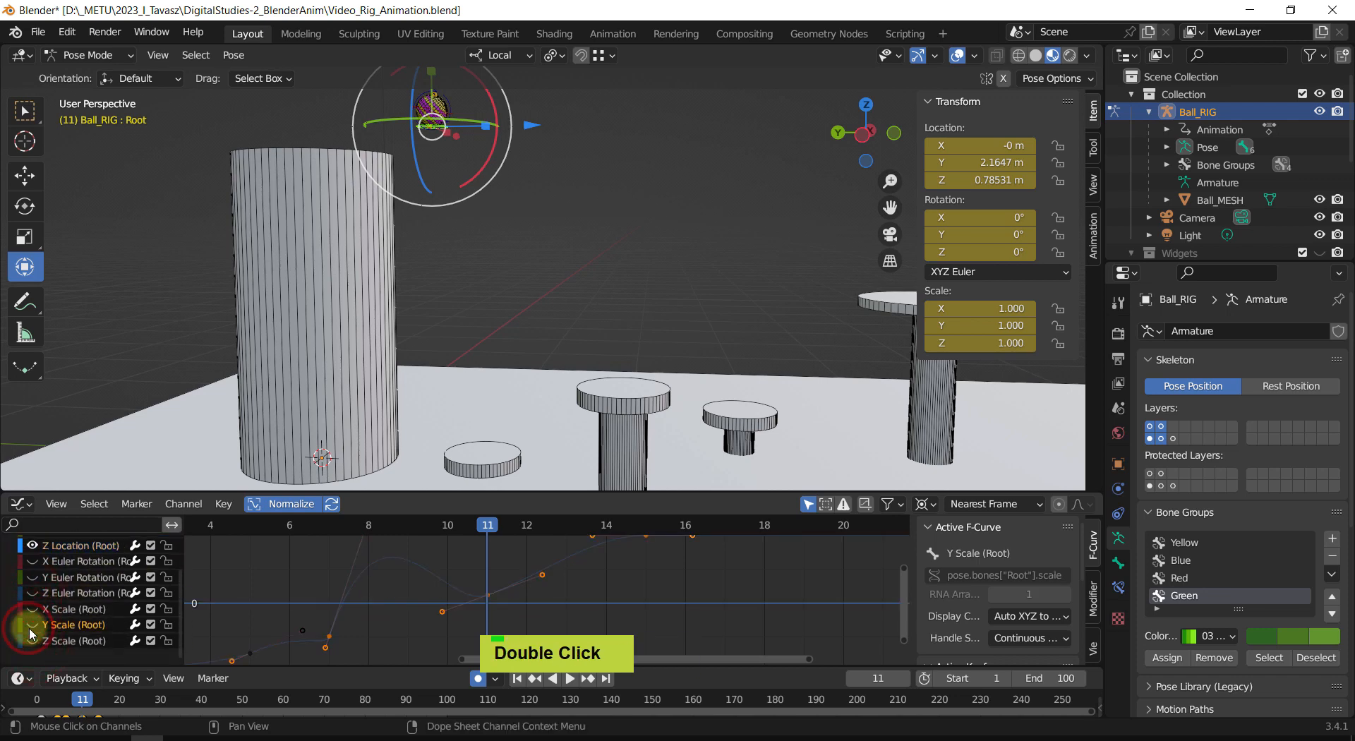
# Step: Try raising the Root bone's Z Location key at frame 11 to about 1.167 m and scrub to frame 14 to check the arc
pyautogui.doubleClick(492, 598)
pyautogui.keyDown('shift'); pyautogui.moveTo(491, 596); pyautogui.dragTo(540, 568, button='middle'); pyautogui.keyUp('shift')
pyautogui.scroll(-1, 497, 596)
pyautogui.scroll(-1, 539, 569)
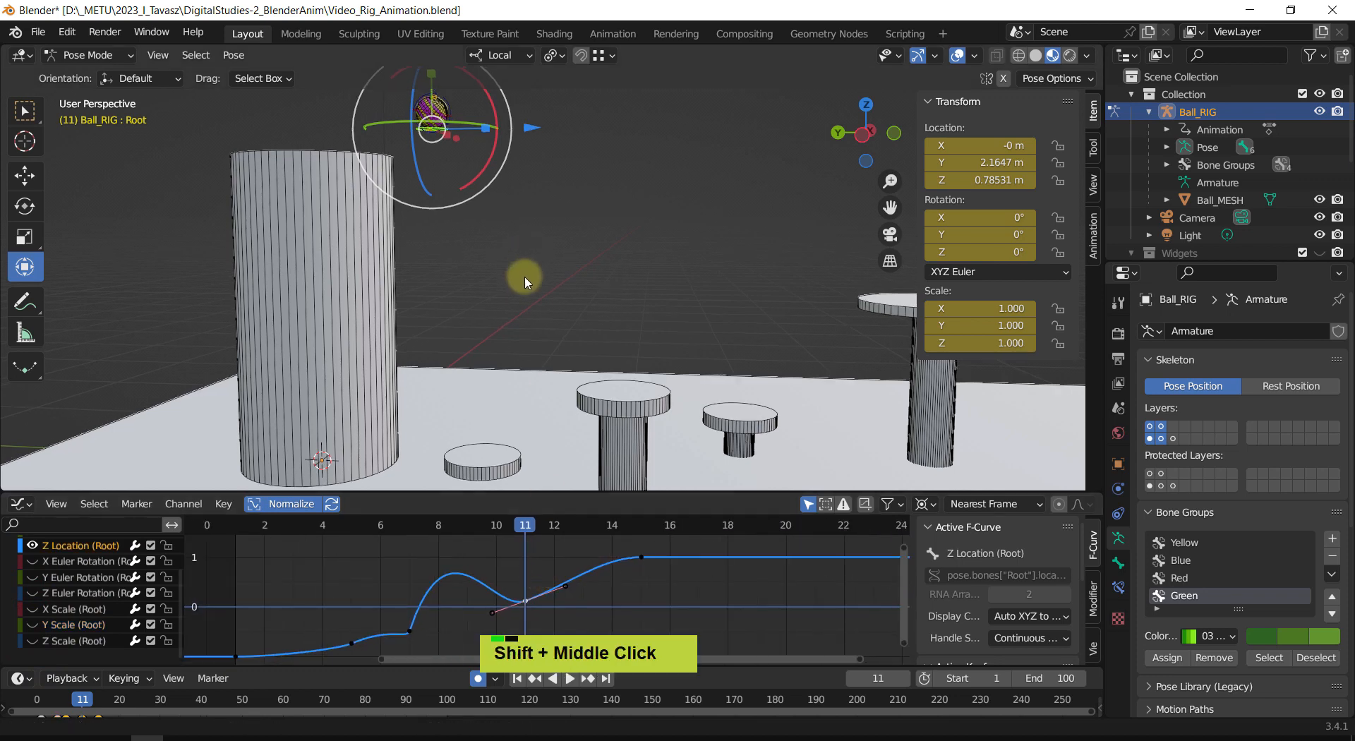
pyautogui.keyDown('shift'); pyautogui.moveTo(520, 278); pyautogui.dragTo(503, 370, button='middle'); pyautogui.keyUp('shift')
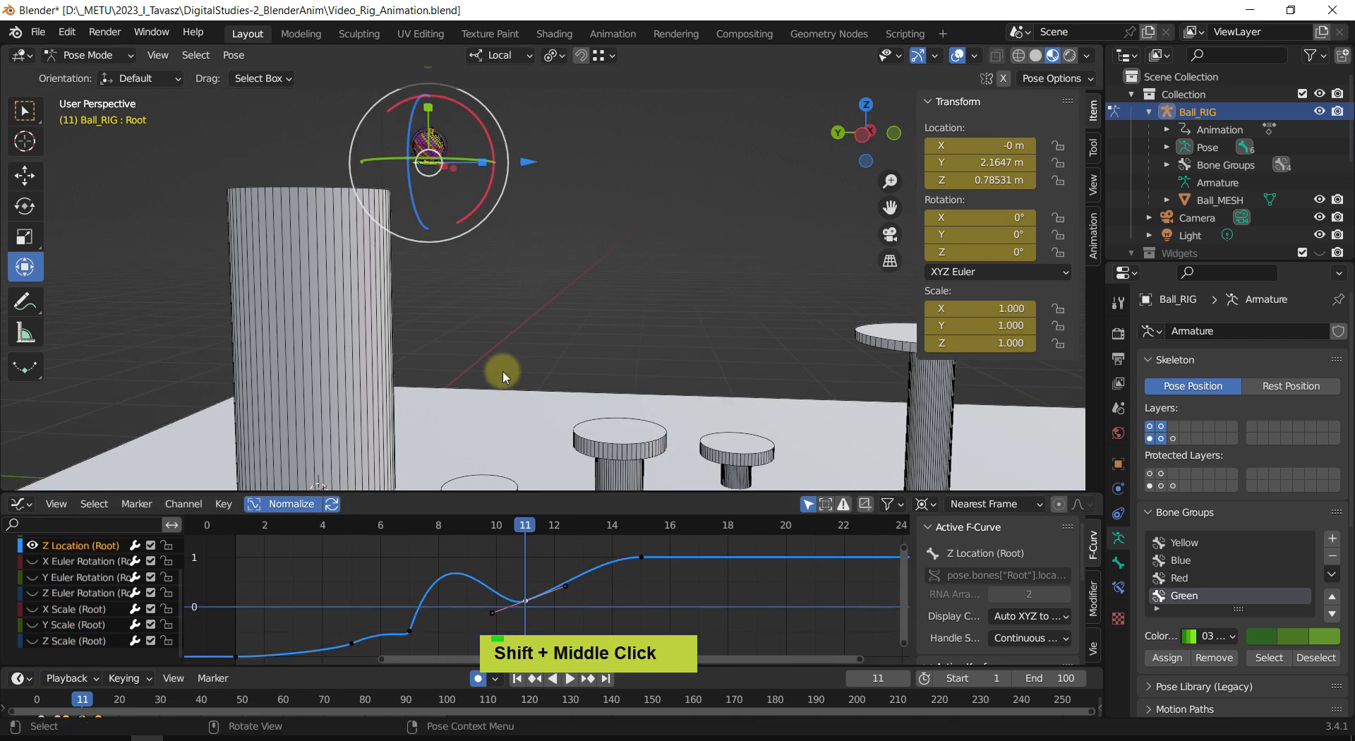
pyautogui.moveTo(526, 599); pyautogui.dragTo(529, 541)
pyautogui.scroll(-2, 510, 576)
pyautogui.keyDown('shift'); pyautogui.moveTo(522, 575); pyautogui.dragTo(514, 597, button='middle'); pyautogui.keyUp('shift')
pyautogui.click(518, 582)
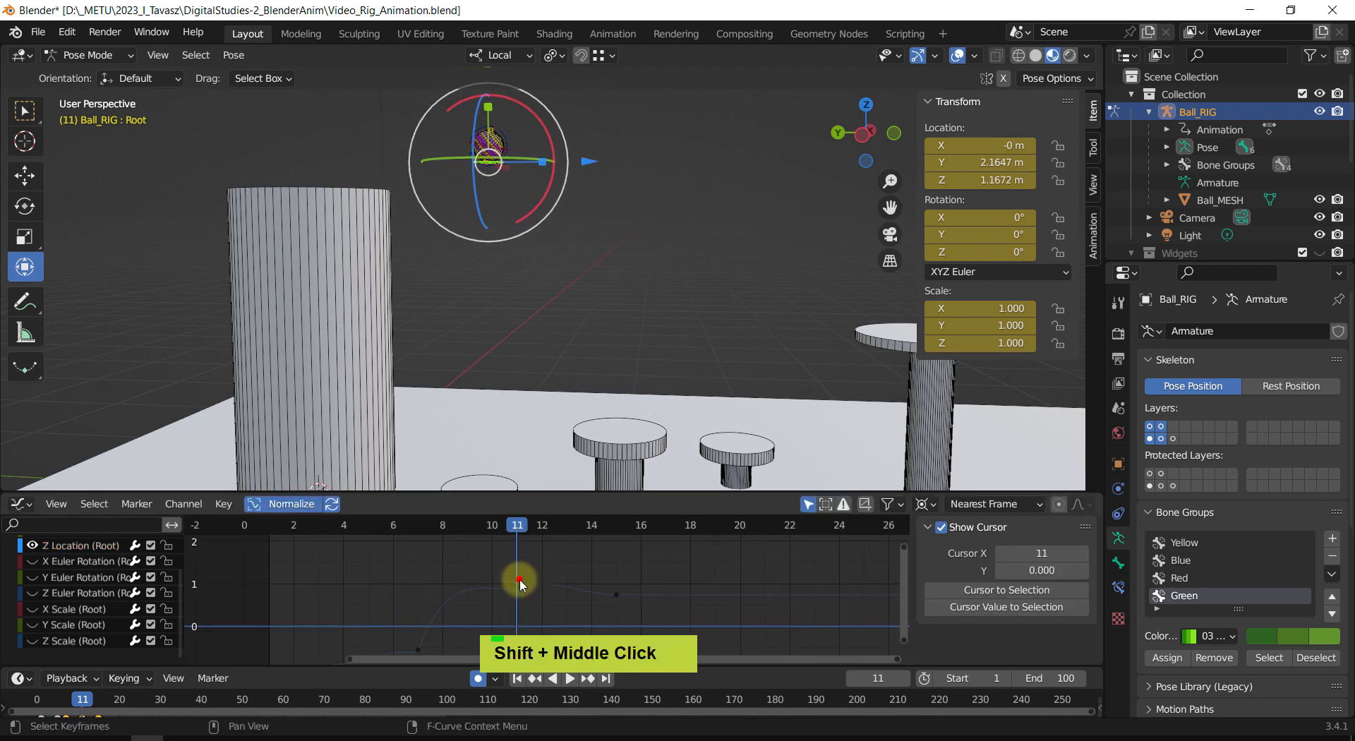
pyautogui.click(519, 579)
pyautogui.click(519, 587)
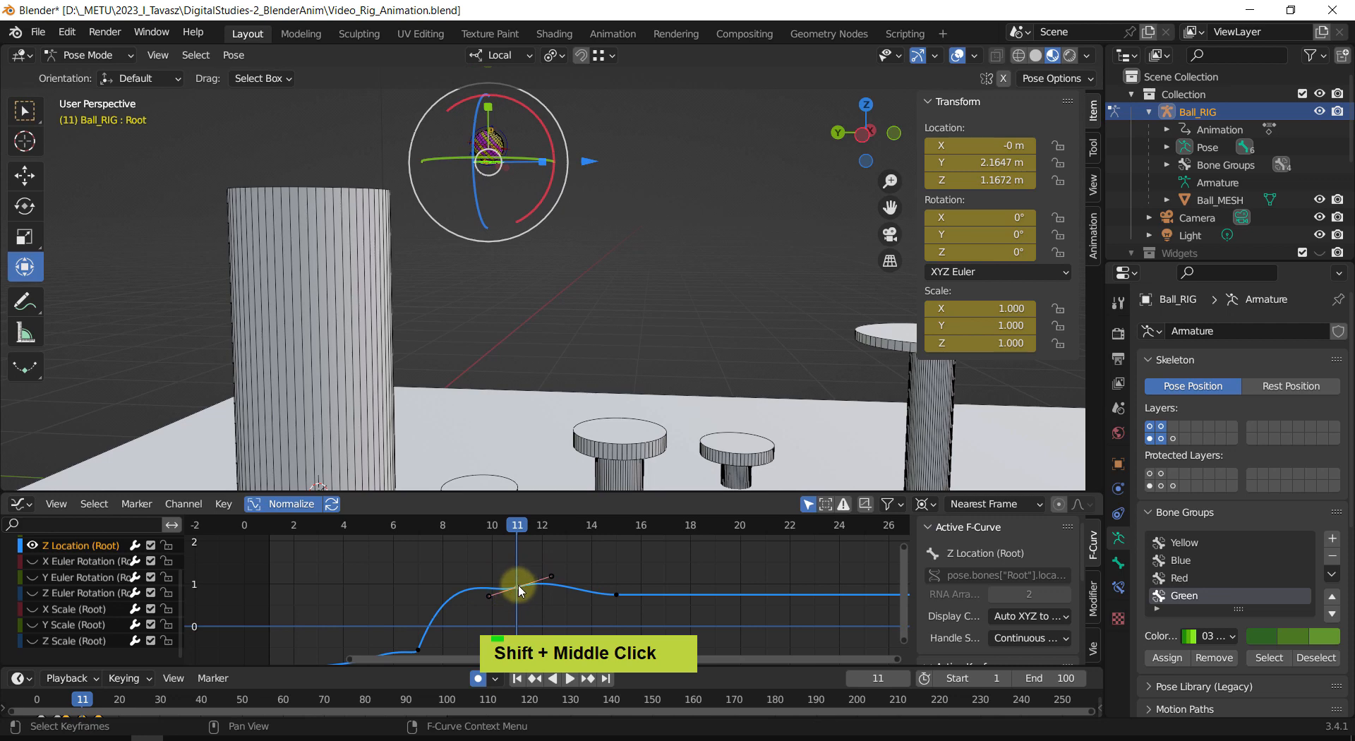
pyautogui.moveTo(519, 591)
pyautogui.mouseDown()
pyautogui.moveTo(514, 574)
pyautogui.moveTo(501, 597)
pyautogui.mouseUp()
pyautogui.moveTo(518, 537); pyautogui.dragTo(586, 557)
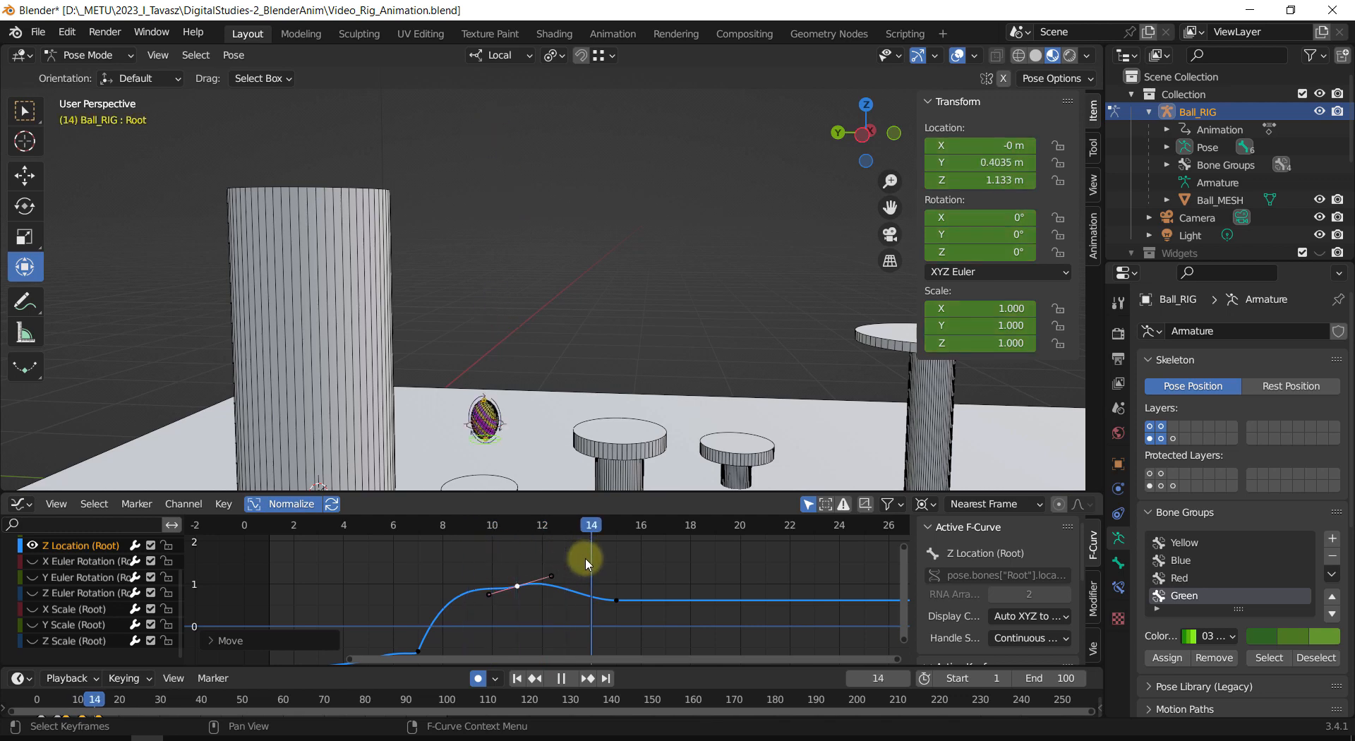
# Step: Delete the Root bone's Z Location key at frame 11 and smooth the curve with the handle of the frame 7 key
pyautogui.keyDown('shift'); pyautogui.moveTo(484, 561); pyautogui.dragTo(422, 539, button='middle'); pyautogui.keyUp('shift')
pyautogui.keyDown('shift'); pyautogui.scroll(-1, 467, 581); pyautogui.keyUp('shift')
pyautogui.doubleClick(453, 568)
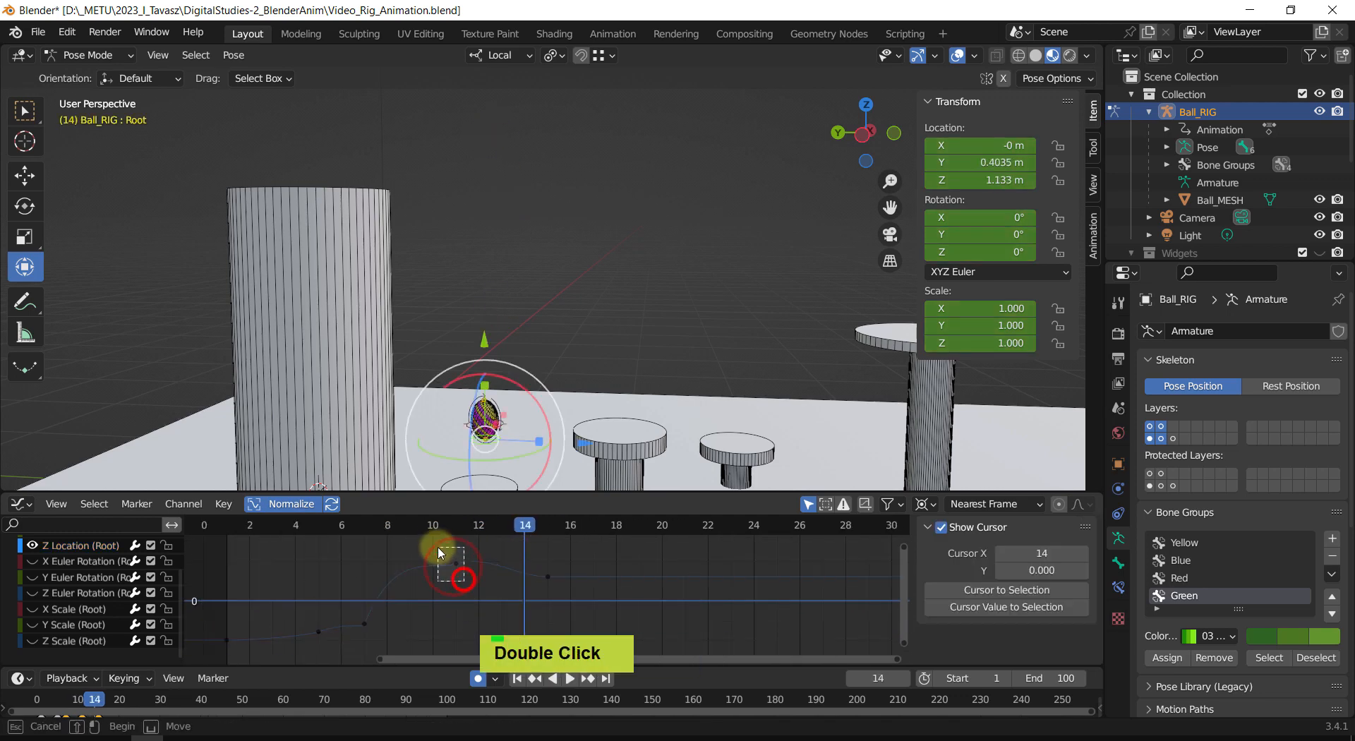
pyautogui.press('Delete')
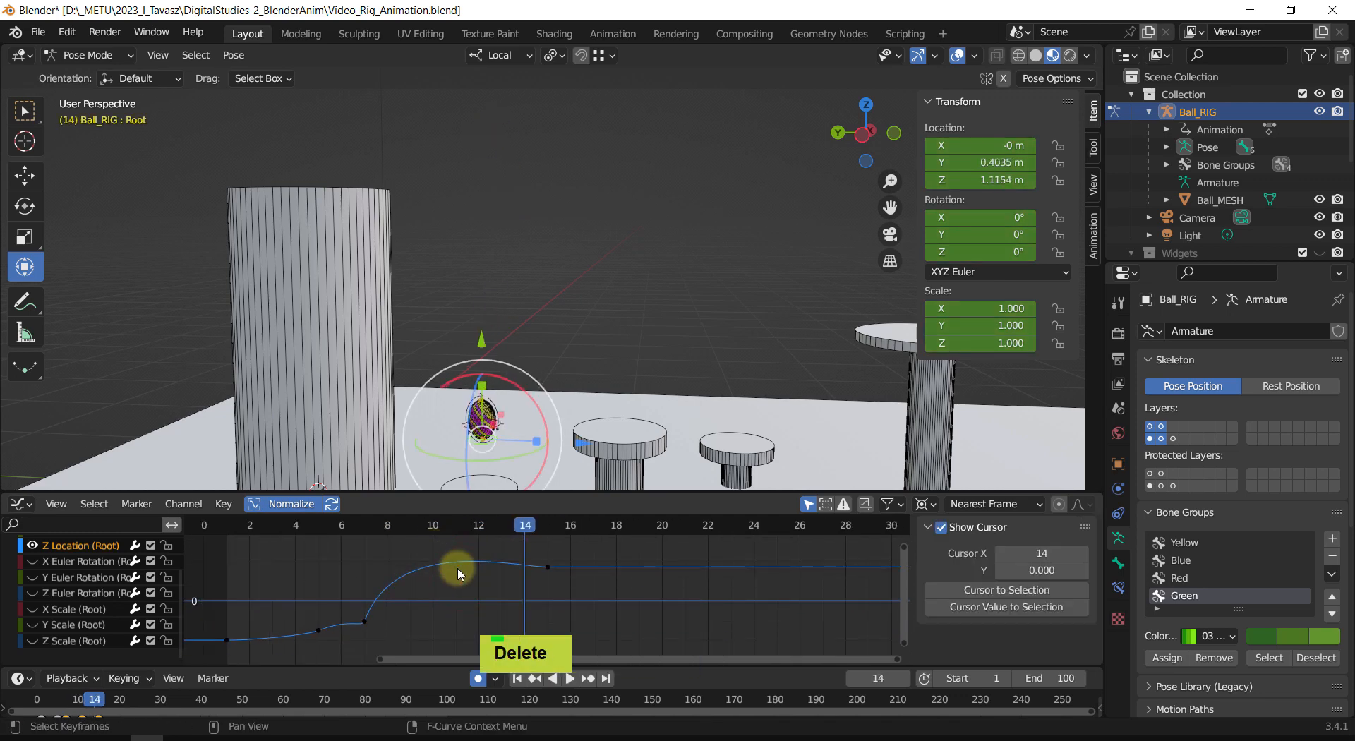
pyautogui.click(571, 563)
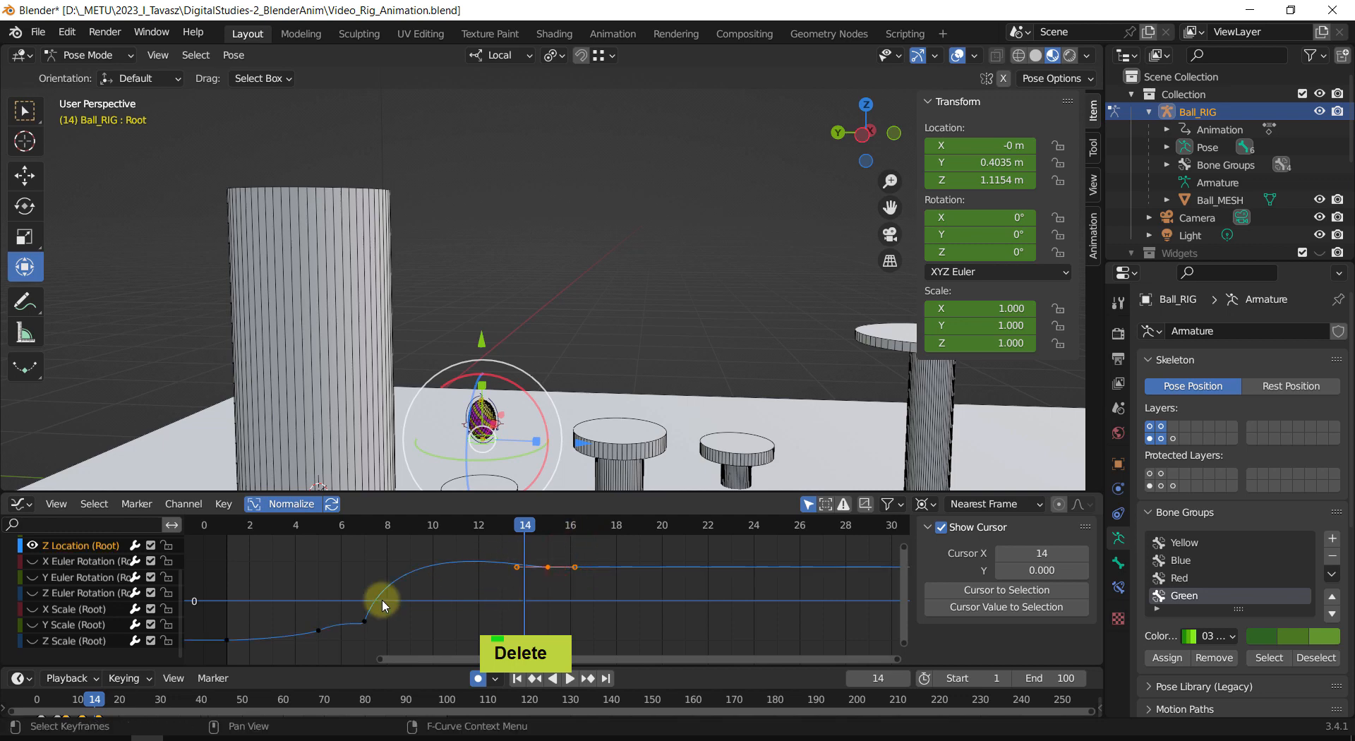
pyautogui.click(364, 622)
# Step: Scrub from frame 7 to 15 and examine up close how the ball lands on the low disc
pyautogui.moveTo(396, 534); pyautogui.dragTo(545, 574)
pyautogui.keyDown('shift'); pyautogui.moveTo(509, 431); pyautogui.dragTo(513, 336, button='middle'); pyautogui.keyUp('shift')
pyautogui.scroll(3, 496, 413)
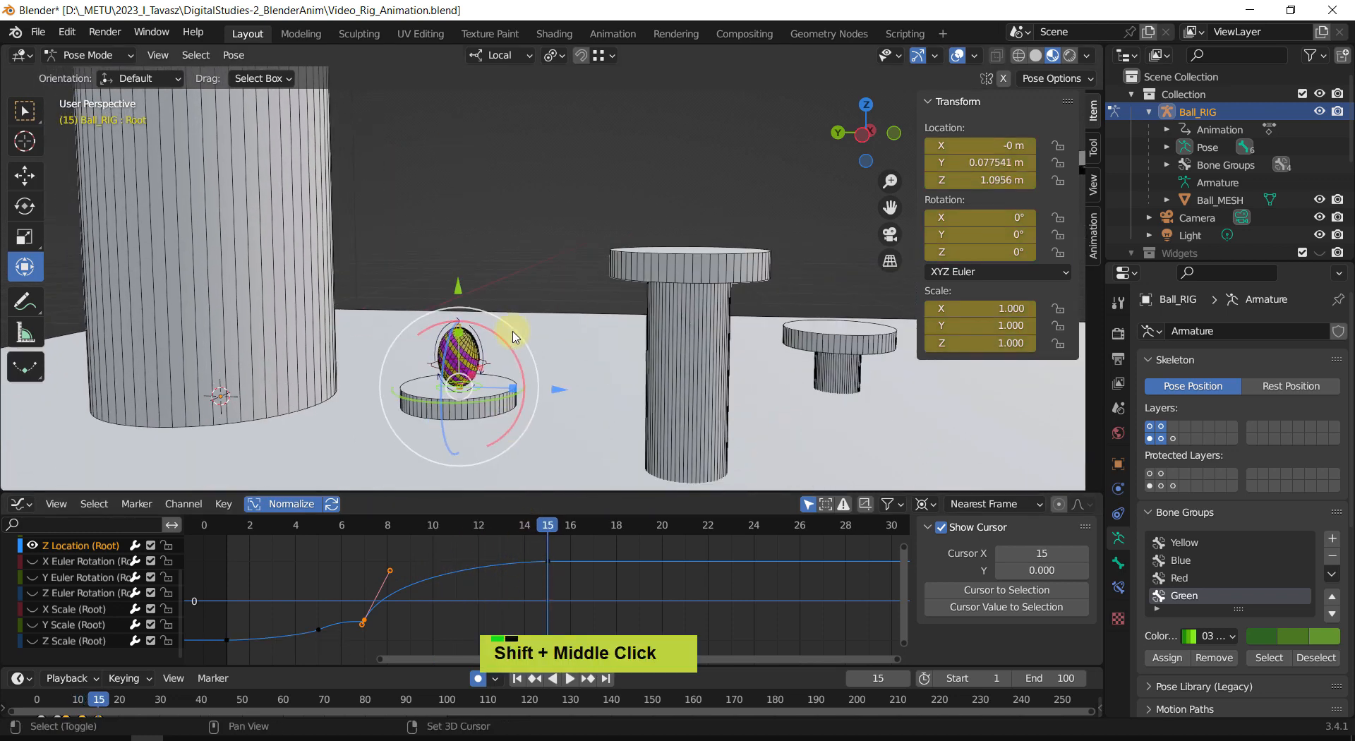
pyautogui.moveTo(560, 534); pyautogui.dragTo(530, 530)
pyautogui.scroll(3, 454, 441)
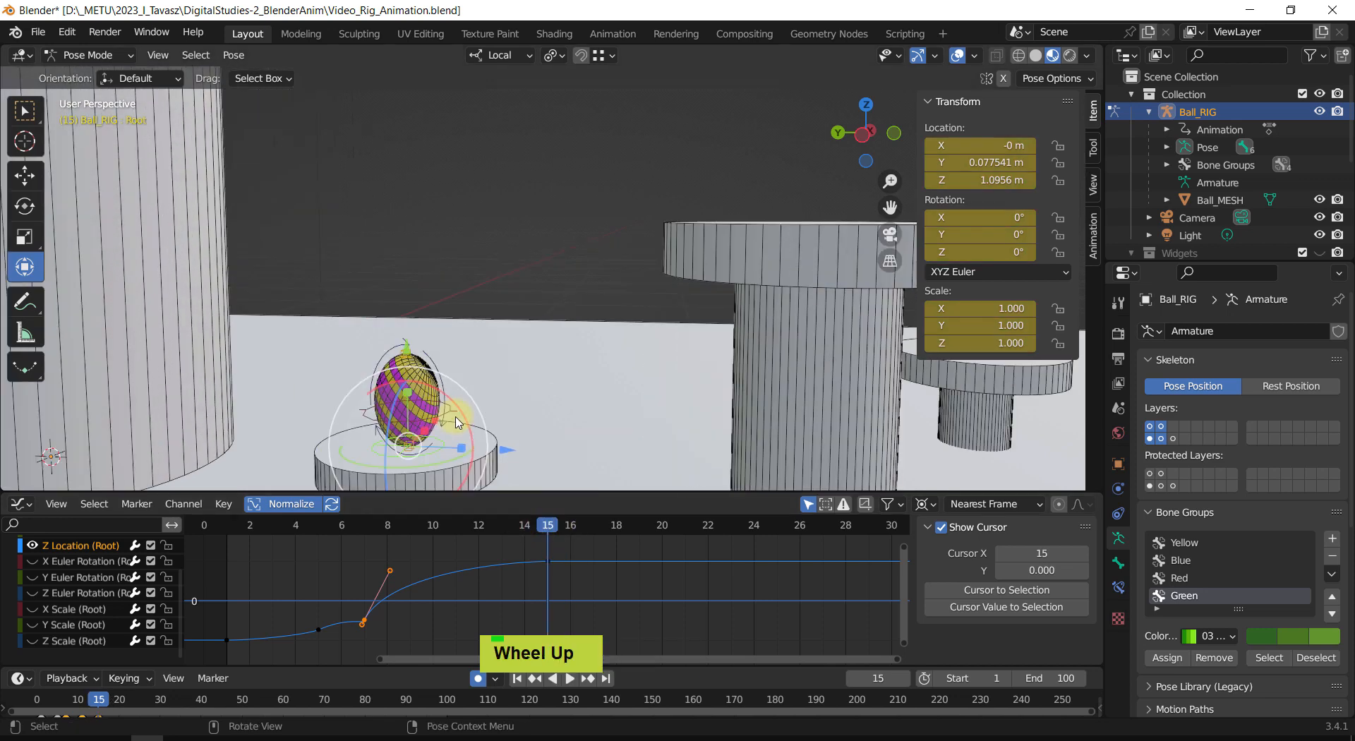
pyautogui.keyDown('shift'); pyautogui.moveTo(454, 441); pyautogui.dragTo(229, 474, button='middle'); pyautogui.keyUp('shift')
# Step: Show the Root bone's hidden location, rotation and scale curves again
pyautogui.click(32, 562)
pyautogui.click(32, 578)
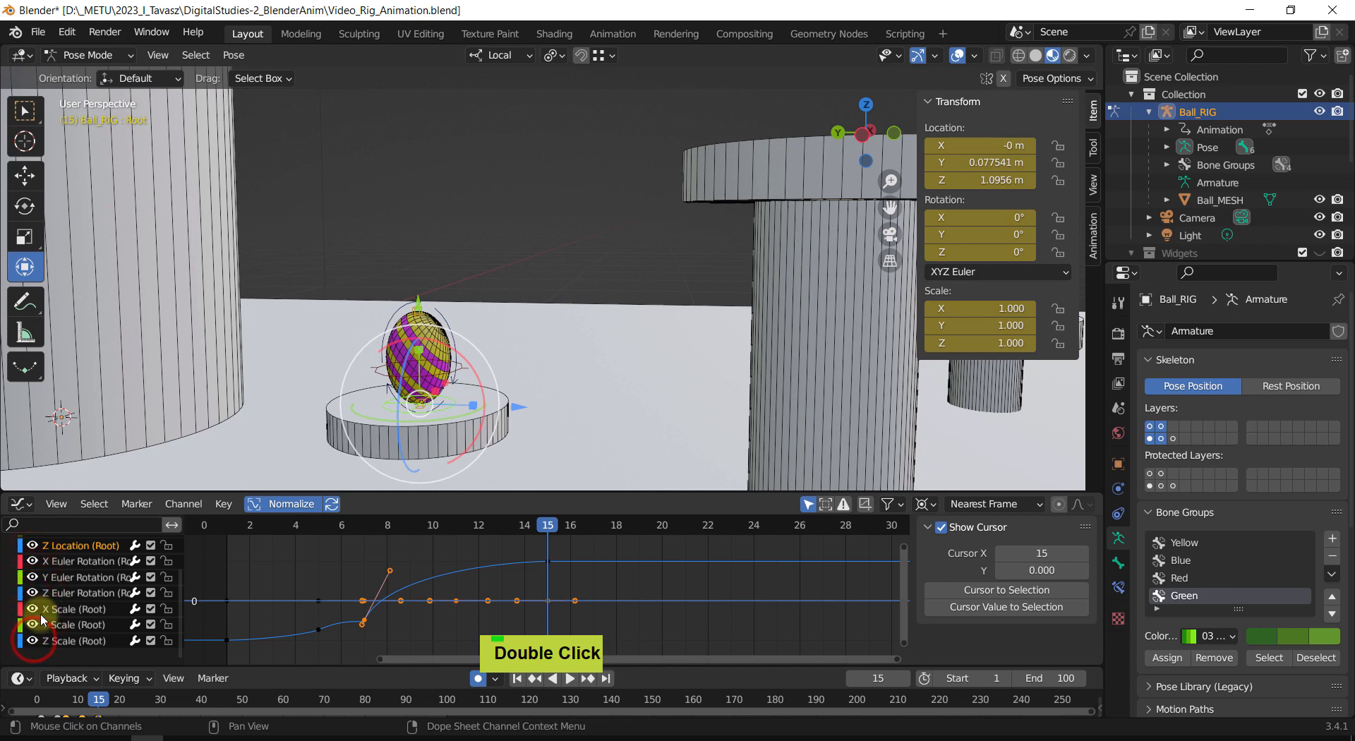
pyautogui.scroll(3, 25, 596)
pyautogui.click(33, 586)
pyautogui.click(32, 571)
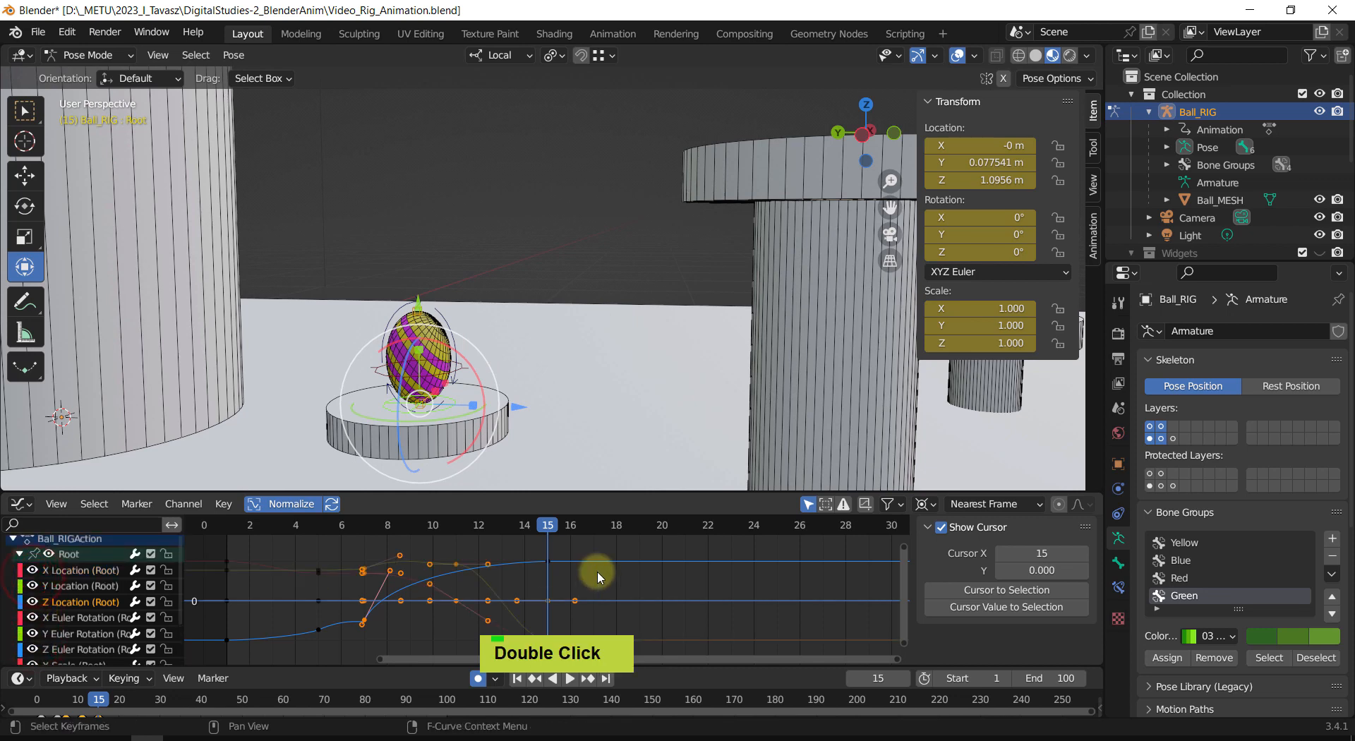
pyautogui.keyDown('shift'); pyautogui.moveTo(597, 573); pyautogui.dragTo(550, 570, button='middle'); pyautogui.keyUp('shift')
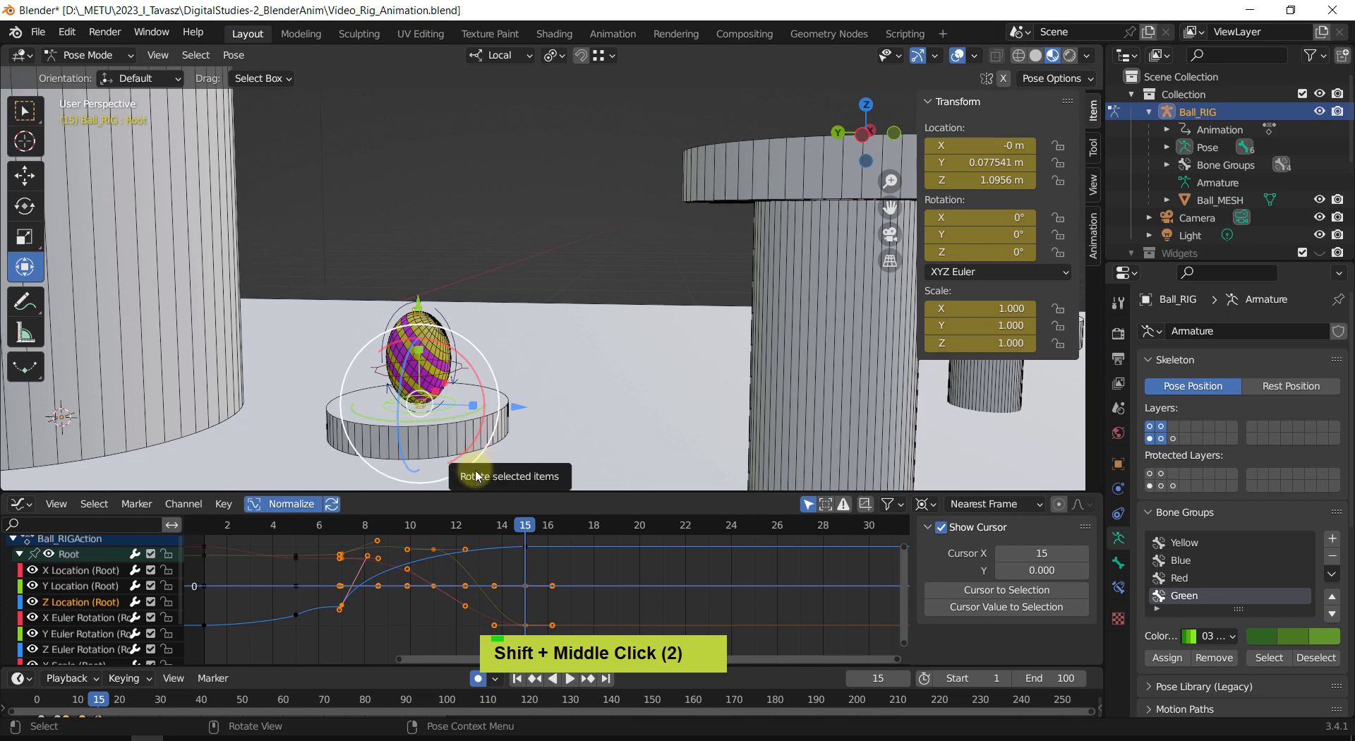
# Step: Insert a keyframe for the Root bone at frame 16 to hold its landed position, and deselect the bone
pyautogui.moveTo(525, 531)
pyautogui.mouseDown()
pyautogui.moveTo(508, 532)
pyautogui.moveTo(529, 538)
pyautogui.mouseUp()
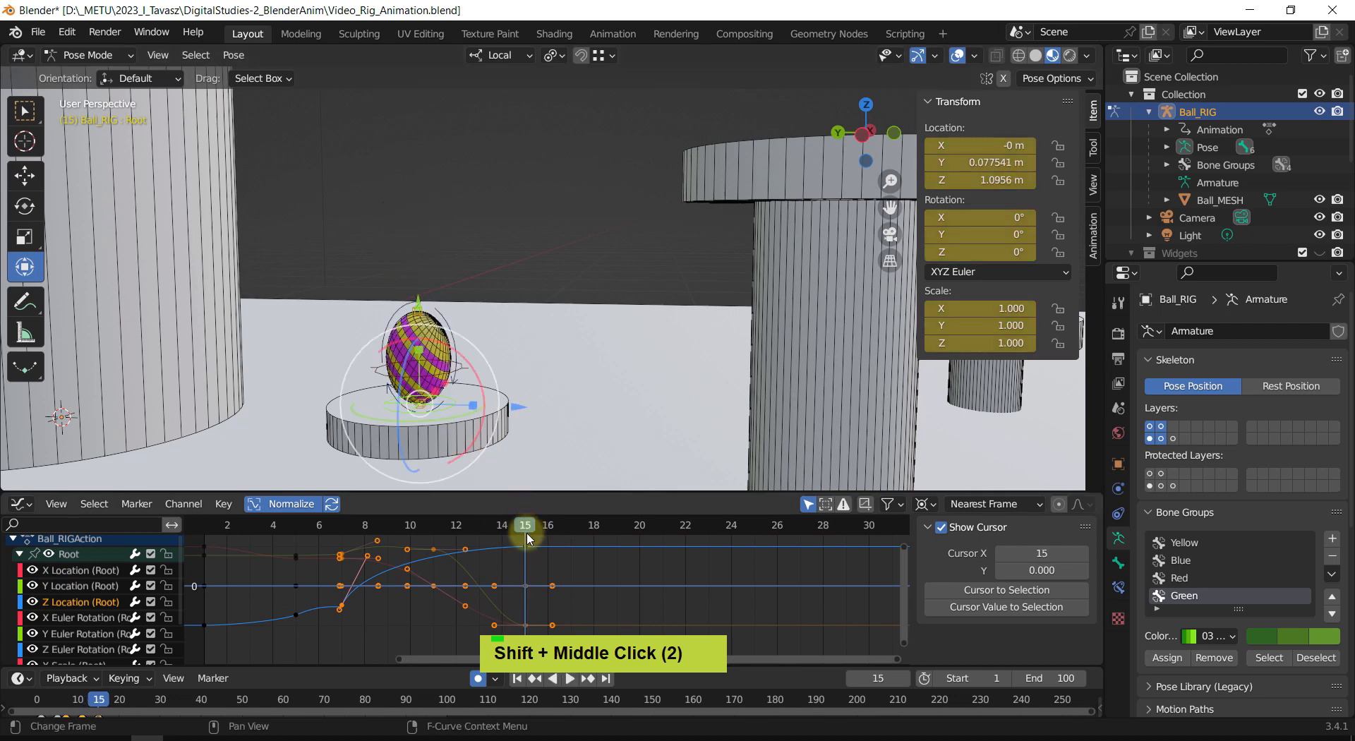
pyautogui.press('Right')
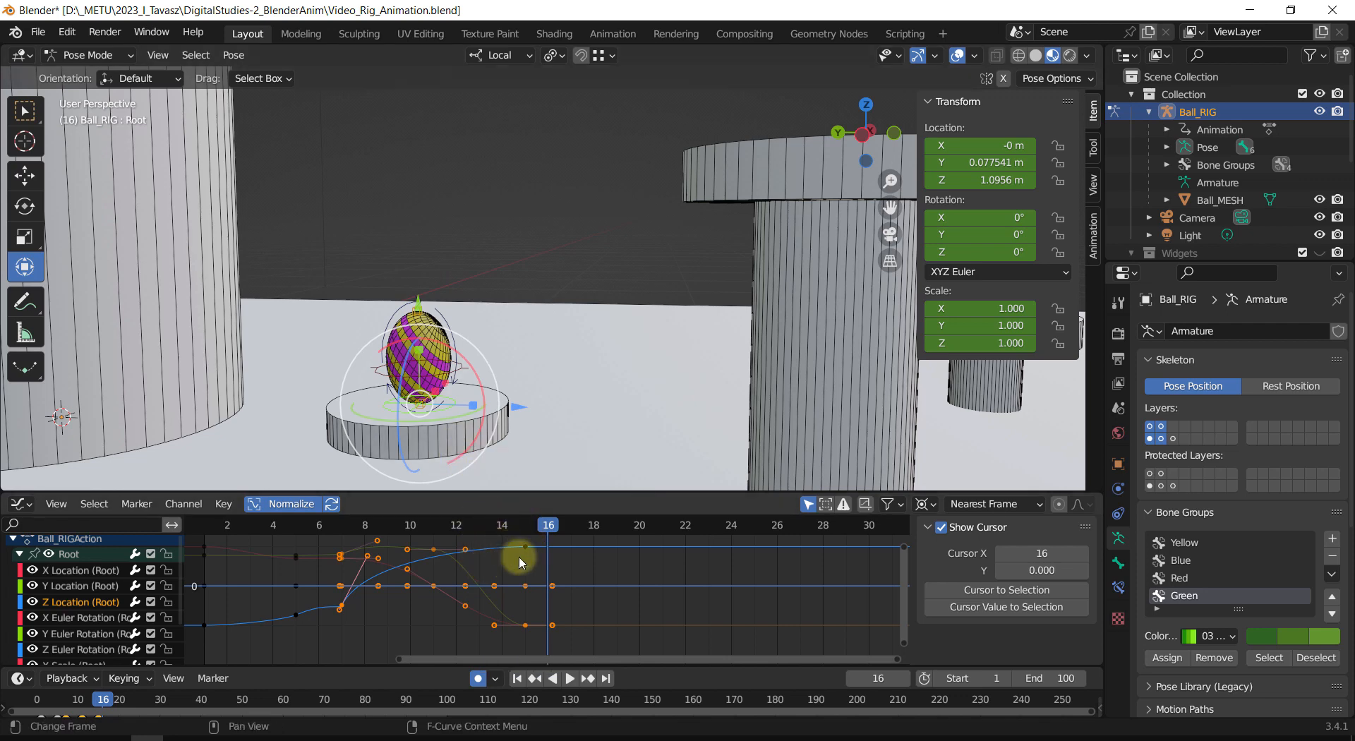
pyautogui.press('i')
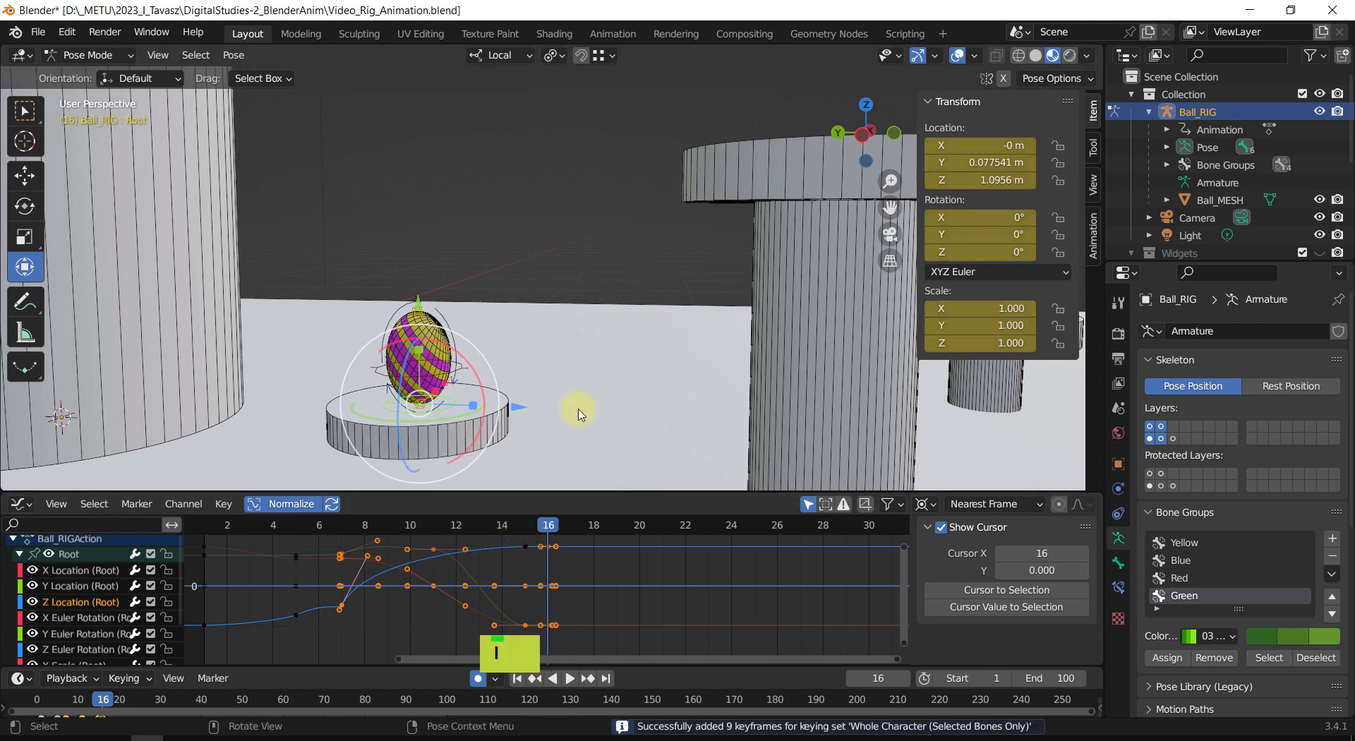
pyautogui.click(511, 253)
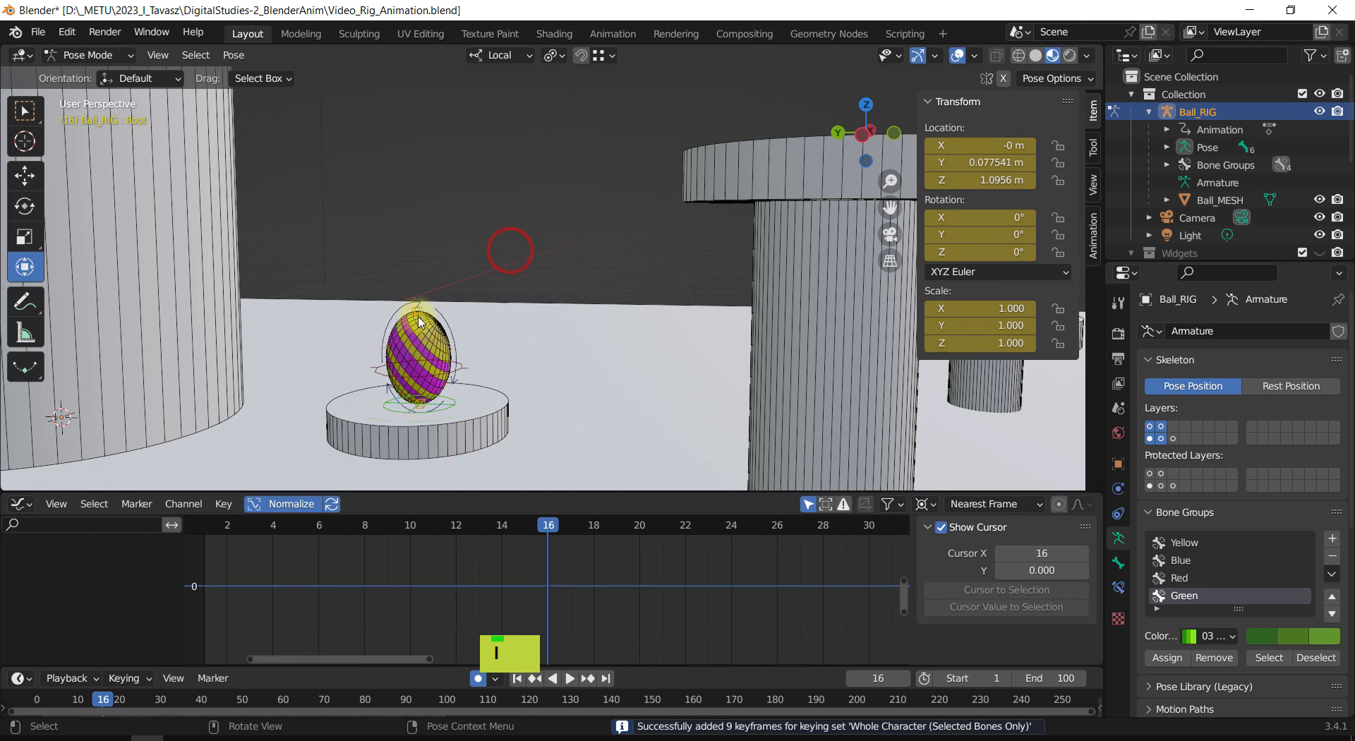
# Step: Reset the Stretch_Top bone's location at frame 16 and lower it to about -0.073 m in Y to squash the ball
pyautogui.click(418, 311)
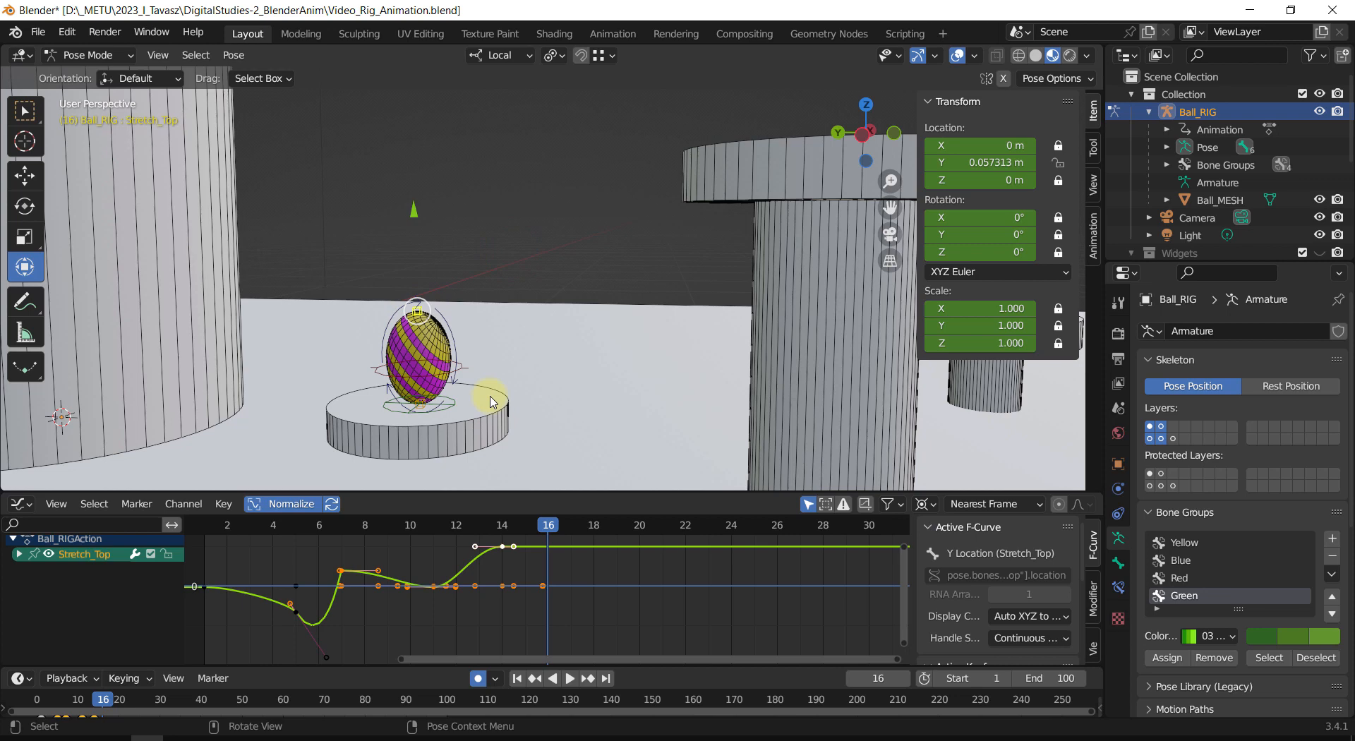
pyautogui.hotkey('alt', 'g')
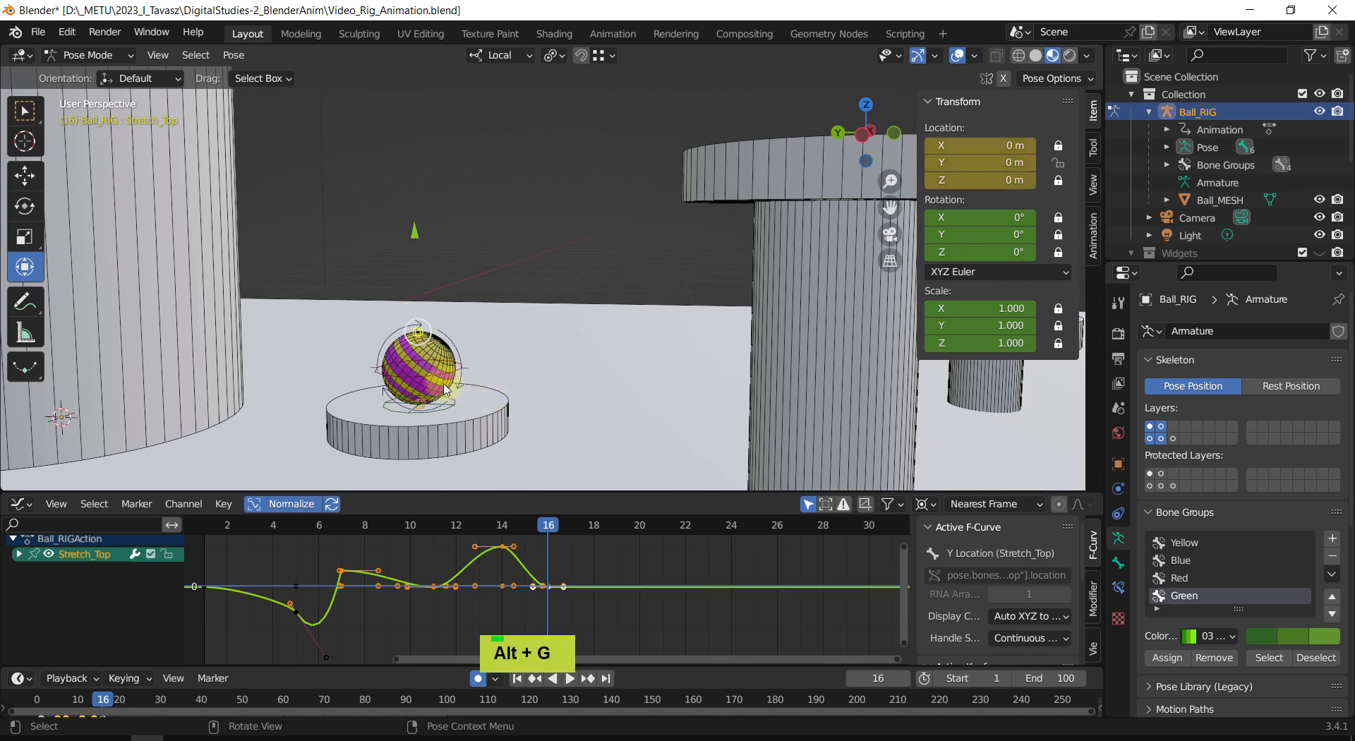
pyautogui.moveTo(414, 232); pyautogui.dragTo(417, 258)
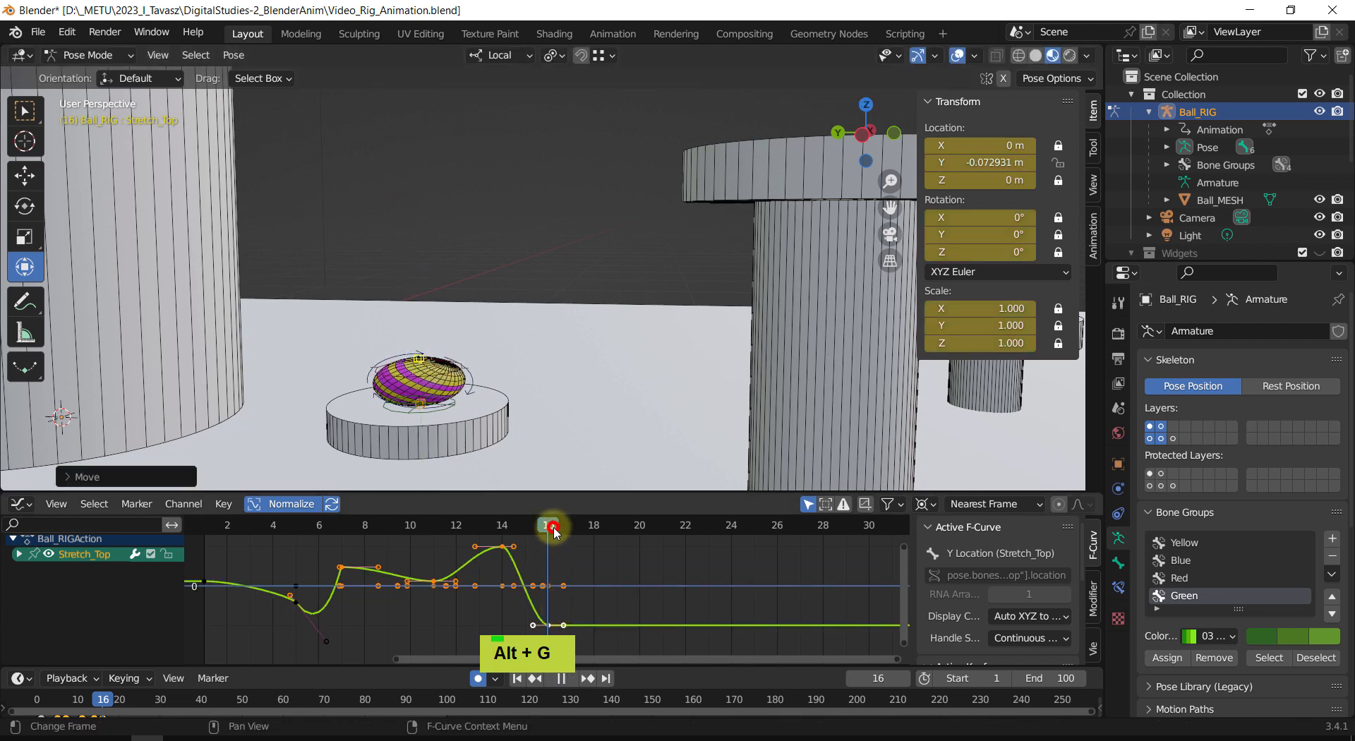
# Step: At frame 17, reset the Stretch_Top bone's location and raise it to about 0.038 m in Y to stretch the ball
pyautogui.moveTo(549, 532)
pyautogui.mouseDown()
pyautogui.moveTo(503, 525)
pyautogui.moveTo(573, 541)
pyautogui.moveTo(560, 532)
pyautogui.mouseUp()
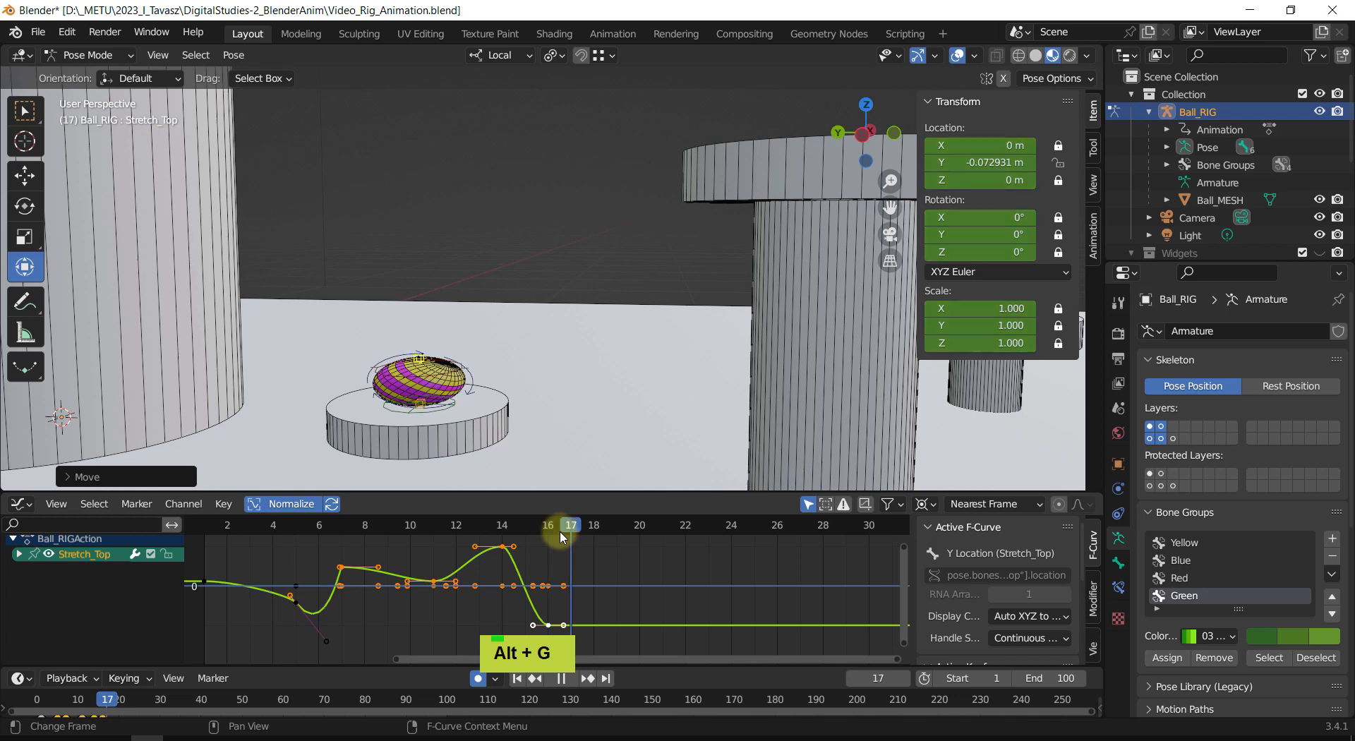
pyautogui.moveTo(499, 327); pyautogui.dragTo(482, 345, button='middle')
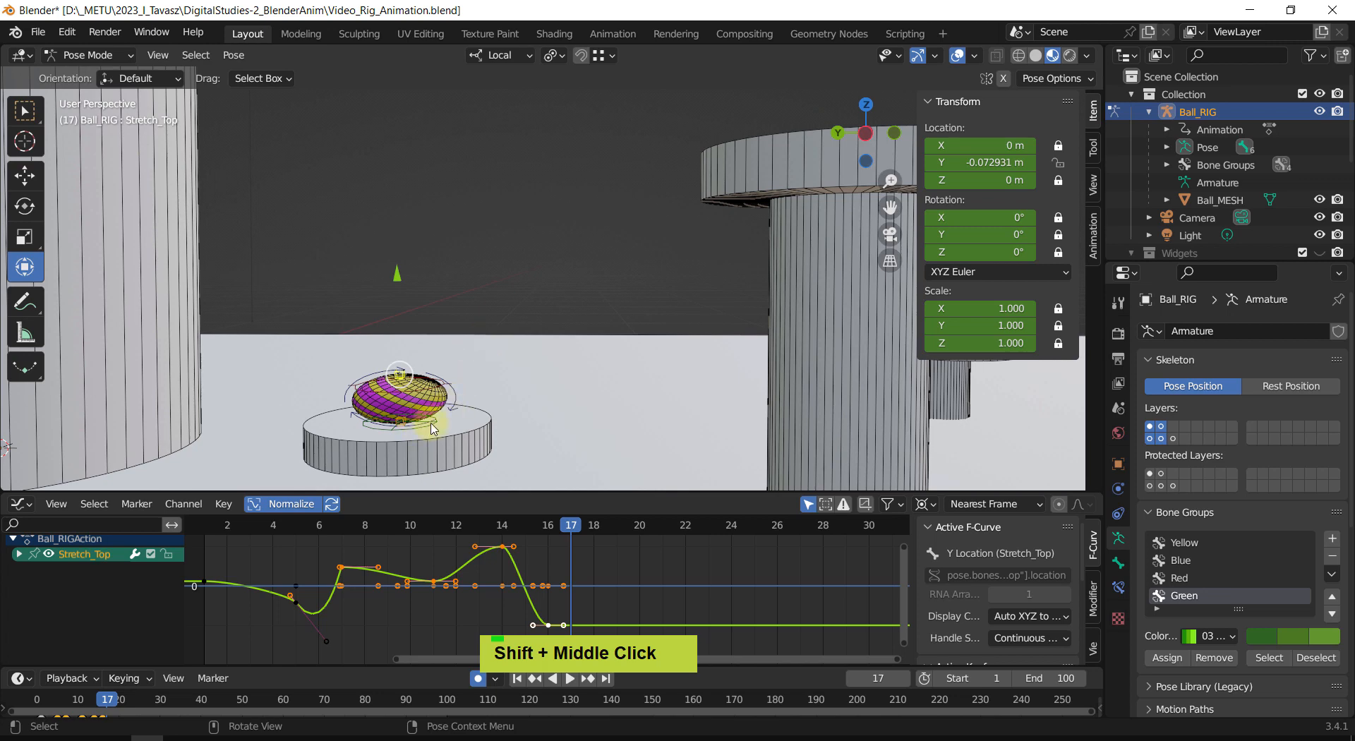
pyautogui.hotkey('alt', 'g')
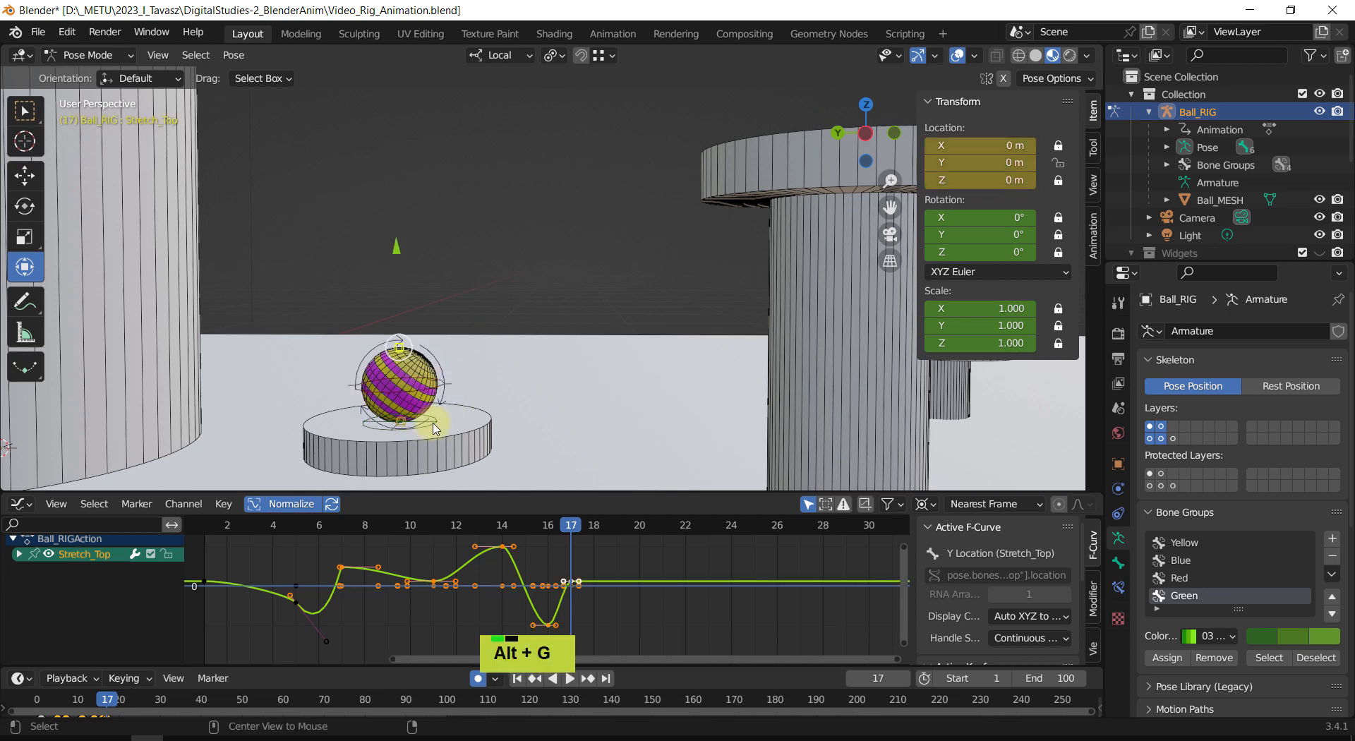
pyautogui.moveTo(395, 243); pyautogui.dragTo(399, 226)
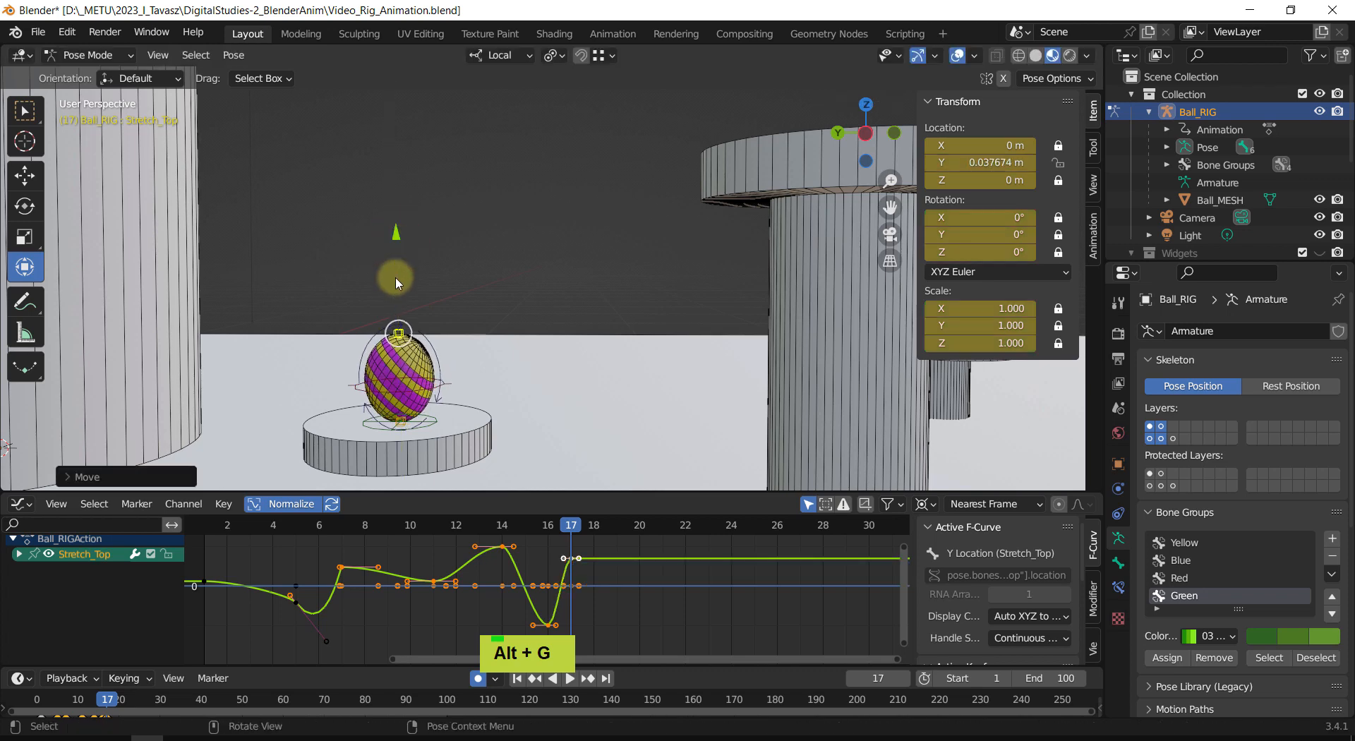
# Step: Lift the Root bone off the low disc at frame 17, to about 0.128 m in Y and 1.134 m in Z
pyautogui.click(428, 424)
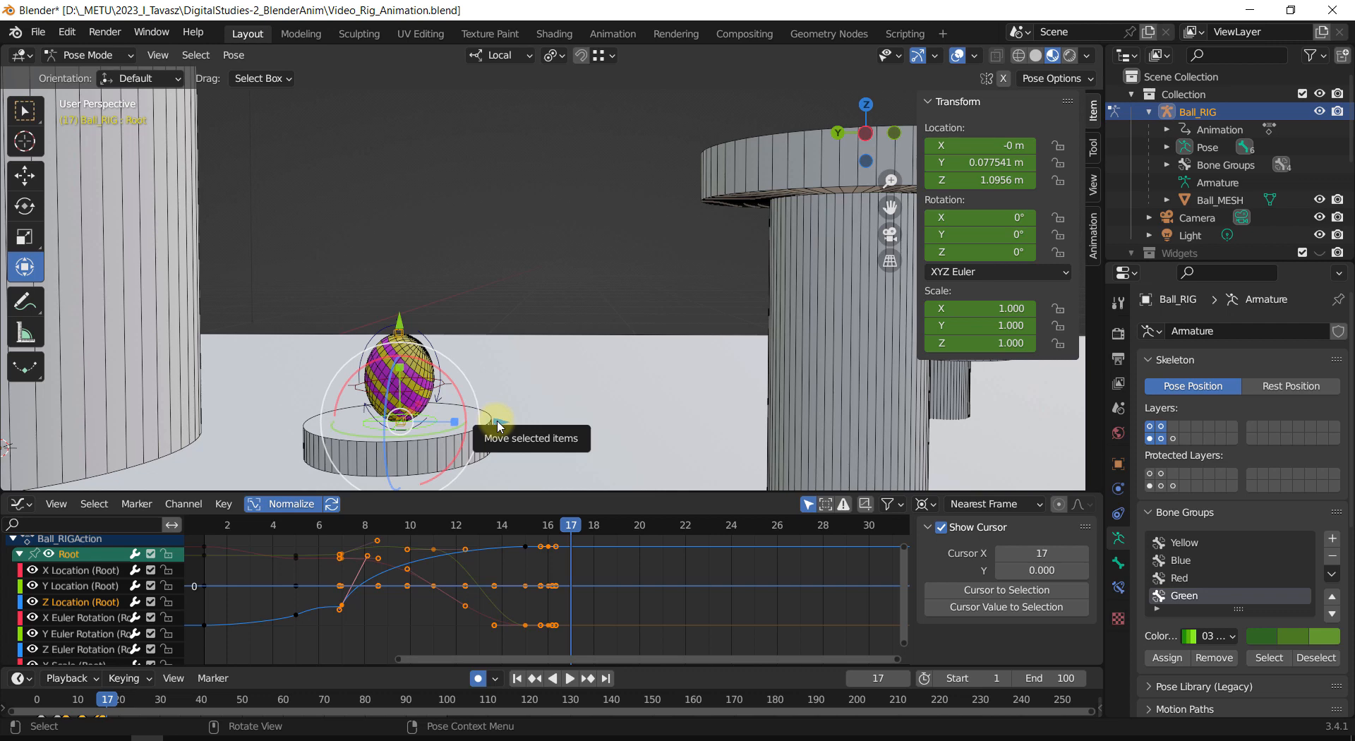
pyautogui.moveTo(499, 423); pyautogui.dragTo(505, 422)
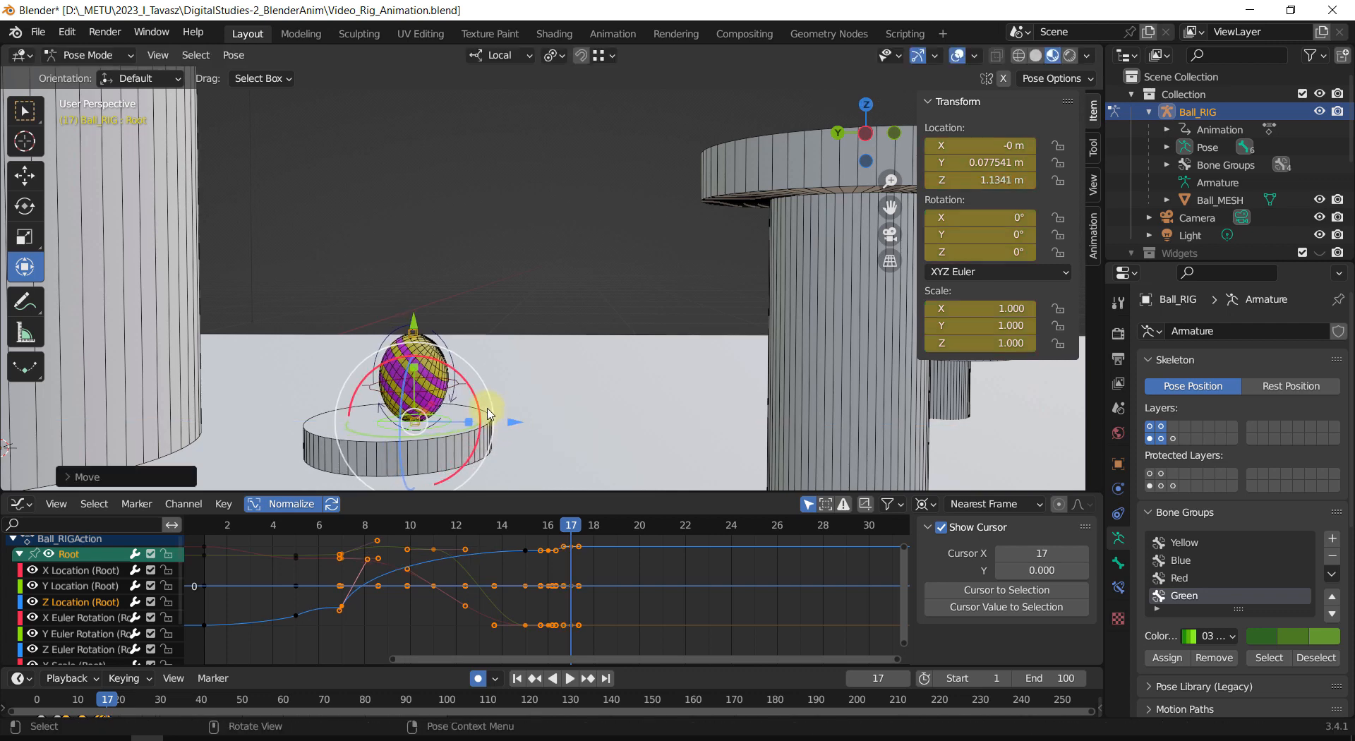
pyautogui.press('g')
pyautogui.press('z')
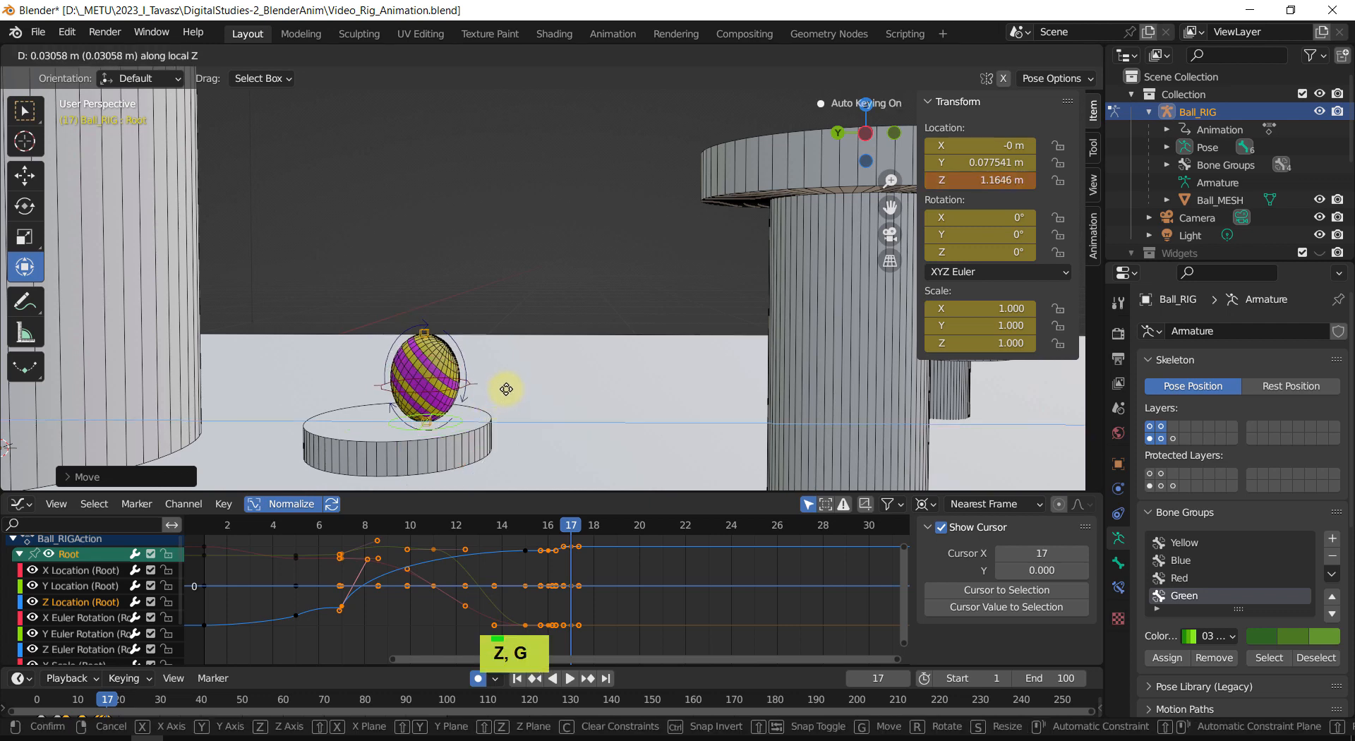
pyautogui.press('y')
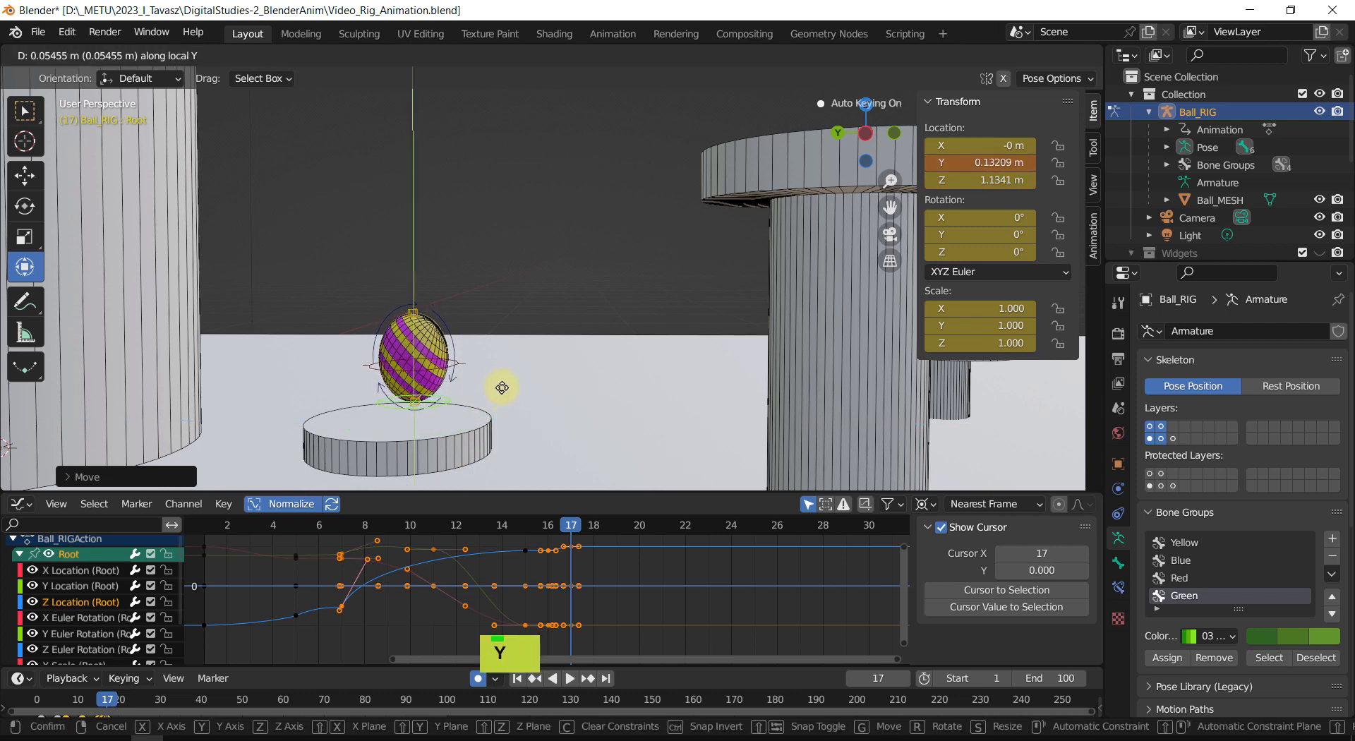
pyautogui.click(500, 387)
# Step: Rotate the Center bone about X to about 25.9° at frame 17 and about 0.3° at frame 16
pyautogui.moveTo(563, 528)
pyautogui.mouseDown()
pyautogui.moveTo(531, 524)
pyautogui.moveTo(593, 522)
pyautogui.moveTo(566, 513)
pyautogui.mouseUp()
pyautogui.keyDown('shift'); pyautogui.moveTo(436, 373); pyautogui.dragTo(479, 342, button='middle'); pyautogui.keyUp('shift')
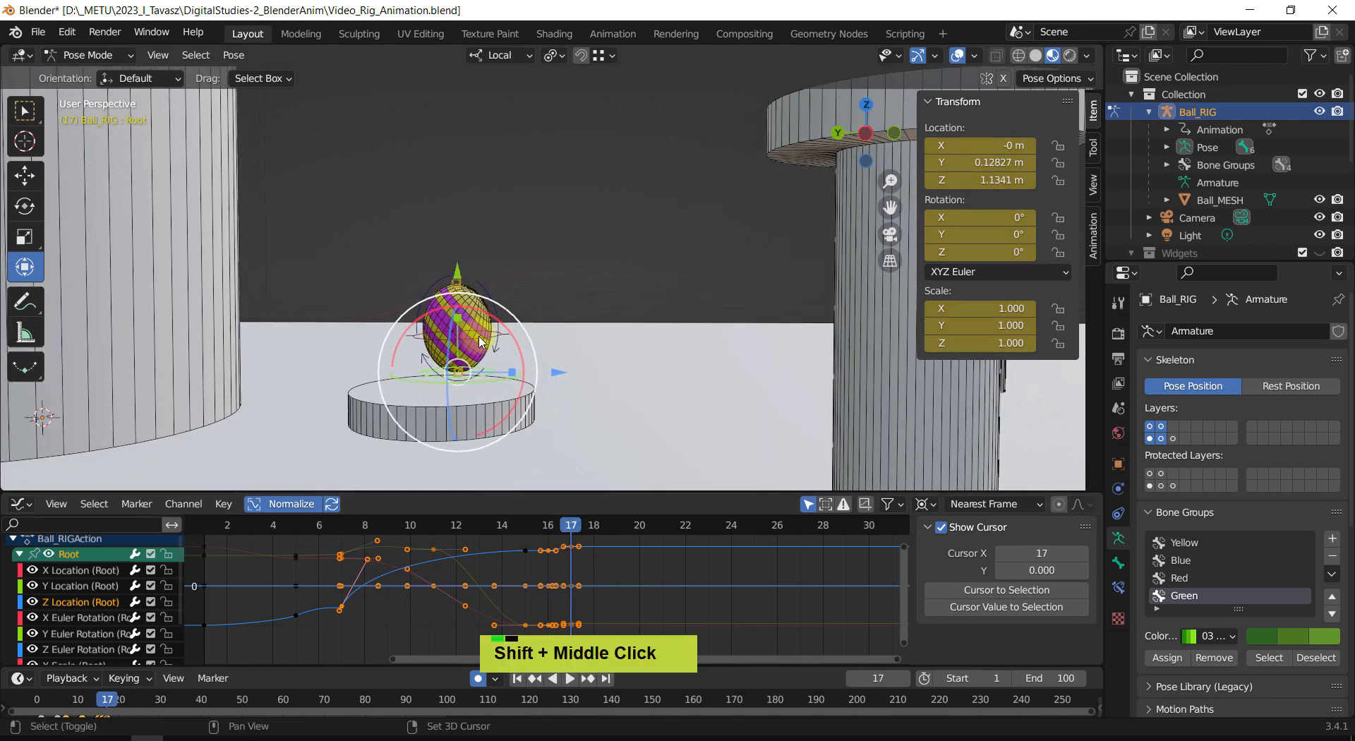
pyautogui.keyDown('shift'); pyautogui.scroll(2, 479, 342); pyautogui.keyUp('shift')
pyautogui.click(490, 352)
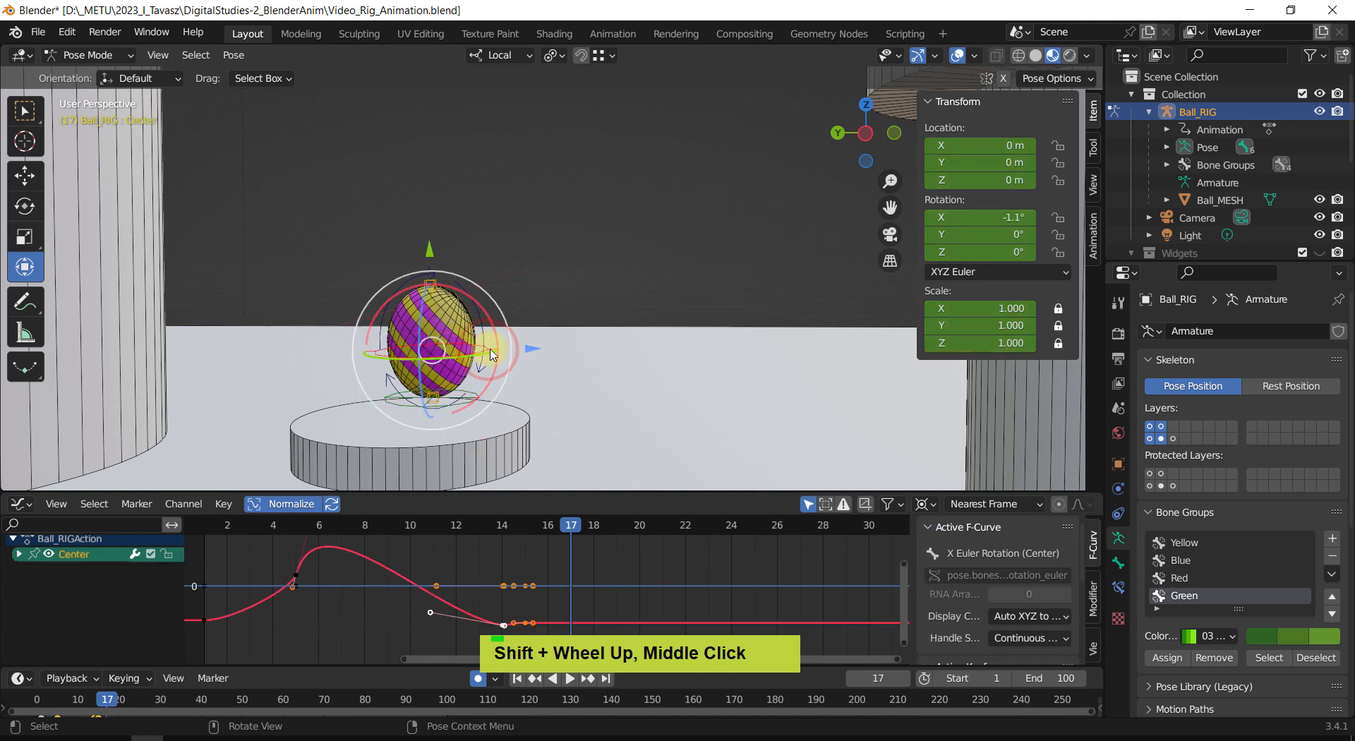
pyautogui.moveTo(565, 527)
pyautogui.mouseDown()
pyautogui.moveTo(515, 528)
pyautogui.moveTo(590, 532)
pyautogui.moveTo(548, 532)
pyautogui.moveTo(568, 535)
pyautogui.mouseUp()
pyautogui.moveTo(492, 324); pyautogui.dragTo(505, 382)
pyautogui.moveTo(572, 531)
pyautogui.mouseDown()
pyautogui.moveTo(526, 524)
pyautogui.moveTo(548, 527)
pyautogui.mouseUp()
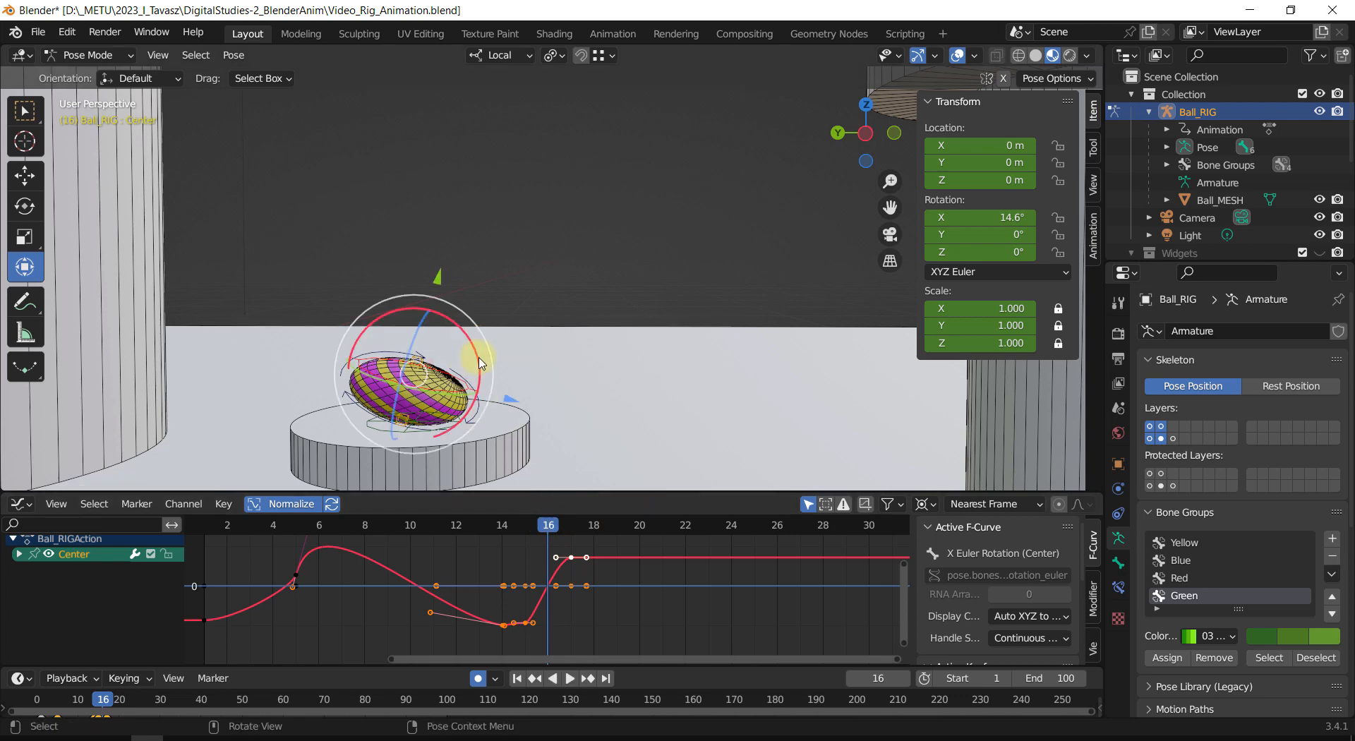
pyautogui.moveTo(474, 333); pyautogui.dragTo(466, 342)
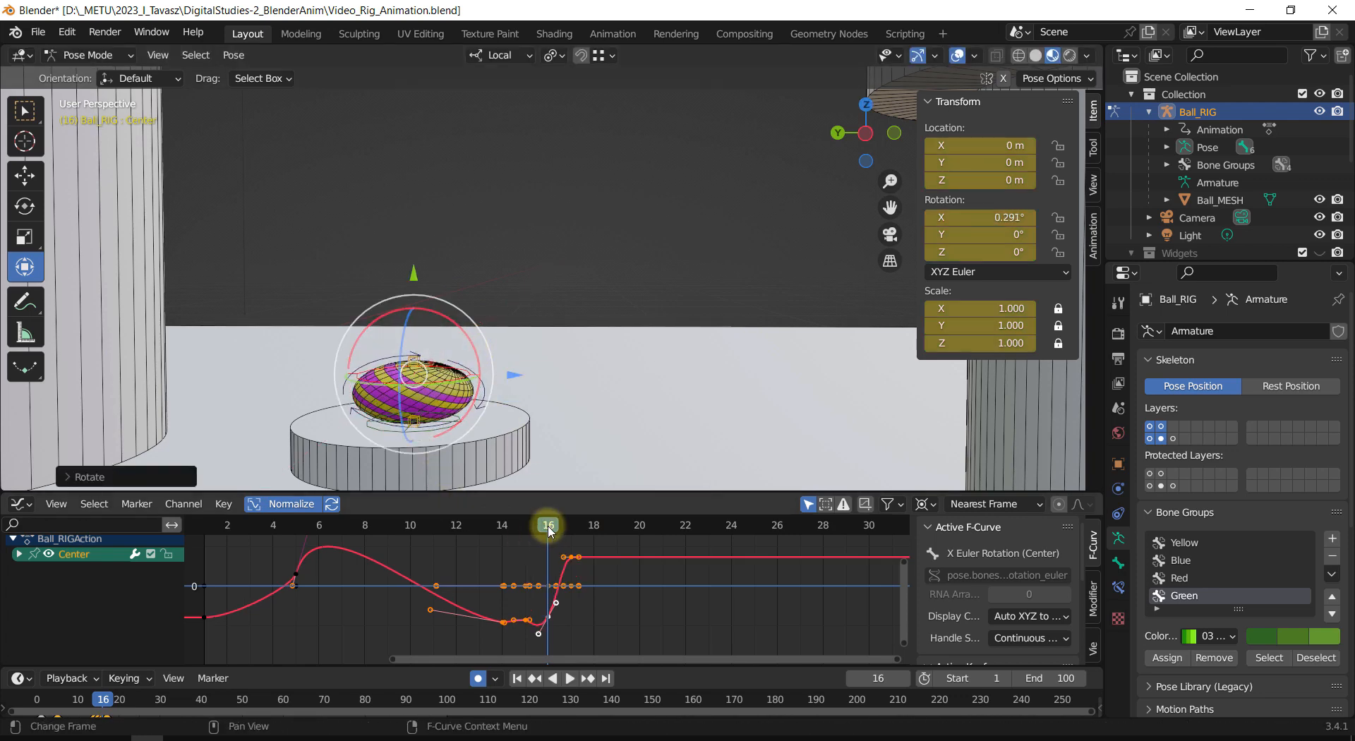
# Step: Tilt the Center bone at frame 17 toward the nearest pedestal, to about X 30.9°, Y -31.8° and Z -17.5°
pyautogui.moveTo(547, 526); pyautogui.dragTo(639, 540)
pyautogui.scroll(-3, 620, 379)
pyautogui.keyDown('shift'); pyautogui.moveTo(620, 378); pyautogui.dragTo(445, 468, button='middle'); pyautogui.keyUp('shift')
pyautogui.scroll(-2, 583, 382)
pyautogui.keyDown('shift'); pyautogui.moveTo(445, 468); pyautogui.dragTo(516, 368, button='middle'); pyautogui.keyUp('shift')
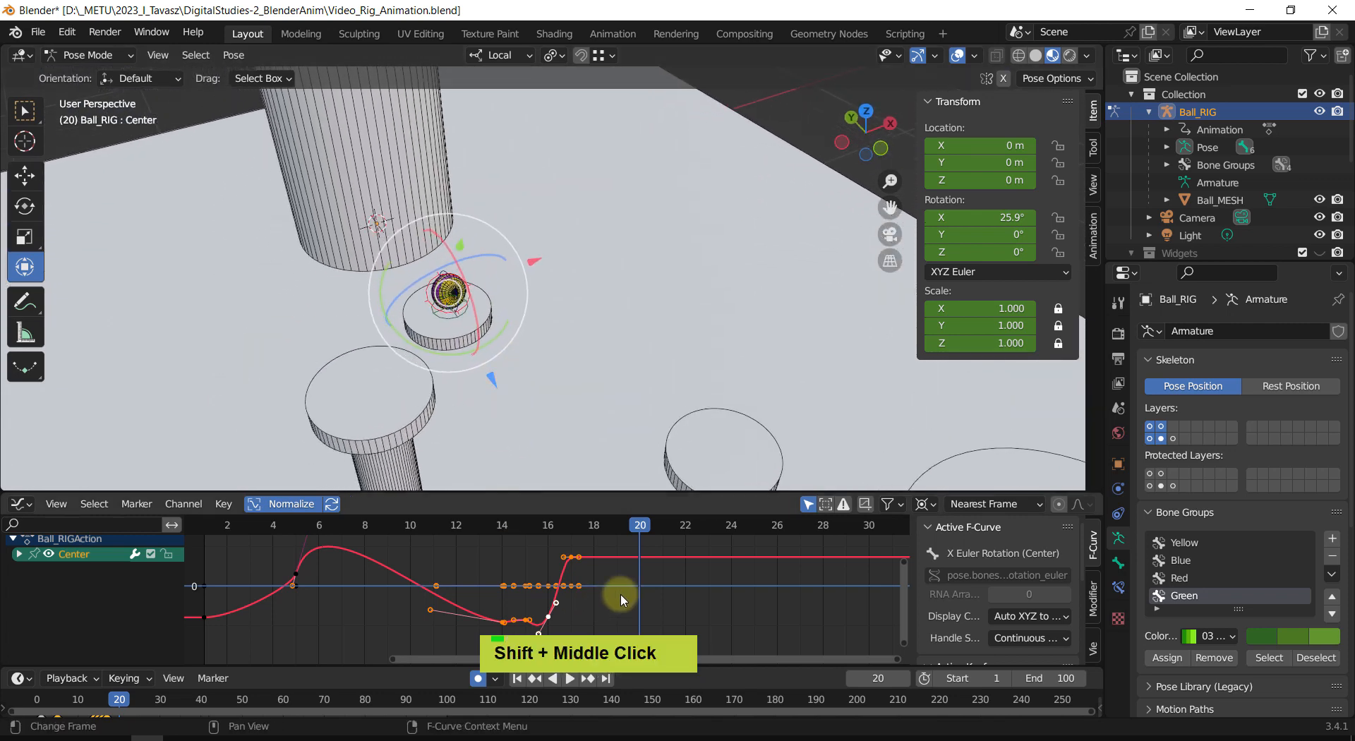
pyautogui.moveTo(643, 533); pyautogui.dragTo(570, 532)
pyautogui.keyDown('shift'); pyautogui.scroll(2, 459, 364); pyautogui.keyUp('shift')
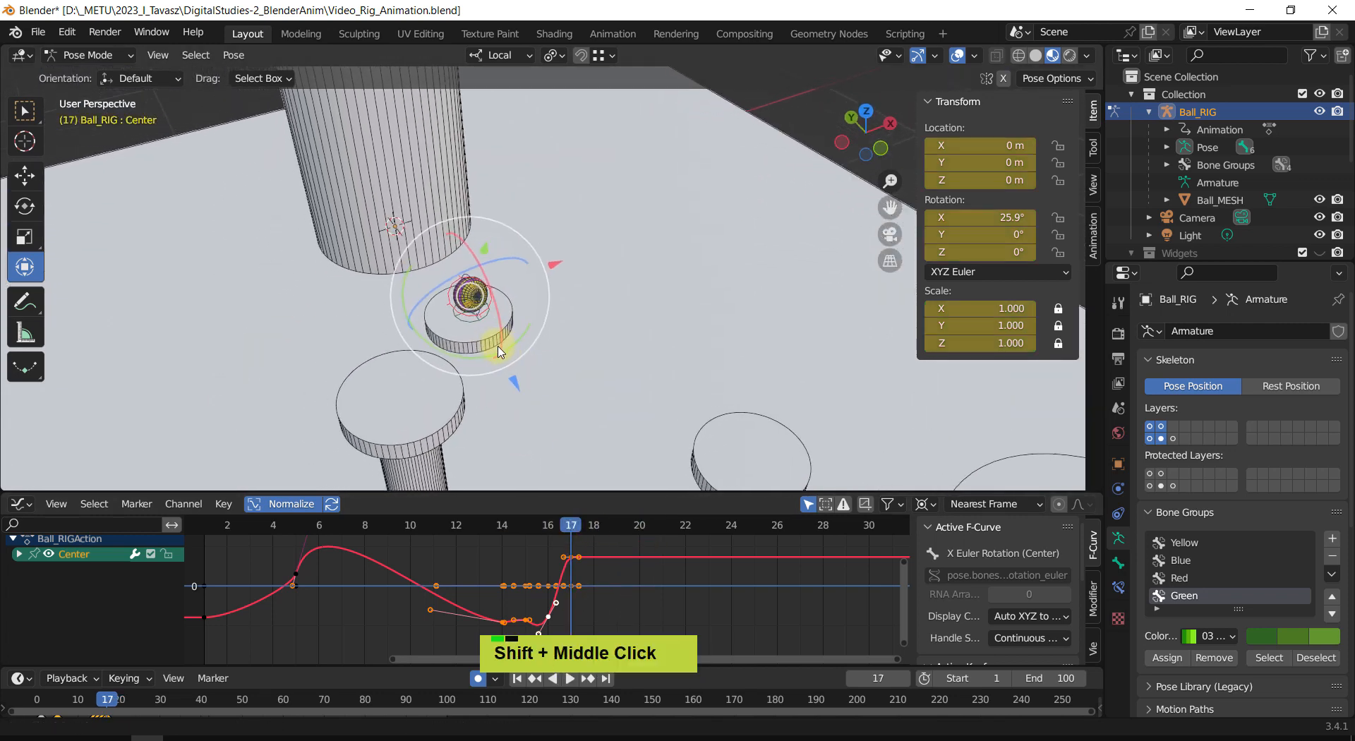
pyautogui.moveTo(452, 368); pyautogui.dragTo(404, 348)
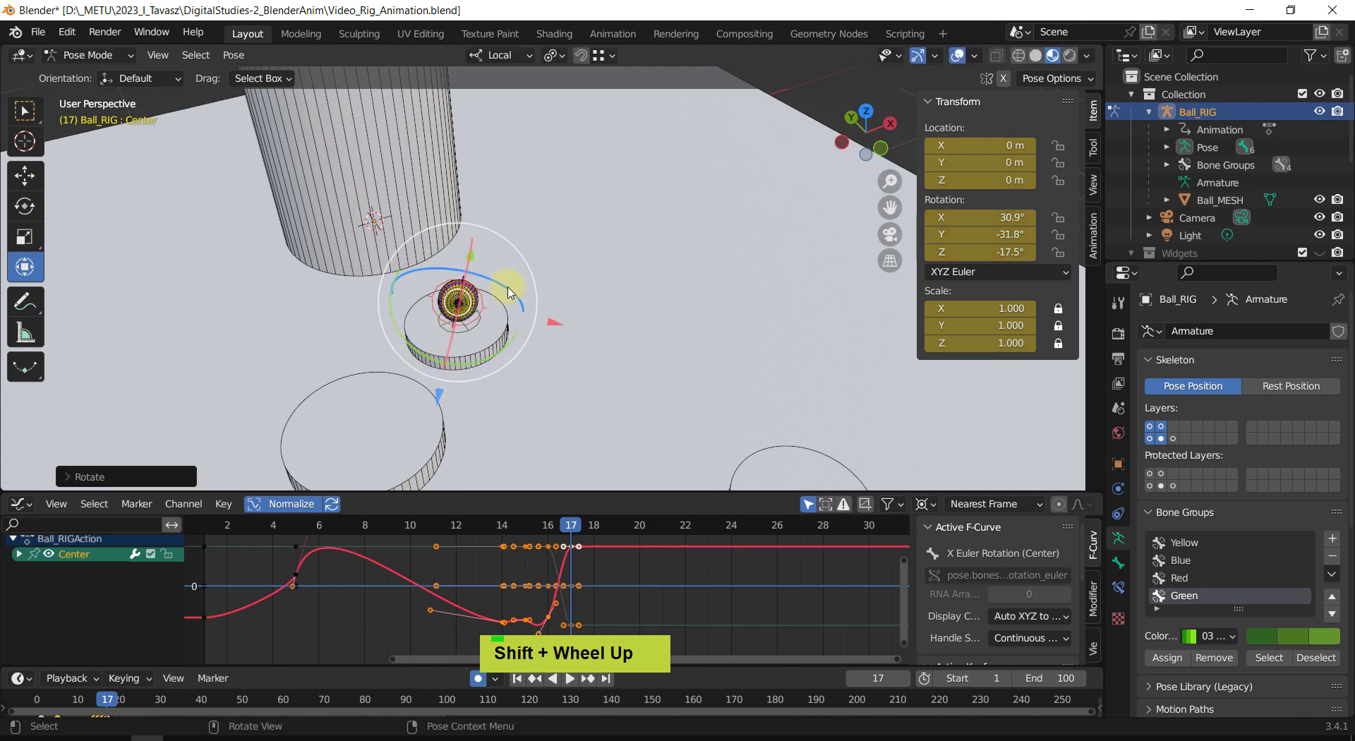
# Step: Refine the Center bone's tilt at frame 17 to about X 24.1°, Y -47.5° and Z -4.1°, checking it from several angles
pyautogui.moveTo(507, 288); pyautogui.dragTo(504, 279)
pyautogui.moveTo(451, 322); pyautogui.dragTo(513, 396, button='middle')
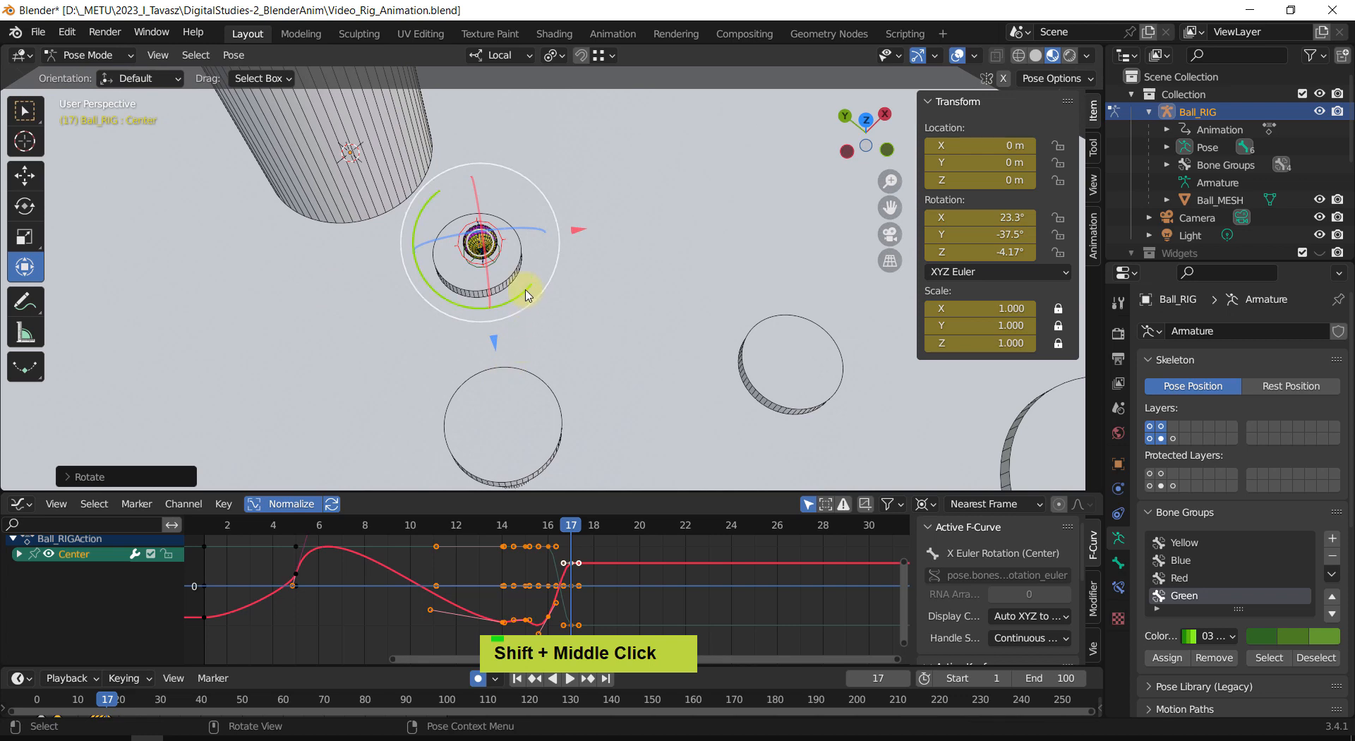
pyautogui.moveTo(526, 295); pyautogui.dragTo(511, 288)
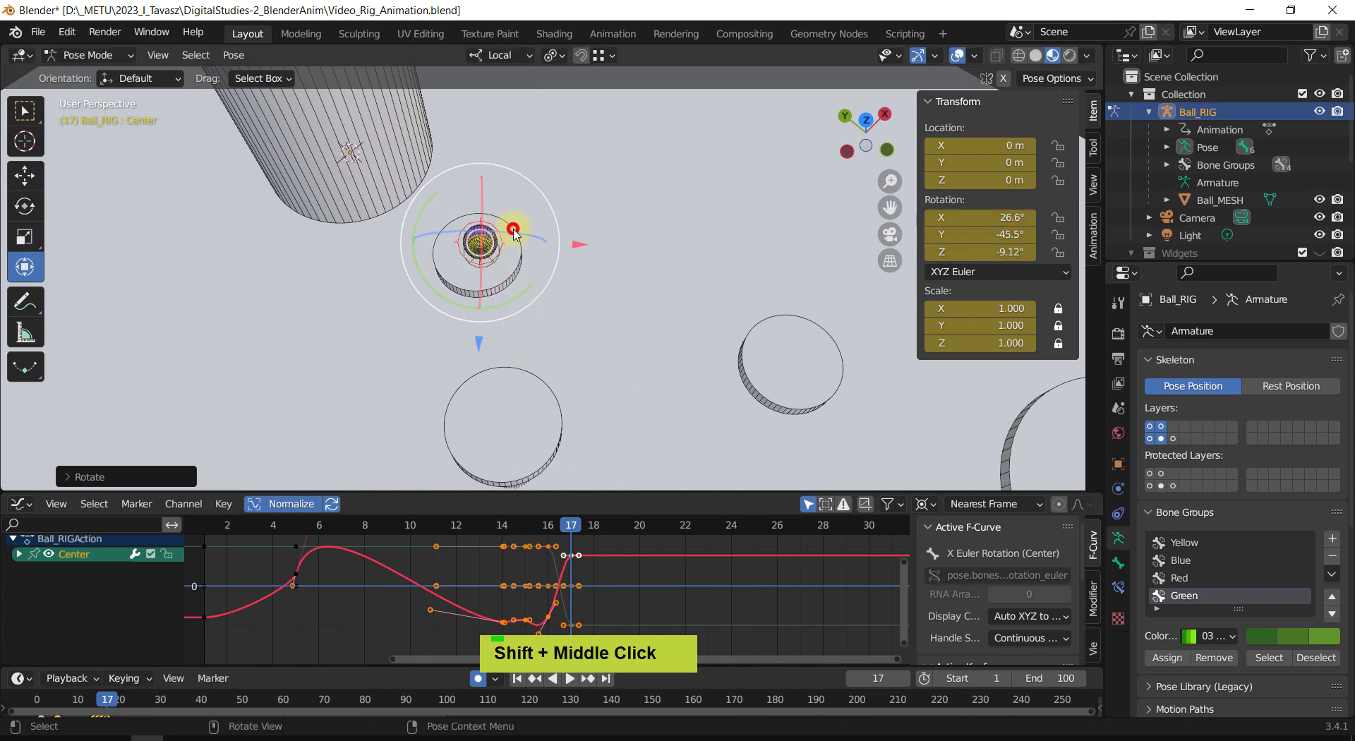
pyautogui.moveTo(514, 234); pyautogui.dragTo(505, 230)
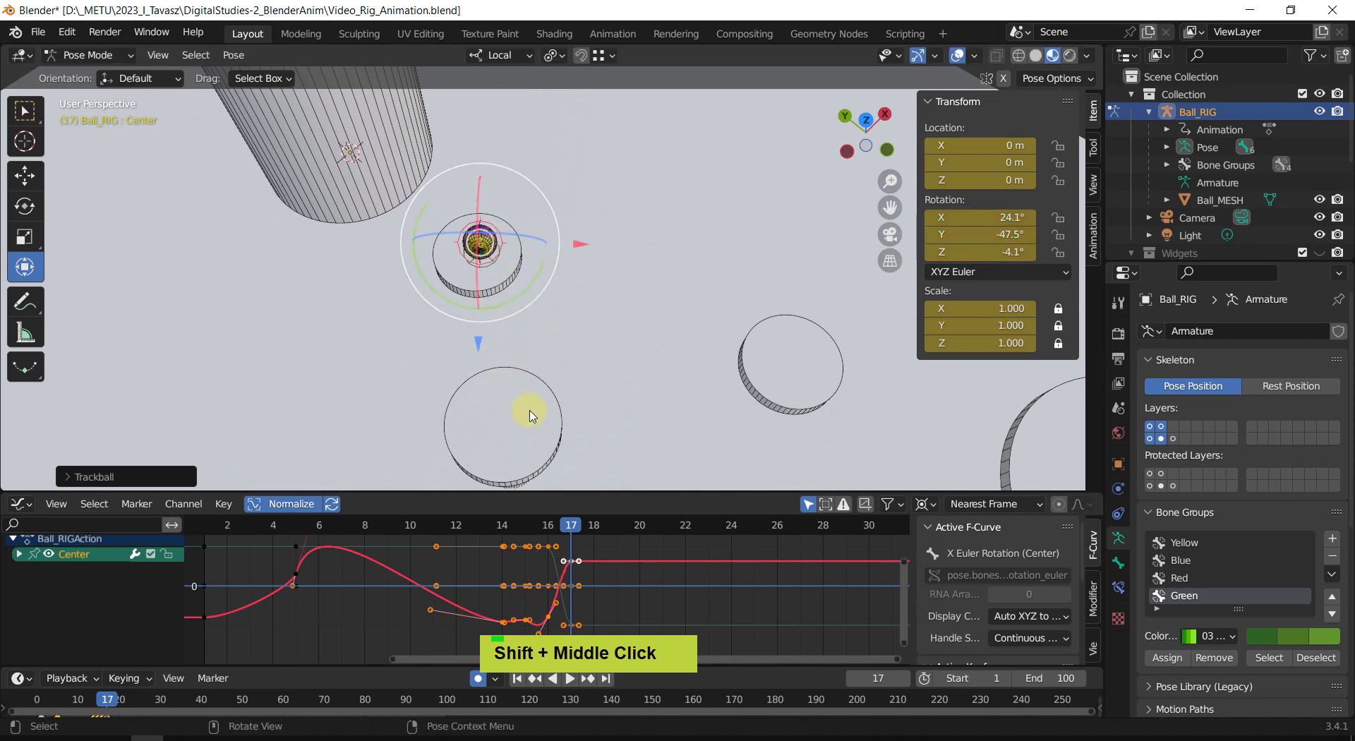
pyautogui.moveTo(531, 415); pyautogui.dragTo(497, 559, button='middle')
pyautogui.scroll(2, 496, 558)
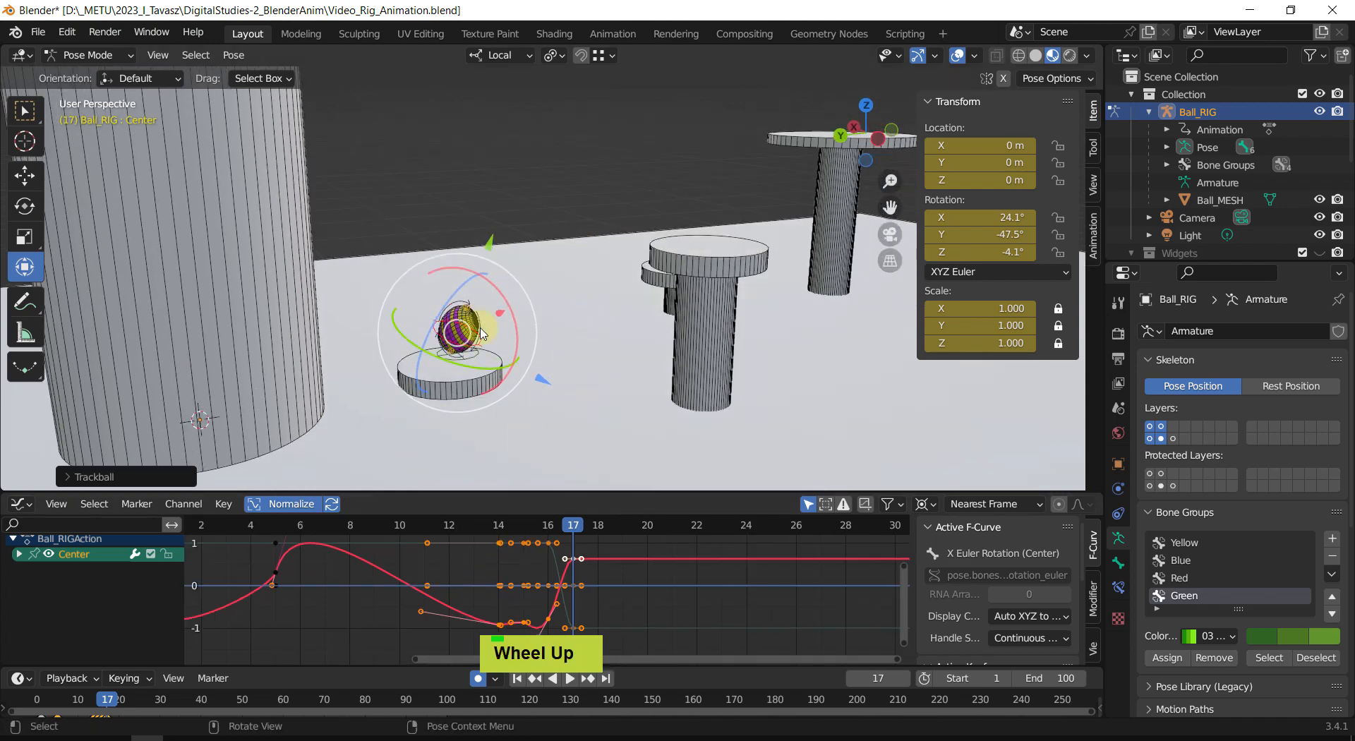
pyautogui.moveTo(482, 333); pyautogui.dragTo(543, 378, button='middle')
pyautogui.scroll(1, 462, 384)
pyautogui.keyDown('shift'); pyautogui.moveTo(469, 405); pyautogui.dragTo(542, 336, button='middle'); pyautogui.keyUp('shift')
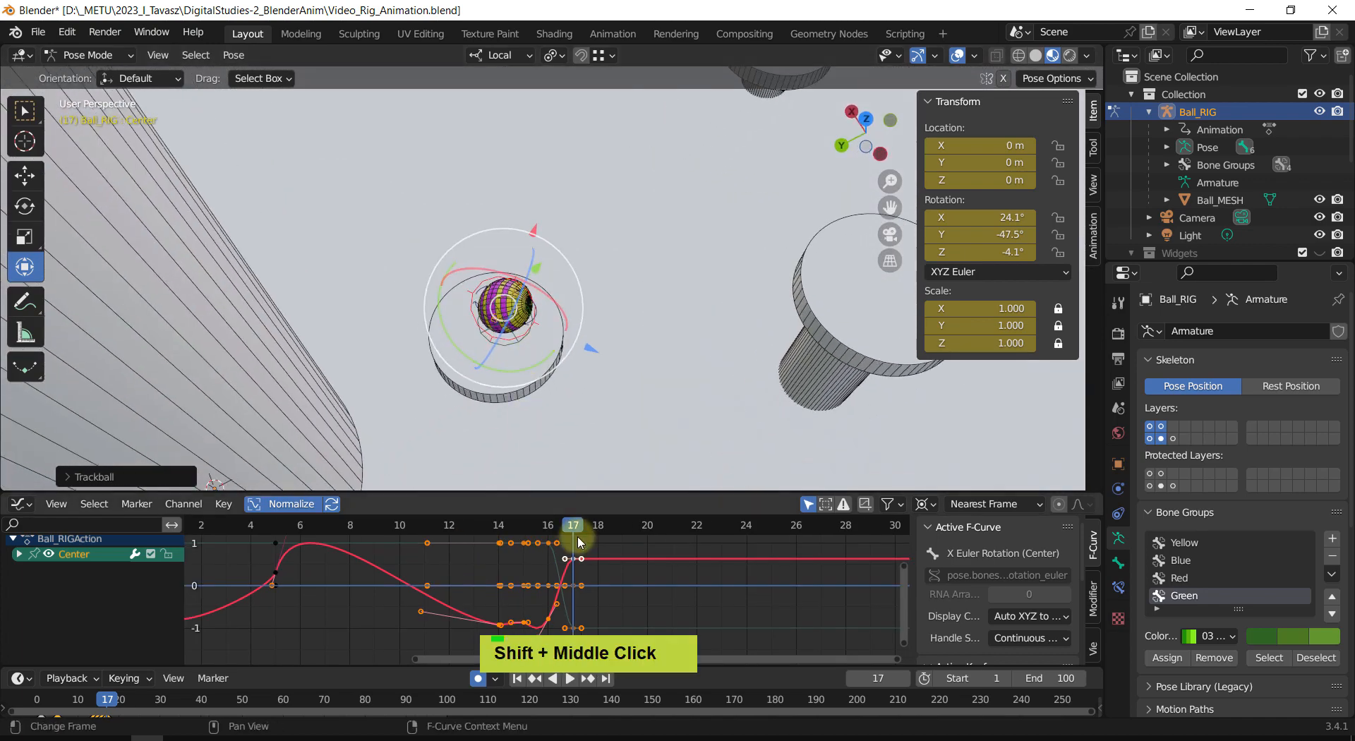
# Step: At frame 20, move the Root bone over to the nearest pedestal, to about X -0.646 m, Y 0.211 m and Z 2.016 m
pyautogui.moveTo(579, 528); pyautogui.dragTo(644, 553)
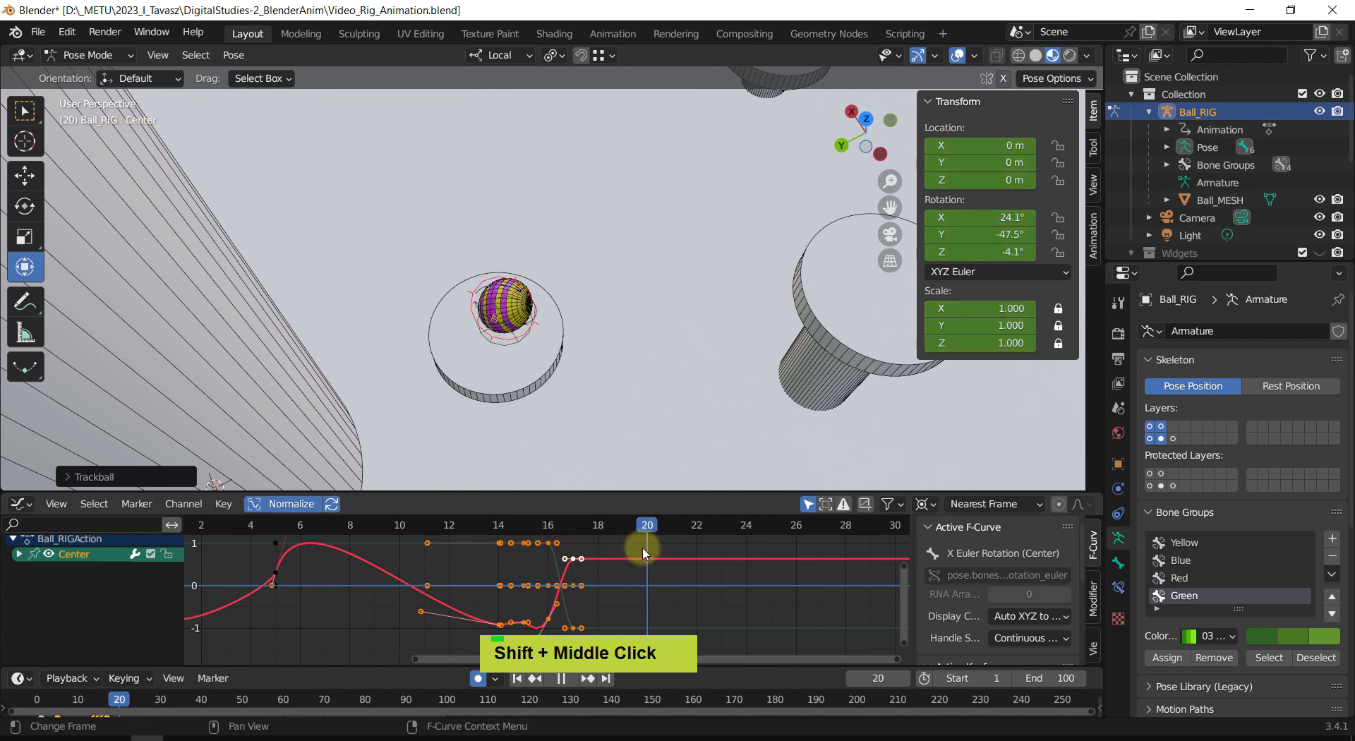
pyautogui.moveTo(645, 417); pyautogui.dragTo(522, 399, button='middle')
pyautogui.scroll(3, 345, 378)
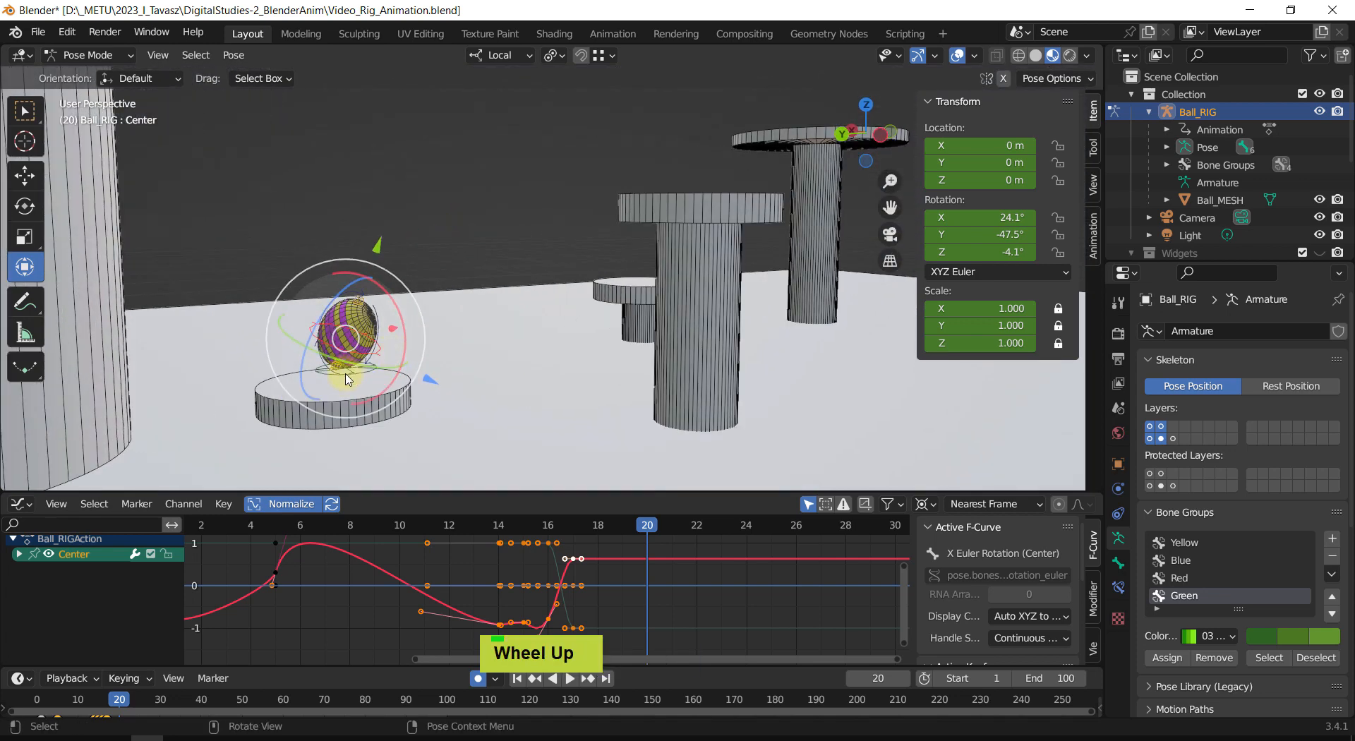
pyautogui.click(348, 374)
pyautogui.scroll(-2, 493, 341)
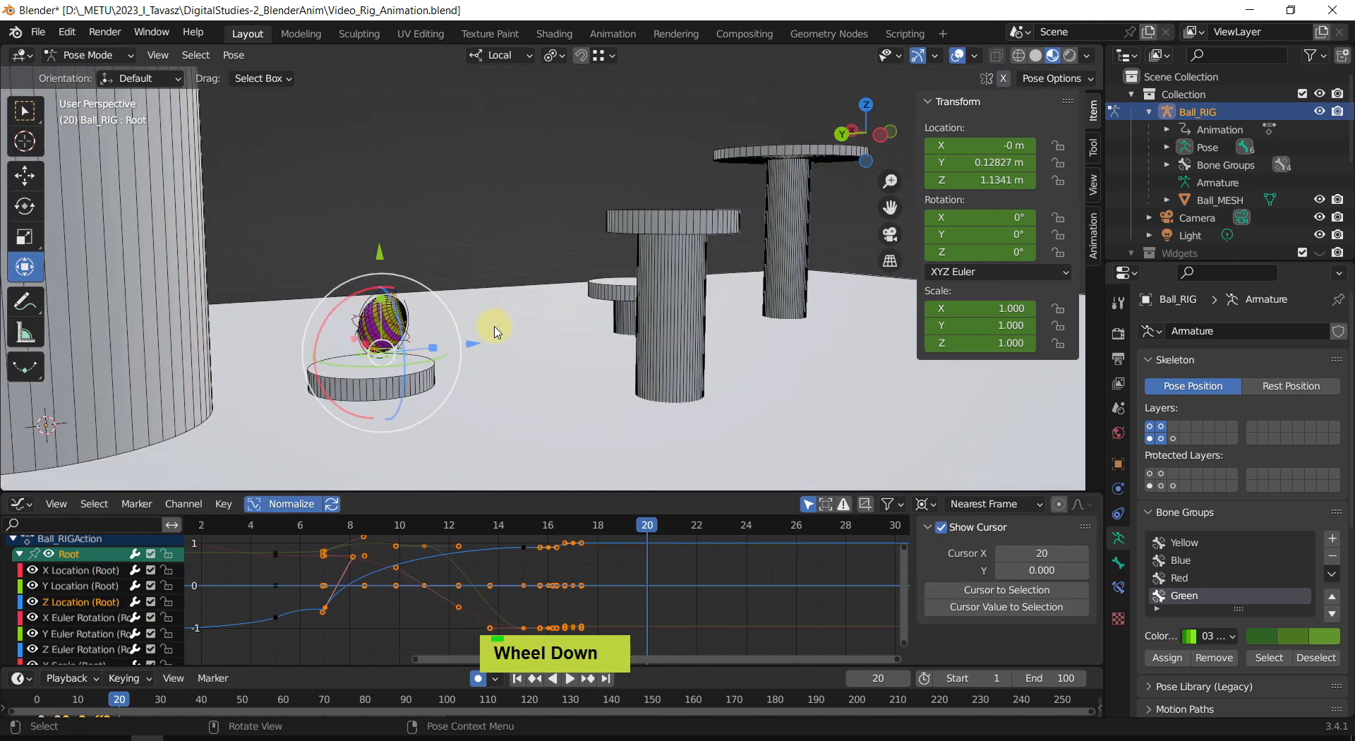
pyautogui.keyDown('shift'); pyautogui.moveTo(493, 341); pyautogui.dragTo(471, 358, button='middle'); pyautogui.keyUp('shift')
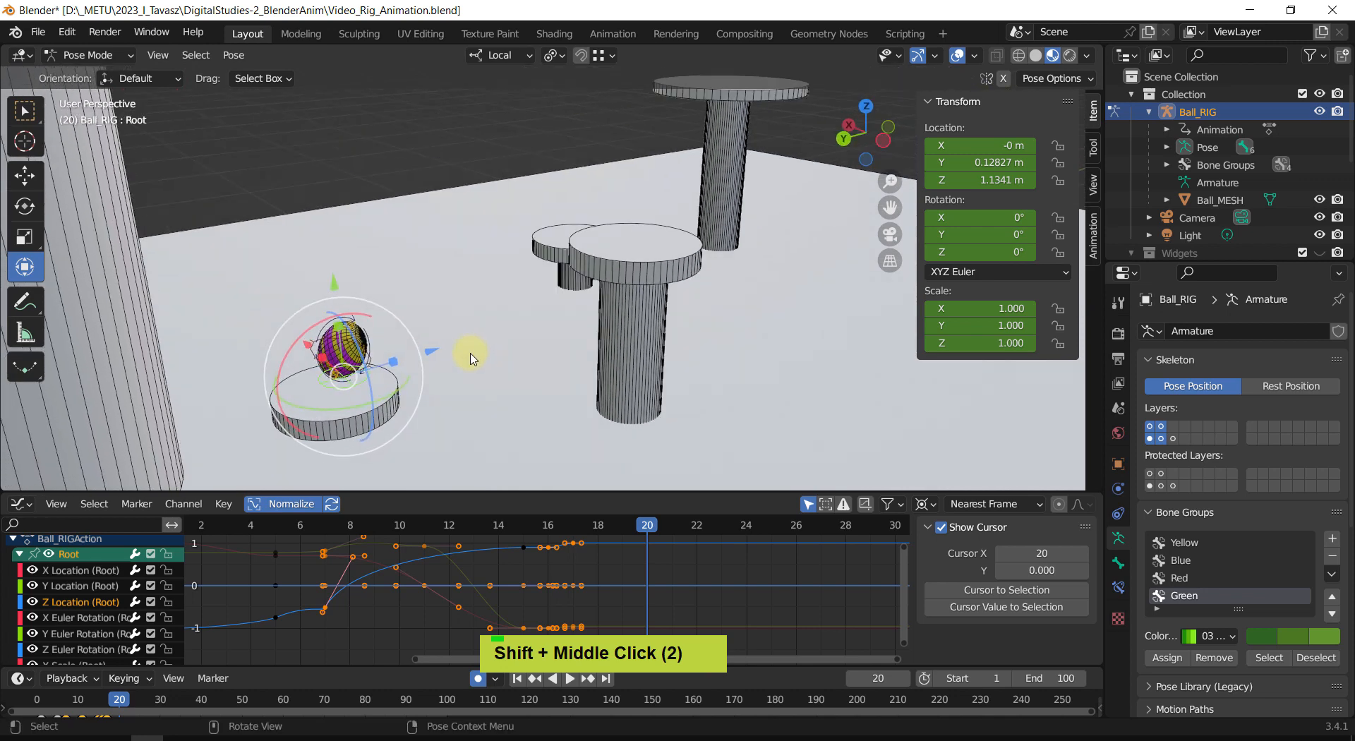
pyautogui.press('g')
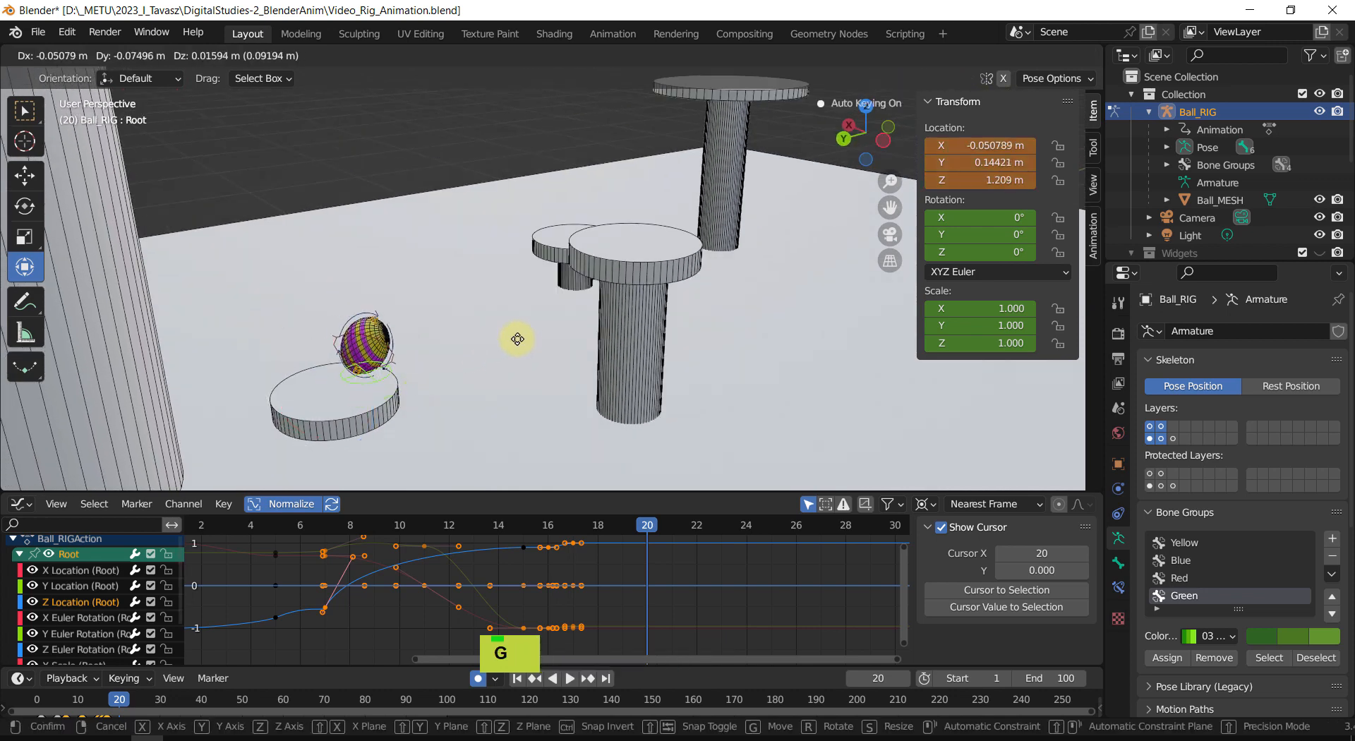
pyautogui.click(743, 332)
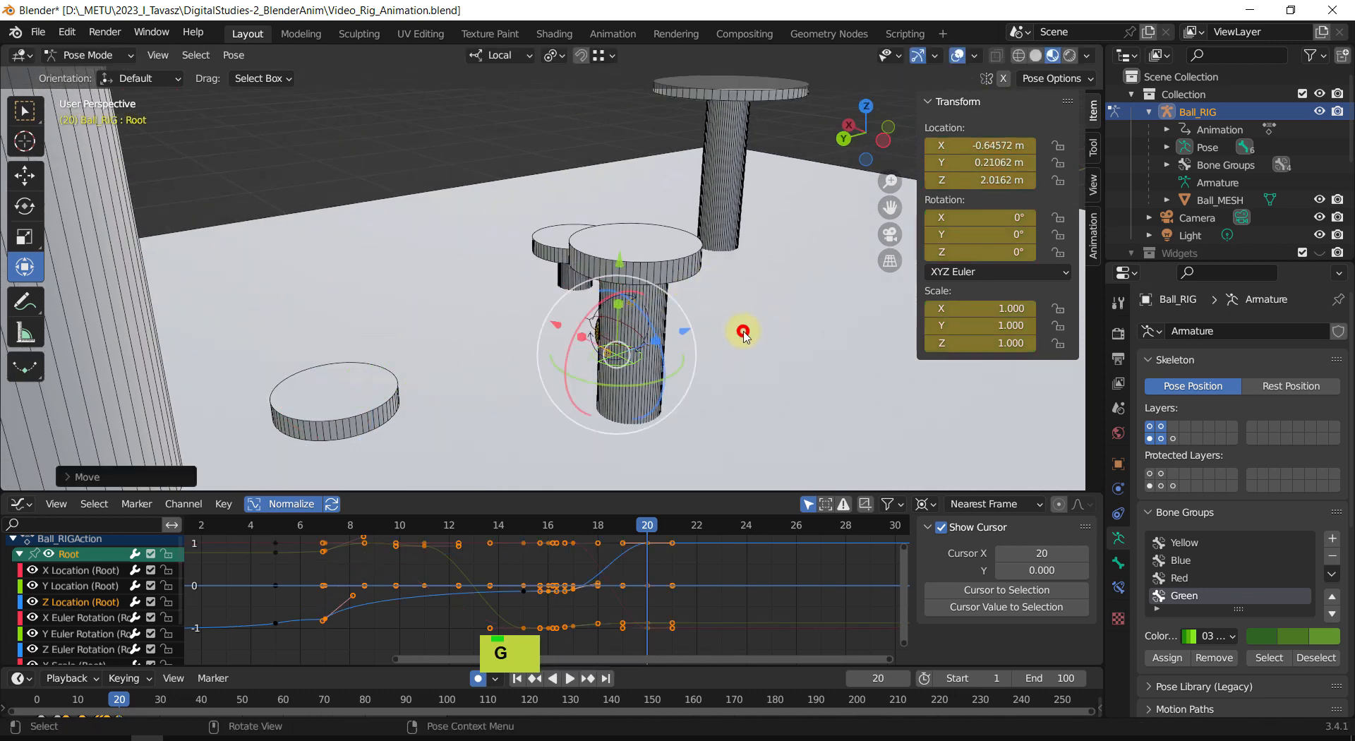
# Step: Raise the Root bone onto the pedestal's top at frame 20 and centre it, at about X -0.698 m and Y 0.701 m
pyautogui.moveTo(618, 267); pyautogui.dragTo(633, 123)
pyautogui.scroll(1, 587, 274)
pyautogui.moveTo(650, 234); pyautogui.dragTo(485, 296, button='middle')
pyautogui.keyDown('shift'); pyautogui.scroll(2, 544, 312); pyautogui.keyUp('shift')
pyautogui.moveTo(484, 276); pyautogui.dragTo(477, 288)
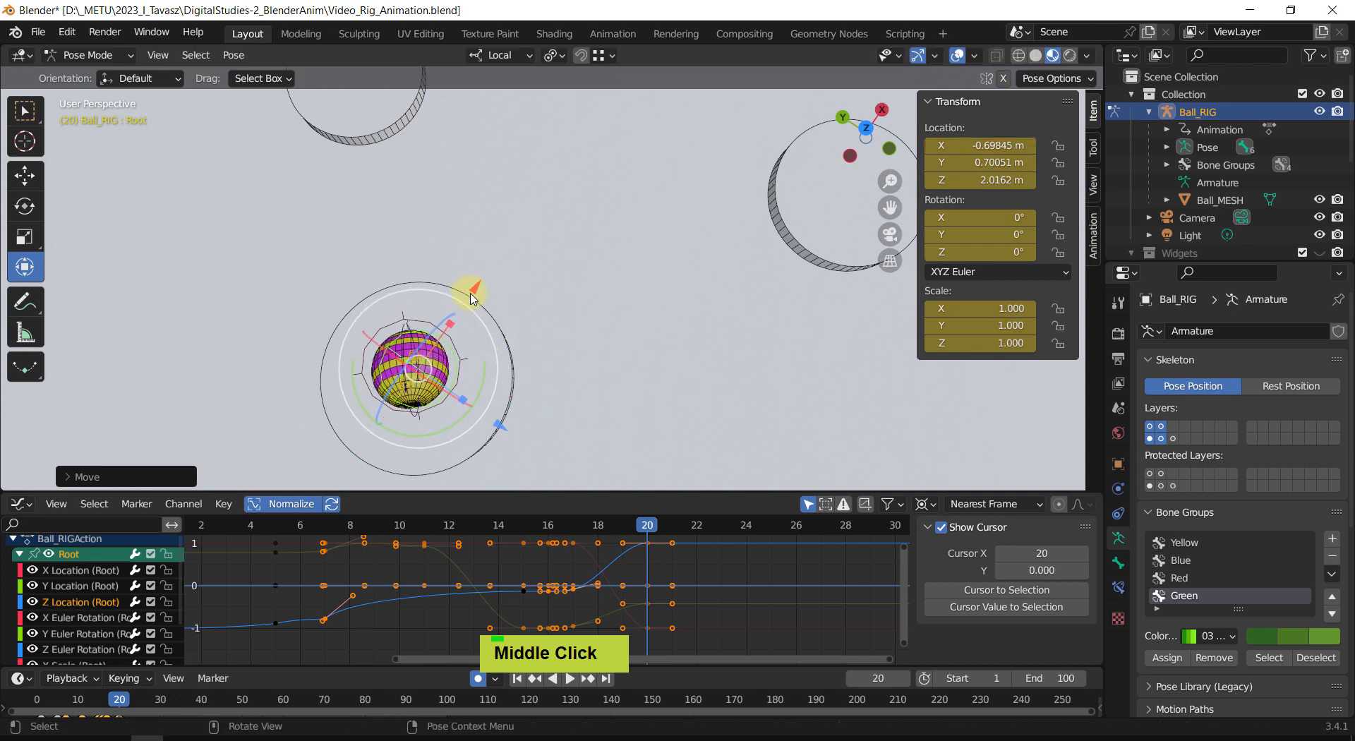
# Step: Check the ball's placement on the pedestal from the front and other angles, and play back the jump animation
pyautogui.moveTo(477, 289); pyautogui.dragTo(526, 250, button='middle')
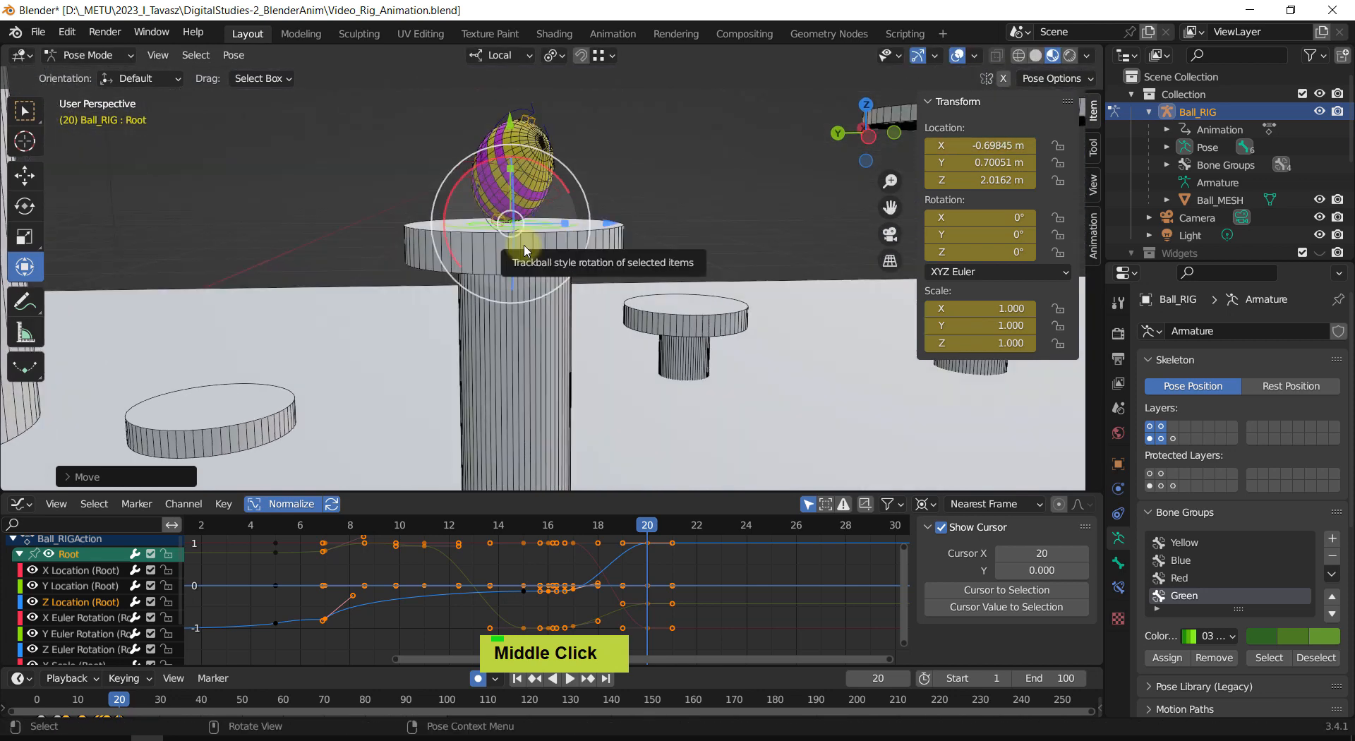
pyautogui.press('KP_1')
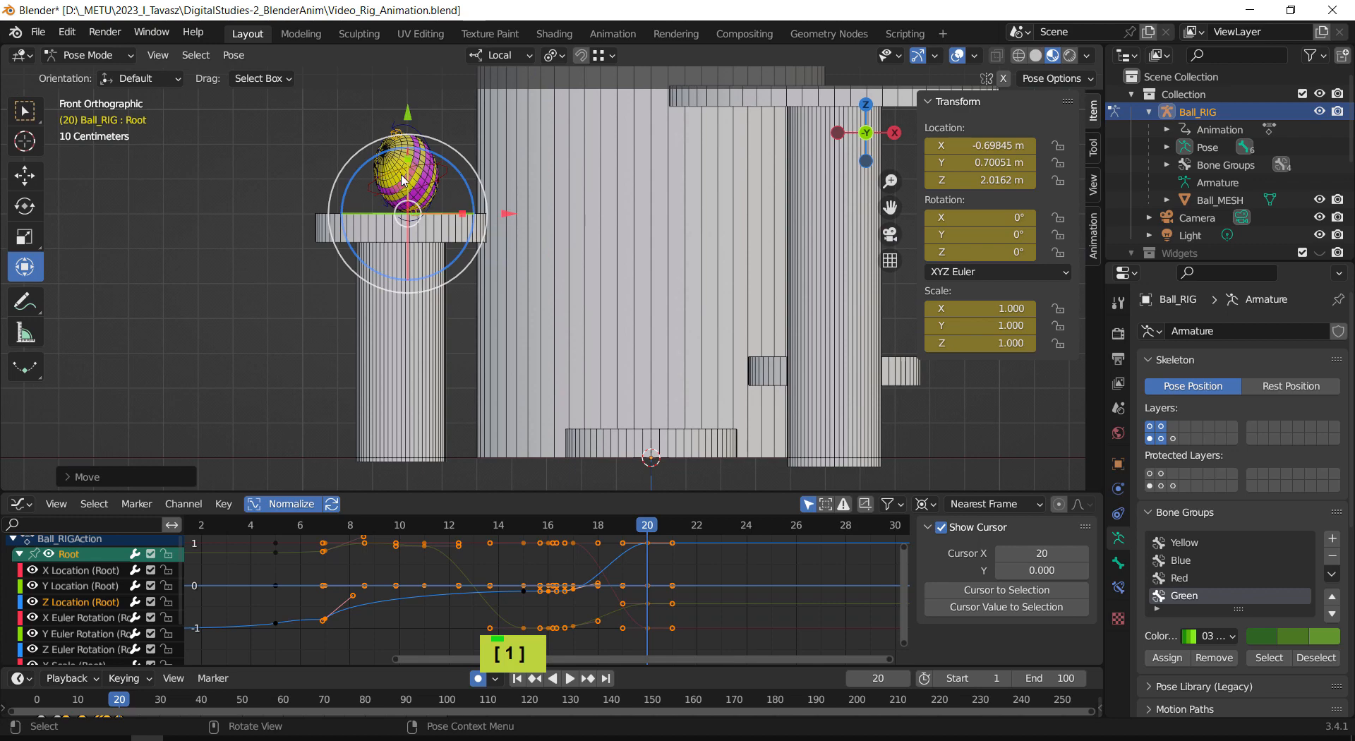
pyautogui.moveTo(400, 177); pyautogui.dragTo(532, 242, button='middle')
pyautogui.scroll(-2, 477, 293)
pyautogui.scroll(-2, 478, 293)
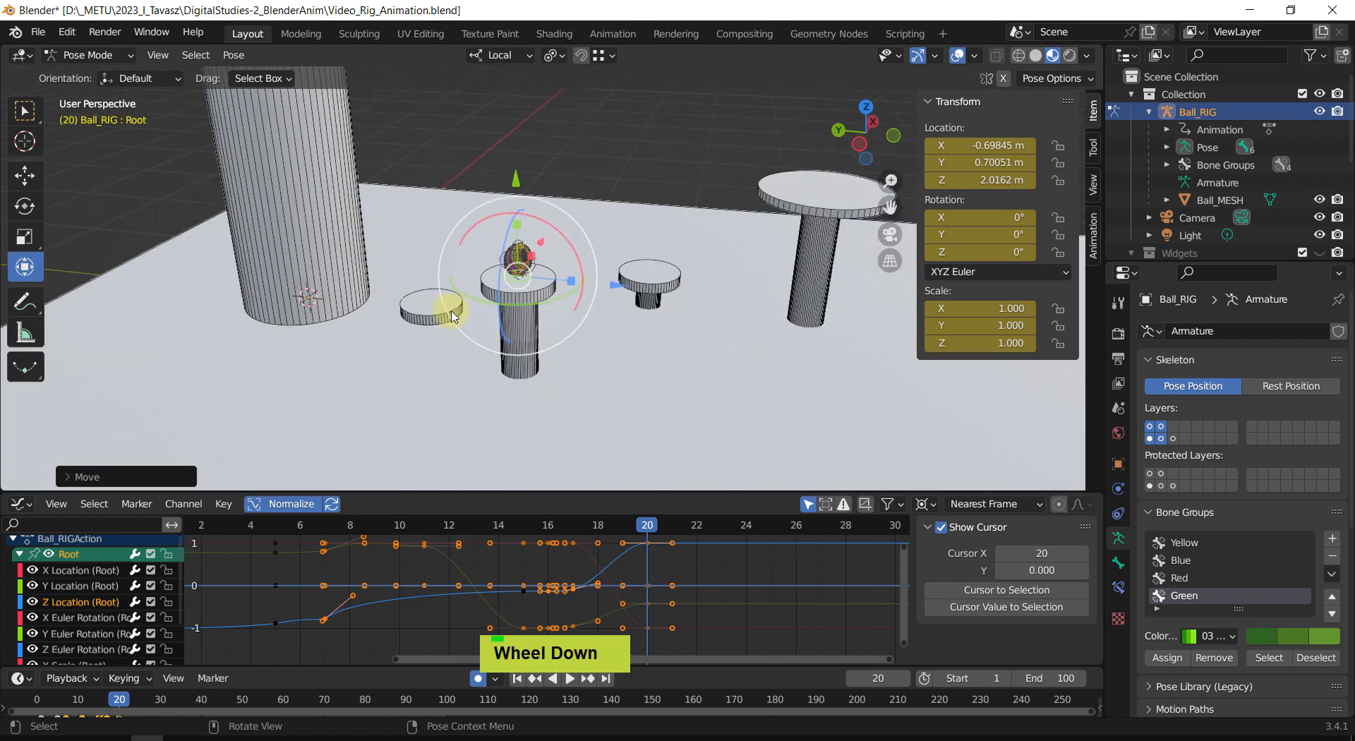
pyautogui.keyDown('shift'); pyautogui.moveTo(478, 293); pyautogui.dragTo(482, 404, button='middle'); pyautogui.keyUp('shift')
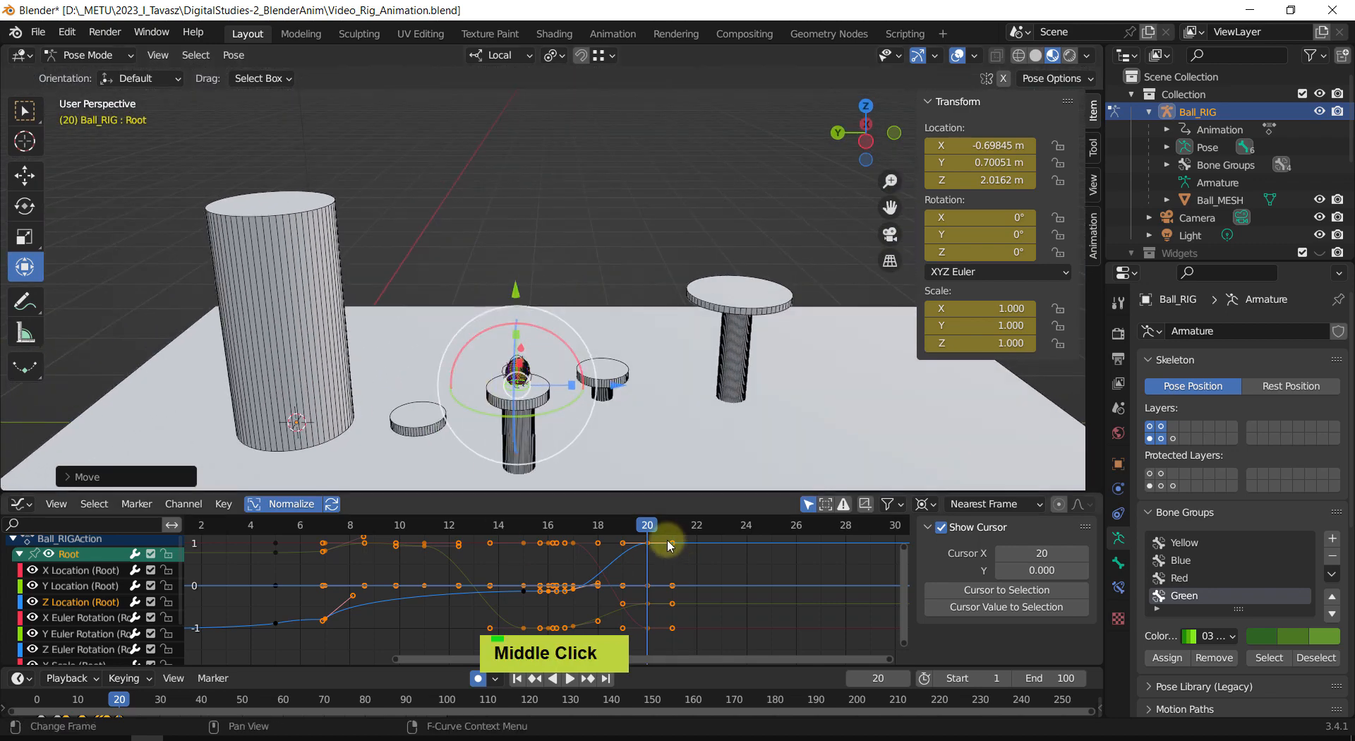
pyautogui.moveTo(647, 526); pyautogui.dragTo(510, 542)
pyautogui.hotkey('shift', 'space')
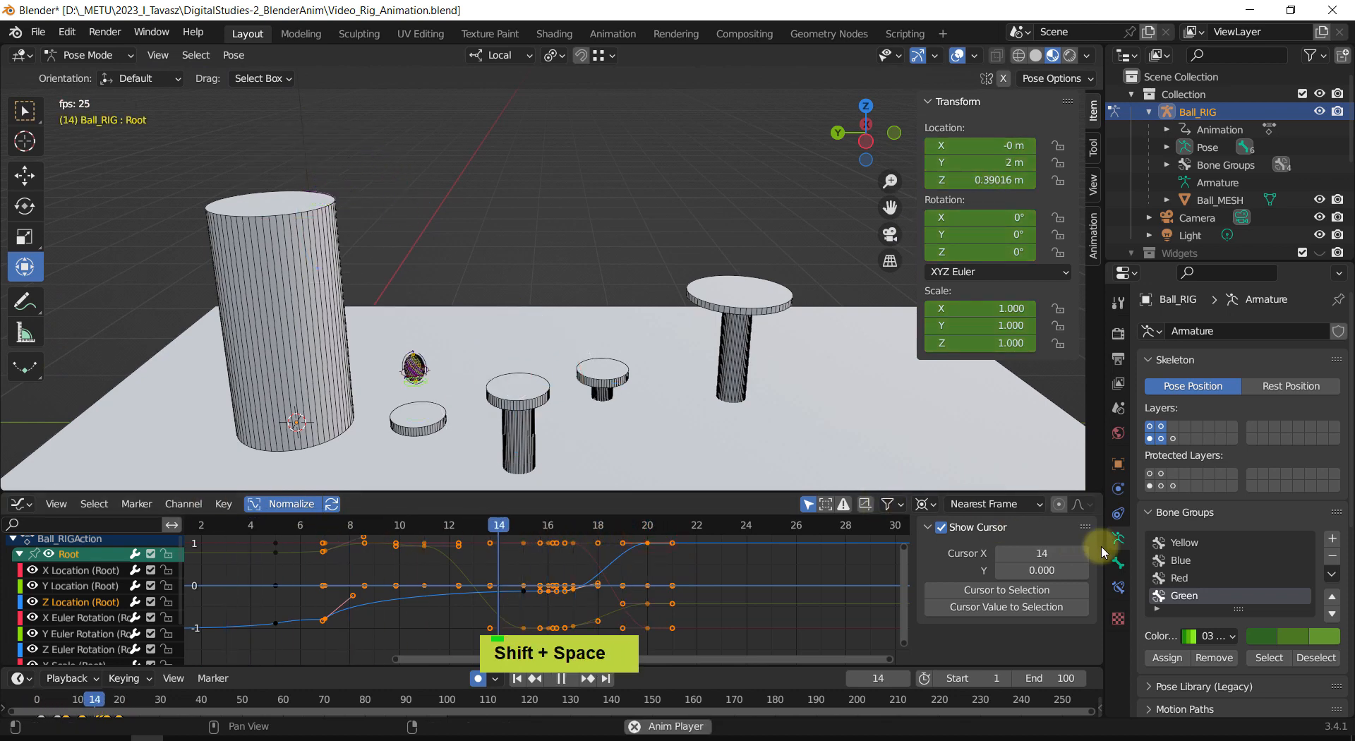
# Step: Play back the animation from the first frame and examine the ball's jump onto the nearest pedestal
pyautogui.hotkey('shift', 'space')
pyautogui.hotkey('shift', 'space')
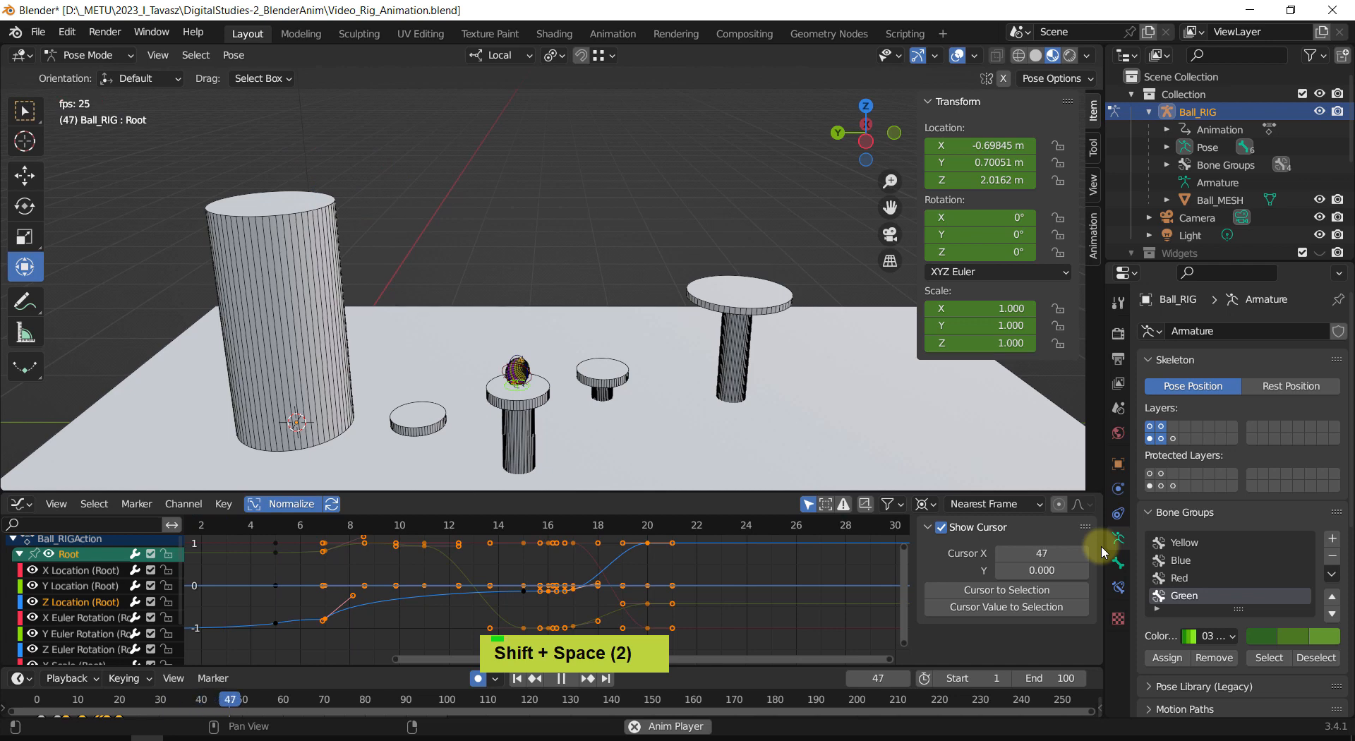
pyautogui.hotkey('shift', 'space')
pyautogui.hotkey('shift', 'Left')
pyautogui.hotkey('shift', 'space')
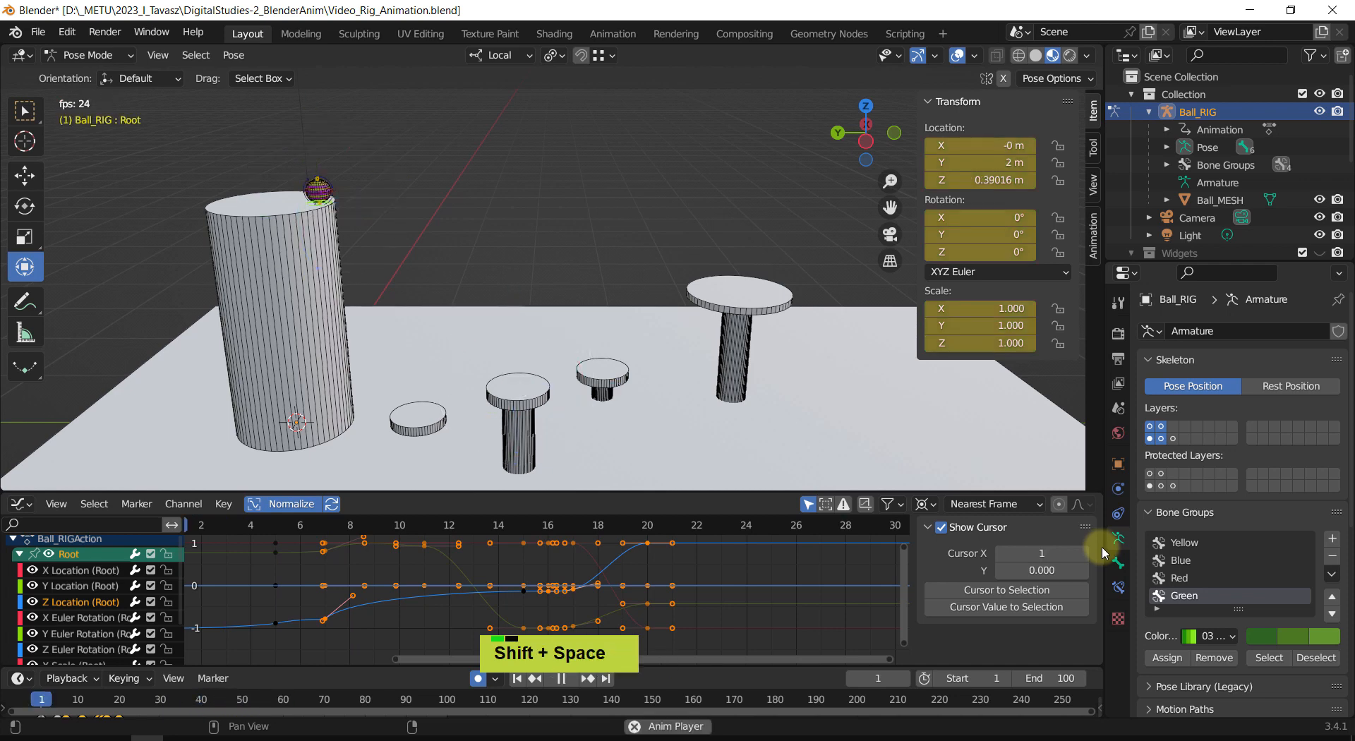
pyautogui.hotkey('shift', 'space')
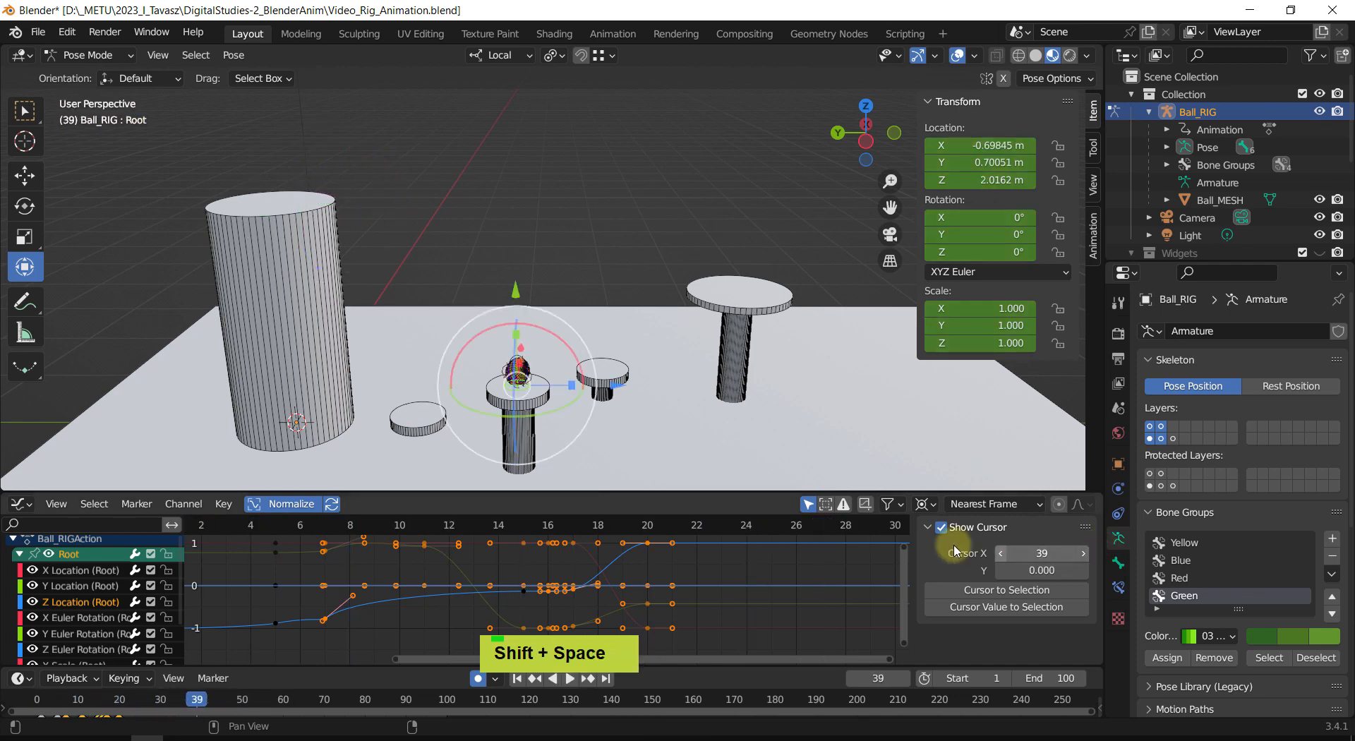
pyautogui.moveTo(518, 399)
pyautogui.keyDown('shift'); pyautogui.mouseDown(button='middle')
pyautogui.moveTo(529, 390)
pyautogui.moveTo(501, 380)
pyautogui.mouseUp(button='middle'); pyautogui.keyUp('shift')
pyautogui.scroll(1, 494, 388)
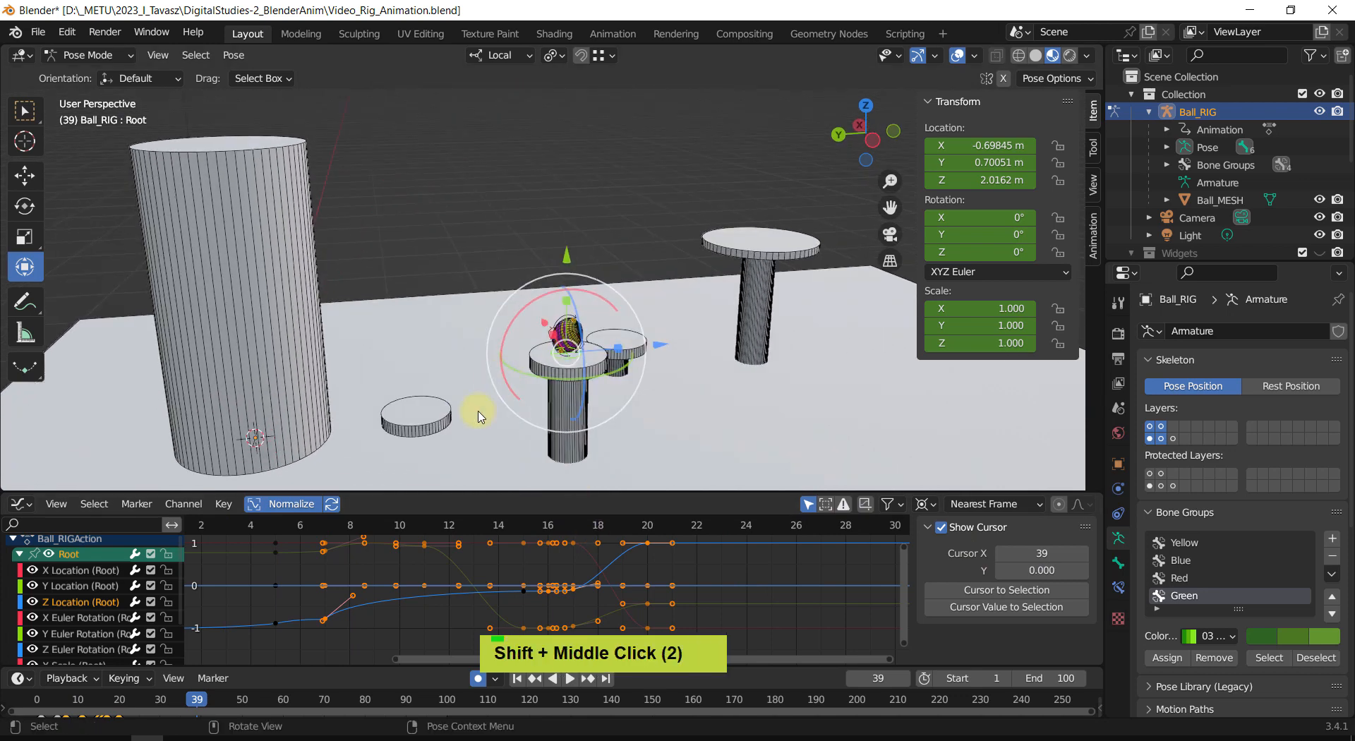
# Step: Hide the keyframe handles on the Root bone's curves in the graph
pyautogui.scroll(-2, 488, 598)
pyautogui.moveTo(593, 562); pyautogui.dragTo(546, 584, button='middle')
pyautogui.scroll(-2, 488, 604)
pyautogui.hotkey('ctrl', 'h')
pyautogui.keyDown('shift'); pyautogui.click(620, 560); pyautogui.keyUp('shift')
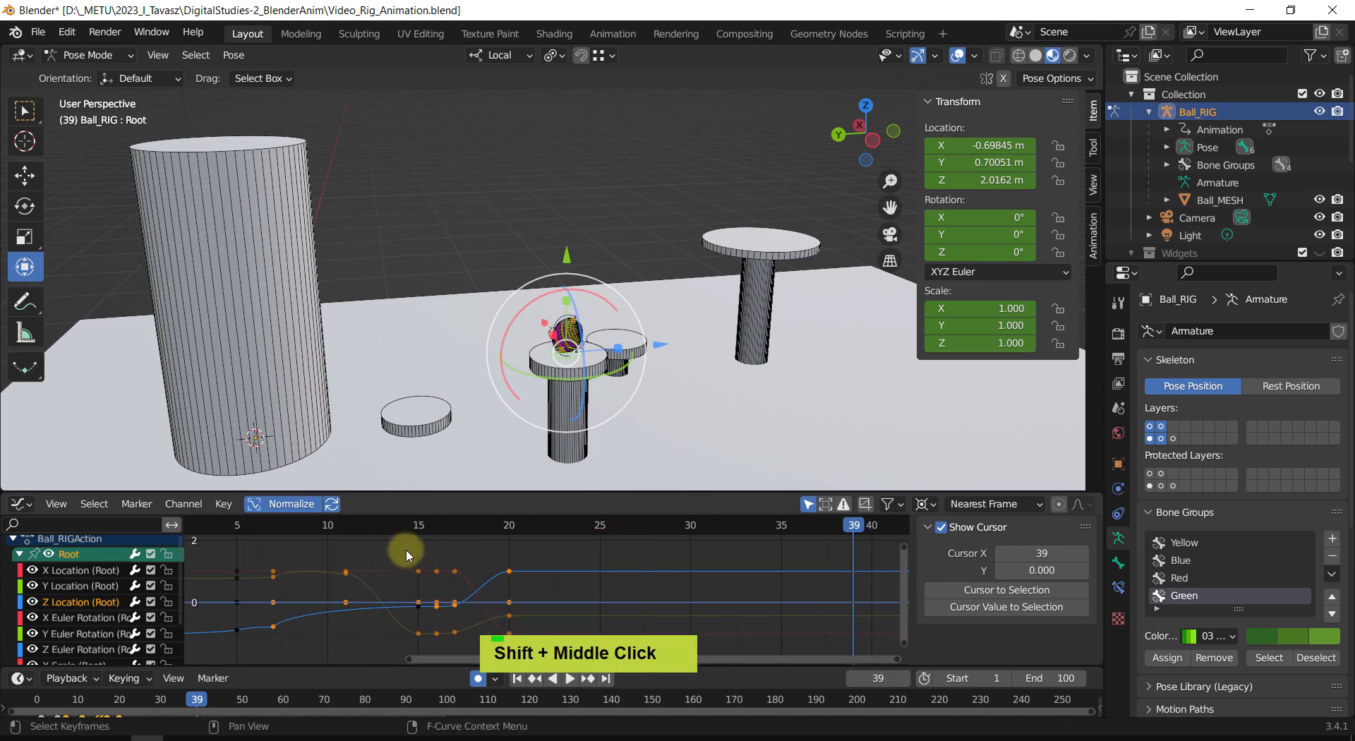
# Step: Select all the Root bone's keys at frame 20 and move them along the time axis to frame 25
pyautogui.moveTo(405, 550); pyautogui.dragTo(463, 671)
pyautogui.moveTo(470, 530); pyautogui.dragTo(507, 545)
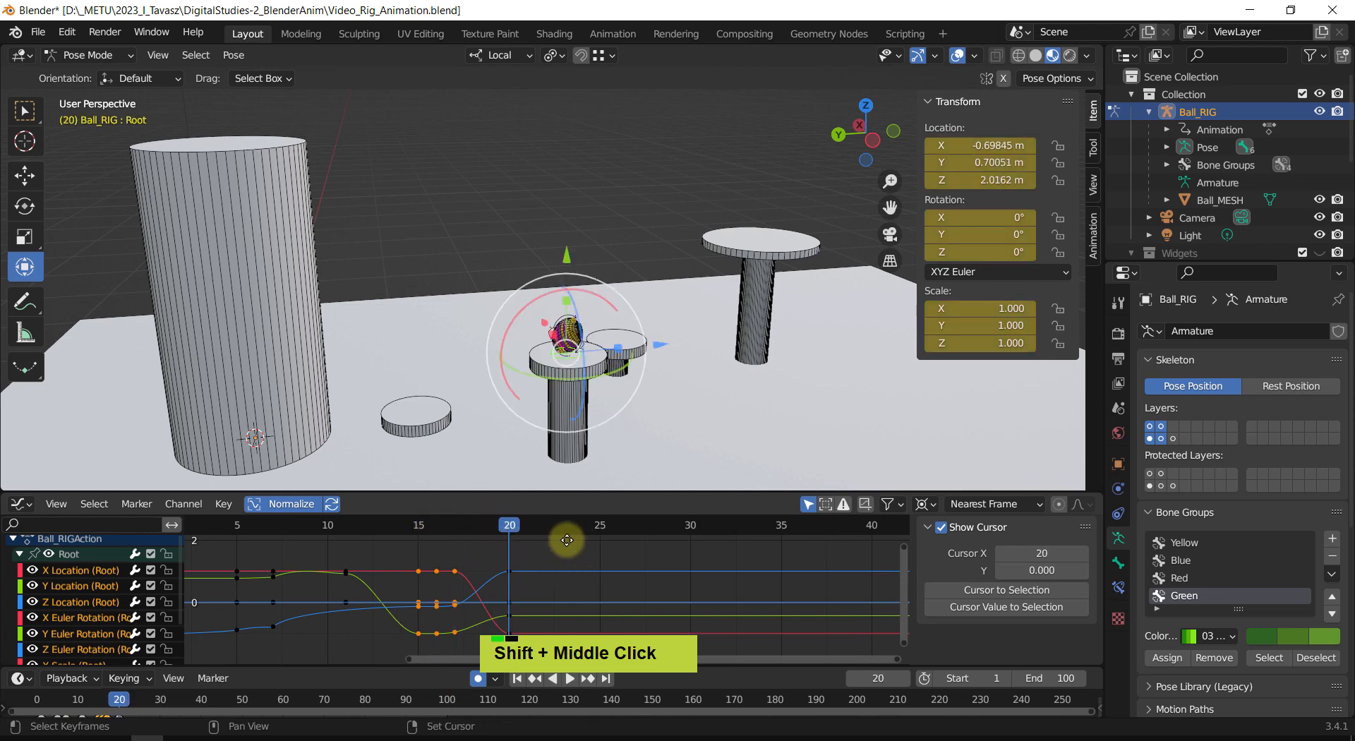
pyautogui.keyDown('shift'); pyautogui.moveTo(562, 544); pyautogui.dragTo(471, 564, button='middle'); pyautogui.keyUp('shift')
pyautogui.scroll(-1, 515, 565)
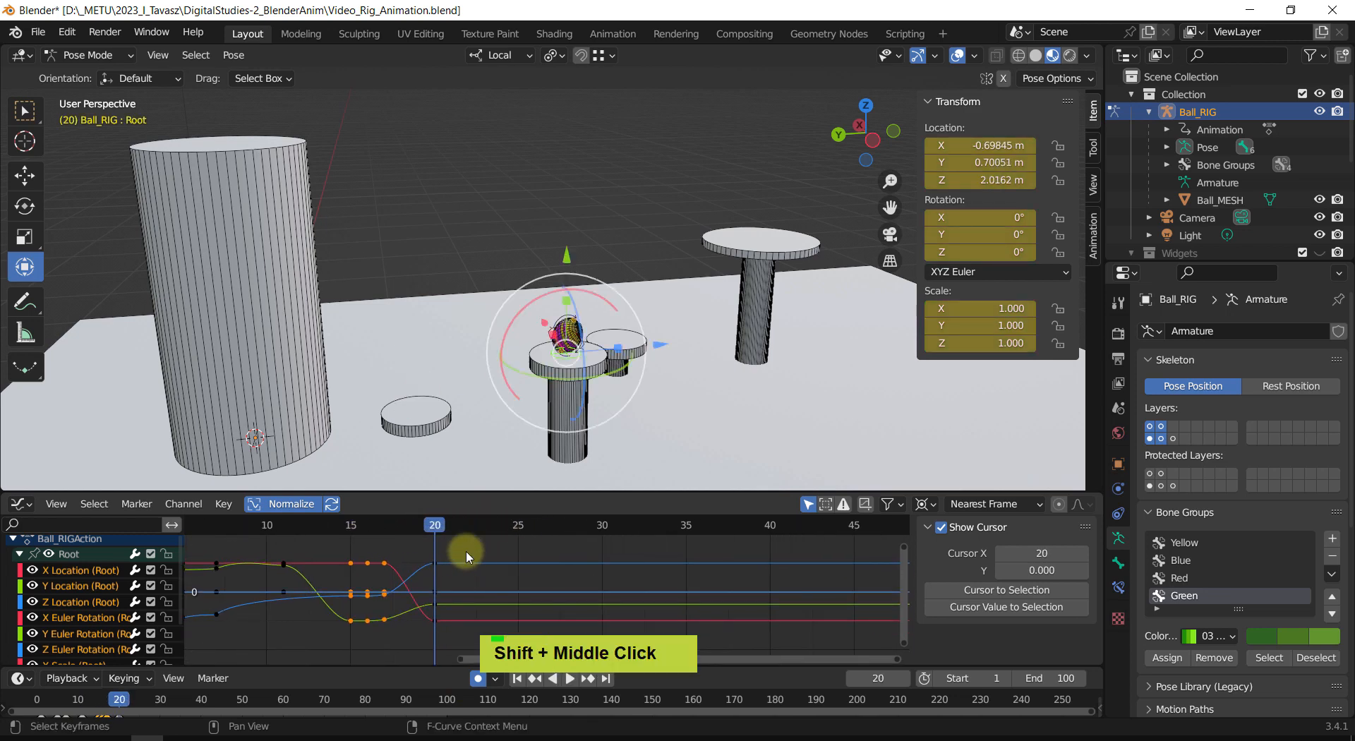
pyautogui.moveTo(474, 535); pyautogui.dragTo(426, 644)
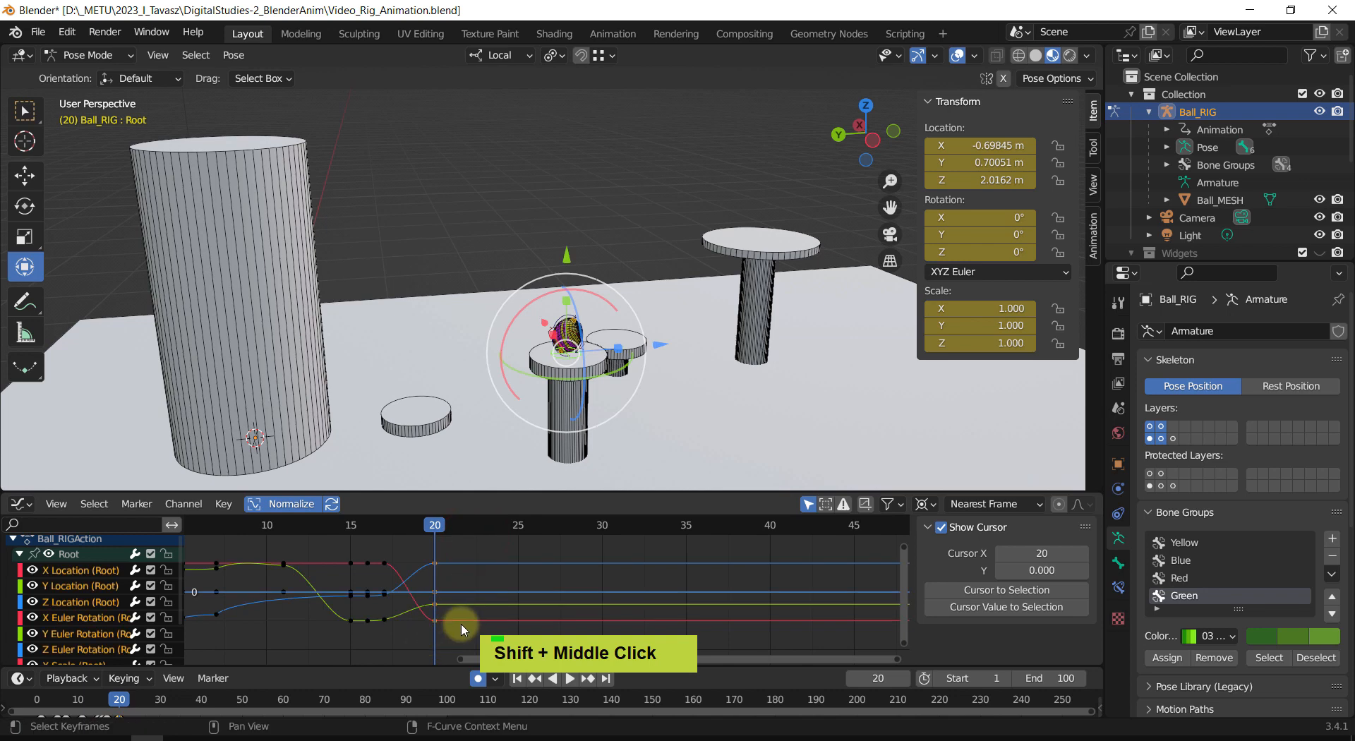
pyautogui.press('g')
pyautogui.press('x')
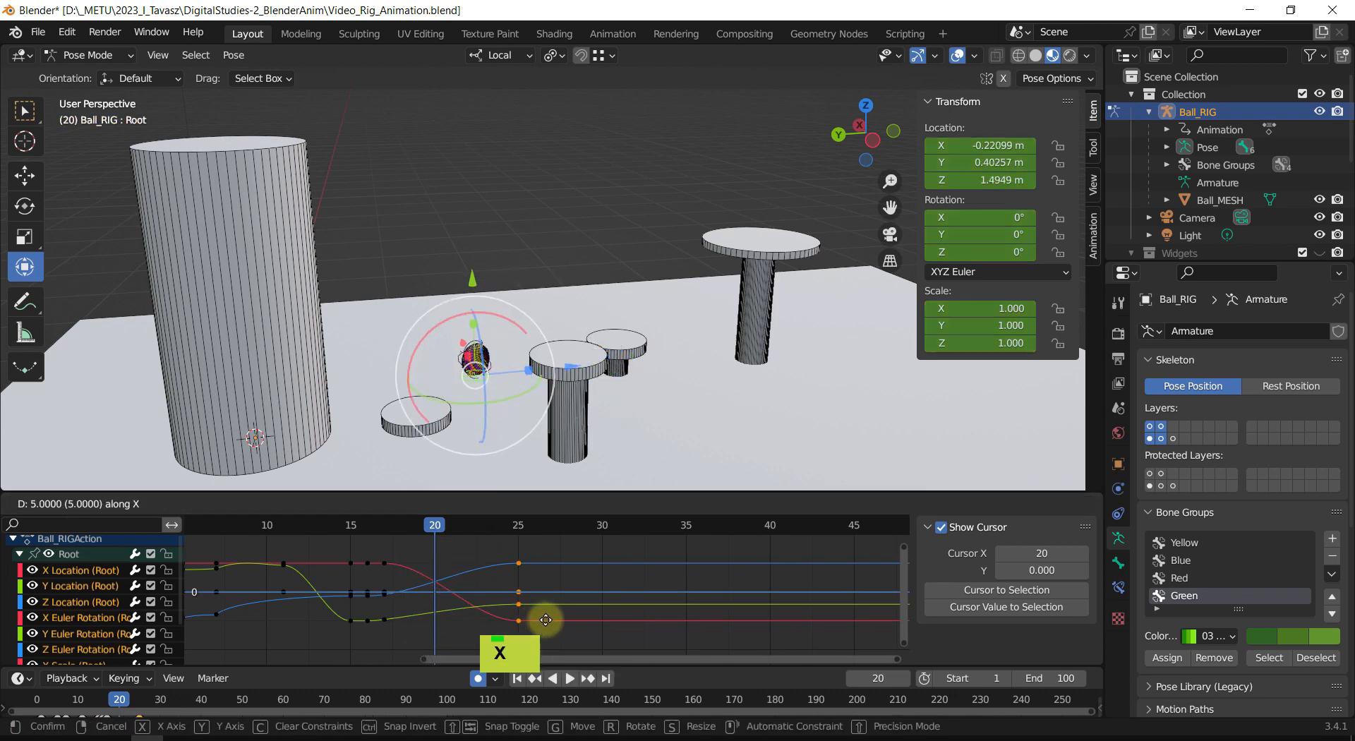
pyautogui.click(545, 620)
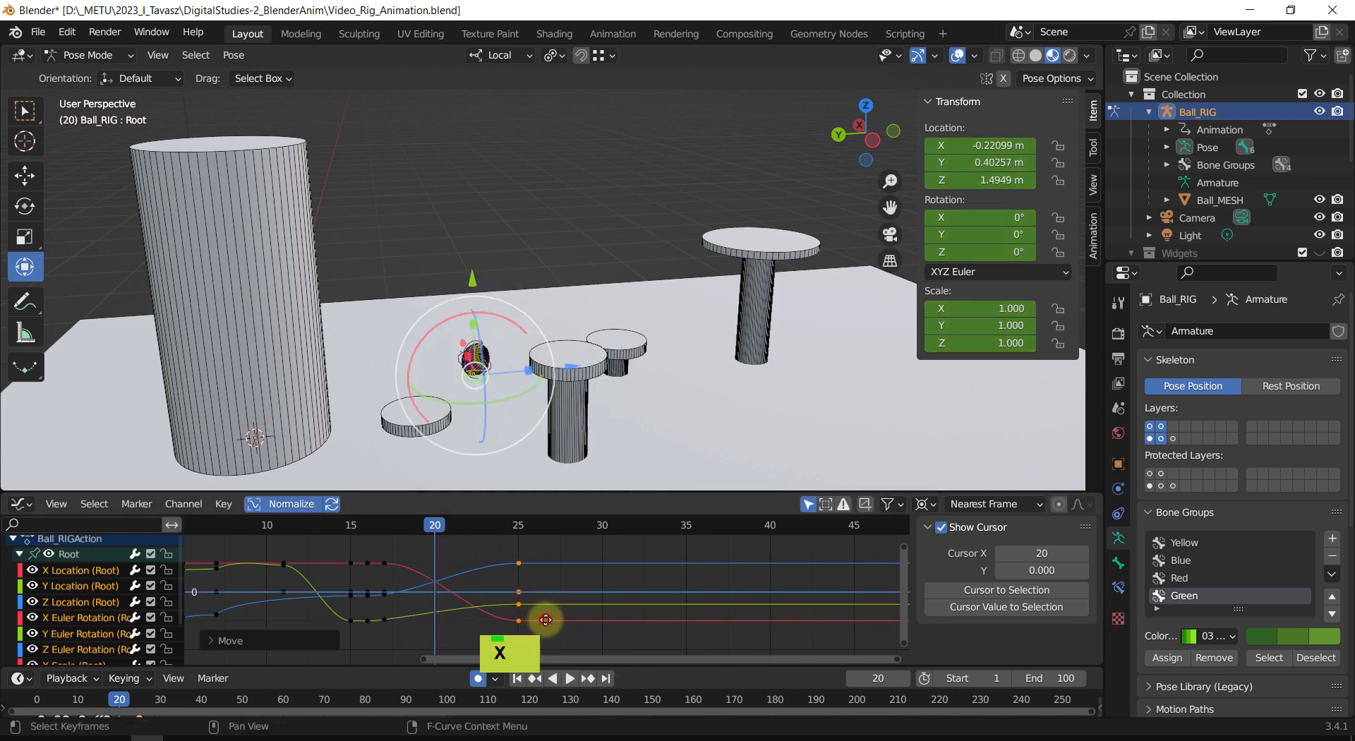
# Step: Play back the animation to check the jump's timing with the retimed Root keys, and return to frame 1
pyautogui.moveTo(424, 531); pyautogui.dragTo(167, 568)
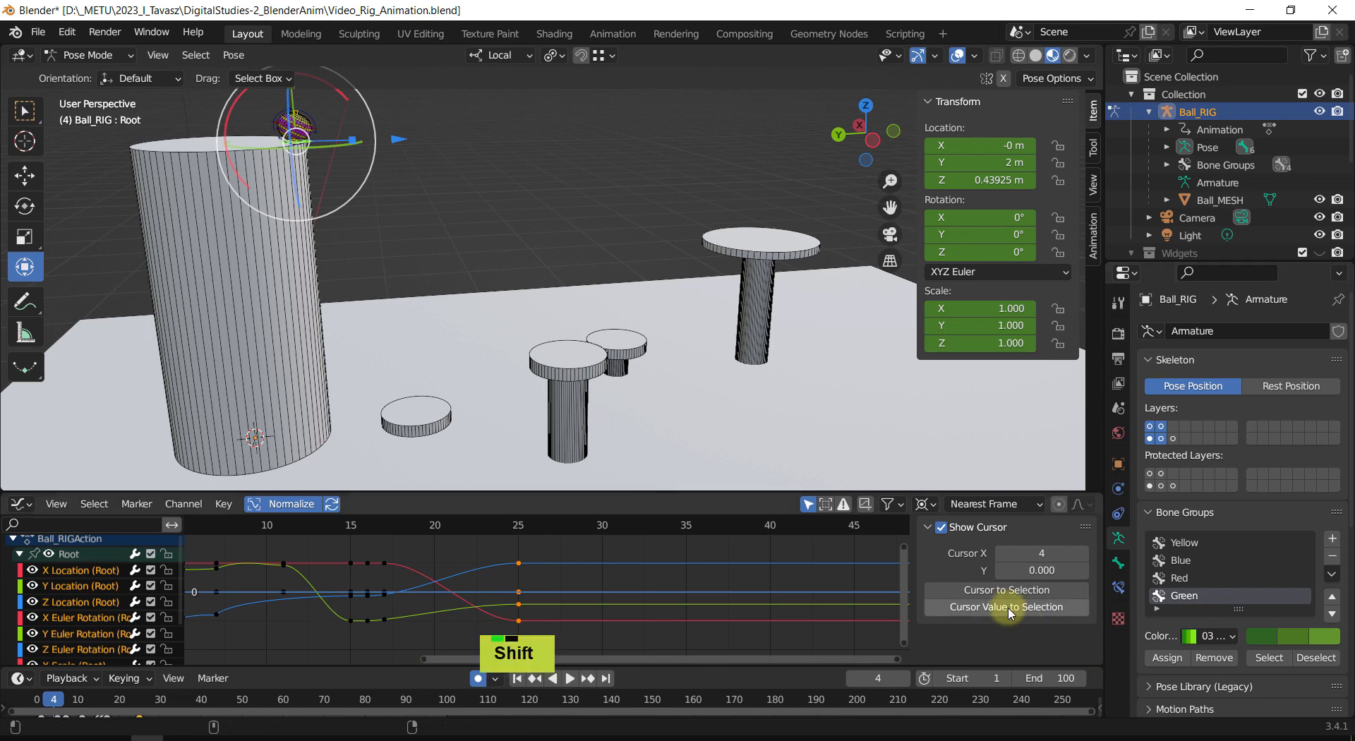
pyautogui.hotkey('shift', 'space')
pyautogui.hotkey('shift', 'space')
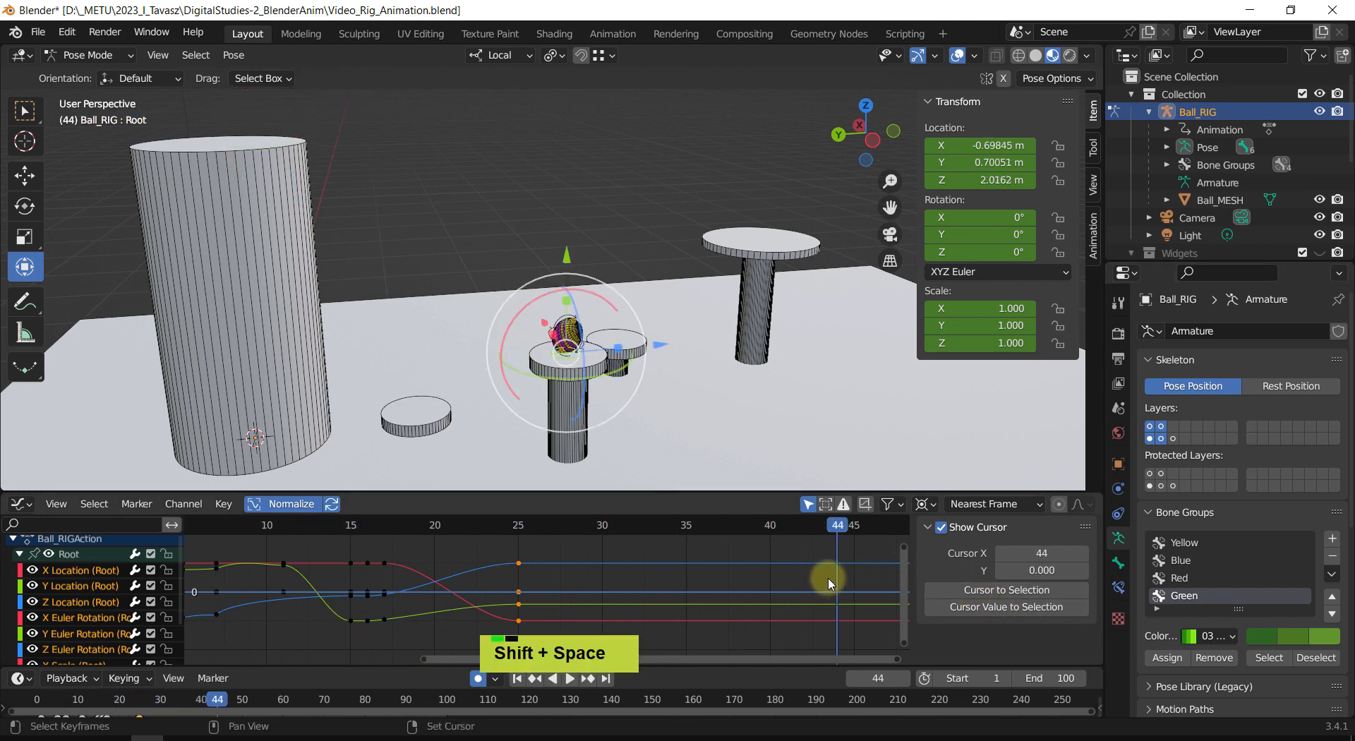
pyautogui.hotkey('shift', 'space')
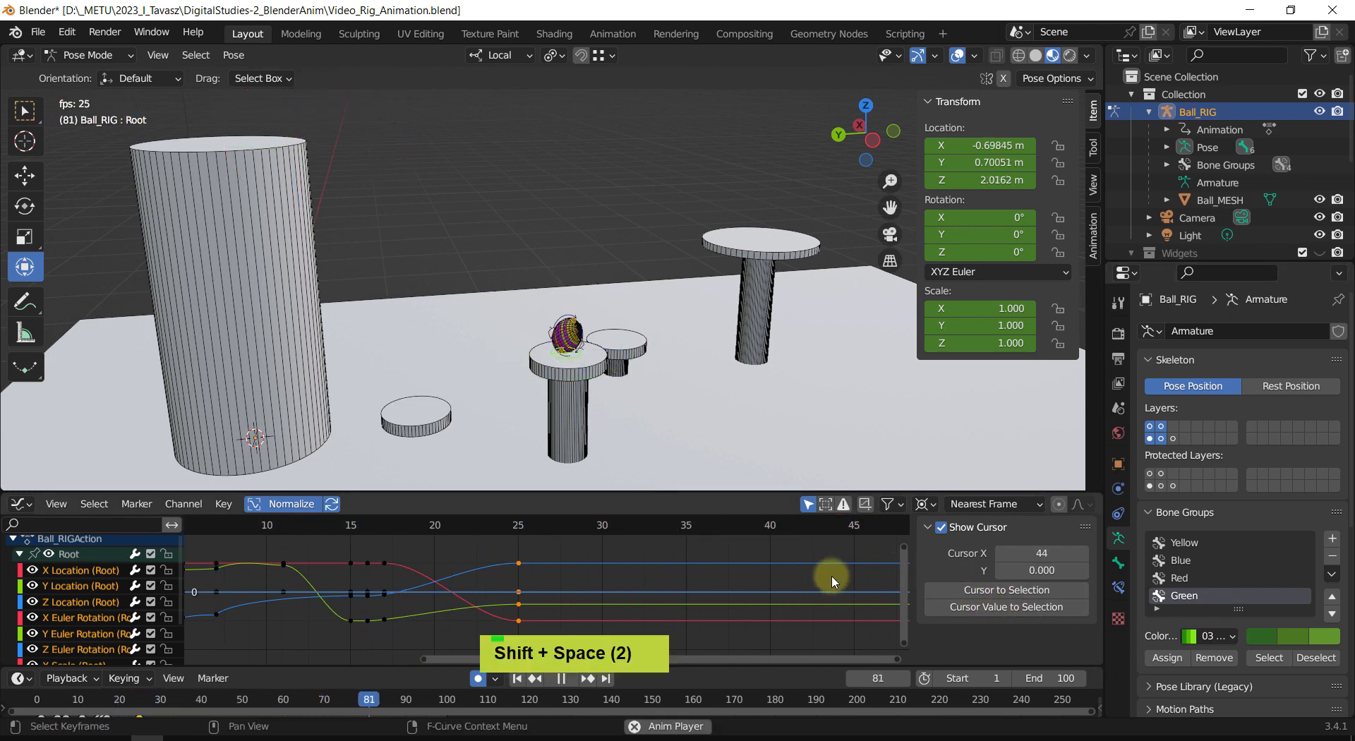
pyautogui.hotkey('shift', 'Left')
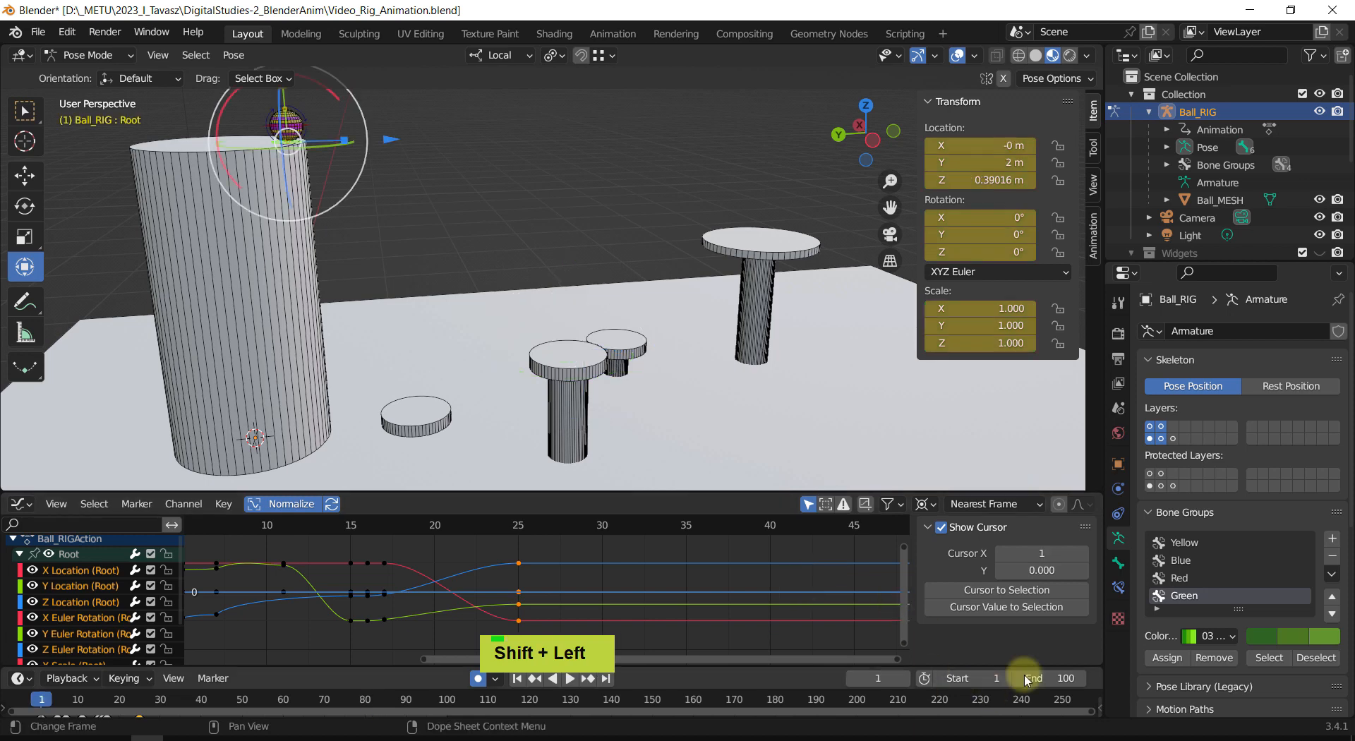
# Step: Set the animation's end frame to 38 and play back the shortened range
pyautogui.moveTo(1062, 677); pyautogui.dragTo(1016, 670)
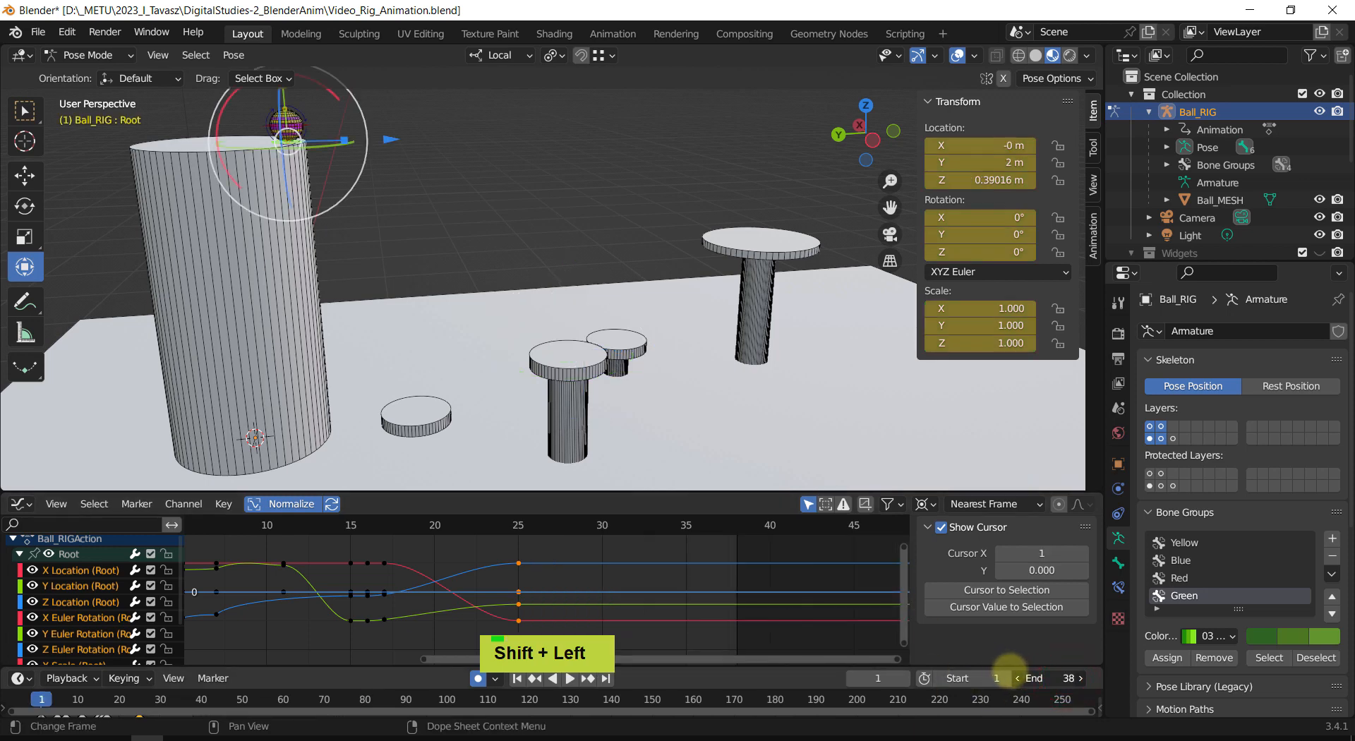
pyautogui.hotkey('shift', 'space')
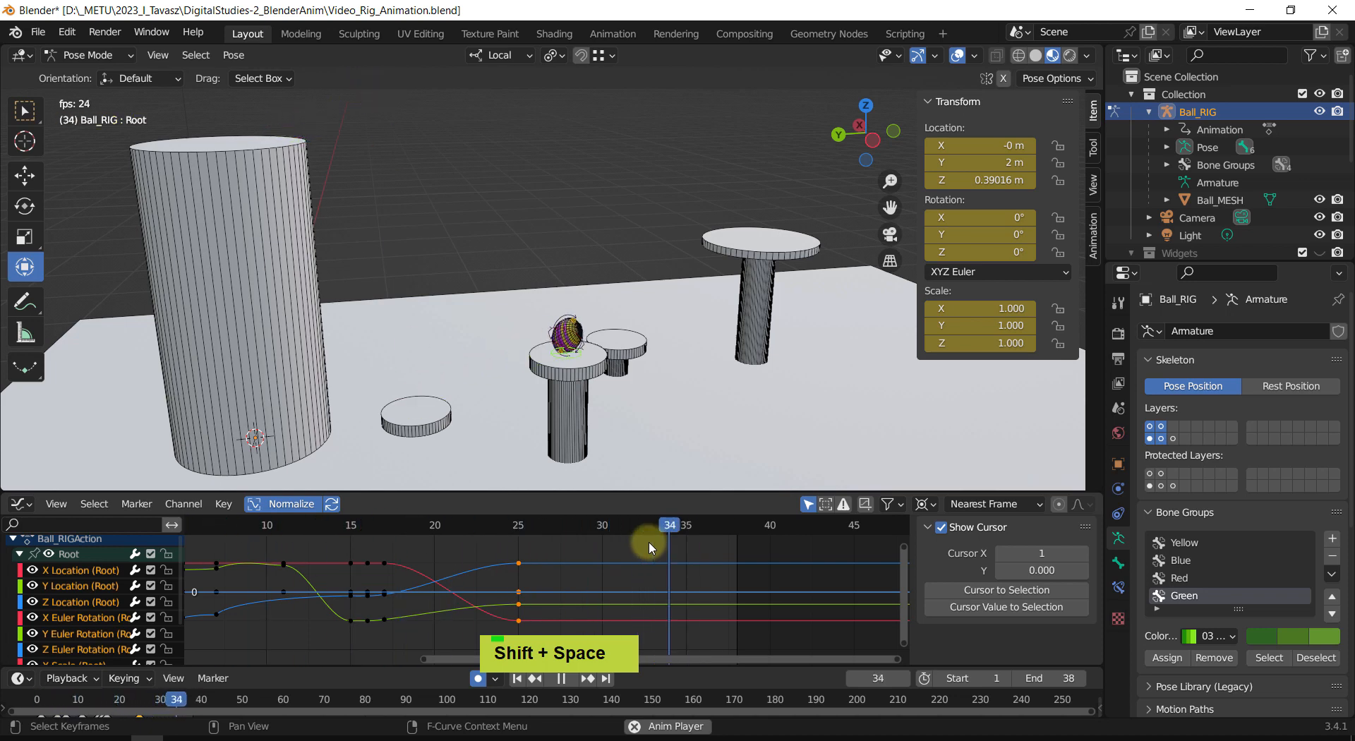
pyautogui.hotkey('shift', 'space')
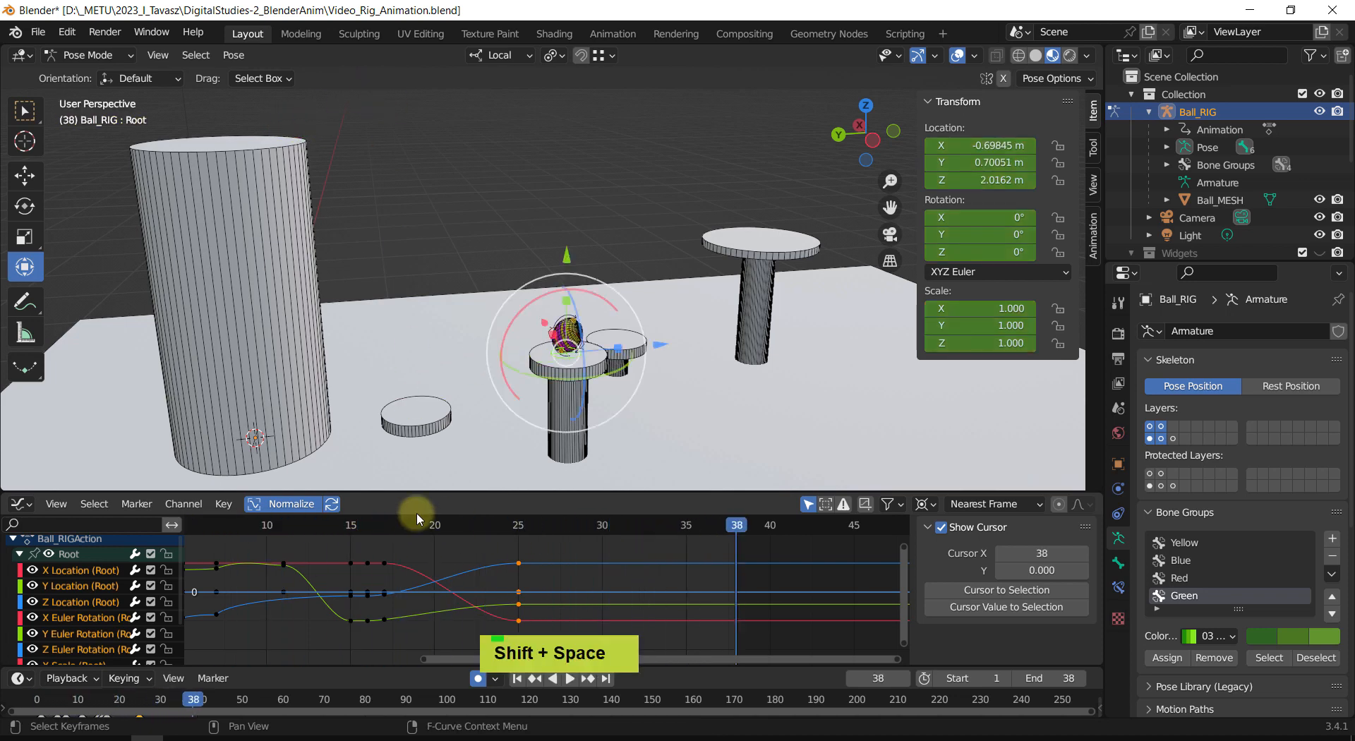
# Step: Move the Root bone's selected landing keys one frame earlier, to frame 24
pyautogui.keyDown('shift'); pyautogui.moveTo(481, 548); pyautogui.dragTo(588, 543, button='middle'); pyautogui.keyUp('shift')
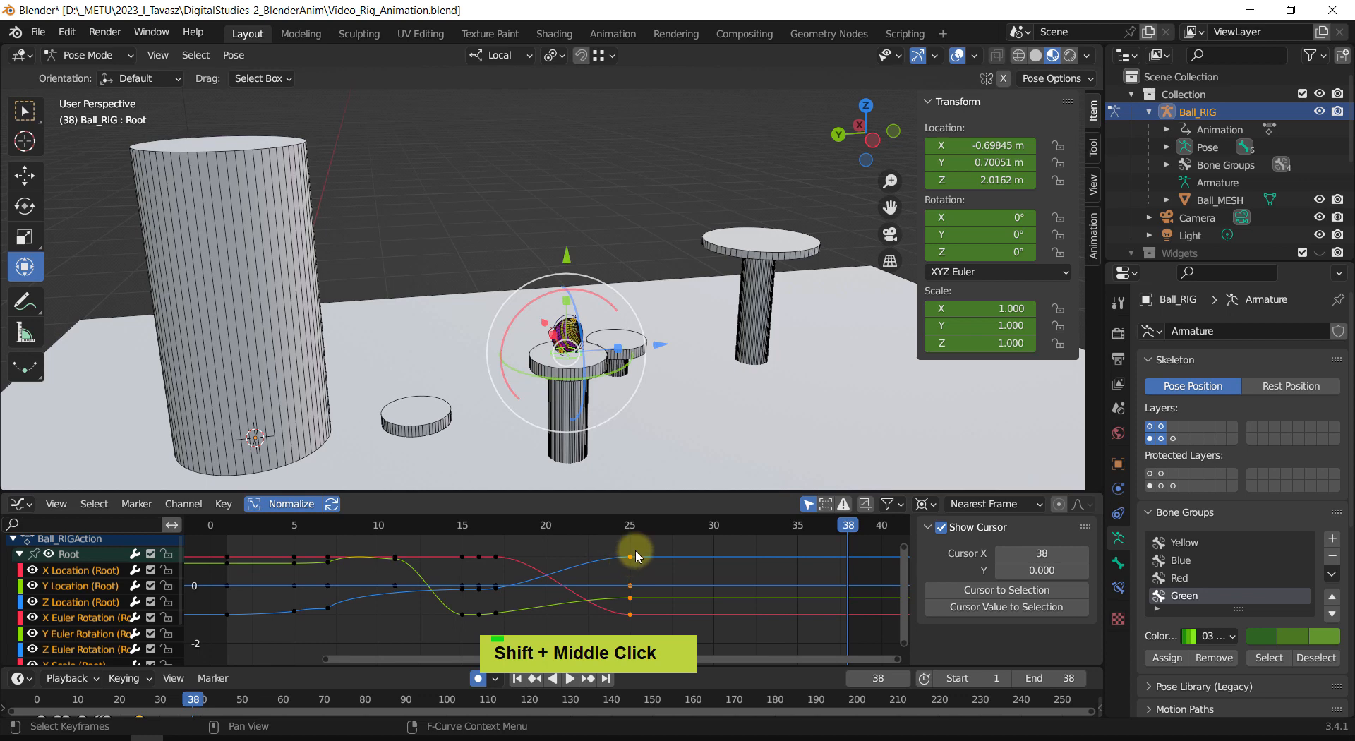
pyautogui.press('g')
pyautogui.press('x')
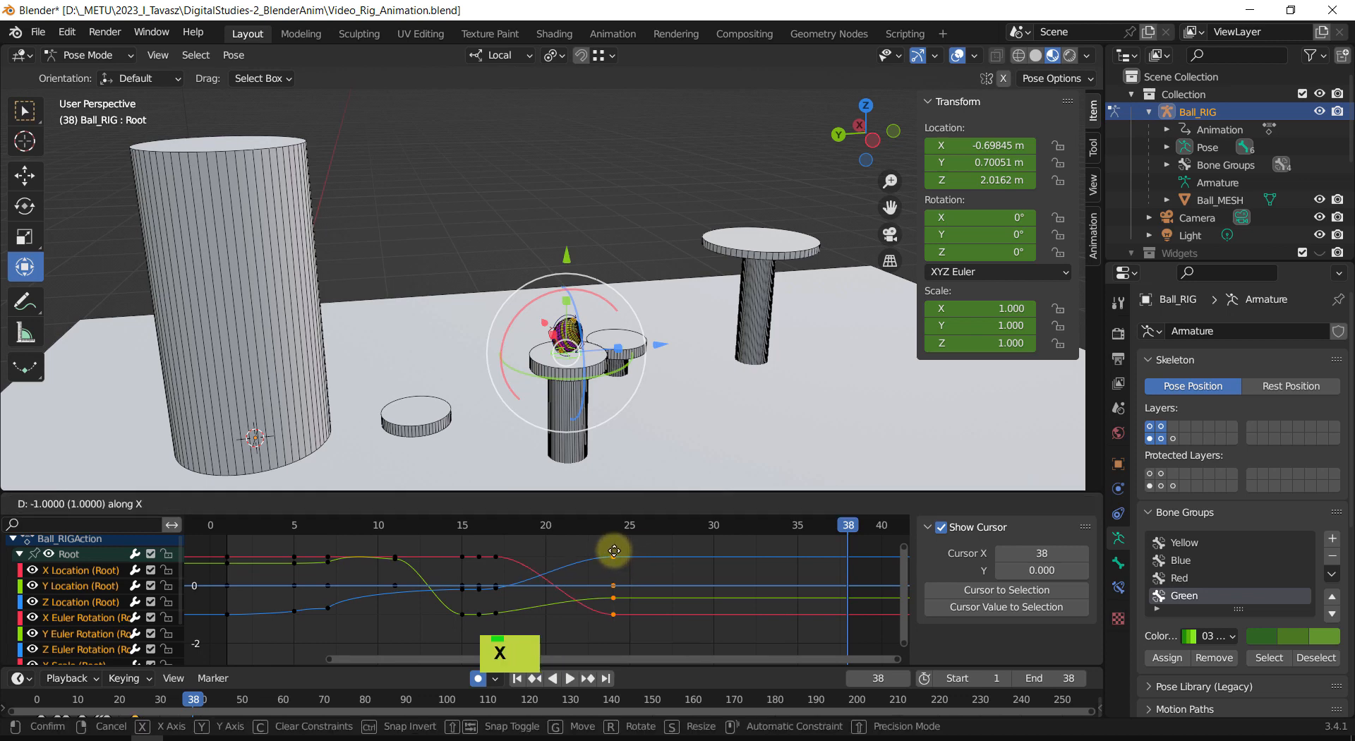
pyautogui.click(613, 550)
pyautogui.keyDown('shift'); pyautogui.moveTo(543, 557); pyautogui.dragTo(591, 560, button='middle'); pyautogui.keyUp('shift')
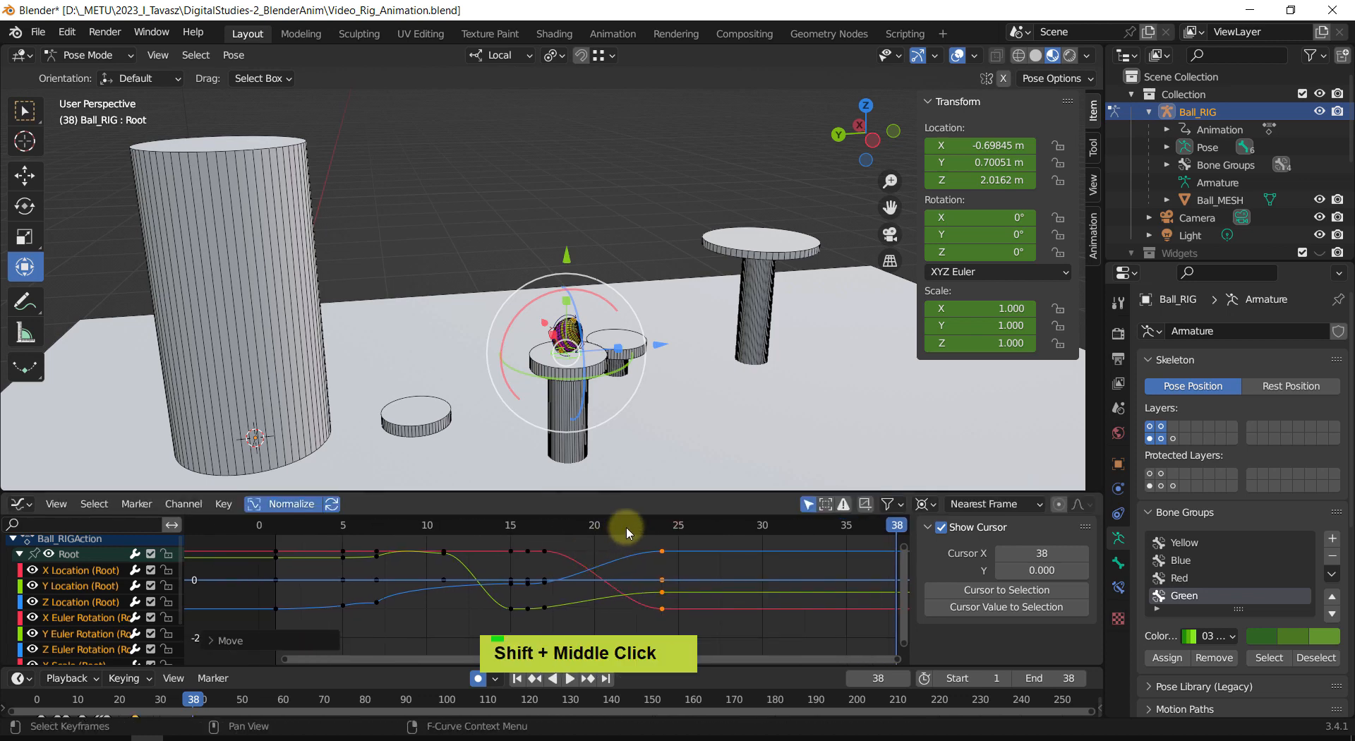
# Step: At frame 20, raise the Root bone straight up to about Y 1.060 m as the peak of the jump
pyautogui.moveTo(625, 526); pyautogui.dragTo(593, 532)
pyautogui.click(484, 392)
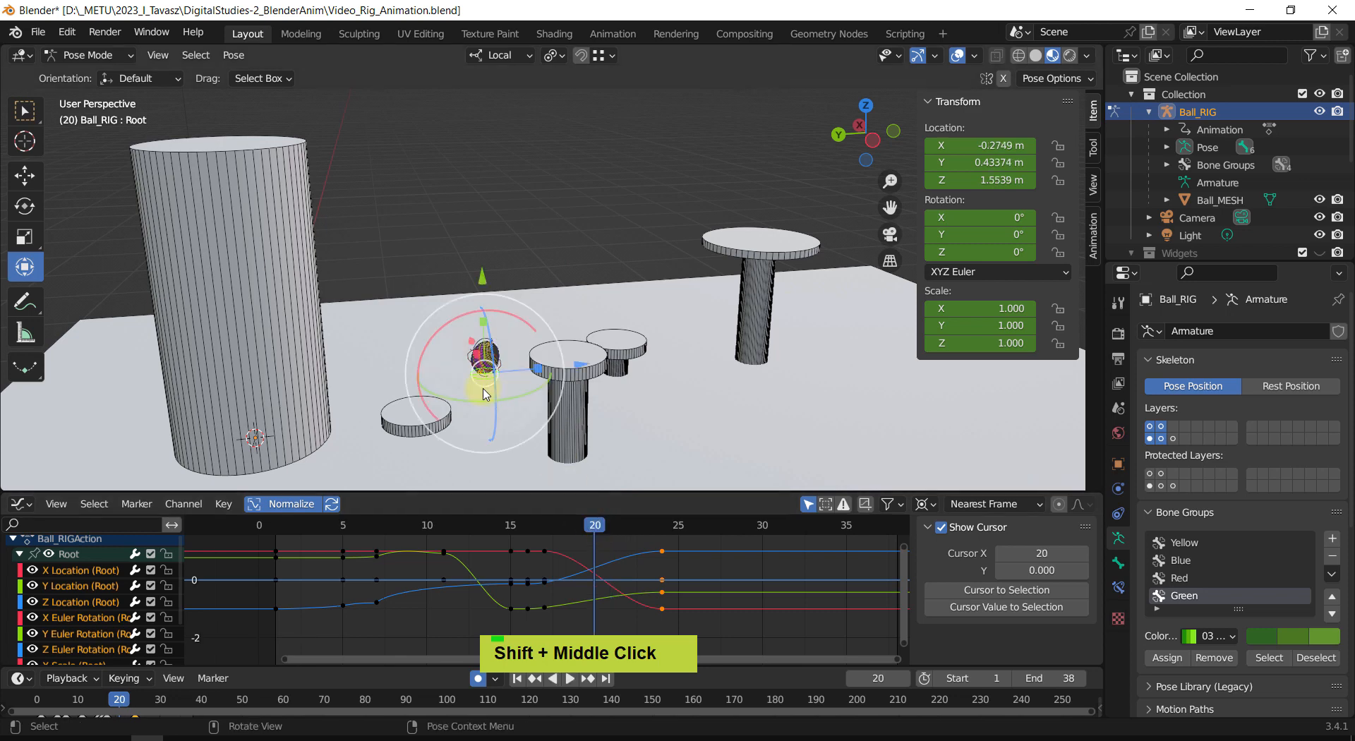
pyautogui.keyDown('shift'); pyautogui.moveTo(480, 388); pyautogui.dragTo(503, 337, button='middle'); pyautogui.keyUp('shift')
pyautogui.scroll(1, 497, 352)
pyautogui.moveTo(485, 237); pyautogui.dragTo(485, 114)
pyautogui.moveTo(486, 114); pyautogui.dragTo(579, 440, button='middle')
# Step: Scrub and play back the jump from several angles to check the arc between the low disc and the pedestal
pyautogui.moveTo(603, 528); pyautogui.dragTo(661, 543)
pyautogui.moveTo(596, 345); pyautogui.dragTo(568, 332, button='middle')
pyautogui.moveTo(656, 529); pyautogui.dragTo(511, 600)
pyautogui.hotkey('shift', 'space')
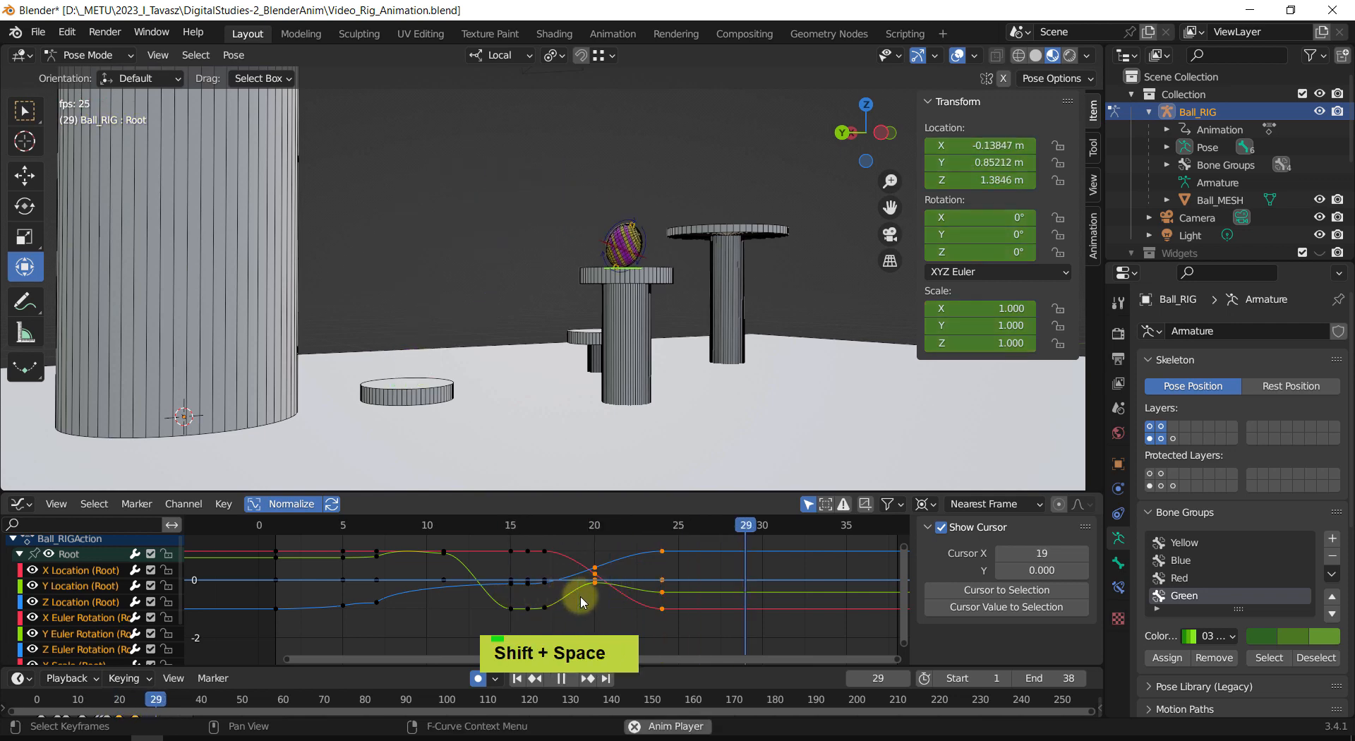
pyautogui.hotkey('shift', 'space')
pyautogui.hotkey('shift', 'space')
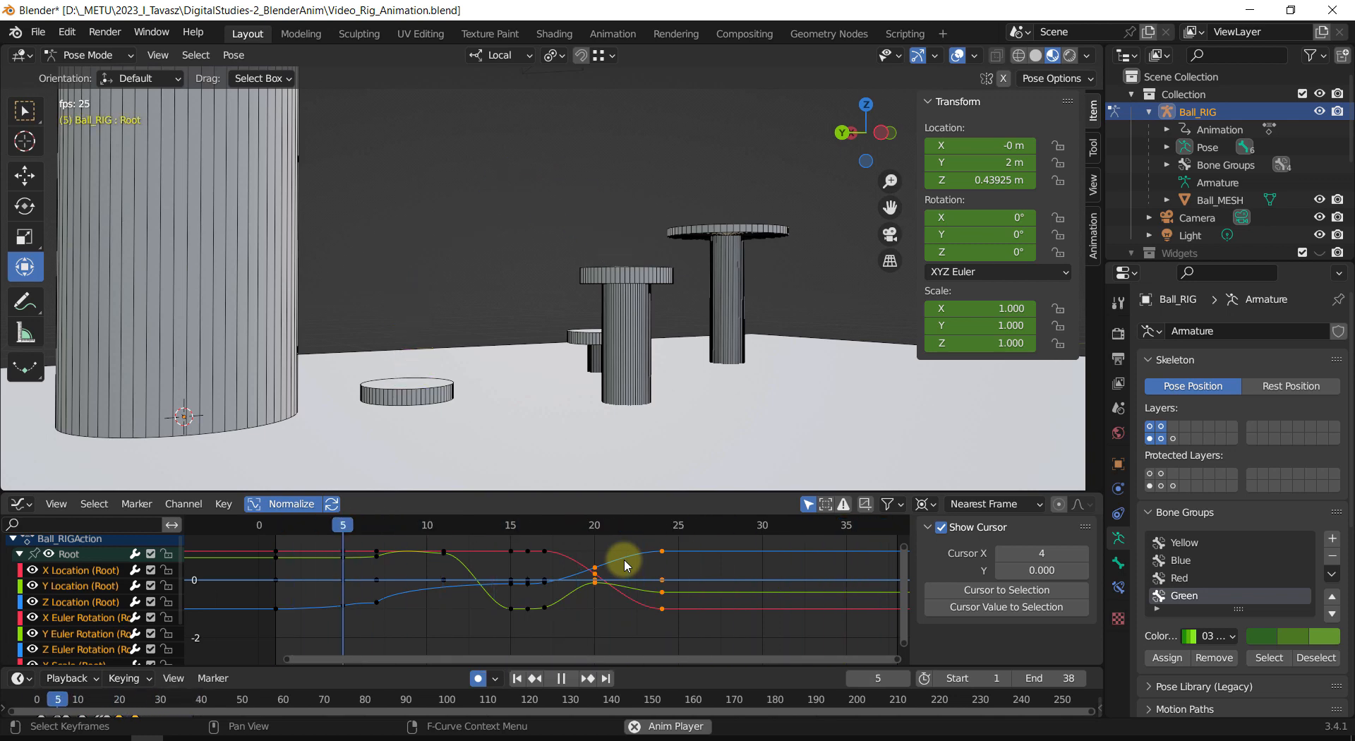
pyautogui.moveTo(620, 332); pyautogui.dragTo(593, 350, button='middle')
pyautogui.scroll(-2, 590, 353)
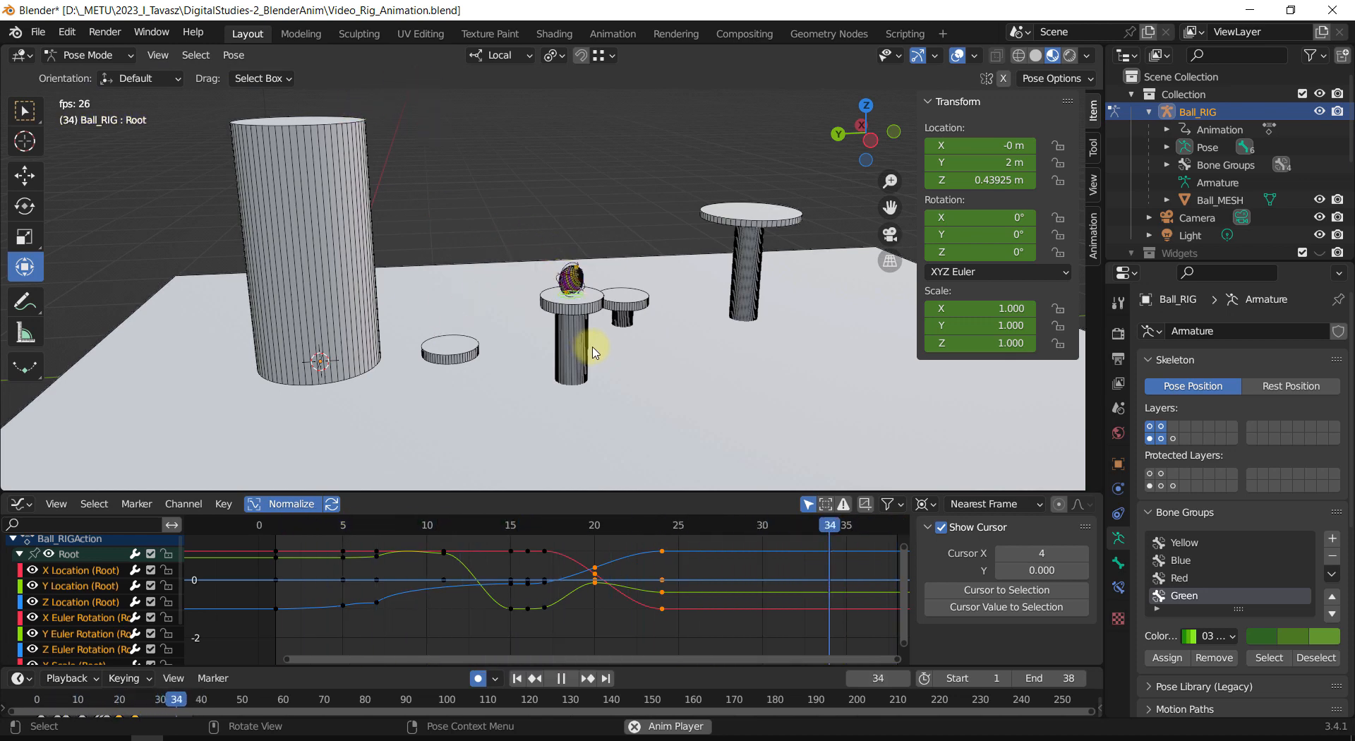
pyautogui.hotkey('shift', 'space')
pyautogui.keyDown('ctrl'); pyautogui.moveTo(503, 340); pyautogui.dragTo(520, 318, button='middle'); pyautogui.keyUp('ctrl')
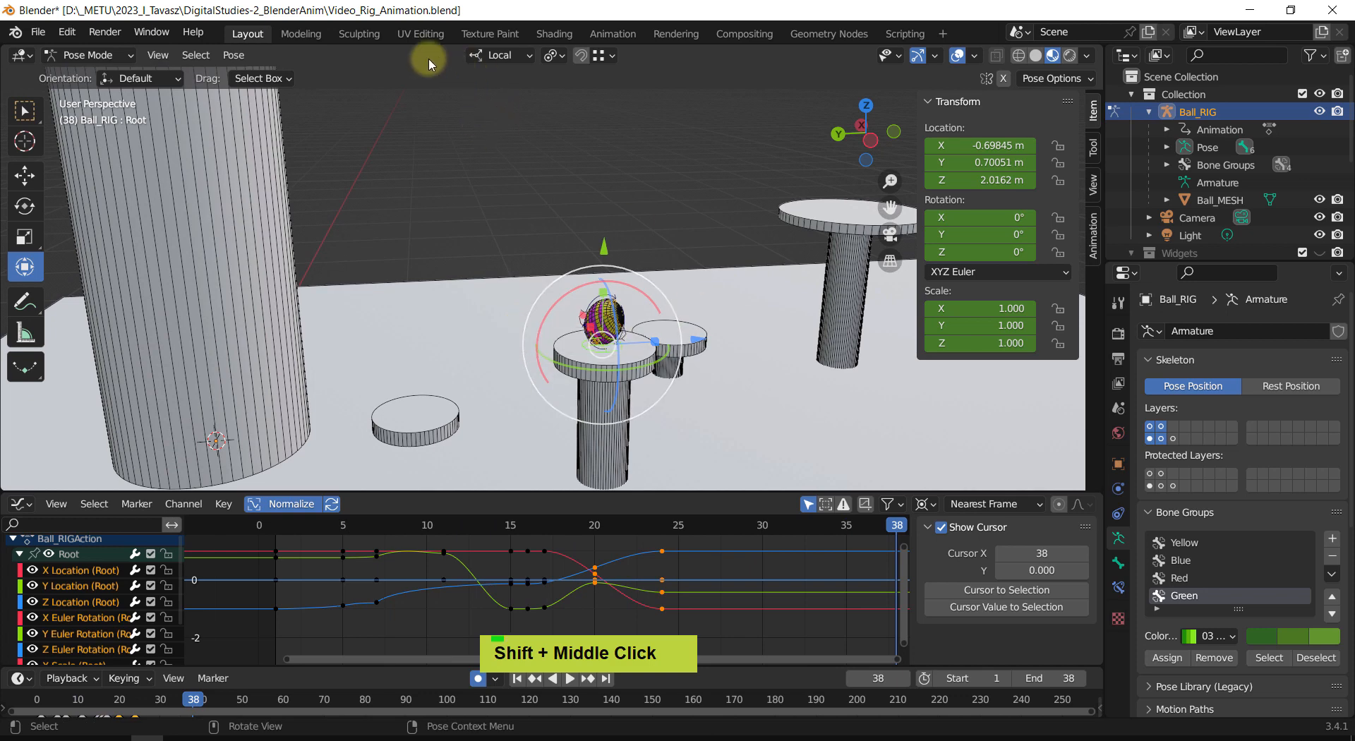
# Step: At frame 20, clear the Center bone's rotation so that all its axes are keyed at 0°
pyautogui.click(390, 51)
pyautogui.moveTo(630, 315)
pyautogui.mouseDown(button='middle')
pyautogui.moveTo(585, 315)
pyautogui.moveTo(606, 328)
pyautogui.mouseUp(button='middle')
pyautogui.scroll(1, 624, 348)
pyautogui.click(611, 514)
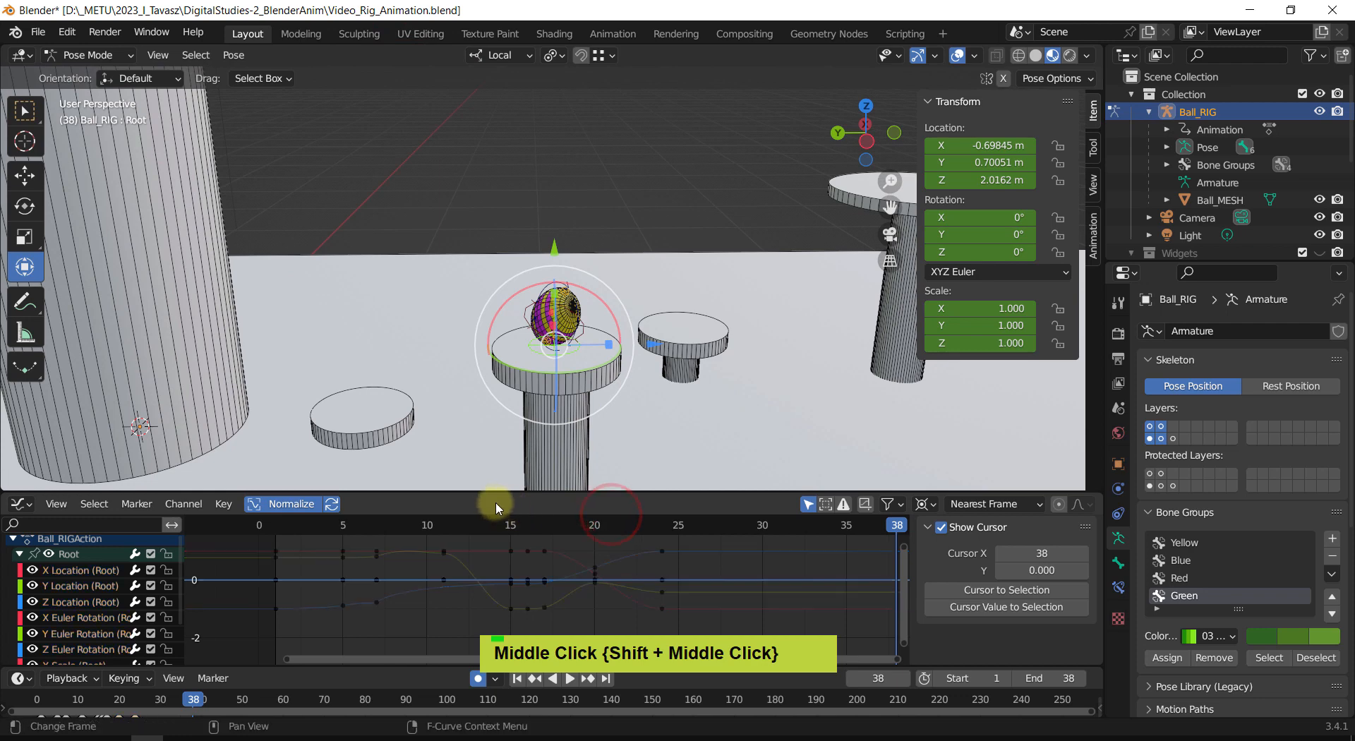
pyautogui.press('space')
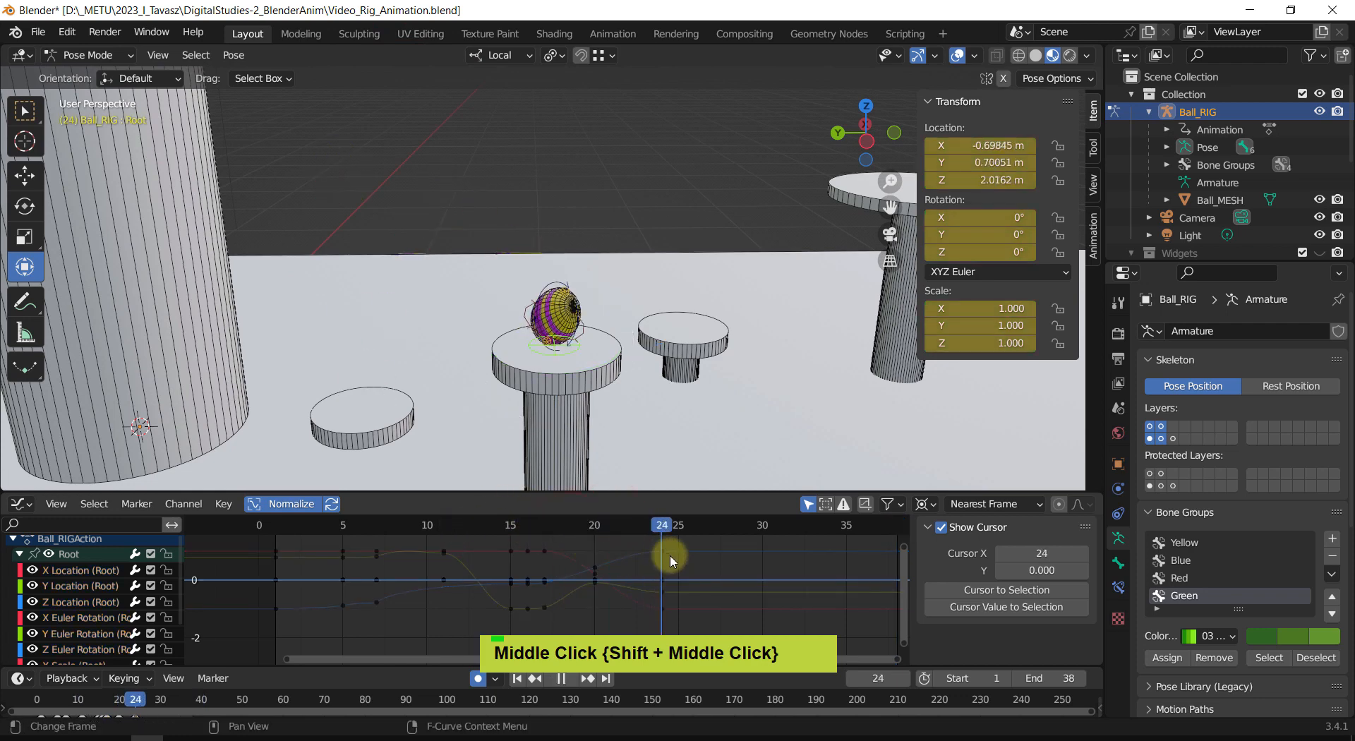
pyautogui.moveTo(670, 554); pyautogui.dragTo(595, 573)
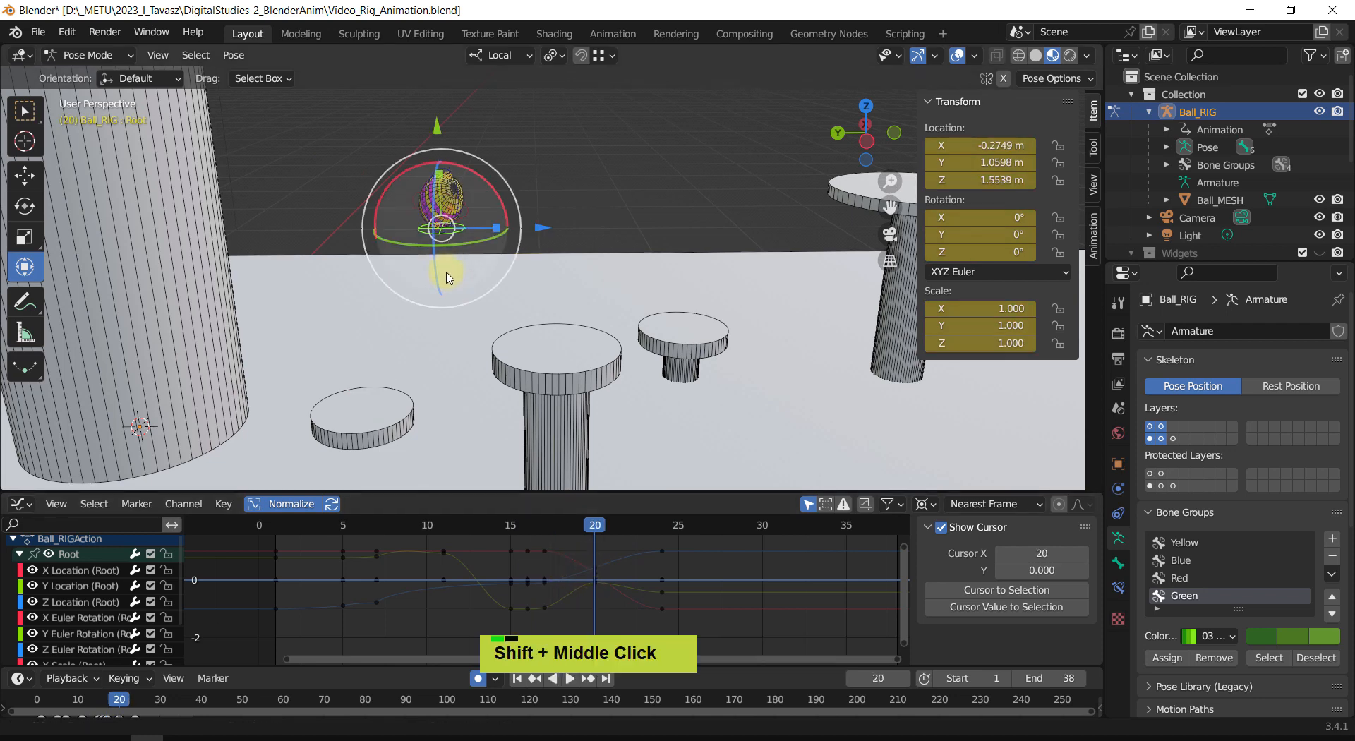
pyautogui.moveTo(449, 278); pyautogui.dragTo(502, 276, button='middle')
pyautogui.keyDown('shift'); pyautogui.moveTo(502, 276); pyautogui.dragTo(536, 262, button='middle'); pyautogui.keyUp('shift')
pyautogui.scroll(1, 496, 281)
pyautogui.click(583, 208)
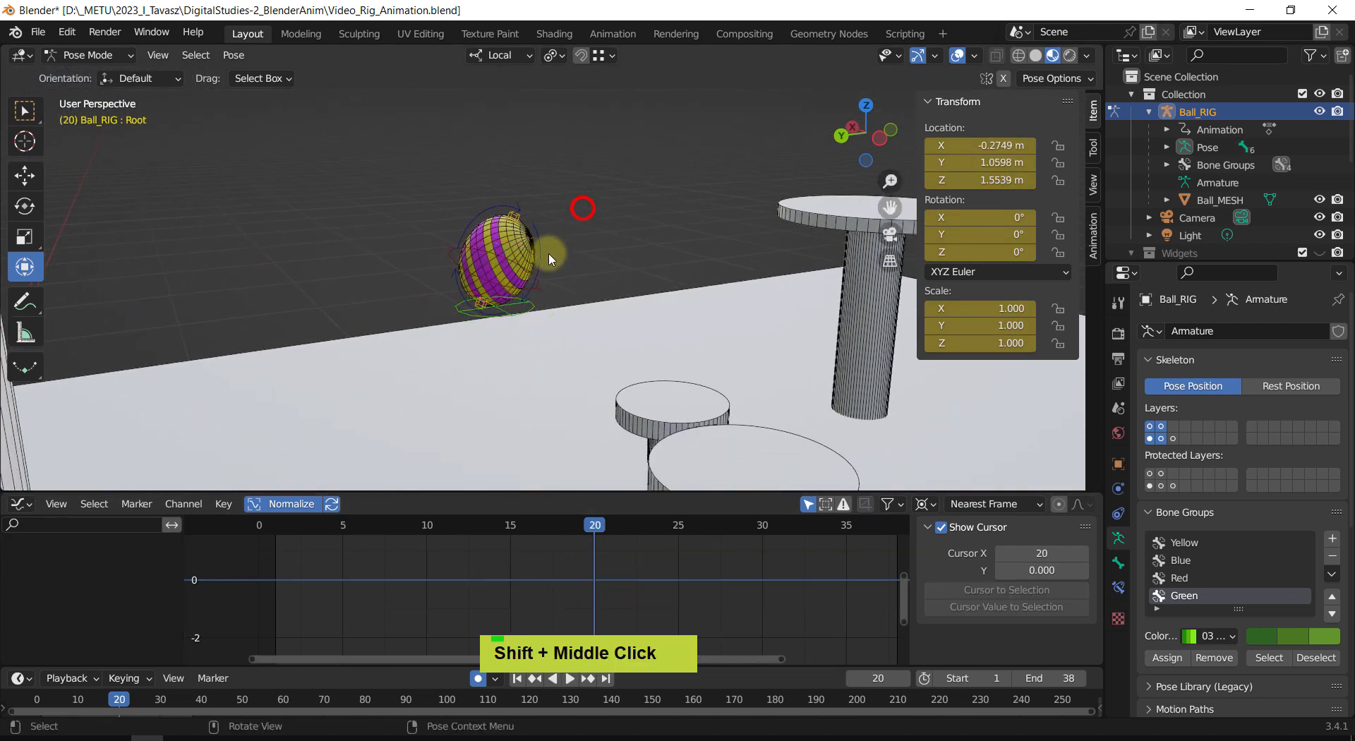
pyautogui.click(506, 290)
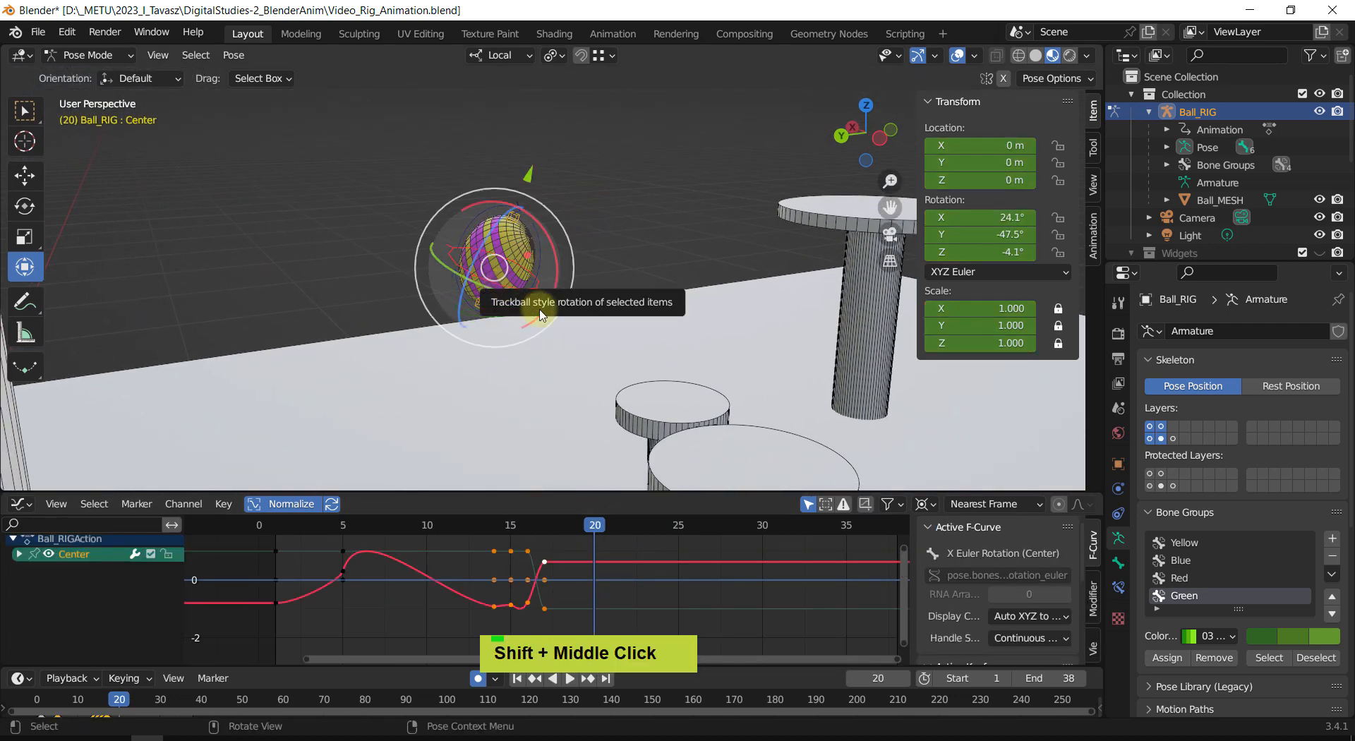
pyautogui.hotkey('alt', 'r')
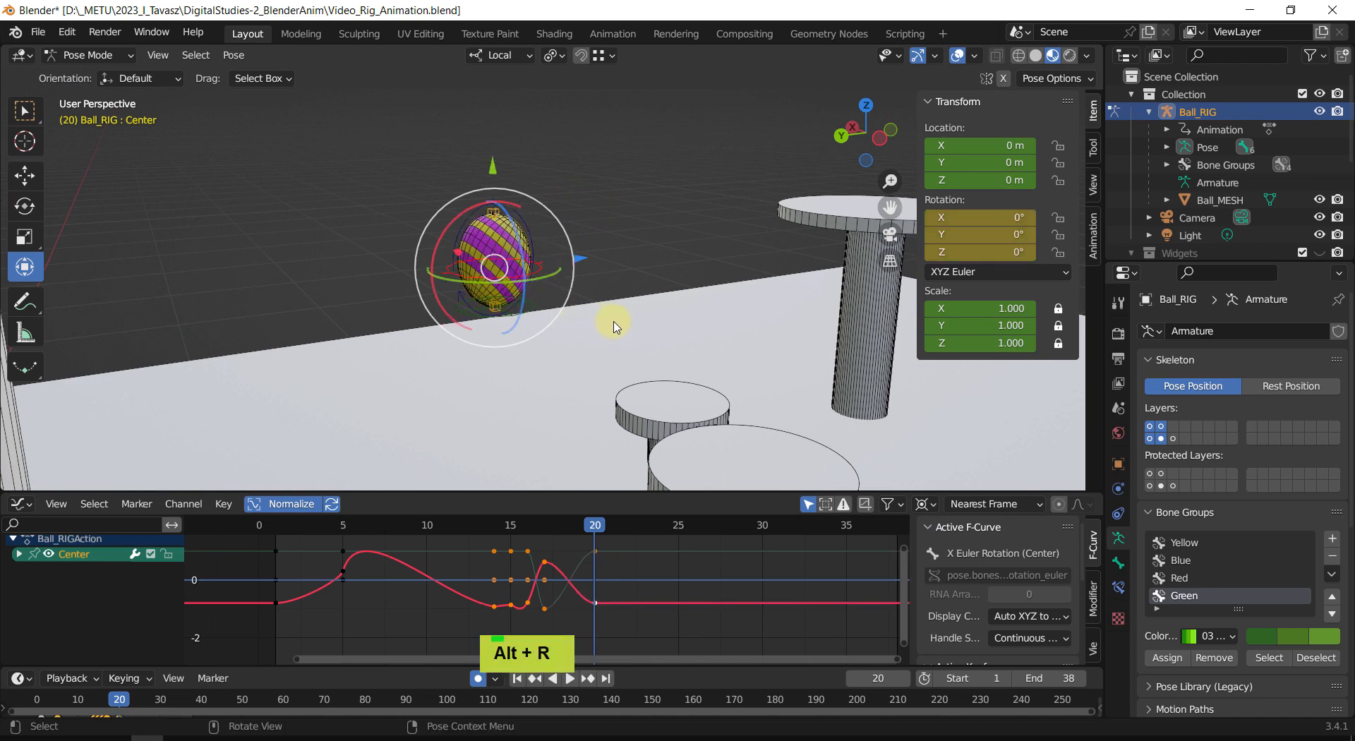
# Step: Reset the Stretch_Top bone's location to 0 m at frame 20, and go back to frame 17 to view the take-off pose
pyautogui.click(496, 211)
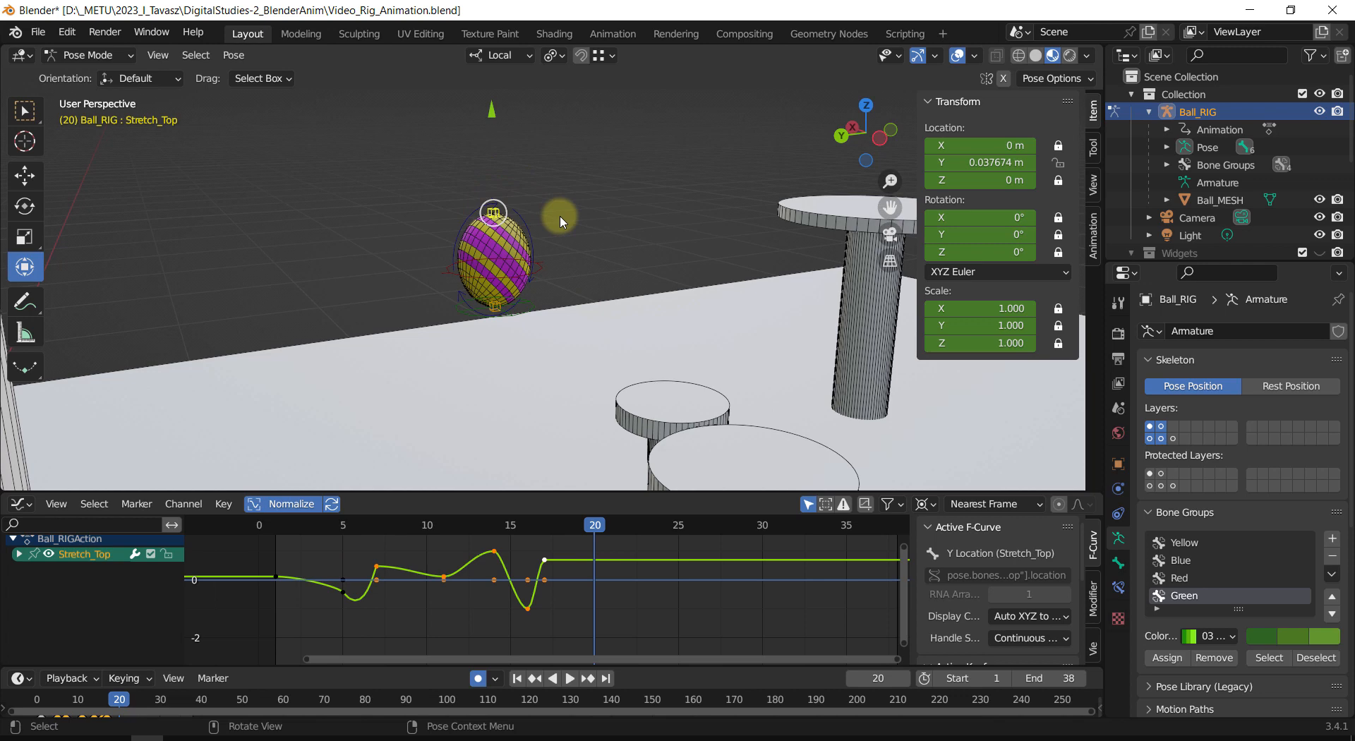
pyautogui.hotkey('alt', 'g')
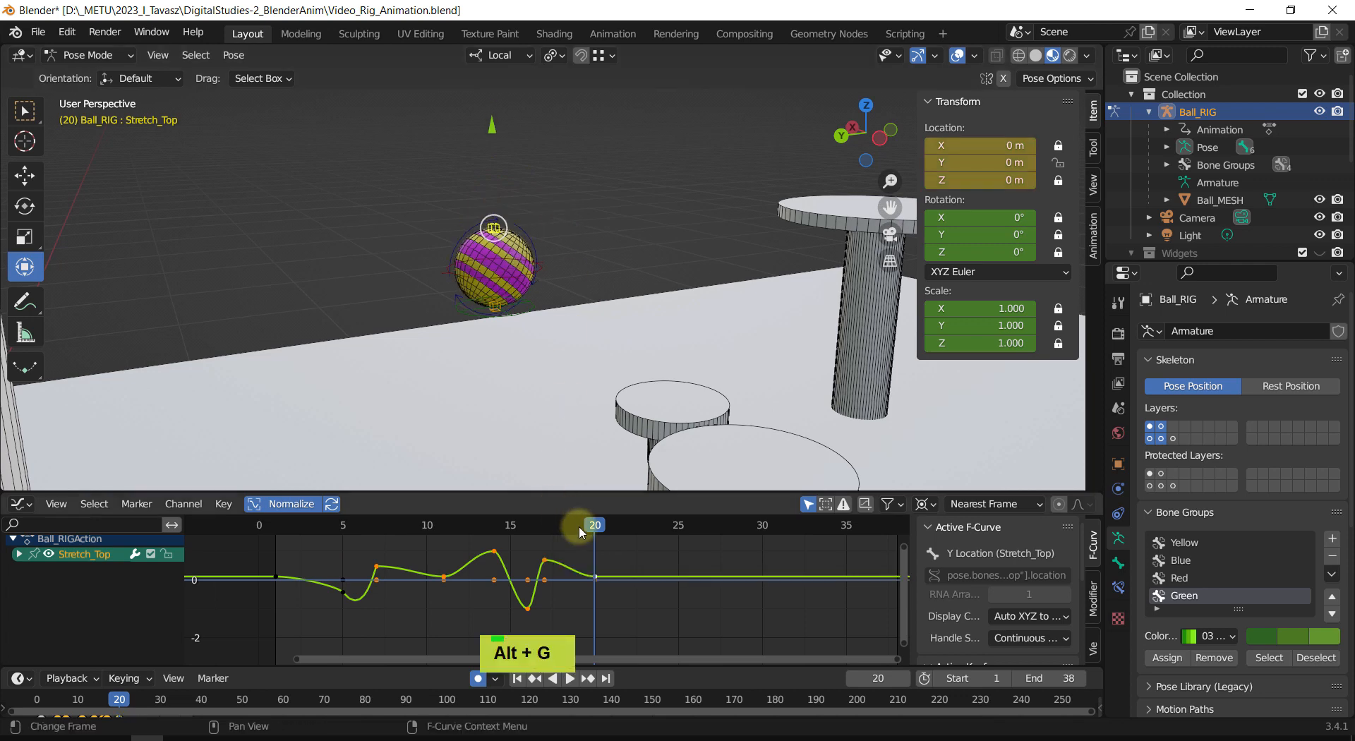
pyautogui.moveTo(596, 531); pyautogui.dragTo(544, 531)
pyautogui.scroll(-3, 515, 402)
pyautogui.keyDown('shift'); pyautogui.moveTo(514, 402); pyautogui.dragTo(448, 312, button='middle'); pyautogui.keyUp('shift')
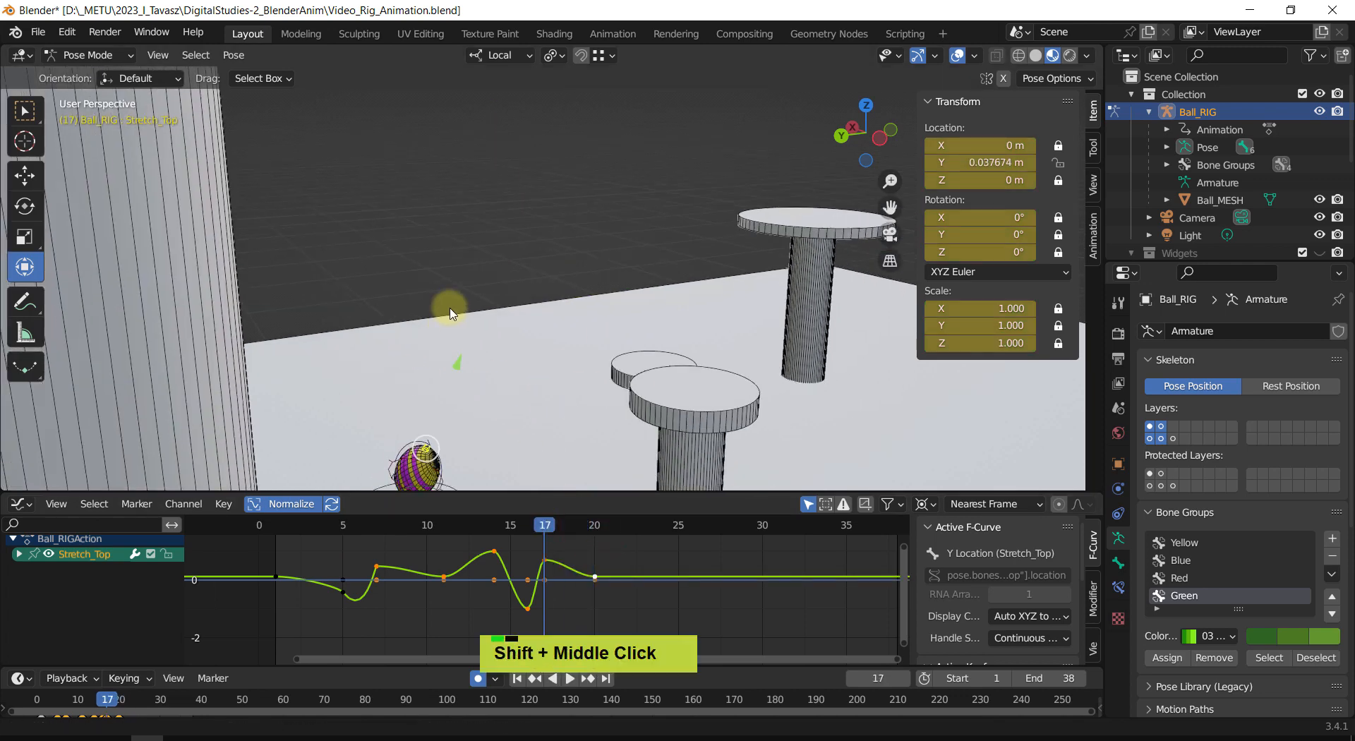
pyautogui.scroll(-2, 472, 348)
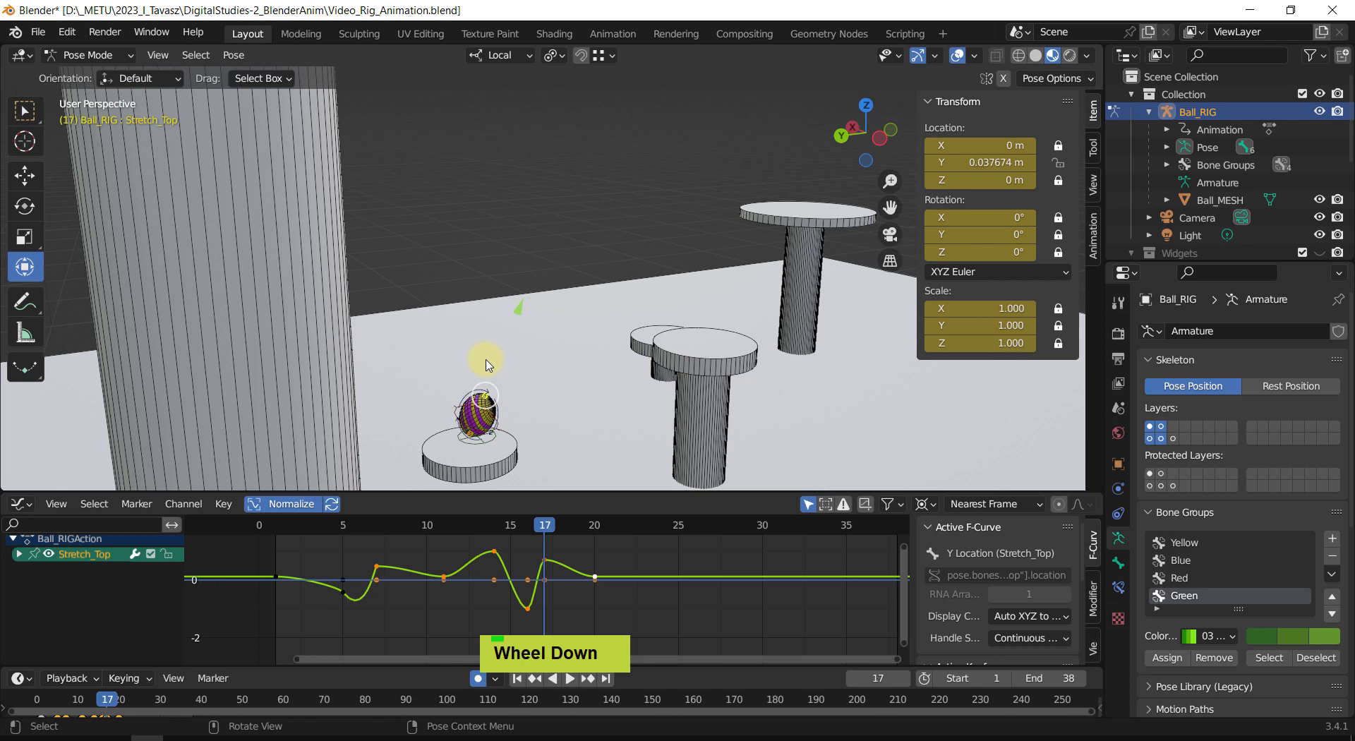
# Step: Scrub the animation from the cylinder roll to the pedestal landing and examine the jump from several angles
pyautogui.keyDown('shift'); pyautogui.moveTo(499, 266); pyautogui.dragTo(532, 351, button='middle'); pyautogui.keyUp('shift')
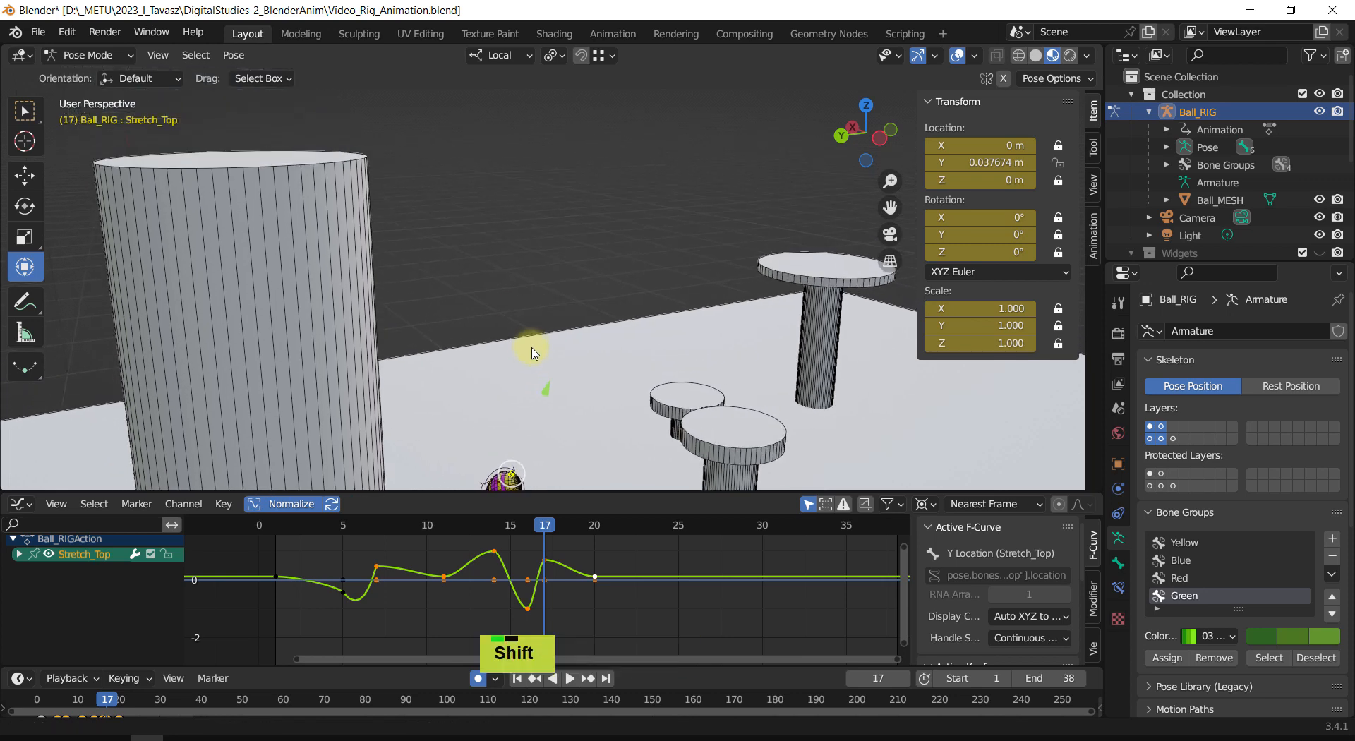
pyautogui.moveTo(545, 525); pyautogui.dragTo(360, 529)
pyautogui.keyDown('shift'); pyautogui.moveTo(408, 205); pyautogui.dragTo(372, 224, button='middle'); pyautogui.keyUp('shift')
pyautogui.scroll(-2, 400, 390)
pyautogui.keyDown('shift'); pyautogui.moveTo(400, 390); pyautogui.dragTo(383, 491, button='middle'); pyautogui.keyUp('shift')
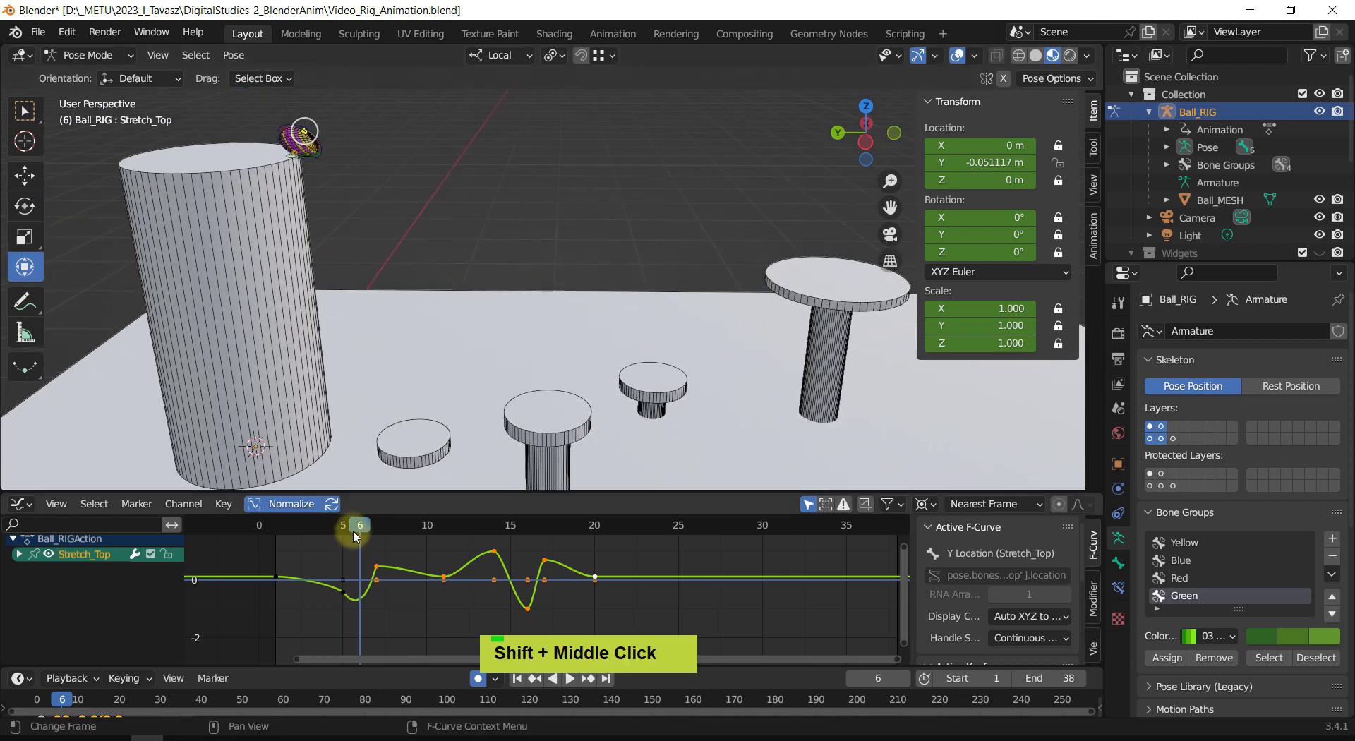
pyautogui.moveTo(369, 530); pyautogui.dragTo(669, 619)
pyautogui.moveTo(656, 475)
pyautogui.mouseDown(button='middle')
pyautogui.moveTo(684, 350)
pyautogui.moveTo(667, 477)
pyautogui.mouseUp(button='middle')
pyautogui.scroll(2, 671, 362)
# Step: At frame 23, raise the Stretch_Top bone to about Y 0.040 m to stretch the ball before it lands
pyautogui.moveTo(666, 529); pyautogui.dragTo(644, 530)
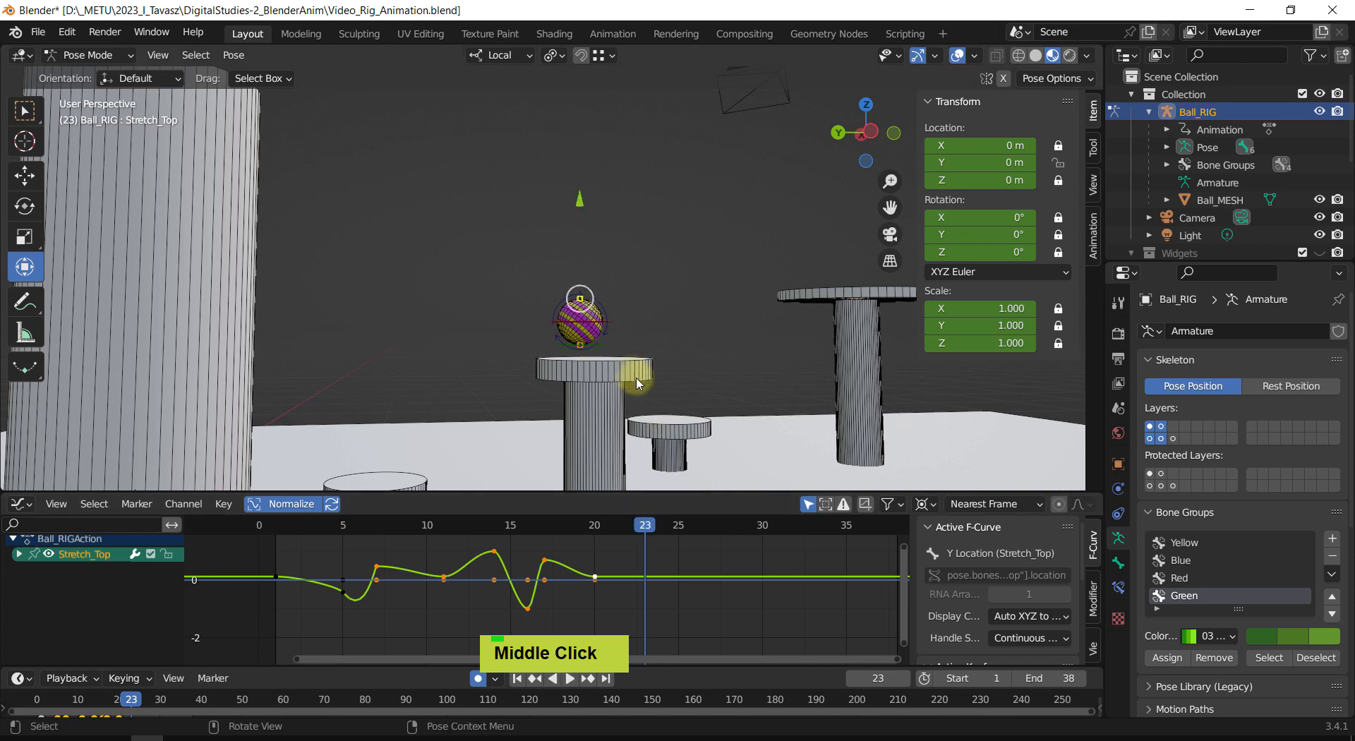
pyautogui.moveTo(634, 378); pyautogui.dragTo(547, 326, button='middle')
pyautogui.scroll(2, 547, 326)
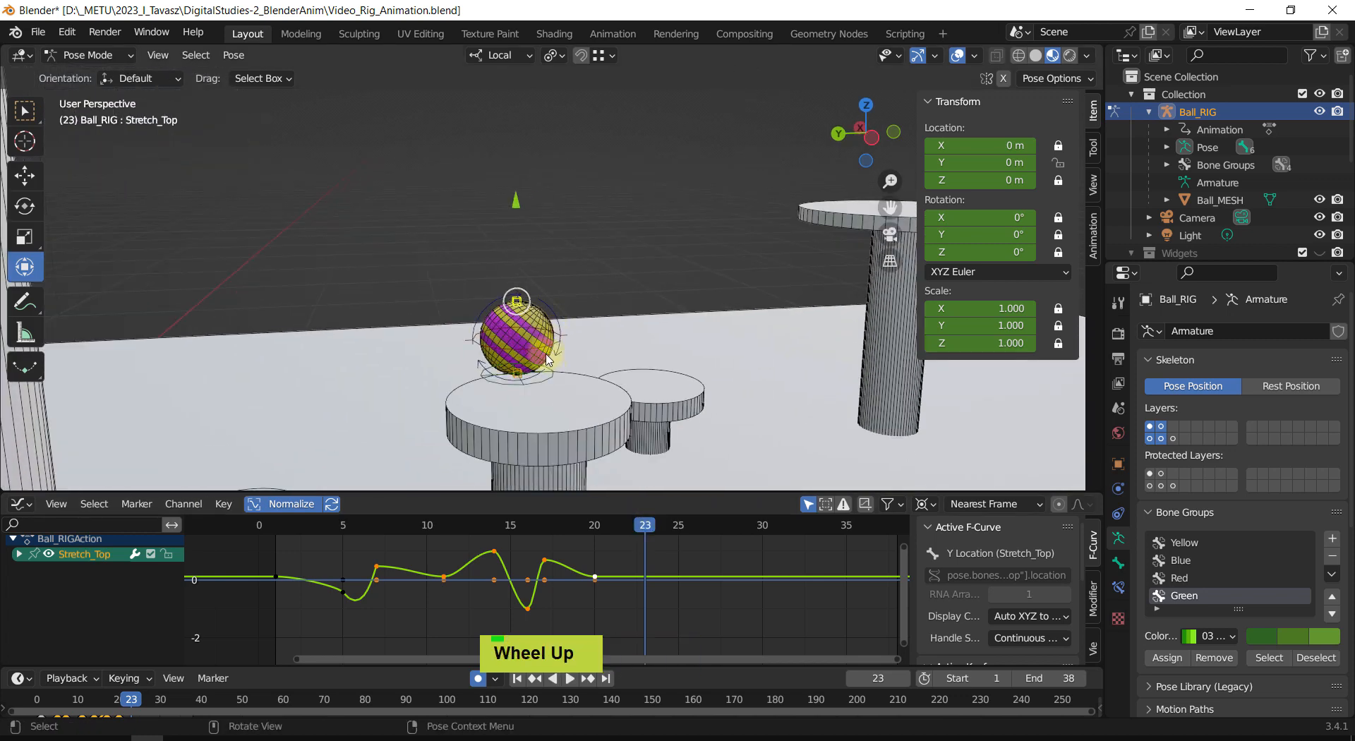
pyautogui.moveTo(514, 201); pyautogui.dragTo(516, 187)
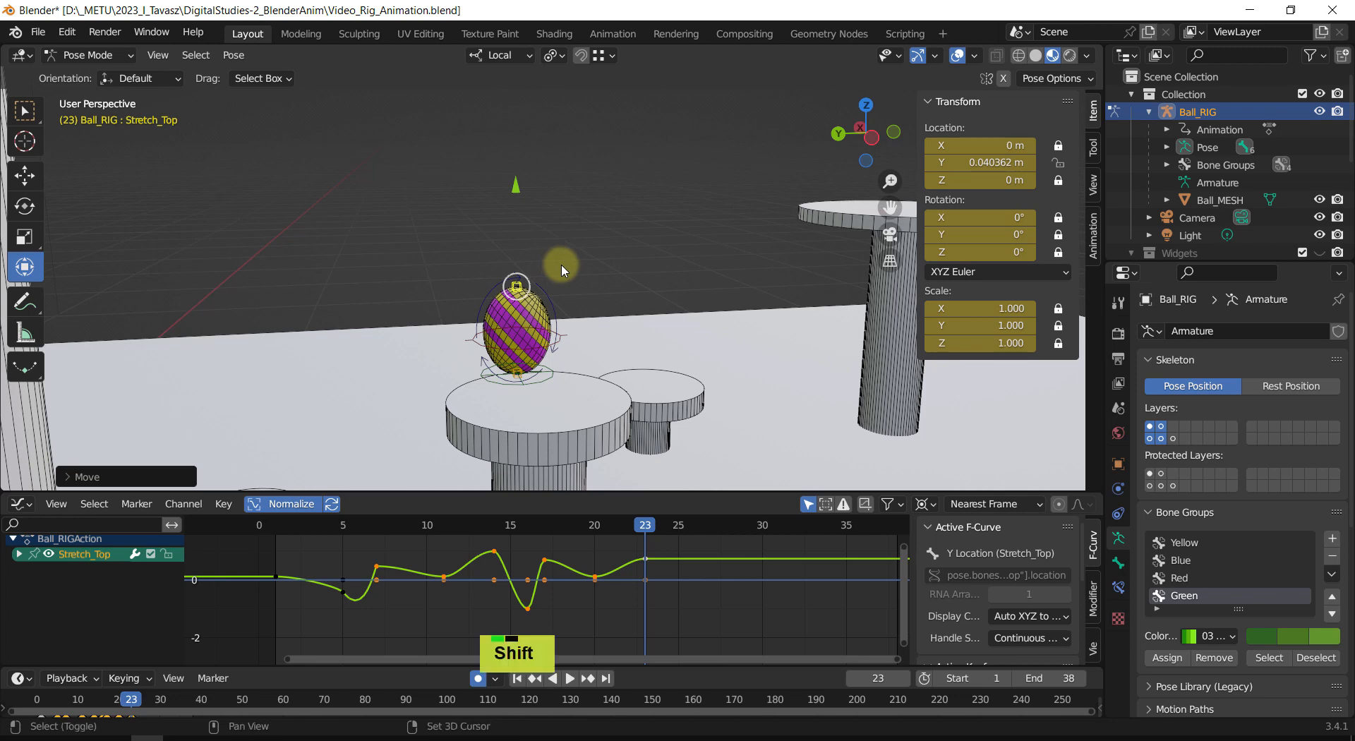
pyautogui.keyDown('shift'); pyautogui.moveTo(559, 269); pyautogui.dragTo(588, 266, button='middle'); pyautogui.keyUp('shift')
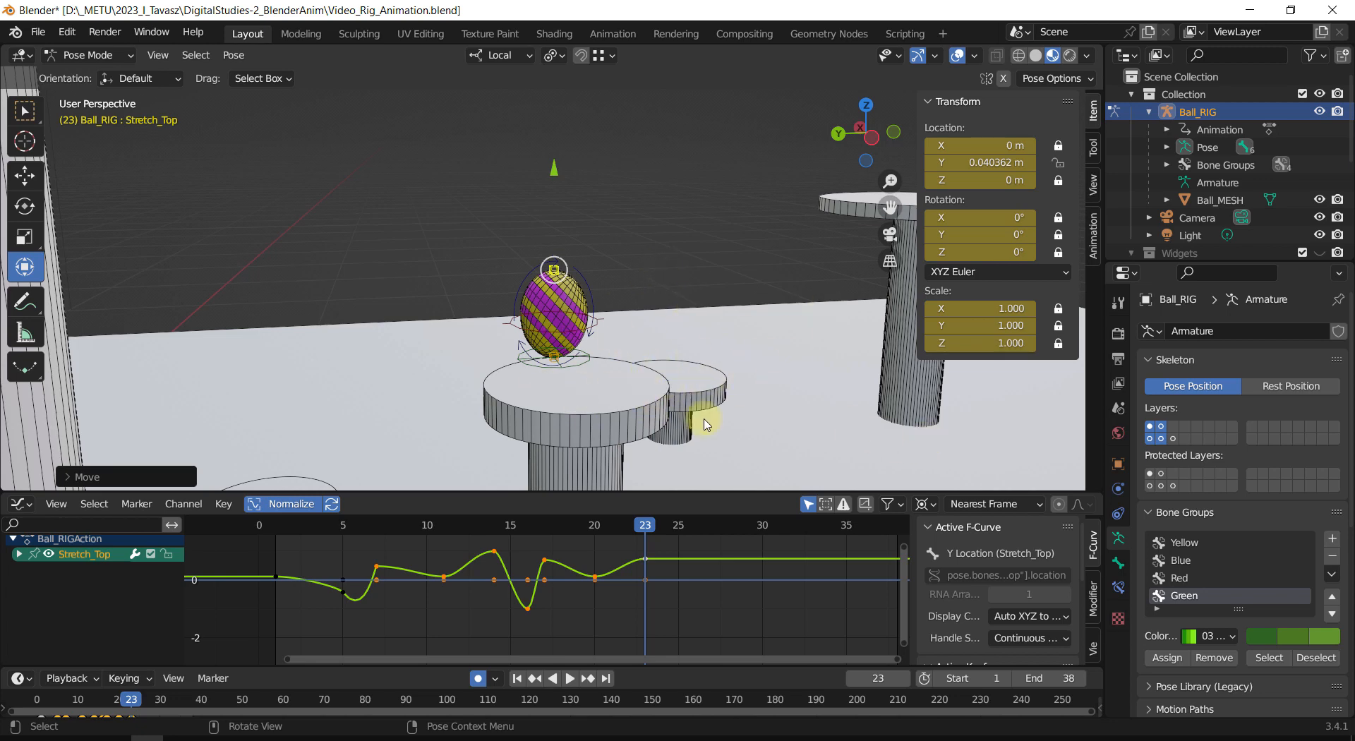
# Step: At frame 23, rotate the Center bone freely to about X -15.5°, Y -9.5° and Z -7.84° to tilt the stretched ball
pyautogui.click(587, 335)
pyautogui.moveTo(588, 335); pyautogui.dragTo(565, 357, button='middle')
pyautogui.press('r')
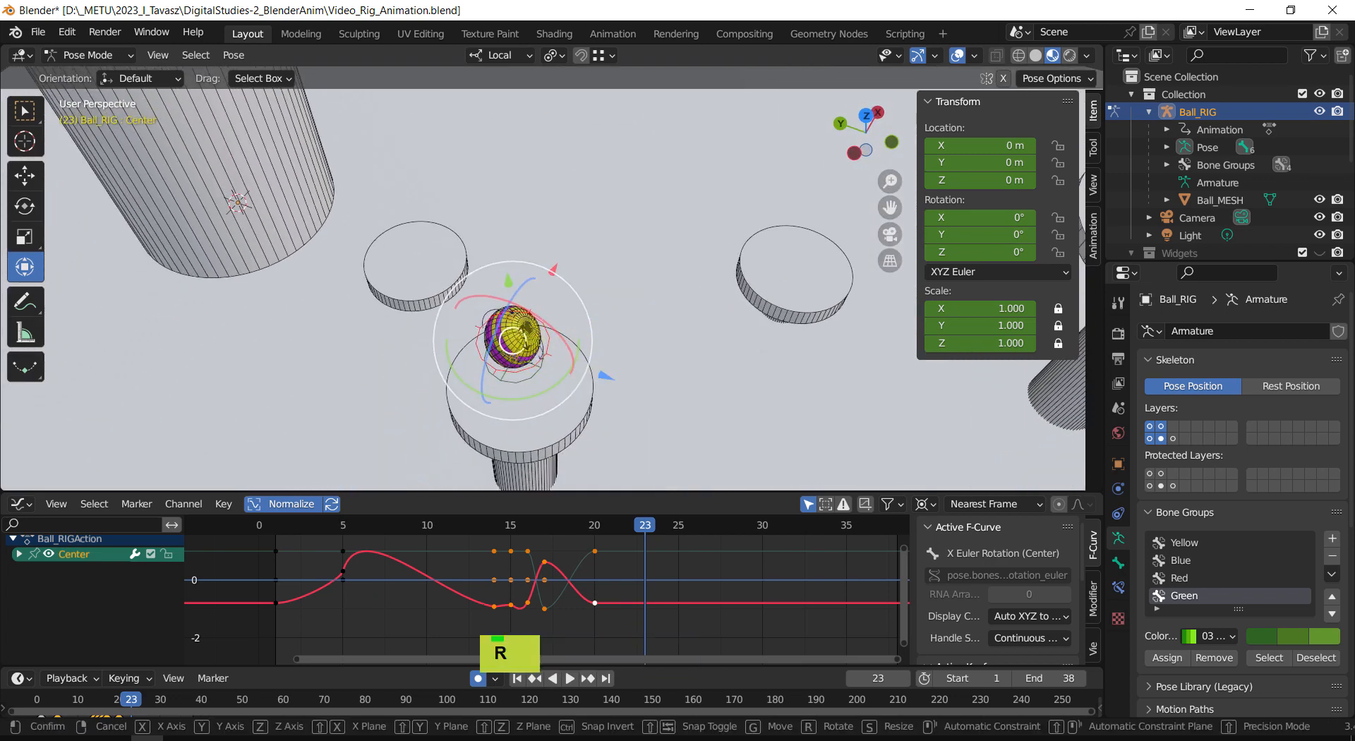
pyautogui.press('Escape')
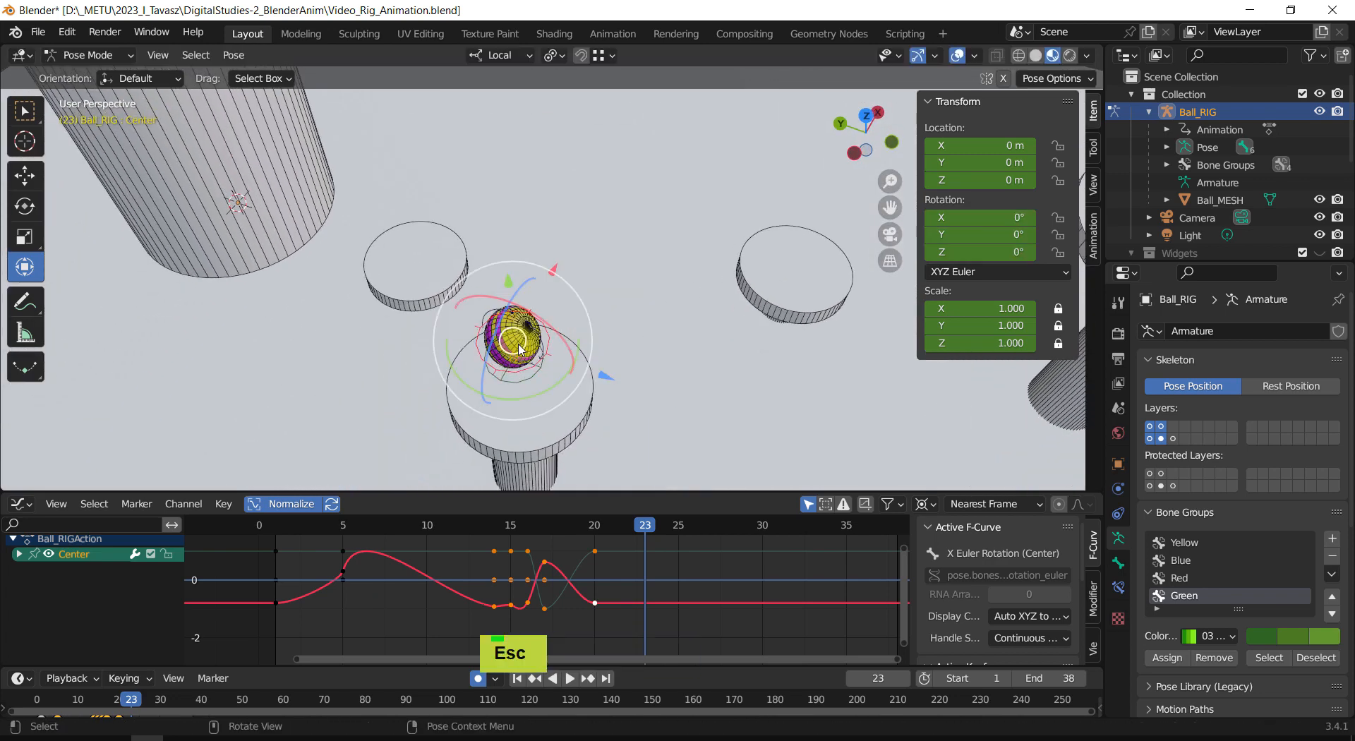
pyautogui.press('r')
pyautogui.press('r')
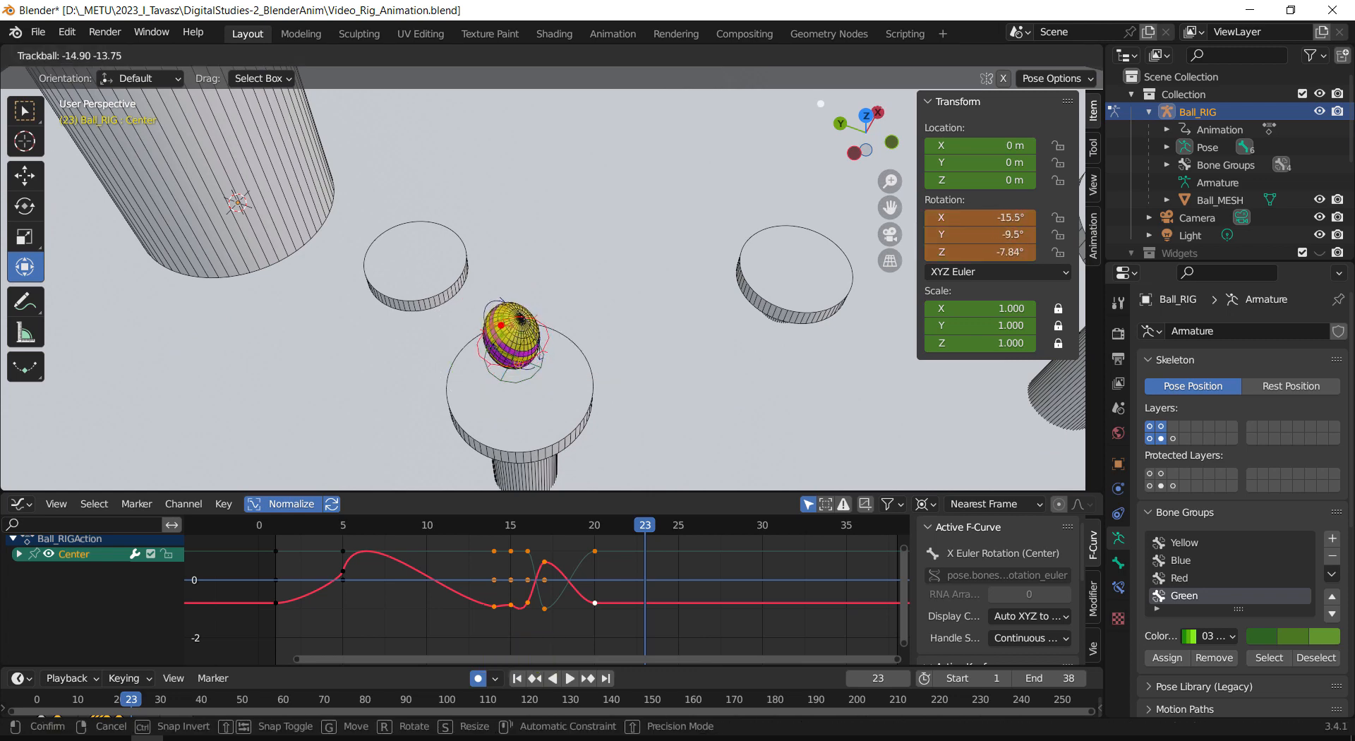
pyautogui.click(498, 300)
pyautogui.moveTo(498, 300); pyautogui.dragTo(568, 201, button='middle')
# Step: At frame 25, clear the Stretch_Top bone's location and lower it to about Y -0.051 m to squash the landed ball
pyautogui.moveTo(647, 523)
pyautogui.mouseDown()
pyautogui.moveTo(526, 524)
pyautogui.moveTo(662, 534)
pyautogui.mouseUp()
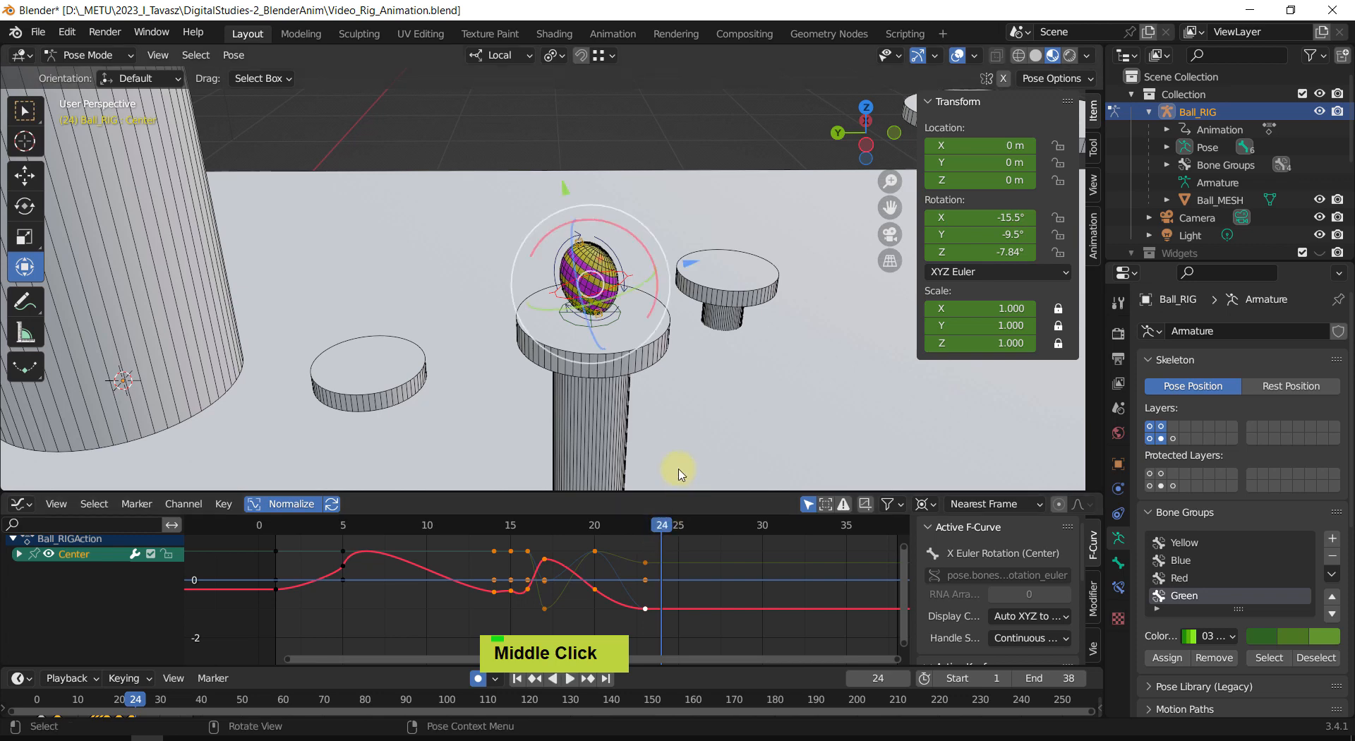
pyautogui.keyDown('shift'); pyautogui.moveTo(667, 464); pyautogui.dragTo(626, 435, button='middle'); pyautogui.keyUp('shift')
pyautogui.moveTo(659, 529); pyautogui.dragTo(662, 531)
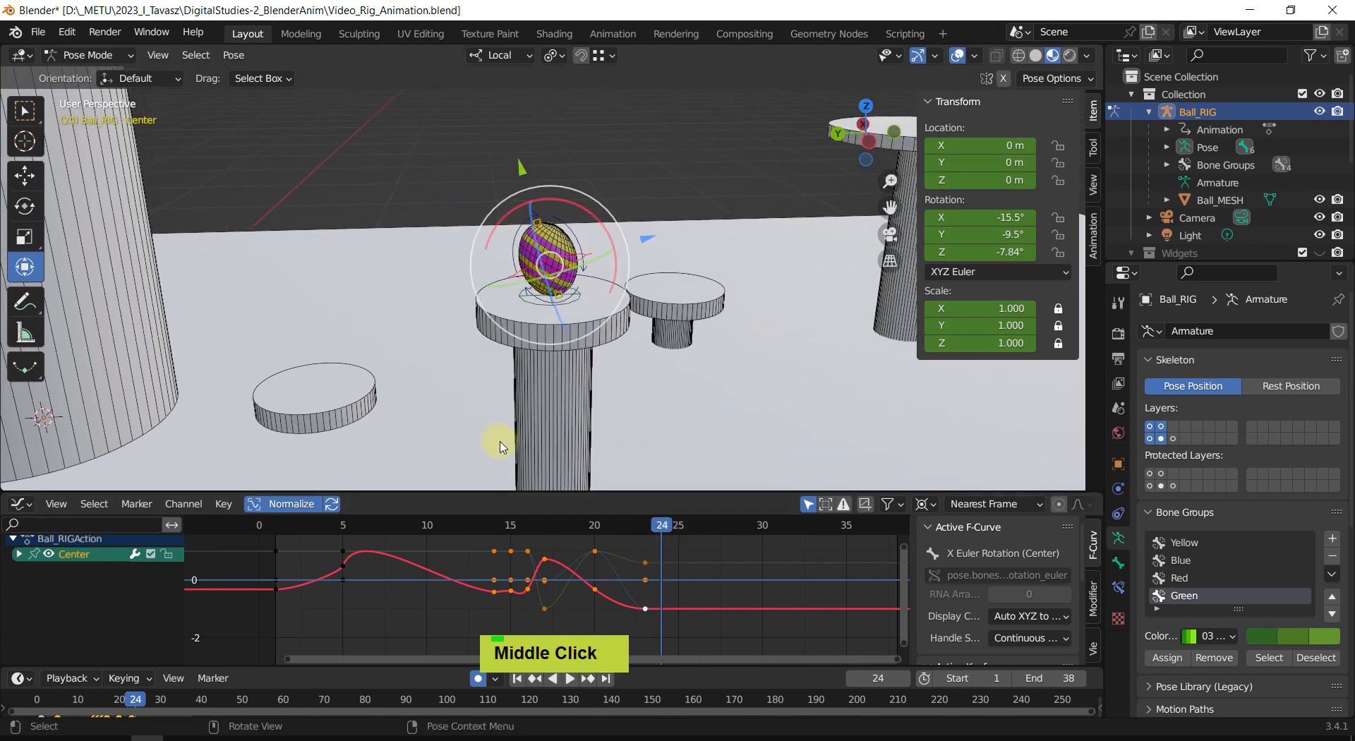
pyautogui.click(517, 299)
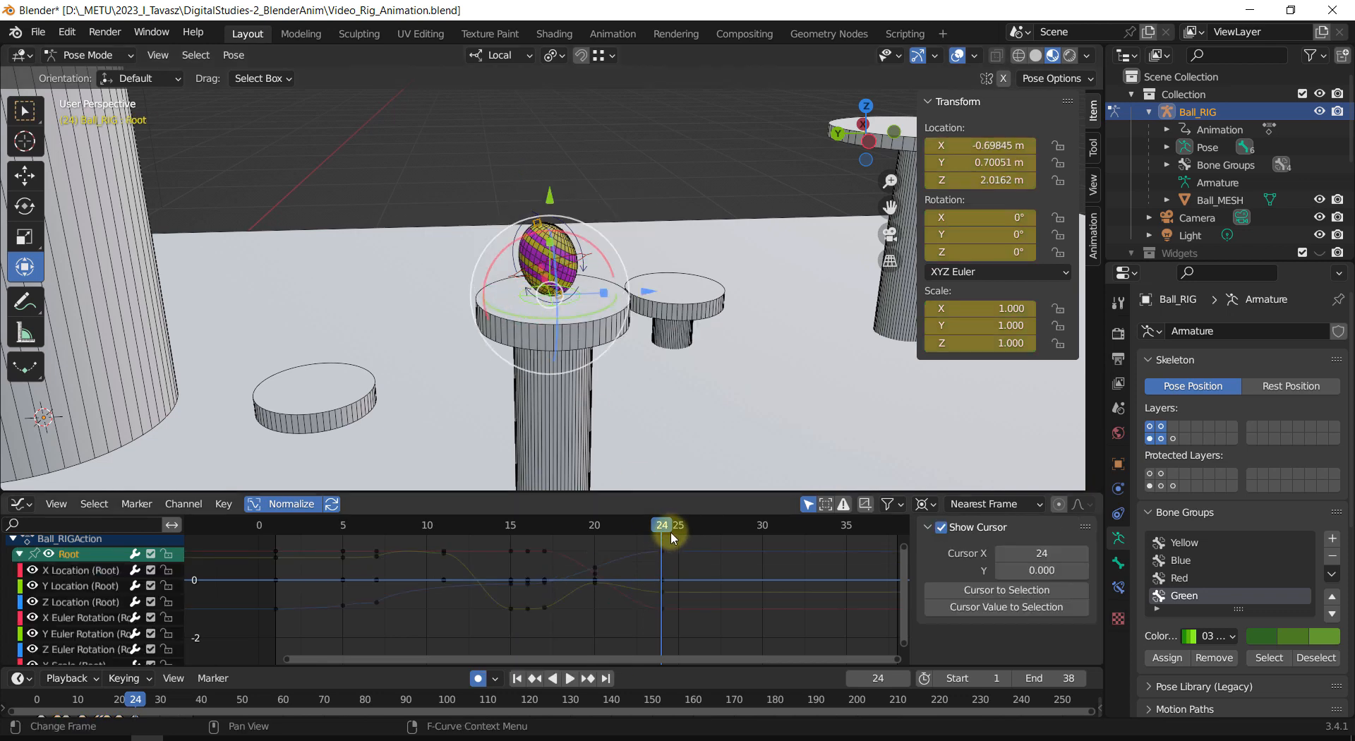
pyautogui.moveTo(666, 529); pyautogui.dragTo(676, 534)
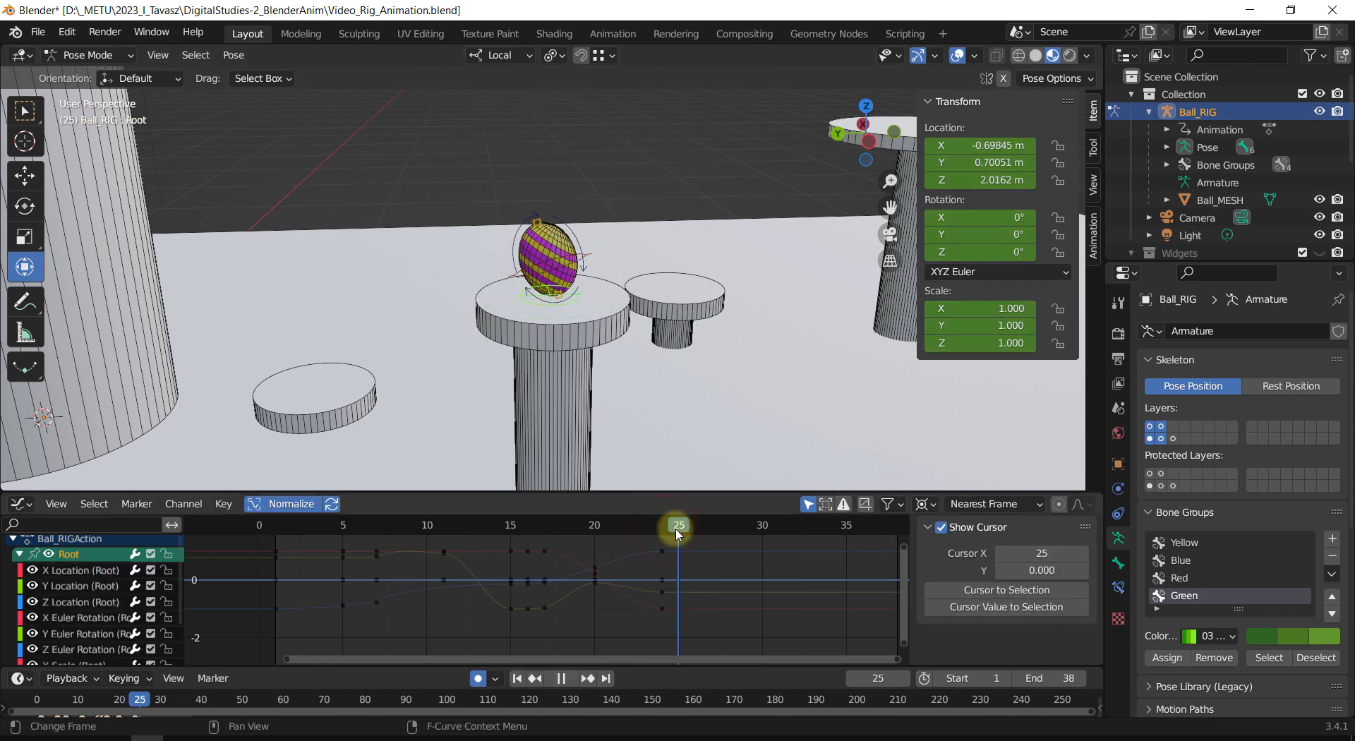
pyautogui.scroll(4, 498, 263)
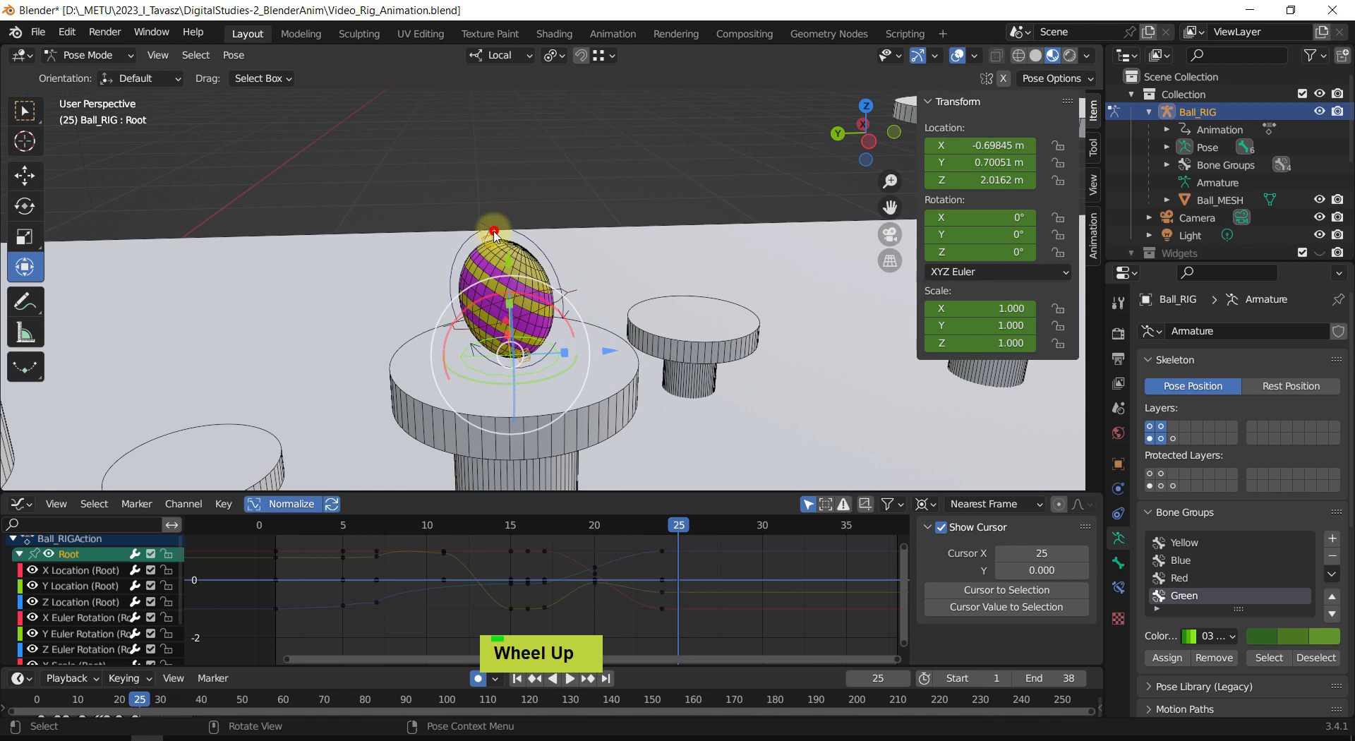
pyautogui.click(495, 233)
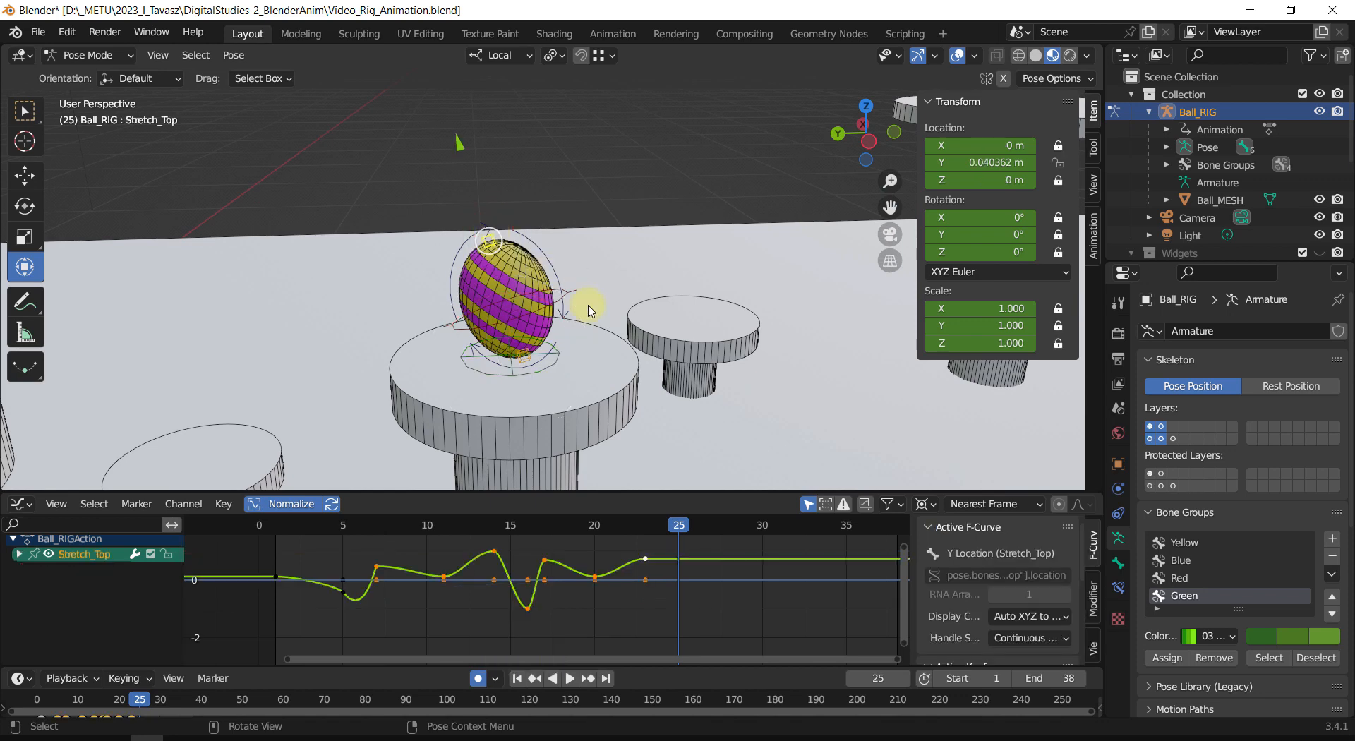
pyautogui.hotkey('alt', 'g')
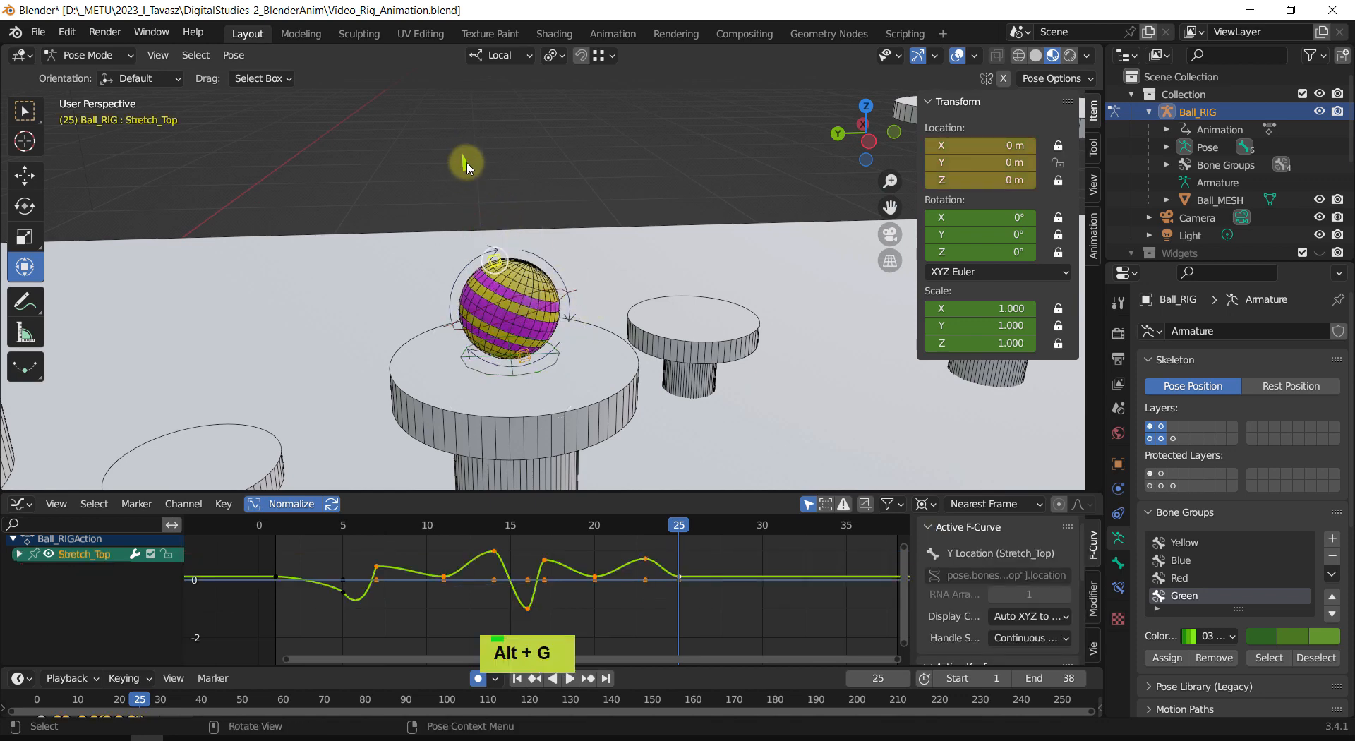
pyautogui.press('g')
pyautogui.press('y')
pyautogui.click(475, 190)
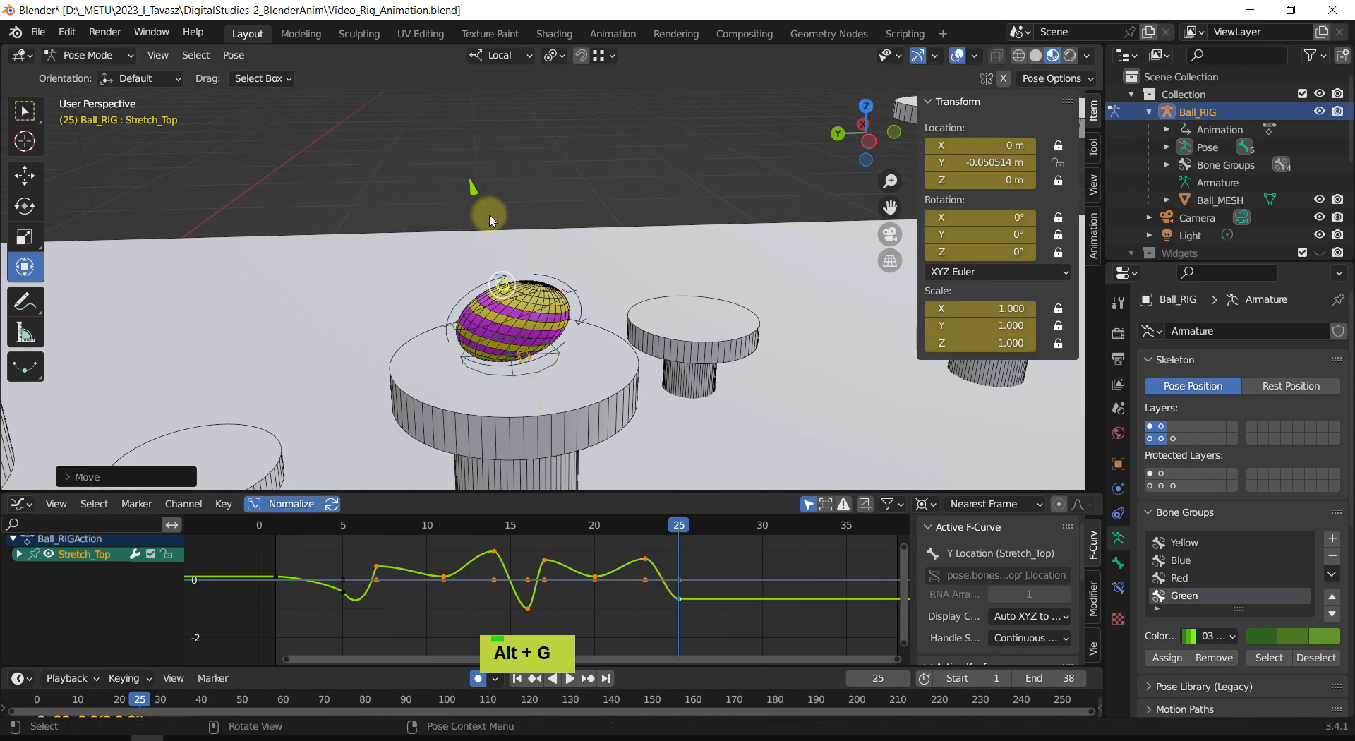
# Step: At frame 25, clear the Center bone's rotation to 0° on all axes so the squashed ball sits level
pyautogui.click(570, 296)
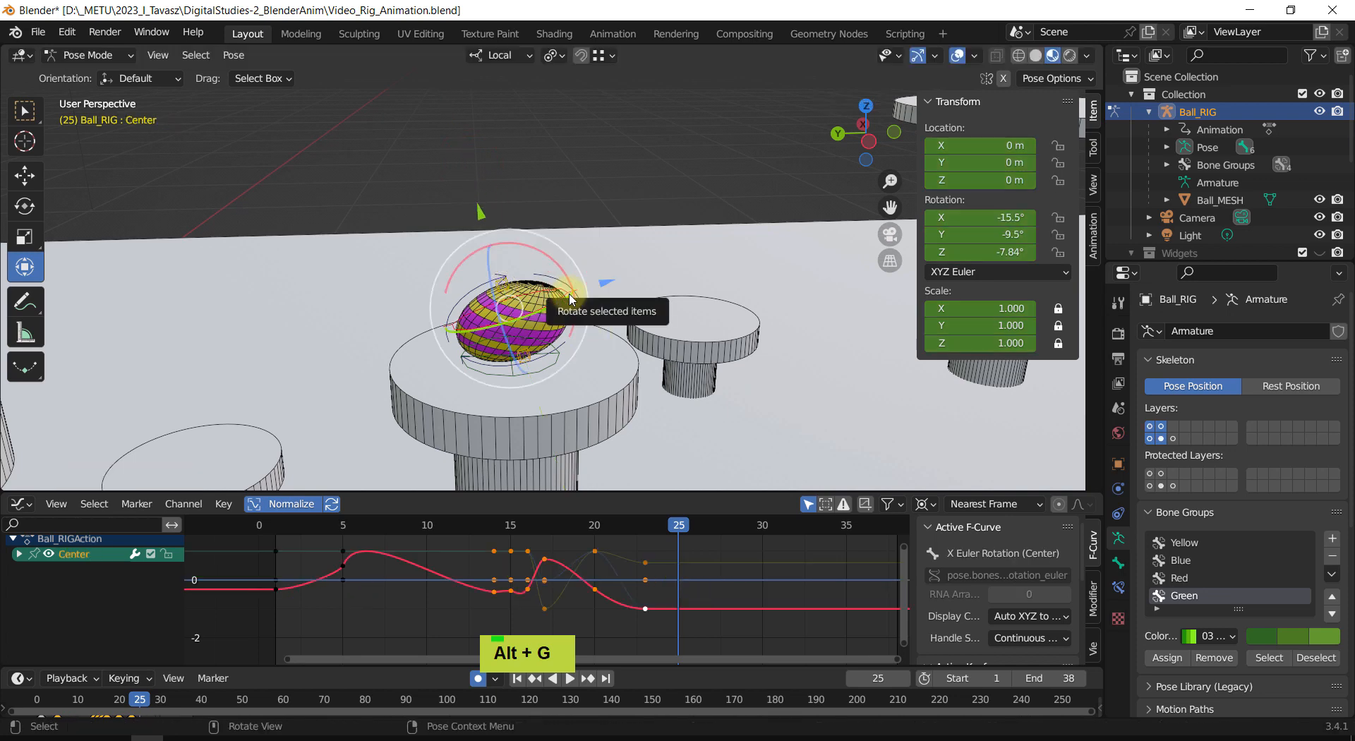
pyautogui.keyDown('shift'); pyautogui.moveTo(689, 275); pyautogui.dragTo(648, 266, button='middle'); pyautogui.keyUp('shift')
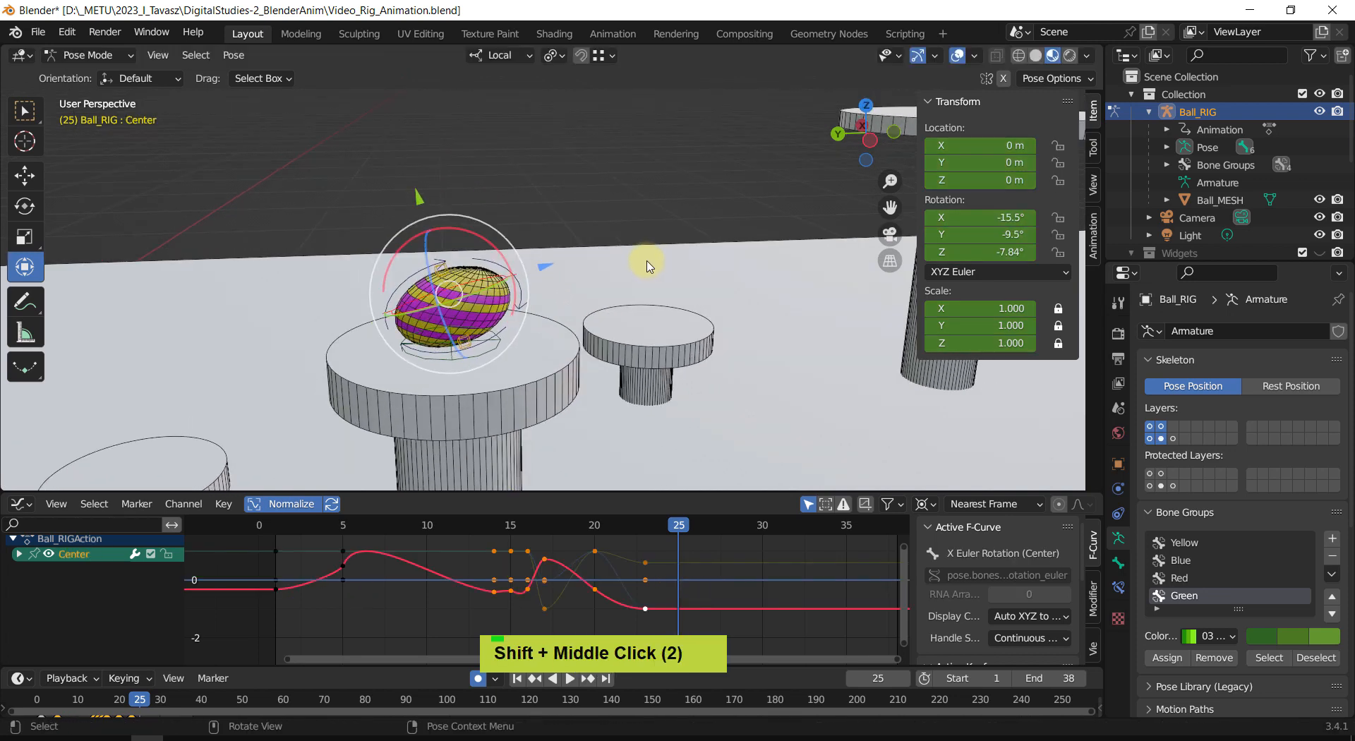
pyautogui.hotkey('alt', 'r')
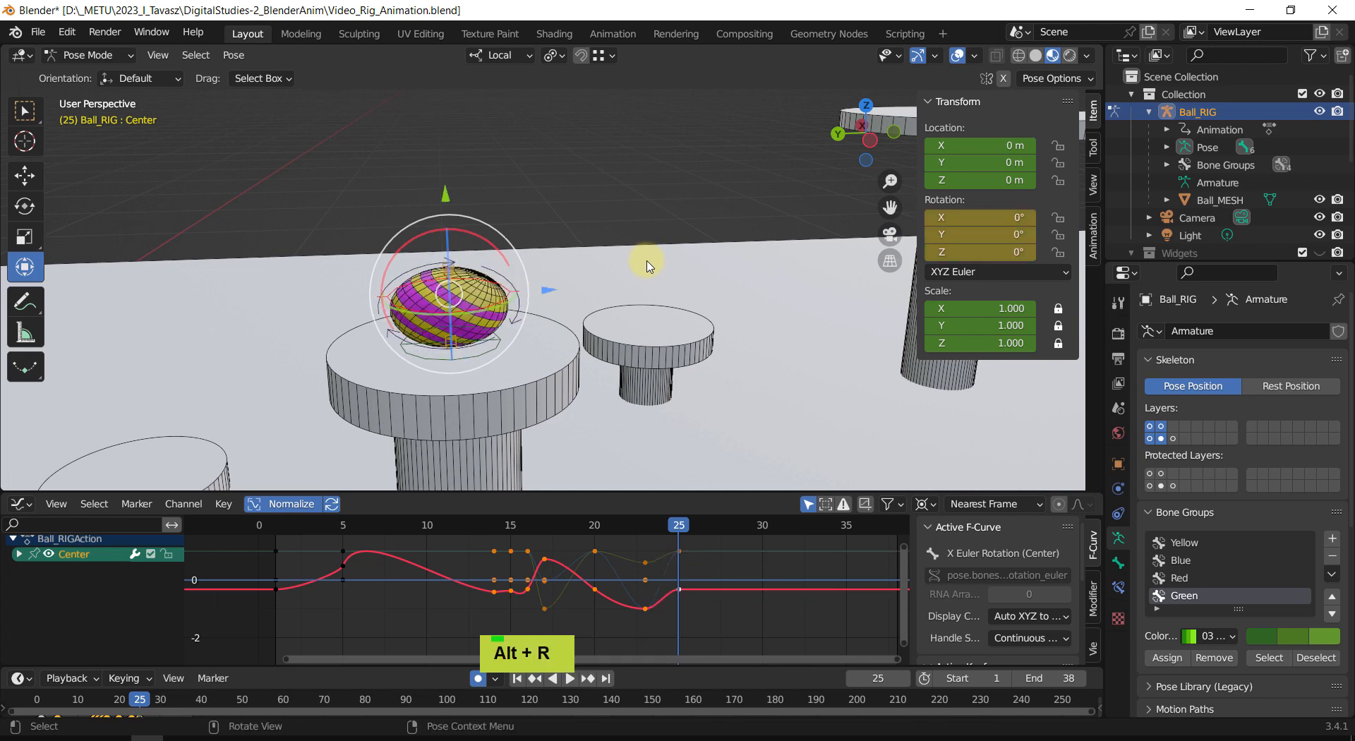
# Step: At frame 26, rotate the Center bone to about X 11.9°, Y 41.6° and Z 0.02°, turning the ball towards the next pedestal
pyautogui.moveTo(672, 531); pyautogui.dragTo(702, 575)
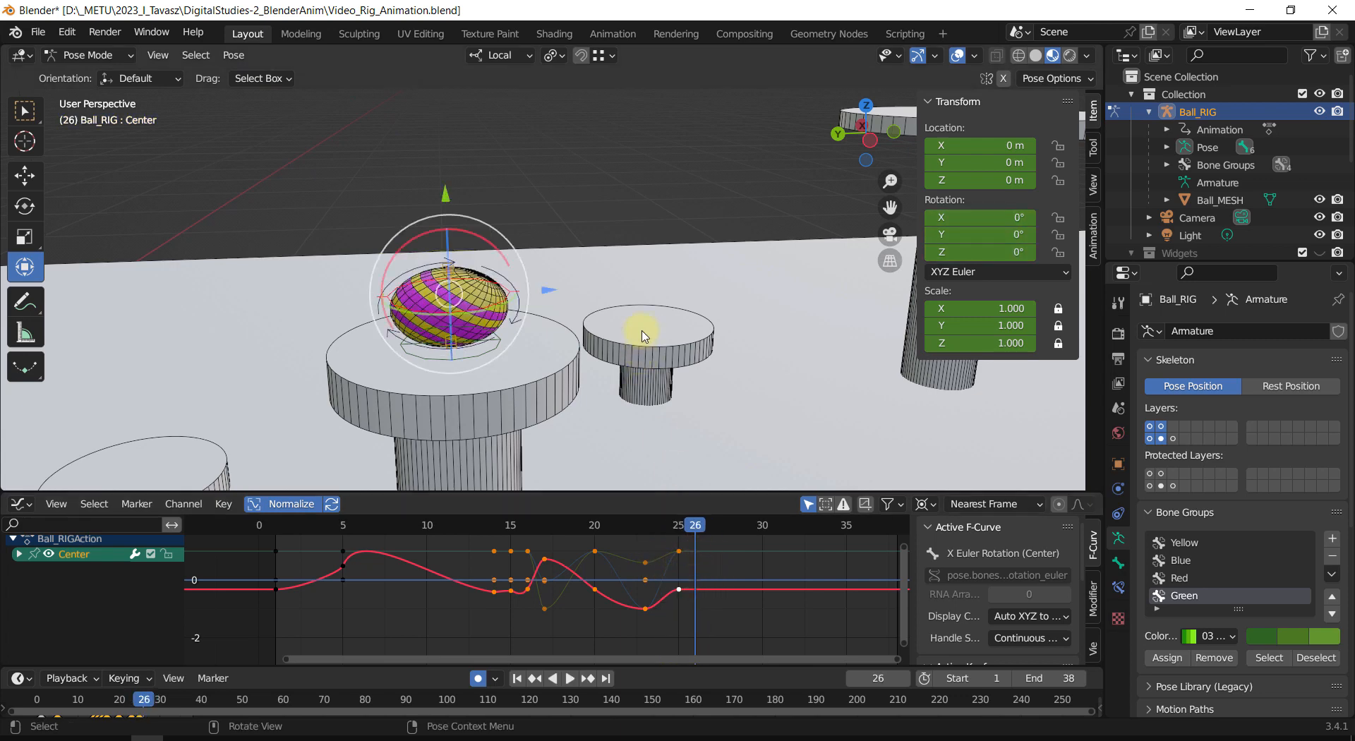
pyautogui.keyDown('shift'); pyautogui.moveTo(638, 327); pyautogui.dragTo(593, 341, button='middle'); pyautogui.keyUp('shift')
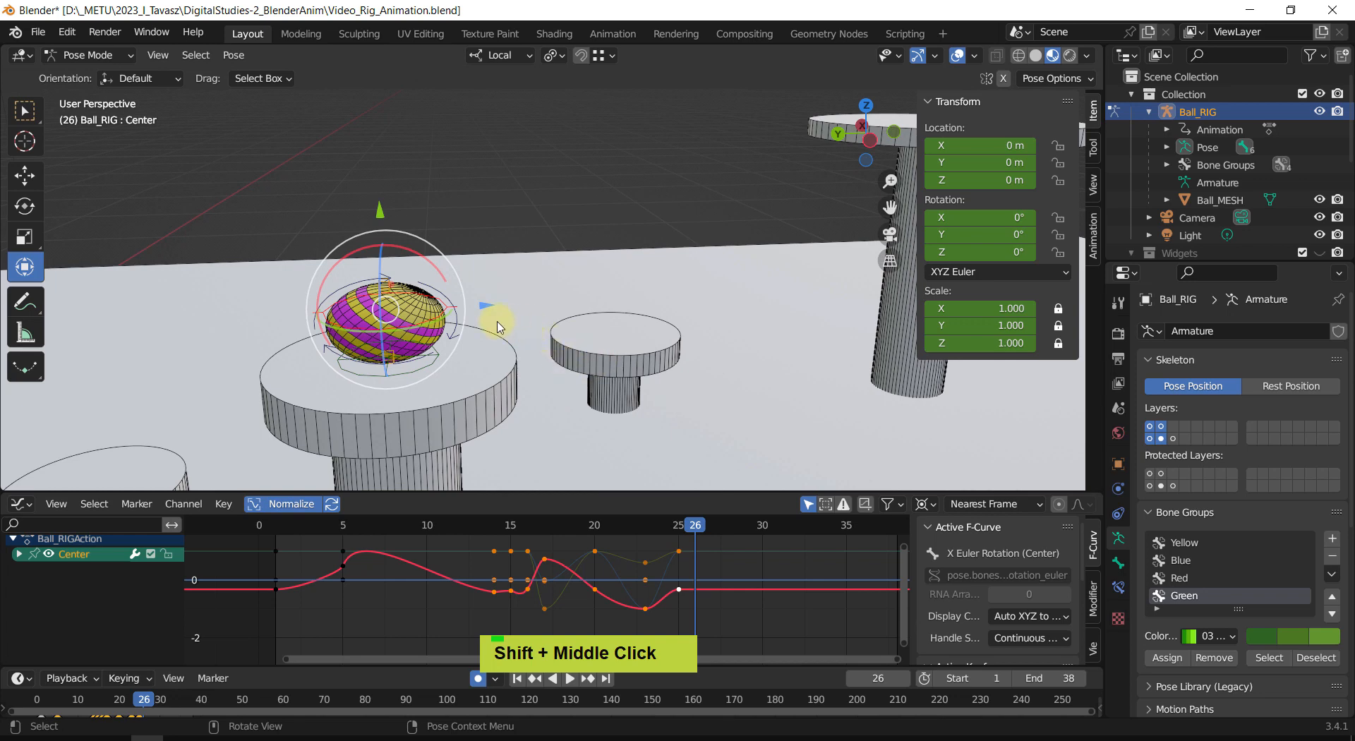
pyautogui.click(397, 372)
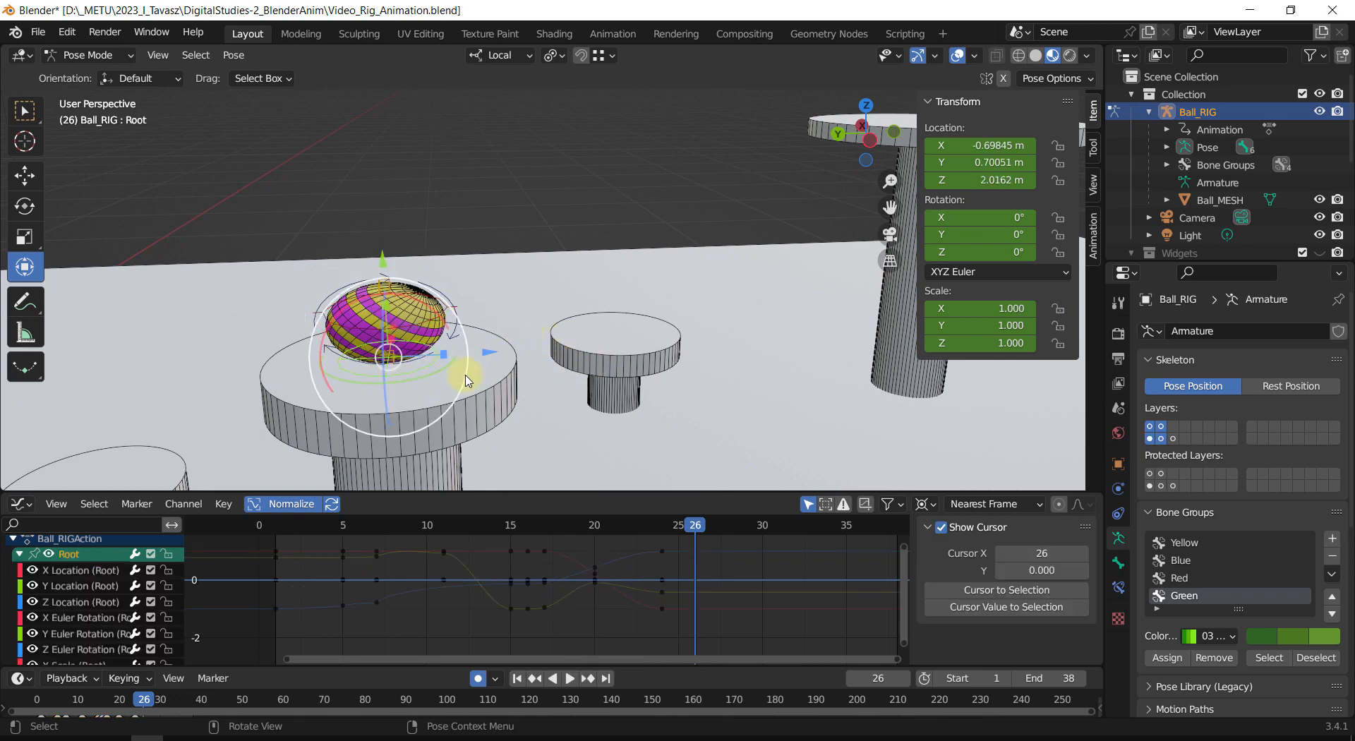
pyautogui.click(448, 237)
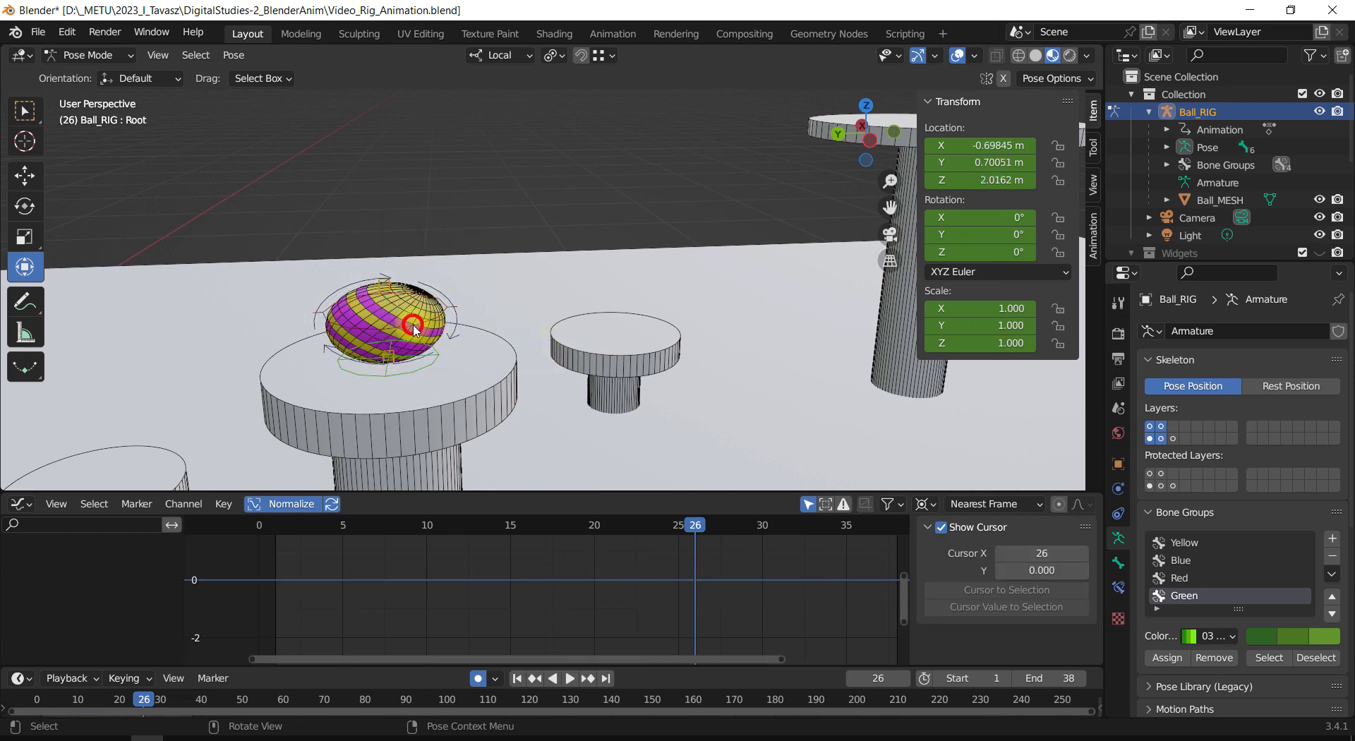
pyautogui.click(415, 331)
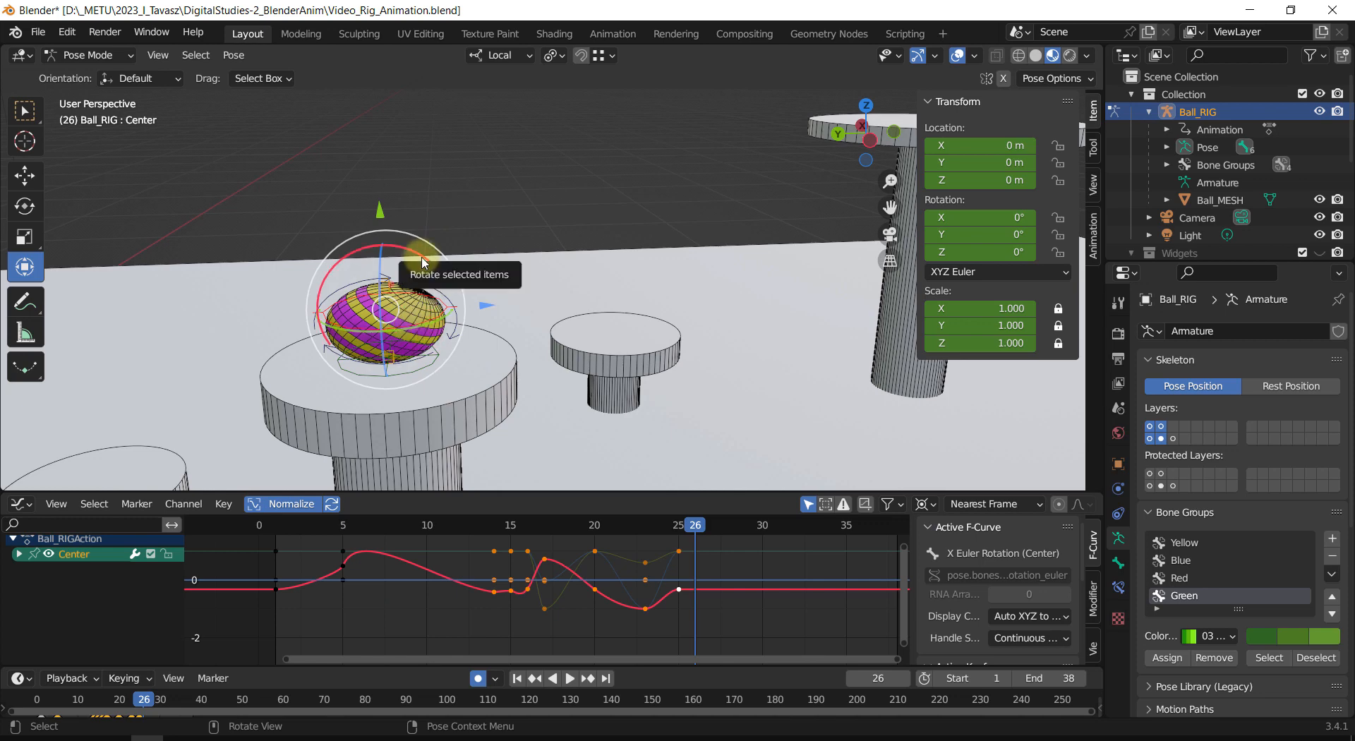
pyautogui.moveTo(424, 263); pyautogui.dragTo(433, 268)
pyautogui.moveTo(526, 266); pyautogui.dragTo(471, 339, button='middle')
pyautogui.press('r')
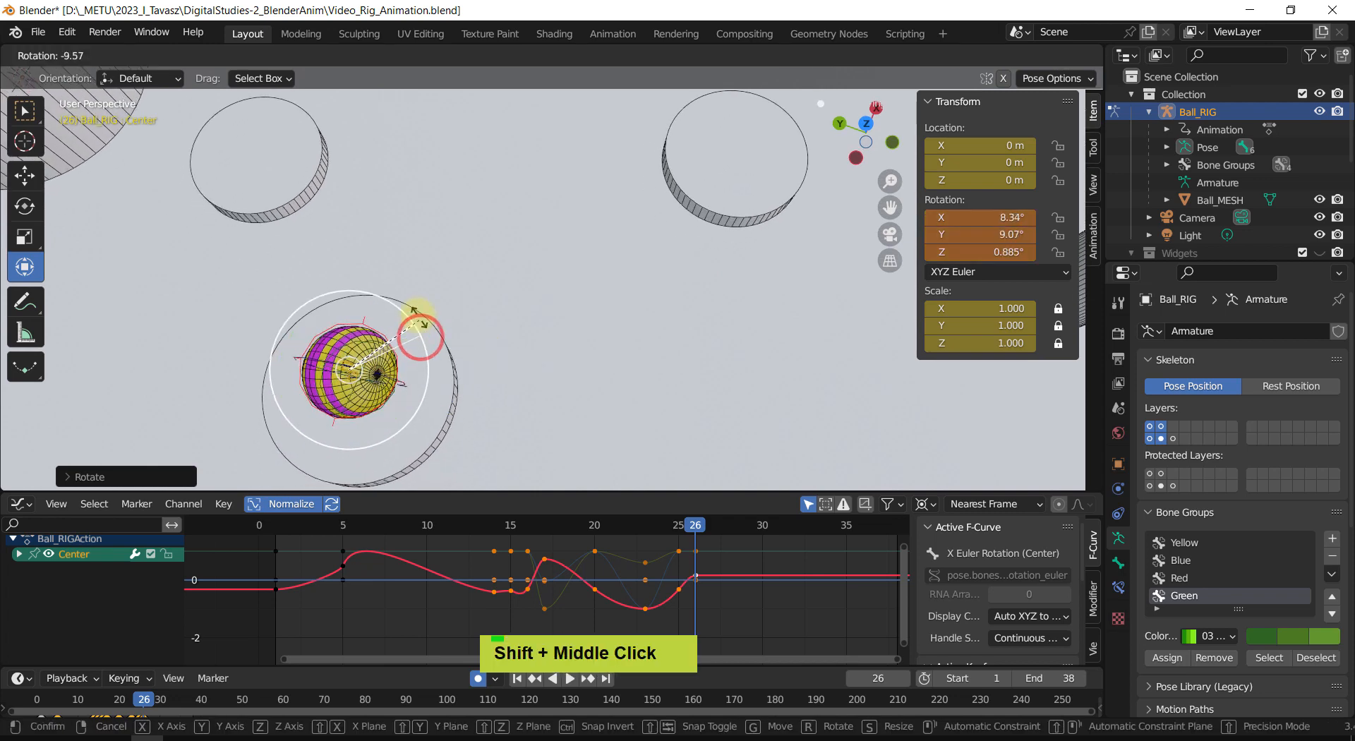
pyautogui.press('Escape')
pyautogui.scroll(-2, 572, 363)
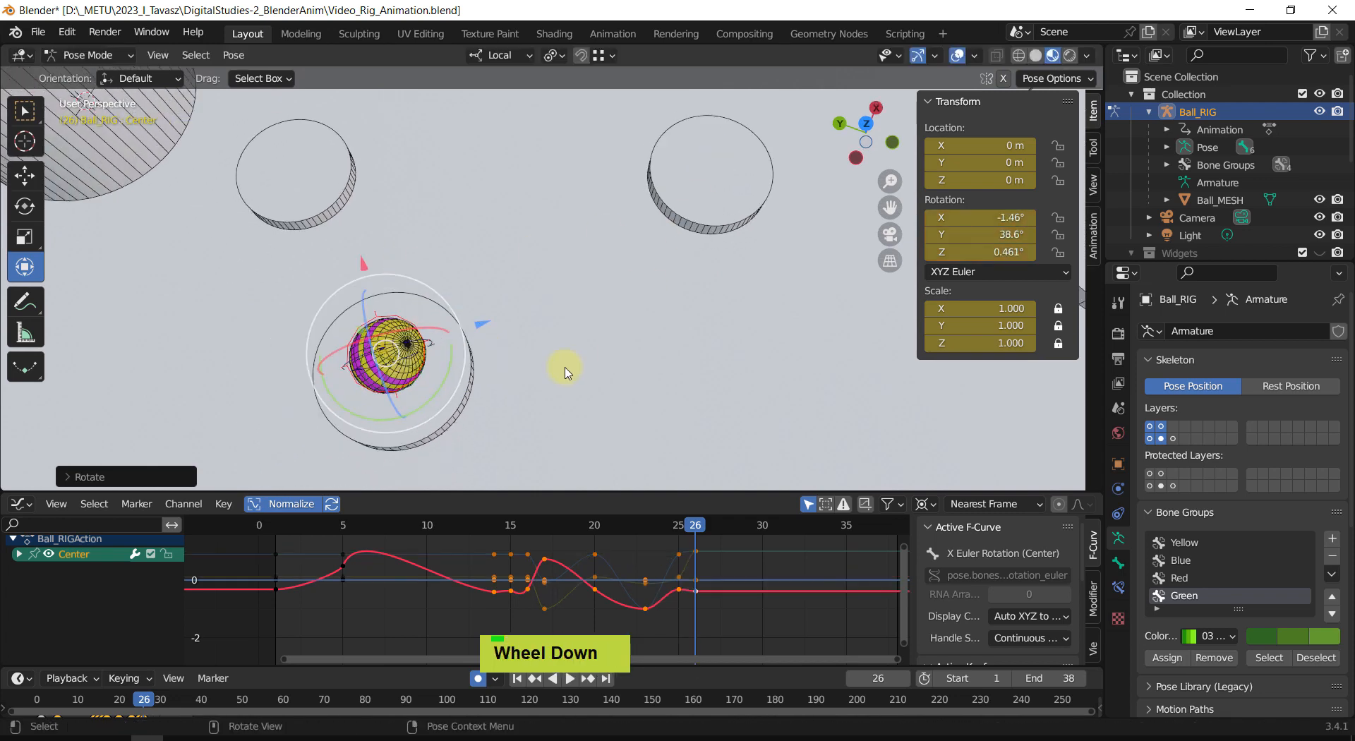
pyautogui.moveTo(457, 315)
pyautogui.mouseDown(button='middle')
pyautogui.moveTo(515, 294)
pyautogui.moveTo(469, 243)
pyautogui.moveTo(451, 305)
pyautogui.mouseUp(button='middle')
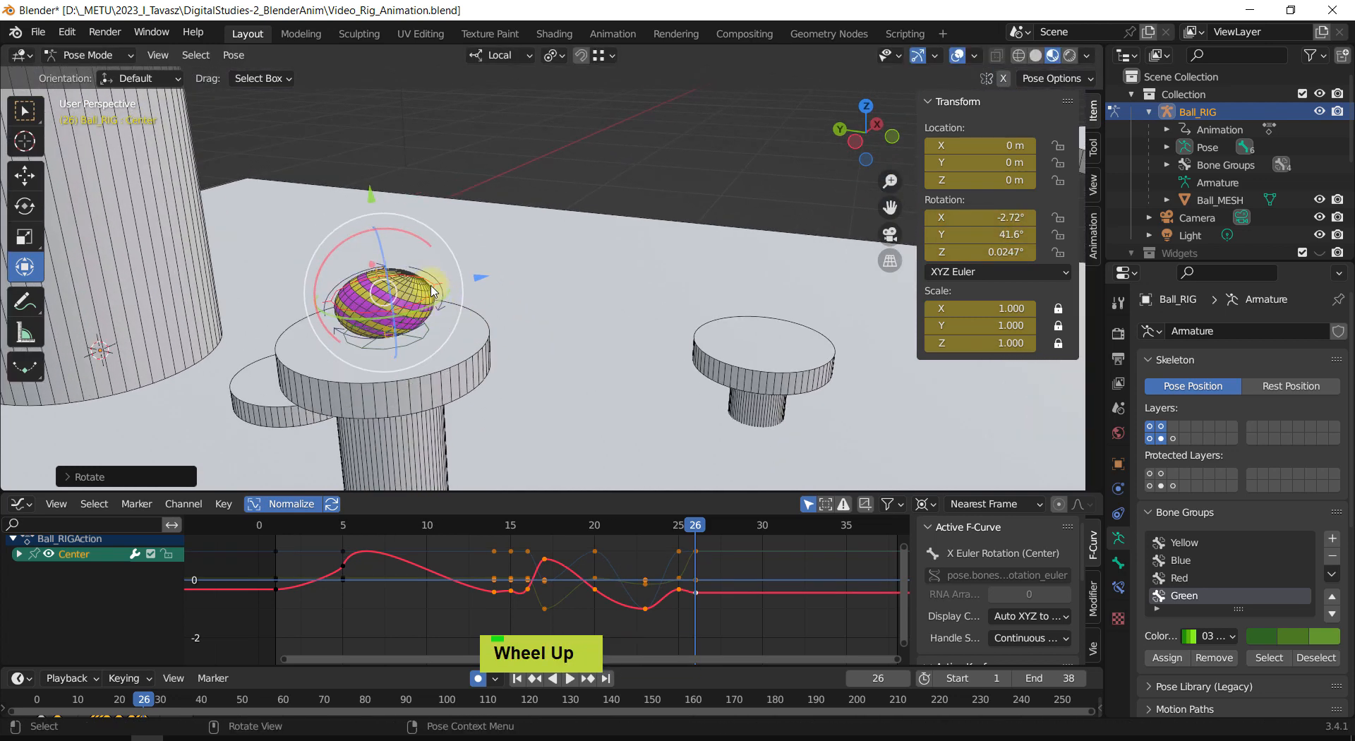
pyautogui.moveTo(384, 229); pyautogui.dragTo(460, 288)
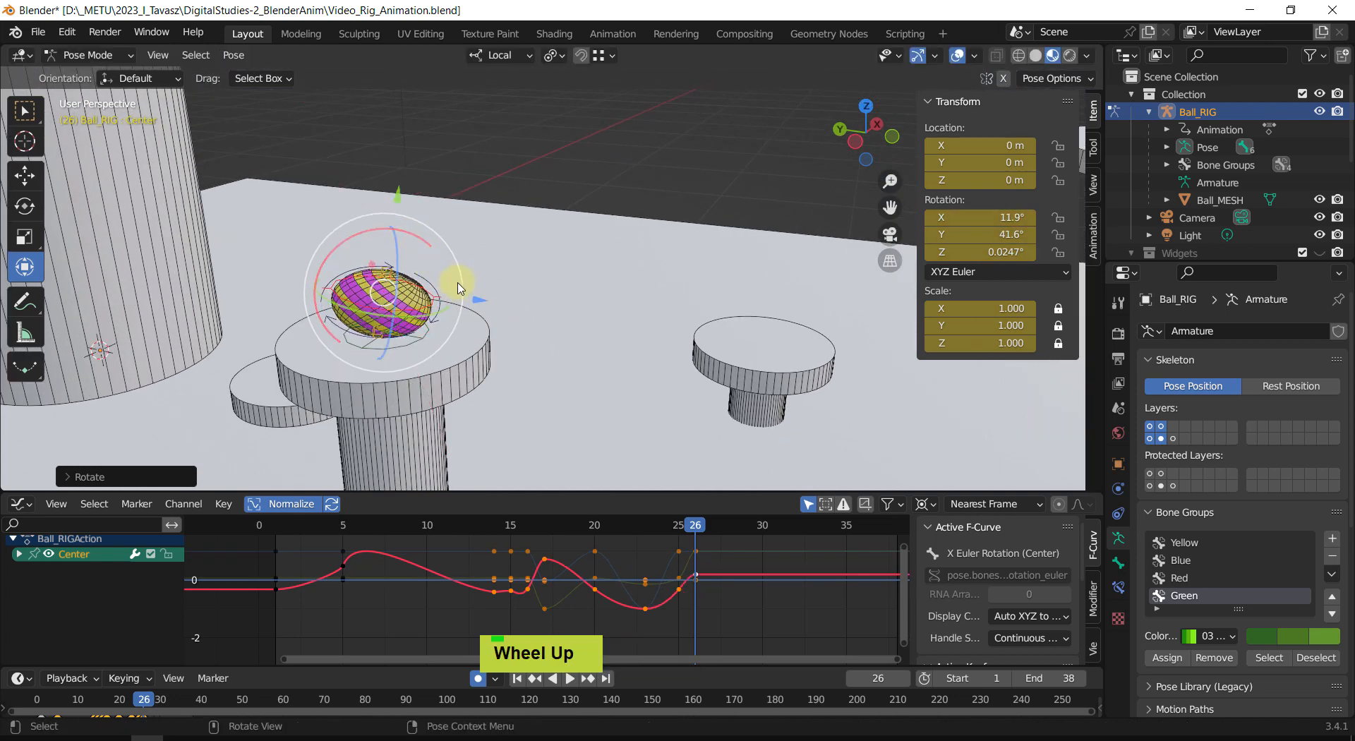
# Step: At frame 26, raise the Stretch_Top bone to about Y 0.033 m to stretch the ball for take-off
pyautogui.keyDown('shift'); pyautogui.moveTo(381, 288); pyautogui.dragTo(403, 296, button='middle'); pyautogui.keyUp('shift')
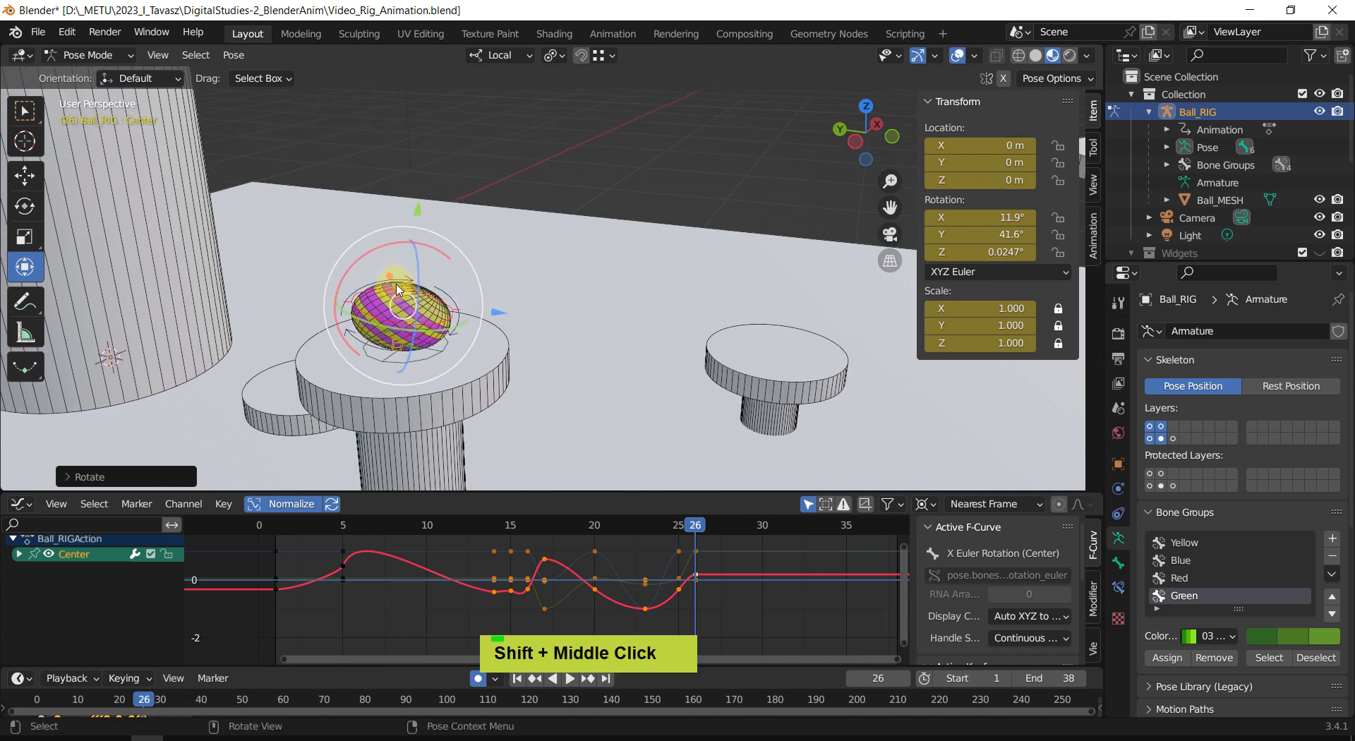
pyautogui.click(407, 283)
pyautogui.press('g')
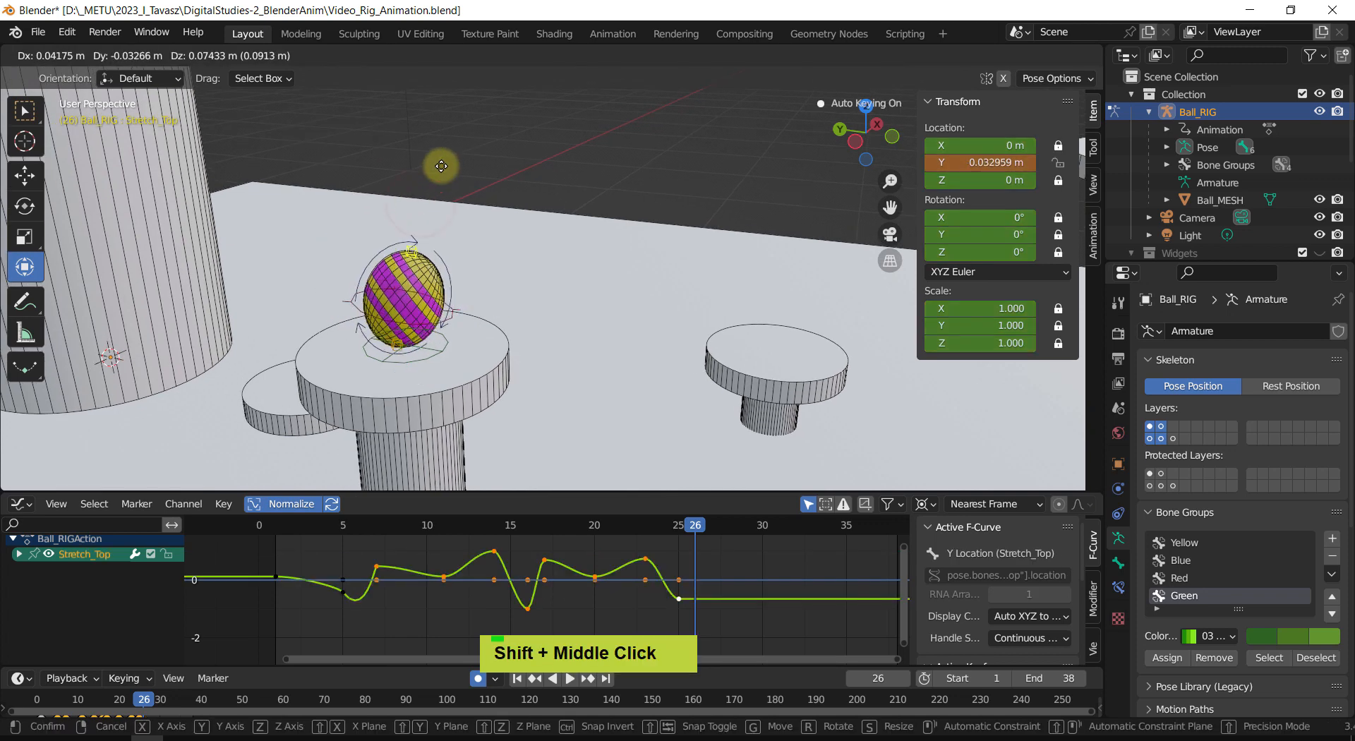
pyautogui.click(441, 165)
# Step: At frame 26, move the Root bone to about X -0.675, Y 0.724 and Z 2.060 m, and scrub back to frame 22
pyautogui.click(429, 351)
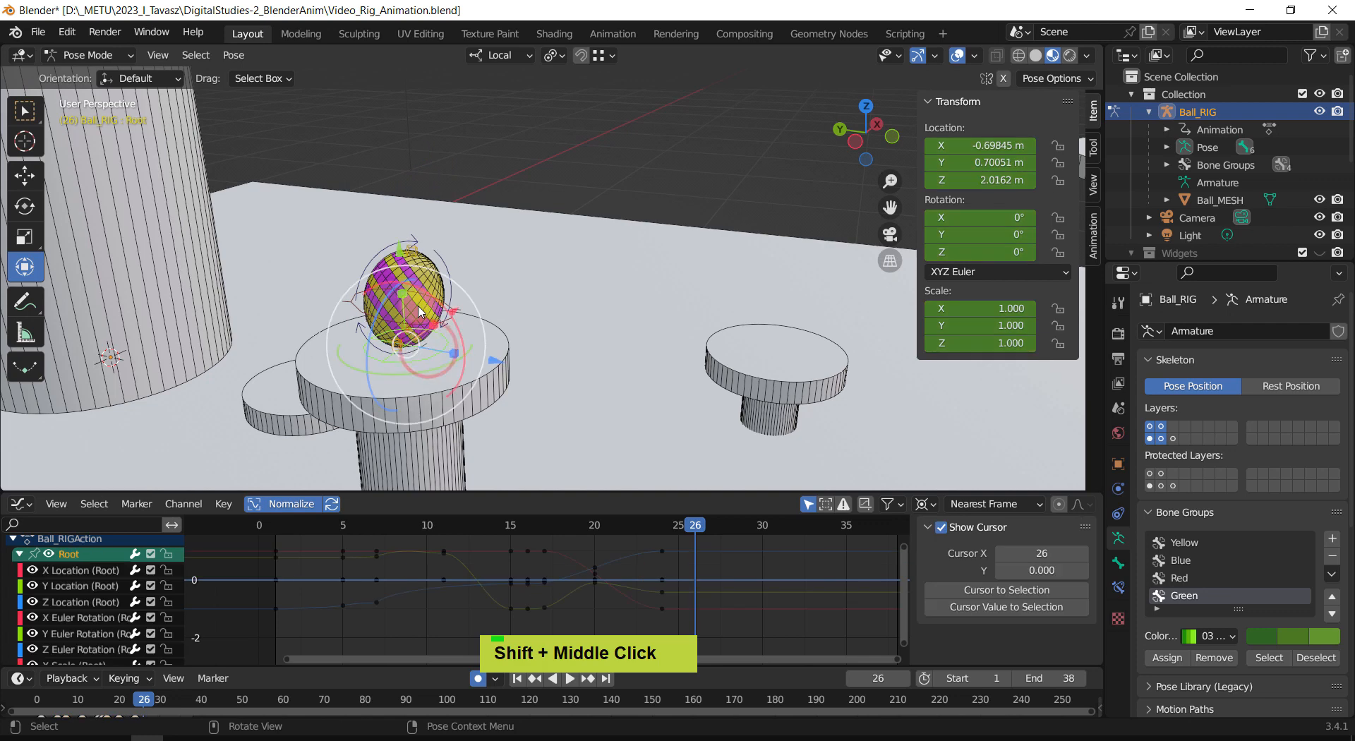
pyautogui.moveTo(400, 249); pyautogui.dragTo(459, 323)
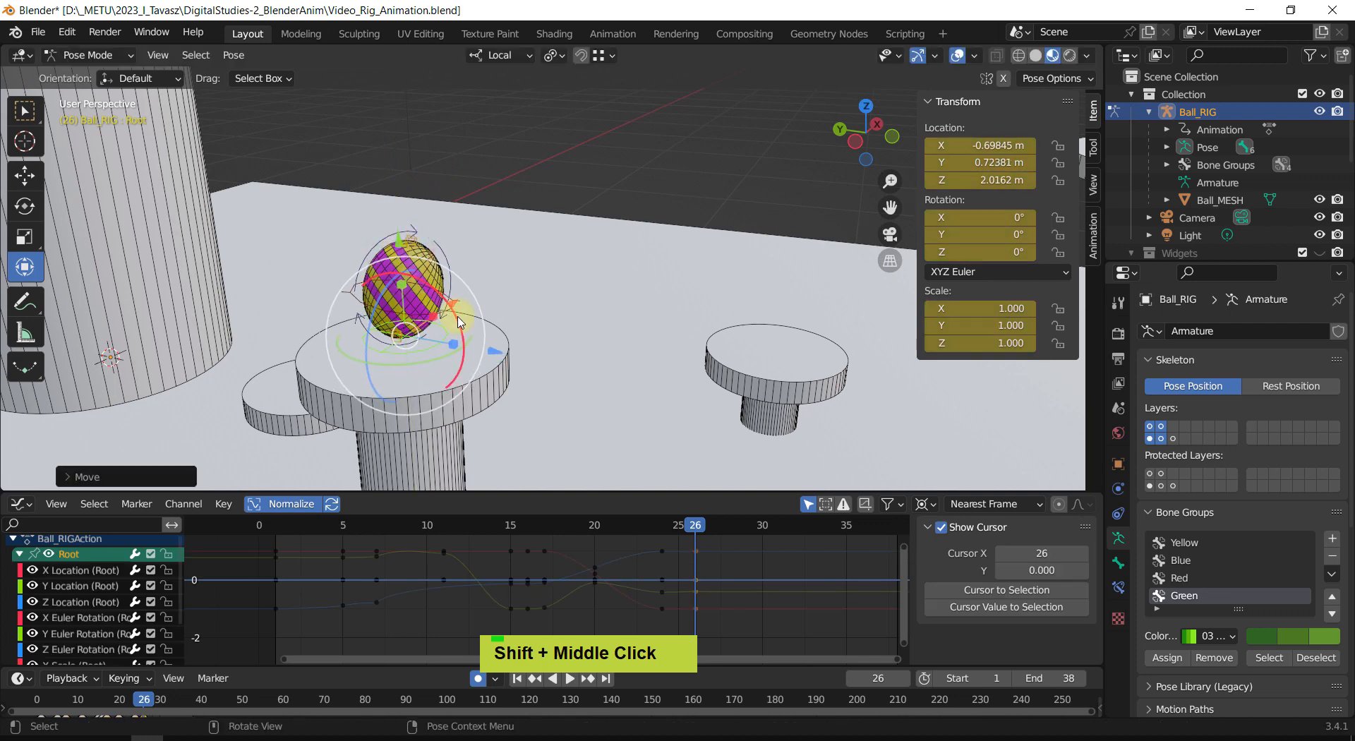
pyautogui.moveTo(512, 367); pyautogui.dragTo(453, 372, button='middle')
pyautogui.moveTo(458, 373); pyautogui.dragTo(477, 290)
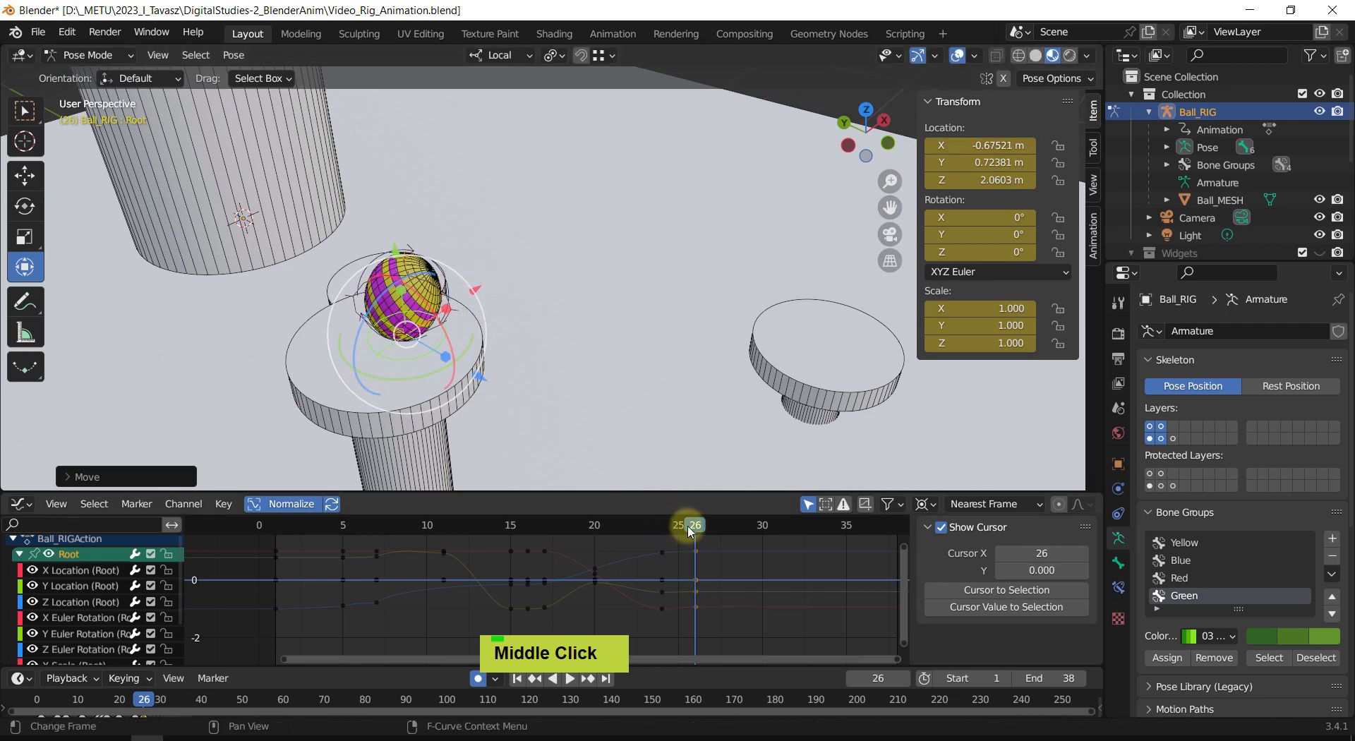
pyautogui.moveTo(688, 527); pyautogui.dragTo(627, 557)
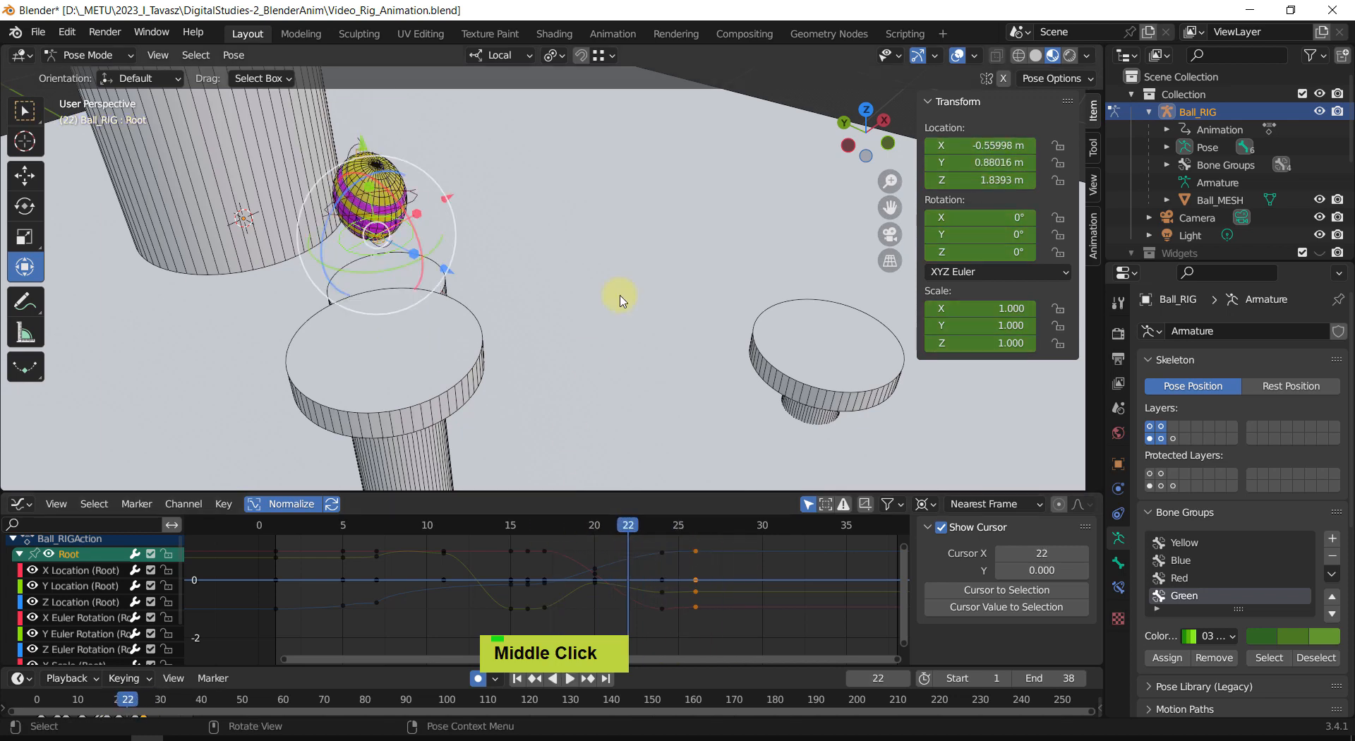
# Step: At frame 26, rotate the Center bone to about X 28.2°, Y 53.2° and Z 0.27°, leaning the stretched ball further towards the next pedestal
pyautogui.moveTo(621, 297); pyautogui.dragTo(585, 469, button='middle')
pyautogui.moveTo(677, 524); pyautogui.dragTo(697, 556)
pyautogui.moveTo(551, 358); pyautogui.dragTo(544, 227, button='middle')
pyautogui.scroll(-1, 547, 244)
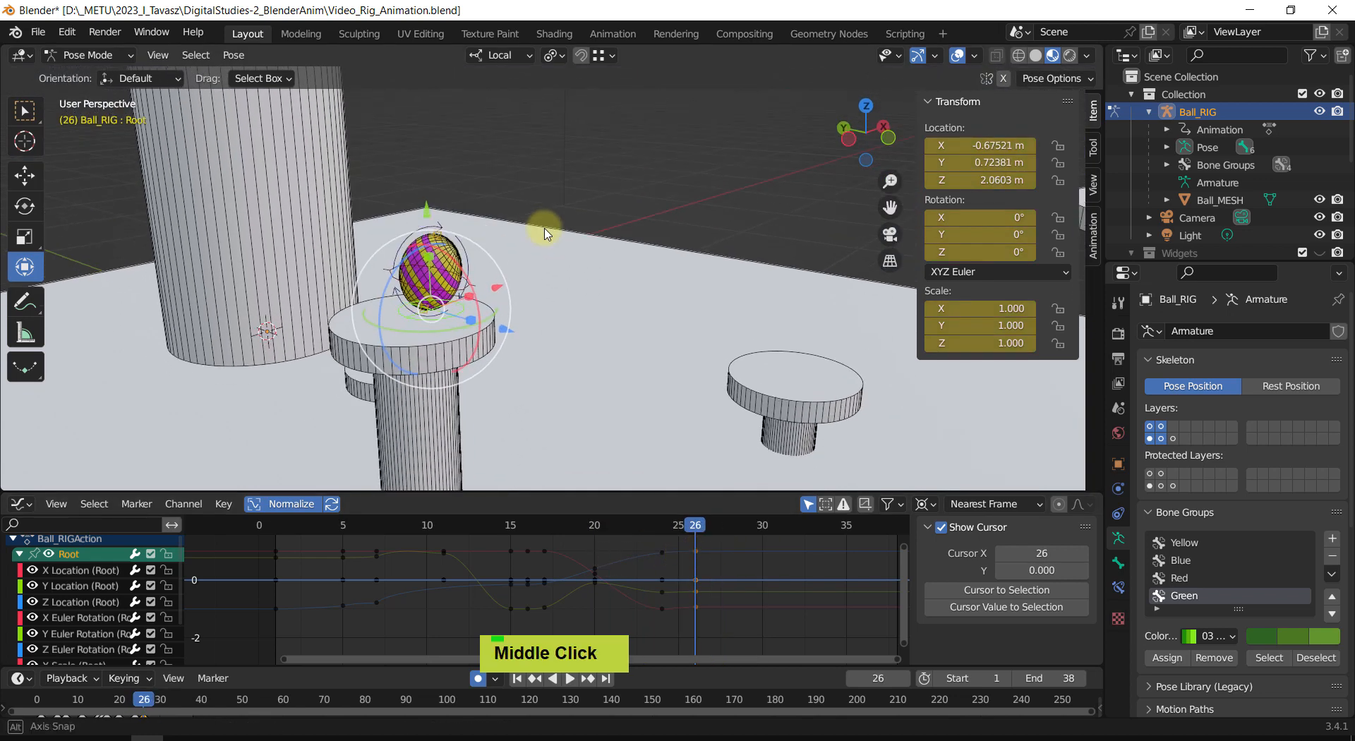
pyautogui.click(457, 296)
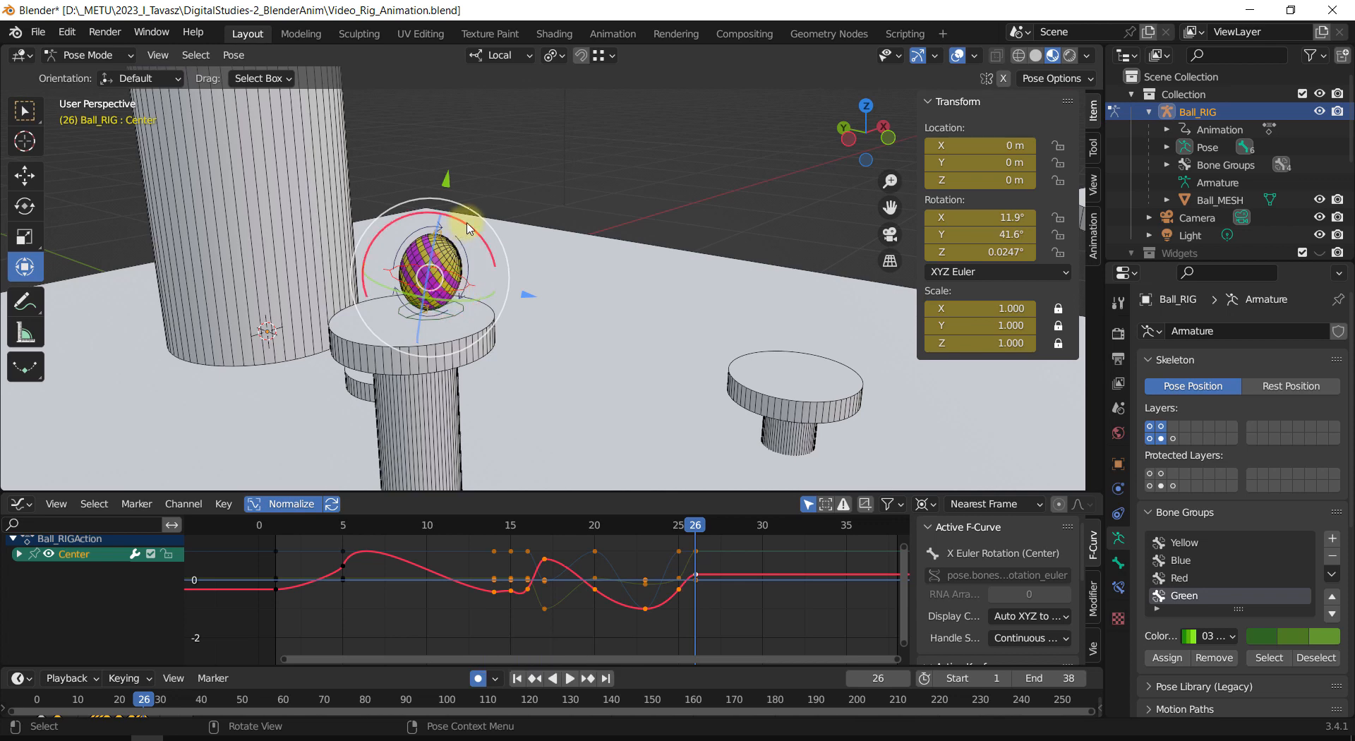
pyautogui.moveTo(460, 231); pyautogui.dragTo(479, 233)
pyautogui.moveTo(479, 233); pyautogui.dragTo(486, 431, button='middle')
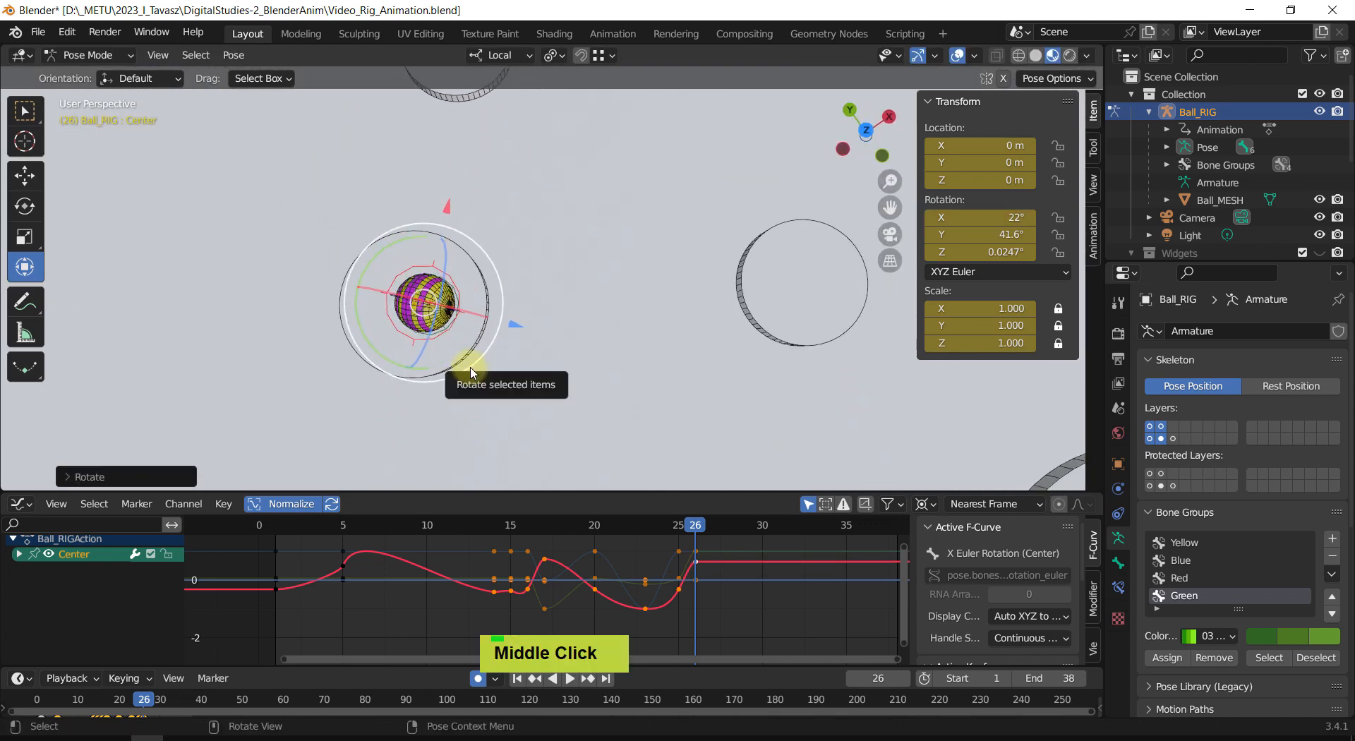
pyautogui.moveTo(469, 367); pyautogui.dragTo(492, 367)
pyautogui.moveTo(492, 367); pyautogui.dragTo(484, 212, button='middle')
pyautogui.moveTo(437, 213); pyautogui.dragTo(423, 251)
pyautogui.scroll(-2, 553, 297)
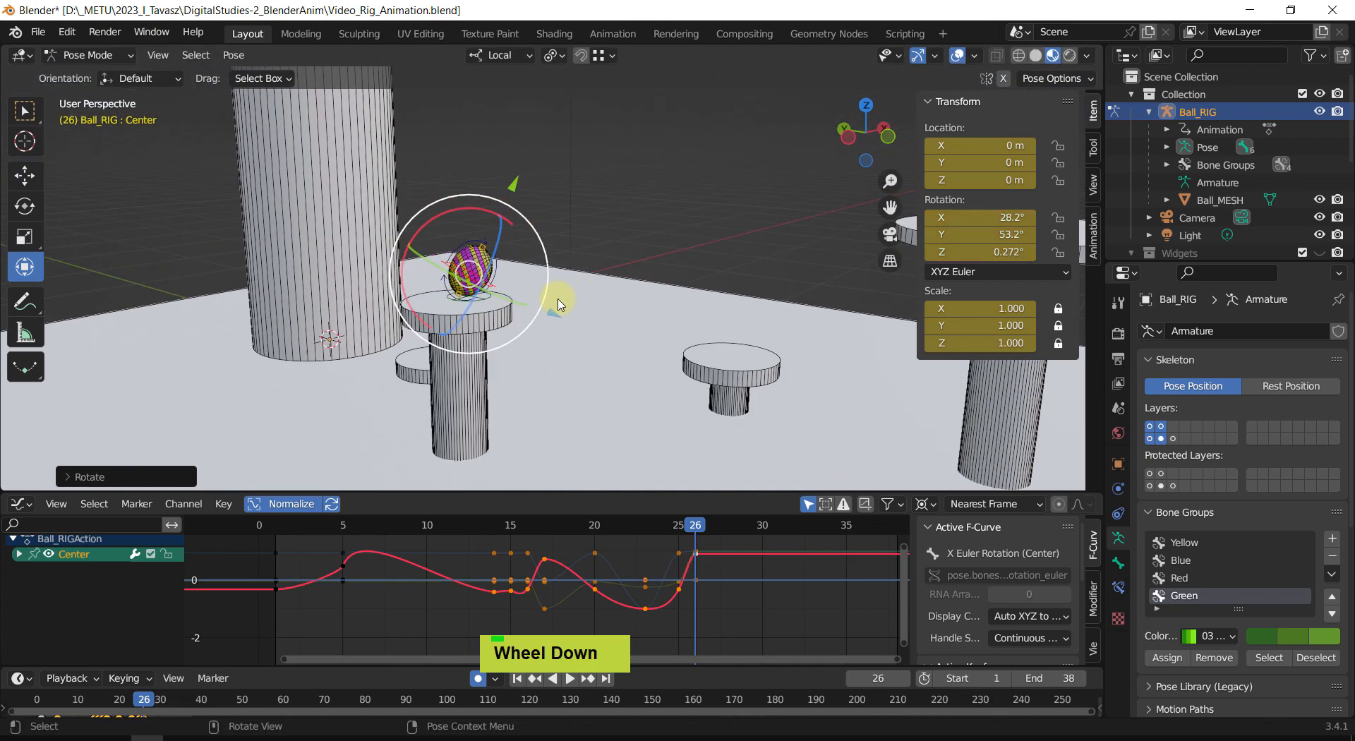
pyautogui.moveTo(553, 296); pyautogui.dragTo(600, 338, button='middle')
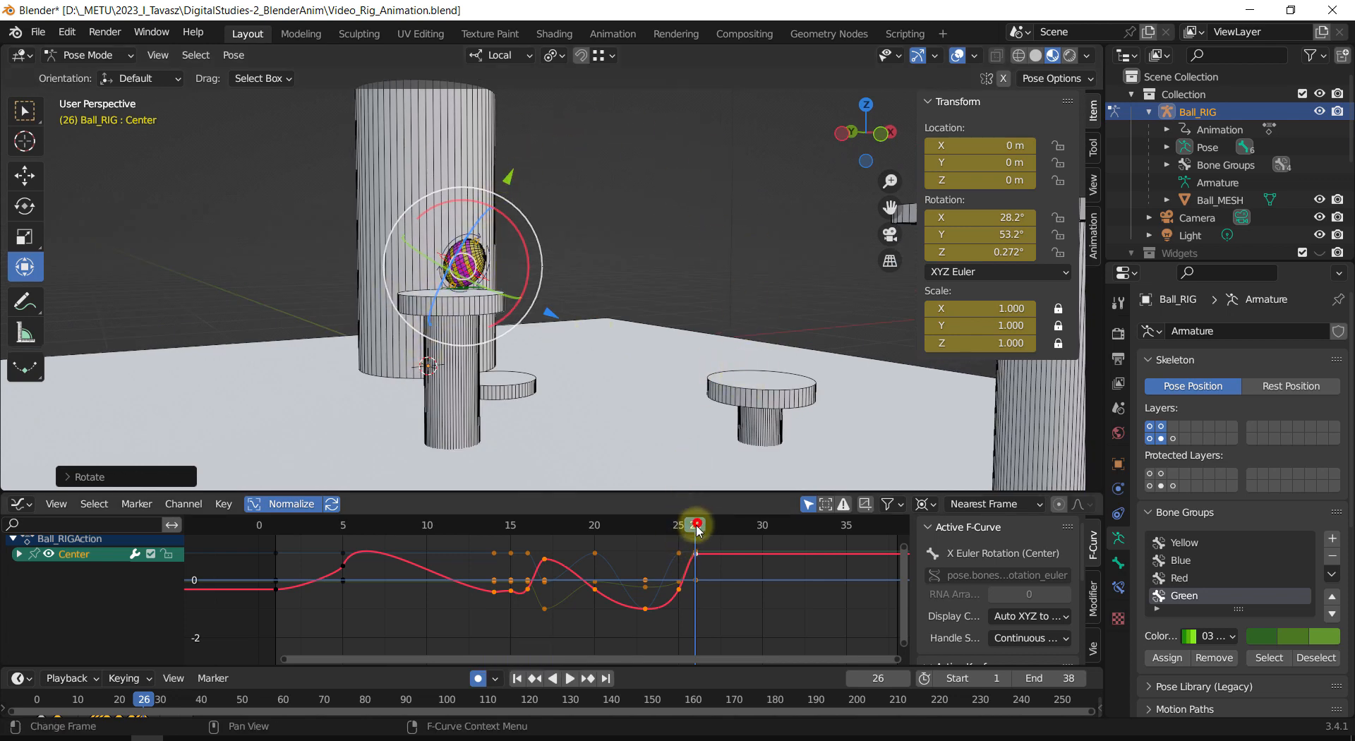
# Step: Play the animation from frame 0 to review the ball's jumps so far, stopping at frame 29
pyautogui.moveTo(697, 530); pyautogui.dragTo(360, 529)
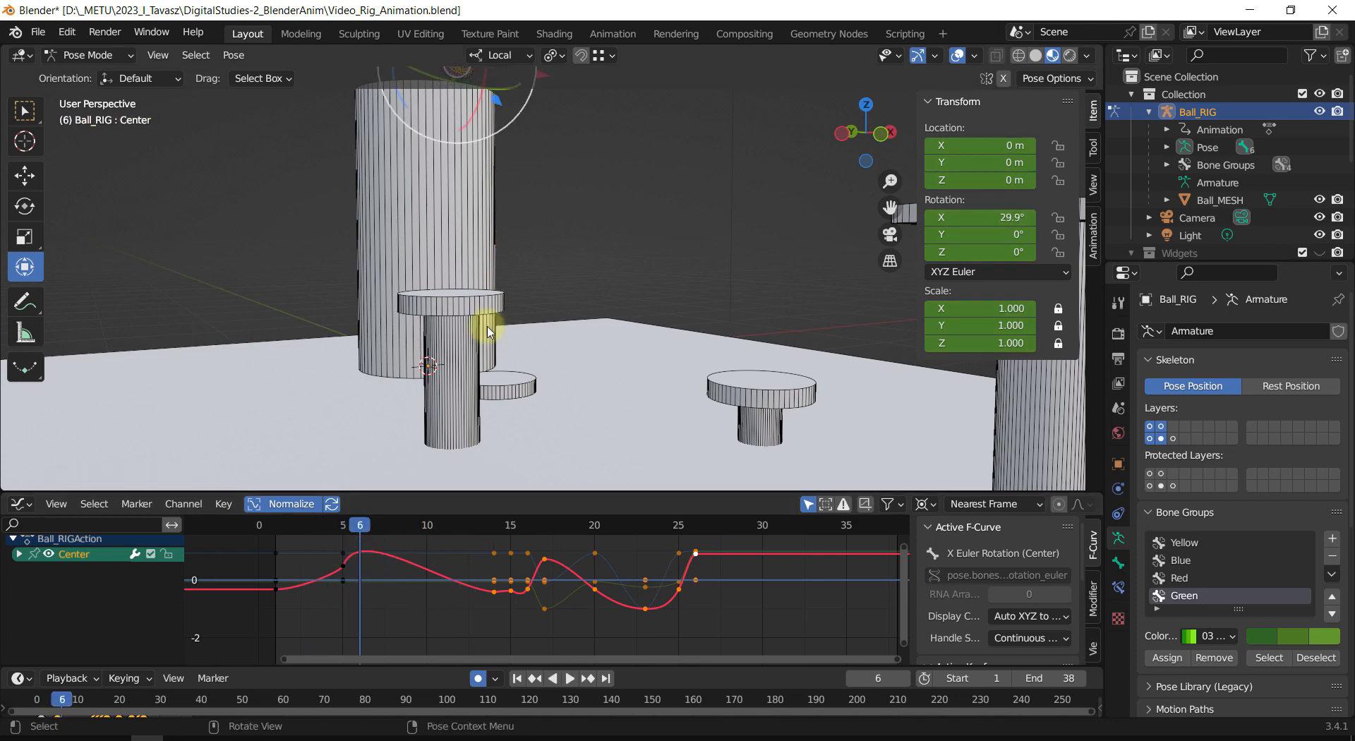
pyautogui.moveTo(489, 331); pyautogui.dragTo(660, 404, button='middle')
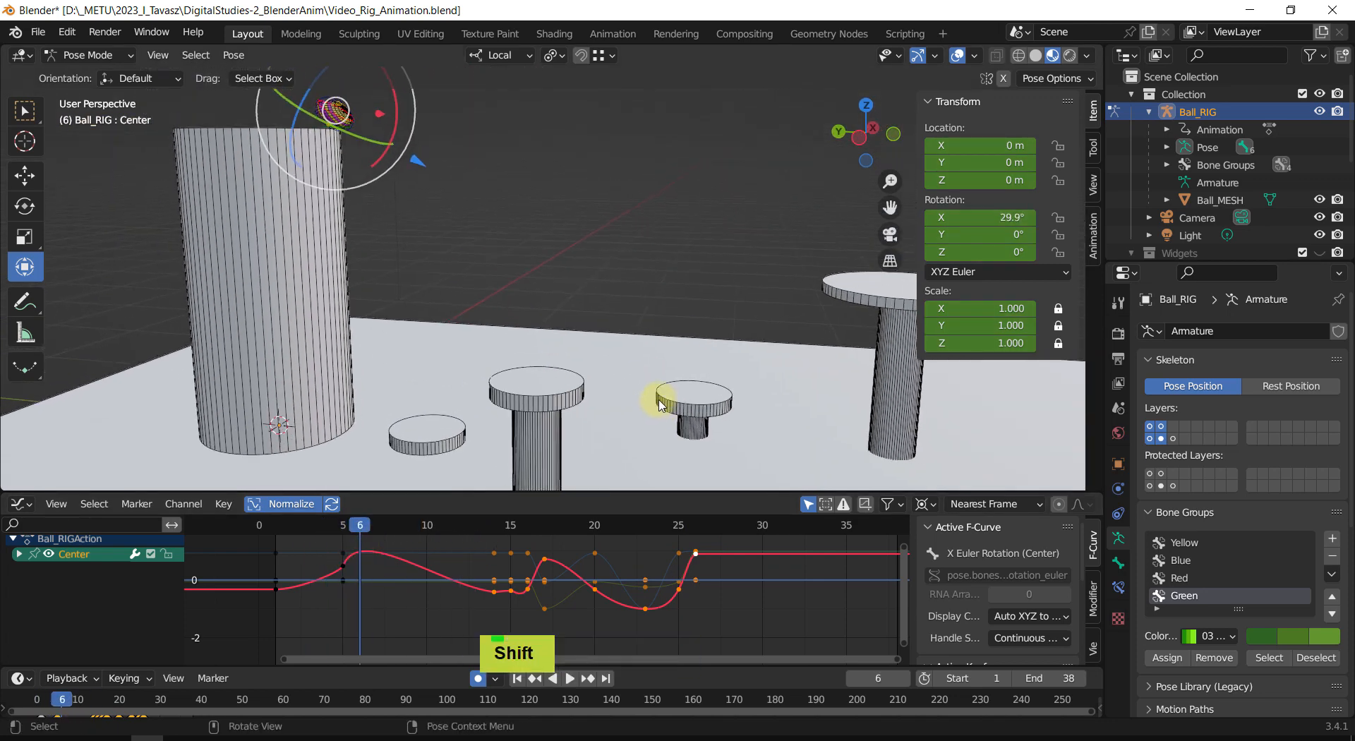
pyautogui.moveTo(354, 529); pyautogui.dragTo(259, 530)
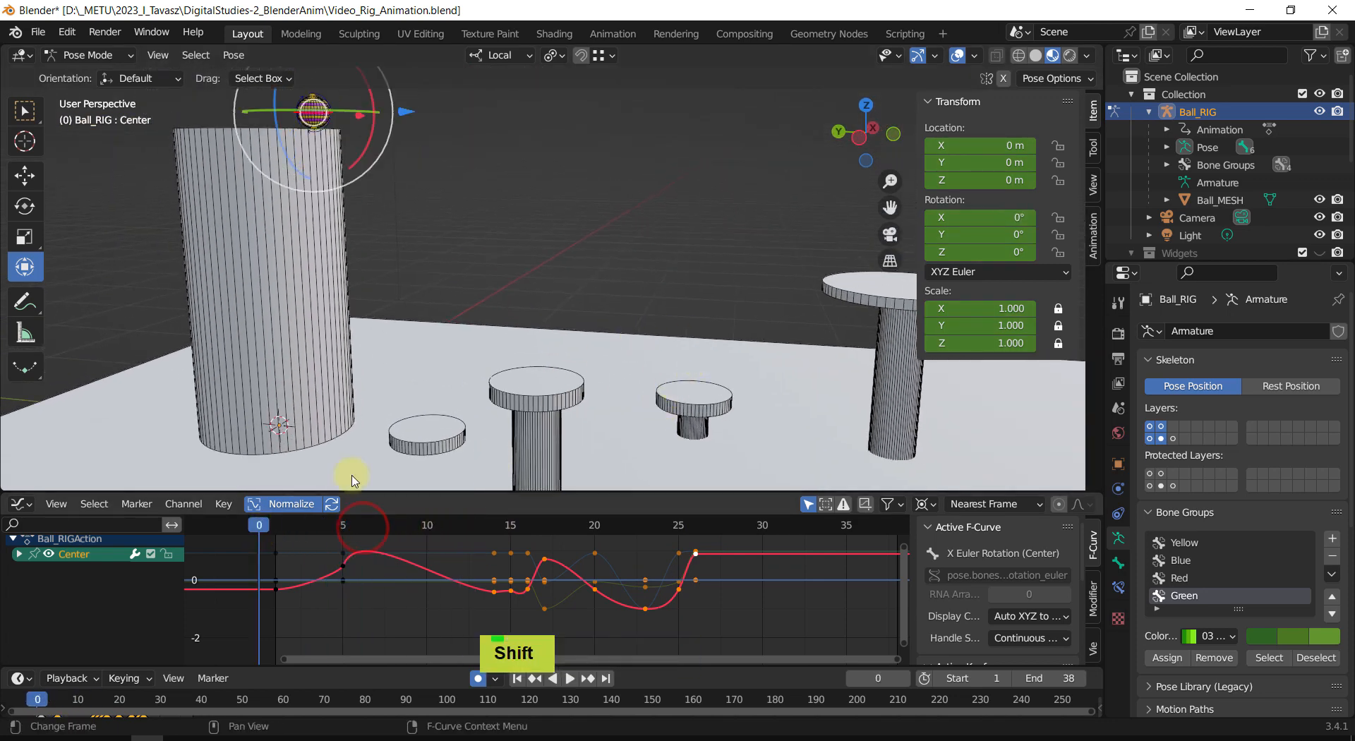
pyautogui.hotkey('shift', 'space')
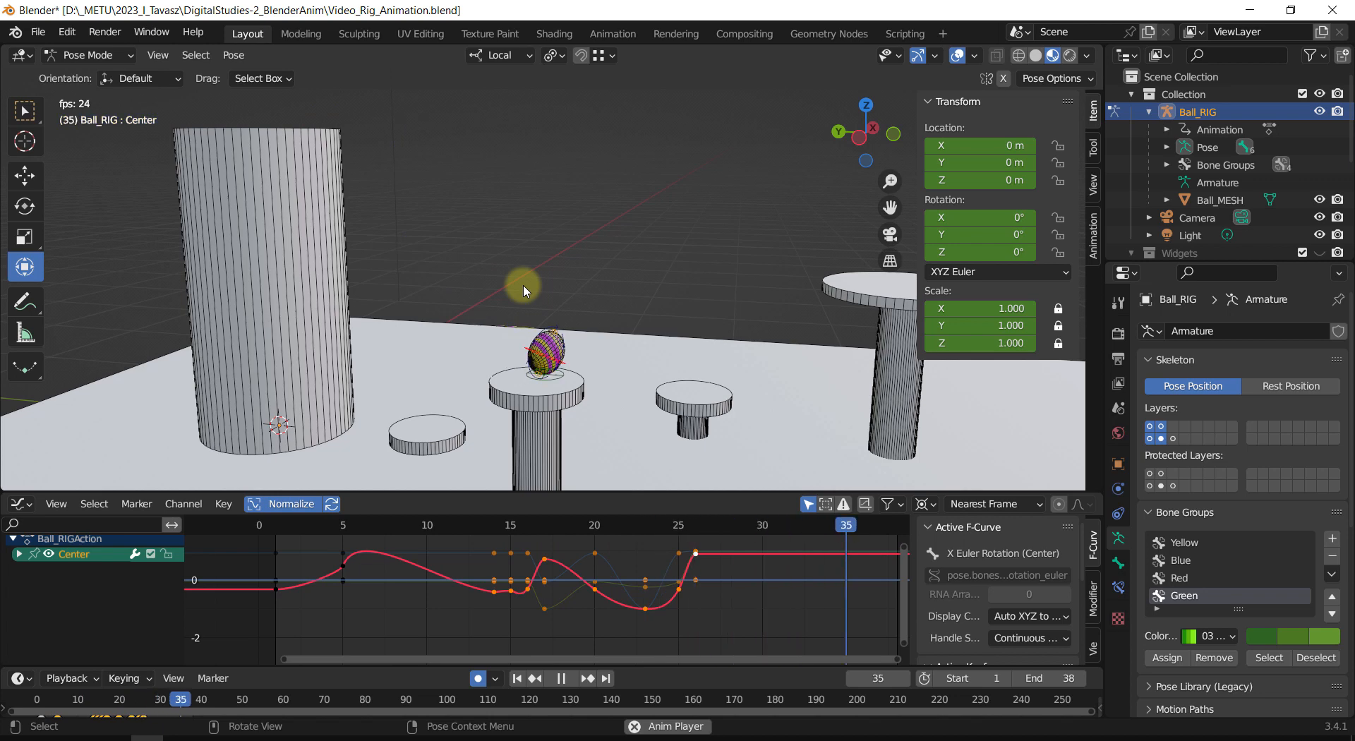
pyautogui.hotkey('shift', 'space')
pyautogui.hotkey('shift', 'space')
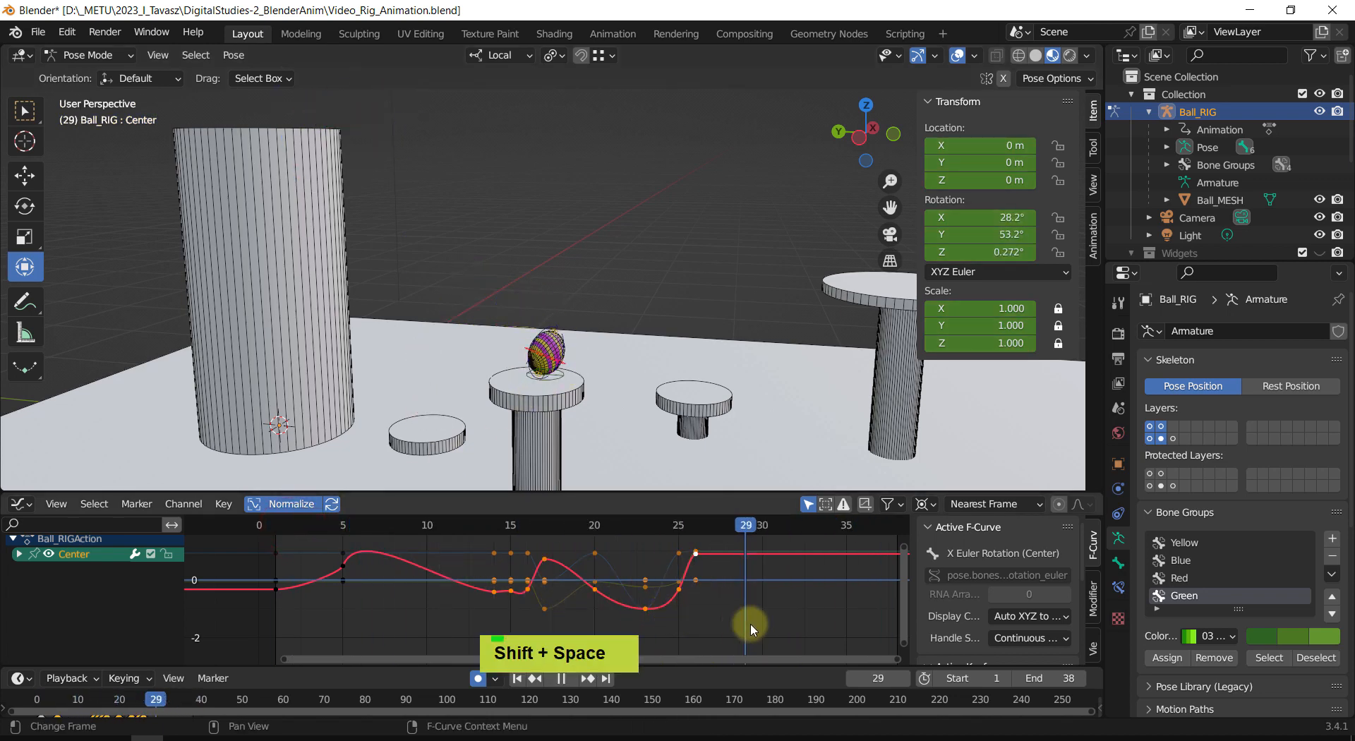
pyautogui.hotkey('shift', 'space')
# Step: At frame 33, move the Root bone roughly over the next short pedestal, to about X 0.316, Y 0.451 and Z 3.001 m
pyautogui.keyDown('shift'); pyautogui.moveTo(714, 366); pyautogui.dragTo(621, 370, button='middle'); pyautogui.keyUp('shift')
pyautogui.moveTo(614, 371); pyautogui.dragTo(558, 398, button='middle')
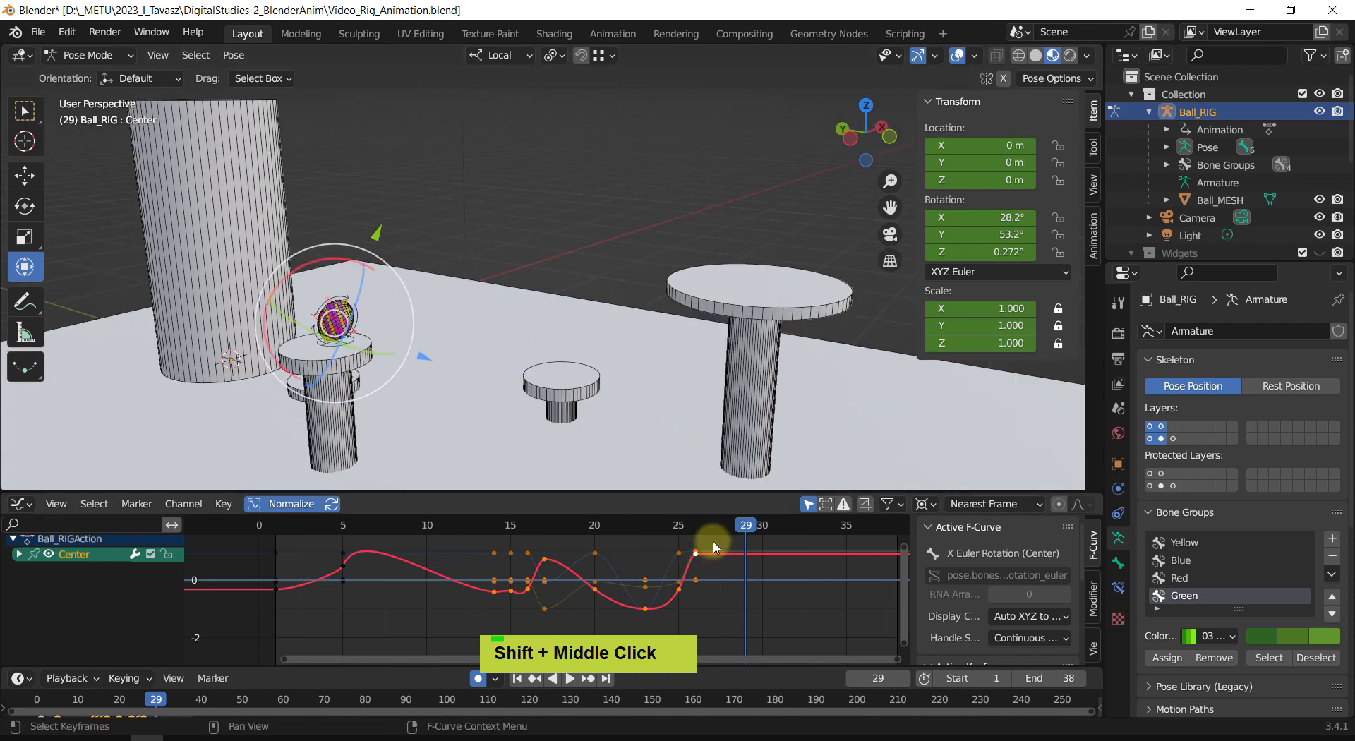
pyautogui.moveTo(750, 535); pyautogui.dragTo(790, 542)
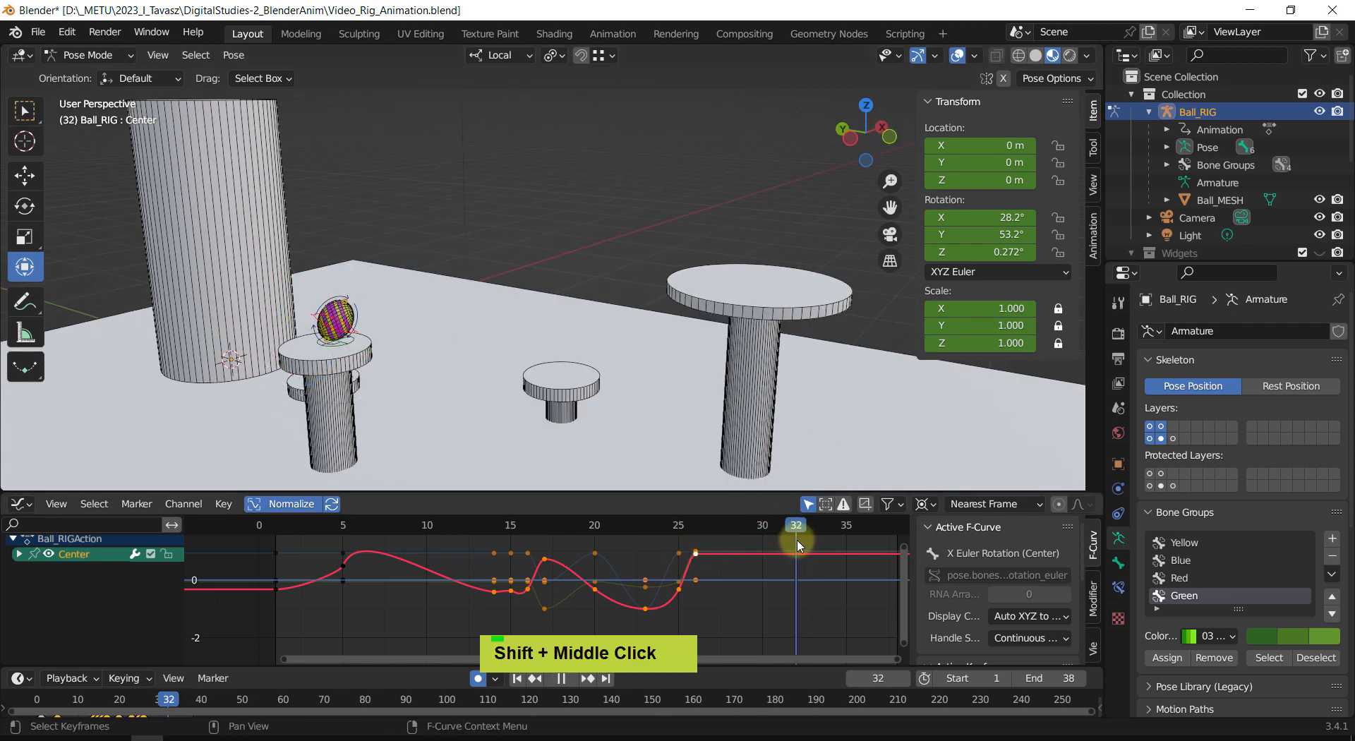
pyautogui.keyDown('shift'); pyautogui.moveTo(562, 378); pyautogui.dragTo(547, 389, button='middle'); pyautogui.keyUp('shift')
pyautogui.moveTo(564, 374); pyautogui.dragTo(317, 303, button='middle')
pyautogui.scroll(2, 492, 357)
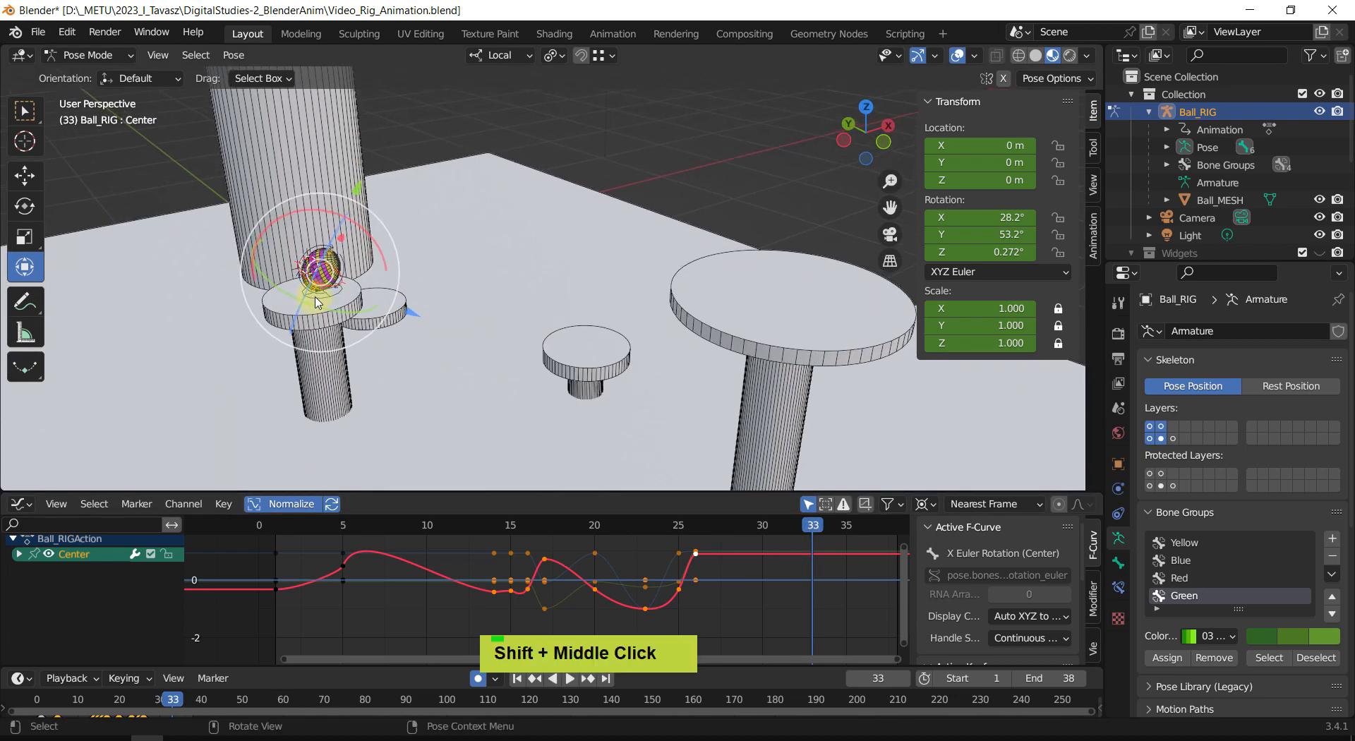
pyautogui.click(331, 300)
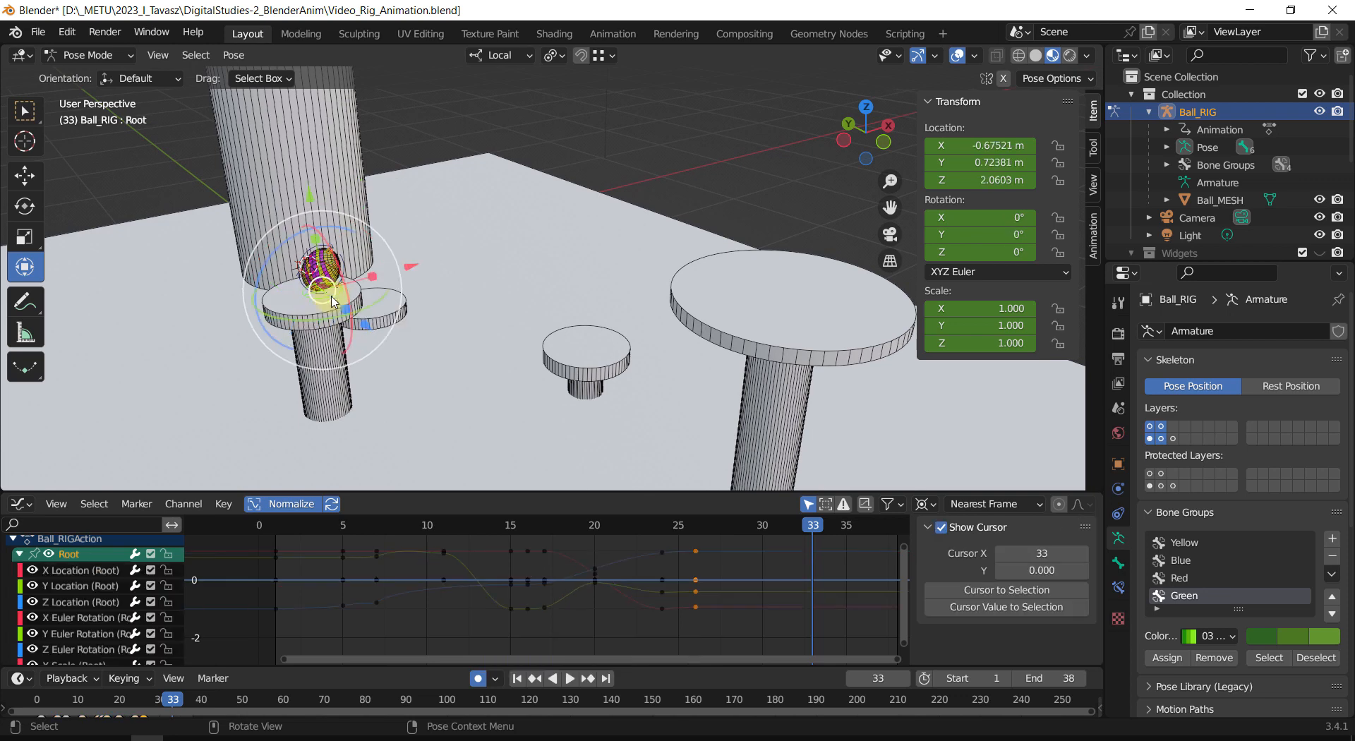
pyautogui.press('g')
pyautogui.click(600, 379)
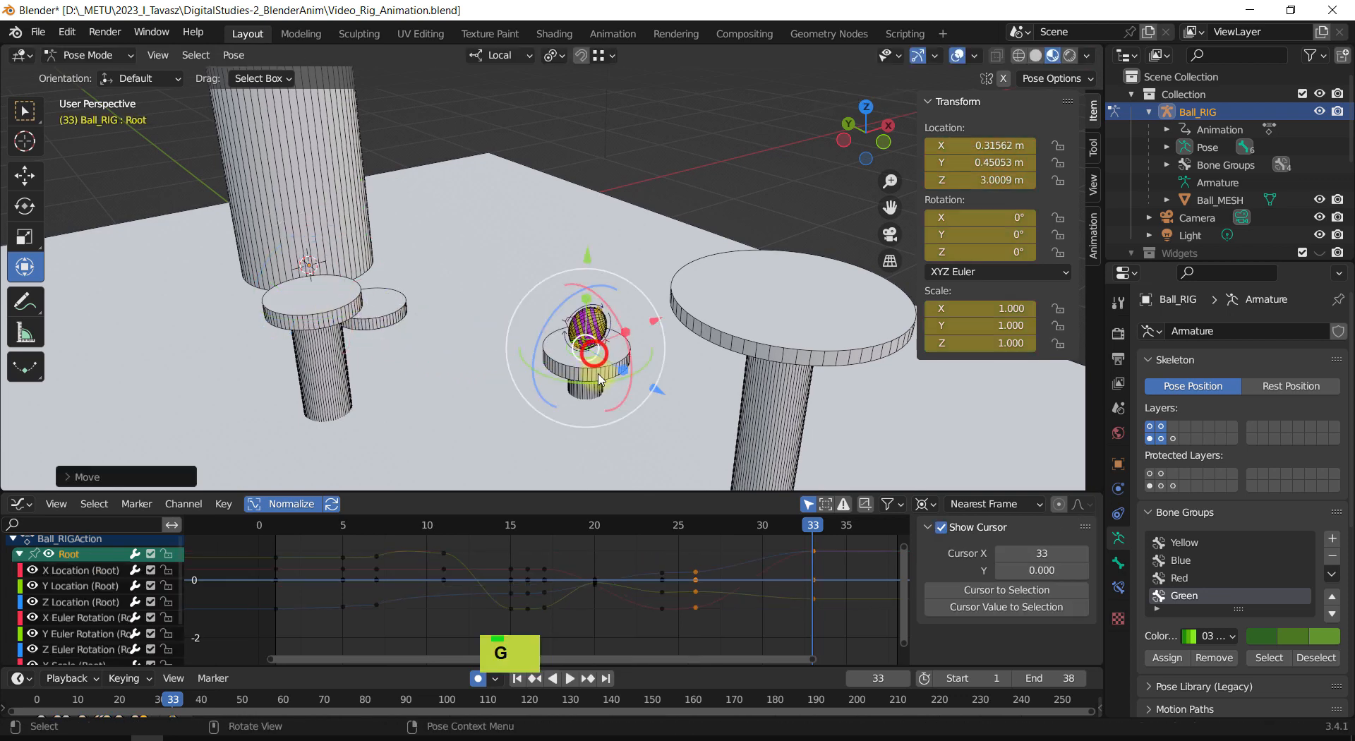
# Step: In top view at frame 33, centre the Root bone on the short pedestal at about X 0.508 and Z 2.749 m
pyautogui.moveTo(600, 379); pyautogui.dragTo(611, 373, button='middle')
pyautogui.press('KP_7')
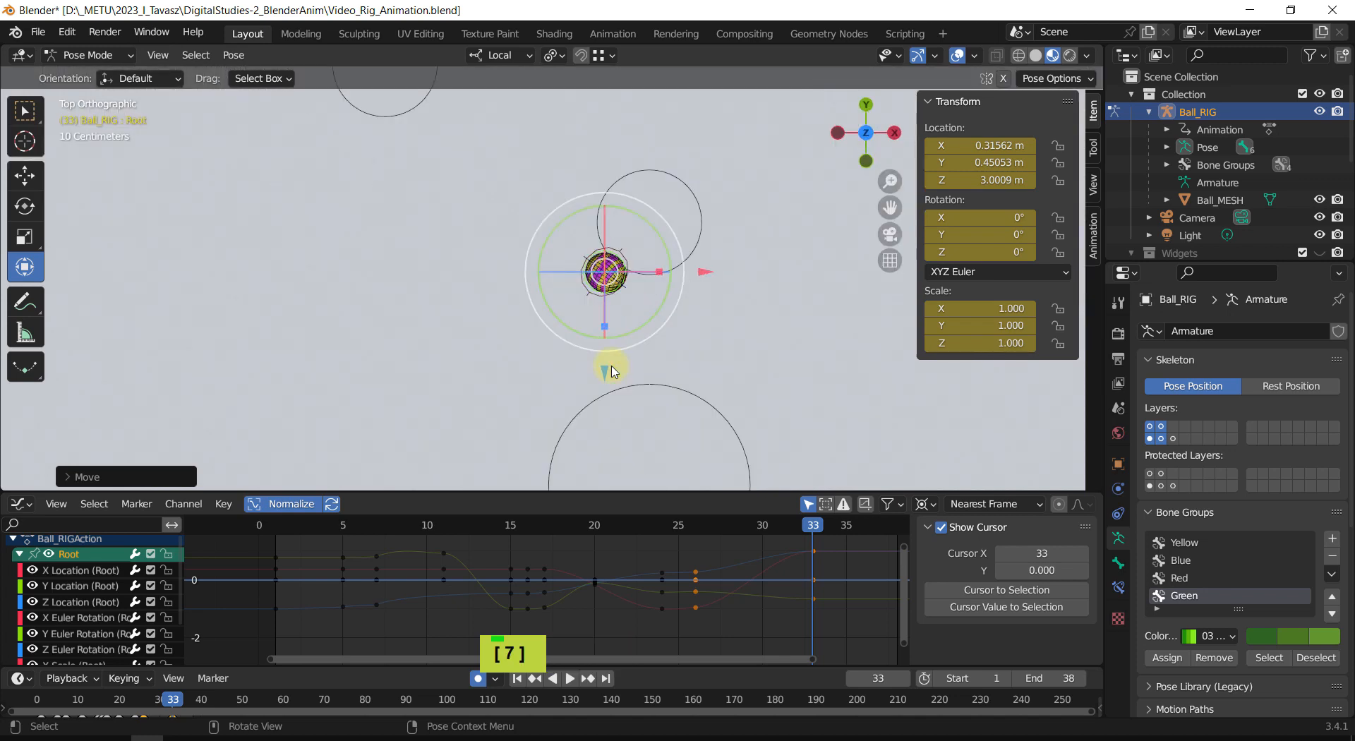
pyautogui.press('g')
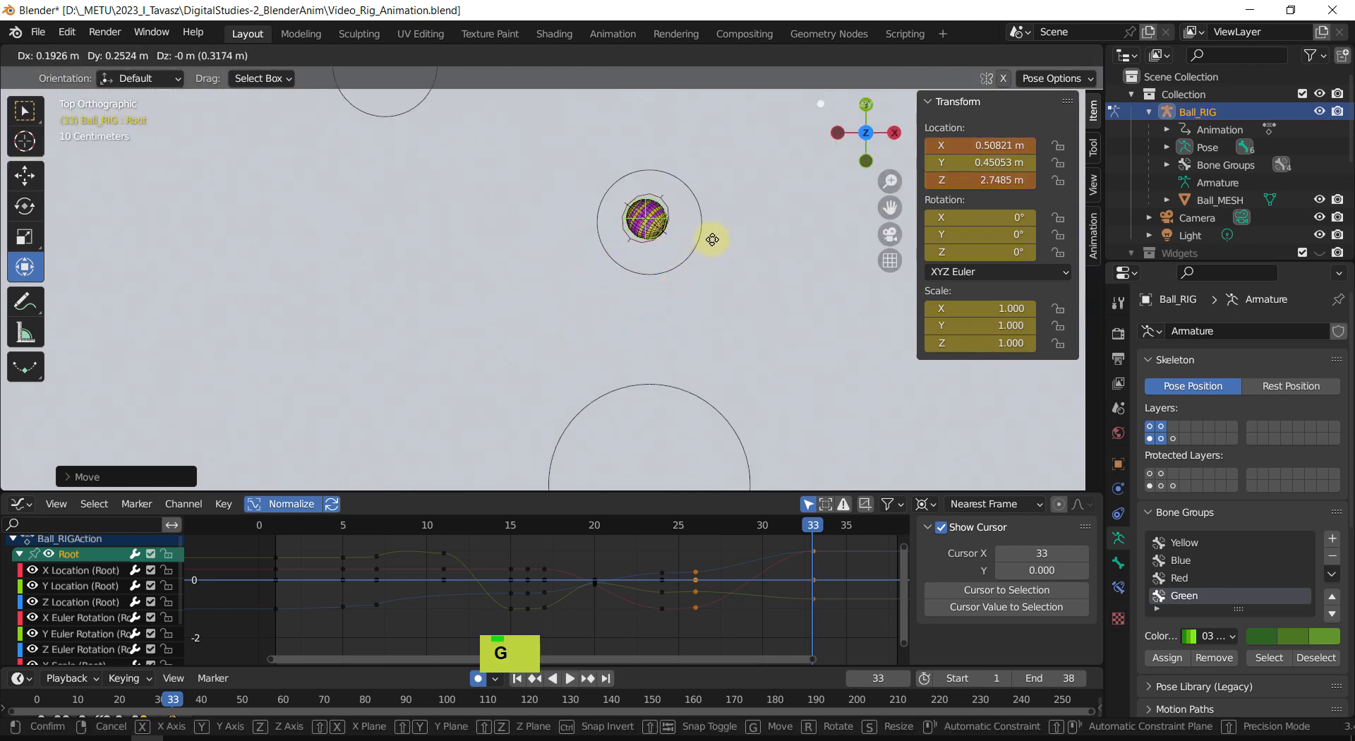
pyautogui.click(714, 237)
pyautogui.keyDown('shift'); pyautogui.moveTo(716, 234); pyautogui.dragTo(704, 348, button='middle'); pyautogui.keyUp('shift')
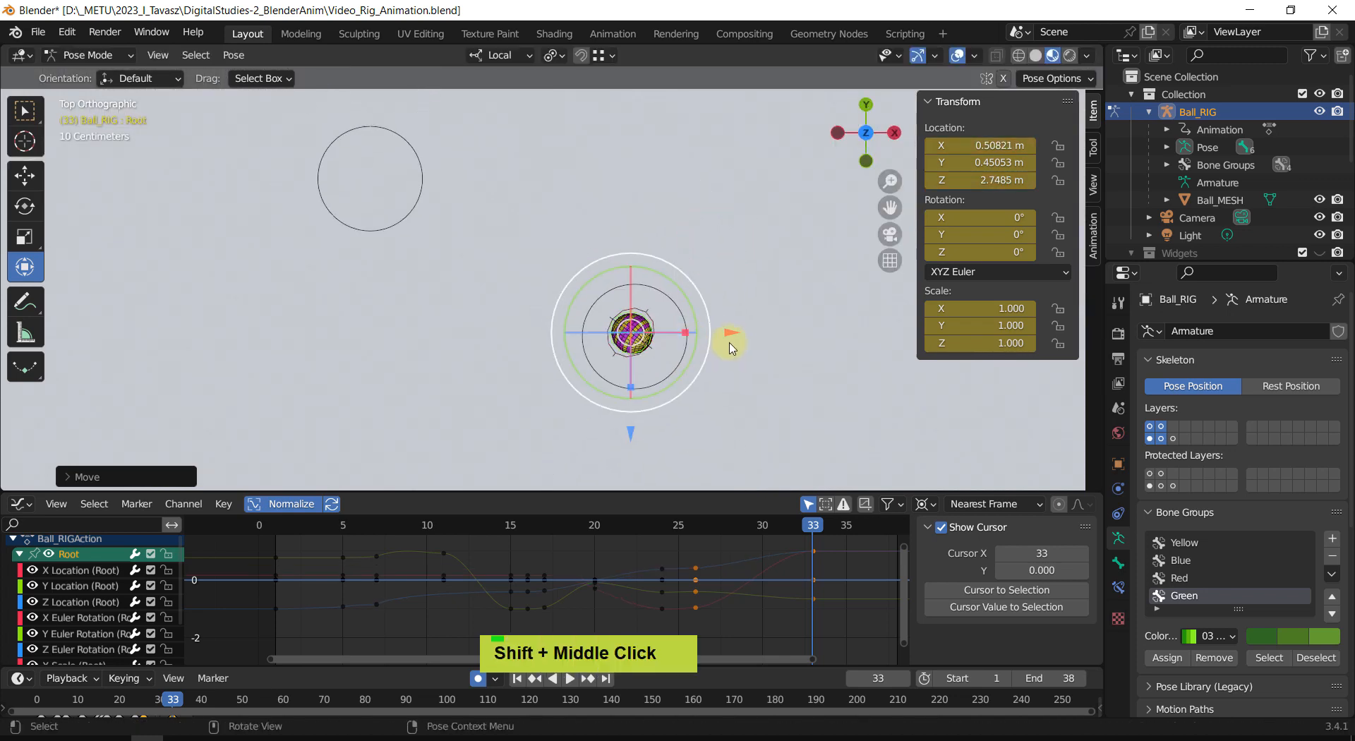
# Step: In left view at frame 33, lower the Root bone along local Y to about 0.285 m so it meets the pedestal top
pyautogui.press('KP_1')
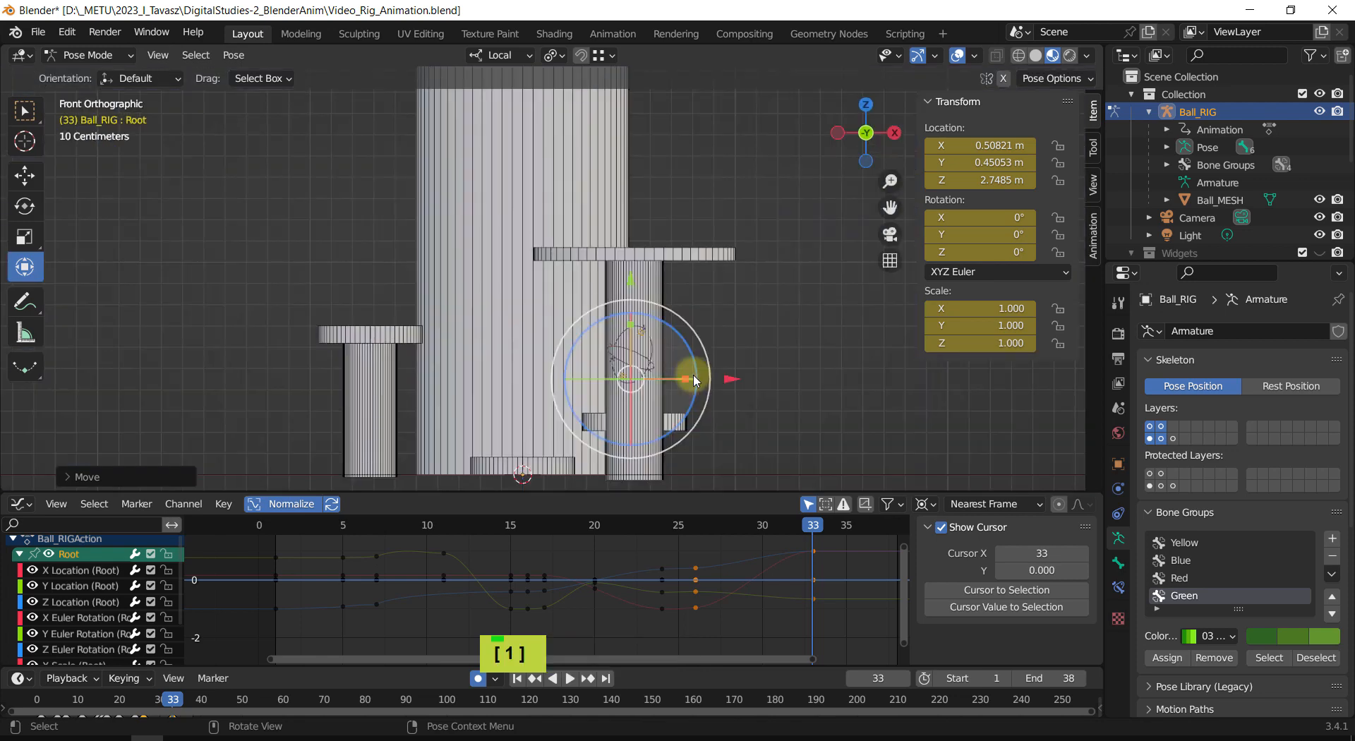
pyautogui.press('ctrl+KP_3')
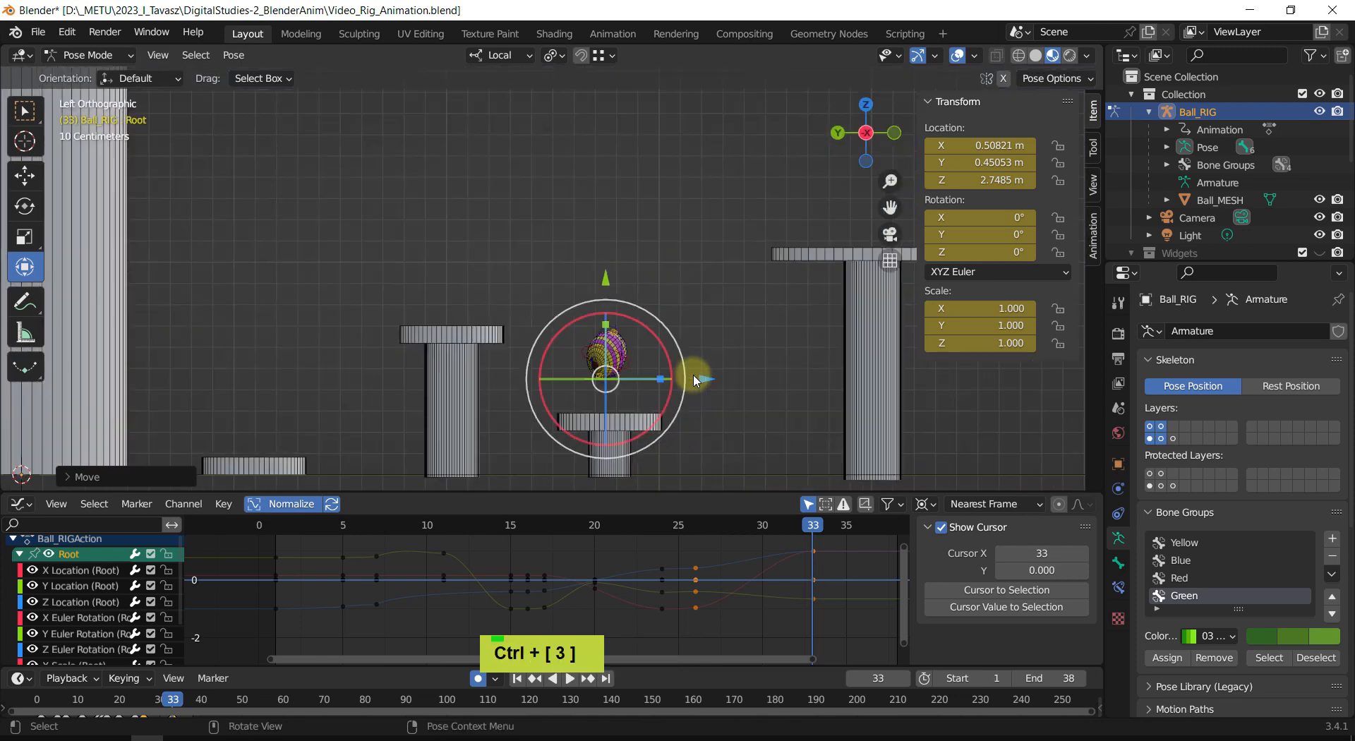
pyautogui.press('g')
pyautogui.press('z')
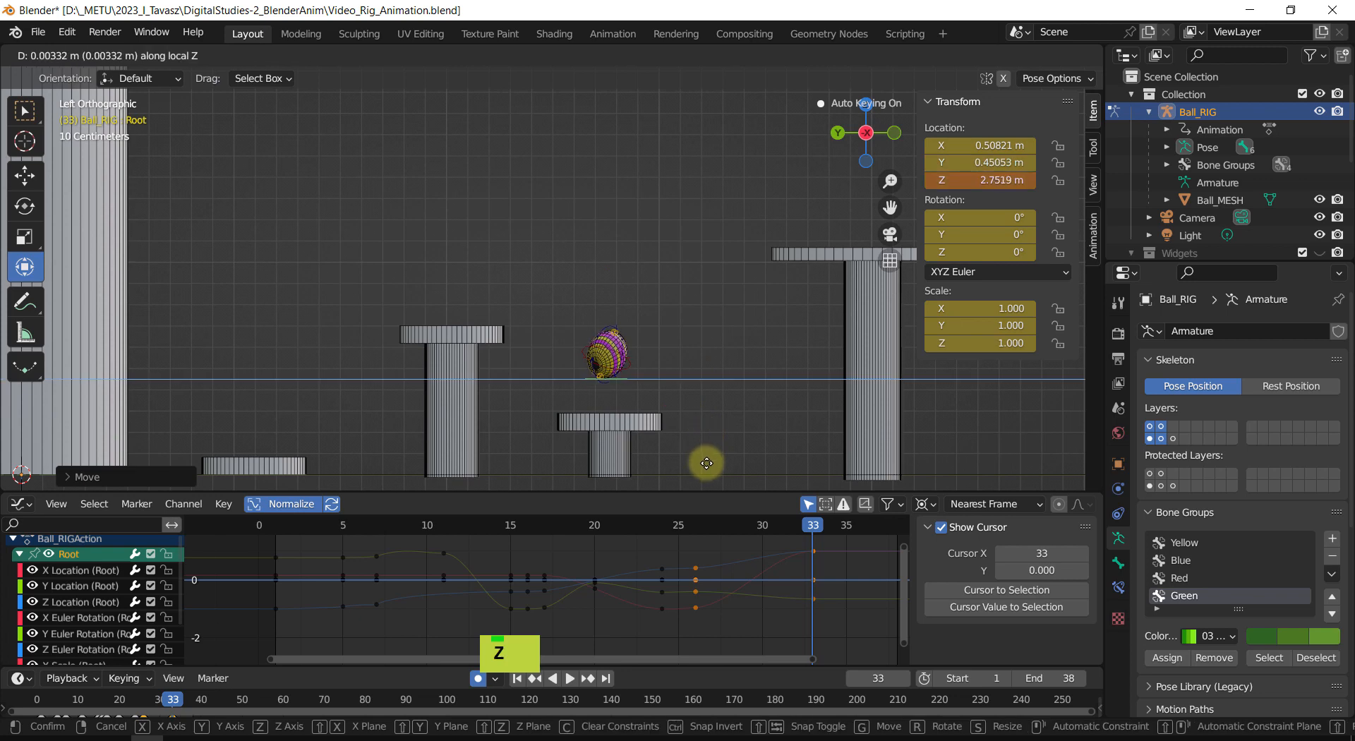
pyautogui.press('y')
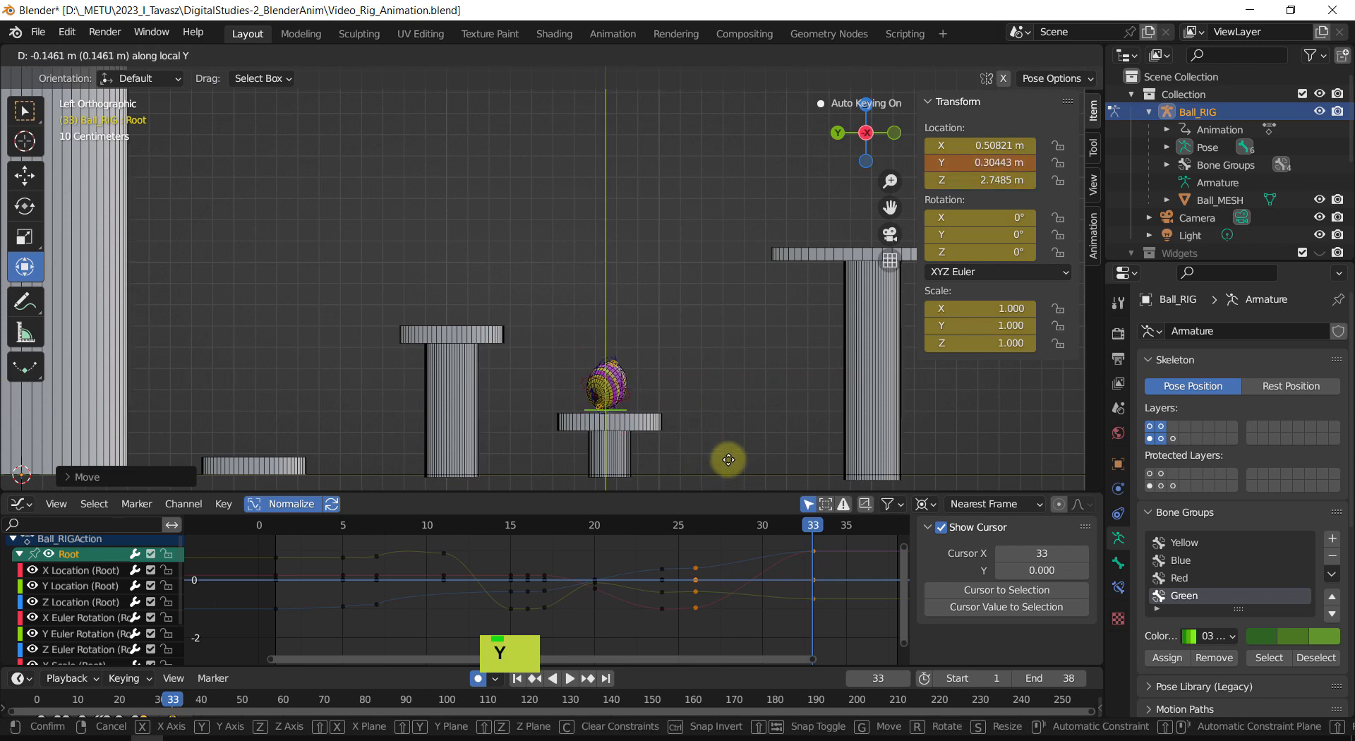
pyautogui.click(732, 464)
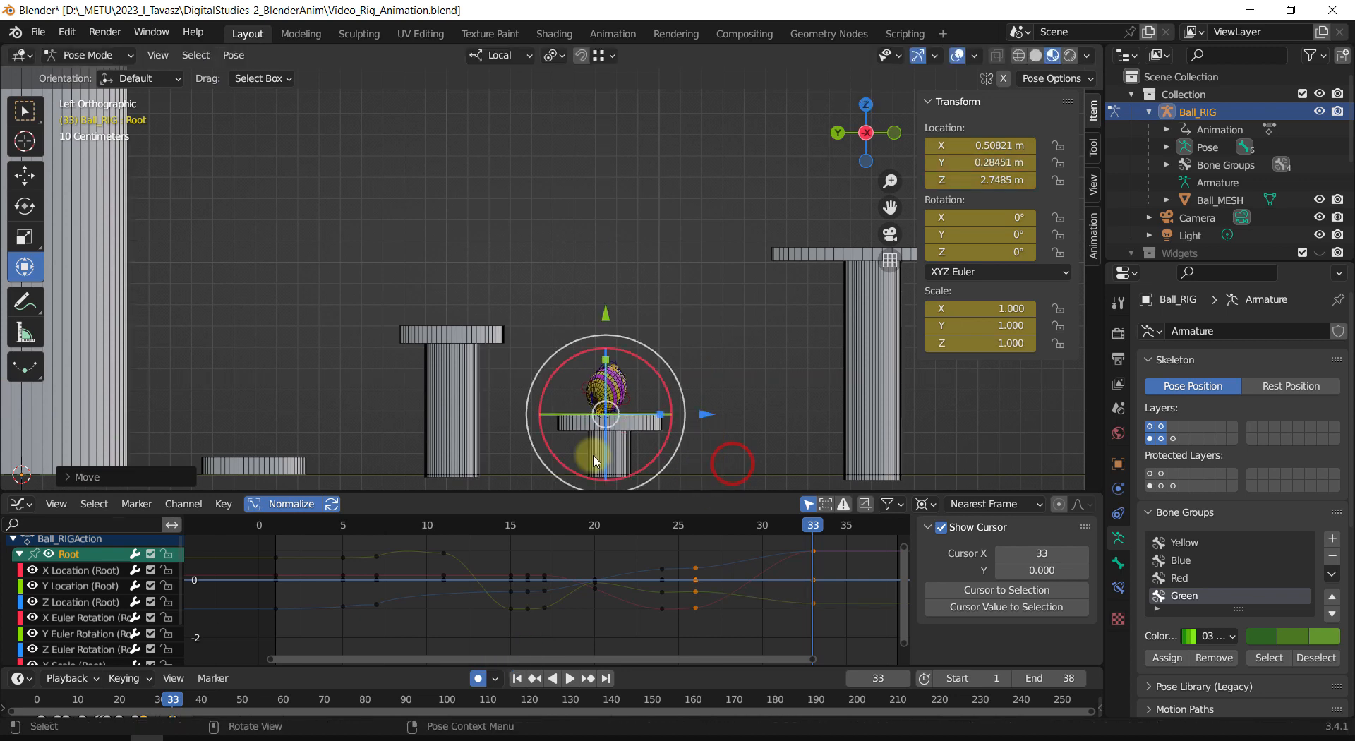
pyautogui.scroll(4, 626, 362)
pyautogui.keyDown('shift'); pyautogui.scroll(1, 591, 340); pyautogui.keyUp('shift')
pyautogui.scroll(3, 591, 340)
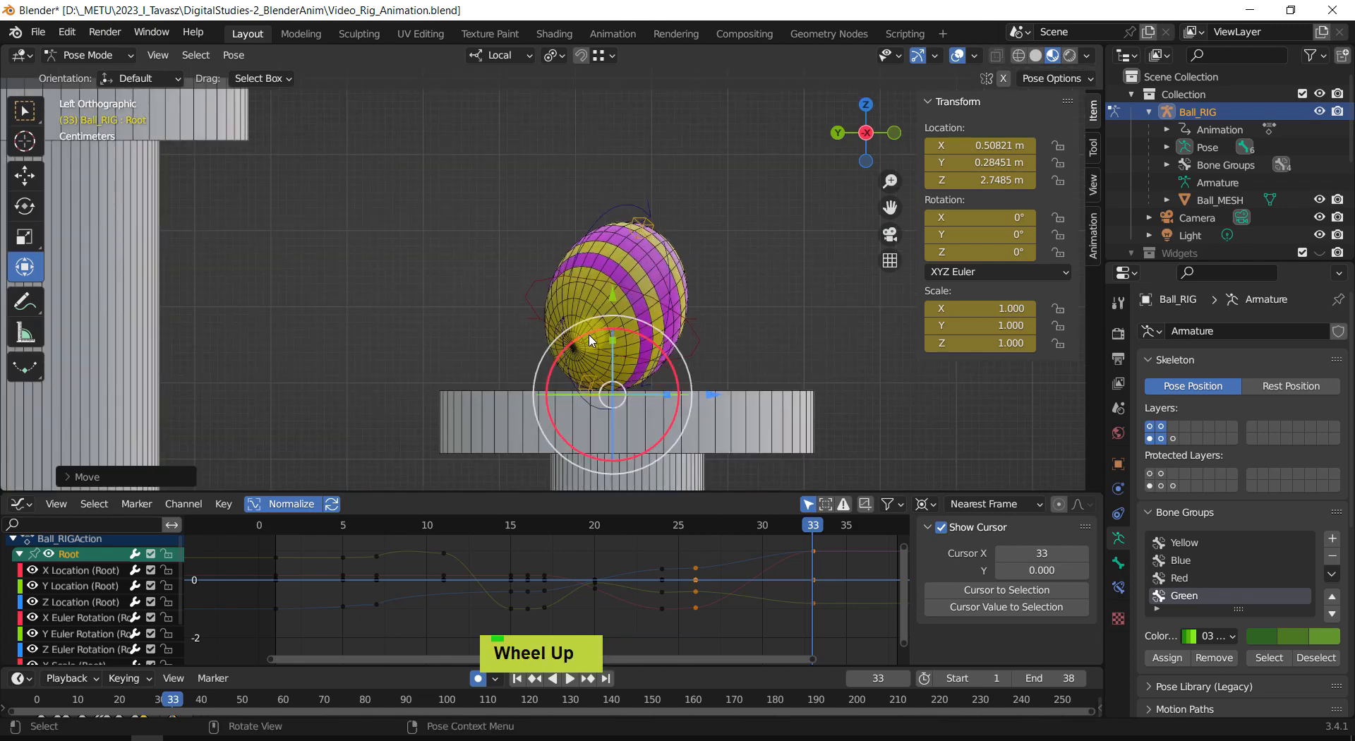
# Step: At frame 33, clear the Center bone's rotation to 0° on all axes
pyautogui.moveTo(591, 341); pyautogui.dragTo(624, 459, button='middle')
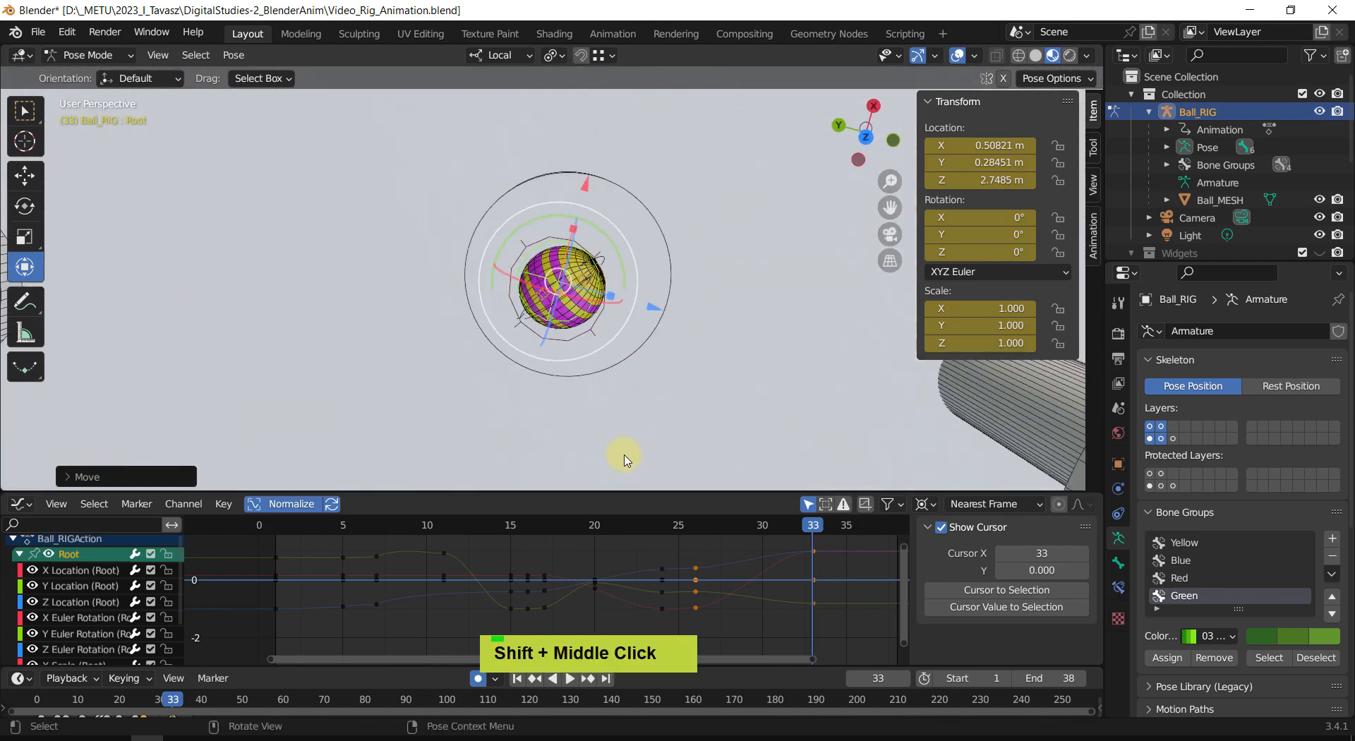
pyautogui.keyDown('shift'); pyautogui.moveTo(754, 423); pyautogui.dragTo(622, 206, button='middle'); pyautogui.keyUp('shift')
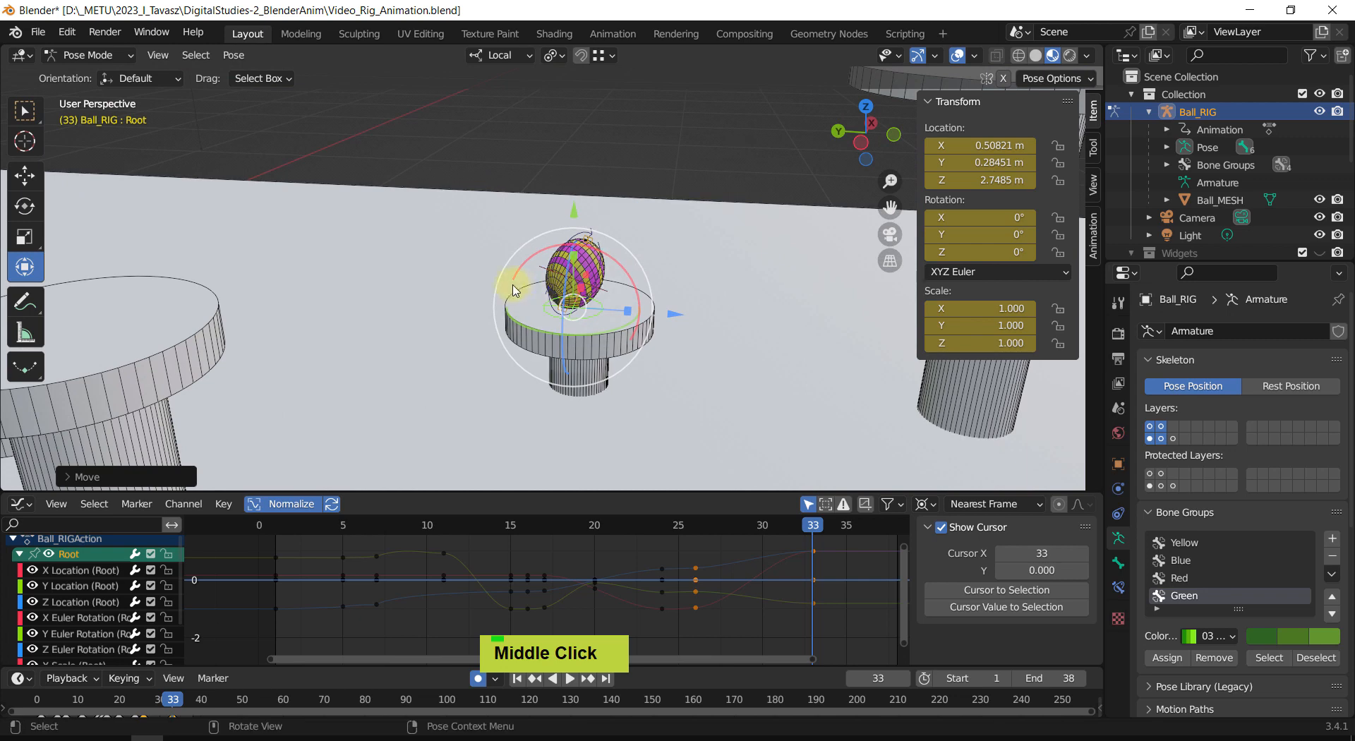
pyautogui.moveTo(514, 289); pyautogui.dragTo(476, 275, button='middle')
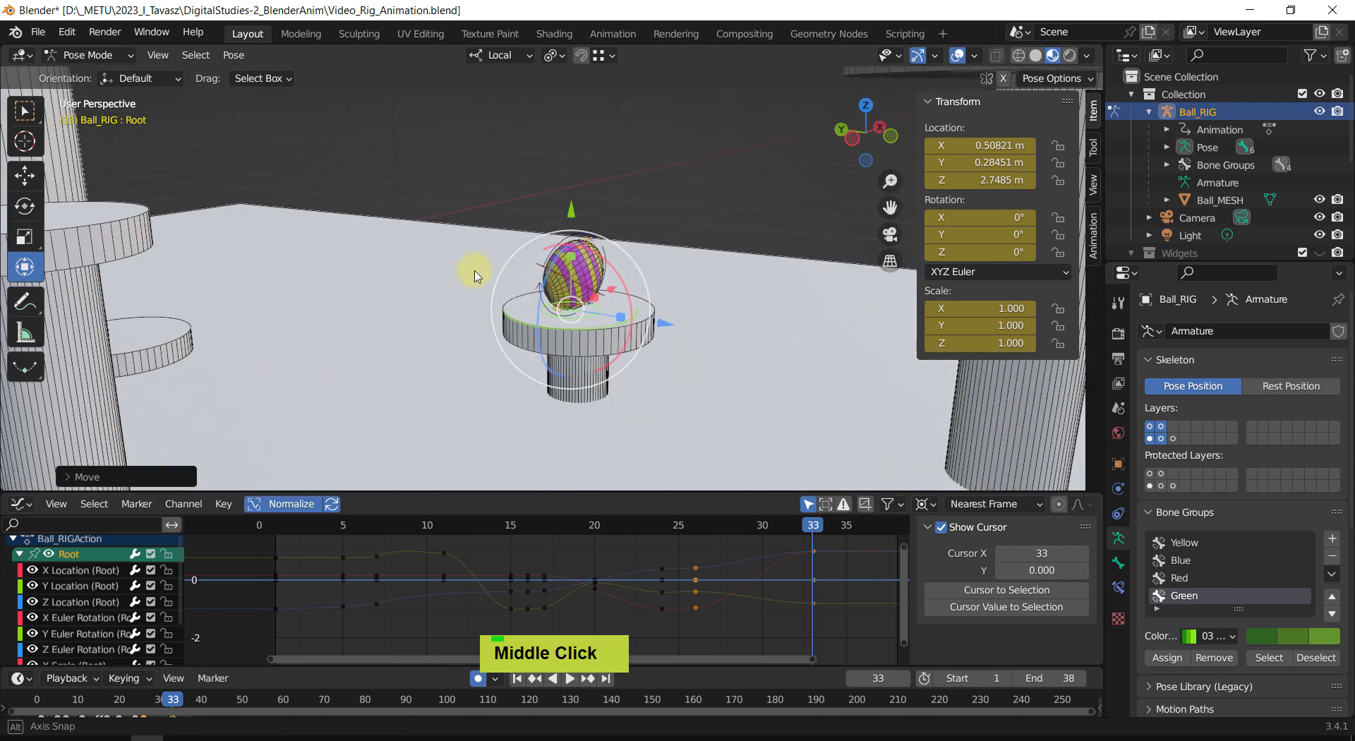
pyautogui.click(589, 292)
pyautogui.moveTo(713, 295); pyautogui.dragTo(689, 323, button='middle')
pyautogui.hotkey('alt', 'r')
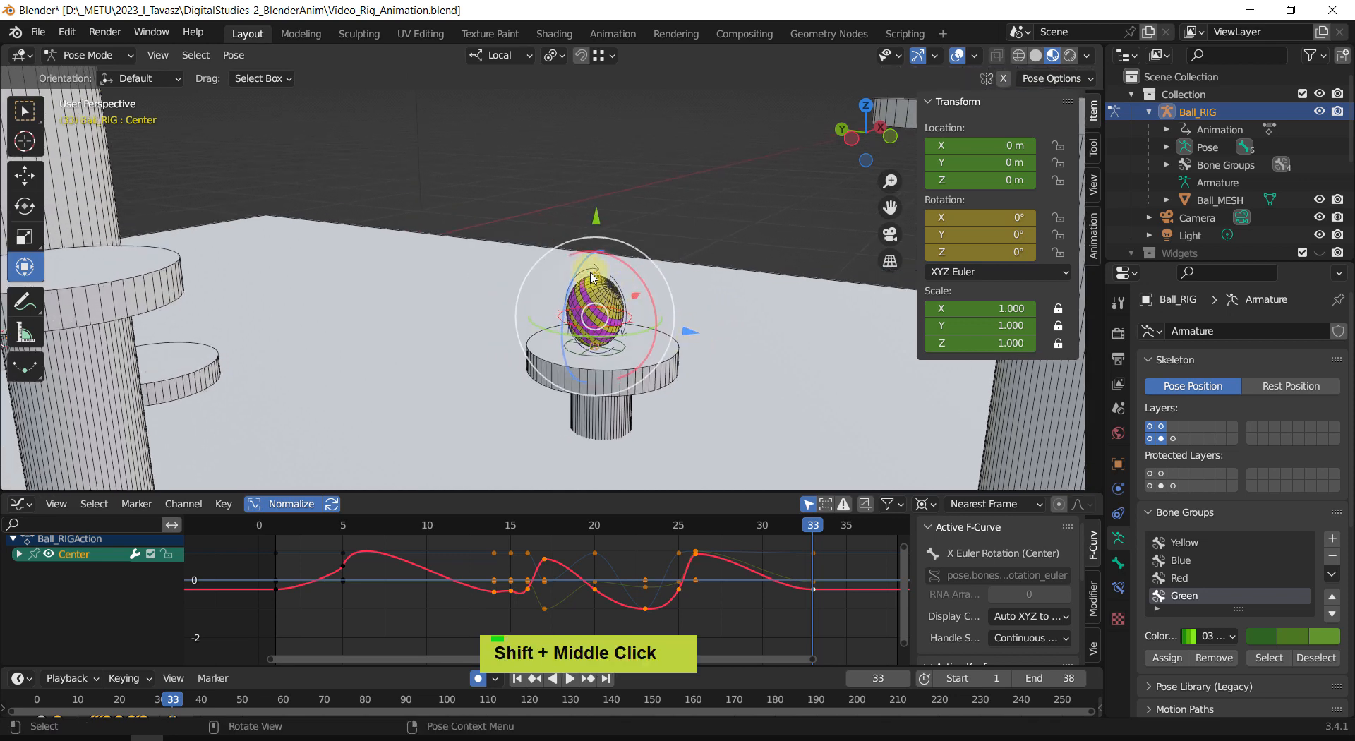
# Step: At frame 33, clear the Stretch_Top bone's location to 0 m to remove the ball's stretch
pyautogui.click(596, 277)
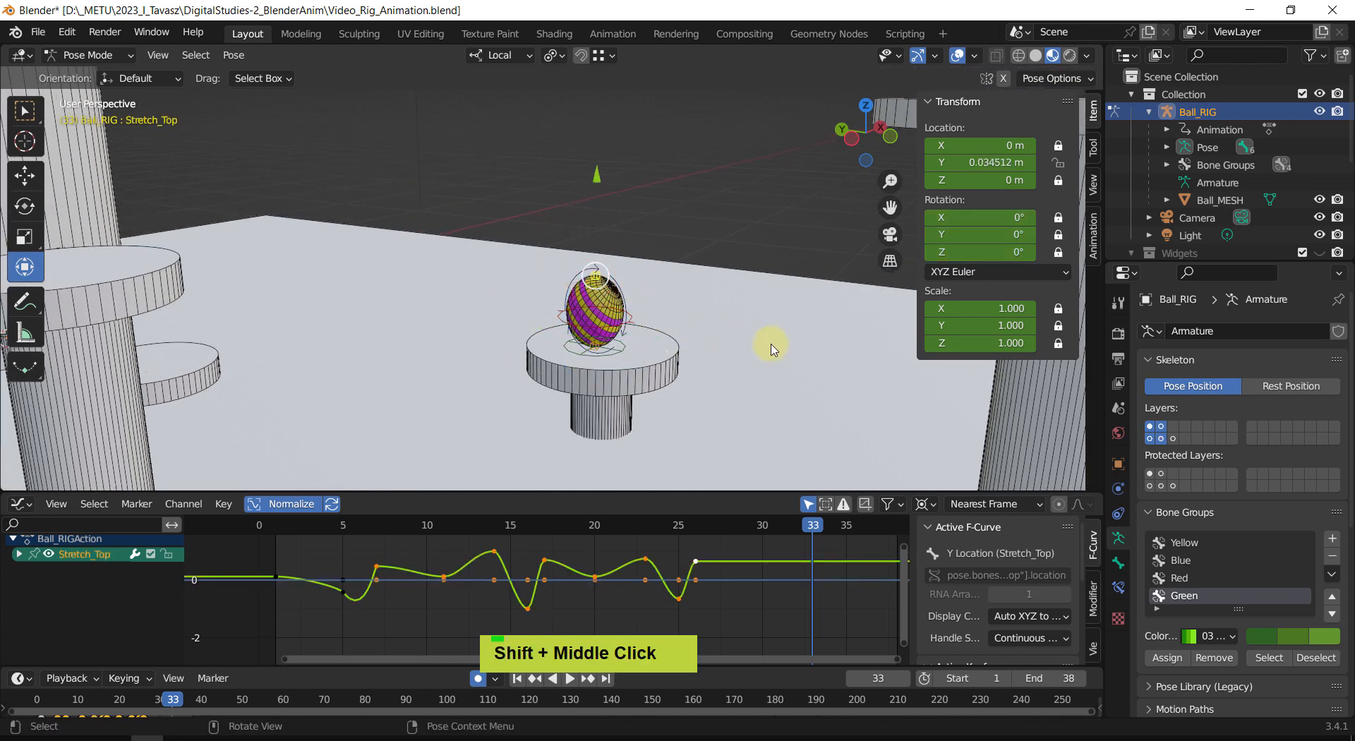
pyautogui.hotkey('alt', 'g')
pyautogui.keyDown('shift'); pyautogui.moveTo(670, 329); pyautogui.dragTo(735, 430, button='middle'); pyautogui.keyUp('shift')
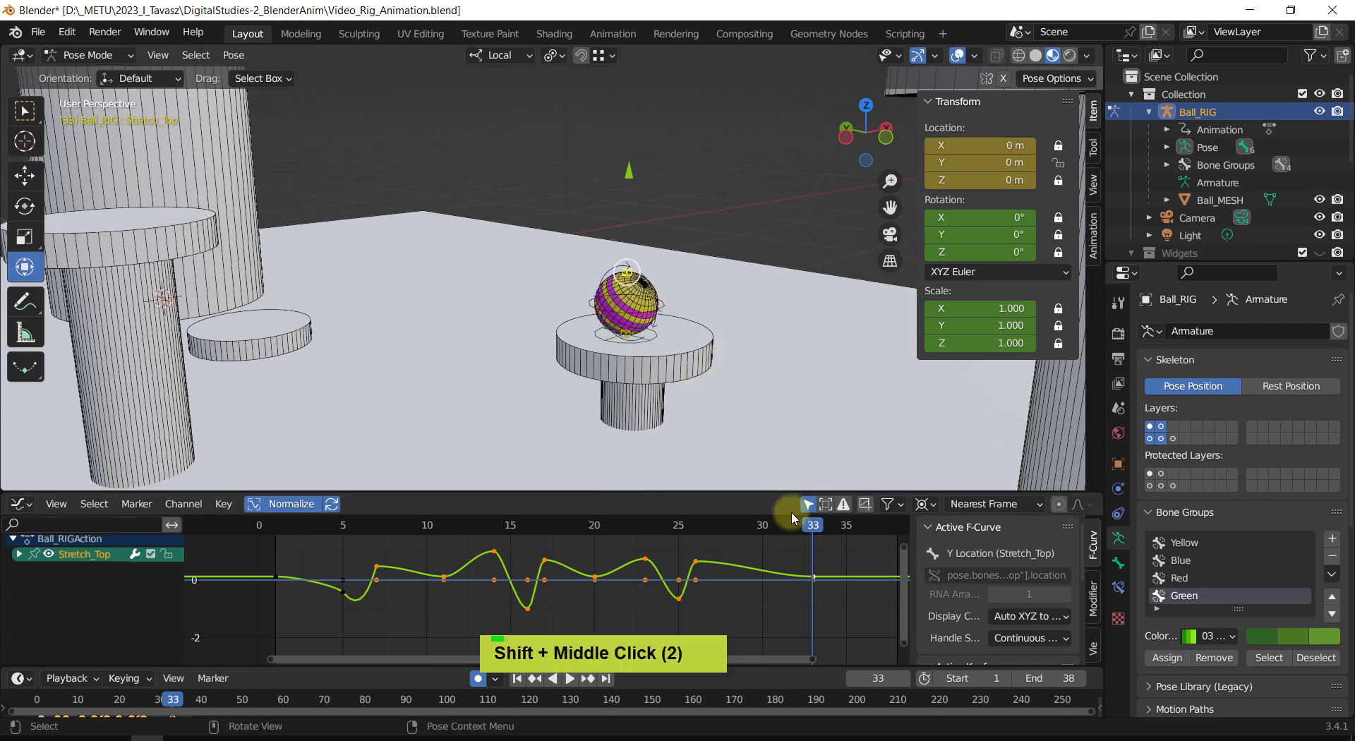
# Step: At frame 32, rotate the Center bone to about X -15.8°, Y 32.1° and Z 0.92°, tilting the ball for the landing
pyautogui.press('Left')
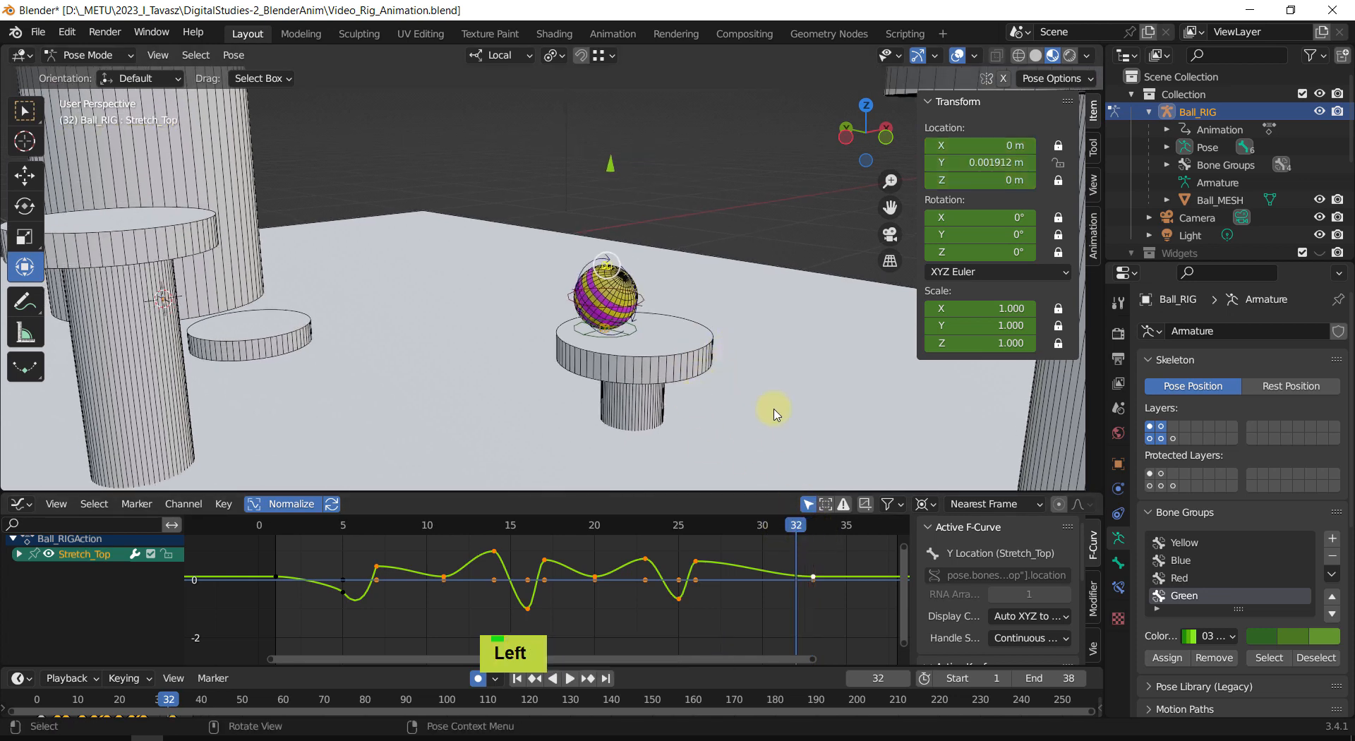
pyautogui.keyDown('shift'); pyautogui.moveTo(774, 413); pyautogui.dragTo(736, 381, button='middle'); pyautogui.keyUp('shift')
pyautogui.scroll(2, 640, 408)
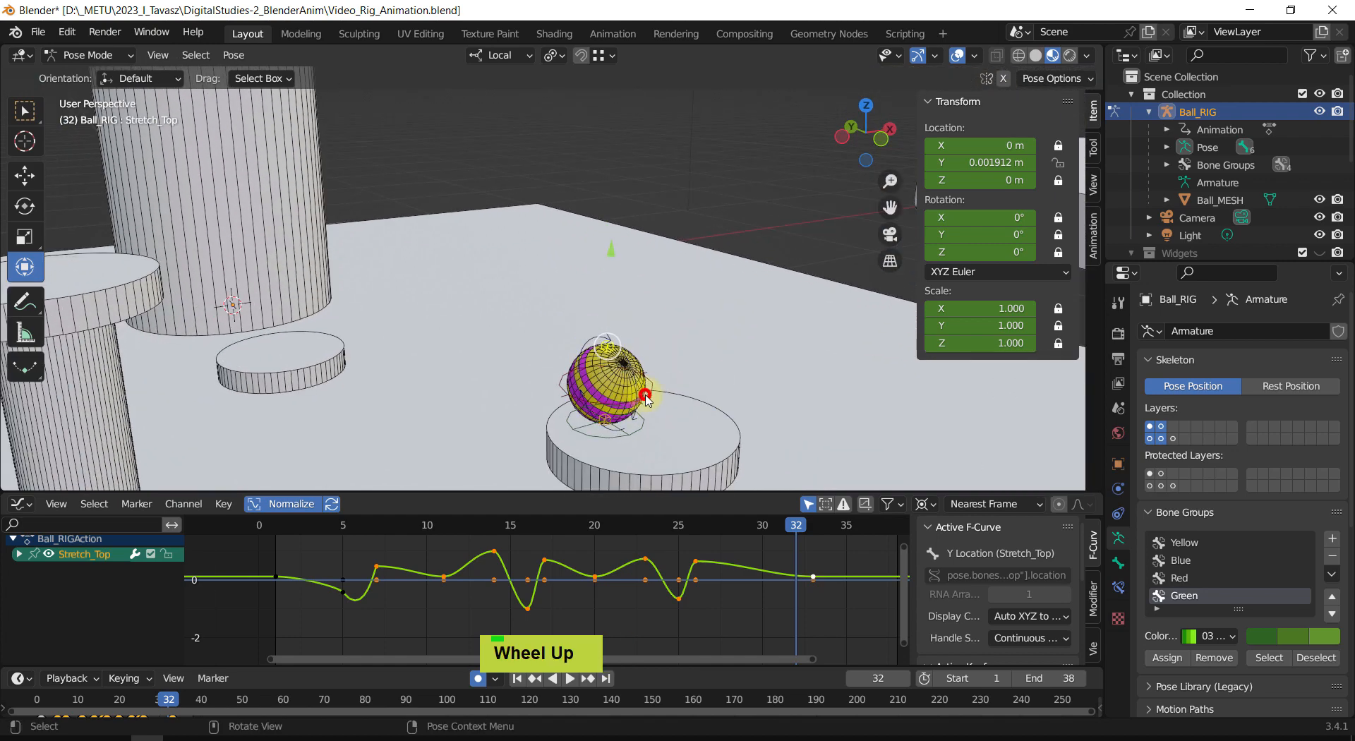
pyautogui.click(647, 399)
pyautogui.moveTo(646, 400); pyautogui.dragTo(628, 455, button='middle')
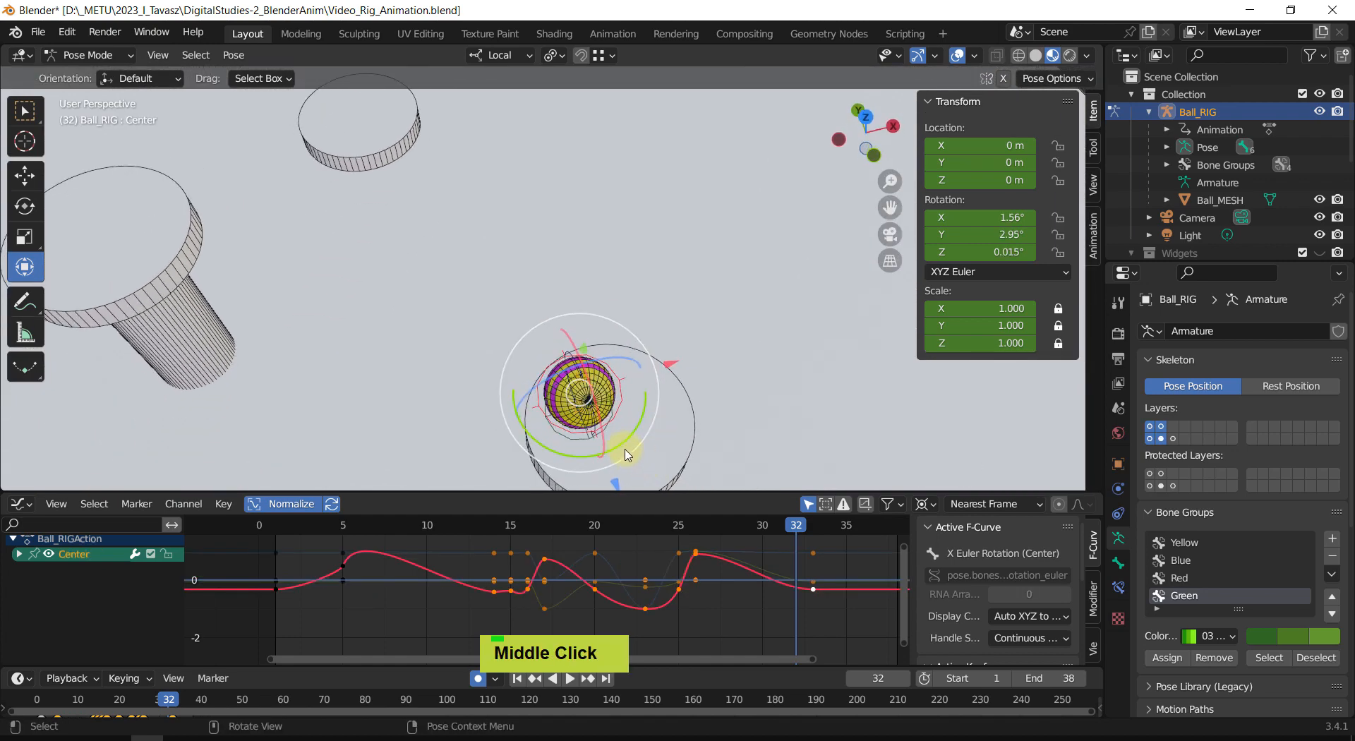
pyautogui.moveTo(630, 435); pyautogui.dragTo(656, 387)
pyautogui.hotkey('ctrl', 'z')
pyautogui.moveTo(655, 386)
pyautogui.mouseDown(button='middle')
pyautogui.moveTo(660, 374)
pyautogui.moveTo(653, 388)
pyautogui.mouseUp(button='middle')
pyautogui.moveTo(603, 399); pyautogui.dragTo(600, 394)
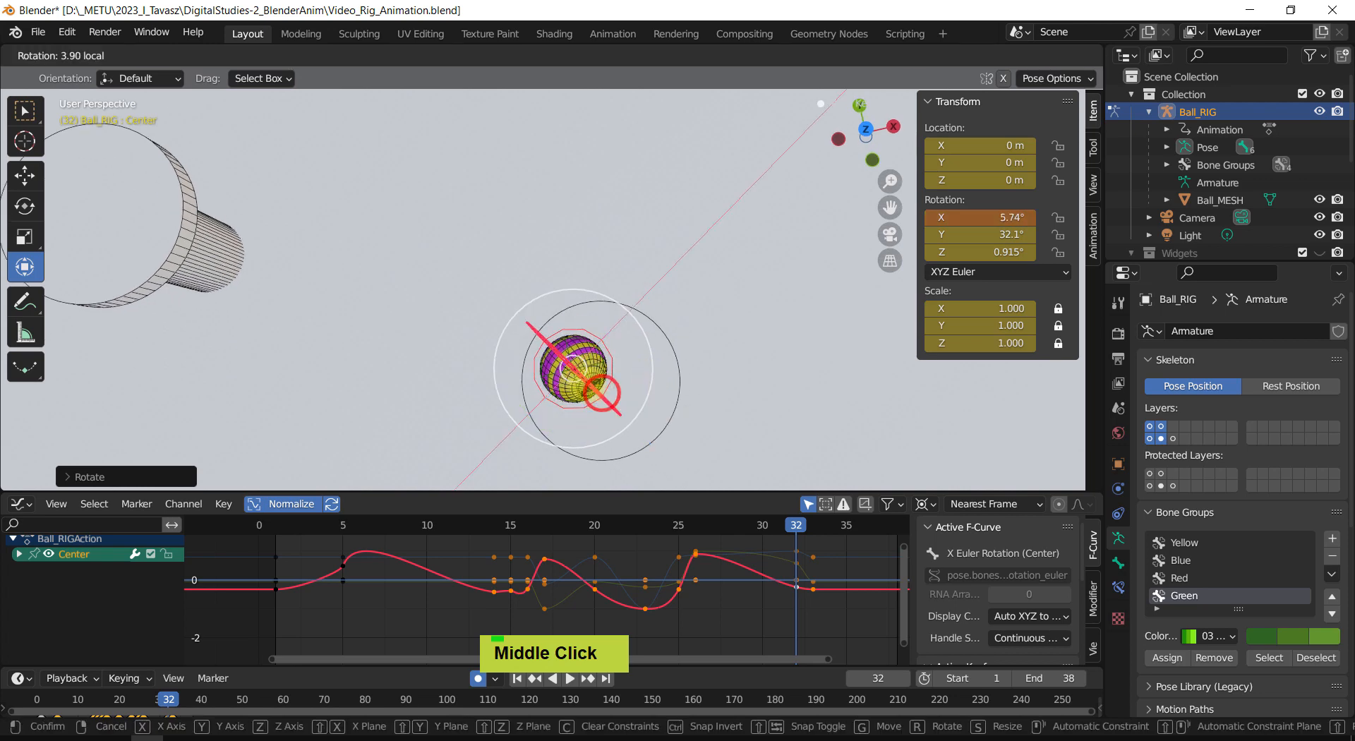
pyautogui.moveTo(720, 439); pyautogui.dragTo(718, 437)
pyautogui.moveTo(718, 438); pyautogui.dragTo(689, 197, button='middle')
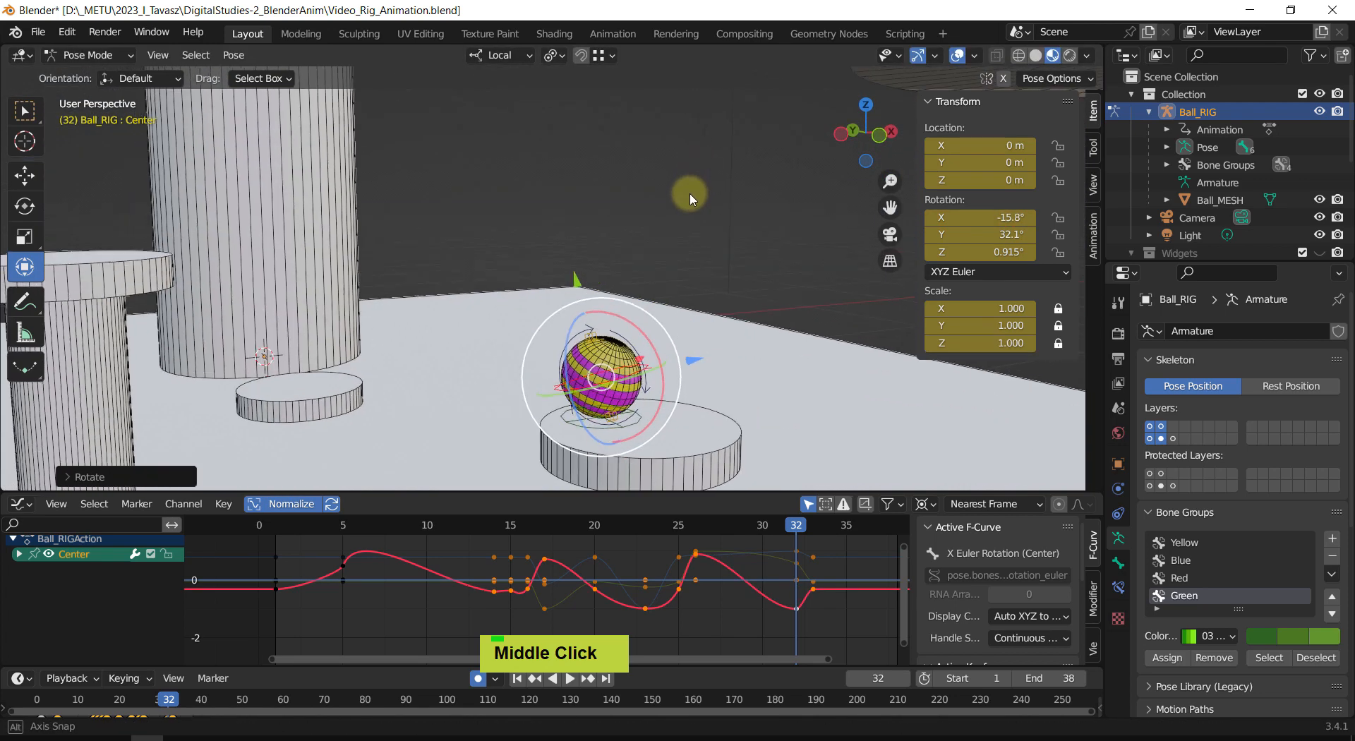
# Step: At frame 32, move the Stretch_Top bone along local Y to about 0.054 m, stretching the ball before it lands
pyautogui.click(589, 335)
pyautogui.moveTo(568, 244); pyautogui.dragTo(557, 220)
pyautogui.moveTo(726, 396); pyautogui.dragTo(804, 558, button='middle')
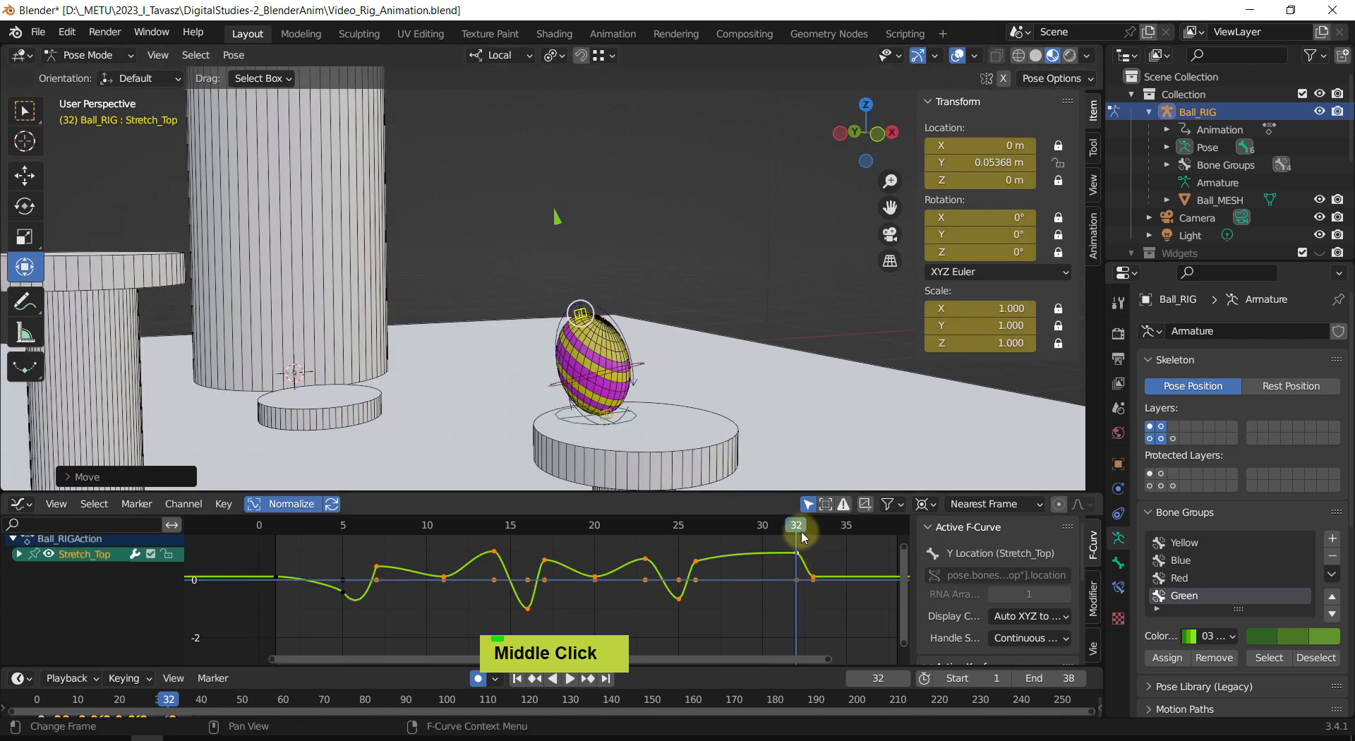
# Step: At frame 30, clear the Stretch_Top bone's location to 0 m and the Center bone's rotation to 0°
pyautogui.moveTo(794, 525); pyautogui.dragTo(762, 543)
pyautogui.moveTo(584, 197); pyautogui.dragTo(506, 265, button='middle')
pyautogui.scroll(2, 507, 265)
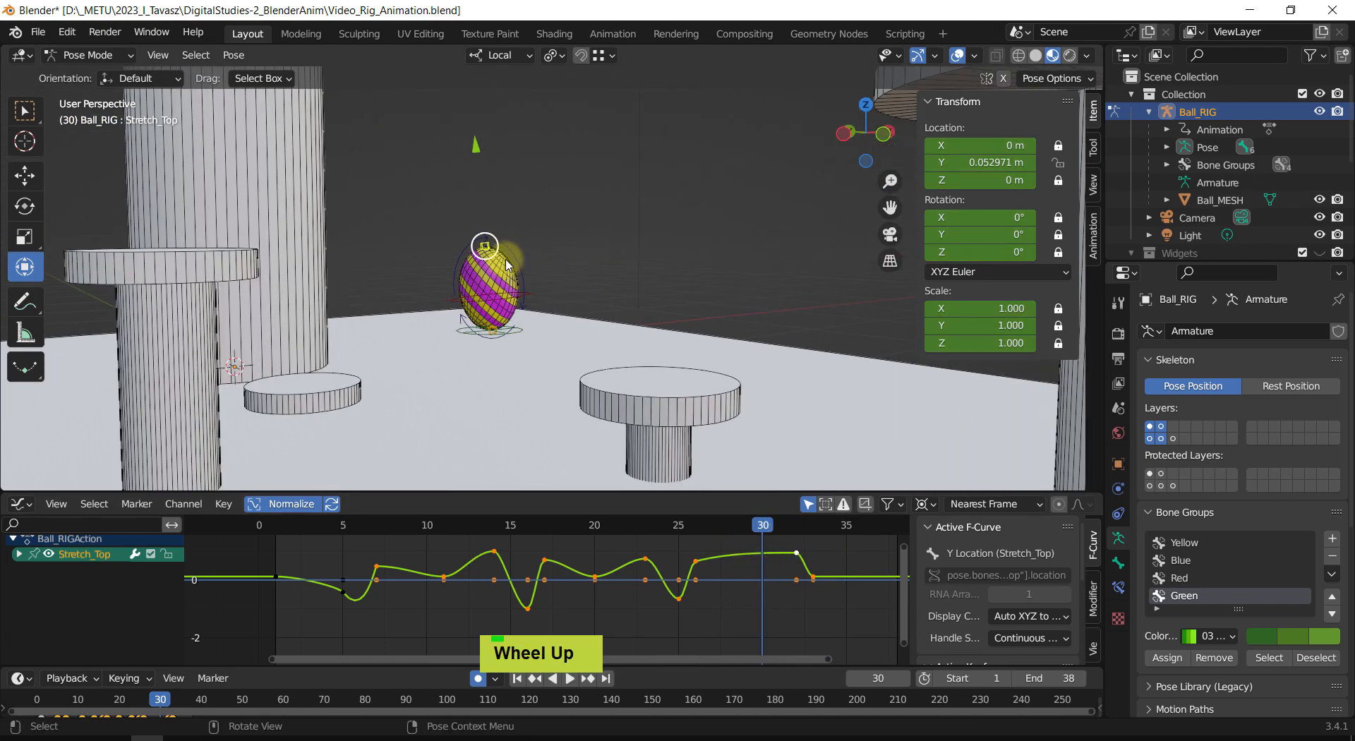
pyautogui.hotkey('alt', 'g')
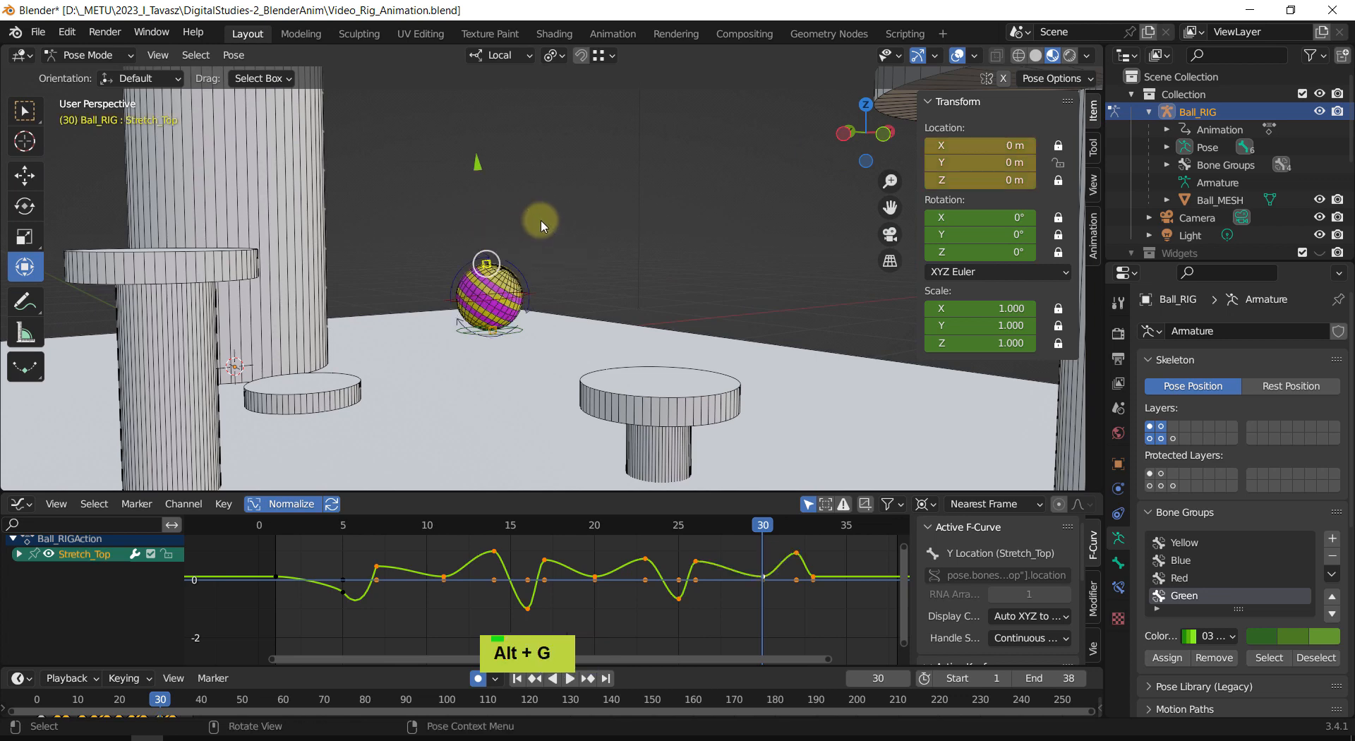
pyautogui.click(516, 302)
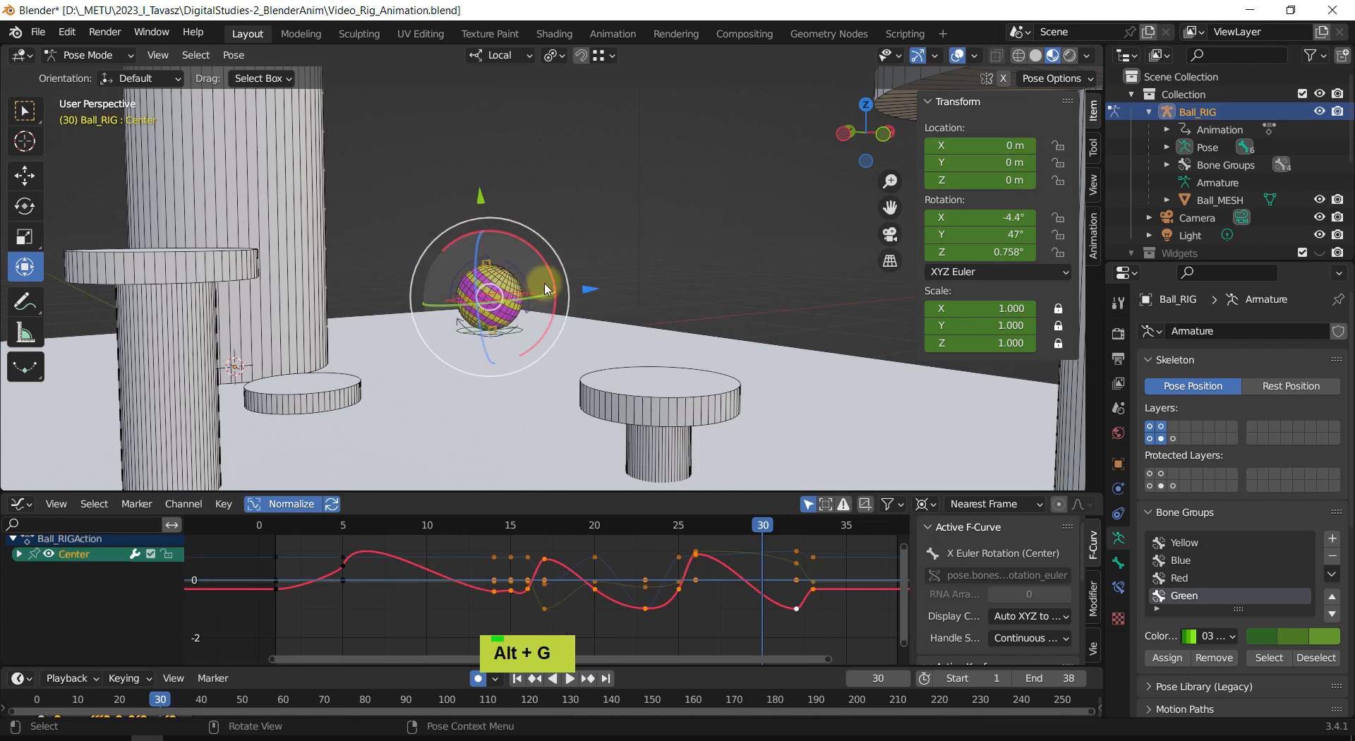
pyautogui.hotkey('alt', 'r')
# Step: At frame 30, raise the Root bone along local Y to about 1.11 m for the peak of the jump
pyautogui.click(513, 335)
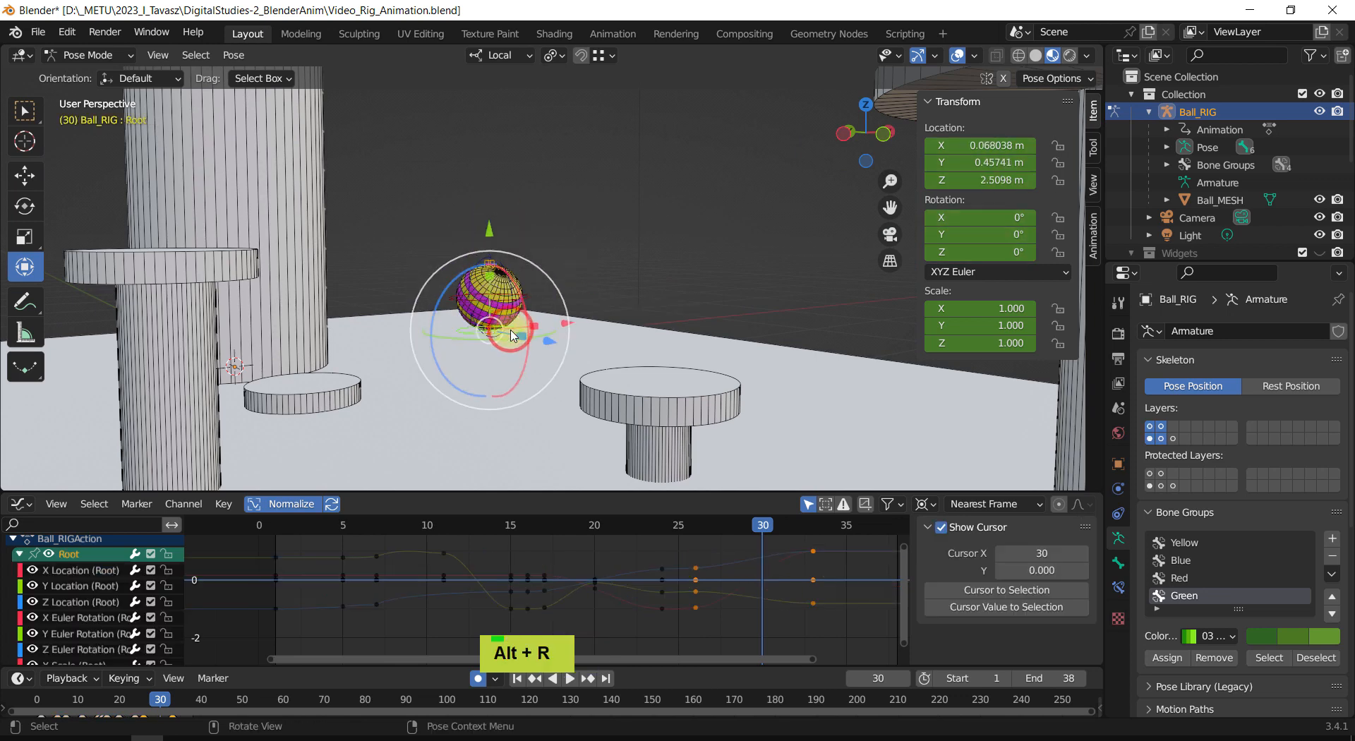
pyautogui.moveTo(489, 194); pyautogui.dragTo(495, 63)
pyautogui.scroll(-1, 534, 214)
pyautogui.keyDown('shift'); pyautogui.moveTo(561, 144); pyautogui.dragTo(567, 214, button='middle'); pyautogui.keyUp('shift')
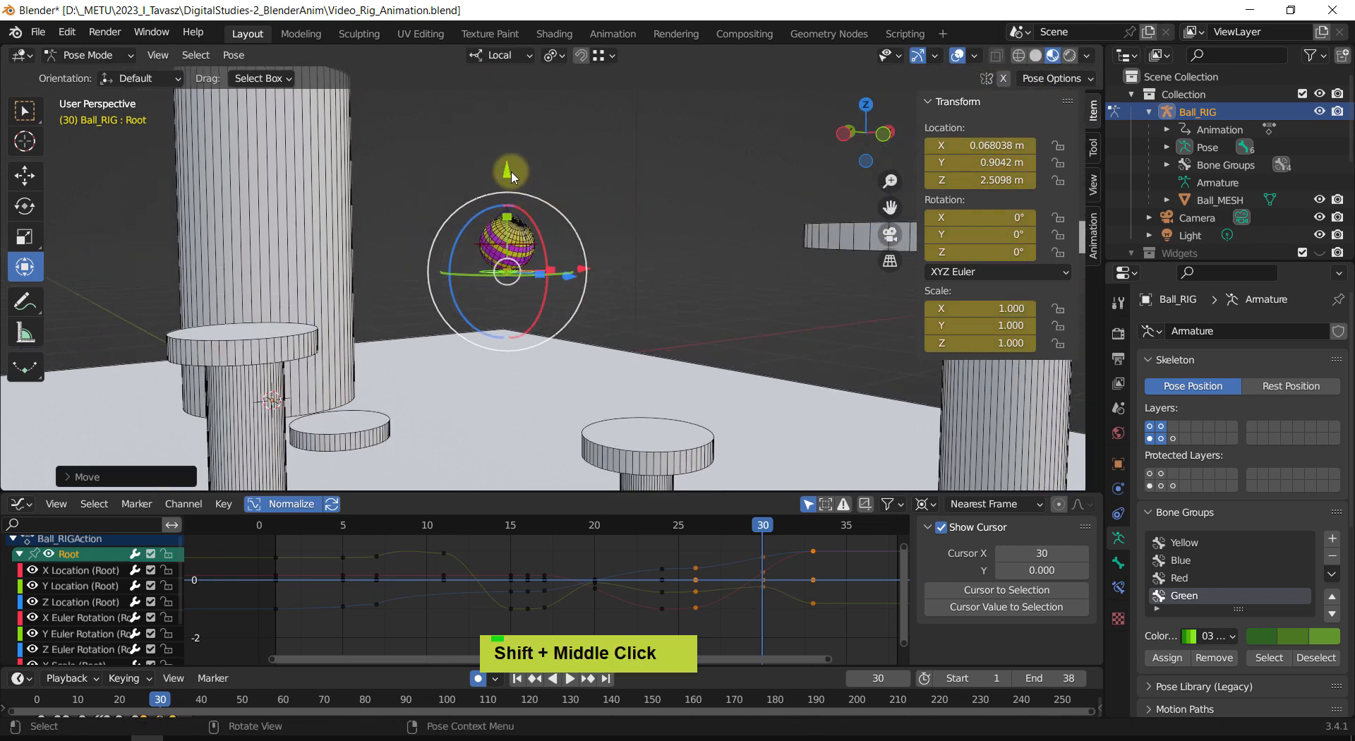
pyautogui.moveTo(510, 171); pyautogui.dragTo(511, 111)
# Step: In top view at frame 30, shift the Root bone to about X 0.170 m and Z 2.526 m, closer to the landing pedestal
pyautogui.moveTo(643, 164); pyautogui.dragTo(604, 352, button='middle')
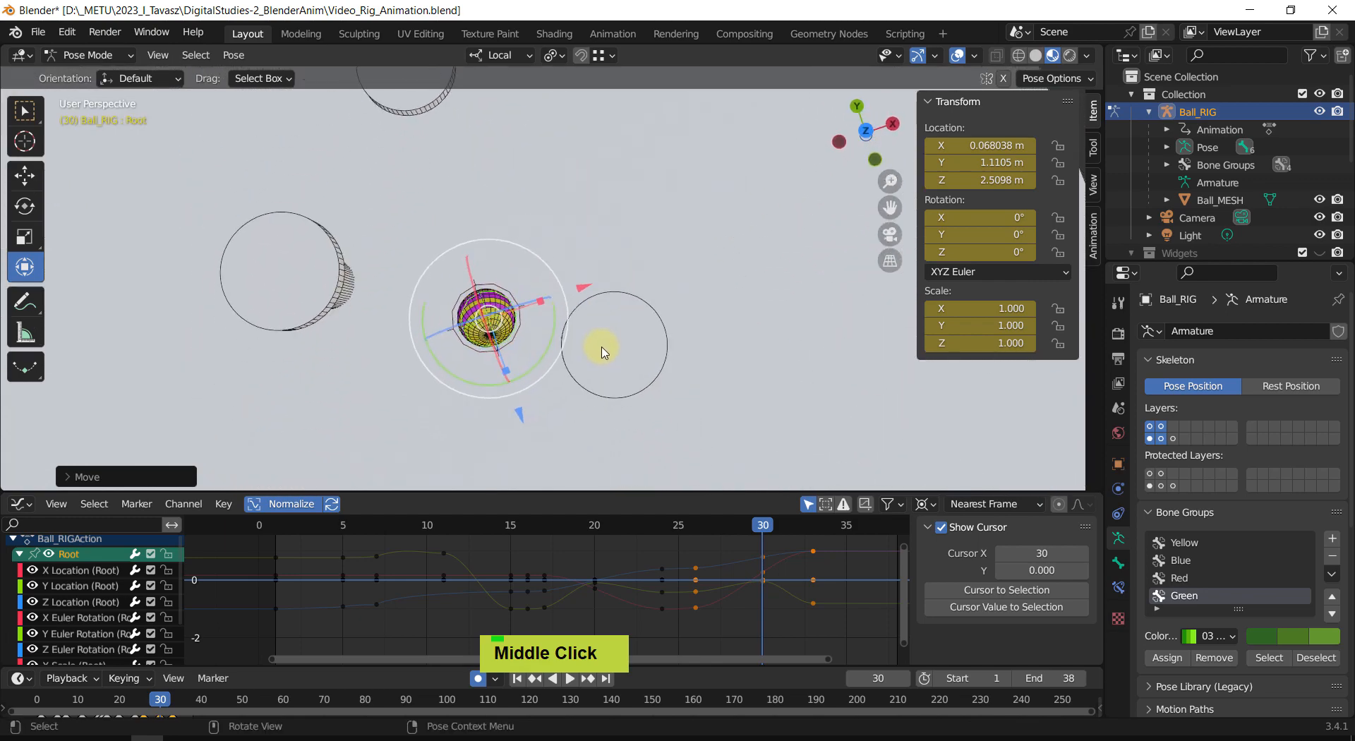
pyautogui.press('KP_7')
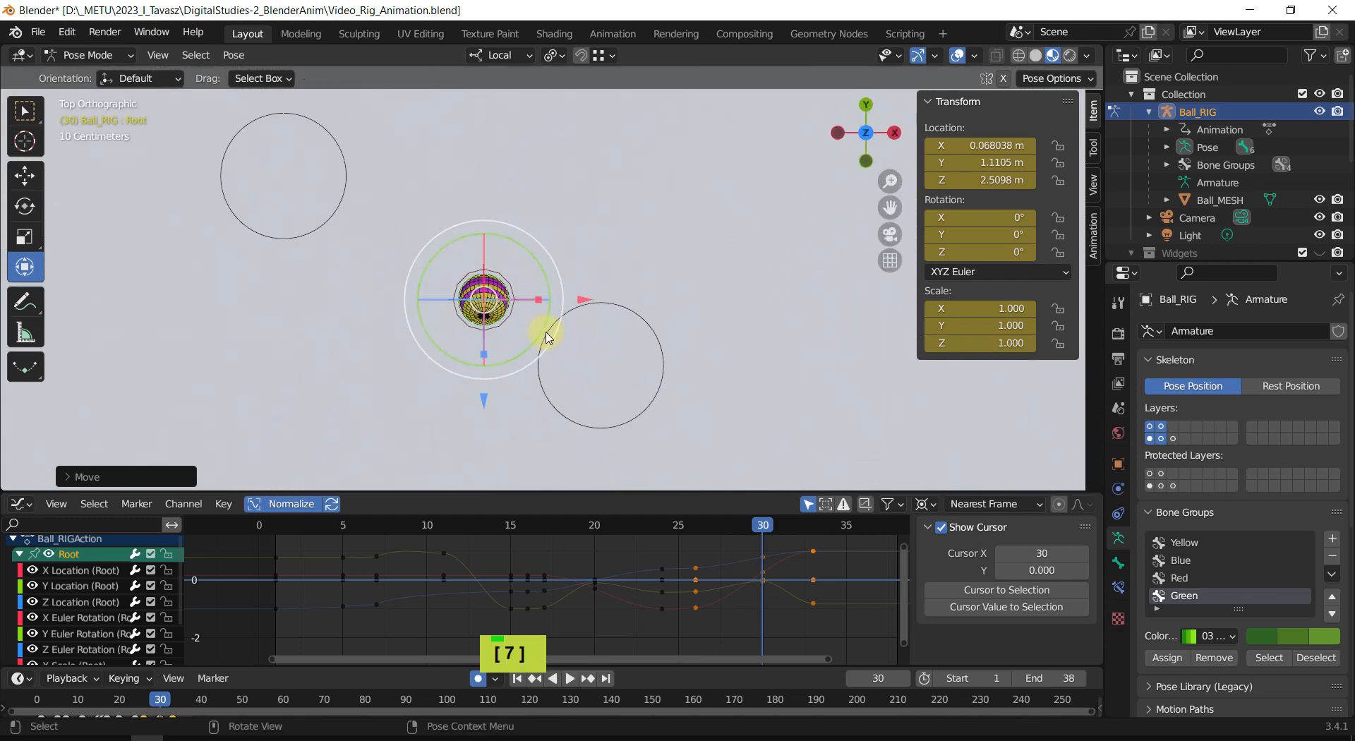
pyautogui.press('g')
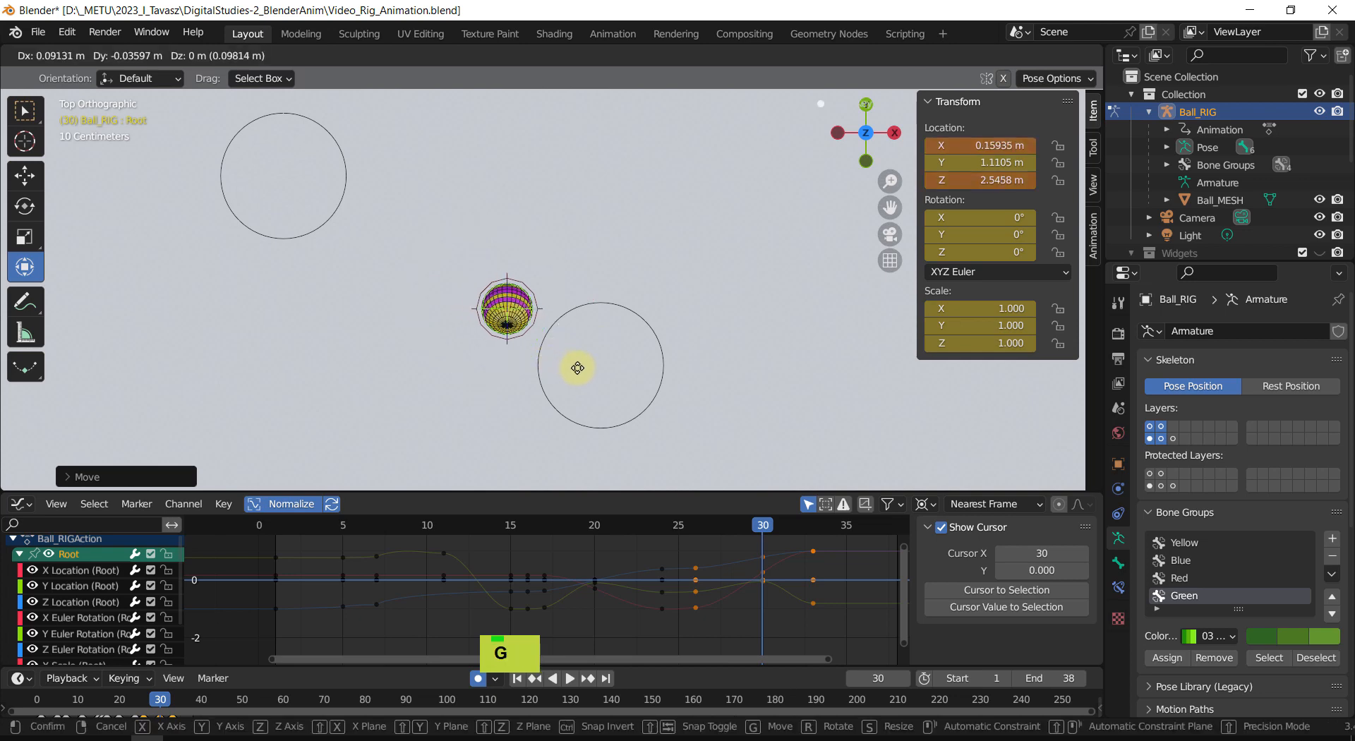
pyautogui.click(580, 362)
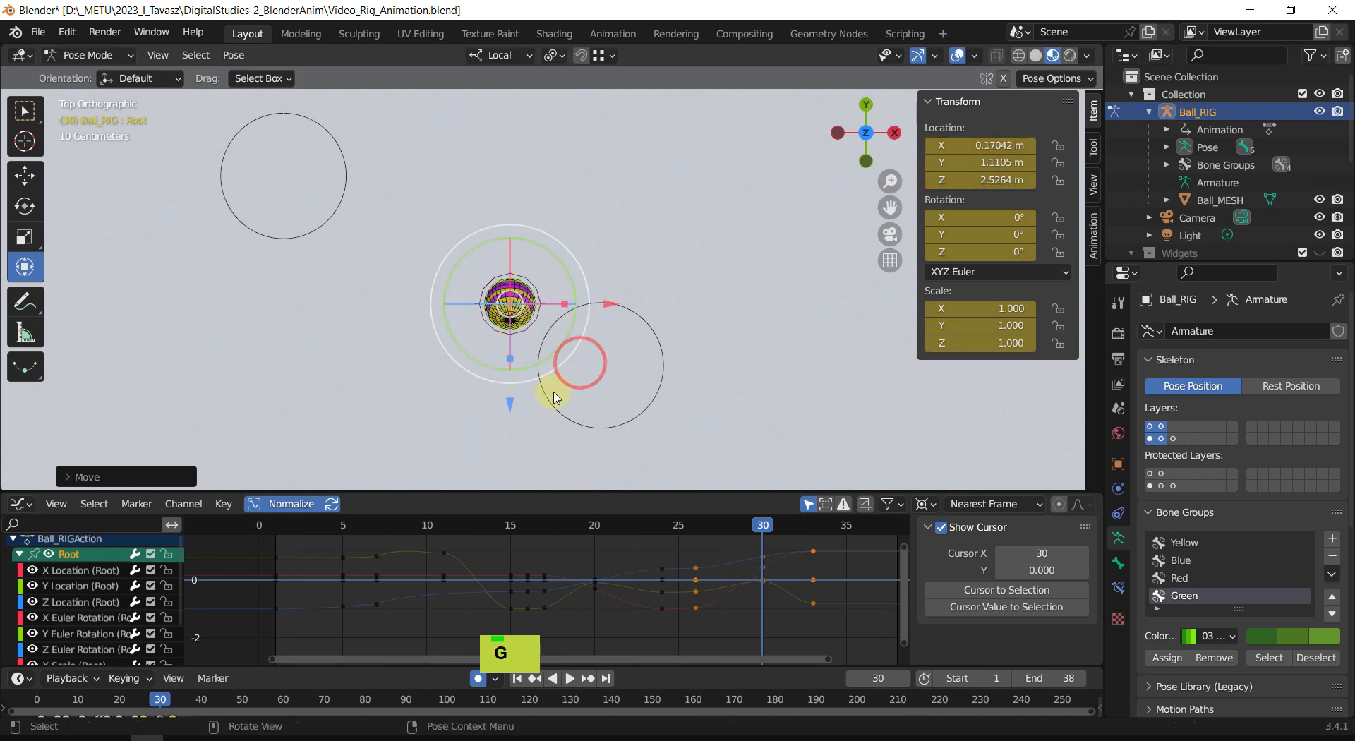
# Step: At frame 30, raise the Root bone further along local Y to about 1.42 m, making the jump arc higher
pyautogui.moveTo(553, 386); pyautogui.dragTo(633, 200, button='middle')
pyautogui.scroll(-1, 616, 228)
pyautogui.moveTo(543, 129); pyautogui.dragTo(542, 108)
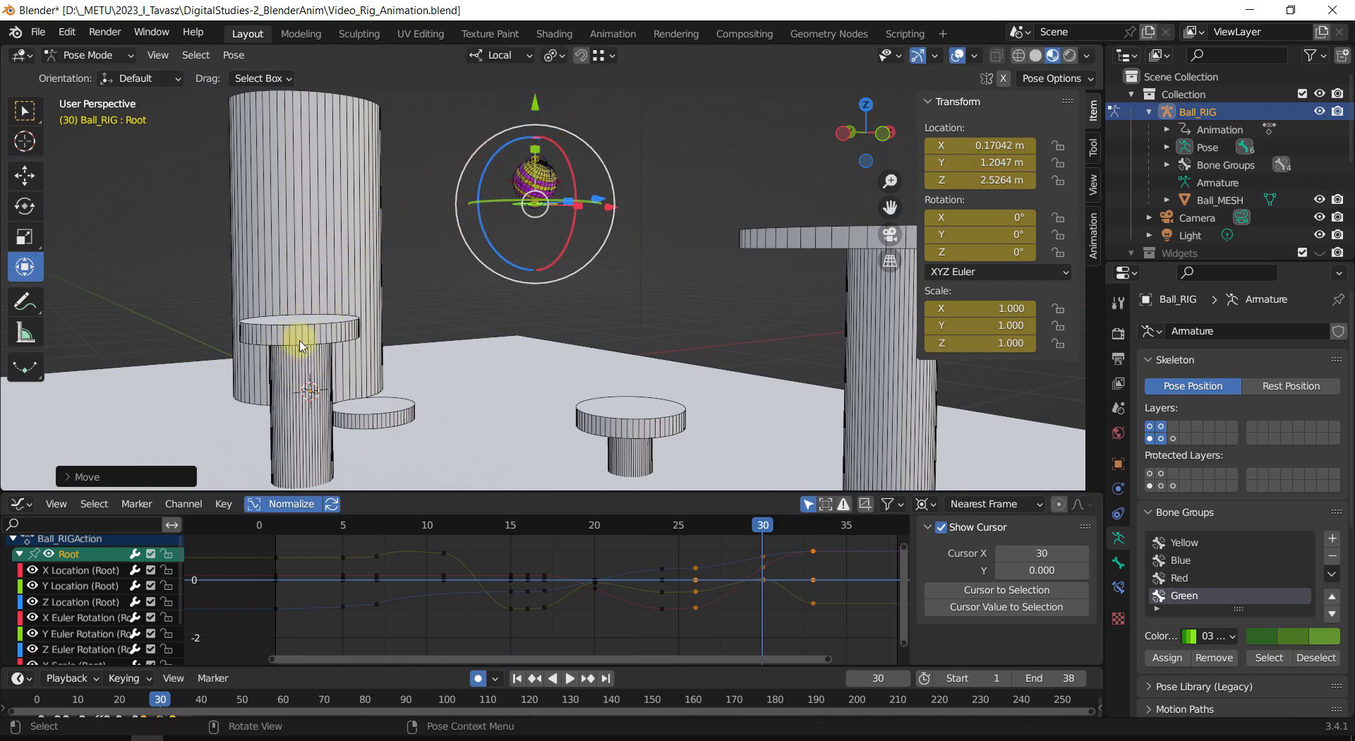
pyautogui.keyDown('shift'); pyautogui.moveTo(538, 141); pyautogui.dragTo(542, 156, button='middle'); pyautogui.keyUp('shift')
pyautogui.moveTo(541, 134); pyautogui.dragTo(541, 104)
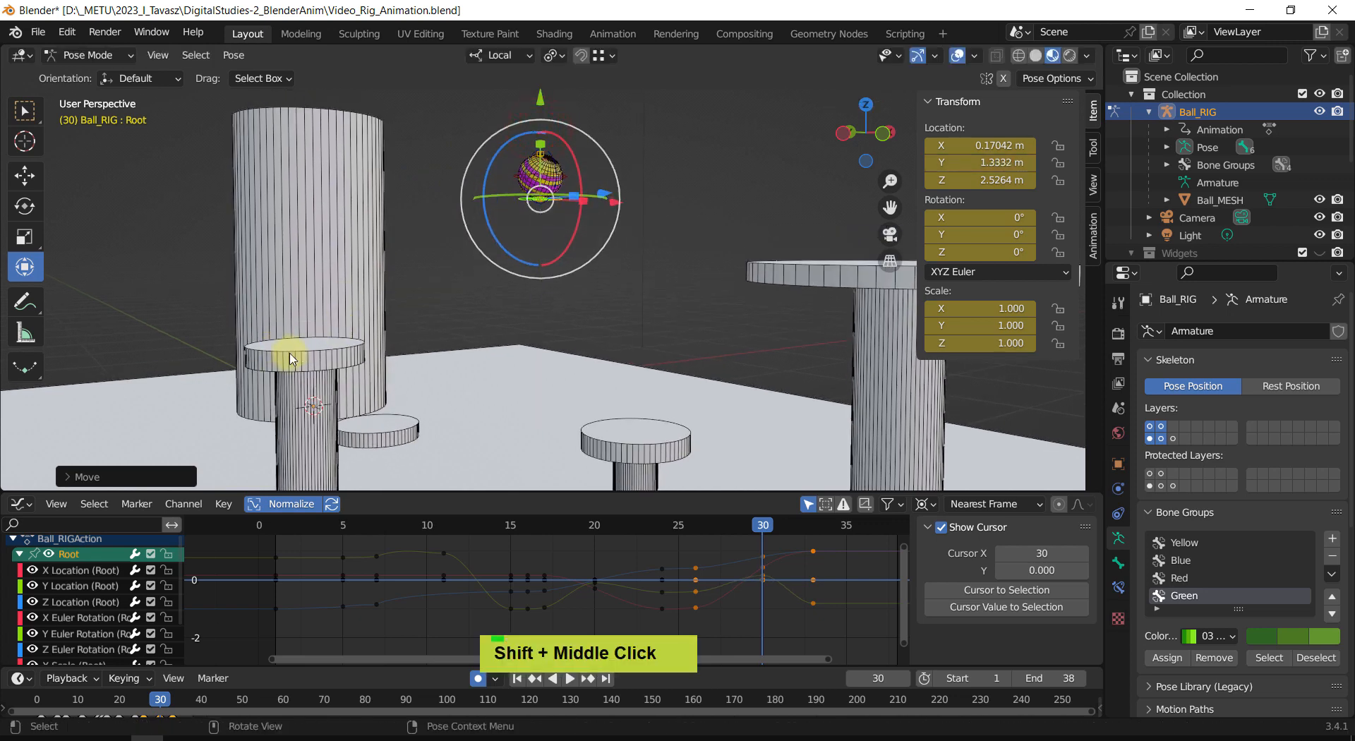
pyautogui.scroll(-1, 308, 346)
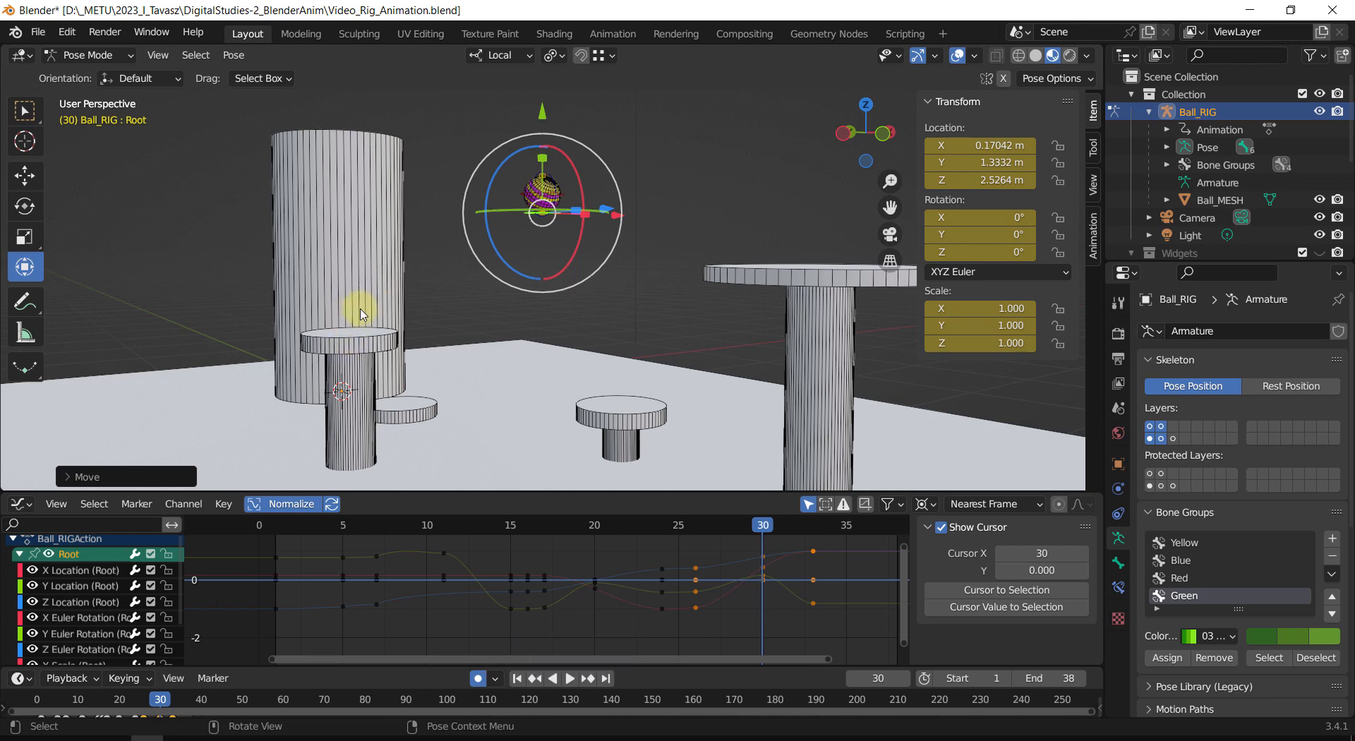
pyautogui.keyDown('shift'); pyautogui.moveTo(540, 116); pyautogui.dragTo(501, 156, button='middle'); pyautogui.keyUp('shift')
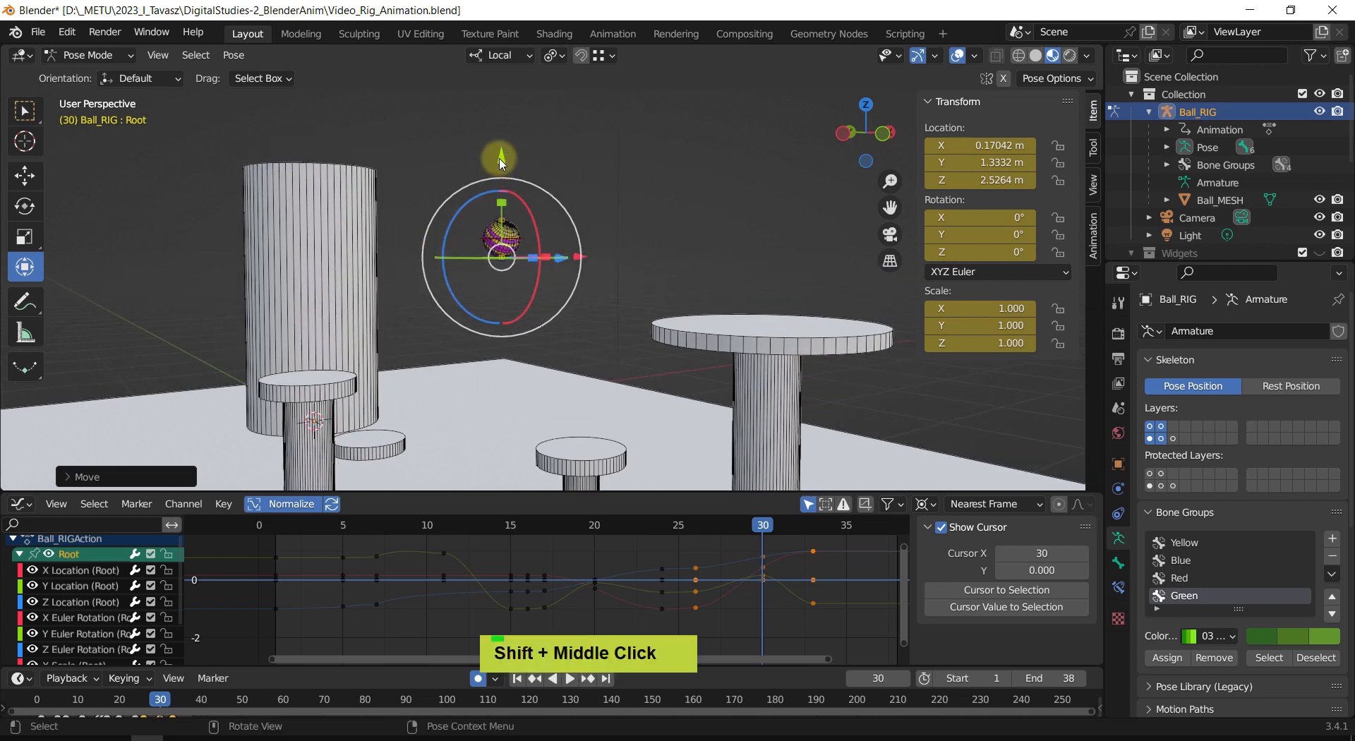
pyautogui.moveTo(501, 156); pyautogui.dragTo(501, 137)
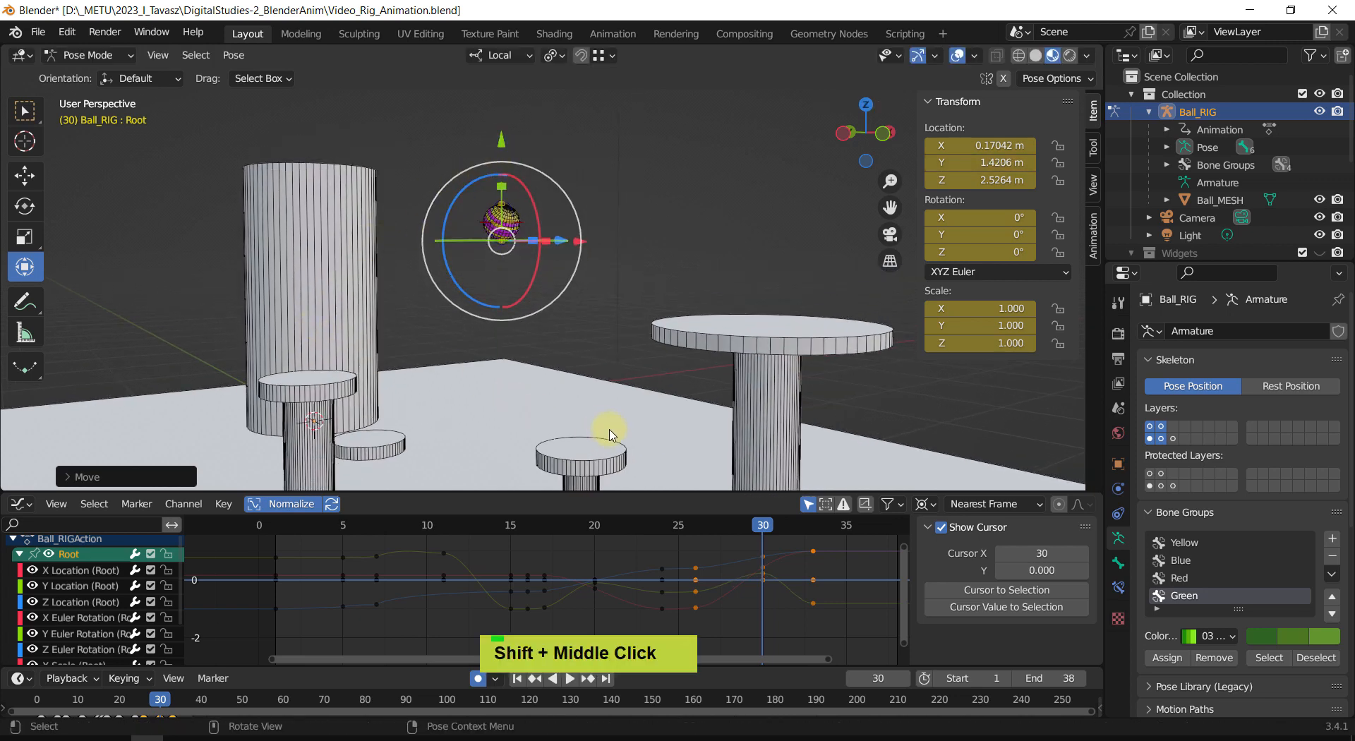
# Step: Go back to frame 11 and play the animation to review the ball's jumps between the pedestals
pyautogui.moveTo(771, 530); pyautogui.dragTo(427, 556)
pyautogui.moveTo(845, 587); pyautogui.dragTo(443, 578)
pyautogui.moveTo(452, 395); pyautogui.dragTo(491, 357, button='middle')
pyautogui.scroll(-2, 494, 359)
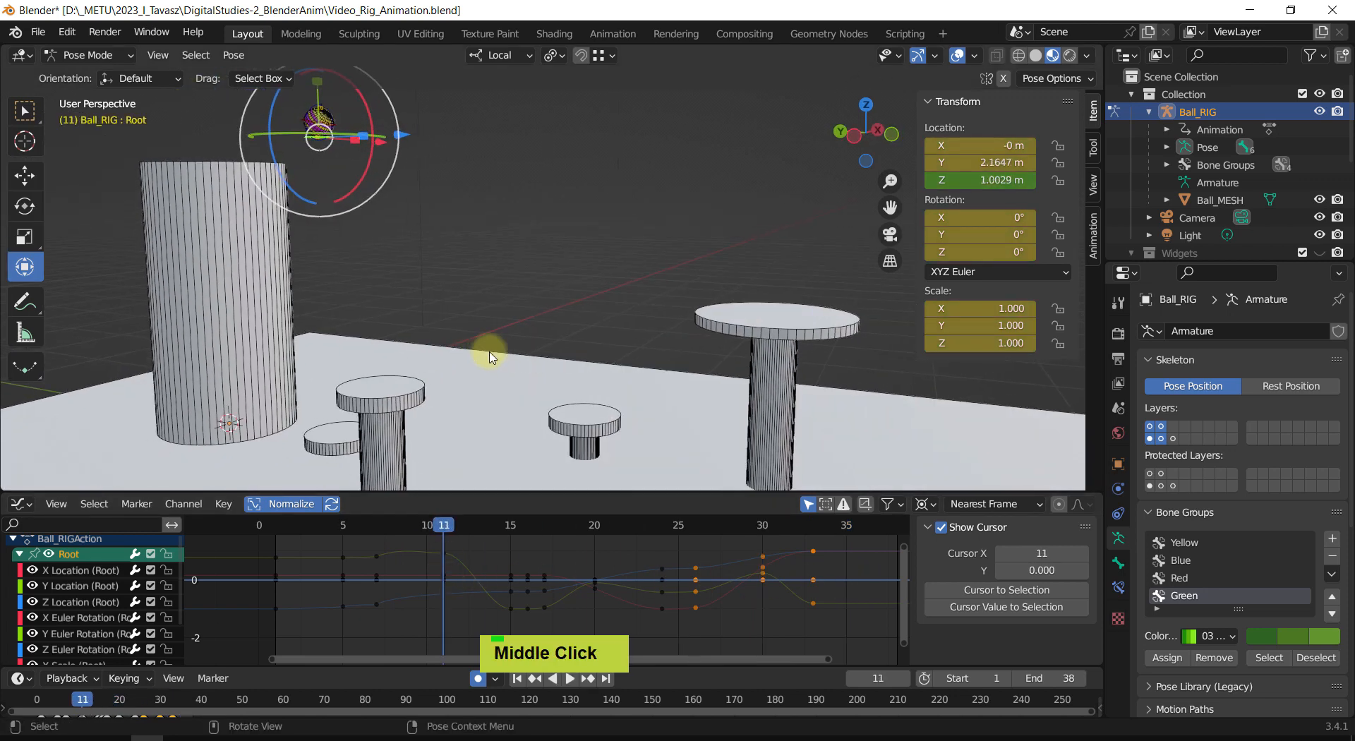
pyautogui.hotkey('shift', 'space')
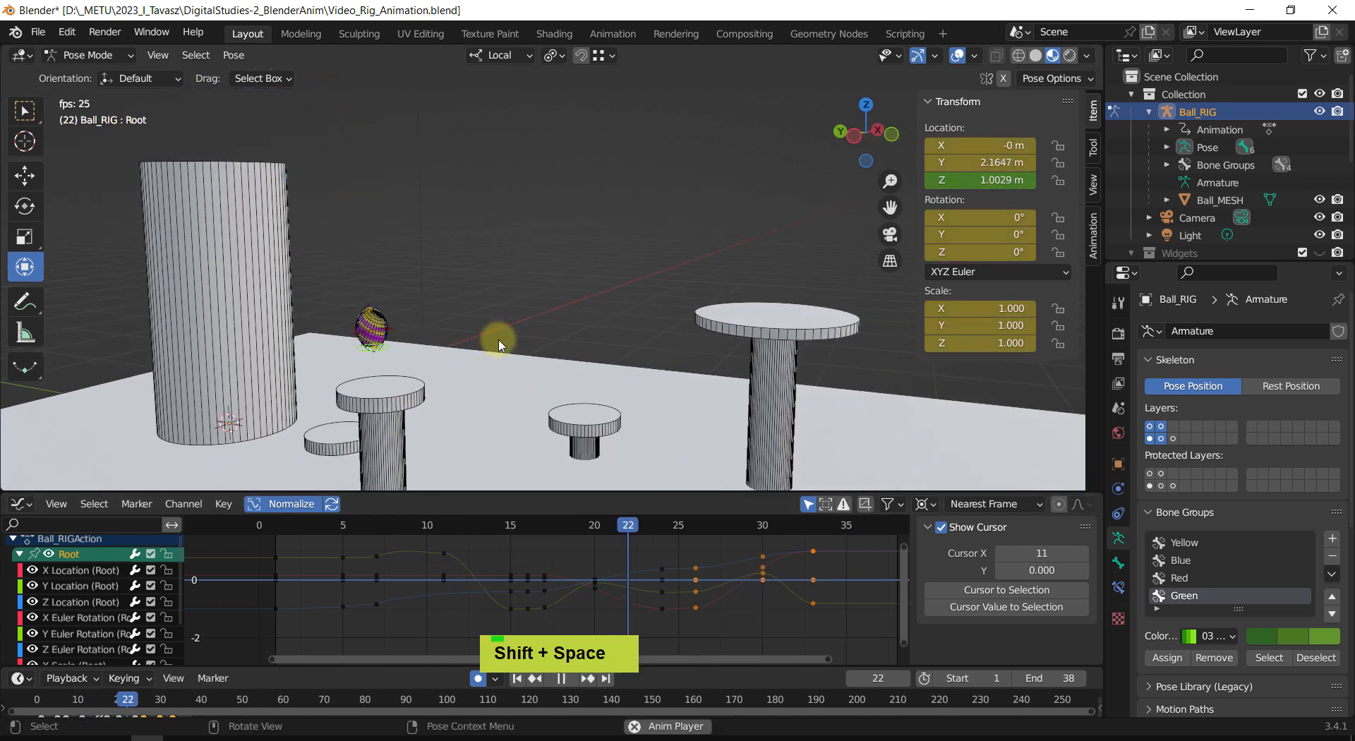
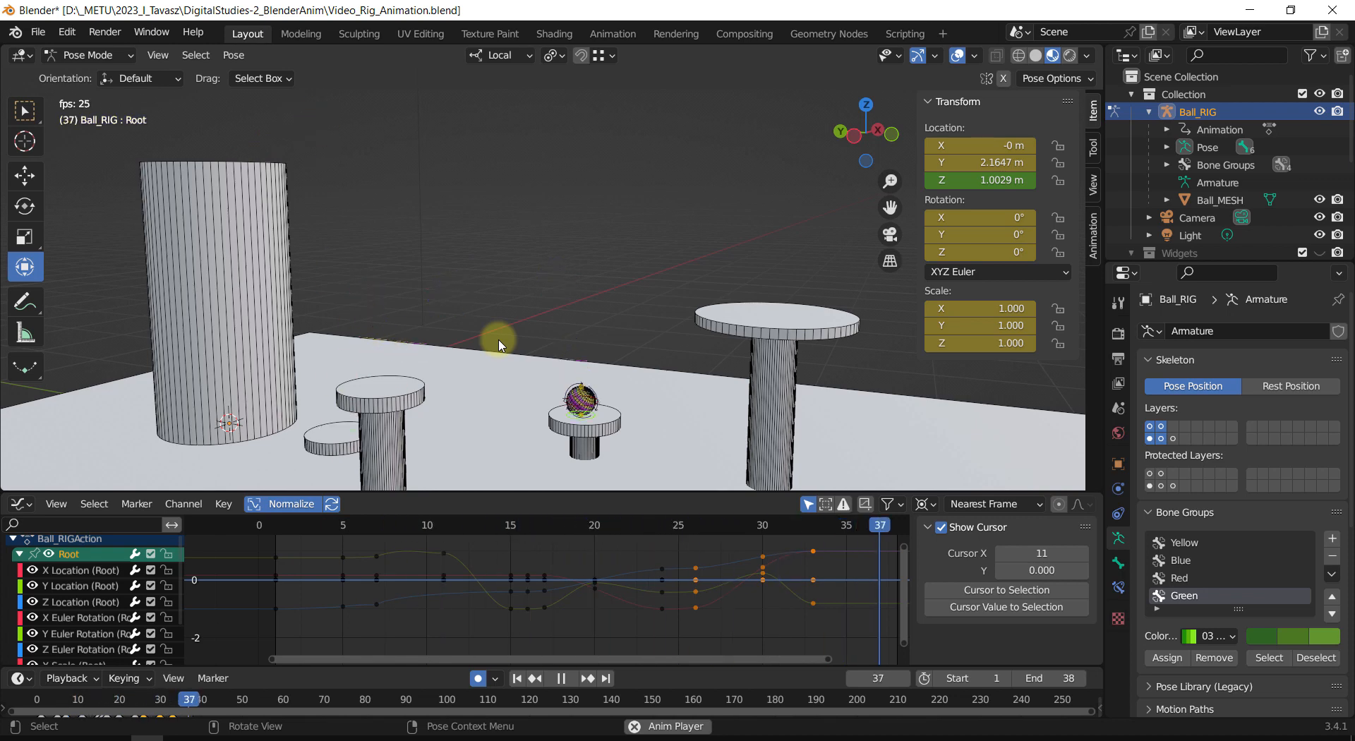
pyautogui.hotkey('shift', 'space')
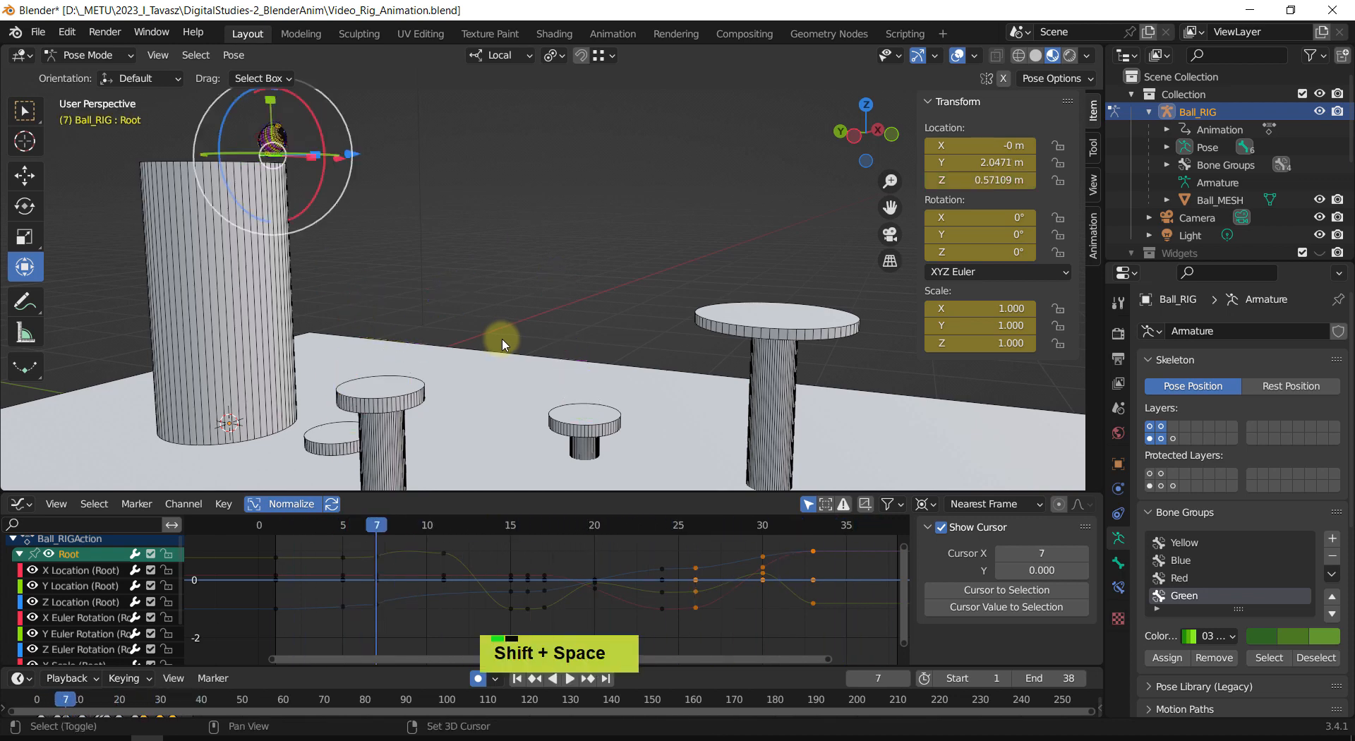
pyautogui.keyDown('shift'); pyautogui.moveTo(590, 350); pyautogui.dragTo(572, 314, button='middle'); pyautogui.keyUp('shift')
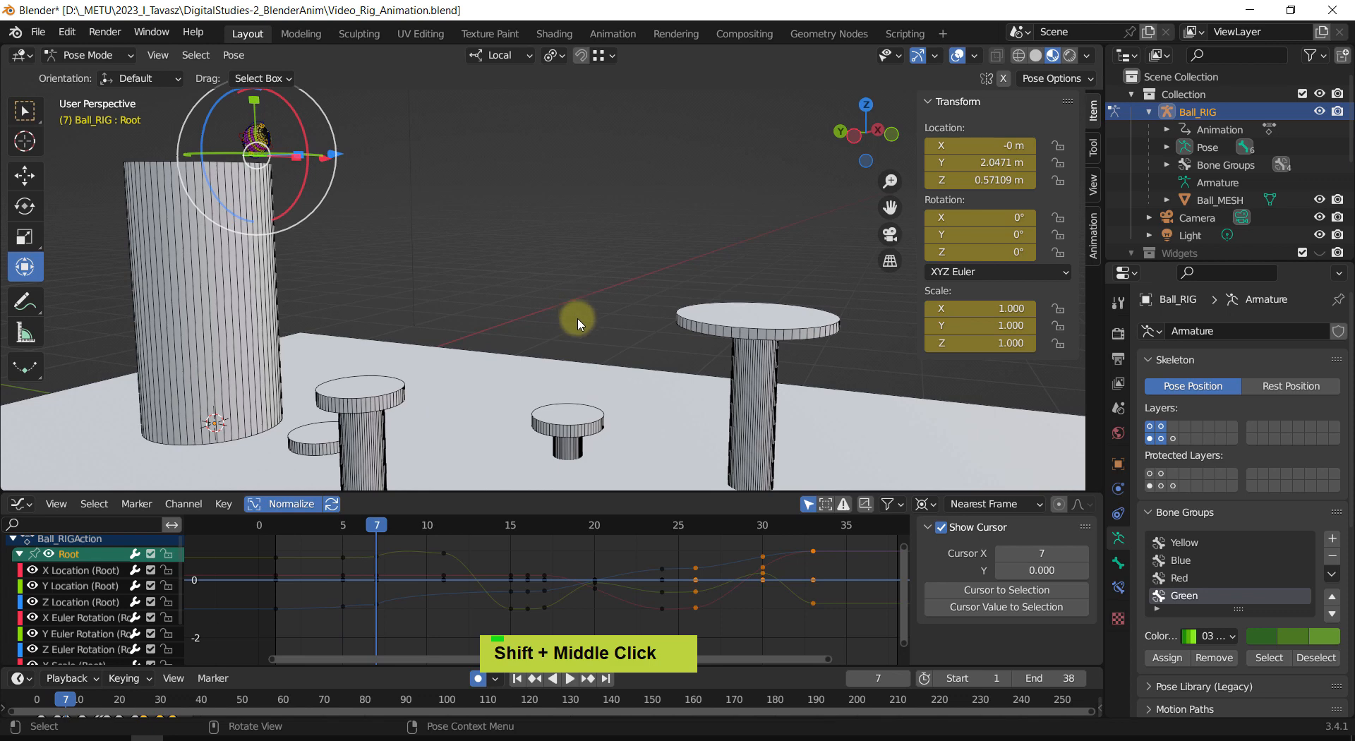
# Step: Inspect the ball's pose on the low pedestal at frame 35 and its distance to the tall pedestal
pyautogui.moveTo(382, 524); pyautogui.dragTo(852, 580)
pyautogui.moveTo(656, 442); pyautogui.dragTo(576, 364, button='middle')
pyautogui.scroll(2, 621, 424)
pyautogui.scroll(2, 537, 372)
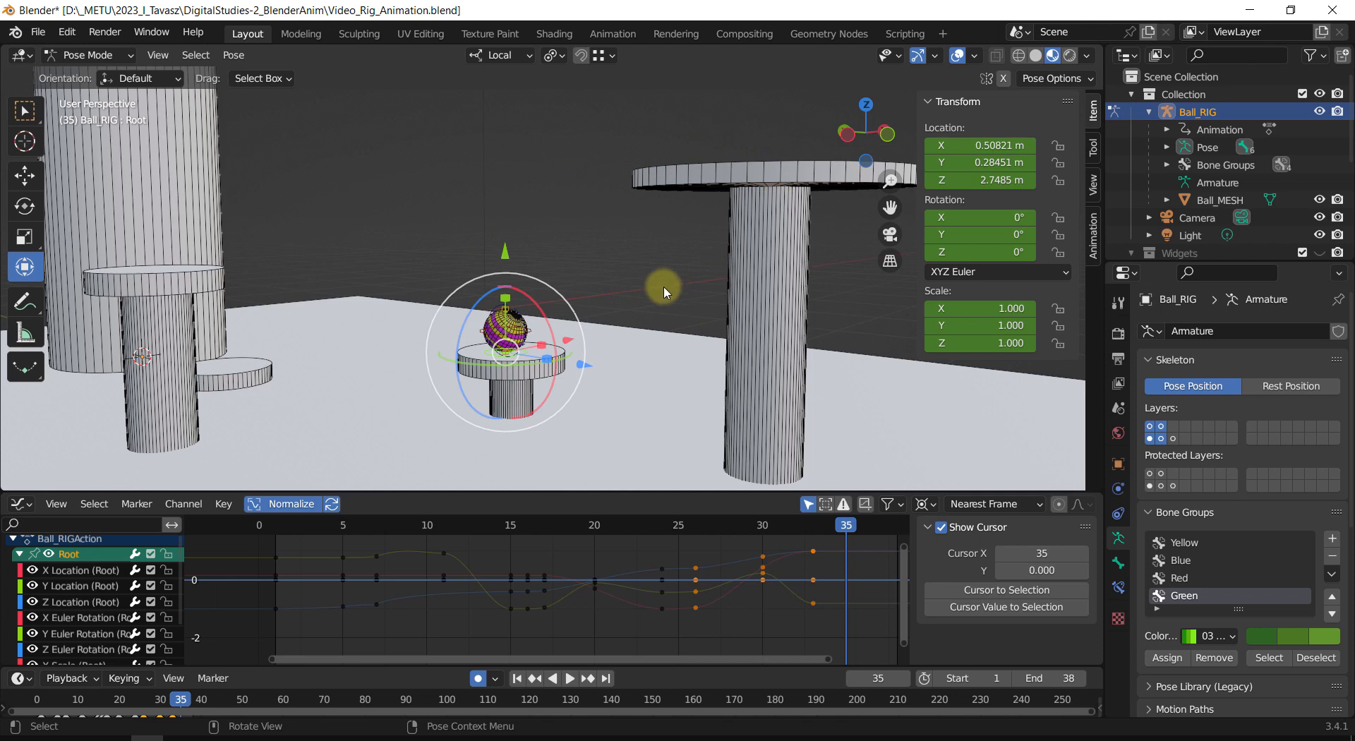
pyautogui.keyDown('shift'); pyautogui.moveTo(665, 291); pyautogui.dragTo(571, 280, button='middle'); pyautogui.keyUp('shift')
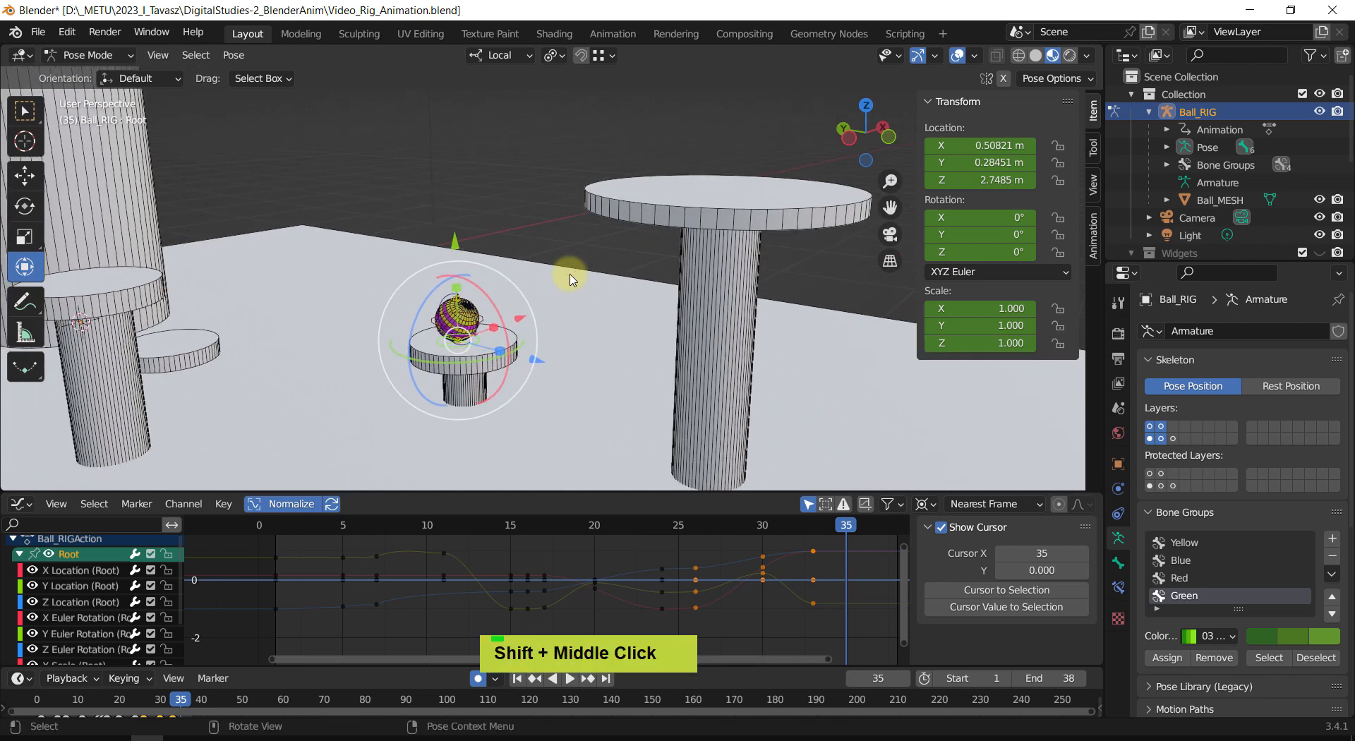
pyautogui.keyDown('shift'); pyautogui.moveTo(562, 275); pyautogui.dragTo(520, 293, button='middle'); pyautogui.keyUp('shift')
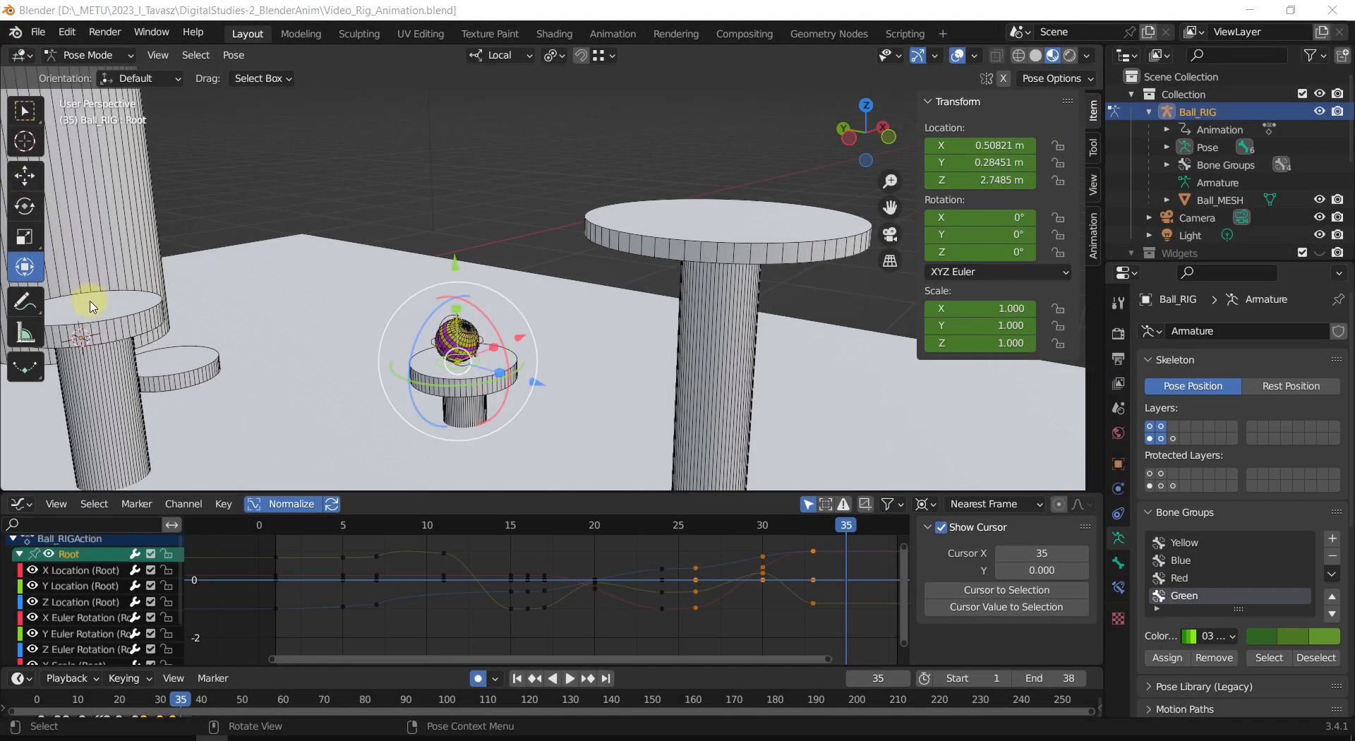
# Step: Play the animation again with the whole pedestal course in view to check the overall motion
pyautogui.scroll(-5, 639, 323)
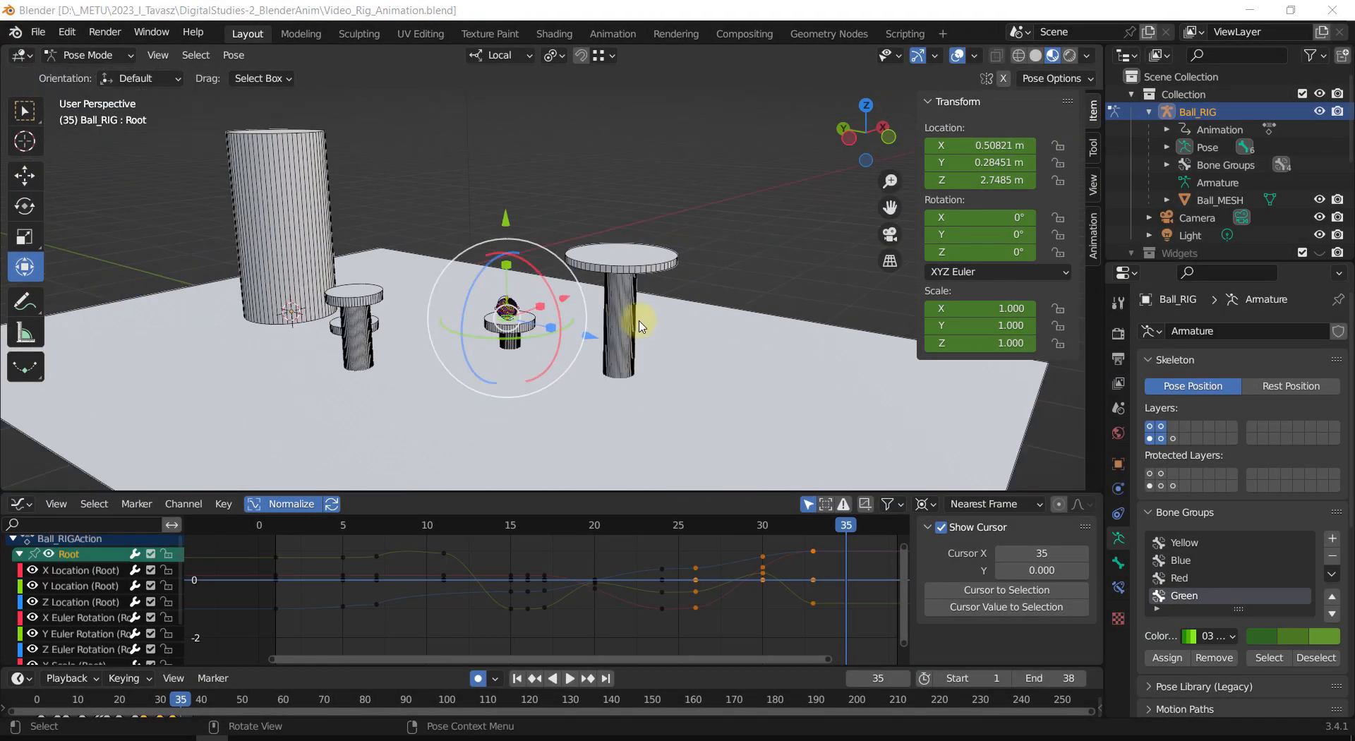
pyautogui.keyDown('shift'); pyautogui.moveTo(423, 291); pyautogui.dragTo(453, 382, button='middle'); pyautogui.keyUp('shift')
pyautogui.hotkey('shift', 'space')
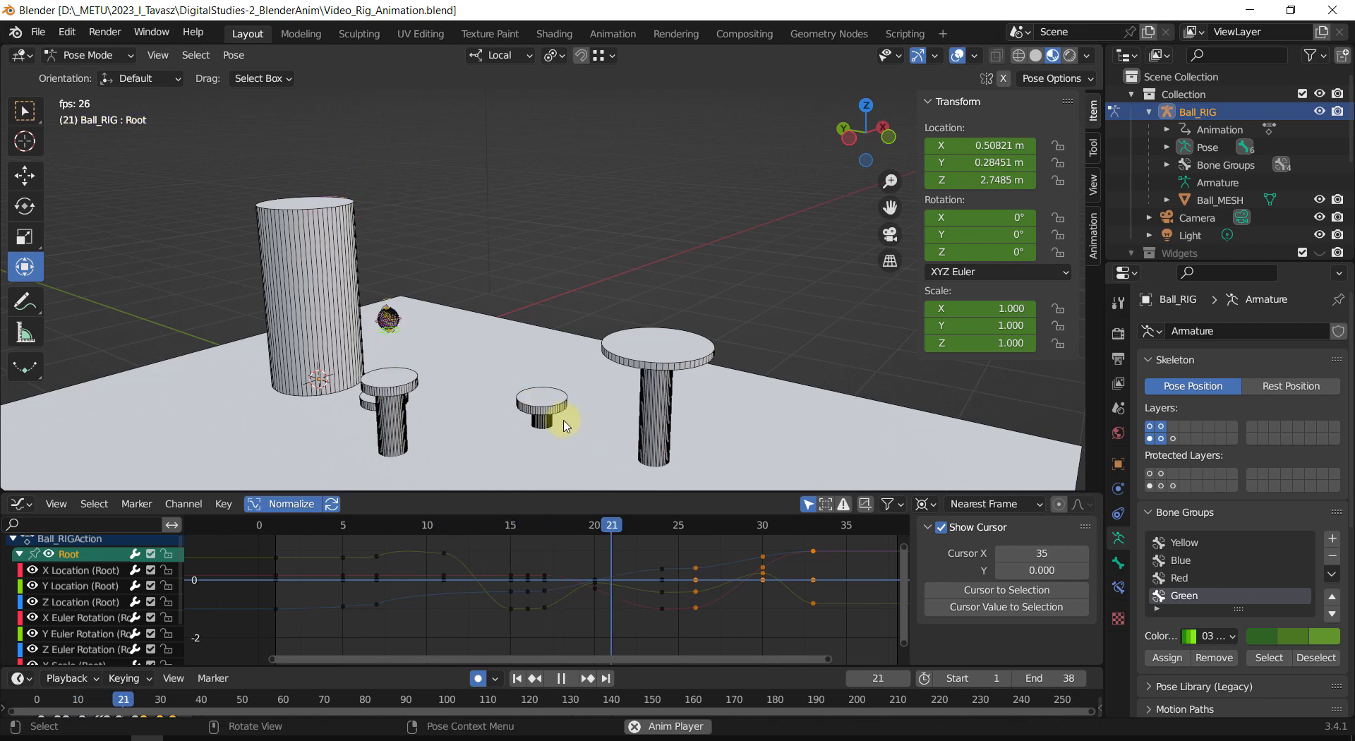
pyautogui.moveTo(576, 326); pyautogui.dragTo(559, 377, button='middle')
pyautogui.moveTo(583, 311); pyautogui.dragTo(540, 321, button='middle')
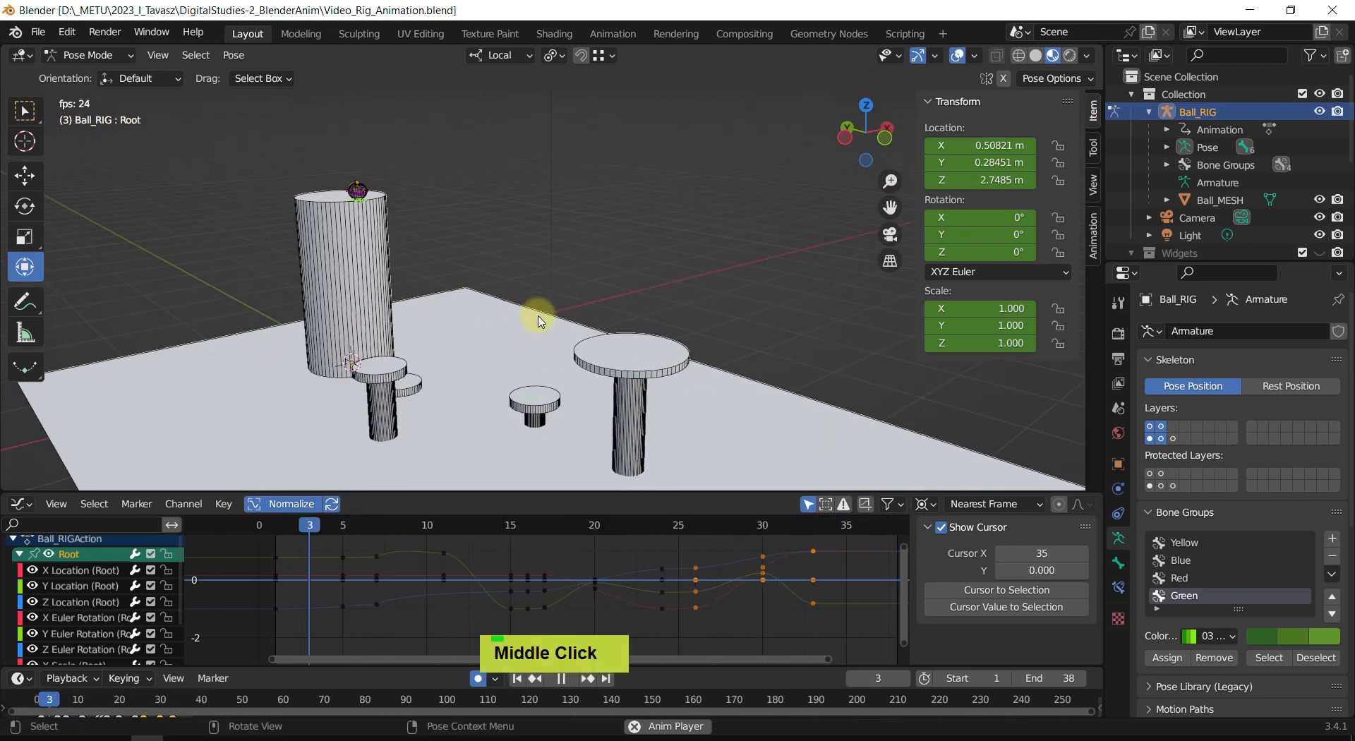
pyautogui.hotkey('shift', 'space')
# Step: Examine the ball's landing on the low pedestal up close at frames 34 and 33
pyautogui.moveTo(447, 525); pyautogui.dragTo(833, 590)
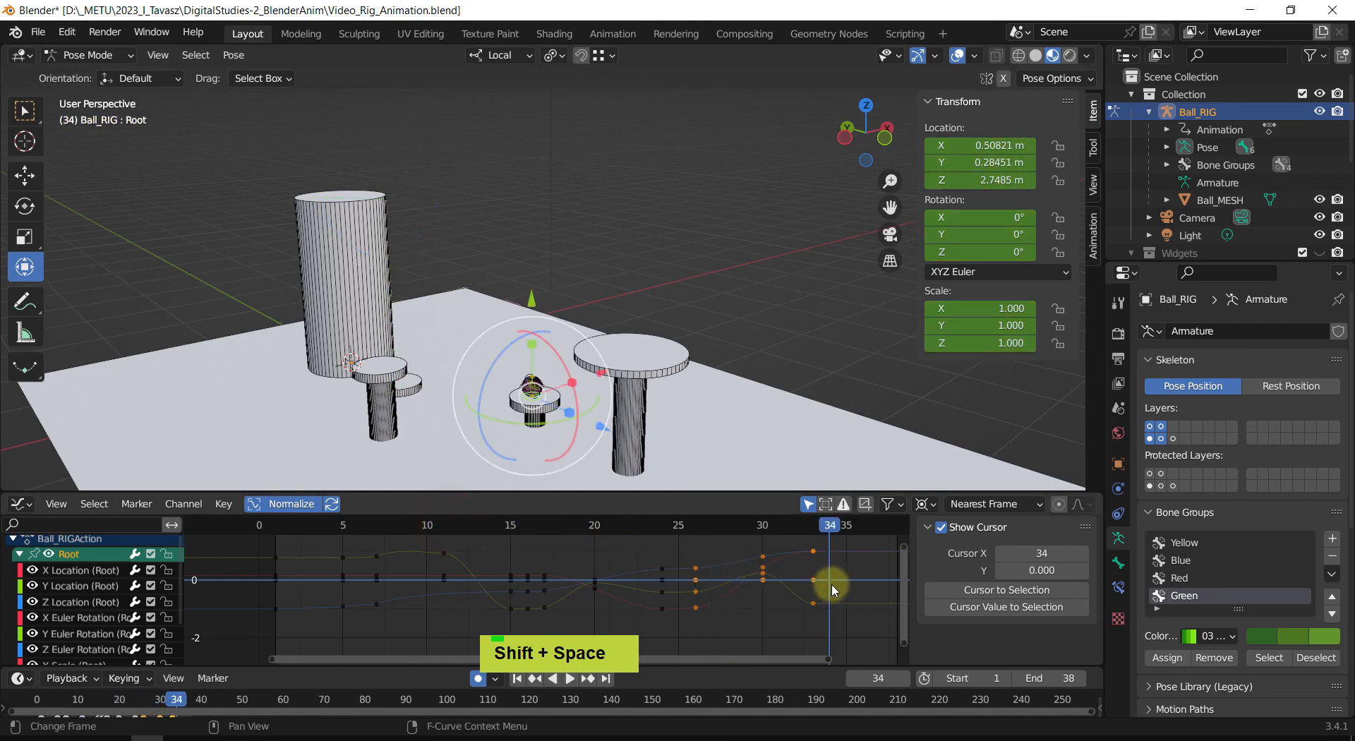
pyautogui.scroll(3, 527, 398)
pyautogui.keyDown('shift'); pyautogui.moveTo(527, 399); pyautogui.dragTo(544, 344, button='middle'); pyautogui.keyUp('shift')
pyautogui.scroll(3, 522, 337)
pyautogui.scroll(1, 542, 349)
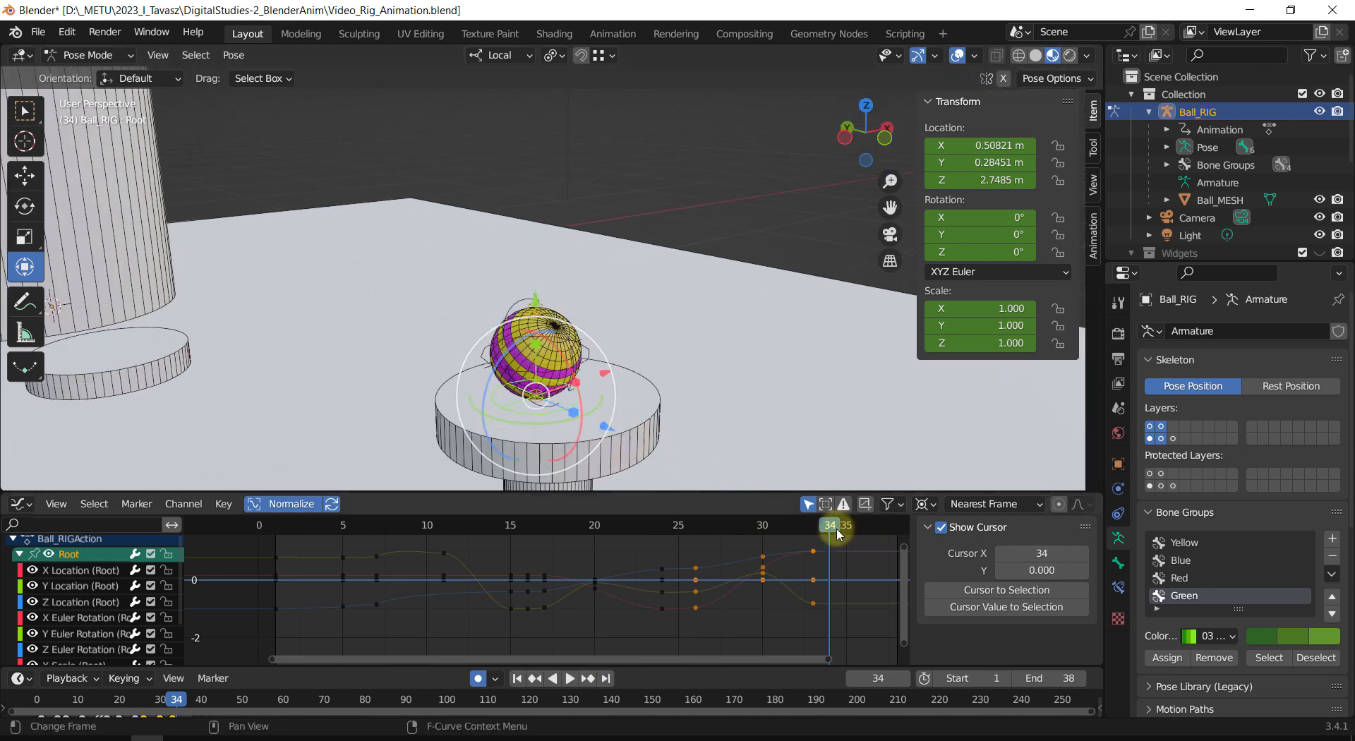
pyautogui.moveTo(837, 531); pyautogui.dragTo(813, 529)
pyautogui.scroll(-2, 601, 208)
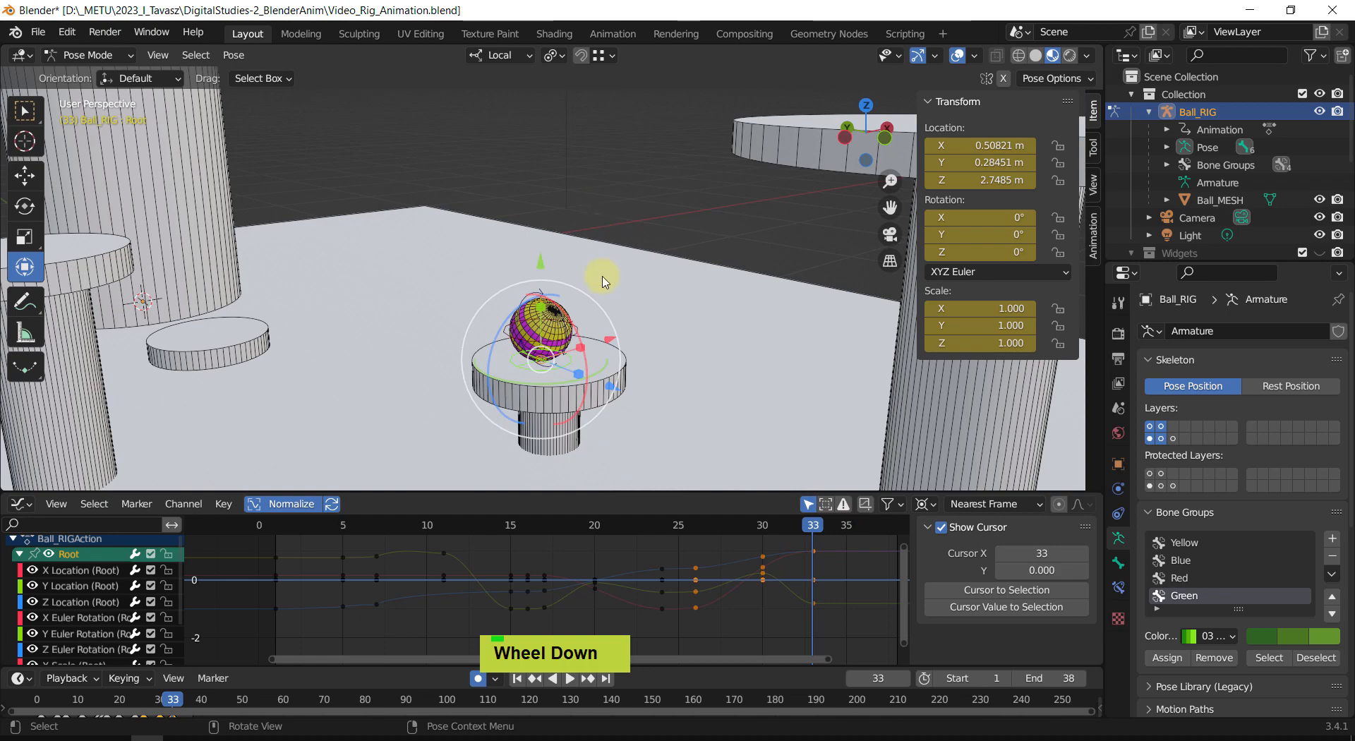
pyautogui.moveTo(602, 281)
pyautogui.mouseDown(button='middle')
pyautogui.moveTo(659, 384)
pyautogui.moveTo(644, 374)
pyautogui.moveTo(672, 313)
pyautogui.moveTo(602, 294)
pyautogui.moveTo(618, 276)
pyautogui.moveTo(592, 303)
pyautogui.mouseUp(button='middle')
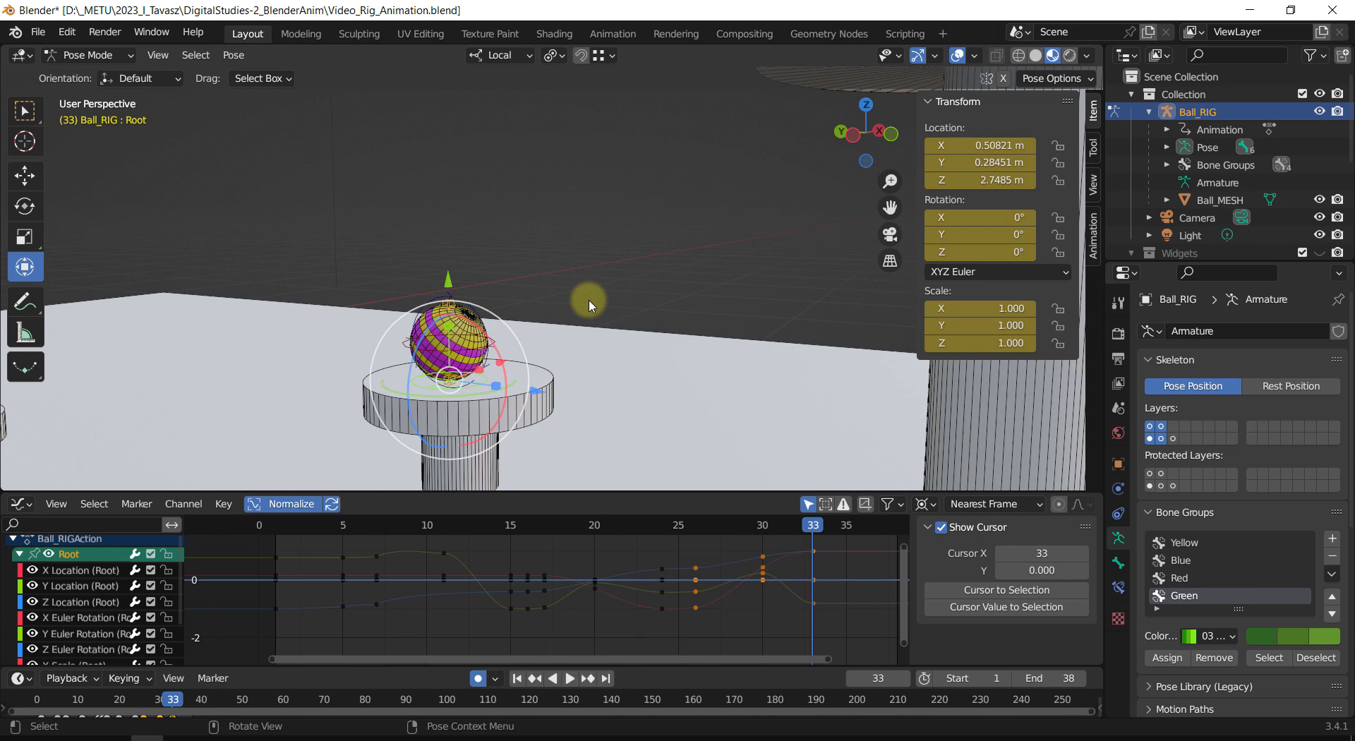
pyautogui.keyDown('shift'); pyautogui.moveTo(655, 375); pyautogui.dragTo(576, 347, button='middle'); pyautogui.keyUp('shift')
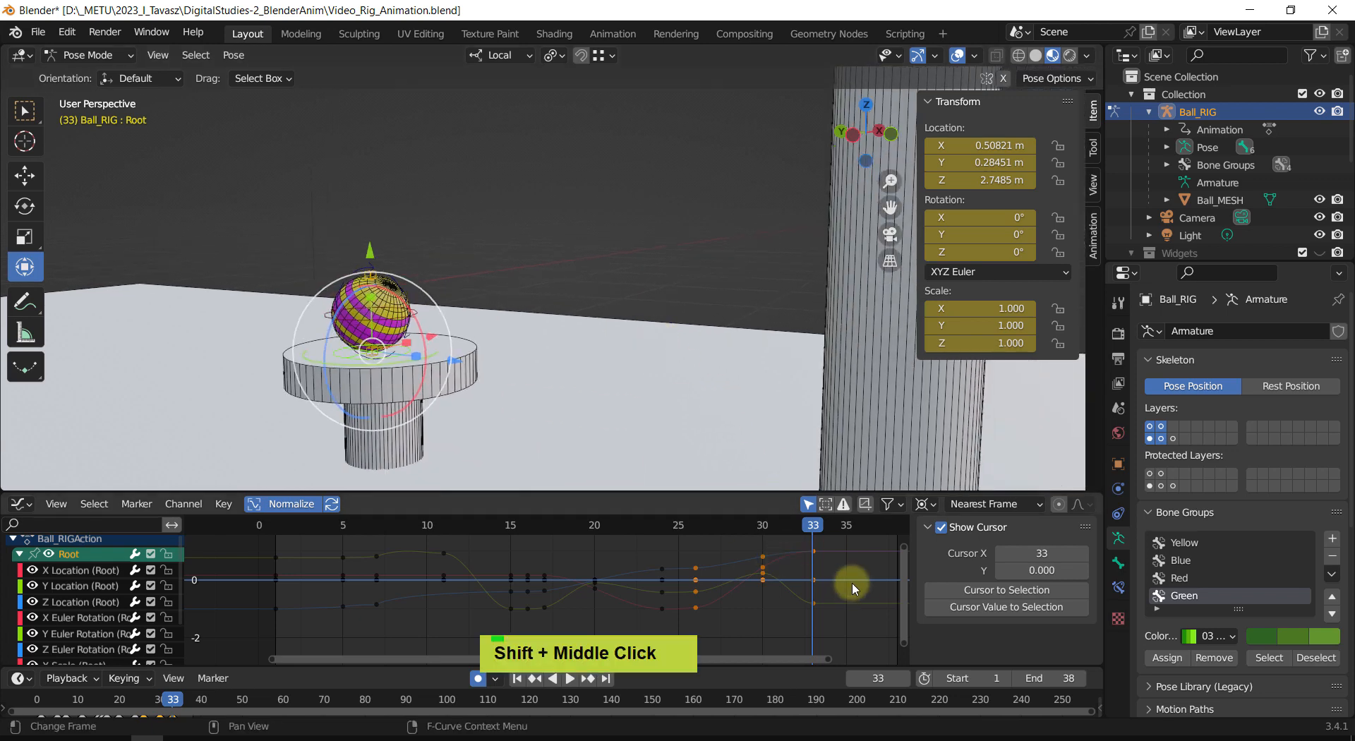
# Step: At frame 34, try raising the Root bone along local Y to about 0.32 m, and undo the move
pyautogui.moveTo(818, 533)
pyautogui.mouseDown()
pyautogui.moveTo(785, 533)
pyautogui.moveTo(828, 536)
pyautogui.mouseUp()
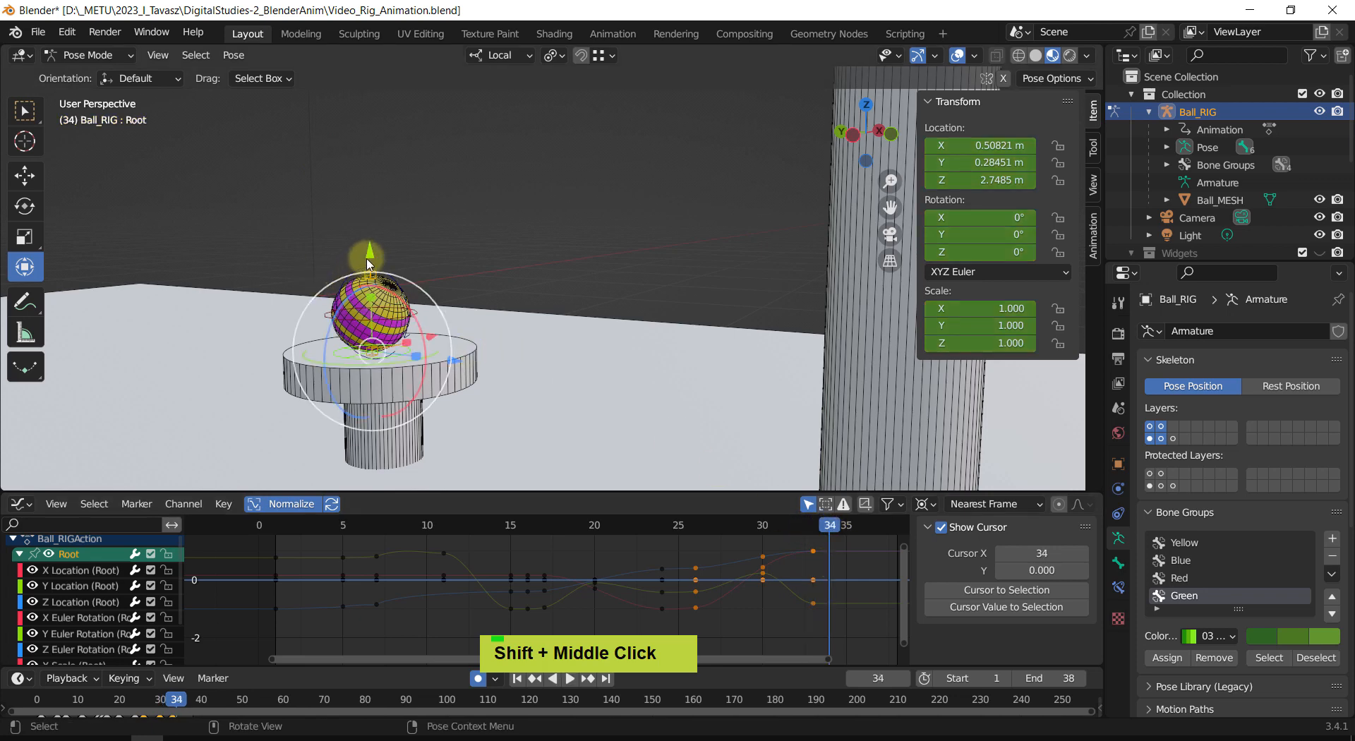
pyautogui.moveTo(370, 255); pyautogui.dragTo(513, 408)
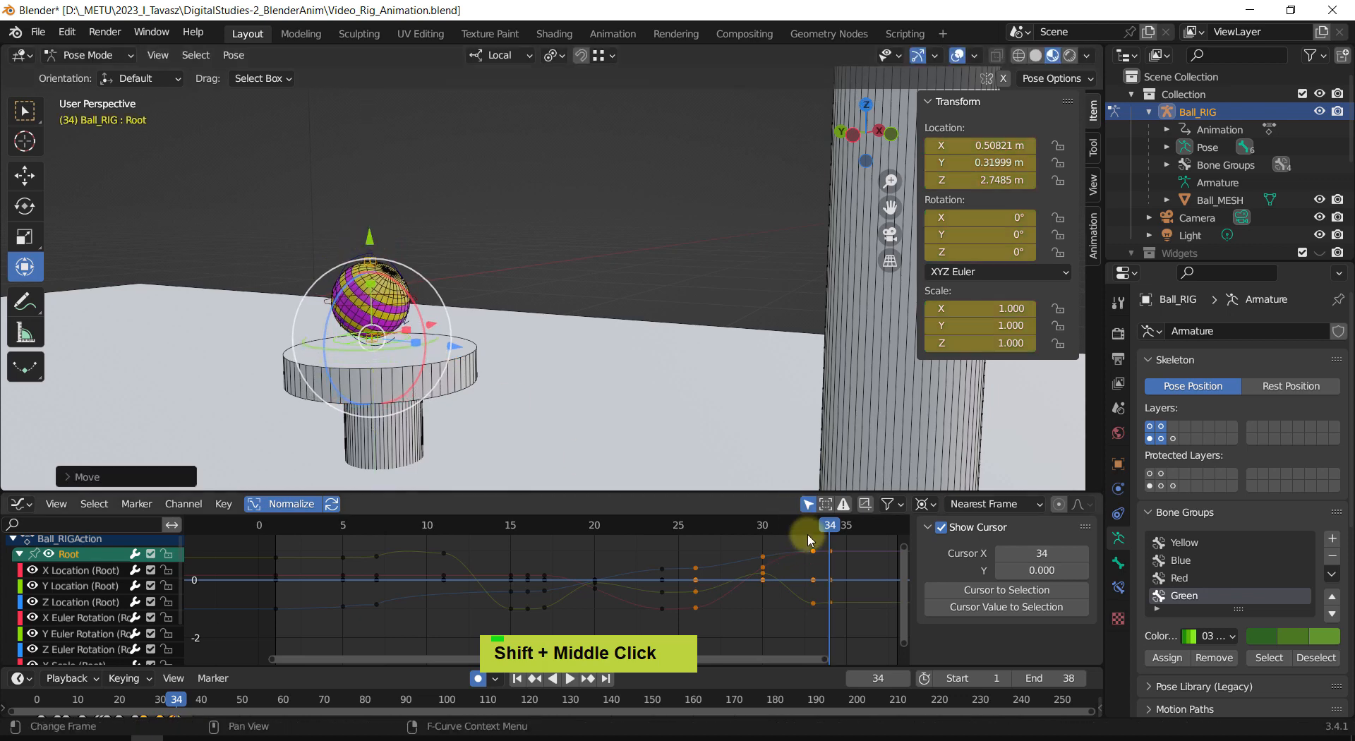
pyautogui.hotkey('ctrl', 'z')
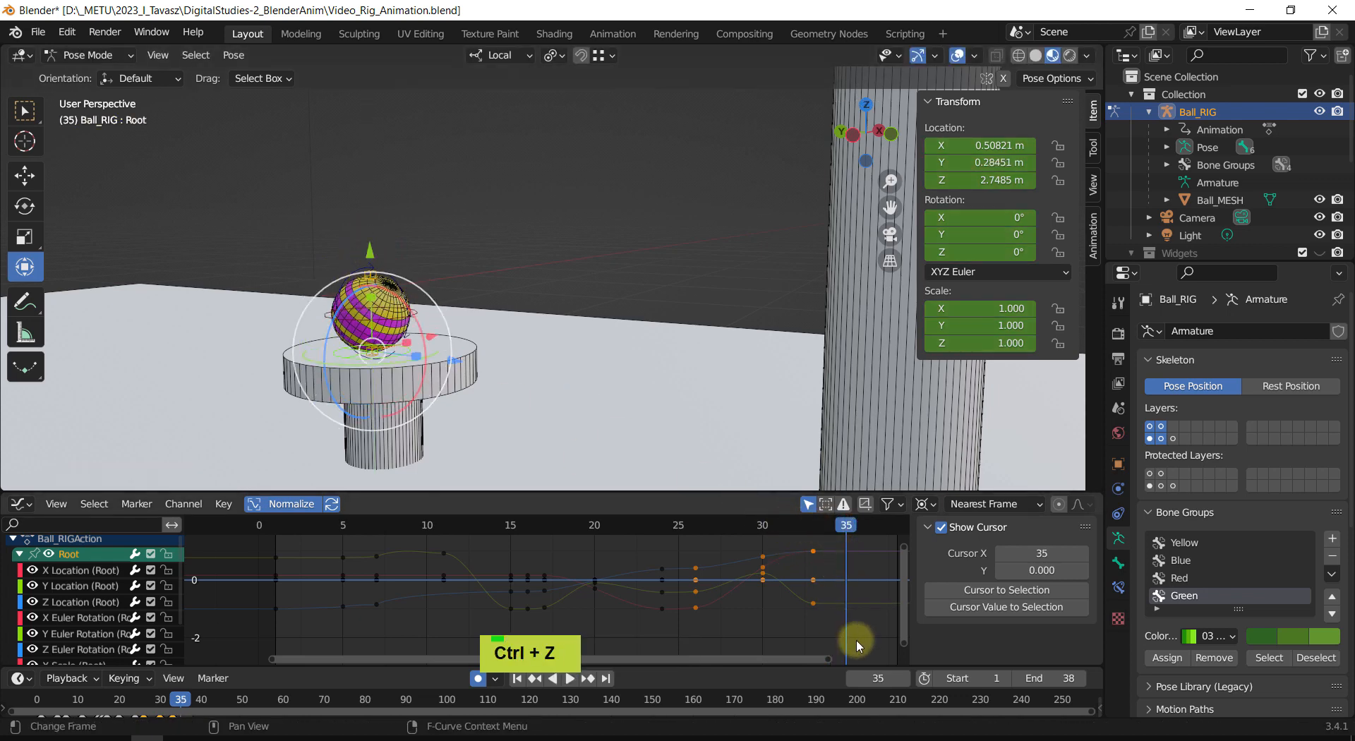
# Step: At frame 35, raise the Root bone to about 0.331 m on Y and shift it to about 2.886 m on Z
pyautogui.click(843, 526)
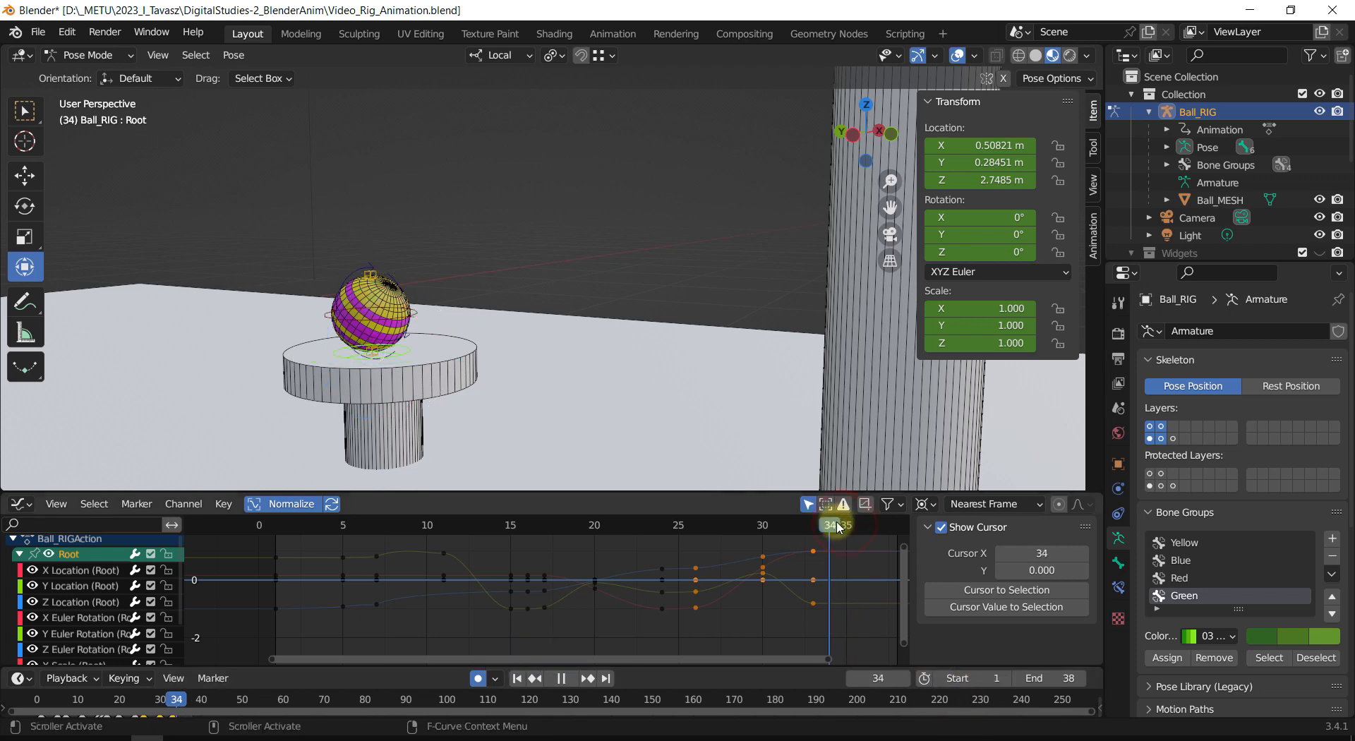
pyautogui.click(358, 266)
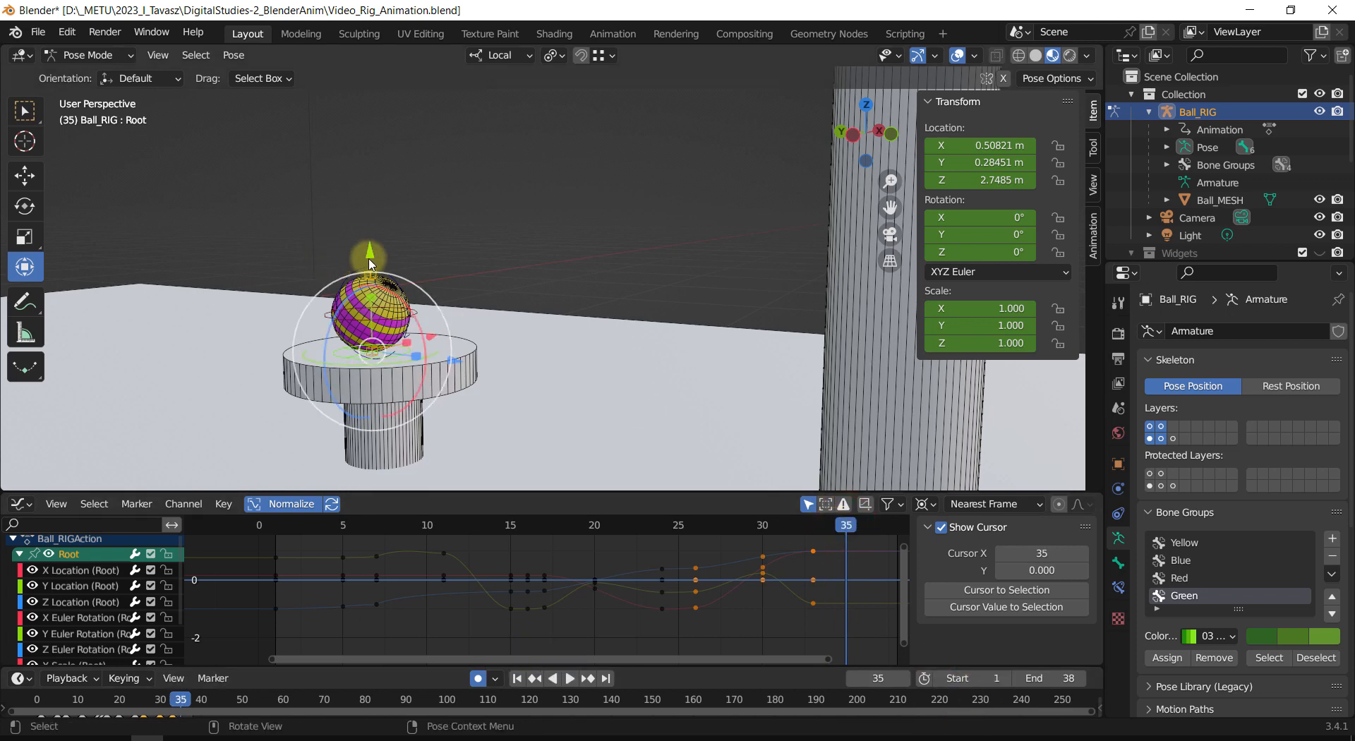
pyautogui.moveTo(369, 261); pyautogui.dragTo(369, 250)
pyautogui.moveTo(564, 345); pyautogui.dragTo(581, 398, button='middle')
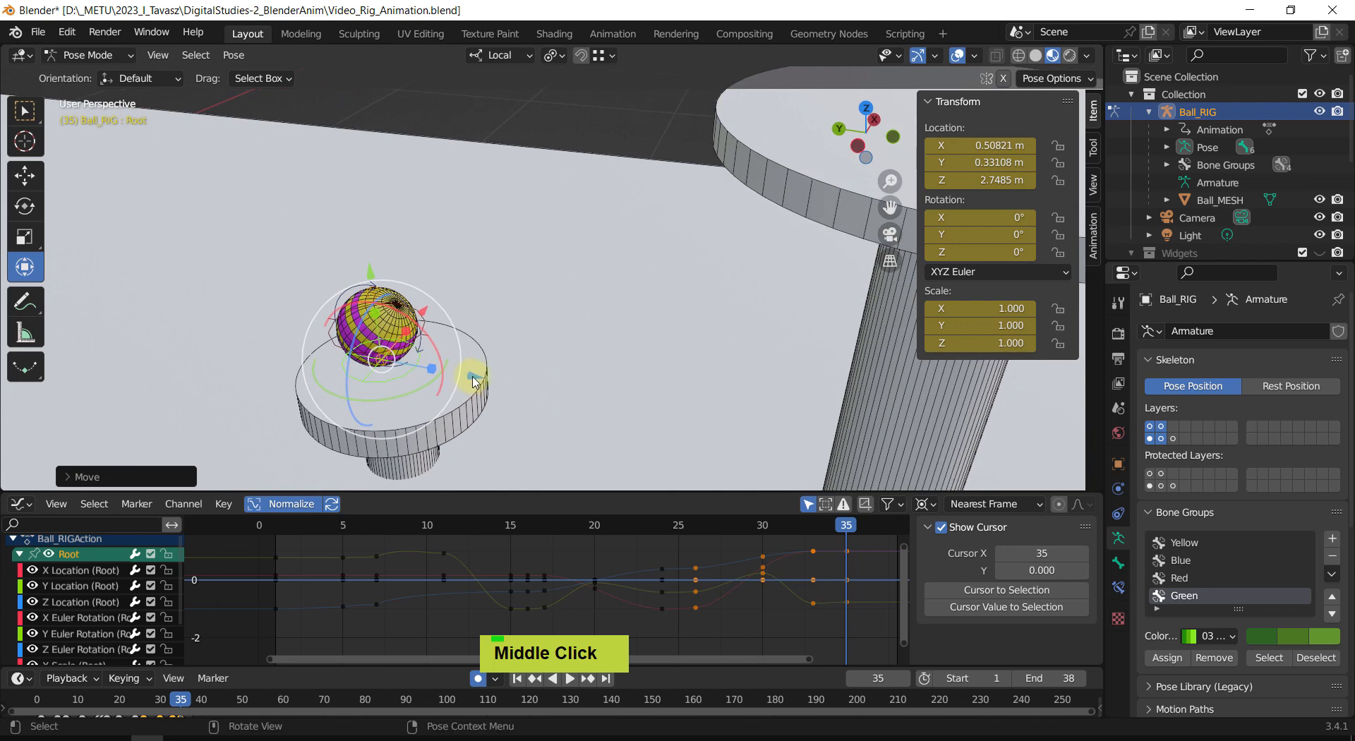
pyautogui.moveTo(473, 382); pyautogui.dragTo(522, 401)
# Step: At frame 36, place the Root bone at the low pedestal's edge, about 0.291 m on Y and 2.993 m on Z
pyautogui.moveTo(853, 529); pyautogui.dragTo(861, 529)
pyautogui.moveTo(482, 373); pyautogui.dragTo(491, 358, button='middle')
pyautogui.scroll(1, 492, 360)
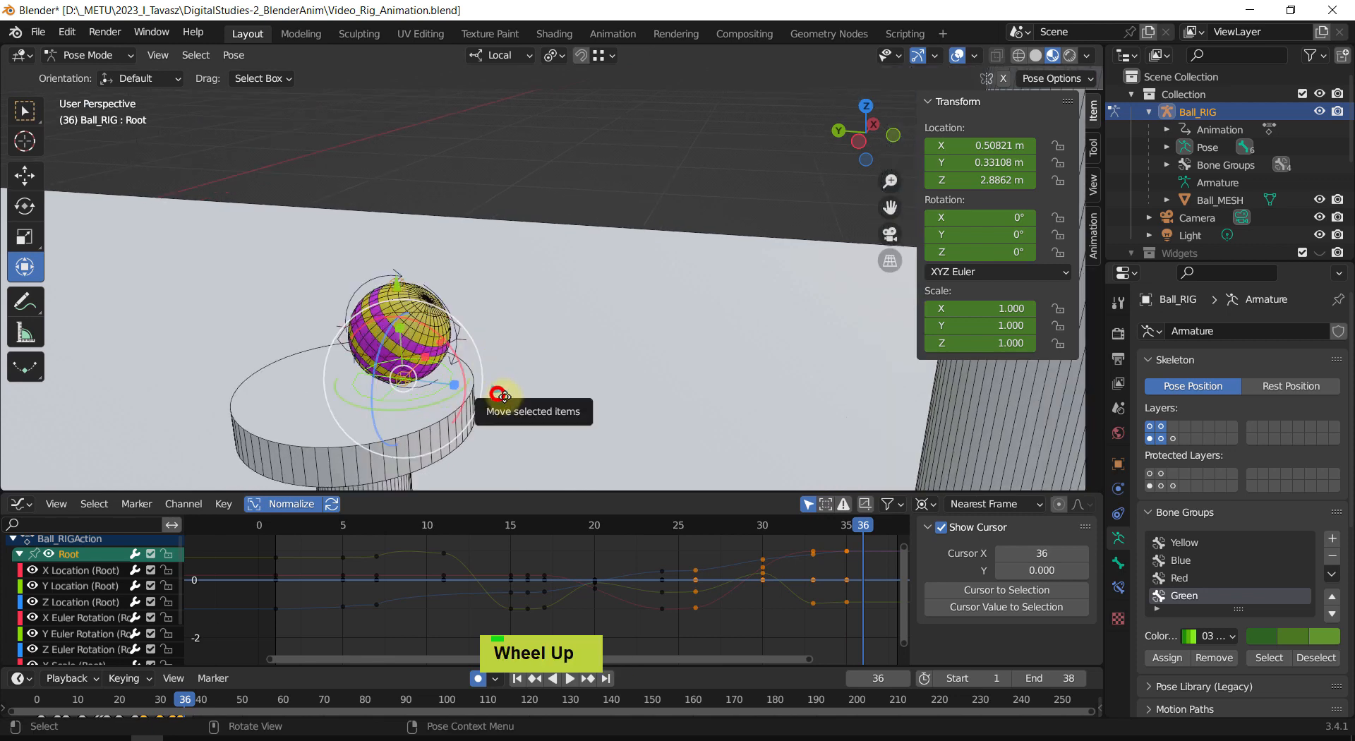
pyautogui.moveTo(503, 395)
pyautogui.mouseDown()
pyautogui.moveTo(517, 402)
pyautogui.moveTo(523, 384)
pyautogui.mouseUp()
pyautogui.moveTo(523, 384); pyautogui.dragTo(534, 352, button='middle')
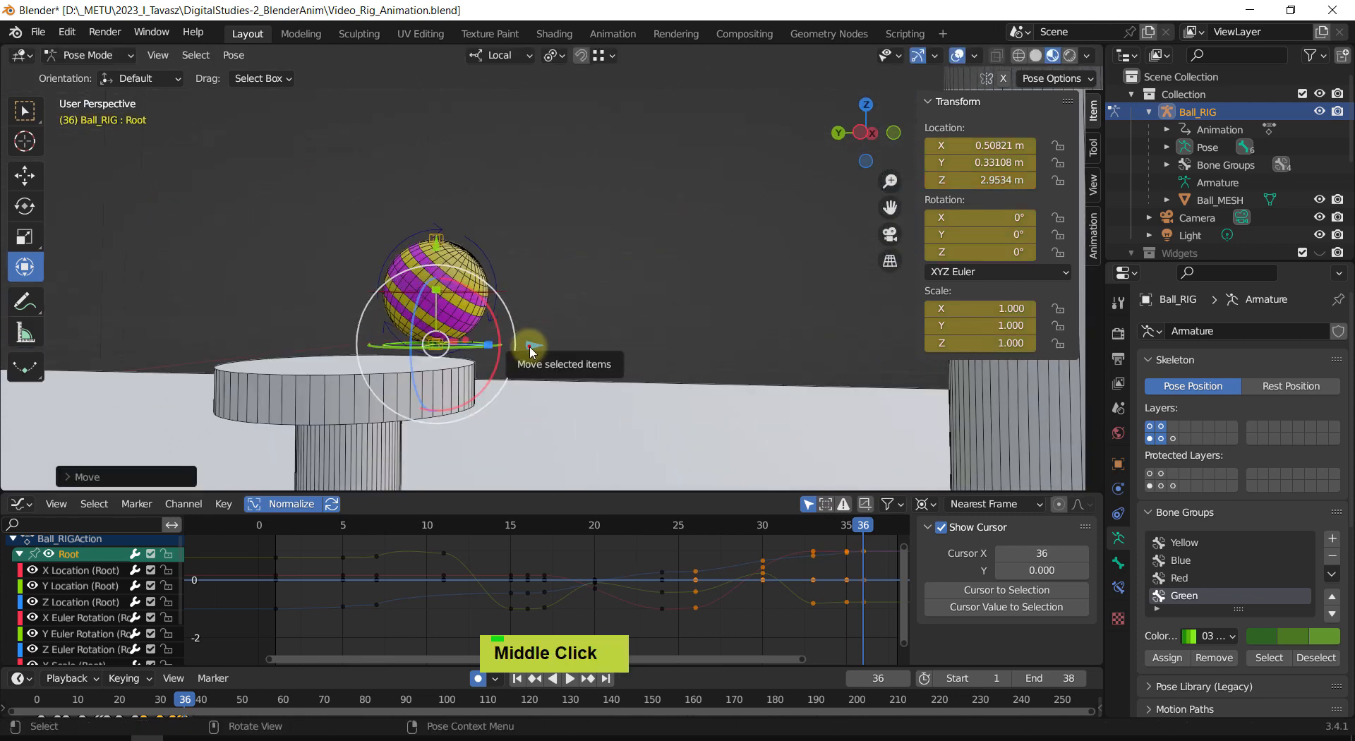
pyautogui.moveTo(532, 351); pyautogui.dragTo(513, 335)
pyautogui.moveTo(452, 258)
pyautogui.mouseDown()
pyautogui.moveTo(452, 233)
pyautogui.moveTo(455, 279)
pyautogui.mouseUp()
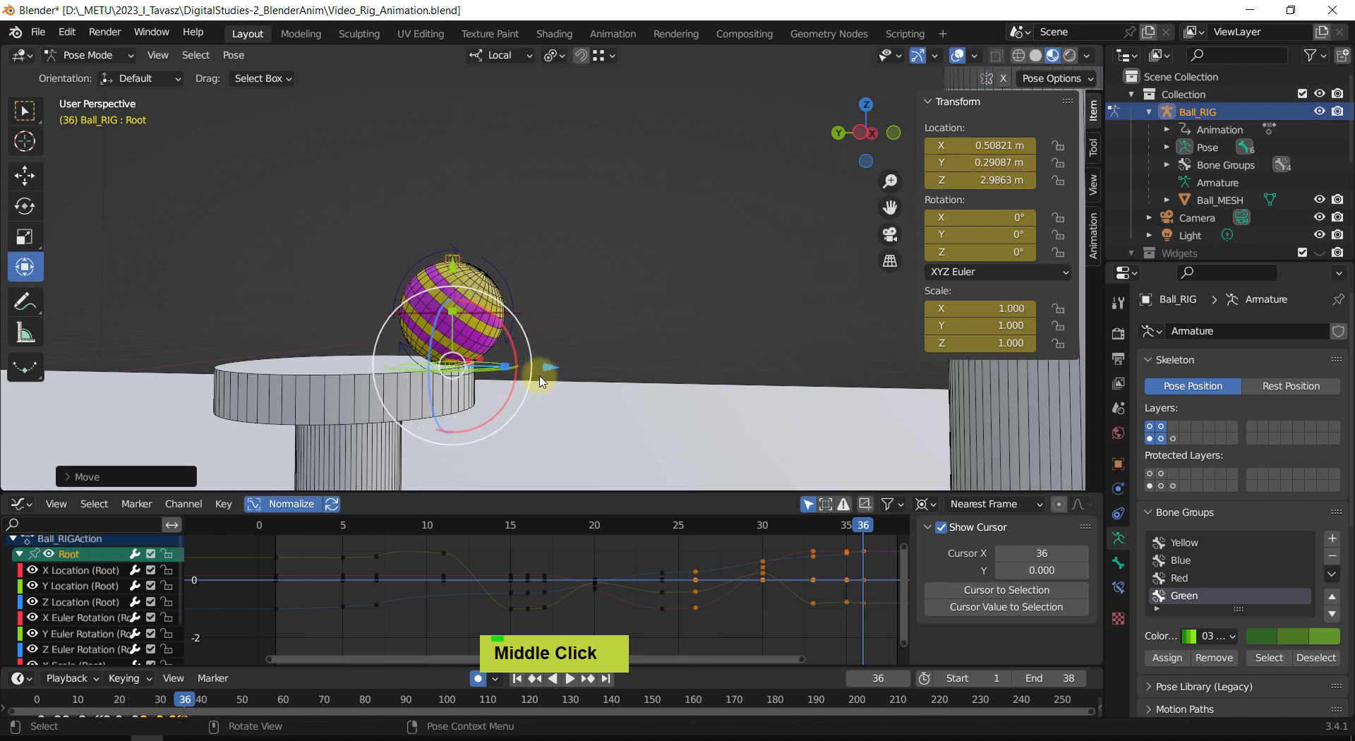
pyautogui.moveTo(543, 376); pyautogui.dragTo(554, 368)
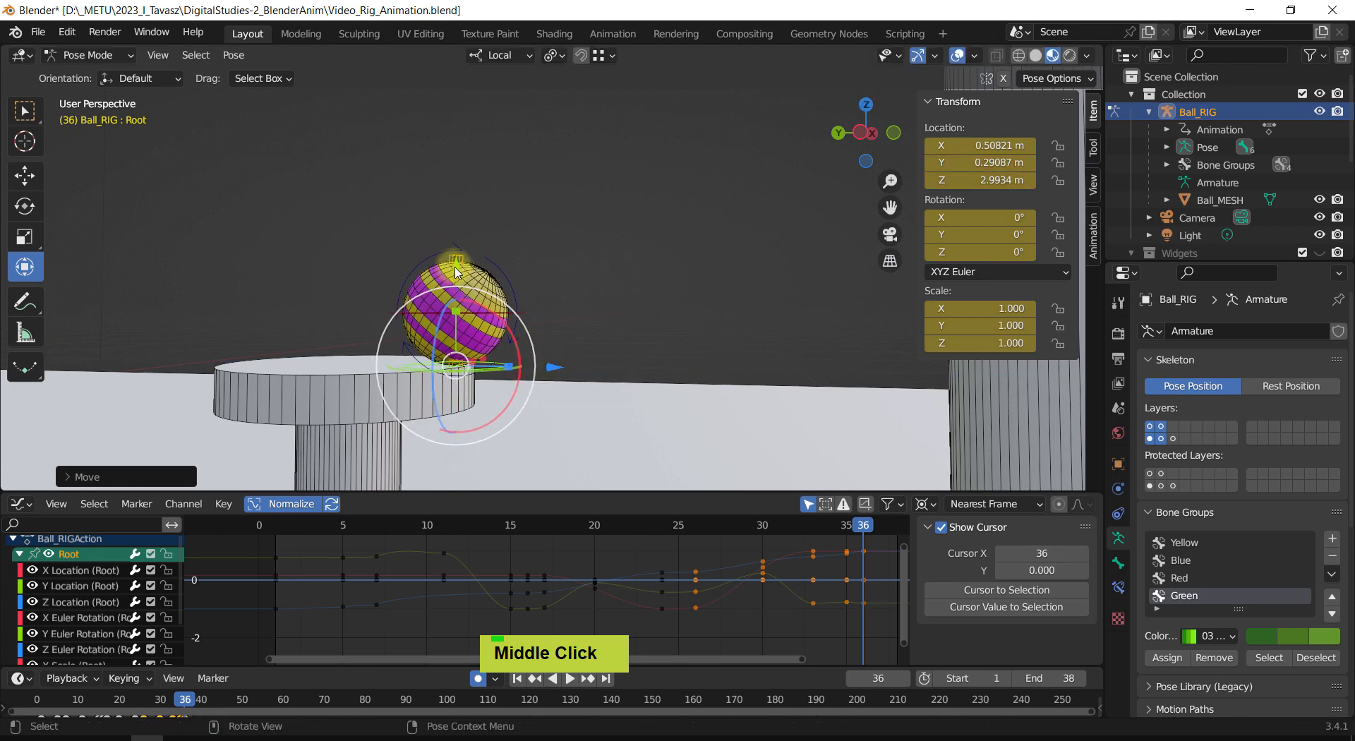
# Step: At frame 35, raise the Root bone above the low pedestal to about 0.457 m on Y
pyautogui.moveTo(582, 311); pyautogui.dragTo(873, 577, button='middle')
pyautogui.moveTo(868, 539)
pyautogui.mouseDown()
pyautogui.moveTo(731, 535)
pyautogui.moveTo(865, 557)
pyautogui.moveTo(849, 557)
pyautogui.mouseUp()
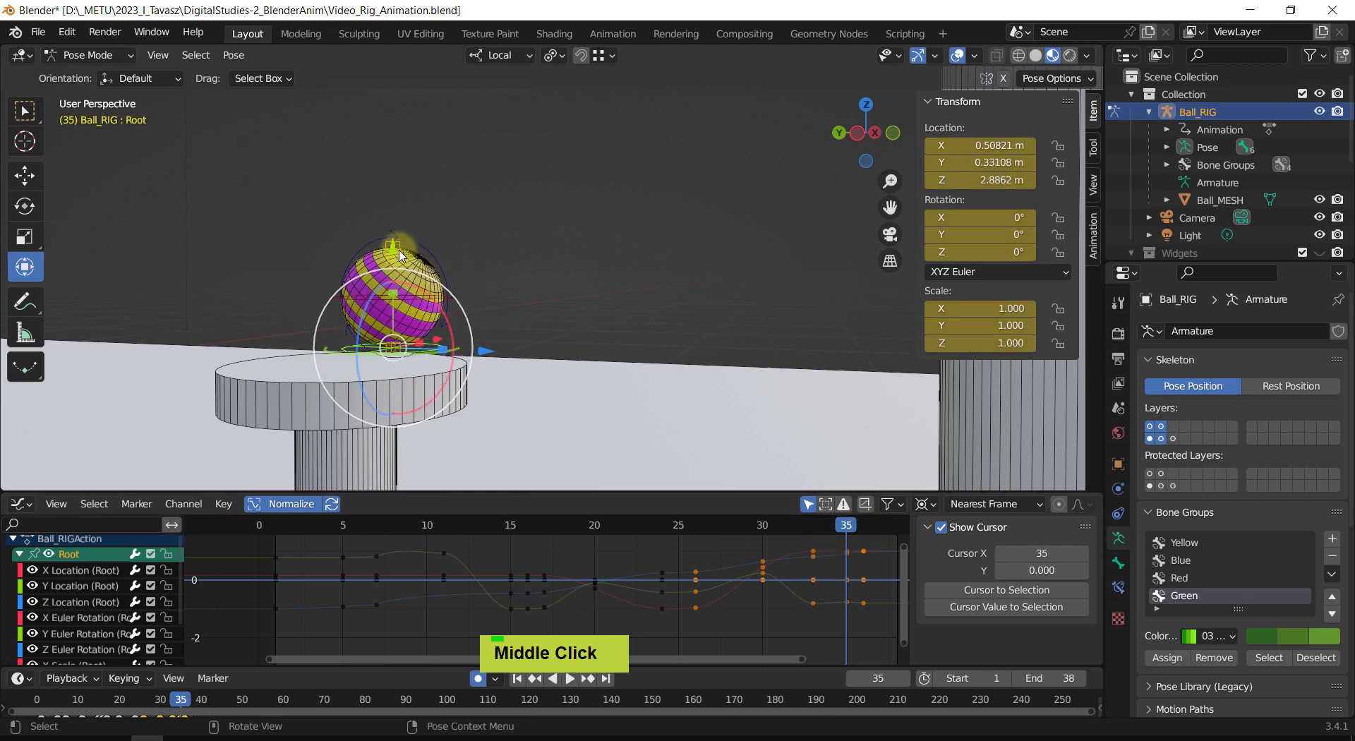
pyautogui.moveTo(397, 255); pyautogui.dragTo(394, 188)
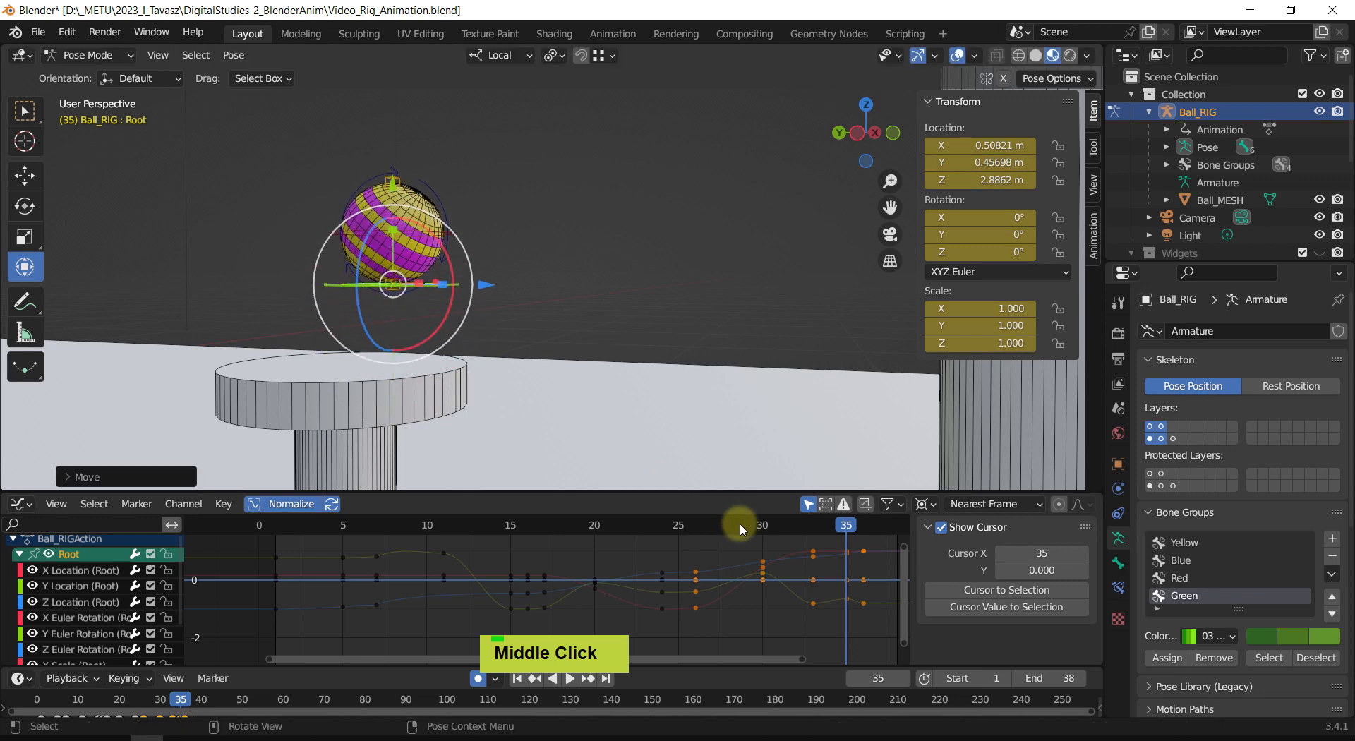
# Step: Play the animation with the pedestals in view to check the small bounce, and extend the scene's end frame to 57
pyautogui.moveTo(844, 528); pyautogui.dragTo(795, 549)
pyautogui.scroll(-1, 498, 299)
pyautogui.scroll(-2, 498, 303)
pyautogui.keyDown('shift'); pyautogui.moveTo(532, 318); pyautogui.dragTo(599, 382, button='middle'); pyautogui.keyUp('shift')
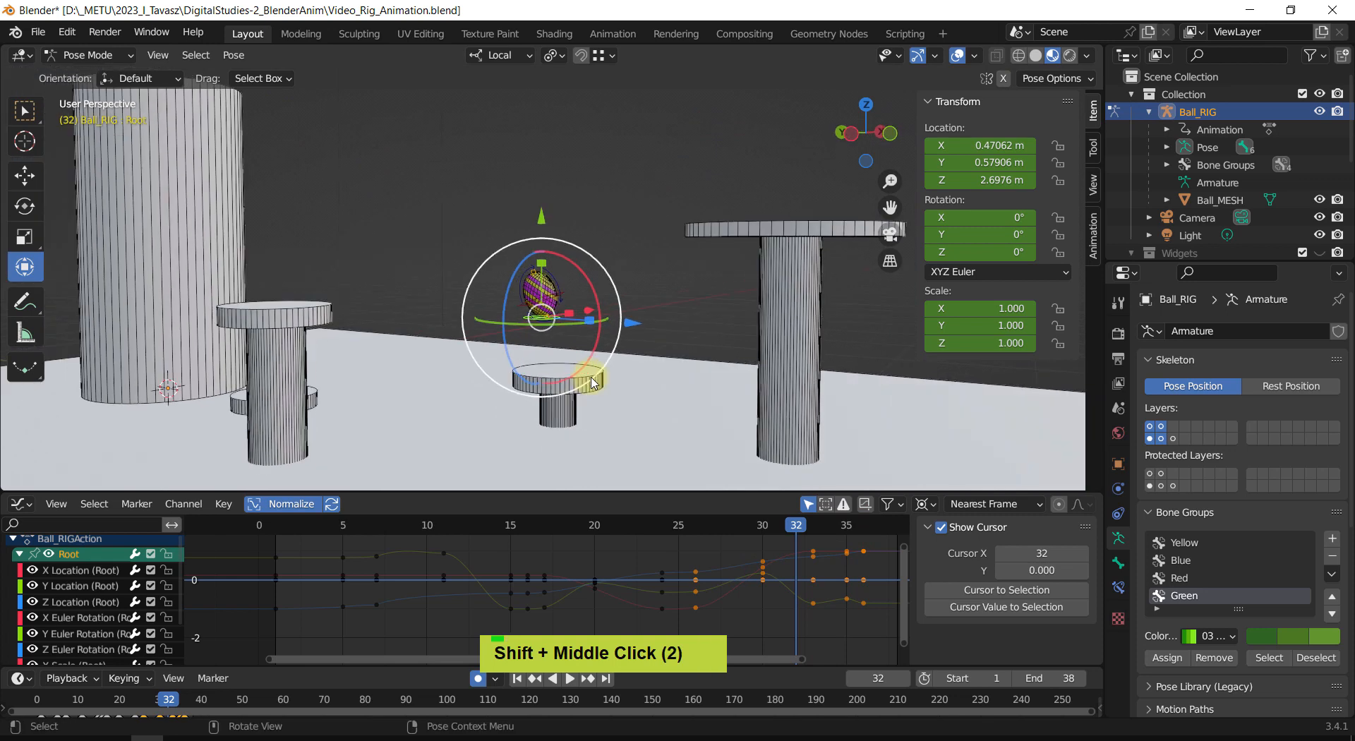
pyautogui.hotkey('shift', 'space')
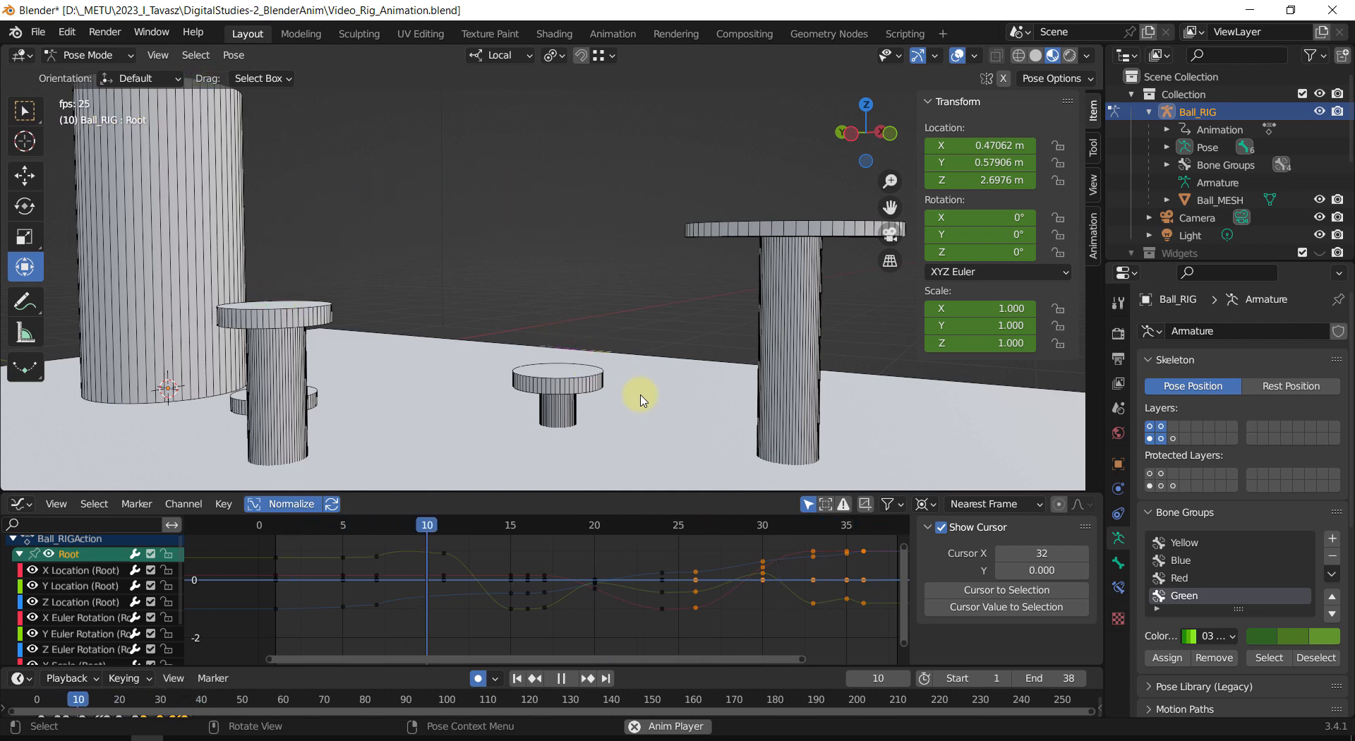
pyautogui.hotkey('shift', 'space')
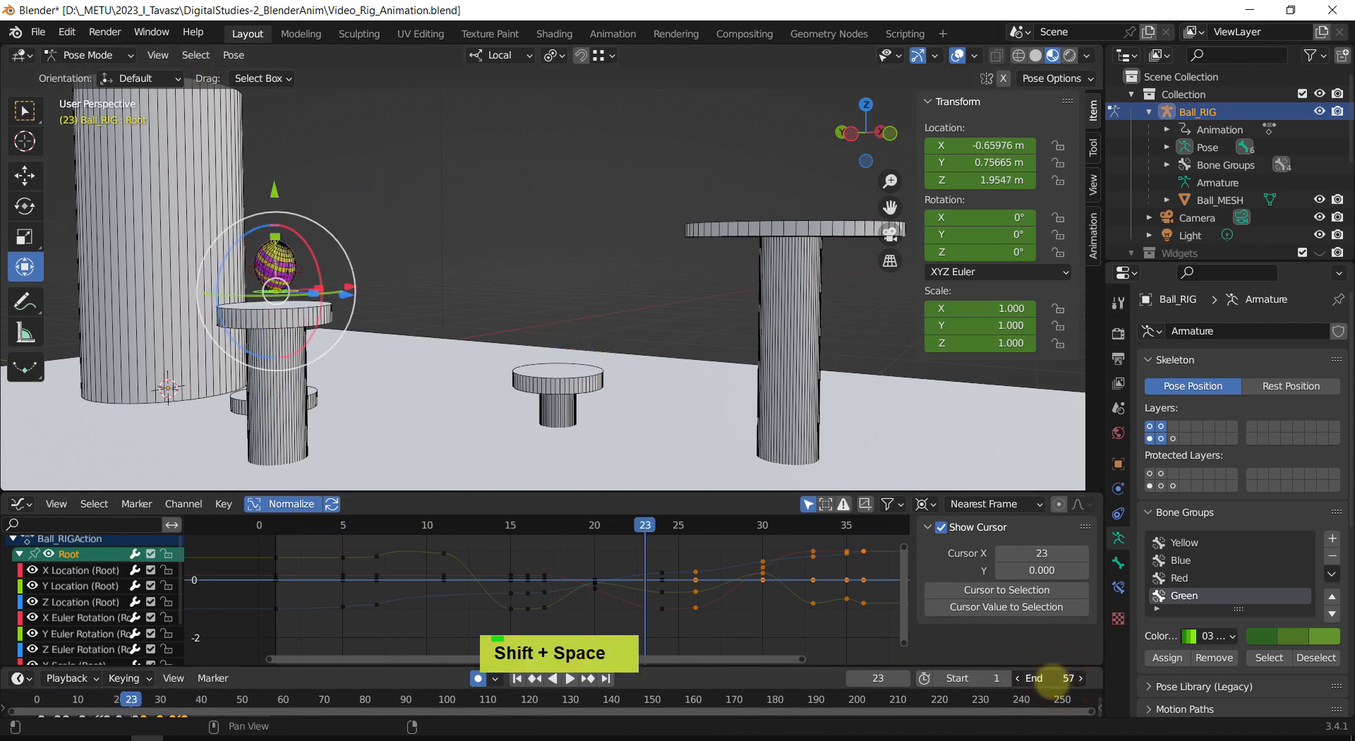
# Step: Replay the extended animation and examine the ball's bounce on the low pedestal from the side and from above
pyautogui.hotkey('shift', 'space')
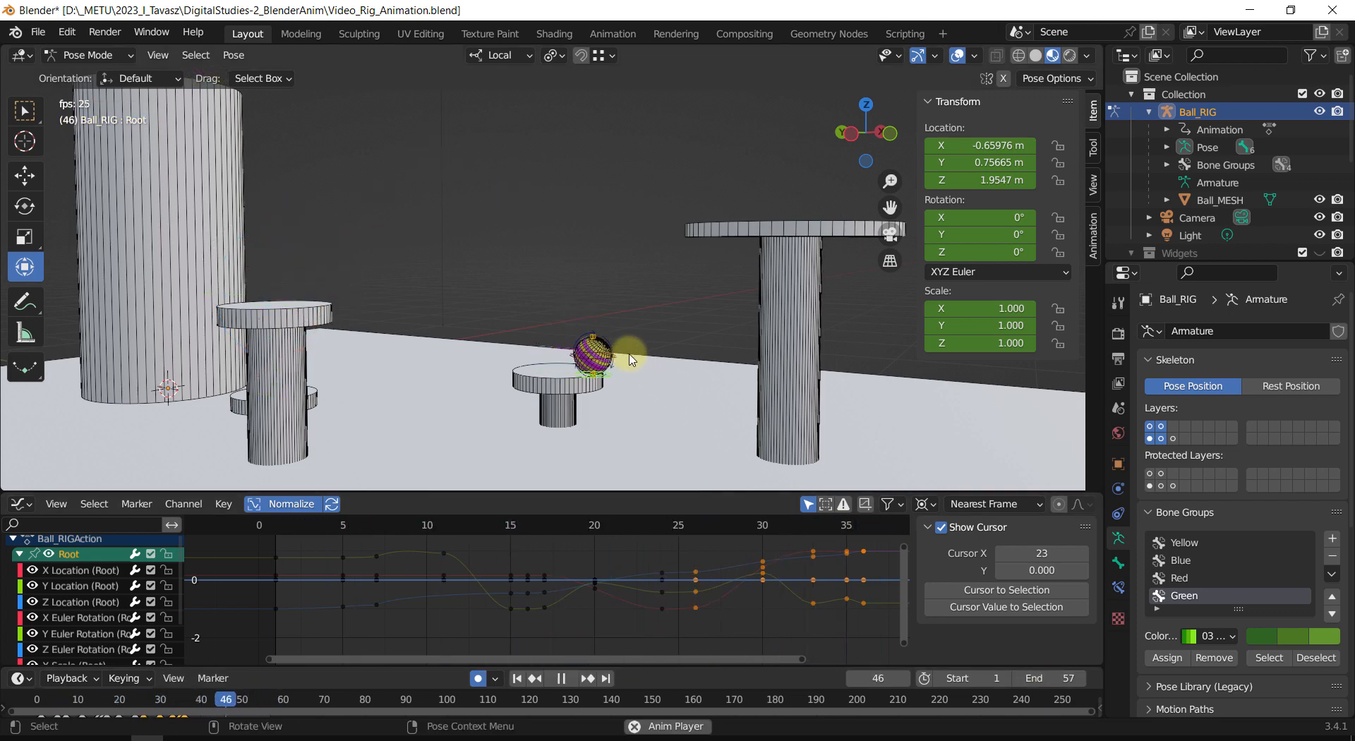
pyautogui.hotkey('shift', 'space')
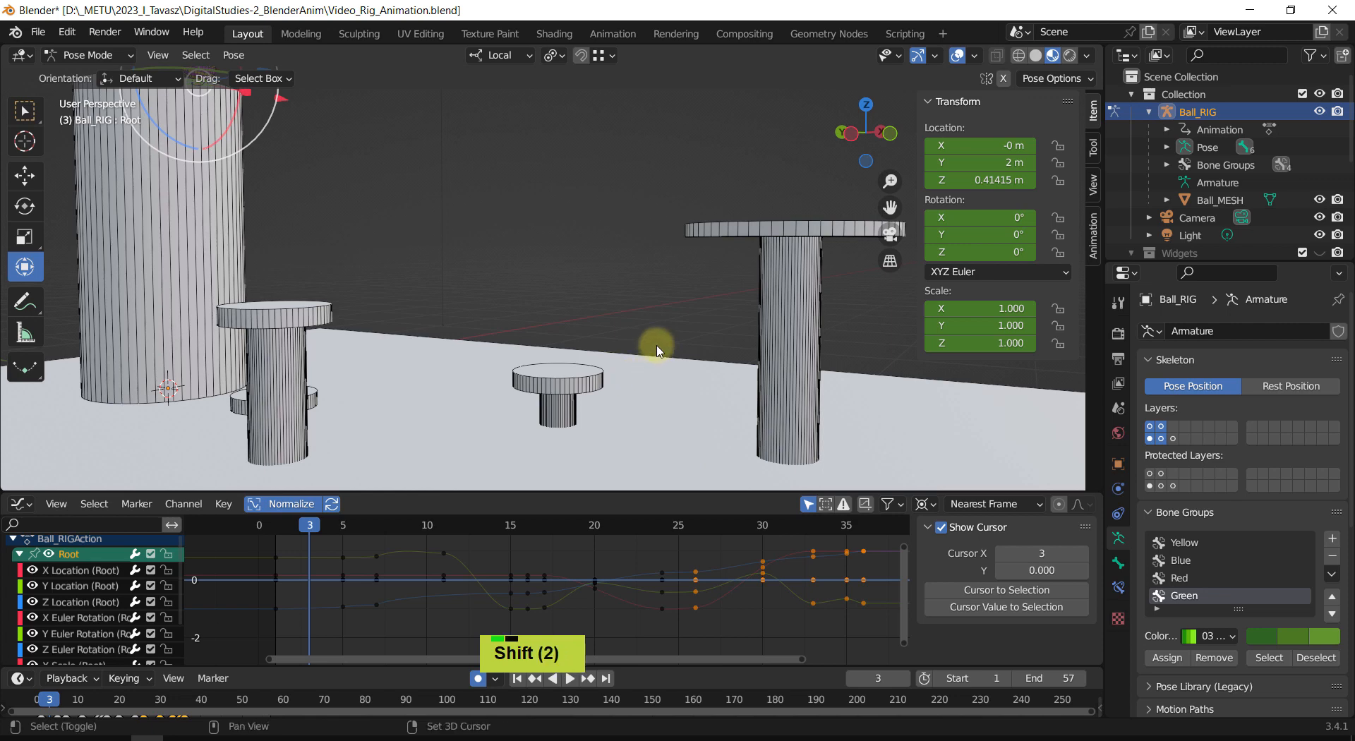
pyautogui.keyDown('shift'); pyautogui.moveTo(650, 341); pyautogui.dragTo(539, 348, button='middle'); pyautogui.keyUp('shift')
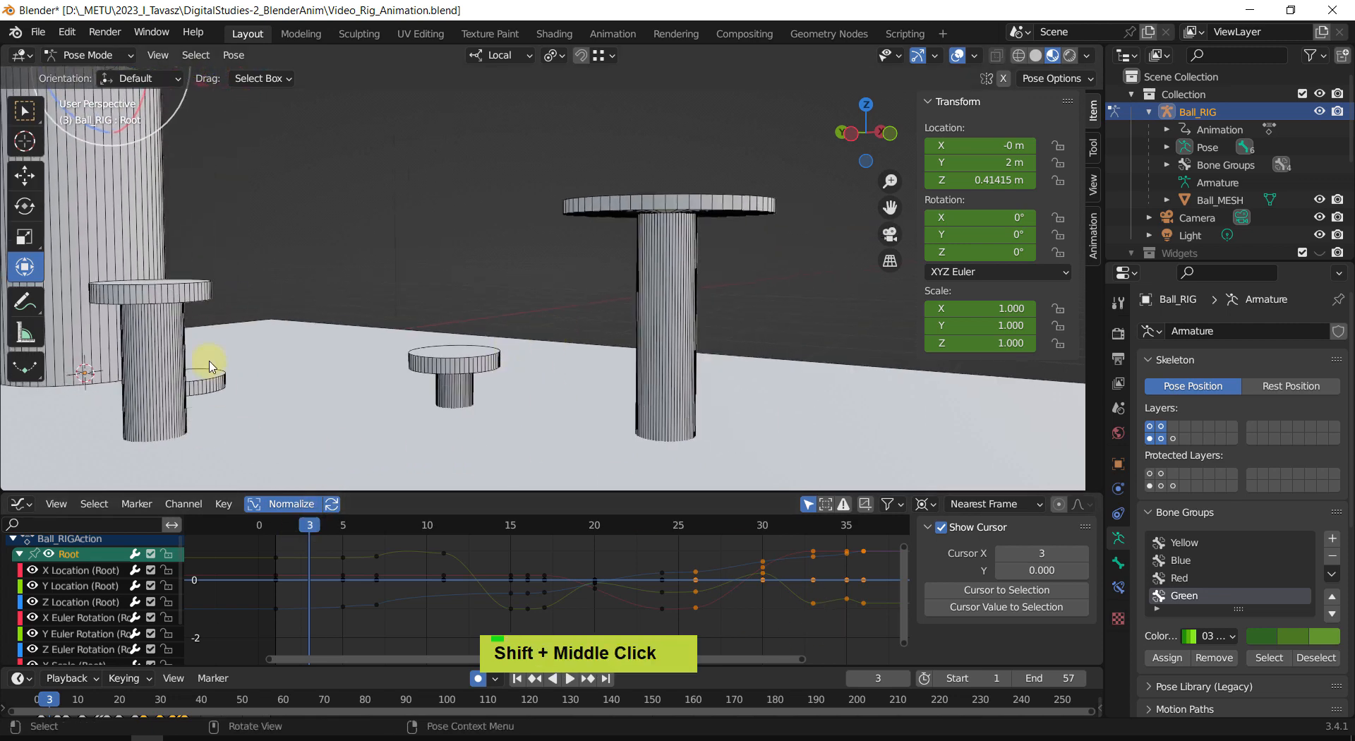
pyautogui.hotkey('shift', 'space')
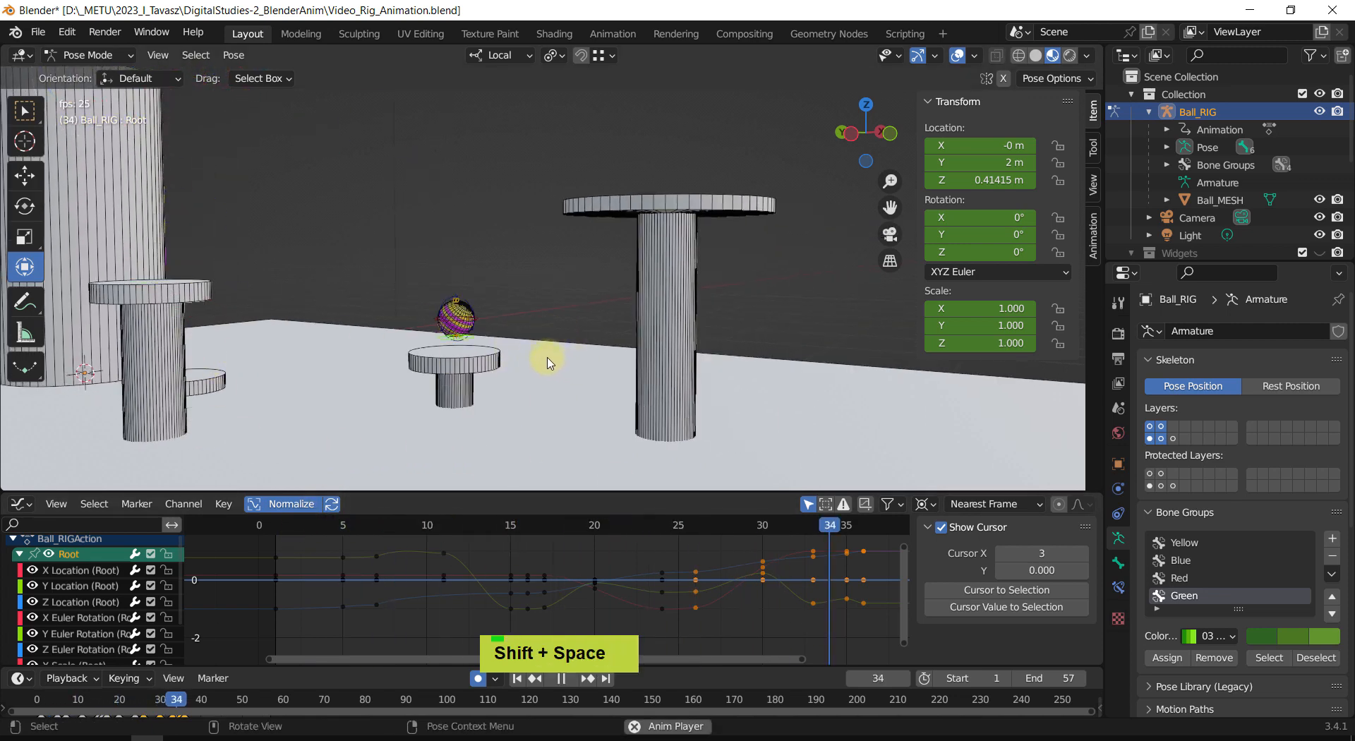
pyautogui.moveTo(549, 363); pyautogui.dragTo(599, 449, button='middle')
pyautogui.scroll(2, 564, 395)
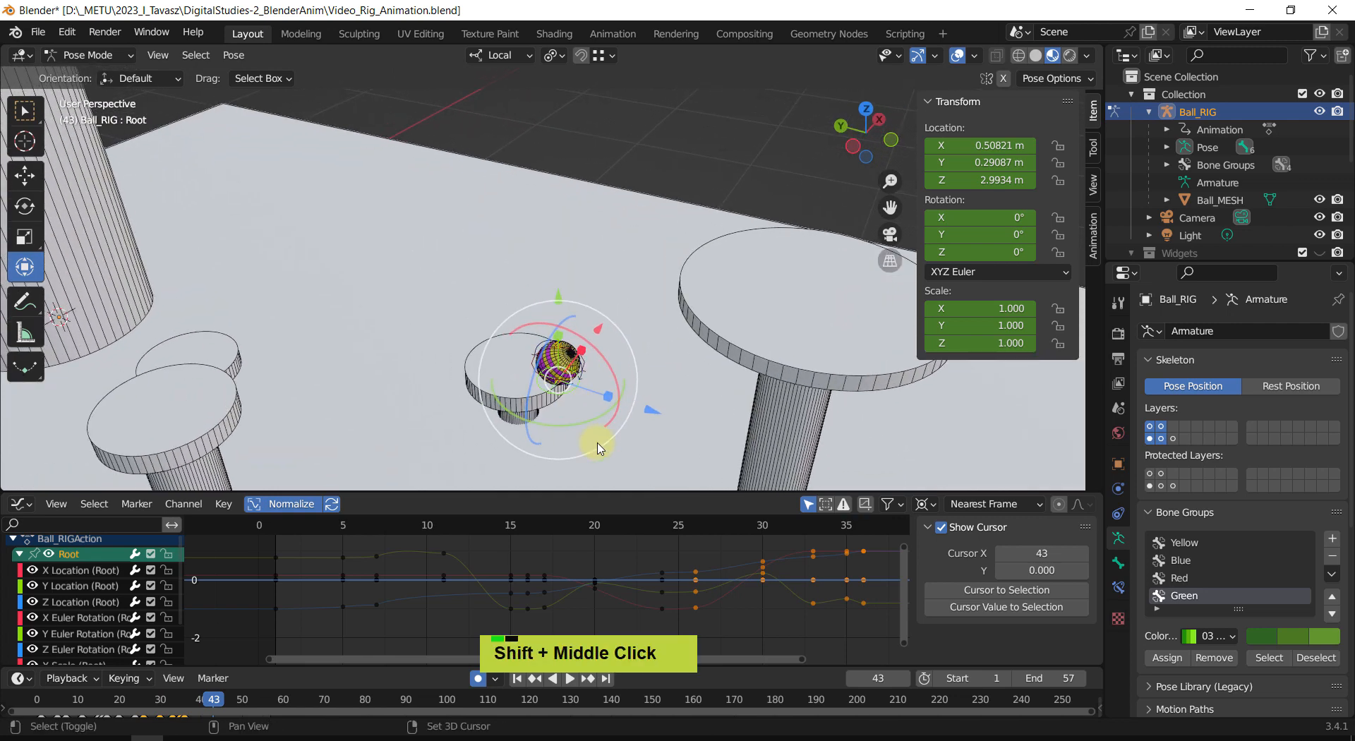
# Step: At frame 35, move the Root bone freely by about 0.05 m toward the centre of the small pillar's top
pyautogui.moveTo(781, 537); pyautogui.dragTo(814, 545)
pyautogui.keyDown('shift'); pyautogui.moveTo(519, 378); pyautogui.dragTo(518, 331, button='middle'); pyautogui.keyUp('shift')
pyautogui.scroll(2, 494, 356)
pyautogui.scroll(3, 520, 335)
pyautogui.keyDown('shift'); pyautogui.moveTo(534, 388); pyautogui.dragTo(584, 362, button='middle'); pyautogui.keyUp('shift')
pyautogui.moveTo(627, 361); pyautogui.dragTo(534, 232)
pyautogui.moveTo(815, 534); pyautogui.dragTo(846, 536)
pyautogui.moveTo(671, 396); pyautogui.dragTo(637, 224, button='middle')
pyautogui.moveTo(844, 530)
pyautogui.mouseDown()
pyautogui.moveTo(813, 527)
pyautogui.moveTo(862, 543)
pyautogui.moveTo(817, 538)
pyautogui.moveTo(846, 542)
pyautogui.mouseUp()
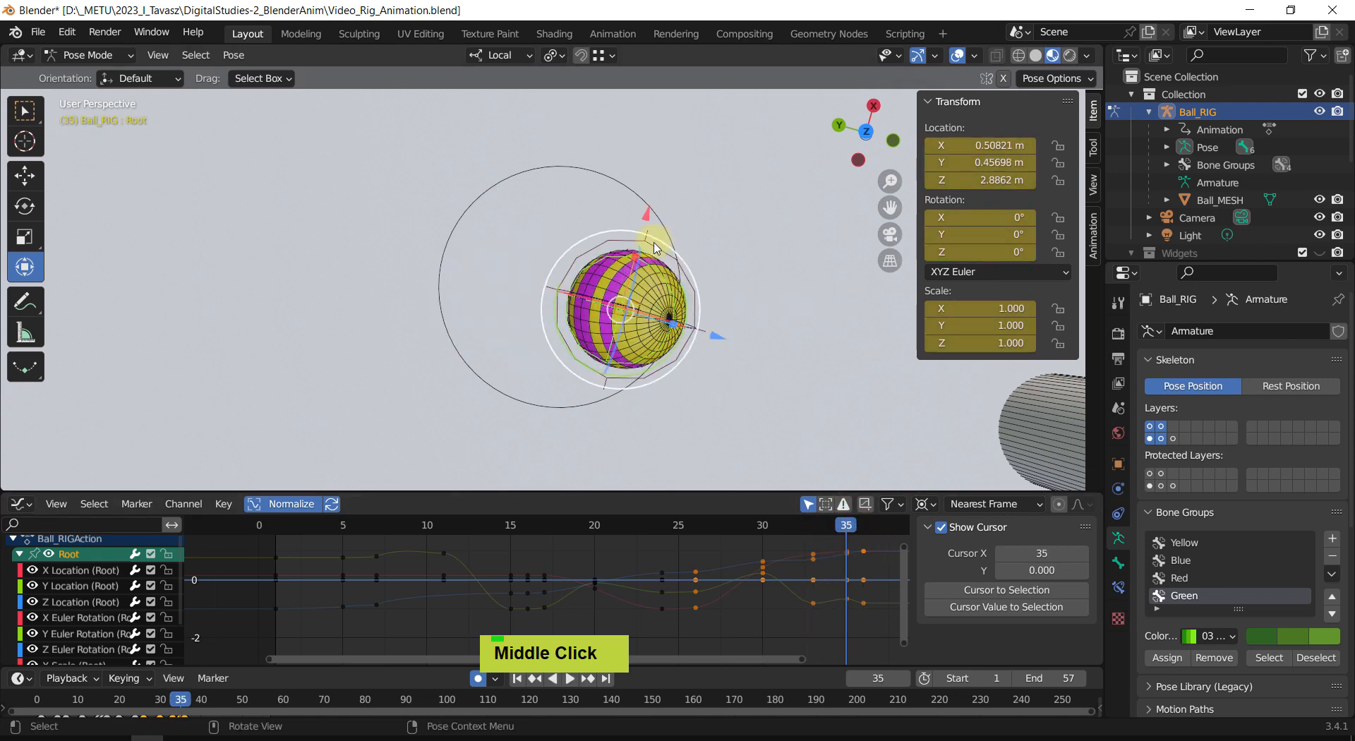
pyautogui.press('g')
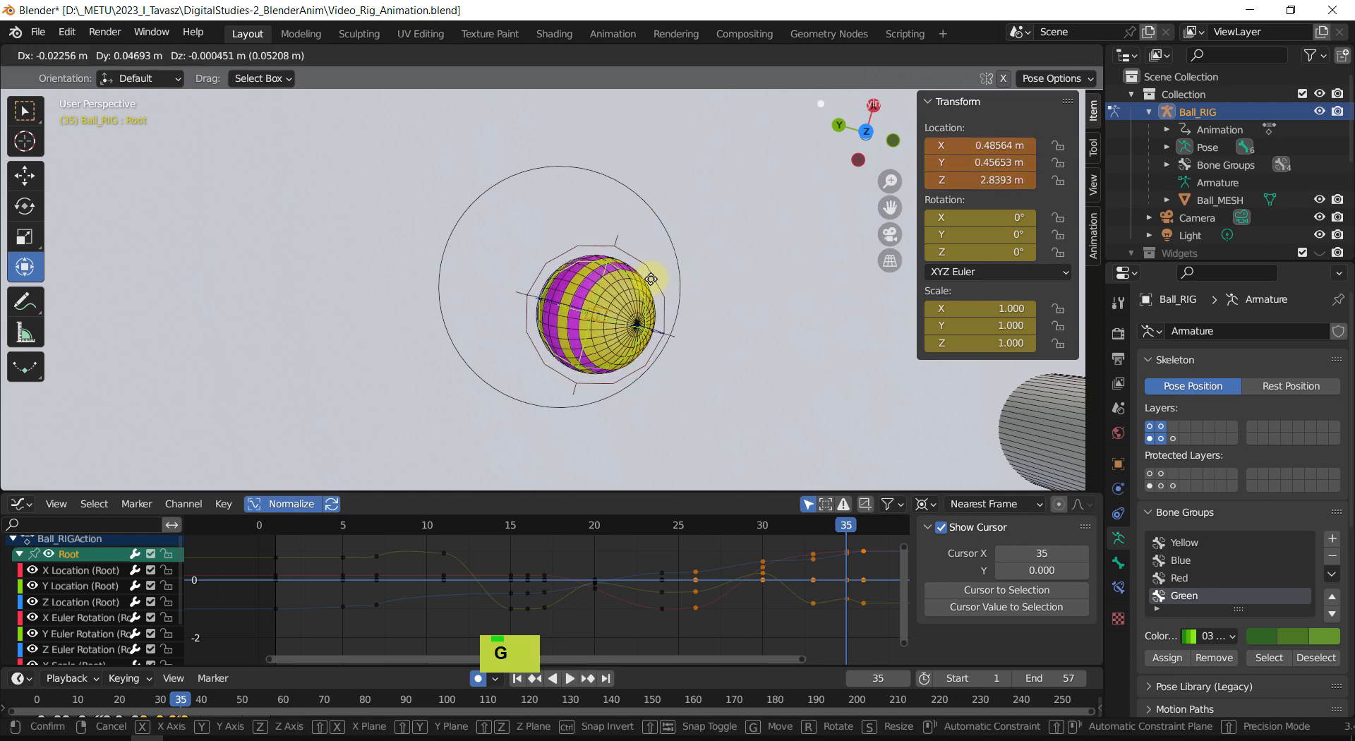
pyautogui.click(648, 275)
# Step: Scrub around frame 31 and play back the animation to review the ball's hop onto the small pillar
pyautogui.moveTo(833, 529)
pyautogui.mouseDown()
pyautogui.moveTo(811, 536)
pyautogui.moveTo(856, 539)
pyautogui.moveTo(813, 538)
pyautogui.mouseUp()
pyautogui.moveTo(621, 317); pyautogui.dragTo(613, 176, button='middle')
pyautogui.scroll(-3, 586, 302)
pyautogui.scroll(-2, 588, 302)
pyautogui.moveTo(619, 387); pyautogui.dragTo(629, 352, button='middle')
pyautogui.moveTo(763, 541); pyautogui.dragTo(779, 538)
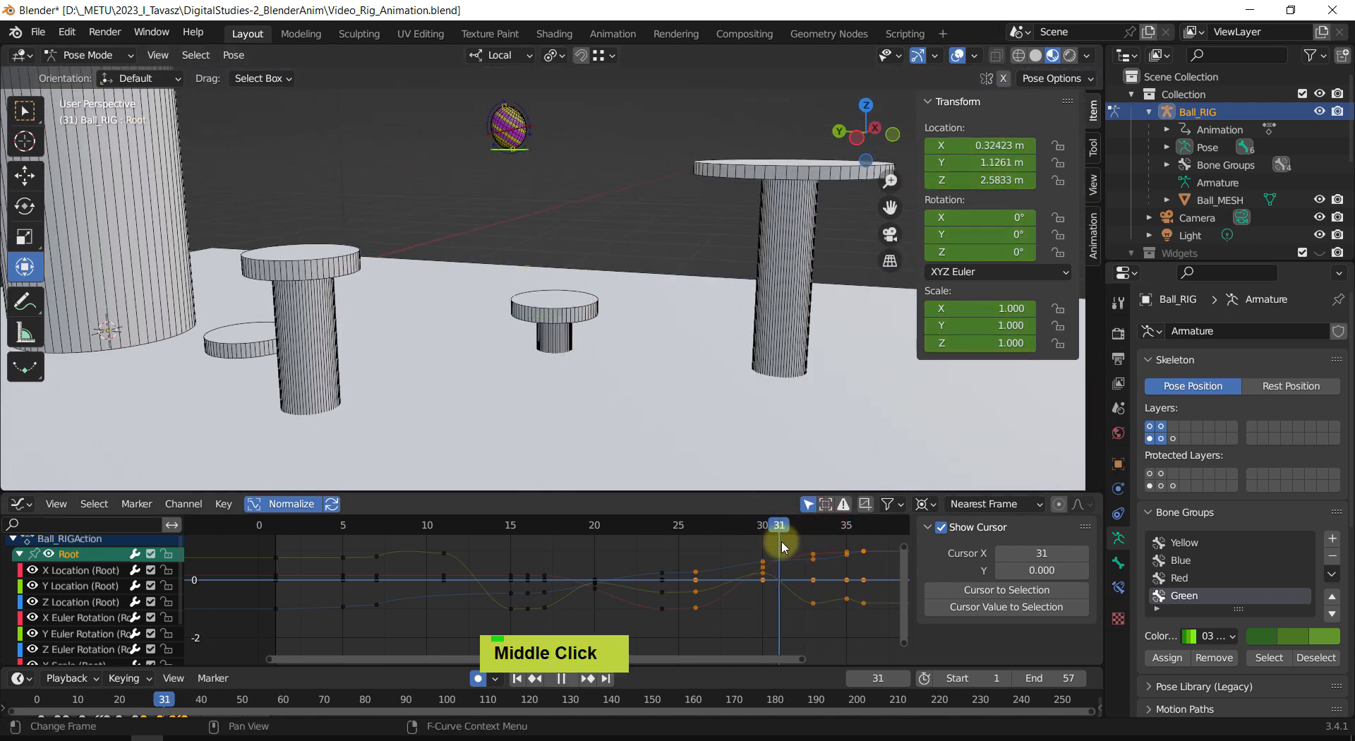
pyautogui.hotkey('shift', 'space')
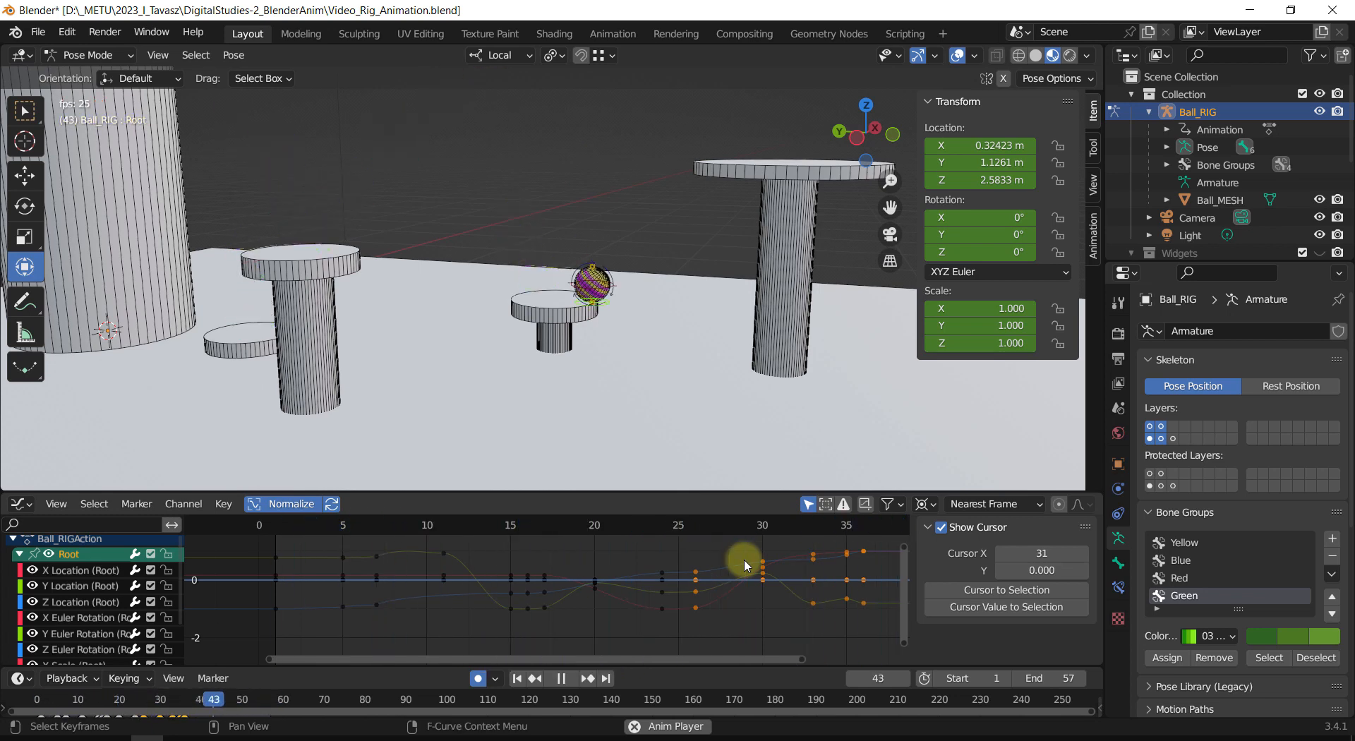
pyautogui.hotkey('shift', 'space')
# Step: Stretch the Root keyframes at frames 35 and 36 along the time axis from frame 33, to frames 36 and 37
pyautogui.keyDown('shift'); pyautogui.moveTo(732, 442); pyautogui.dragTo(550, 335, button='middle'); pyautogui.keyUp('shift')
pyautogui.scroll(1, 643, 381)
pyautogui.keyDown('shift'); pyautogui.moveTo(864, 587); pyautogui.dragTo(765, 554, button='middle'); pyautogui.keyUp('shift')
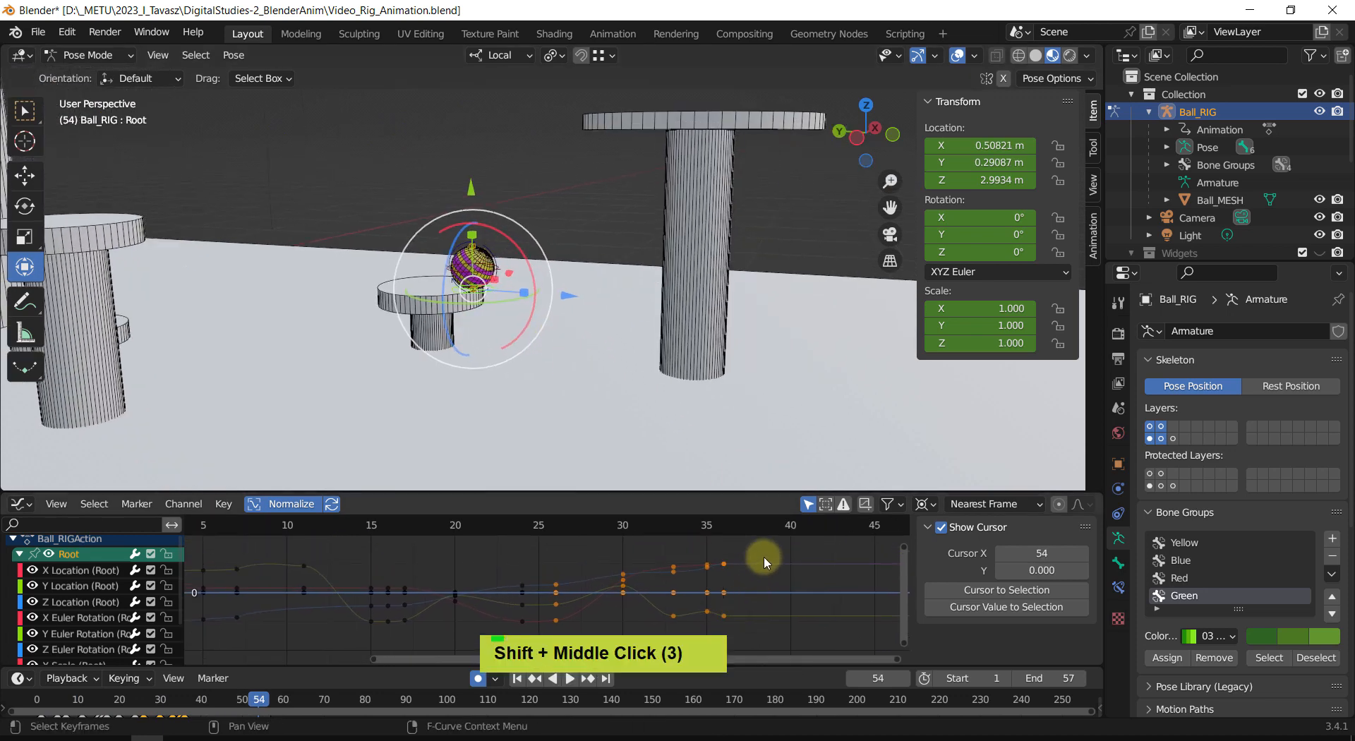
pyautogui.click(761, 629)
pyautogui.click(670, 531)
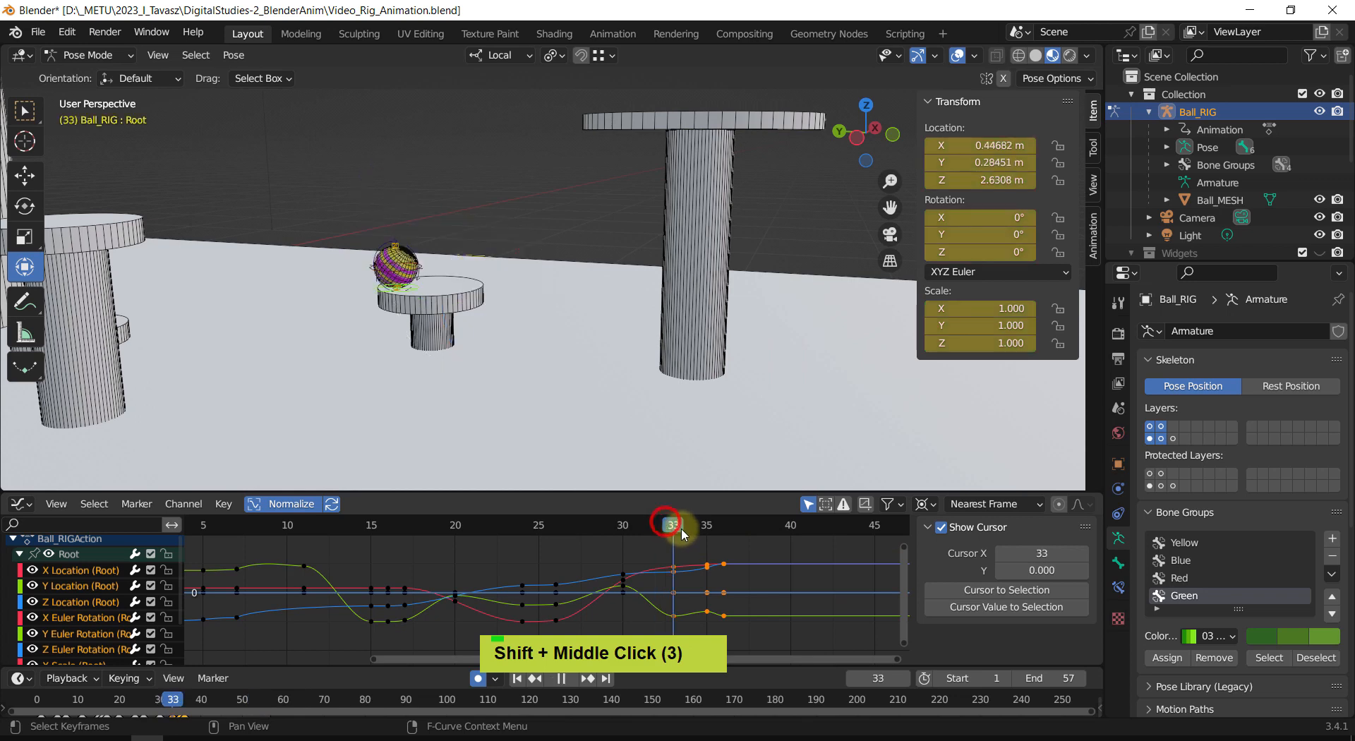
pyautogui.keyDown('shift'); pyautogui.moveTo(777, 562); pyautogui.dragTo(645, 566, button='middle'); pyautogui.keyUp('shift')
pyautogui.press('s')
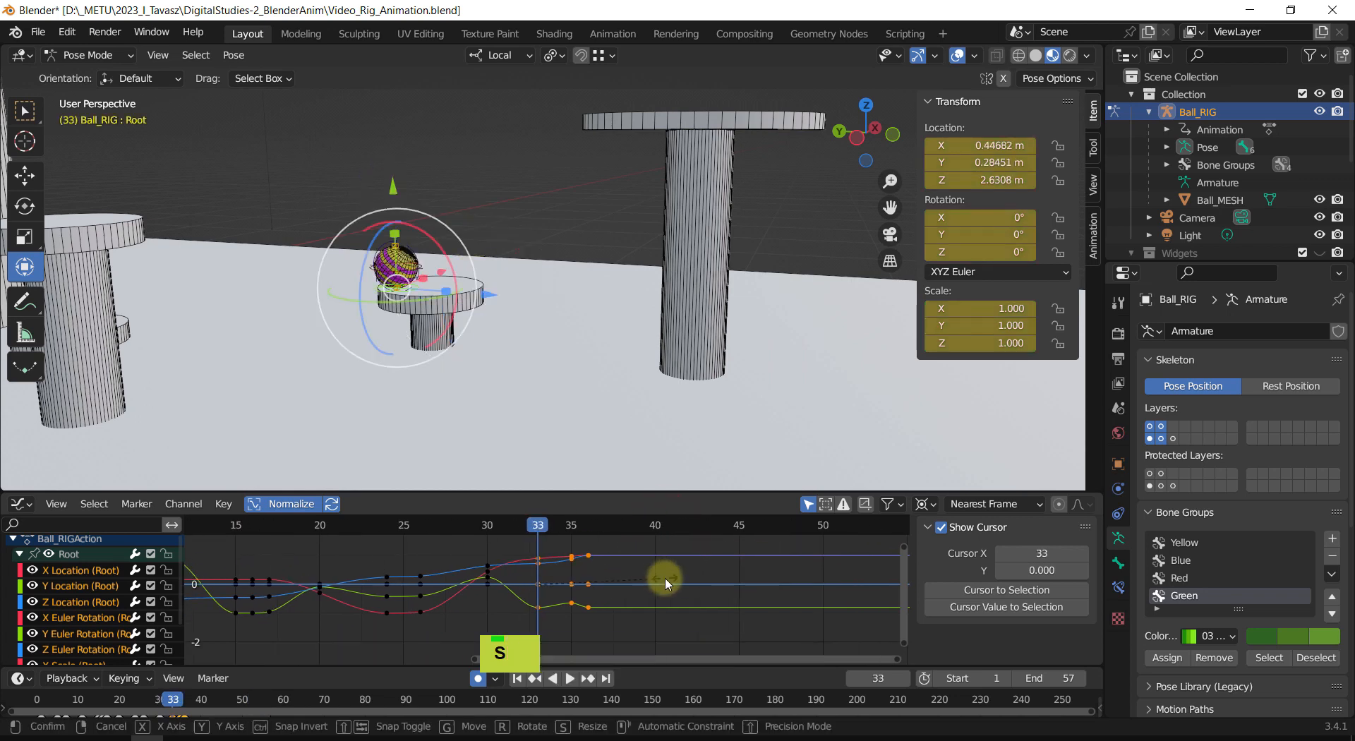
pyautogui.press('x')
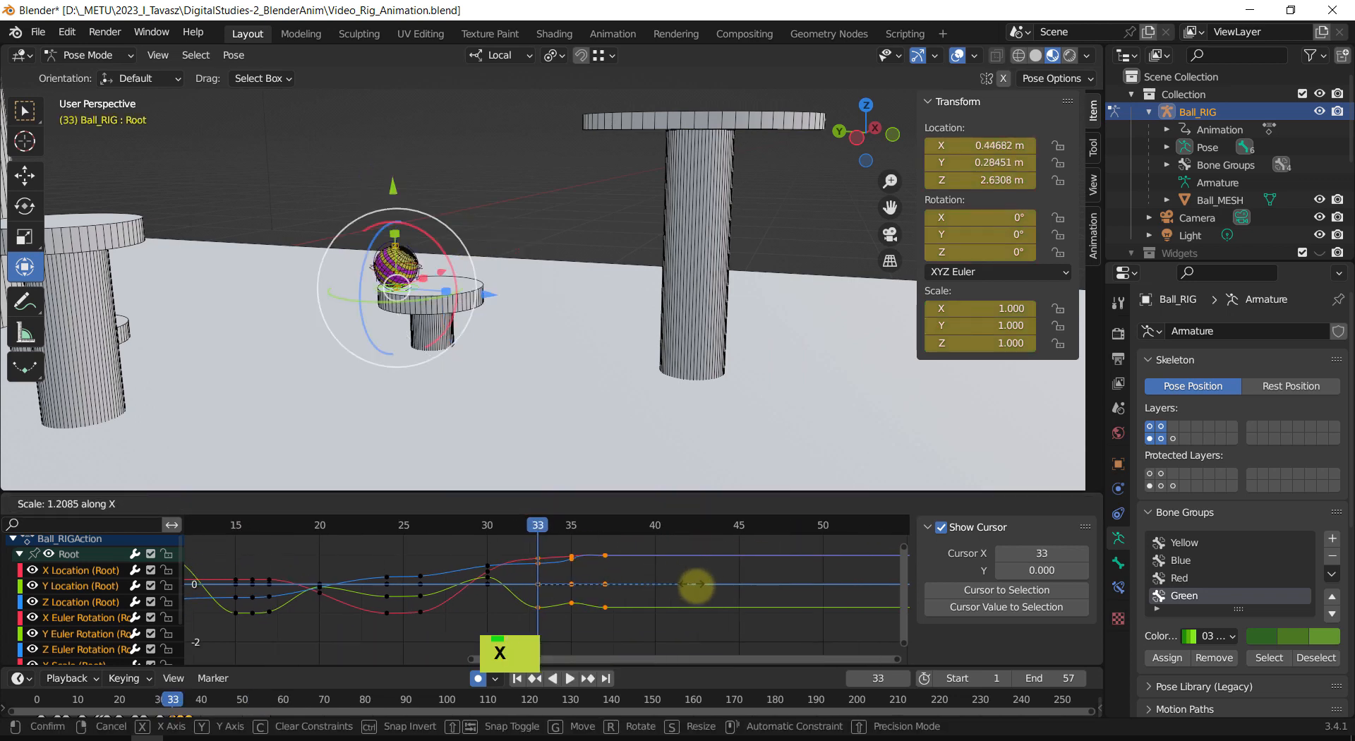
pyautogui.click(698, 588)
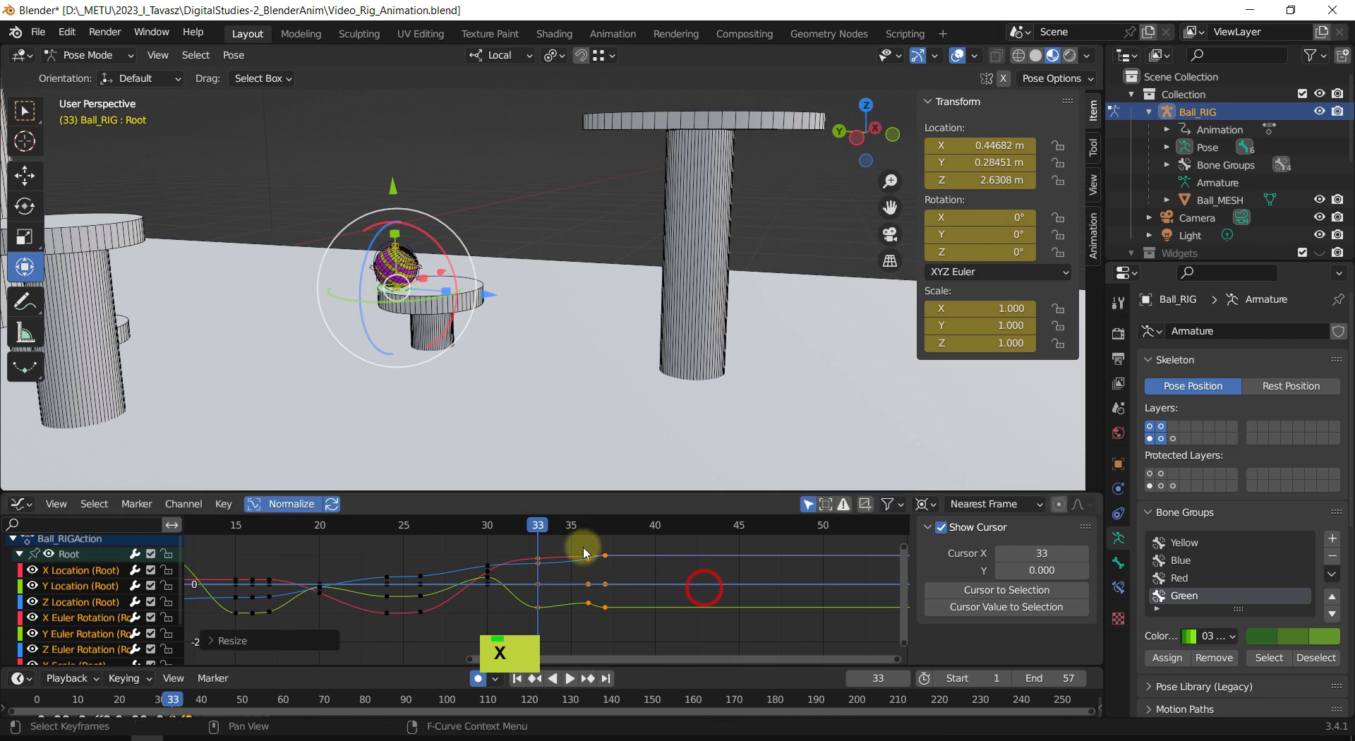
# Step: Move the last Root keyframes along the time axis to frame 38
pyautogui.doubleClick(635, 547)
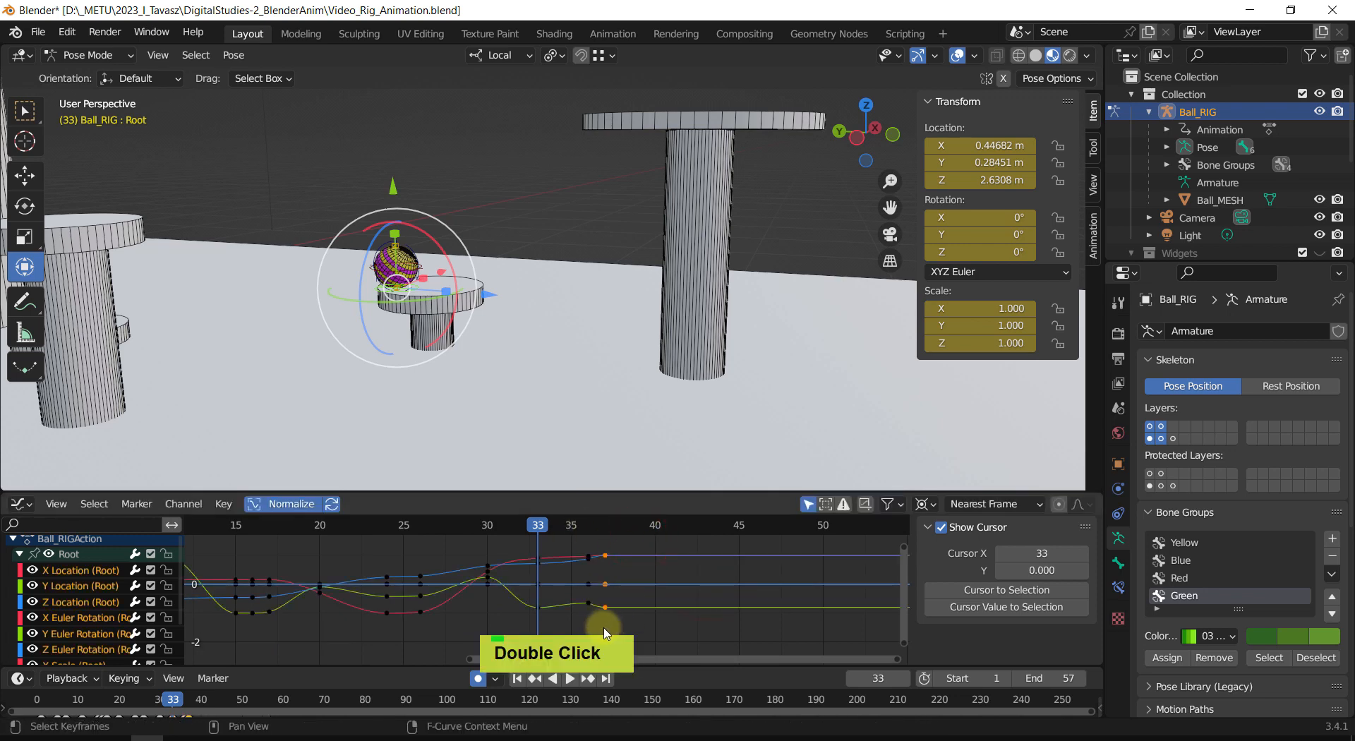
pyautogui.press('g')
pyautogui.press('x')
pyautogui.click(616, 623)
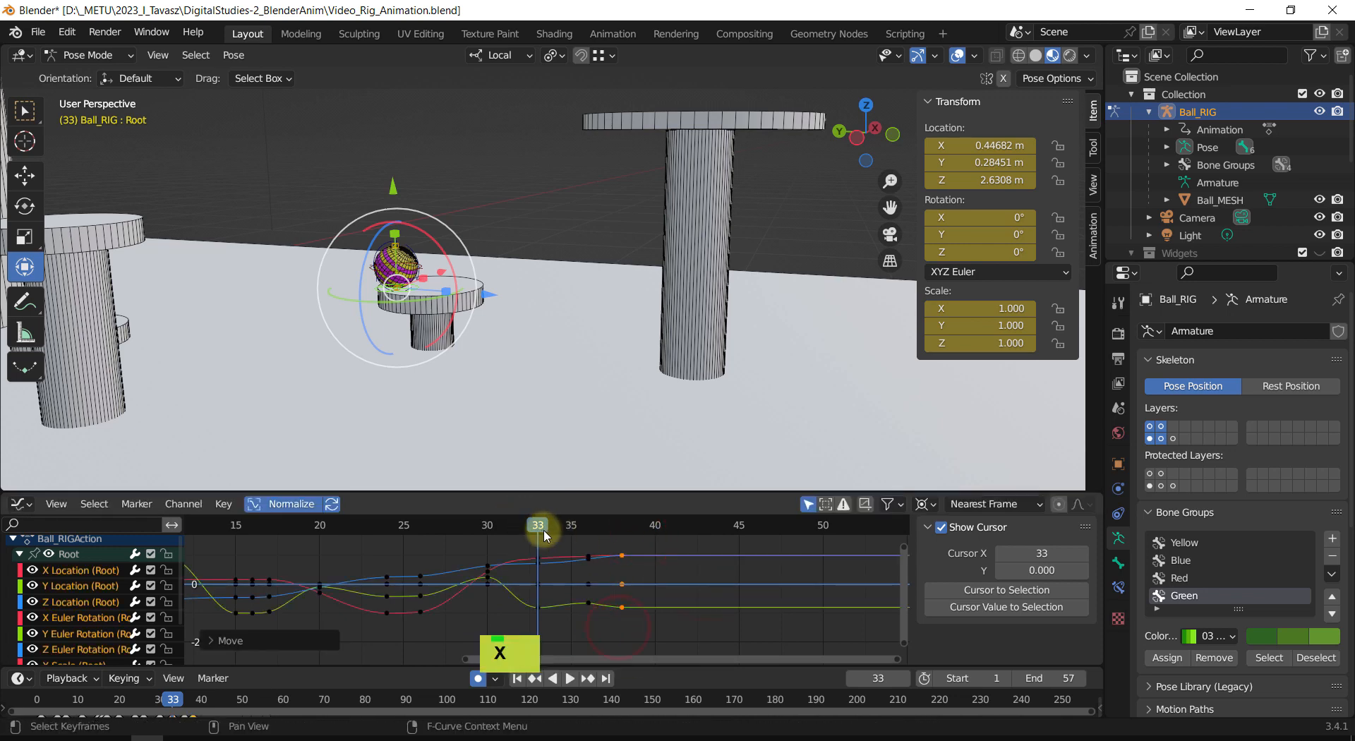
# Step: Play back the animation from frame 15 to check the retimed landing on the small pillar
pyautogui.moveTo(543, 536); pyautogui.dragTo(236, 540)
pyautogui.click(577, 563)
pyautogui.hotkey('shift', 'space')
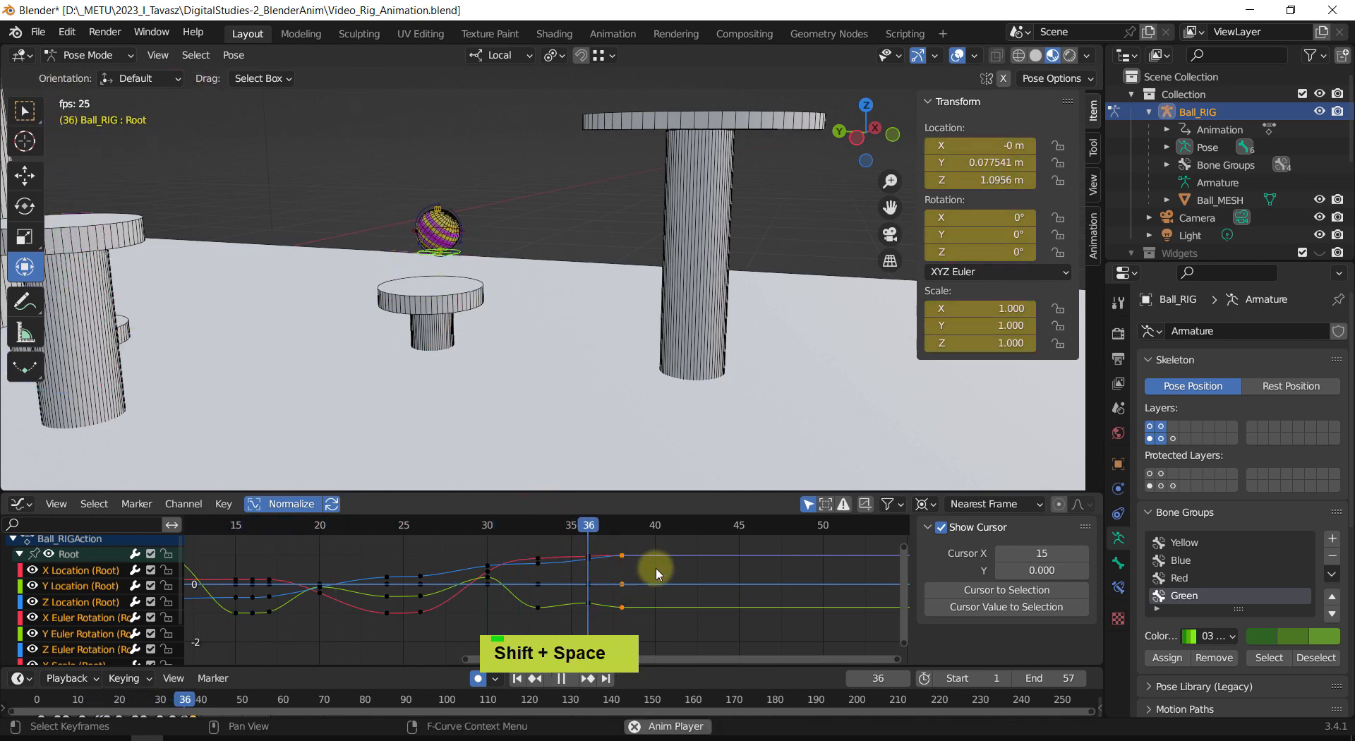
pyautogui.scroll(-3, 536, 374)
pyautogui.keyDown('shift'); pyautogui.moveTo(529, 366); pyautogui.dragTo(565, 421, button='middle'); pyautogui.keyUp('shift')
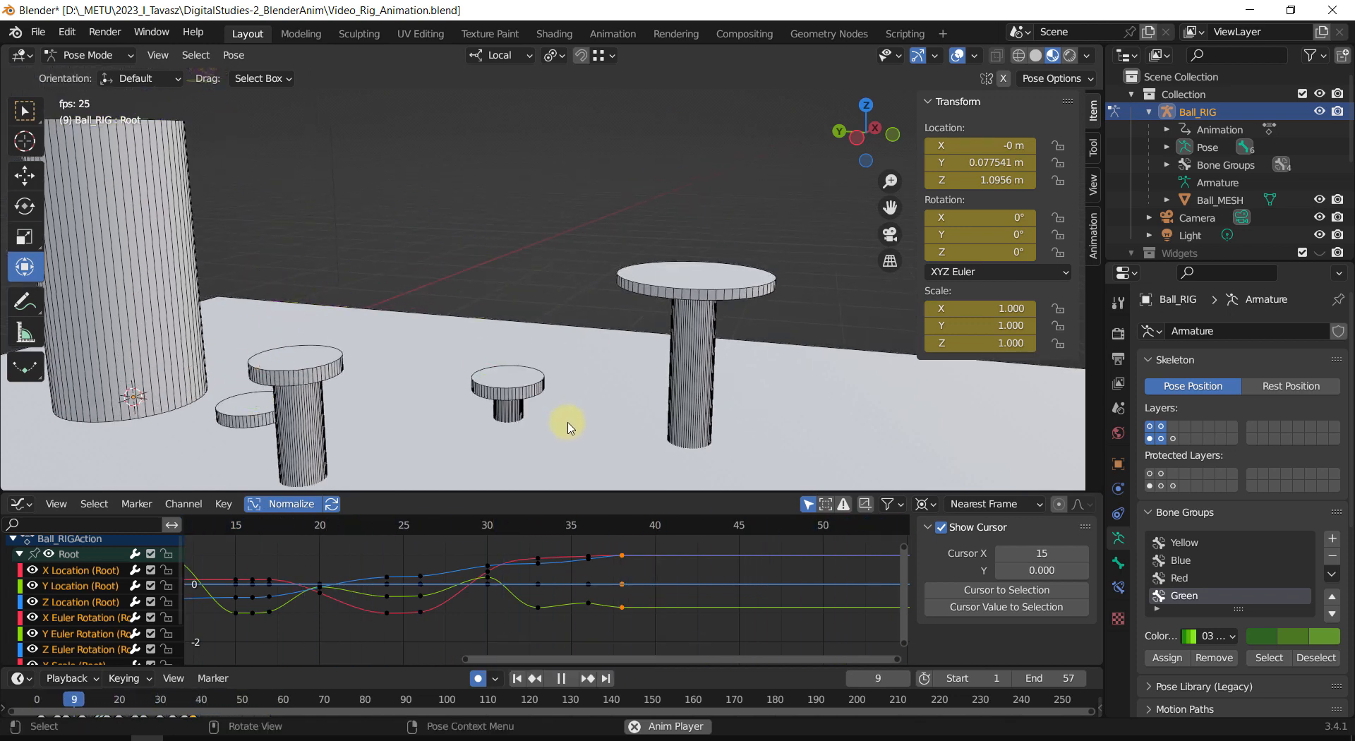
pyautogui.hotkey('shift', 'space')
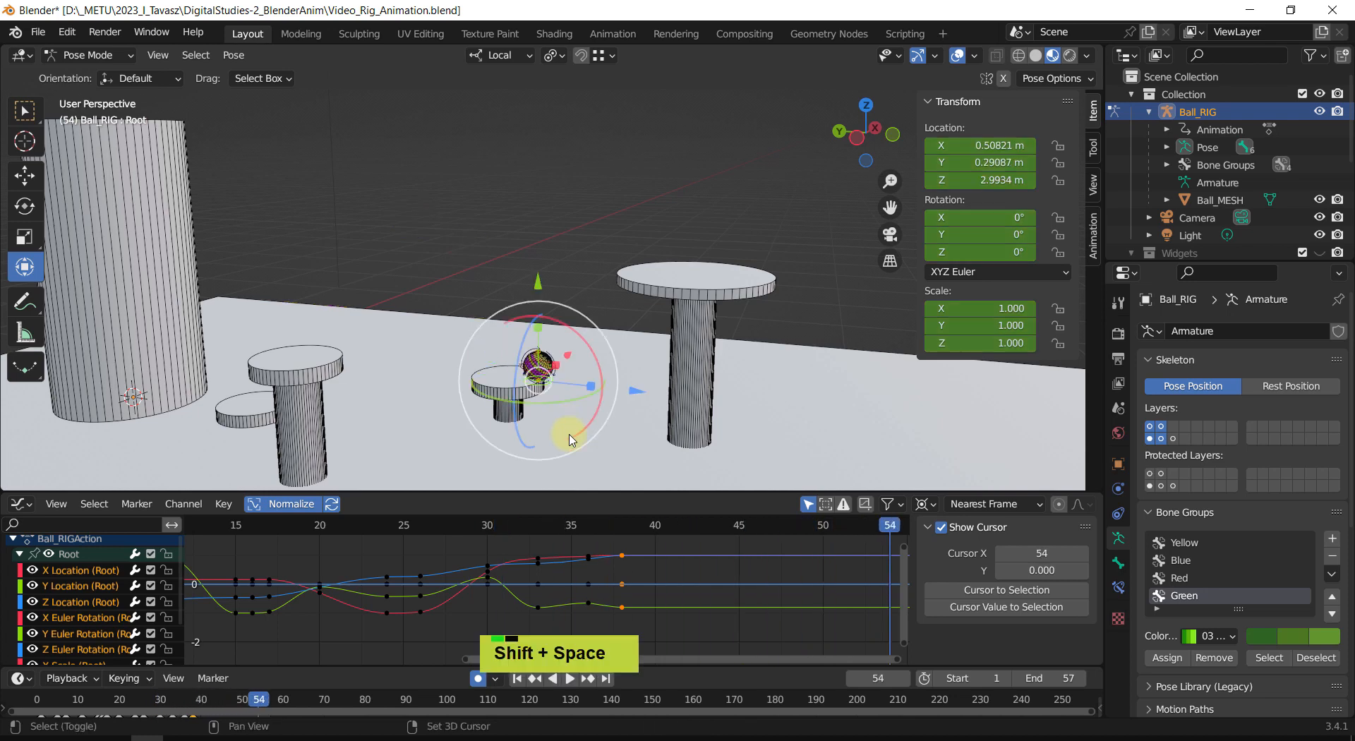
# Step: At frame 36, raise the Root bone slightly along its local Y axis to heighten the small bounce
pyautogui.keyDown('shift'); pyautogui.moveTo(562, 547); pyautogui.dragTo(605, 553, button='middle'); pyautogui.keyUp('shift')
pyautogui.scroll(2, 604, 553)
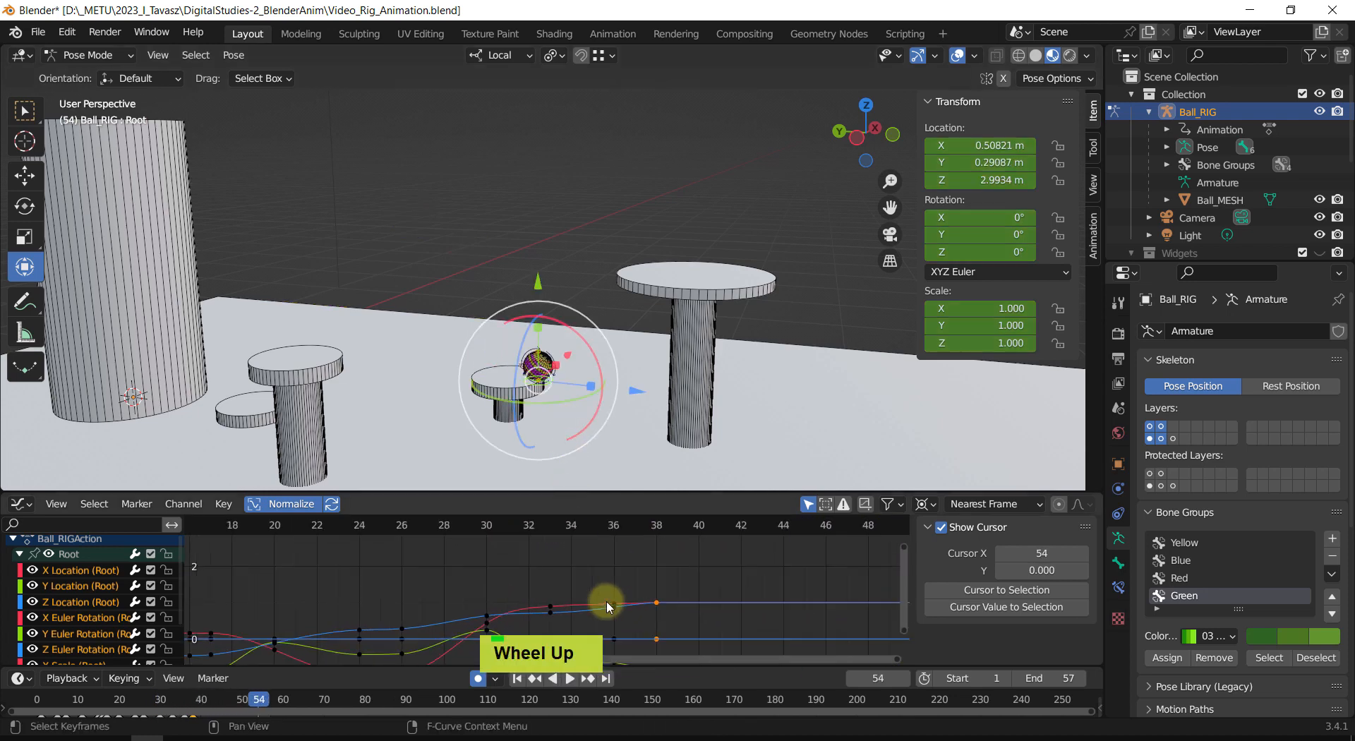
pyautogui.keyDown('shift'); pyautogui.moveTo(607, 601); pyautogui.dragTo(595, 560, button='middle'); pyautogui.keyUp('shift')
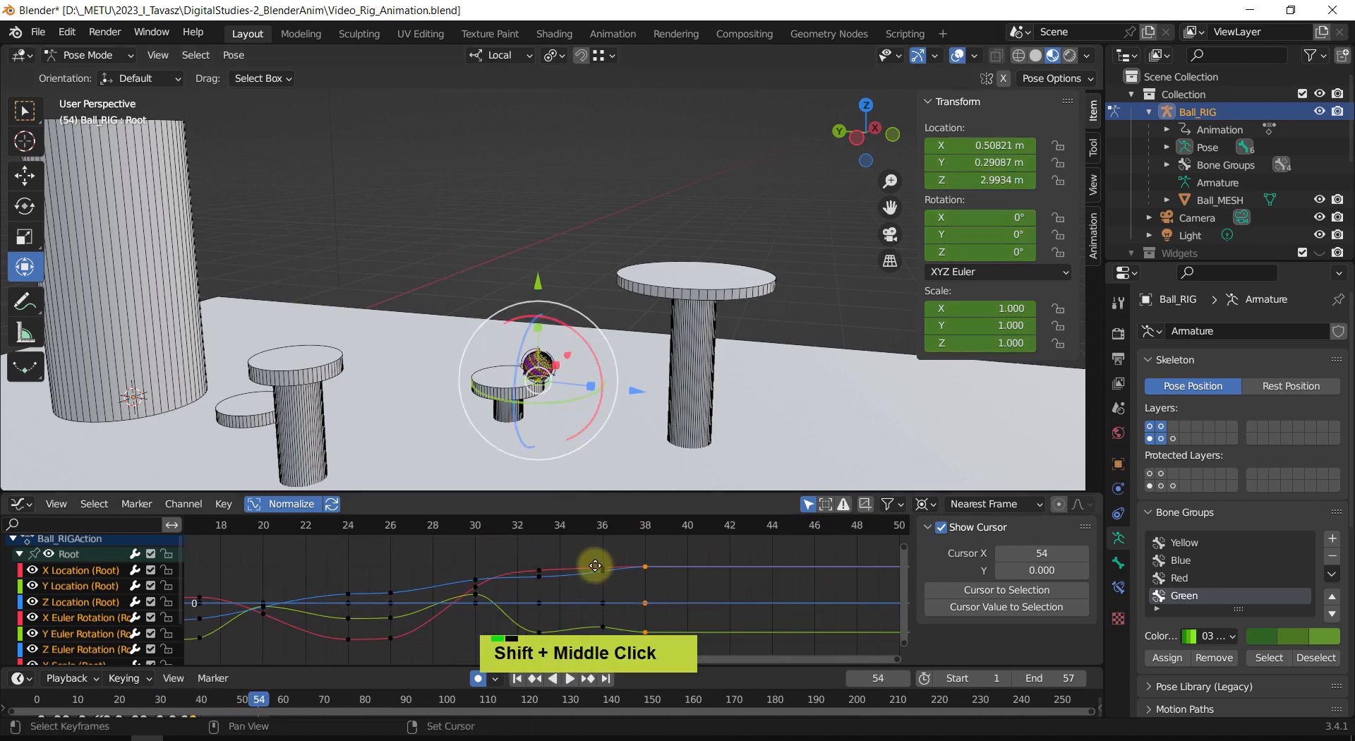
pyautogui.click(602, 524)
pyautogui.moveTo(506, 260); pyautogui.dragTo(514, 230)
# Step: Play back the animation from frame 28 to review the height of the final bounce
pyautogui.moveTo(610, 532); pyautogui.dragTo(437, 539)
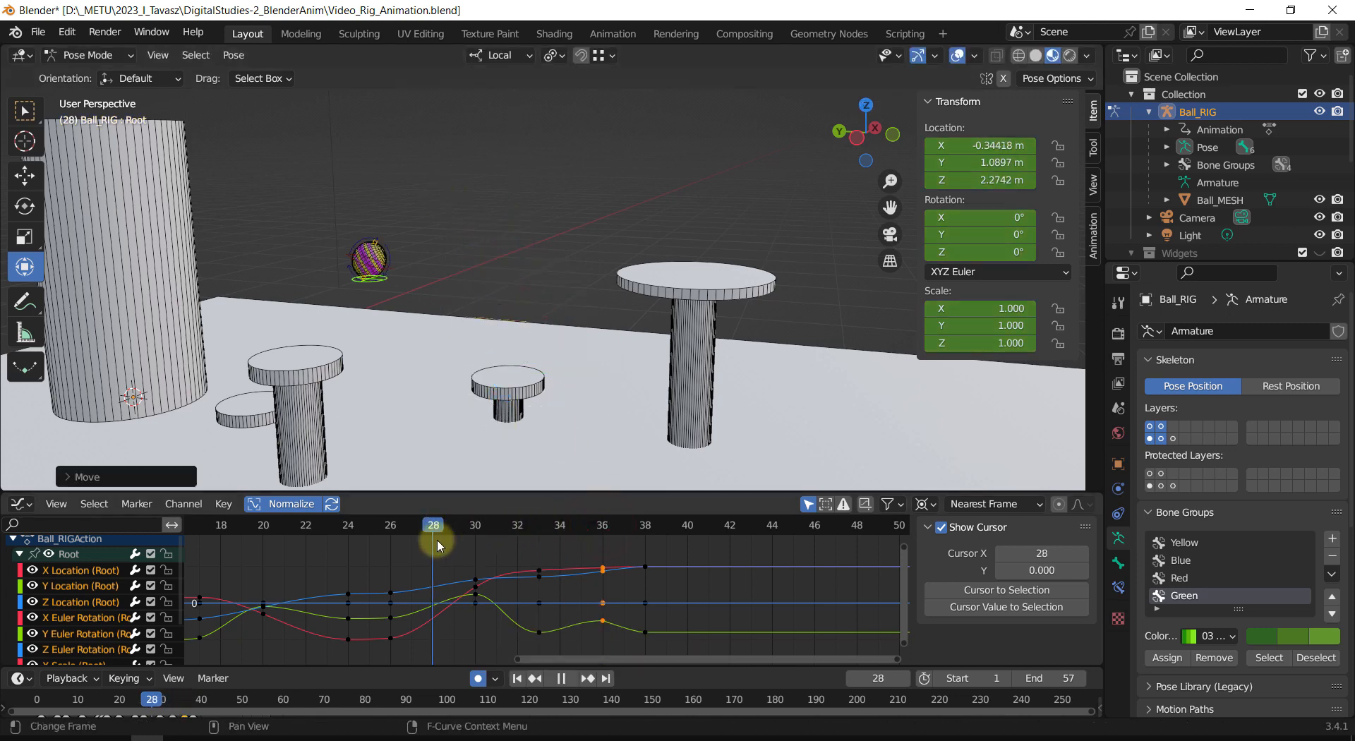
pyautogui.hotkey('shift', 'space')
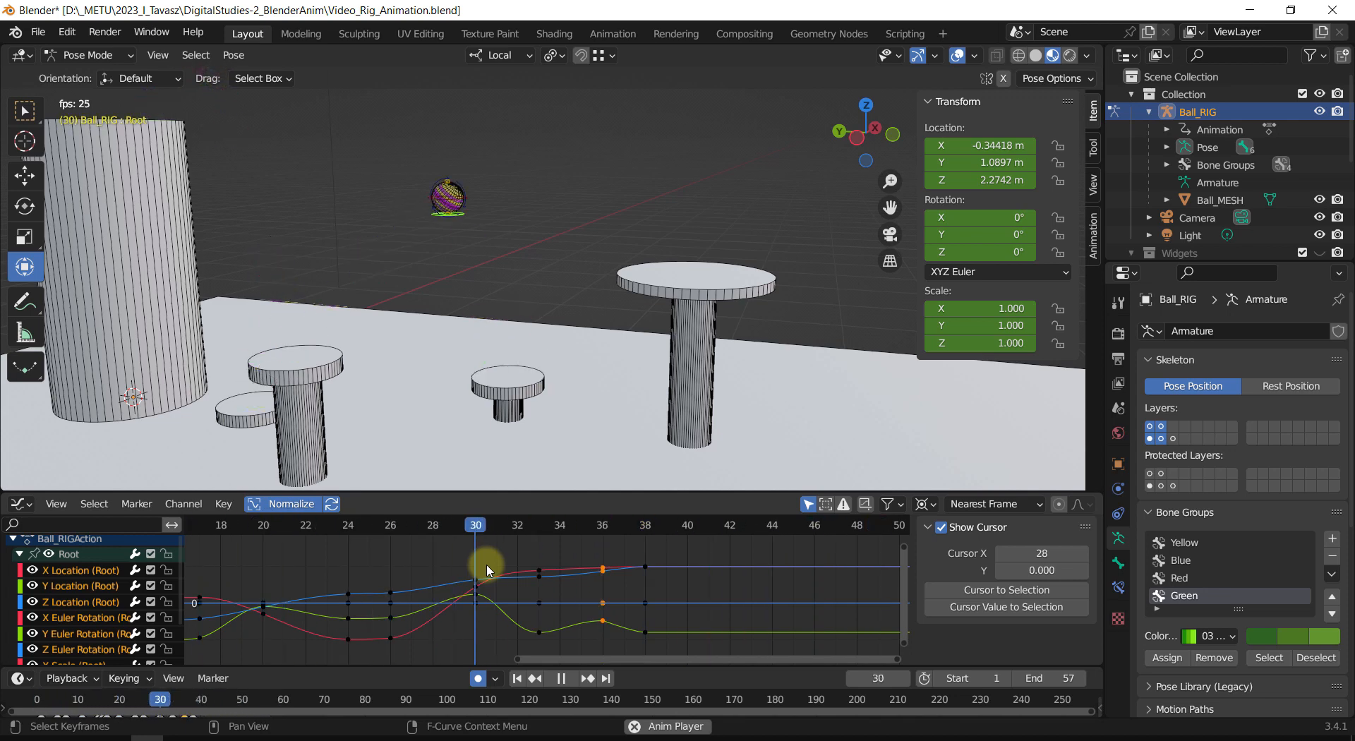
pyautogui.hotkey('shift', 'space')
# Step: Select the Stretch_Top bone and insert a keyframe for its undeformed pose at frame 37
pyautogui.moveTo(606, 522); pyautogui.dragTo(662, 541)
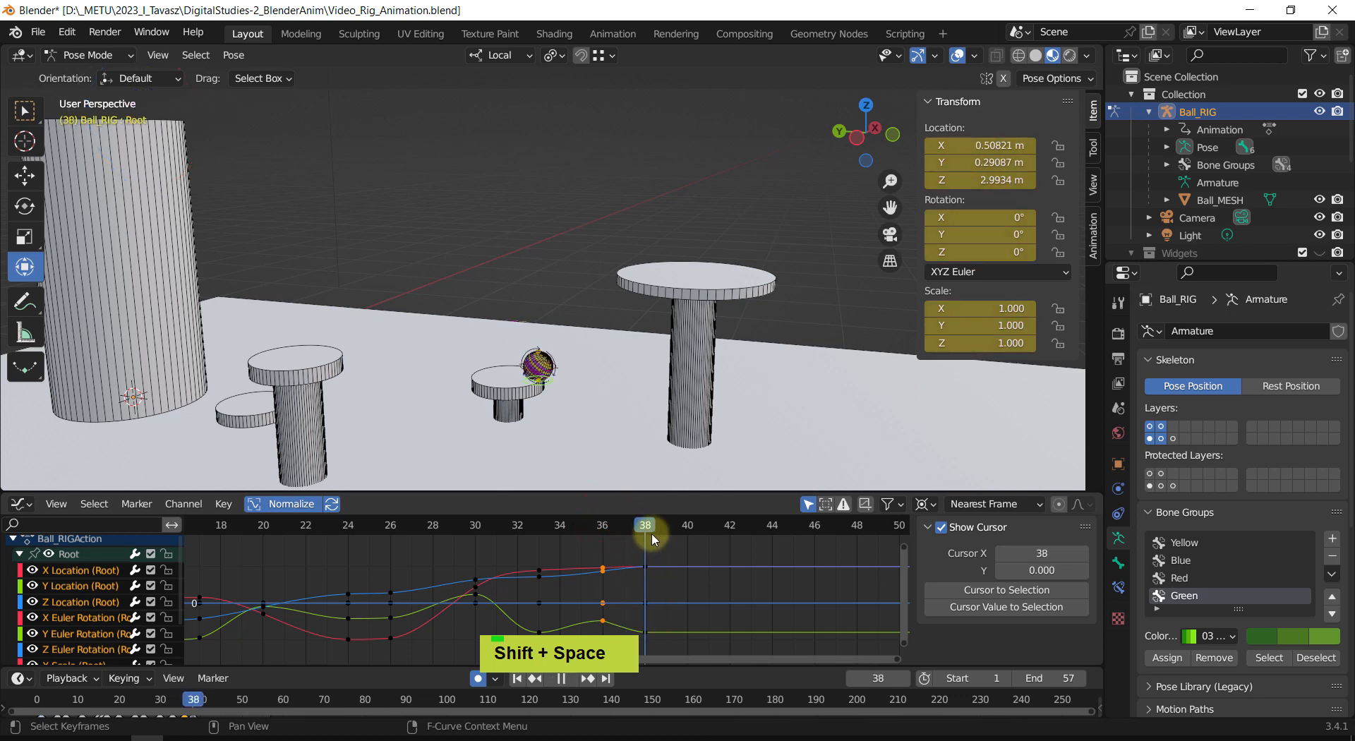
pyautogui.keyDown('shift'); pyautogui.moveTo(546, 361); pyautogui.dragTo(528, 285, button='middle'); pyautogui.keyUp('shift')
pyautogui.scroll(2, 553, 324)
pyautogui.scroll(2, 548, 273)
pyautogui.moveTo(674, 525); pyautogui.dragTo(653, 525)
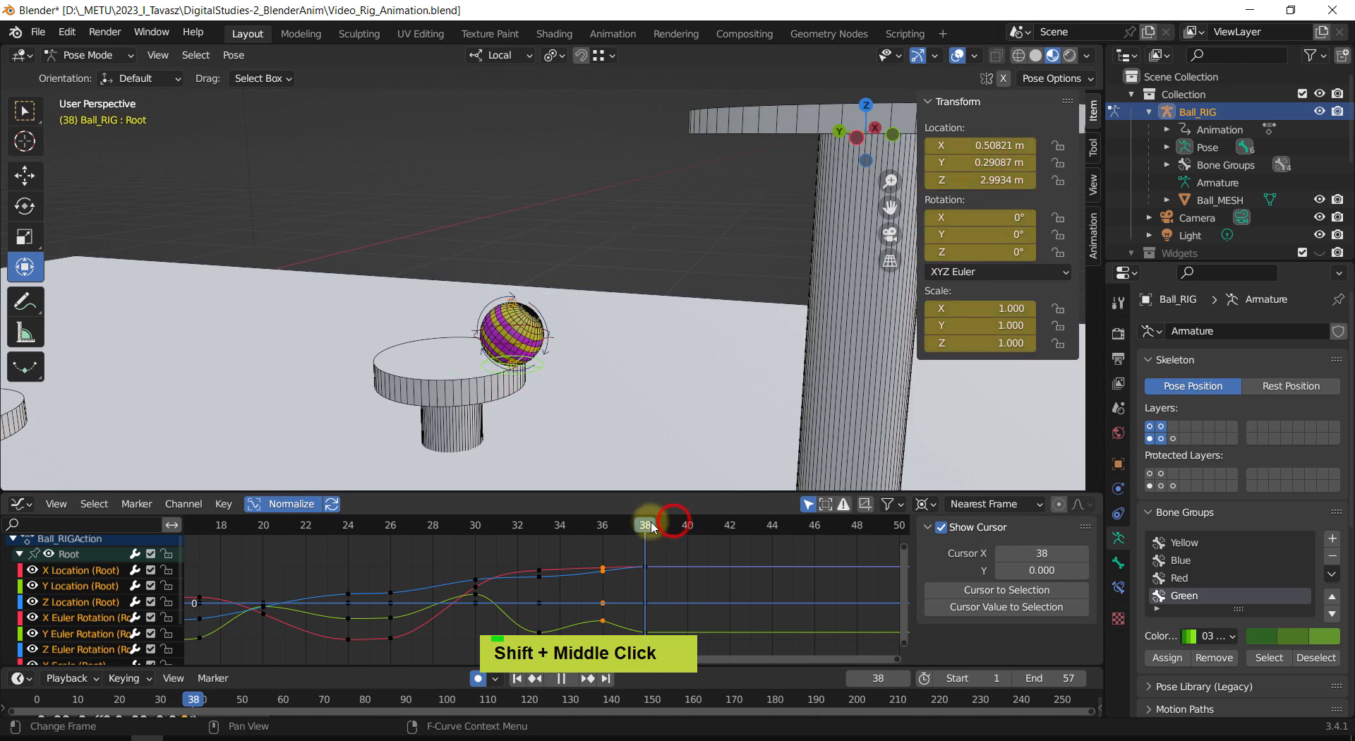
pyautogui.moveTo(572, 331); pyautogui.dragTo(584, 276, button='middle')
pyautogui.scroll(2, 575, 304)
pyautogui.click(504, 295)
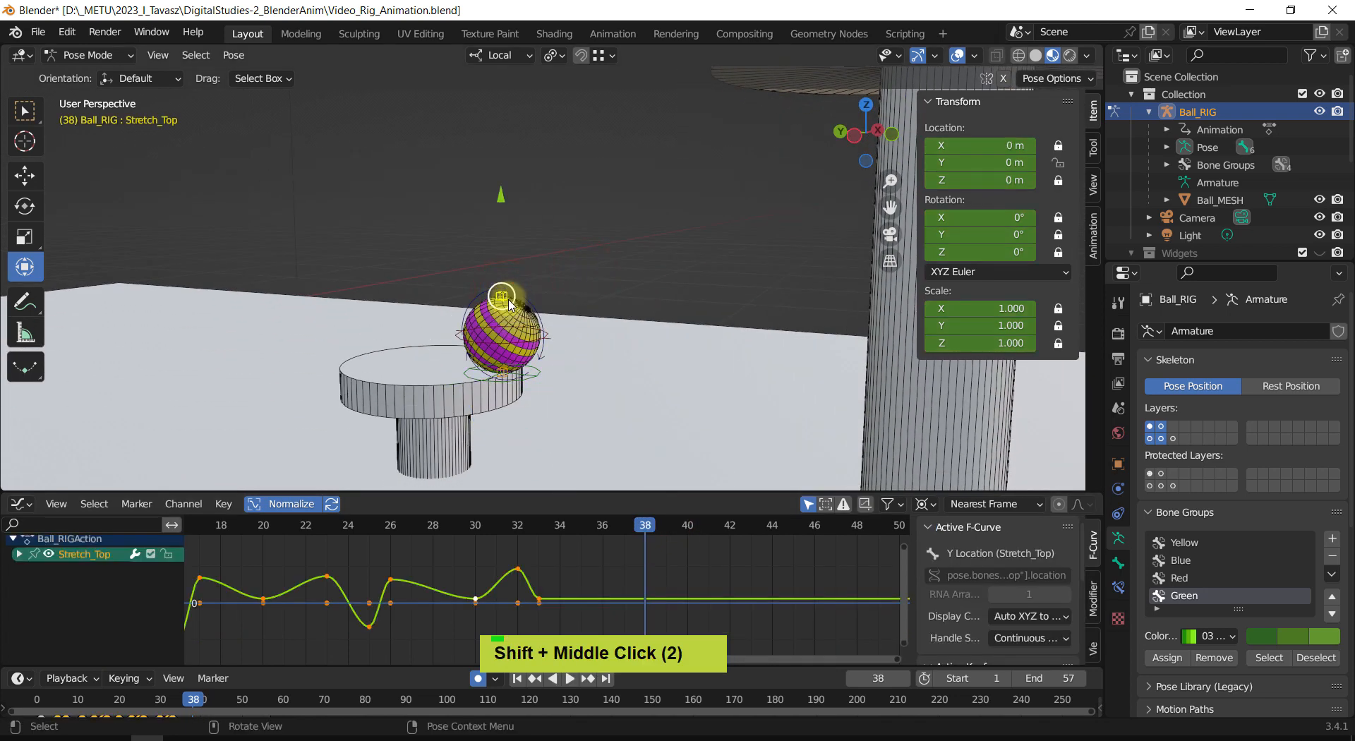
pyautogui.keyDown('shift'); pyautogui.moveTo(509, 301); pyautogui.dragTo(520, 261, button='middle'); pyautogui.keyUp('shift')
pyautogui.moveTo(644, 530); pyautogui.dragTo(630, 528)
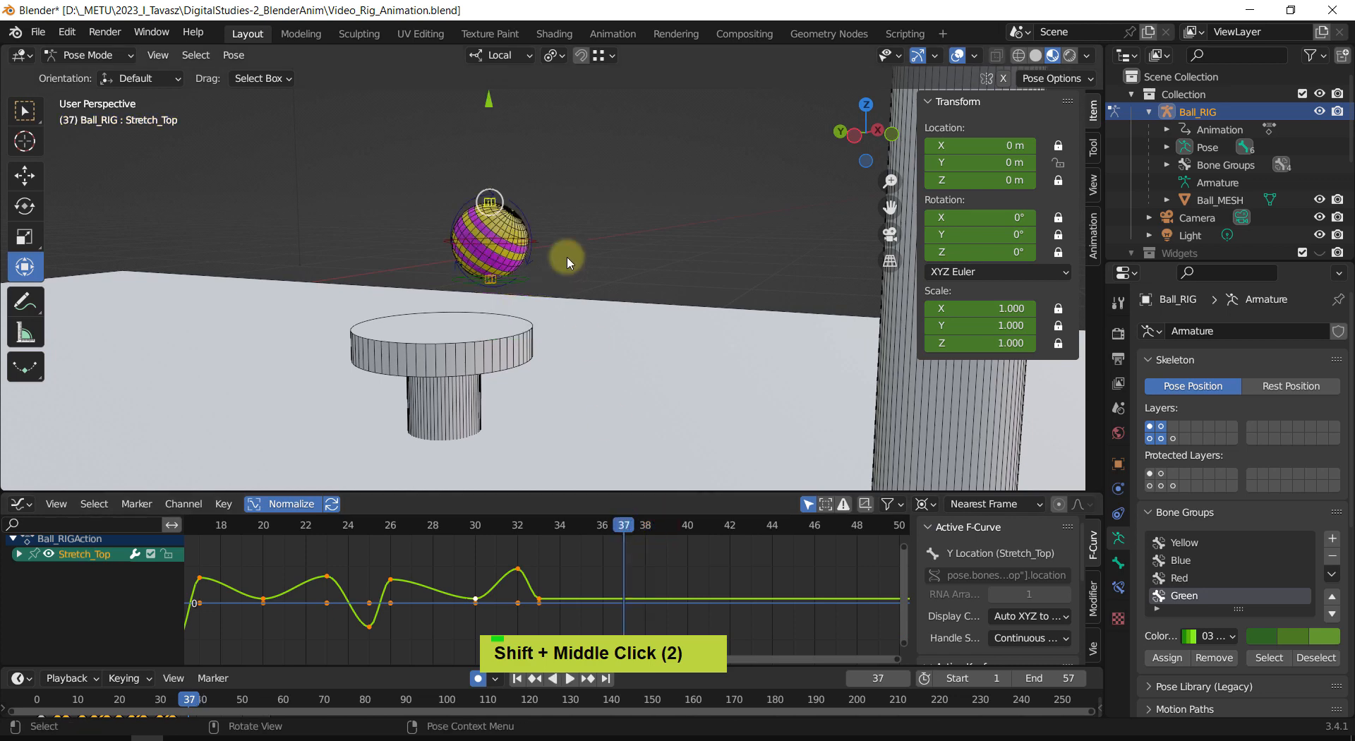
pyautogui.press('i')
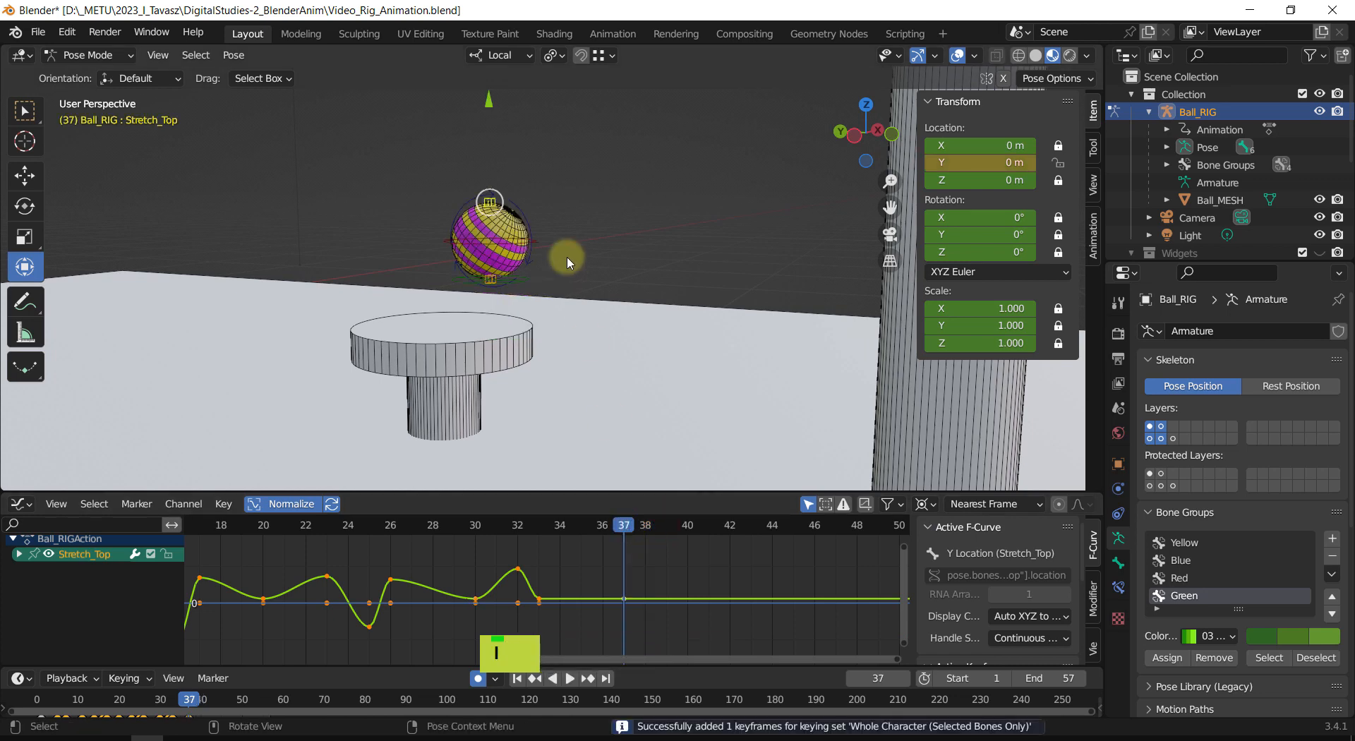
# Step: At frame 38, squash the ball by lowering the Stretch_Top bone to a Y location of about -0.029 m
pyautogui.moveTo(630, 530); pyautogui.dragTo(637, 529)
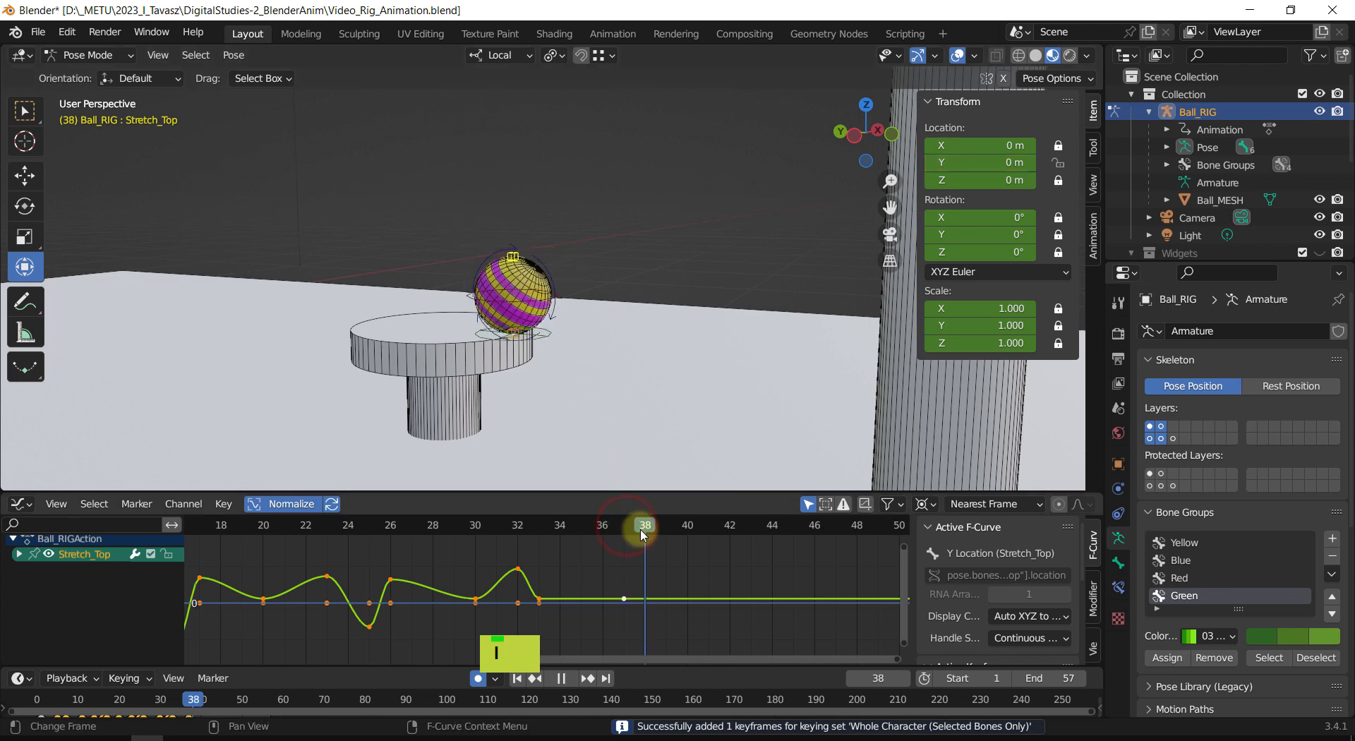
pyautogui.moveTo(510, 167); pyautogui.dragTo(513, 248)
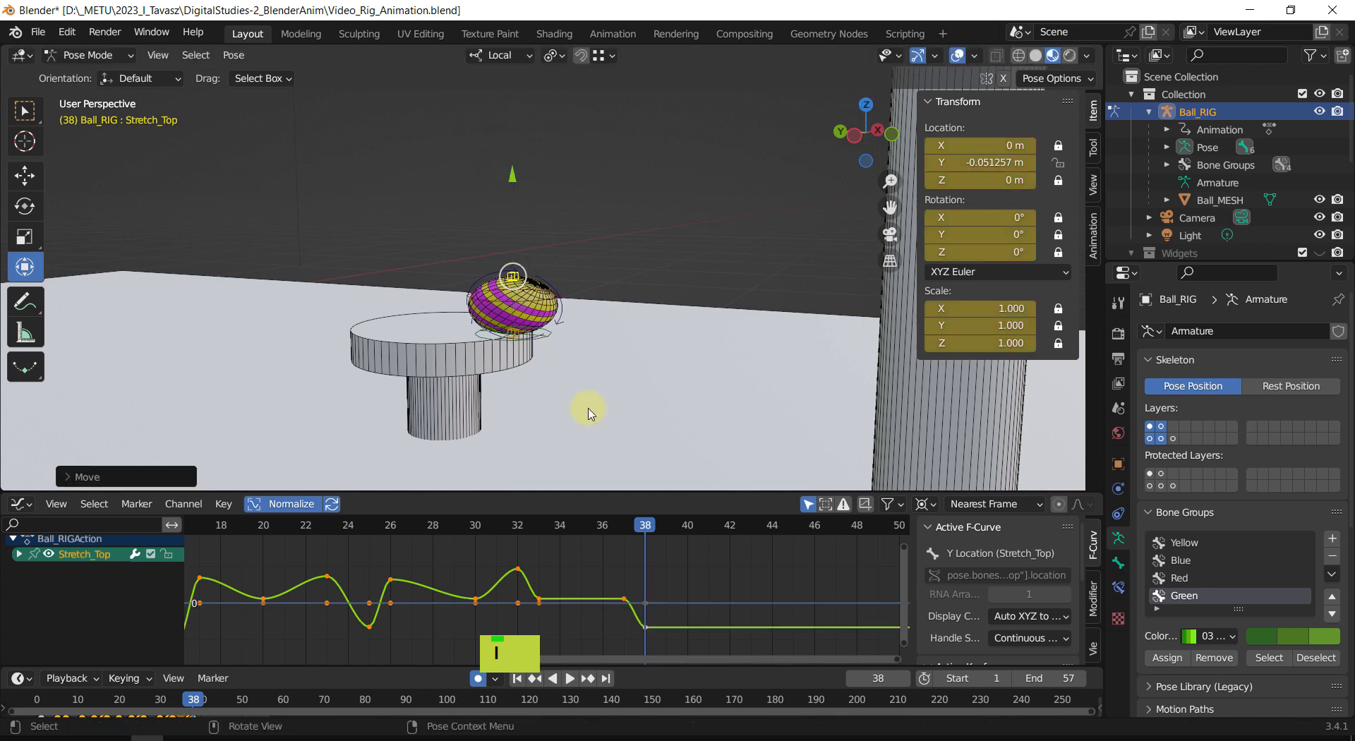
pyautogui.click(645, 526)
pyautogui.moveTo(645, 527)
pyautogui.mouseDown()
pyautogui.moveTo(628, 525)
pyautogui.moveTo(645, 520)
pyautogui.mouseUp()
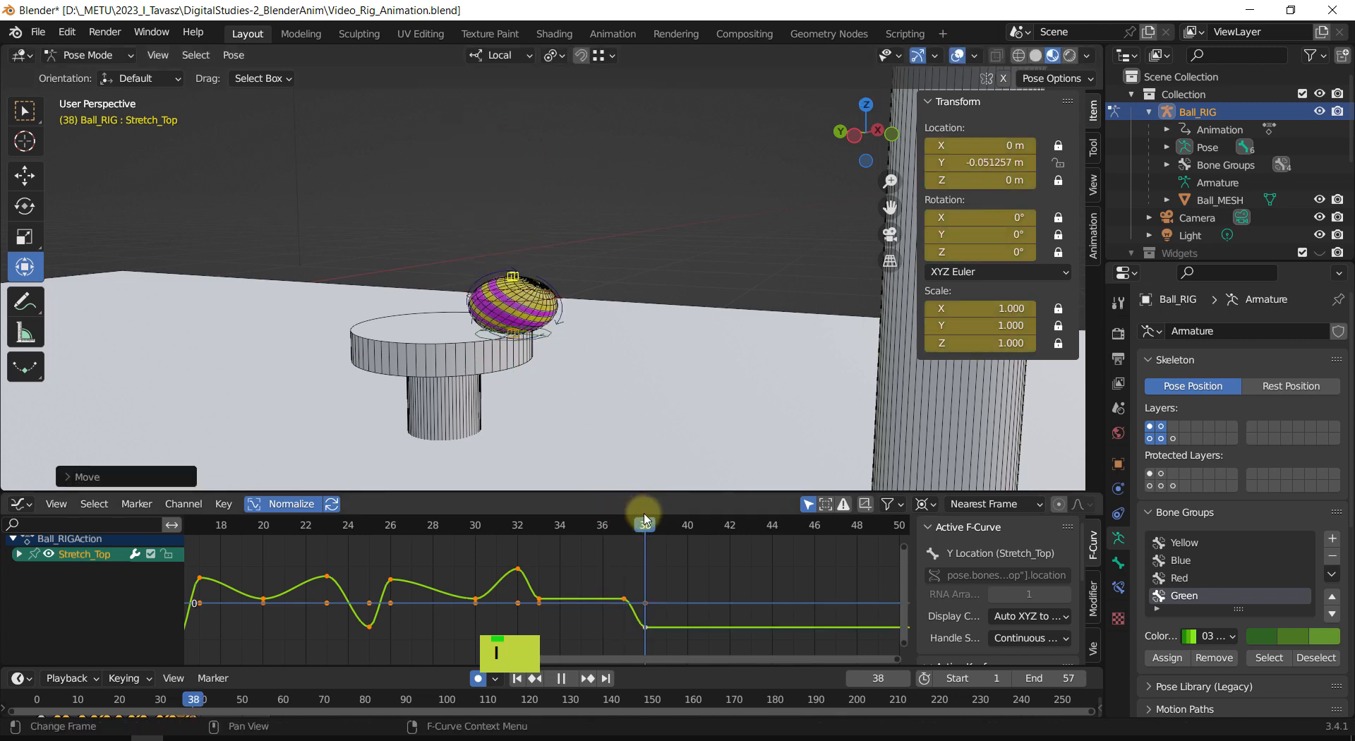
pyautogui.hotkey('shift', 'space')
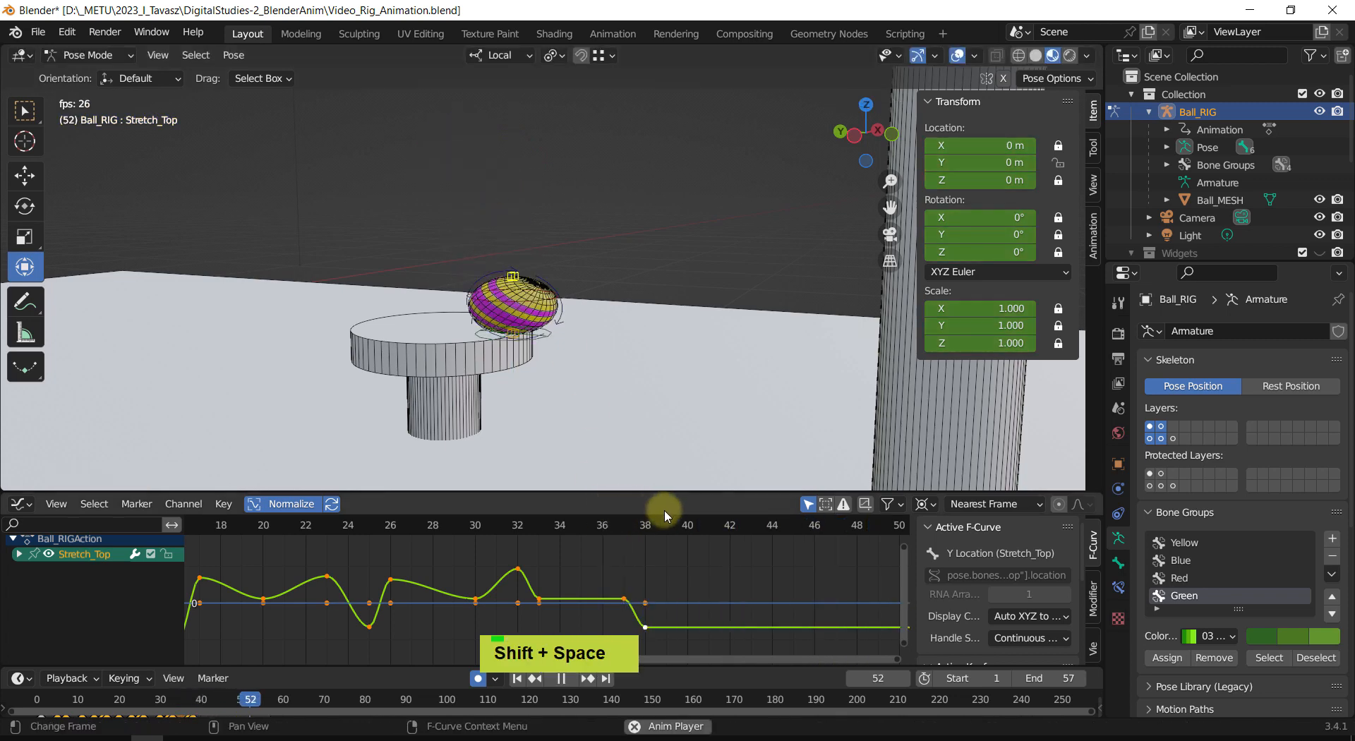
pyautogui.moveTo(643, 526)
pyautogui.mouseDown()
pyautogui.moveTo(559, 527)
pyautogui.moveTo(654, 522)
pyautogui.moveTo(605, 525)
pyautogui.moveTo(642, 528)
pyautogui.mouseUp()
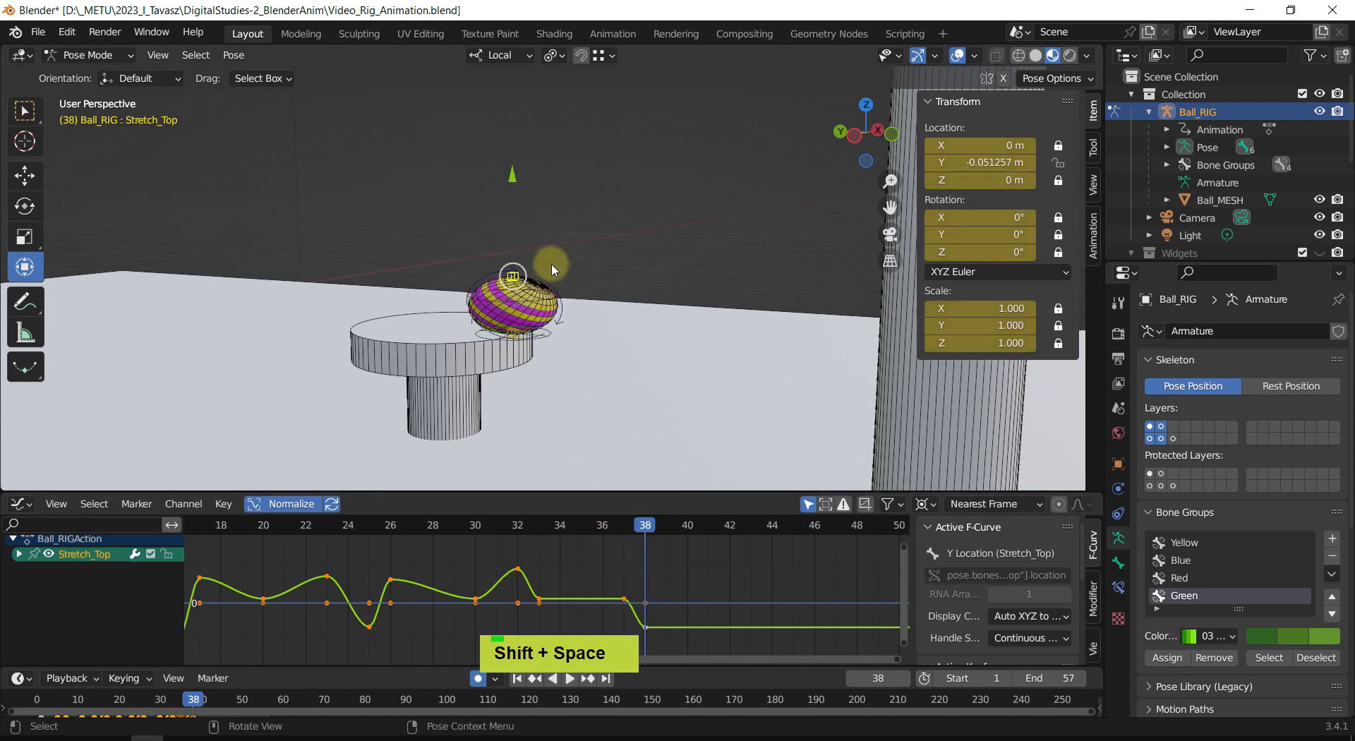
pyautogui.moveTo(512, 175); pyautogui.dragTo(513, 169)
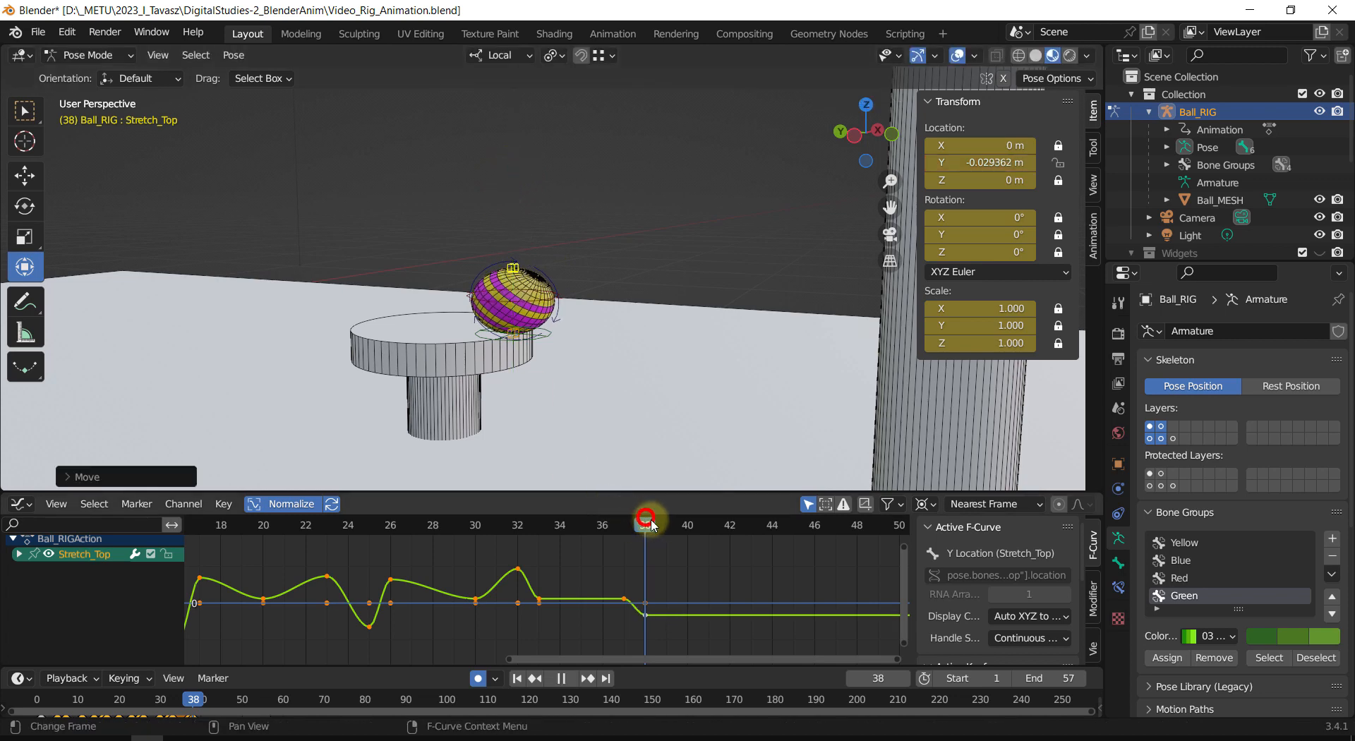
# Step: At frame 39, lower Stretch_Top to a Y location of about -0.059 m and shift Root along local Z to about 3.002 m
pyautogui.moveTo(651, 524); pyautogui.dragTo(666, 525)
pyautogui.moveTo(514, 167); pyautogui.dragTo(520, 191)
pyautogui.click(537, 343)
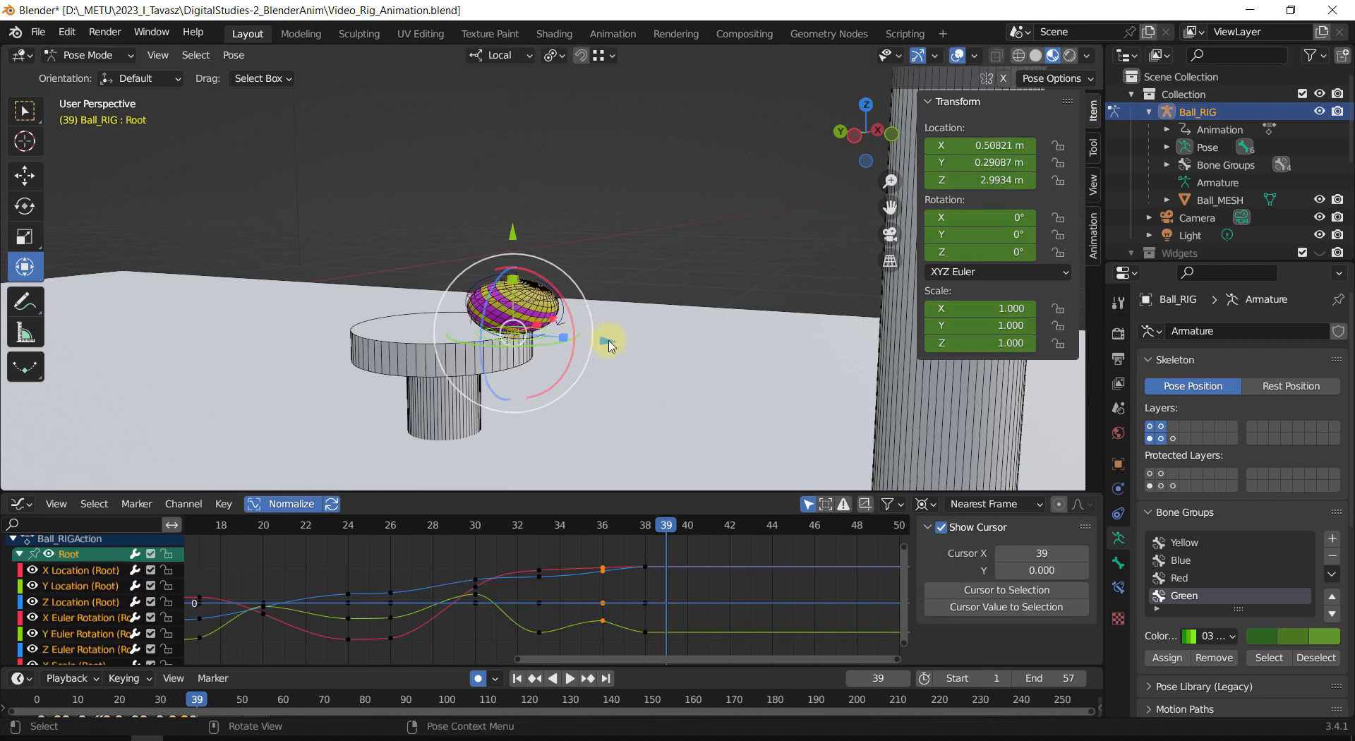
pyautogui.moveTo(611, 346); pyautogui.dragTo(588, 447)
# Step: At frame 40, stretch the ball by raising the Stretch_Top bone to a Y location of about 0.029 m
pyautogui.moveTo(665, 522)
pyautogui.mouseDown()
pyautogui.moveTo(622, 520)
pyautogui.moveTo(683, 523)
pyautogui.moveTo(615, 527)
pyautogui.moveTo(684, 529)
pyautogui.mouseUp()
pyautogui.click(527, 272)
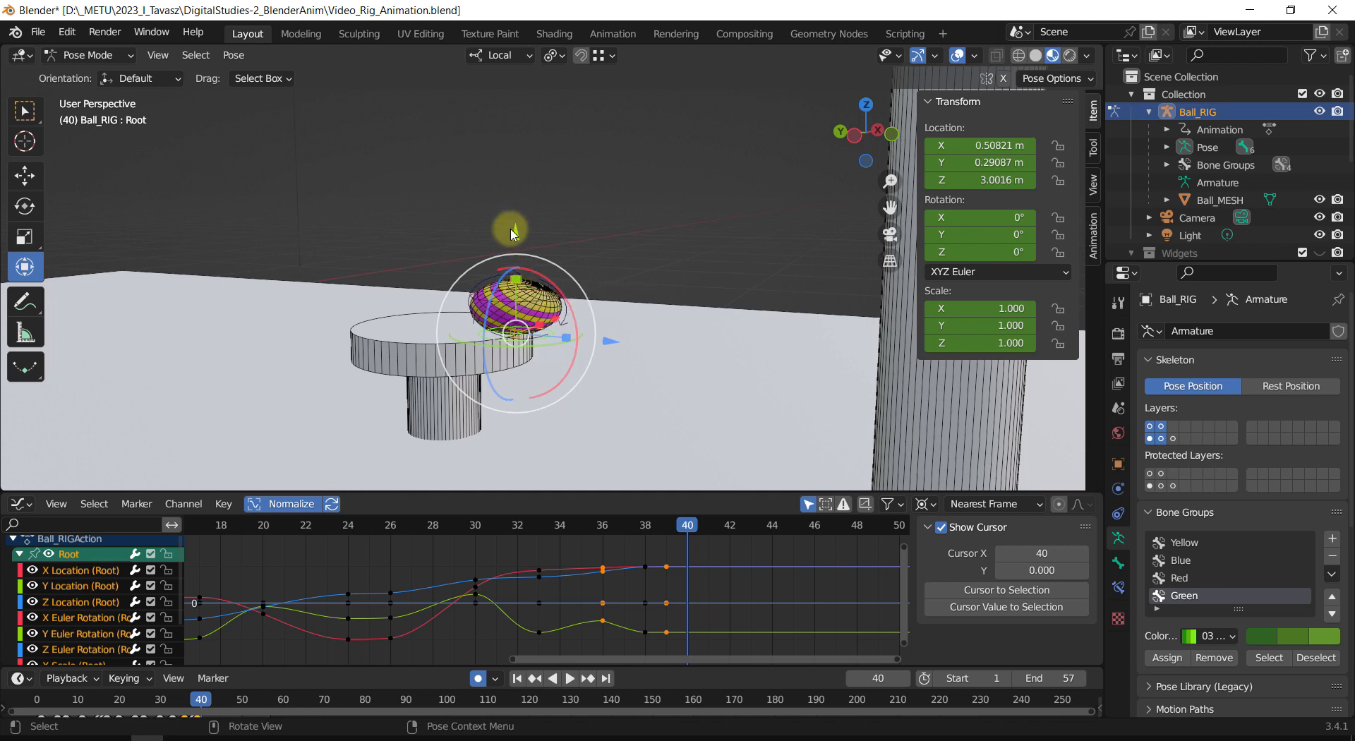
pyautogui.click(555, 221)
pyautogui.click(516, 279)
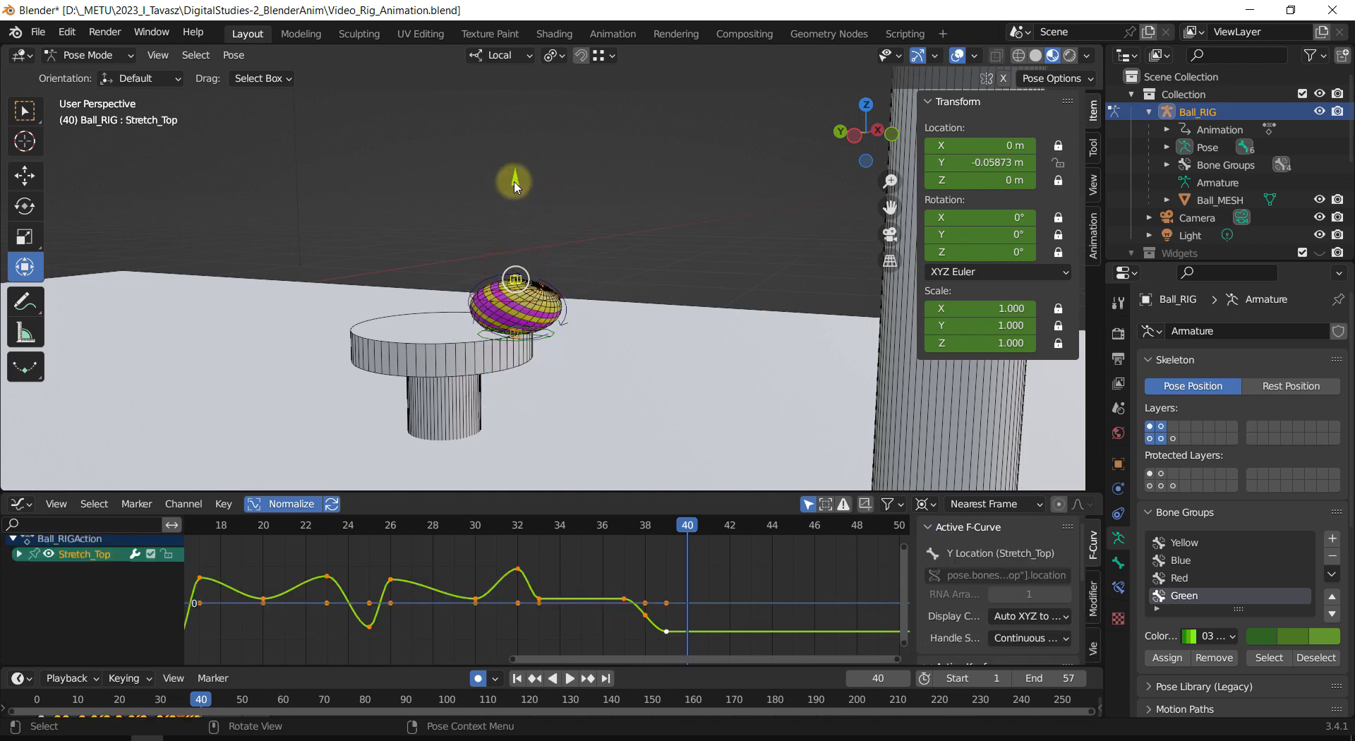
pyautogui.moveTo(516, 185); pyautogui.dragTo(512, 145)
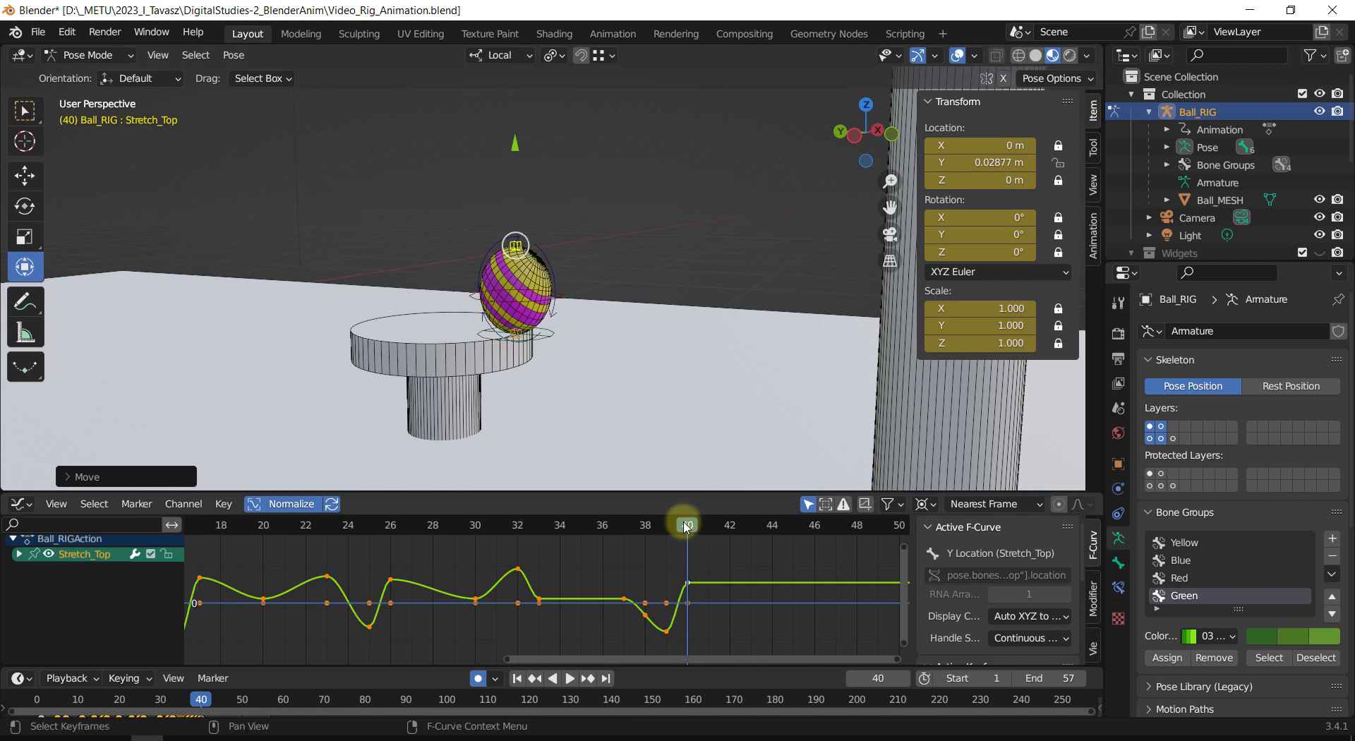
pyautogui.moveTo(688, 523)
pyautogui.mouseDown()
pyautogui.moveTo(538, 520)
pyautogui.moveTo(713, 539)
pyautogui.moveTo(696, 536)
pyautogui.mouseUp()
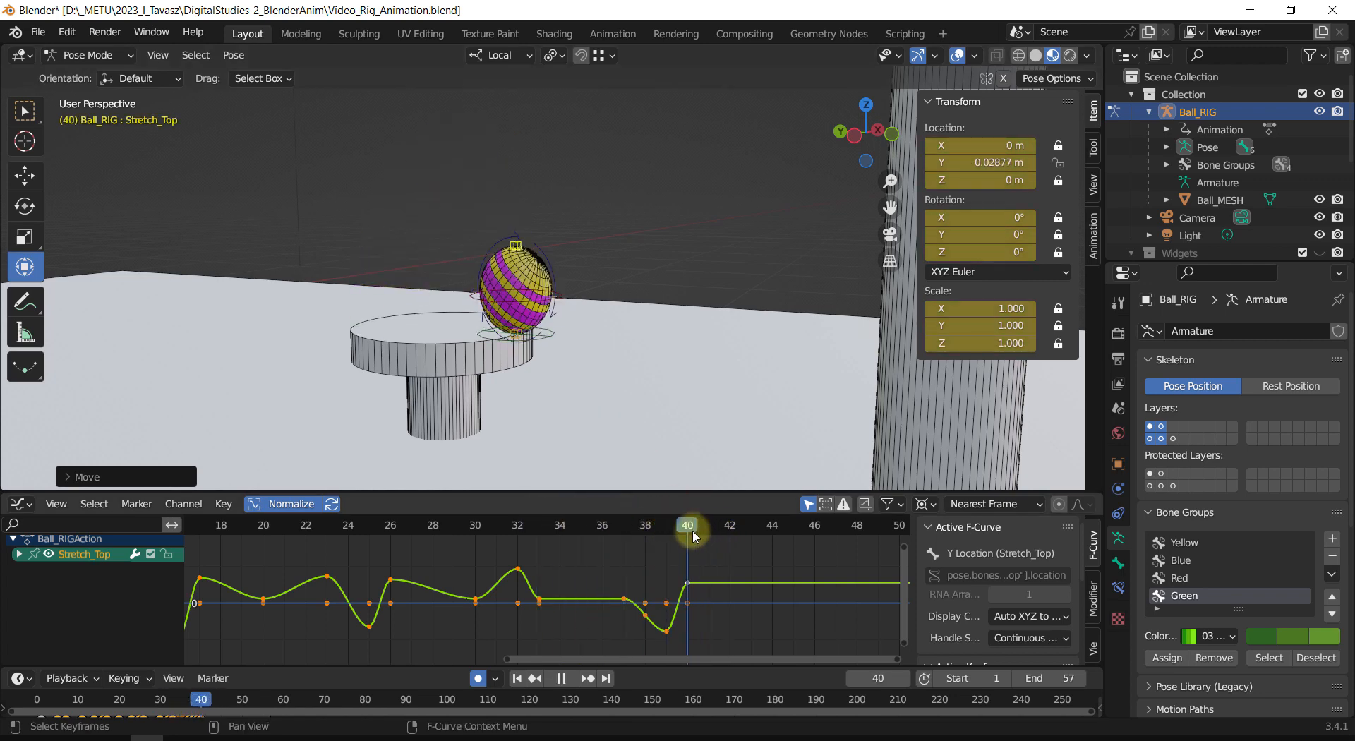
pyautogui.click(615, 240)
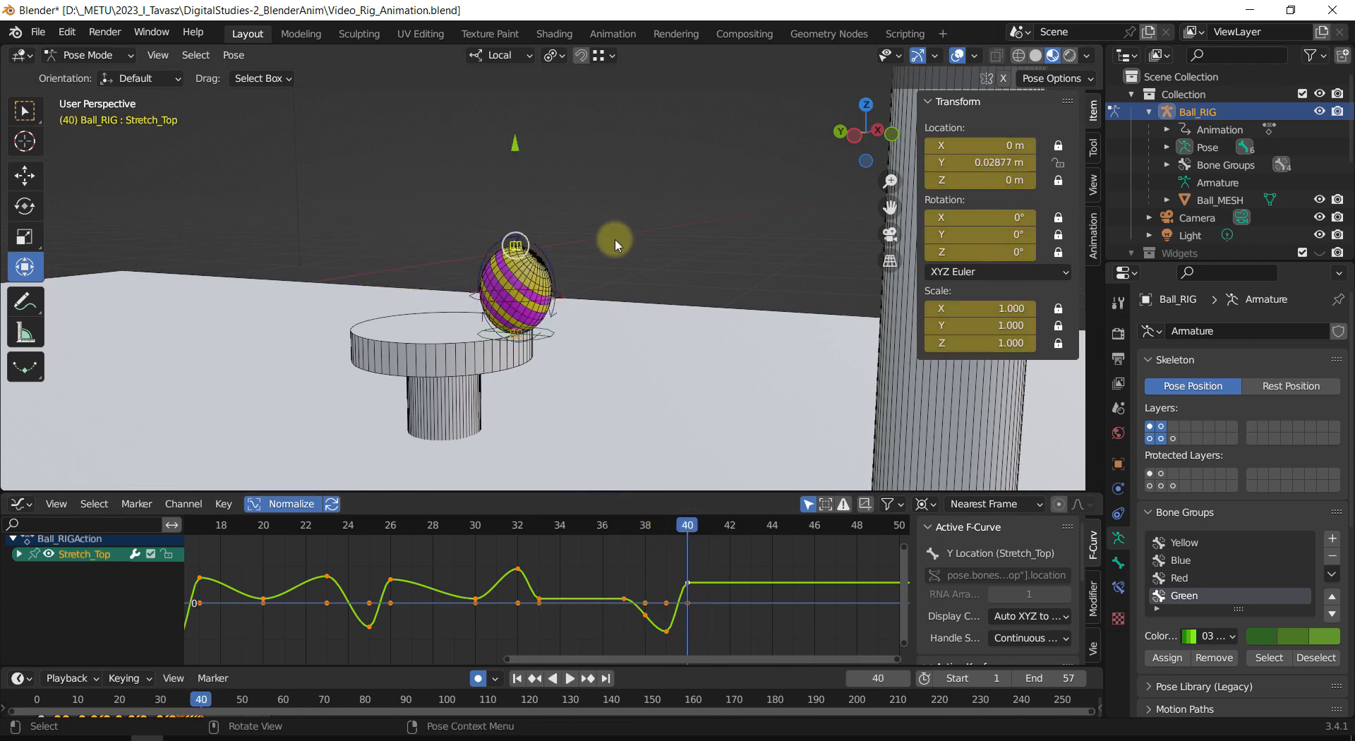
# Step: Select the Center bone and insert a keyframe for its unrotated pose at frame 39
pyautogui.click(553, 303)
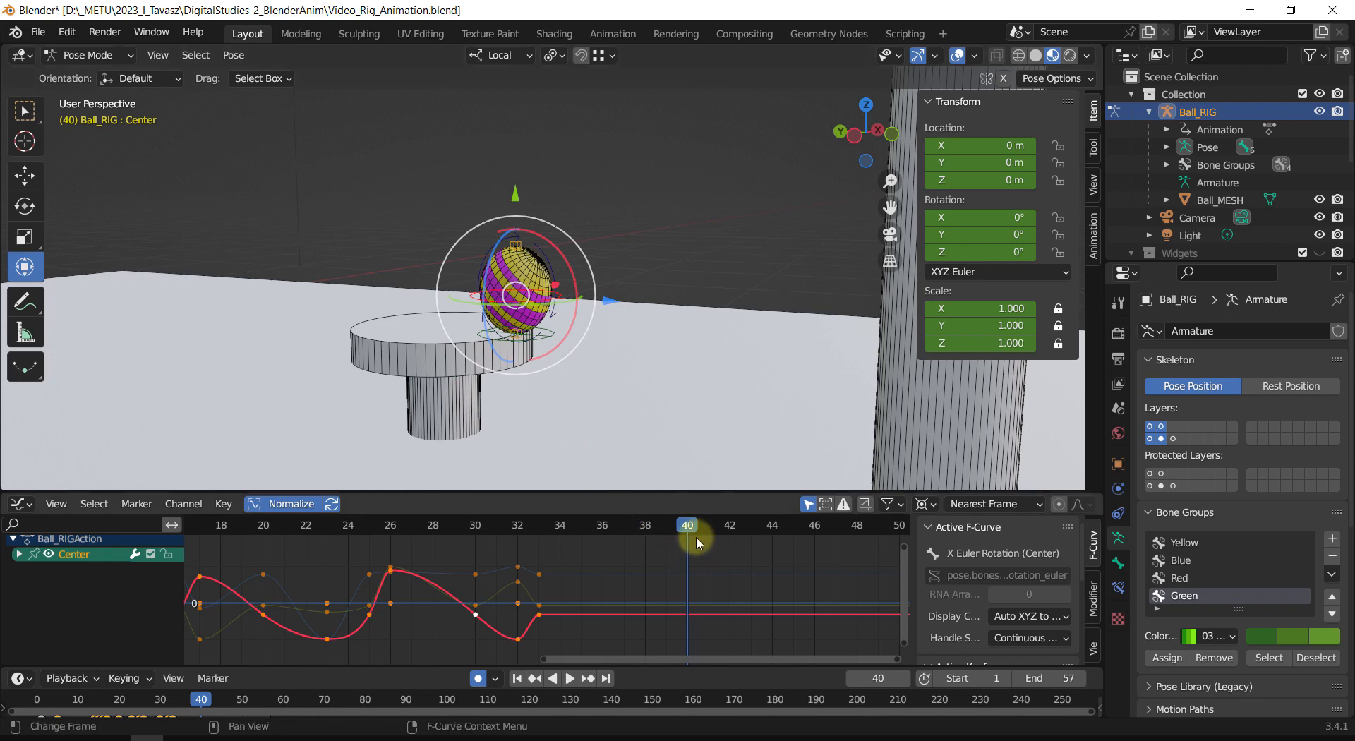
pyautogui.moveTo(690, 530); pyautogui.dragTo(667, 526)
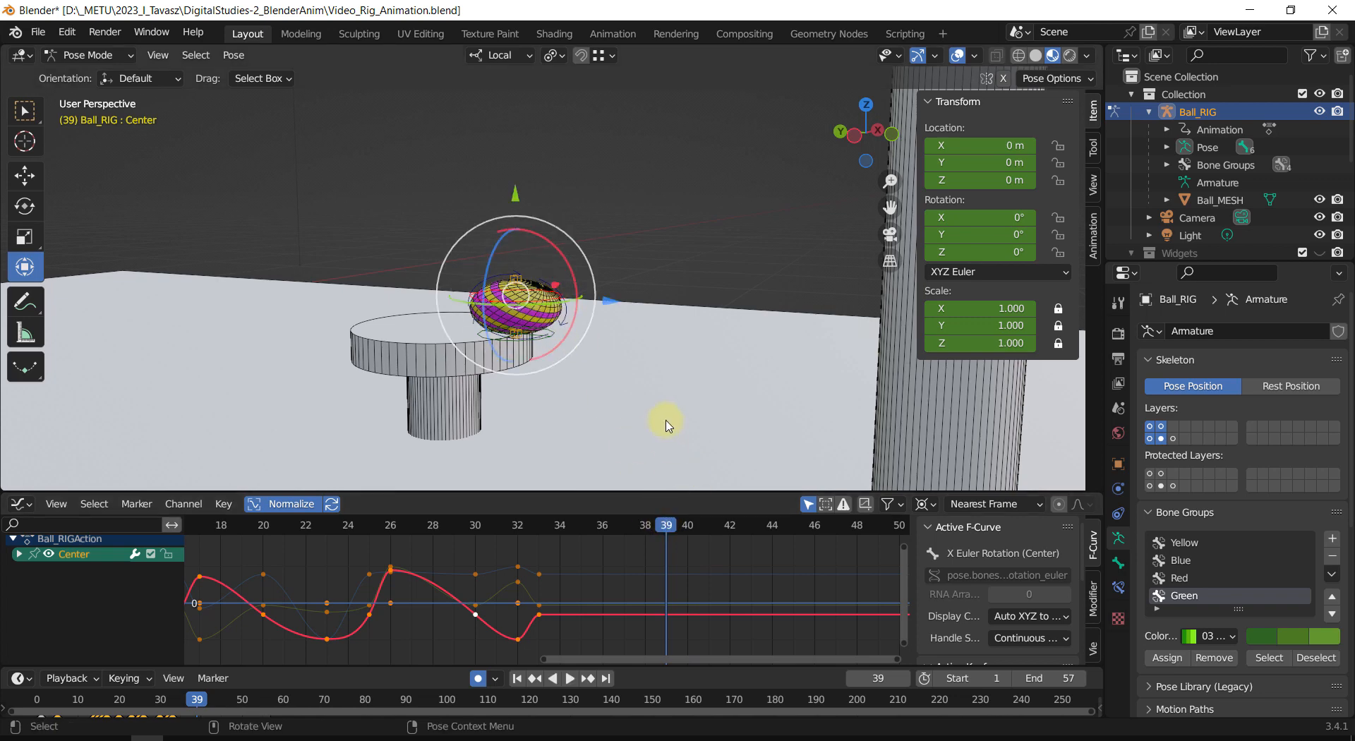
pyautogui.press('i')
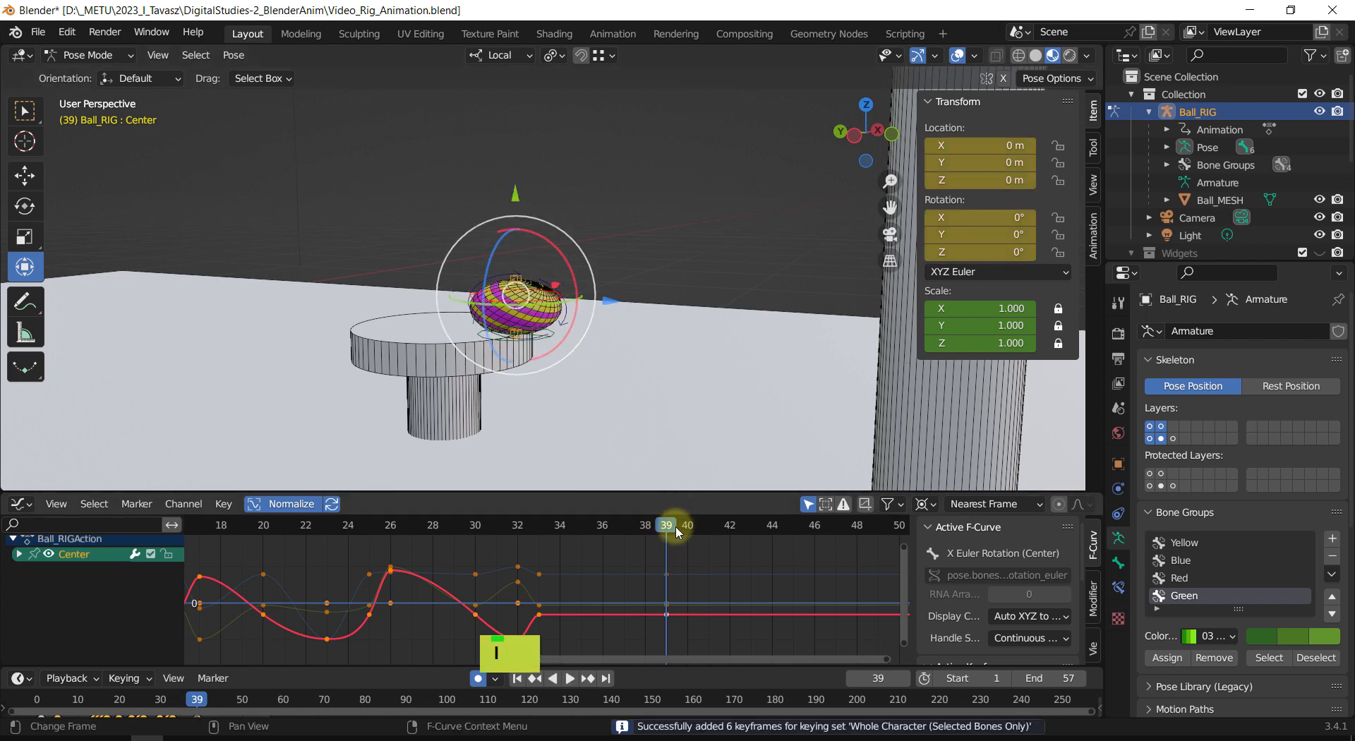
# Step: At frame 40, tilt the ball by rotating the Center bone to about -23.4° around X
pyautogui.moveTo(668, 528); pyautogui.dragTo(686, 528)
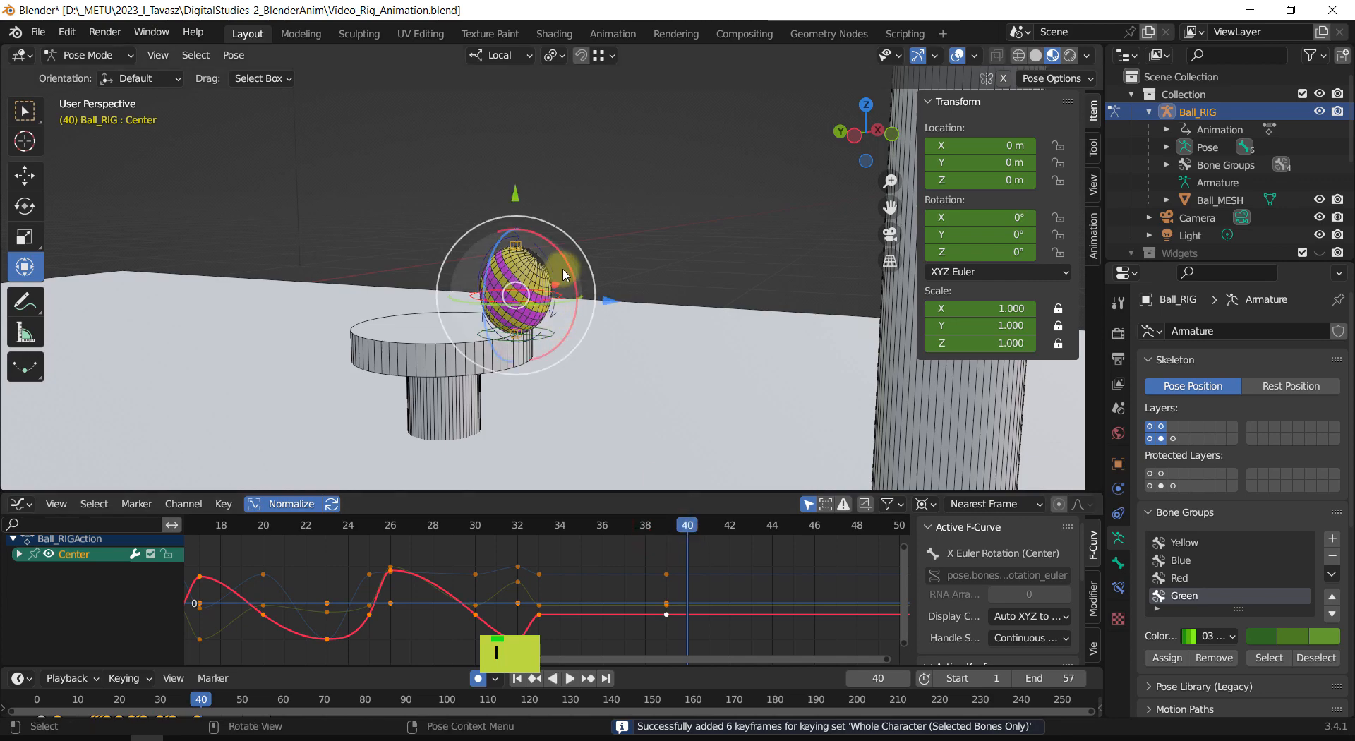
pyautogui.moveTo(565, 275); pyautogui.dragTo(552, 249)
pyautogui.moveTo(553, 249); pyautogui.dragTo(629, 317, button='middle')
pyautogui.scroll(2, 492, 284)
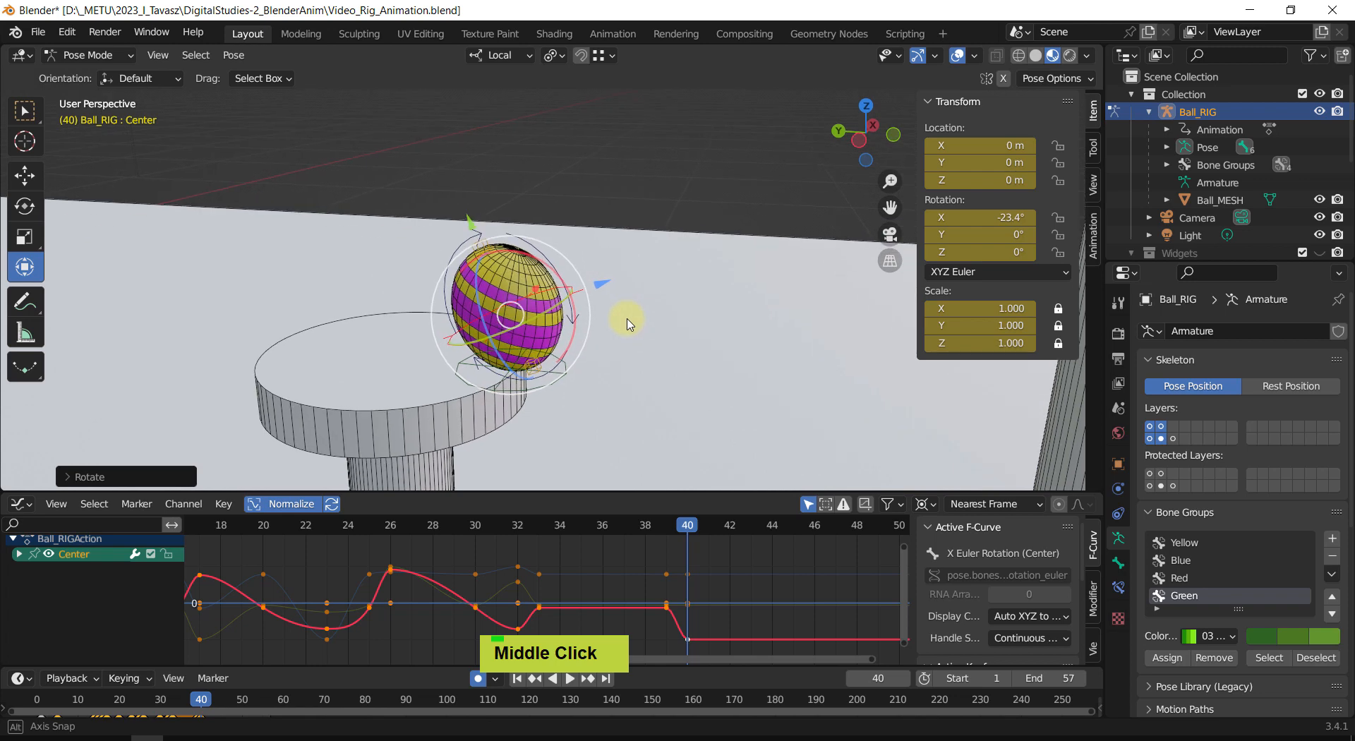
# Step: At frame 41, lift the Root bone off the pillar to a location of about Y 0.335 m and Z 2.974 m
pyautogui.click(688, 526)
pyautogui.moveTo(688, 526)
pyautogui.mouseDown()
pyautogui.moveTo(663, 526)
pyautogui.moveTo(709, 526)
pyautogui.mouseUp()
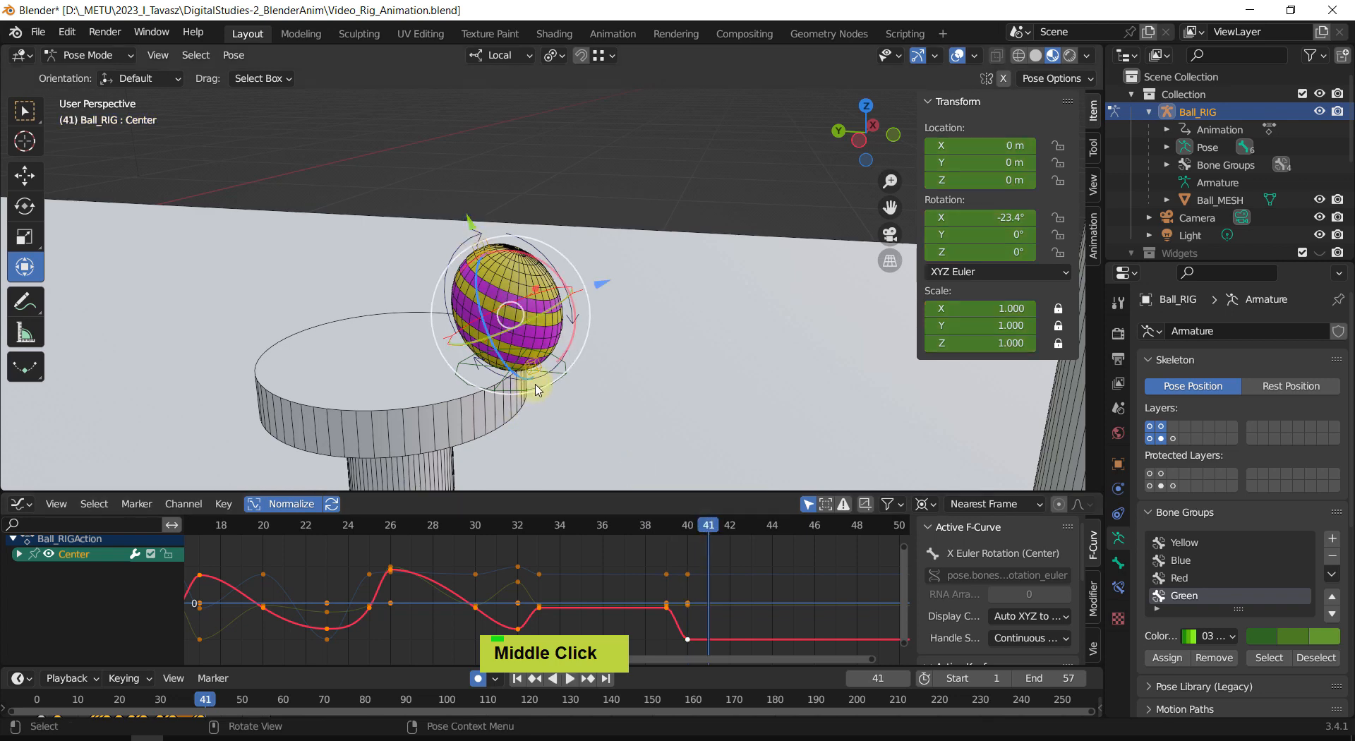
pyautogui.click(534, 392)
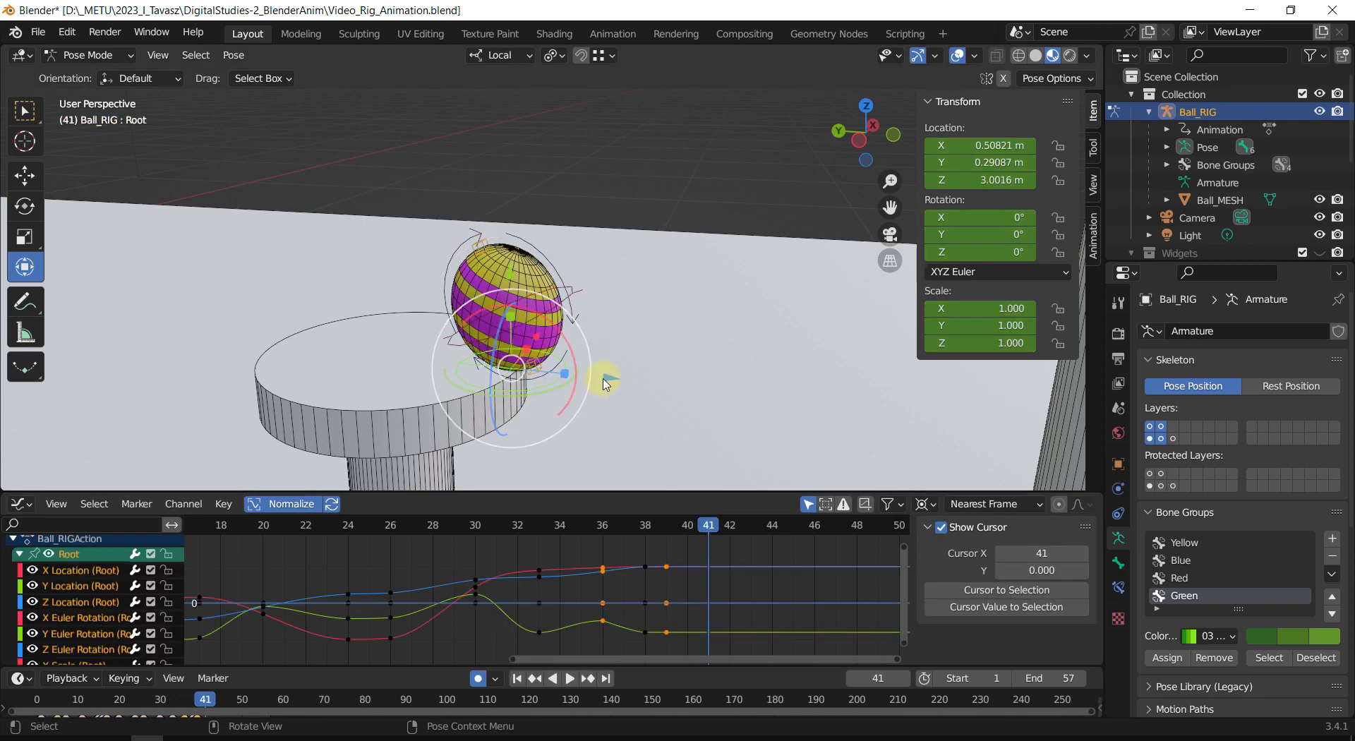
pyautogui.click(571, 388)
pyautogui.click(564, 381)
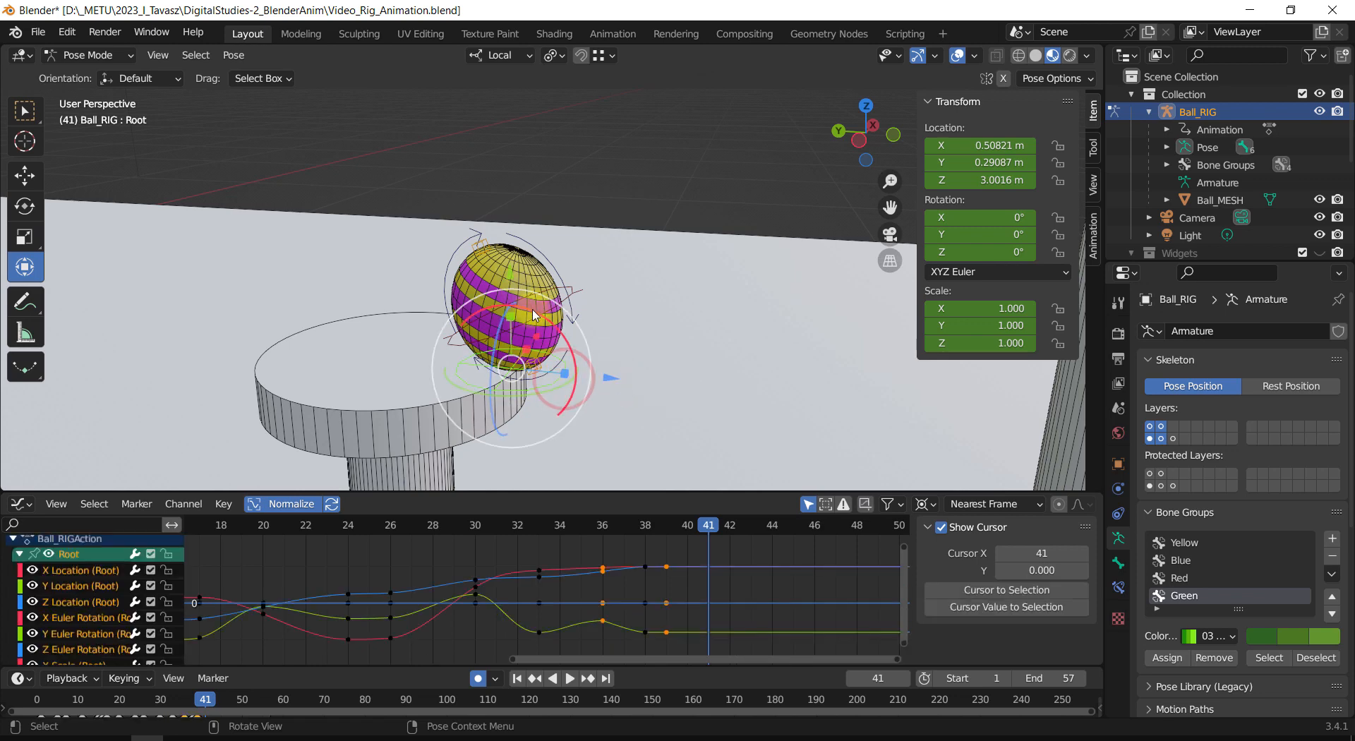
pyautogui.moveTo(568, 374); pyautogui.dragTo(593, 351)
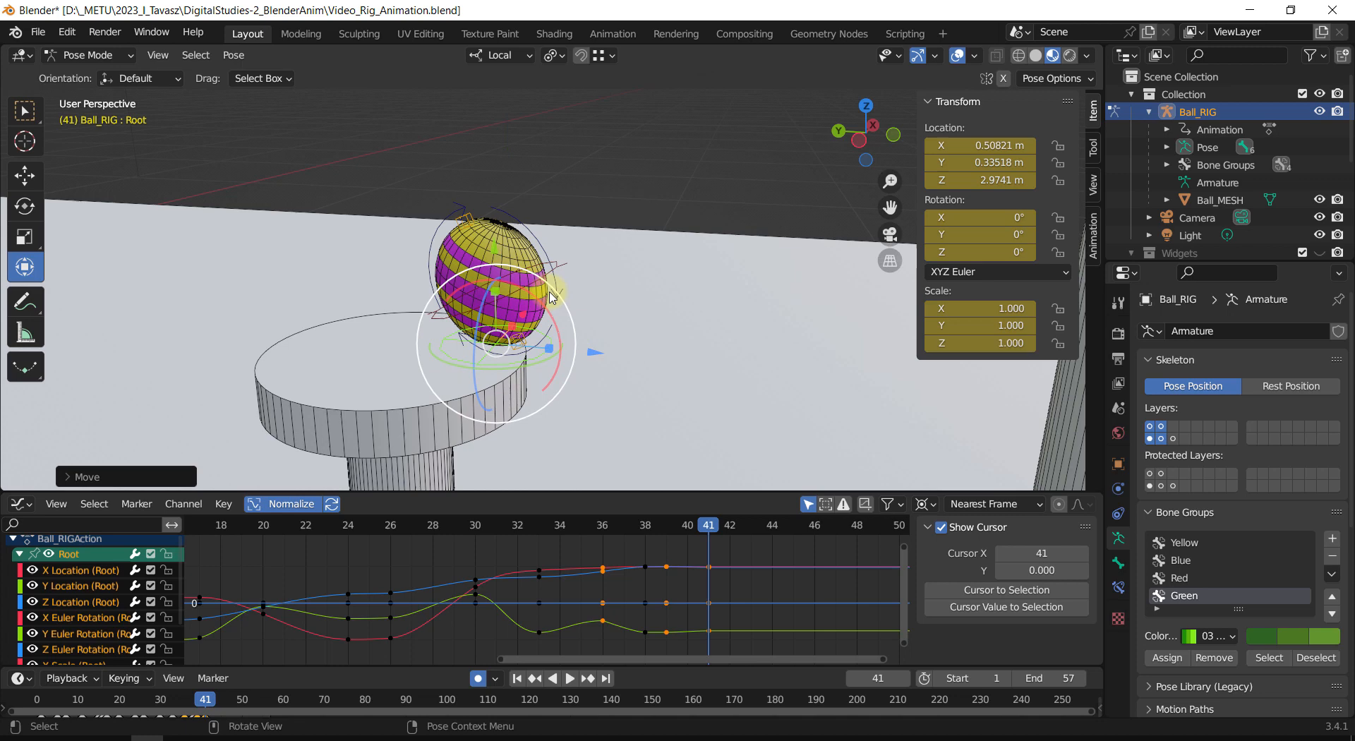
# Step: At frame 41, clear the Stretch_Top bone's location so the ball is undeformed in the air
pyautogui.click(460, 224)
pyautogui.keyDown('shift'); pyautogui.moveTo(456, 227); pyautogui.dragTo(407, 274, button='middle'); pyautogui.keyUp('shift')
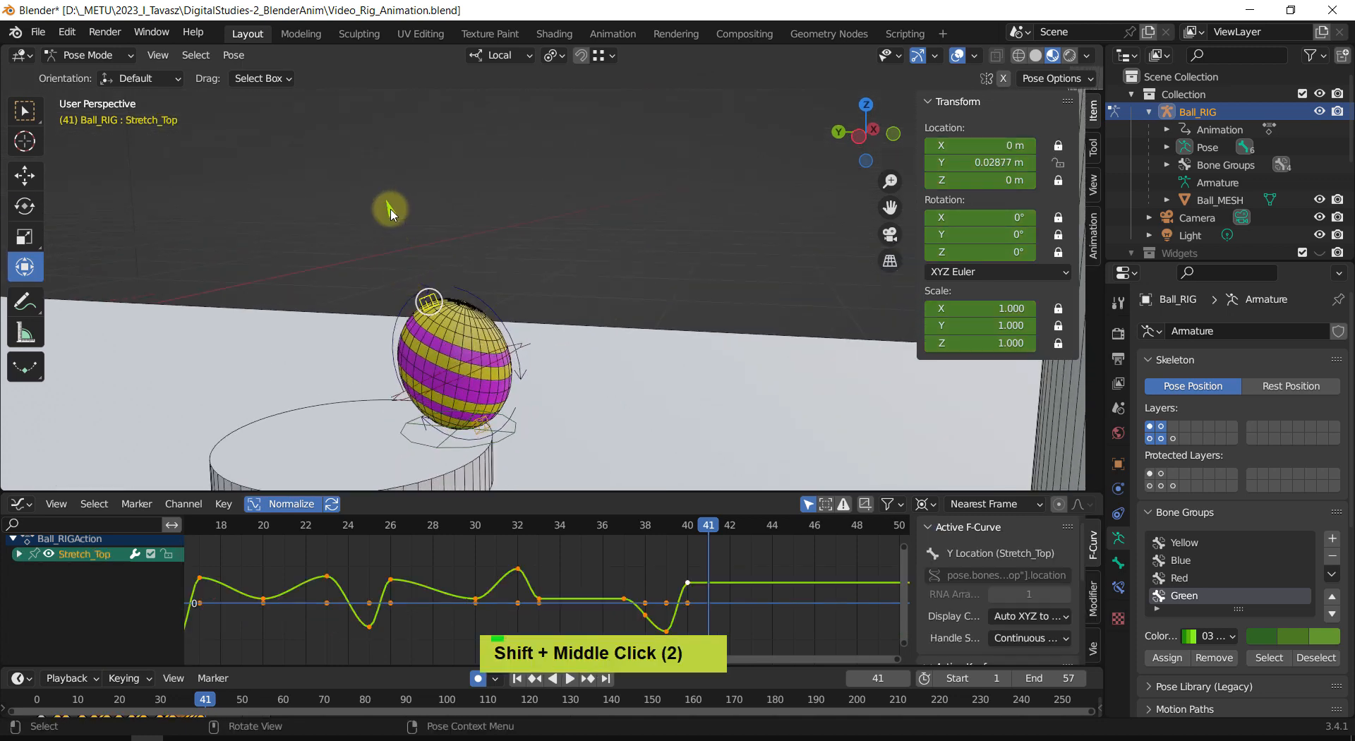
pyautogui.hotkey('alt', 'g')
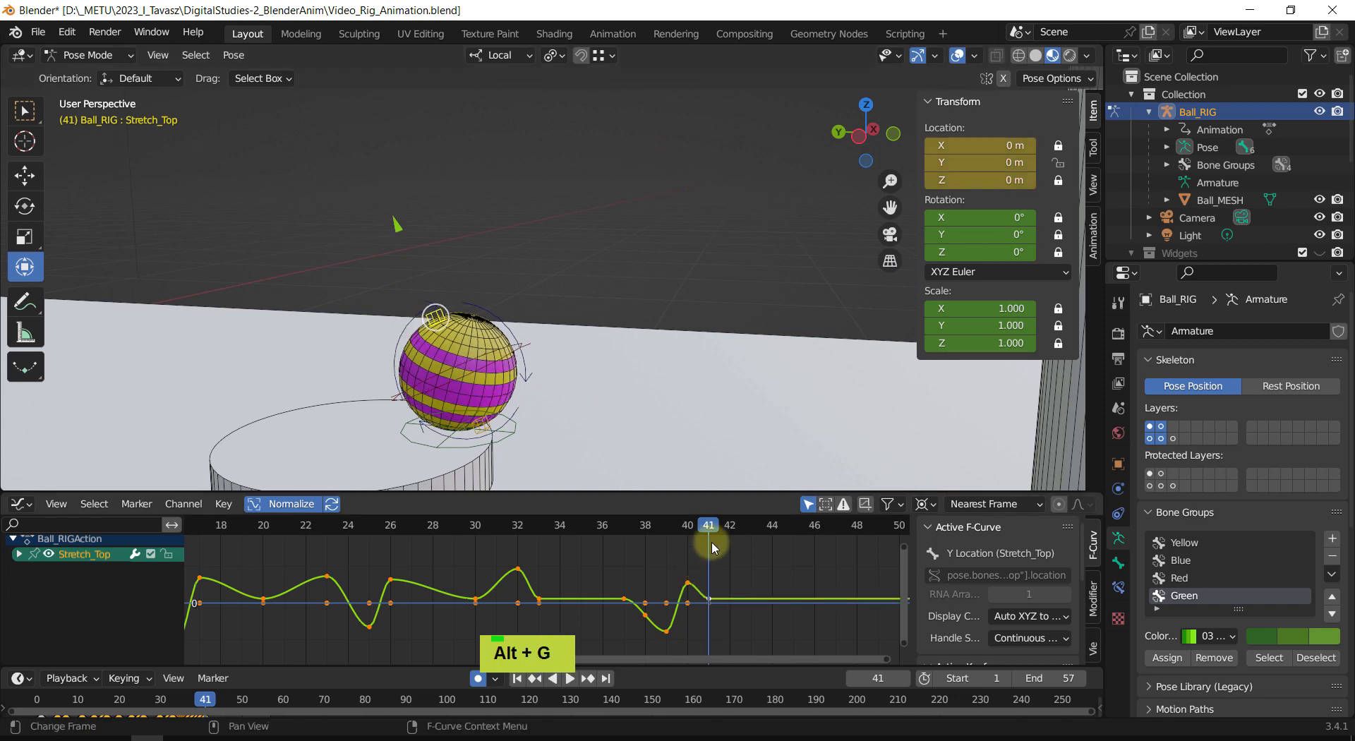
# Step: Play the animation from around frame 31 to review the ball's landing and small hop on the pillar
pyautogui.moveTo(703, 525); pyautogui.dragTo(495, 553)
pyautogui.scroll(-5, 506, 419)
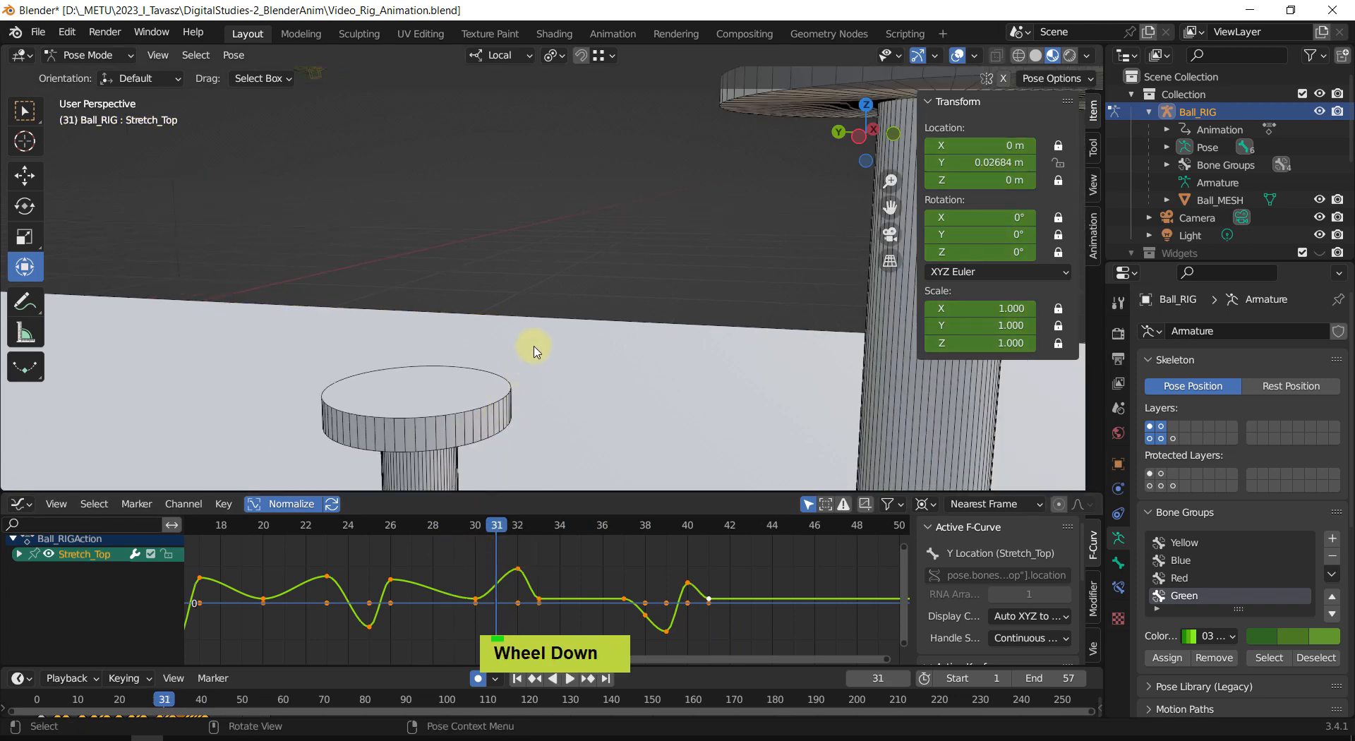
pyautogui.hotkey('shift', 'space')
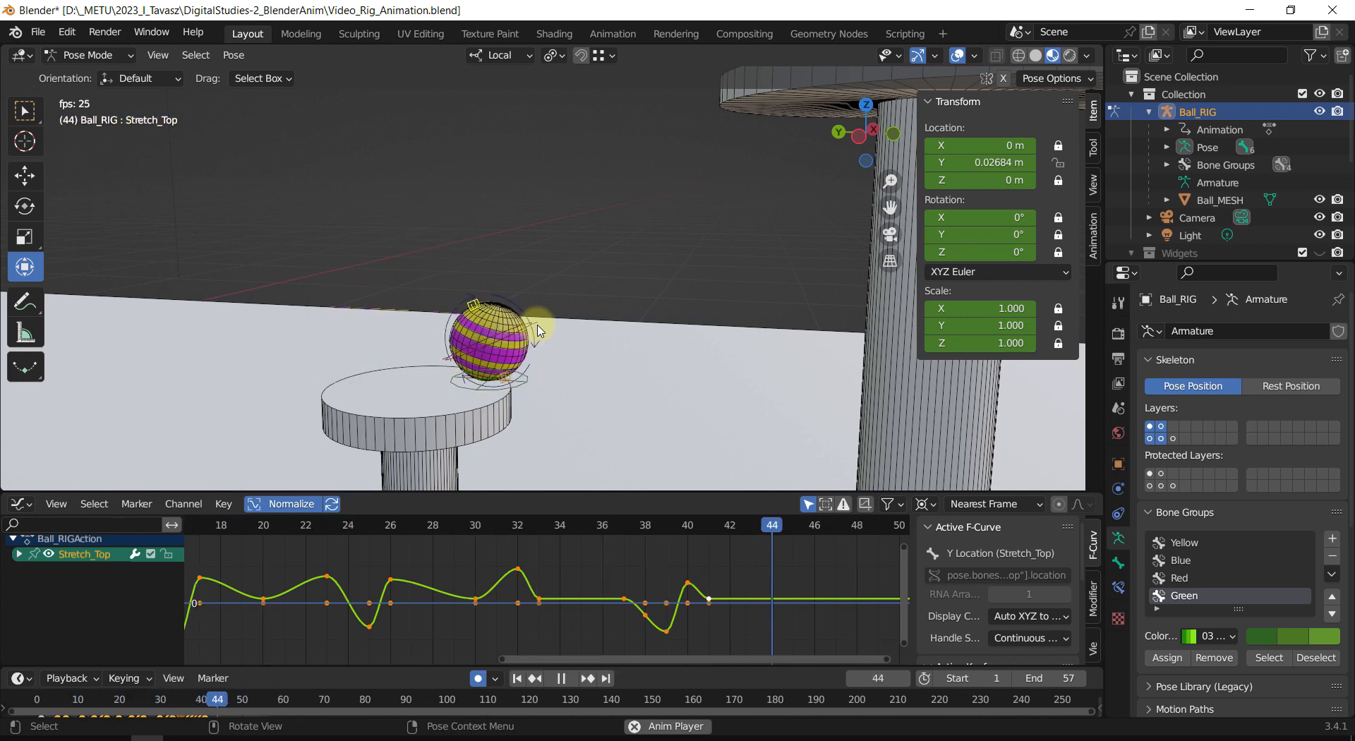
pyautogui.hotkey('shift', 'space')
pyautogui.moveTo(671, 540); pyautogui.dragTo(718, 528)
pyautogui.moveTo(598, 451); pyautogui.dragTo(557, 401, button='middle')
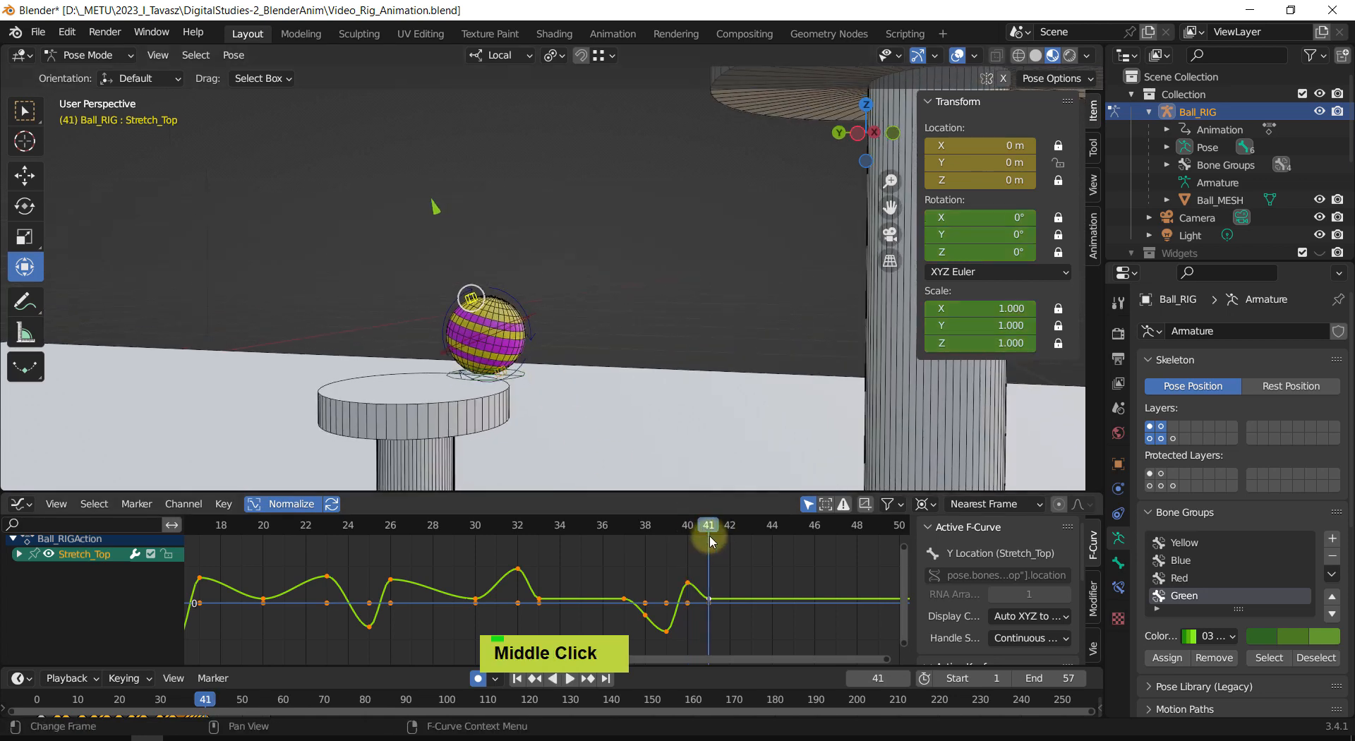
# Step: At frame 42, bring the Root bone back down towards the pillar's centre, to about Y 0.293 m and Z 2.832 m
pyautogui.moveTo(708, 529)
pyautogui.mouseDown()
pyautogui.moveTo(683, 527)
pyautogui.moveTo(730, 535)
pyautogui.mouseUp()
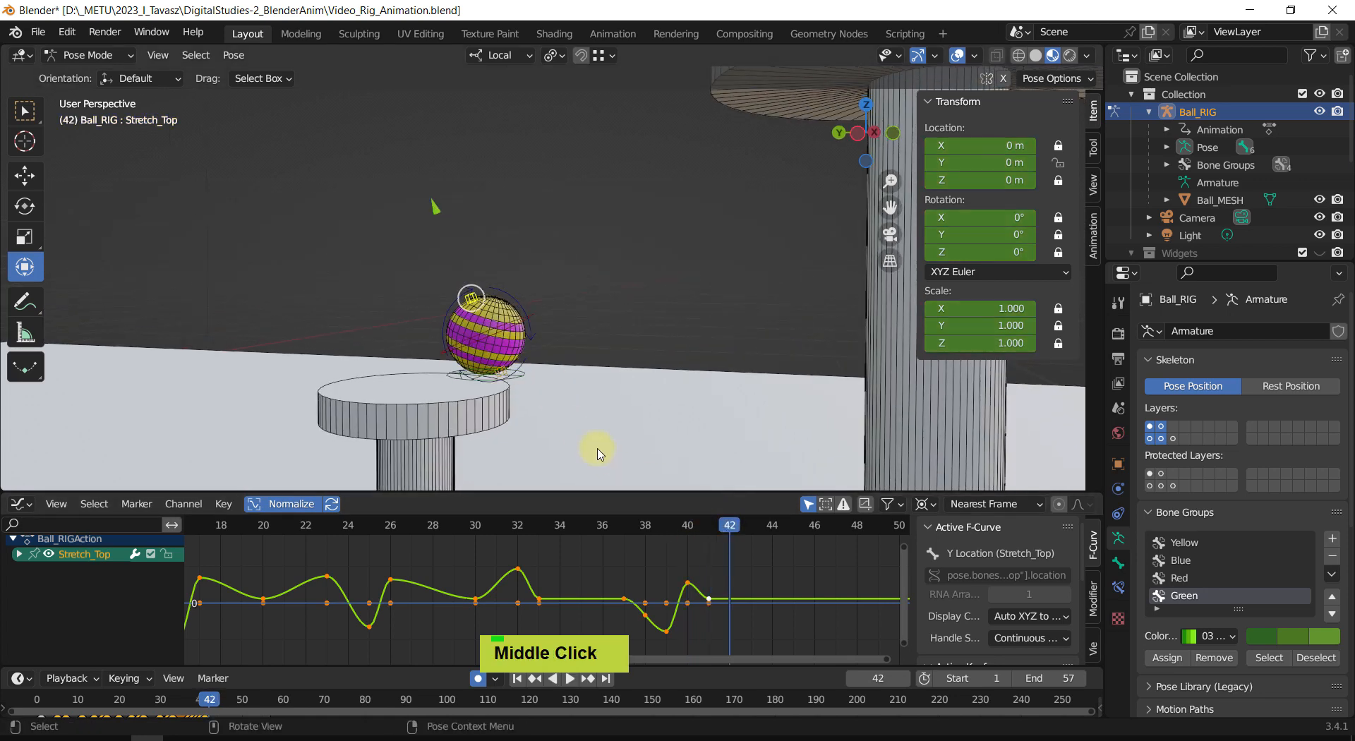
pyautogui.click(505, 381)
pyautogui.moveTo(505, 381); pyautogui.dragTo(564, 395, button='middle')
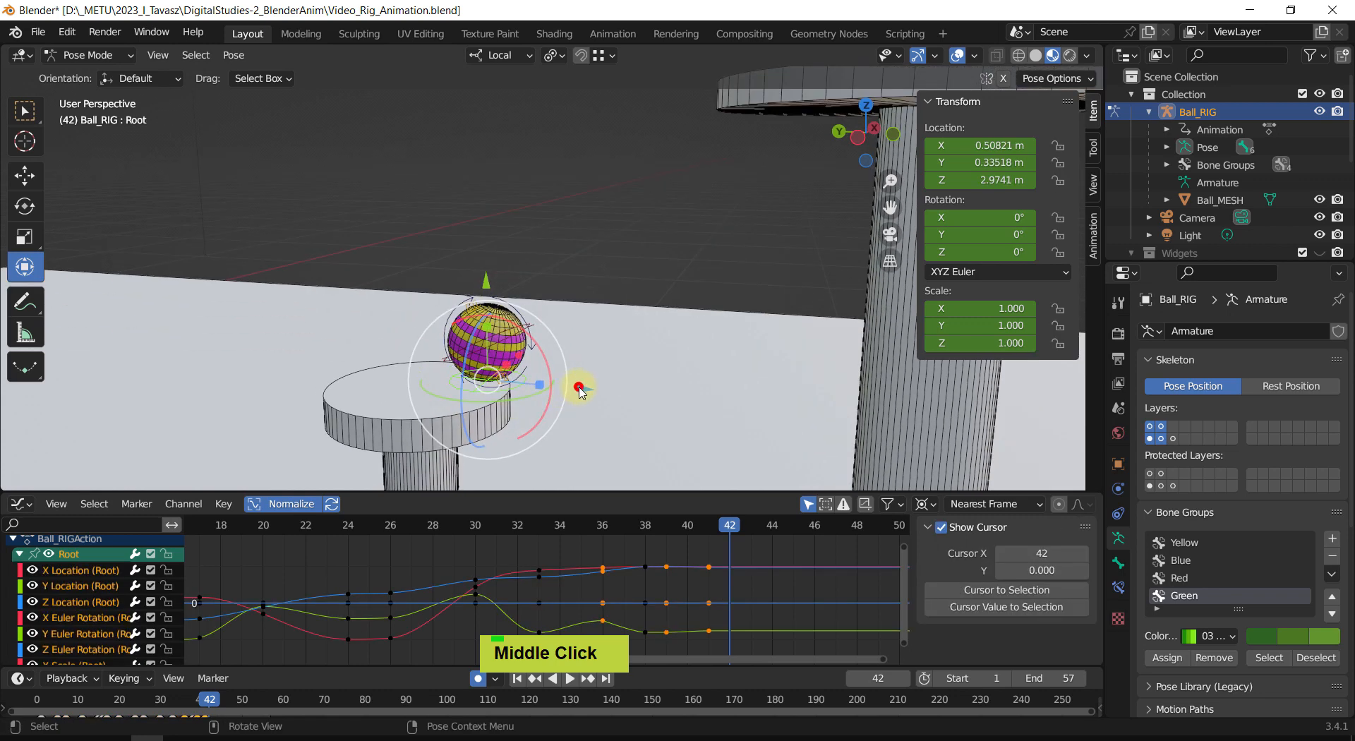
pyautogui.moveTo(579, 388); pyautogui.dragTo(530, 384)
pyautogui.moveTo(487, 375); pyautogui.dragTo(476, 350, button='middle')
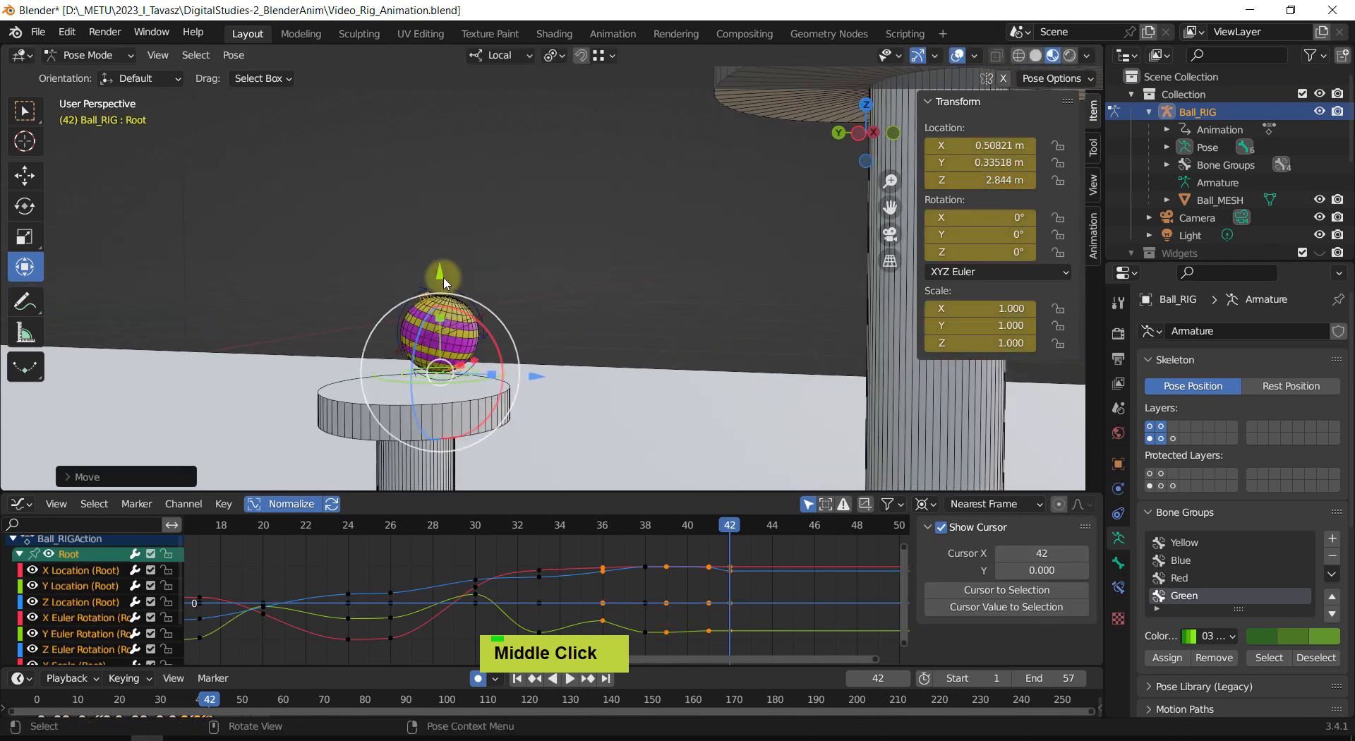
pyautogui.moveTo(445, 283); pyautogui.dragTo(462, 330)
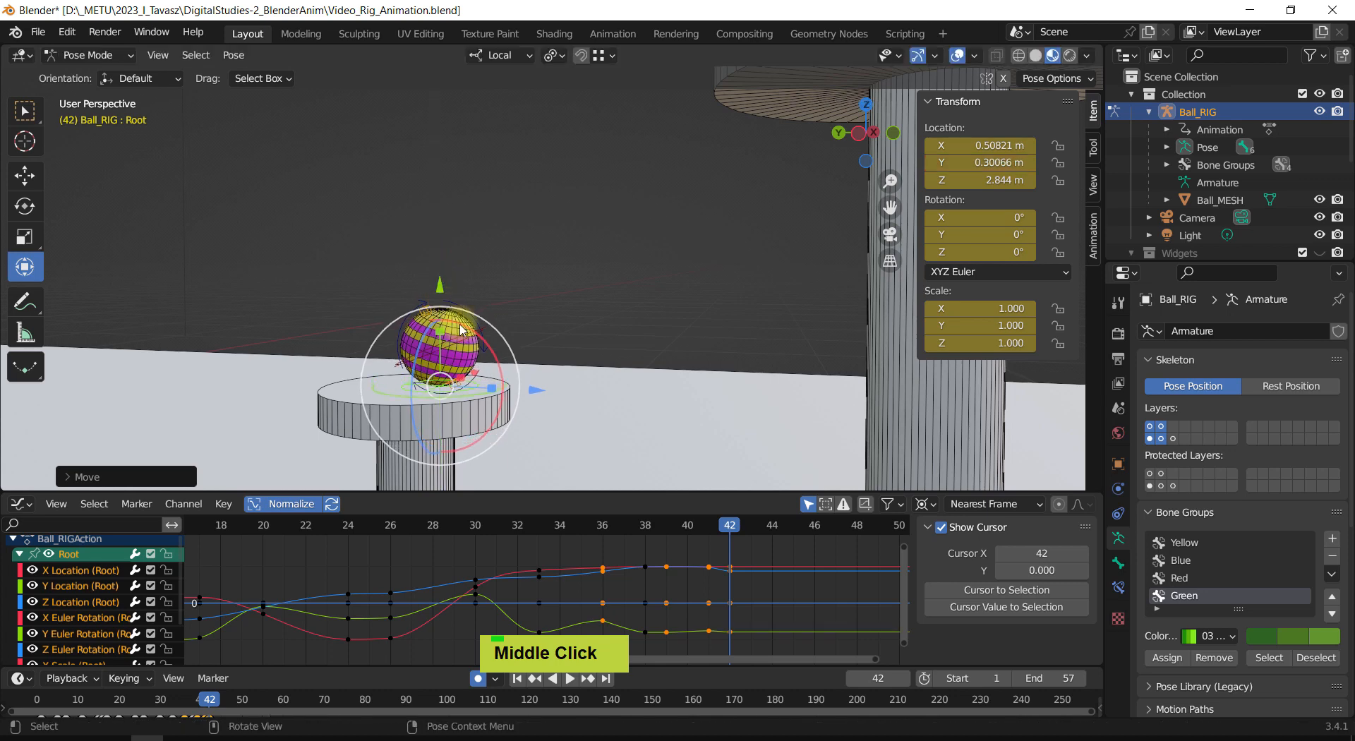
pyautogui.moveTo(532, 395); pyautogui.dragTo(528, 387)
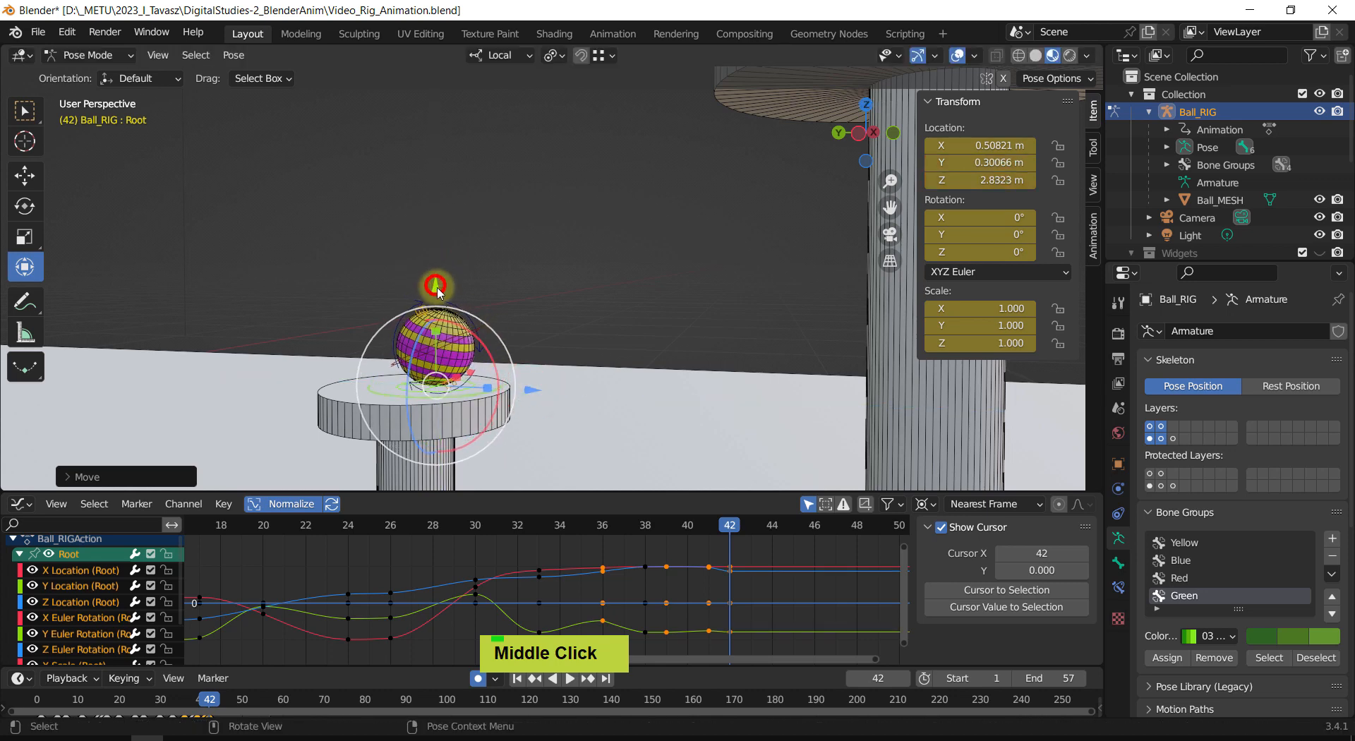
pyautogui.moveTo(438, 290); pyautogui.dragTo(441, 285)
# Step: In the left orthographic view, fine-tune the Root bone's height at frame 42 so the ball rests on the pillar top
pyautogui.press('ctrl+KP_3')
pyautogui.scroll(2, 491, 417)
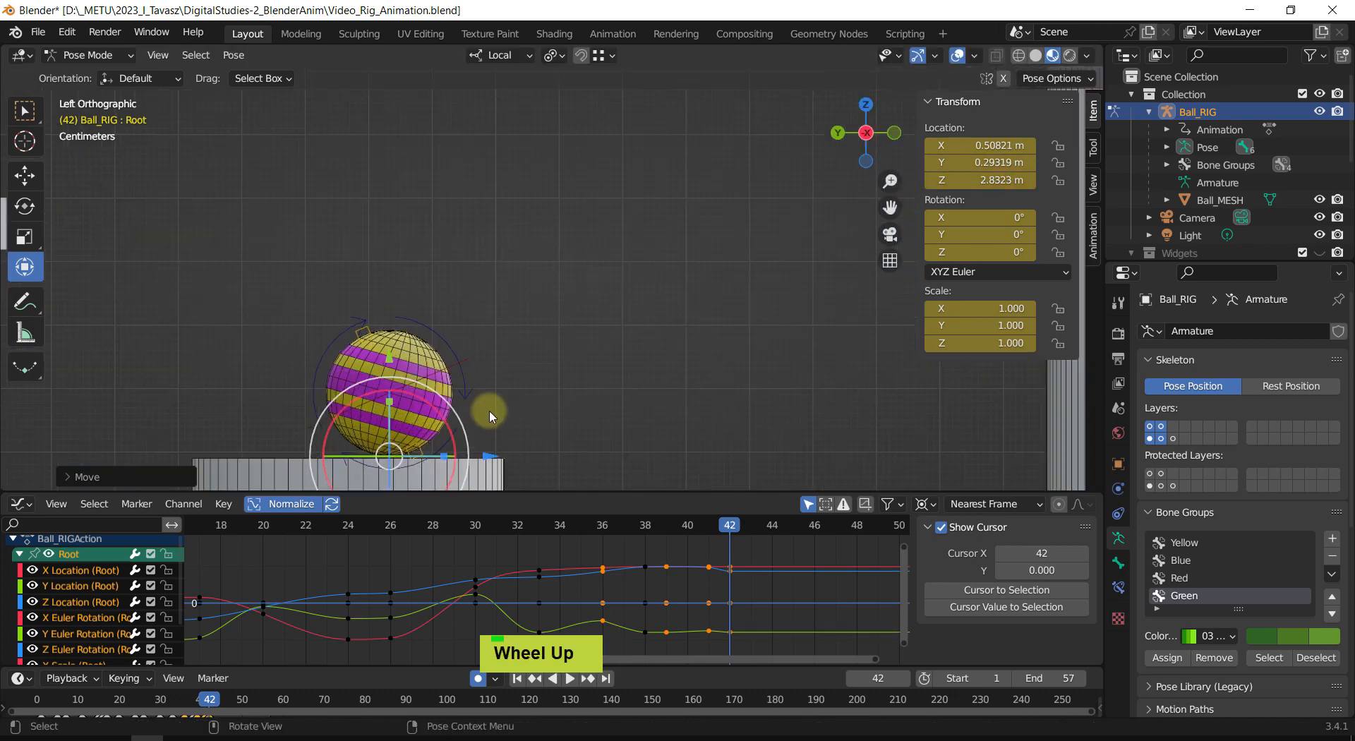
pyautogui.keyDown('shift'); pyautogui.moveTo(491, 417); pyautogui.dragTo(522, 282, button='middle'); pyautogui.keyUp('shift')
pyautogui.scroll(3, 432, 255)
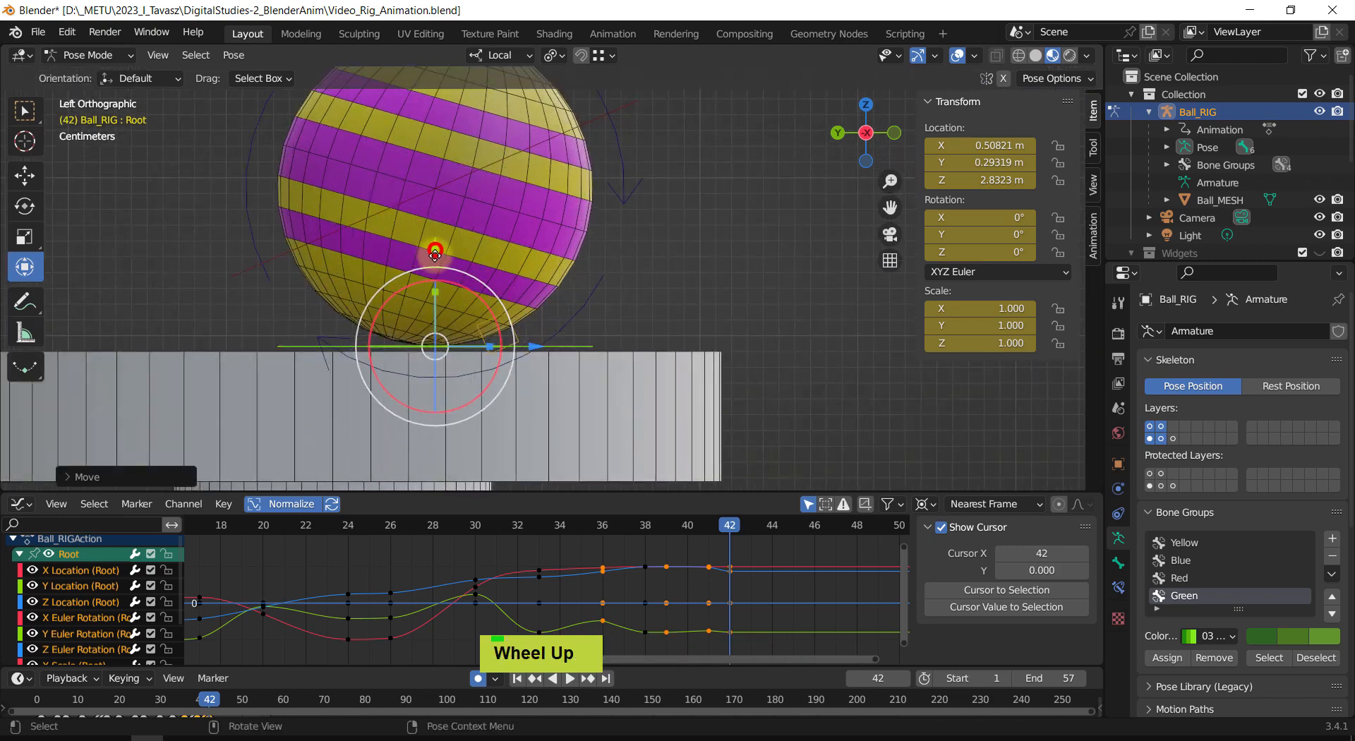
pyautogui.moveTo(435, 251); pyautogui.dragTo(435, 256)
pyautogui.scroll(-2, 645, 302)
pyautogui.keyDown('shift'); pyautogui.moveTo(615, 300); pyautogui.dragTo(594, 416, button='middle'); pyautogui.keyUp('shift')
# Step: At frame 42, rotate the Center bone to about 6.81° around X so the ball tilts the opposite way
pyautogui.click(407, 228)
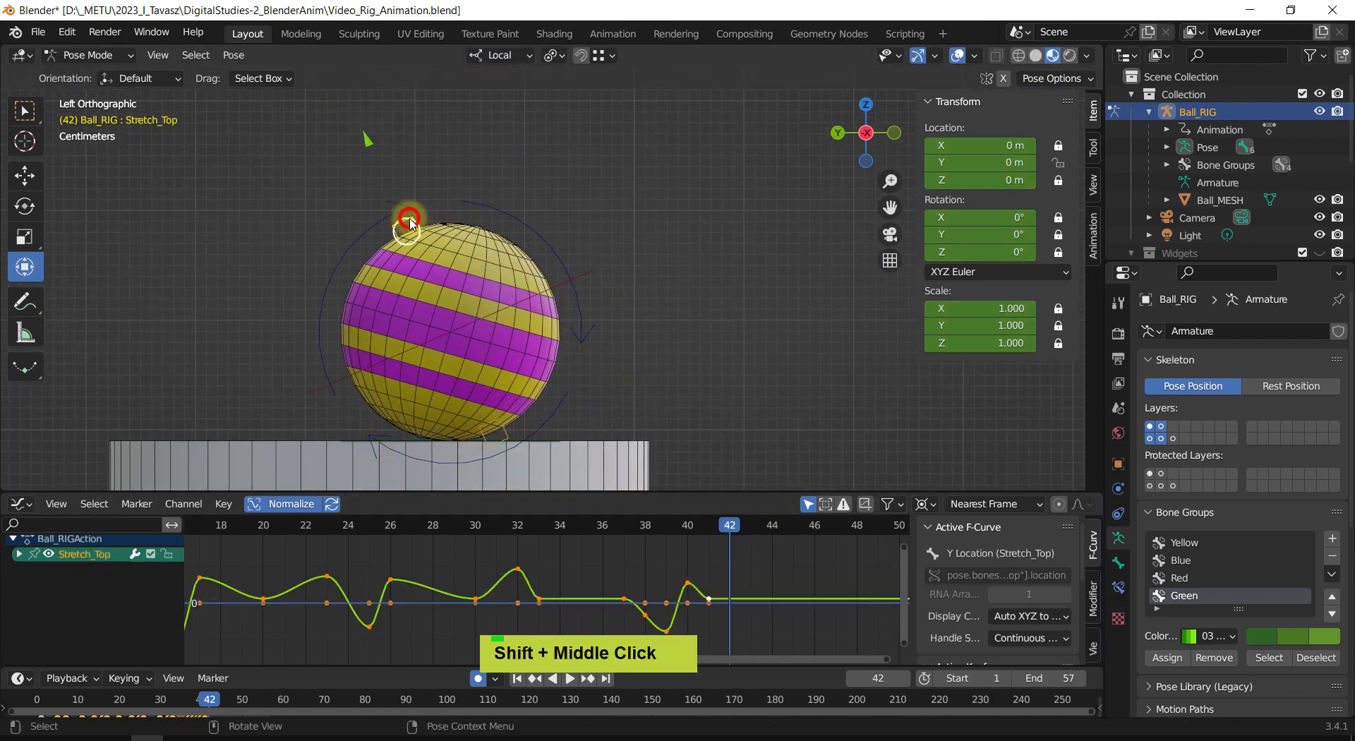
pyautogui.click(558, 291)
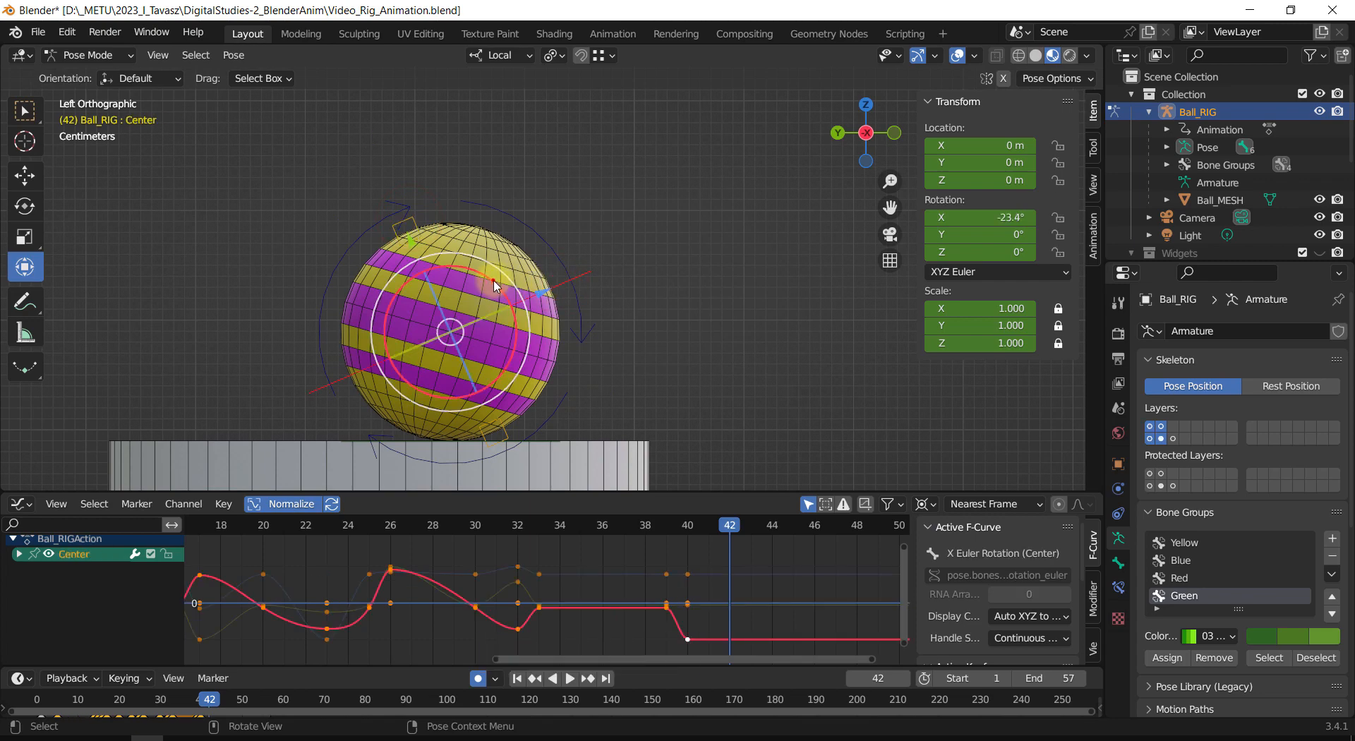
pyautogui.moveTo(496, 286); pyautogui.dragTo(508, 309)
# Step: At frame 42, squash the ball by lowering the Stretch_Top bone to a Y location of about -0.023 m
pyautogui.click(465, 216)
pyautogui.keyDown('shift'); pyautogui.moveTo(486, 215); pyautogui.dragTo(492, 265, button='middle'); pyautogui.keyUp('shift')
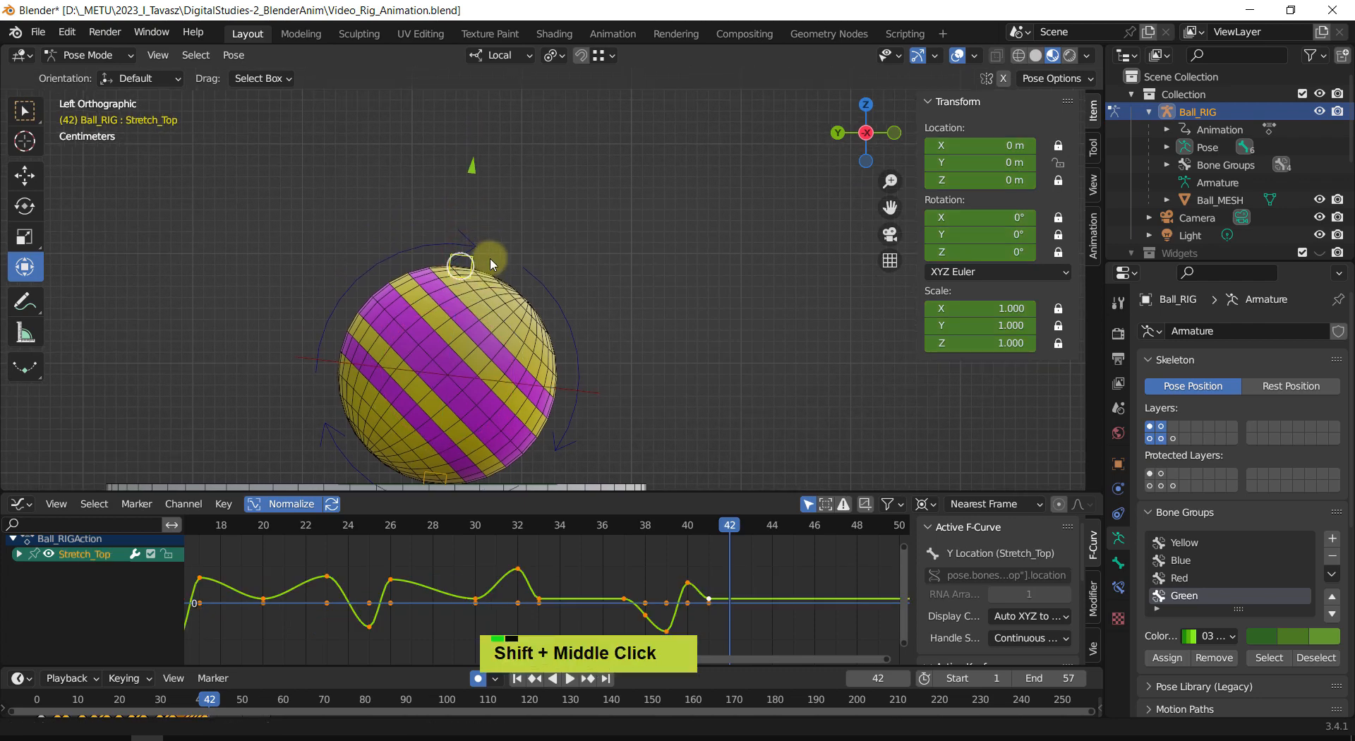
pyautogui.doubleClick(472, 185)
pyautogui.click(459, 274)
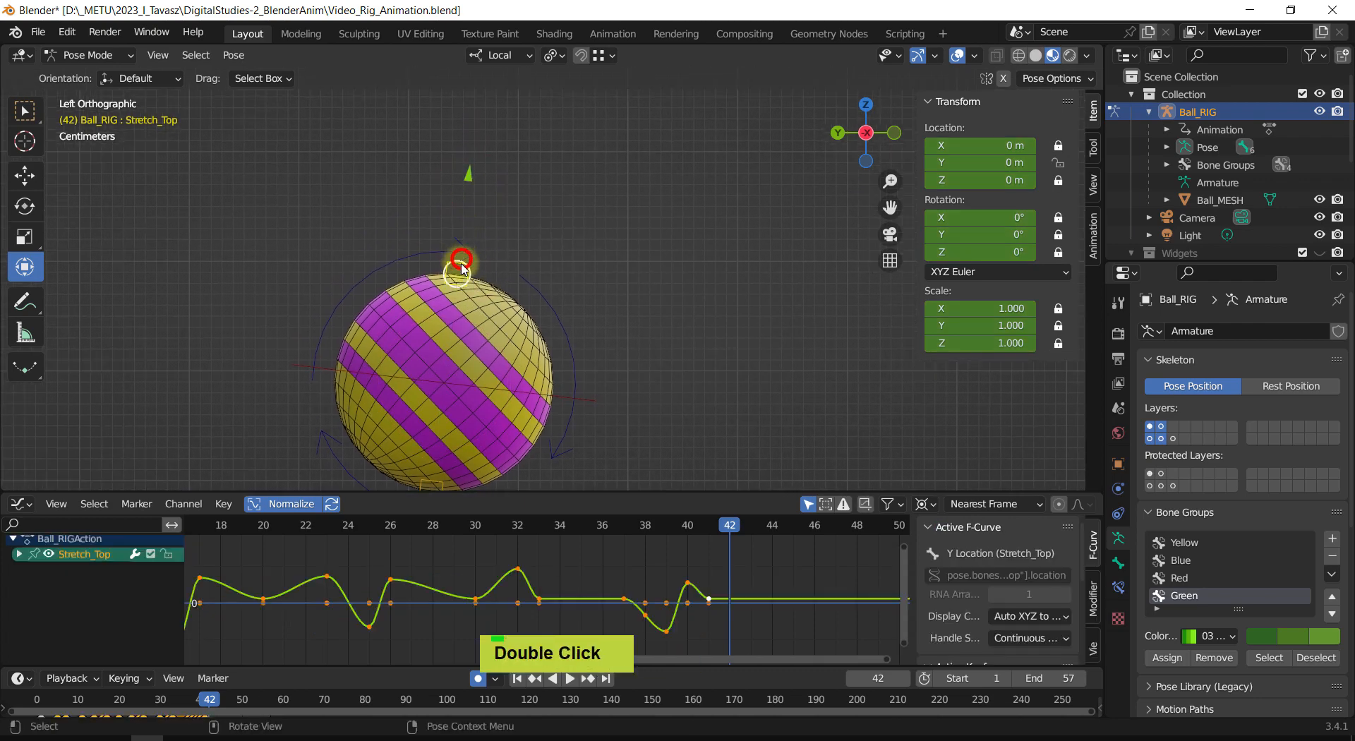
pyautogui.press('g')
pyautogui.click(458, 200)
pyautogui.scroll(-2, 604, 296)
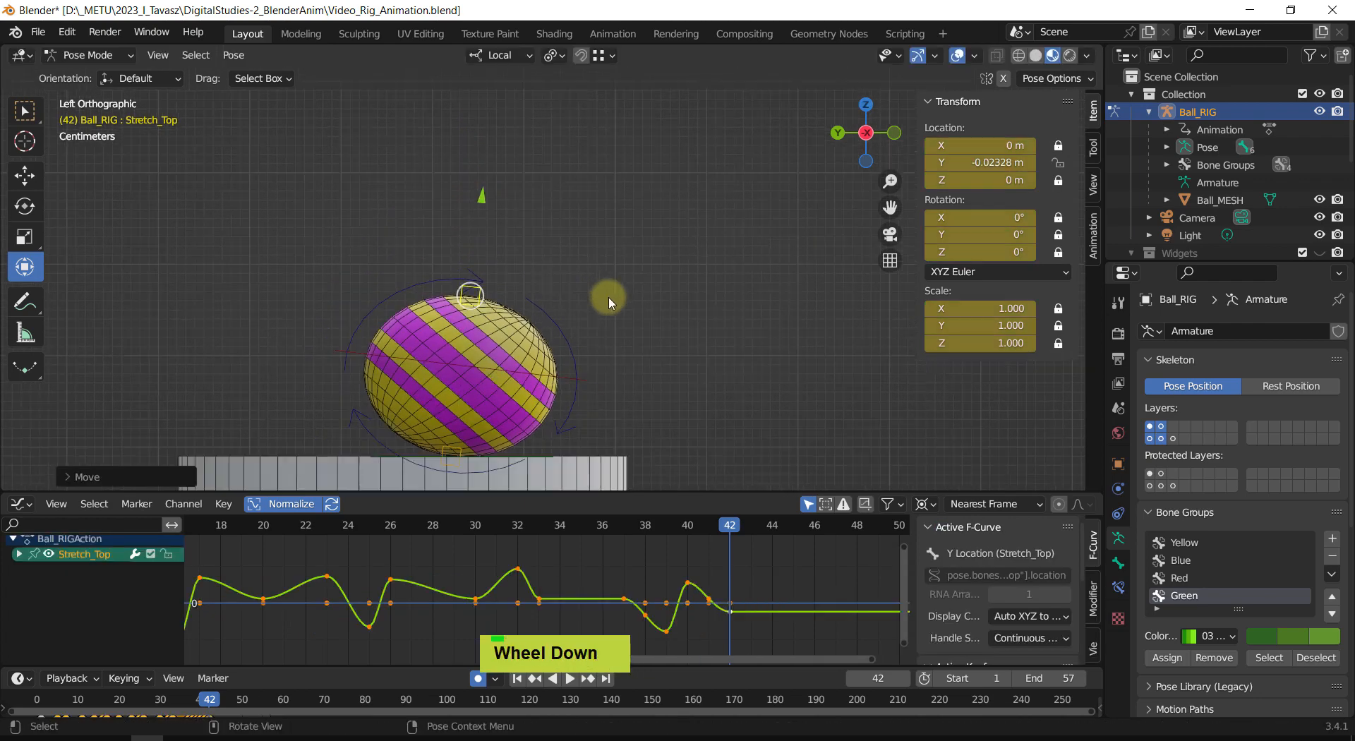
pyautogui.keyDown('shift'); pyautogui.moveTo(605, 296); pyautogui.dragTo(641, 302, button='middle'); pyautogui.keyUp('shift')
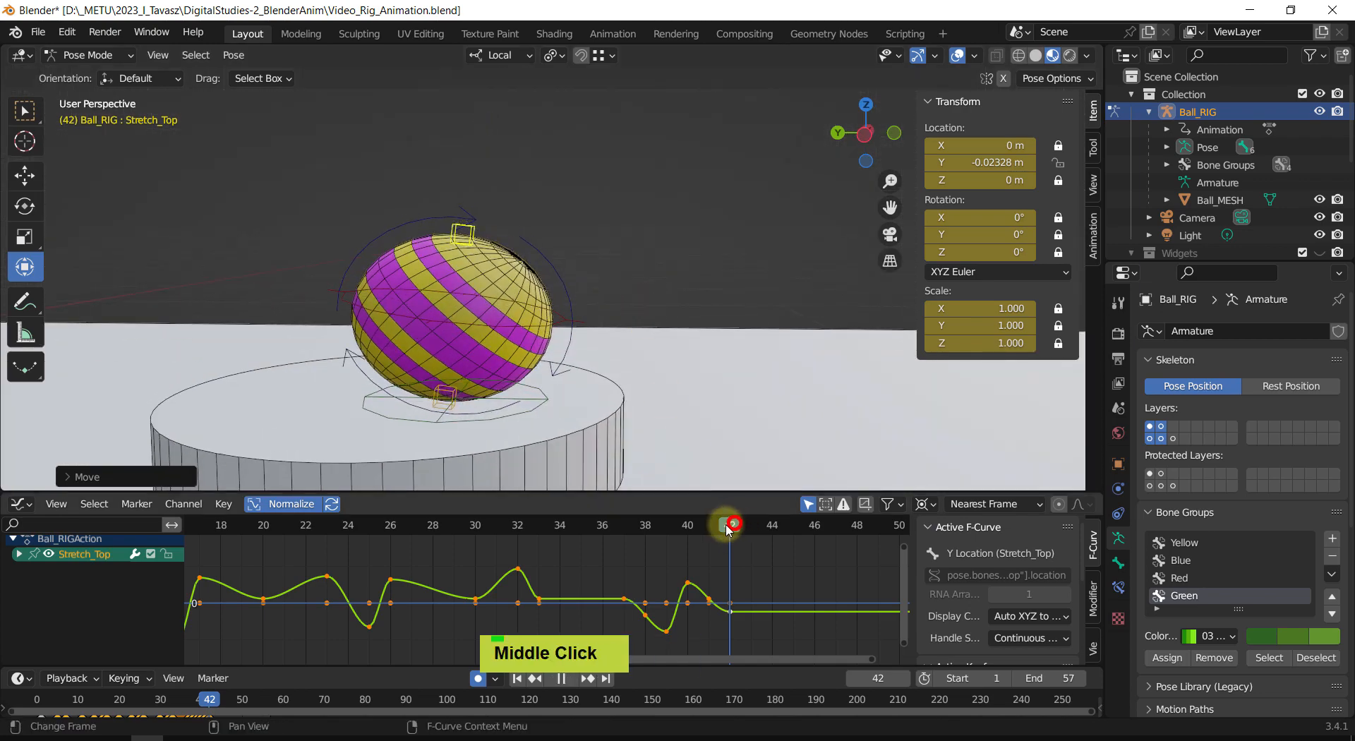
# Step: At frame 43, clear the Center bone's rotation and the Stretch_Top bone's location to return the ball to its neutral shape
pyautogui.moveTo(729, 529)
pyautogui.mouseDown()
pyautogui.moveTo(625, 528)
pyautogui.moveTo(746, 545)
pyautogui.moveTo(520, 523)
pyautogui.moveTo(749, 565)
pyautogui.mouseUp()
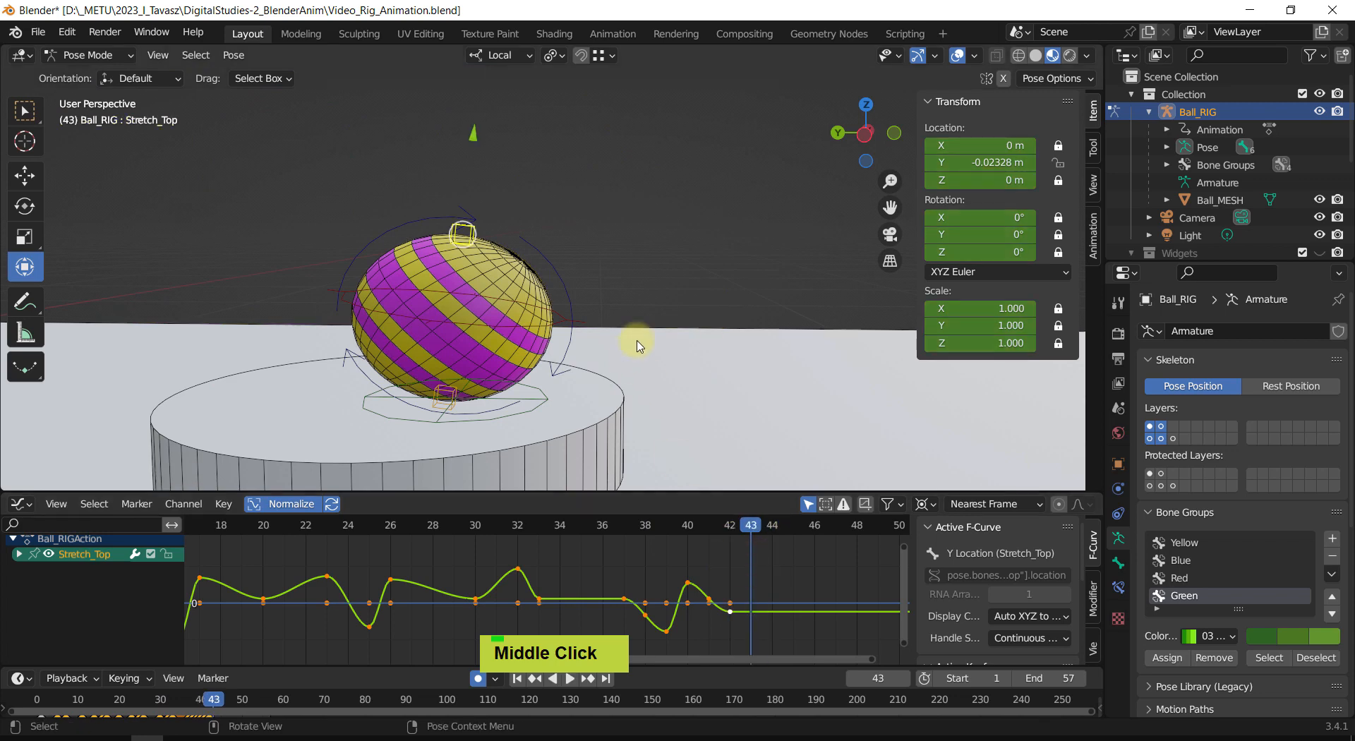
pyautogui.keyDown('shift'); pyautogui.moveTo(647, 336); pyautogui.dragTo(630, 363, button='middle'); pyautogui.keyUp('shift')
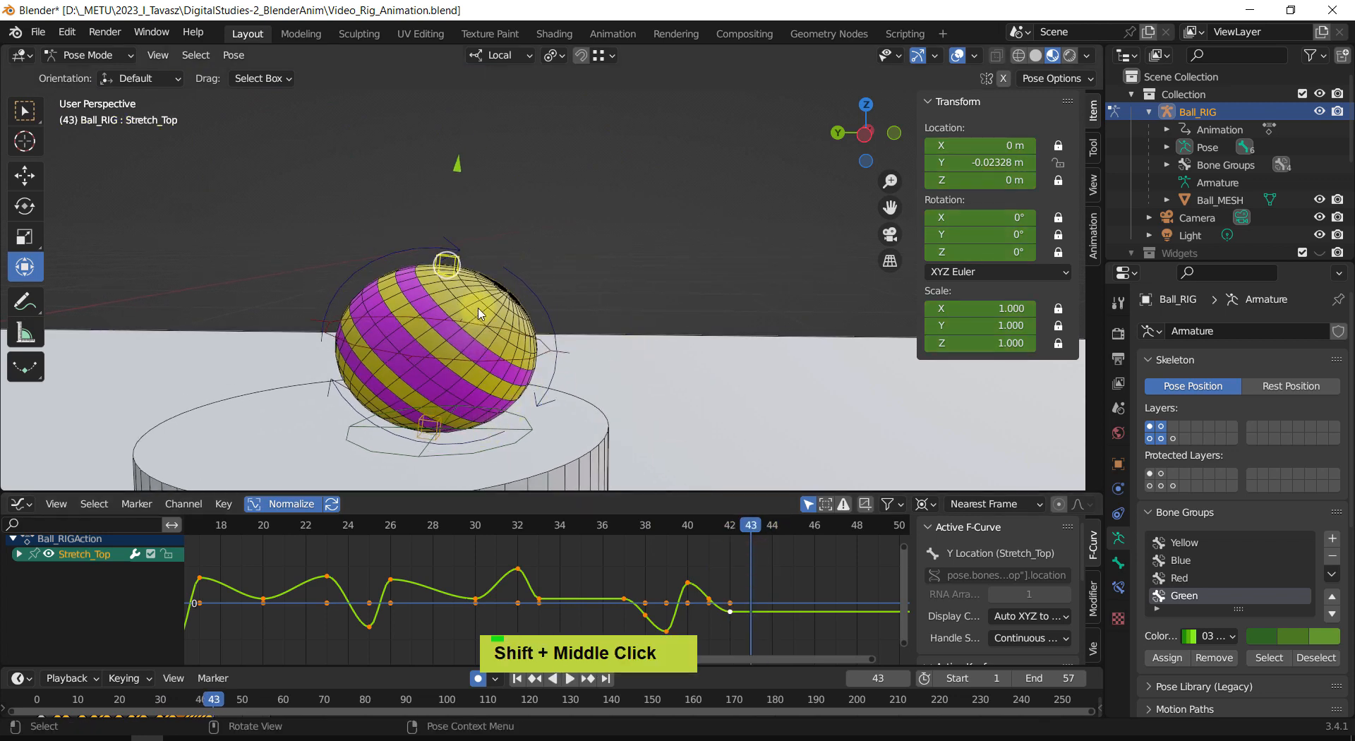
pyautogui.click(548, 350)
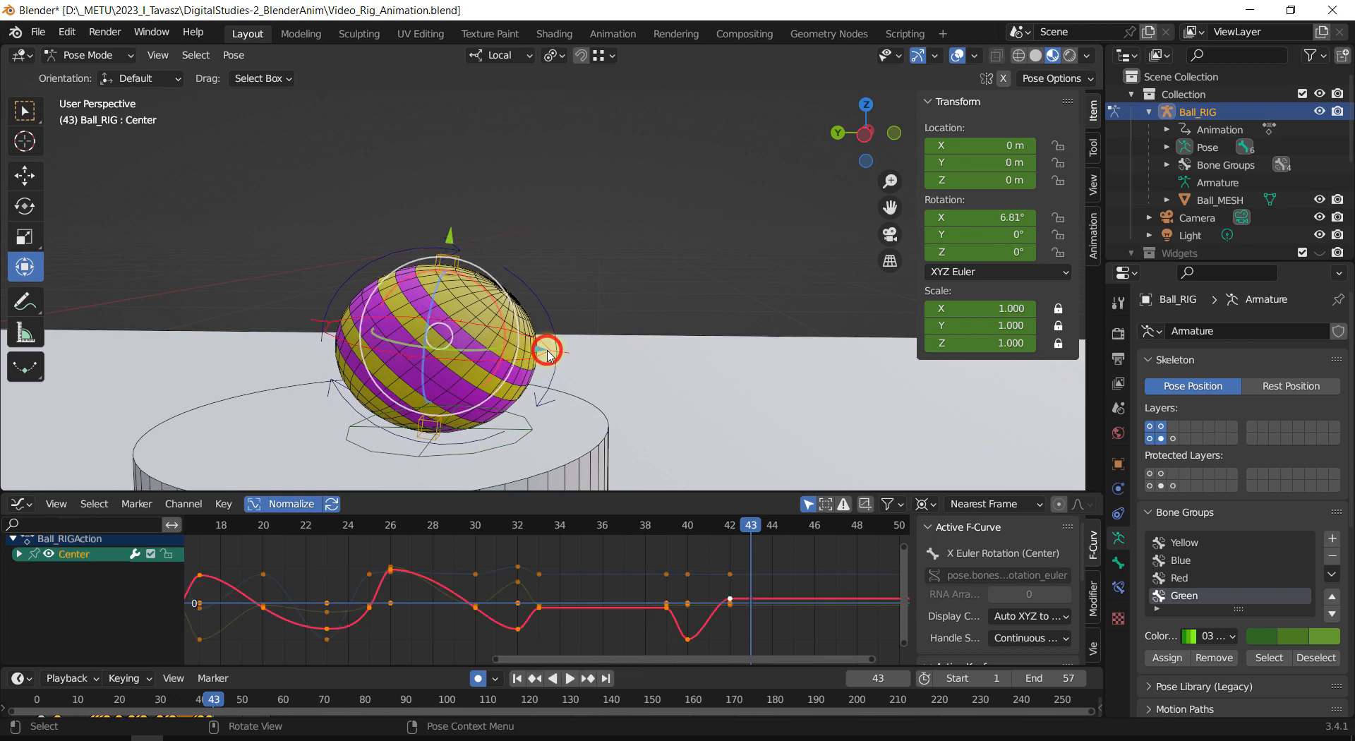
pyautogui.hotkey('alt', 'r')
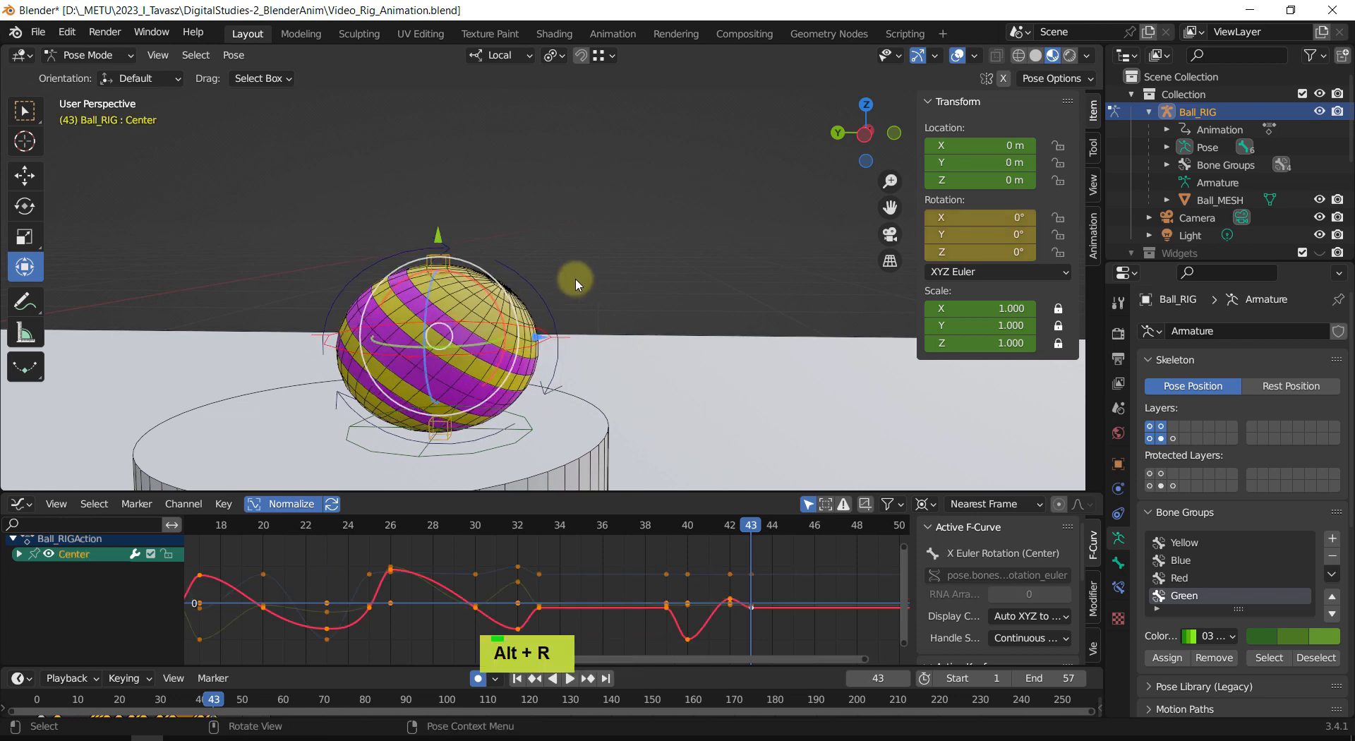
pyautogui.click(443, 261)
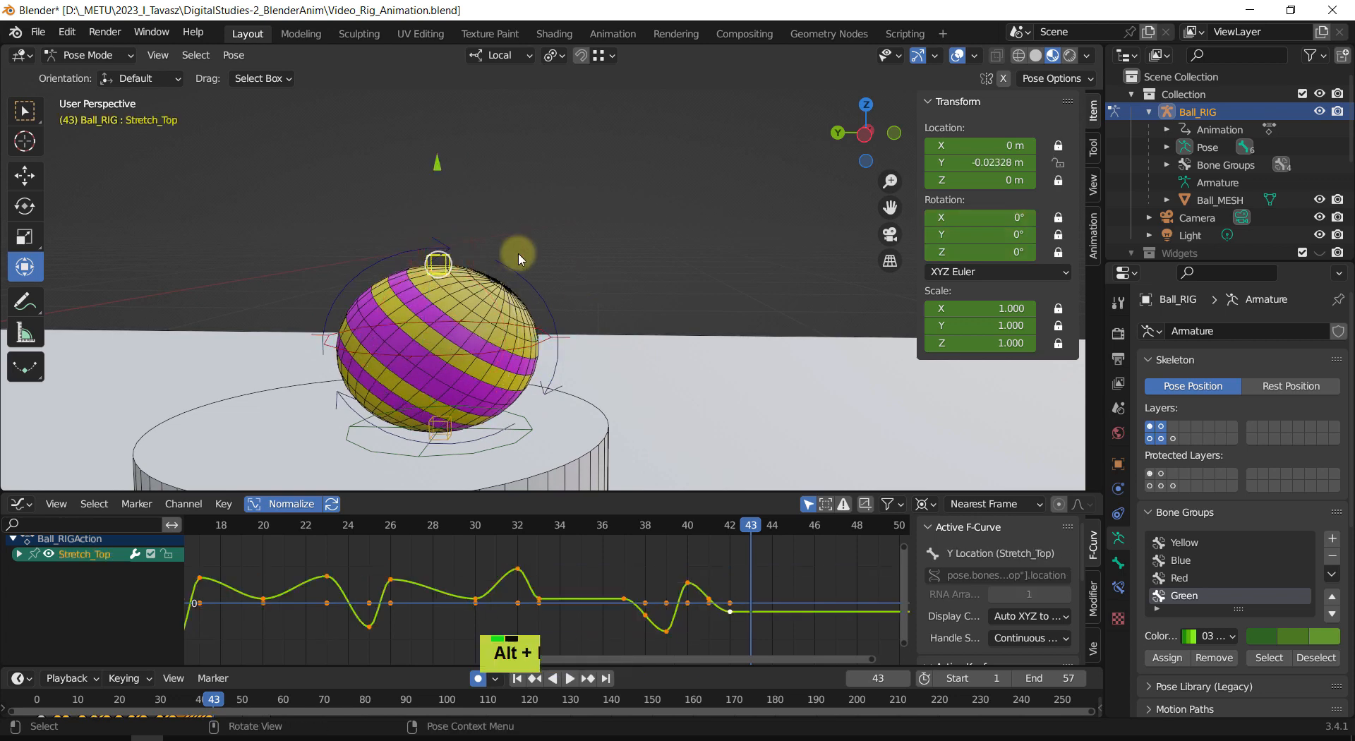
pyautogui.hotkey('alt', 'g')
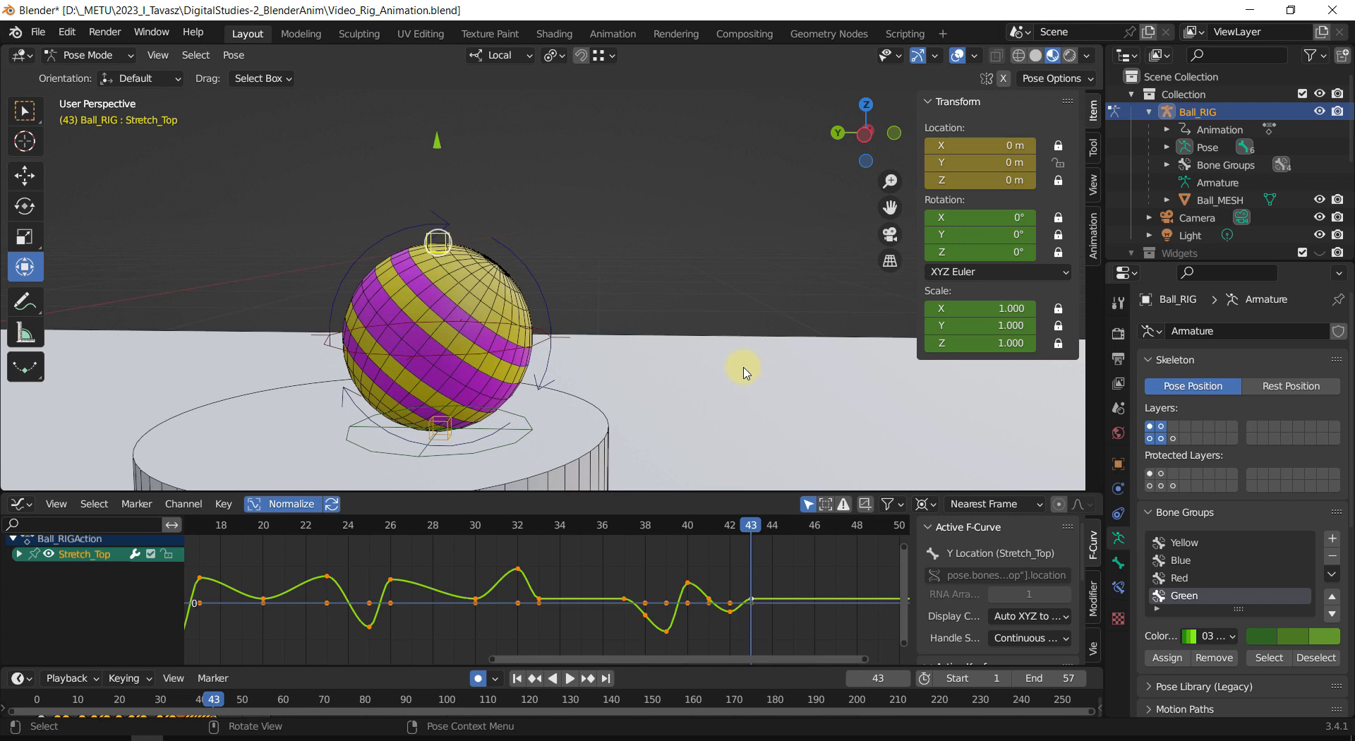
pyautogui.scroll(-10, 508, 414)
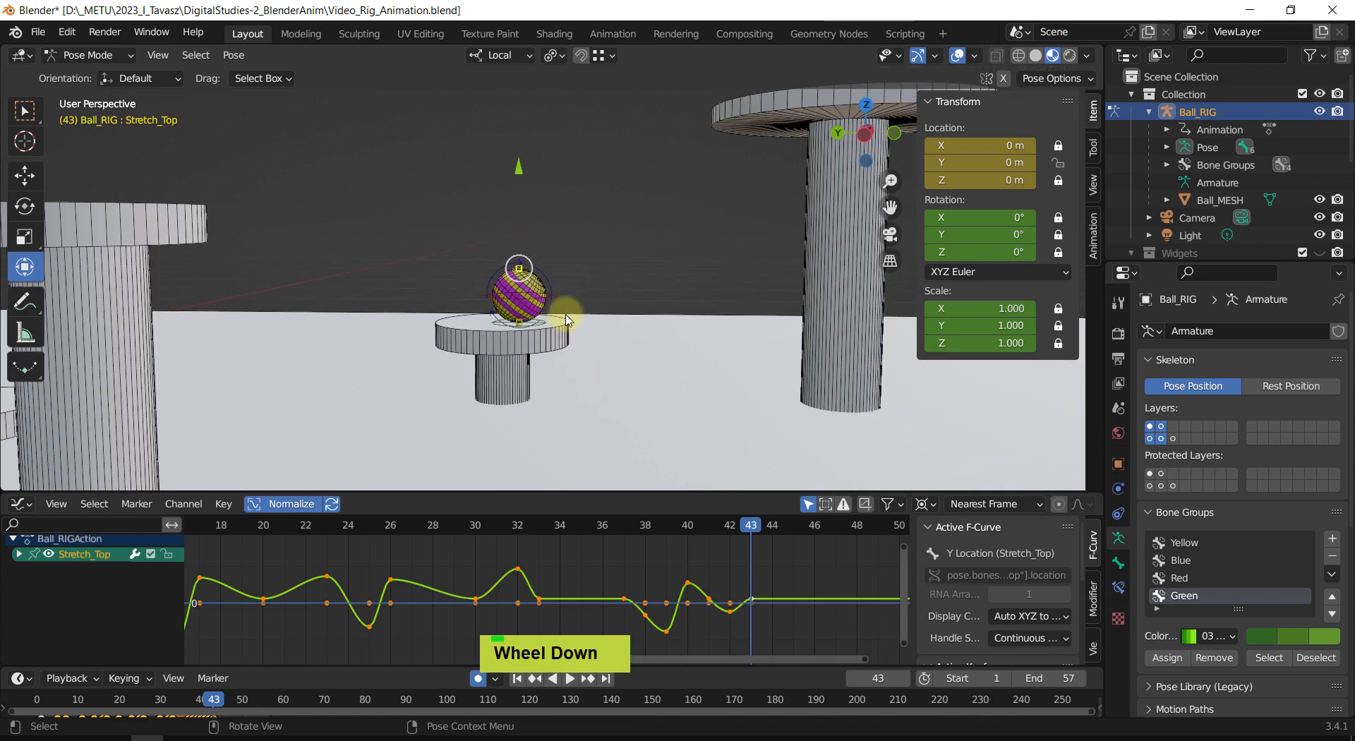
pyautogui.keyDown('shift'); pyautogui.moveTo(602, 337); pyautogui.dragTo(492, 369, button='middle'); pyautogui.keyUp('shift')
pyautogui.scroll(3, 493, 369)
pyautogui.keyDown('shift'); pyautogui.moveTo(494, 318); pyautogui.dragTo(609, 286, button='middle'); pyautogui.keyUp('shift')
pyautogui.scroll(2, 538, 325)
pyautogui.scroll(2, 535, 290)
pyautogui.scroll(-2, 614, 283)
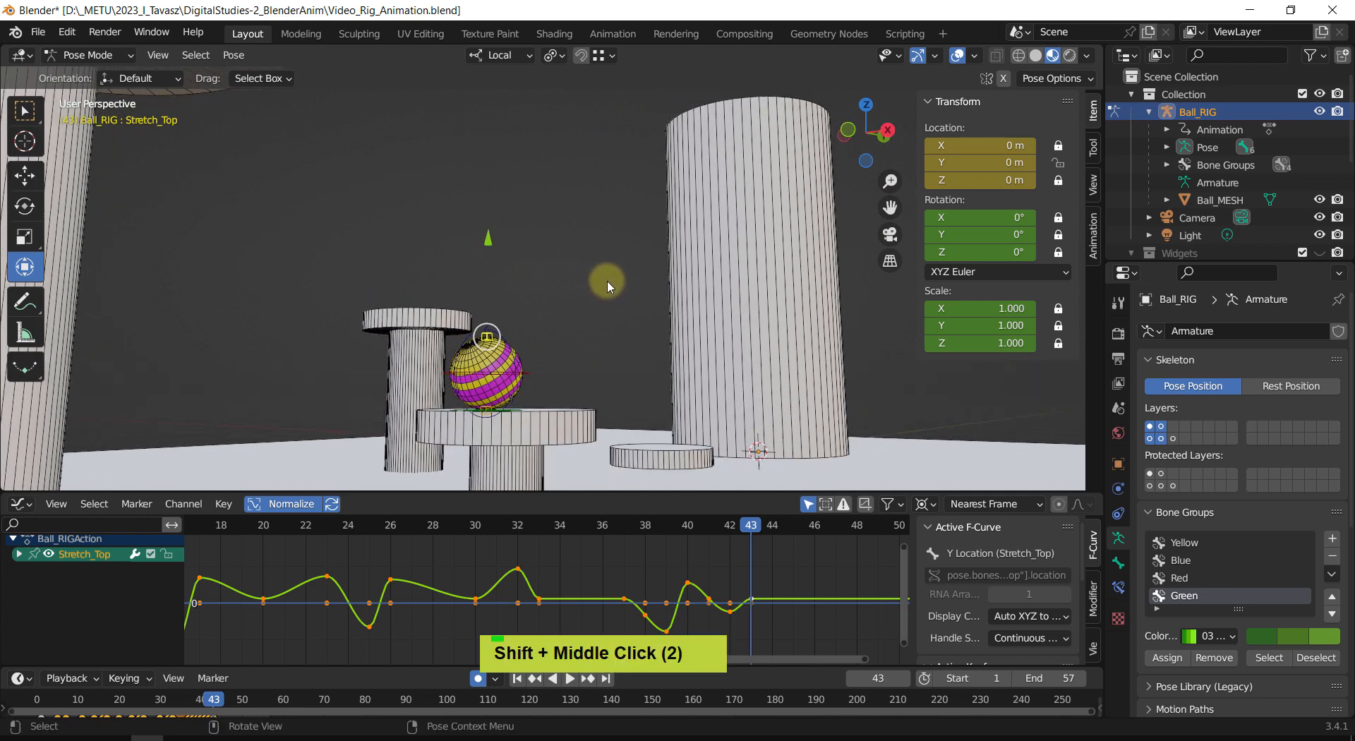
# Step: Deselect the bones and play the animation from frame 1 to review the ball's landing
pyautogui.click(609, 286)
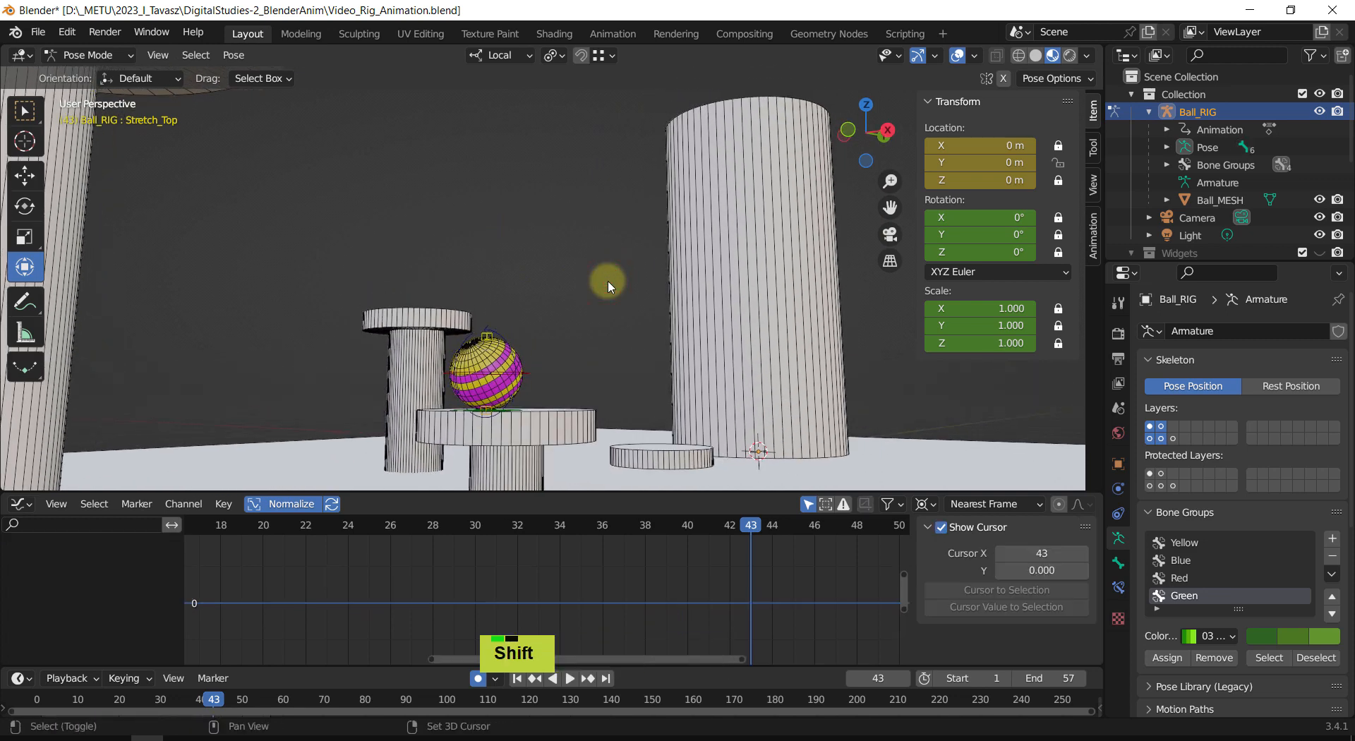
pyautogui.hotkey('shift', 'Left')
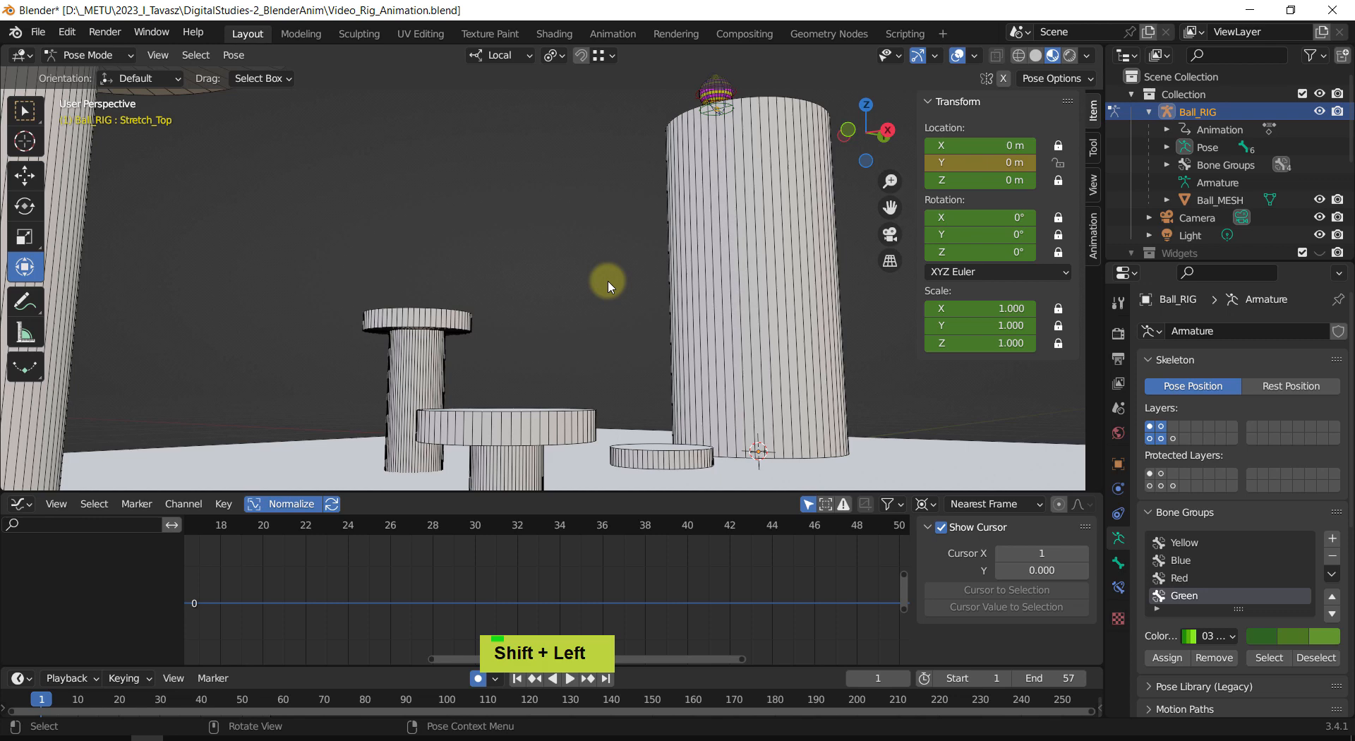
pyautogui.hotkey('shift', 'space')
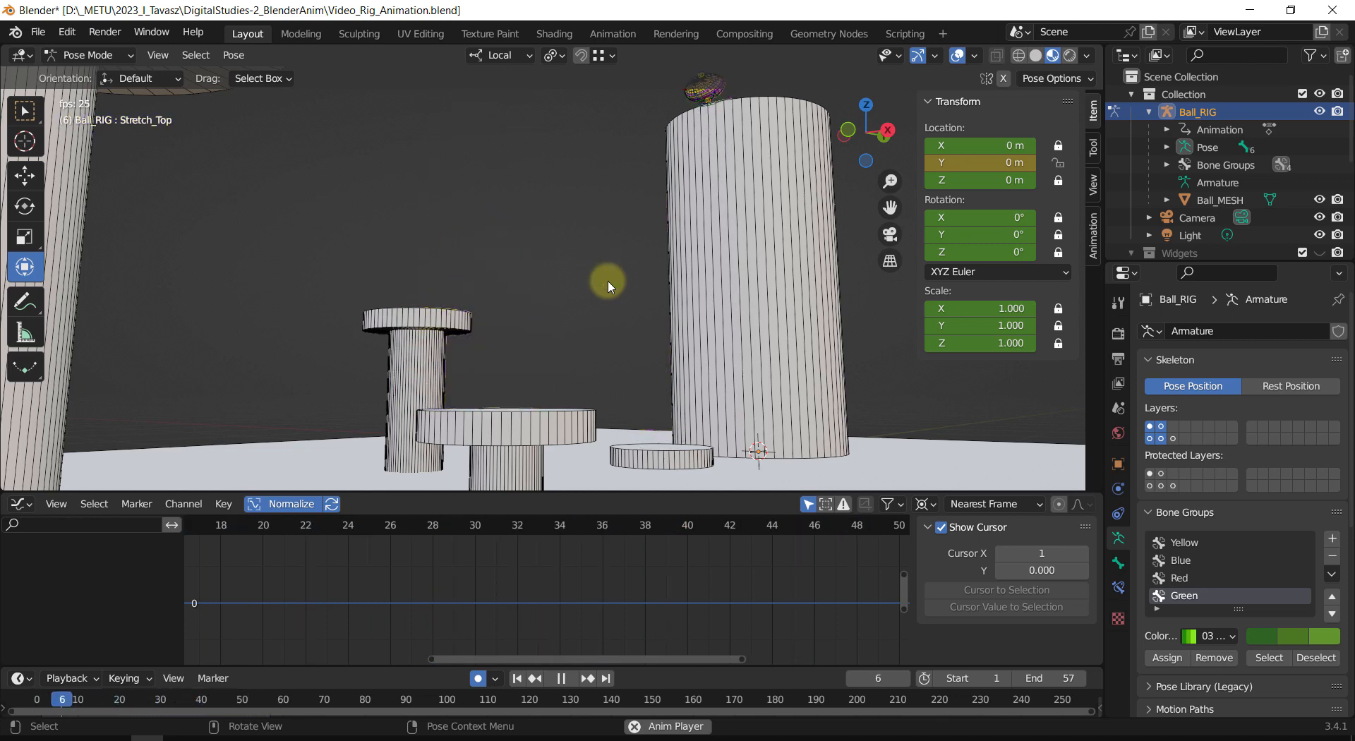
pyautogui.hotkey('shift', 'space')
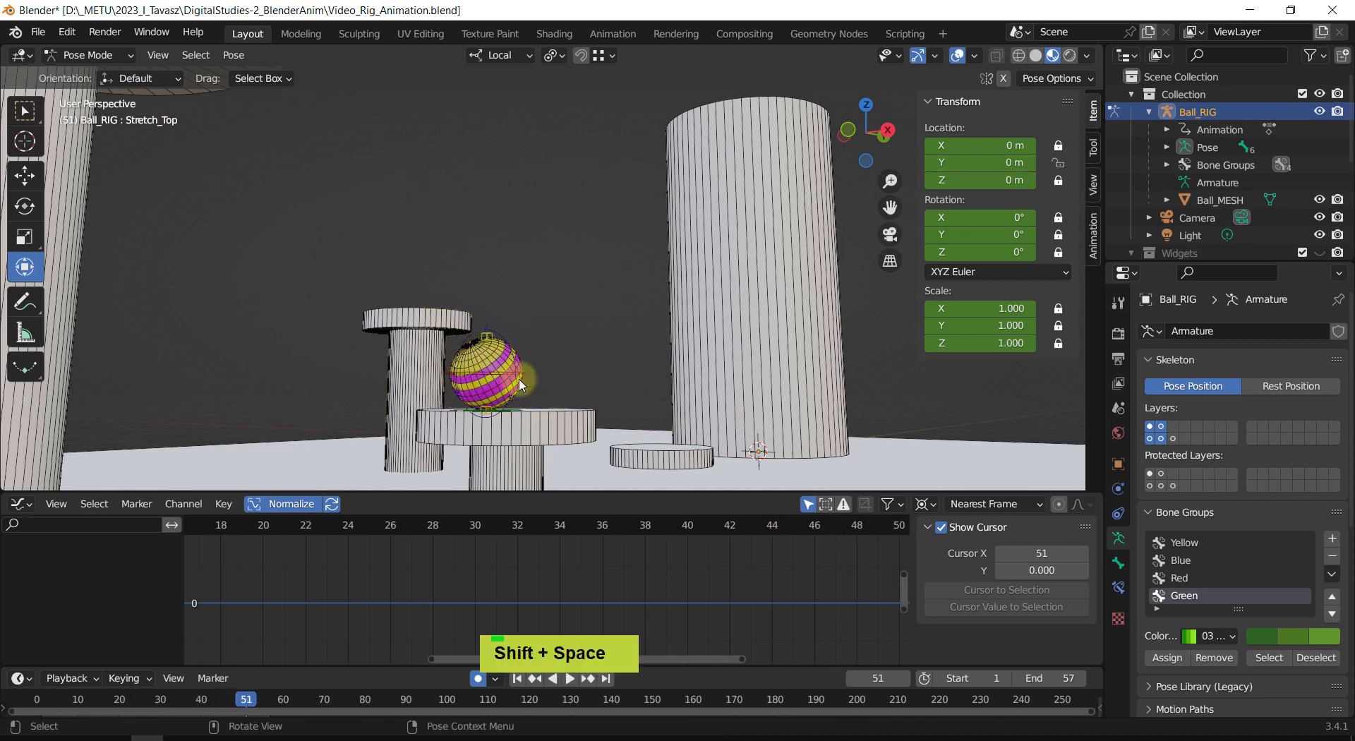
# Step: Select the Root bone and set the current frame to 33 as the pivot for retiming the landing
pyautogui.moveTo(520, 385); pyautogui.dragTo(656, 368, button='middle')
pyautogui.scroll(-2, 645, 381)
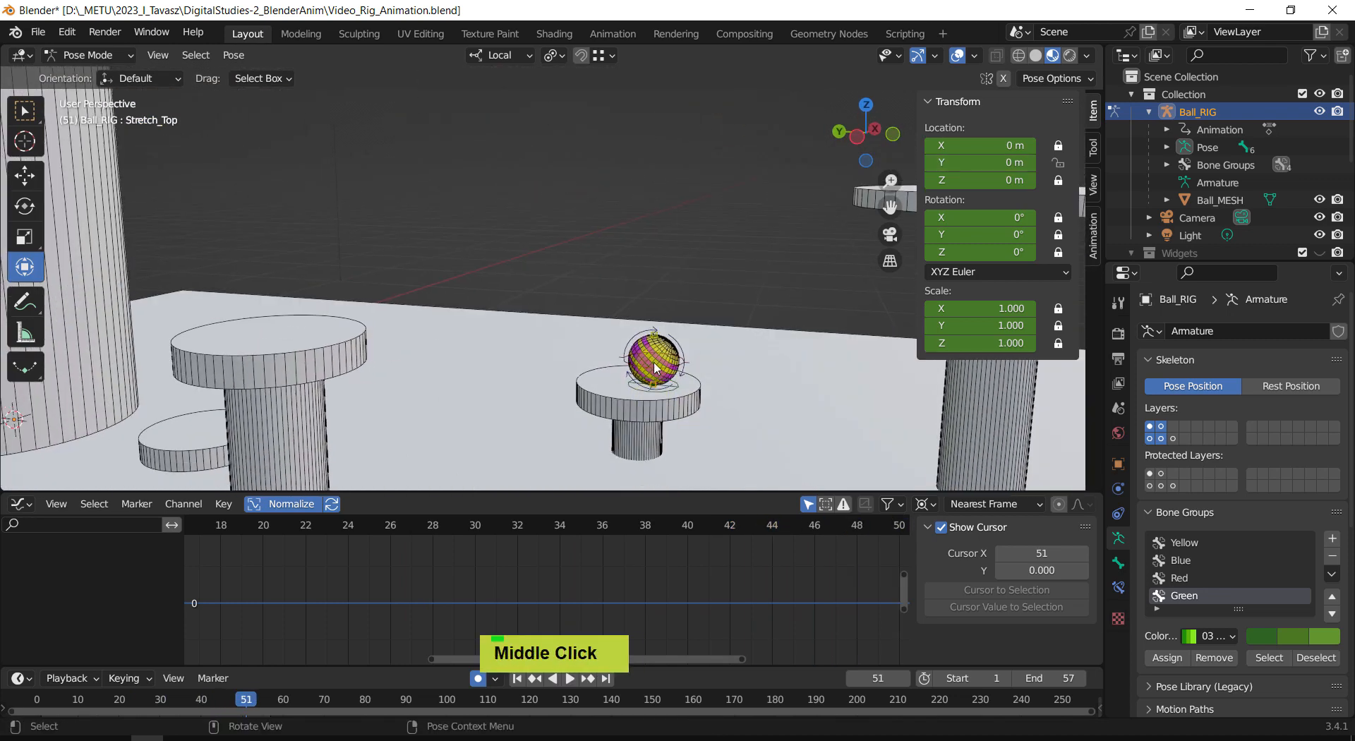
pyautogui.click(659, 388)
pyautogui.scroll(4, 659, 390)
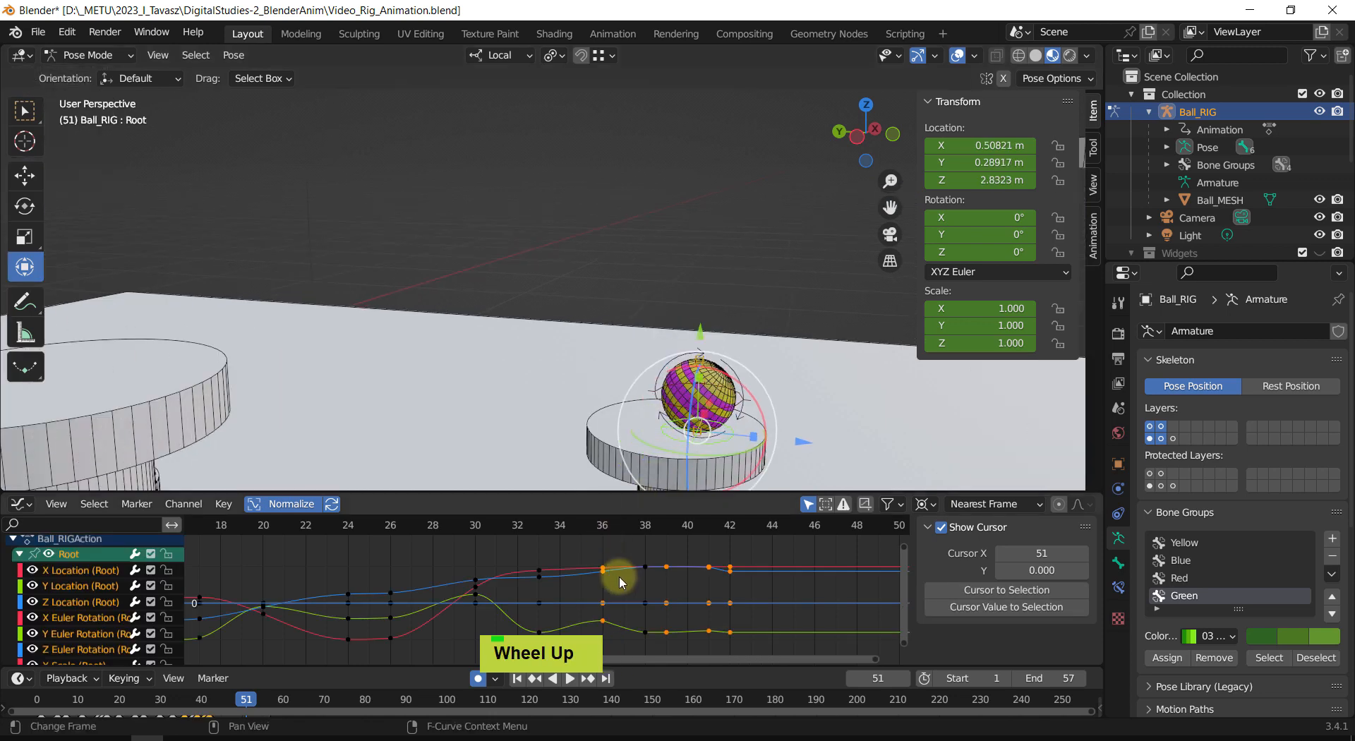
pyautogui.moveTo(600, 528); pyautogui.dragTo(540, 563)
pyautogui.scroll(-3, 590, 568)
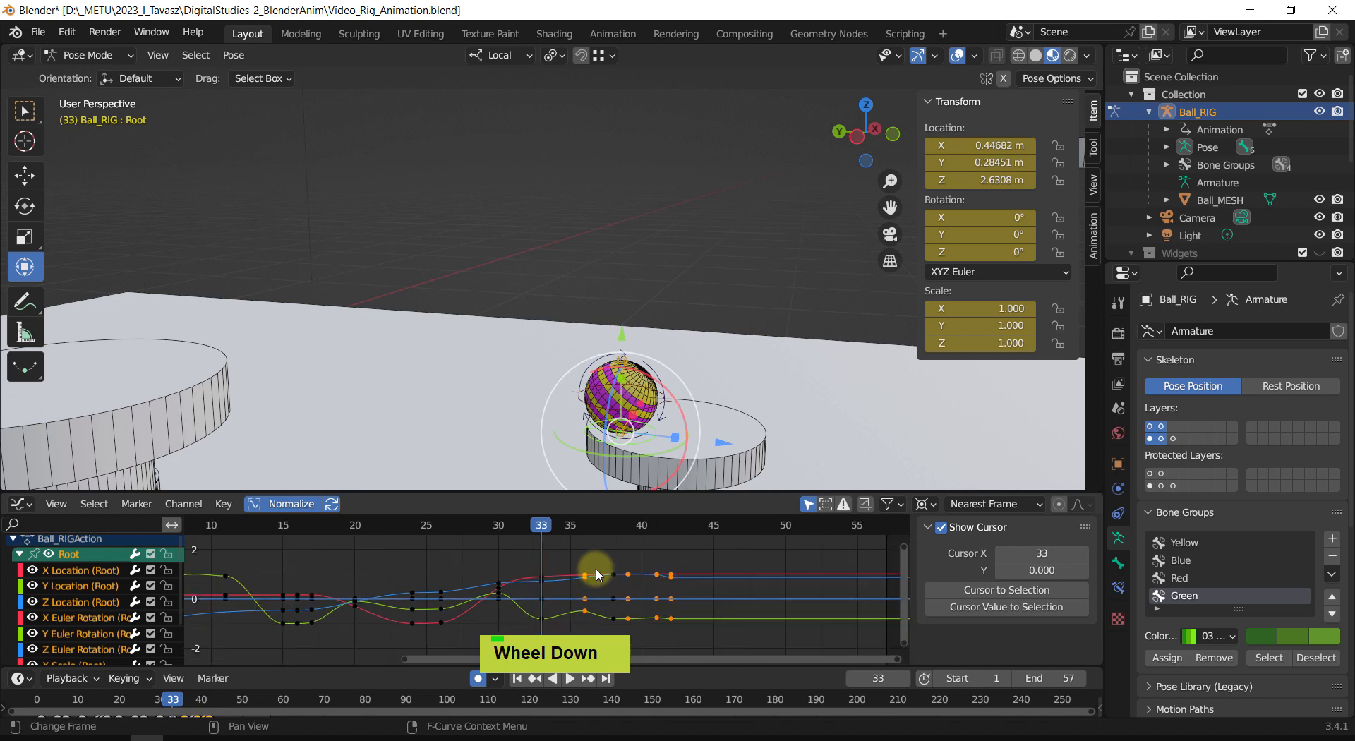
pyautogui.keyDown('shift'); pyautogui.moveTo(669, 565); pyautogui.dragTo(628, 545, button='middle'); pyautogui.keyUp('shift')
pyautogui.scroll(2, 628, 551)
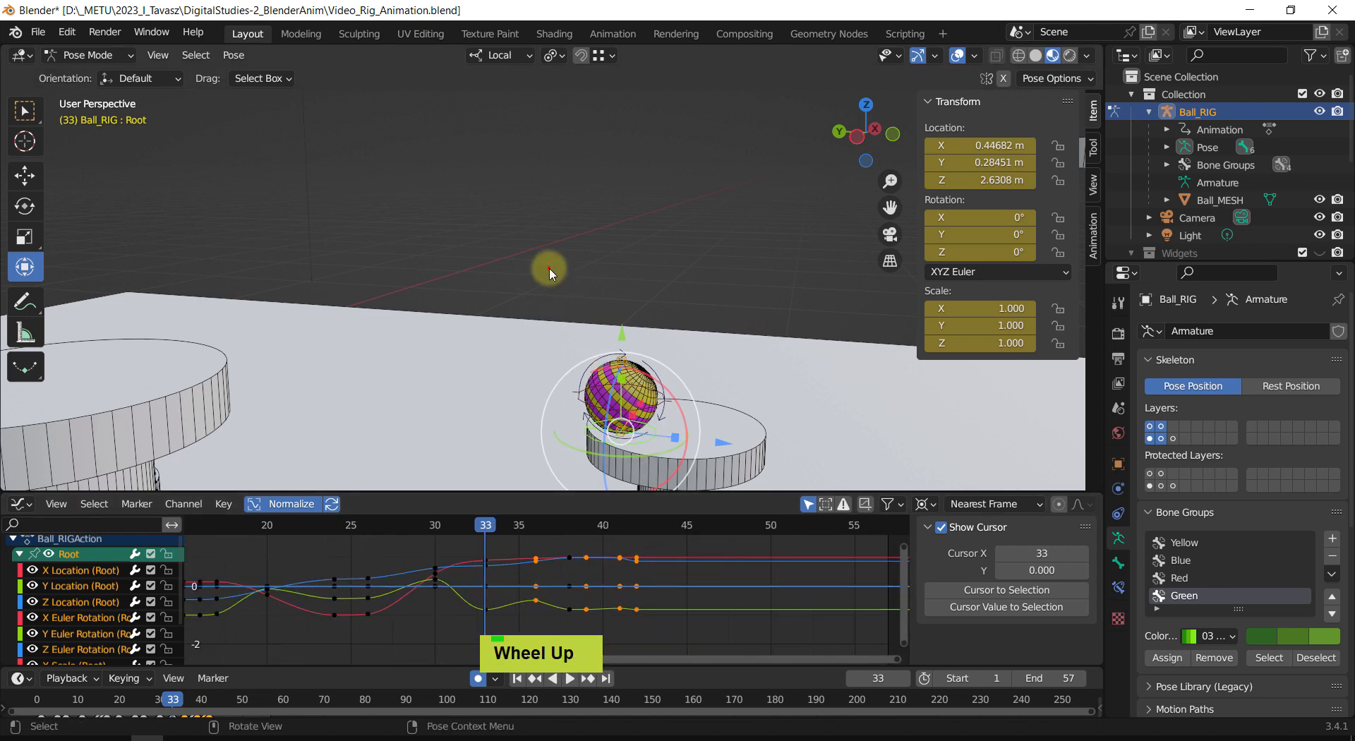
# Step: Select all the ball's bones and scale their keyframes after frame 33 along time by about 1.23
pyautogui.moveTo(552, 274); pyautogui.dragTo(661, 338)
pyautogui.keyDown('shift'); pyautogui.moveTo(719, 350); pyautogui.dragTo(675, 320, button='middle'); pyautogui.keyUp('shift')
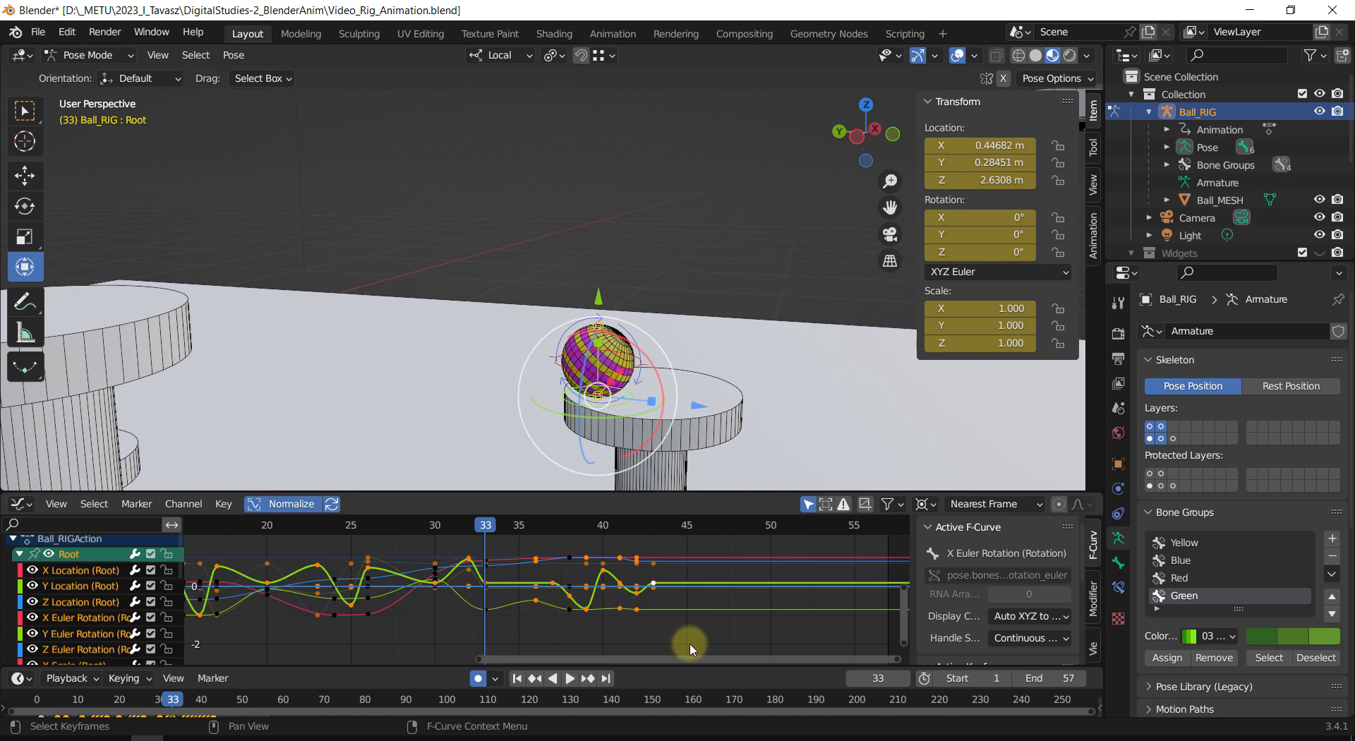
pyautogui.click(709, 654)
pyautogui.moveTo(697, 646); pyautogui.dragTo(520, 553)
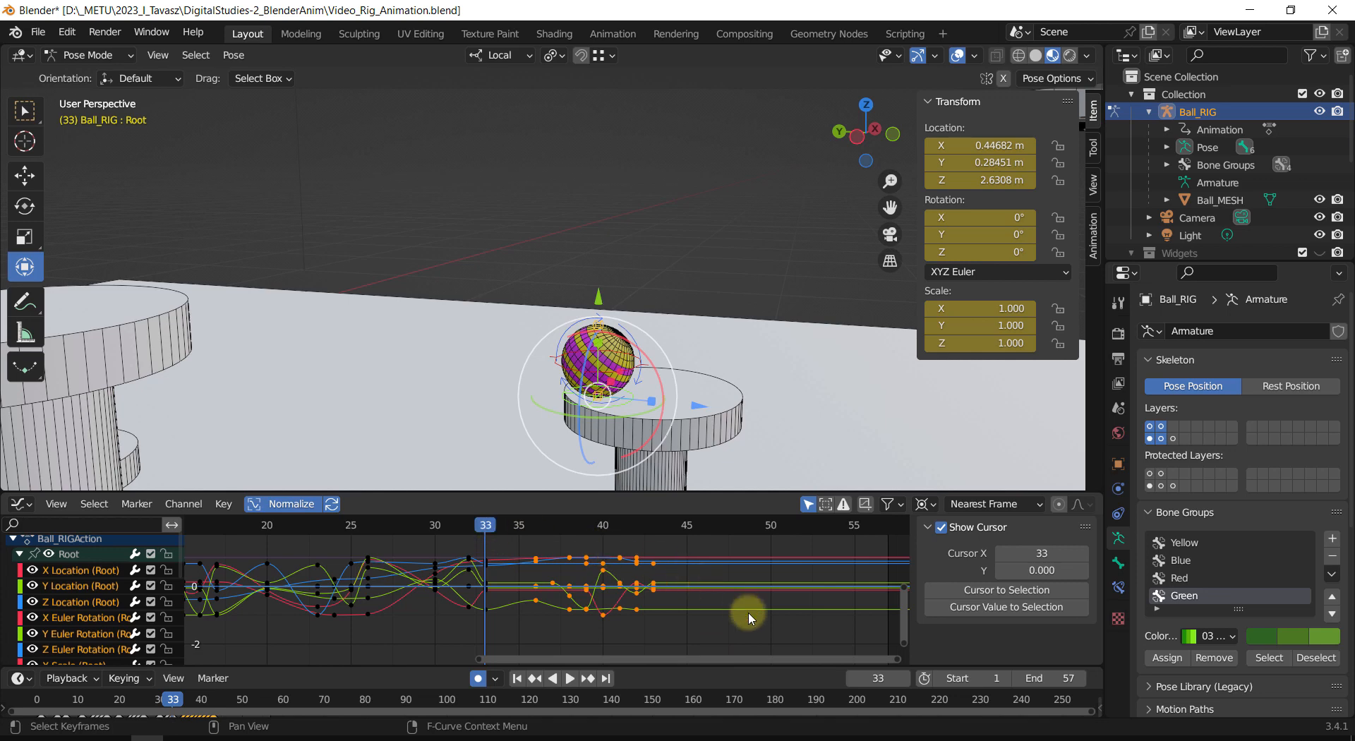
pyautogui.press('s')
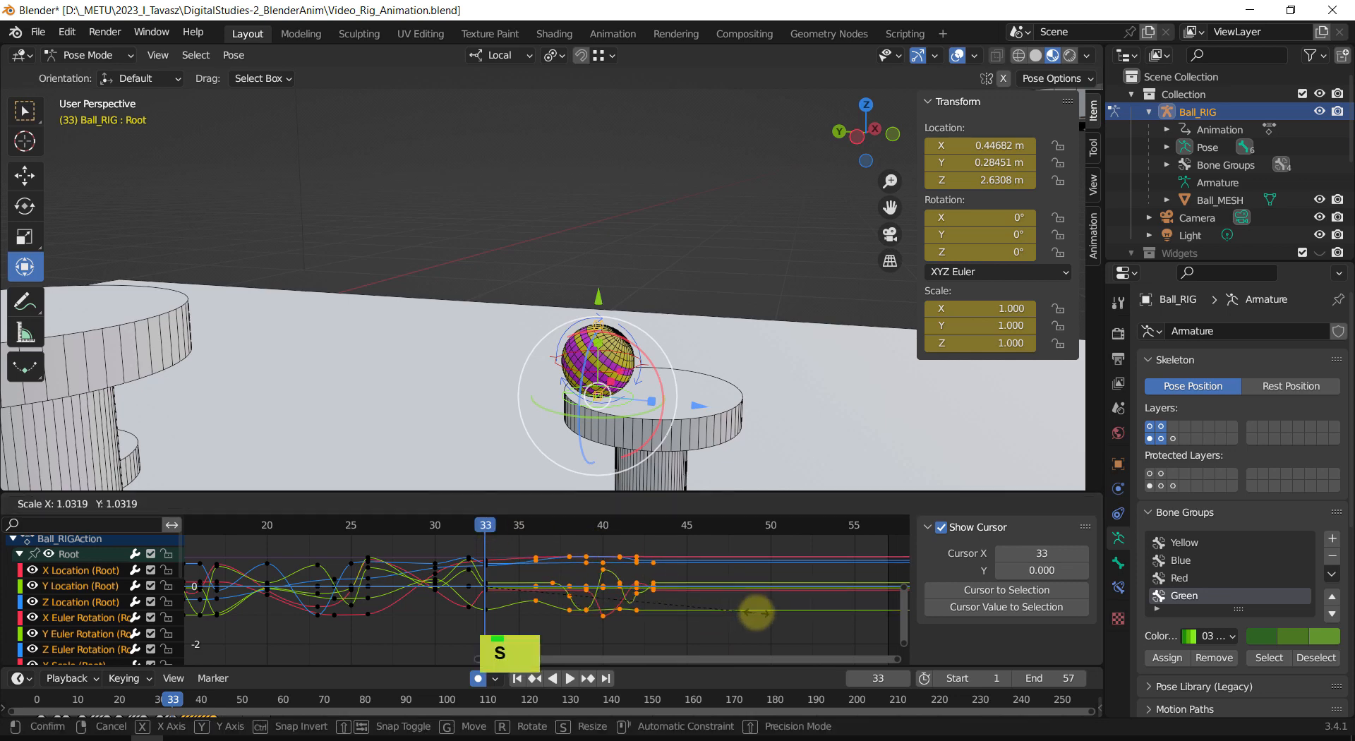
pyautogui.press('x')
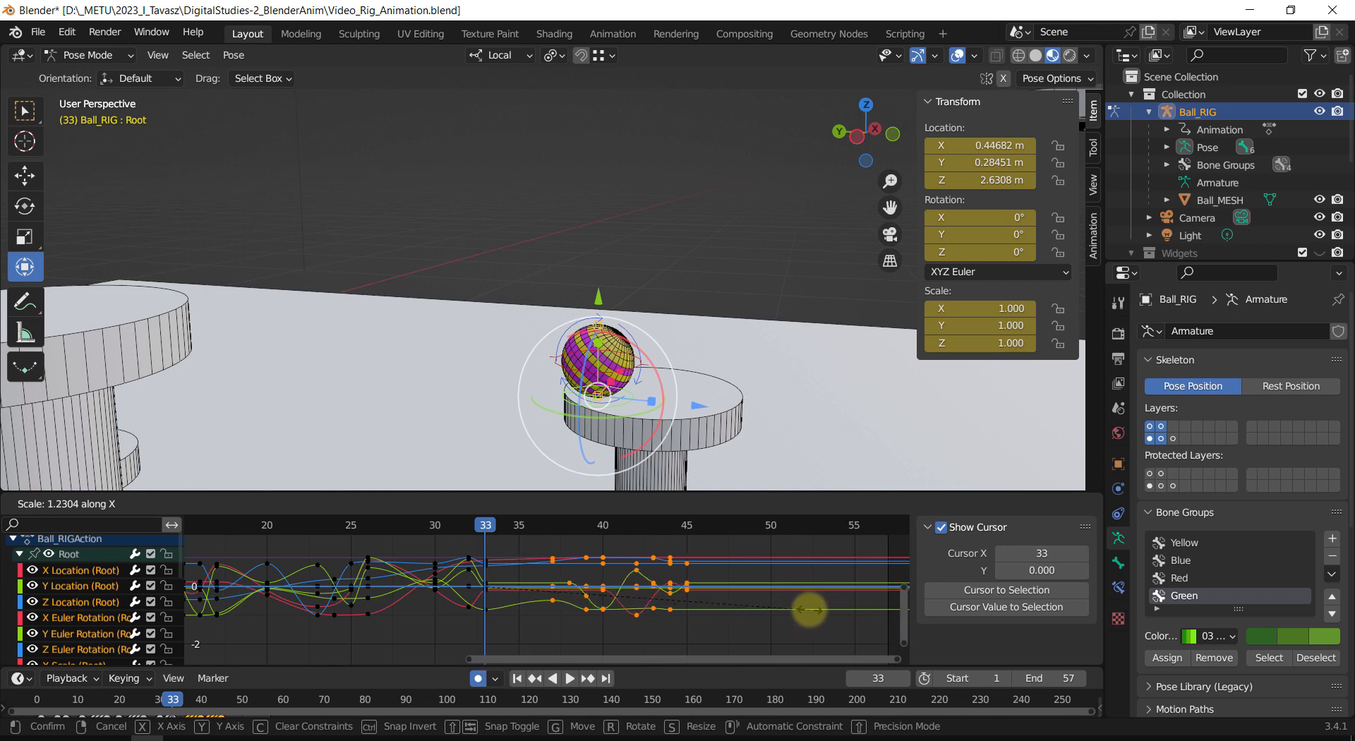
pyautogui.click(808, 609)
# Step: Play the animation from frame 30 to check the timing of the stretched landing among the pillars
pyautogui.moveTo(490, 532); pyautogui.dragTo(436, 565)
pyautogui.hotkey('shift', 'space')
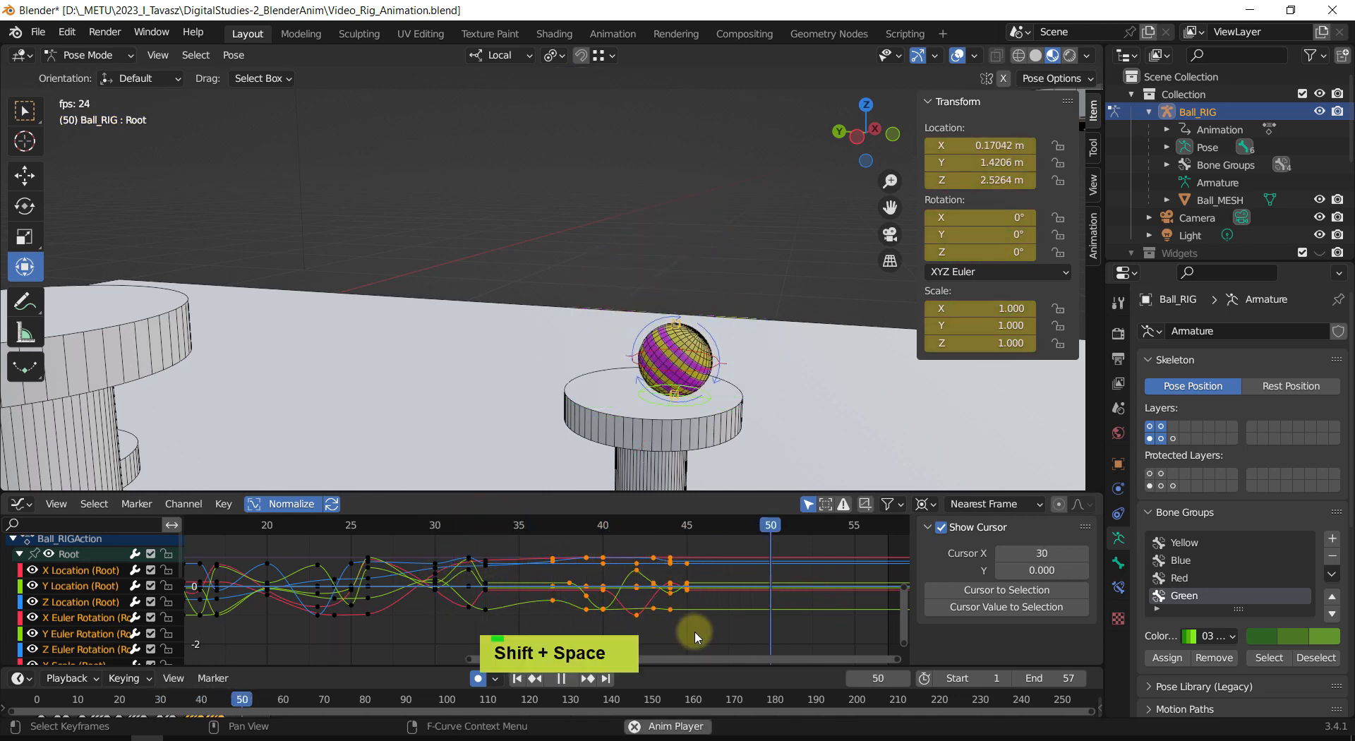
pyautogui.scroll(-2, 694, 630)
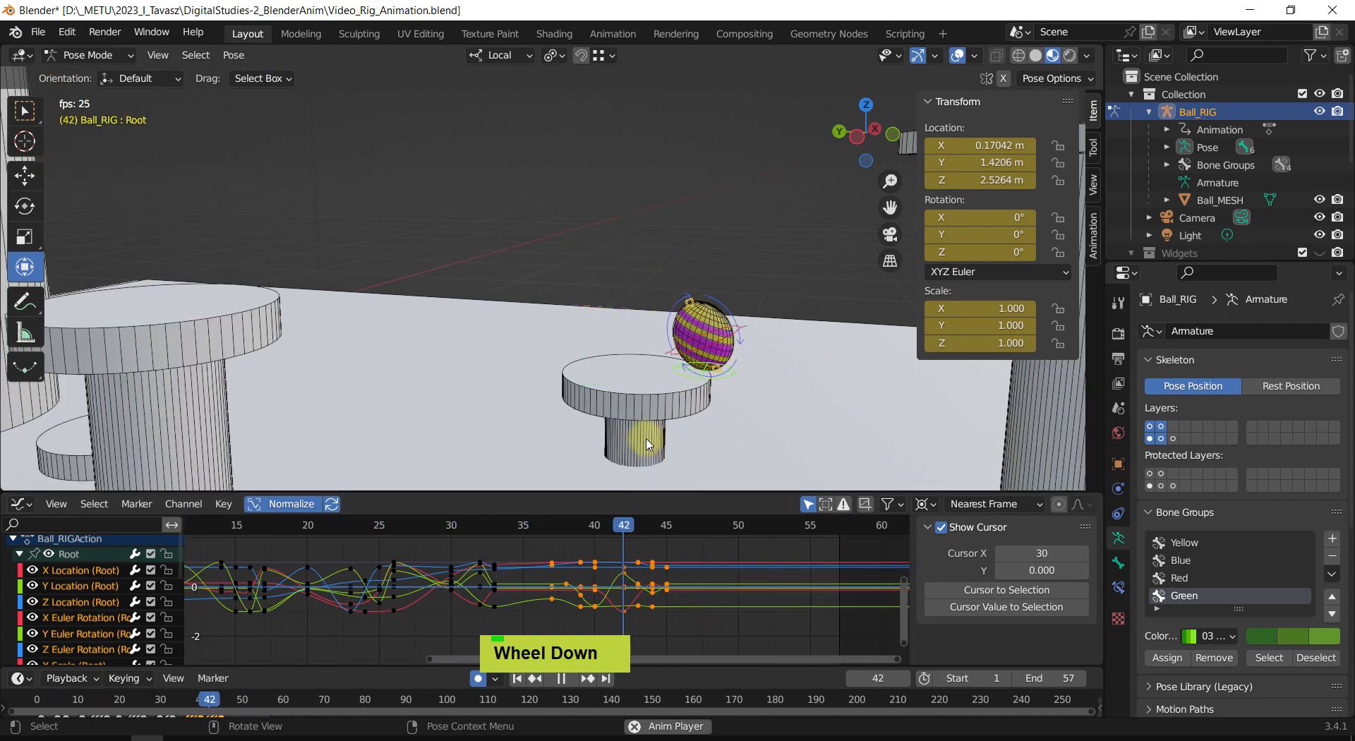
pyautogui.scroll(-2, 648, 443)
pyautogui.scroll(-2, 647, 443)
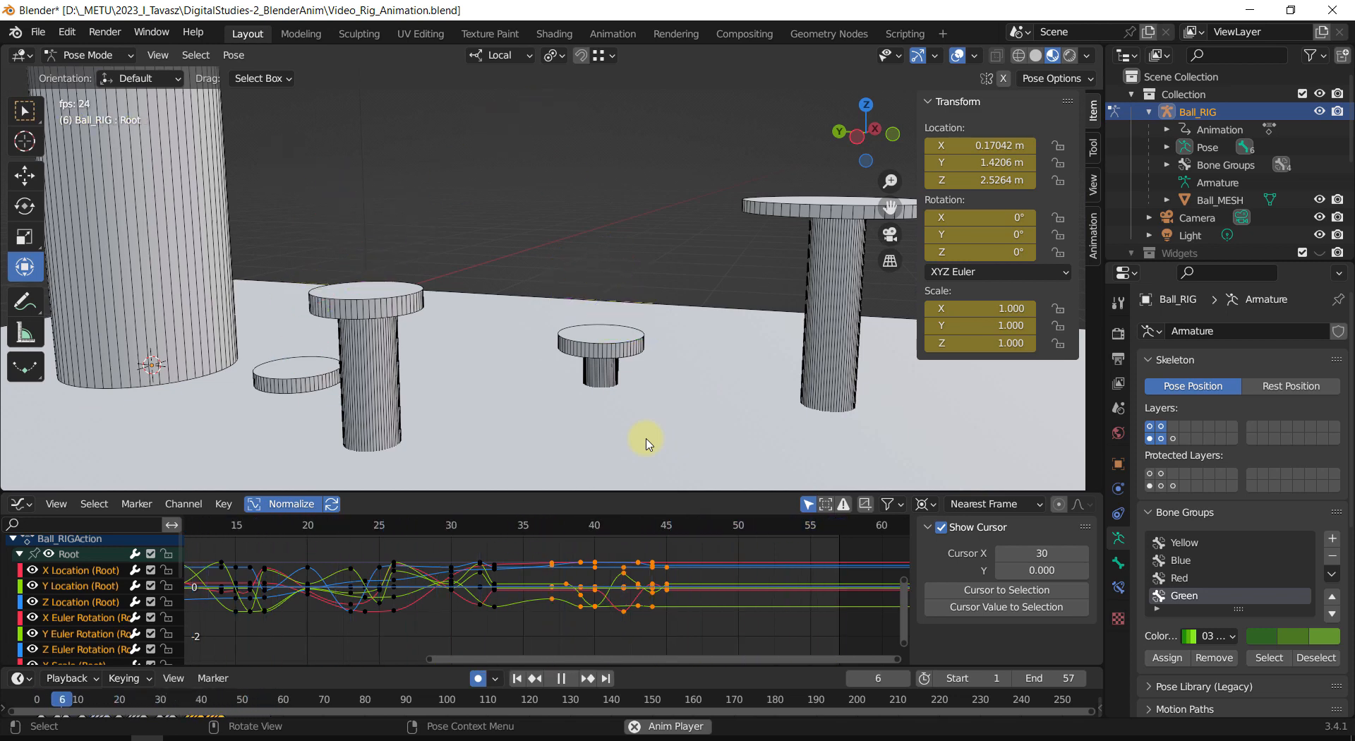
pyautogui.hotkey('shift', 'space')
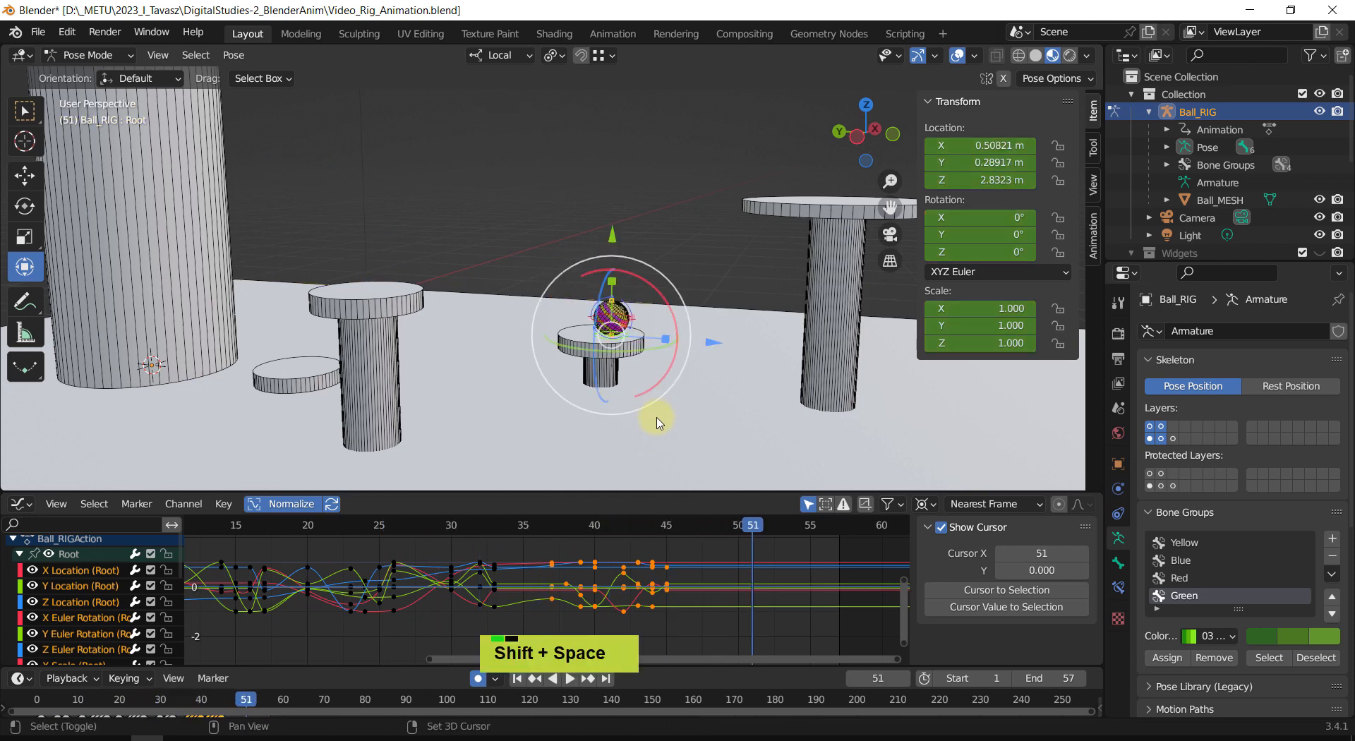
# Step: At frame 48, insert a keyframe on the Root bone to hold its position on the small pillar
pyautogui.moveTo(649, 339); pyautogui.dragTo(695, 437, button='middle')
pyautogui.scroll(3, 634, 395)
pyautogui.scroll(-2, 694, 437)
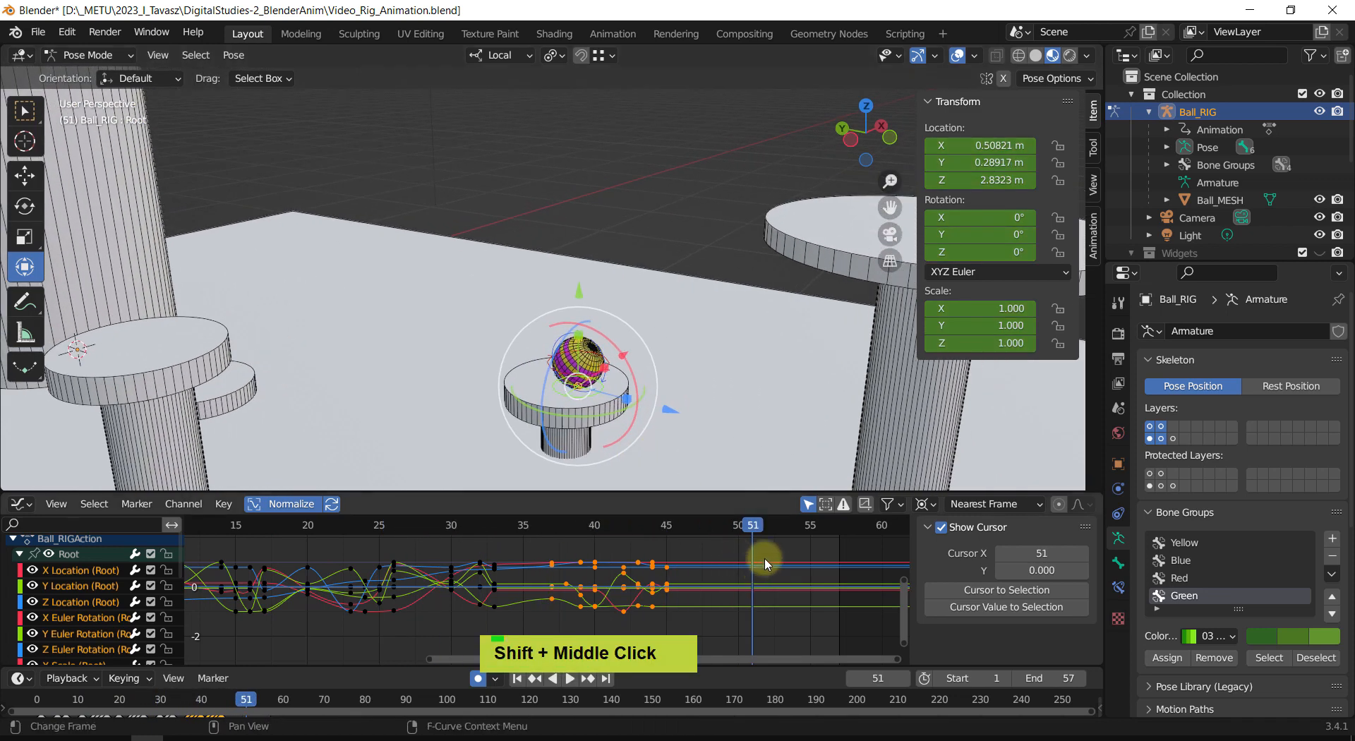
pyautogui.moveTo(731, 525); pyautogui.dragTo(675, 577)
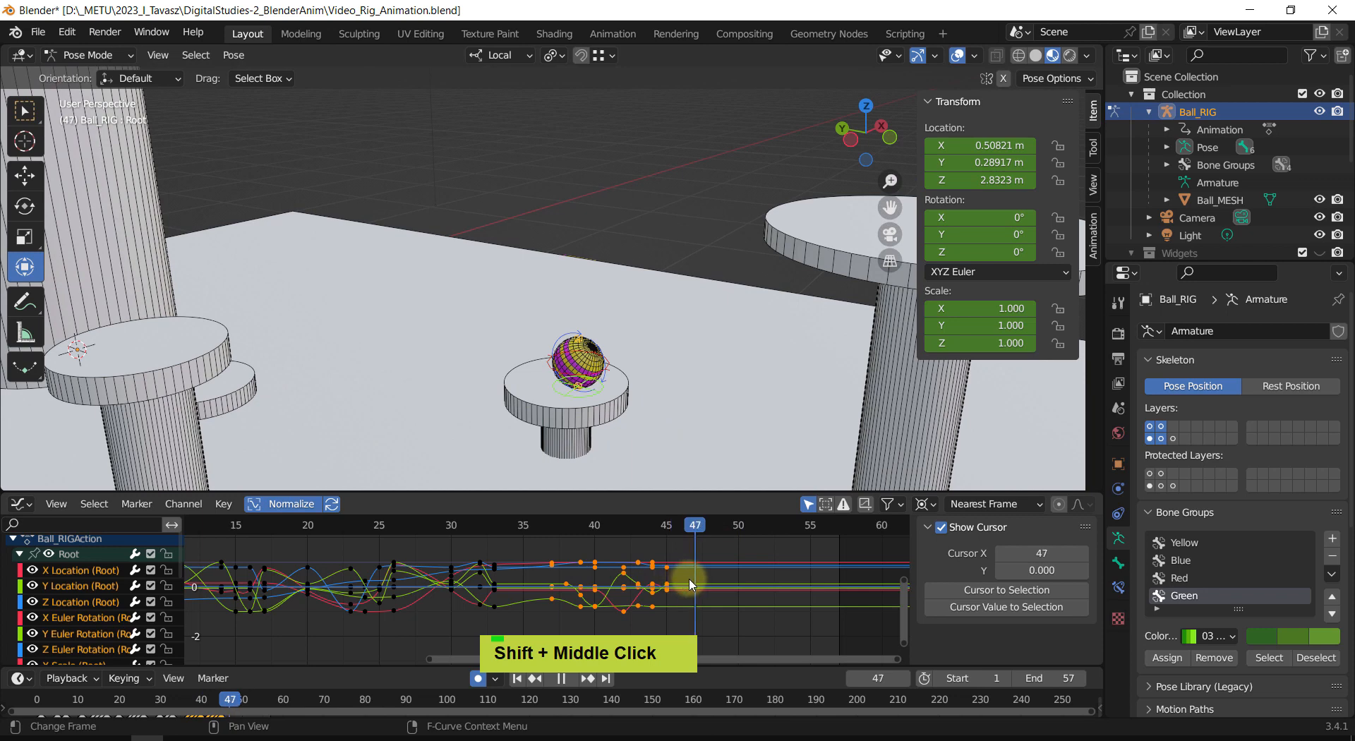
pyautogui.moveTo(660, 487); pyautogui.dragTo(567, 327, button='middle')
pyautogui.scroll(2, 635, 423)
pyautogui.scroll(1, 554, 346)
pyautogui.click(630, 326)
pyautogui.click(522, 368)
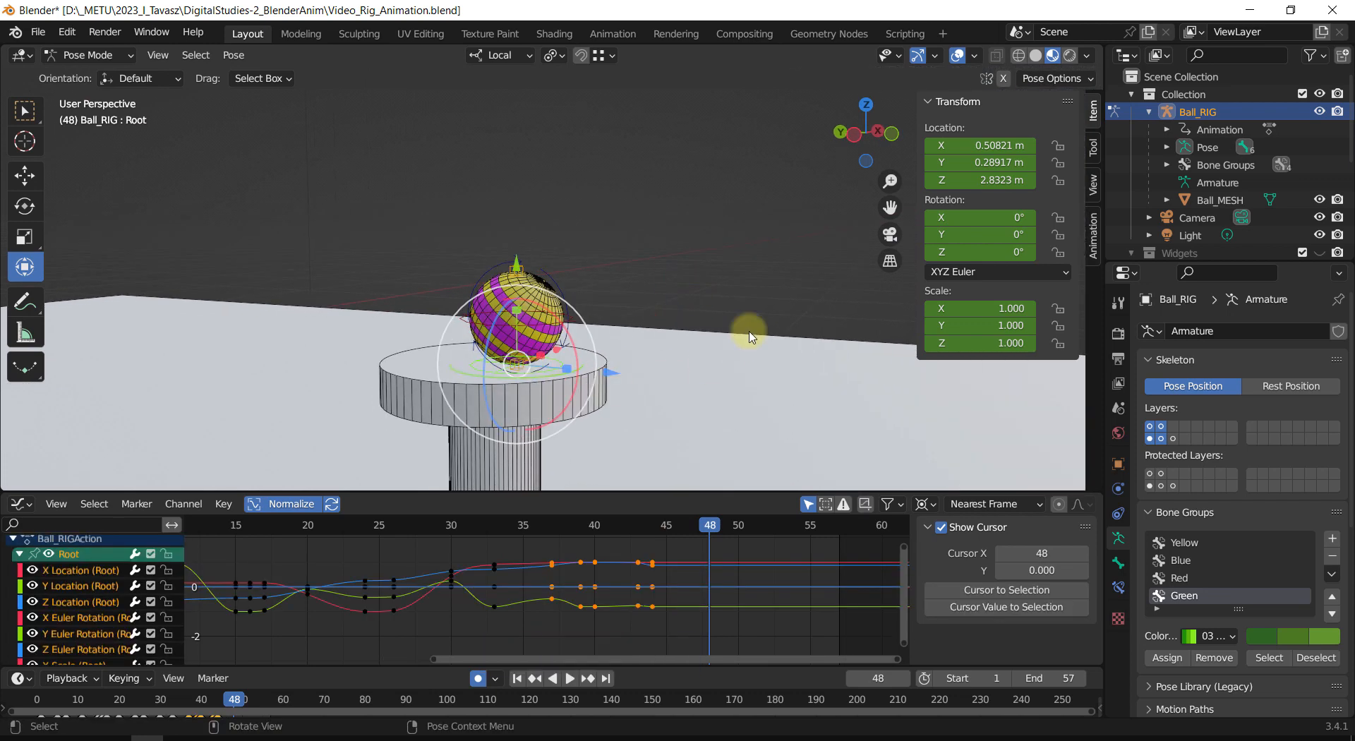
pyautogui.press('i')
pyautogui.click(738, 263)
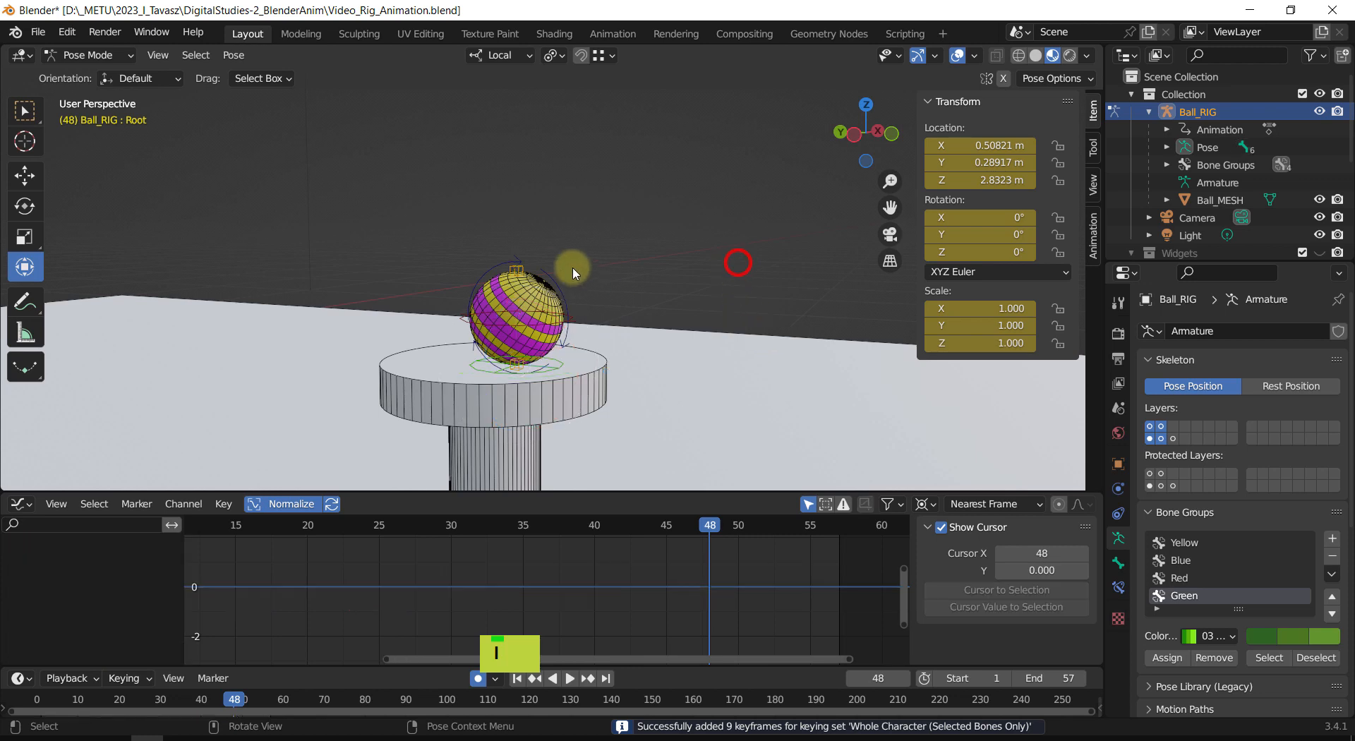
# Step: At frame 48, squash the ball flat by lowering the Stretch_Top bone to a Y location of about -0.113 m
pyautogui.click(513, 270)
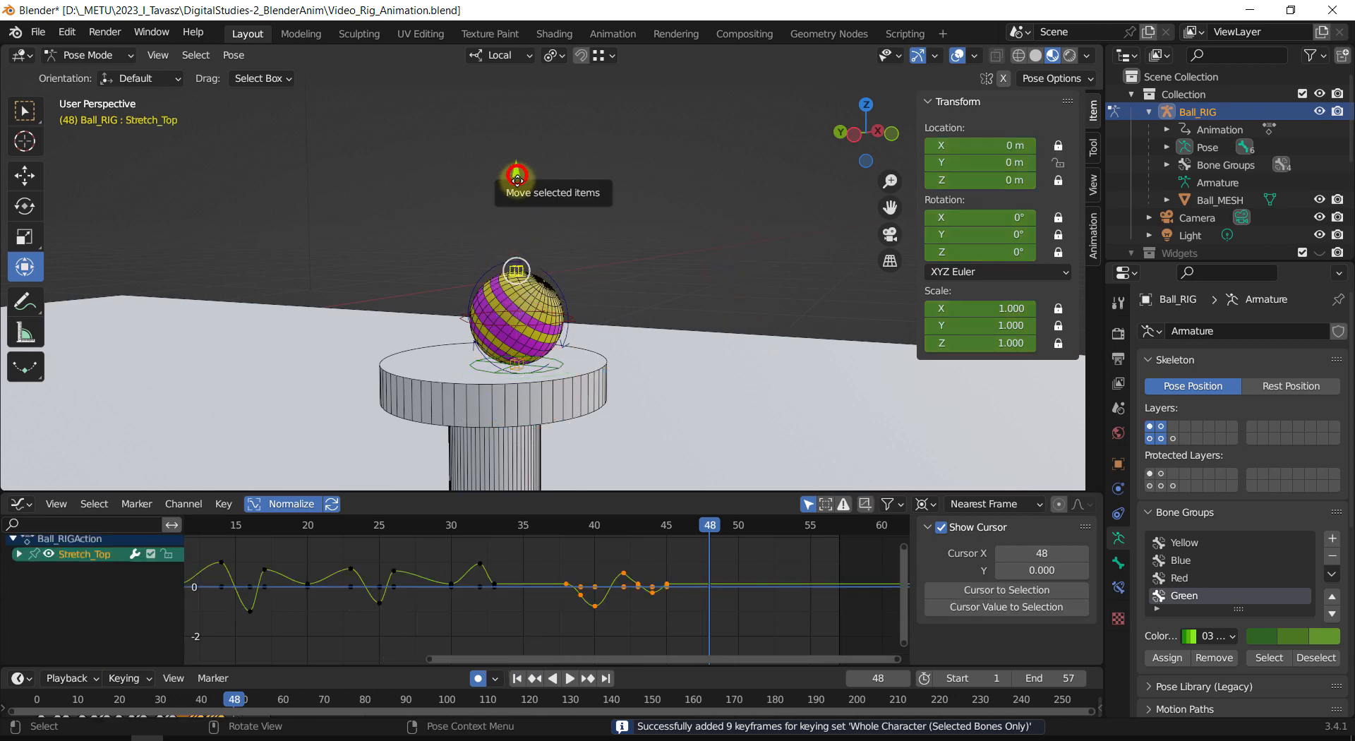
pyautogui.moveTo(517, 178); pyautogui.dragTo(525, 231)
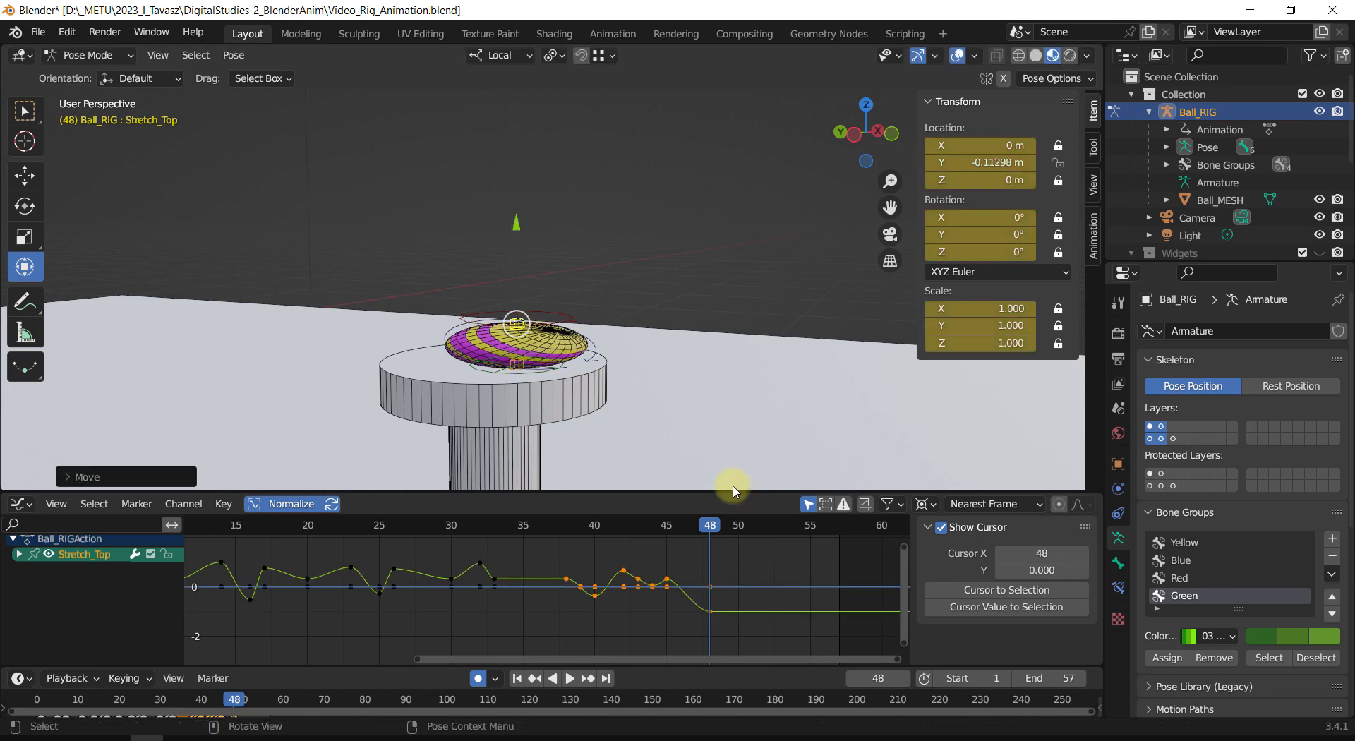
pyautogui.moveTo(710, 523); pyautogui.dragTo(740, 541)
pyautogui.moveTo(634, 347); pyautogui.dragTo(719, 334, button='middle')
pyautogui.scroll(-3, 638, 357)
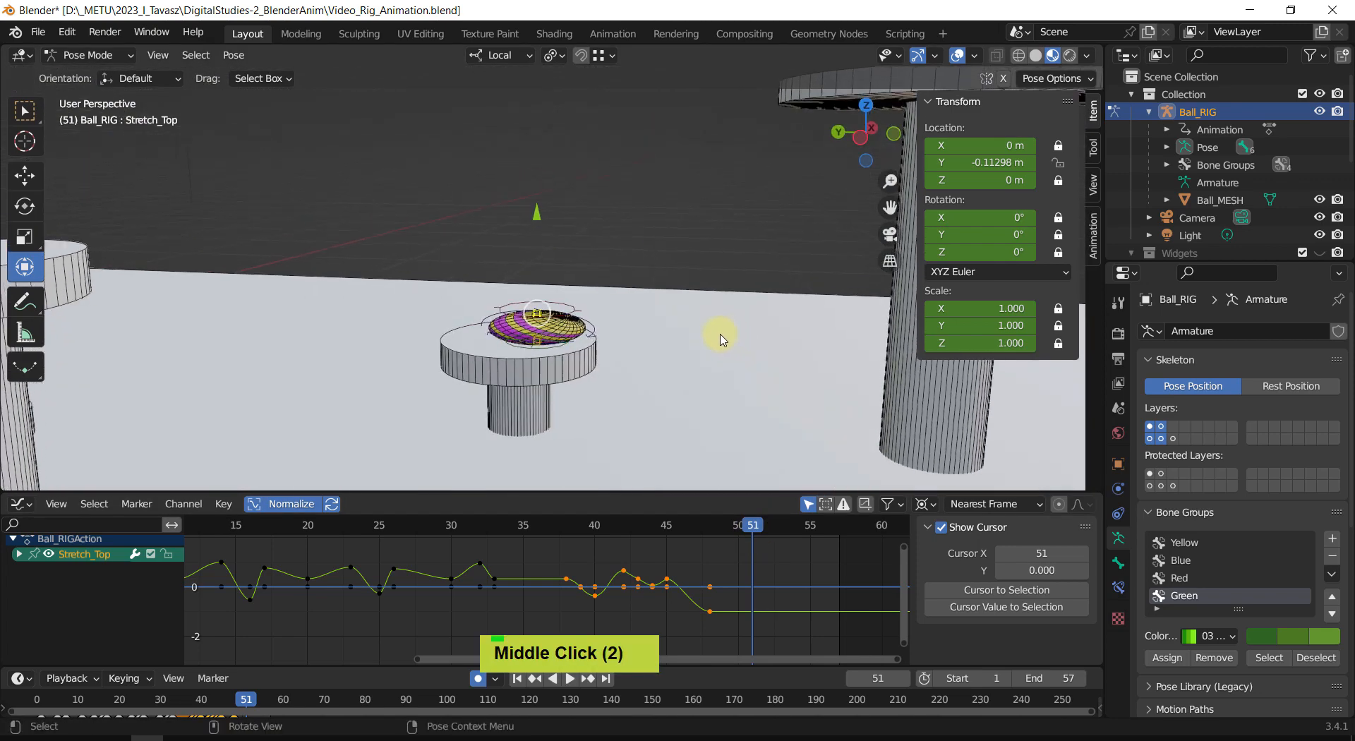
pyautogui.scroll(2, 567, 377)
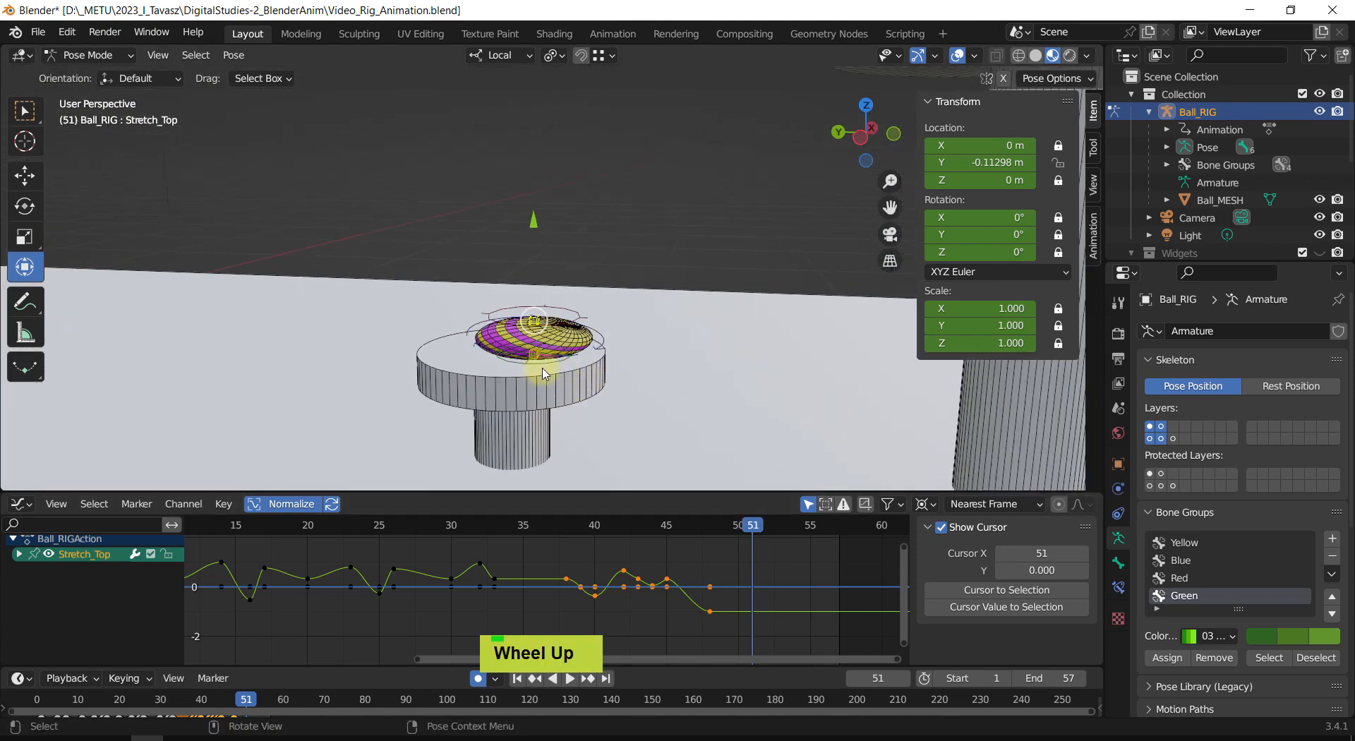
# Step: Copy the Root bone's keyframes from frame 48 and paste them at frame 50
pyautogui.click(548, 370)
pyautogui.moveTo(750, 527); pyautogui.dragTo(696, 635)
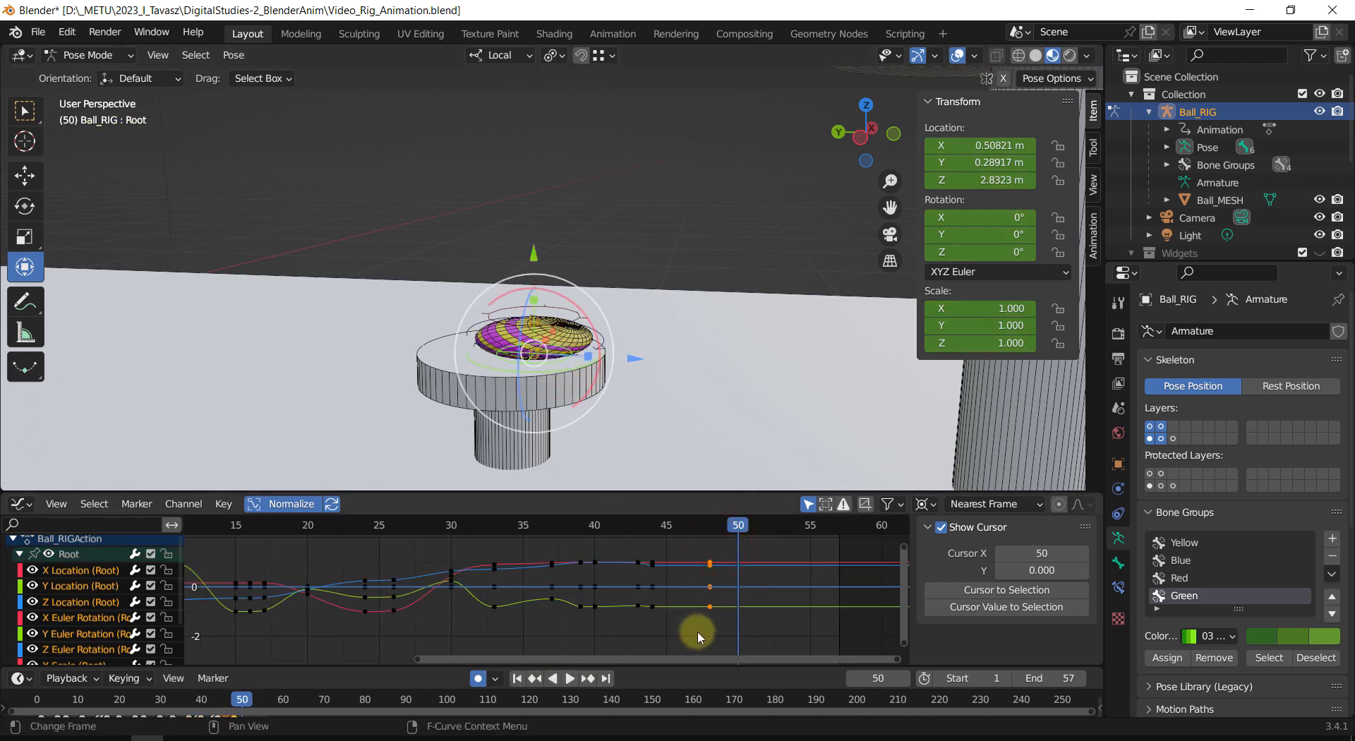
pyautogui.hotkey('ctrl', 'c')
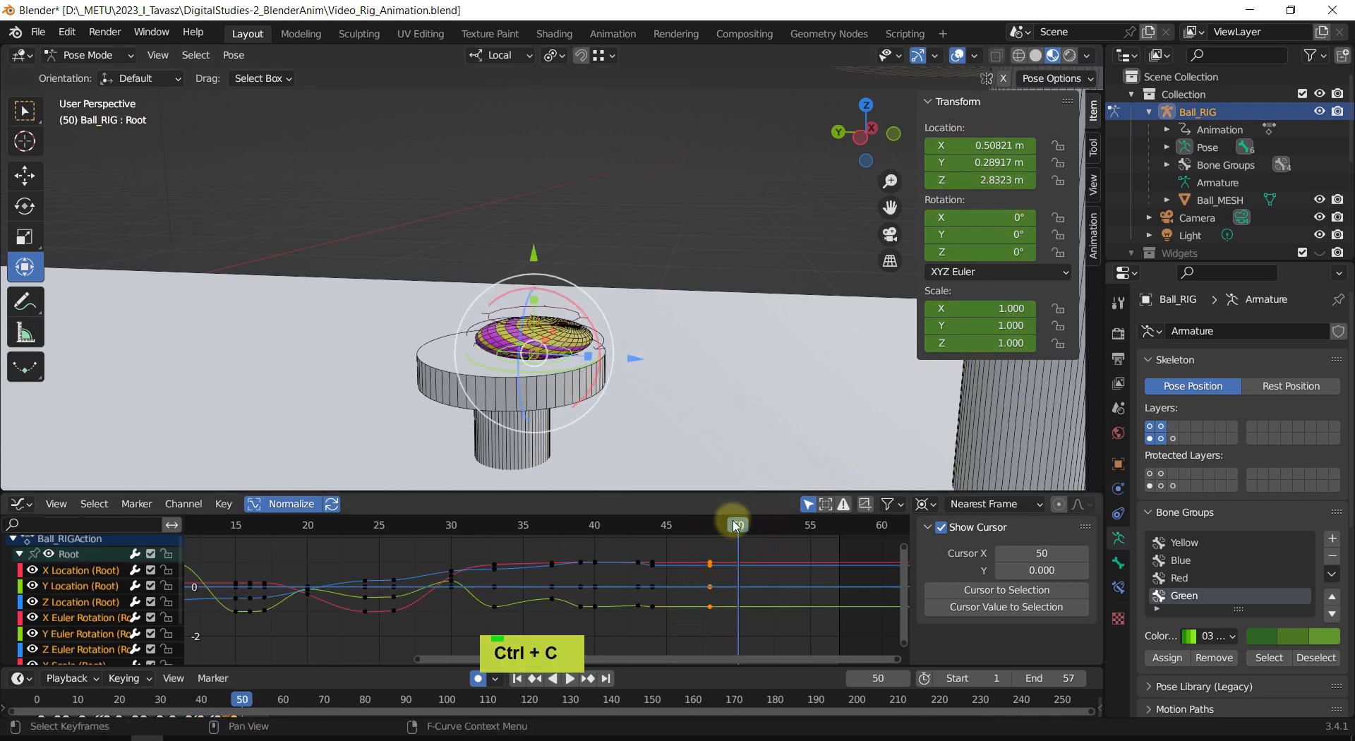
pyautogui.moveTo(736, 526); pyautogui.dragTo(734, 557)
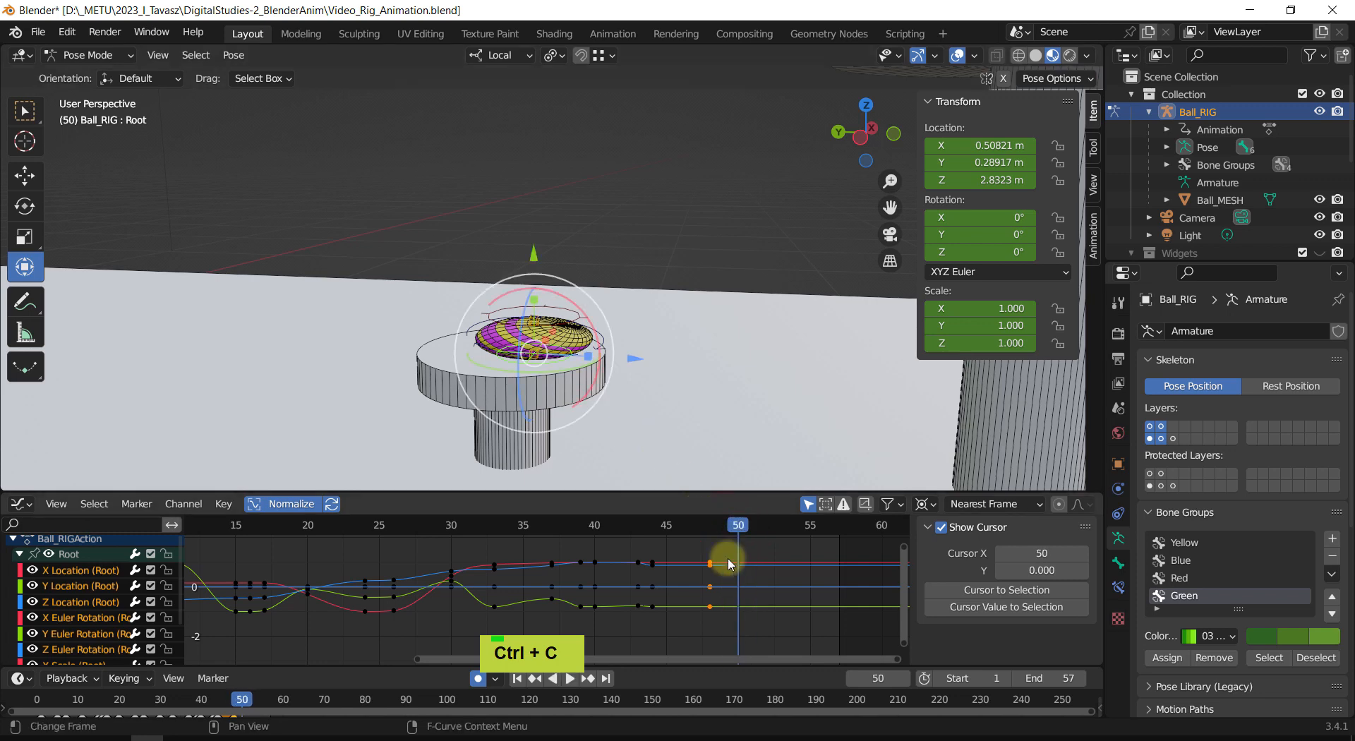
pyautogui.hotkey('ctrl', 'v')
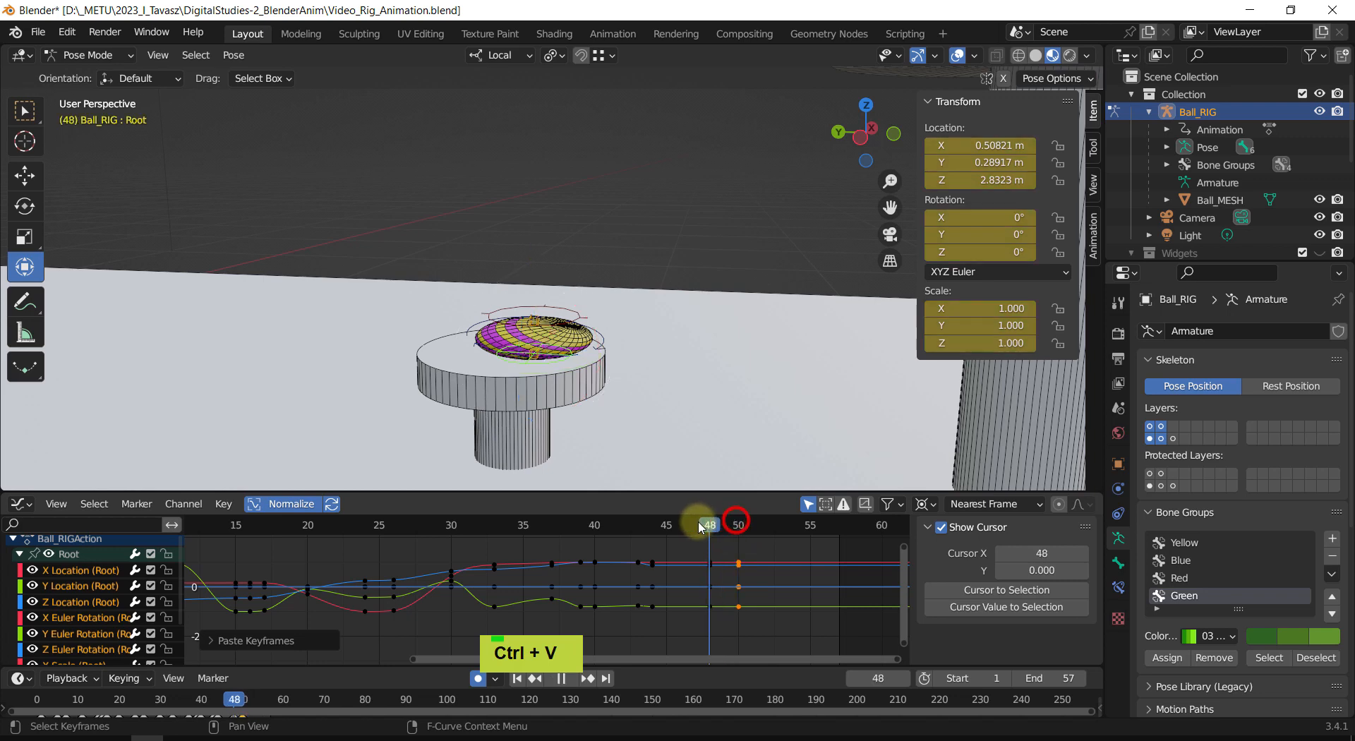
# Step: Copy the Stretch_Top bone's squash keyframes from frame 48 and paste them at frame 50 to hold the squash
pyautogui.moveTo(720, 522); pyautogui.dragTo(776, 541)
pyautogui.keyDown('shift'); pyautogui.moveTo(750, 384); pyautogui.dragTo(650, 388, button='middle'); pyautogui.keyUp('shift')
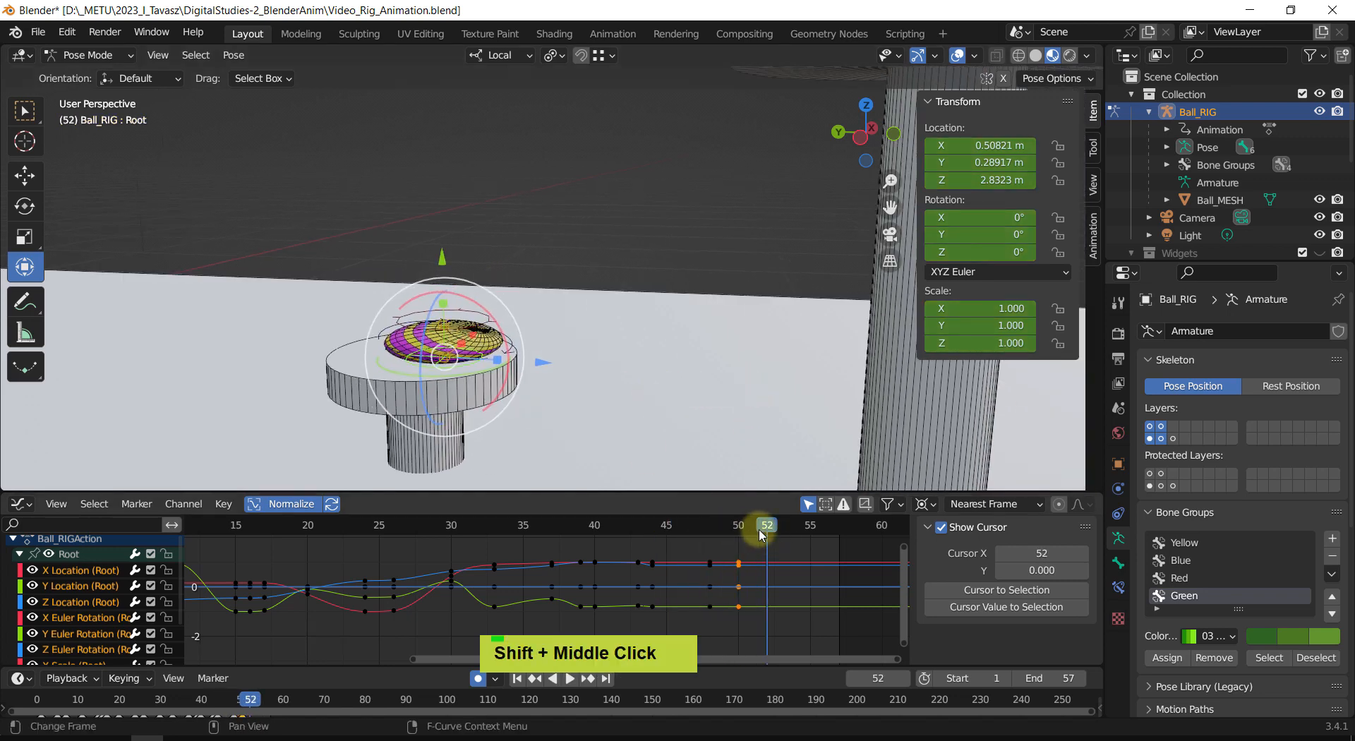
pyautogui.click(752, 526)
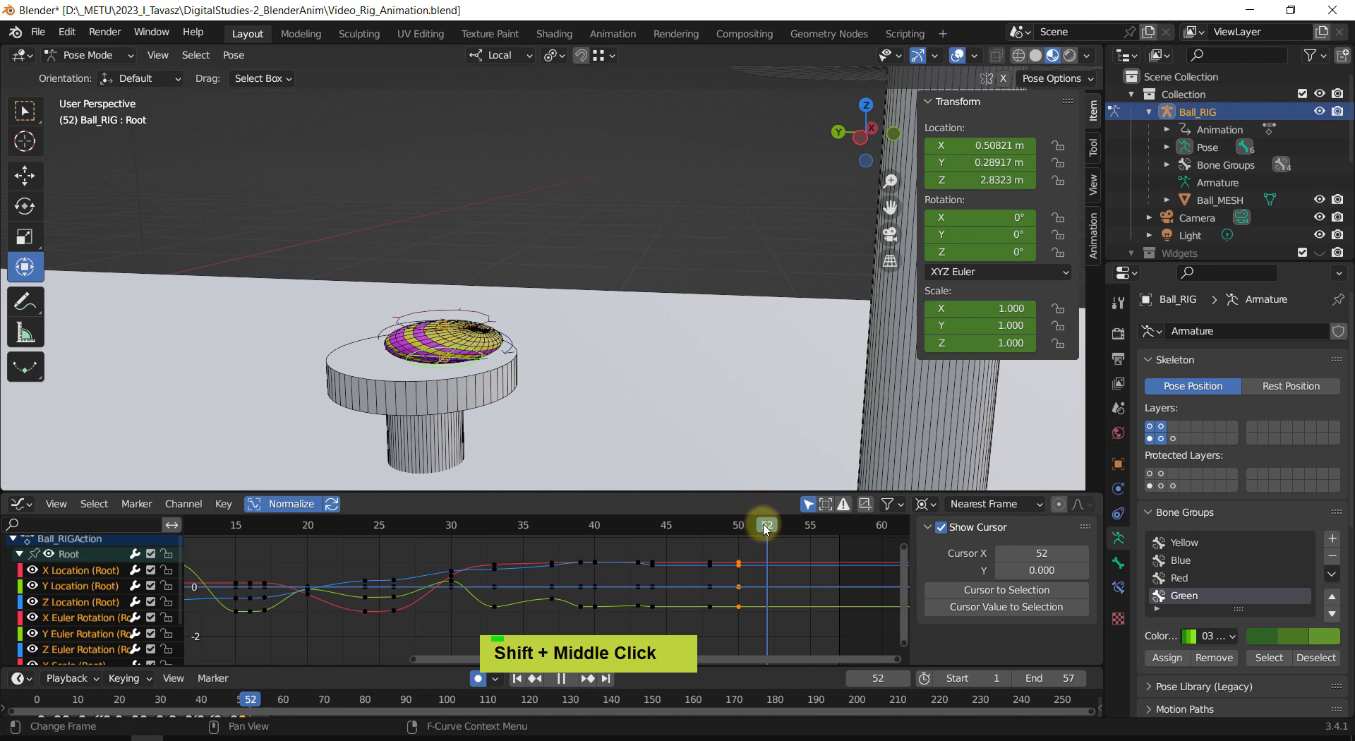
pyautogui.moveTo(675, 350); pyautogui.dragTo(626, 348, button='middle')
pyautogui.click(577, 289)
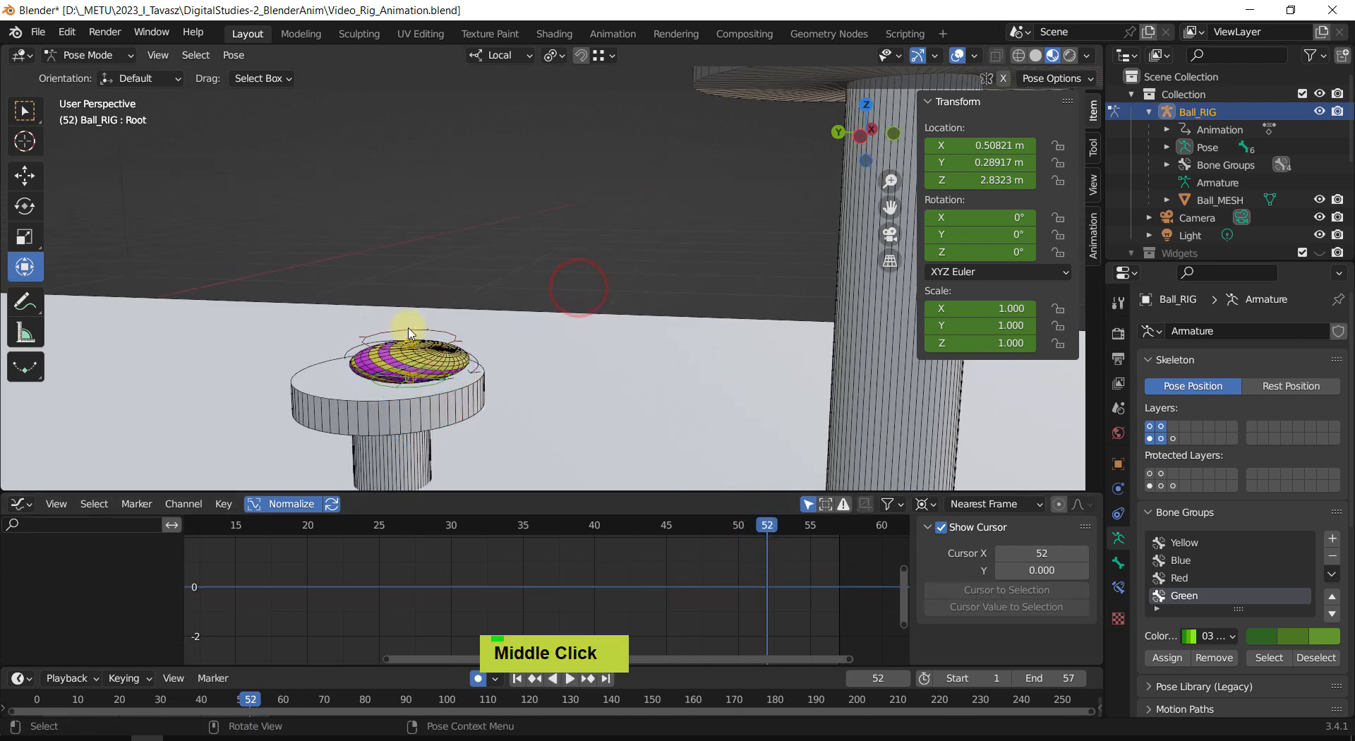
pyautogui.click(410, 335)
pyautogui.click(414, 345)
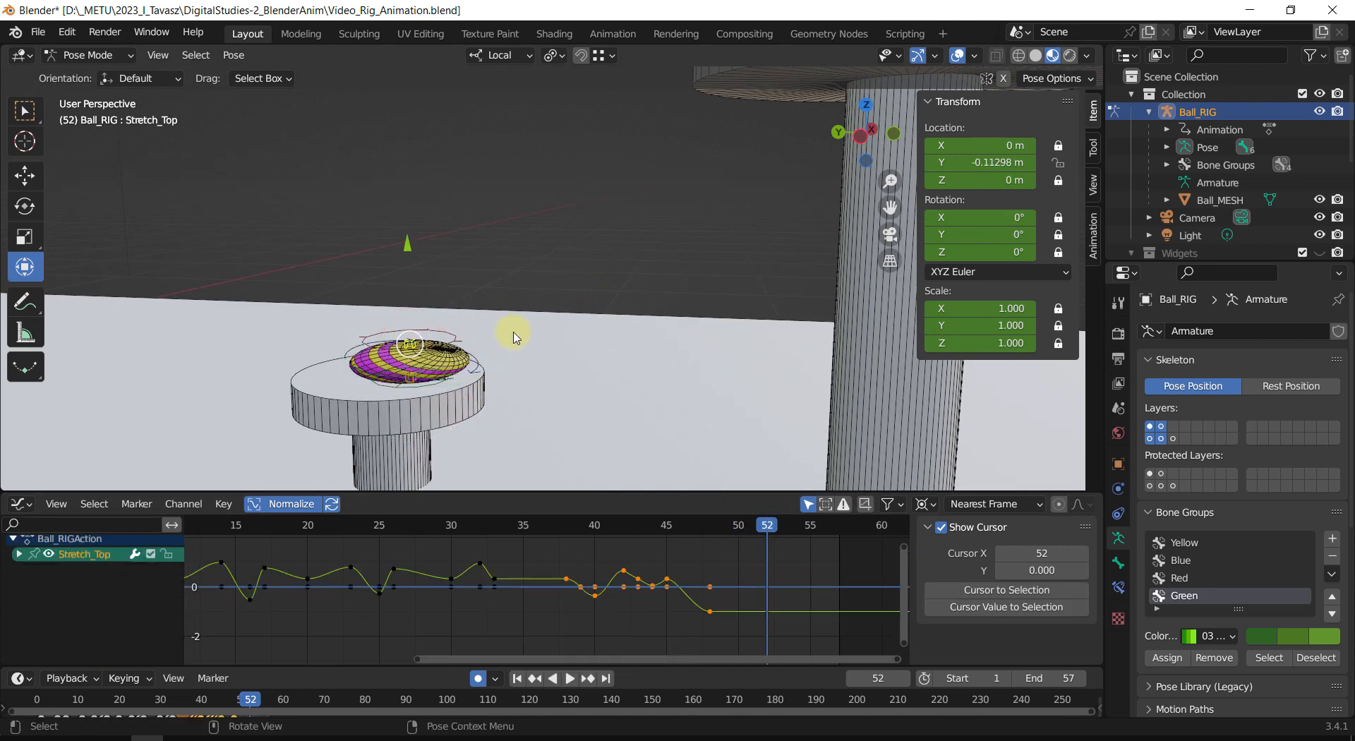
pyautogui.moveTo(774, 534); pyautogui.dragTo(753, 530)
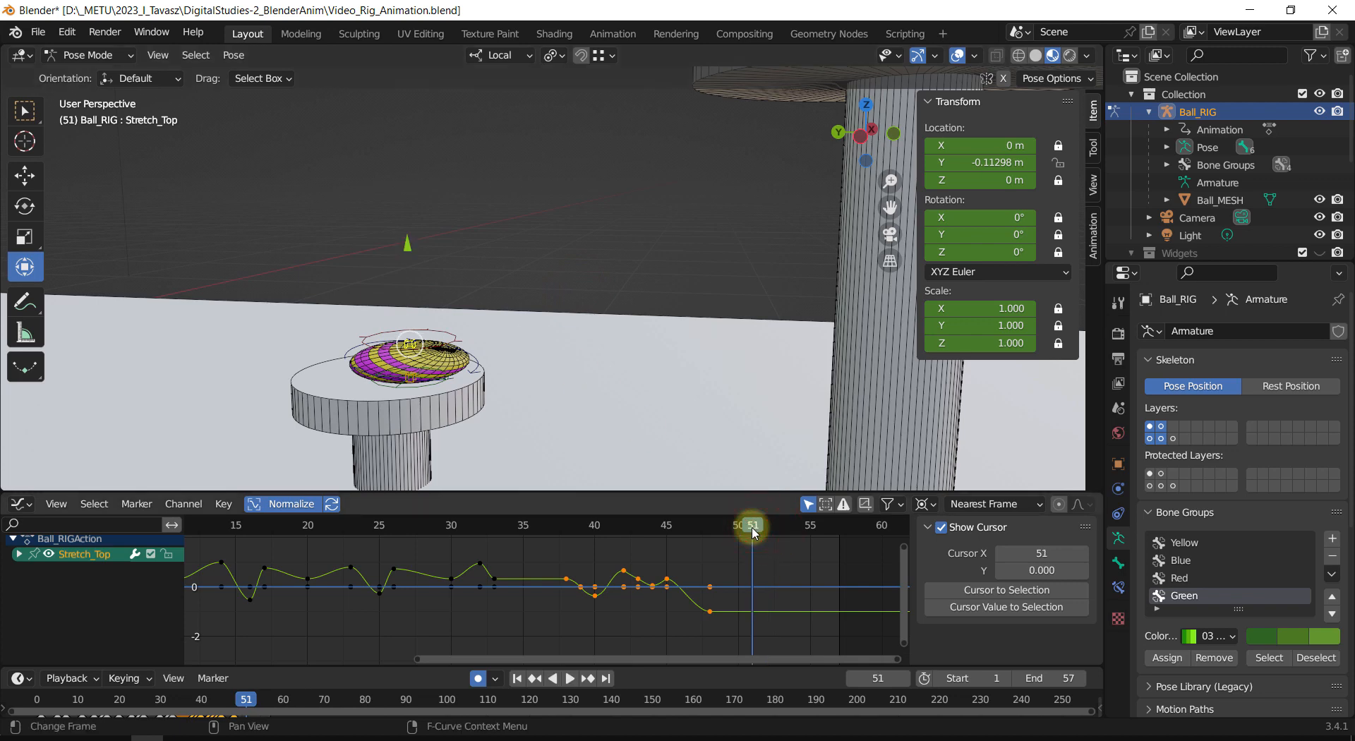
pyautogui.click(719, 593)
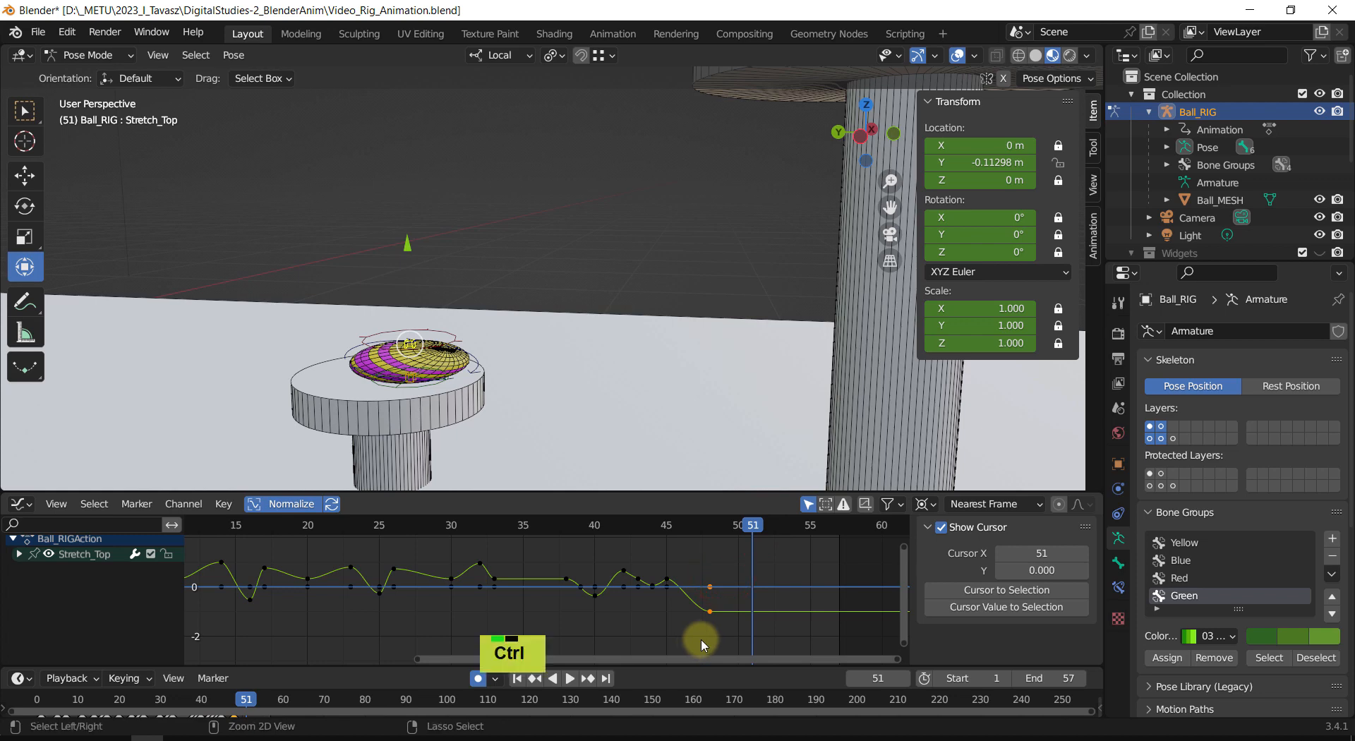
pyautogui.hotkey('ctrl', 'c')
pyautogui.moveTo(751, 531)
pyautogui.mouseDown()
pyautogui.moveTo(736, 528)
pyautogui.moveTo(771, 538)
pyautogui.mouseUp()
pyautogui.hotkey('ctrl', 'v')
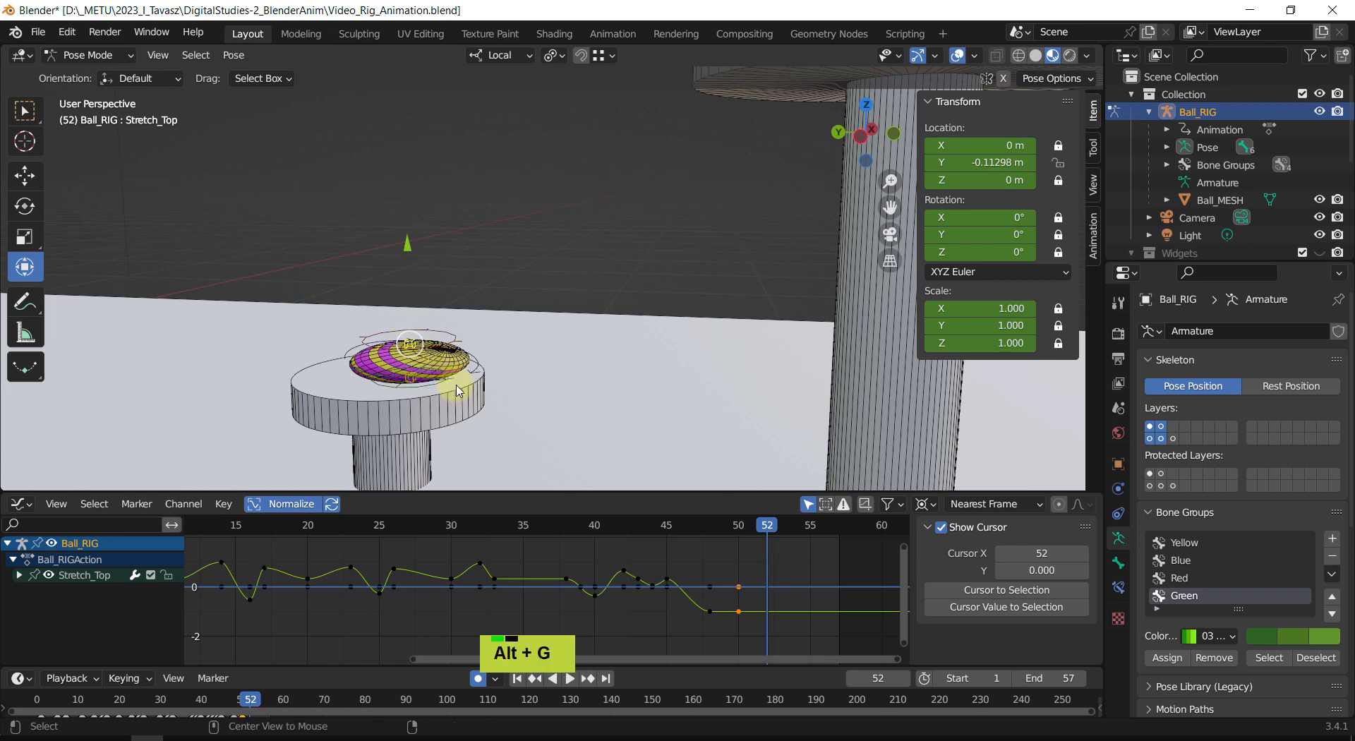
# Step: At frame 52, clear the Stretch_Top bone's location and raise it to about 0.107 m on Y to stretch the ball
pyautogui.hotkey('alt', 'g')
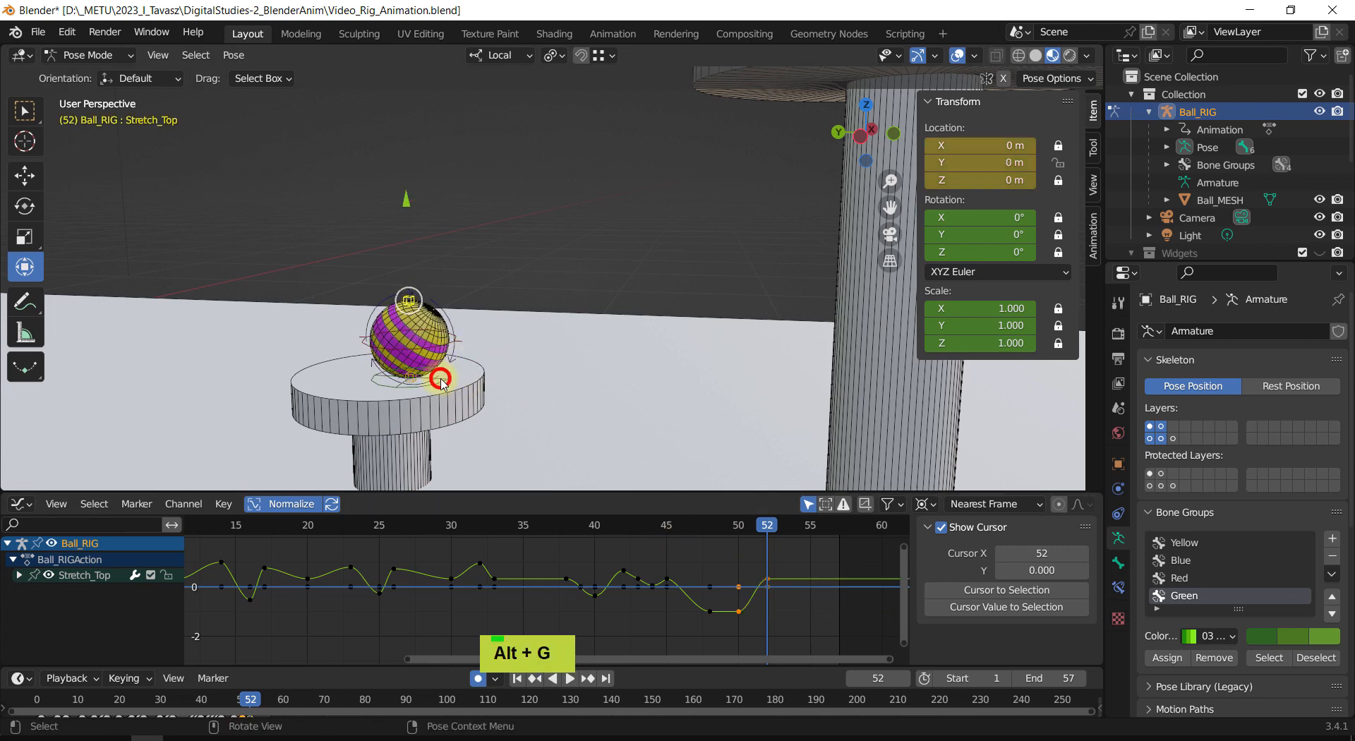
pyautogui.click(441, 381)
pyautogui.click(409, 305)
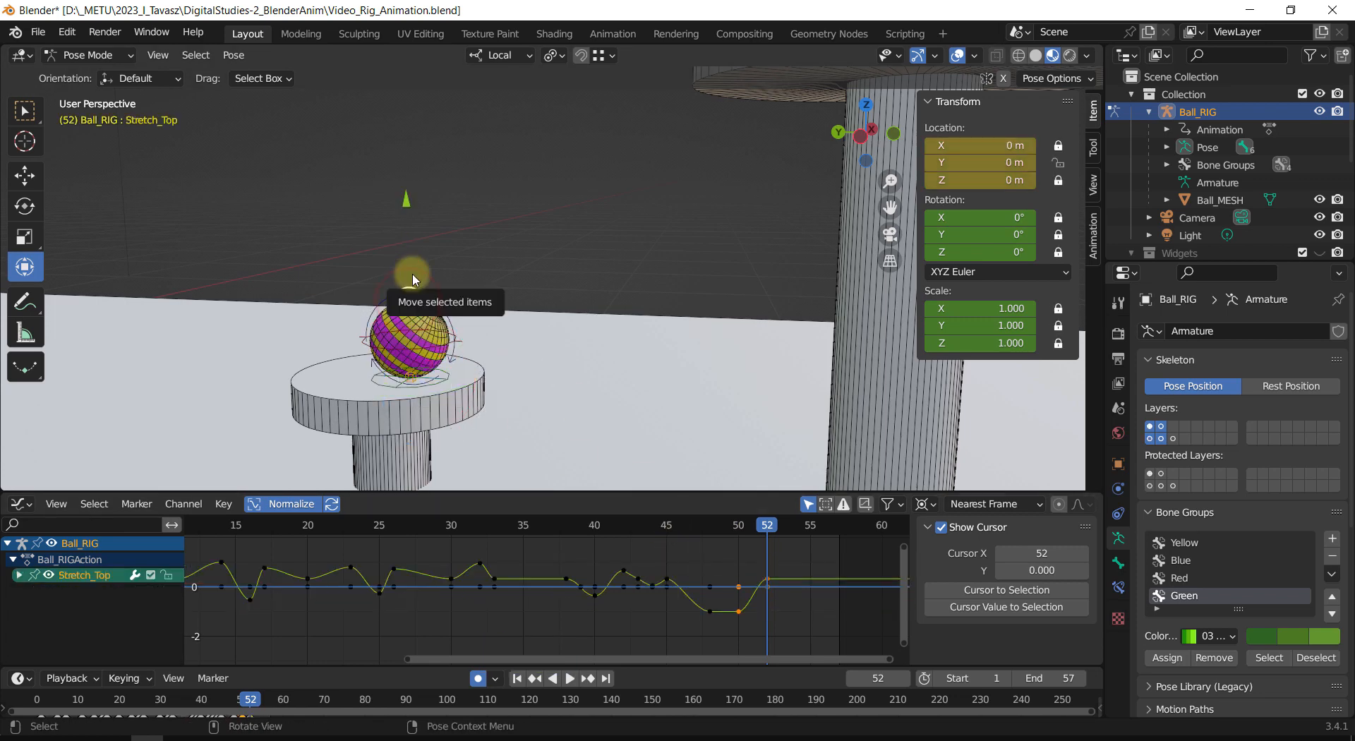
pyautogui.moveTo(413, 204); pyautogui.dragTo(402, 155)
# Step: At frame 52, lift the Root bone off the small pillar to about Y 0.342 m and Z 2.844 m
pyautogui.click(449, 388)
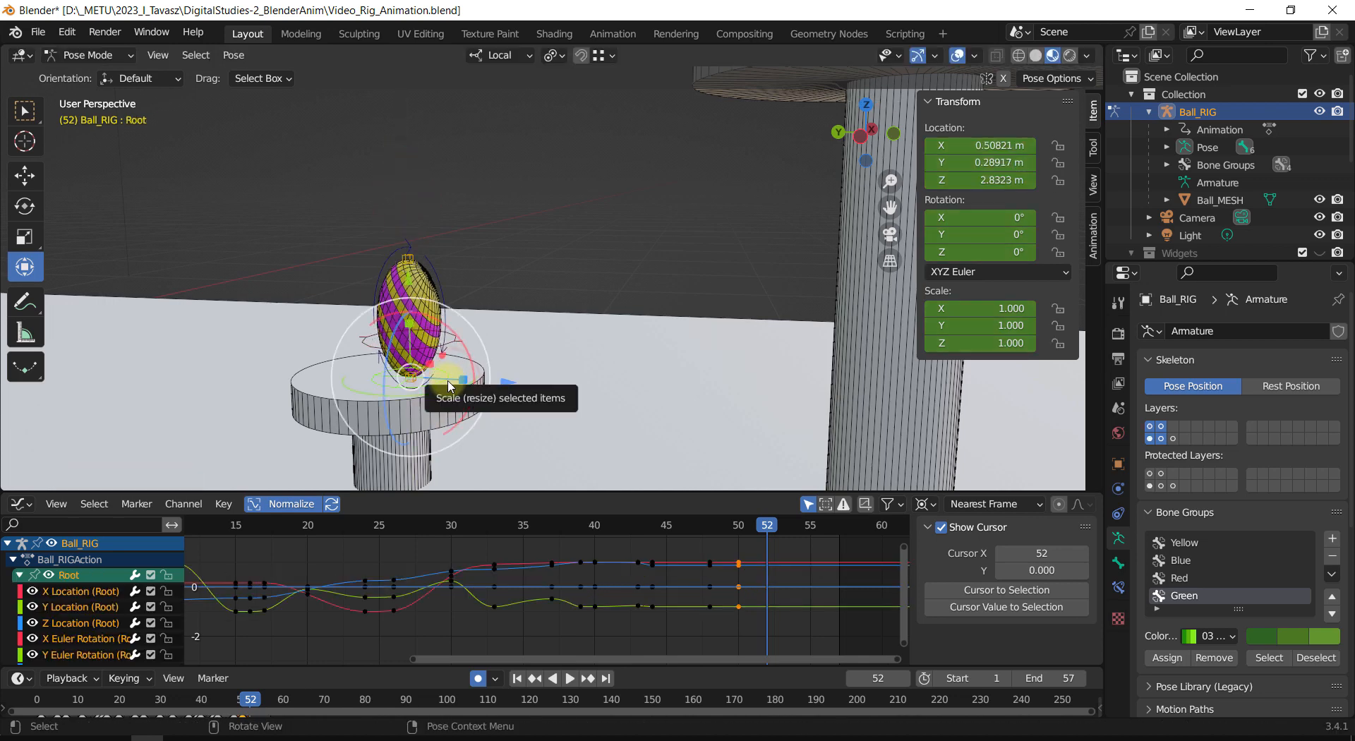
pyautogui.moveTo(449, 384); pyautogui.dragTo(501, 403, button='middle')
pyautogui.moveTo(401, 322); pyautogui.dragTo(405, 268, button='middle')
pyautogui.press('g')
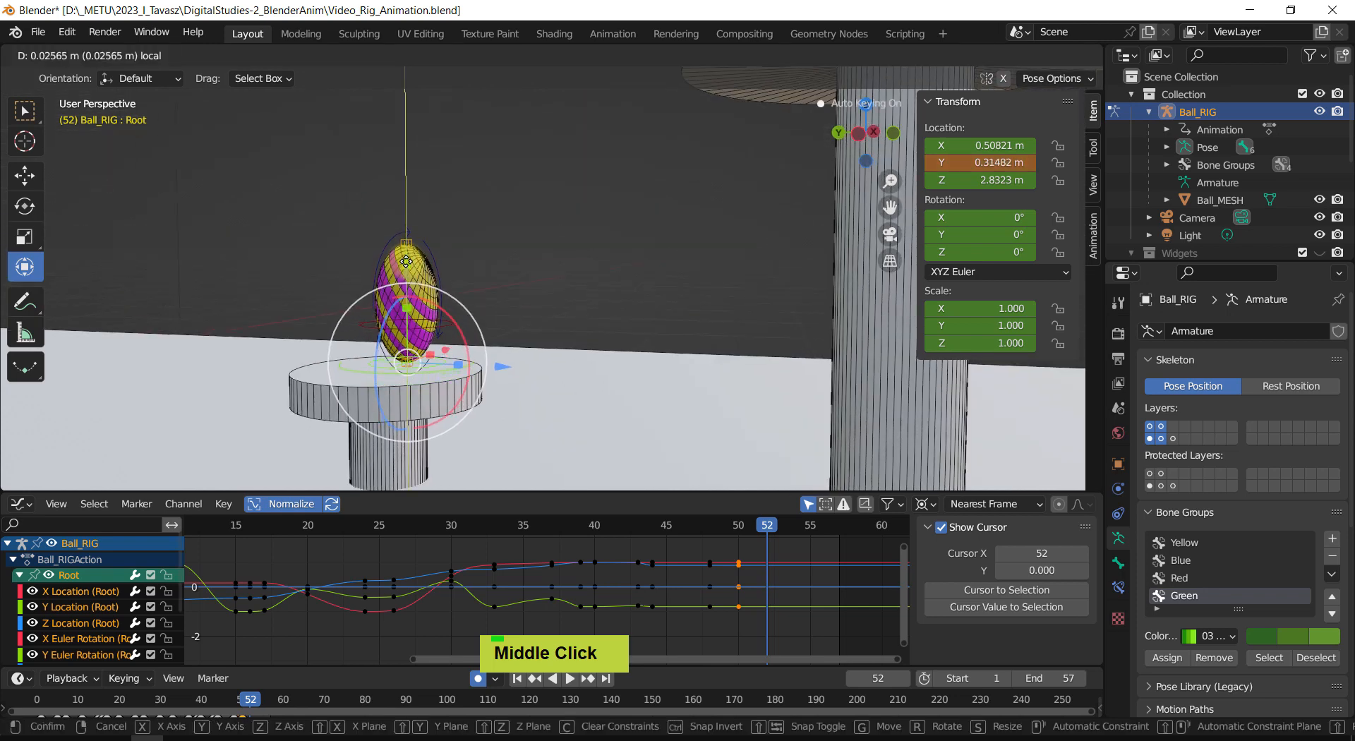
pyautogui.click(407, 260)
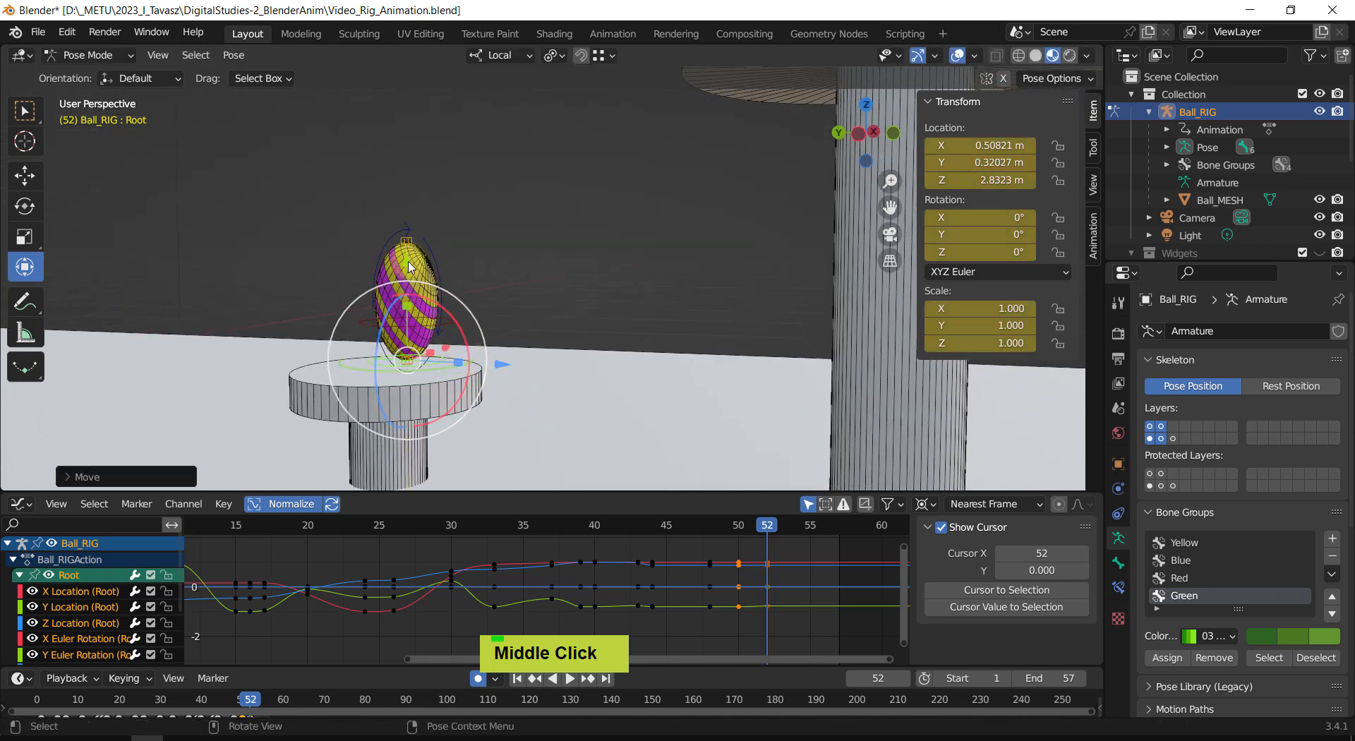
pyautogui.press('g')
pyautogui.click(502, 382)
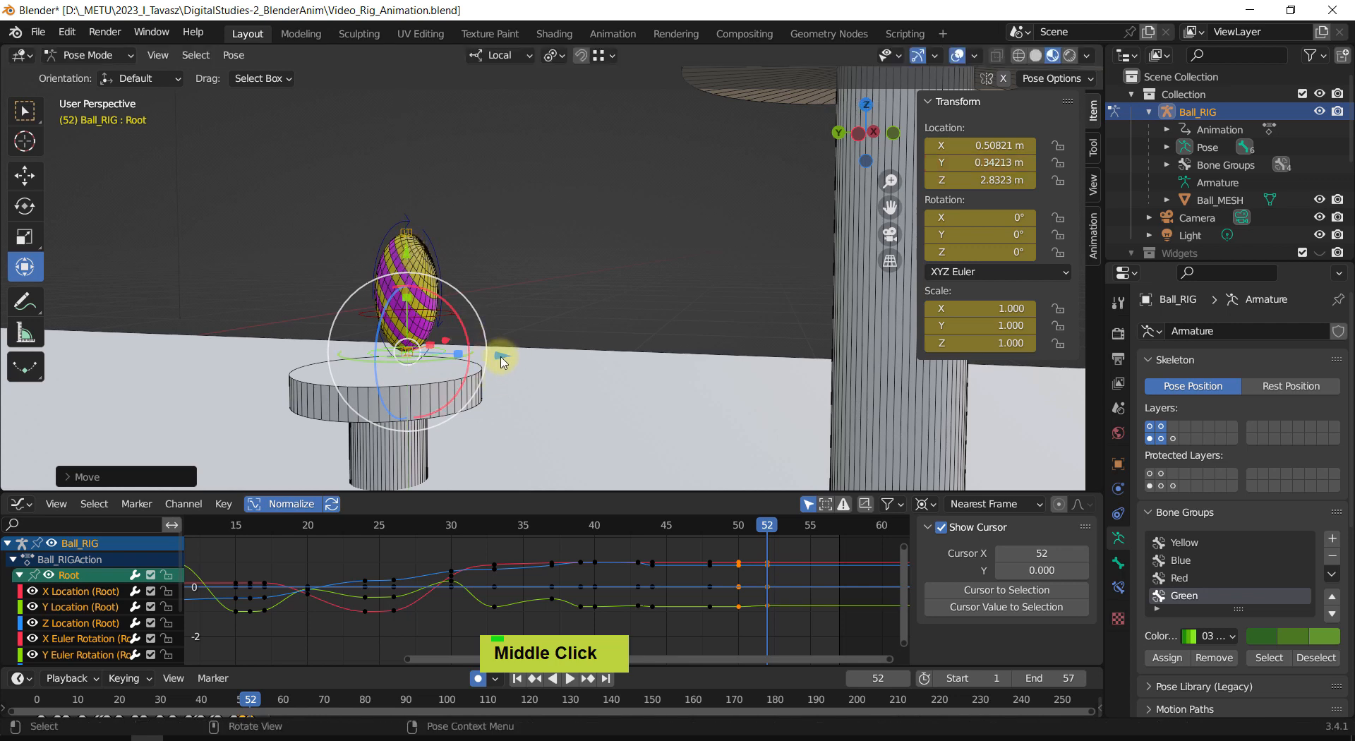
pyautogui.click(565, 290)
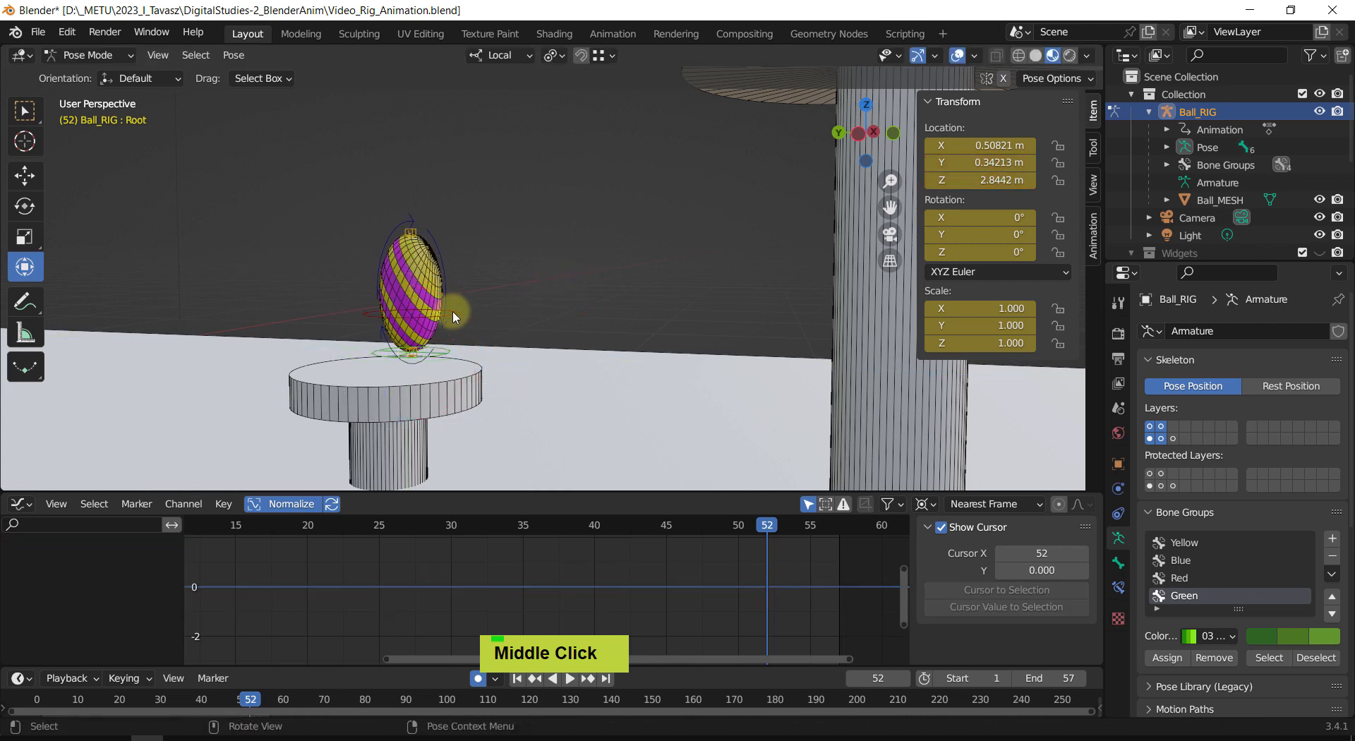
# Step: Insert a keyframe on the Center bone at frame 50 to hold its unrotated pose
pyautogui.click(453, 317)
pyautogui.moveTo(454, 317); pyautogui.dragTo(471, 402, button='middle')
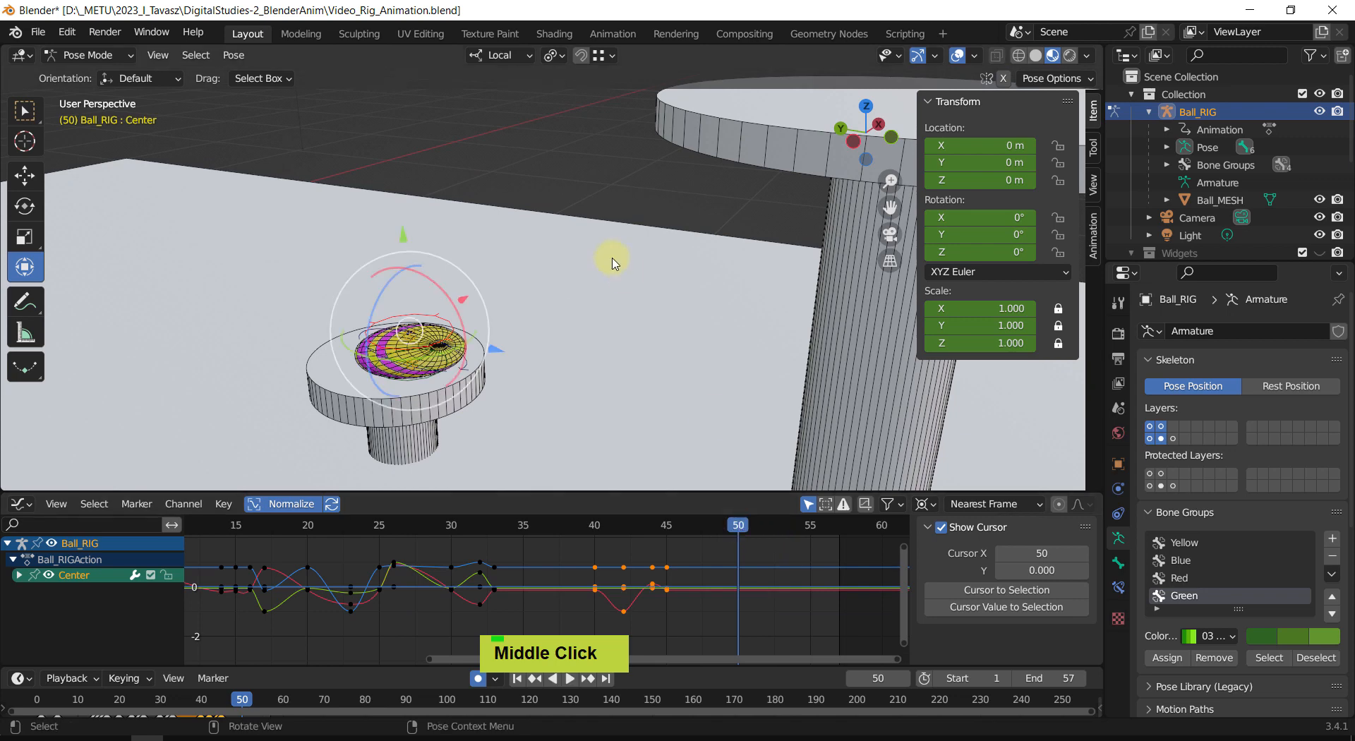
pyautogui.press('i')
# Step: At frame 52, tilt the Center bone about 10.7° on X toward the tall pillar
pyautogui.moveTo(737, 527); pyautogui.dragTo(767, 527)
pyautogui.moveTo(494, 329); pyautogui.dragTo(675, 247, button='middle')
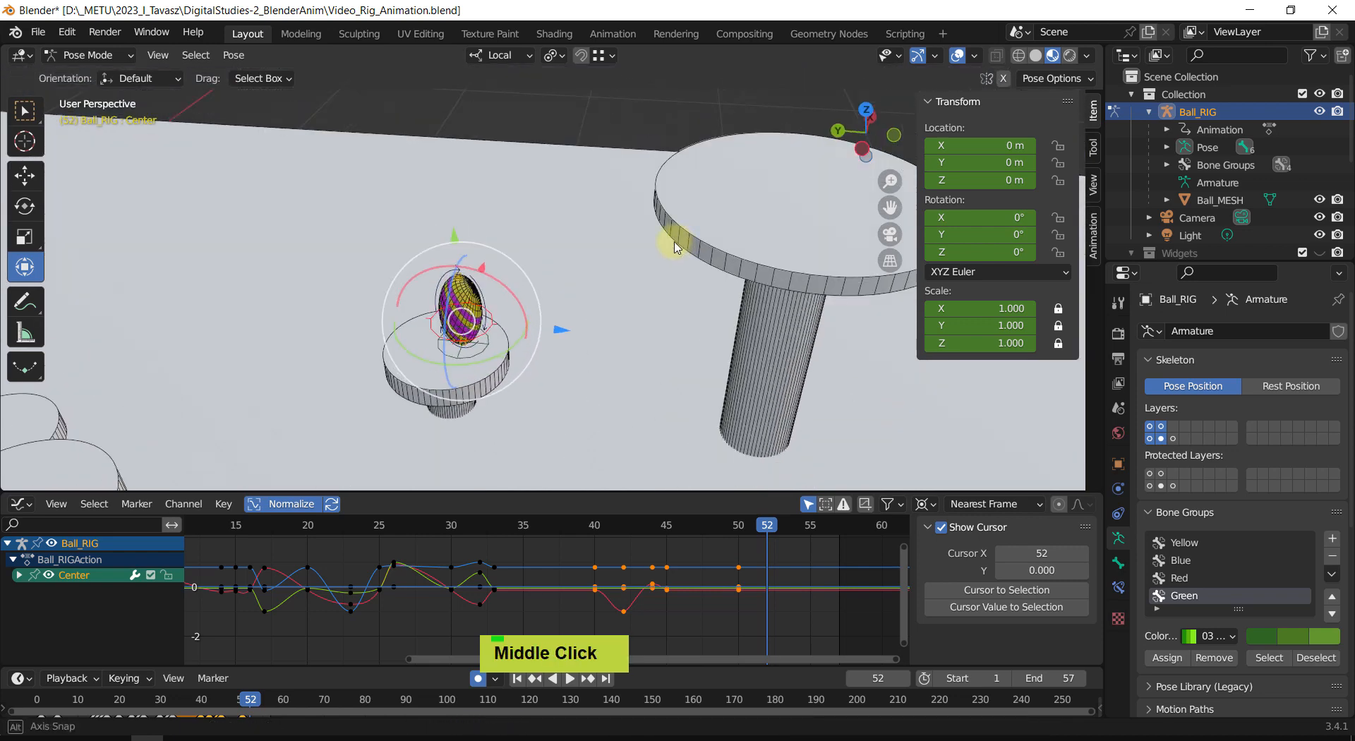
pyautogui.moveTo(508, 293); pyautogui.dragTo(541, 305)
pyautogui.hotkey('ctrl', 'z')
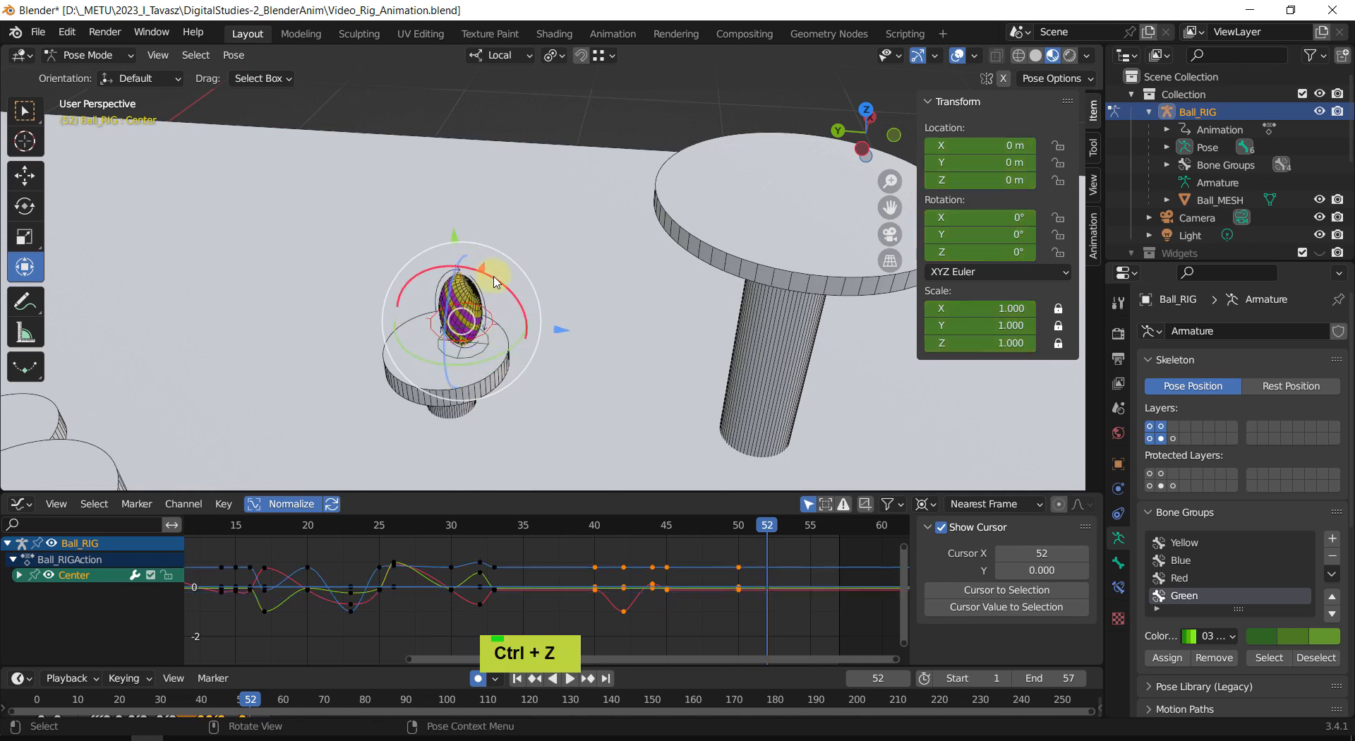
pyautogui.click(495, 281)
pyautogui.click(492, 319)
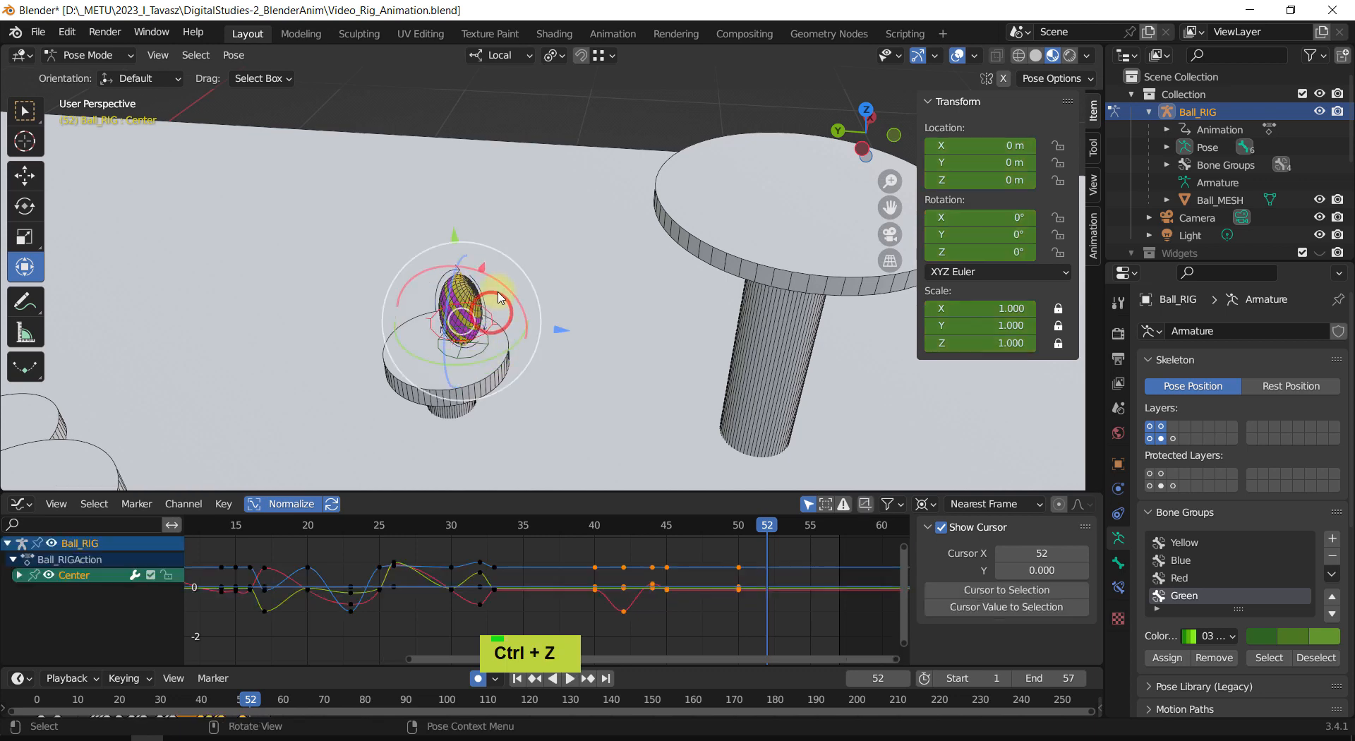
pyautogui.moveTo(520, 307); pyautogui.dragTo(515, 290)
pyautogui.moveTo(554, 307)
pyautogui.mouseDown(button='middle')
pyautogui.moveTo(562, 236)
pyautogui.moveTo(557, 282)
pyautogui.mouseUp(button='middle')
pyautogui.scroll(-1, 562, 261)
pyautogui.keyDown('shift'); pyautogui.moveTo(575, 107); pyautogui.dragTo(445, 383, button='middle'); pyautogui.keyUp('shift')
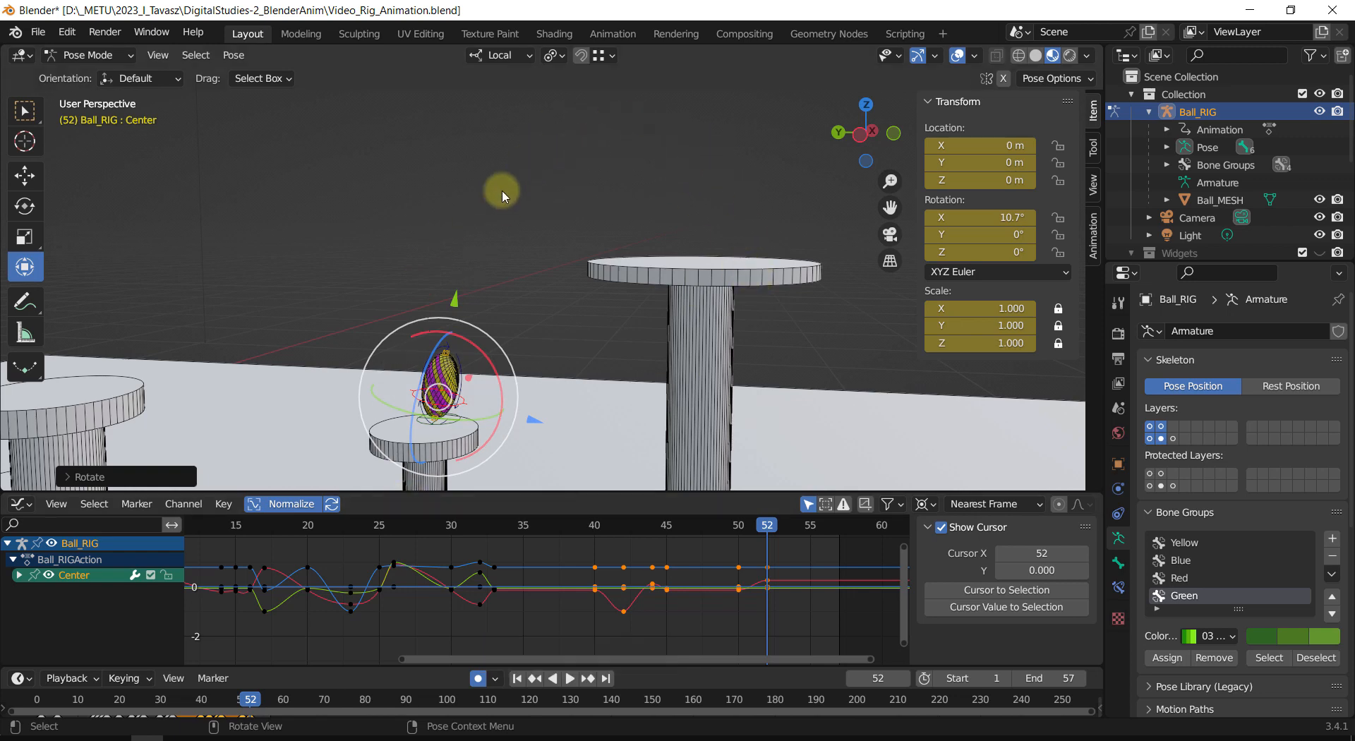
# Step: Extend the scene's end frame to 76 and move the playhead to frame 65
pyautogui.keyDown('shift'); pyautogui.moveTo(681, 284); pyautogui.dragTo(639, 295, button='middle'); pyautogui.keyUp('shift')
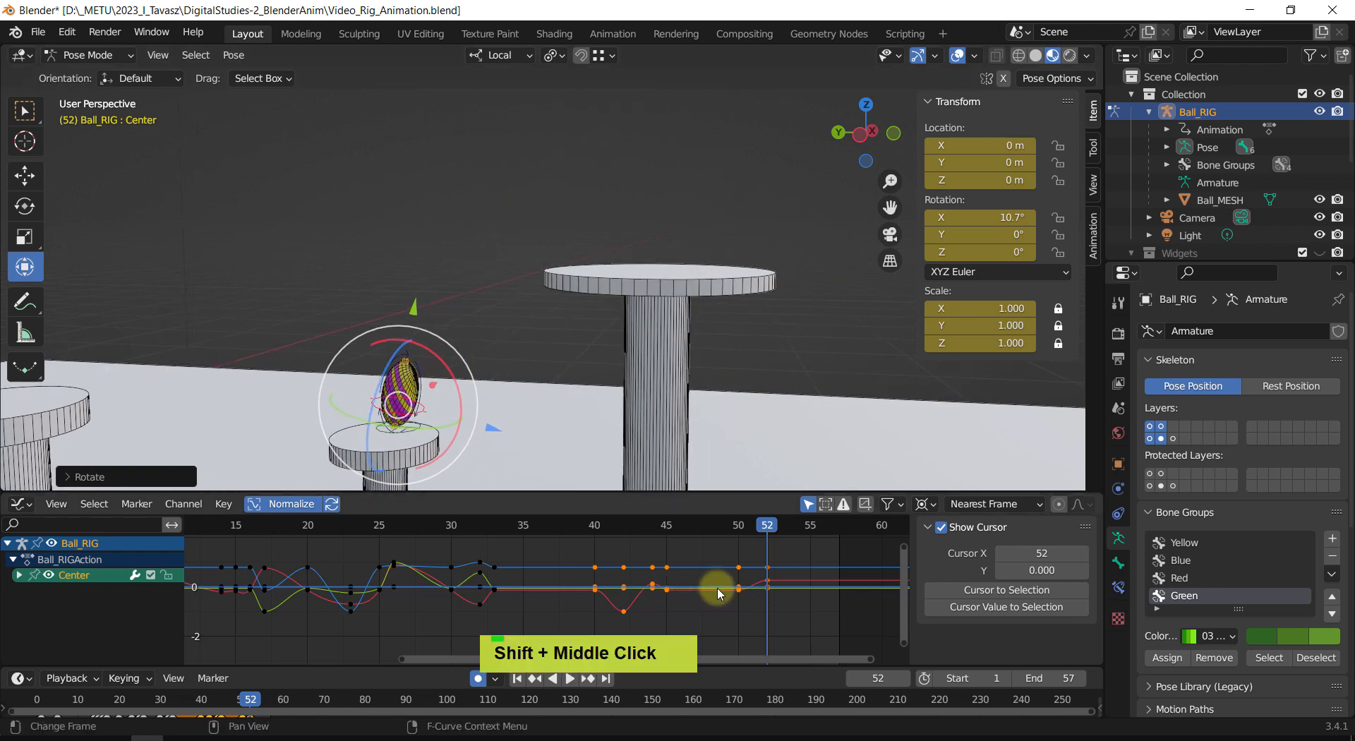
pyautogui.moveTo(763, 526); pyautogui.dragTo(838, 552)
pyautogui.keyDown('shift'); pyautogui.moveTo(621, 408); pyautogui.dragTo(515, 390, button='middle'); pyautogui.keyUp('shift')
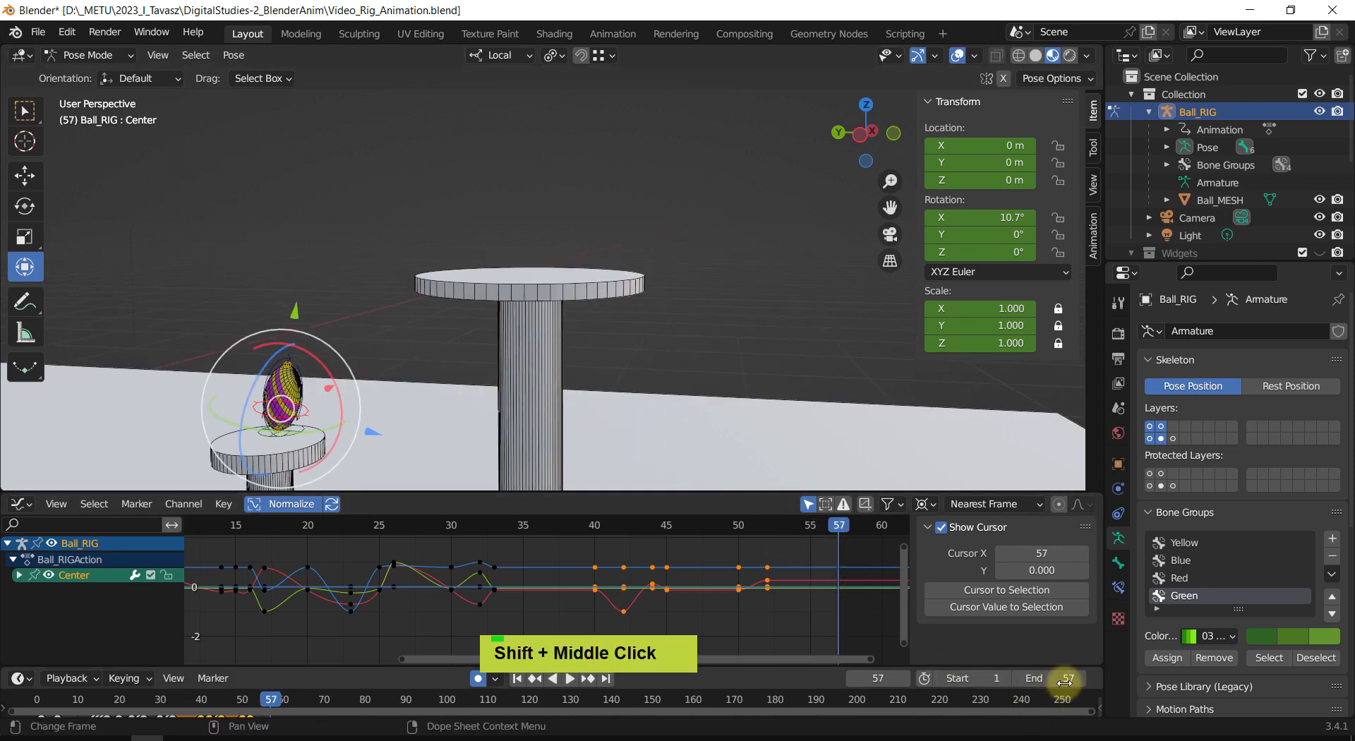
pyautogui.moveTo(1063, 682); pyautogui.dragTo(1075, 682)
pyautogui.keyDown('shift'); pyautogui.moveTo(689, 528); pyautogui.dragTo(467, 543, button='middle'); pyautogui.keyUp('shift')
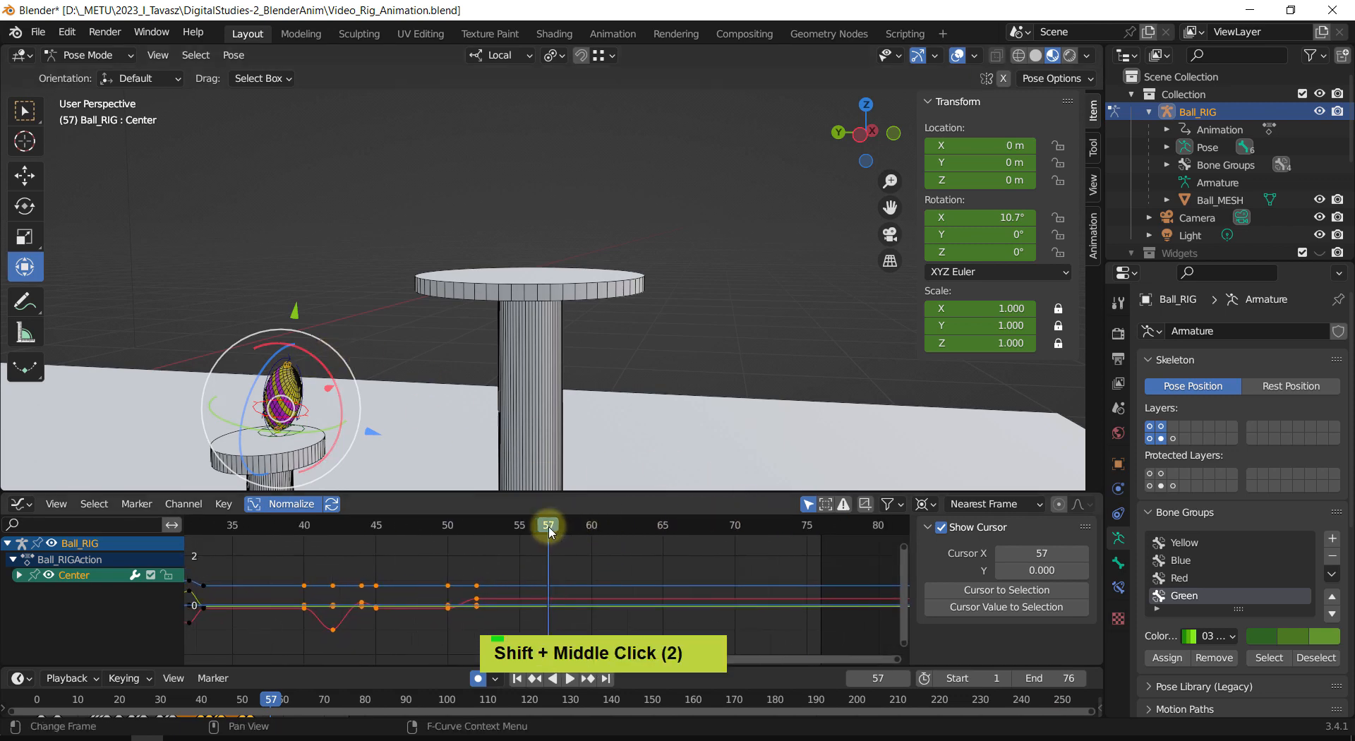
pyautogui.moveTo(550, 529); pyautogui.dragTo(589, 532)
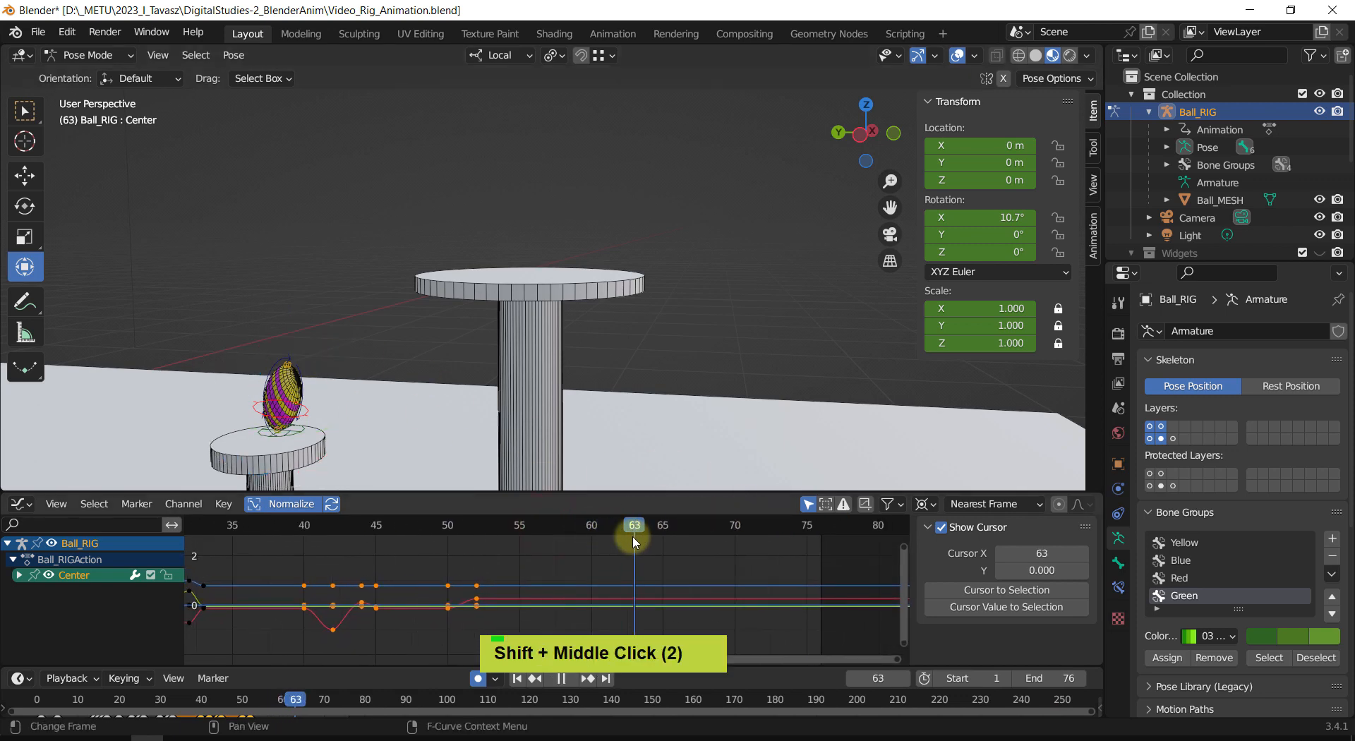
pyautogui.keyDown('shift'); pyautogui.moveTo(507, 391); pyautogui.dragTo(494, 399, button='middle'); pyautogui.keyUp('shift')
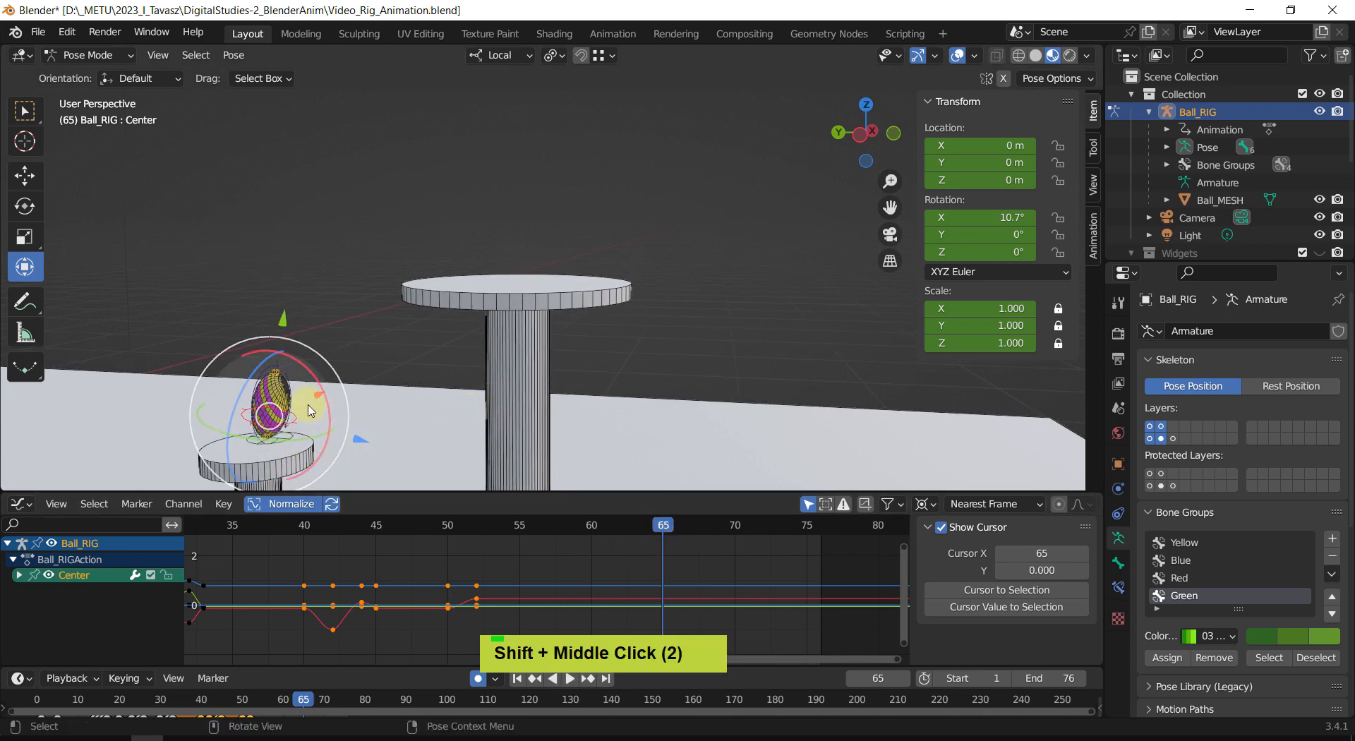
# Step: At frame 65, clear the Stretch_Top bone's location and the Center bone's rotation
pyautogui.click(274, 373)
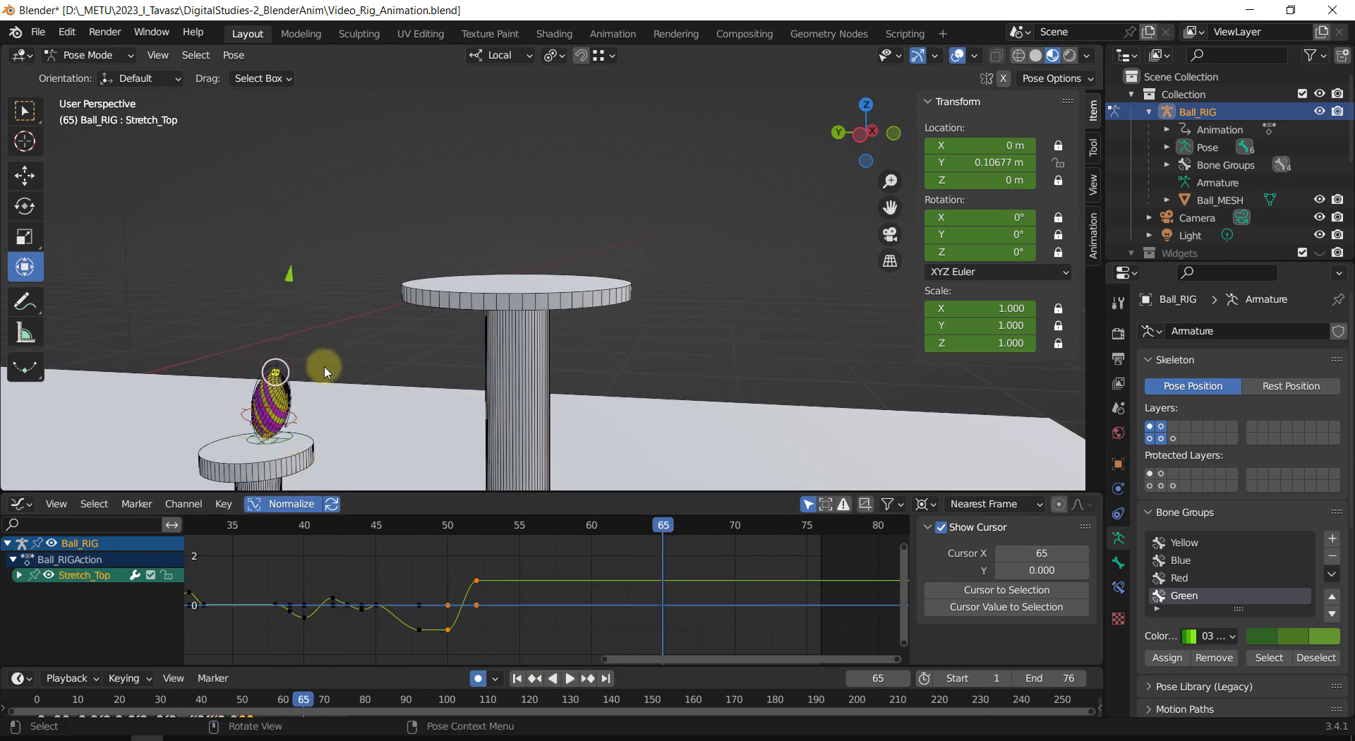
pyautogui.hotkey('alt', 'g')
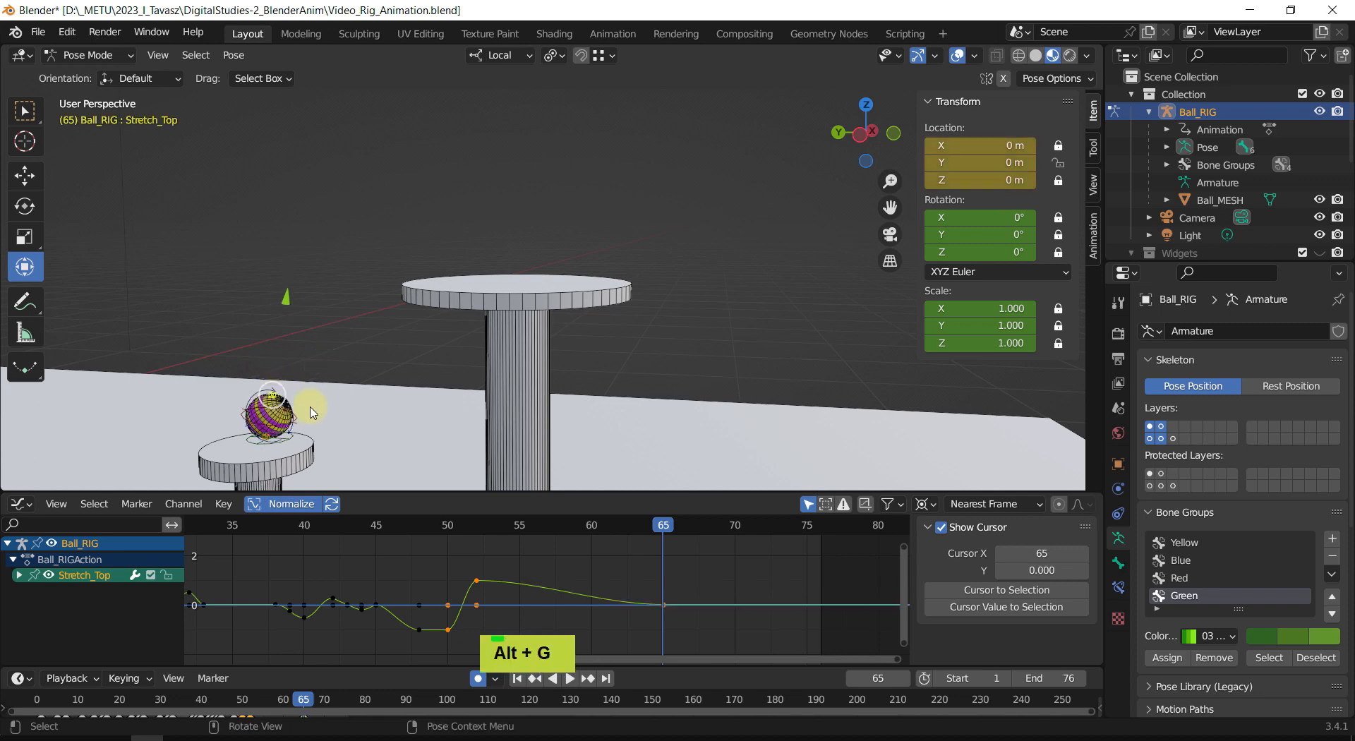
pyautogui.click(293, 429)
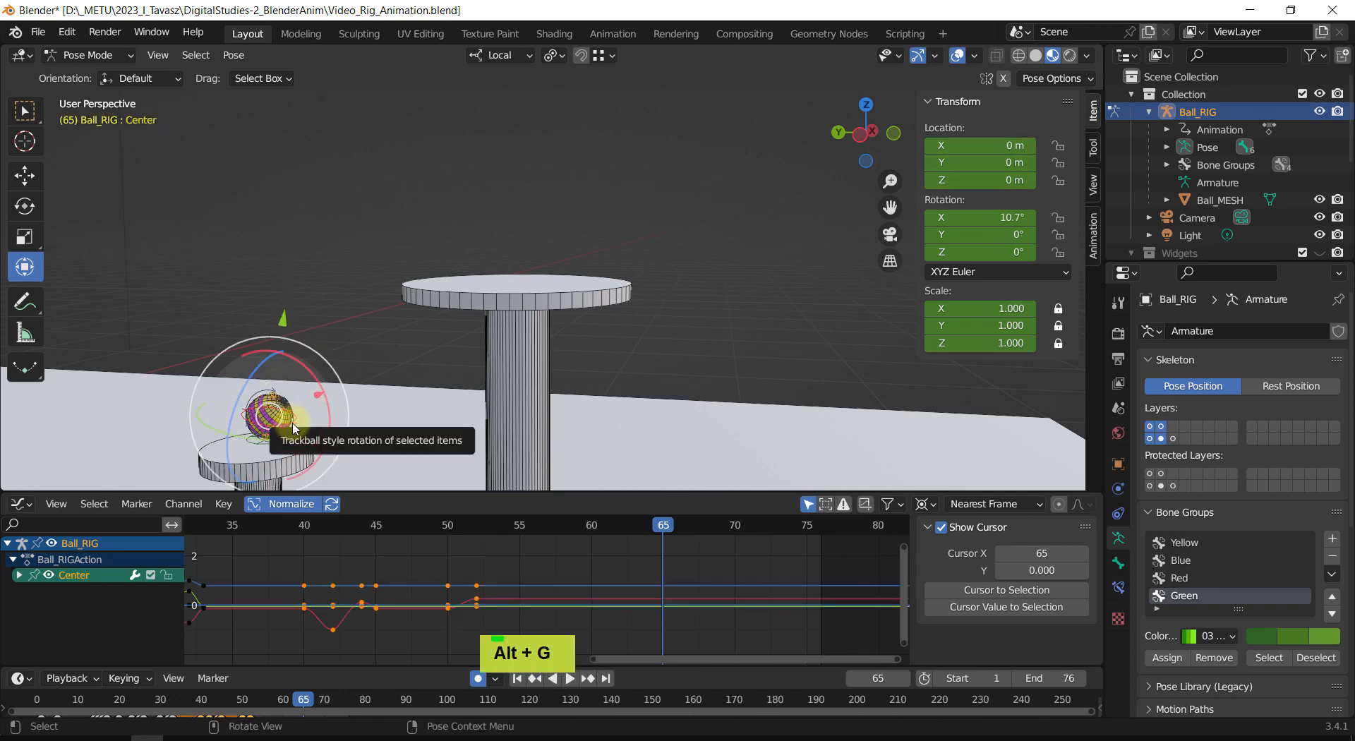
pyautogui.hotkey('alt', 'r')
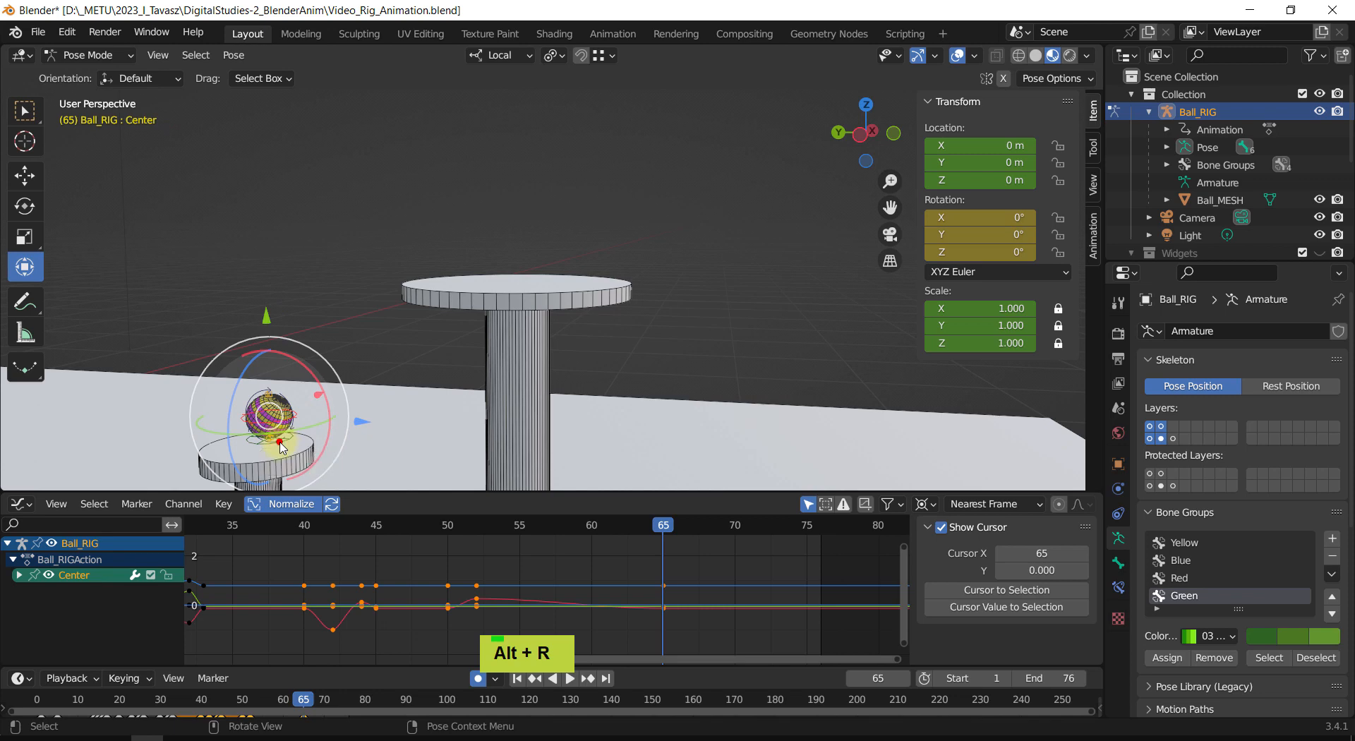
# Step: At frame 65, move the Root bone onto the tall pillar's top, to about Y 1.067 m and Z 4.024 m
pyautogui.click(283, 448)
pyautogui.scroll(-2, 296, 445)
pyautogui.moveTo(296, 444); pyautogui.dragTo(353, 423, button='middle')
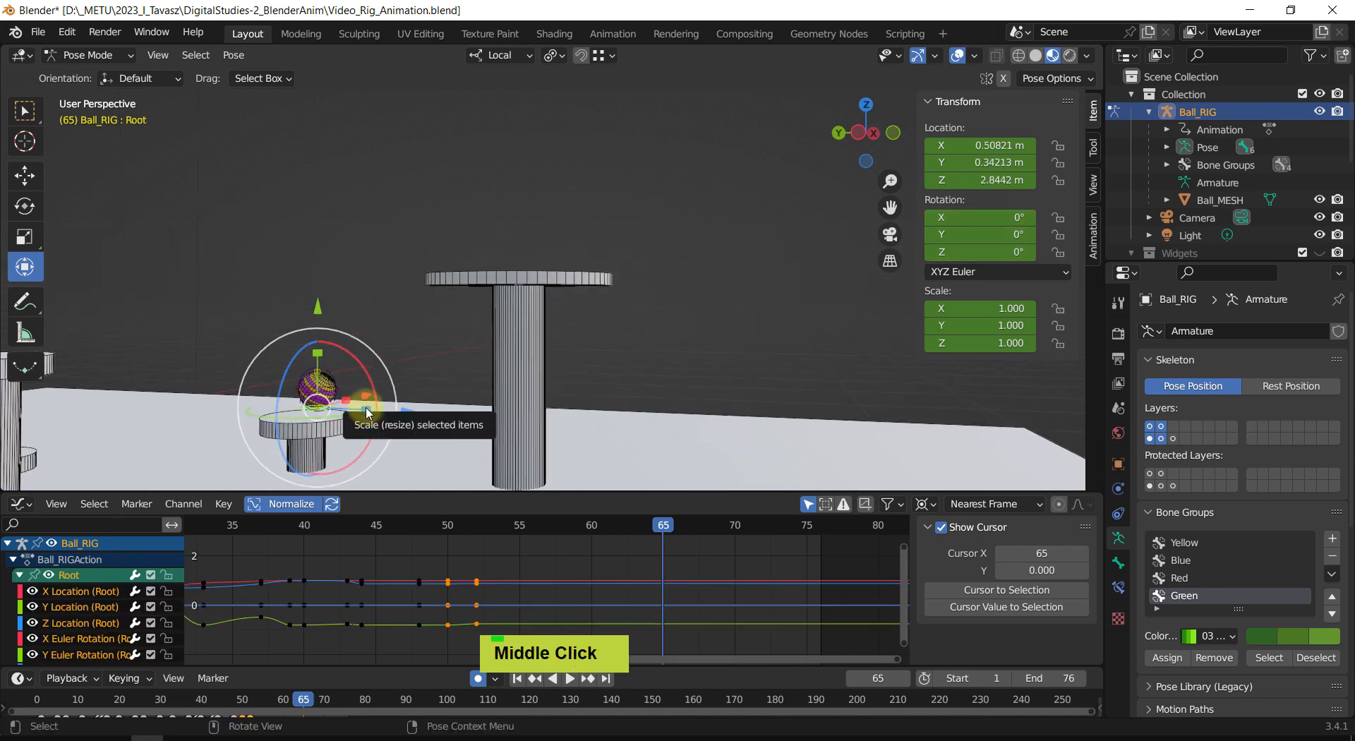
pyautogui.press('ctrl+KP_3')
pyautogui.press('g')
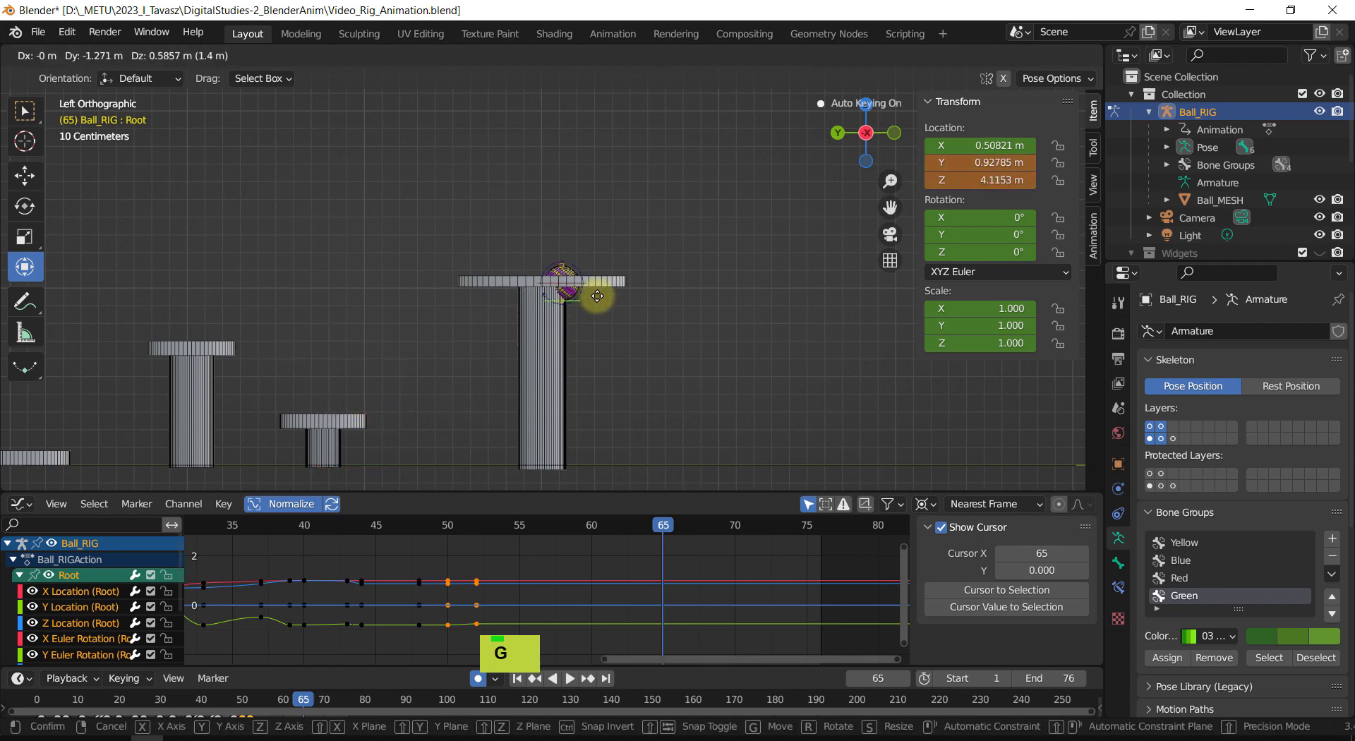
pyautogui.click(584, 282)
pyautogui.scroll(6, 550, 282)
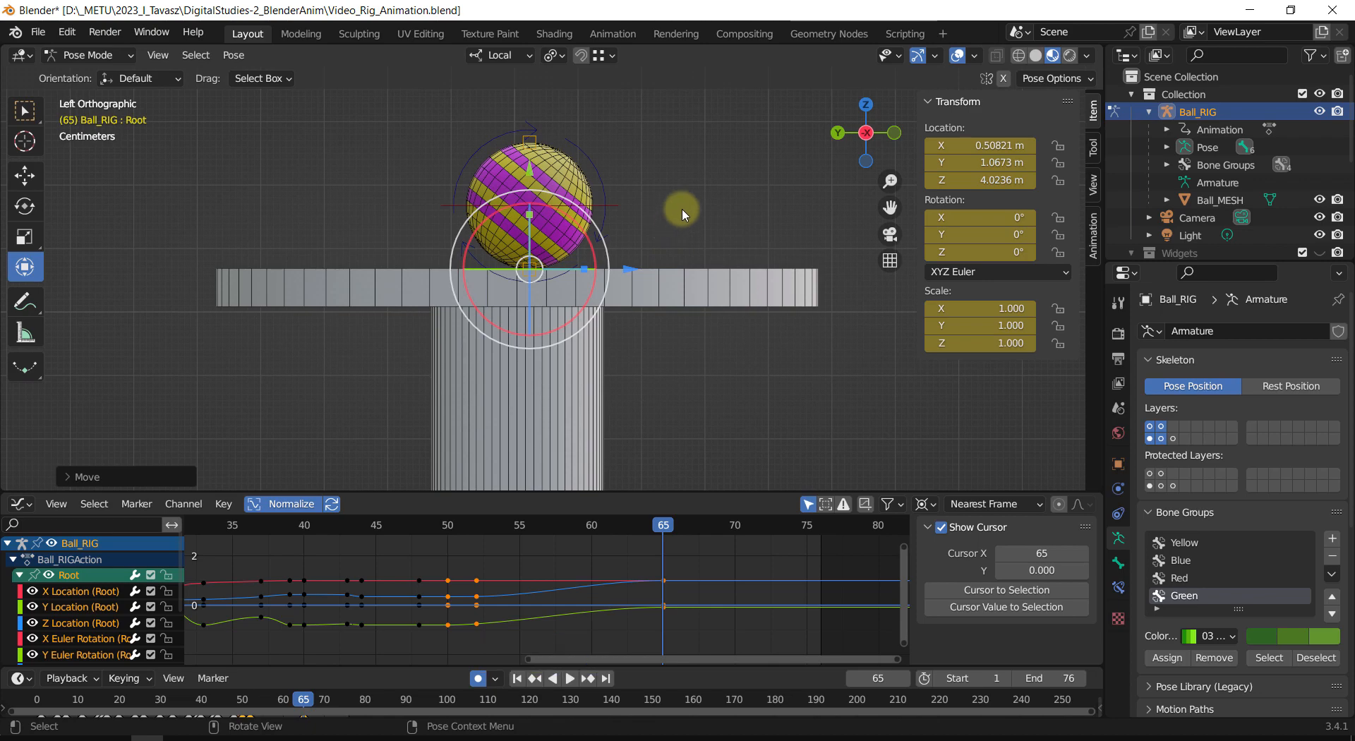
# Step: From the top view, move the Root bone to the tall pillar's edge, at about X 0.530 m and Z 3.617 m
pyautogui.moveTo(682, 211); pyautogui.dragTo(659, 302, button='middle')
pyautogui.scroll(-3, 655, 316)
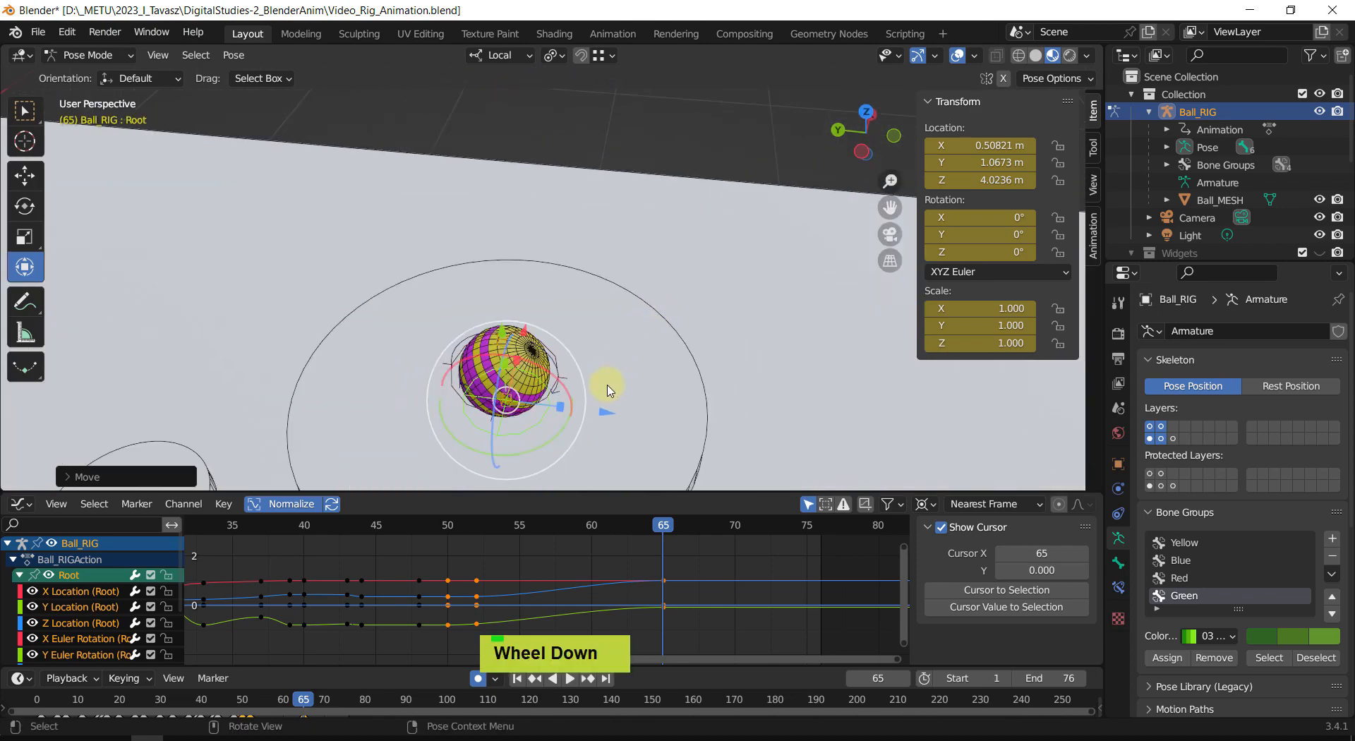
pyautogui.press('KP_7')
pyautogui.keyDown('shift'); pyautogui.moveTo(614, 393); pyautogui.dragTo(686, 384, button='middle'); pyautogui.keyUp('shift')
pyautogui.scroll(-3, 668, 387)
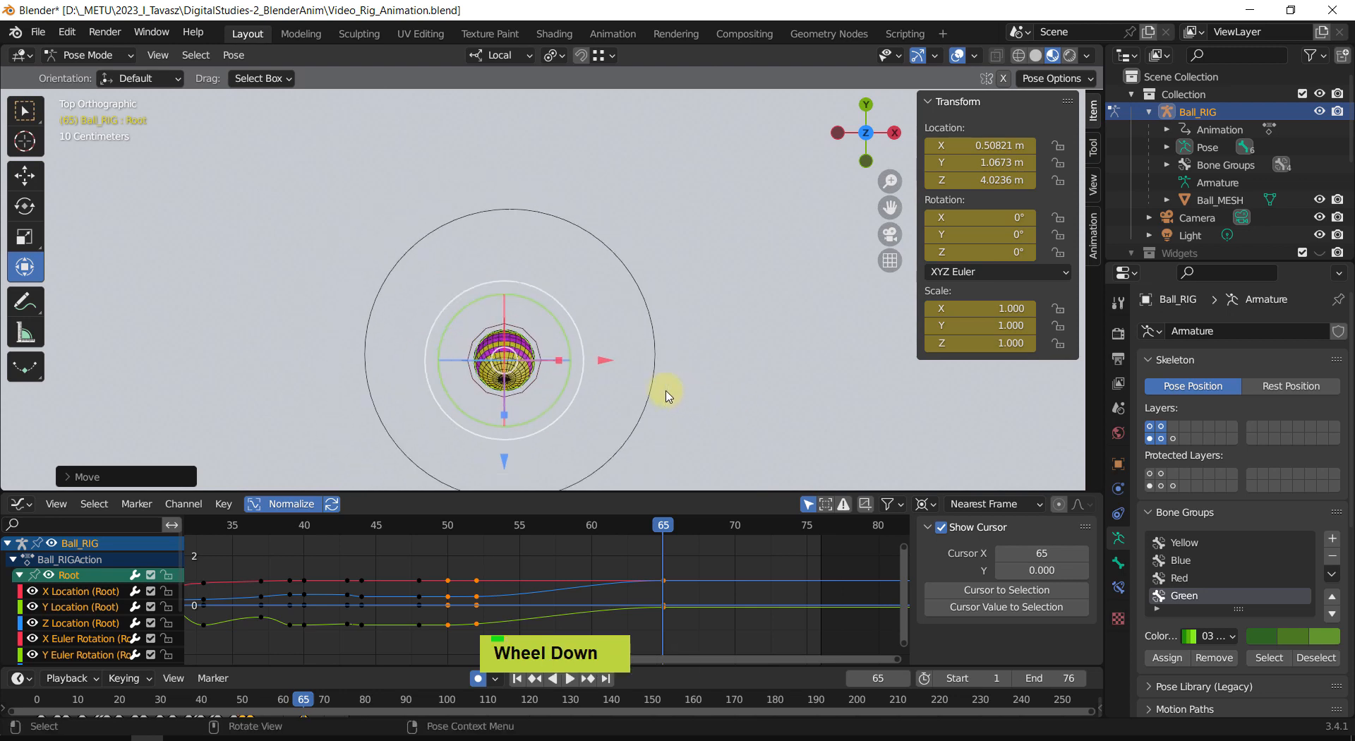
pyautogui.keyDown('shift'); pyautogui.moveTo(602, 363); pyautogui.dragTo(620, 266, button='middle'); pyautogui.keyUp('shift')
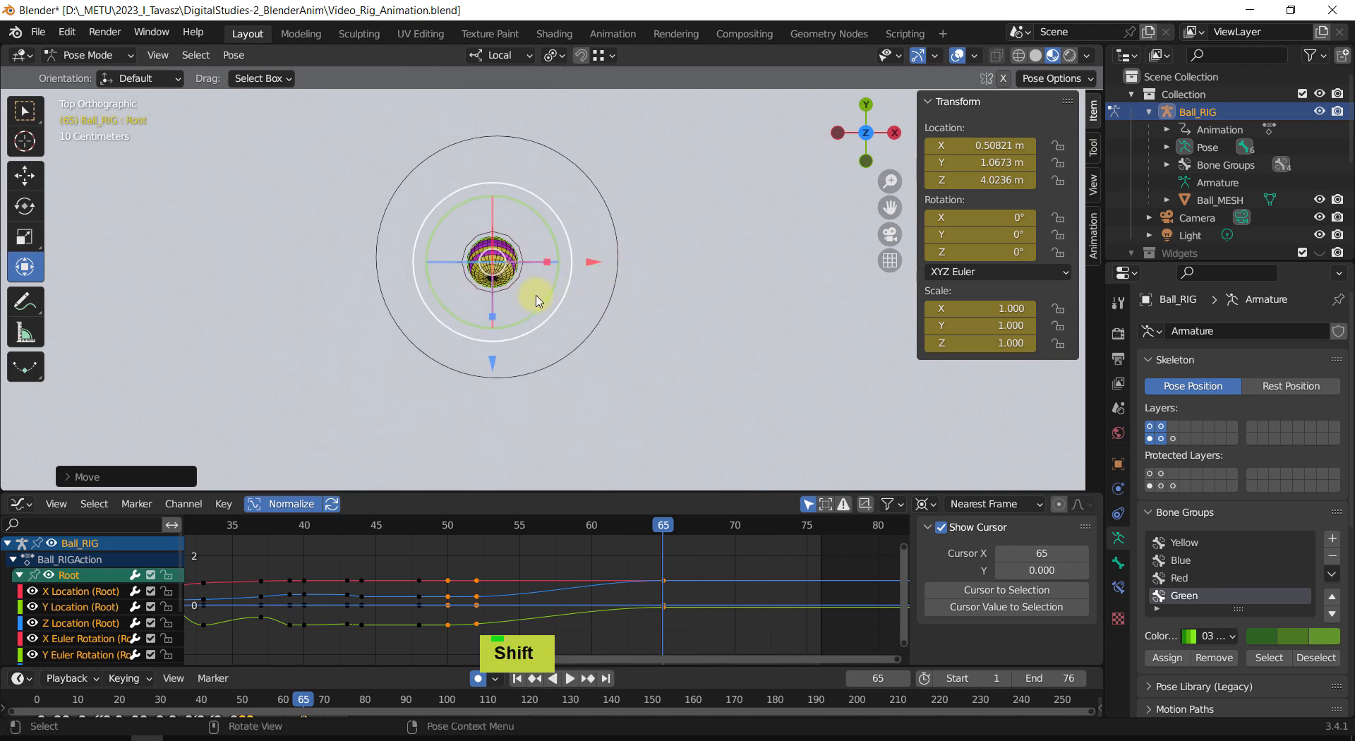
pyautogui.press('g')
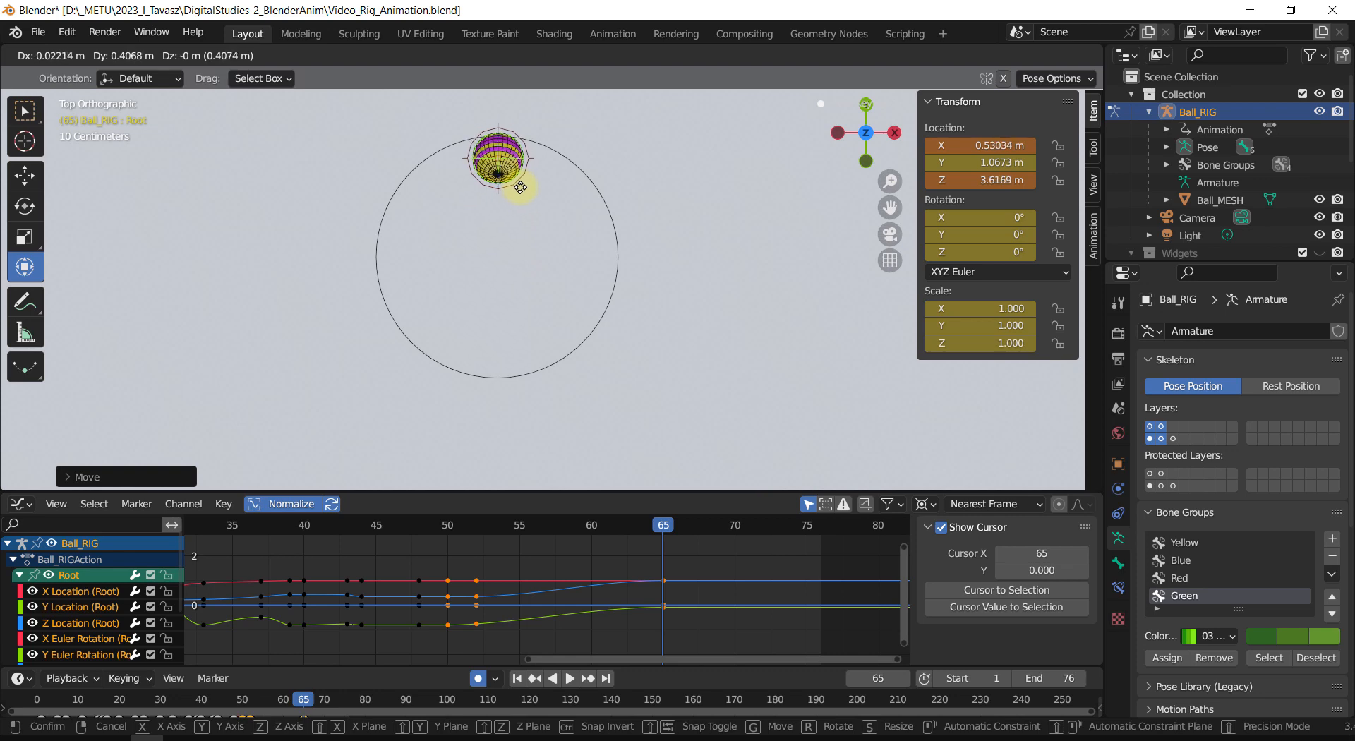
pyautogui.click(520, 187)
pyautogui.keyDown('shift'); pyautogui.moveTo(496, 248); pyautogui.dragTo(458, 248, button='middle'); pyautogui.keyUp('shift')
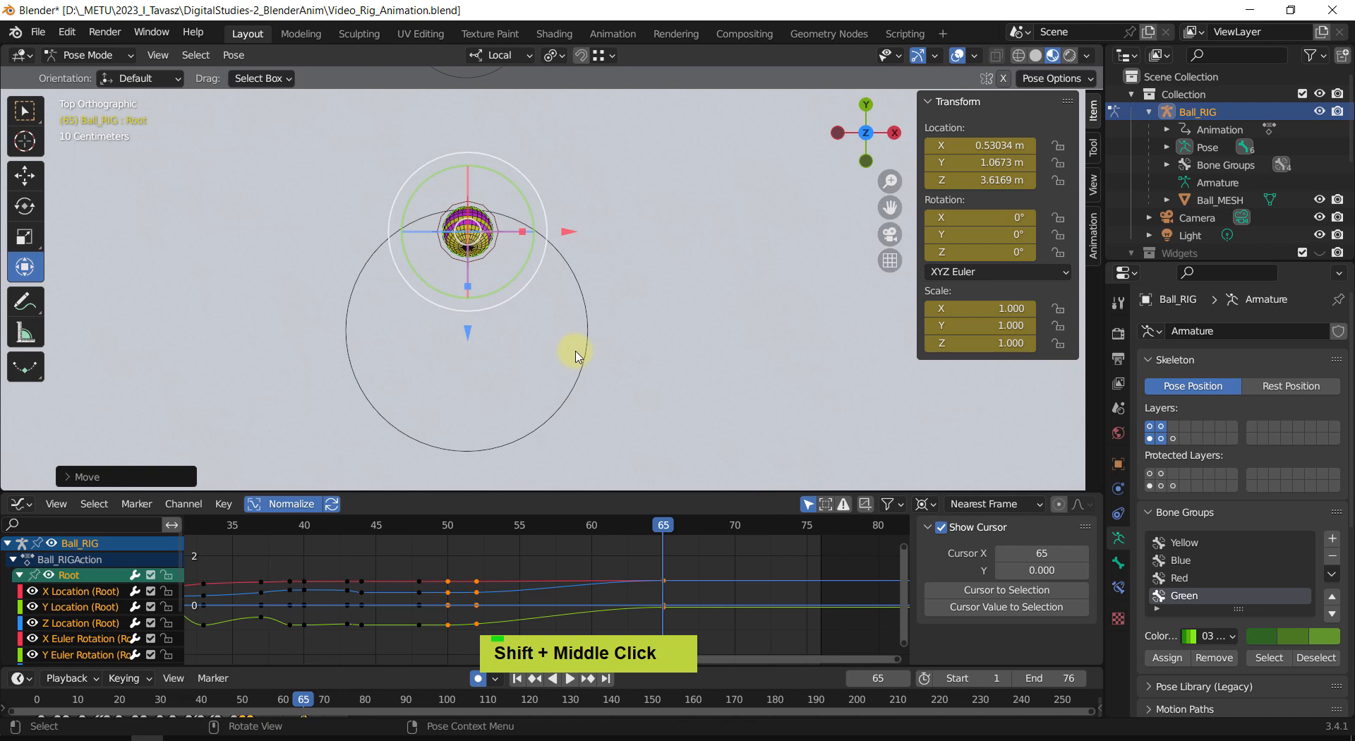
# Step: Nudge the Root bone slightly inward from the tall pillar's edge, to a Z location of about 3.679 m
pyautogui.moveTo(603, 374); pyautogui.dragTo(677, 242, button='middle')
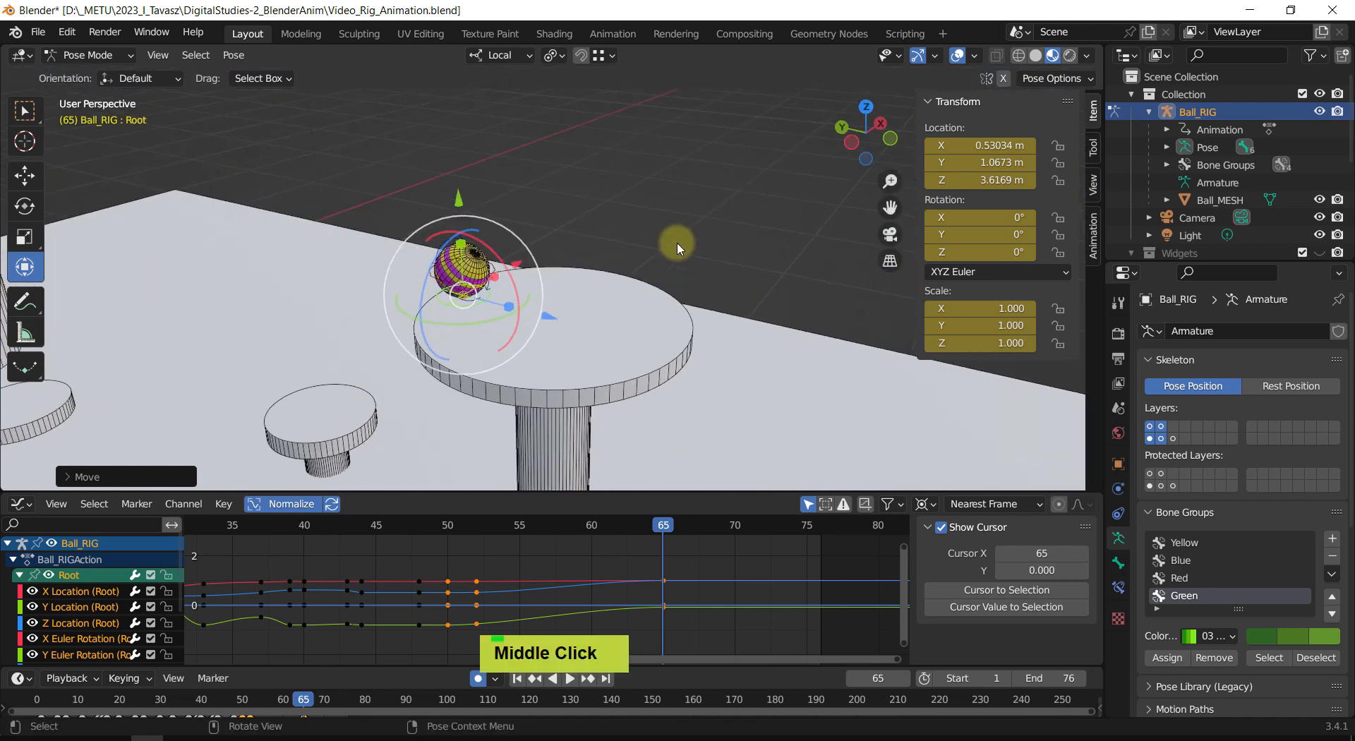
pyautogui.scroll(-2, 574, 302)
pyautogui.keyDown('shift'); pyautogui.moveTo(574, 302); pyautogui.dragTo(630, 263, button='middle'); pyautogui.keyUp('shift')
pyautogui.scroll(1, 632, 262)
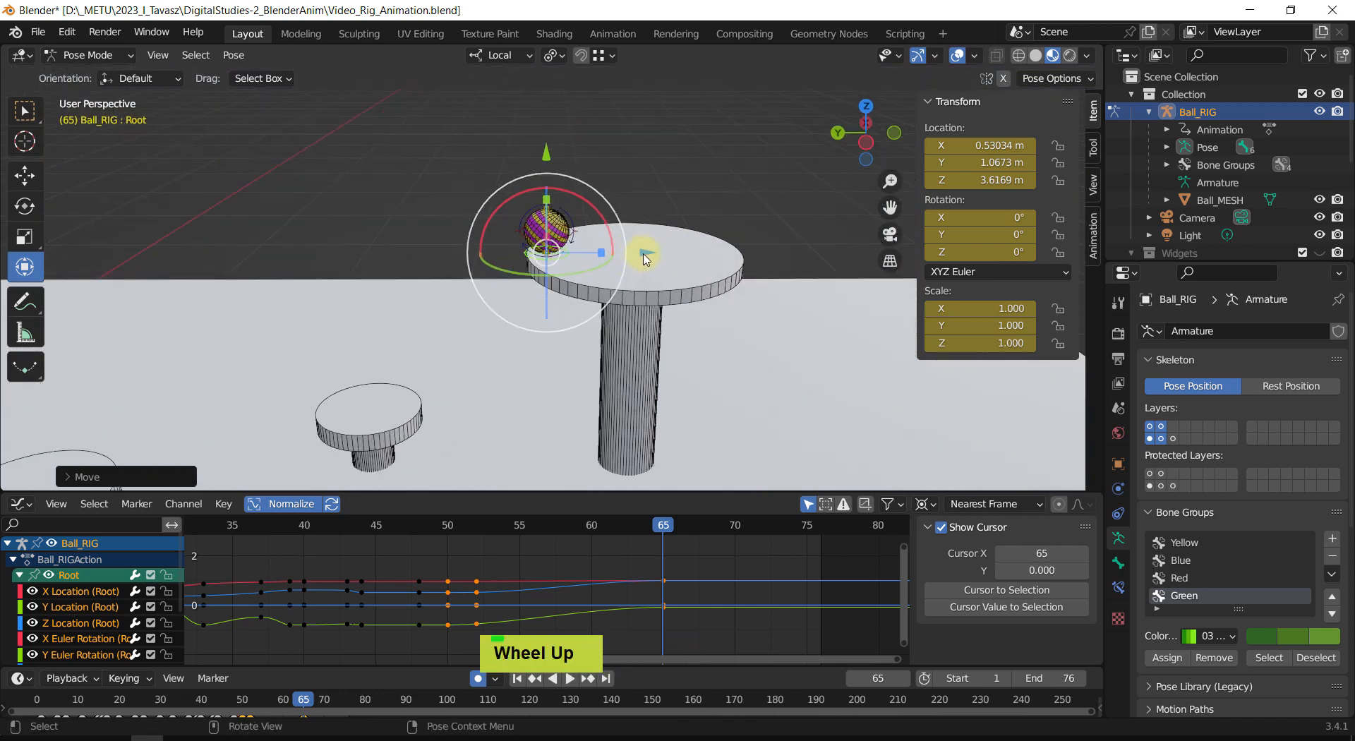
pyautogui.moveTo(643, 257); pyautogui.dragTo(659, 257)
pyautogui.keyDown('shift'); pyautogui.moveTo(635, 310); pyautogui.dragTo(696, 517, button='middle'); pyautogui.keyUp('shift')
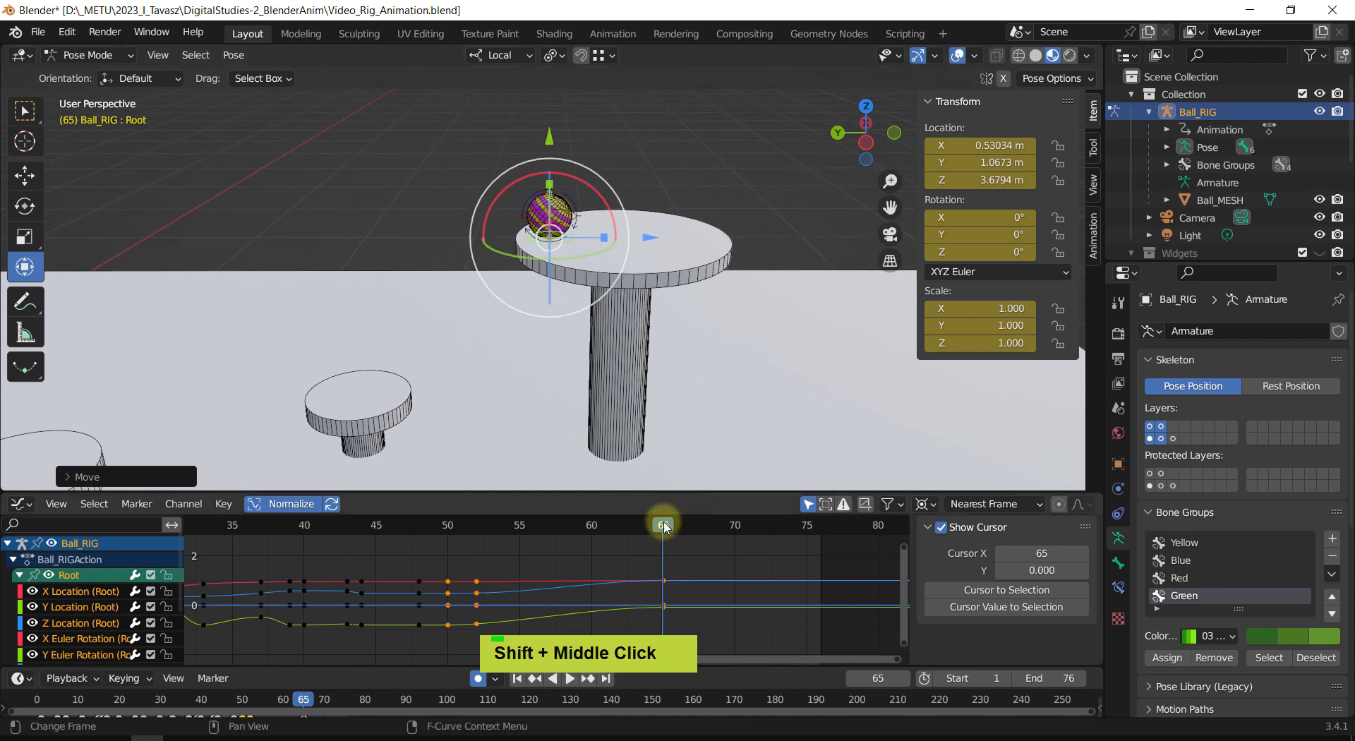
# Step: At frame 59, raise the Root bone to a Y location of about 1.237 m, between the small and tall pillars
pyautogui.moveTo(664, 526); pyautogui.dragTo(586, 557)
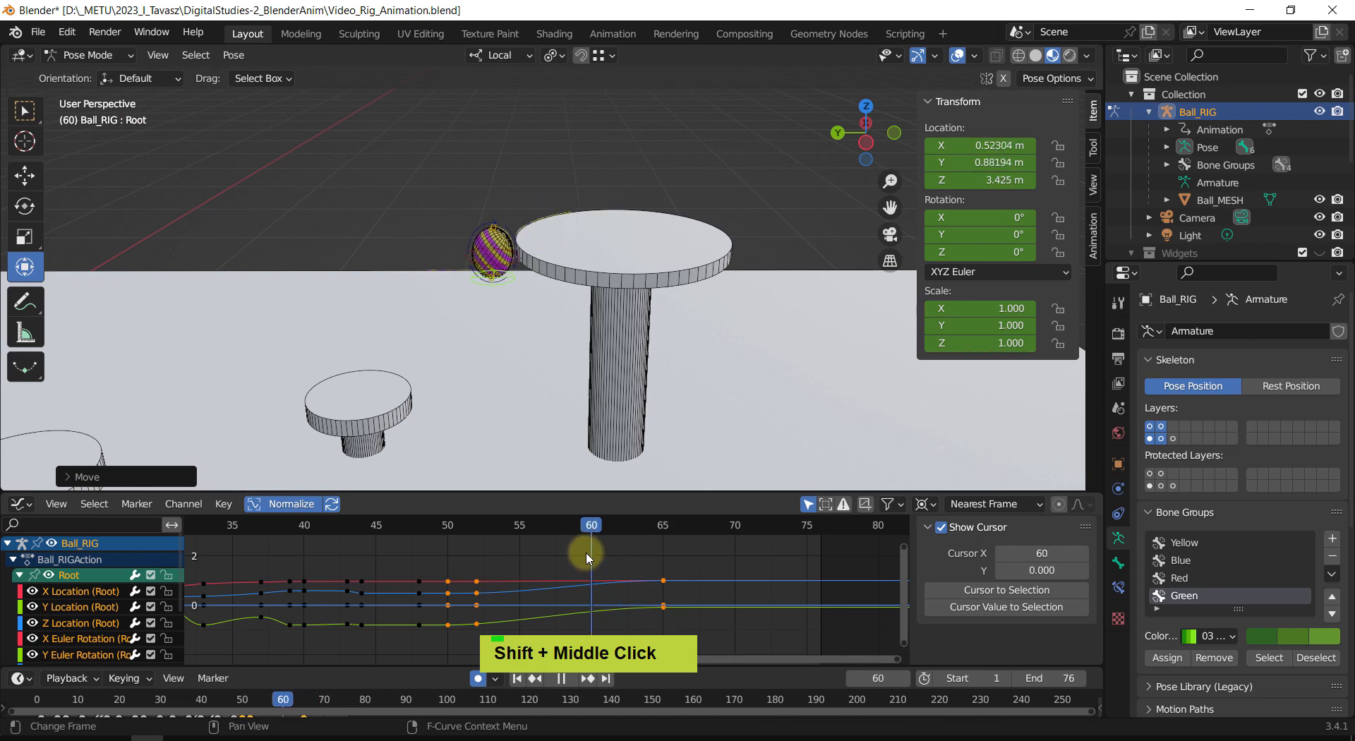
pyautogui.moveTo(558, 352); pyautogui.dragTo(524, 360, button='middle')
pyautogui.scroll(1, 498, 285)
pyautogui.click(583, 559)
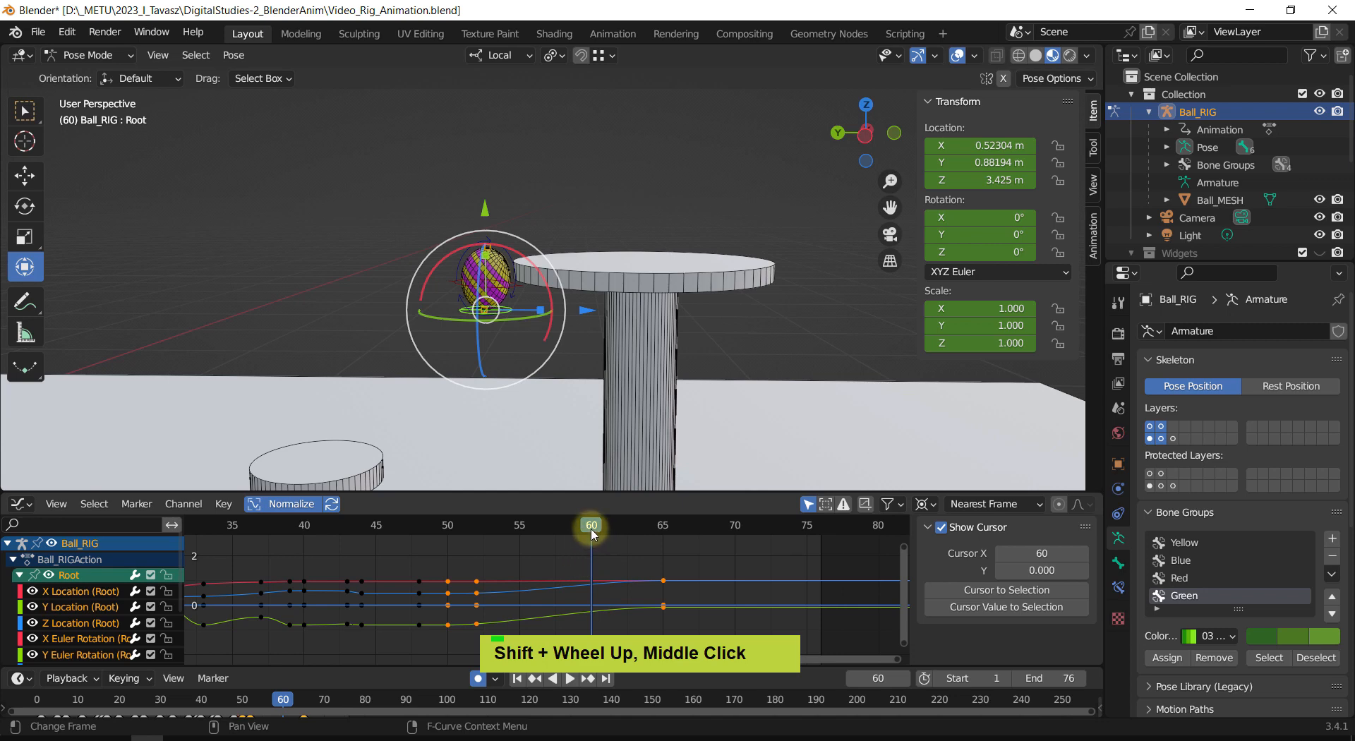
pyautogui.moveTo(592, 534); pyautogui.dragTo(579, 523)
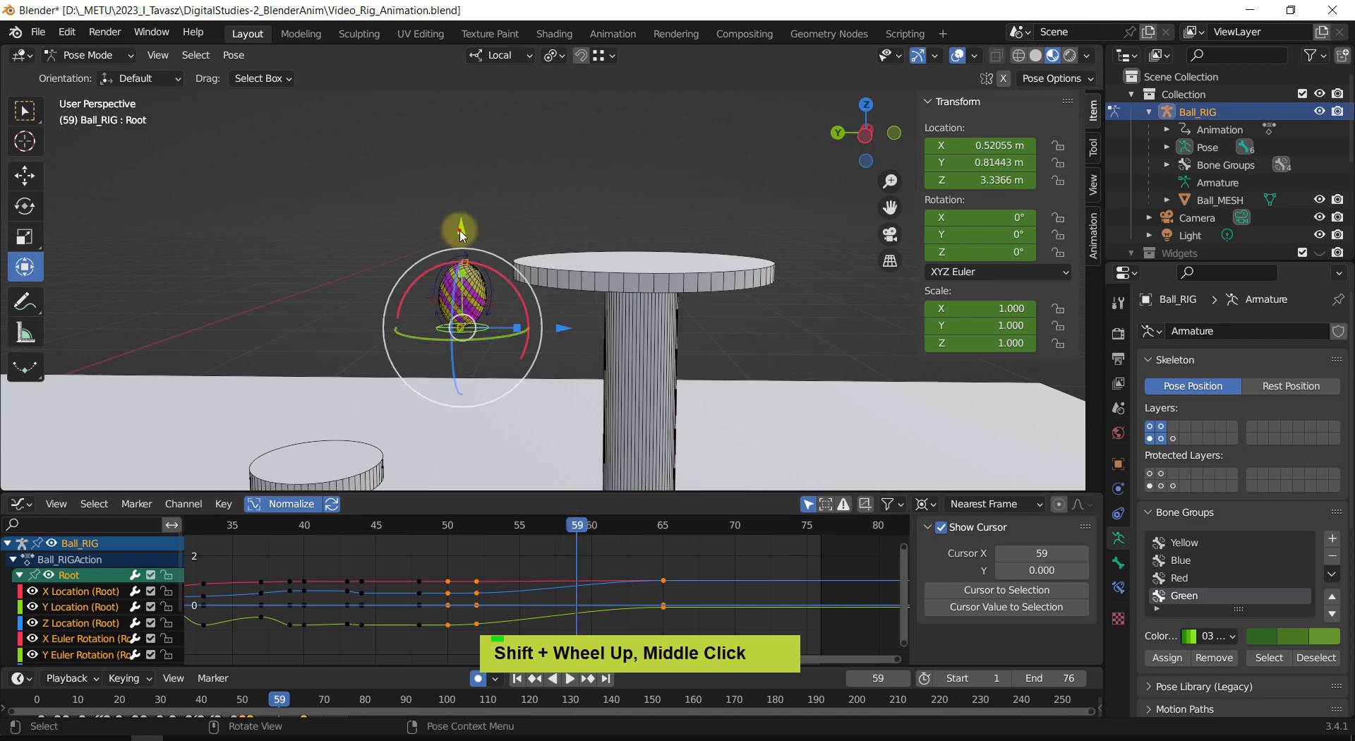
pyautogui.moveTo(462, 237); pyautogui.dragTo(465, 139)
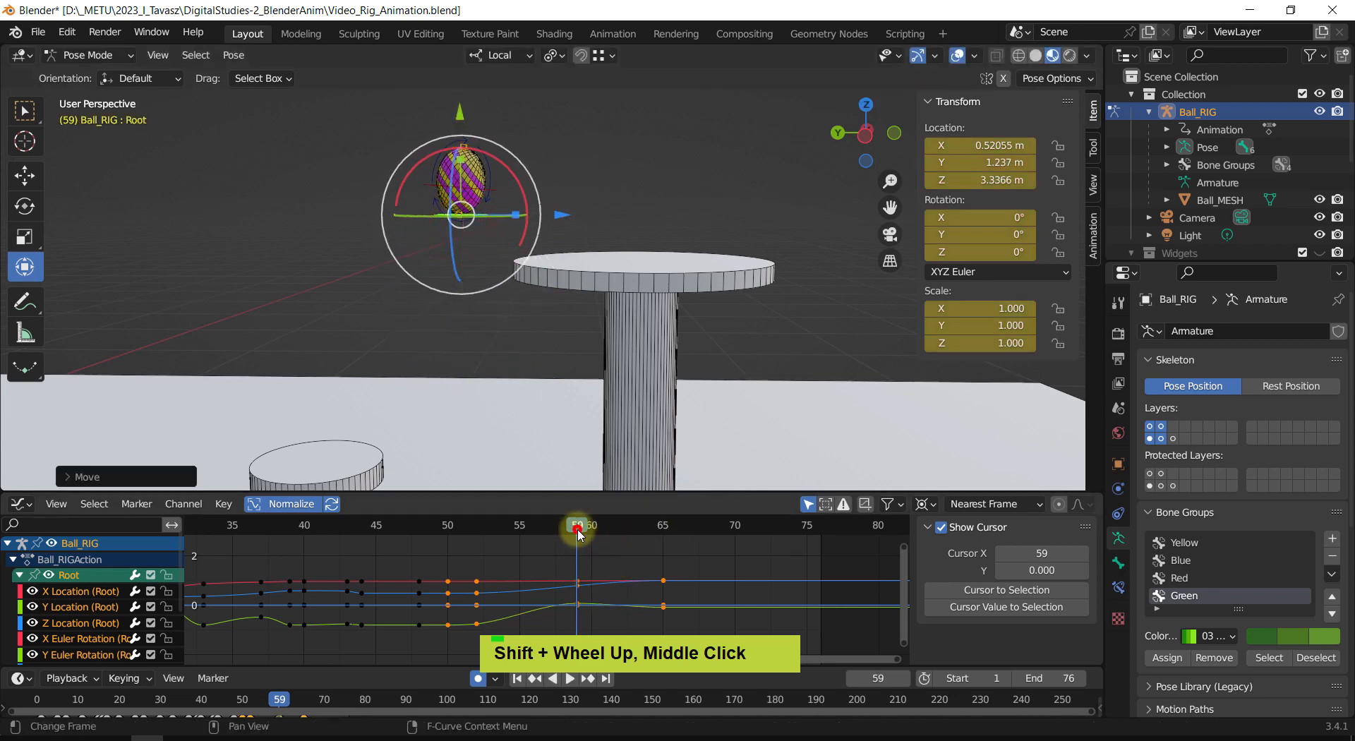
pyautogui.moveTo(577, 534)
pyautogui.mouseDown()
pyautogui.moveTo(431, 527)
pyautogui.moveTo(650, 527)
pyautogui.moveTo(432, 535)
pyautogui.moveTo(584, 540)
pyautogui.moveTo(577, 554)
pyautogui.mouseUp()
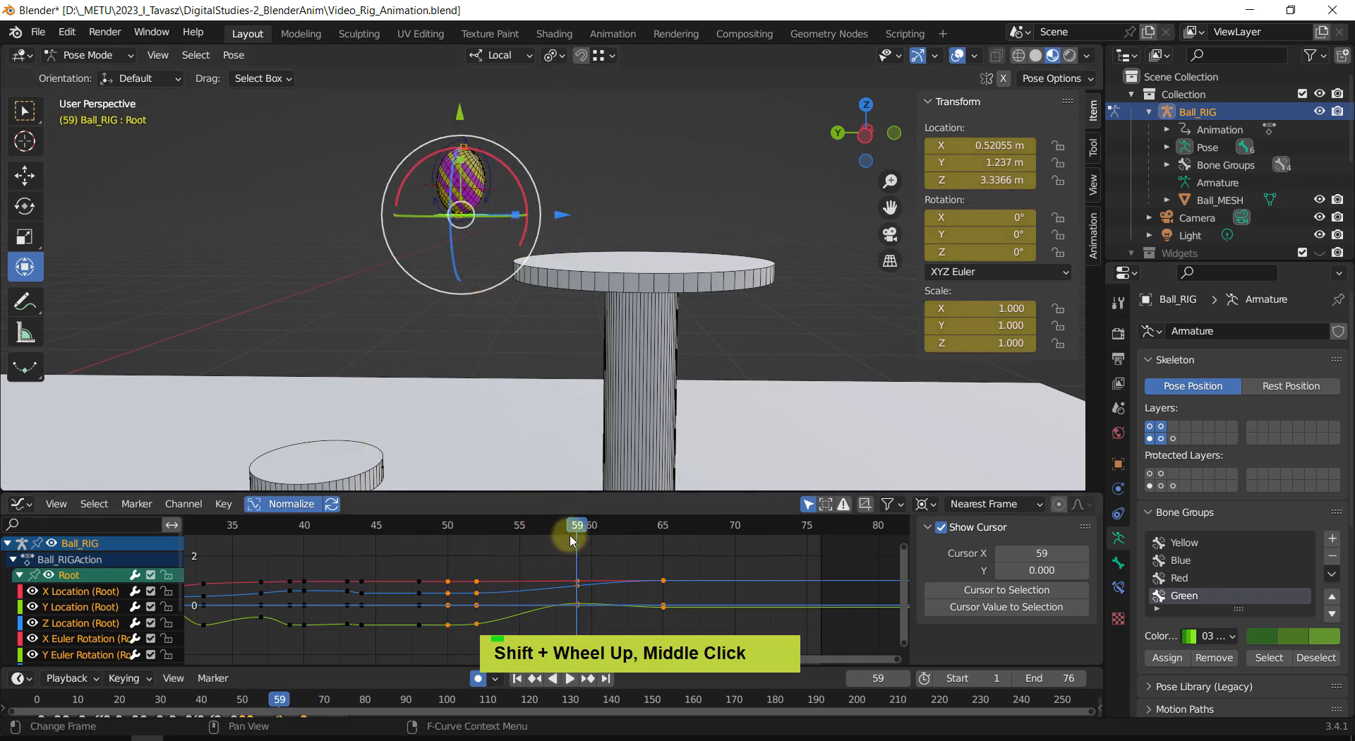
# Step: At frame 54, clear the Stretch_Top bone's location so the ball is round in mid-air
pyautogui.moveTo(577, 528); pyautogui.dragTo(503, 523)
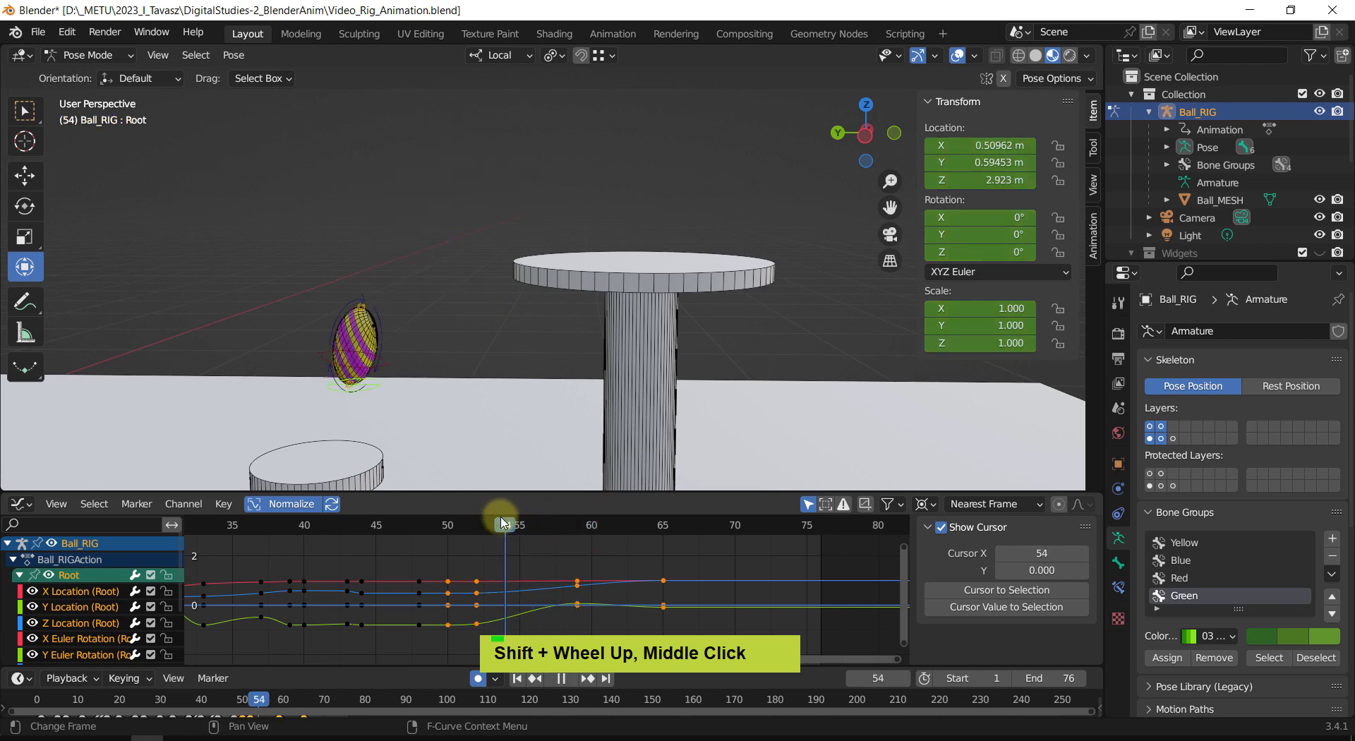
pyautogui.click(405, 286)
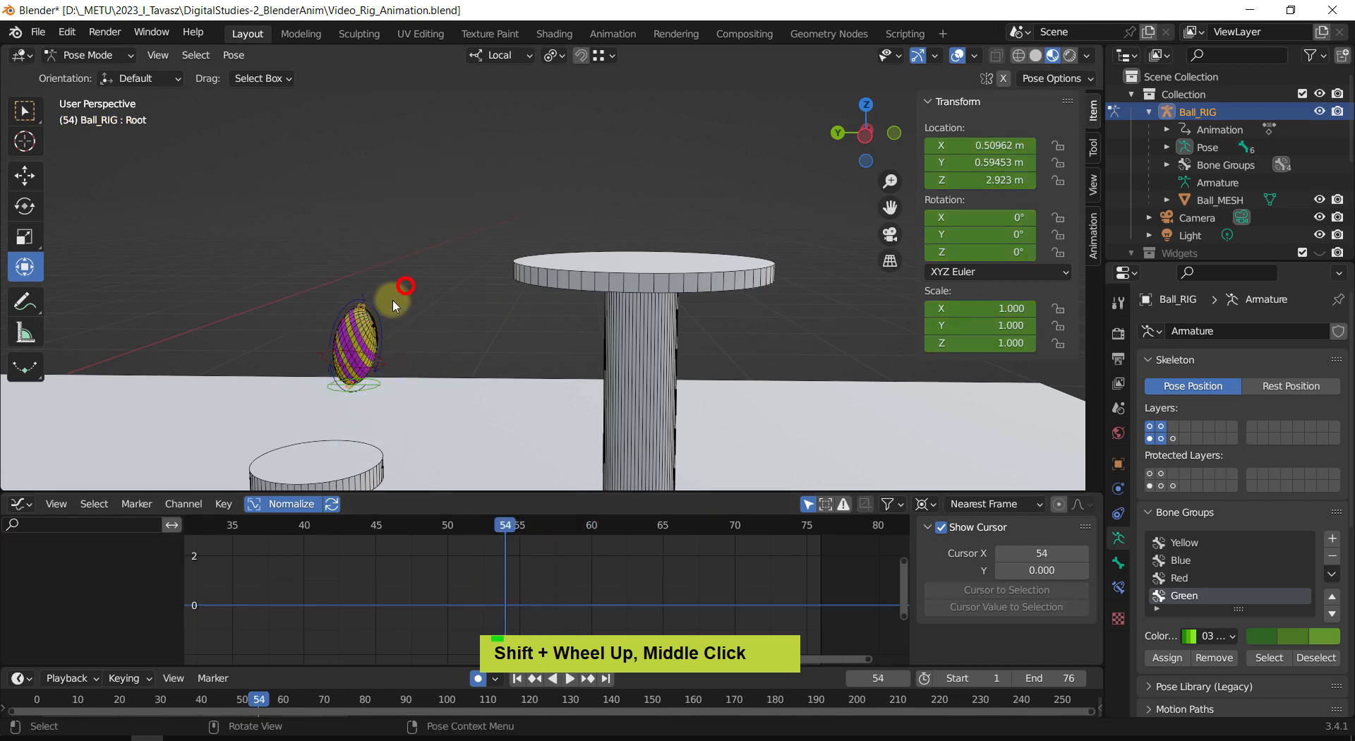
pyautogui.click(361, 302)
pyautogui.keyDown('shift'); pyautogui.moveTo(480, 292); pyautogui.dragTo(506, 285, button='middle'); pyautogui.keyUp('shift')
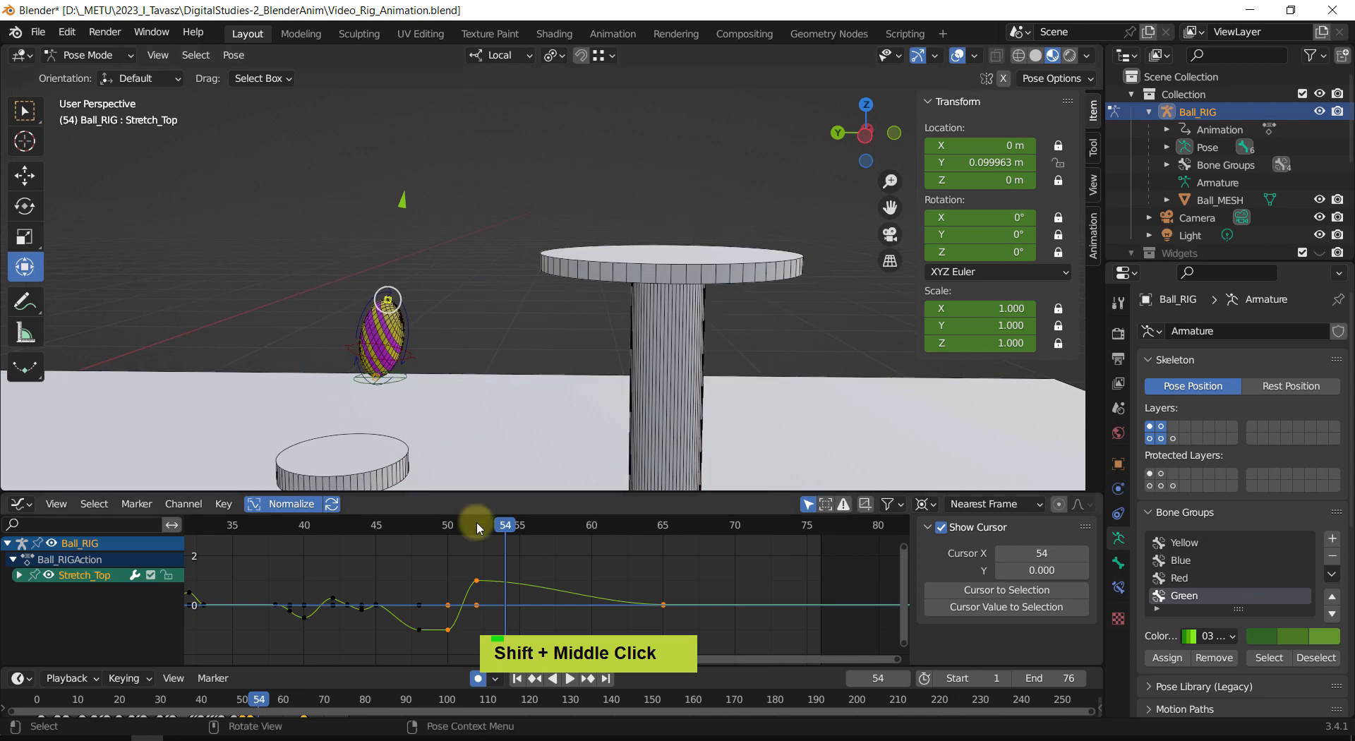
pyautogui.moveTo(505, 534)
pyautogui.mouseDown()
pyautogui.moveTo(522, 532)
pyautogui.moveTo(508, 527)
pyautogui.mouseUp()
pyautogui.hotkey('alt', 'g')
pyautogui.moveTo(507, 541); pyautogui.dragTo(376, 528)
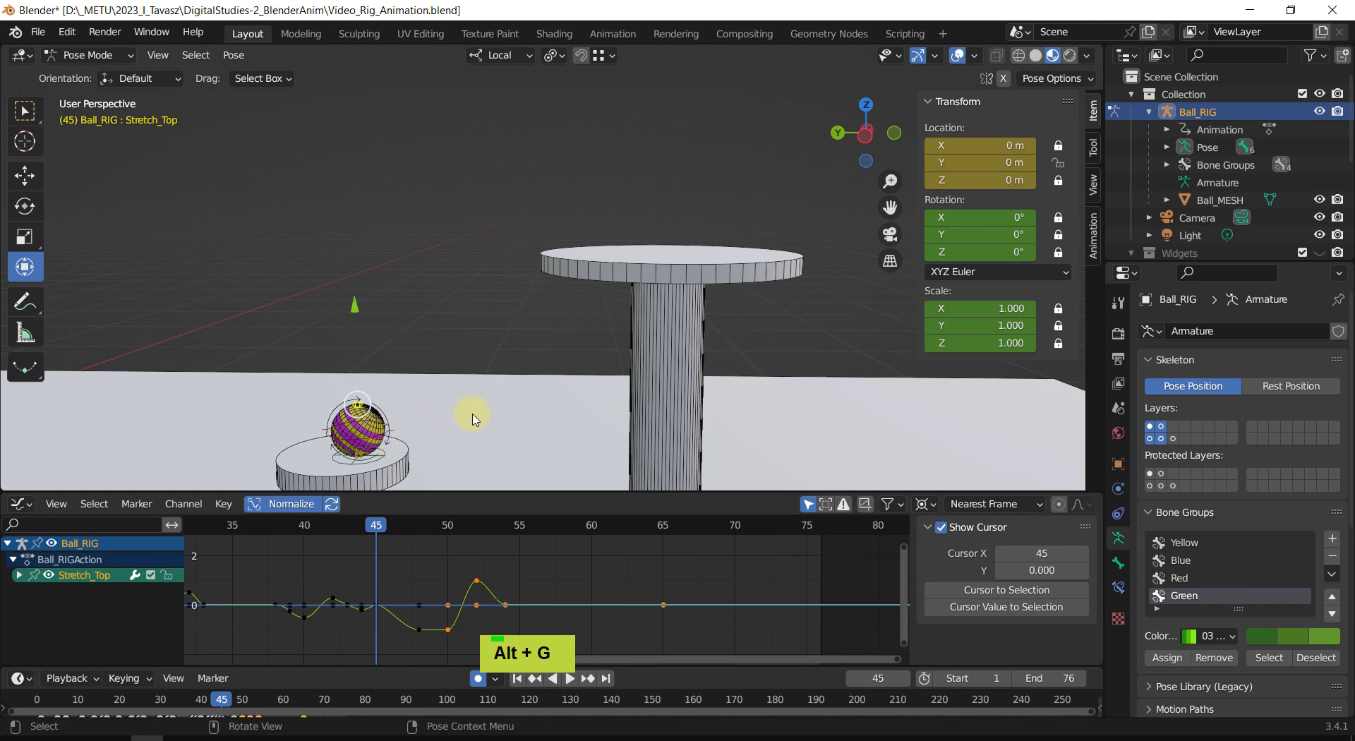
# Step: Play the animation with all pillars in sight to examine the jump from the small pillar to the tall one
pyautogui.hotkey('shift', 'space')
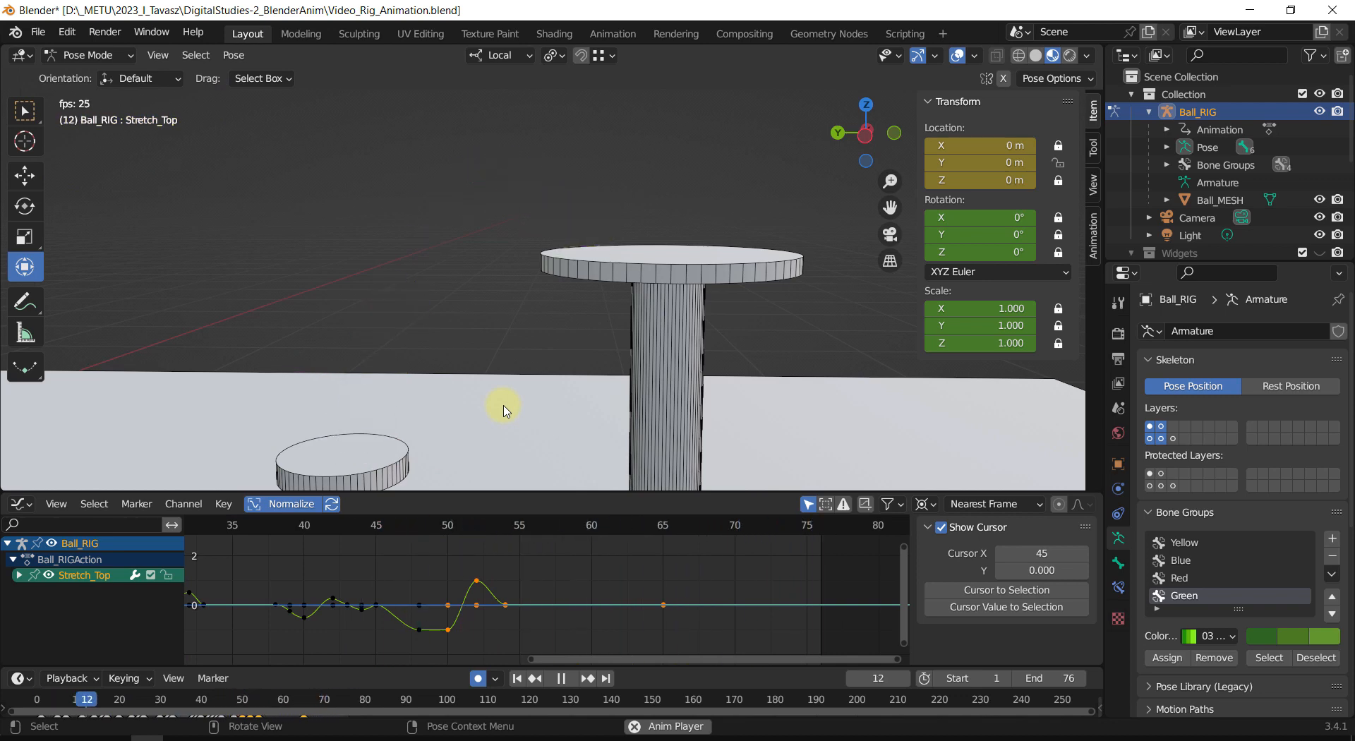
pyautogui.hotkey('shift', 'space')
pyautogui.moveTo(557, 543); pyautogui.dragTo(433, 529)
pyautogui.scroll(-4, 480, 410)
pyautogui.keyDown('shift'); pyautogui.moveTo(480, 409); pyautogui.dragTo(348, 287, button='middle'); pyautogui.keyUp('shift')
pyautogui.scroll(2, 550, 409)
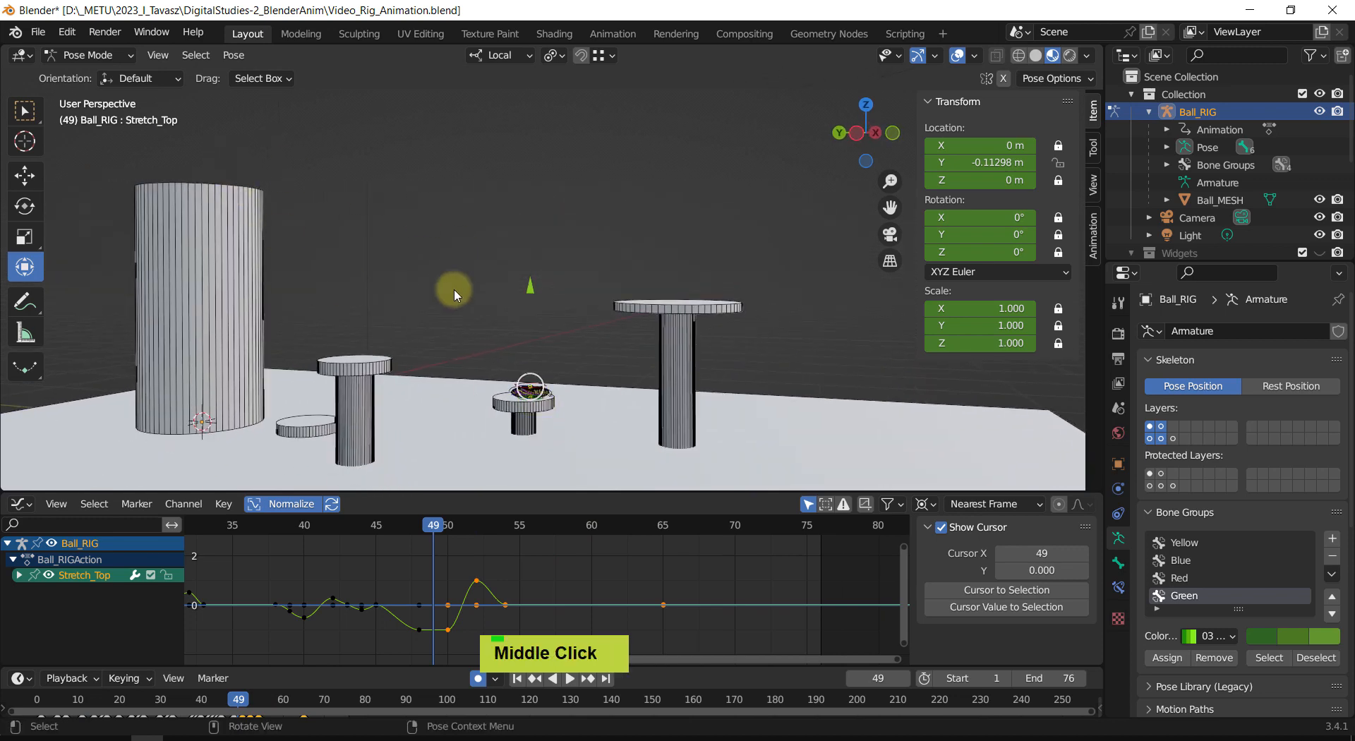
pyautogui.hotkey('shift', 'space')
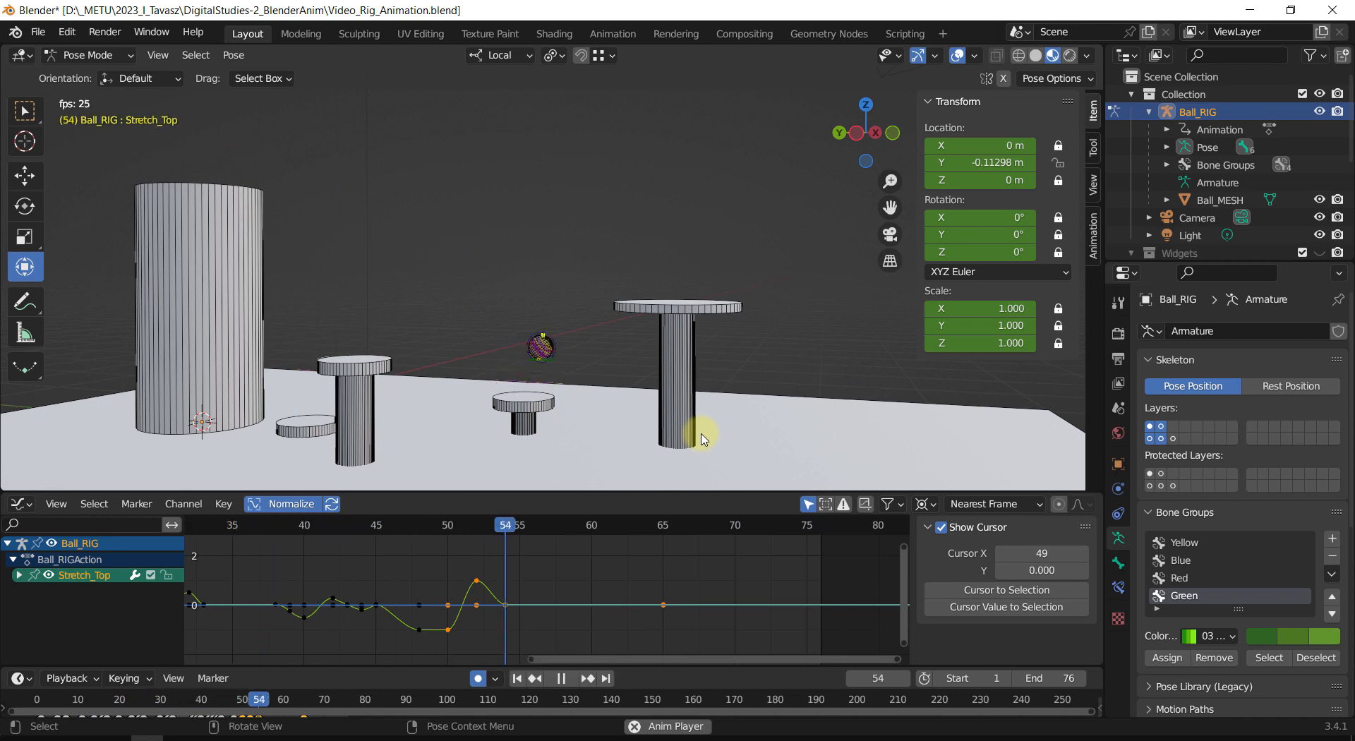
pyautogui.hotkey('shift', 'space')
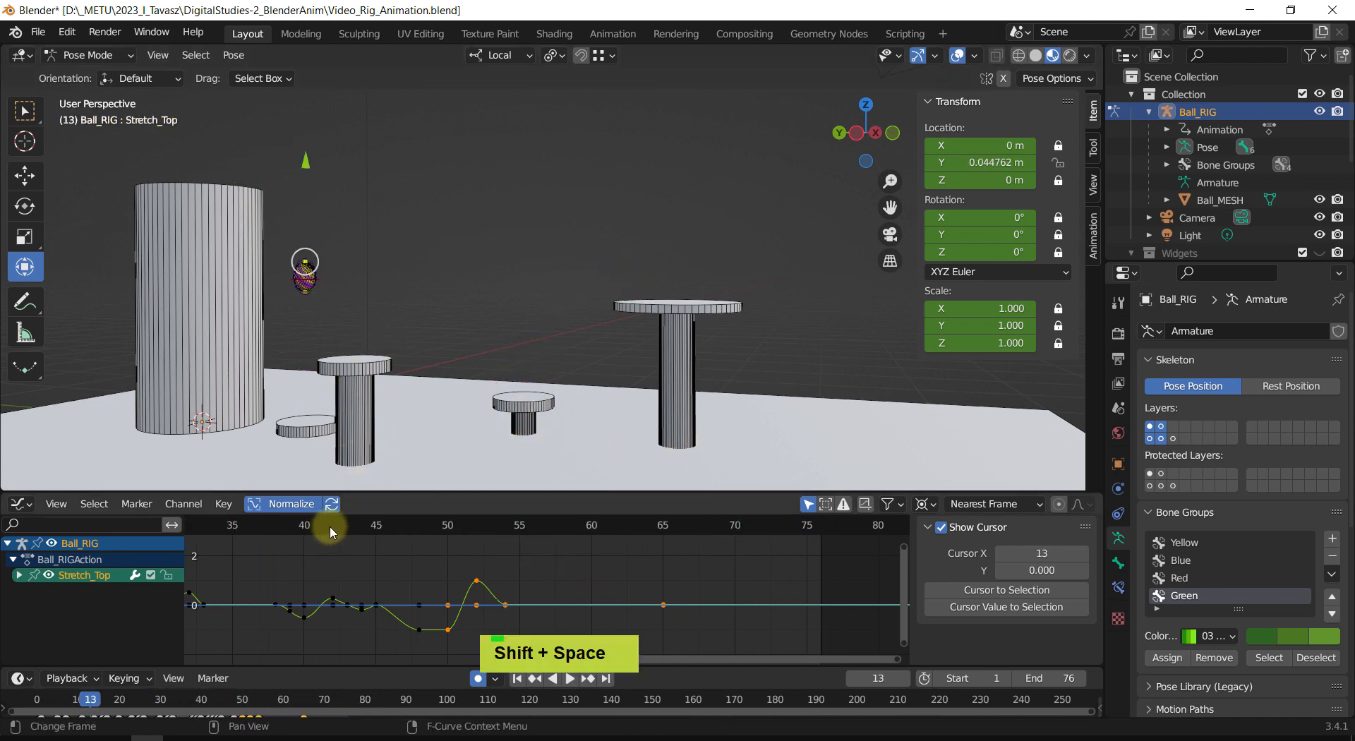
# Step: At frame 59, raise the Root bone's jump peak to a Y location of about 1.642 m
pyautogui.moveTo(329, 526); pyautogui.dragTo(582, 526)
pyautogui.click(607, 290)
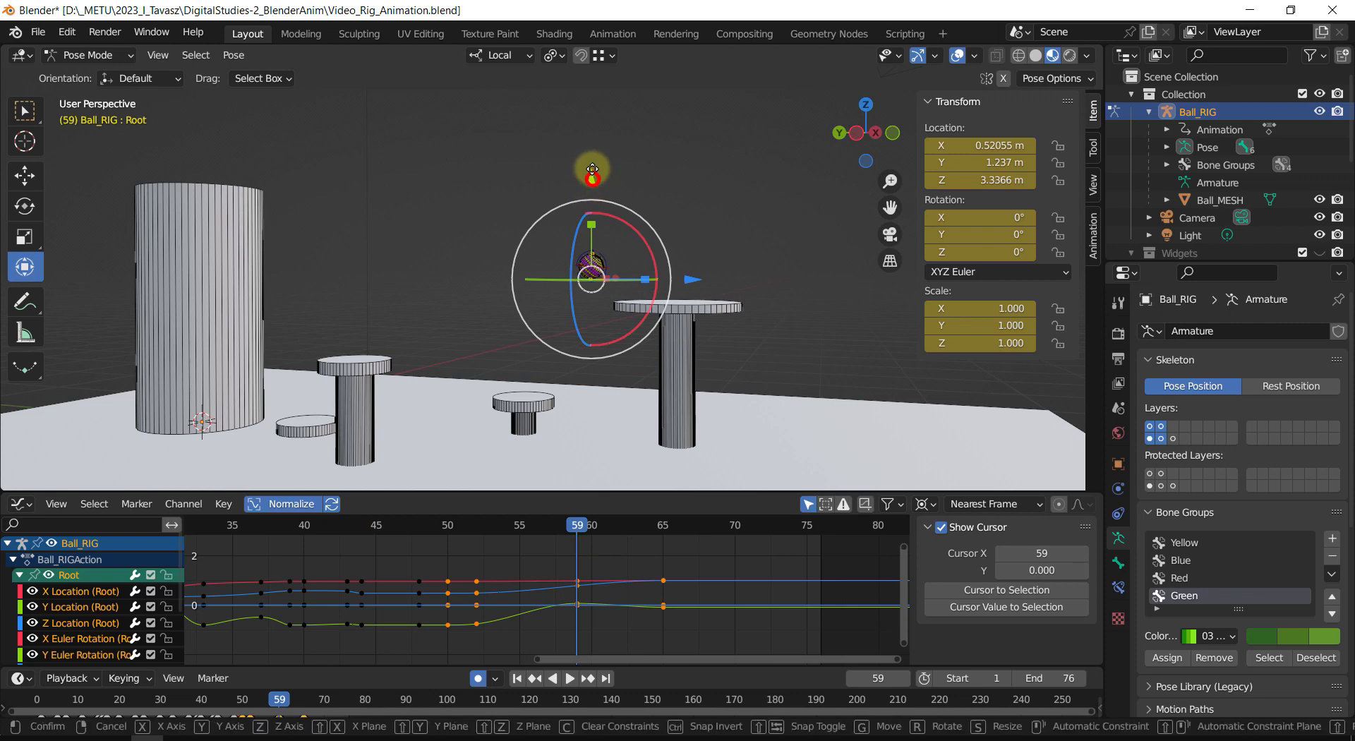
pyautogui.moveTo(591, 206); pyautogui.dragTo(594, 124)
pyautogui.moveTo(583, 526); pyautogui.dragTo(580, 588)
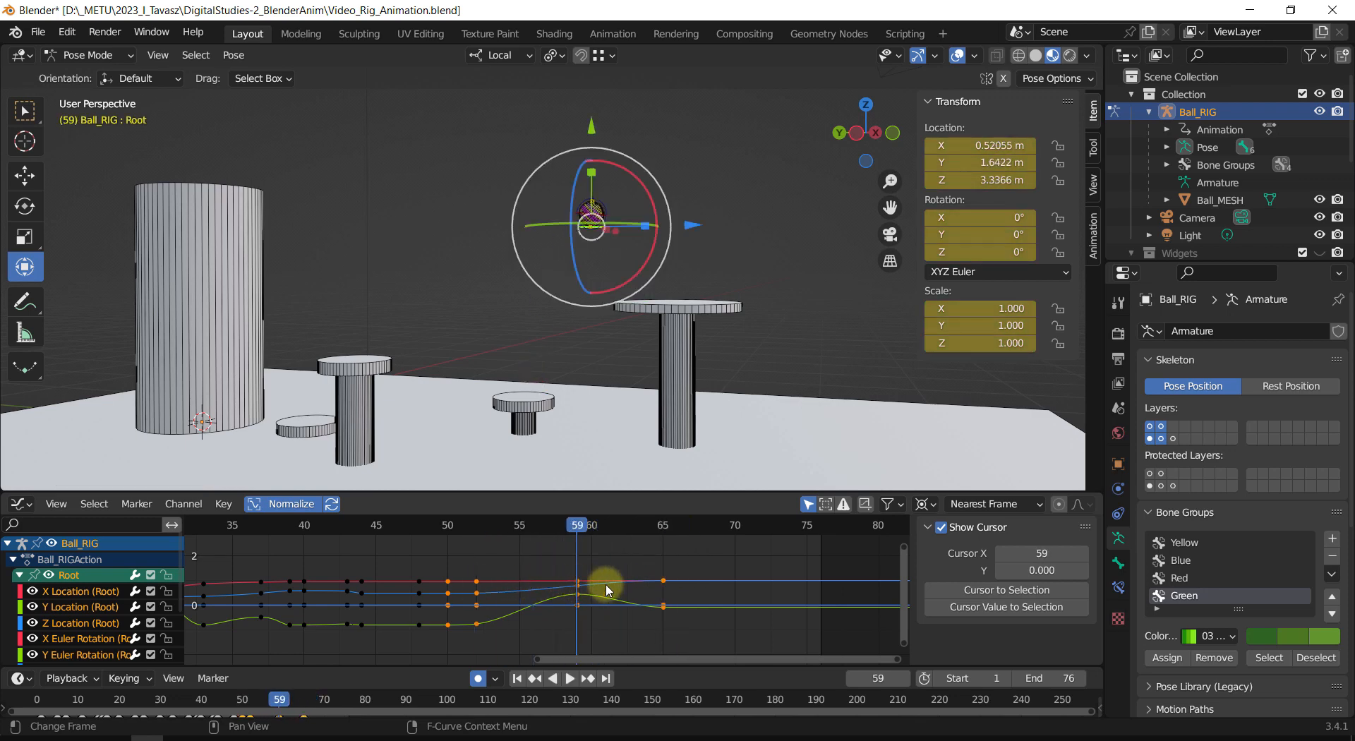
# Step: Move all bones' landing keyframes at frame 65 two frames earlier, to frame 63
pyautogui.moveTo(703, 558); pyautogui.dragTo(628, 630)
pyautogui.click(489, 250)
pyautogui.moveTo(479, 151); pyautogui.dragTo(663, 262)
pyautogui.moveTo(711, 555); pyautogui.dragTo(634, 631)
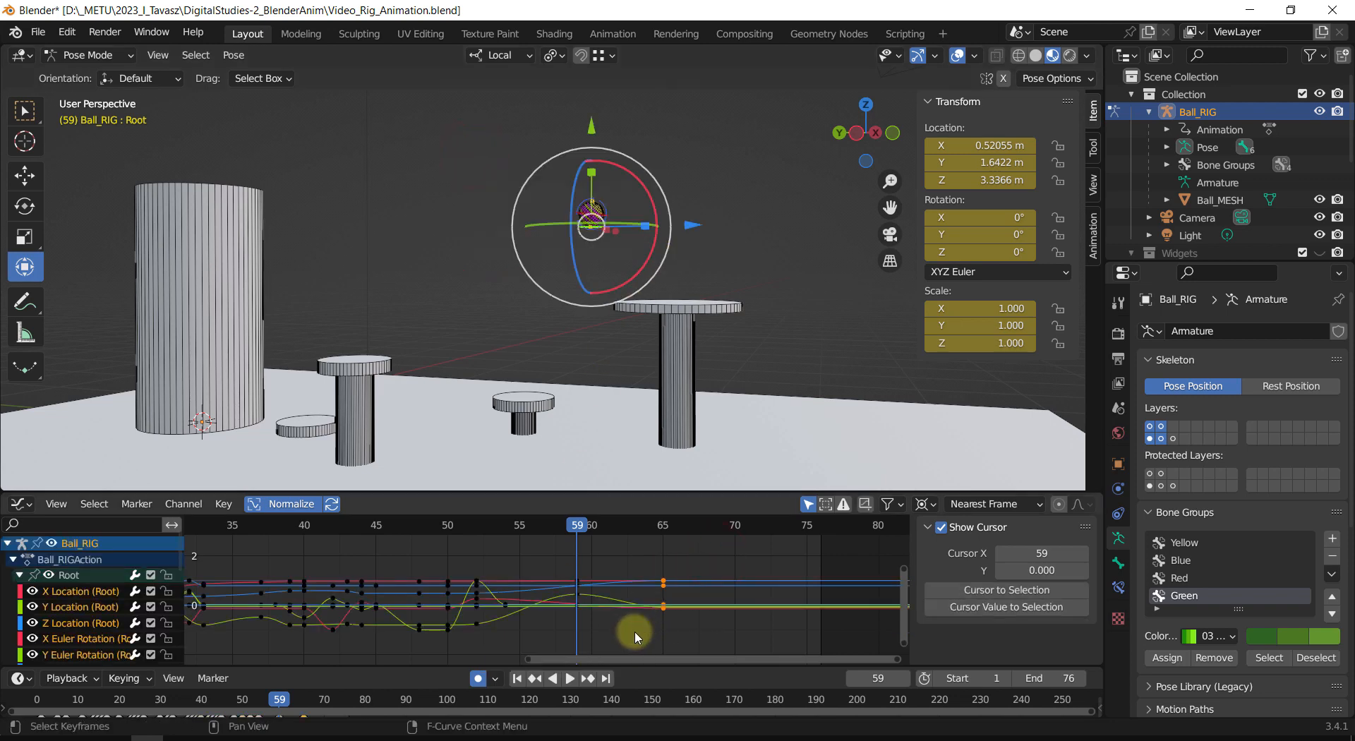
pyautogui.press('g')
pyautogui.press('x')
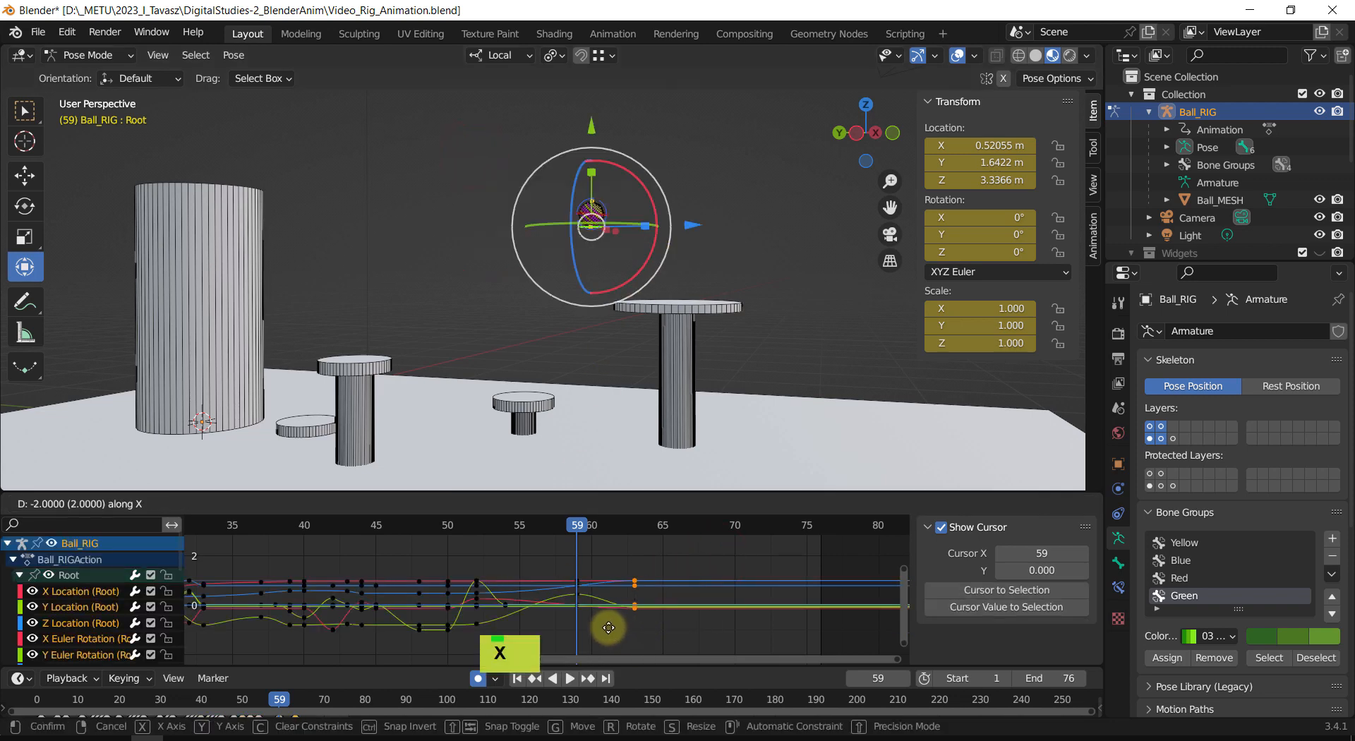
pyautogui.click(605, 627)
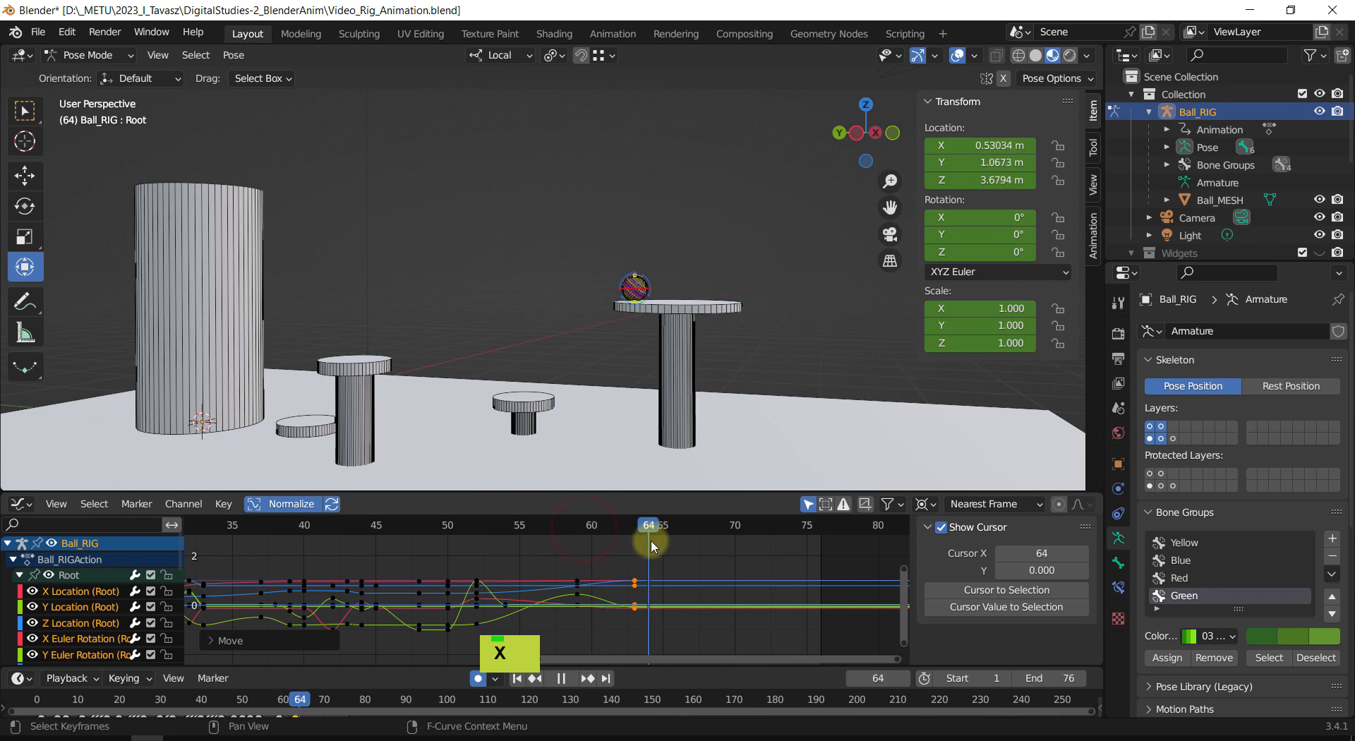
# Step: Play the whole animation to examine the timing of the jump onto the tall pillar
pyautogui.hotkey('shift', 'space')
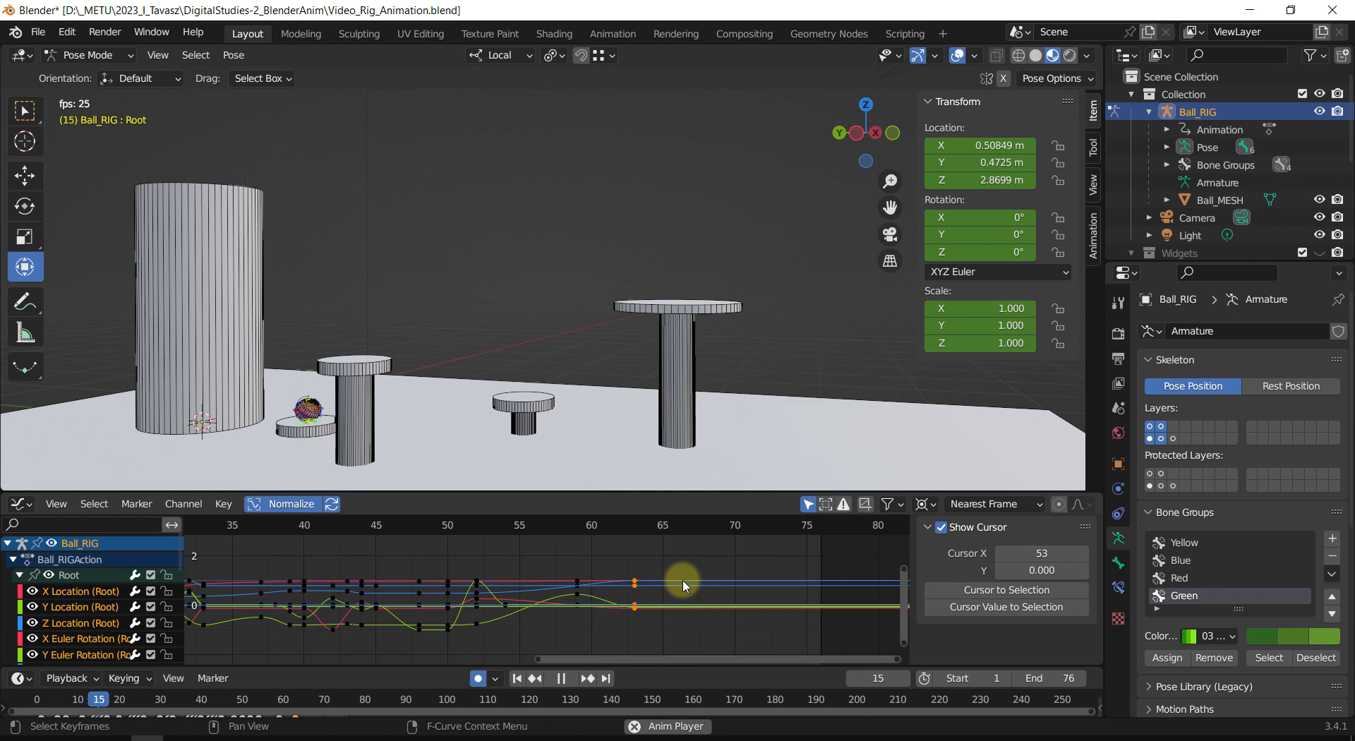
pyautogui.hotkey('shift', 'space')
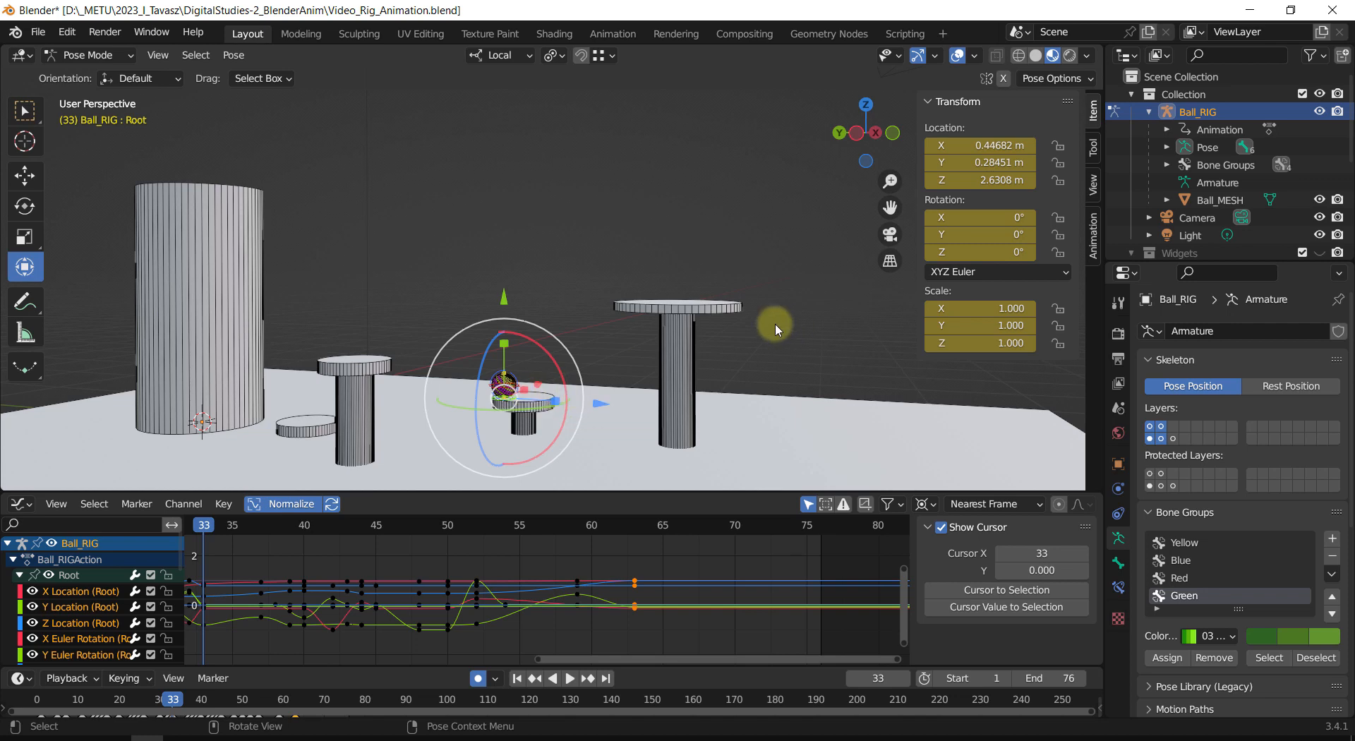
pyautogui.scroll(2, 511, 432)
pyautogui.moveTo(511, 432)
pyautogui.keyDown('shift'); pyautogui.mouseDown(button='middle')
pyautogui.moveTo(505, 323)
pyautogui.moveTo(518, 404)
pyautogui.moveTo(507, 411)
pyautogui.mouseUp(button='middle'); pyautogui.keyUp('shift')
pyautogui.scroll(-2, 522, 338)
pyautogui.scroll(1, 519, 405)
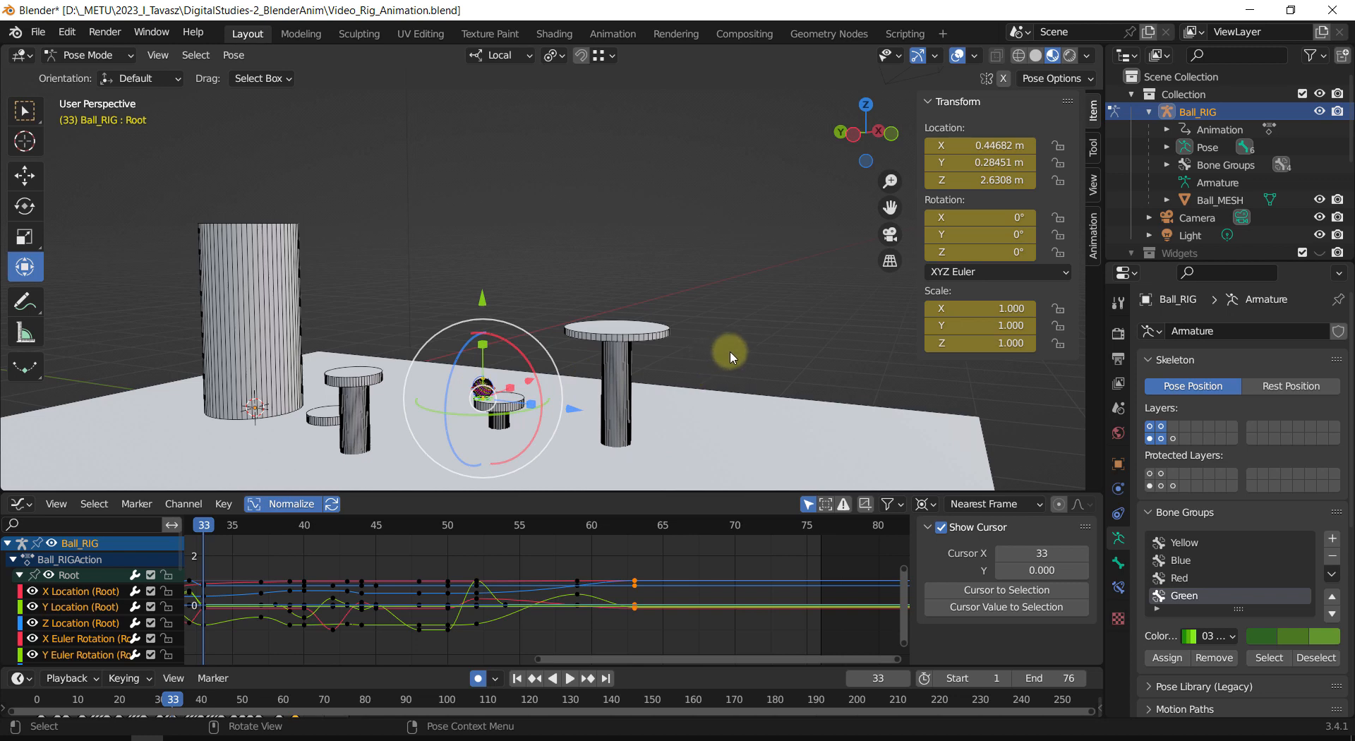
pyautogui.hotkey('shift', 'space')
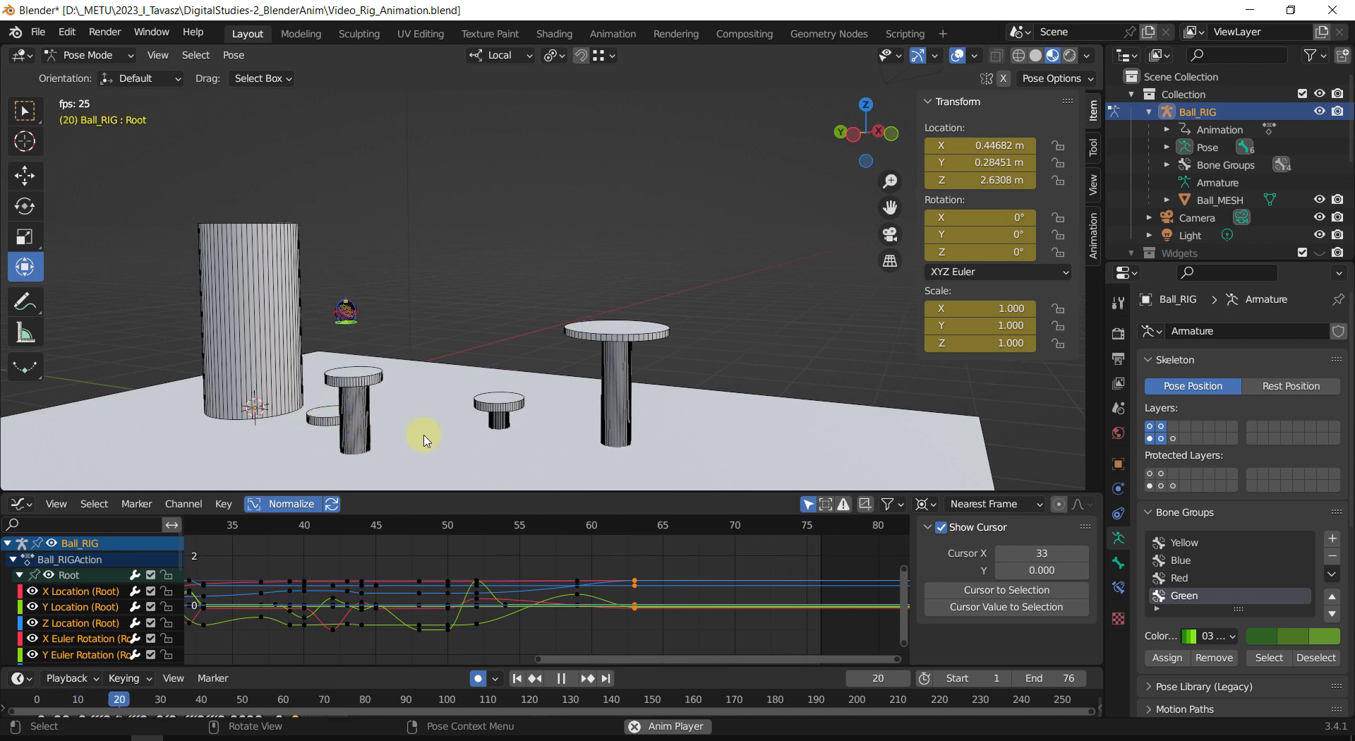
pyautogui.hotkey('shift', 'space')
# Step: Examine the ball's pose on the small pillar between frames 44 and 50, and save the file
pyautogui.middleClick(508, 415)
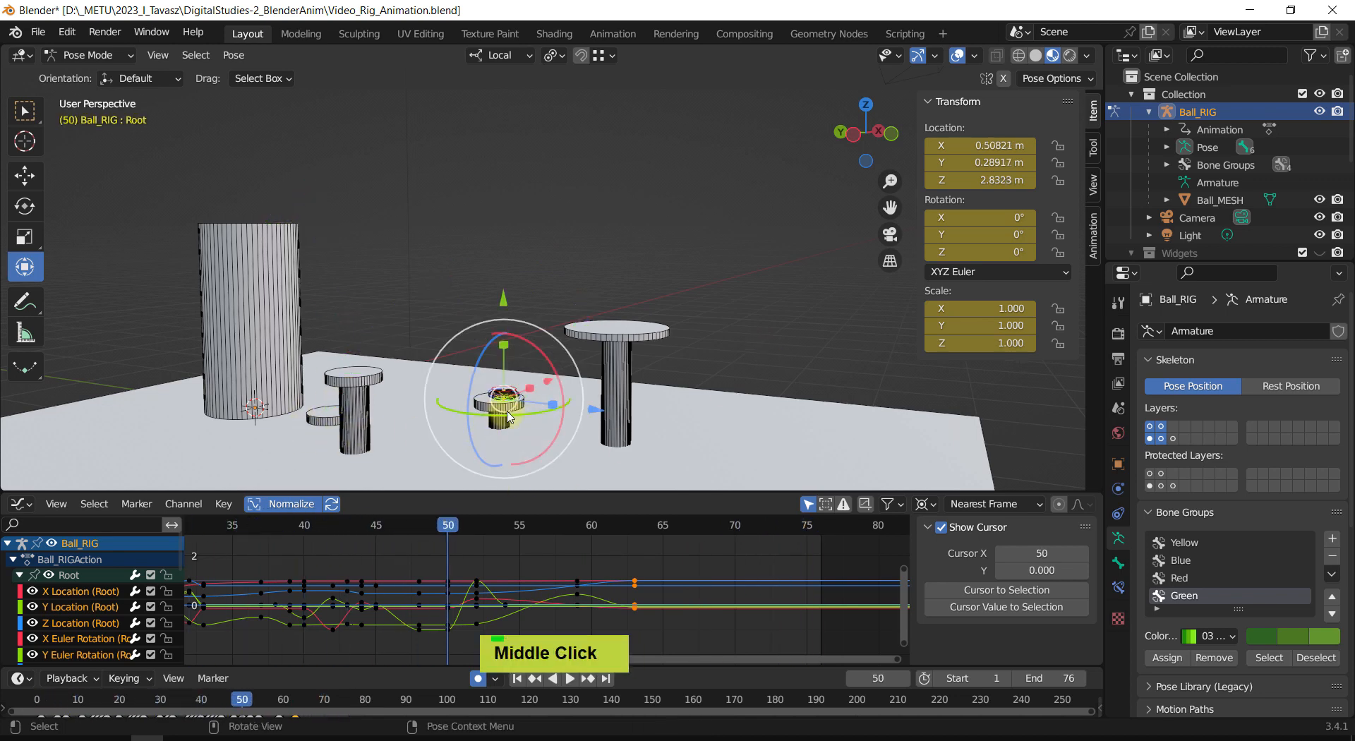
pyautogui.scroll(2, 508, 415)
pyautogui.keyDown('shift'); pyautogui.moveTo(493, 473); pyautogui.dragTo(494, 409, button='middle'); pyautogui.keyUp('shift')
pyautogui.scroll(2, 487, 413)
pyautogui.keyDown('shift'); pyautogui.moveTo(438, 508); pyautogui.dragTo(463, 373, button='middle'); pyautogui.keyUp('shift')
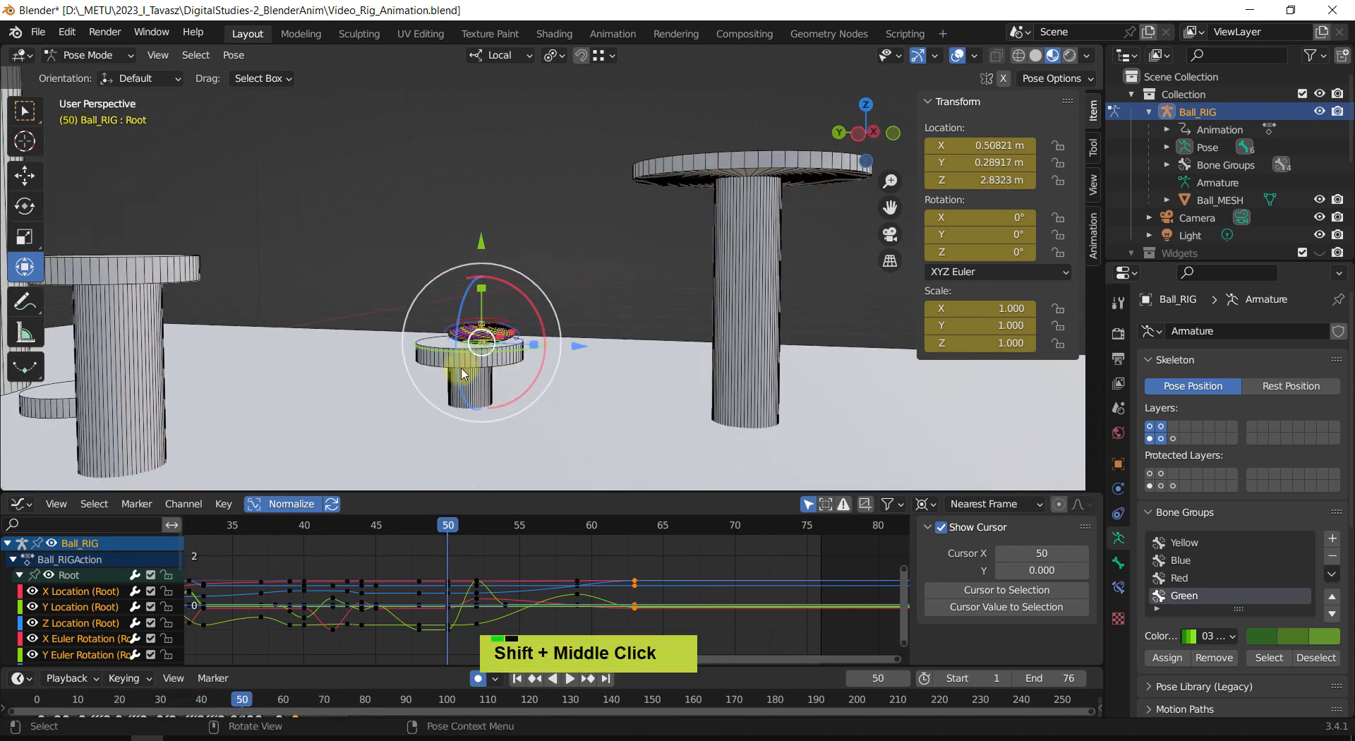
pyautogui.scroll(1, 462, 374)
pyautogui.moveTo(446, 526); pyautogui.dragTo(420, 524)
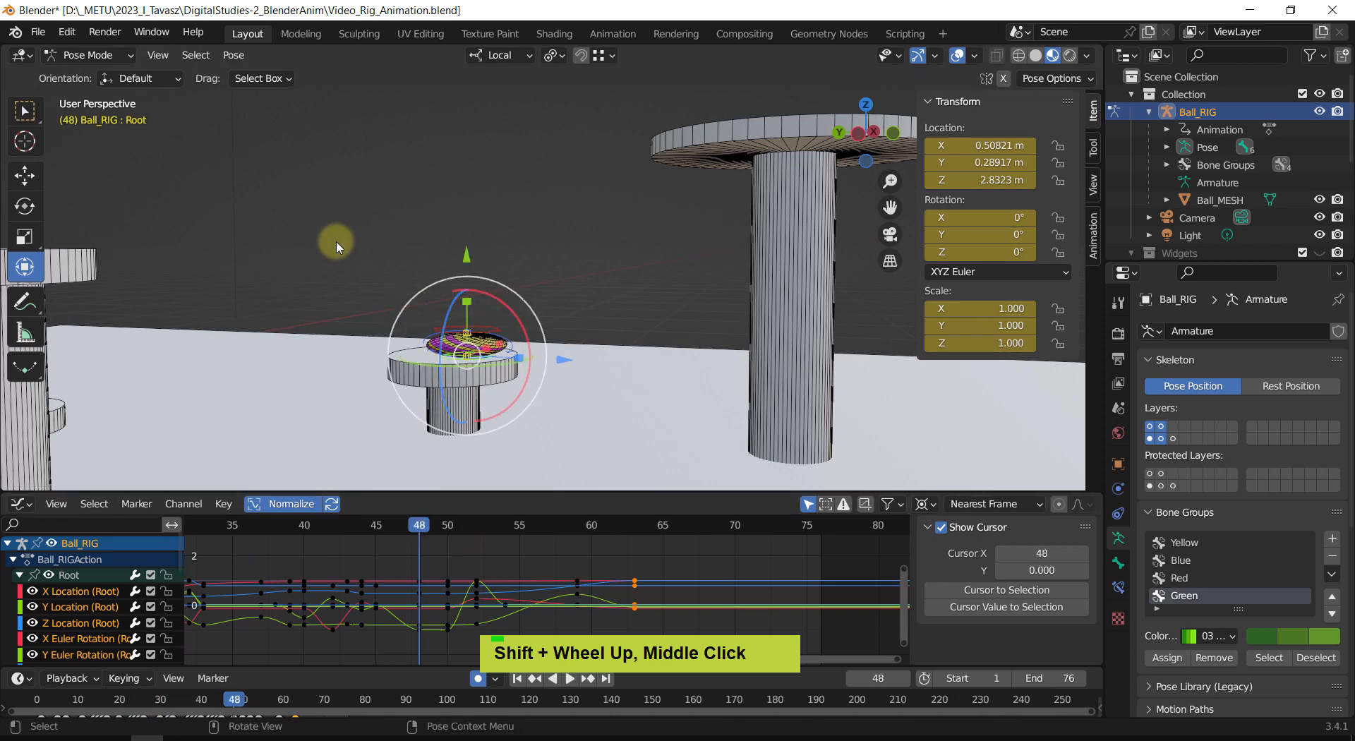
pyautogui.doubleClick(335, 244)
pyautogui.hotkey('ctrl', 'shift', 'space')
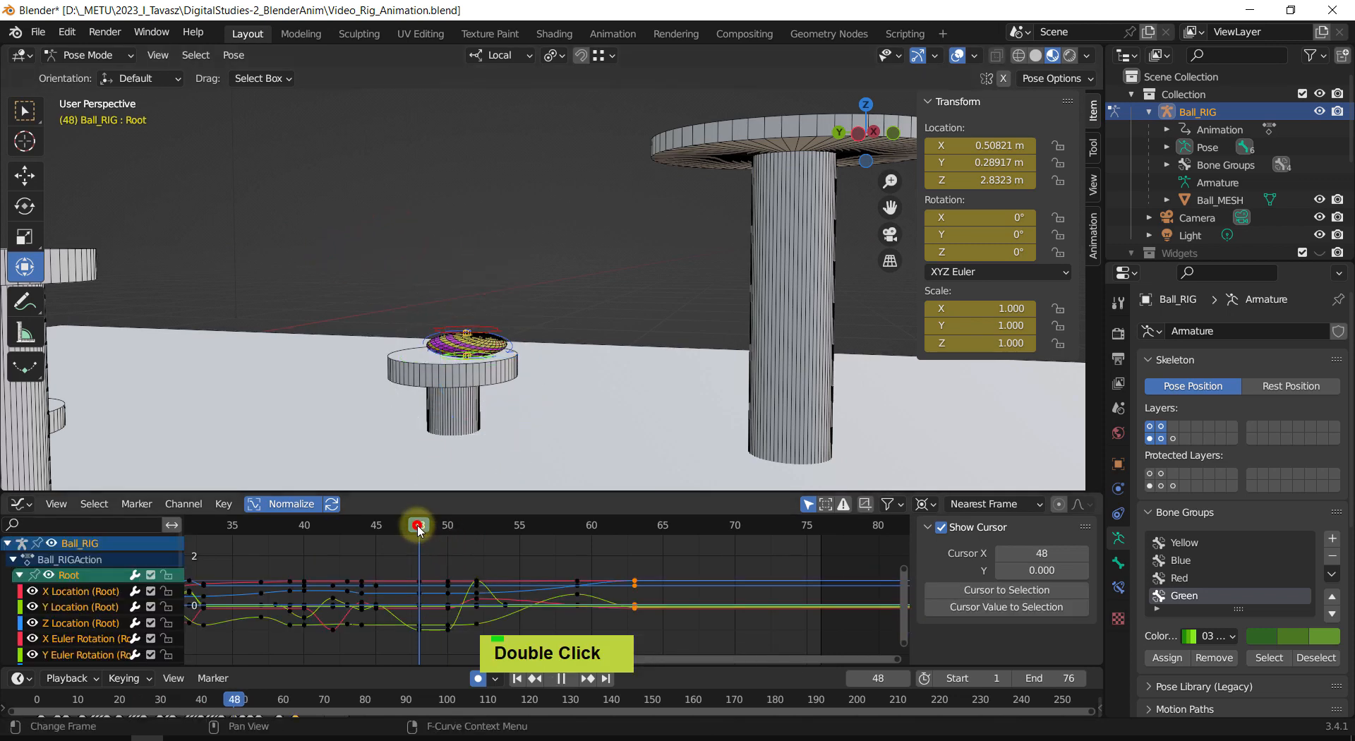
pyautogui.moveTo(307, 517); pyautogui.dragTo(370, 544)
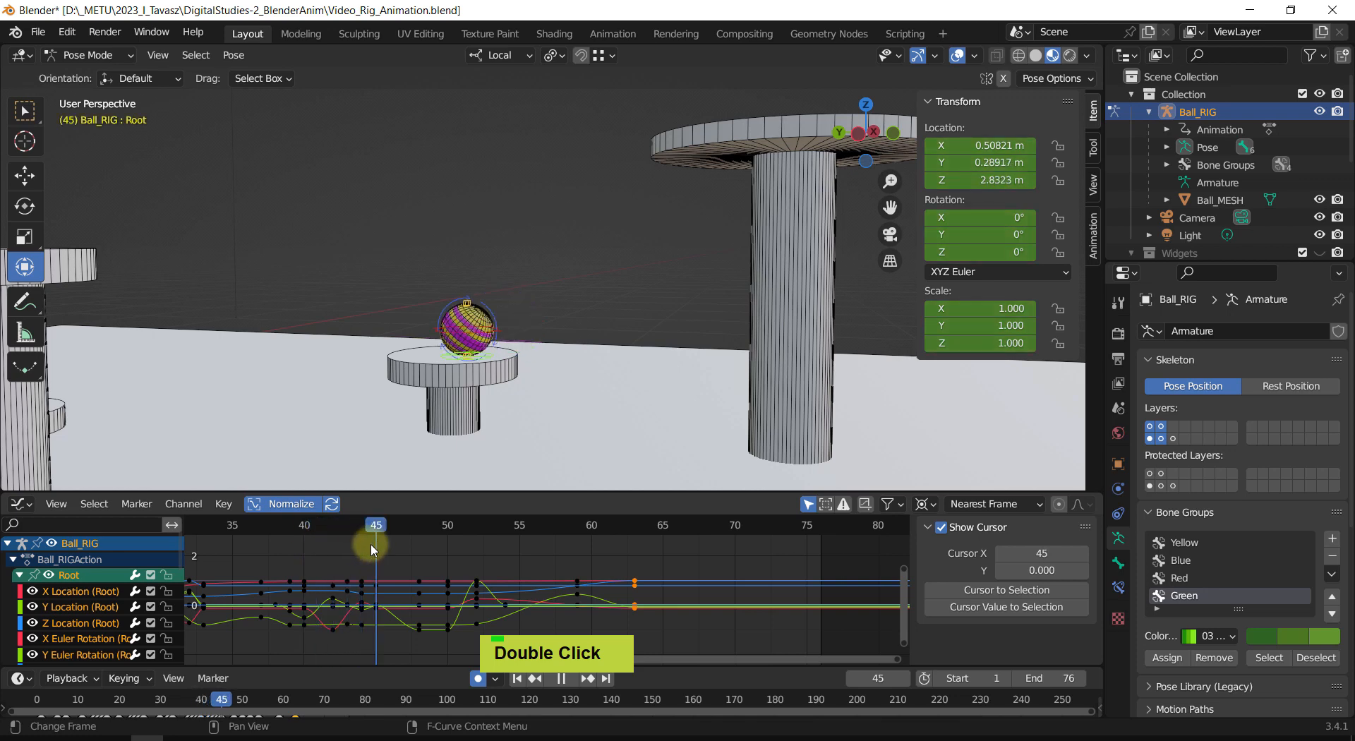
pyautogui.moveTo(372, 550)
pyautogui.mouseDown()
pyautogui.moveTo(287, 543)
pyautogui.moveTo(362, 543)
pyautogui.mouseUp()
pyautogui.hotkey('ctrl', 's')
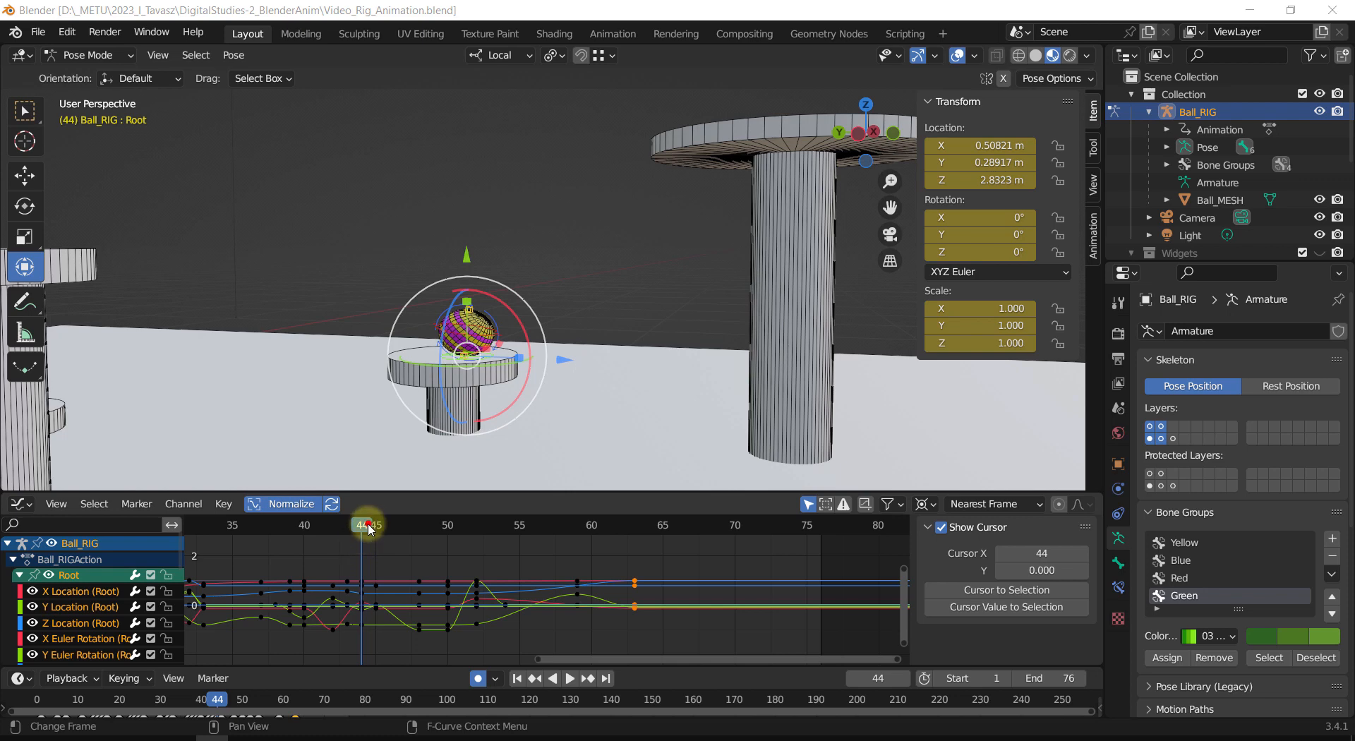
pyautogui.moveTo(370, 529)
pyautogui.mouseDown()
pyautogui.moveTo(289, 525)
pyautogui.moveTo(413, 545)
pyautogui.moveTo(346, 549)
pyautogui.moveTo(377, 549)
pyautogui.mouseUp()
# Step: Select all of the rig's bones and their keyframes from frame 48 onward
pyautogui.keyDown('shift'); pyautogui.moveTo(423, 566); pyautogui.dragTo(428, 568, button='middle'); pyautogui.keyUp('shift')
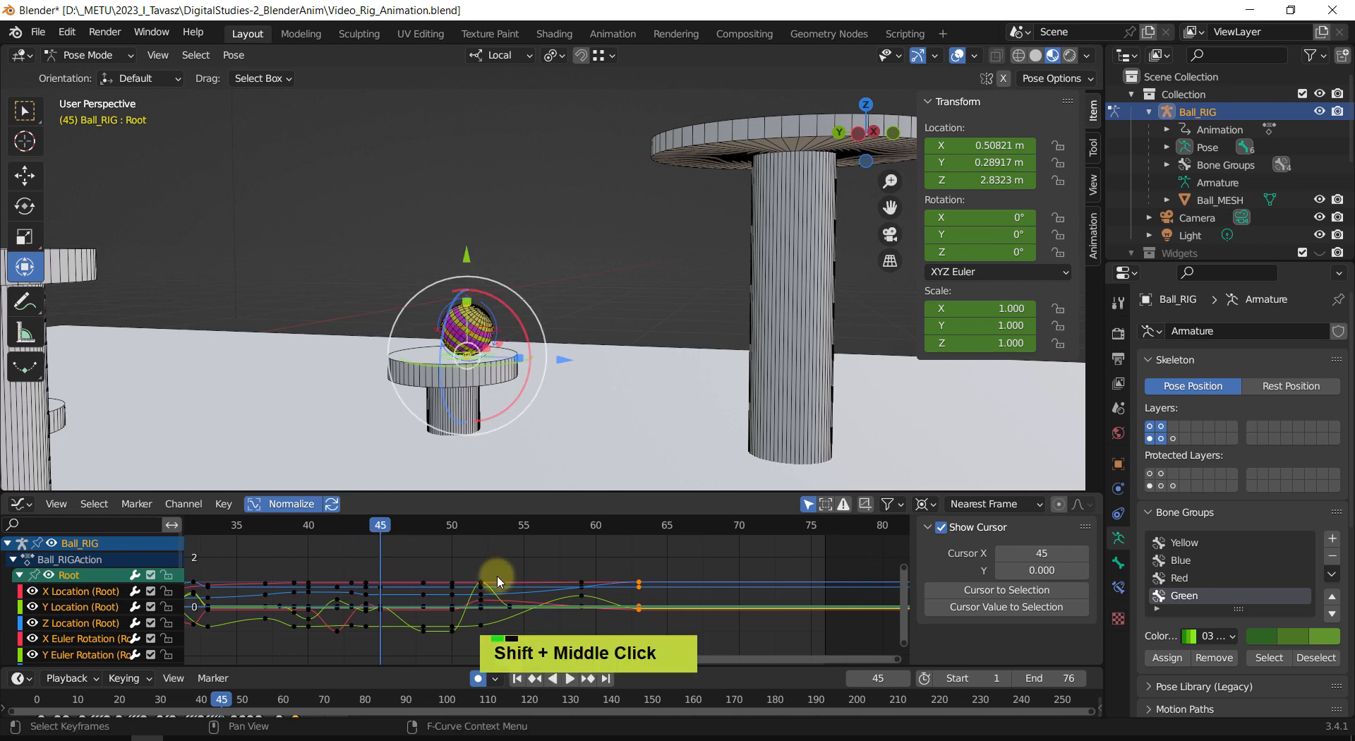
pyautogui.click(363, 213)
pyautogui.moveTo(338, 206); pyautogui.dragTo(552, 425)
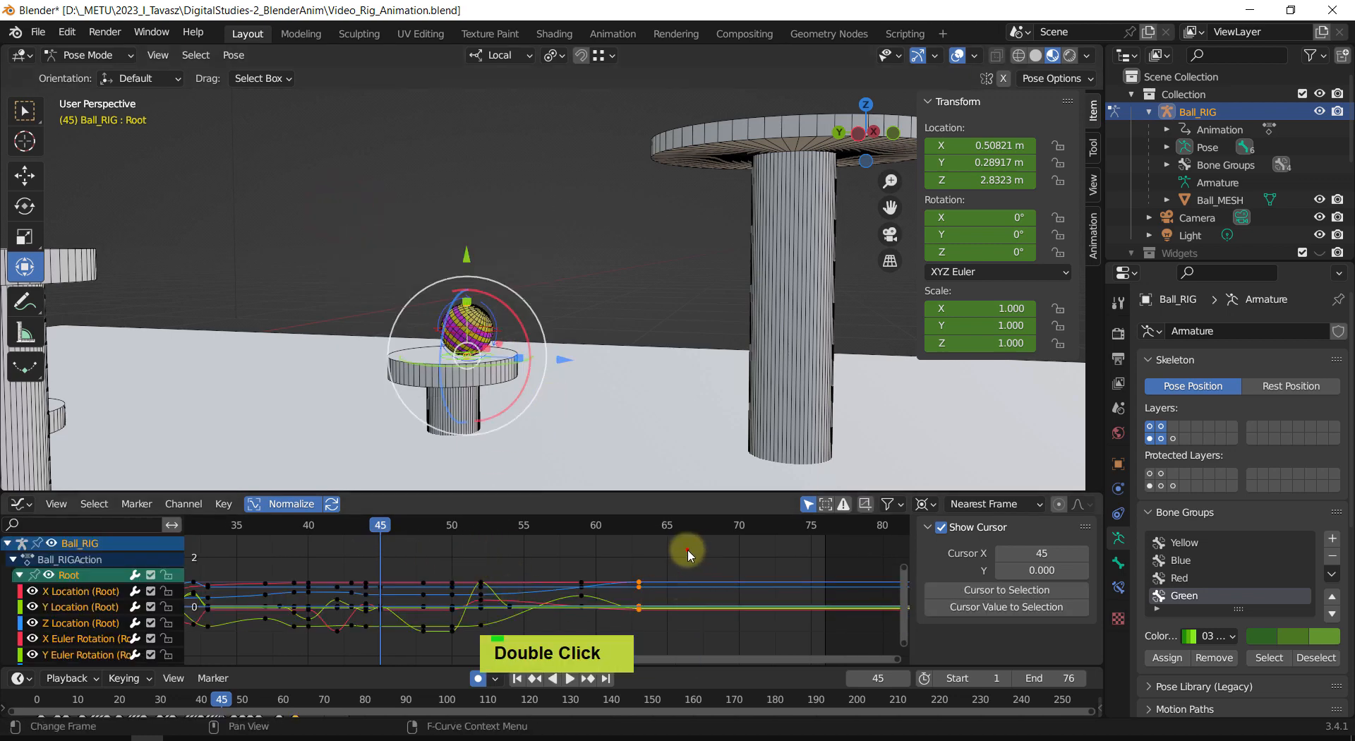
pyautogui.moveTo(688, 554); pyautogui.dragTo(398, 653)
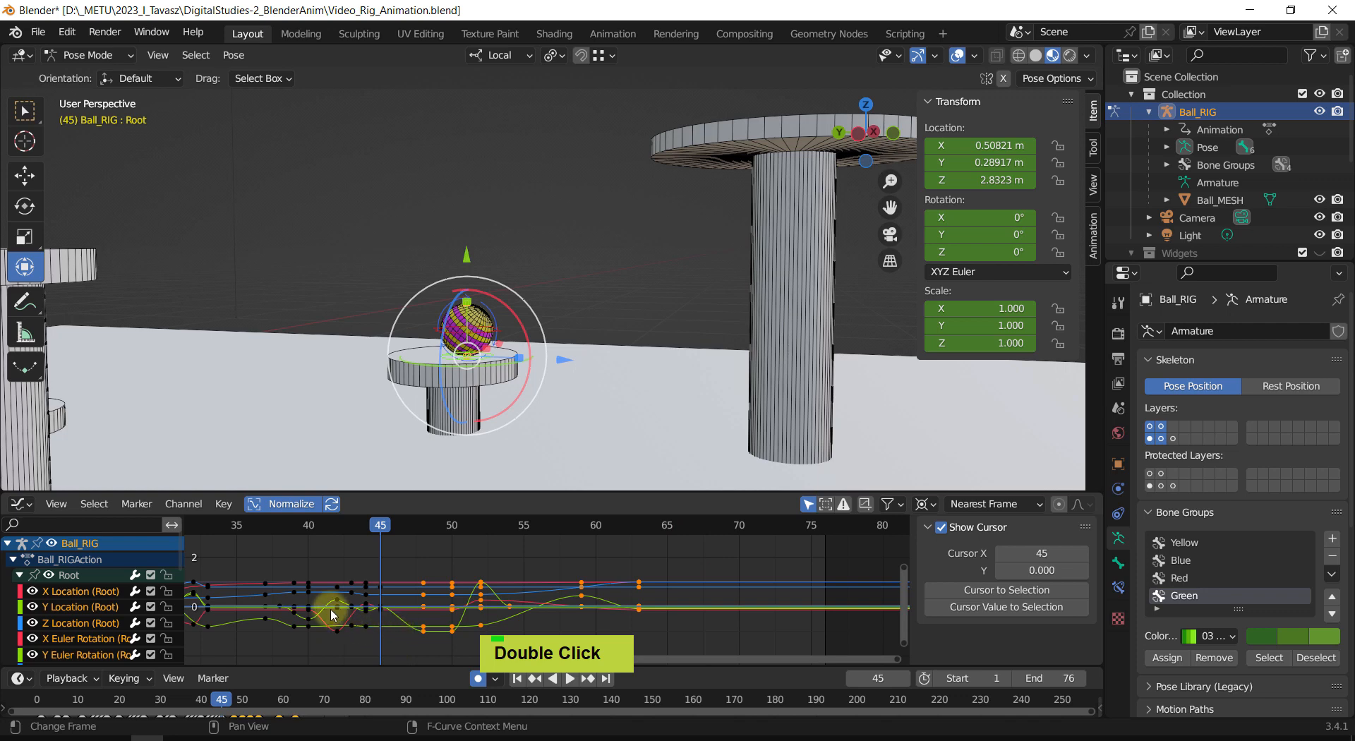
pyautogui.keyDown('ctrl'); pyautogui.moveTo(333, 614); pyautogui.dragTo(302, 605, button='middle'); pyautogui.keyUp('ctrl')
pyautogui.scroll(2, 438, 627)
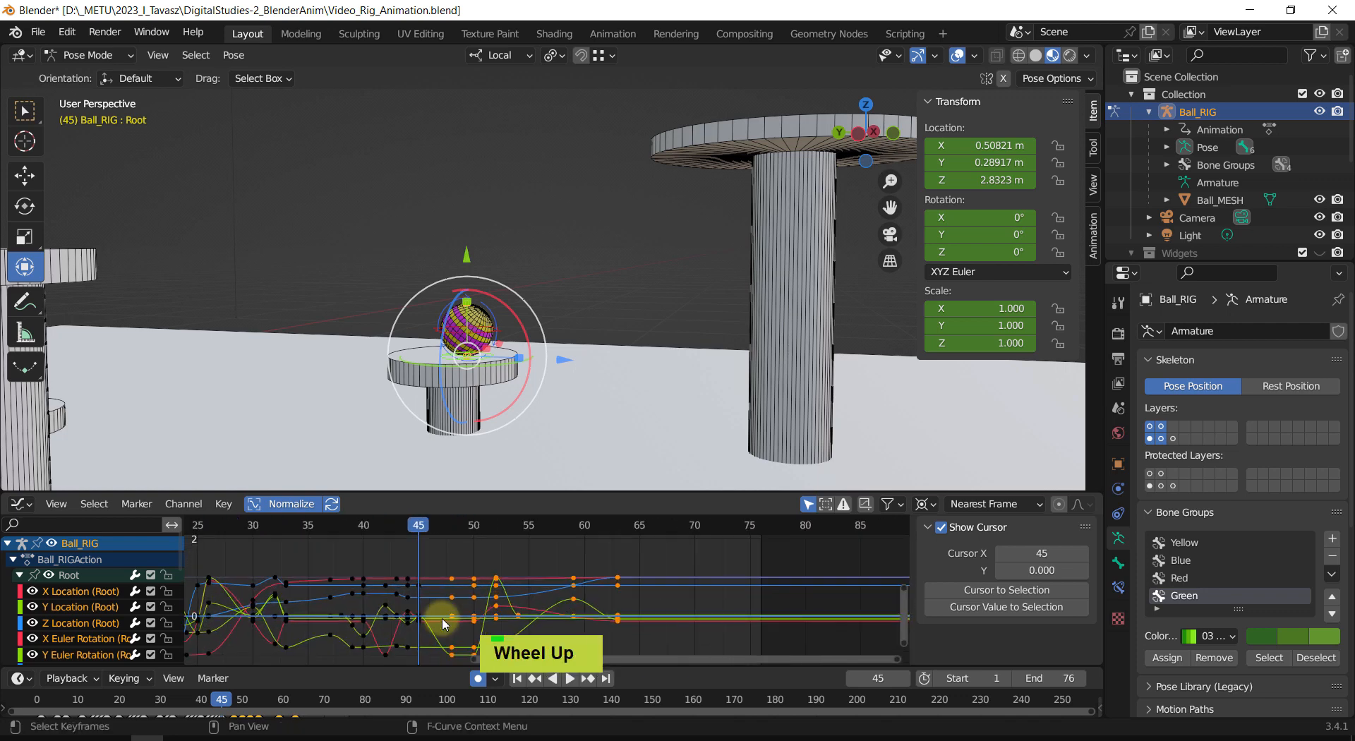
pyautogui.scroll(1, 443, 623)
pyautogui.keyDown('shift'); pyautogui.moveTo(388, 621); pyautogui.dragTo(445, 600, button='middle'); pyautogui.keyUp('shift')
pyautogui.scroll(1, 482, 567)
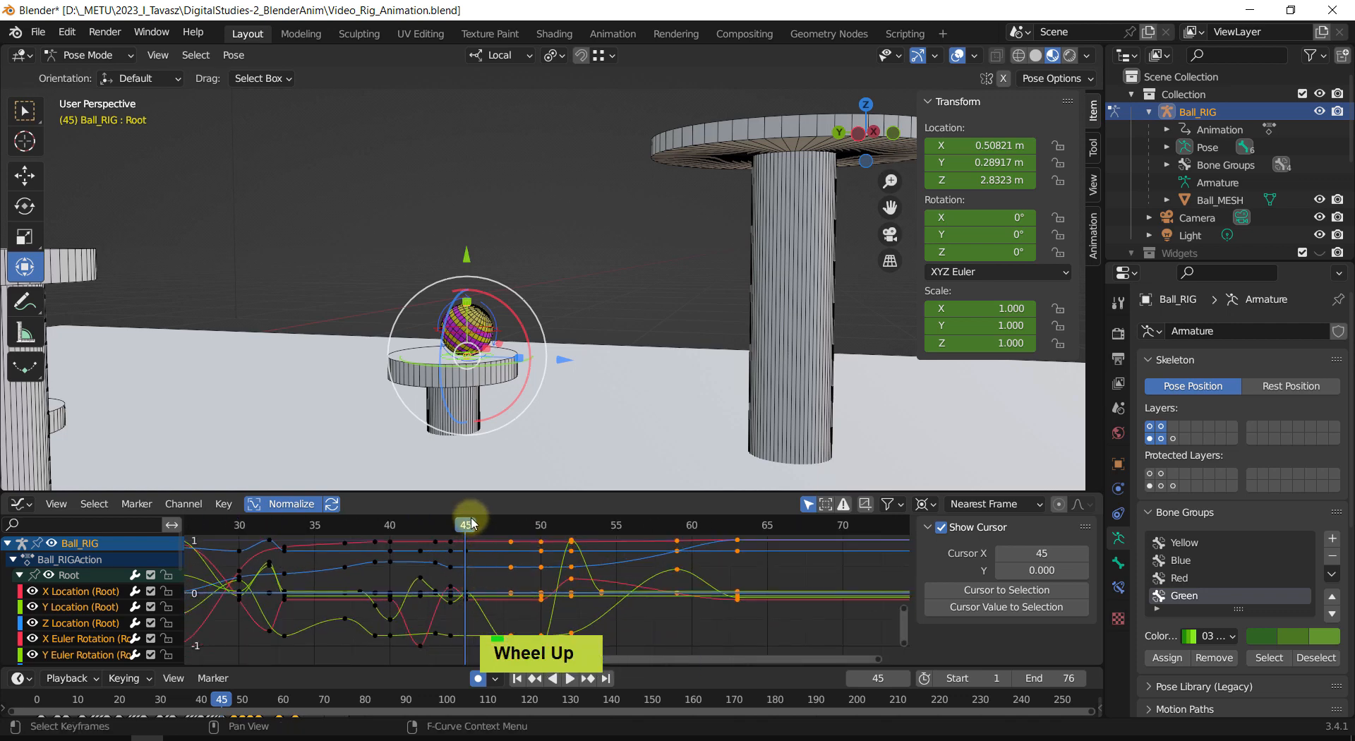
# Step: At frame 45, insert Whole Character keyframes on all the selected bones
pyautogui.moveTo(471, 522)
pyautogui.mouseDown()
pyautogui.moveTo(455, 526)
pyautogui.moveTo(469, 526)
pyautogui.mouseUp()
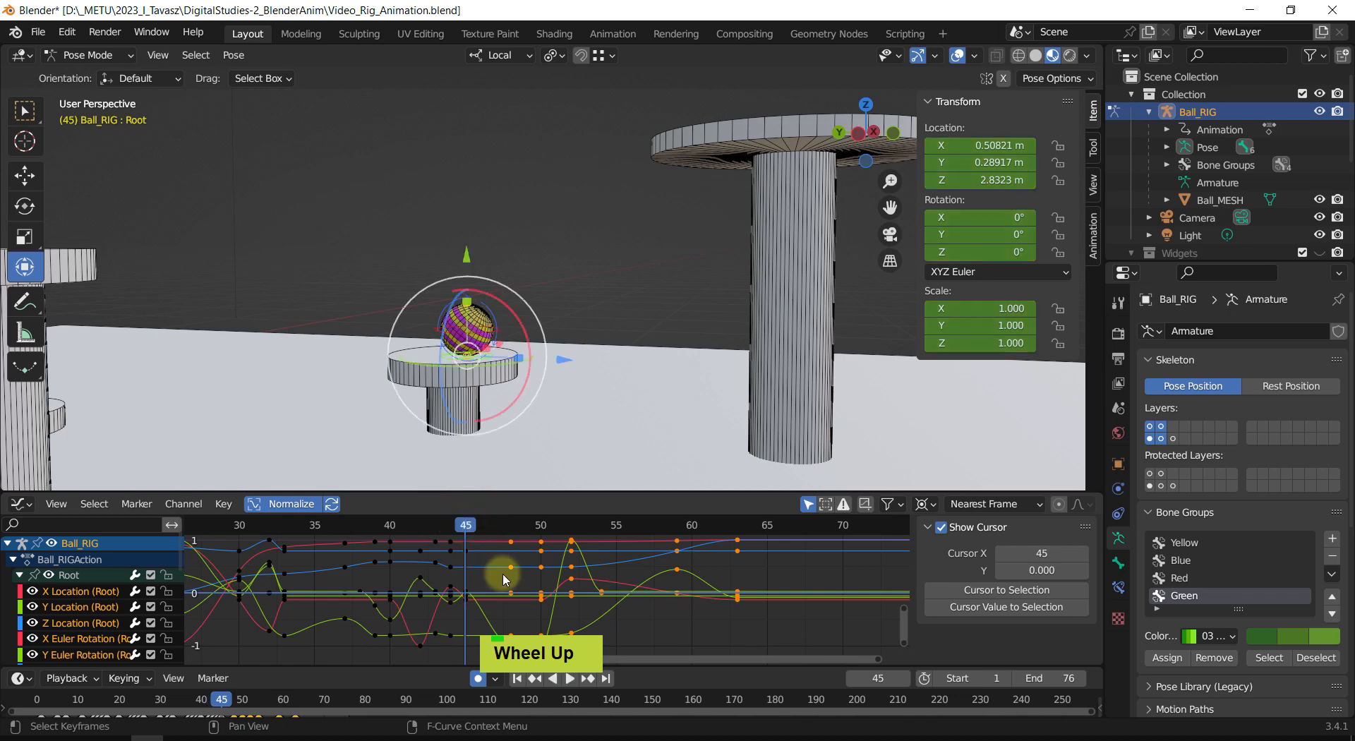
pyautogui.scroll(-1, 510, 573)
pyautogui.keyDown('shift'); pyautogui.moveTo(514, 575); pyautogui.dragTo(472, 577, button='middle'); pyautogui.keyUp('shift')
pyautogui.moveTo(587, 251); pyautogui.dragTo(381, 382)
pyautogui.press('i')
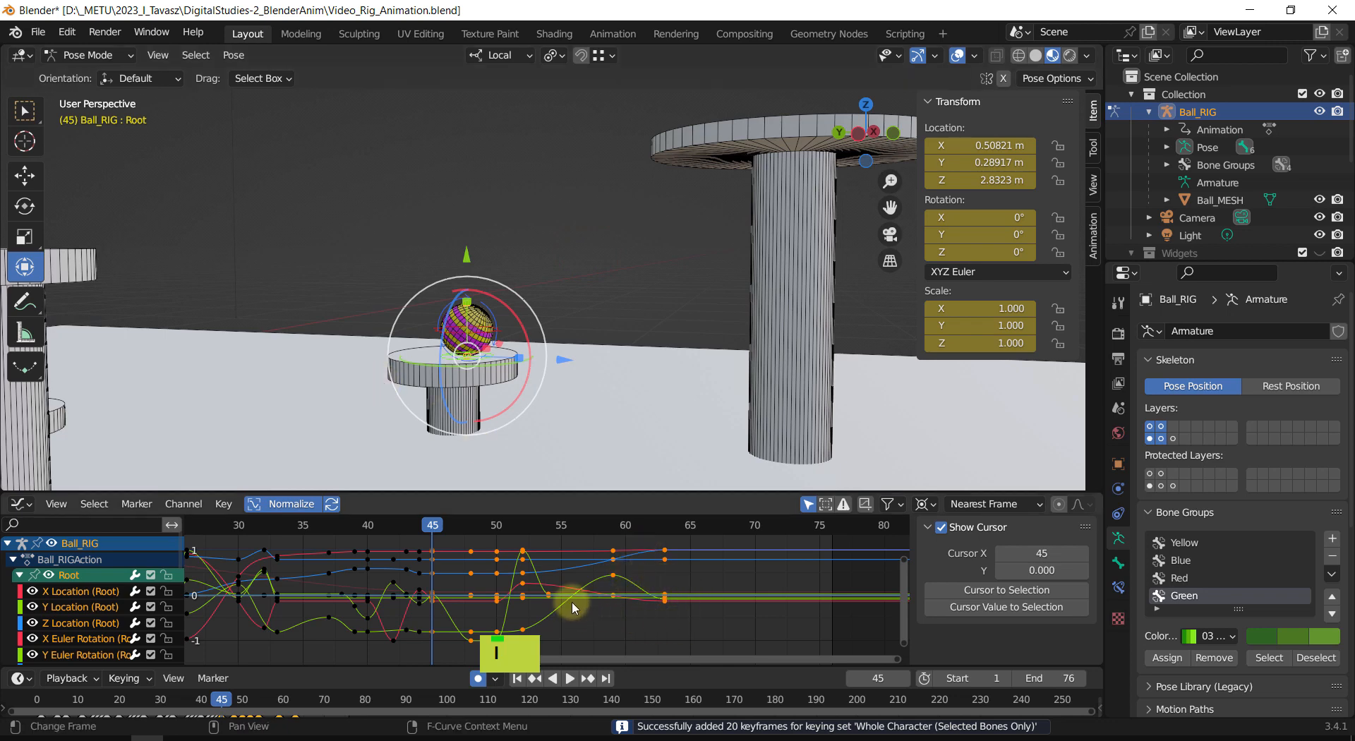
# Step: Shift all the rig's selected keyframes from frame 48 onward two frames later, so they start at frame 50
pyautogui.press('g')
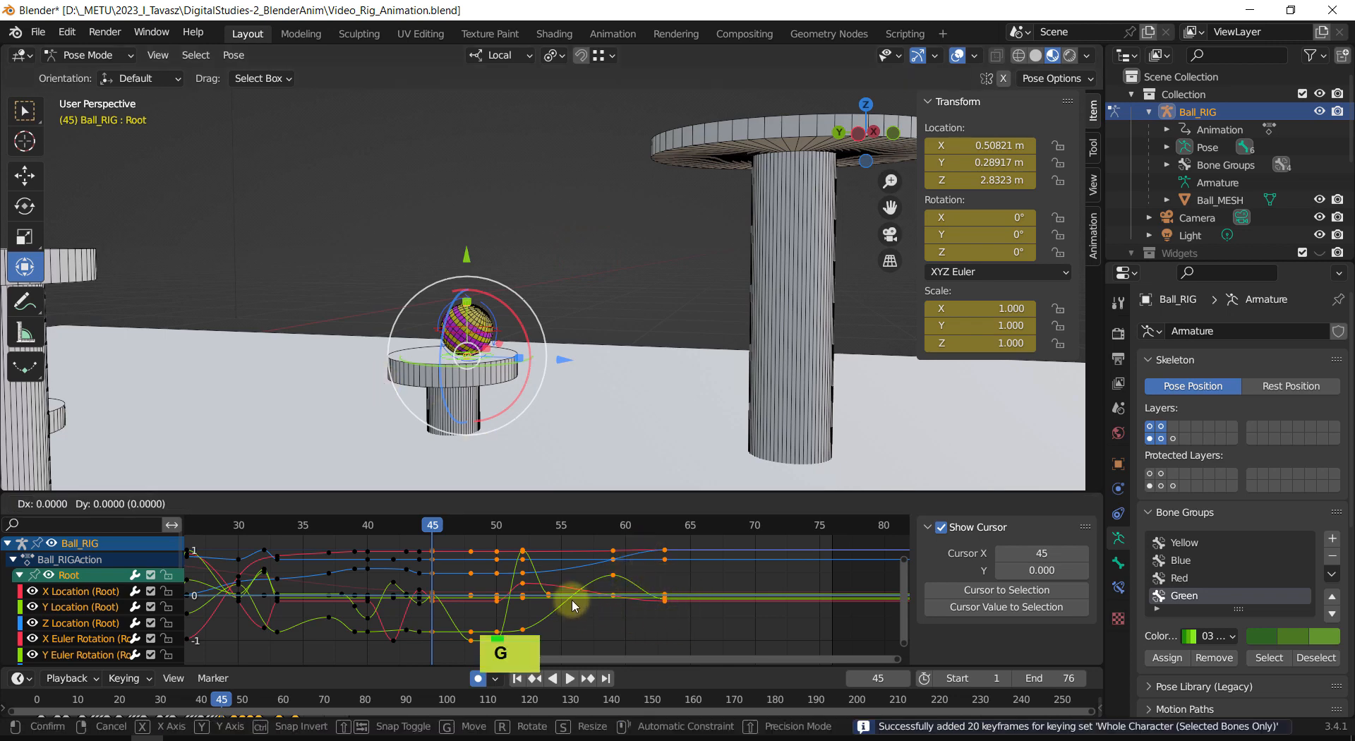
pyautogui.press('x')
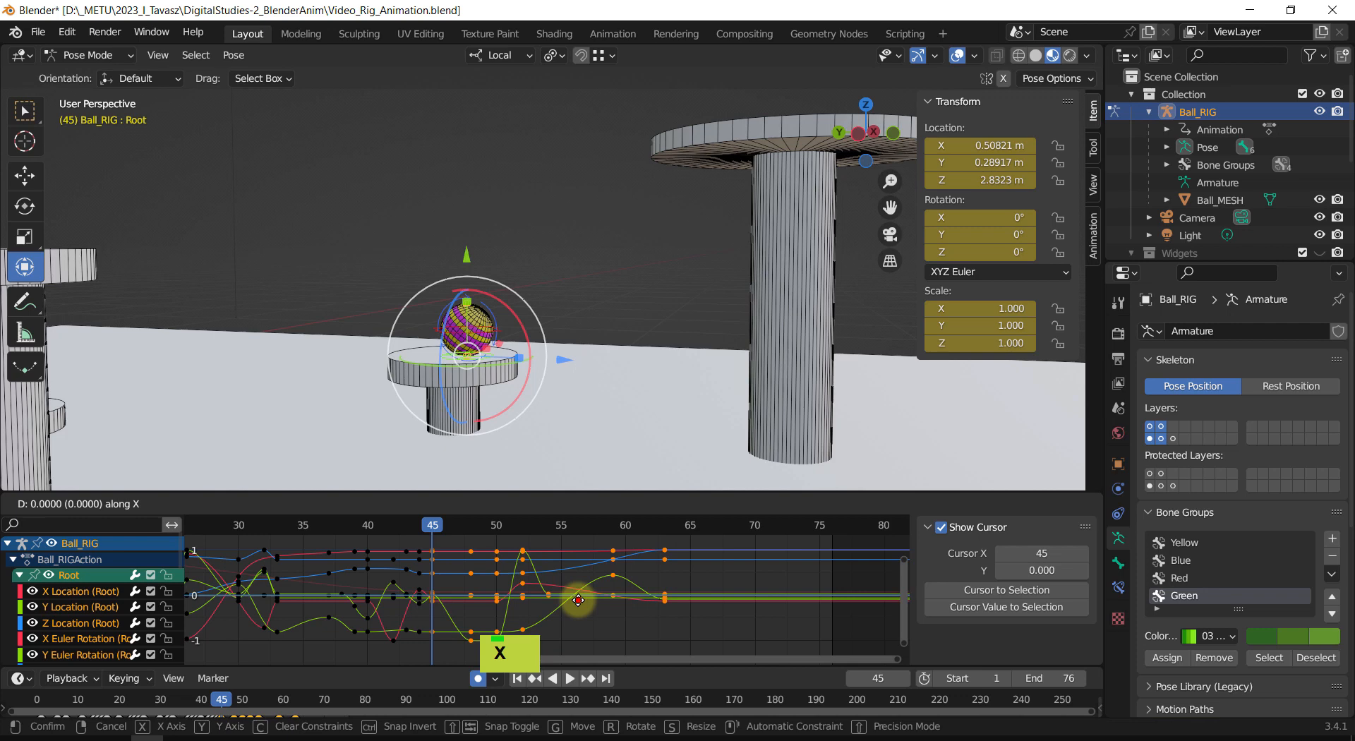
pyautogui.click(578, 600)
pyautogui.click(673, 625)
pyautogui.moveTo(460, 546); pyautogui.dragTo(726, 687)
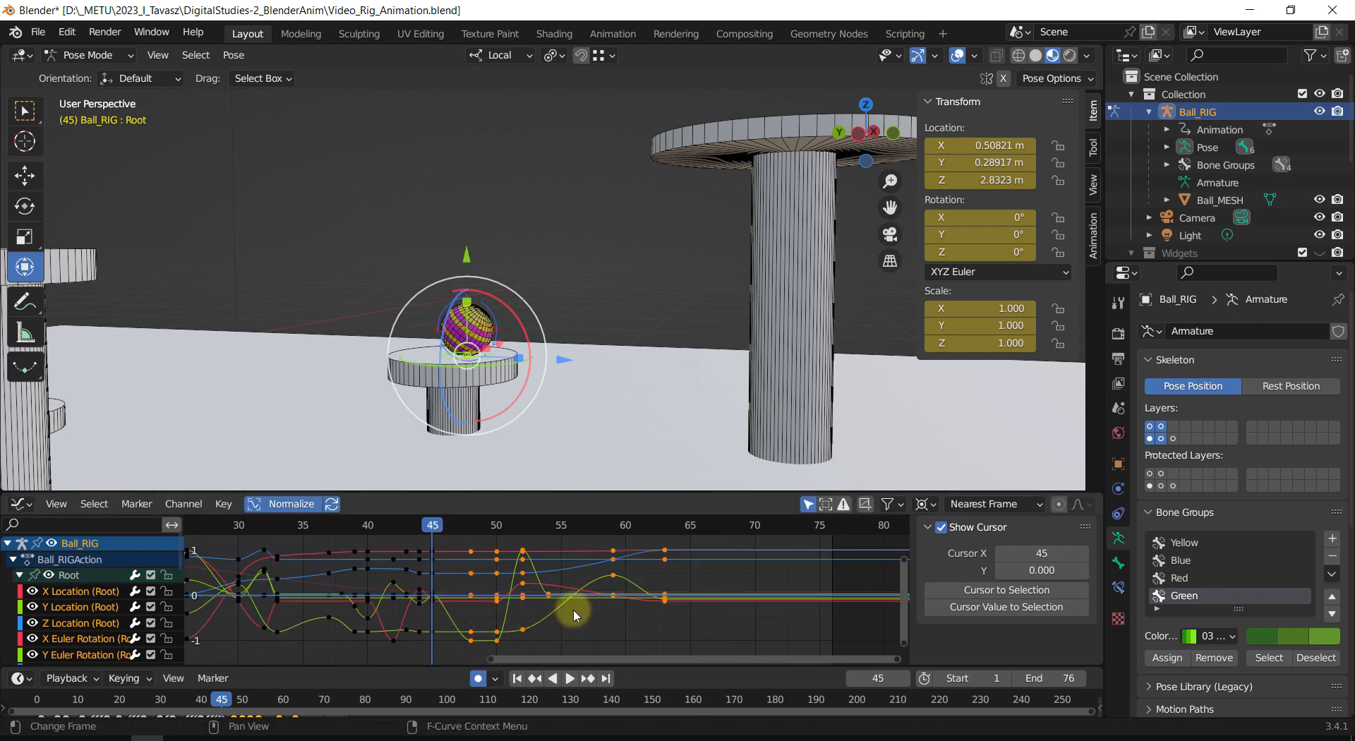
pyautogui.press('g')
pyautogui.press('x')
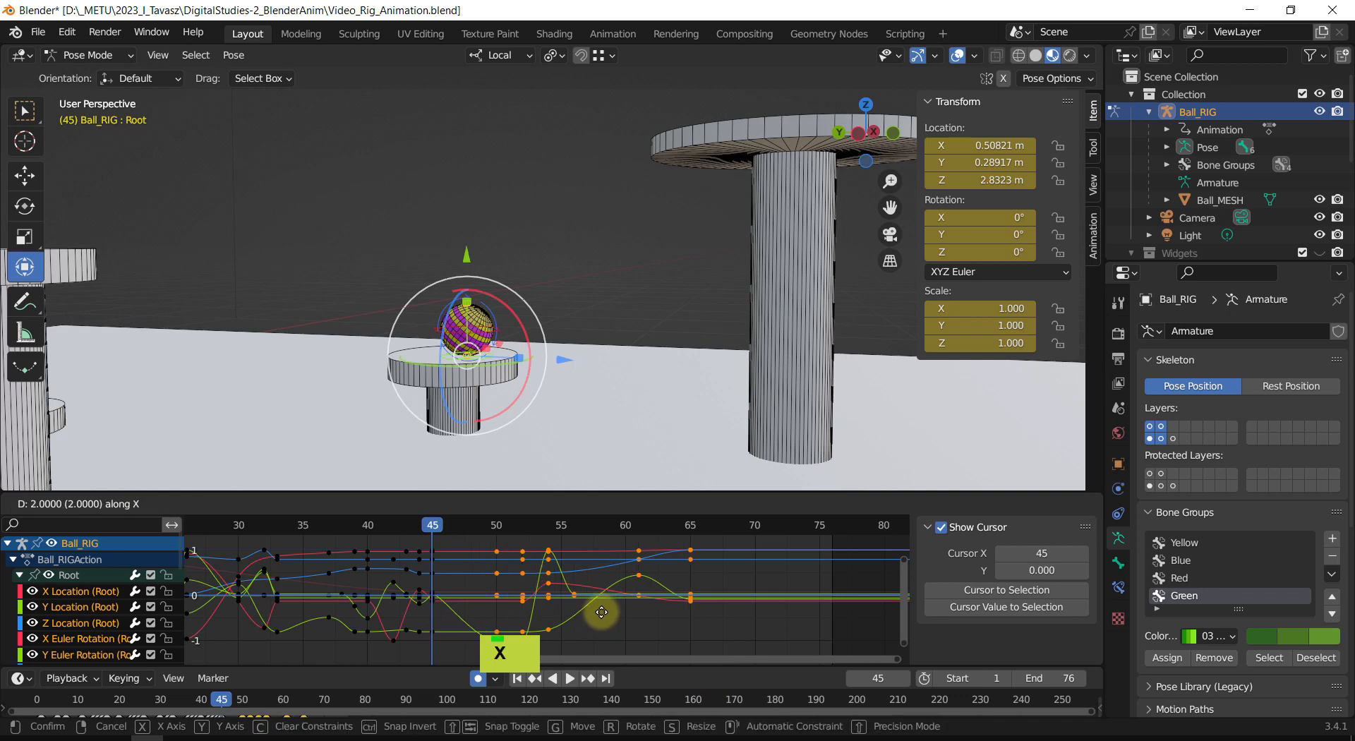
pyautogui.click(601, 612)
# Step: Duplicate the keyframes of all bones at frame 45 and place the copies at frame 47
pyautogui.moveTo(449, 545); pyautogui.dragTo(437, 602)
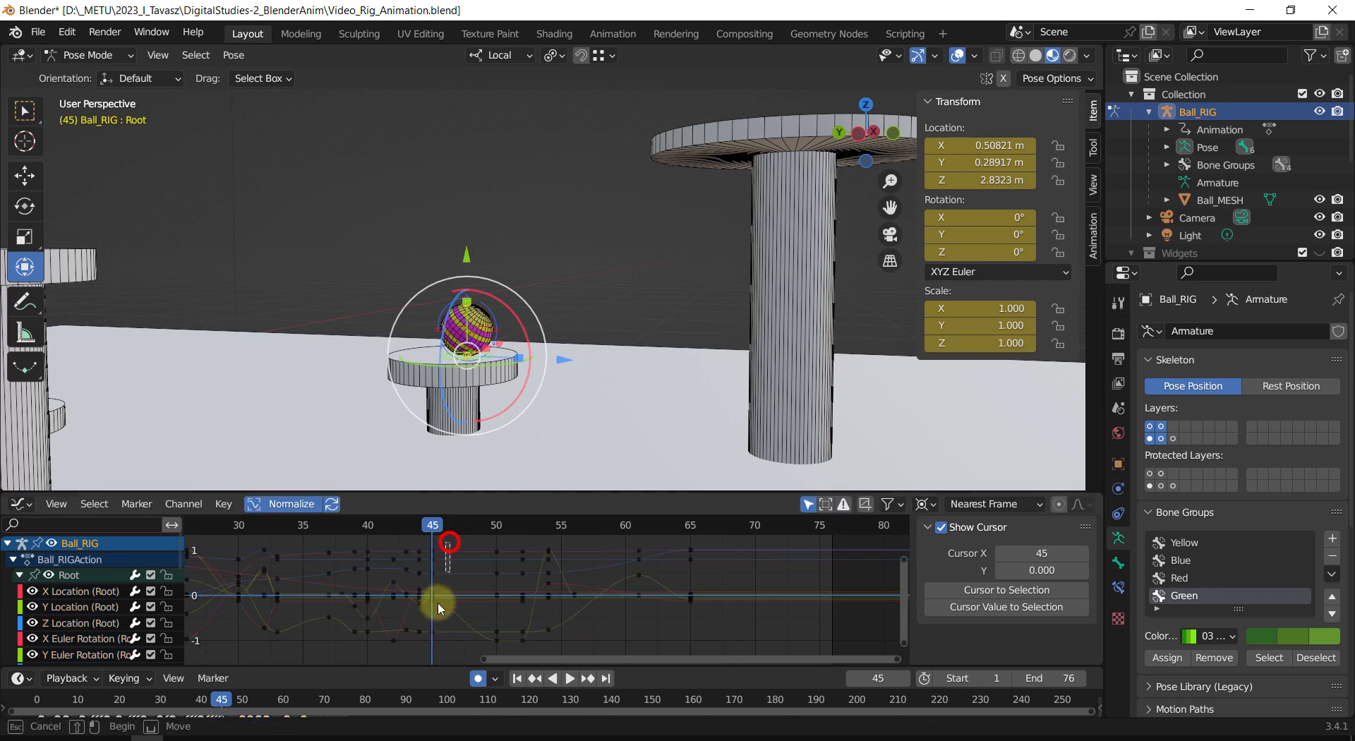
pyautogui.moveTo(427, 657); pyautogui.dragTo(432, 660)
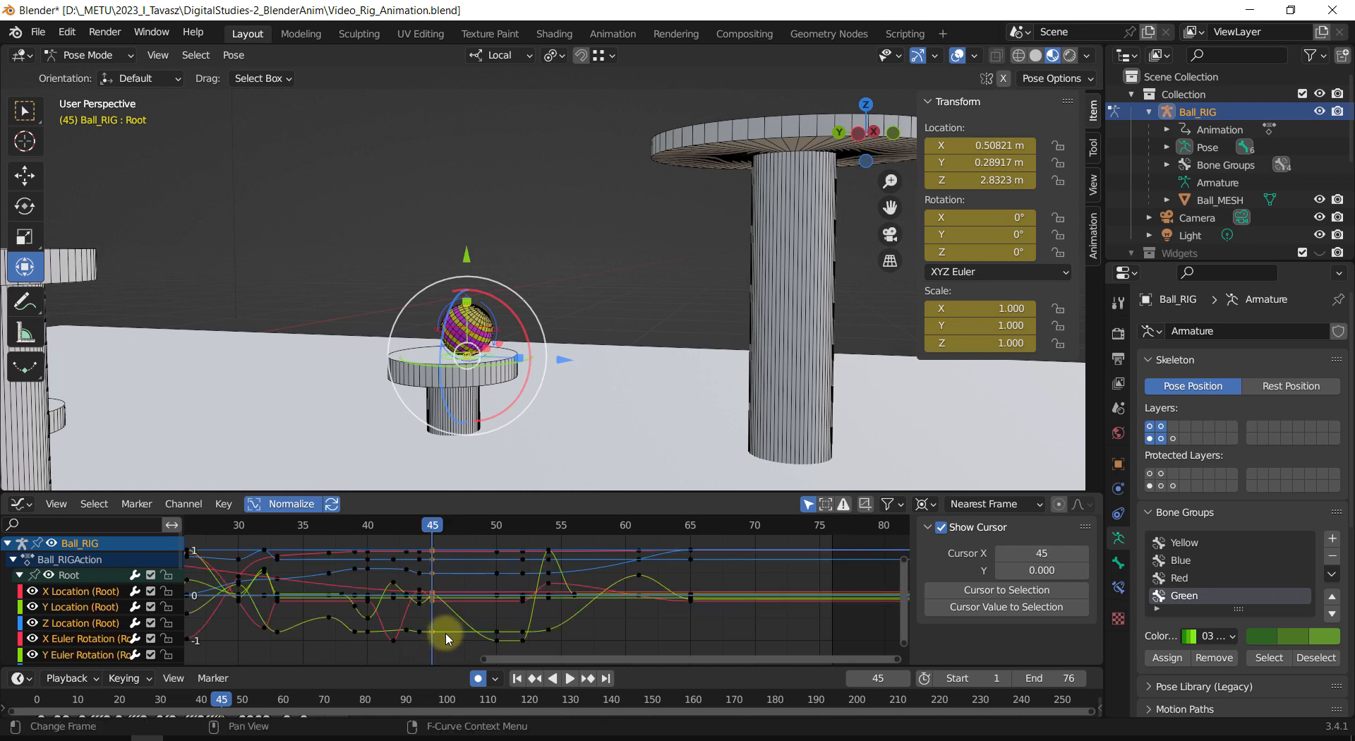
pyautogui.hotkey('shift', 'd')
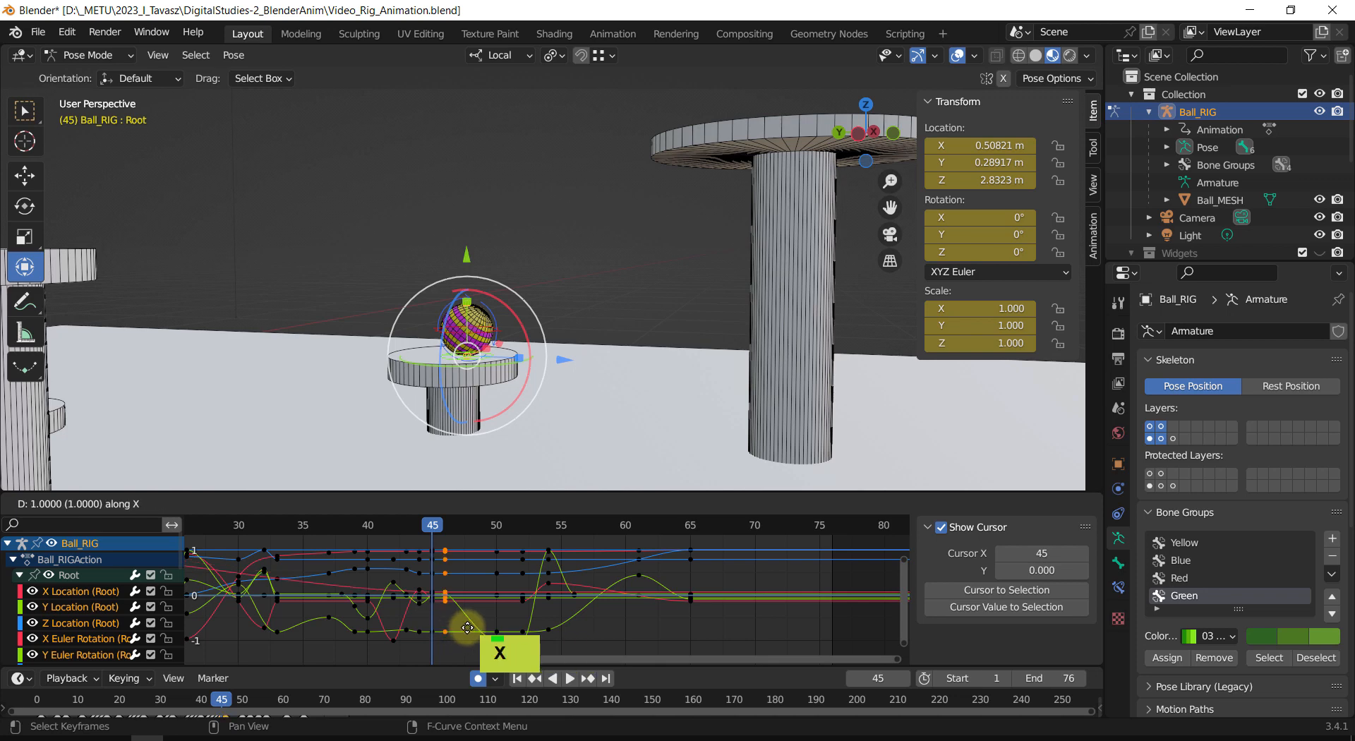
pyautogui.click(474, 628)
# Step: Play the animation with all the pillars in view to examine the ball's rest on the small pillar
pyautogui.moveTo(439, 527); pyautogui.dragTo(504, 551)
pyautogui.click(268, 524)
pyautogui.press('space')
pyautogui.moveTo(269, 525); pyautogui.dragTo(266, 526)
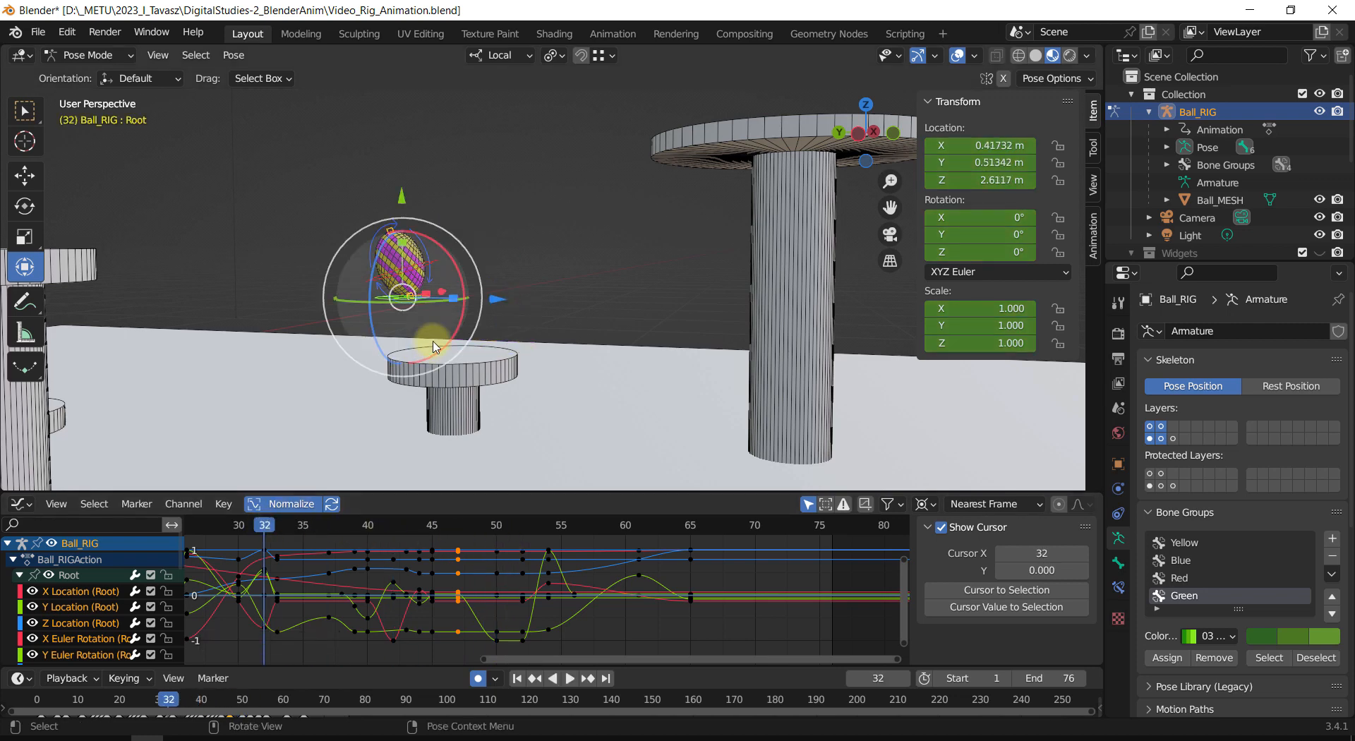
pyautogui.scroll(-5, 522, 311)
pyautogui.keyDown('shift'); pyautogui.moveTo(514, 338); pyautogui.dragTo(492, 357, button='middle'); pyautogui.keyUp('shift')
pyautogui.keyDown('shift'); pyautogui.scroll(2, 497, 402); pyautogui.keyUp('shift')
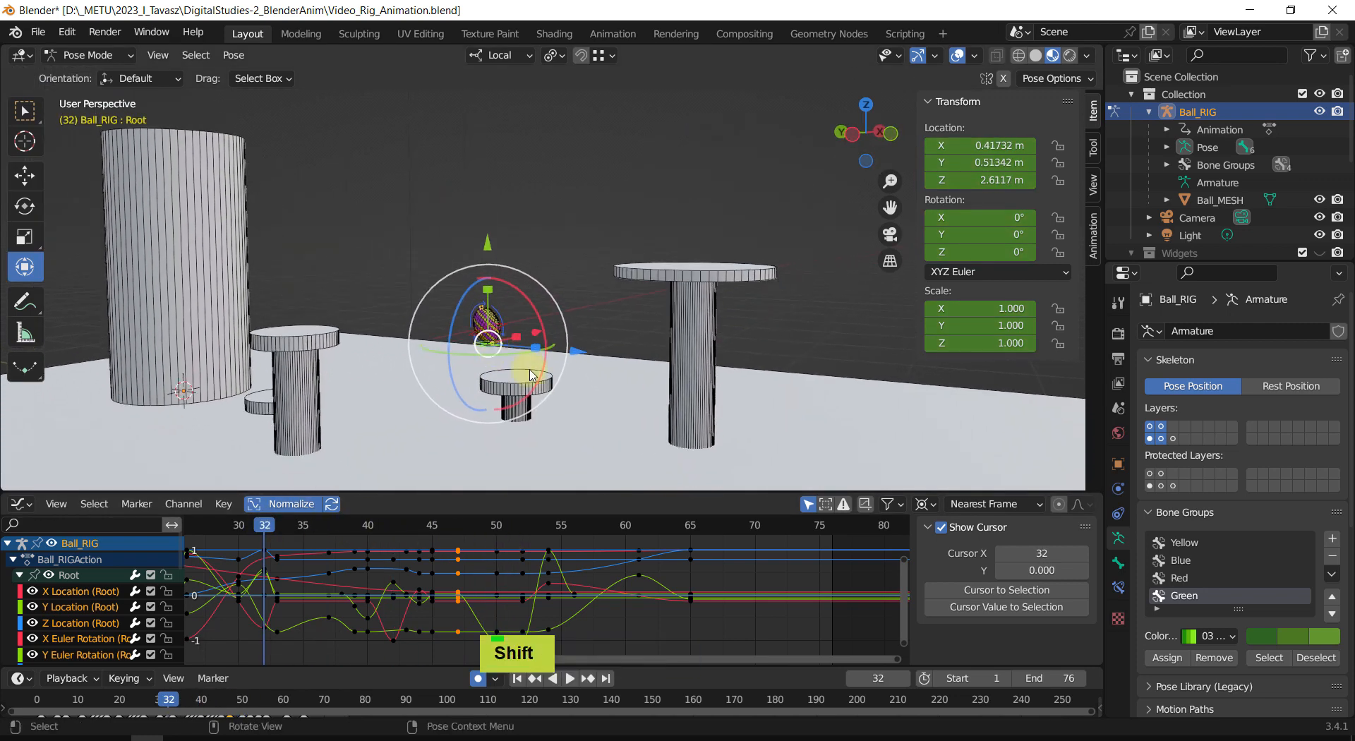
pyautogui.hotkey('shift', 'space')
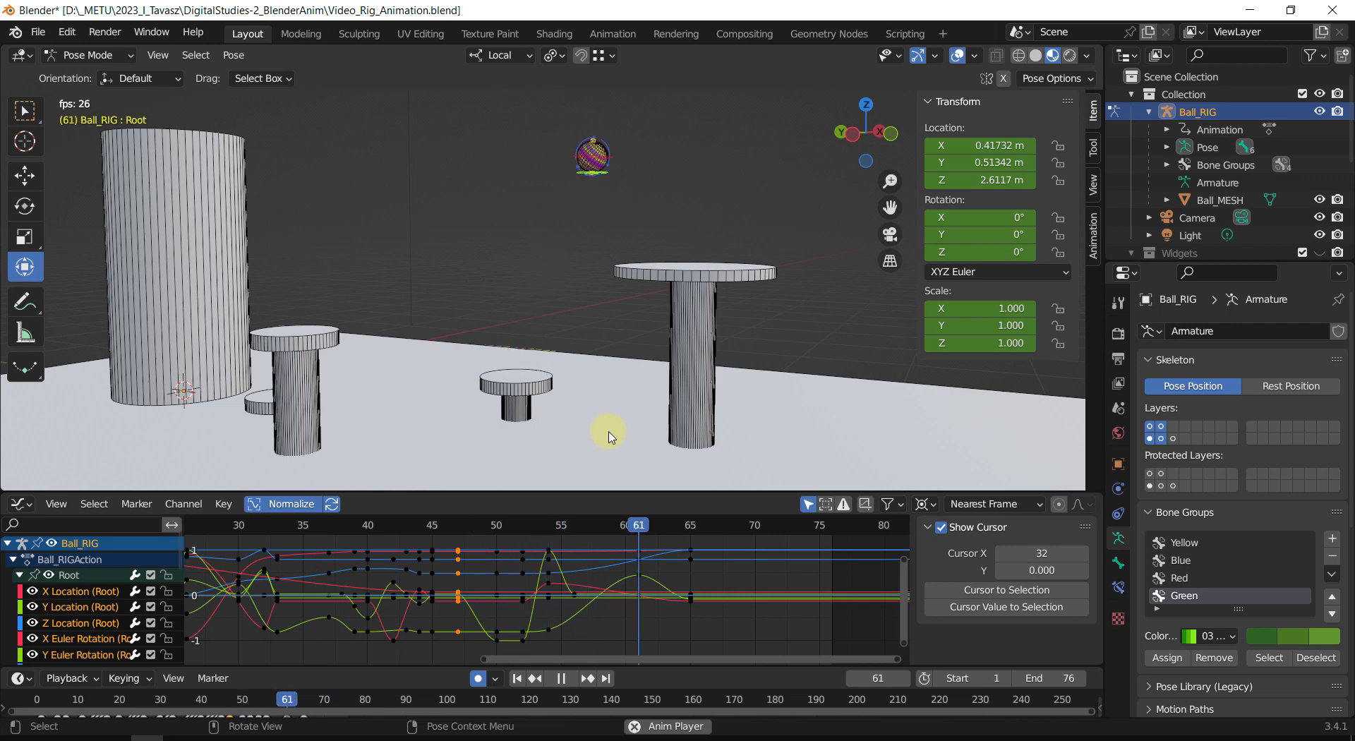
pyautogui.hotkey('shift', 'space')
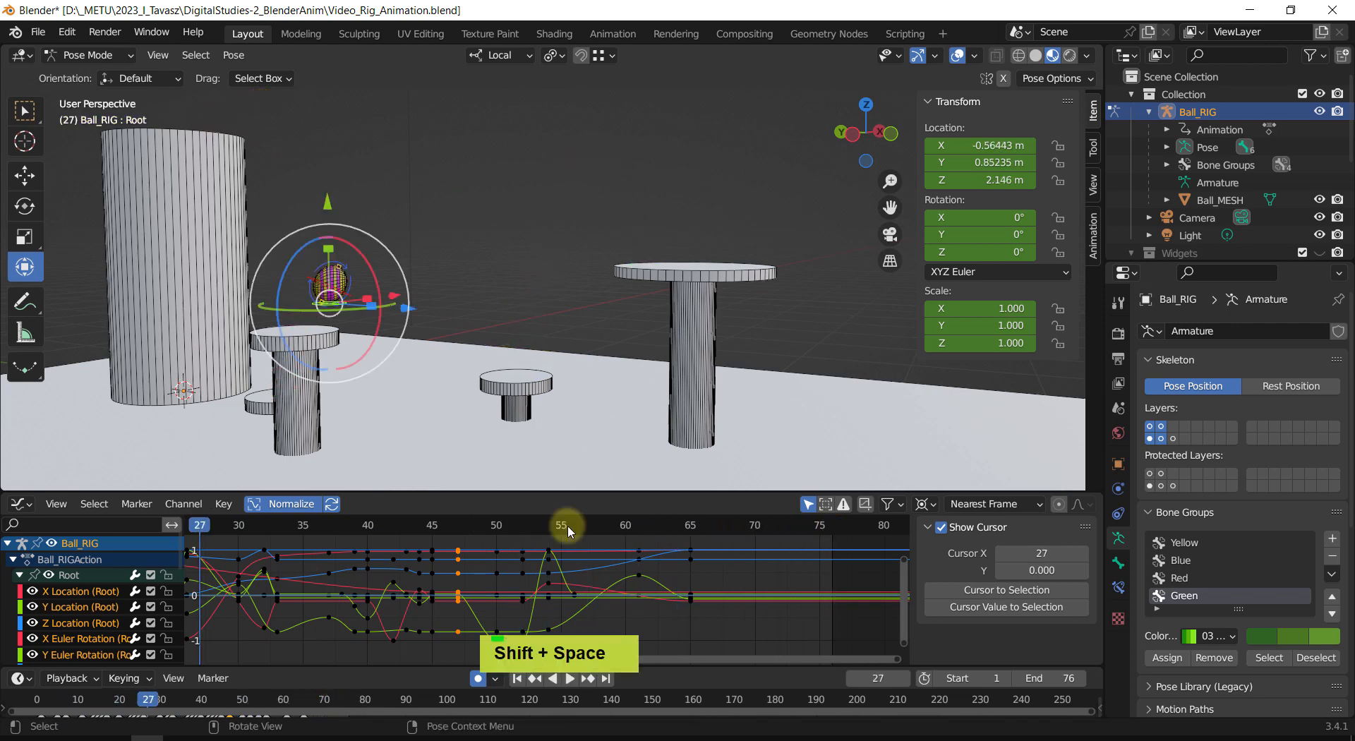
# Step: Shift all keyframes from frame 47 onward three frames later, so they start at frame 50
pyautogui.moveTo(726, 644); pyautogui.dragTo(449, 537)
pyautogui.press('g')
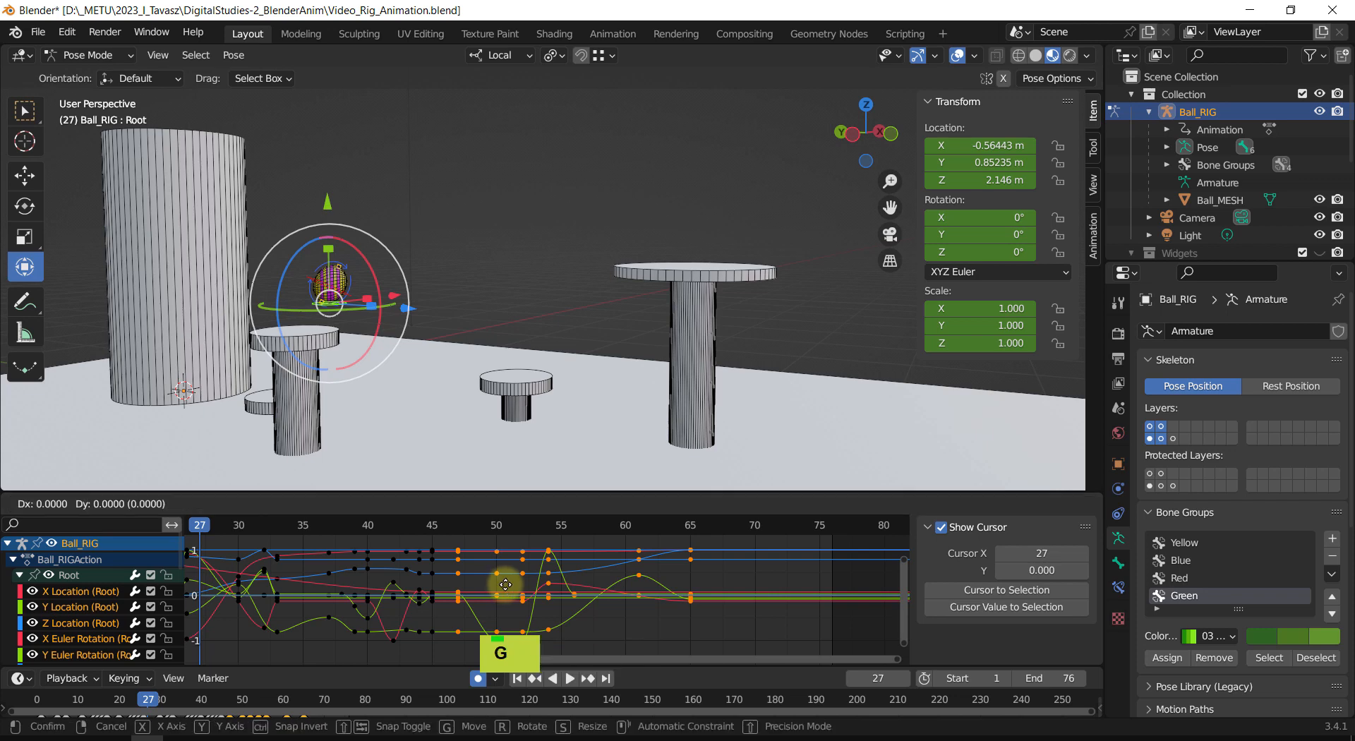
pyautogui.press('x')
pyautogui.click(538, 588)
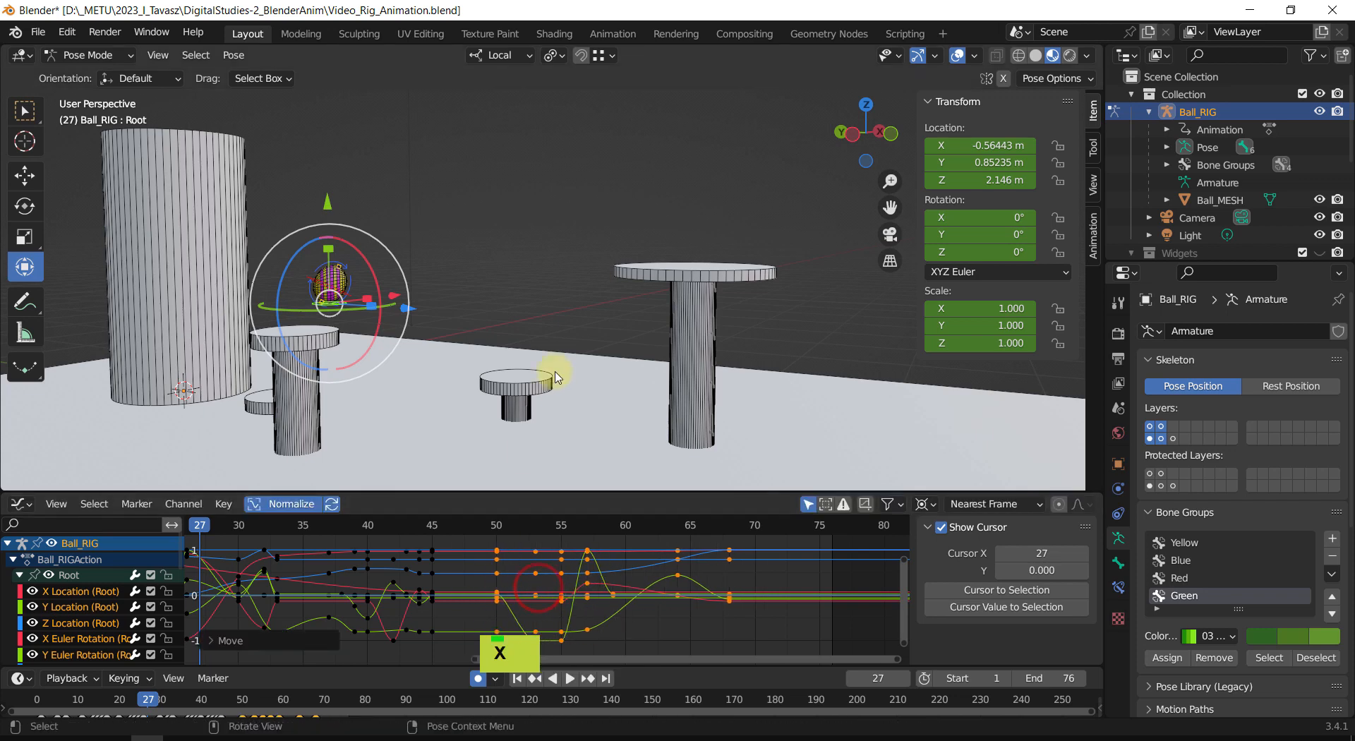
# Step: Play the animation, and examine the ball's jump from the small pillar to its landing on the tall pillar up to frame 69
pyautogui.hotkey('shift', 'space')
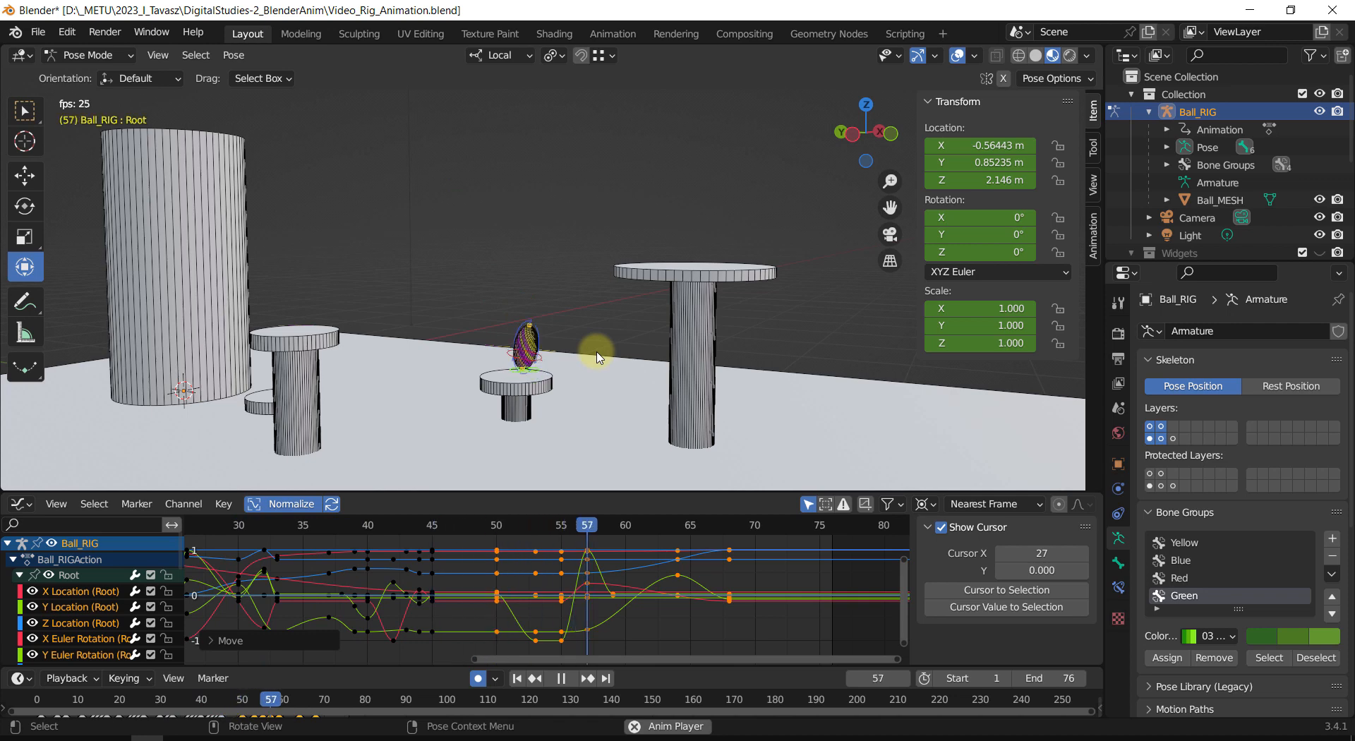
pyautogui.scroll(-2, 597, 356)
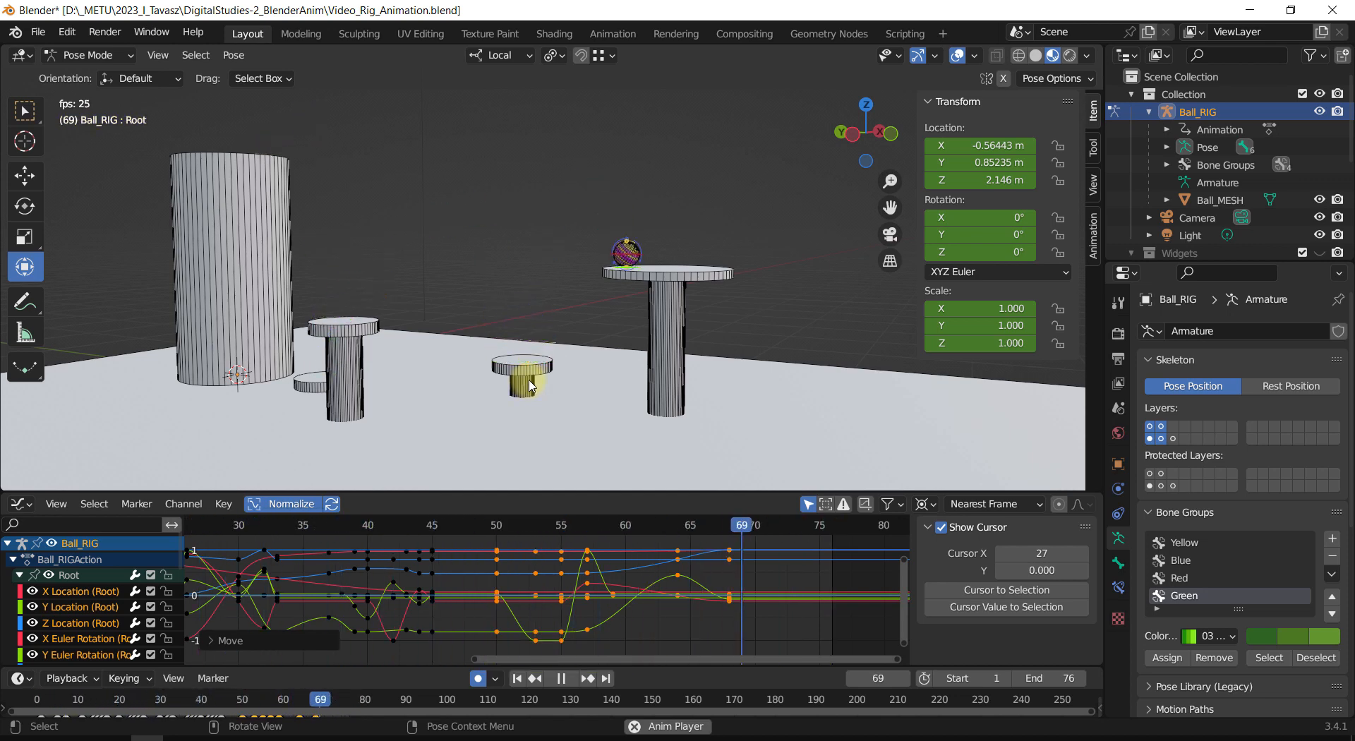
pyautogui.hotkey('shift', 'space')
pyautogui.keyDown('shift'); pyautogui.moveTo(607, 311); pyautogui.dragTo(520, 364, button='middle'); pyautogui.keyUp('shift')
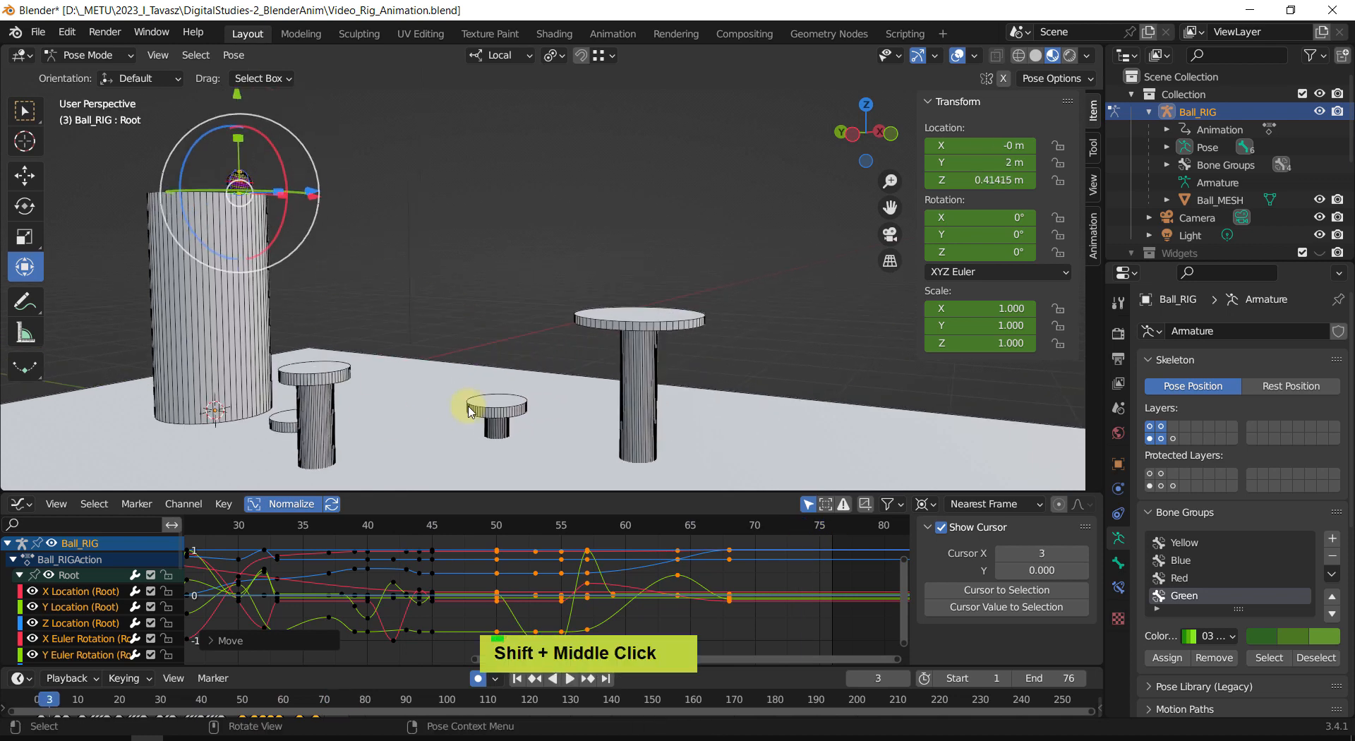
pyautogui.moveTo(272, 525); pyautogui.dragTo(688, 564)
pyautogui.moveTo(672, 311); pyautogui.dragTo(624, 403, button='middle')
pyautogui.scroll(3, 657, 303)
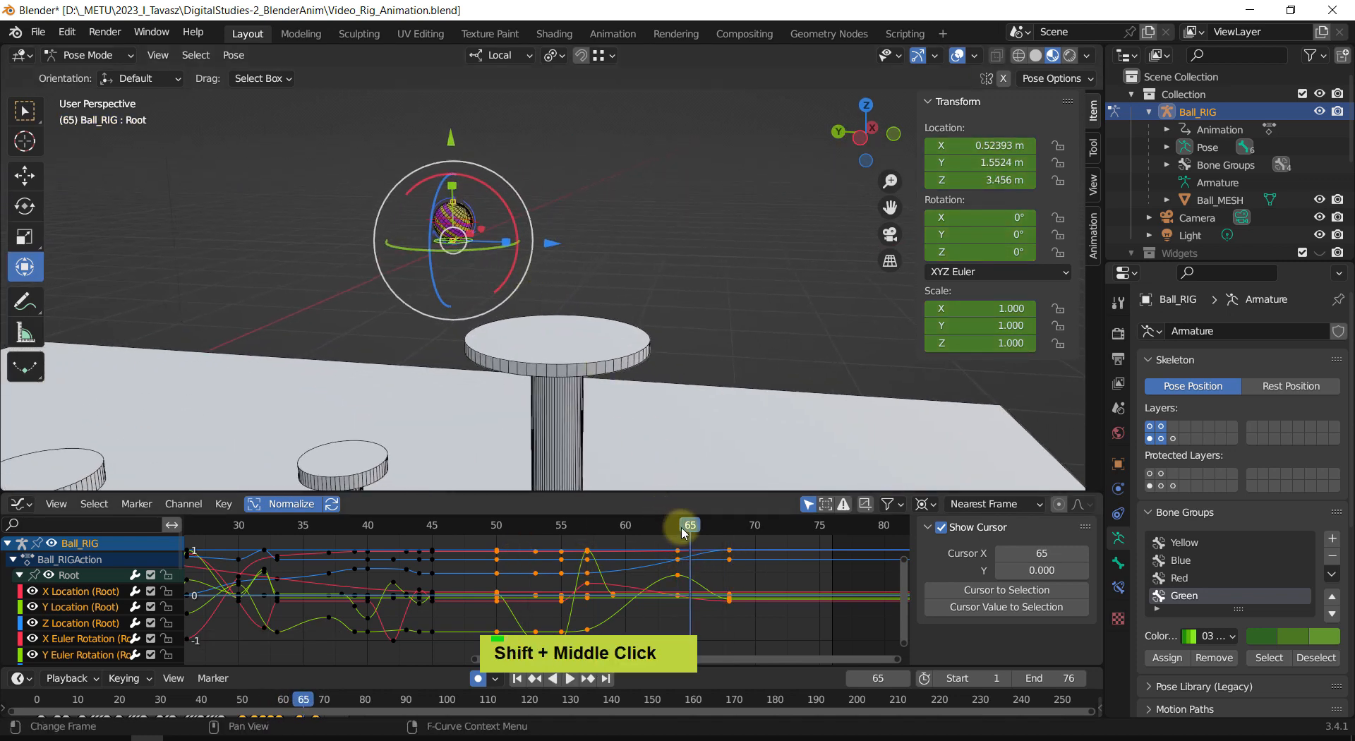
pyautogui.moveTo(683, 530); pyautogui.dragTo(741, 575)
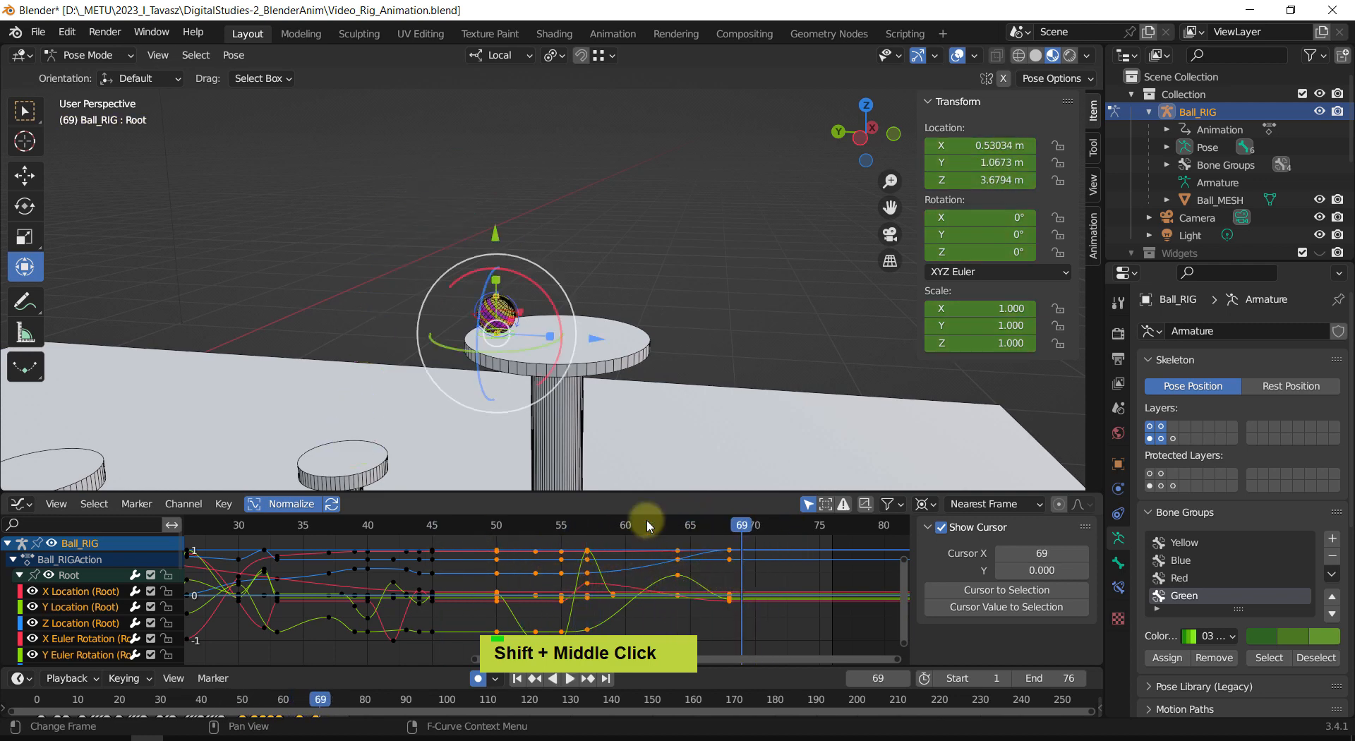
# Step: Move the landing keyframes of all bones at frame 68 one frame earlier to frame 67
pyautogui.scroll(1, 589, 353)
pyautogui.keyDown('shift'); pyautogui.moveTo(598, 385); pyautogui.dragTo(587, 316, button='middle'); pyautogui.keyUp('shift')
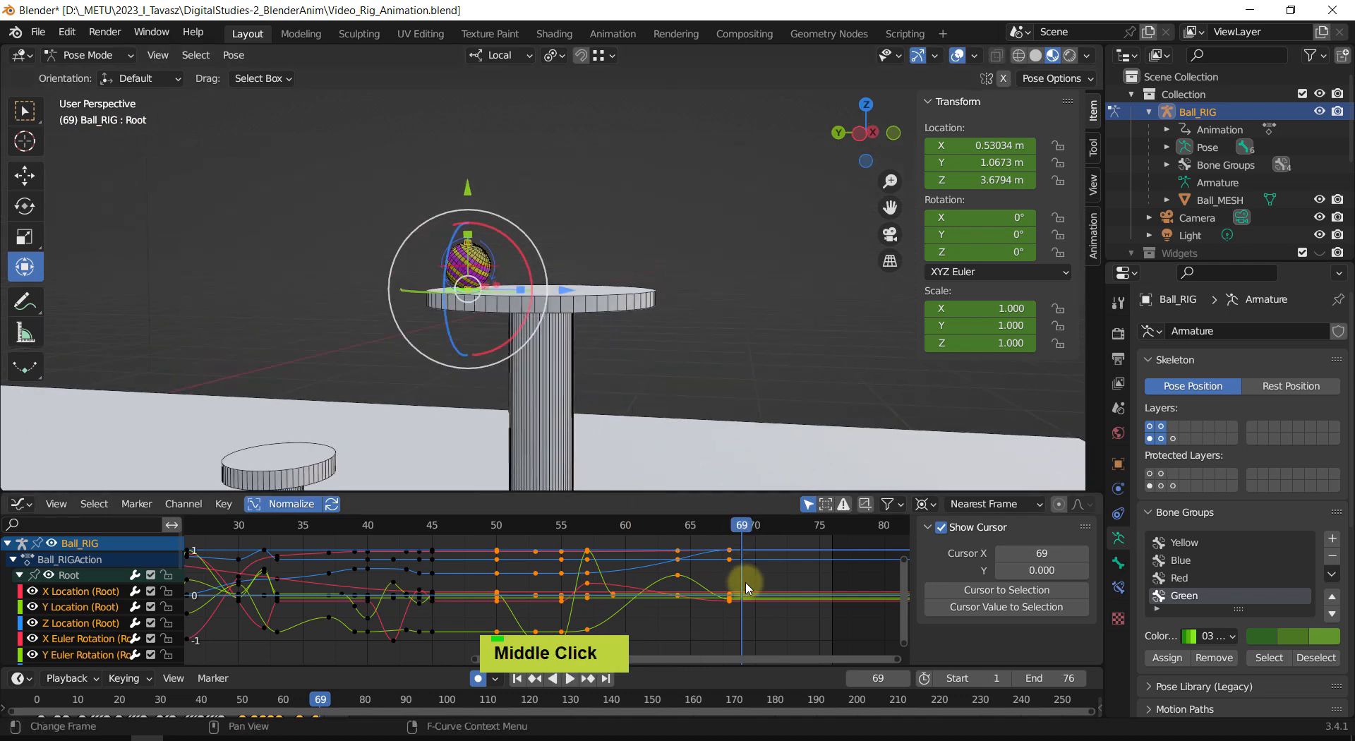
pyautogui.moveTo(765, 644); pyautogui.dragTo(718, 539)
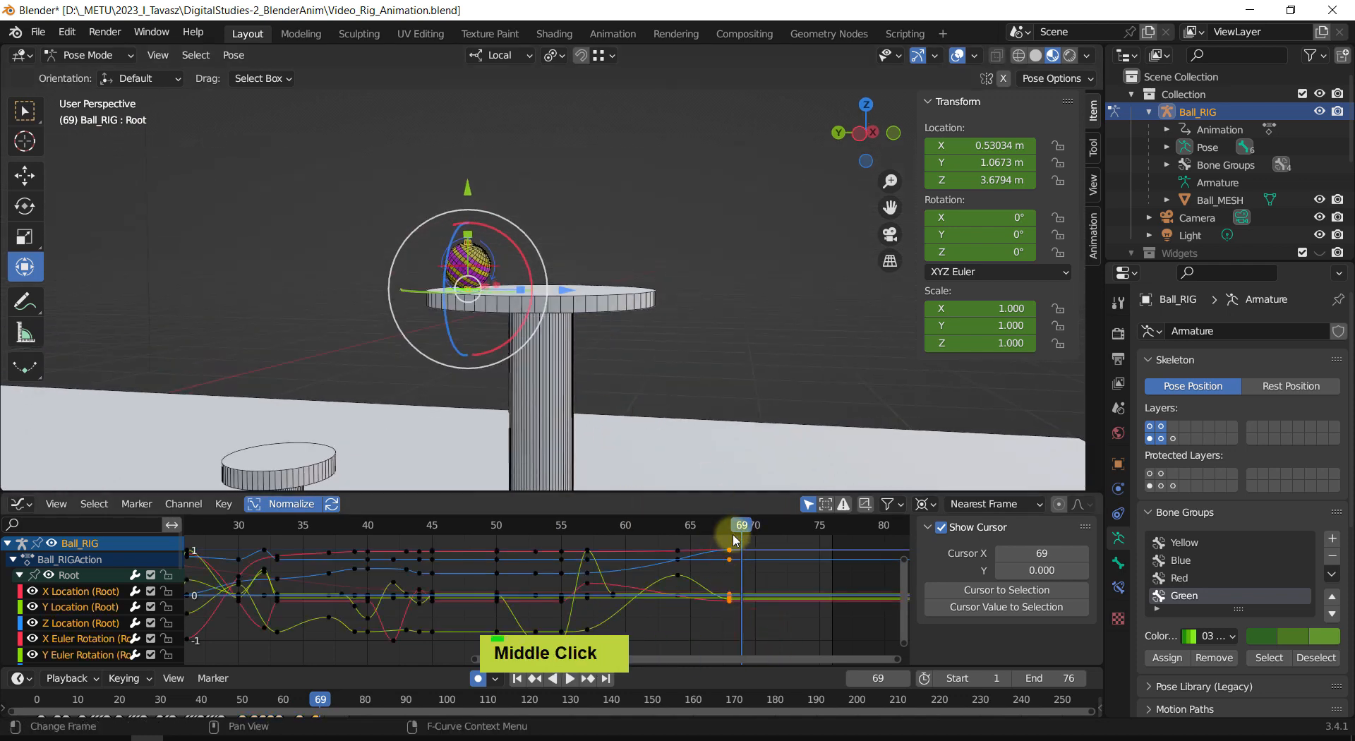
pyautogui.press('g')
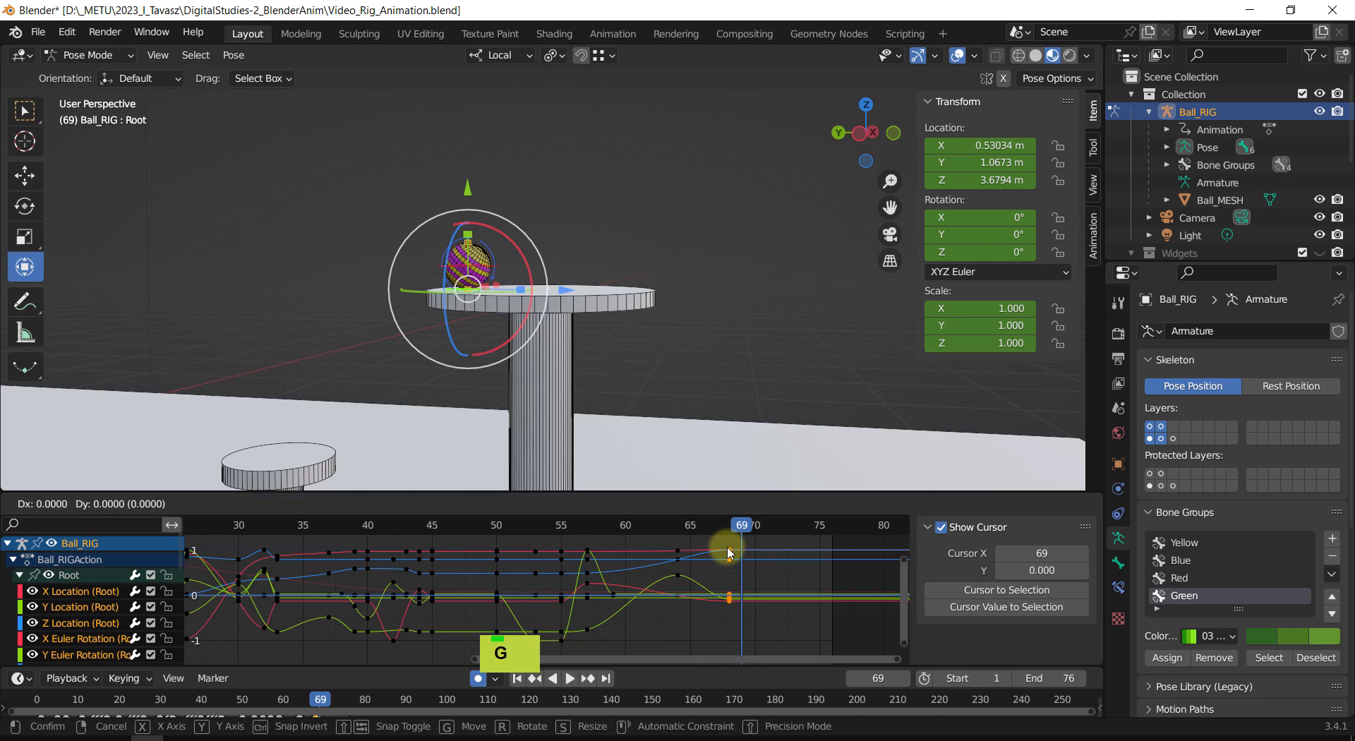
pyautogui.press('x')
pyautogui.click(712, 549)
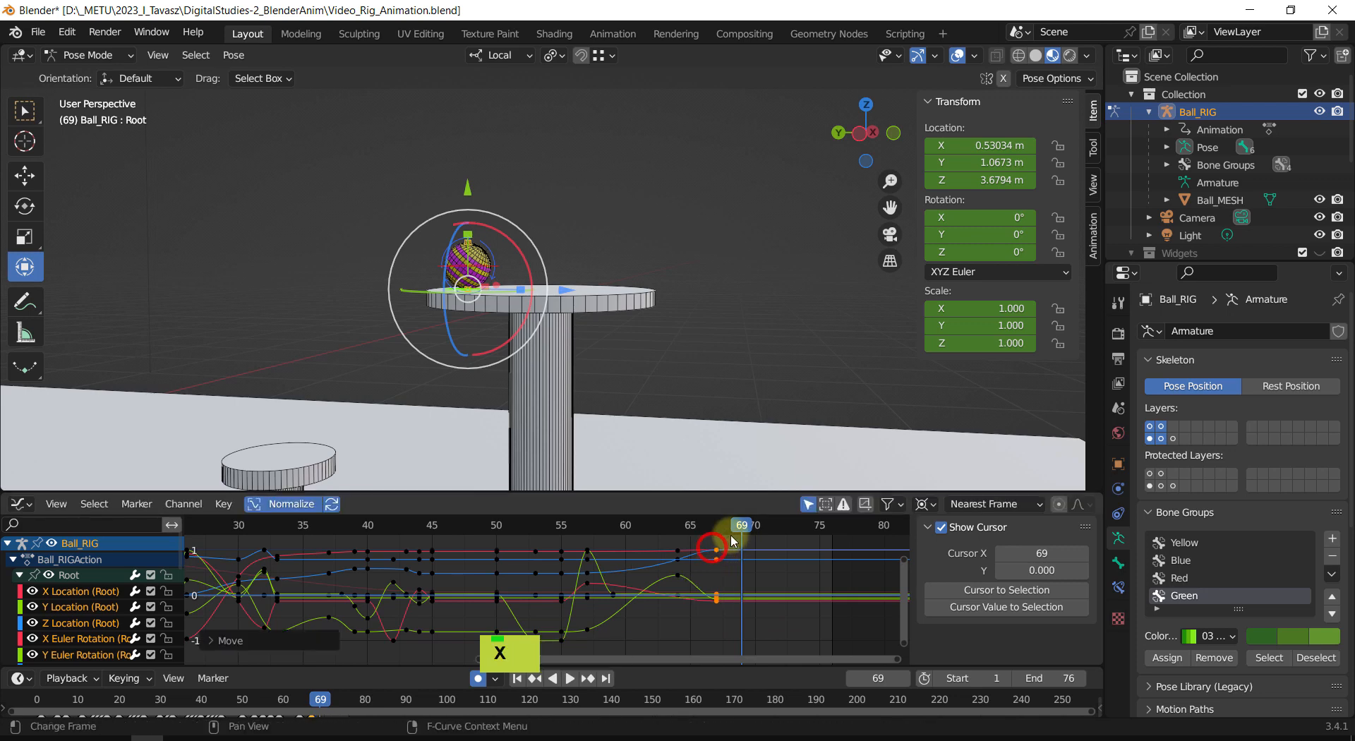
# Step: At frame 68, lower the Stretch_Top bone to squash the ball on the tall pillar
pyautogui.moveTo(742, 534); pyautogui.dragTo(715, 552)
pyautogui.scroll(2, 444, 302)
pyautogui.keyDown('shift'); pyautogui.moveTo(439, 268); pyautogui.dragTo(480, 300, button='middle'); pyautogui.keyUp('shift')
pyautogui.scroll(3, 458, 310)
pyautogui.moveTo(718, 530); pyautogui.dragTo(728, 529)
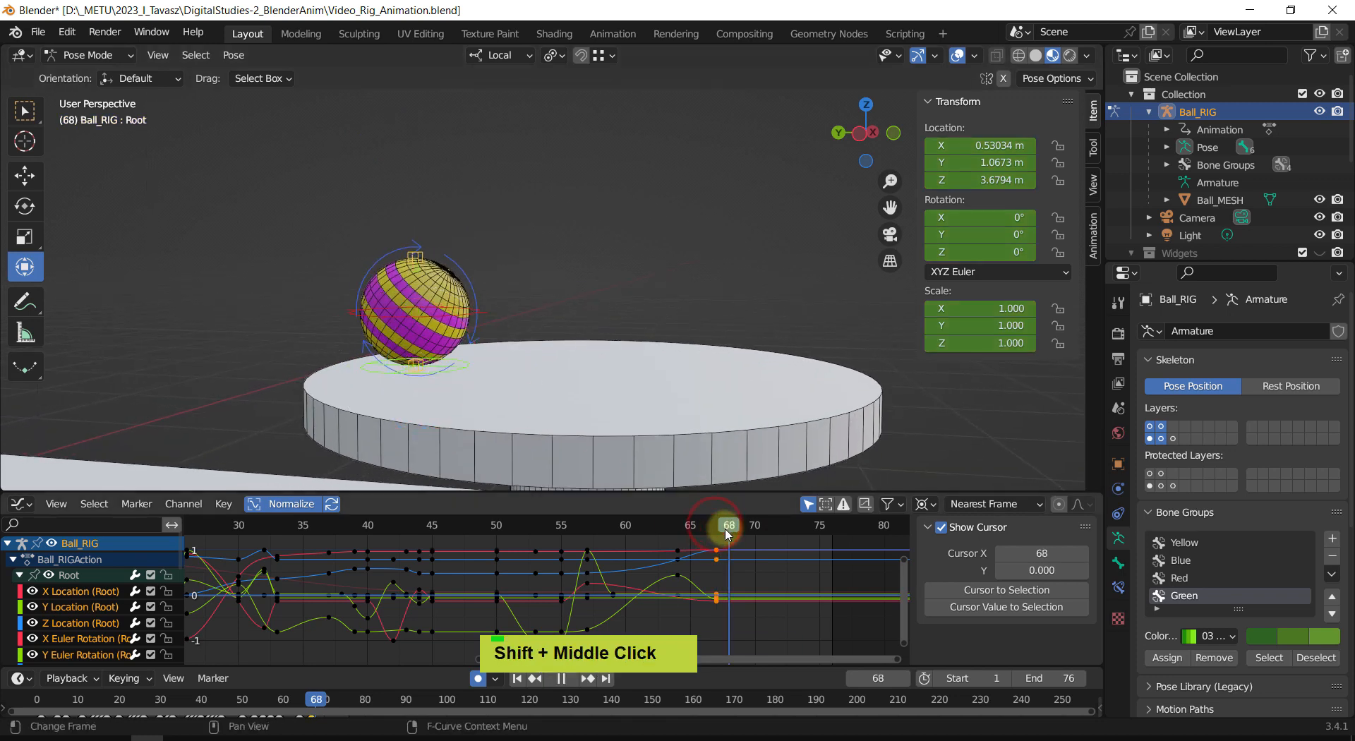
pyautogui.click(418, 255)
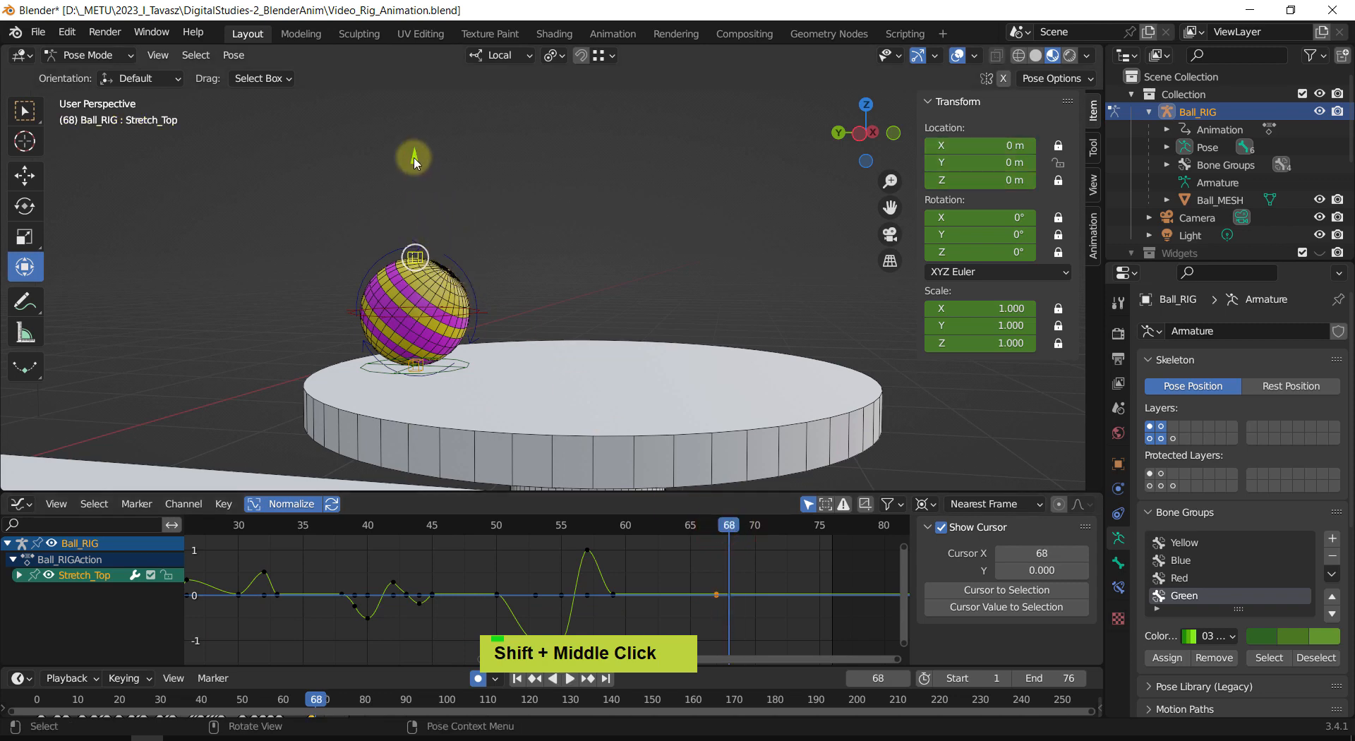
pyautogui.moveTo(414, 157); pyautogui.dragTo(415, 192)
# Step: Tilt the Center bone at frame 68, and rotate it about -11.3° on X at frame 67
pyautogui.click(451, 319)
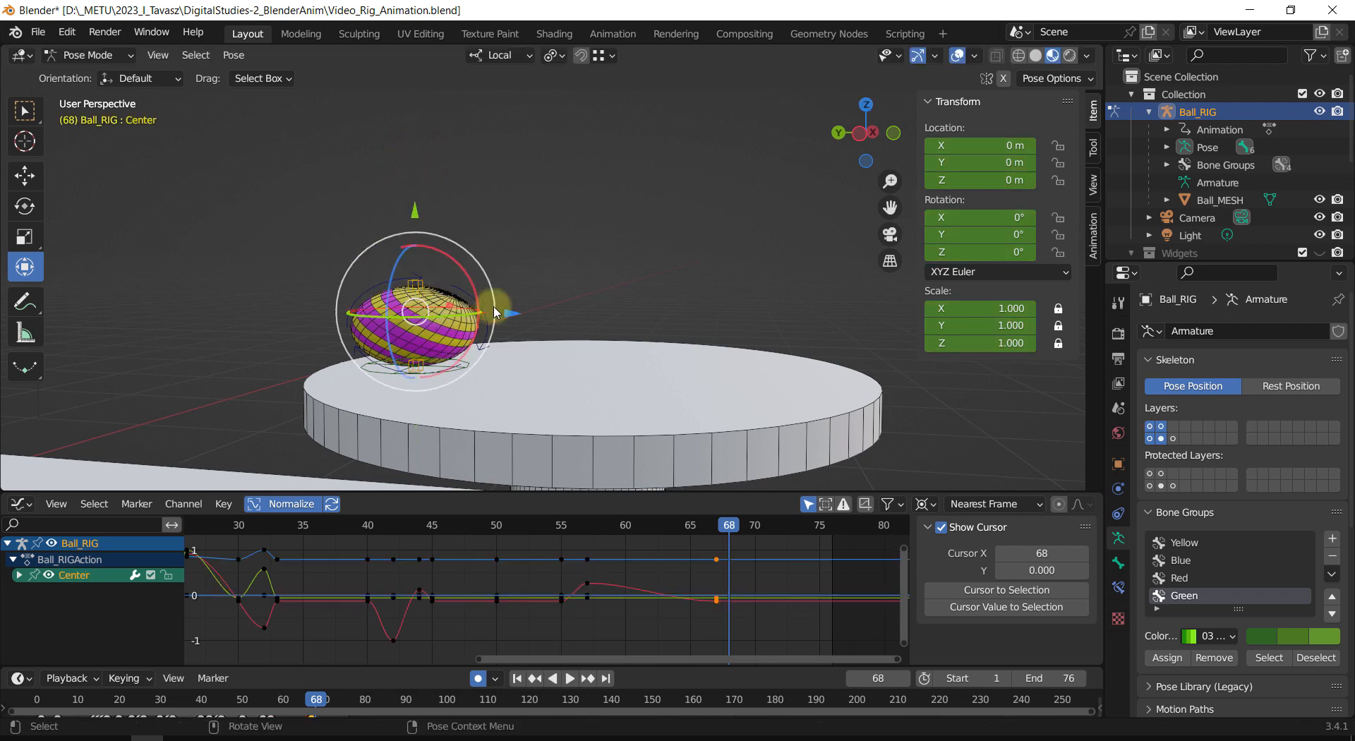
pyautogui.moveTo(474, 282); pyautogui.dragTo(463, 267)
pyautogui.moveTo(727, 527)
pyautogui.mouseDown()
pyautogui.moveTo(679, 532)
pyautogui.moveTo(716, 530)
pyautogui.mouseUp()
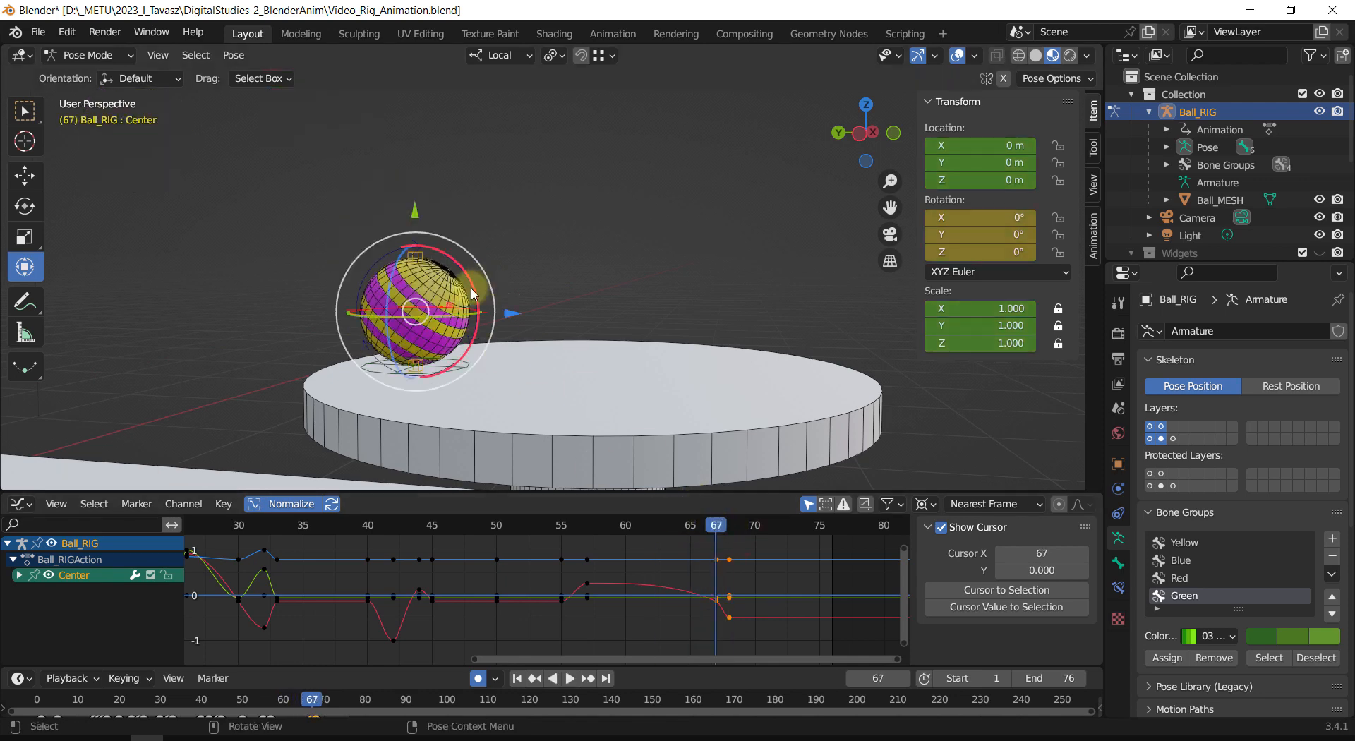
pyautogui.moveTo(473, 293); pyautogui.dragTo(466, 272)
# Step: At frame 67, move the Stretch_Top bone about 0.051 m along its local Y axis to stretch the landing ball
pyautogui.scroll(-3, 439, 452)
pyautogui.moveTo(438, 451); pyautogui.dragTo(491, 274, button='middle')
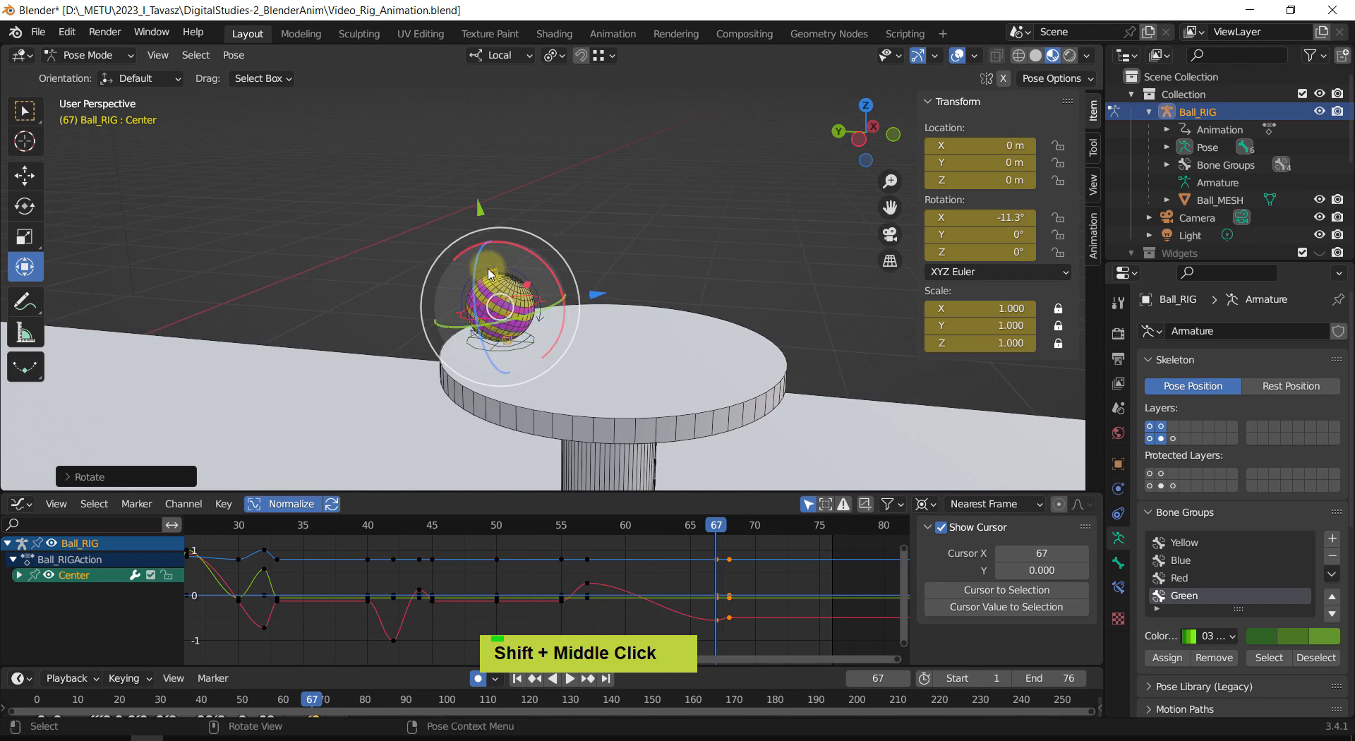
pyautogui.click(492, 275)
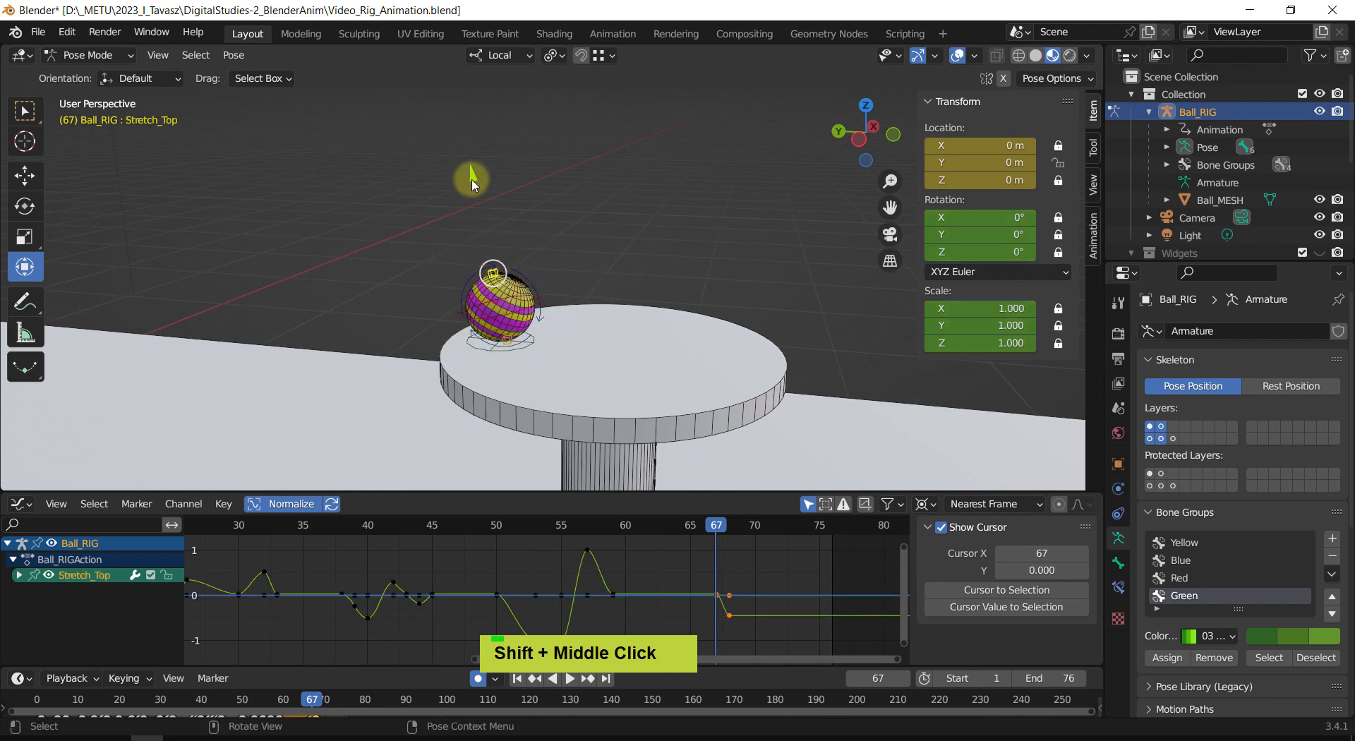
pyautogui.press('g')
pyautogui.click(456, 155)
pyautogui.scroll(-1, 644, 485)
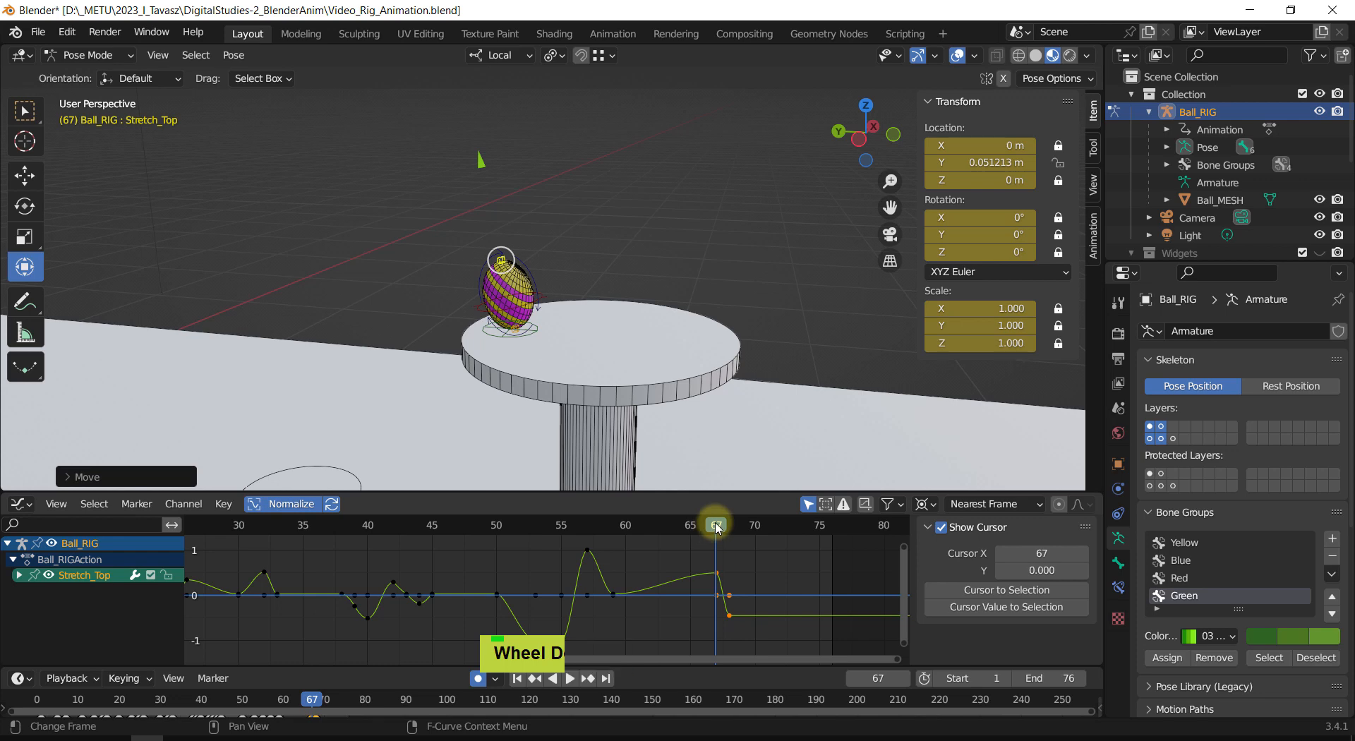
pyautogui.press('Down')
pyautogui.press('Up')
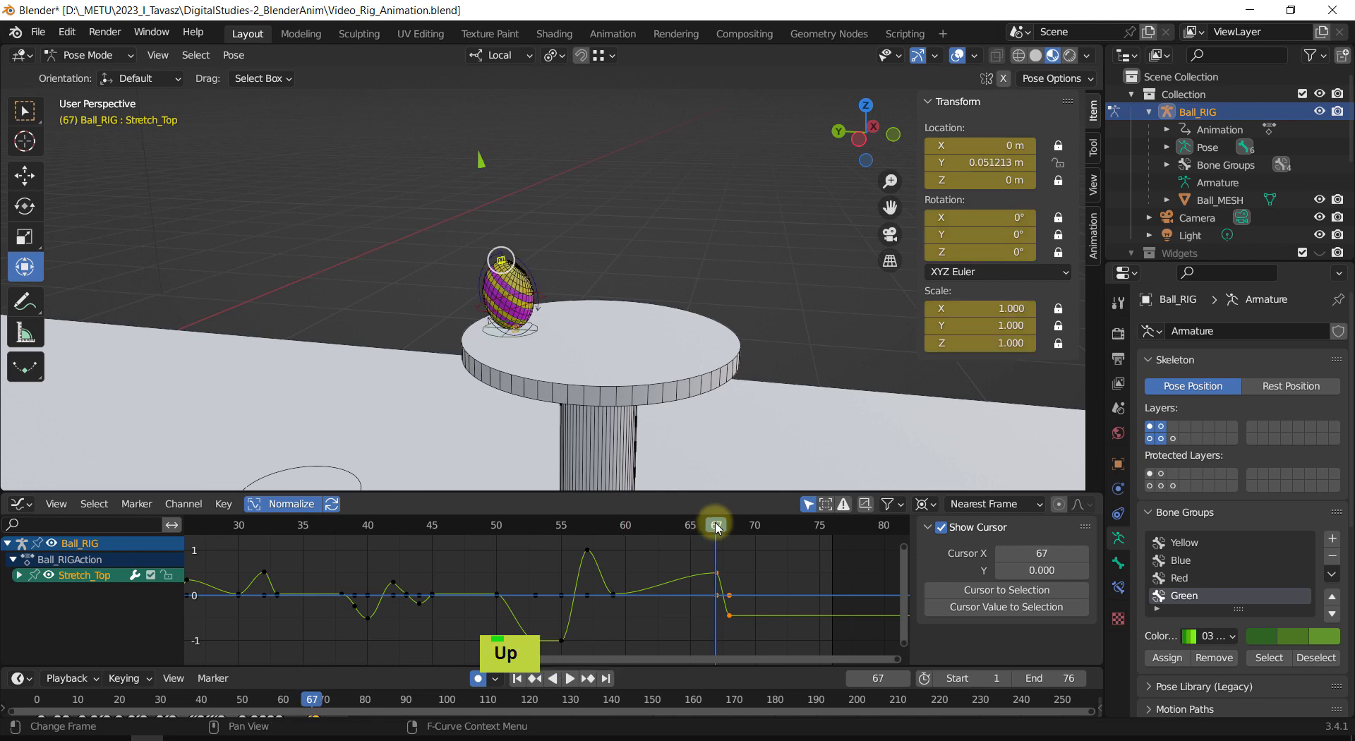
# Step: At frame 64, clear the location of the Stretch_Top bone so the ball is unstretched at the peak of the jump
pyautogui.scroll(-2, 530, 354)
pyautogui.moveTo(530, 355); pyautogui.dragTo(519, 347, button='middle')
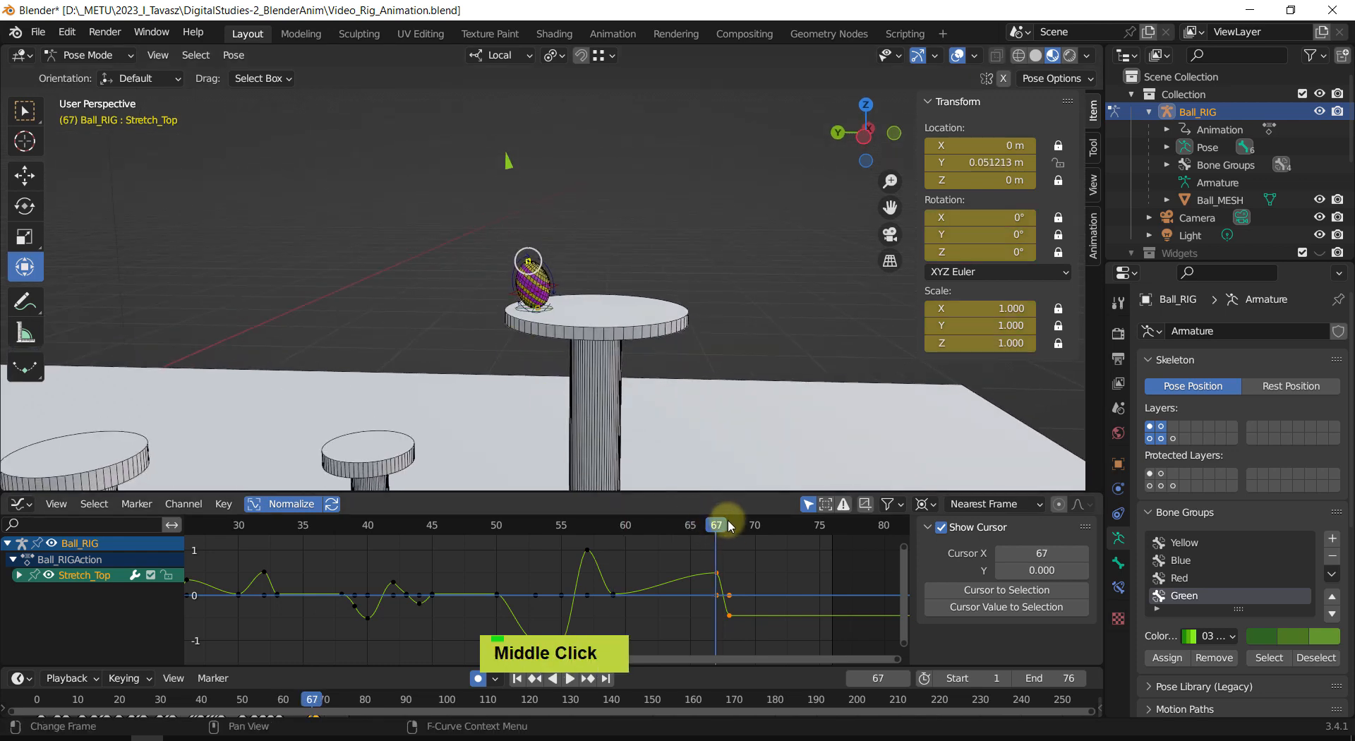
pyautogui.moveTo(722, 523); pyautogui.dragTo(677, 524)
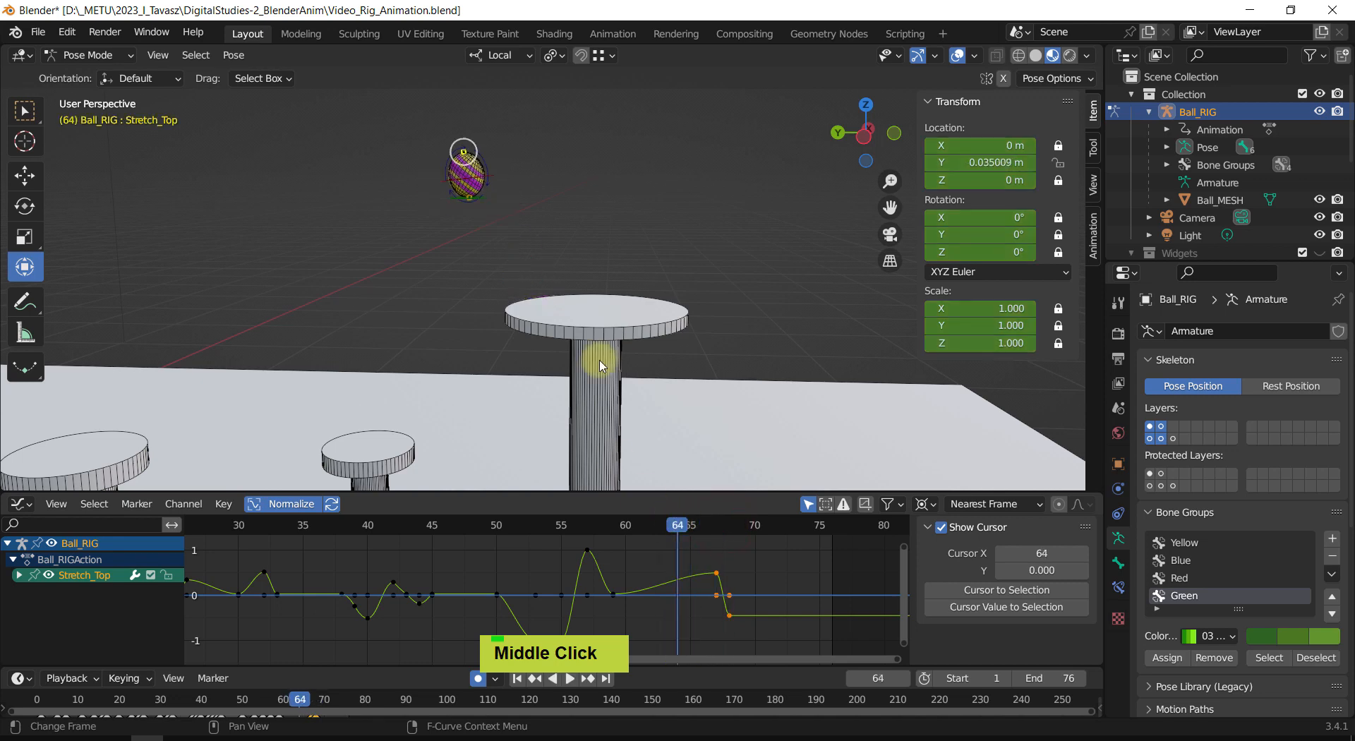
pyautogui.click(480, 204)
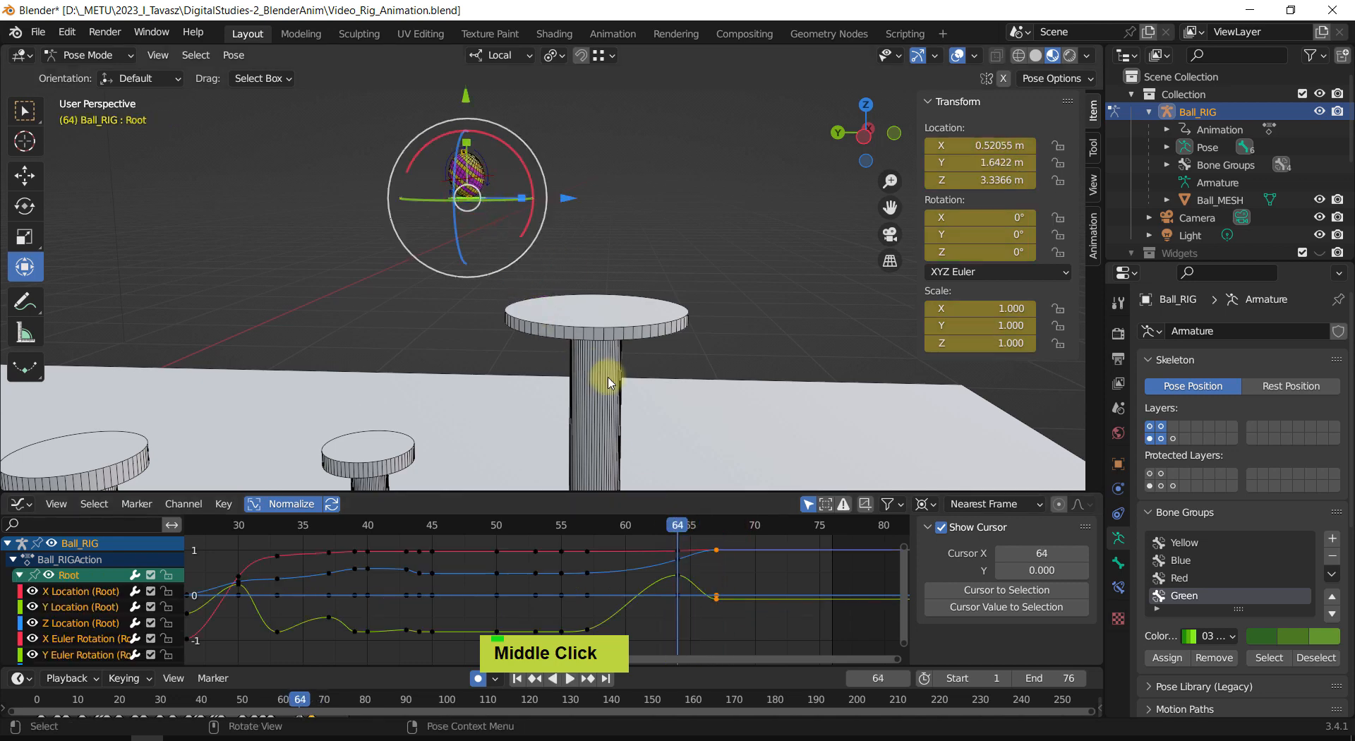
pyautogui.keyDown('shift'); pyautogui.moveTo(536, 263); pyautogui.dragTo(448, 224, button='middle'); pyautogui.keyUp('shift')
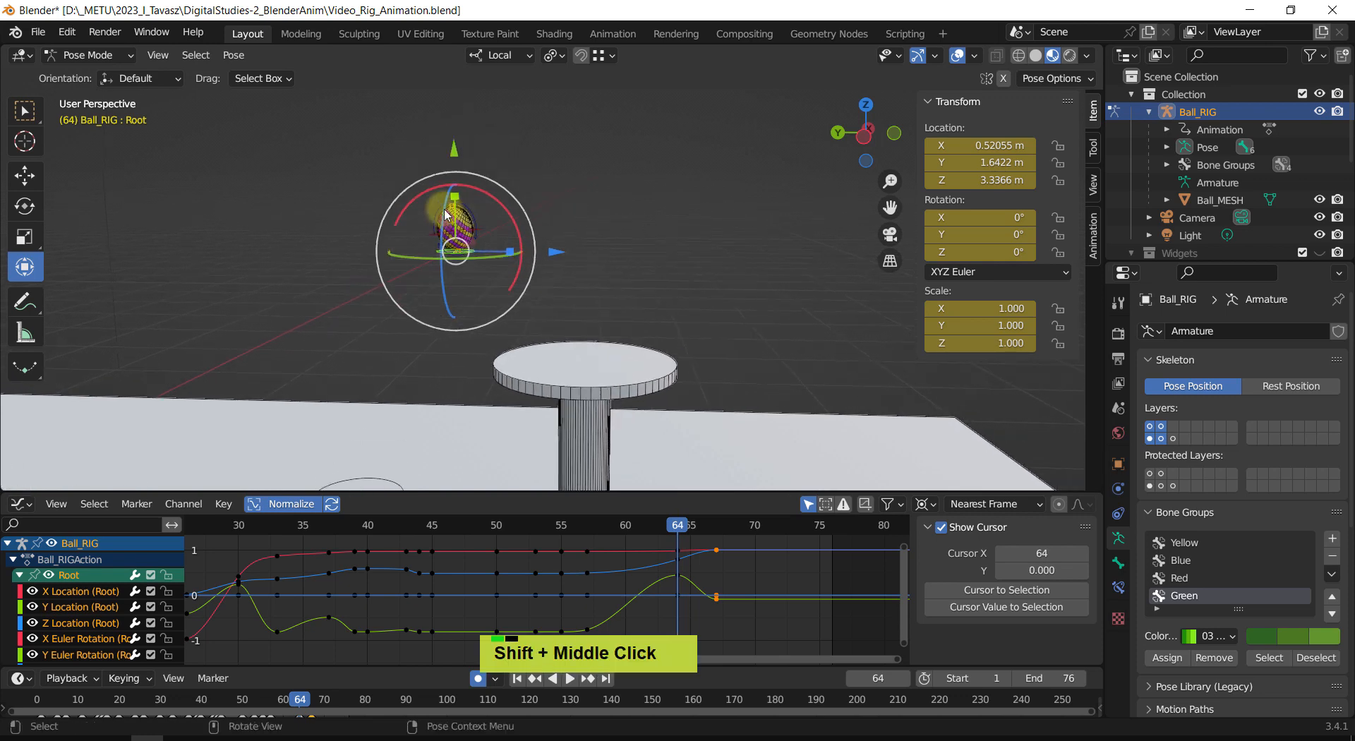
pyautogui.keyDown('shift'); pyautogui.scroll(2, 410, 197); pyautogui.keyUp('shift')
pyautogui.click(430, 189)
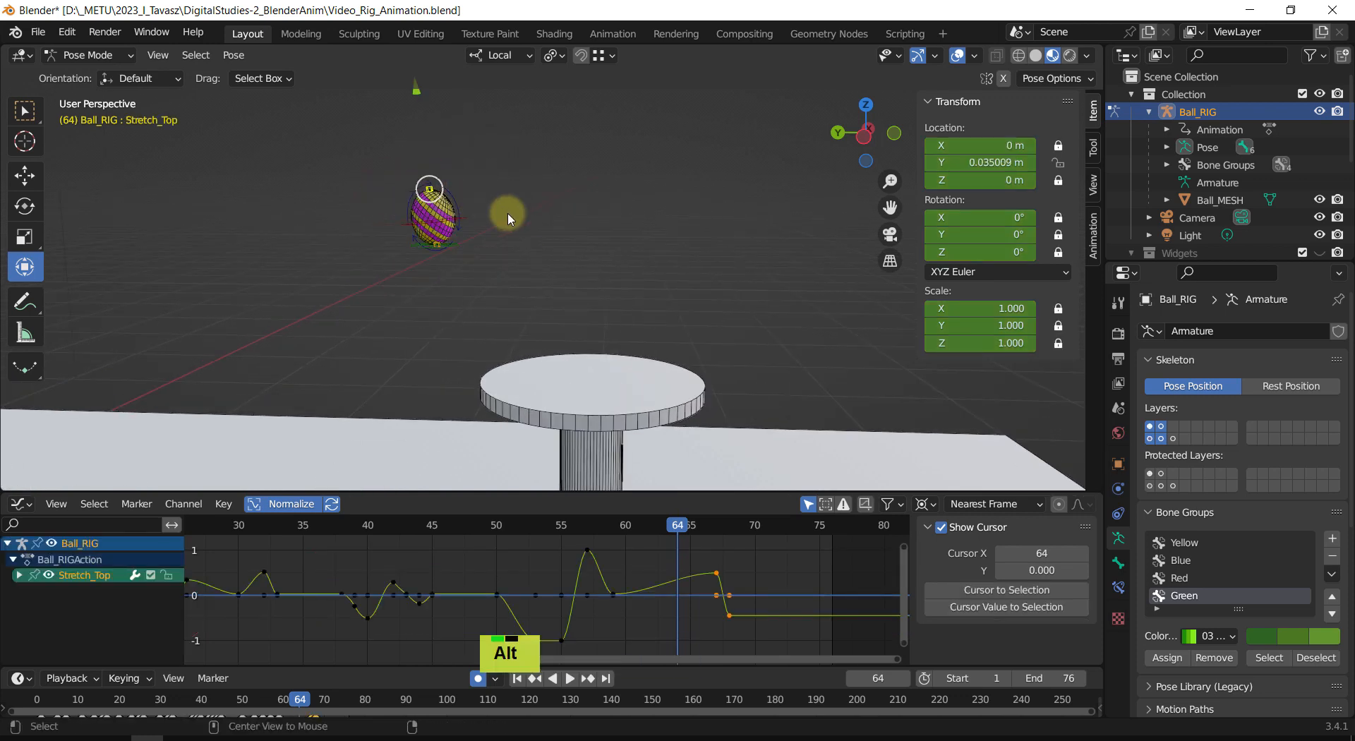
pyautogui.hotkey('alt', 'g')
# Step: At frame 65, tilt the Center bone further in the negative direction about its X axis
pyautogui.moveTo(673, 526)
pyautogui.mouseDown()
pyautogui.moveTo(715, 539)
pyautogui.moveTo(676, 536)
pyautogui.moveTo(690, 534)
pyautogui.mouseUp()
pyautogui.click(492, 262)
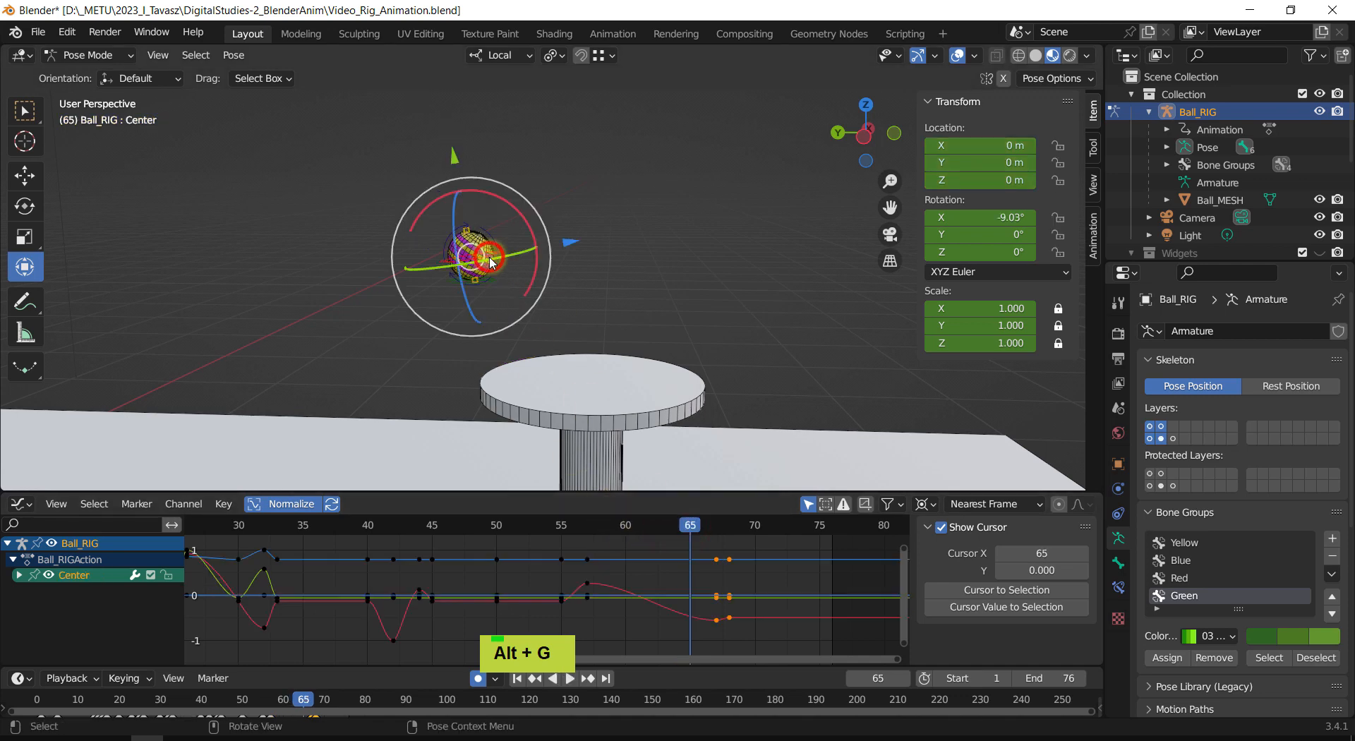
pyautogui.moveTo(523, 236); pyautogui.dragTo(522, 214)
# Step: At frame 71, rotate the Center bone nearly upright, to about -0.37° on X
pyautogui.moveTo(692, 526); pyautogui.dragTo(775, 545)
pyautogui.keyDown('shift'); pyautogui.moveTo(544, 338); pyautogui.dragTo(535, 307, button='middle'); pyautogui.keyUp('shift')
pyautogui.moveTo(782, 532); pyautogui.dragTo(770, 527)
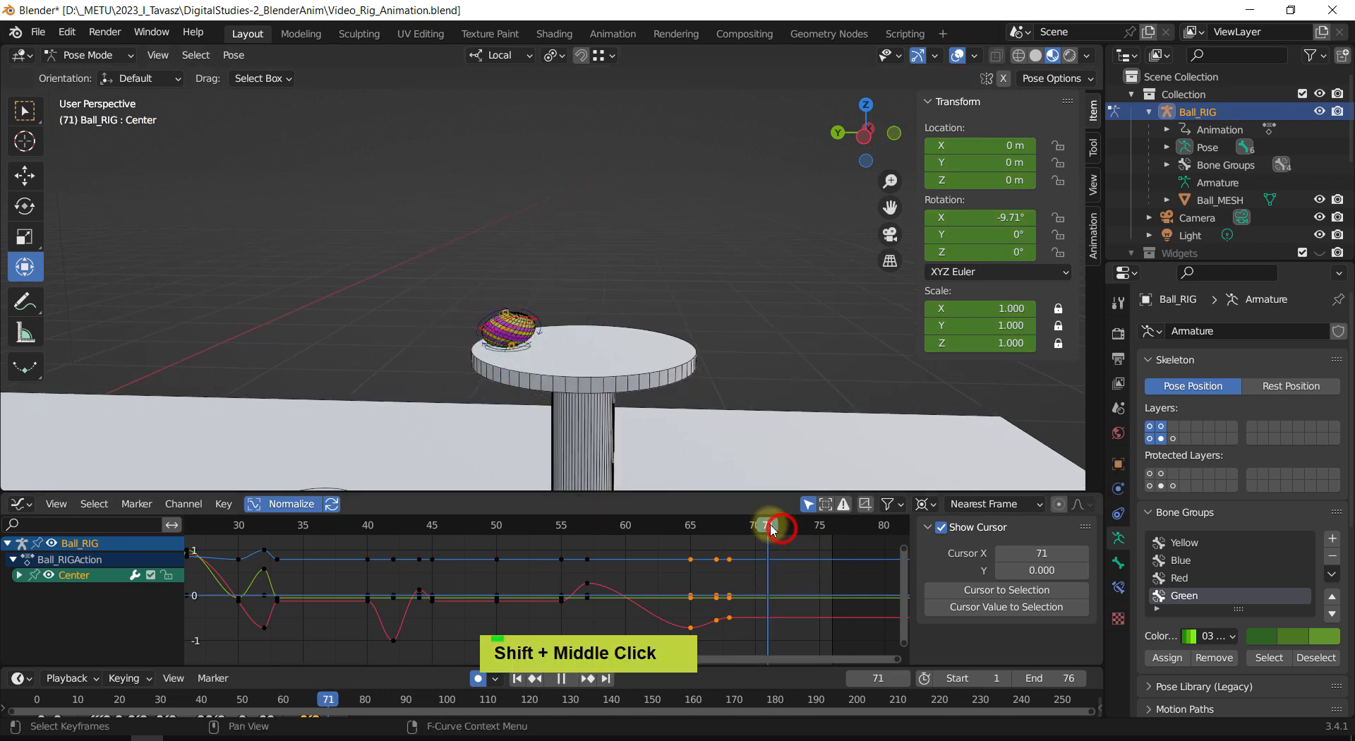
pyautogui.keyDown('shift'); pyautogui.moveTo(492, 297); pyautogui.dragTo(452, 247, button='middle'); pyautogui.keyUp('shift')
pyautogui.scroll(2, 499, 288)
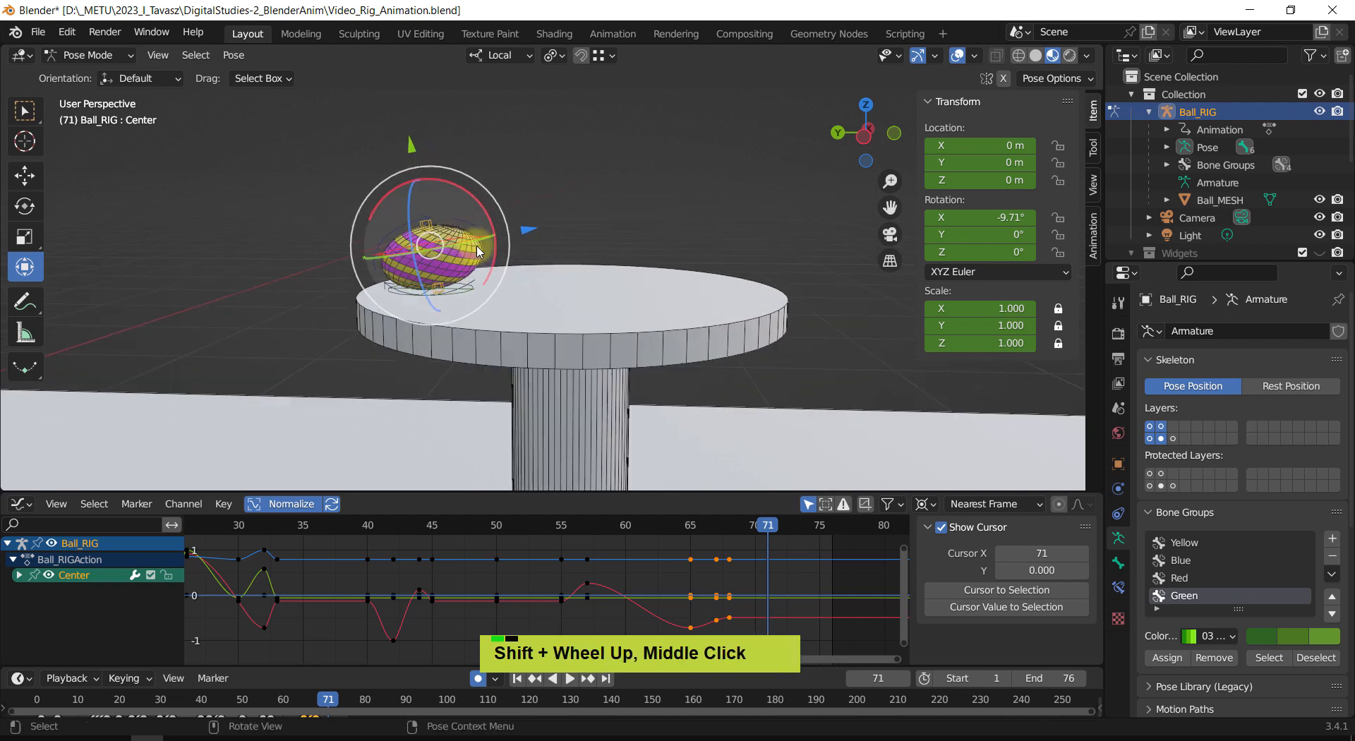
pyautogui.moveTo(482, 206); pyautogui.dragTo(493, 213)
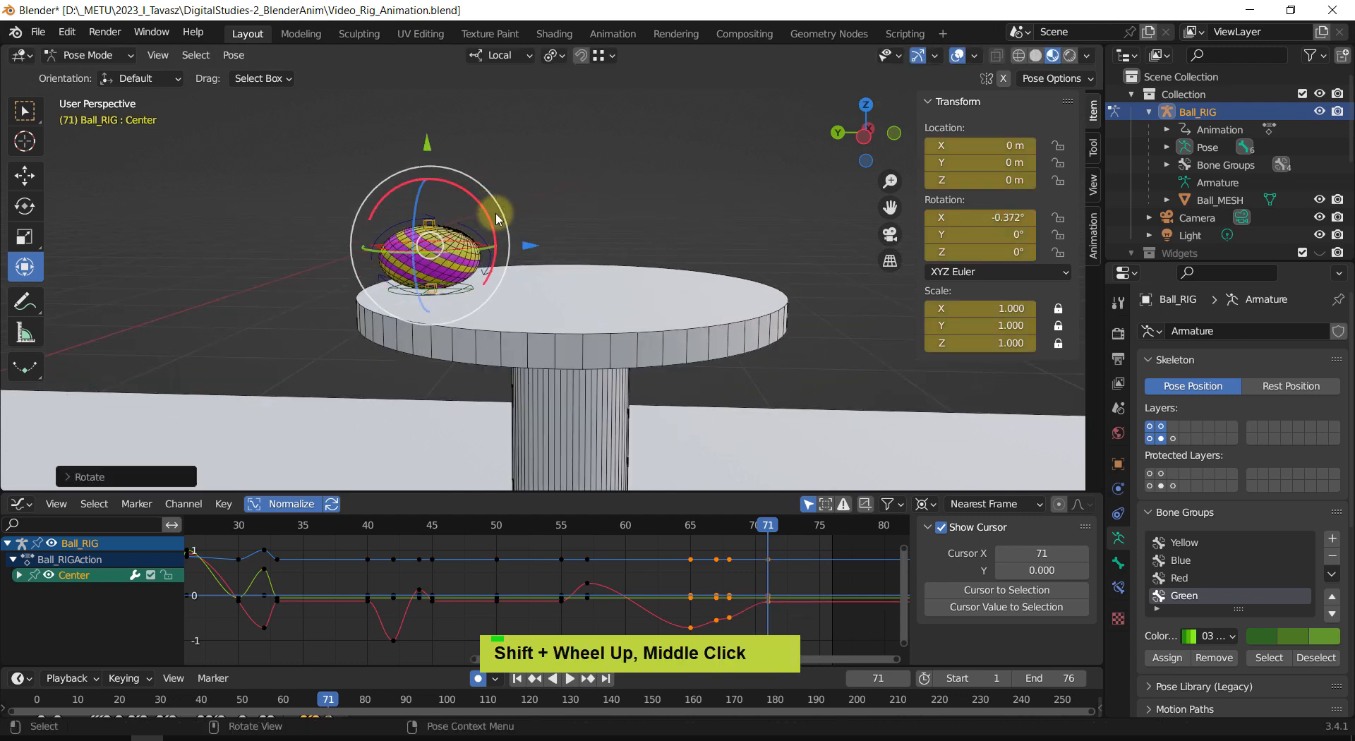
# Step: At frame 71, move the Root bone to about 3.688 m on Z and clear the Stretch_Top bone's location
pyautogui.click(467, 292)
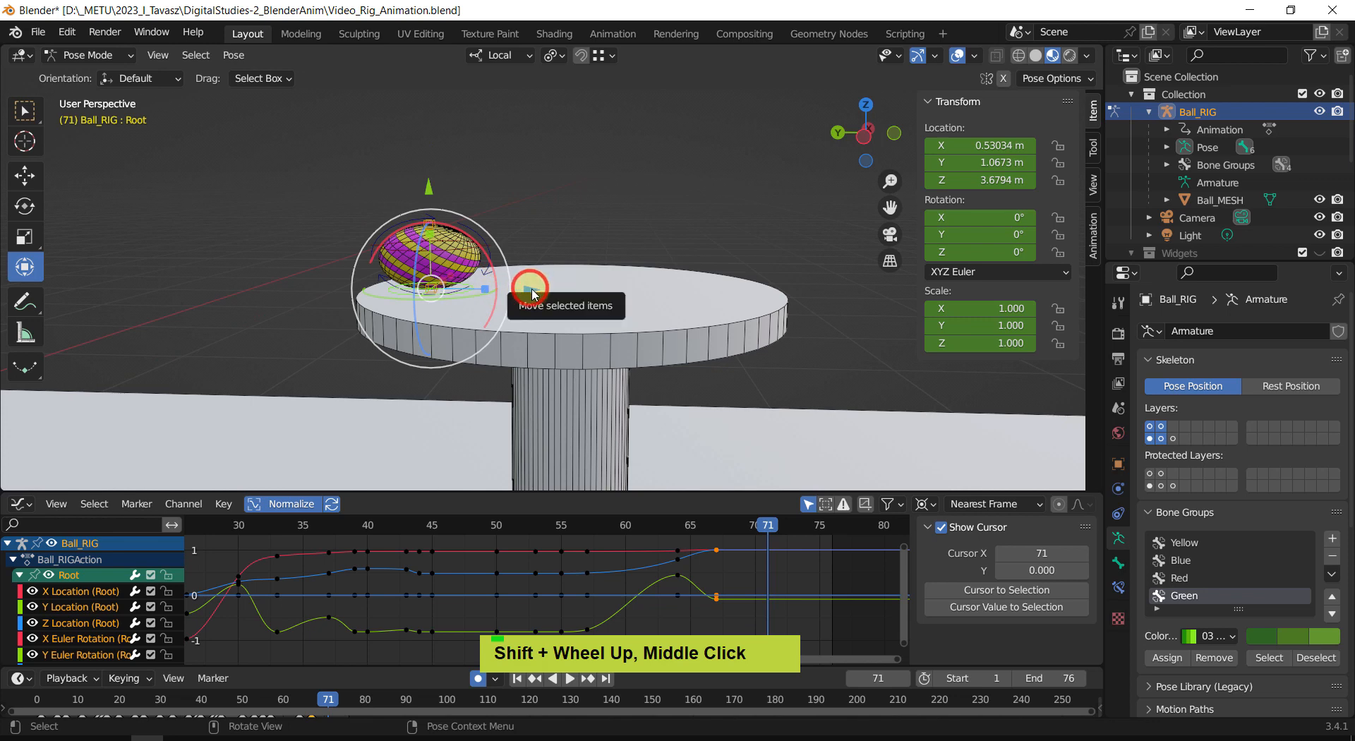
pyautogui.moveTo(530, 293); pyautogui.dragTo(536, 291)
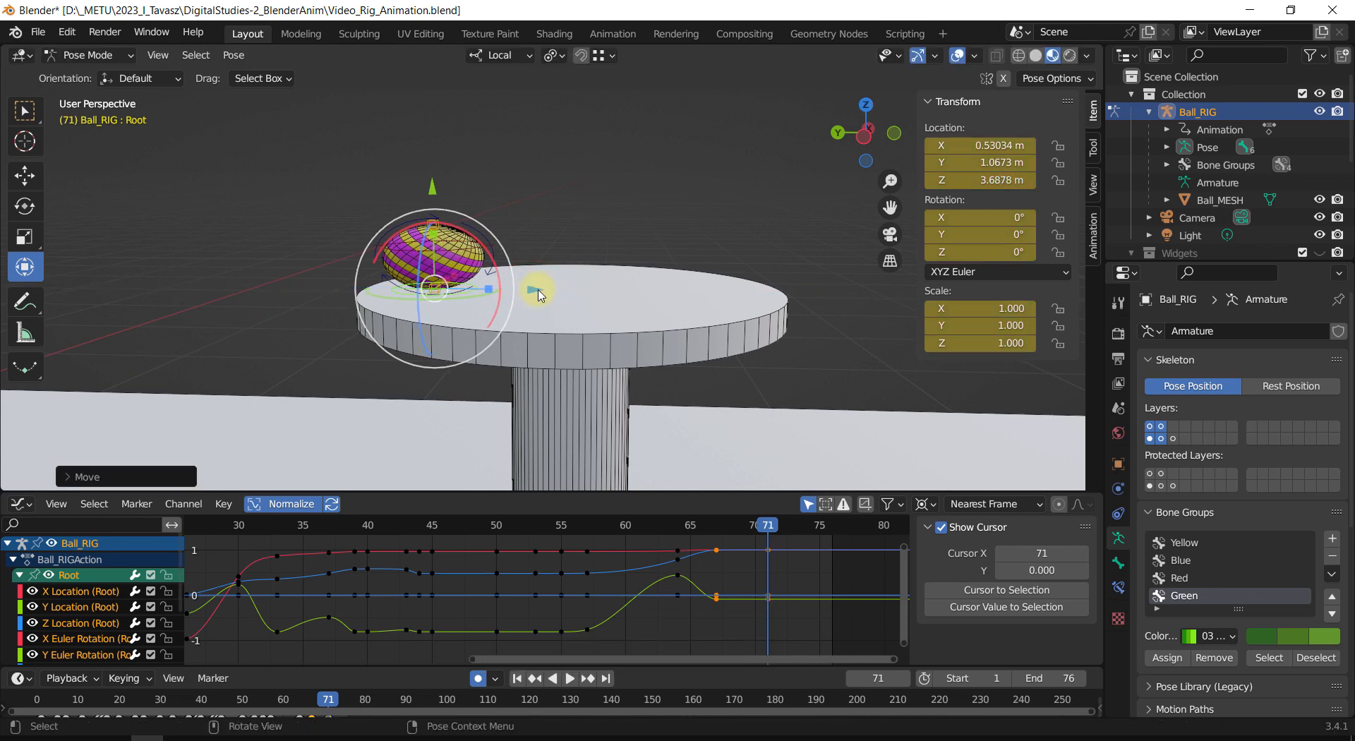
pyautogui.click(436, 224)
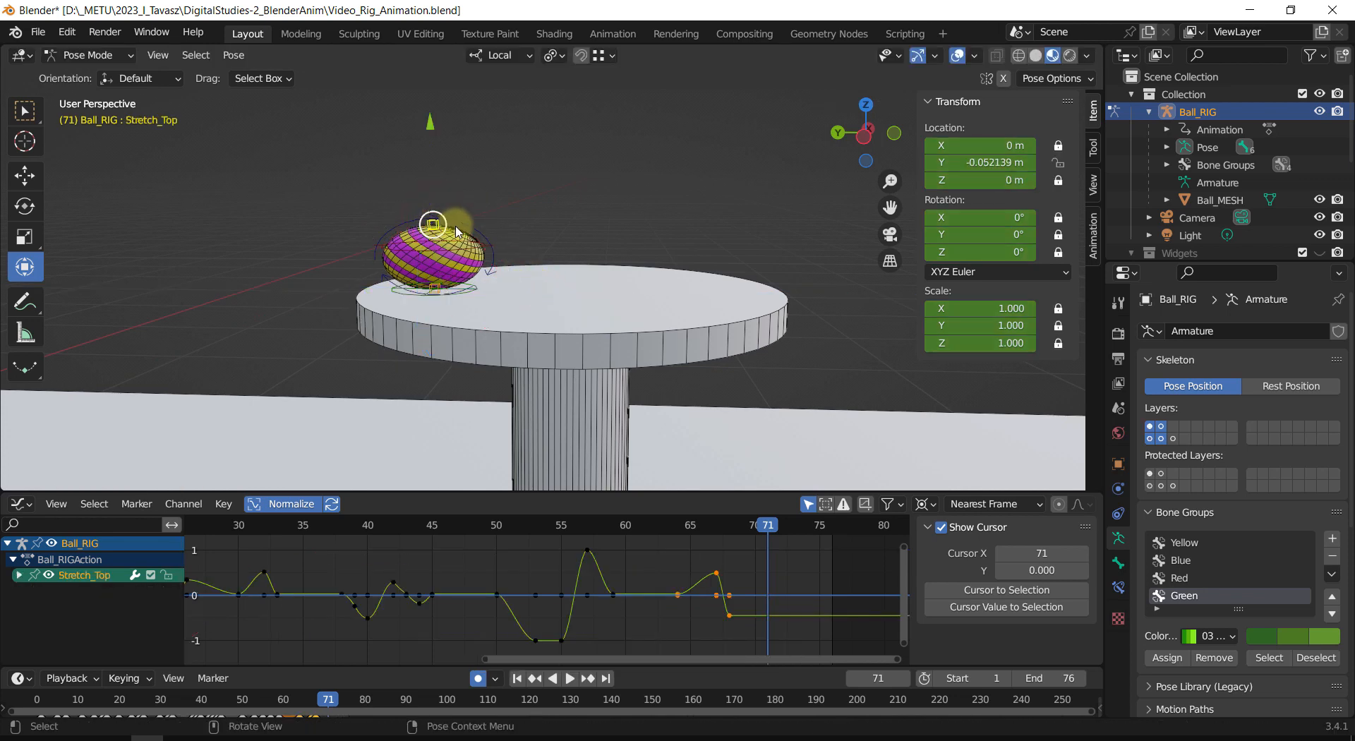
pyautogui.hotkey('alt', 'g')
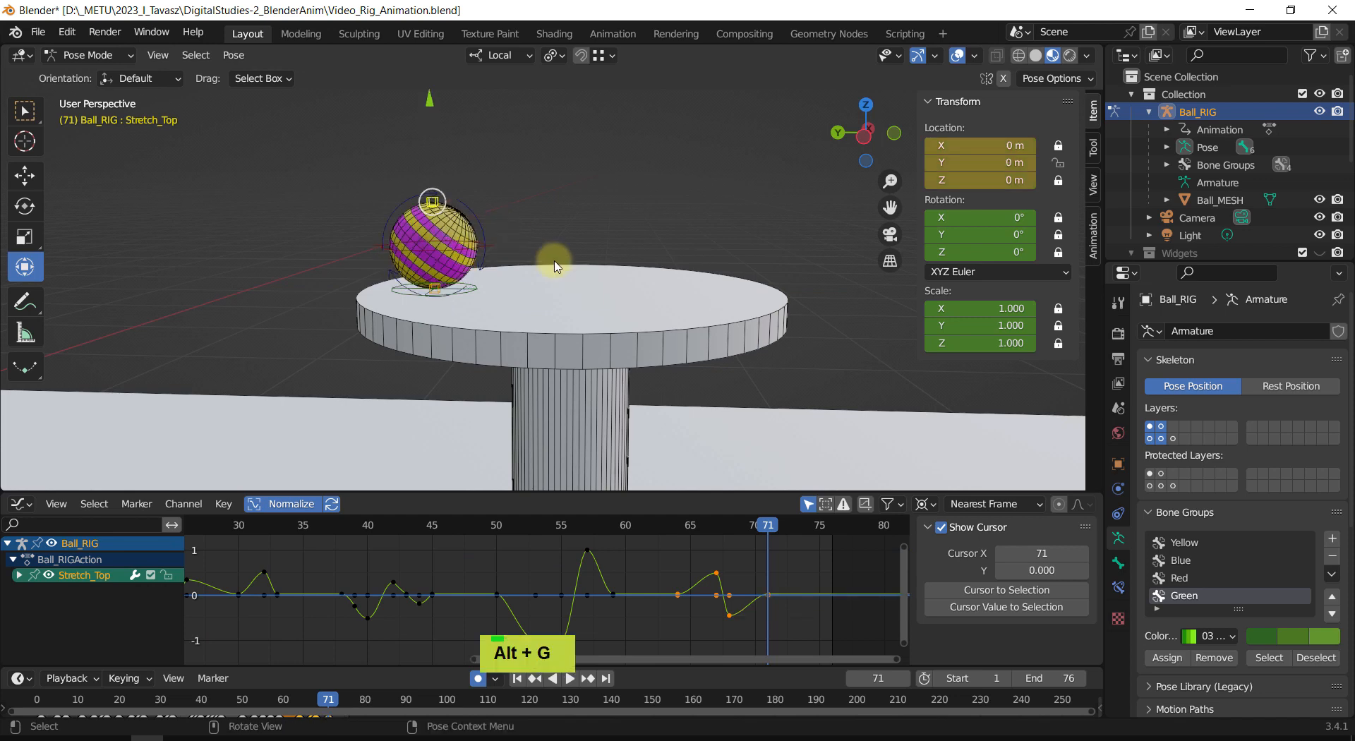
# Step: At frame 73, move the Root bone into a small hop above the tall pillar, at about Y 1.1325 m and Z 3.8385 m
pyautogui.moveTo(769, 527); pyautogui.dragTo(797, 595)
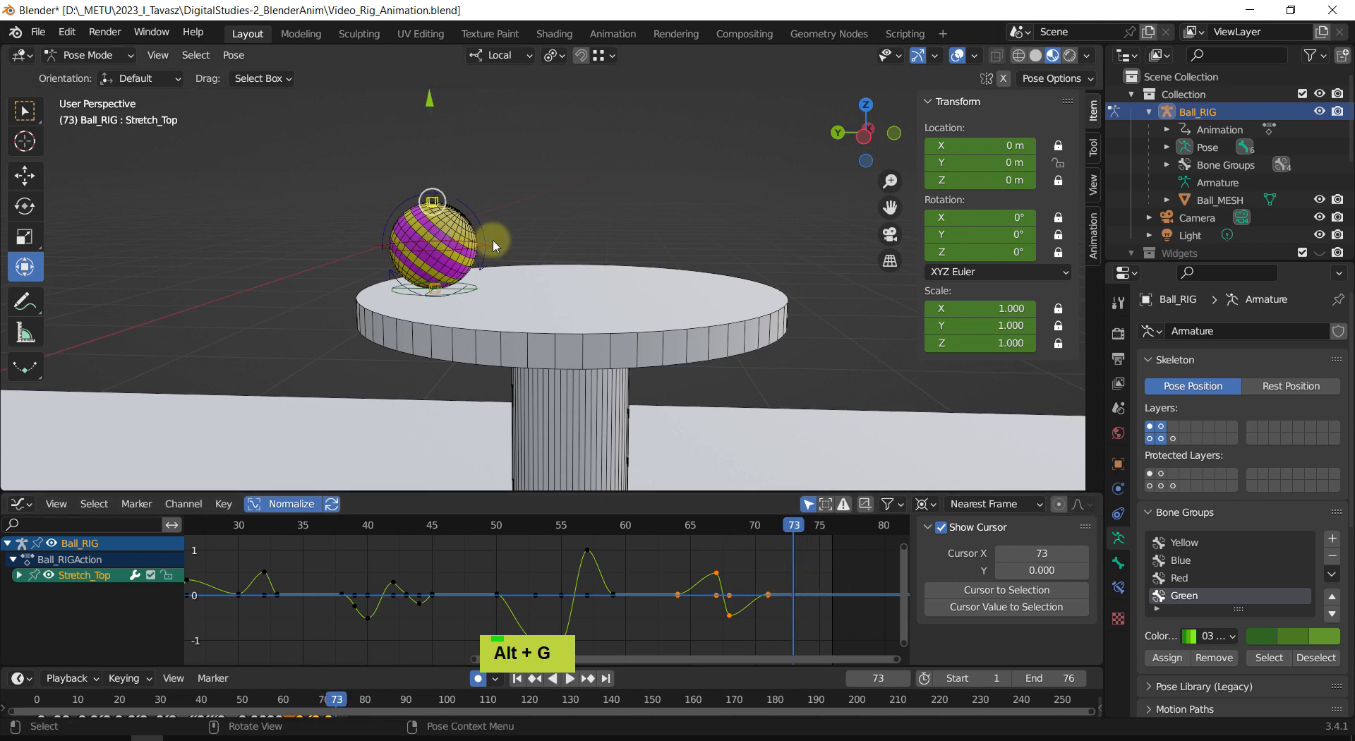
pyautogui.click(452, 299)
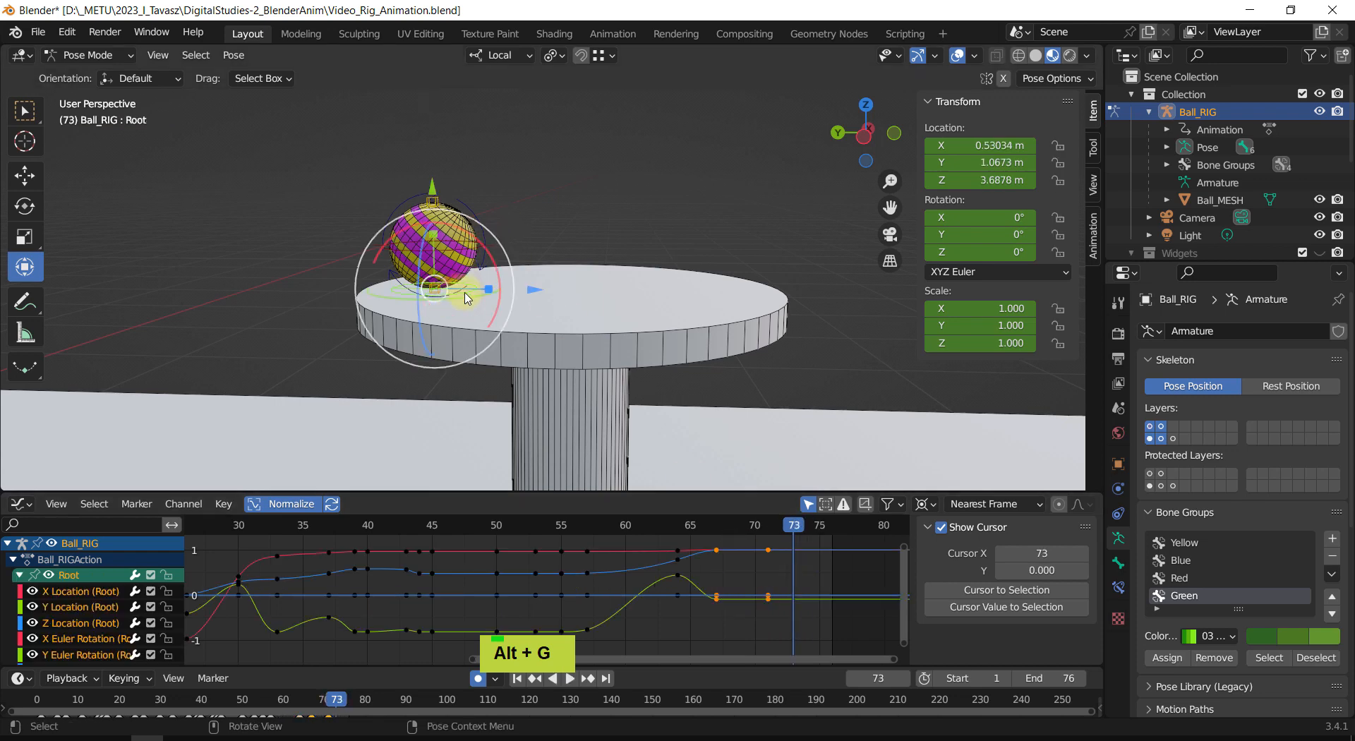
pyautogui.moveTo(568, 252); pyautogui.dragTo(569, 249, button='middle')
pyautogui.moveTo(534, 290); pyautogui.dragTo(599, 305)
pyautogui.moveTo(500, 200); pyautogui.dragTo(496, 174)
pyautogui.click(496, 162)
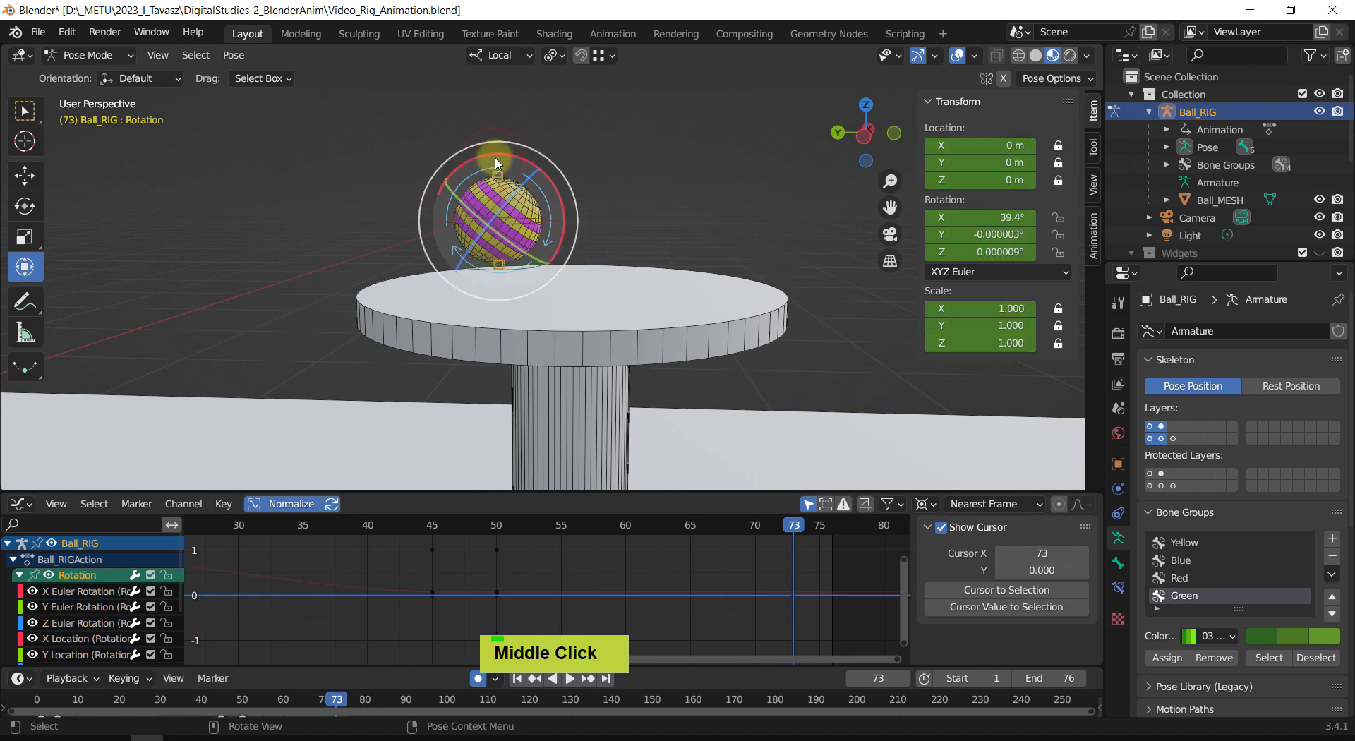
pyautogui.click(621, 223)
pyautogui.click(502, 274)
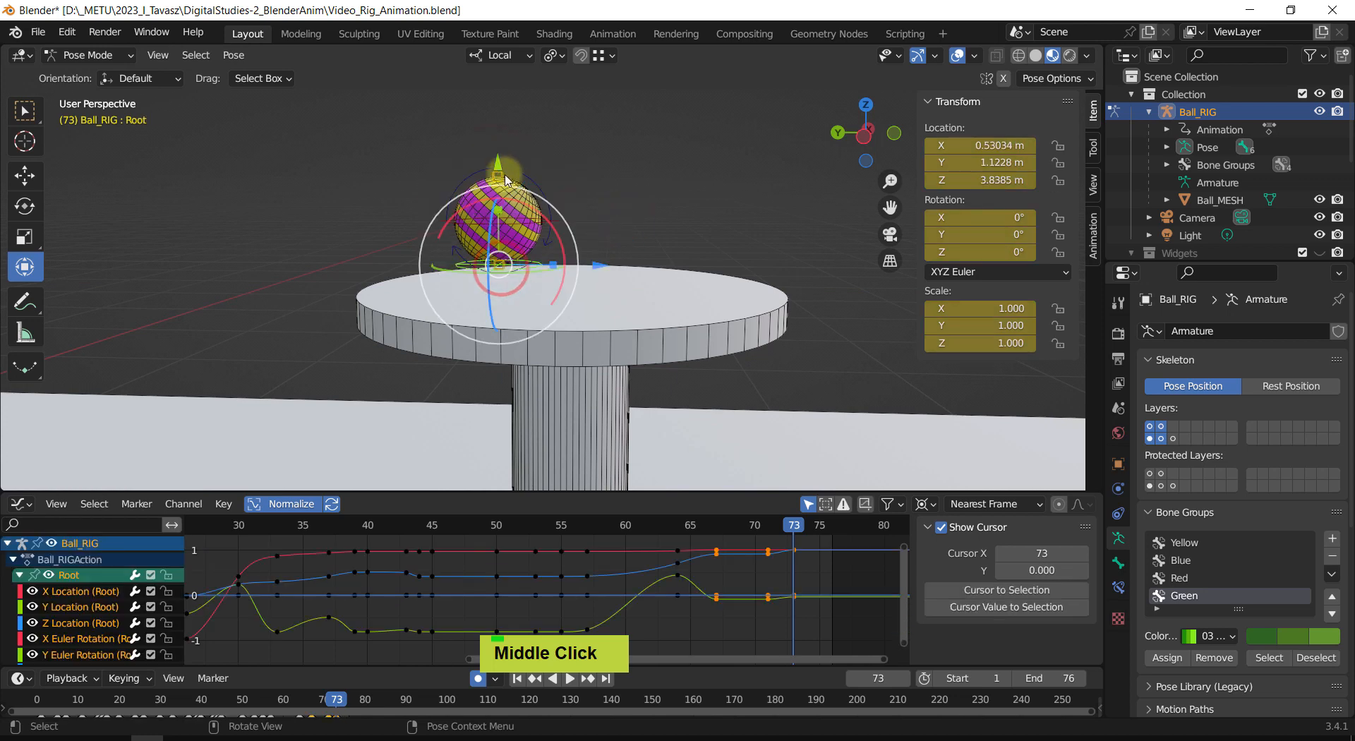
pyautogui.moveTo(499, 155); pyautogui.dragTo(499, 150)
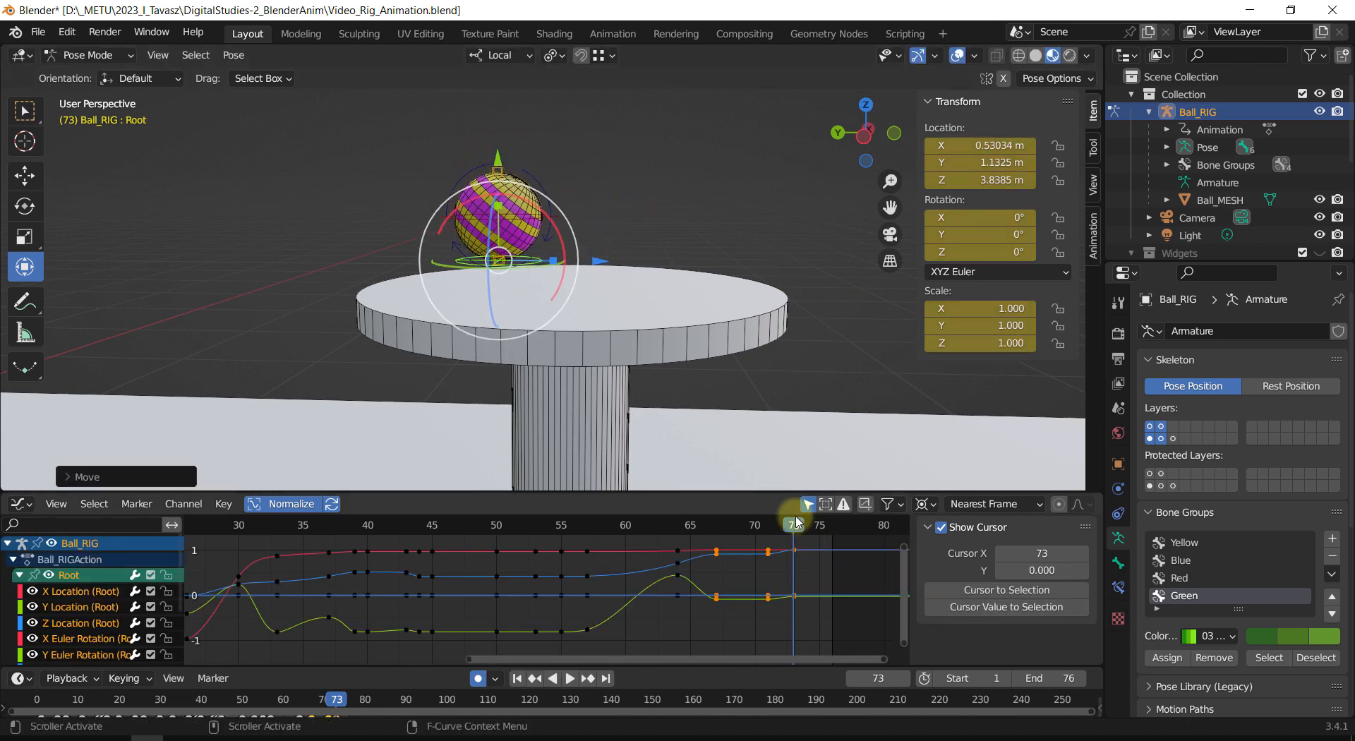
# Step: At frame 75, land the Root bone on the pillar surface at about Y 1.067 m and Z 3.983 m, using the left orthographic view
pyautogui.moveTo(796, 526); pyautogui.dragTo(822, 531)
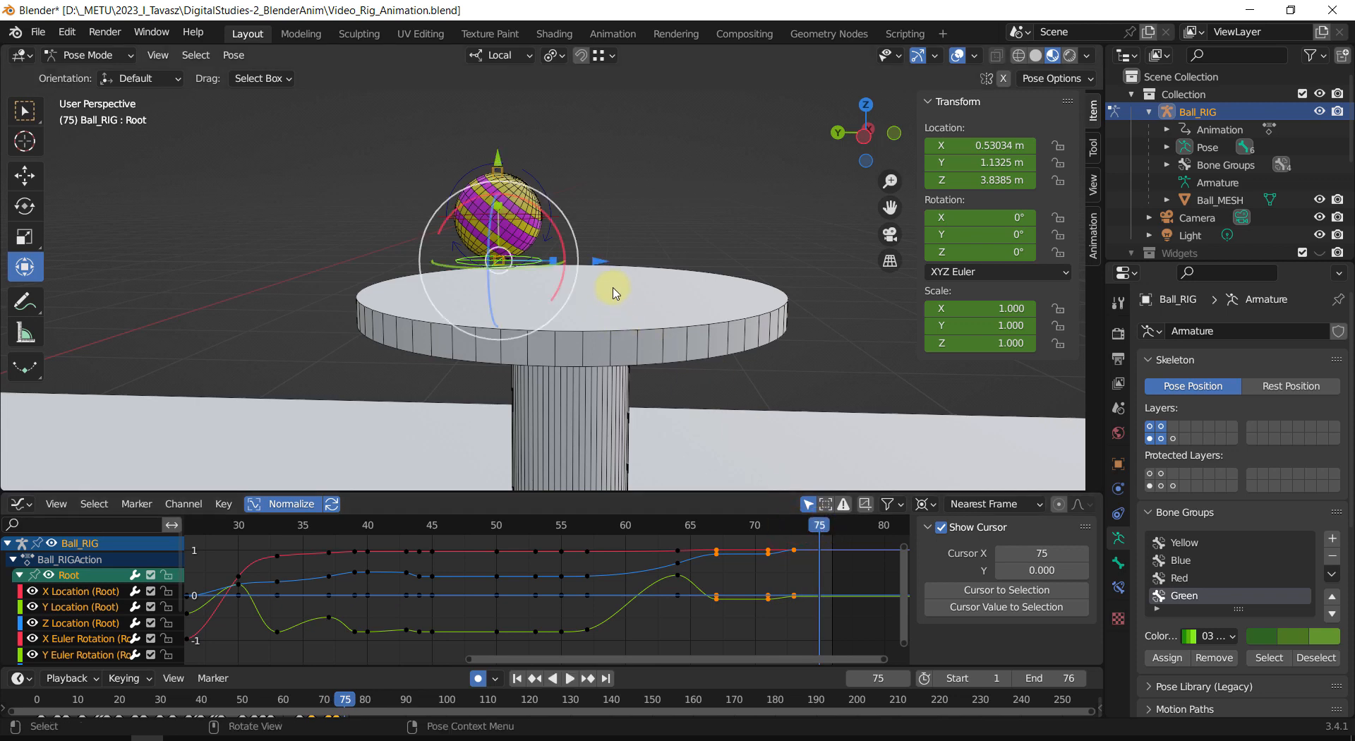
pyautogui.moveTo(596, 264); pyautogui.dragTo(662, 278)
pyautogui.moveTo(563, 160); pyautogui.dragTo(565, 191)
pyautogui.press('ctrl+KP_3')
pyautogui.keyDown('ctrl'); pyautogui.moveTo(566, 192); pyautogui.dragTo(544, 157, button='middle'); pyautogui.keyUp('ctrl')
pyautogui.moveTo(752, 110); pyautogui.dragTo(754, 88)
pyautogui.keyDown('ctrl'); pyautogui.moveTo(656, 349); pyautogui.dragTo(621, 502, button='middle'); pyautogui.keyUp('ctrl')
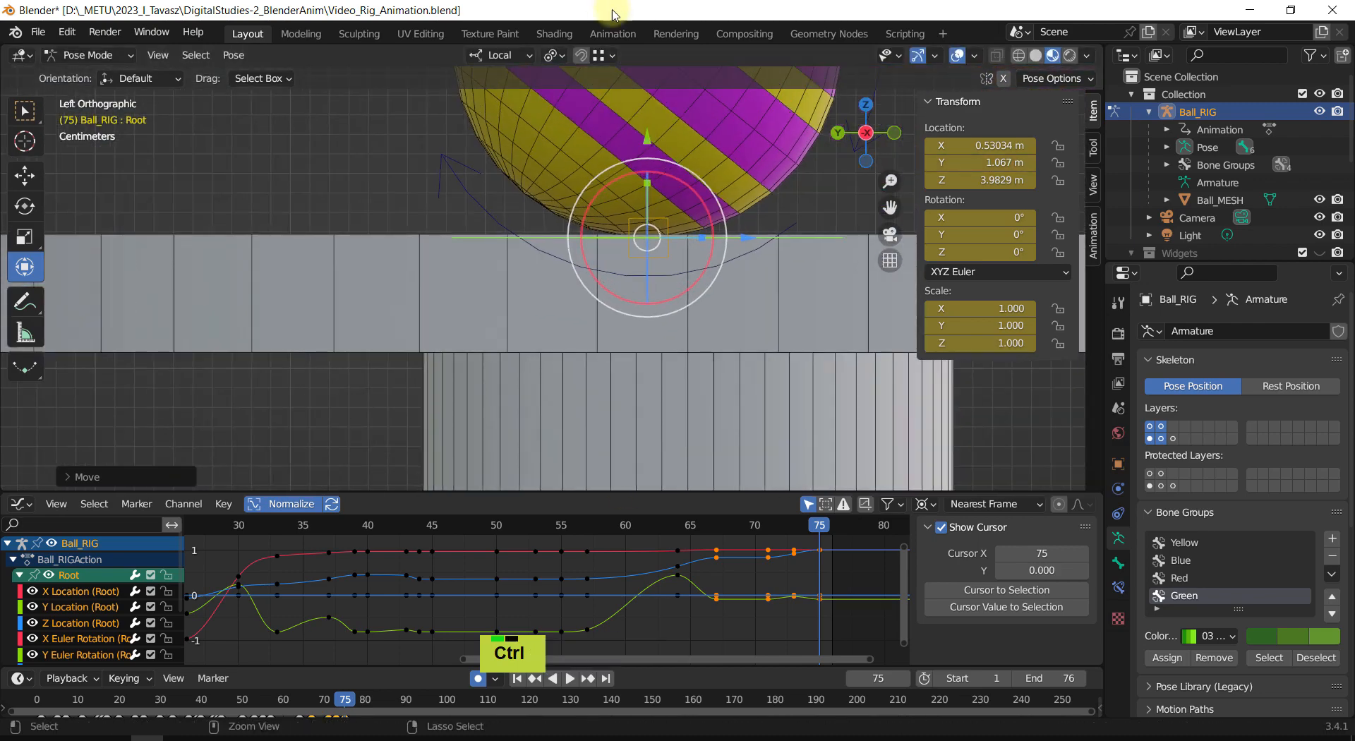
# Step: At frame 73, move the Stretch_Top bone about 0.020 m along its local Y axis to stretch the hopping ball
pyautogui.keyDown('ctrl'); pyautogui.moveTo(626, 255); pyautogui.dragTo(586, 324, button='middle'); pyautogui.keyUp('ctrl')
pyautogui.moveTo(827, 532); pyautogui.dragTo(793, 558)
pyautogui.moveTo(573, 150); pyautogui.dragTo(609, 212, button='middle')
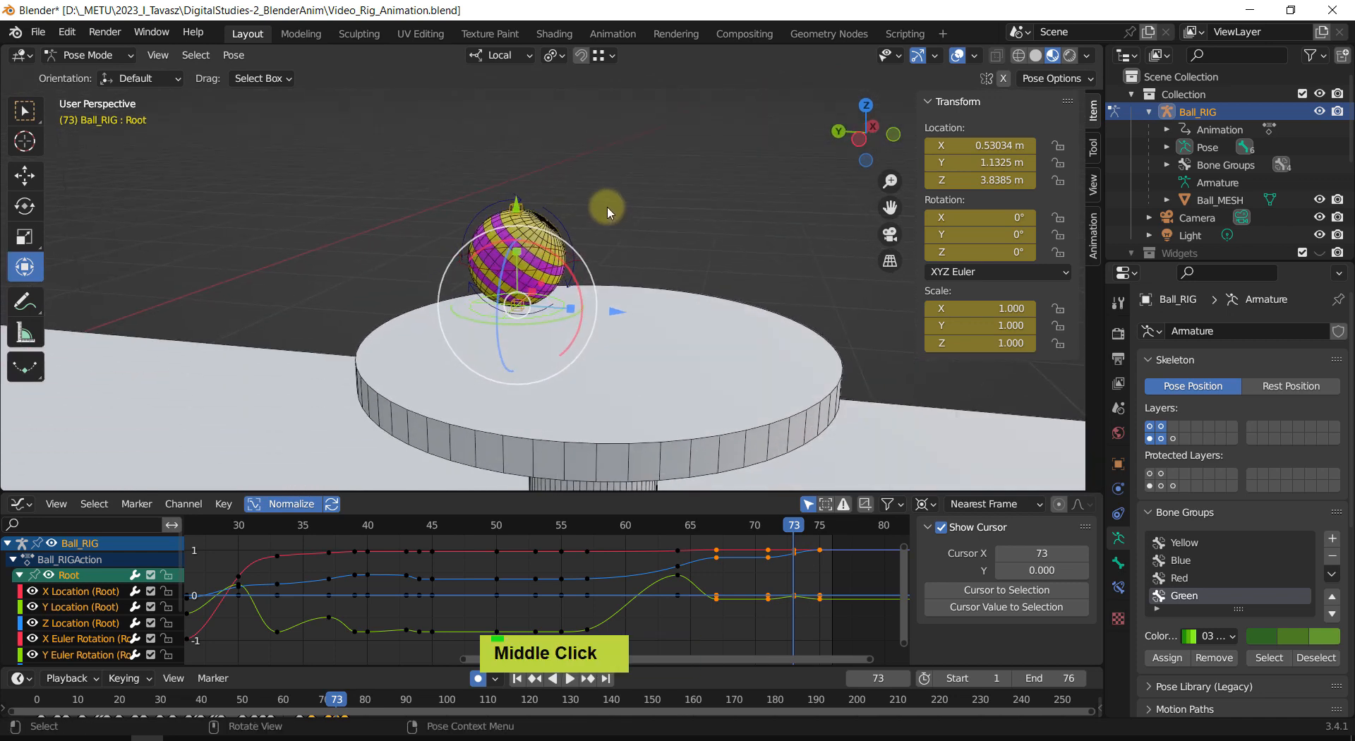
pyautogui.click(515, 208)
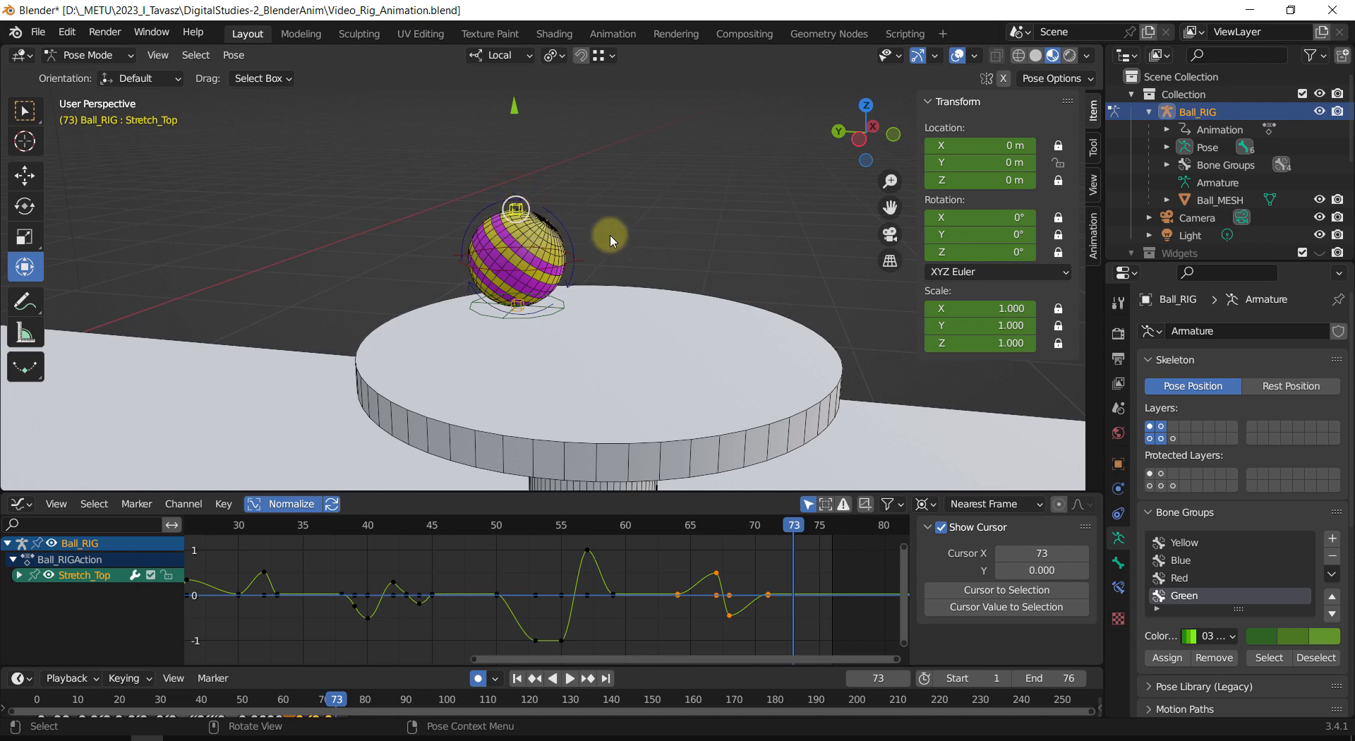
pyautogui.press('space')
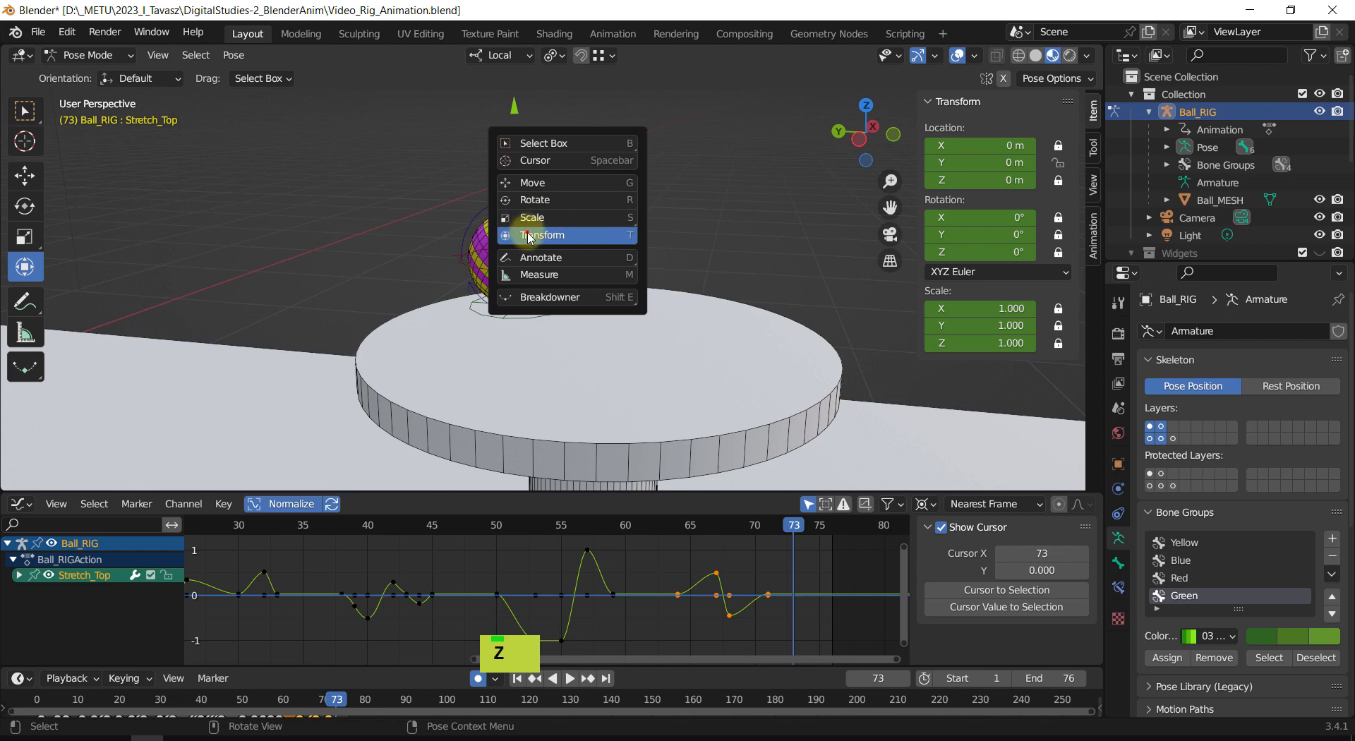
pyautogui.click(529, 235)
pyautogui.keyDown('shift'); pyautogui.moveTo(481, 202); pyautogui.dragTo(479, 272, button='middle'); pyautogui.keyUp('shift')
pyautogui.moveTo(515, 175); pyautogui.dragTo(514, 162)
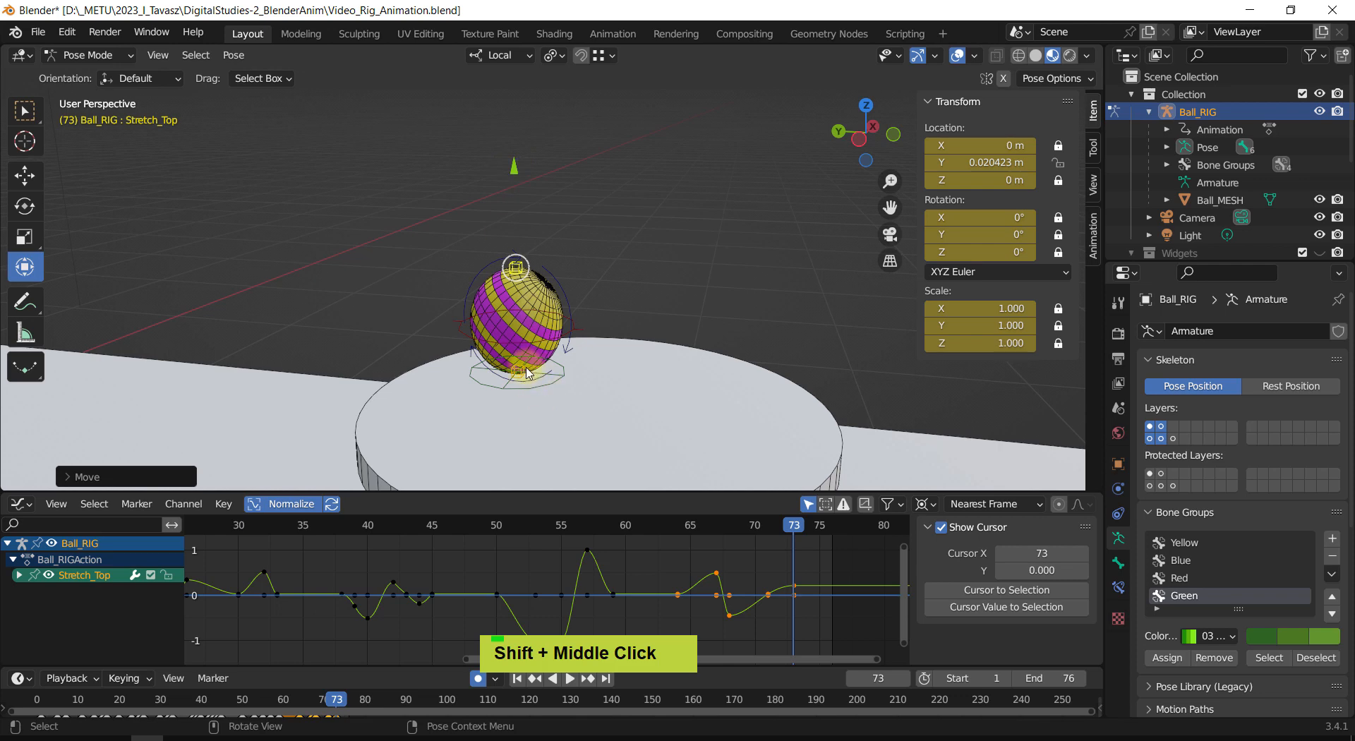
pyautogui.click(522, 374)
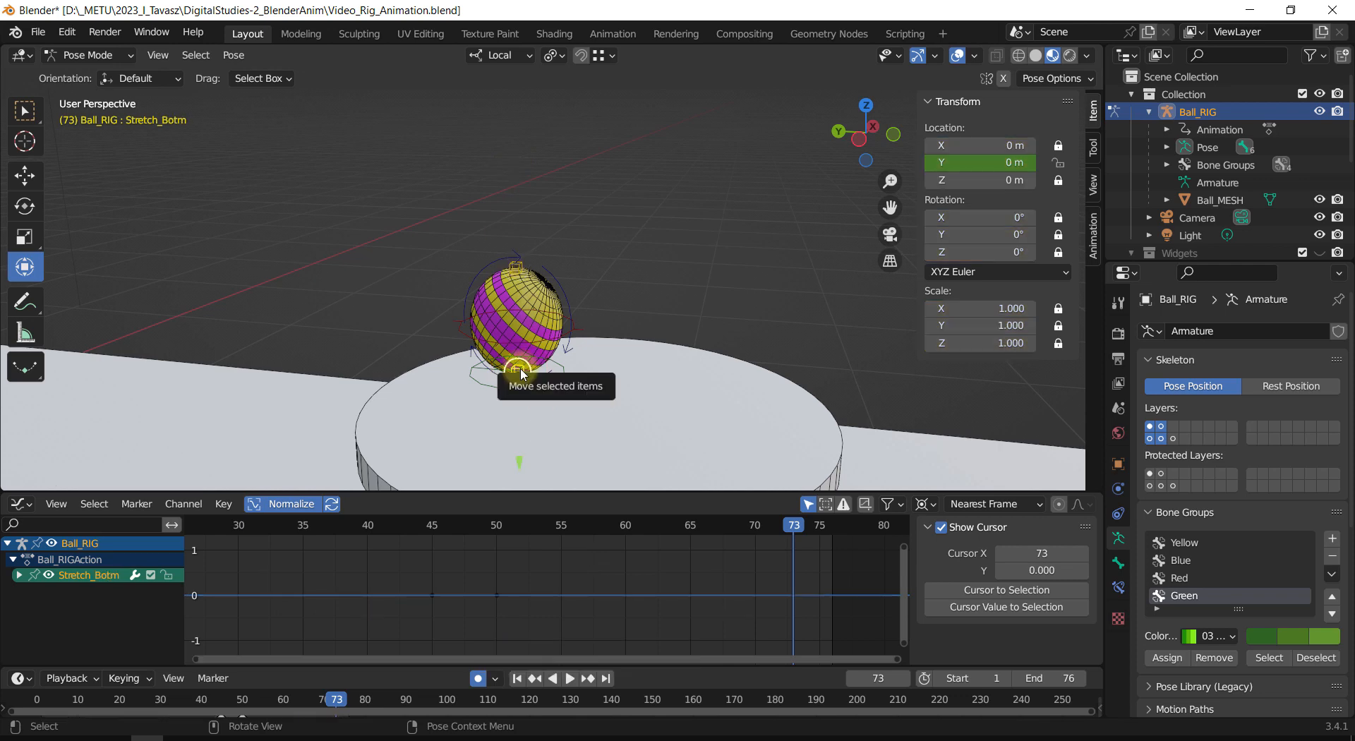
pyautogui.keyDown('shift'); pyautogui.moveTo(613, 326); pyautogui.dragTo(621, 295, button='middle'); pyautogui.keyUp('shift')
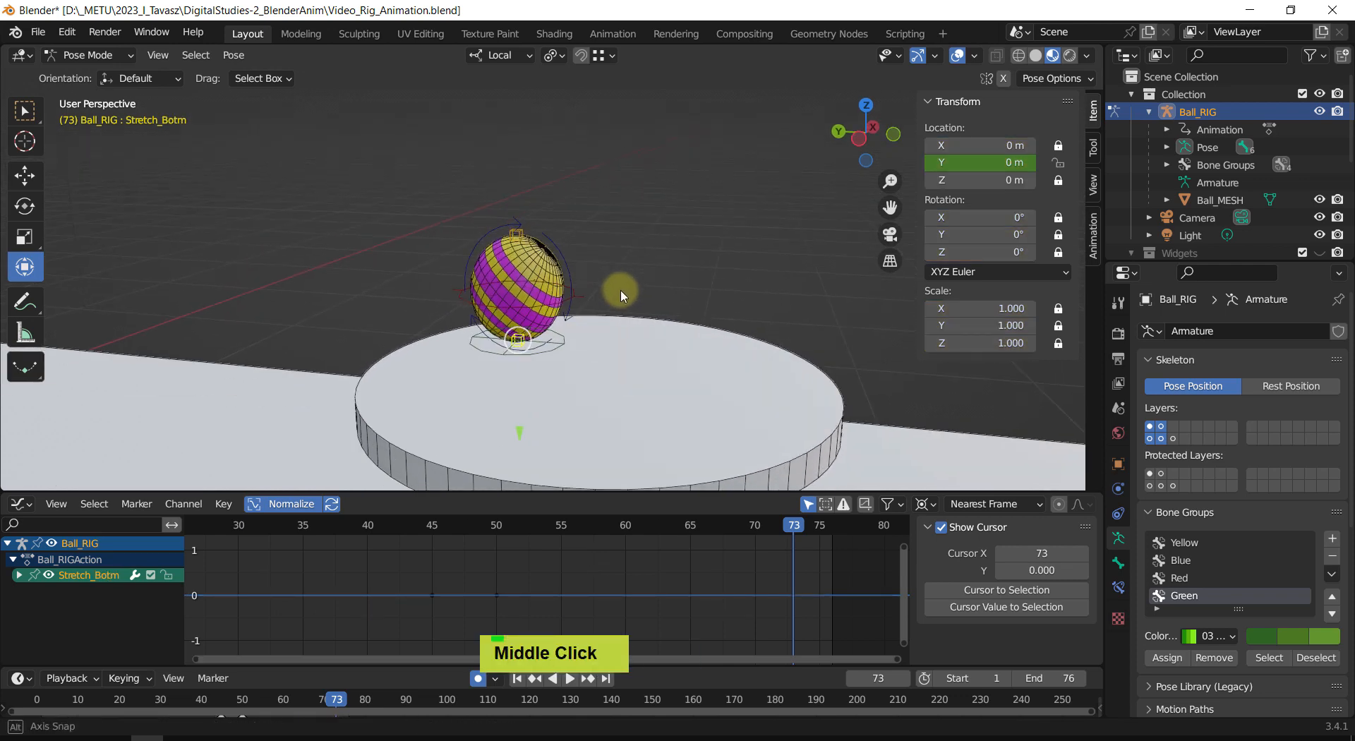
pyautogui.hotkey('ctrl', 'z')
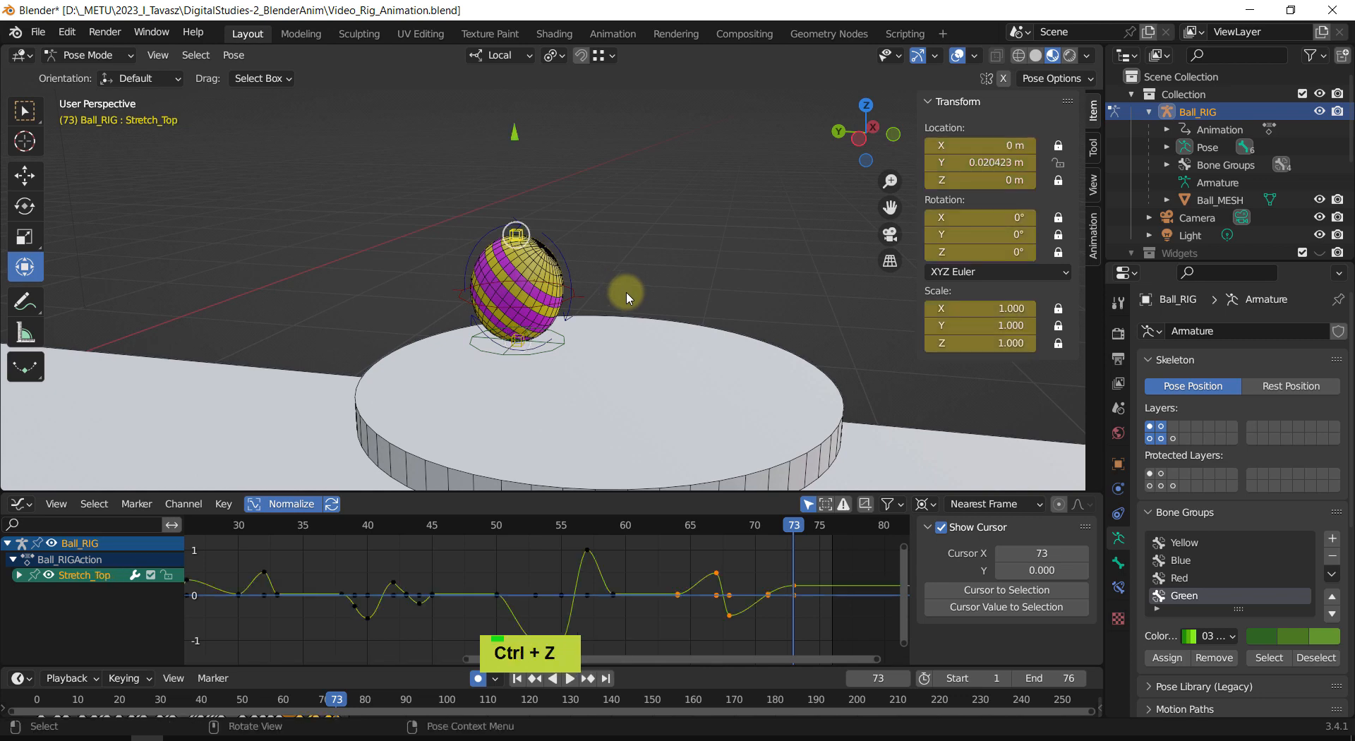
# Step: At frame 75, clear the location of the Stretch_Top bone for the second landing
pyautogui.moveTo(796, 529)
pyautogui.mouseDown()
pyautogui.moveTo(748, 527)
pyautogui.moveTo(819, 527)
pyautogui.mouseUp()
pyautogui.hotkey('ctrl', 'z')
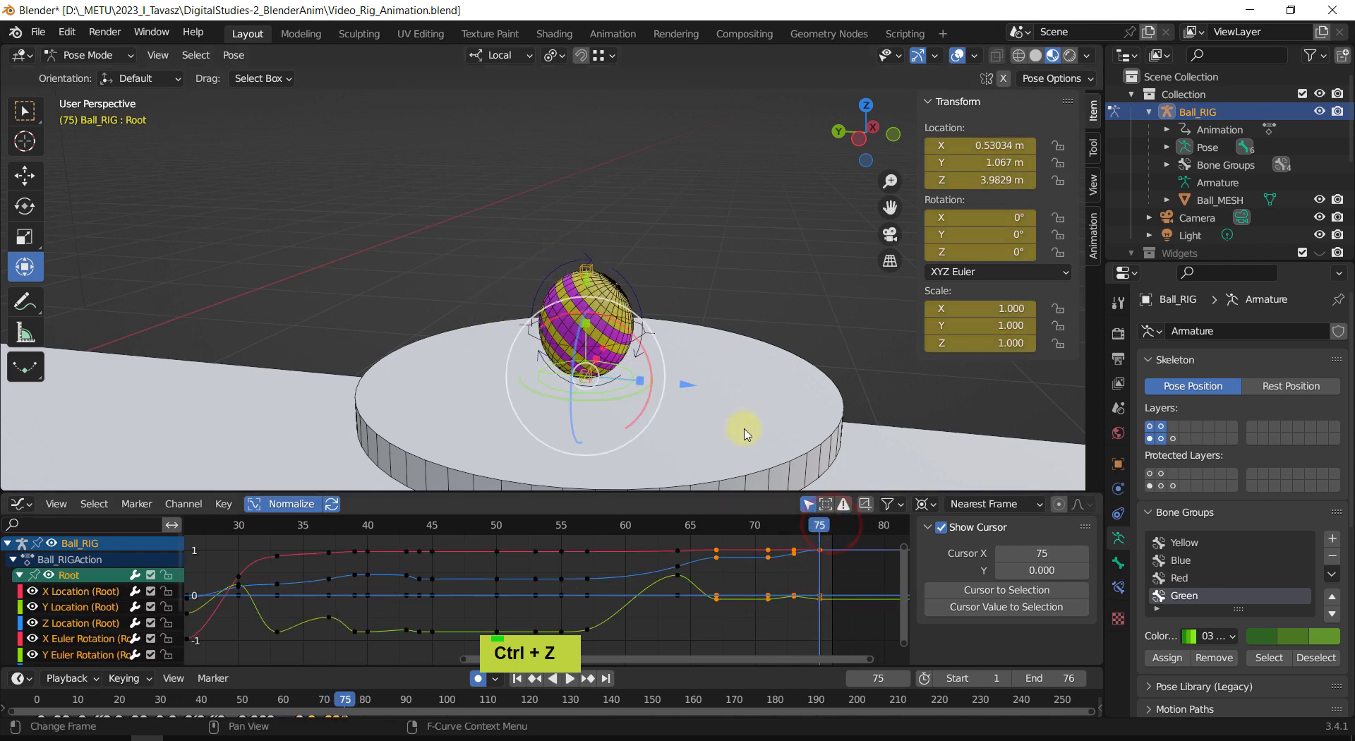
pyautogui.click(592, 270)
pyautogui.hotkey('alt', 'g')
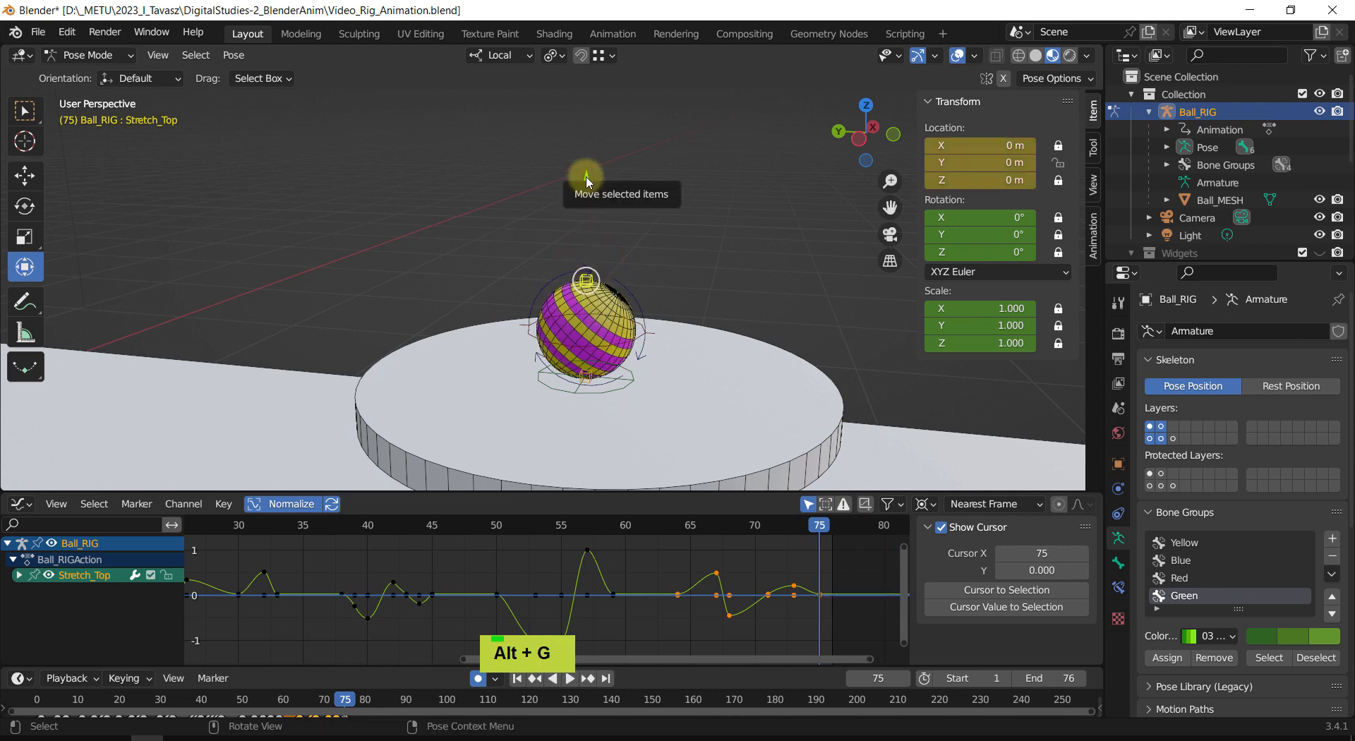
# Step: Extend the animation's end frame to 89 and, at frame 76, squash the ball by moving Stretch_Top to about -0.020 m on local Y
pyautogui.moveTo(588, 183); pyautogui.dragTo(671, 254, button='middle')
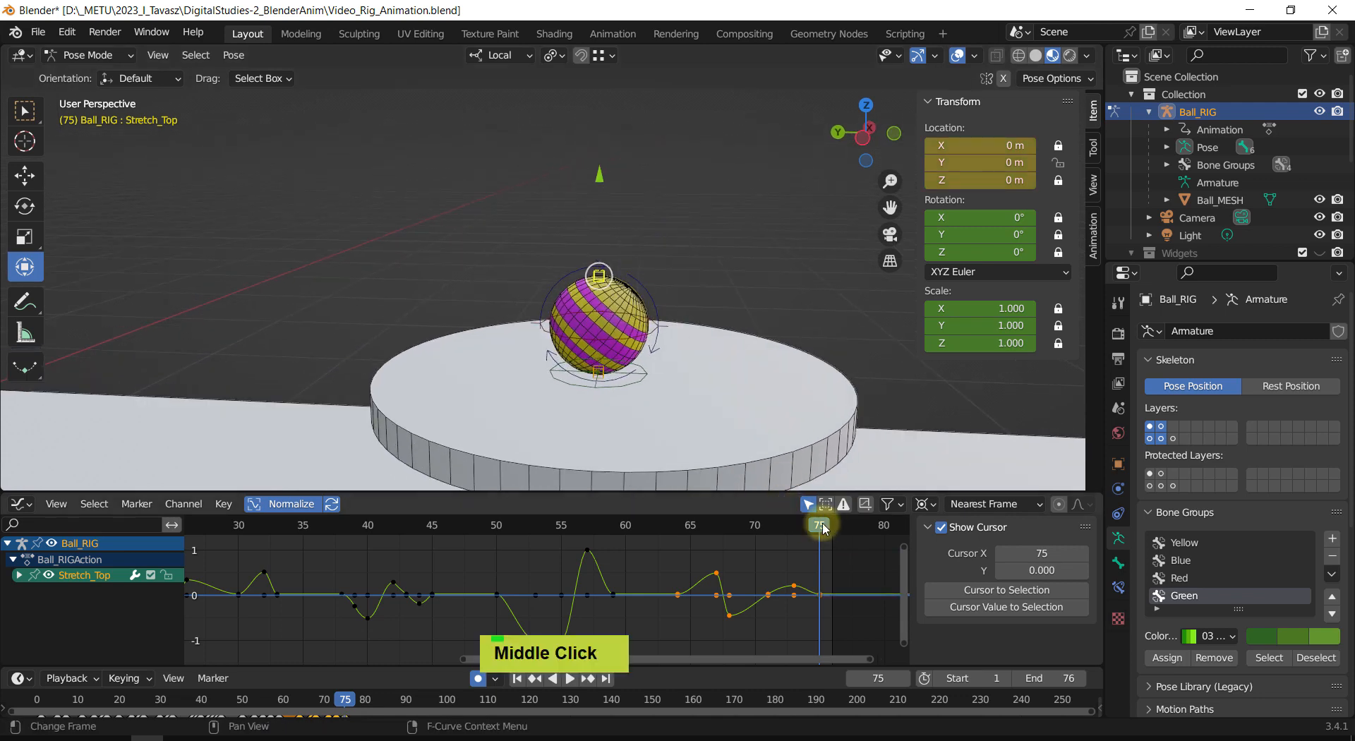
pyautogui.moveTo(824, 529)
pyautogui.mouseDown()
pyautogui.moveTo(538, 539)
pyautogui.moveTo(774, 545)
pyautogui.moveTo(850, 559)
pyautogui.moveTo(726, 555)
pyautogui.moveTo(834, 574)
pyautogui.moveTo(843, 532)
pyautogui.moveTo(805, 530)
pyautogui.moveTo(832, 530)
pyautogui.mouseUp()
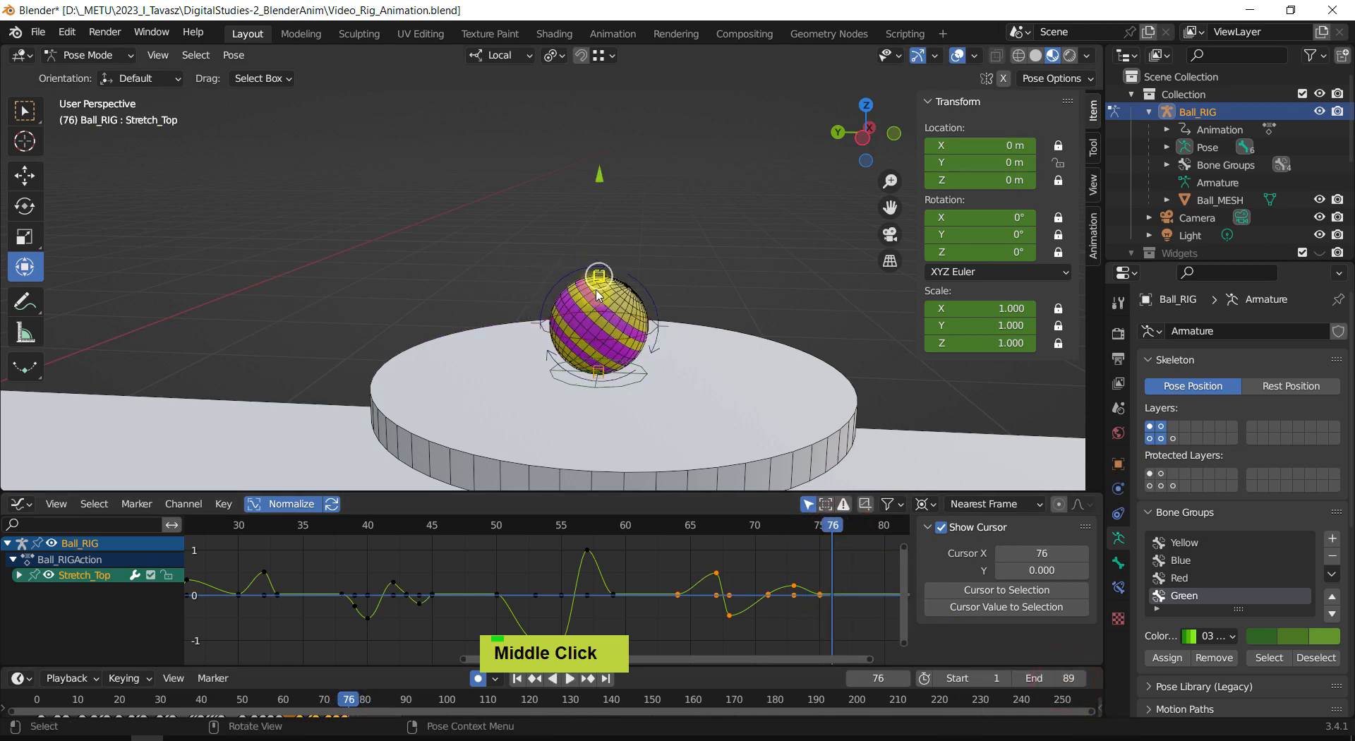
pyautogui.moveTo(600, 180); pyautogui.dragTo(598, 187)
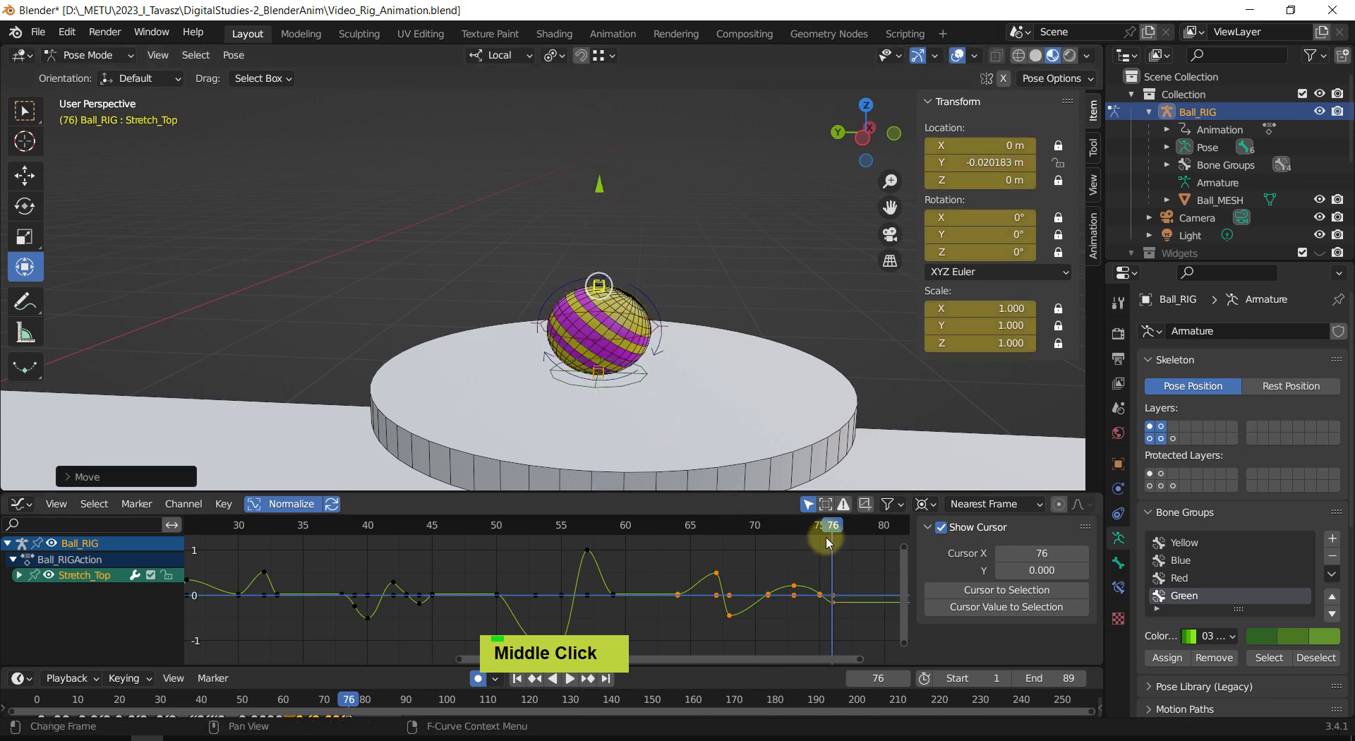
# Step: Clear the Stretch_Top bone's location at frame 73, and move it to about 0.019 m on local Y at frame 71
pyautogui.moveTo(833, 530); pyautogui.dragTo(798, 524)
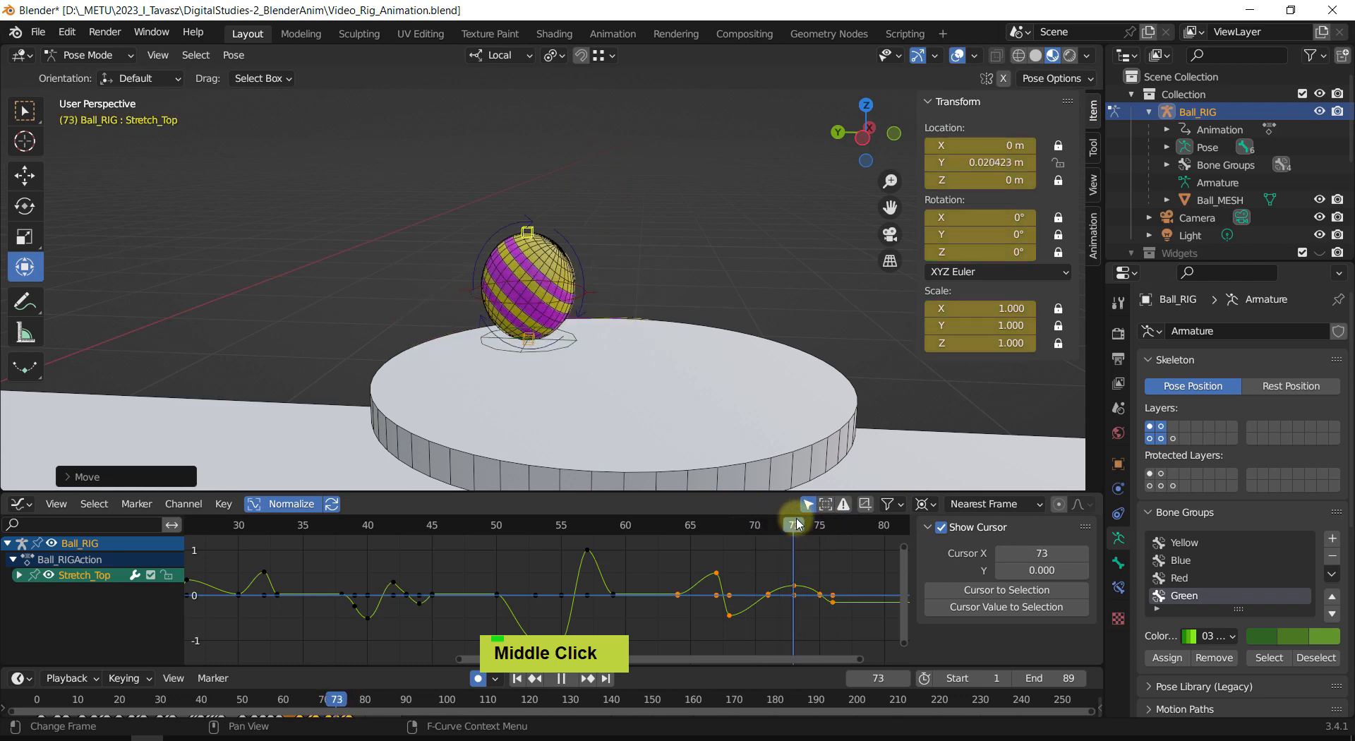
pyautogui.moveTo(532, 188); pyautogui.dragTo(552, 187, button='middle')
pyautogui.hotkey('alt', 'g')
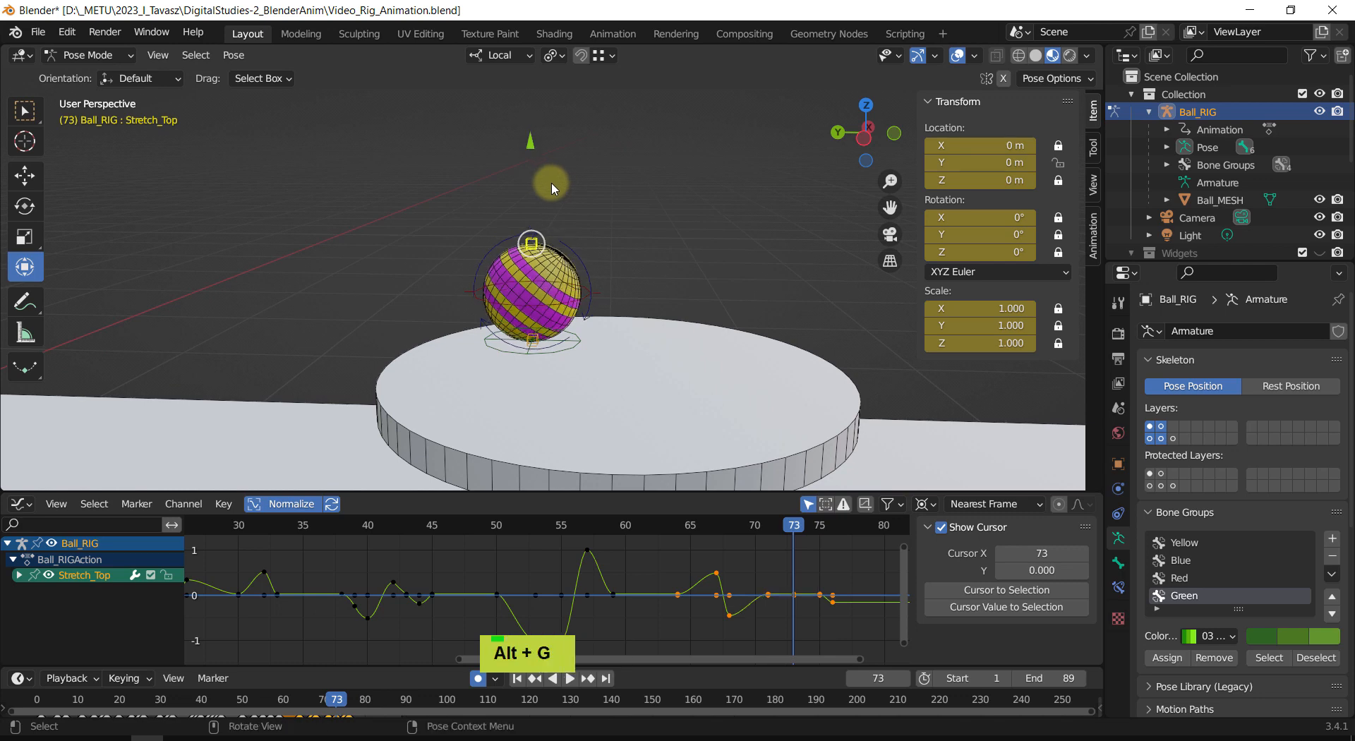
pyautogui.moveTo(796, 528); pyautogui.dragTo(766, 527)
pyautogui.moveTo(453, 173); pyautogui.dragTo(452, 166)
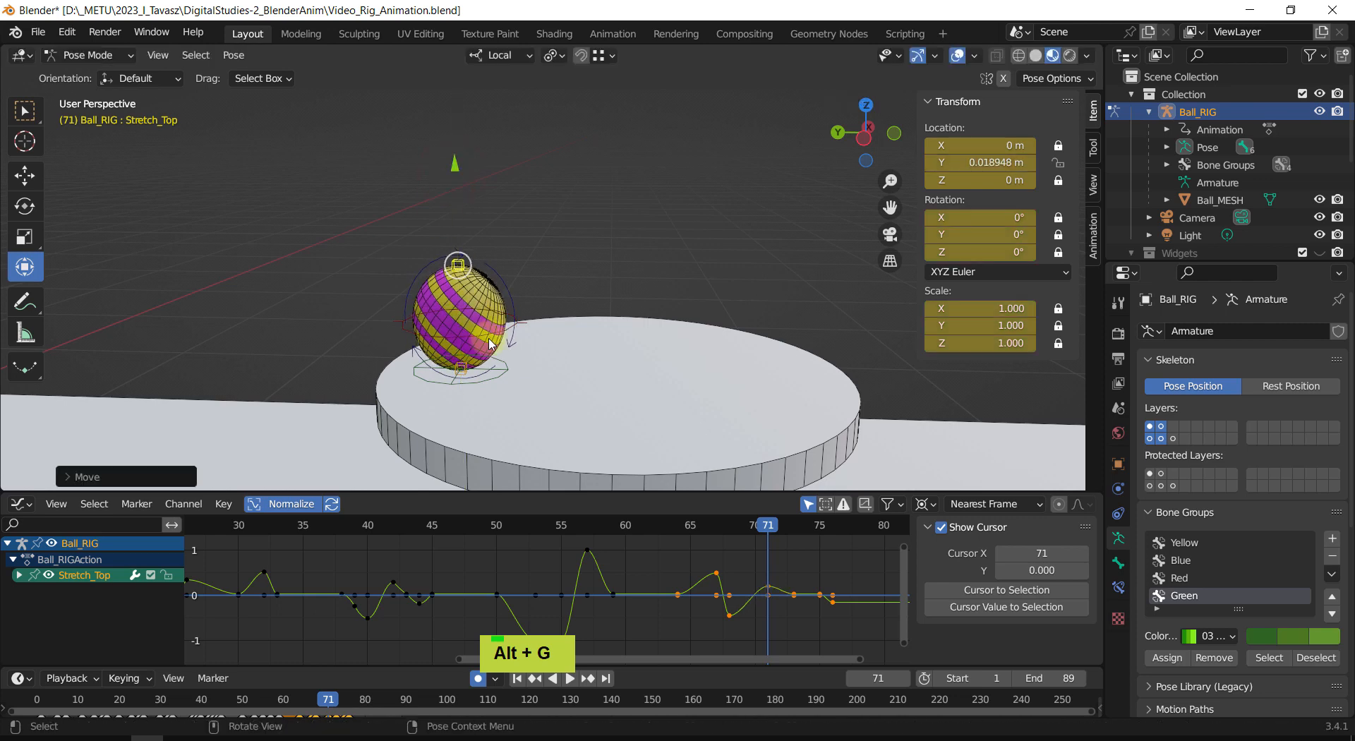
# Step: At frame 71, rotate the ball's Center bone to about 13.7° on the X axis
pyautogui.click(515, 336)
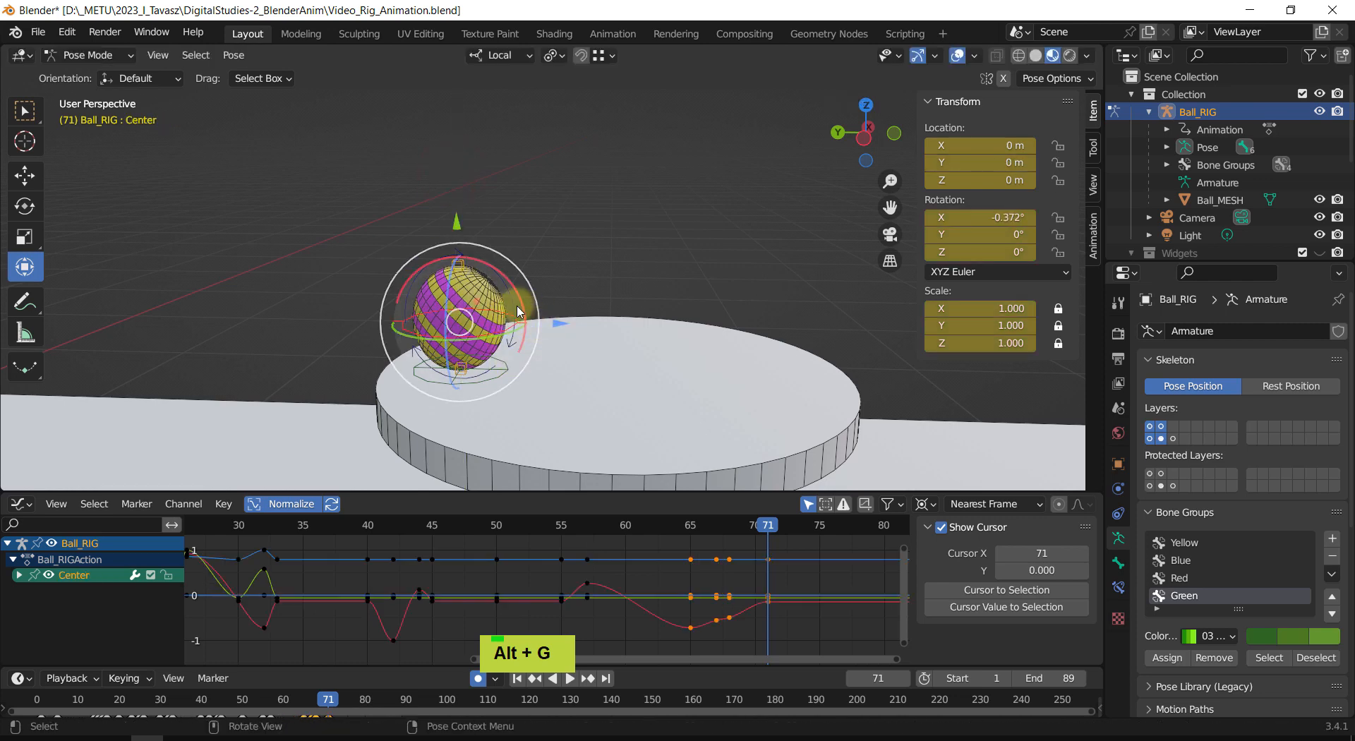
pyautogui.moveTo(519, 295); pyautogui.dragTo(537, 344)
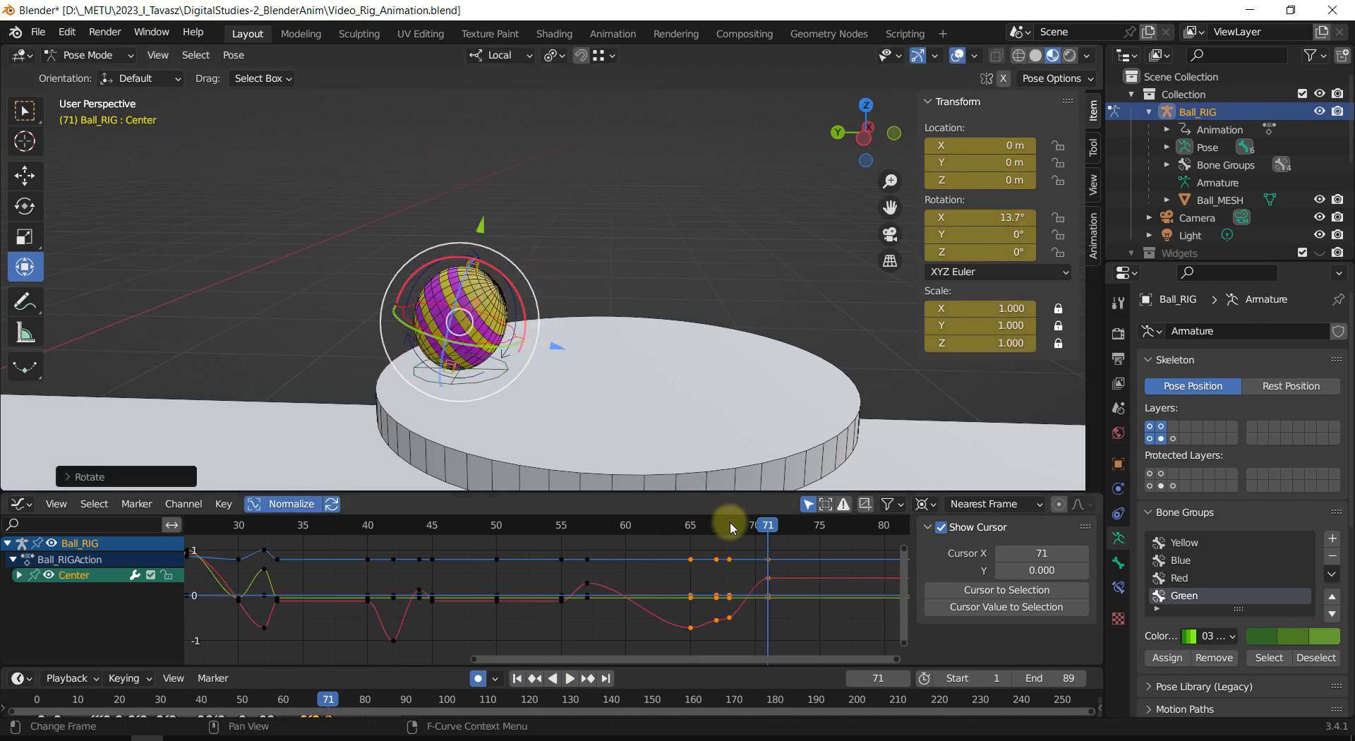
# Step: At frame 78, clear the Center bone's rotation and the Stretch_Top bone's location
pyautogui.moveTo(774, 530); pyautogui.dragTo(820, 542)
pyautogui.moveTo(841, 536)
pyautogui.mouseDown()
pyautogui.moveTo(852, 538)
pyautogui.moveTo(827, 542)
pyautogui.moveTo(838, 530)
pyautogui.mouseUp()
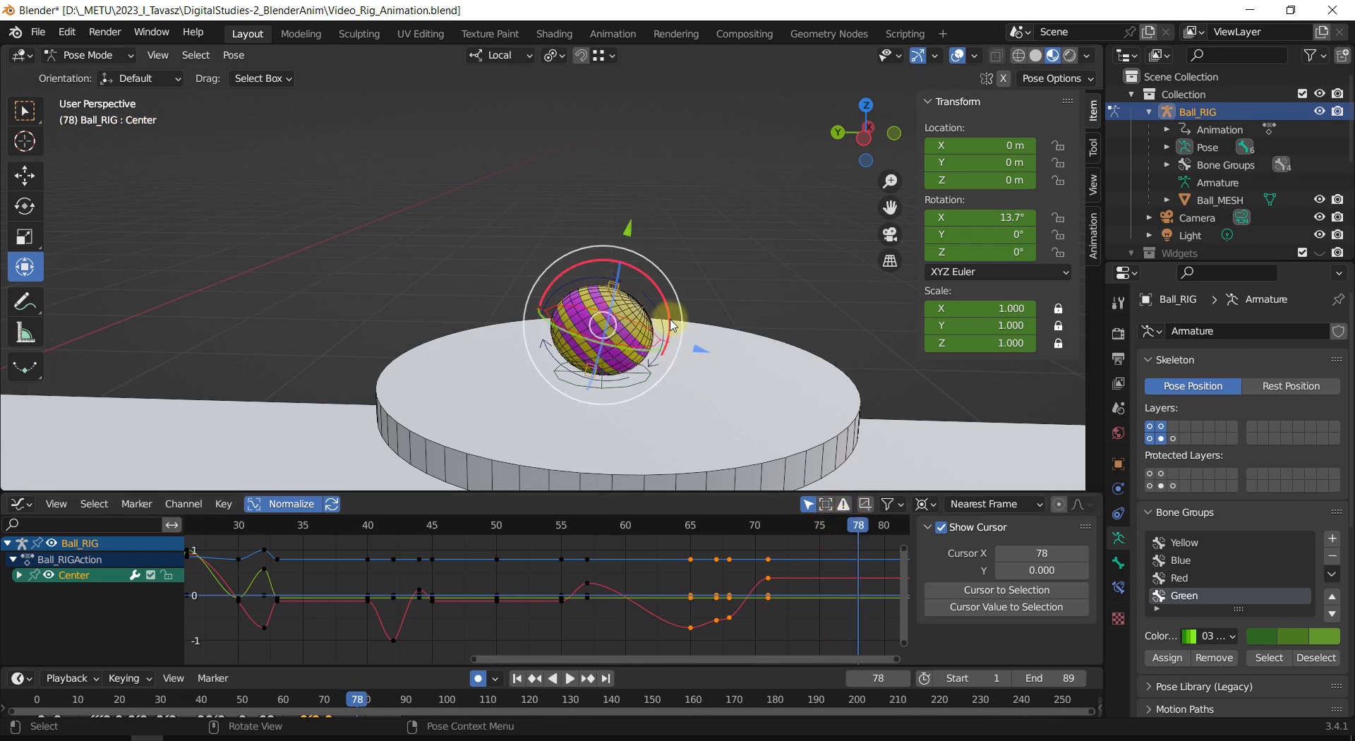
pyautogui.hotkey('alt', 'r')
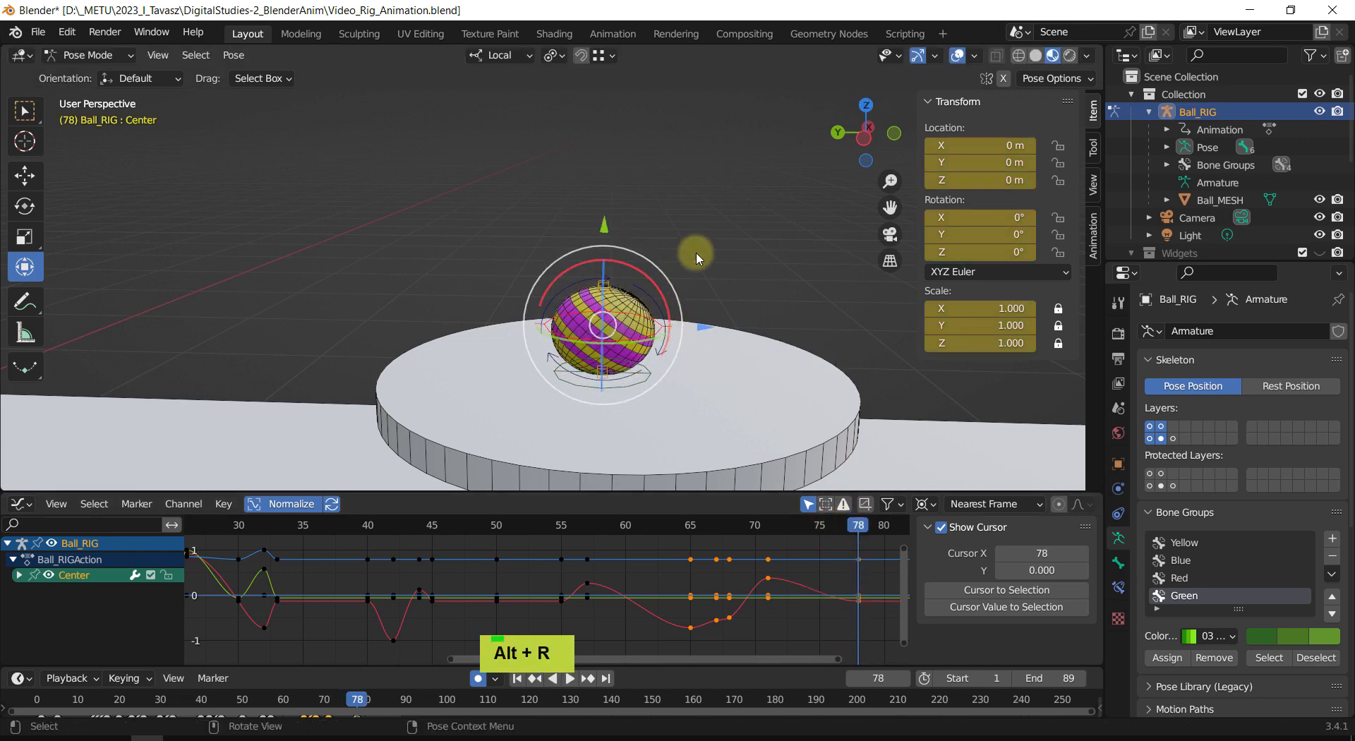
pyautogui.doubleClick(603, 287)
pyautogui.hotkey('alt', 'g')
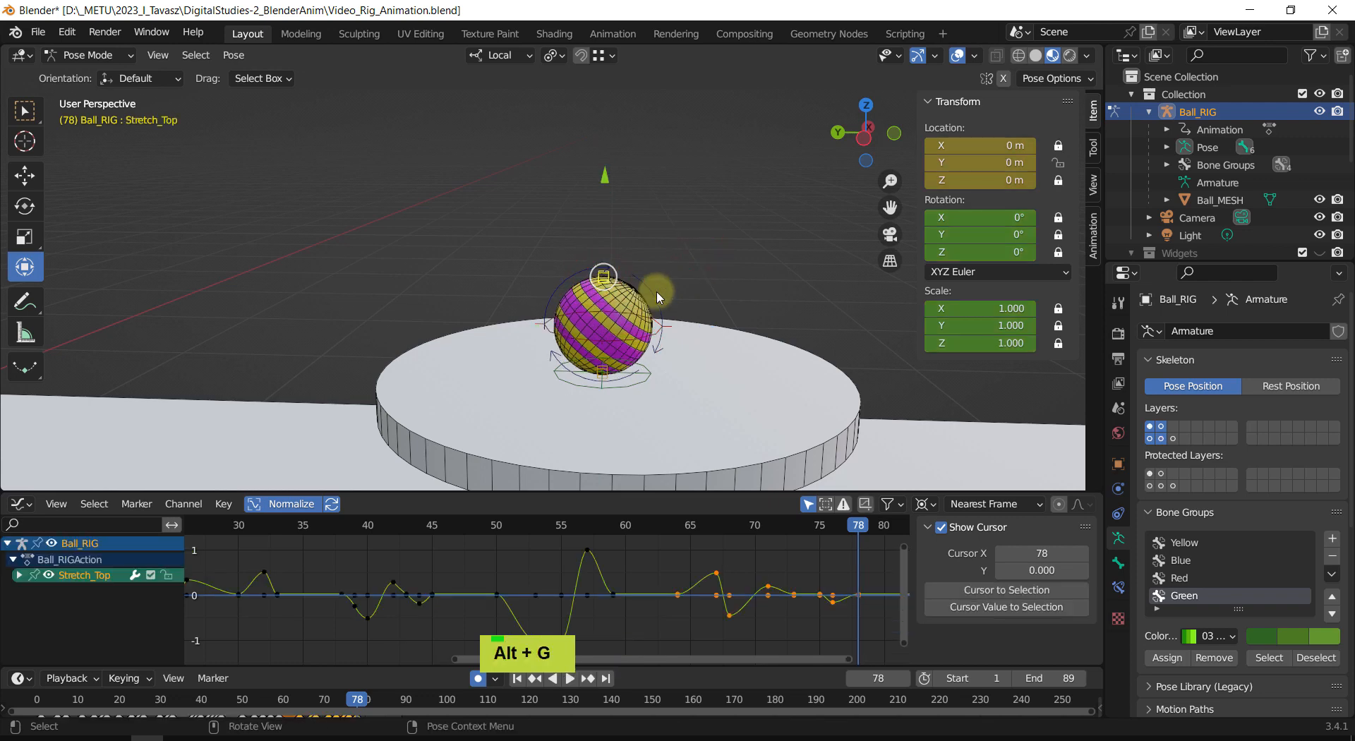
# Step: Play back the animation from a wider view to review the ball's hops across the pillars
pyautogui.moveTo(859, 528); pyautogui.dragTo(768, 593)
pyautogui.scroll(-3, 681, 446)
pyautogui.moveTo(526, 266); pyautogui.dragTo(482, 313, button='middle')
pyautogui.scroll(2, 482, 313)
pyautogui.keyDown('shift'); pyautogui.moveTo(673, 318); pyautogui.dragTo(525, 283, button='middle'); pyautogui.keyUp('shift')
pyautogui.scroll(2, 529, 287)
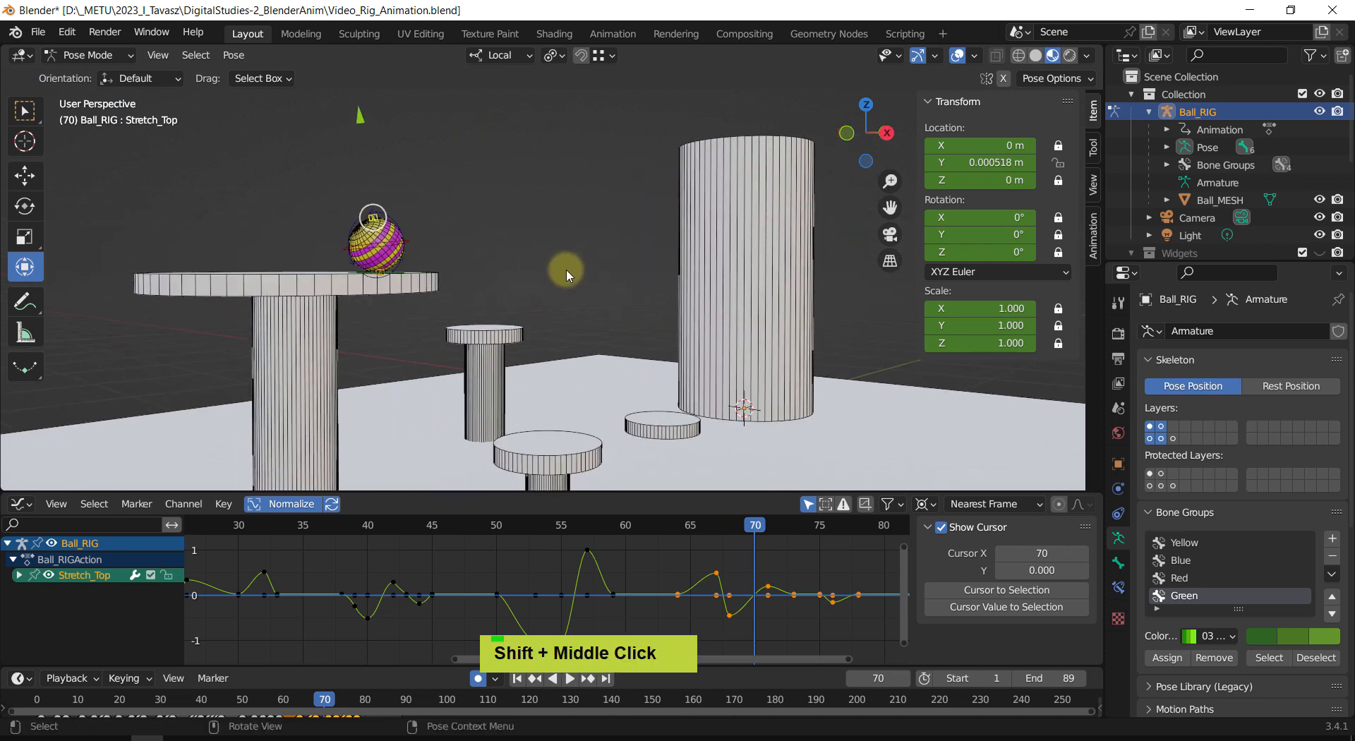
pyautogui.hotkey('shift', 'space')
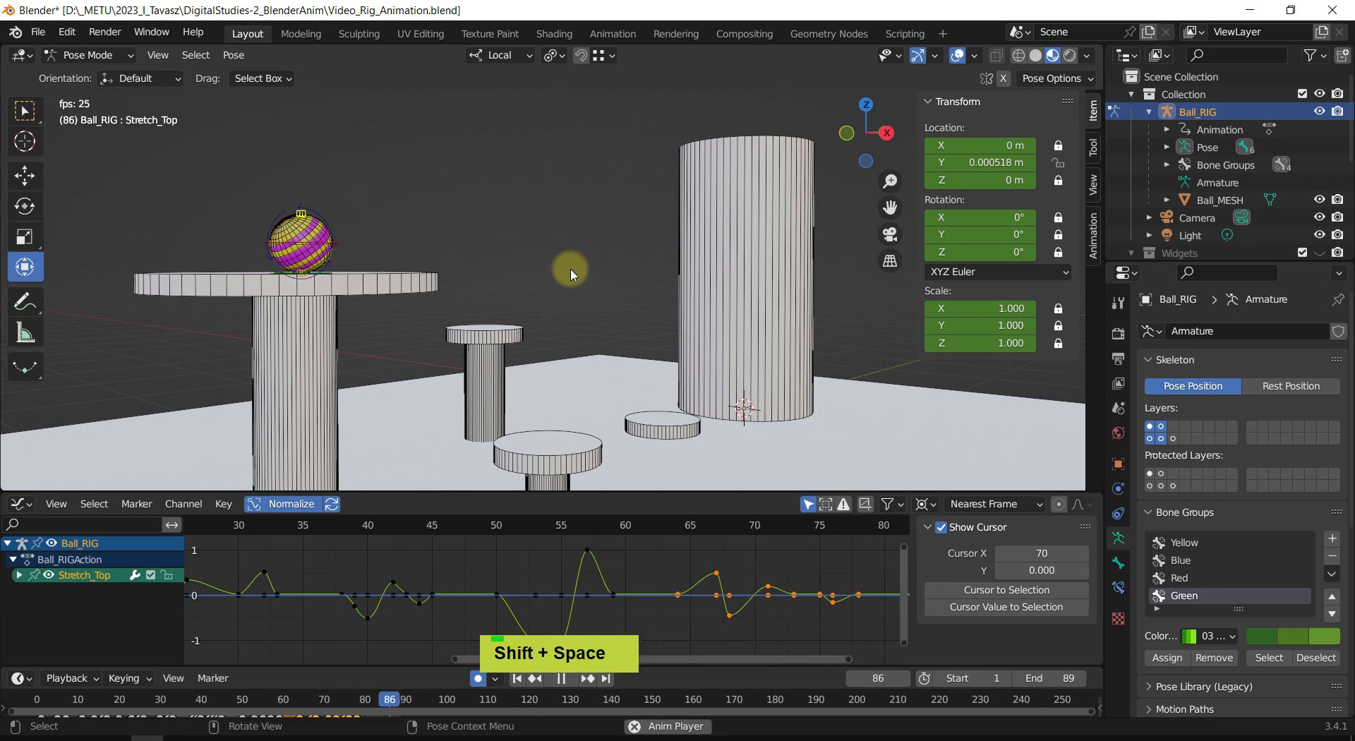
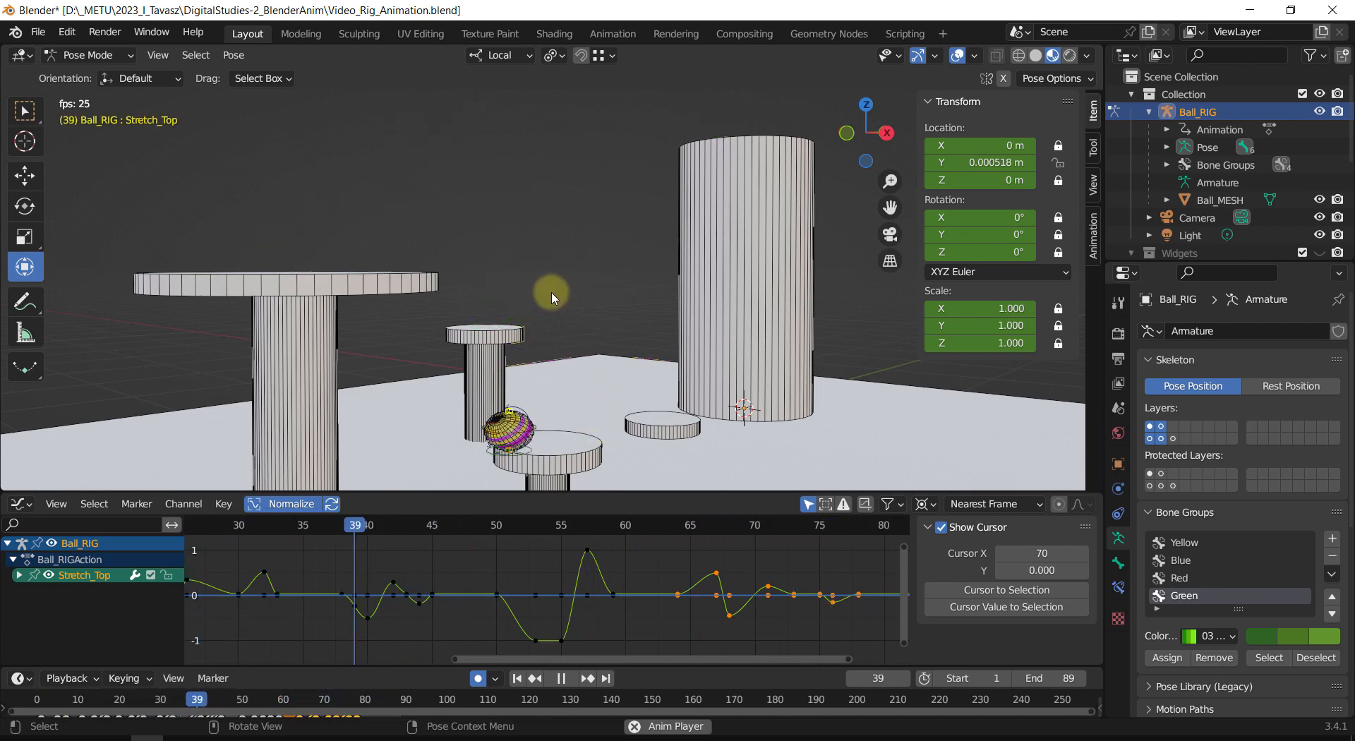
pyautogui.hotkey('shift', 'space')
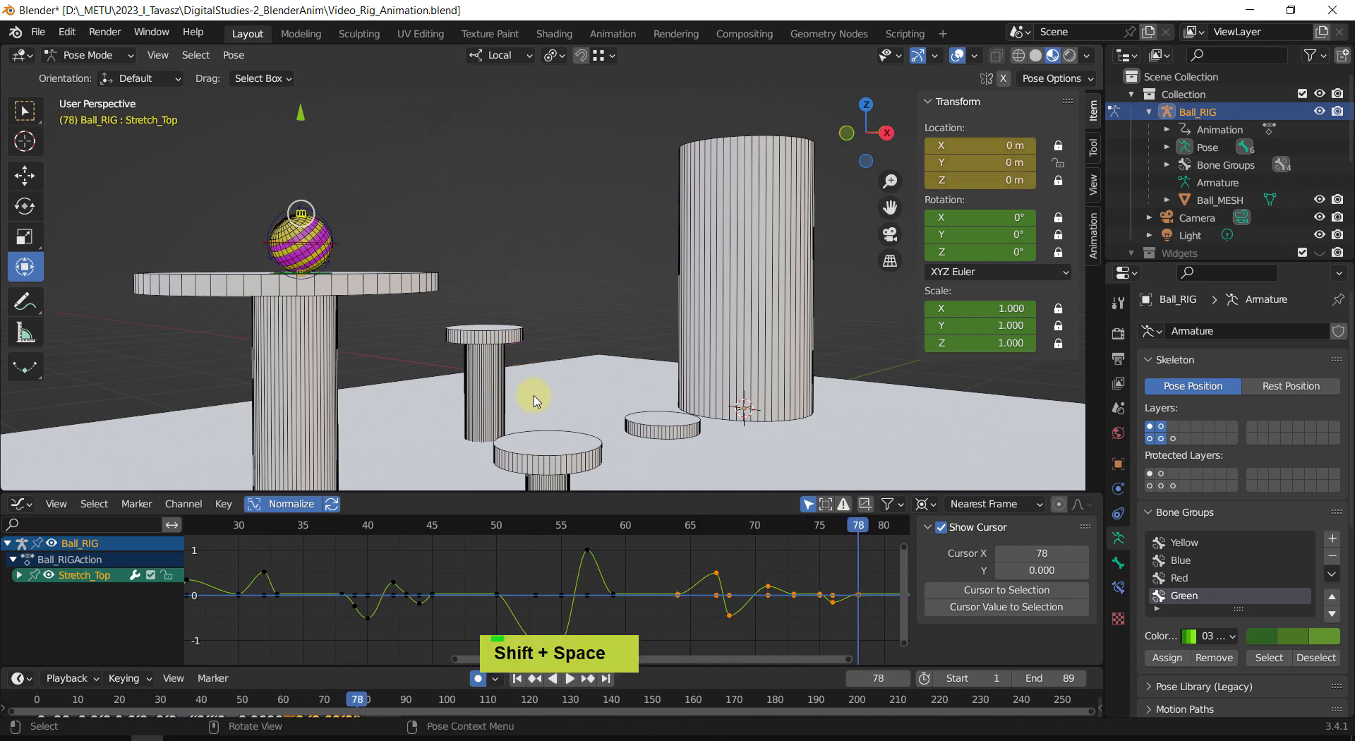
# Step: Select the ball's Rotation bone on the low first disc and insert a keyframe for it at frame 15
pyautogui.moveTo(530, 396); pyautogui.dragTo(680, 381, button='middle')
pyautogui.scroll(-2, 498, 331)
pyautogui.moveTo(498, 331); pyautogui.dragTo(501, 326, button='middle')
pyautogui.scroll(-2, 381, 285)
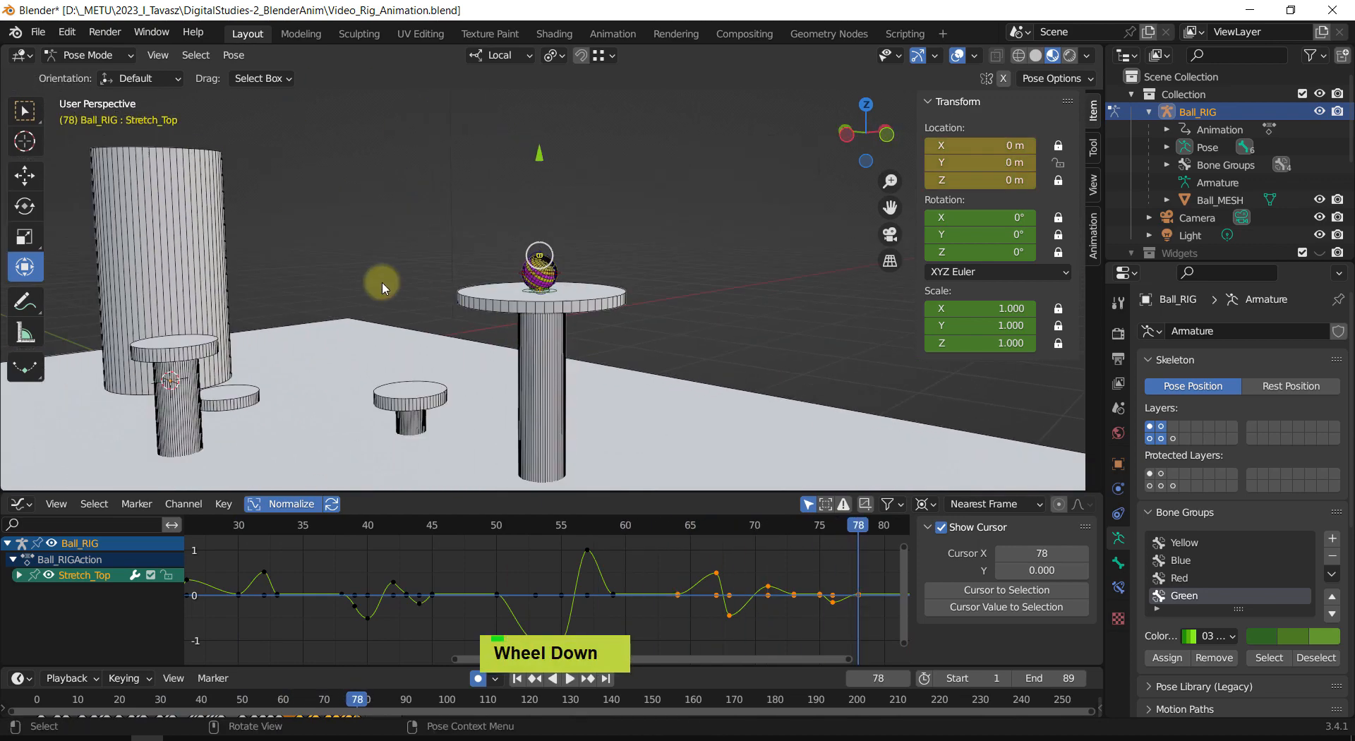
pyautogui.moveTo(381, 285); pyautogui.dragTo(502, 309, button='middle')
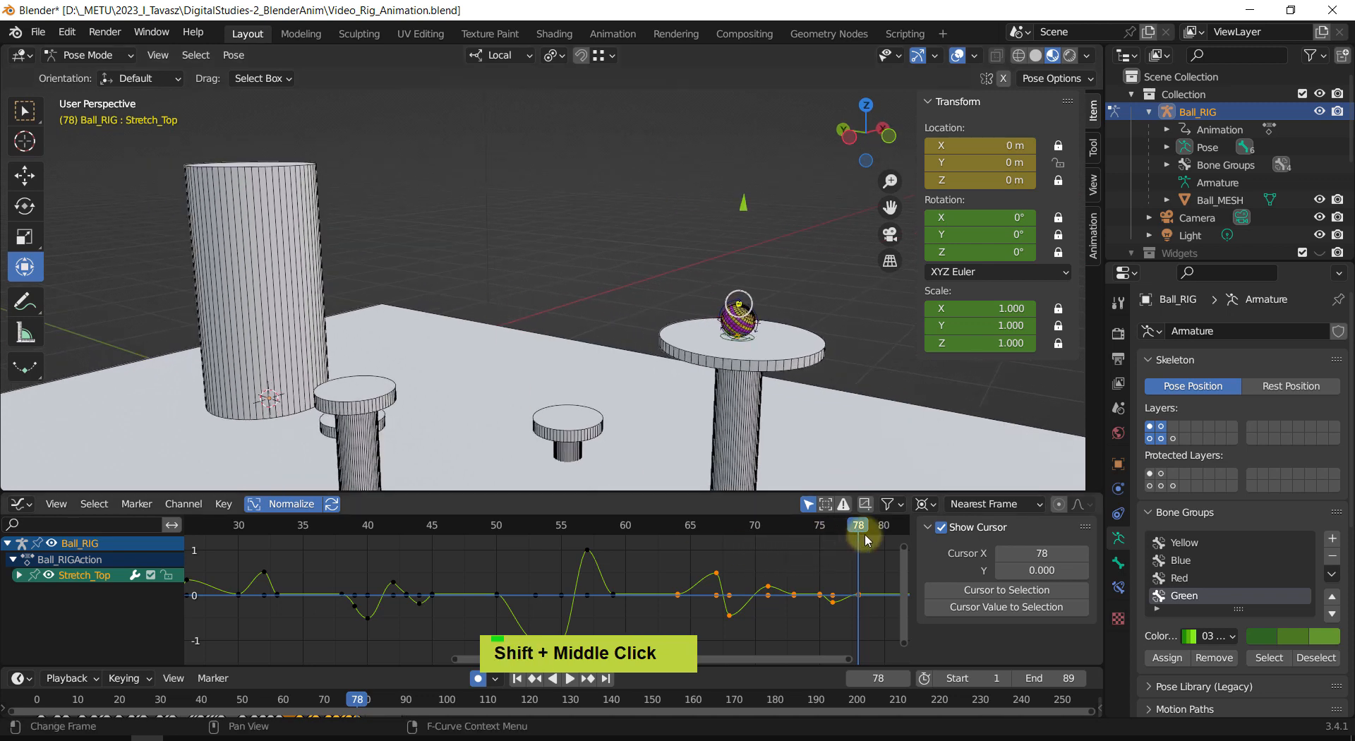
pyautogui.moveTo(855, 525); pyautogui.dragTo(798, 489)
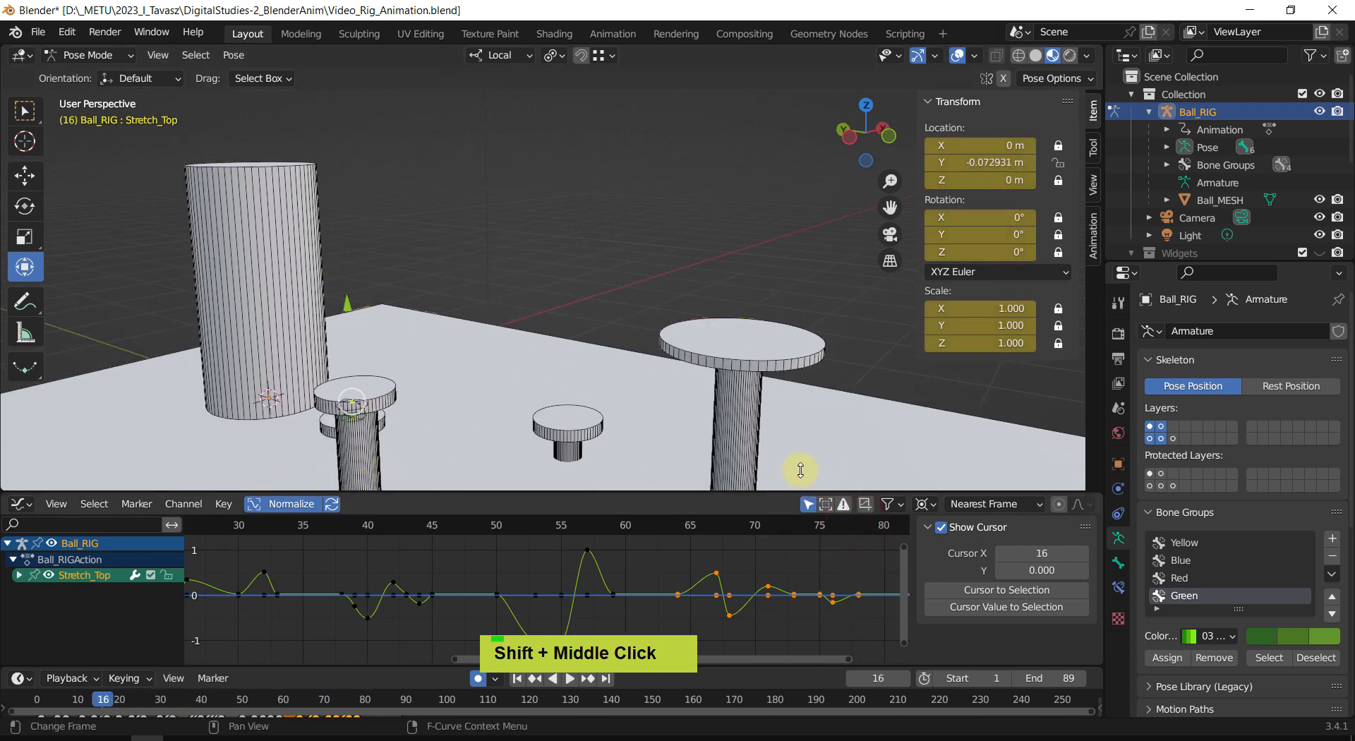
pyautogui.keyDown('shift'); pyautogui.moveTo(358, 391); pyautogui.dragTo(482, 329, button='middle'); pyautogui.keyUp('shift')
pyautogui.scroll(2, 459, 395)
pyautogui.keyDown('shift'); pyautogui.moveTo(482, 328); pyautogui.dragTo(614, 232, button='middle'); pyautogui.keyUp('shift')
pyautogui.scroll(2, 561, 382)
pyautogui.scroll(2, 562, 381)
pyautogui.click(558, 372)
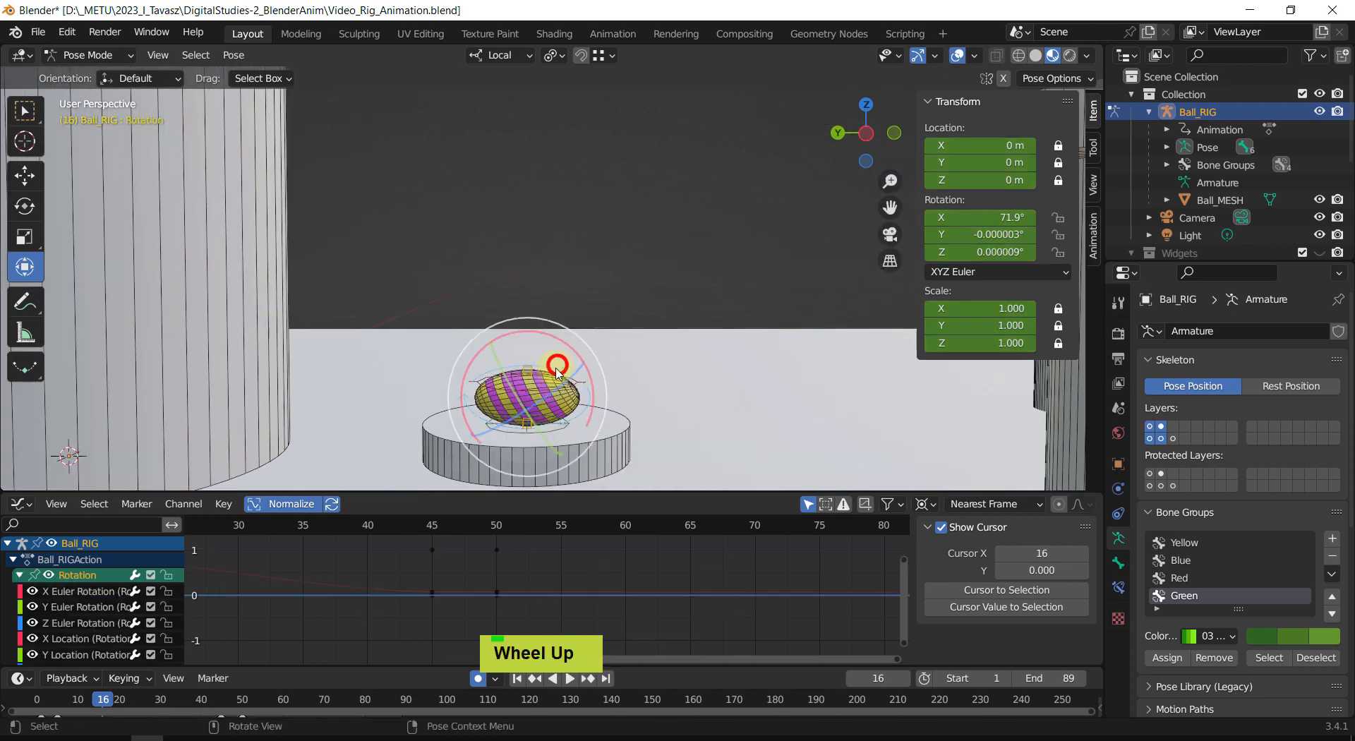
pyautogui.scroll(-1, 537, 338)
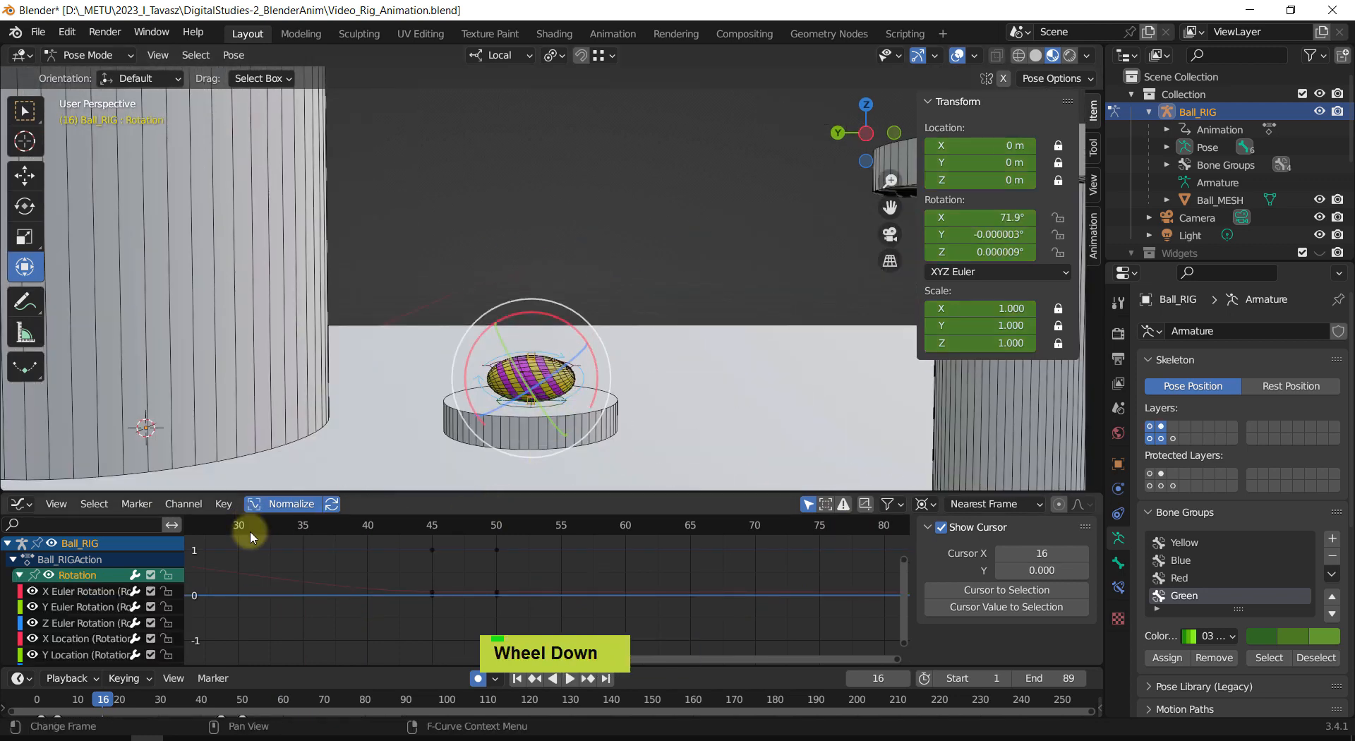
pyautogui.moveTo(250, 536); pyautogui.dragTo(353, 532)
pyautogui.keyDown('shift'); pyautogui.moveTo(454, 558); pyautogui.dragTo(646, 590, button='middle'); pyautogui.keyUp('shift')
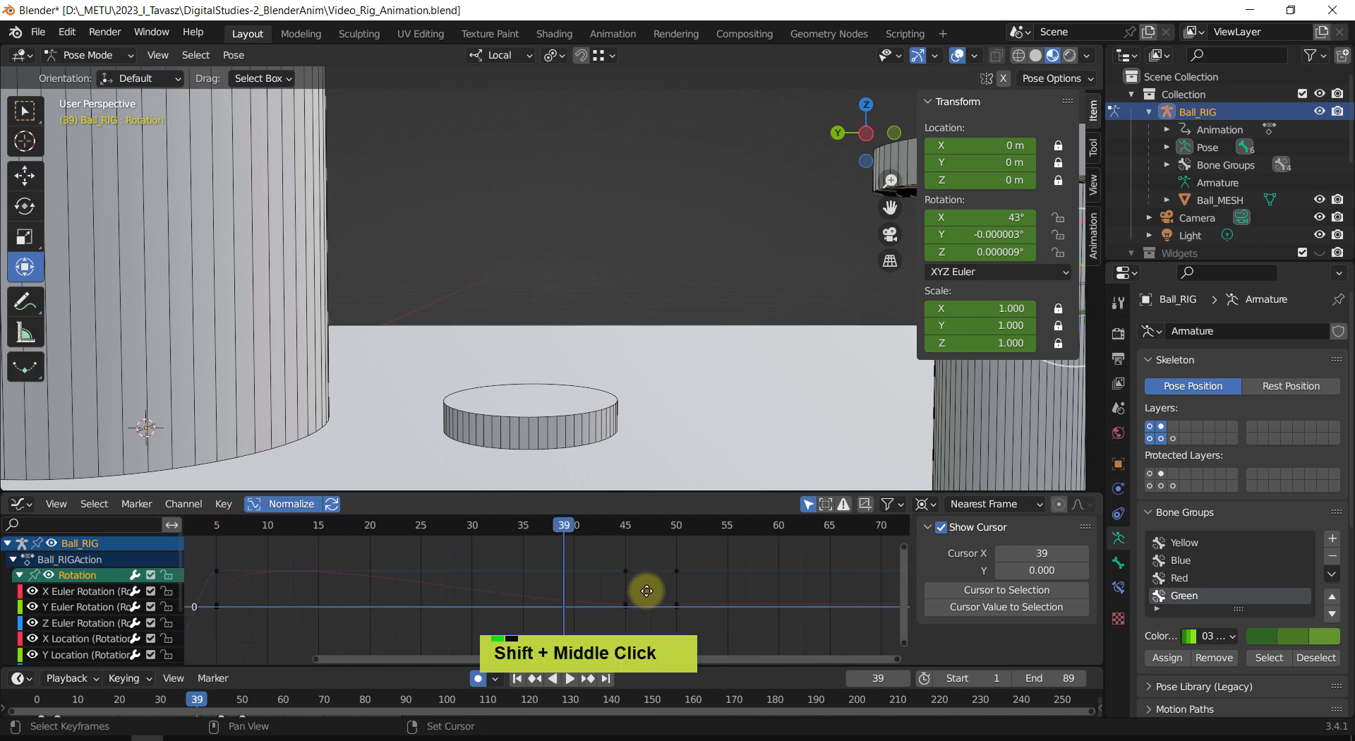
pyautogui.scroll(-2, 616, 587)
pyautogui.moveTo(658, 526); pyautogui.dragTo(443, 599)
pyautogui.keyDown('shift'); pyautogui.moveTo(575, 463); pyautogui.dragTo(498, 368, button='middle'); pyautogui.keyUp('shift')
pyautogui.scroll(2, 497, 369)
pyautogui.press('i')
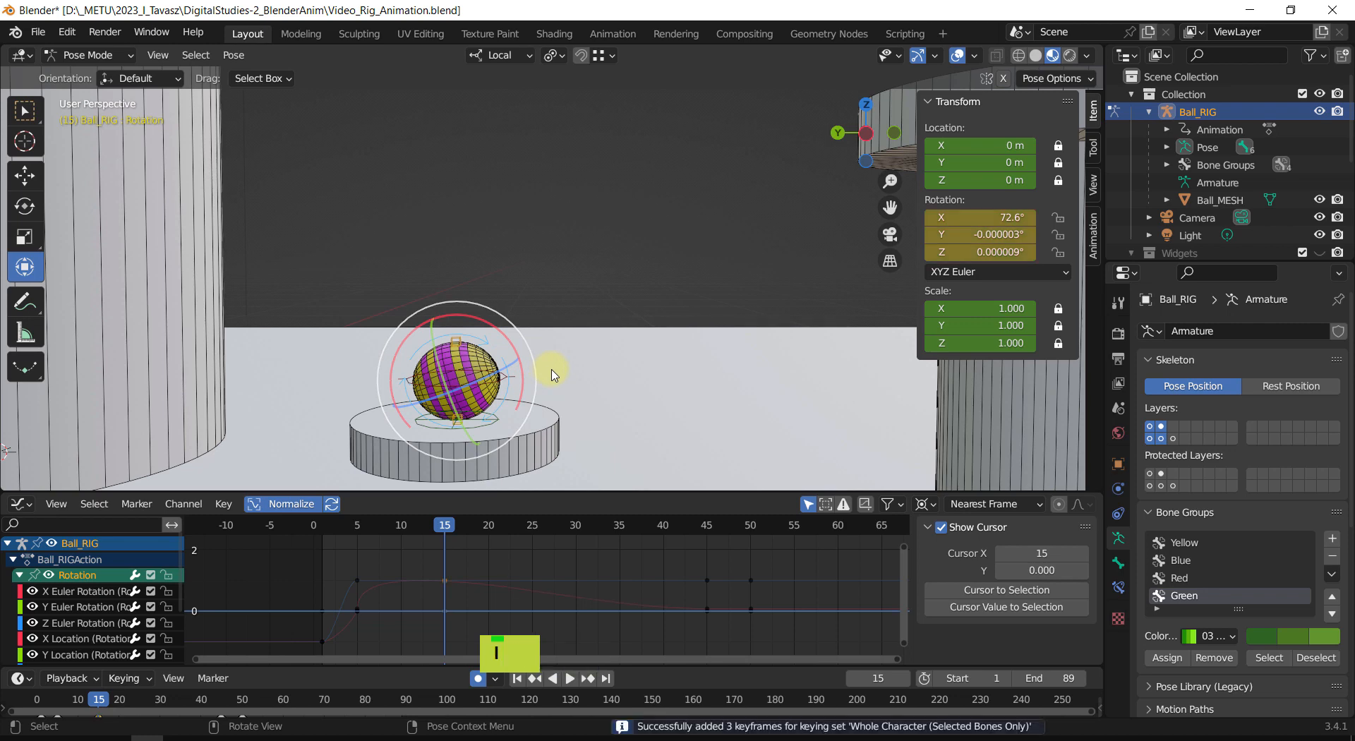
# Step: At frame 24, spin the Rotation bone to about 303° on X and check the roll between frames 18 and 24
pyautogui.moveTo(443, 527); pyautogui.dragTo(492, 542)
pyautogui.scroll(-4, 584, 342)
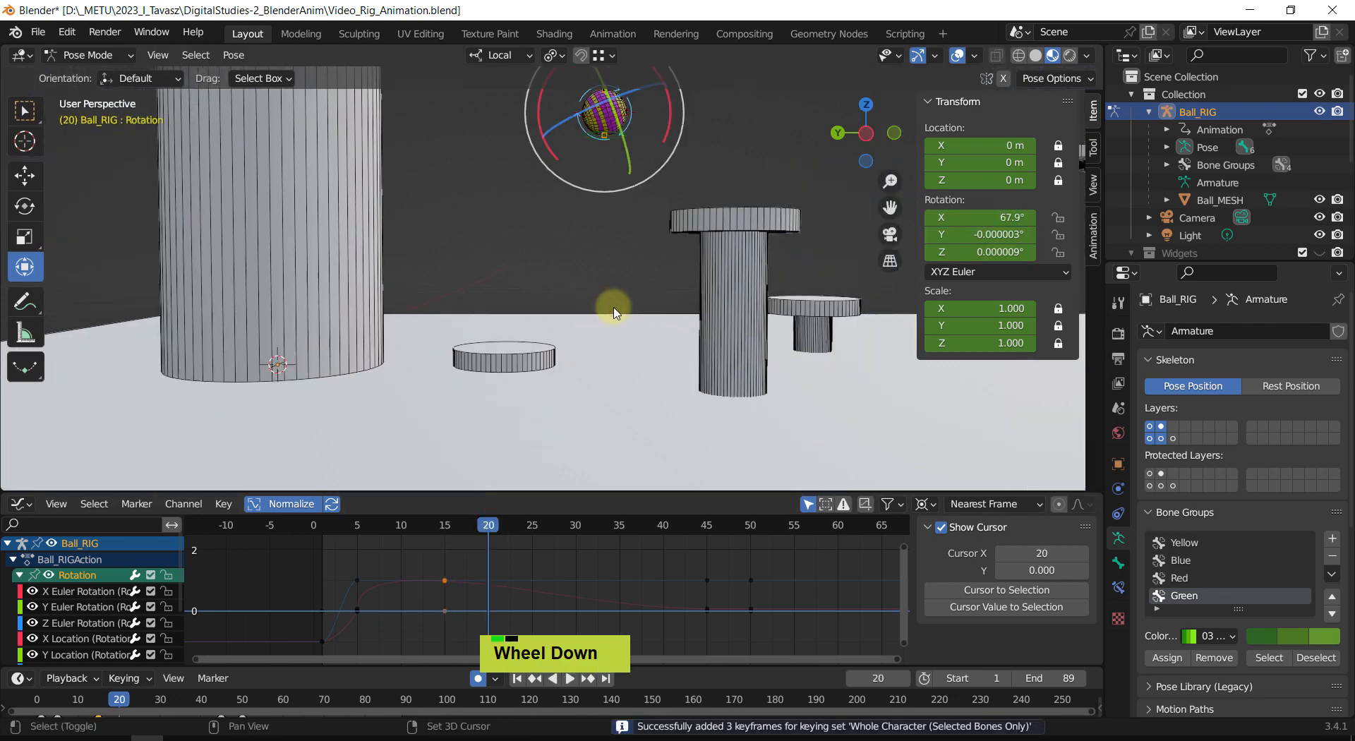
pyautogui.keyDown('shift'); pyautogui.moveTo(607, 302); pyautogui.dragTo(558, 345, button='middle'); pyautogui.keyUp('shift')
pyautogui.moveTo(492, 530); pyautogui.dragTo(526, 536)
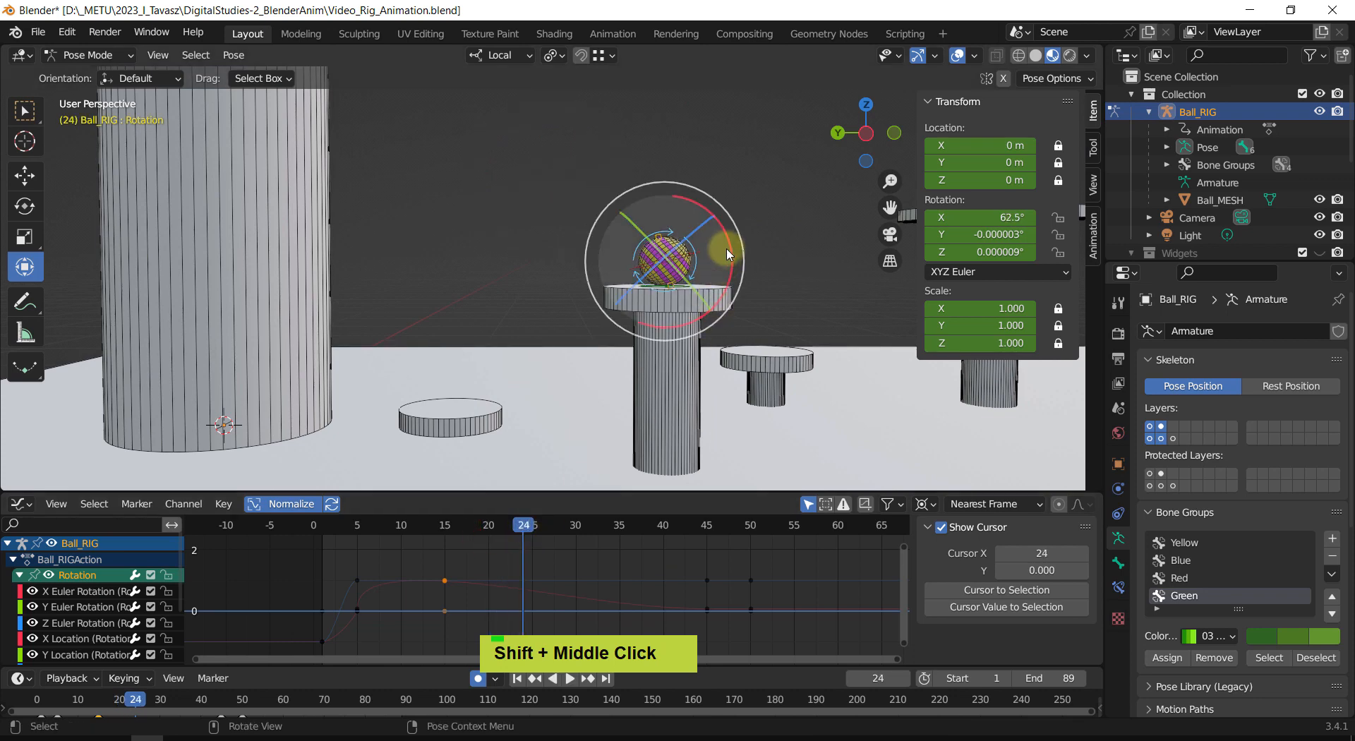
pyautogui.moveTo(720, 260); pyautogui.dragTo(525, 411, button='middle')
pyautogui.scroll(2, 683, 329)
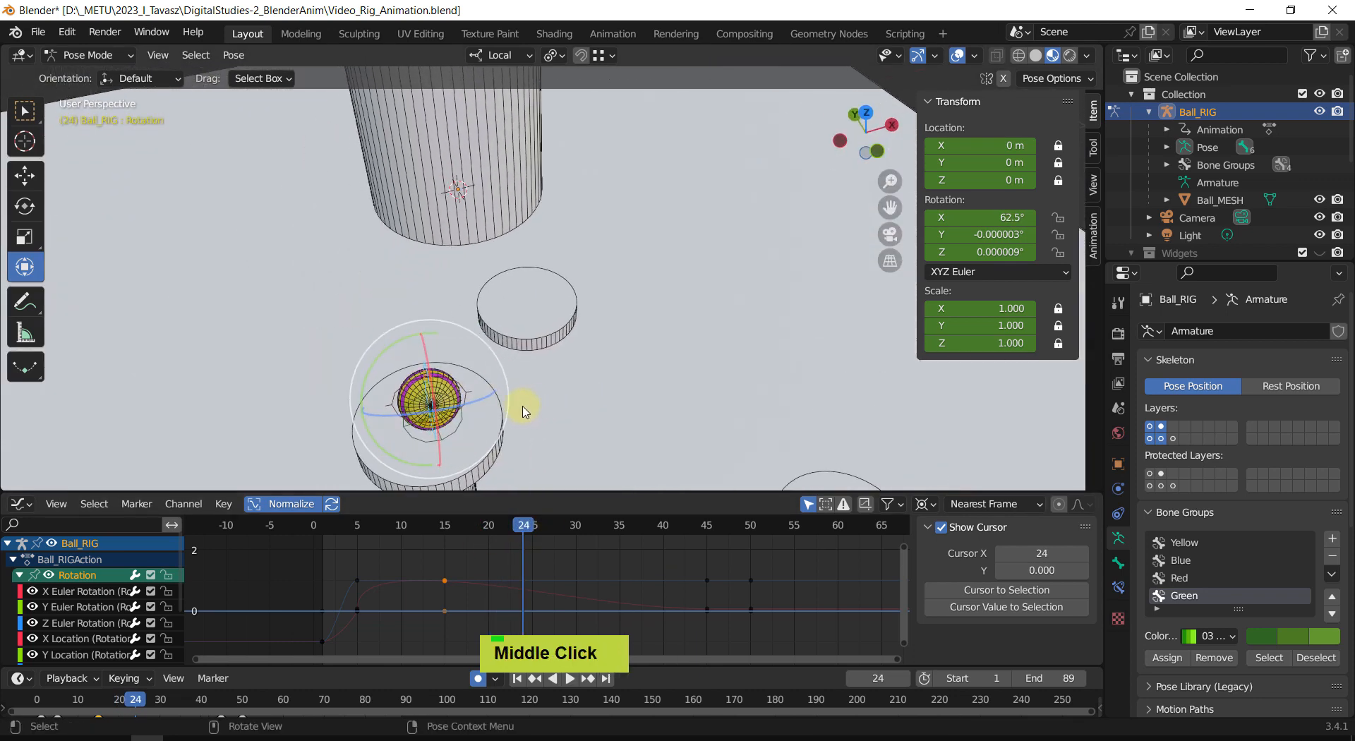
pyautogui.moveTo(432, 387); pyautogui.dragTo(441, 407)
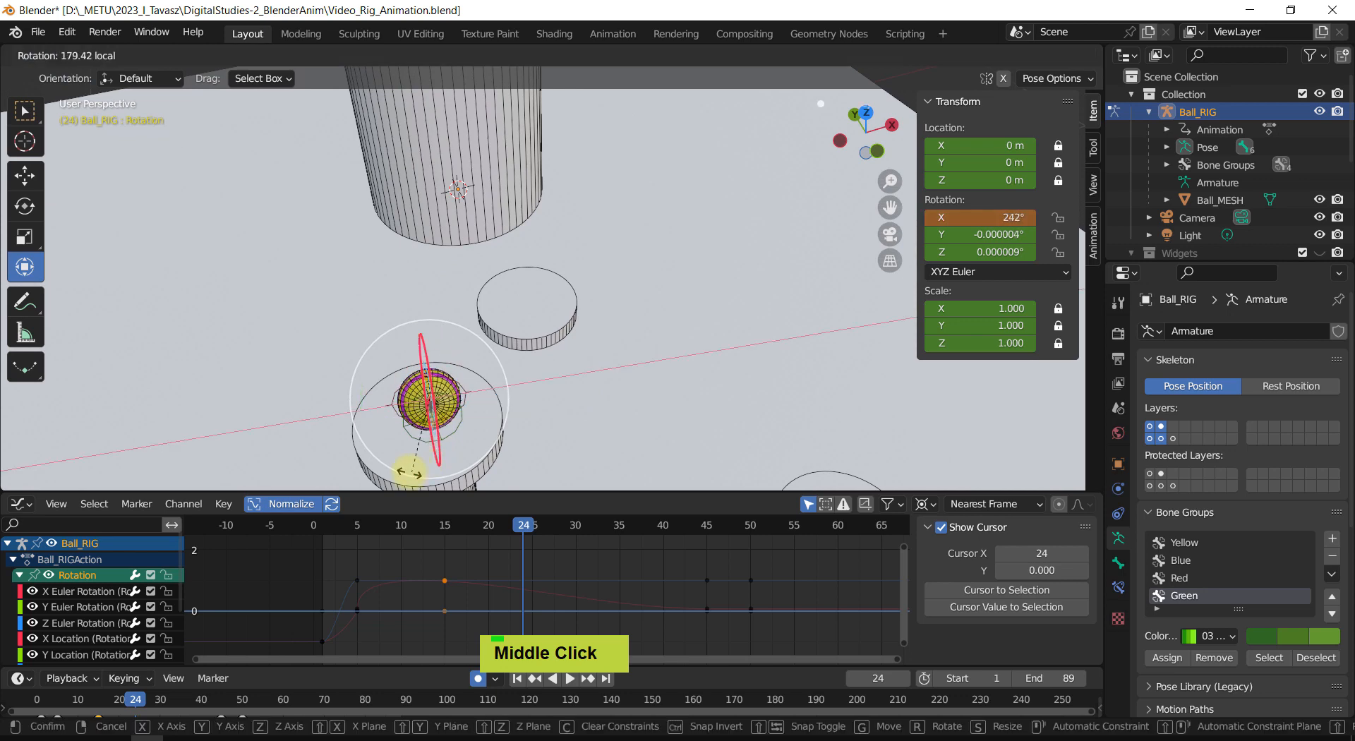
pyautogui.moveTo(409, 470); pyautogui.dragTo(341, 472)
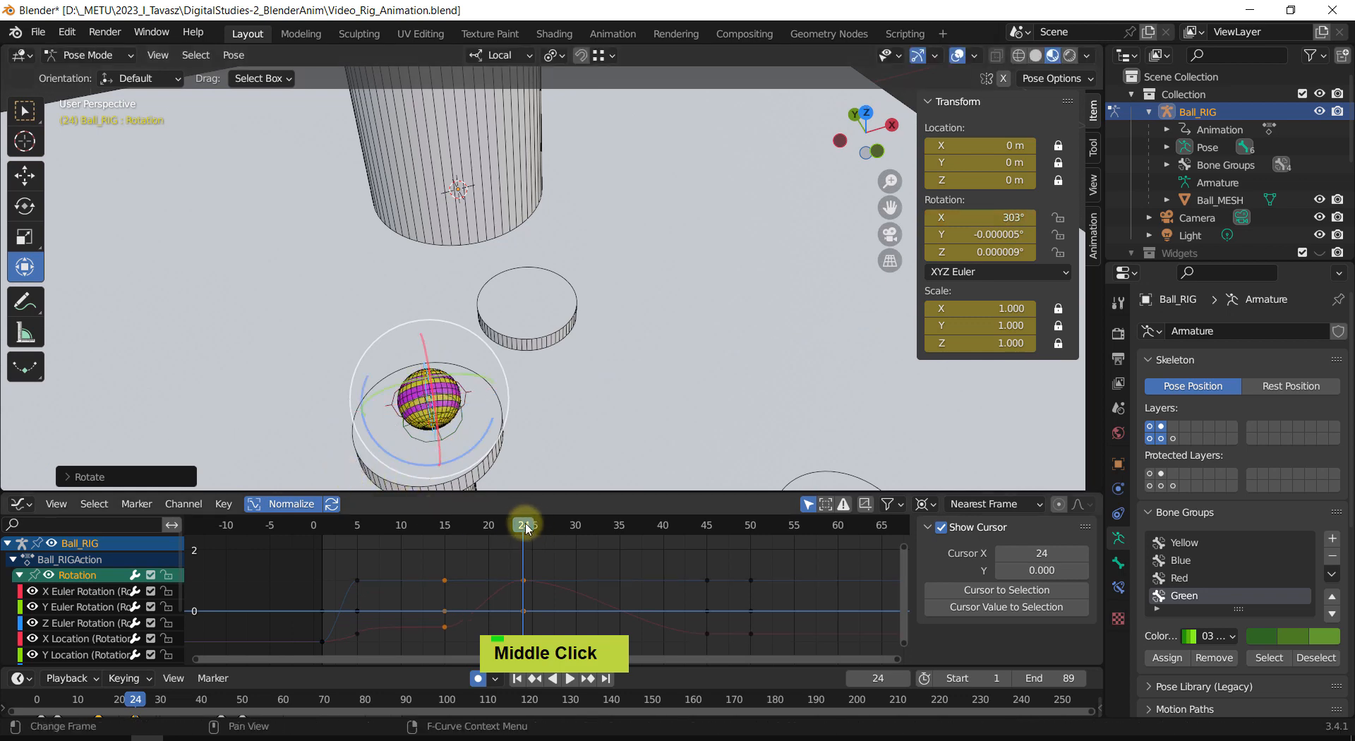
pyautogui.moveTo(527, 528); pyautogui.dragTo(470, 515)
pyautogui.moveTo(468, 151); pyautogui.dragTo(429, 95, button='middle')
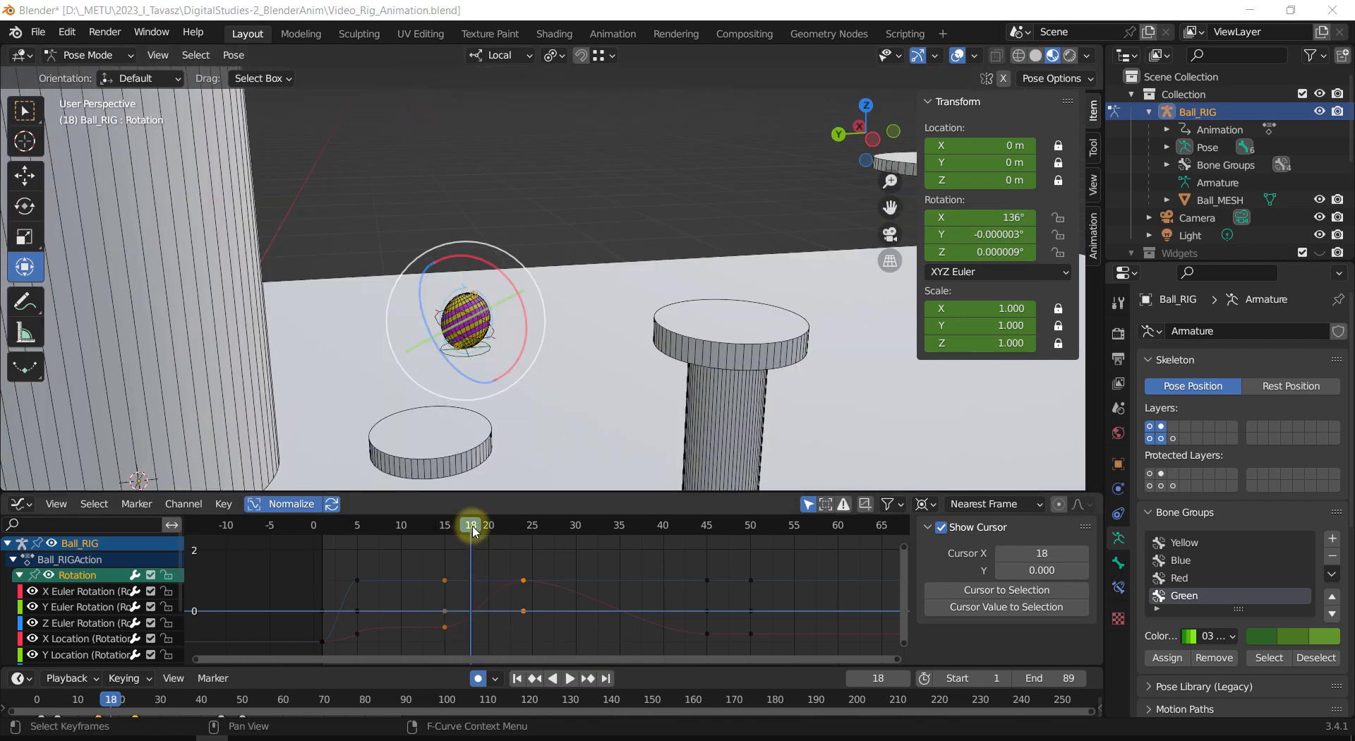
pyautogui.moveTo(473, 531); pyautogui.dragTo(530, 563)
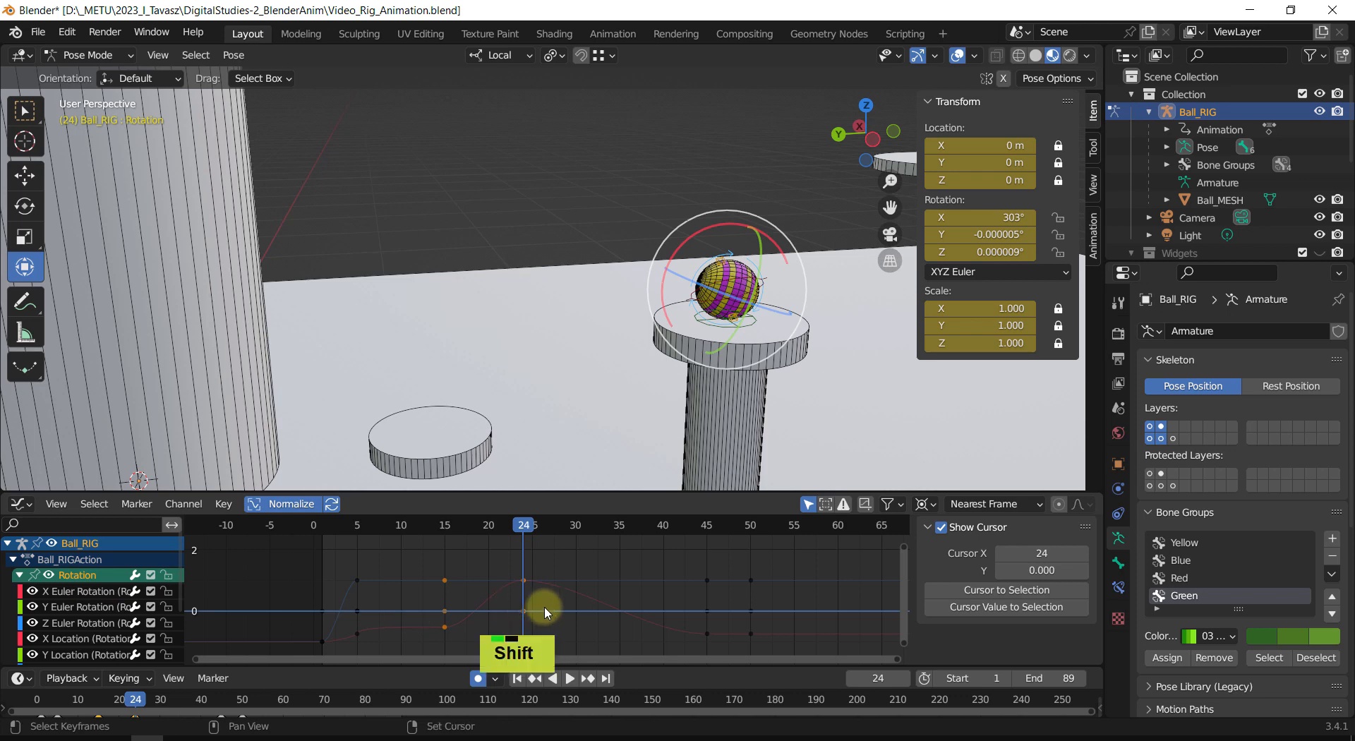
# Step: Isolate the Rotation bone's X Euler Rotation curve and set its frame 24 keyframe to the Vector handle type
pyautogui.keyDown('shift'); pyautogui.moveTo(532, 611); pyautogui.dragTo(534, 588, button='middle'); pyautogui.keyUp('shift')
pyautogui.doubleClick(491, 569)
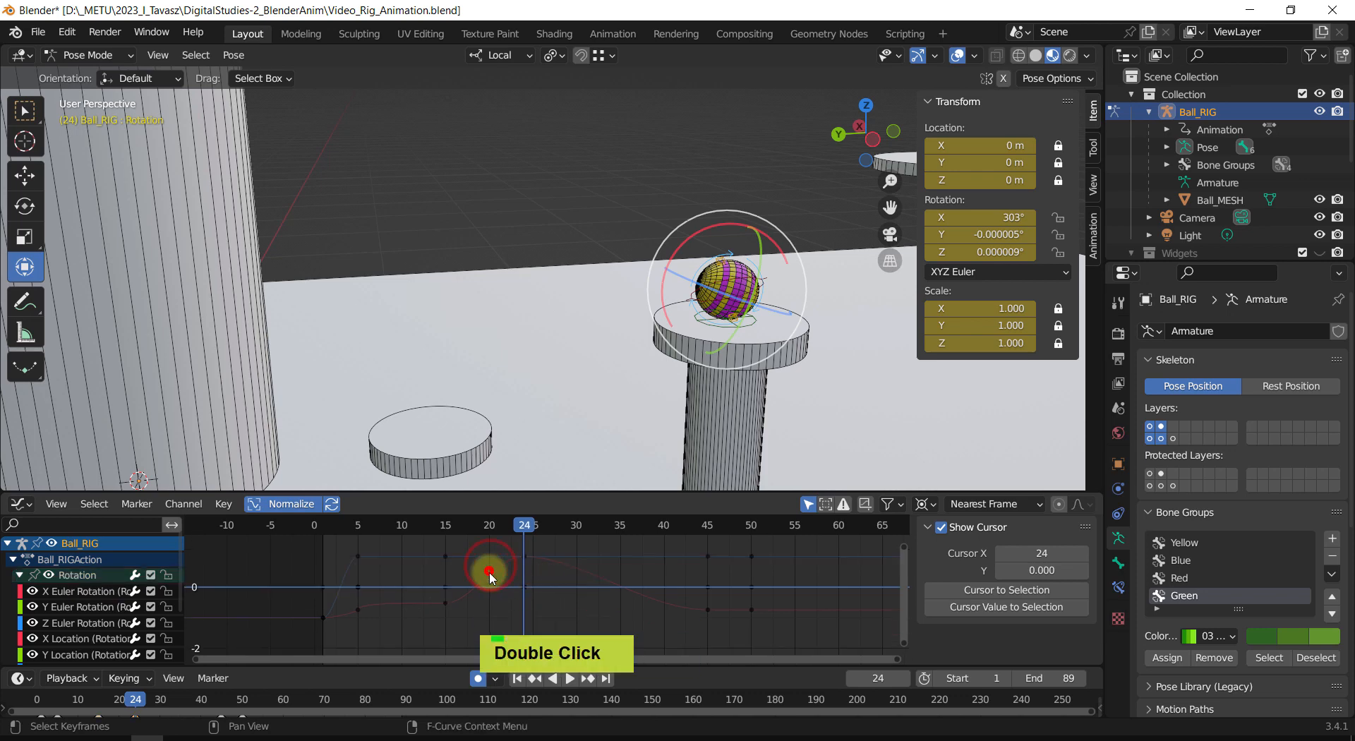
pyautogui.click(85, 592)
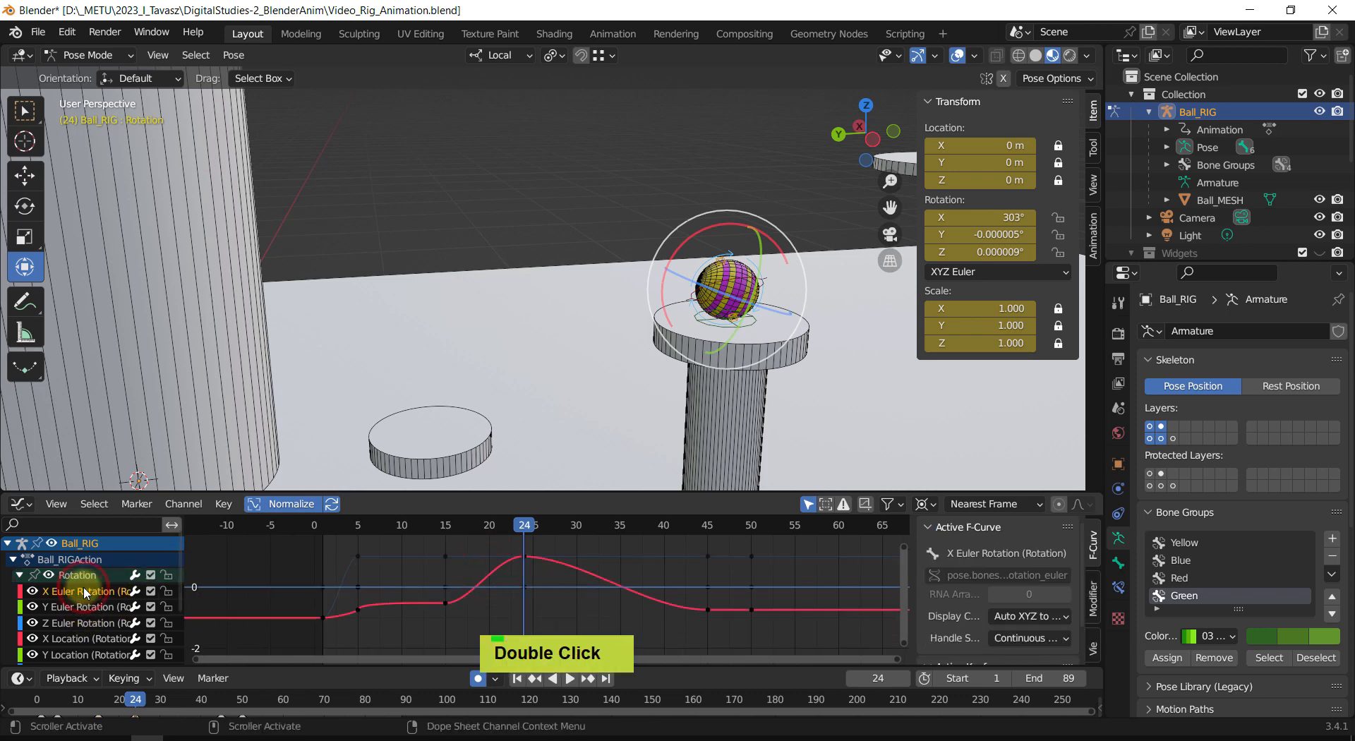
pyautogui.click(81, 624)
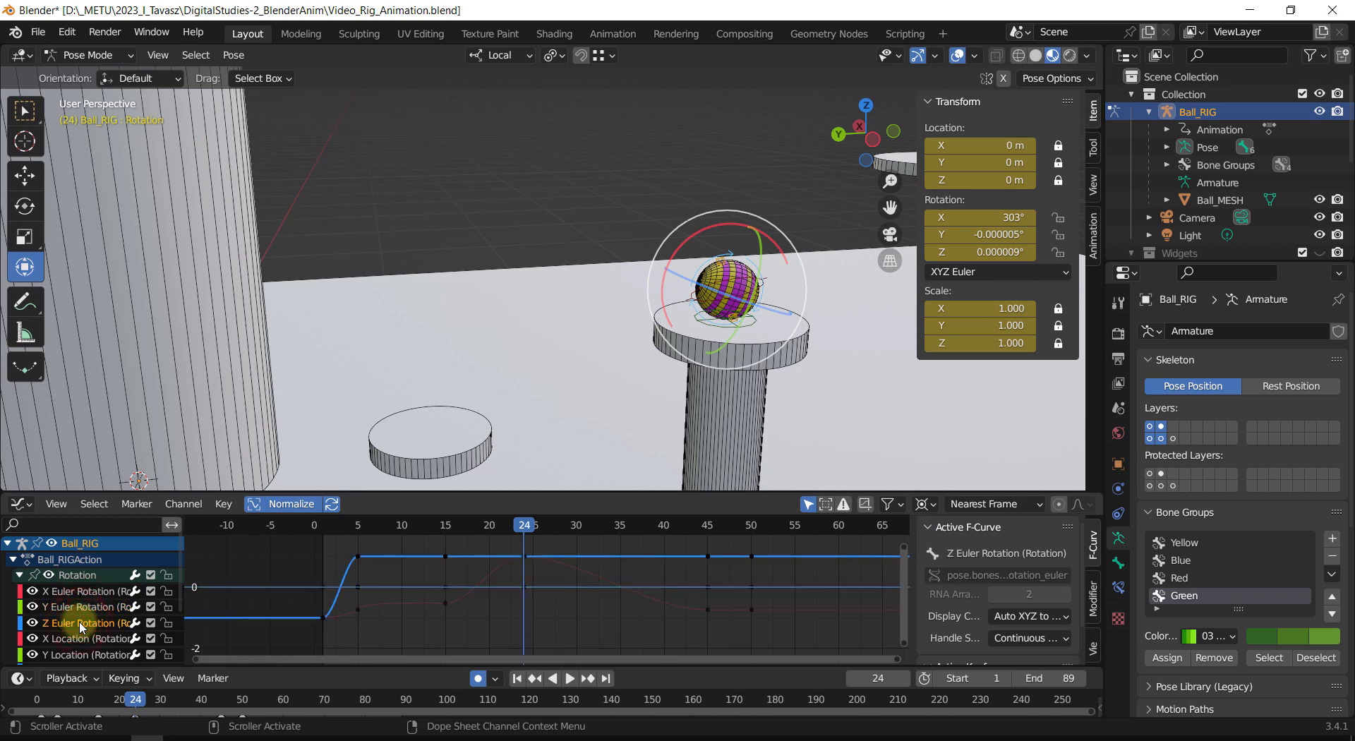
pyautogui.click(83, 591)
pyautogui.keyDown('shift'); pyautogui.moveTo(598, 589); pyautogui.dragTo(564, 604, button='middle'); pyautogui.keyUp('shift')
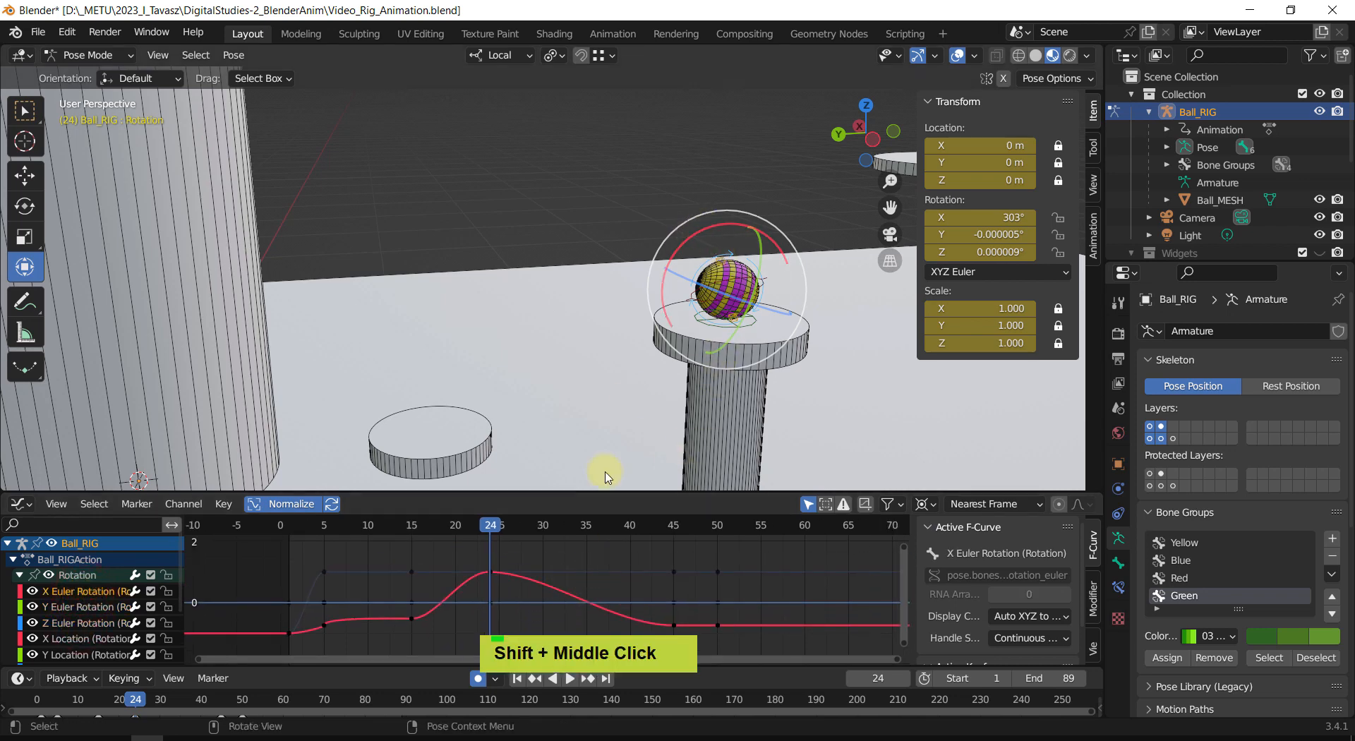
pyautogui.keyDown('shift'); pyautogui.moveTo(492, 575); pyautogui.dragTo(523, 577, button='middle'); pyautogui.keyUp('shift')
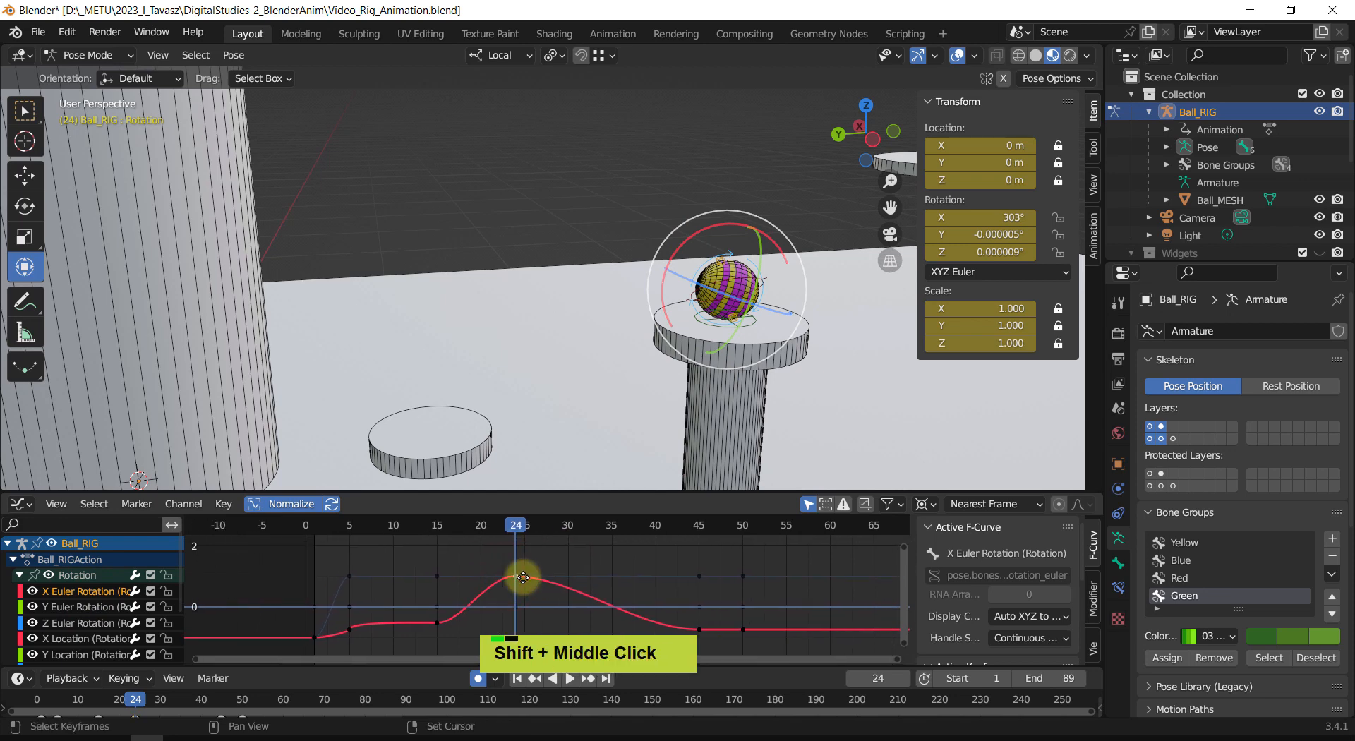
pyautogui.press('v')
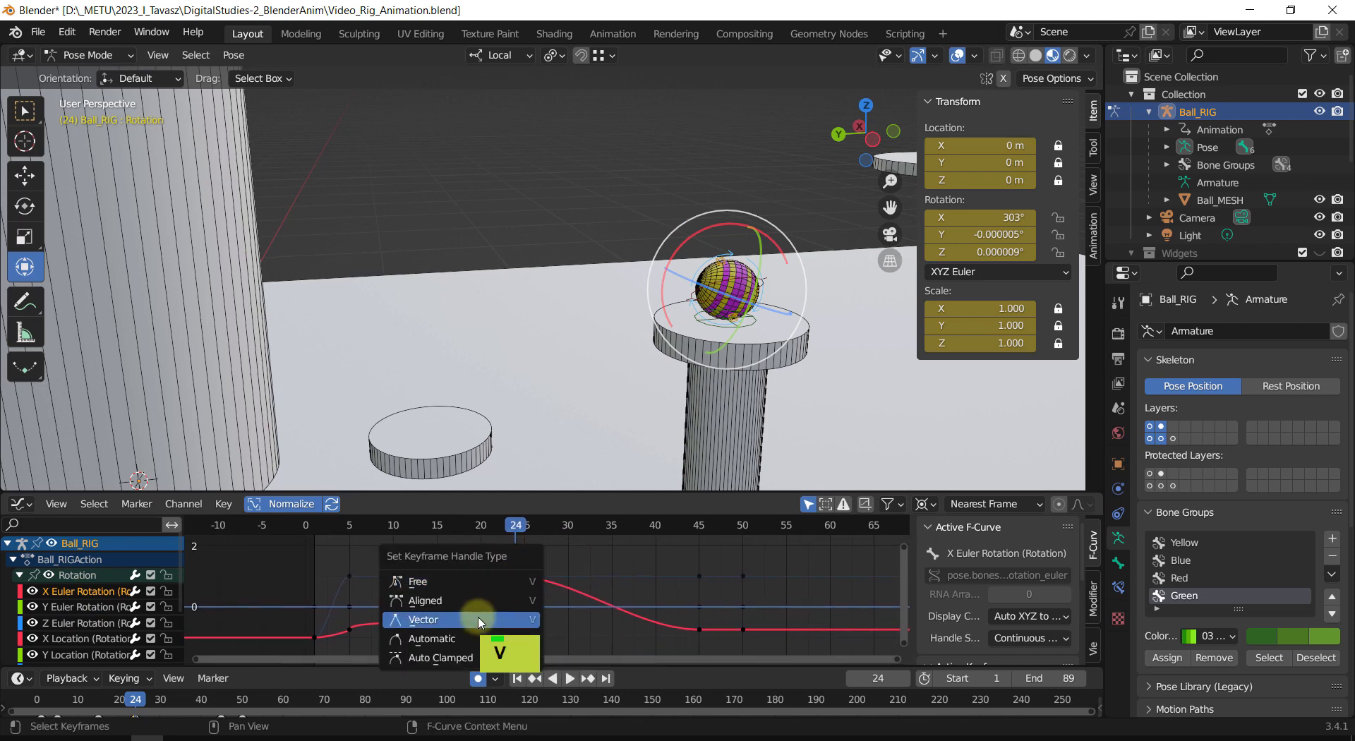
pyautogui.press('v')
# Step: Set the curve's frame 15 keyframe to Vector handles and raise its outgoing handle so the spin starts faster
pyautogui.keyDown('shift'); pyautogui.moveTo(520, 602); pyautogui.dragTo(543, 575, button='middle'); pyautogui.keyUp('shift')
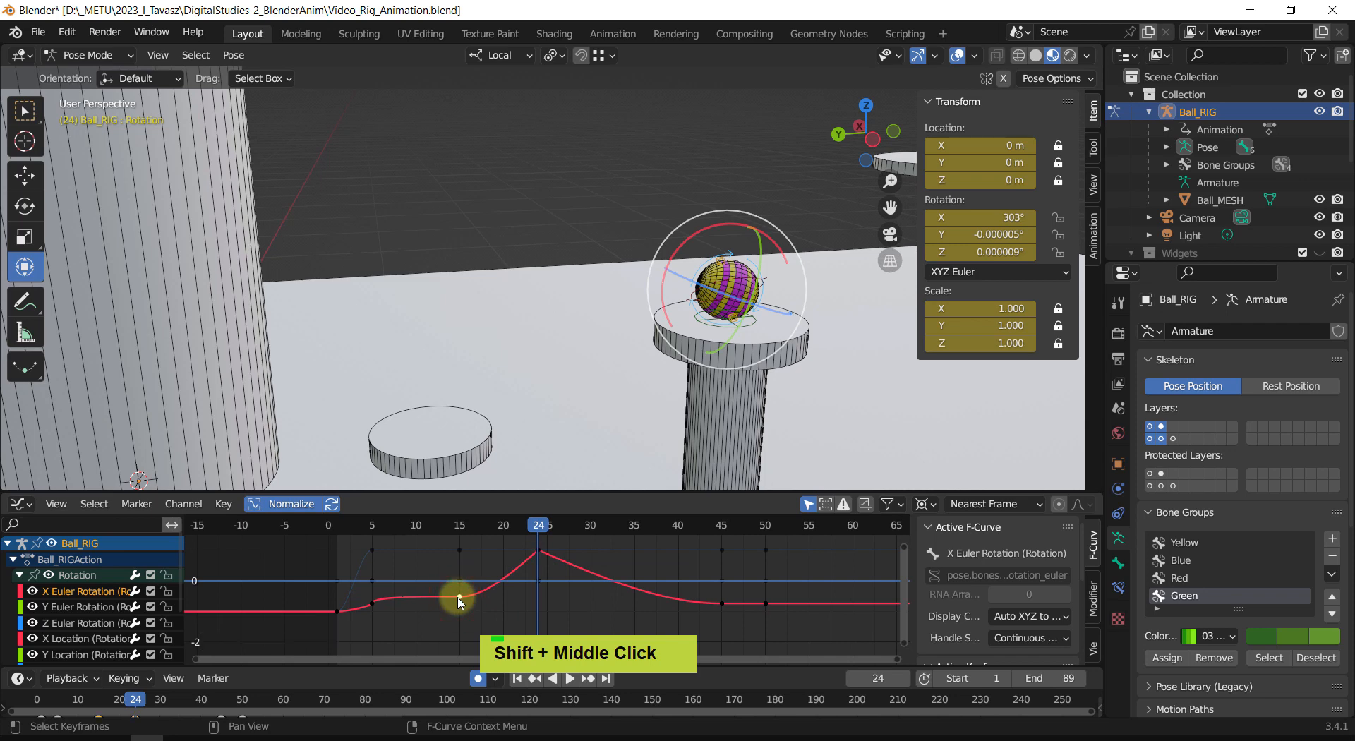
pyautogui.press('v')
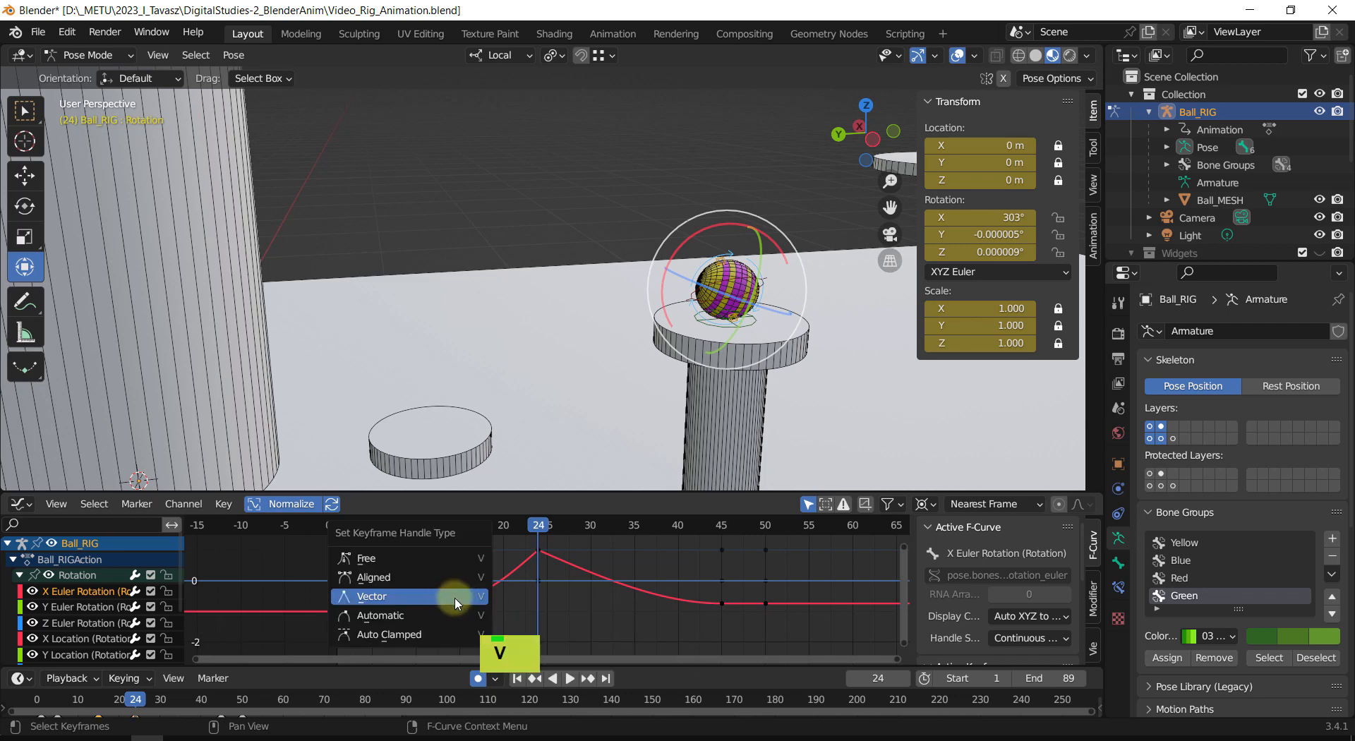
pyautogui.click(436, 601)
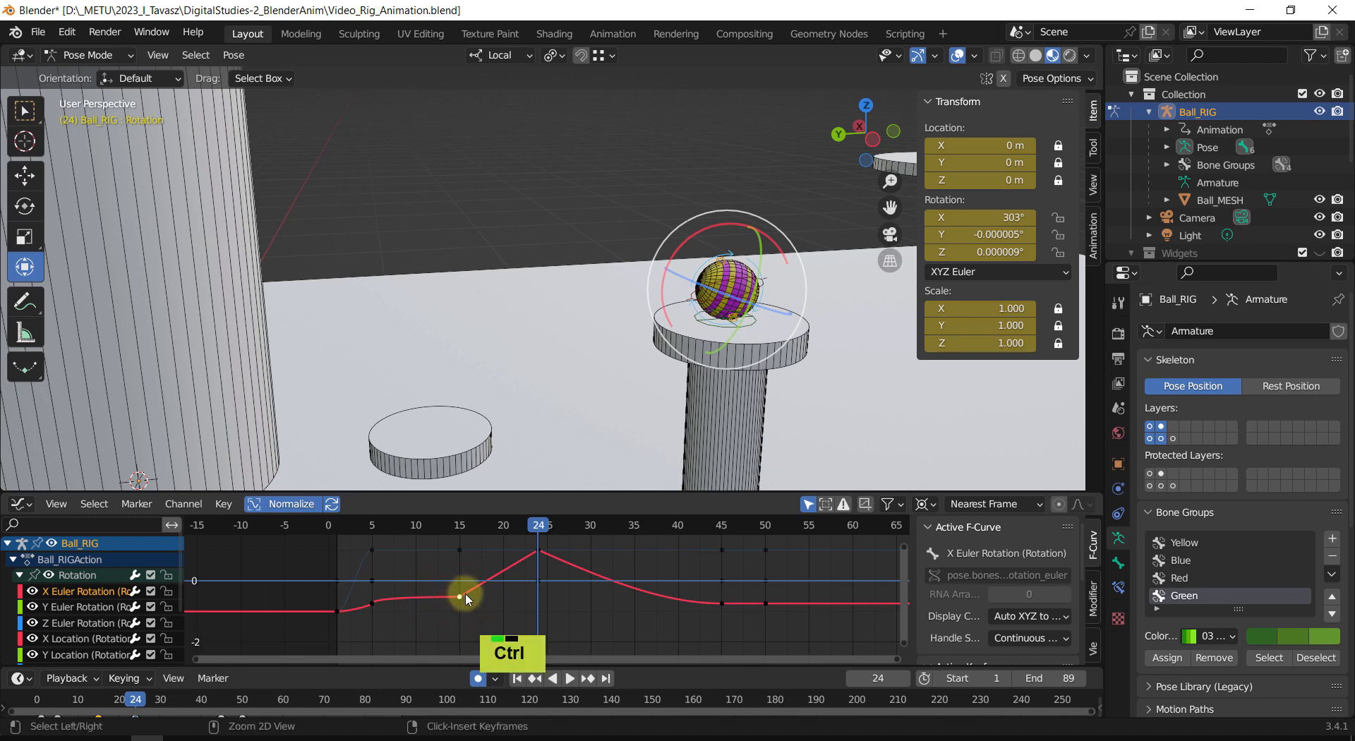
pyautogui.keyDown('shift'); pyautogui.moveTo(495, 583); pyautogui.dragTo(484, 595, button='middle'); pyautogui.keyUp('shift')
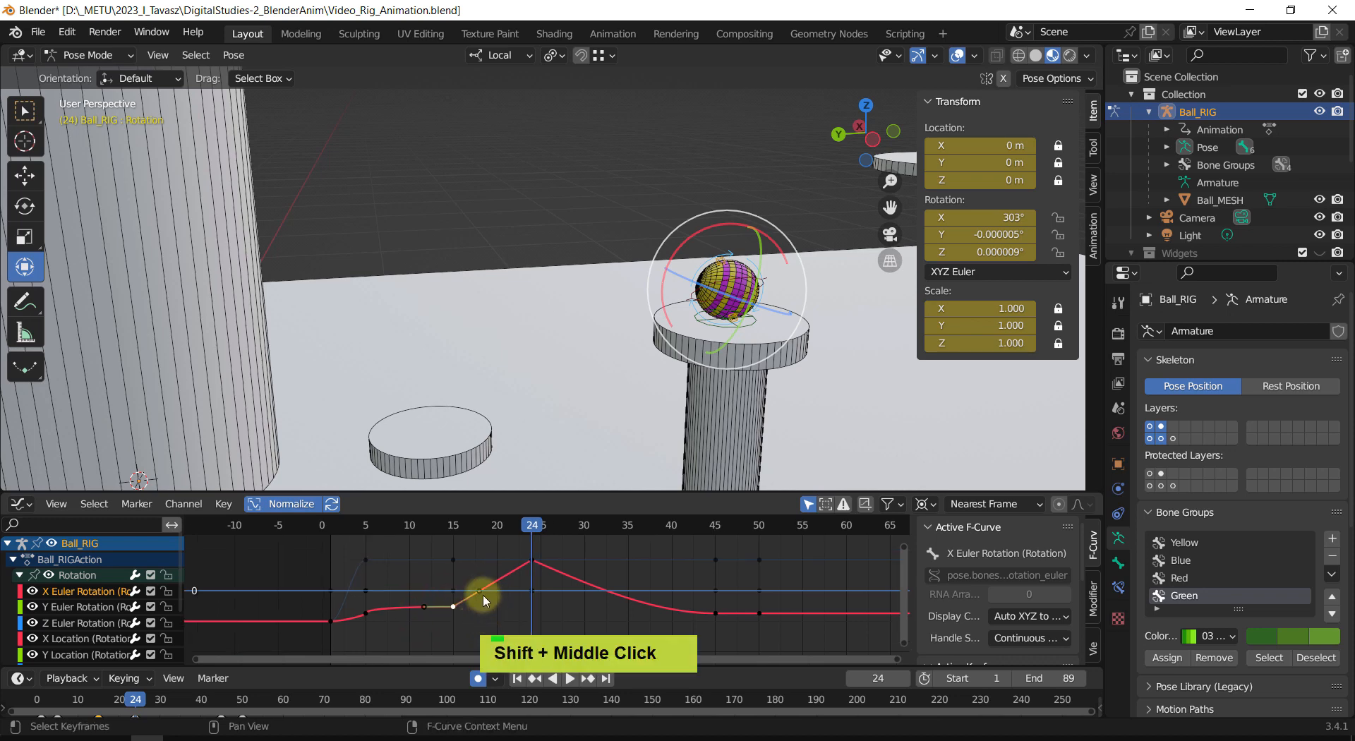
pyautogui.moveTo(484, 597); pyautogui.dragTo(471, 581)
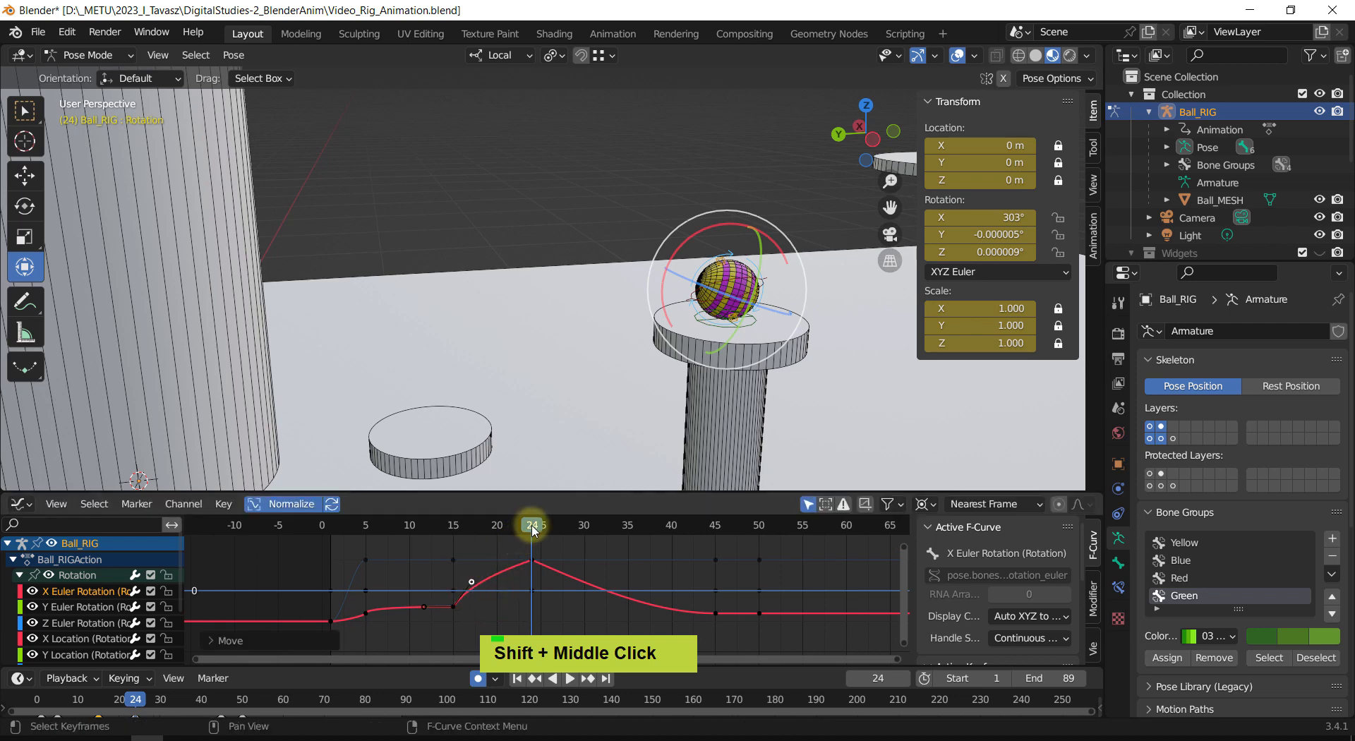
pyautogui.moveTo(534, 526); pyautogui.dragTo(534, 560)
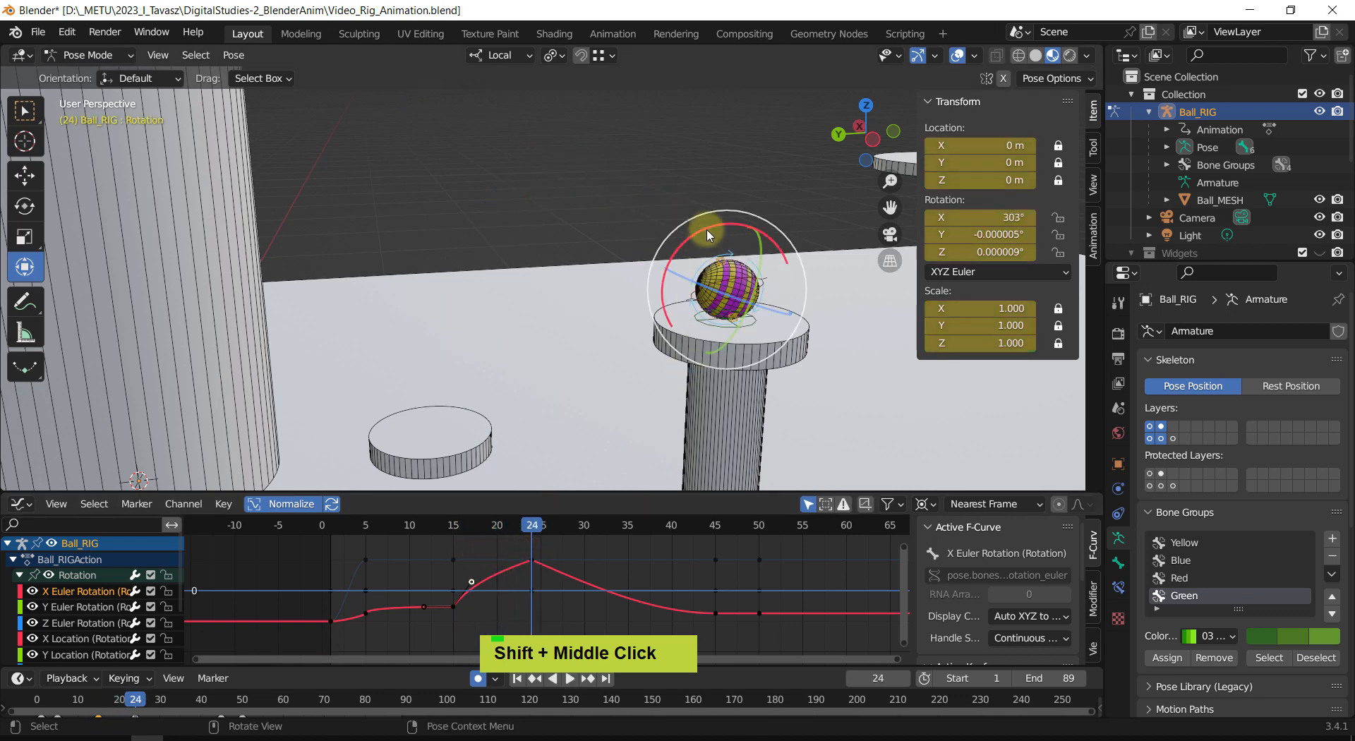
# Step: At frame 24, increase the Rotation bone's spin to about 716° on X and check the roll through frame 30
pyautogui.moveTo(712, 231); pyautogui.dragTo(776, 248)
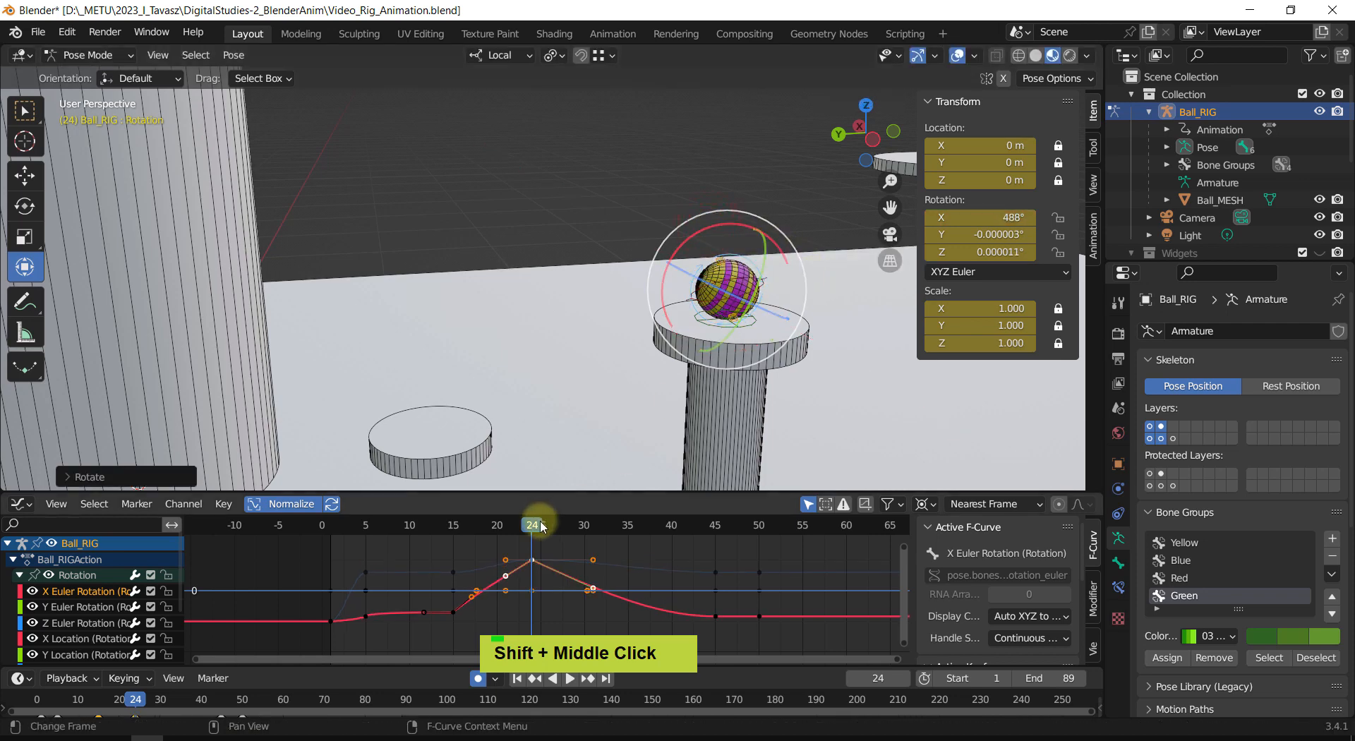
pyautogui.moveTo(541, 525)
pyautogui.mouseDown()
pyautogui.moveTo(459, 526)
pyautogui.moveTo(534, 531)
pyautogui.mouseUp()
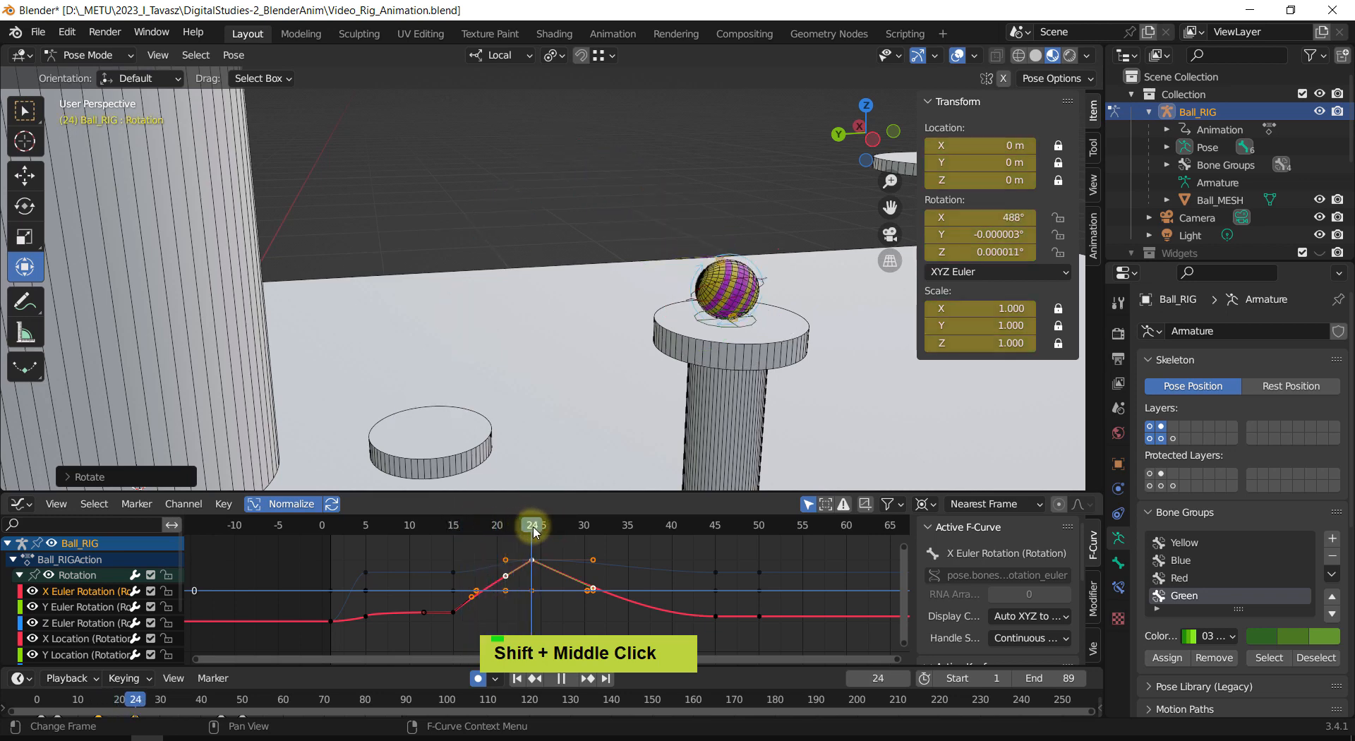
pyautogui.moveTo(700, 229); pyautogui.dragTo(584, 484)
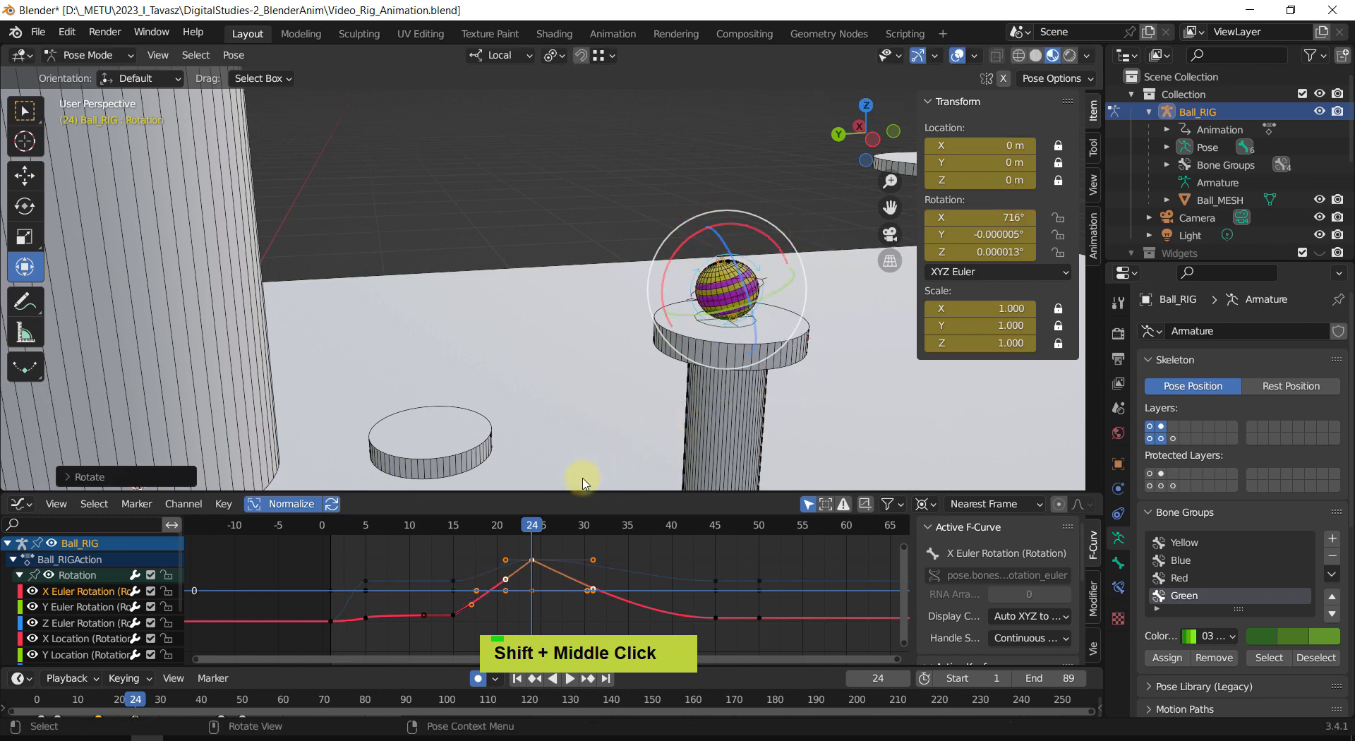
pyautogui.moveTo(527, 526); pyautogui.dragTo(552, 542)
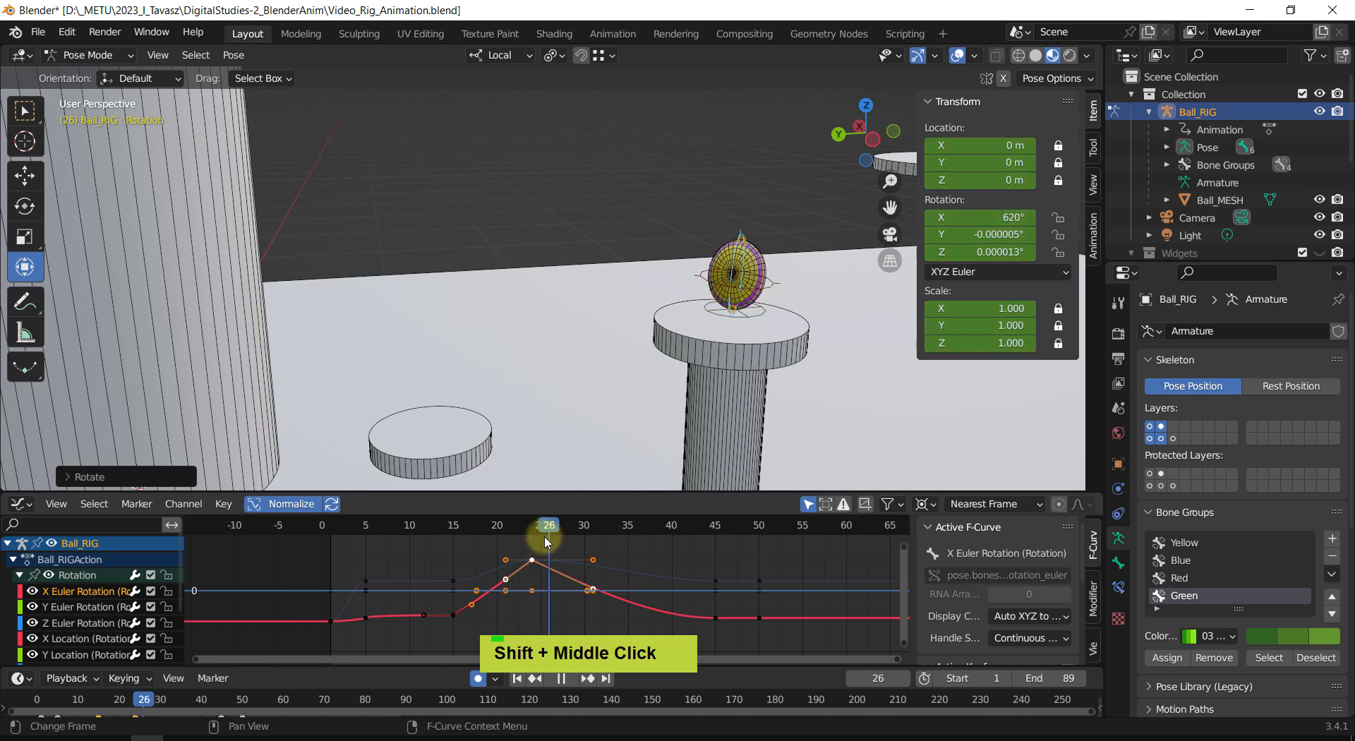
pyautogui.moveTo(579, 395); pyautogui.dragTo(608, 381, button='middle')
pyautogui.scroll(-2, 564, 437)
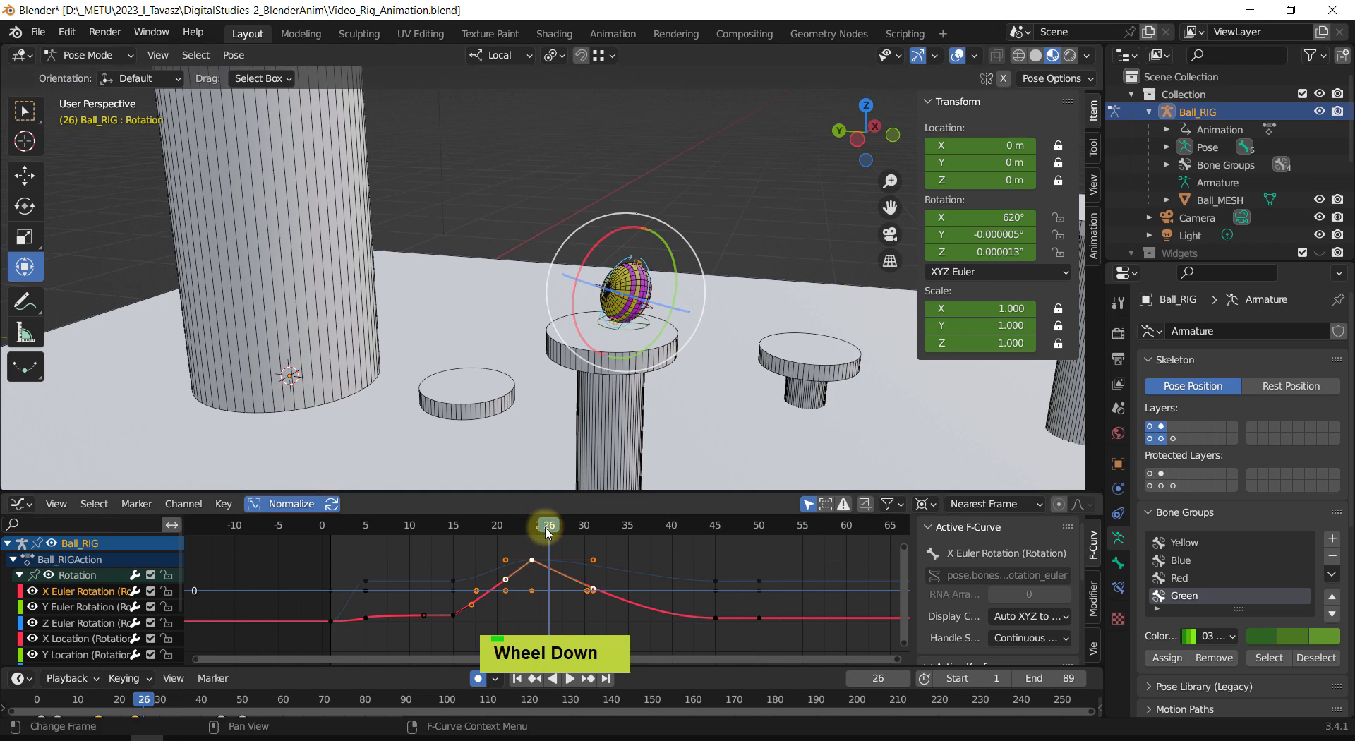
pyautogui.moveTo(548, 531); pyautogui.dragTo(584, 530)
# Step: Delete the Rotation bone's X and Y Euler Rotation keyframes at frames 45 and 50
pyautogui.keyDown('shift'); pyautogui.moveTo(748, 580); pyautogui.dragTo(566, 599, button='middle'); pyautogui.keyUp('shift')
pyautogui.scroll(-2, 607, 589)
pyautogui.scroll(-2, 566, 590)
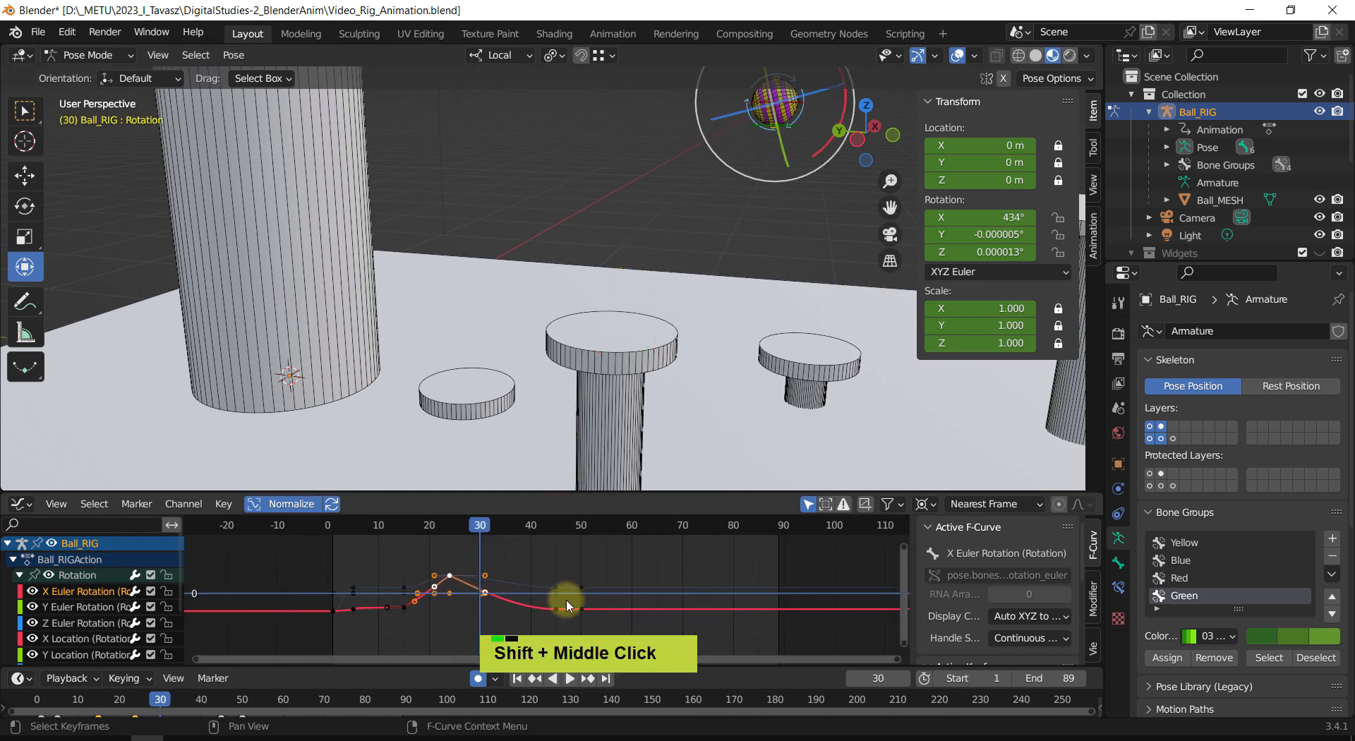
pyautogui.moveTo(603, 615); pyautogui.dragTo(526, 589)
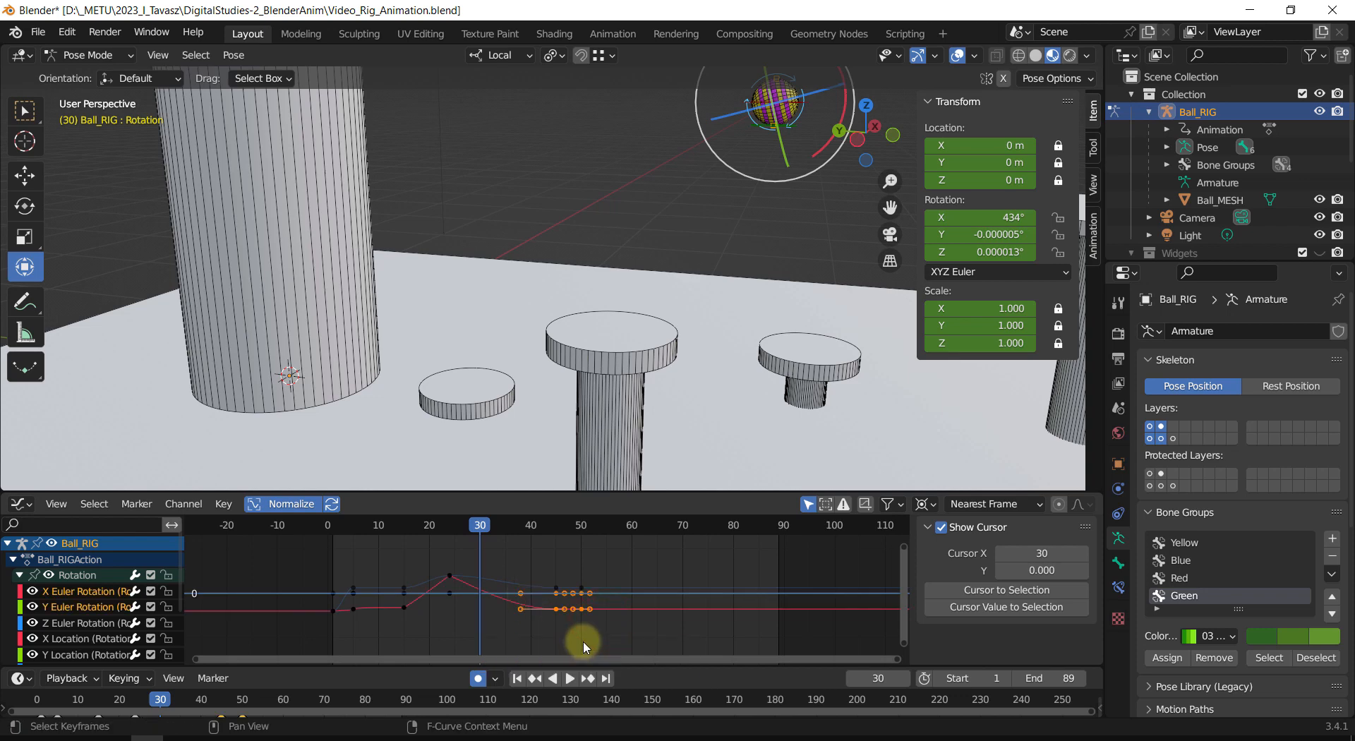
pyautogui.press('Delete')
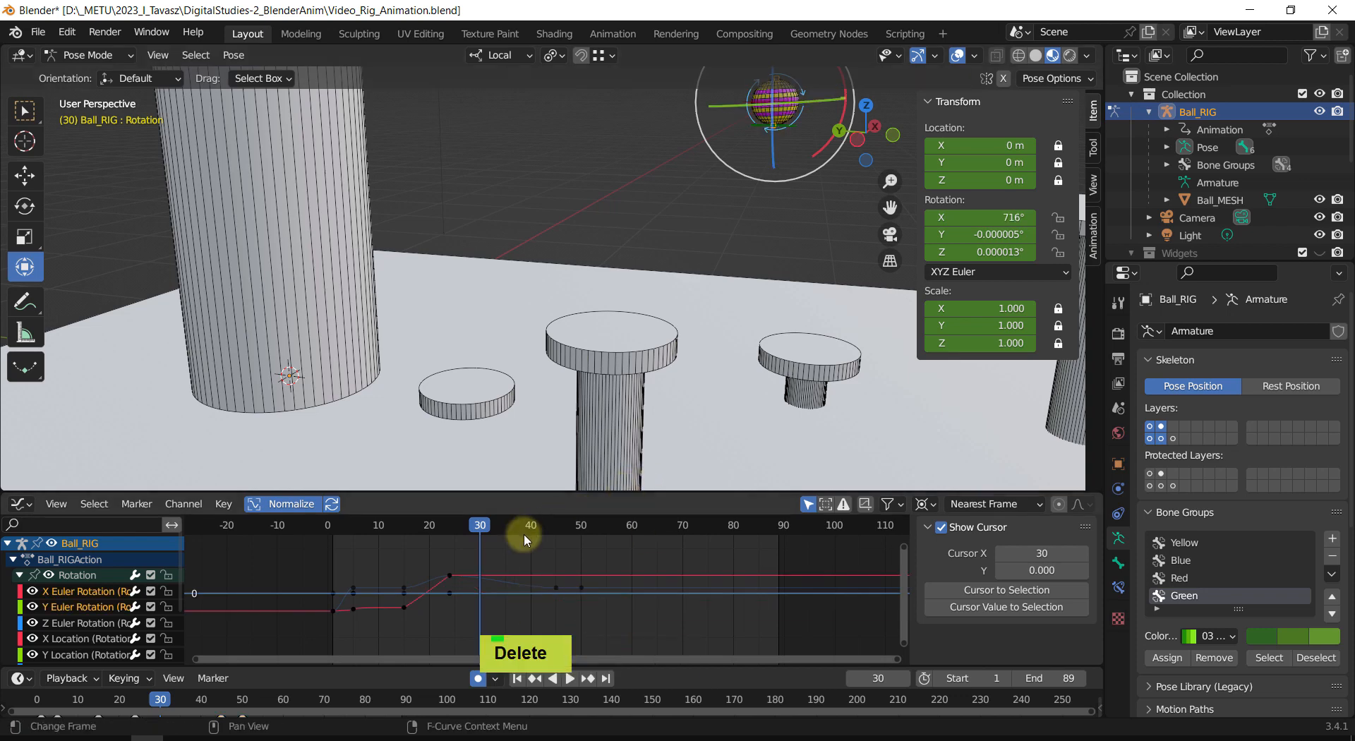
pyautogui.hotkey('ctrl', 'z')
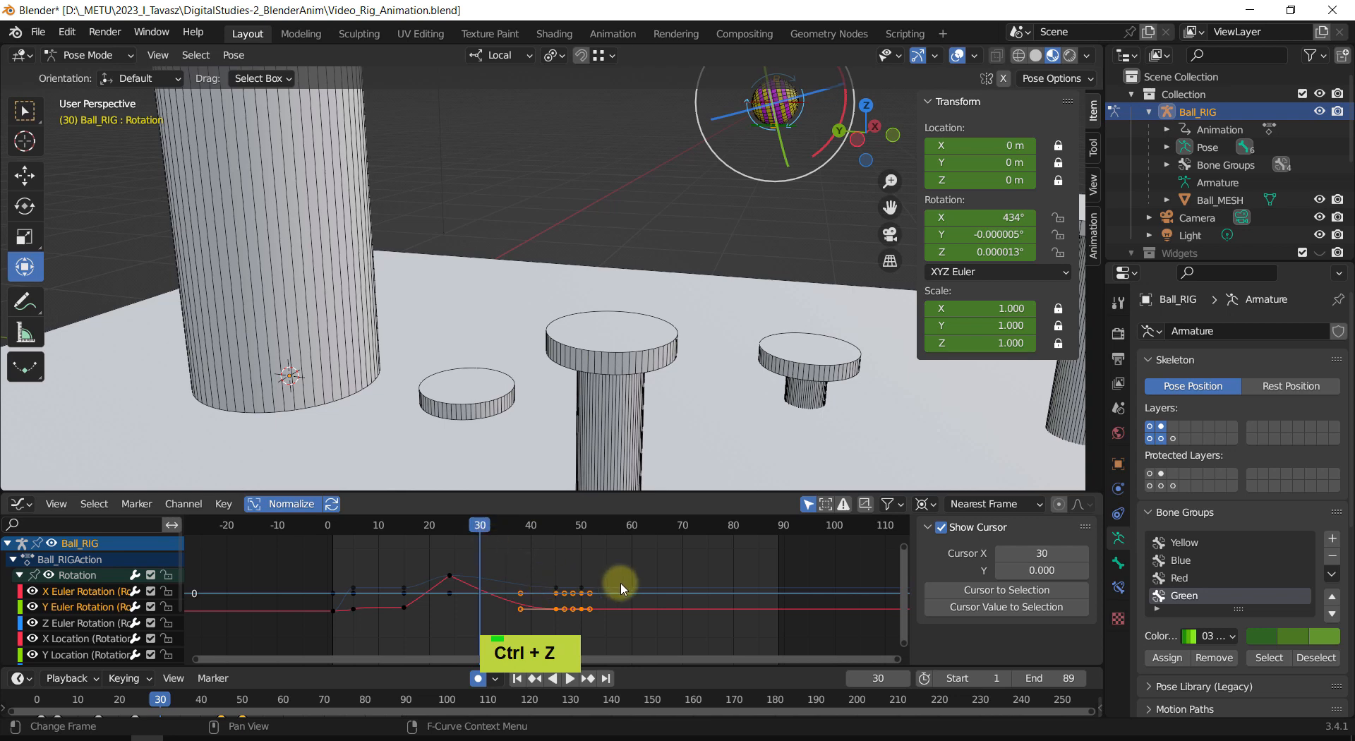
pyautogui.press('Delete')
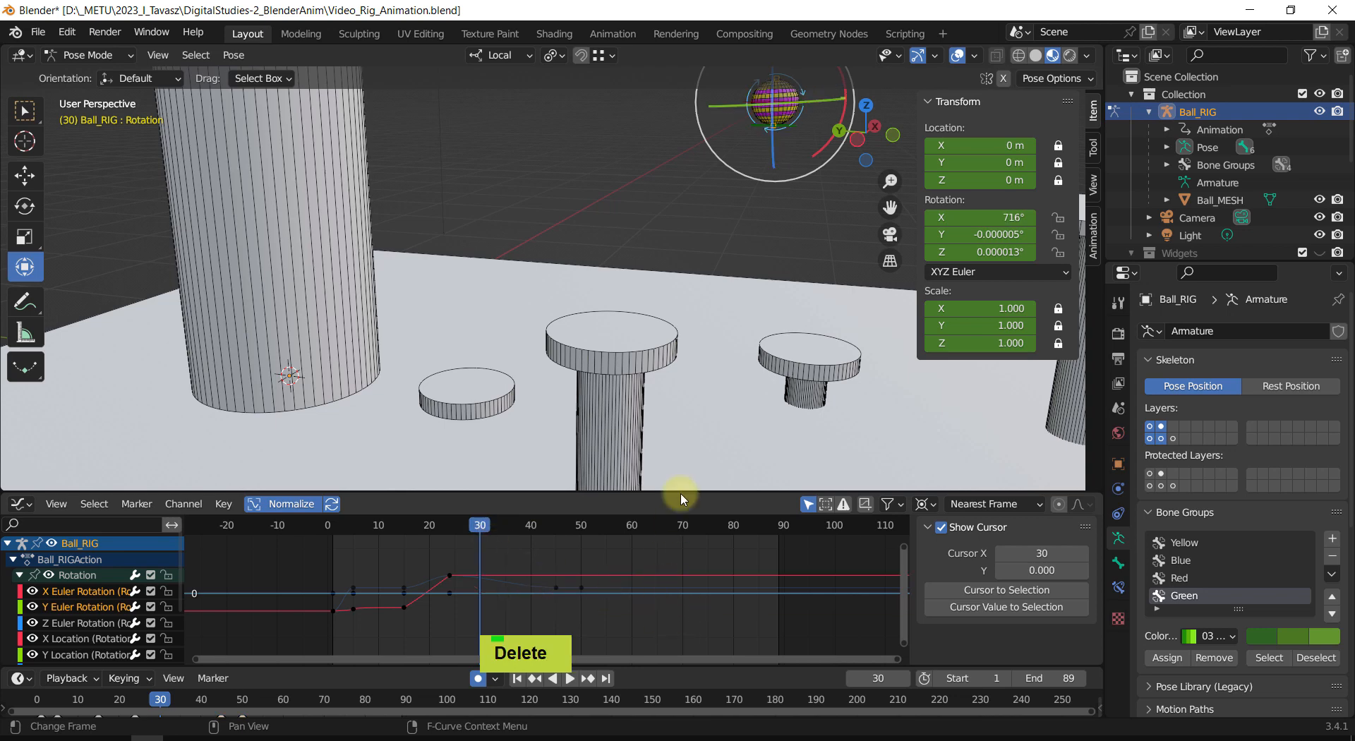
# Step: At frame 33, where the ball lands on the short pillar, spin the Rotation bone to about 1137° on X
pyautogui.moveTo(482, 532)
pyautogui.mouseDown()
pyautogui.moveTo(447, 534)
pyautogui.moveTo(483, 543)
pyautogui.mouseUp()
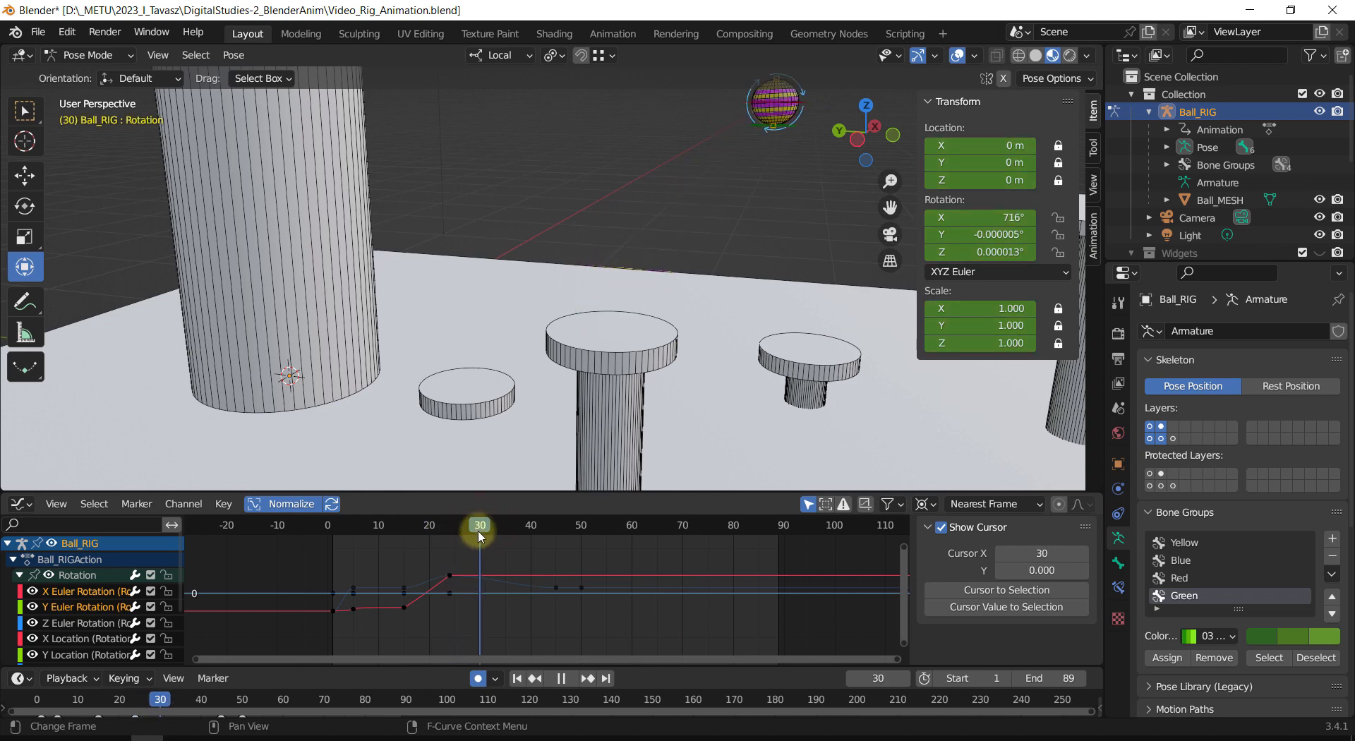
pyautogui.moveTo(649, 367); pyautogui.dragTo(618, 374, button='middle')
pyautogui.scroll(-2, 653, 342)
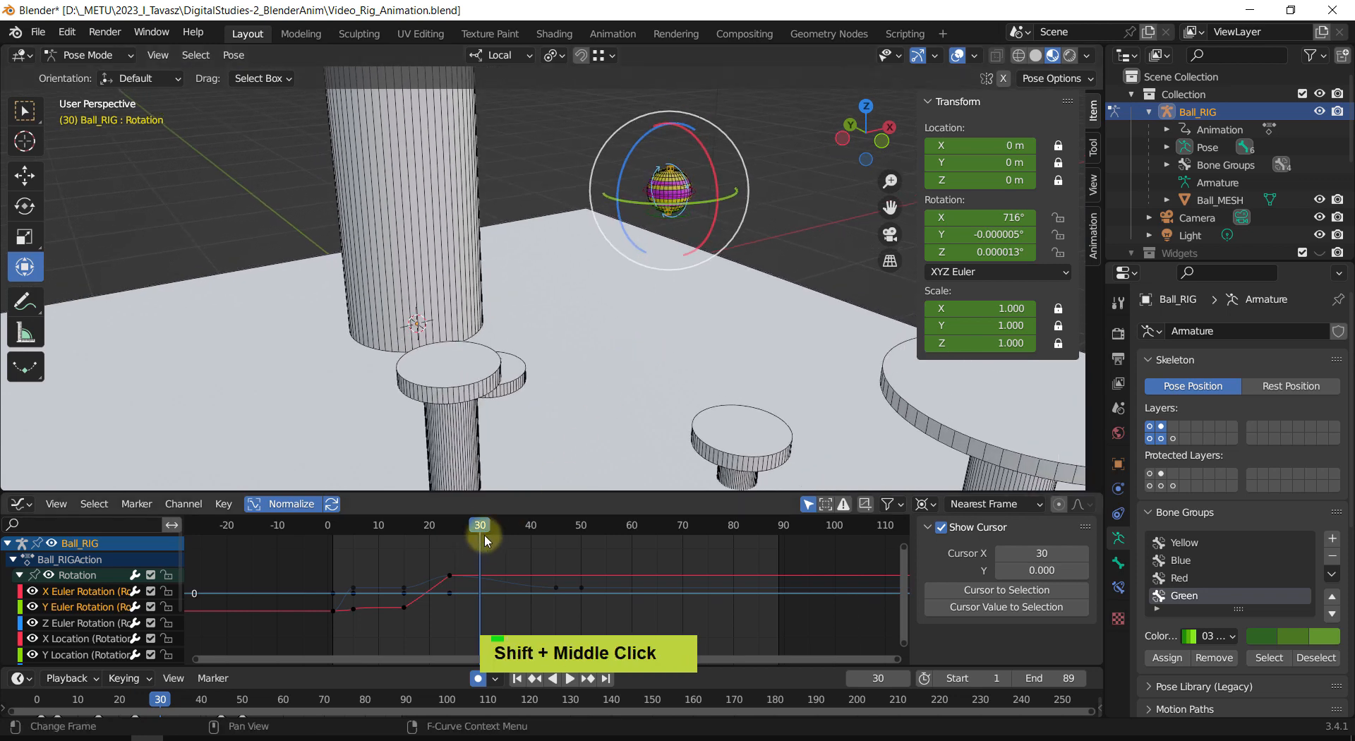
pyautogui.moveTo(484, 535); pyautogui.dragTo(505, 529)
pyautogui.moveTo(503, 531)
pyautogui.mouseDown()
pyautogui.moveTo(453, 532)
pyautogui.moveTo(520, 535)
pyautogui.moveTo(497, 534)
pyautogui.mouseUp()
pyautogui.keyDown('shift'); pyautogui.moveTo(690, 418); pyautogui.dragTo(564, 403, button='middle'); pyautogui.keyUp('shift')
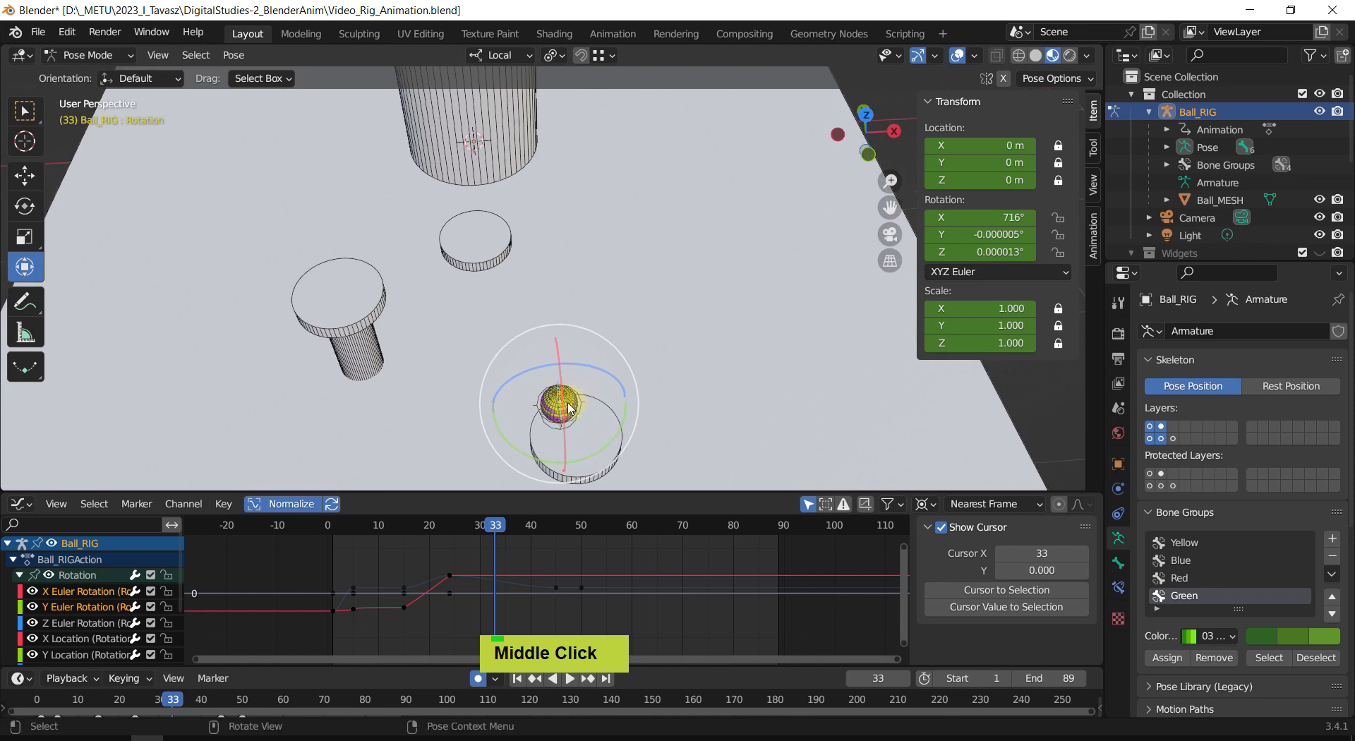
pyautogui.moveTo(496, 525)
pyautogui.mouseDown()
pyautogui.moveTo(445, 527)
pyautogui.moveTo(495, 535)
pyautogui.mouseUp()
pyautogui.moveTo(510, 469); pyautogui.dragTo(596, 341, button='middle')
pyautogui.keyDown('shift'); pyautogui.scroll(1, 594, 341); pyautogui.keyUp('shift')
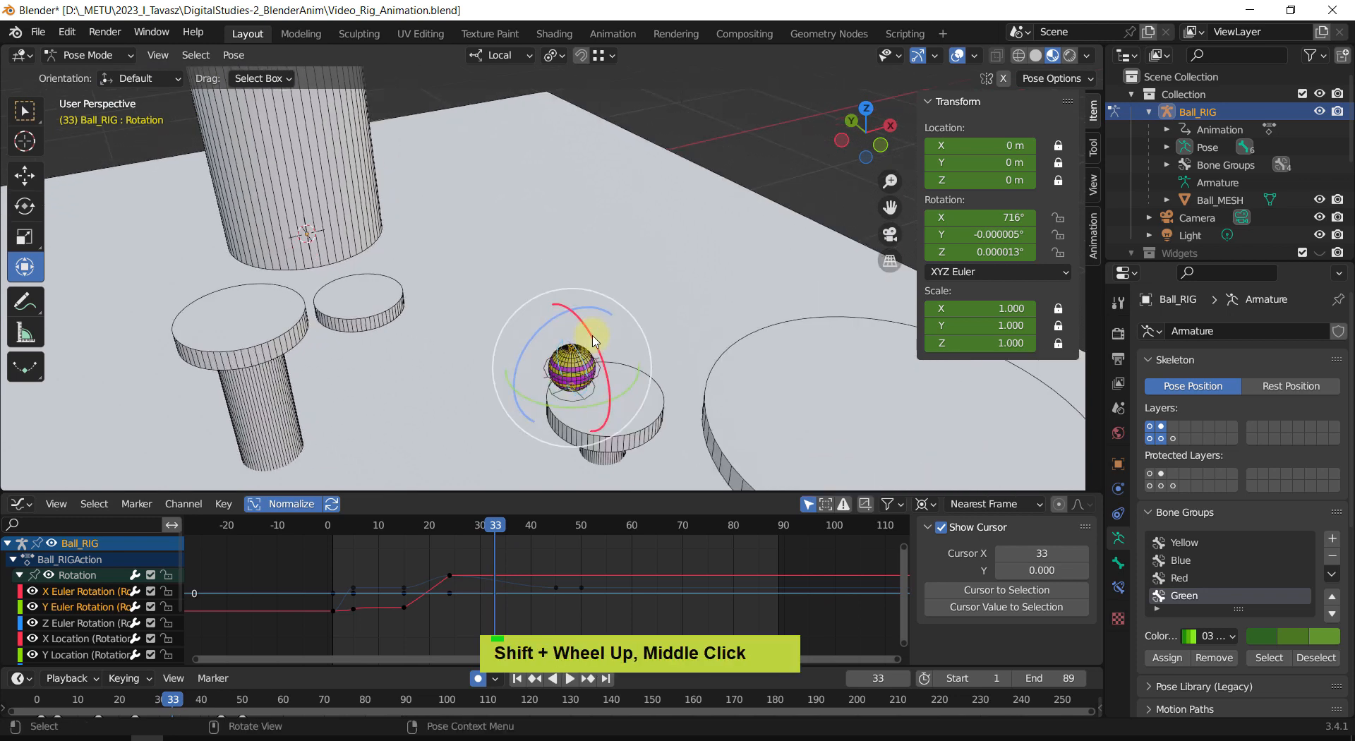
pyautogui.moveTo(585, 323); pyautogui.dragTo(597, 348)
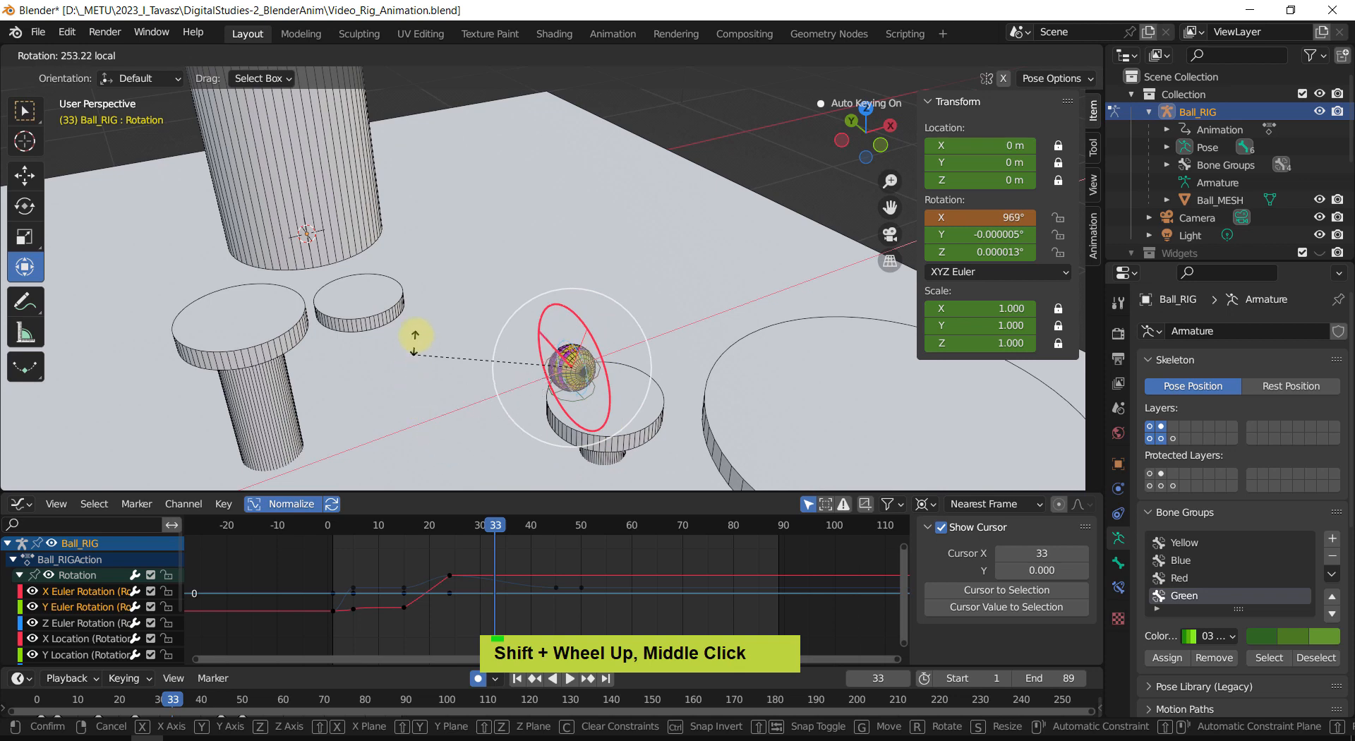
pyautogui.moveTo(670, 353); pyautogui.dragTo(671, 354)
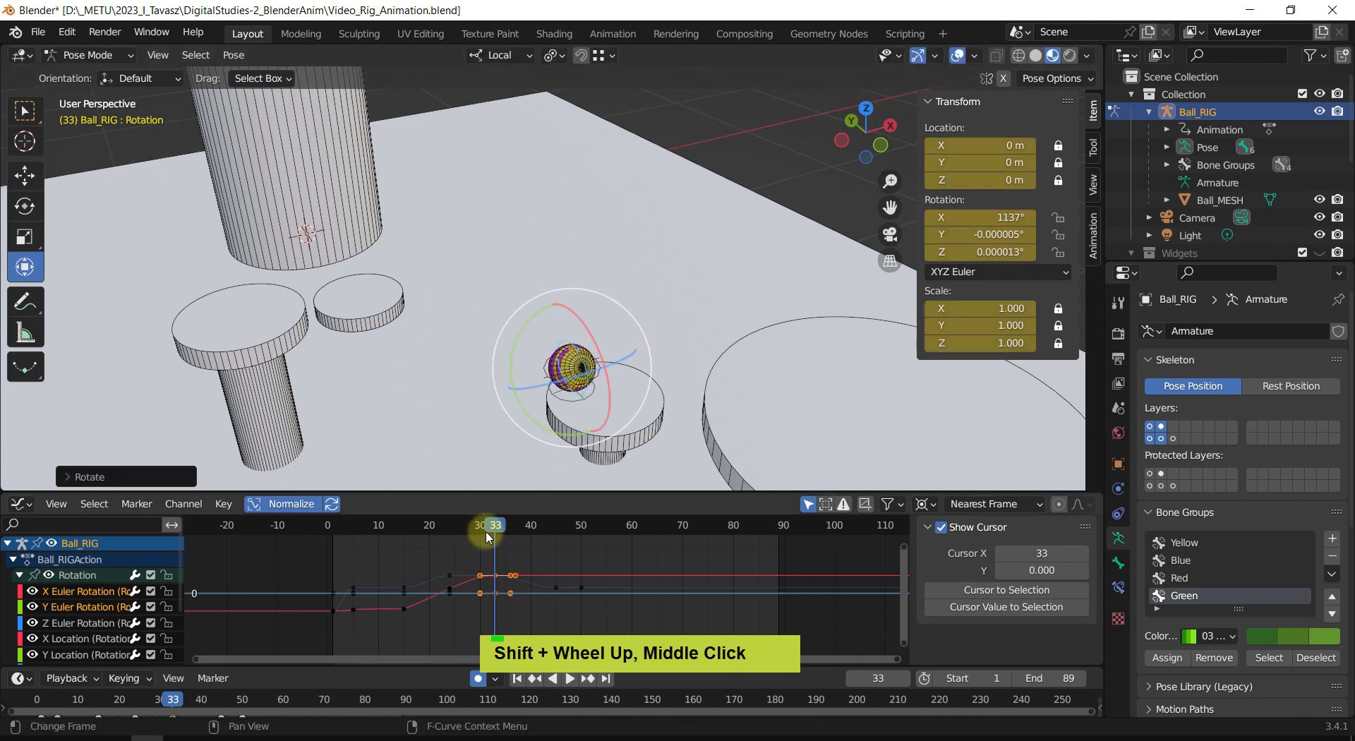
# Step: Increase the frame 33 spin to about 1454° on X and check the roll between frames 29 and 33
pyautogui.moveTo(495, 525)
pyautogui.mouseDown()
pyautogui.moveTo(447, 528)
pyautogui.moveTo(498, 534)
pyautogui.mouseUp()
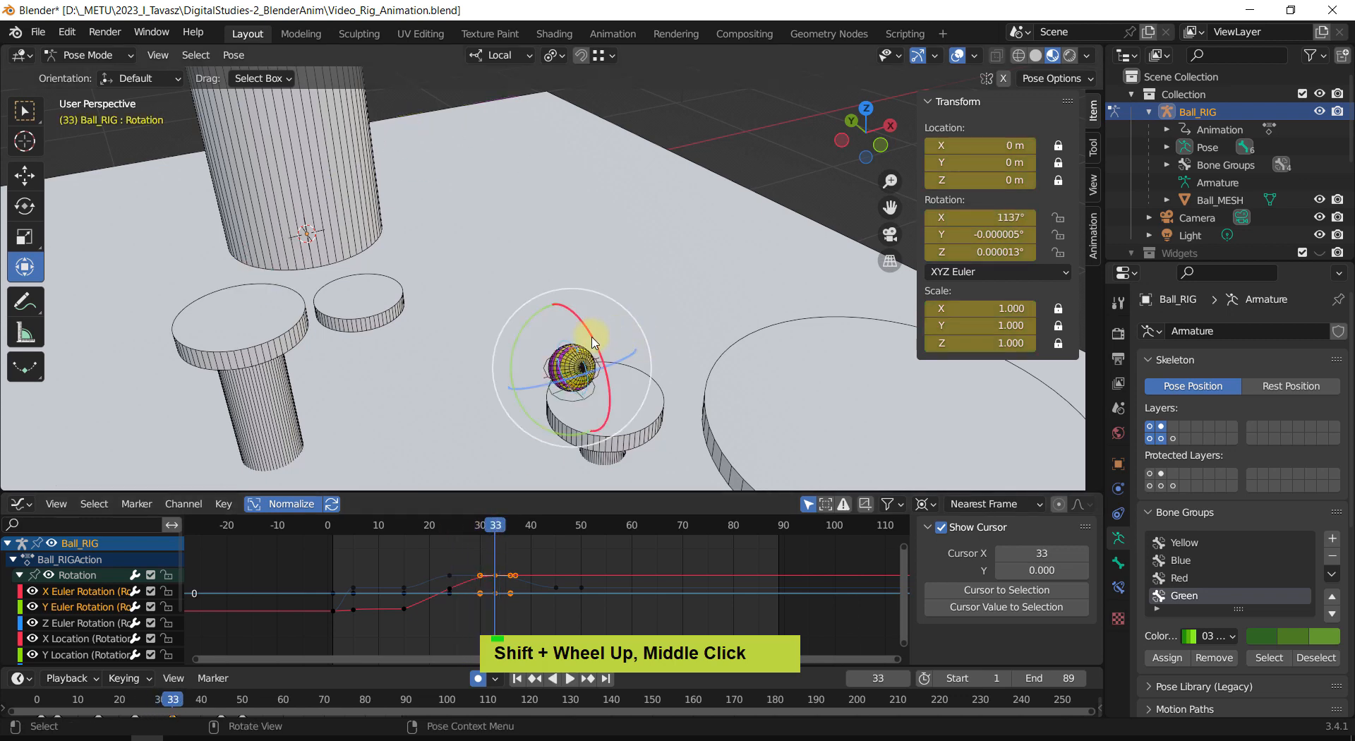
pyautogui.moveTo(591, 343); pyautogui.dragTo(591, 345)
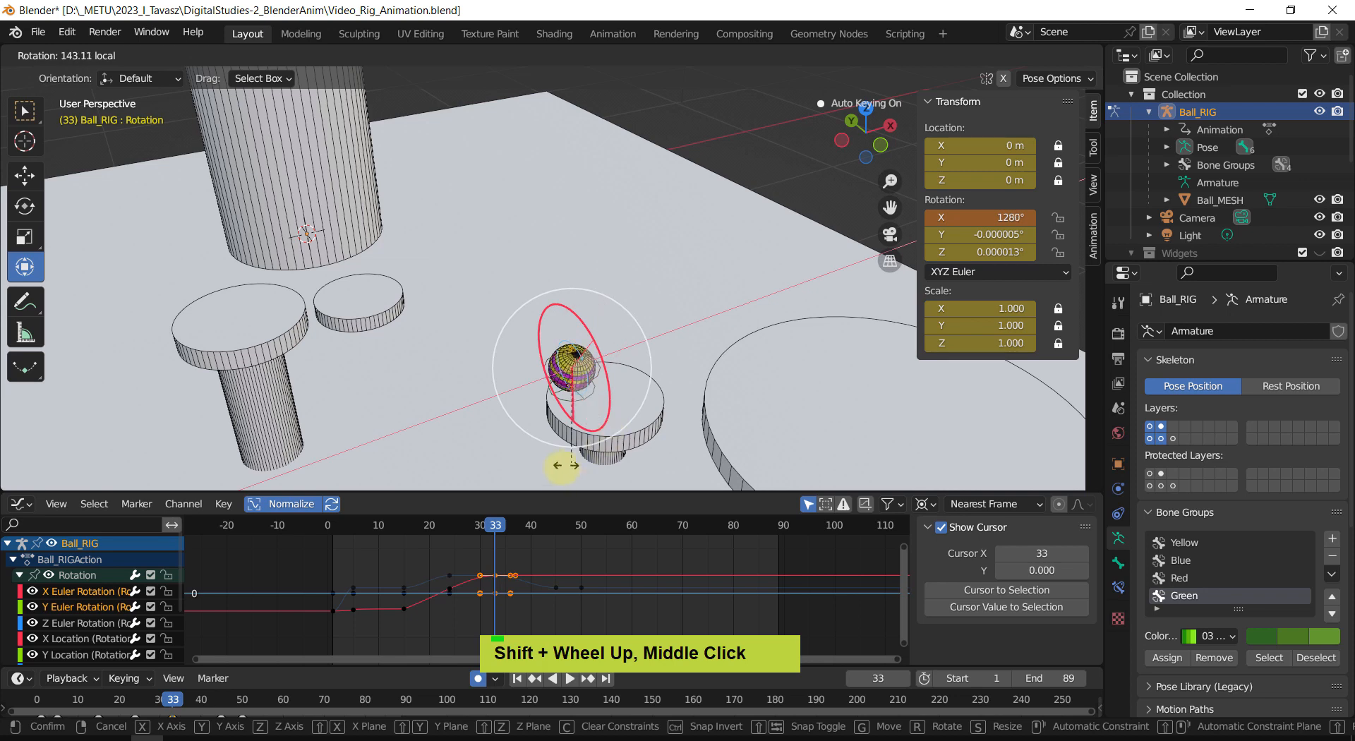
pyautogui.moveTo(456, 478); pyautogui.dragTo(487, 437)
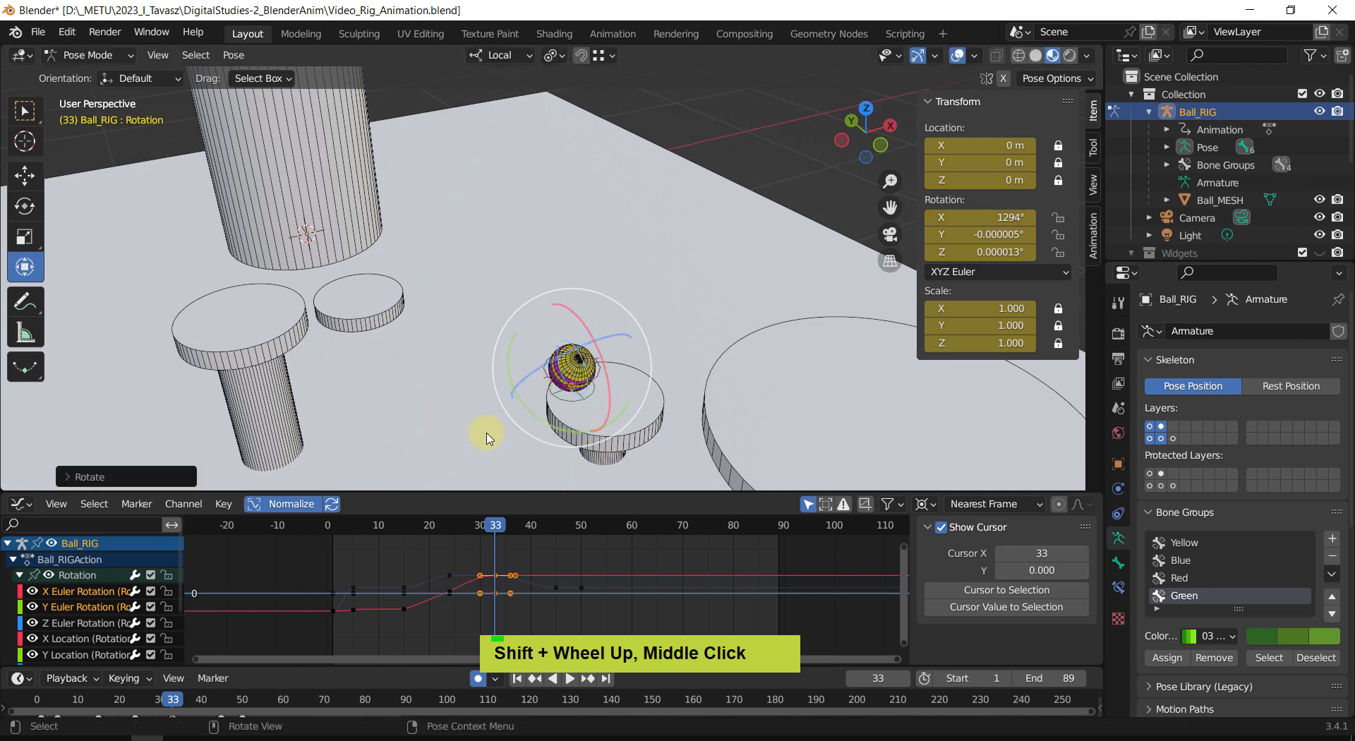
pyautogui.moveTo(585, 325)
pyautogui.mouseDown()
pyautogui.moveTo(620, 320)
pyautogui.moveTo(604, 323)
pyautogui.mouseUp()
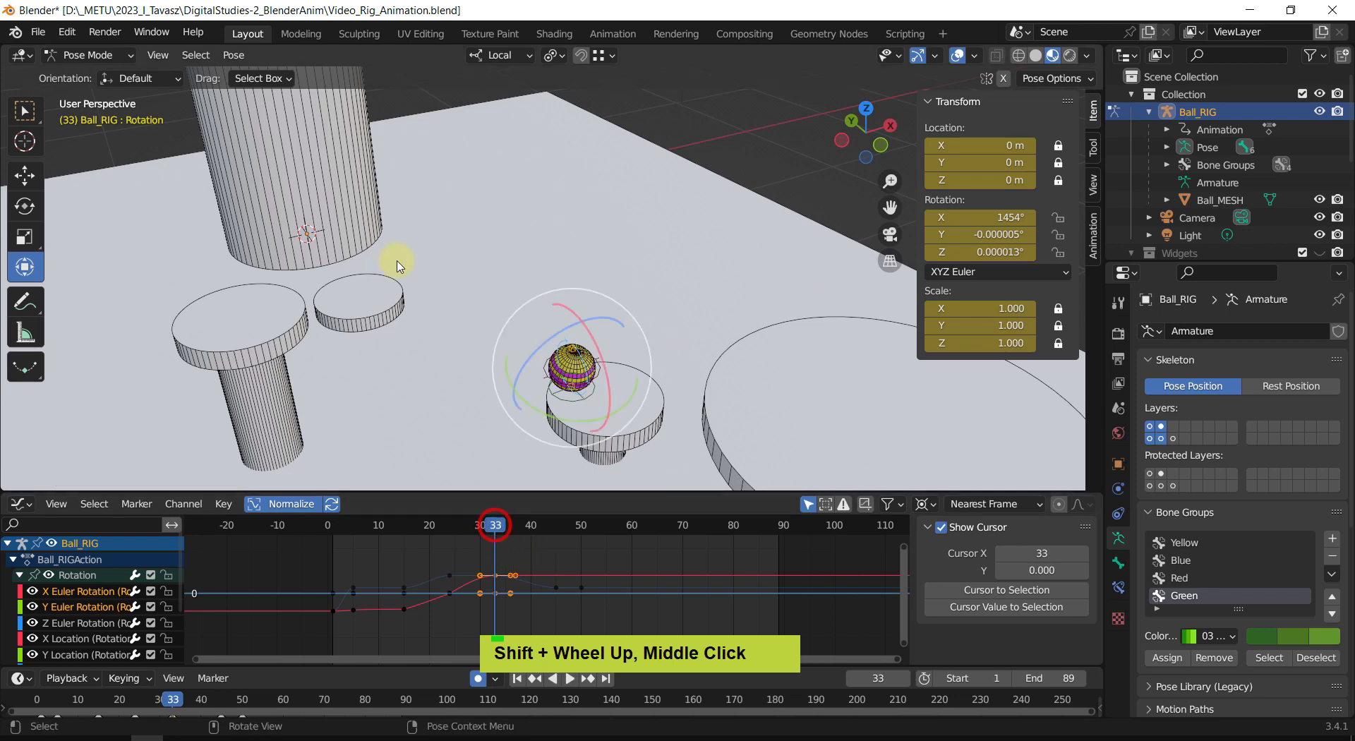
pyautogui.moveTo(396, 263); pyautogui.dragTo(459, 147, button='middle')
pyautogui.moveTo(498, 535); pyautogui.dragTo(474, 529)
pyautogui.moveTo(499, 226); pyautogui.dragTo(487, 311, button='middle')
pyautogui.moveTo(478, 529)
pyautogui.mouseDown()
pyautogui.moveTo(454, 531)
pyautogui.moveTo(494, 540)
pyautogui.mouseUp()
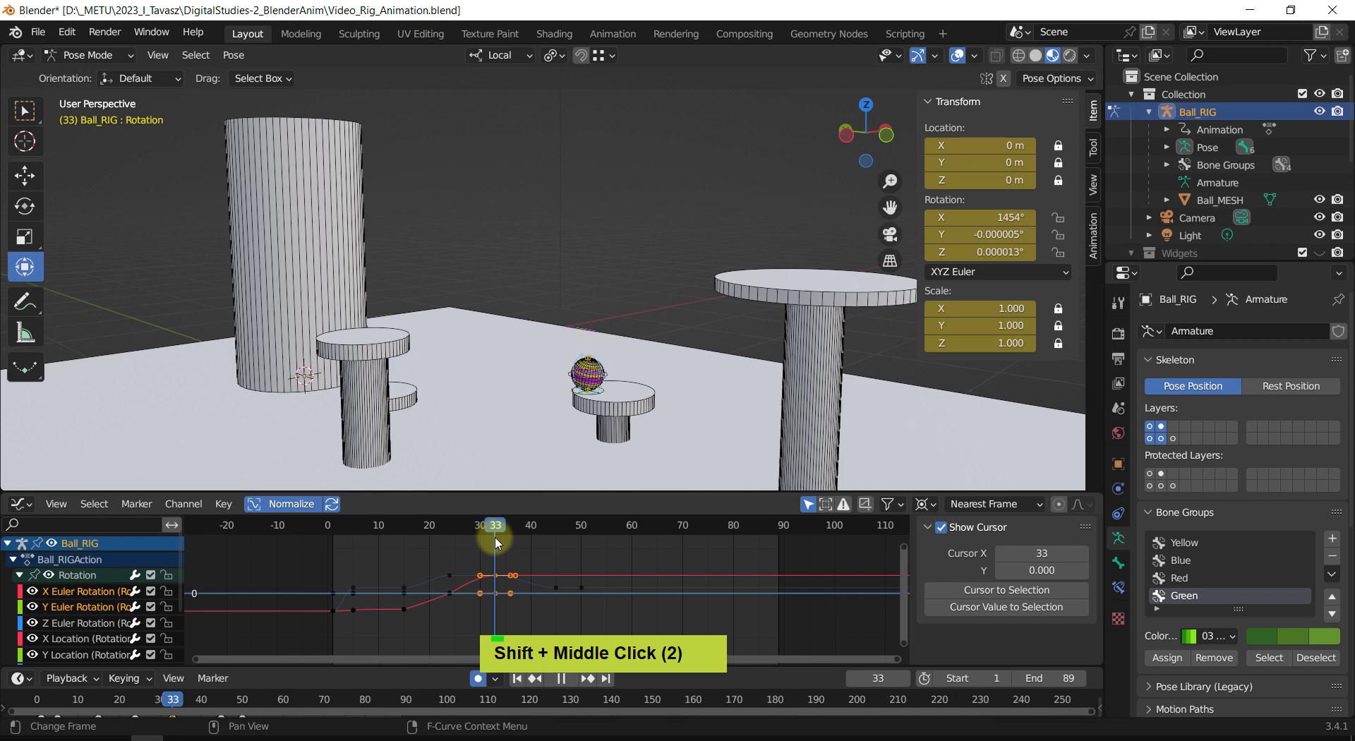
# Step: Isolate the Rotation bone's X Euler Rotation curve and set its frame 33 keyframe to the Vector handle type
pyautogui.keyDown('shift'); pyautogui.scroll(4, 511, 487); pyautogui.keyUp('shift')
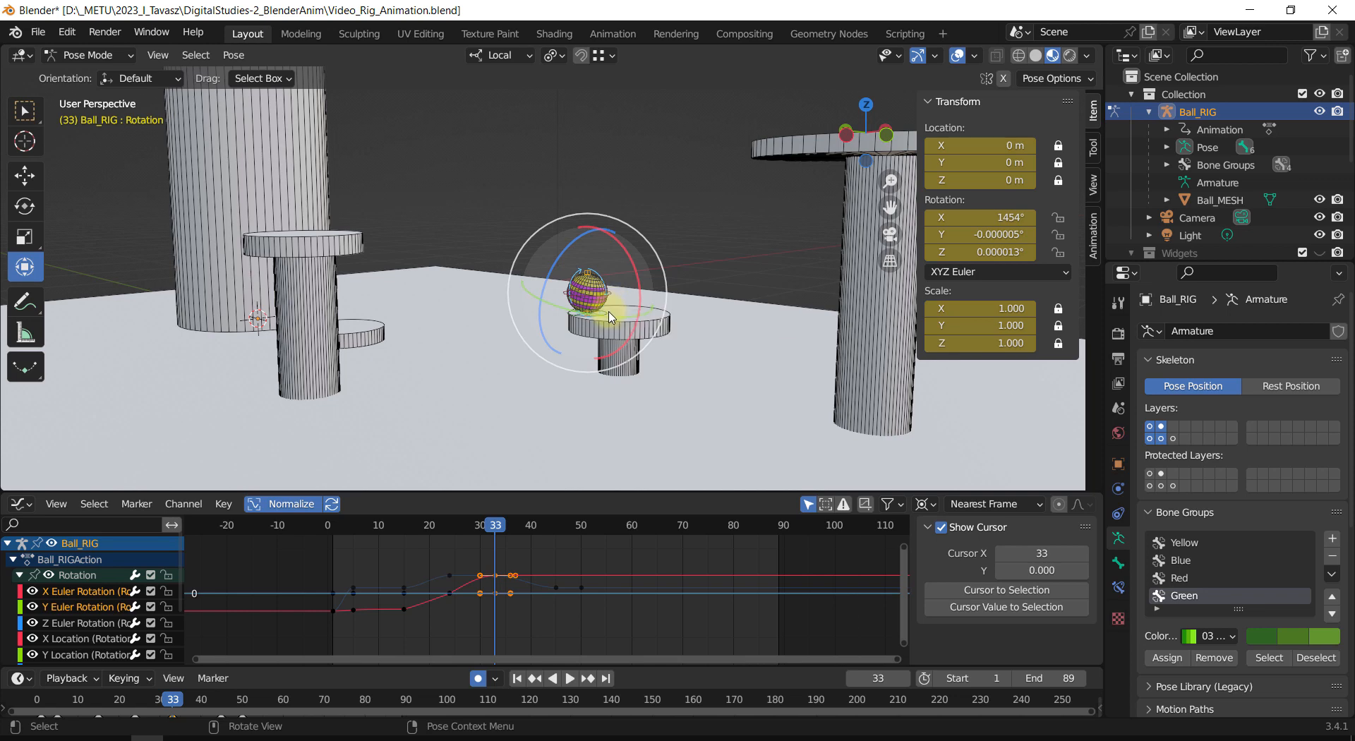
pyautogui.keyDown('shift'); pyautogui.moveTo(602, 324); pyautogui.dragTo(601, 367, button='middle'); pyautogui.keyUp('shift')
pyautogui.scroll(2, 589, 335)
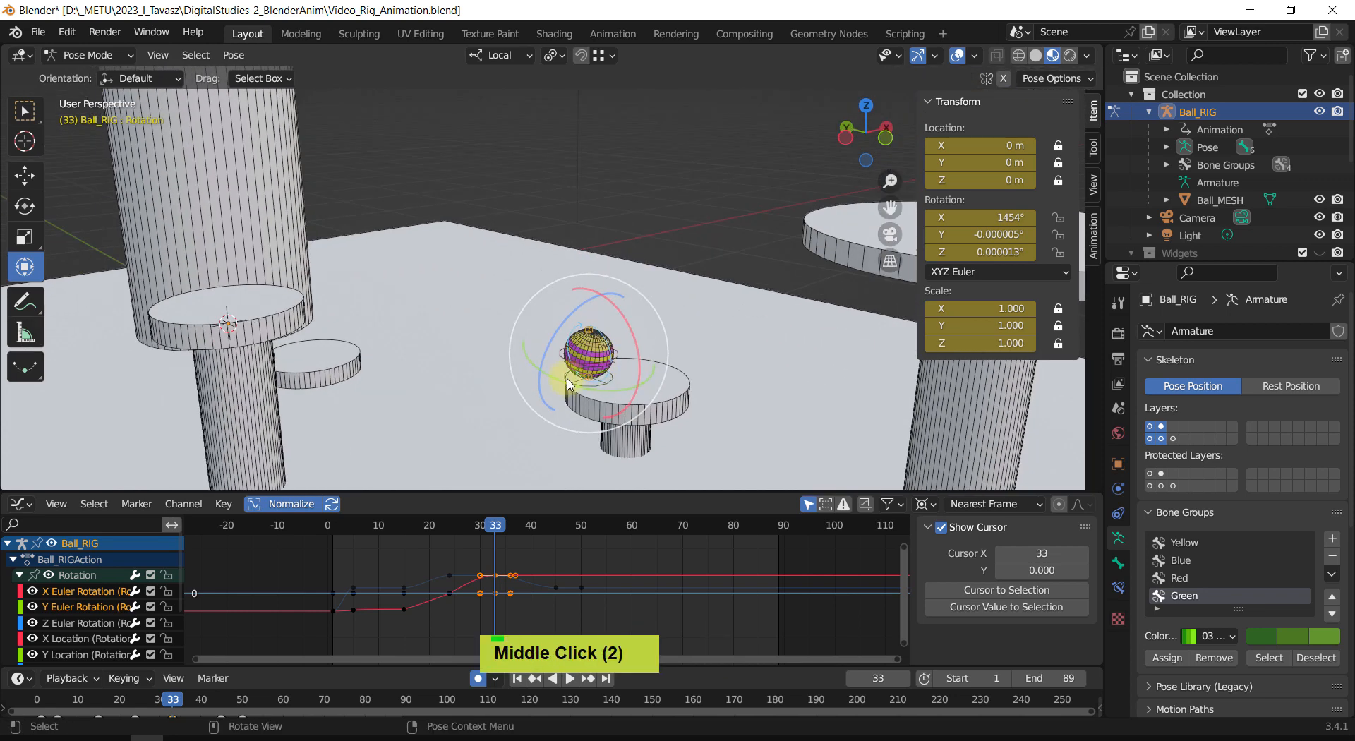
pyautogui.click(497, 583)
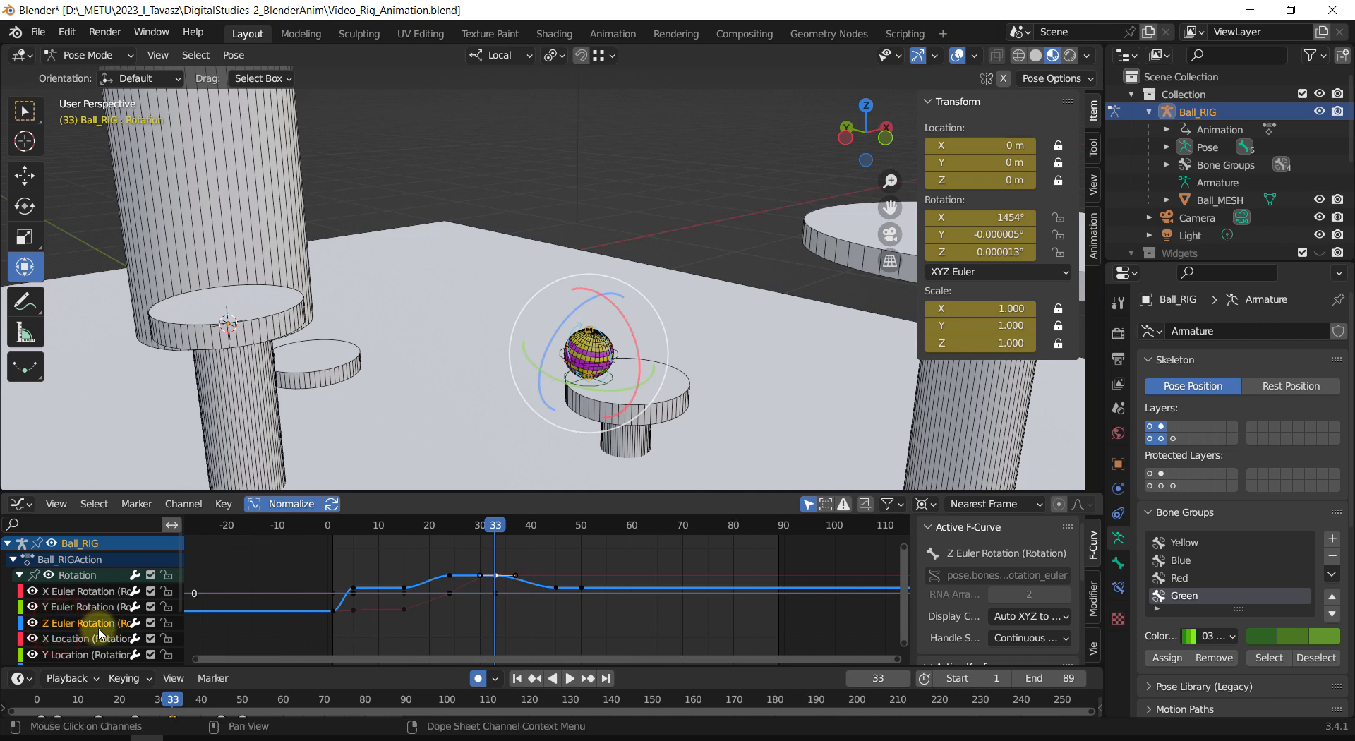
pyautogui.doubleClick(33, 591)
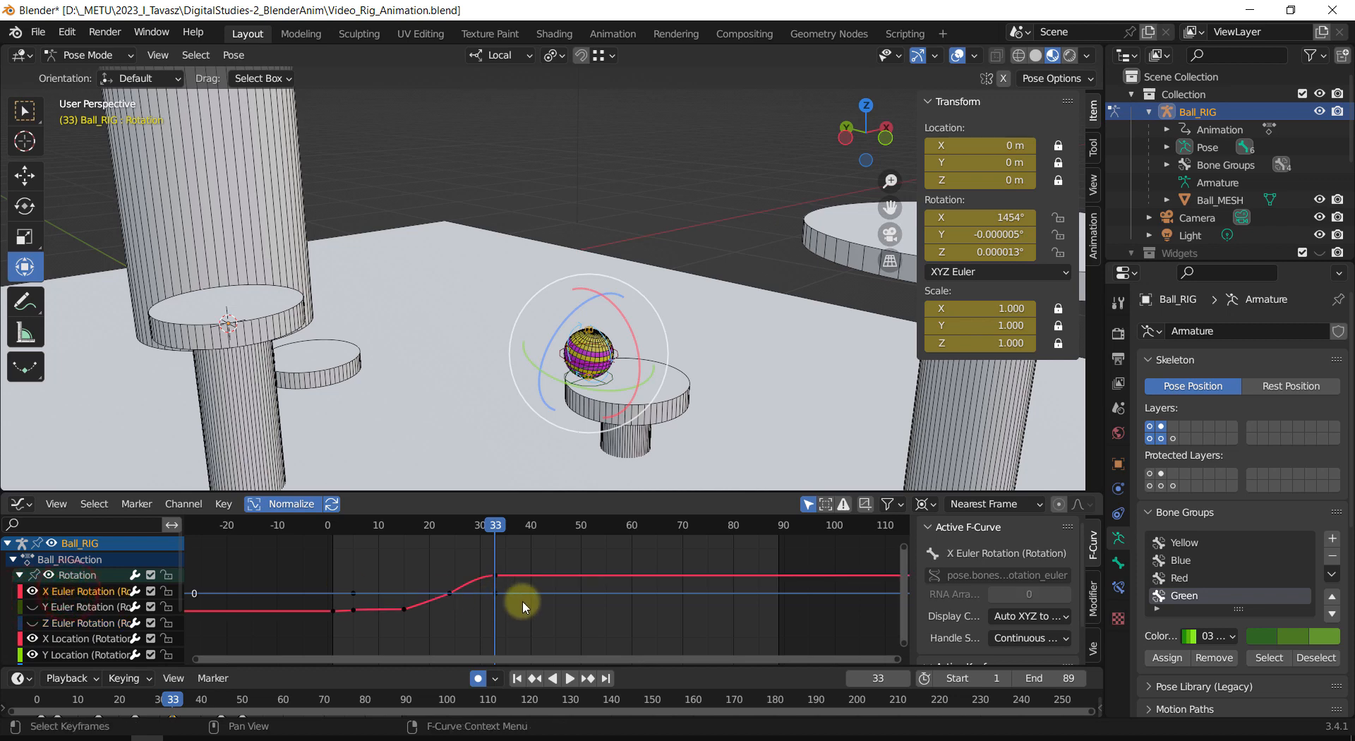
pyautogui.press('v')
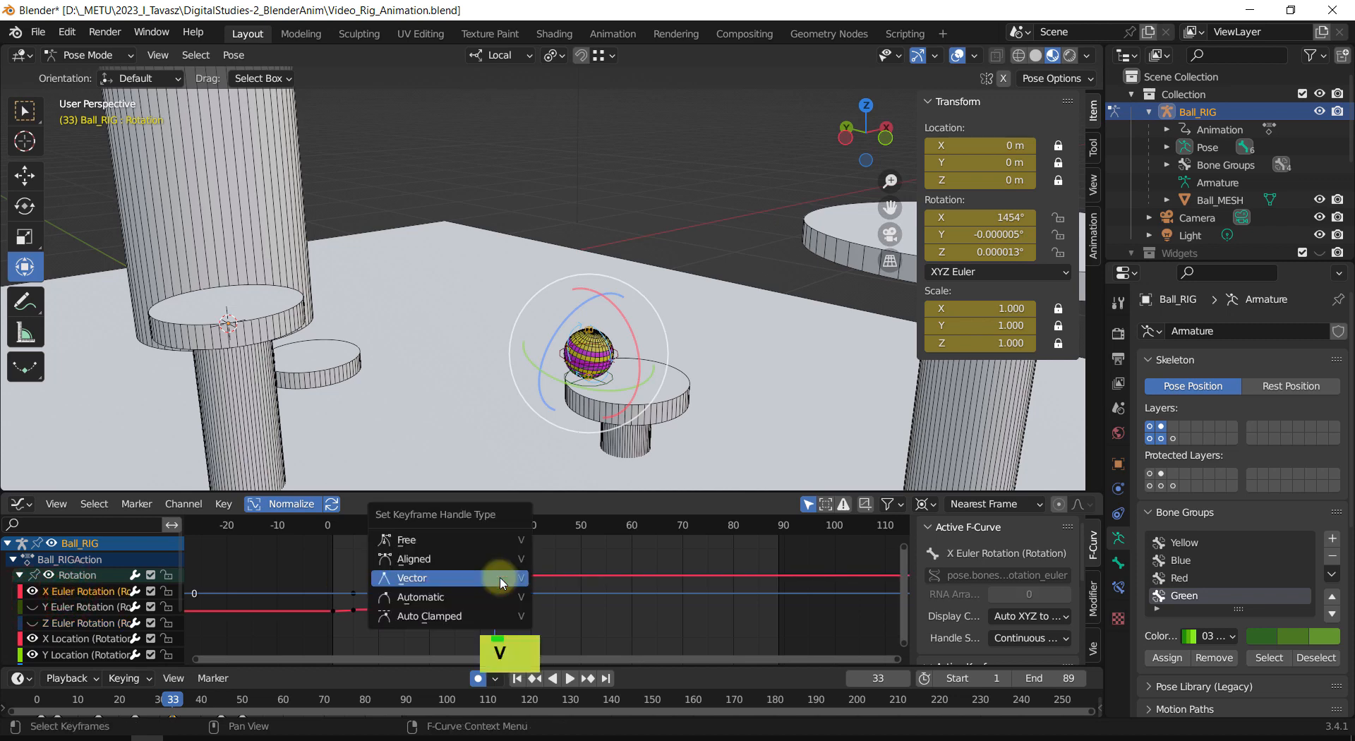
pyautogui.click(469, 580)
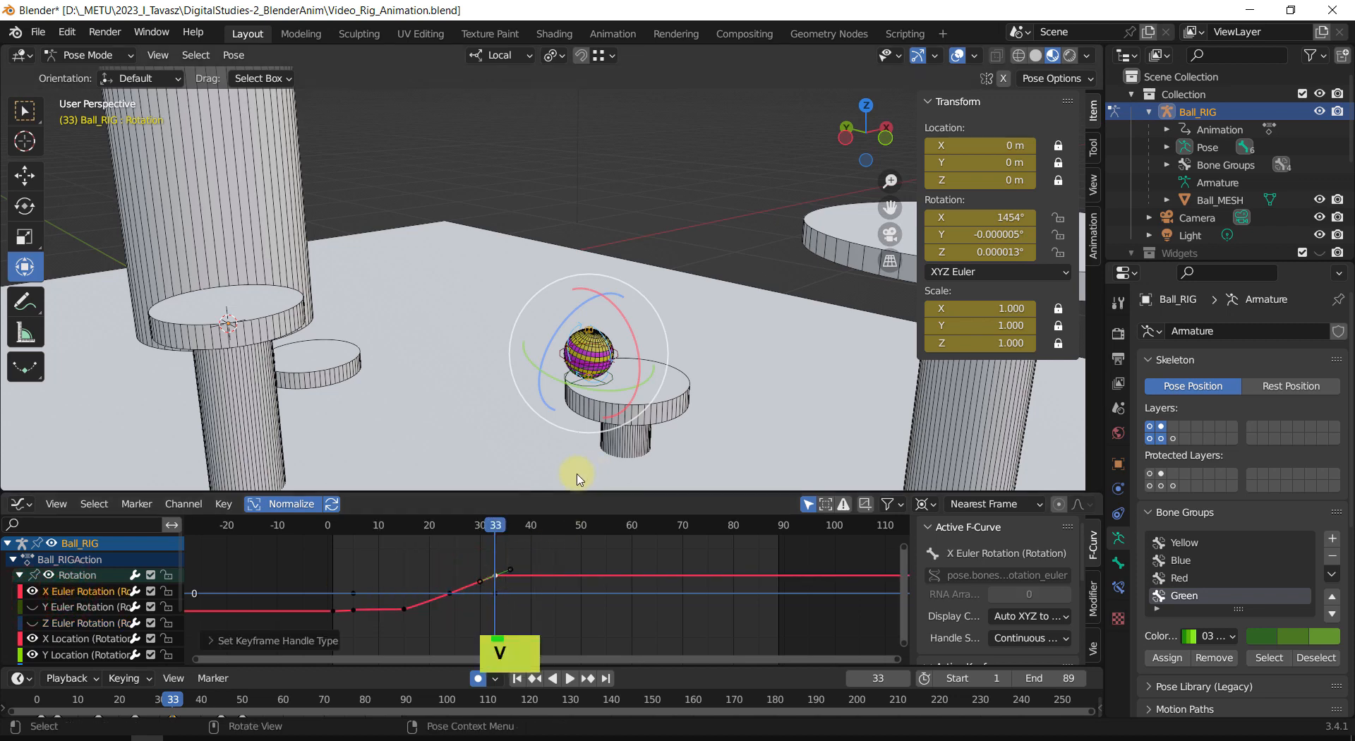
# Step: At frame 39, spin the Rotation bone to about 2719° on X as the ball squashes on the short pillar's edge
pyautogui.press('space')
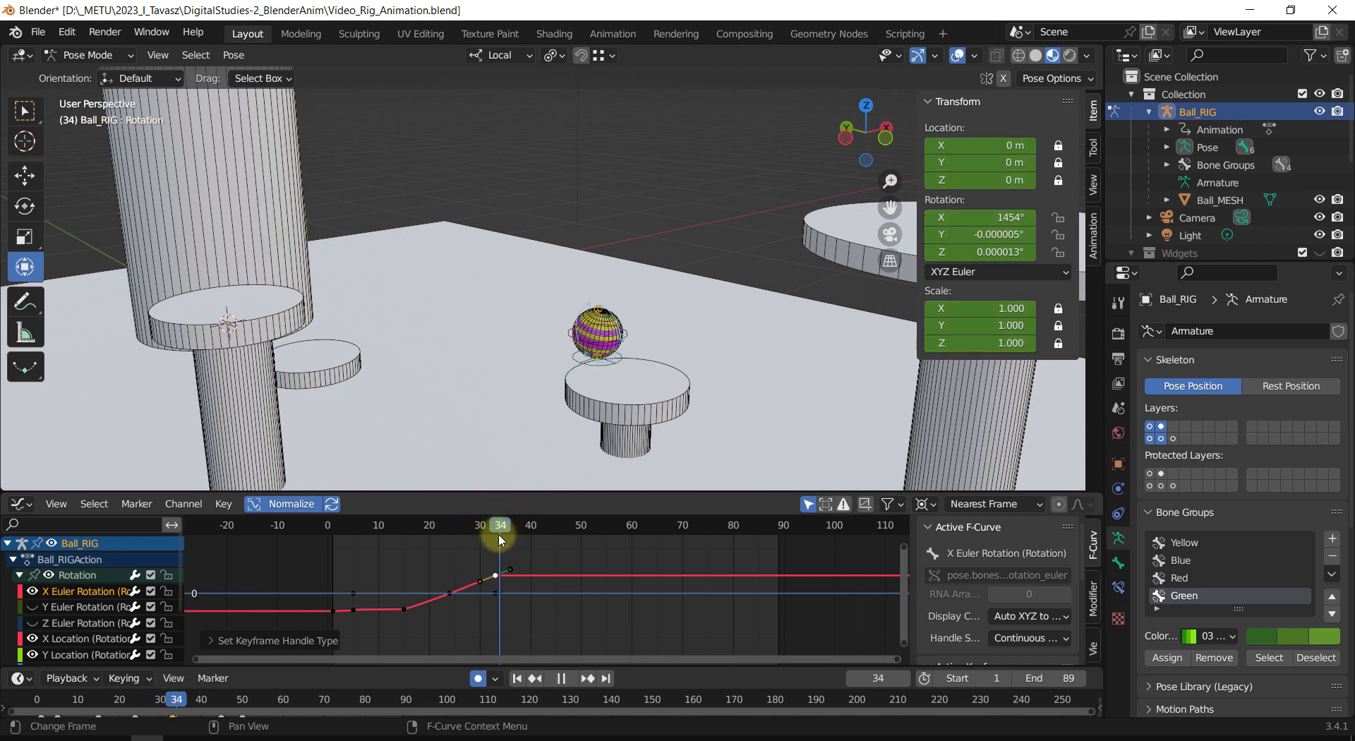
pyautogui.moveTo(496, 540); pyautogui.dragTo(525, 559)
pyautogui.moveTo(659, 377); pyautogui.dragTo(647, 414, button='middle')
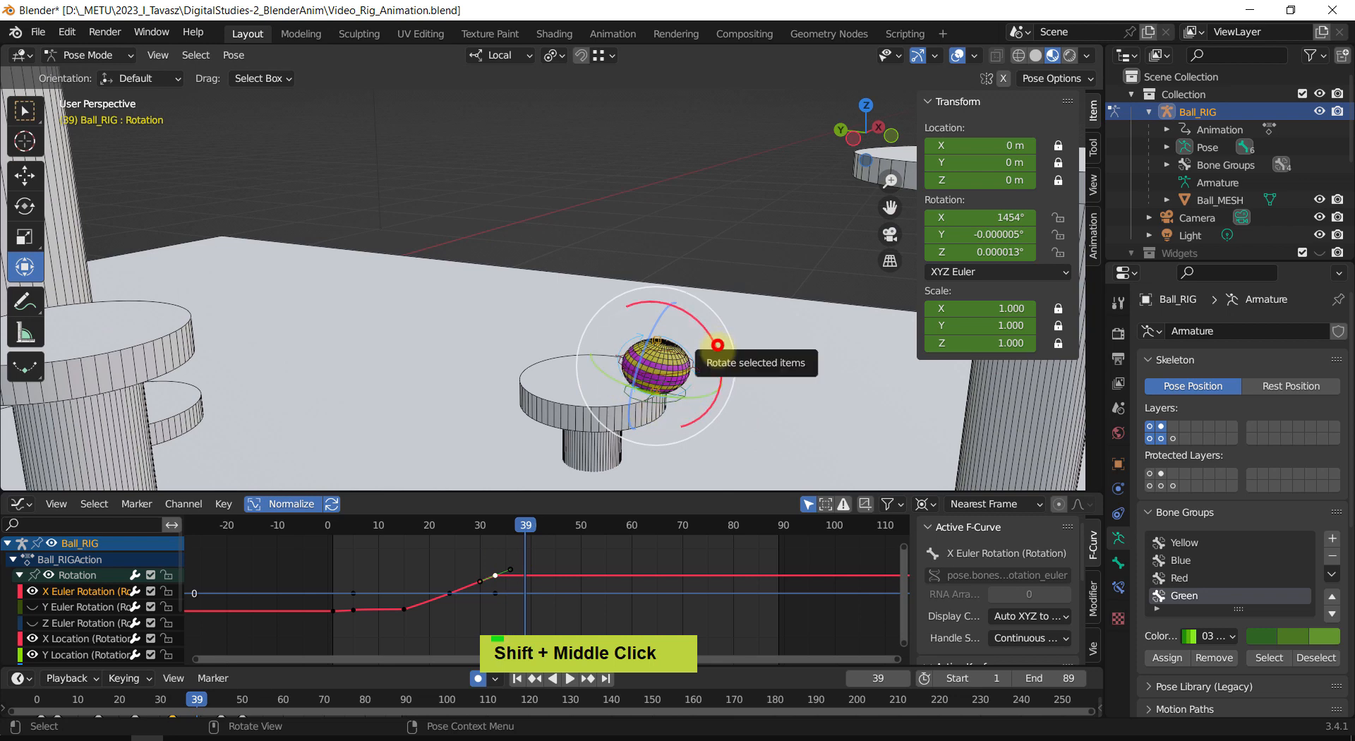
pyautogui.moveTo(722, 355); pyautogui.dragTo(528, 407)
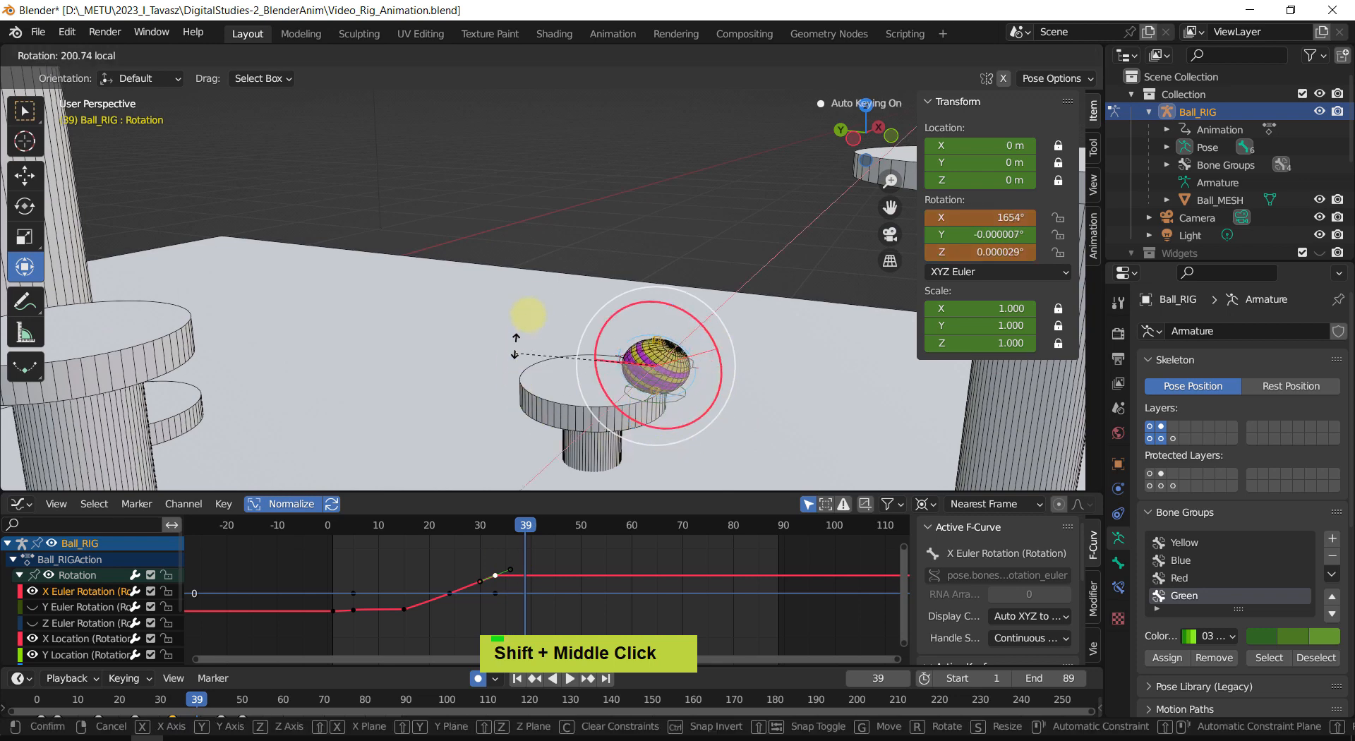
pyautogui.moveTo(515, 346); pyautogui.dragTo(537, 305)
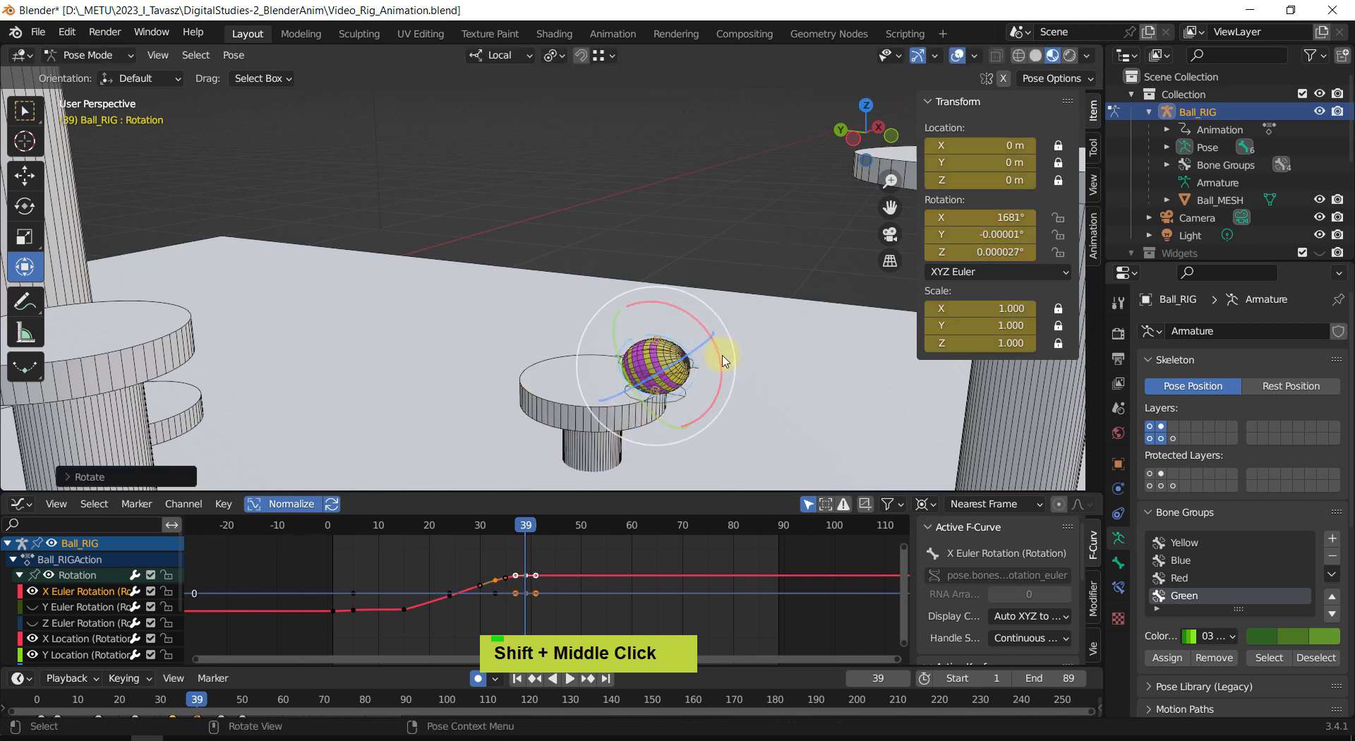
pyautogui.moveTo(723, 359); pyautogui.dragTo(666, 447)
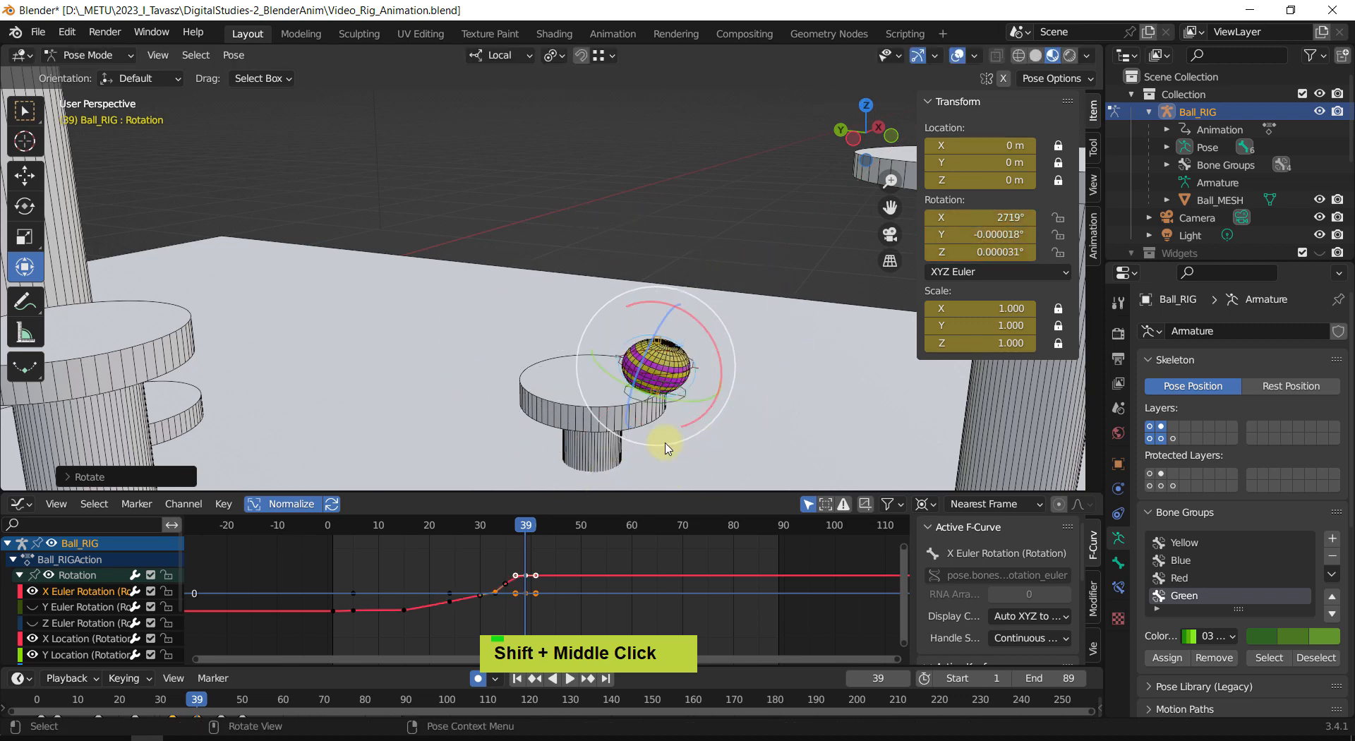
# Step: Scrub back through the new spin and play the animation to review the rolling across all the pillars
pyautogui.moveTo(525, 529); pyautogui.dragTo(500, 561)
pyautogui.scroll(-3, 619, 344)
pyautogui.keyDown('shift'); pyautogui.moveTo(628, 353); pyautogui.dragTo(671, 357, button='middle'); pyautogui.keyUp('shift')
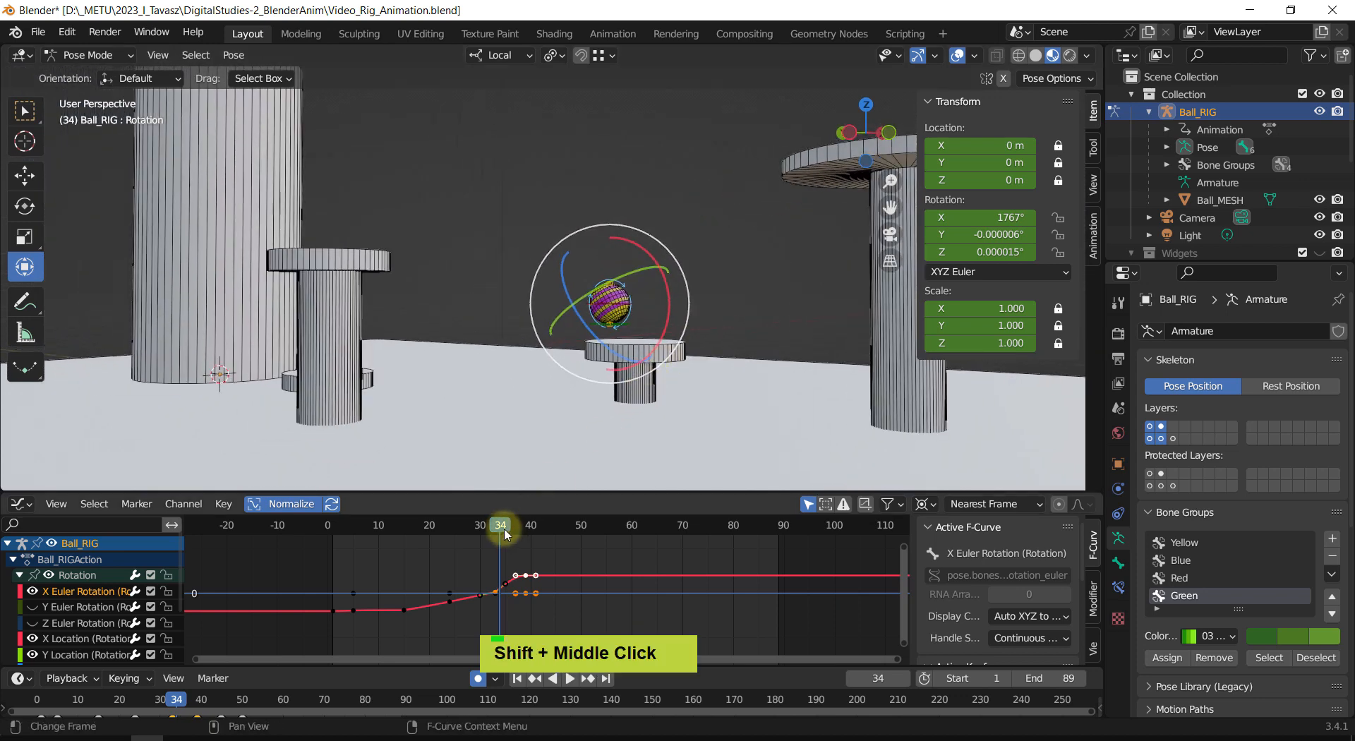
pyautogui.moveTo(501, 530); pyautogui.dragTo(386, 549)
pyautogui.hotkey('shift', 'space')
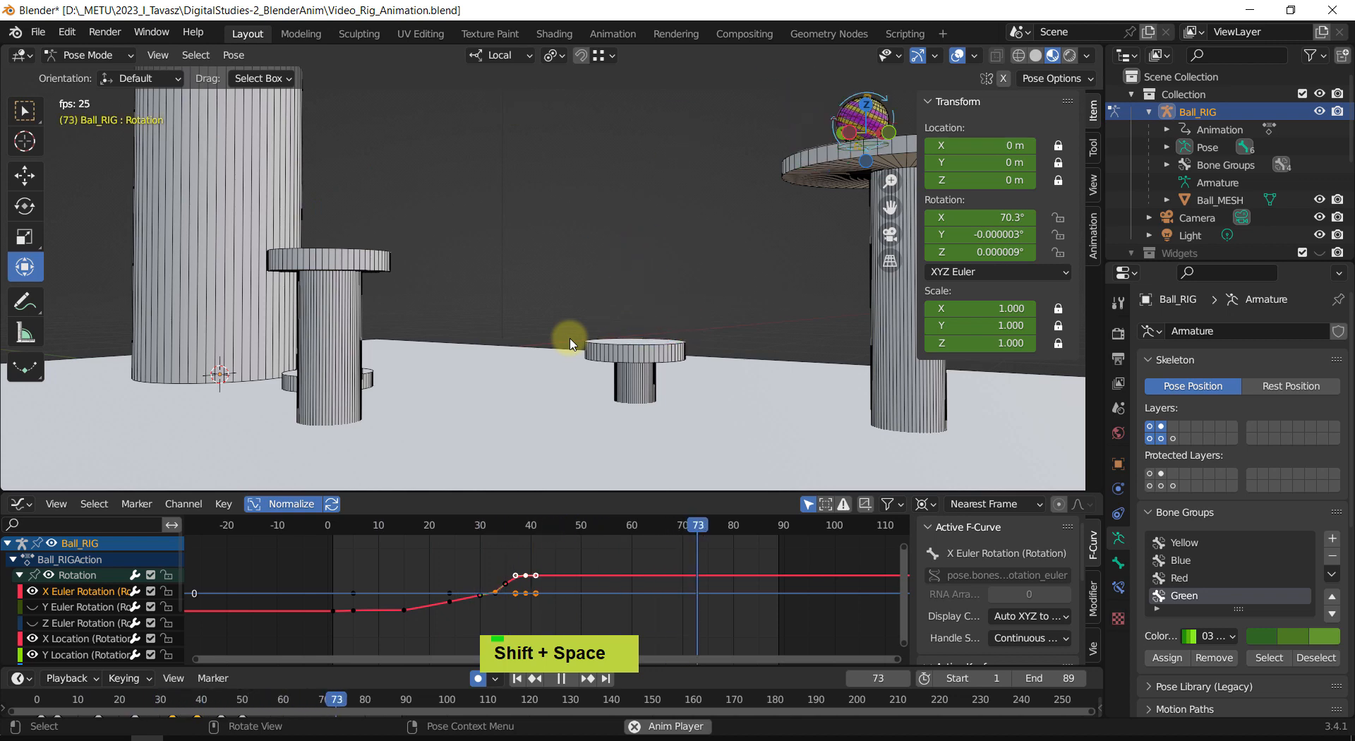
pyautogui.scroll(-4, 582, 300)
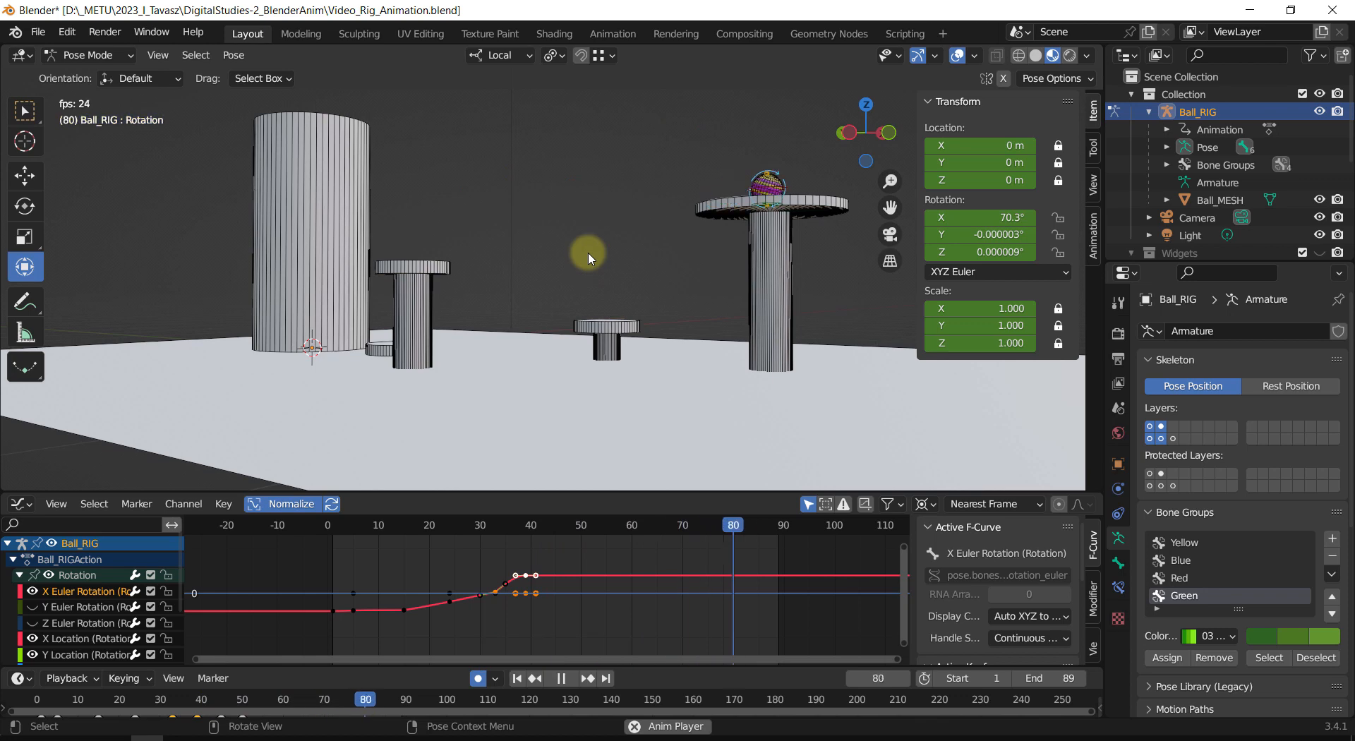
# Step: Keyframe the Rotation bone's current spin at frame 70, where the ball reaches the last tall pillar's top
pyautogui.moveTo(586, 257); pyautogui.dragTo(559, 273, button='middle')
pyautogui.scroll(3, 629, 296)
pyautogui.scroll(3, 690, 218)
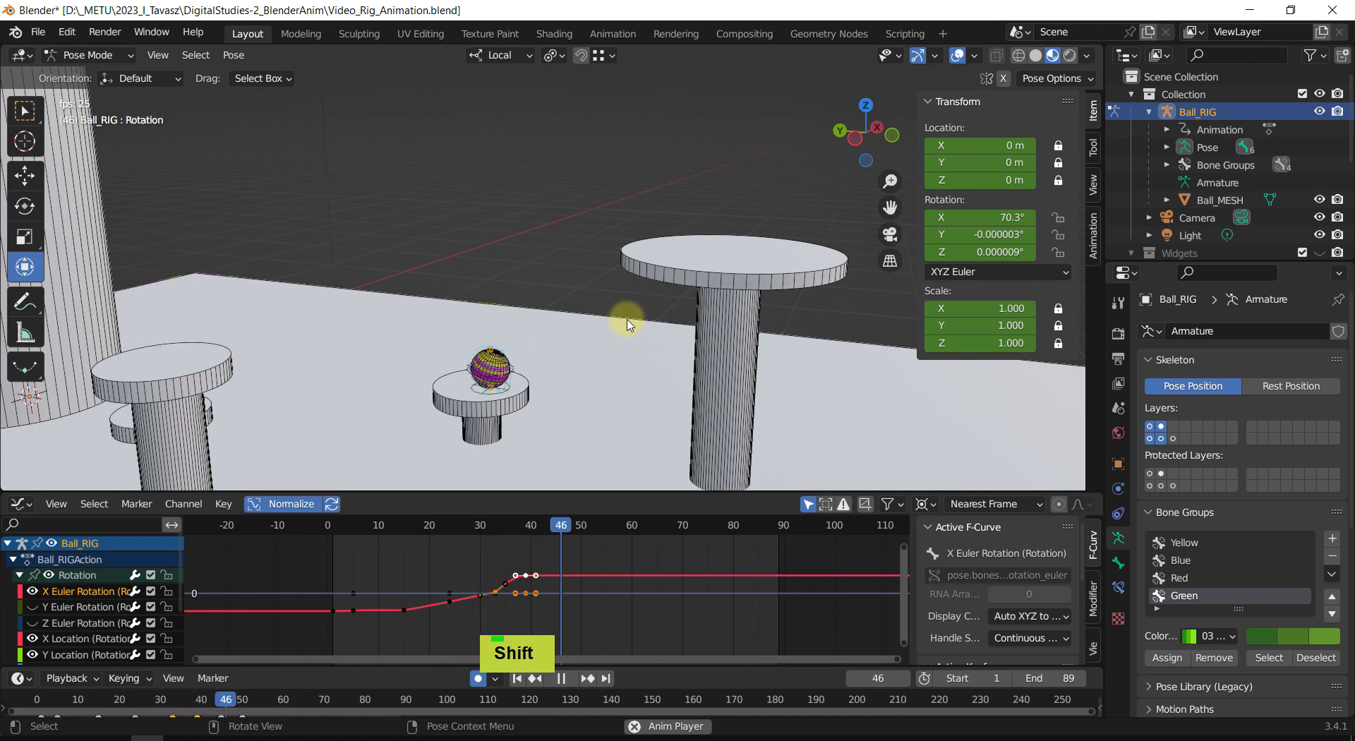
pyautogui.hotkey('shift', 'space')
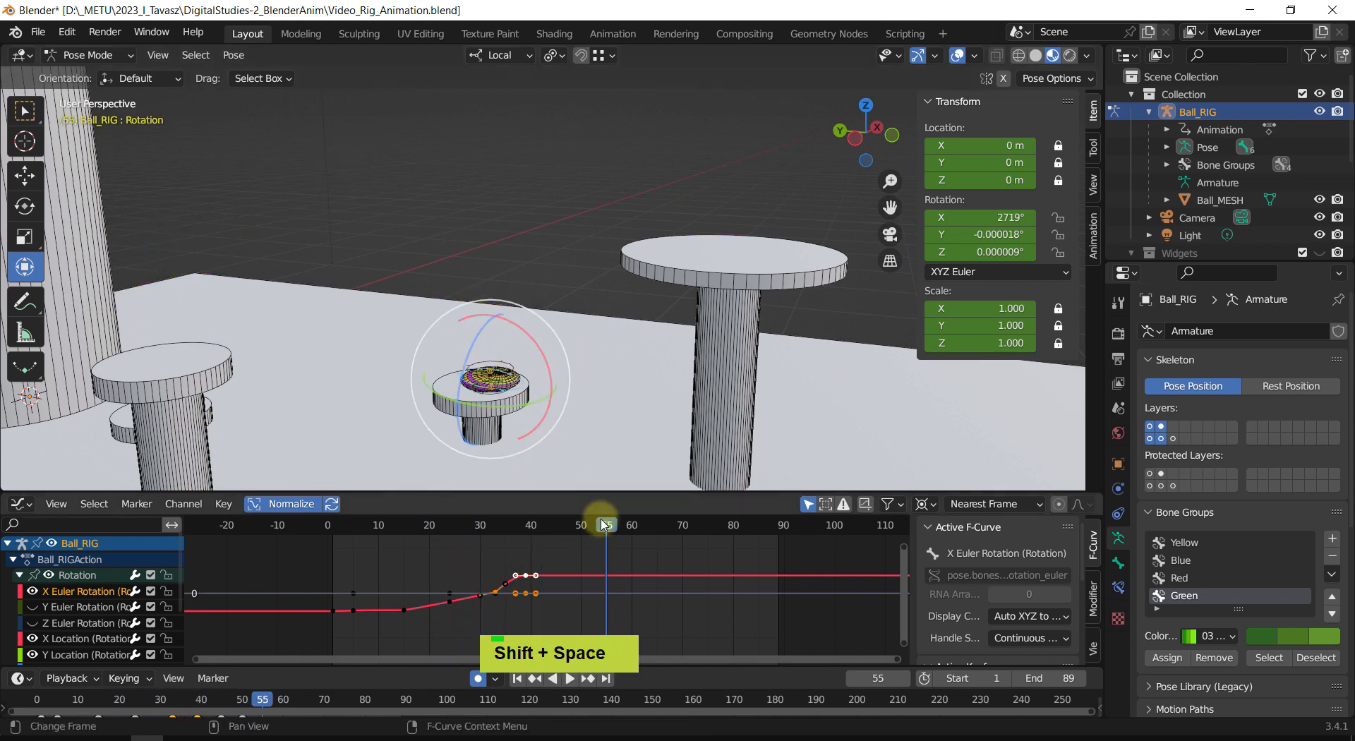
pyautogui.moveTo(615, 532); pyautogui.dragTo(685, 559)
pyautogui.keyDown('shift'); pyautogui.moveTo(736, 303); pyautogui.dragTo(630, 351, button='middle'); pyautogui.keyUp('shift')
pyautogui.scroll(3, 608, 303)
pyautogui.moveTo(597, 288); pyautogui.dragTo(471, 229, button='middle')
pyautogui.scroll(2, 592, 289)
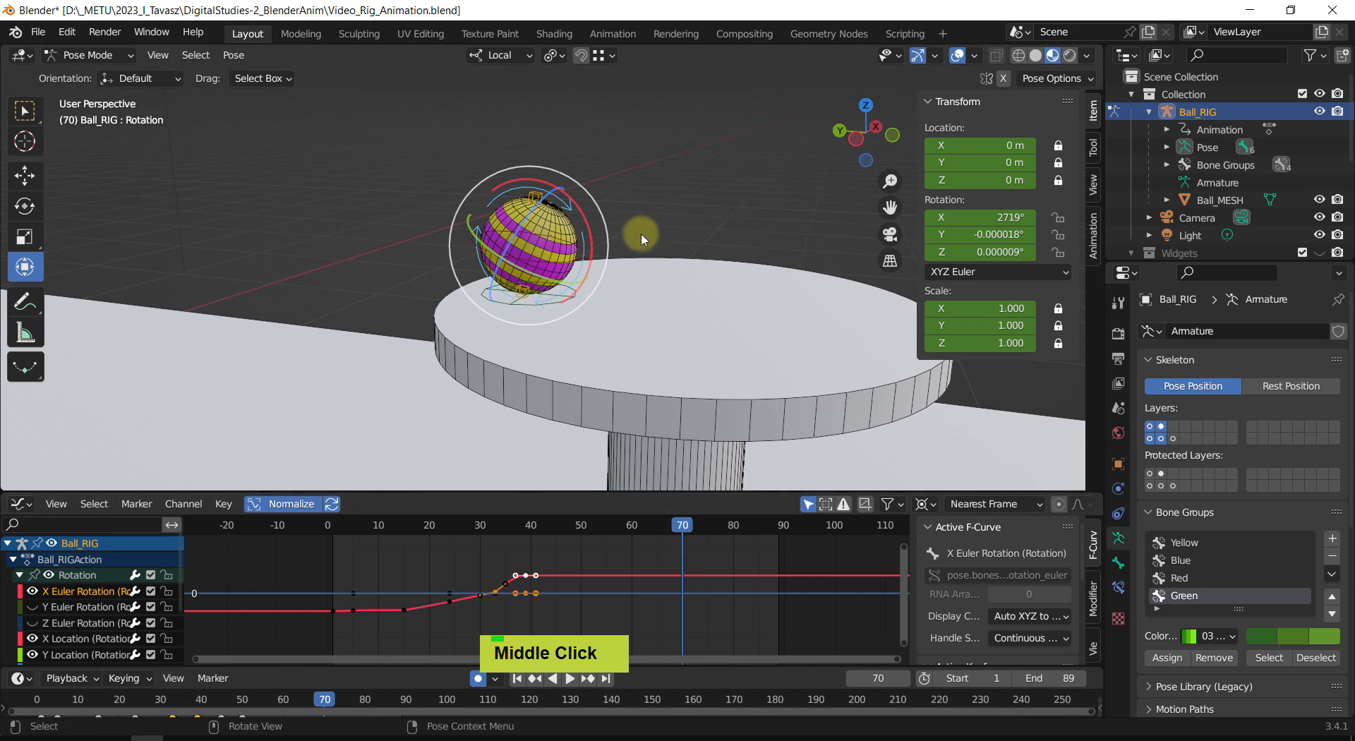
pyautogui.press('i')
# Step: Roll the Rotation bone back to about 2663° on X at frame 74 and forward to about 2685° at frame 77
pyautogui.moveTo(680, 528)
pyautogui.mouseDown()
pyautogui.moveTo(718, 539)
pyautogui.moveTo(673, 532)
pyautogui.moveTo(714, 542)
pyautogui.moveTo(702, 533)
pyautogui.mouseUp()
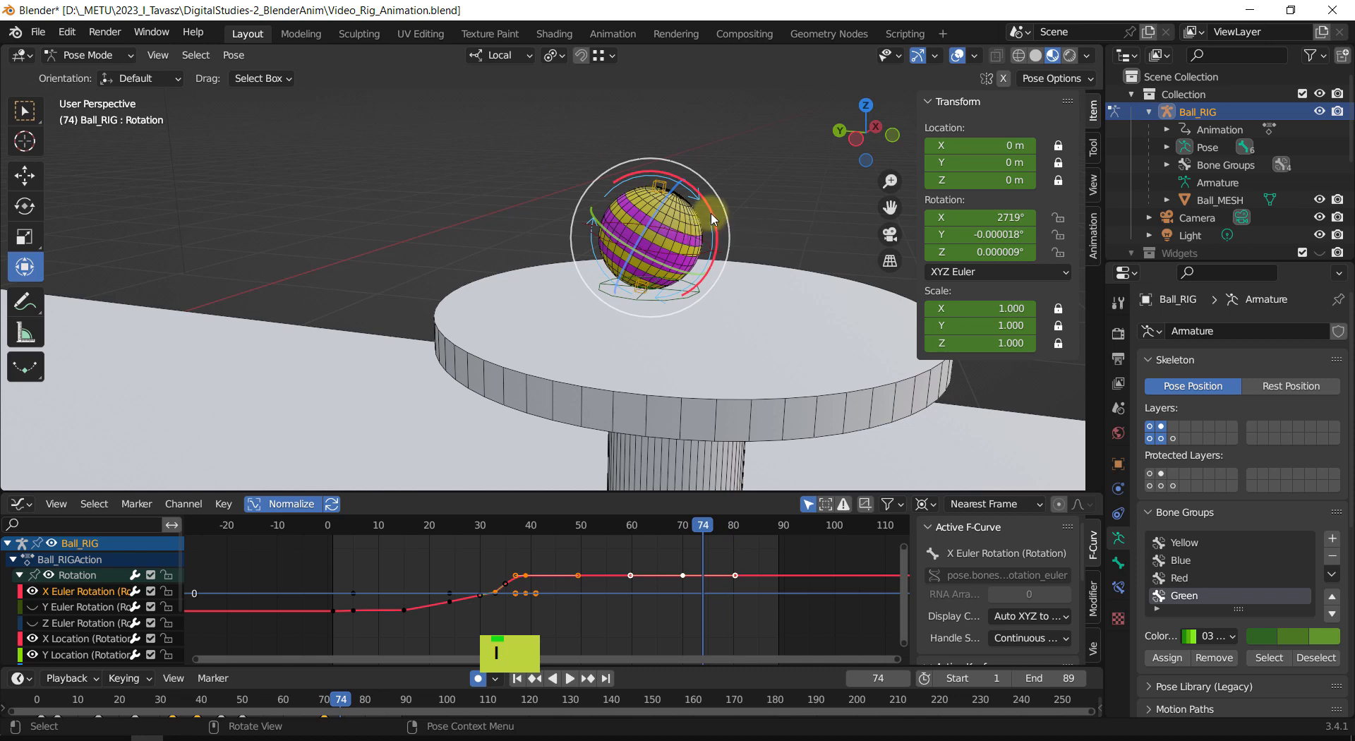
pyautogui.moveTo(711, 212); pyautogui.dragTo(682, 183)
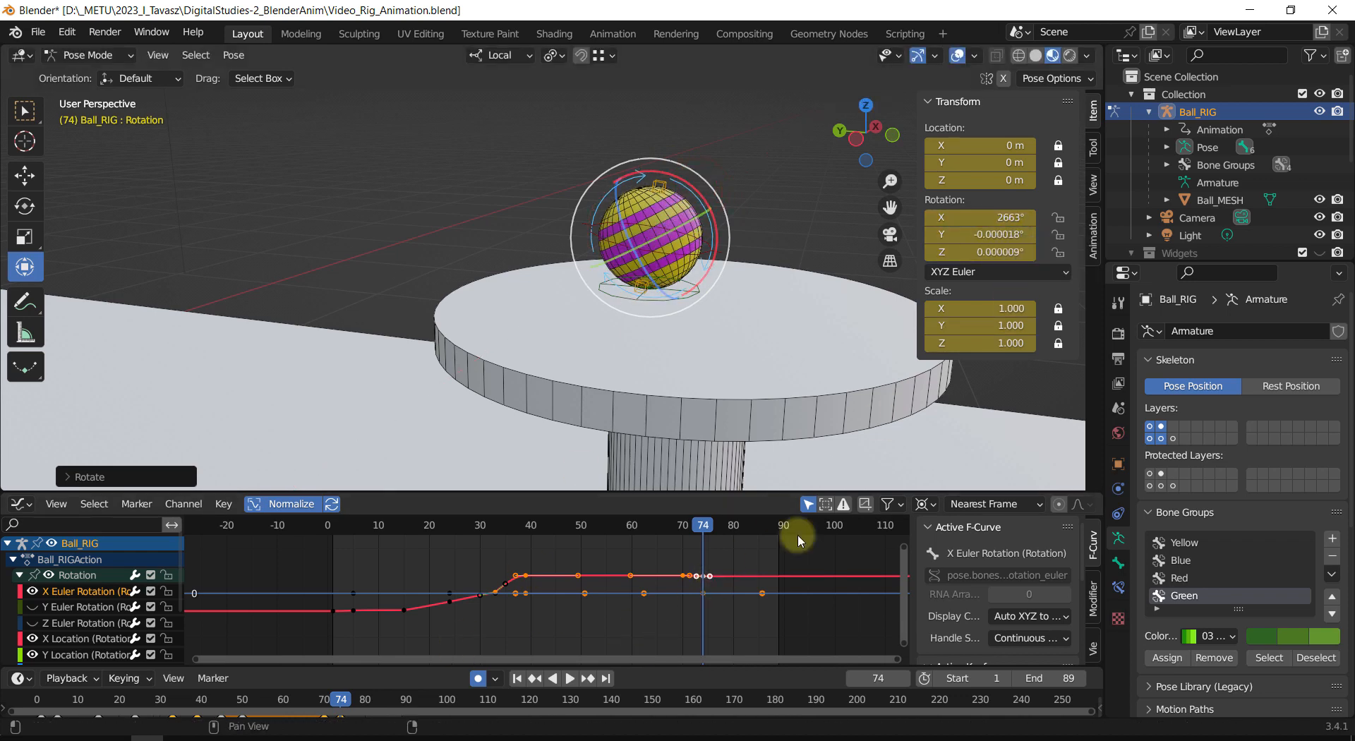
pyautogui.moveTo(705, 525)
pyautogui.mouseDown()
pyautogui.moveTo(674, 522)
pyautogui.moveTo(718, 534)
pyautogui.mouseUp()
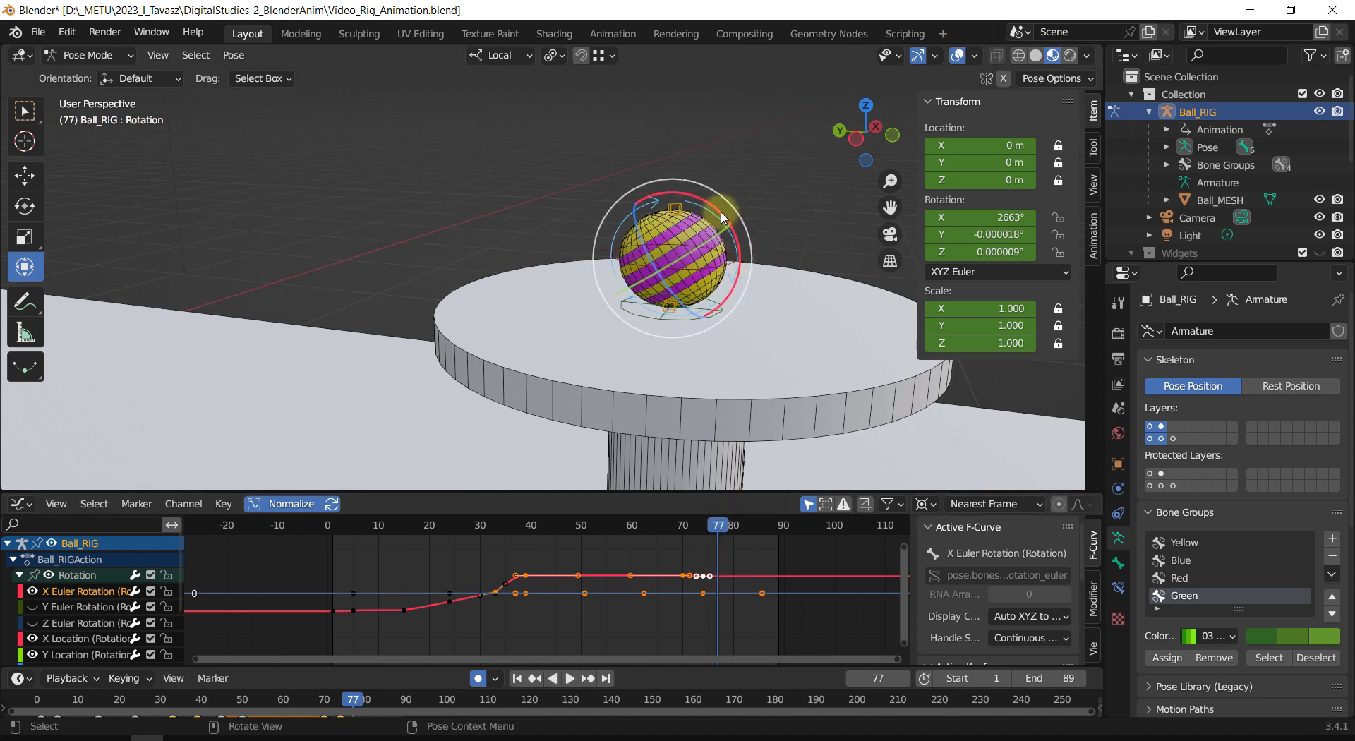
pyautogui.moveTo(723, 221); pyautogui.dragTo(742, 256)
pyautogui.moveTo(718, 527)
pyautogui.mouseDown()
pyautogui.moveTo(690, 527)
pyautogui.moveTo(718, 527)
pyautogui.mouseUp()
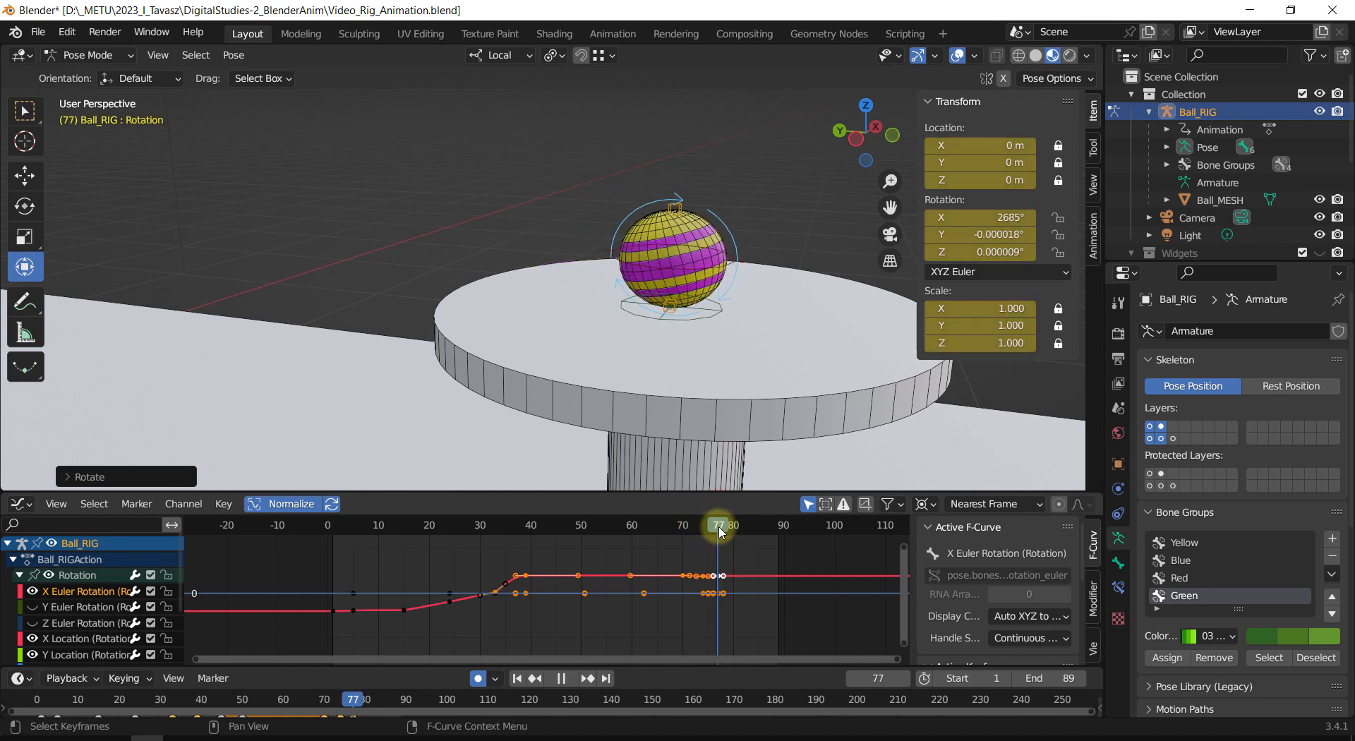
# Step: Hide the curve handles in the Graph Editor and refine the frame 77 roll to about 2699° on X
pyautogui.keyDown('shift'); pyautogui.moveTo(737, 613); pyautogui.dragTo(615, 580, button='middle'); pyautogui.keyUp('shift')
pyautogui.scroll(3, 641, 566)
pyautogui.hotkey('ctrl', 'h')
pyautogui.moveTo(573, 524)
pyautogui.mouseDown()
pyautogui.moveTo(557, 524)
pyautogui.moveTo(579, 529)
pyautogui.mouseUp()
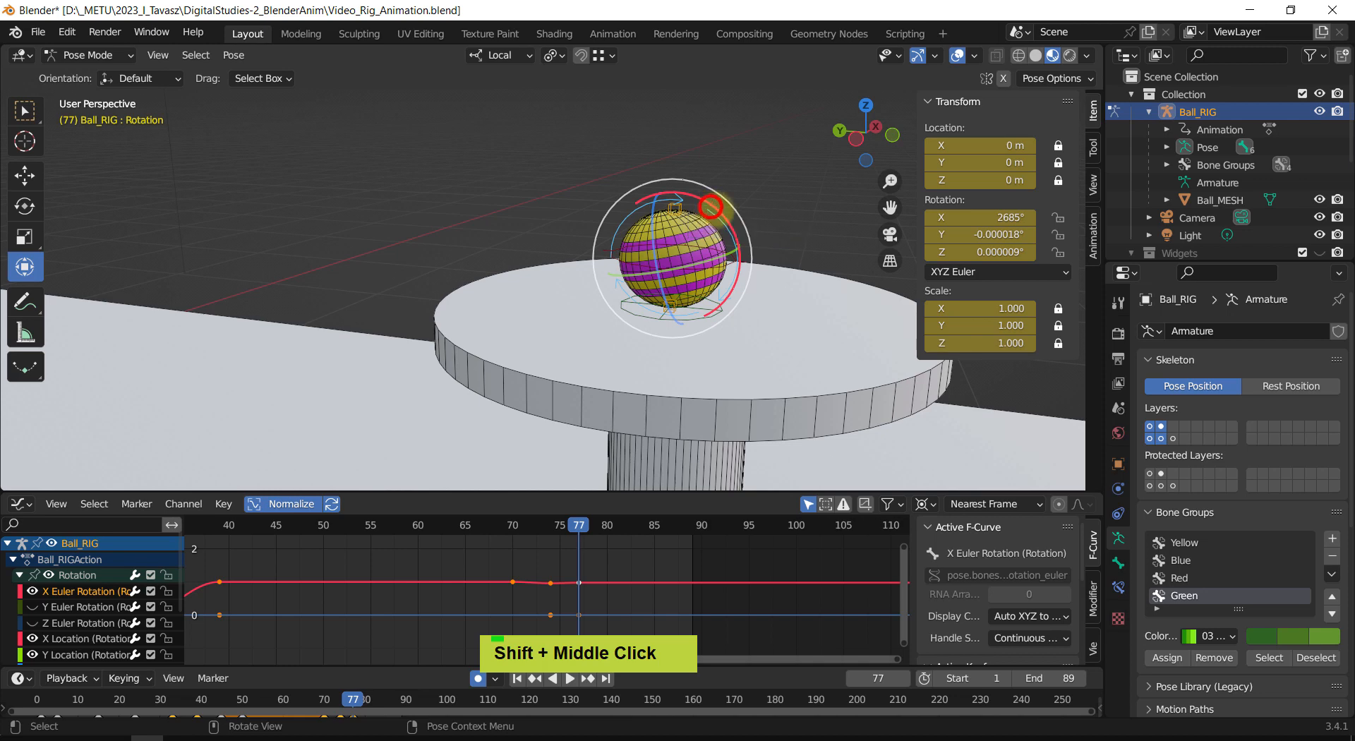
pyautogui.moveTo(711, 207); pyautogui.dragTo(718, 217)
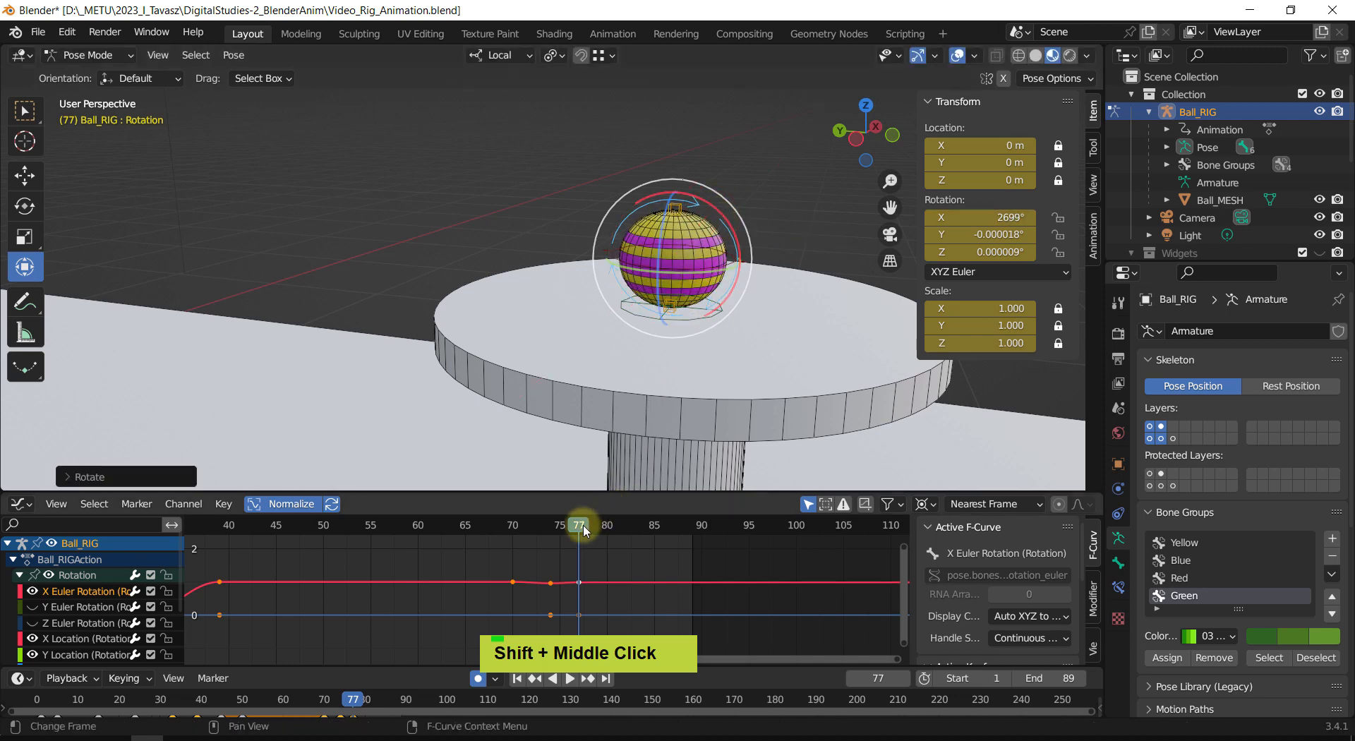
# Step: Scrub back to frame 46, and play the animation from frame 1 to review the ball's rolling from several angles
pyautogui.moveTo(584, 531); pyautogui.dragTo(286, 587)
pyautogui.scroll(-3, 385, 424)
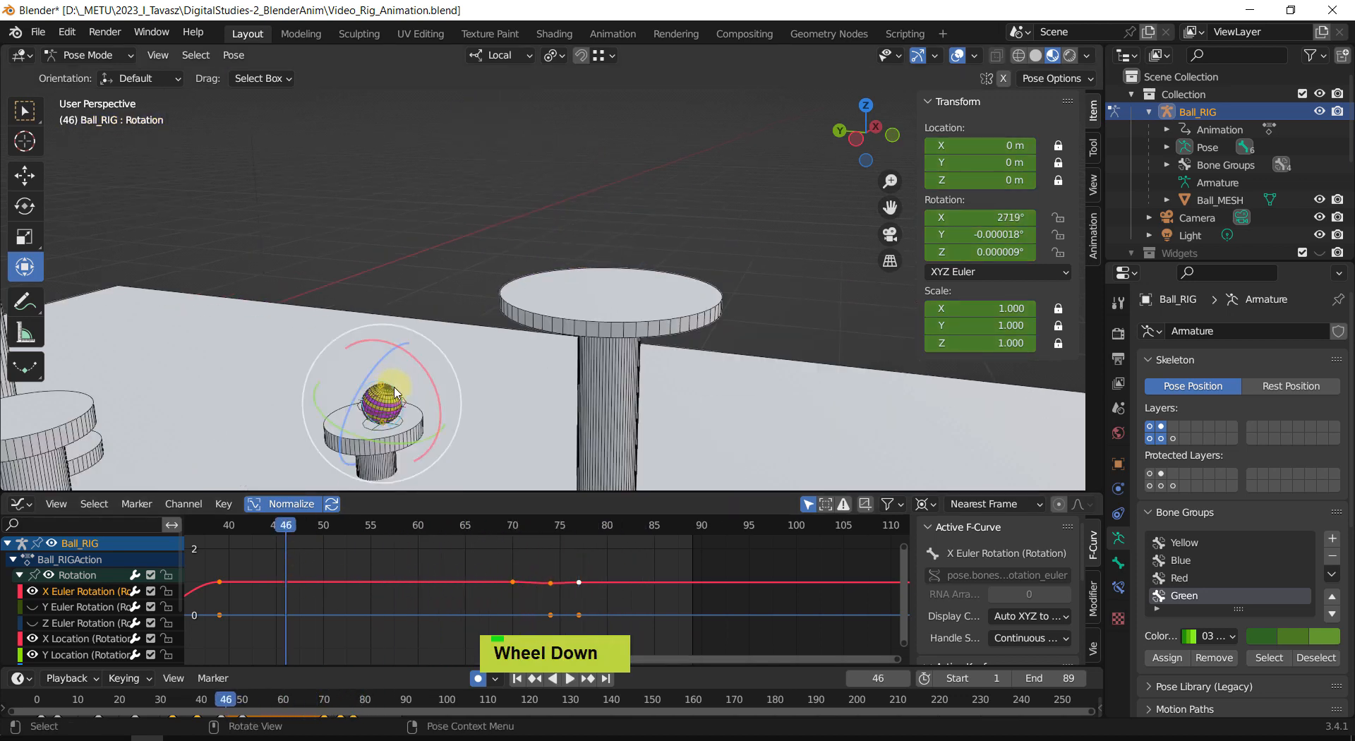
pyautogui.keyDown('shift'); pyautogui.moveTo(384, 423); pyautogui.dragTo(469, 378, button='middle'); pyautogui.keyUp('shift')
pyautogui.scroll(2, 518, 383)
pyautogui.keyDown('shift'); pyautogui.moveTo(550, 374); pyautogui.dragTo(584, 365, button='middle'); pyautogui.keyUp('shift')
pyautogui.keyDown('shift'); pyautogui.moveTo(531, 304); pyautogui.dragTo(546, 259, button='middle'); pyautogui.keyUp('shift')
pyautogui.moveTo(557, 249); pyautogui.dragTo(556, 255, button='middle')
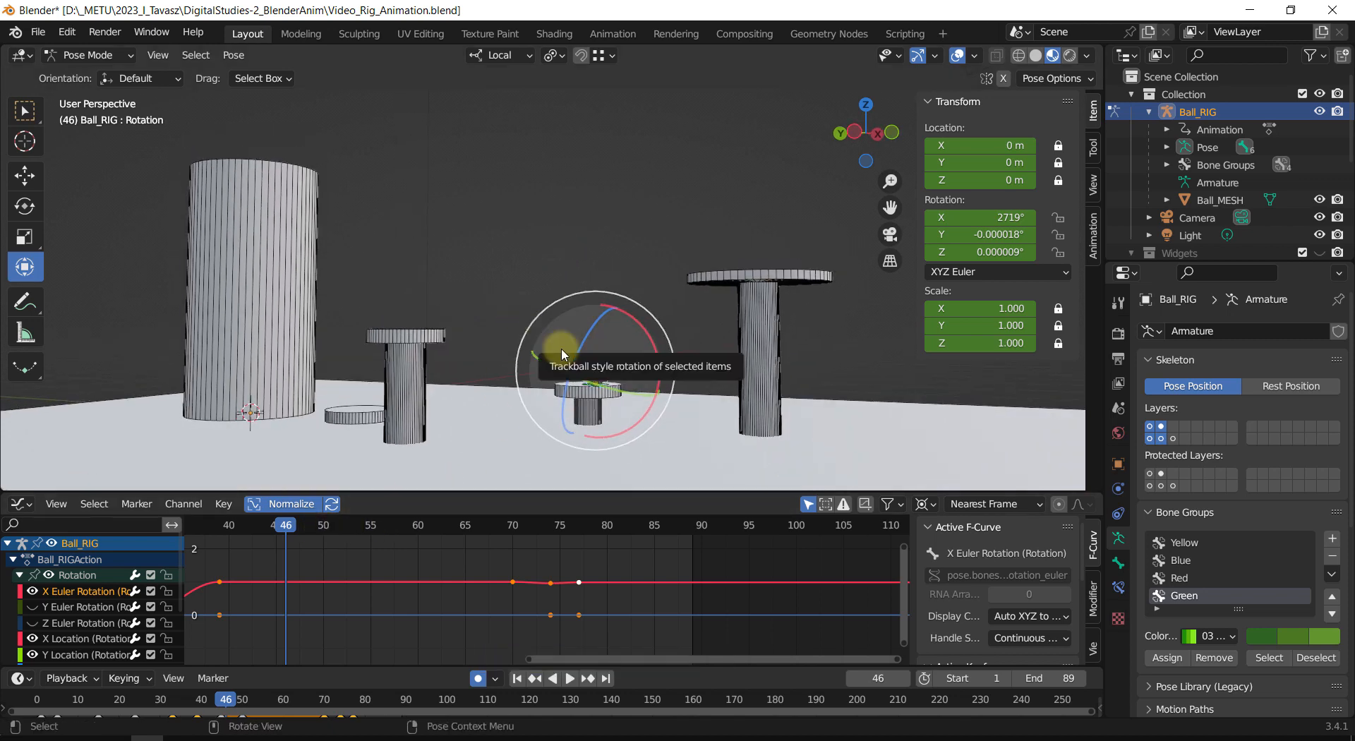
pyautogui.hotkey('shift', 'Left')
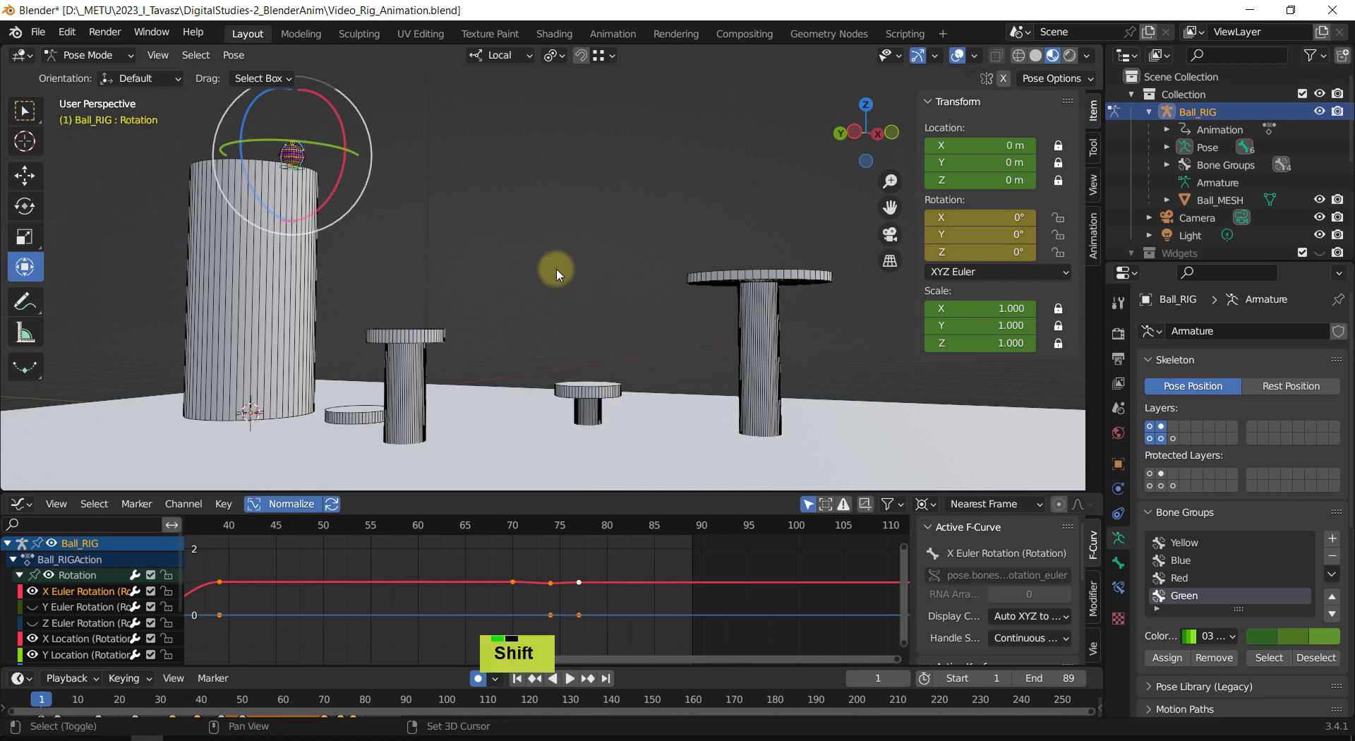
pyautogui.hotkey('shift', 'space')
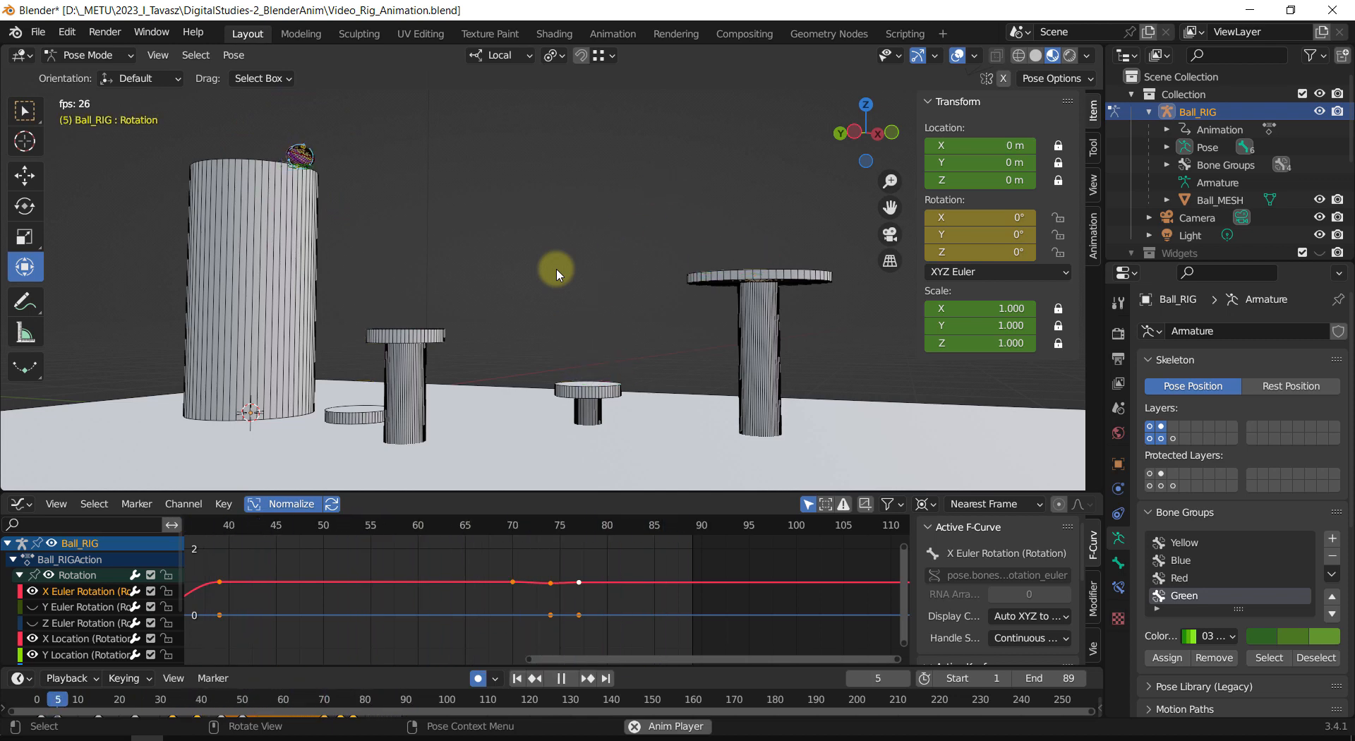
pyautogui.moveTo(661, 237); pyautogui.dragTo(669, 241, button='middle')
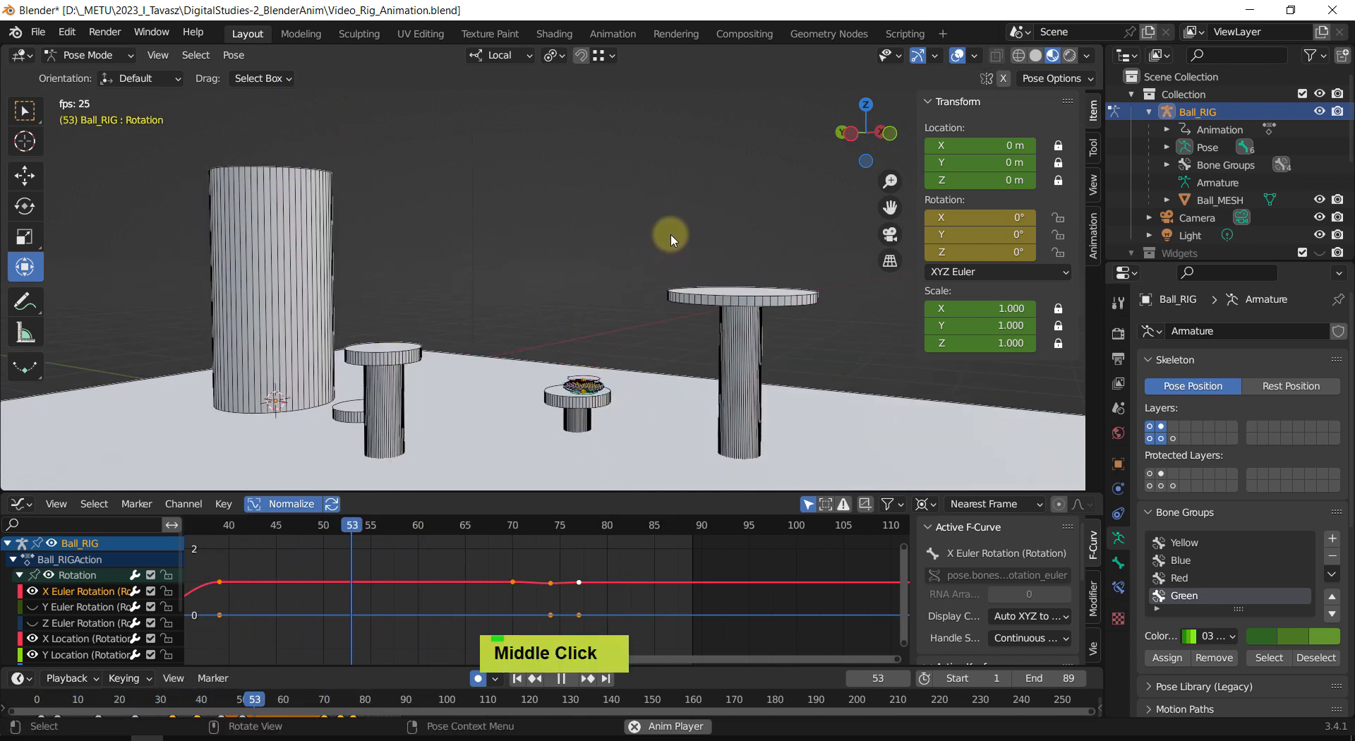
pyautogui.moveTo(689, 230); pyautogui.dragTo(583, 252, button='middle')
pyautogui.scroll(3, 411, 237)
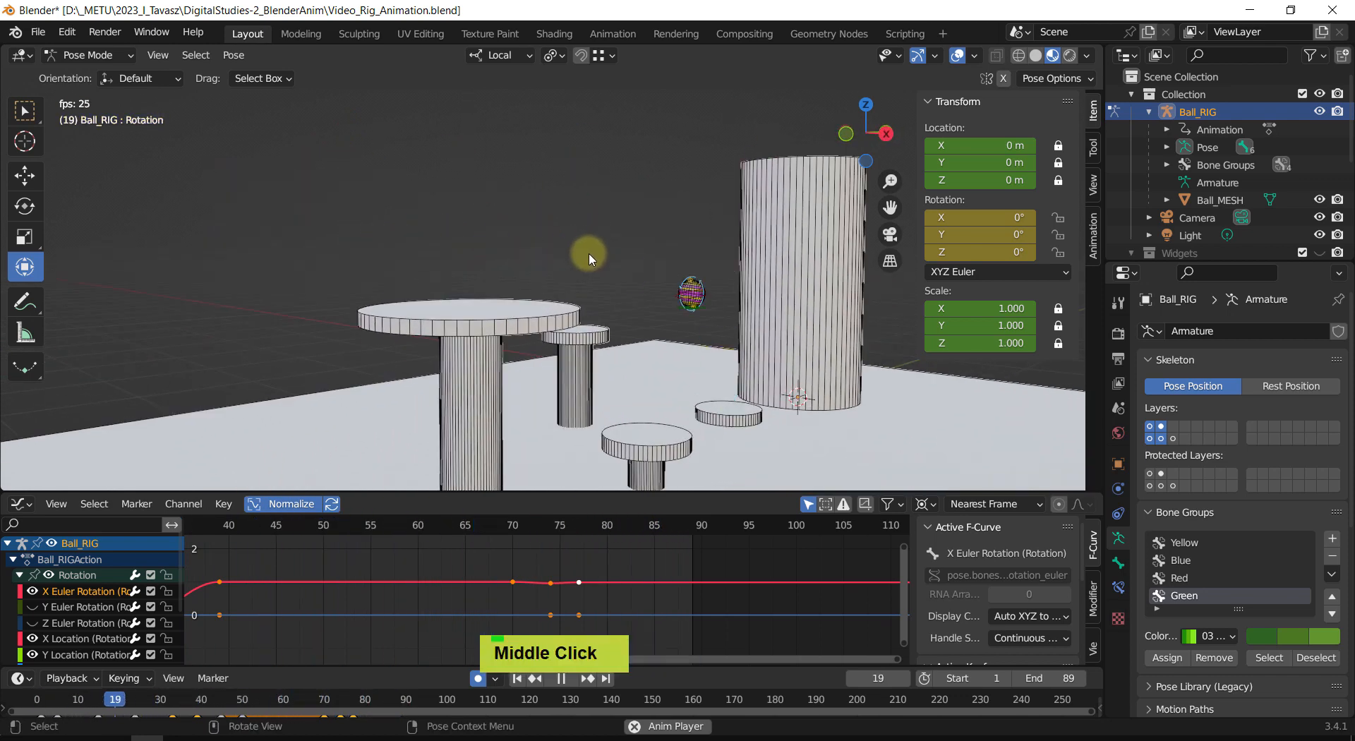